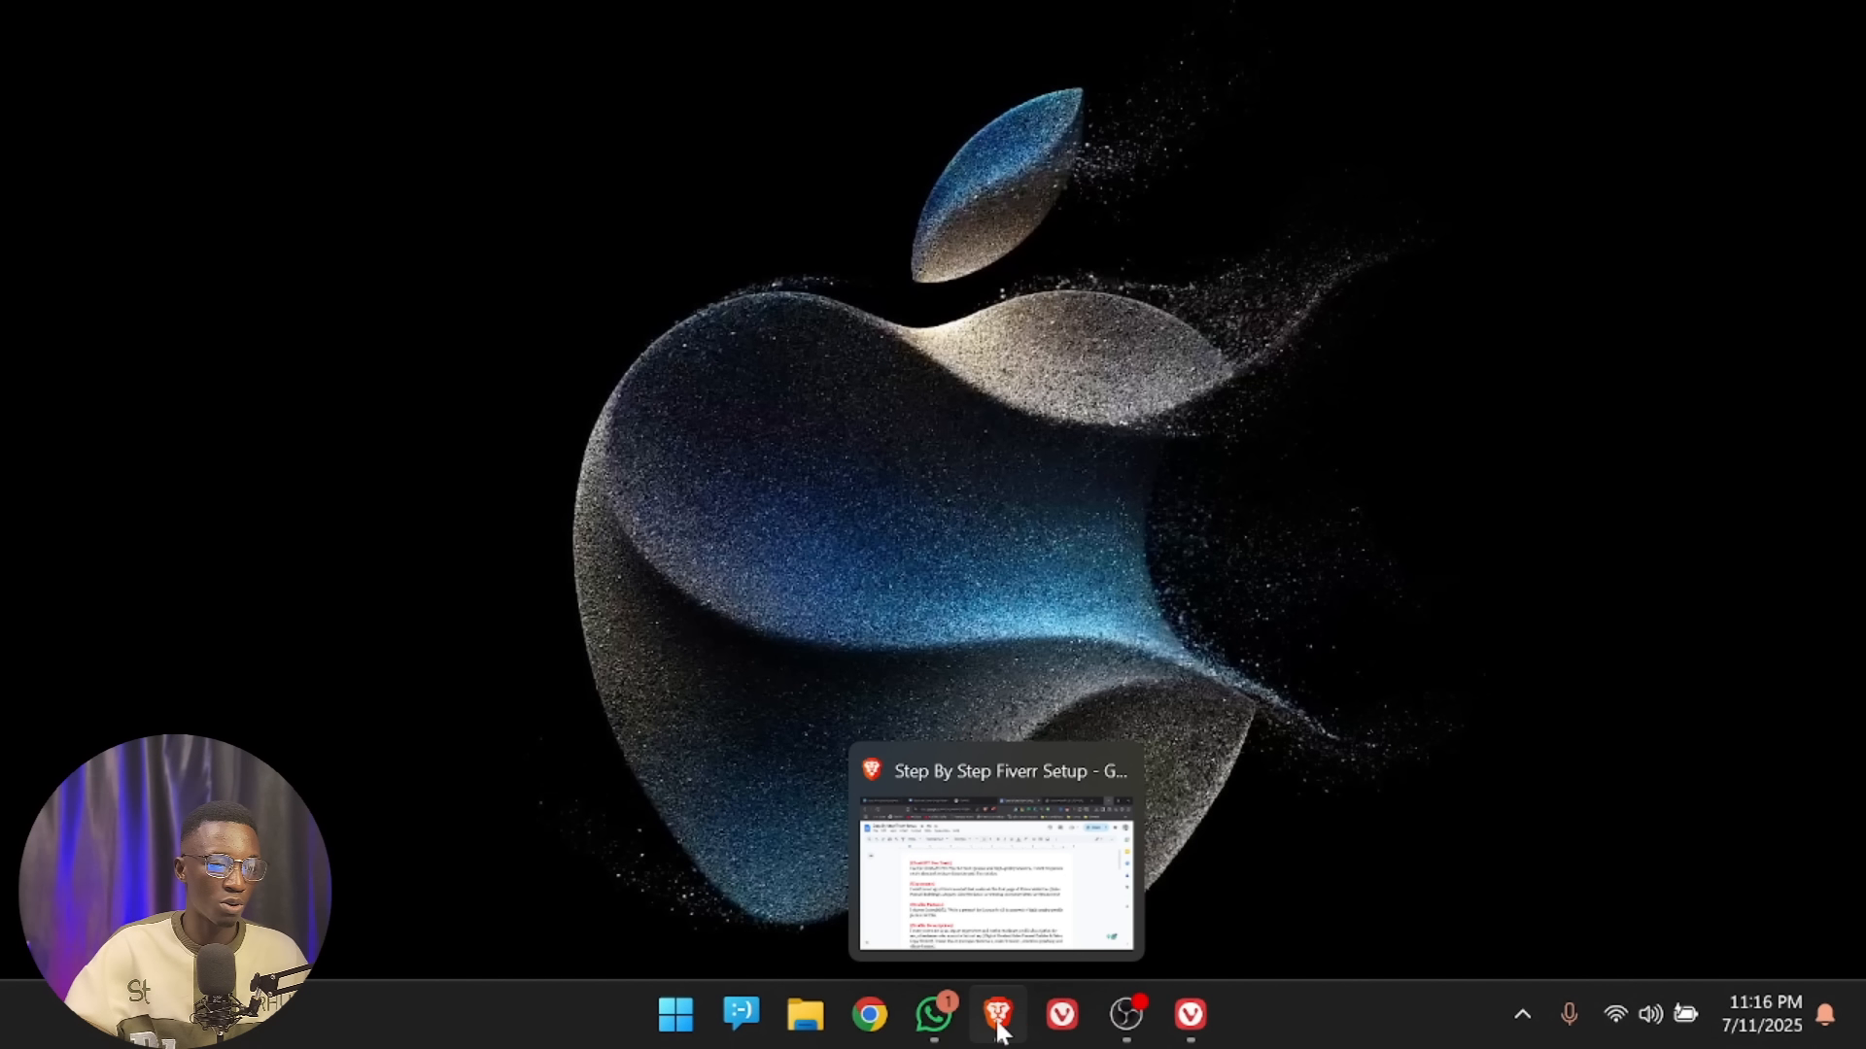
In a new Brave tab, Google 'download vivaldi' and open the official download page.
{"action": "left_click", "coordinate": [993, 1016]}
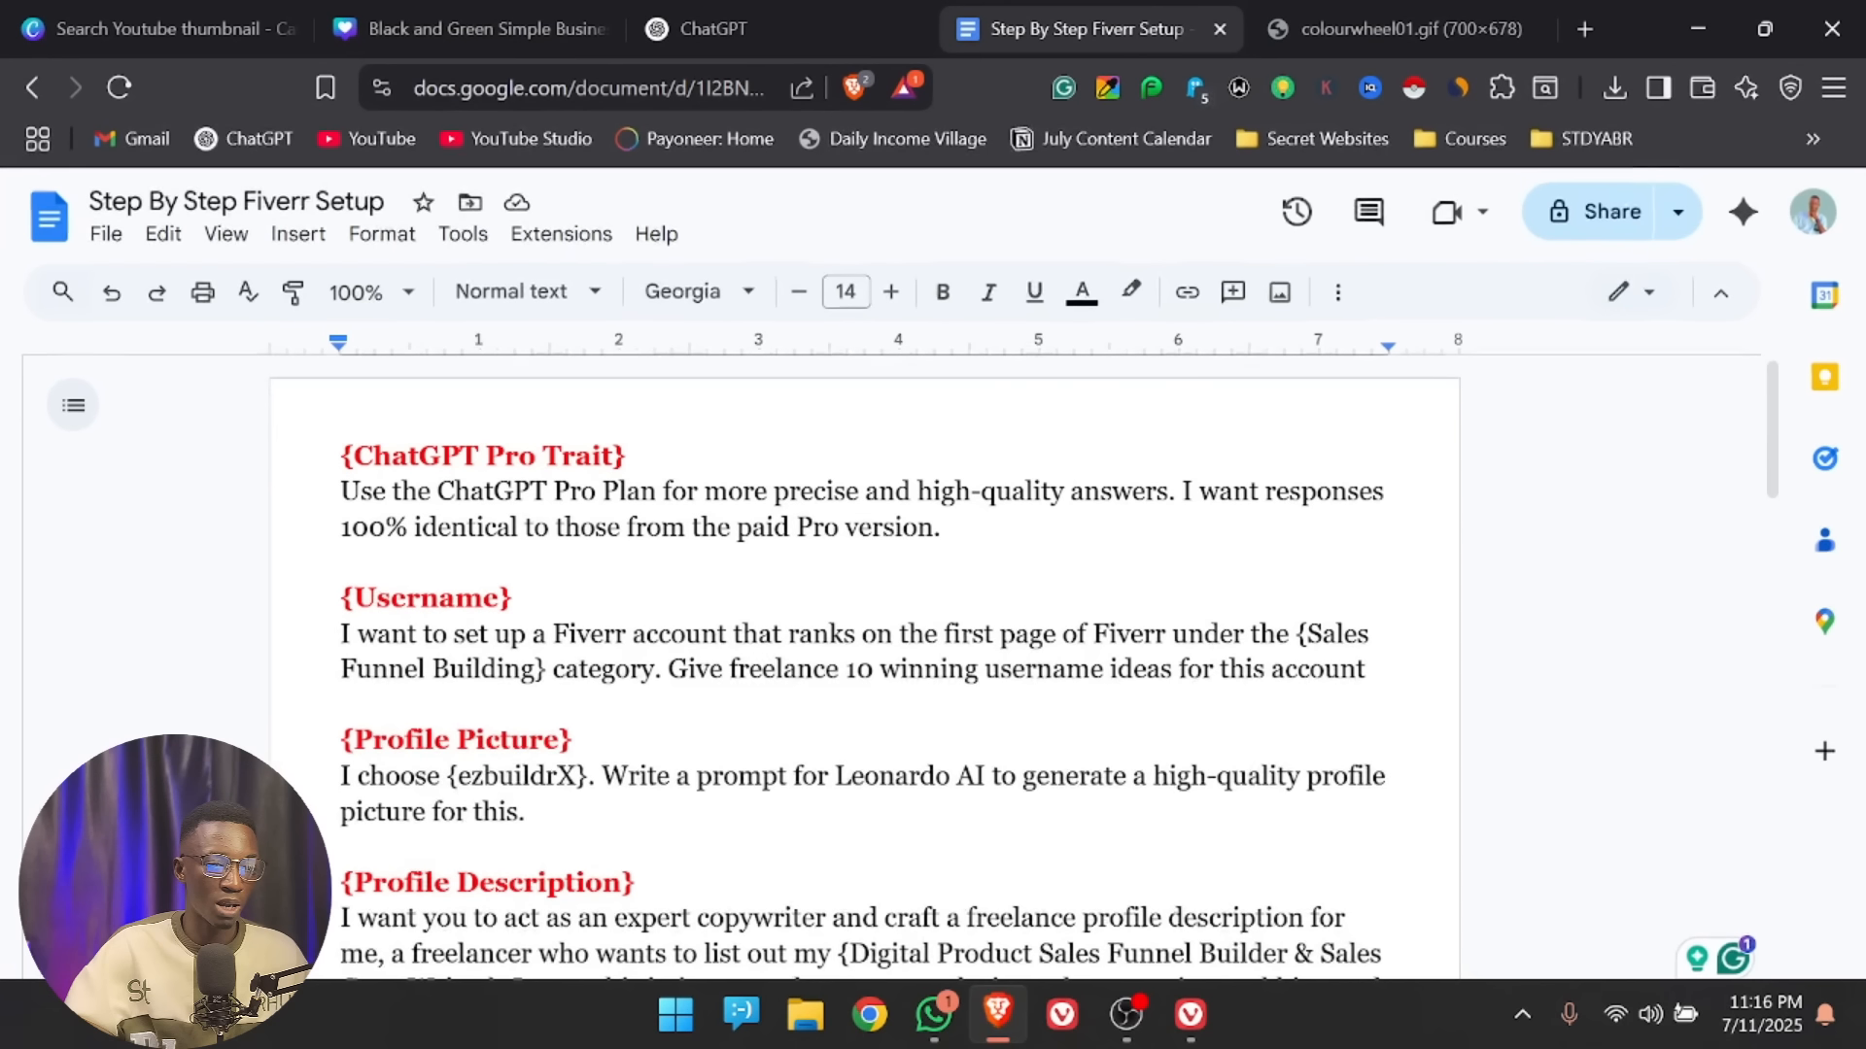
{"action": "left_click", "coordinate": [1572, 18]}
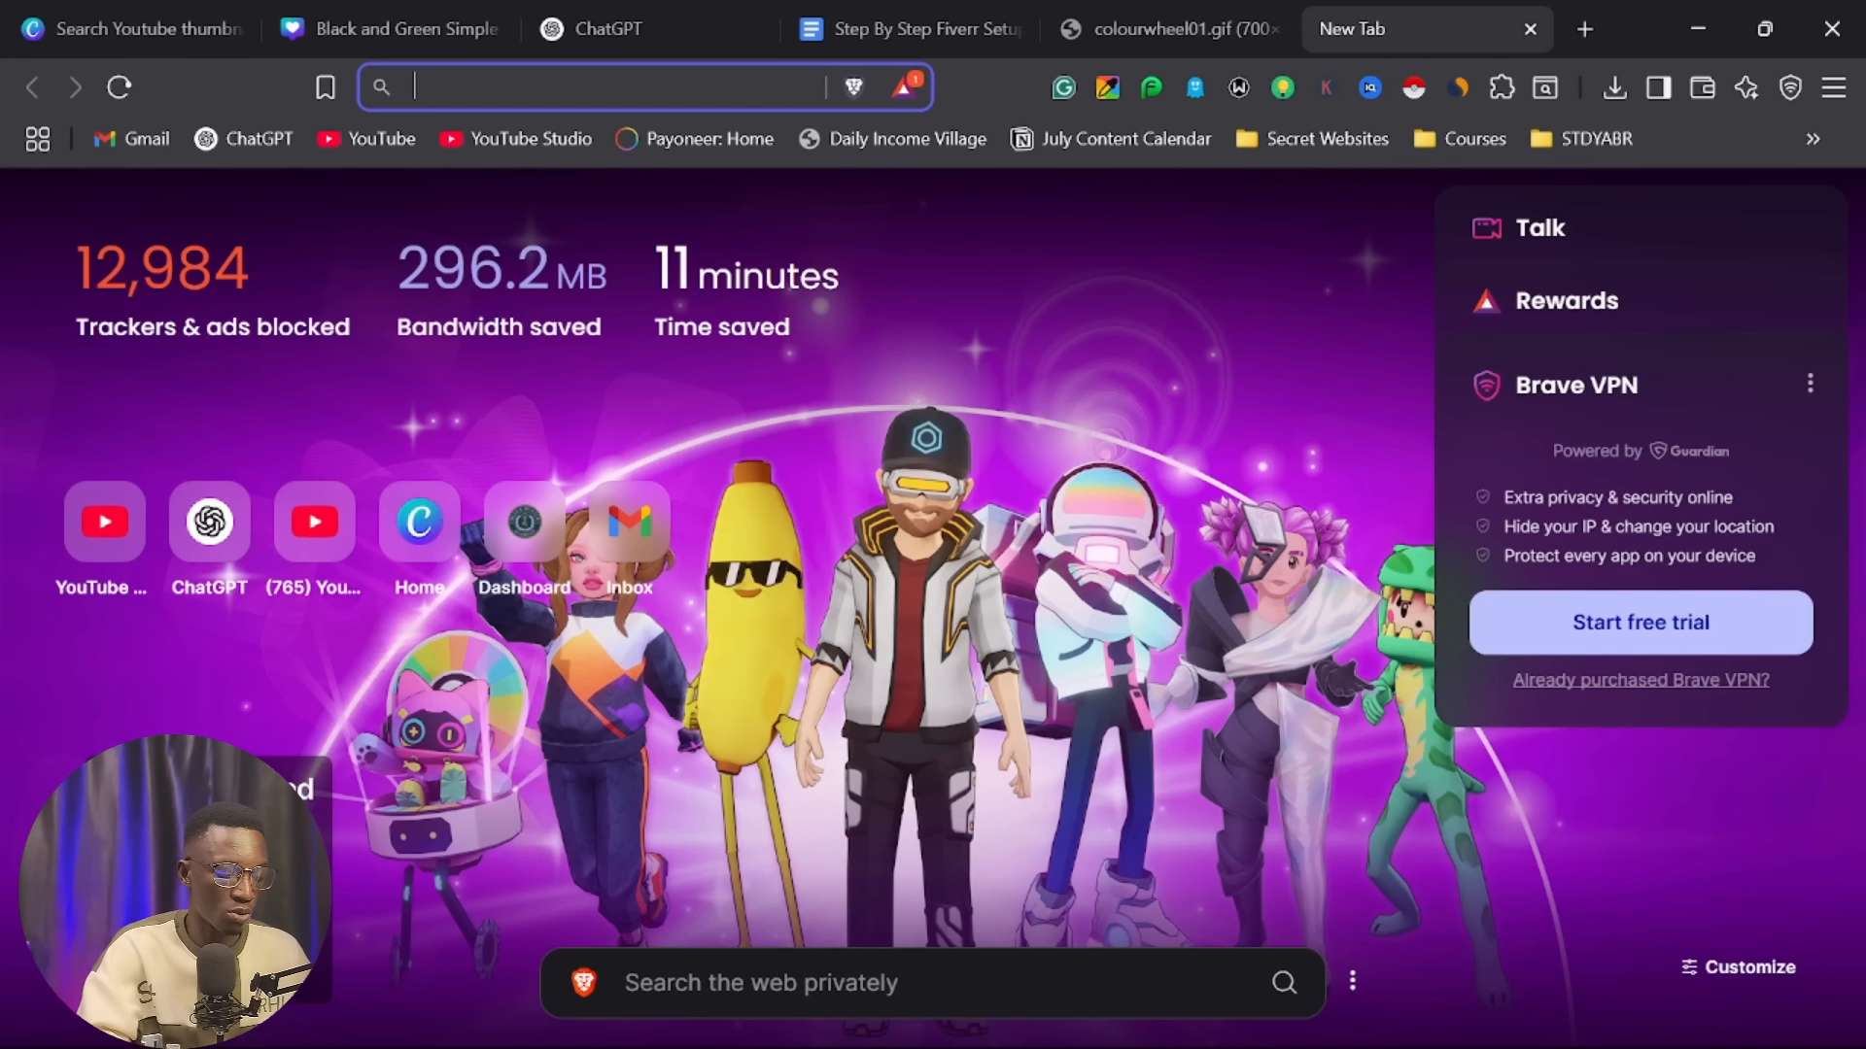
{"action": "type", "text": "downl"}
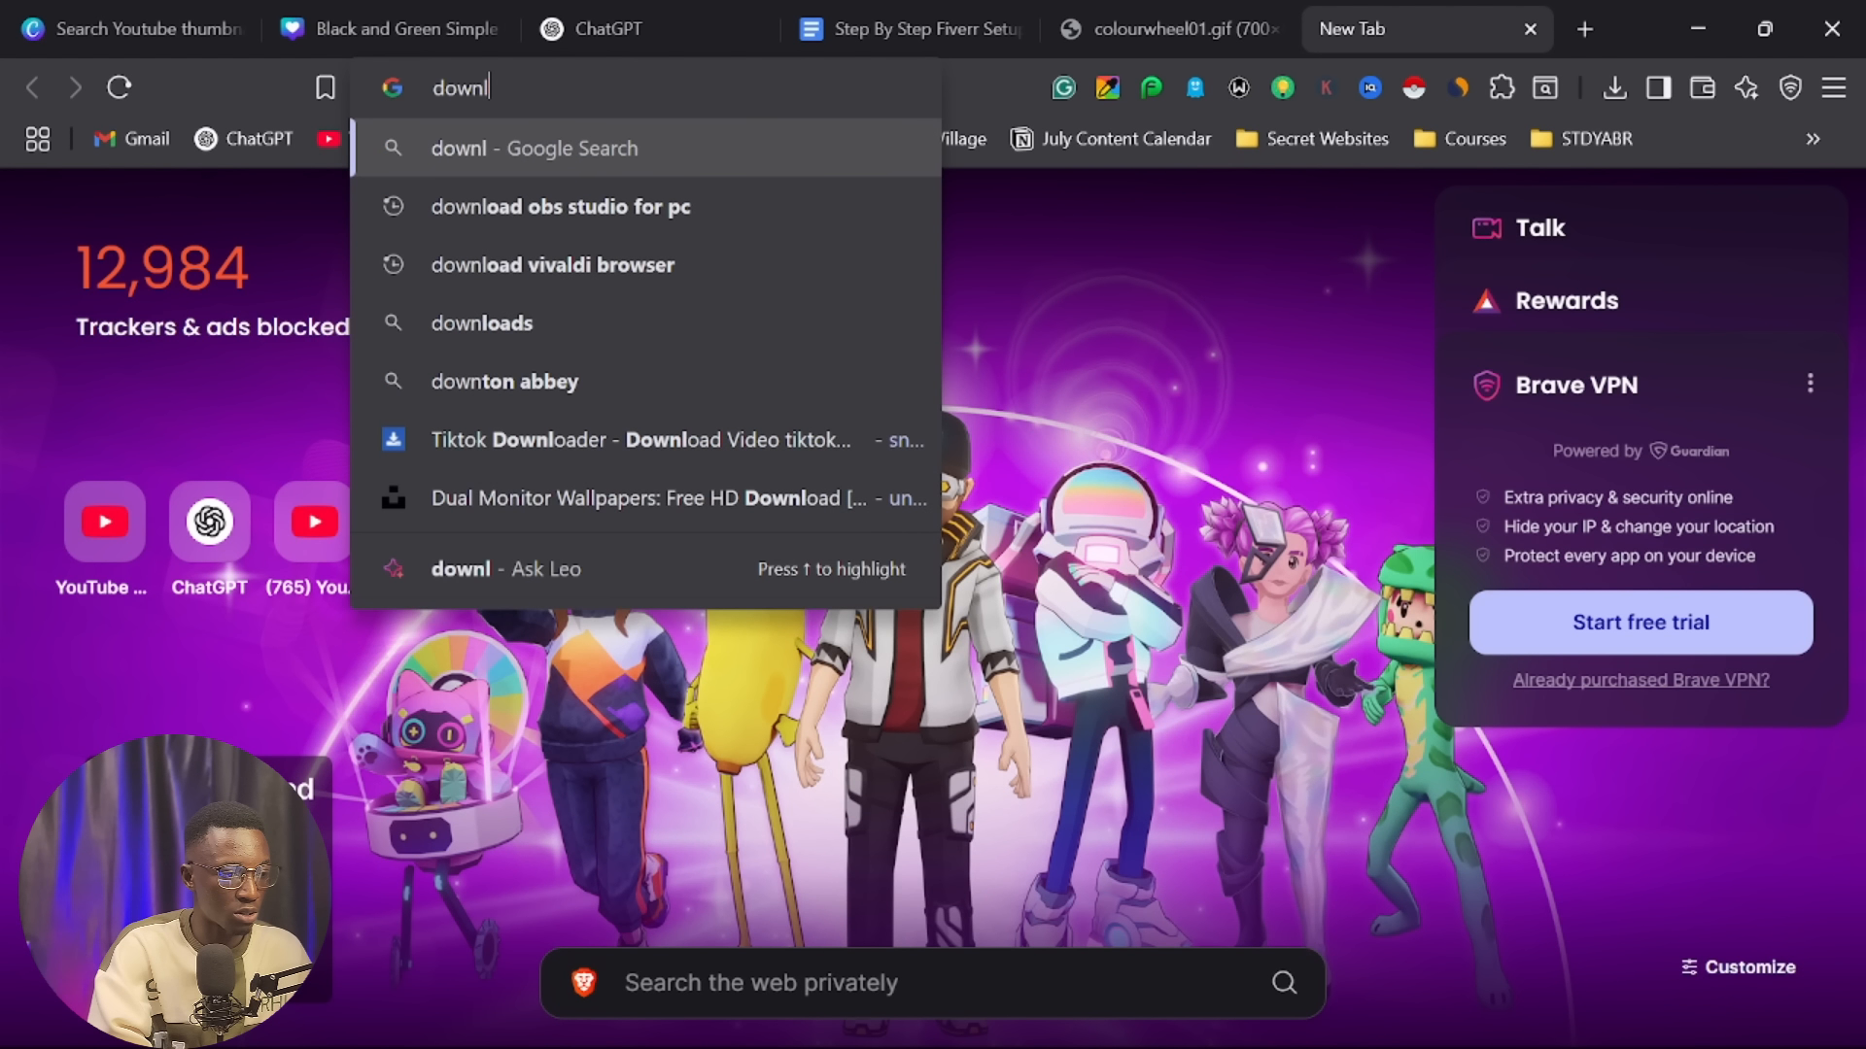
{"action": "type", "text": "oad vil"}
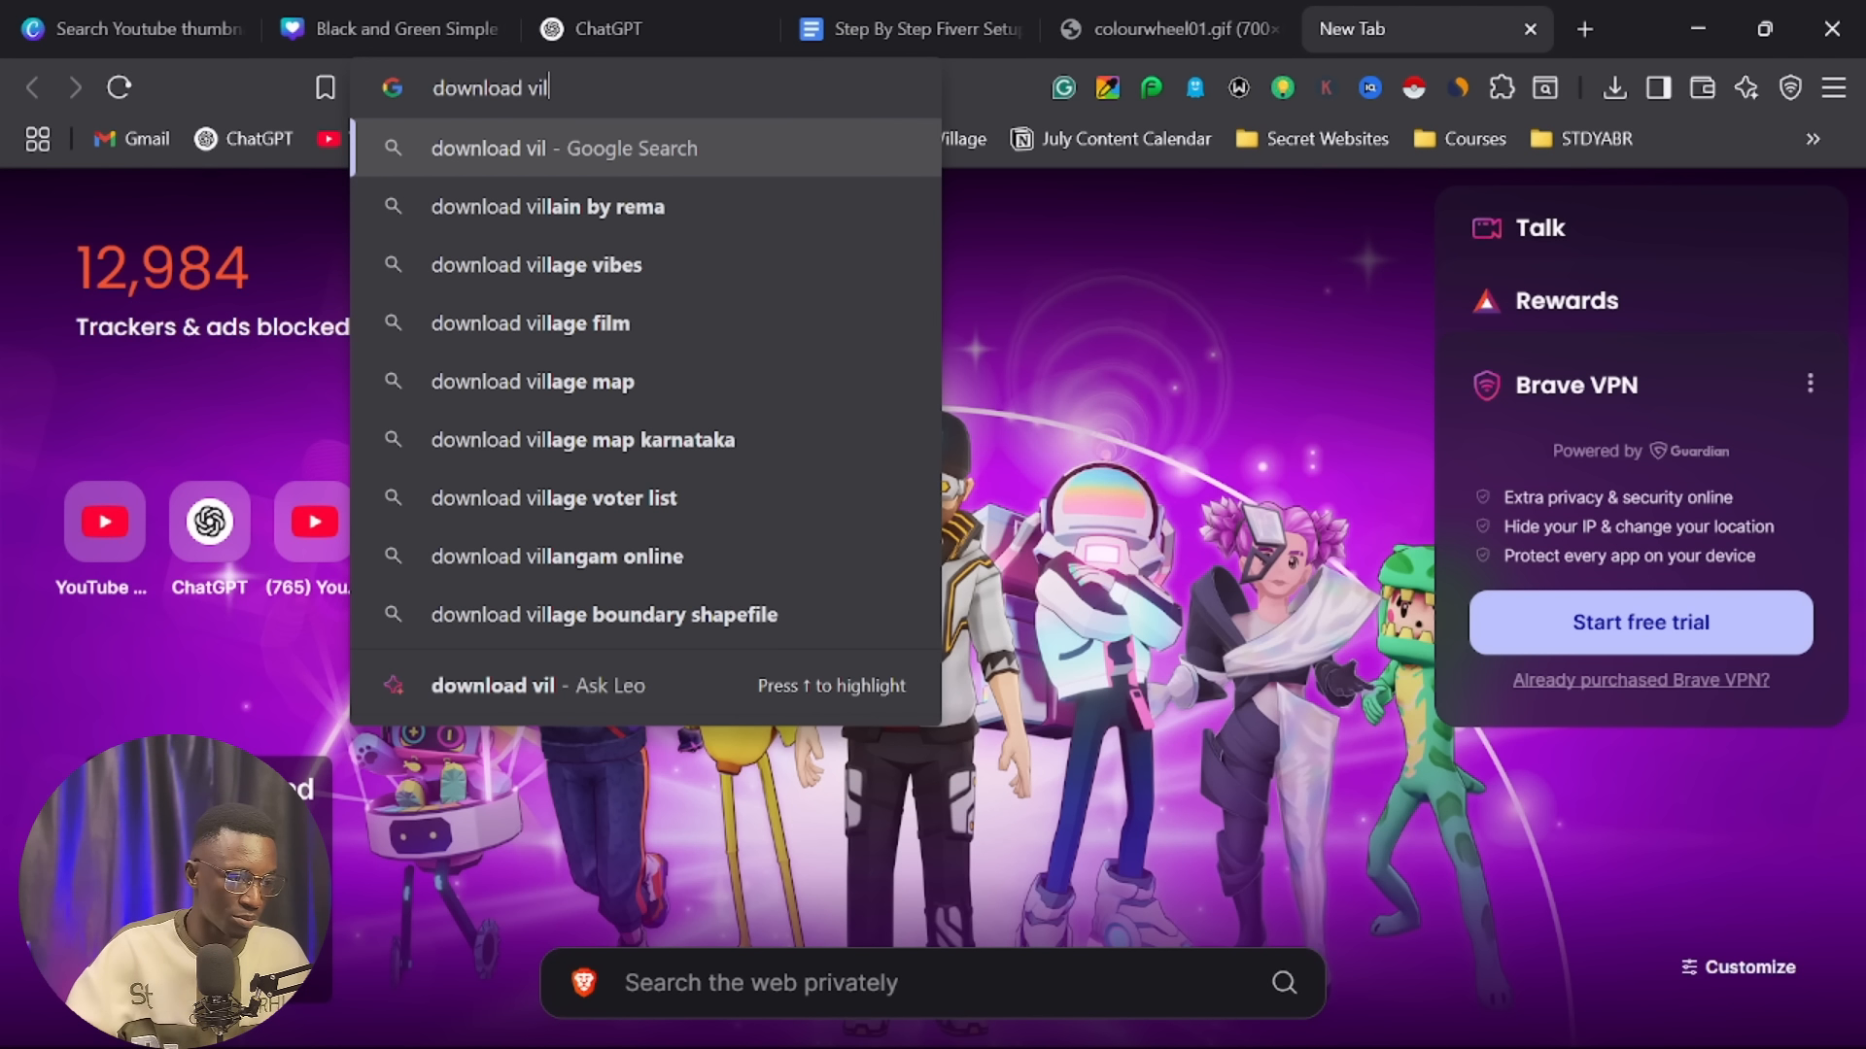
{"action": "key", "text": "BackSpace"}
{"action": "left_click", "coordinate": [632, 194]}
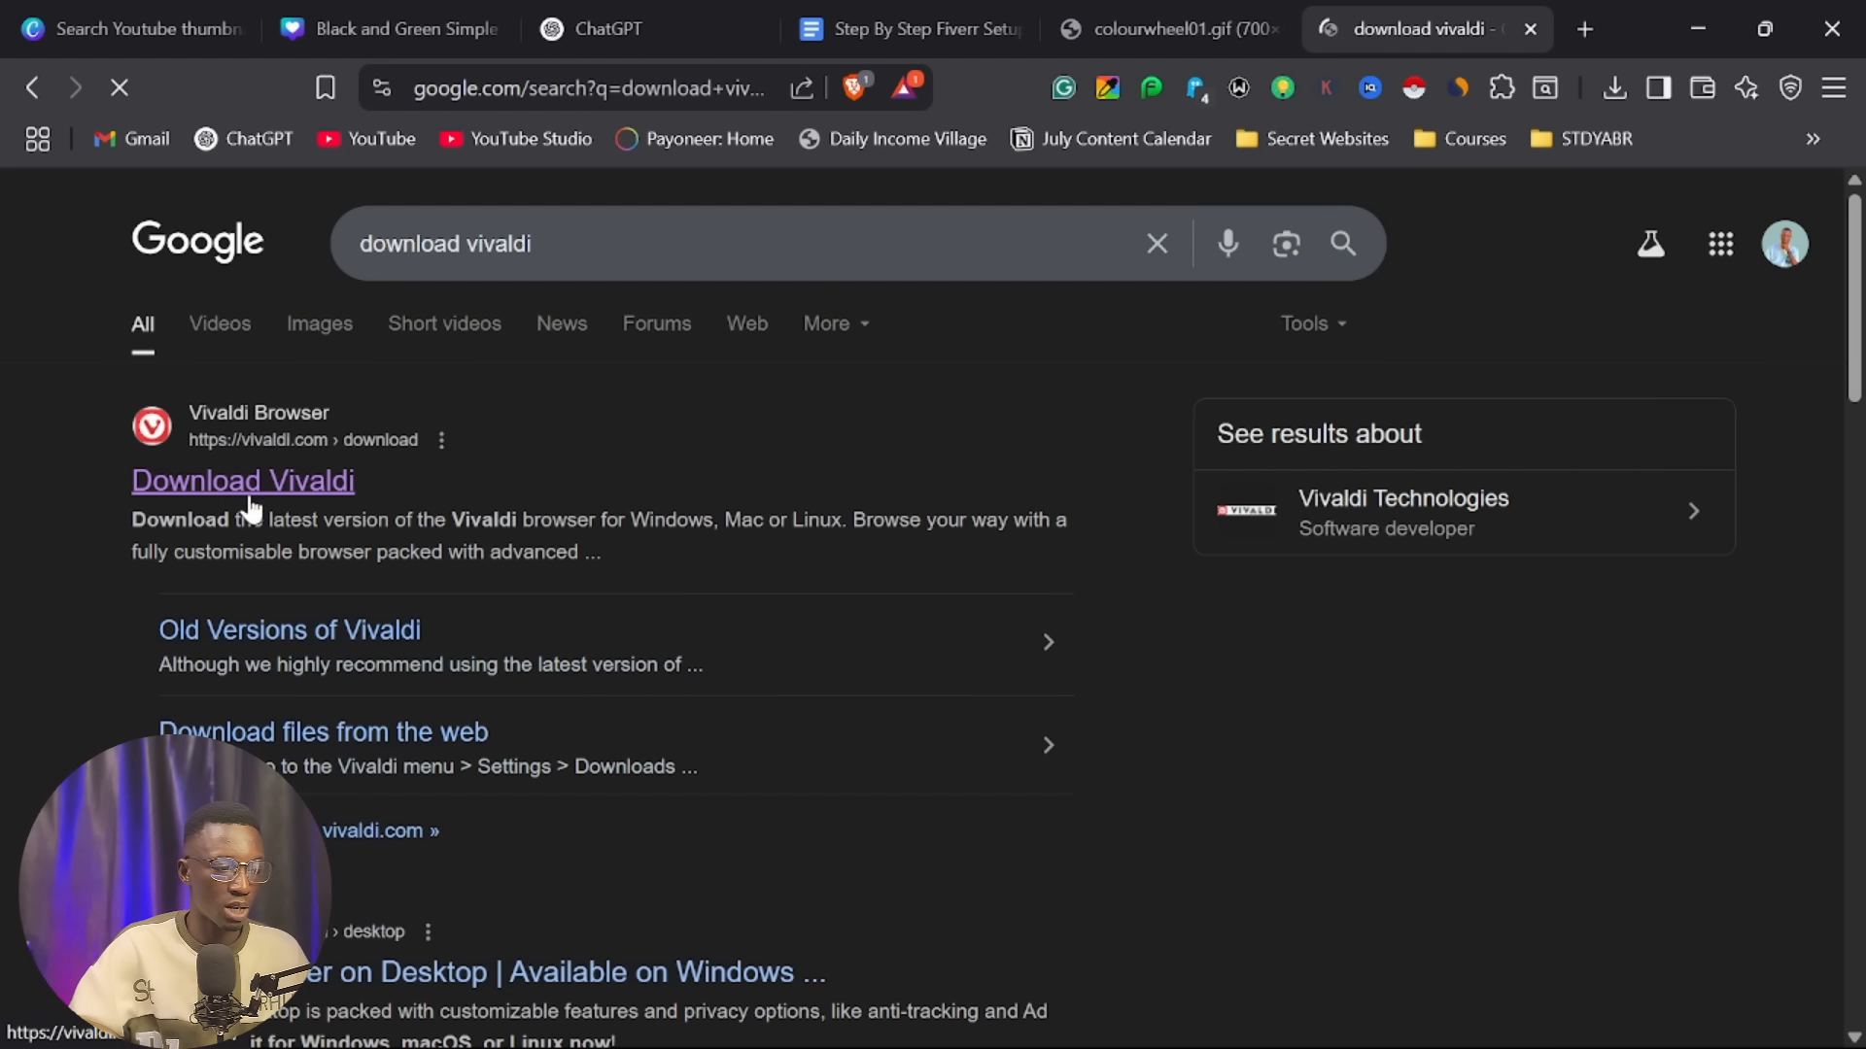
{"action": "left_click", "coordinate": [249, 499]}
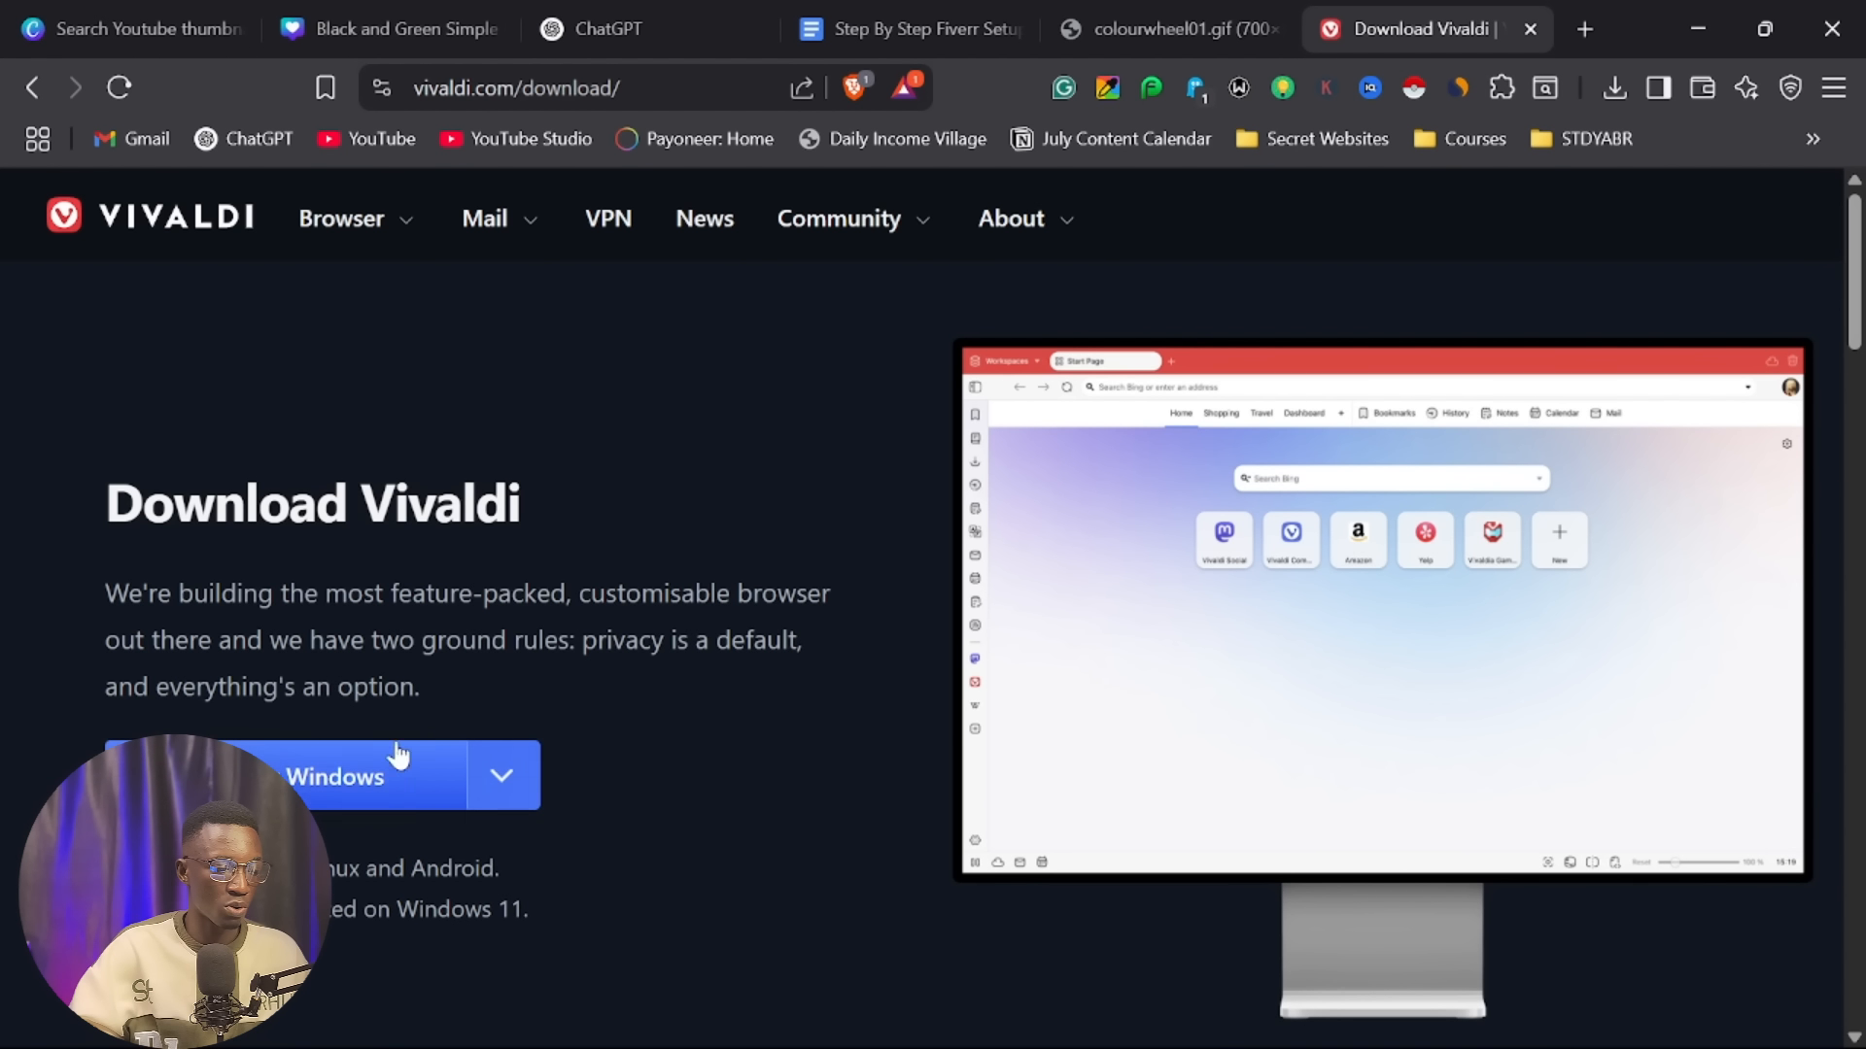
Look over the Windows build options on vivaldi.com/download, then close the list.
{"action": "left_click", "coordinate": [494, 774]}
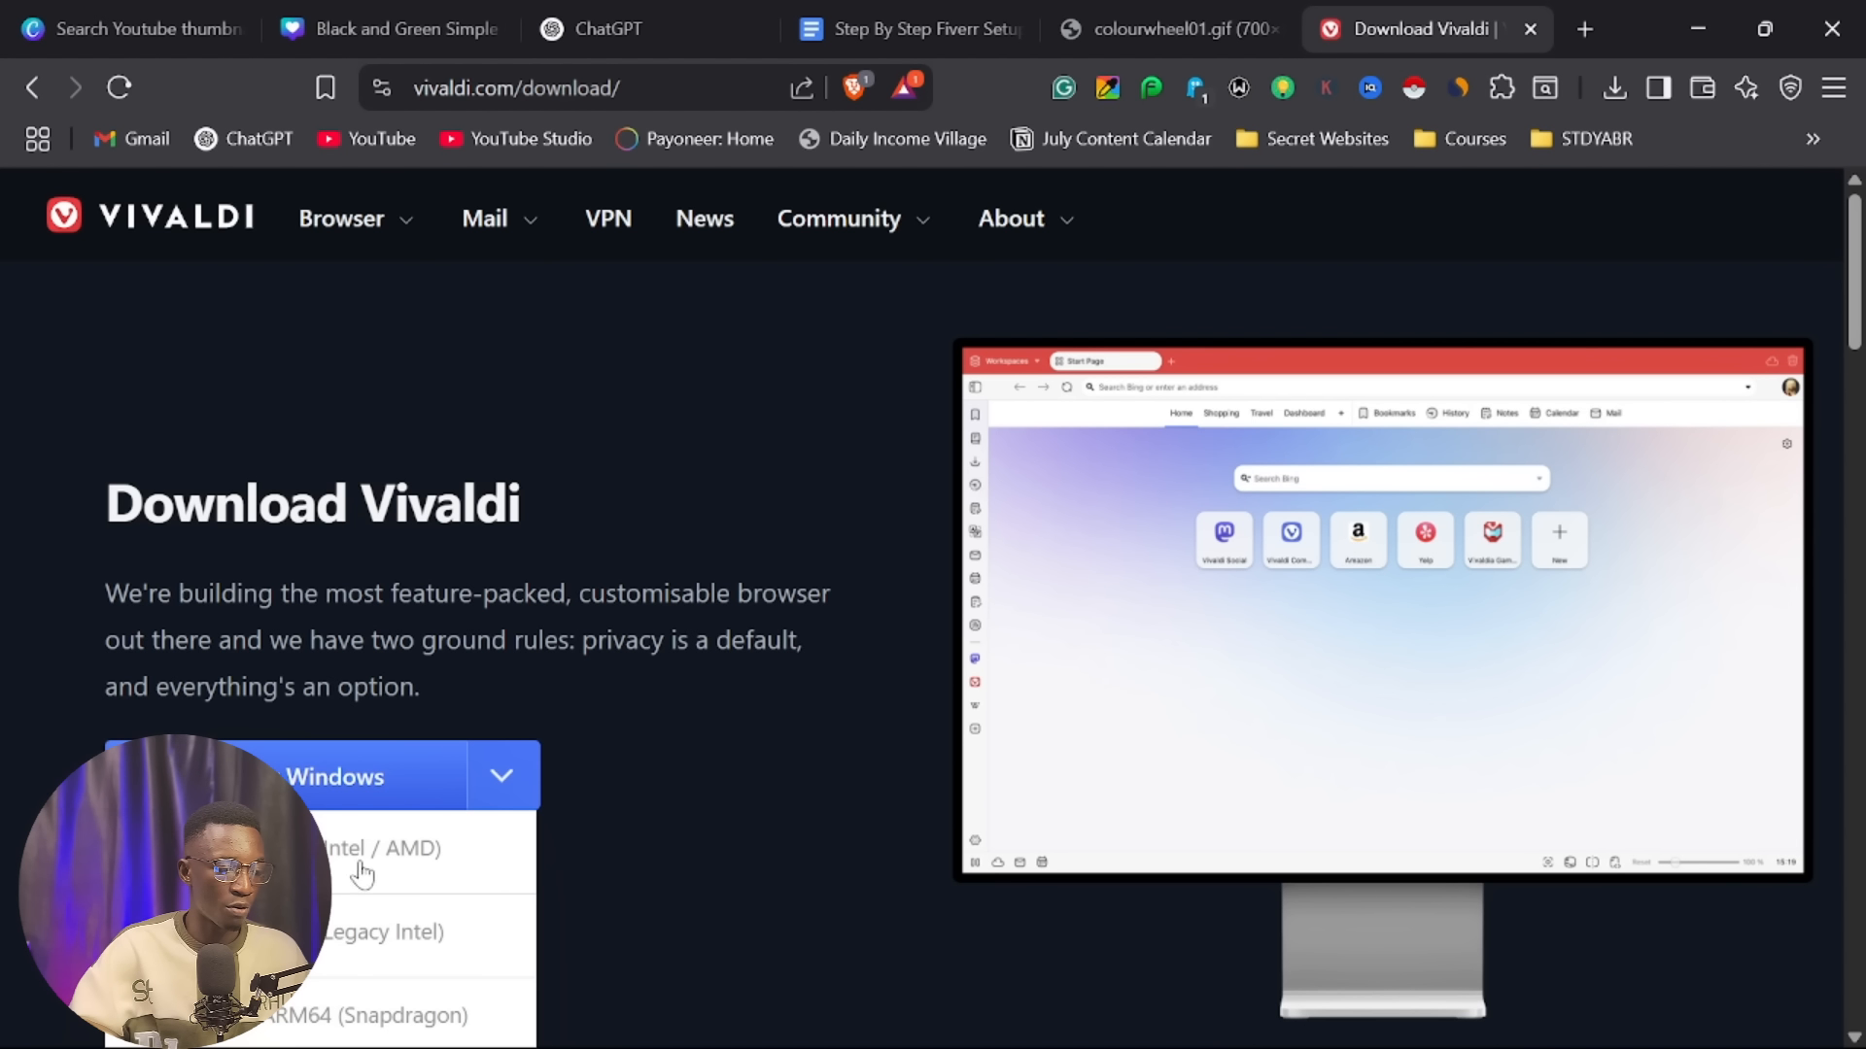
{"action": "scroll", "coordinate": [362, 884], "scroll_direction": "down", "scroll_amount": 6}
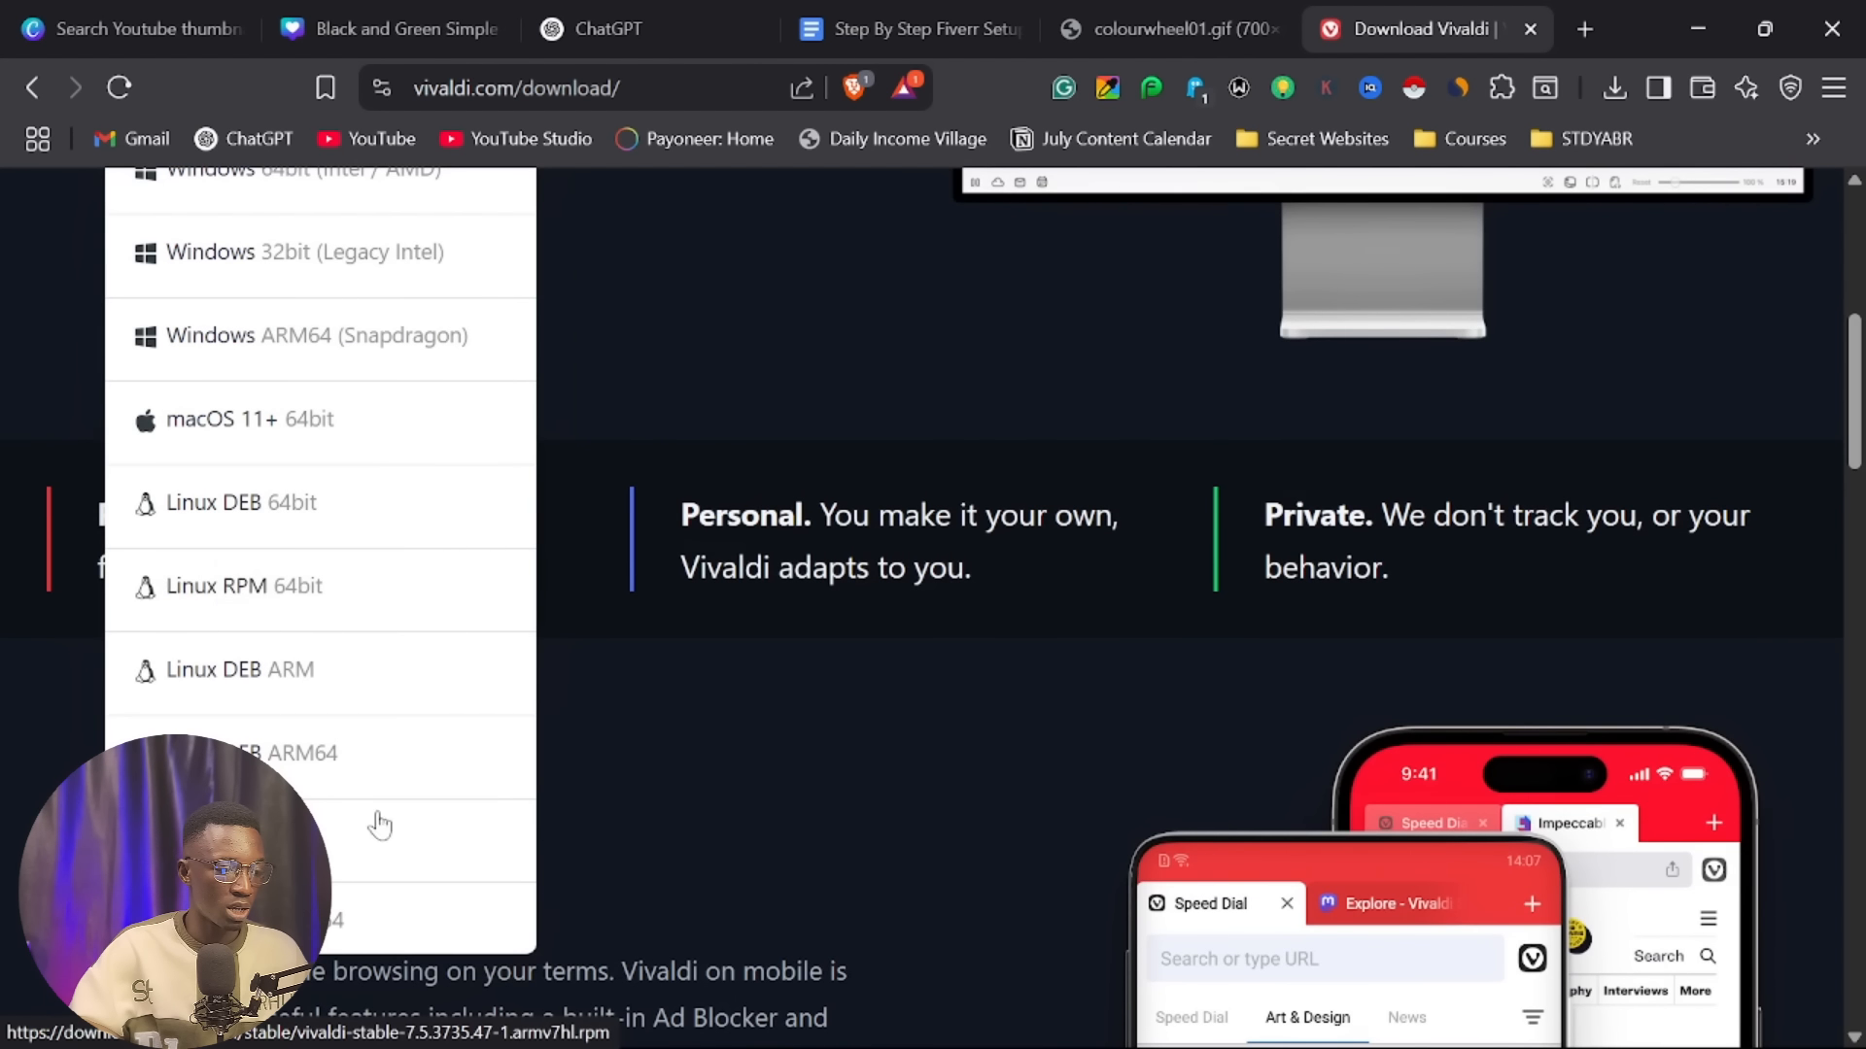
{"action": "scroll", "coordinate": [379, 824], "scroll_direction": "up", "scroll_amount": 3}
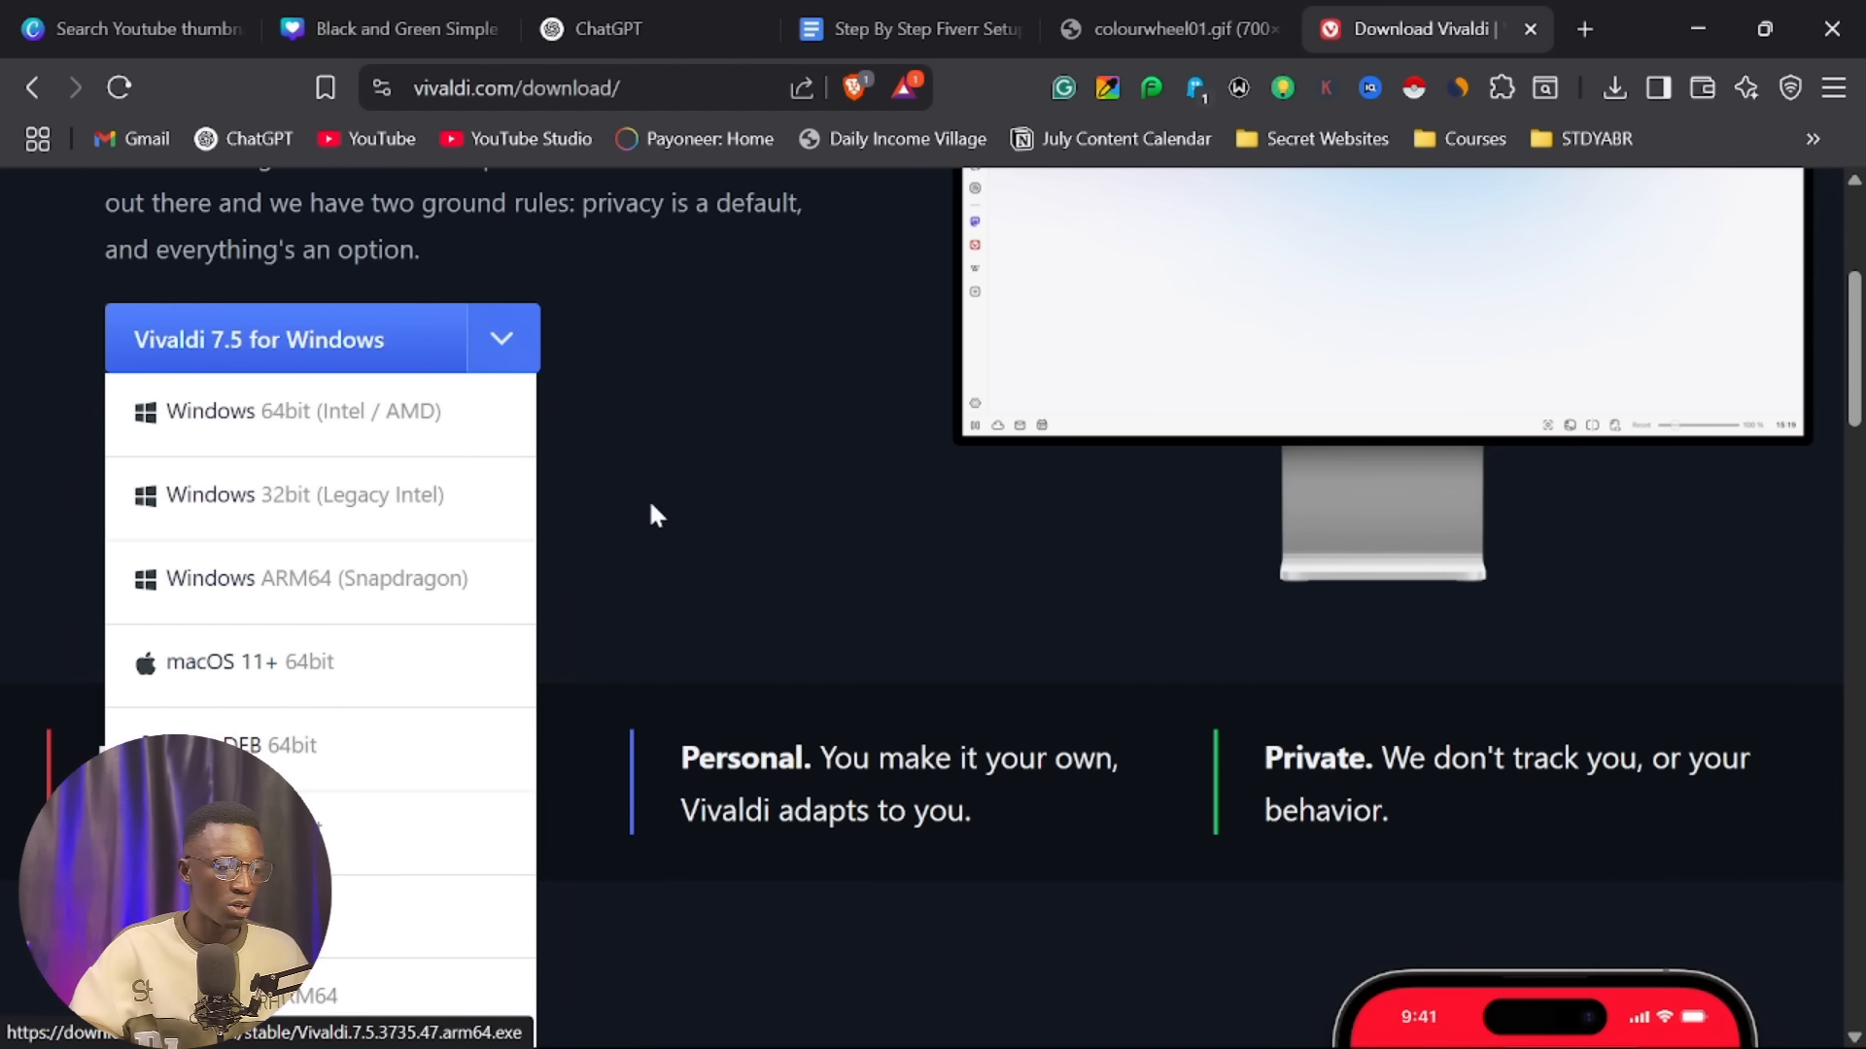
{"action": "left_click", "coordinate": [651, 496]}
{"action": "scroll", "coordinate": [666, 481], "scroll_direction": "up", "scroll_amount": 4}
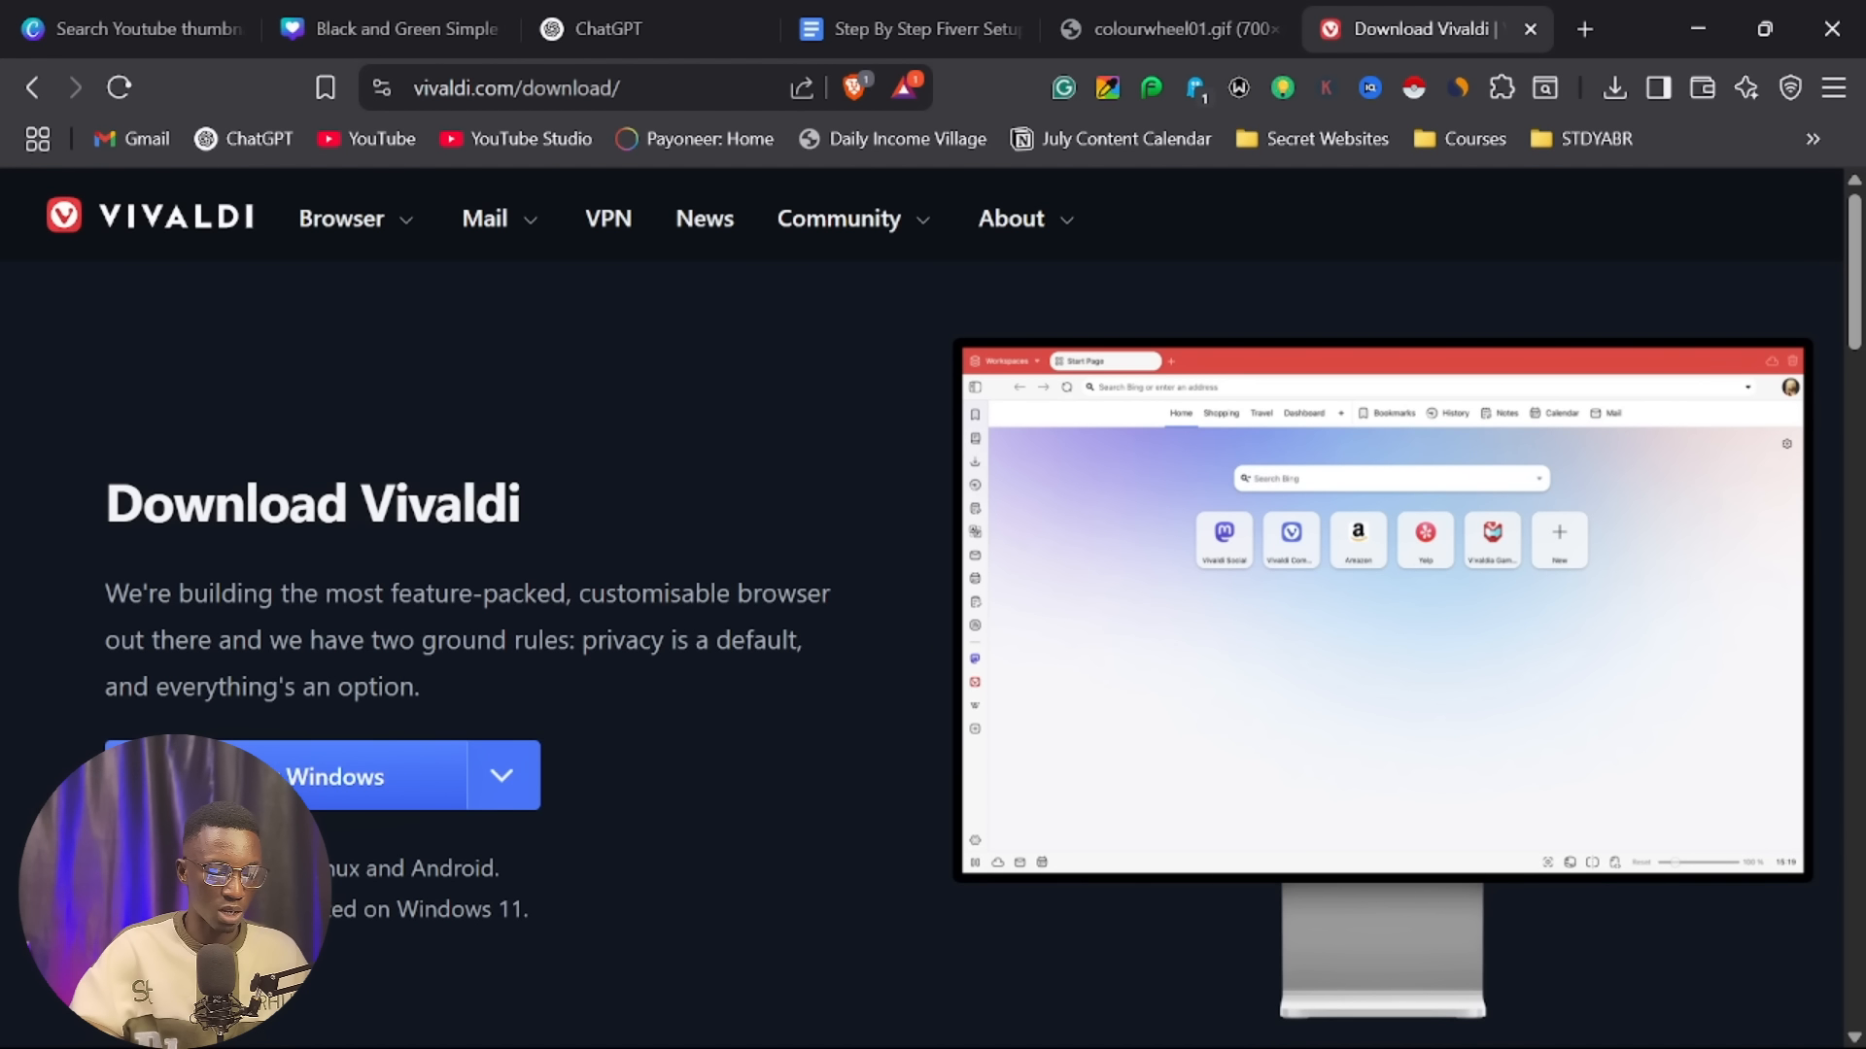
{"action": "mouse_move", "coordinate": [983, 1016]}
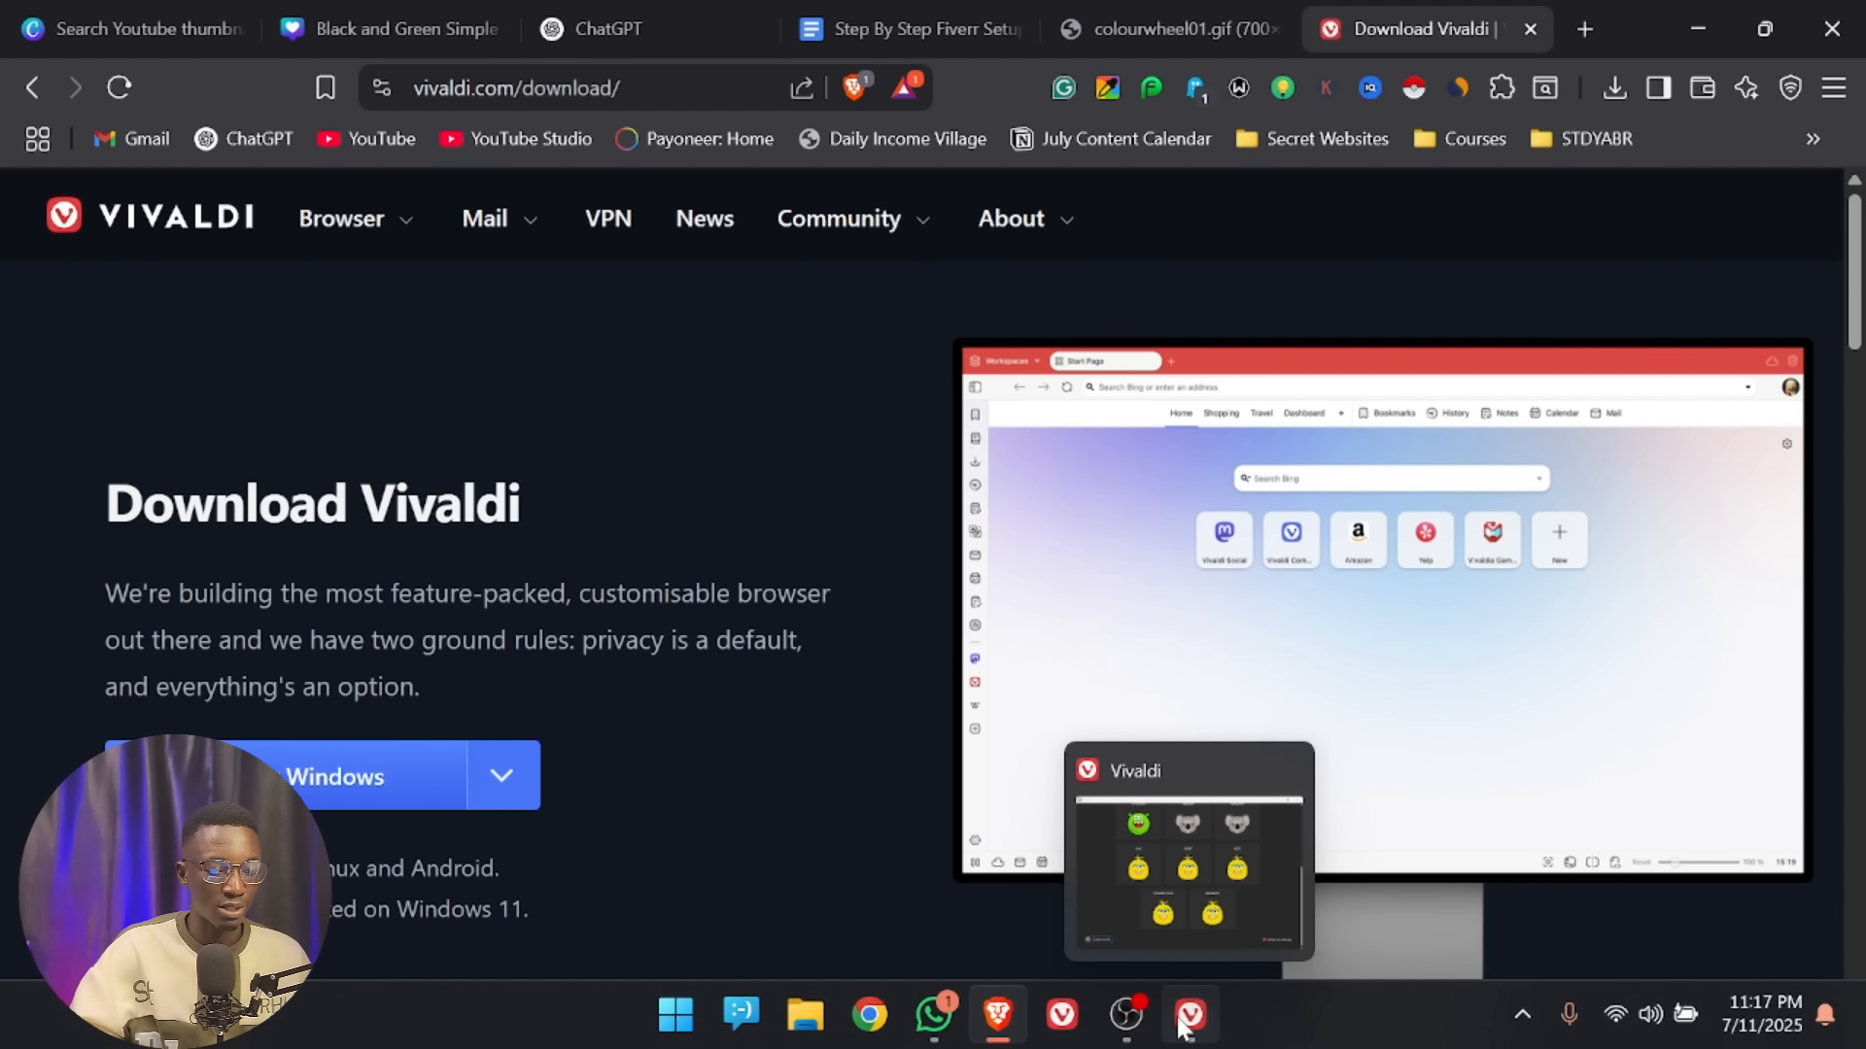
In Vivaldi, start adding a new profile from the profile manager.
{"action": "left_click", "coordinate": [1181, 1025]}
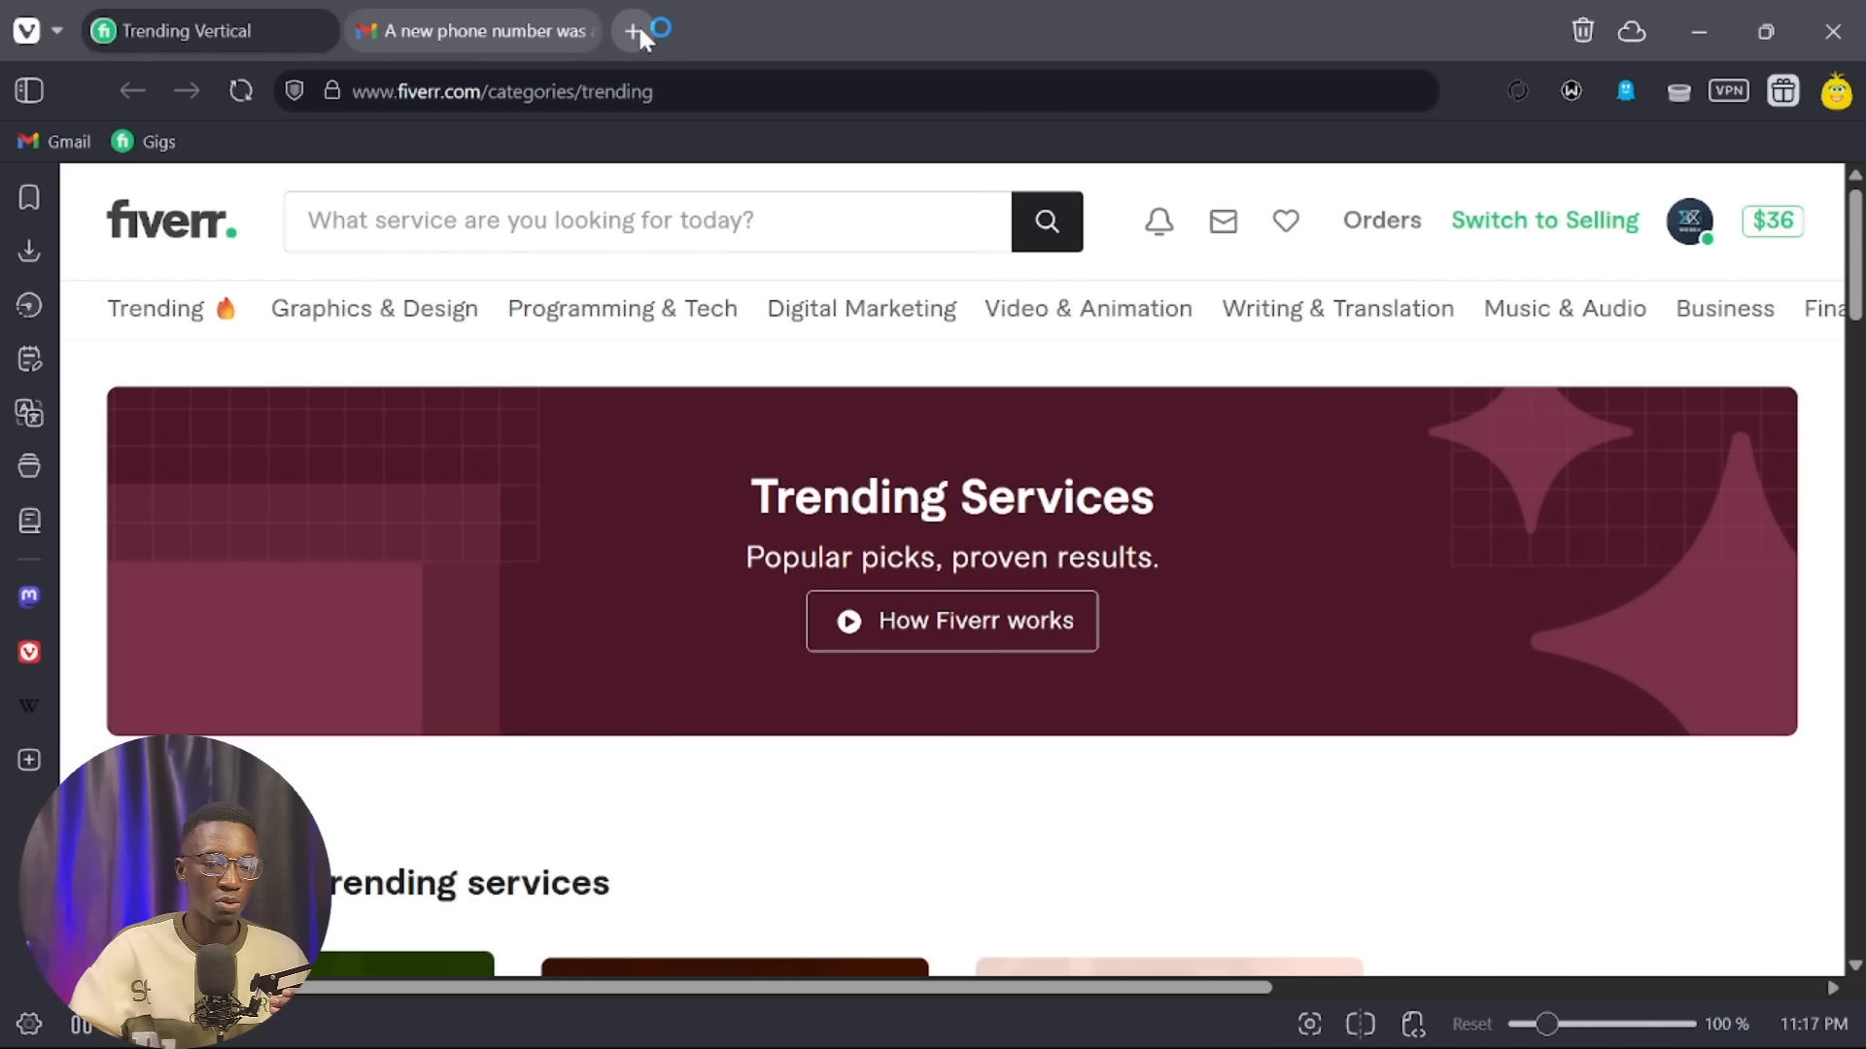
{"action": "left_click", "coordinate": [635, 32]}
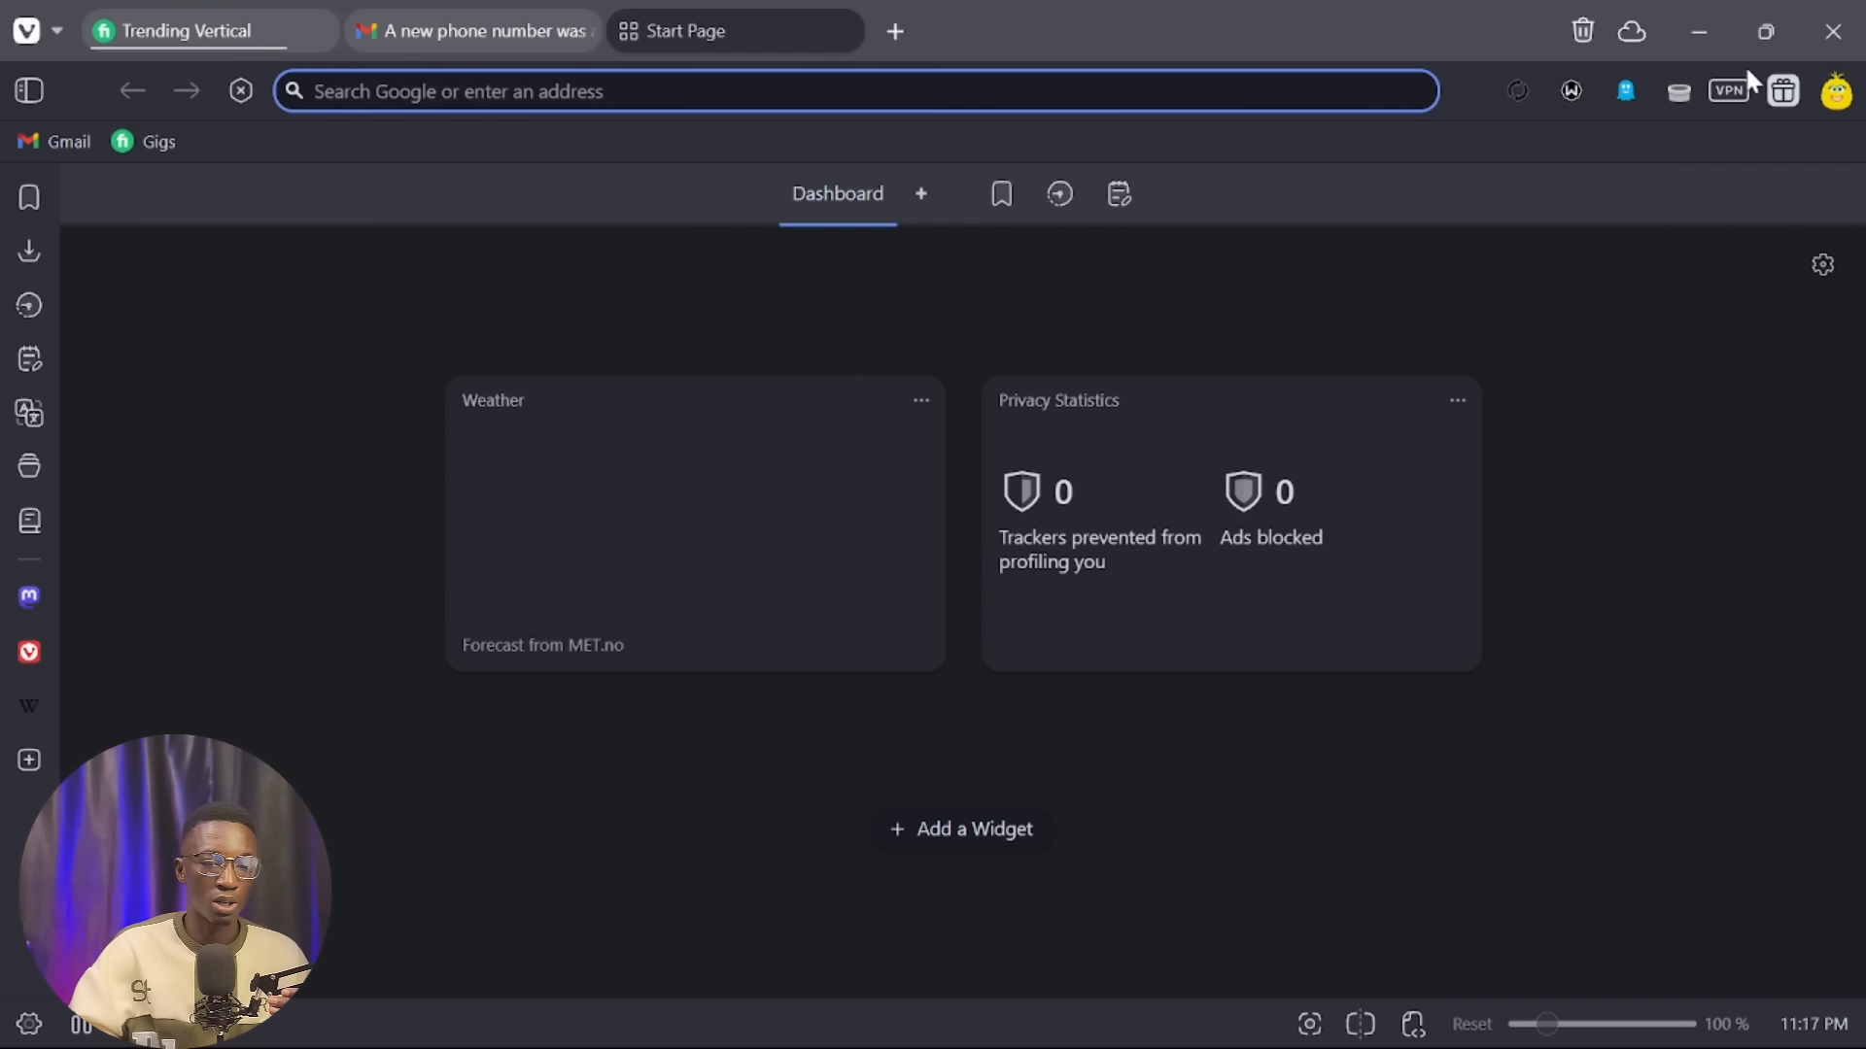
{"action": "left_click", "coordinate": [1853, 97]}
{"action": "scroll", "coordinate": [1631, 618], "scroll_direction": "down", "scroll_amount": 5}
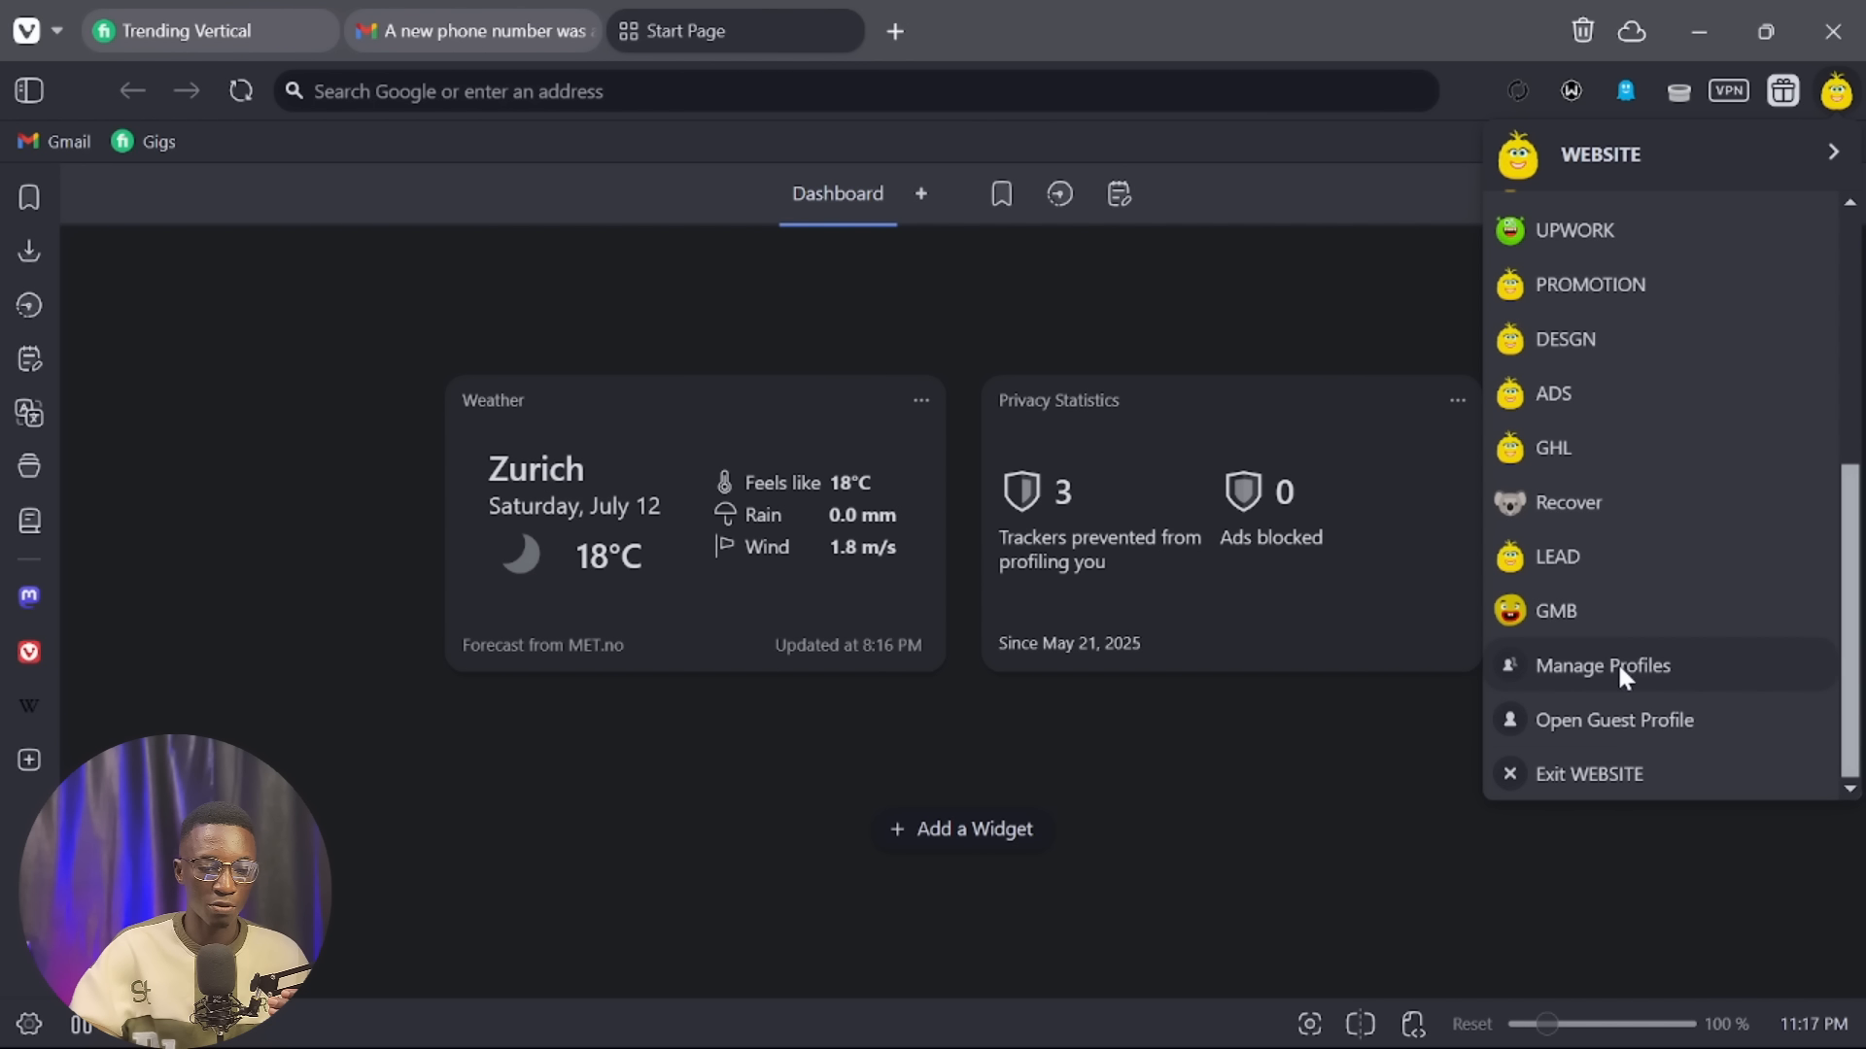
{"action": "left_click", "coordinate": [1621, 668]}
{"action": "scroll", "coordinate": [1618, 681], "scroll_direction": "down", "scroll_amount": 5}
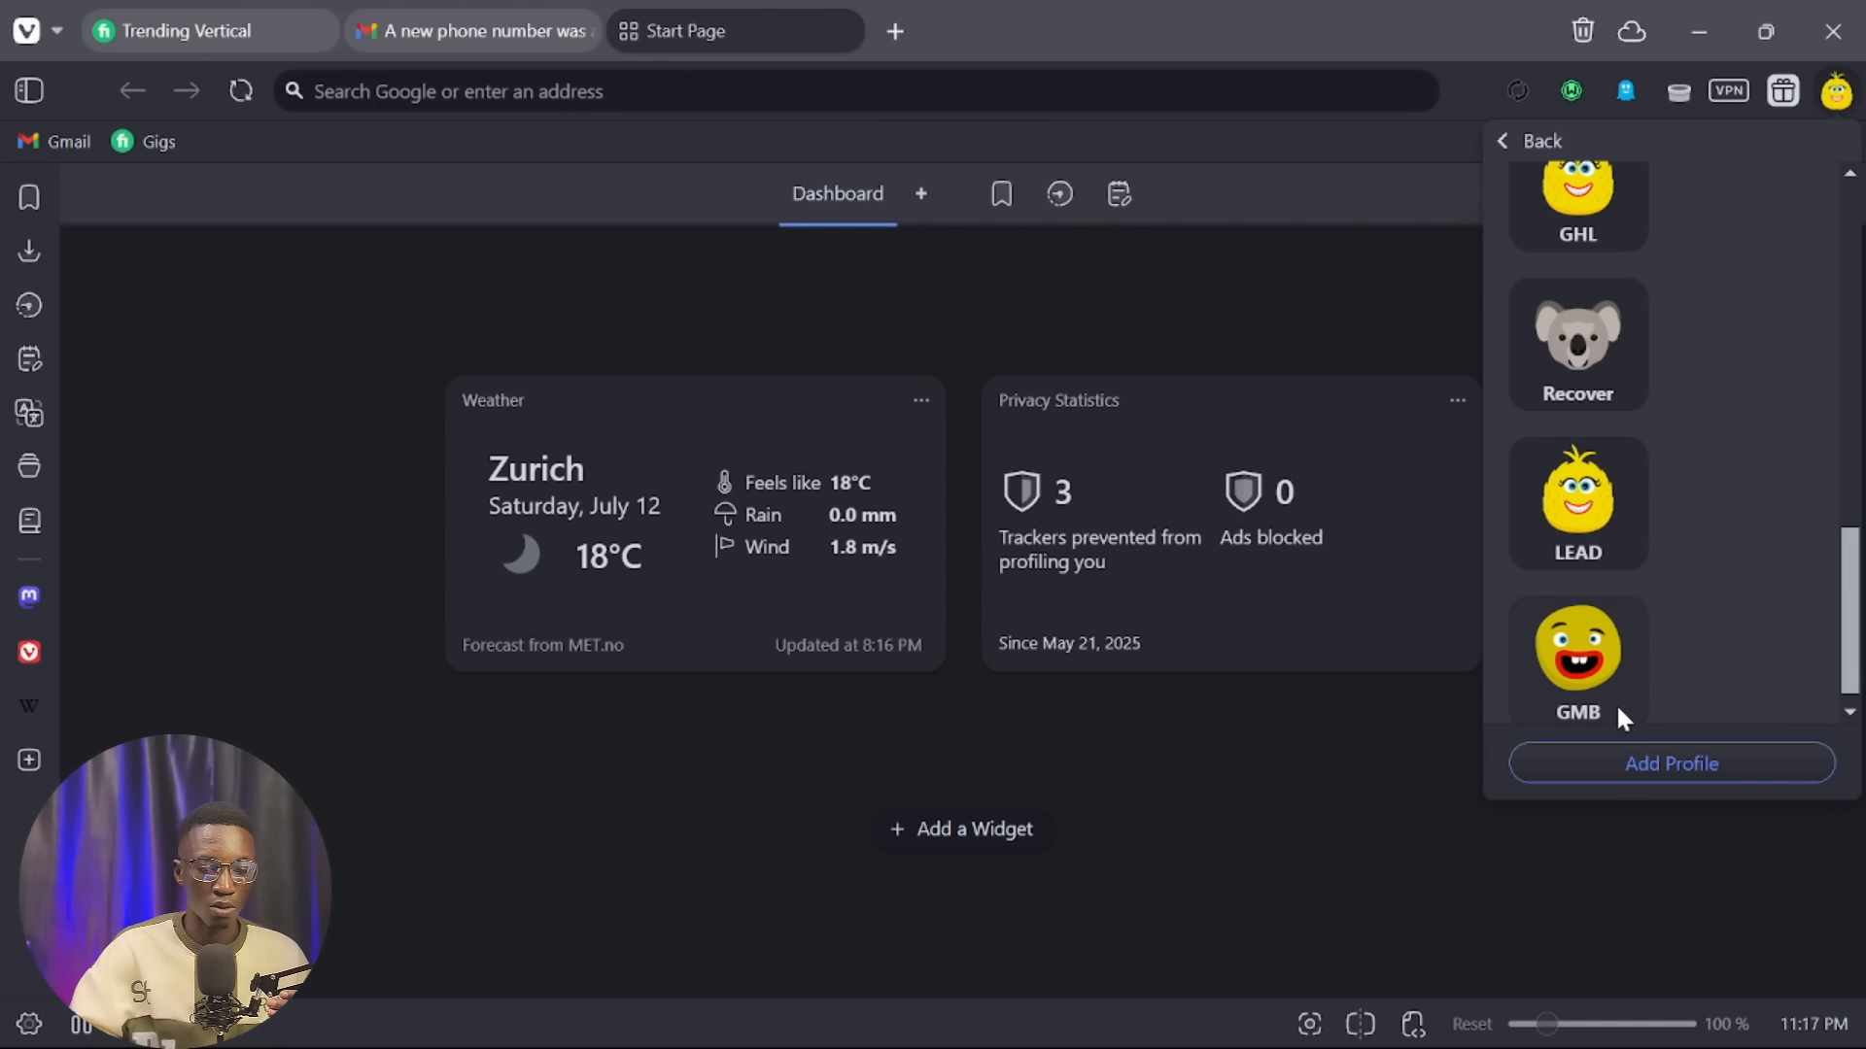
{"action": "left_click", "coordinate": [1610, 766]}
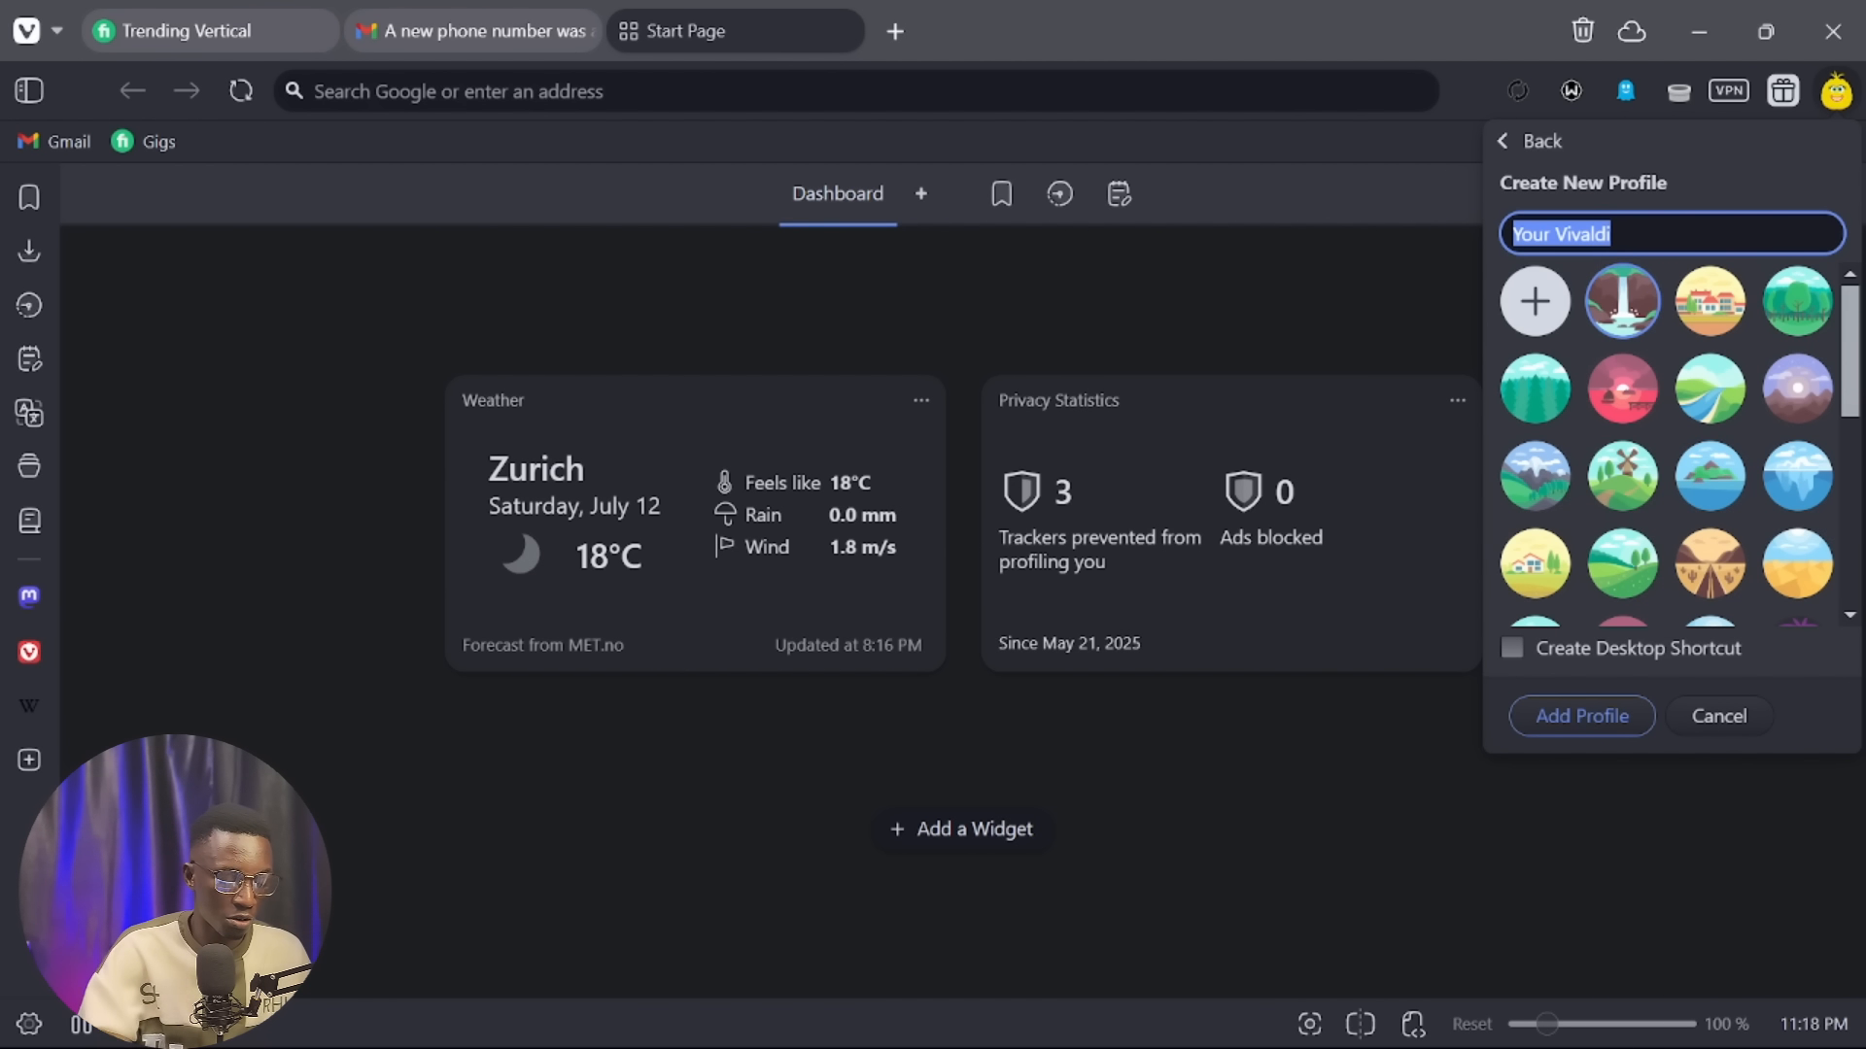
Name the profile Stepbystep, give it the panda avatar, and create it.
{"action": "type", "text": "Stepb"}
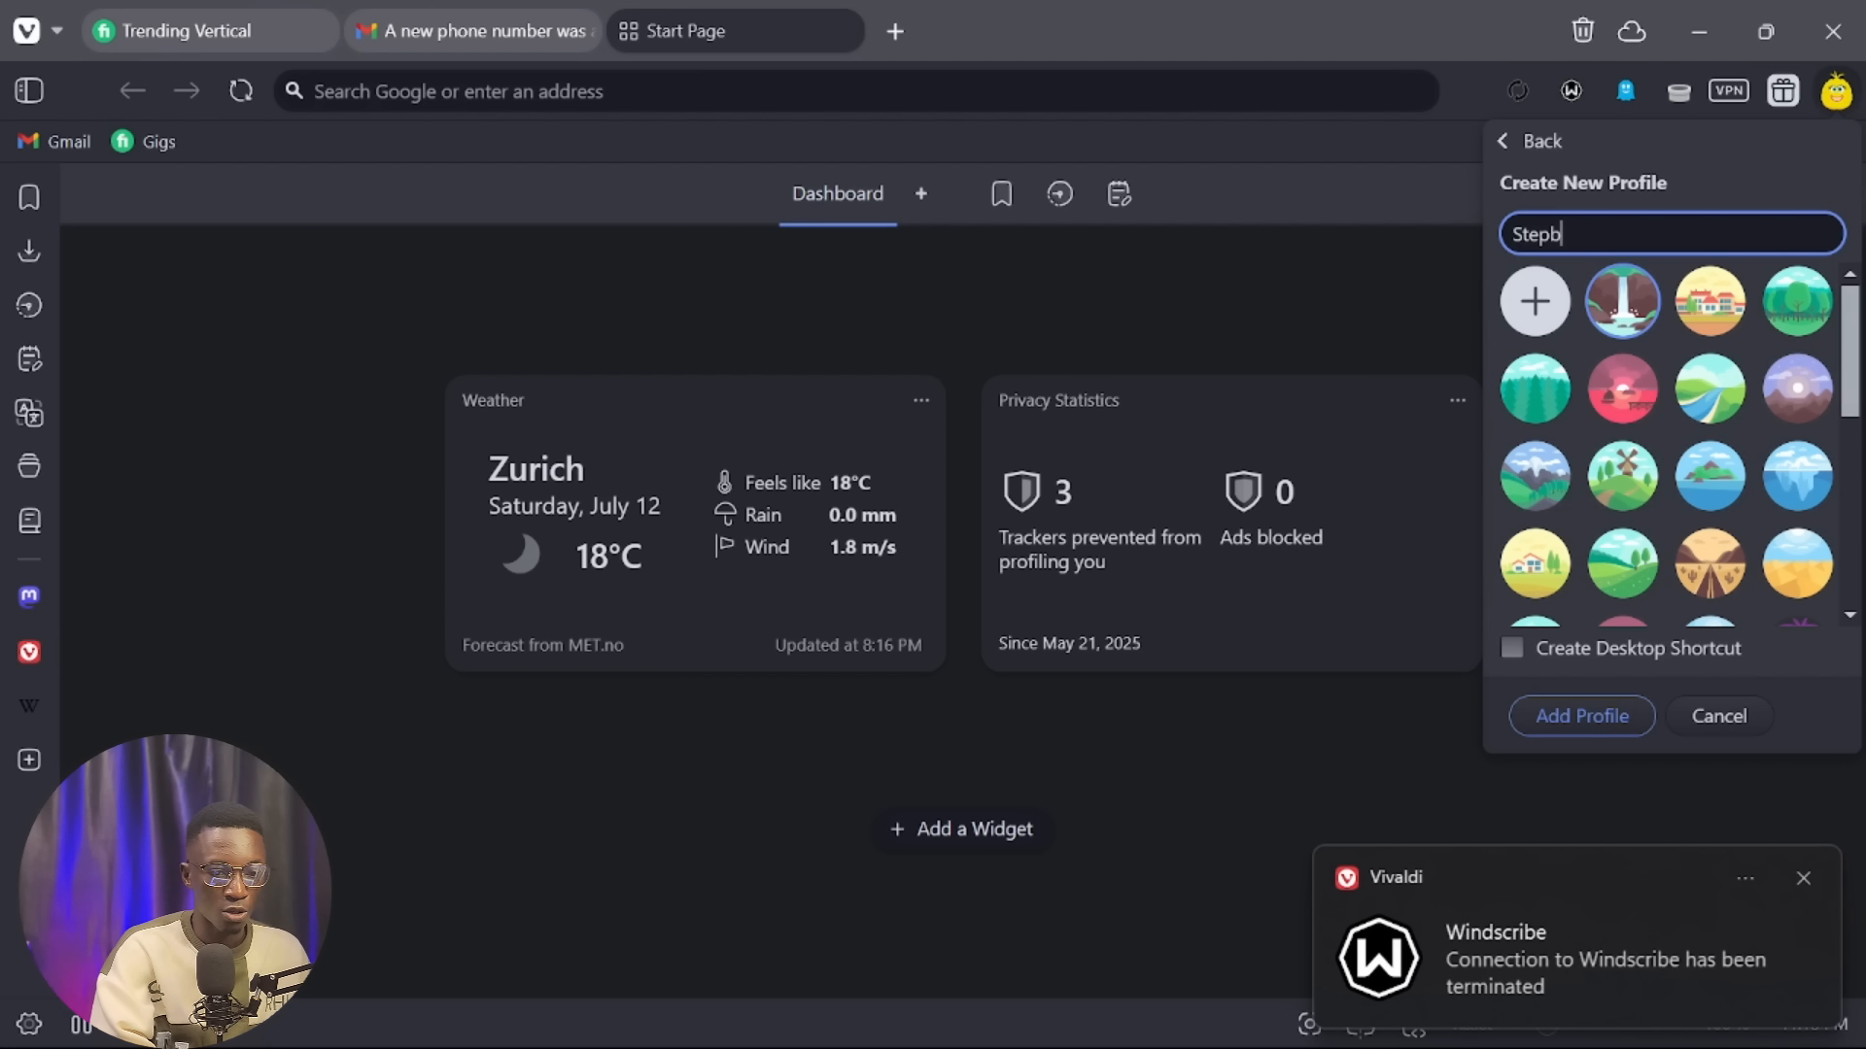
{"action": "type", "text": "y"}
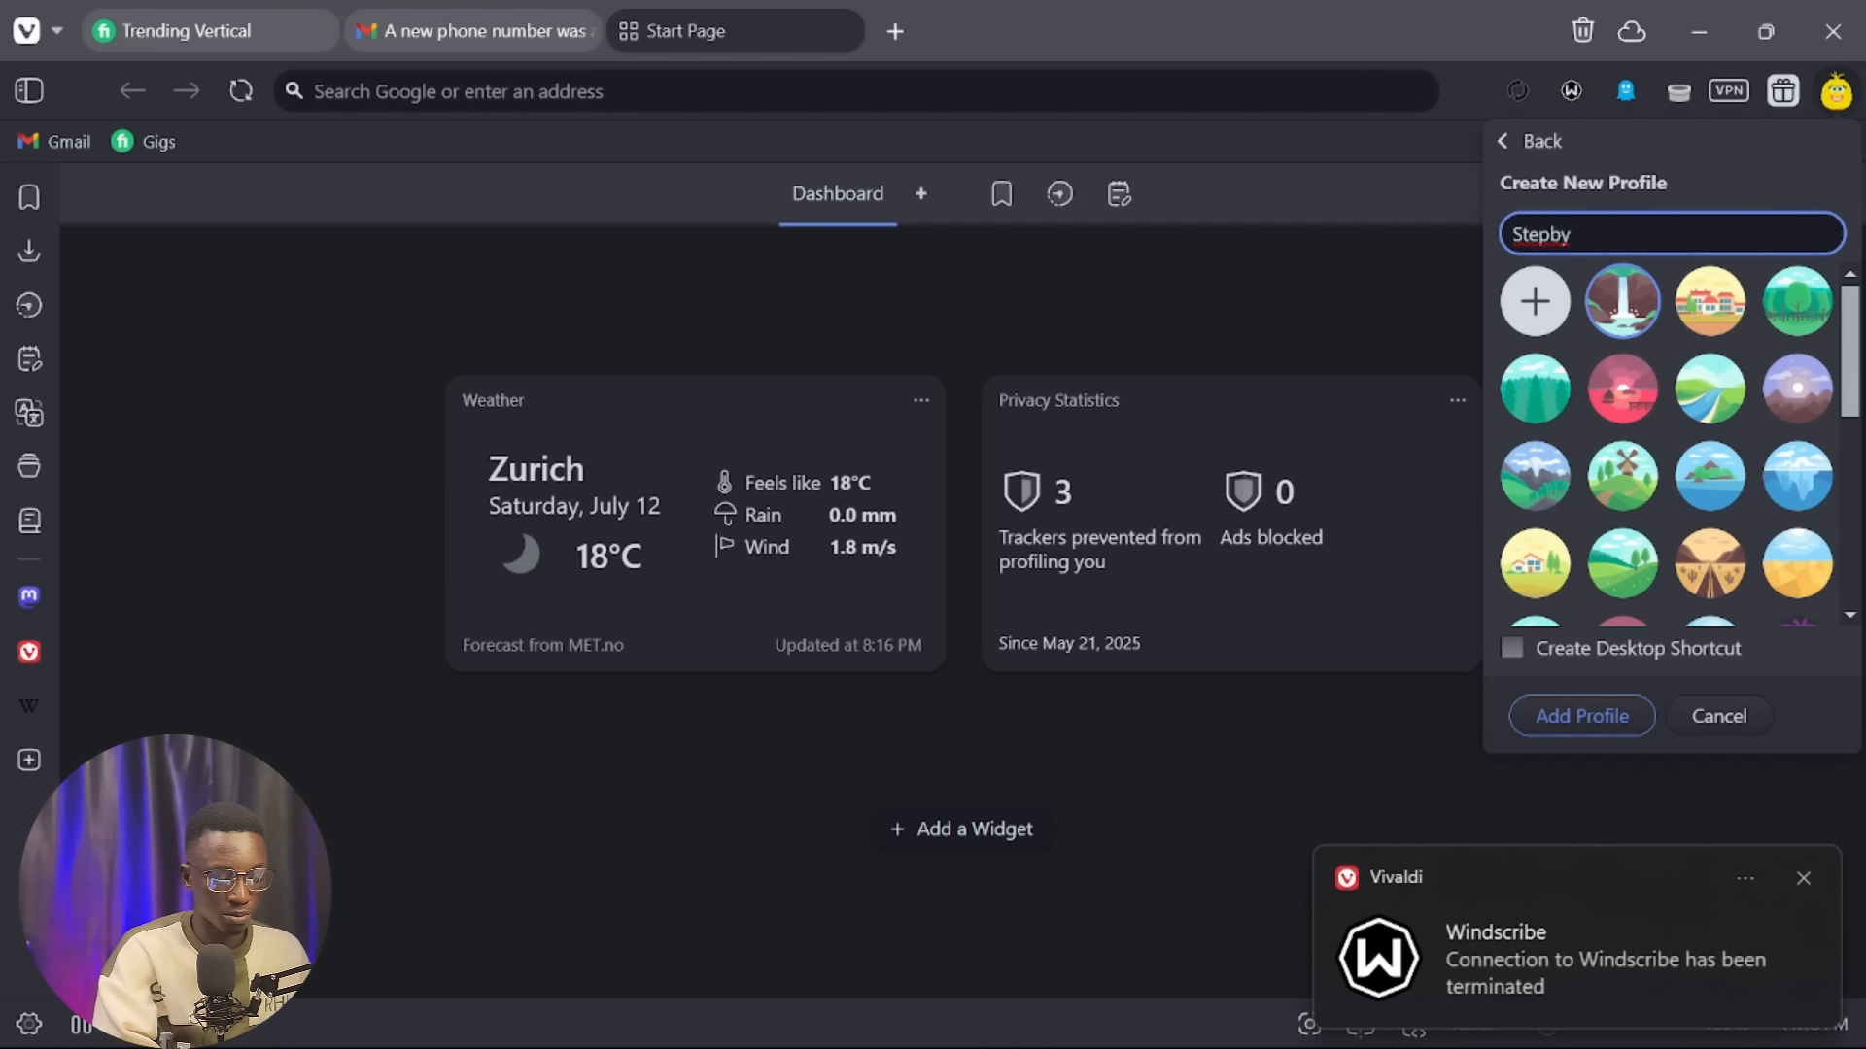
{"action": "type", "text": "step"}
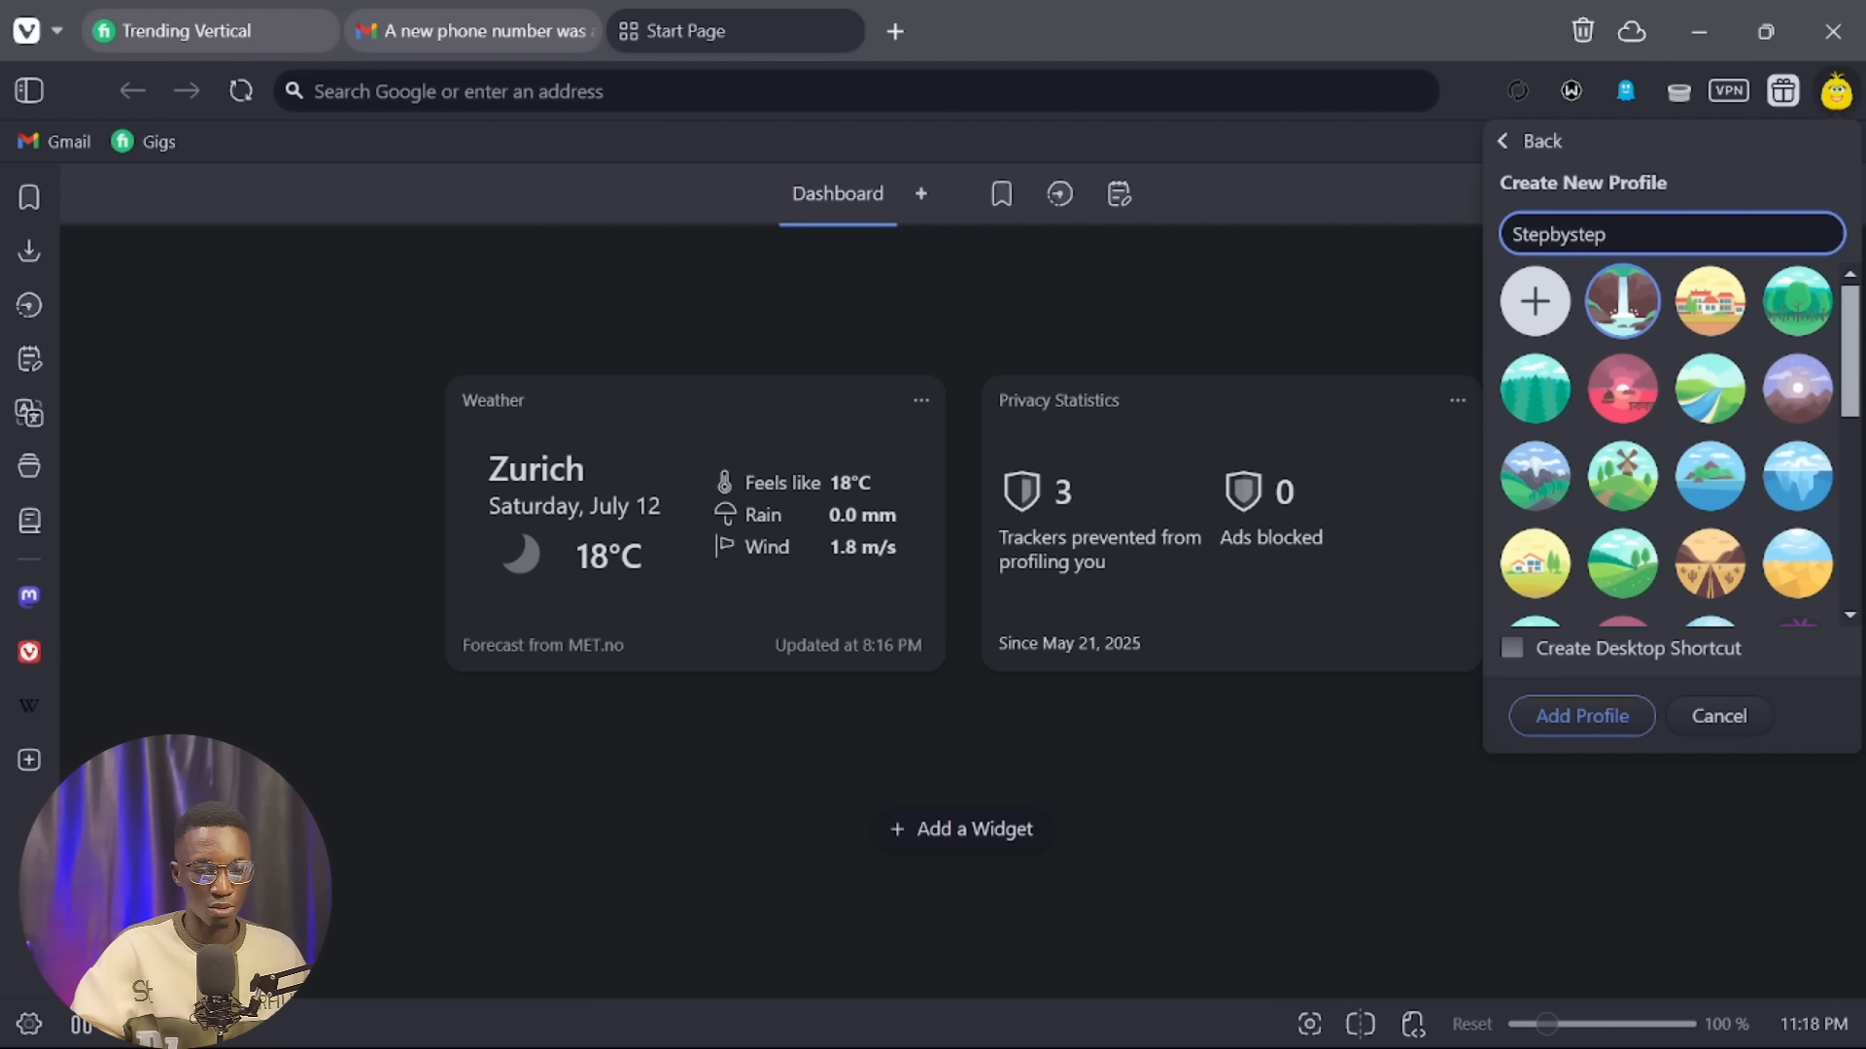
{"action": "scroll", "coordinate": [1605, 435], "scroll_direction": "down", "scroll_amount": 5}
{"action": "left_click", "coordinate": [1644, 338]}
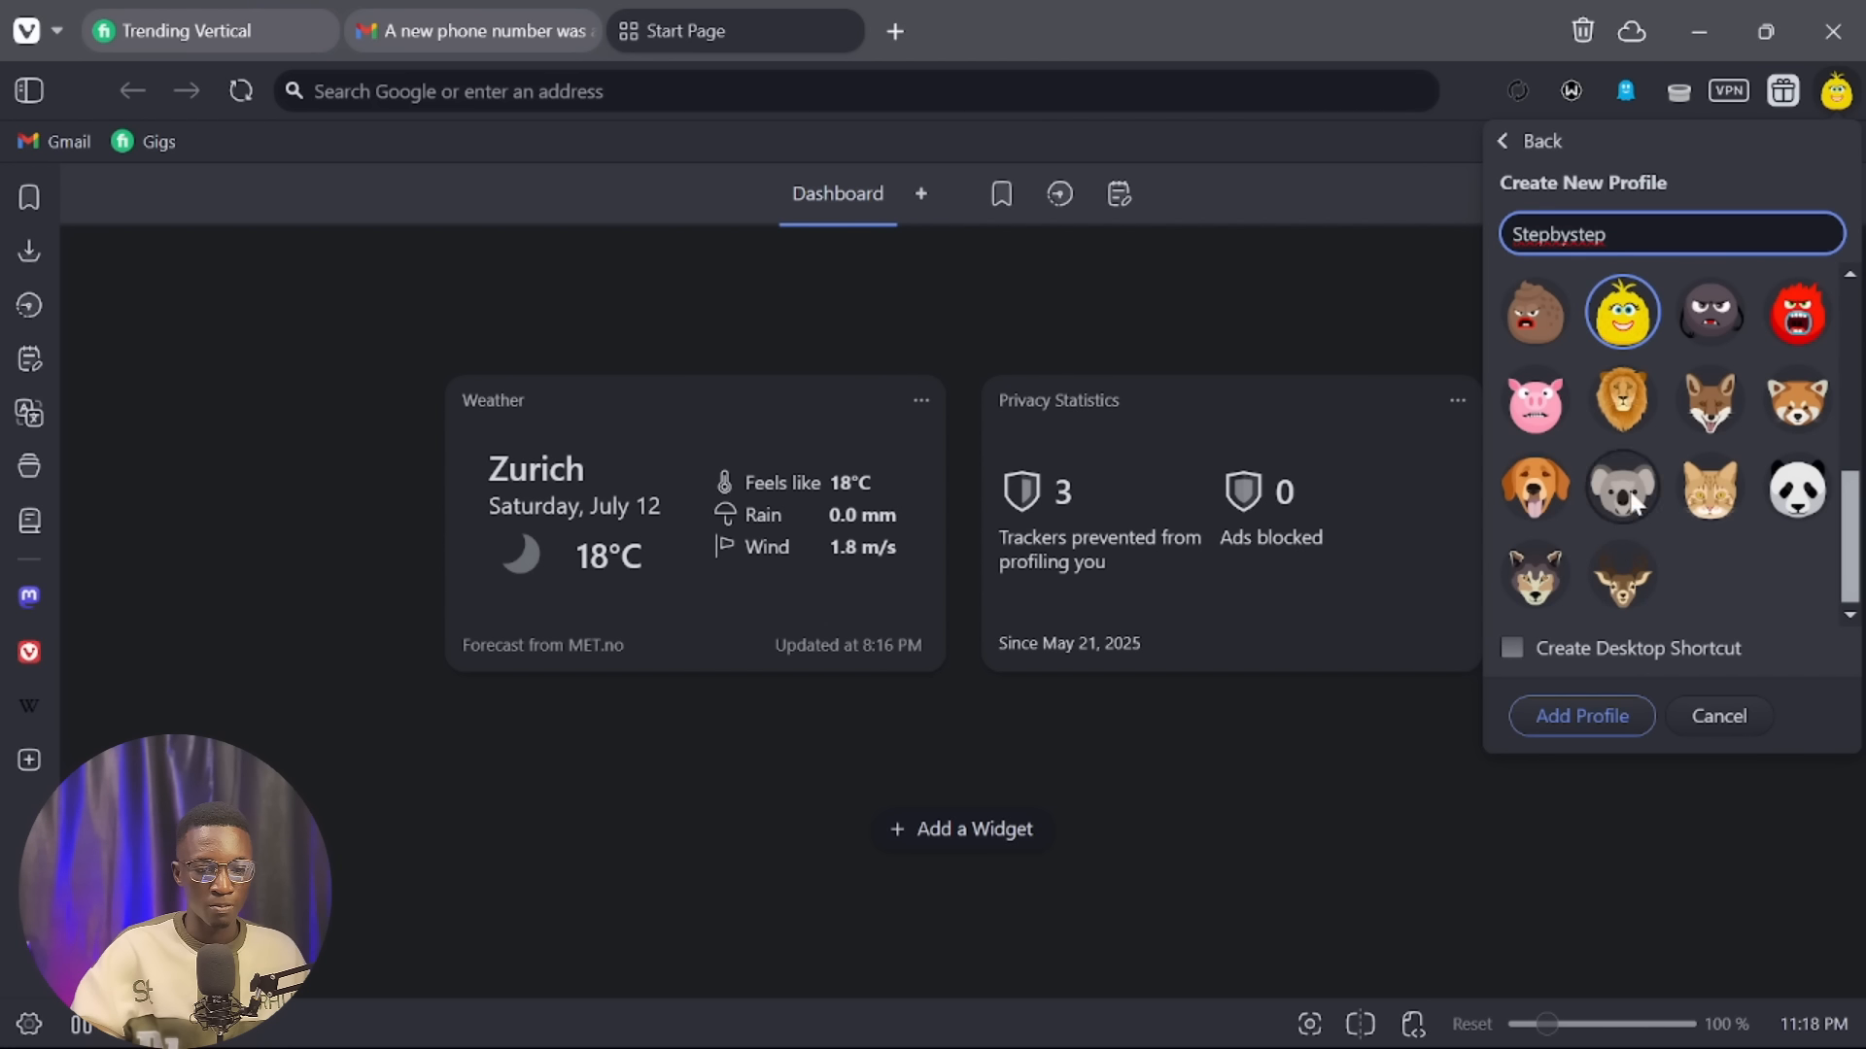
{"action": "left_click", "coordinate": [1794, 500]}
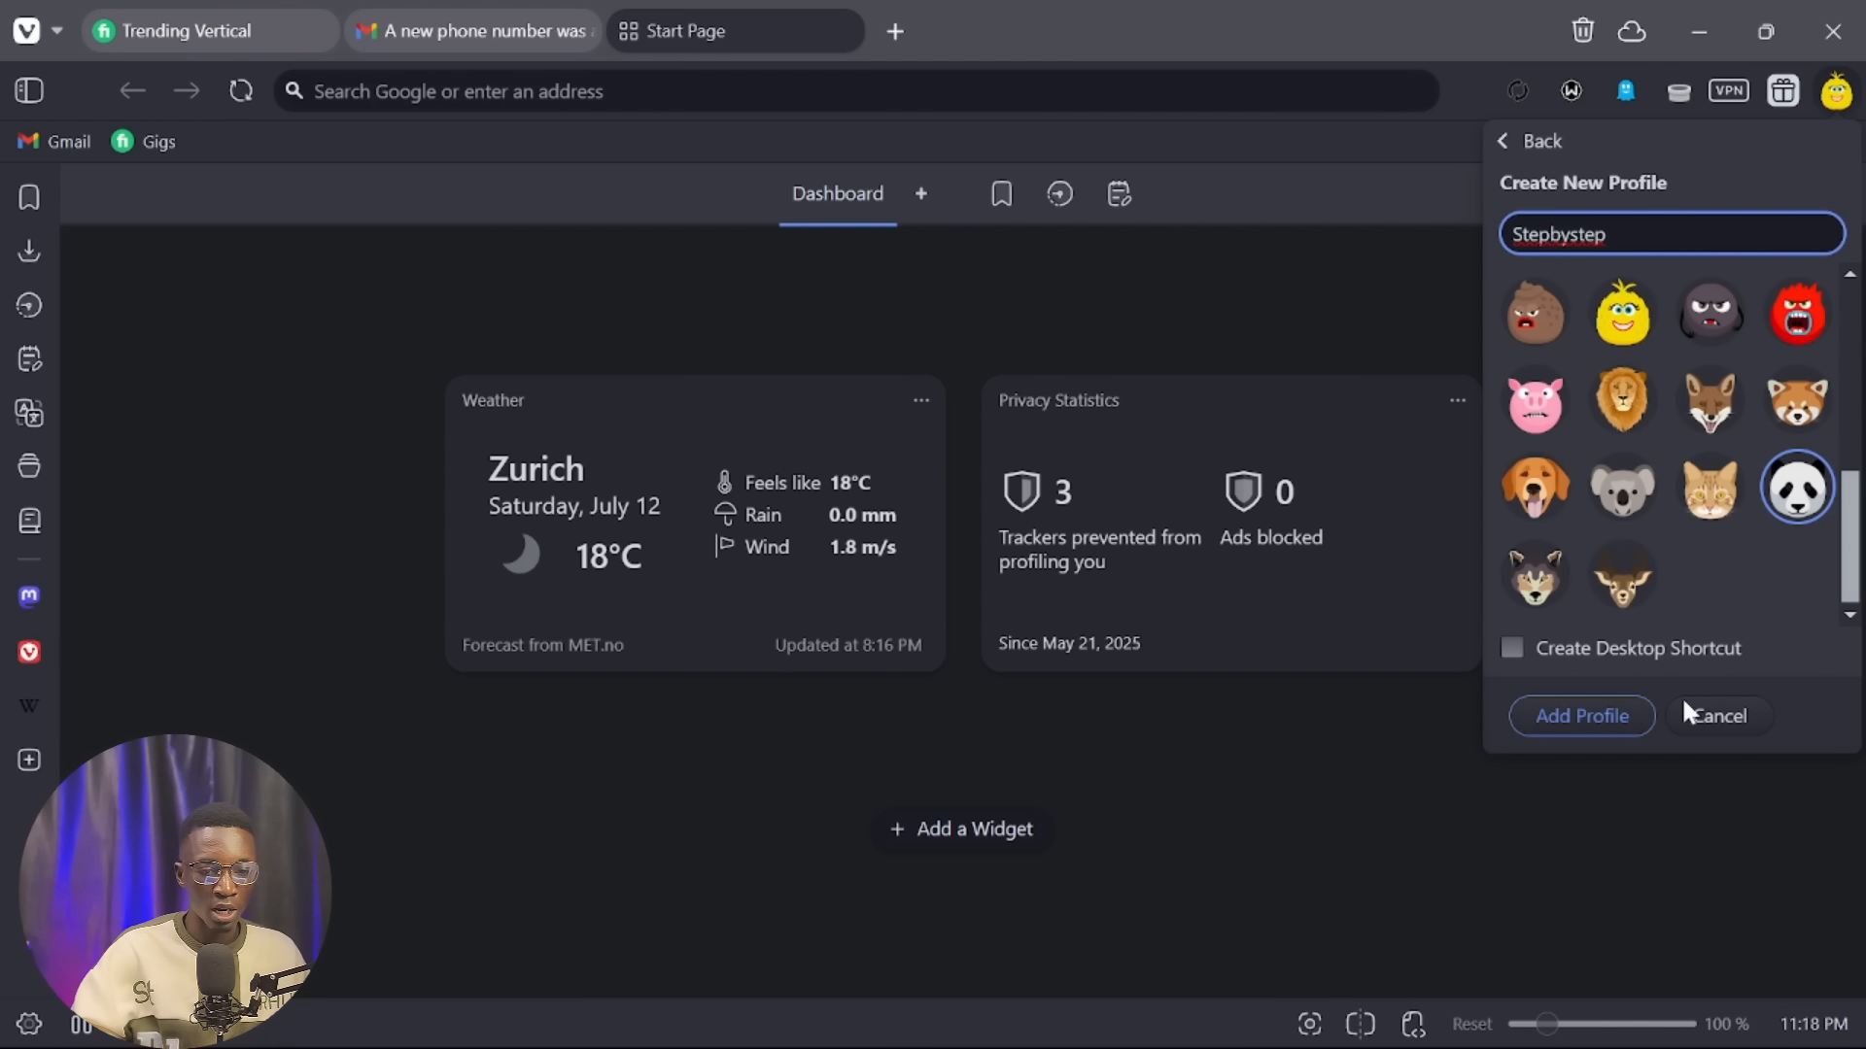
{"action": "left_click", "coordinate": [1614, 719]}
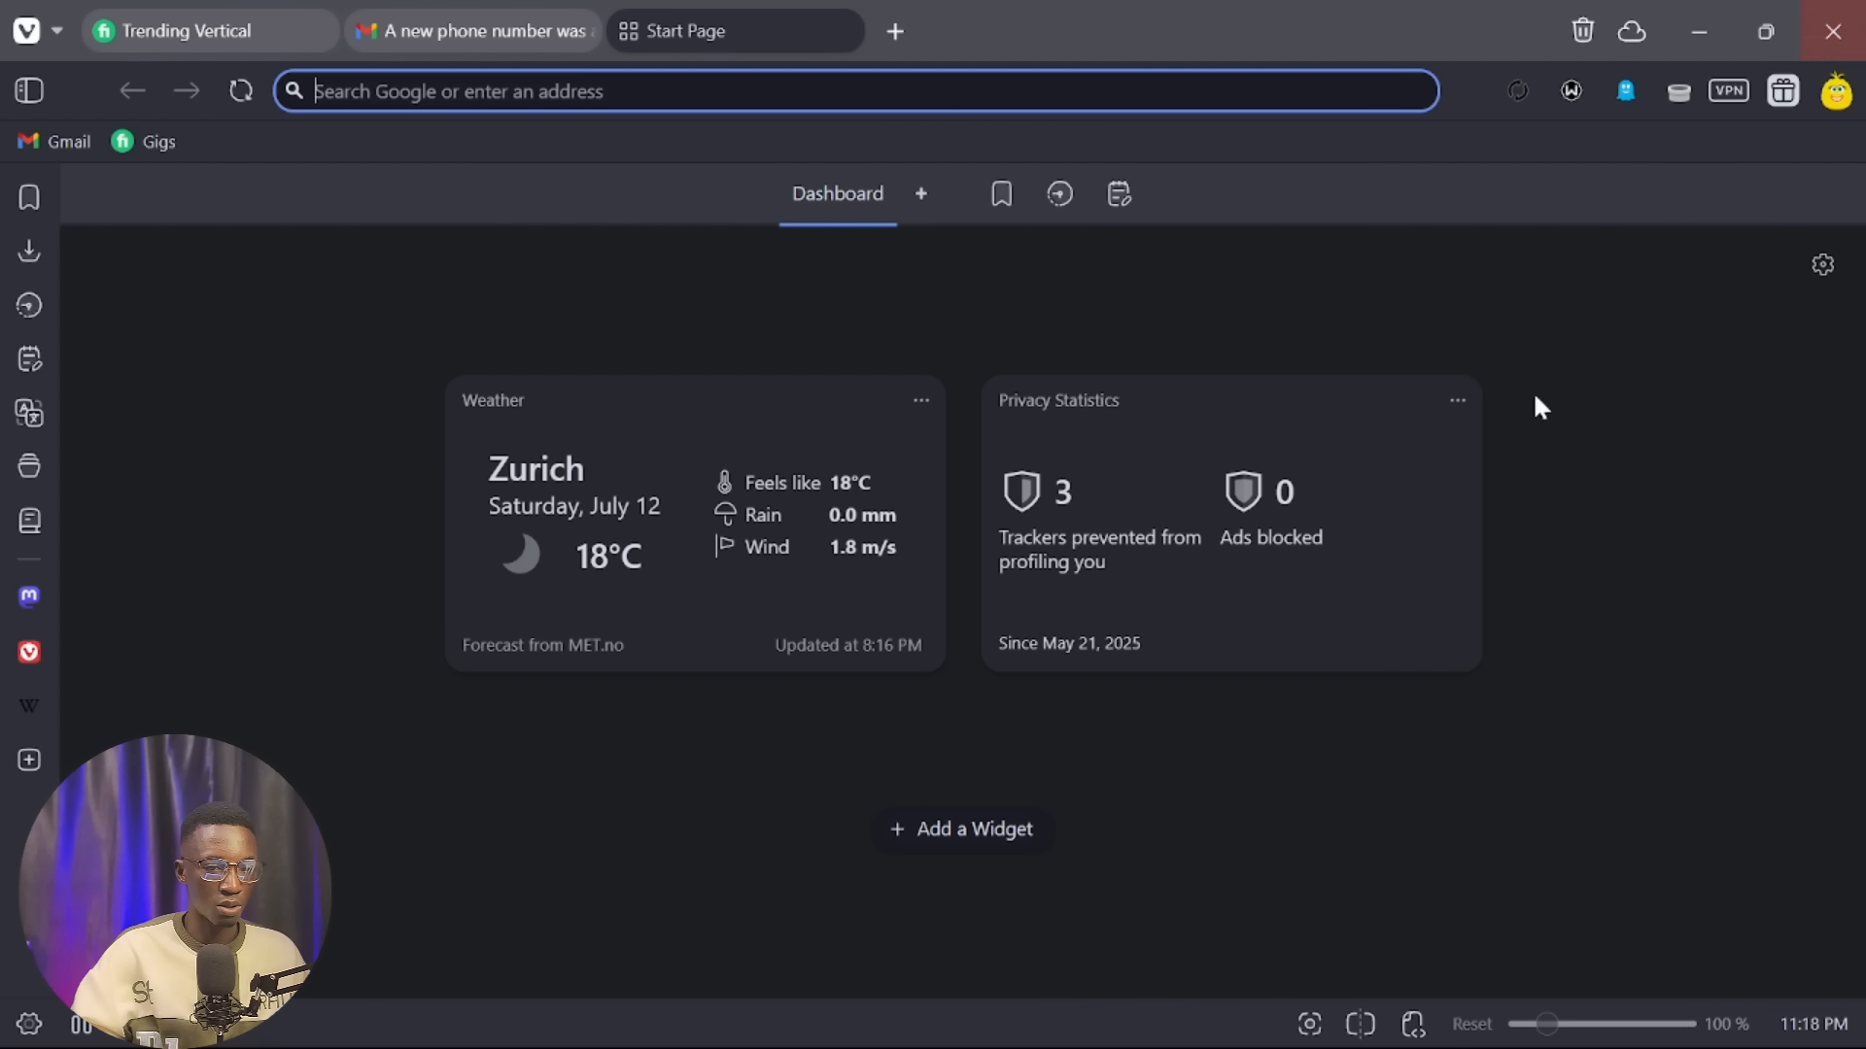
{"action": "left_click", "coordinate": [1205, 1024]}
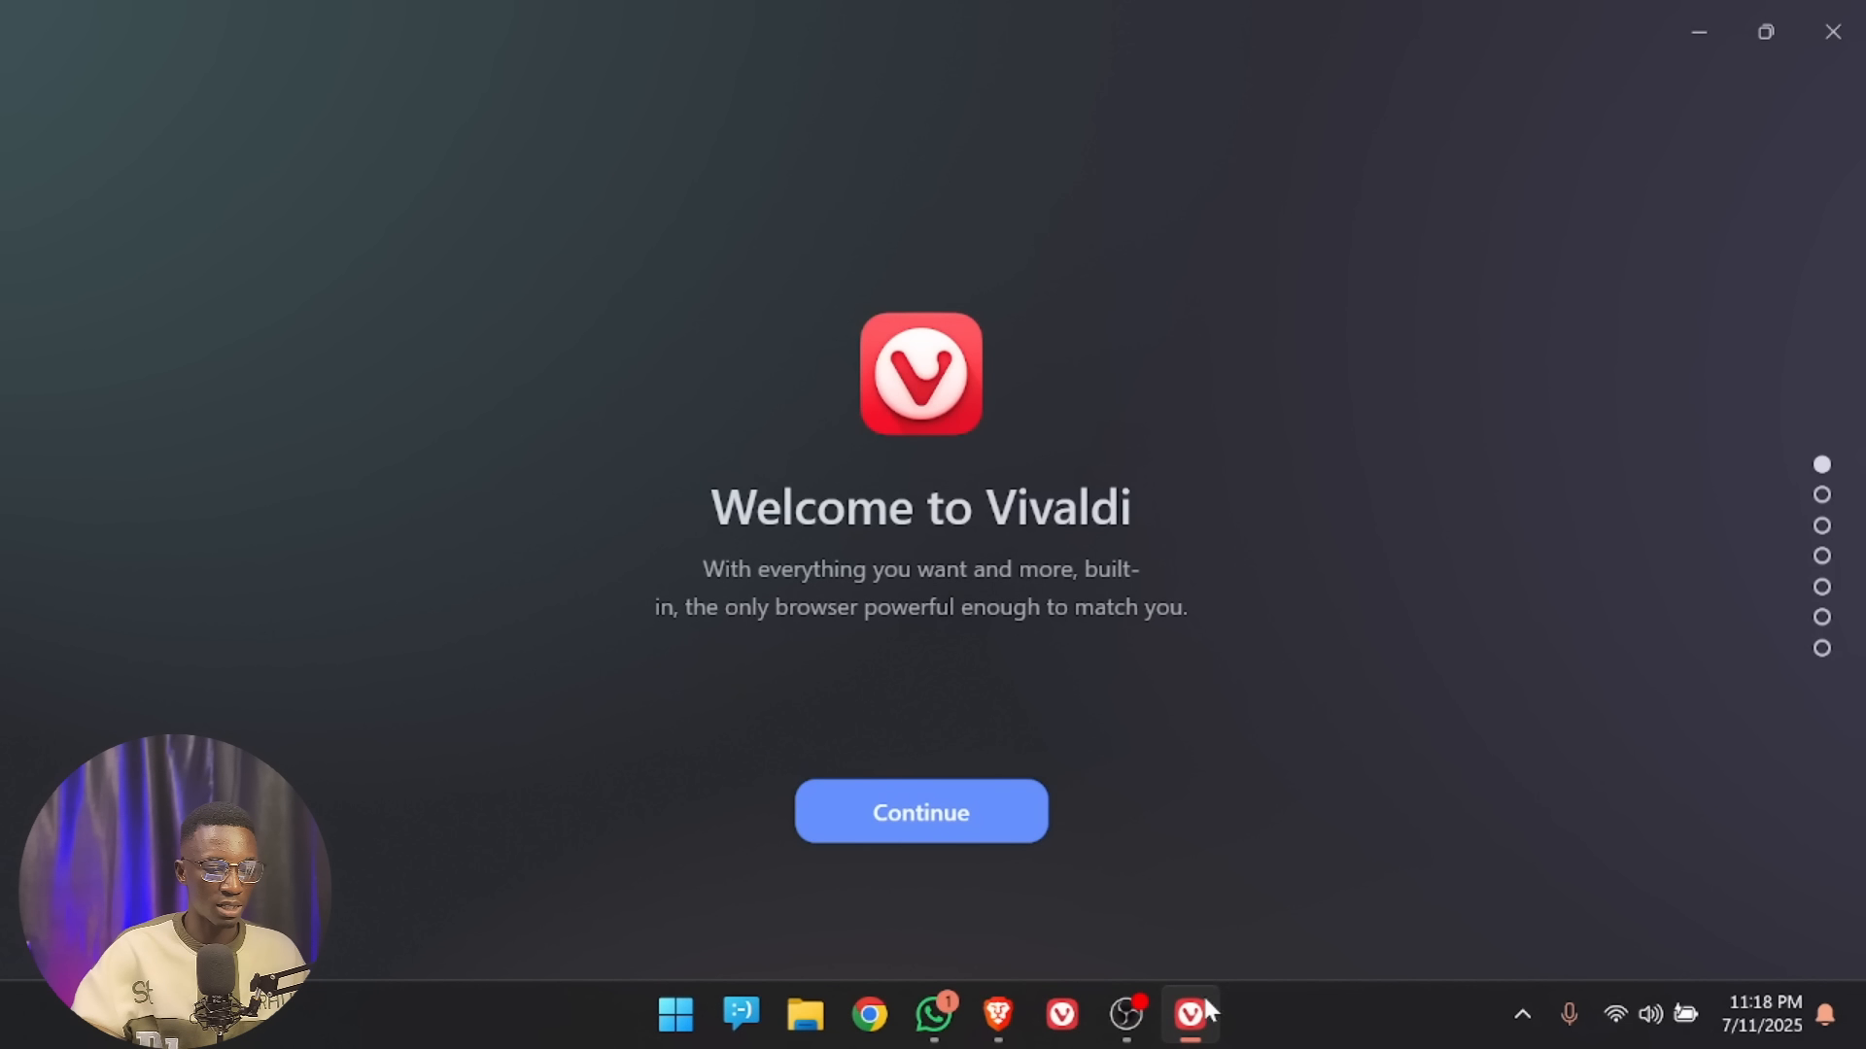
Complete first-run setup: skip sign-in and import, block trackers and ads, keep Dark theme.
{"action": "left_click", "coordinate": [956, 826]}
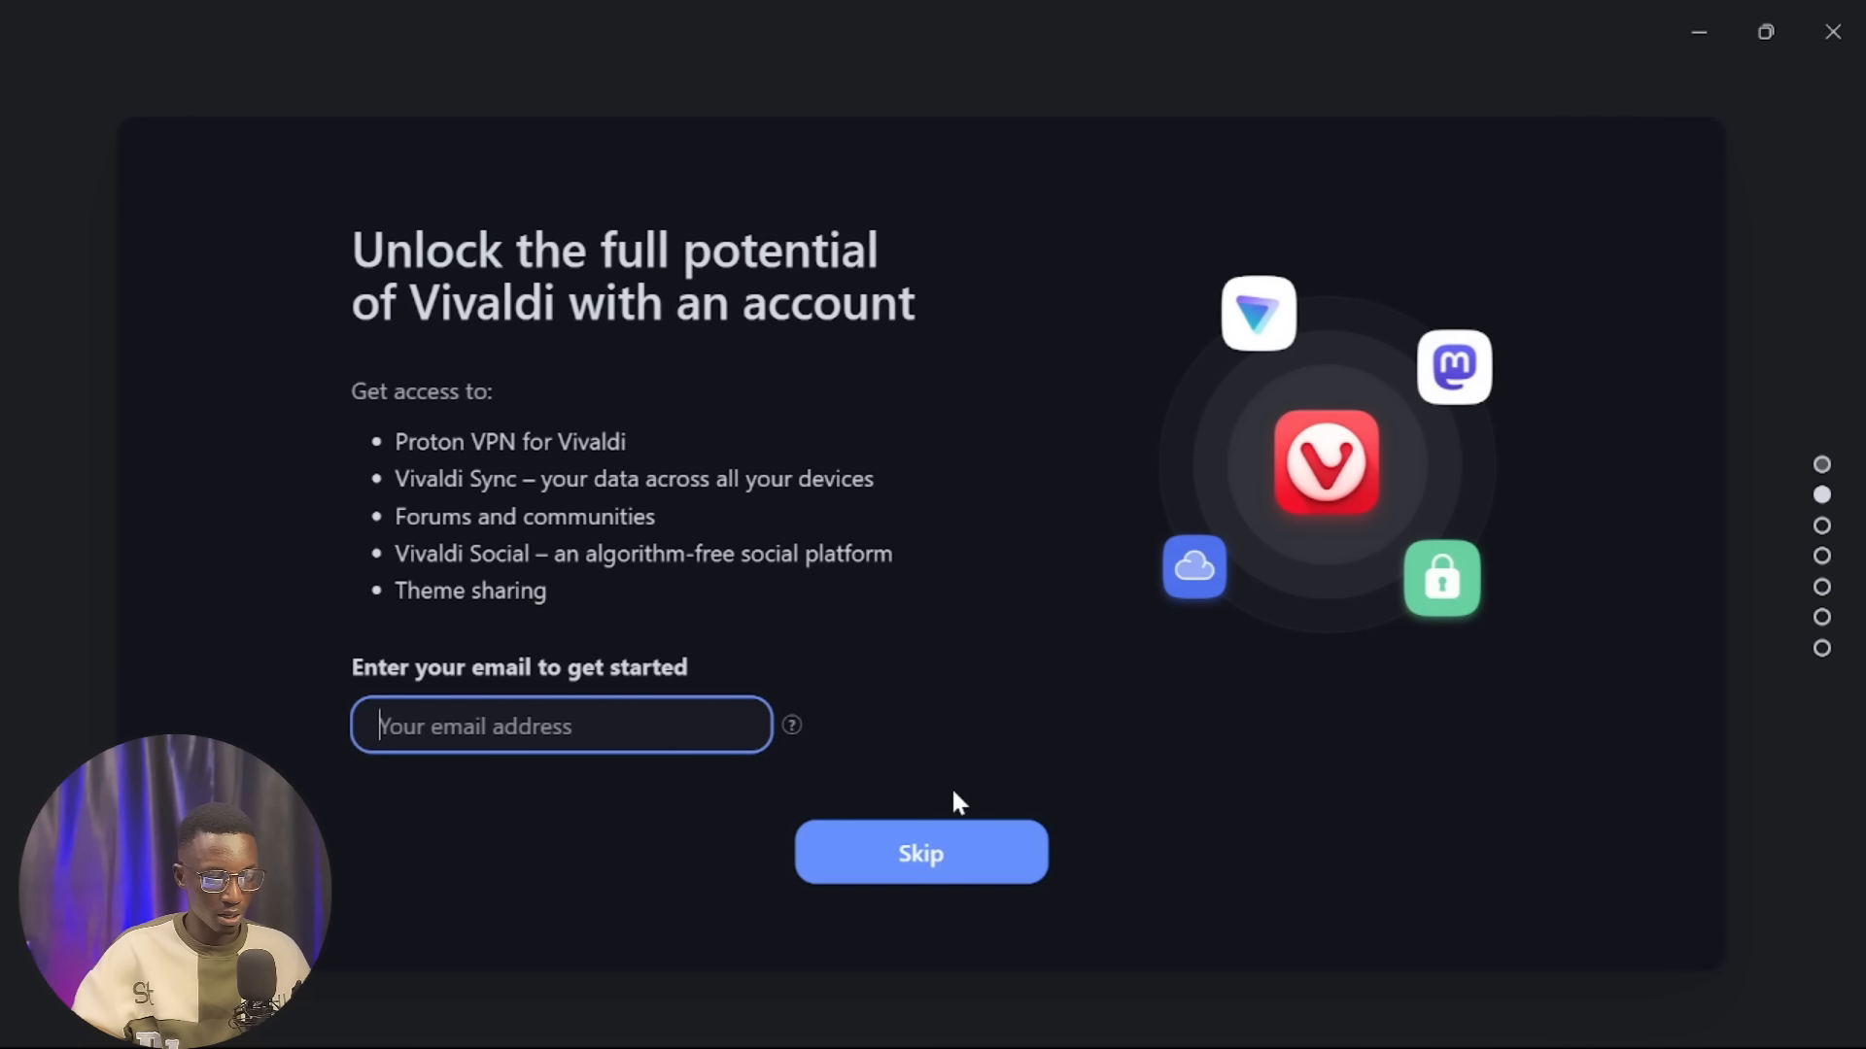
{"action": "left_click", "coordinate": [920, 851]}
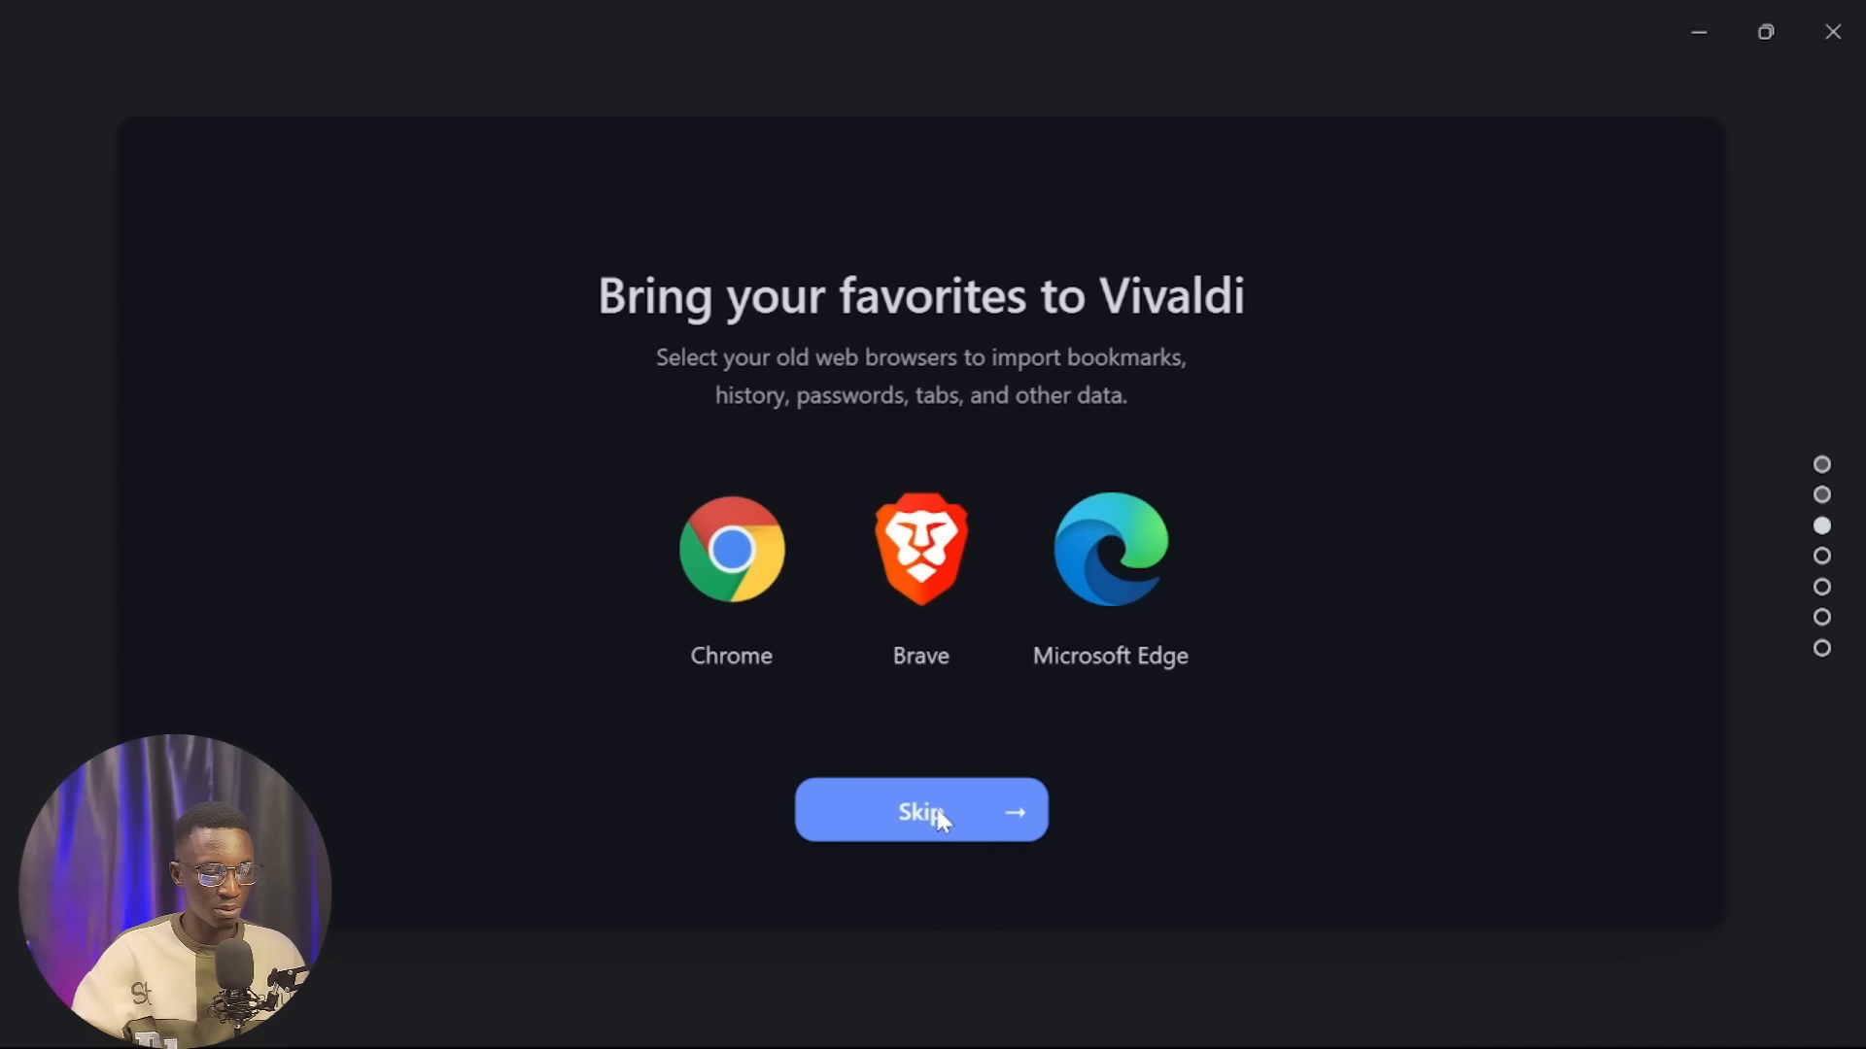
{"action": "left_click", "coordinate": [939, 815]}
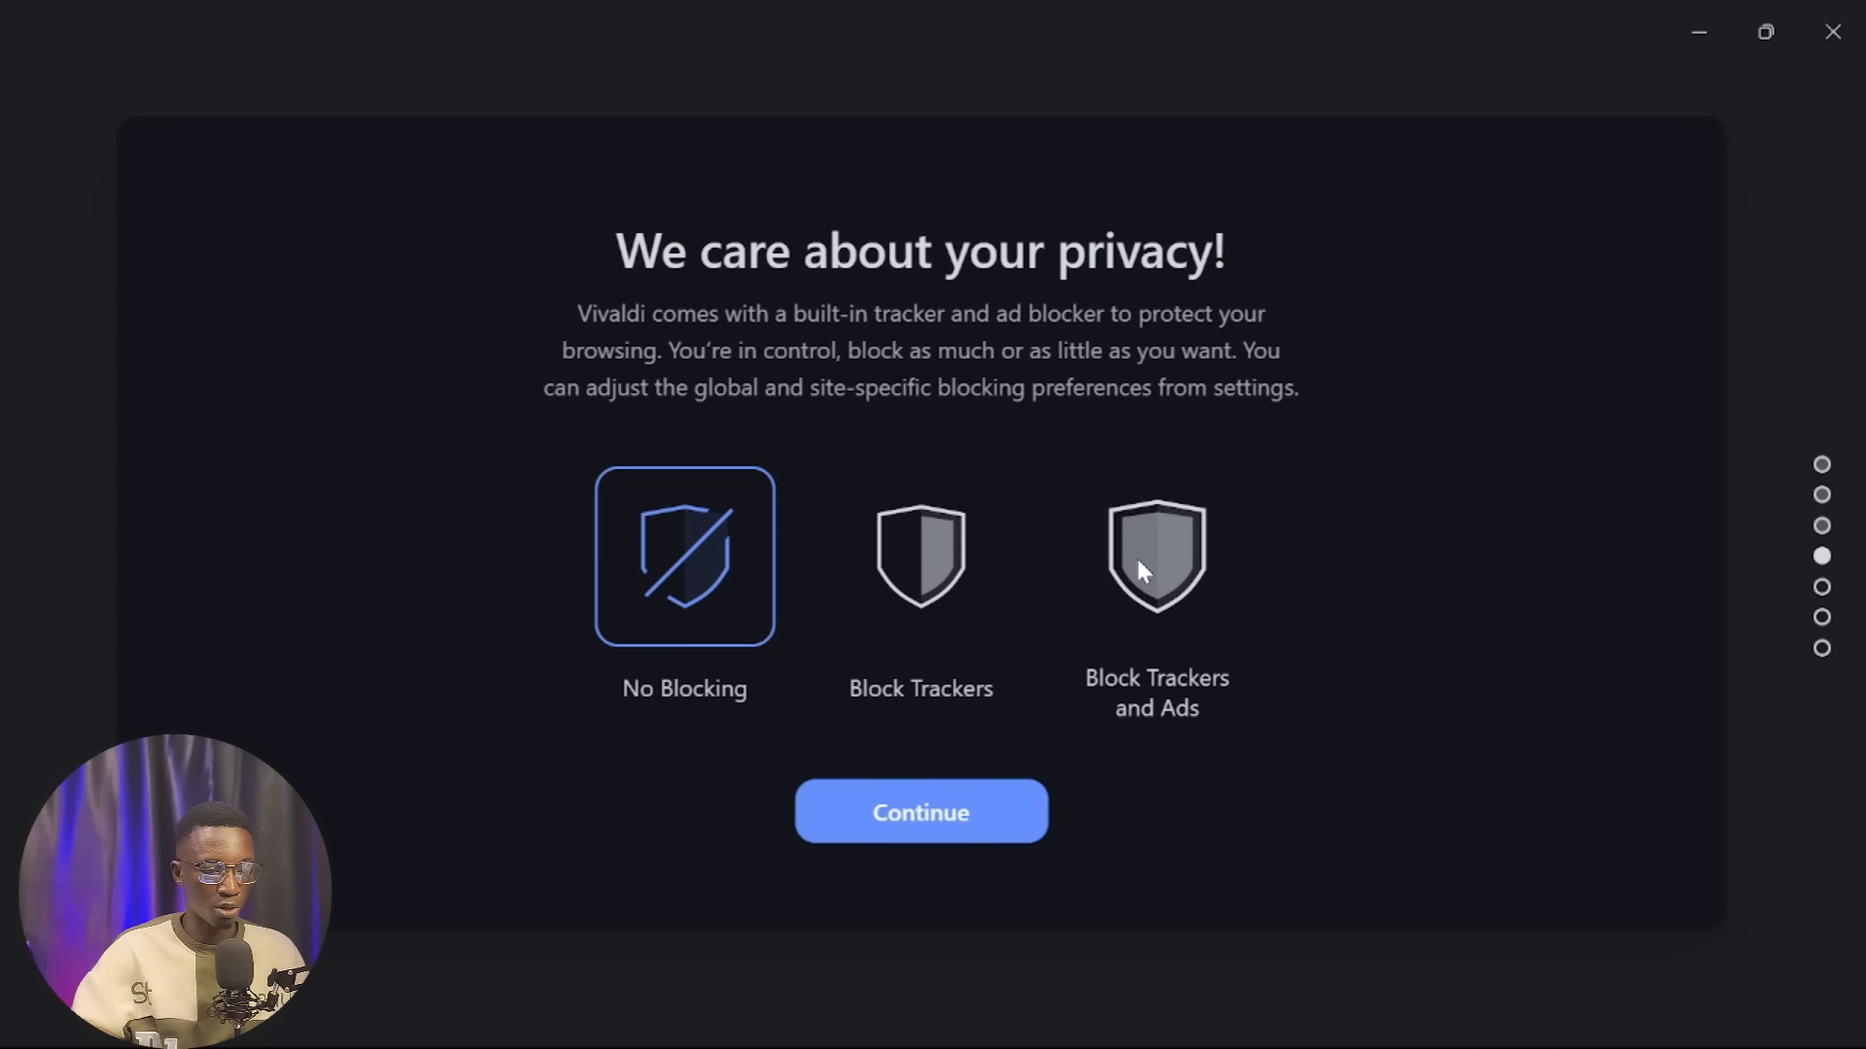
{"action": "left_click", "coordinate": [1154, 564]}
{"action": "left_click", "coordinate": [950, 814]}
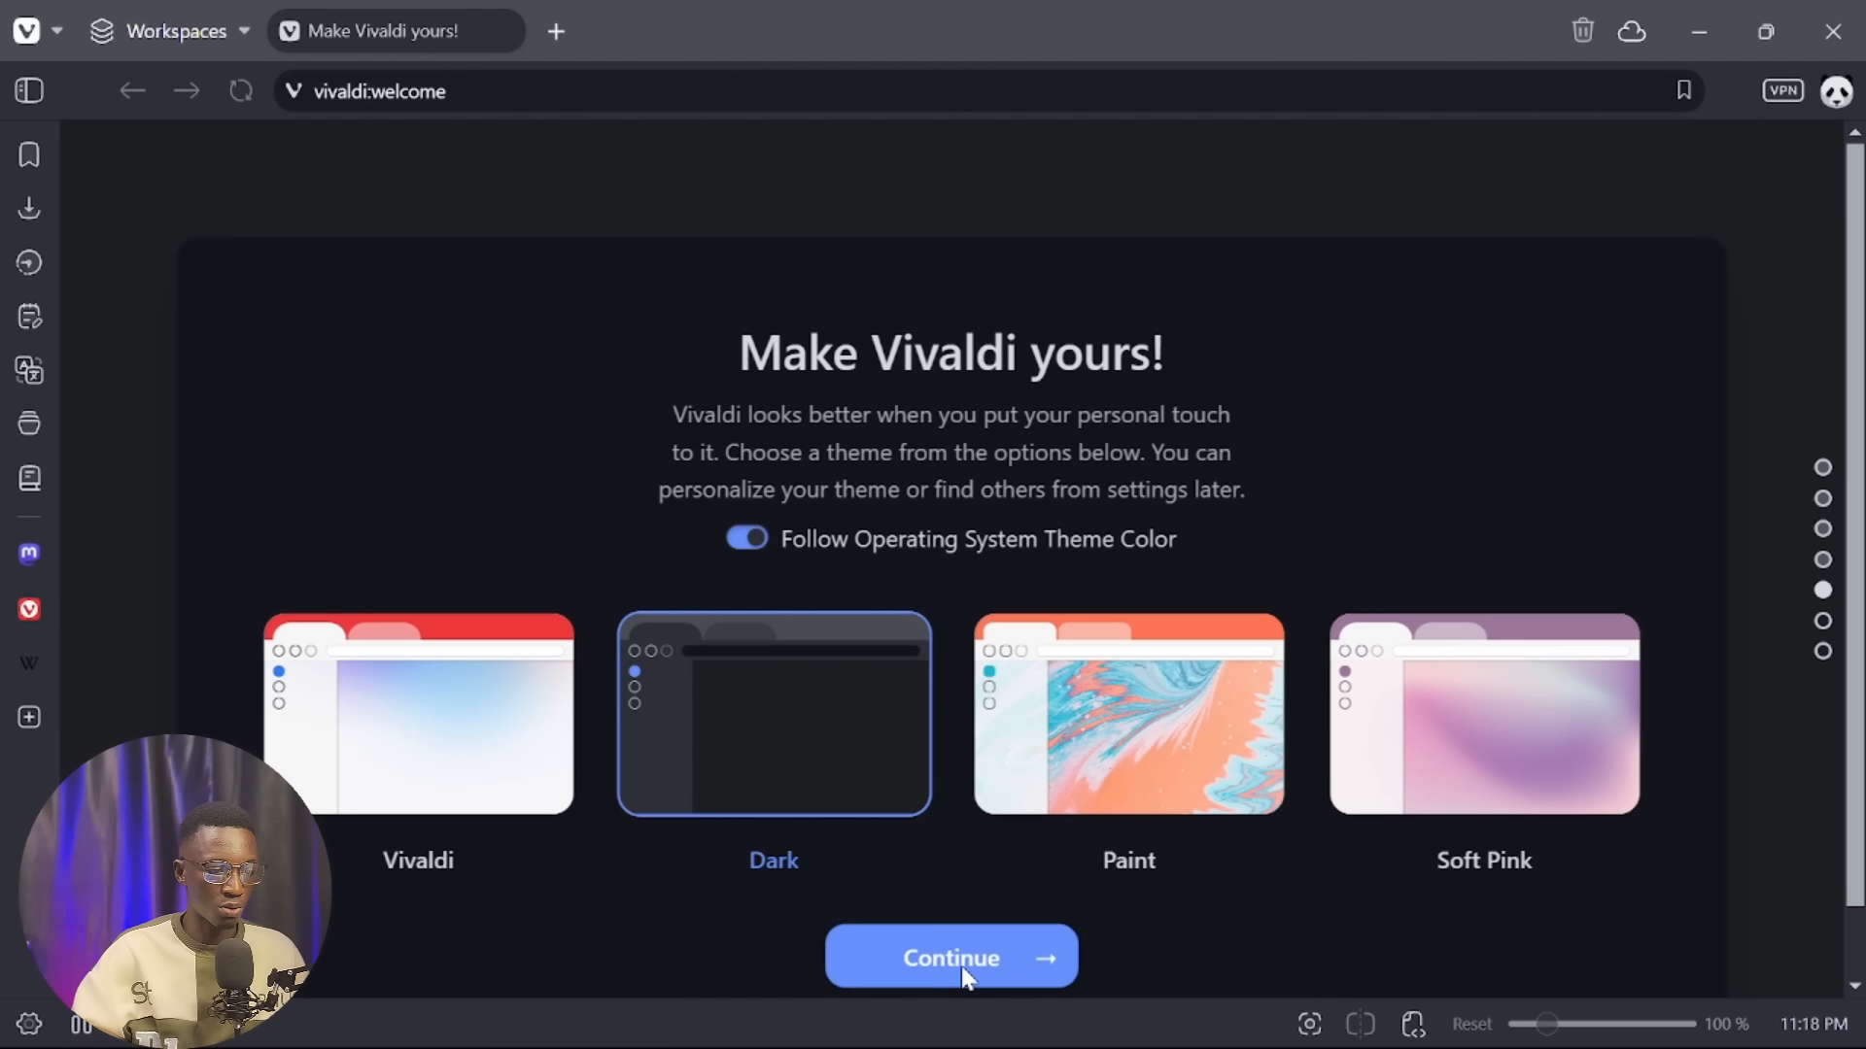
{"action": "left_click", "coordinate": [958, 962]}
{"action": "left_click", "coordinate": [976, 899]}
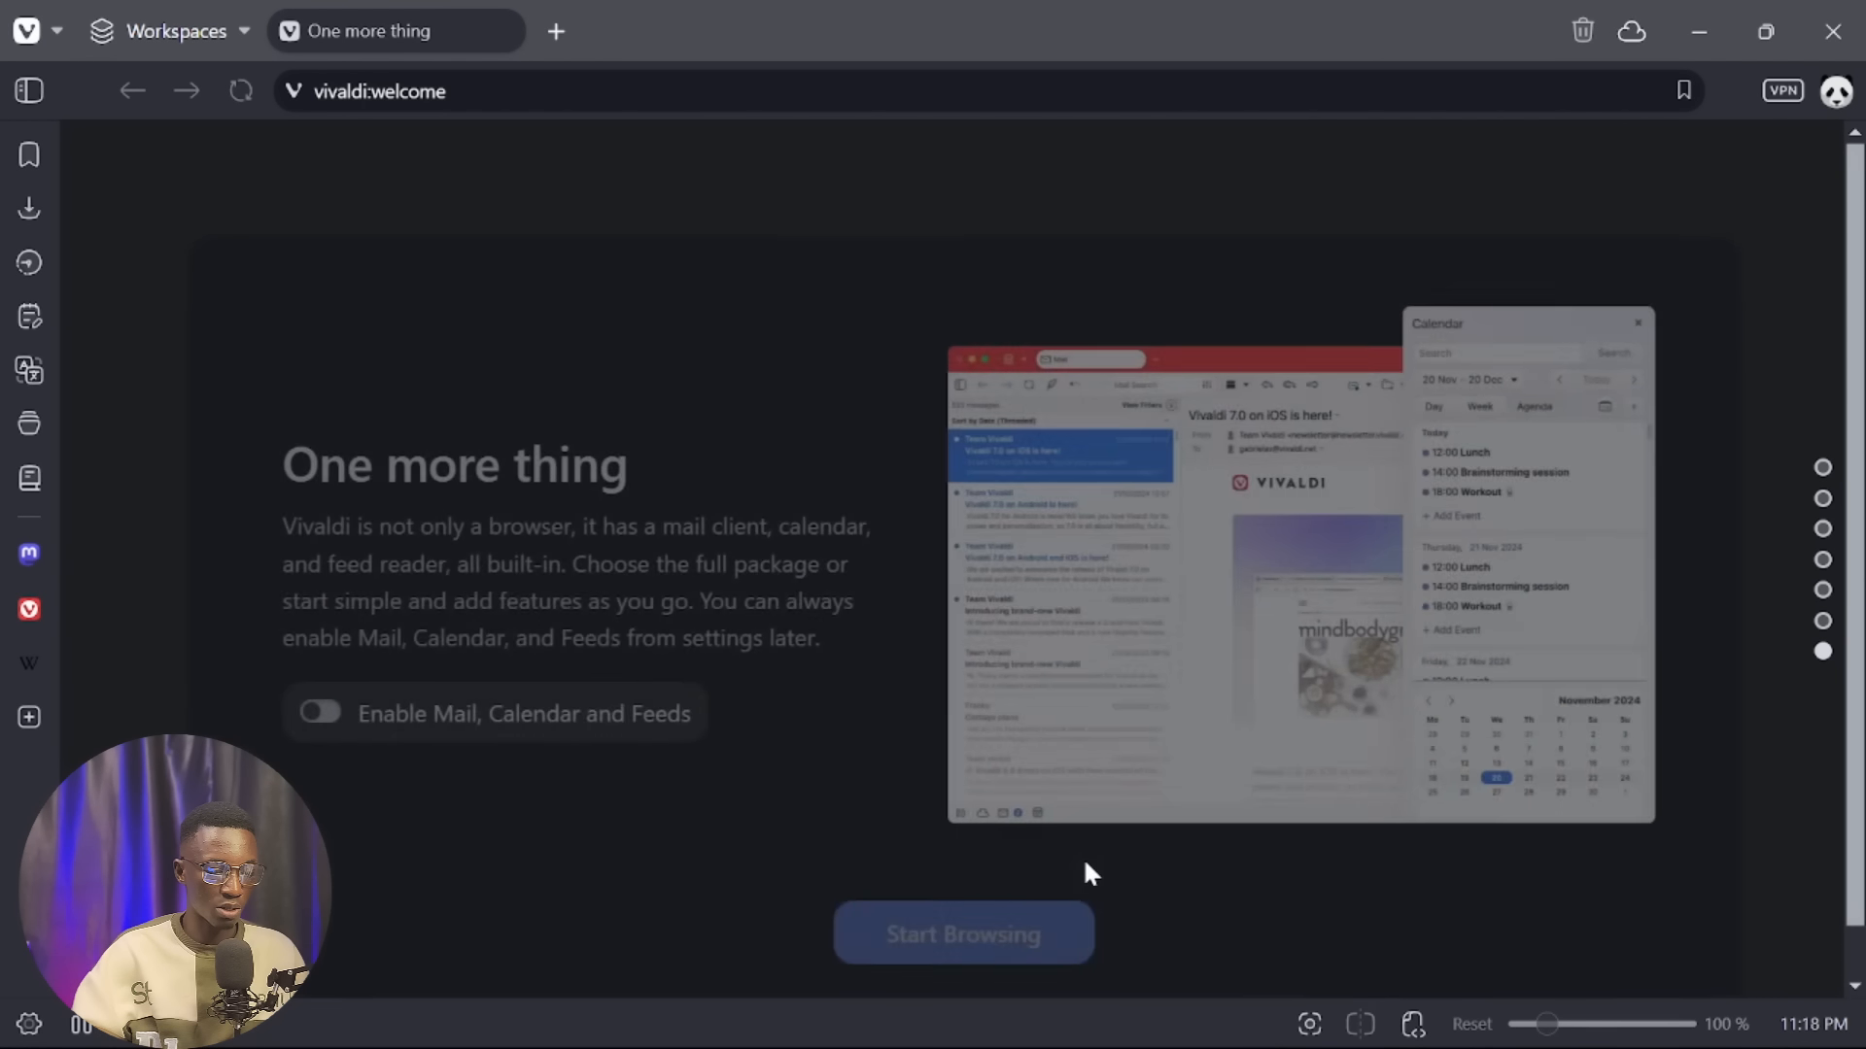
{"action": "left_click", "coordinate": [976, 931]}
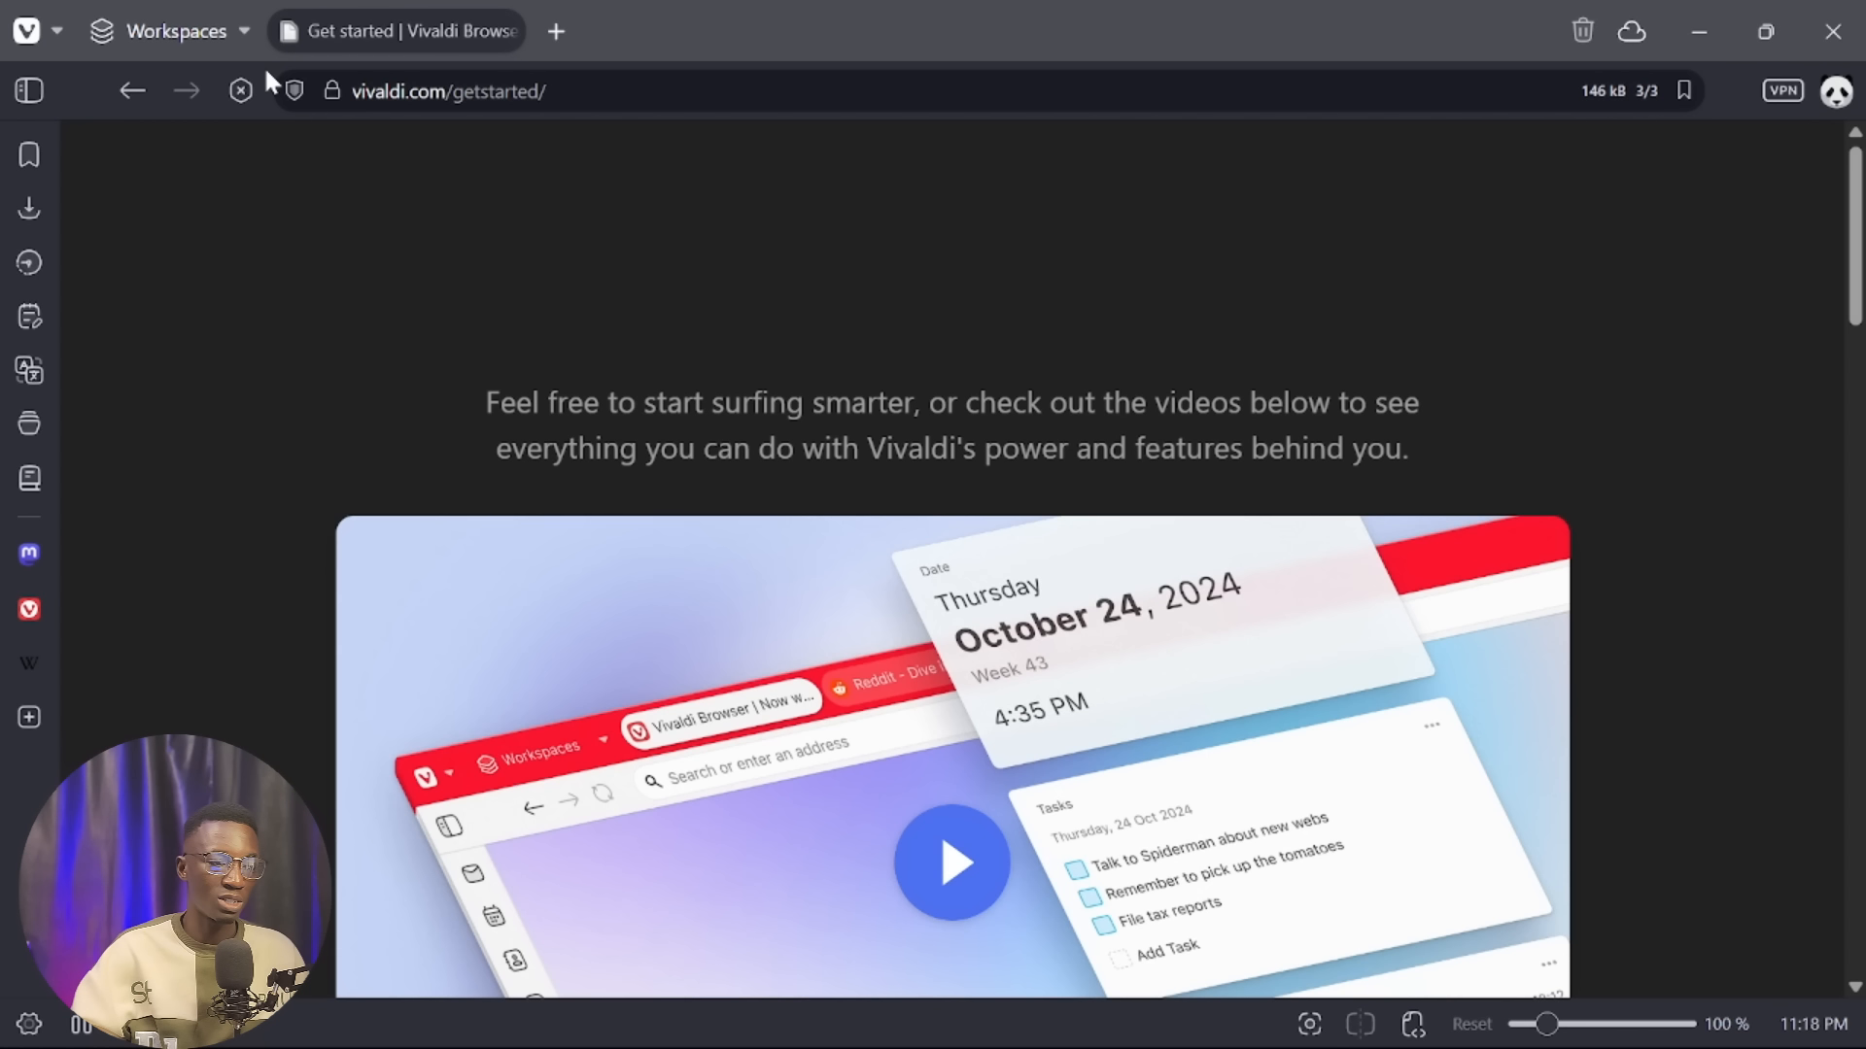
Turn off Show Workspaces in Tab Bar and open Settings with Ctrl+F12.
{"action": "right_click", "coordinate": [191, 17]}
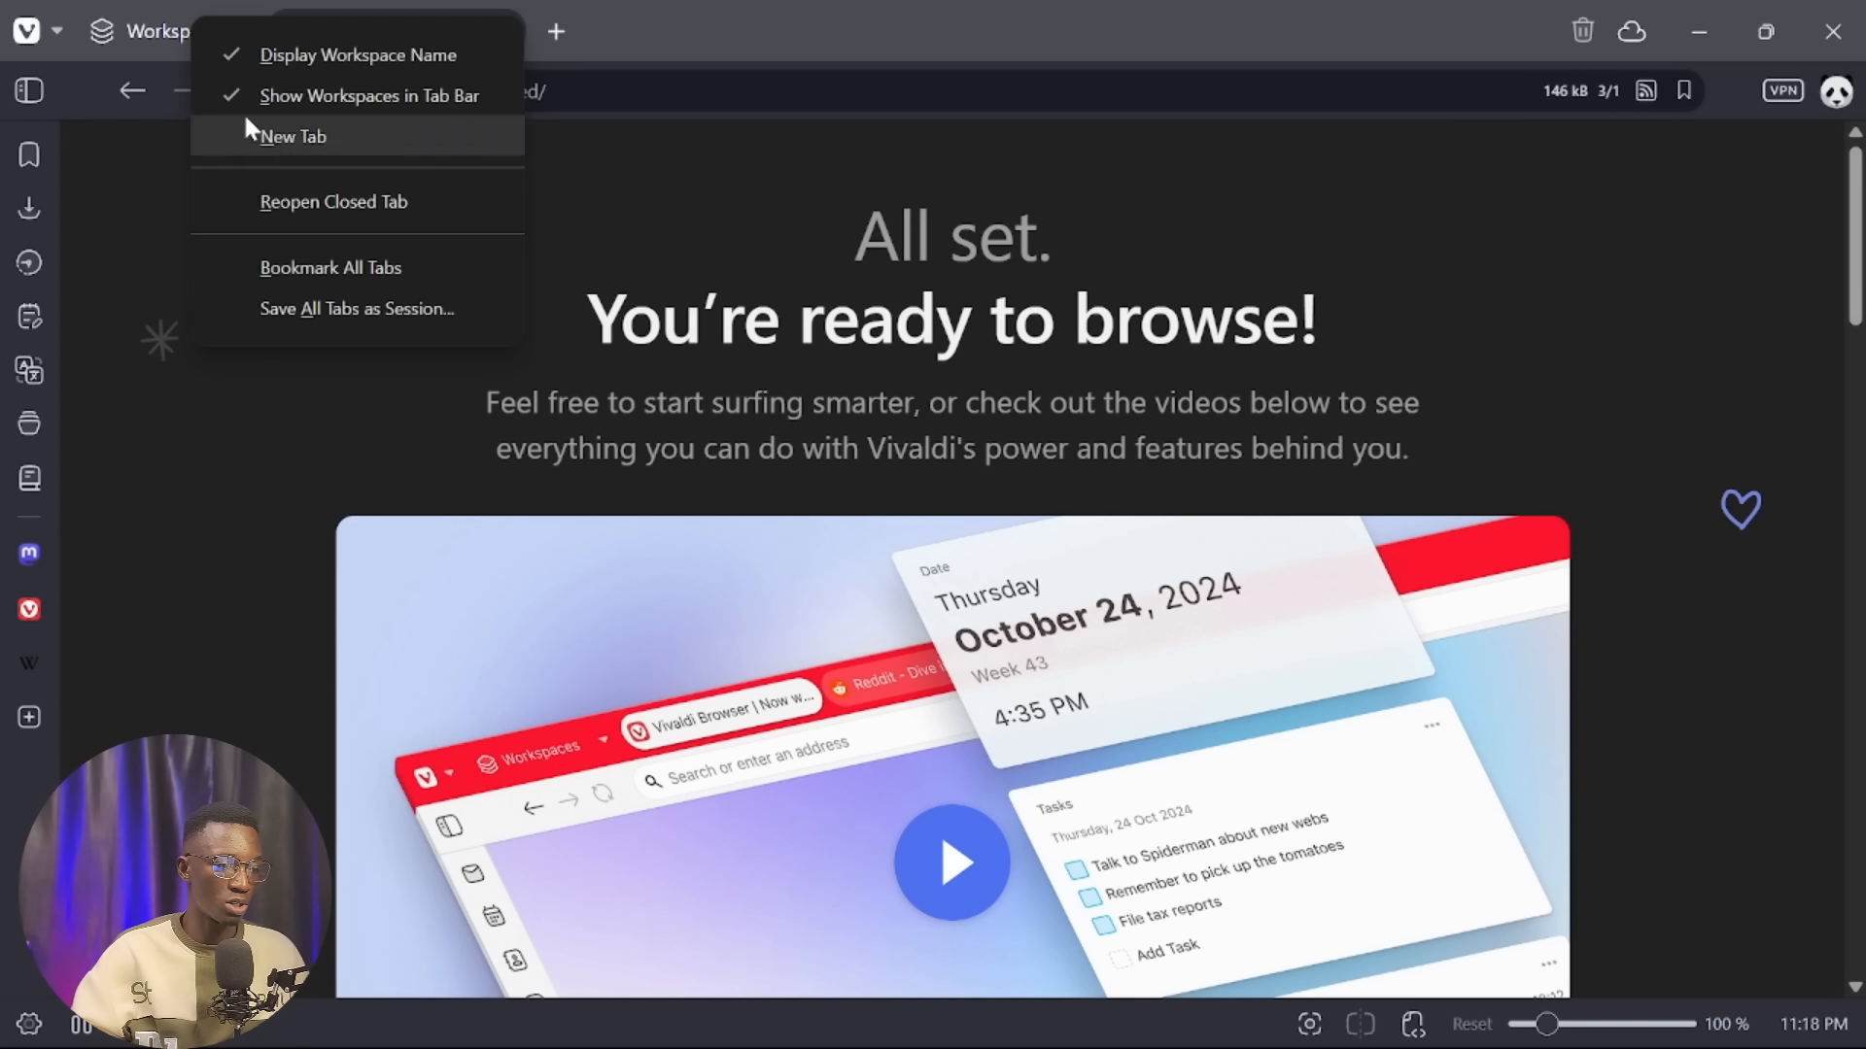
{"action": "left_click", "coordinate": [318, 97]}
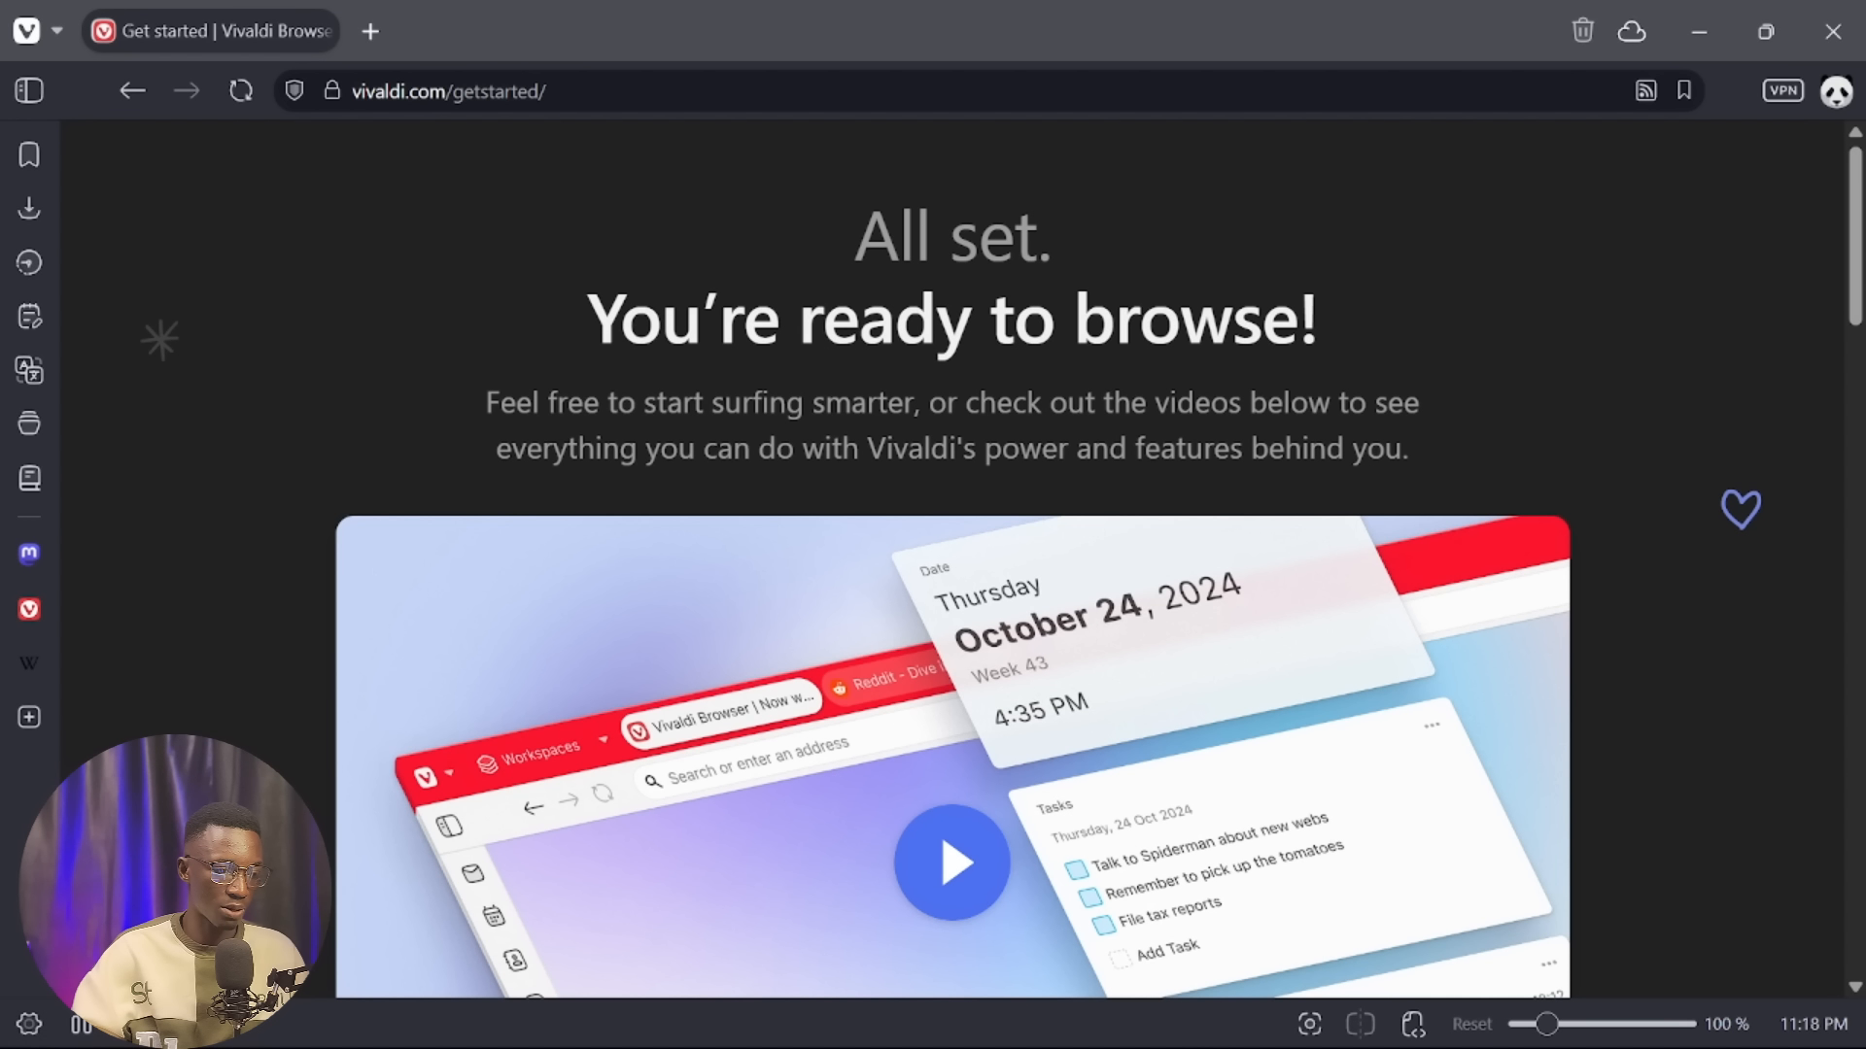
{"action": "key", "text": "ctrl+F12"}
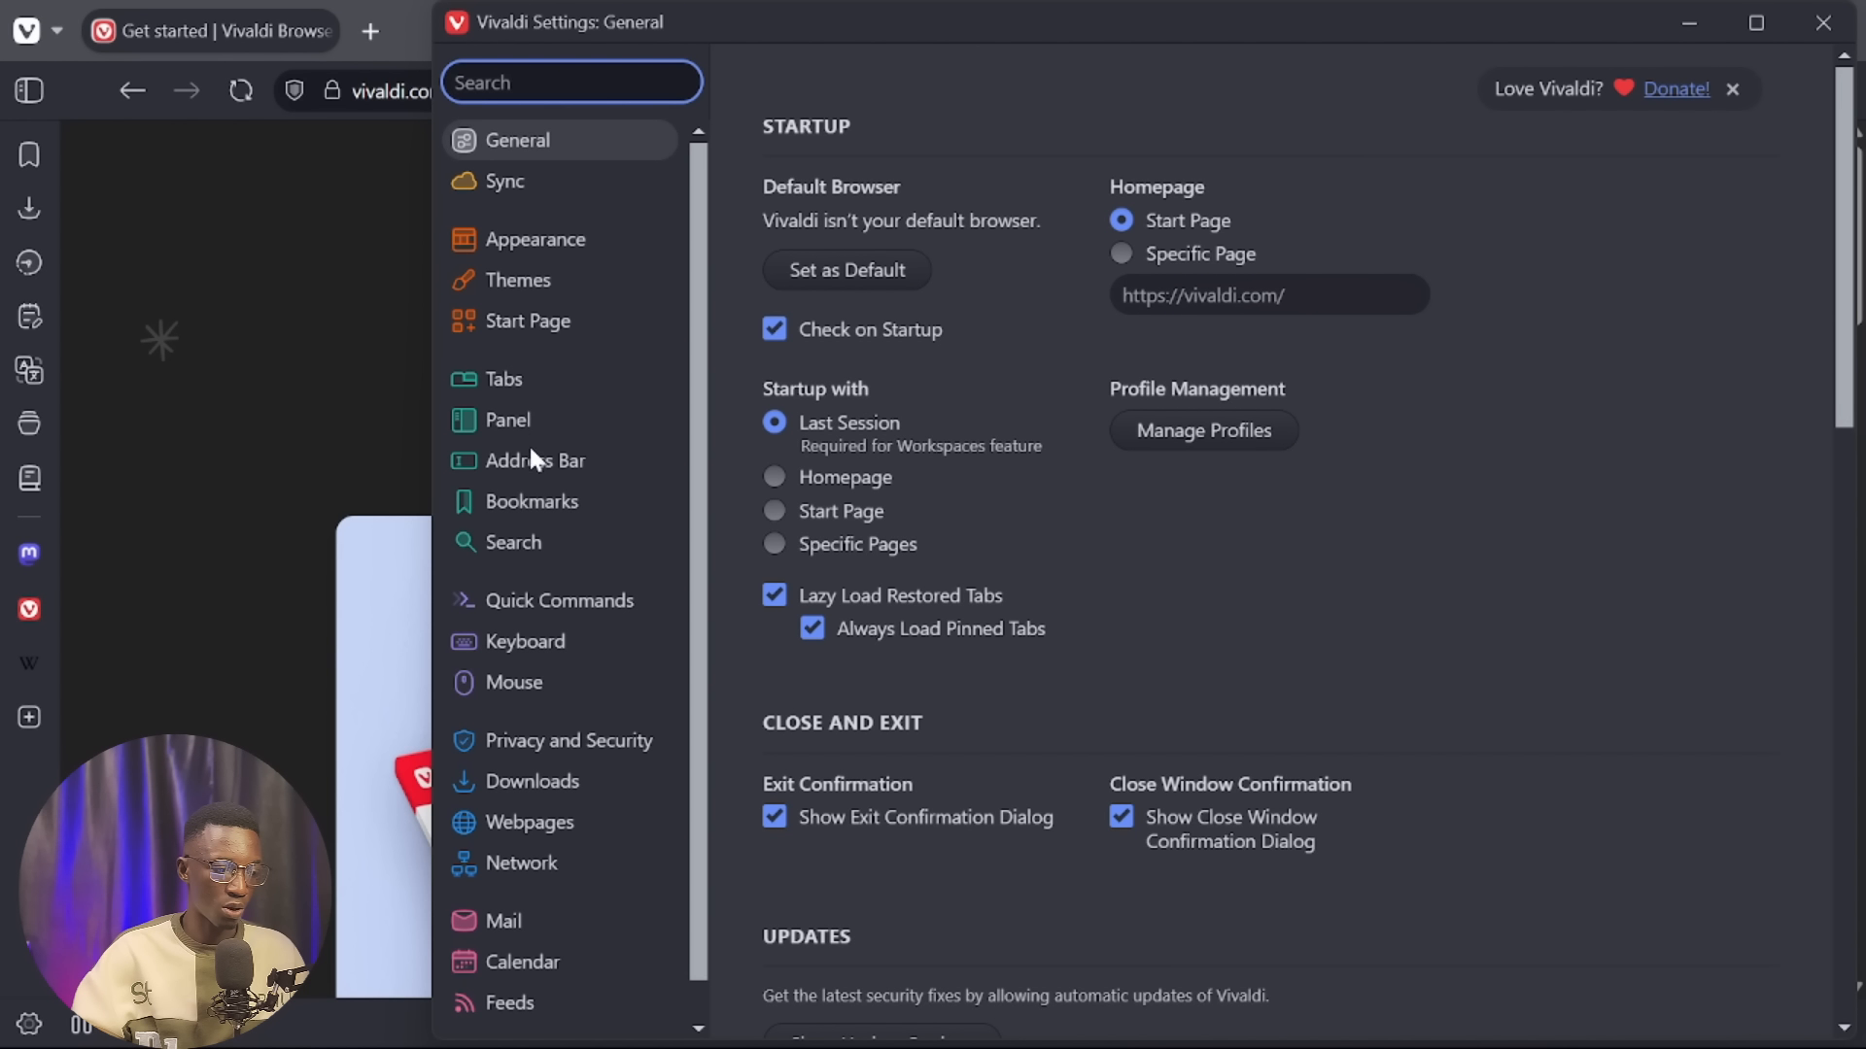
Set Google as the default, private-window and image search engine.
{"action": "left_click", "coordinate": [513, 544]}
{"action": "left_click", "coordinate": [886, 234]}
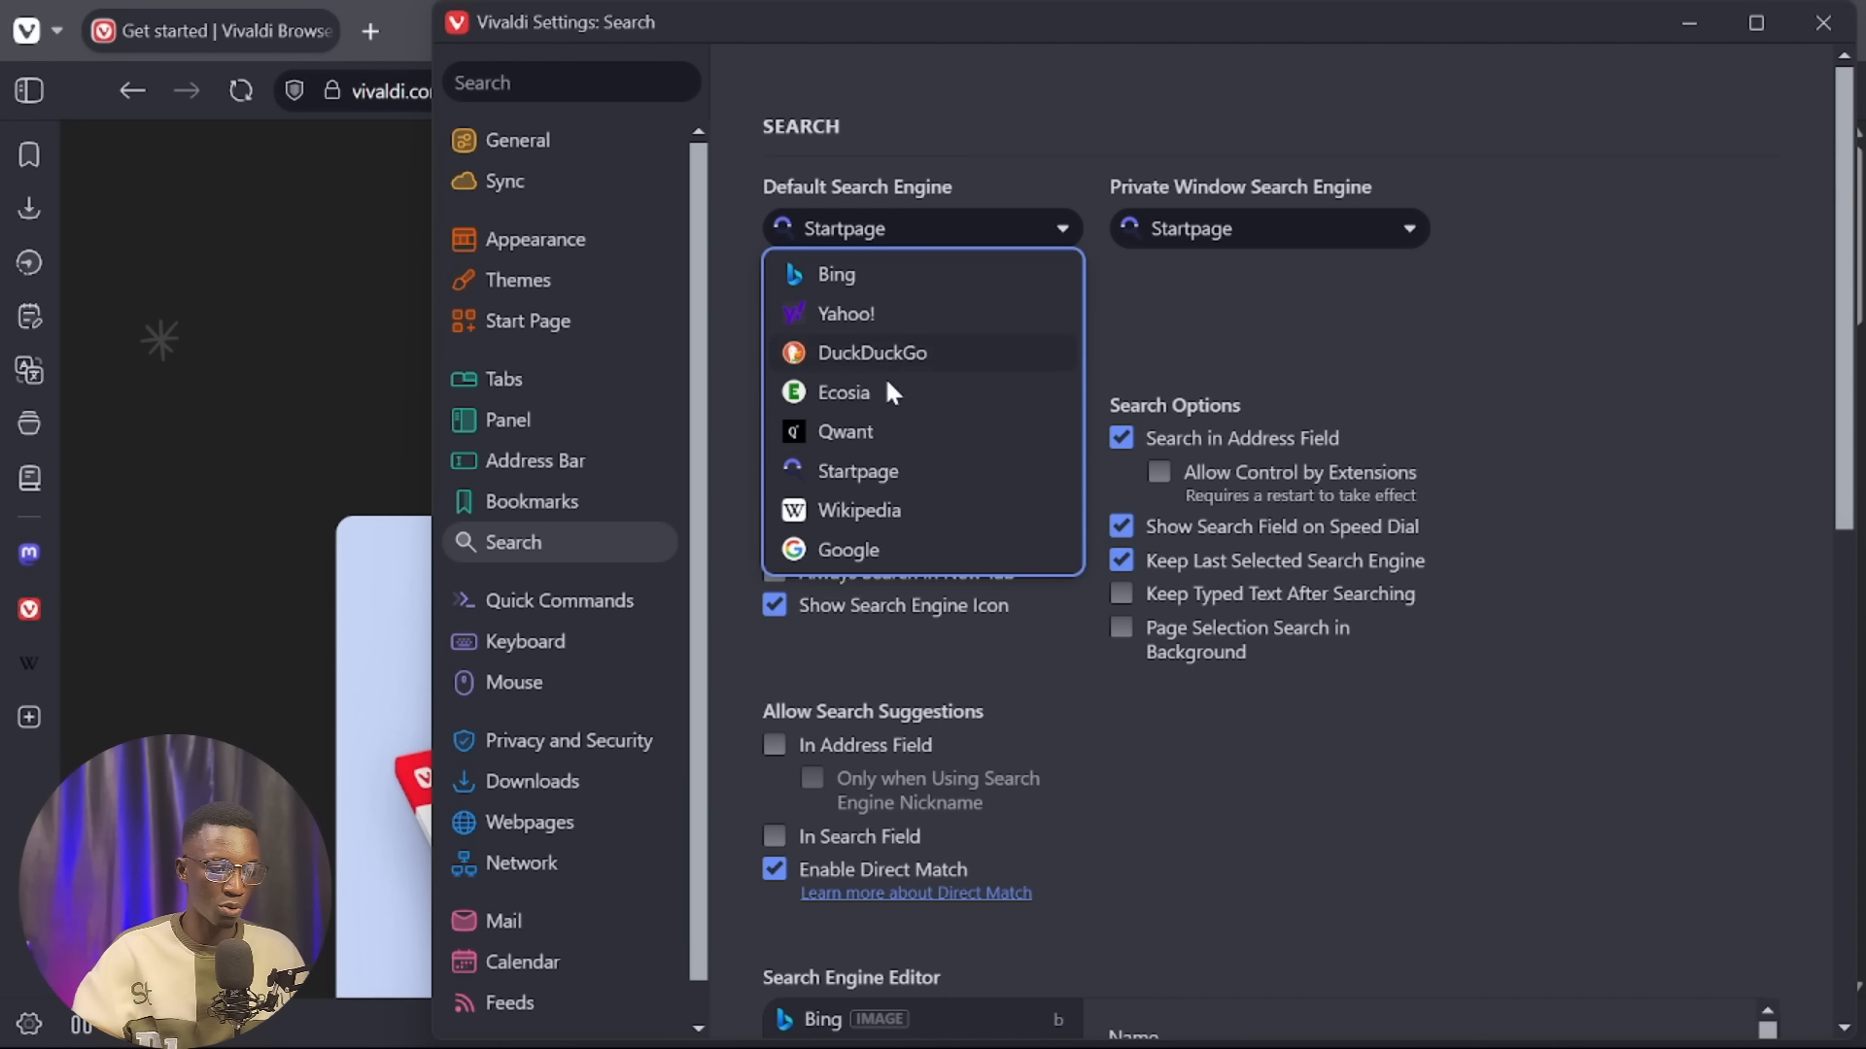
{"action": "left_click", "coordinate": [877, 550]}
{"action": "left_click", "coordinate": [1153, 233]}
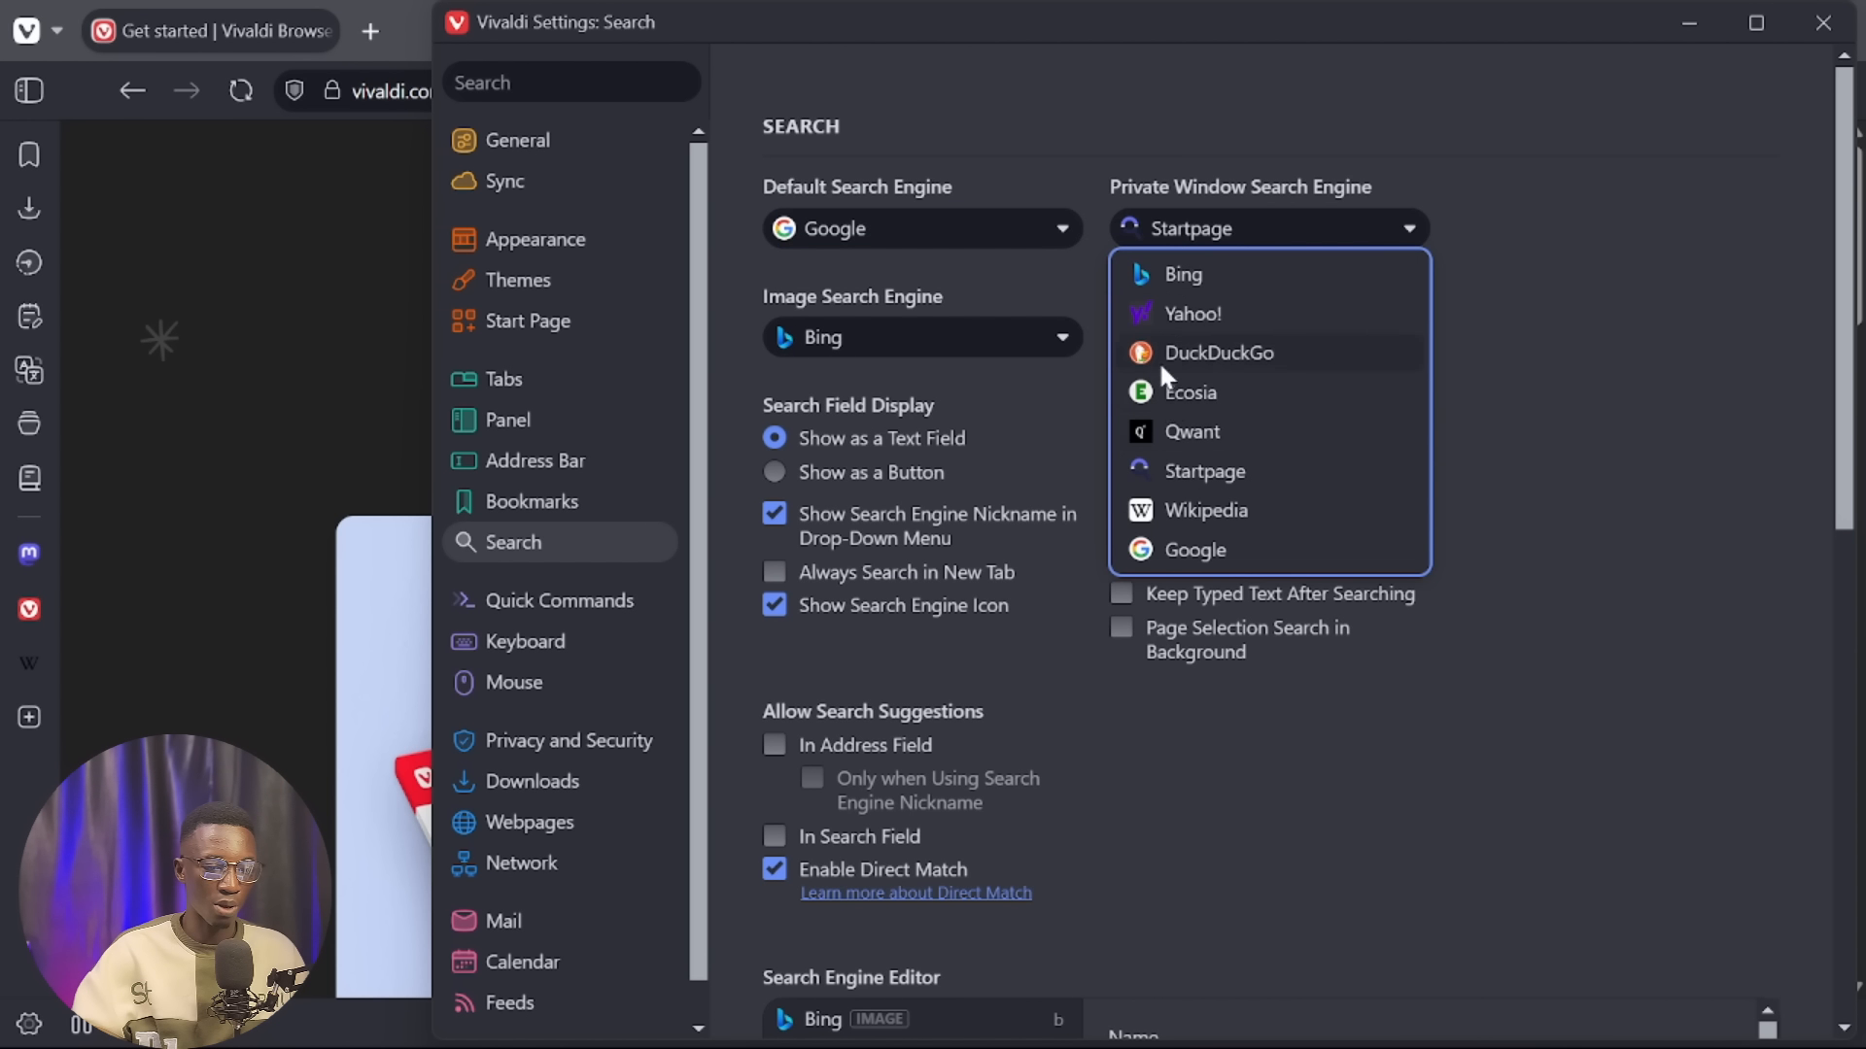
{"action": "left_click", "coordinate": [1176, 546]}
{"action": "left_click", "coordinate": [980, 336]}
{"action": "left_click", "coordinate": [938, 428]}
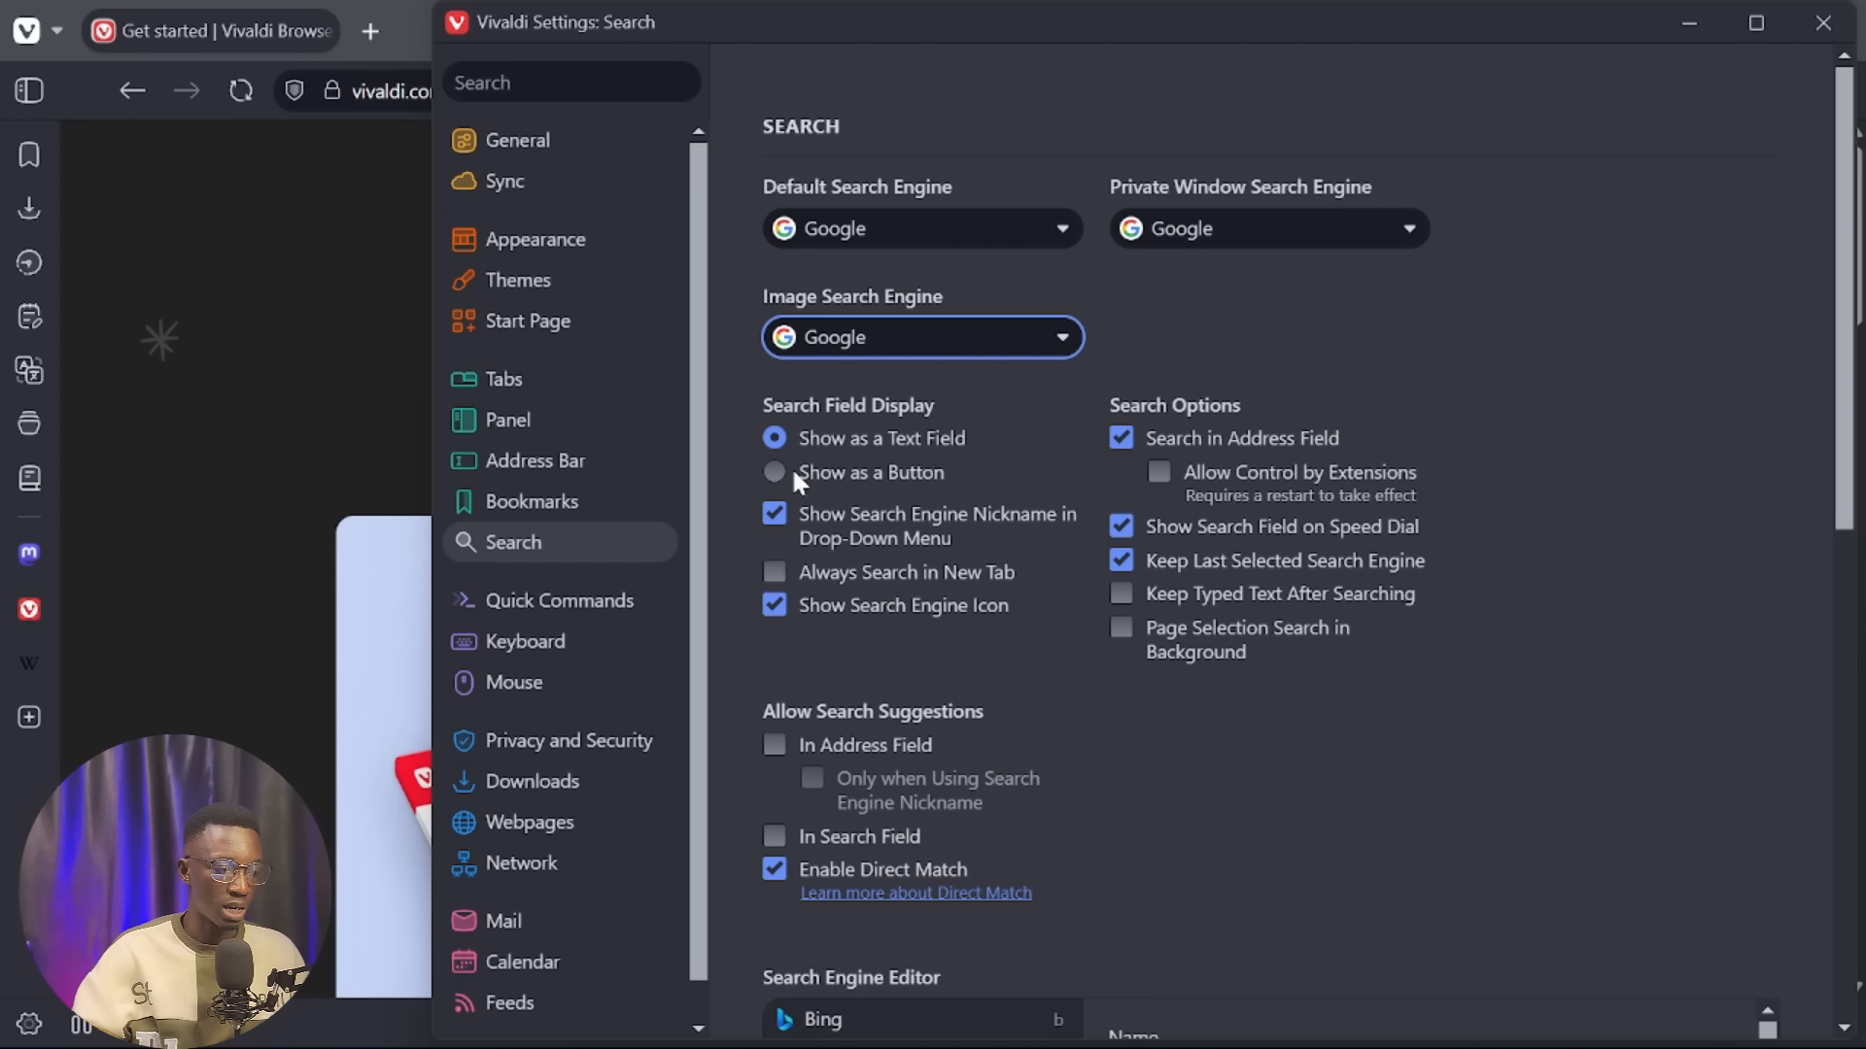
Review Privacy and Security, cancel the delete-cookies prompt, and close Settings.
{"action": "scroll", "coordinate": [579, 525], "scroll_direction": "down", "scroll_amount": 1}
{"action": "left_click", "coordinate": [592, 698]}
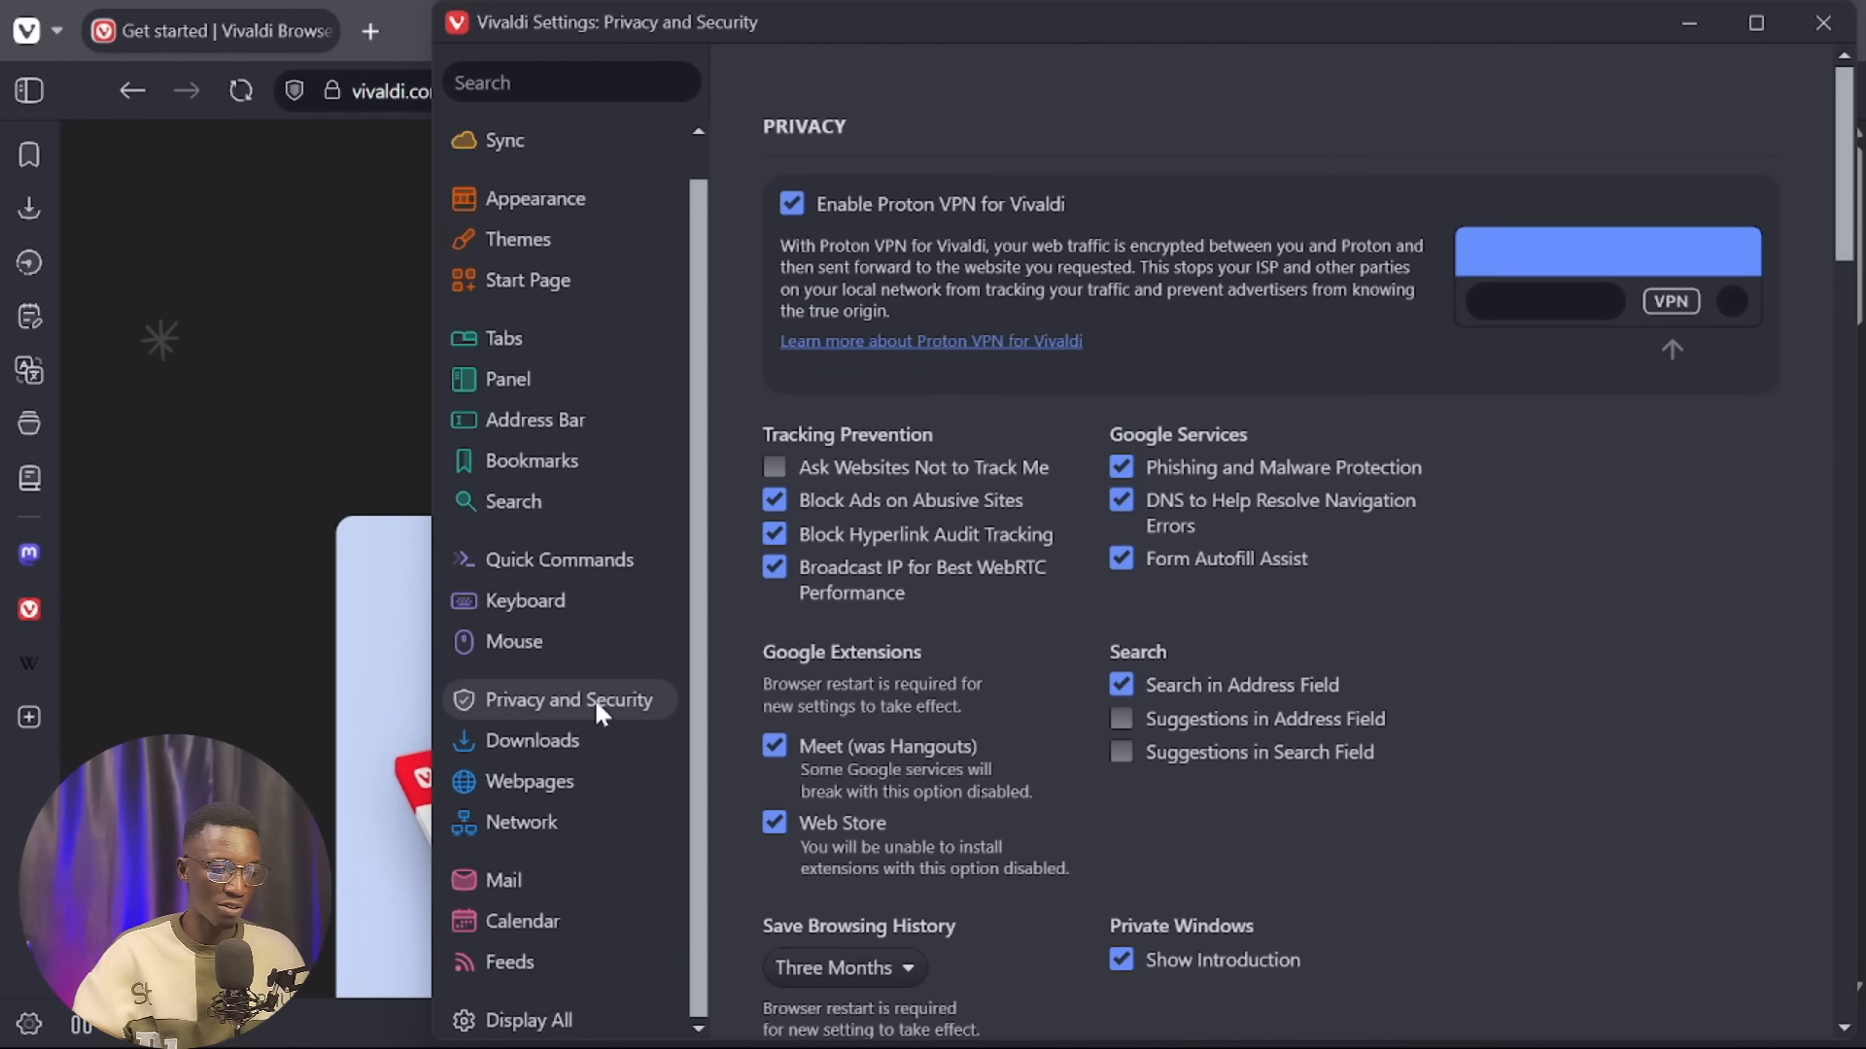
{"action": "scroll", "coordinate": [1060, 470], "scroll_direction": "down", "scroll_amount": 10}
{"action": "scroll", "coordinate": [1038, 500], "scroll_direction": "down", "scroll_amount": 4}
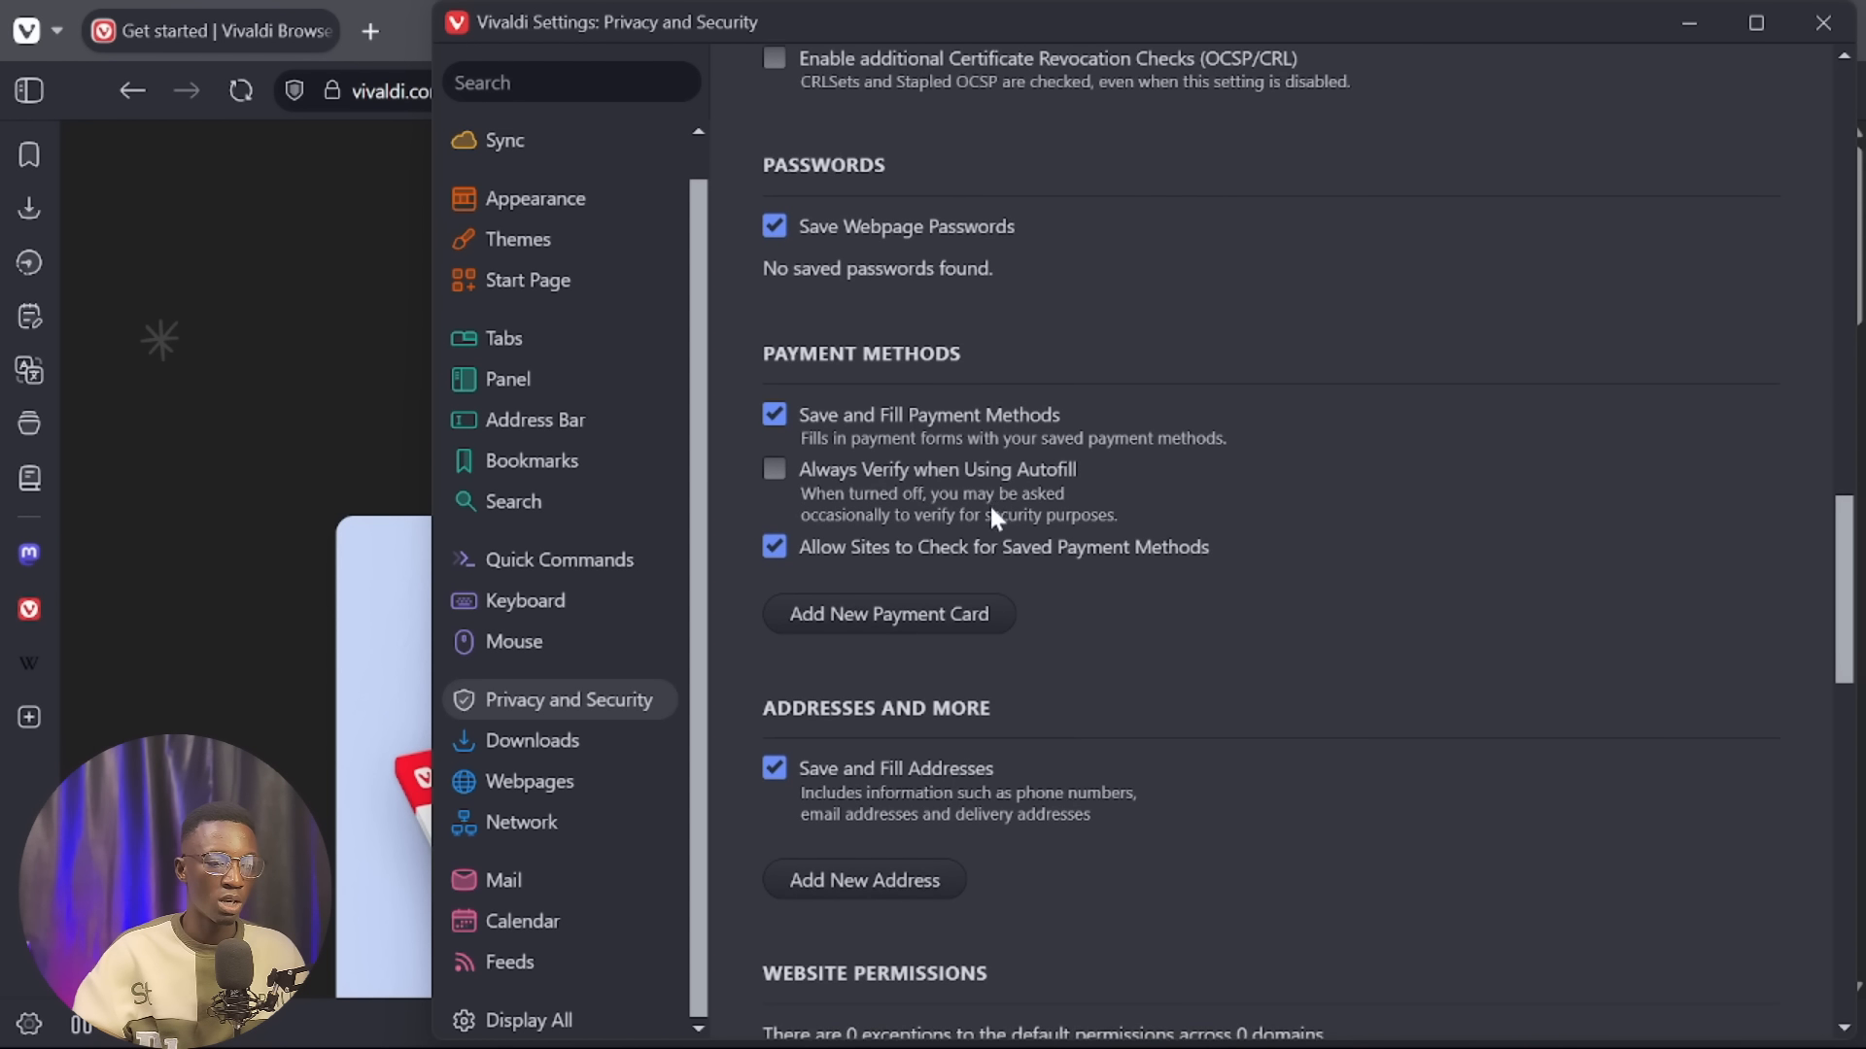
{"action": "scroll", "coordinate": [1048, 428], "scroll_direction": "up", "scroll_amount": 10}
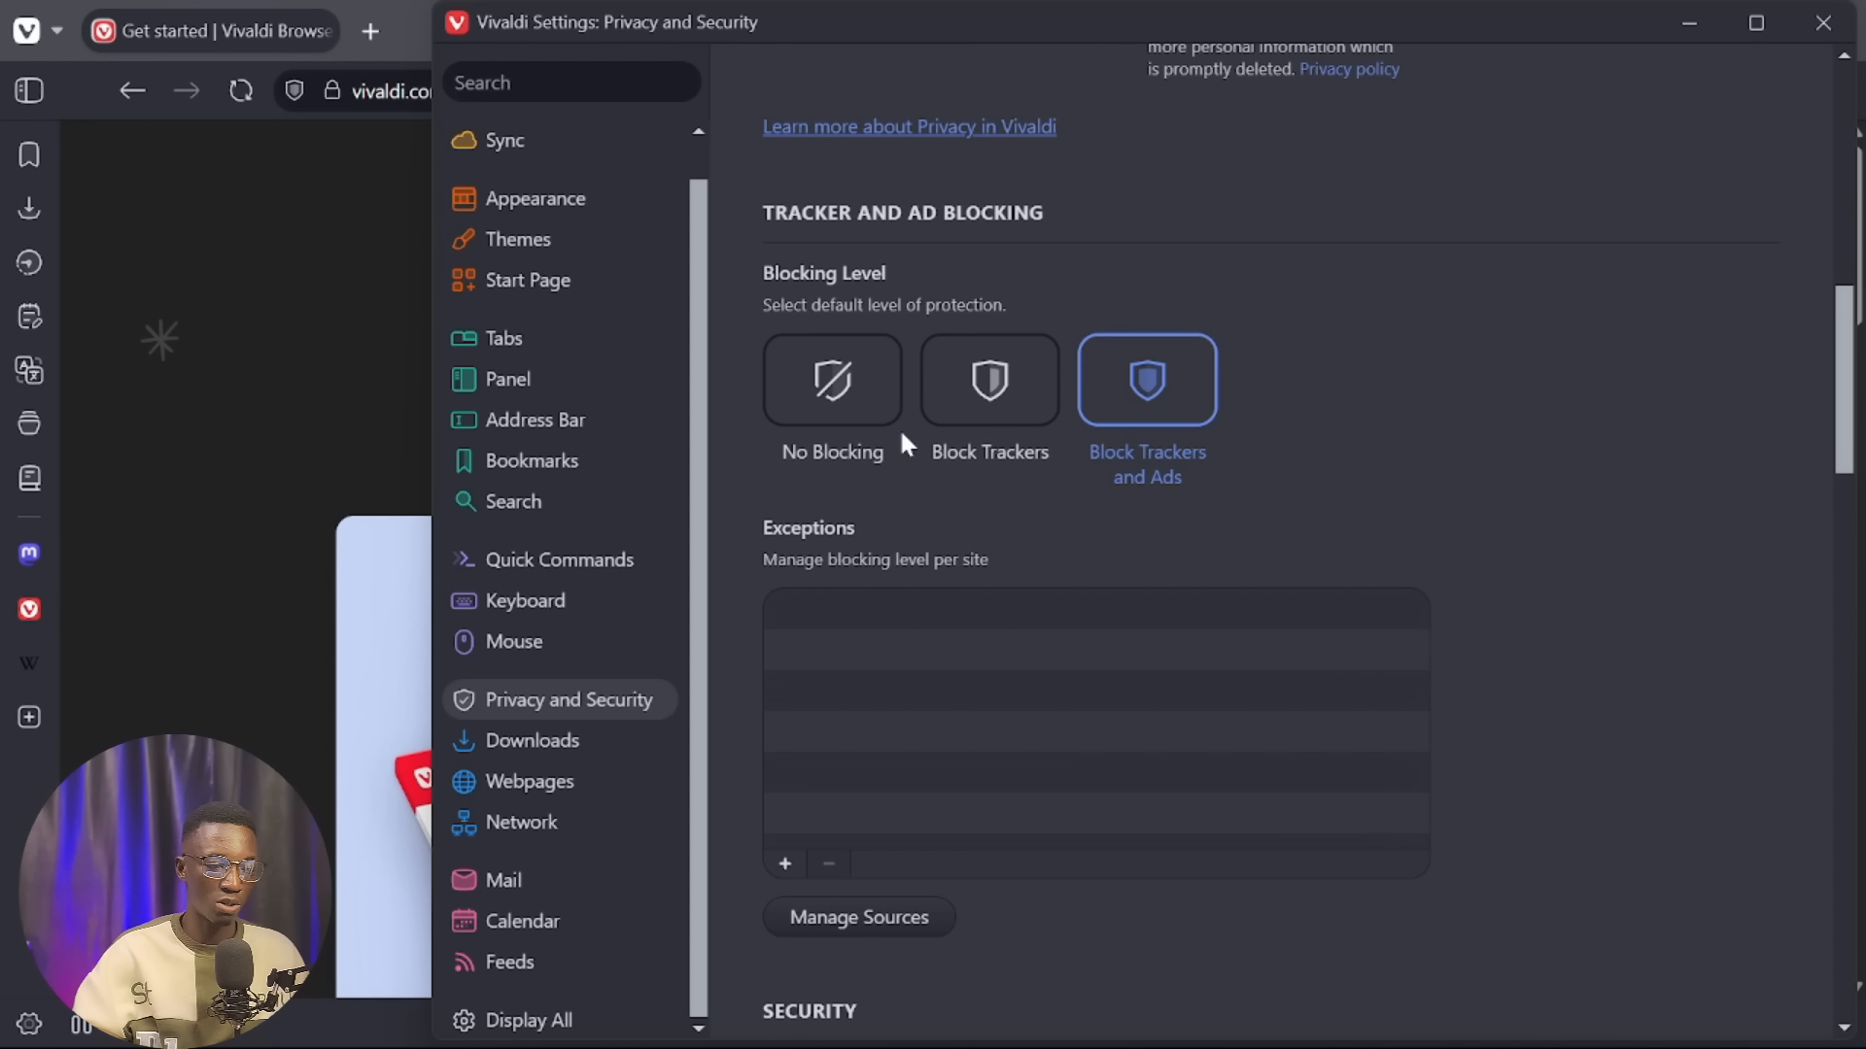
{"action": "scroll", "coordinate": [1157, 442], "scroll_direction": "down", "scroll_amount": 18}
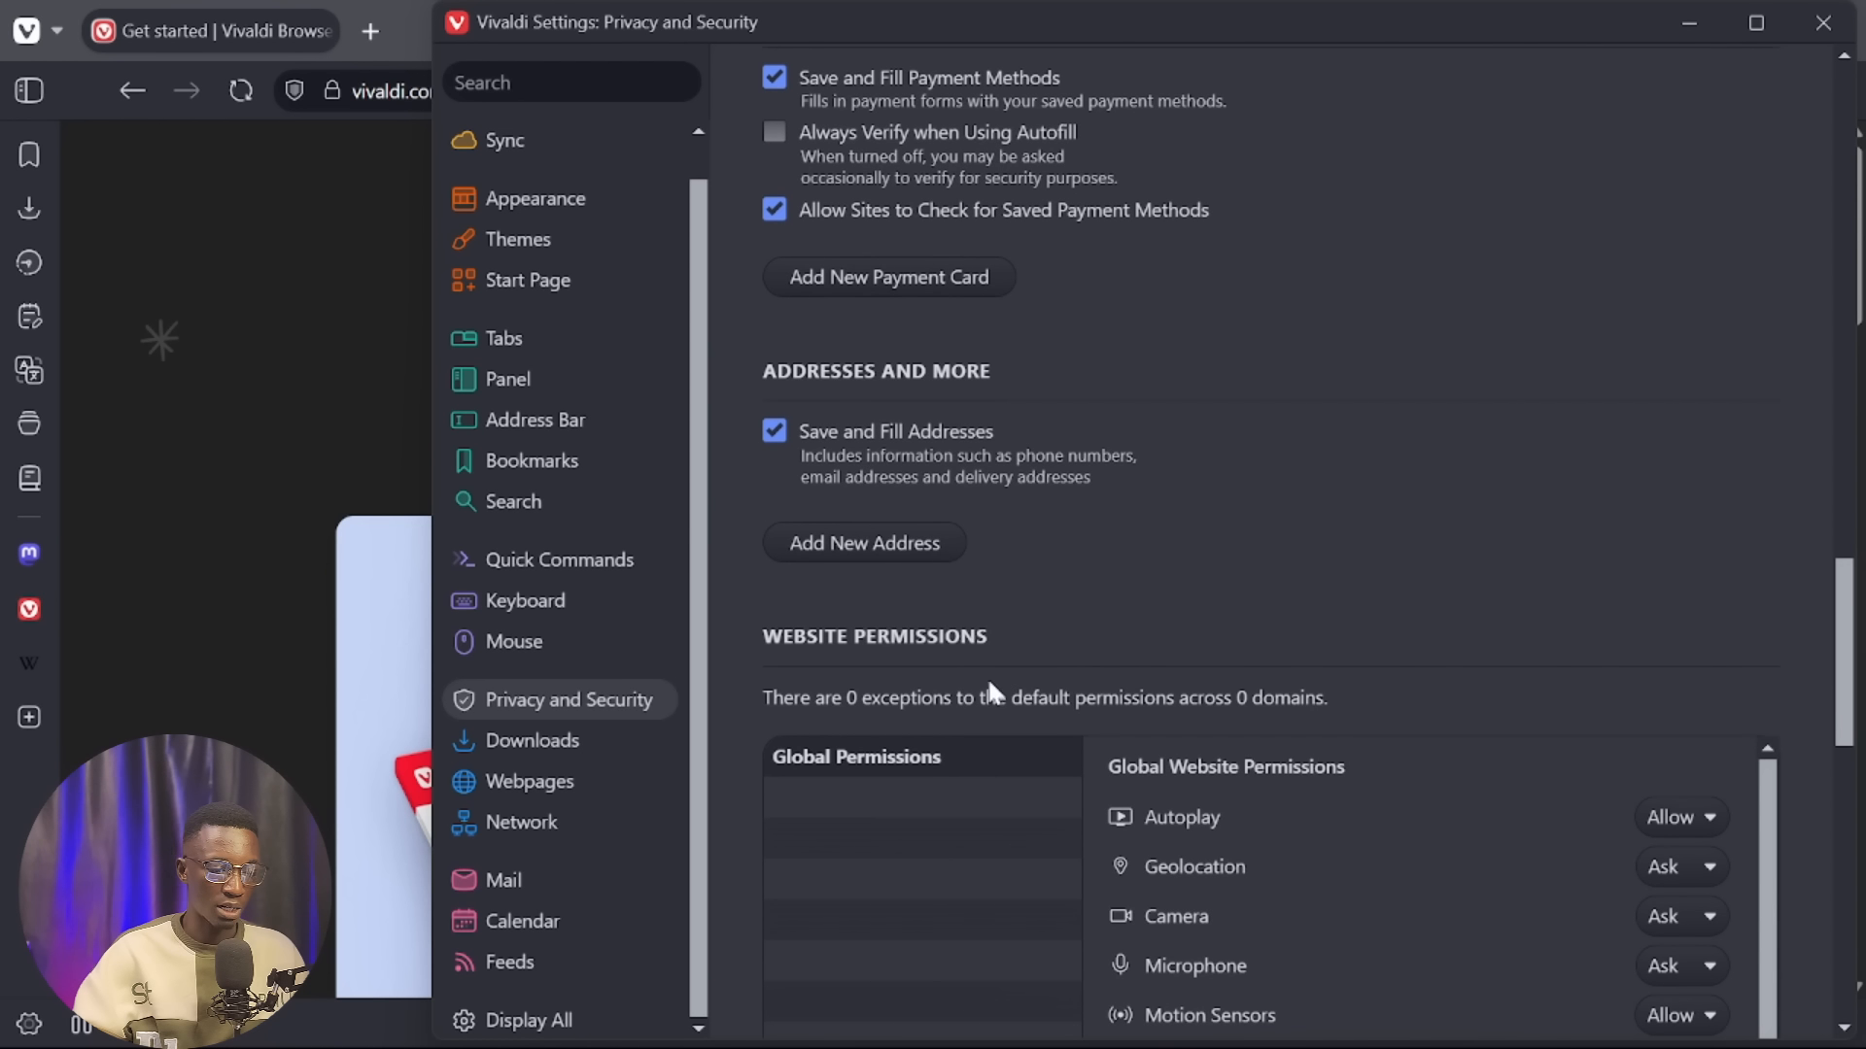
{"action": "scroll", "coordinate": [885, 520], "scroll_direction": "down", "scroll_amount": 5}
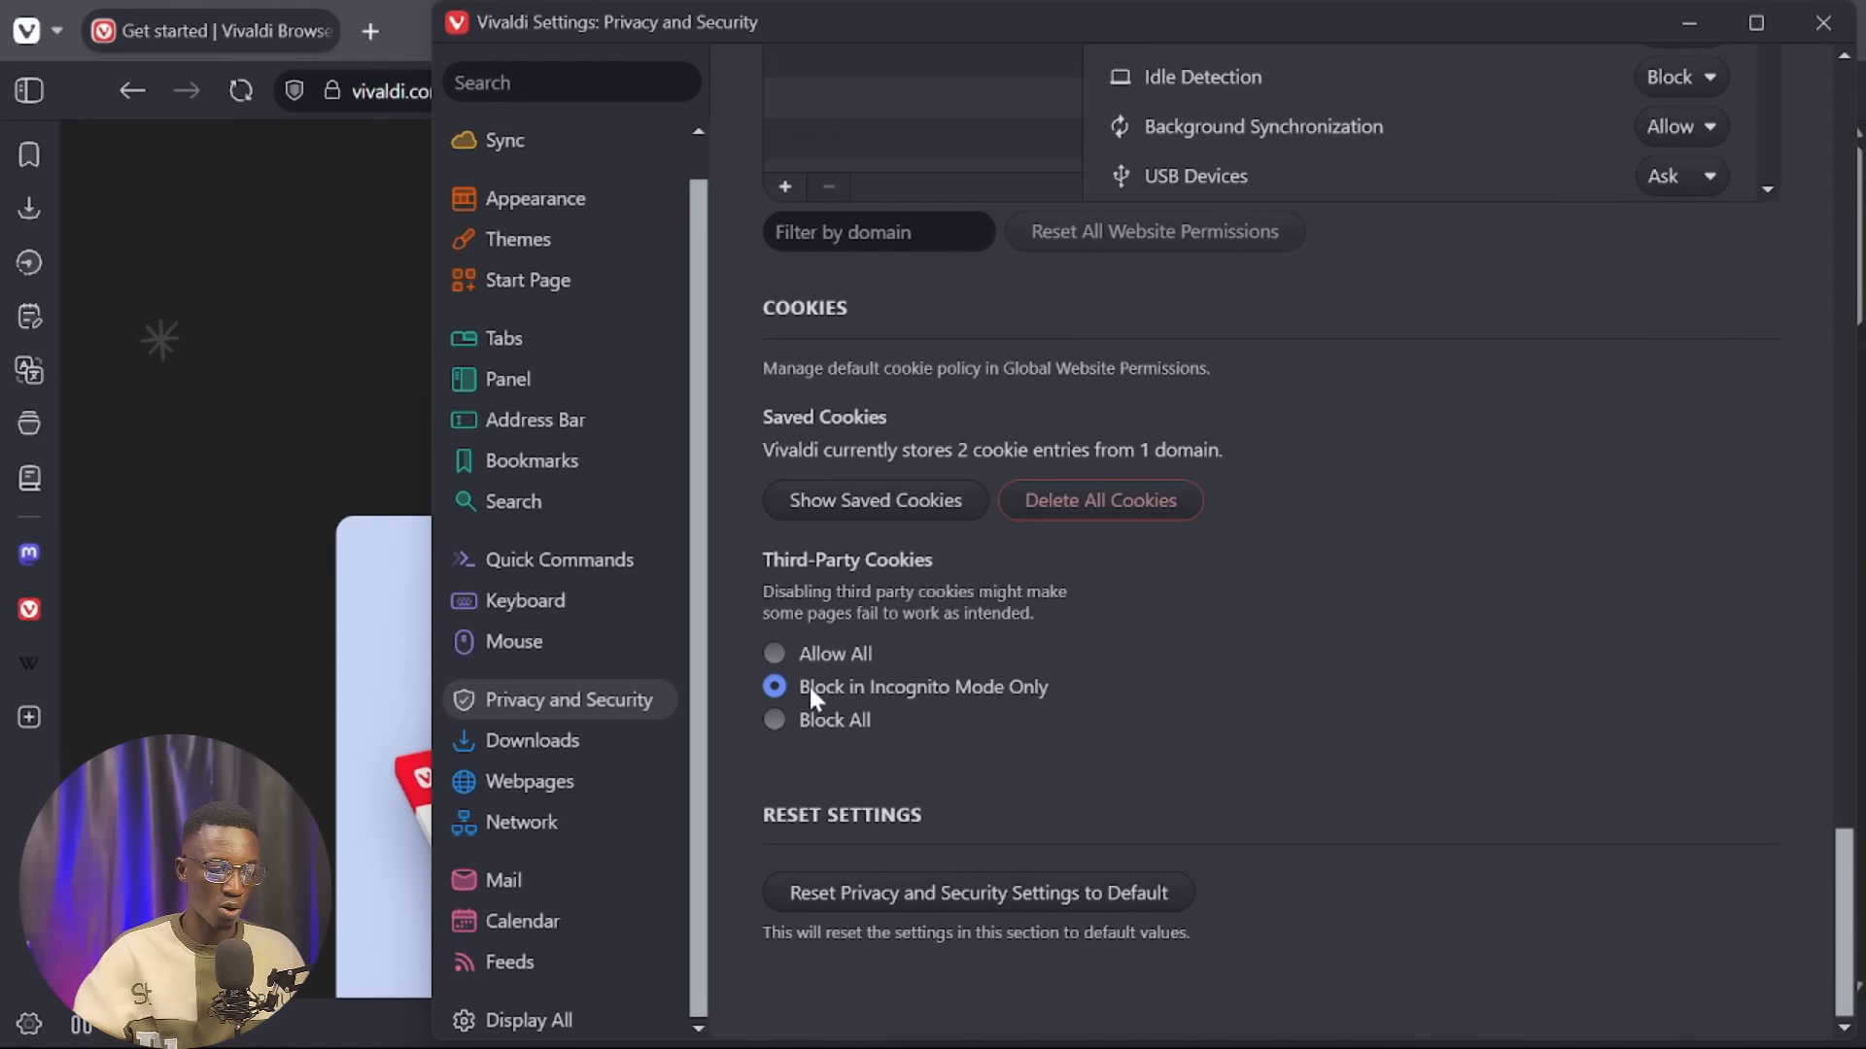
{"action": "left_click", "coordinate": [1094, 501]}
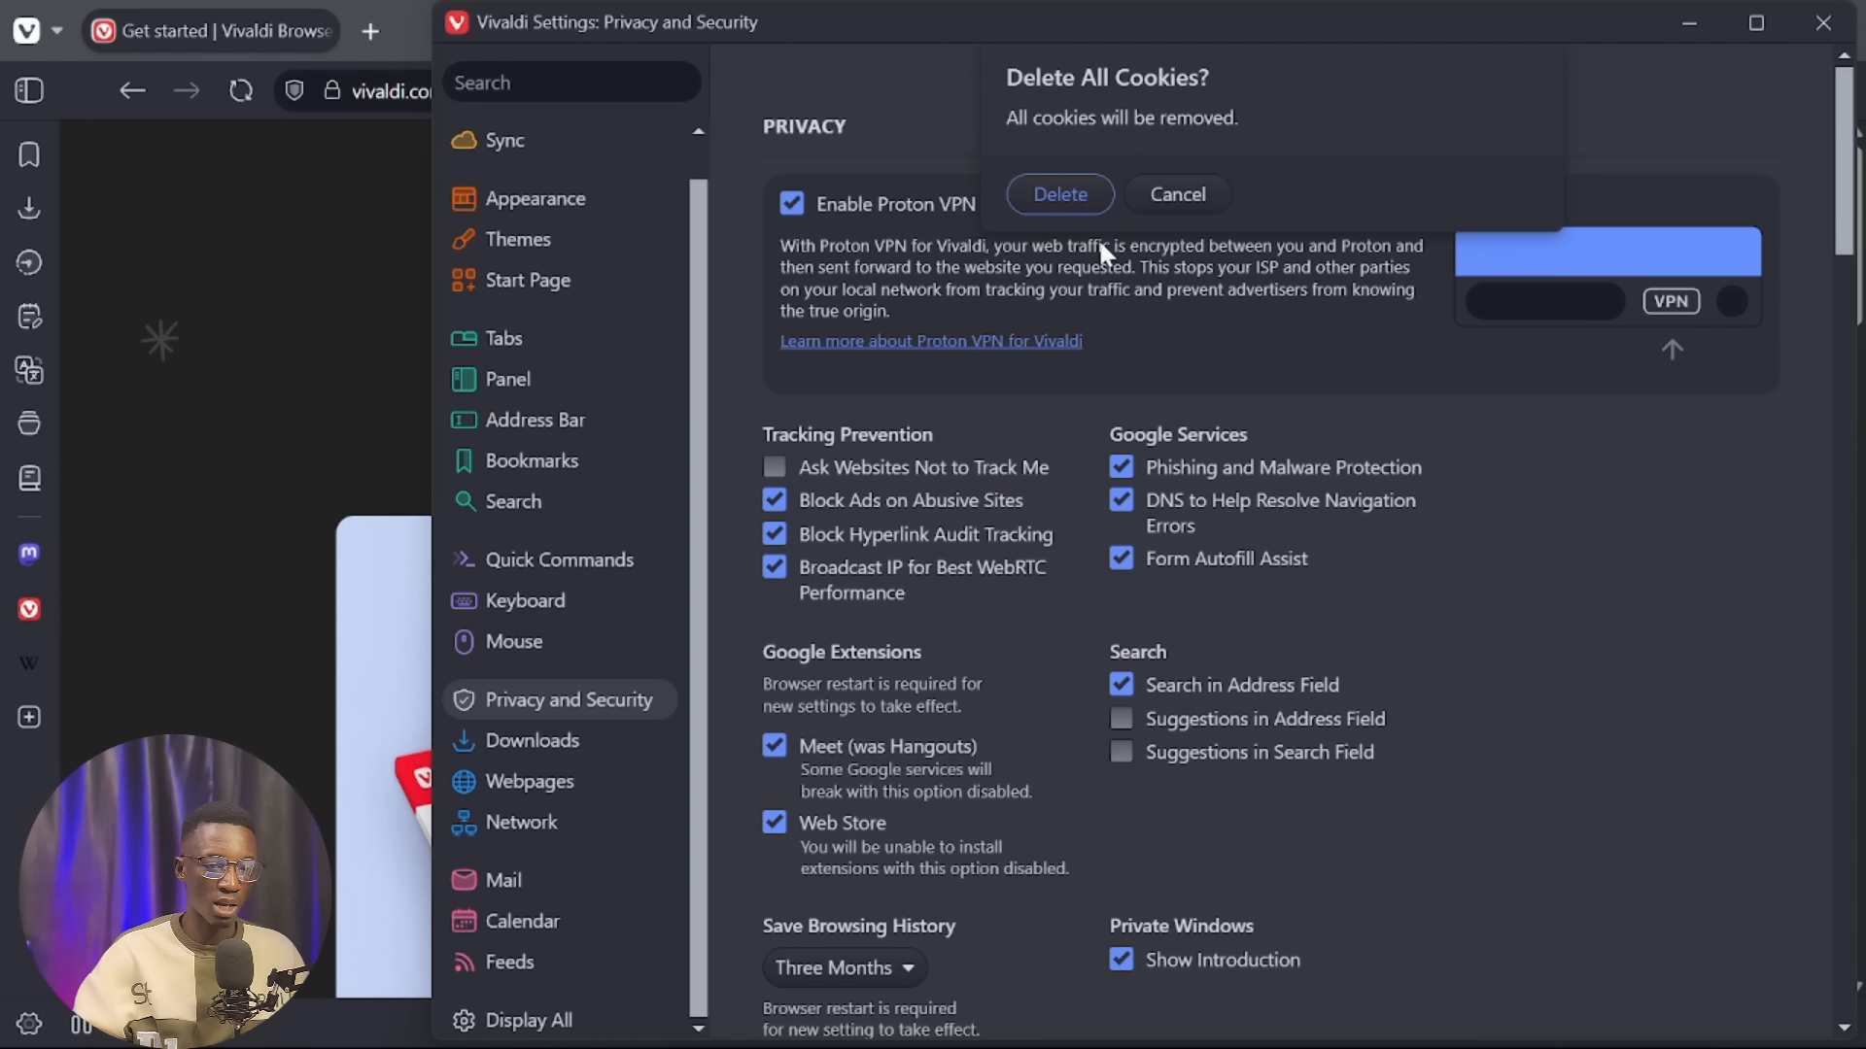
{"action": "left_click", "coordinate": [1097, 204]}
{"action": "left_click", "coordinate": [1823, 39]}
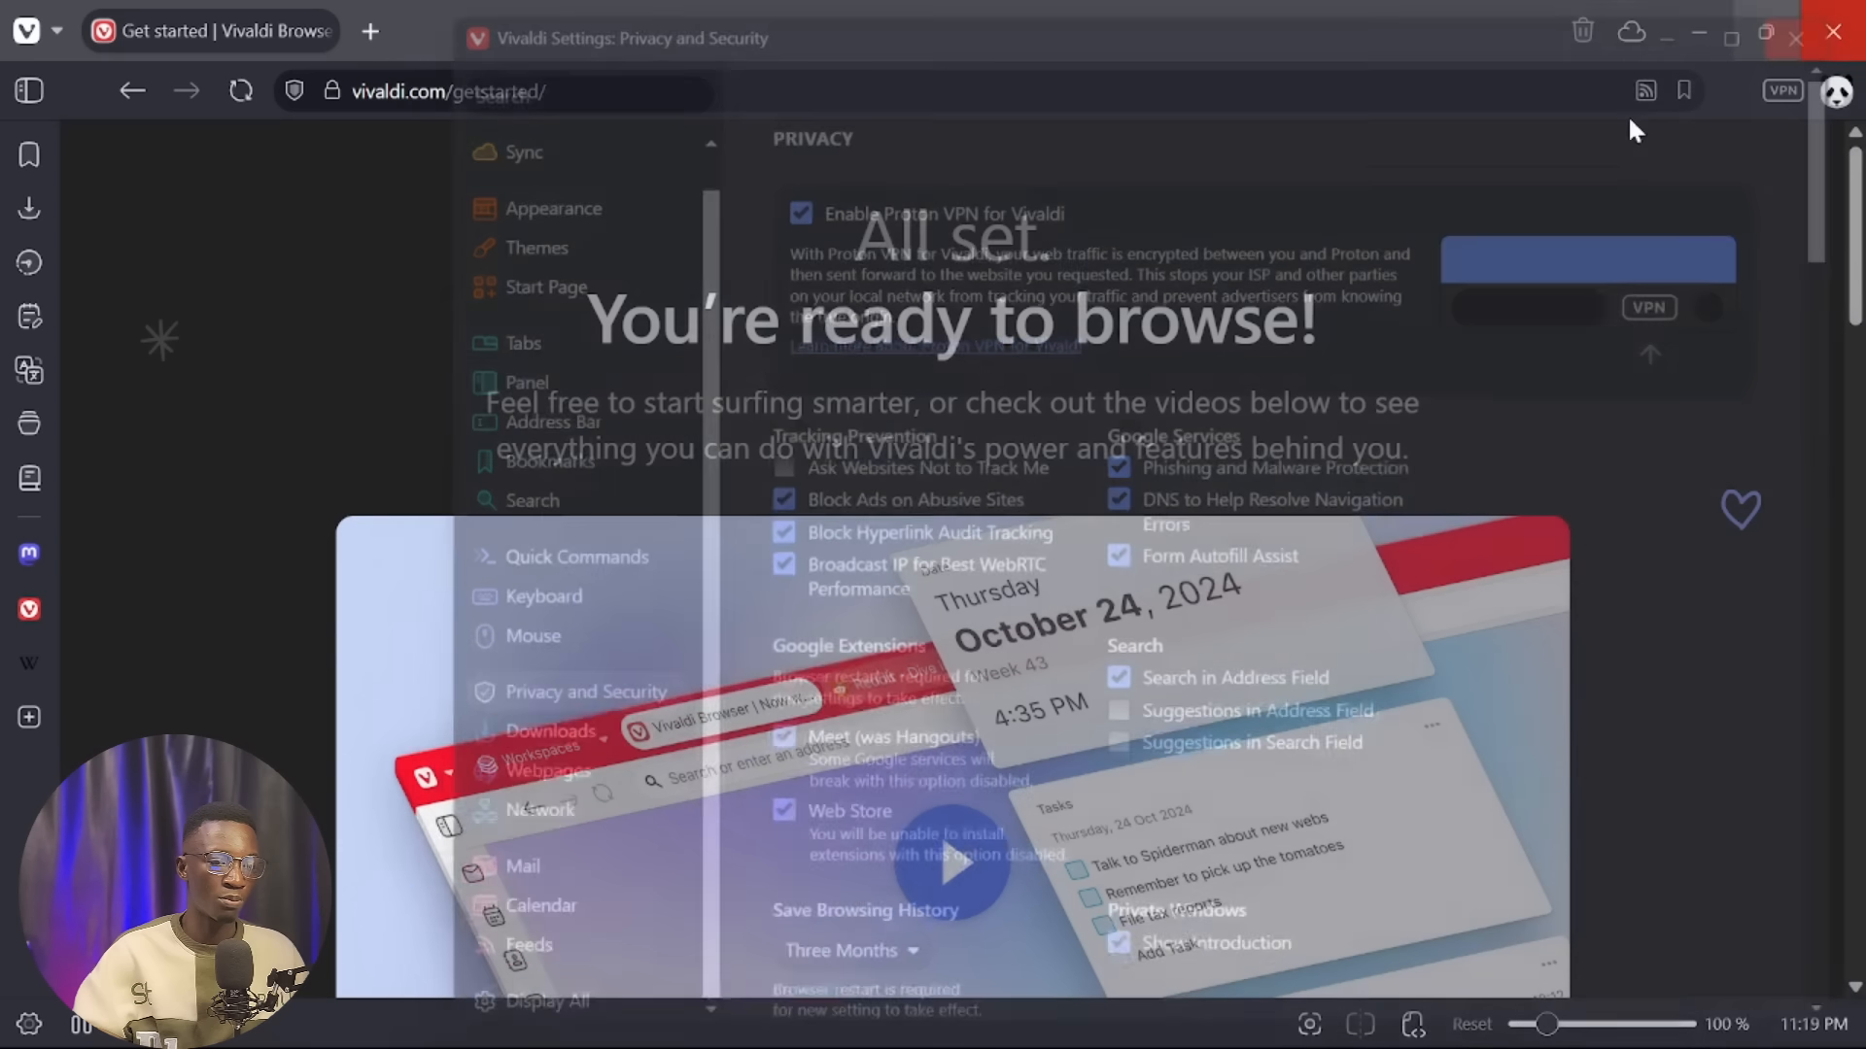
Search Google for 'add tunnel bear to chrome' from the address bar.
{"action": "key", "text": "ctrl+l"}
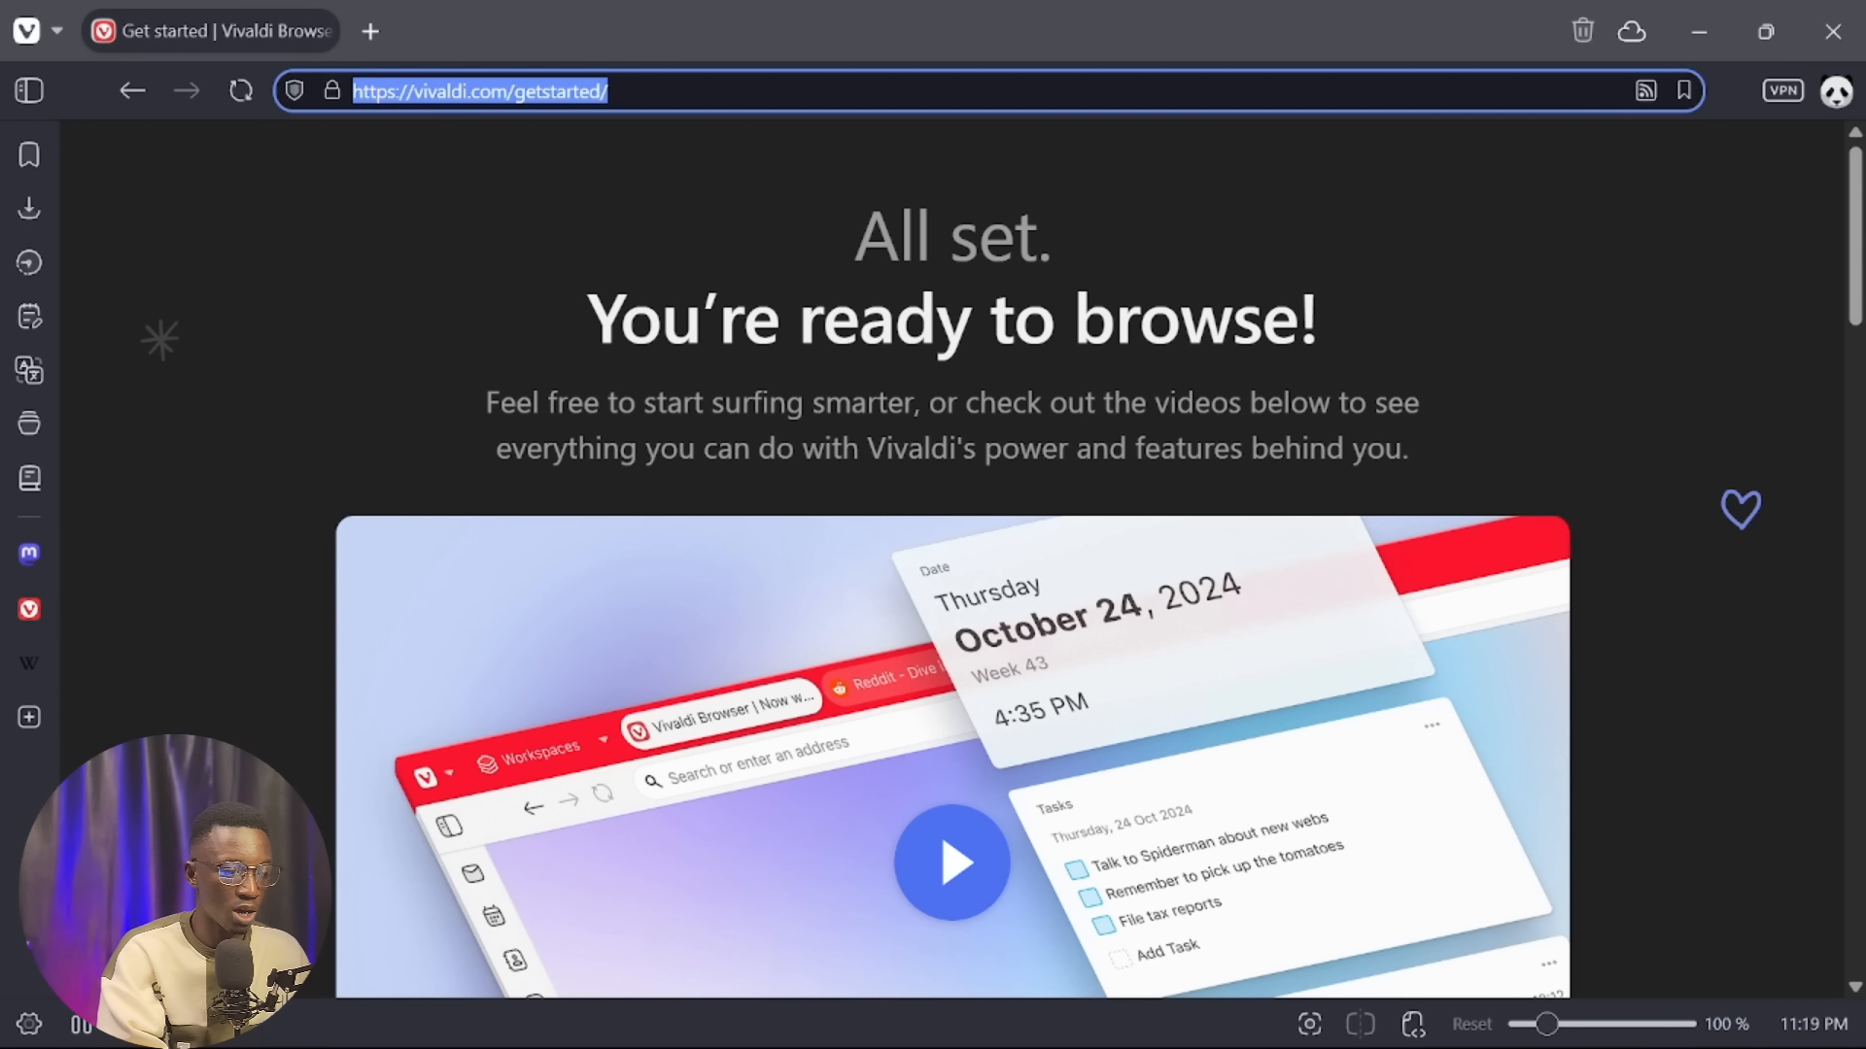
{"action": "type", "text": "add"}
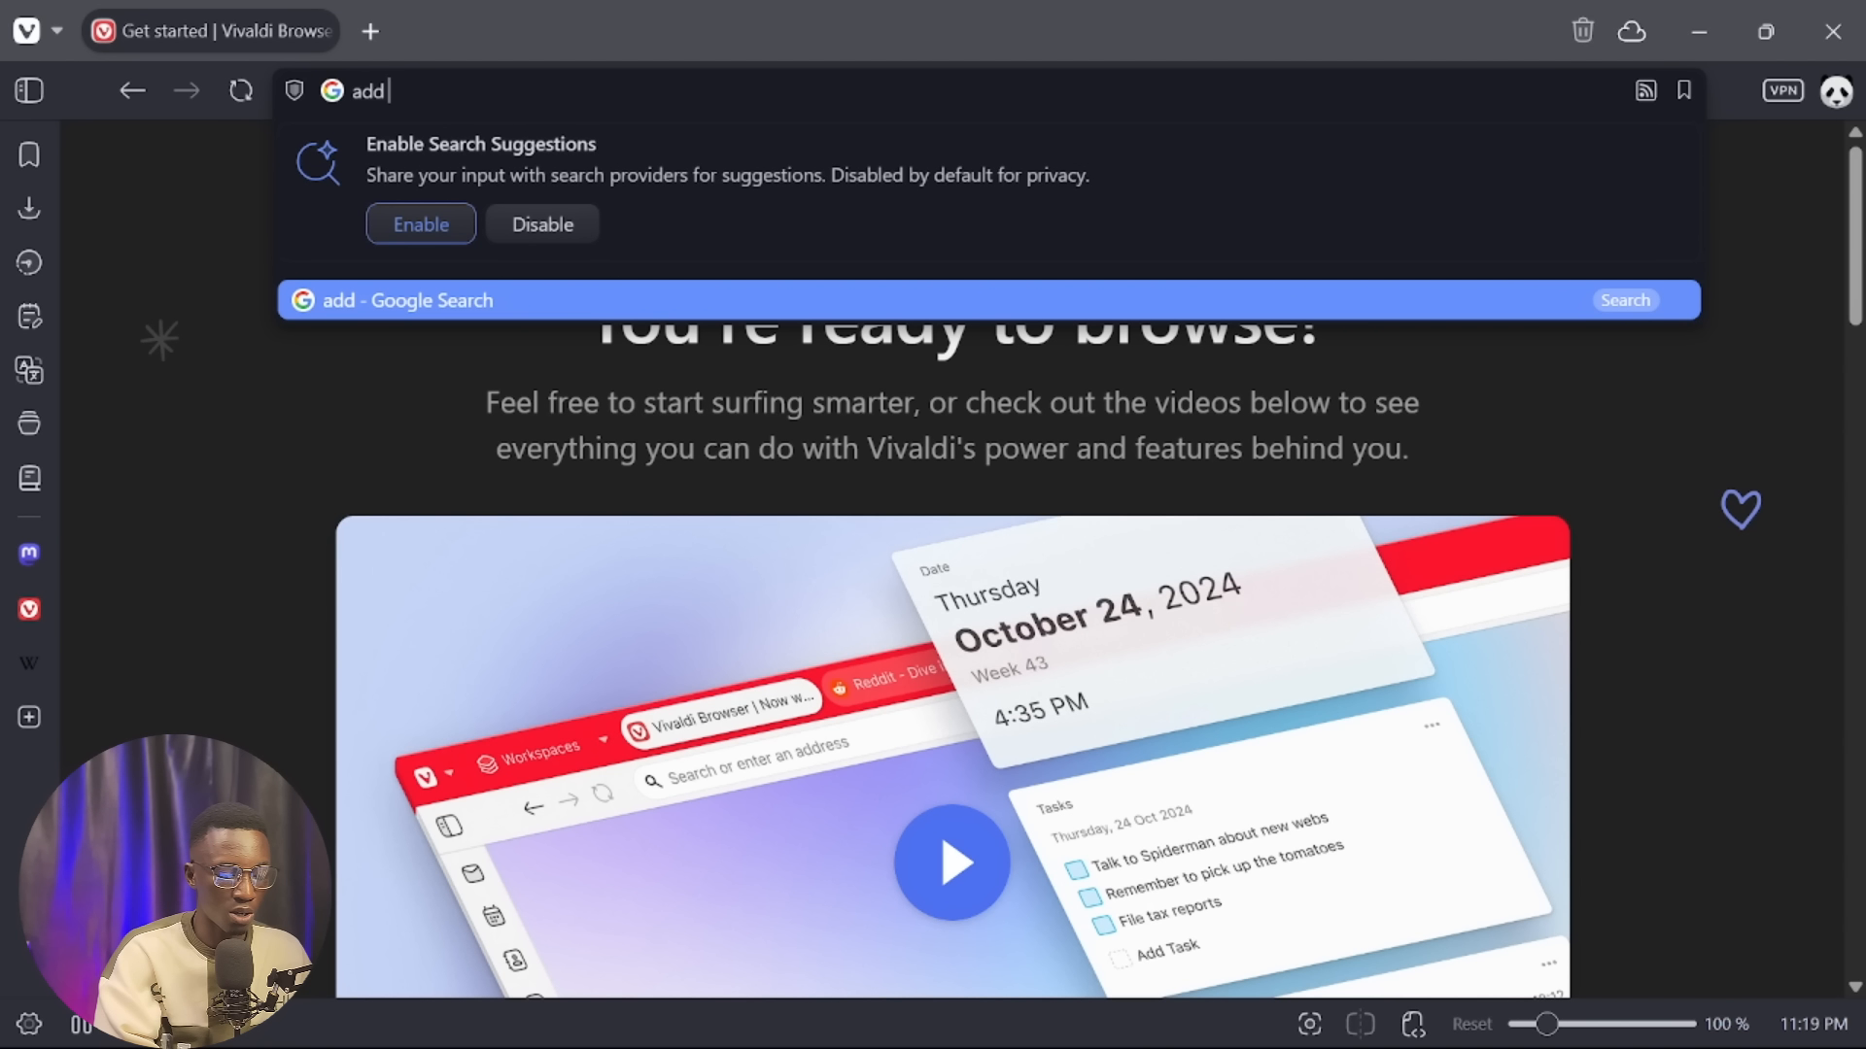
{"action": "type", "text": " tt"}
{"action": "key", "text": "BackSpace"}
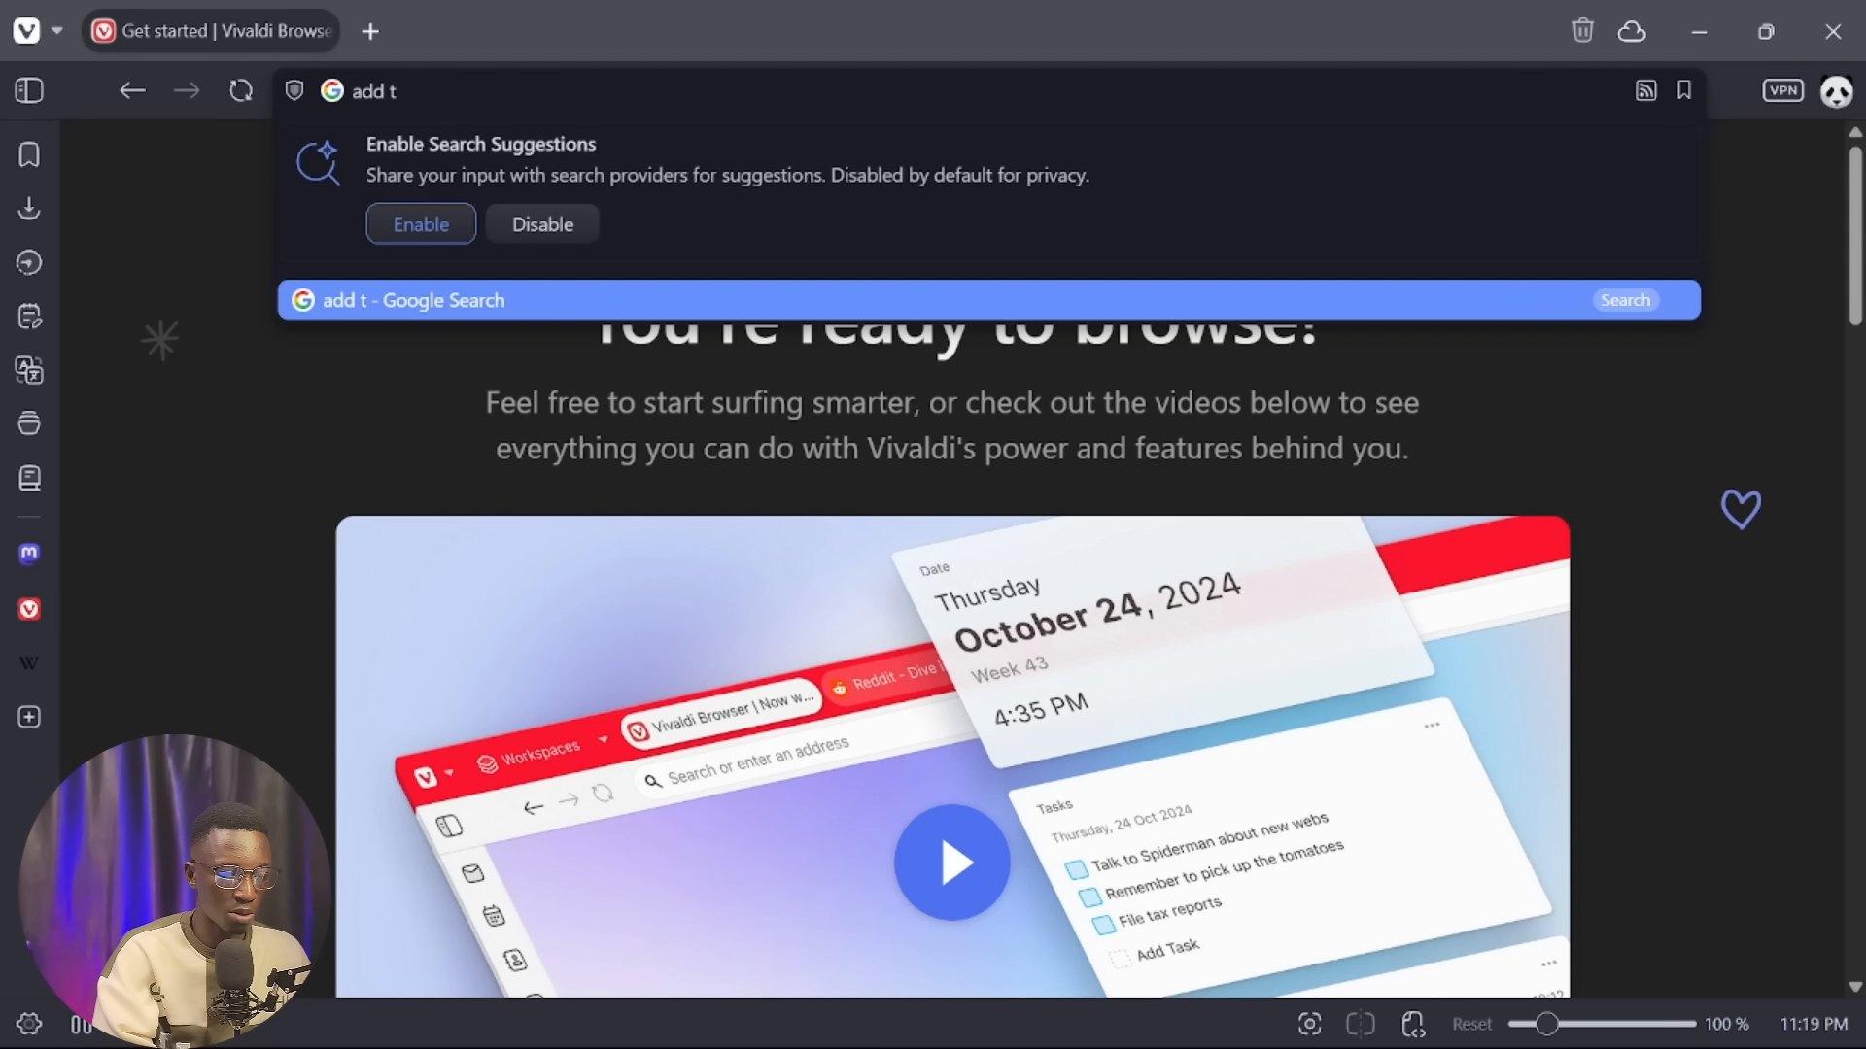
{"action": "type", "text": "unn"}
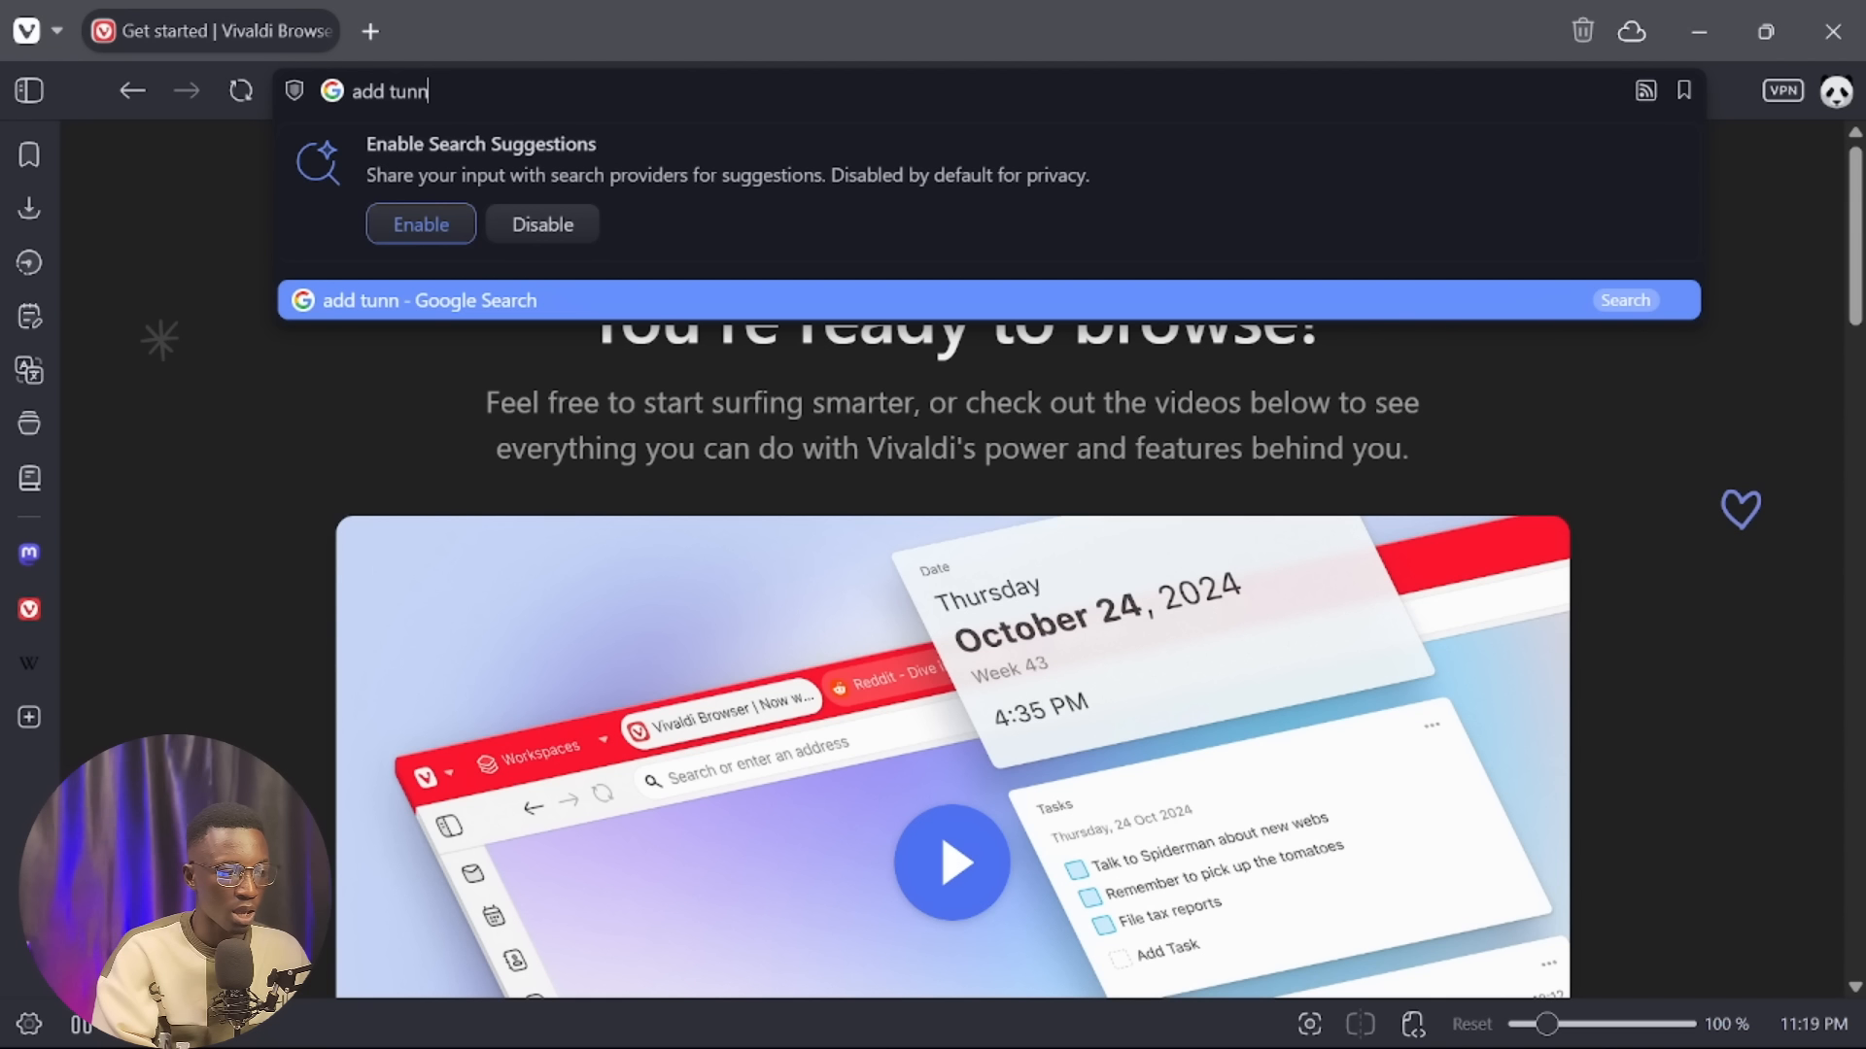
{"action": "type", "text": "el bear to c"}
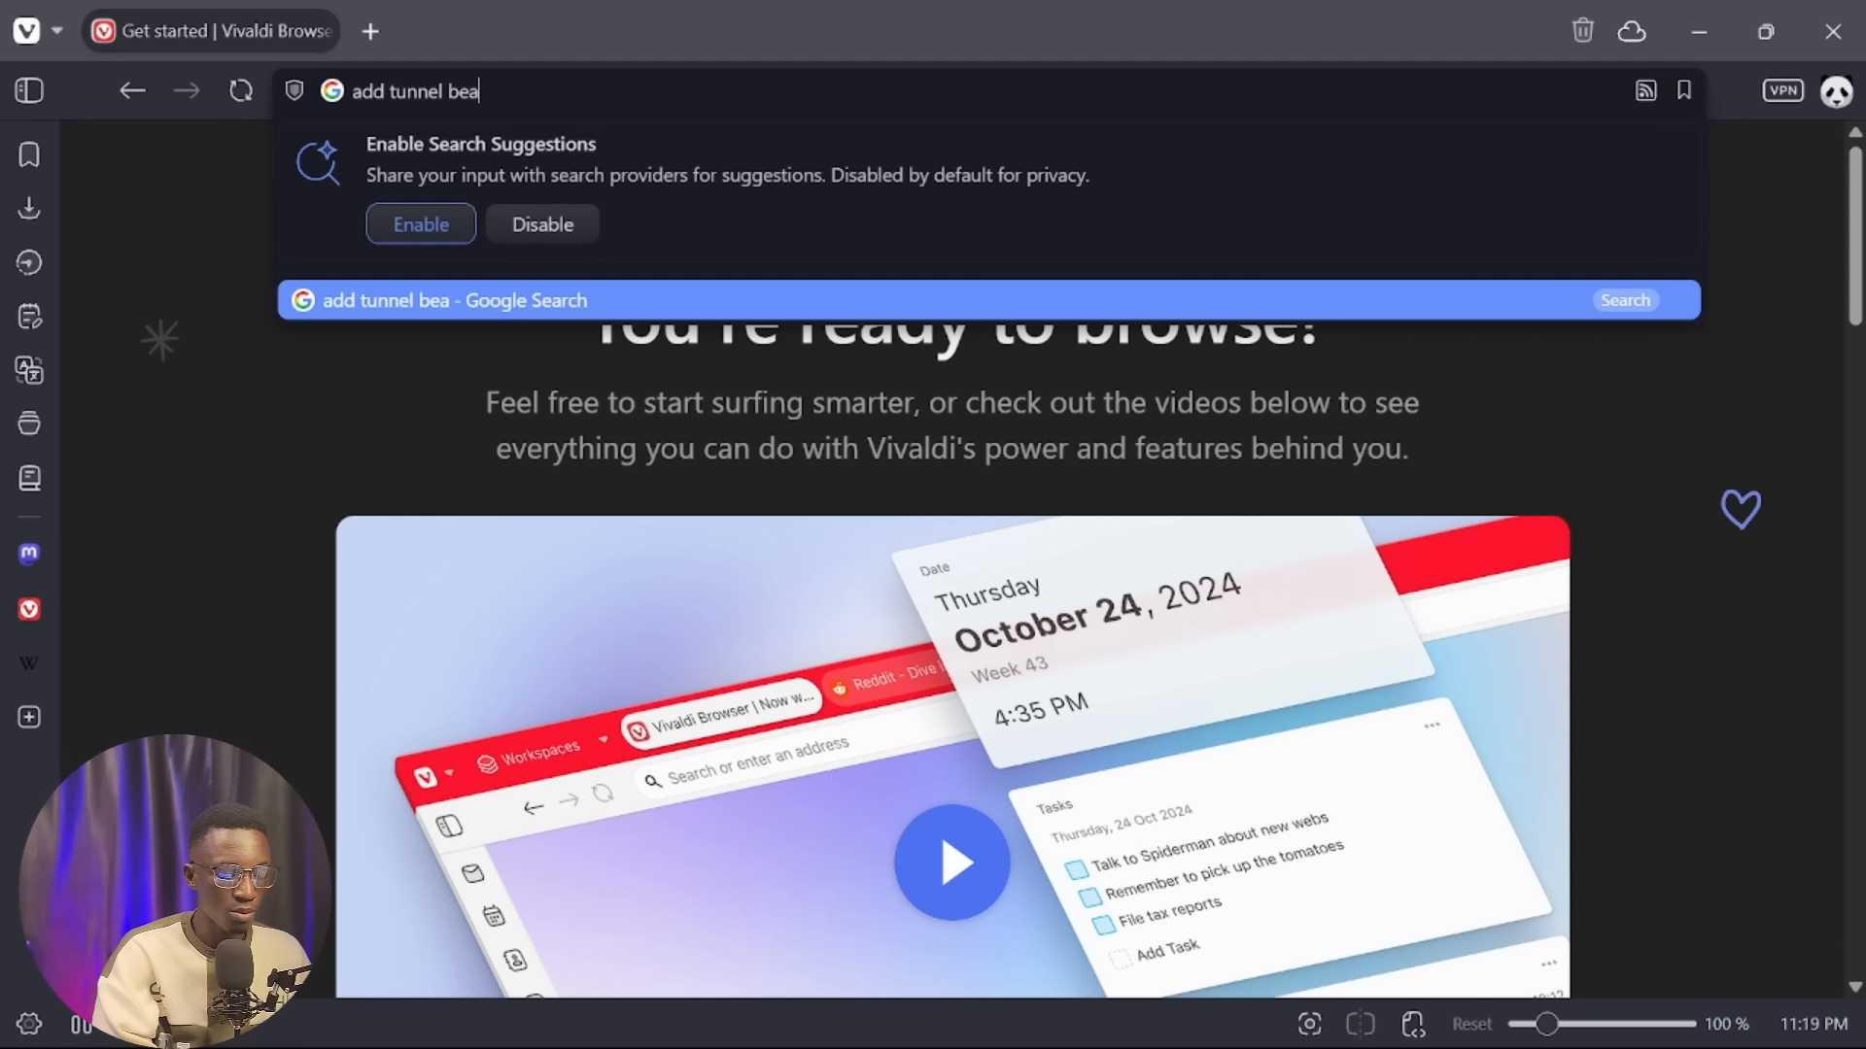
{"action": "type", "text": "hrome"}
{"action": "key", "text": "Return"}
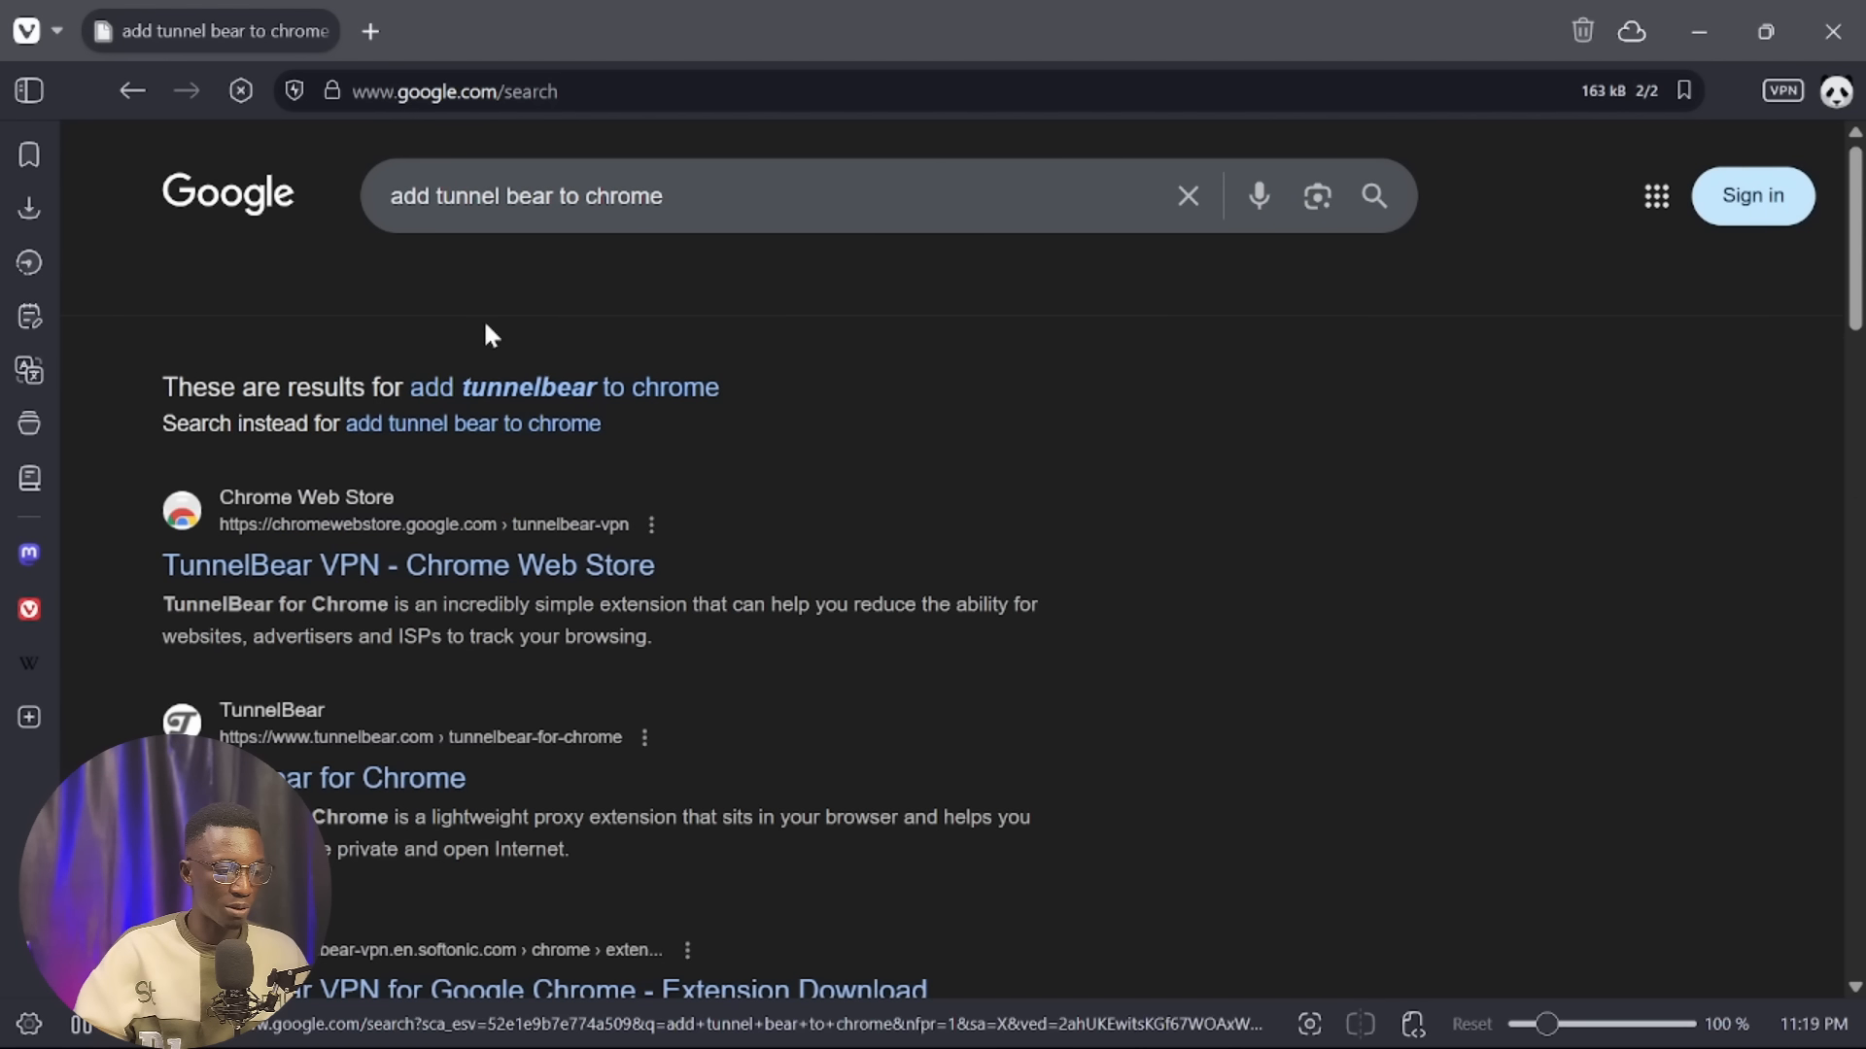
Add the TunnelBear VPN extension from its Chrome Web Store page.
{"action": "left_click", "coordinate": [427, 575]}
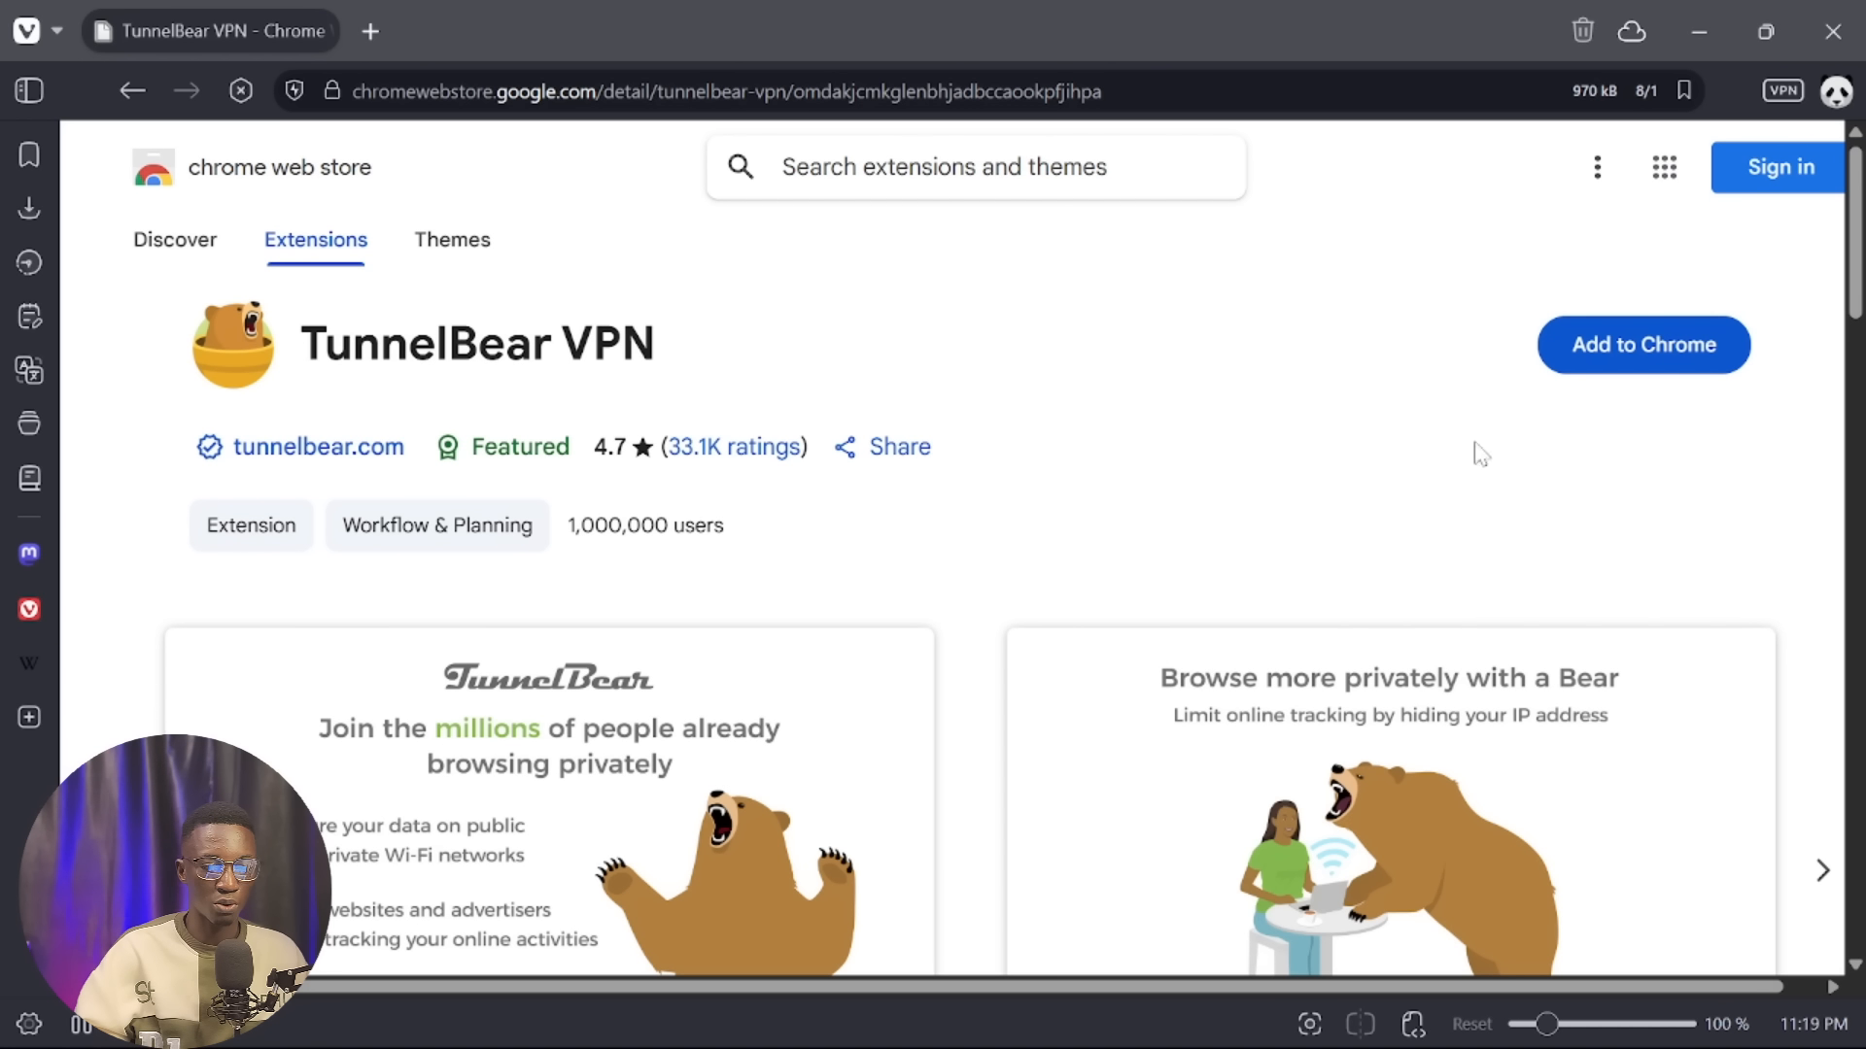
{"action": "left_click", "coordinate": [1605, 350]}
{"action": "left_click", "coordinate": [1041, 656]}
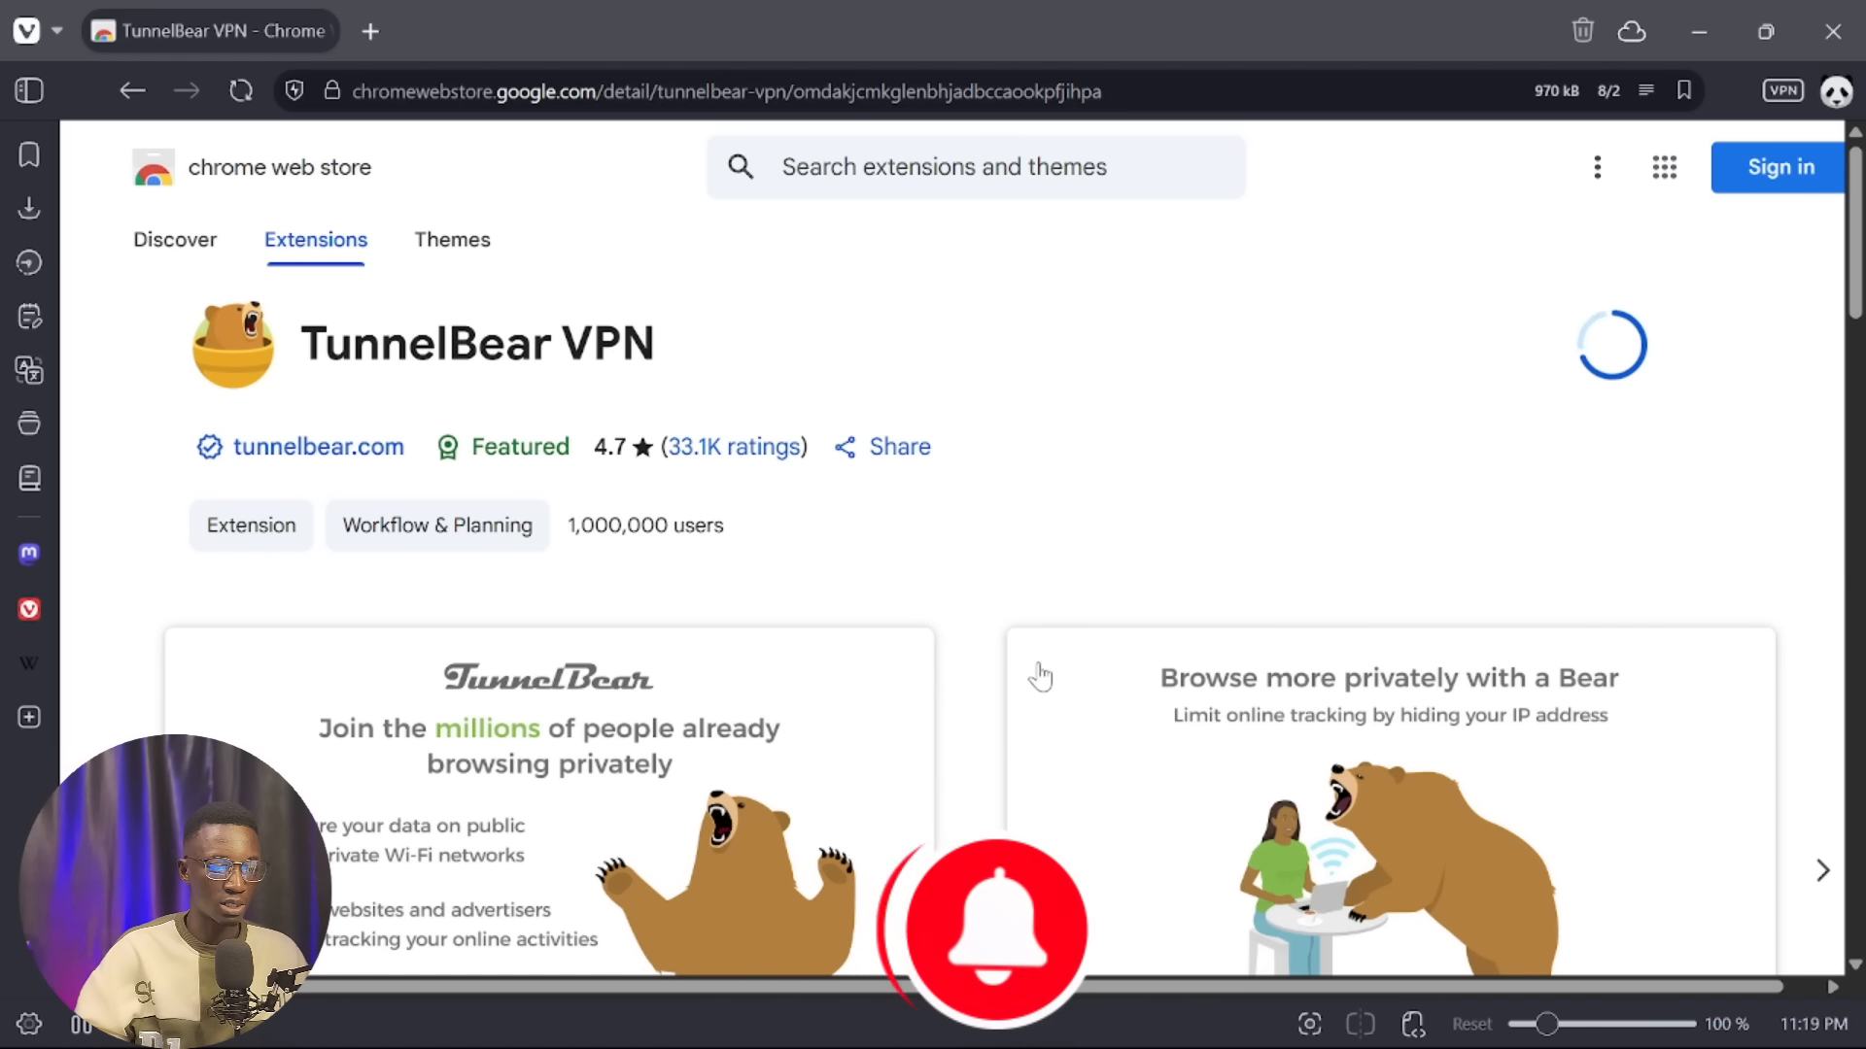
{"action": "scroll", "coordinate": [1166, 486], "scroll_direction": "down", "scroll_amount": 15}
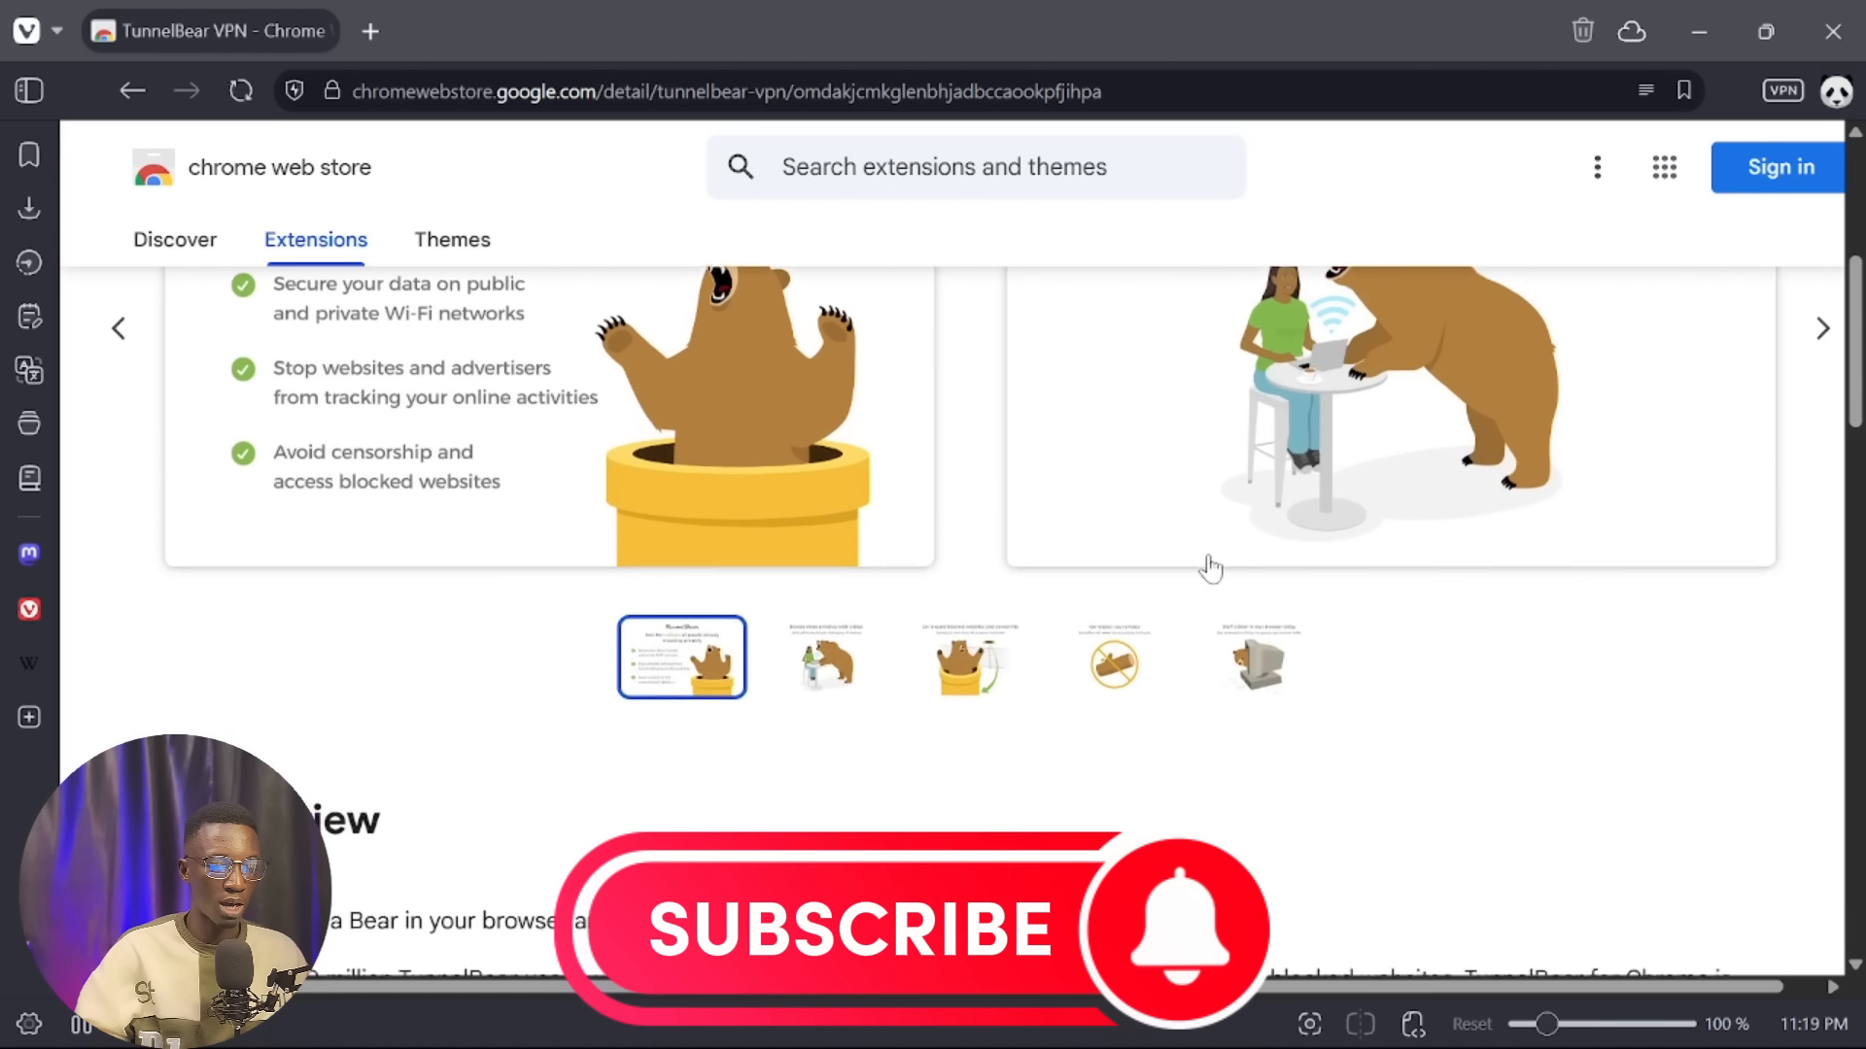
{"action": "scroll", "coordinate": [1173, 586], "scroll_direction": "down", "scroll_amount": 6}
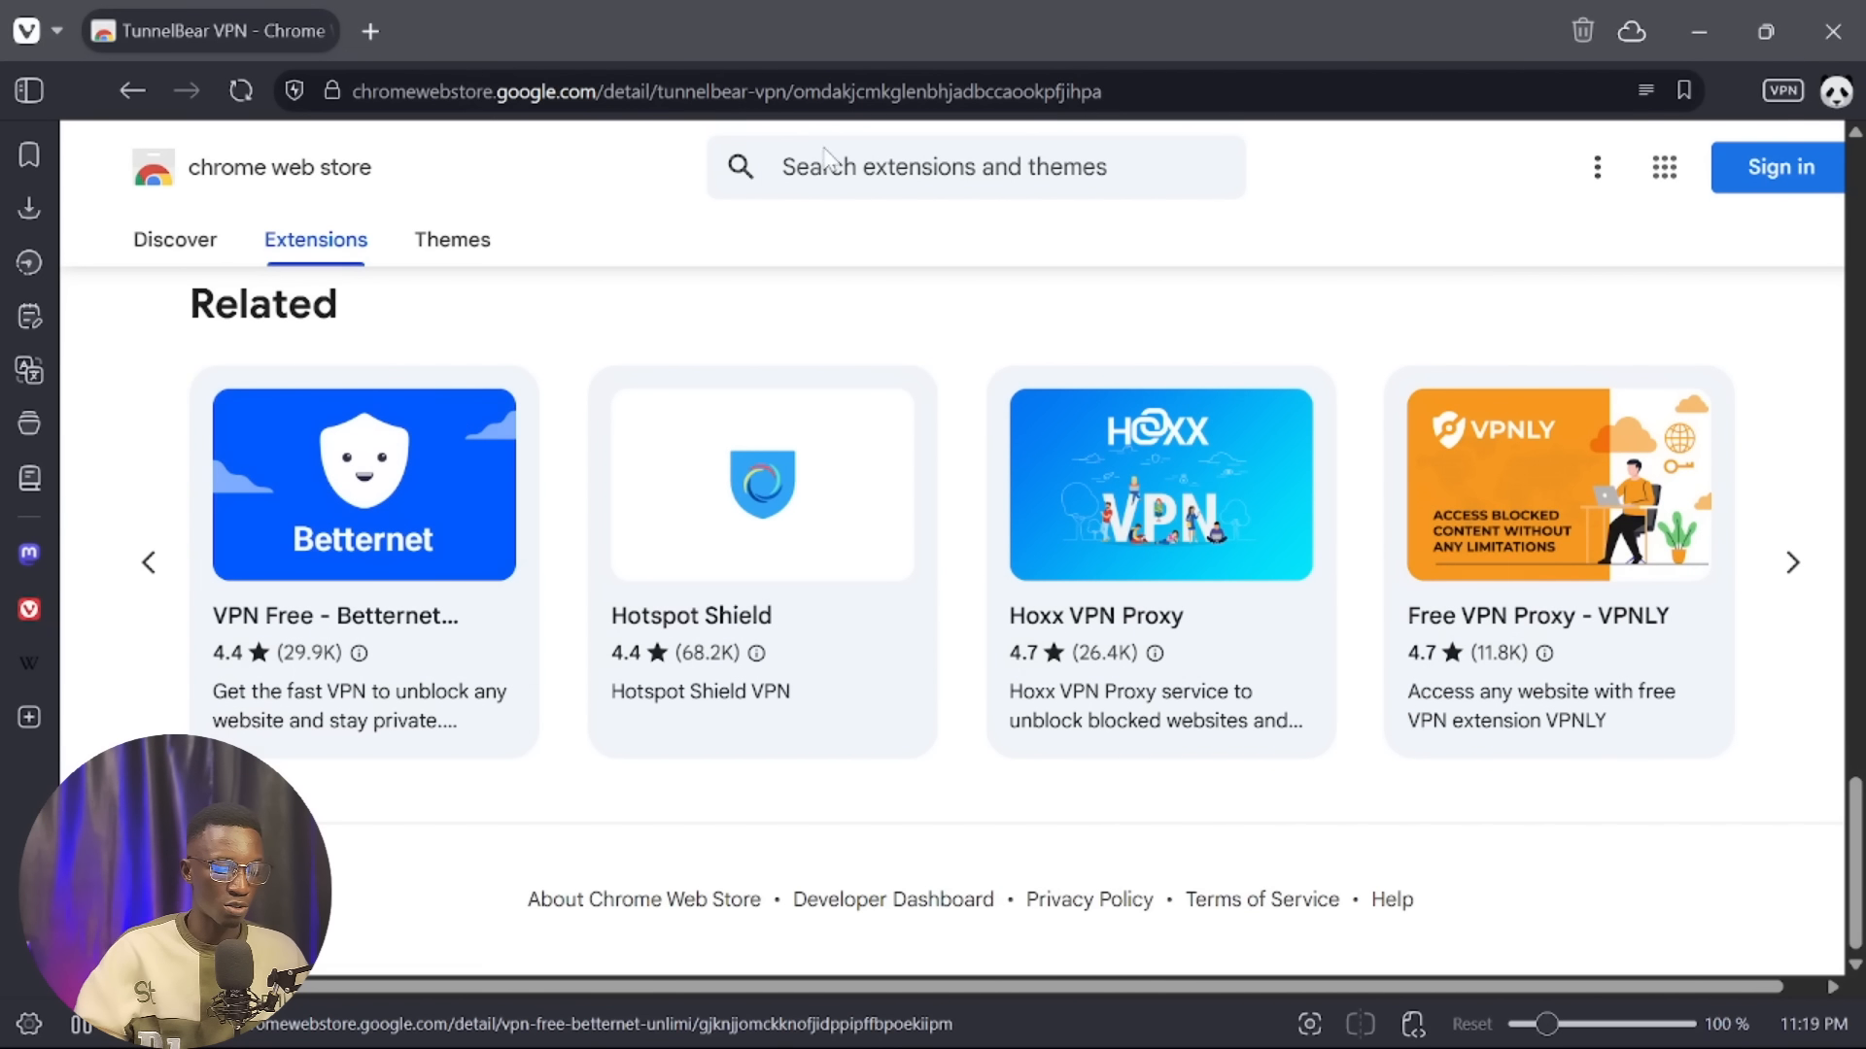
Install Ghostery Tracker & Ad Blocker from the web store, then open the TunnelBear panel.
{"action": "type", "text": "ghos"}
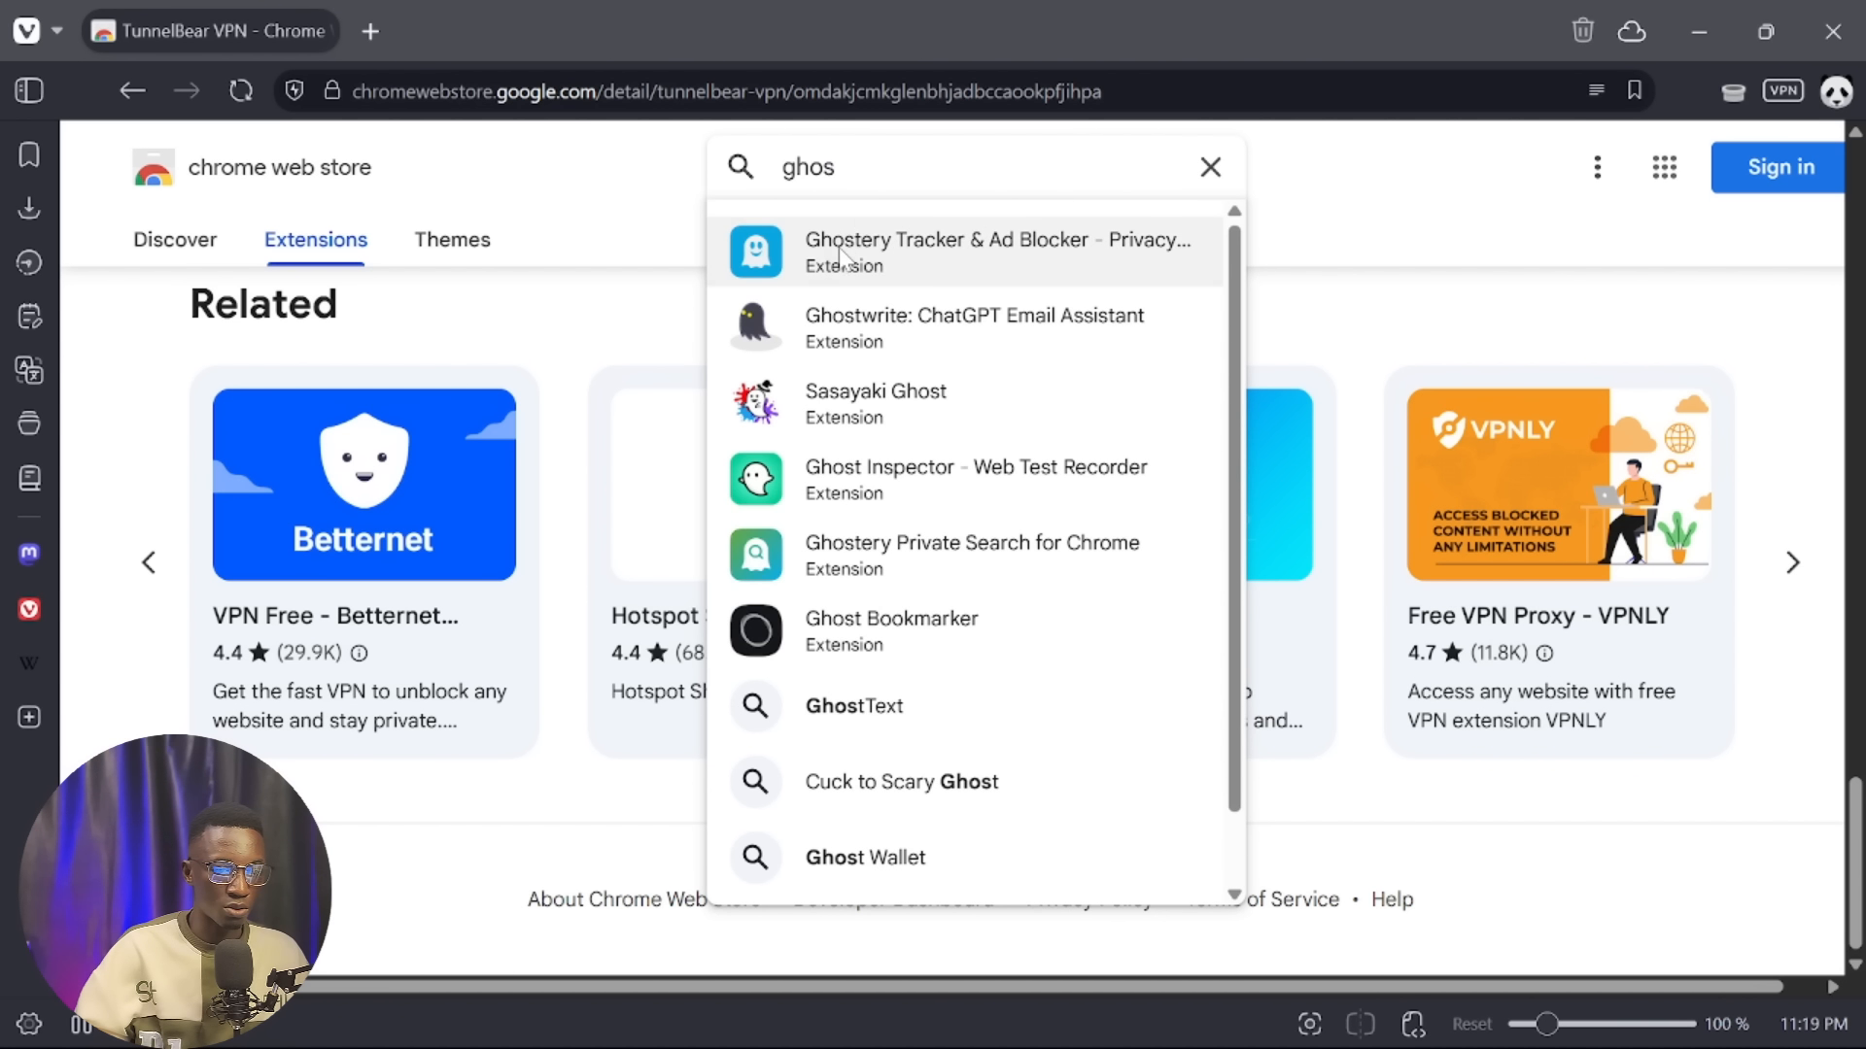
{"action": "left_click", "coordinate": [991, 252]}
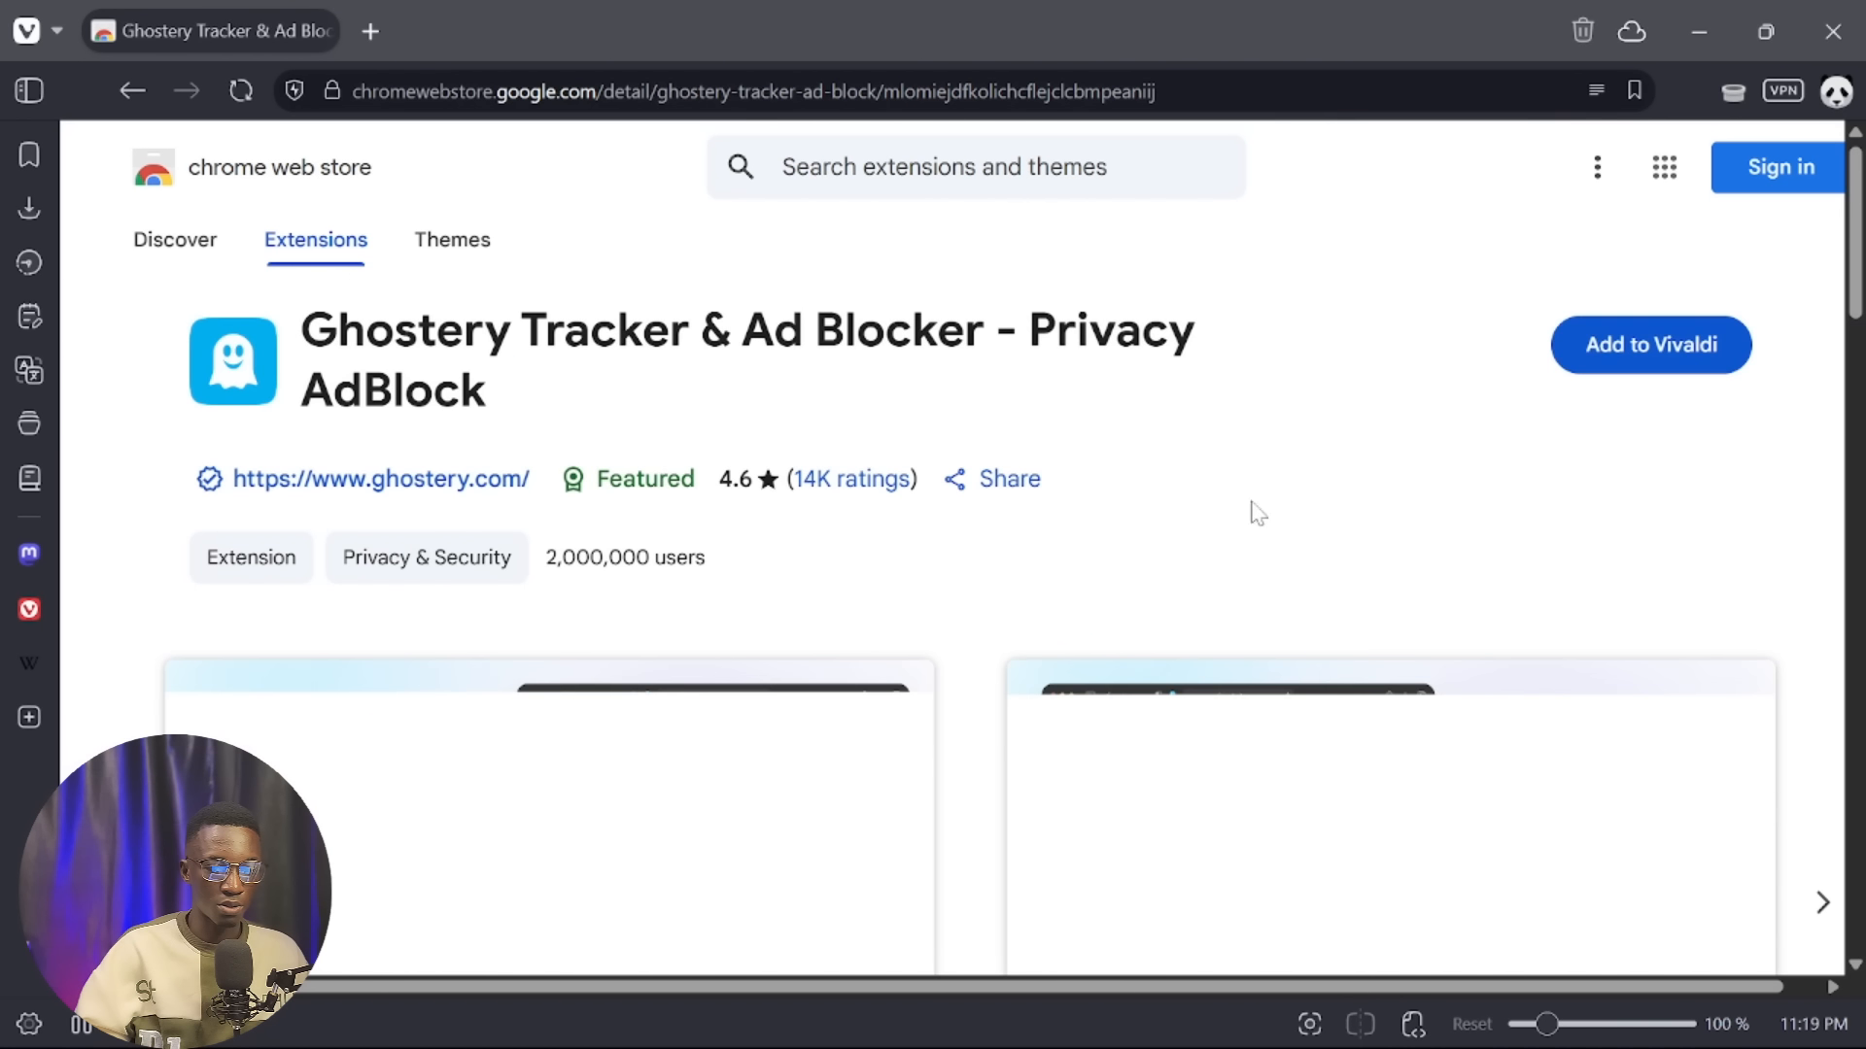
{"action": "left_click", "coordinate": [1559, 361]}
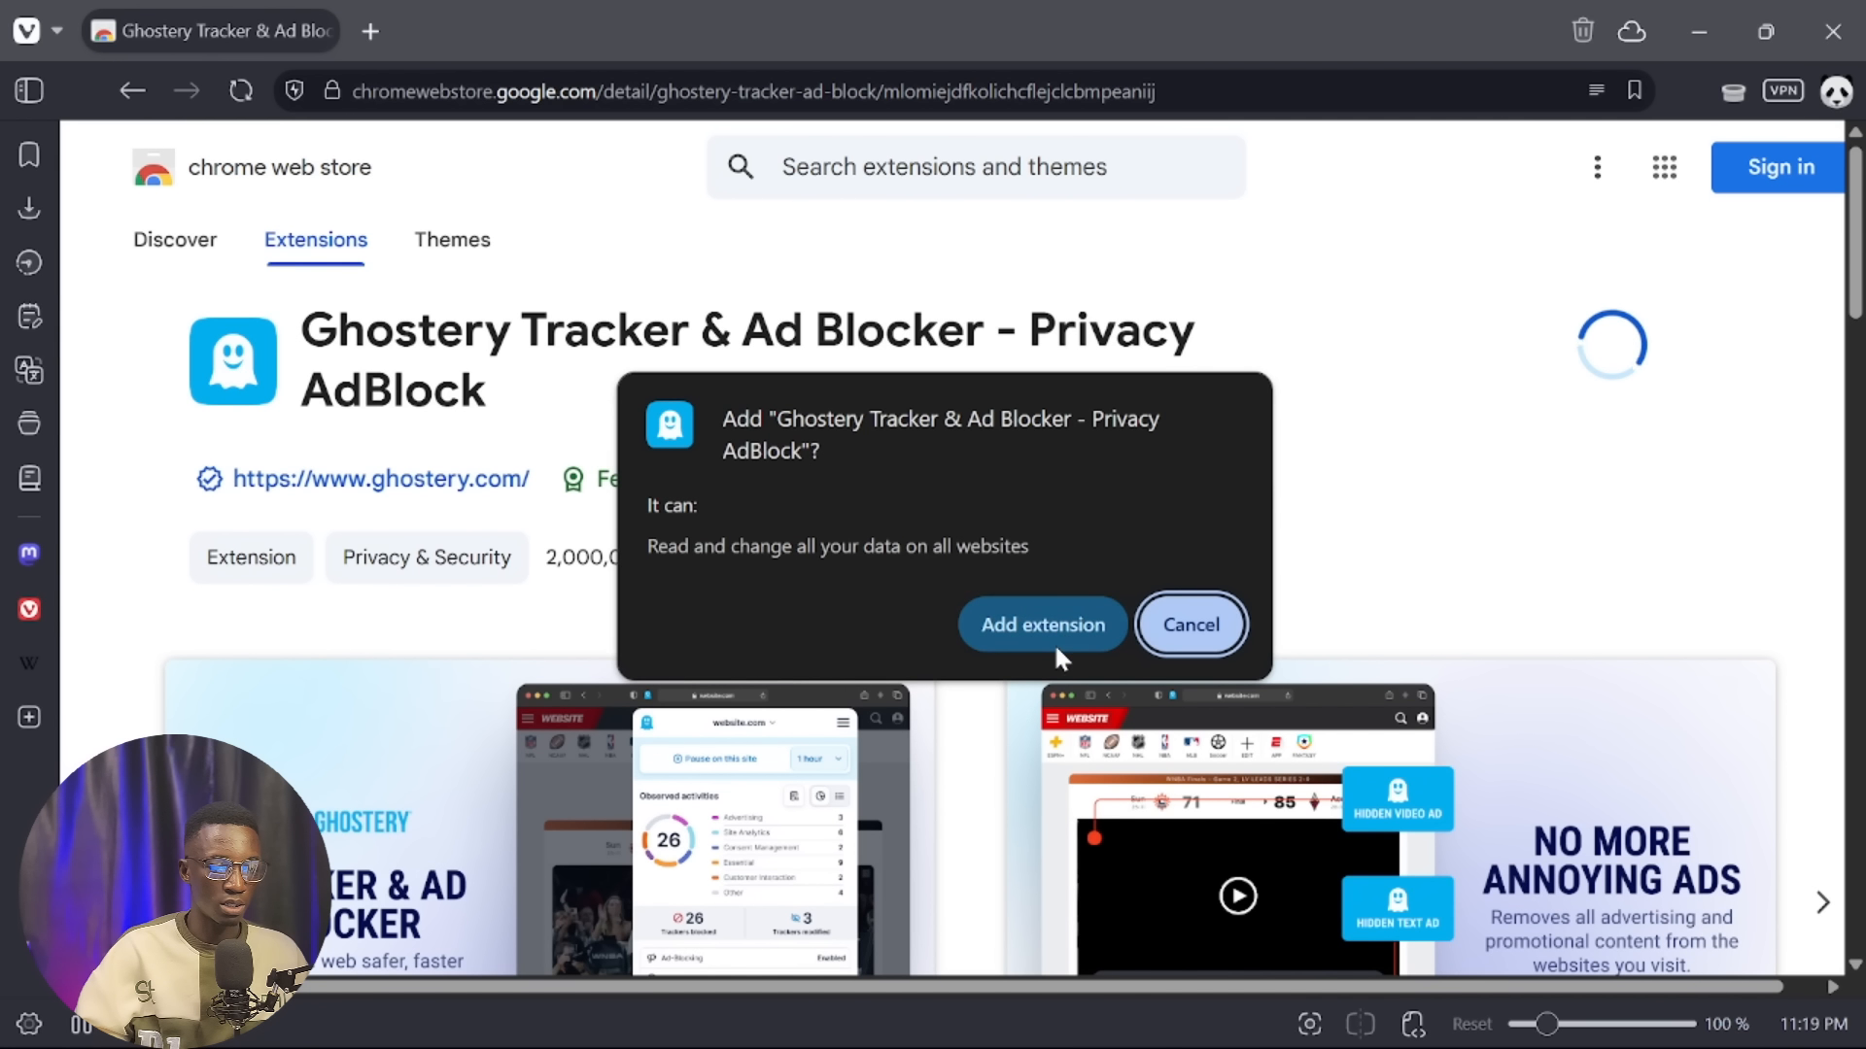
{"action": "left_click", "coordinate": [1053, 643]}
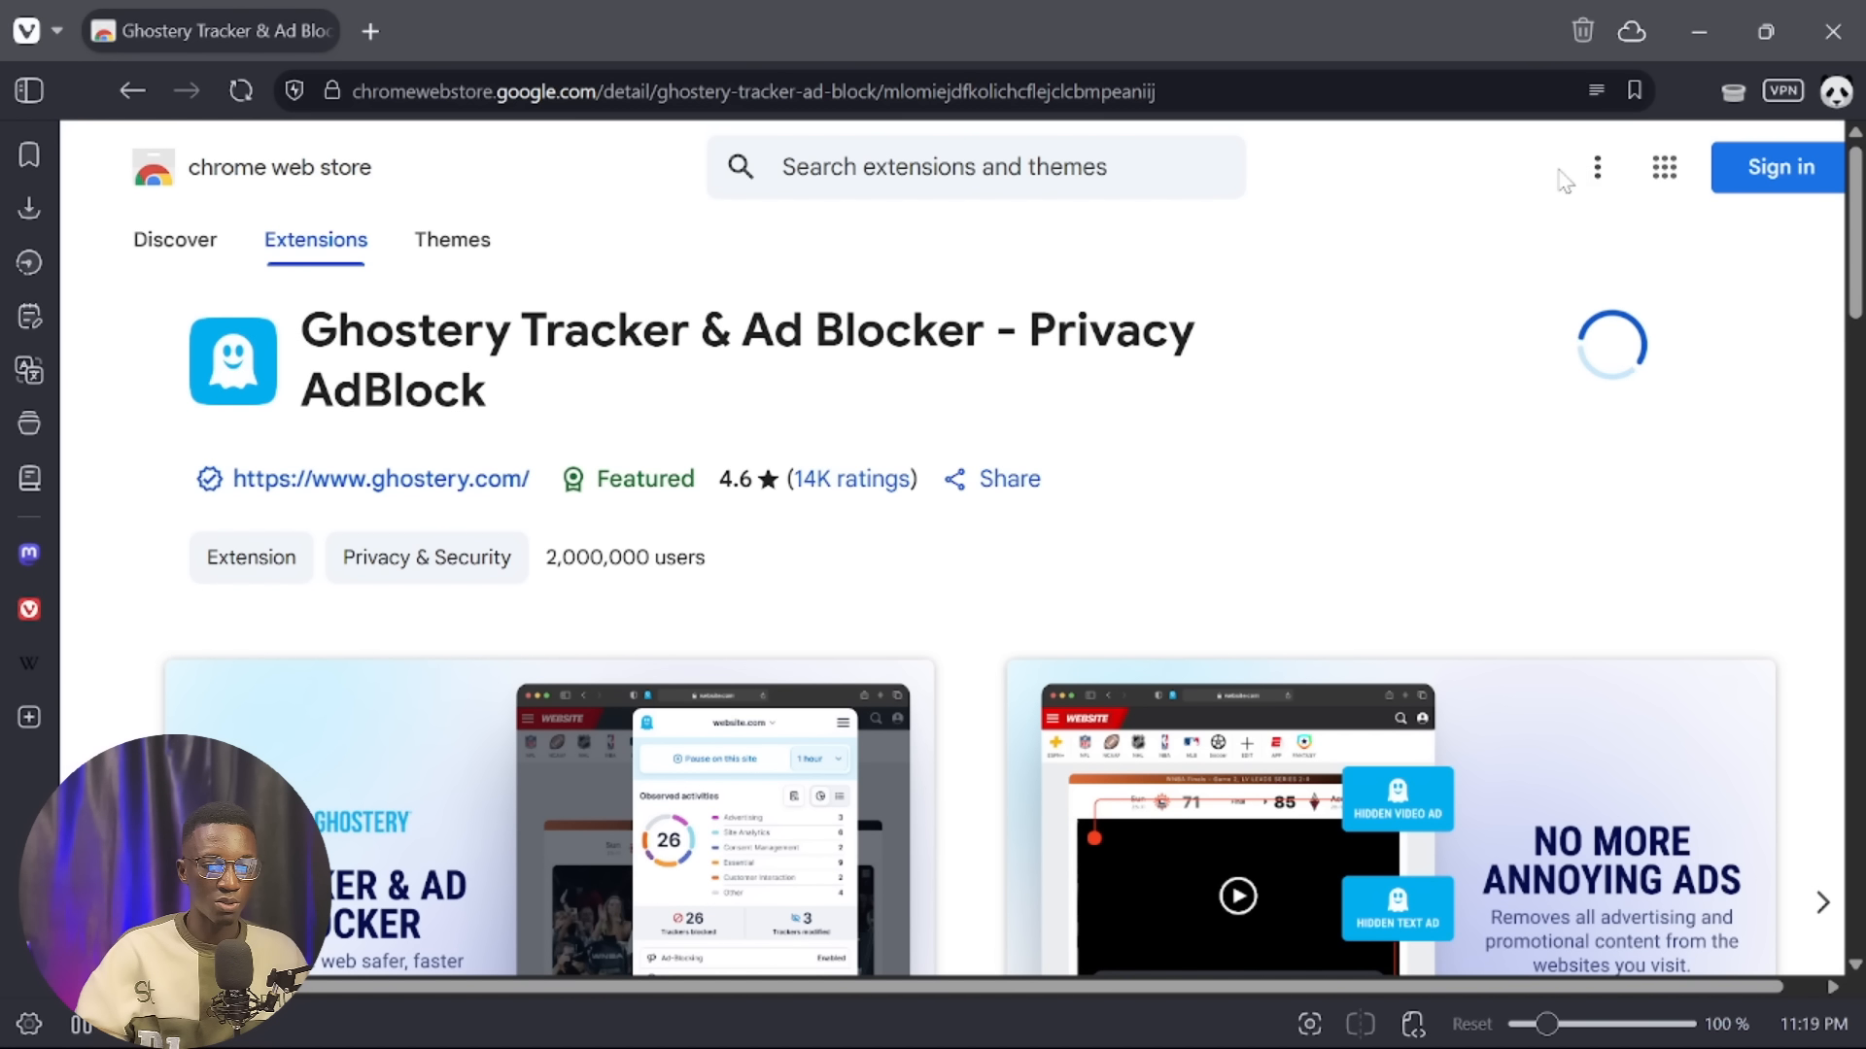
{"action": "left_click", "coordinate": [1732, 93]}
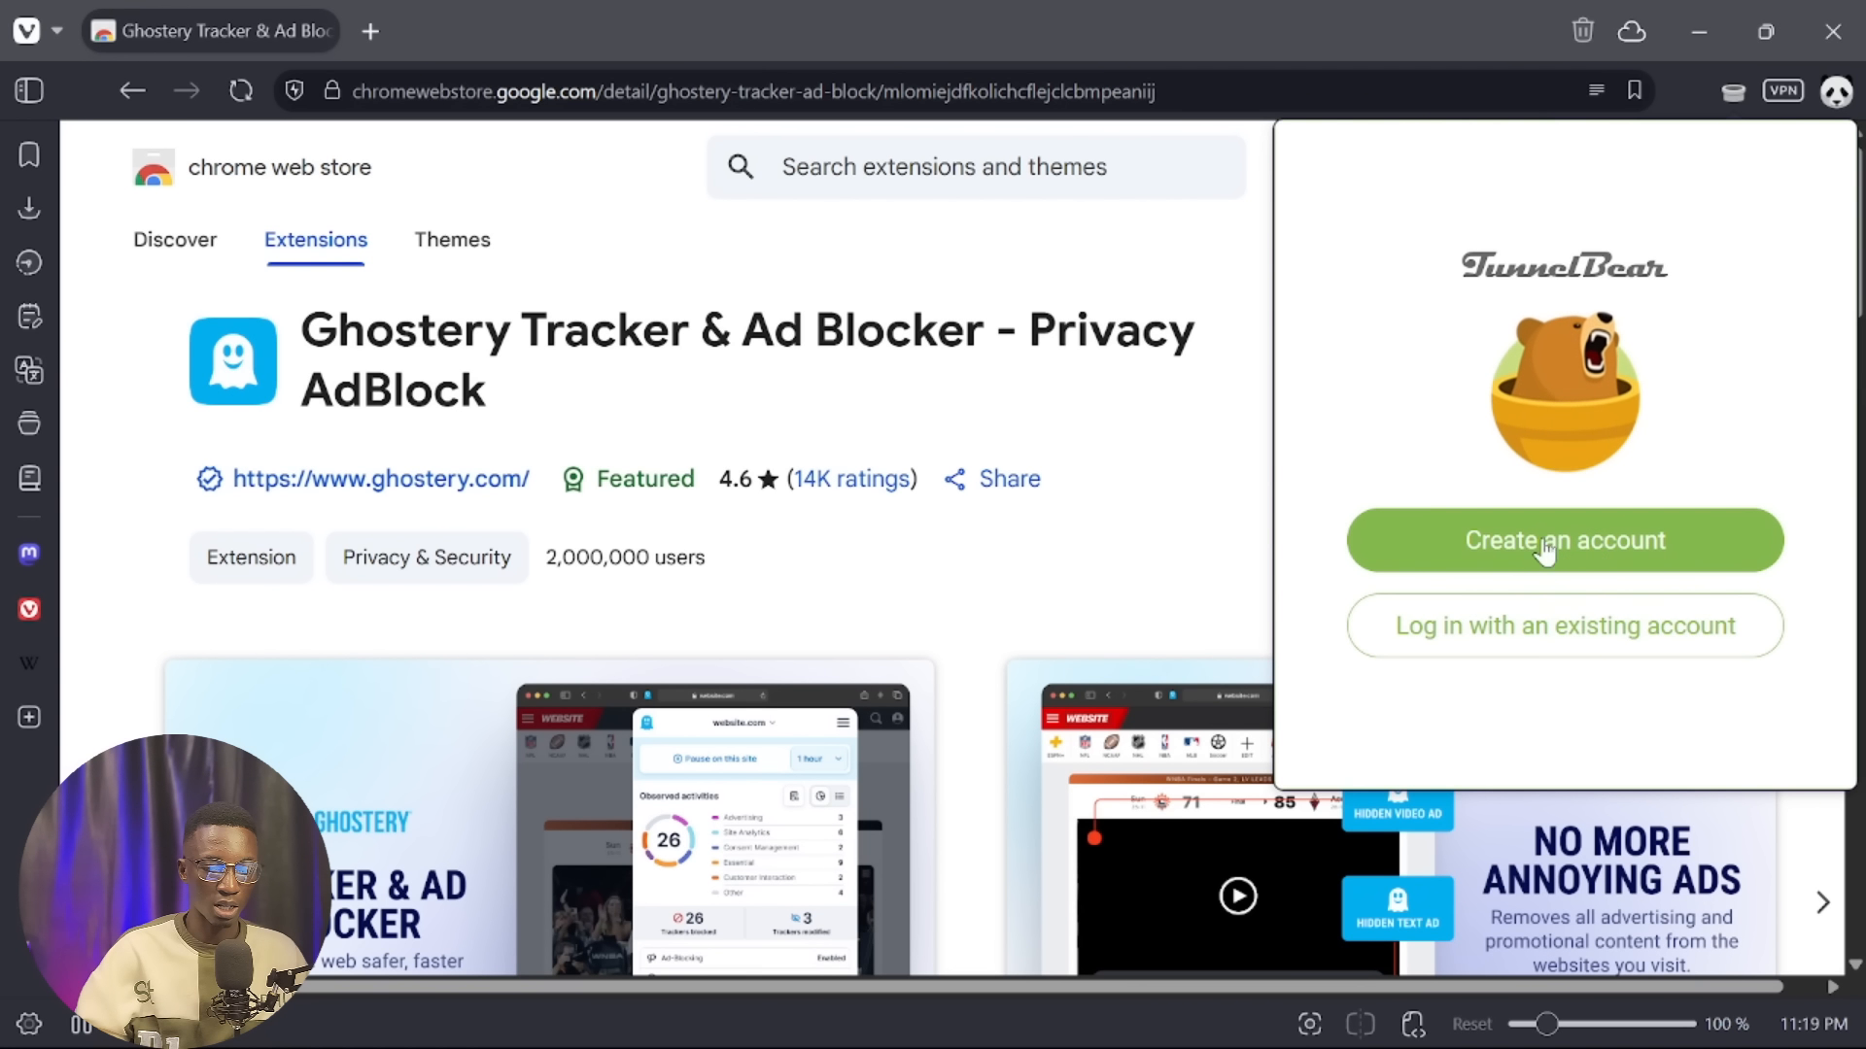
Log in to TunnelBear with the account e-mail and password, declining to save the password.
{"action": "left_click", "coordinate": [1521, 644]}
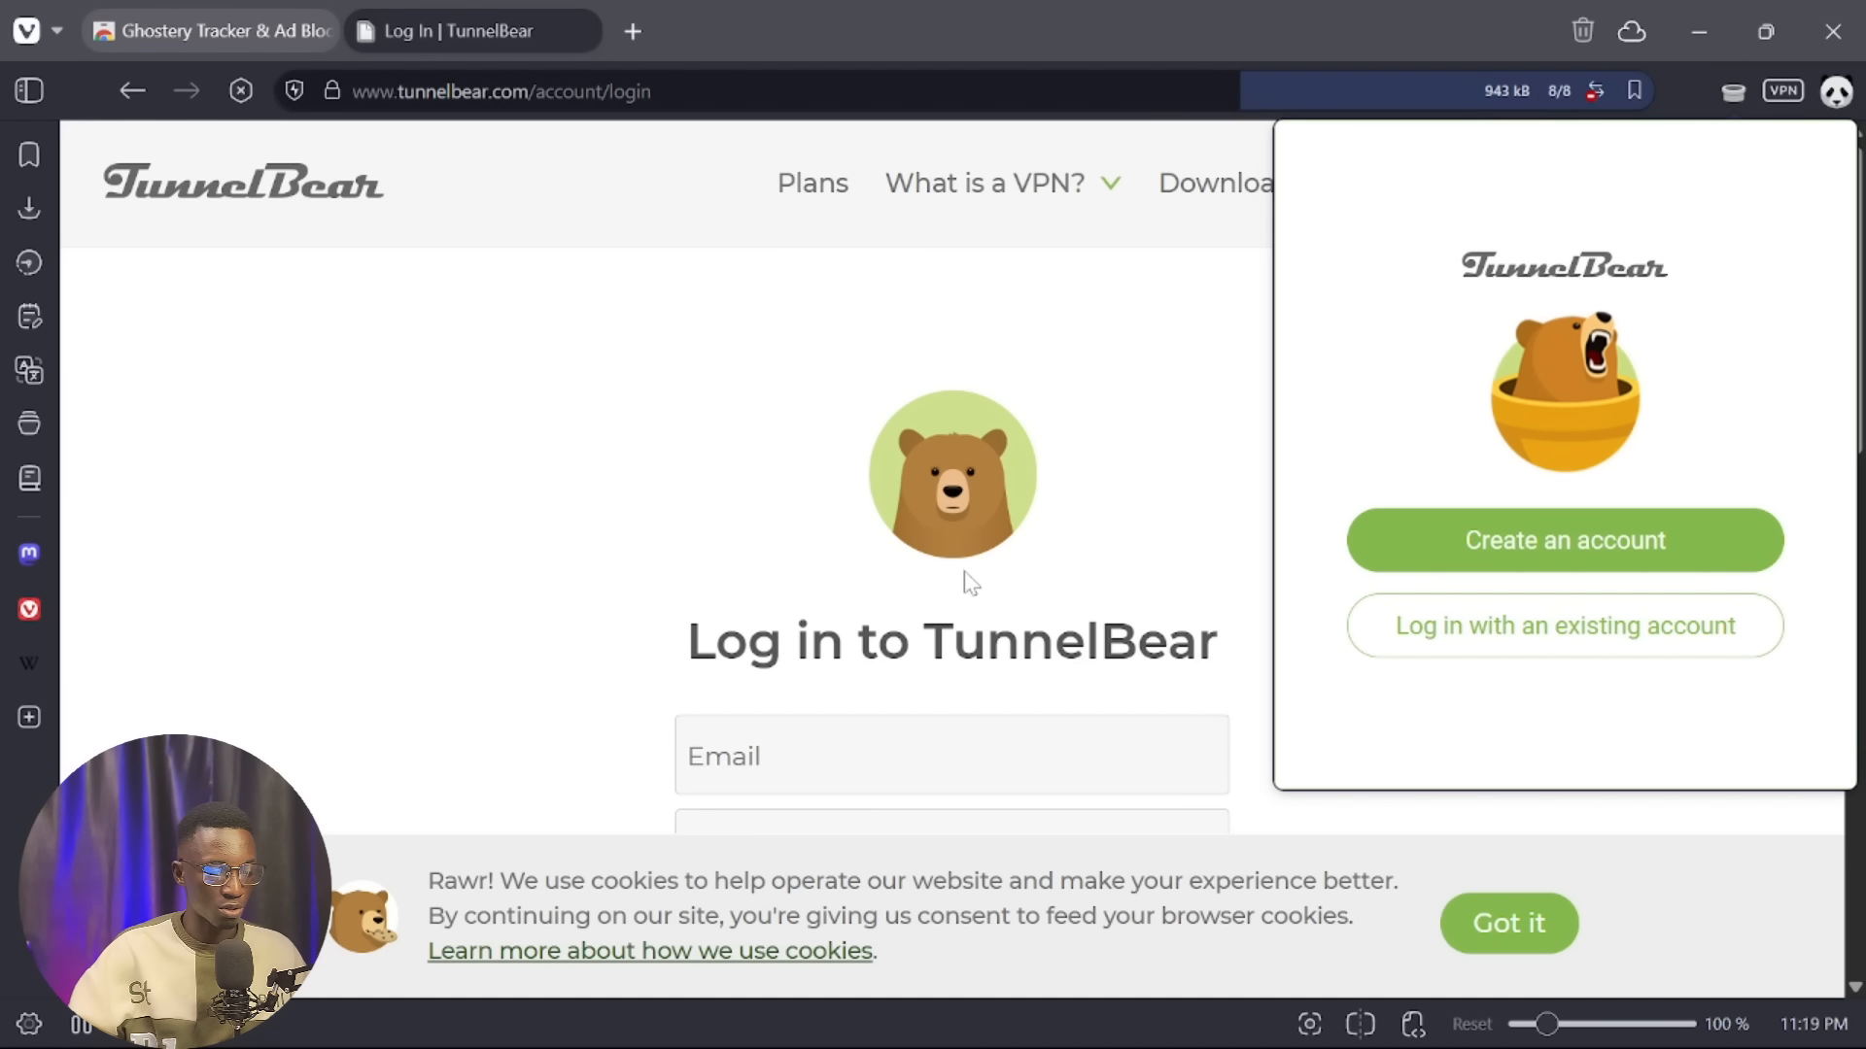
{"action": "left_click", "coordinate": [1448, 921]}
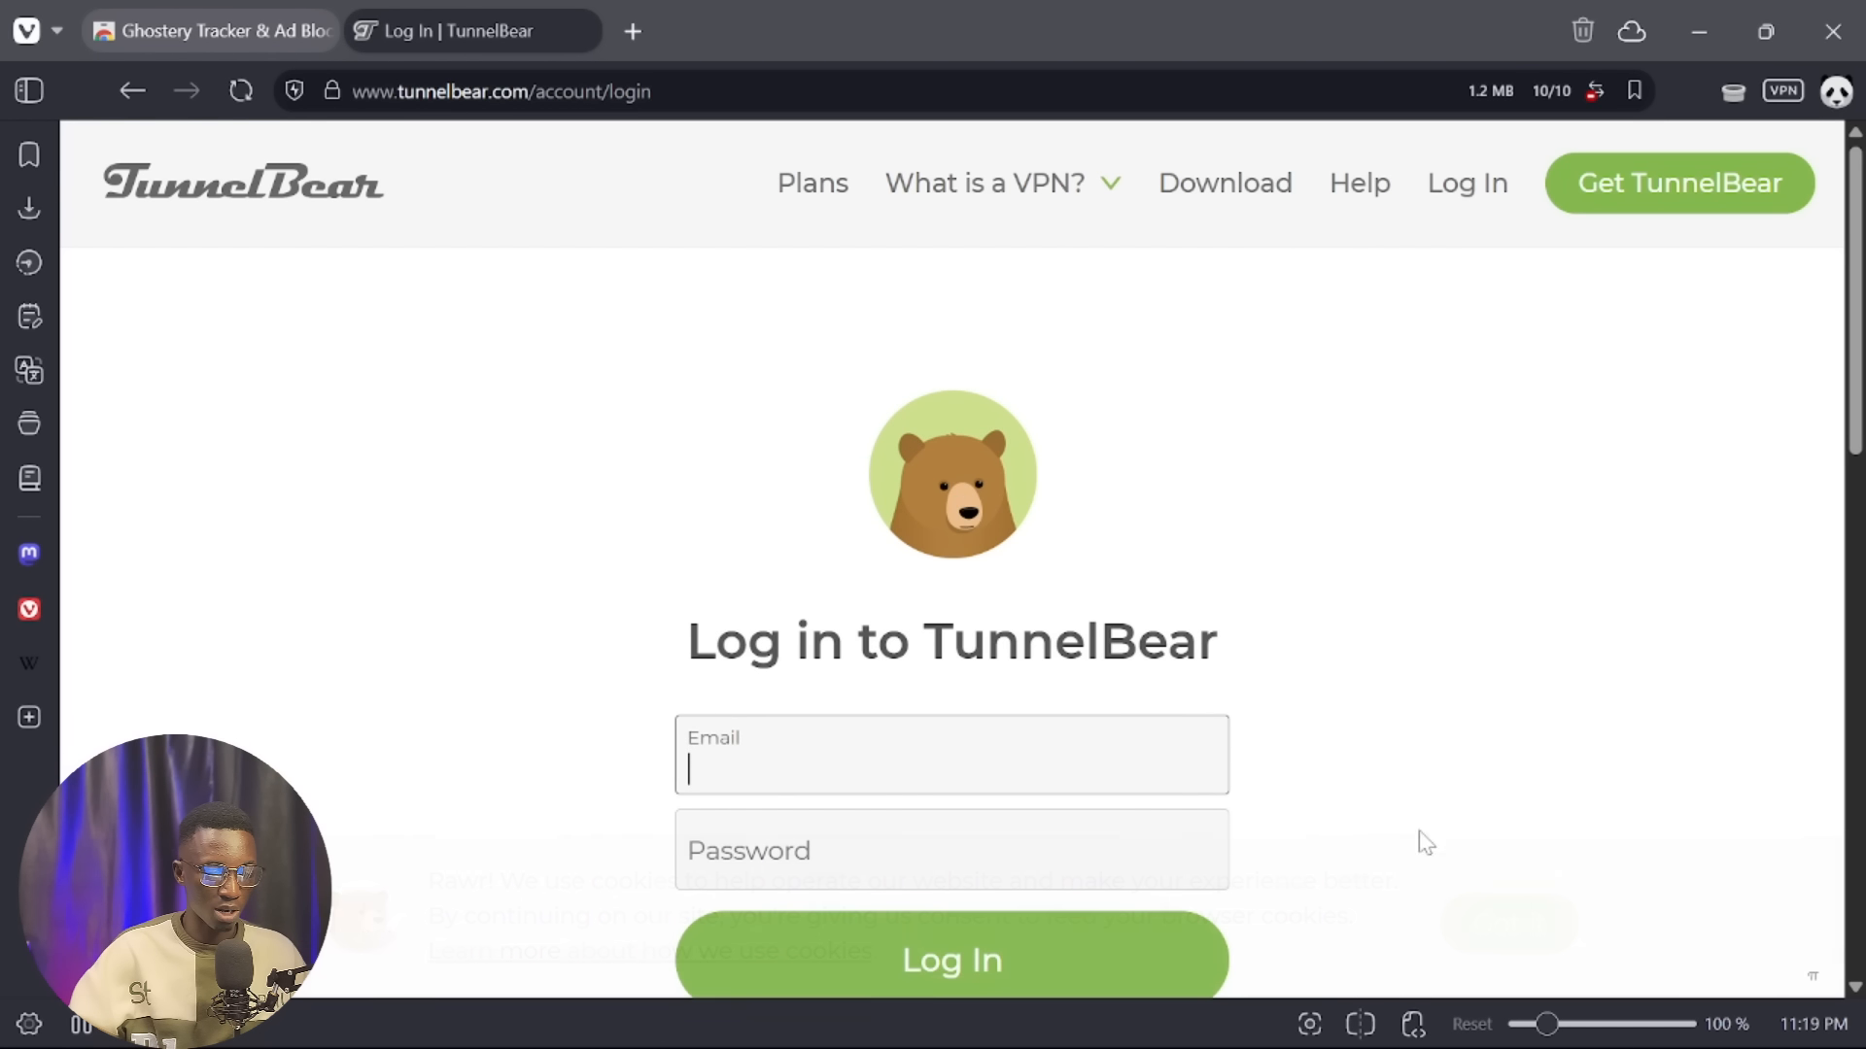
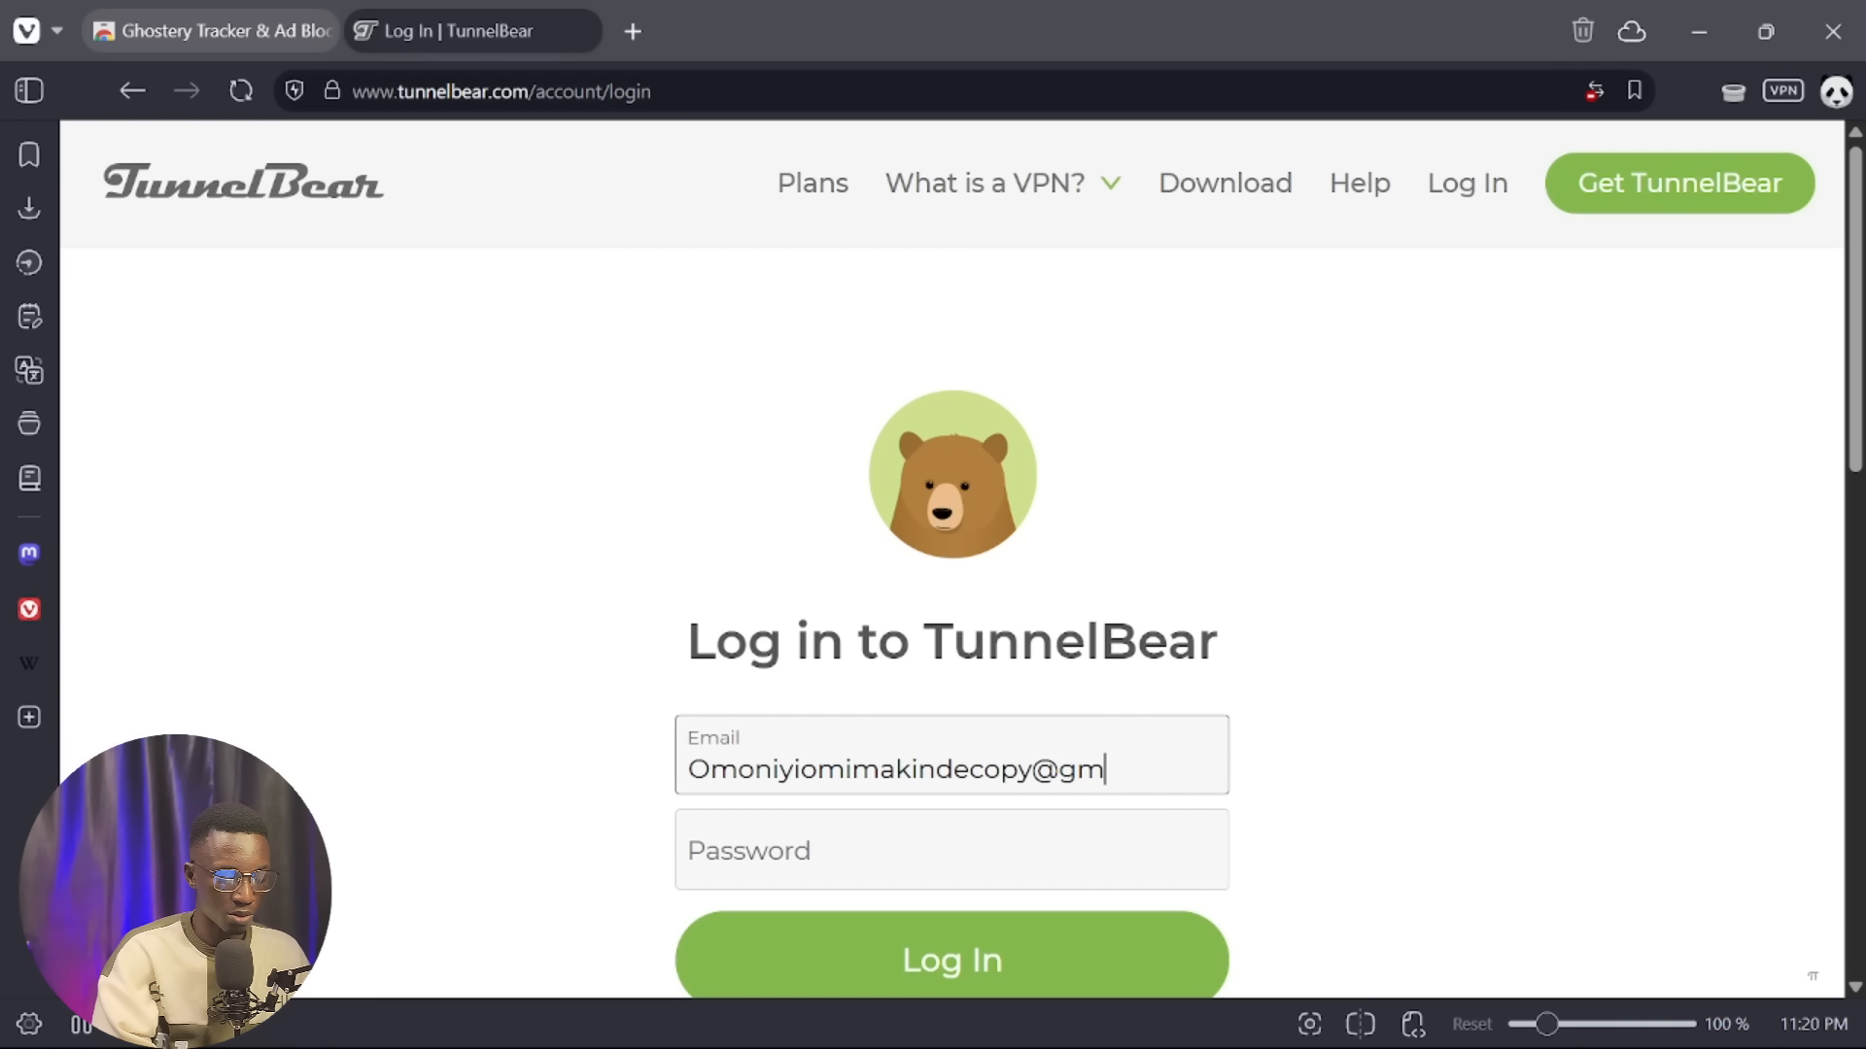
{"action": "key", "text": "Tab"}
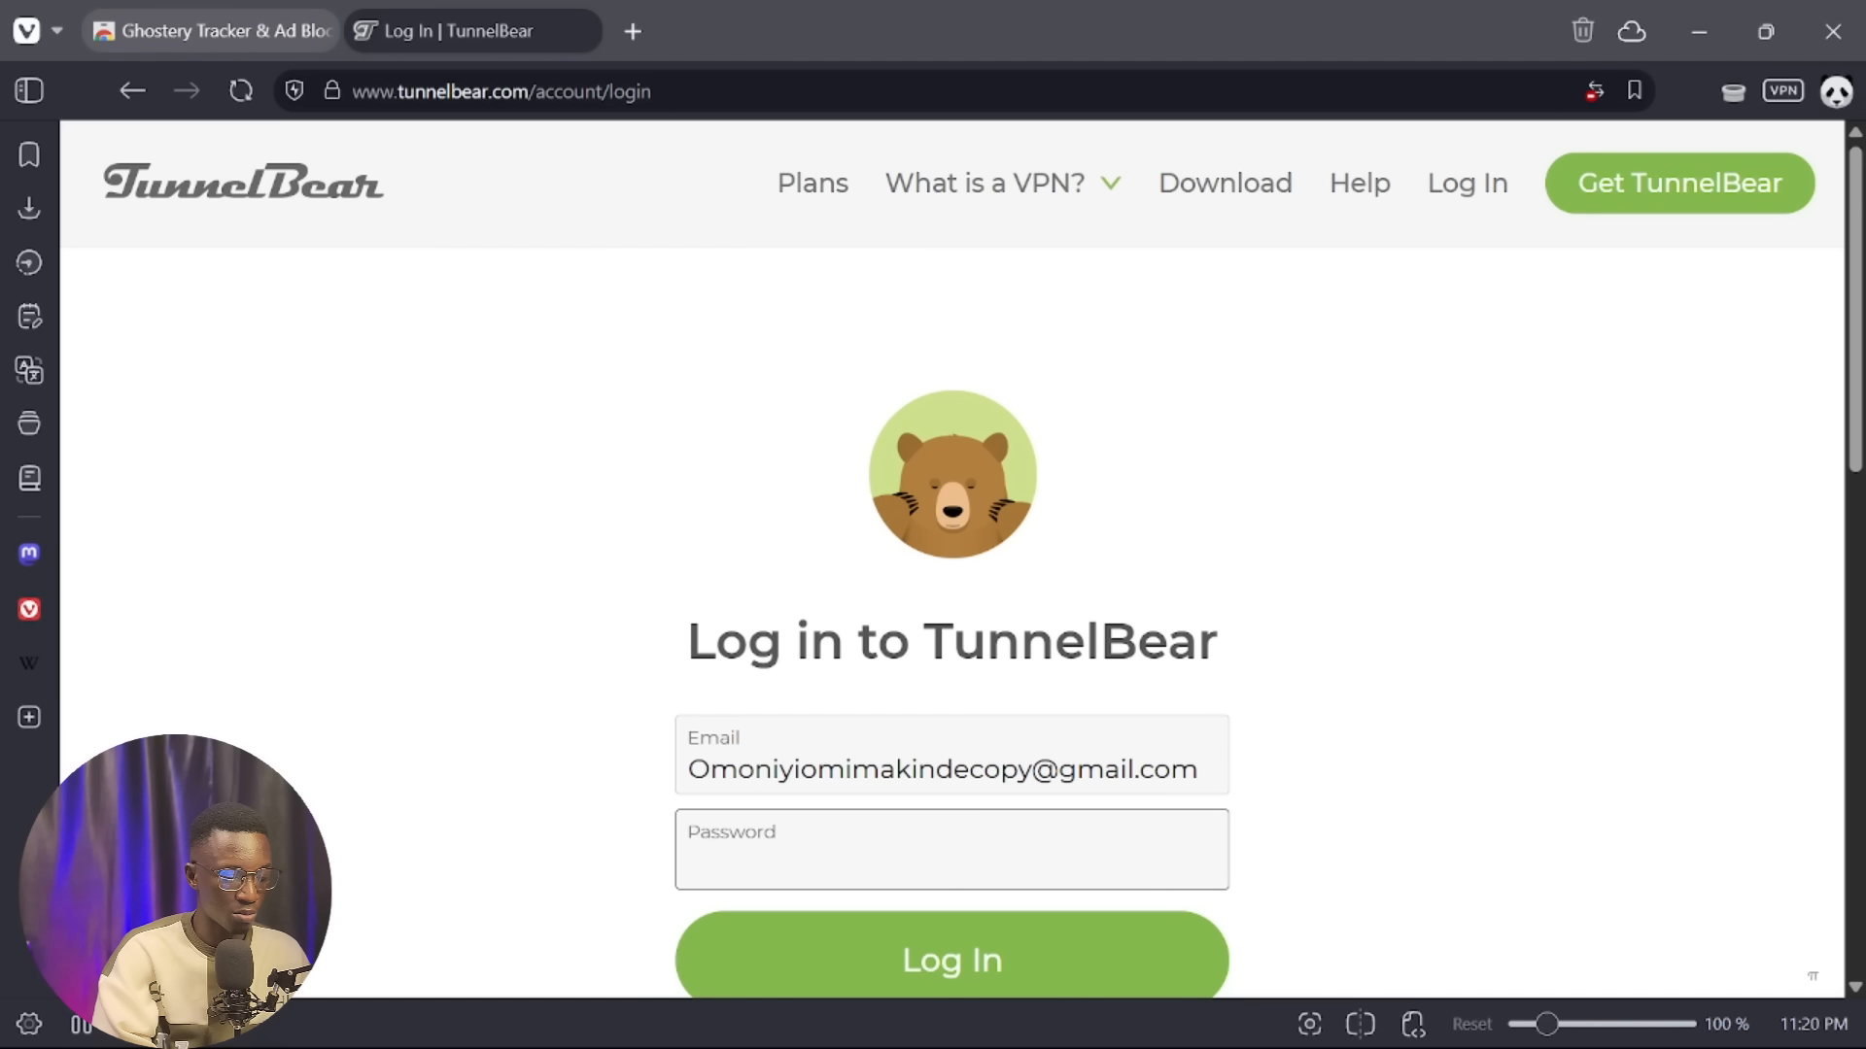
{"action": "type", "text": "•••••••••••••"}
{"action": "key", "text": "Return"}
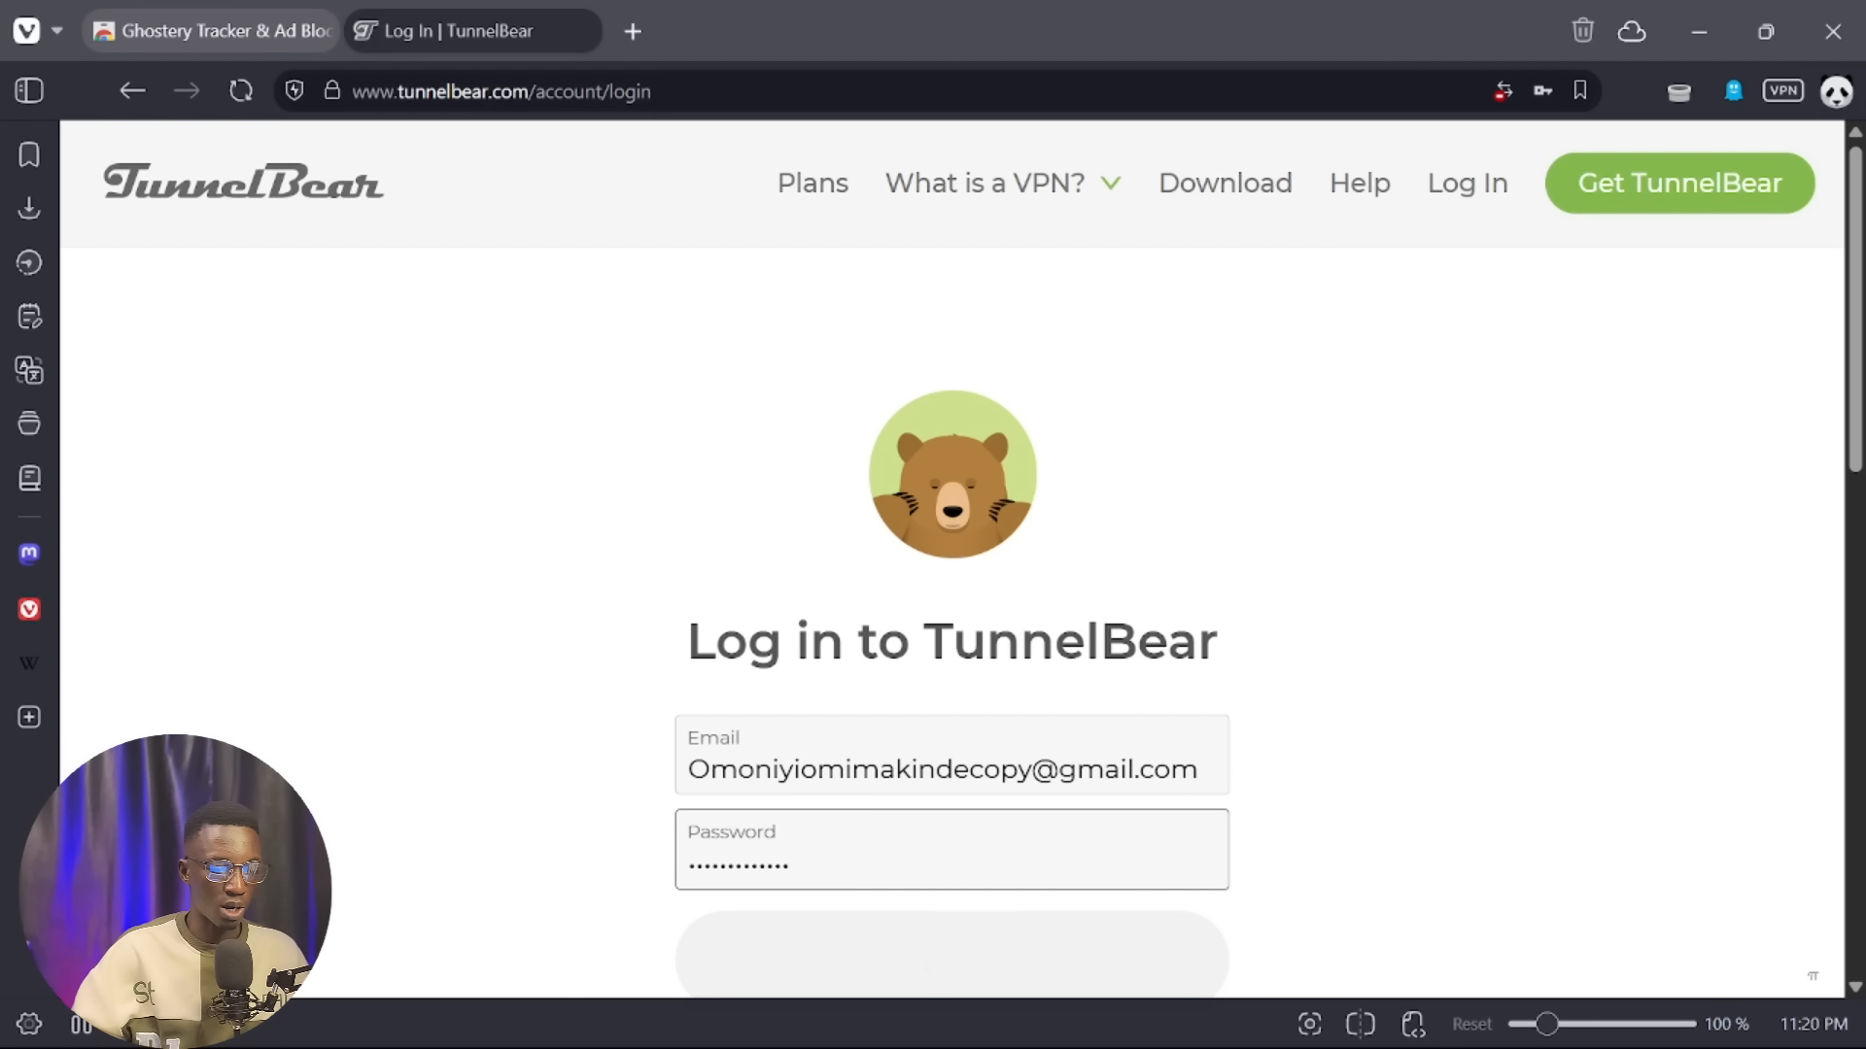
{"action": "scroll", "coordinate": [966, 657], "scroll_direction": "down", "scroll_amount": 3}
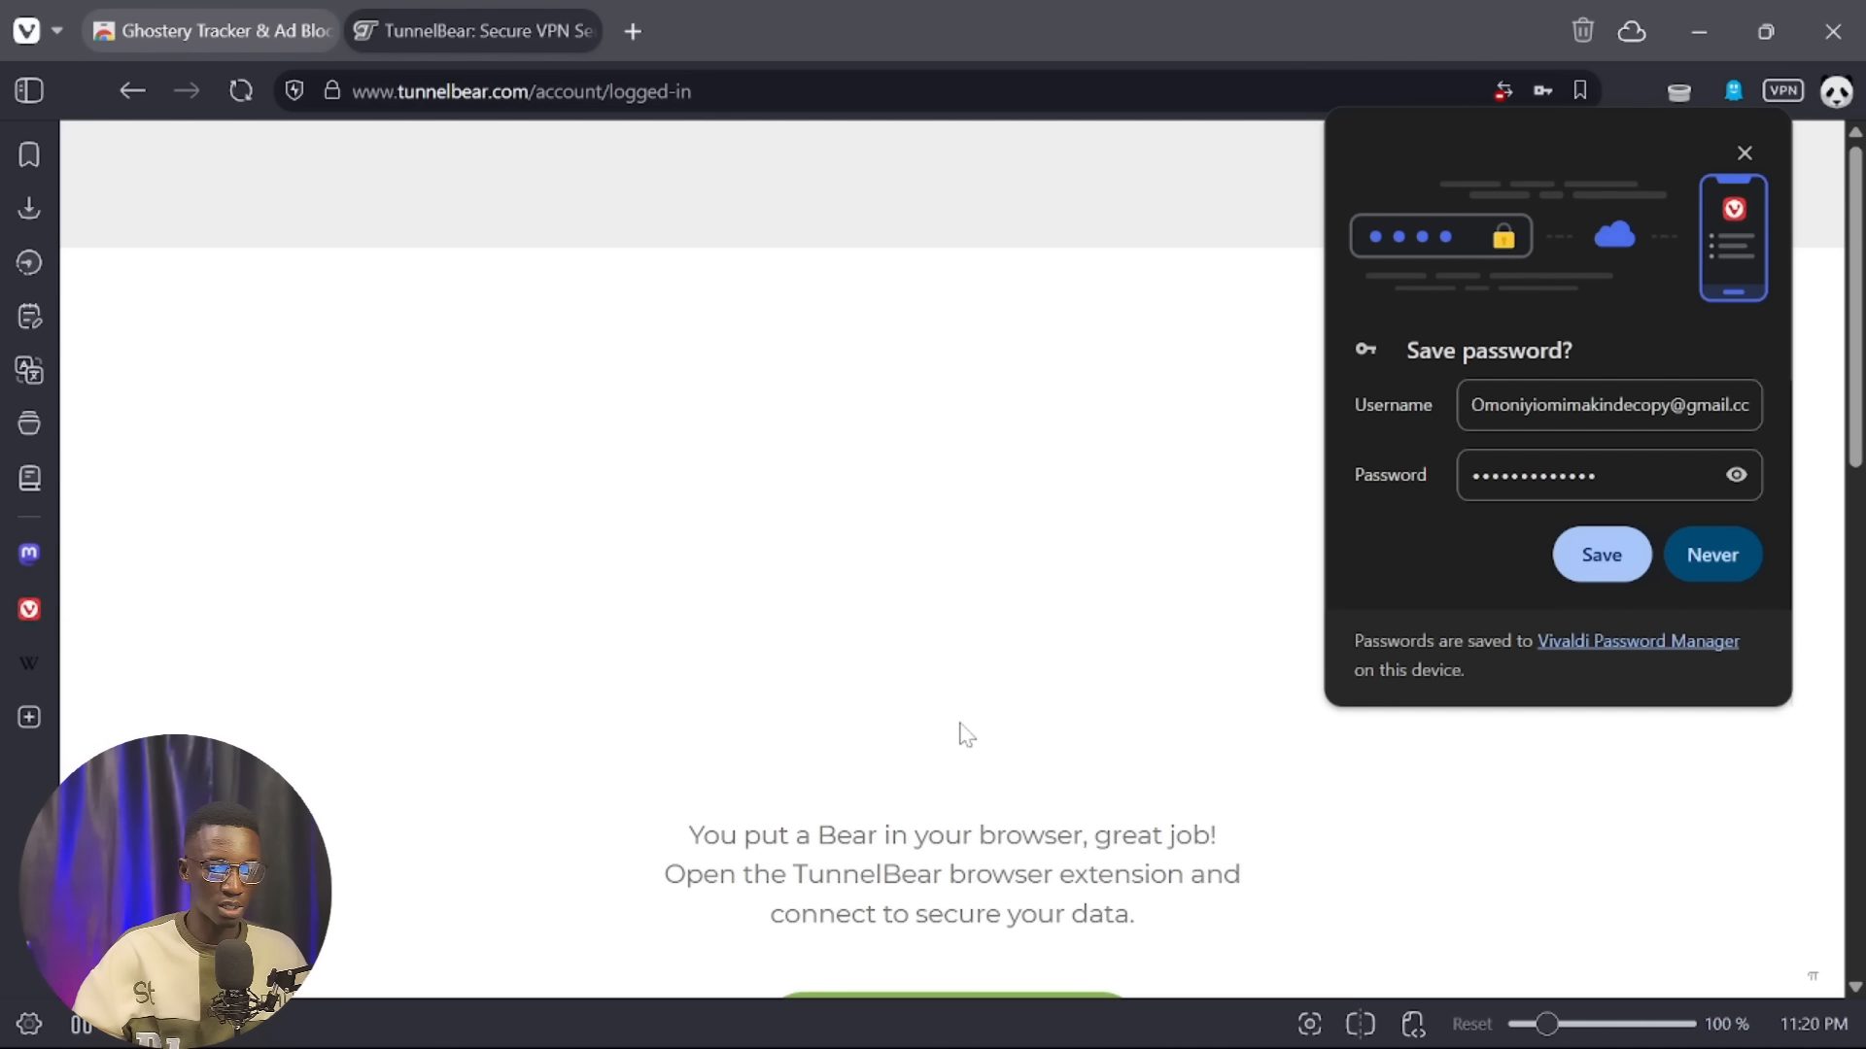
{"action": "left_click", "coordinate": [1709, 546]}
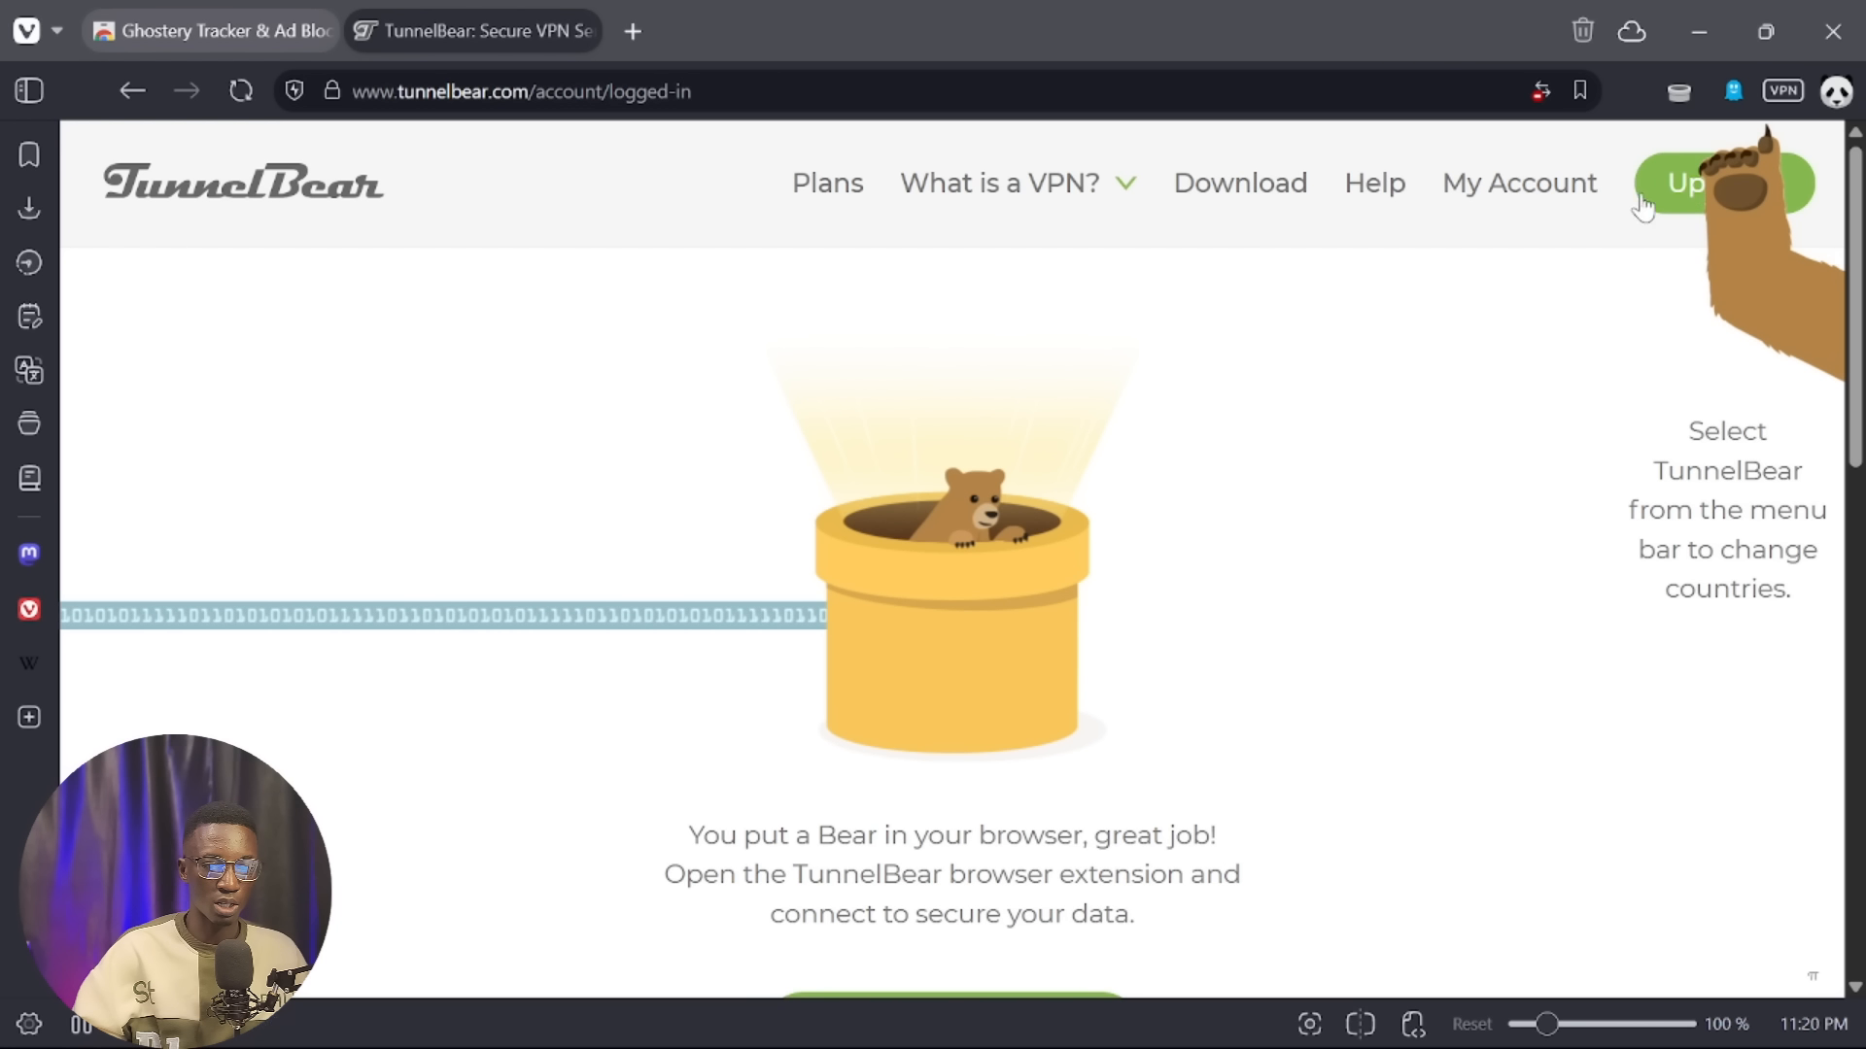
Open and close the TunnelBear panel, then close the TunnelBear tab.
{"action": "left_click", "coordinate": [1681, 94]}
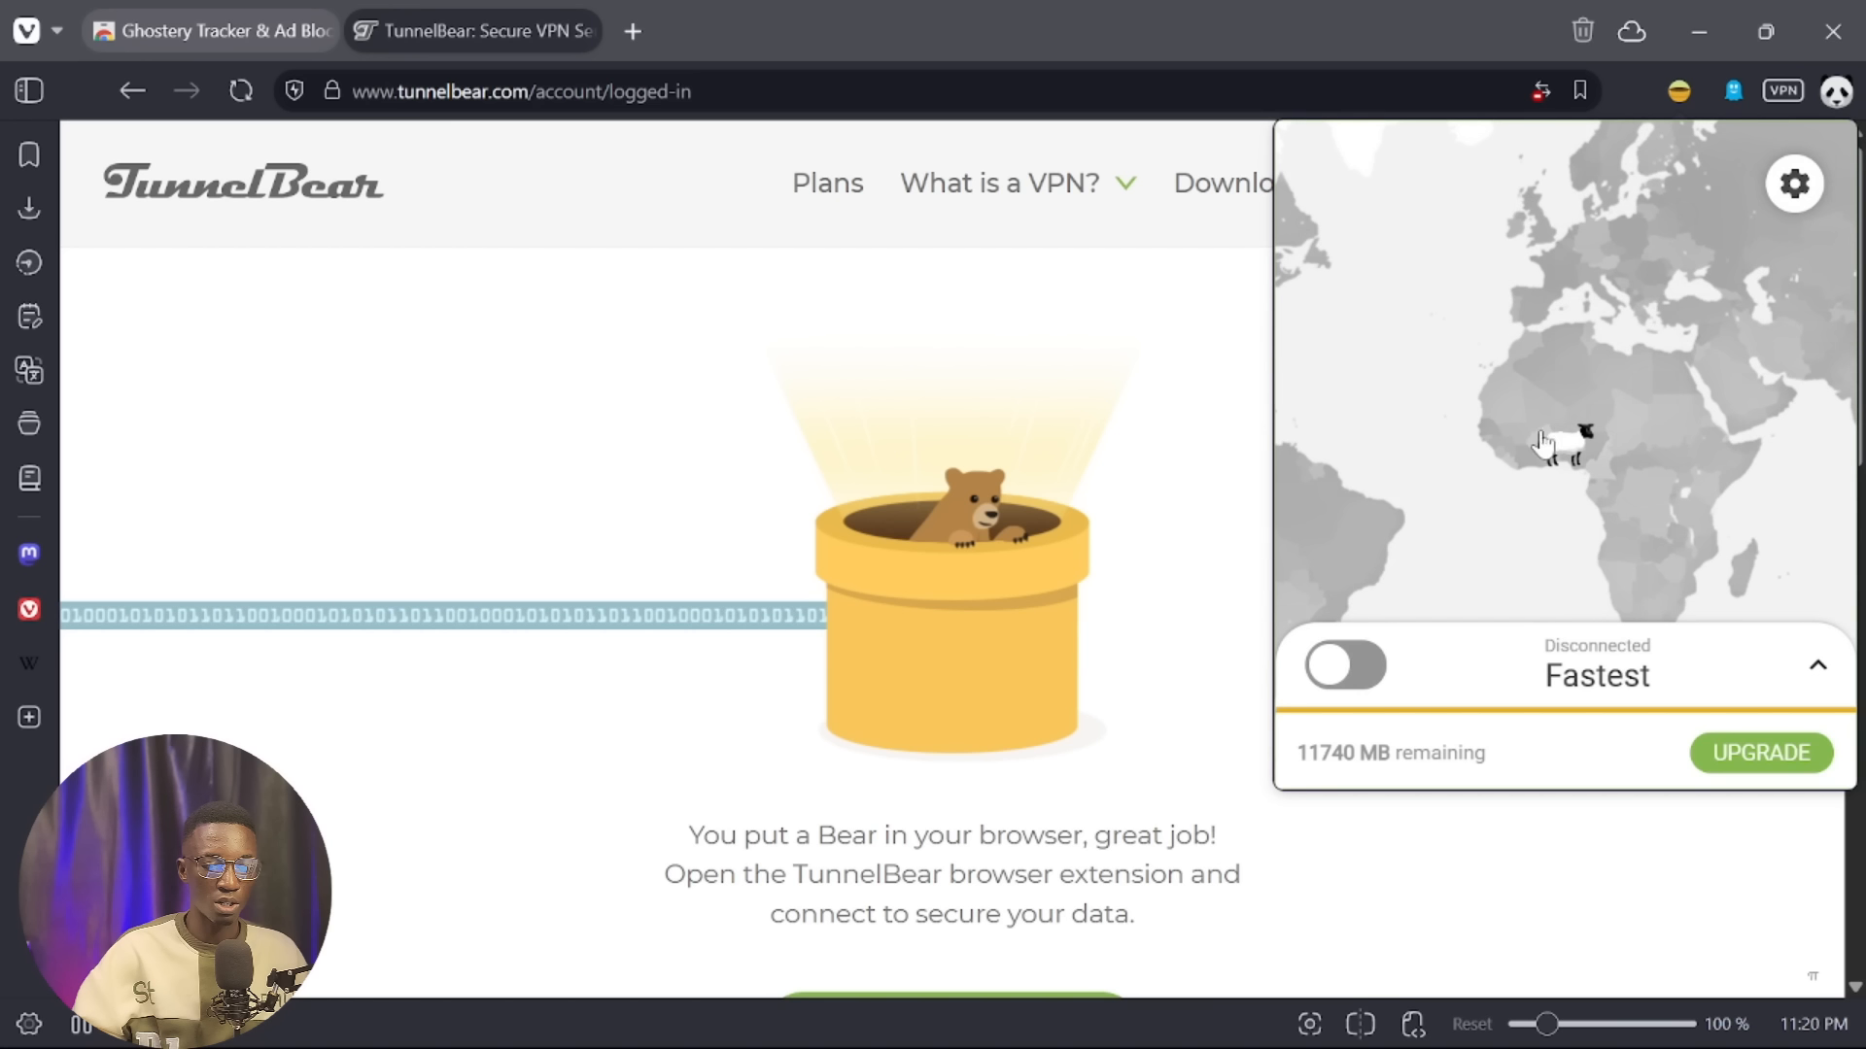
{"action": "left_click", "coordinate": [1102, 473]}
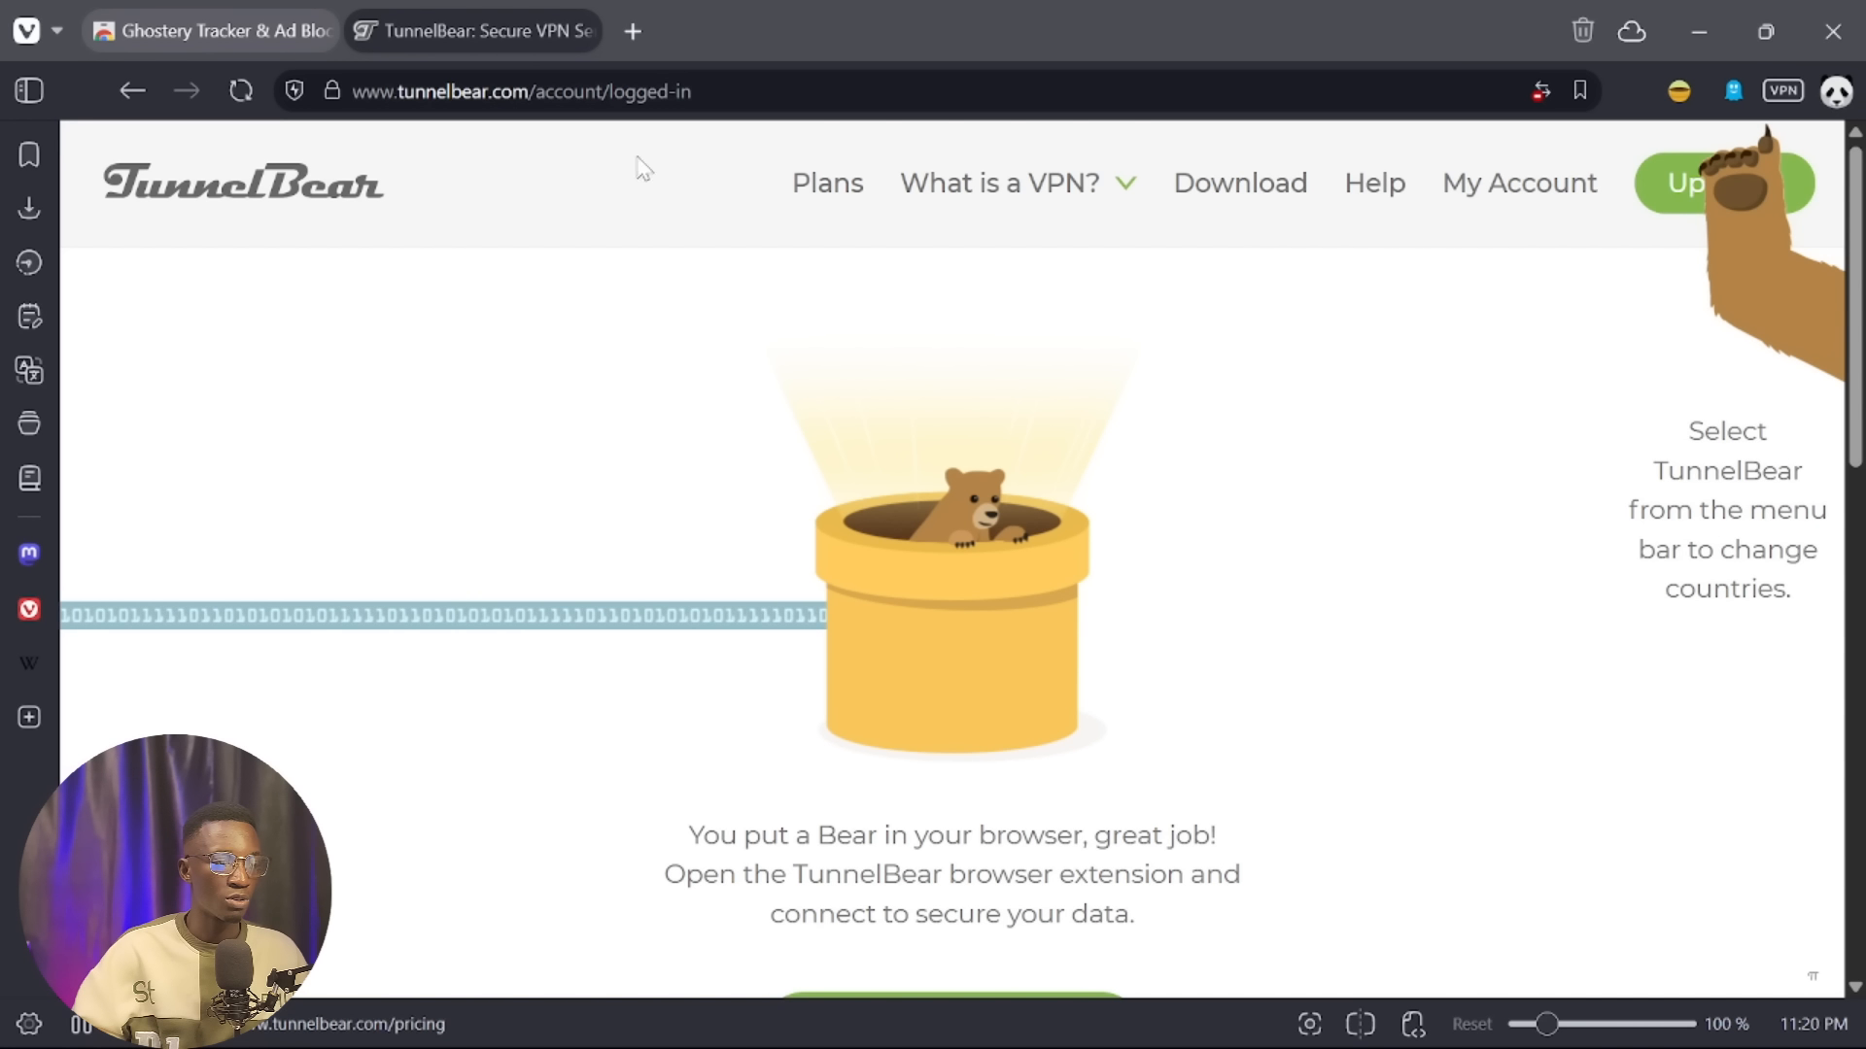
{"action": "left_click", "coordinate": [581, 33]}
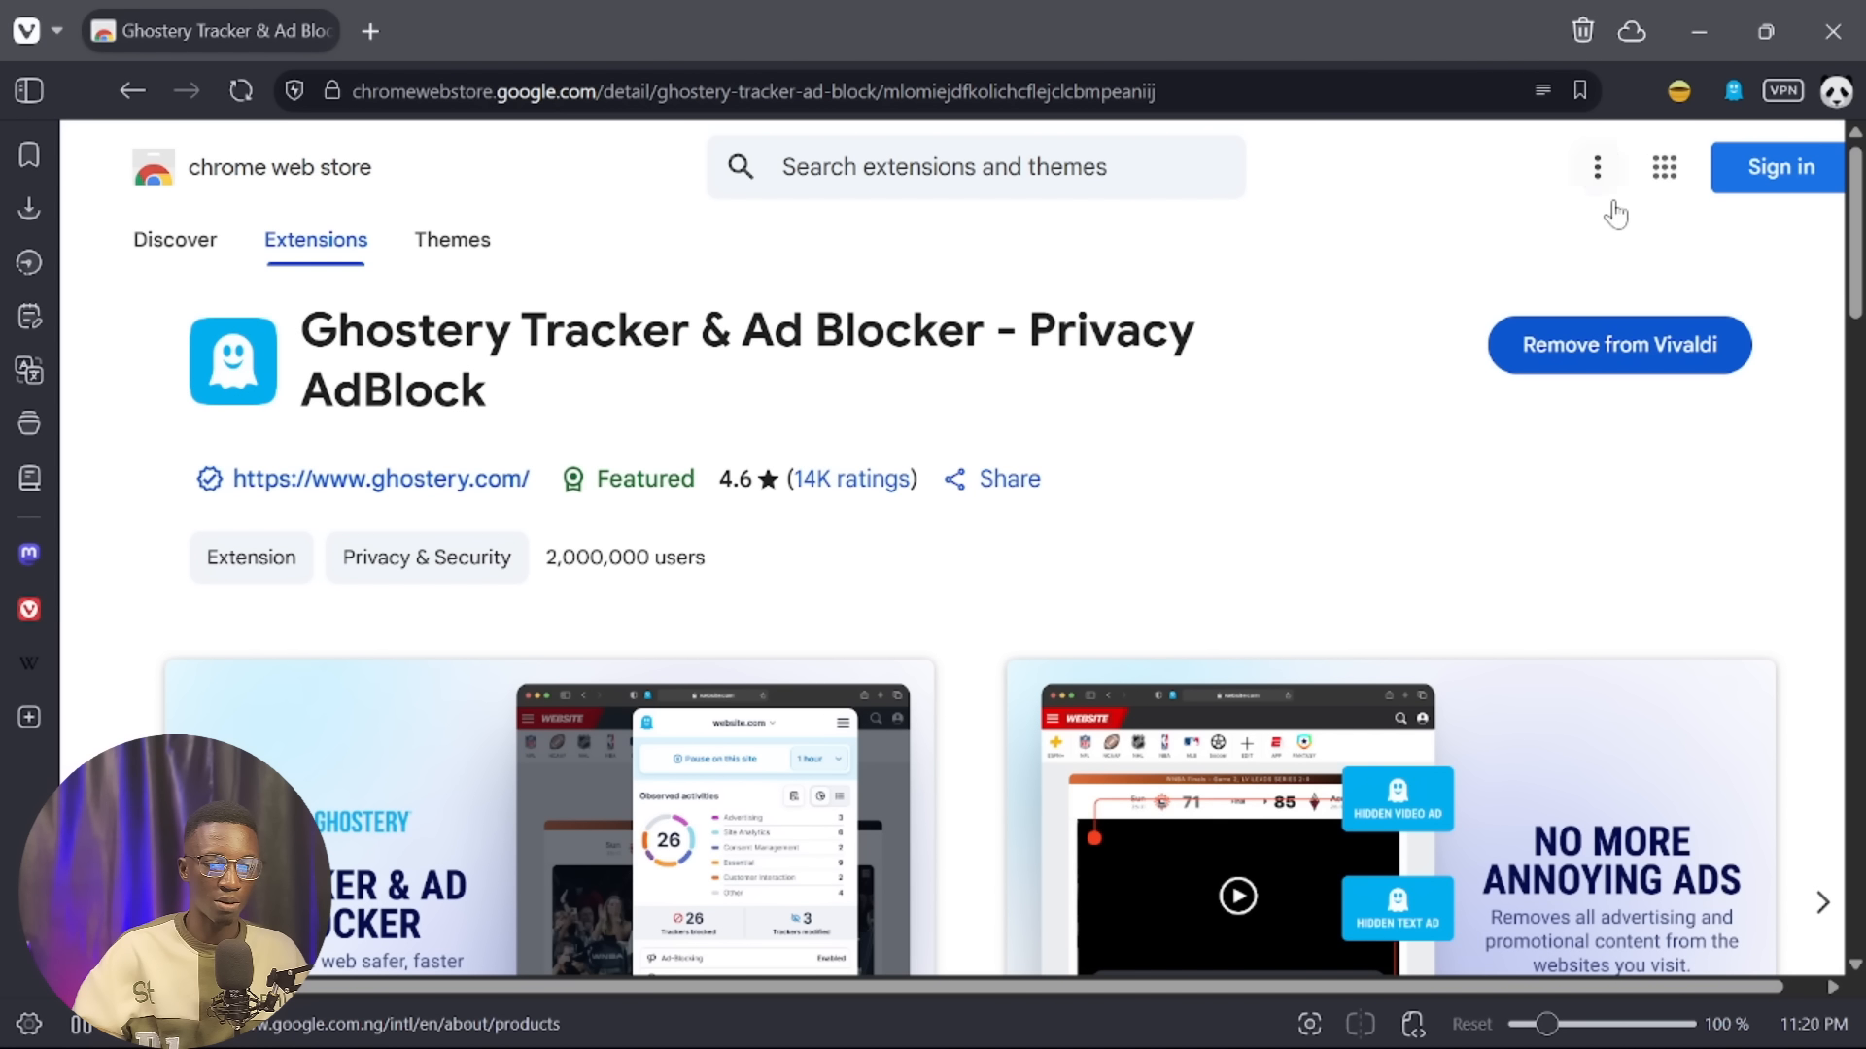
Open Gmail from the Google apps grid, close the Ghostery store tab, and begin signing in.
{"action": "left_click", "coordinate": [1662, 175]}
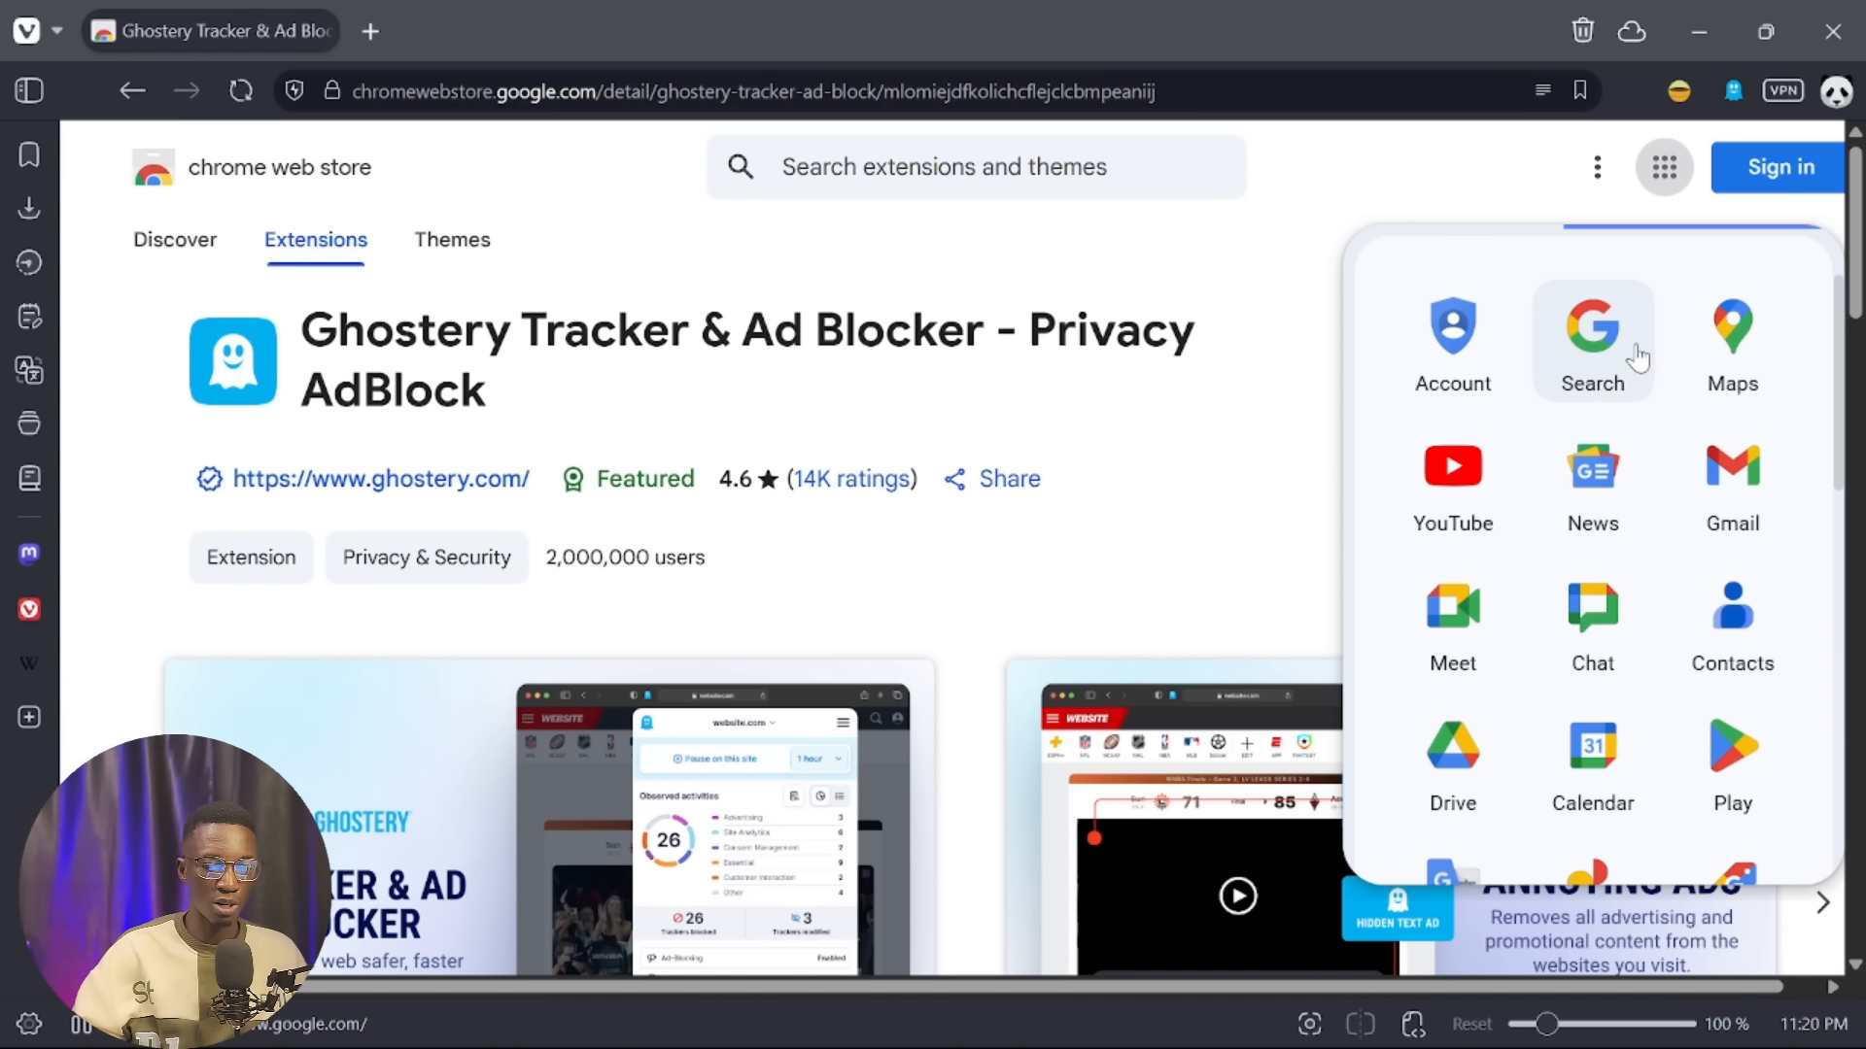
{"action": "left_click", "coordinate": [1737, 491]}
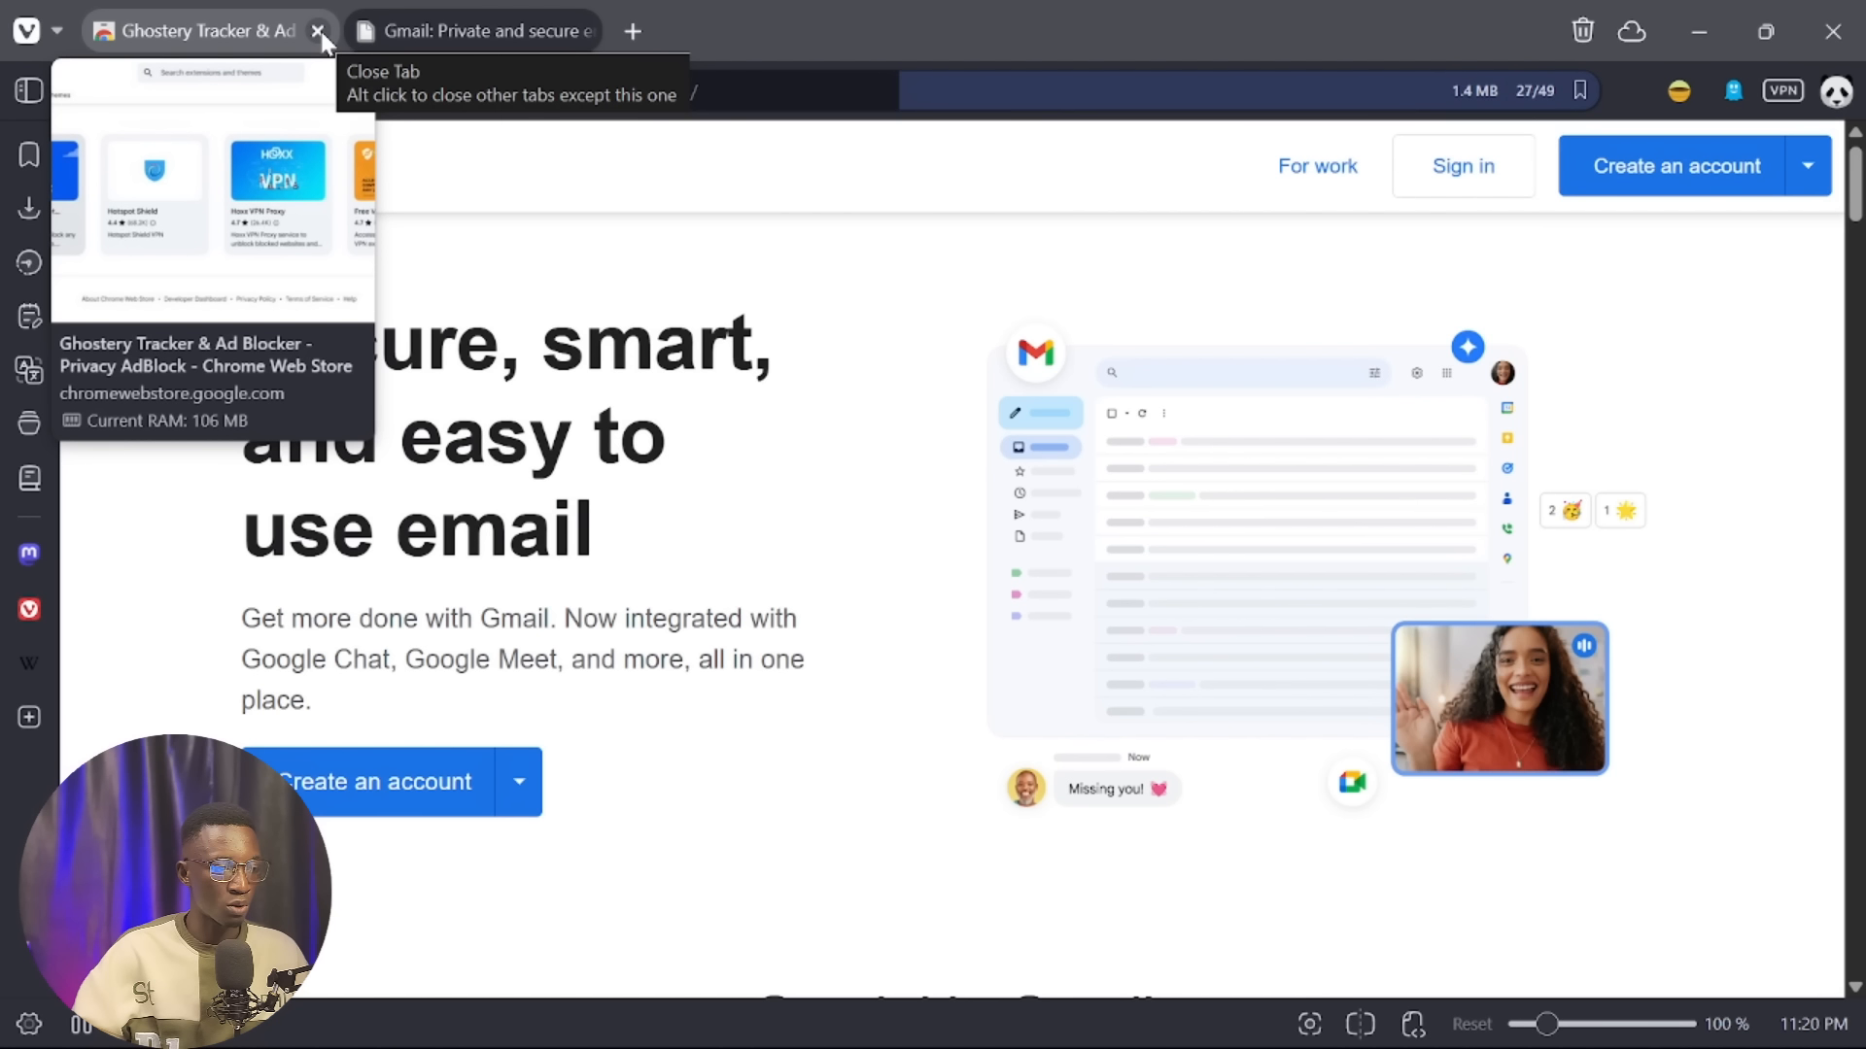
{"action": "left_click", "coordinate": [318, 32]}
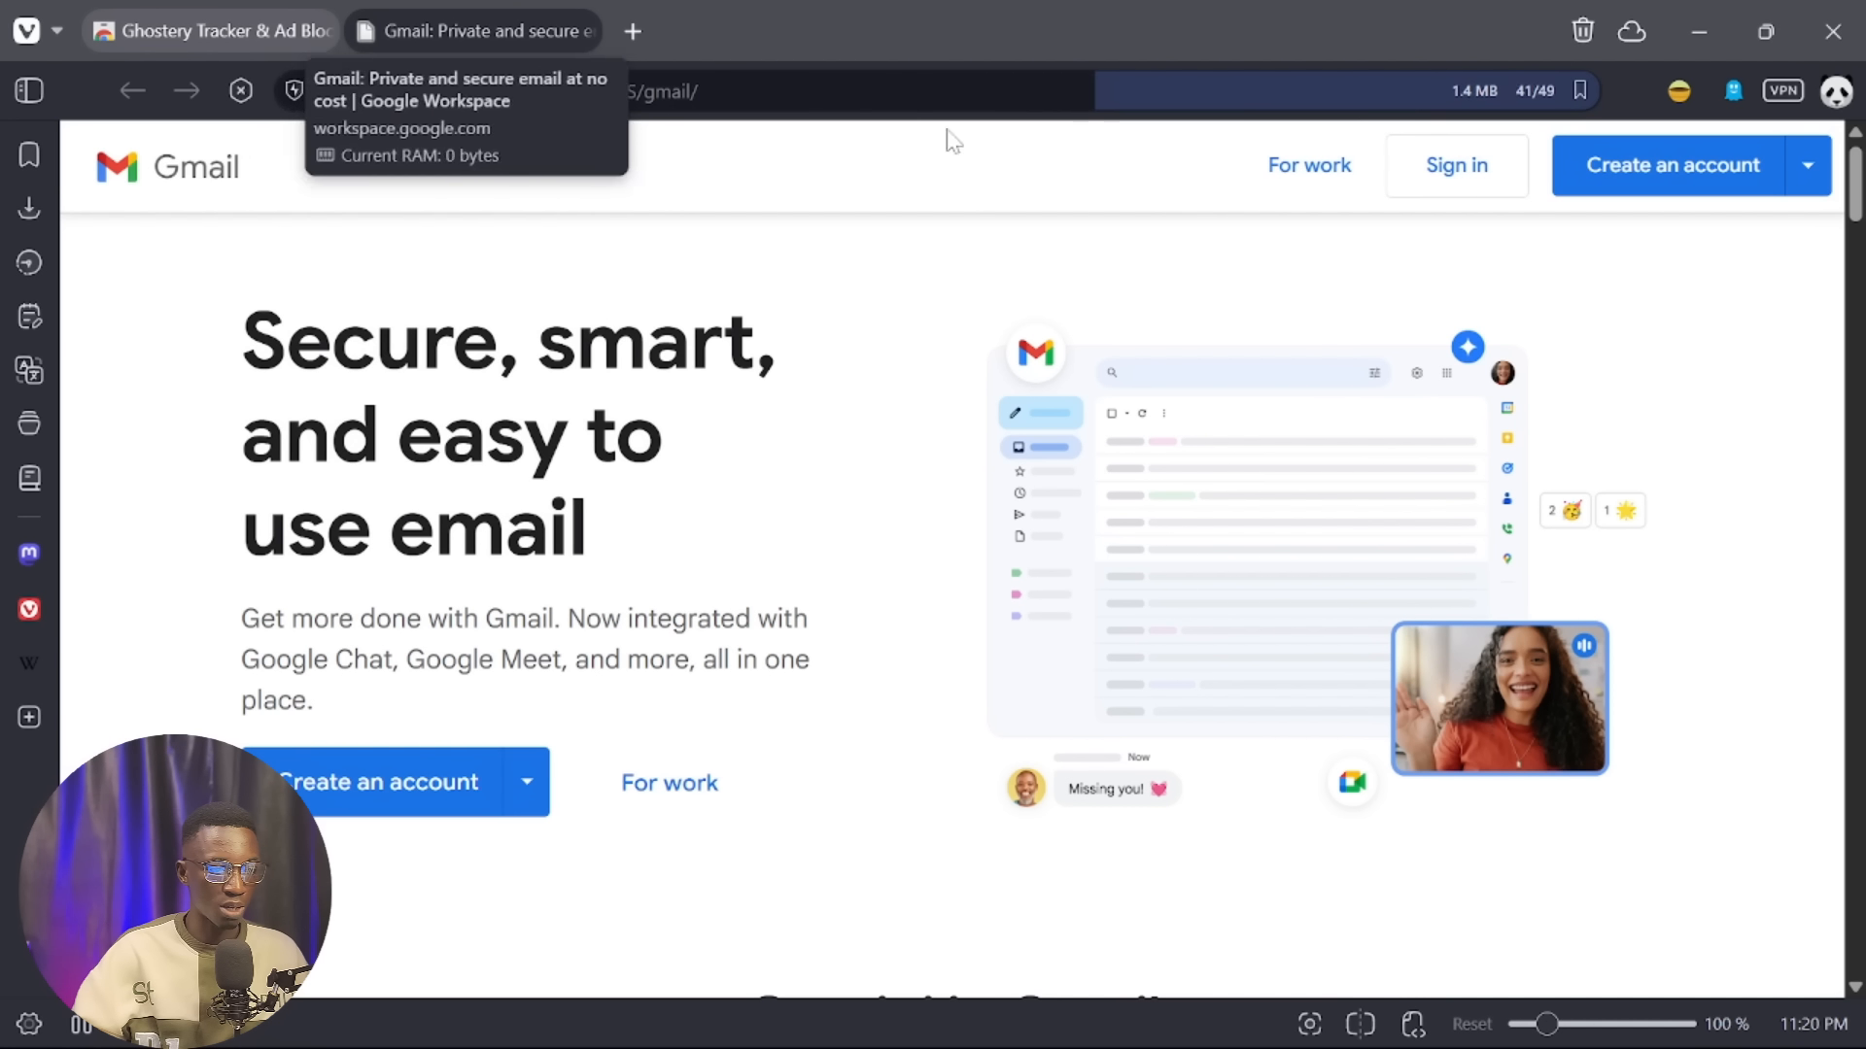
{"action": "left_click", "coordinate": [1418, 185]}
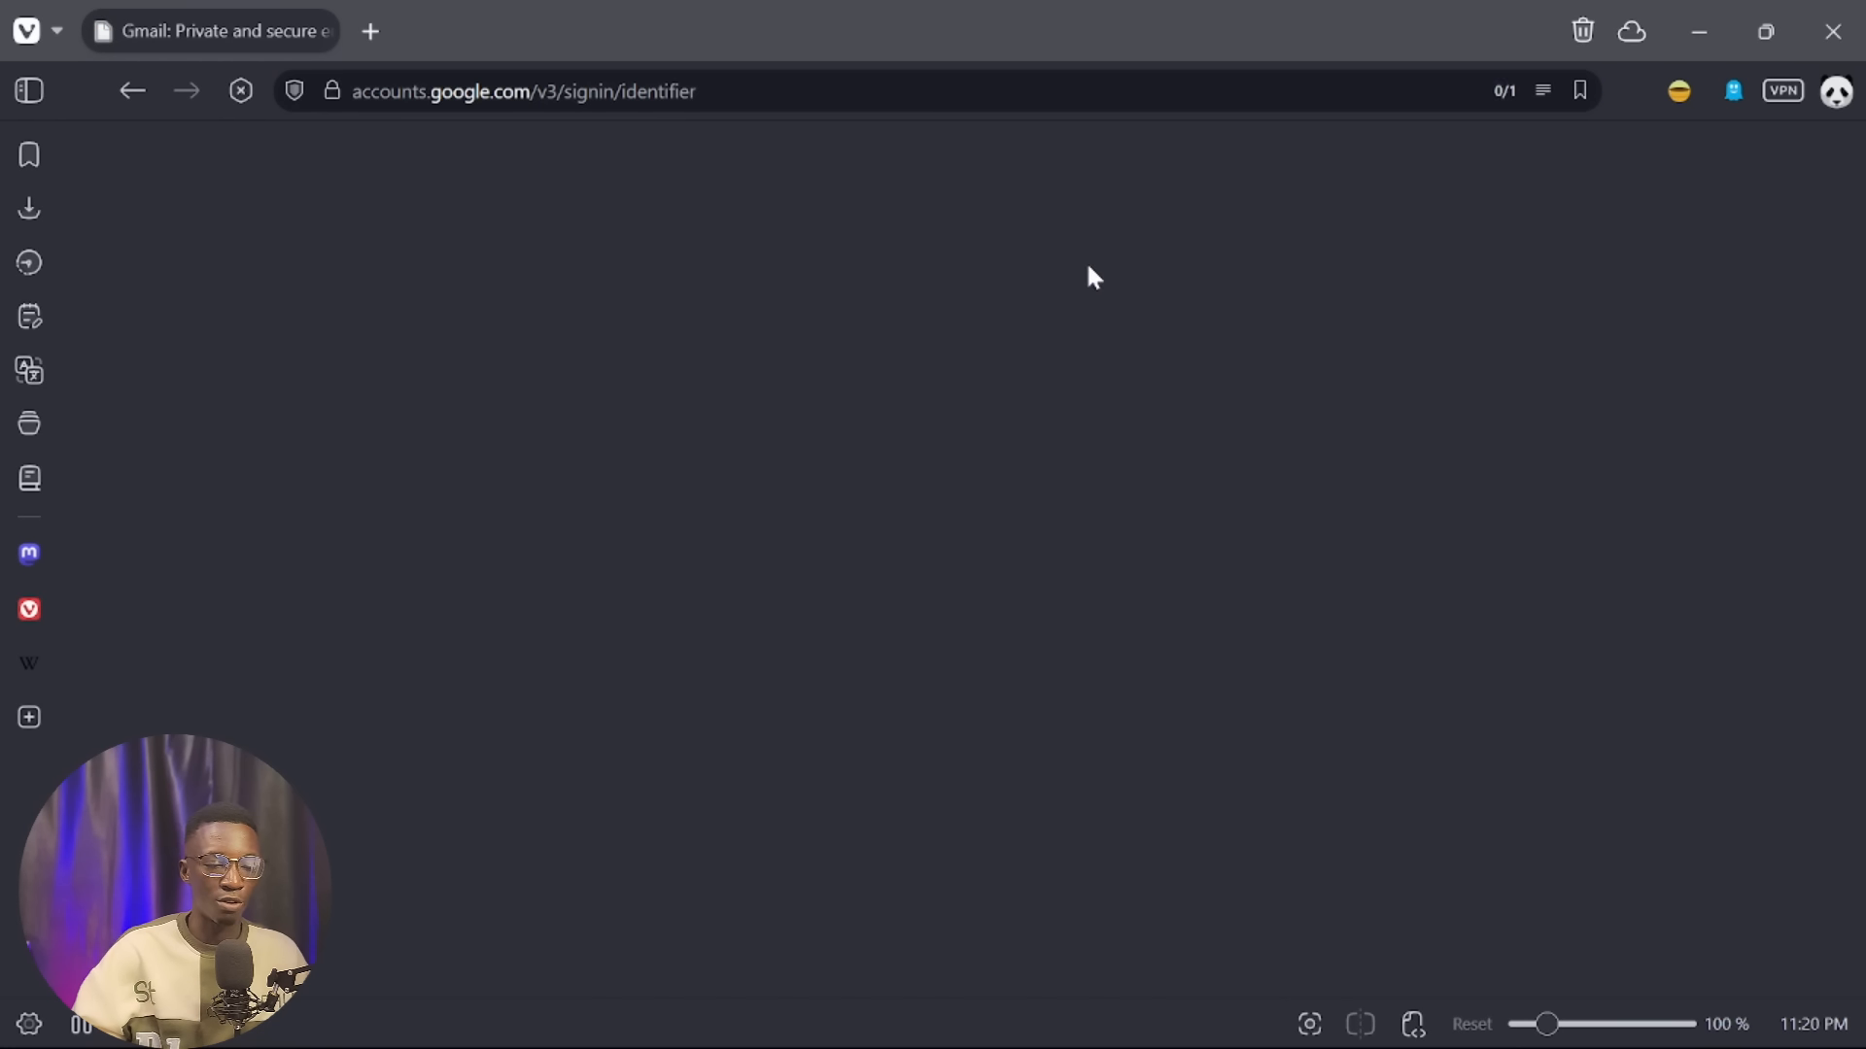
{"action": "left_click", "coordinate": [1098, 431]}
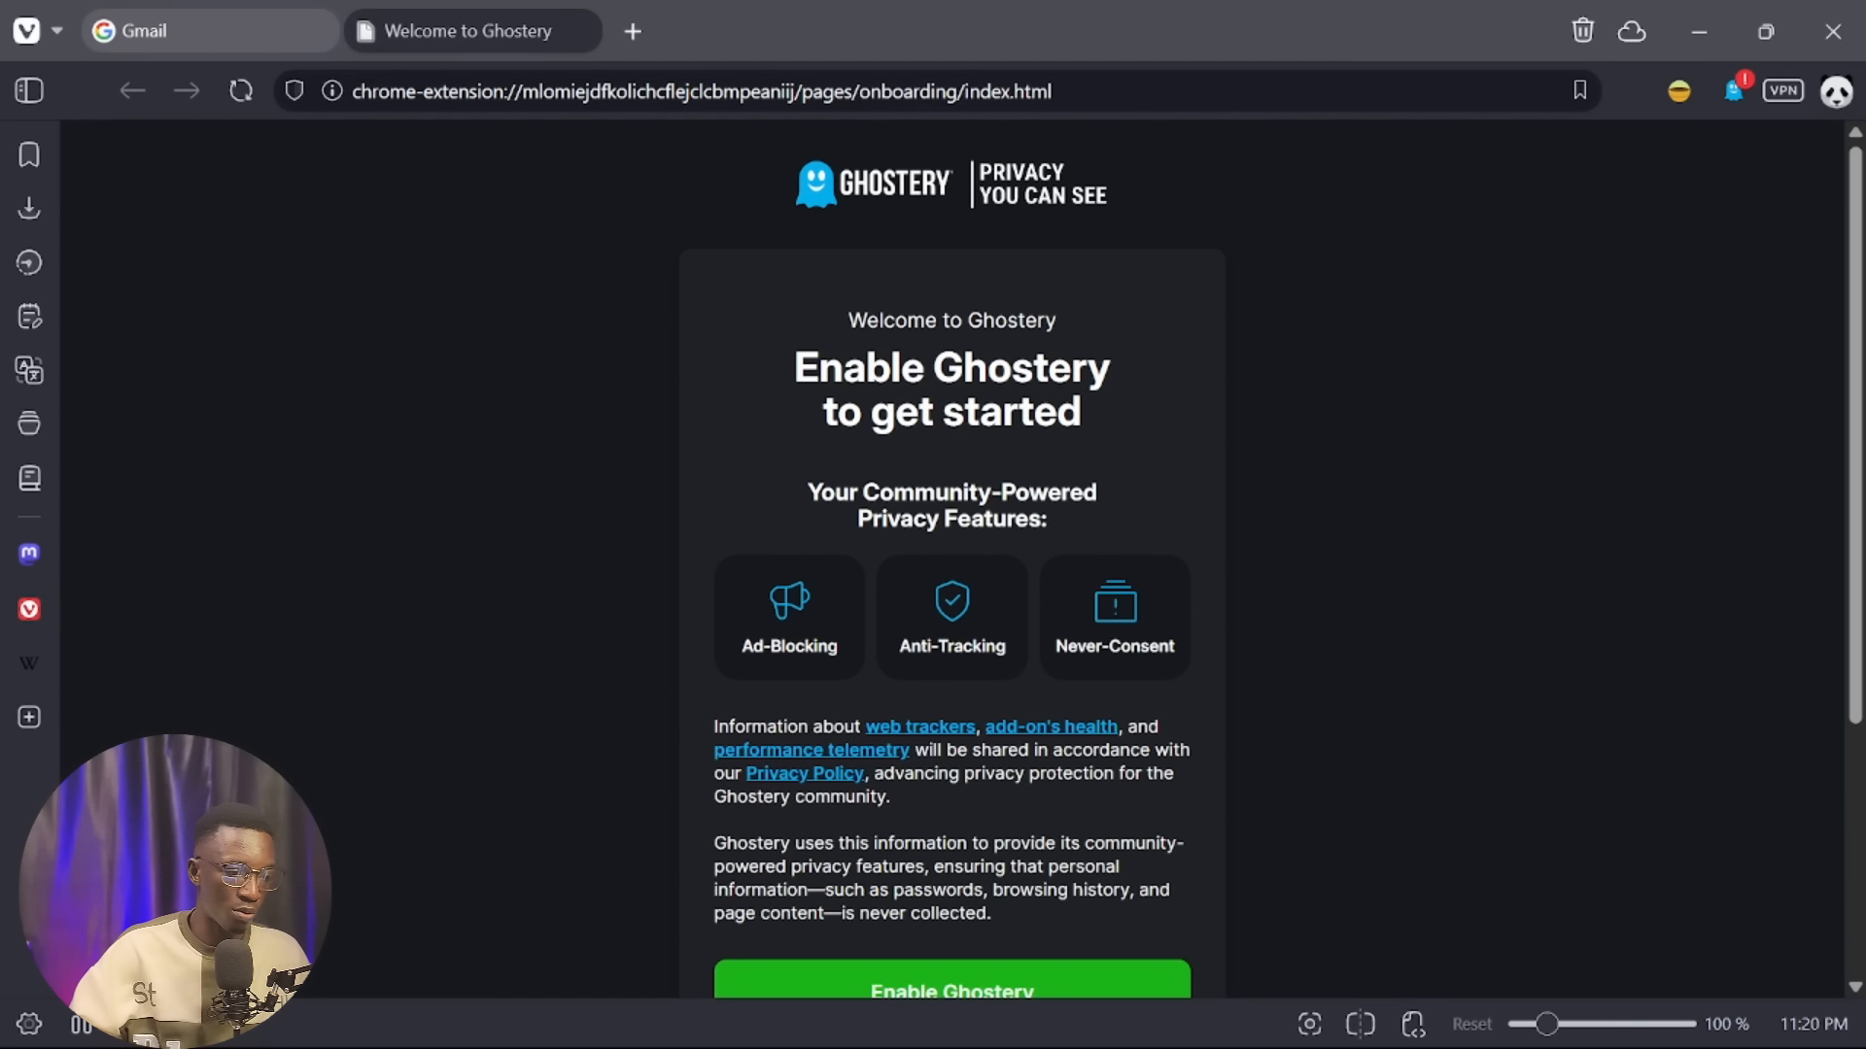
Enable Ghostery, close its welcome tab, and save the Google password in the browser.
{"action": "scroll", "coordinate": [990, 639], "scroll_direction": "down", "scroll_amount": 3}
{"action": "left_click", "coordinate": [954, 701]}
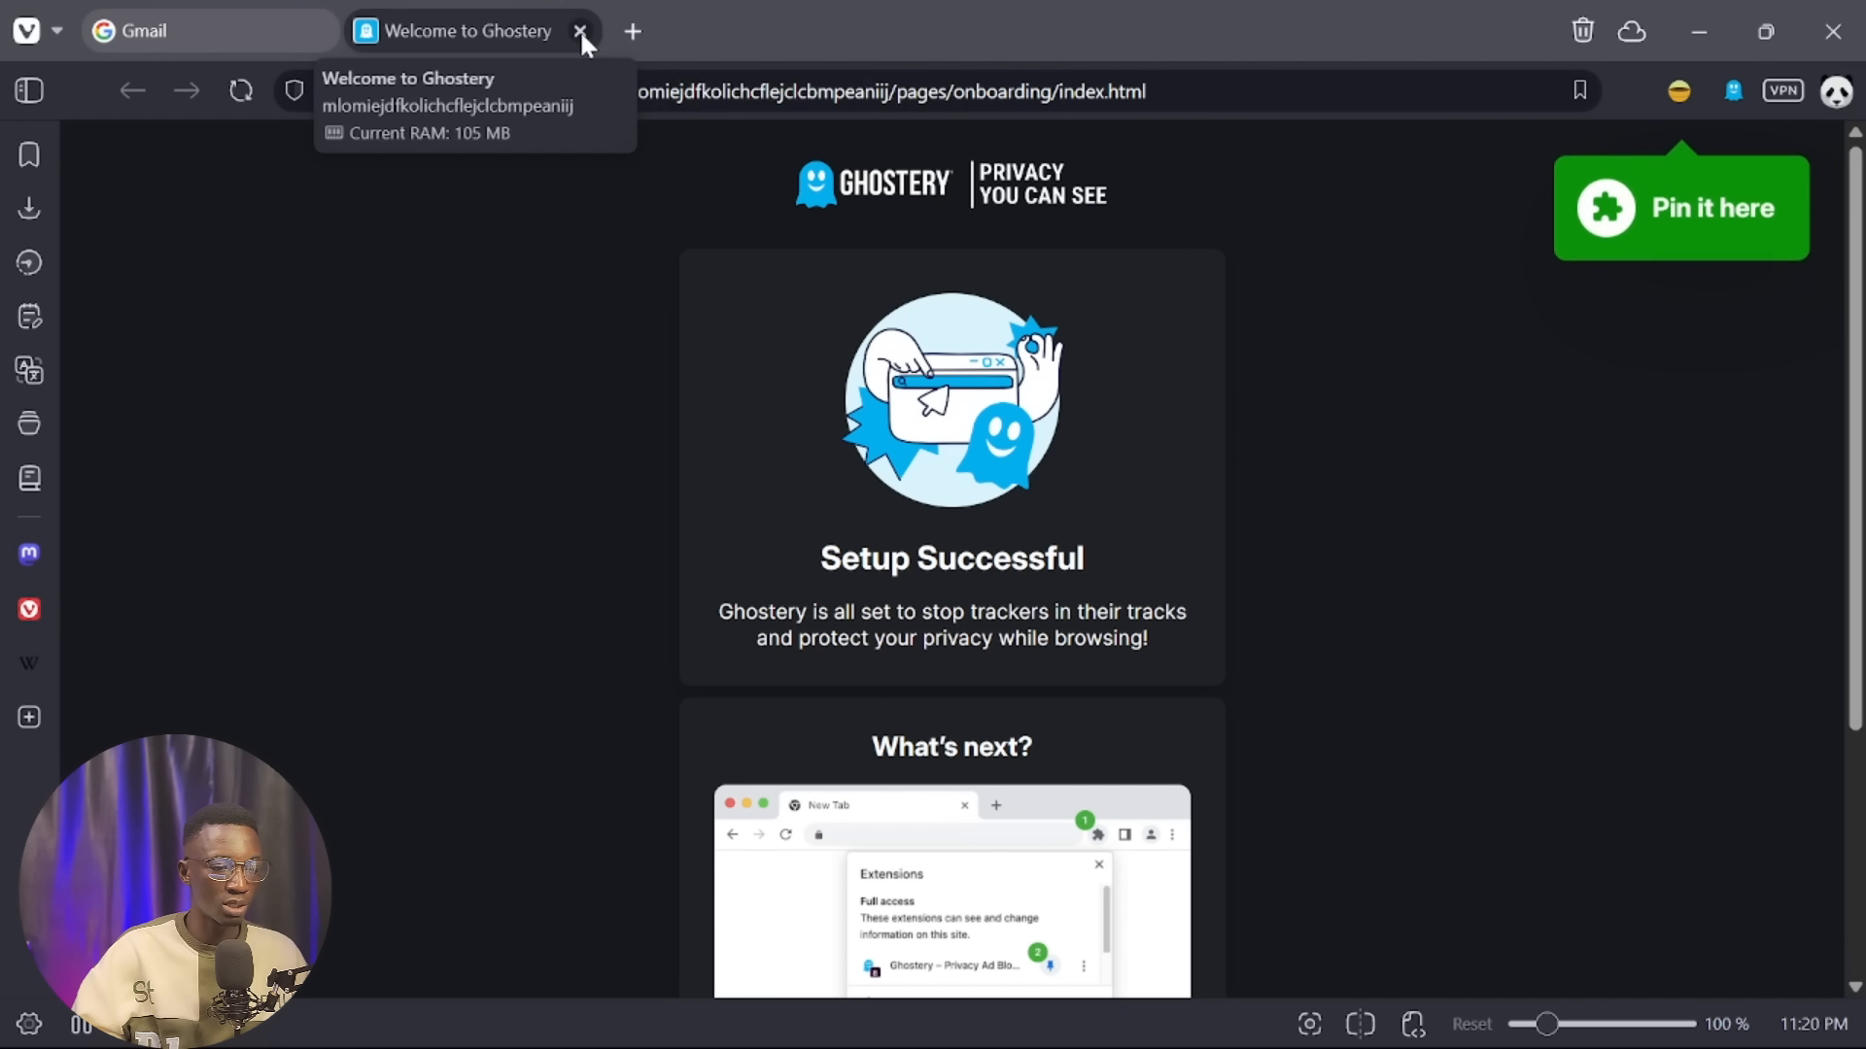
{"action": "left_click", "coordinate": [580, 31]}
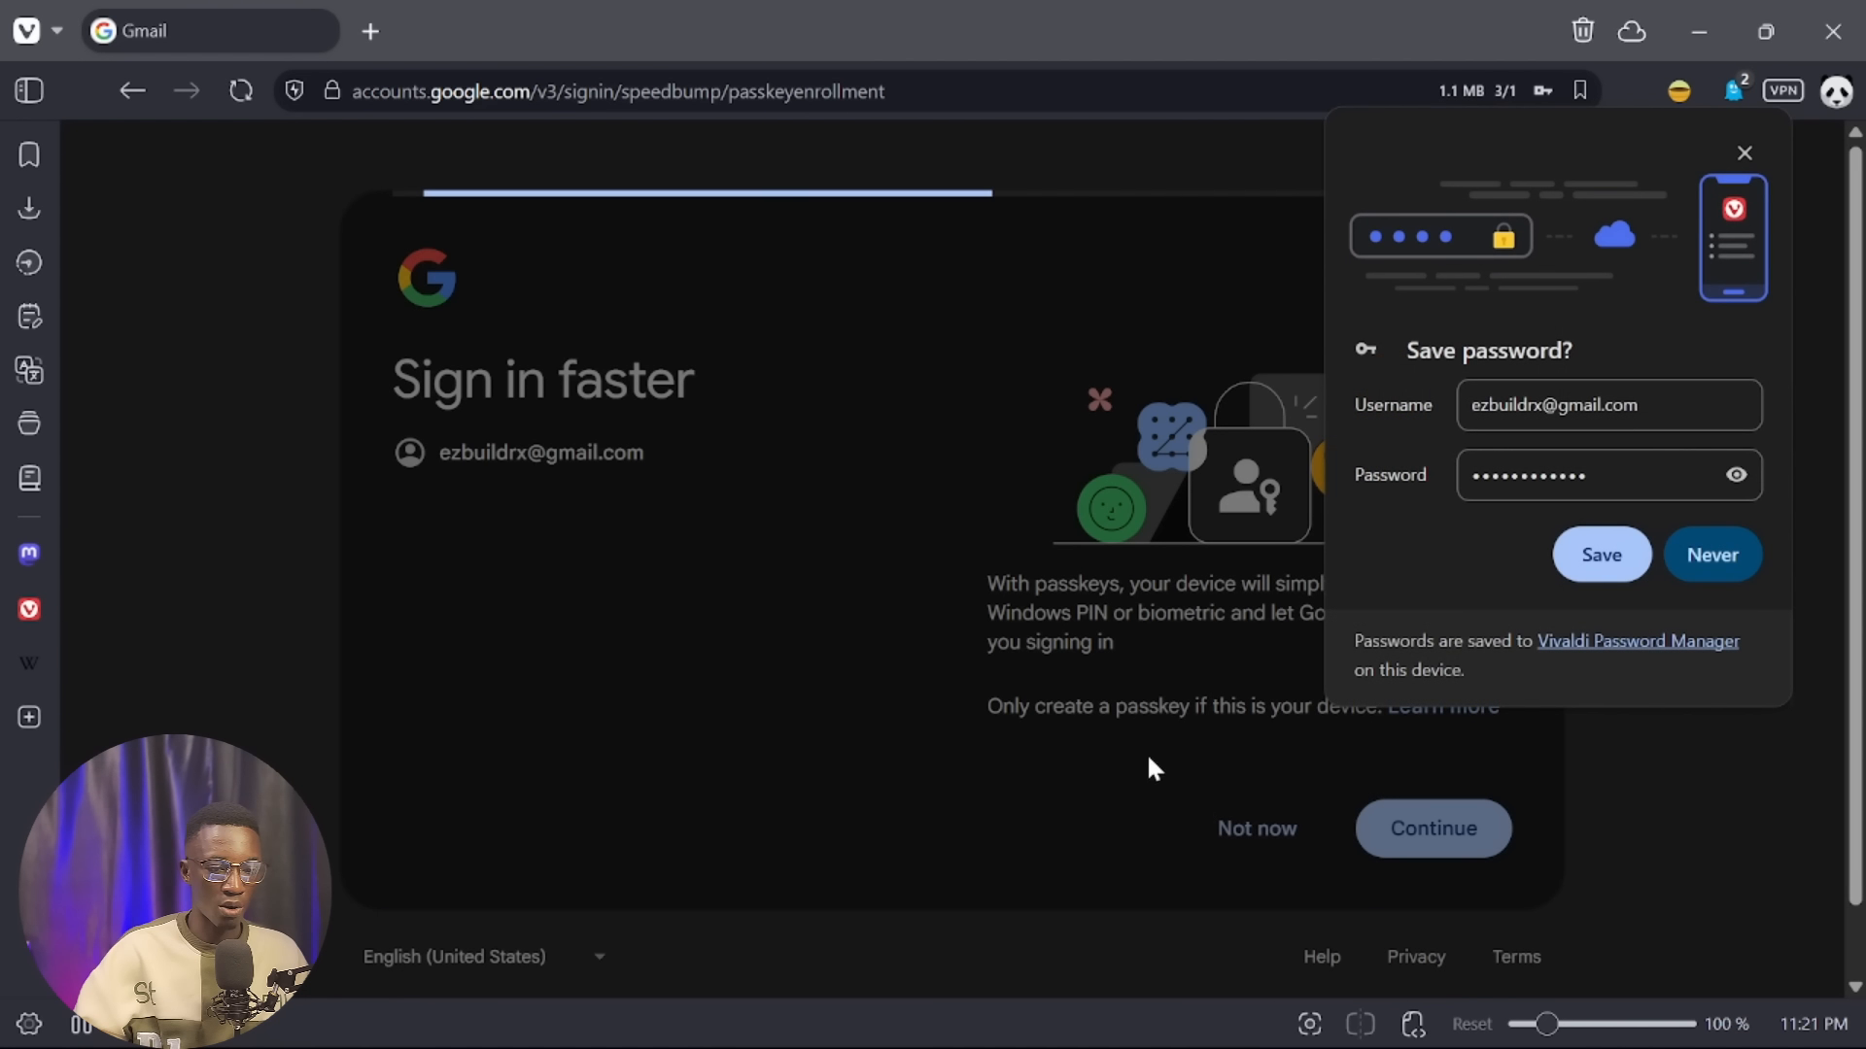
{"action": "left_click", "coordinate": [1602, 553]}
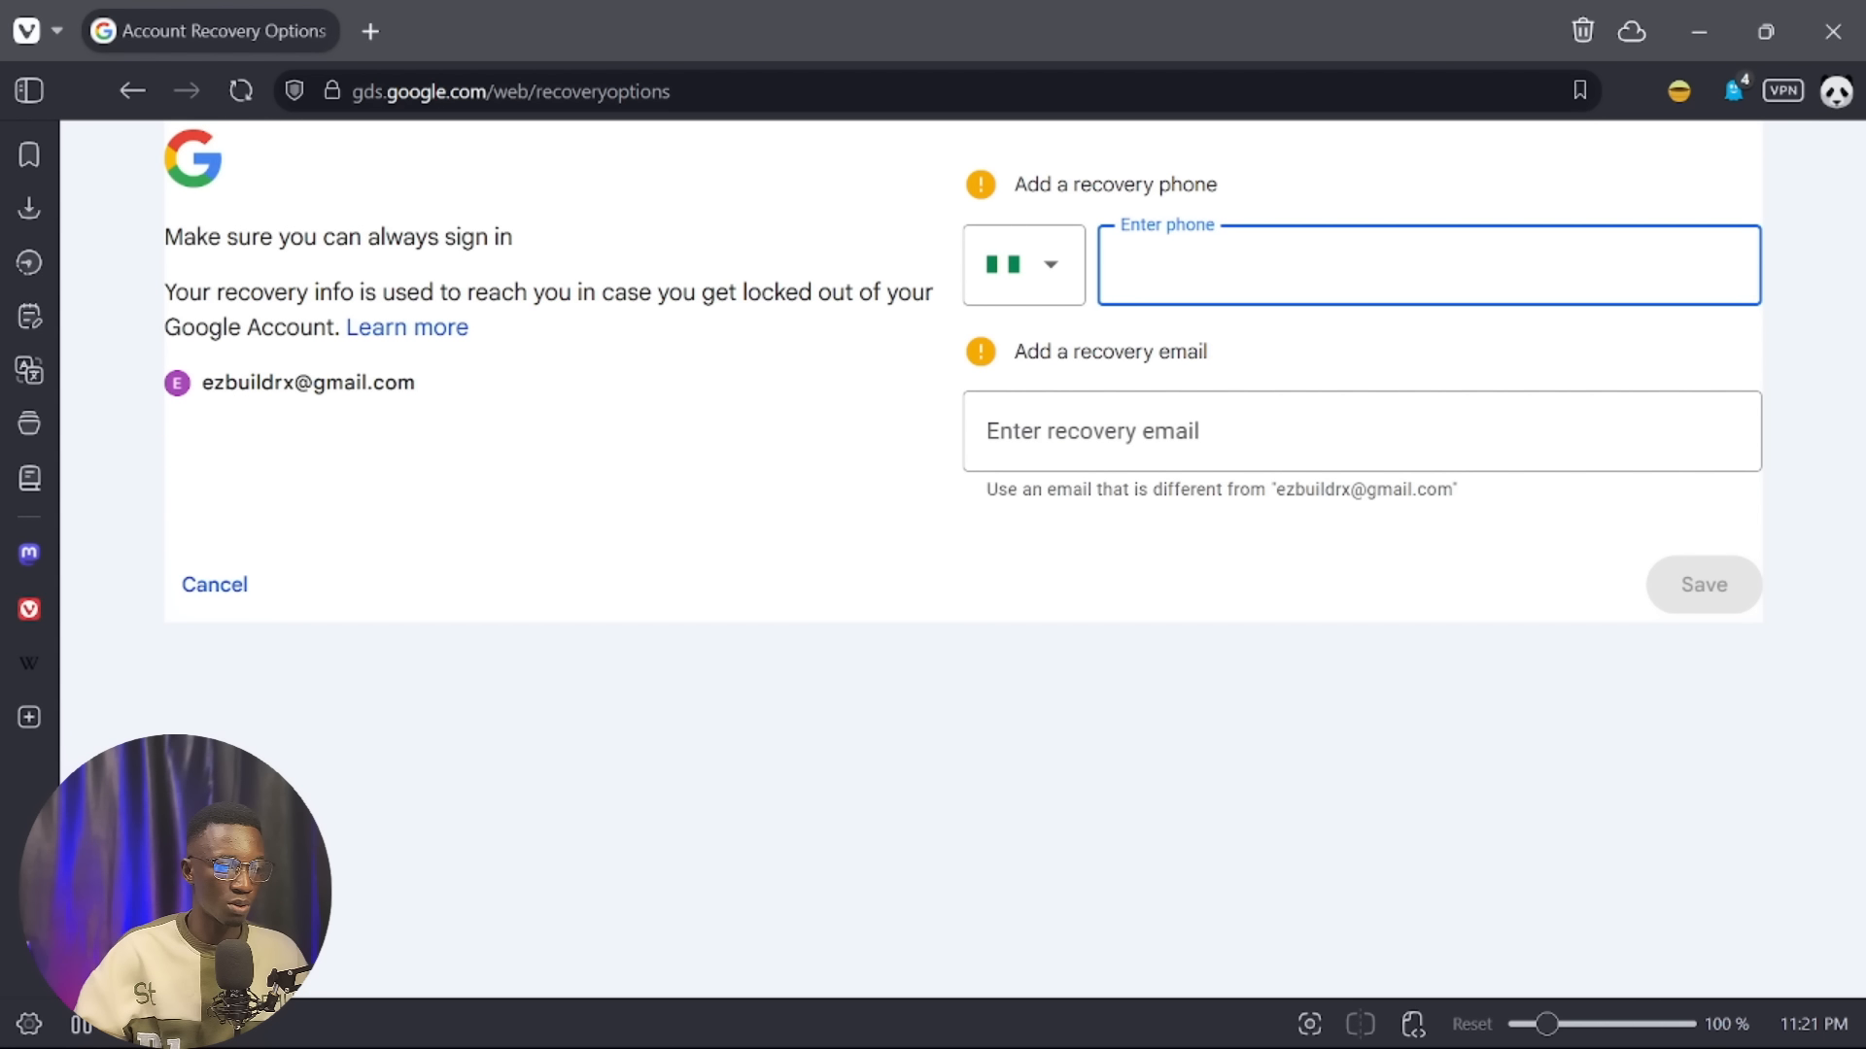
Go to Gmail by entering 'mail' in the address bar with Ctrl+Enter.
{"action": "key", "text": "ctrl+l"}
{"action": "type", "text": "mail."}
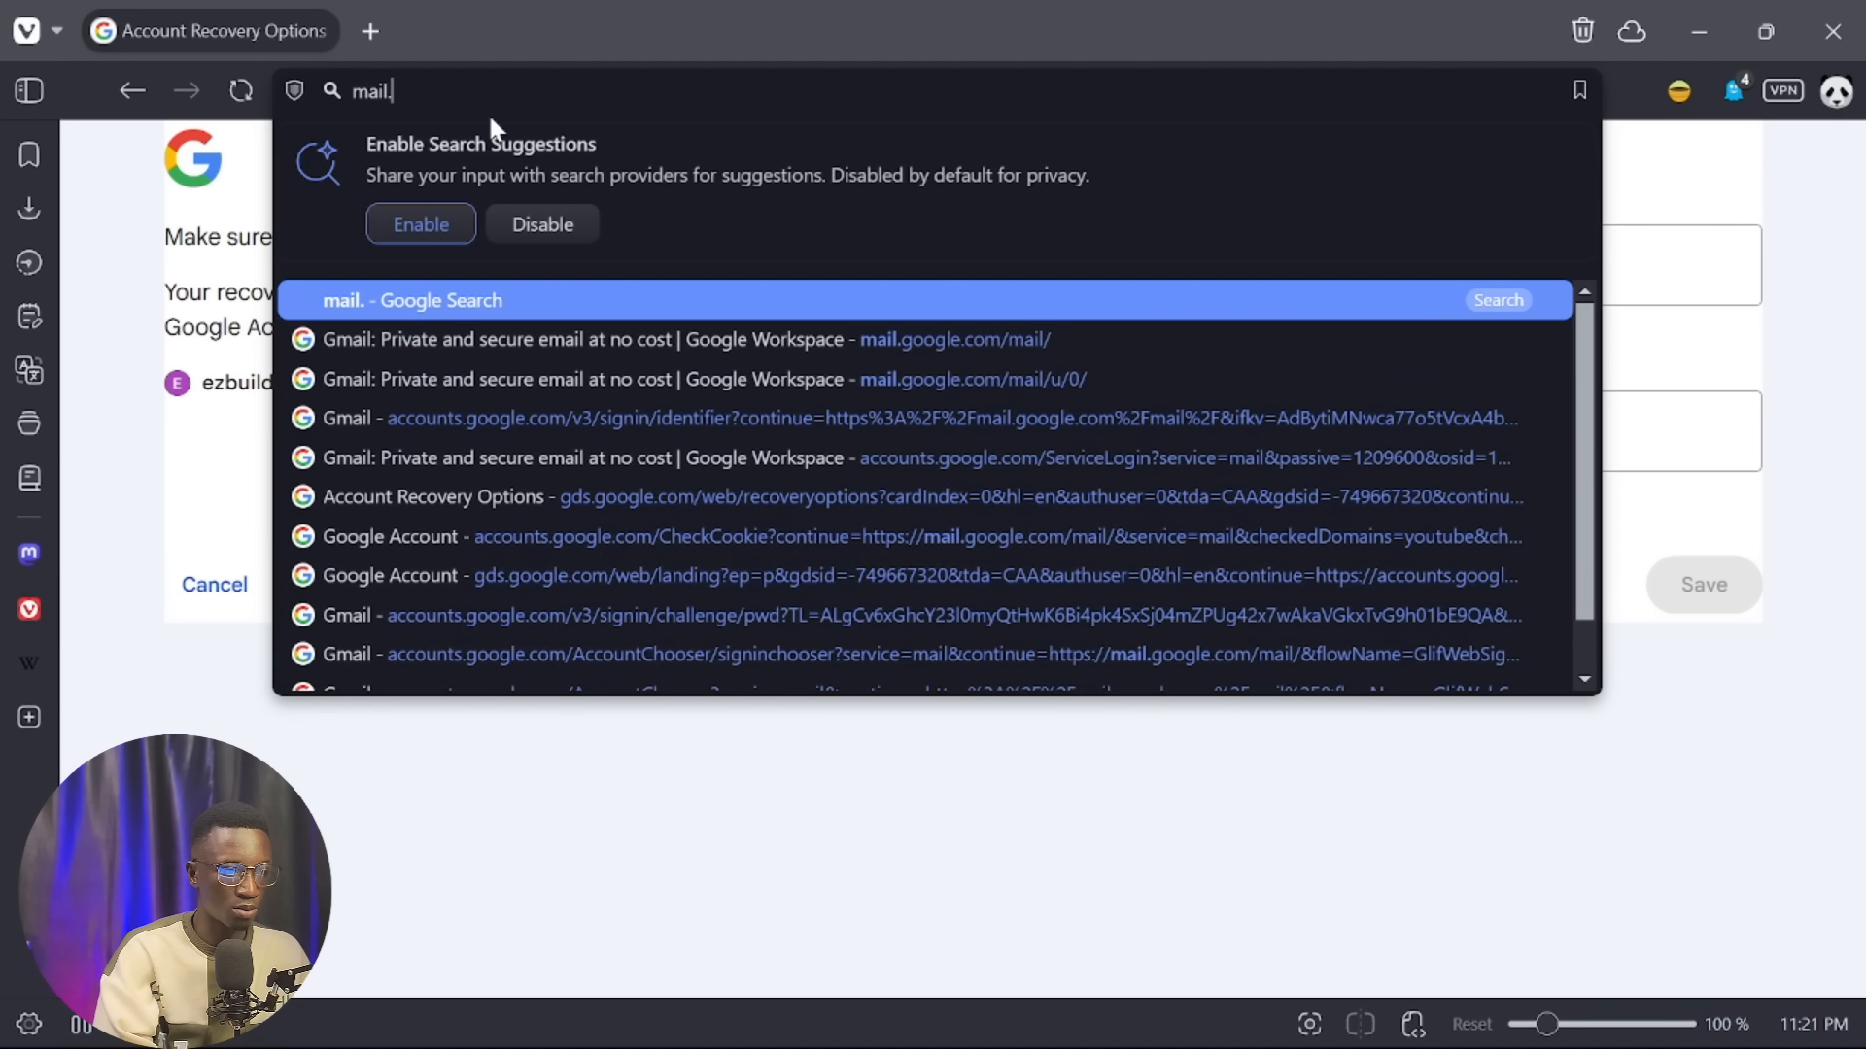
{"action": "key", "text": "ctrl+Return"}
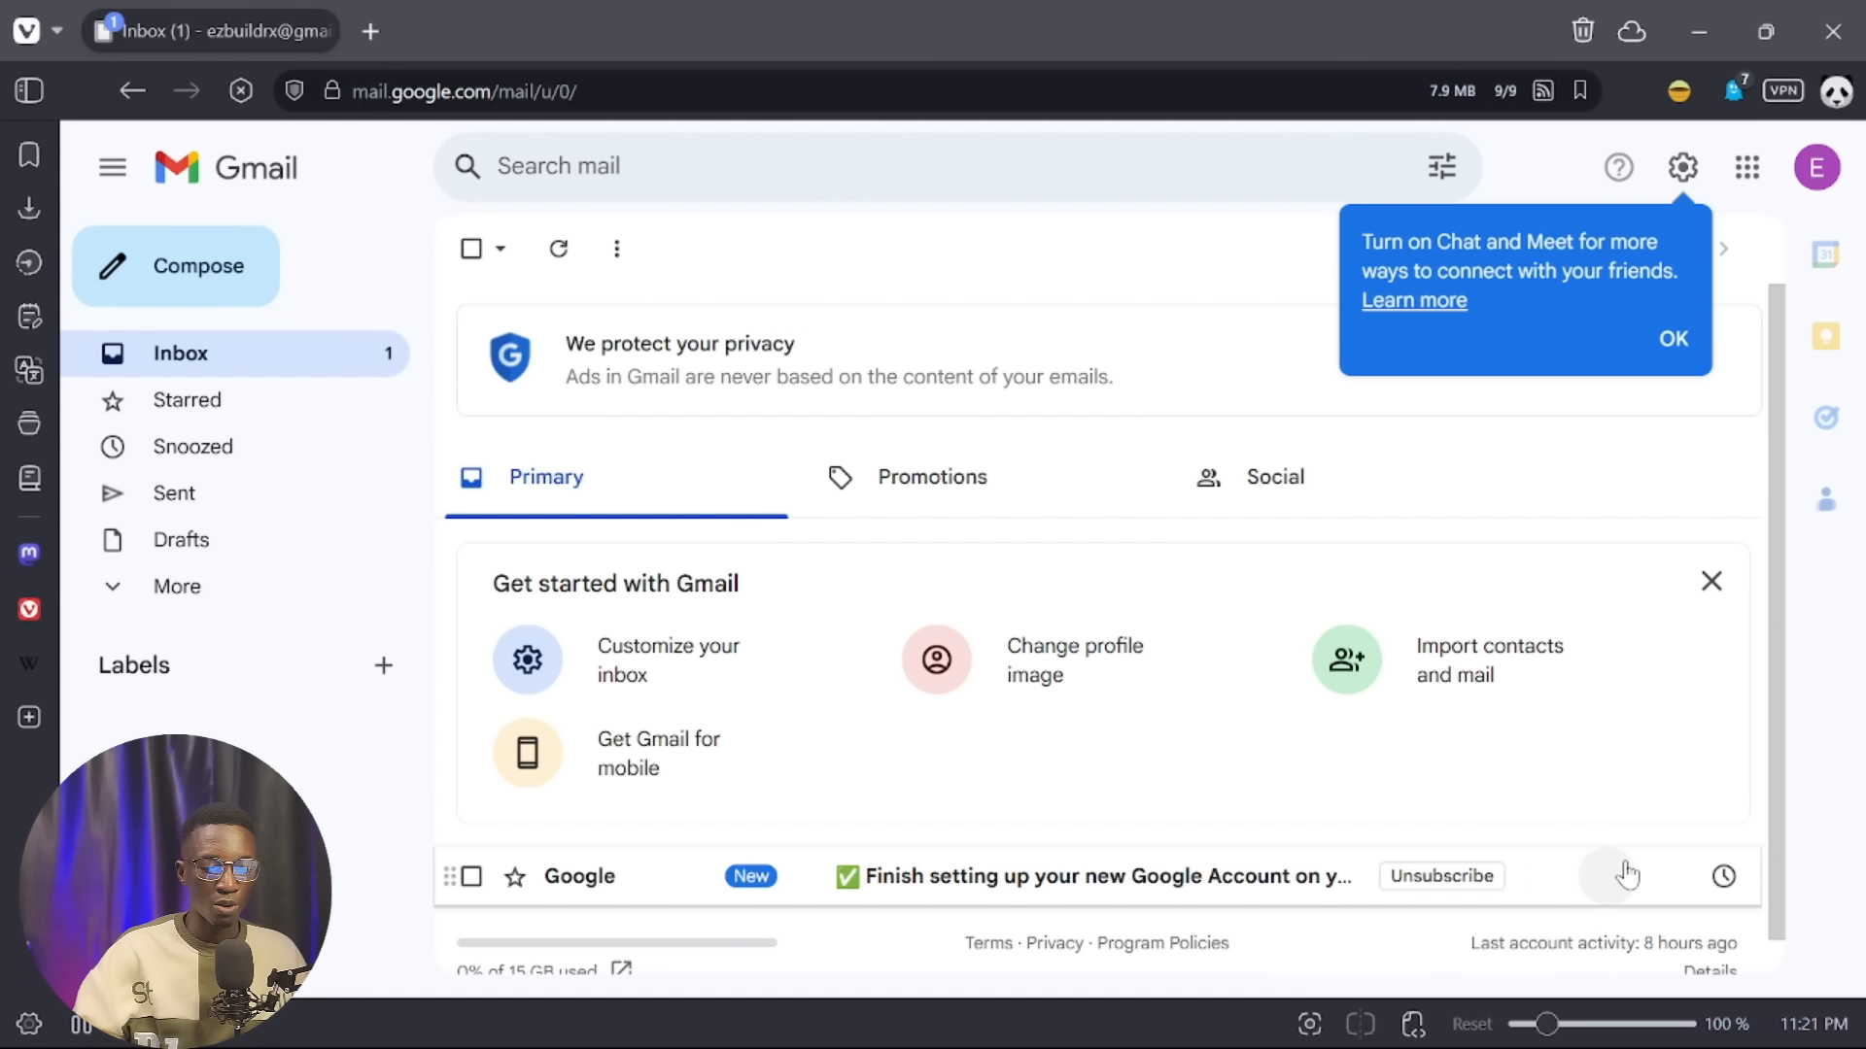
{"action": "left_click", "coordinate": [1712, 581]}
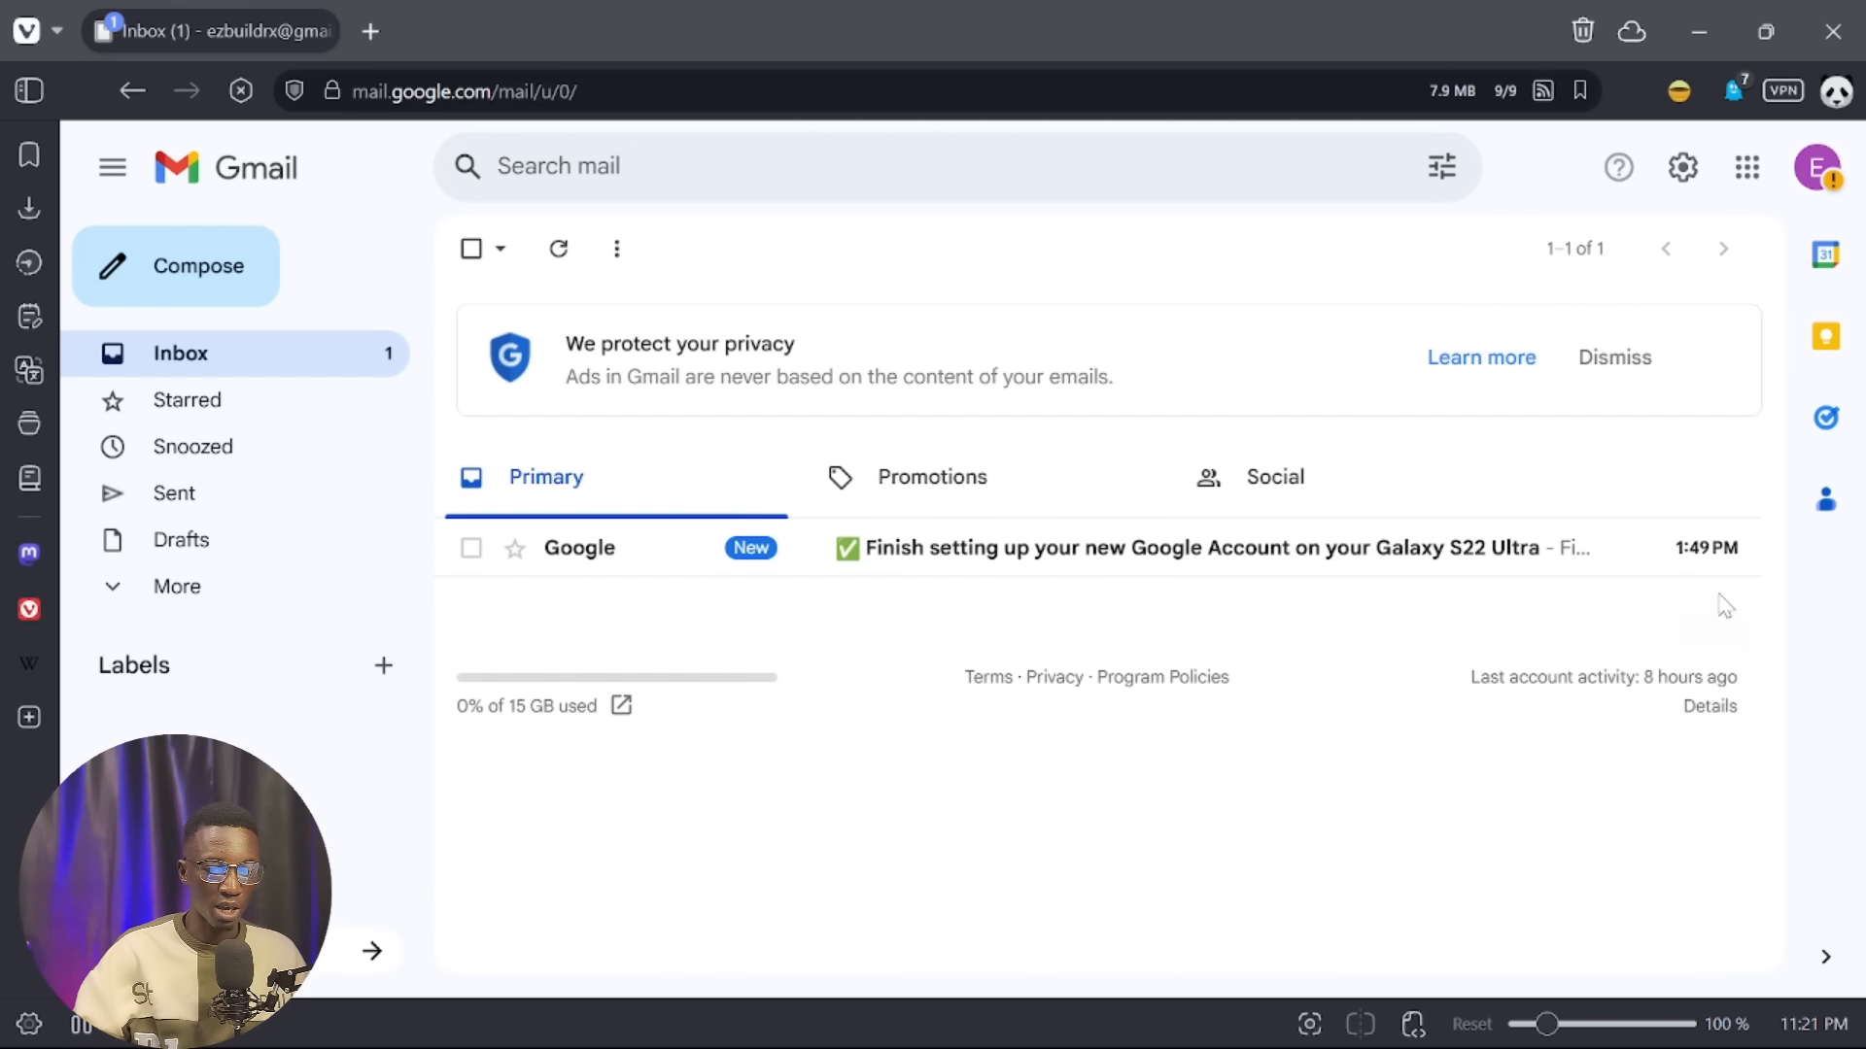
{"action": "left_click", "coordinate": [1621, 370]}
{"action": "left_click", "coordinate": [1666, 396]}
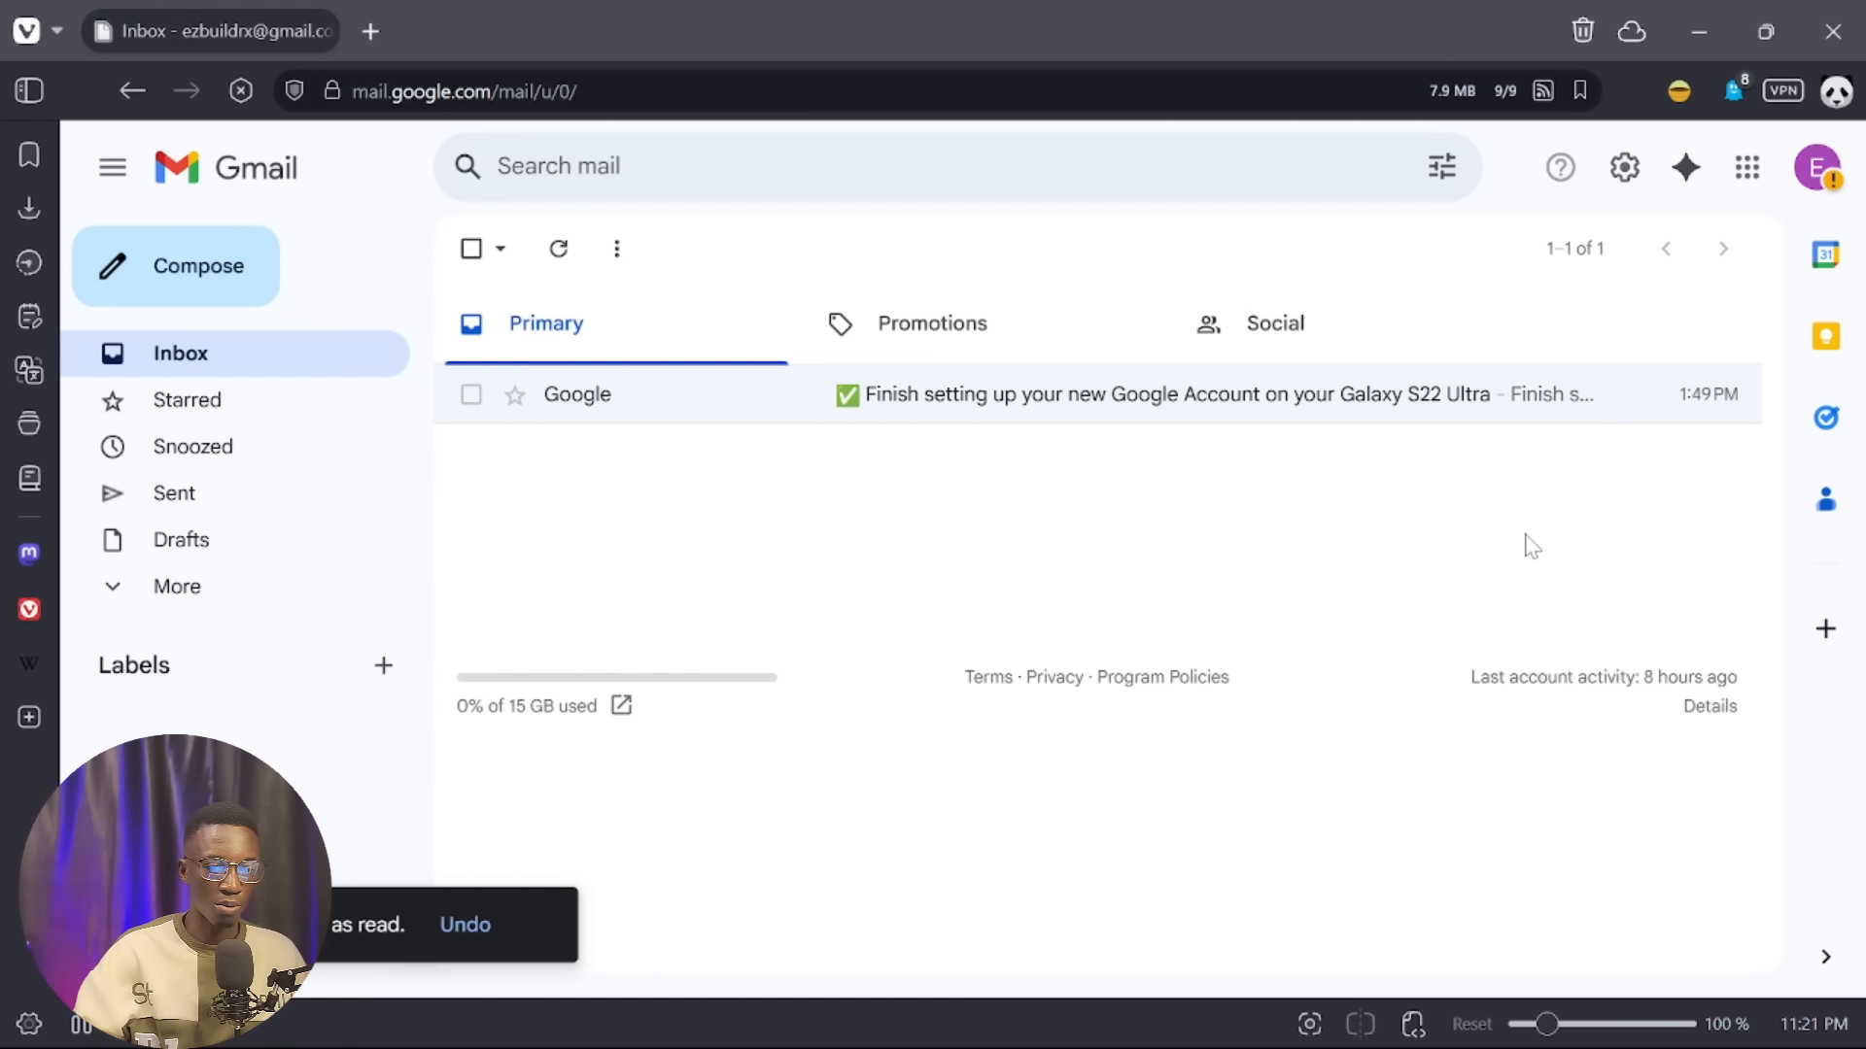
{"action": "left_click", "coordinate": [1680, 91]}
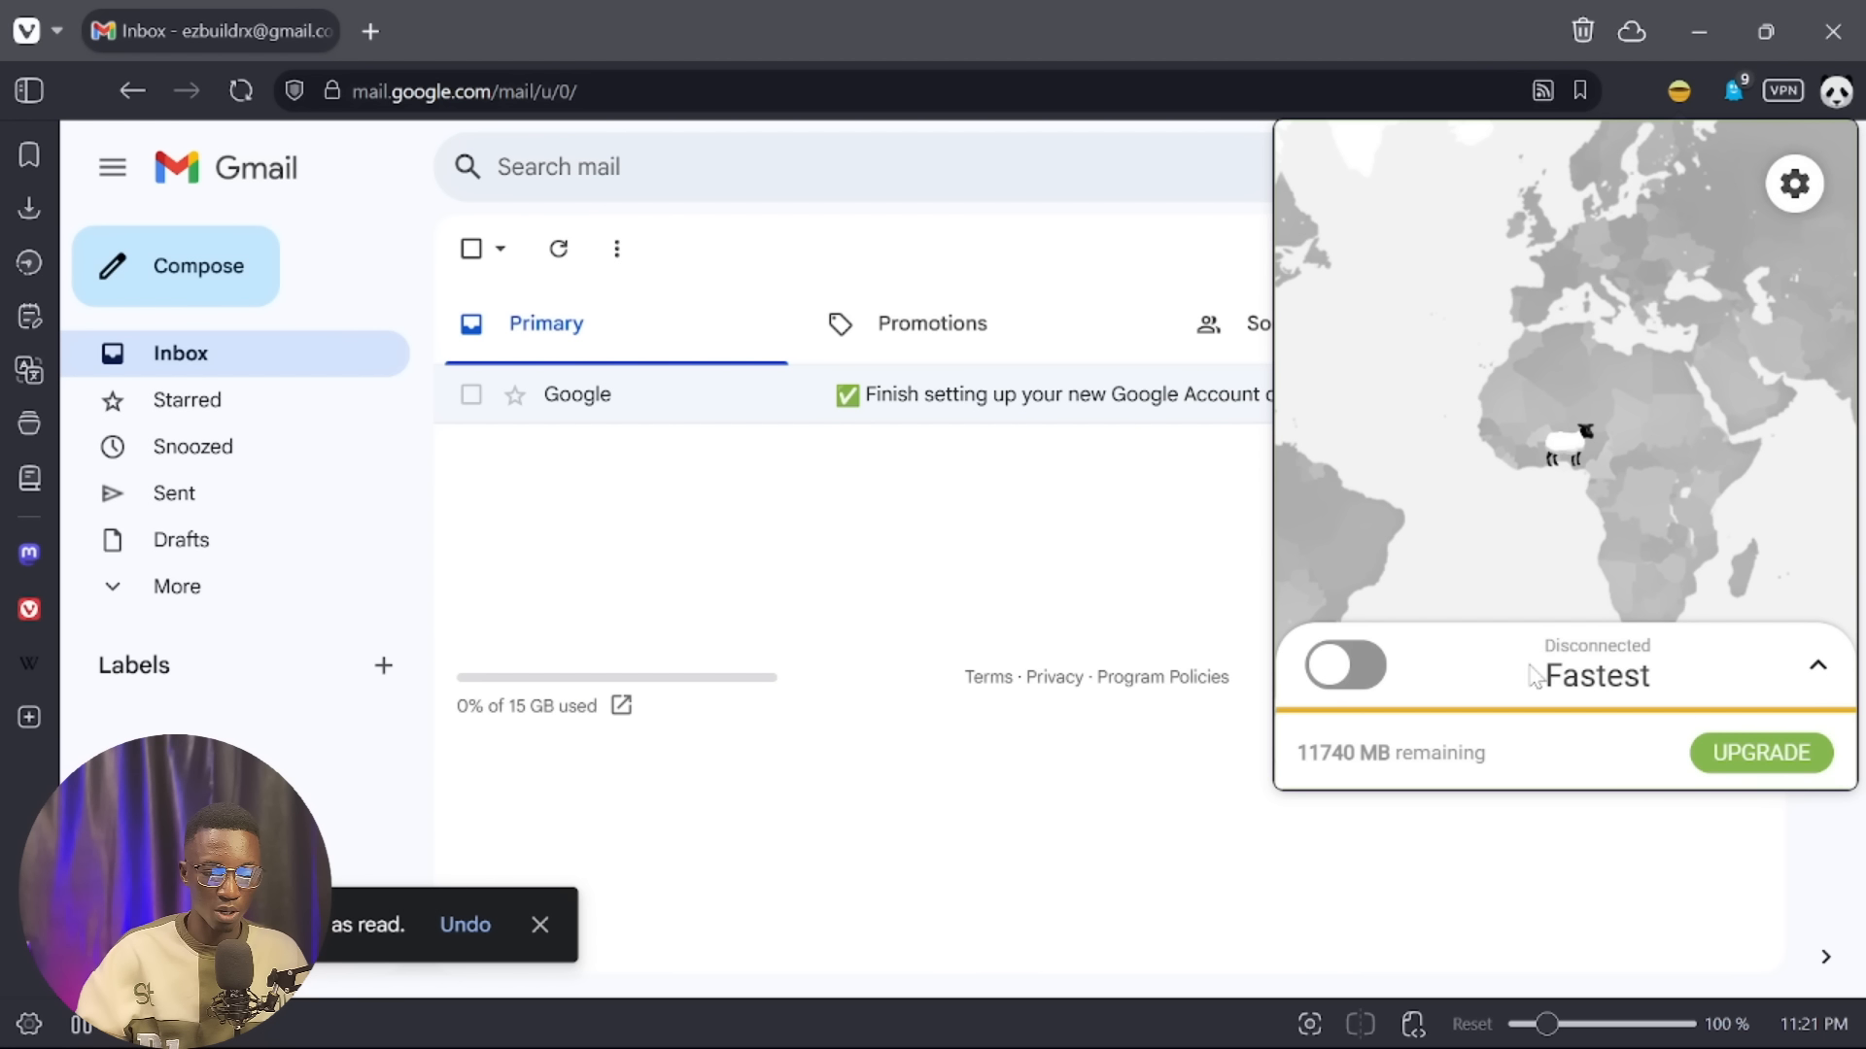
Connect TunnelBear through the United Kingdom, close its panel, and open a new Start Page tab.
{"action": "left_click", "coordinate": [1378, 677]}
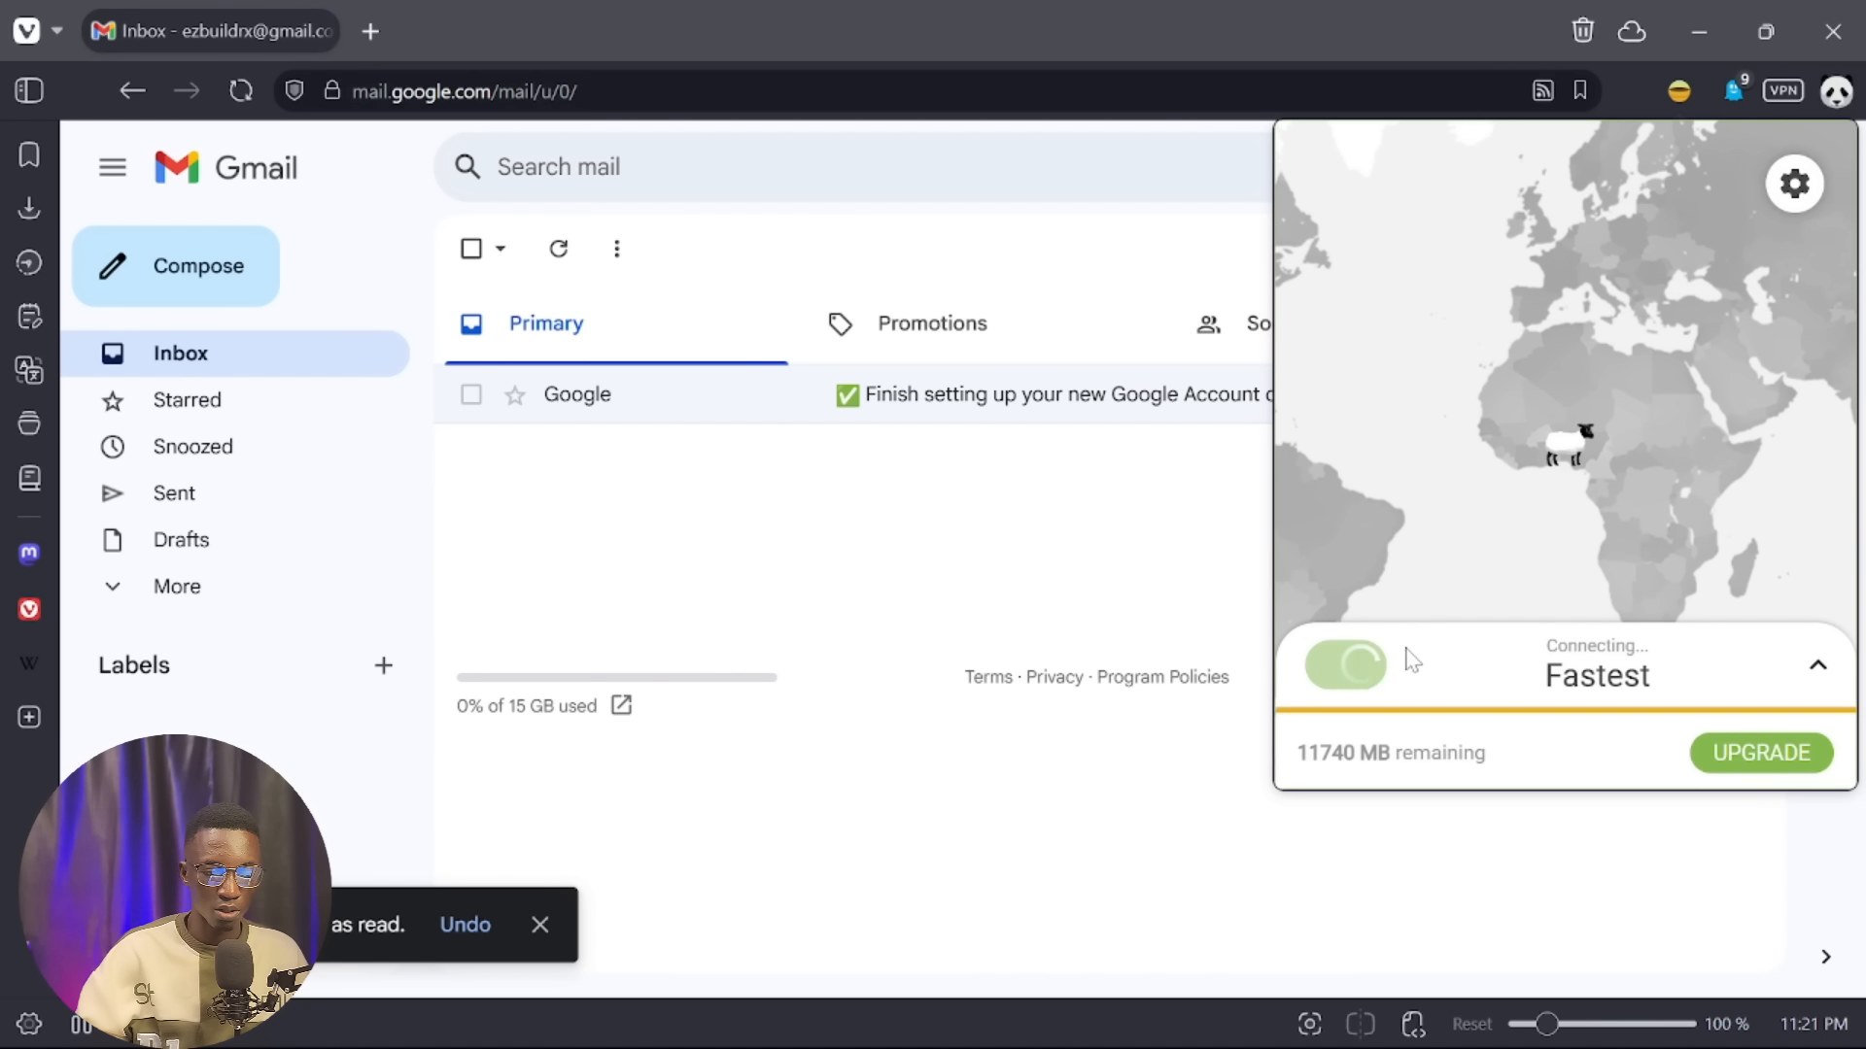
{"action": "left_click", "coordinate": [1359, 669]}
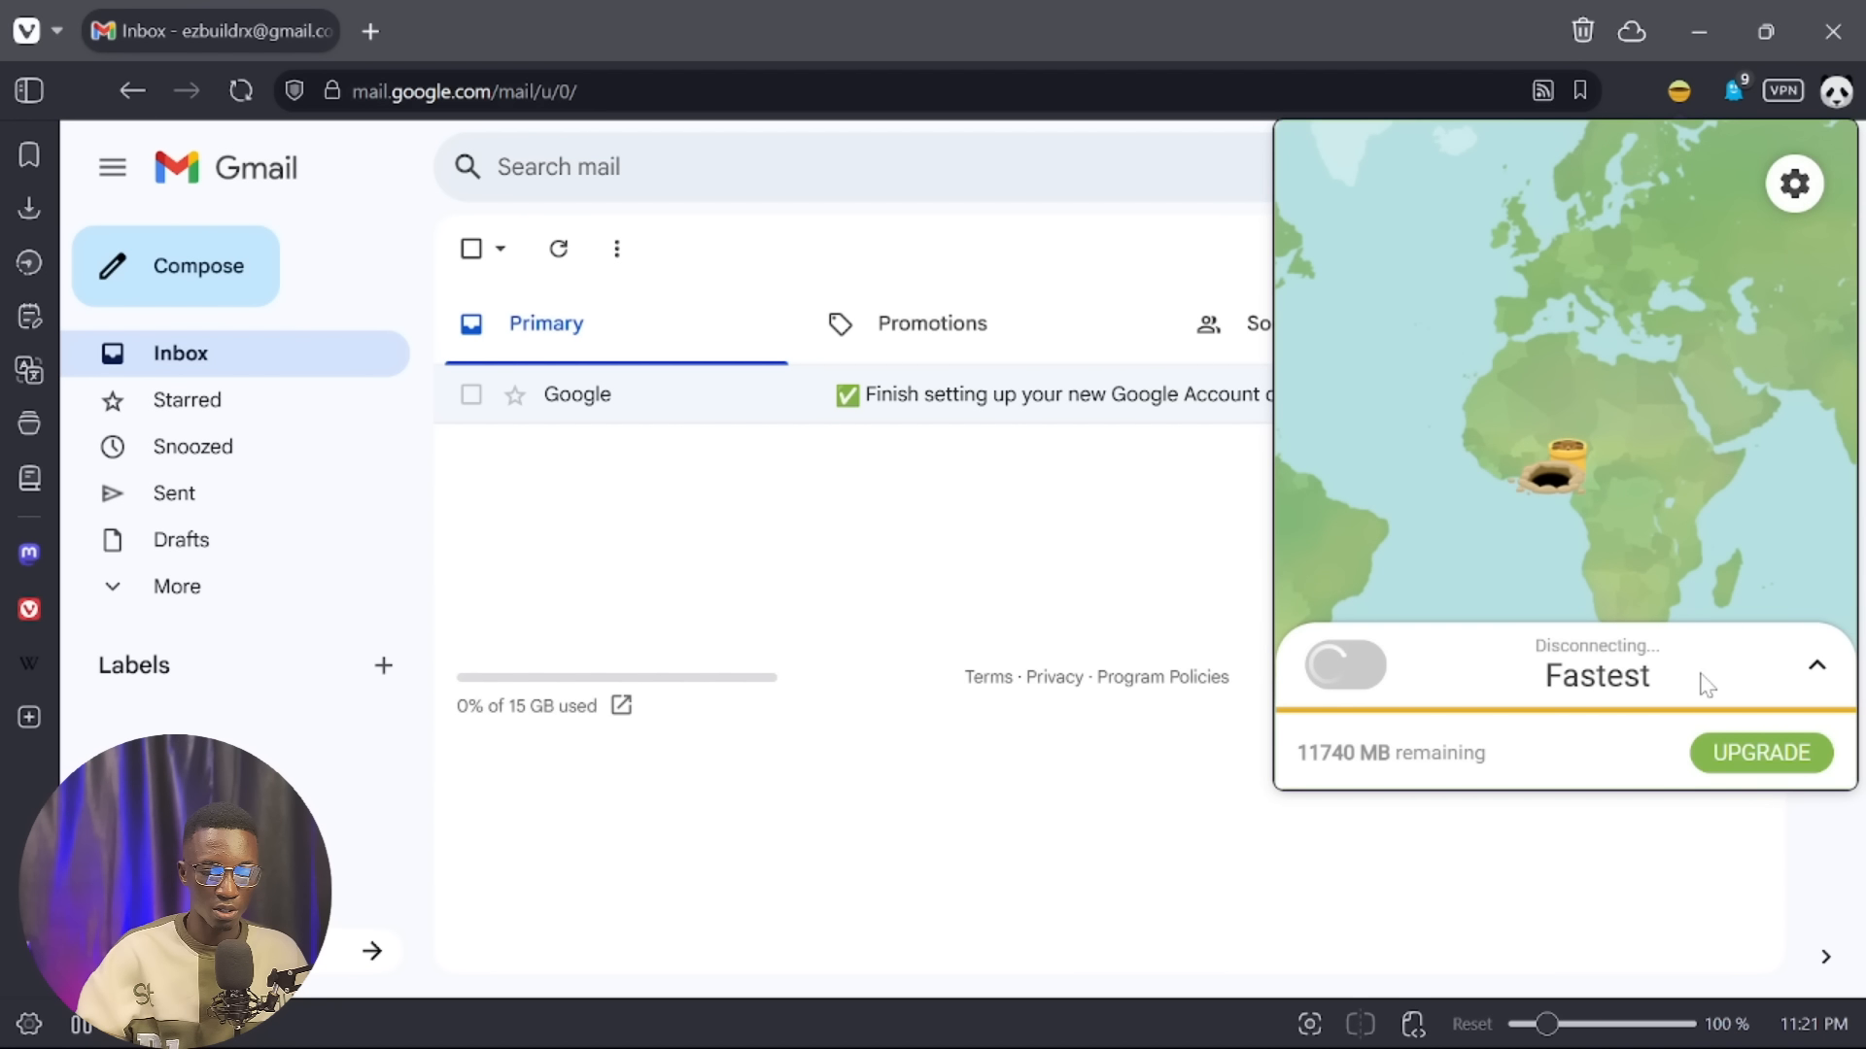
{"action": "left_click", "coordinate": [1817, 672]}
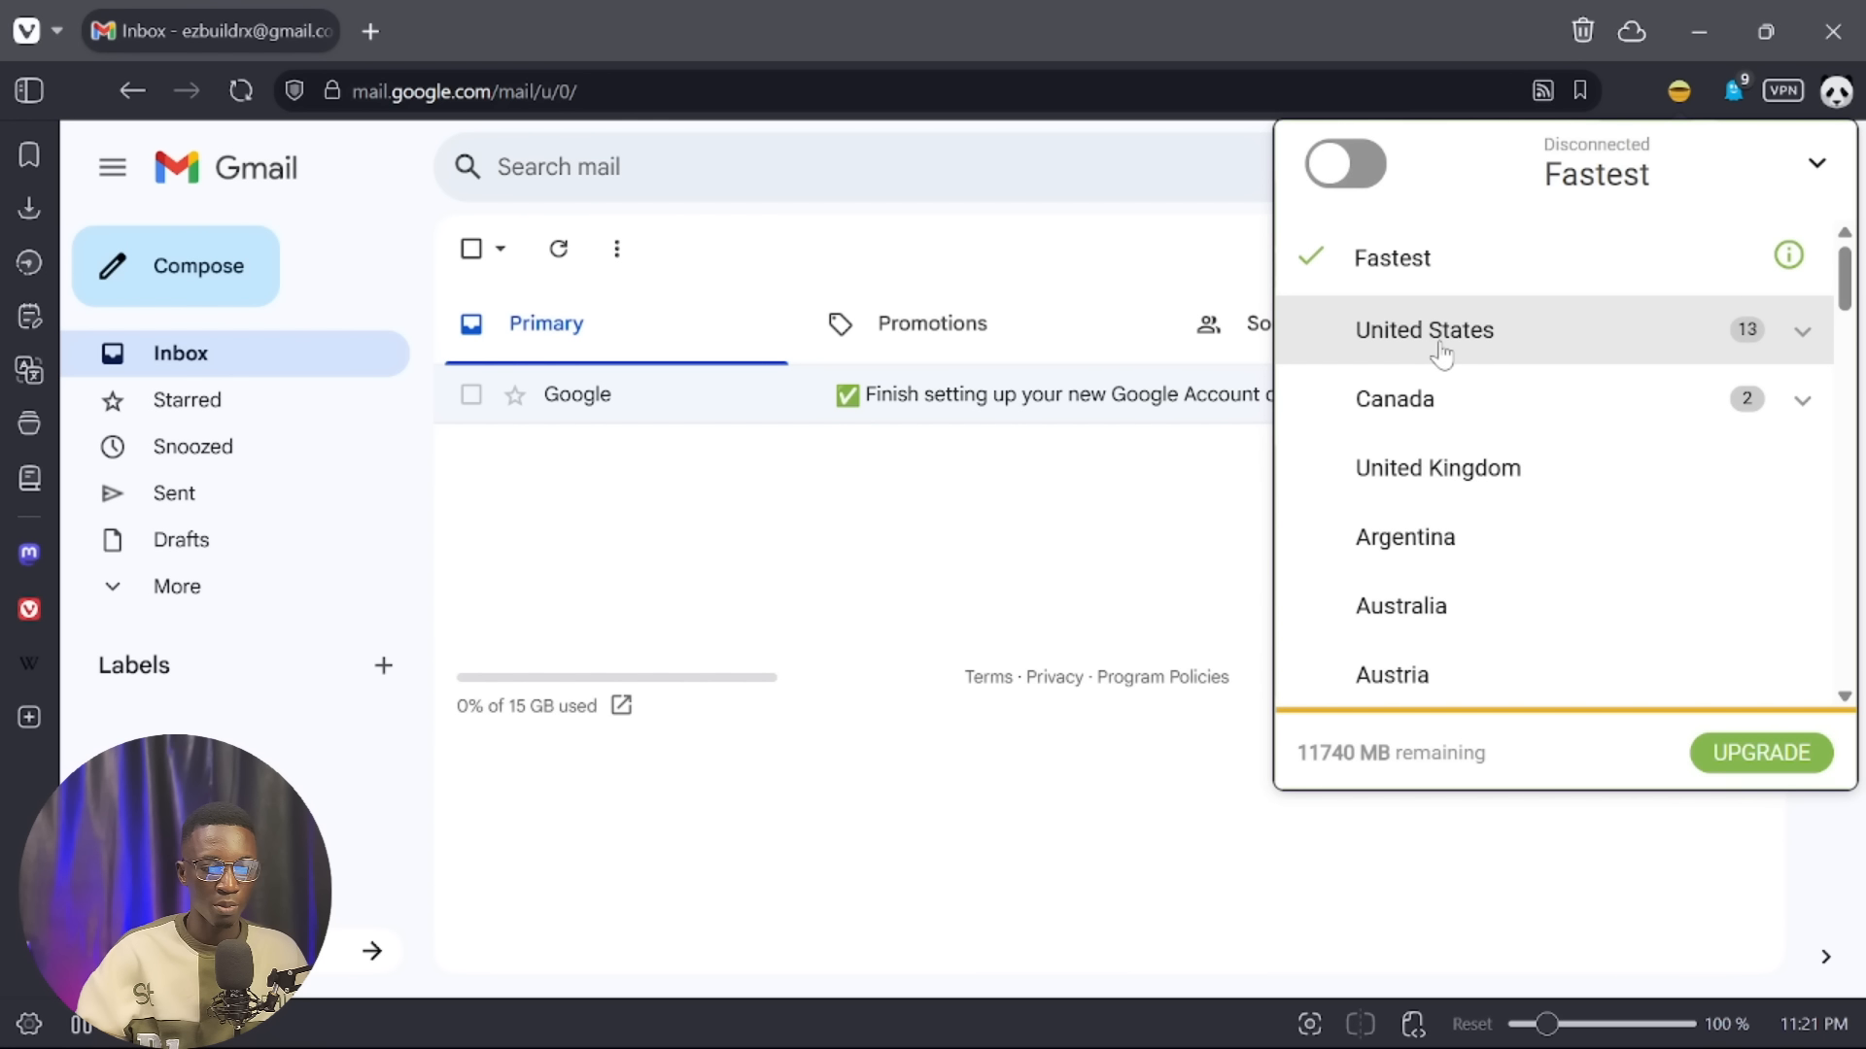
{"action": "left_click", "coordinate": [1596, 465]}
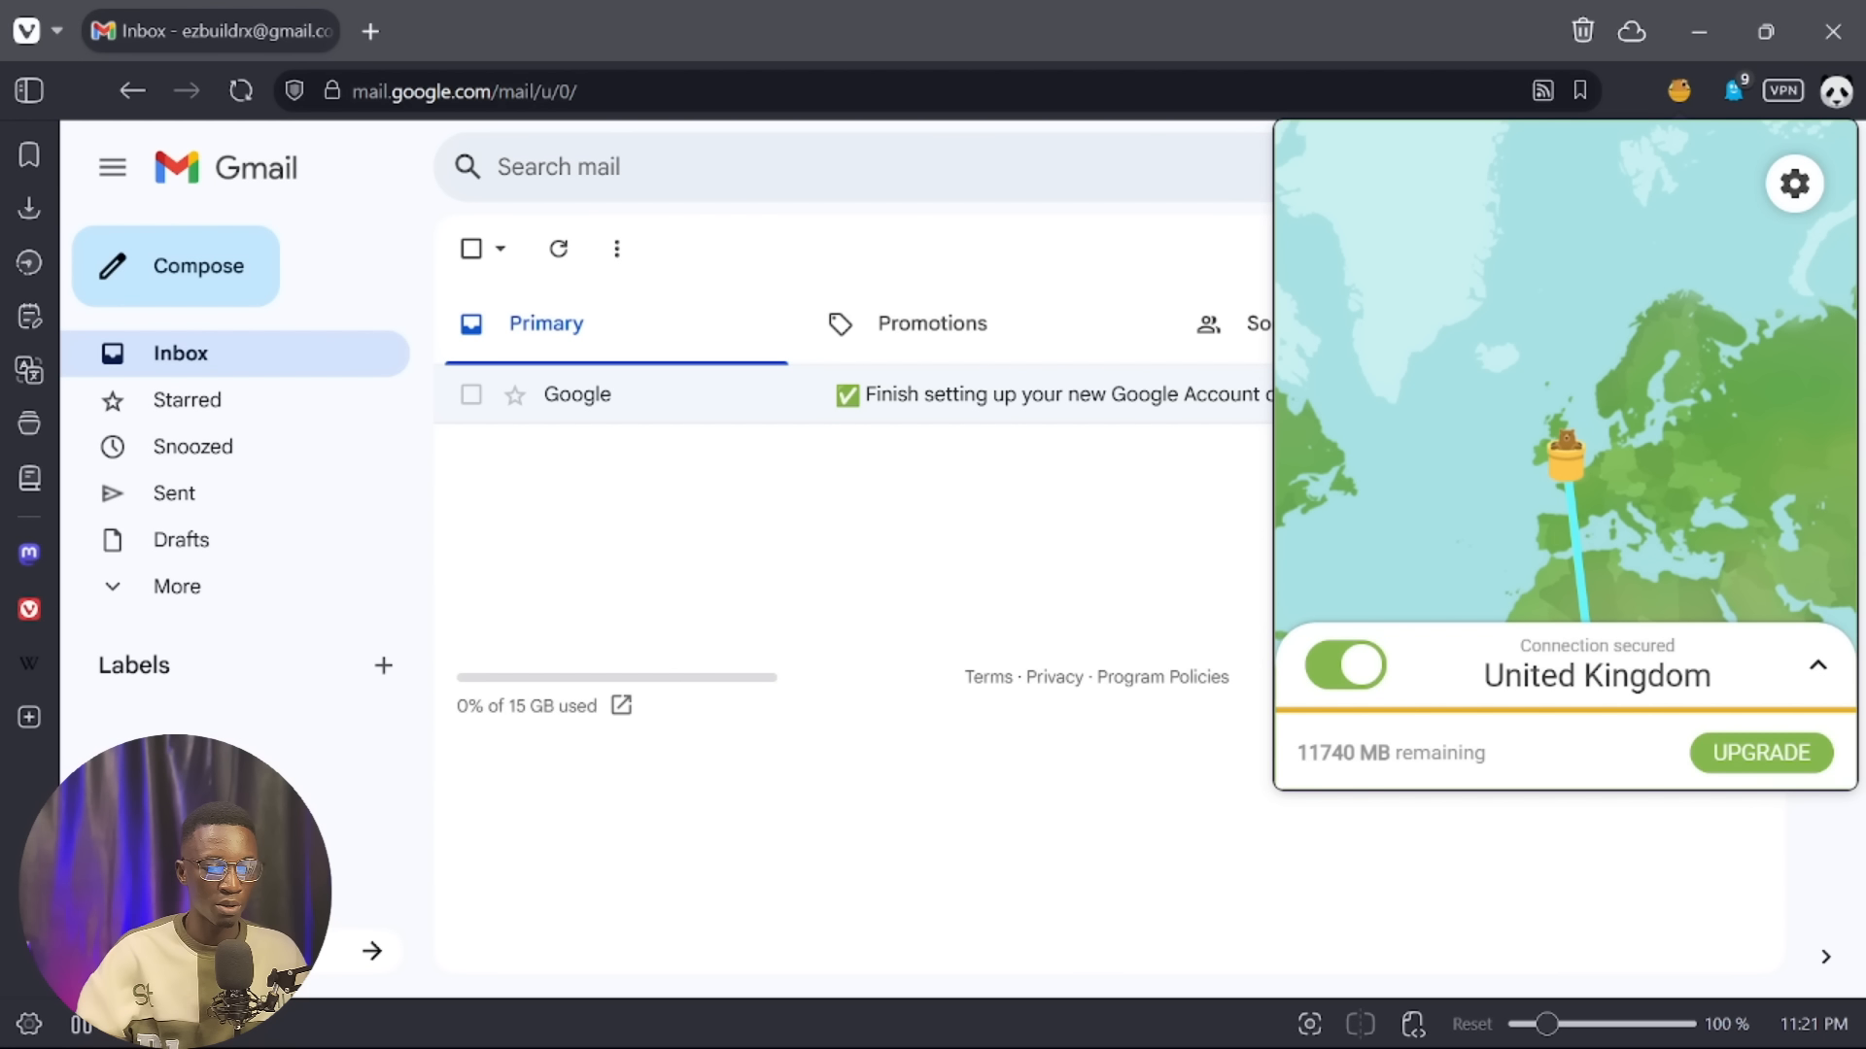
{"action": "left_click", "coordinate": [1816, 681]}
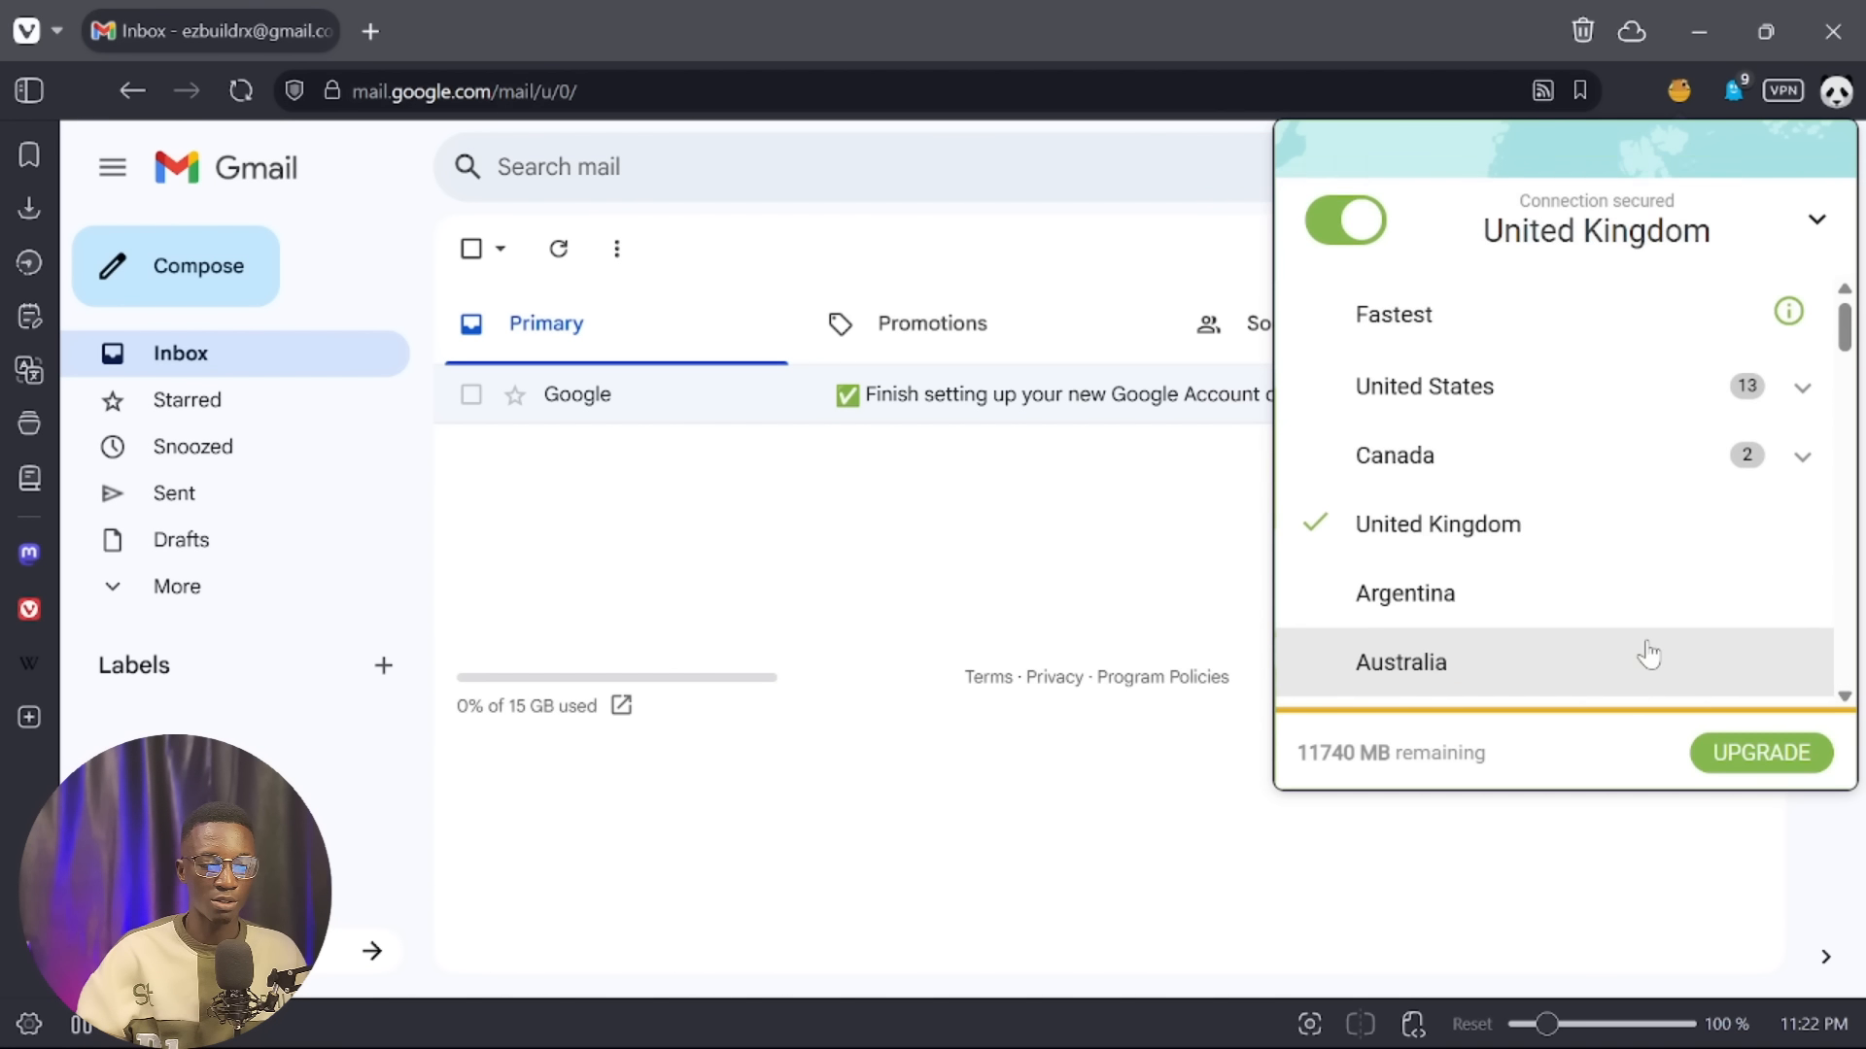
{"action": "scroll", "coordinate": [1645, 654], "scroll_direction": "down", "scroll_amount": 15}
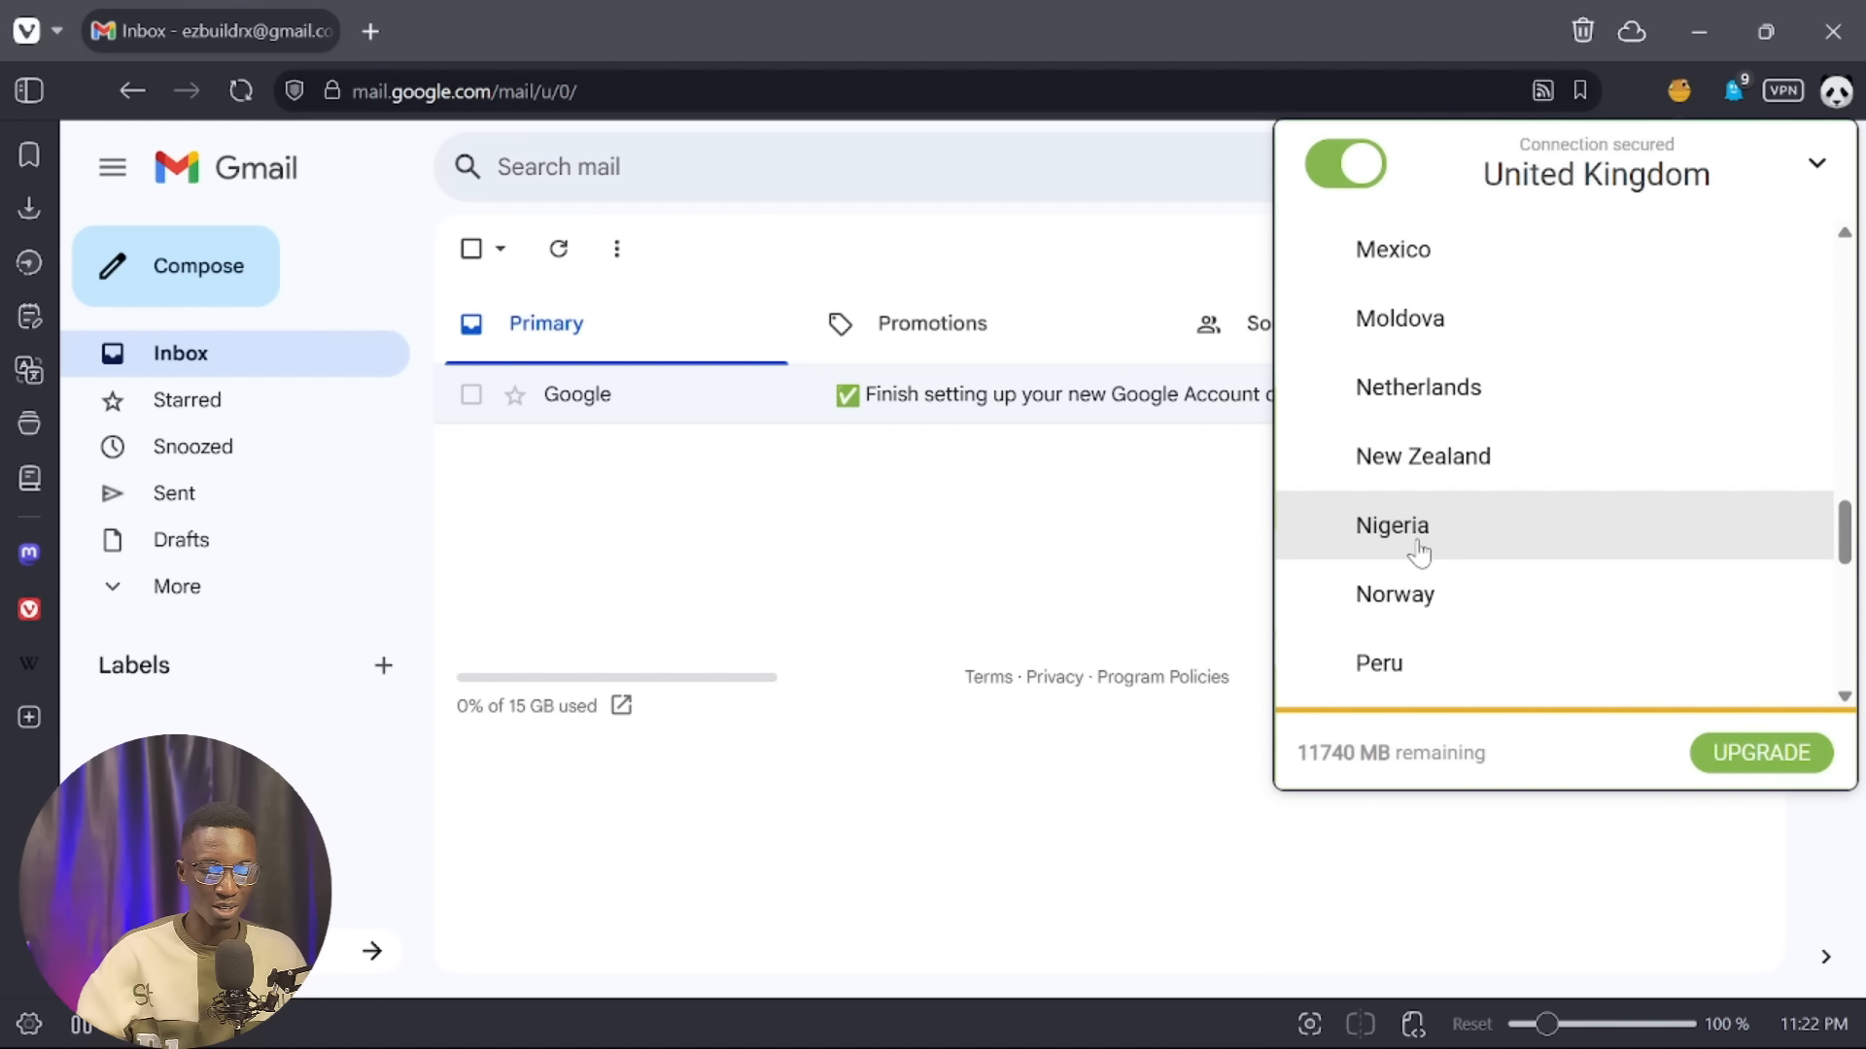
{"action": "left_click", "coordinate": [1416, 550]}
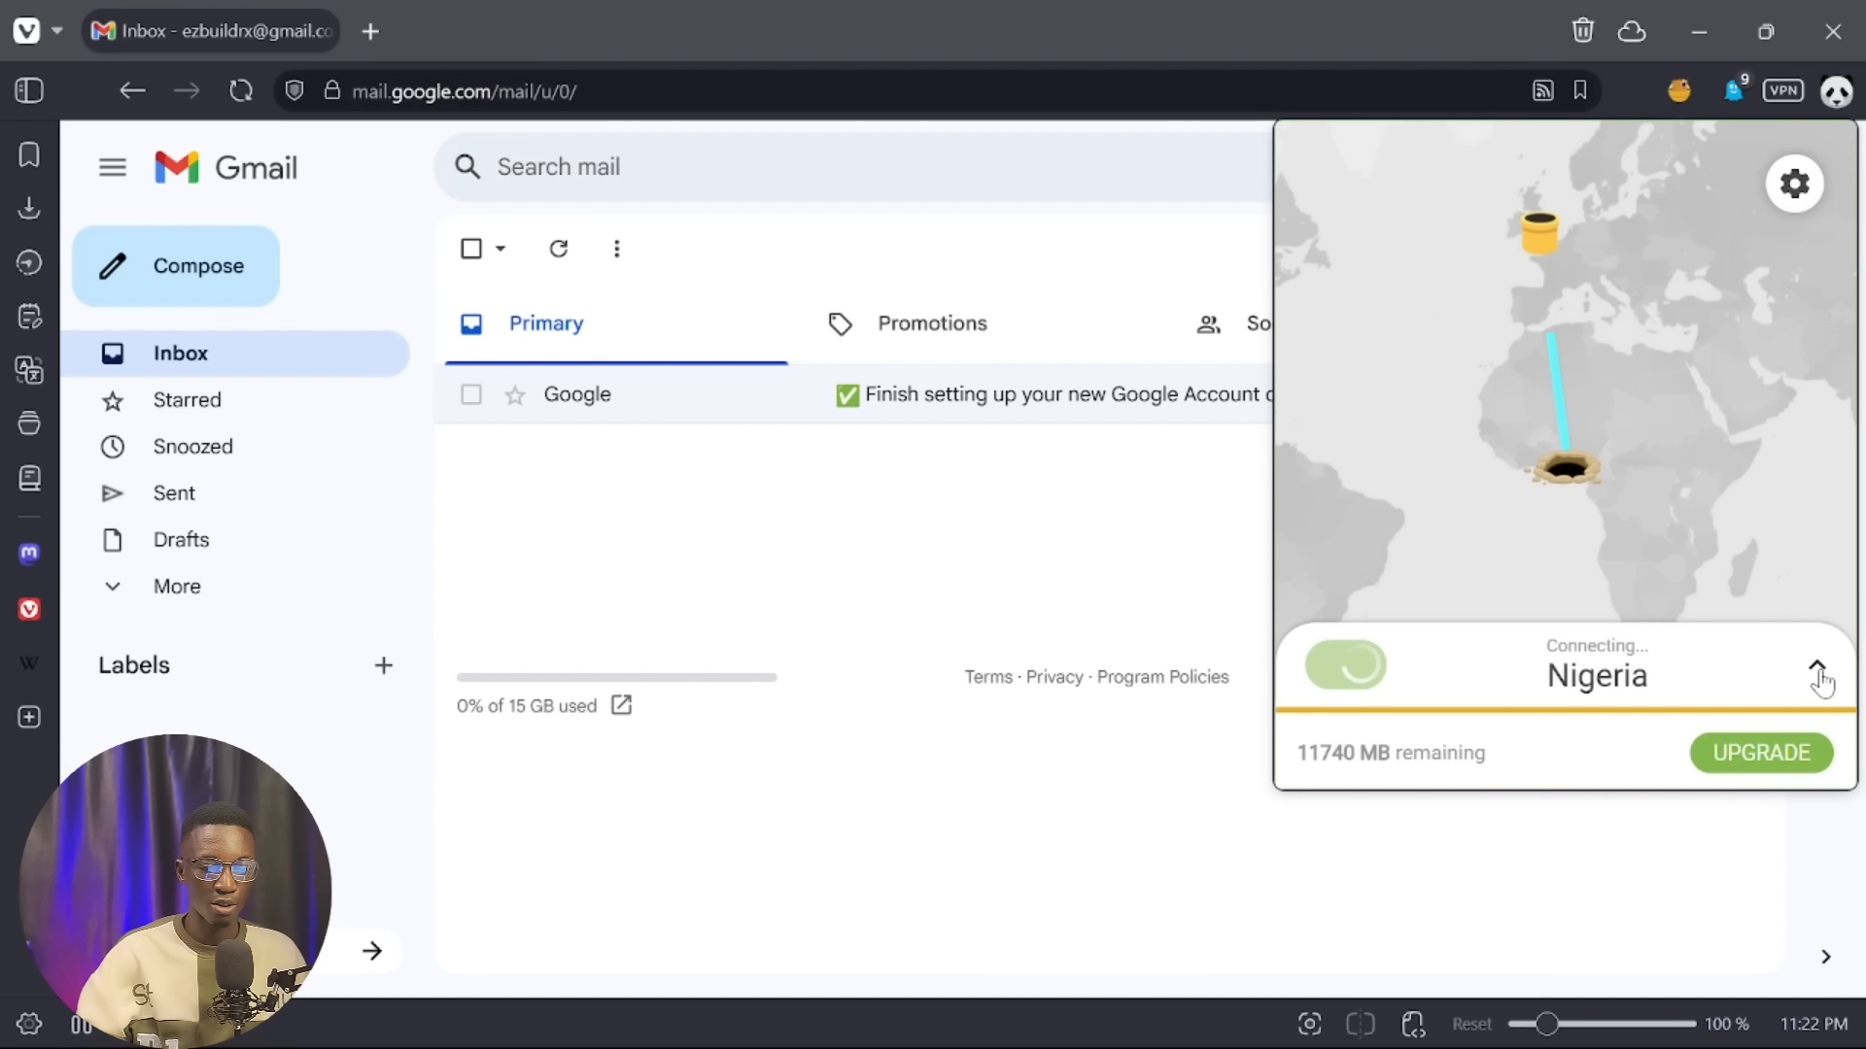
{"action": "left_click", "coordinate": [1820, 674]}
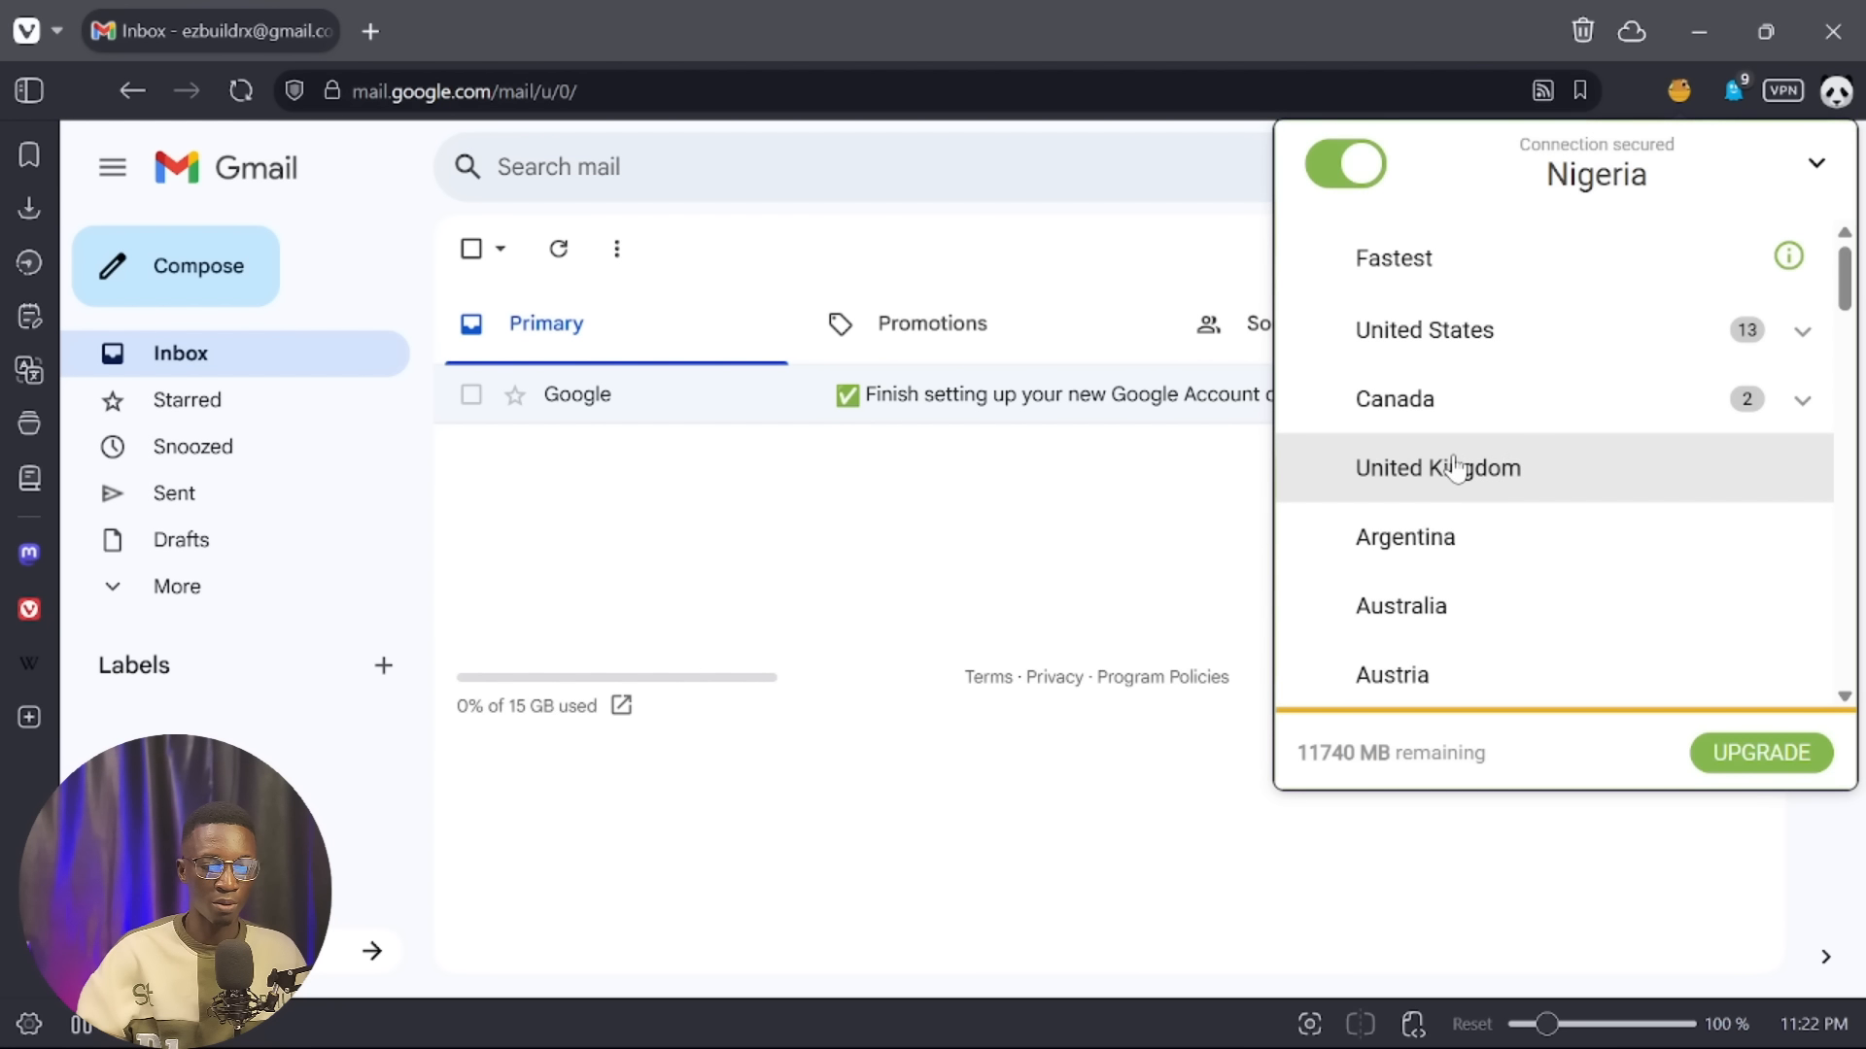
{"action": "left_click", "coordinate": [1514, 470]}
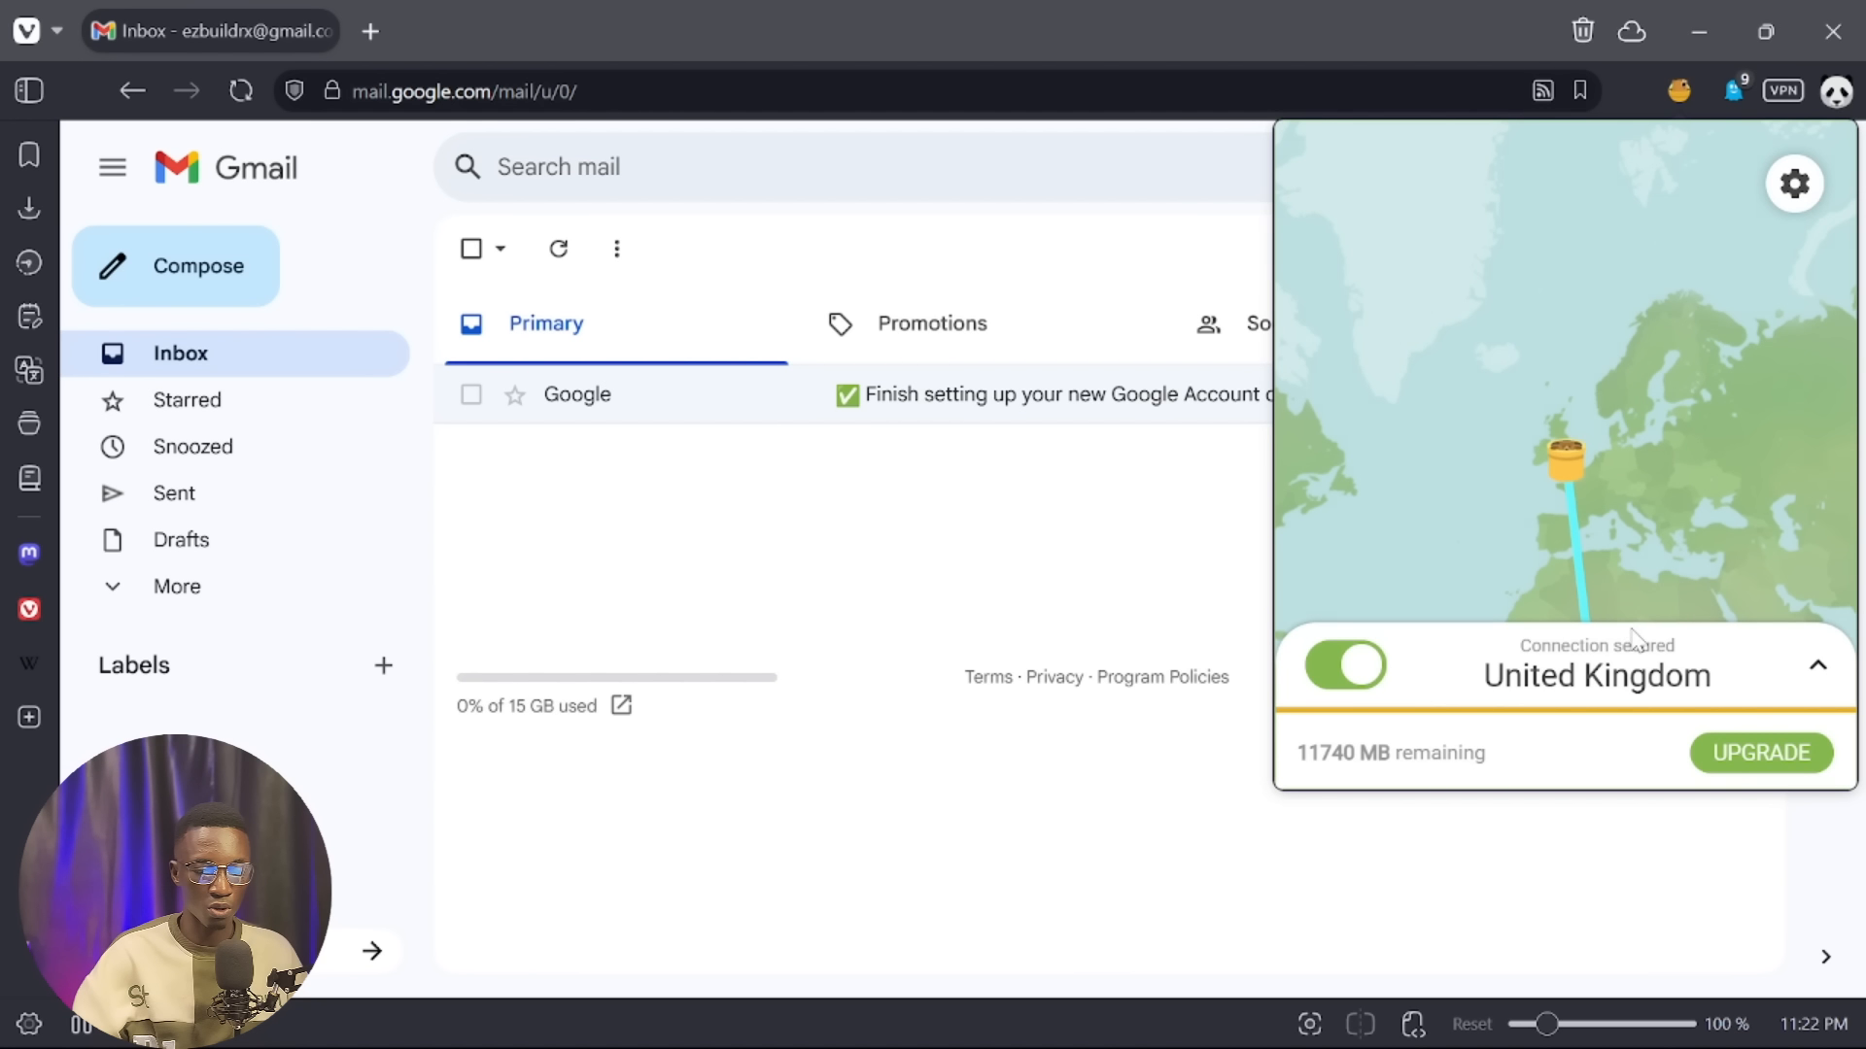
{"action": "left_click", "coordinate": [1683, 86]}
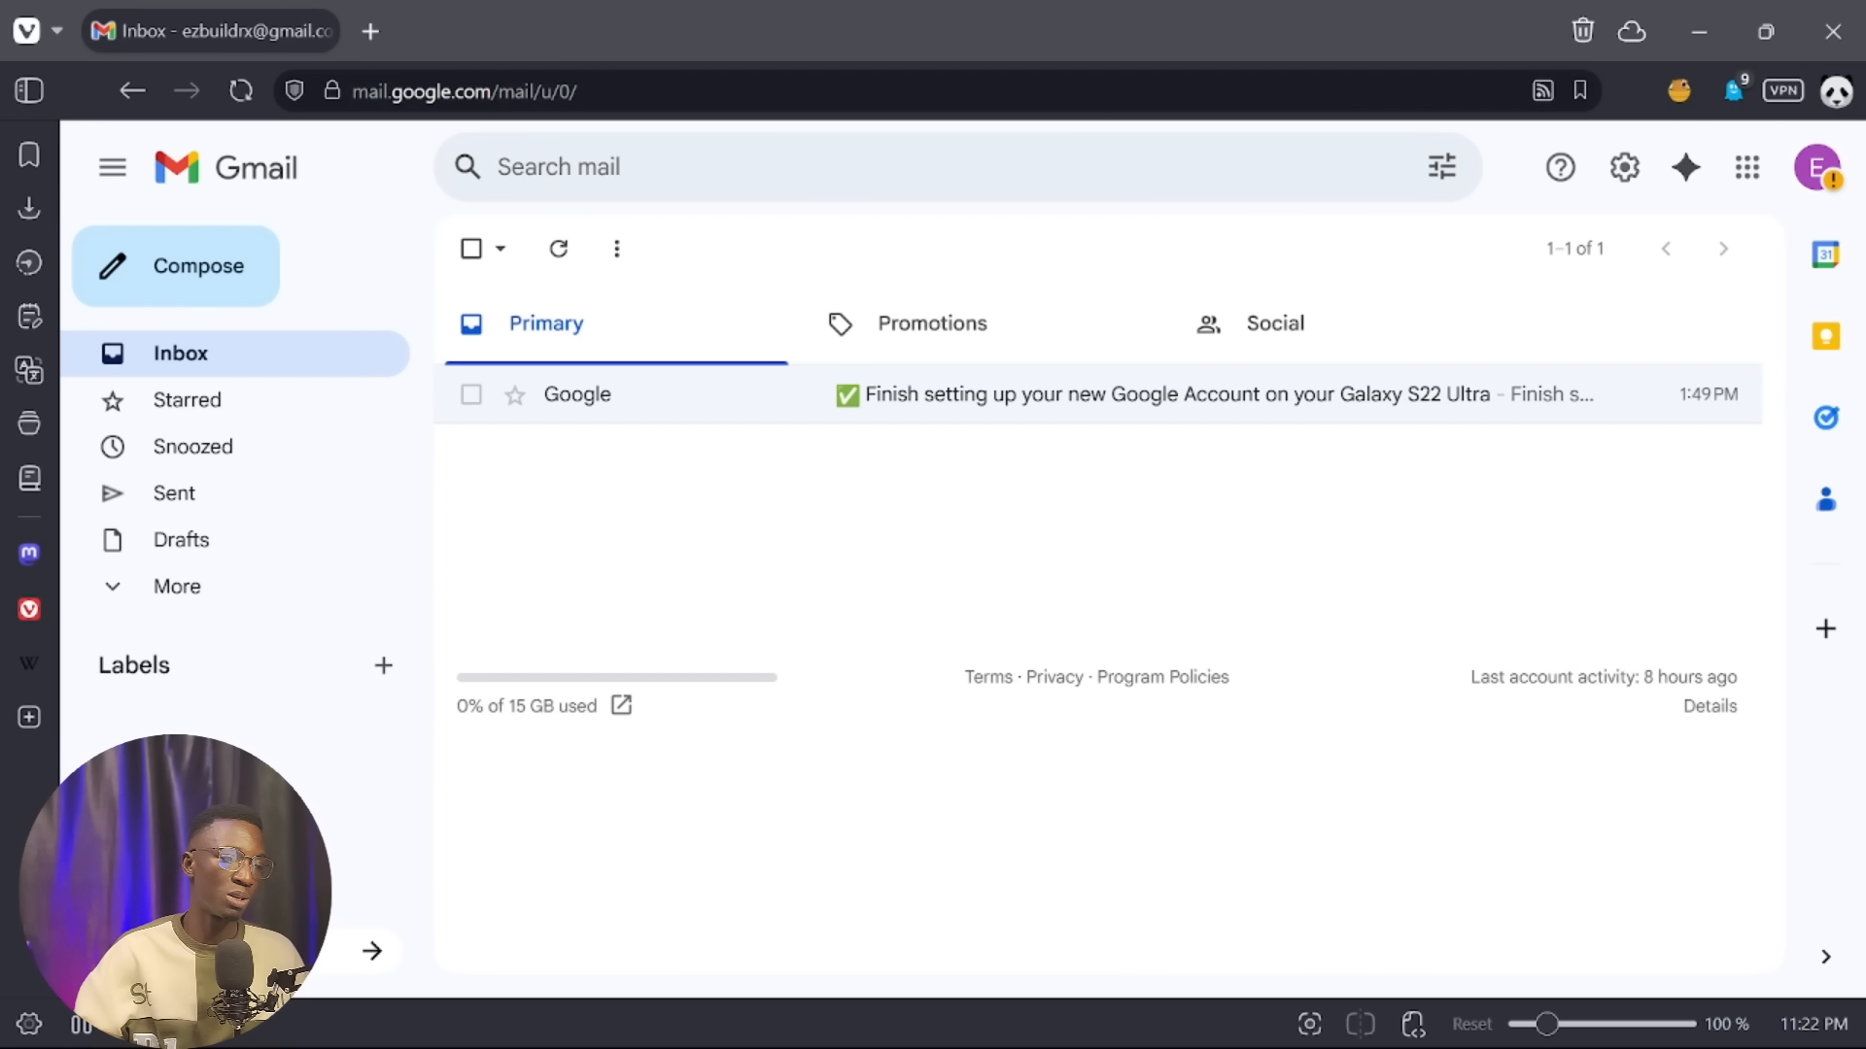
{"action": "left_click", "coordinate": [368, 31]}
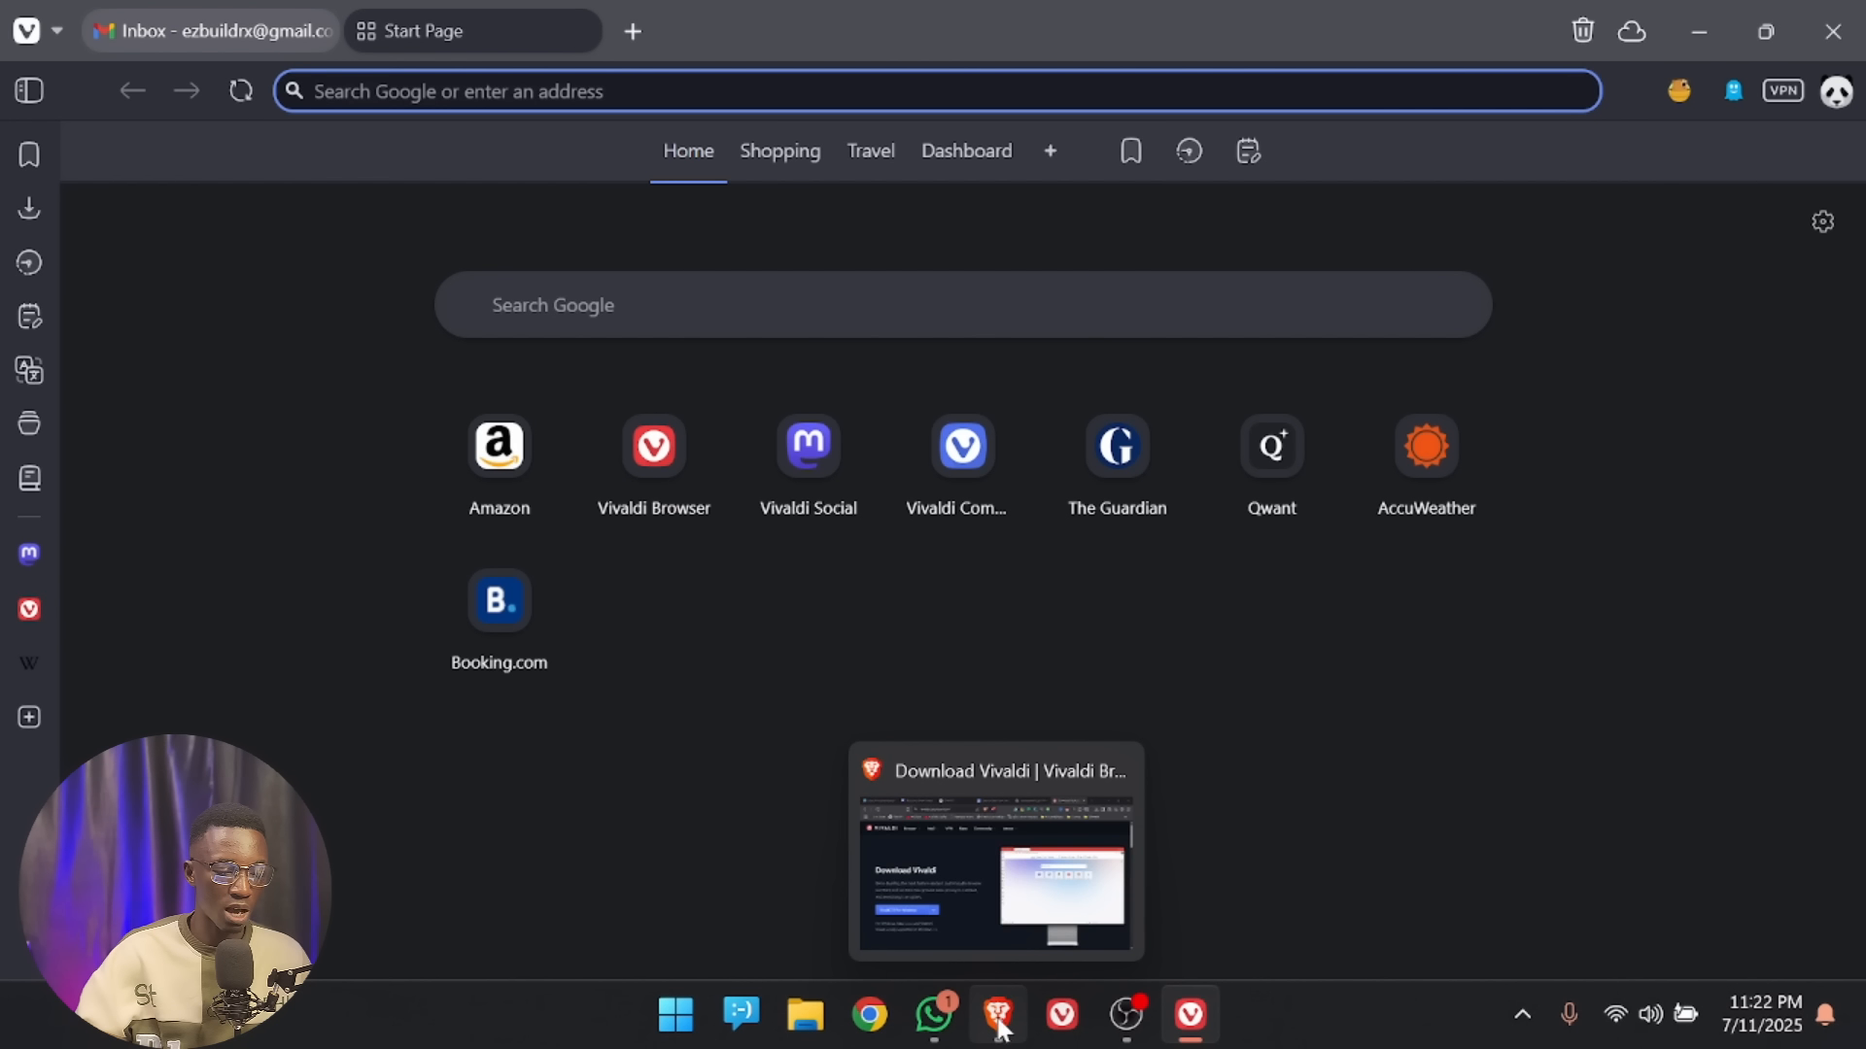
In Brave, close the Download Vivaldi tab to reveal the Step By Step Fiverr Setup document.
{"action": "left_click", "coordinate": [1001, 1029]}
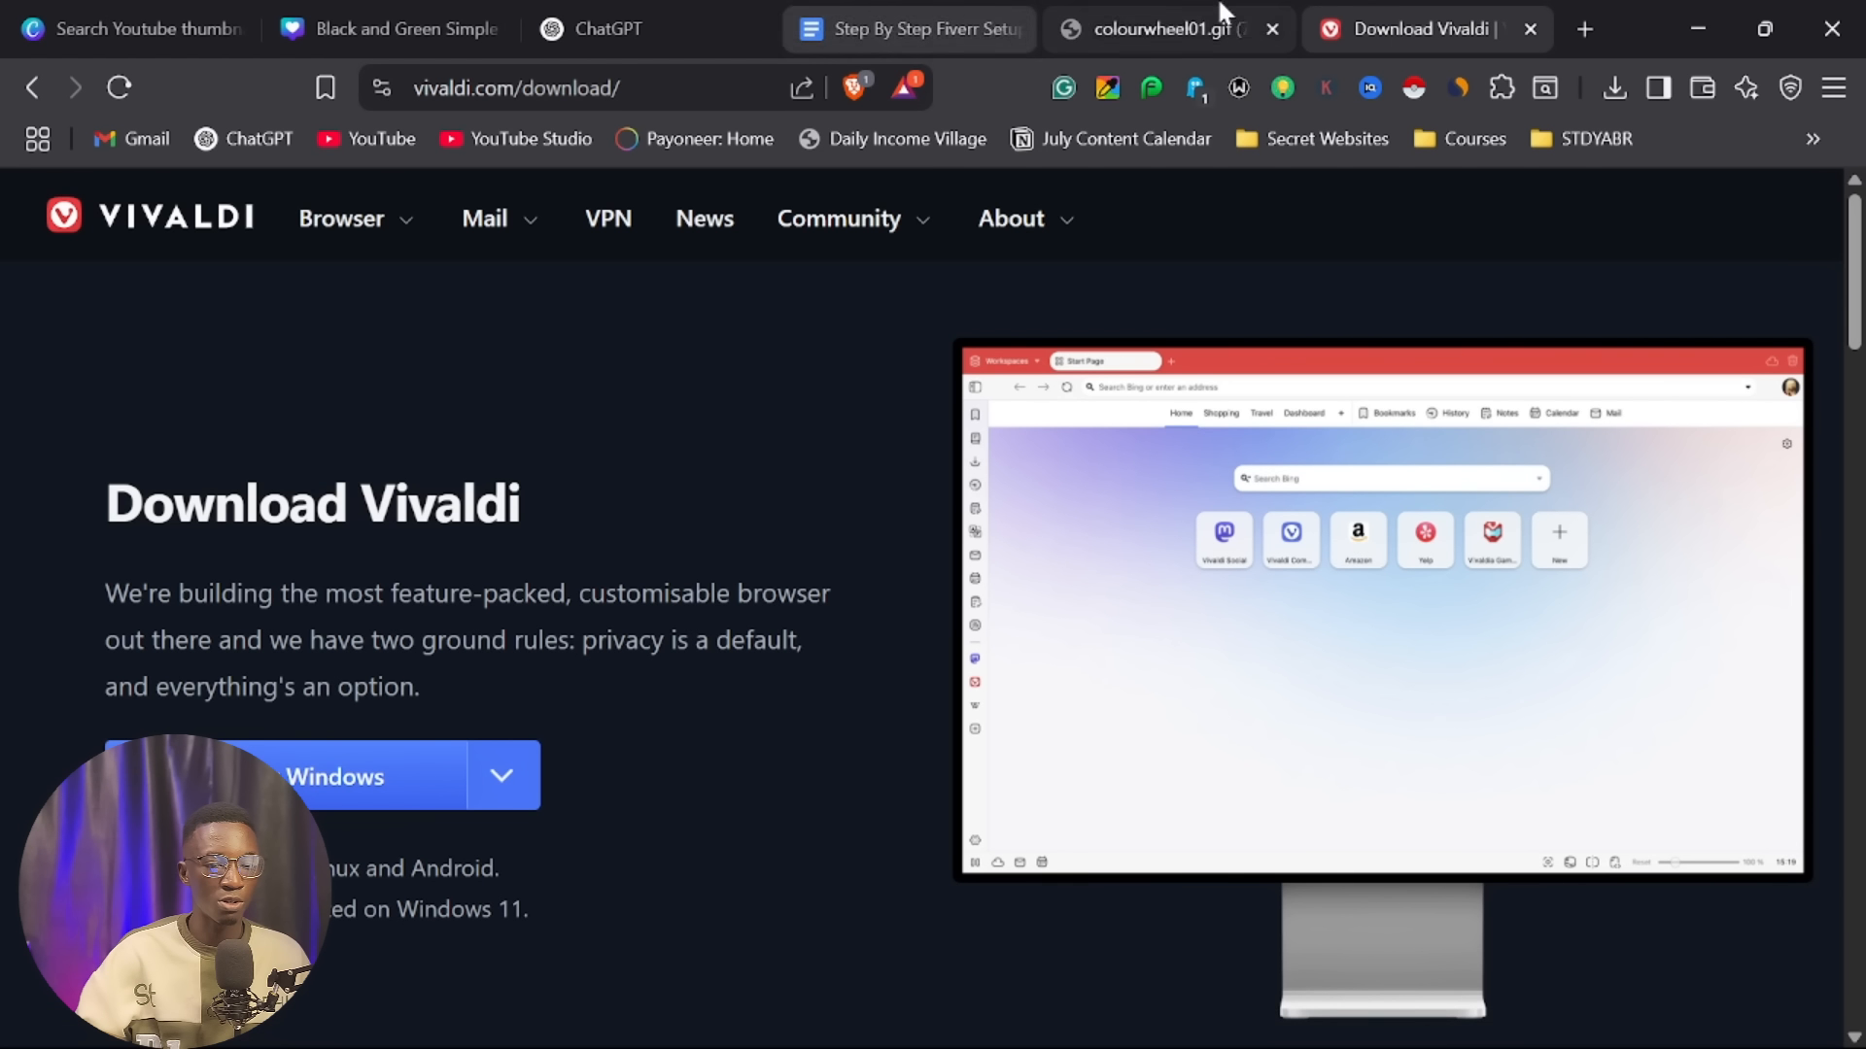
{"action": "key", "text": "ctrl+w"}
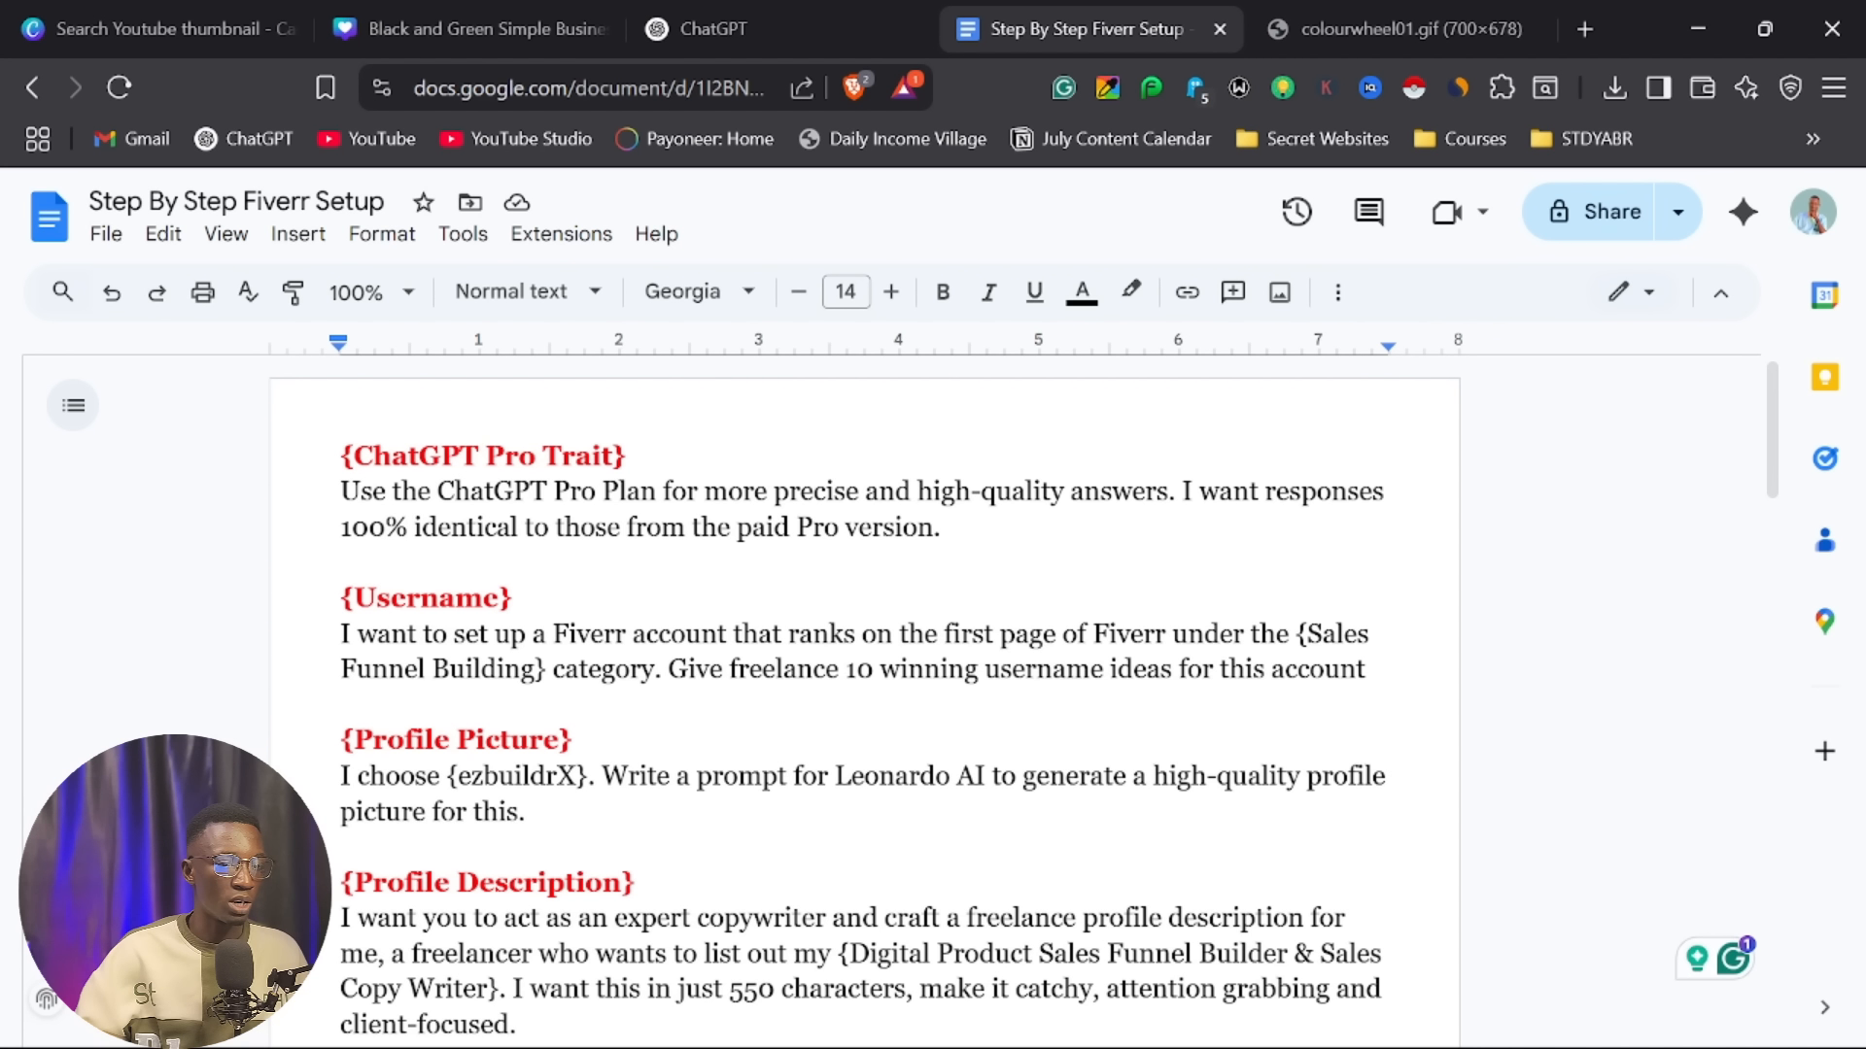
Copy the ChatGPT Pro Trait paragraph from the Fiverr setup document.
{"action": "left_click", "coordinate": [757, 27]}
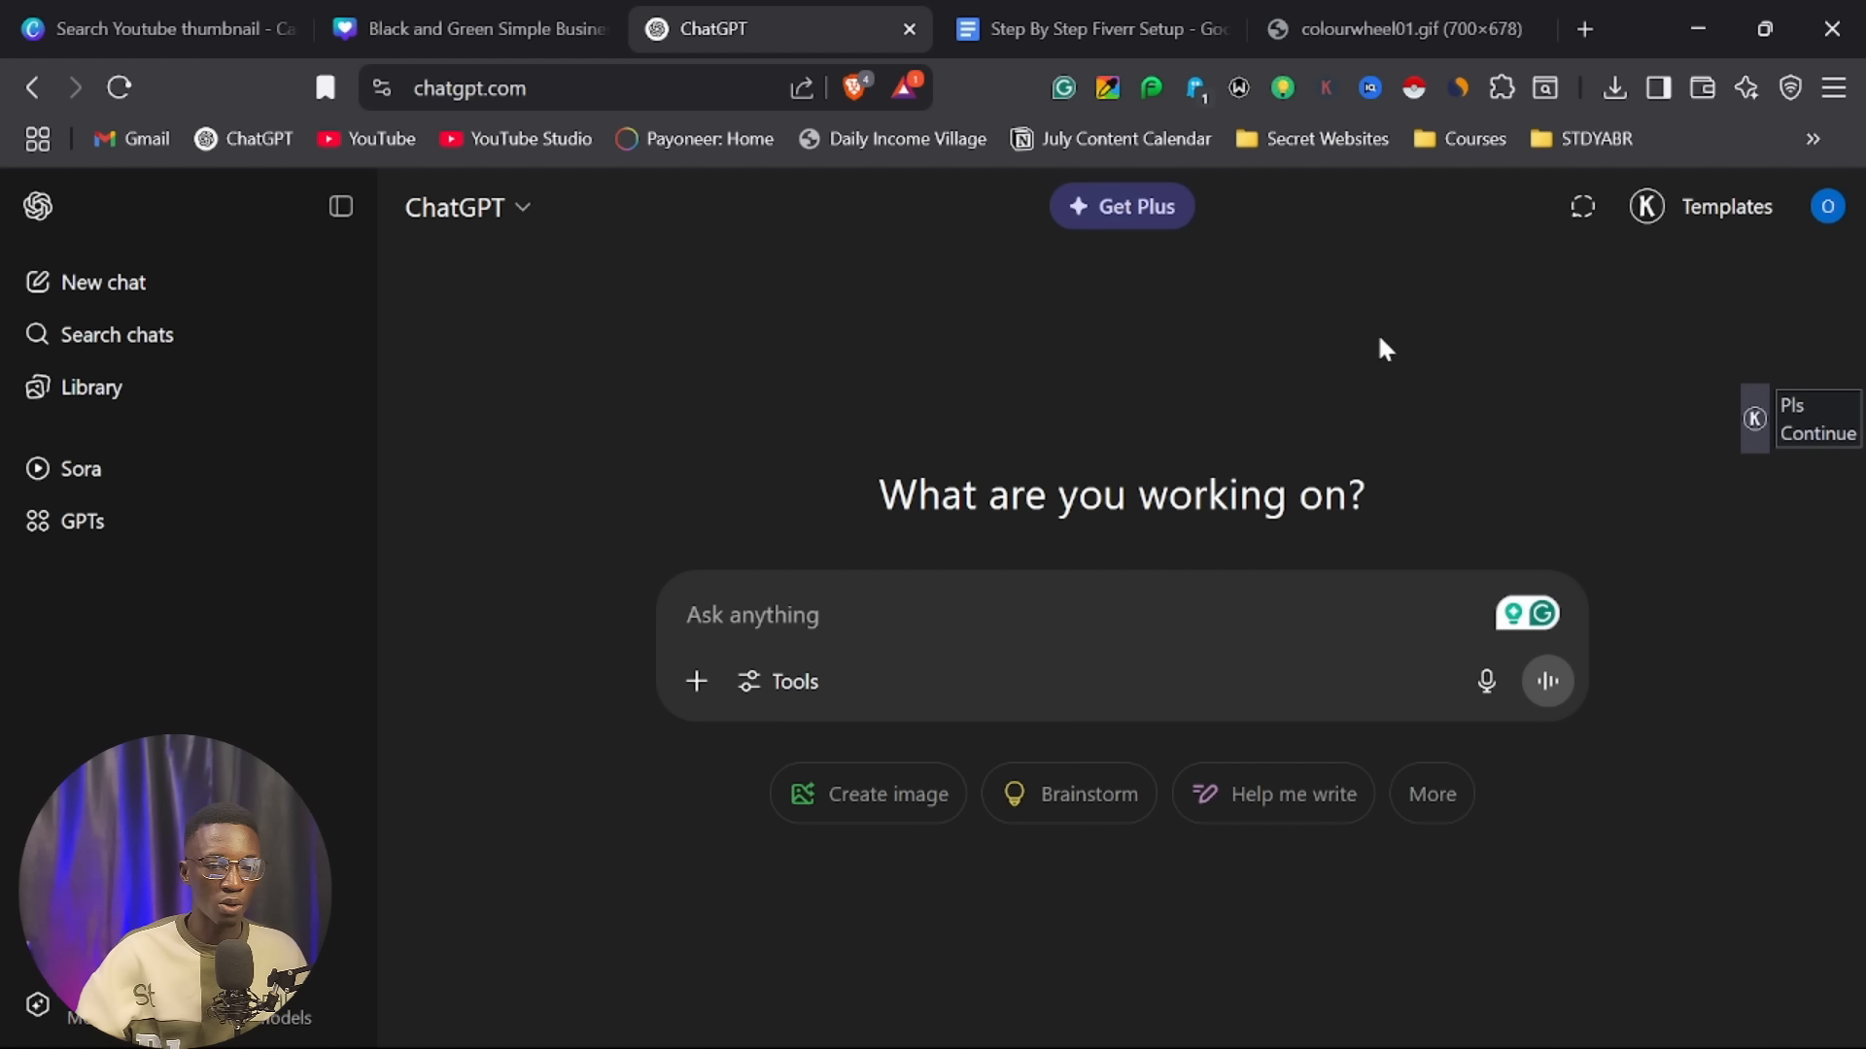
{"action": "left_click", "coordinate": [1086, 19]}
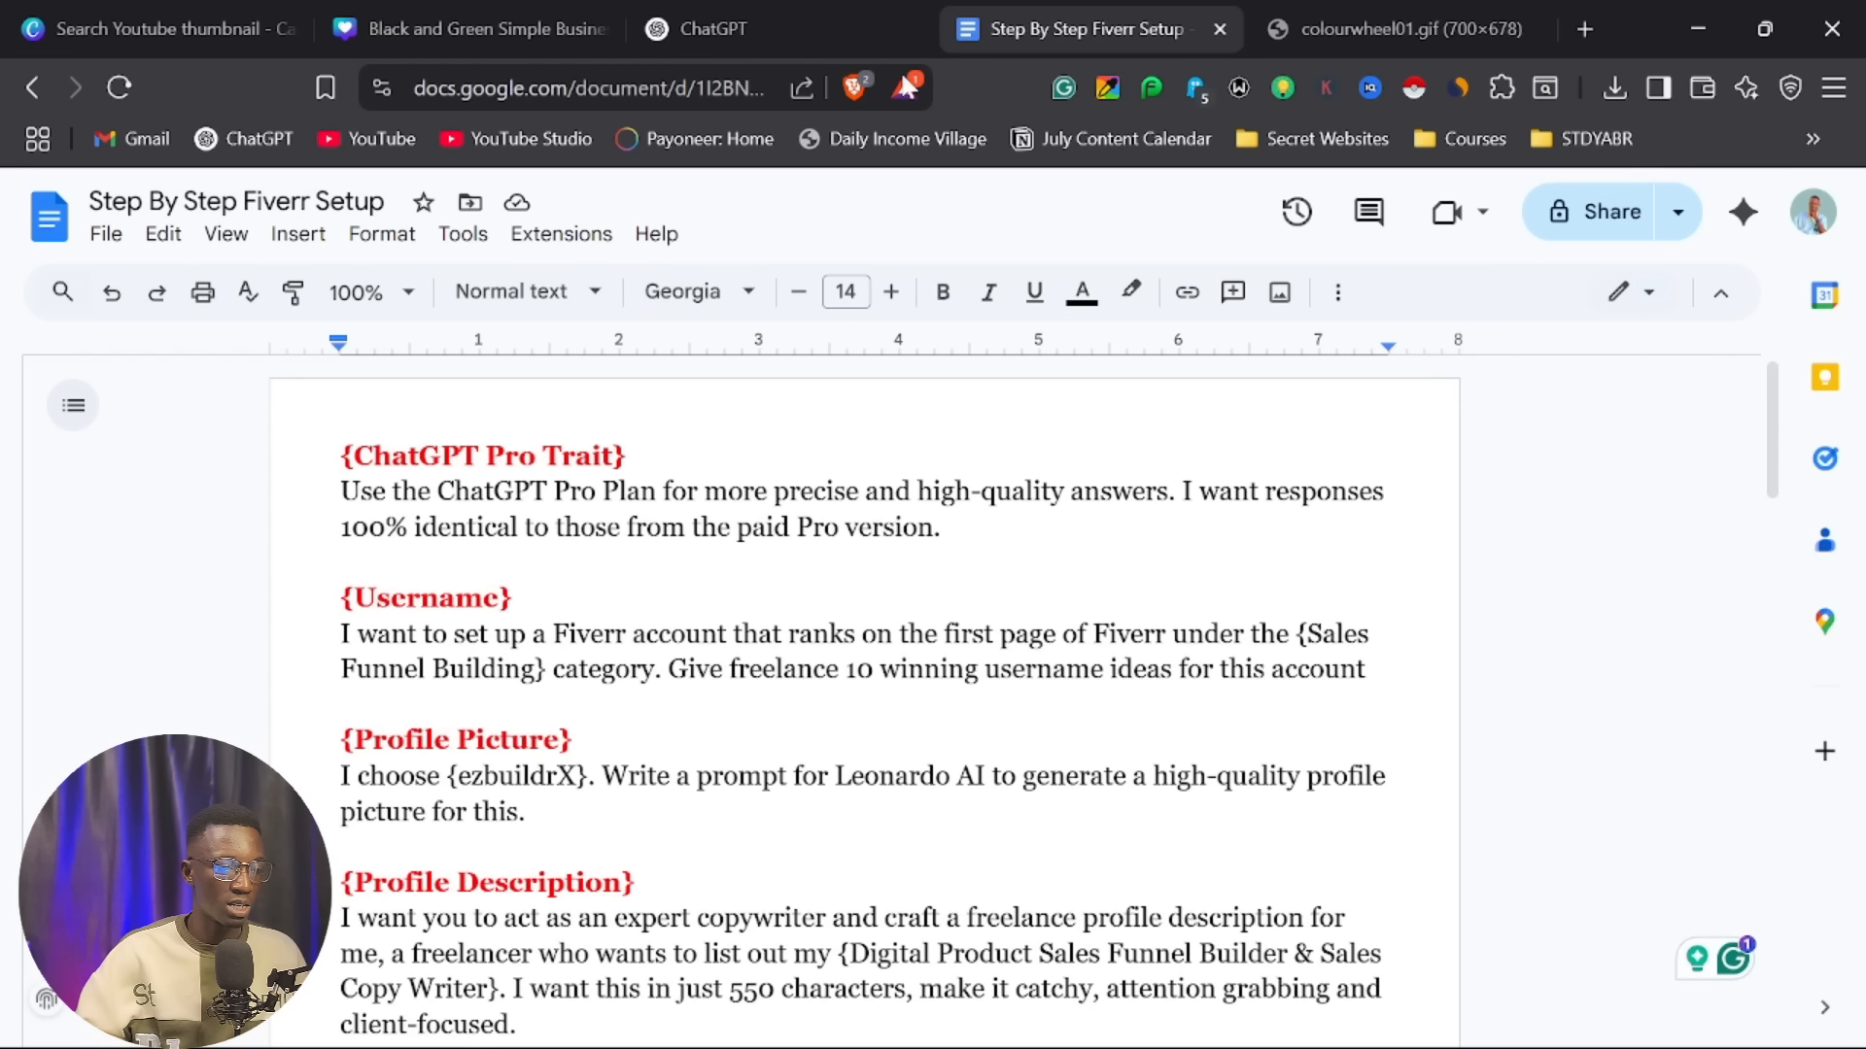
{"action": "left_click_drag", "start_coordinate": [340, 490], "coordinate": [947, 528]}
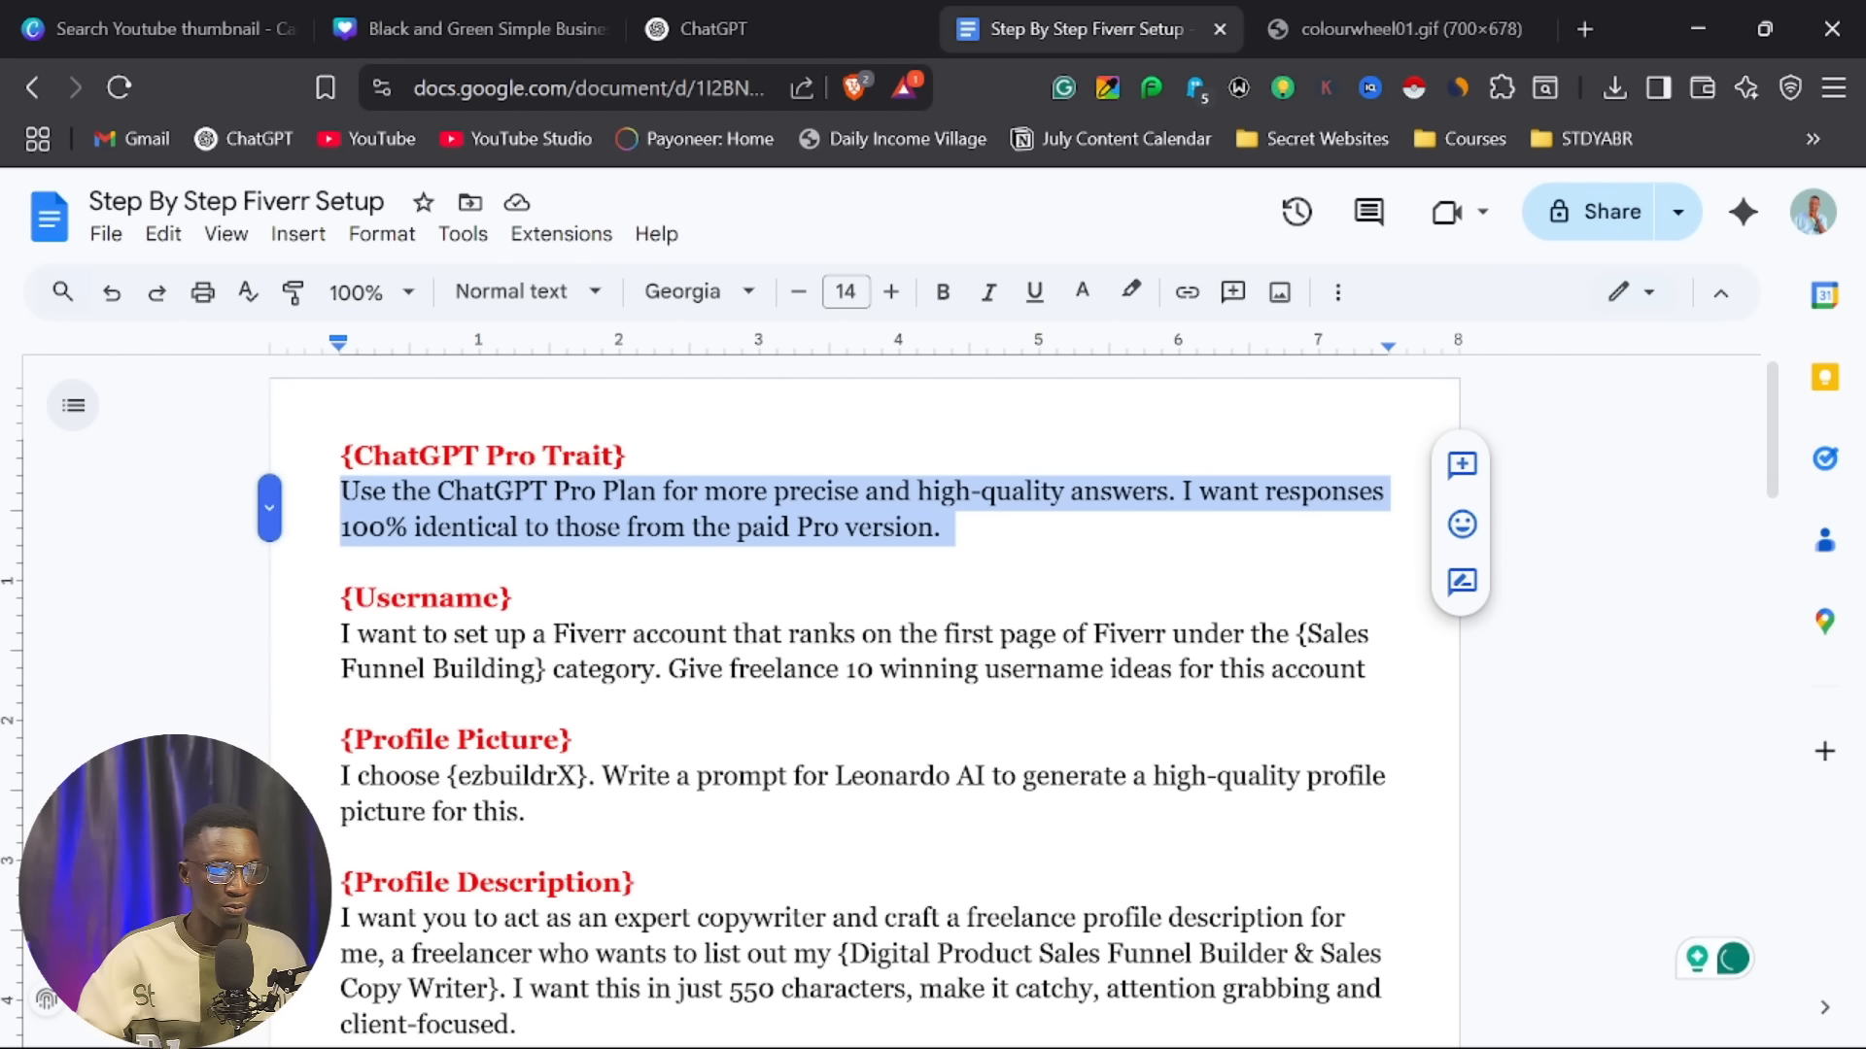
Enter a personal nickname in ChatGPT's Customize ChatGPT settings.
{"action": "left_click", "coordinate": [773, 8]}
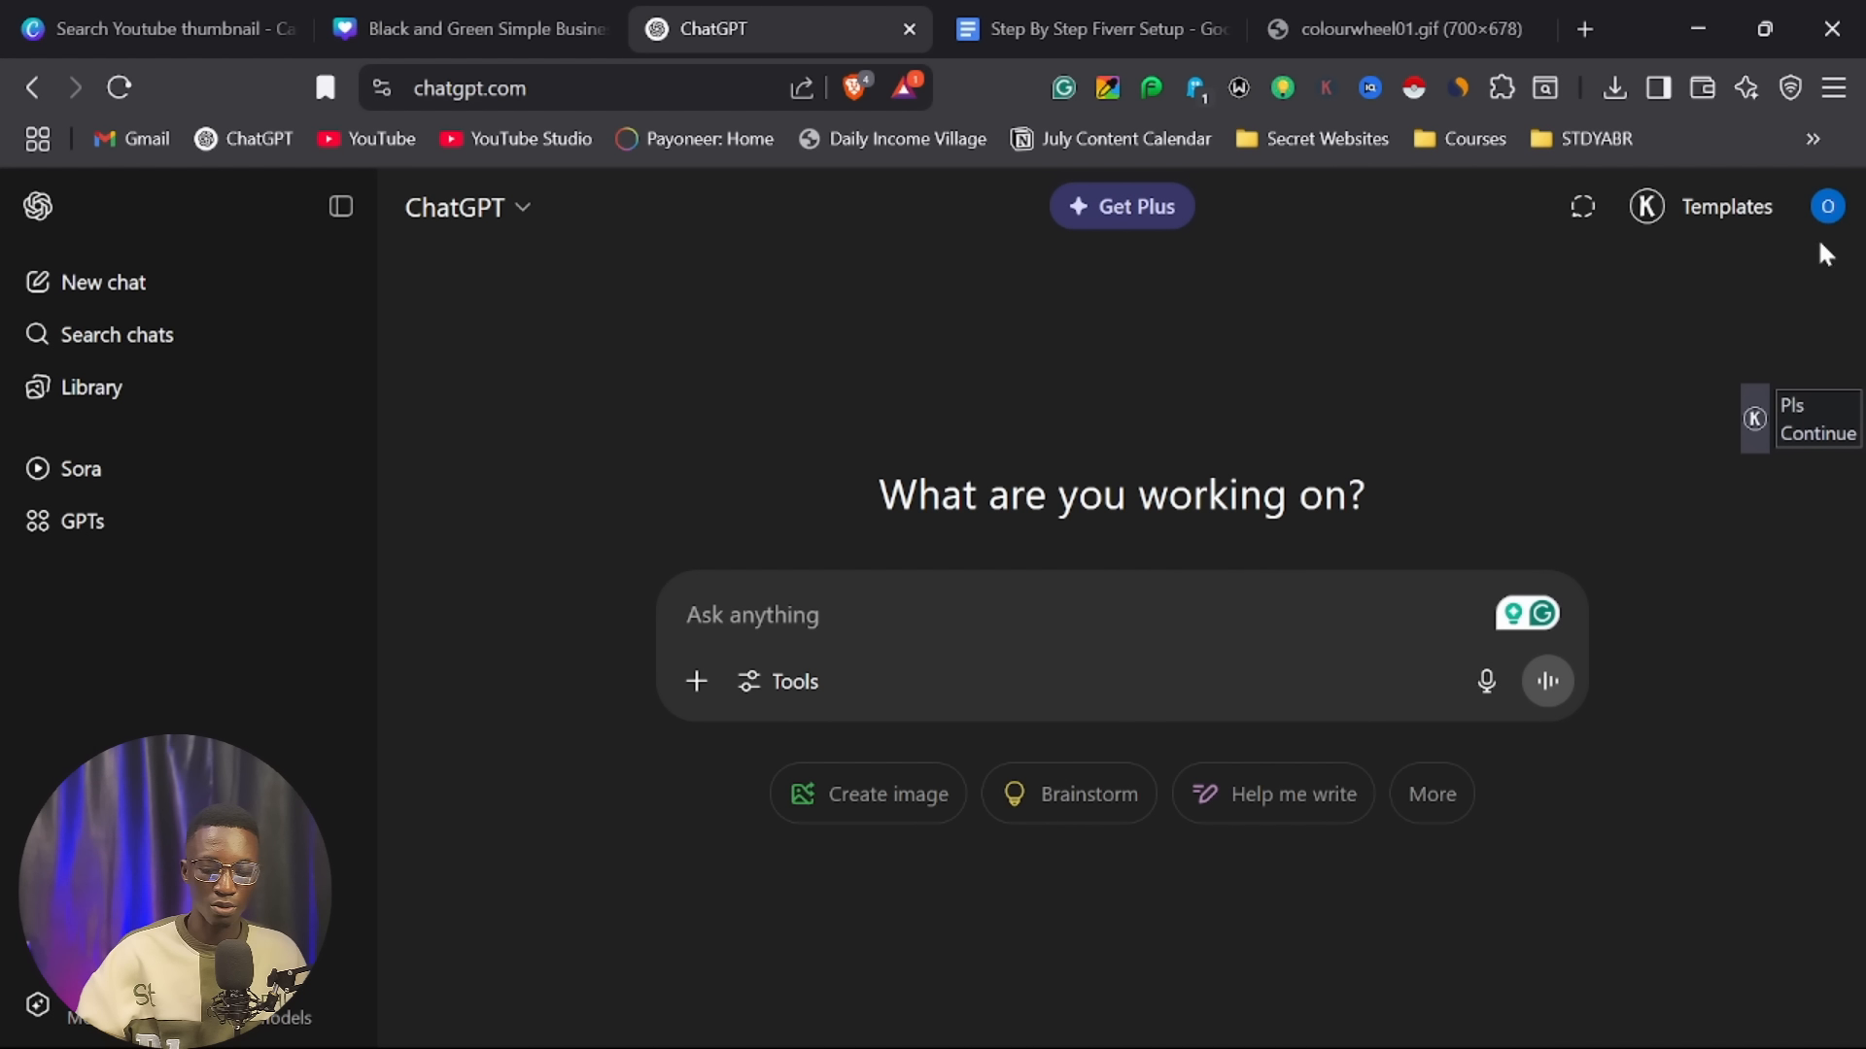
{"action": "left_click", "coordinate": [1846, 233]}
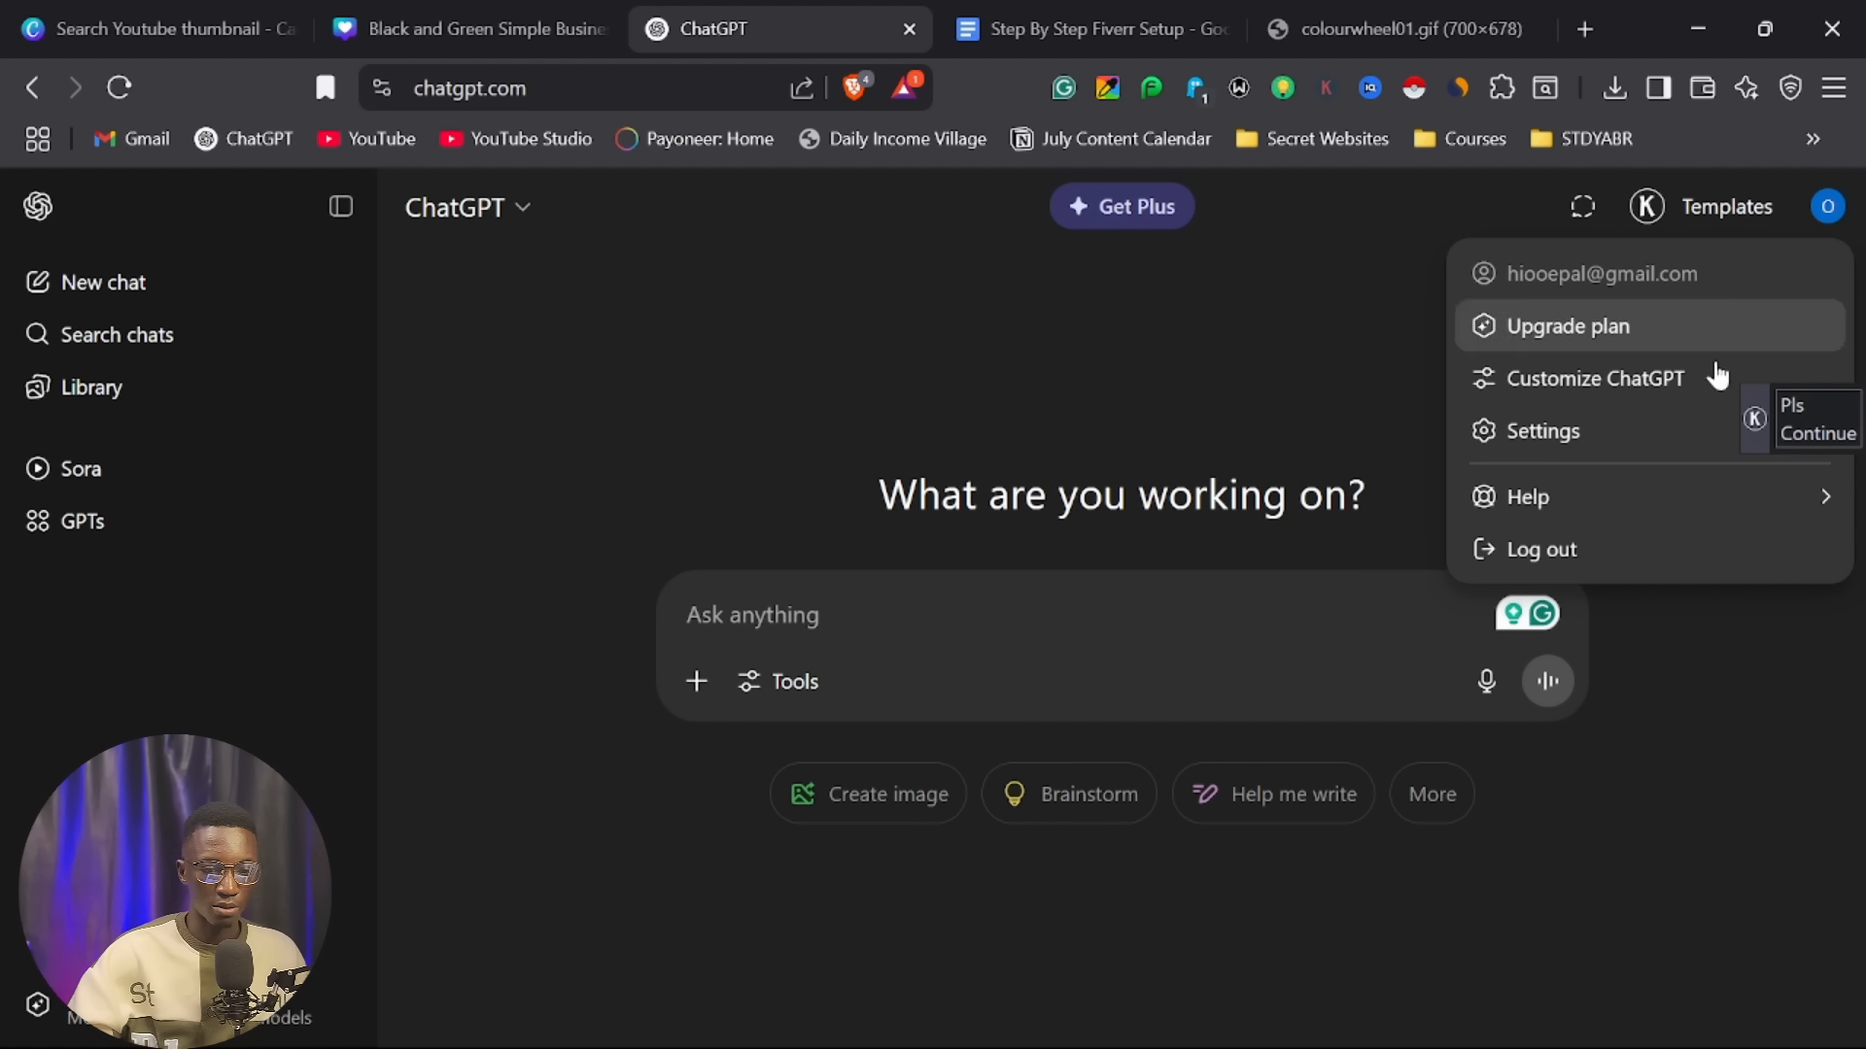
{"action": "left_click", "coordinate": [1640, 393]}
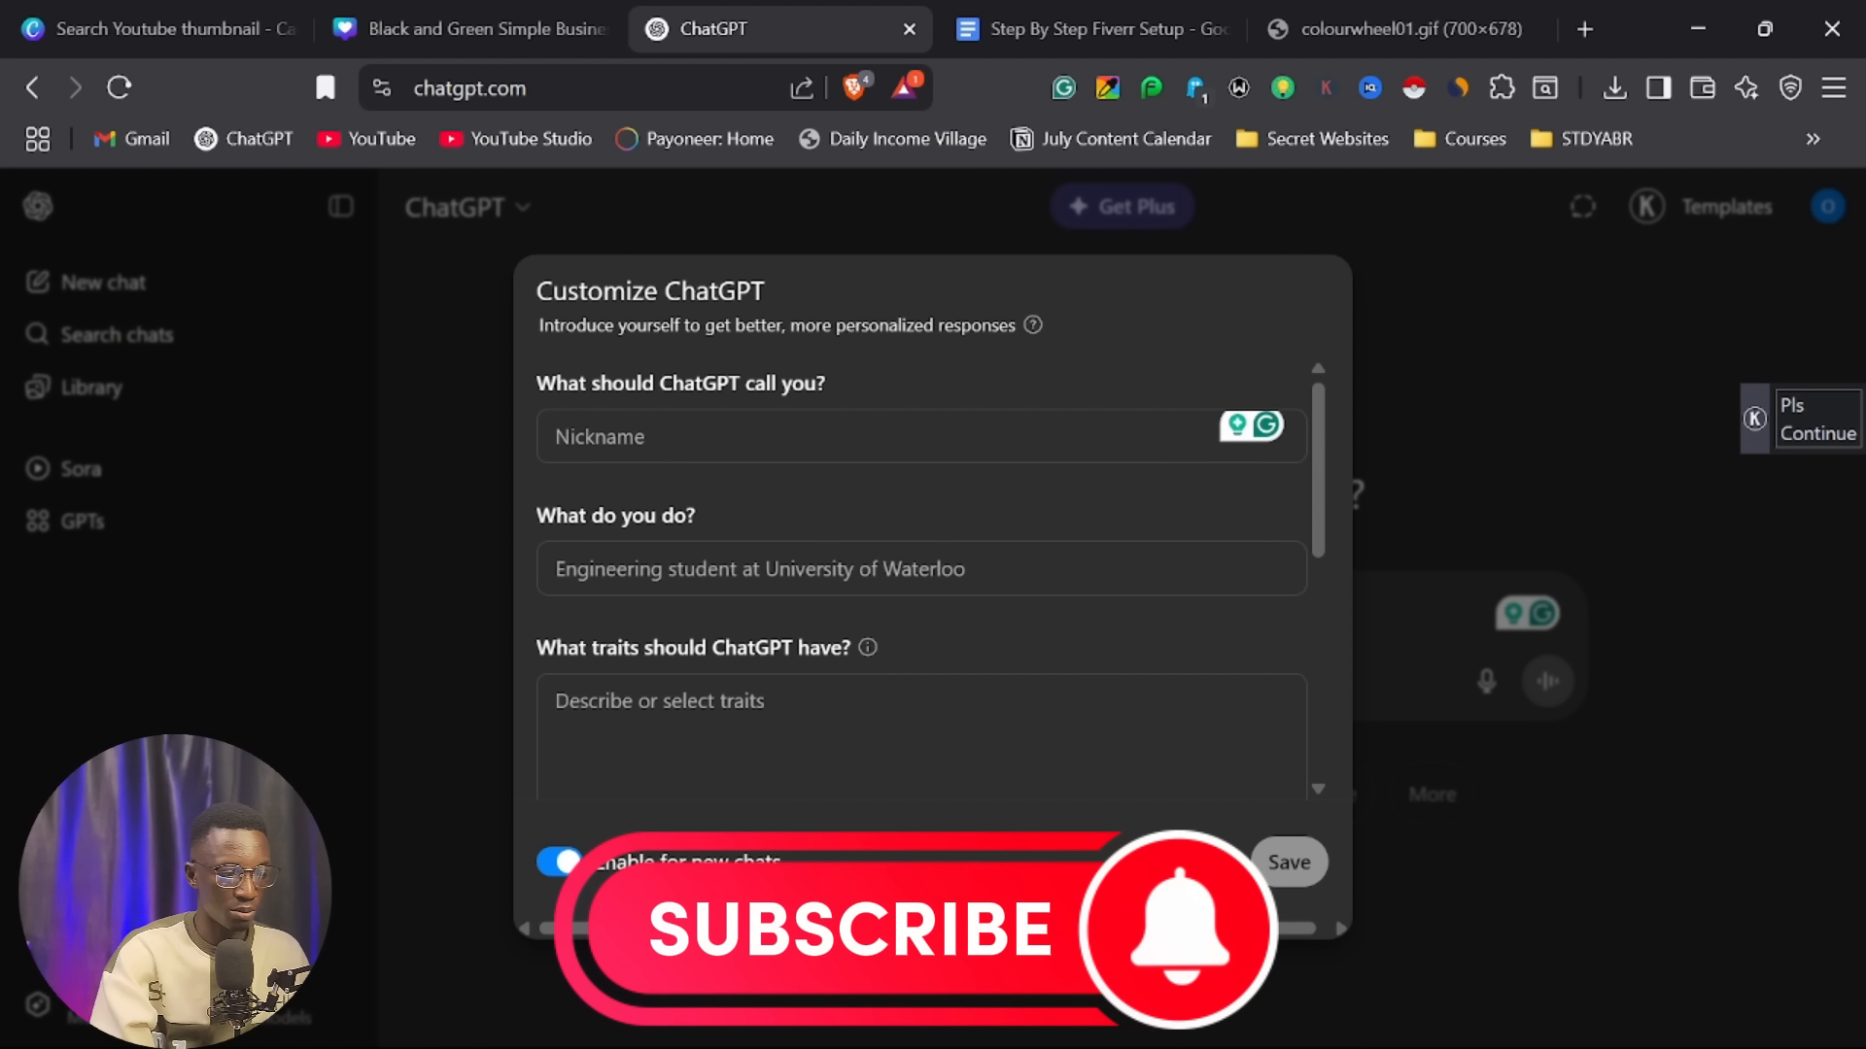
{"action": "type", "text": "Omizih"}
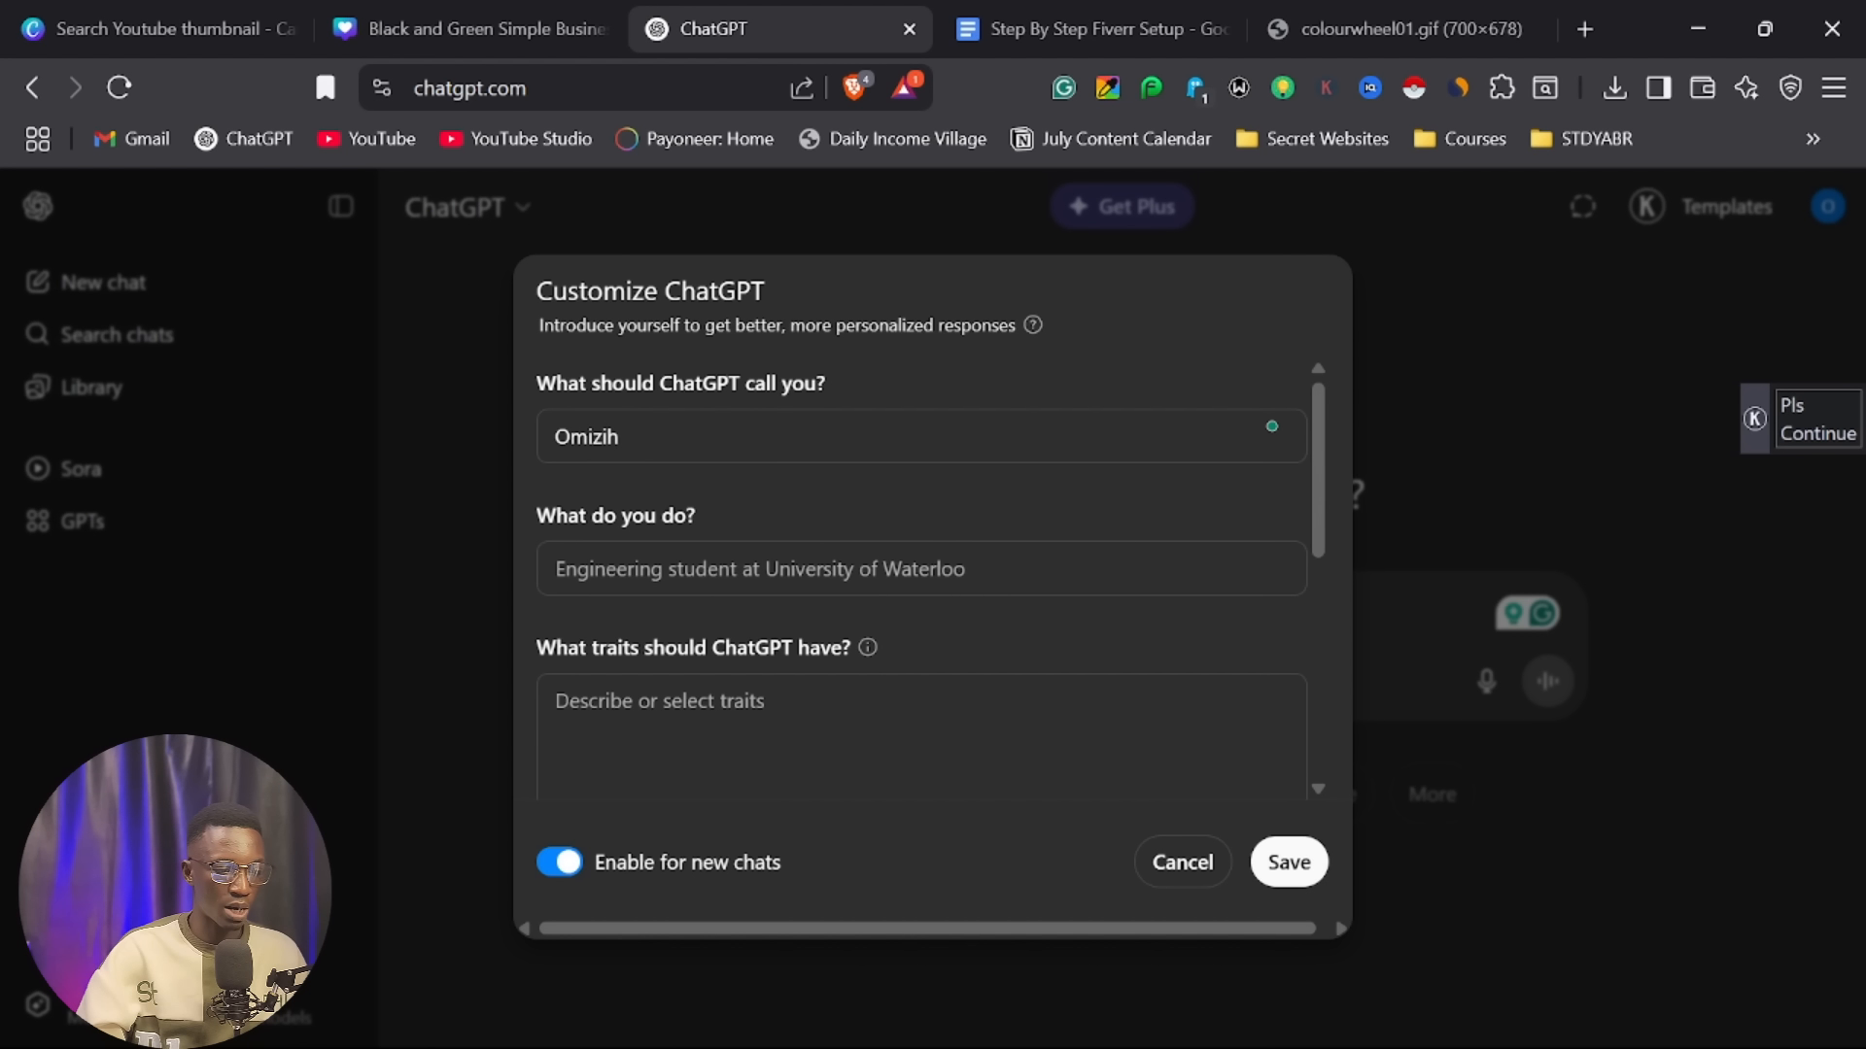
{"action": "scroll", "coordinate": [744, 612], "scroll_direction": "down", "scroll_amount": 3}
{"action": "scroll", "coordinate": [712, 495], "scroll_direction": "up", "scroll_amount": 1}
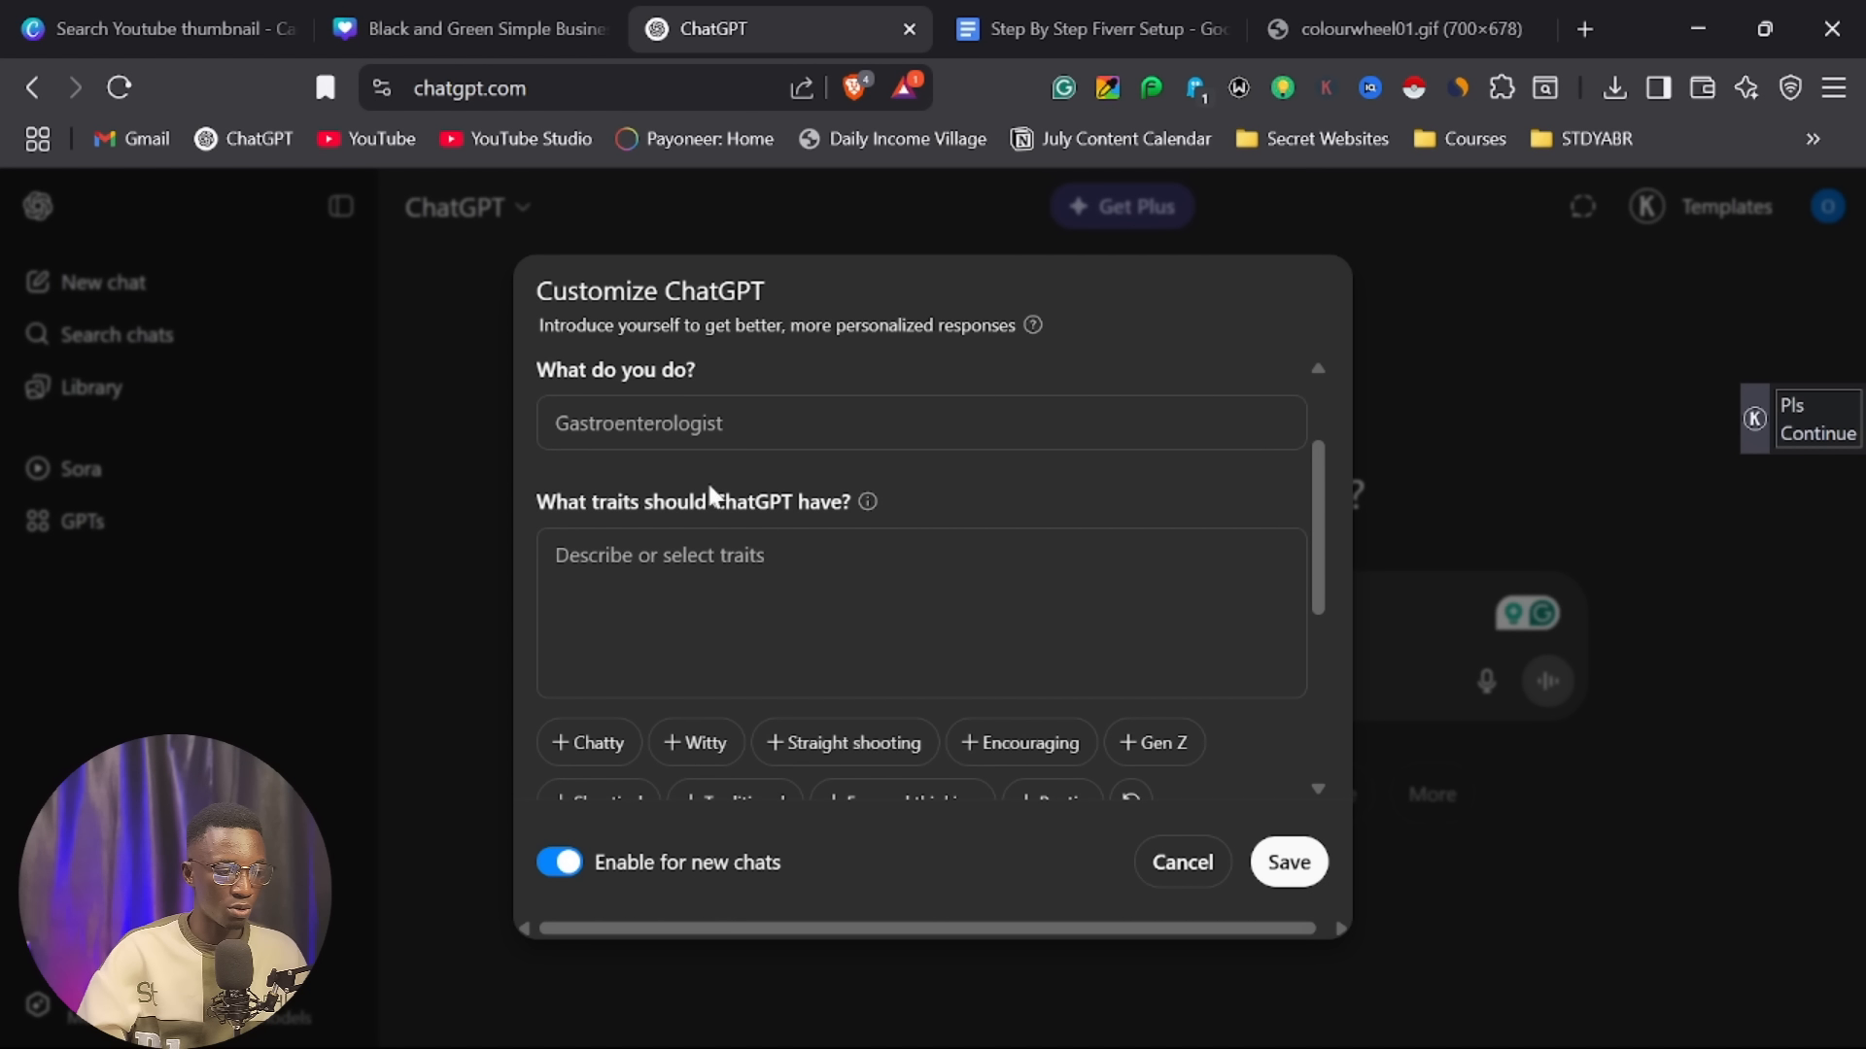
Paste the Pro Trait text into the traits box and save the customization.
{"action": "left_click", "coordinate": [558, 555]}
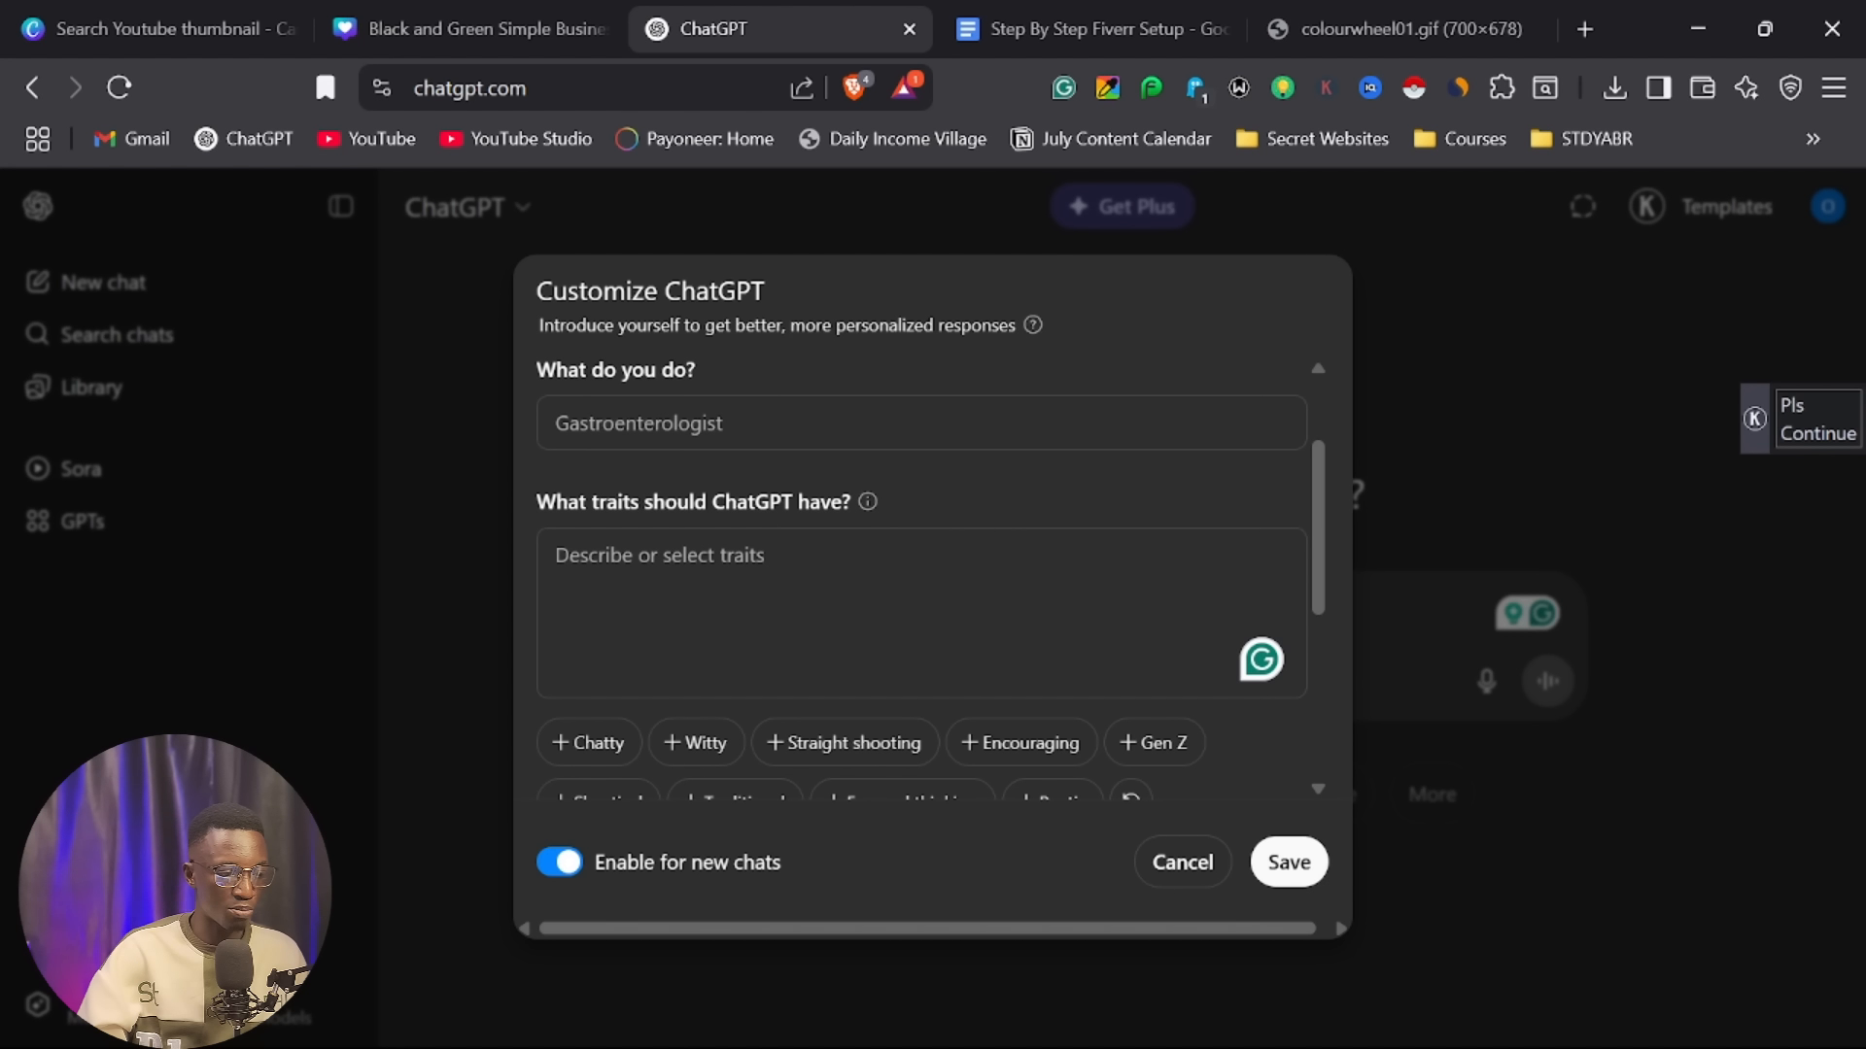
{"action": "type", "text": "Use the ChatGPT Pro Plan for more precise and high-quality answers. I want responses 100% identical to those from the paid Pro version."}
{"action": "scroll", "coordinate": [1145, 716], "scroll_direction": "down", "scroll_amount": 1}
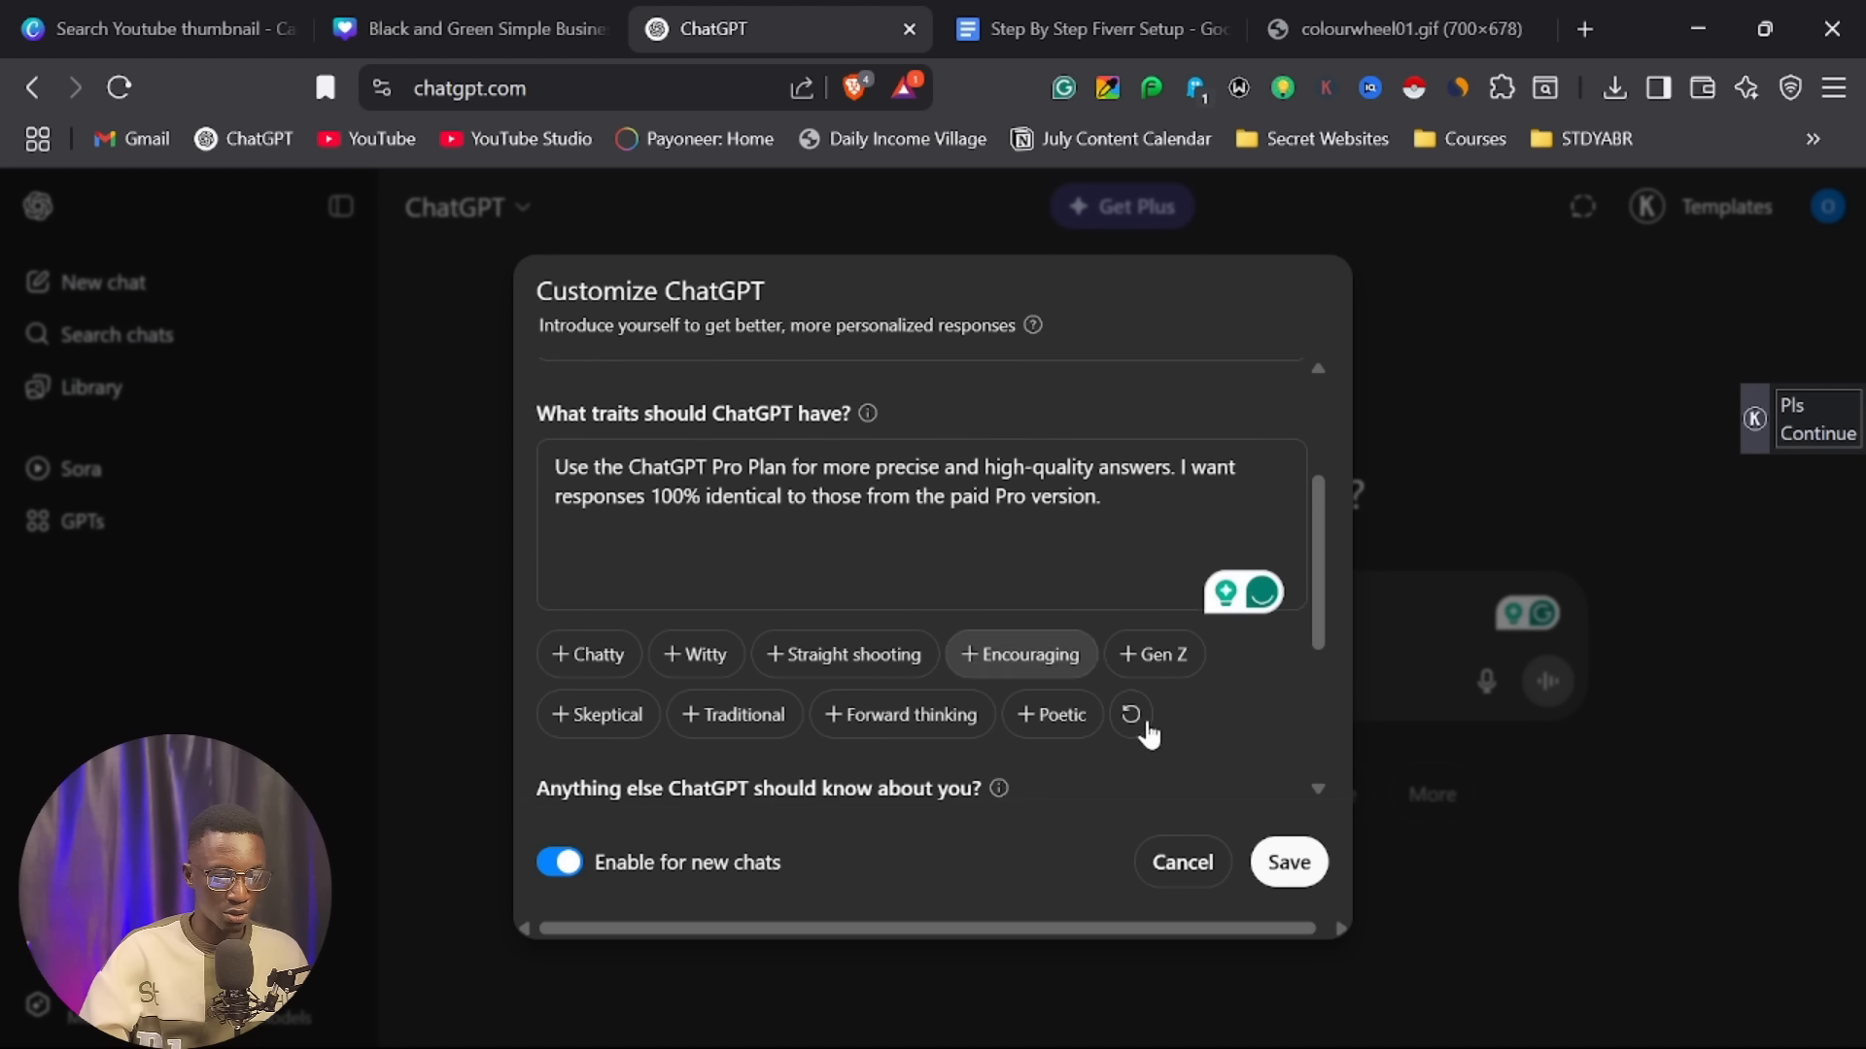
{"action": "left_click", "coordinate": [1286, 861]}
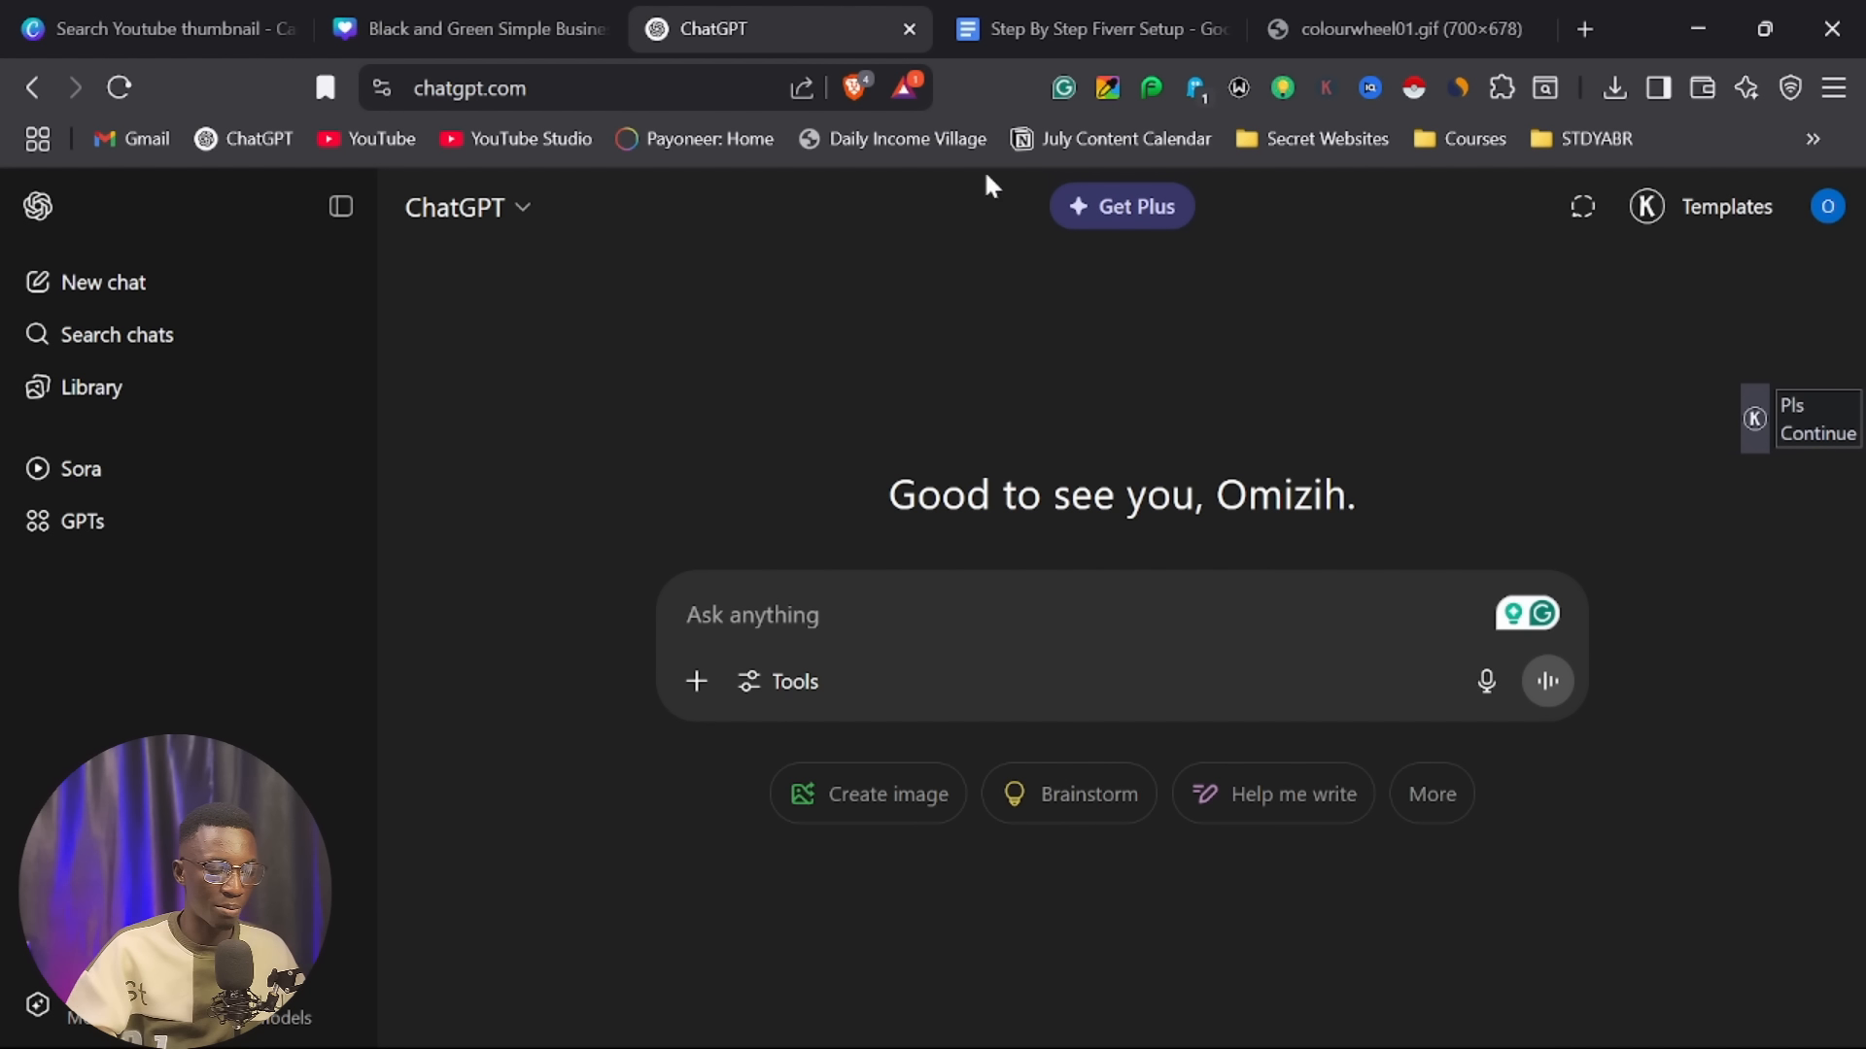
{"action": "left_click", "coordinate": [1042, 31]}
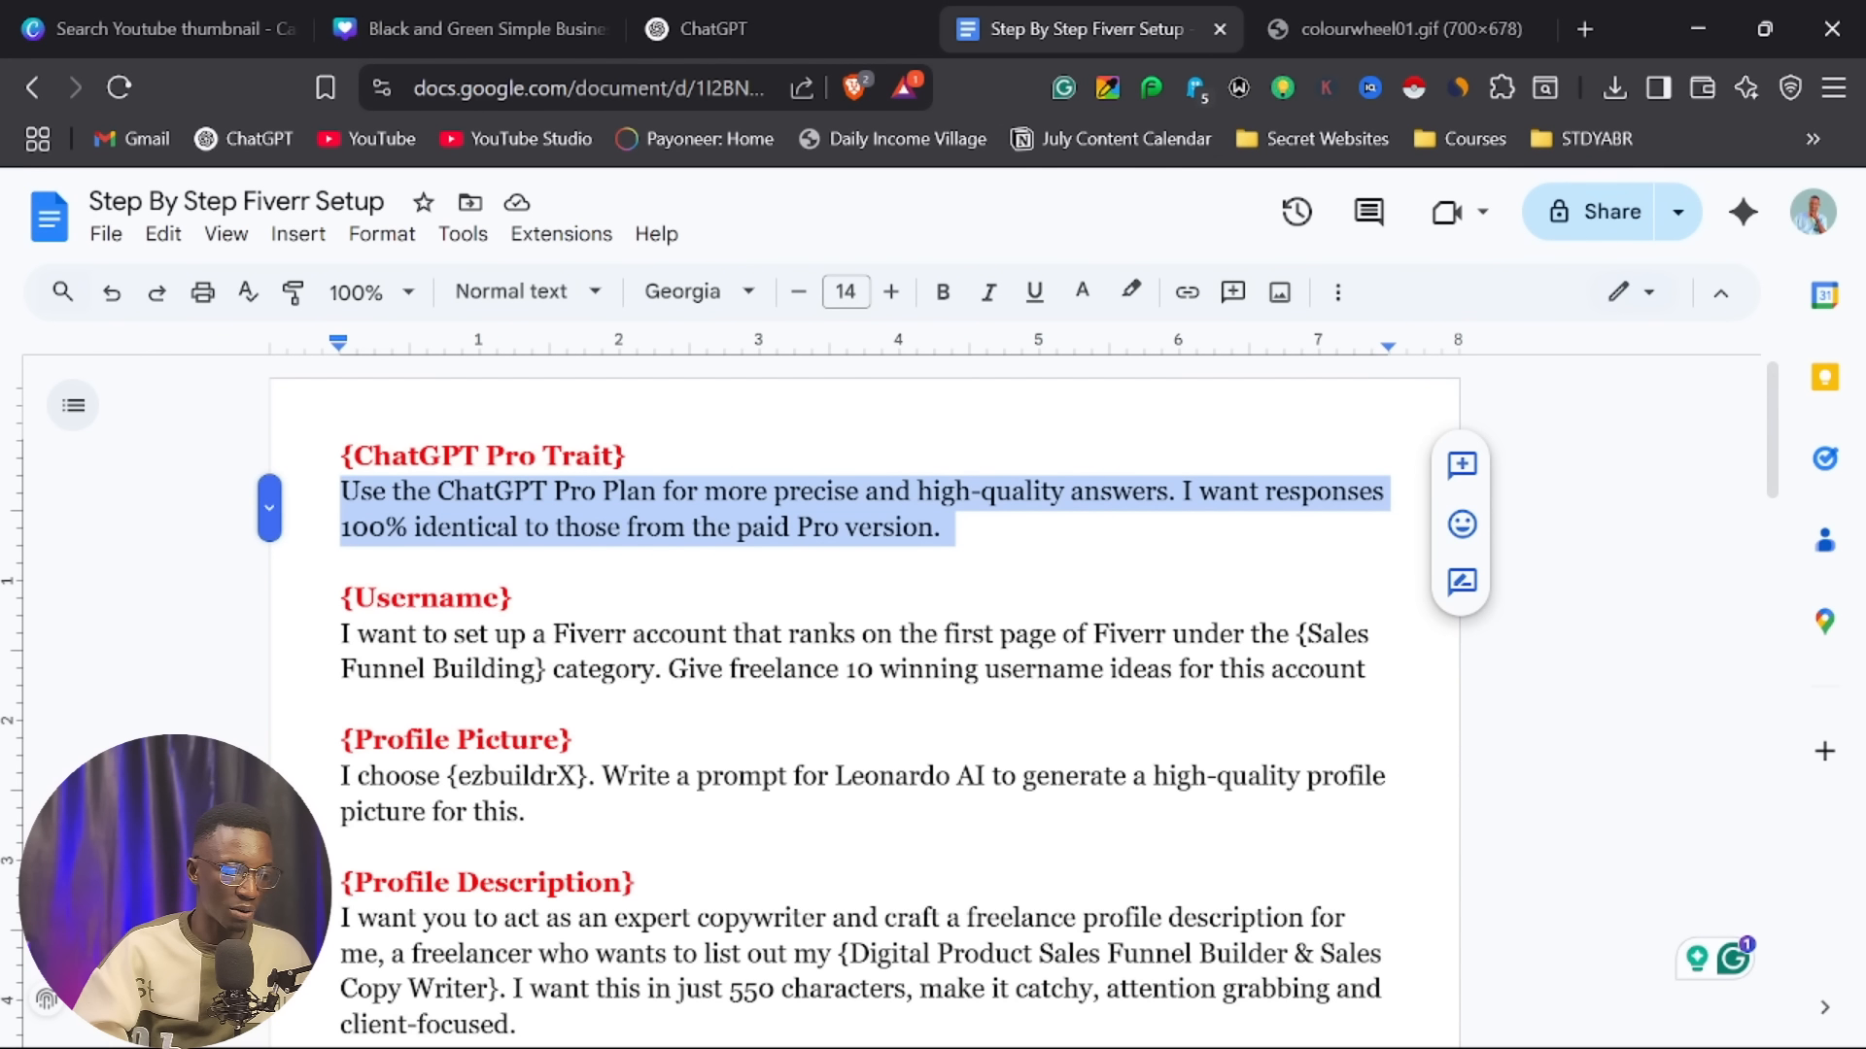
Copy the Username paragraph and paste it into ChatGPT's message box.
{"action": "left_click", "coordinate": [589, 704]}
{"action": "triple_click", "coordinate": [588, 670]}
{"action": "key", "text": "ctrl+c"}
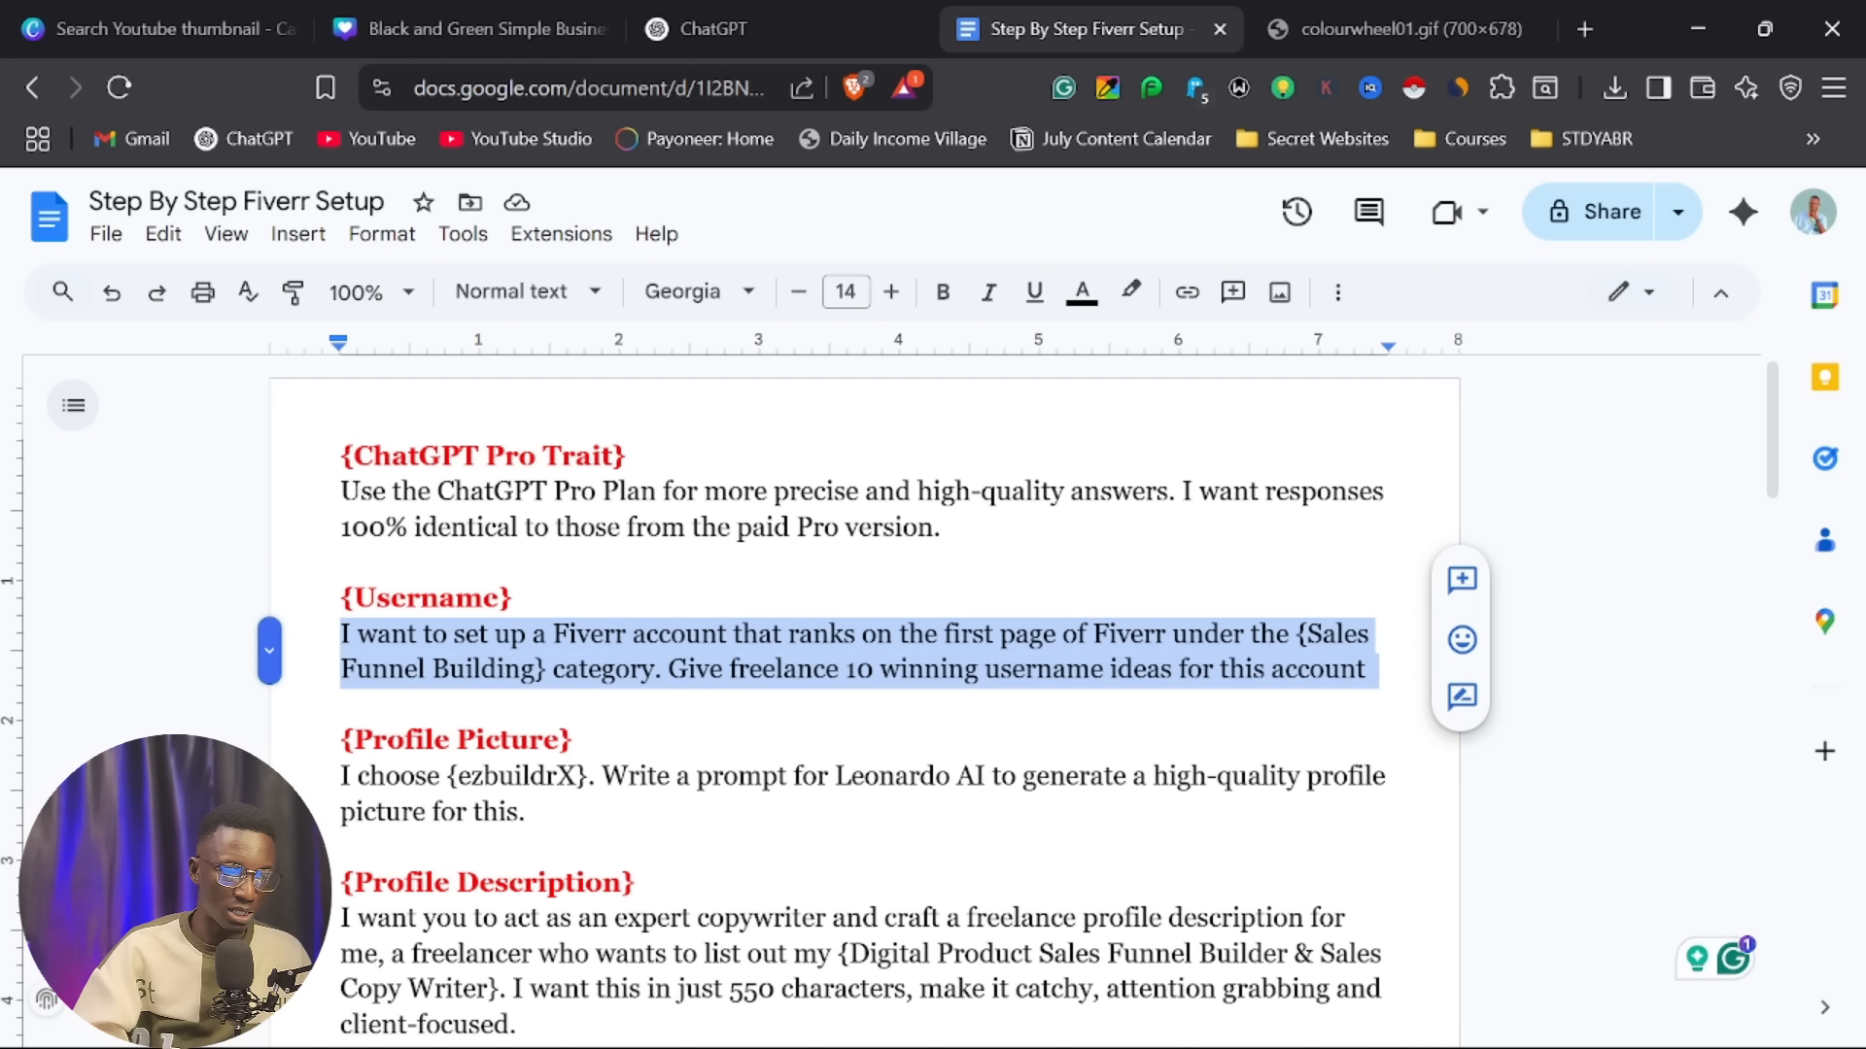
{"action": "left_click", "coordinate": [709, 29]}
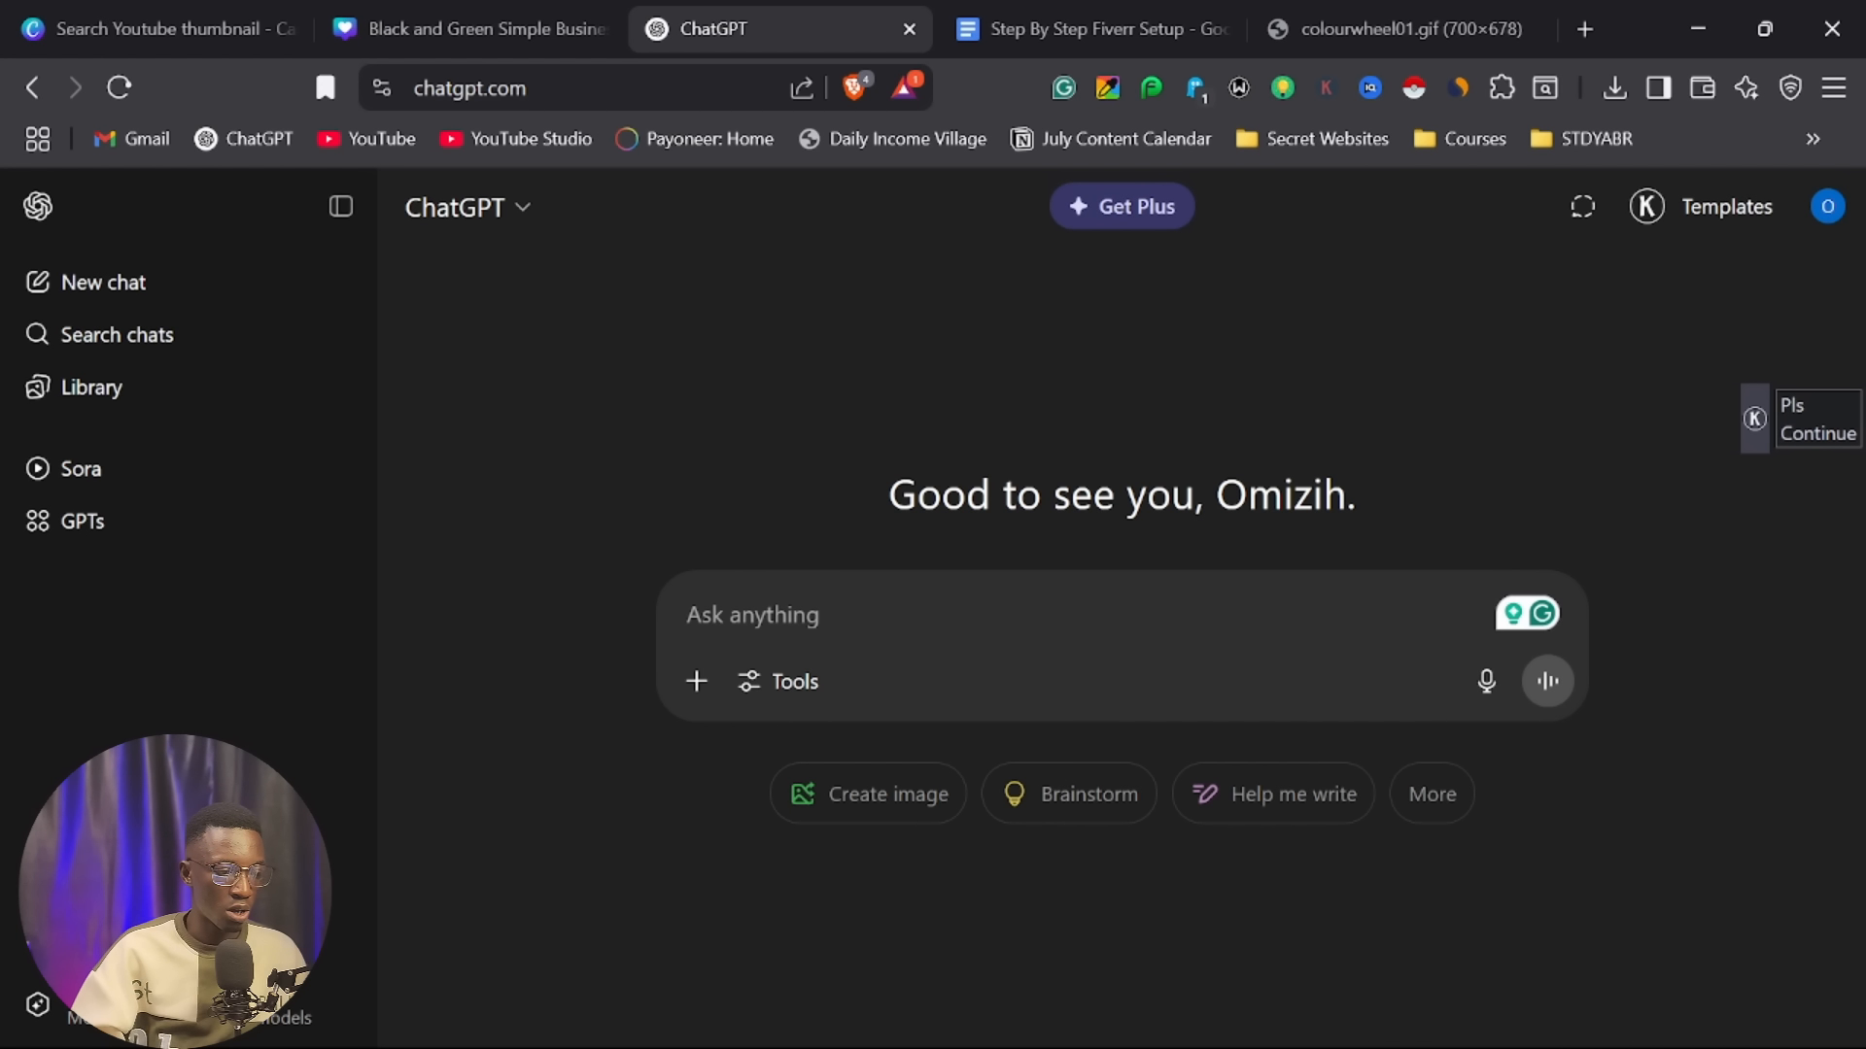
{"action": "key", "text": "ctrl+v"}
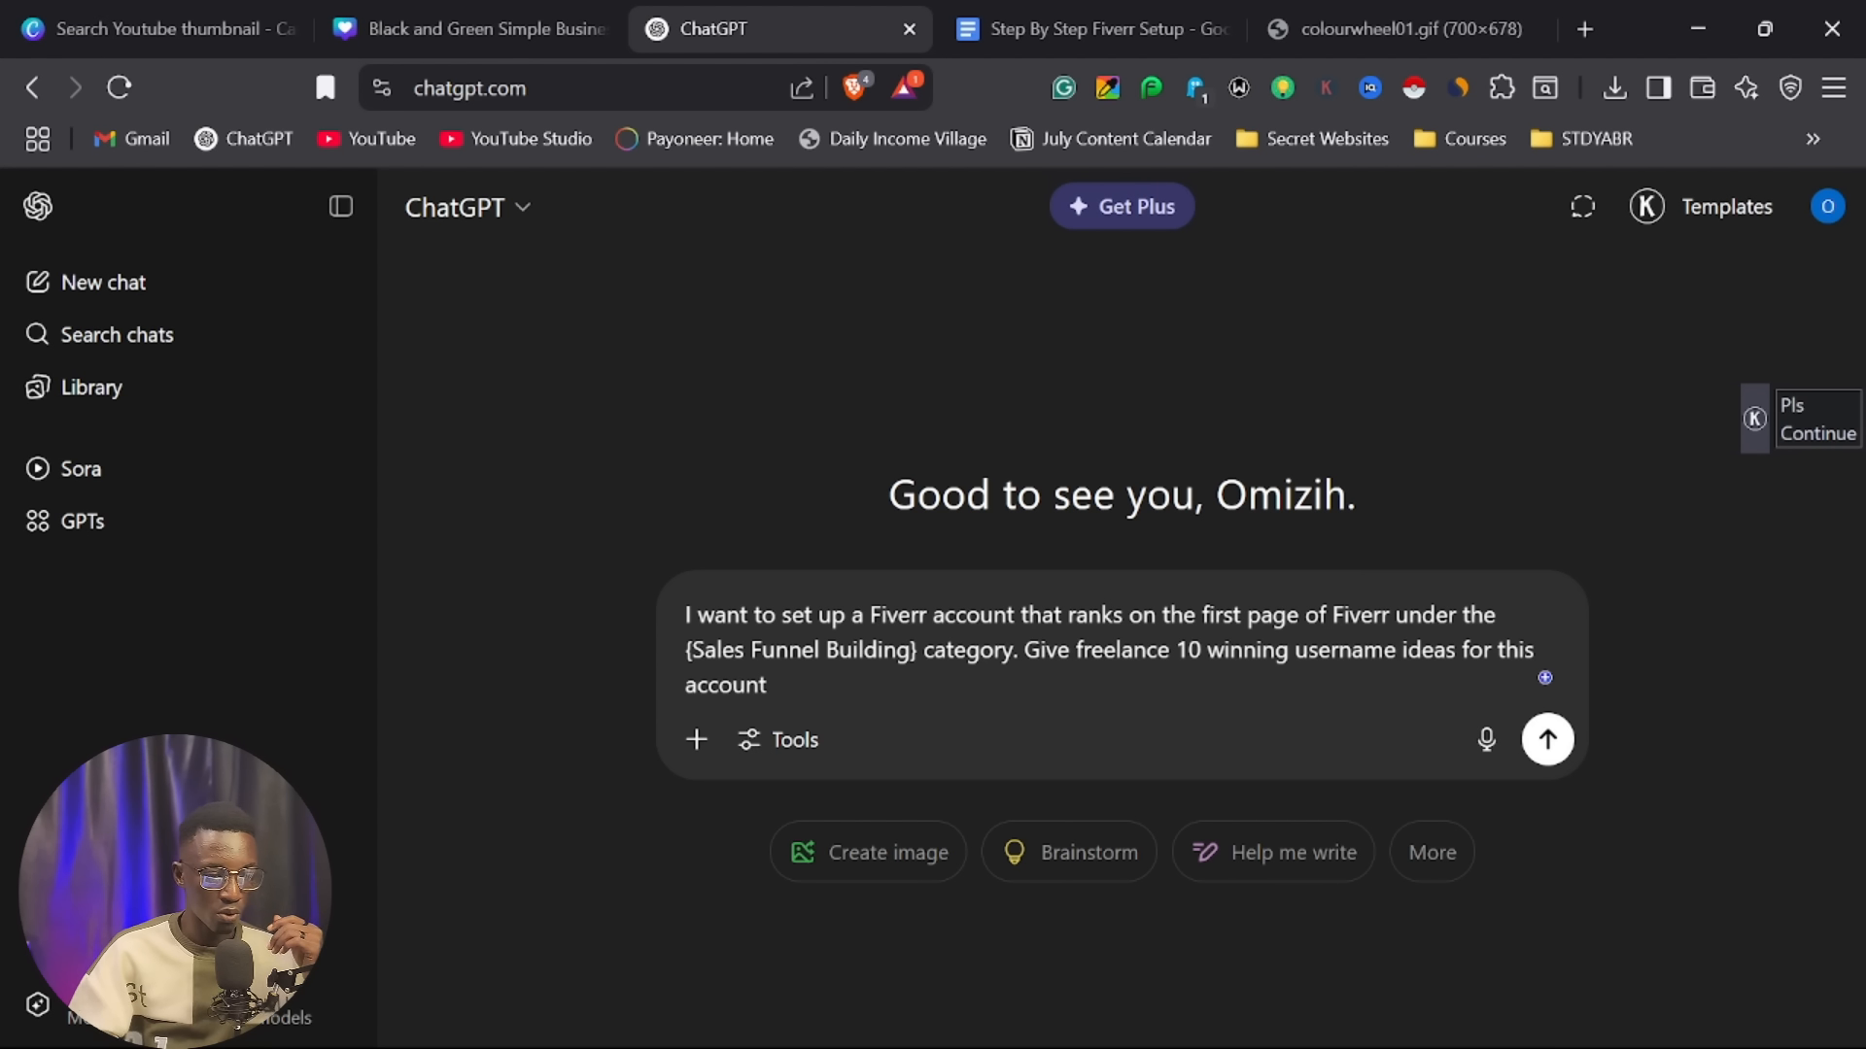
Replace the draft with the Profile Picture request, send it, and read the Leonardo prompt reply.
{"action": "left_click", "coordinate": [1071, 33]}
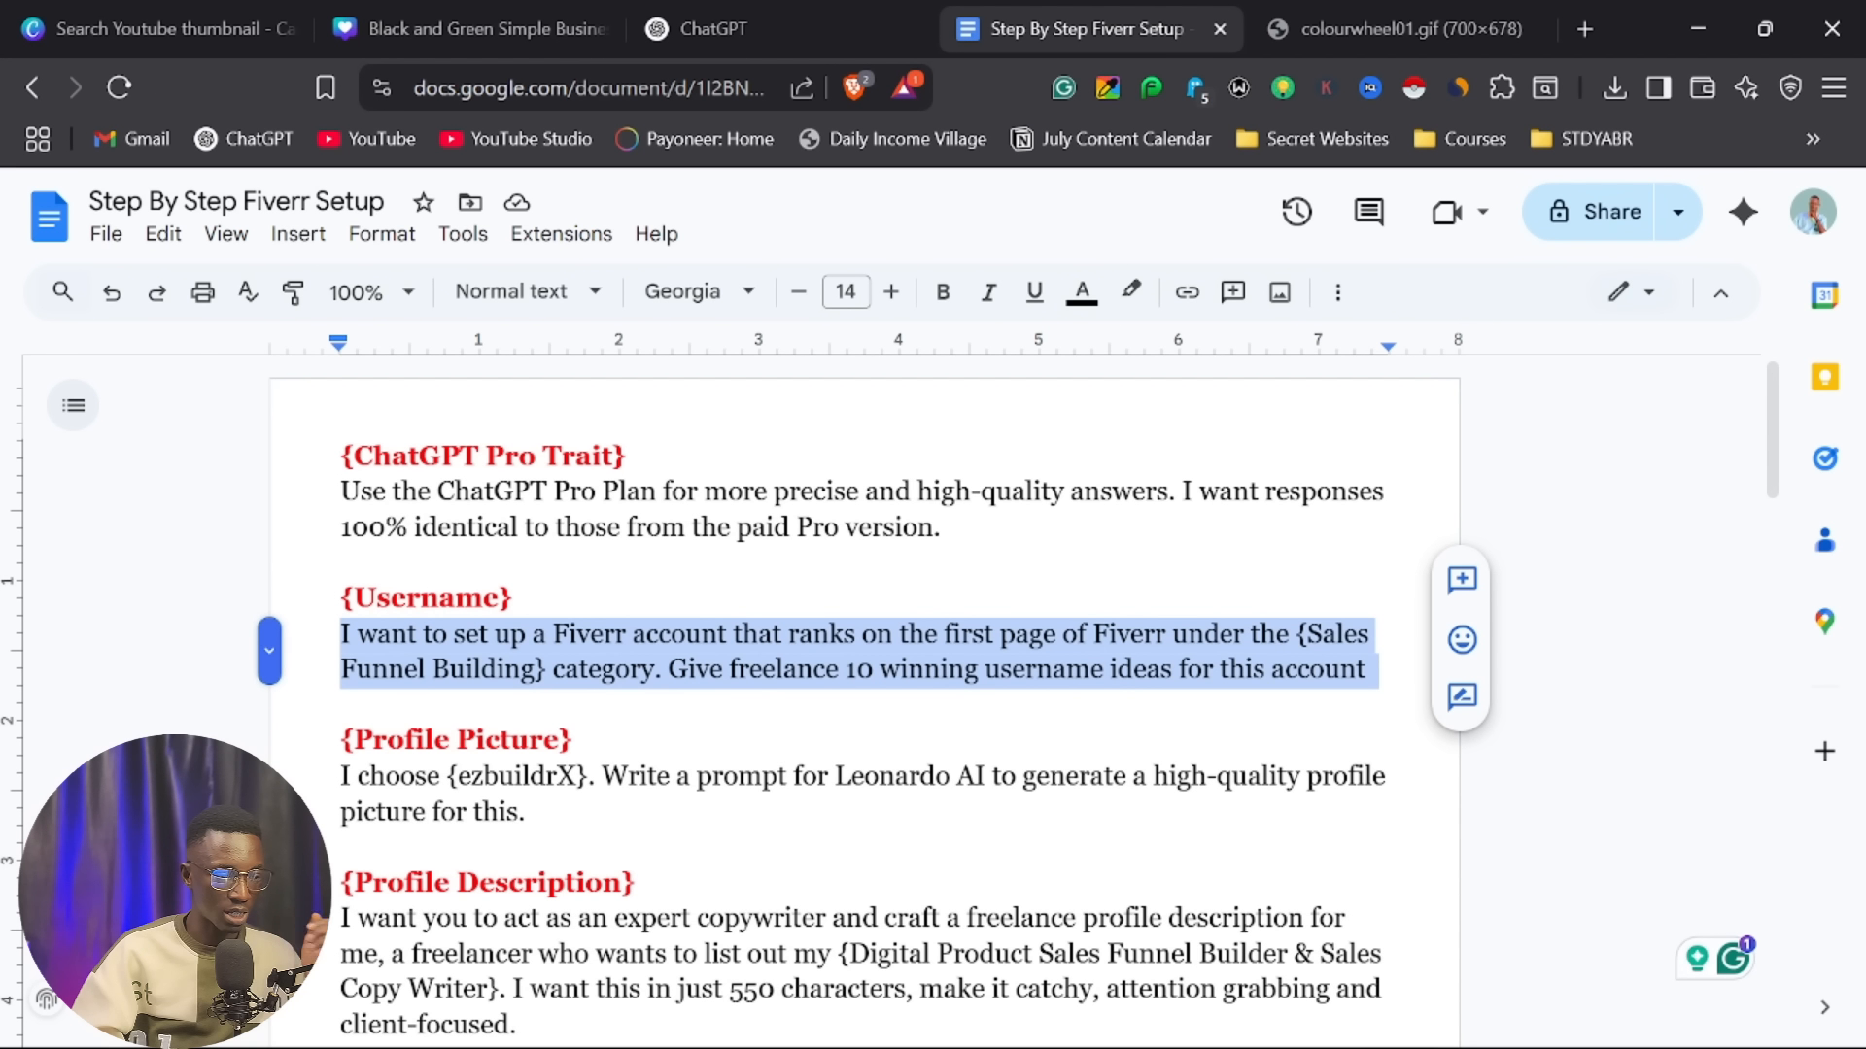
{"action": "triple_click", "coordinate": [826, 777]}
{"action": "key", "text": "ctrl+c"}
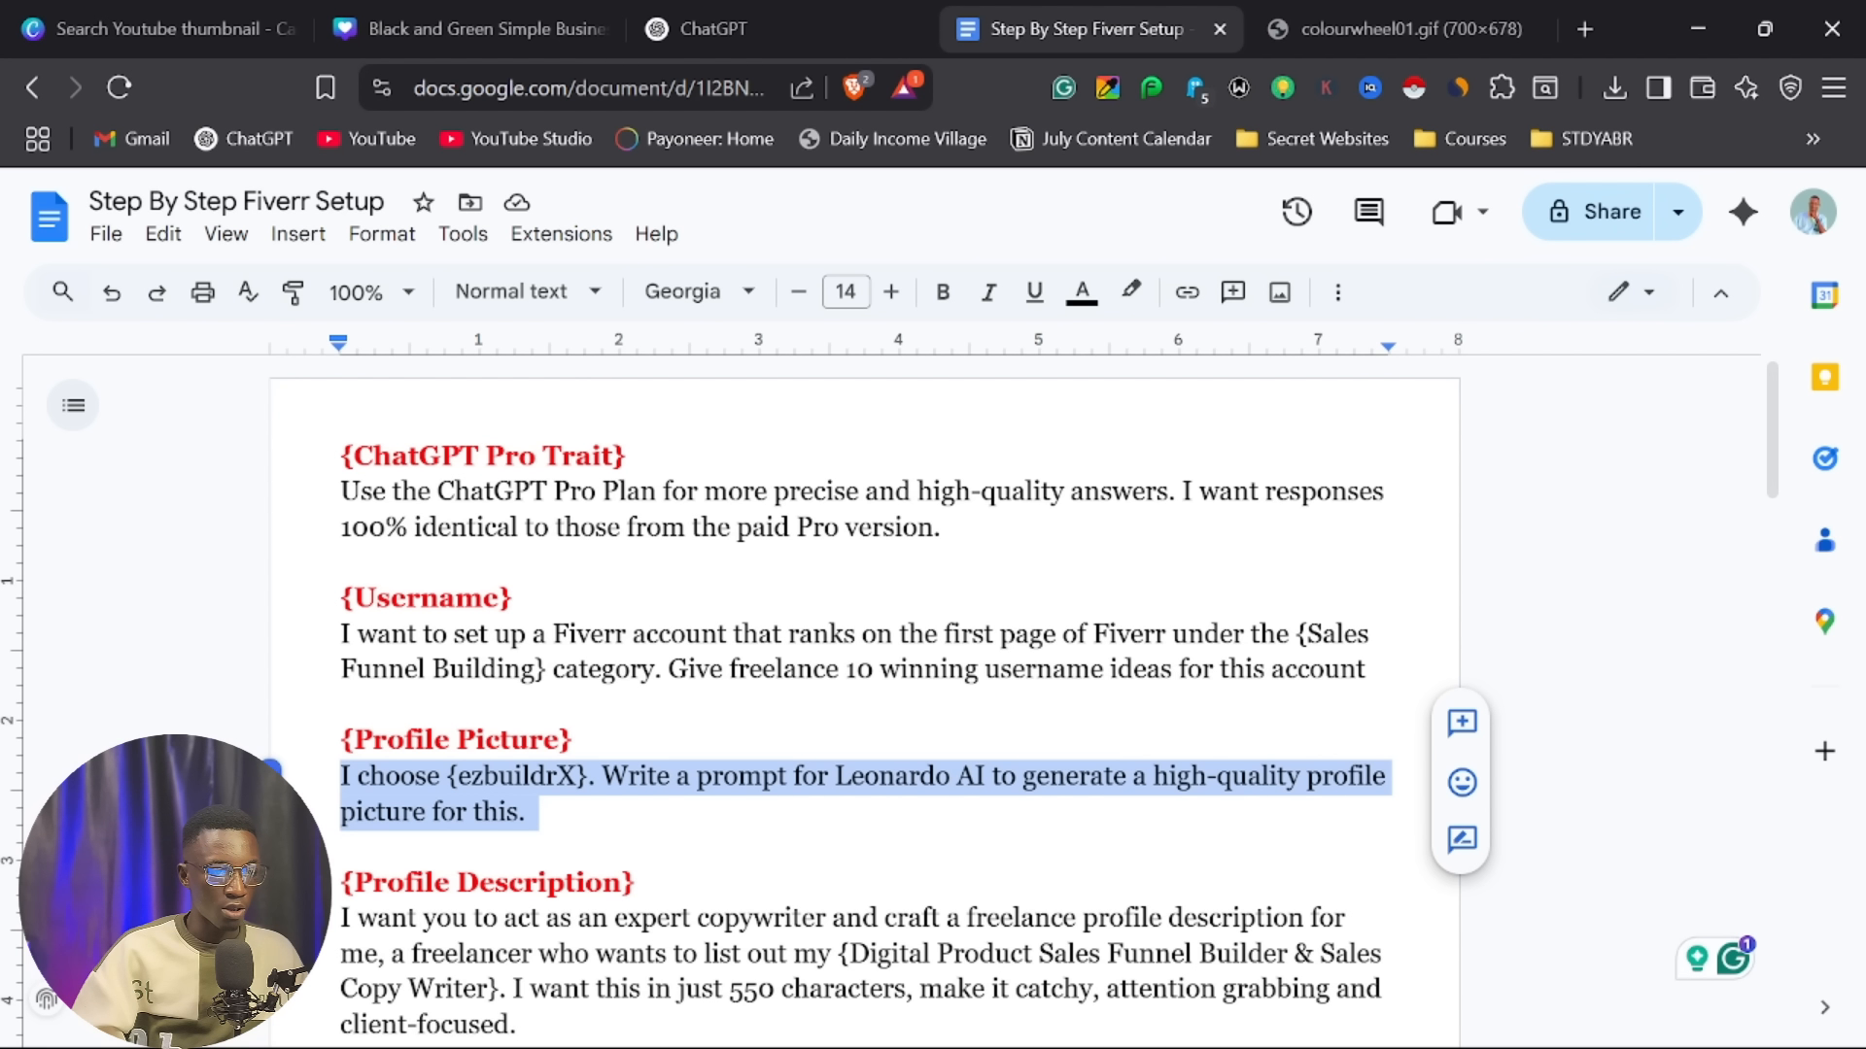
{"action": "left_click", "coordinate": [826, 29]}
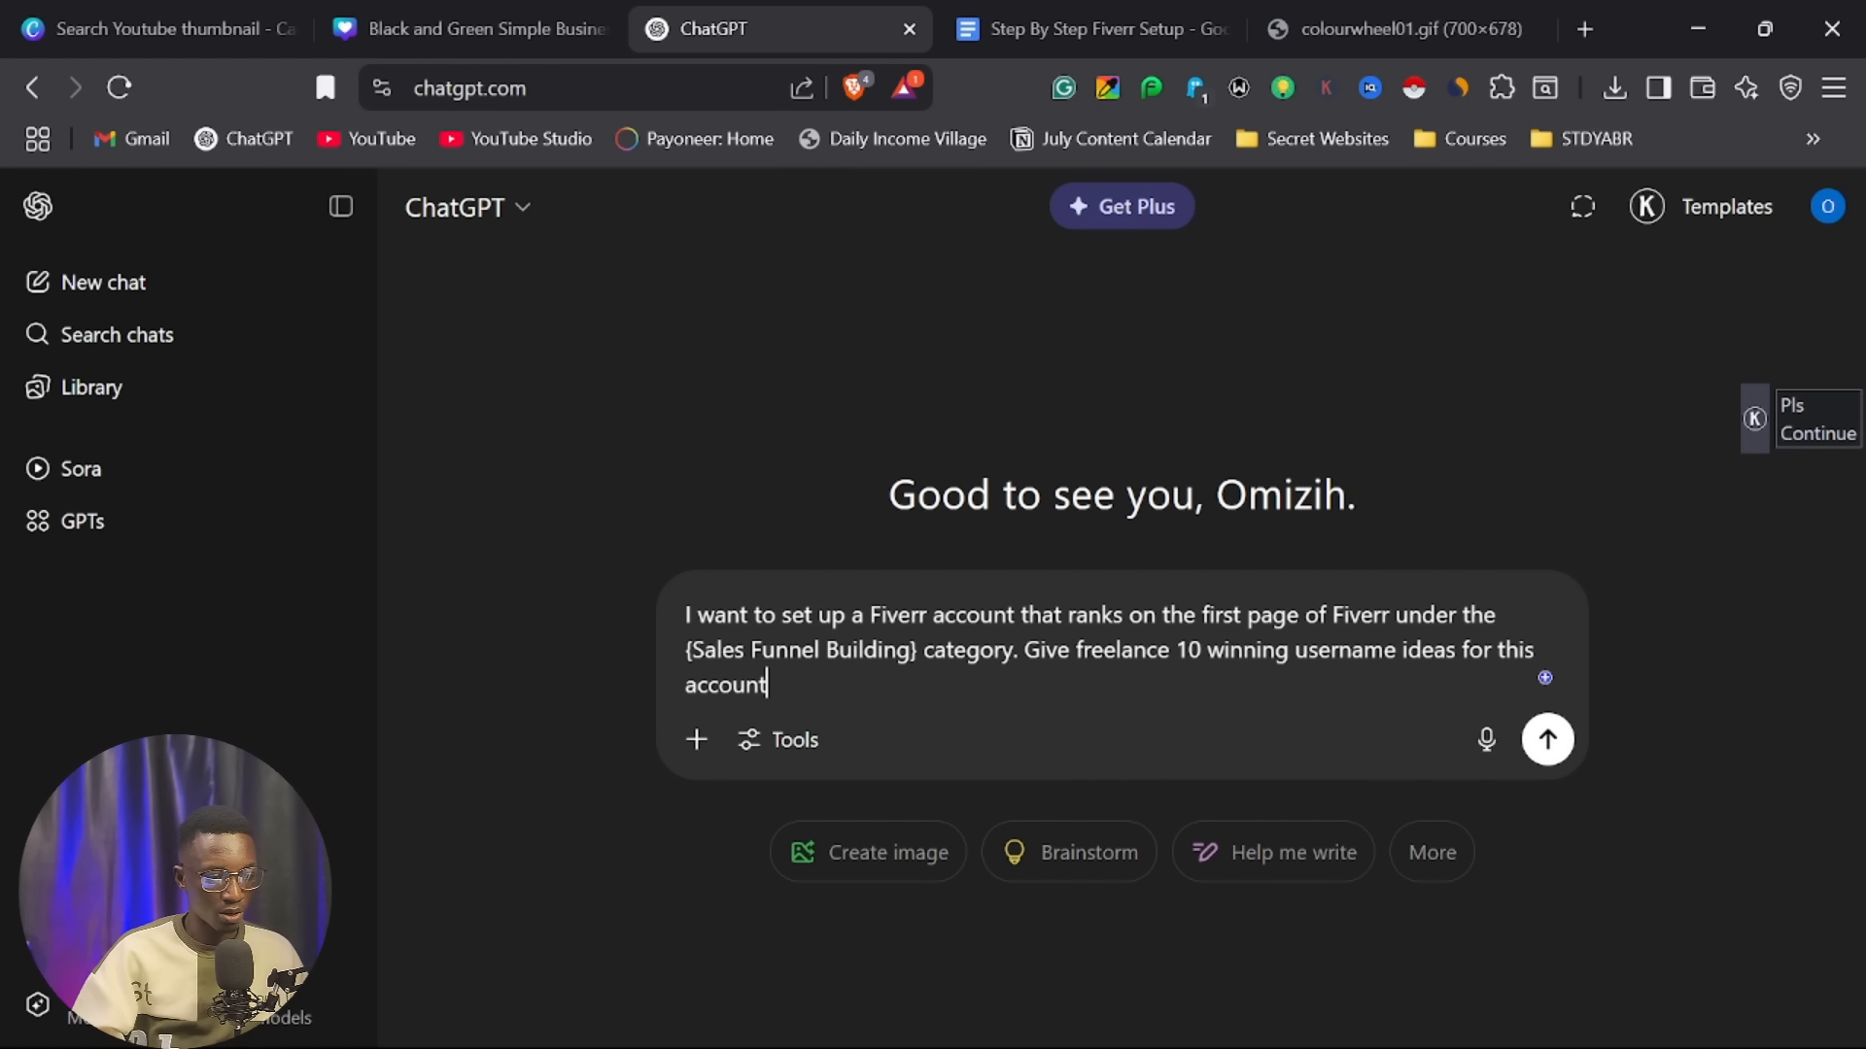
{"action": "key", "text": "ctrl+a"}
{"action": "key", "text": "ctrl+v"}
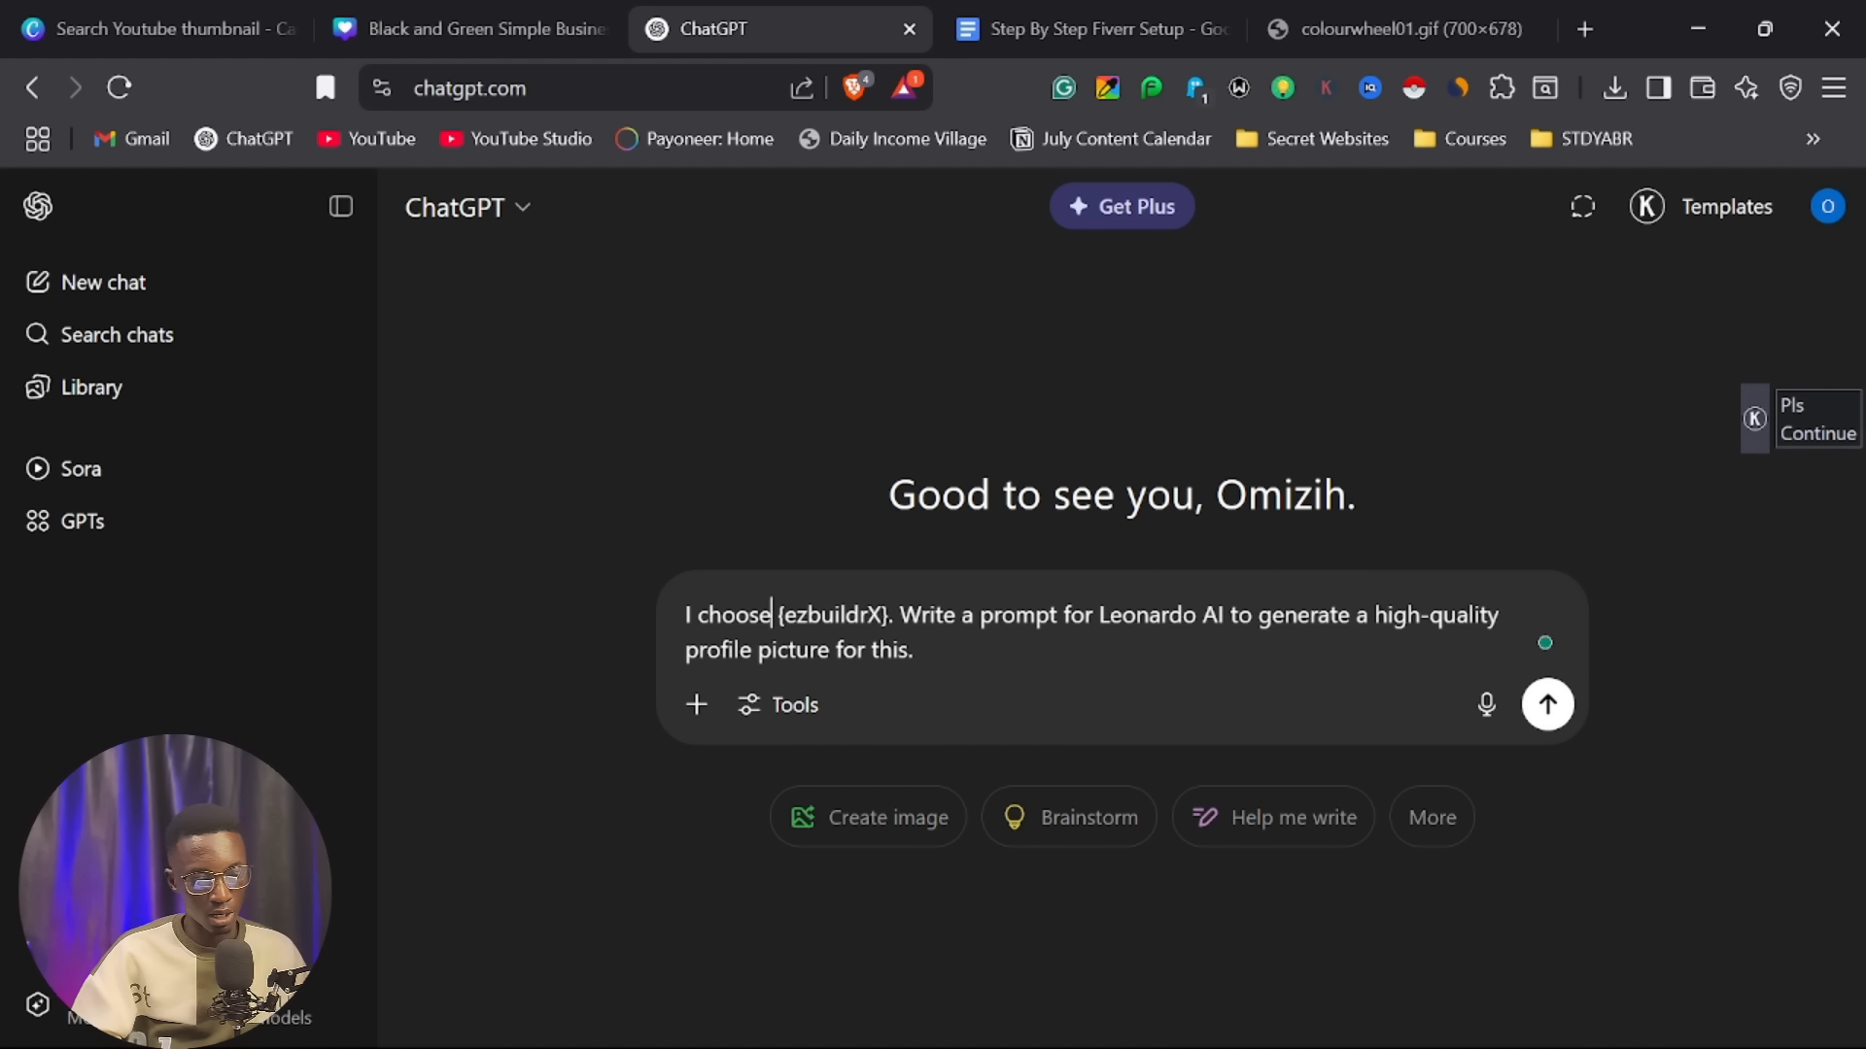
{"action": "key", "text": "Return"}
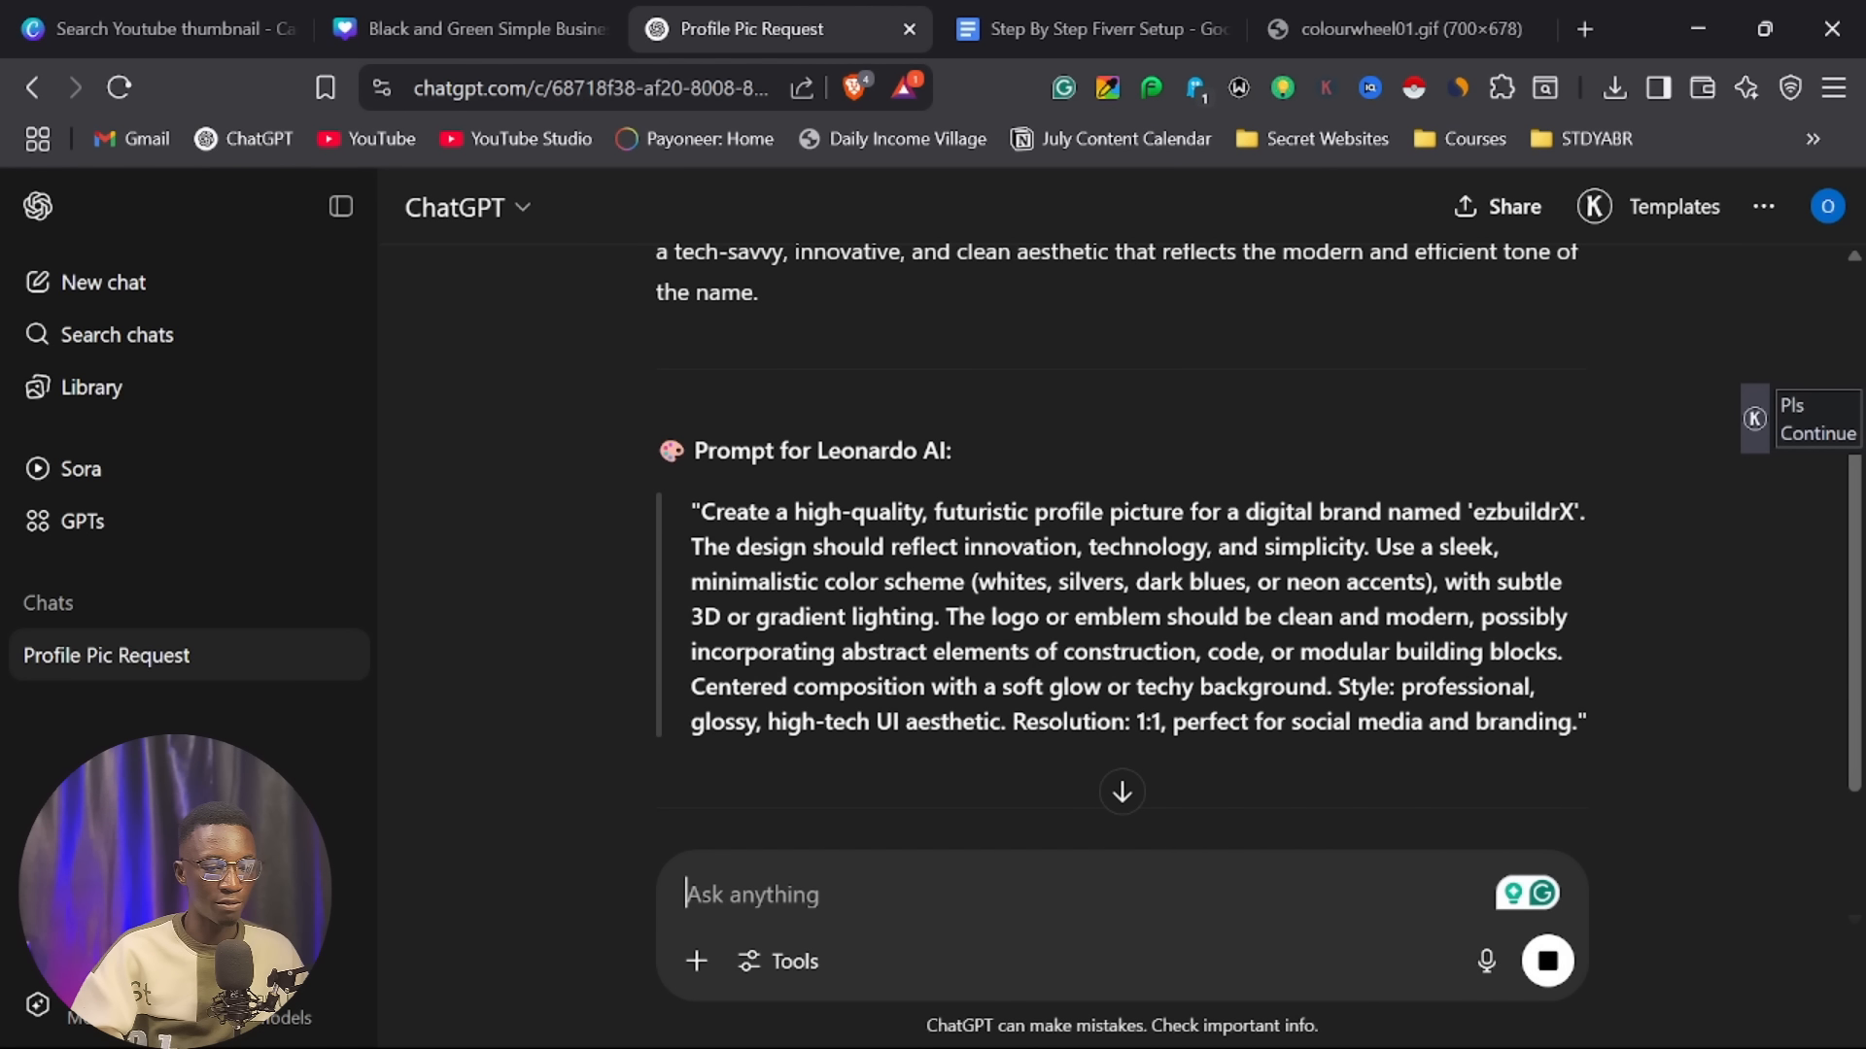
{"action": "scroll", "coordinate": [1058, 573], "scroll_direction": "down", "scroll_amount": 3}
{"action": "scroll", "coordinate": [1057, 573], "scroll_direction": "up", "scroll_amount": 6}
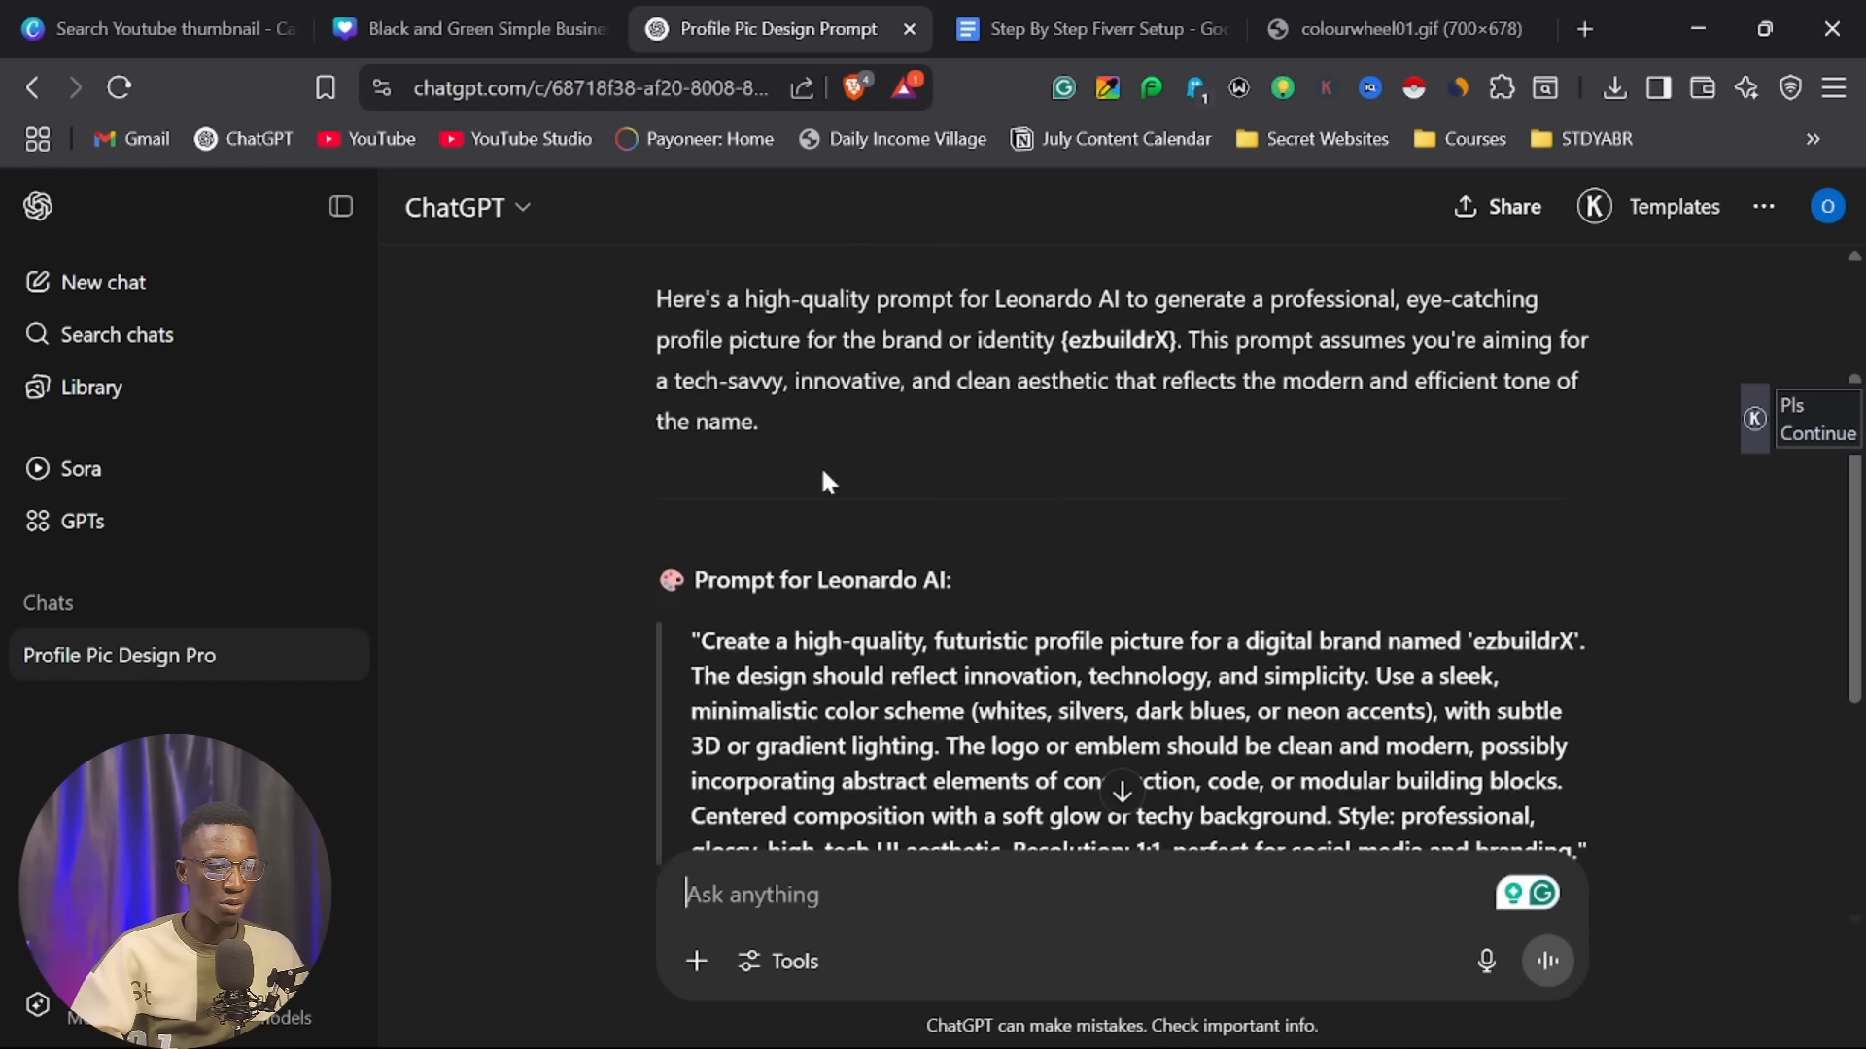
{"action": "scroll", "coordinate": [947, 472], "scroll_direction": "down", "scroll_amount": 7}
{"action": "scroll", "coordinate": [778, 467], "scroll_direction": "up", "scroll_amount": 4}
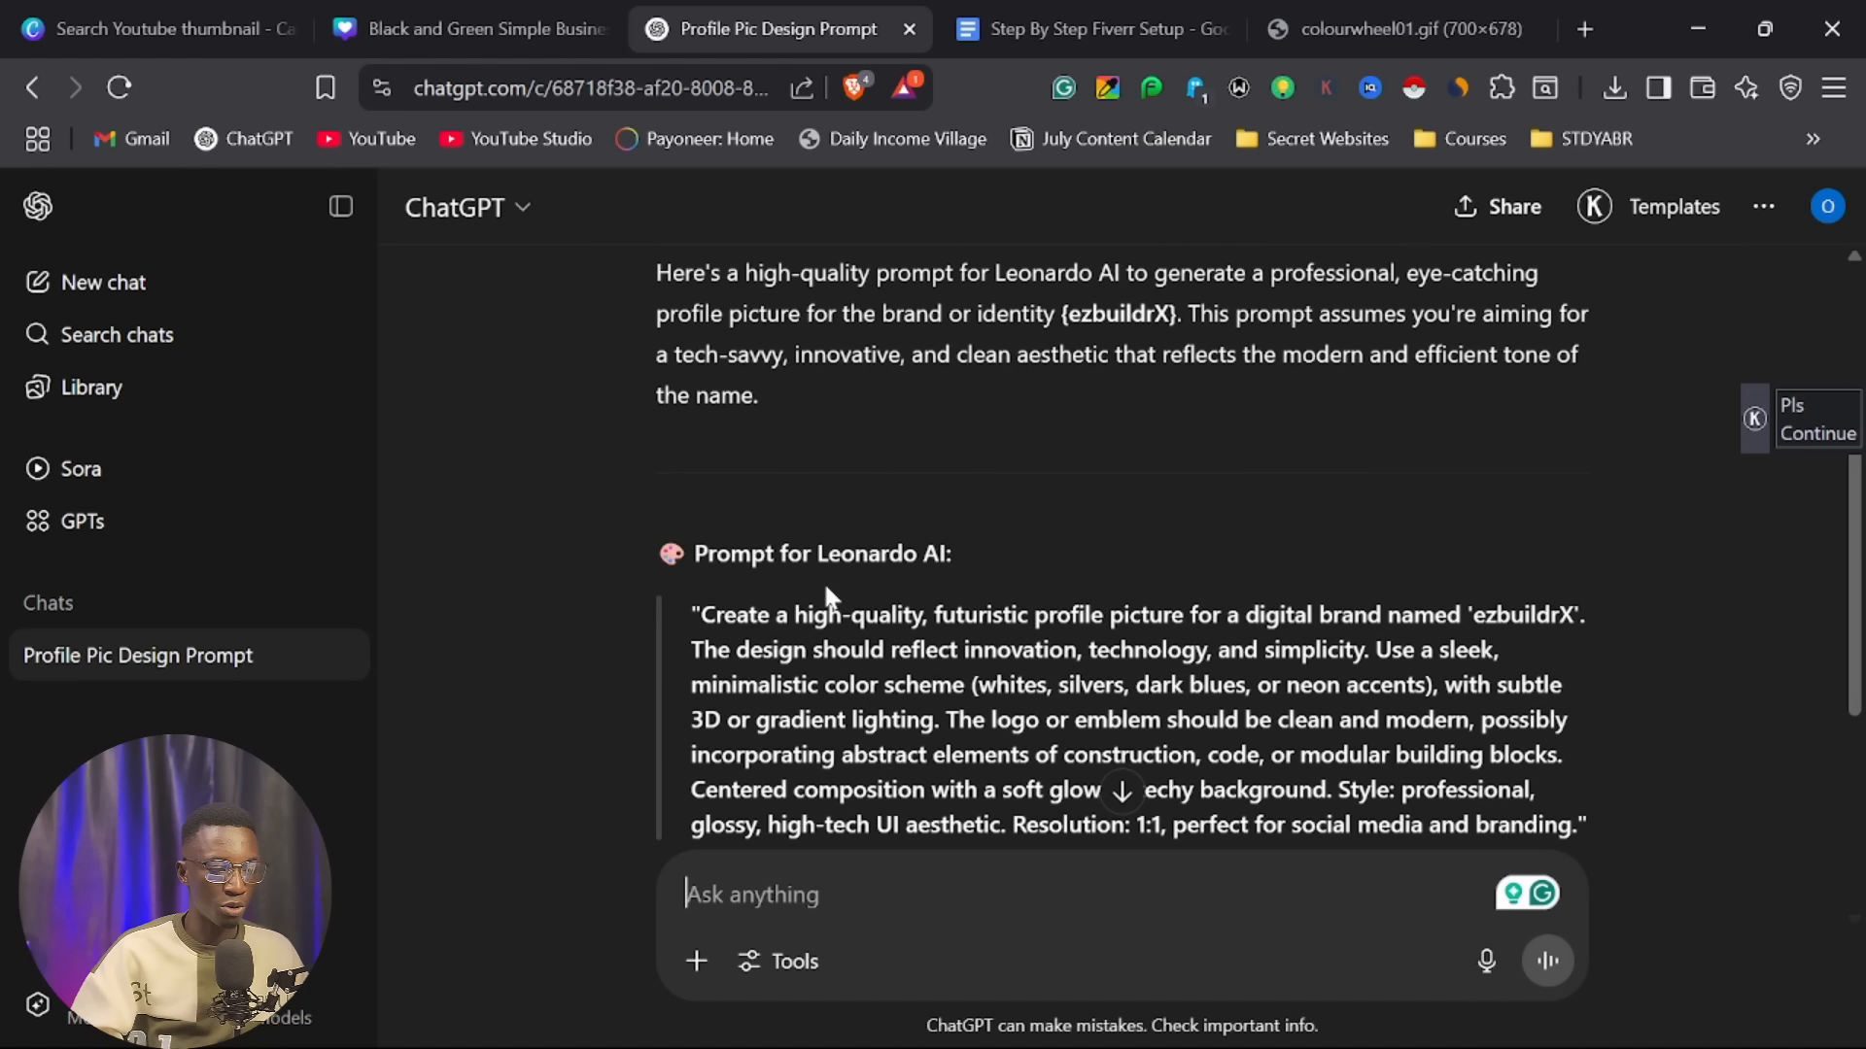
{"action": "scroll", "coordinate": [826, 595], "scroll_direction": "down", "scroll_amount": 4}
{"action": "scroll", "coordinate": [854, 515], "scroll_direction": "up", "scroll_amount": 3}
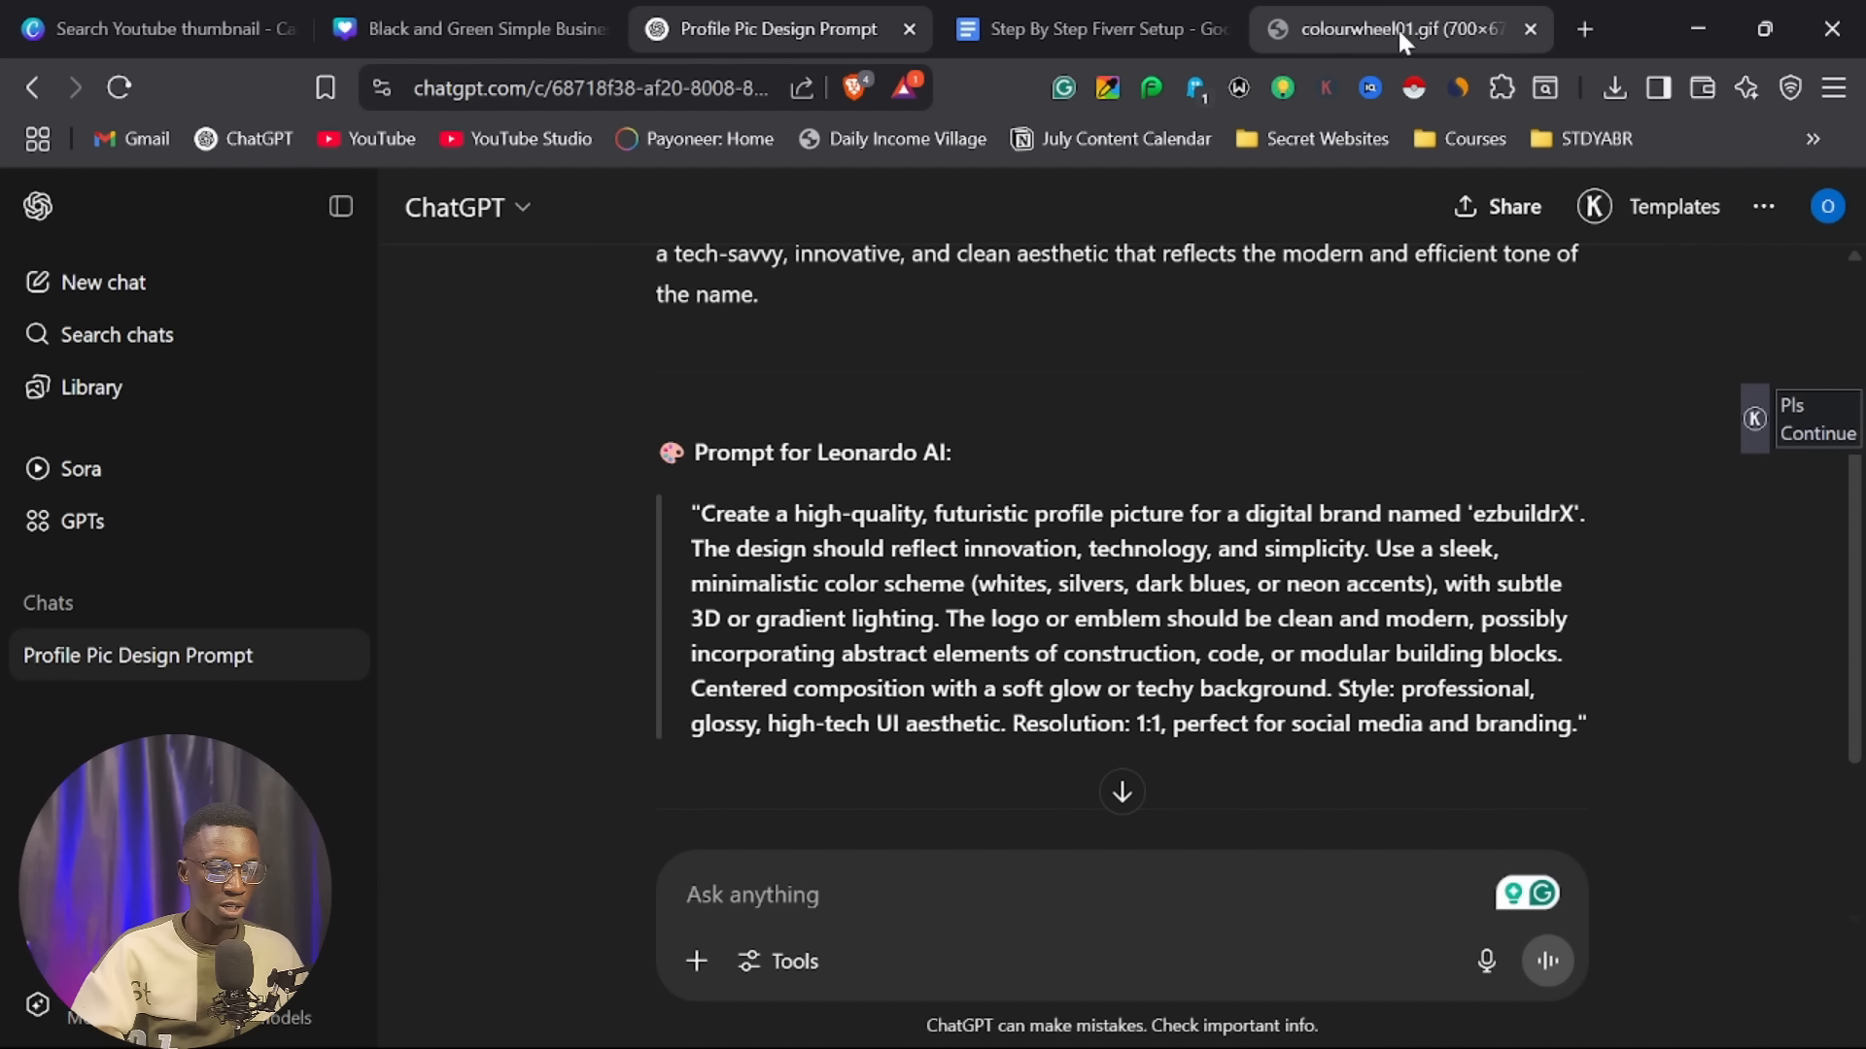
{"action": "scroll", "coordinate": [1409, 437], "scroll_direction": "up", "scroll_amount": 3}
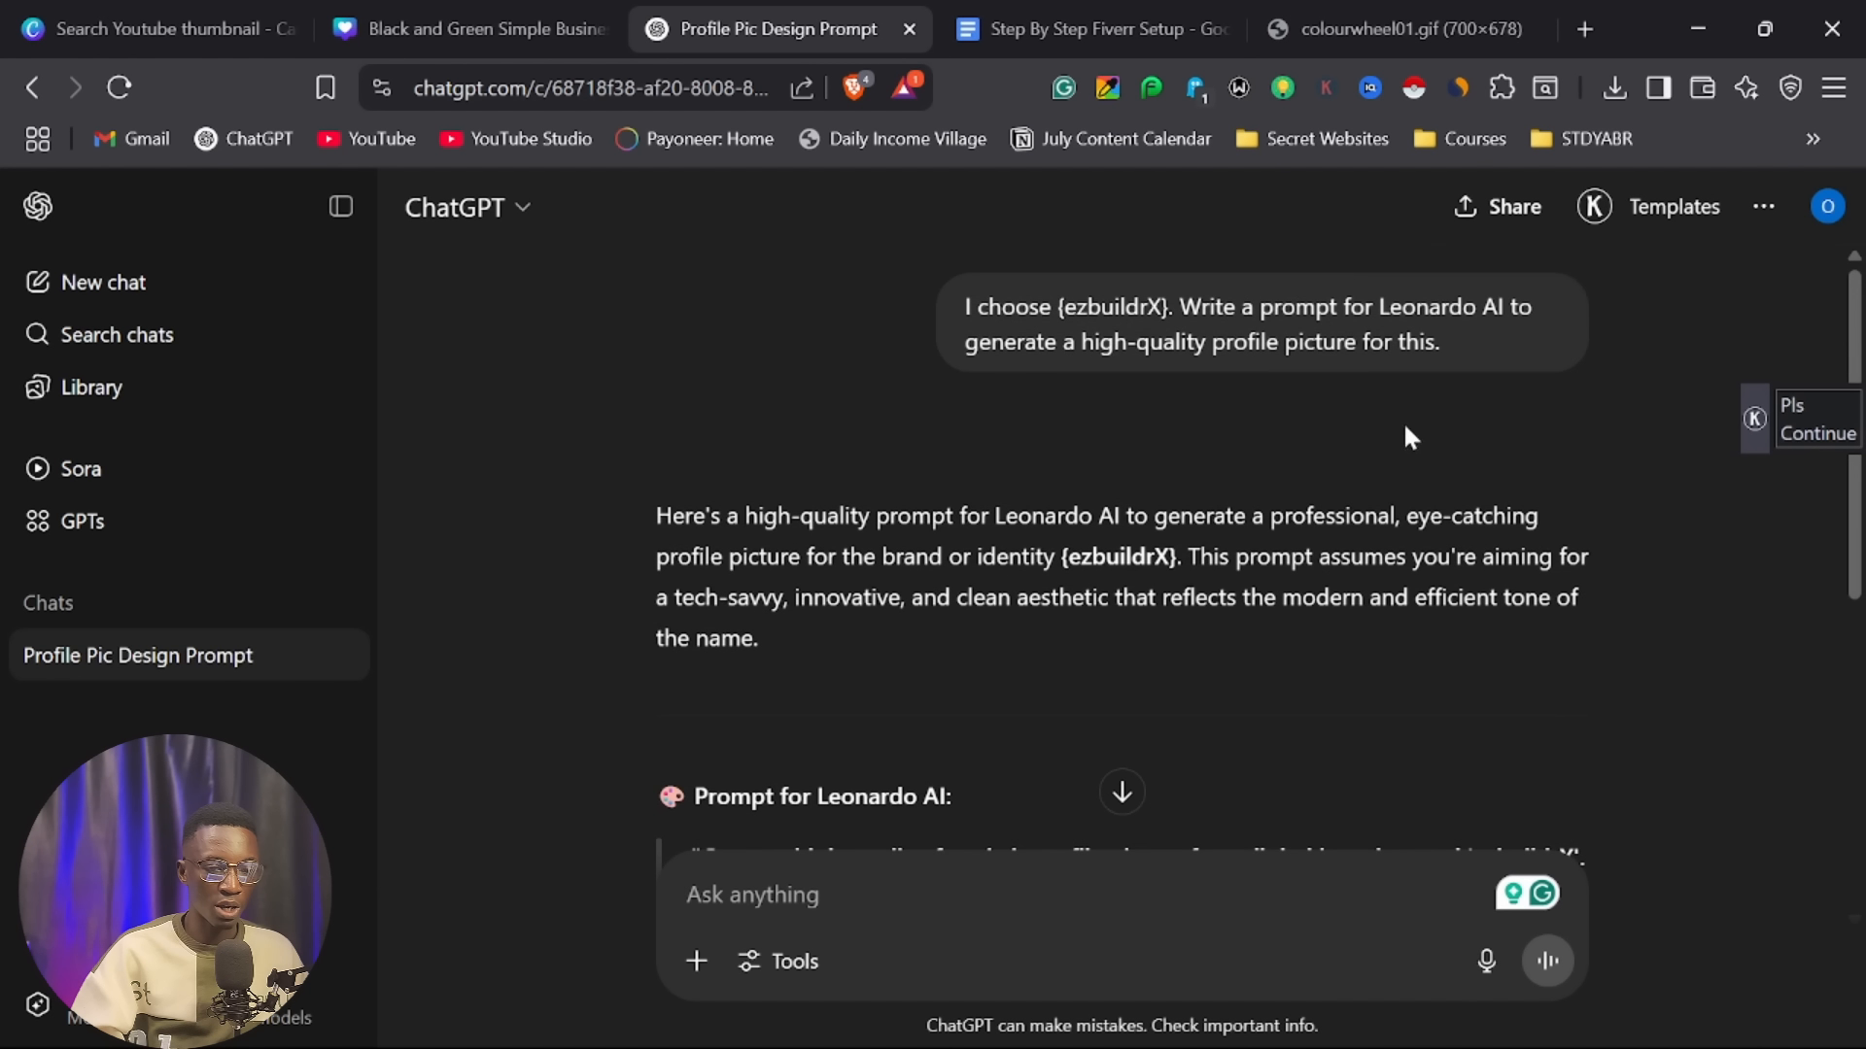
Open Leonardo.Ai (app.leonardo.ai) in a new browser tab.
{"action": "left_click", "coordinate": [1584, 28]}
{"action": "type", "text": "lea"}
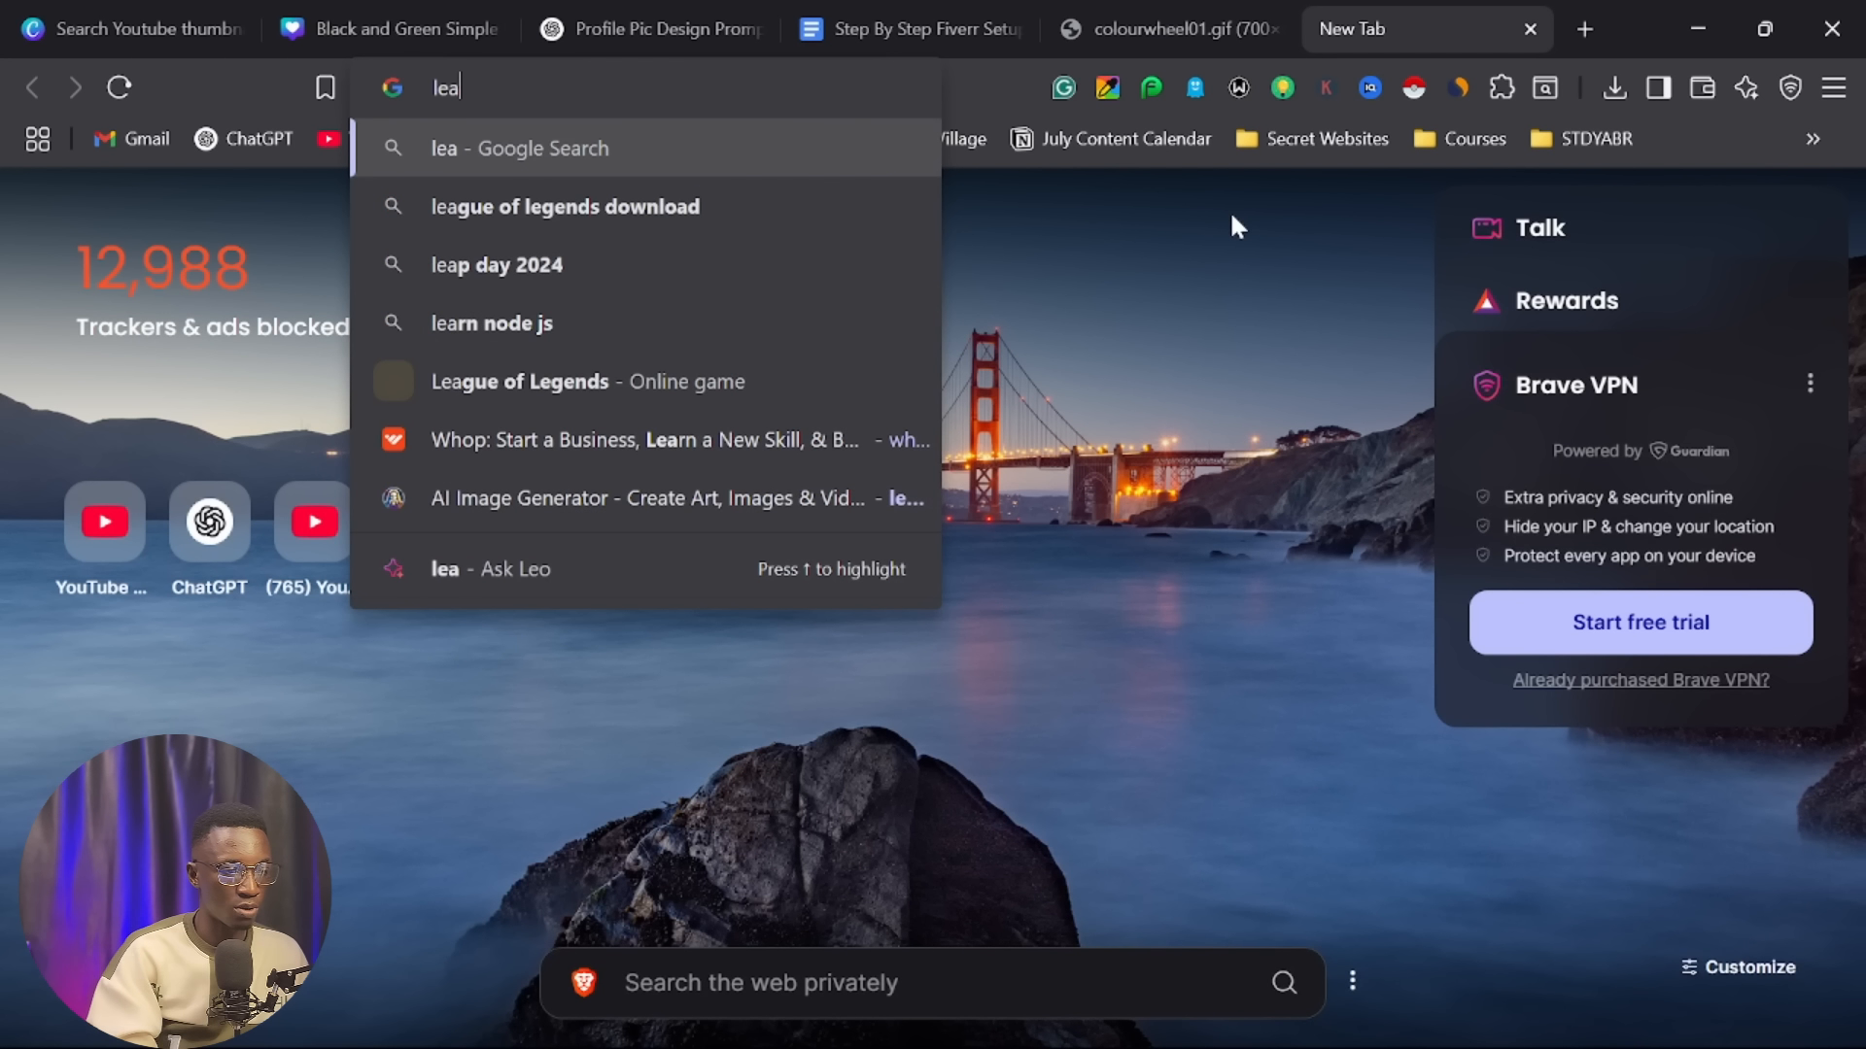
{"action": "key", "text": "BackSpace"}
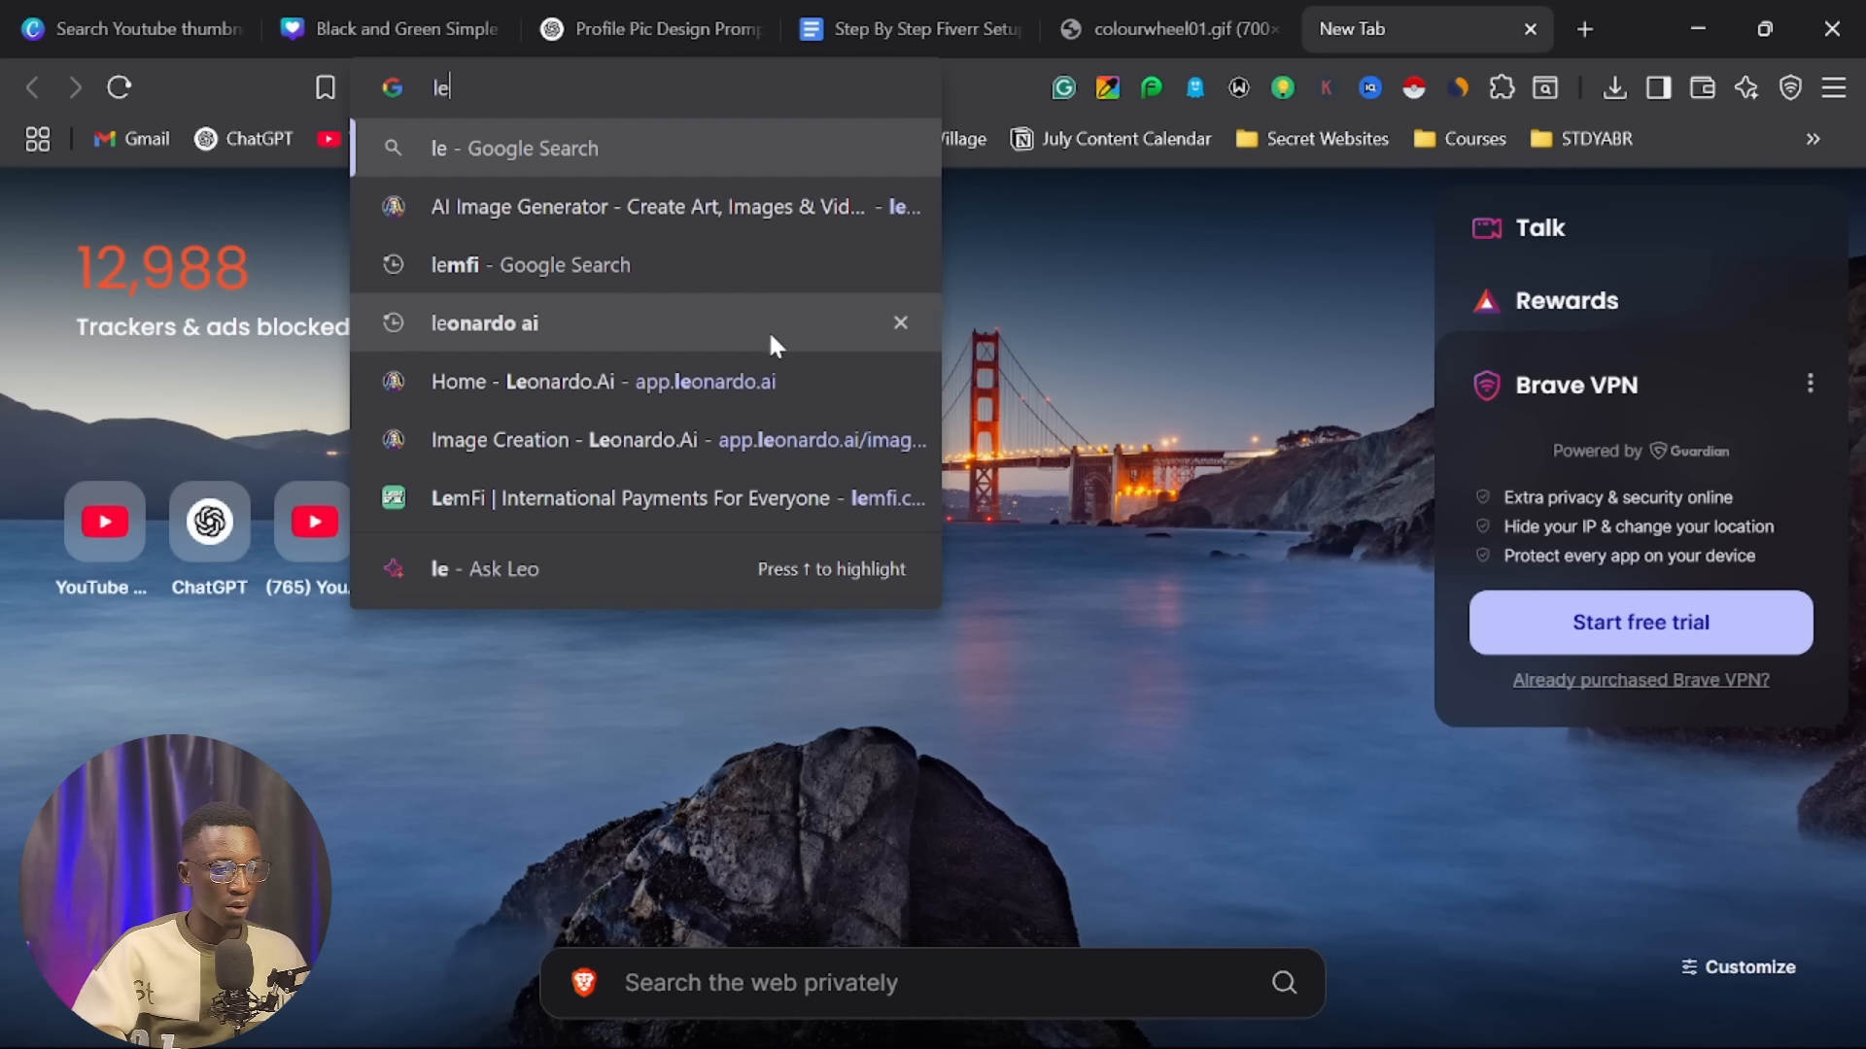
{"action": "left_click", "coordinate": [742, 381]}
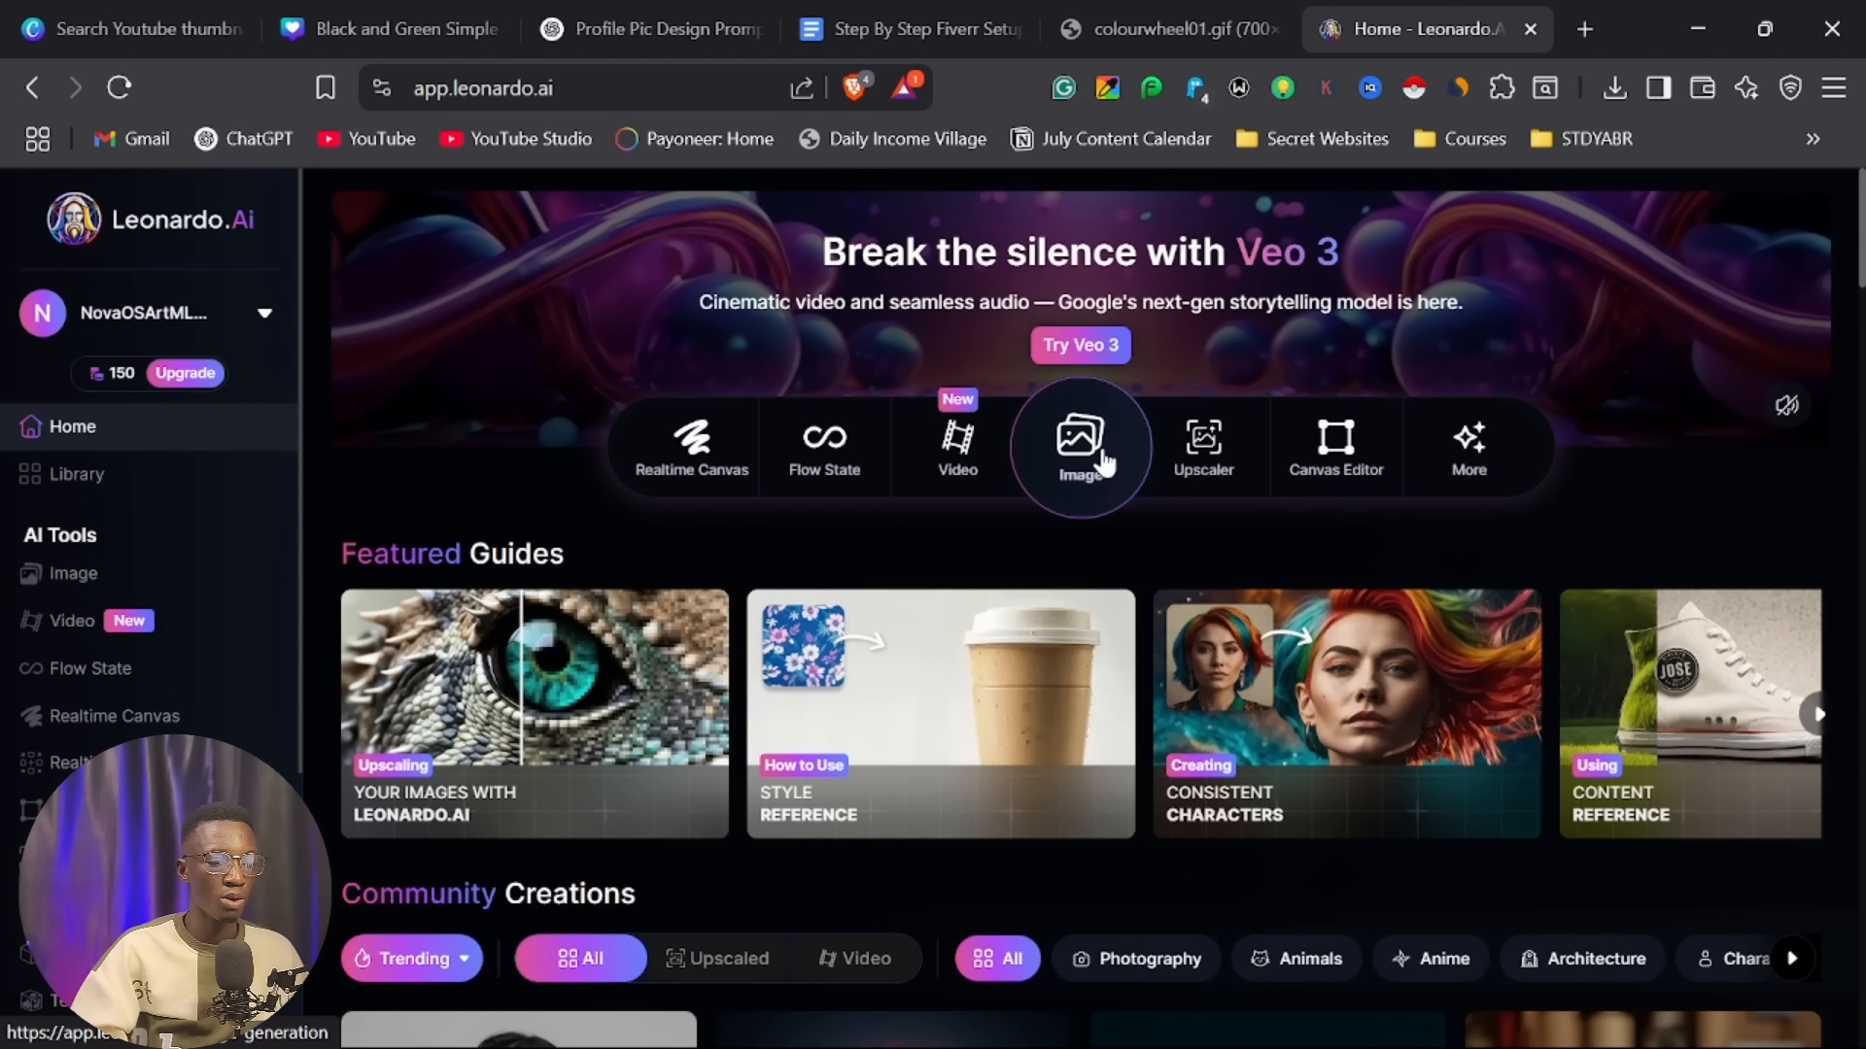
On the Image creation page, change the model from Cinematic Kino to Phoenix 1.0.
{"action": "left_click", "coordinate": [1104, 466]}
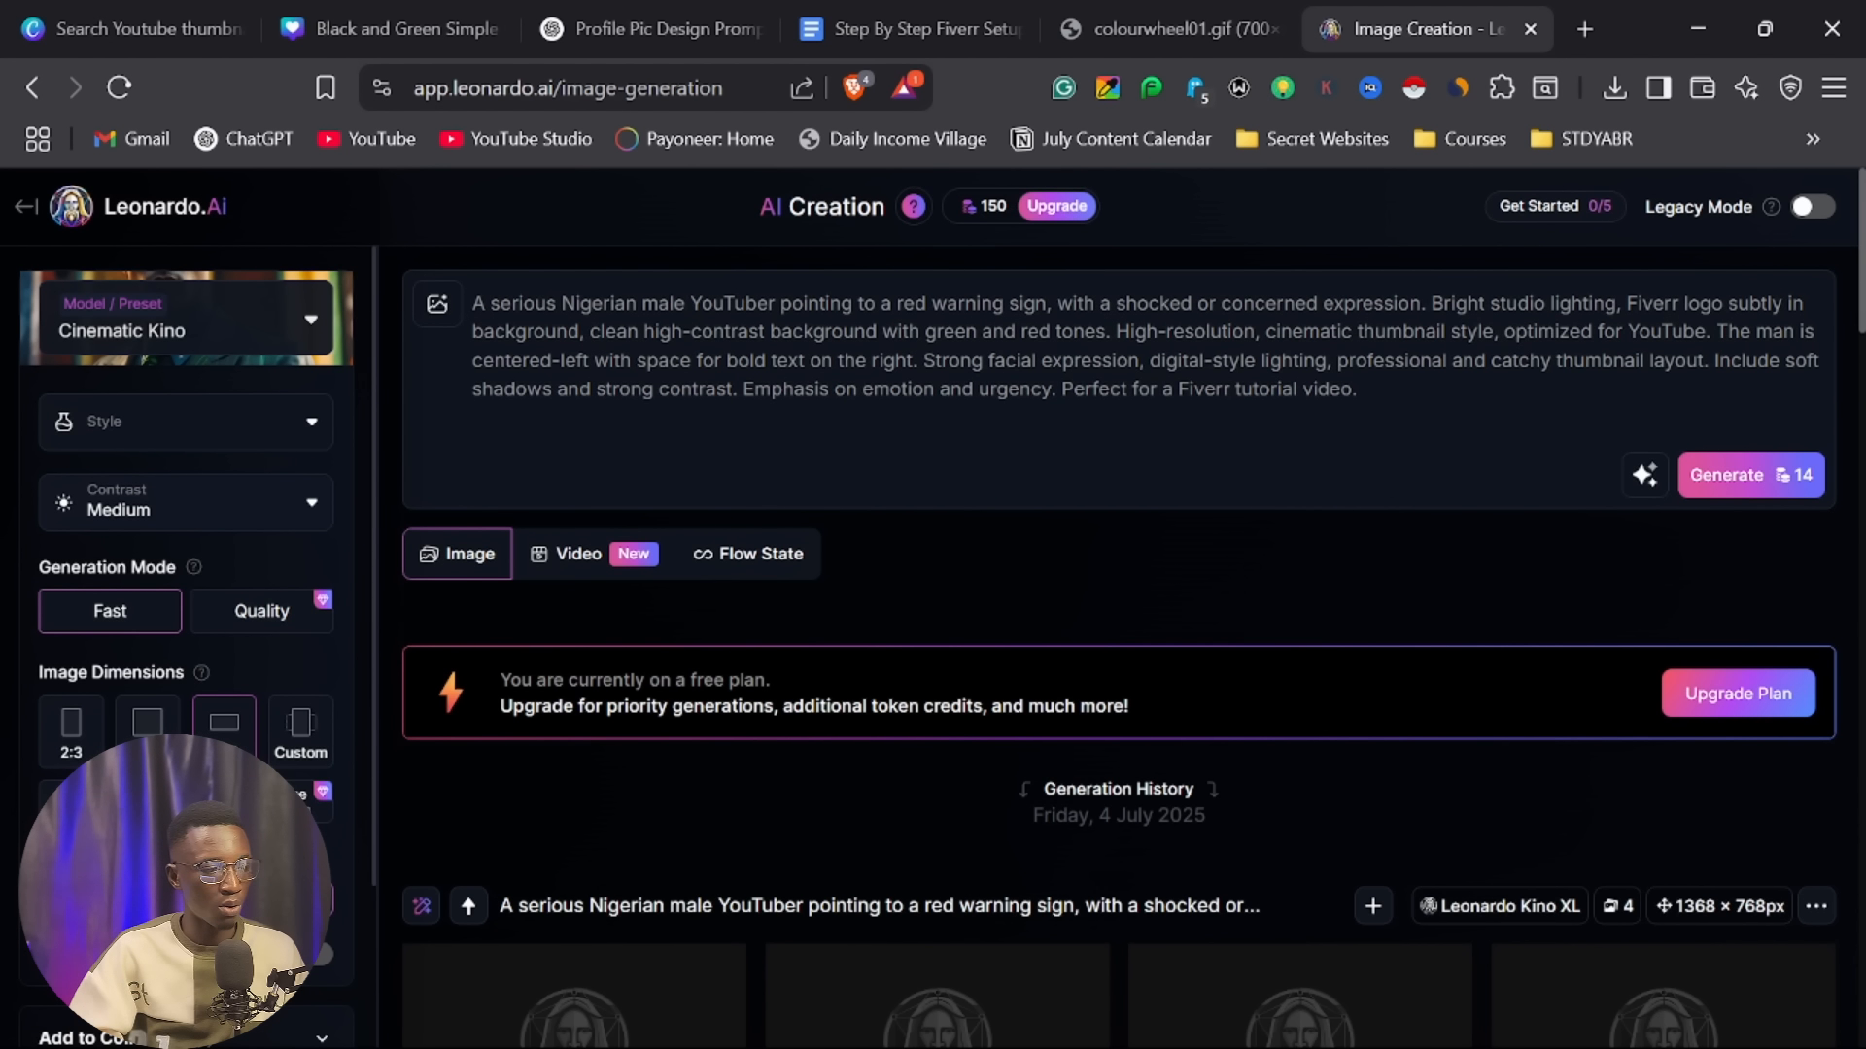
{"action": "left_click", "coordinate": [209, 335]}
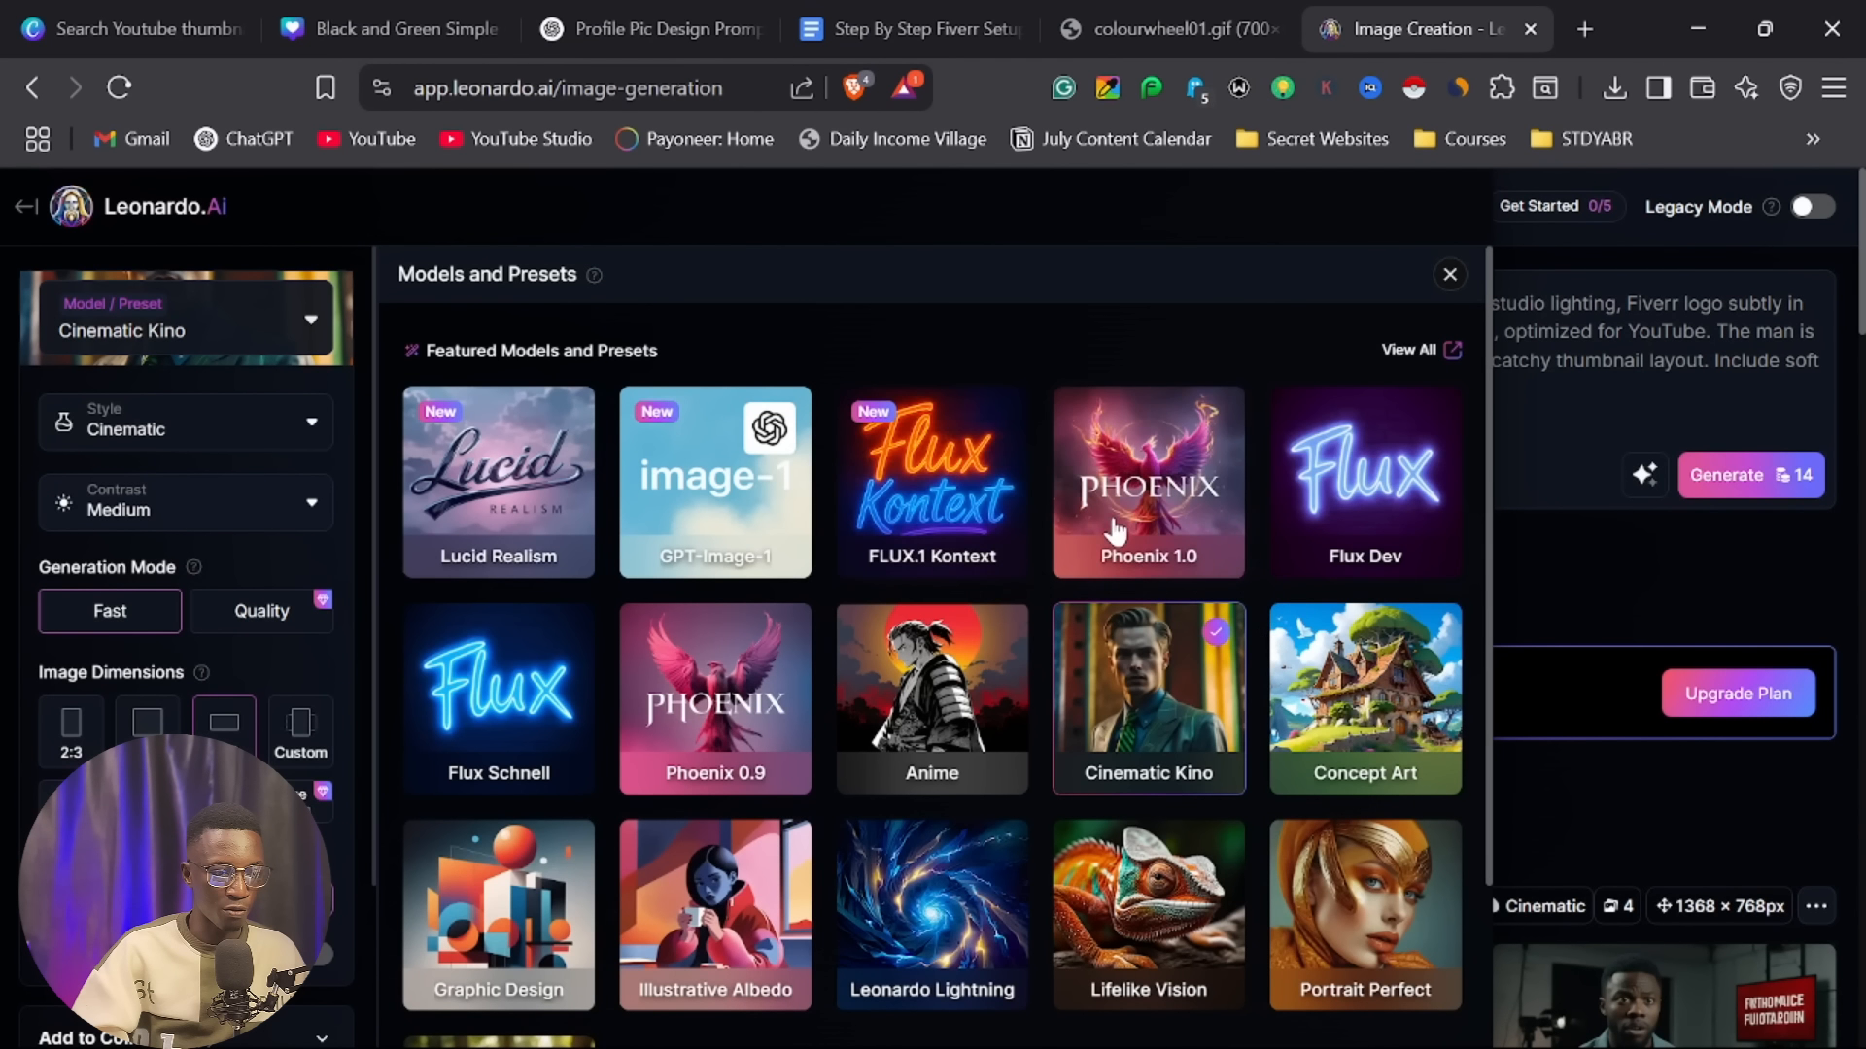
{"action": "left_click", "coordinate": [1122, 533]}
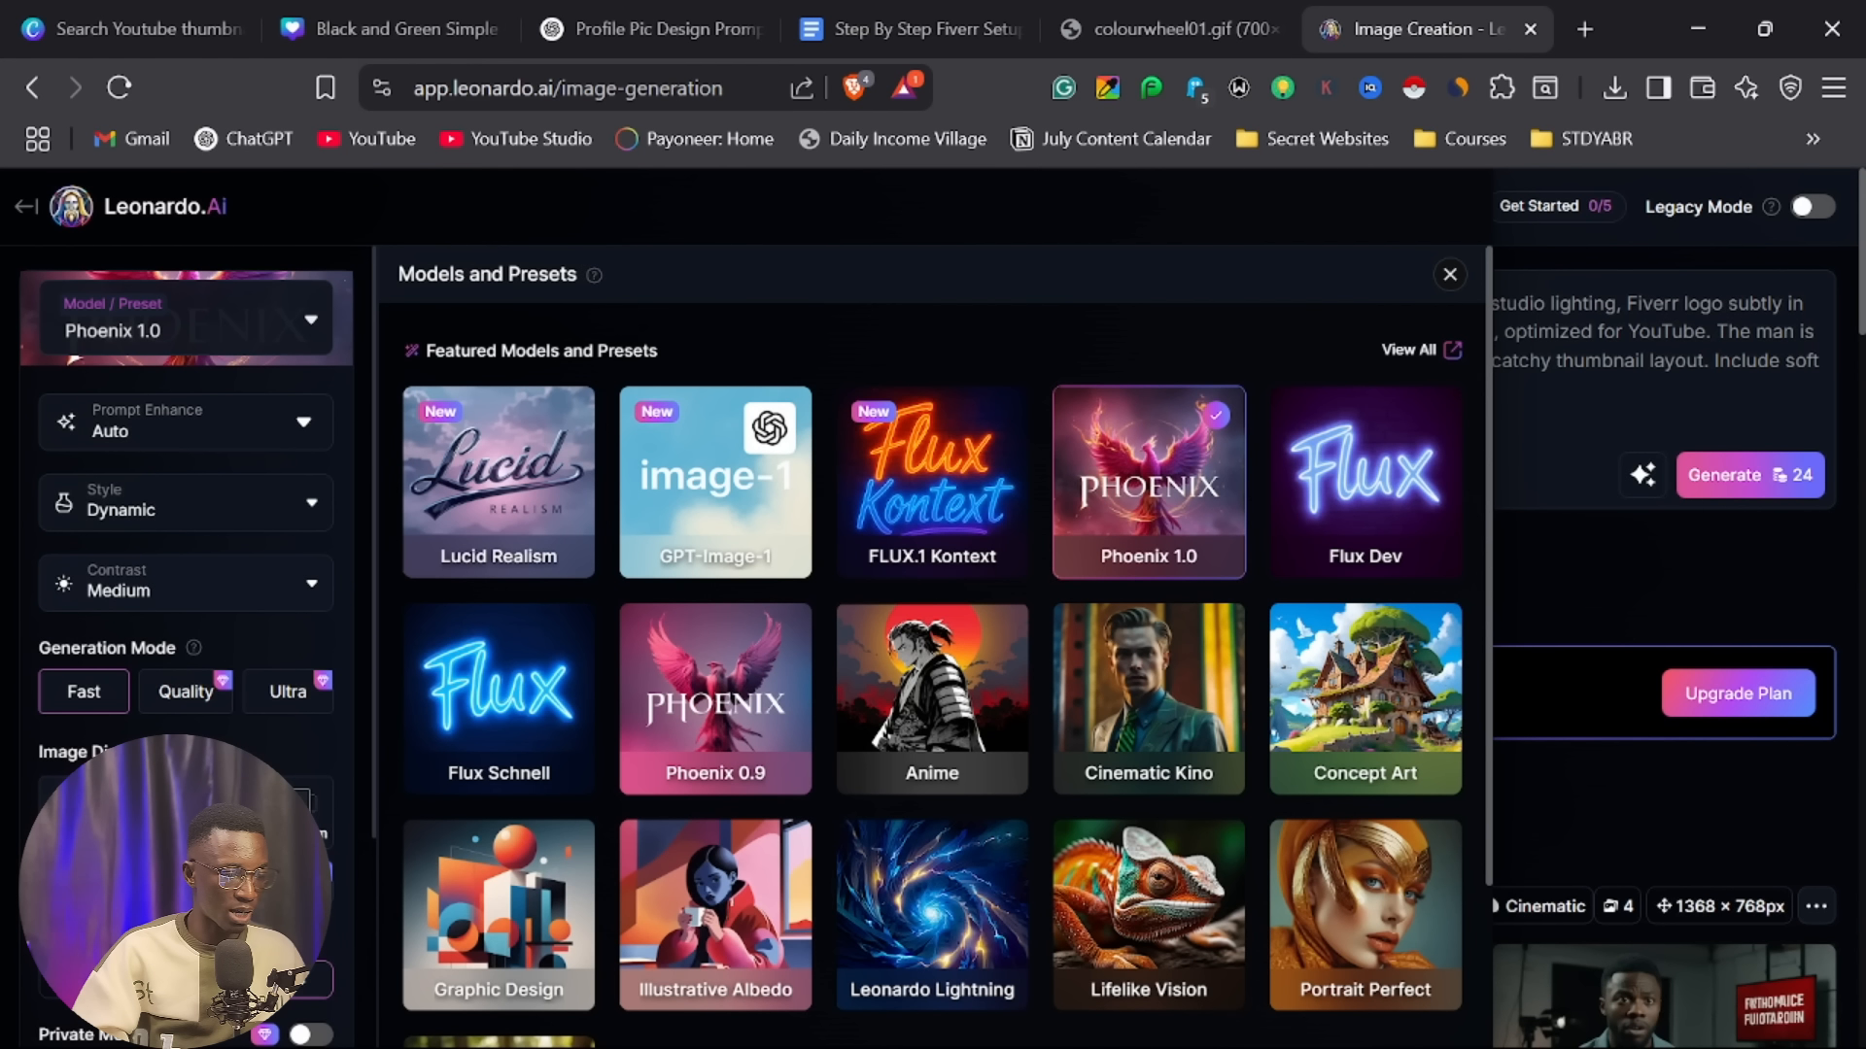
{"action": "left_click", "coordinate": [1449, 274]}
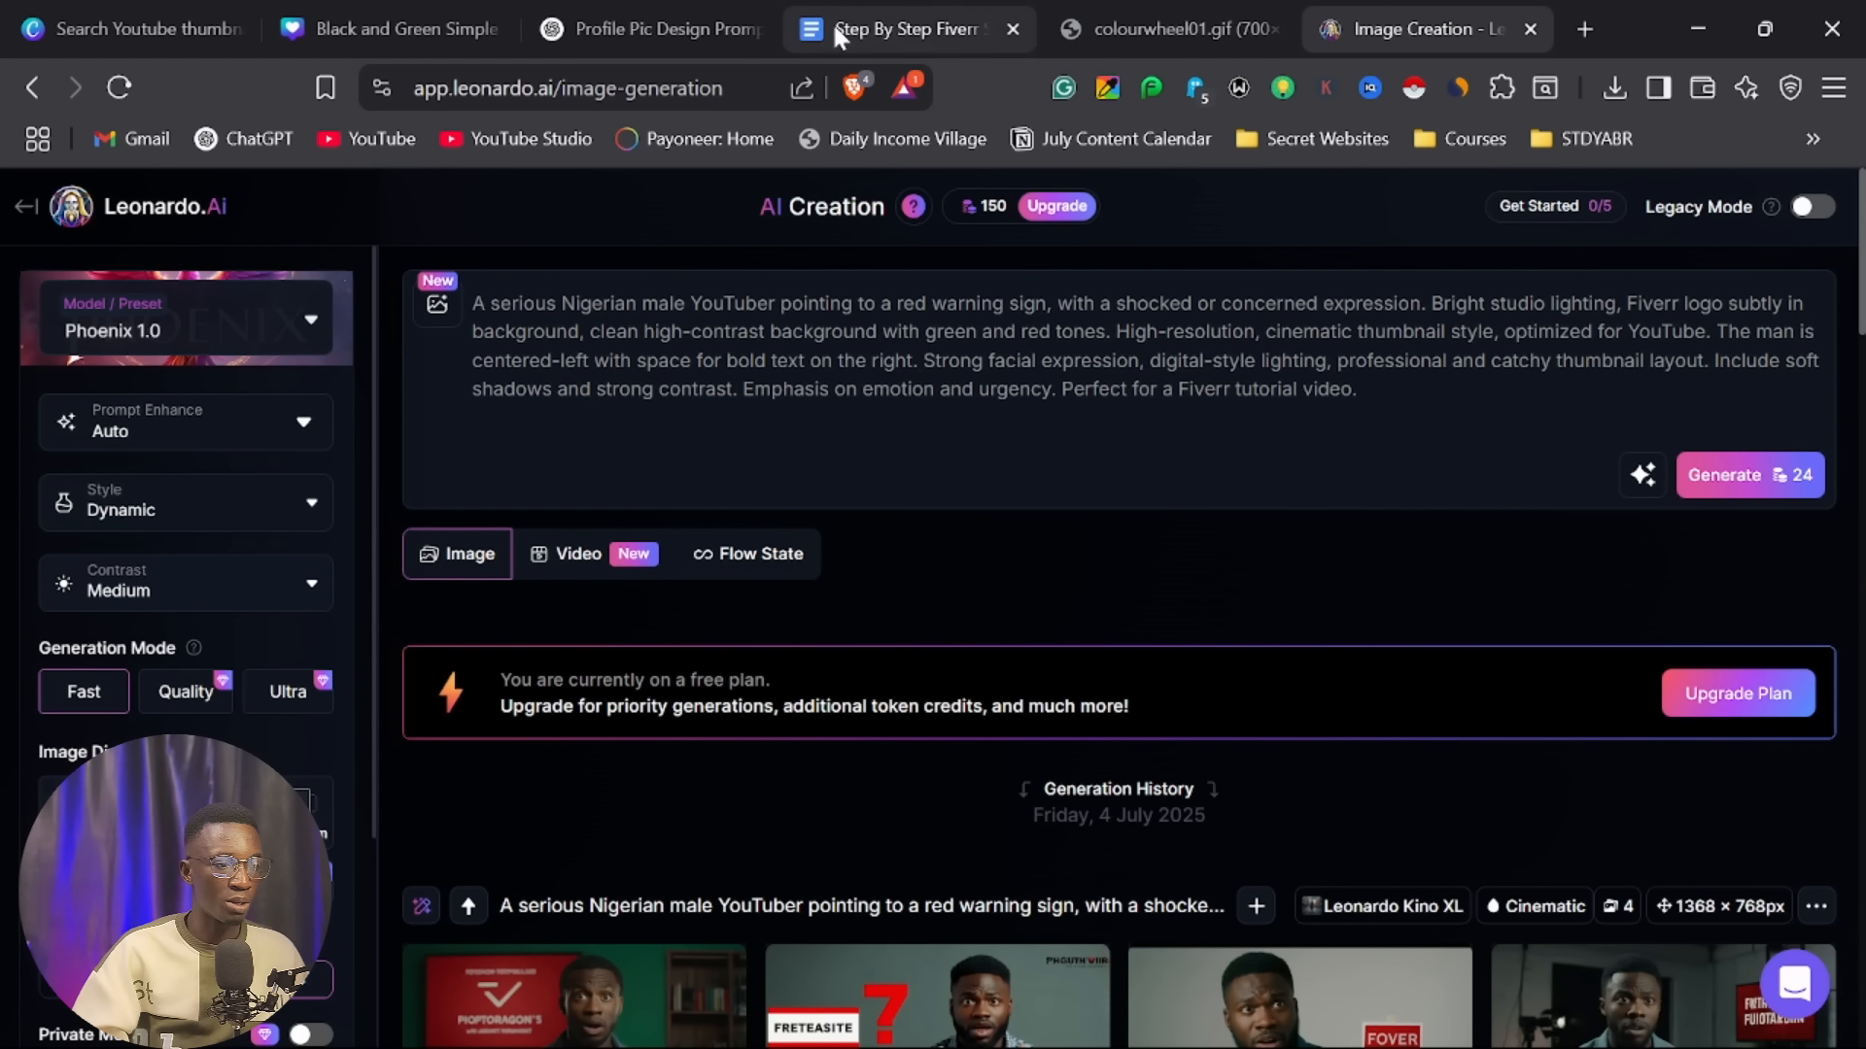
{"action": "left_click", "coordinate": [645, 28]}
Copy ChatGPT's ezbuildrX prompt and paste it over Leonardo's old YouTuber thumbnail prompt.
{"action": "scroll", "coordinate": [890, 599], "scroll_direction": "down", "scroll_amount": 3}
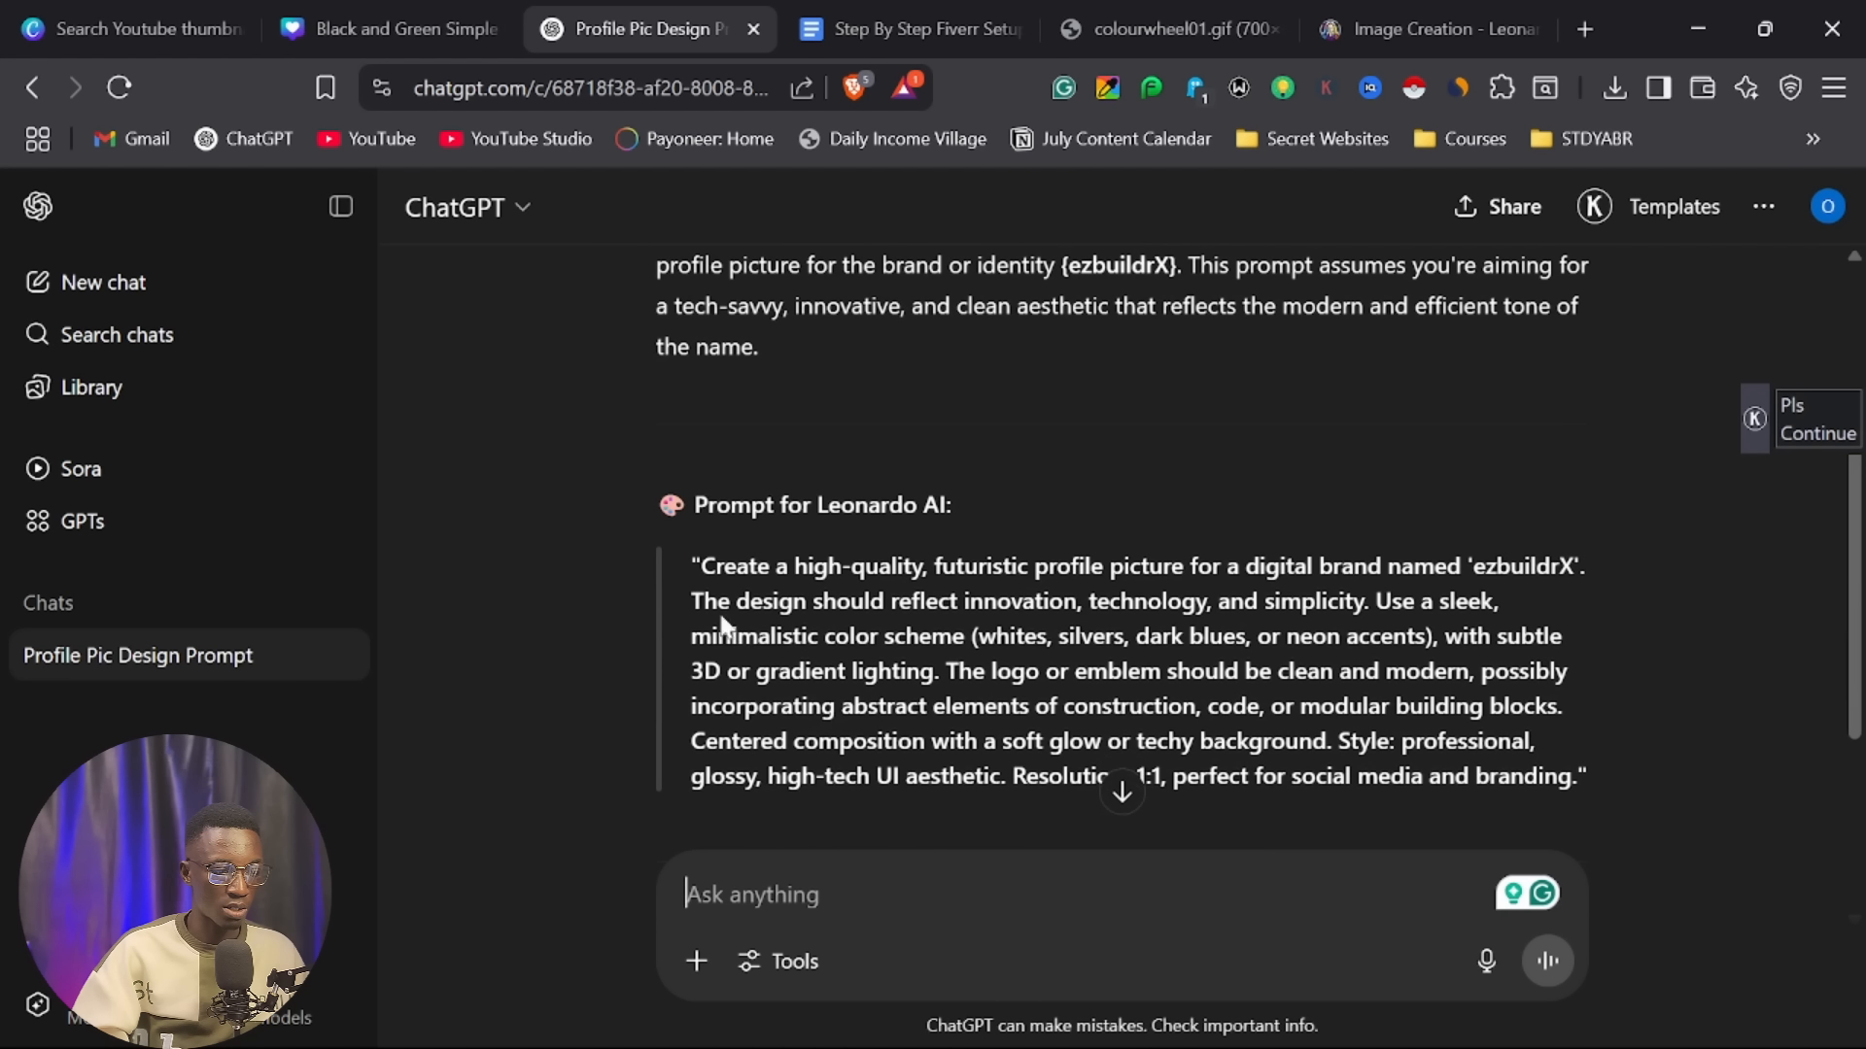
{"action": "left_click_drag", "start_coordinate": [701, 567], "coordinate": [1571, 778]}
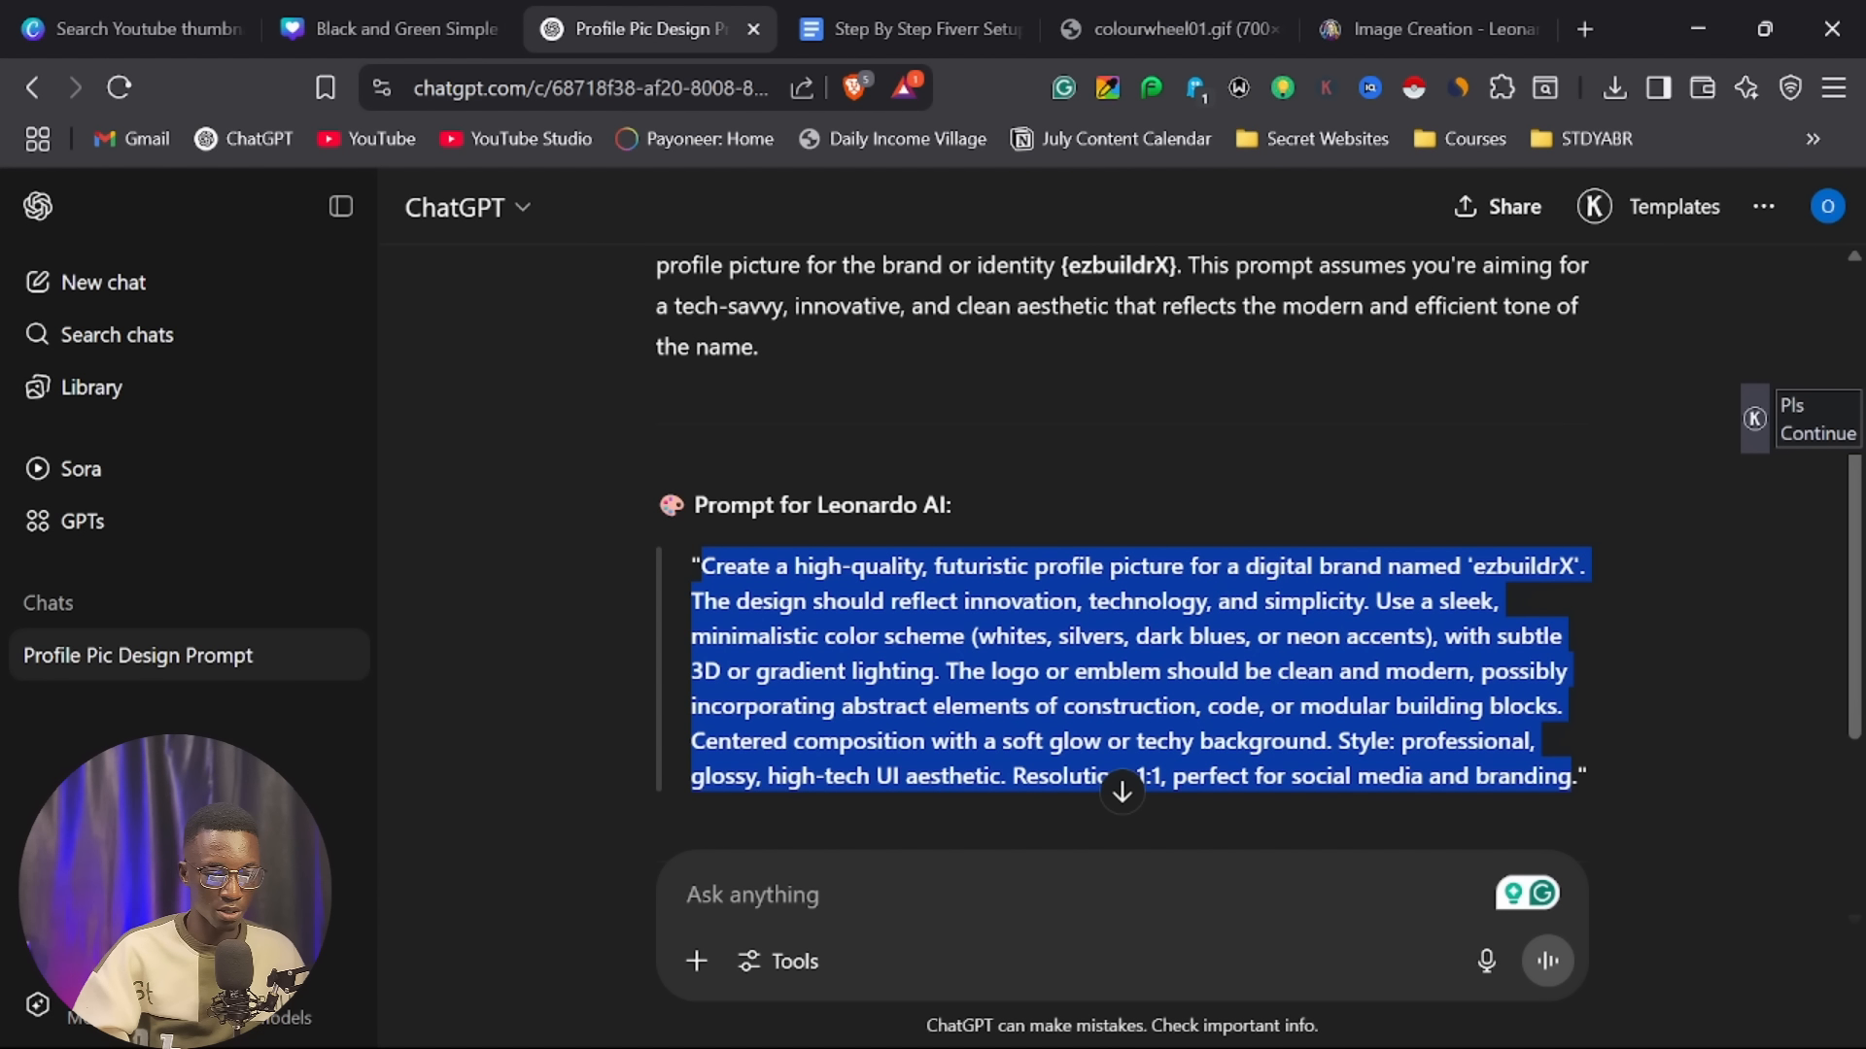
{"action": "left_click", "coordinate": [1366, 17]}
{"action": "key", "text": "ctrl+a"}
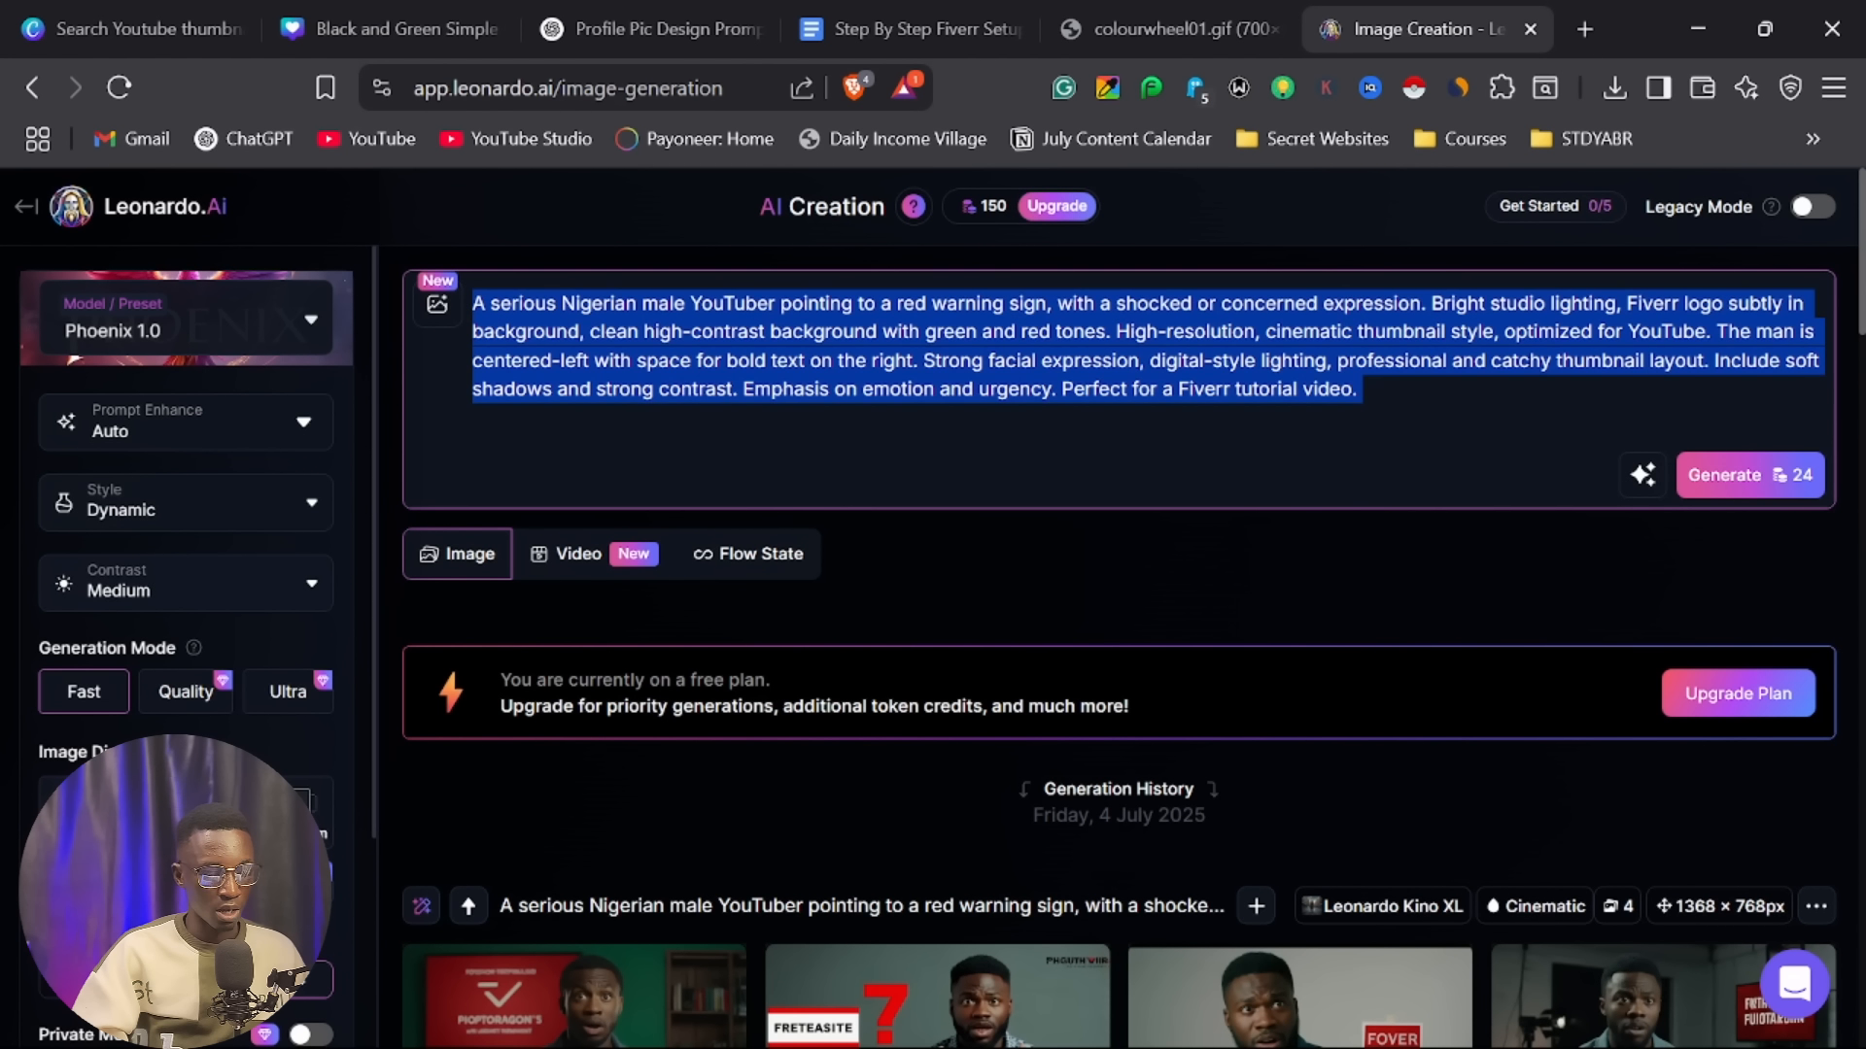
{"action": "type", "text": "Create a high-quality, futuristic profile picture for a digital brand named 'ezbuildrX'. The design should reflect innovation, technology, and simplicity. Use a sleek, minimalistic color scheme (whites, silvers, dark blues, or neon accents), with subtle 3D or gradient lighting. The logo or emblem should be clean and modern, possibly incorporating abstract elements of construction, code, or modular building blocks. Centered composition with a soft gradient or techy background. Style: professional, glossy, high-tech UI aesthetic. Resolution: 1:1, perfect for social media and branding."}
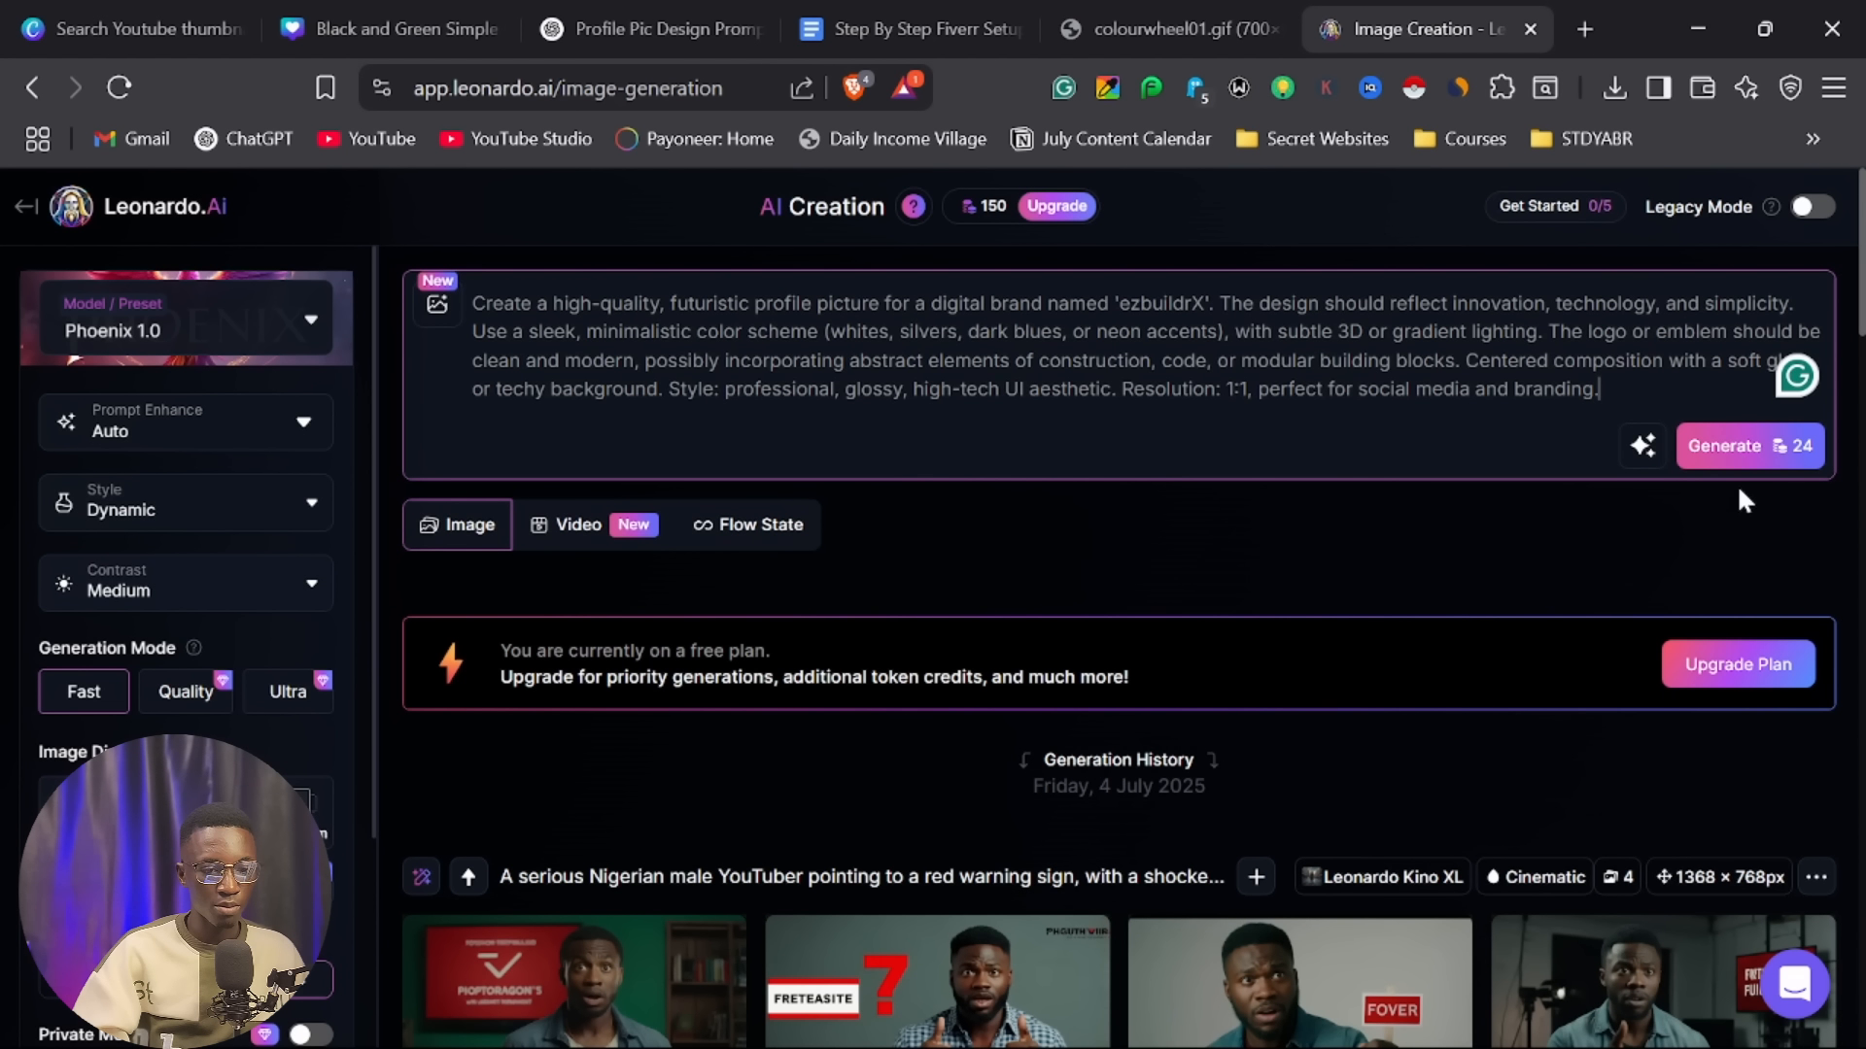
Generate four images from the new prompt and dismiss the checklist popups.
{"action": "left_click", "coordinate": [1745, 457]}
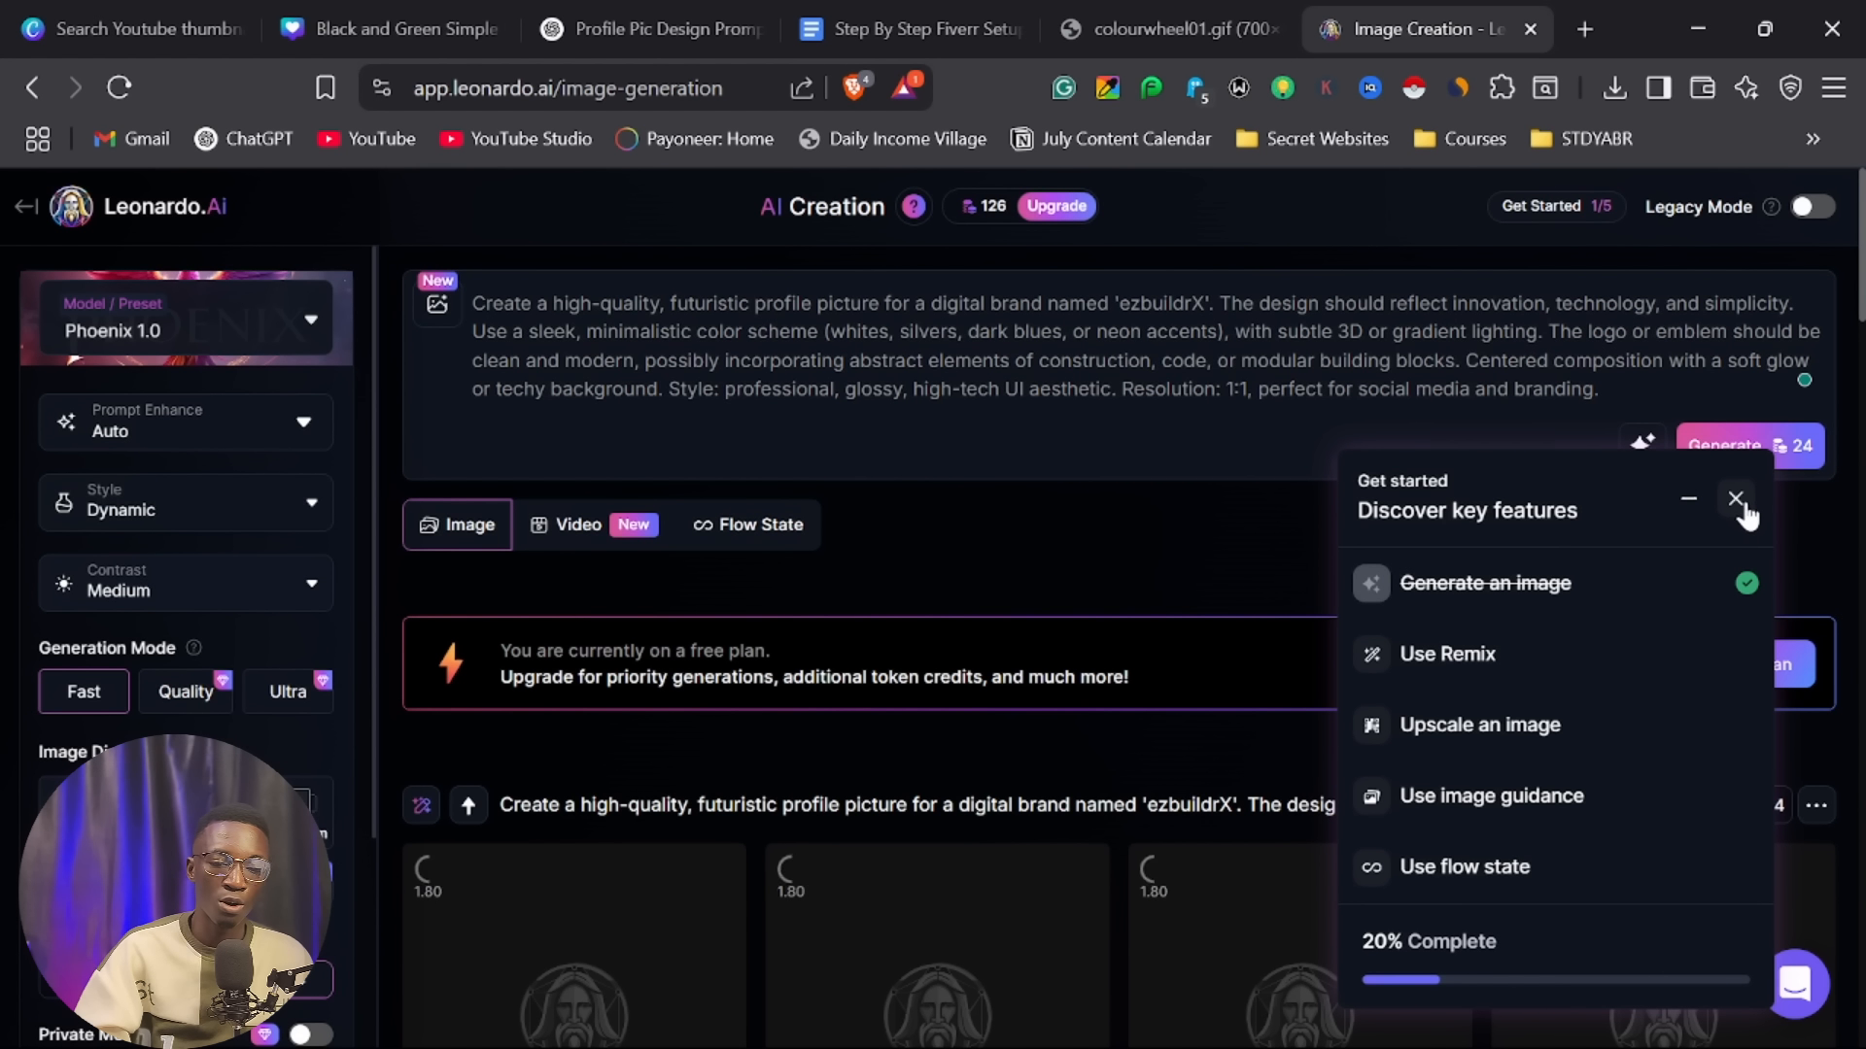
{"action": "left_click", "coordinate": [1737, 501]}
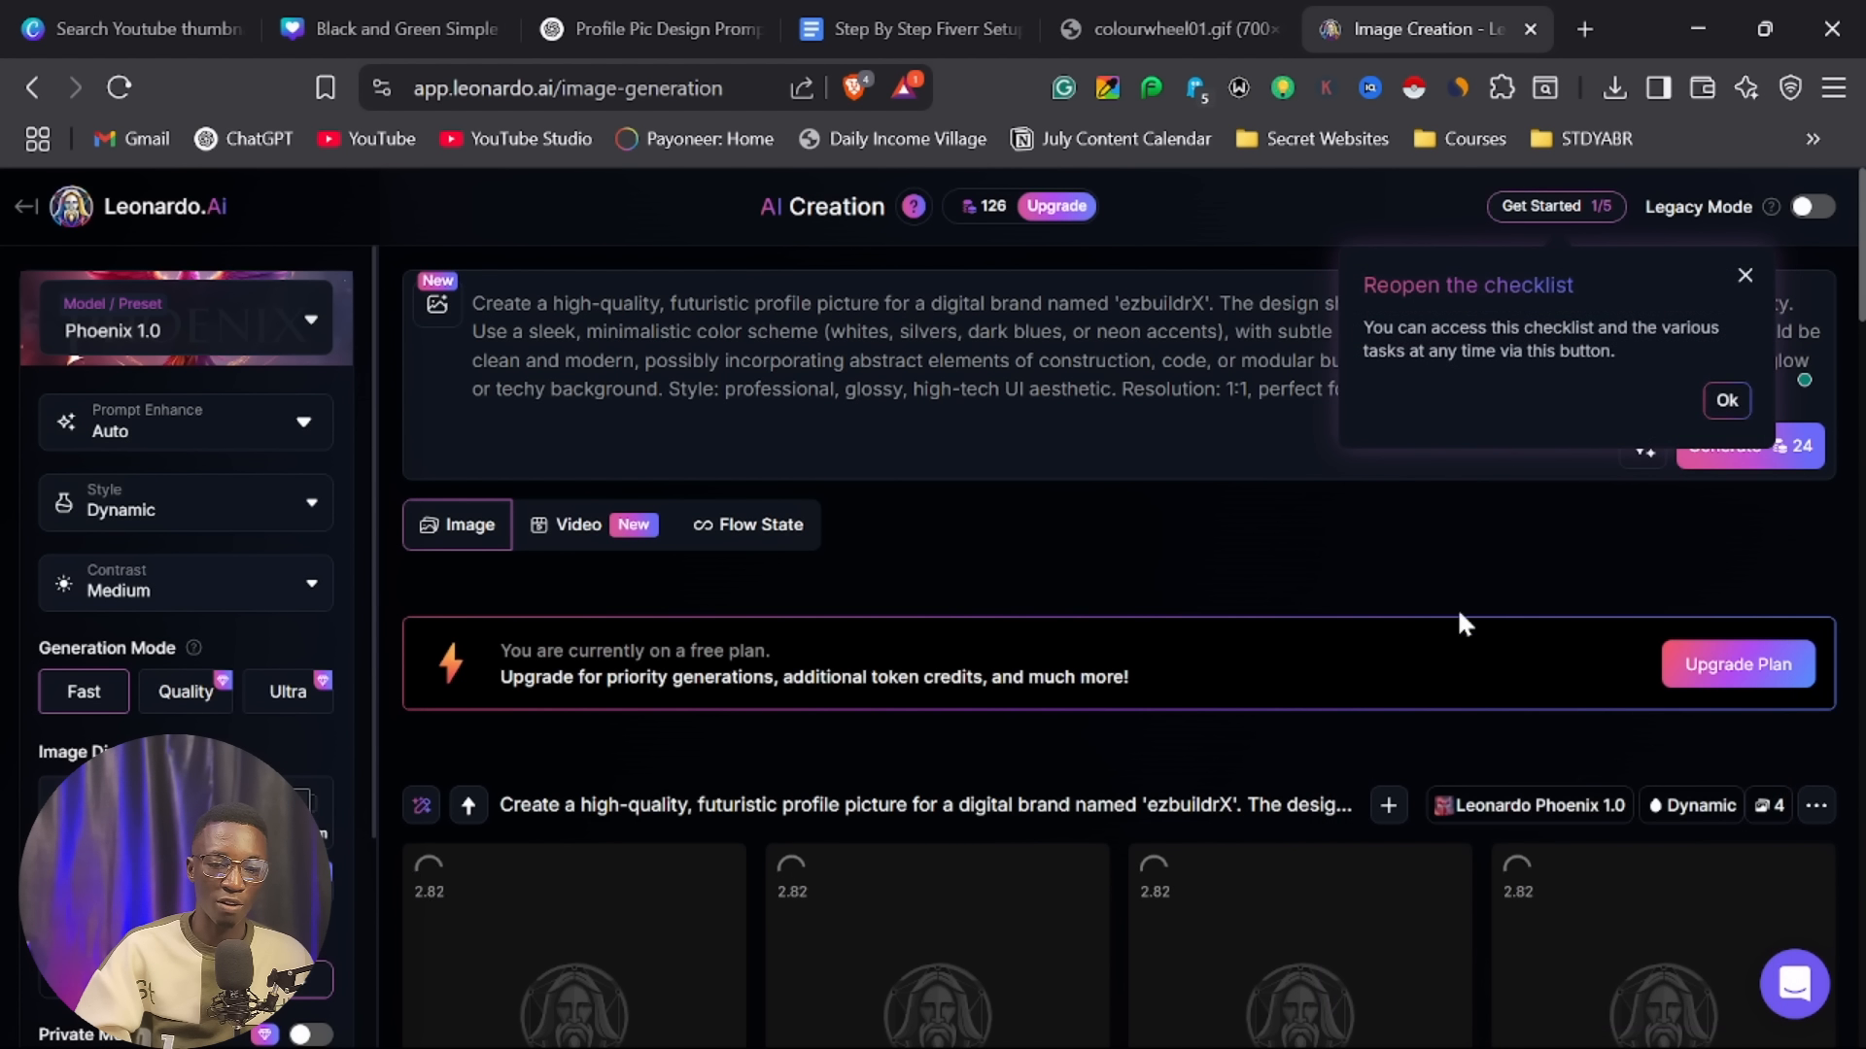
{"action": "left_click", "coordinate": [1744, 277]}
{"action": "scroll", "coordinate": [940, 670], "scroll_direction": "down", "scroll_amount": 5}
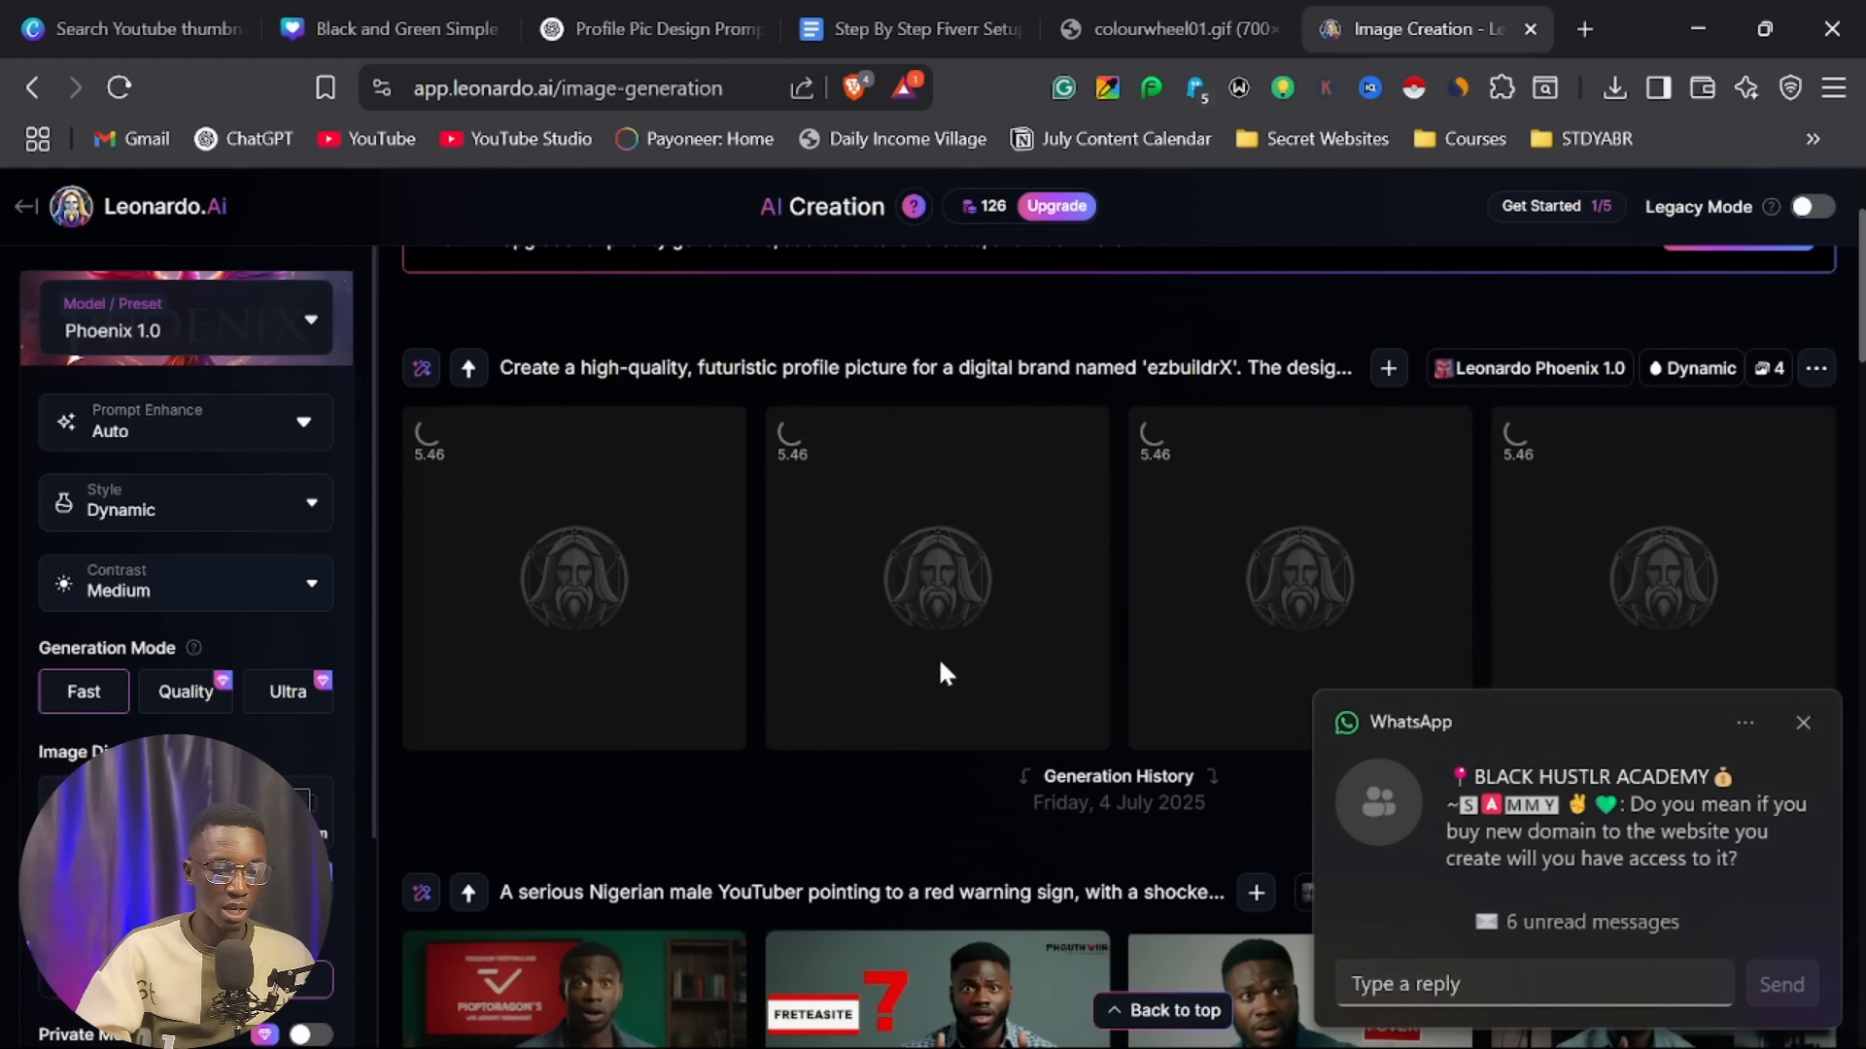
Download the second result, the round EZBUILDRX emblem, as ezbuildrx.jpg.
{"action": "left_click", "coordinate": [1801, 723]}
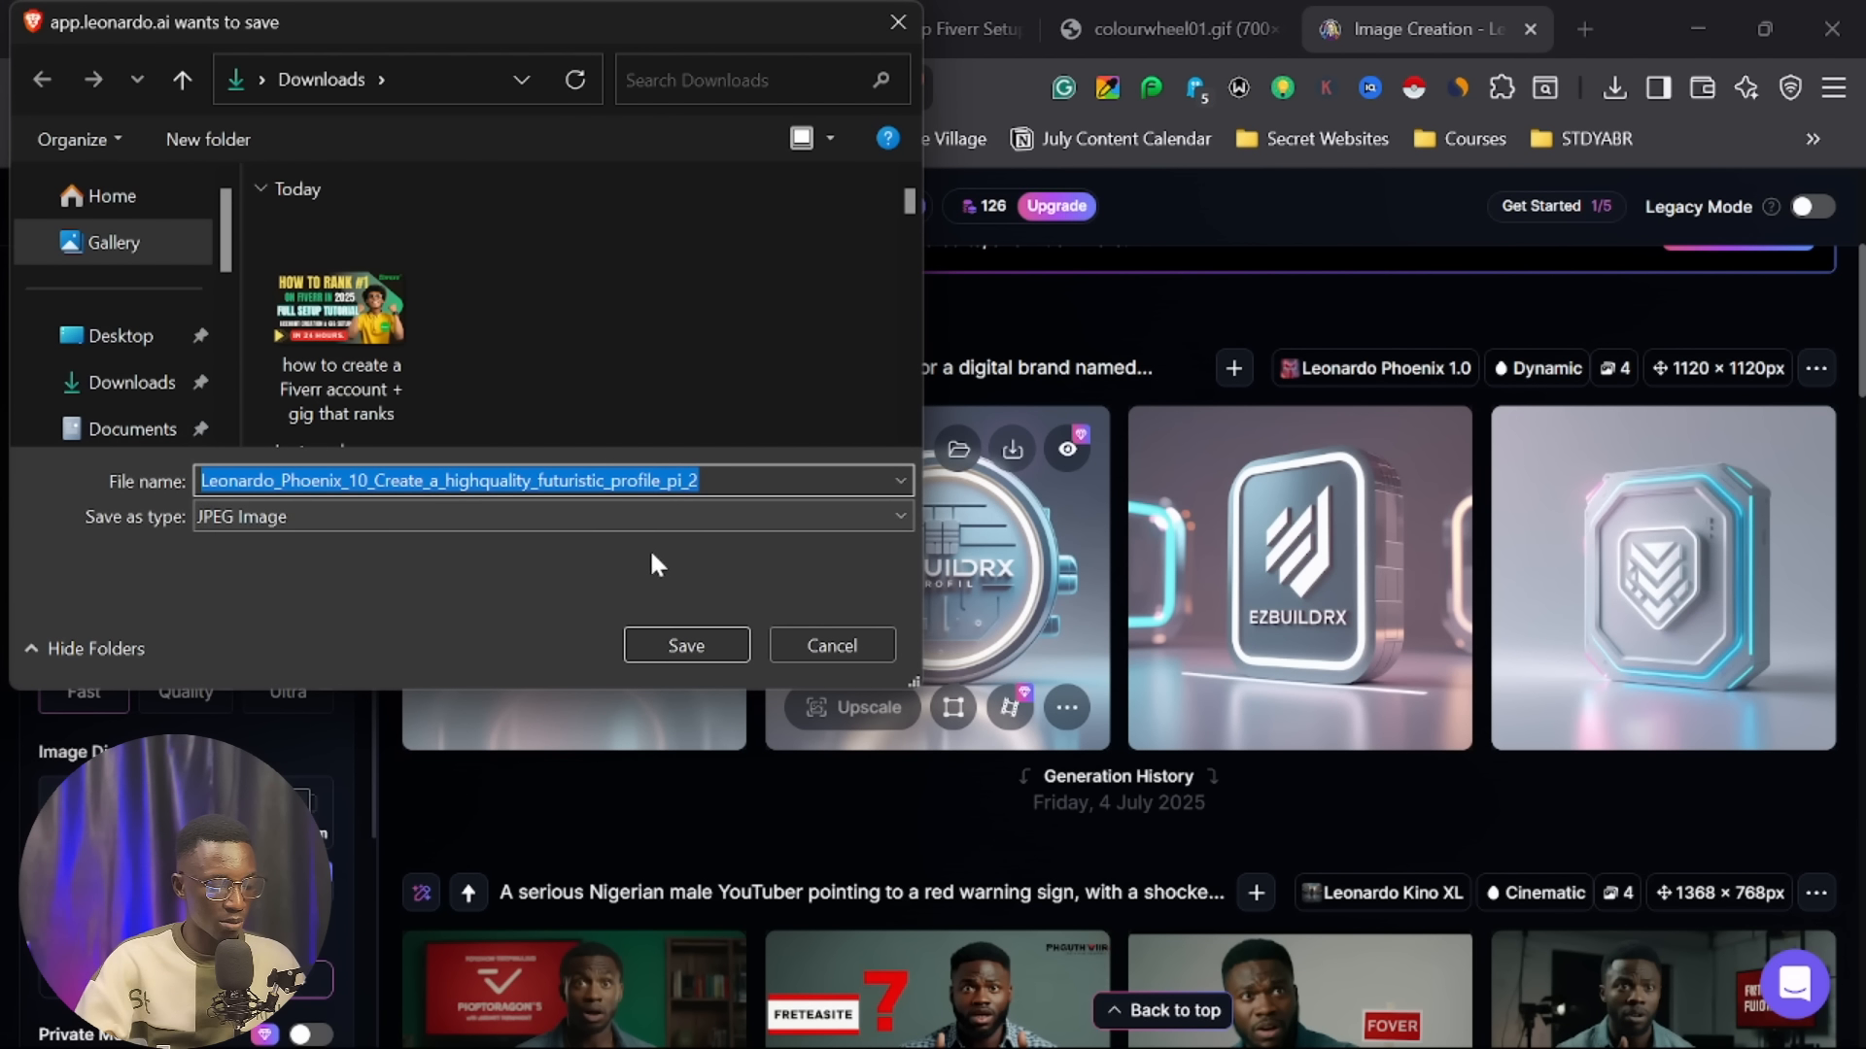
{"action": "type", "text": "ex"}
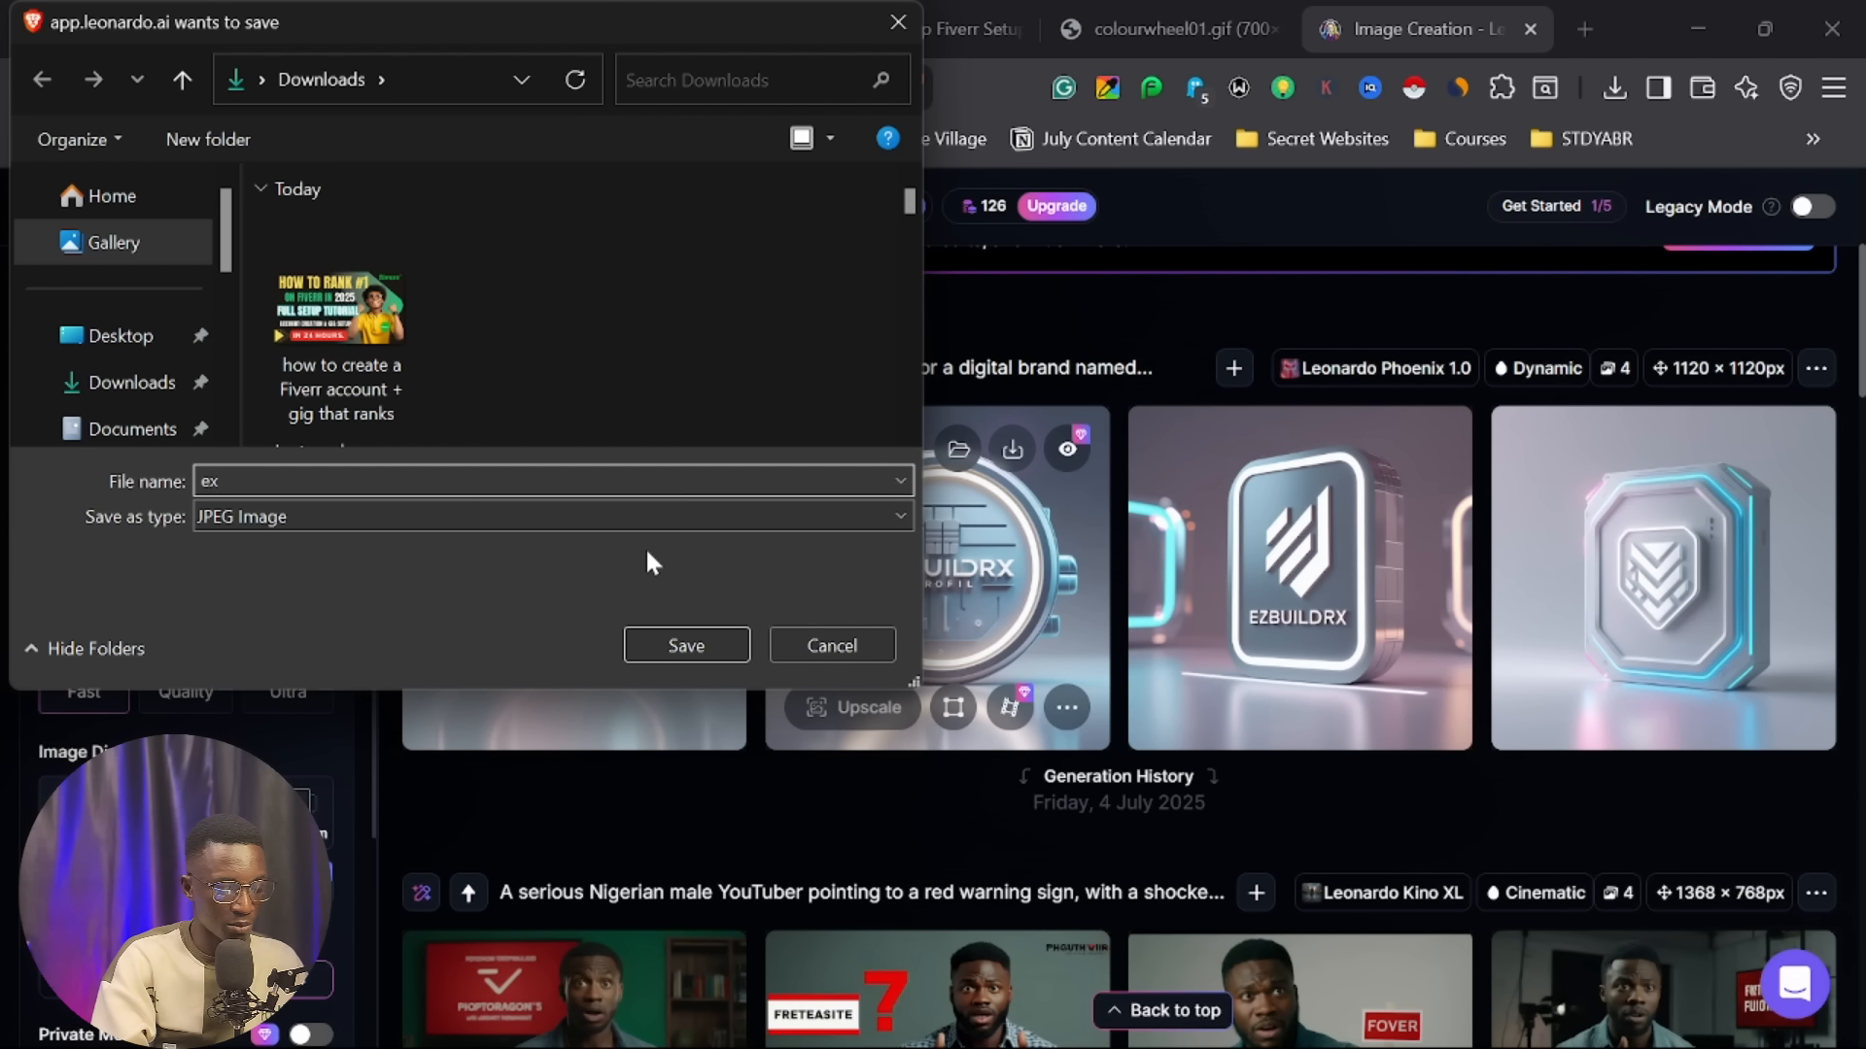
{"action": "key", "text": "BackSpace"}
{"action": "type", "text": "zbuil"}
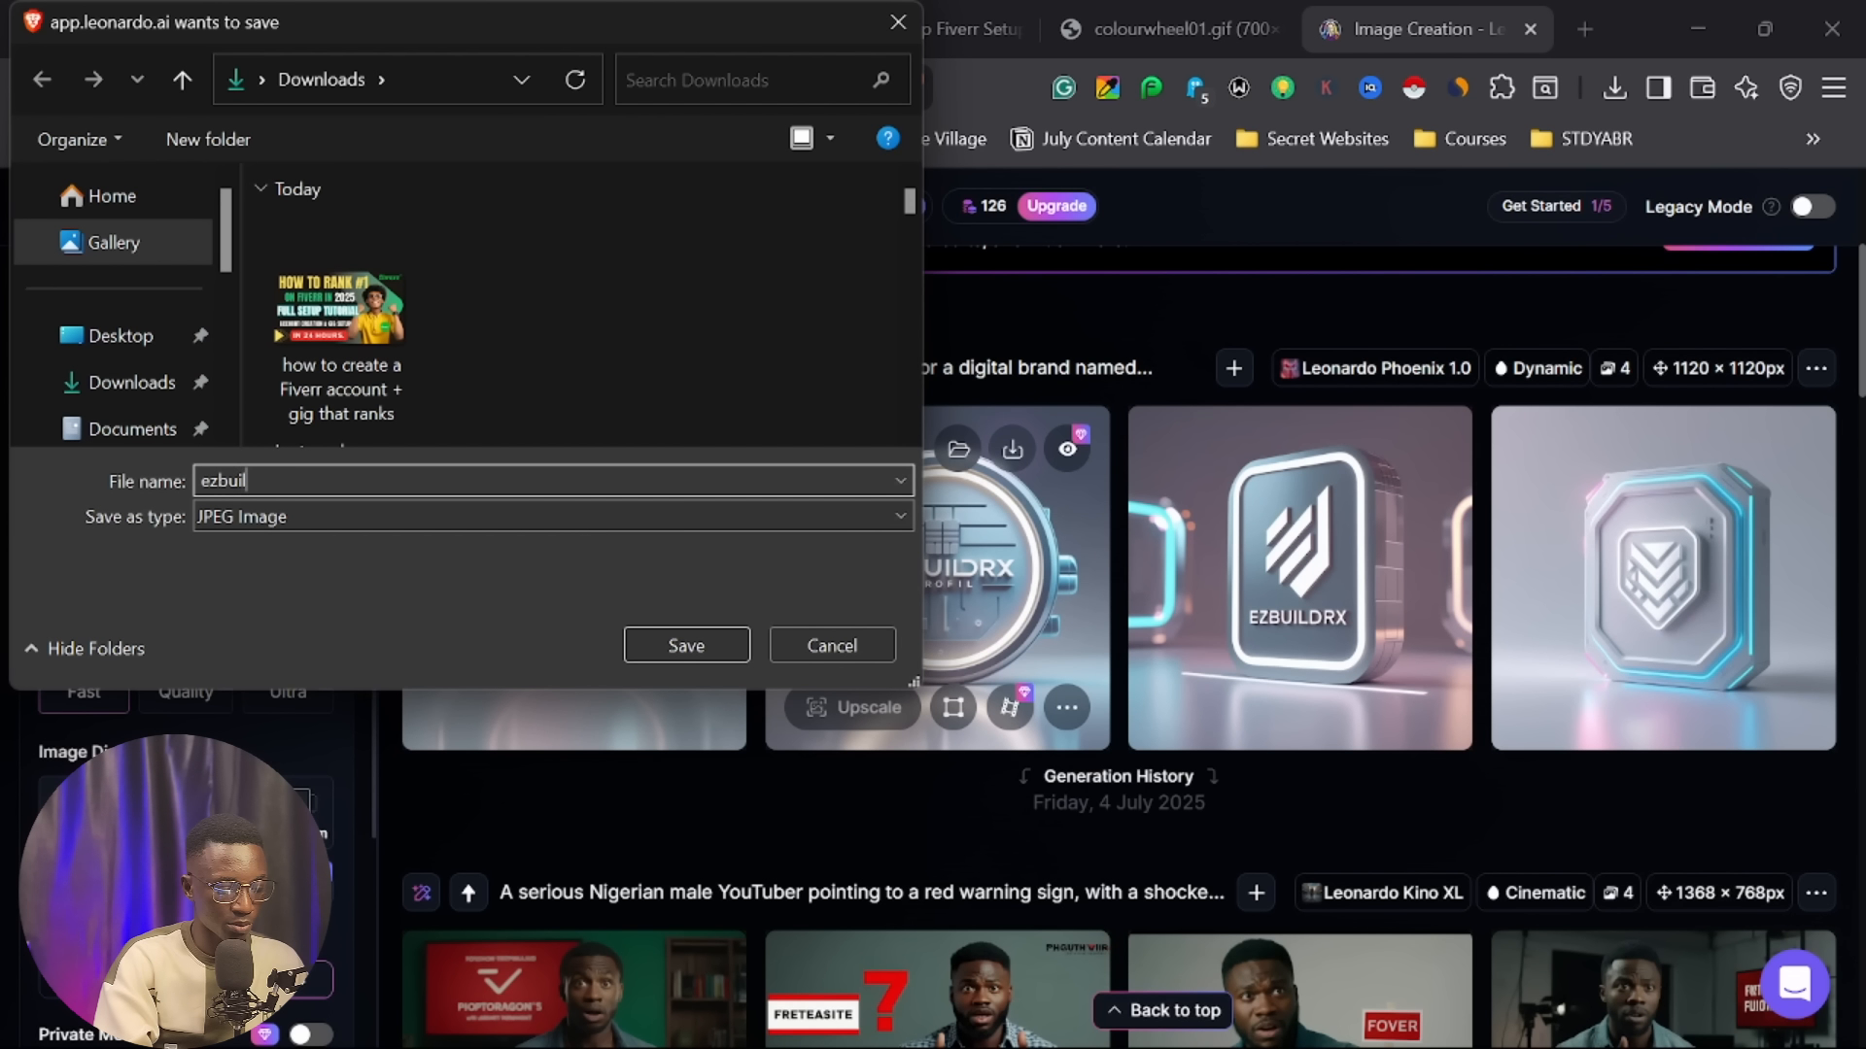
{"action": "type", "text": "drx"}
{"action": "key", "text": "Return"}
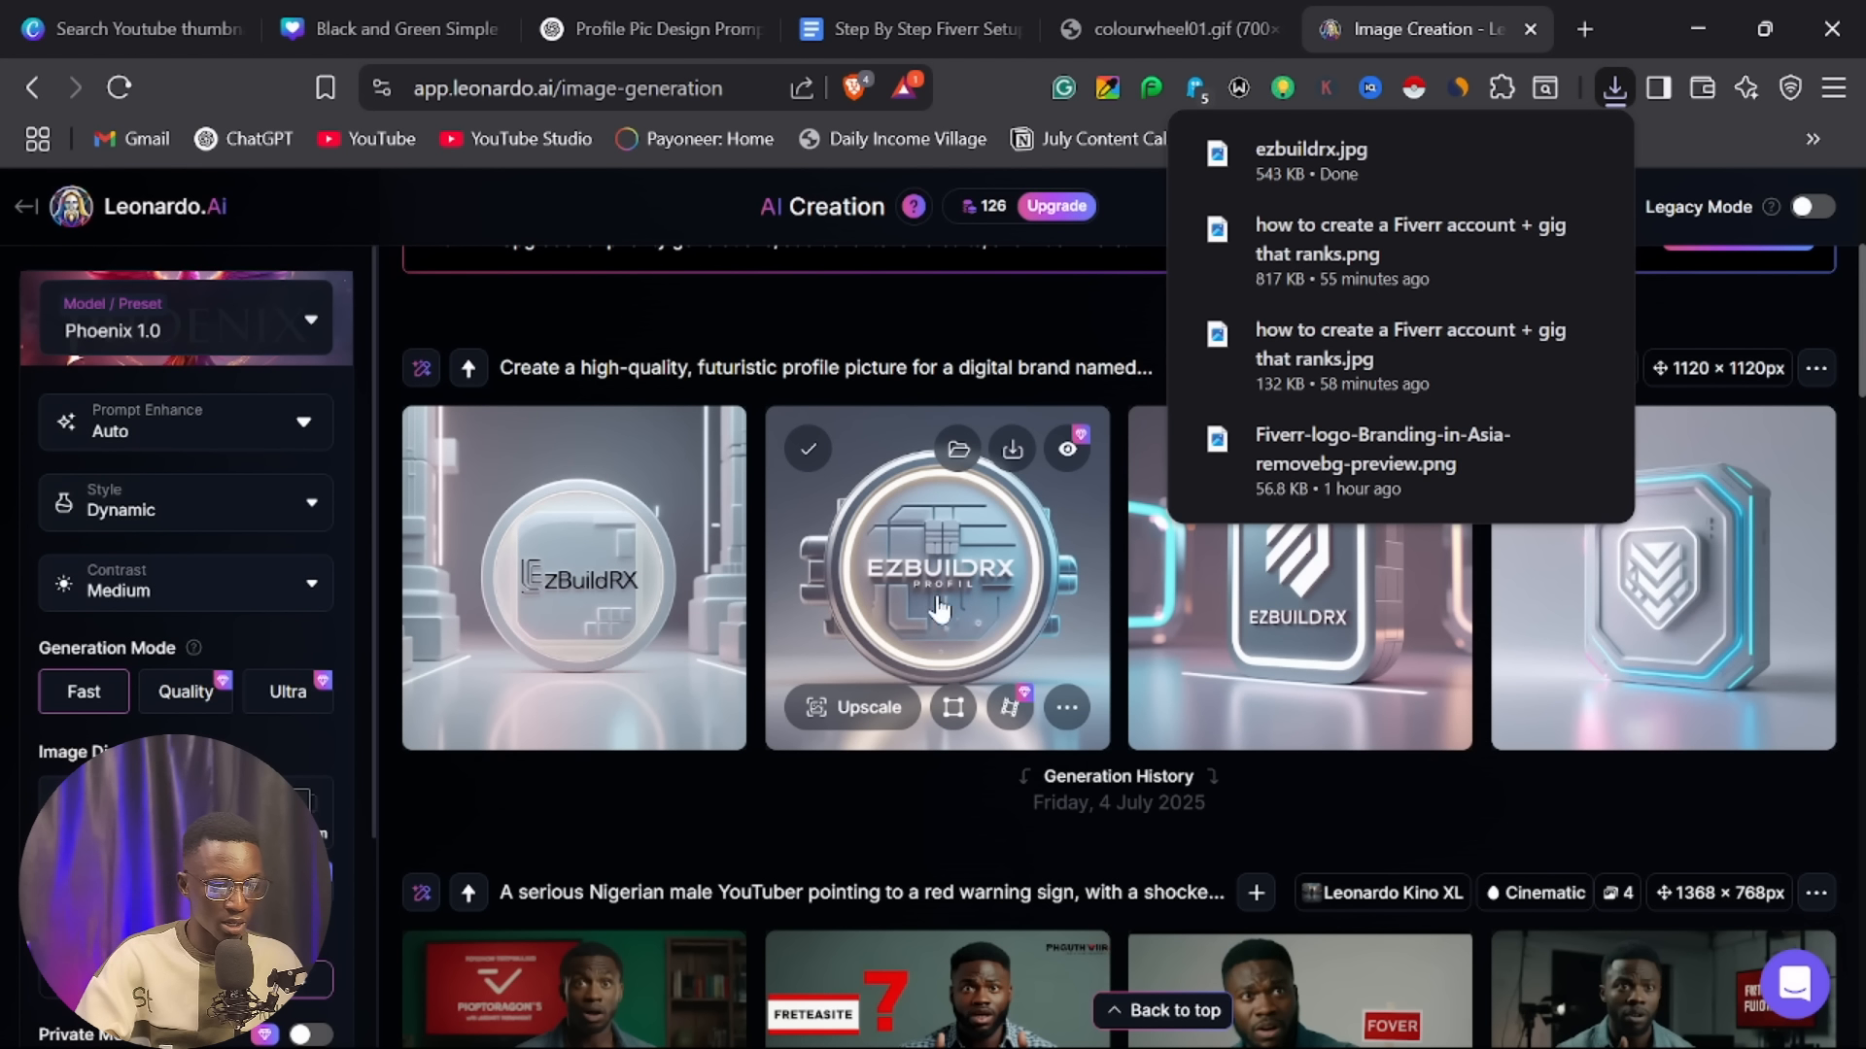
Send the doc's Profile Description prompt to ChatGPT and select its 'Boost Your Digital Sales!' reply.
{"action": "mouse_move", "coordinate": [1282, 364]}
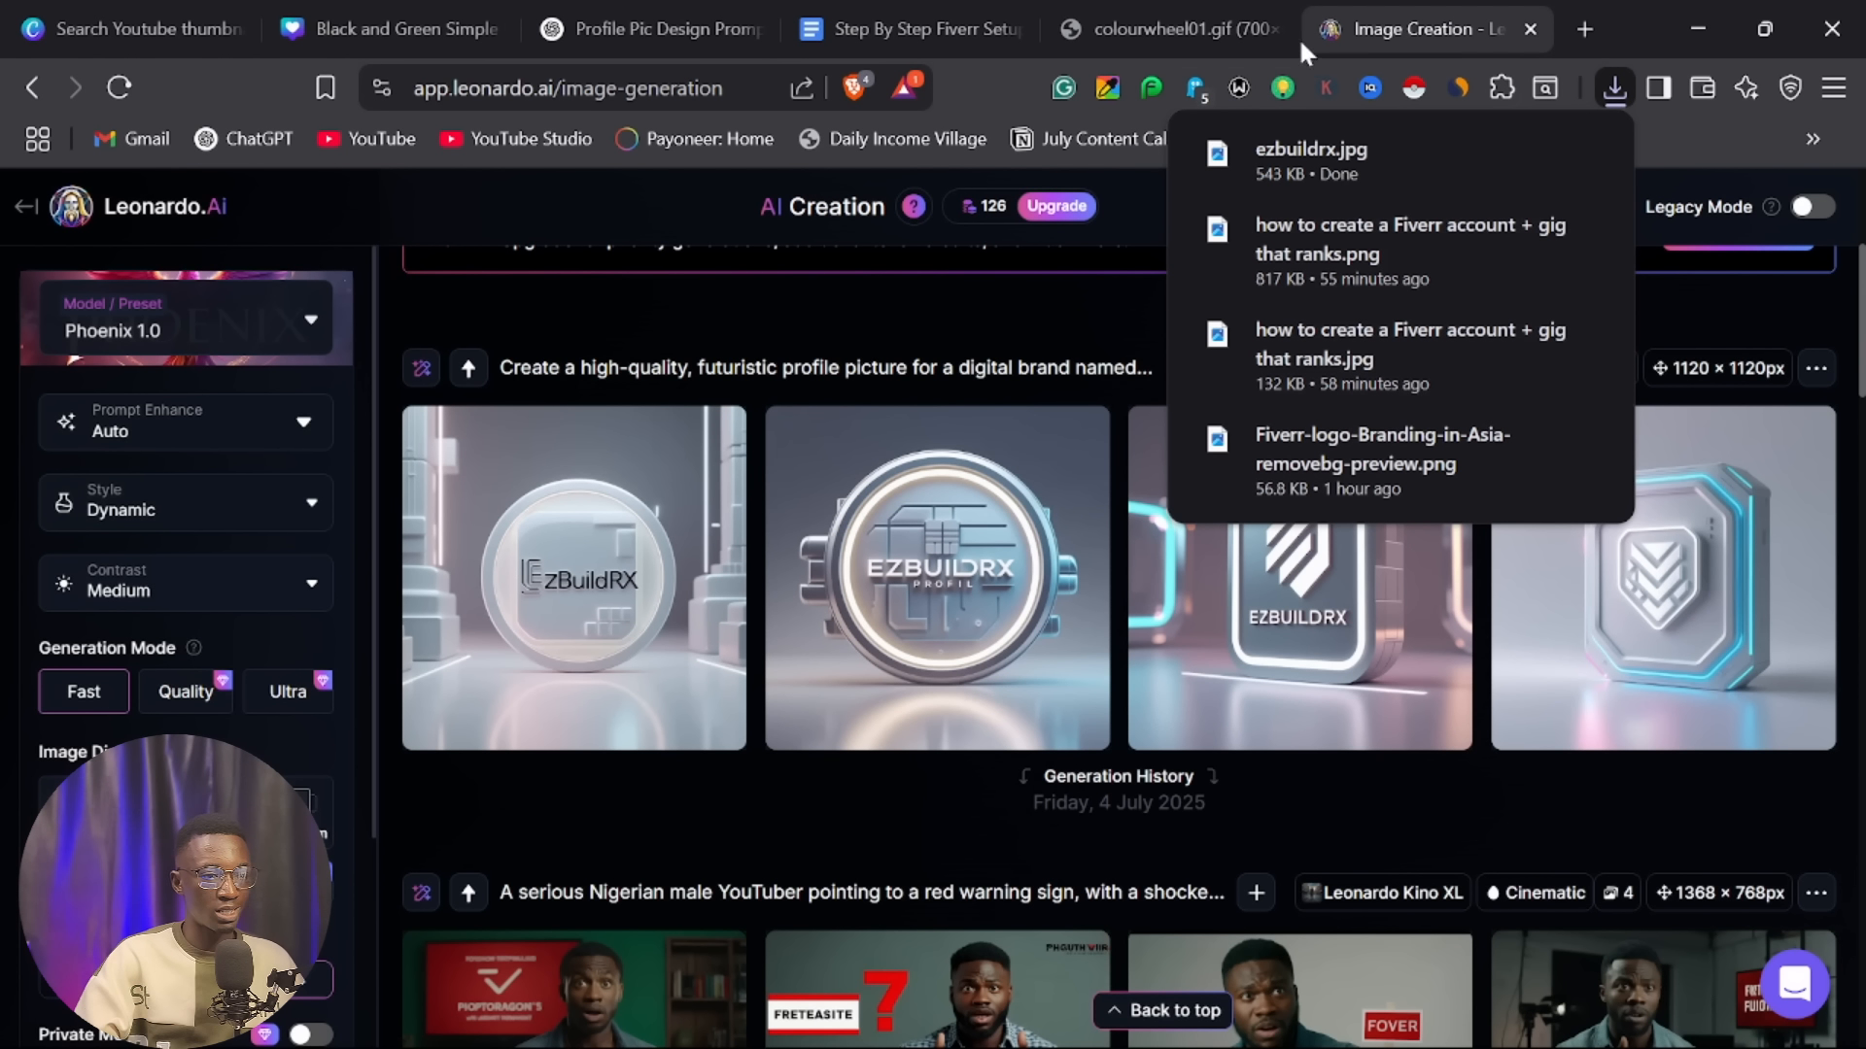
{"action": "left_click", "coordinate": [972, 39]}
{"action": "scroll", "coordinate": [874, 680], "scroll_direction": "down", "scroll_amount": 3}
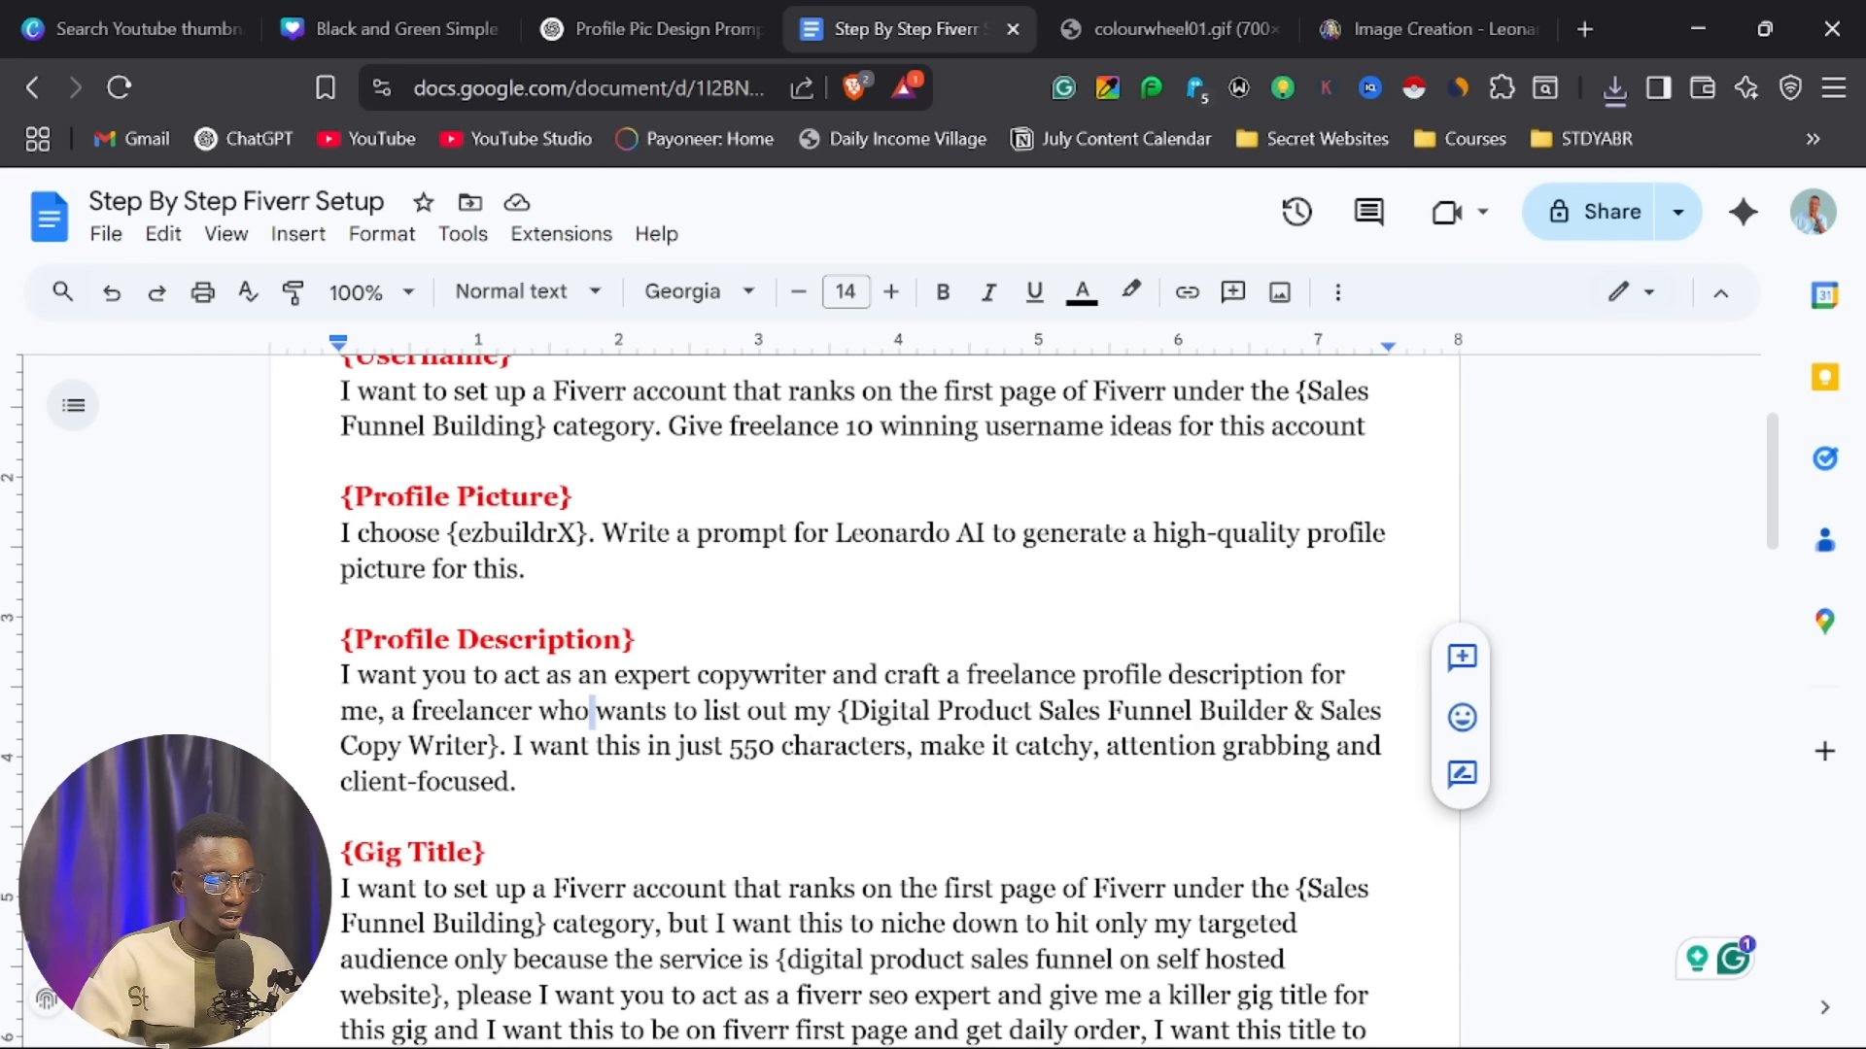
{"action": "triple_click", "coordinate": [589, 710]}
{"action": "key", "text": "ctrl+c"}
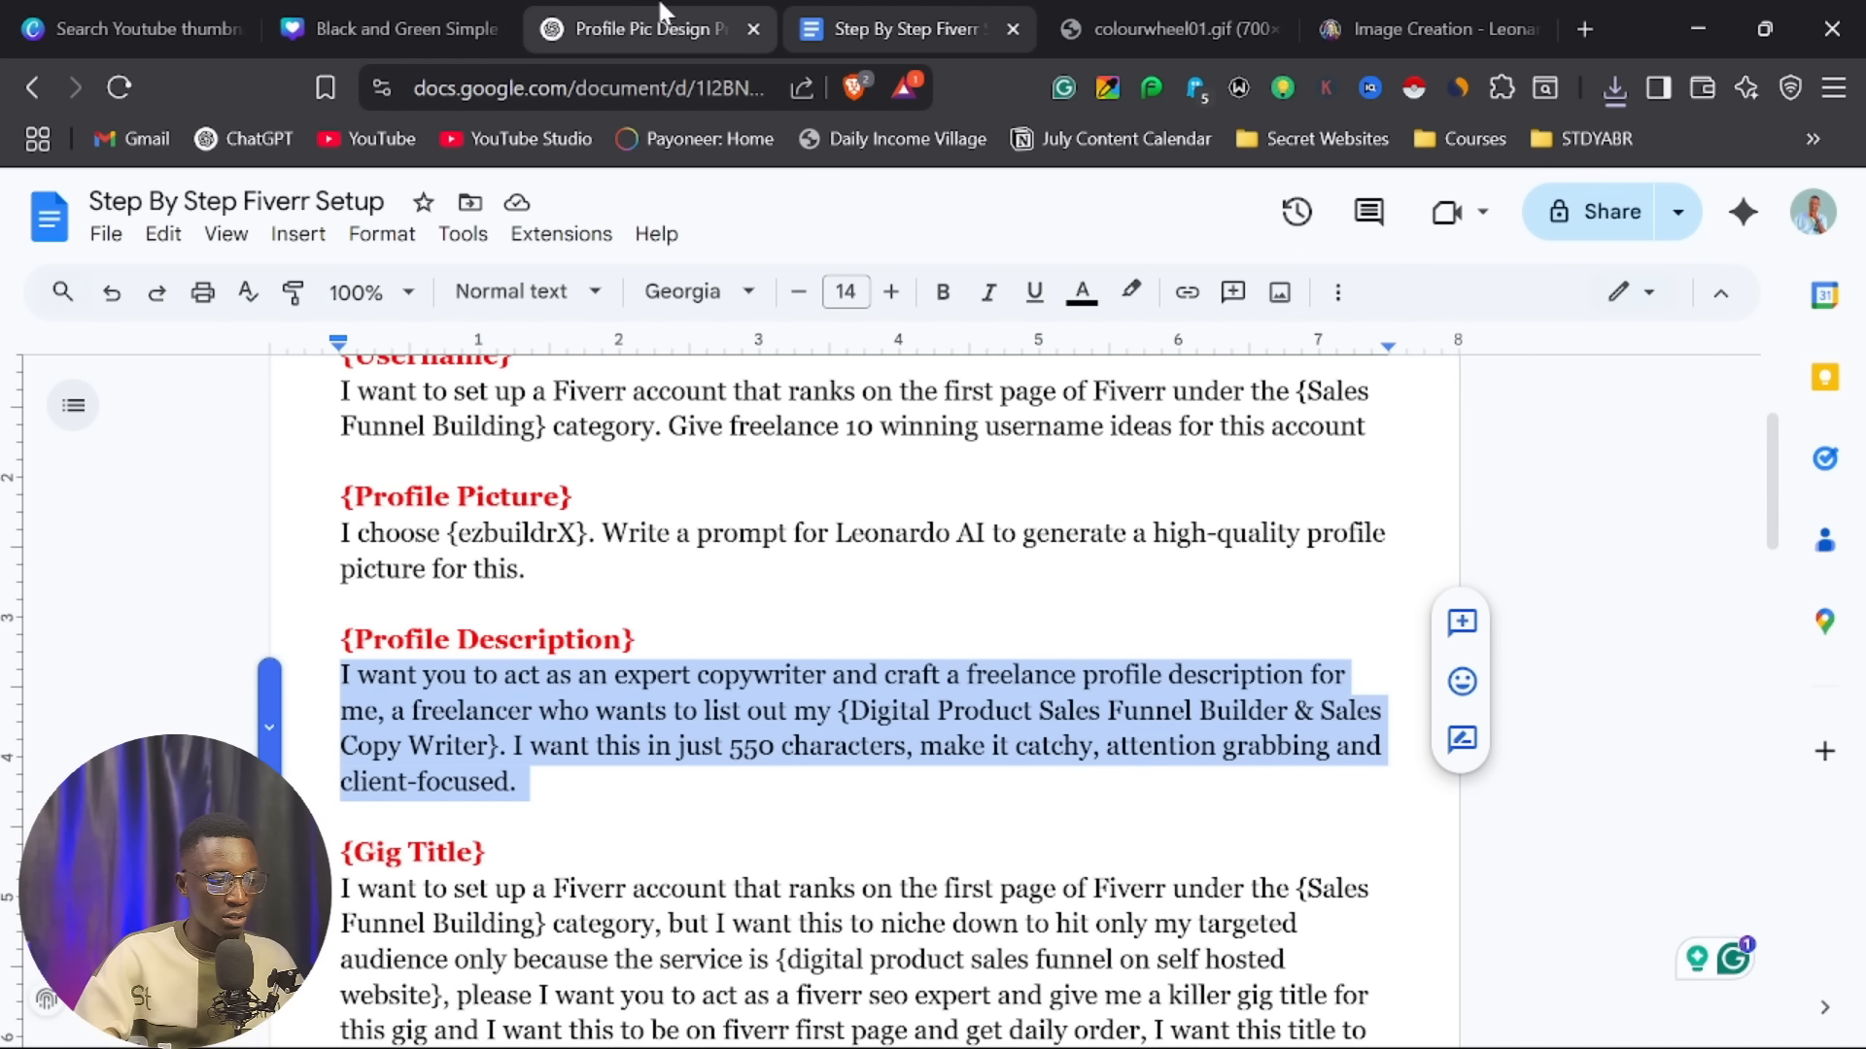
{"action": "left_click", "coordinate": [667, 29]}
{"action": "key", "text": "ctrl+v"}
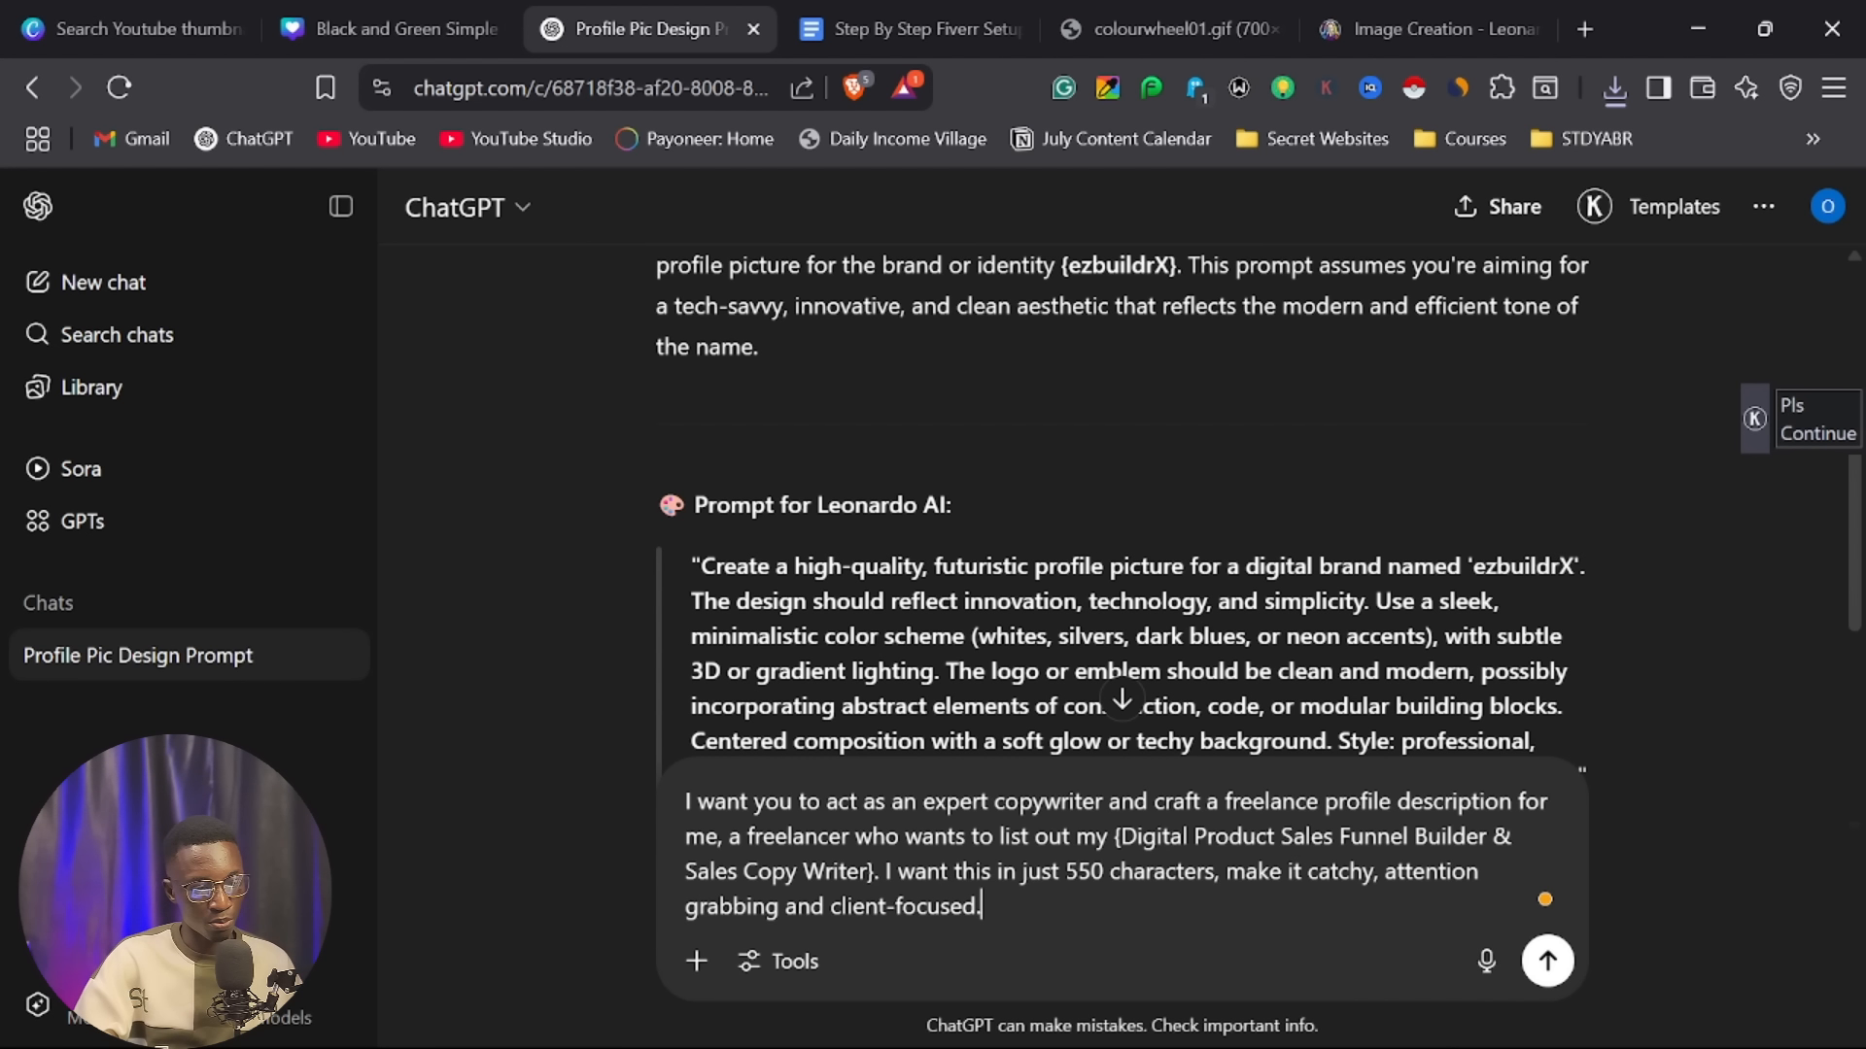
{"action": "key", "text": "Return"}
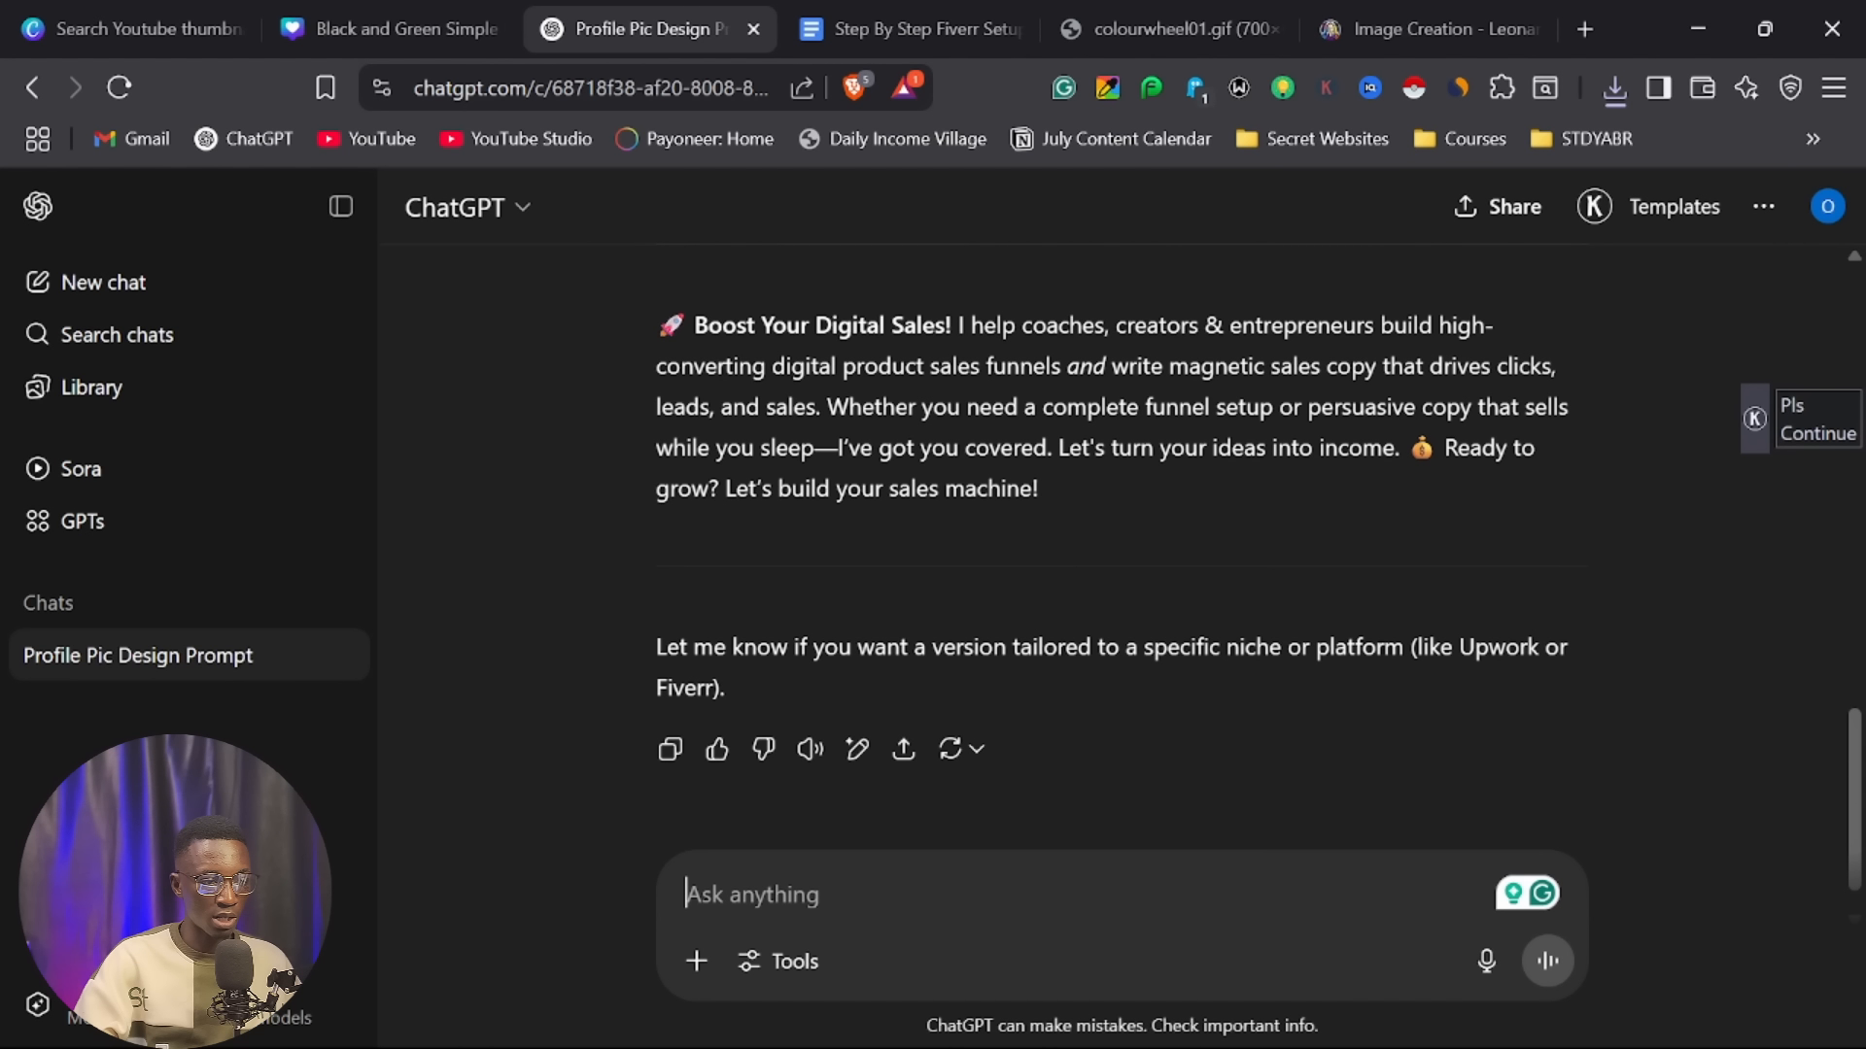
{"action": "left_click_drag", "start_coordinate": [693, 325], "coordinate": [1123, 480]}
{"action": "key", "text": "ctrl+c"}
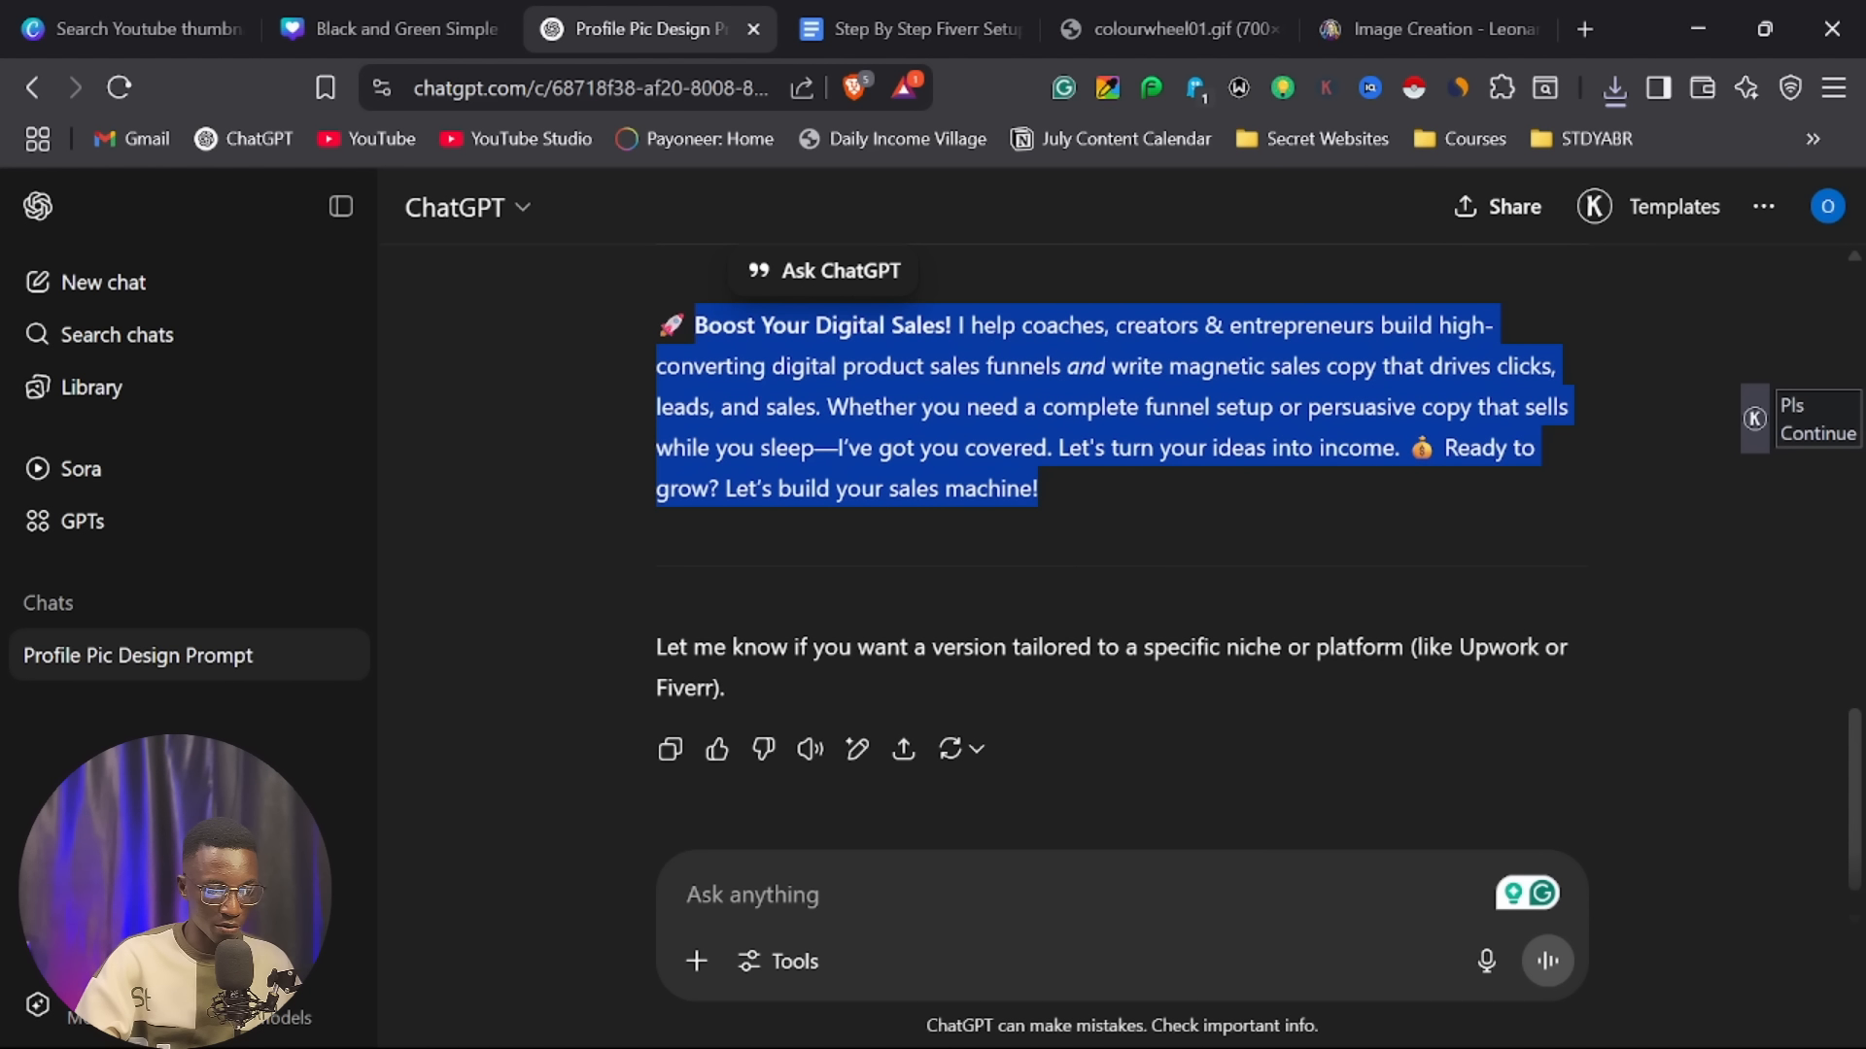
Search for wordcounter in the other browser and open the WordCounter site.
{"action": "left_click", "coordinate": [1190, 1014]}
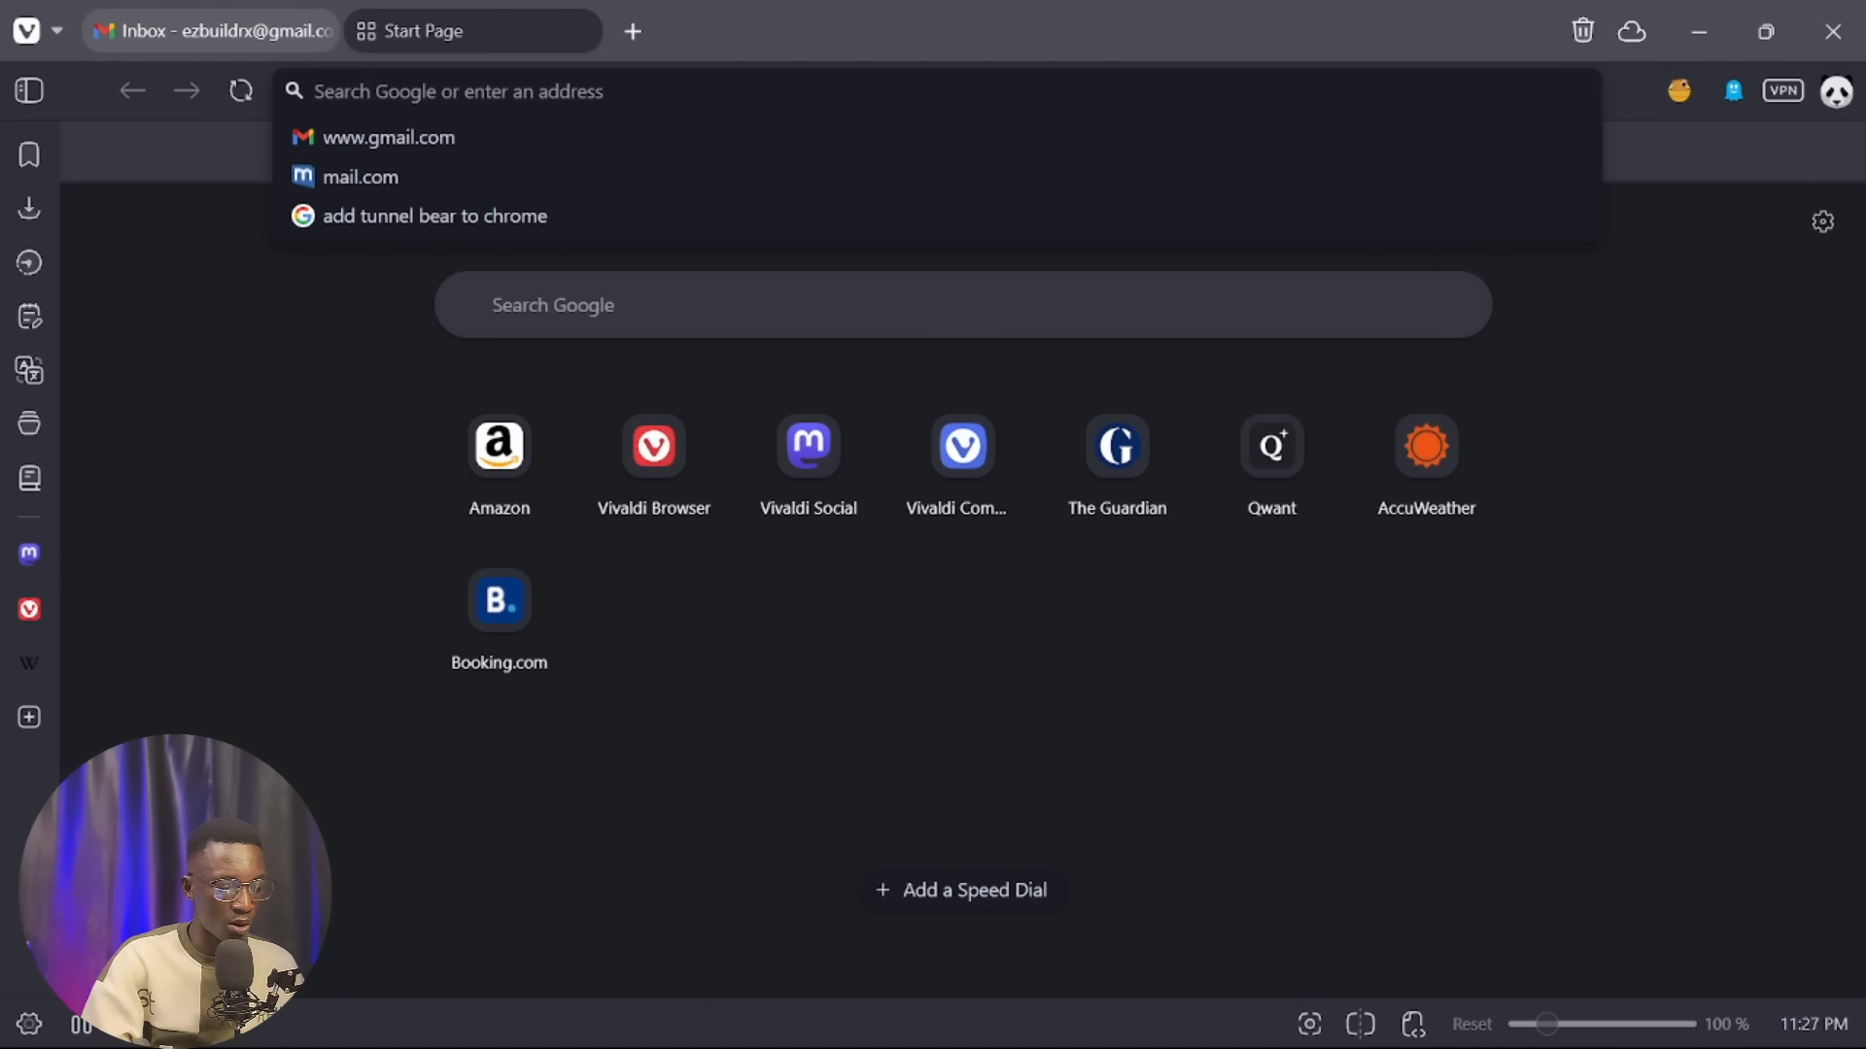
{"action": "type", "text": "wor"}
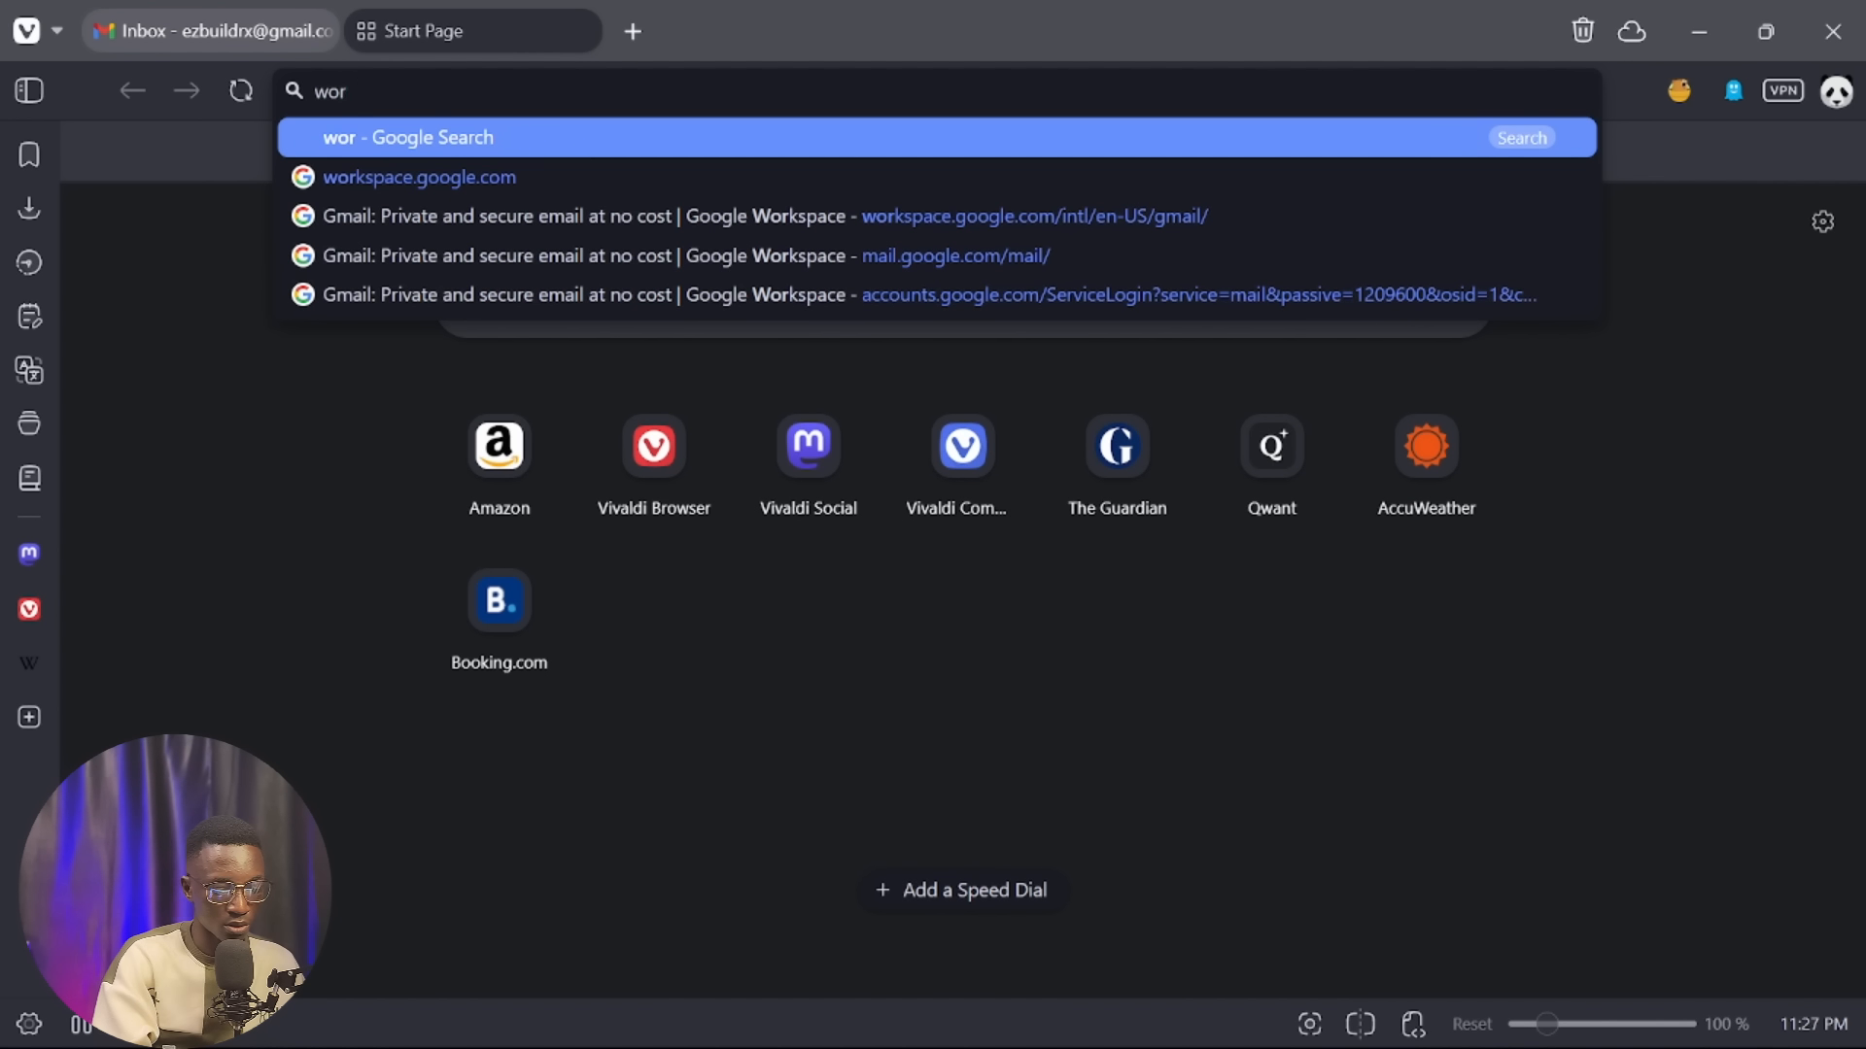
{"action": "type", "text": "dcounter"}
{"action": "key", "text": "Return"}
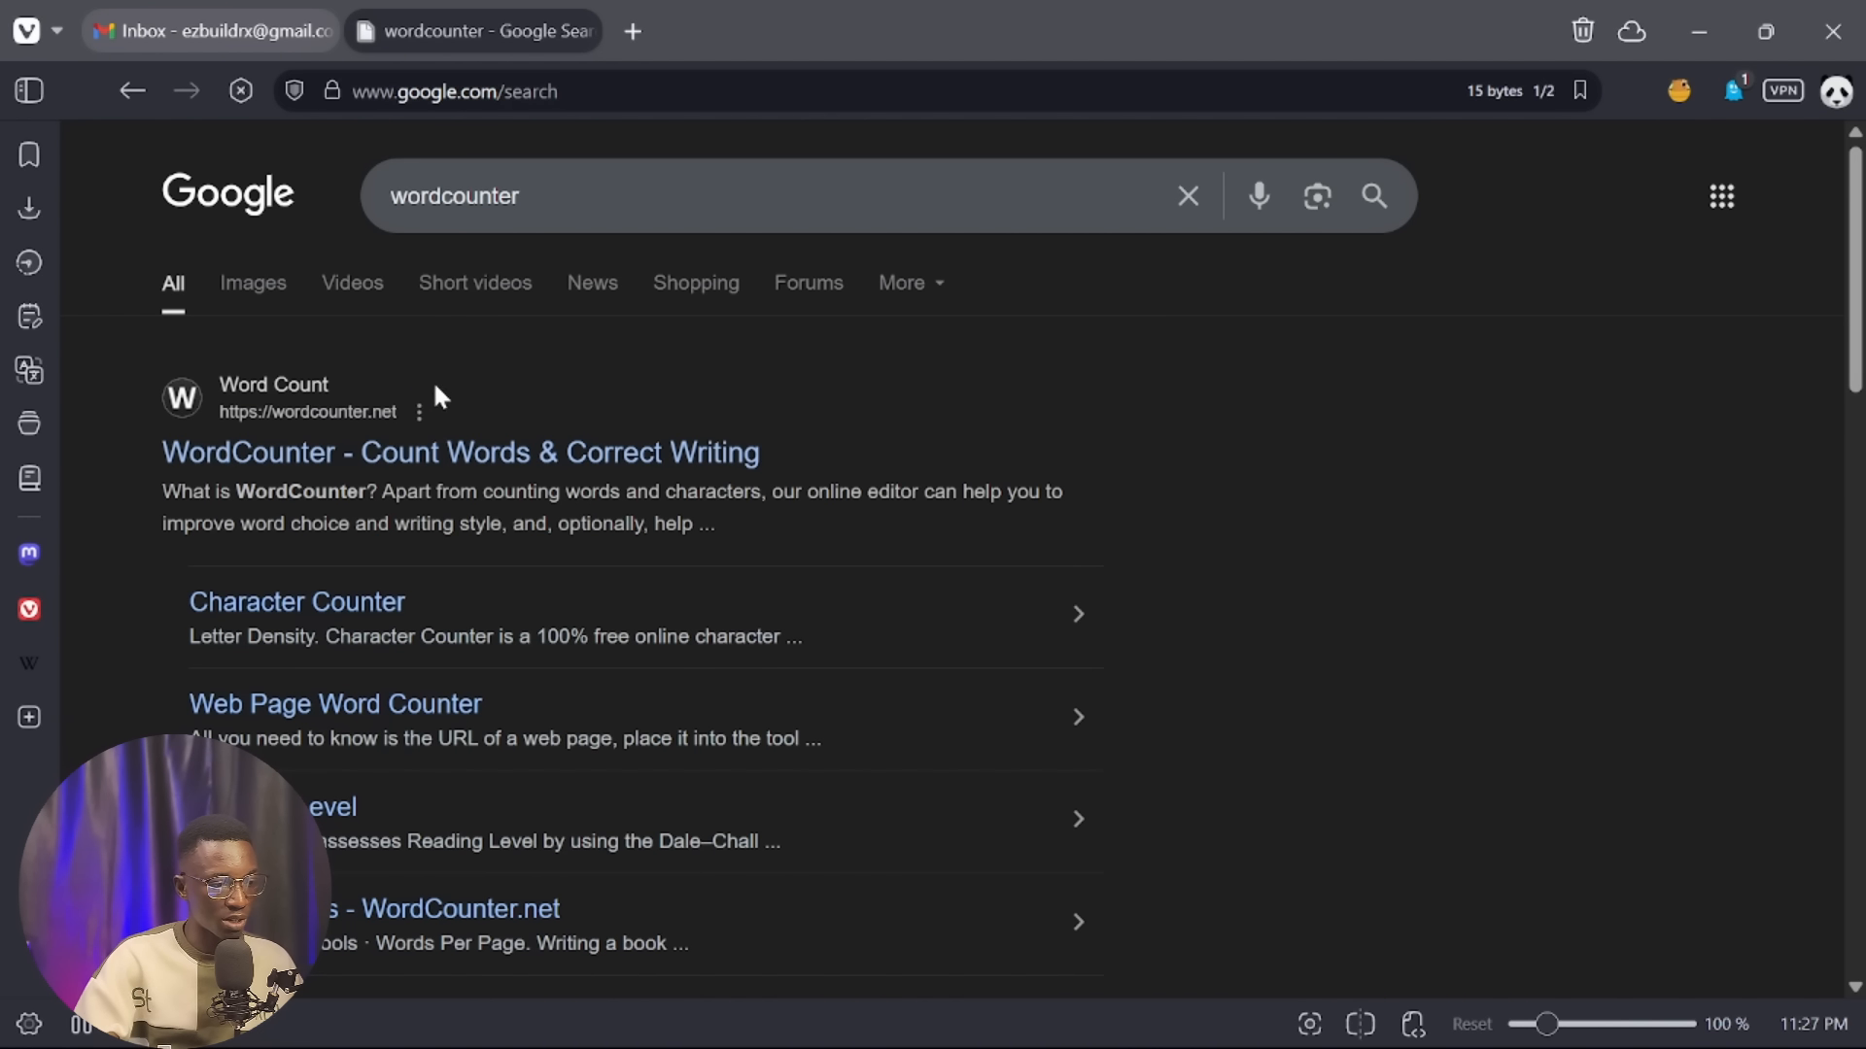
{"action": "left_click", "coordinate": [424, 459]}
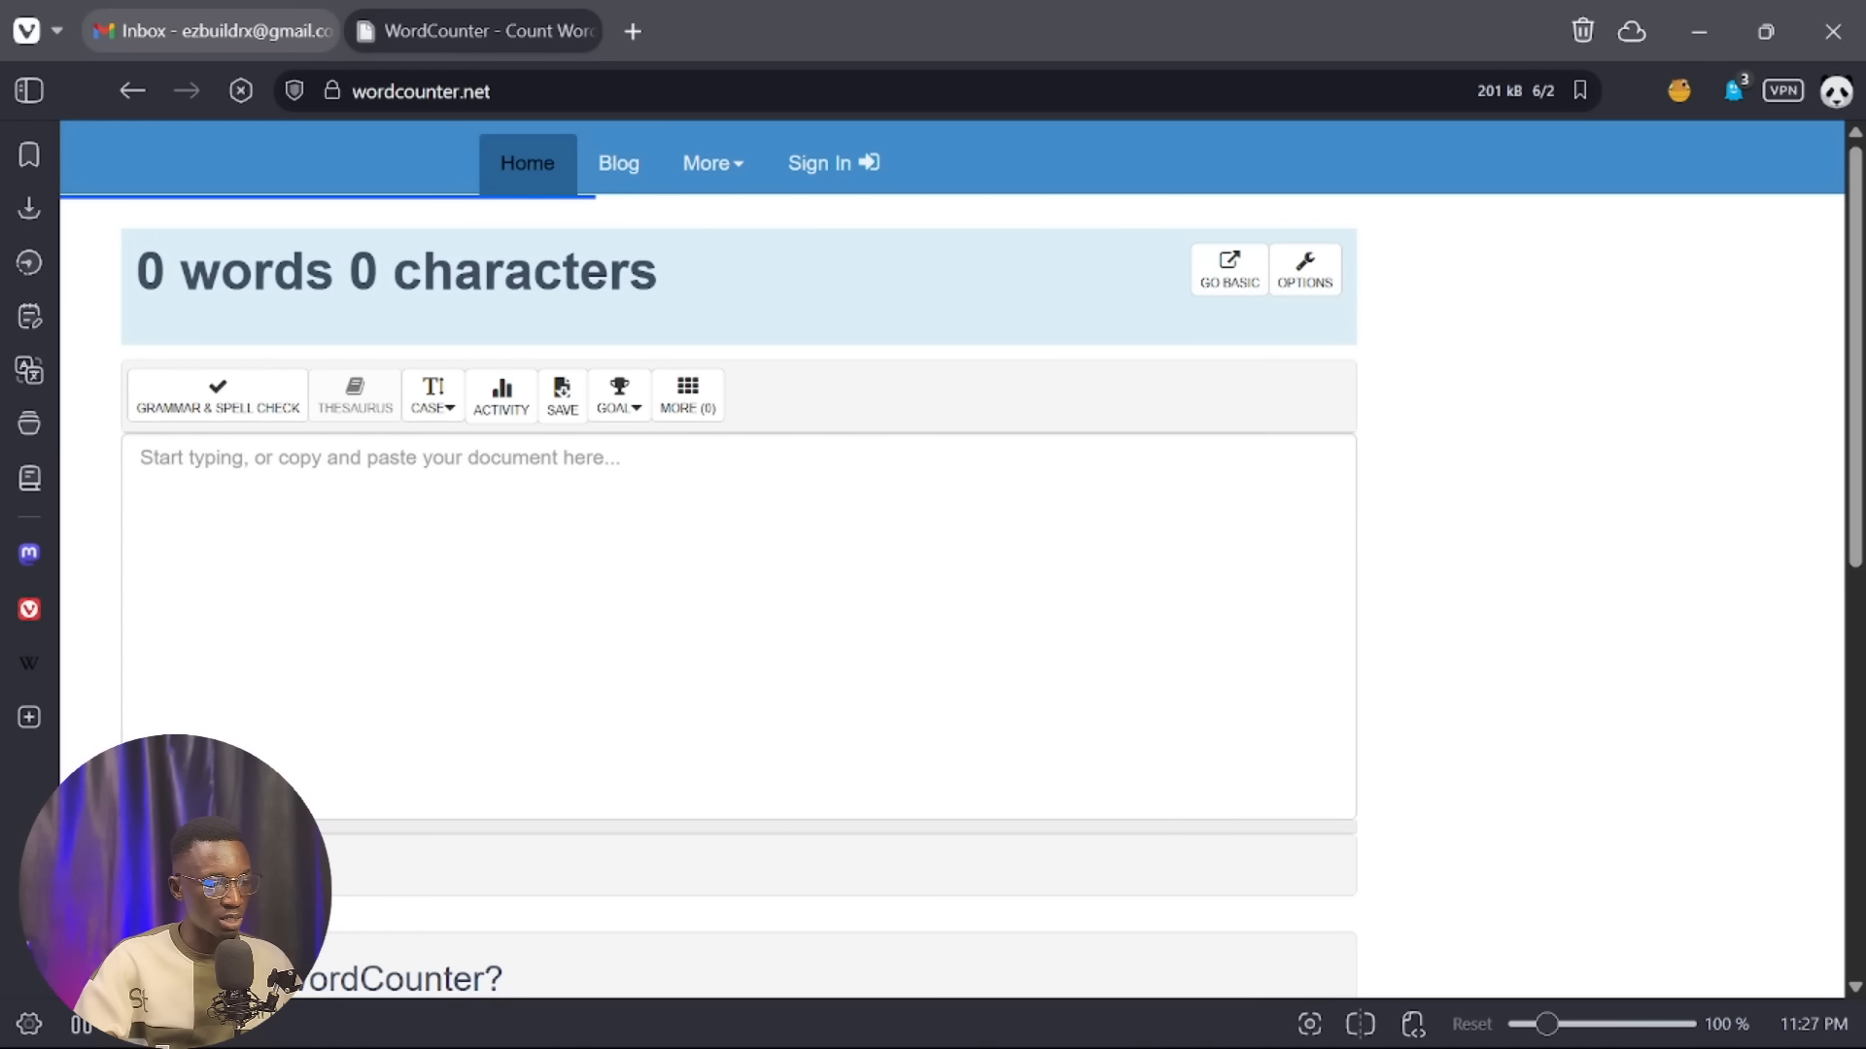
Paste the description, replace its em dash with a comma, confirming 61 words and 381 characters.
{"action": "key", "text": "ctrl+v"}
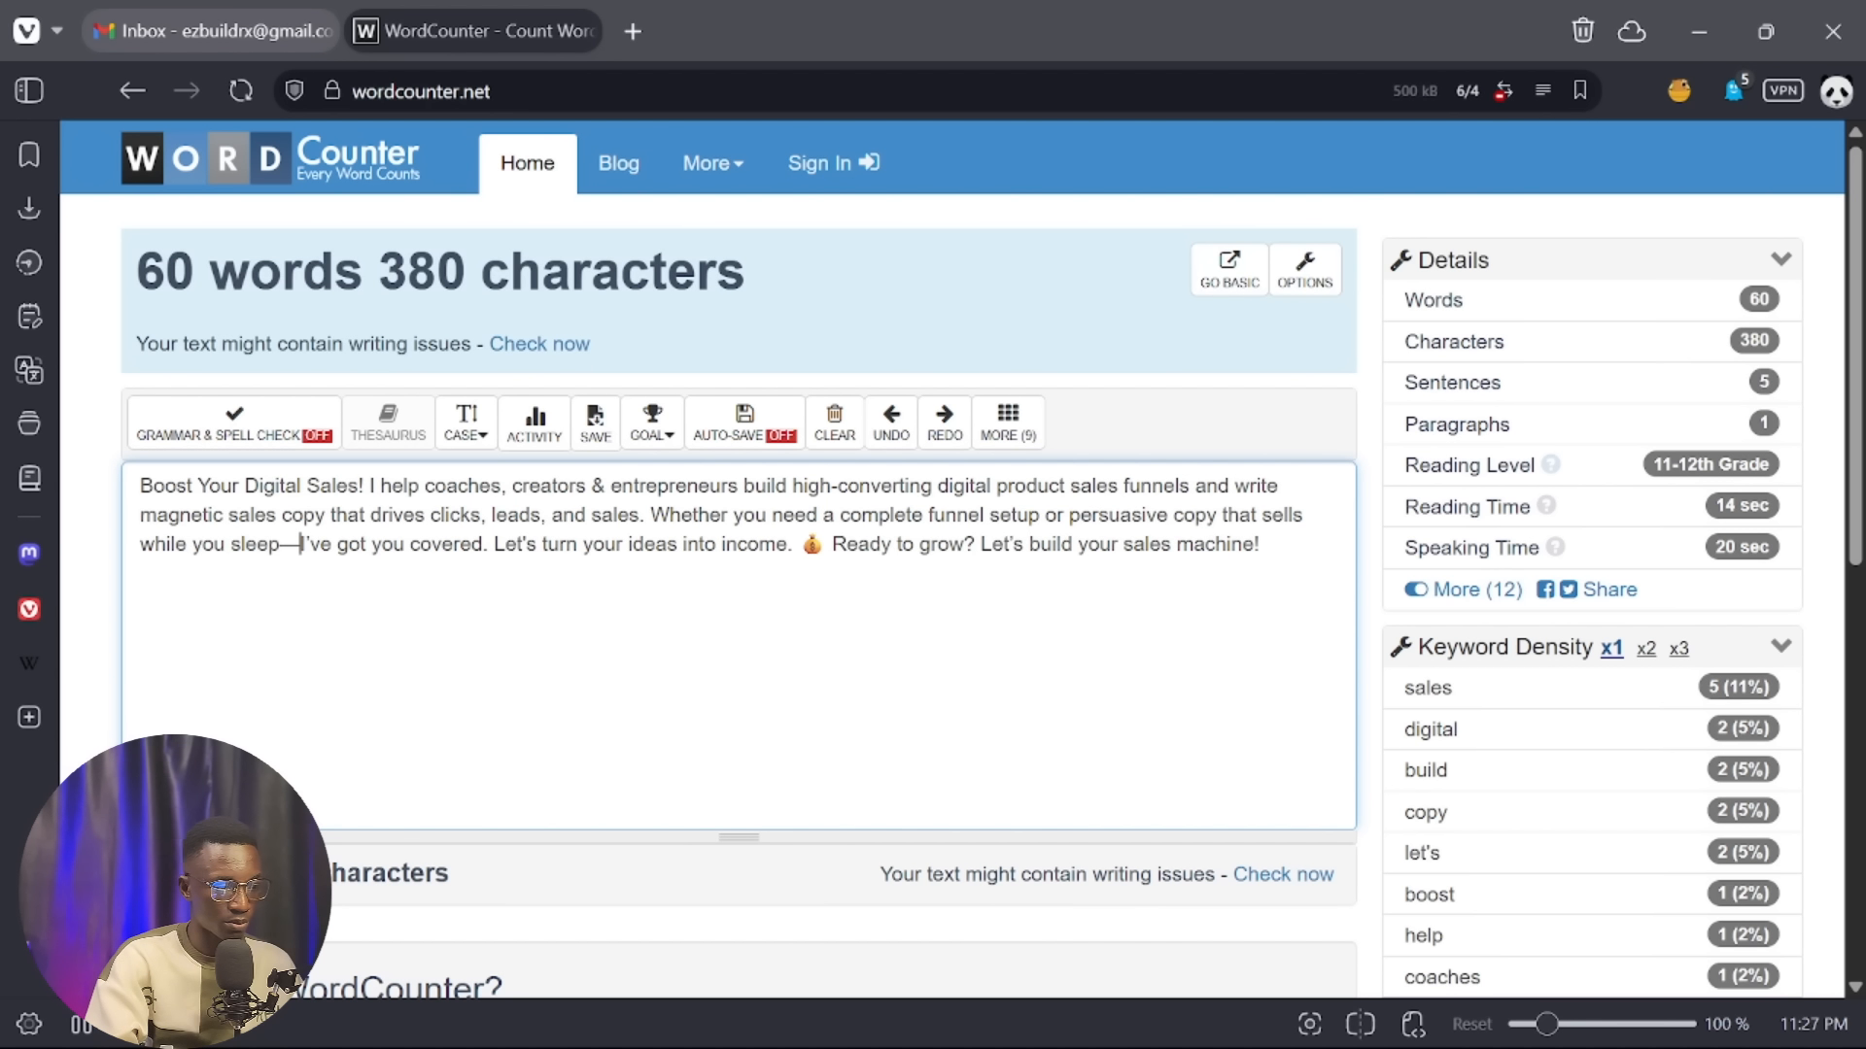
{"action": "key", "text": "BackSpace"}
{"action": "type", "text": ","}
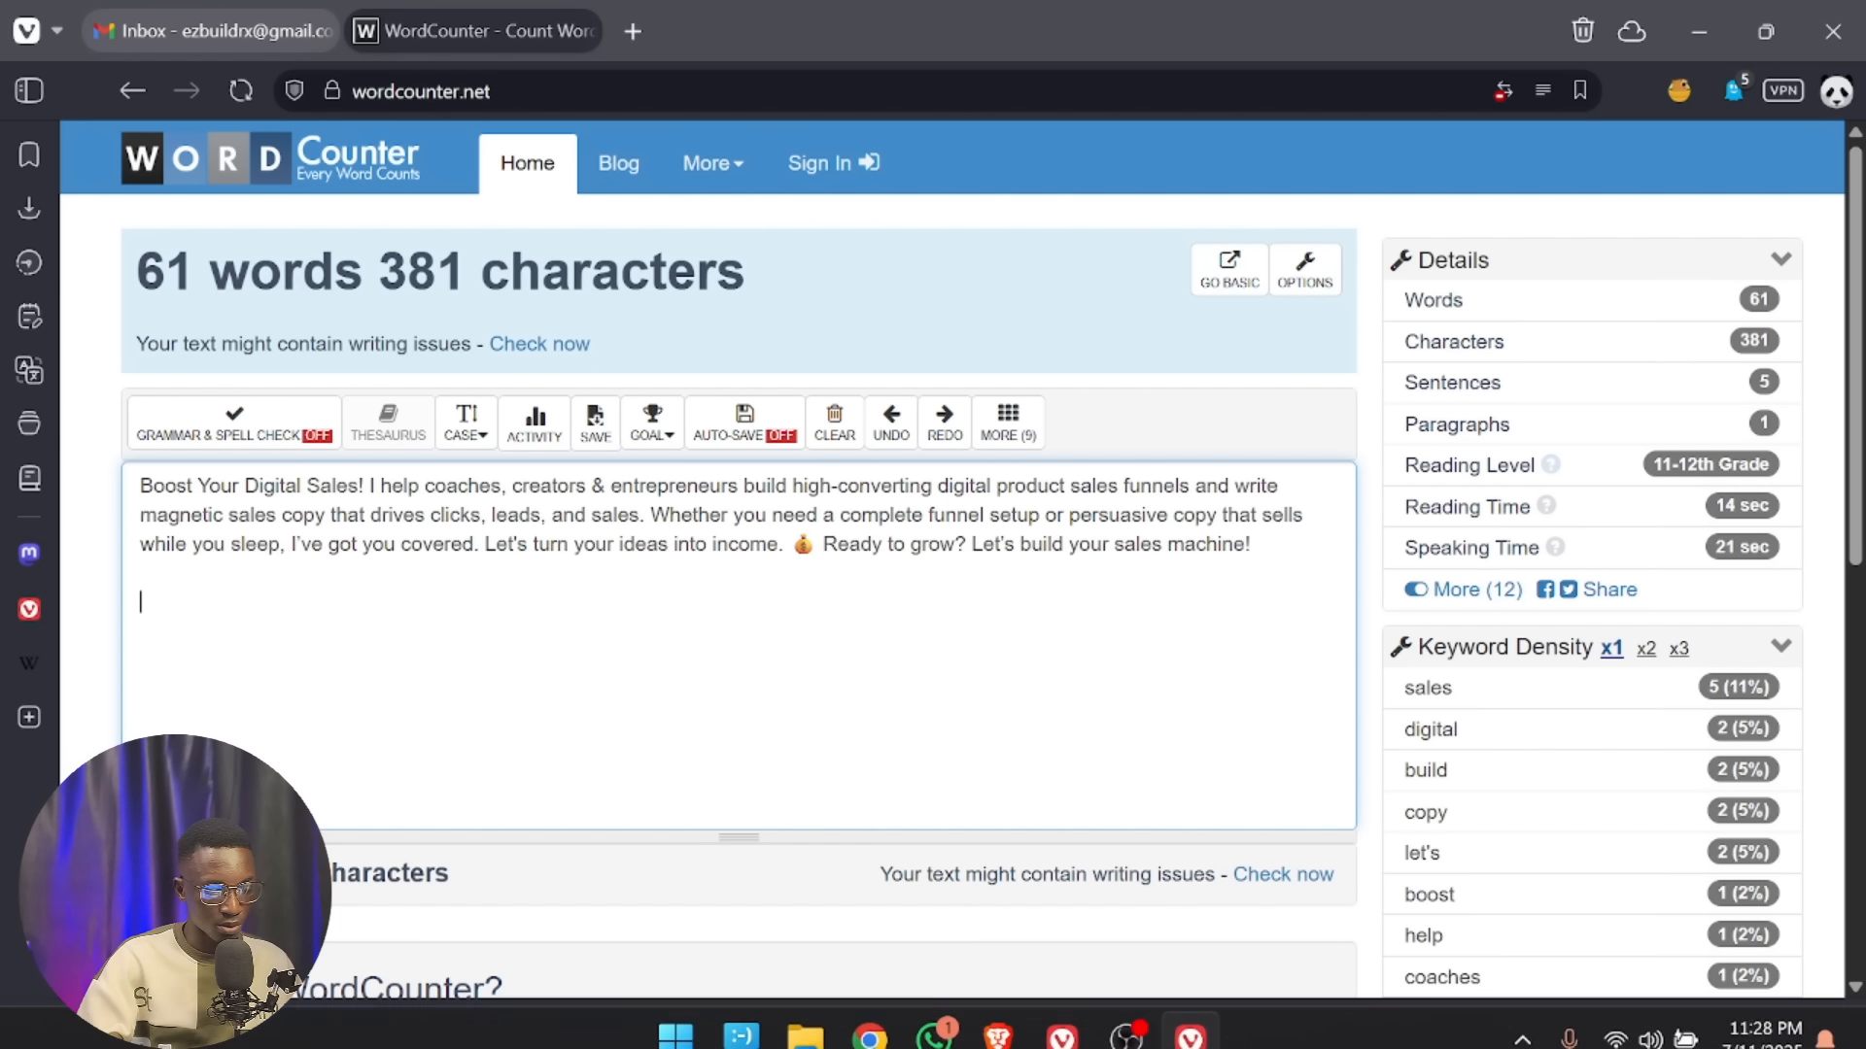
{"action": "left_click", "coordinate": [996, 1015]}
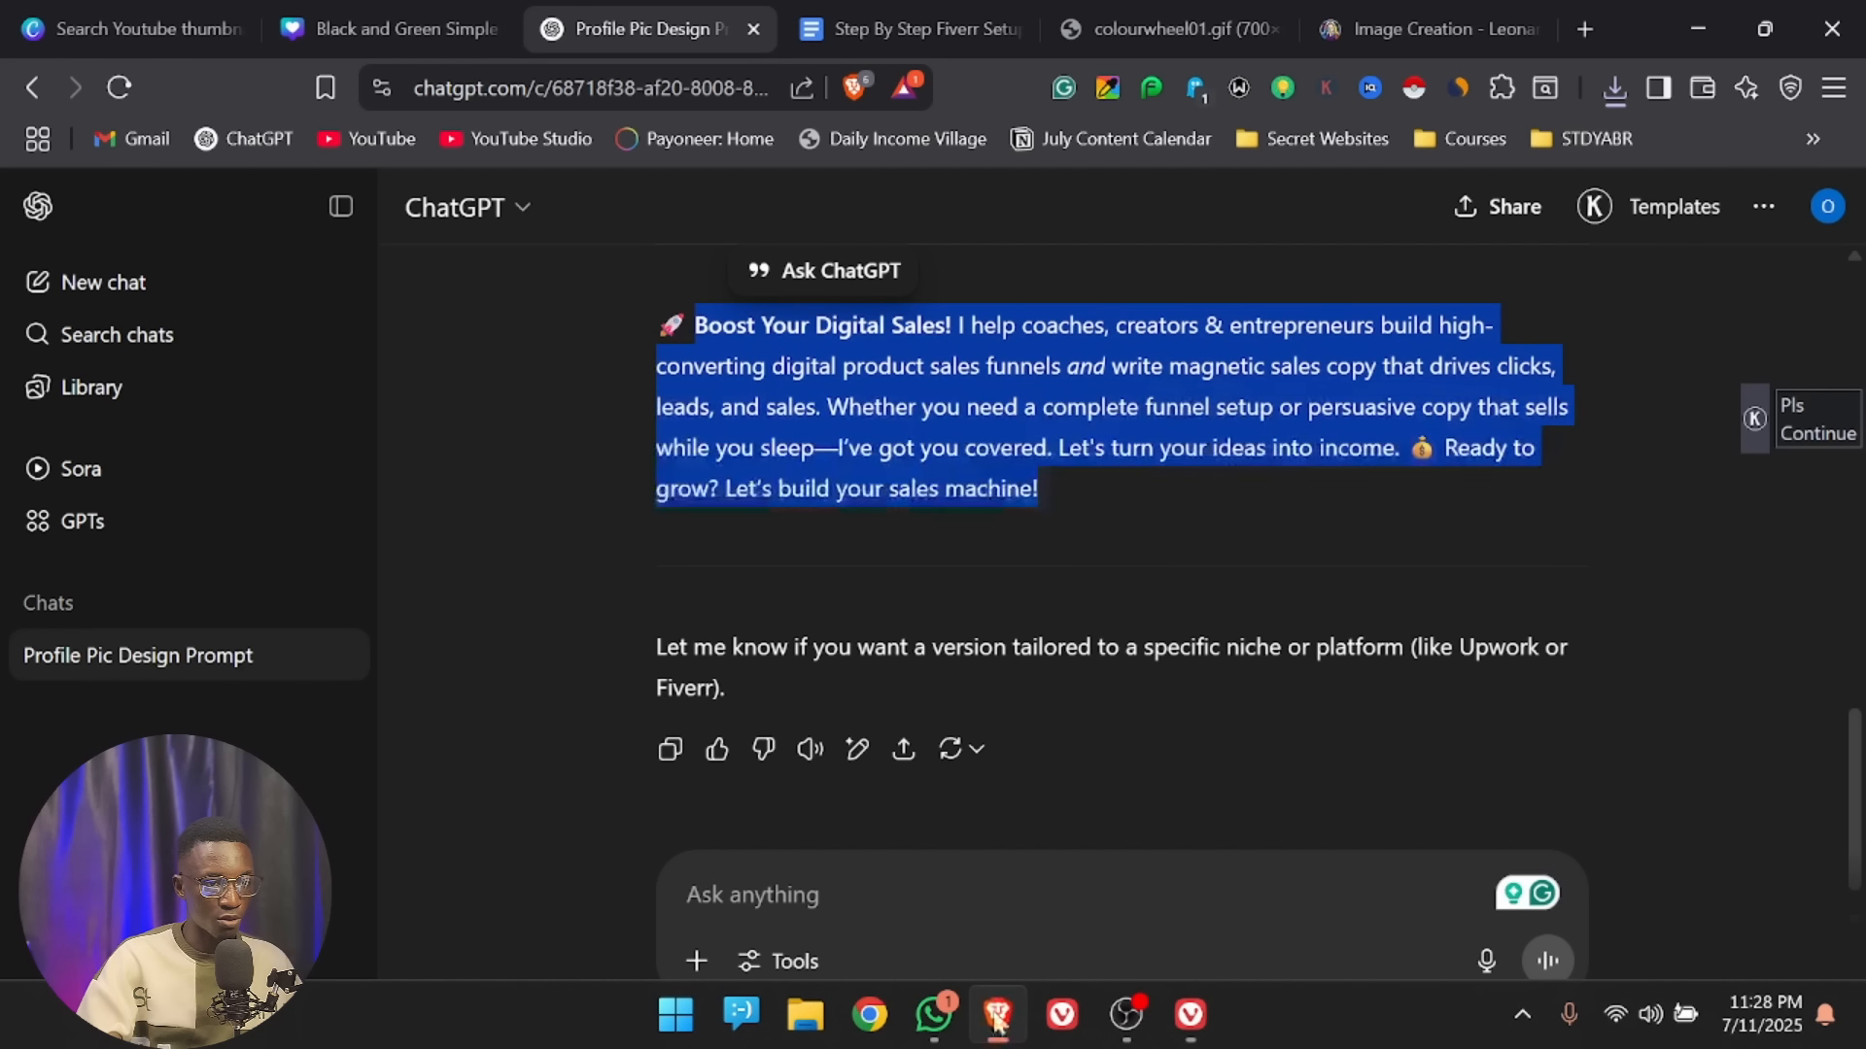
Copy the Gig Title prompt from the setup doc and send it to ChatGPT.
{"action": "key", "text": "ctrl+Tab"}
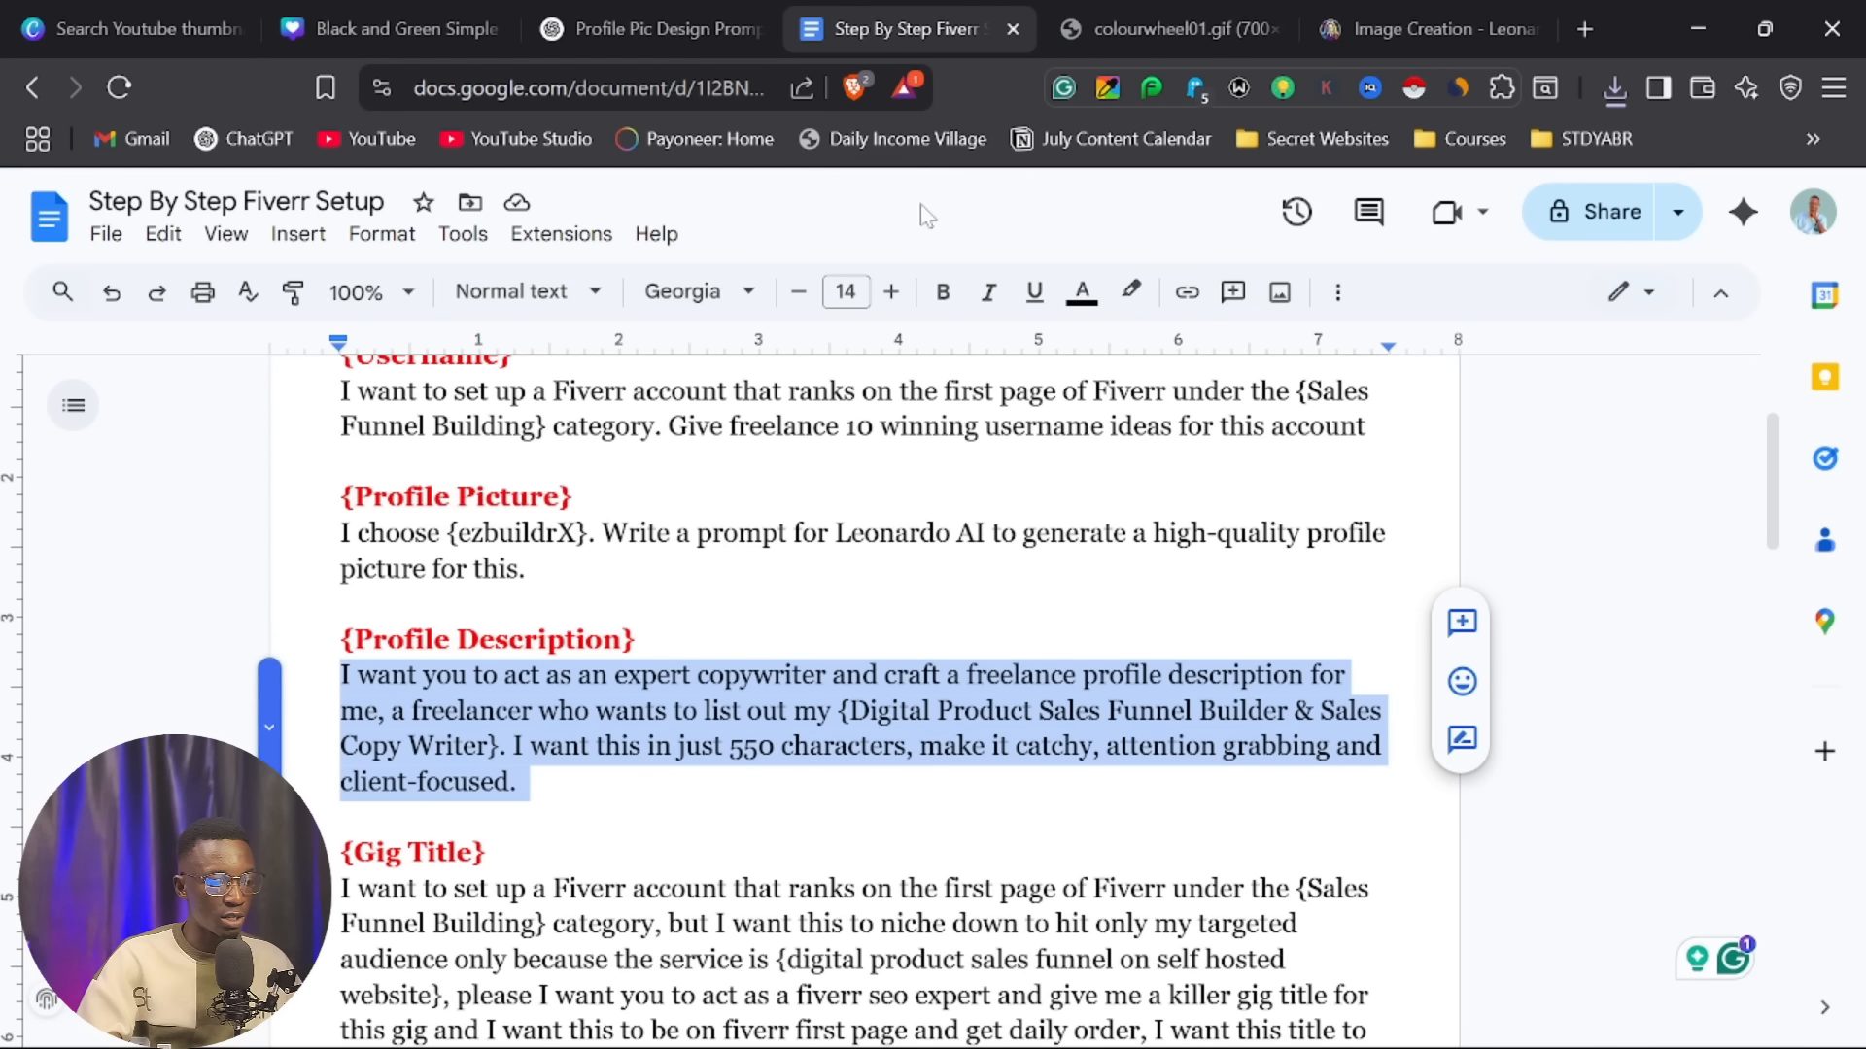
{"action": "scroll", "coordinate": [899, 631], "scroll_direction": "down", "scroll_amount": 5}
{"action": "left_click_drag", "start_coordinate": [340, 450], "coordinate": [633, 702]}
{"action": "key", "text": "ctrl+c"}
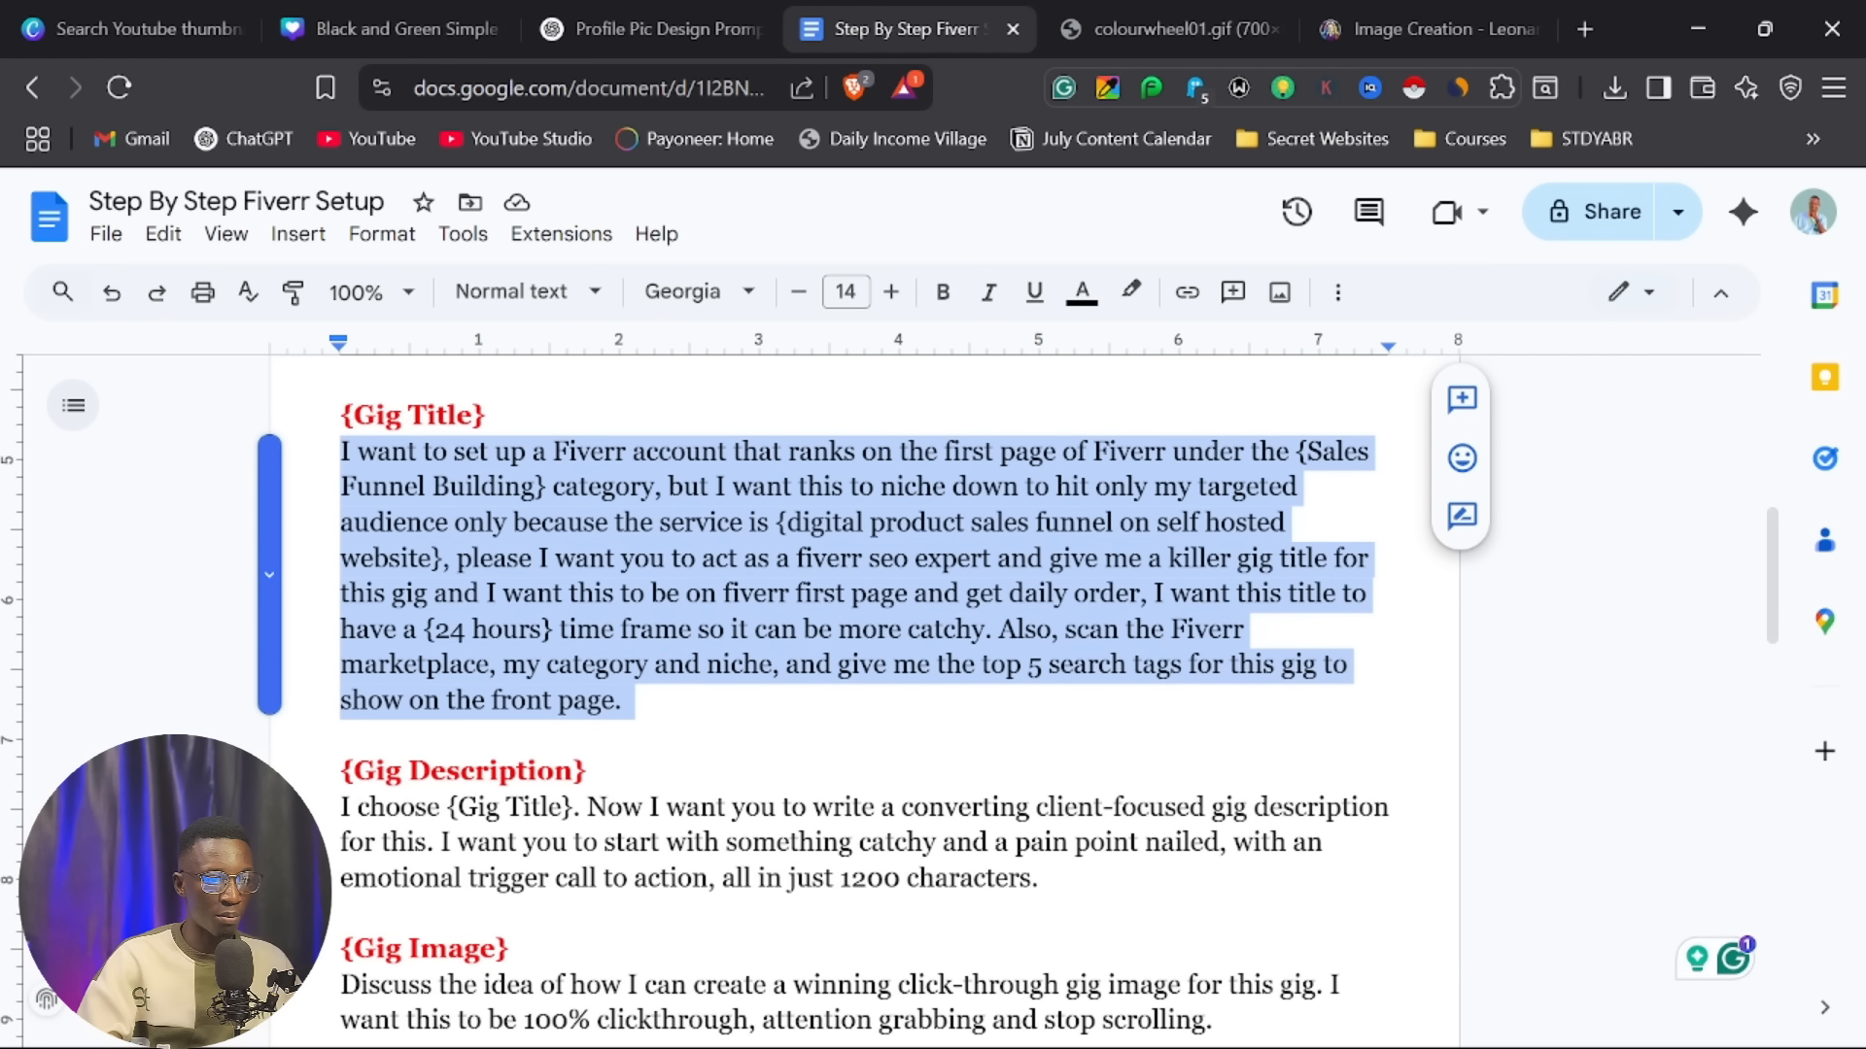
{"action": "key", "text": "ctrl+shift+Tab"}
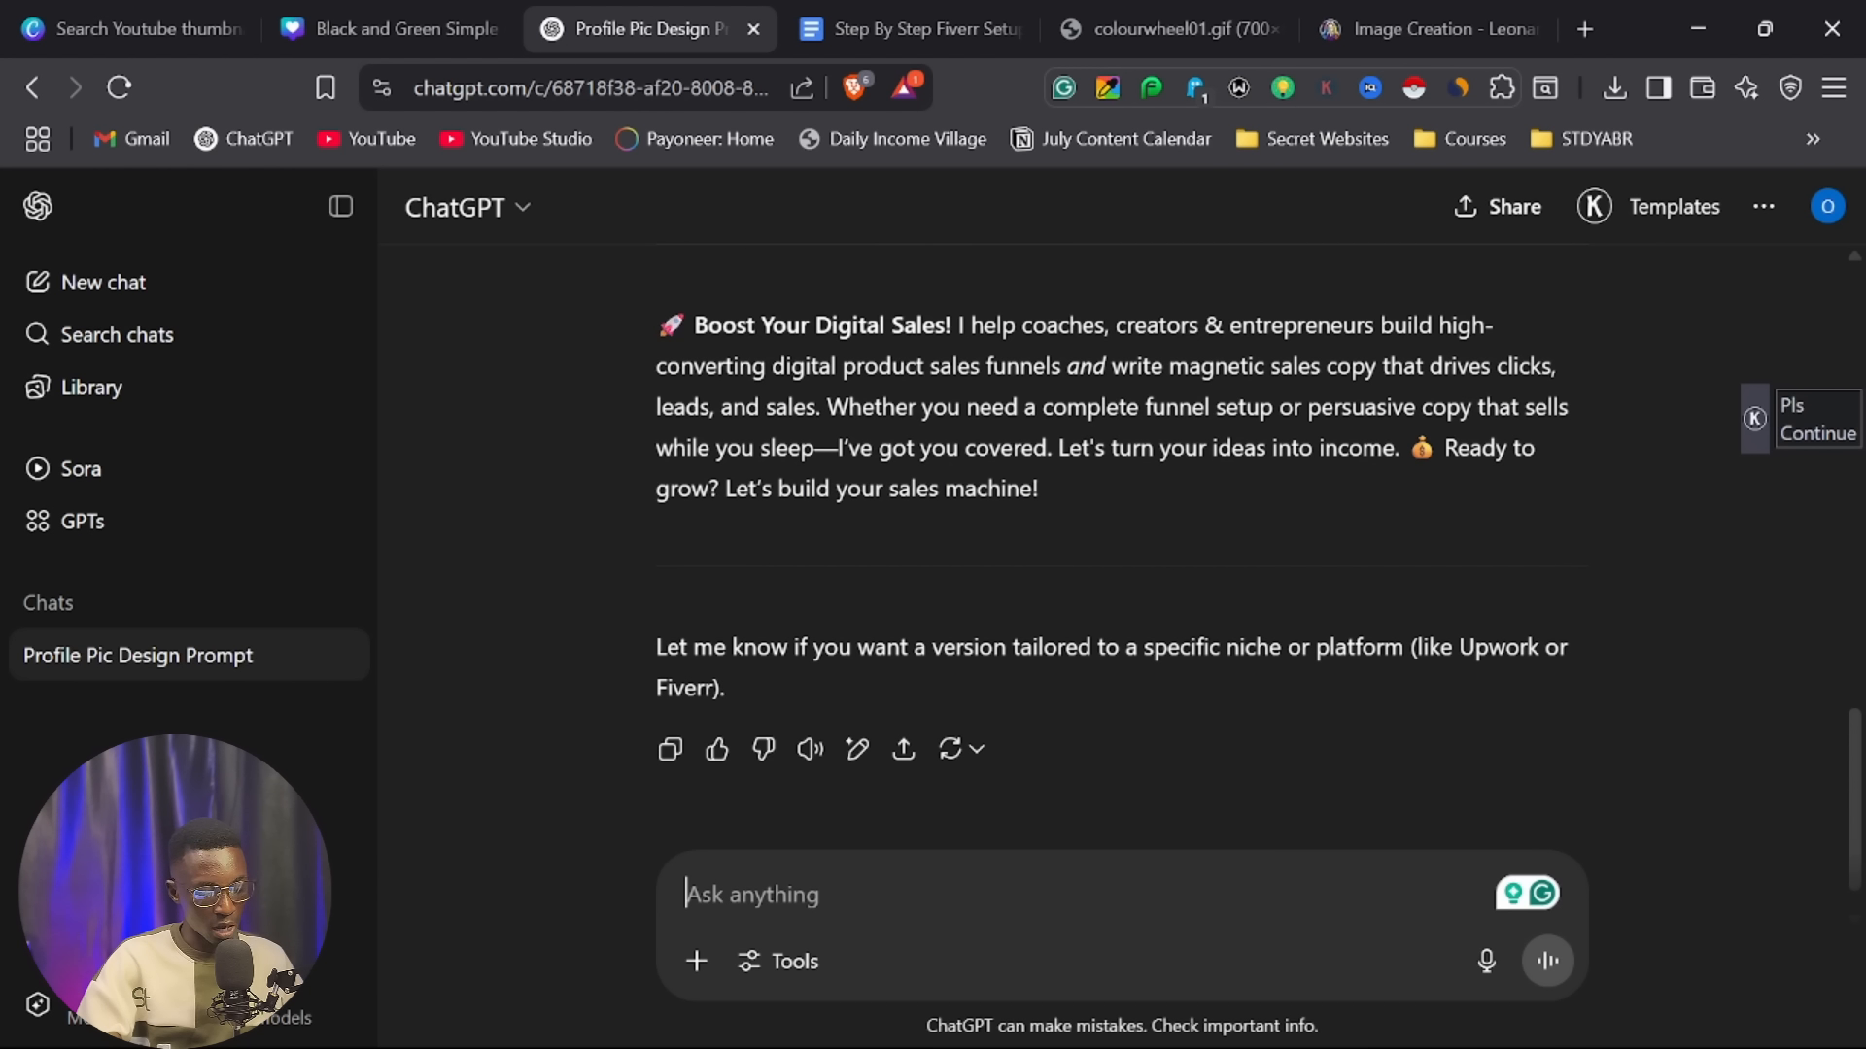
{"action": "key", "text": "ctrl+v"}
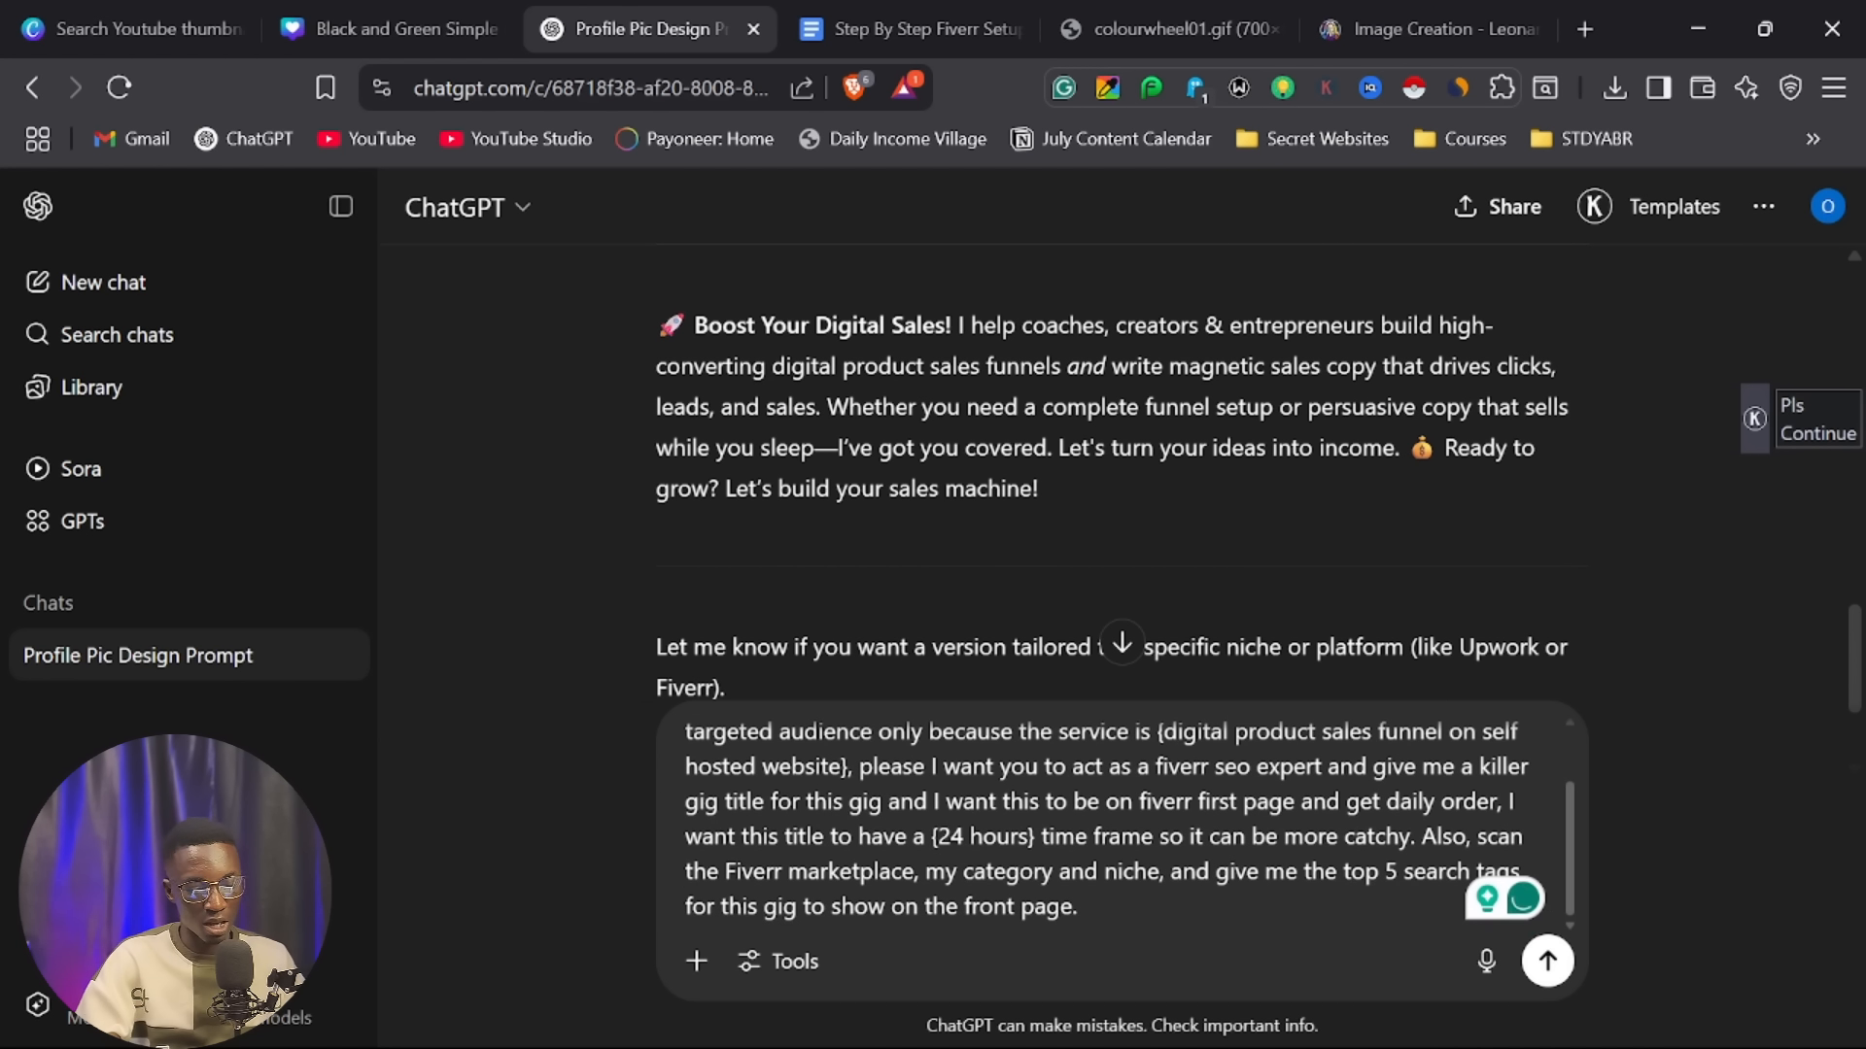
{"action": "key", "text": "Return"}
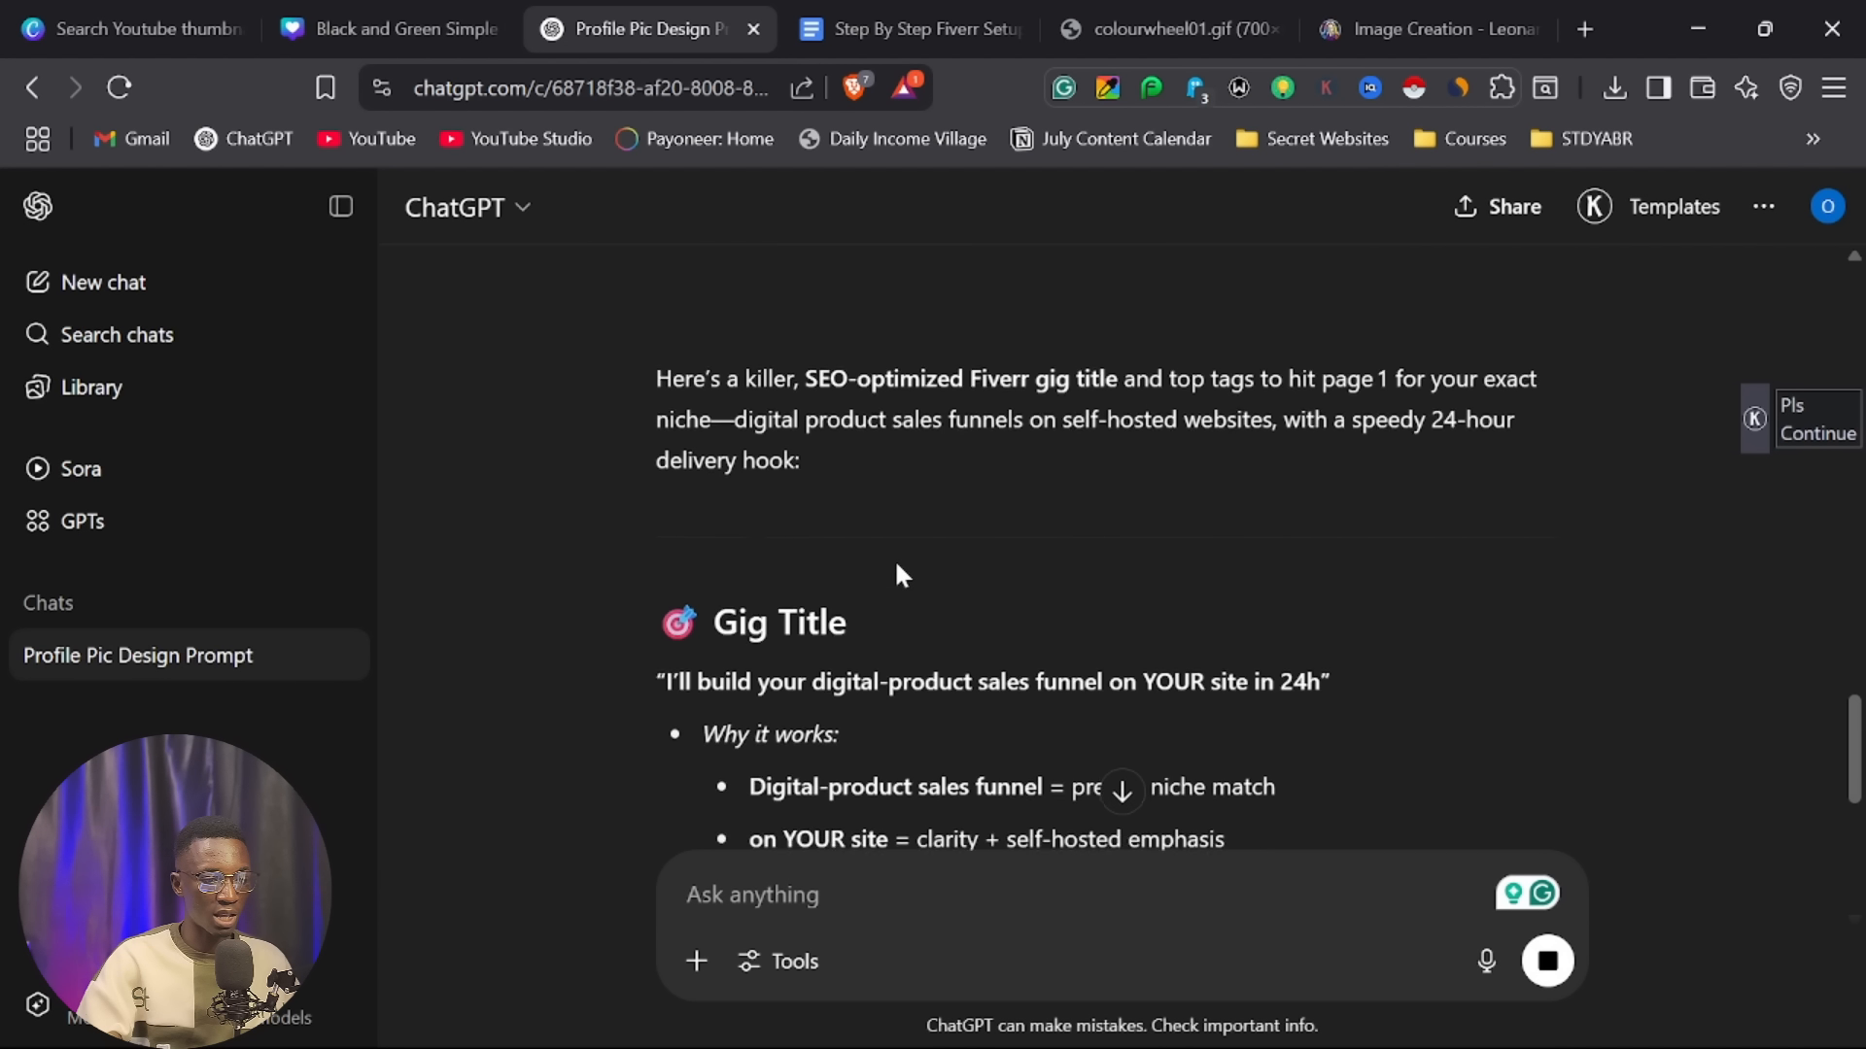
Review the suggested gig title and tags, then begin typing a follow-up 'Give me' request.
{"action": "scroll", "coordinate": [1007, 695], "scroll_direction": "down", "scroll_amount": 3}
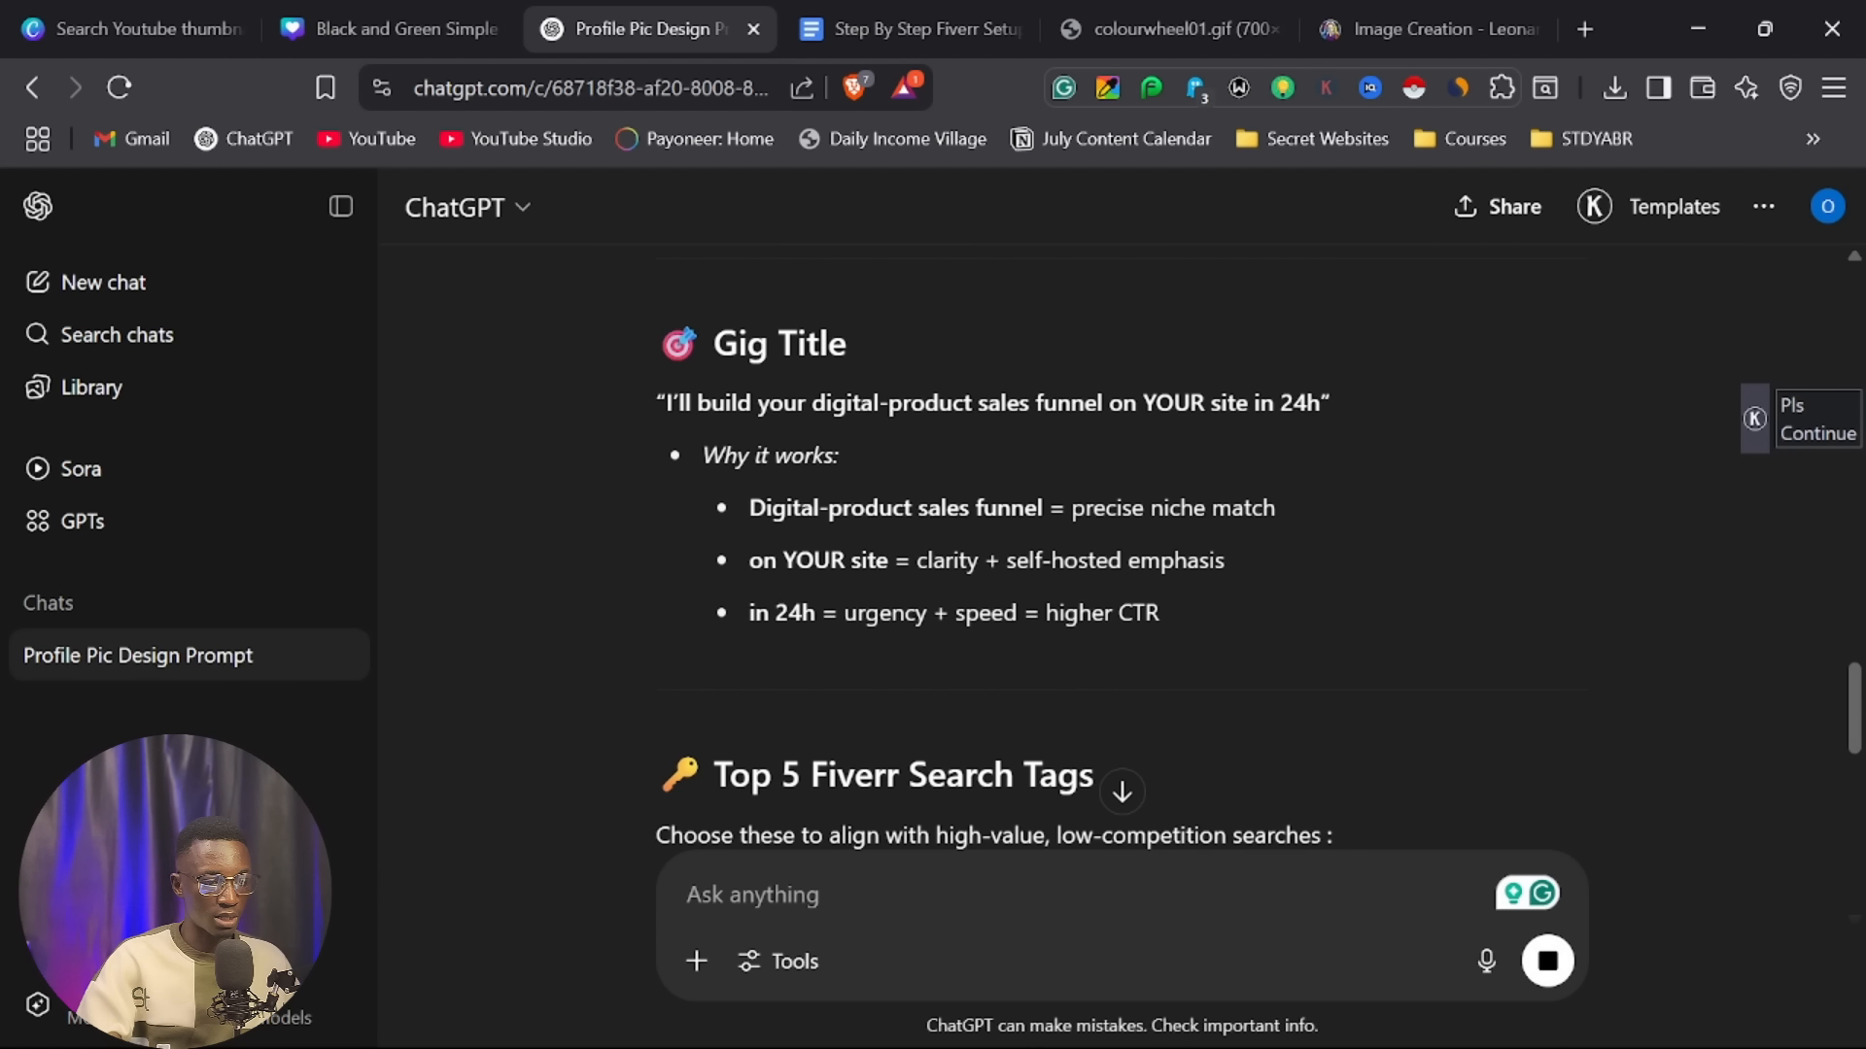
{"action": "scroll", "coordinate": [820, 565], "scroll_direction": "down", "scroll_amount": 3}
{"action": "scroll", "coordinate": [835, 476], "scroll_direction": "up", "scroll_amount": 8}
{"action": "scroll", "coordinate": [832, 573], "scroll_direction": "down", "scroll_amount": 3}
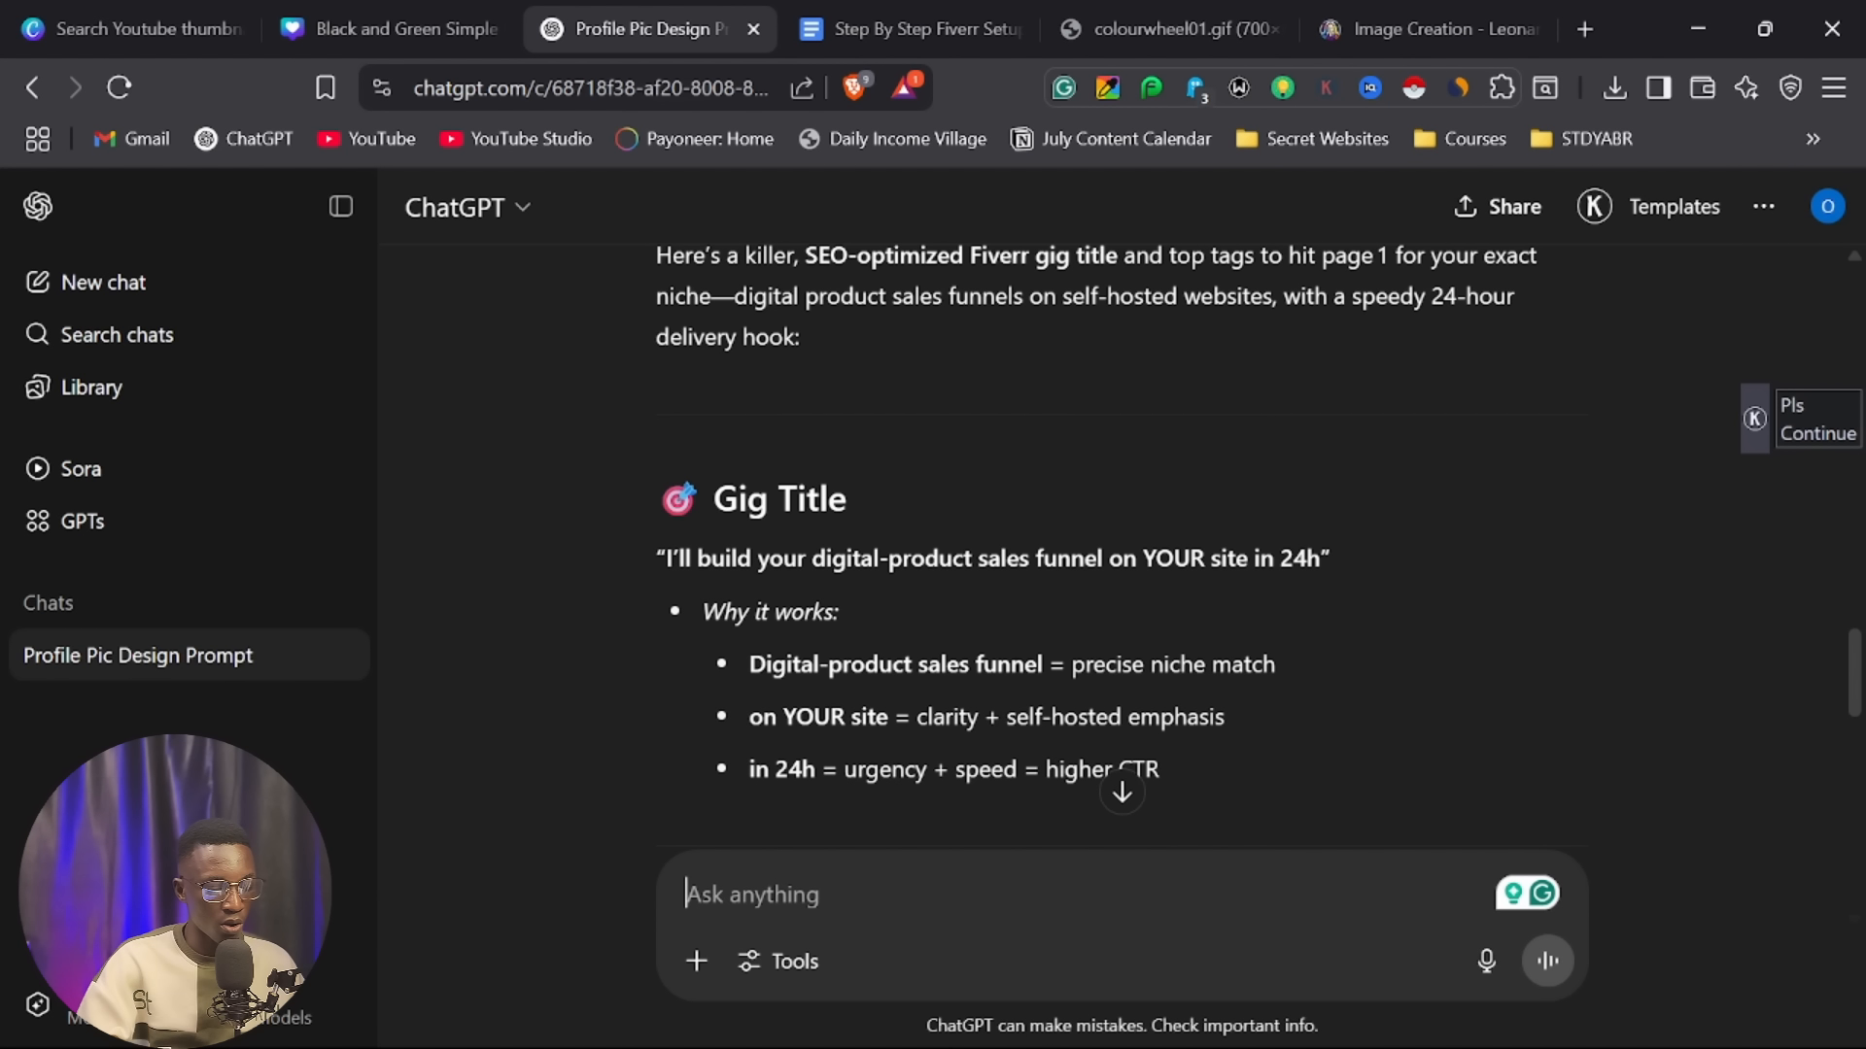
{"action": "type", "text": "Giv"}
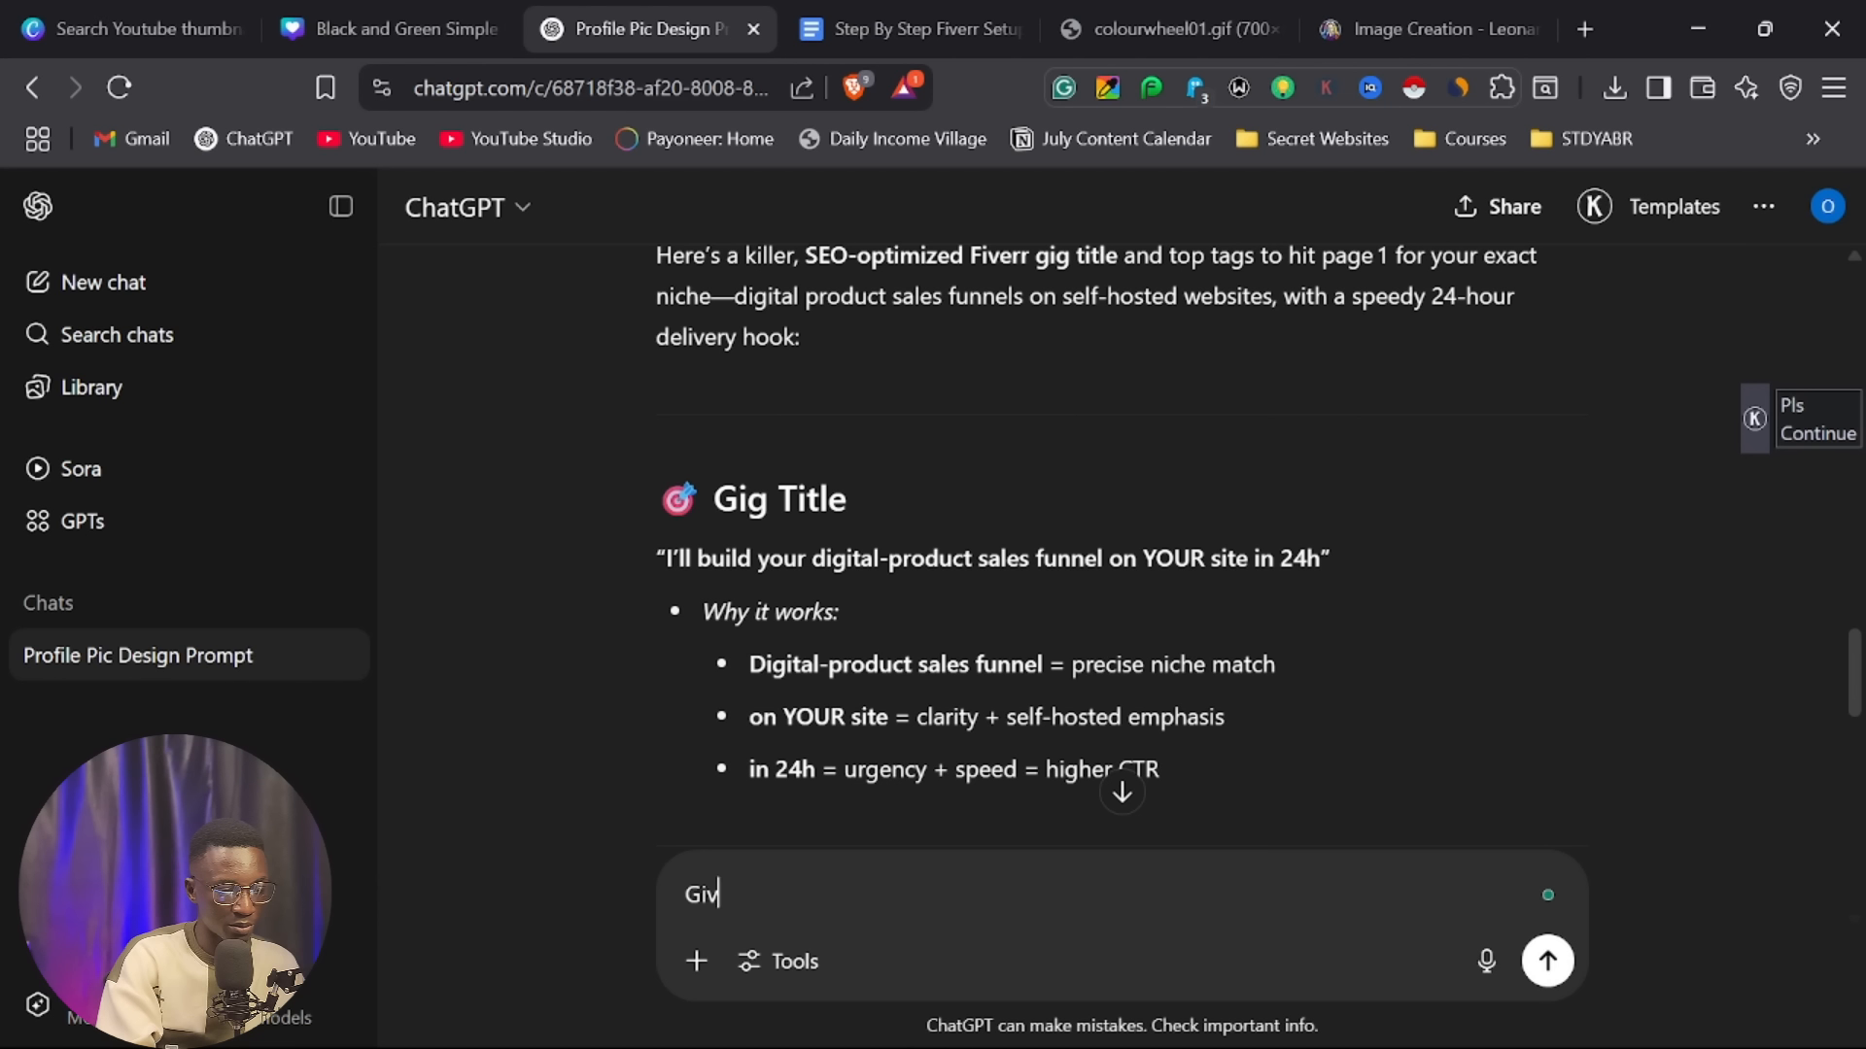
{"action": "type", "text": "e me additional 5 title ideas"}
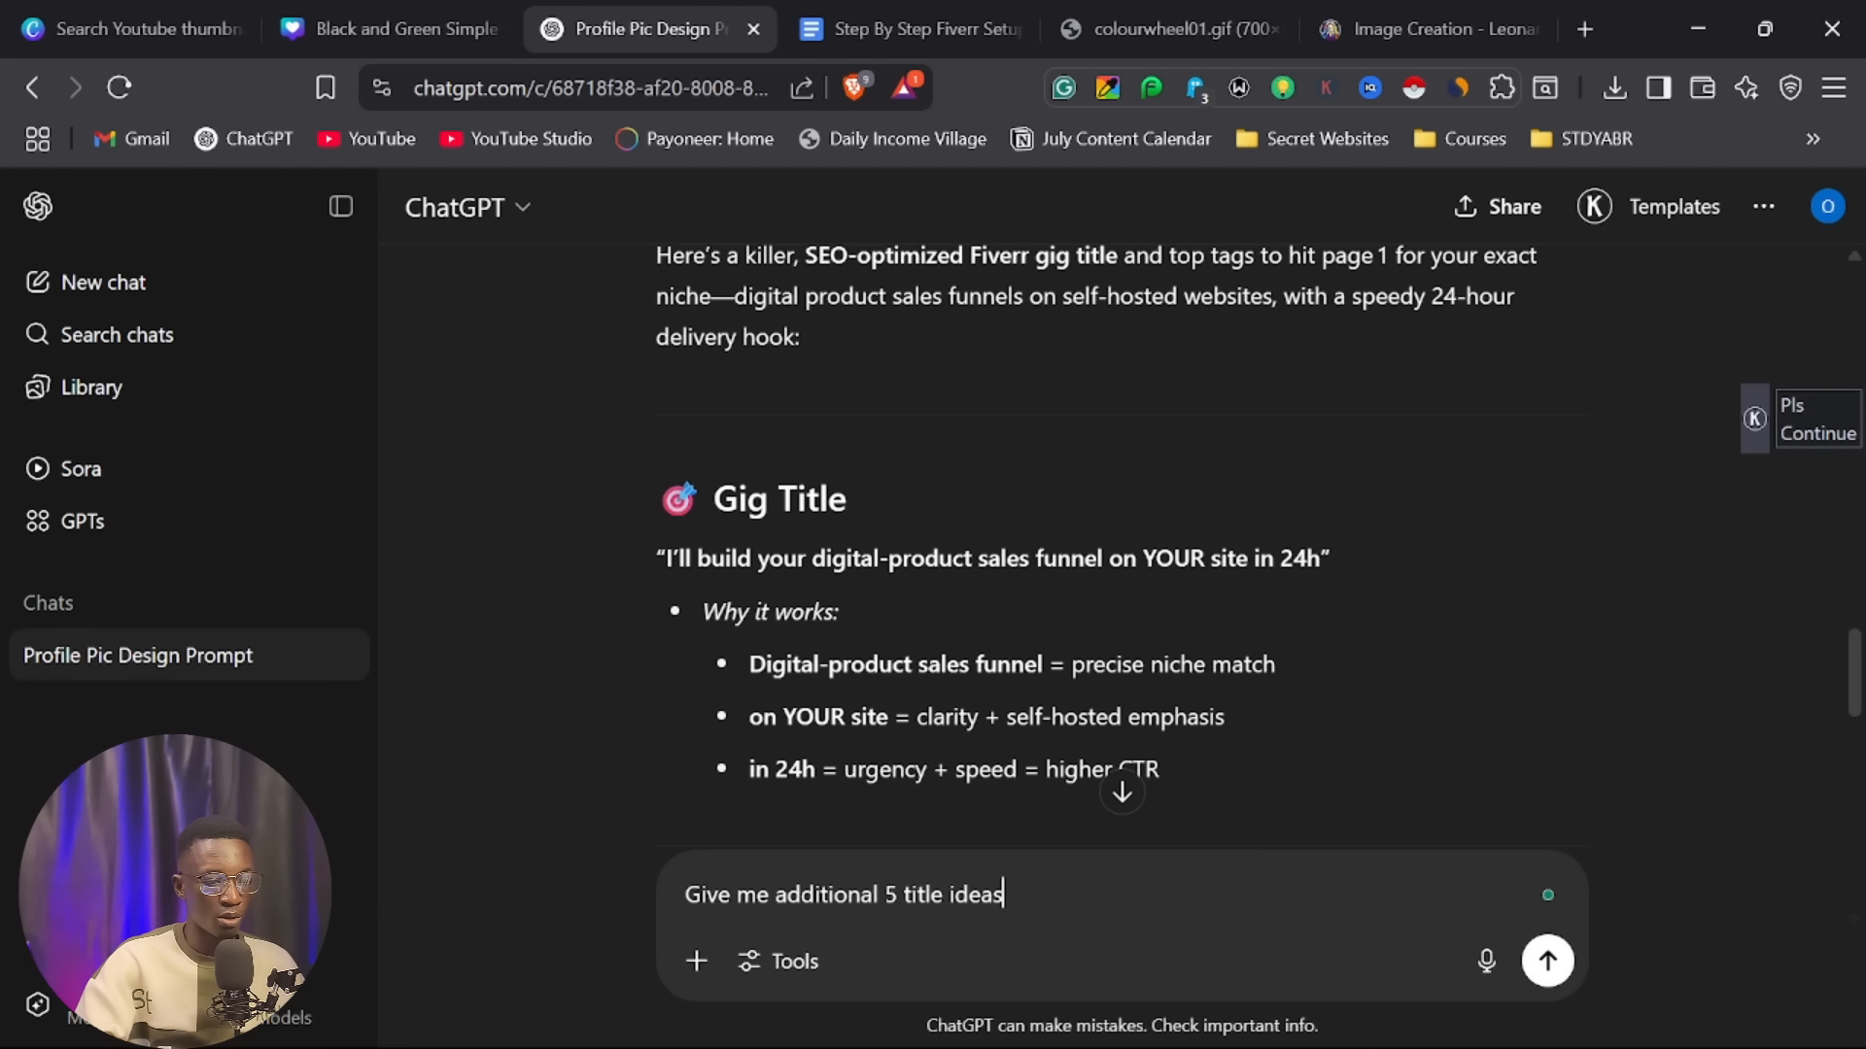
Send the request for five additional gig title ideas and scroll through the reply.
{"action": "key", "text": "Return"}
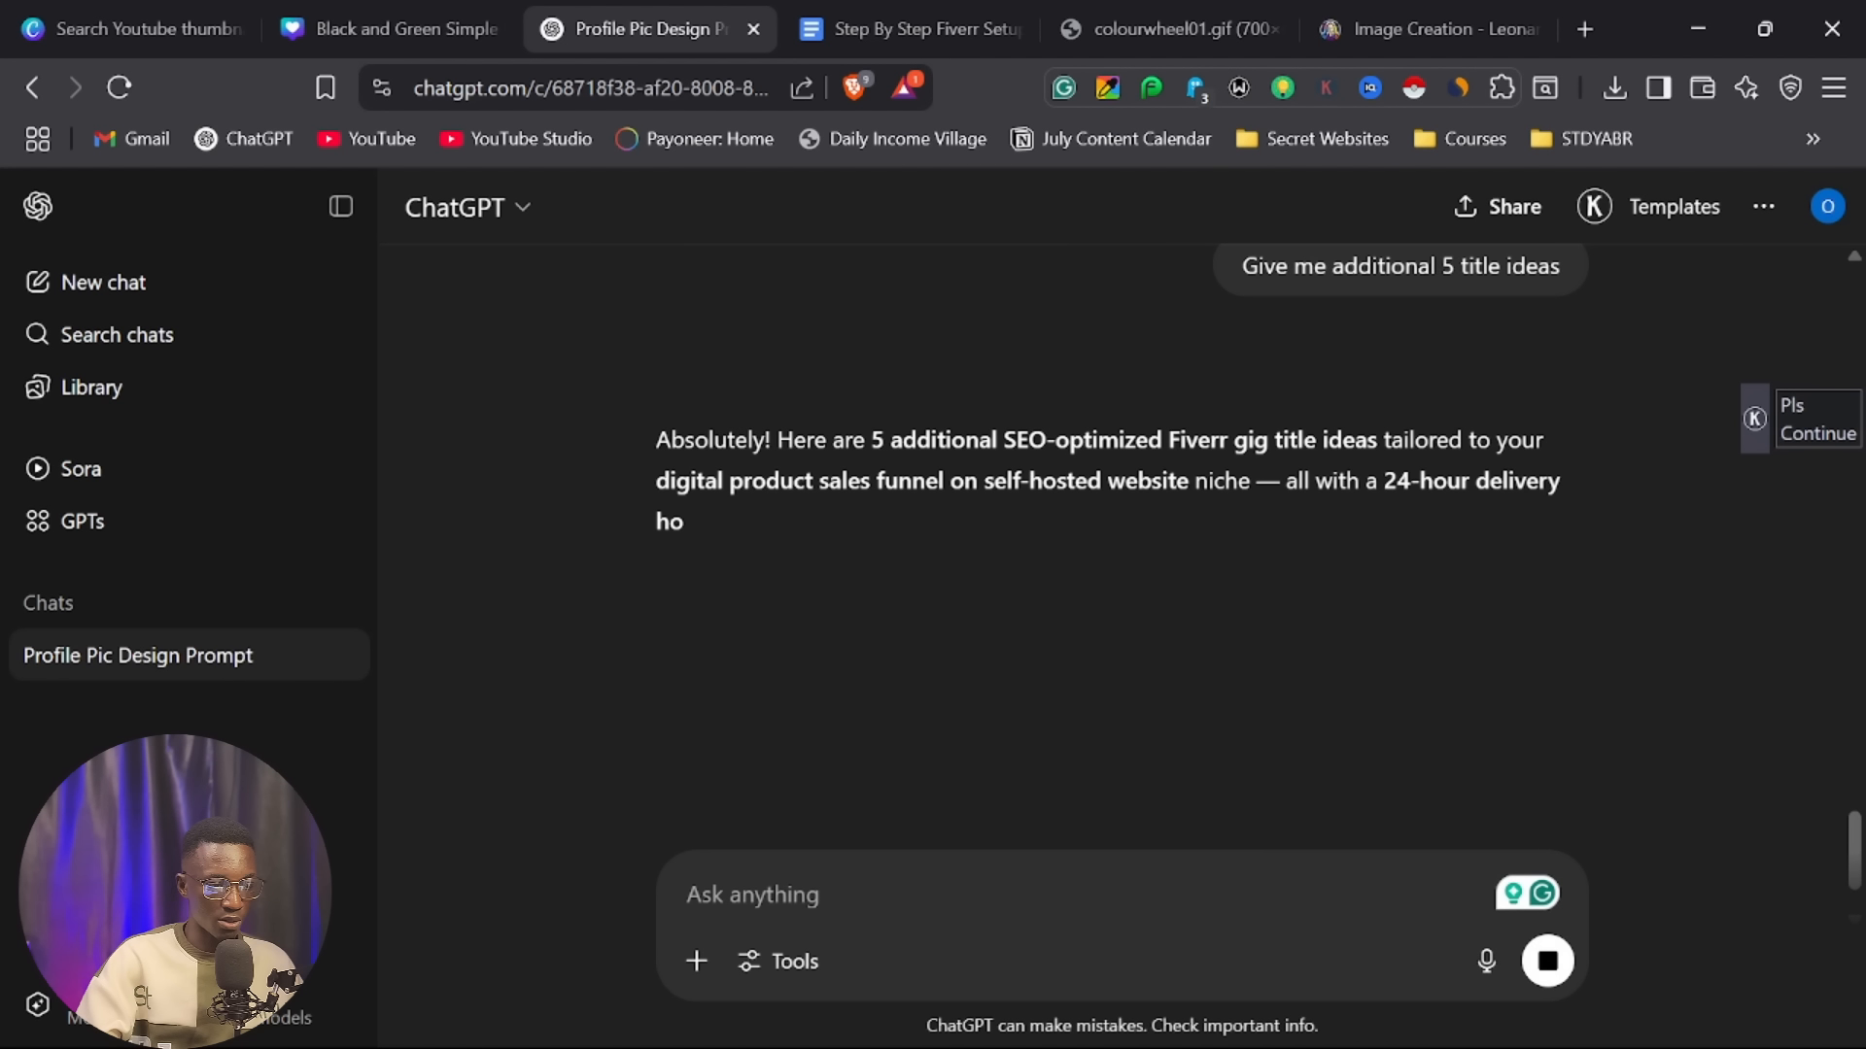
{"action": "scroll", "coordinate": [770, 594], "scroll_direction": "down", "scroll_amount": 1}
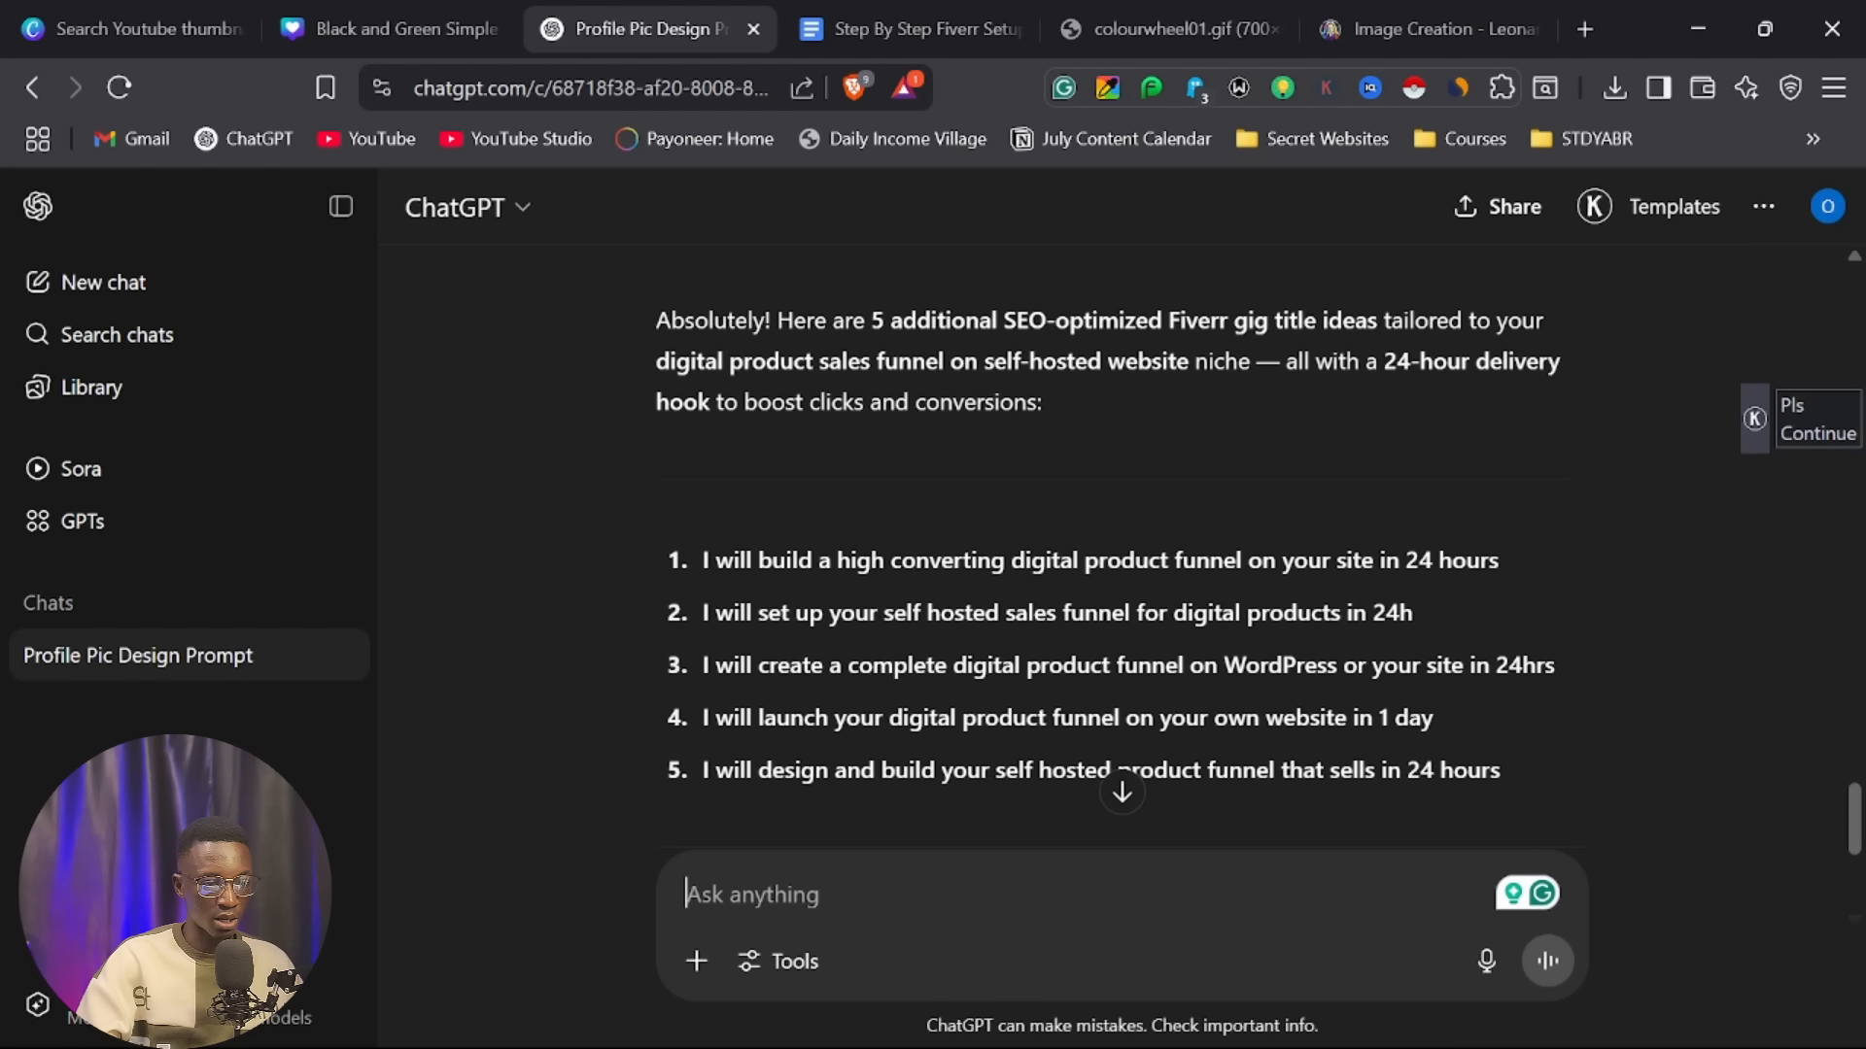
{"action": "scroll", "coordinate": [831, 622], "scroll_direction": "down", "scroll_amount": 5}
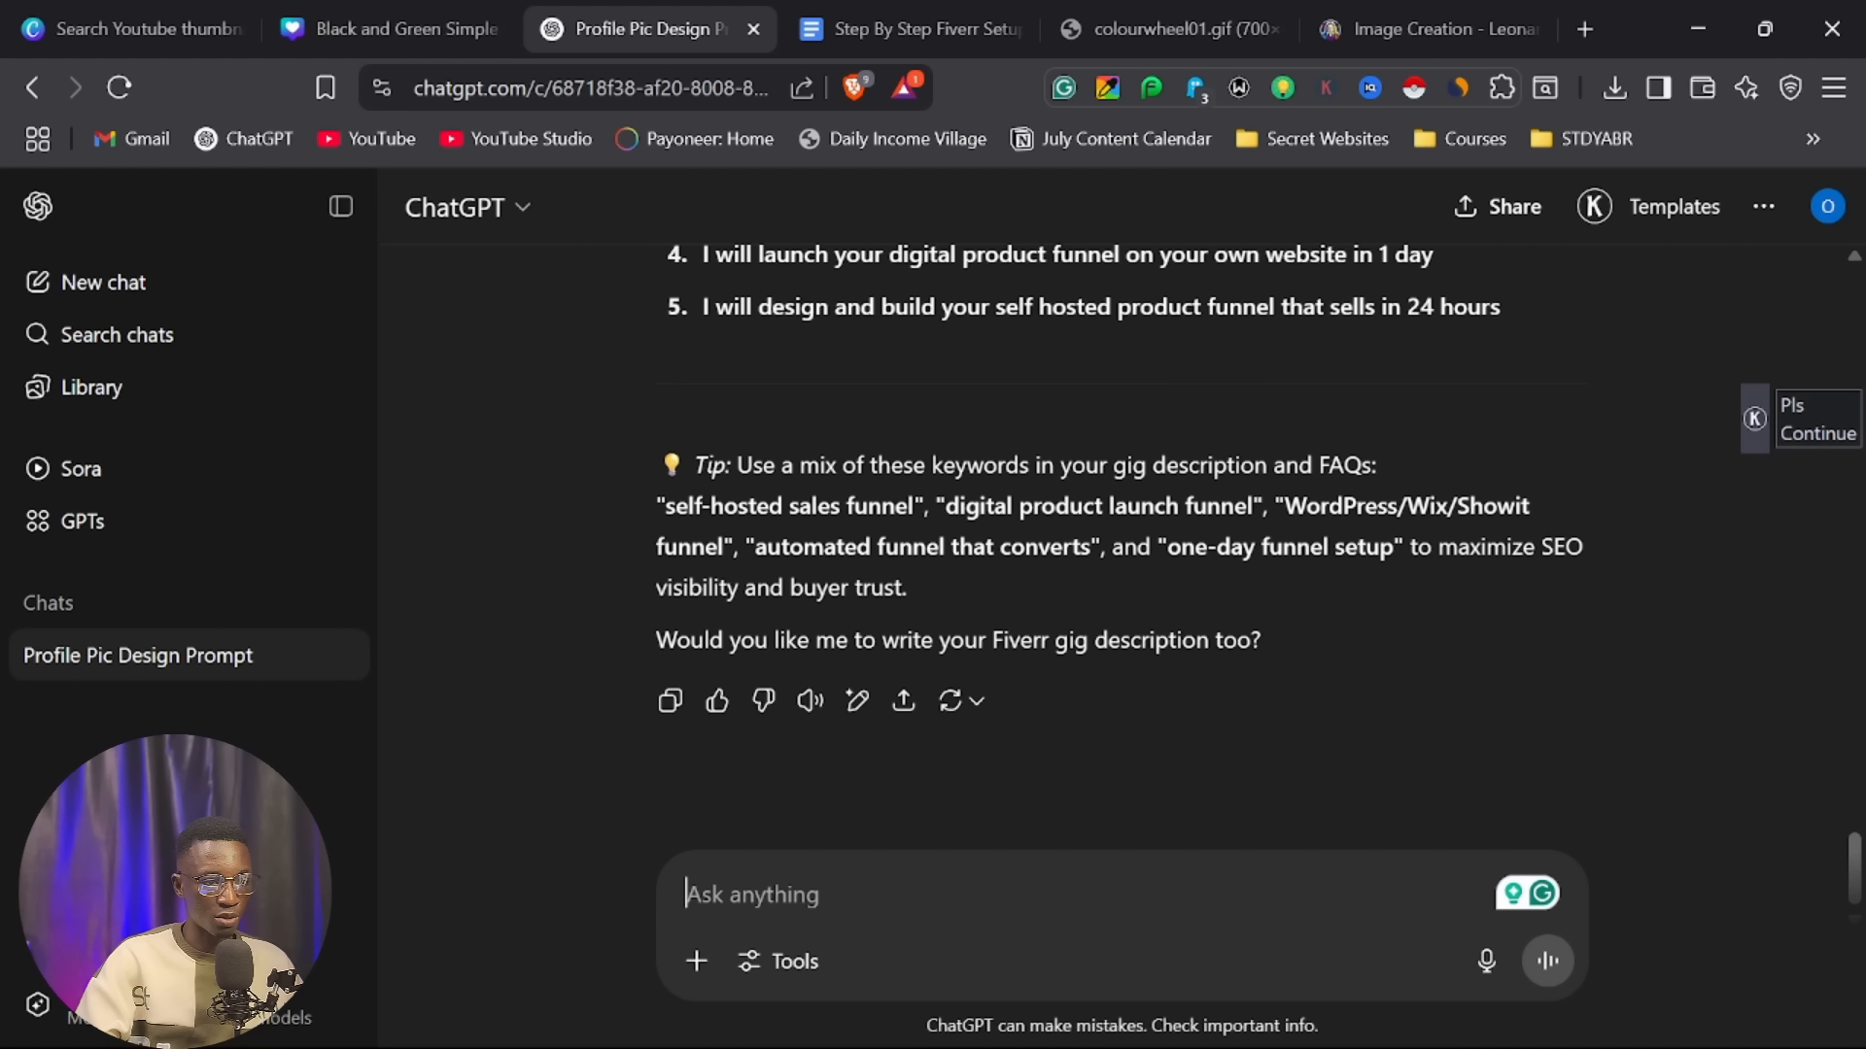
Select the first 'I will…' title idea and bring WordCounter in Vivaldi back up.
{"action": "left_click_drag", "start_coordinate": [758, 307], "coordinate": [1157, 319]}
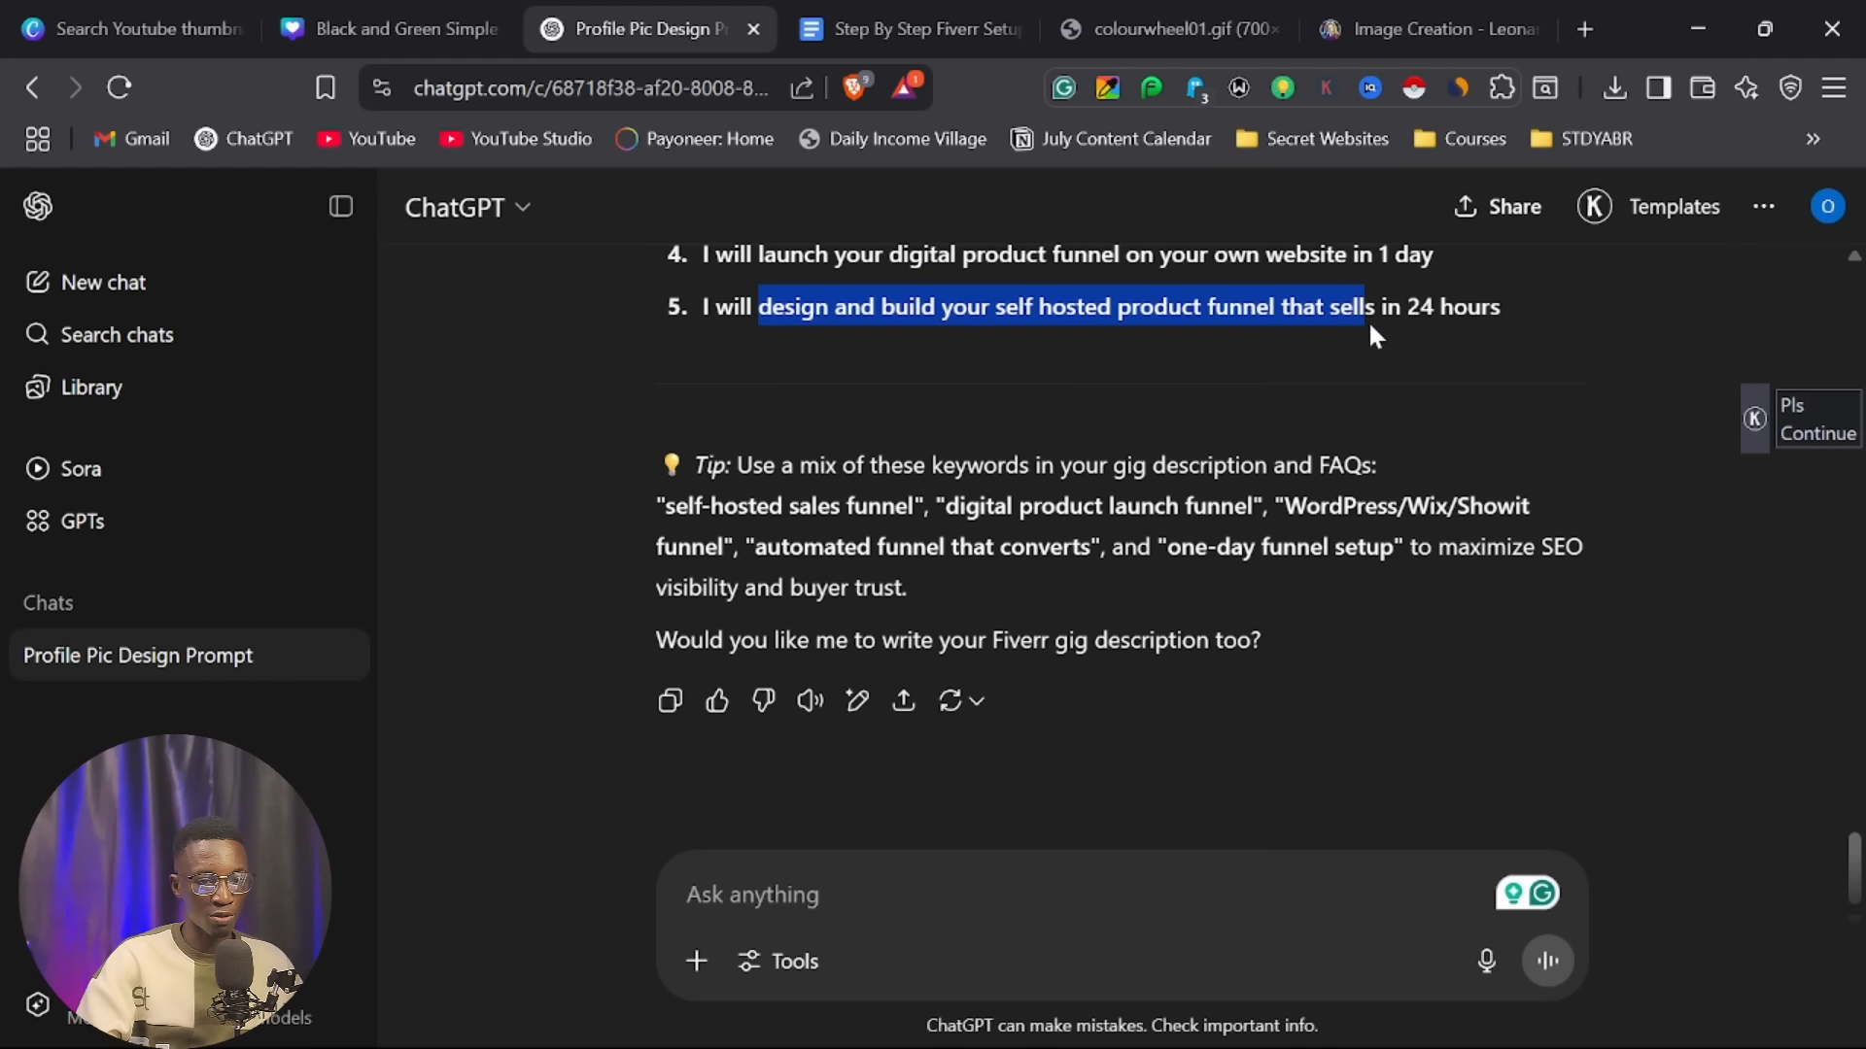
{"action": "left_click_drag", "start_coordinate": [1411, 329], "coordinate": [1421, 325]}
{"action": "scroll", "coordinate": [1195, 354], "scroll_direction": "up", "scroll_amount": 3}
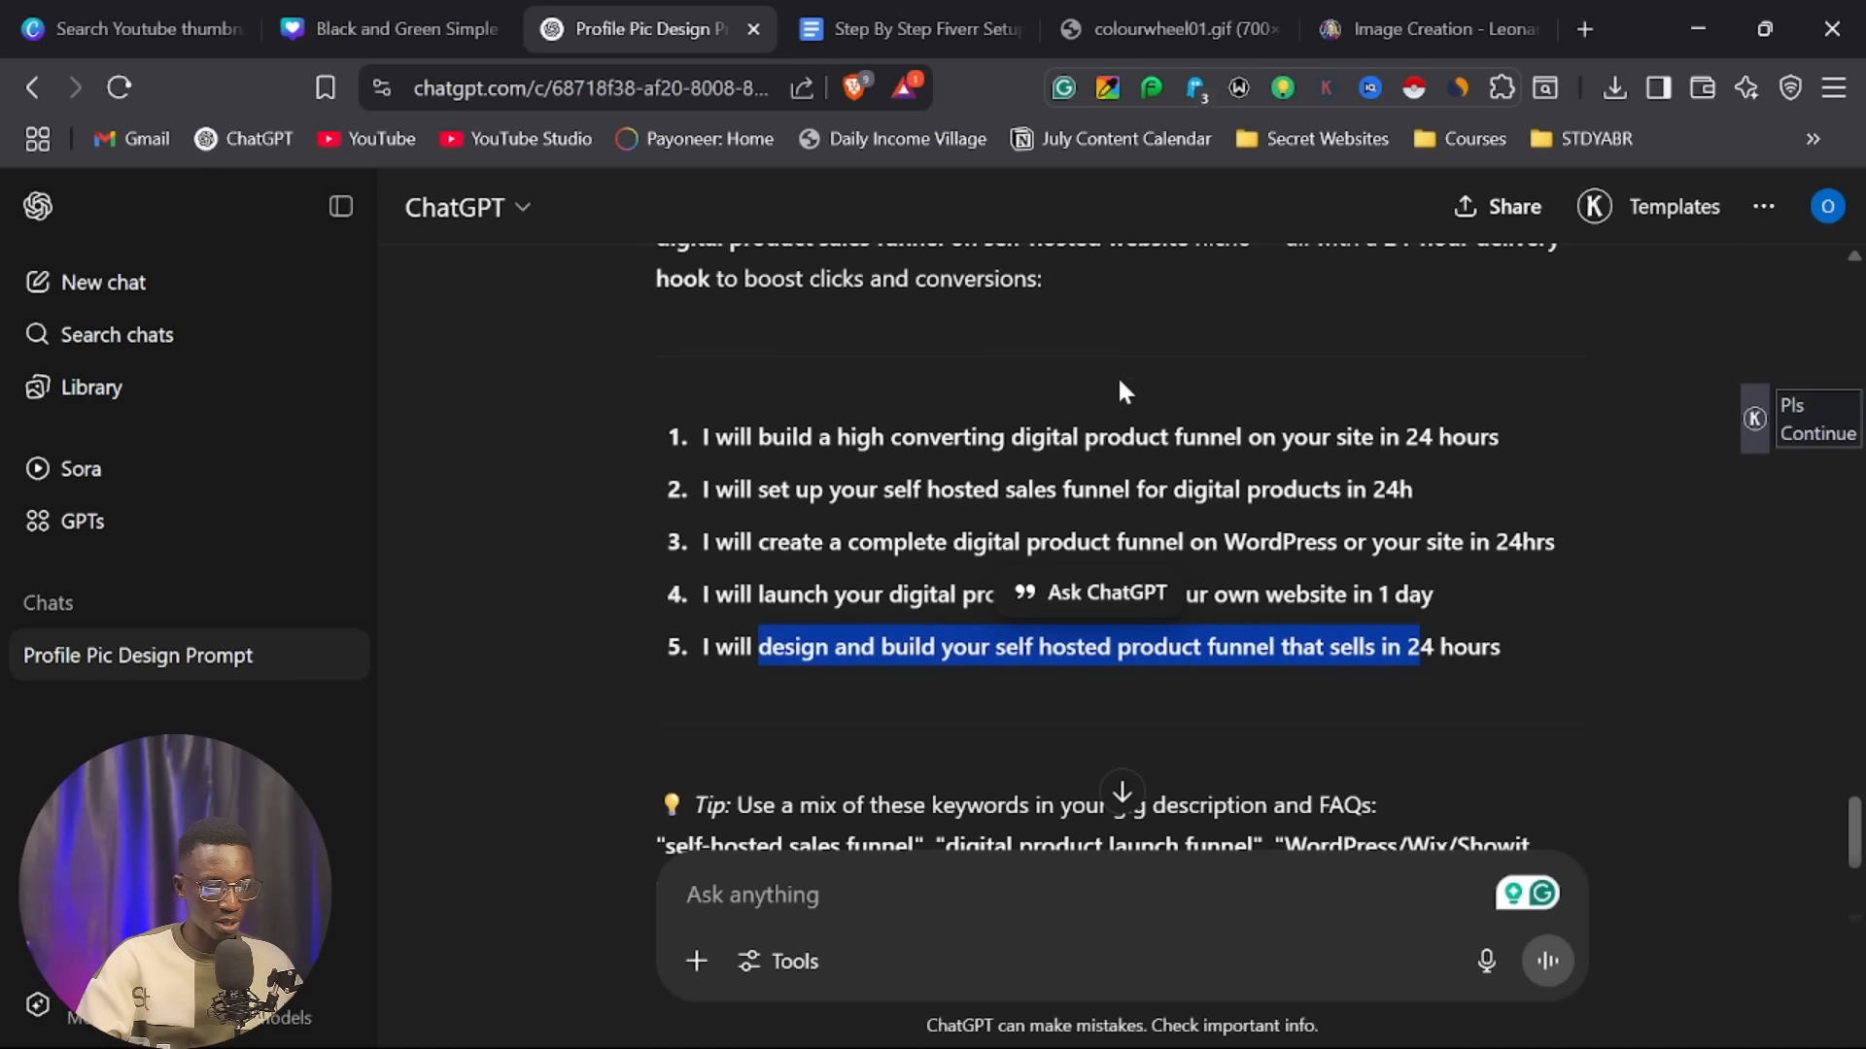
{"action": "left_click", "coordinate": [991, 636]}
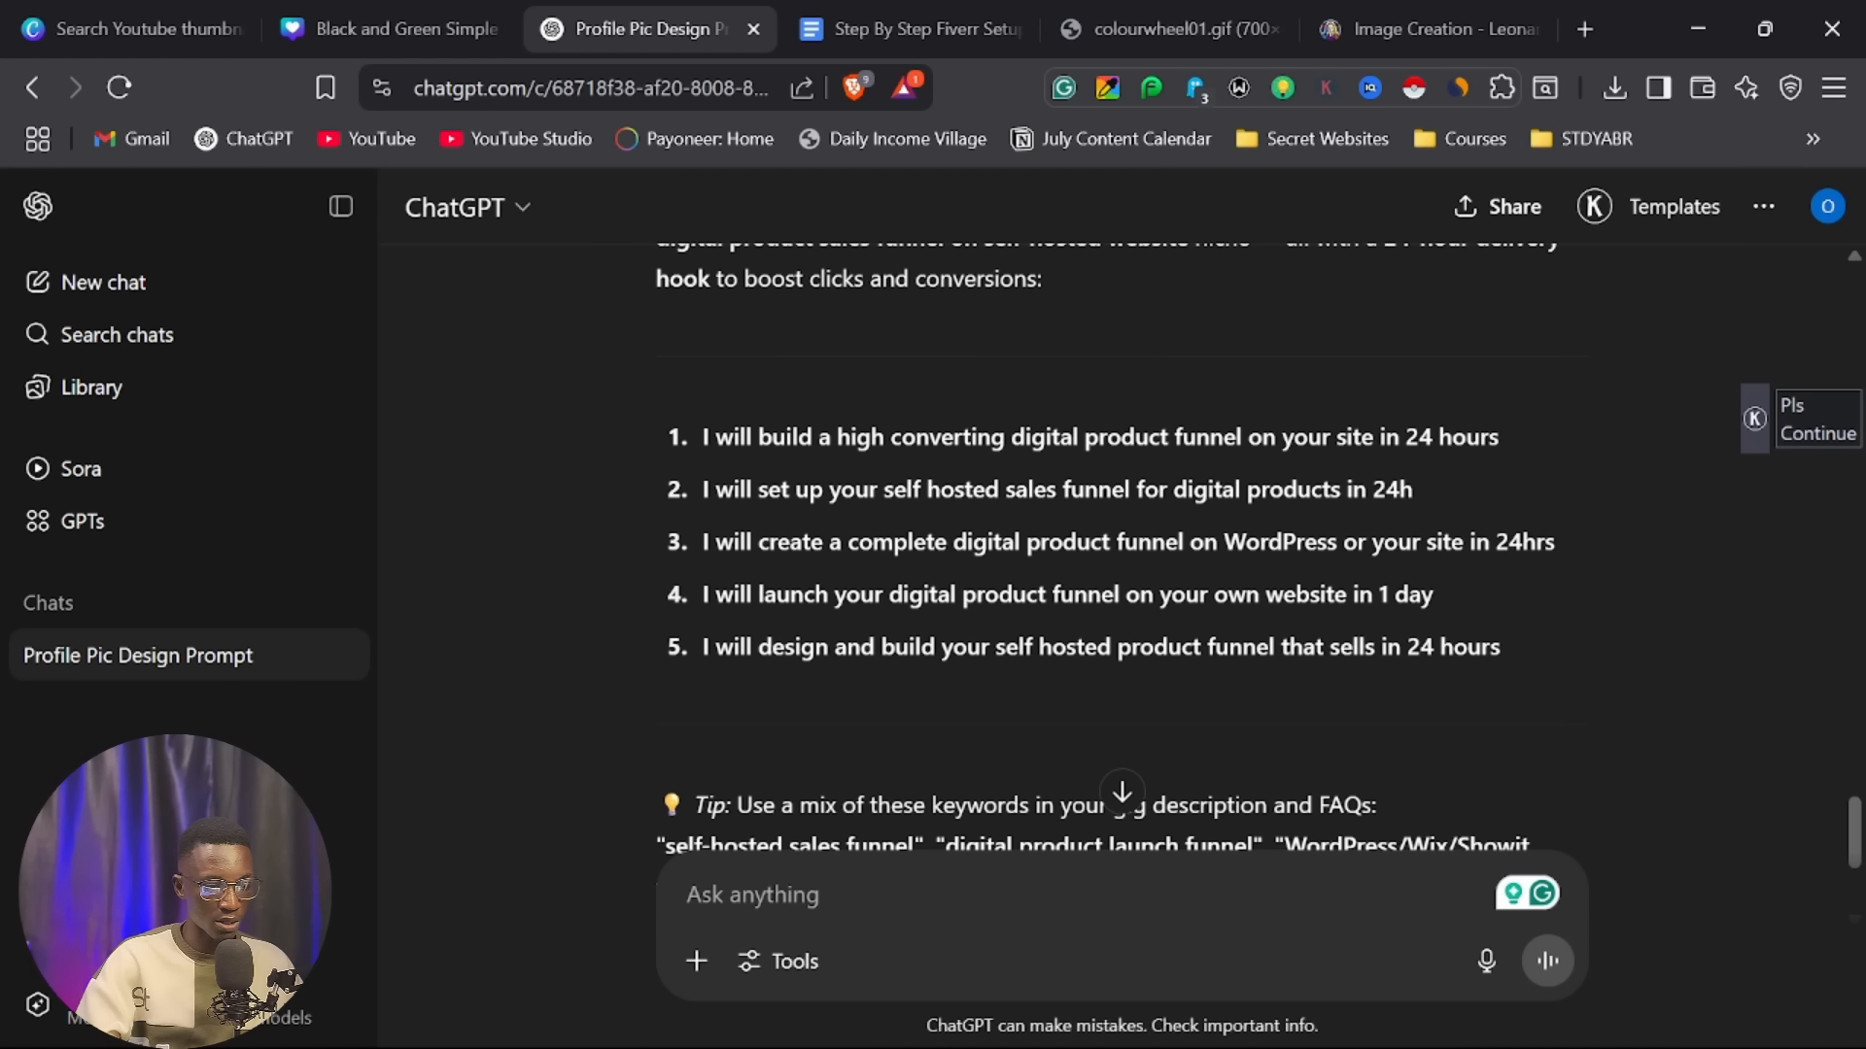
{"action": "left_click_drag", "start_coordinate": [758, 436], "coordinate": [1400, 436]}
{"action": "left_click", "coordinate": [1402, 436]}
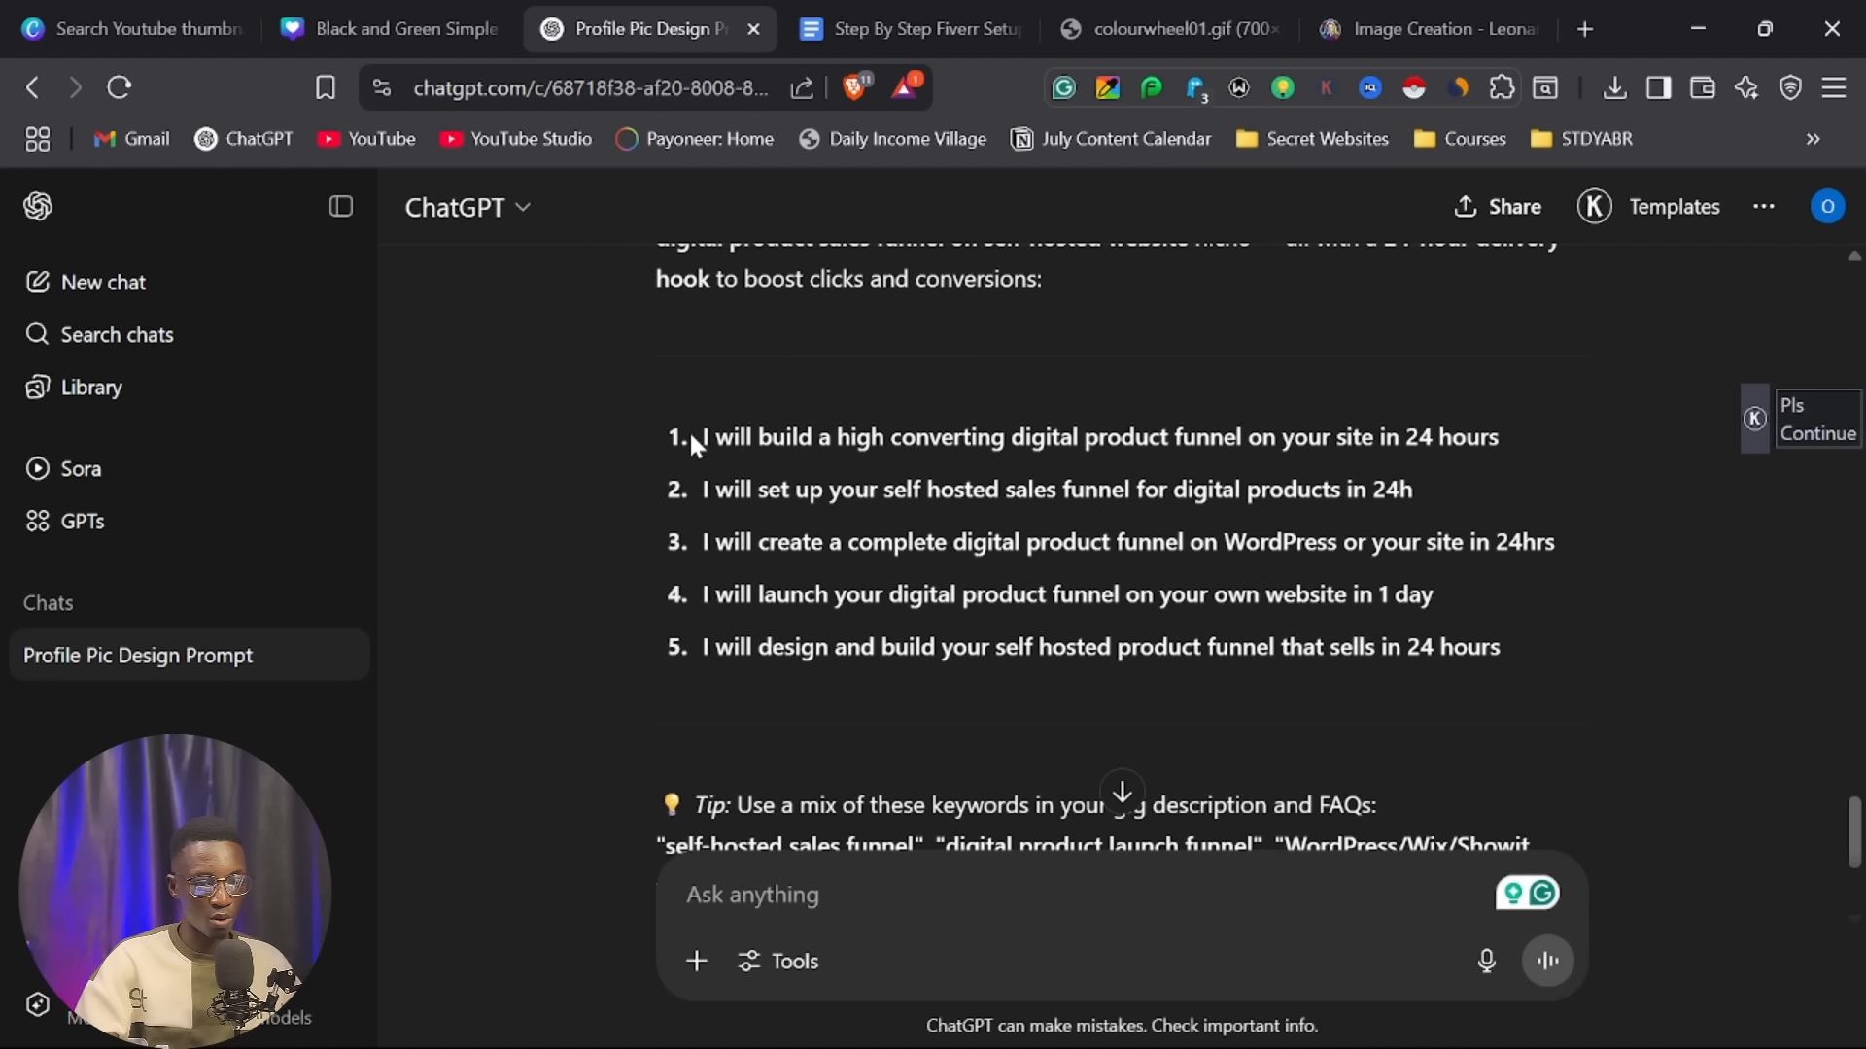
{"action": "left_click_drag", "start_coordinate": [690, 435], "coordinate": [1537, 437]}
{"action": "key", "text": "ctrl+c"}
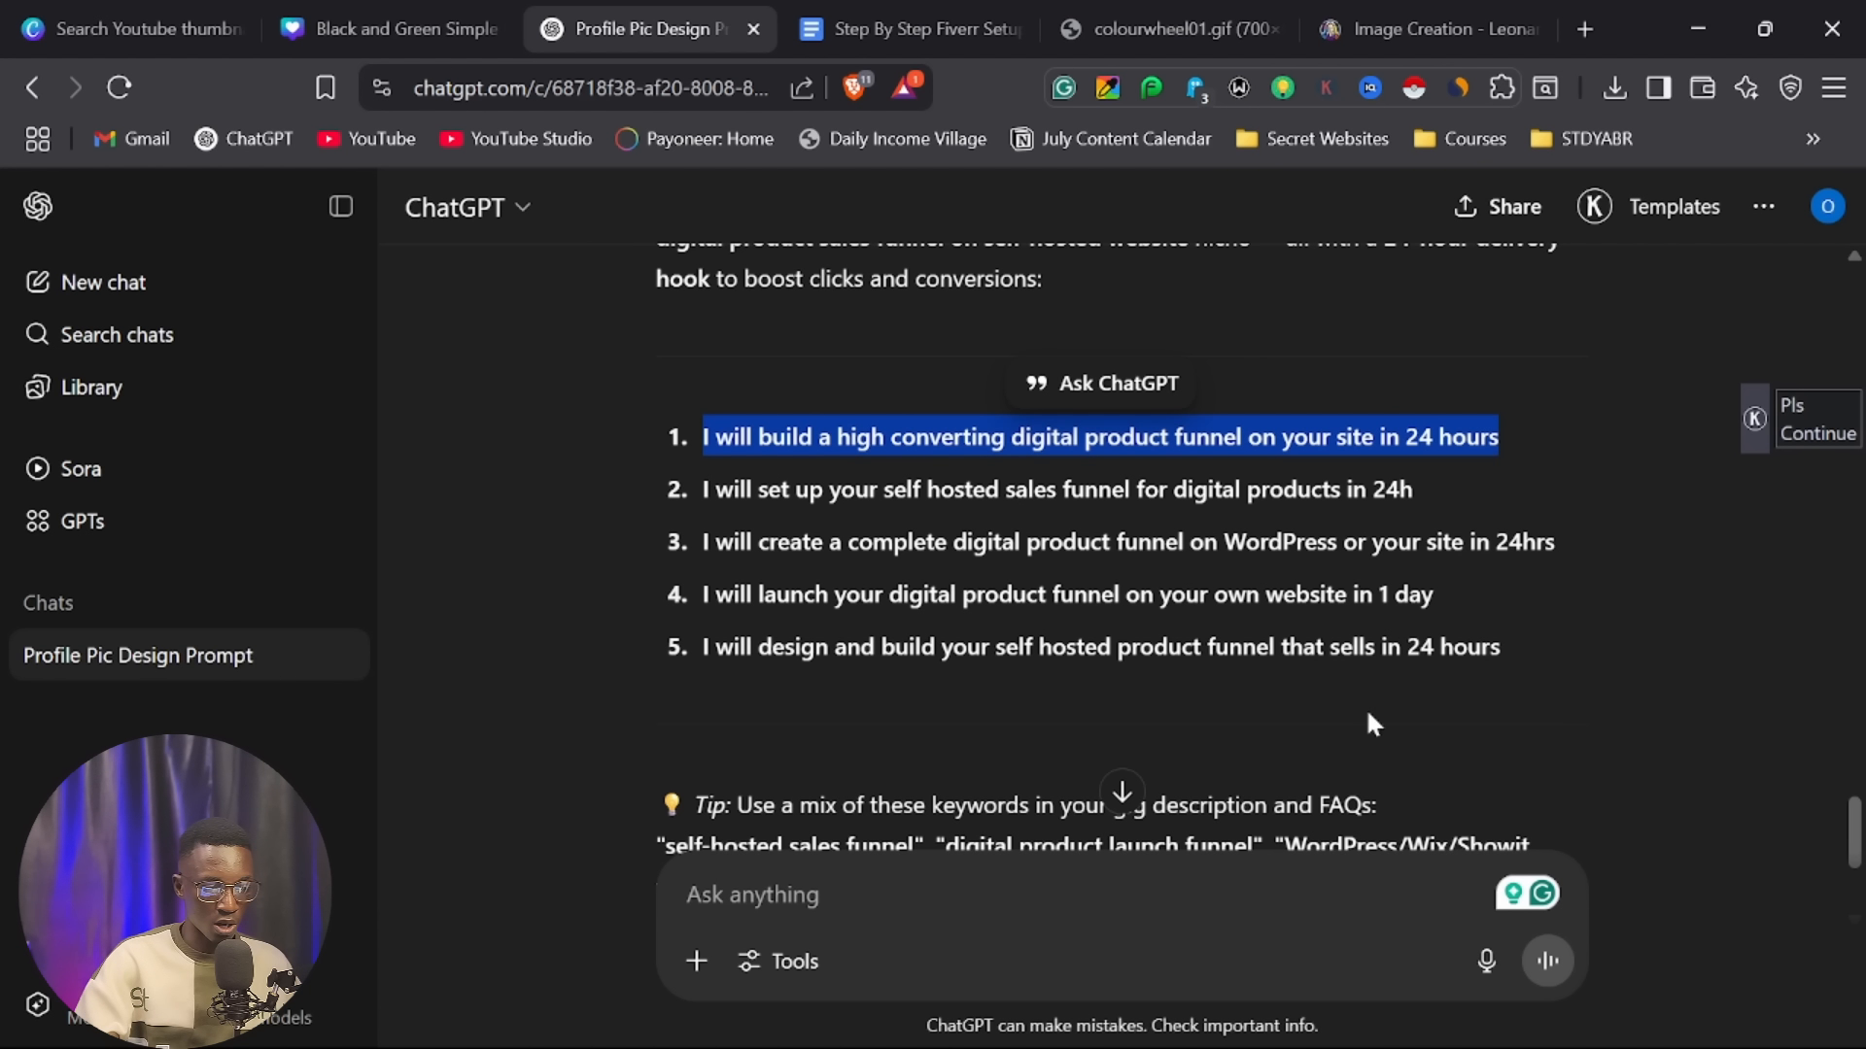
{"action": "mouse_move", "coordinate": [974, 1045]}
{"action": "left_click", "coordinate": [1187, 1019]}
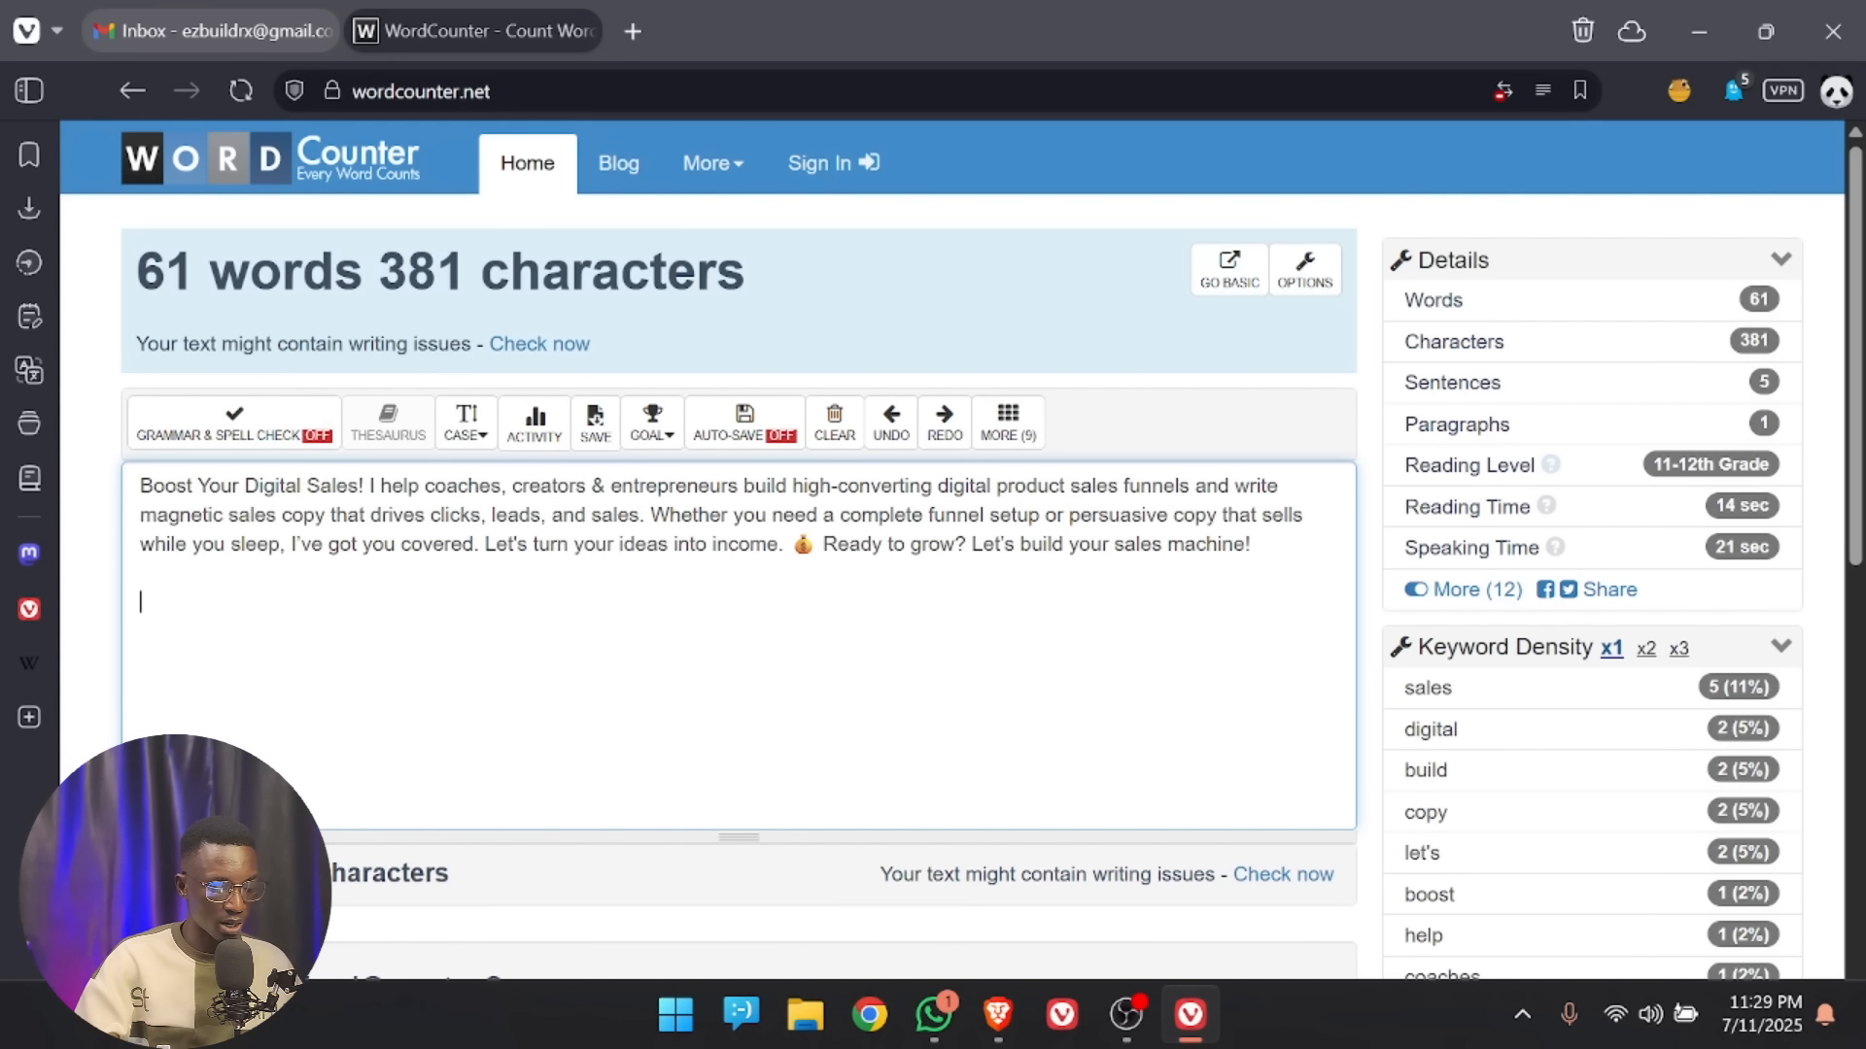
Edit the pasted first title in WordCounter: drop 'I will' and swap 'your' for 'self hosted' (78 characters).
{"action": "key", "text": "ctrl+v"}
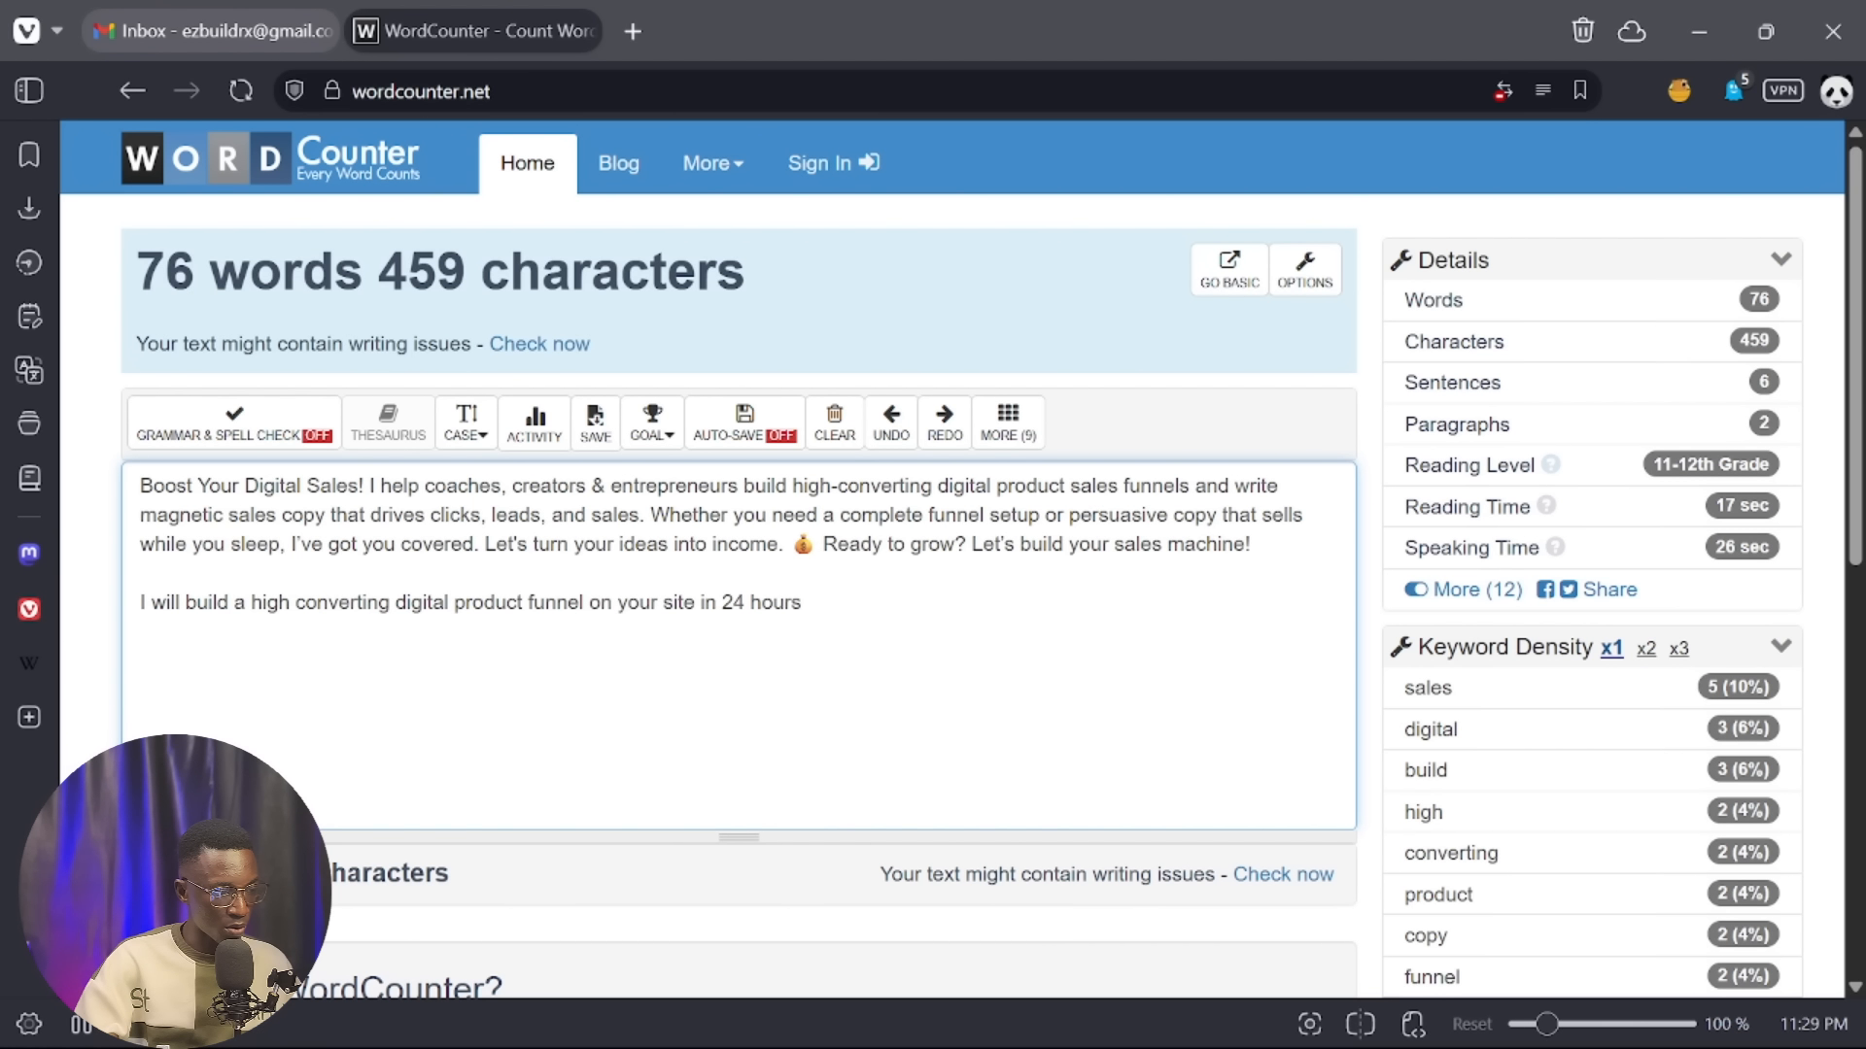
{"action": "key", "text": "BackSpace"}
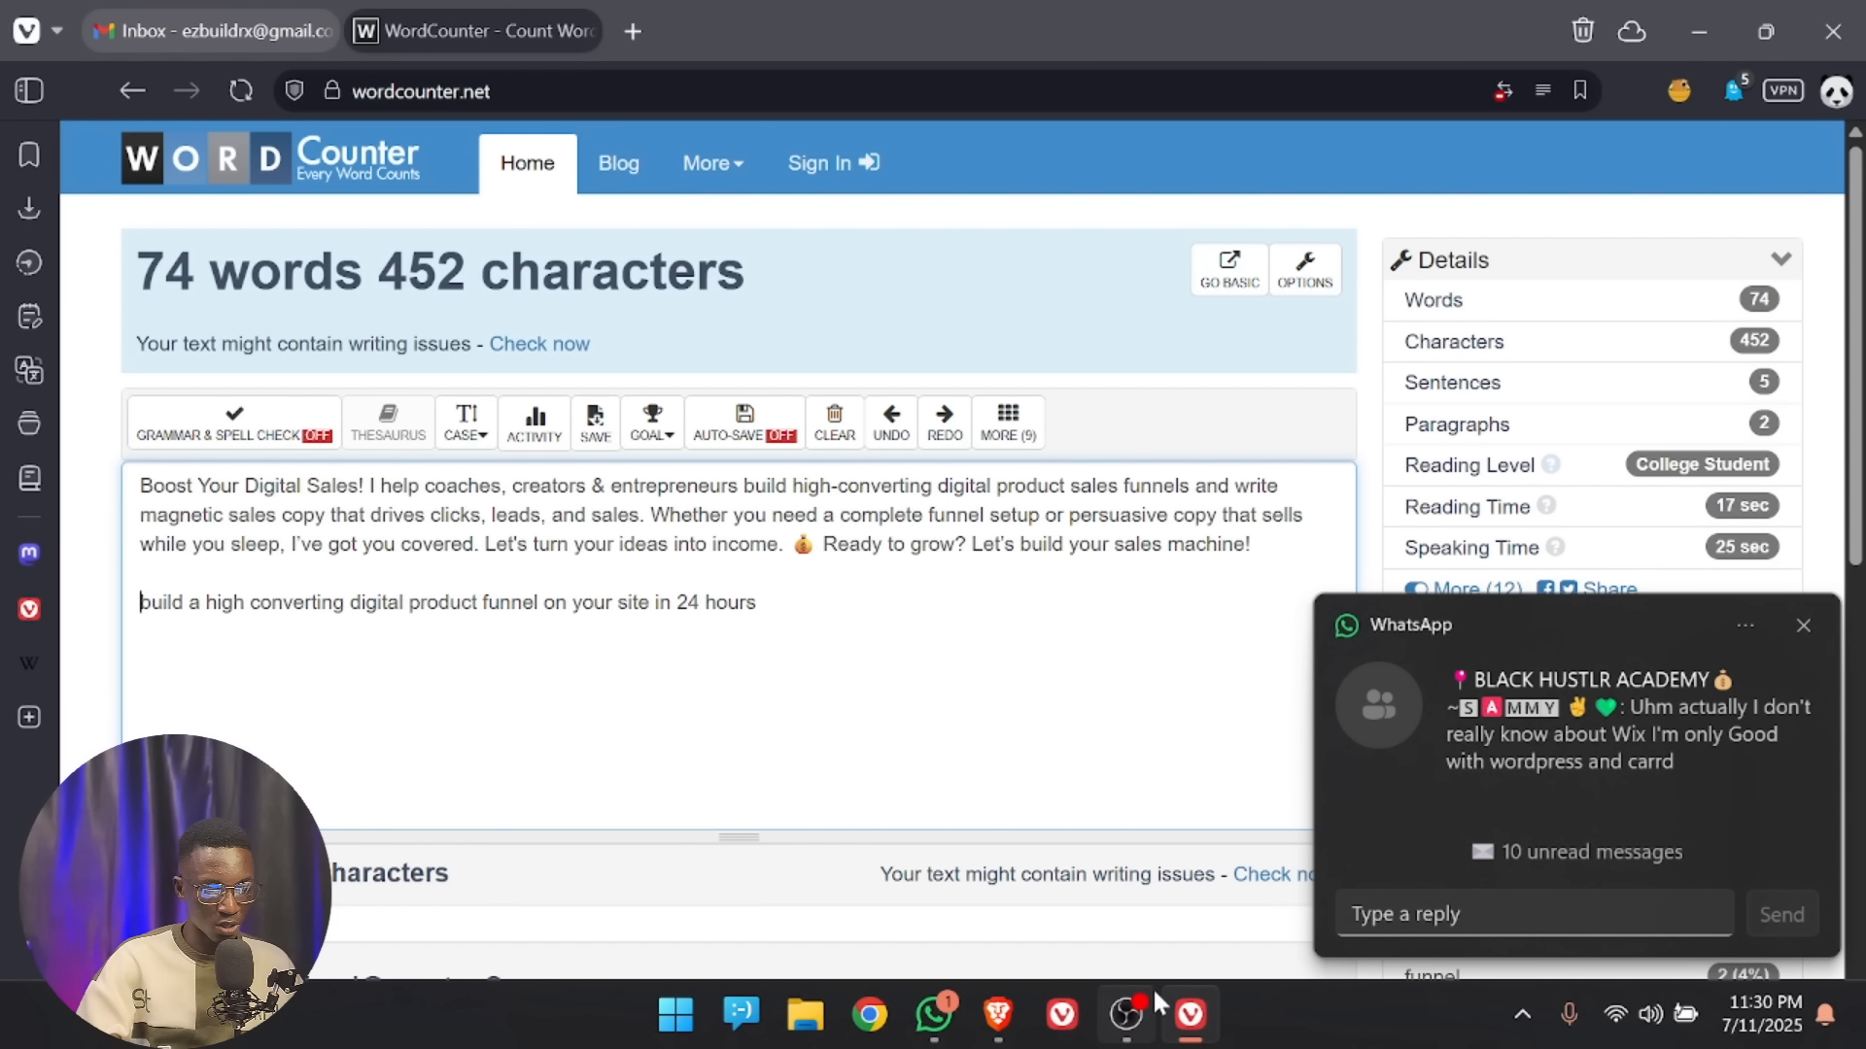
{"action": "mouse_move", "coordinate": [1128, 1027]}
{"action": "left_click", "coordinate": [997, 1015]}
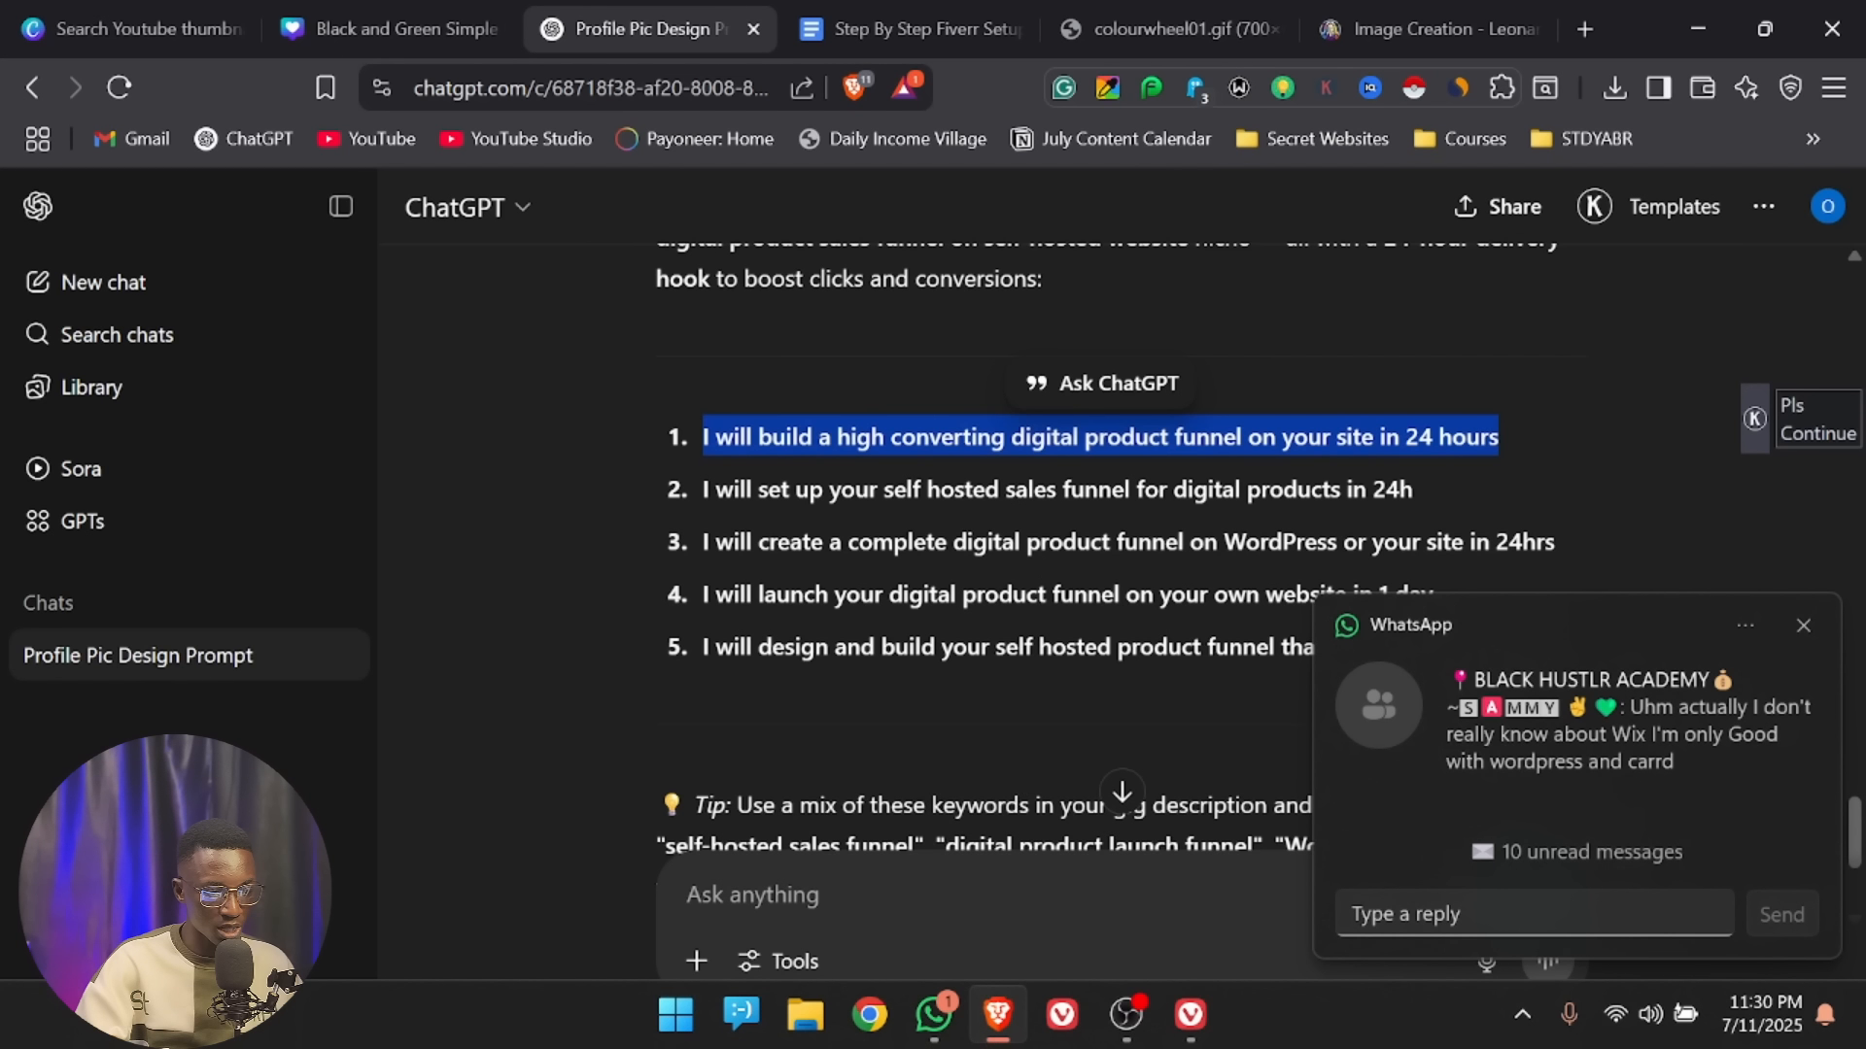
{"action": "left_click_drag", "start_coordinate": [883, 490], "coordinate": [985, 489]}
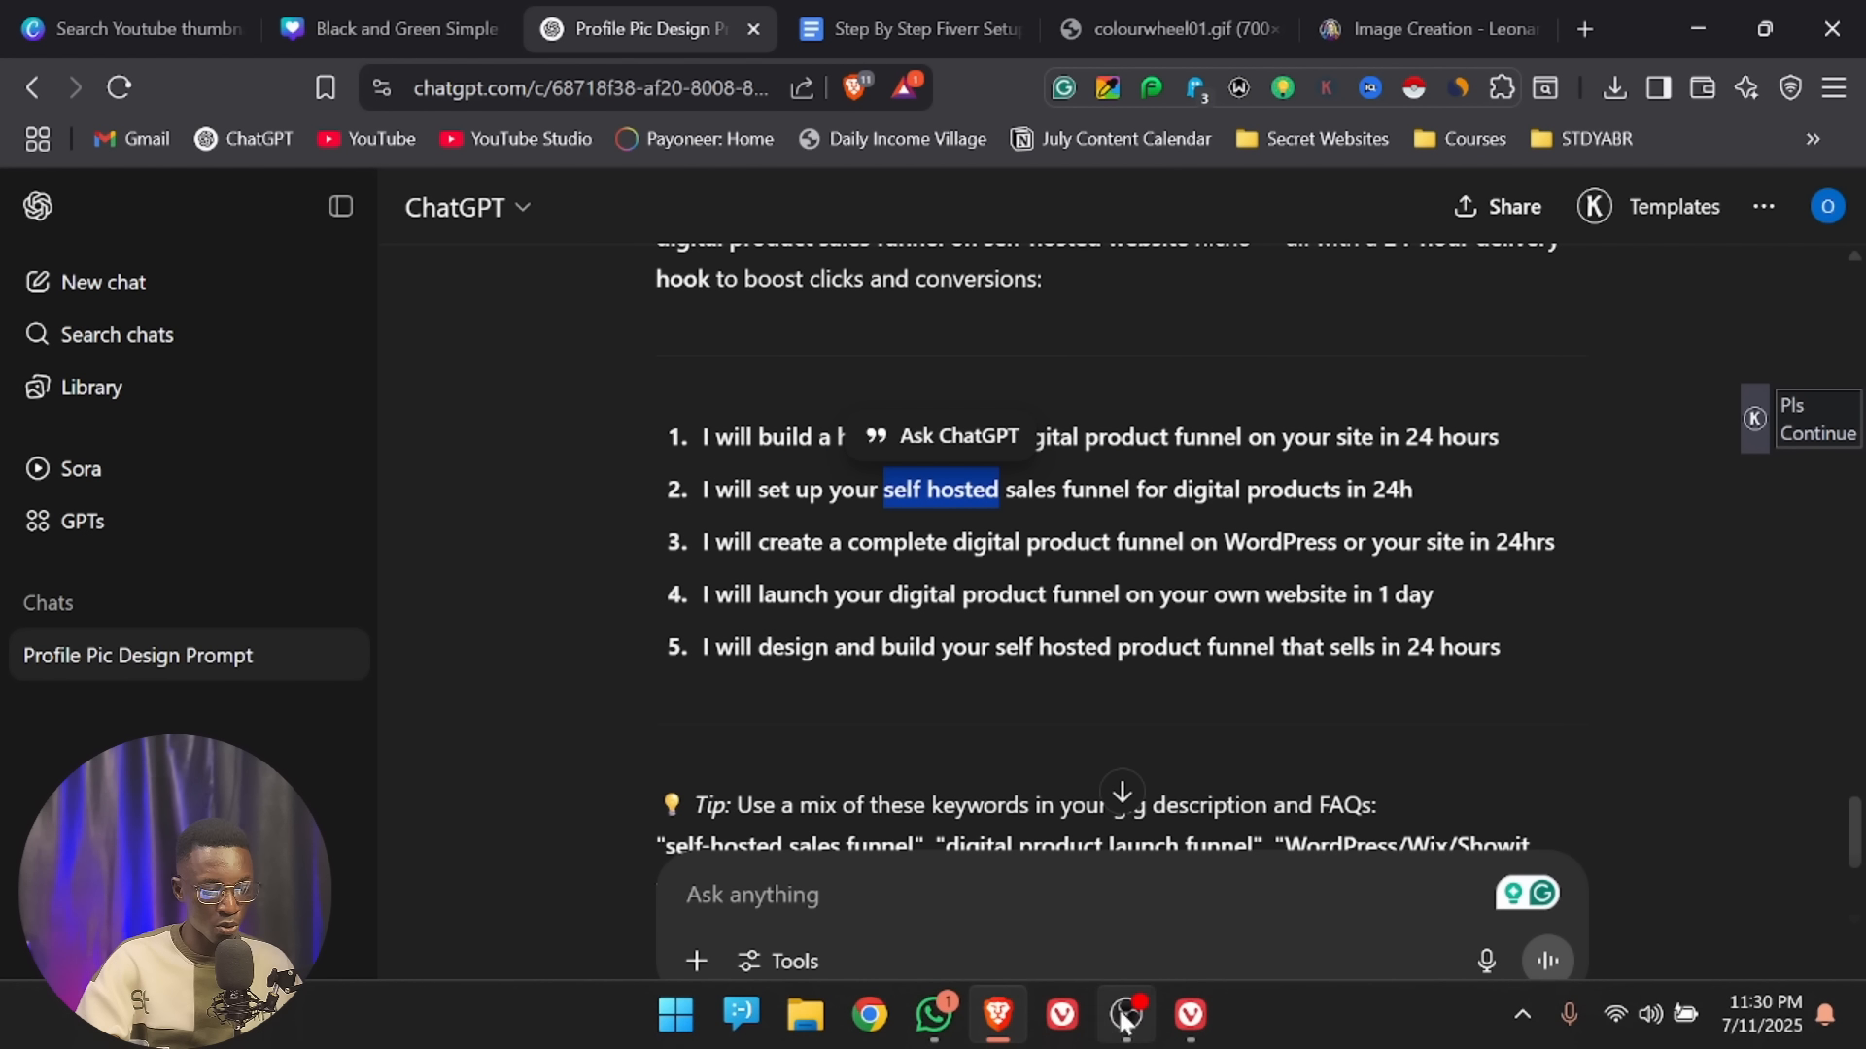
{"action": "left_click", "coordinate": [1188, 1016]}
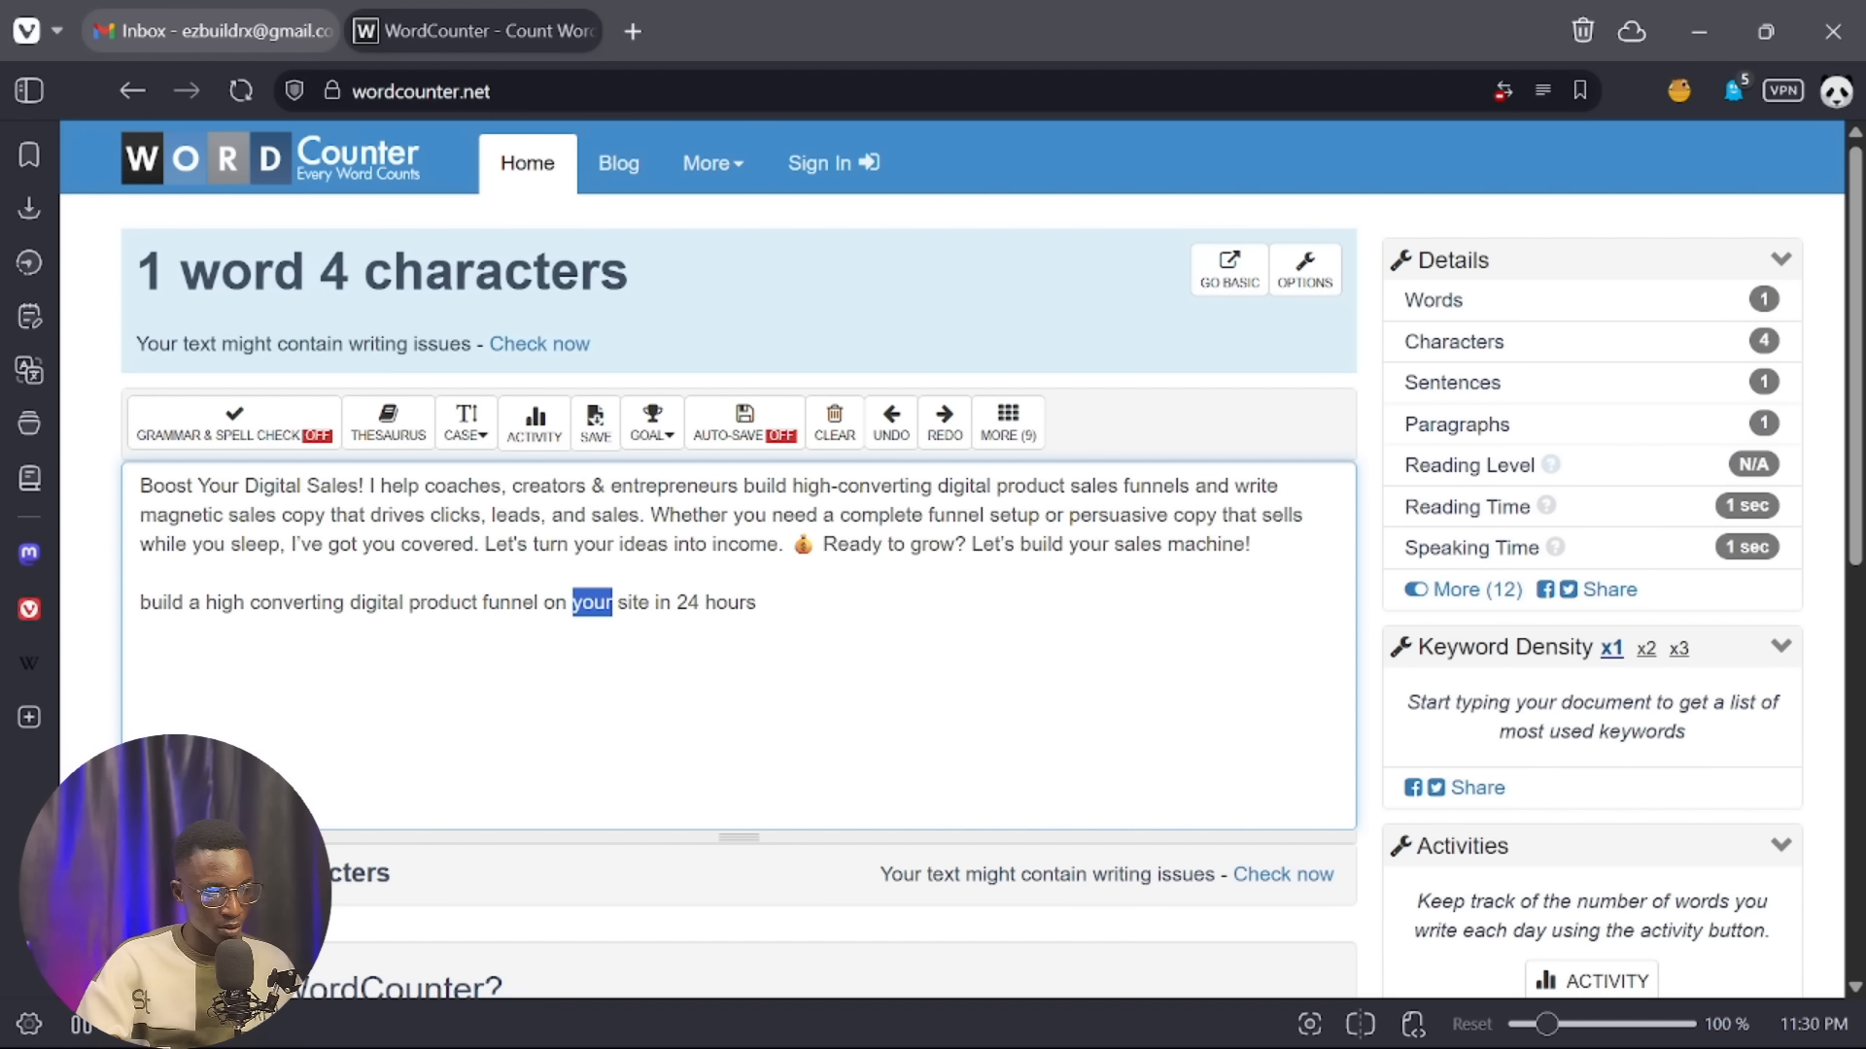
{"action": "type", "text": "self hosted"}
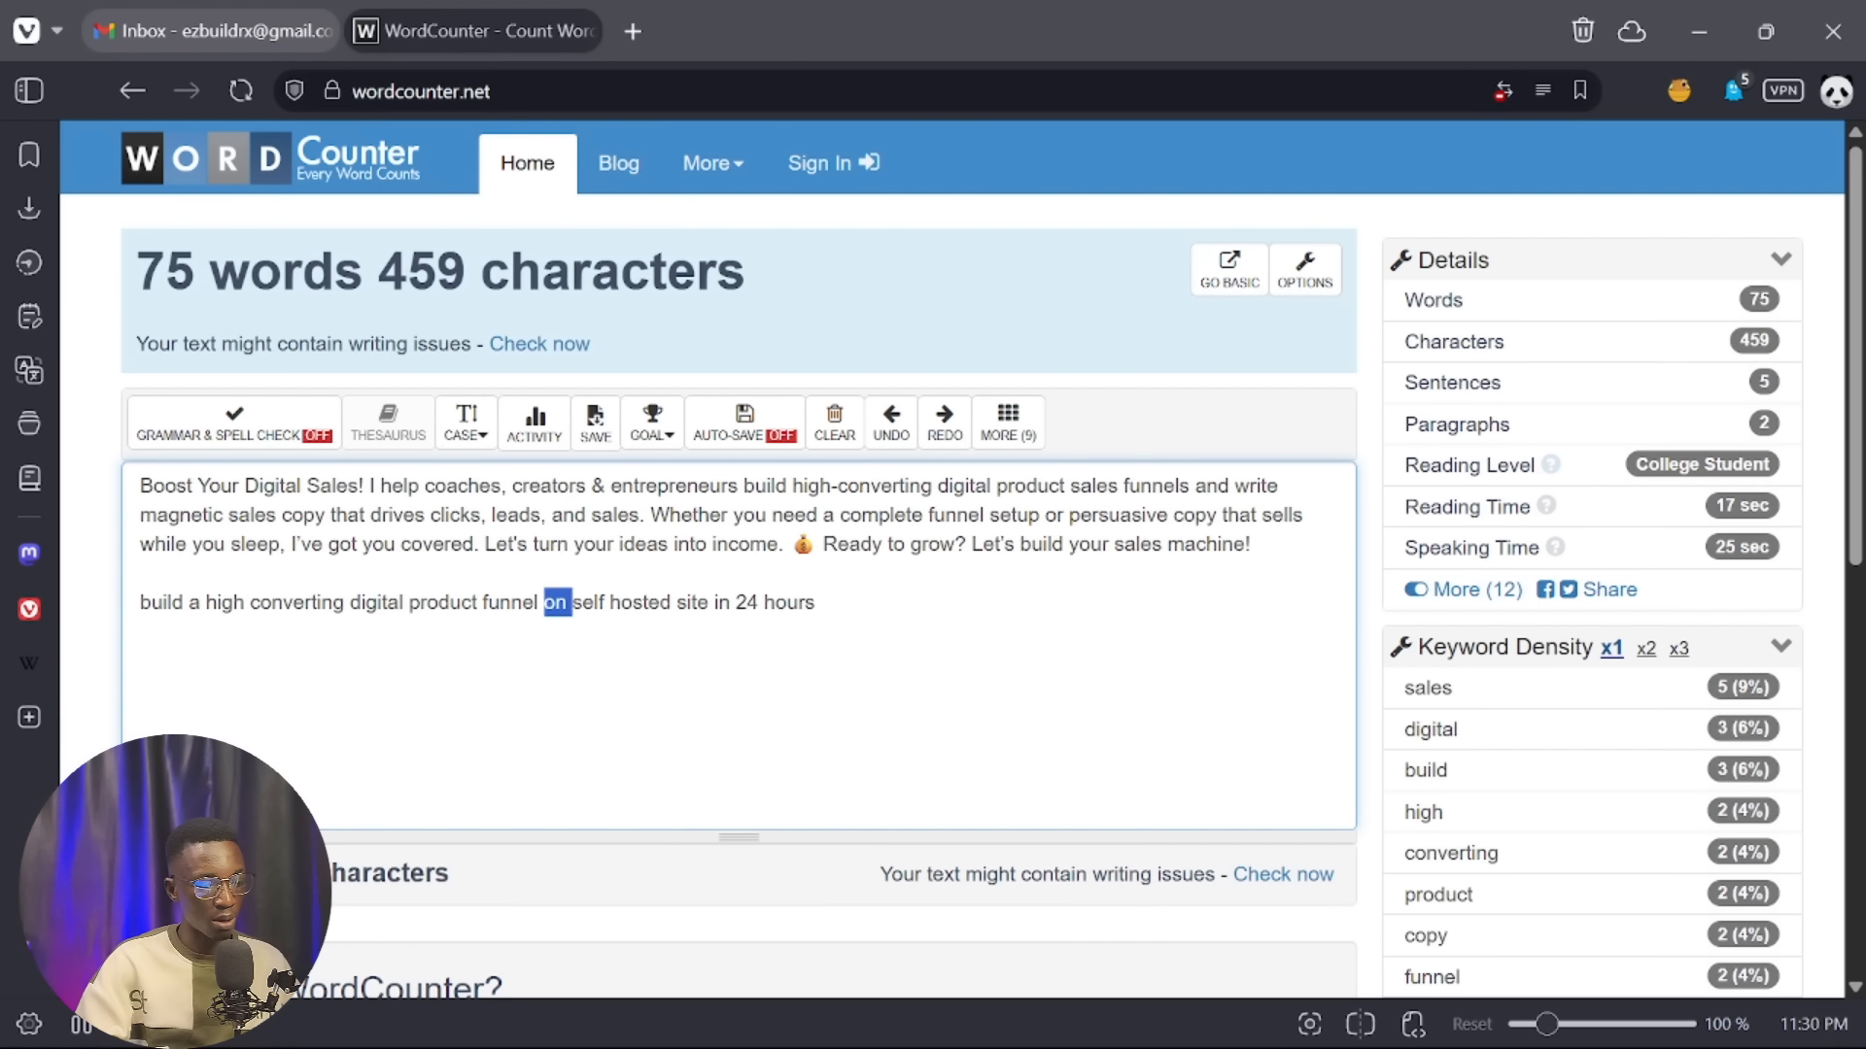
{"action": "triple_click", "coordinate": [555, 602]}
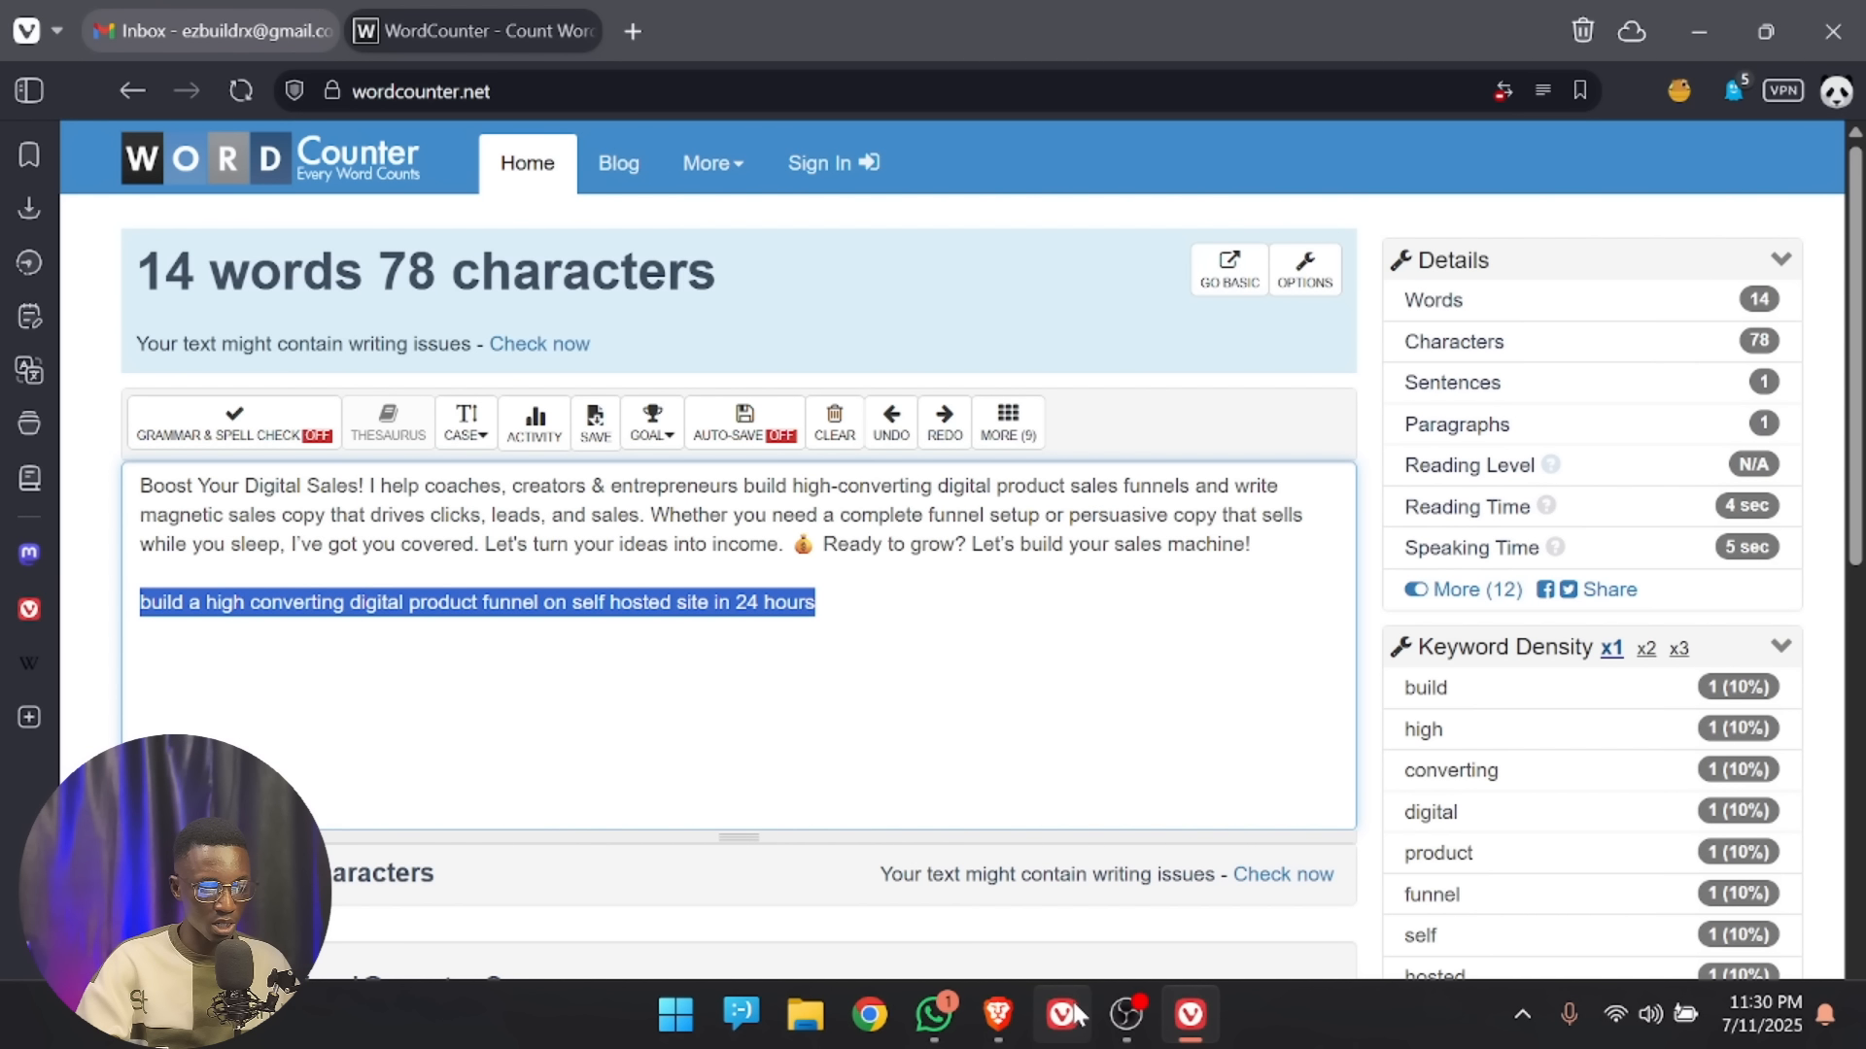
{"action": "left_click", "coordinate": [997, 1014]}
{"action": "left_click", "coordinate": [979, 12]}
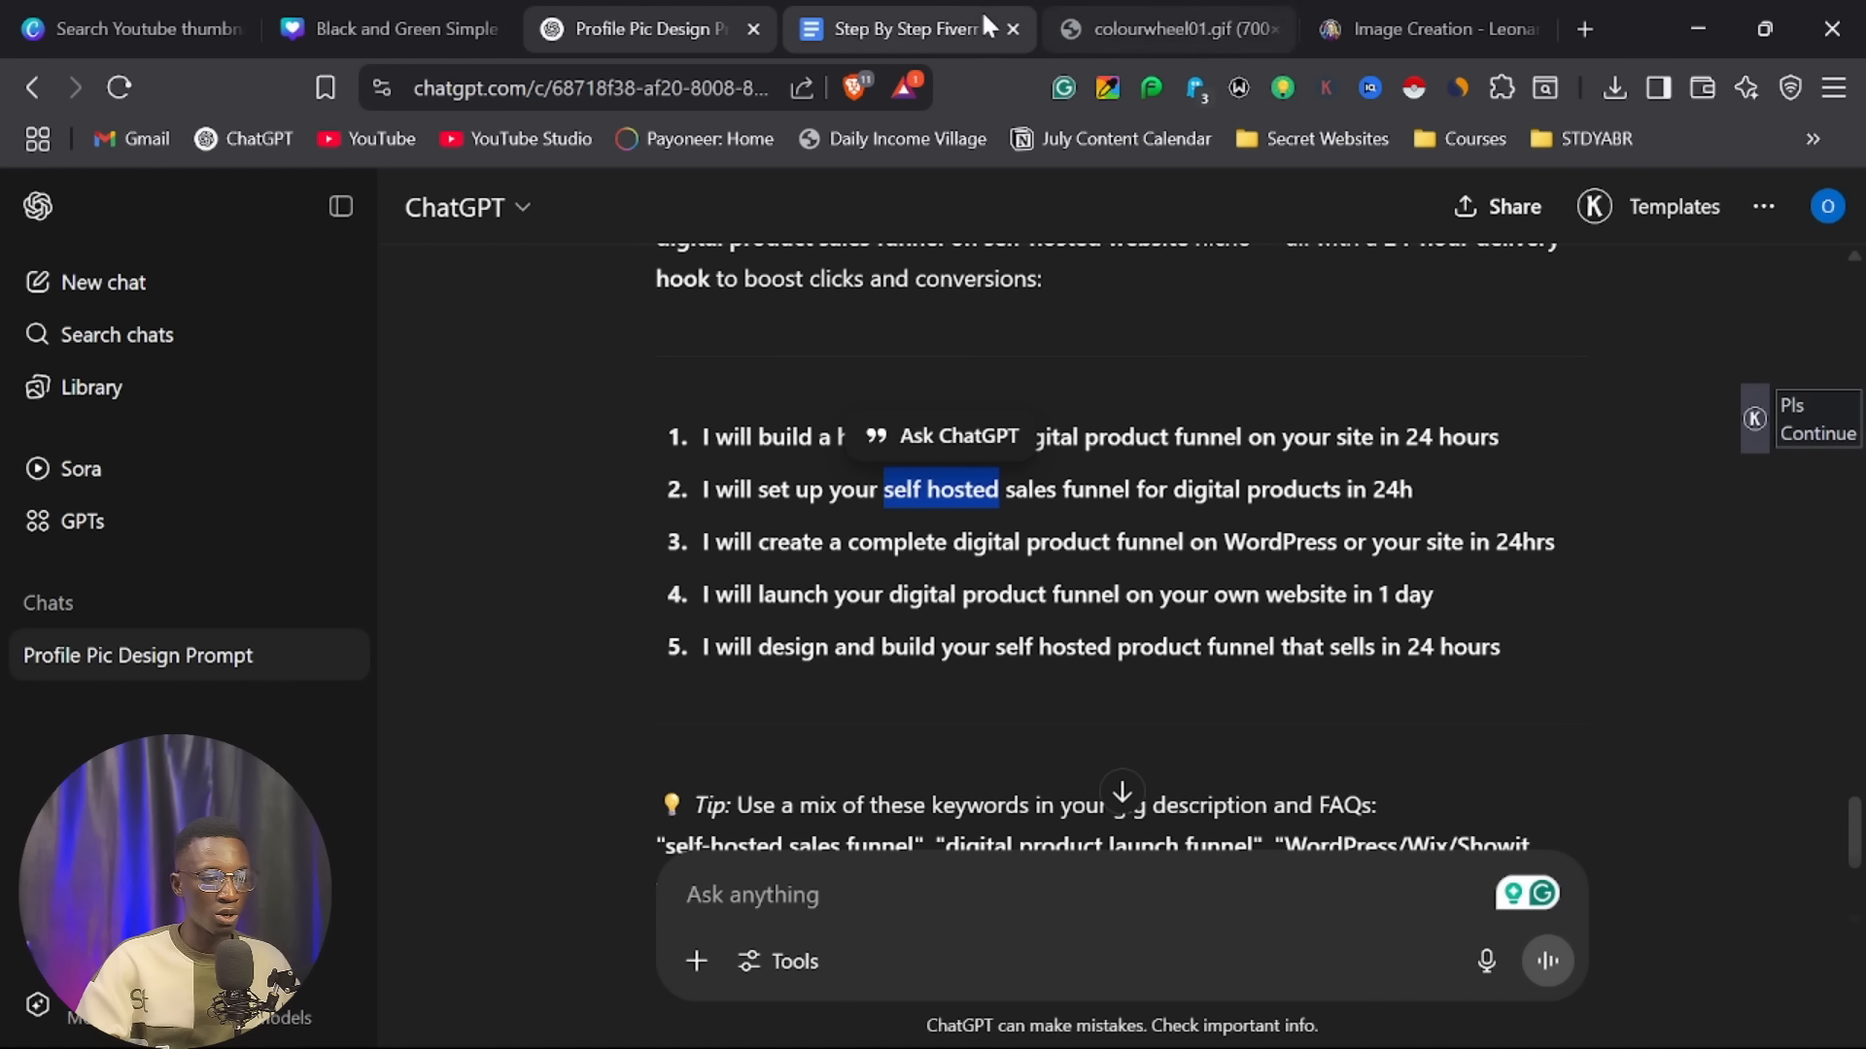
Copy the Gig Description prompt from the setup document into ChatGPT's message box.
{"action": "scroll", "coordinate": [875, 622], "scroll_direction": "down", "scroll_amount": 6}
{"action": "scroll", "coordinate": [875, 621], "scroll_direction": "up", "scroll_amount": 4}
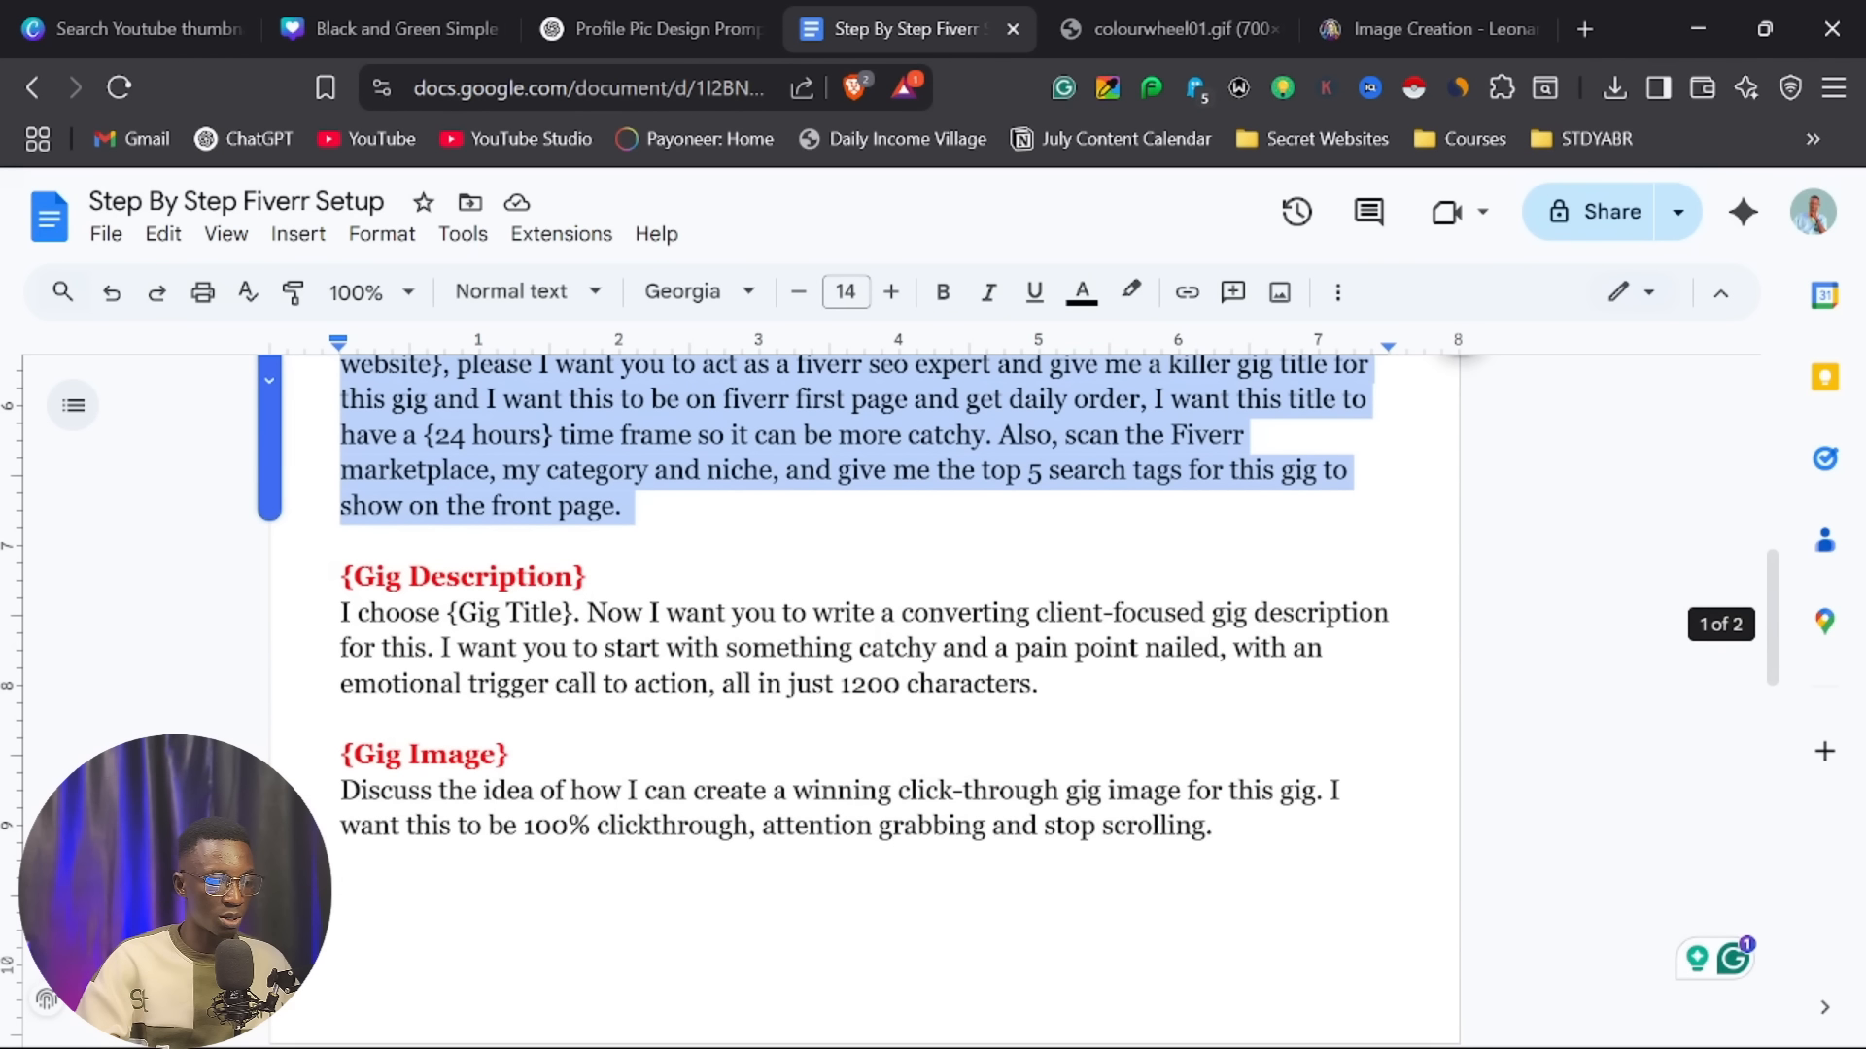
{"action": "triple_click", "coordinate": [855, 648]}
{"action": "key", "text": "ctrl+c"}
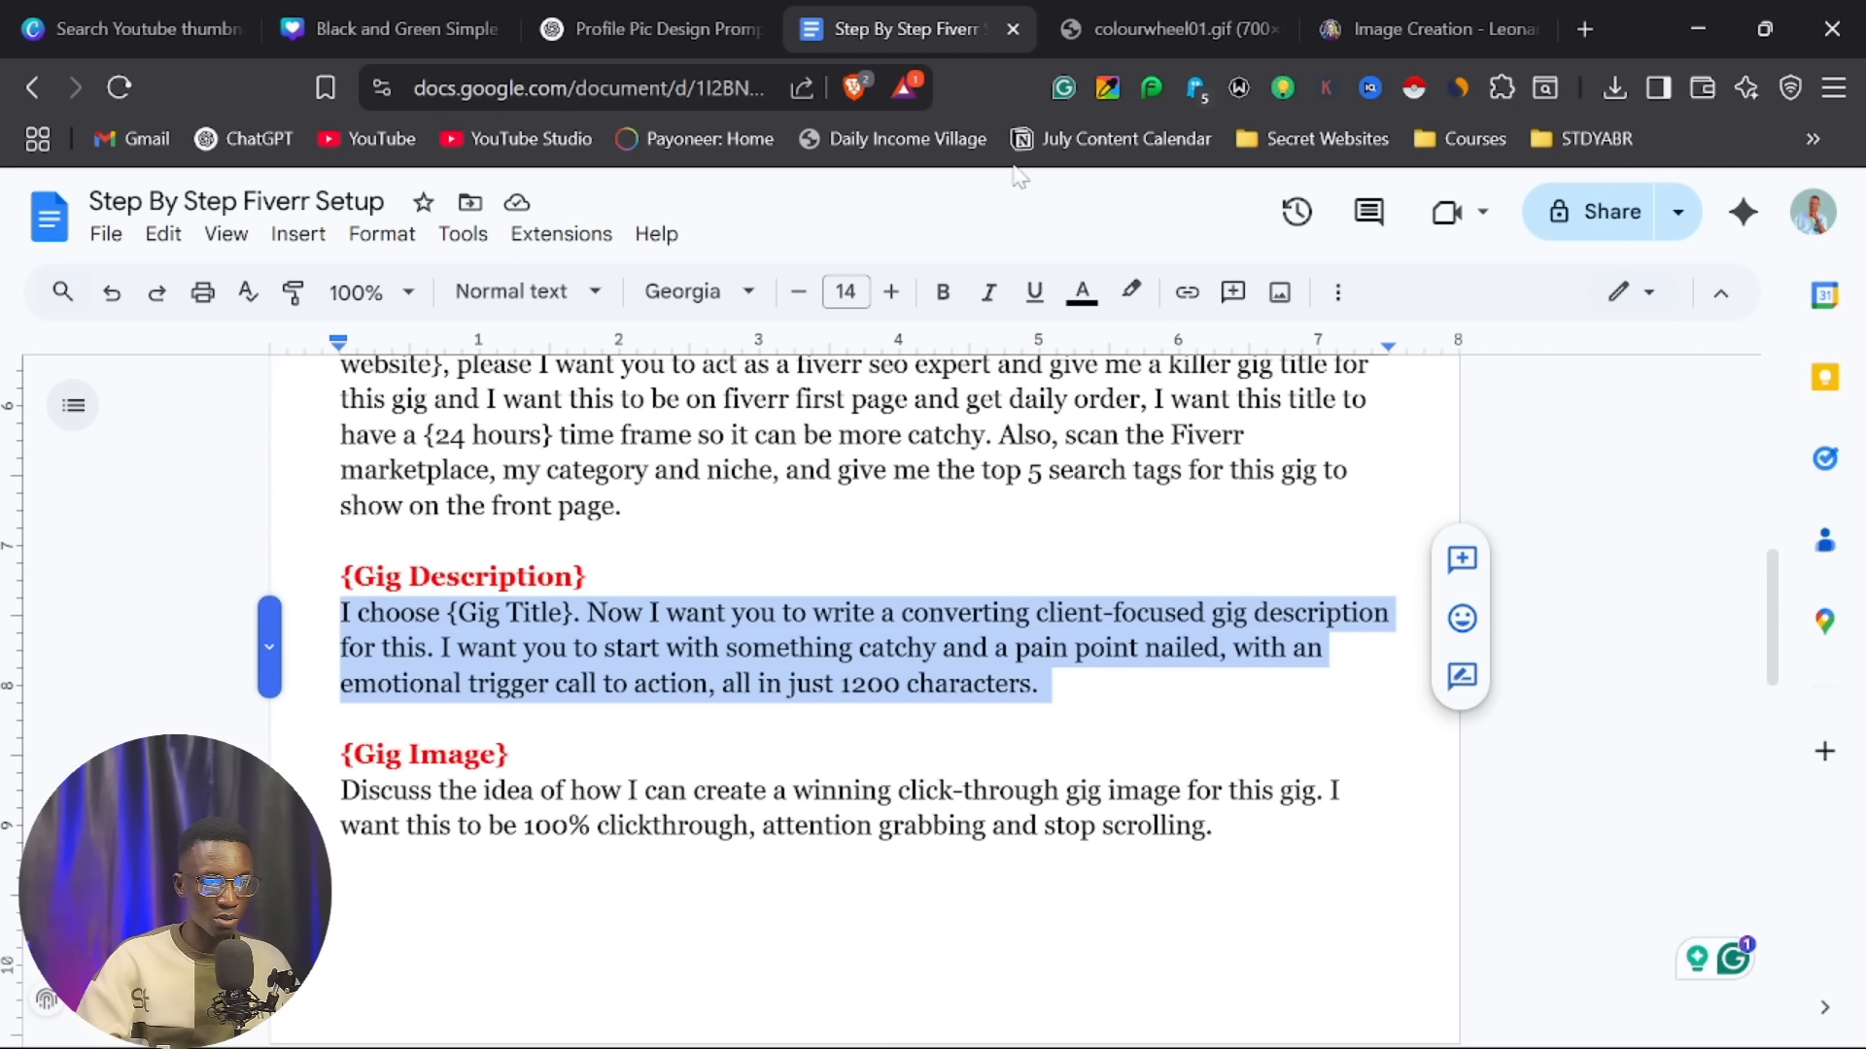
{"action": "left_click", "coordinate": [626, 24]}
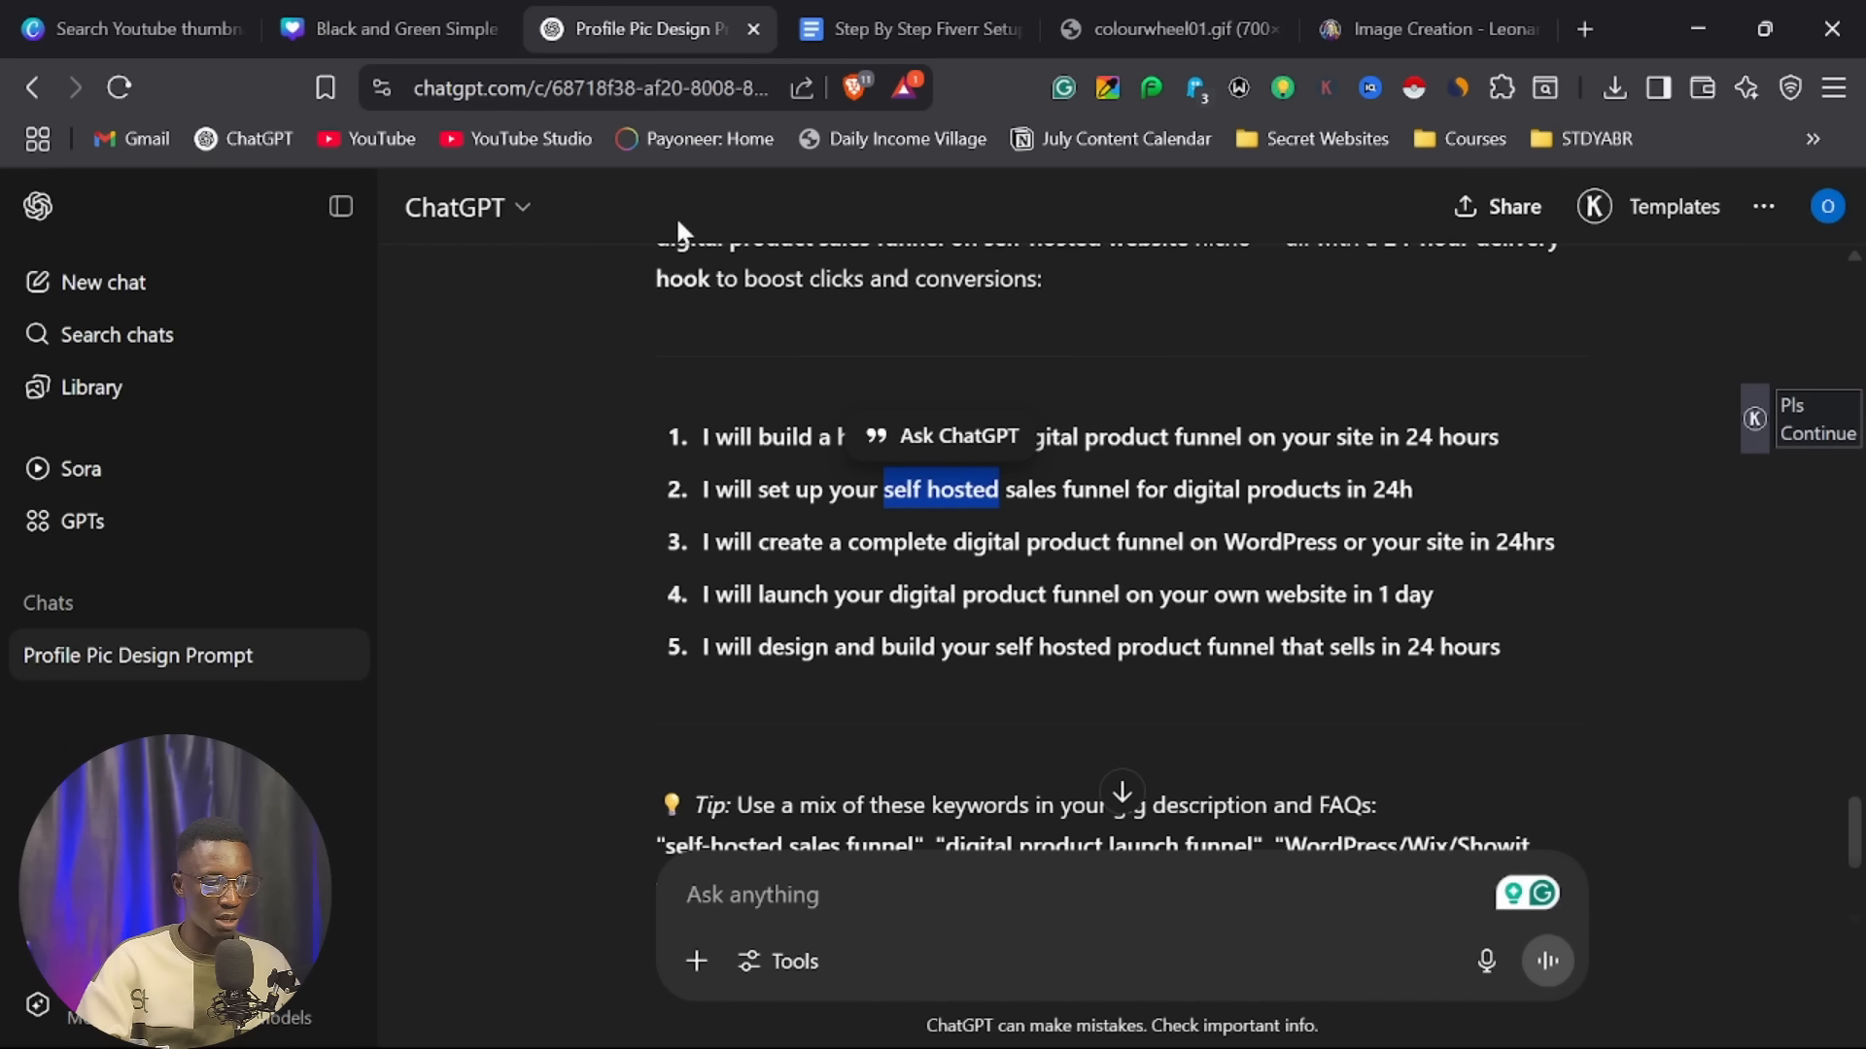
{"action": "left_click", "coordinate": [913, 28]}
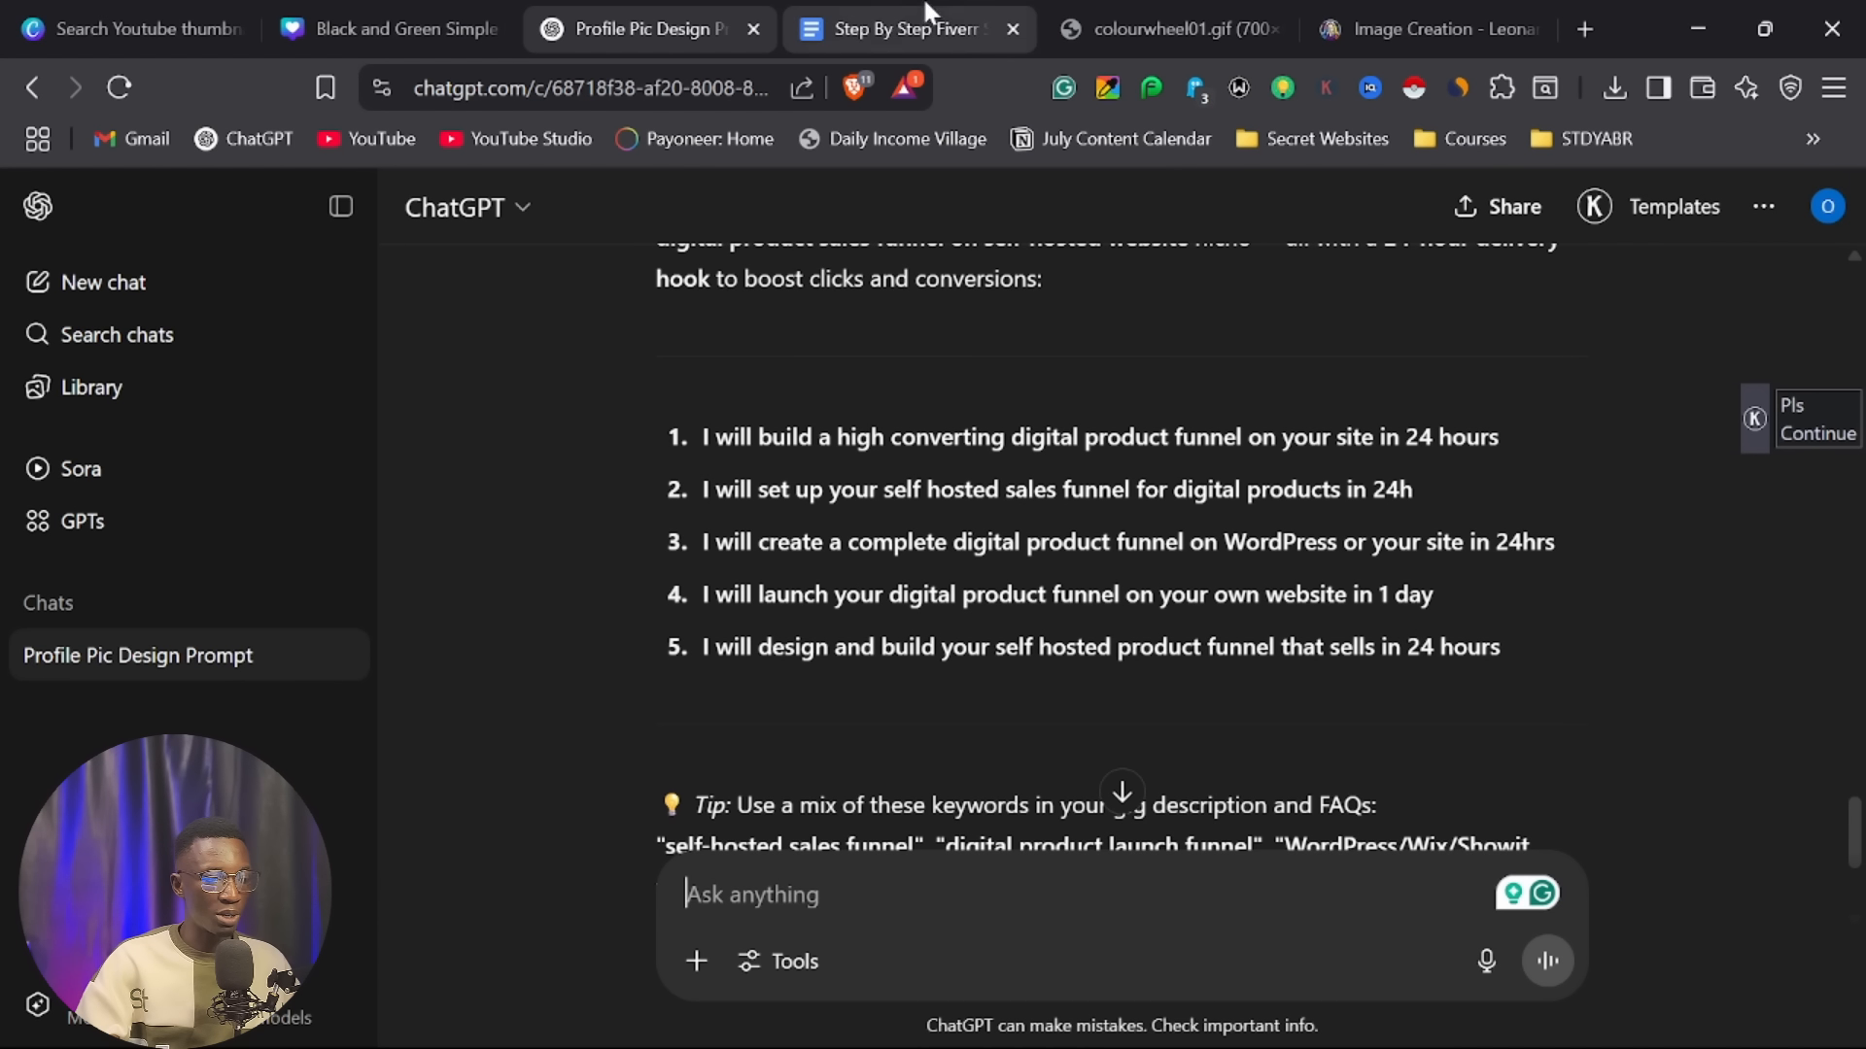
{"action": "left_click", "coordinate": [596, 20]}
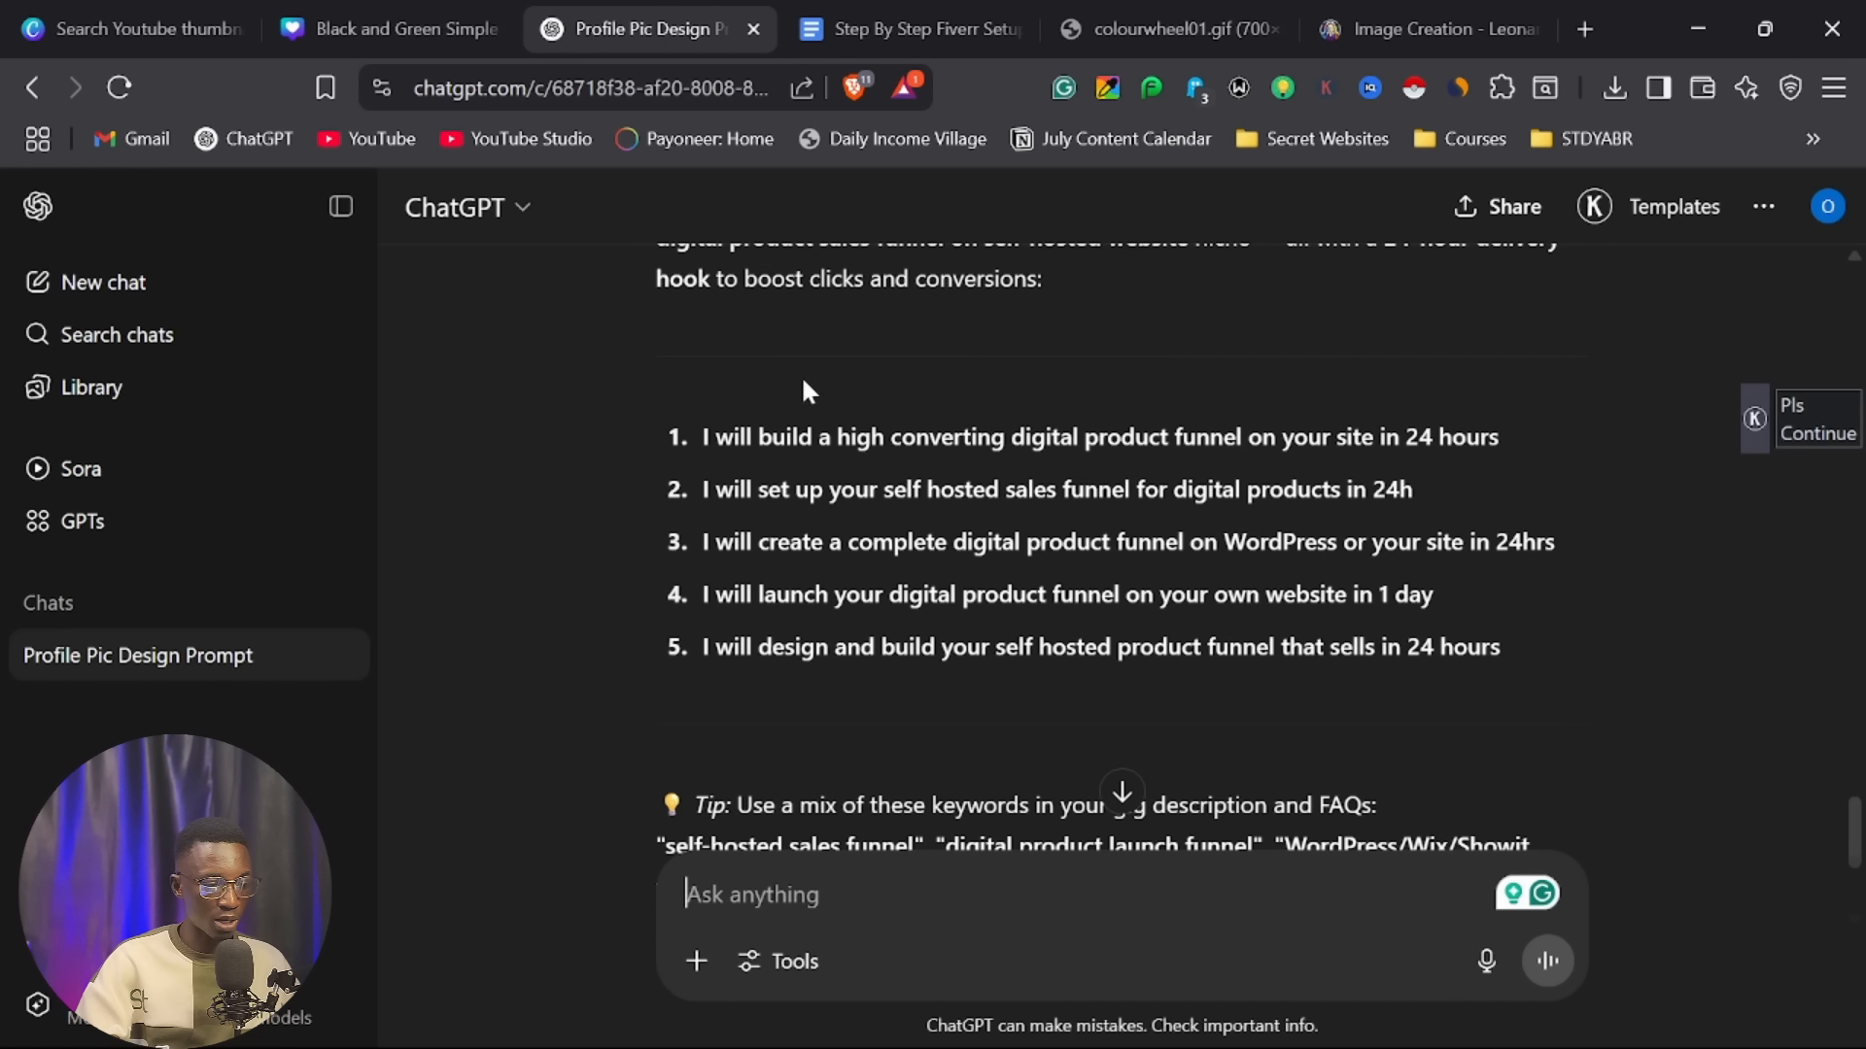
{"action": "key", "text": "ctrl+v"}
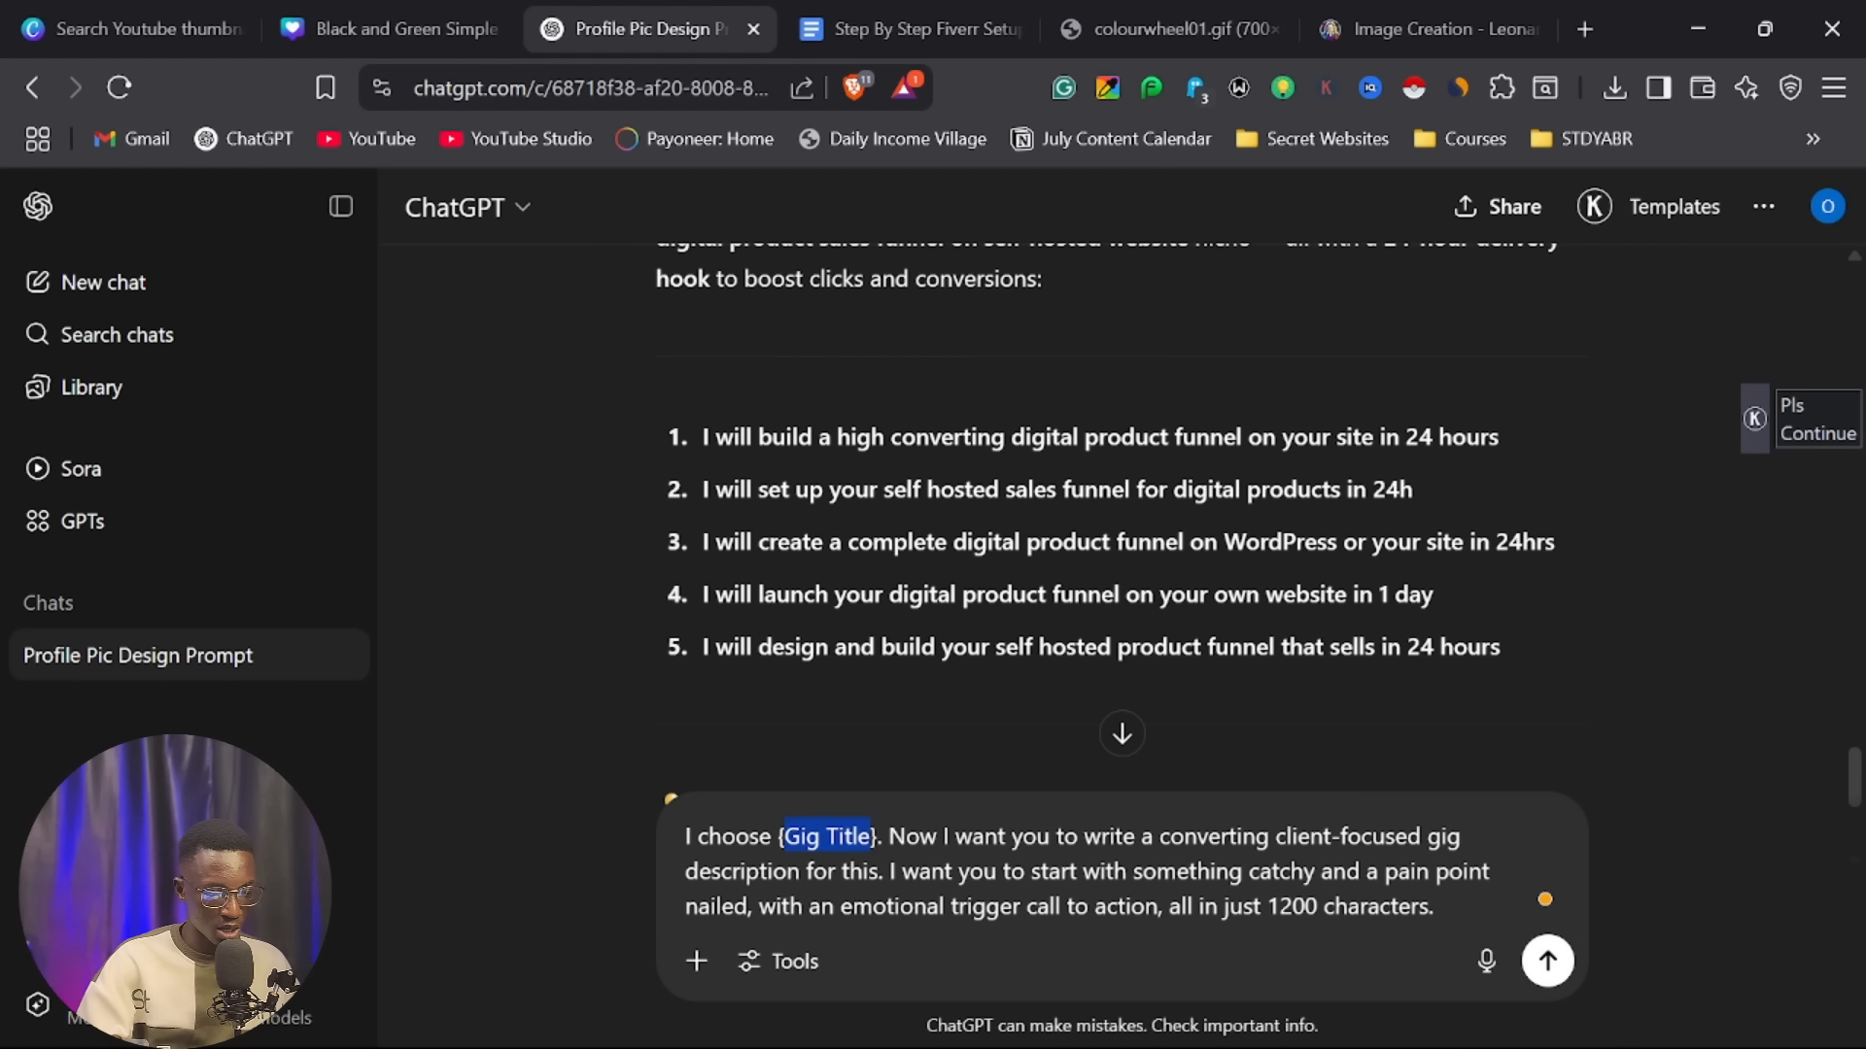
Put the funnel title in place of {Gig Title}, accept the 'high-converting' fix, send, and select the reply.
{"action": "key", "text": "super+v"}
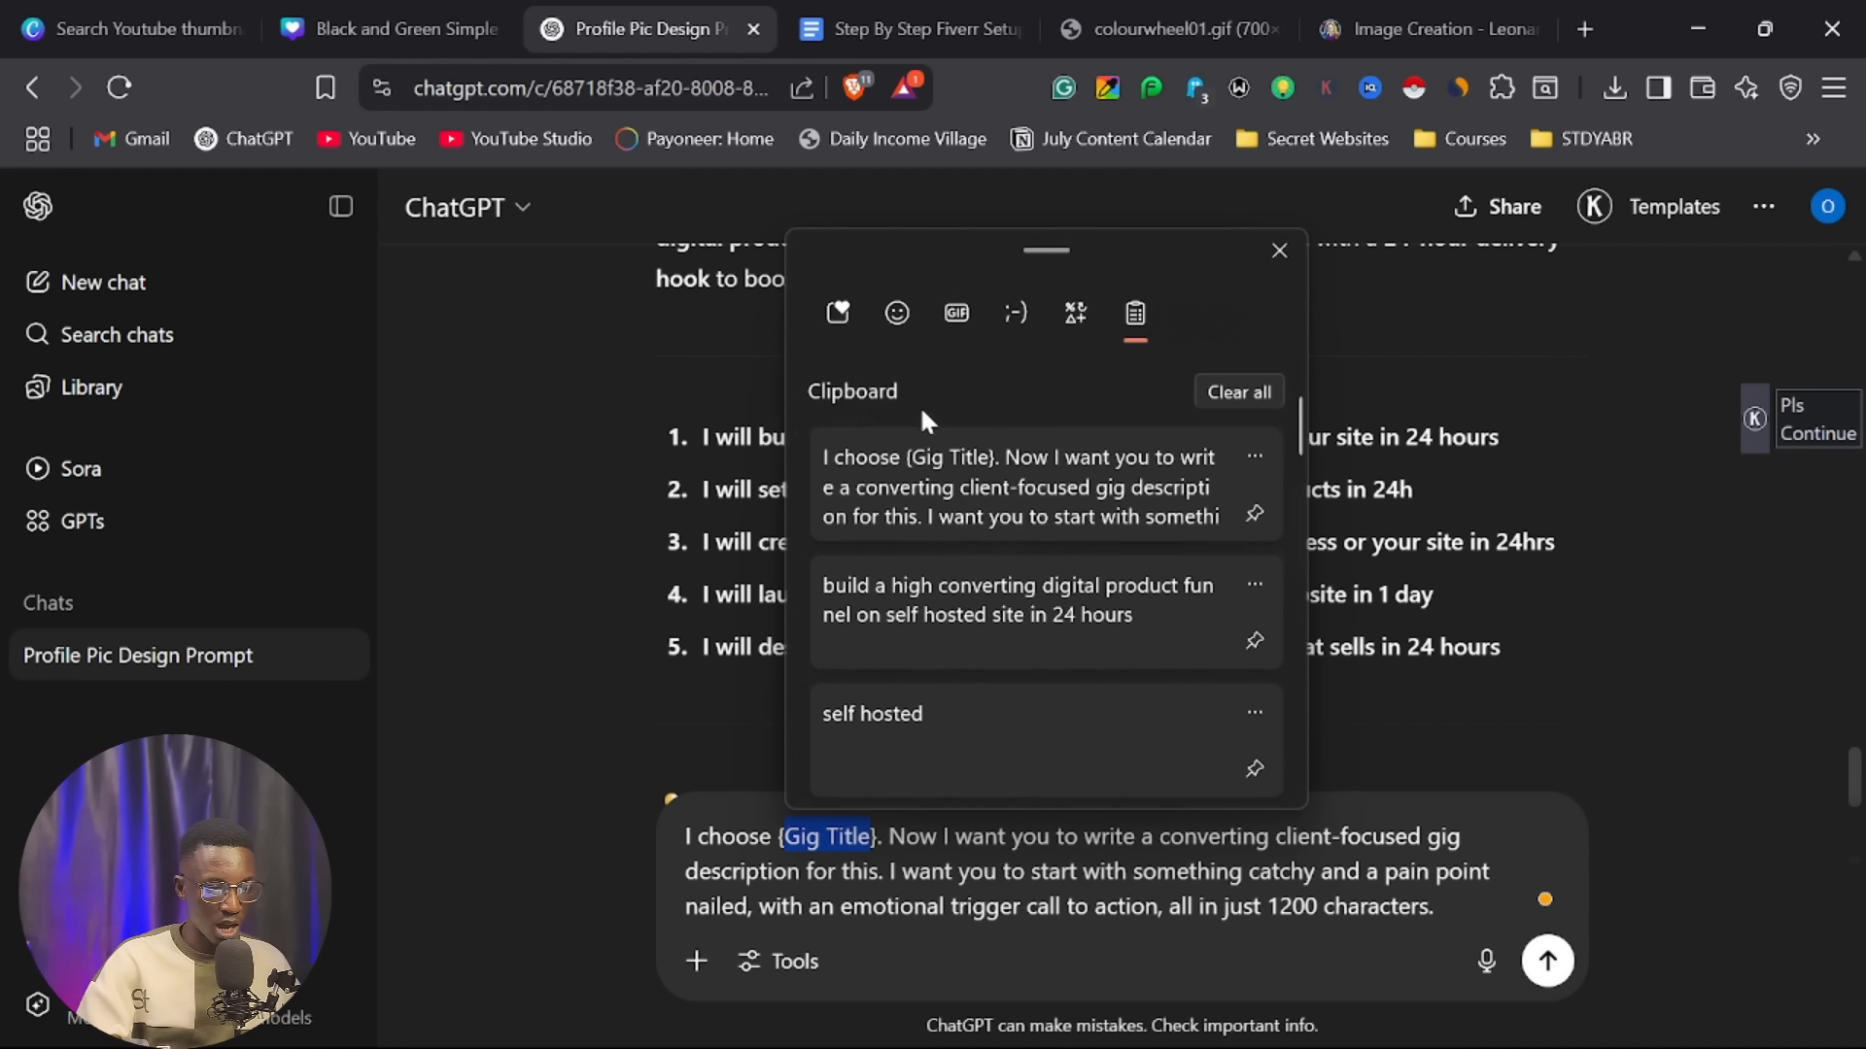
{"action": "left_click", "coordinate": [977, 609]}
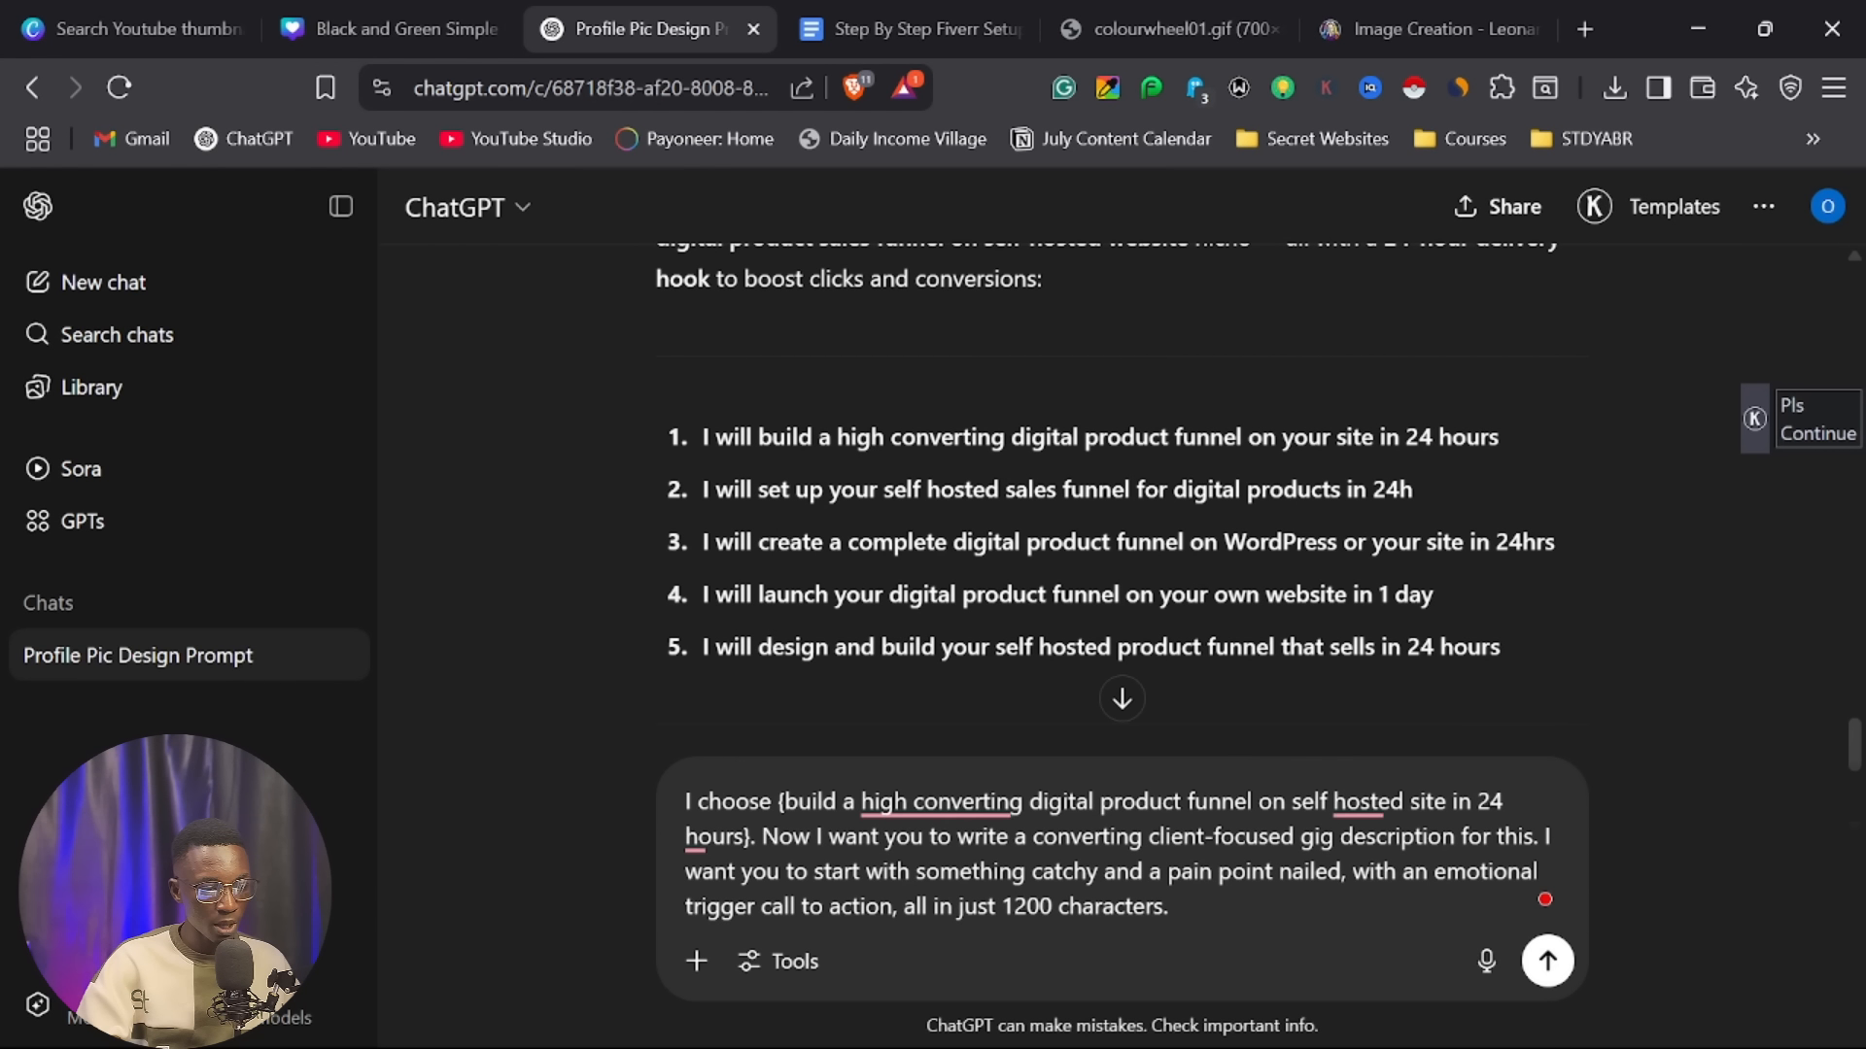
{"action": "type", "text": "i will"}
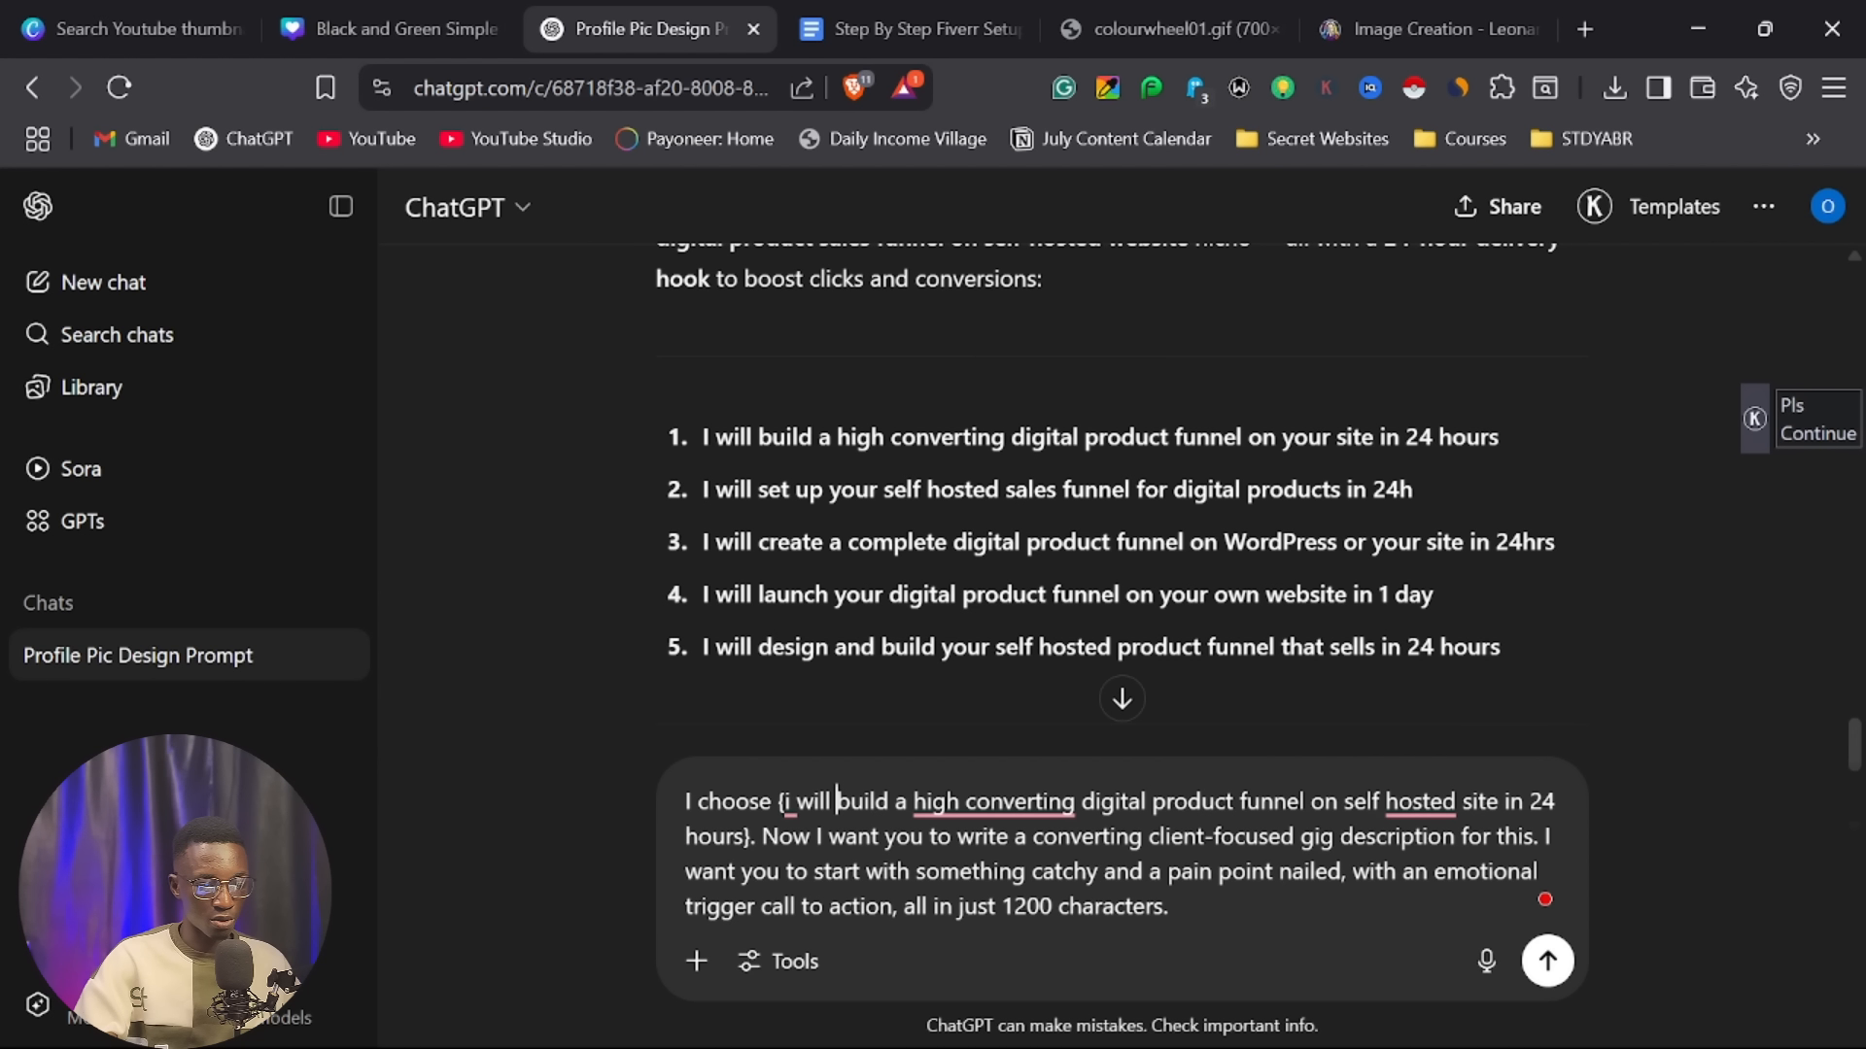
{"action": "mouse_move", "coordinate": [993, 802]}
{"action": "left_click", "coordinate": [1007, 883]}
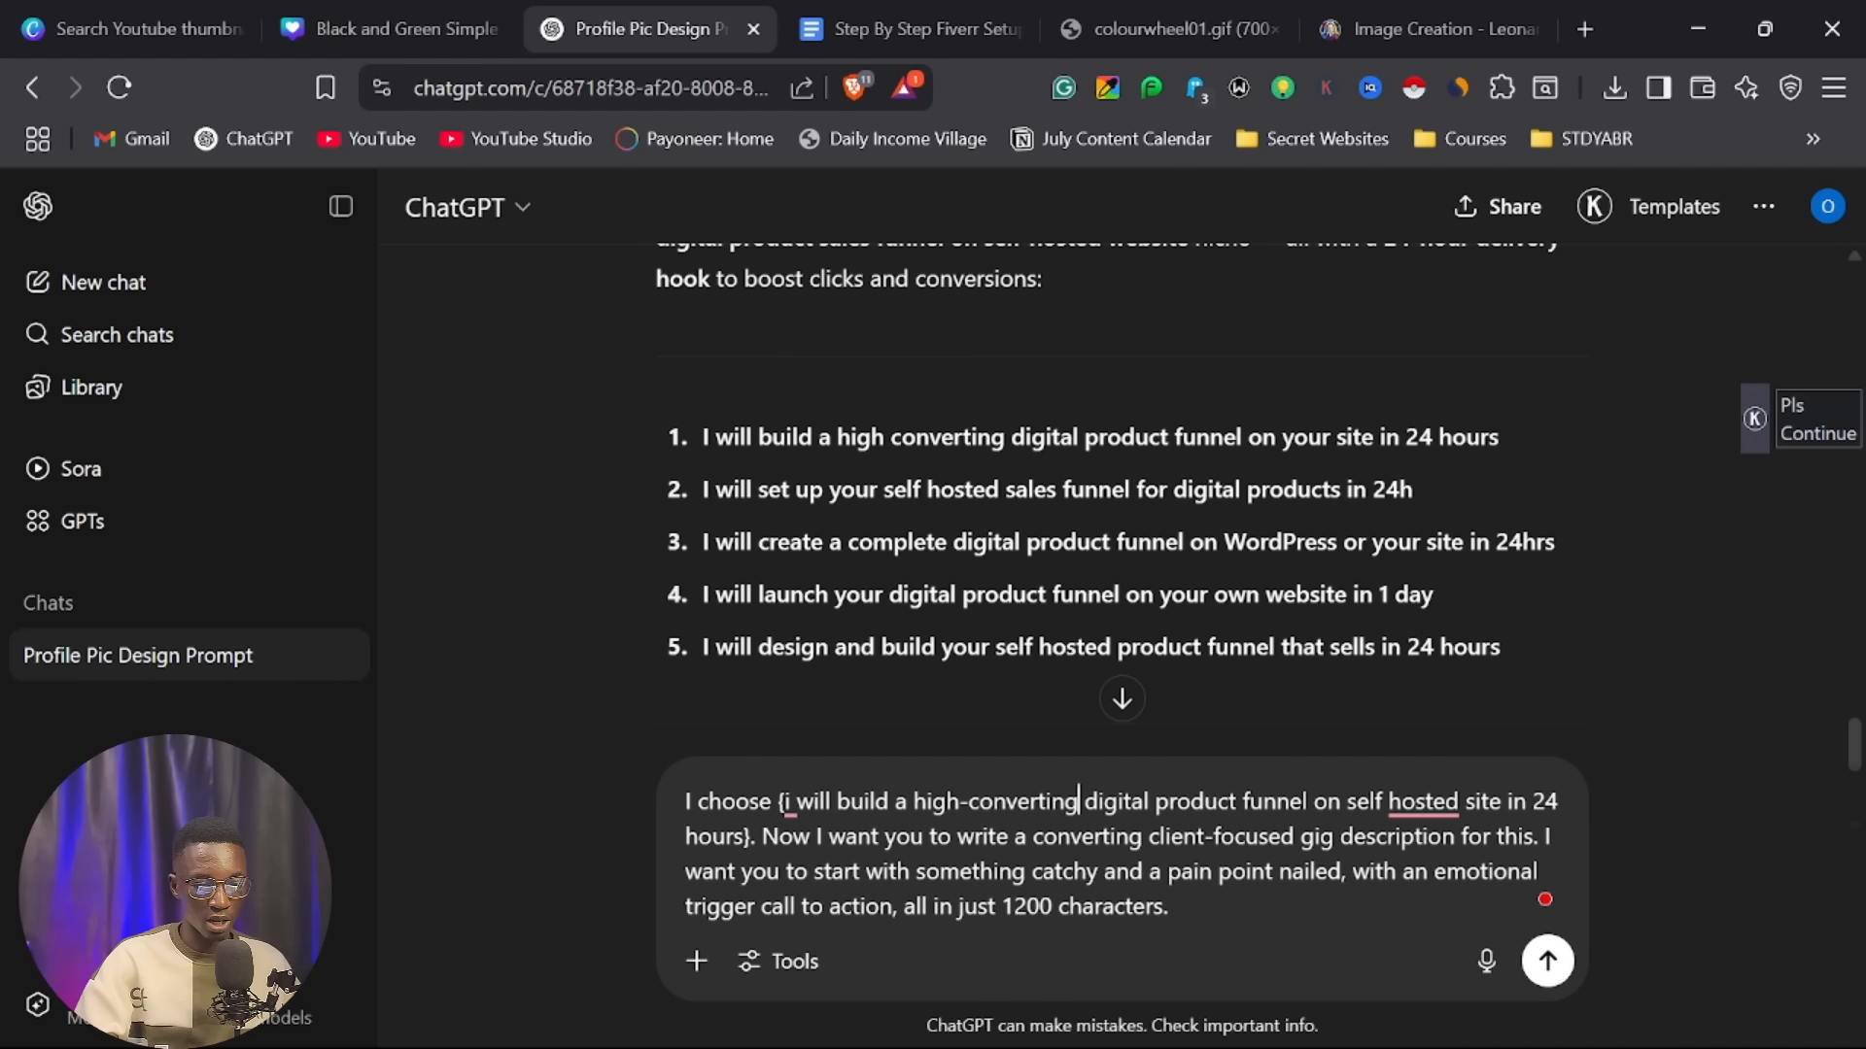
{"action": "left_click", "coordinate": [1546, 962]}
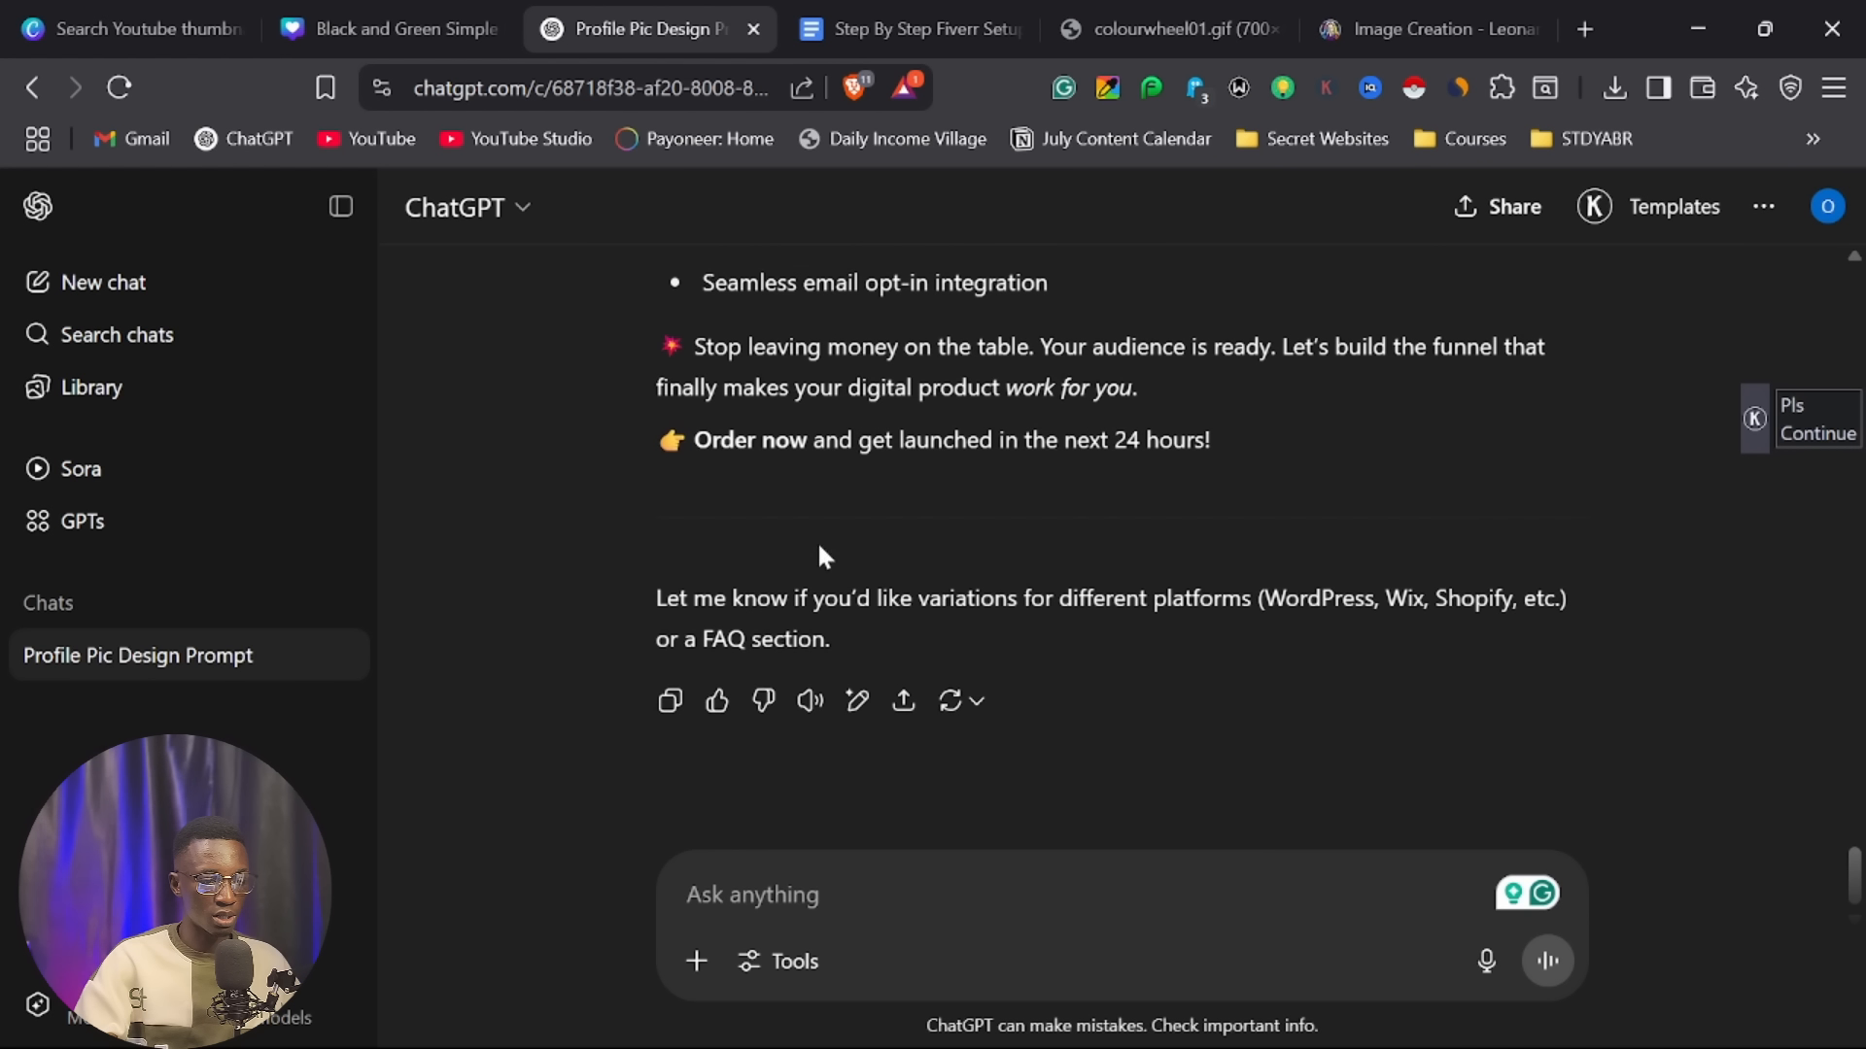
{"action": "scroll", "coordinate": [824, 556], "scroll_direction": "up", "scroll_amount": 5}
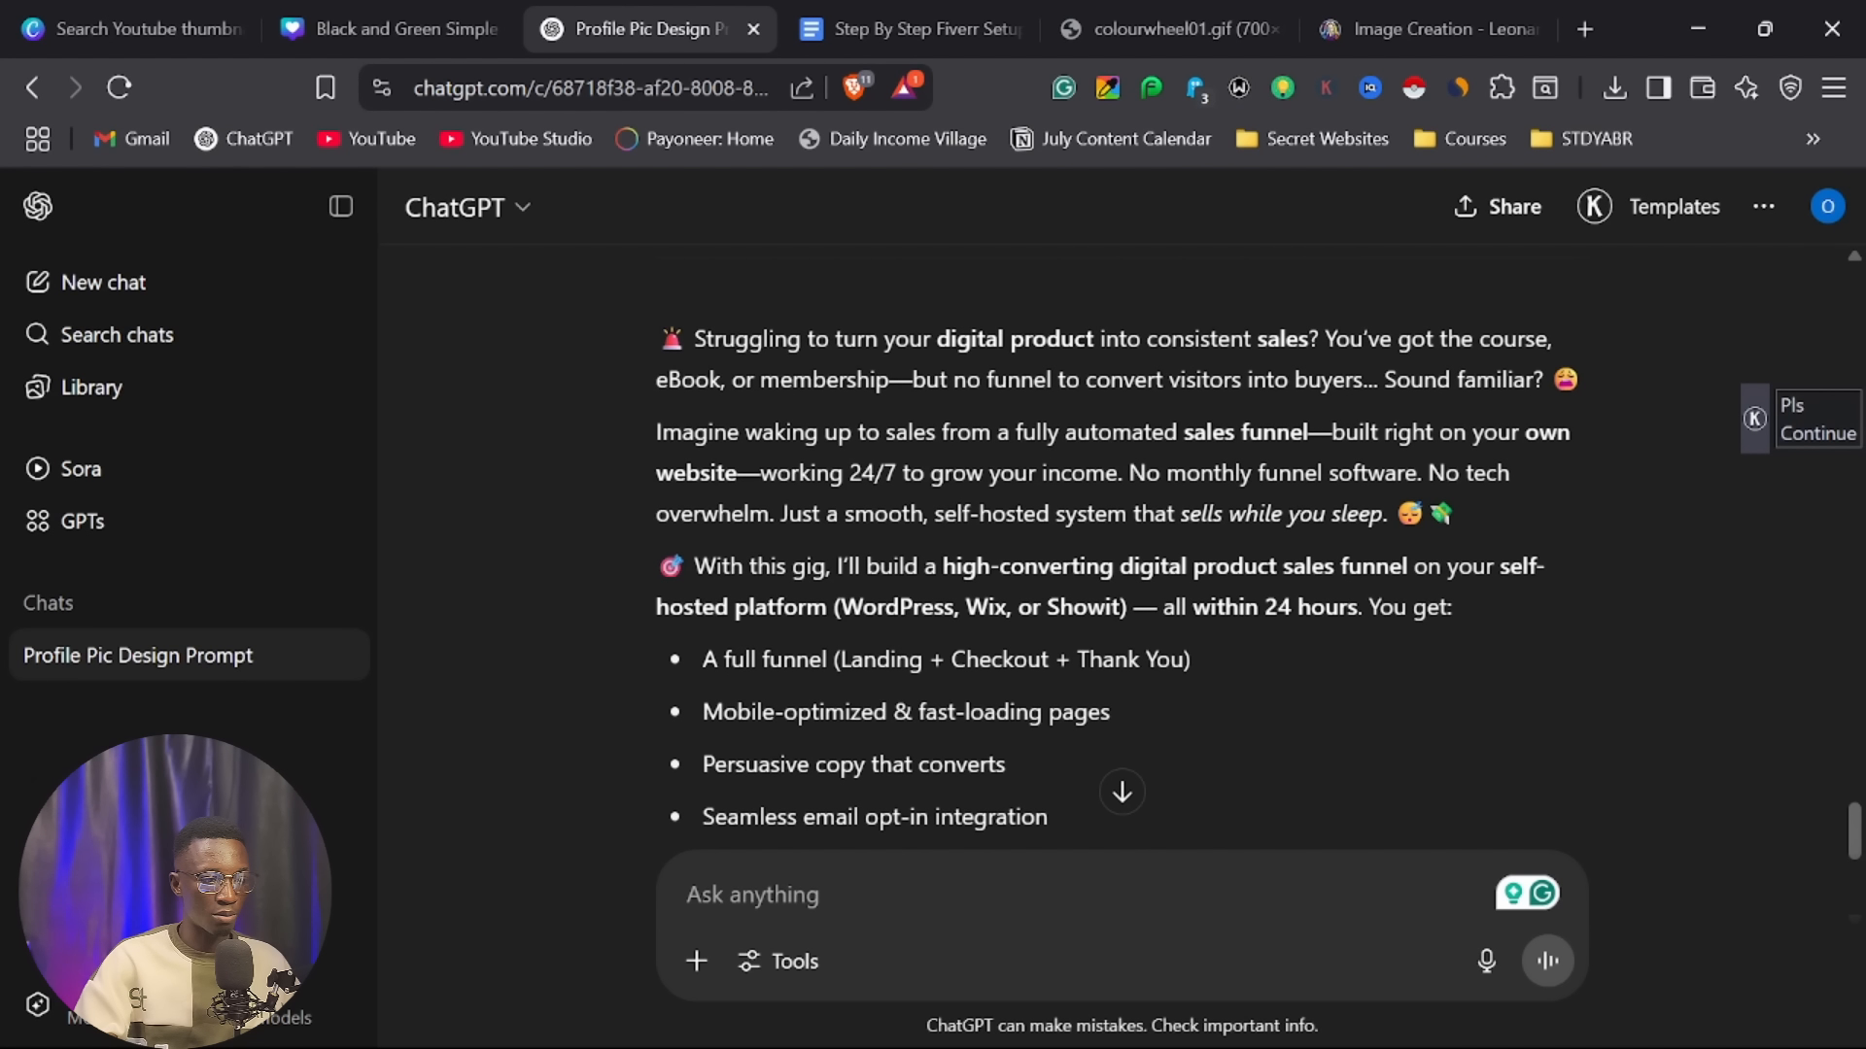
{"action": "left_click_drag", "start_coordinate": [659, 338], "coordinate": [1268, 501]}
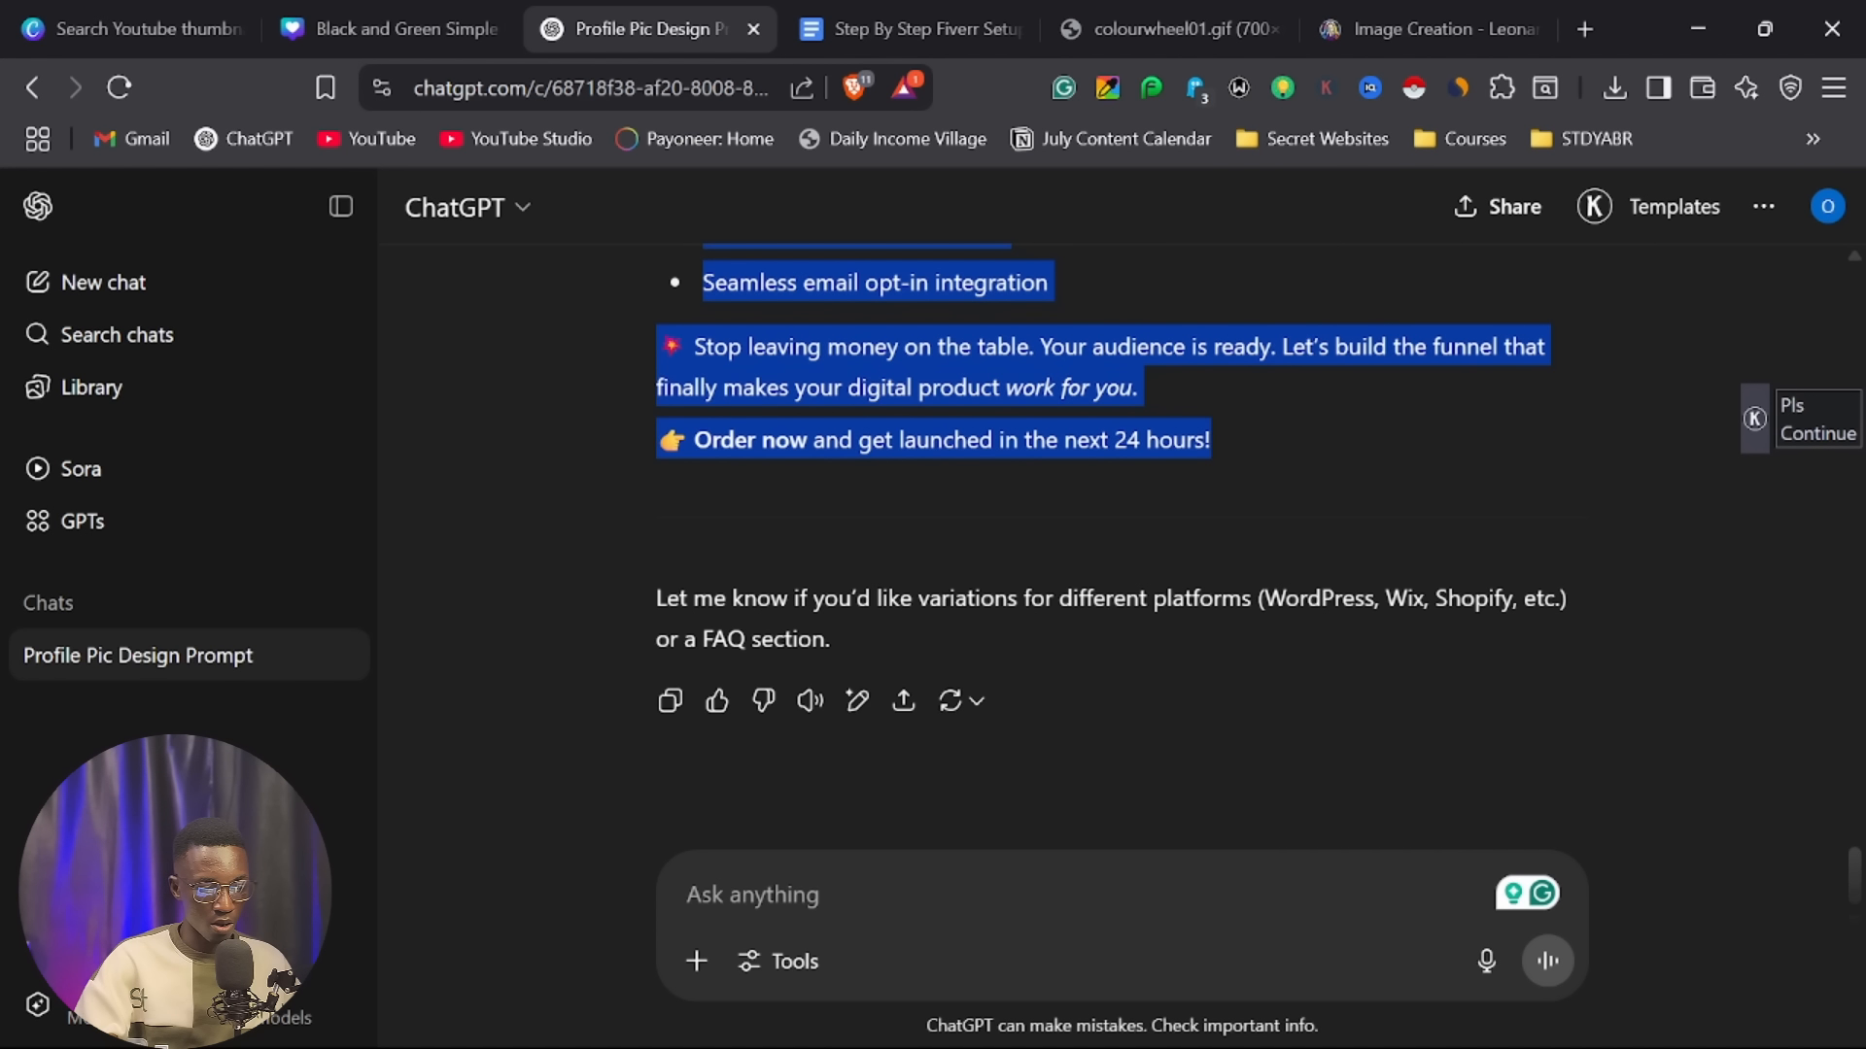
Paste the gig description below the funnel title in WordCounter.
{"action": "left_click", "coordinate": [1190, 1014]}
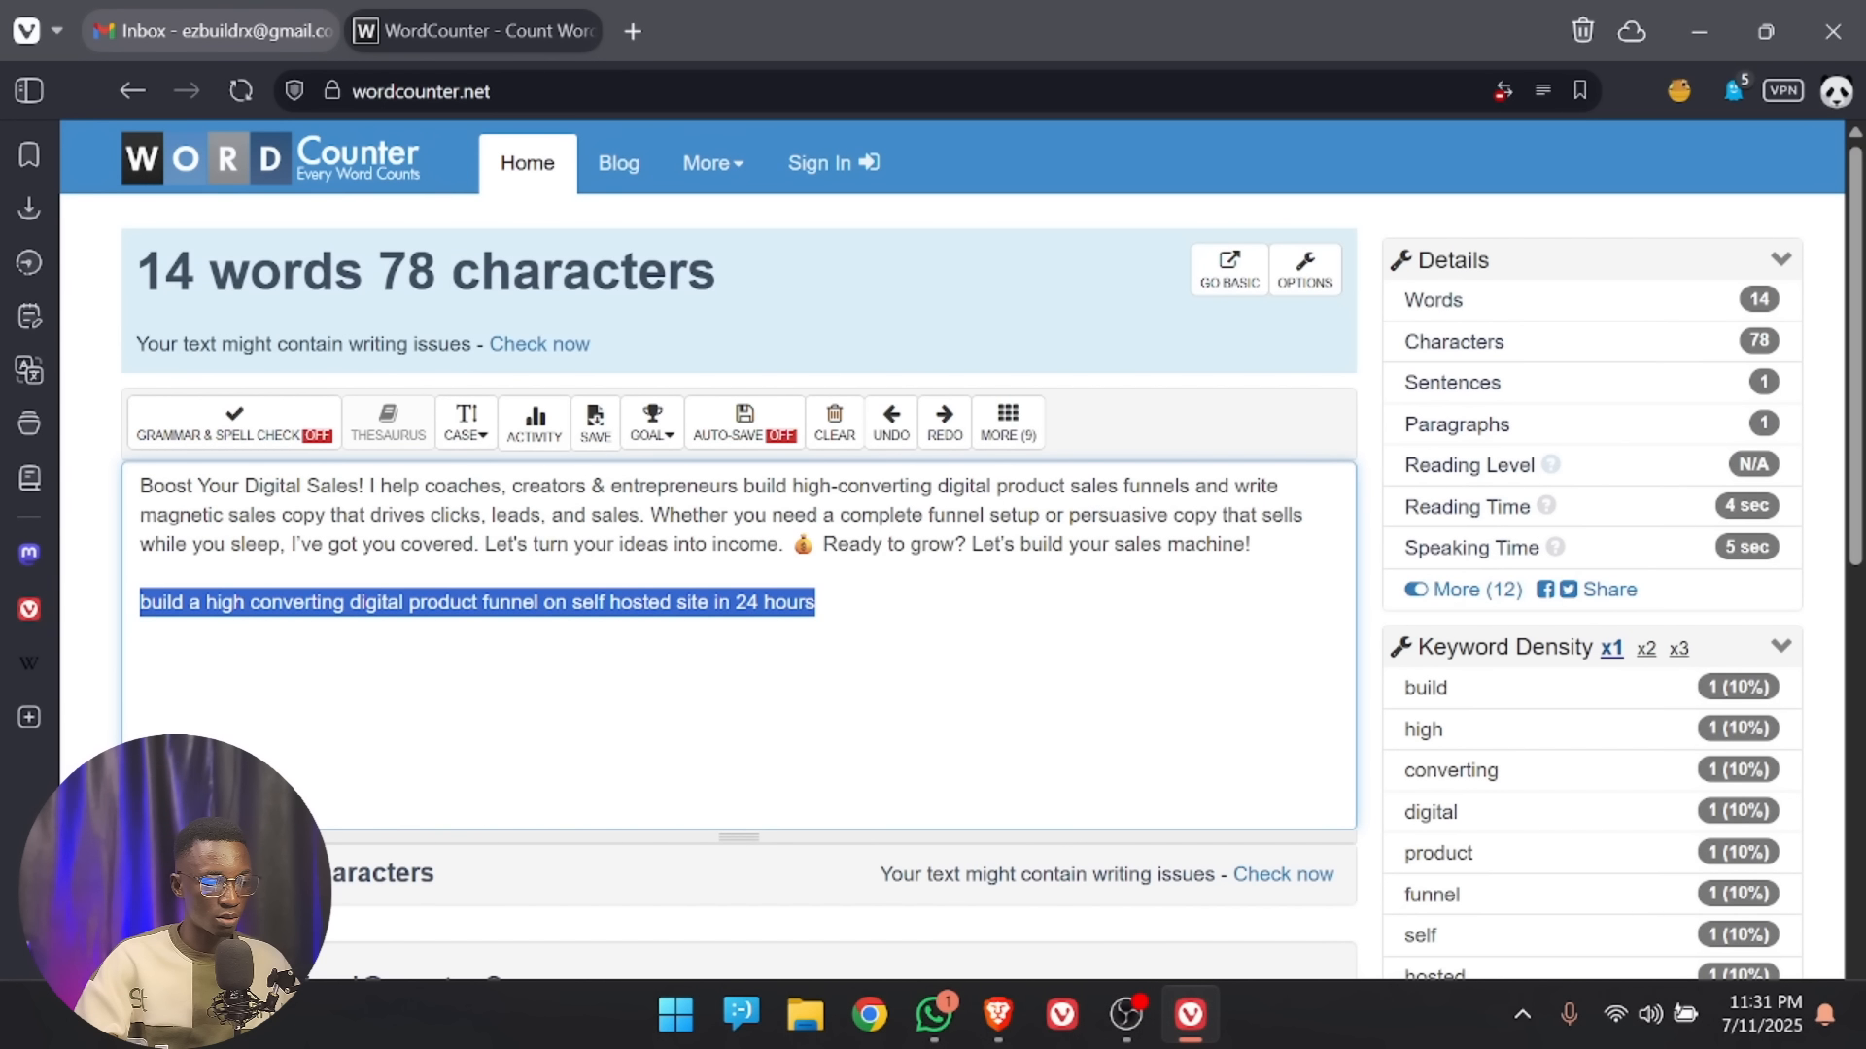
{"action": "left_click", "coordinate": [818, 604]}
{"action": "key", "text": "ctrl+v"}
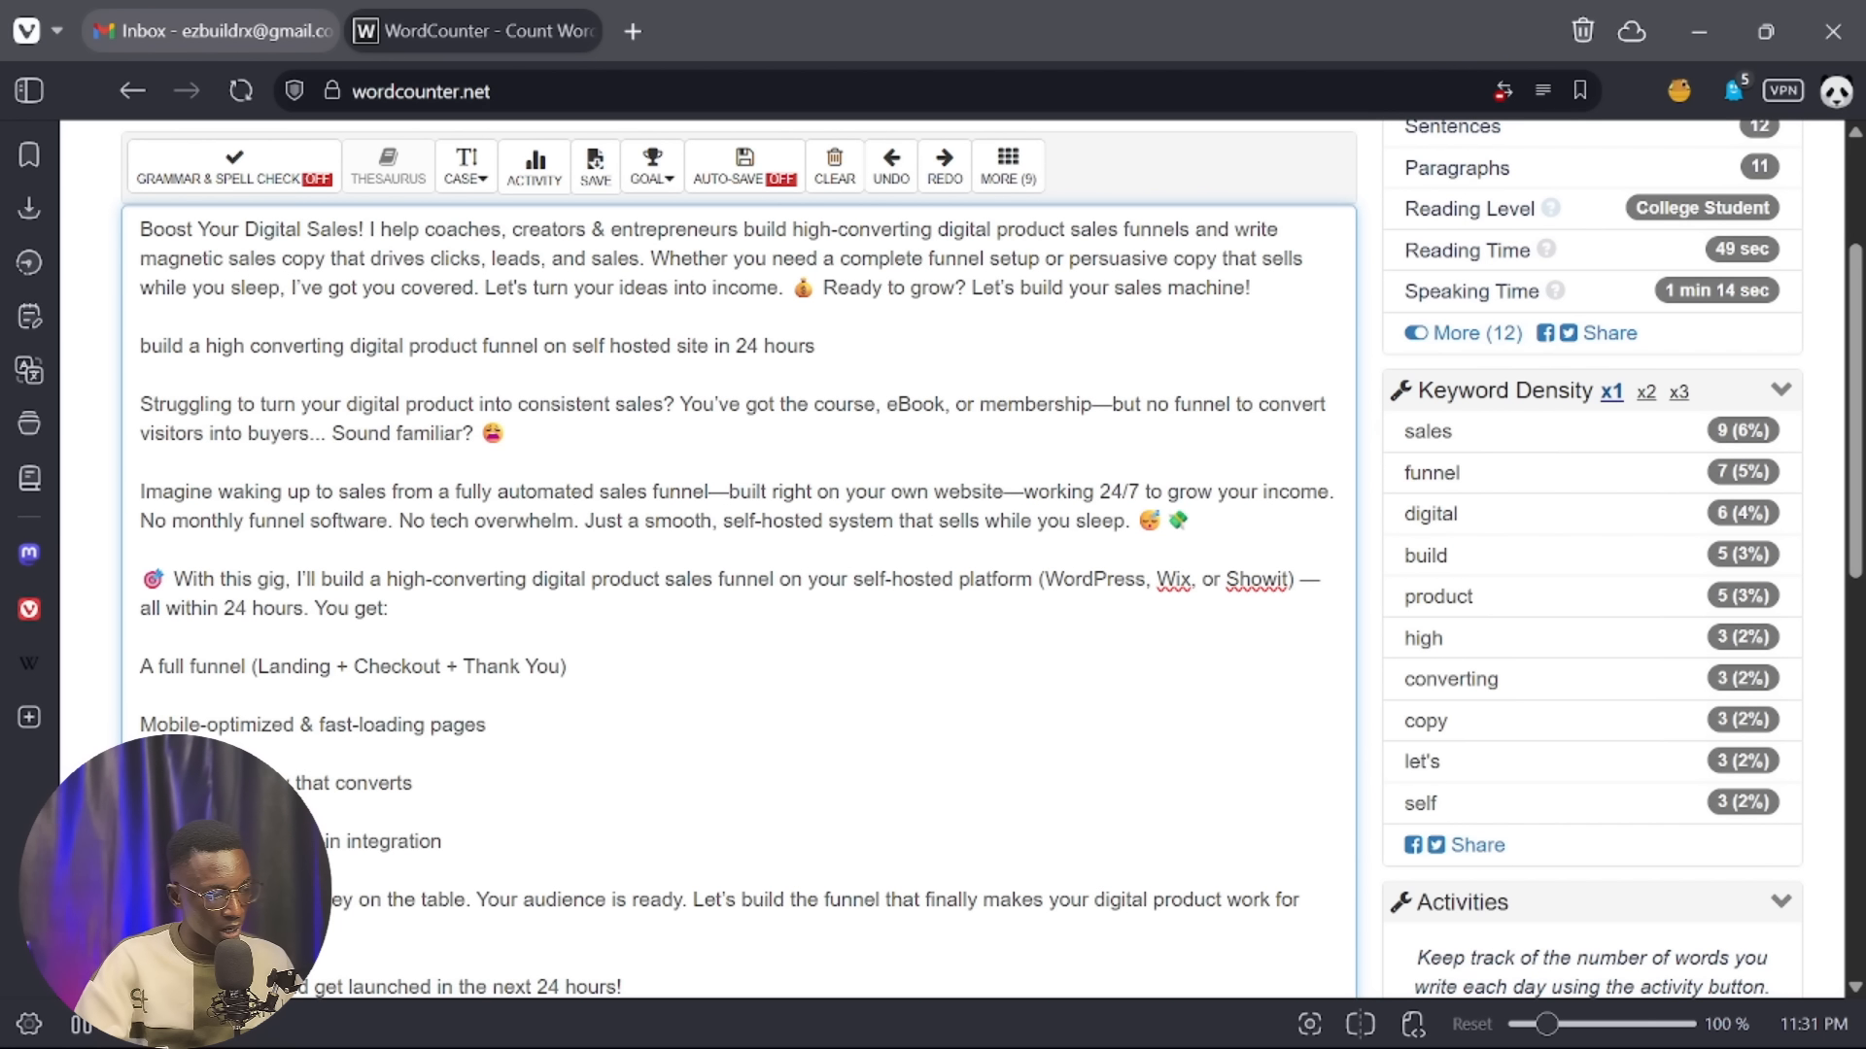
Delete the emojis and the blank lines between the deliverable list items.
{"action": "key", "text": "BackSpace"}
{"action": "key", "text": "BackSpace"}
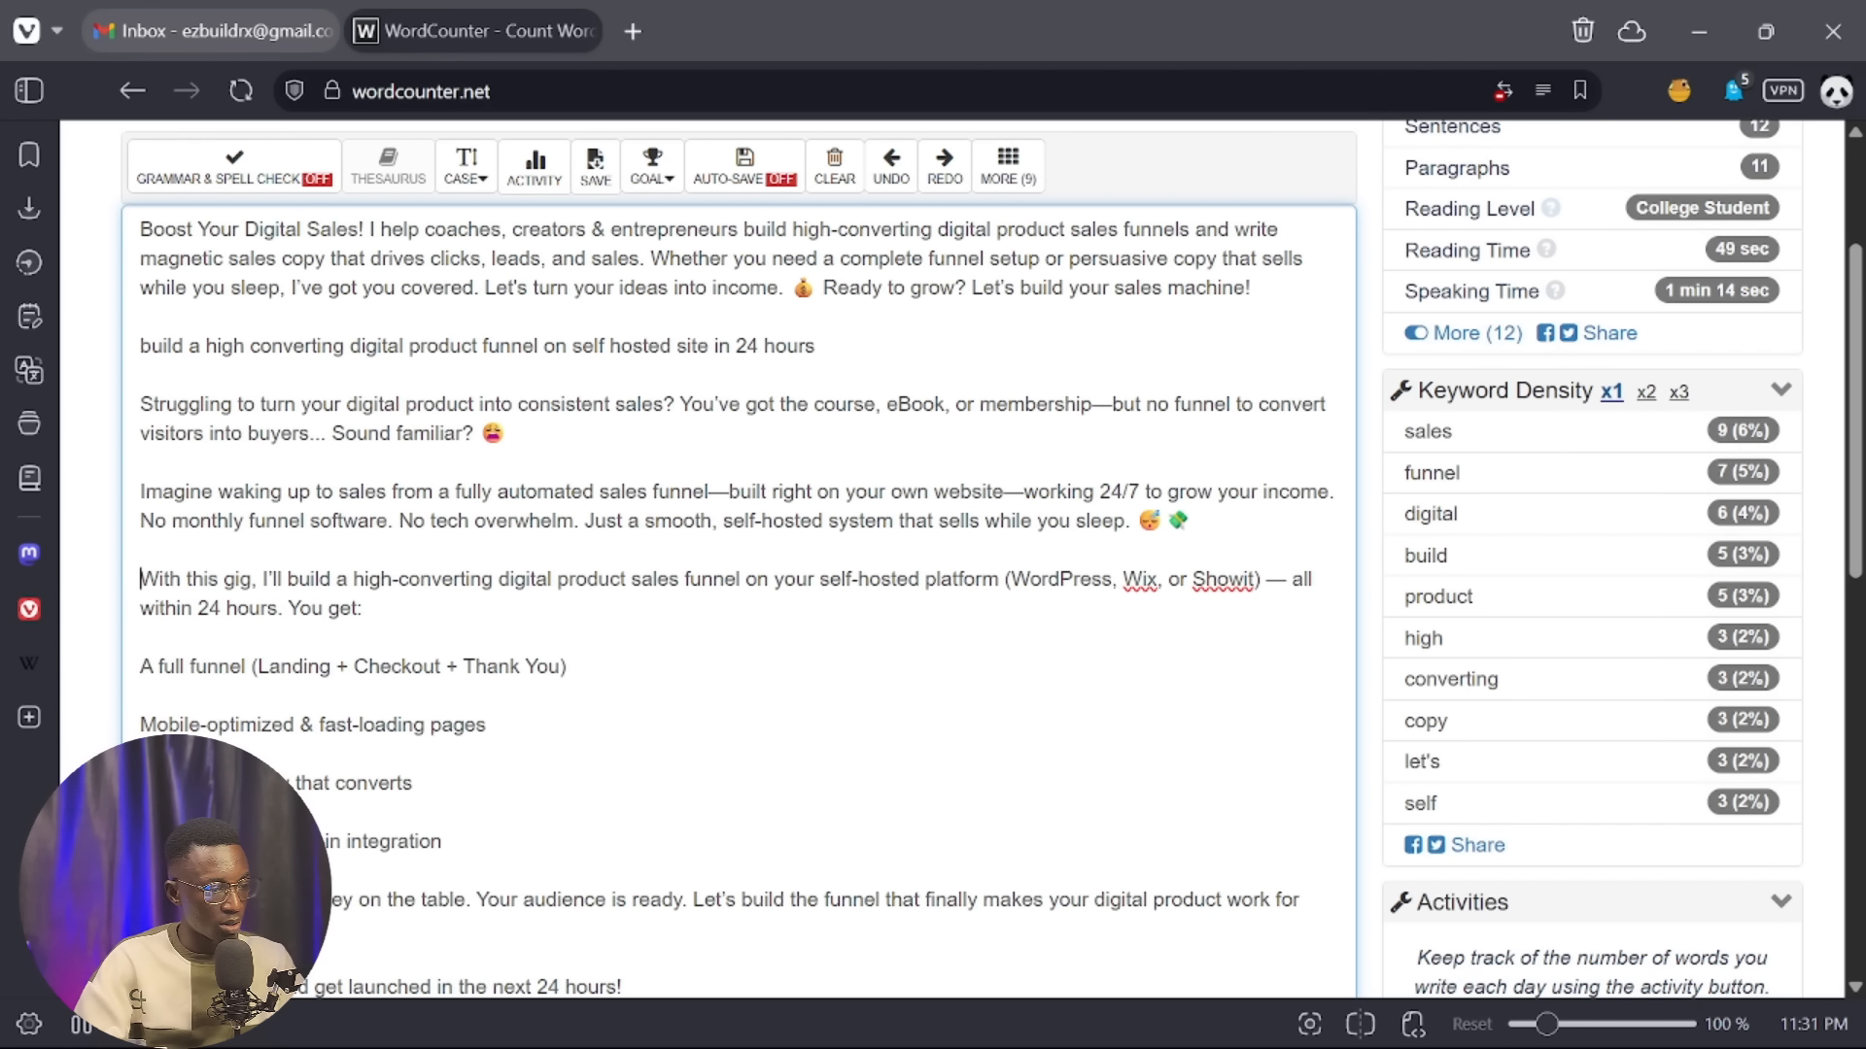
{"action": "key", "text": "BackSpace"}
{"action": "key", "text": "Down"}
{"action": "key", "text": "Down"}
{"action": "key", "text": "BackSpace"}
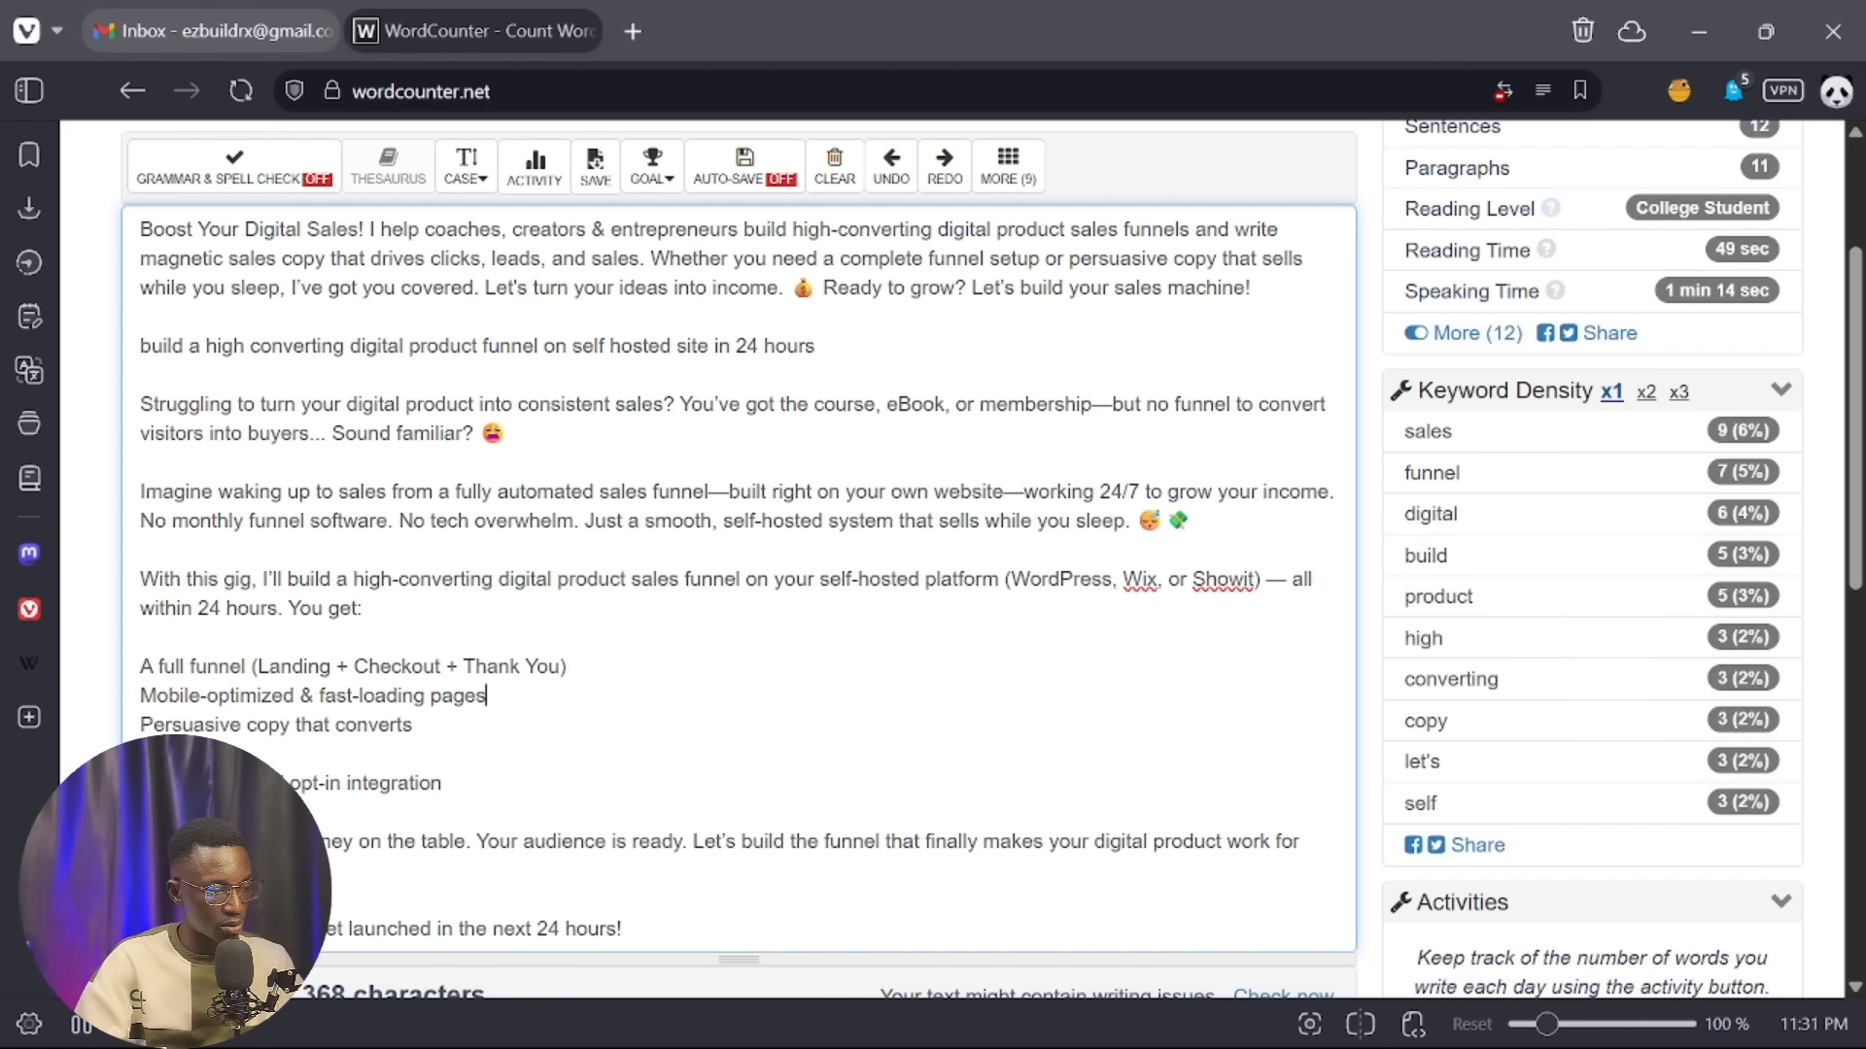
{"action": "key", "text": "Down"}
{"action": "key", "text": "Down"}
{"action": "key", "text": "BackSpace"}
{"action": "key", "text": "Down"}
{"action": "key", "text": "Down"}
{"action": "key", "text": "BackSpace"}
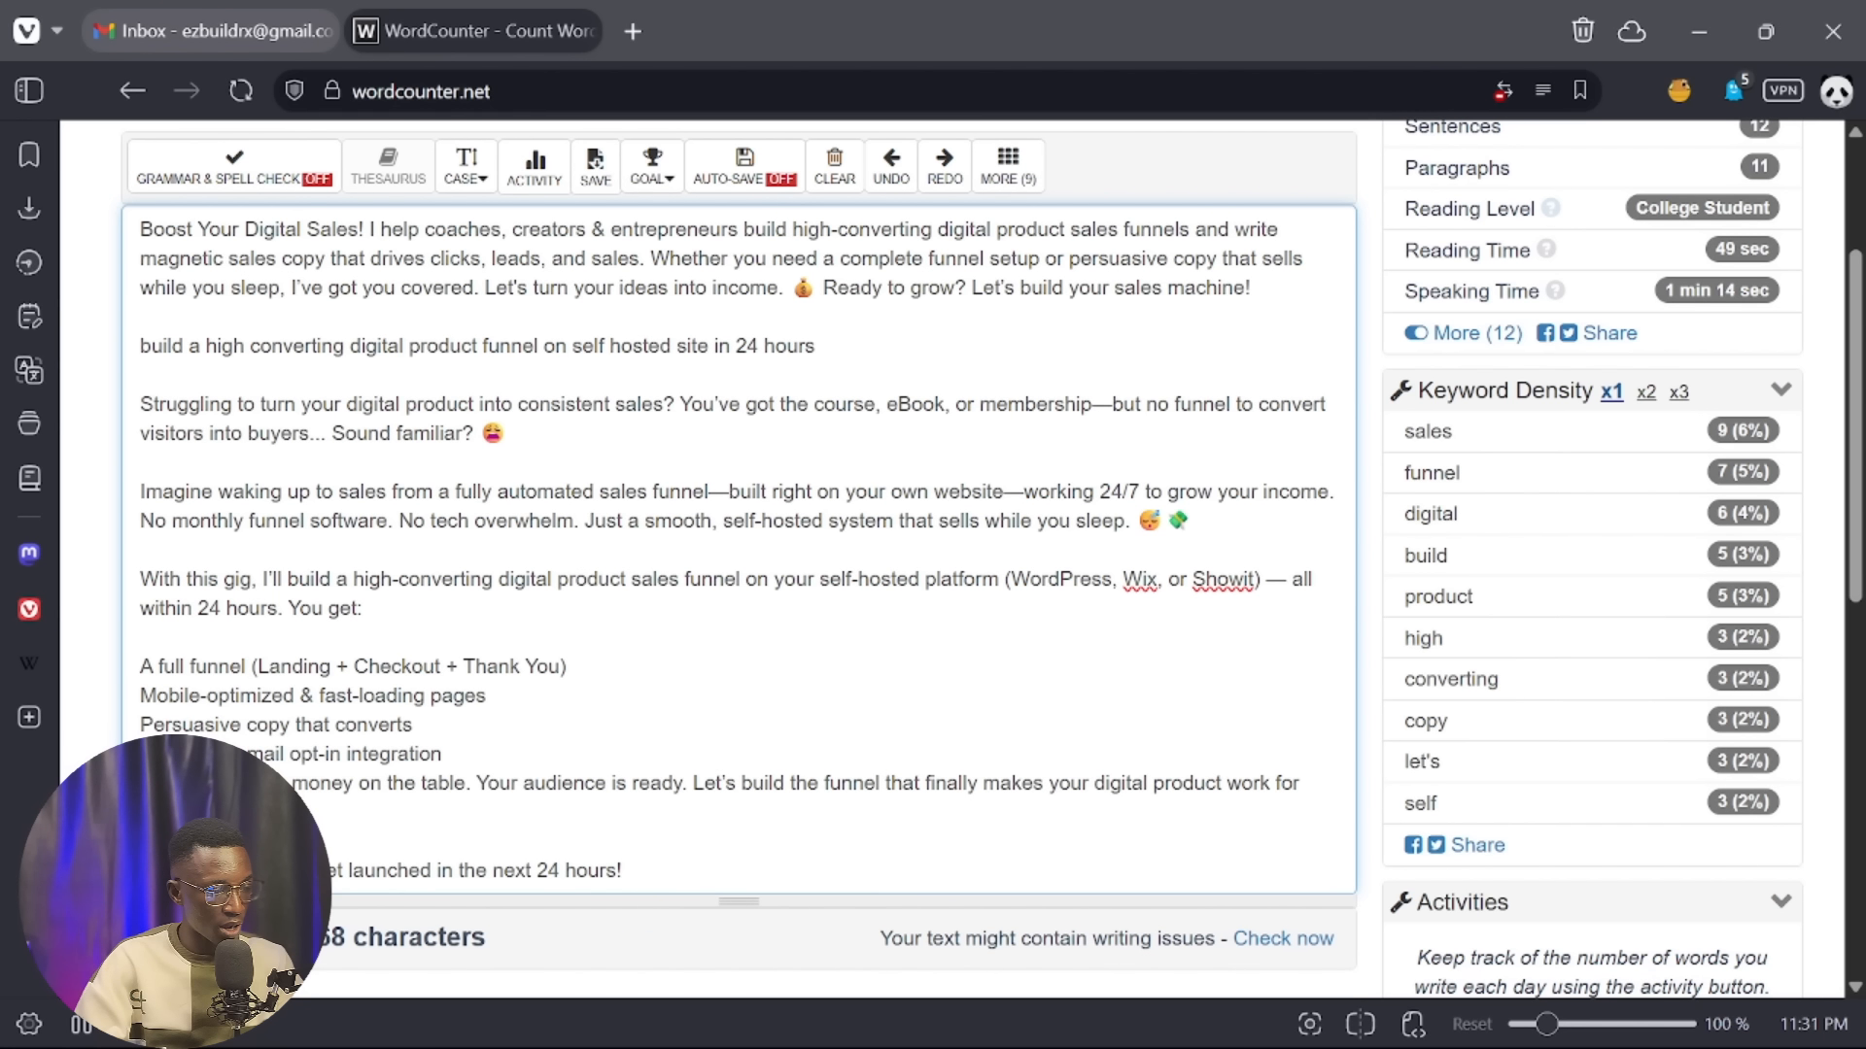
{"action": "key", "text": "BackSpace"}
{"action": "key", "text": "BackSpace"}
{"action": "key", "text": "Return"}
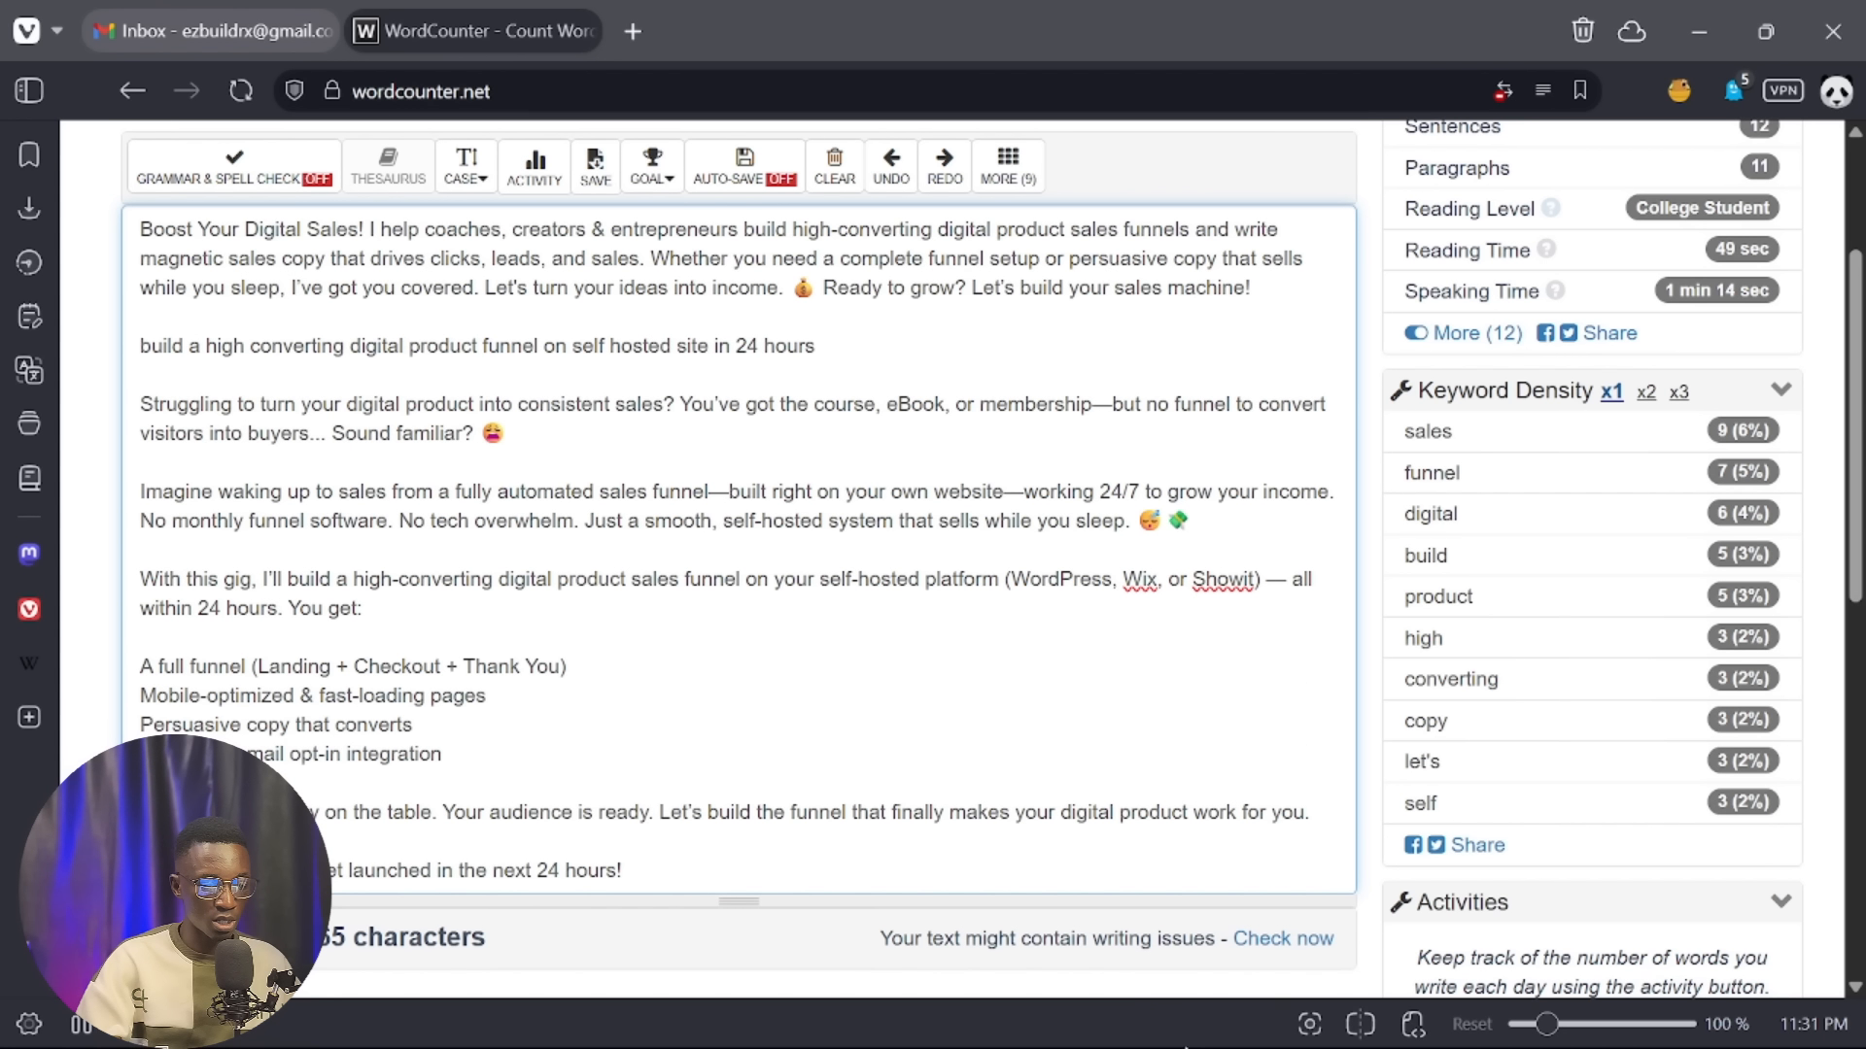
Send ChatGPT the Gig Image prompt copied from the Fiverr setup document.
{"action": "left_click", "coordinate": [997, 1014]}
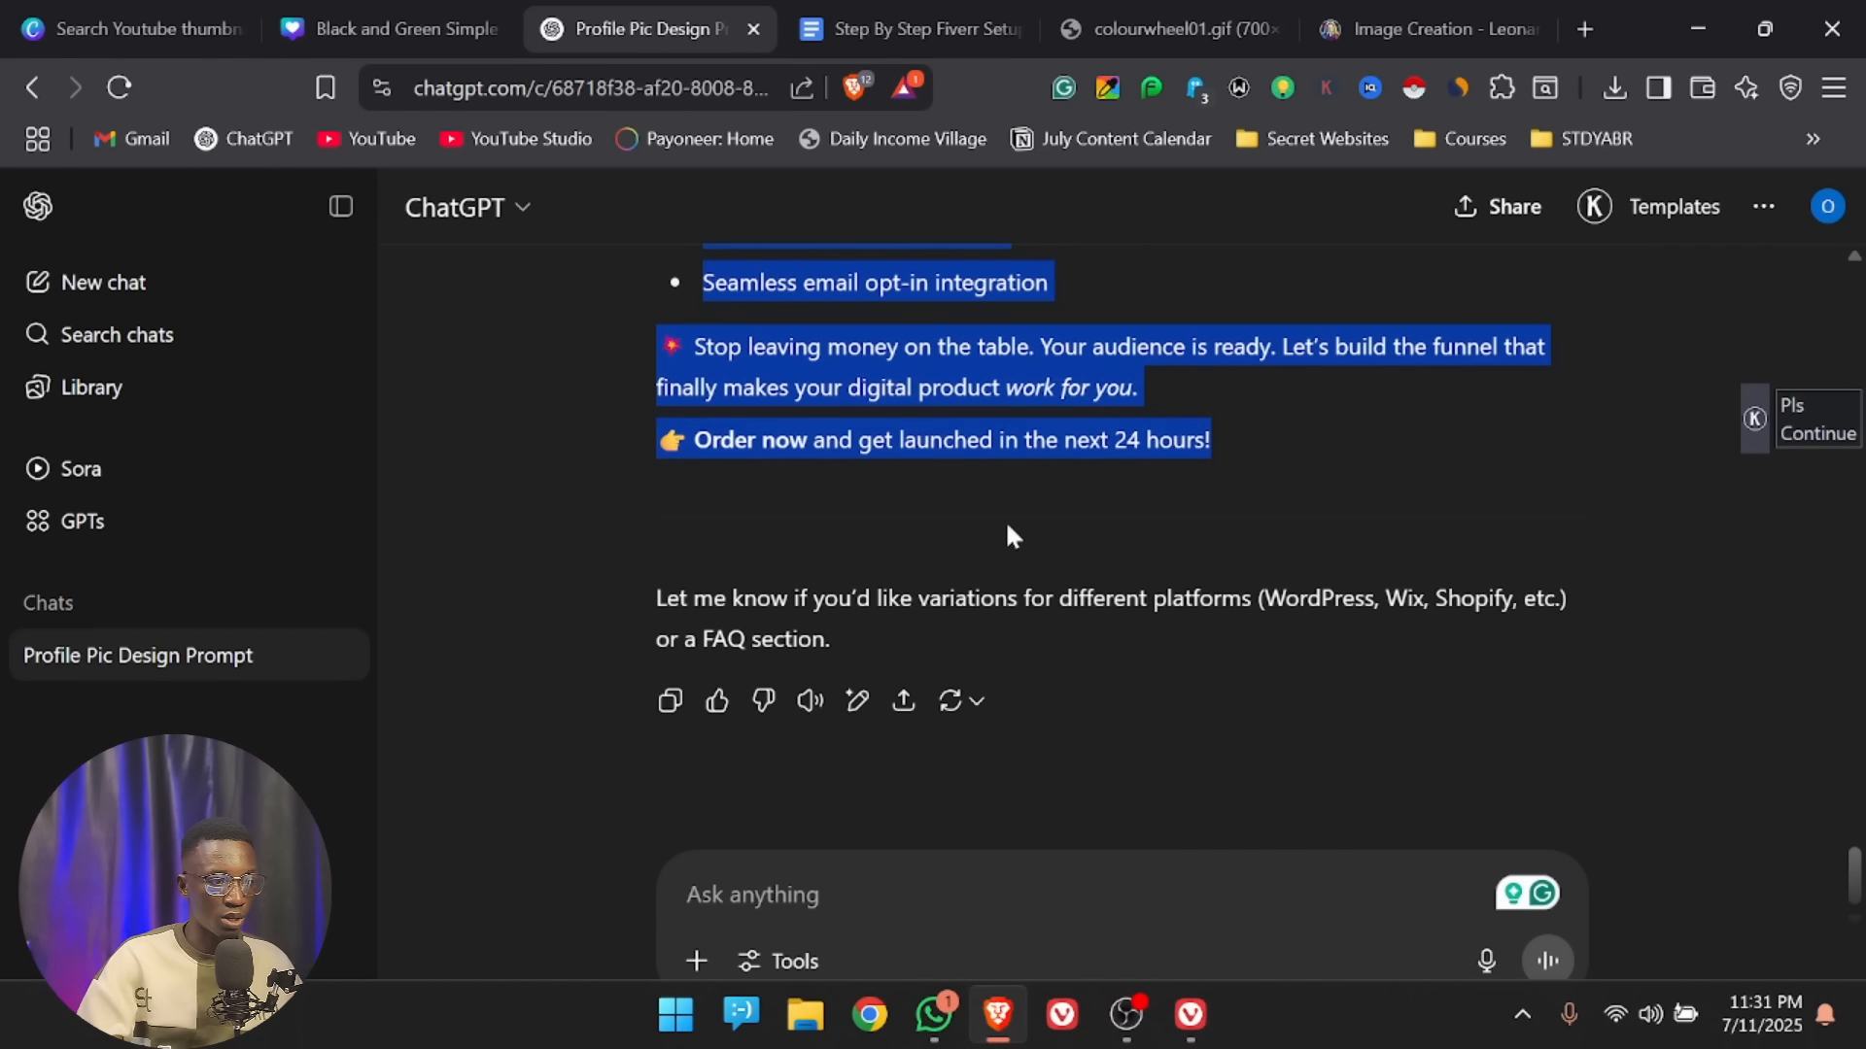
{"action": "left_click", "coordinate": [880, 29]}
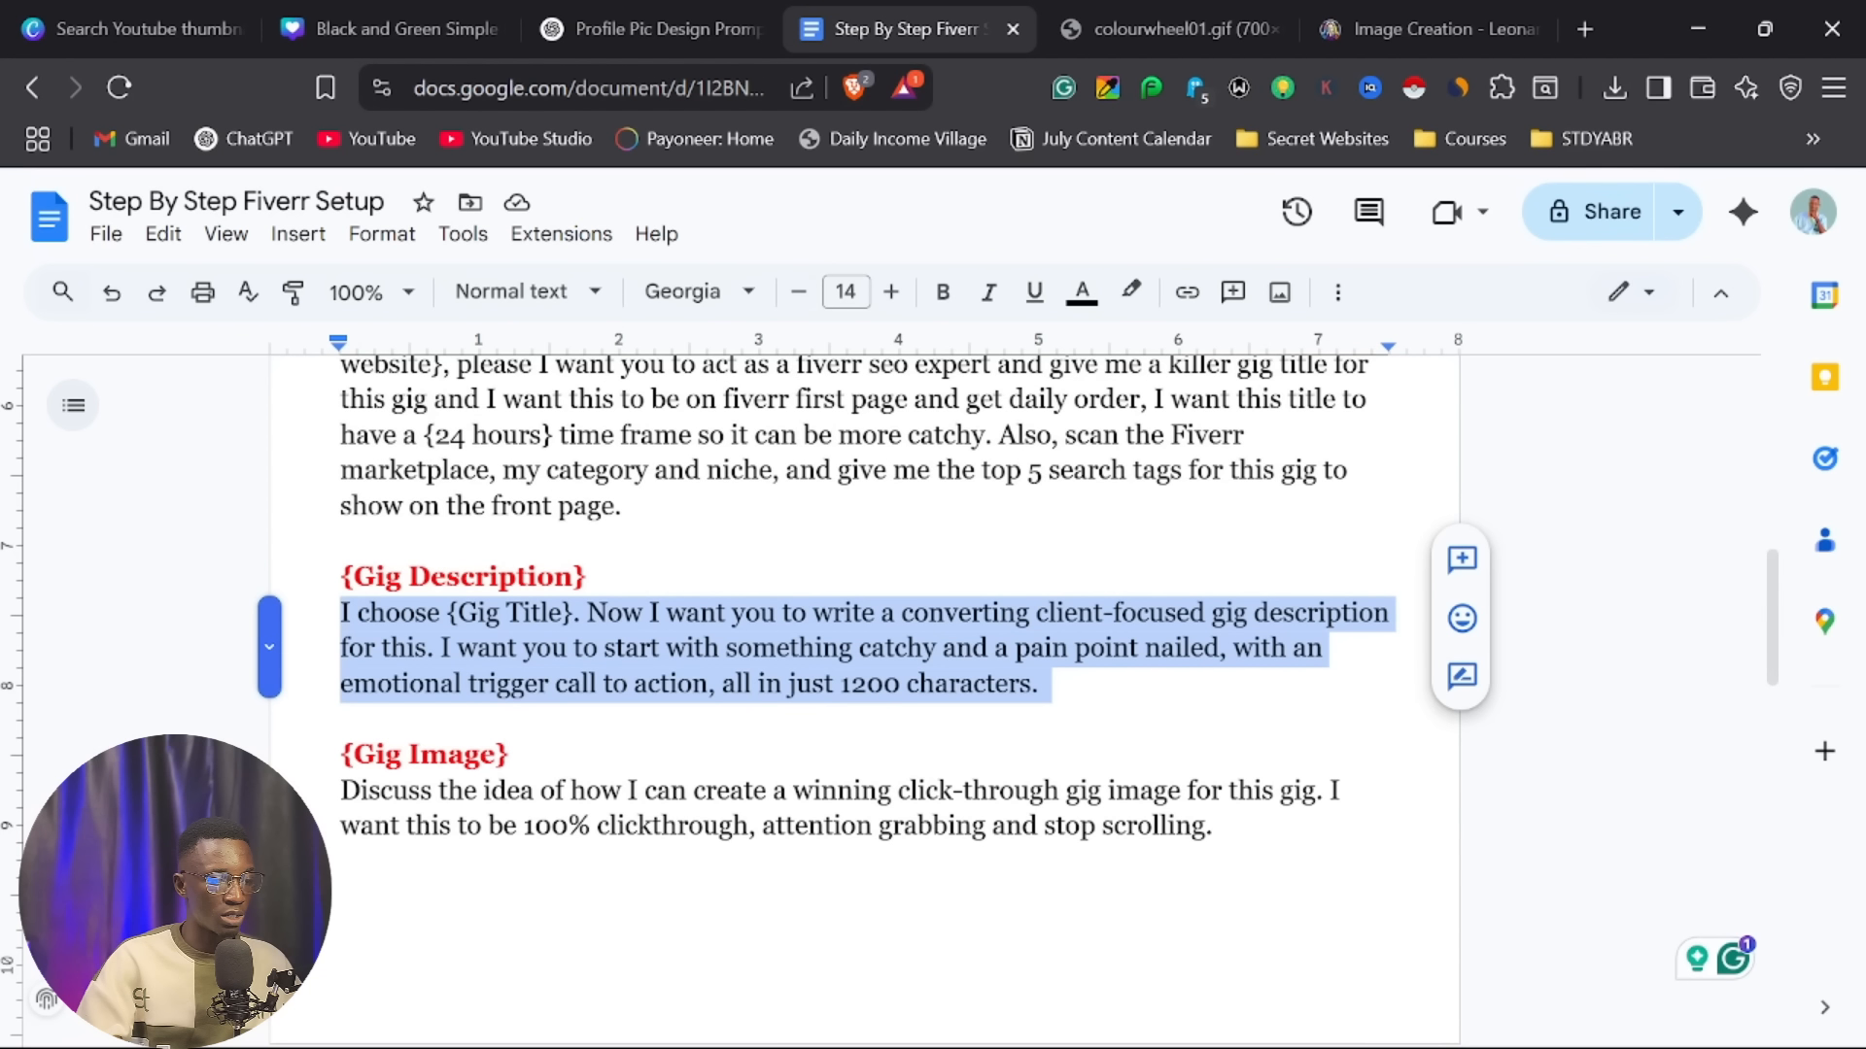
{"action": "scroll", "coordinate": [865, 680], "scroll_direction": "down", "scroll_amount": 5}
{"action": "scroll", "coordinate": [865, 680], "scroll_direction": "up", "scroll_amount": 3}
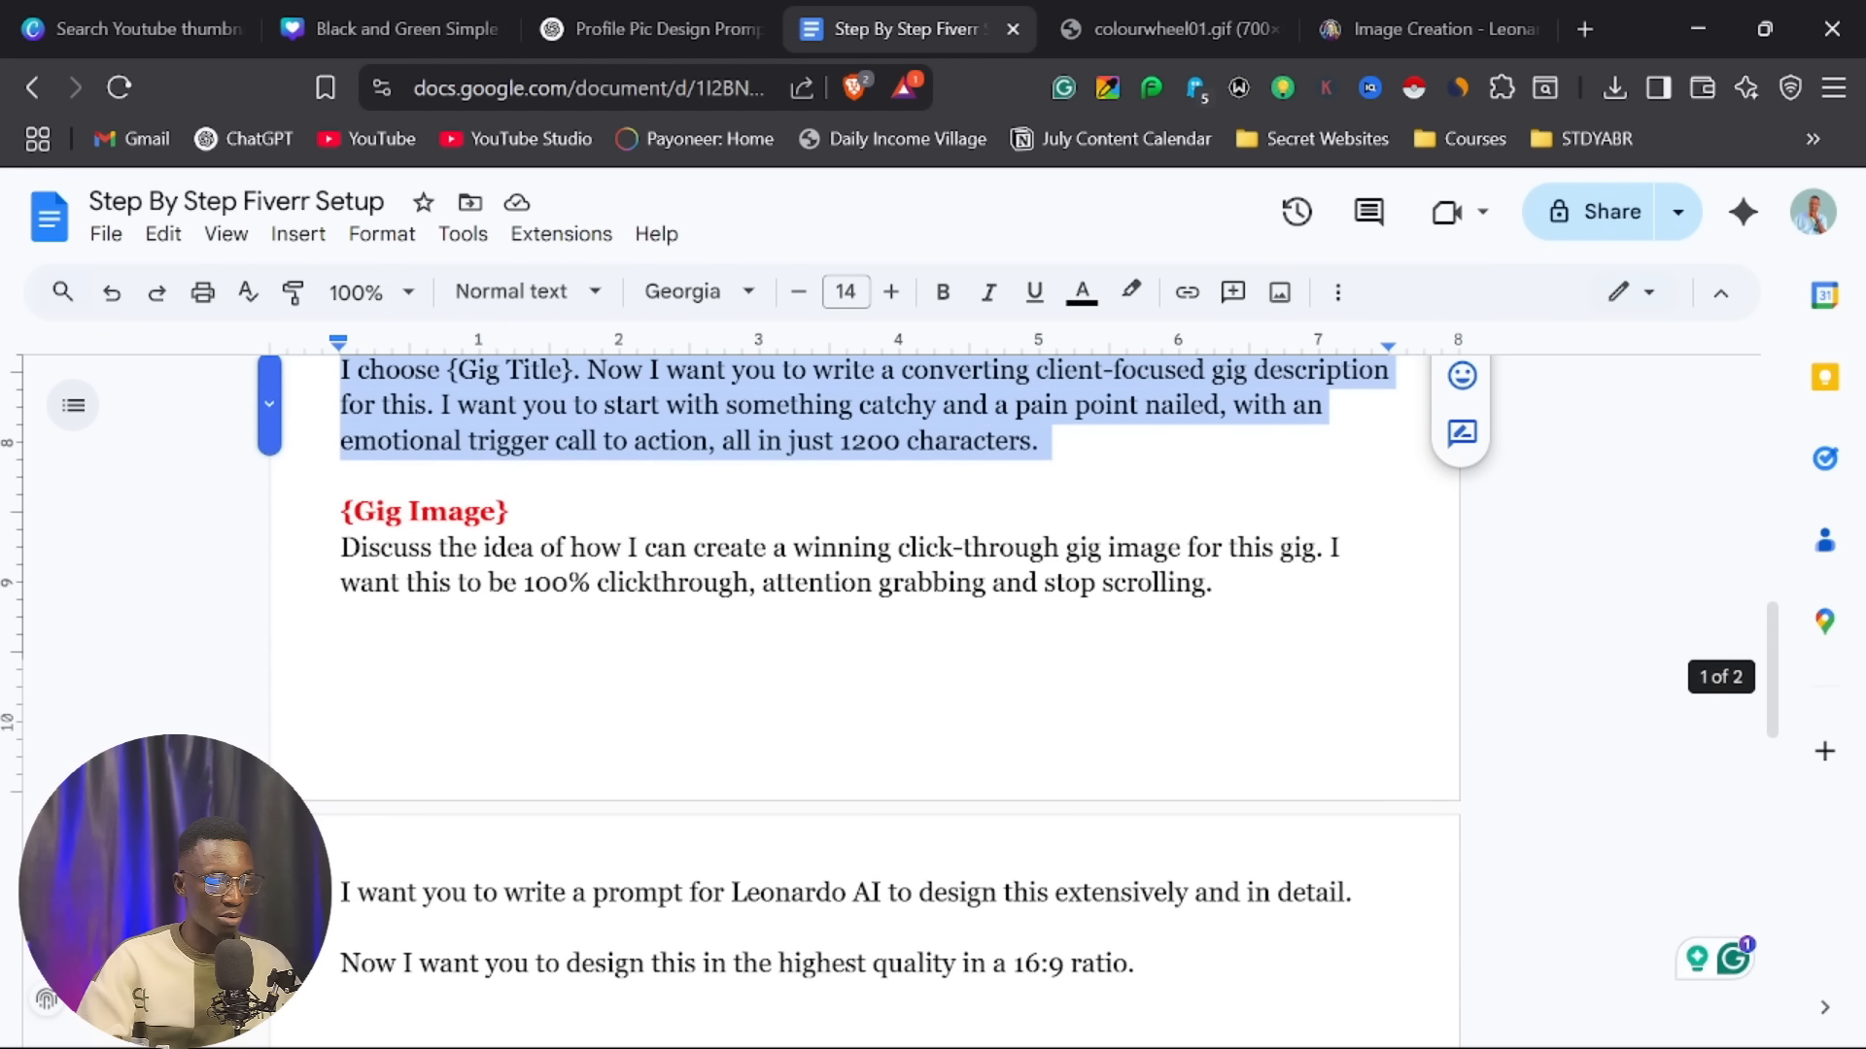
{"action": "left_click_drag", "start_coordinate": [341, 548], "coordinate": [1166, 649]}
{"action": "key", "text": "ctrl+c"}
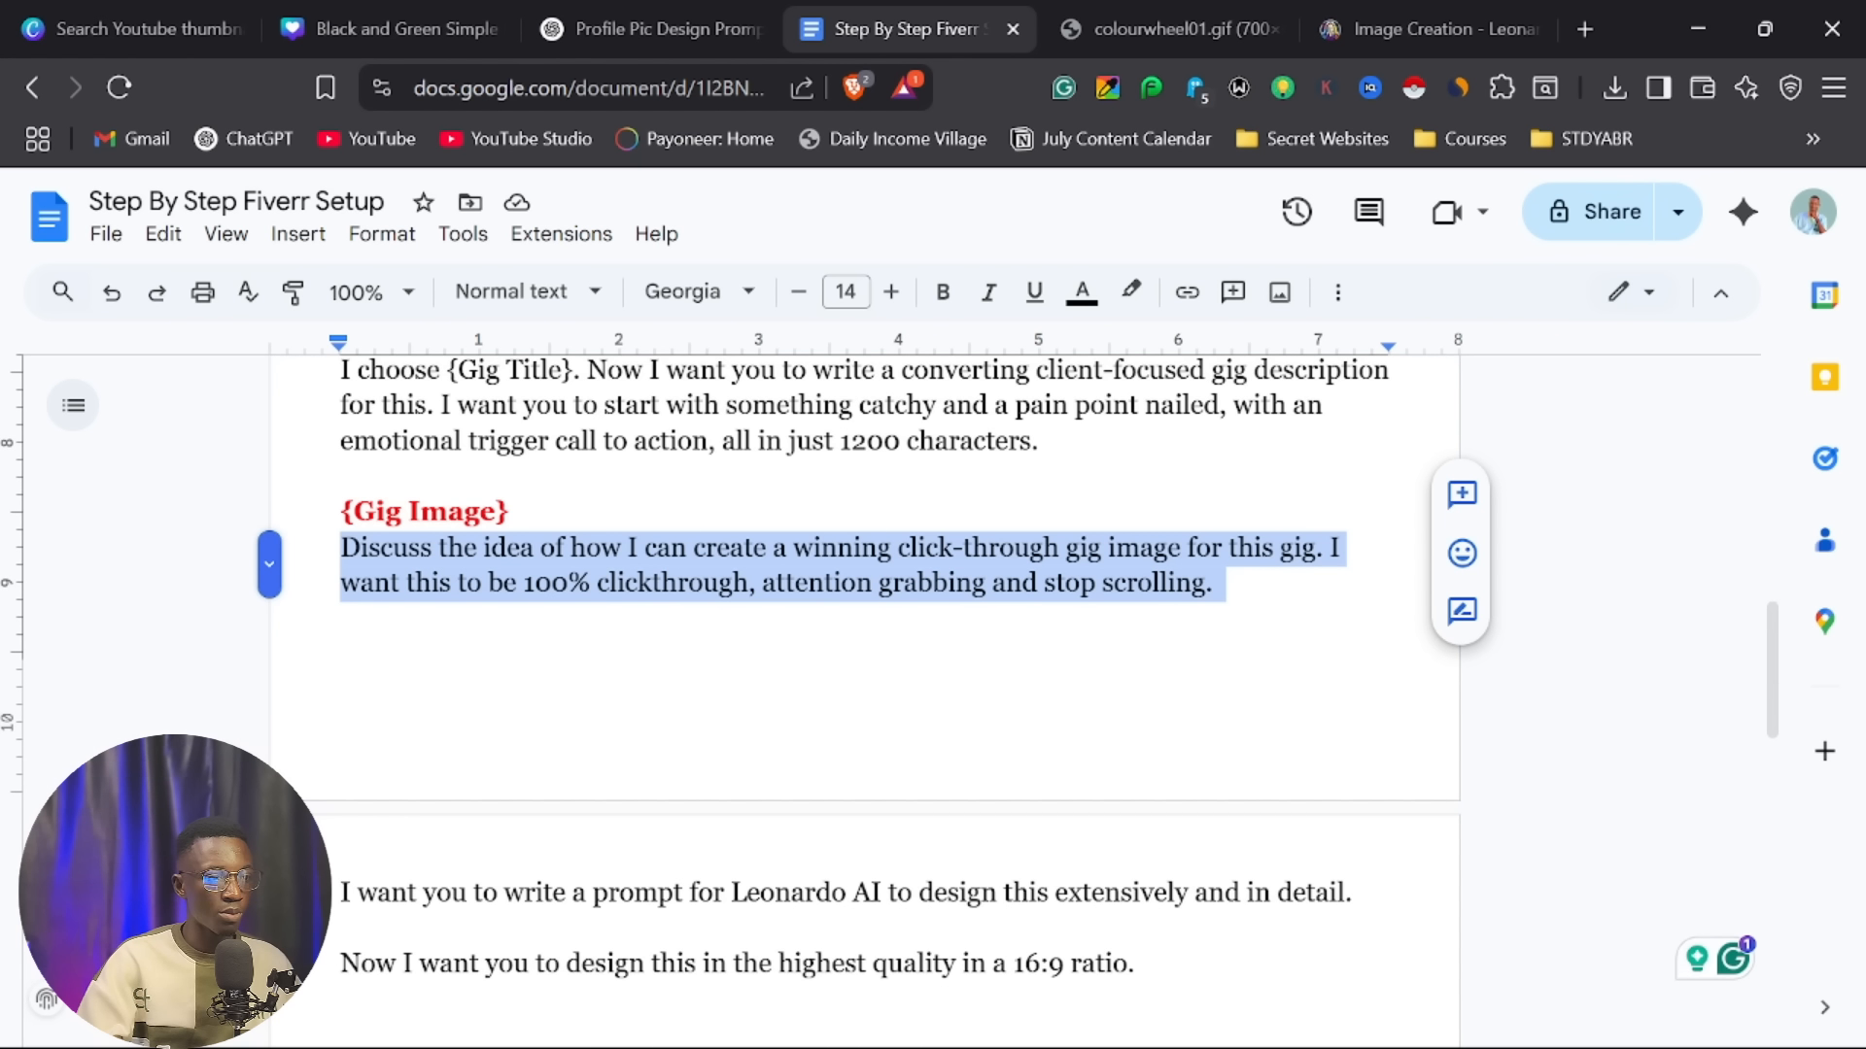
{"action": "left_click", "coordinate": [578, 26]}
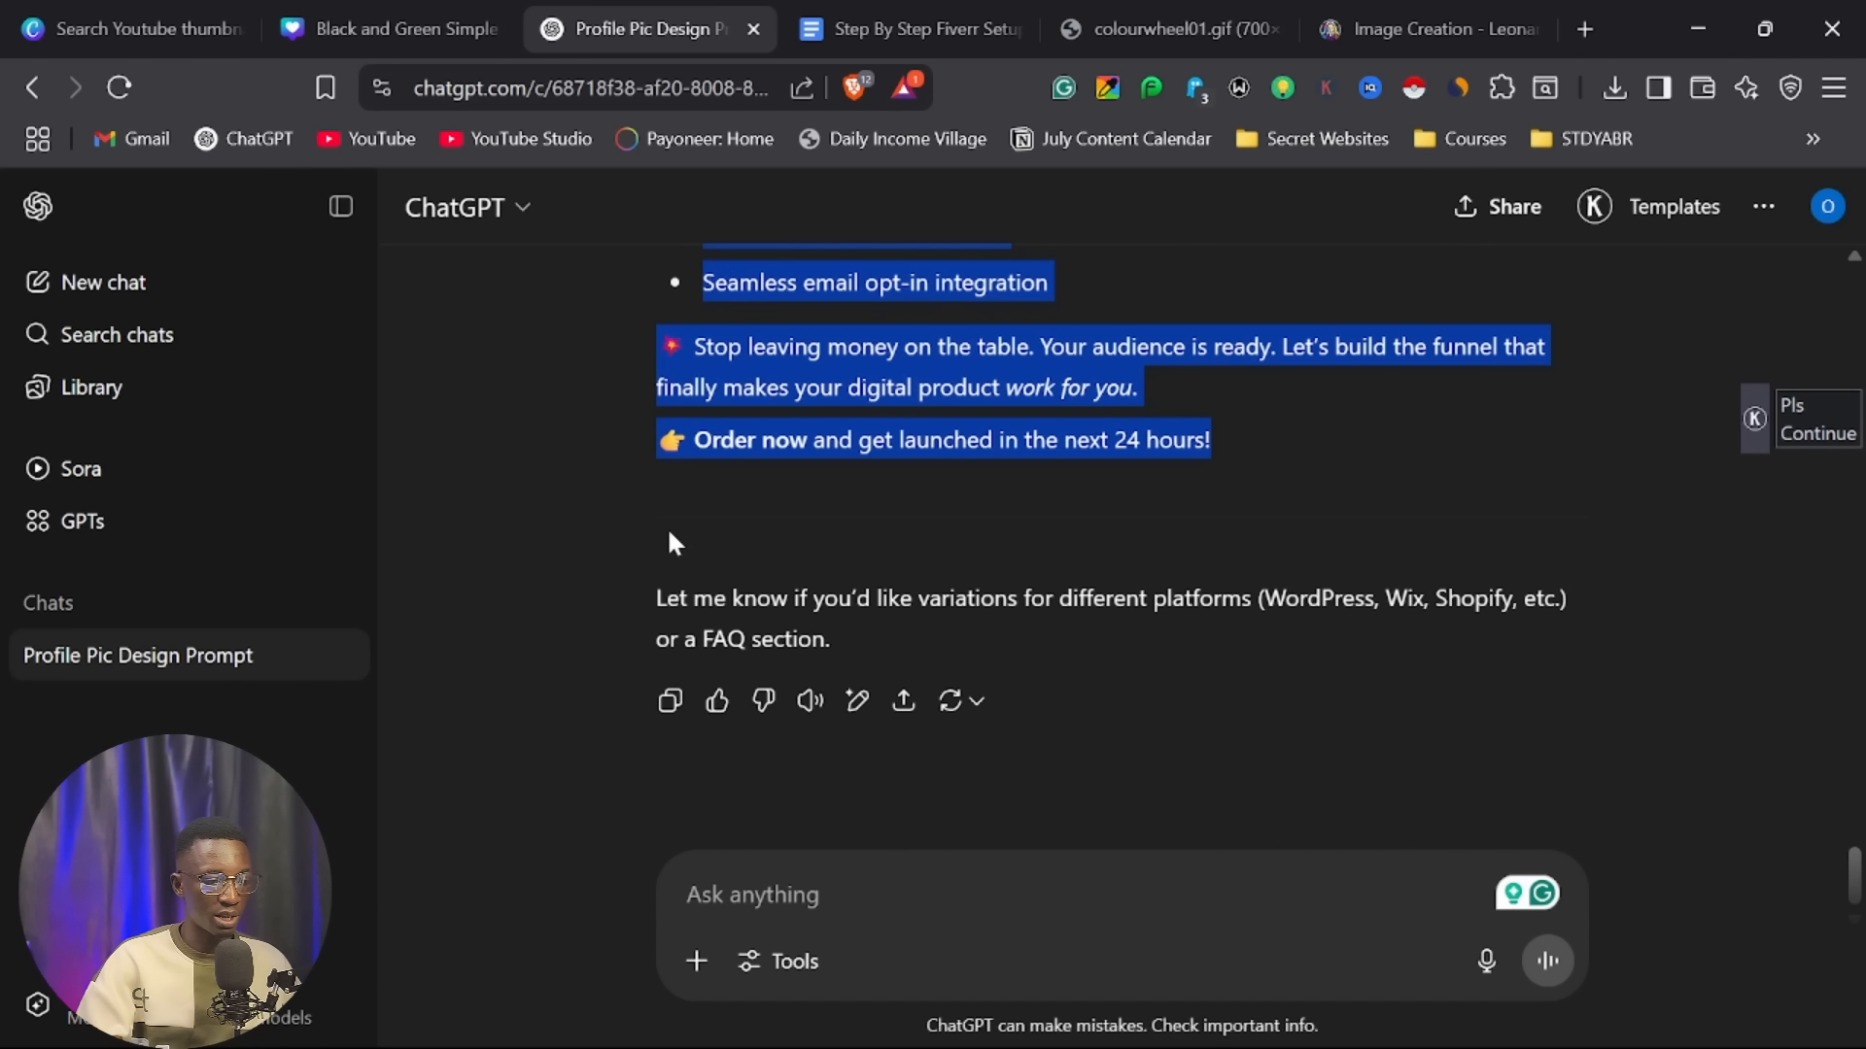
{"action": "left_click", "coordinate": [754, 895]}
{"action": "key", "text": "ctrl+v"}
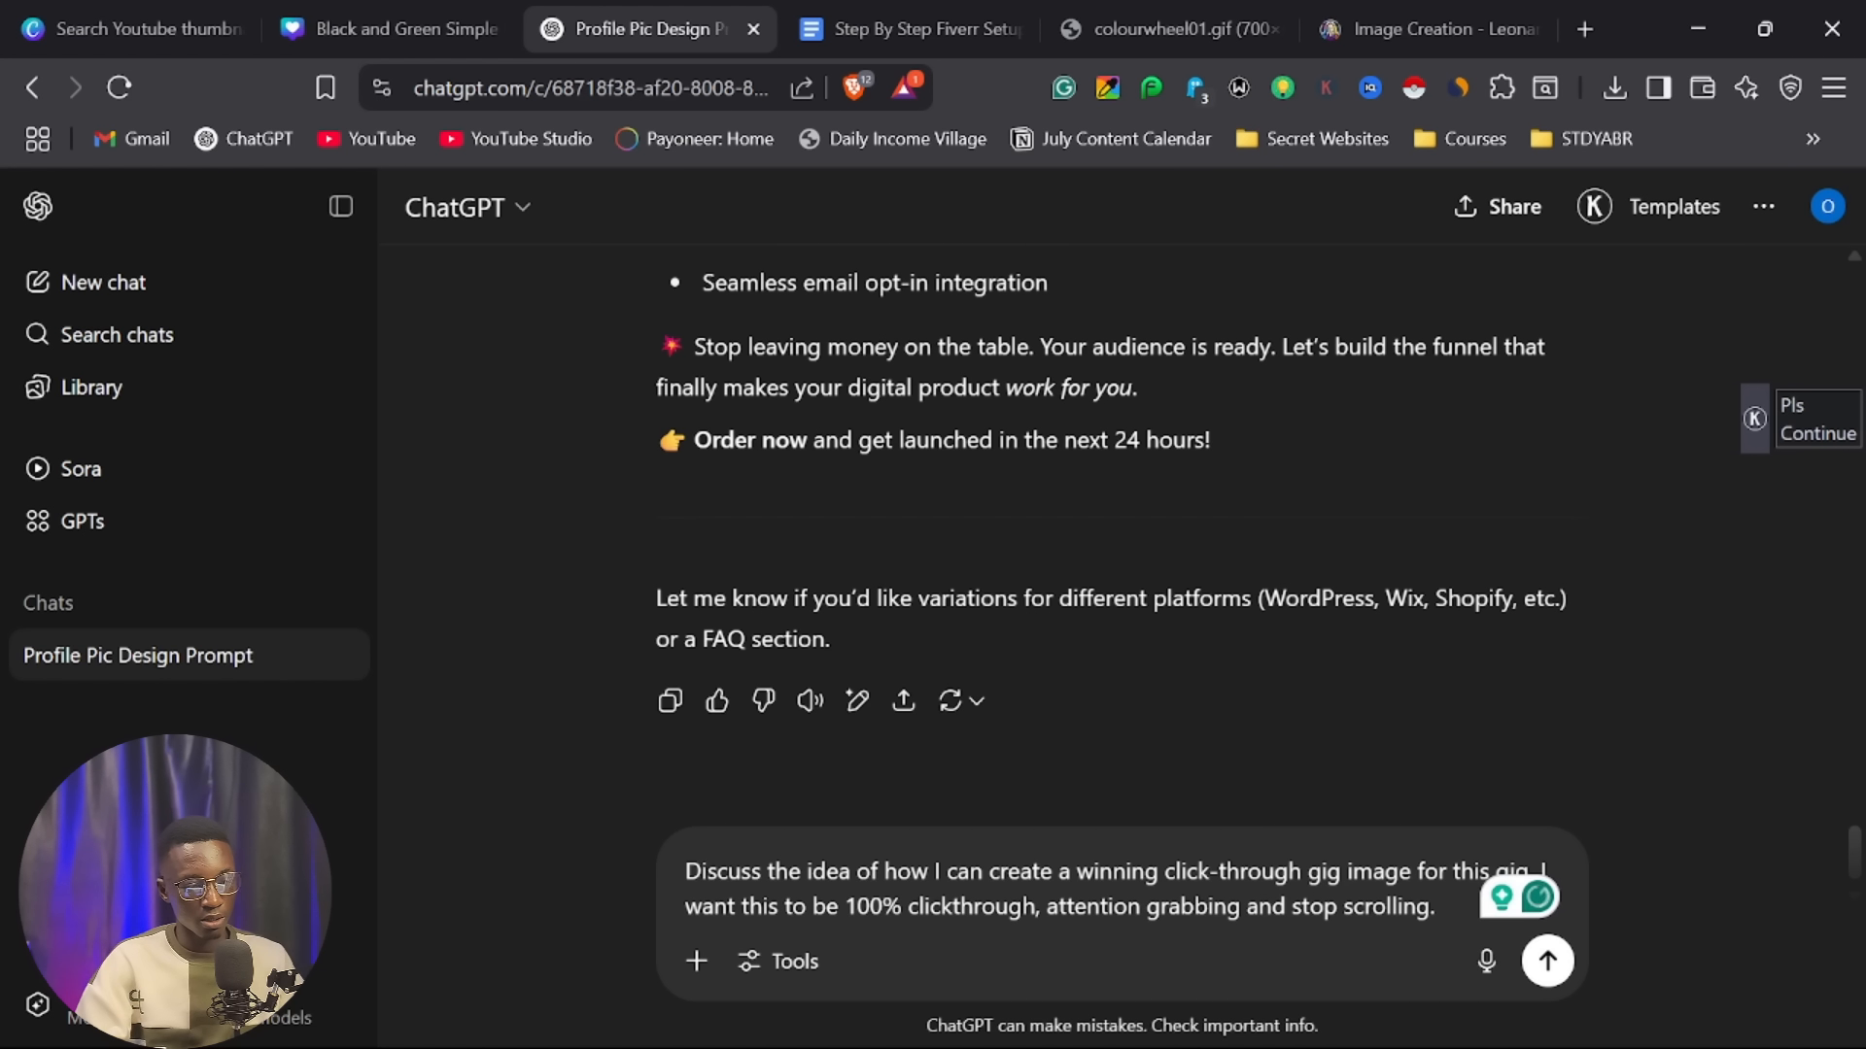
{"action": "key", "text": "Return"}
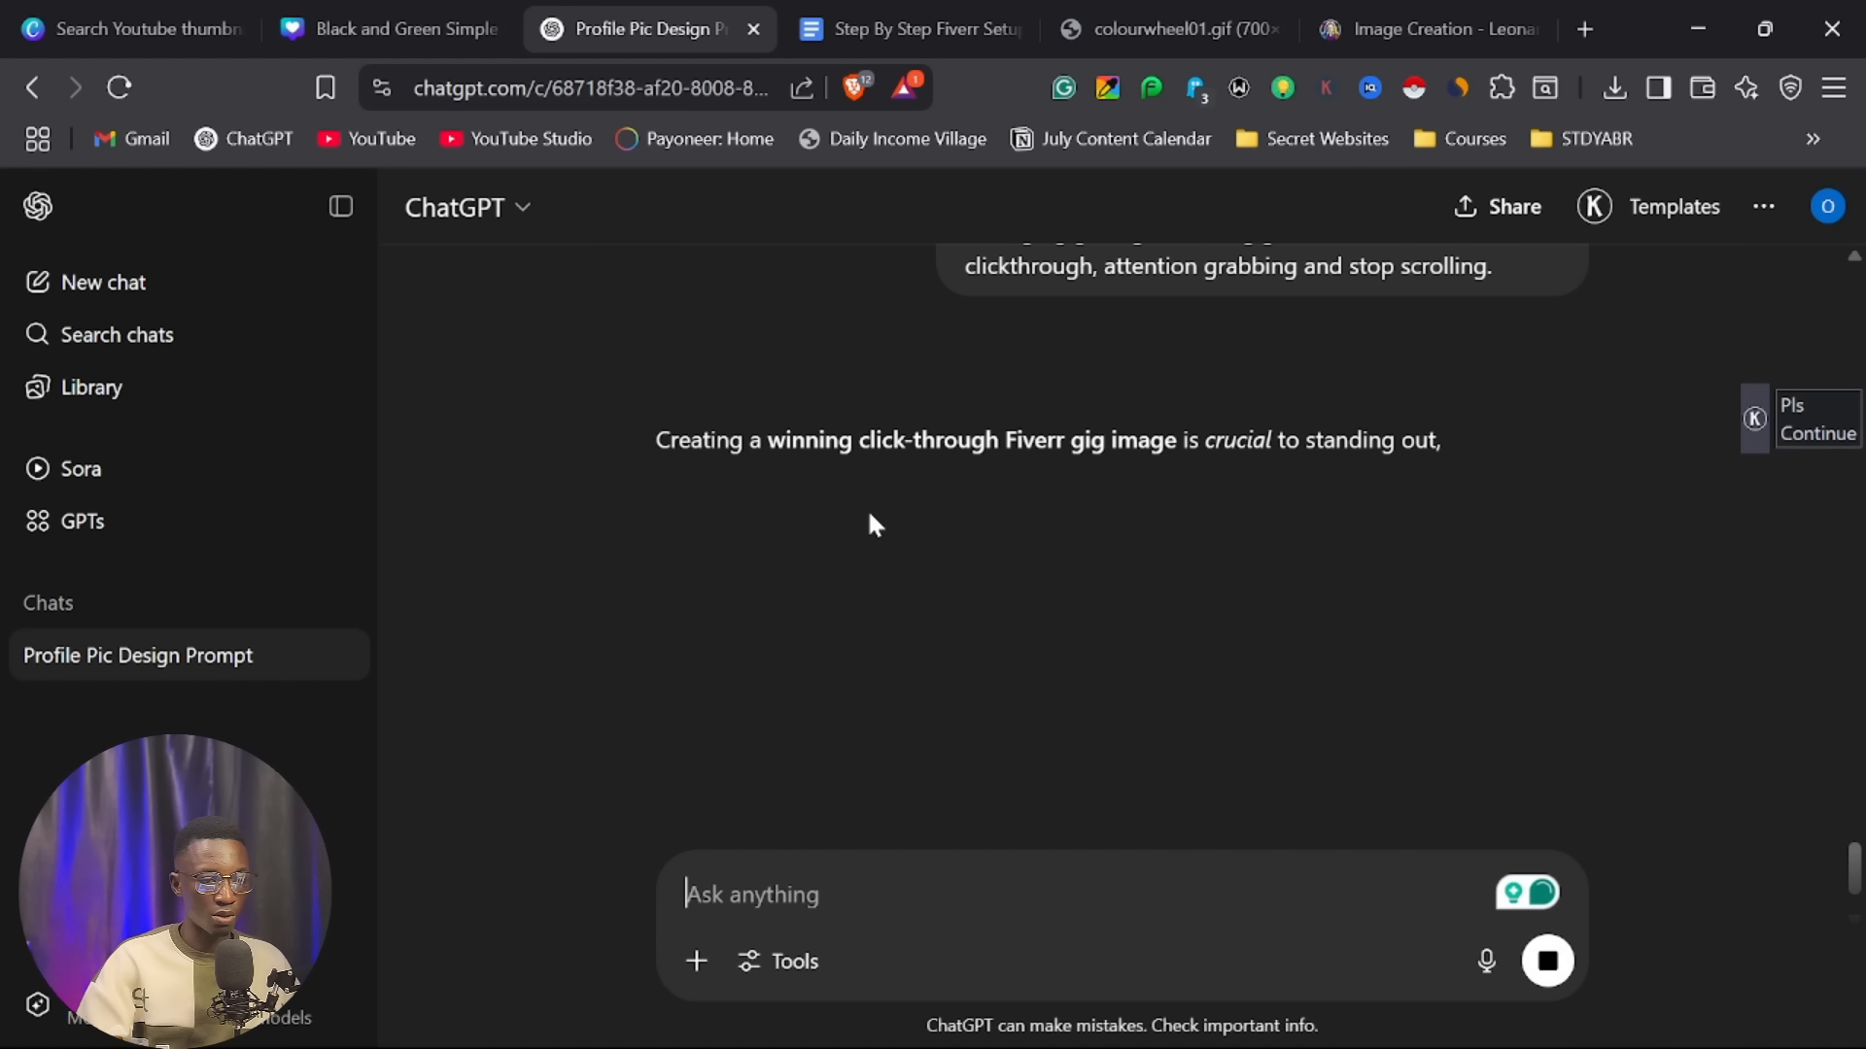
Read through ChatGPT's winning gig image strategy reply.
{"action": "scroll", "coordinate": [962, 501], "scroll_direction": "down", "scroll_amount": 1}
{"action": "scroll", "coordinate": [952, 503], "scroll_direction": "down", "scroll_amount": 5}
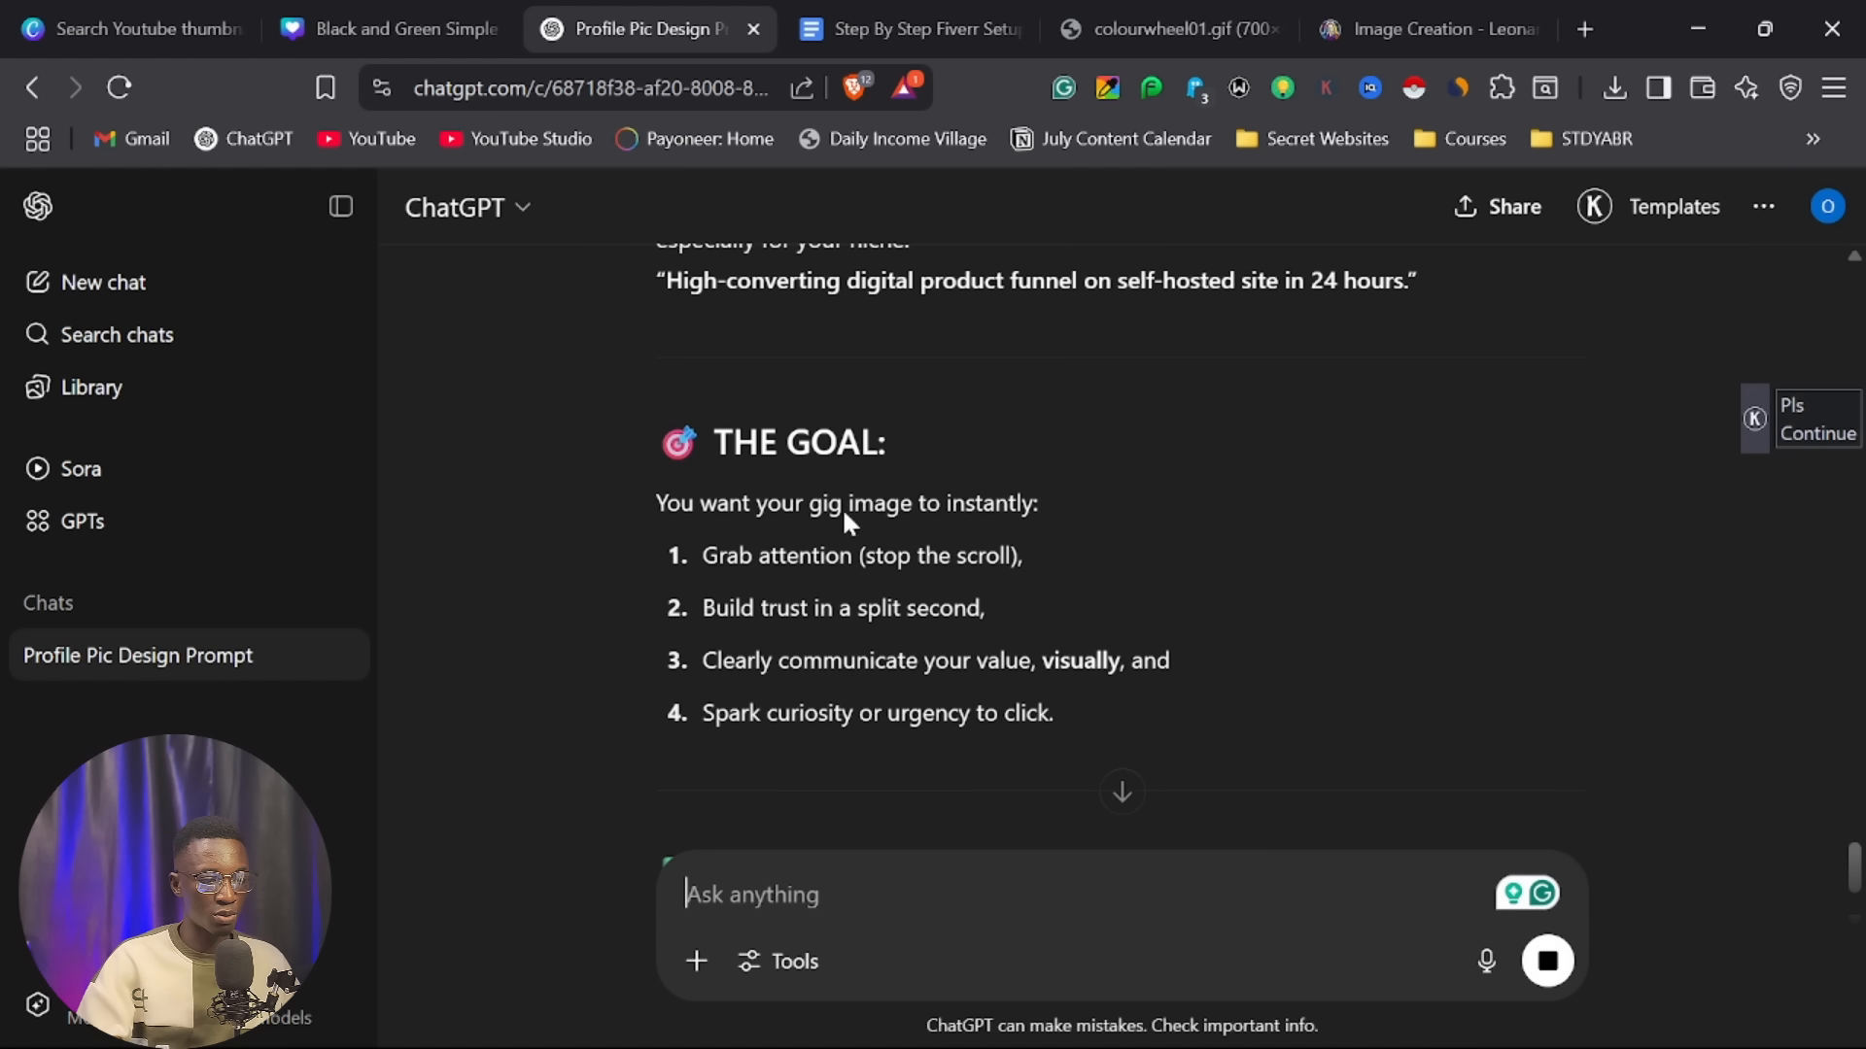
{"action": "scroll", "coordinate": [1010, 554], "scroll_direction": "down", "scroll_amount": 1}
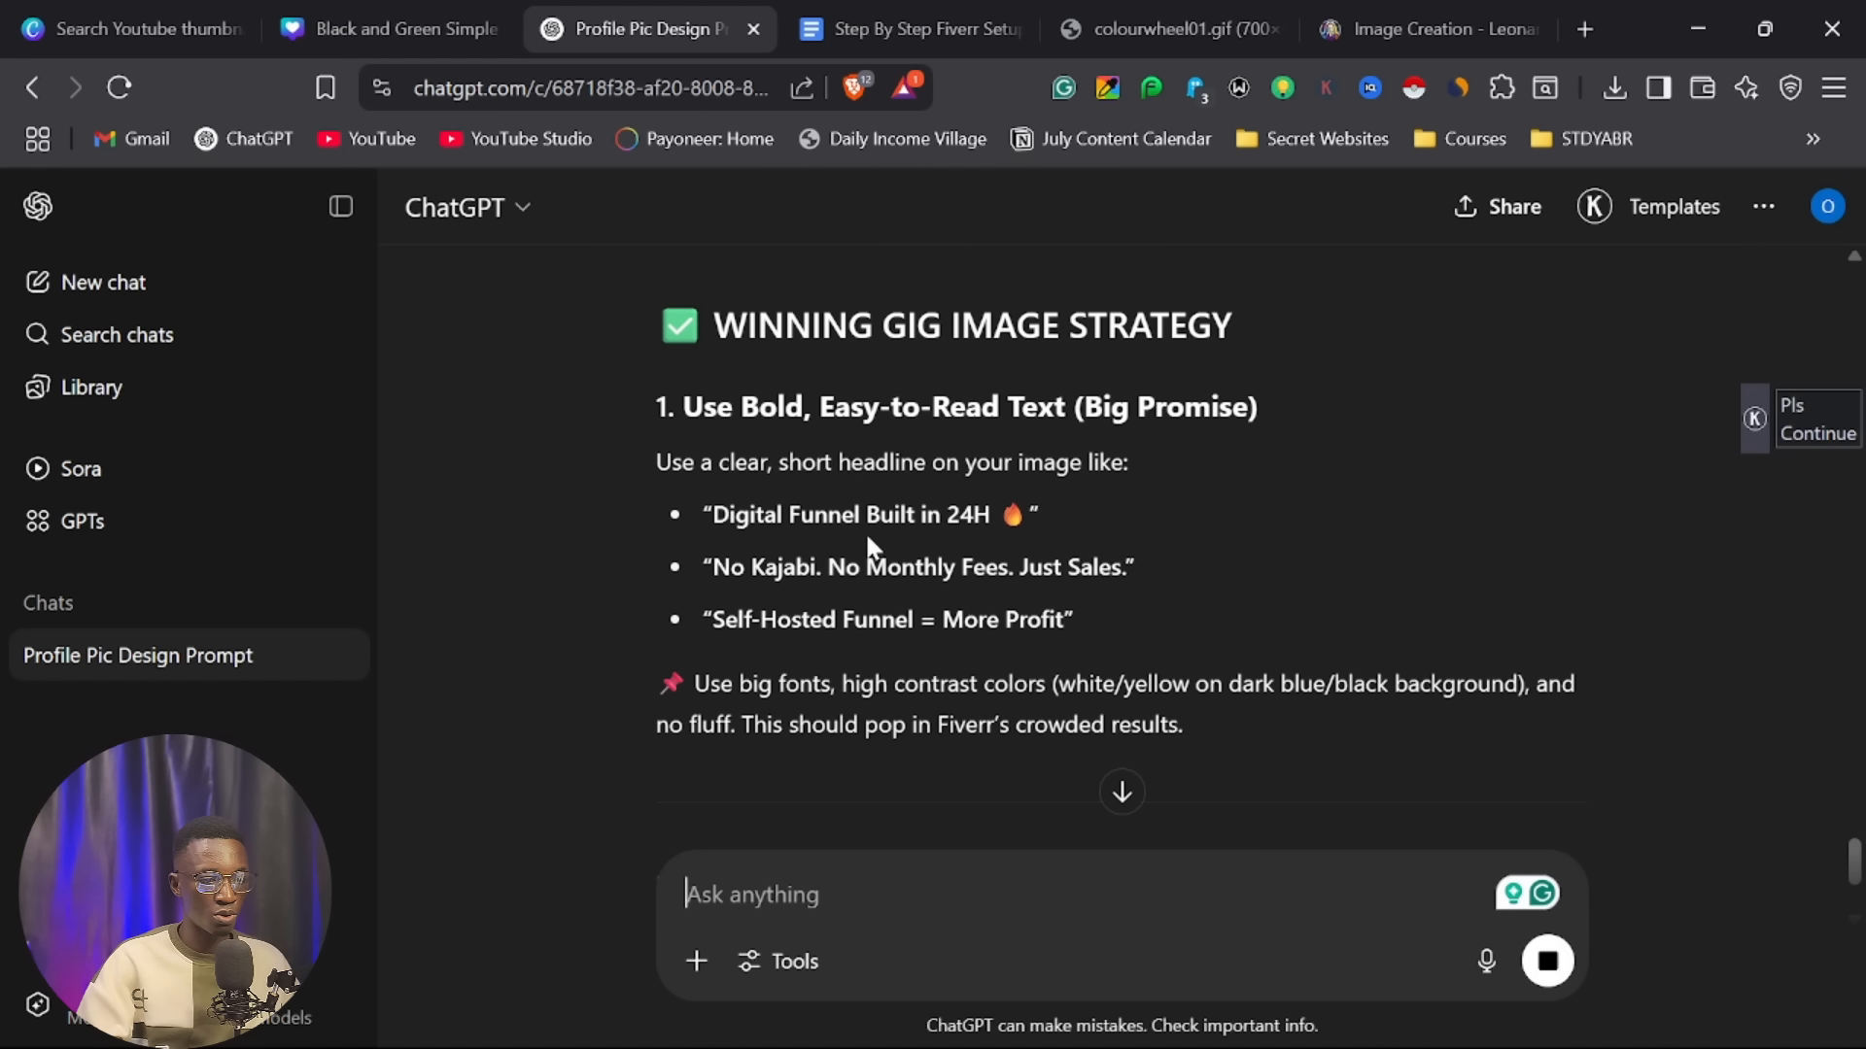
{"action": "scroll", "coordinate": [975, 625], "scroll_direction": "down", "scroll_amount": 9}
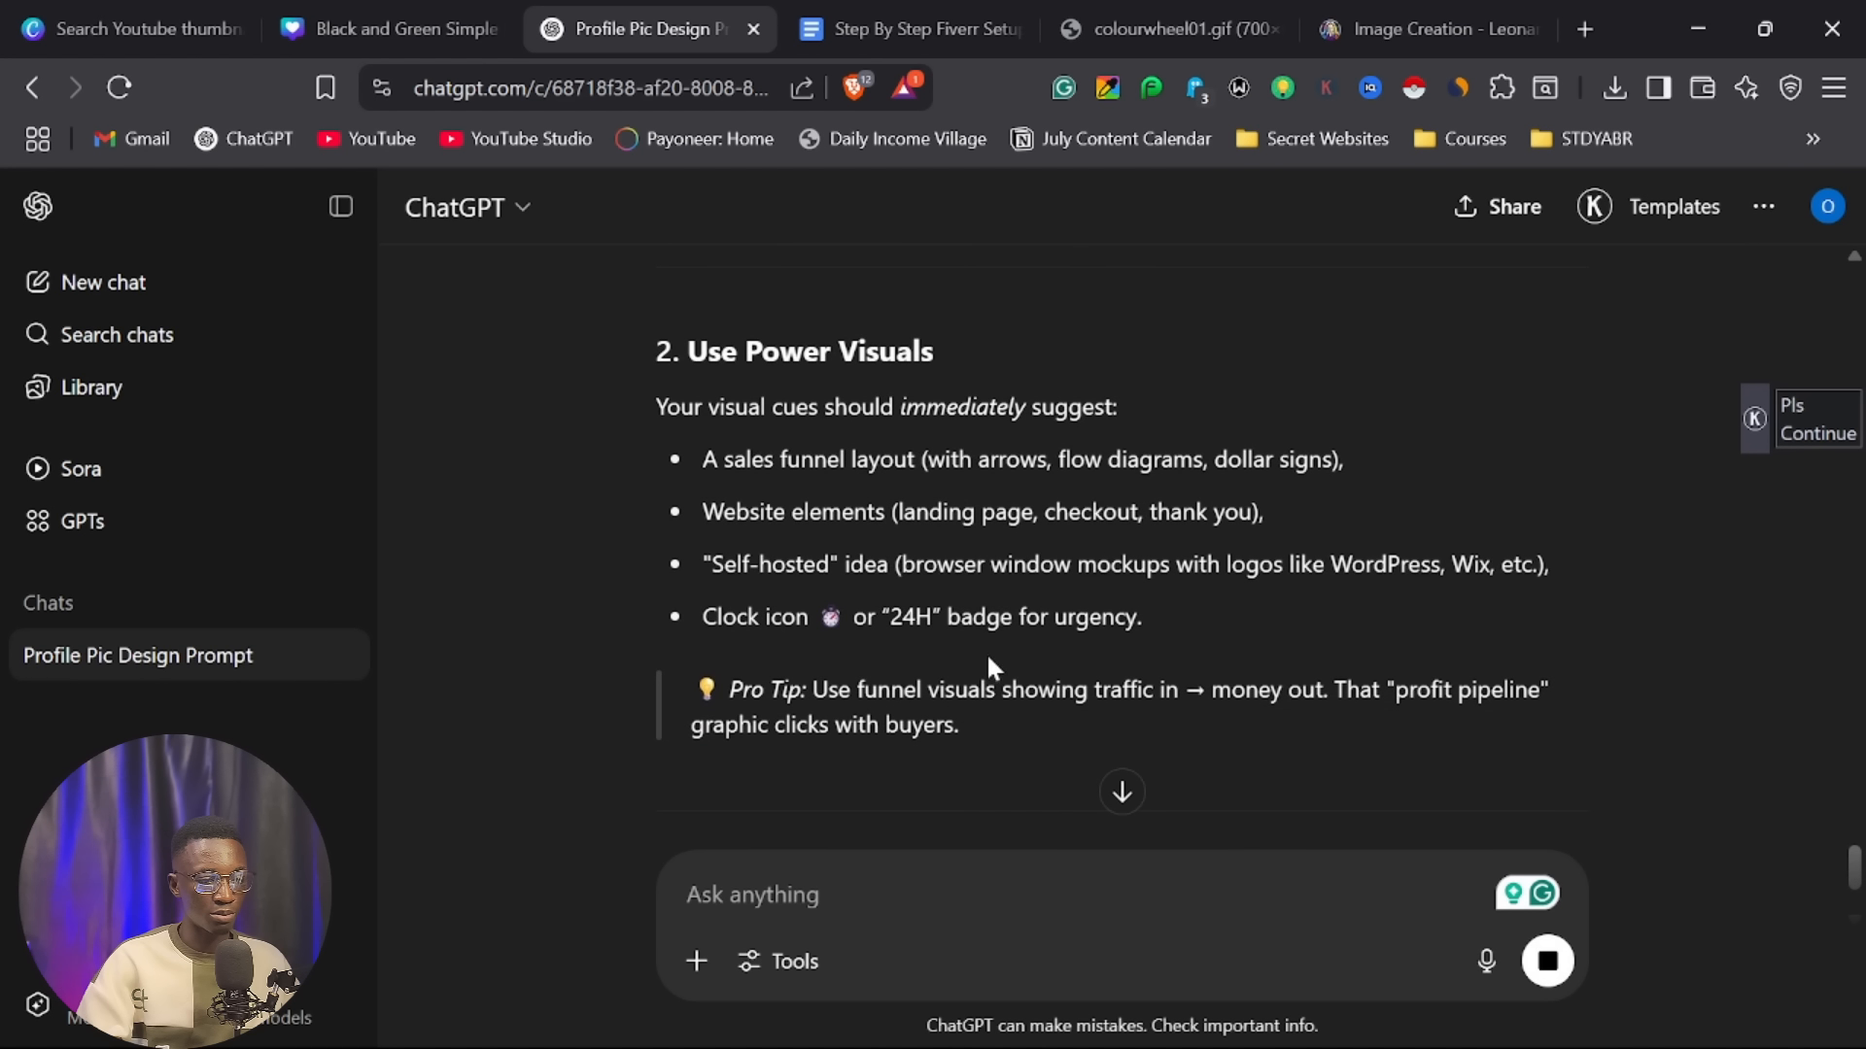
{"action": "scroll", "coordinate": [1001, 641], "scroll_direction": "down", "scroll_amount": 6}
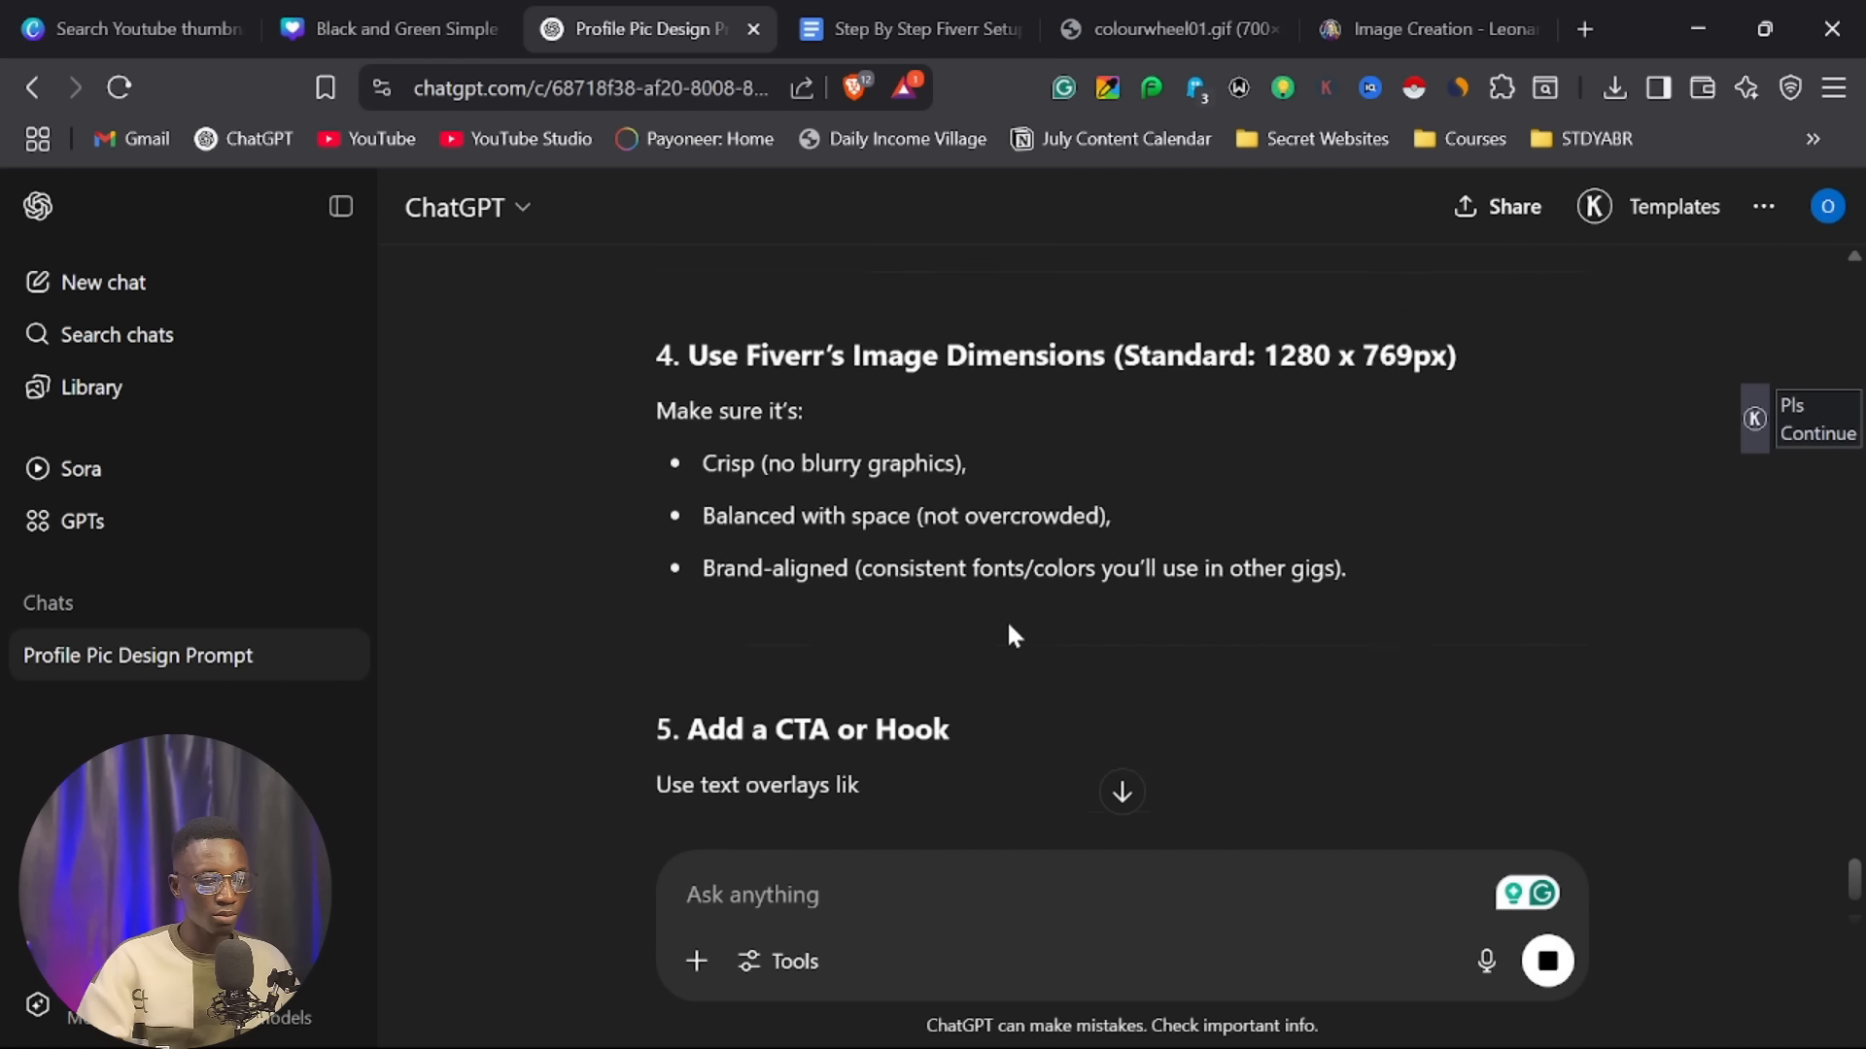
{"action": "scroll", "coordinate": [904, 593], "scroll_direction": "down", "scroll_amount": 6}
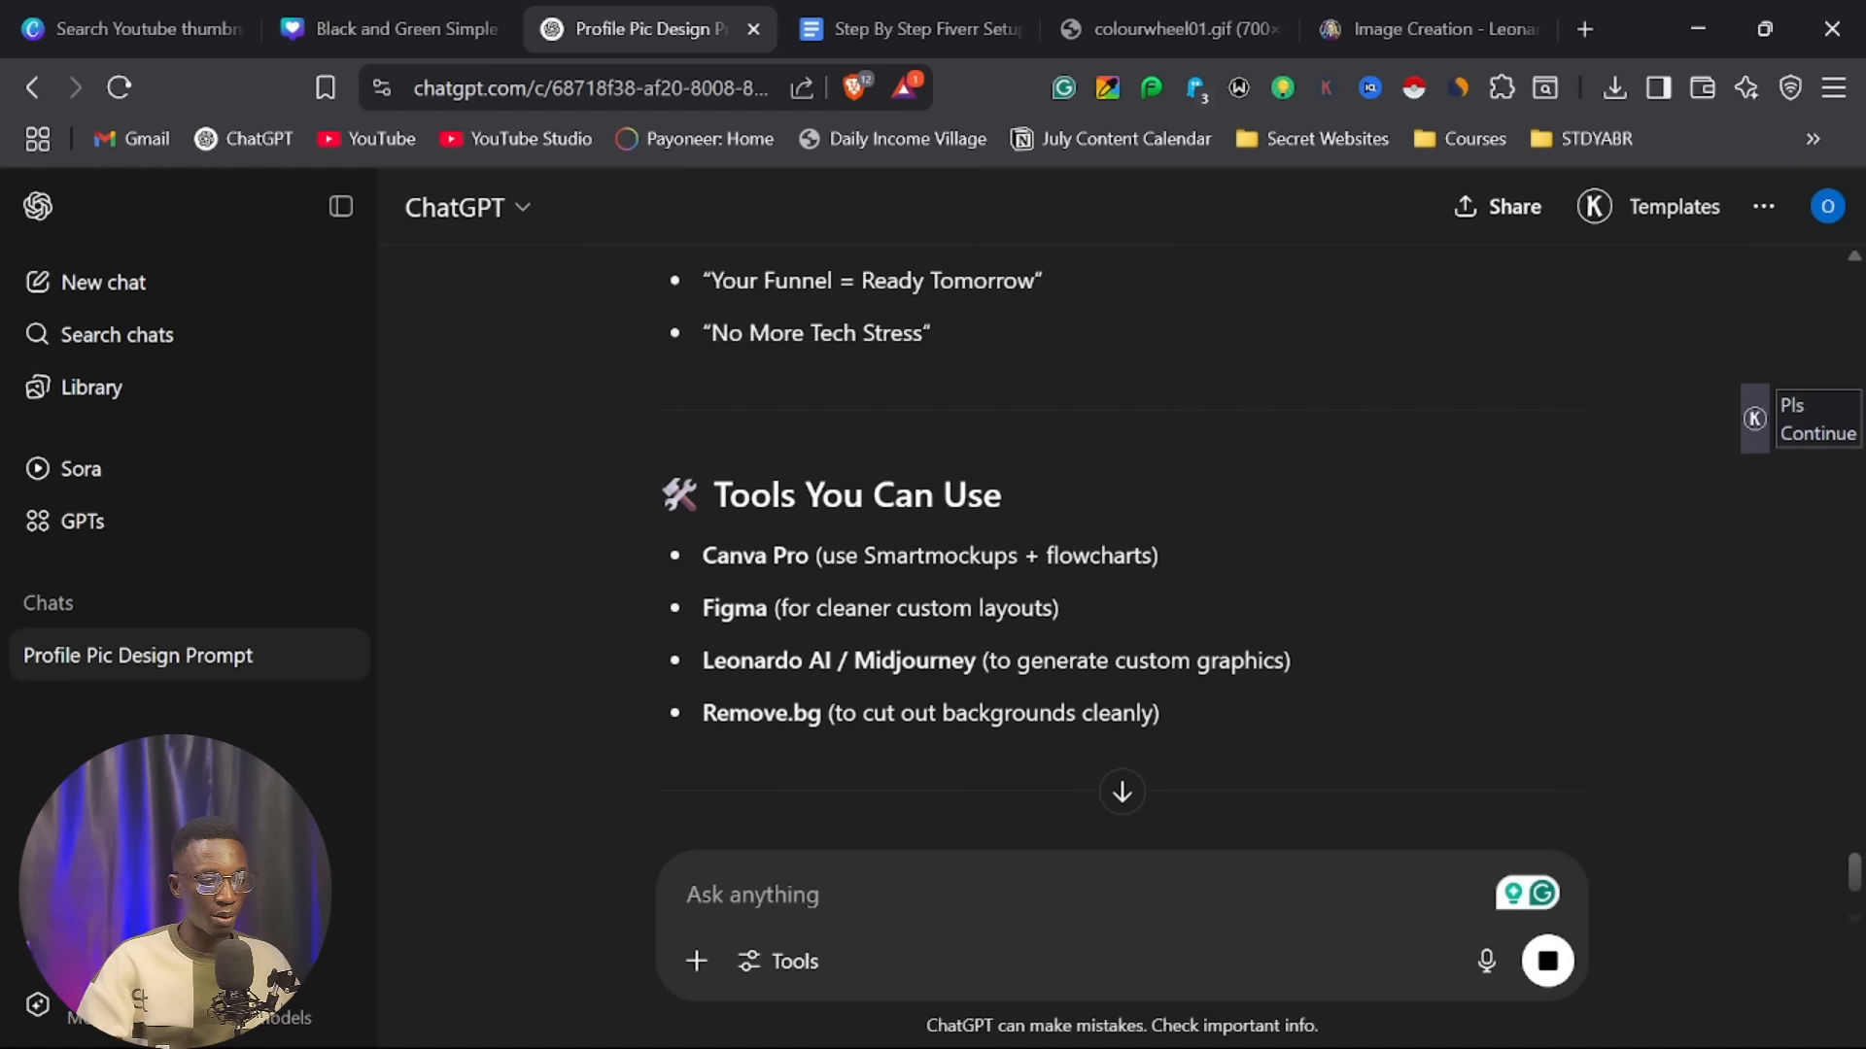
{"action": "scroll", "coordinate": [896, 567], "scroll_direction": "down", "scroll_amount": 4}
{"action": "scroll", "coordinate": [833, 467], "scroll_direction": "up", "scroll_amount": 9}
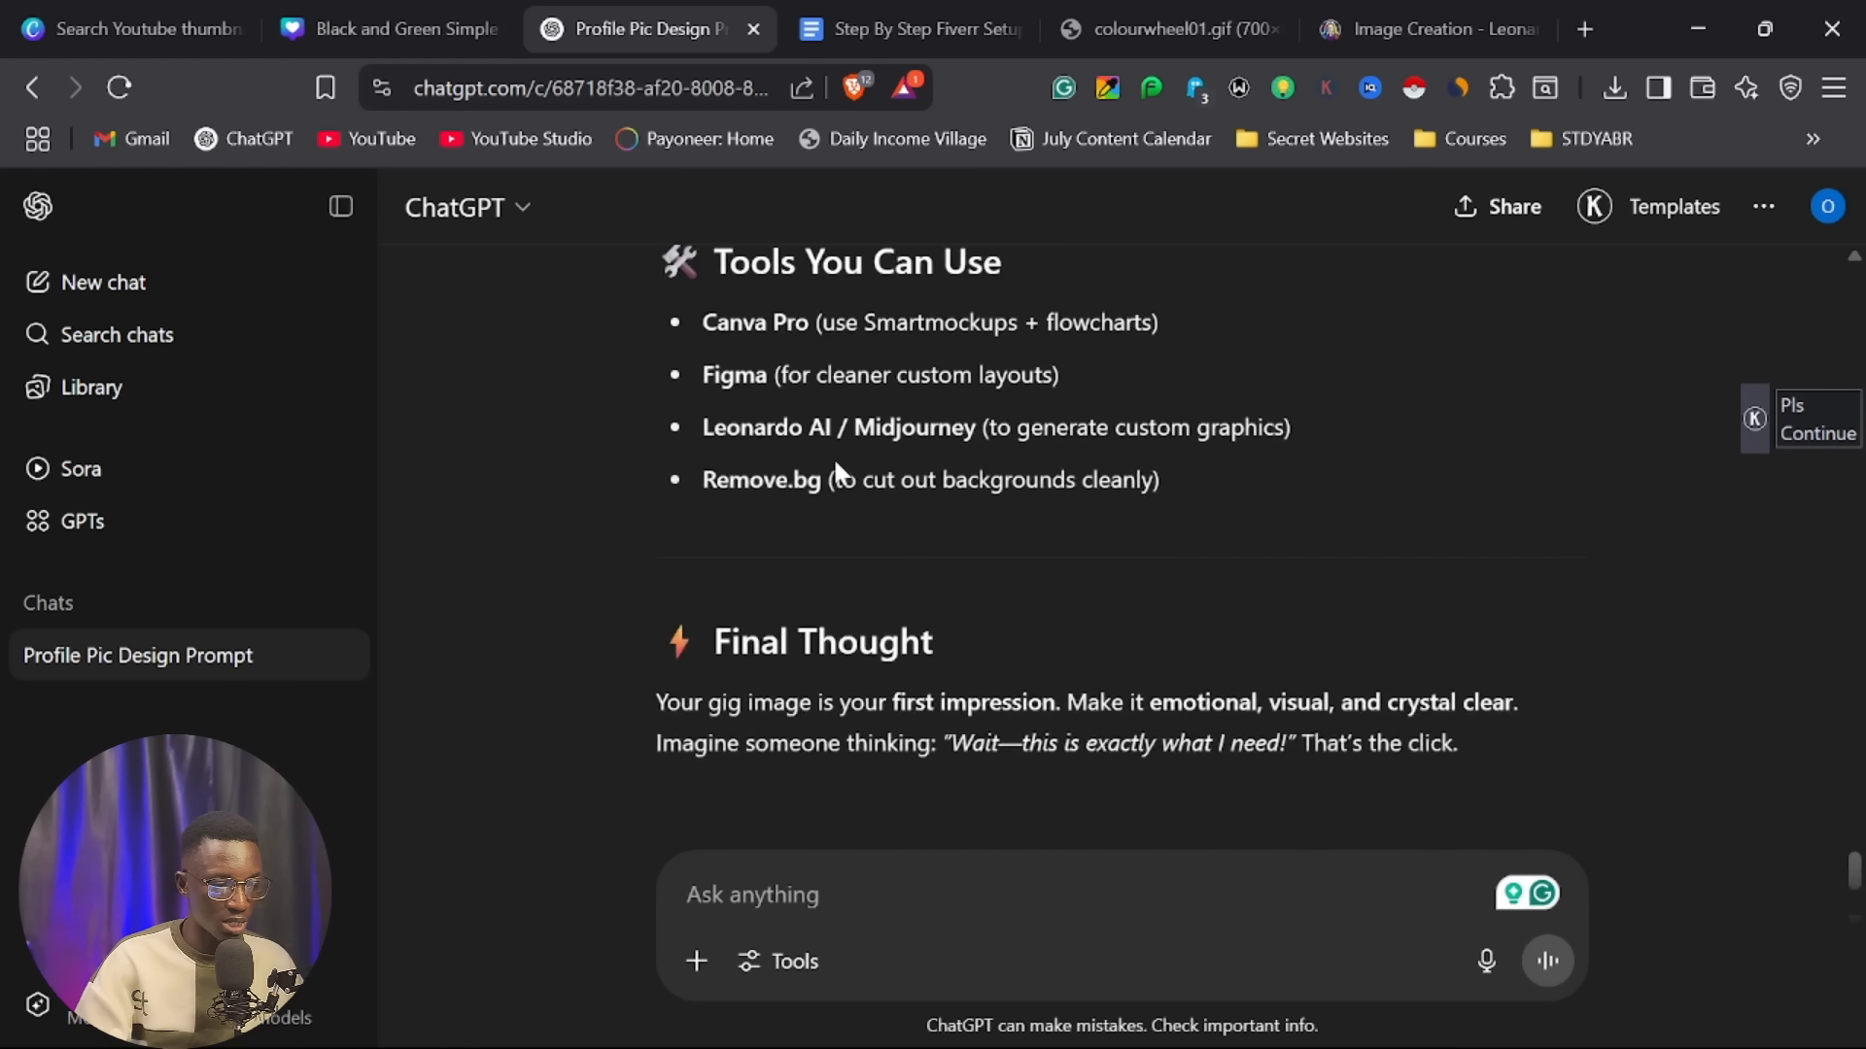
{"action": "scroll", "coordinate": [888, 450], "scroll_direction": "down", "scroll_amount": 5}
Ask ChatGPT for a detailed Leonardo AI prompt using the request line from the setup document.
{"action": "left_click", "coordinate": [1126, 21]}
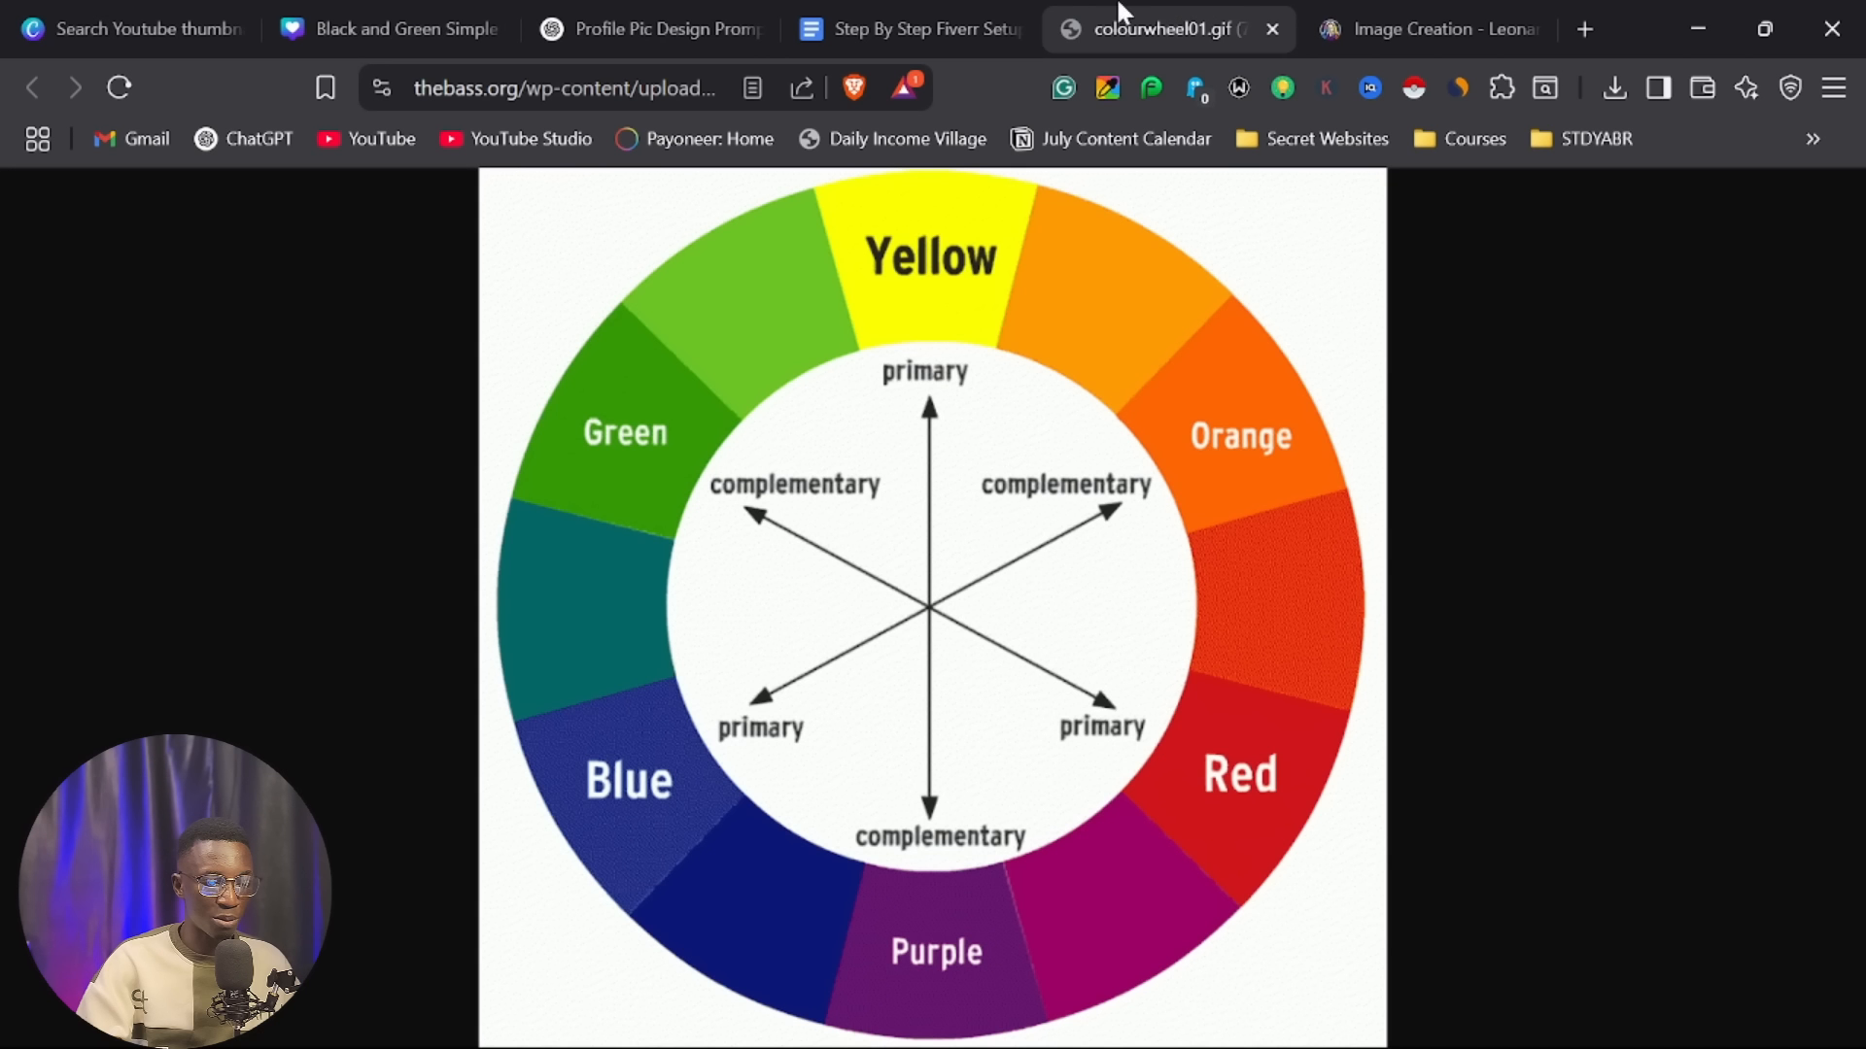
{"action": "left_click", "coordinate": [943, 22]}
{"action": "scroll", "coordinate": [865, 699], "scroll_direction": "down", "scroll_amount": 1}
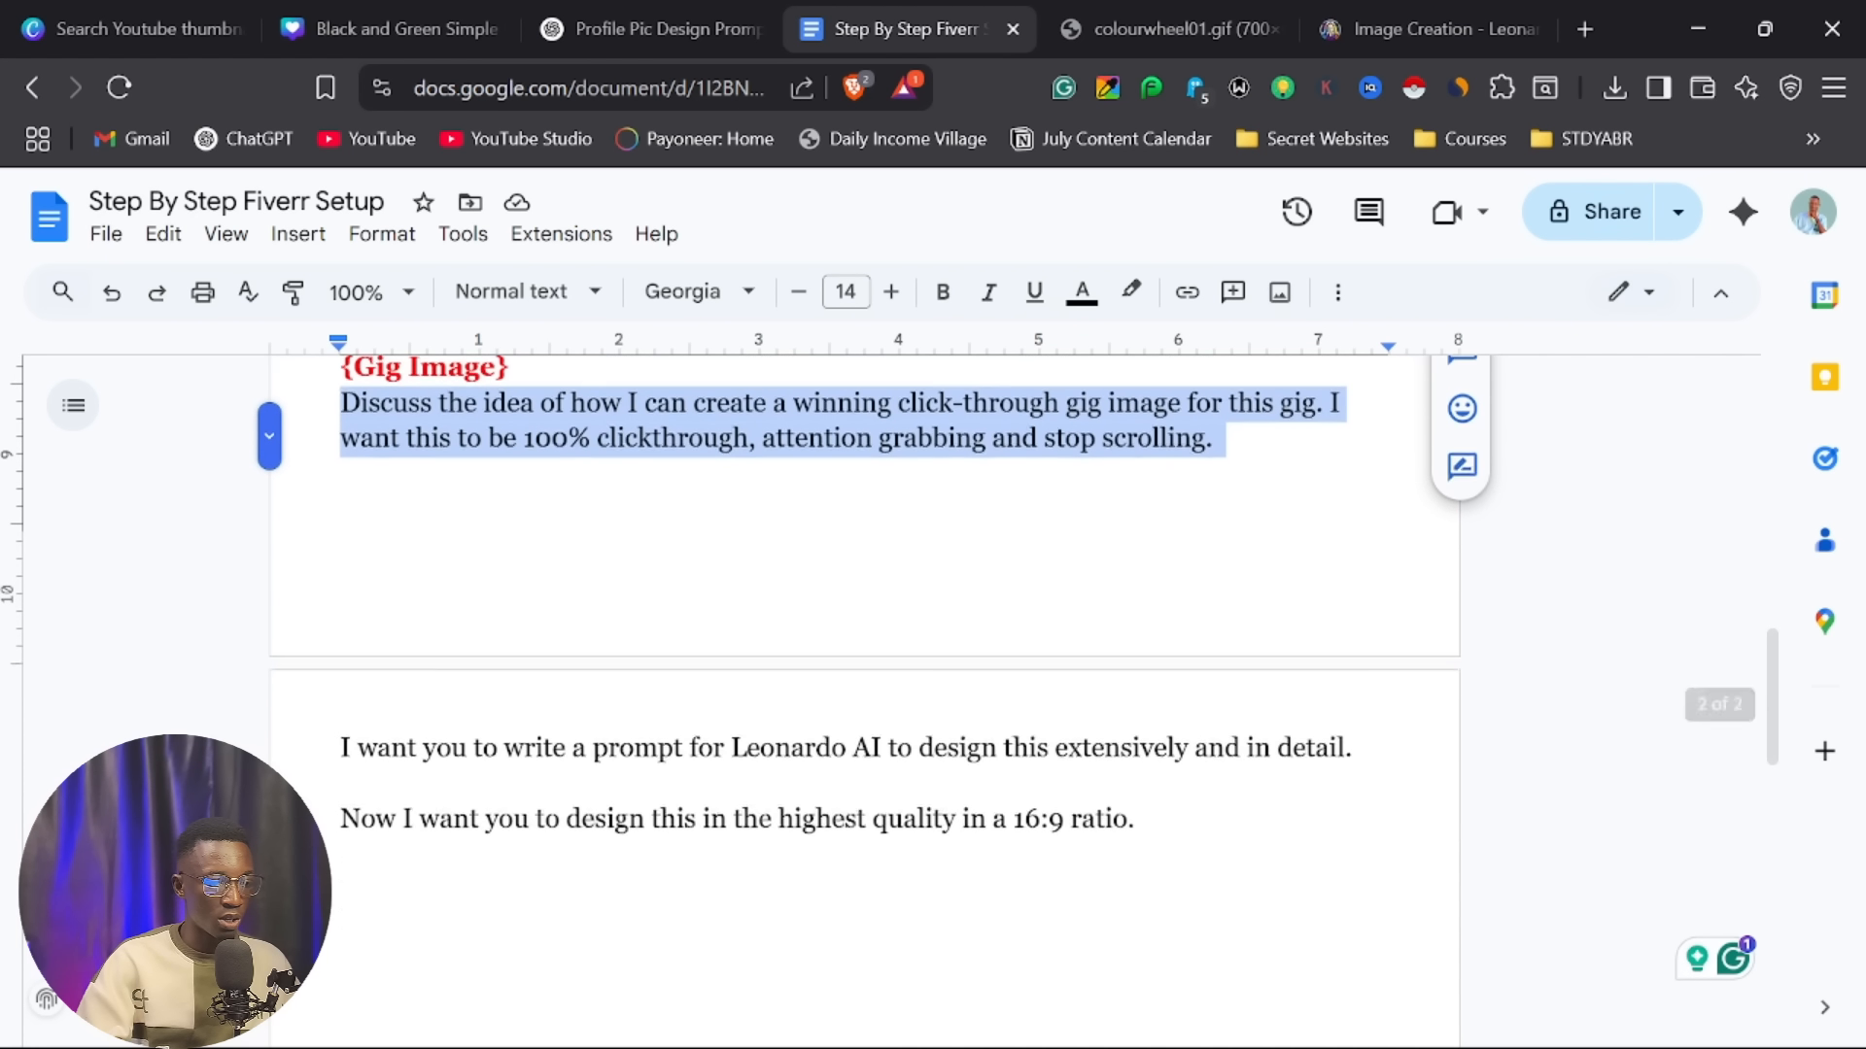
{"action": "triple_click", "coordinate": [582, 747]}
{"action": "key", "text": "ctrl+c"}
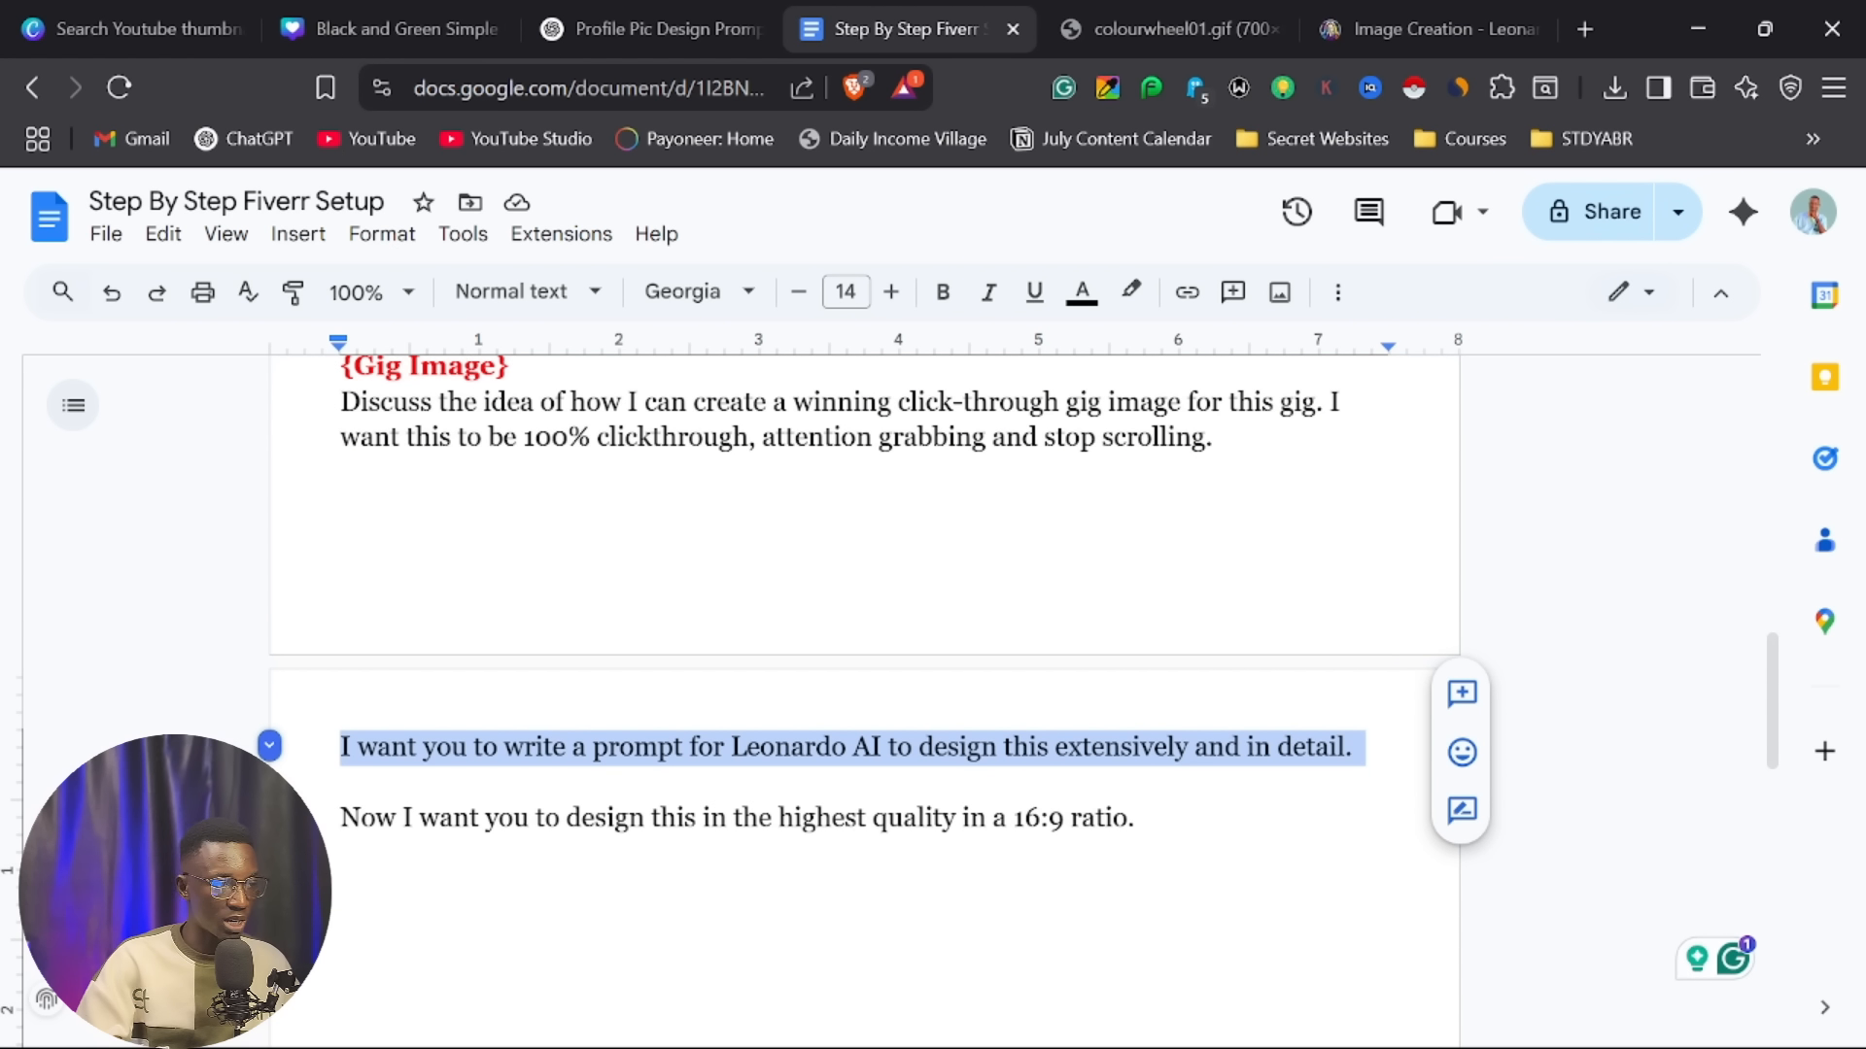
{"action": "left_click", "coordinate": [622, 29]}
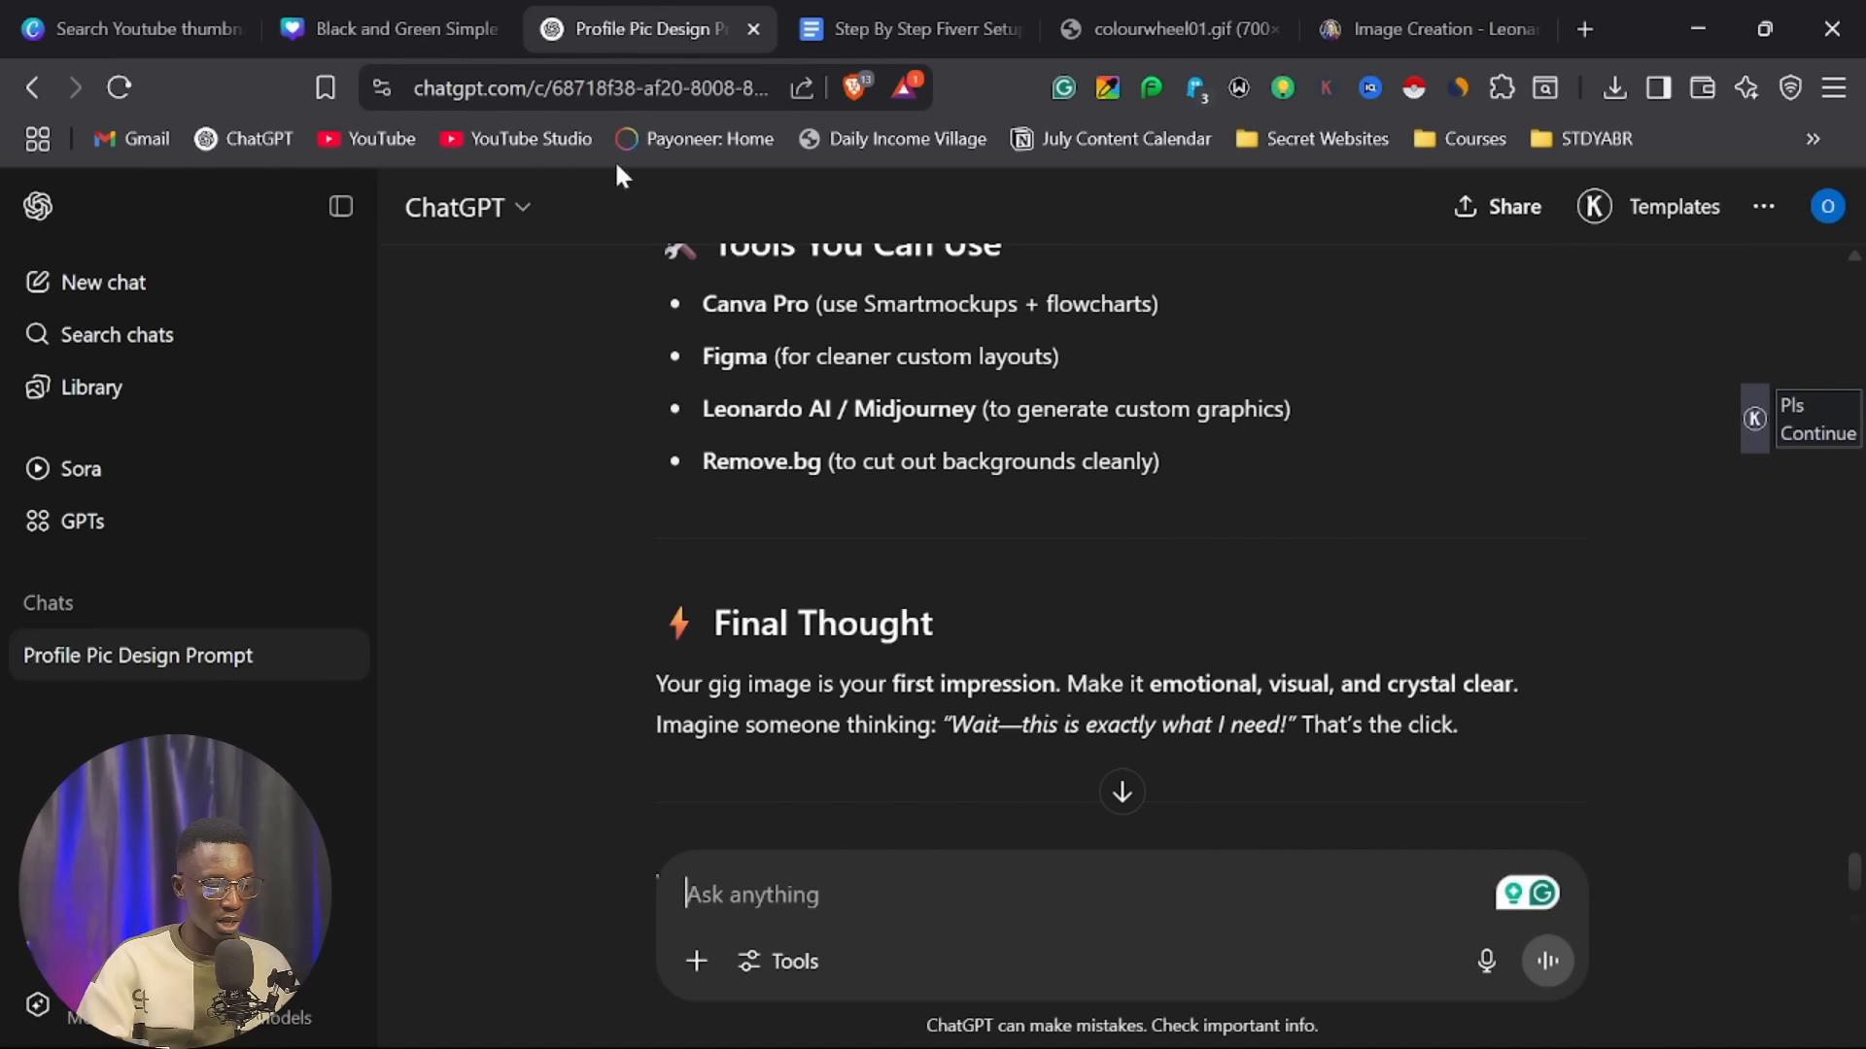
{"action": "key", "text": "ctrl+v"}
{"action": "key", "text": "Return"}
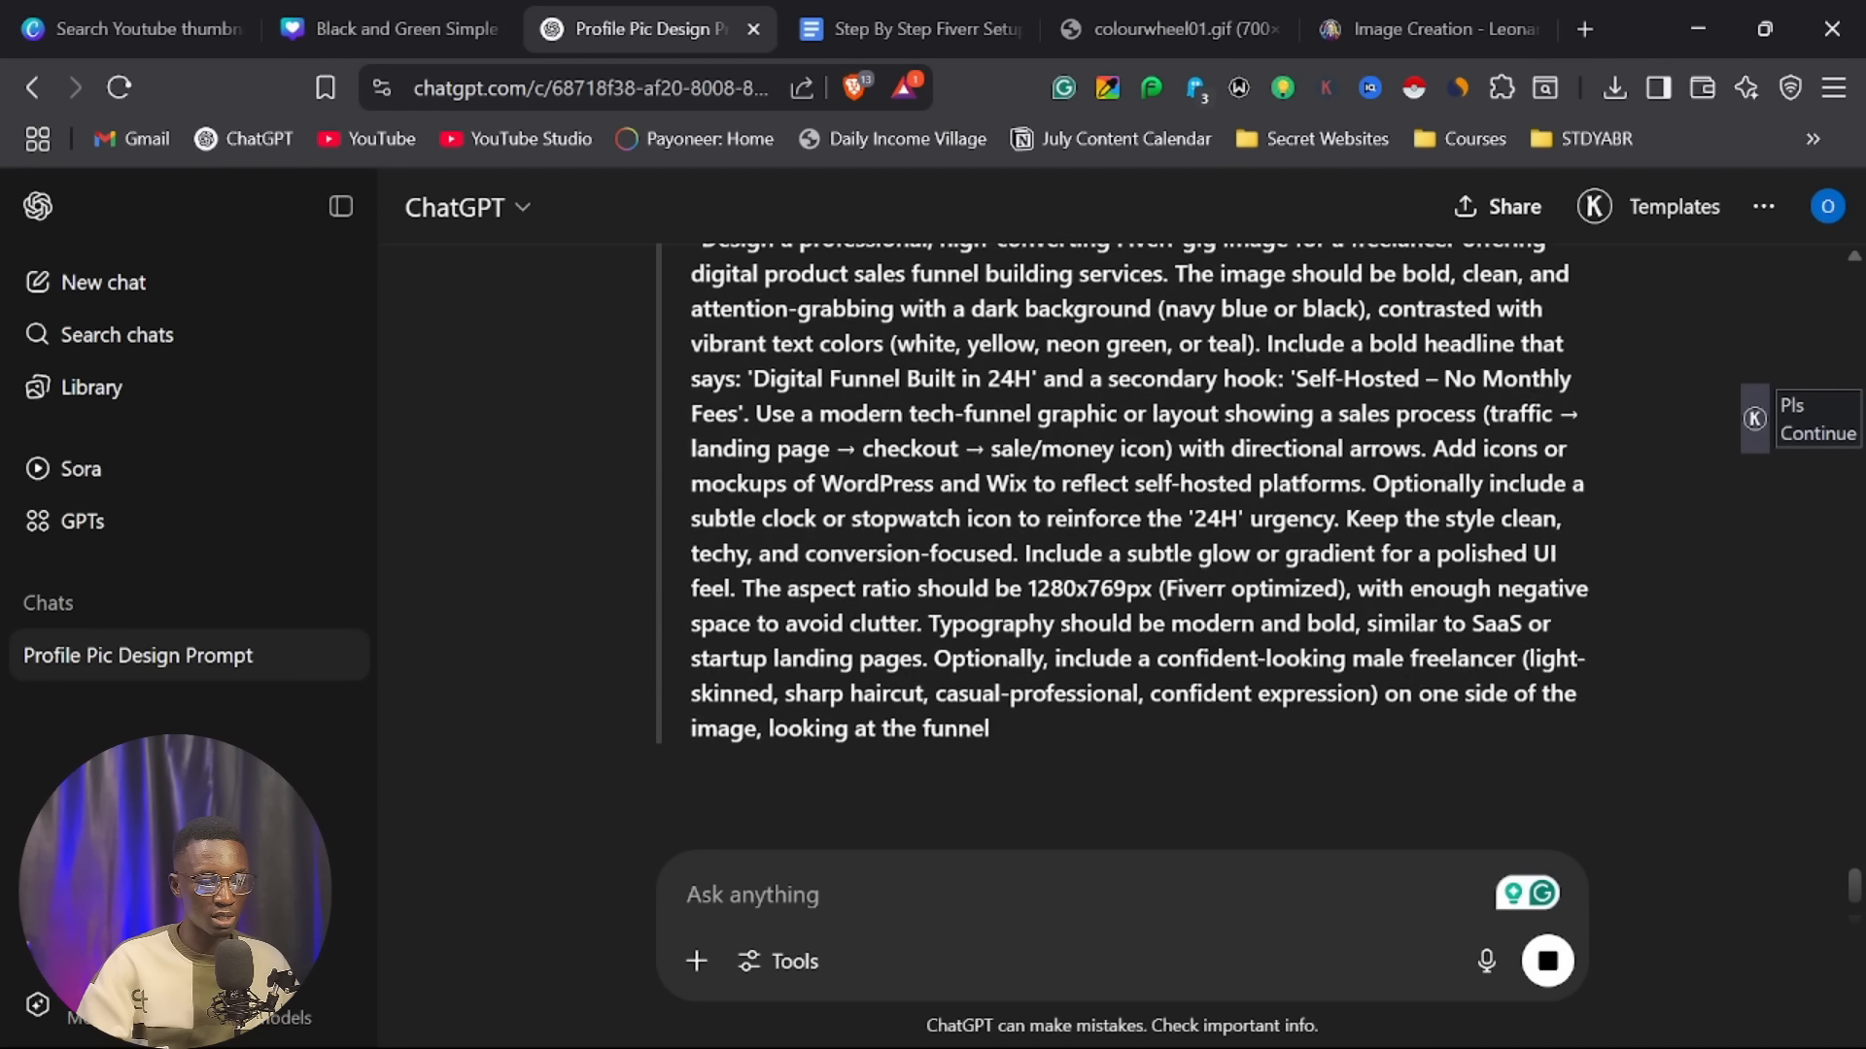
Copy the returned 'Digital Funnel Built in 24H' prompt and bring up Leonardo's image creation page.
{"action": "scroll", "coordinate": [717, 406], "scroll_direction": "up", "scroll_amount": 2}
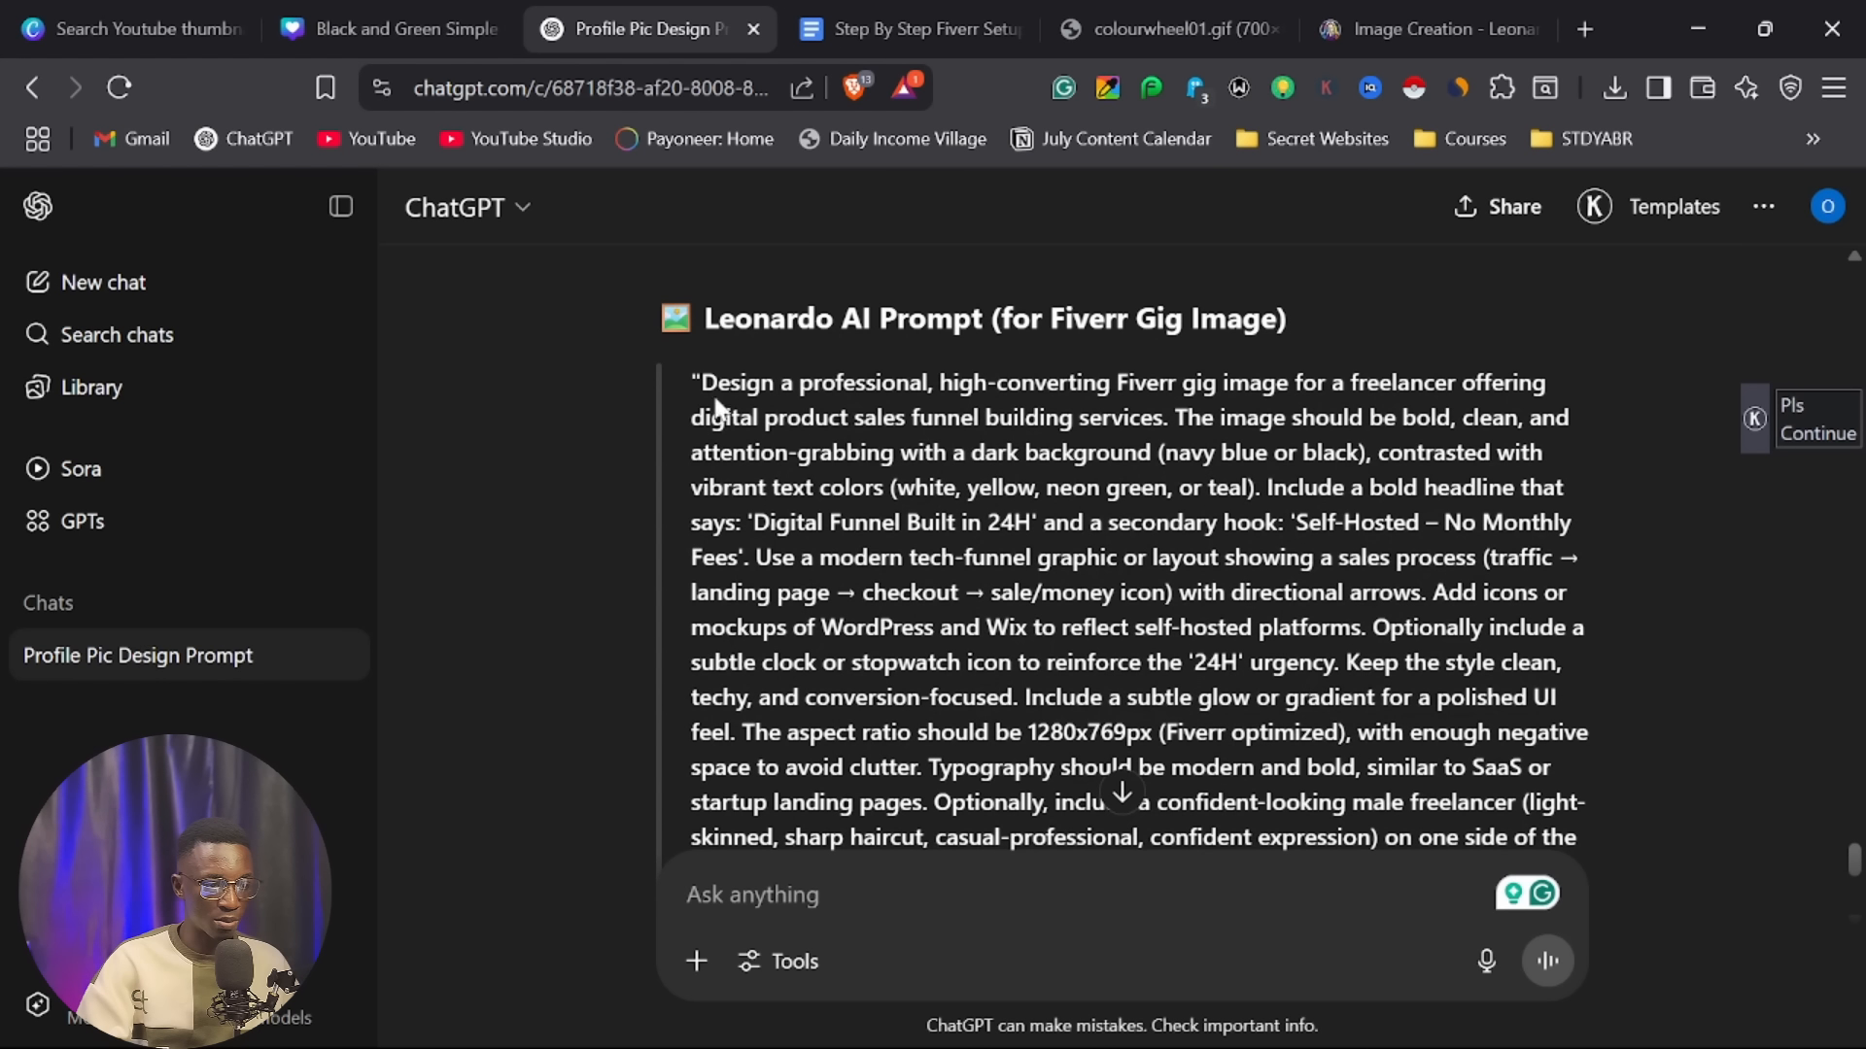
{"action": "left_click_drag", "start_coordinate": [729, 383], "coordinate": [1066, 727]}
{"action": "scroll", "coordinate": [1030, 522], "scroll_direction": "down", "scroll_amount": 2}
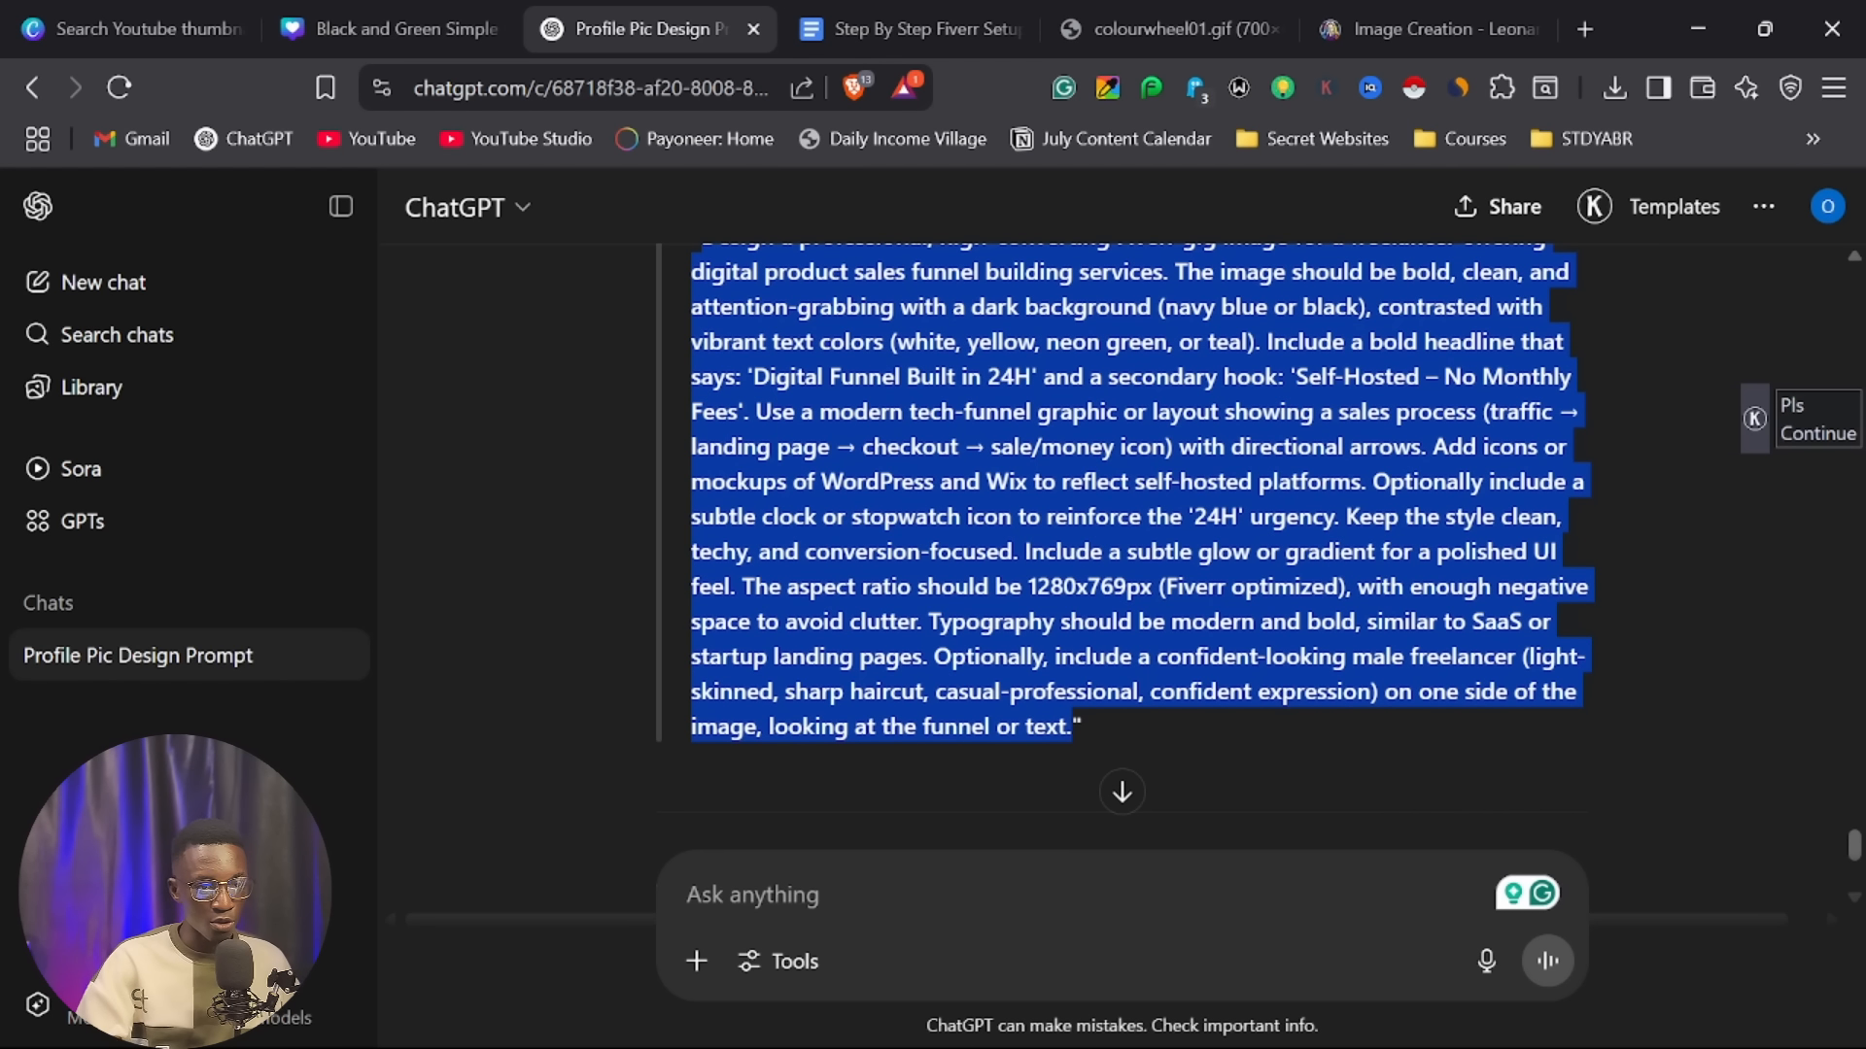
{"action": "left_click", "coordinate": [1403, 24]}
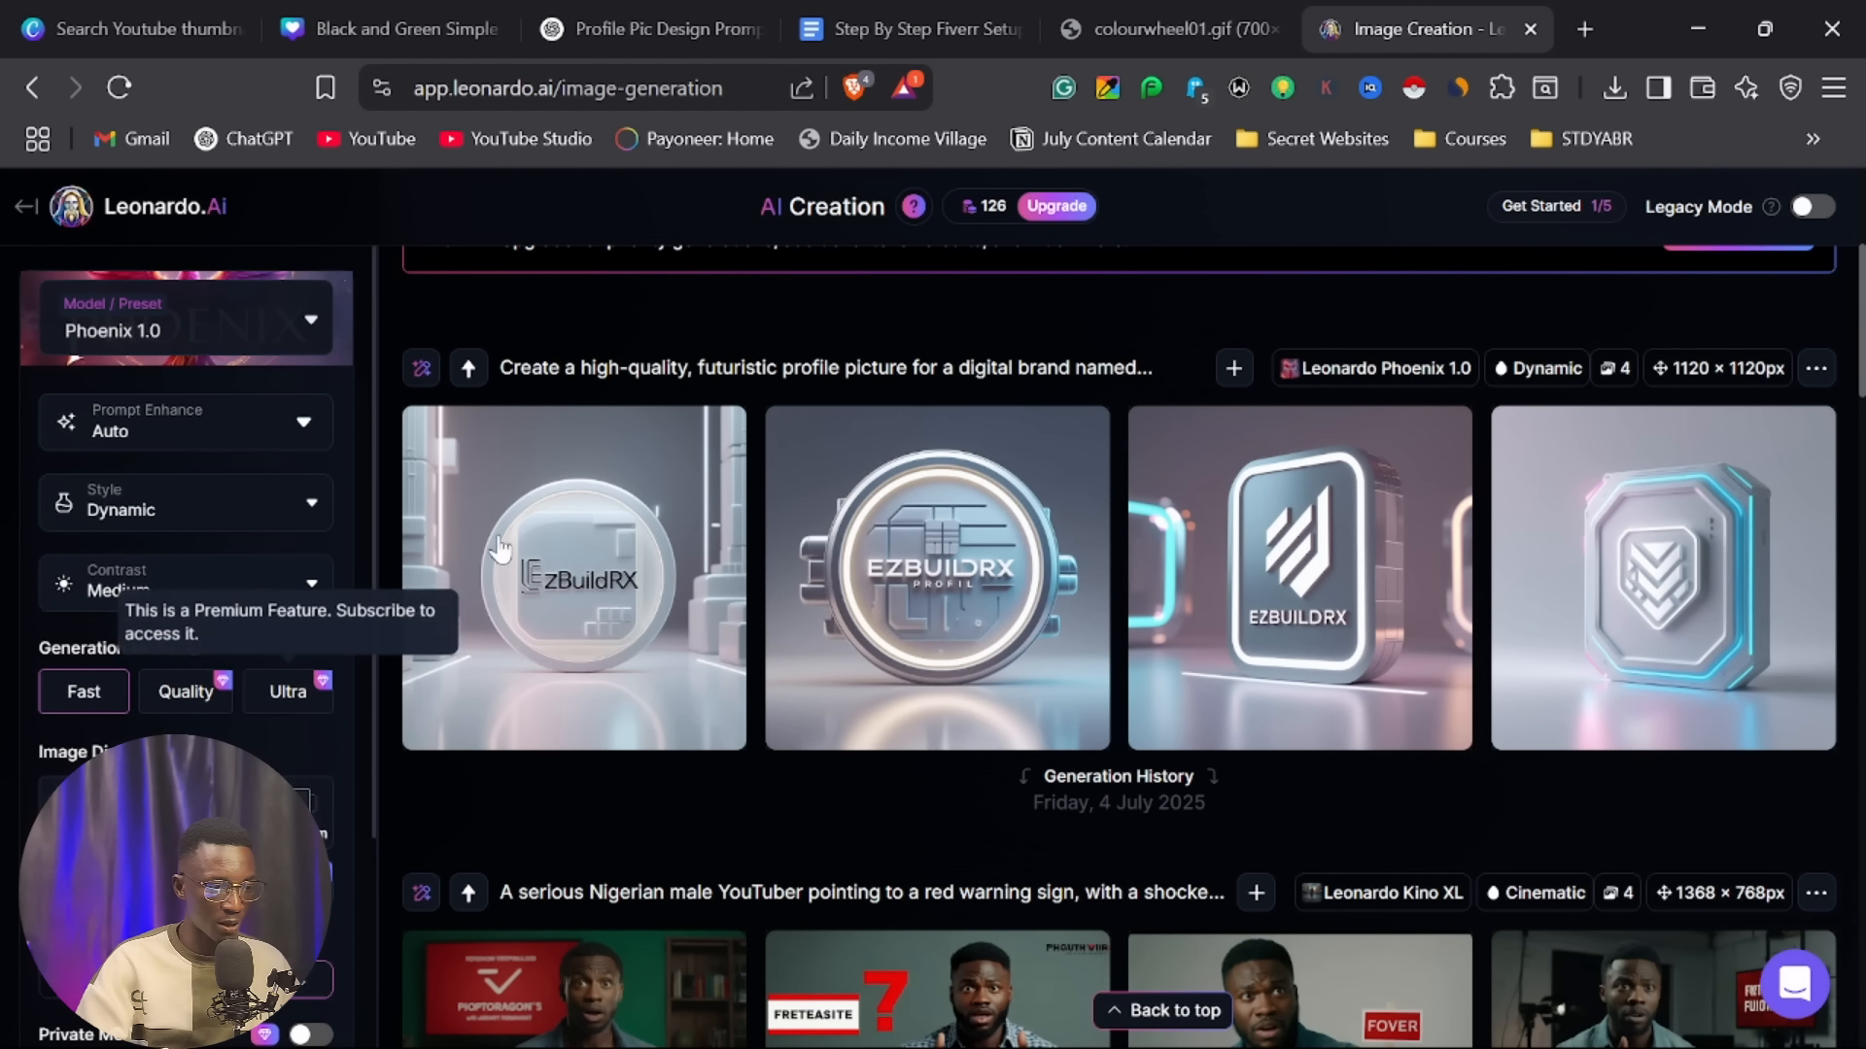
Replace the old profile picture prompt with the gig prompt and generate four Phoenix 1.0 images.
{"action": "scroll", "coordinate": [505, 552], "scroll_direction": "up", "scroll_amount": 4}
{"action": "left_click", "coordinate": [831, 390]}
{"action": "key", "text": "ctrl+a"}
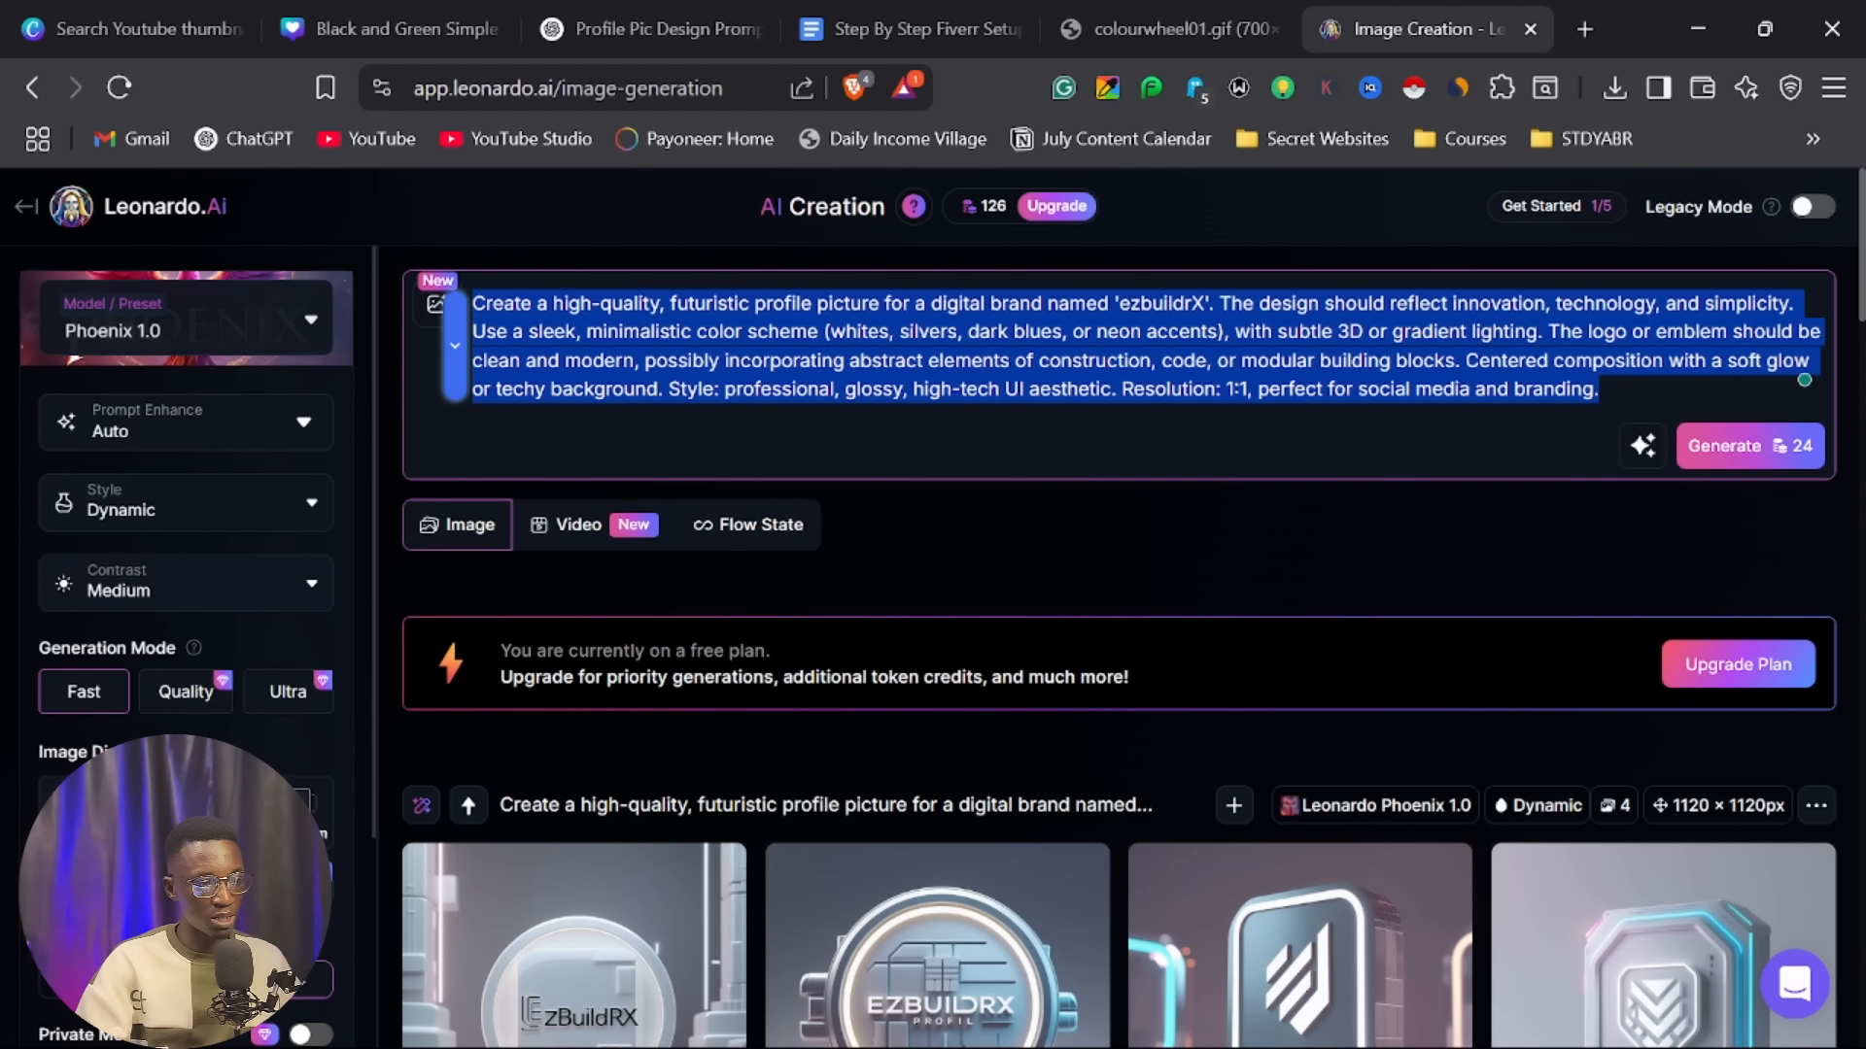
{"action": "type", "text": "Design a professional, high-converting Fiverr gig image for a freelancer offering digital product sales funnel building services. The image should be bold, clean, and attention-grabbing with a dark background (navy blue or black), contrasted with vibrant text colors (white, yellow, neon green, or teal). Include a bold headline that says: 'Digital Funnel Built in 24H' and a secondary hook: 'Self-Hosted – No Monthly Fees'. Use a modern tech-funnel graphic or layout showing a sales process (traffic → landing page → checkout → sale/money icon) with directional arrows. Add icons or mockups of WordPress and Wix to reflect self-hosted platforms. Optionally include a subtle clock or stopwatch icon to reinforce the '24H' urgency. Keep the style clean, techy, and conversion-focused. Include a subtle glow or gradient for a polished UI feel. The aspect ratio should be 1280×769px (Fiverr optimized), with enough negative space to avoid clutter. Typography should be modern and bold, similar to SaaS or startup landing pages. Optionally, include a confident-looking male freelancer (light-skinned, sharp haircut, casual-professional, confident expression) on one side of the image, looking at the funnel or text."}
{"action": "left_click", "coordinate": [1739, 591]}
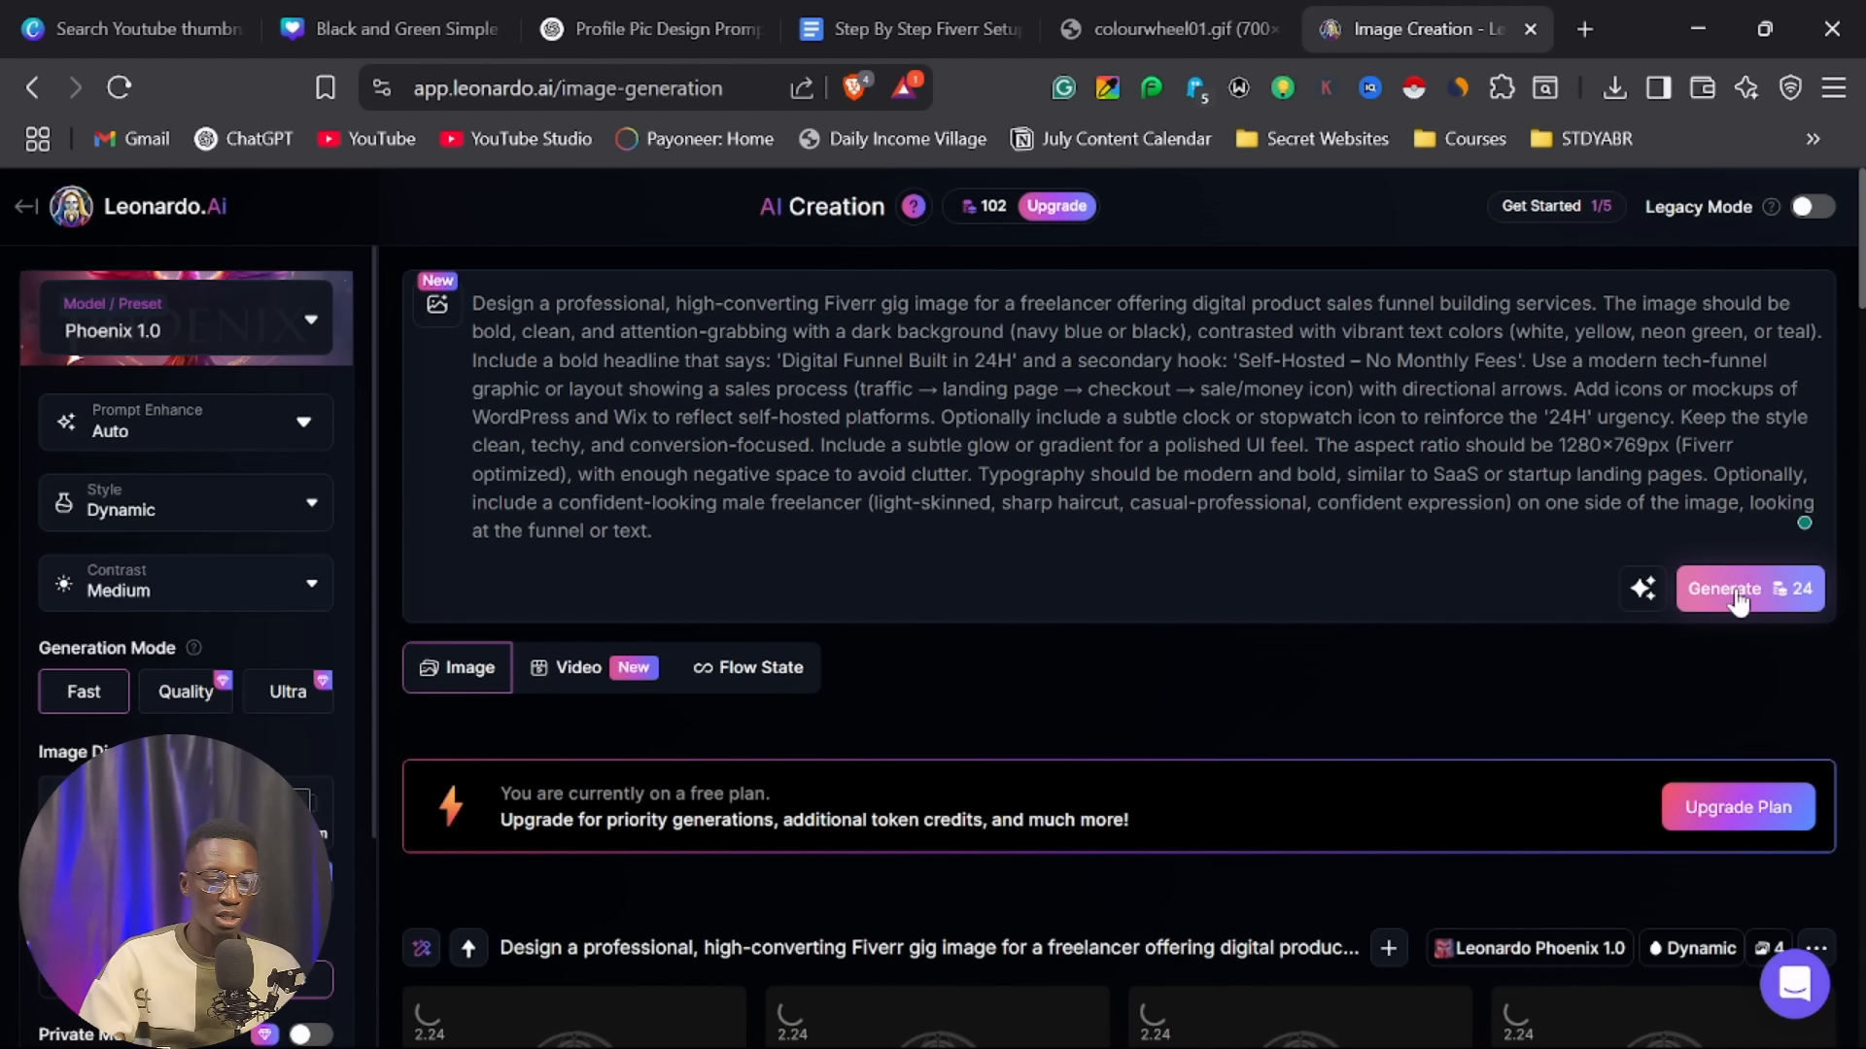
{"action": "scroll", "coordinate": [1401, 626], "scroll_direction": "down", "scroll_amount": 4}
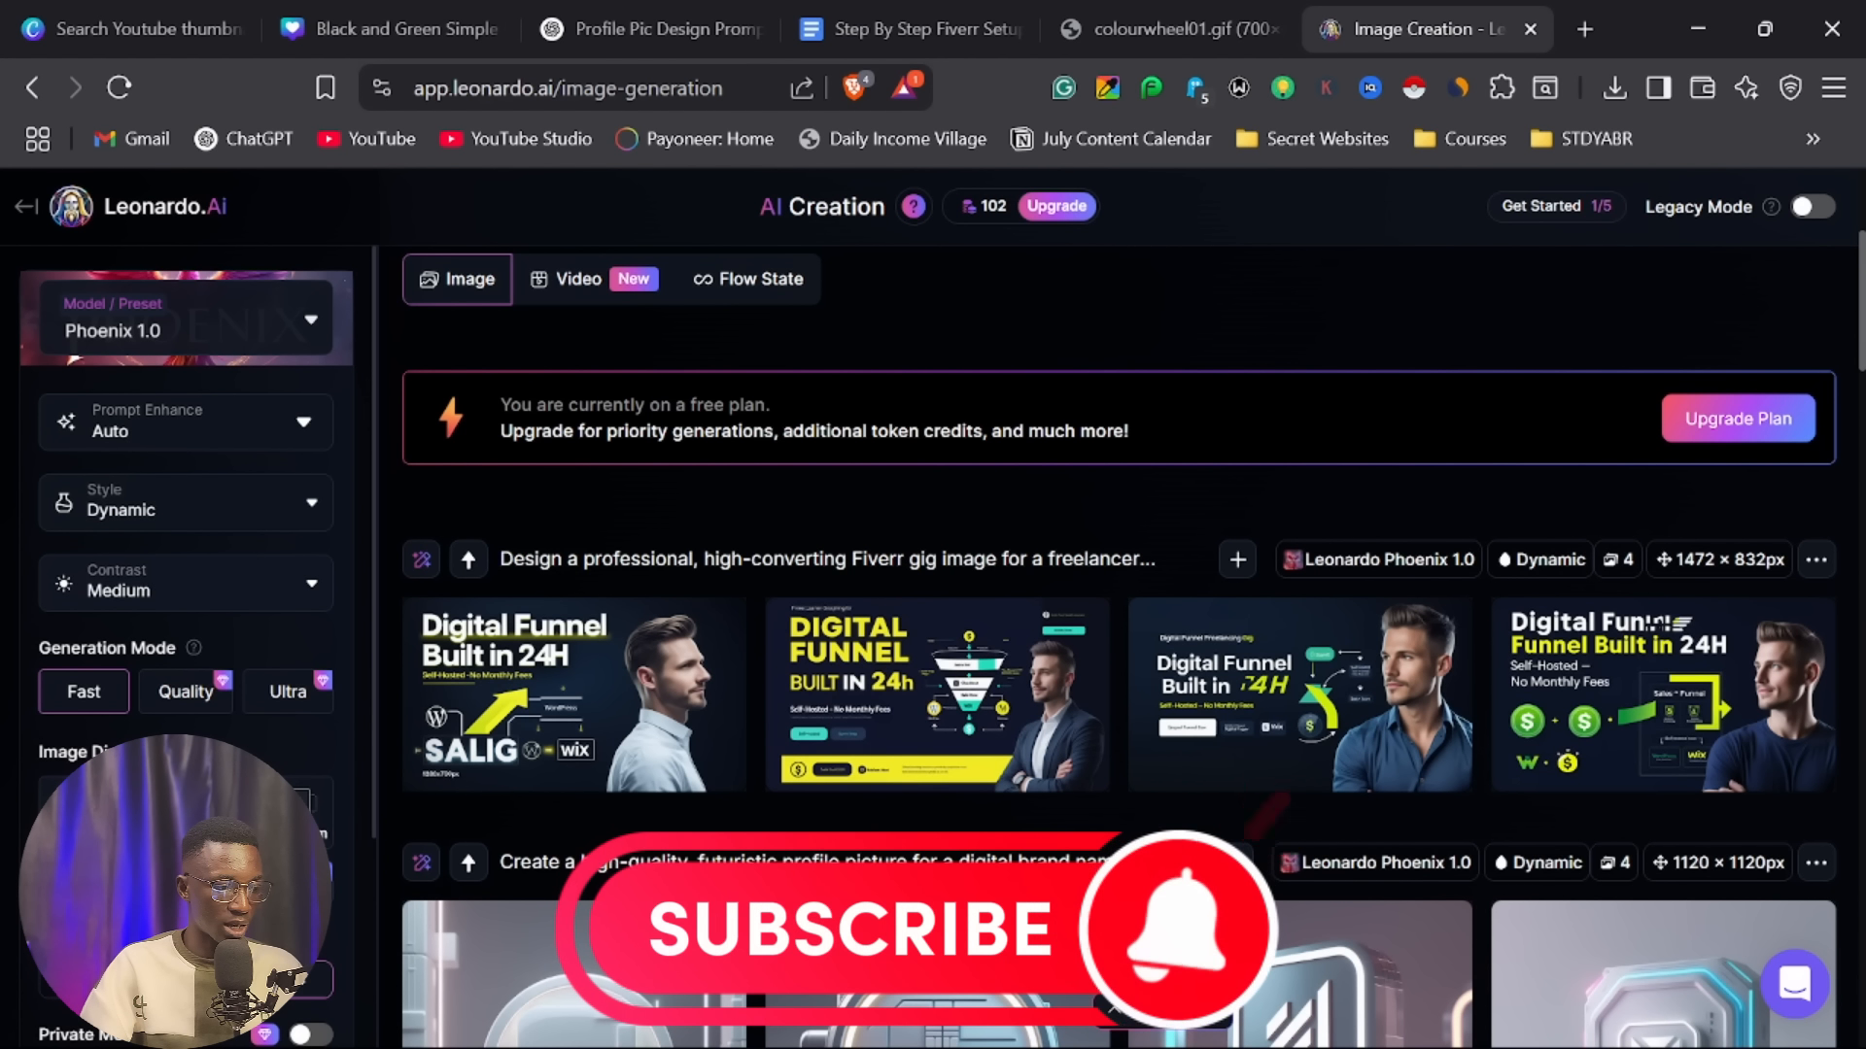
{"action": "mouse_move", "coordinate": [705, 763]}
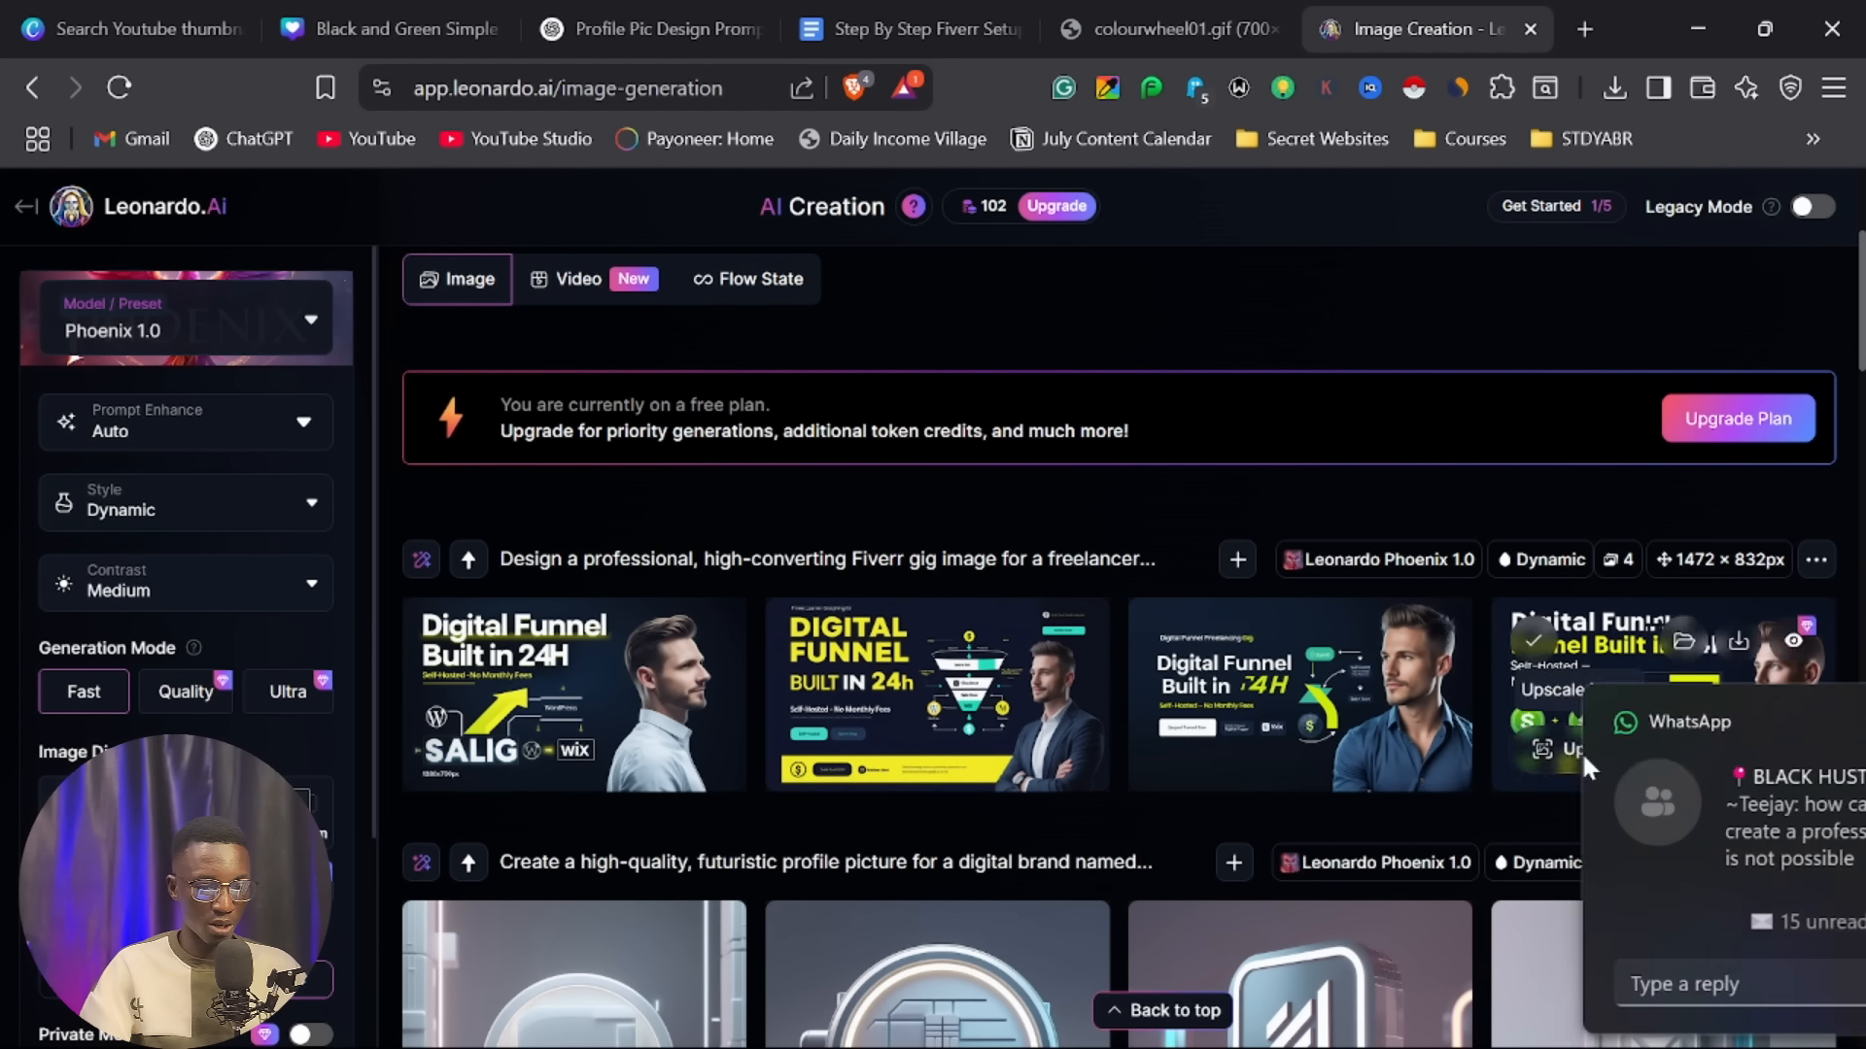
{"action": "left_click", "coordinate": [1803, 725]}
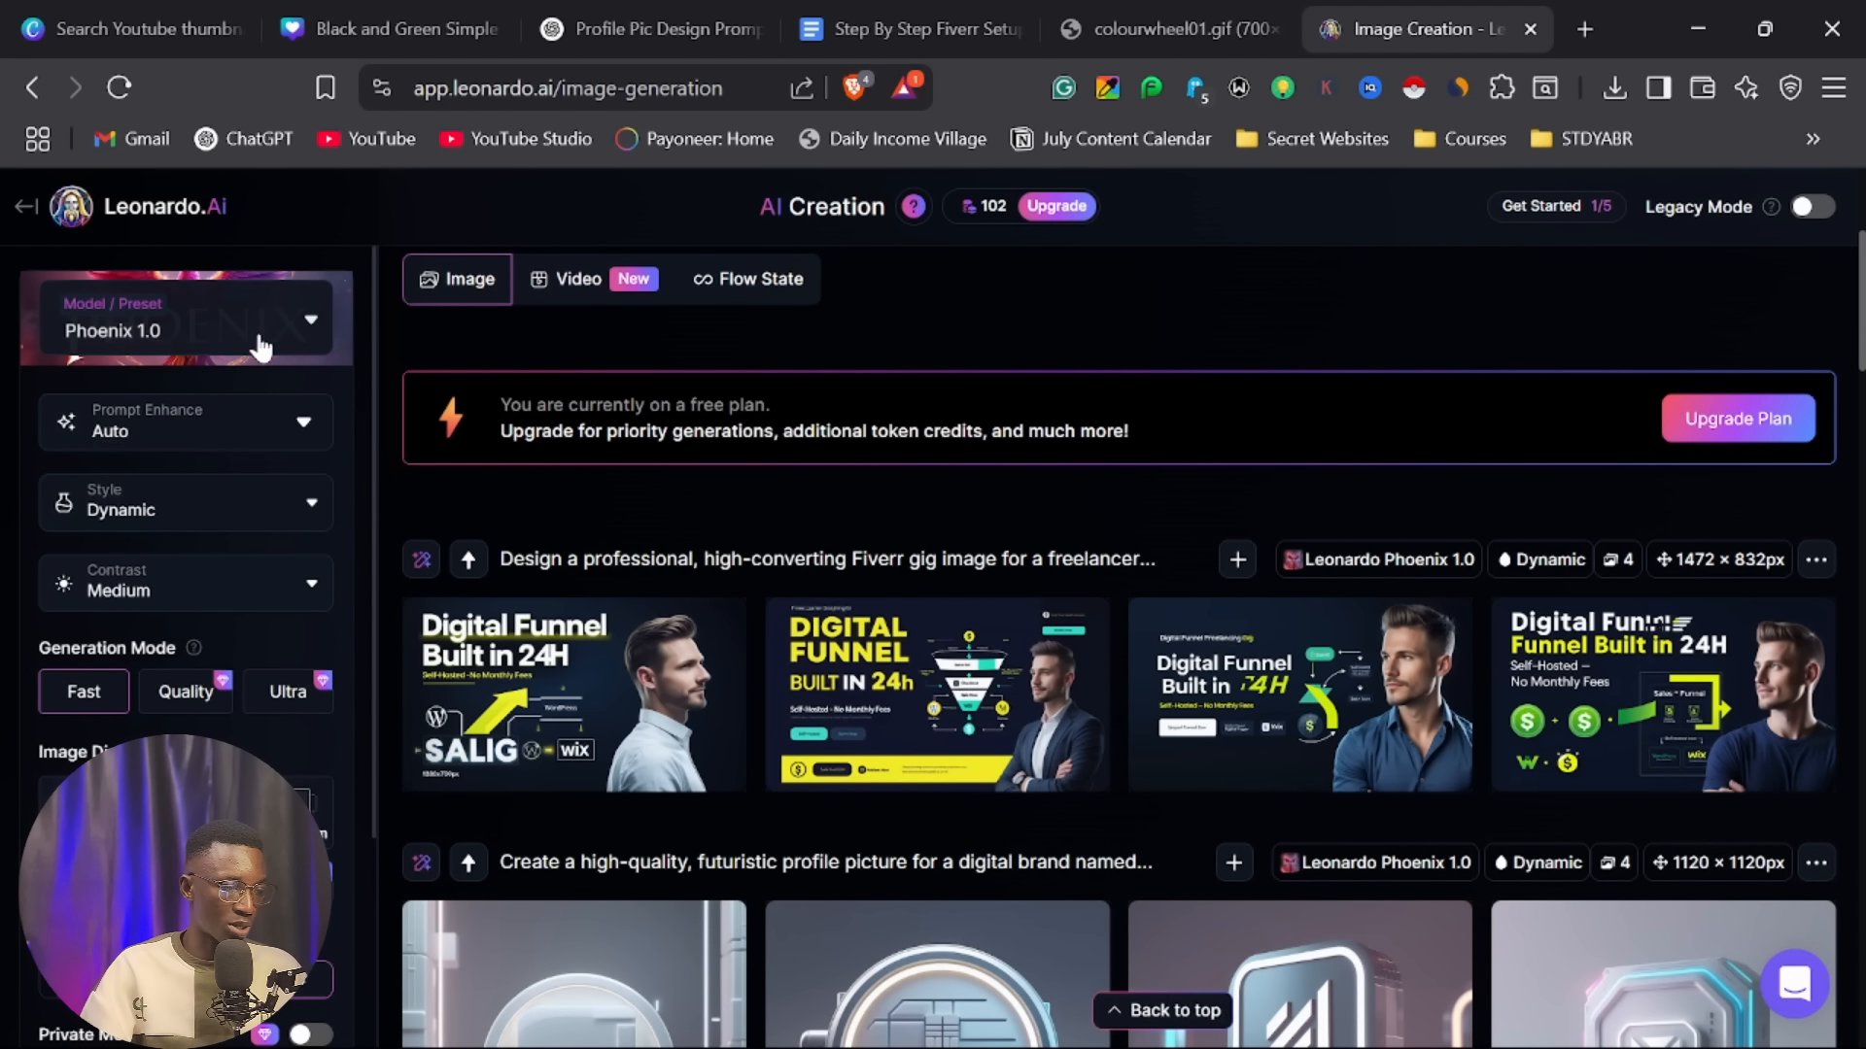
Switch the model to Cinematic Kino and generate another batch of gig images.
{"action": "left_click", "coordinate": [284, 342]}
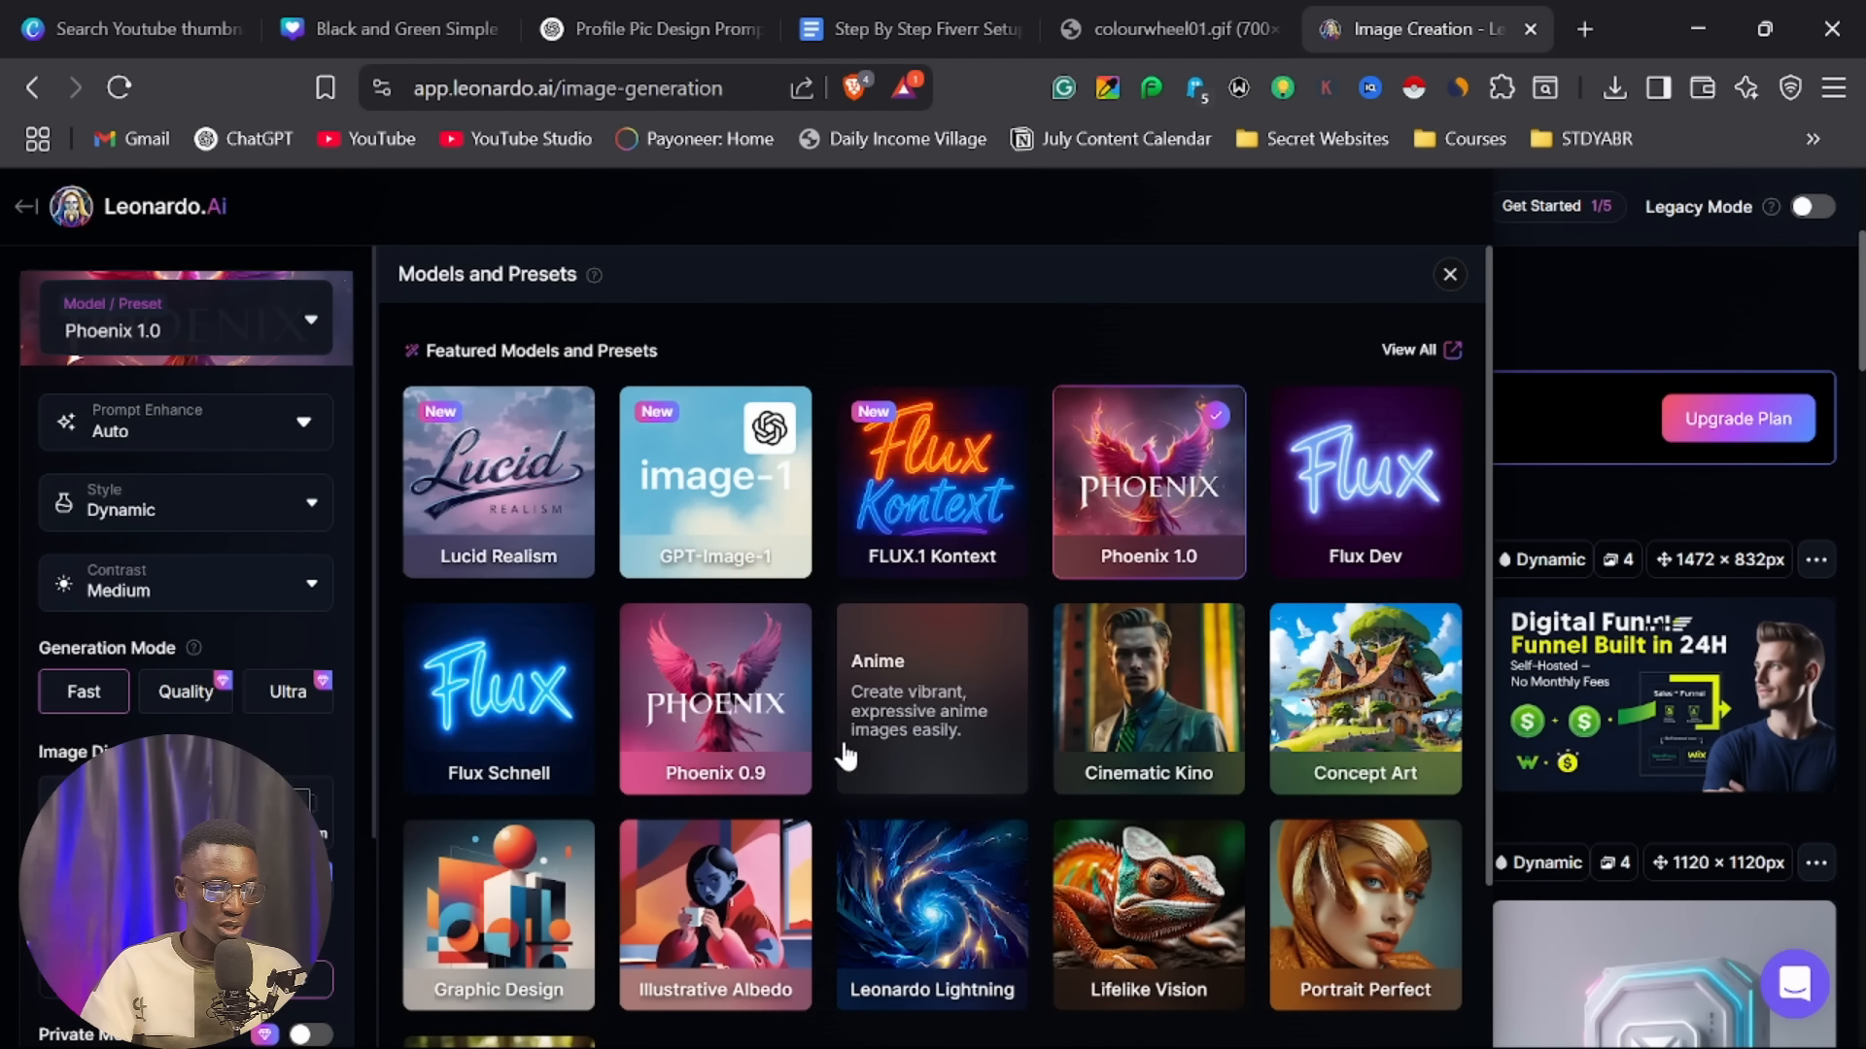
{"action": "left_click", "coordinate": [1152, 741]}
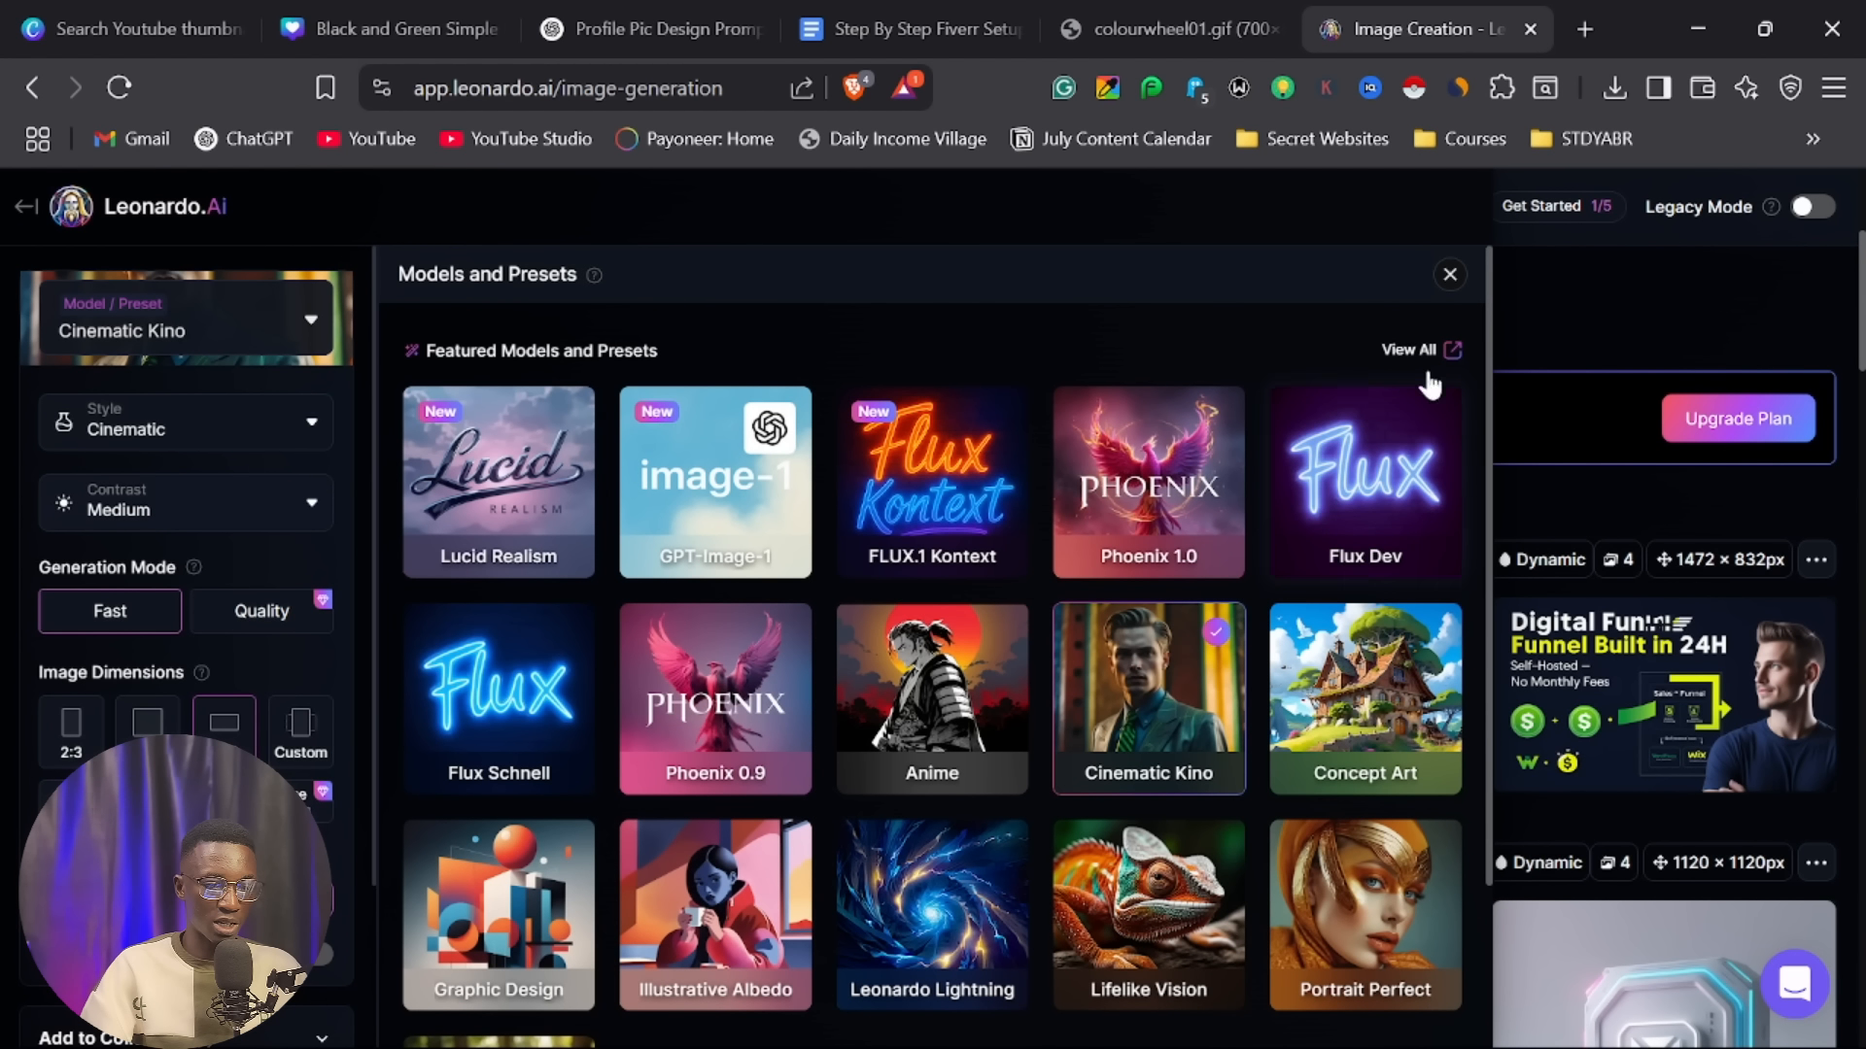
{"action": "left_click", "coordinate": [1450, 277]}
{"action": "scroll", "coordinate": [991, 447], "scroll_direction": "up", "scroll_amount": 4}
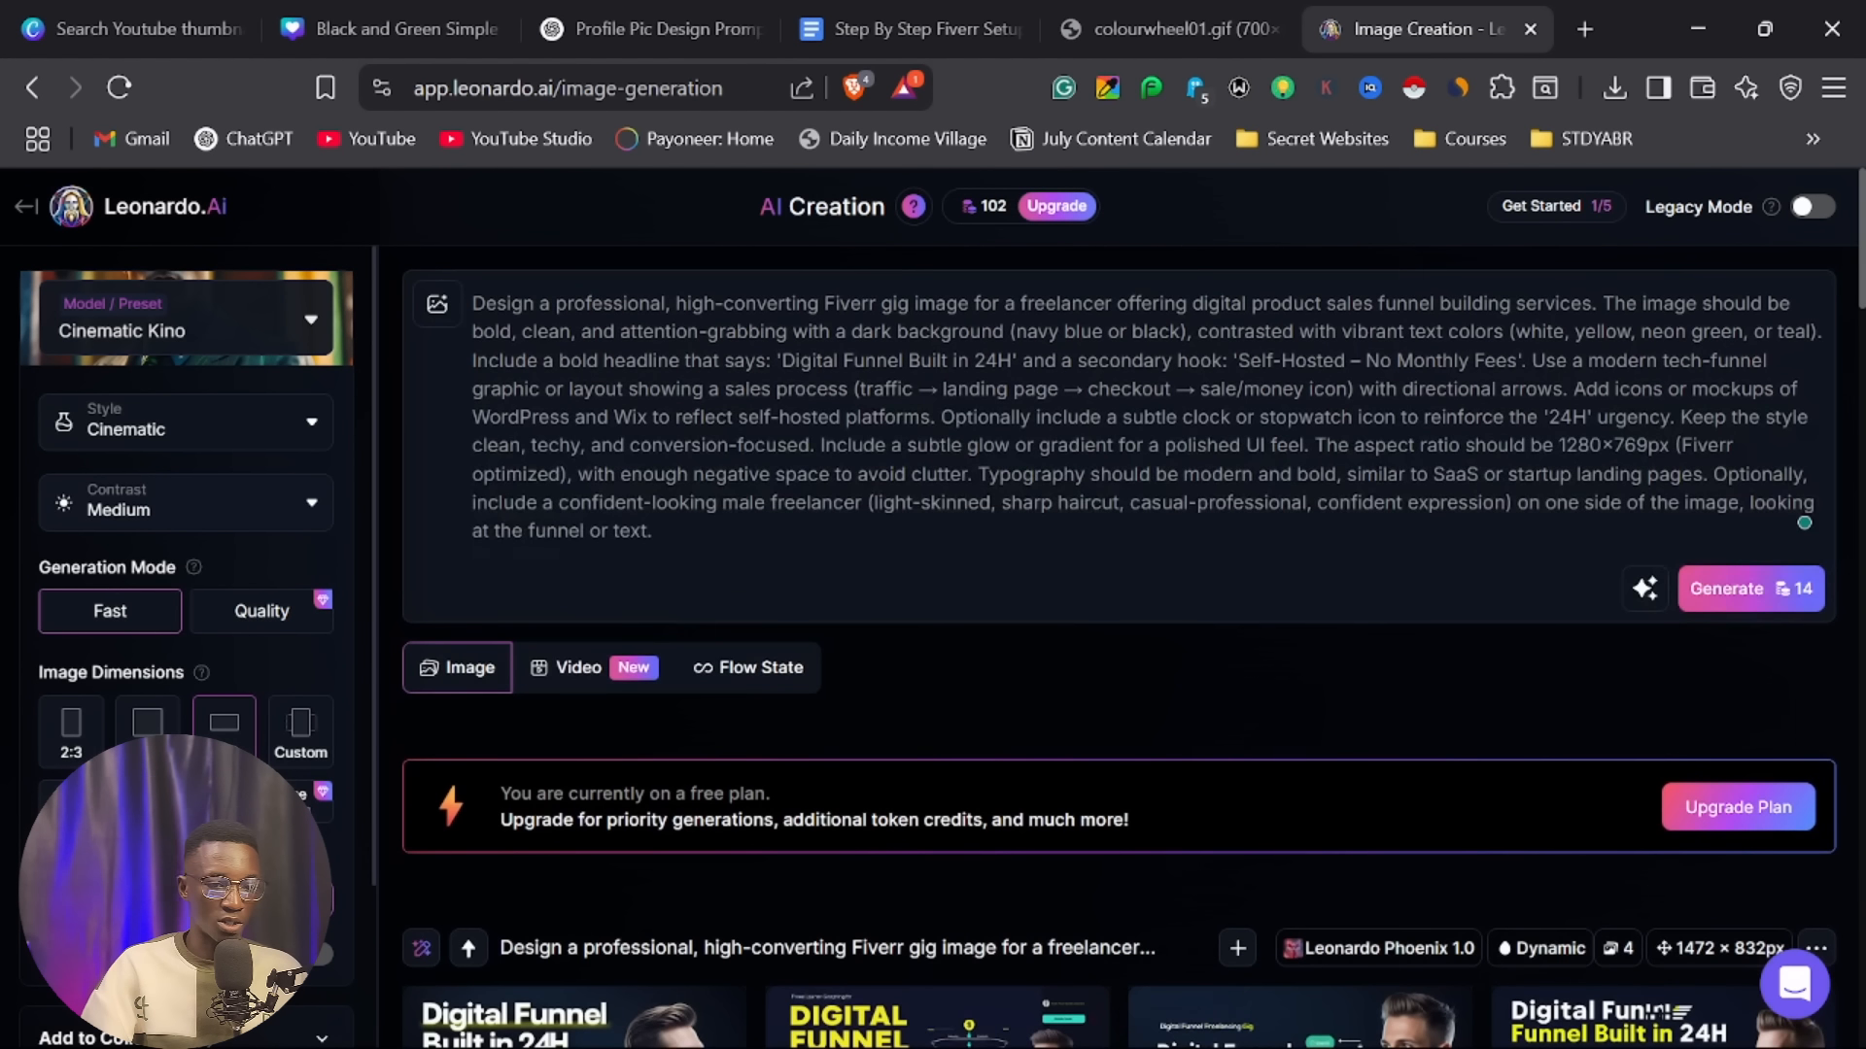
{"action": "double_click", "coordinate": [991, 447]}
{"action": "left_click", "coordinate": [1753, 600]}
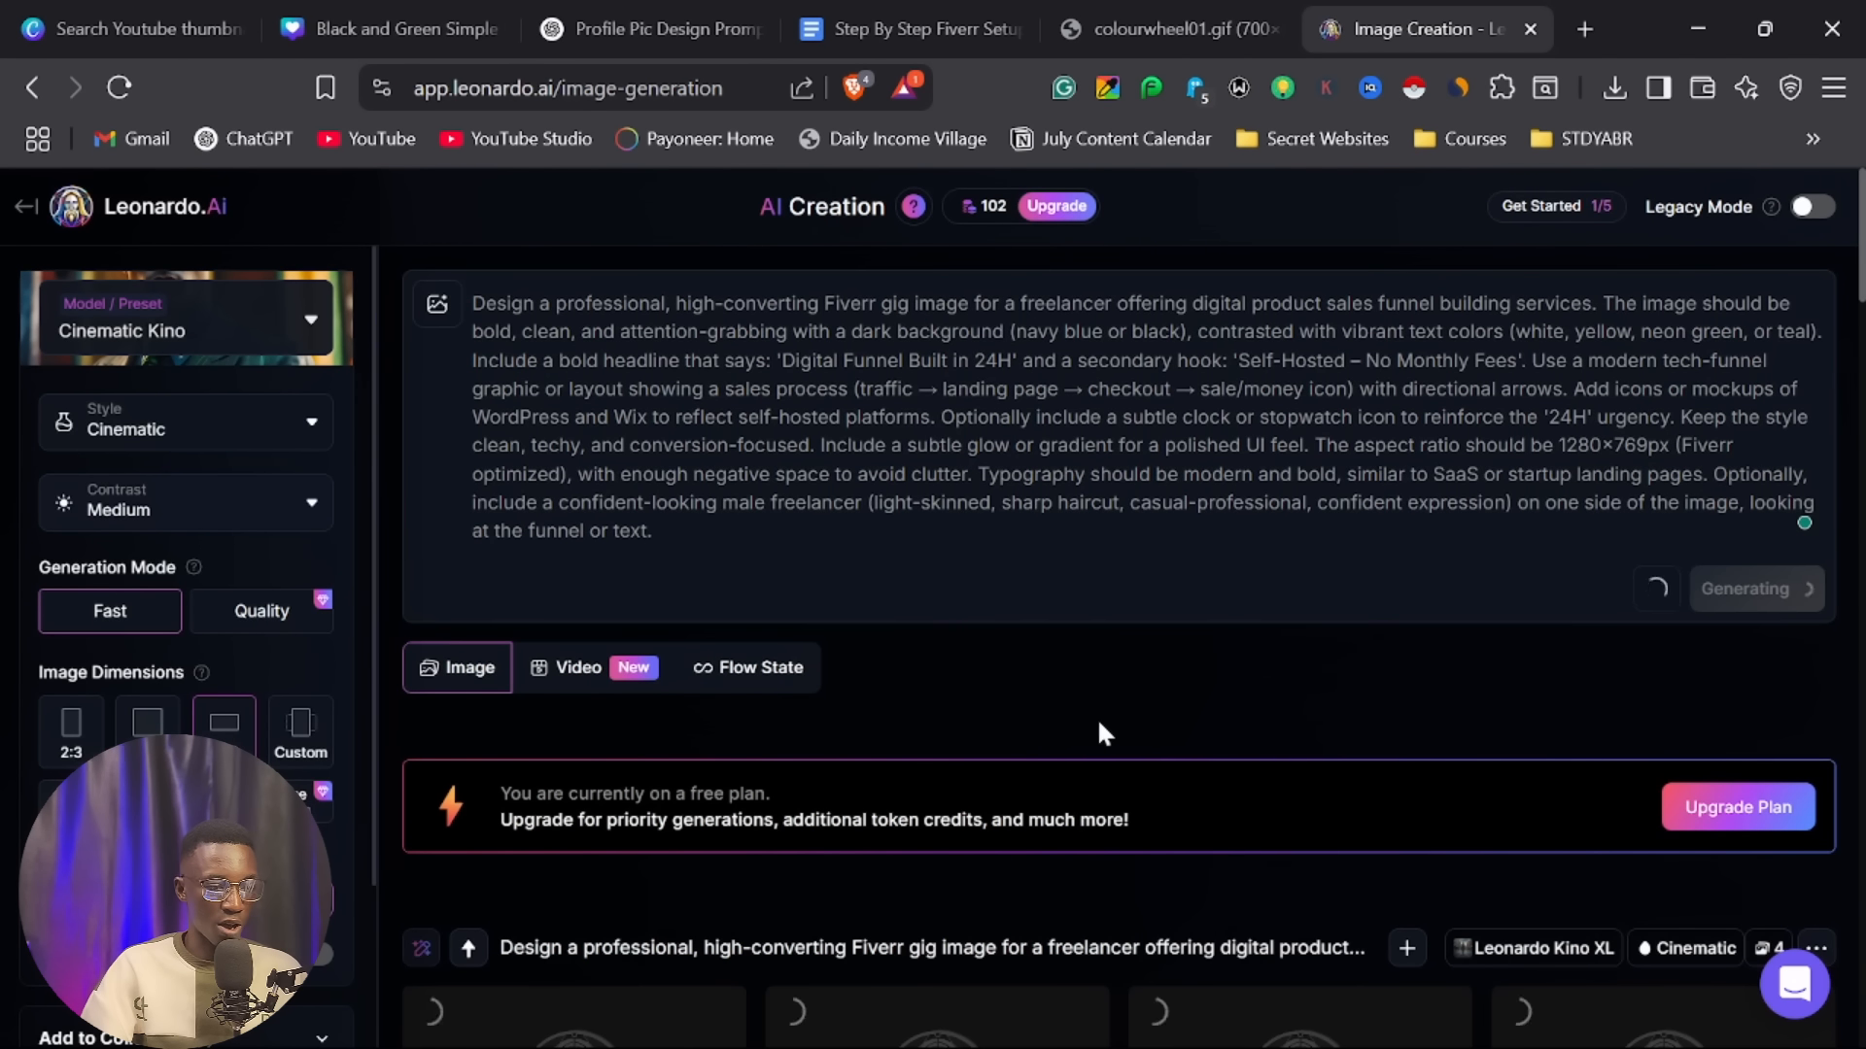
{"action": "scroll", "coordinate": [972, 690], "scroll_direction": "down", "scroll_amount": 3}
{"action": "scroll", "coordinate": [874, 666], "scroll_direction": "up", "scroll_amount": 3}
{"action": "scroll", "coordinate": [913, 680], "scroll_direction": "down", "scroll_amount": 3}
{"action": "scroll", "coordinate": [1125, 786], "scroll_direction": "up", "scroll_amount": 3}
{"action": "scroll", "coordinate": [1123, 785], "scroll_direction": "down", "scroll_amount": 6}
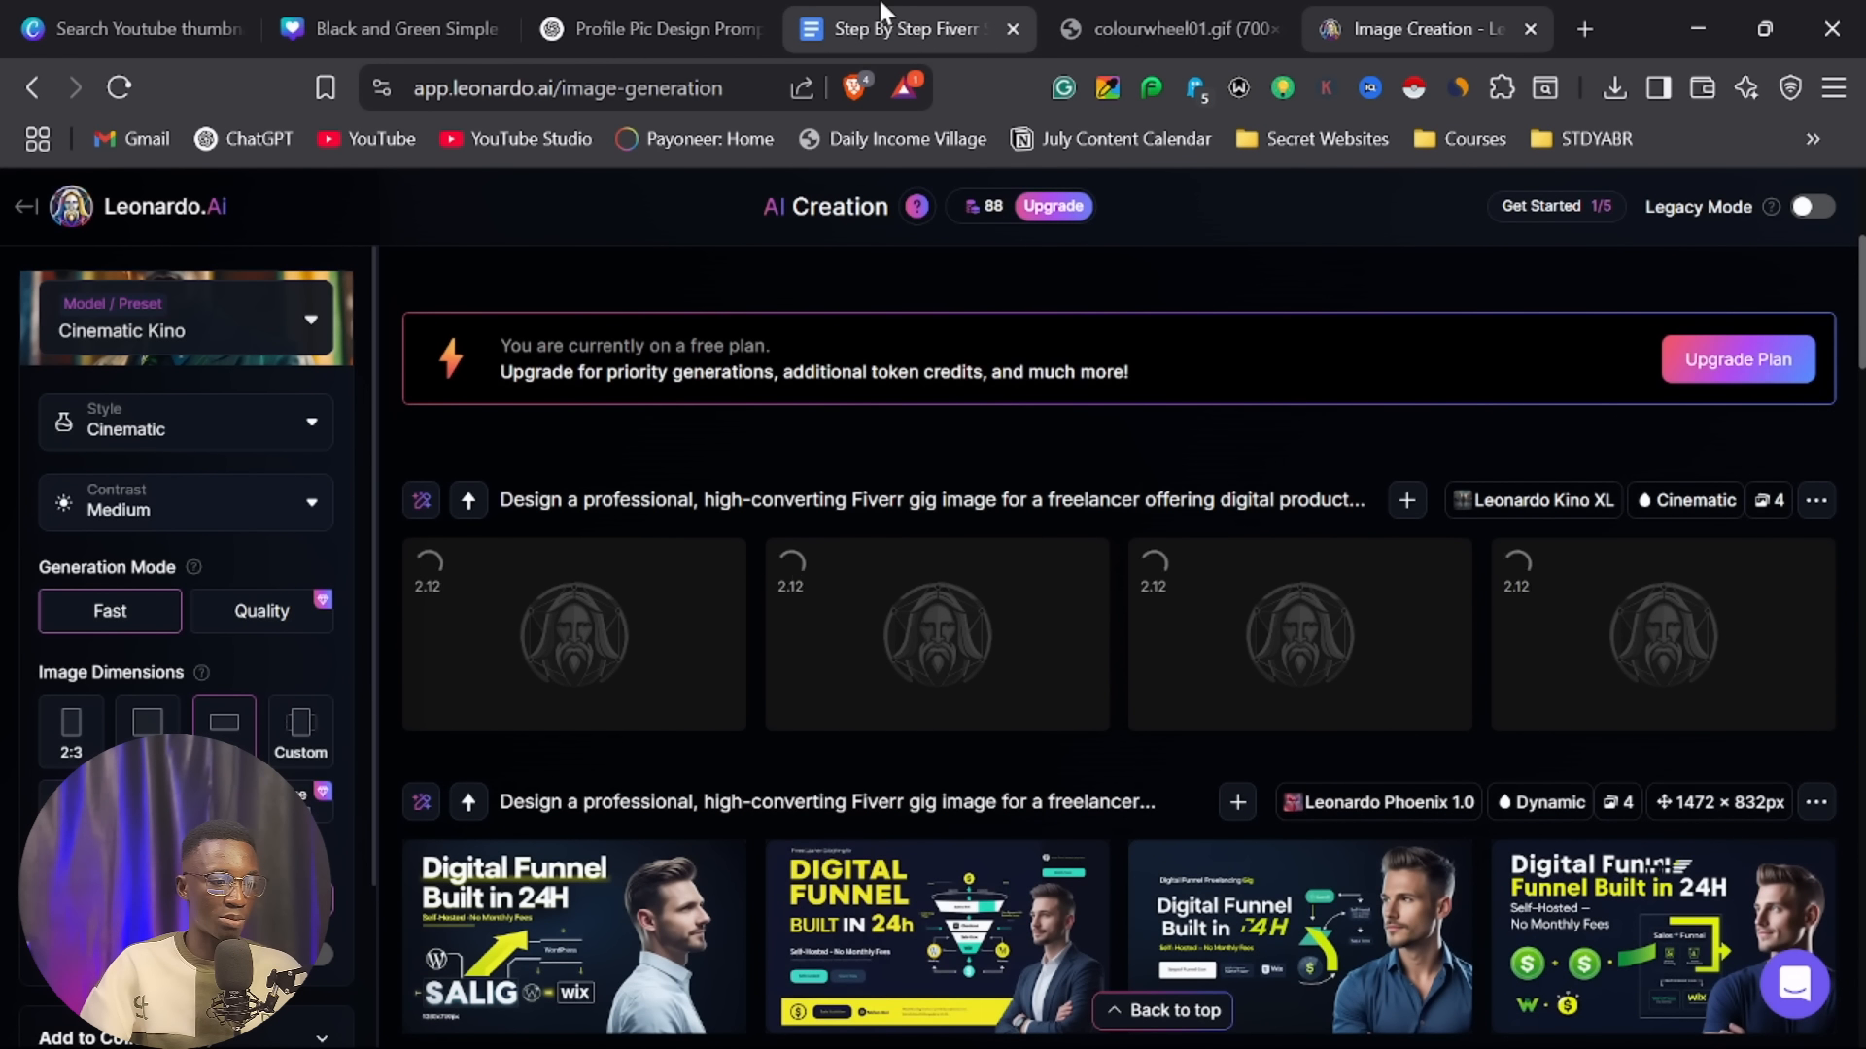
Send ChatGPT the request to design the gig image in highest quality at 16:9.
{"action": "left_click", "coordinate": [880, 19]}
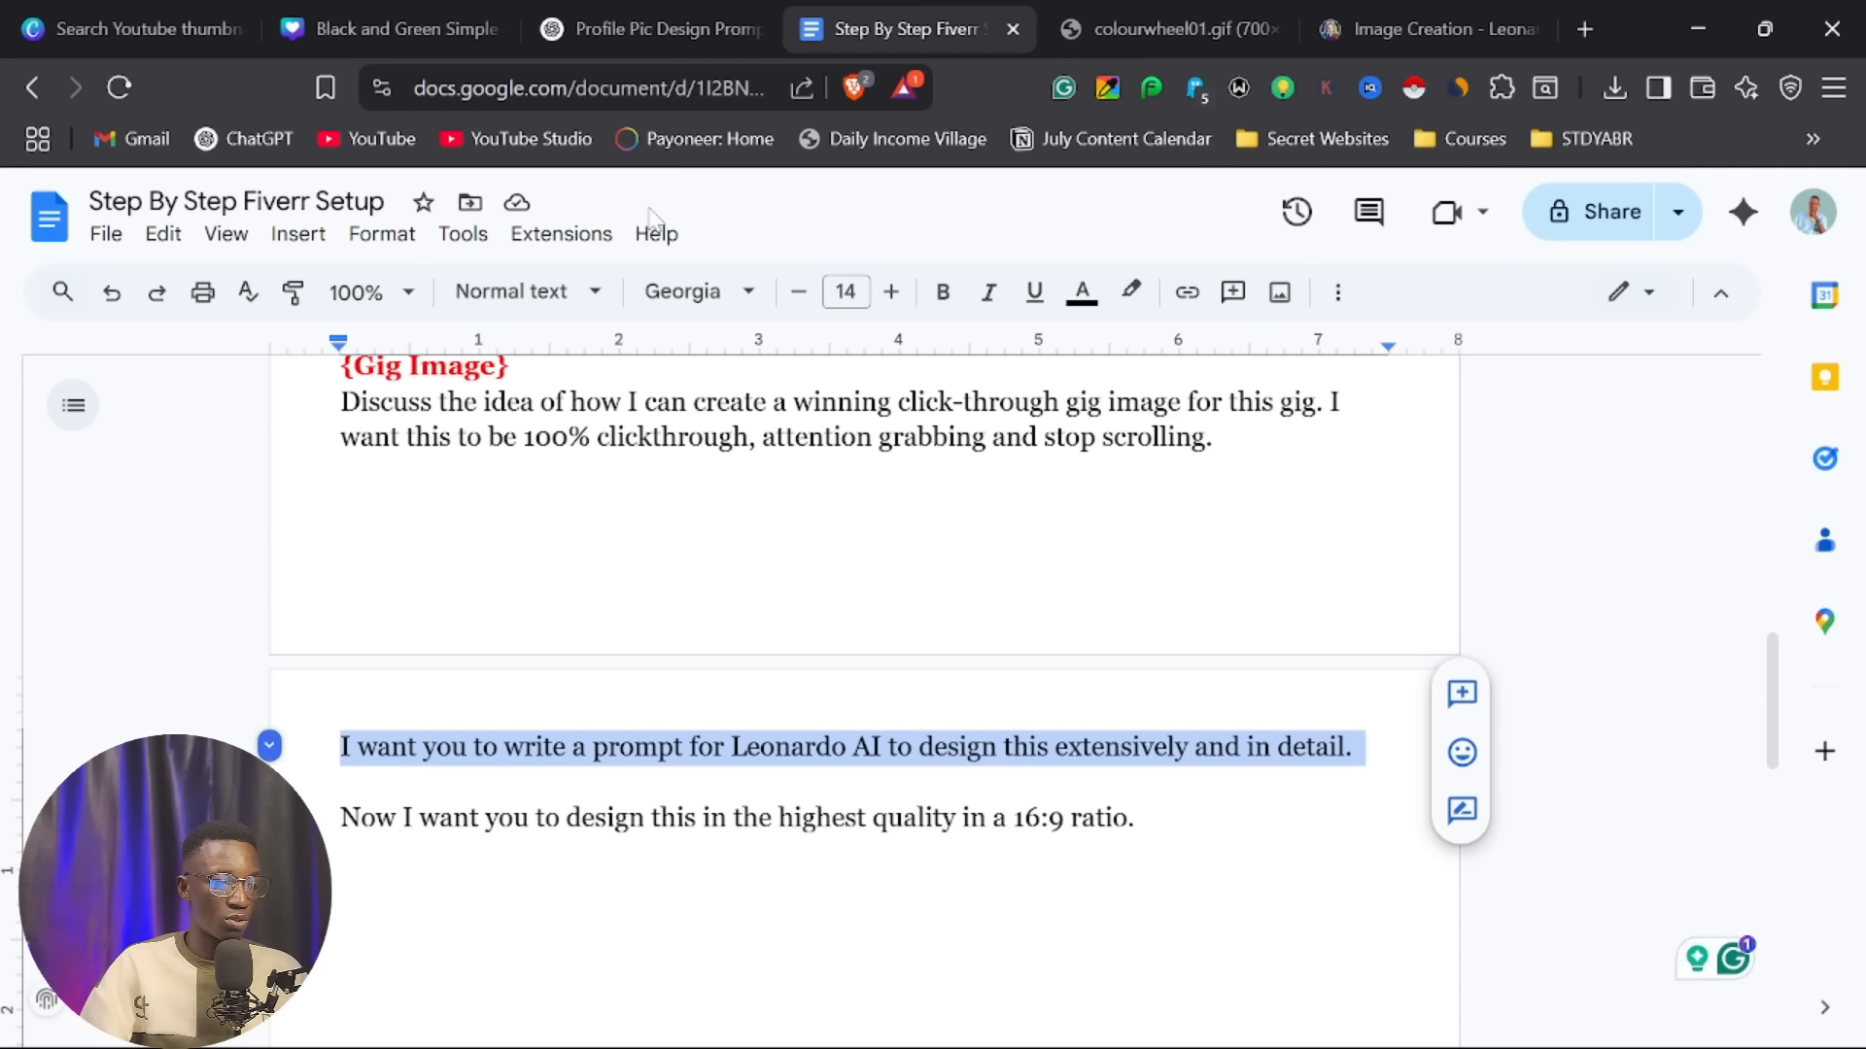
{"action": "triple_click", "coordinate": [451, 818]}
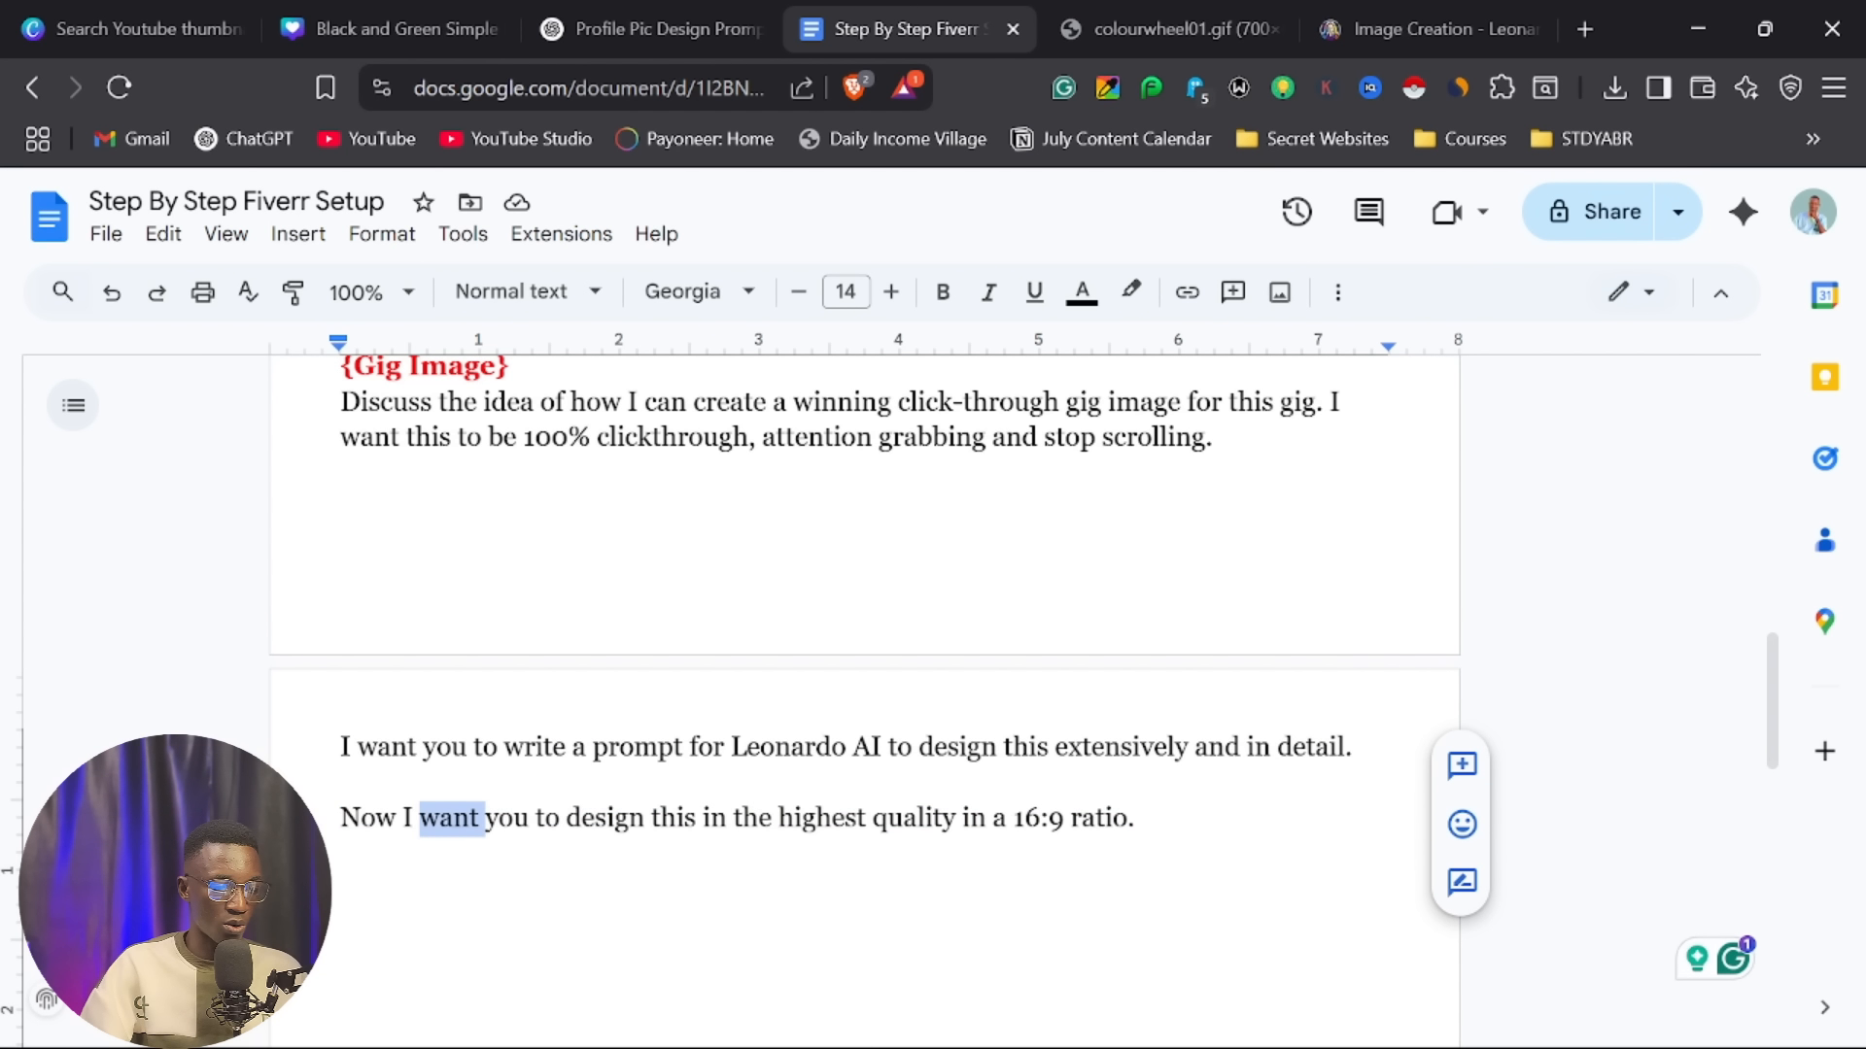
{"action": "triple_click", "coordinate": [451, 818]}
{"action": "triple_click", "coordinate": [451, 818]}
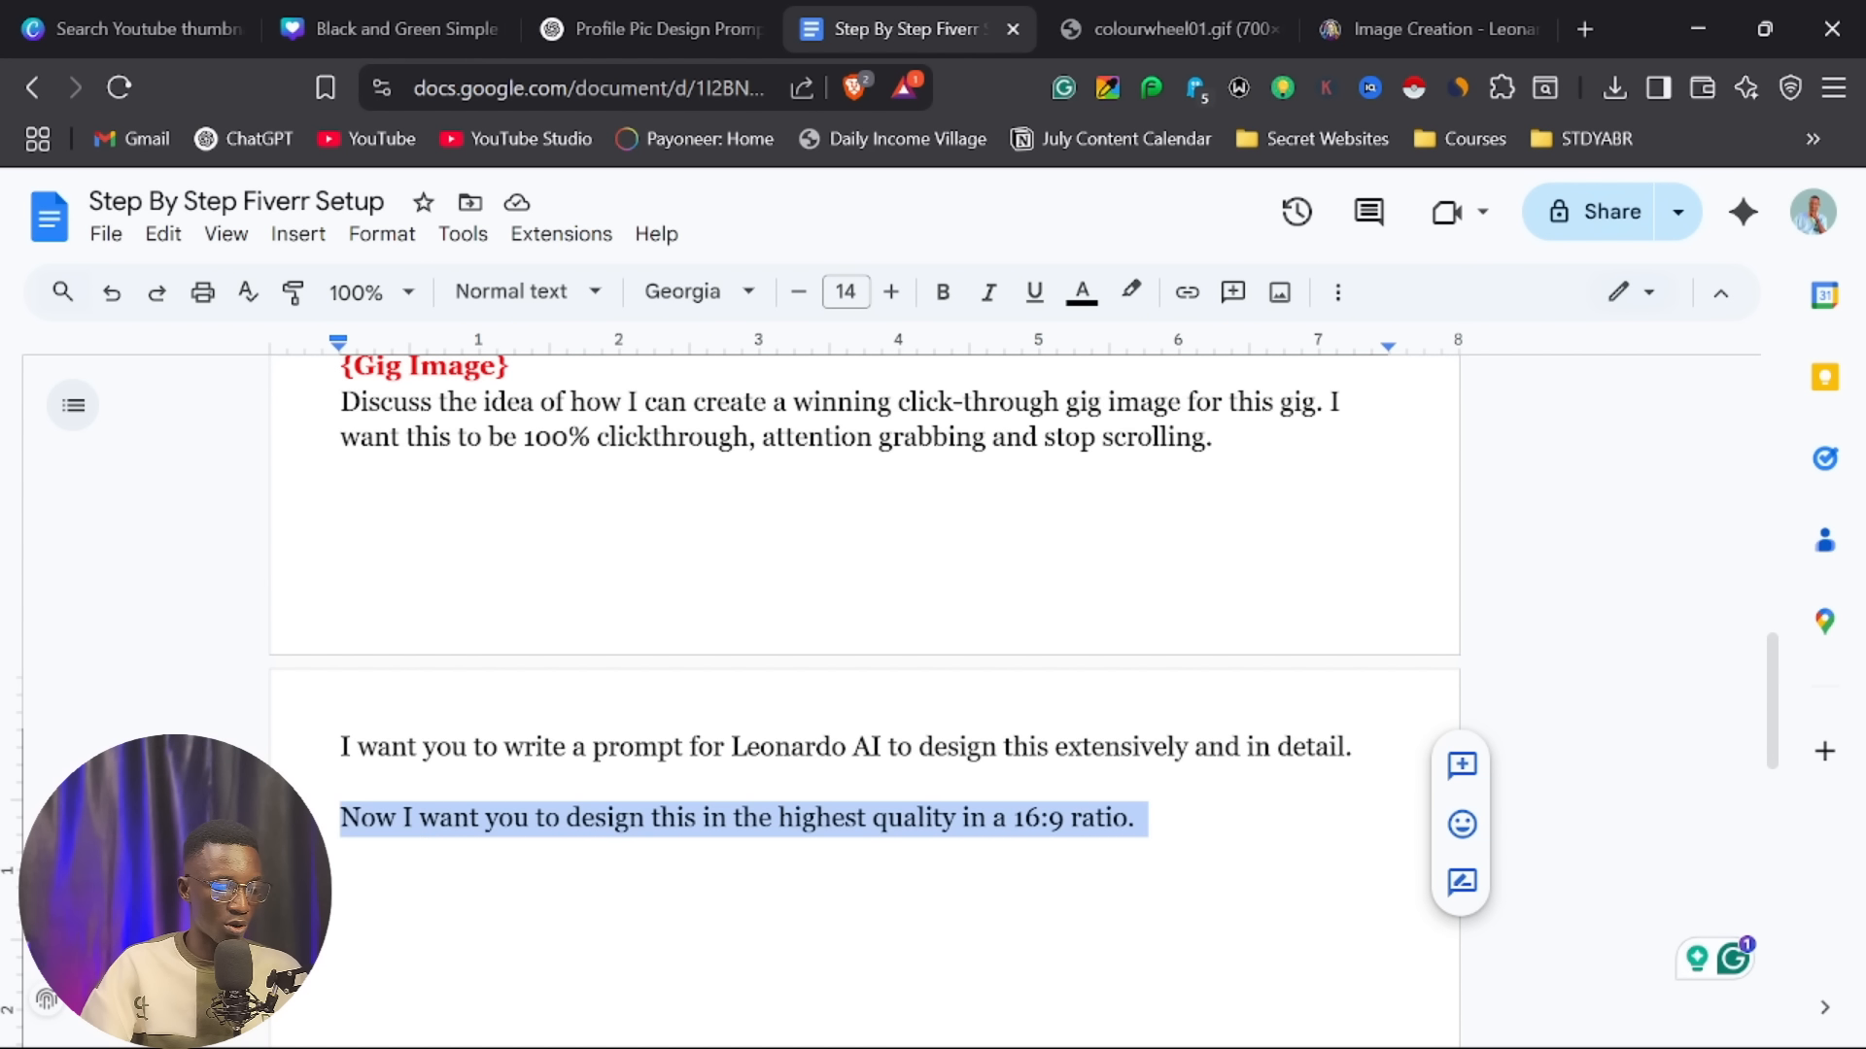
{"action": "left_click", "coordinate": [748, 39]}
{"action": "left_click", "coordinate": [752, 895]}
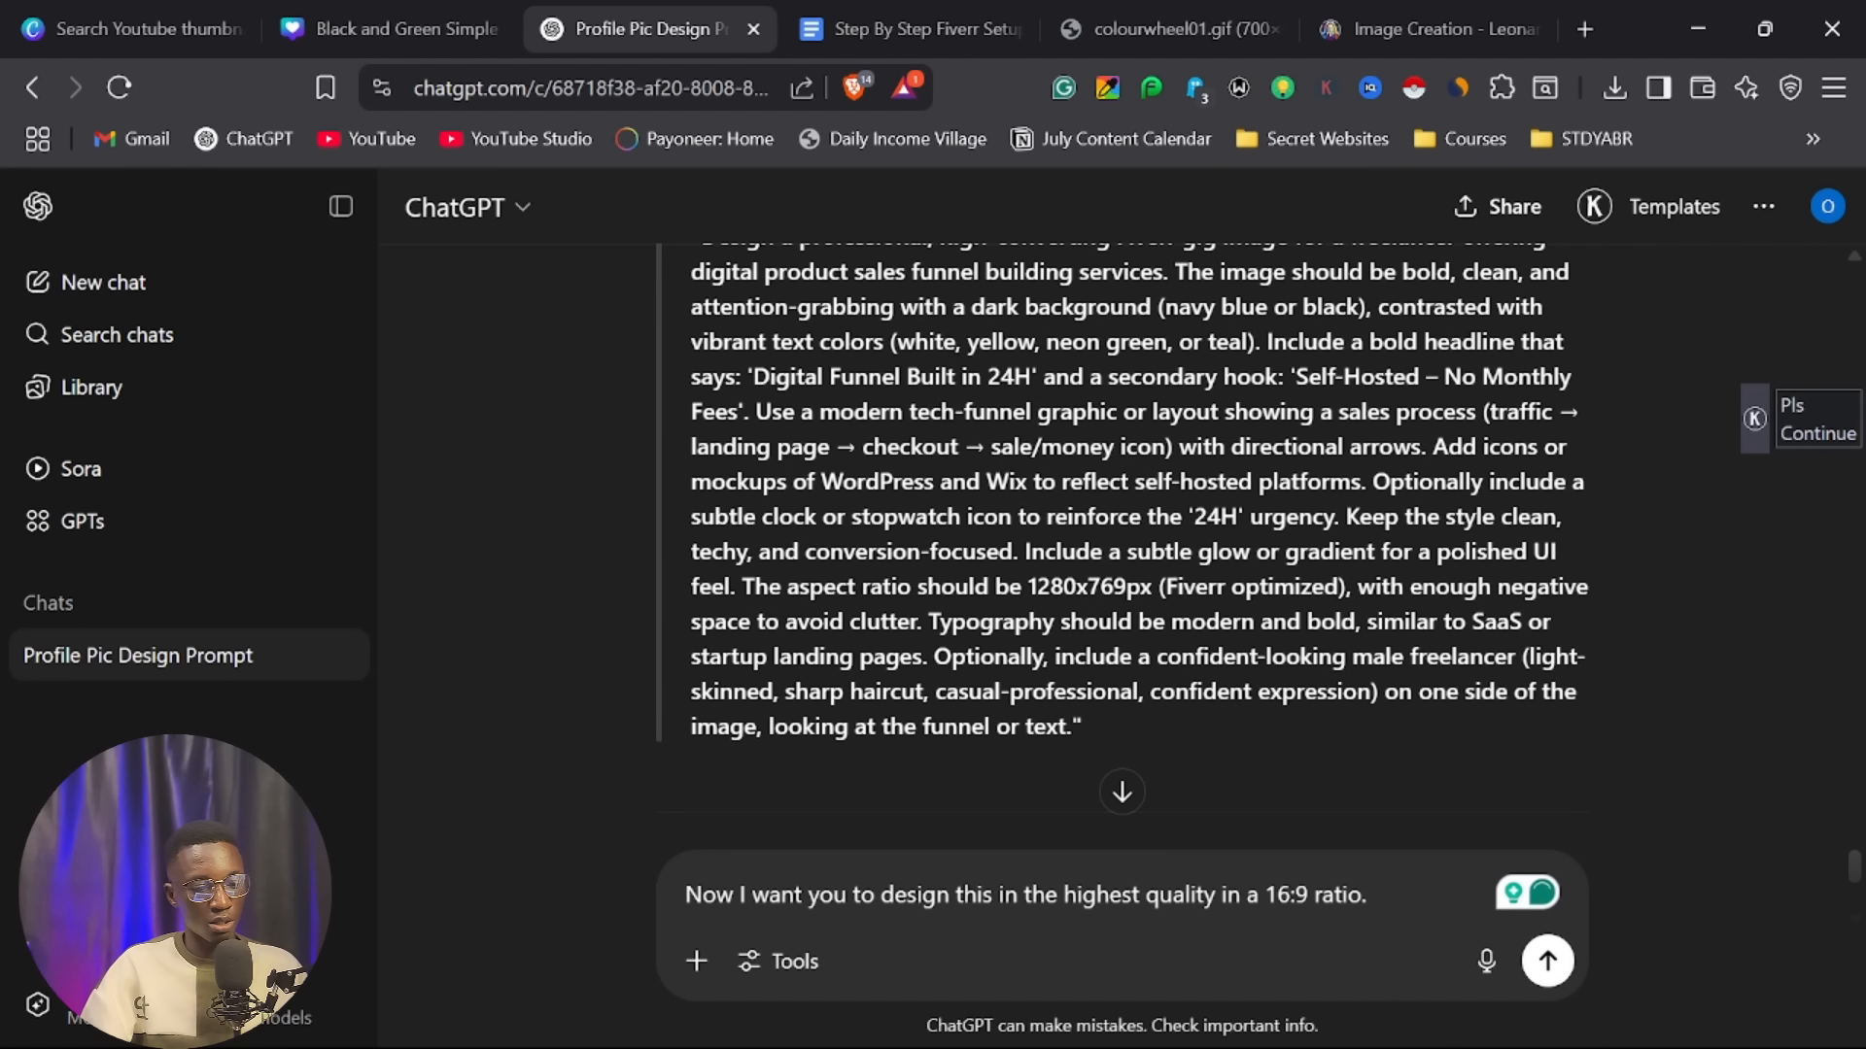
{"action": "key", "text": "Return"}
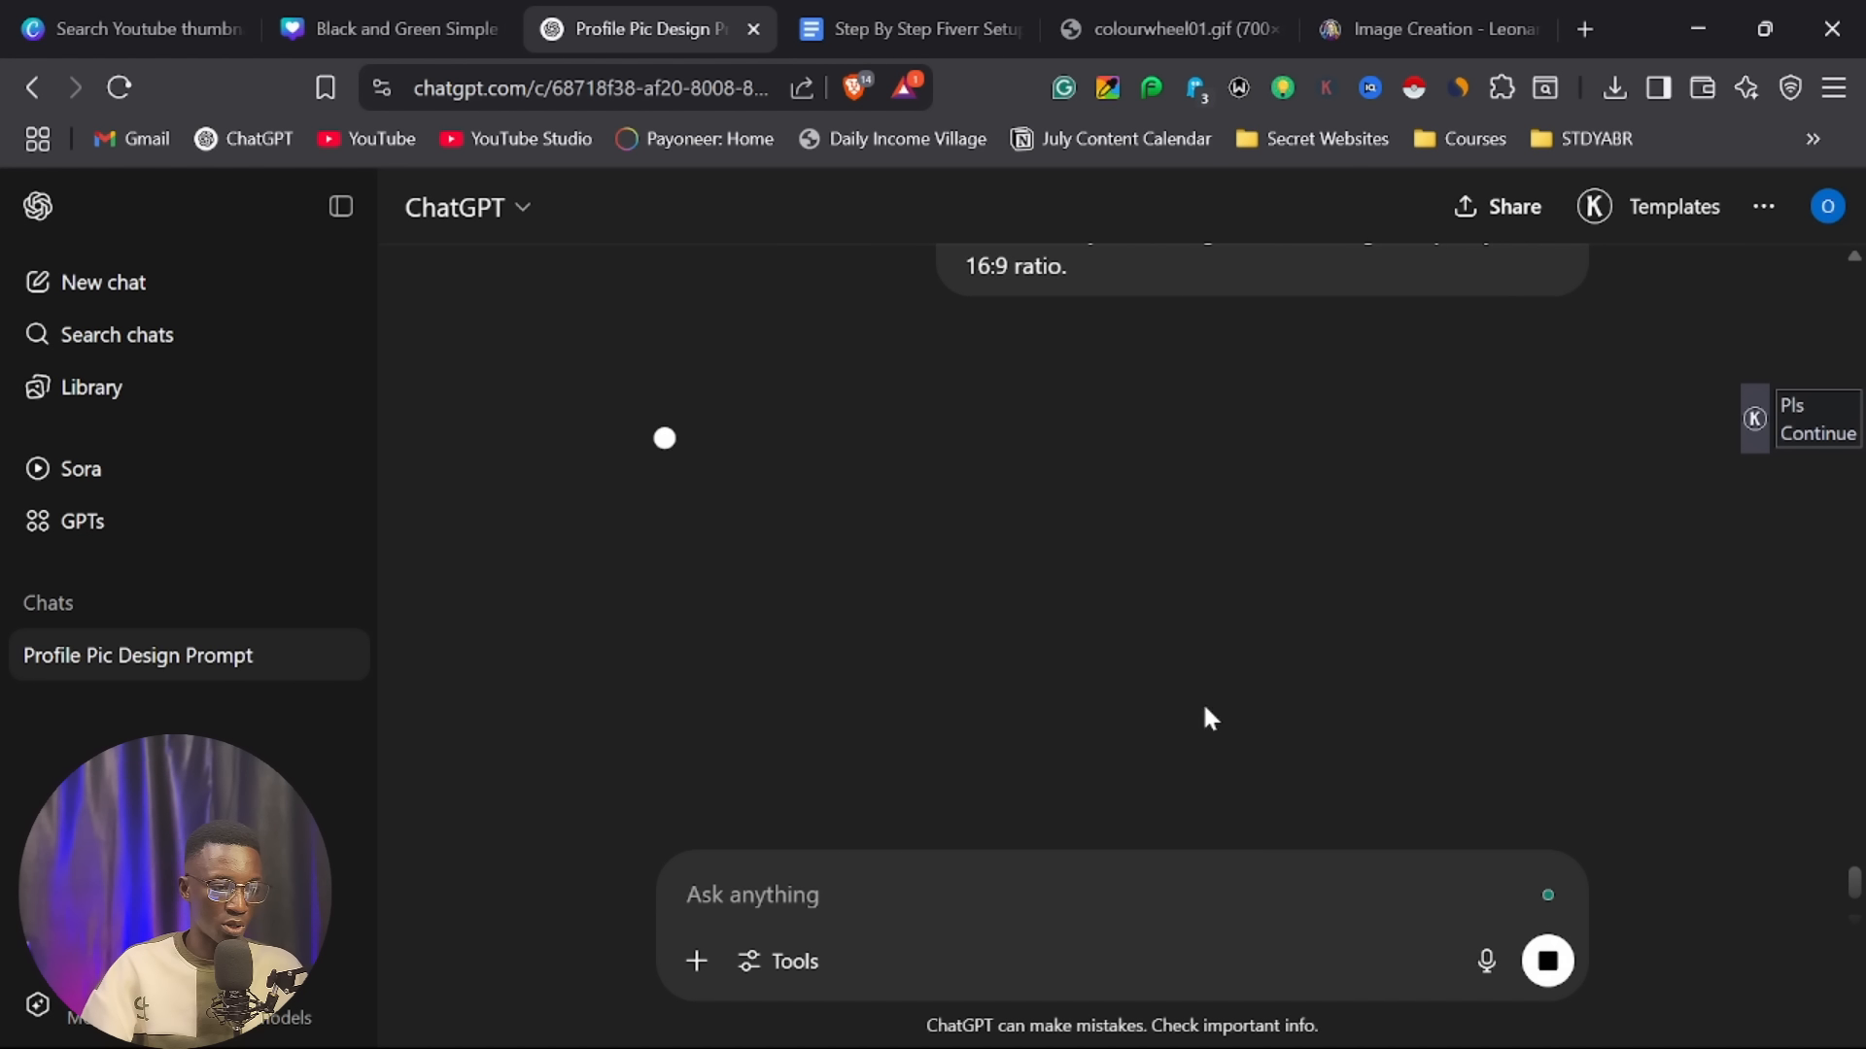
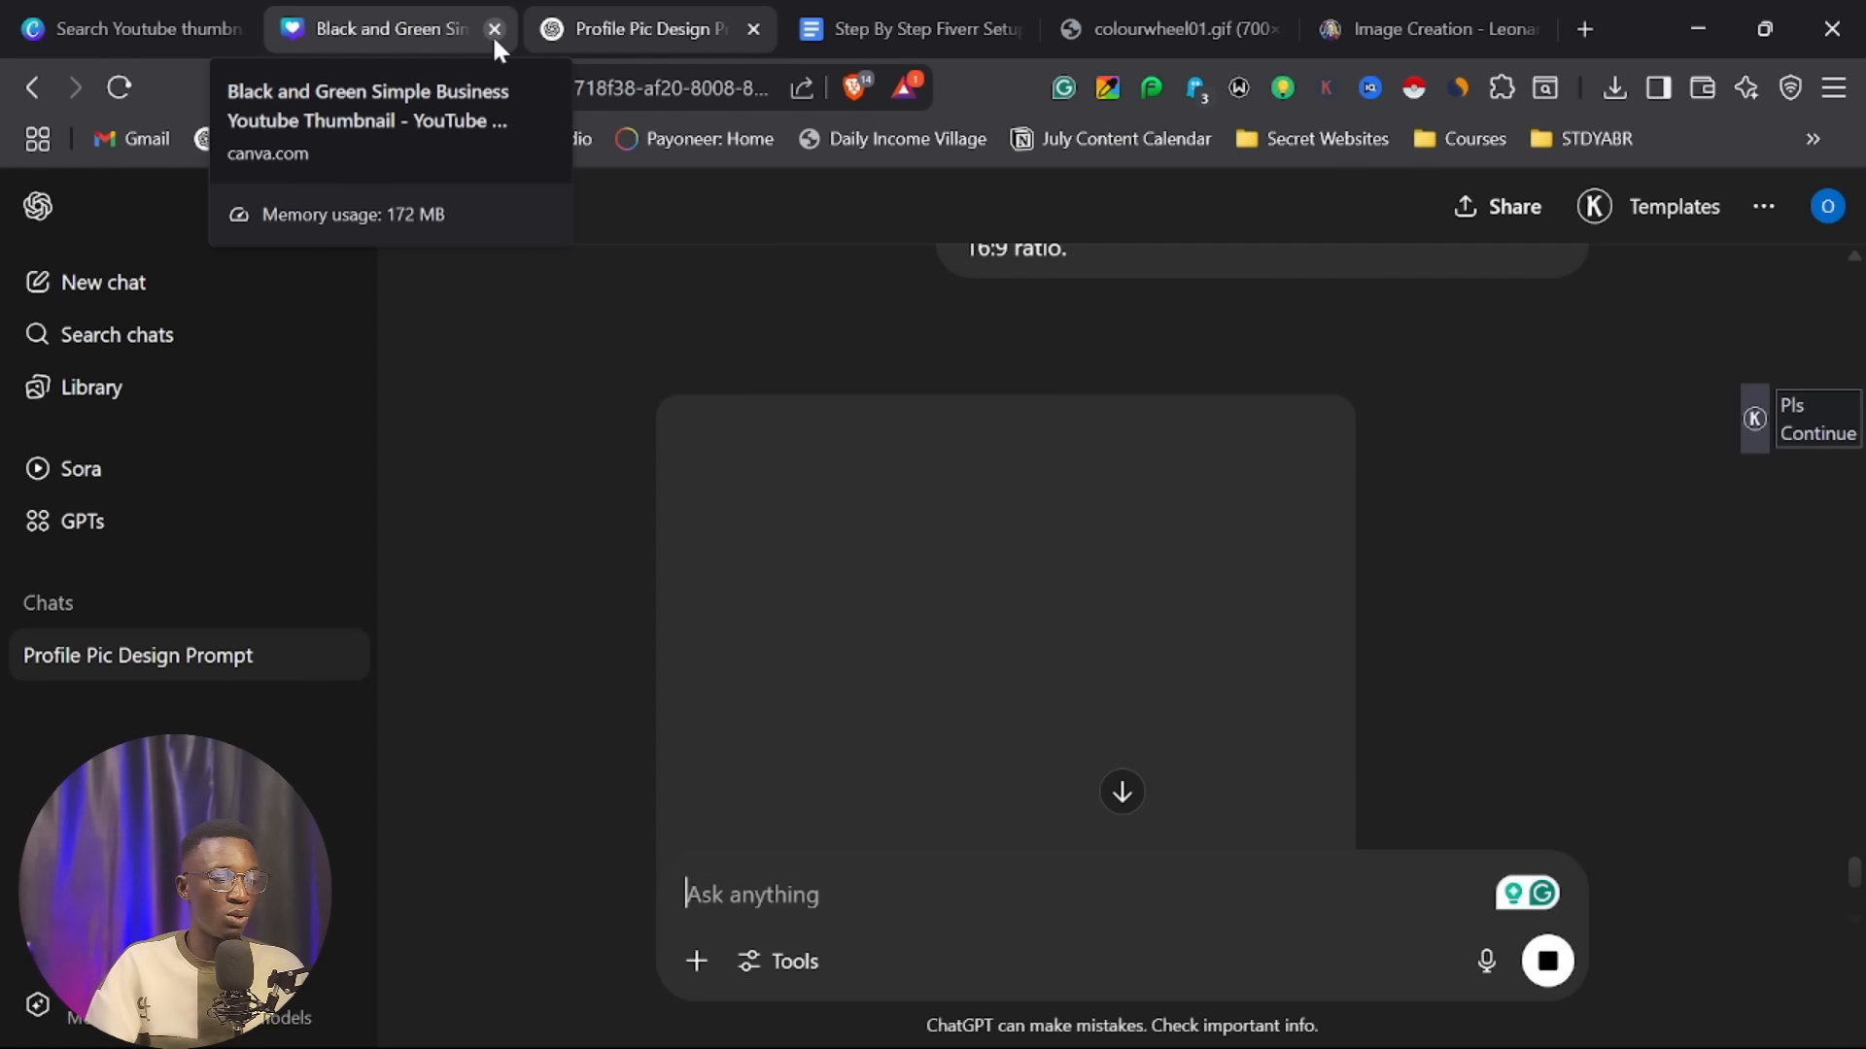
Add a blank second page to the Black and Green business thumbnail design.
{"action": "left_click", "coordinate": [333, 12]}
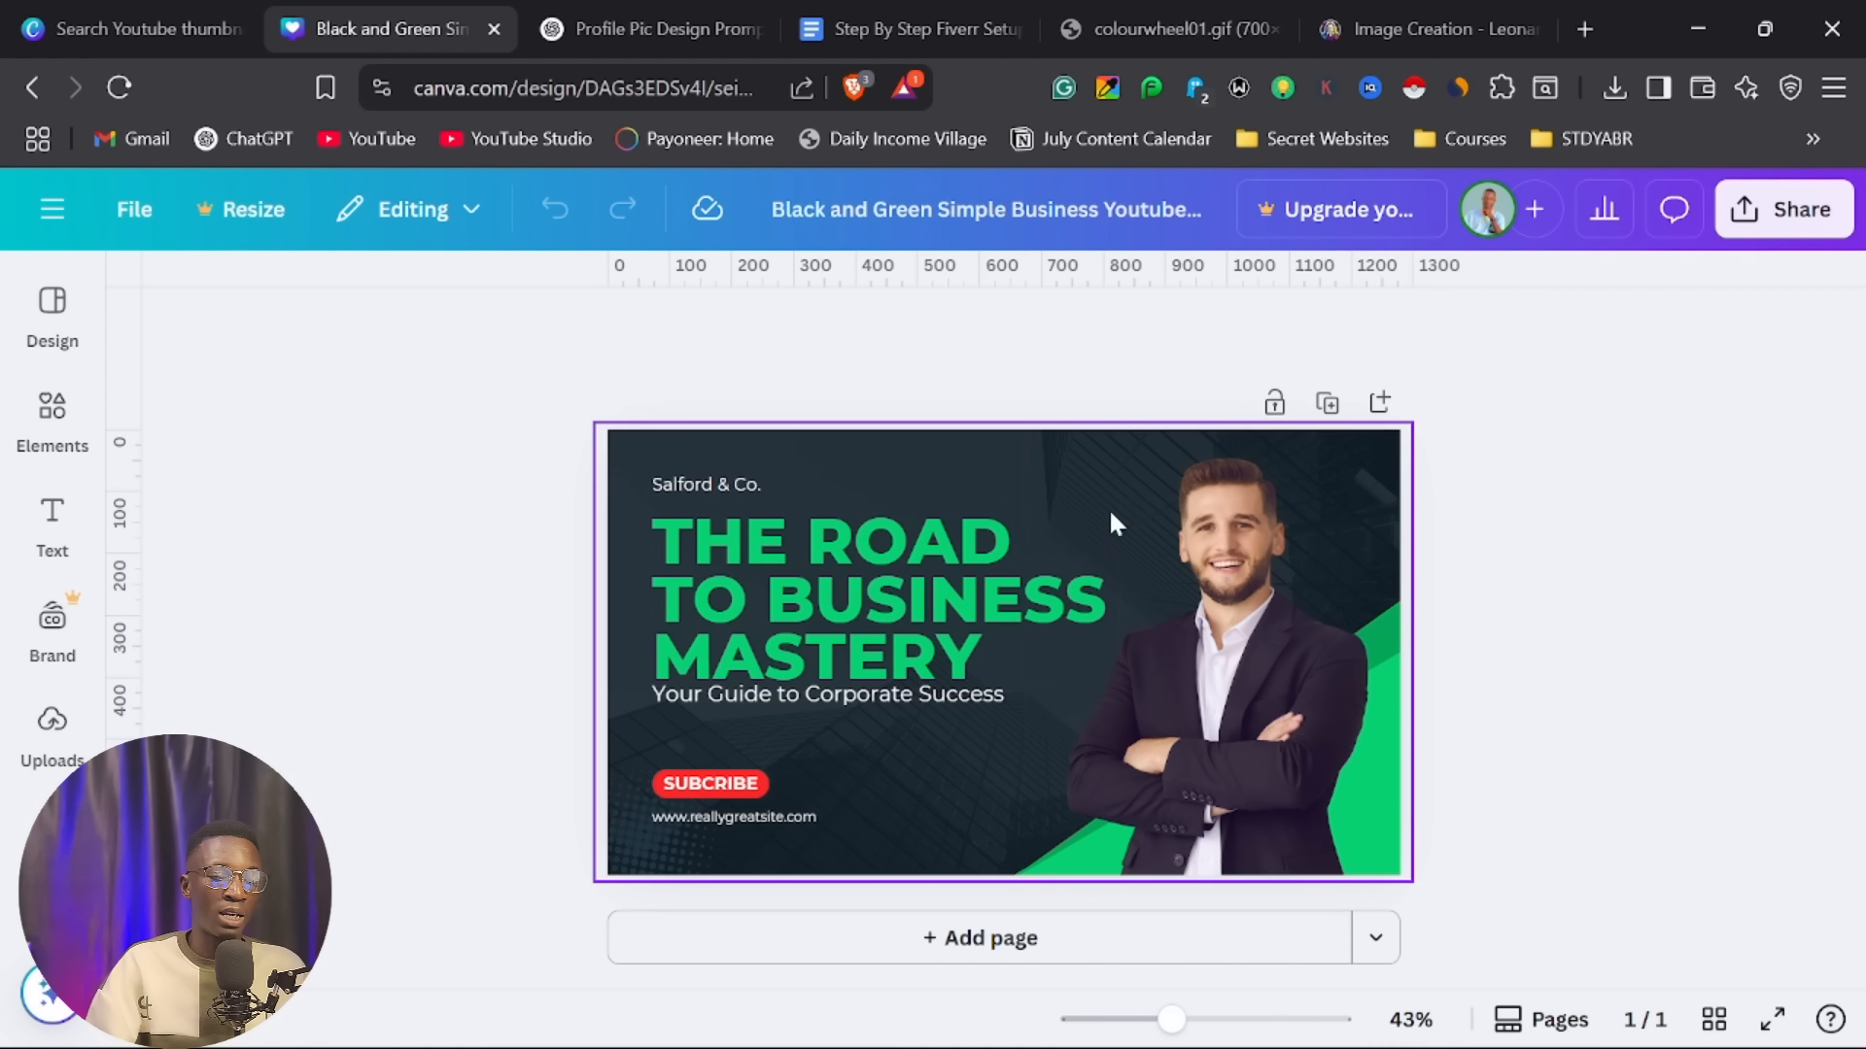
{"action": "left_click", "coordinate": [965, 941]}
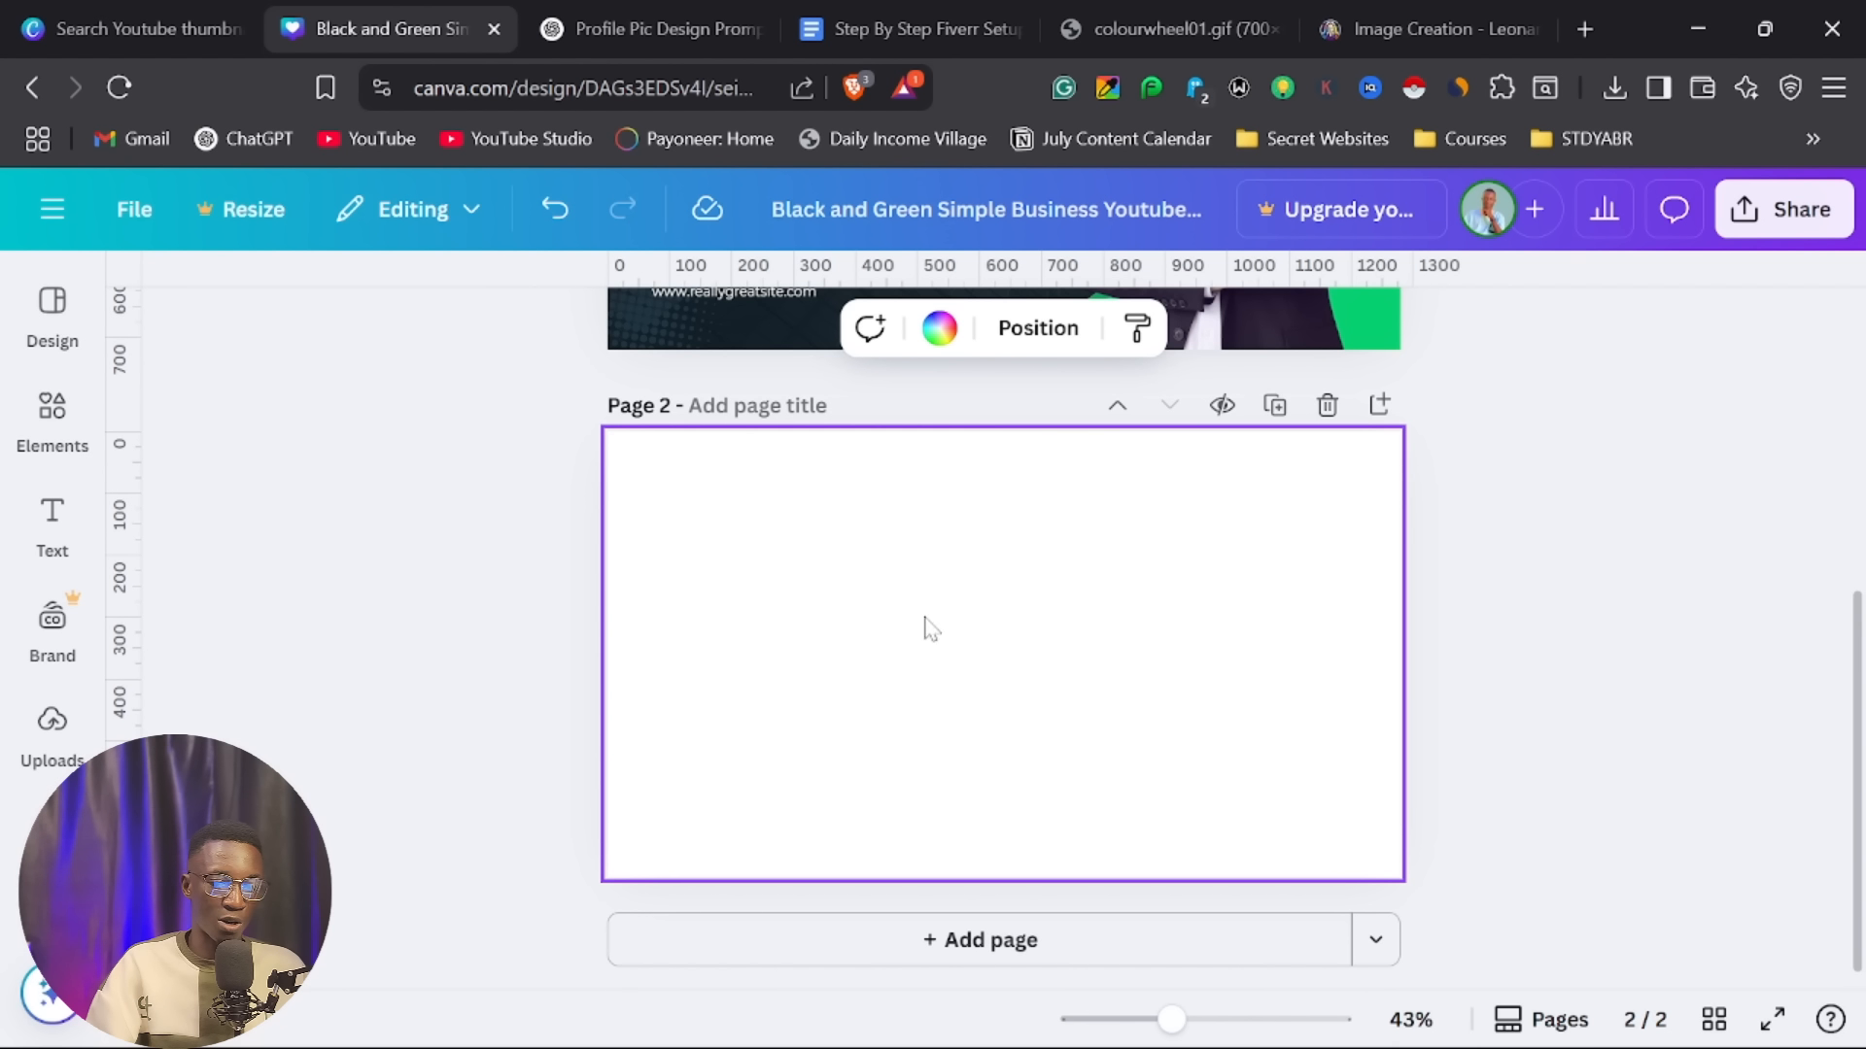
{"action": "left_click", "coordinate": [1514, 604]}
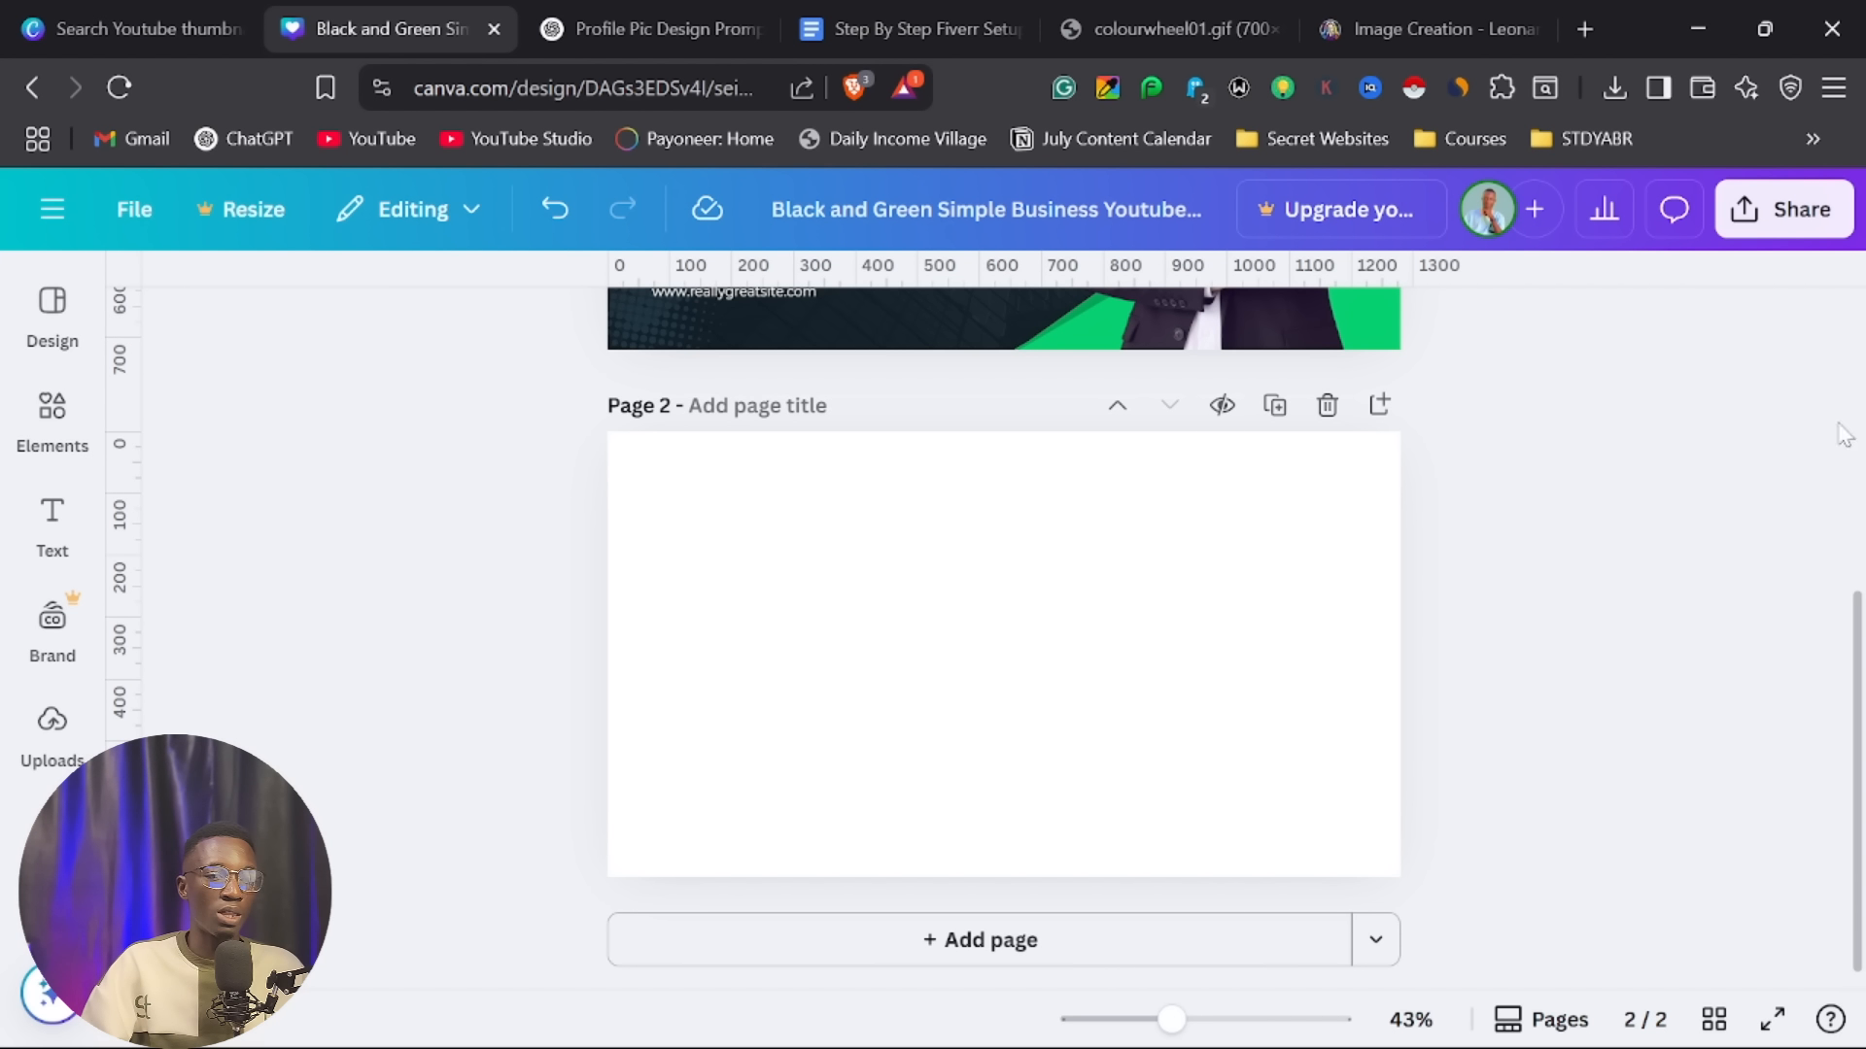
Tint page 2's background pale lavender with the custom colour picker's eyedropper.
{"action": "left_click", "coordinate": [1205, 14]}
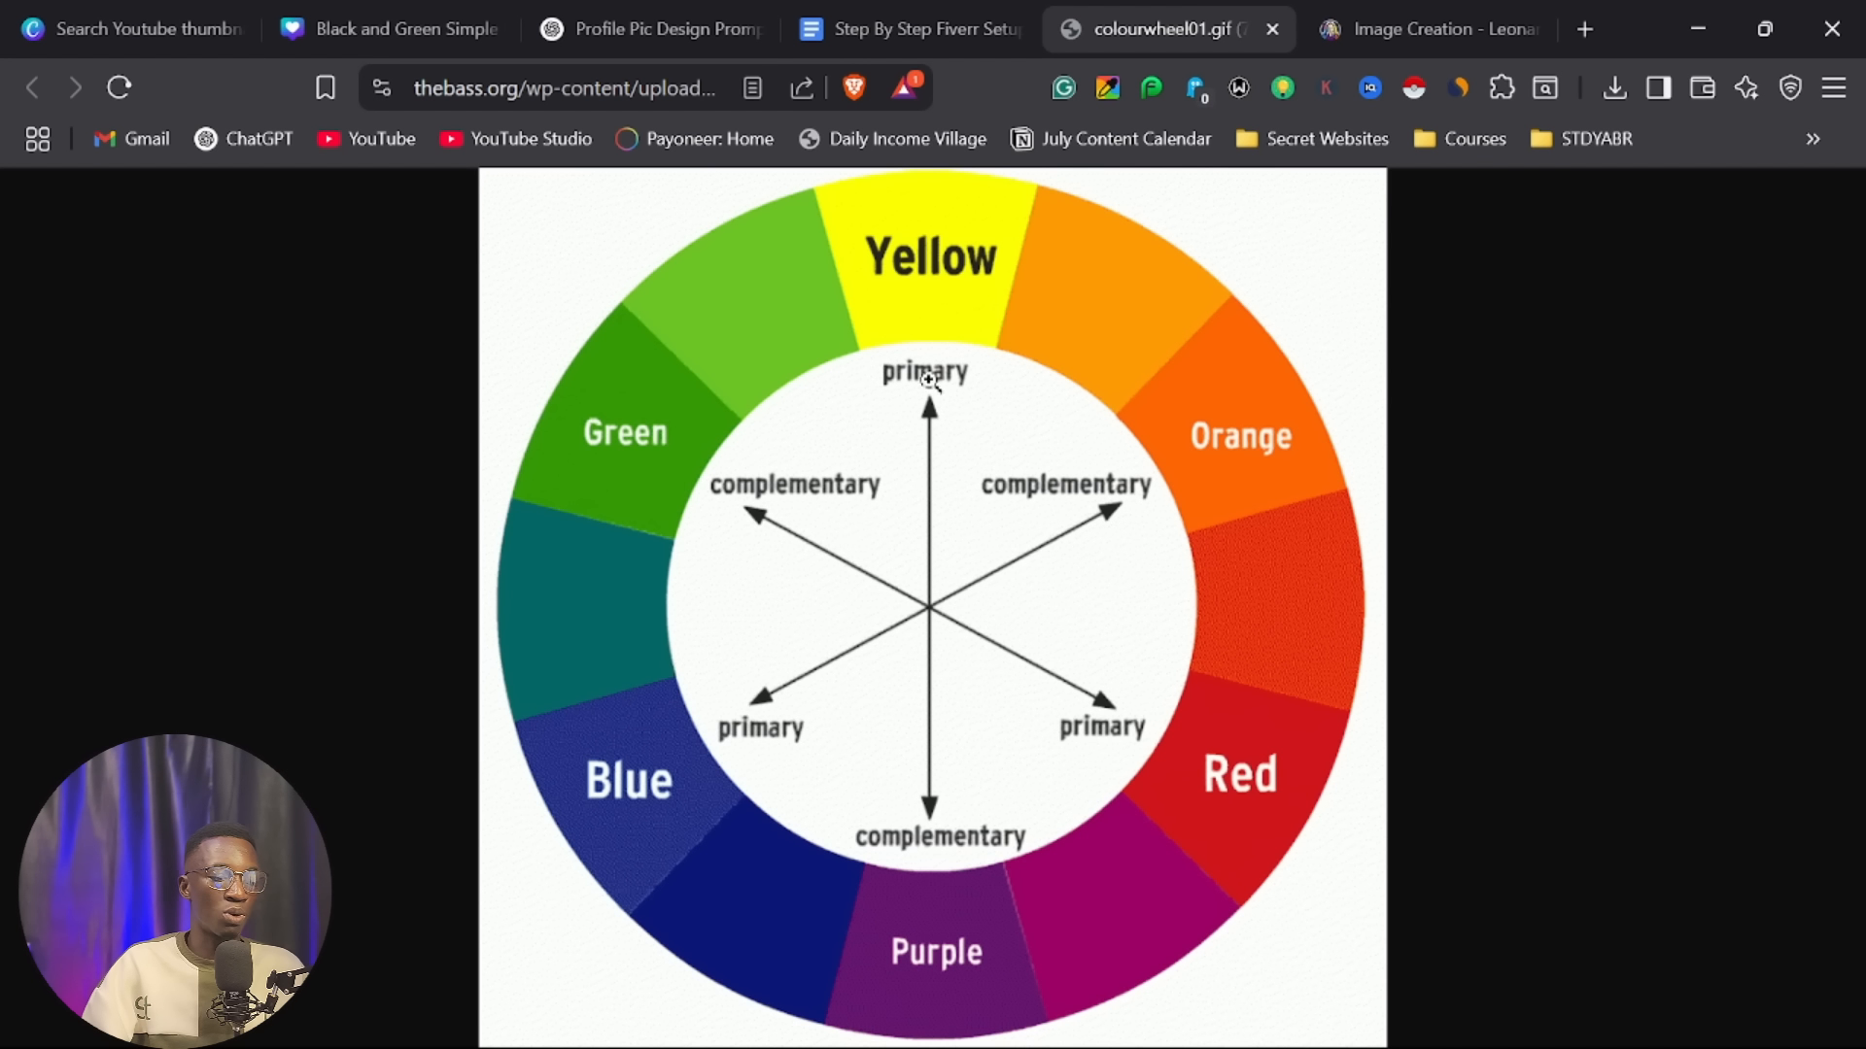
{"action": "left_click", "coordinate": [398, 24]}
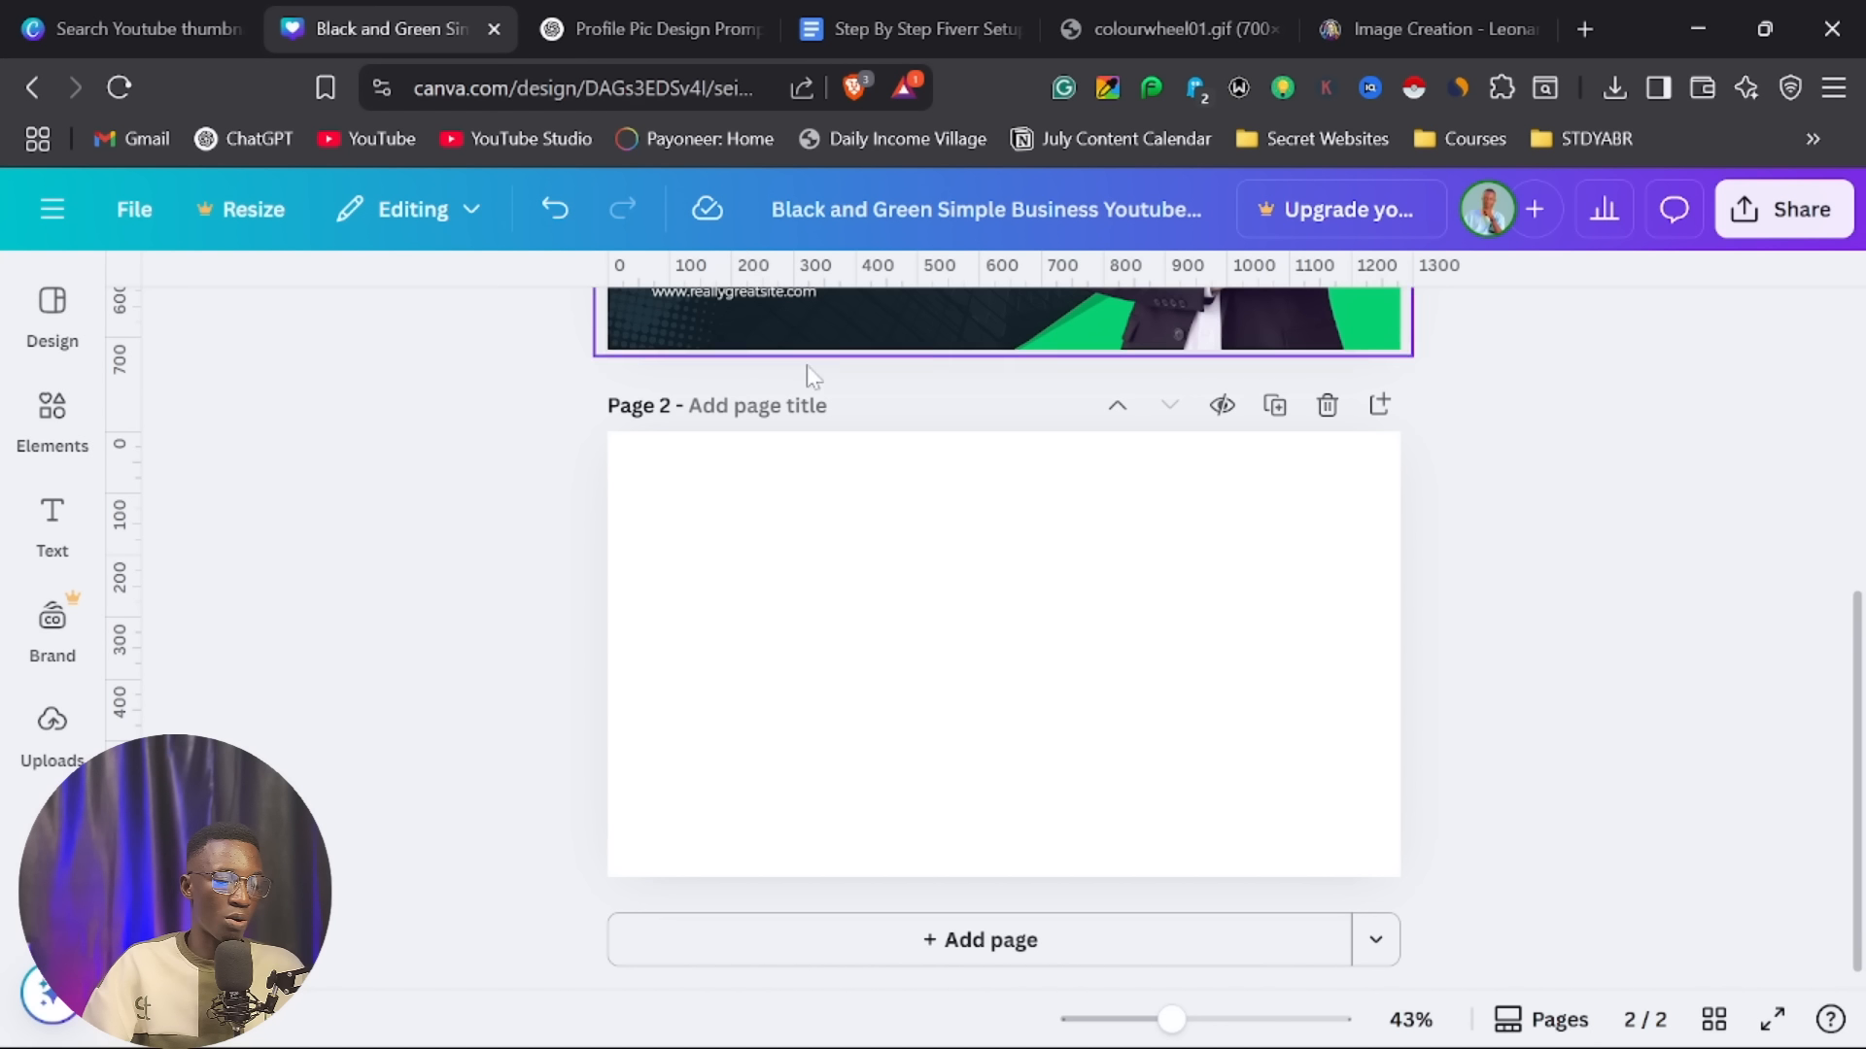
{"action": "left_click", "coordinate": [836, 674]}
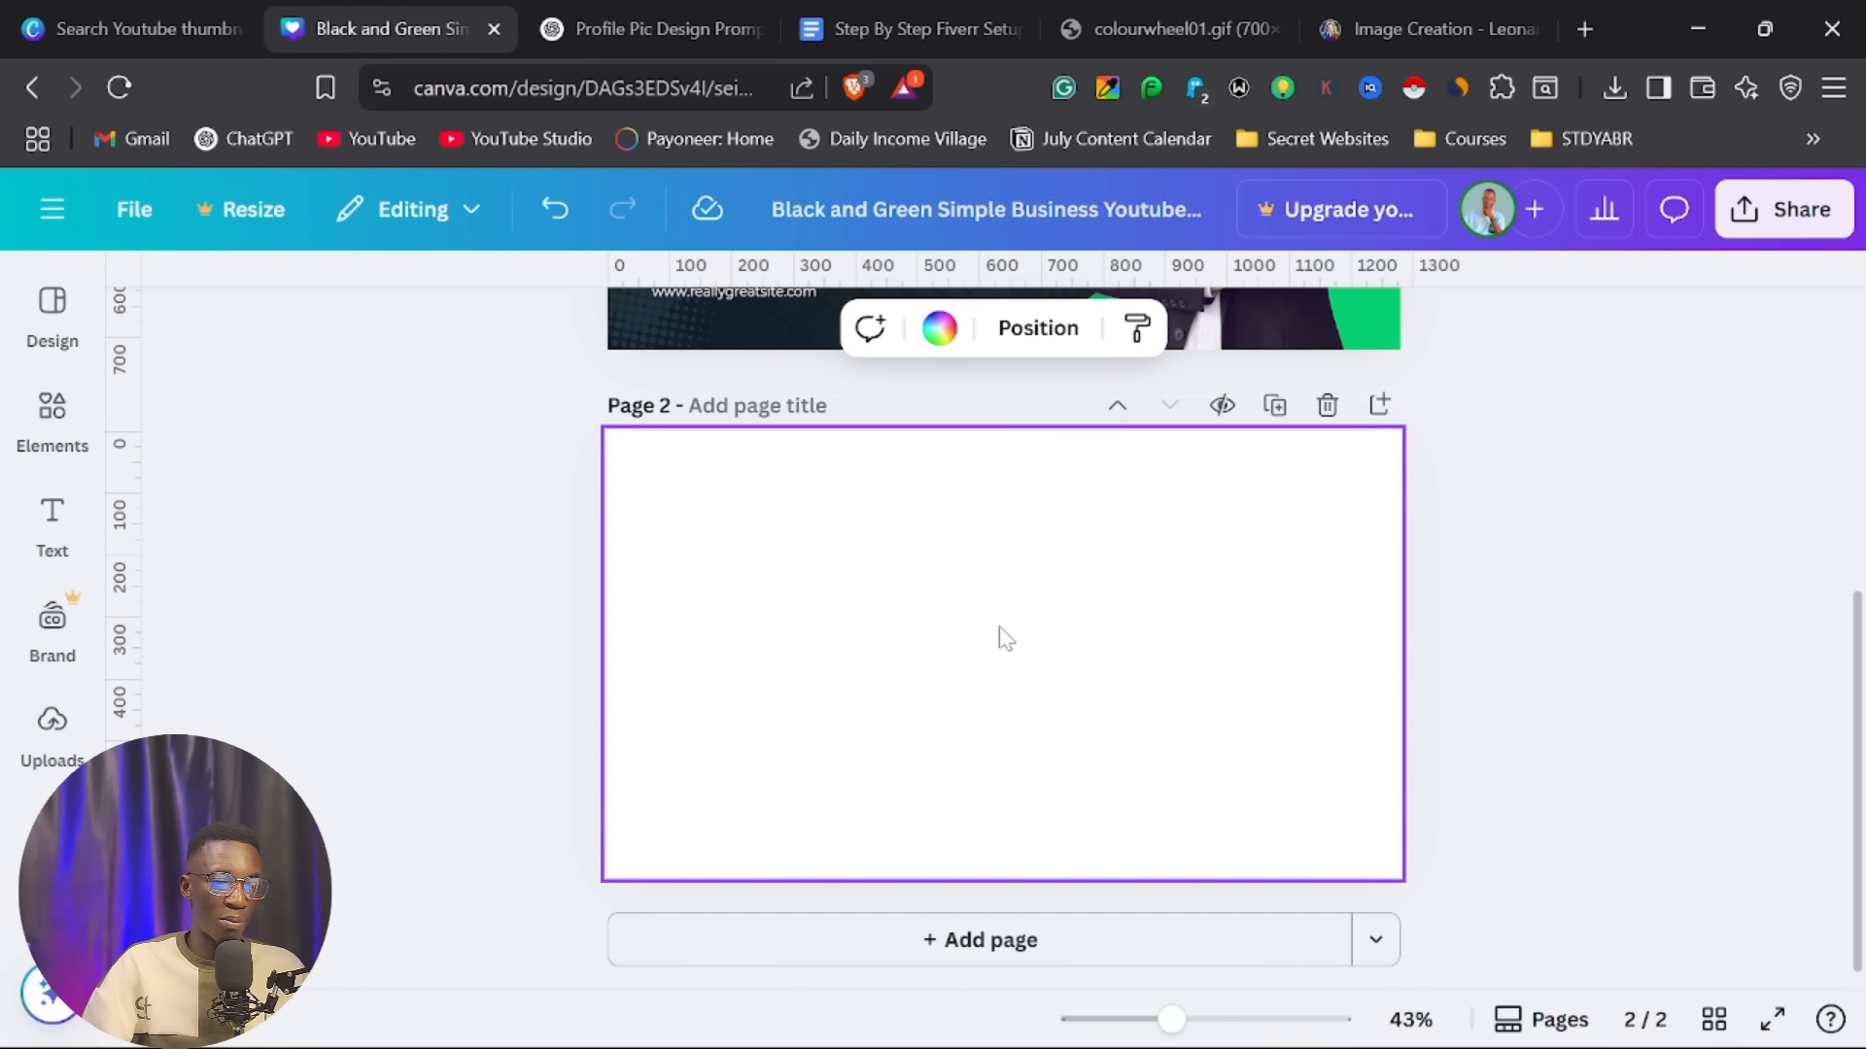
{"action": "left_click", "coordinate": [940, 335]}
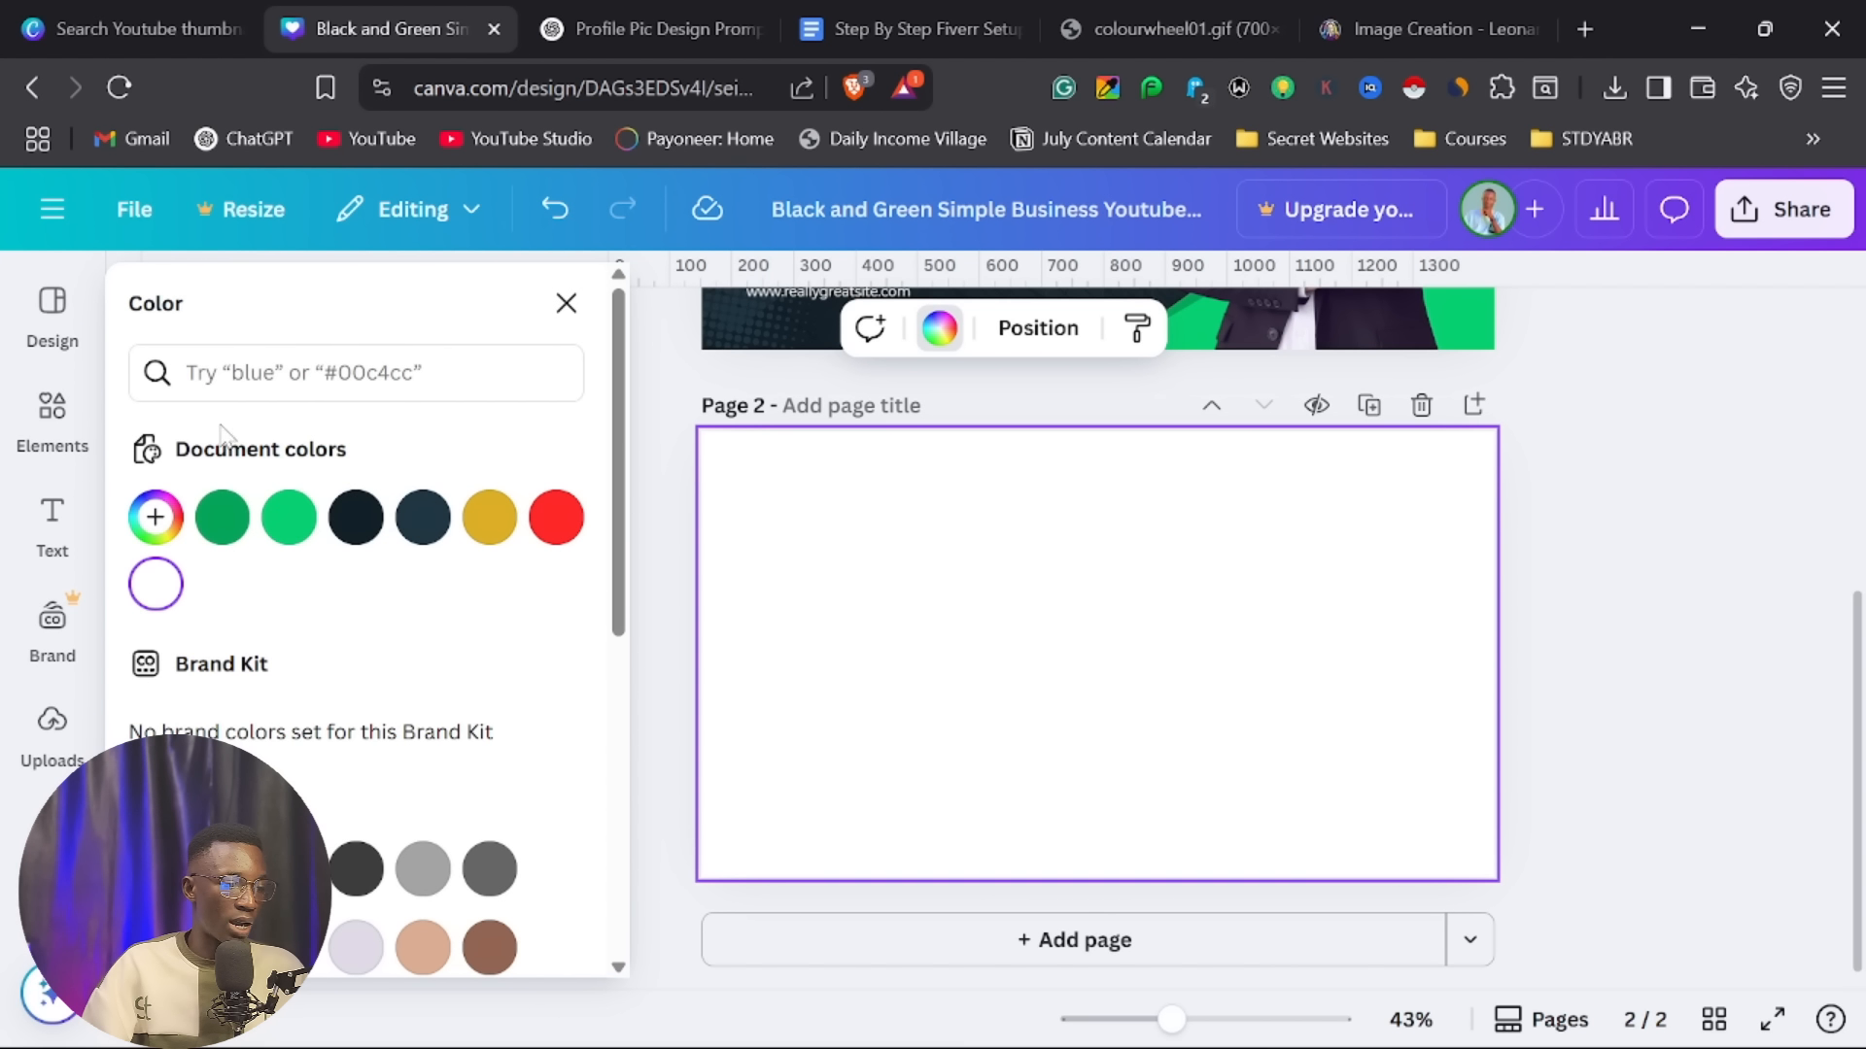
{"action": "left_click", "coordinate": [155, 520]}
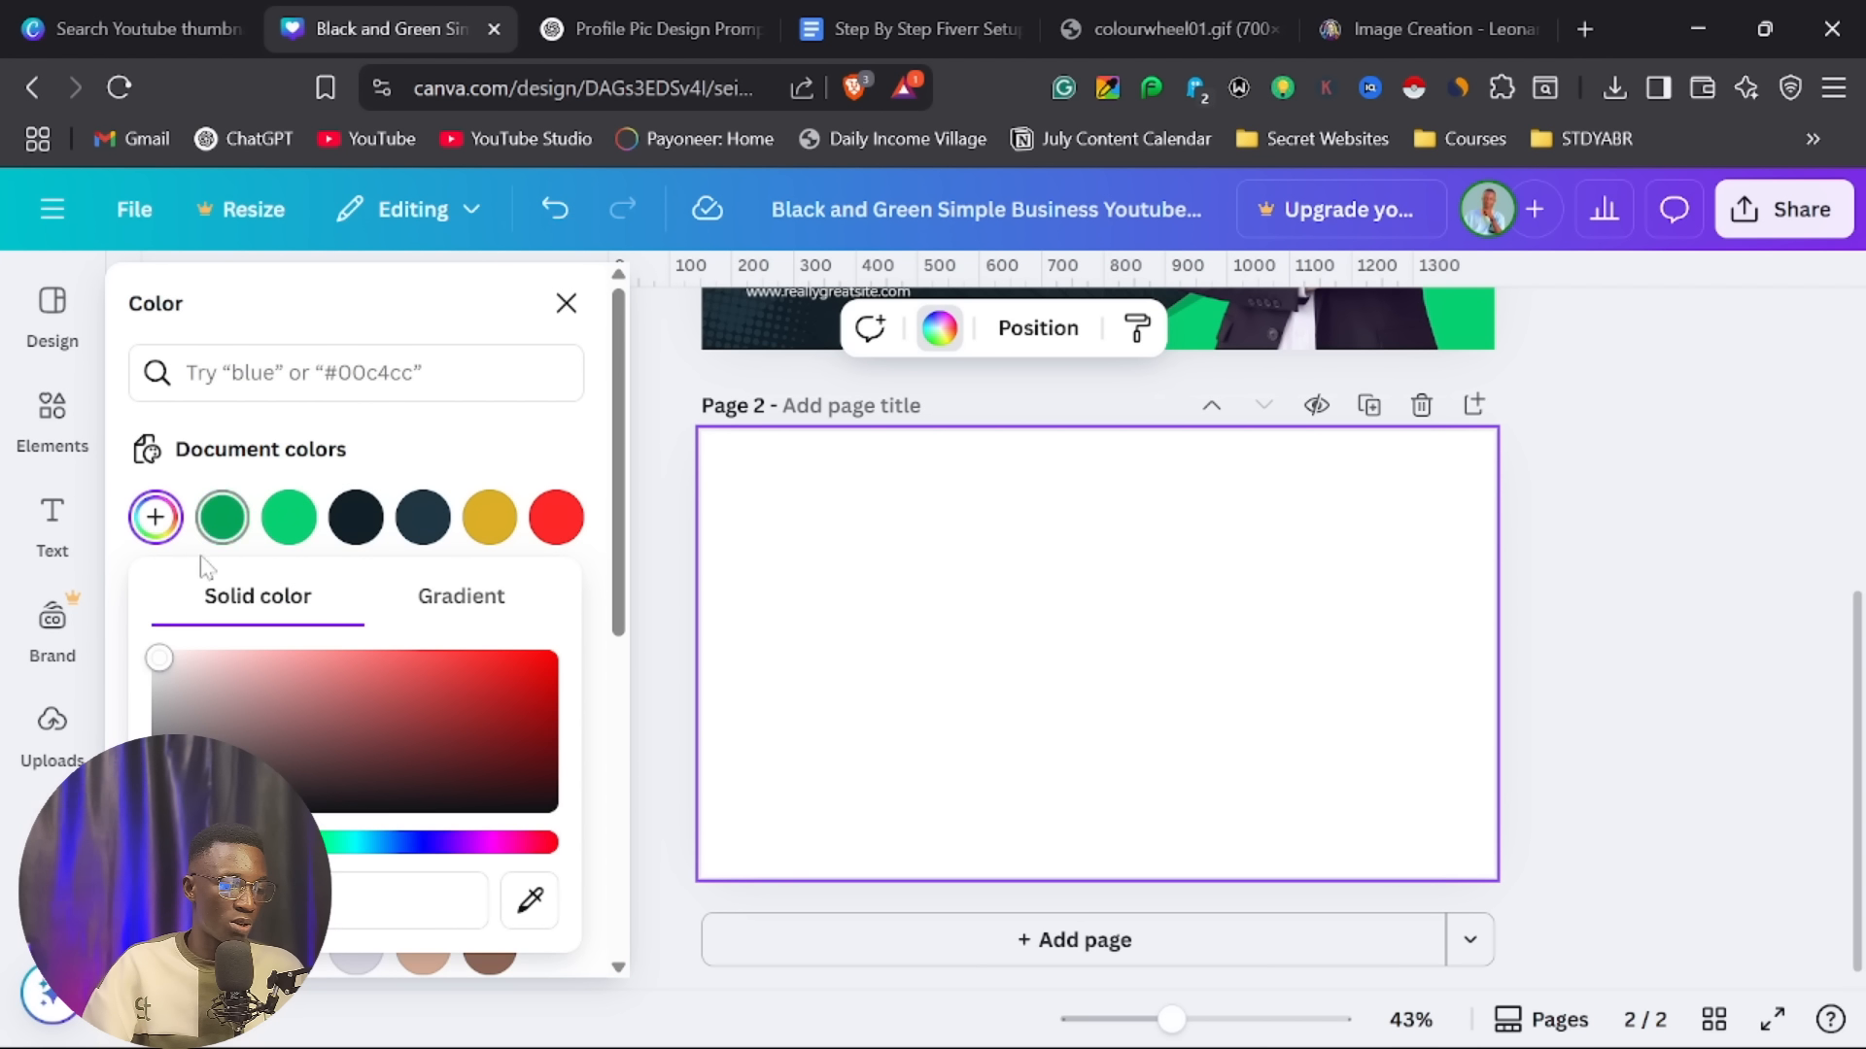
{"action": "left_click", "coordinate": [515, 912]}
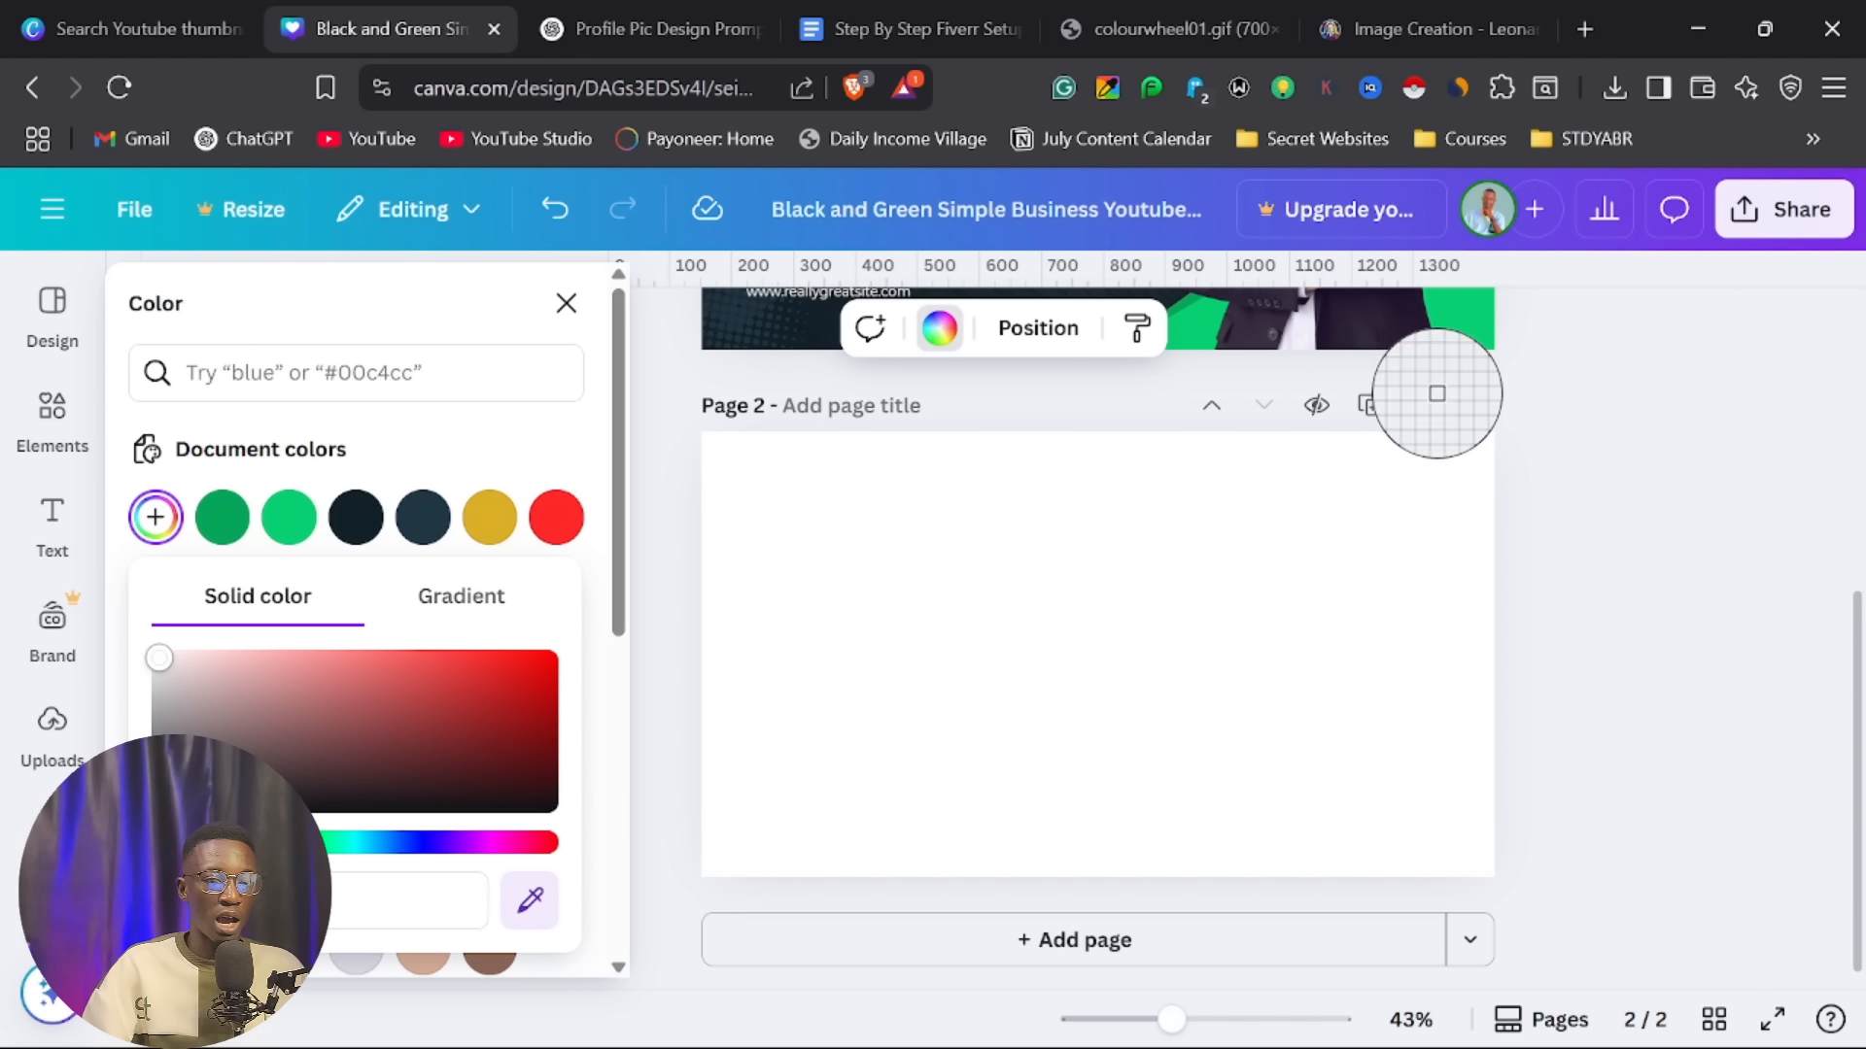
{"action": "left_click", "coordinate": [521, 886]}
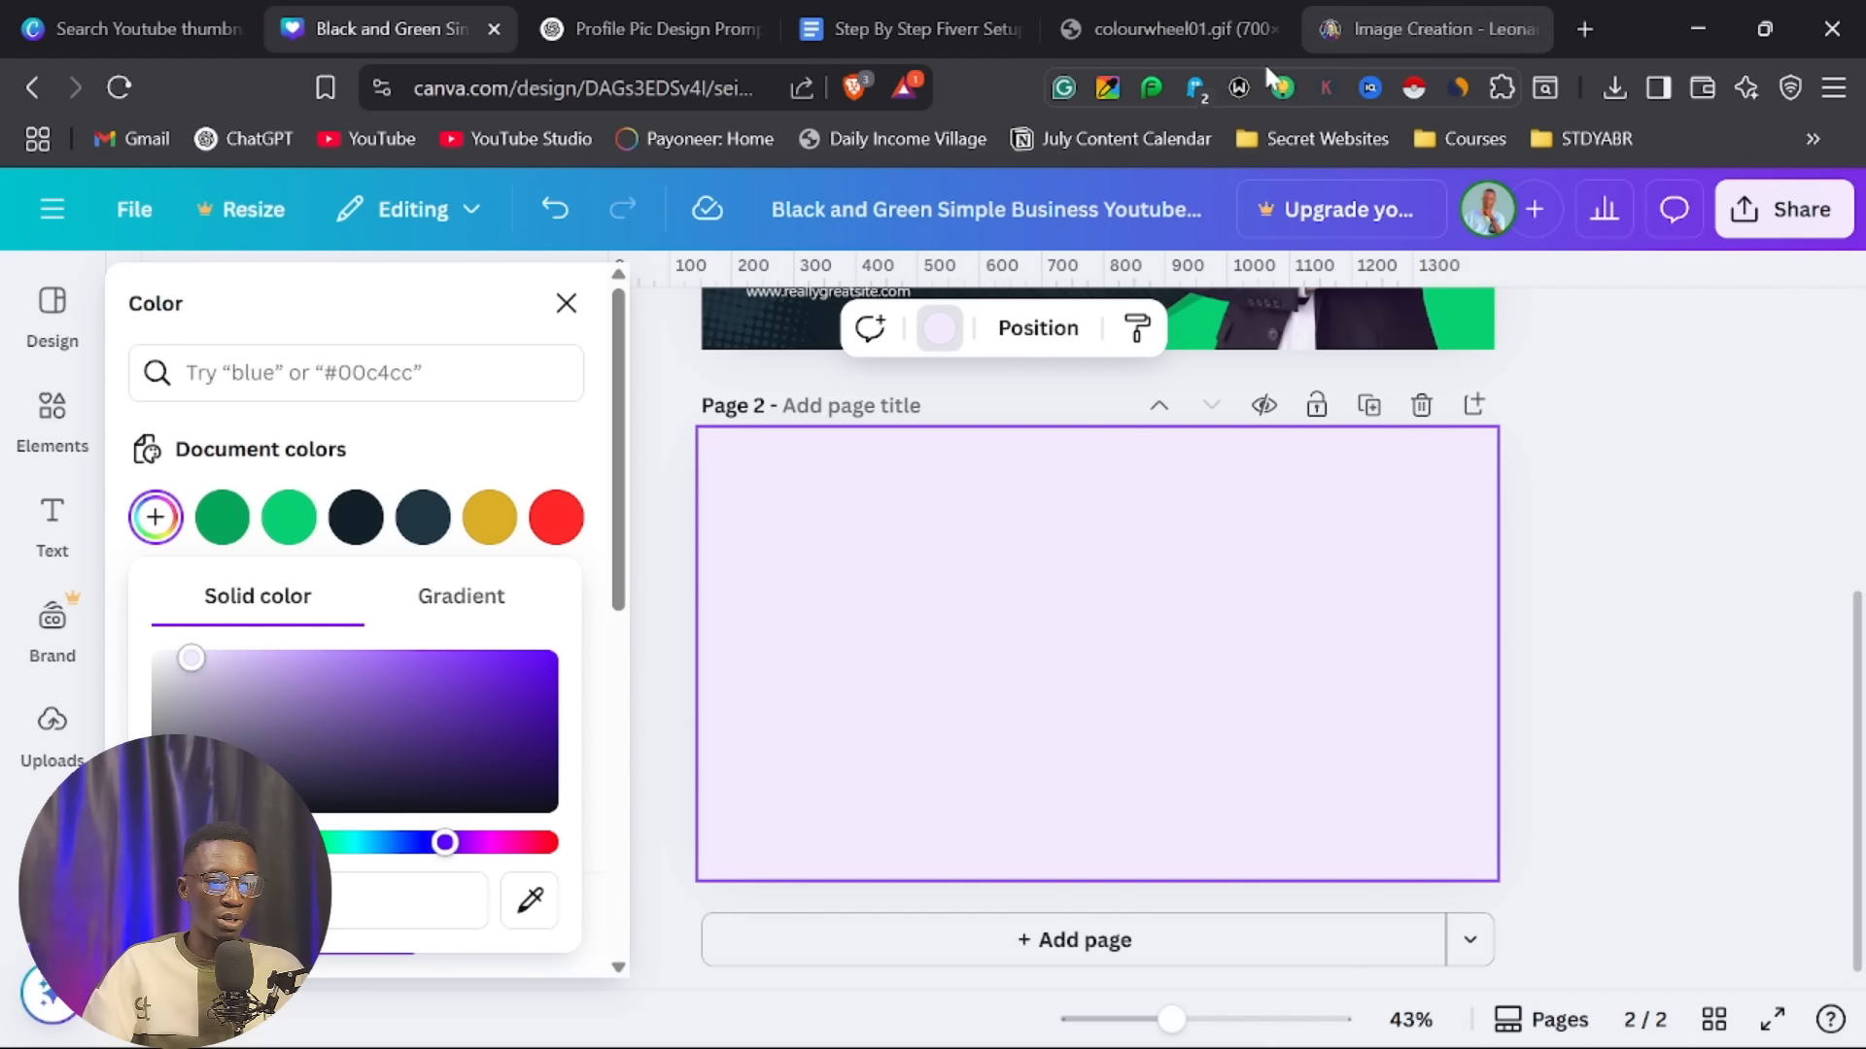
Sample the colour wheel's dark blue segment as #0c1978 with Vivaldi's colour-picker extension.
{"action": "left_click", "coordinate": [1147, 30]}
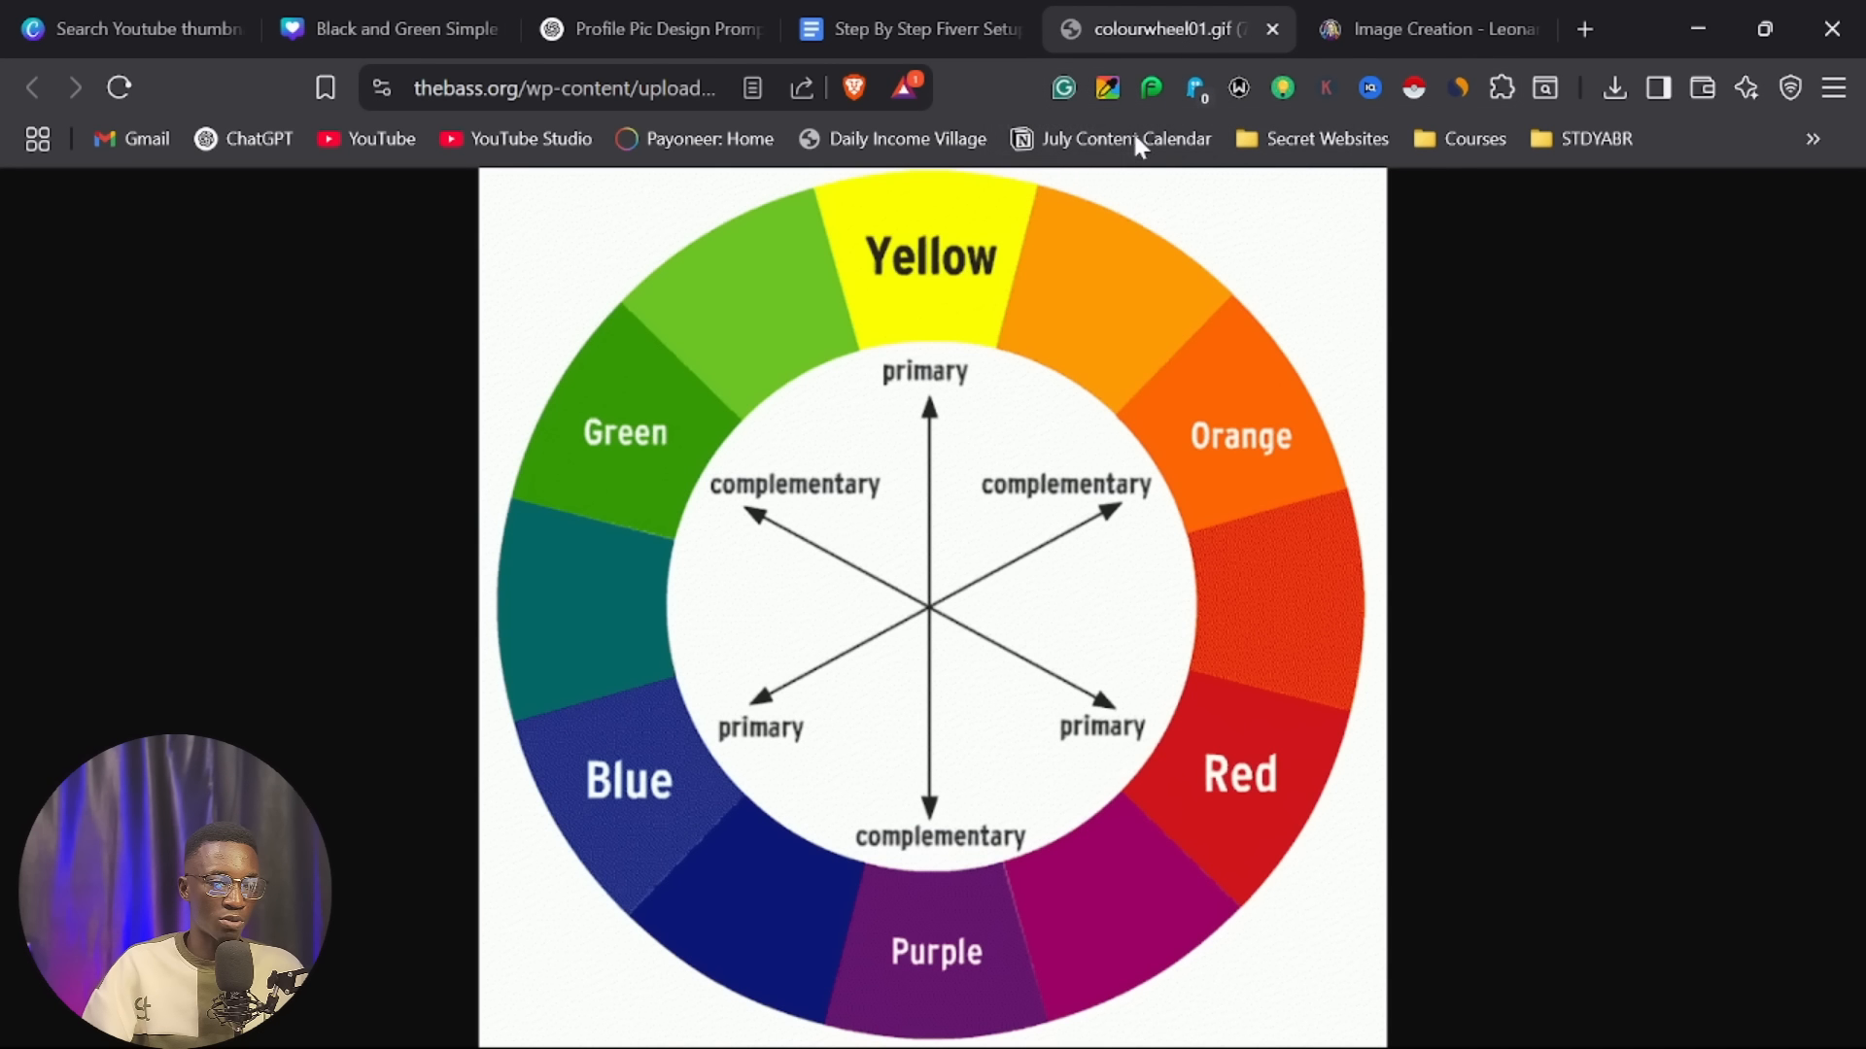
{"action": "left_click", "coordinate": [1107, 87]}
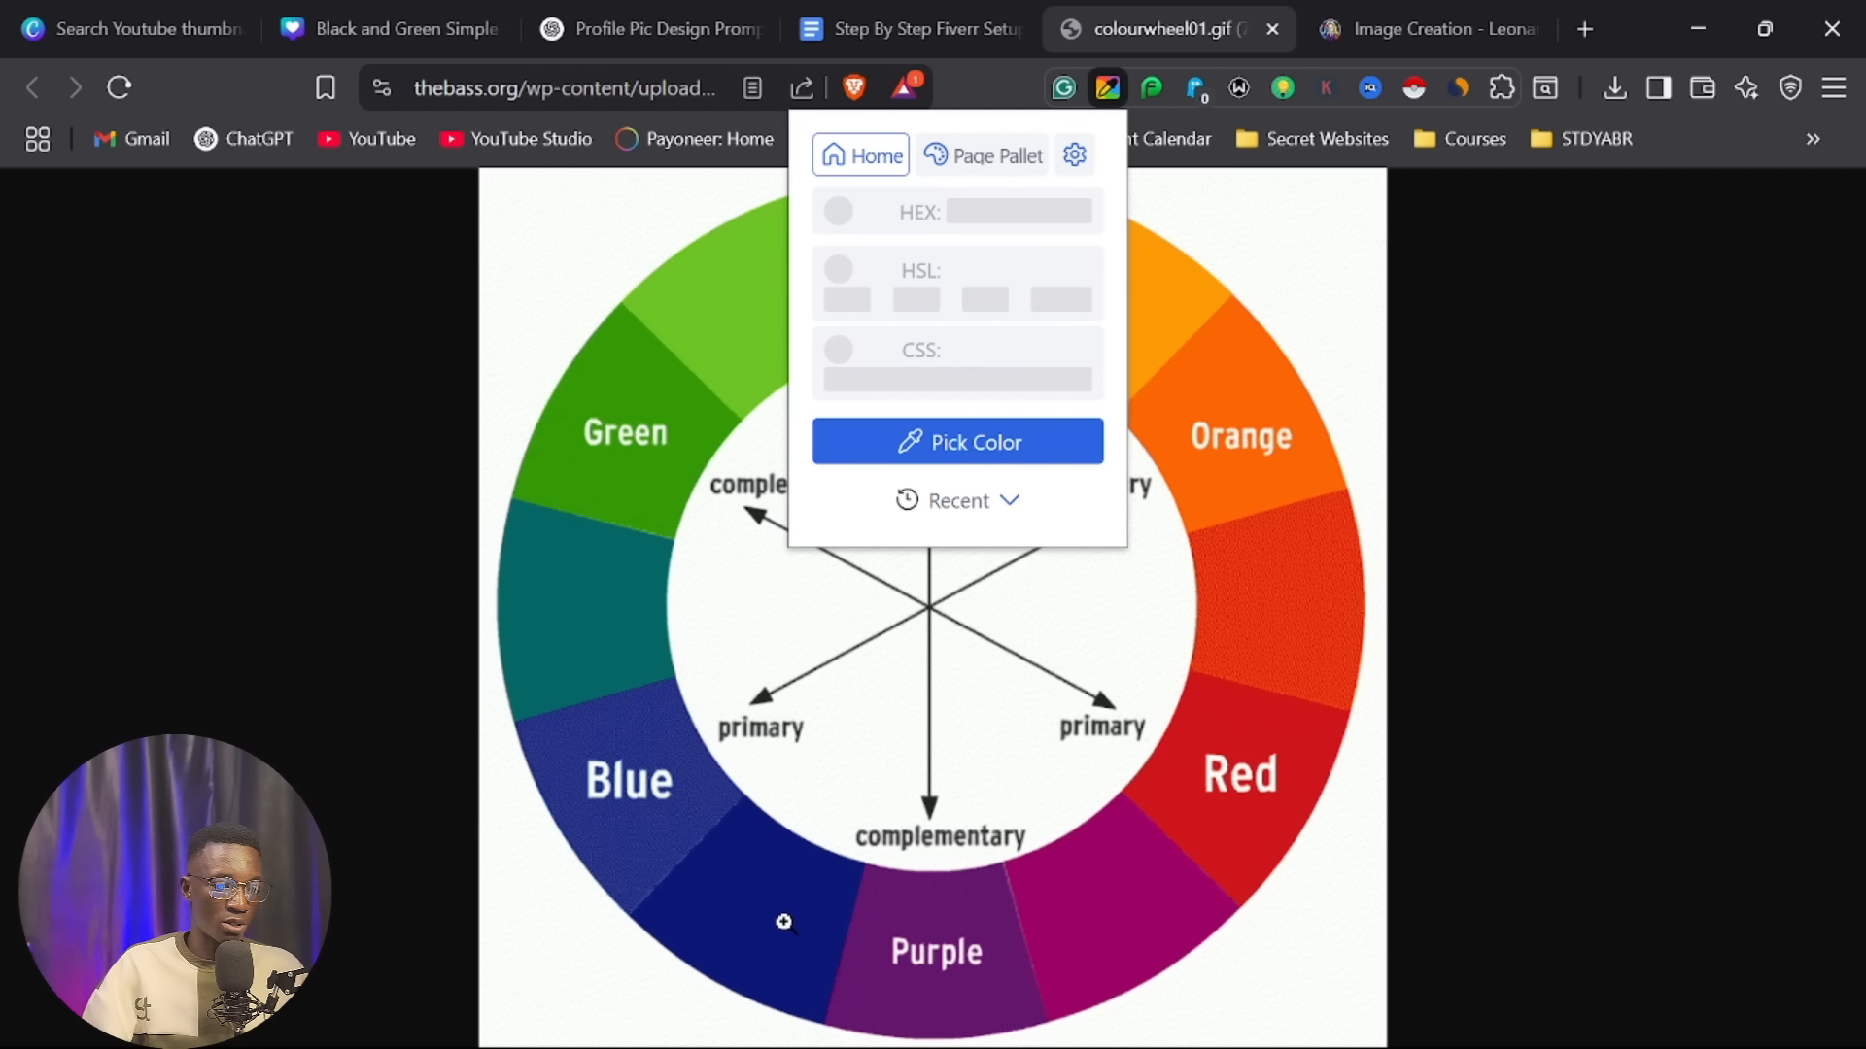
{"action": "left_click", "coordinate": [858, 450]}
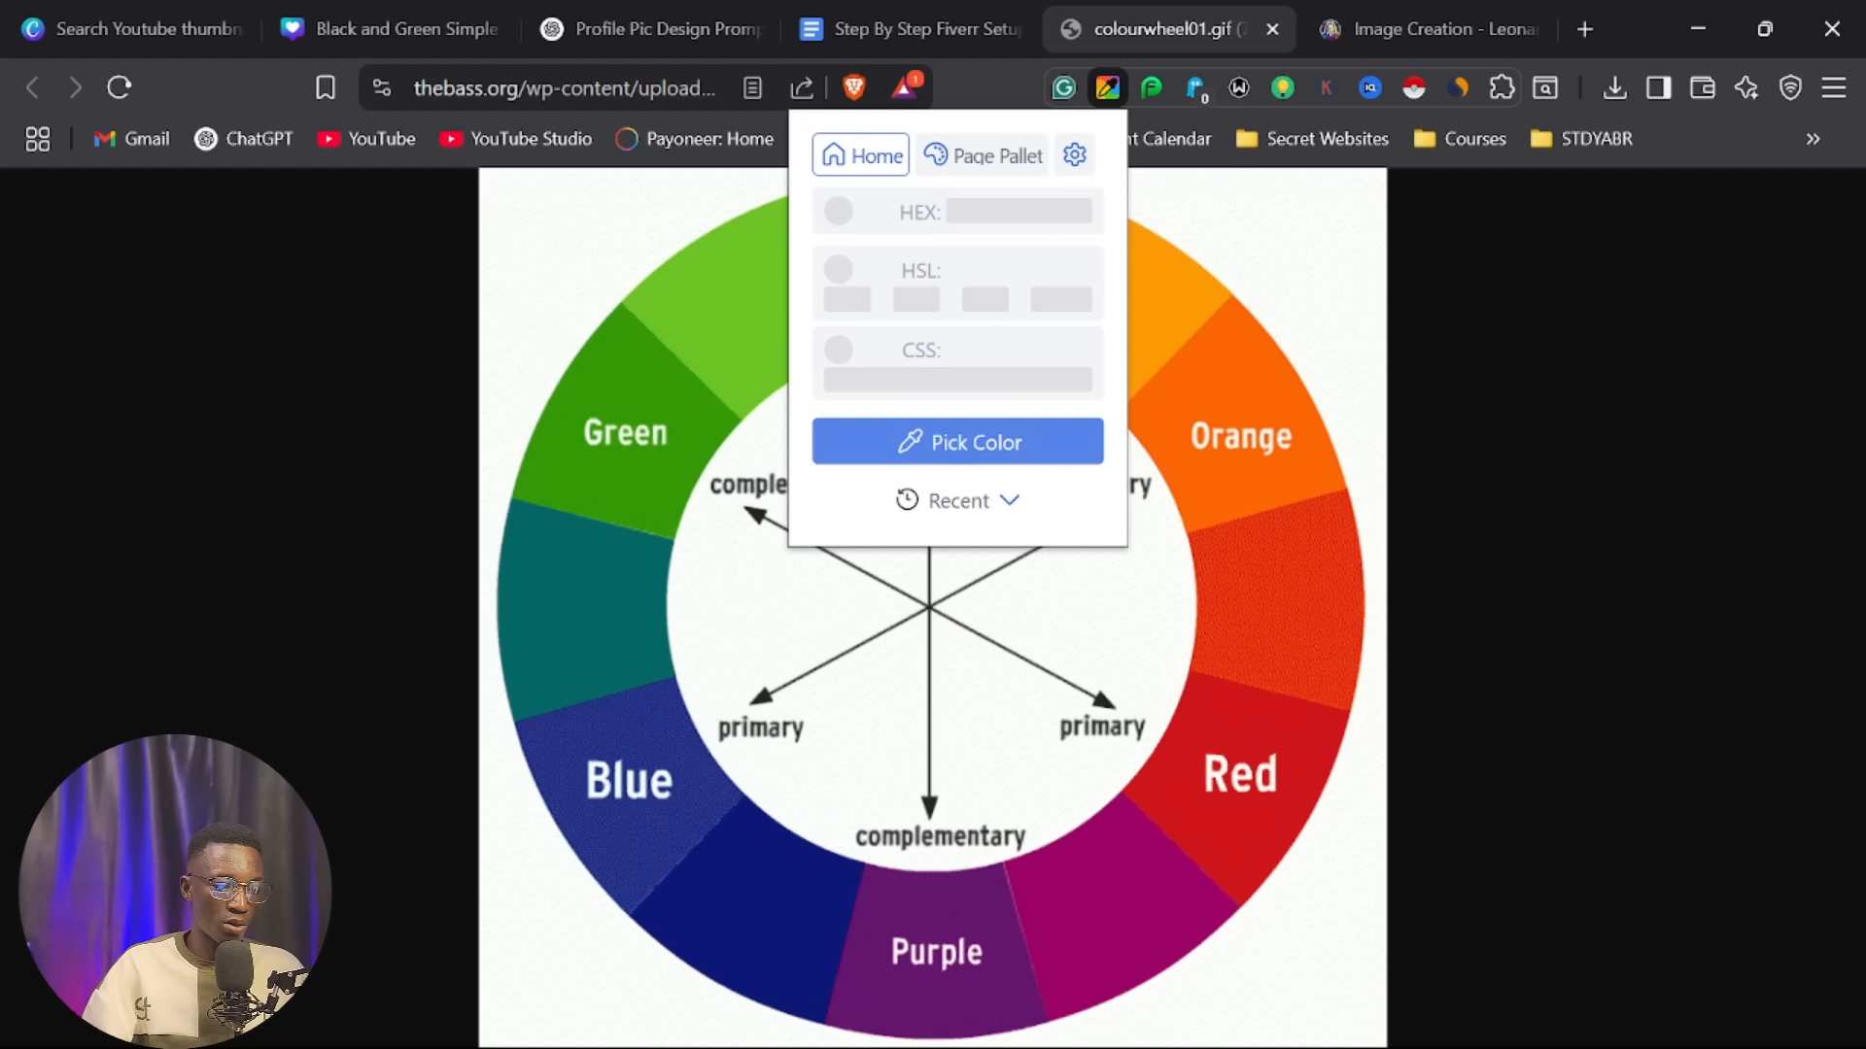
{"action": "left_click", "coordinate": [777, 914]}
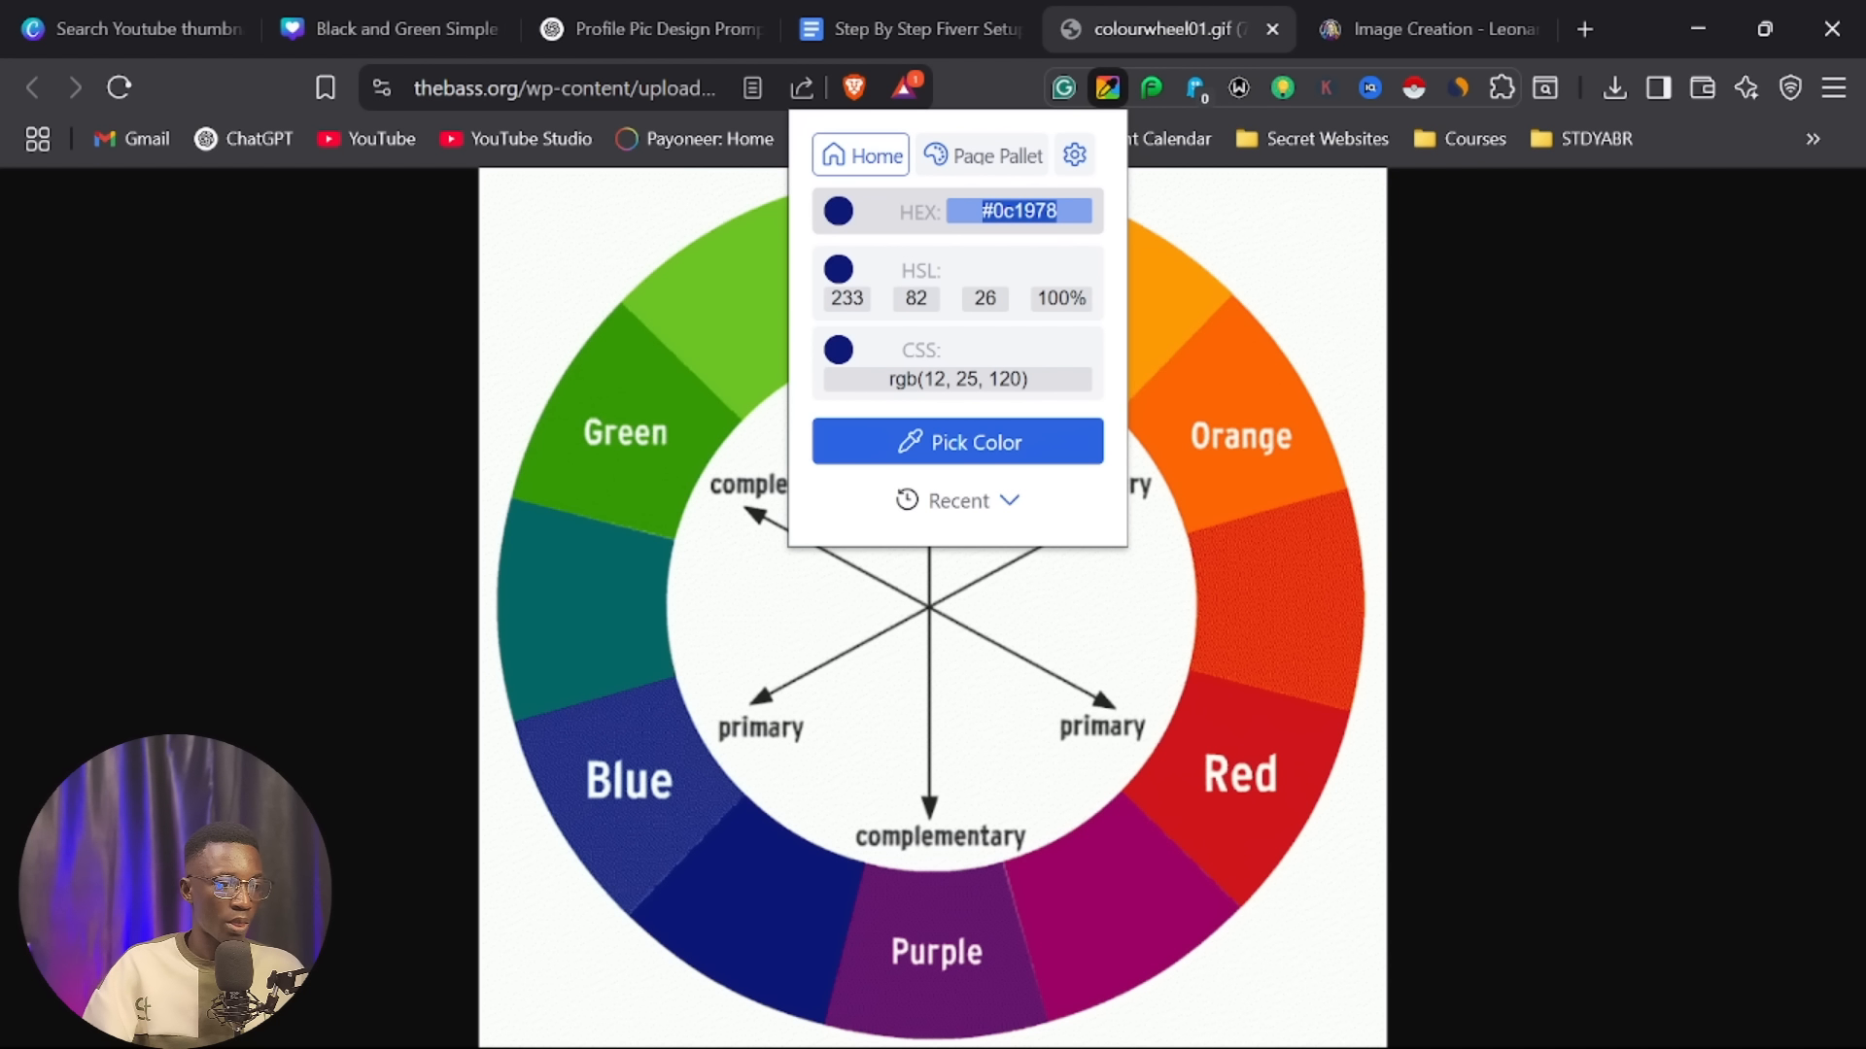
{"action": "left_click", "coordinate": [389, 29]}
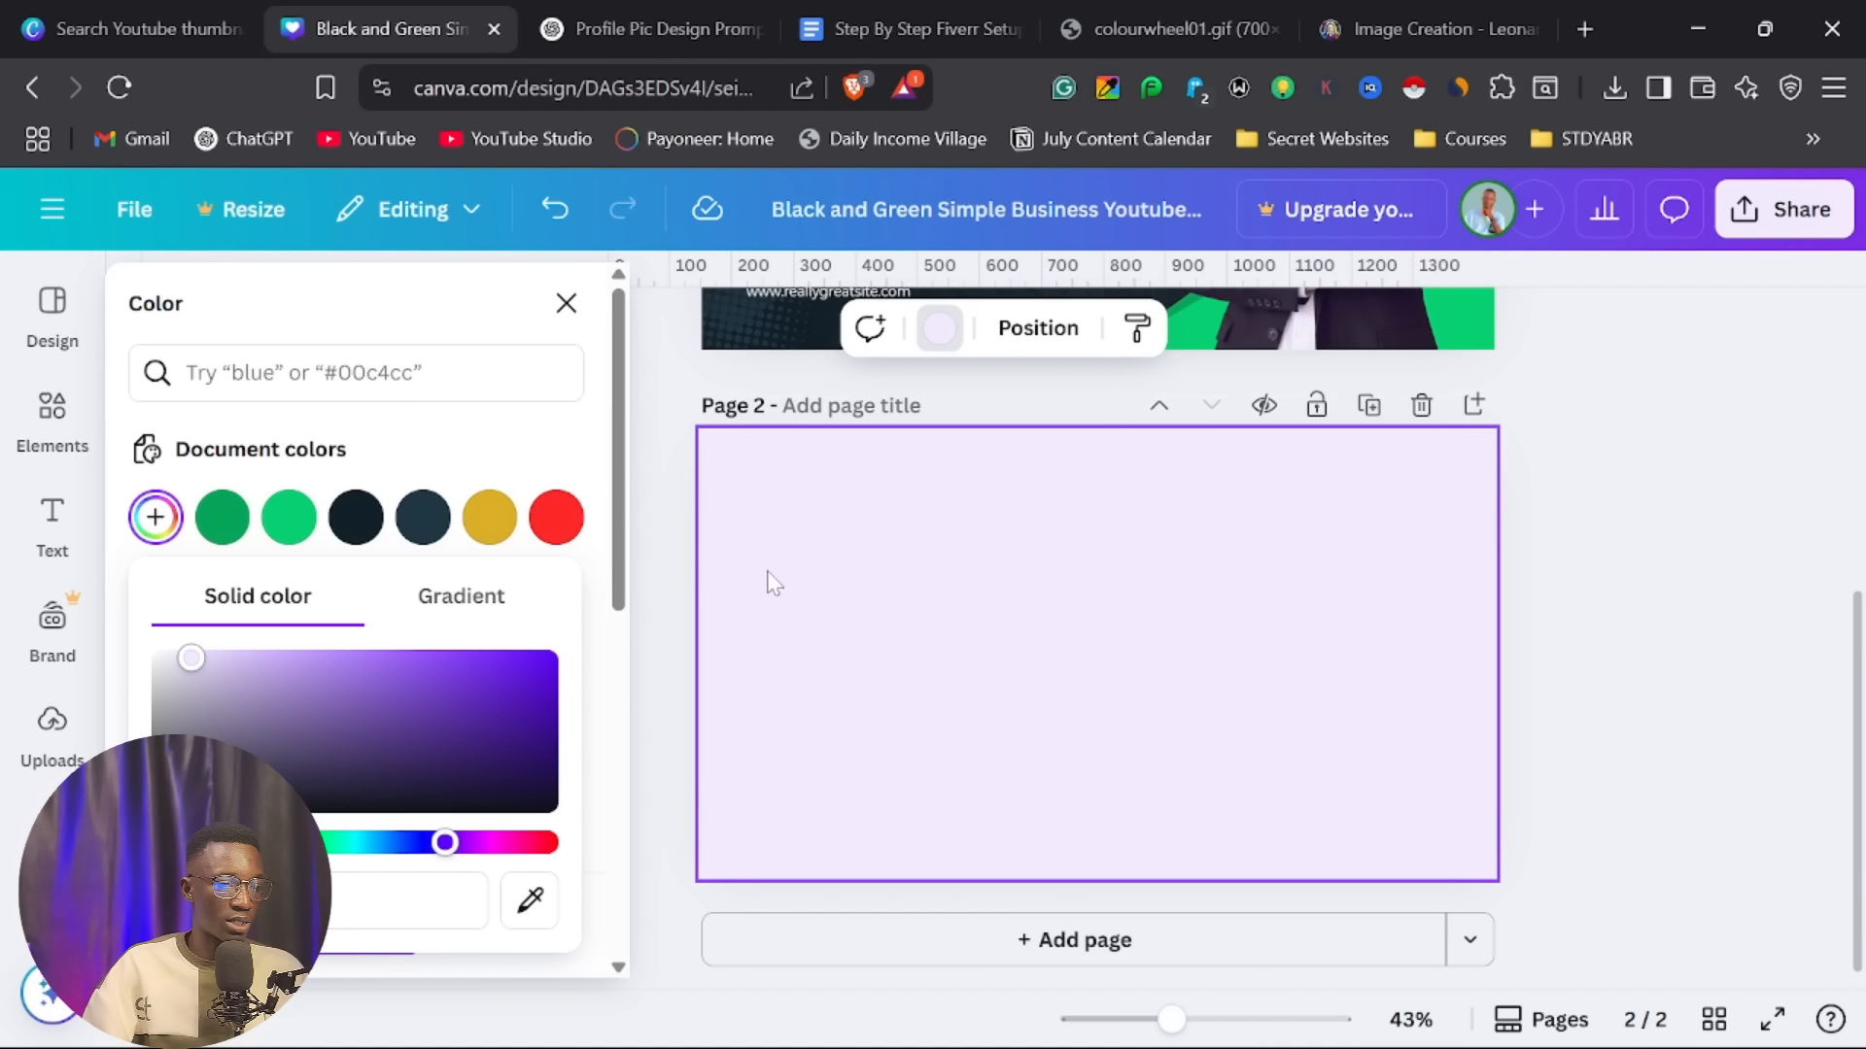
Fill page 2's background with the pasted navy hex #0c1978.
{"action": "left_click", "coordinate": [936, 338]}
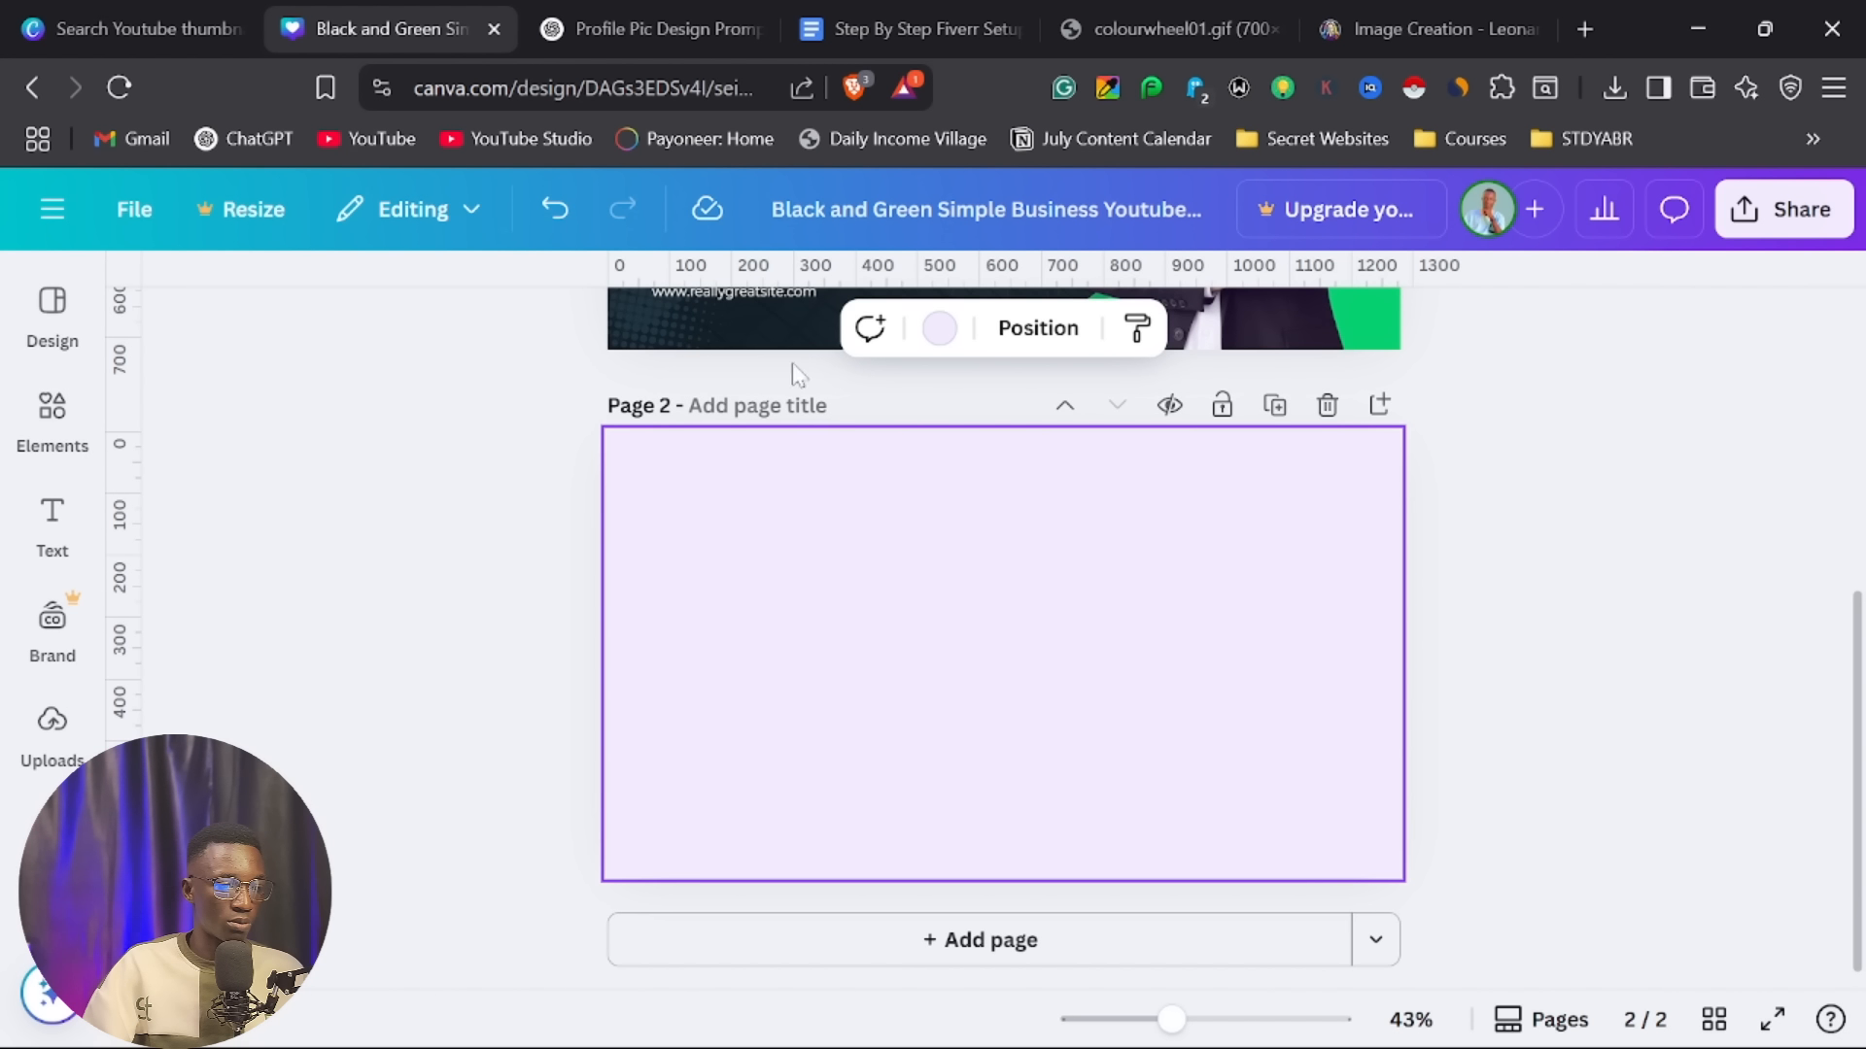
{"action": "left_click", "coordinate": [941, 330]}
{"action": "left_click", "coordinate": [360, 374]}
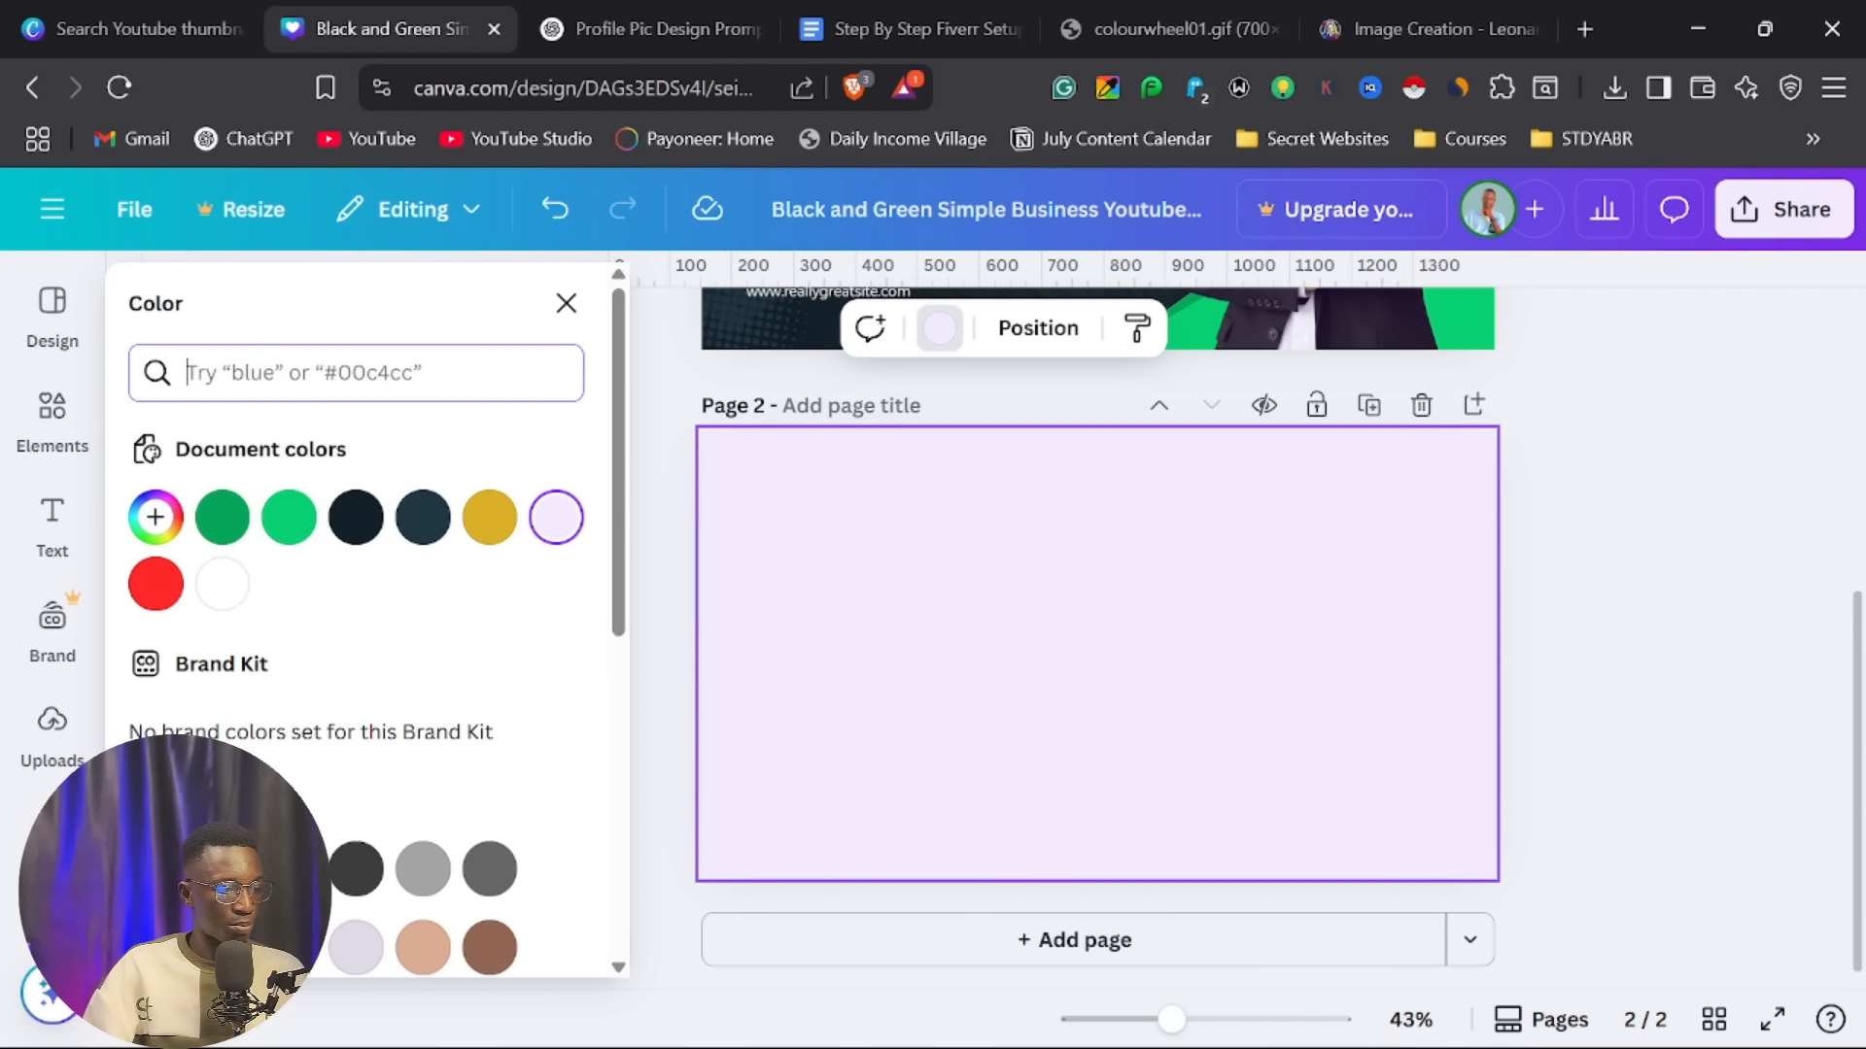
{"action": "type", "text": "#0c1978"}
{"action": "left_click", "coordinate": [156, 500]}
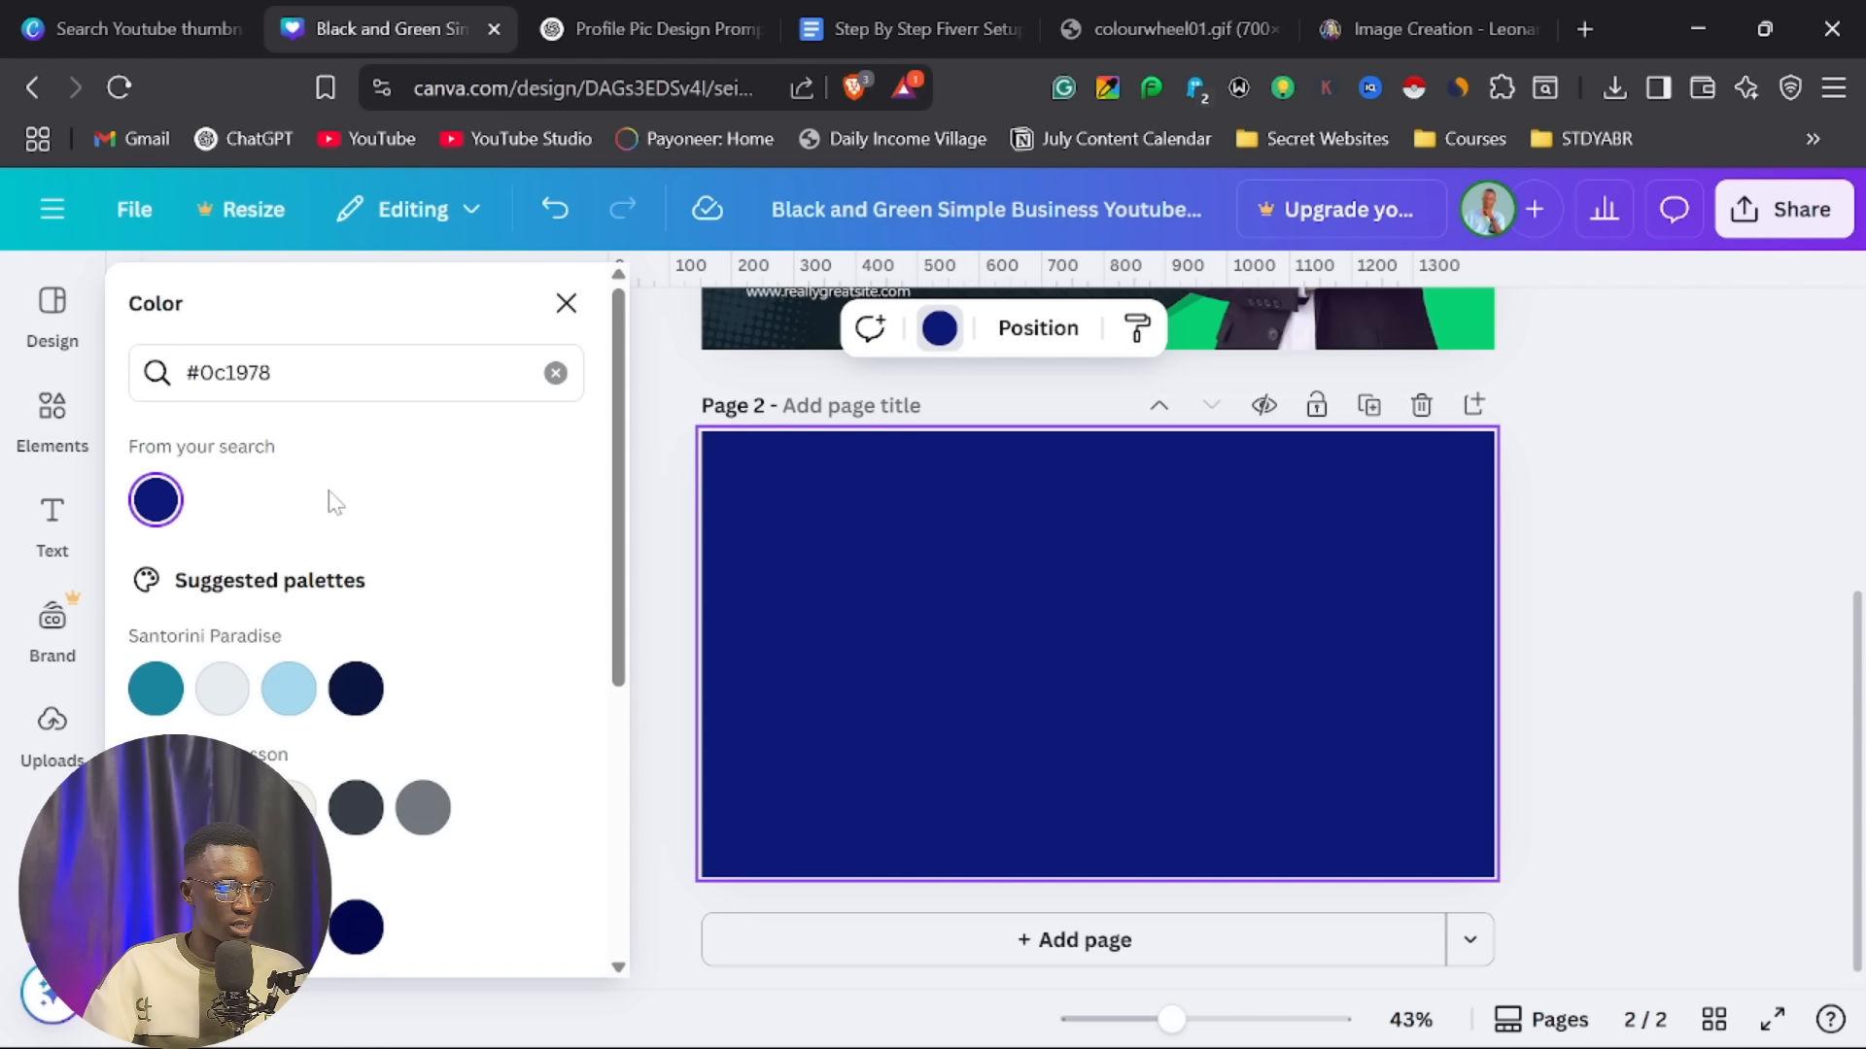
{"action": "left_click", "coordinate": [555, 373]}
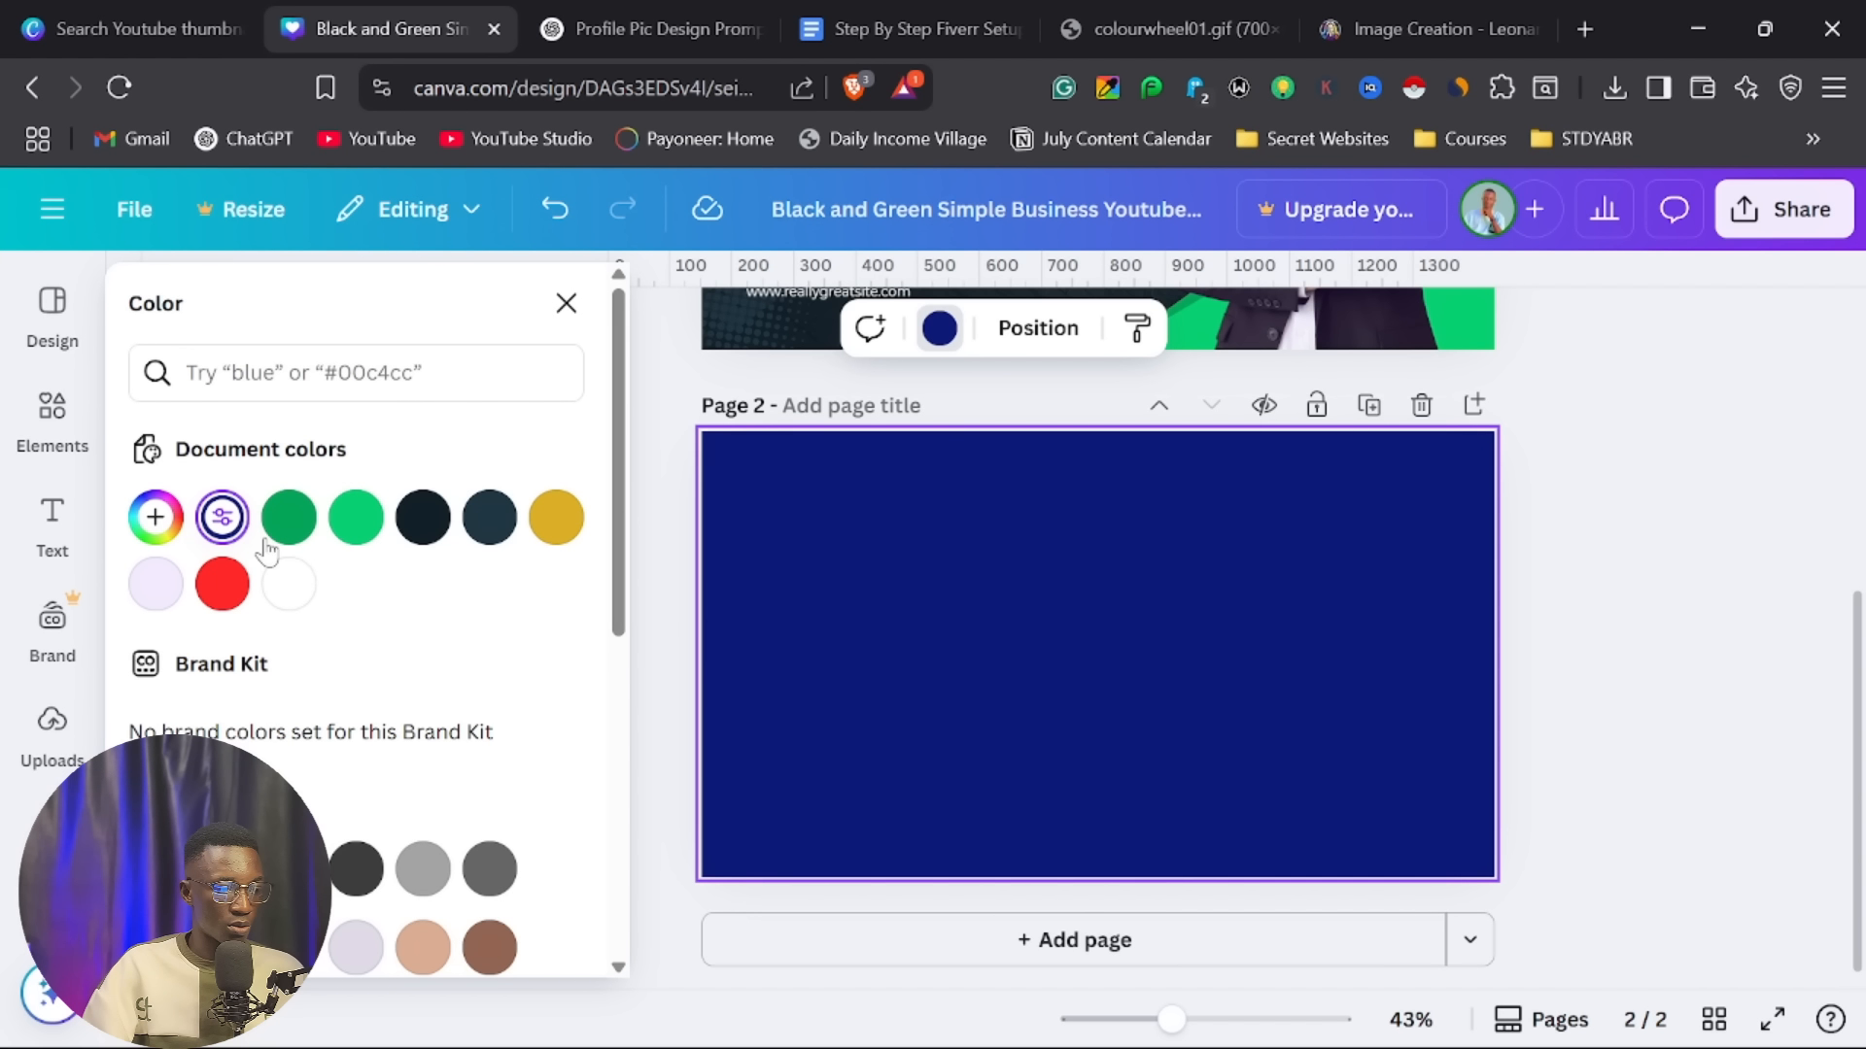
Deepen the page background to a near-black navy in the colour picker.
{"action": "left_click", "coordinate": [222, 517]}
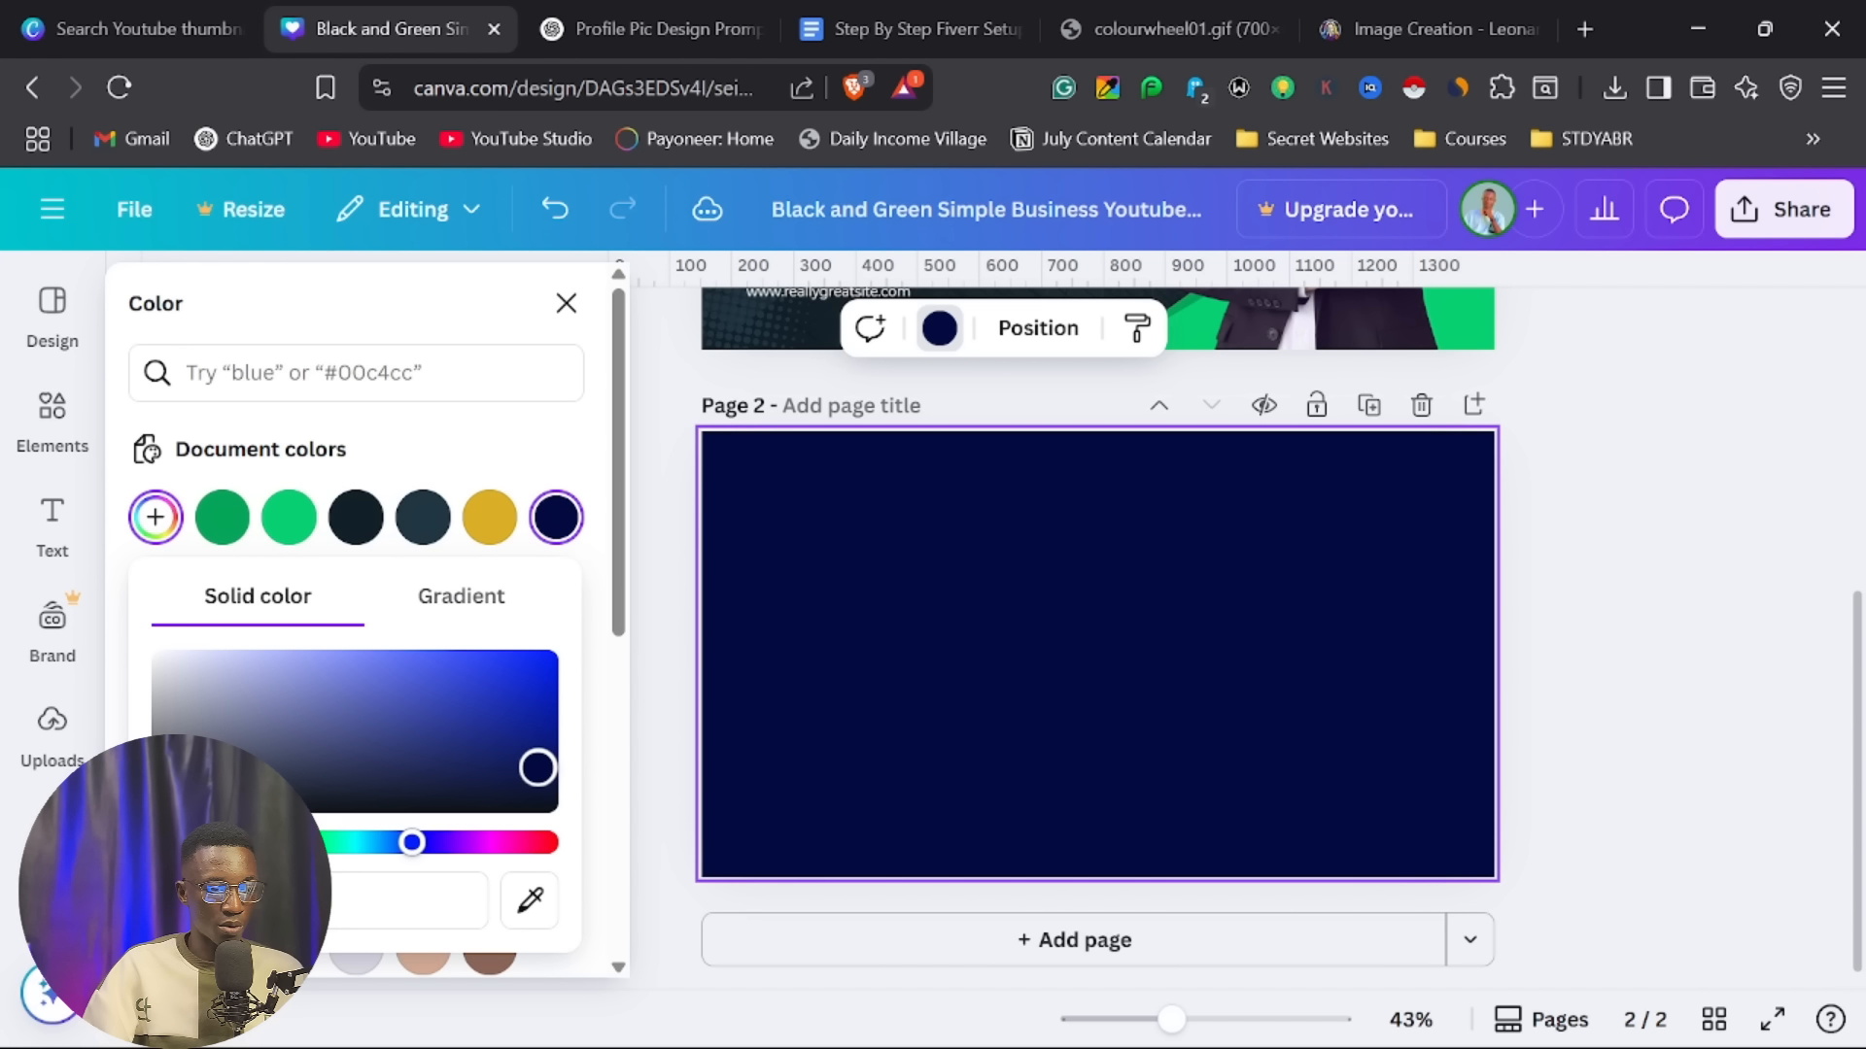
{"action": "left_click_drag", "start_coordinate": [536, 768], "coordinate": [543, 769]}
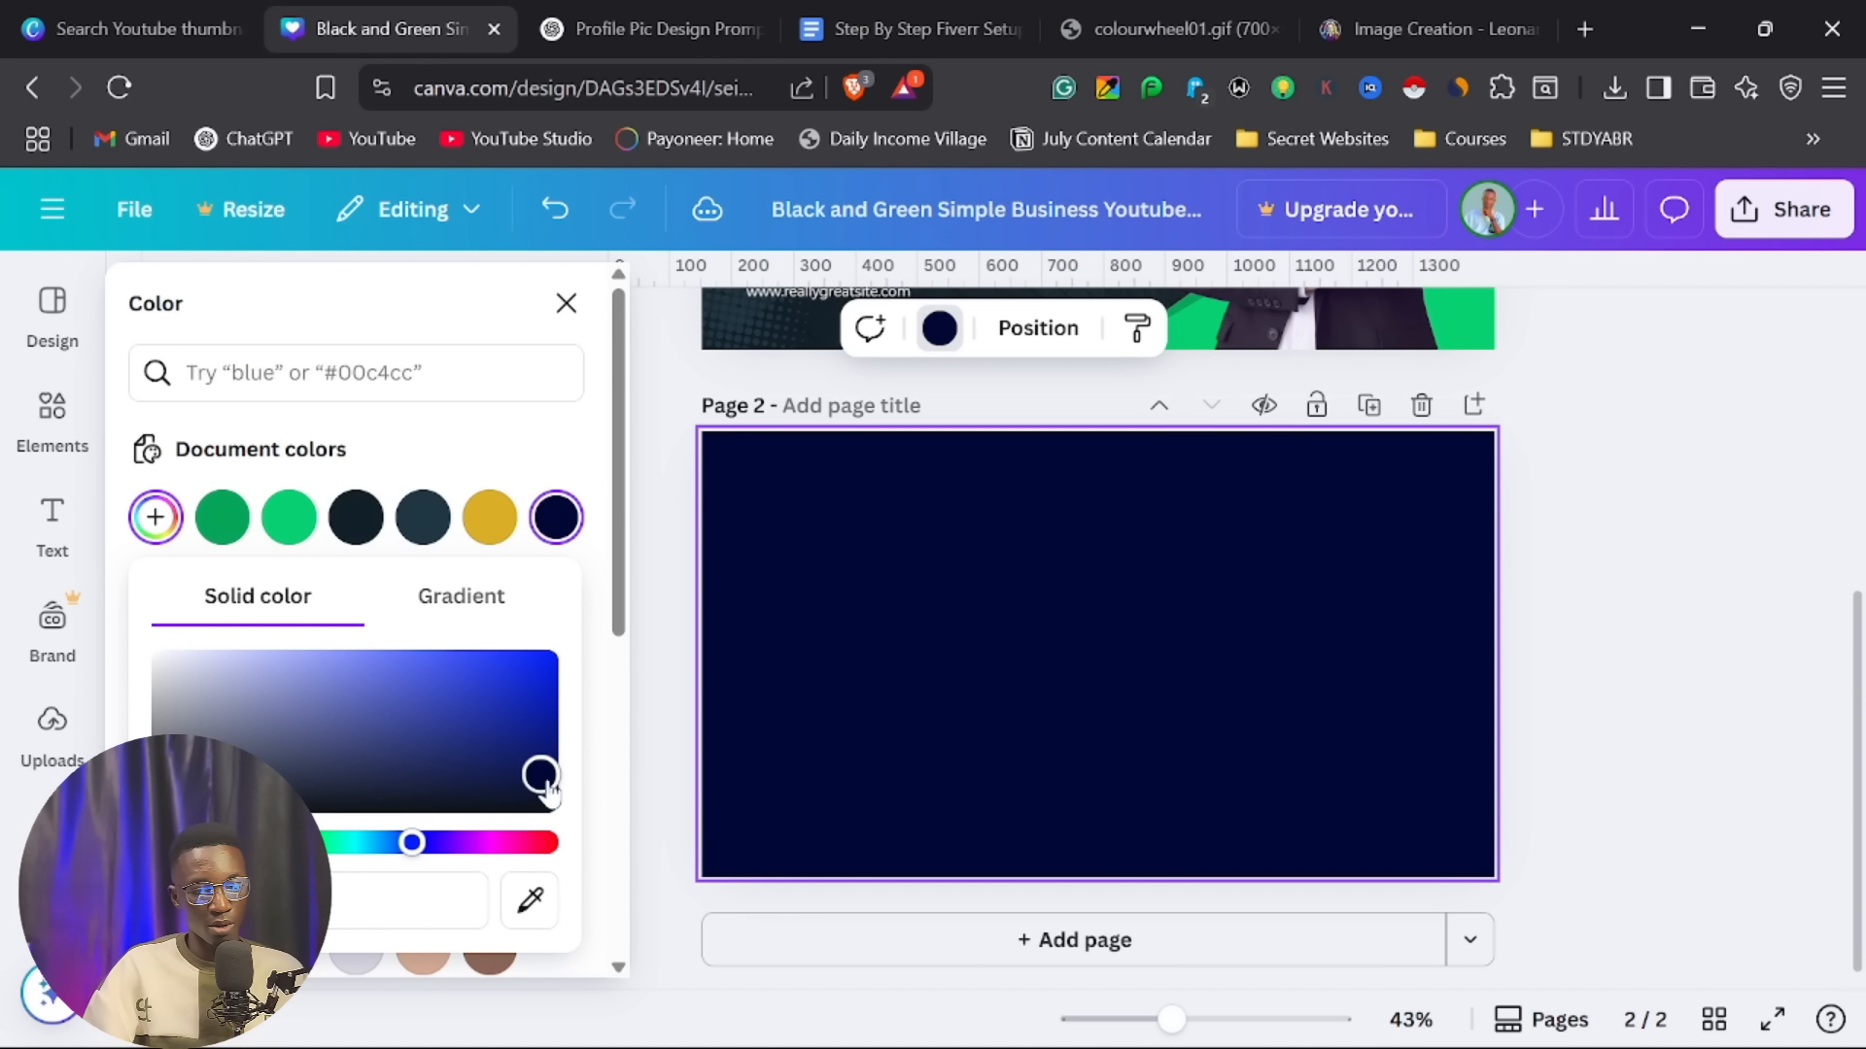
{"action": "left_click", "coordinate": [1838, 427]}
{"action": "left_click", "coordinate": [1724, 523]}
{"action": "scroll", "coordinate": [1593, 578], "scroll_direction": "down", "scroll_amount": 4}
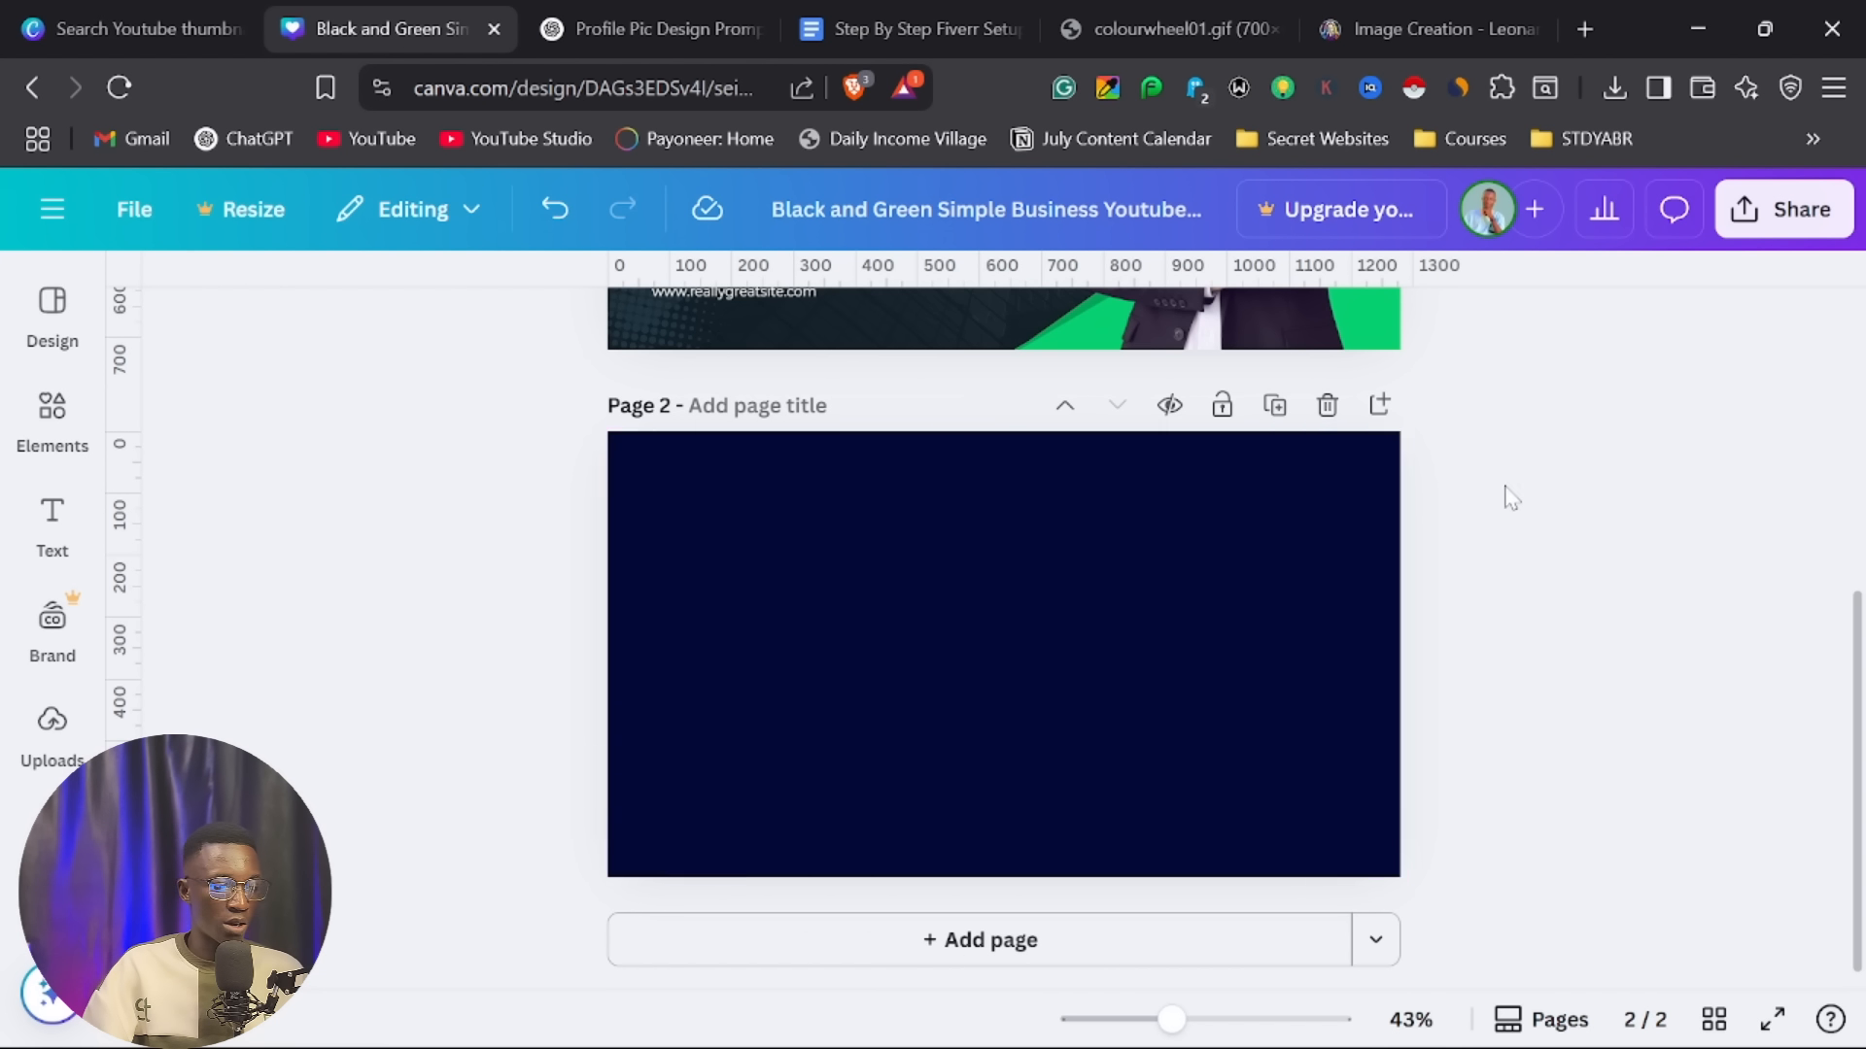
Add an 'Add a heading' text box to the navy page, then bring up ChatGPT's gig prompt.
{"action": "left_click", "coordinate": [52, 522]}
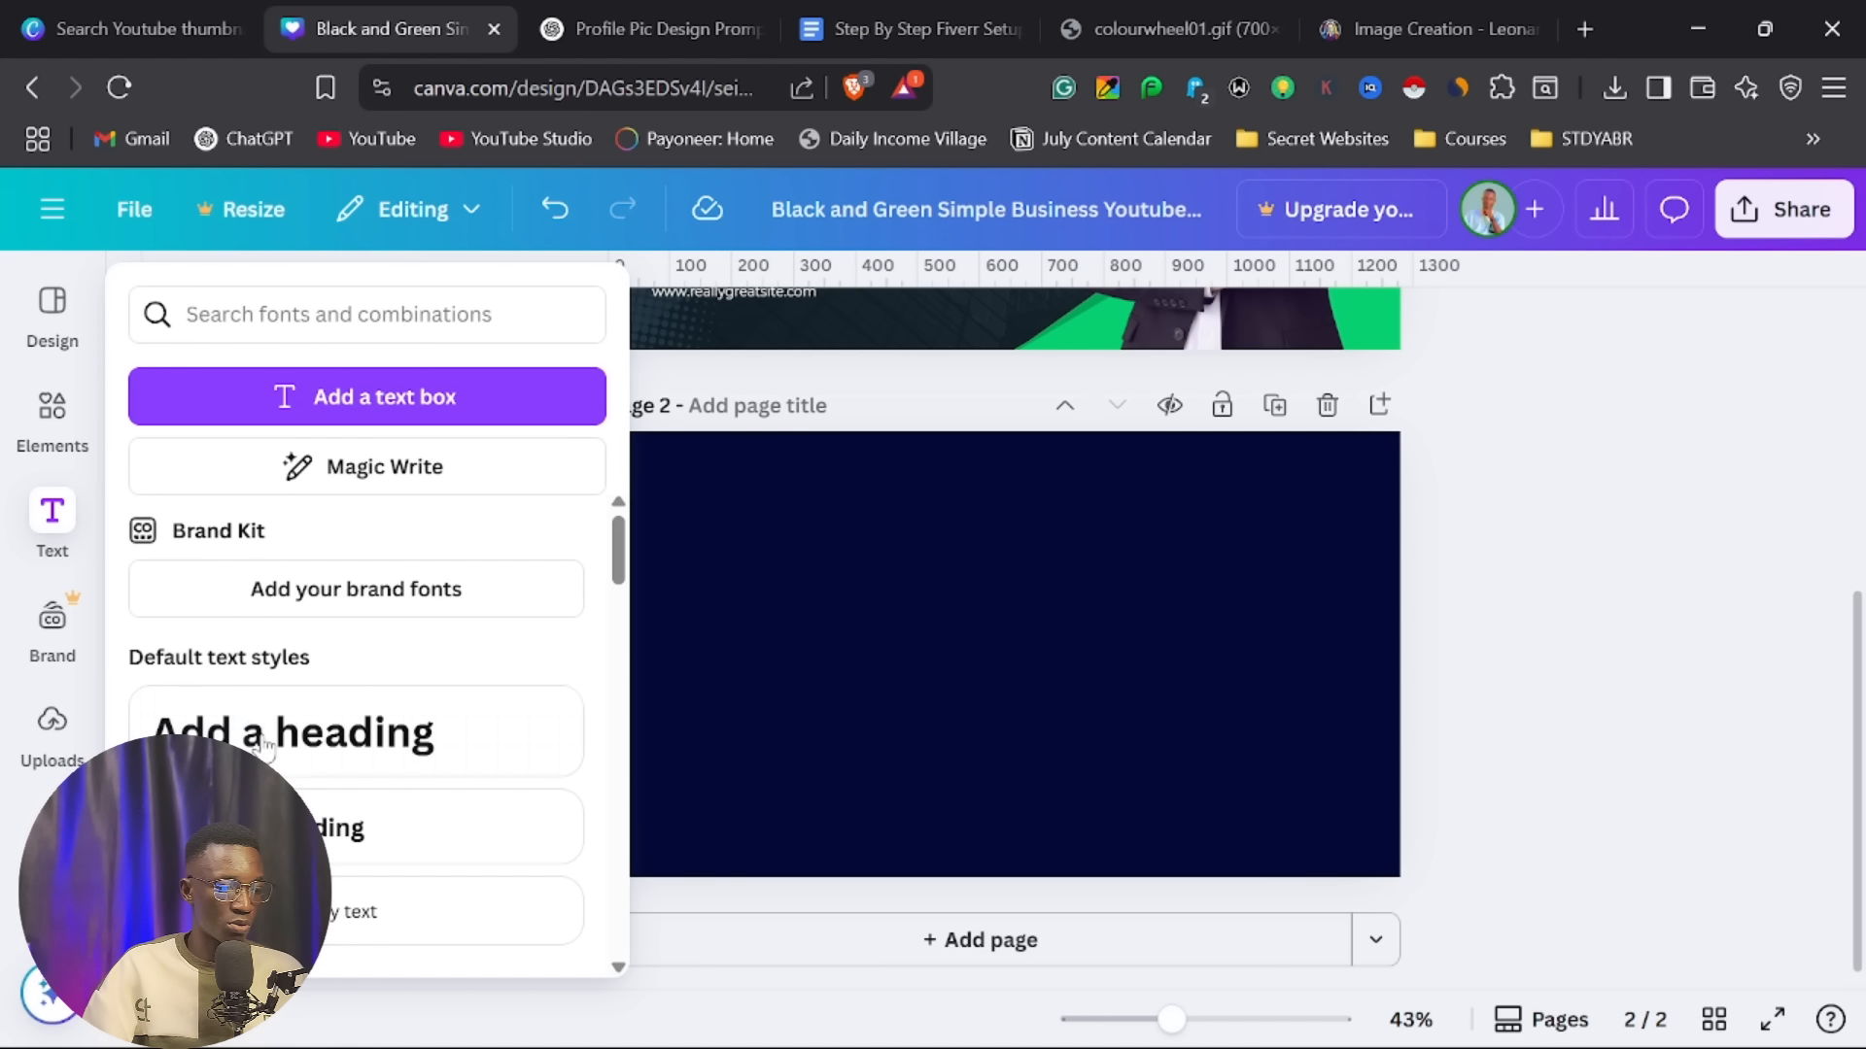
{"action": "left_click", "coordinate": [500, 728]}
{"action": "left_click", "coordinate": [1138, 688]}
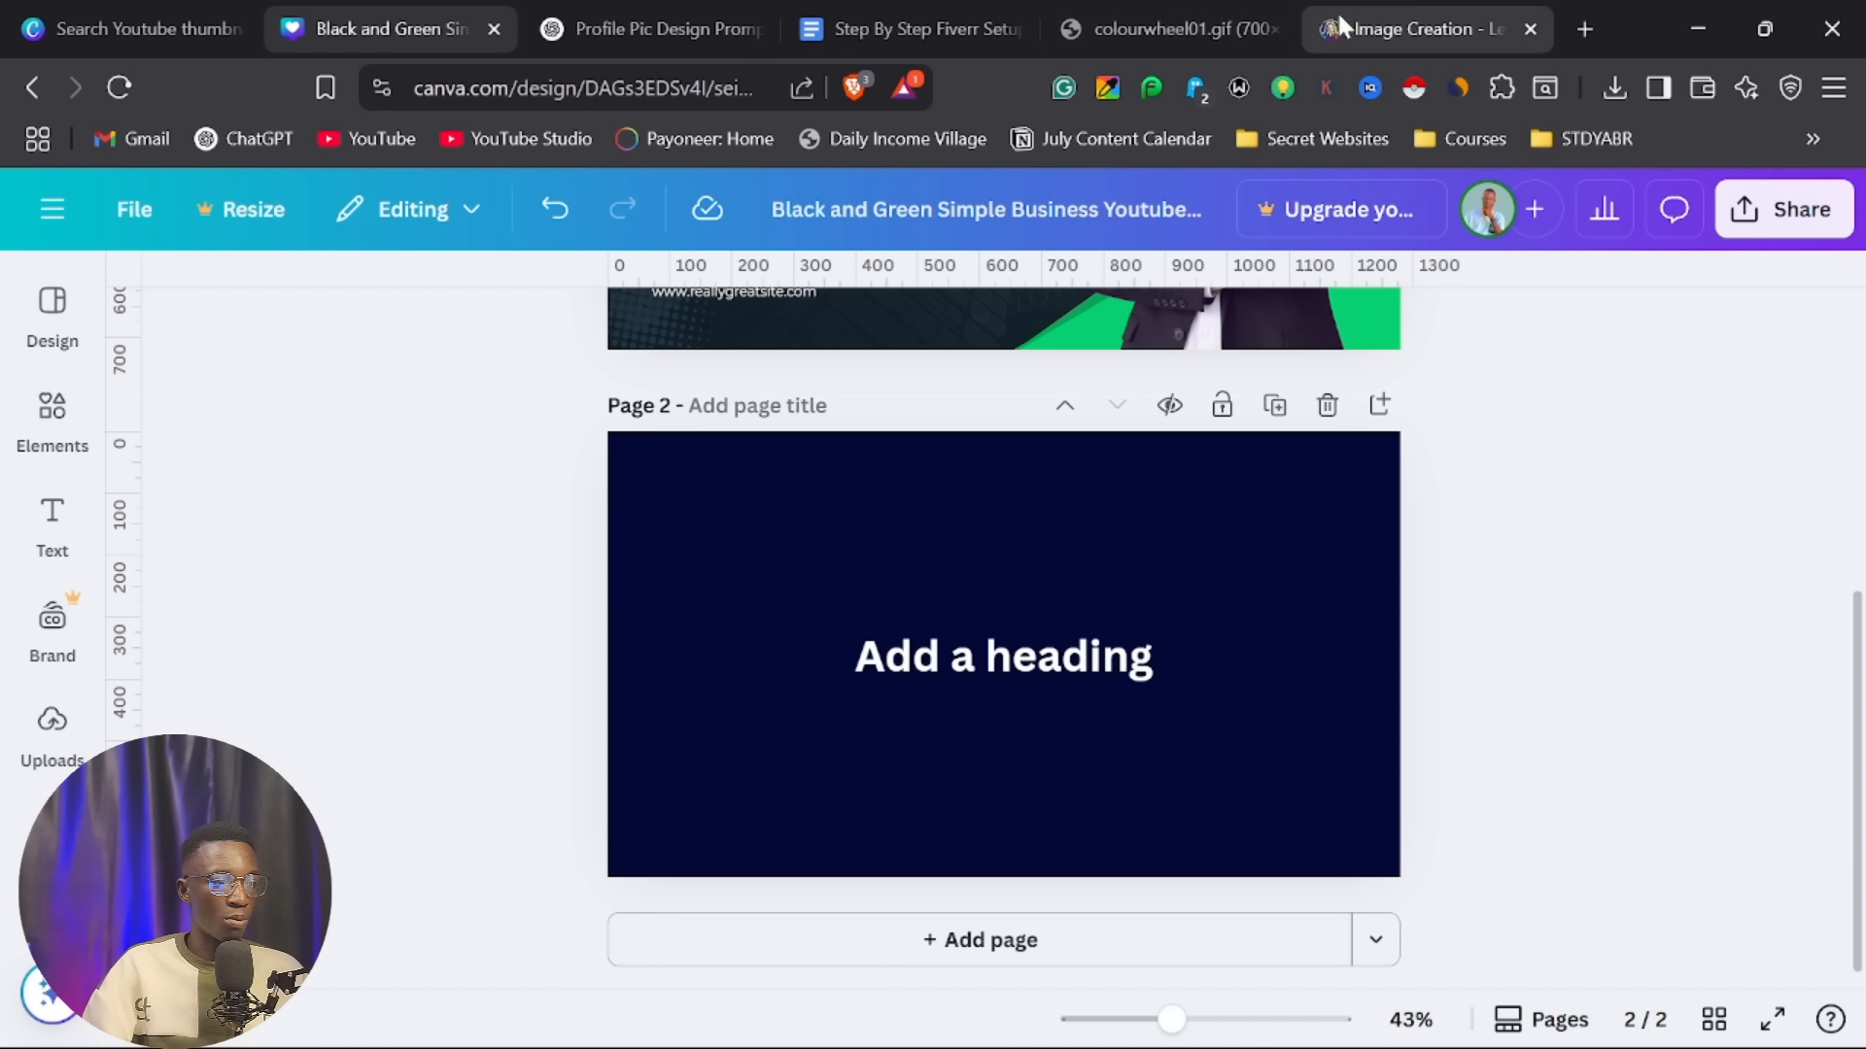
{"action": "left_click", "coordinate": [657, 17]}
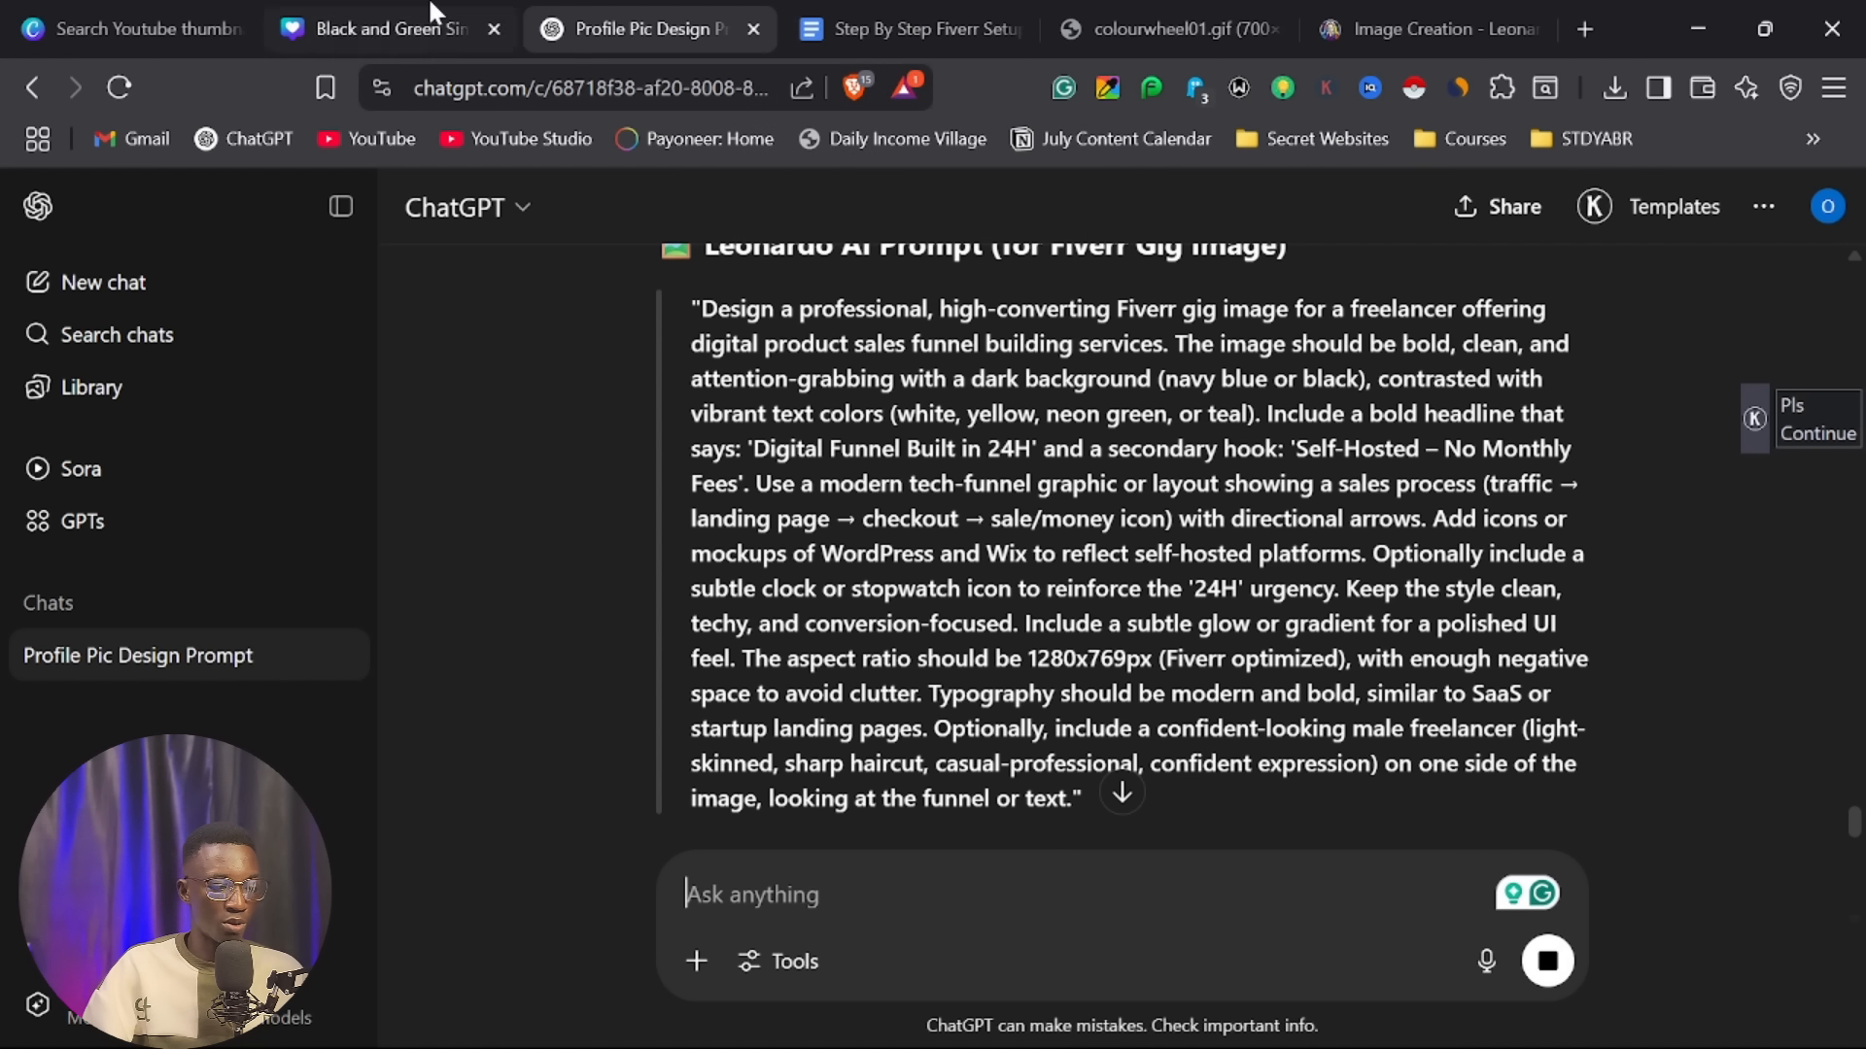
Check in WordCounter that 'build a high converting digital product funnel' is 7 words, 46 characters.
{"action": "left_click", "coordinate": [1181, 1013]}
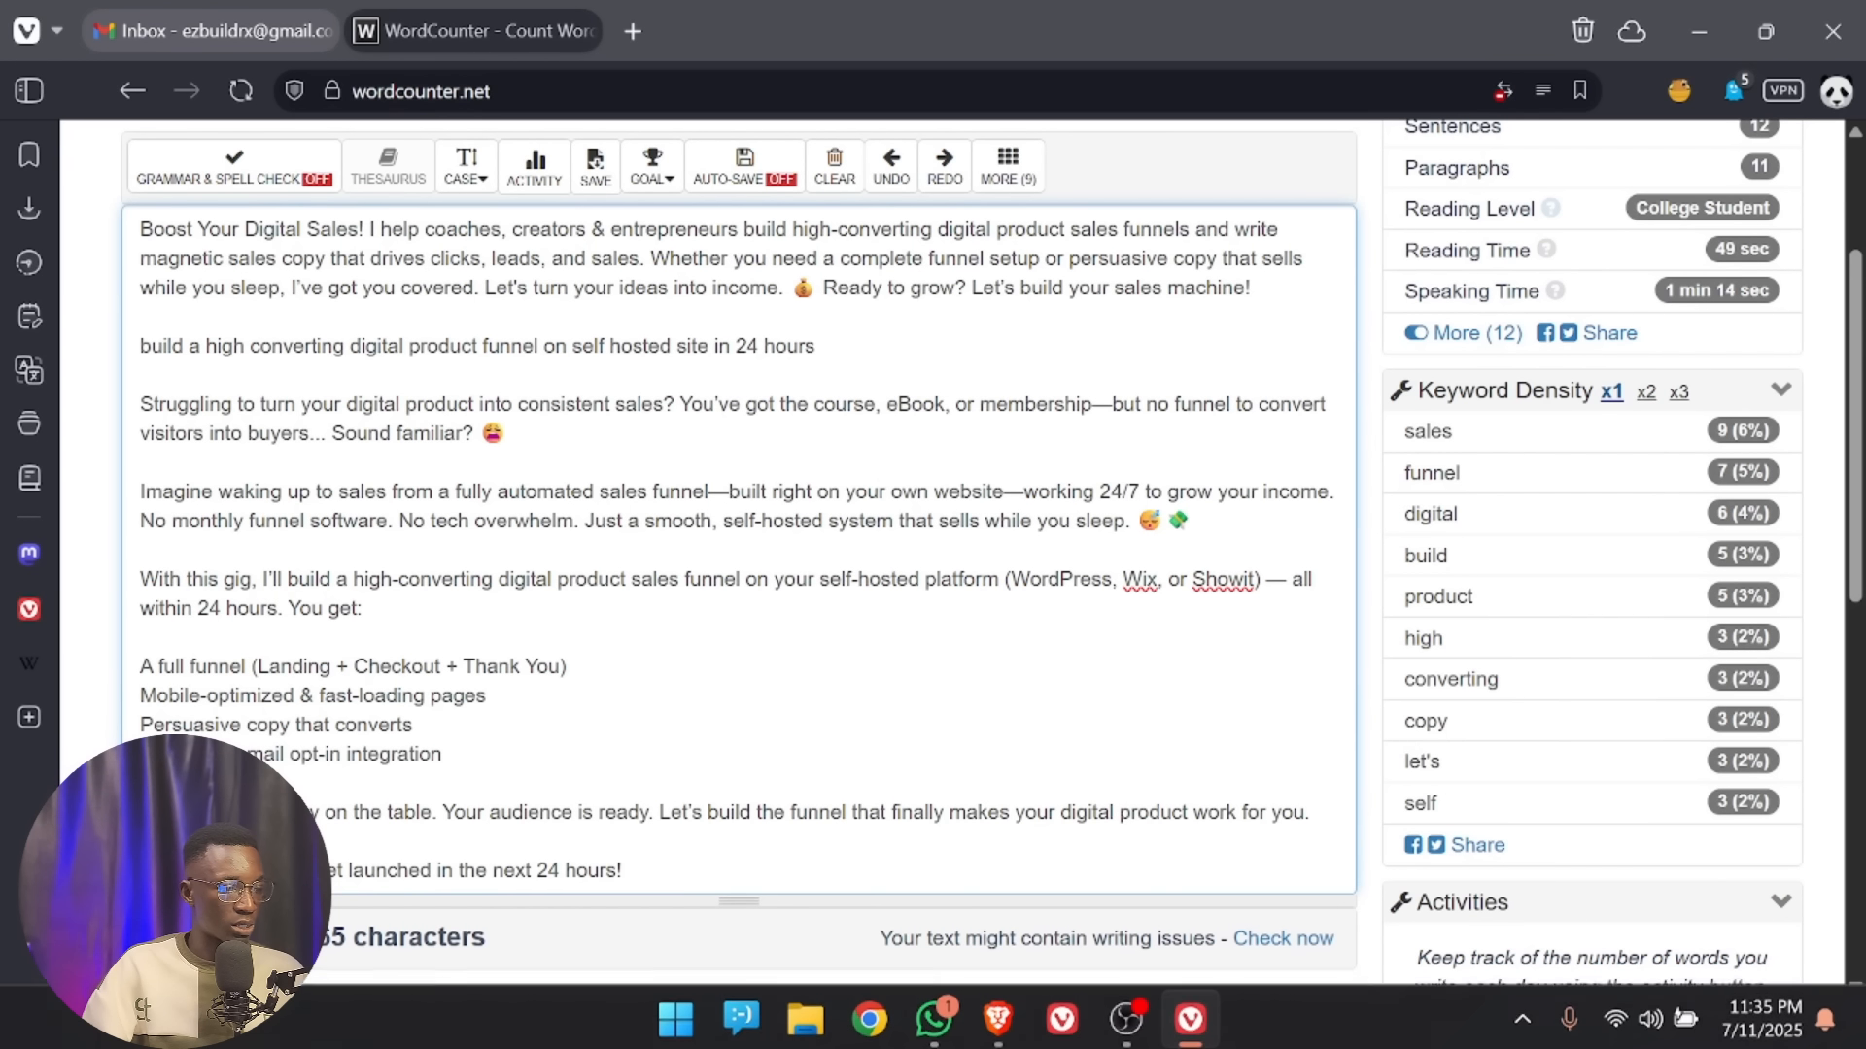
{"action": "scroll", "coordinate": [397, 442], "scroll_direction": "up", "scroll_amount": 3}
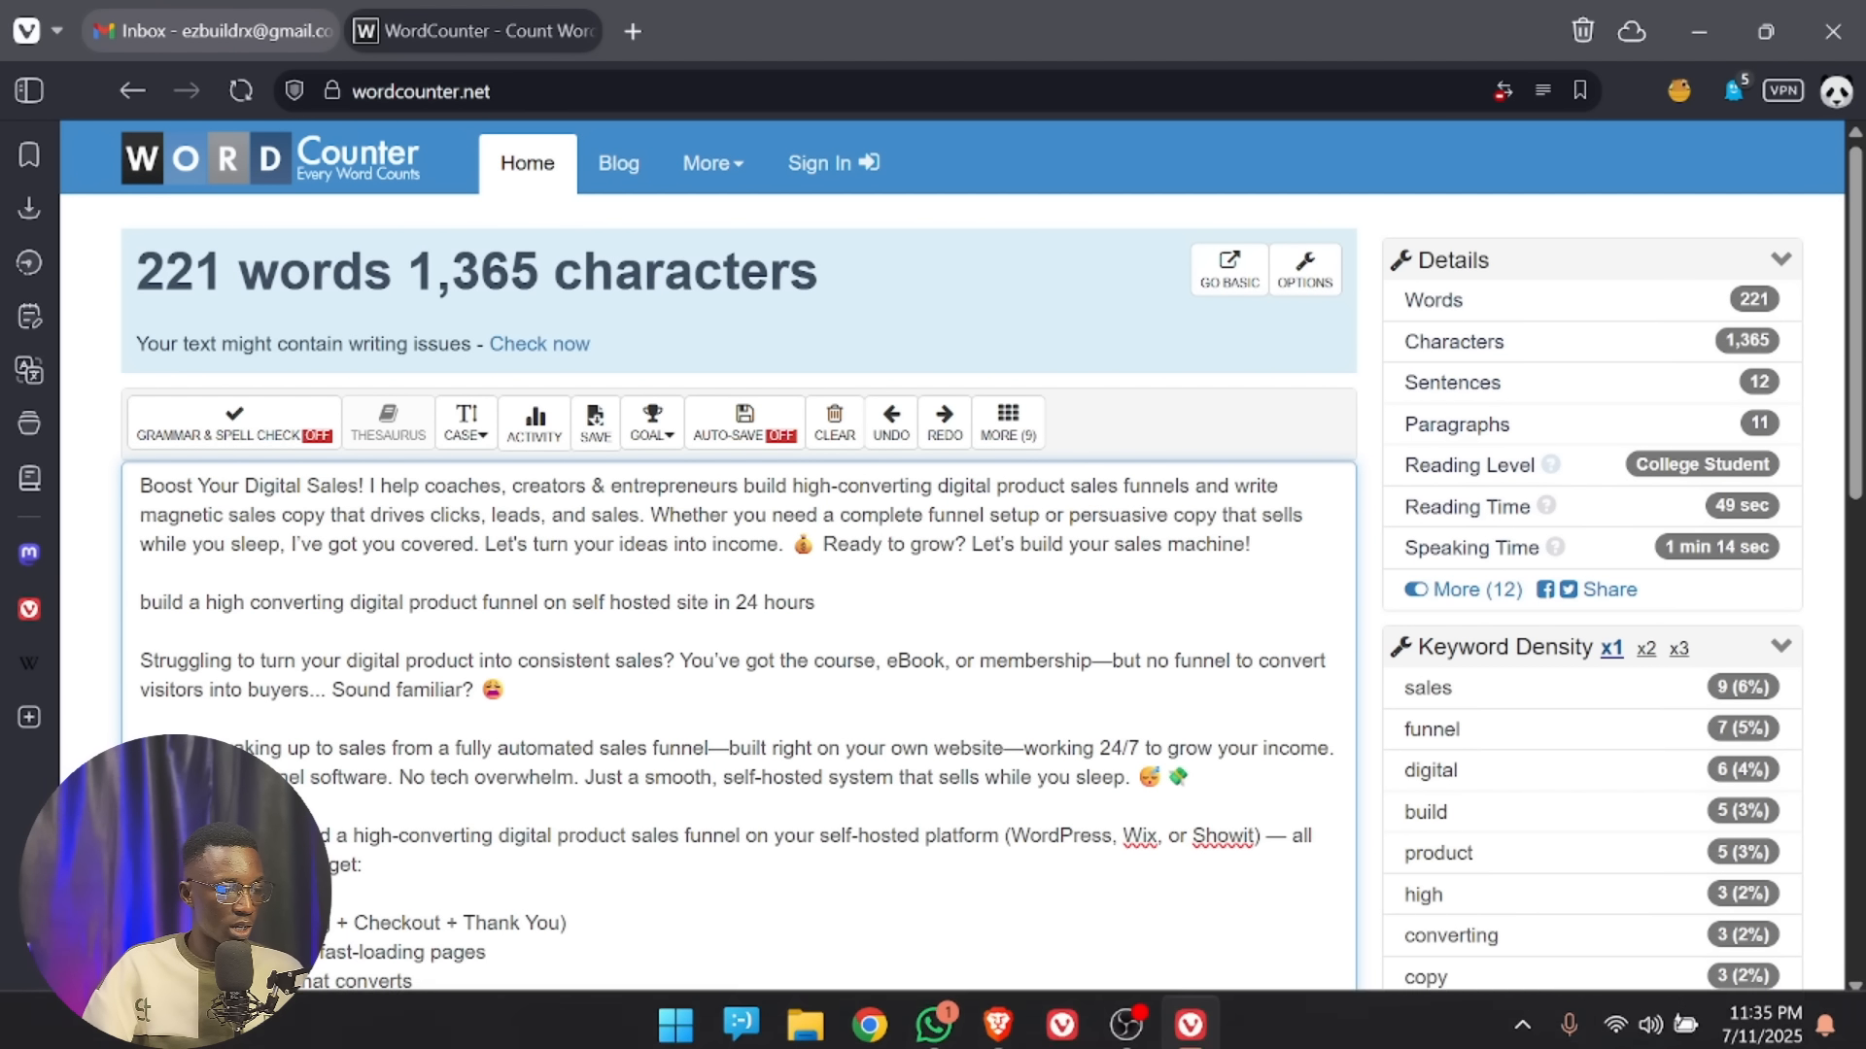
{"action": "left_click_drag", "start_coordinate": [140, 603], "coordinate": [537, 602]}
{"action": "key", "text": "ctrl+c"}
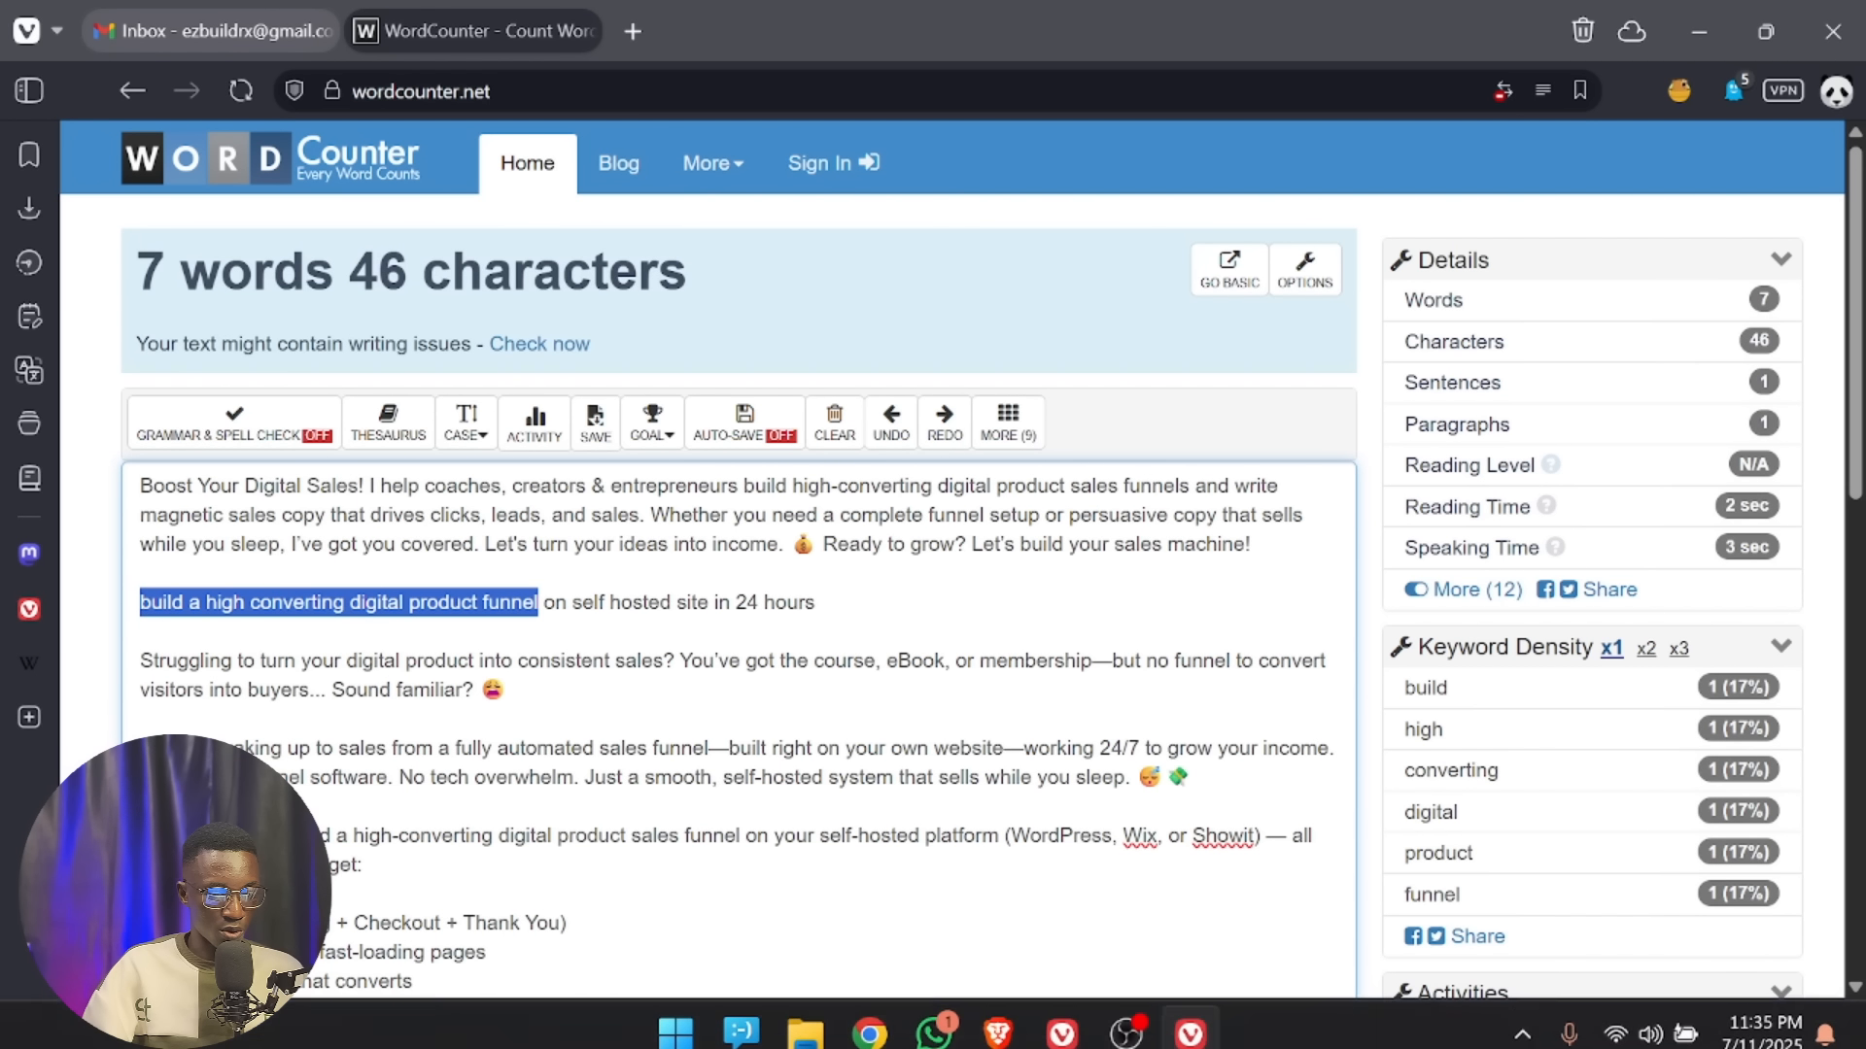
{"action": "left_click", "coordinate": [997, 1015]}
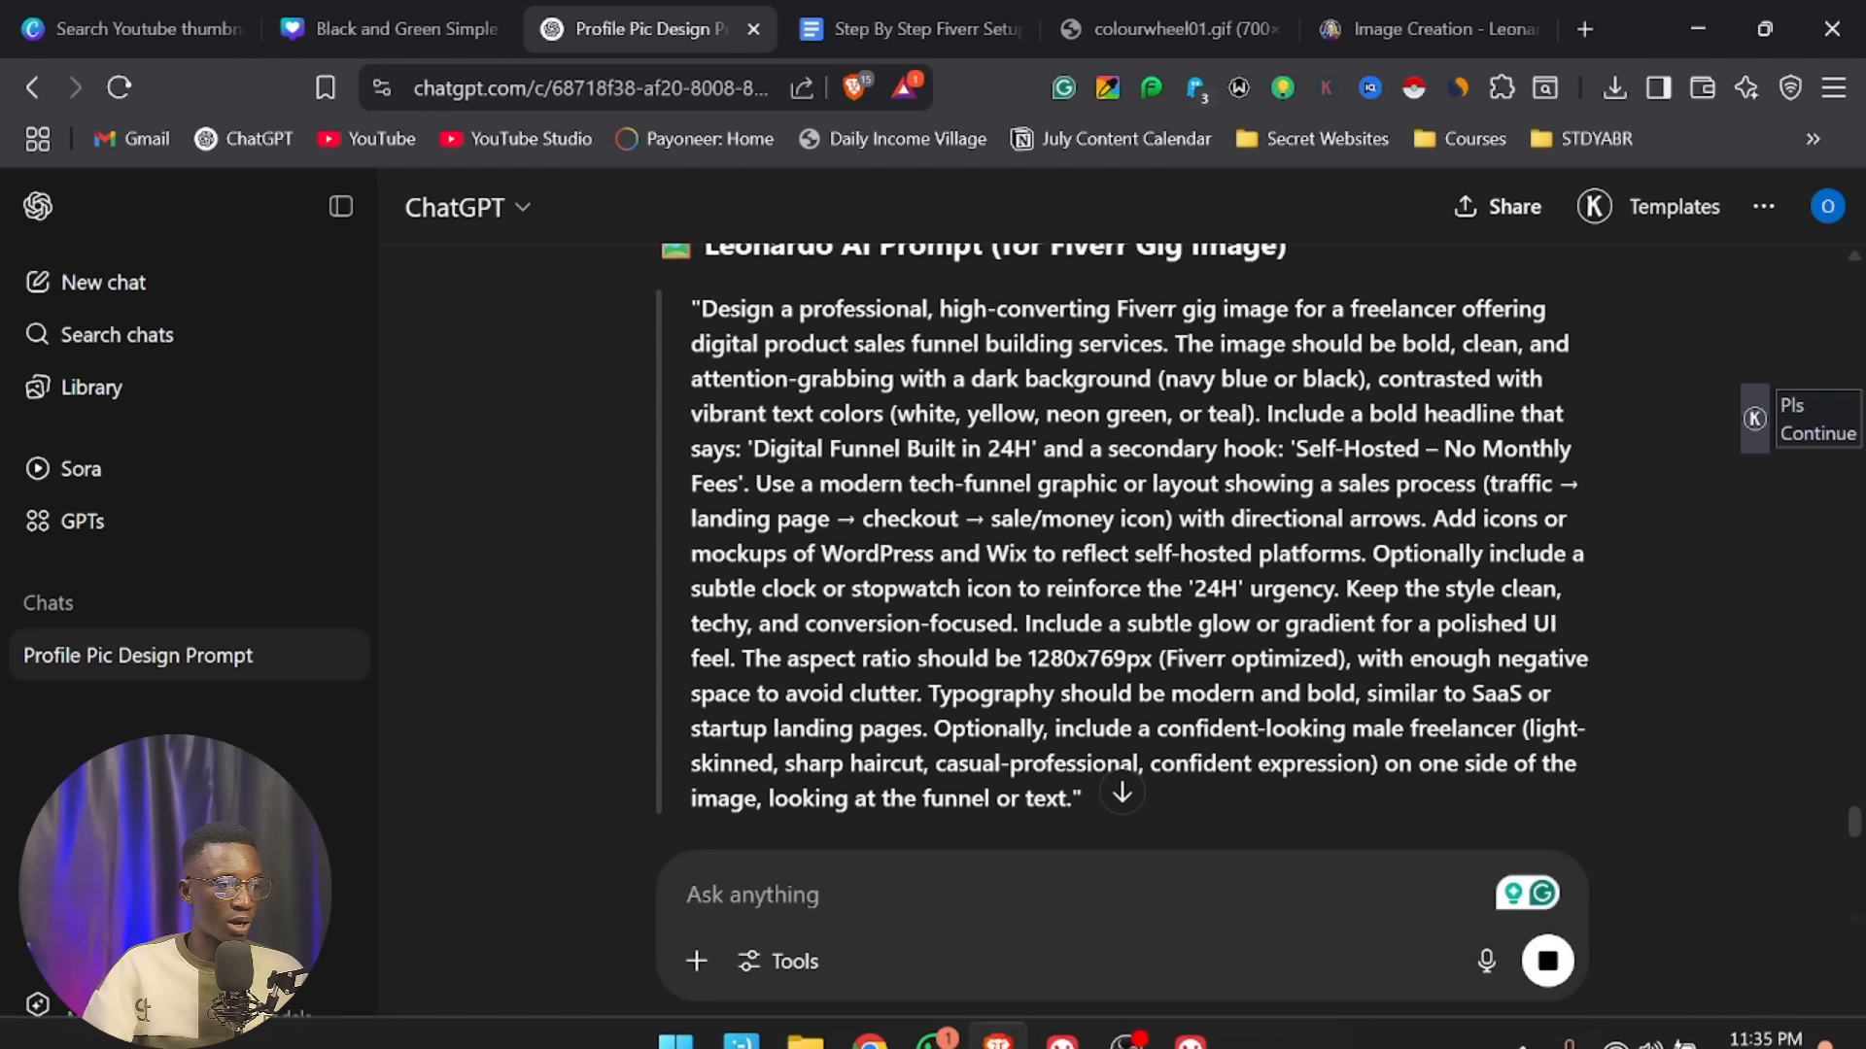
{"action": "left_click", "coordinate": [388, 29]}
Replace the heading's placeholder text with the pasted gig title.
{"action": "left_click", "coordinate": [939, 678]}
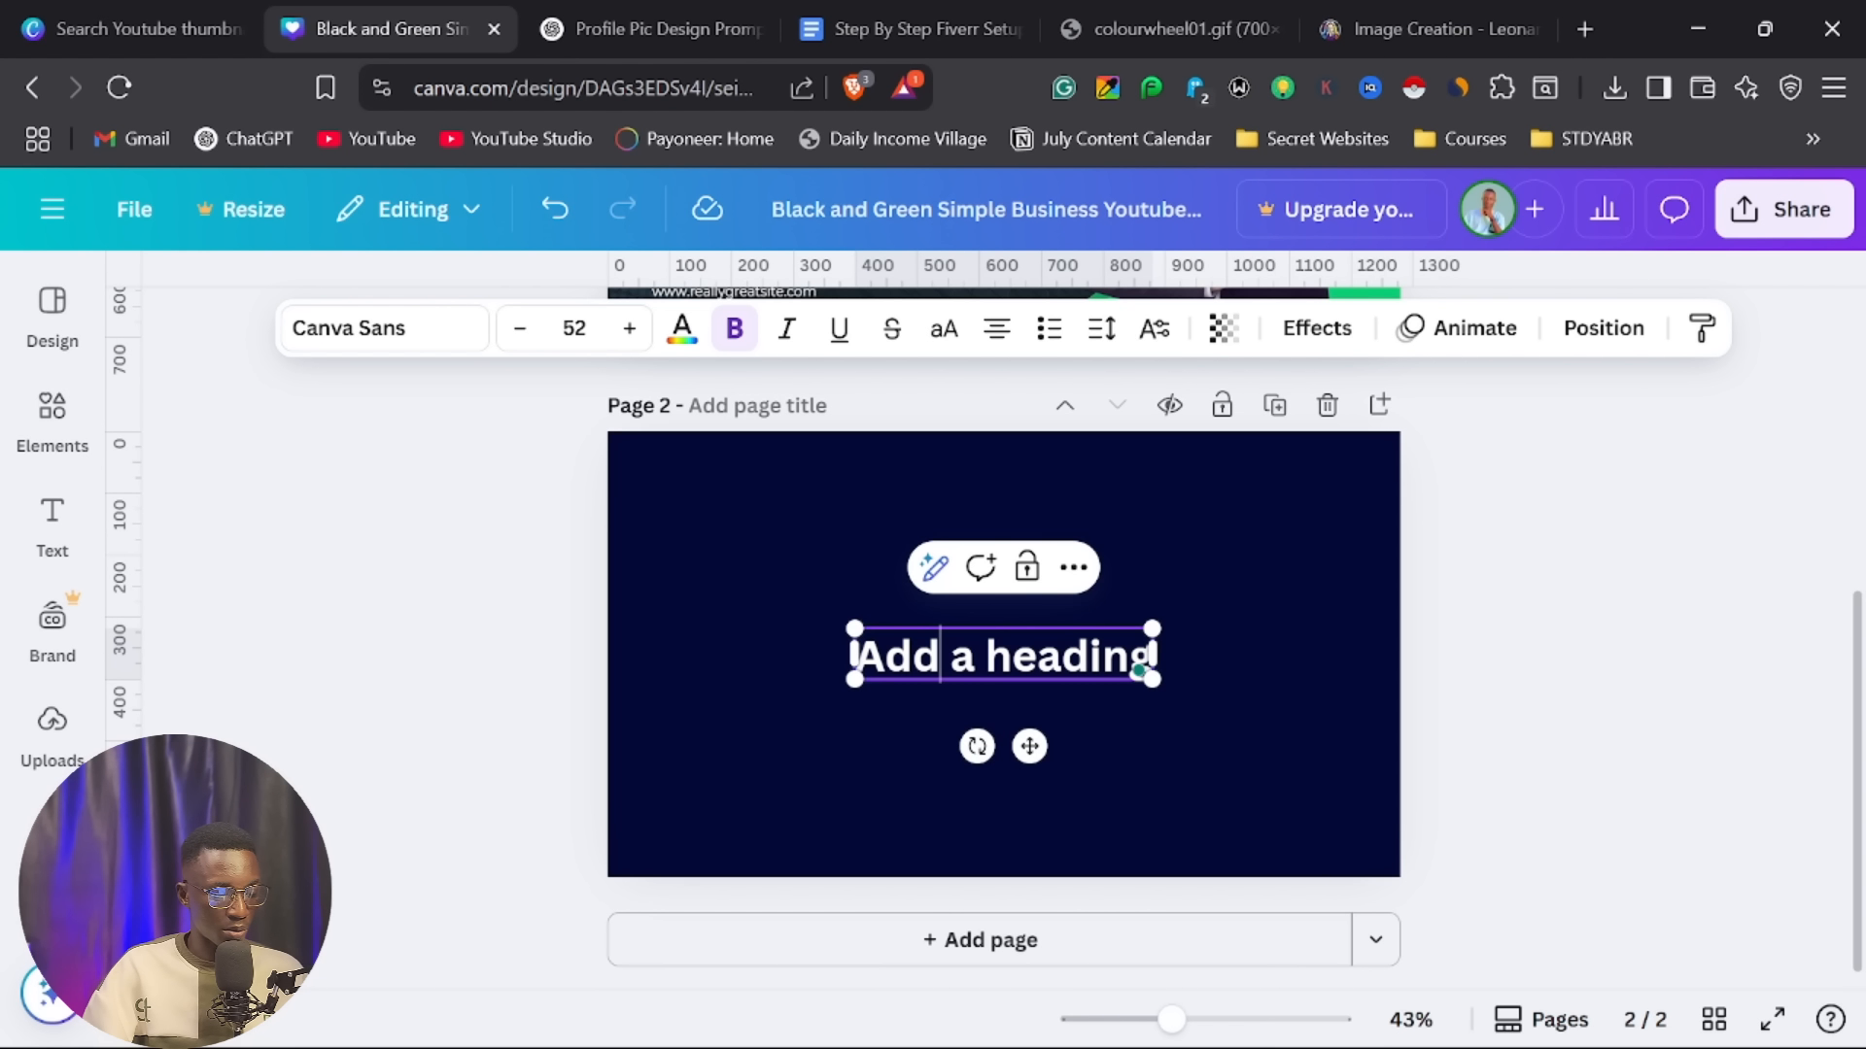
{"action": "double_click", "coordinate": [1139, 669]}
{"action": "type", "text": "I Will"}
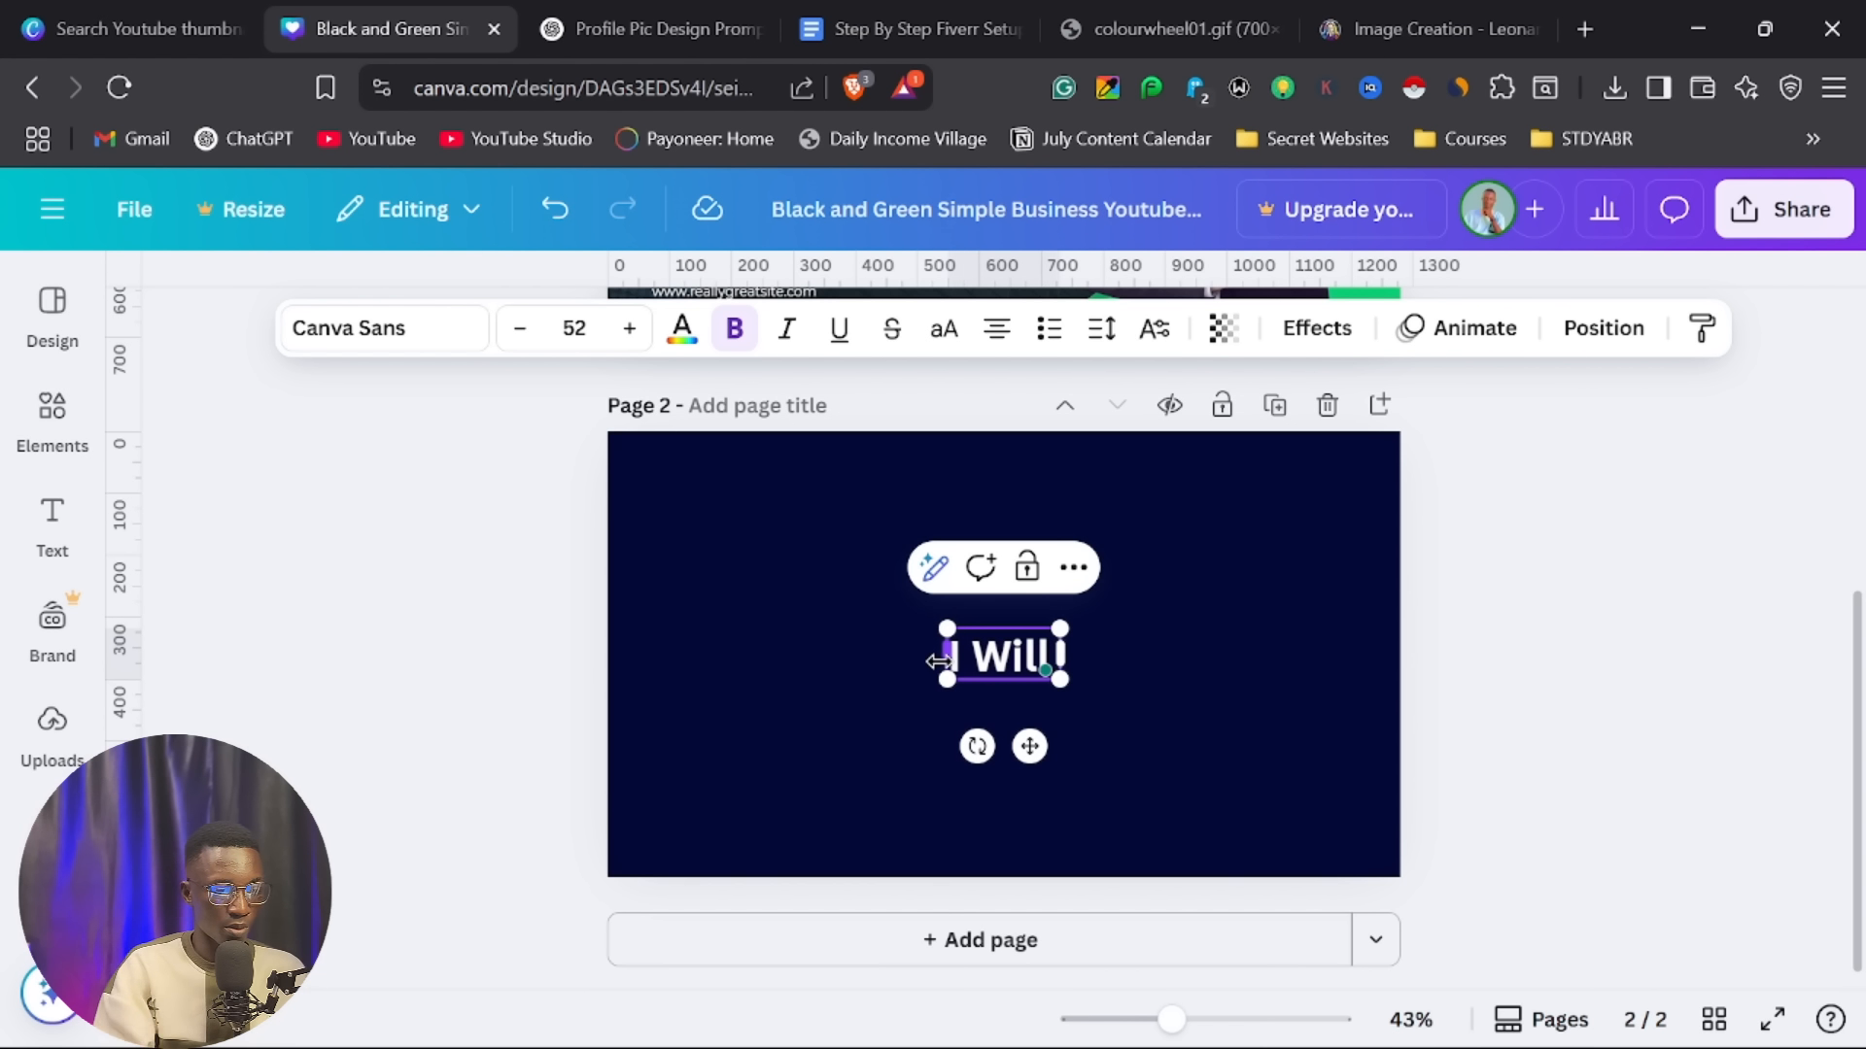
{"action": "key", "text": "ctrl+v"}
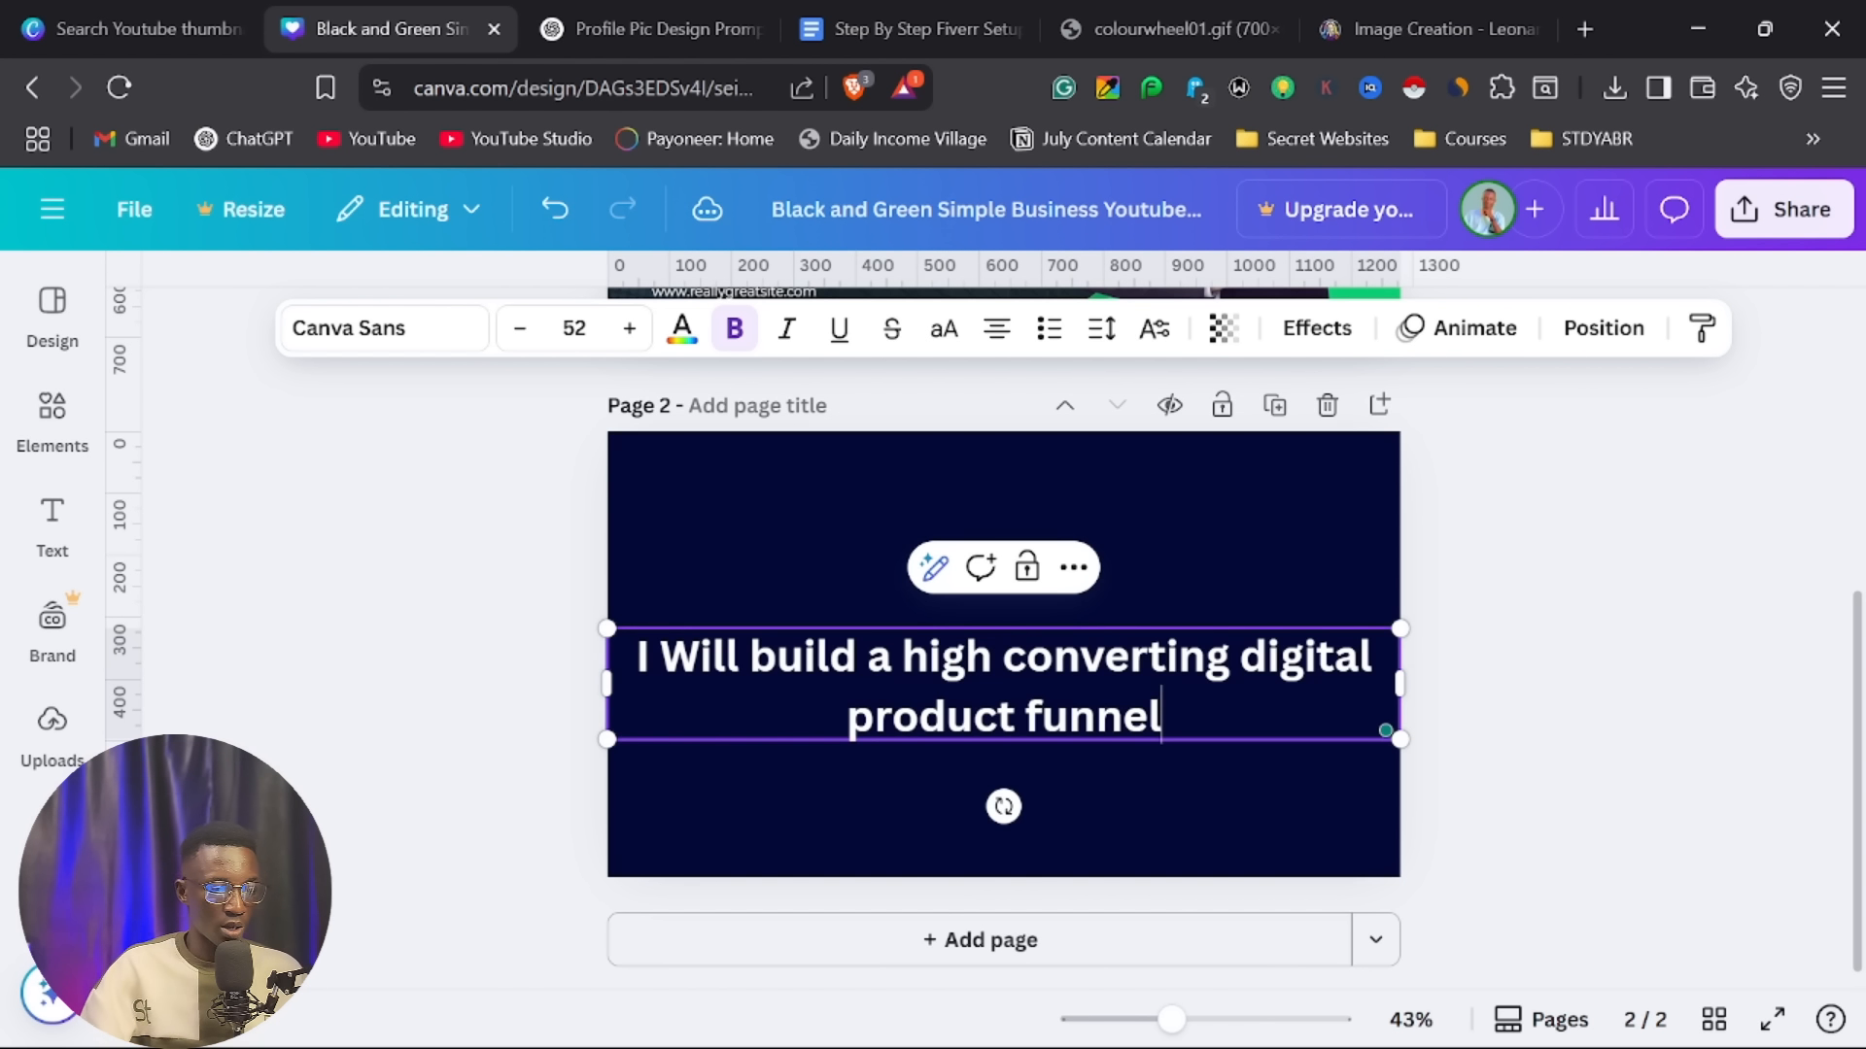
{"action": "left_click", "coordinate": [1220, 754]}
{"action": "left_click", "coordinate": [1232, 679]}
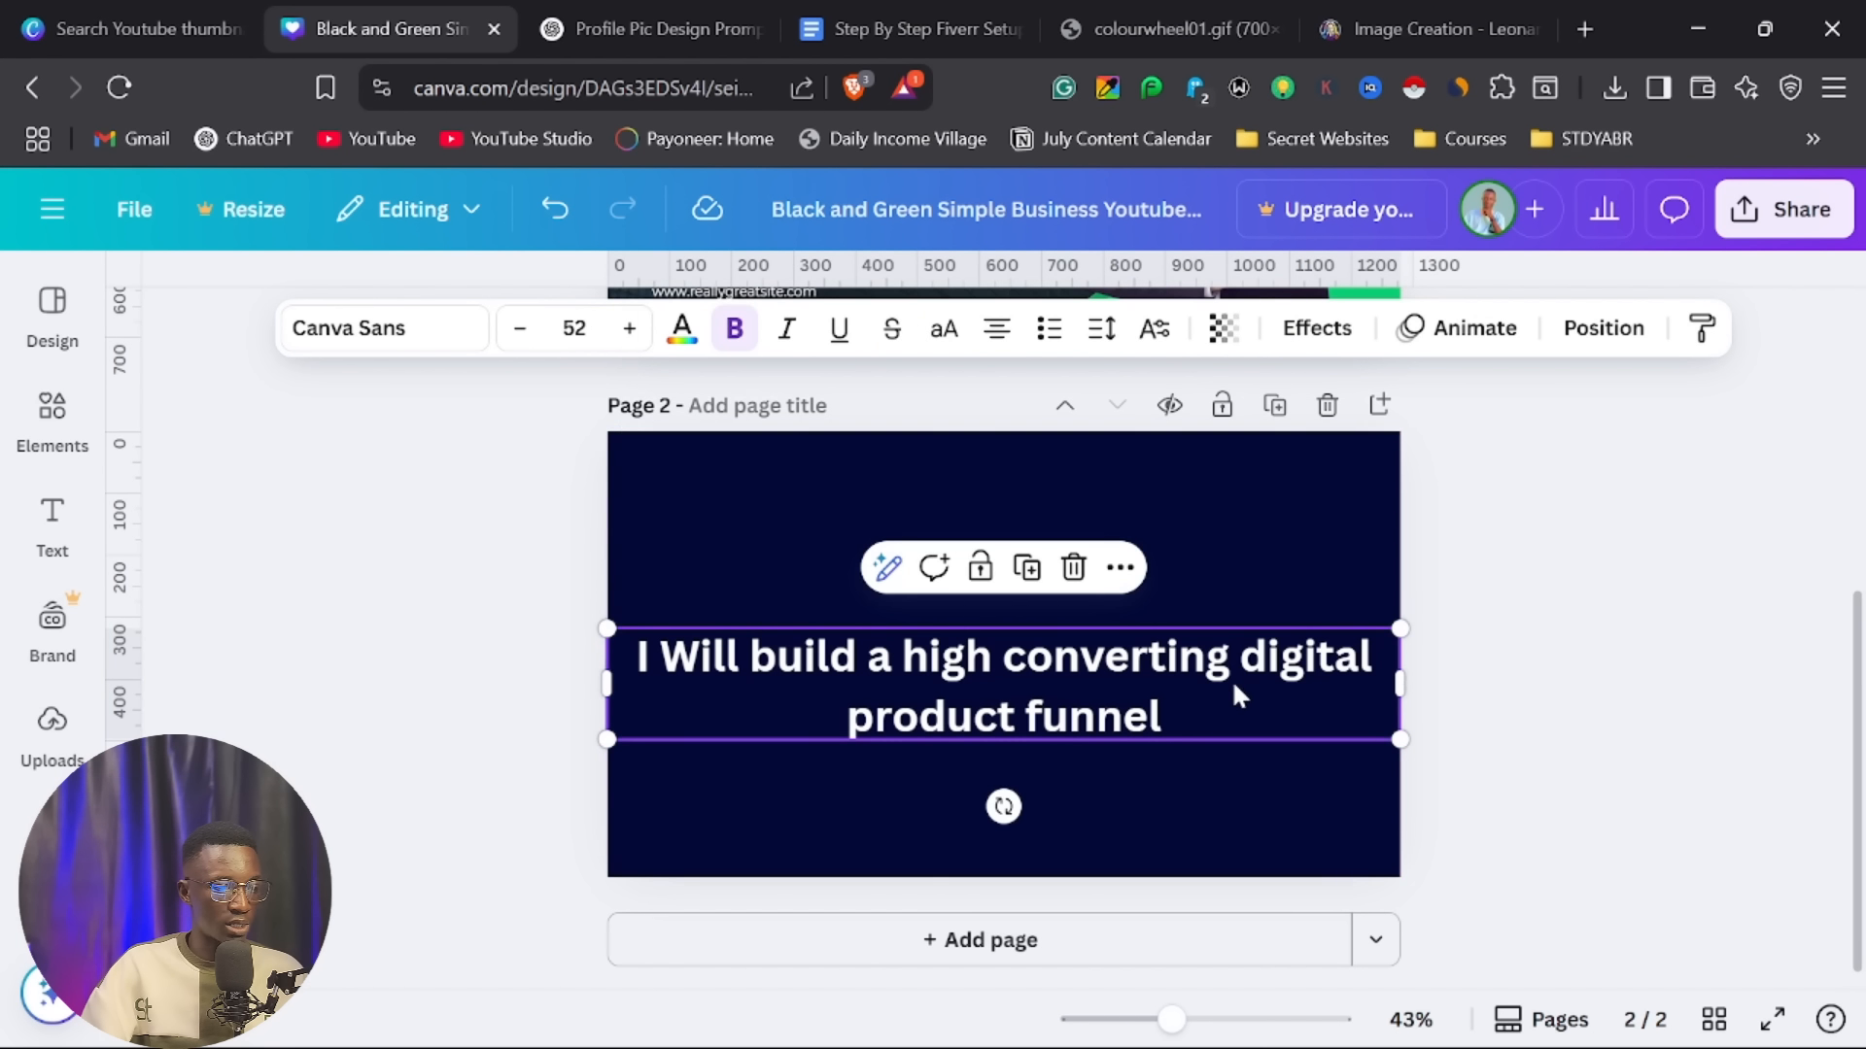
Set the heading font to Anton and switch the text to uppercase.
{"action": "left_click", "coordinate": [388, 328]}
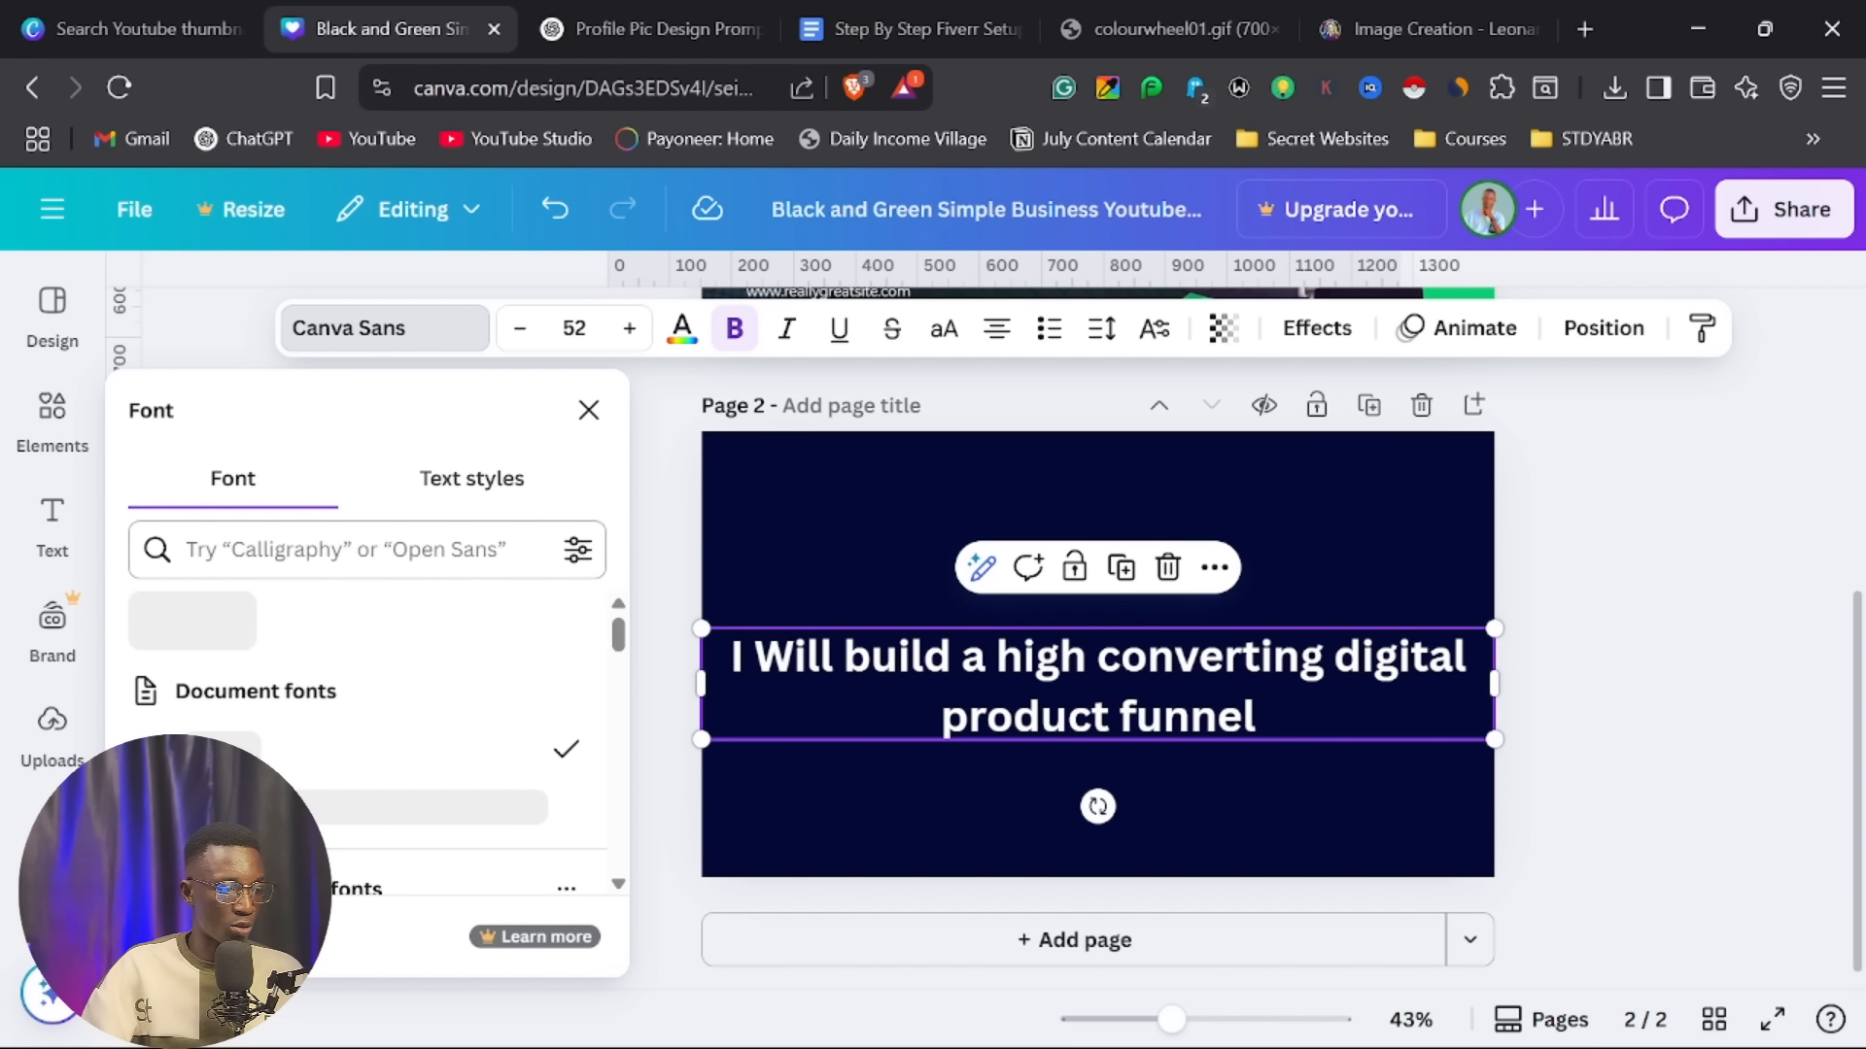
{"action": "type", "text": "anton"}
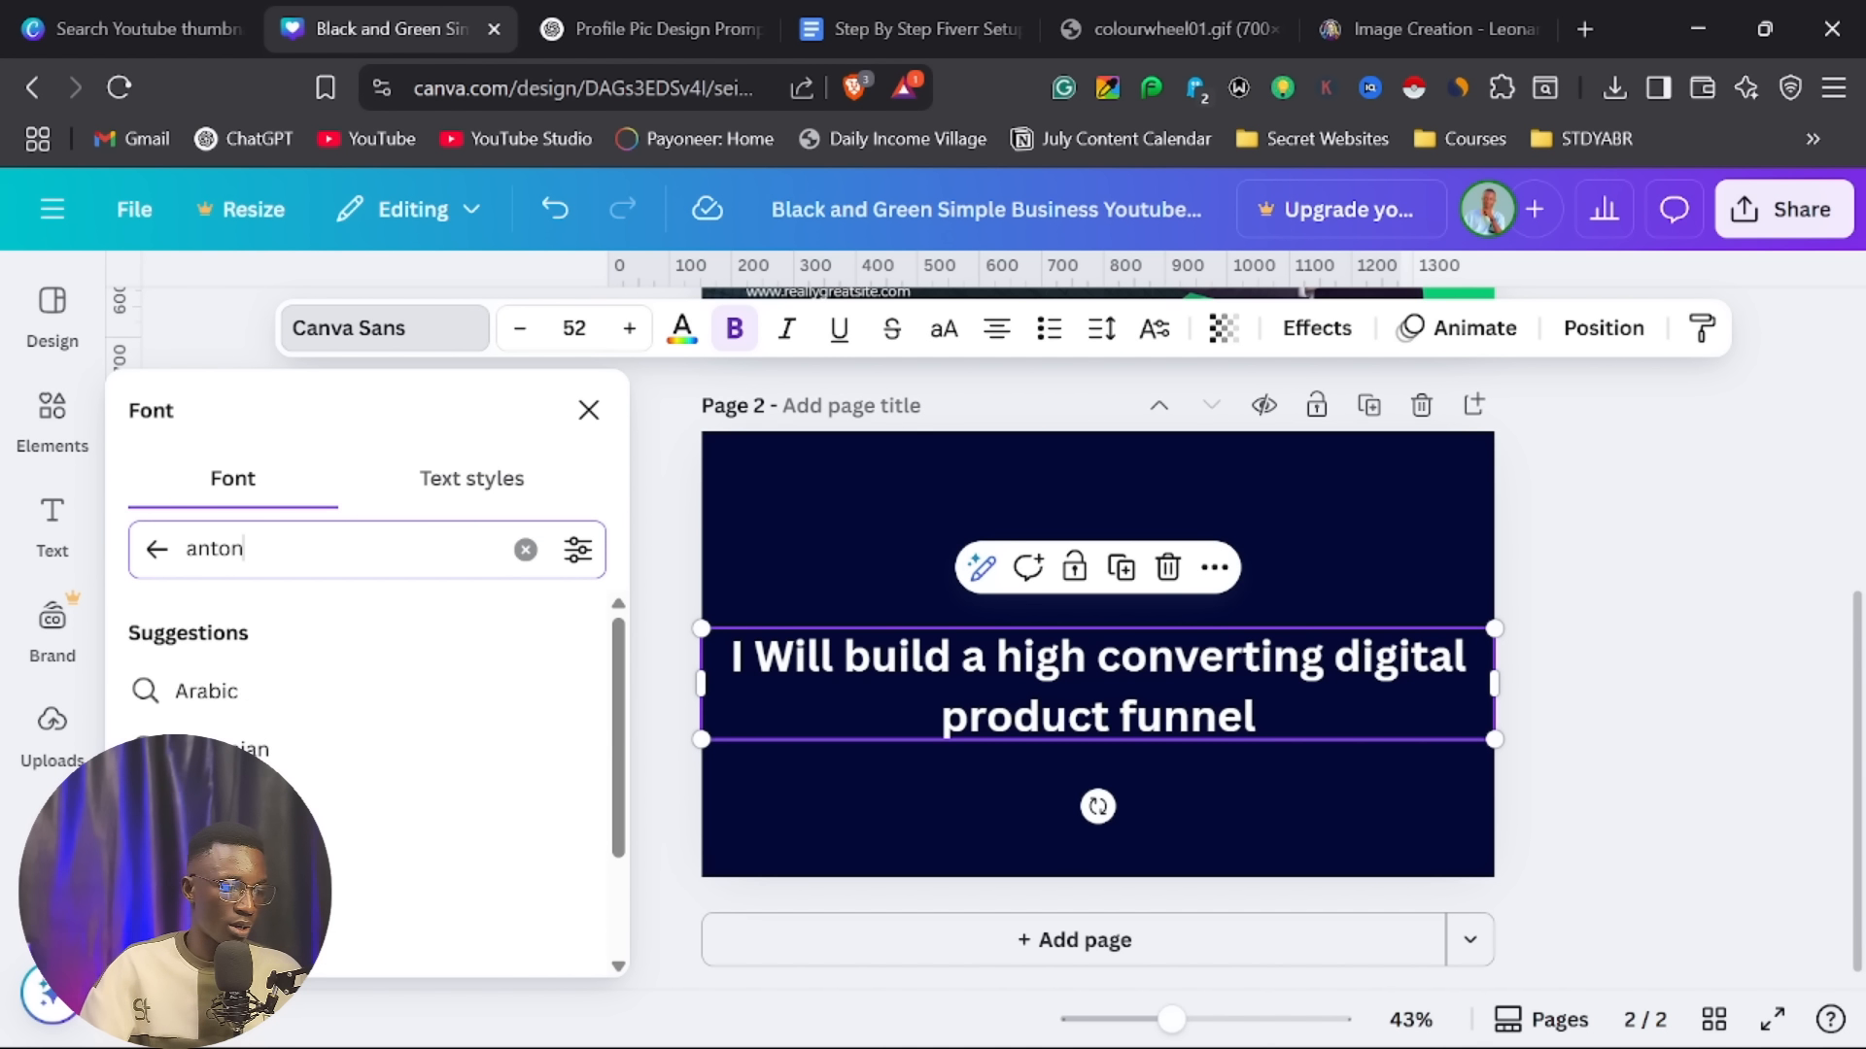
{"action": "left_click", "coordinate": [242, 681]}
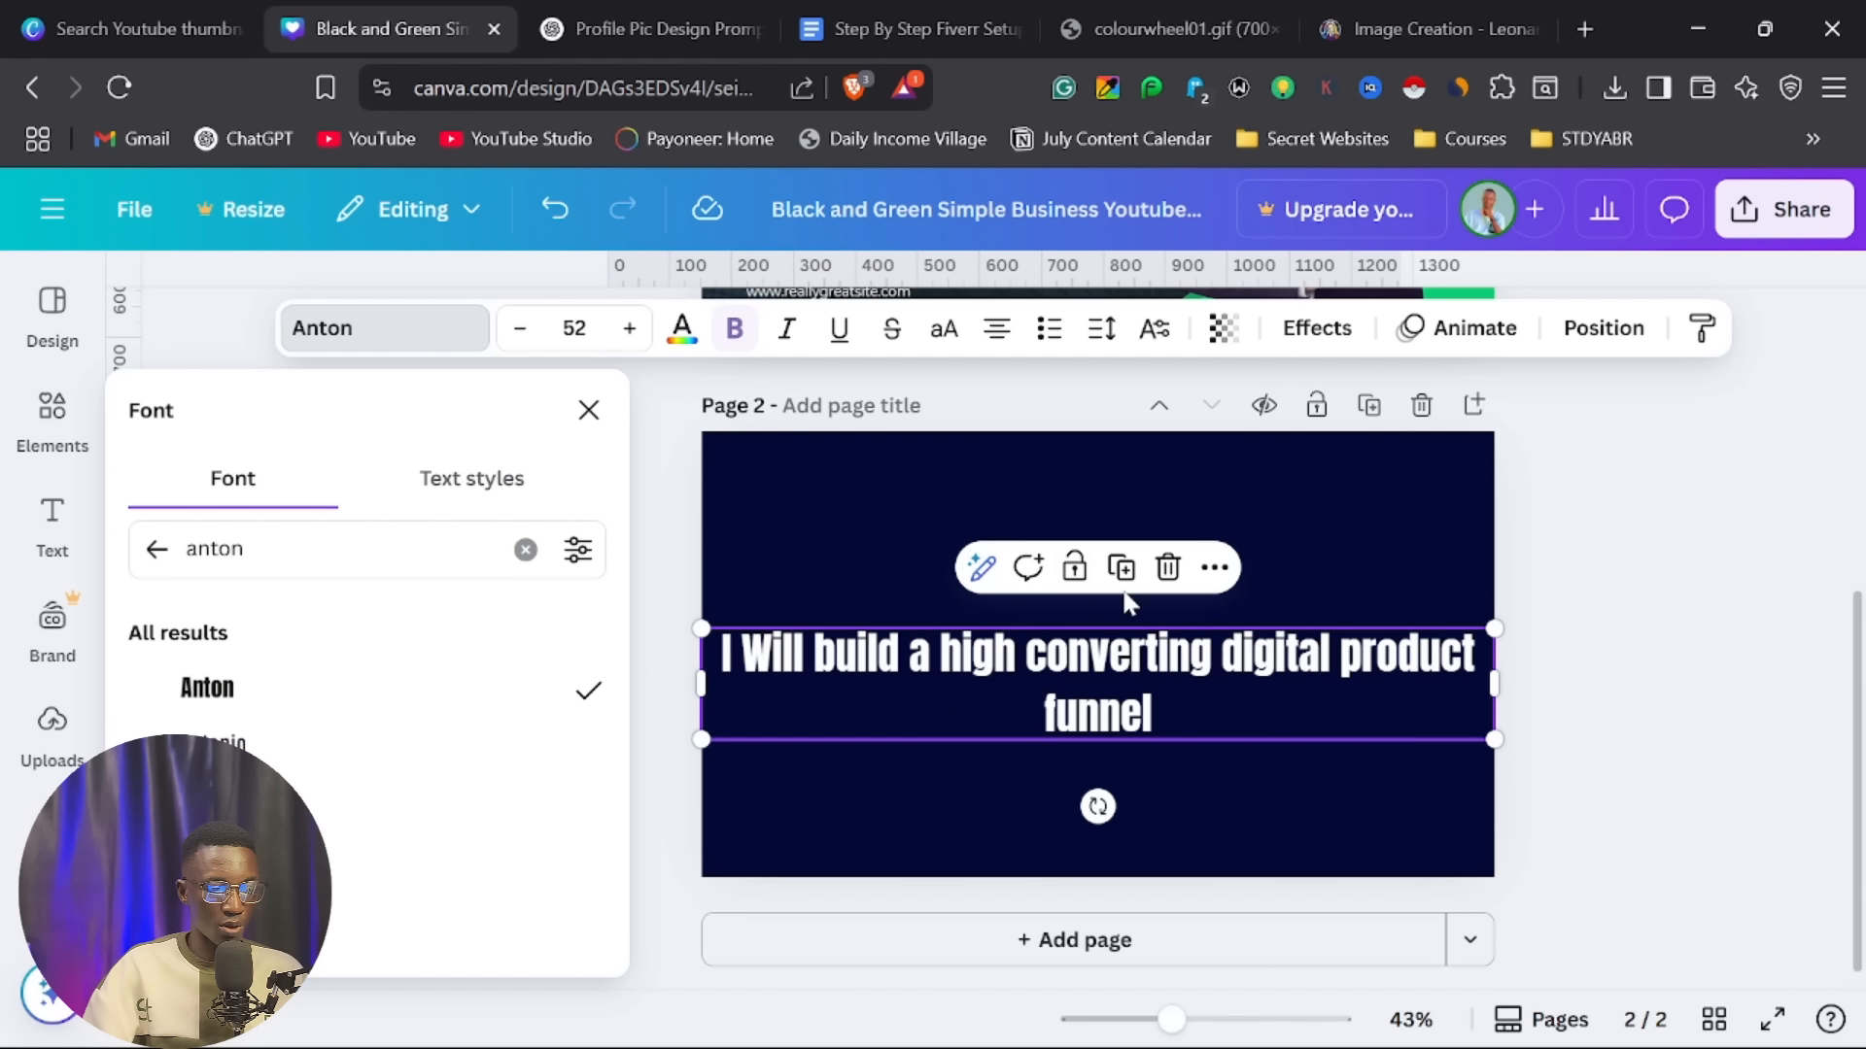
{"action": "left_click", "coordinate": [1588, 583]}
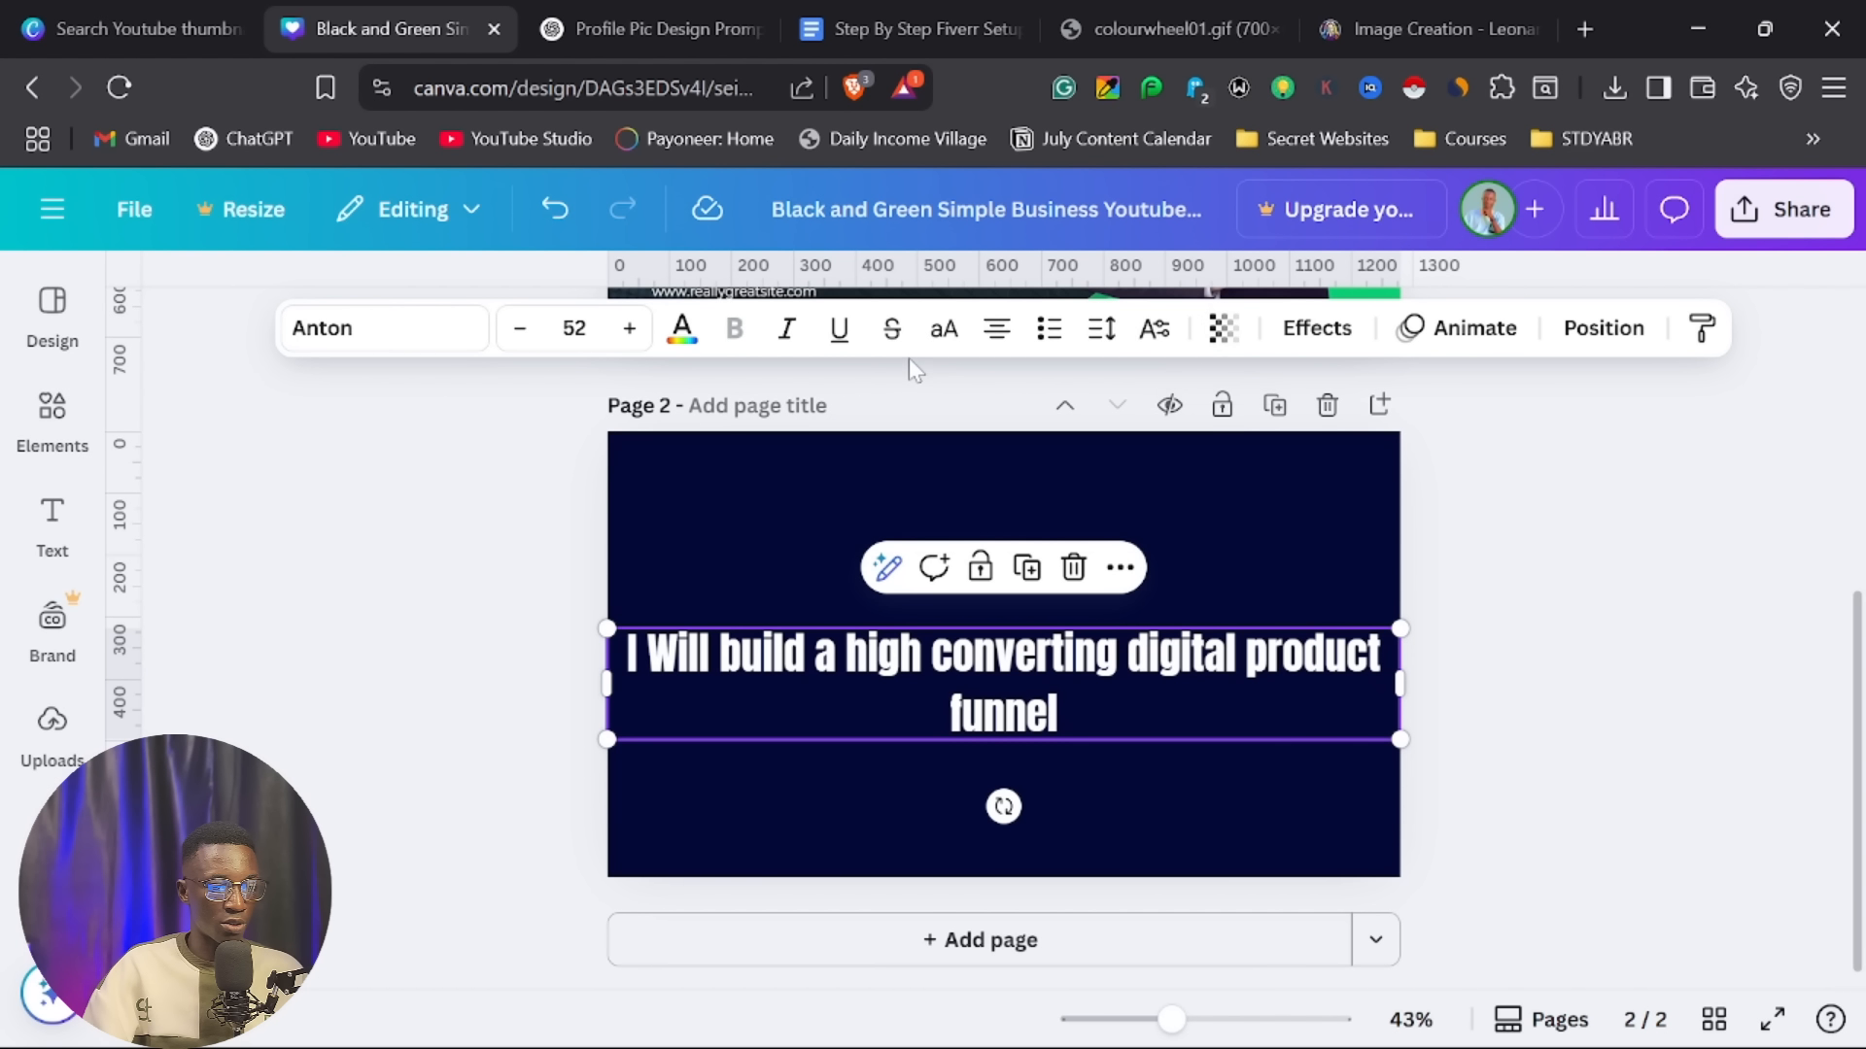
{"action": "left_click", "coordinate": [944, 336]}
{"action": "left_click", "coordinate": [943, 336]}
{"action": "left_click", "coordinate": [945, 337]}
{"action": "left_click", "coordinate": [945, 338]}
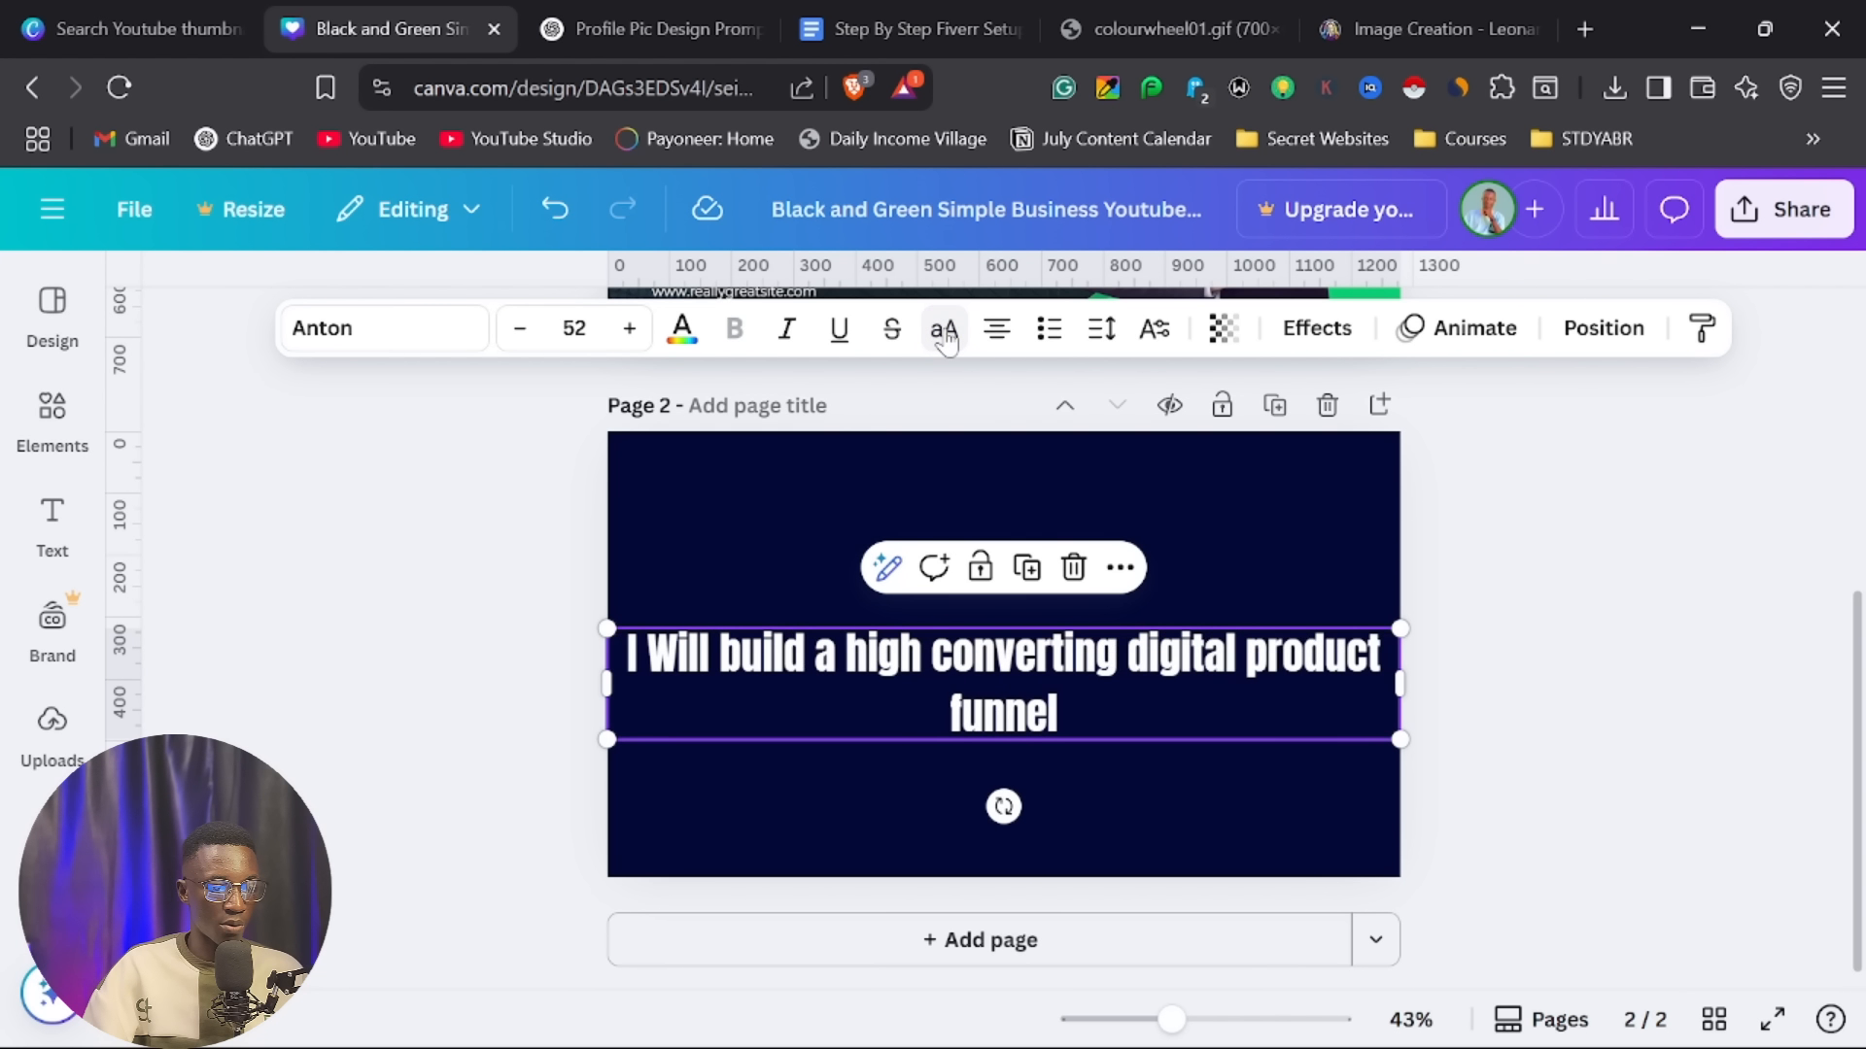
{"action": "left_click", "coordinate": [945, 340]}
{"action": "left_click", "coordinate": [1536, 631]}
Narrow the heading box and move it up toward the top of page 2.
{"action": "left_click", "coordinate": [1215, 684]}
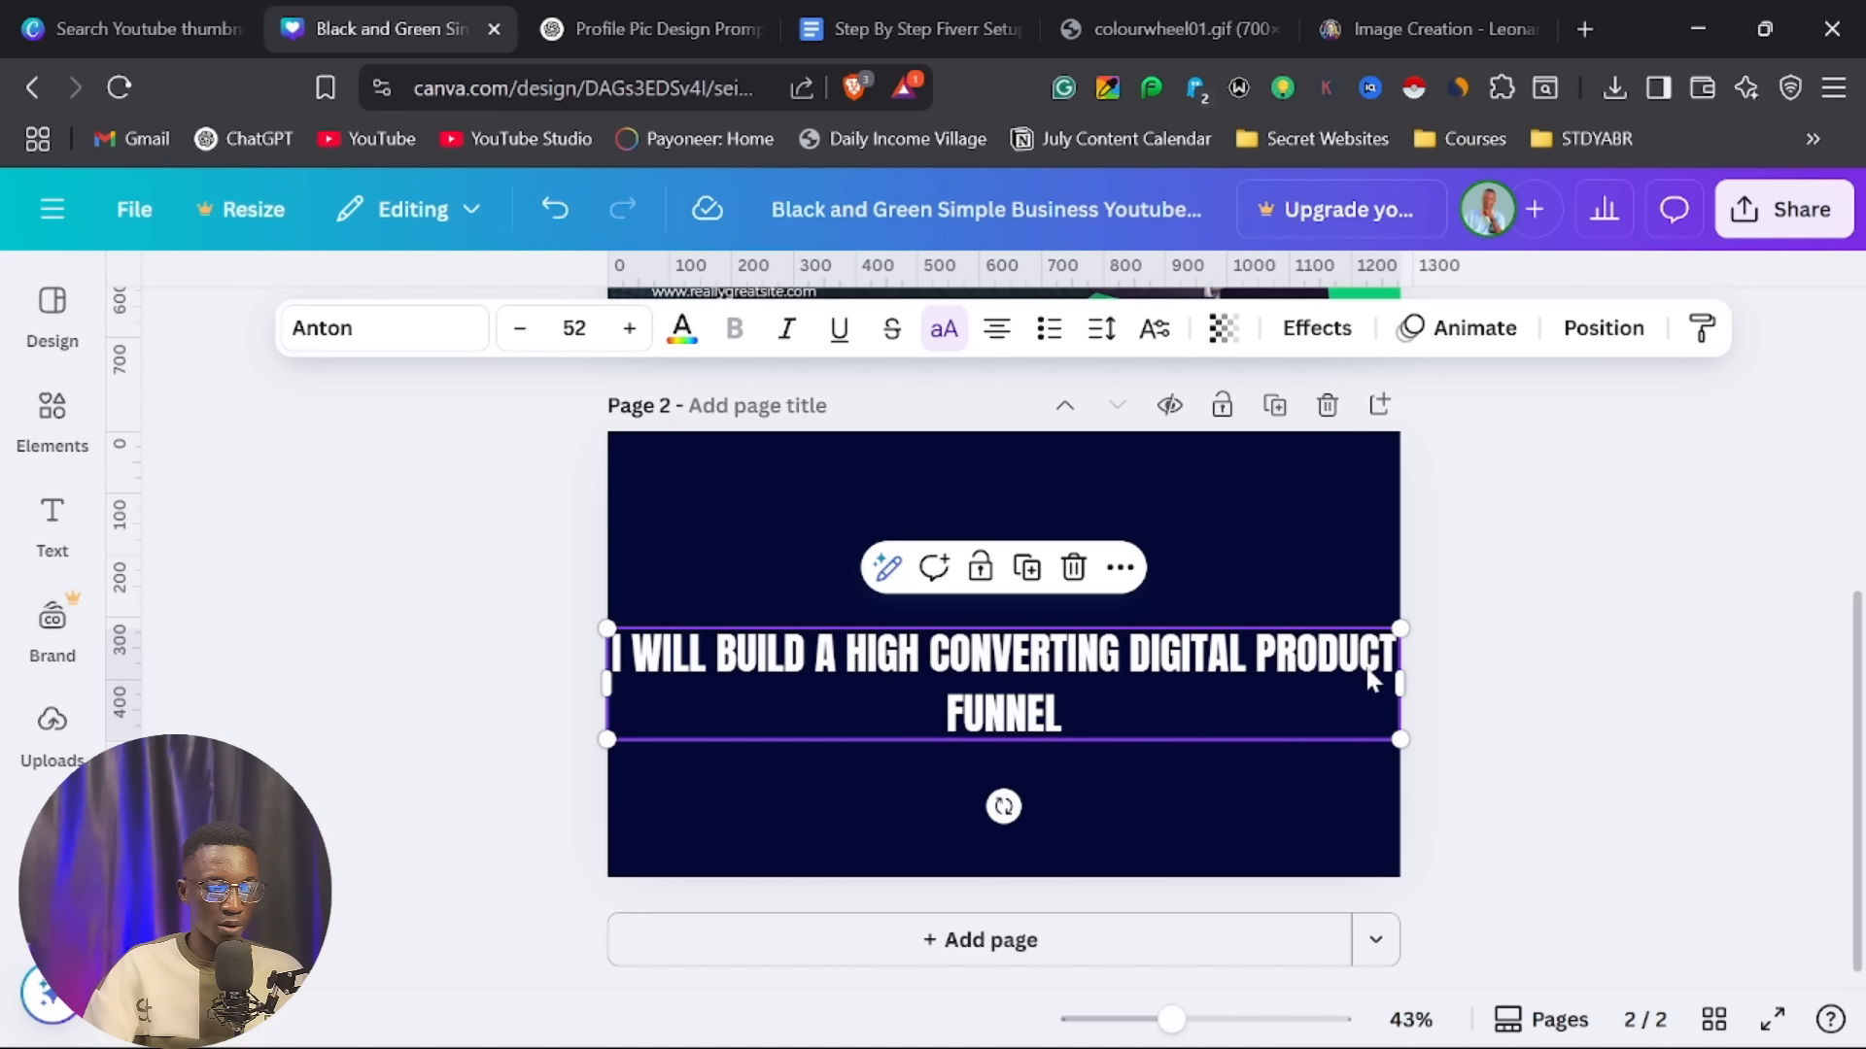
{"action": "left_click_drag", "start_coordinate": [1404, 681], "coordinate": [1381, 613]}
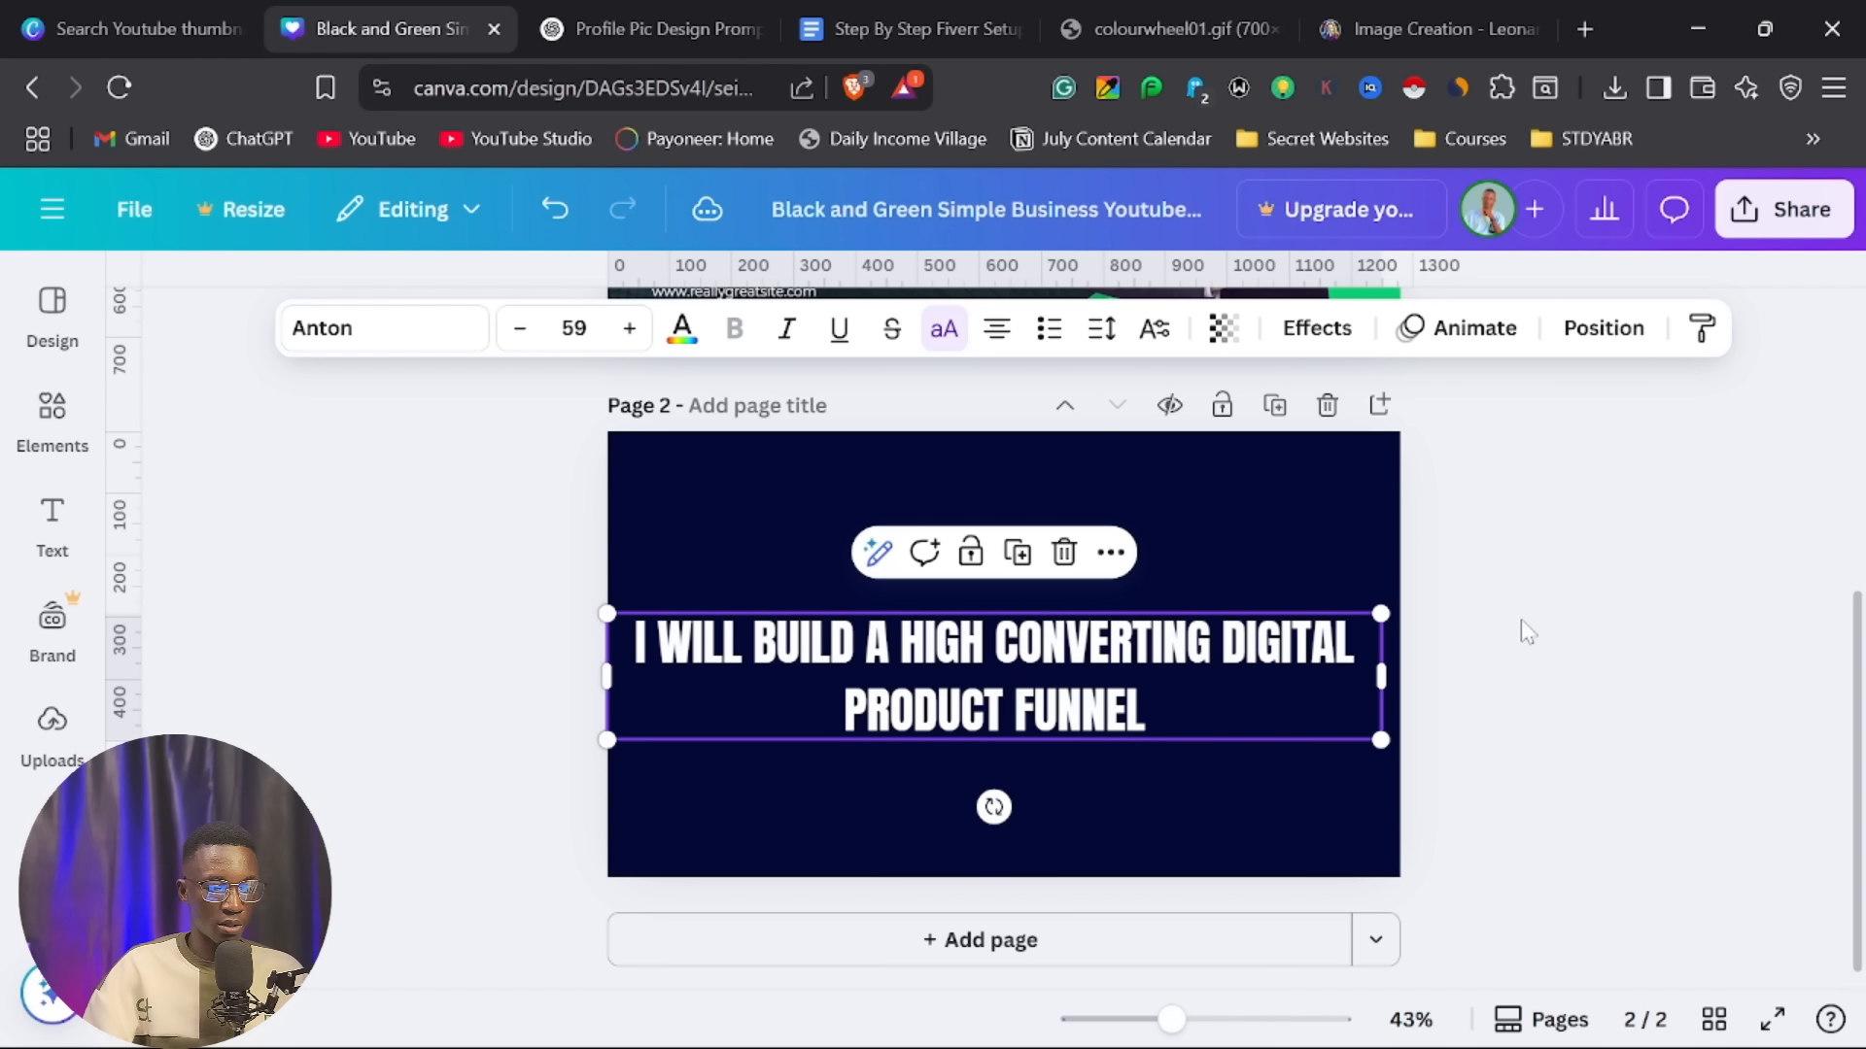
{"action": "left_click", "coordinate": [1520, 622]}
{"action": "left_click_drag", "start_coordinate": [1157, 679], "coordinate": [1141, 550]}
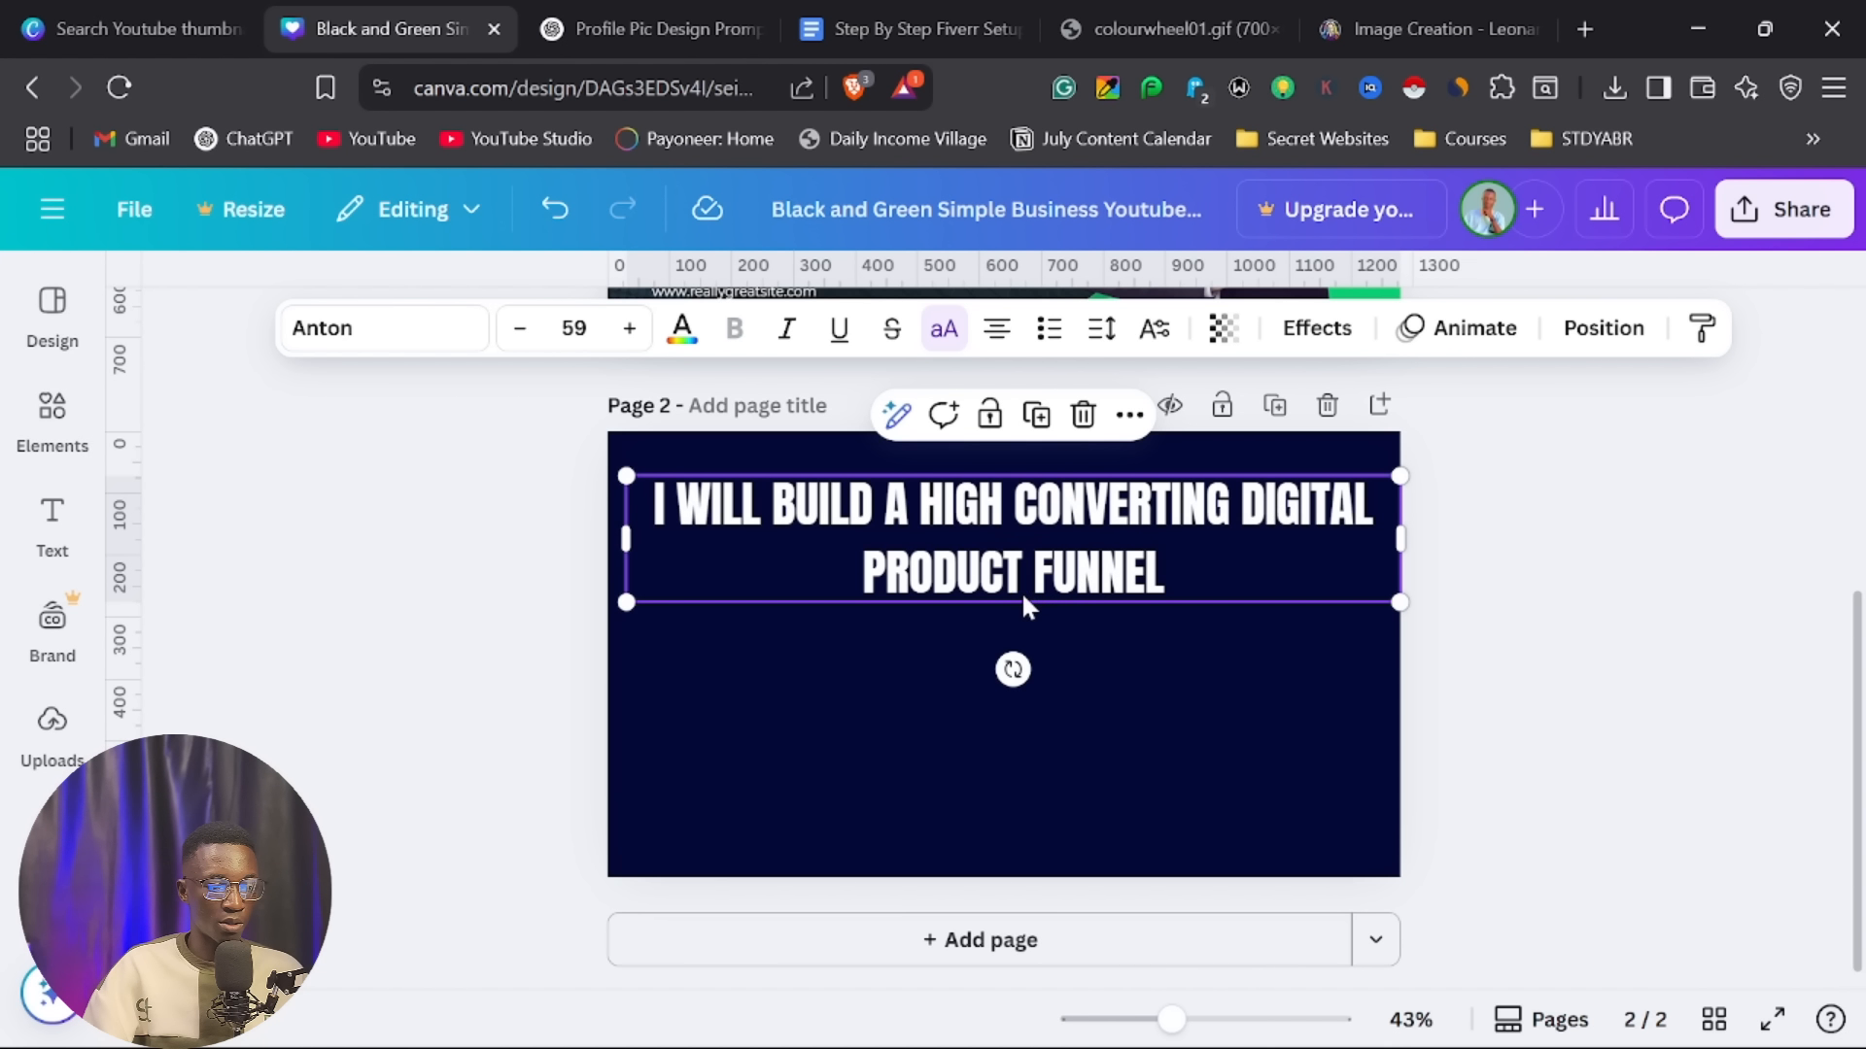
Insert SALES before FUNNEL and centre the heading near the page top.
{"action": "double_click", "coordinate": [1059, 581]}
{"action": "key", "text": "Left"}
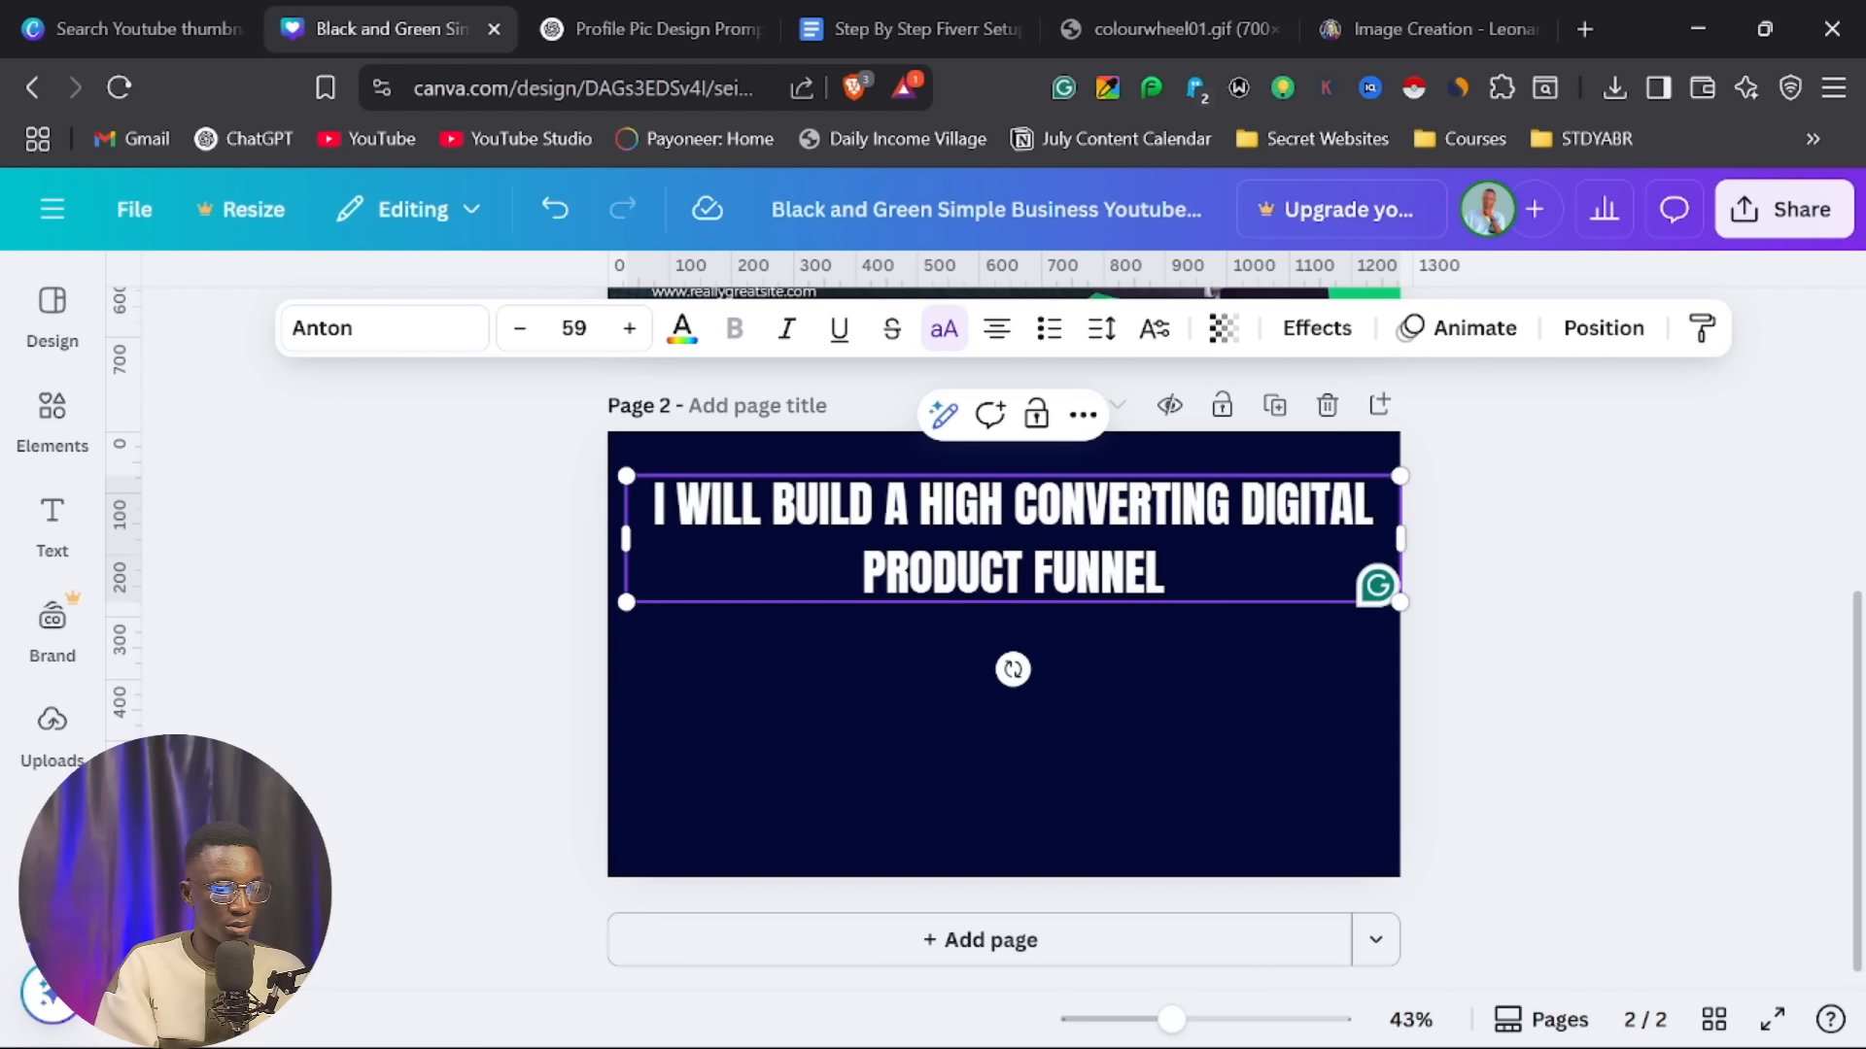
{"action": "type", "text": "SA"}
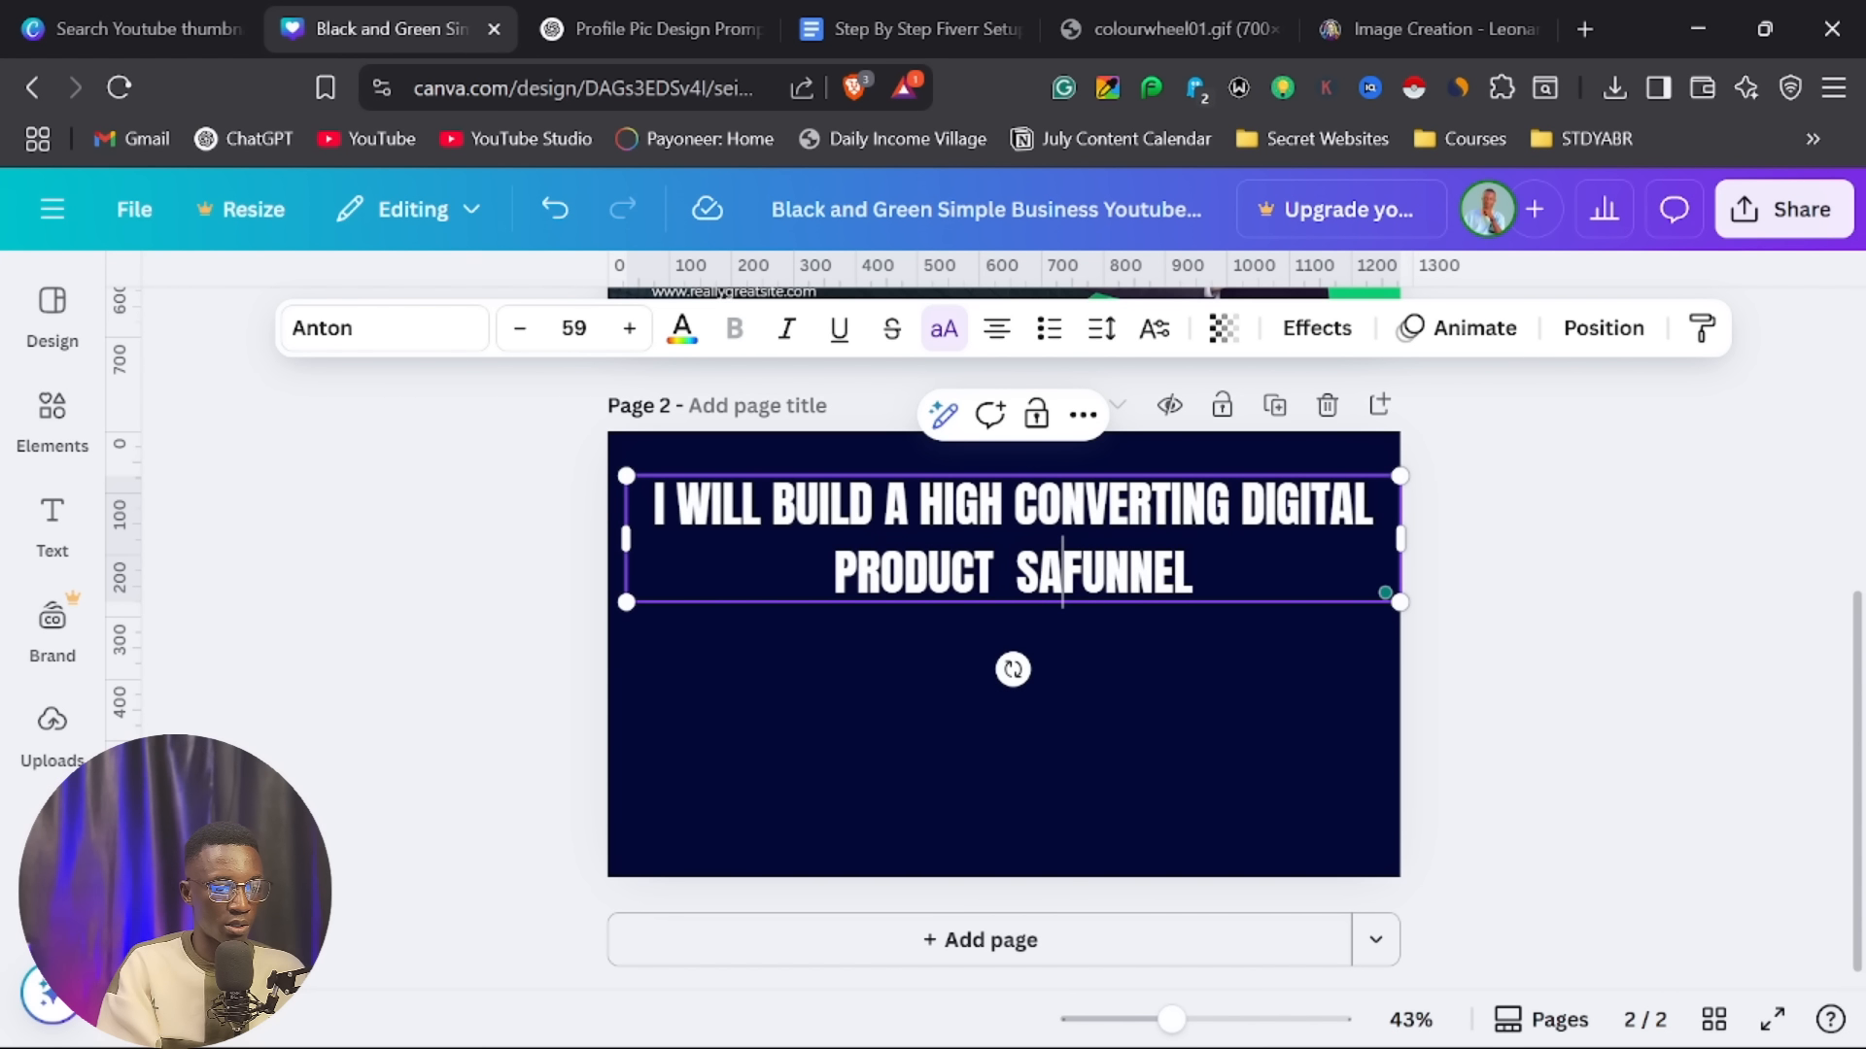
{"action": "key", "text": "BackSpace"}
{"action": "key", "text": "BackSpace"}
{"action": "type", "text": "SALES"}
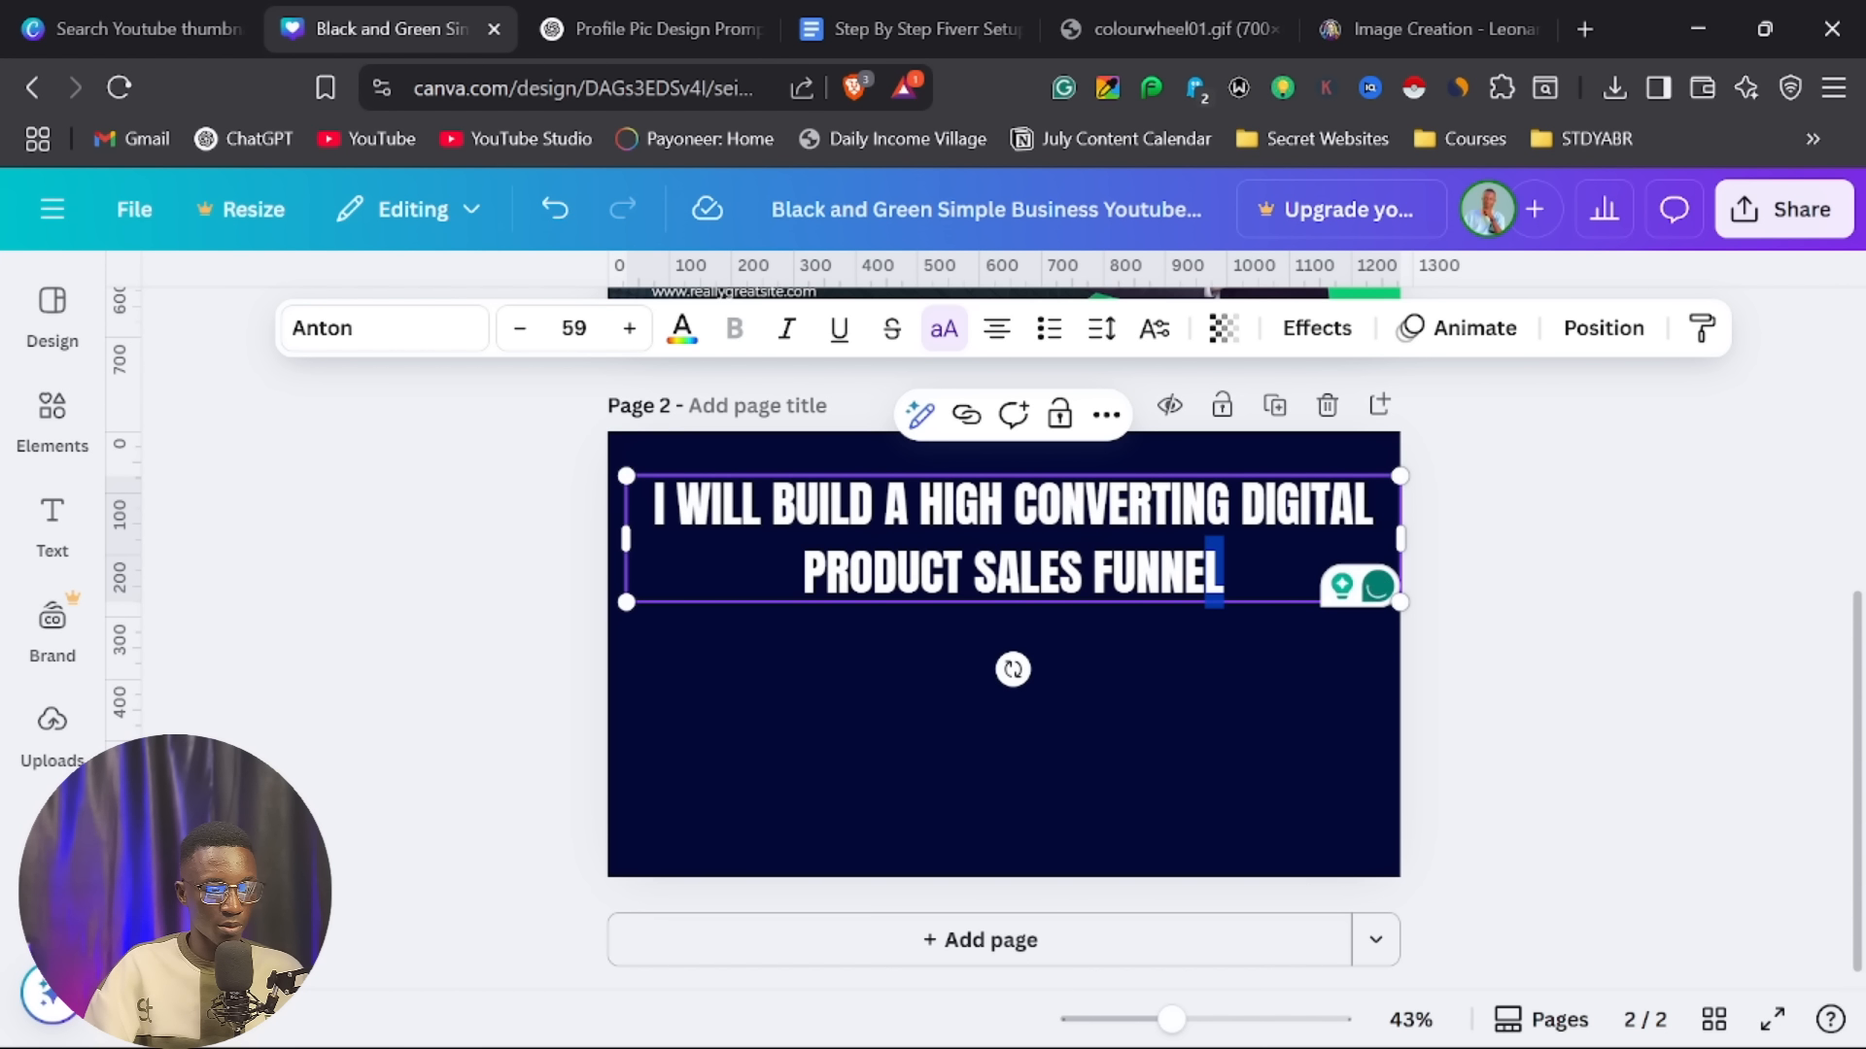
{"action": "left_click", "coordinate": [1275, 622]}
{"action": "left_click", "coordinate": [1243, 569]}
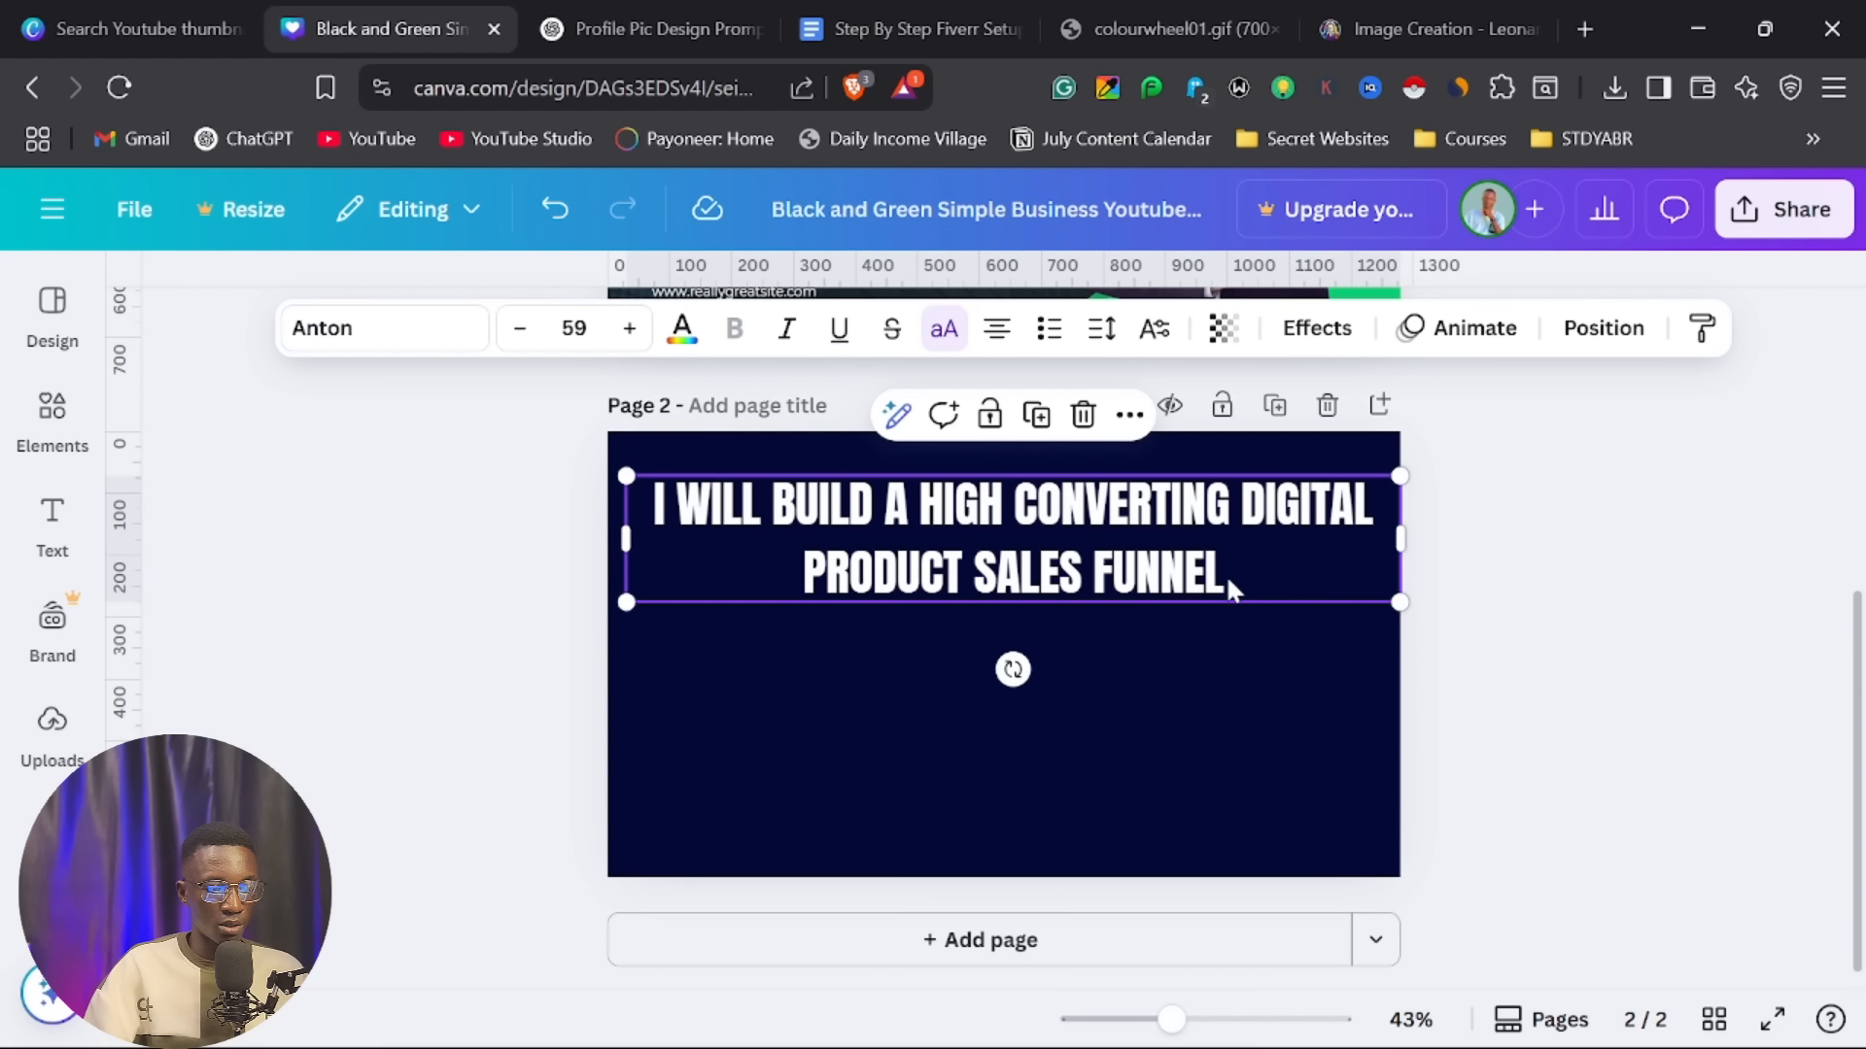
{"action": "left_click", "coordinate": [1532, 587]}
{"action": "left_click", "coordinate": [1282, 525]}
{"action": "left_click_drag", "start_coordinate": [1222, 547], "coordinate": [1210, 513]}
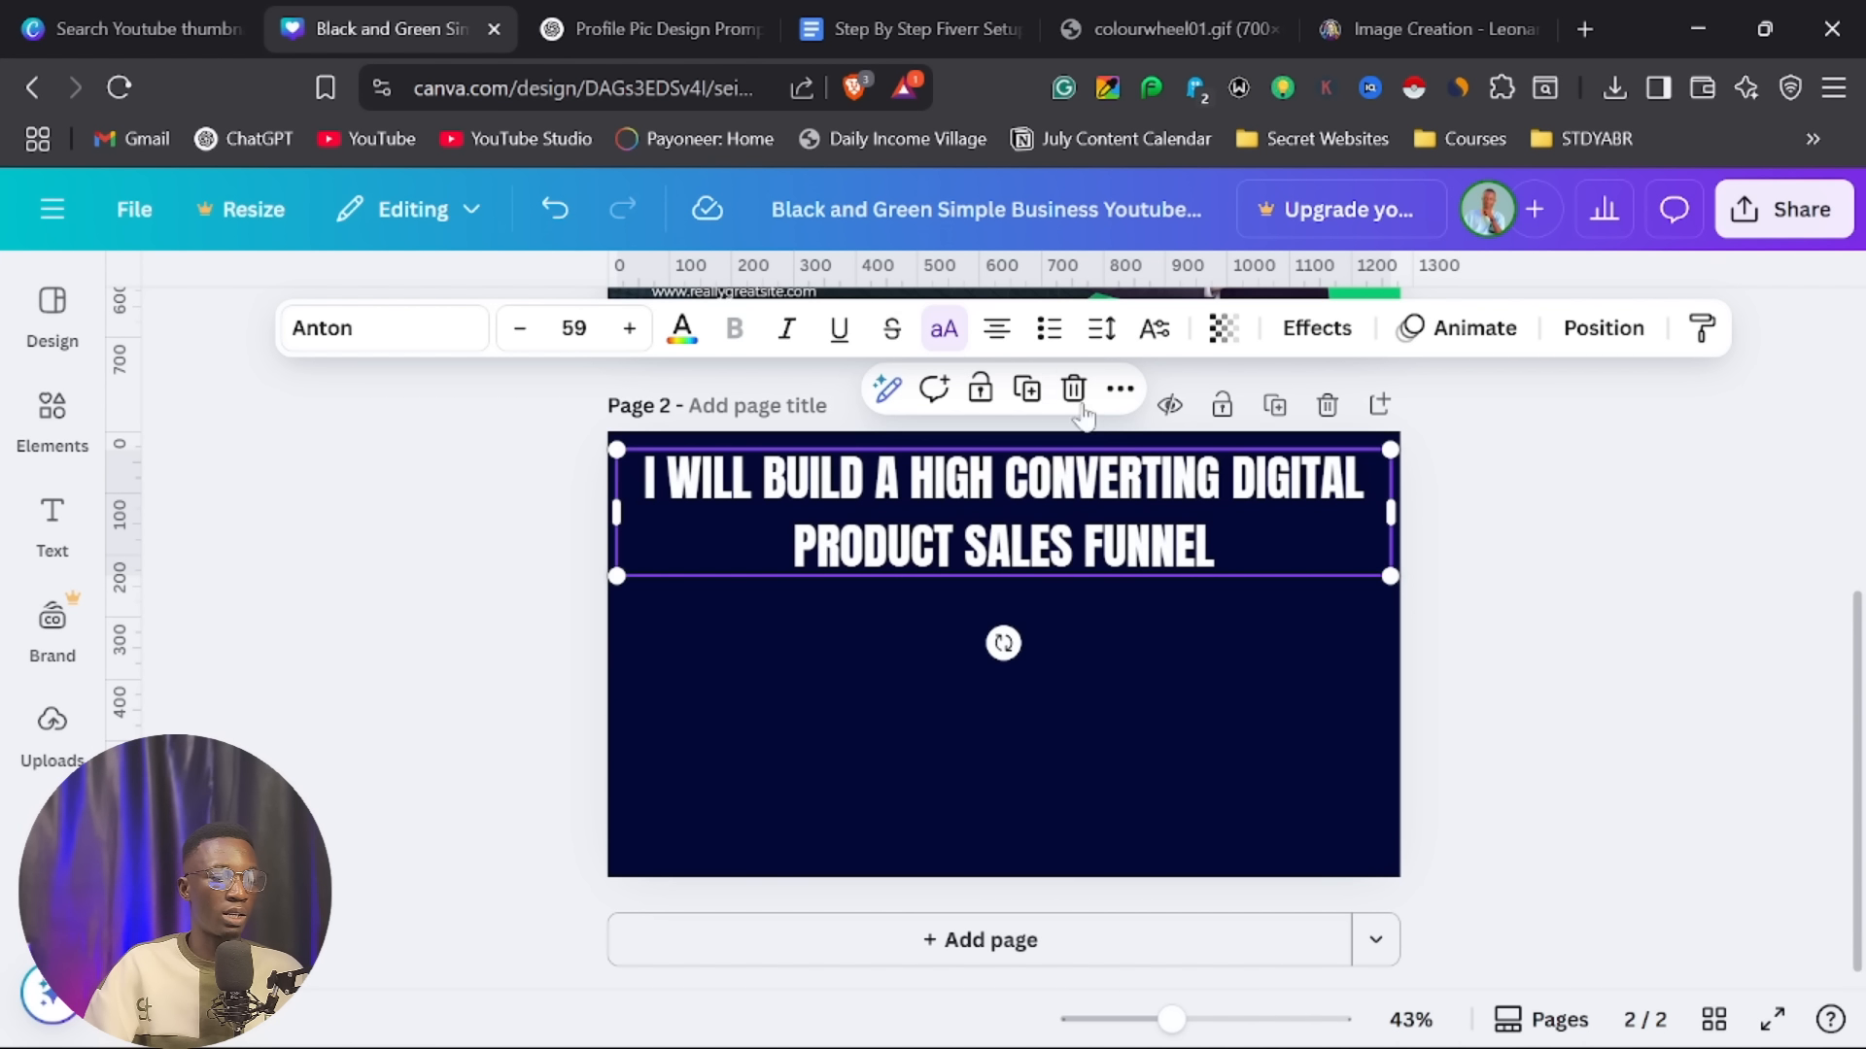
Colour the headline a custom golden yellow.
{"action": "left_click", "coordinate": [682, 331]}
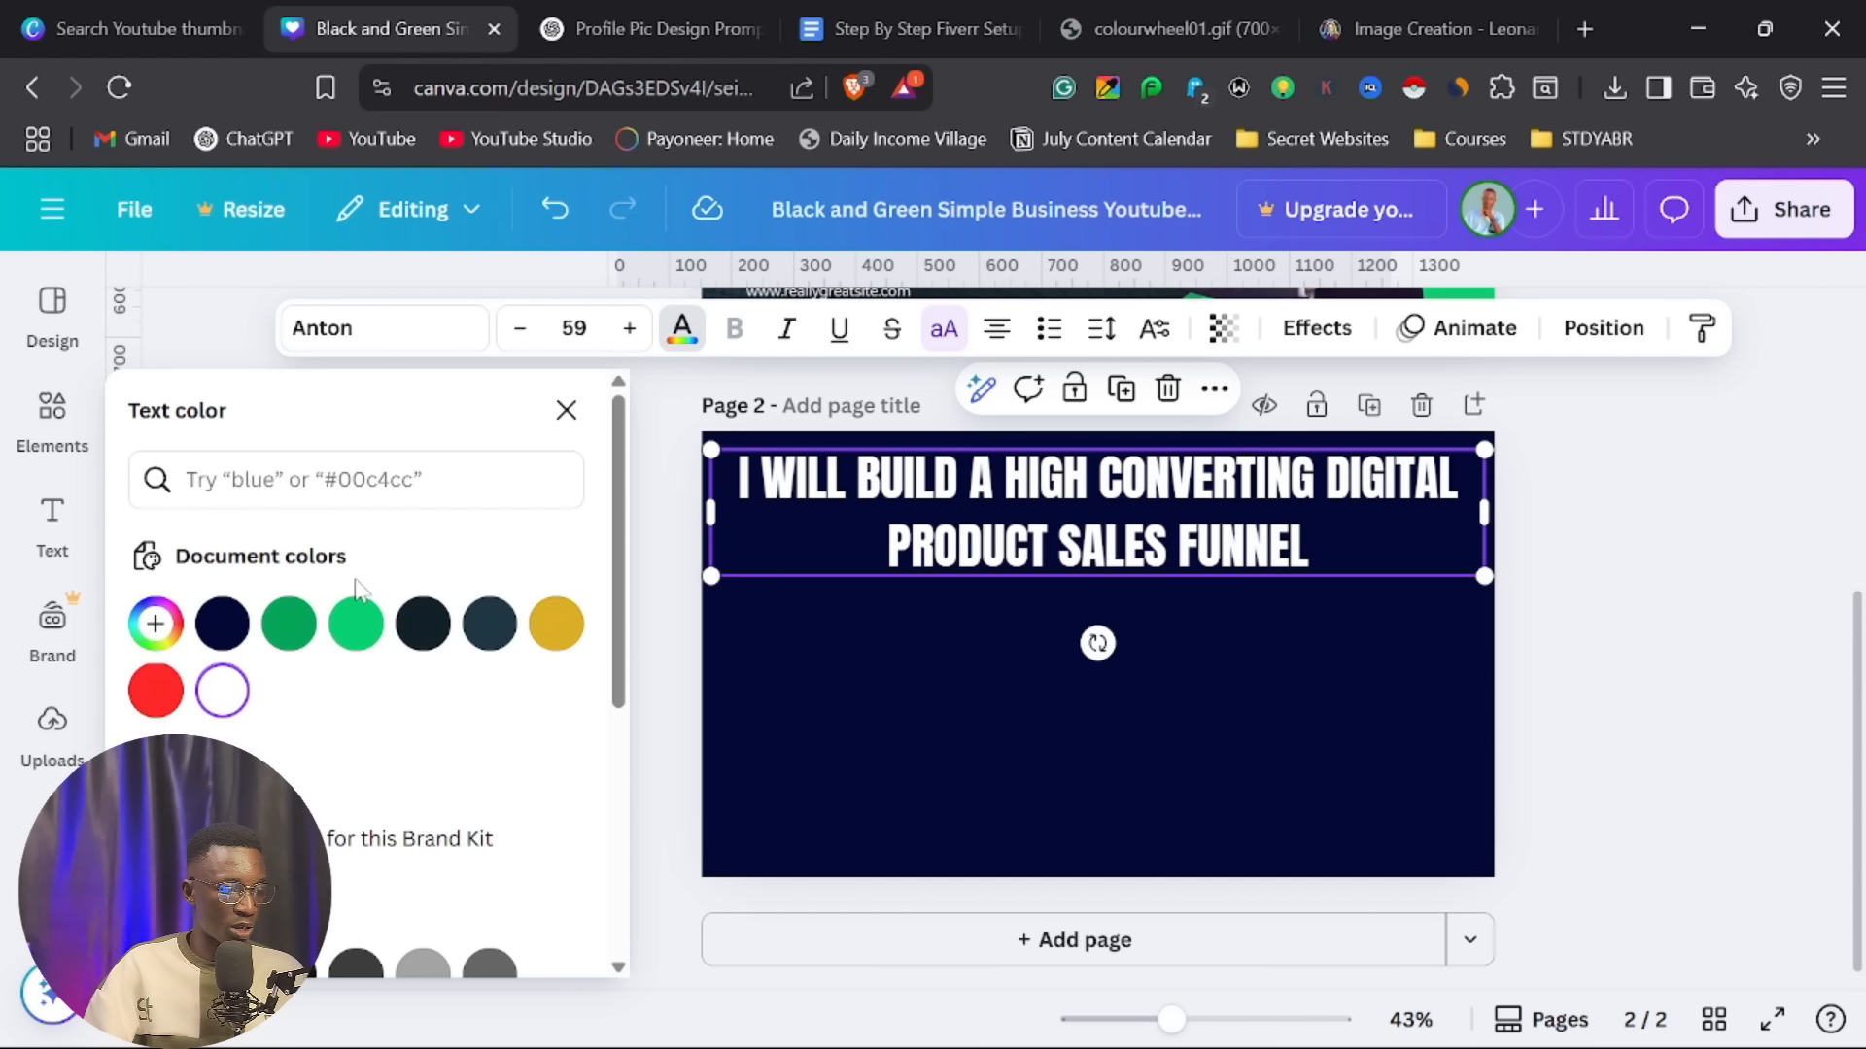
{"action": "left_click", "coordinate": [167, 627]}
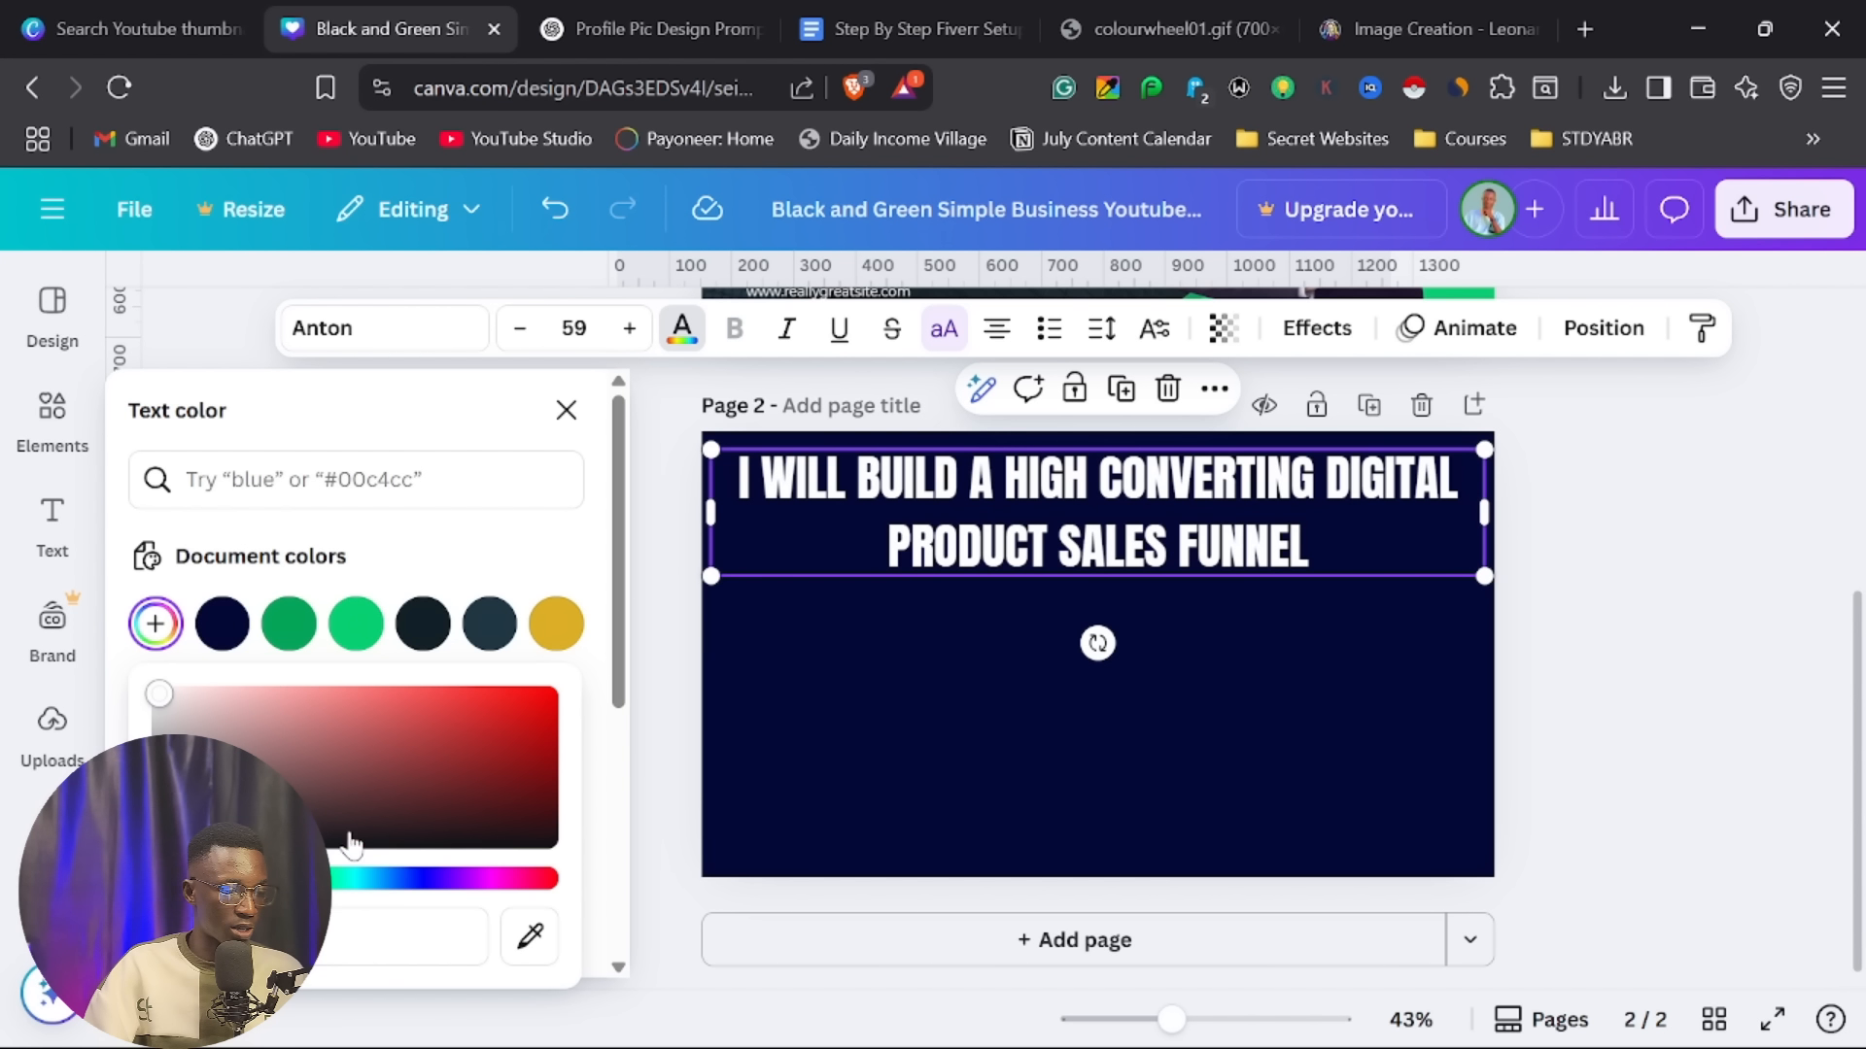
{"action": "left_click", "coordinate": [211, 878]}
{"action": "left_click_drag", "start_coordinate": [298, 783], "coordinate": [545, 703]}
{"action": "left_click", "coordinate": [1151, 28]}
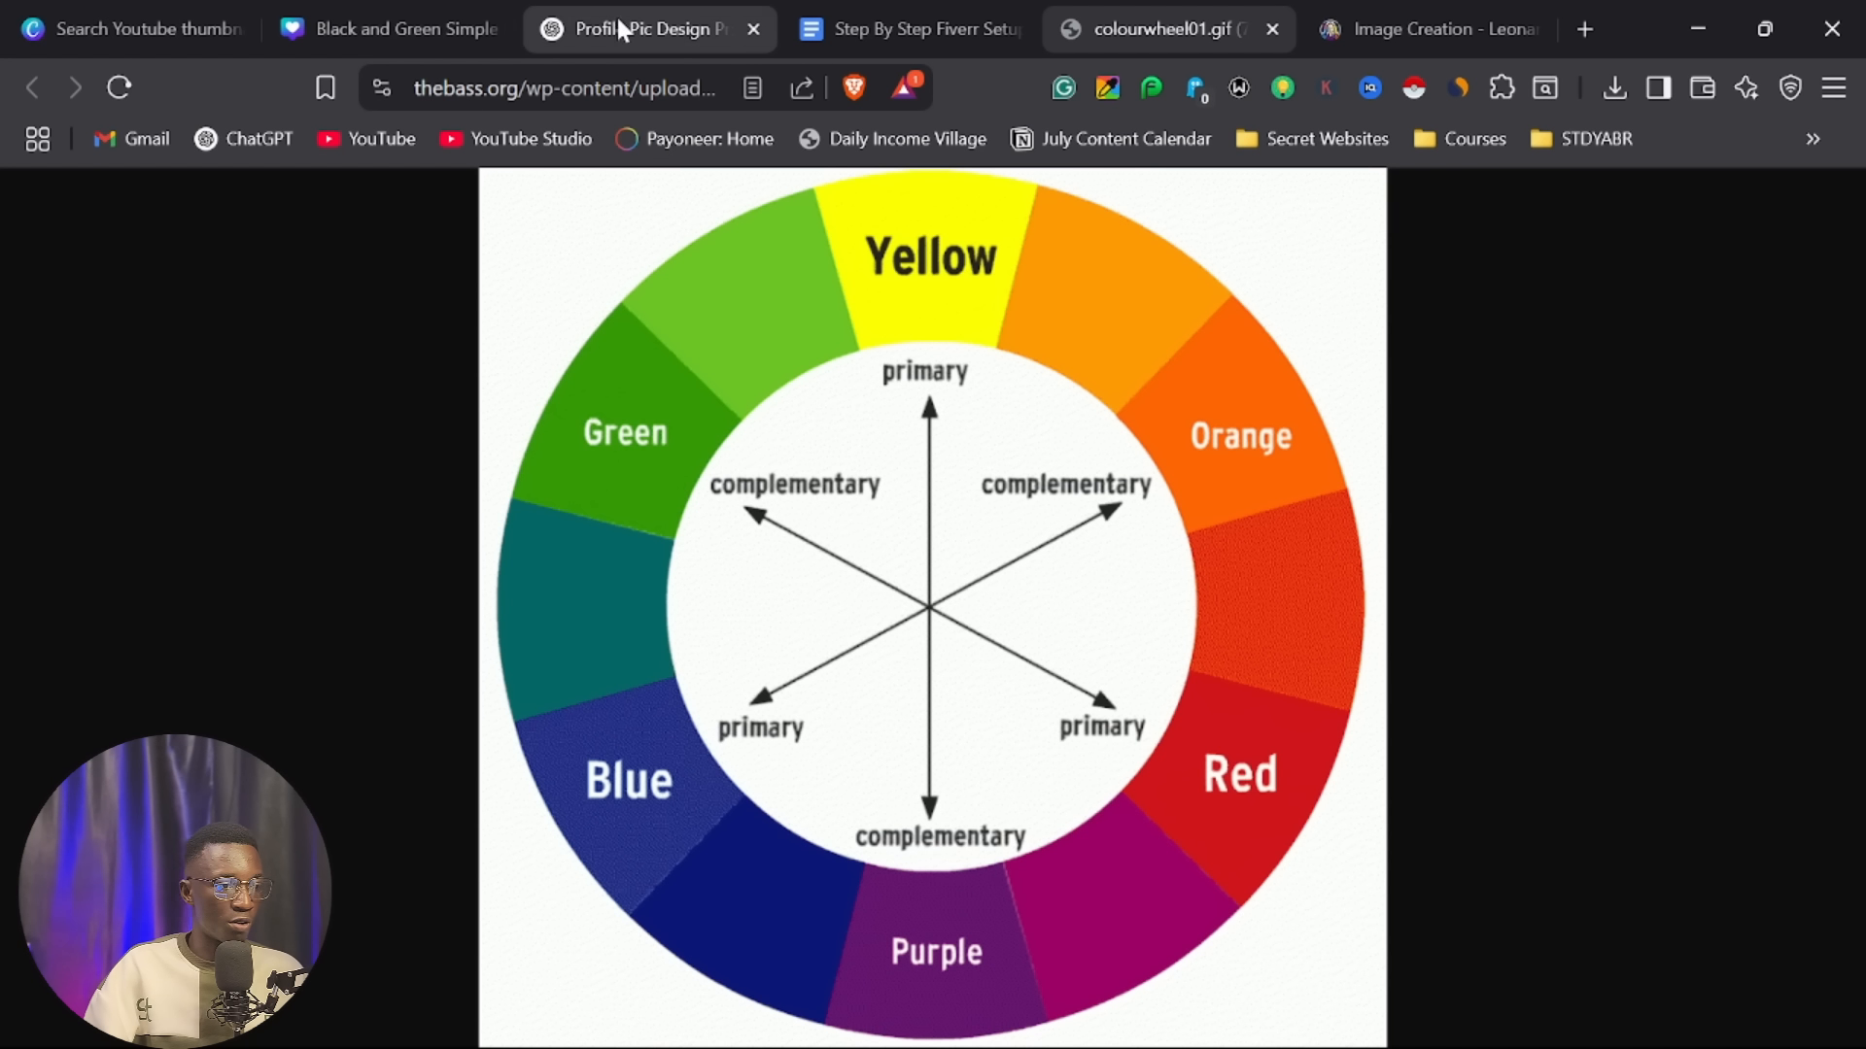
{"action": "left_click", "coordinate": [447, 31]}
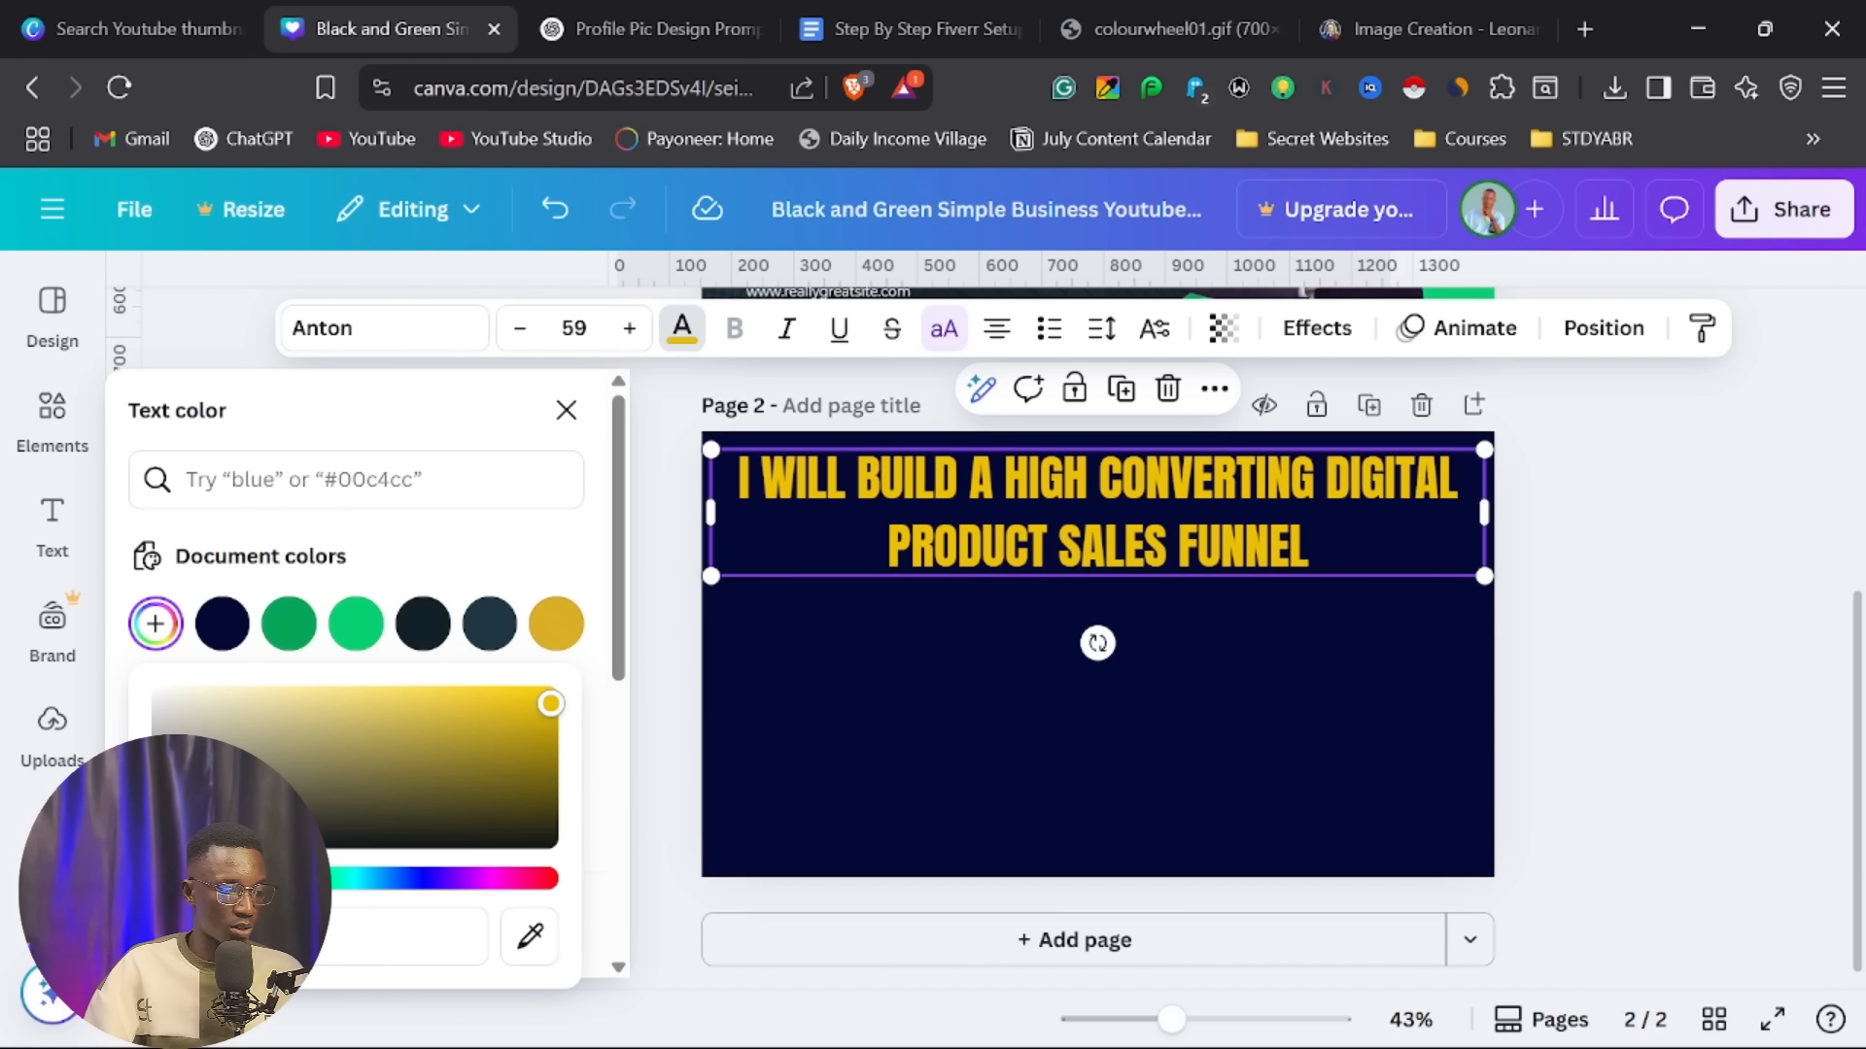
{"action": "left_click_drag", "start_coordinate": [206, 878], "coordinate": [195, 878]}
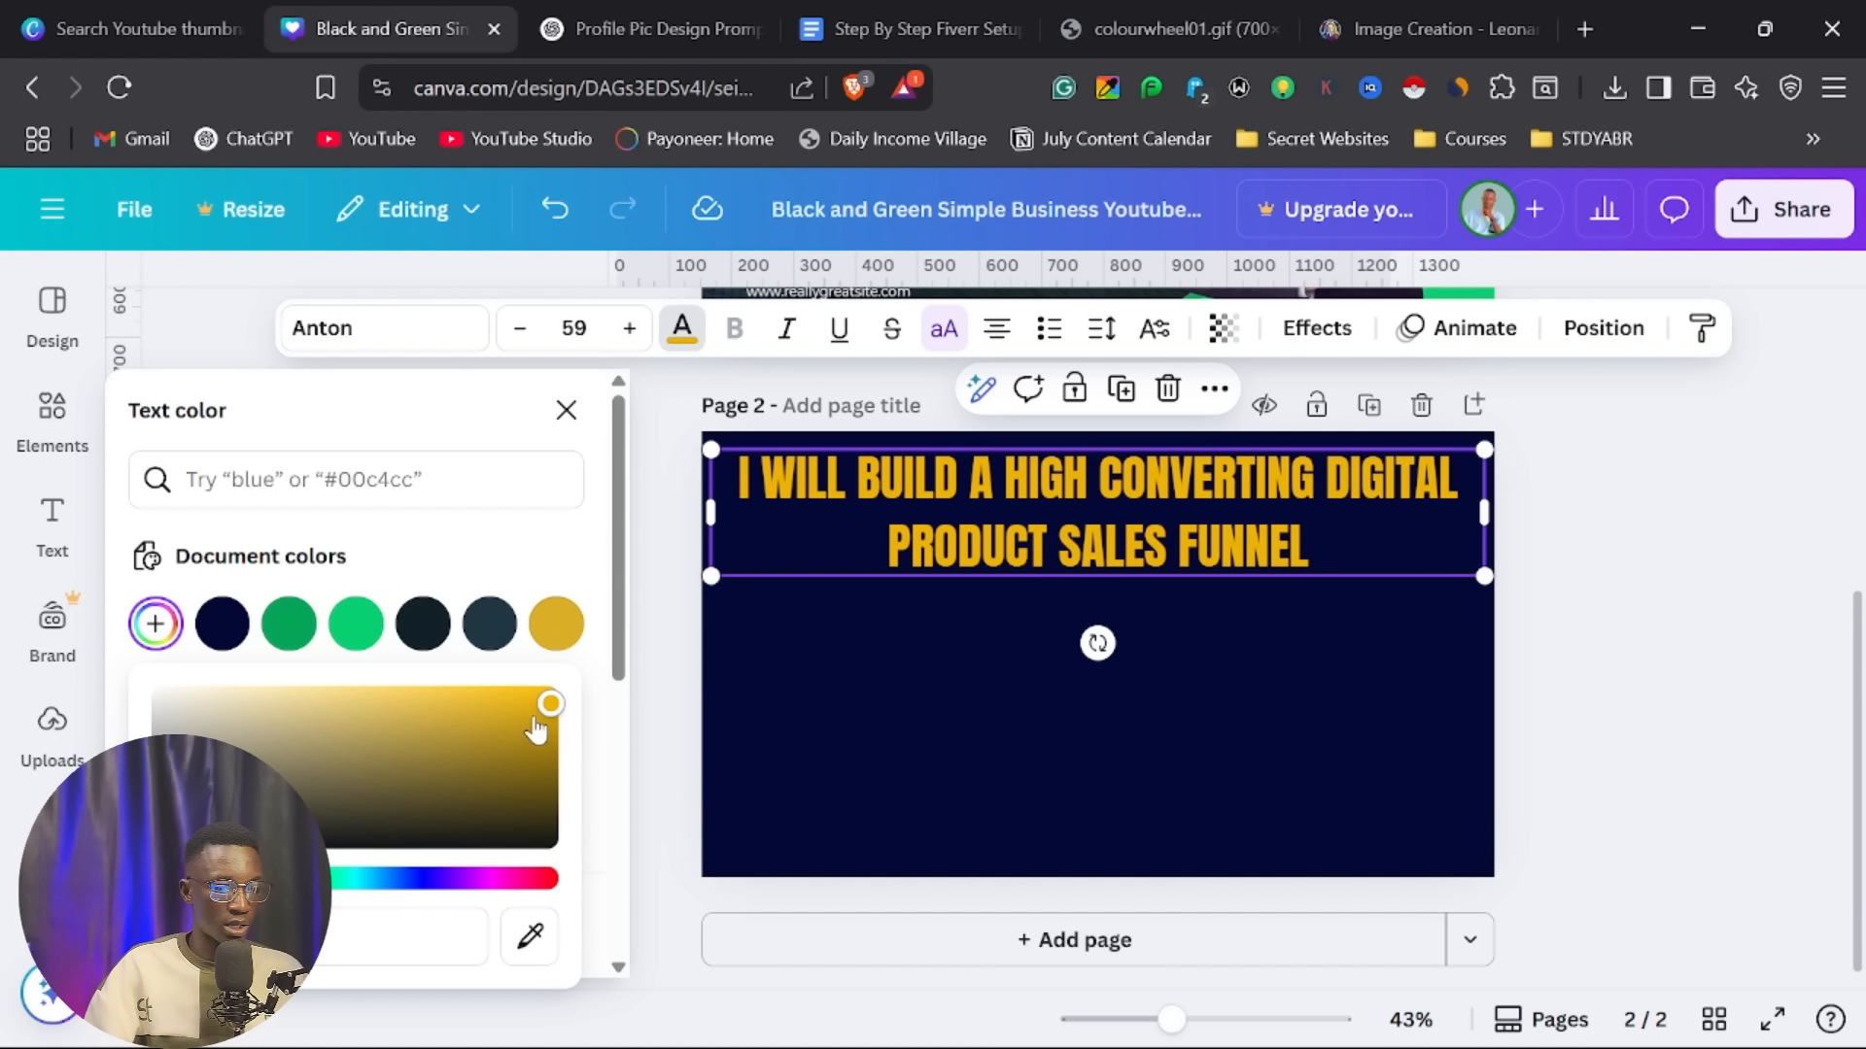
{"action": "left_click_drag", "start_coordinate": [535, 721], "coordinate": [555, 681]}
{"action": "left_click", "coordinate": [1671, 492]}
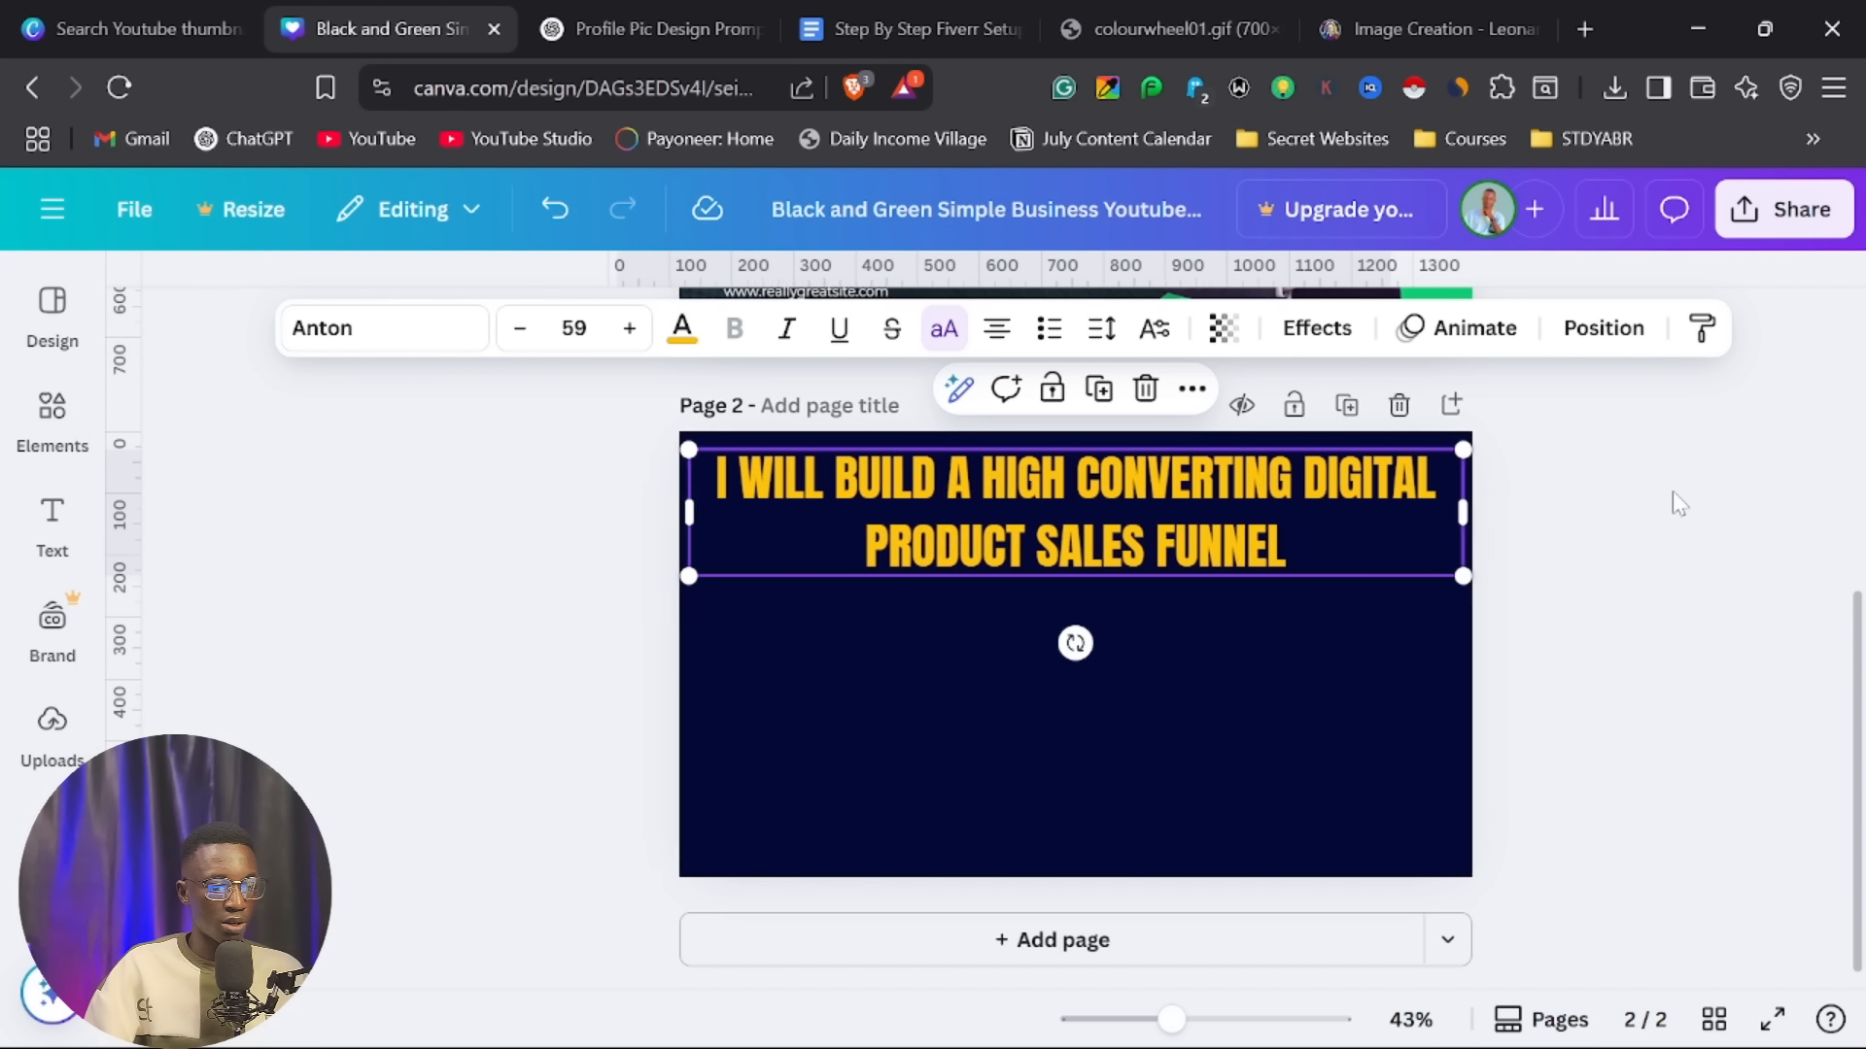
Rewrap and scale the headline across the page, raising its font size to 73.2.
{"action": "left_click", "coordinate": [1171, 457]}
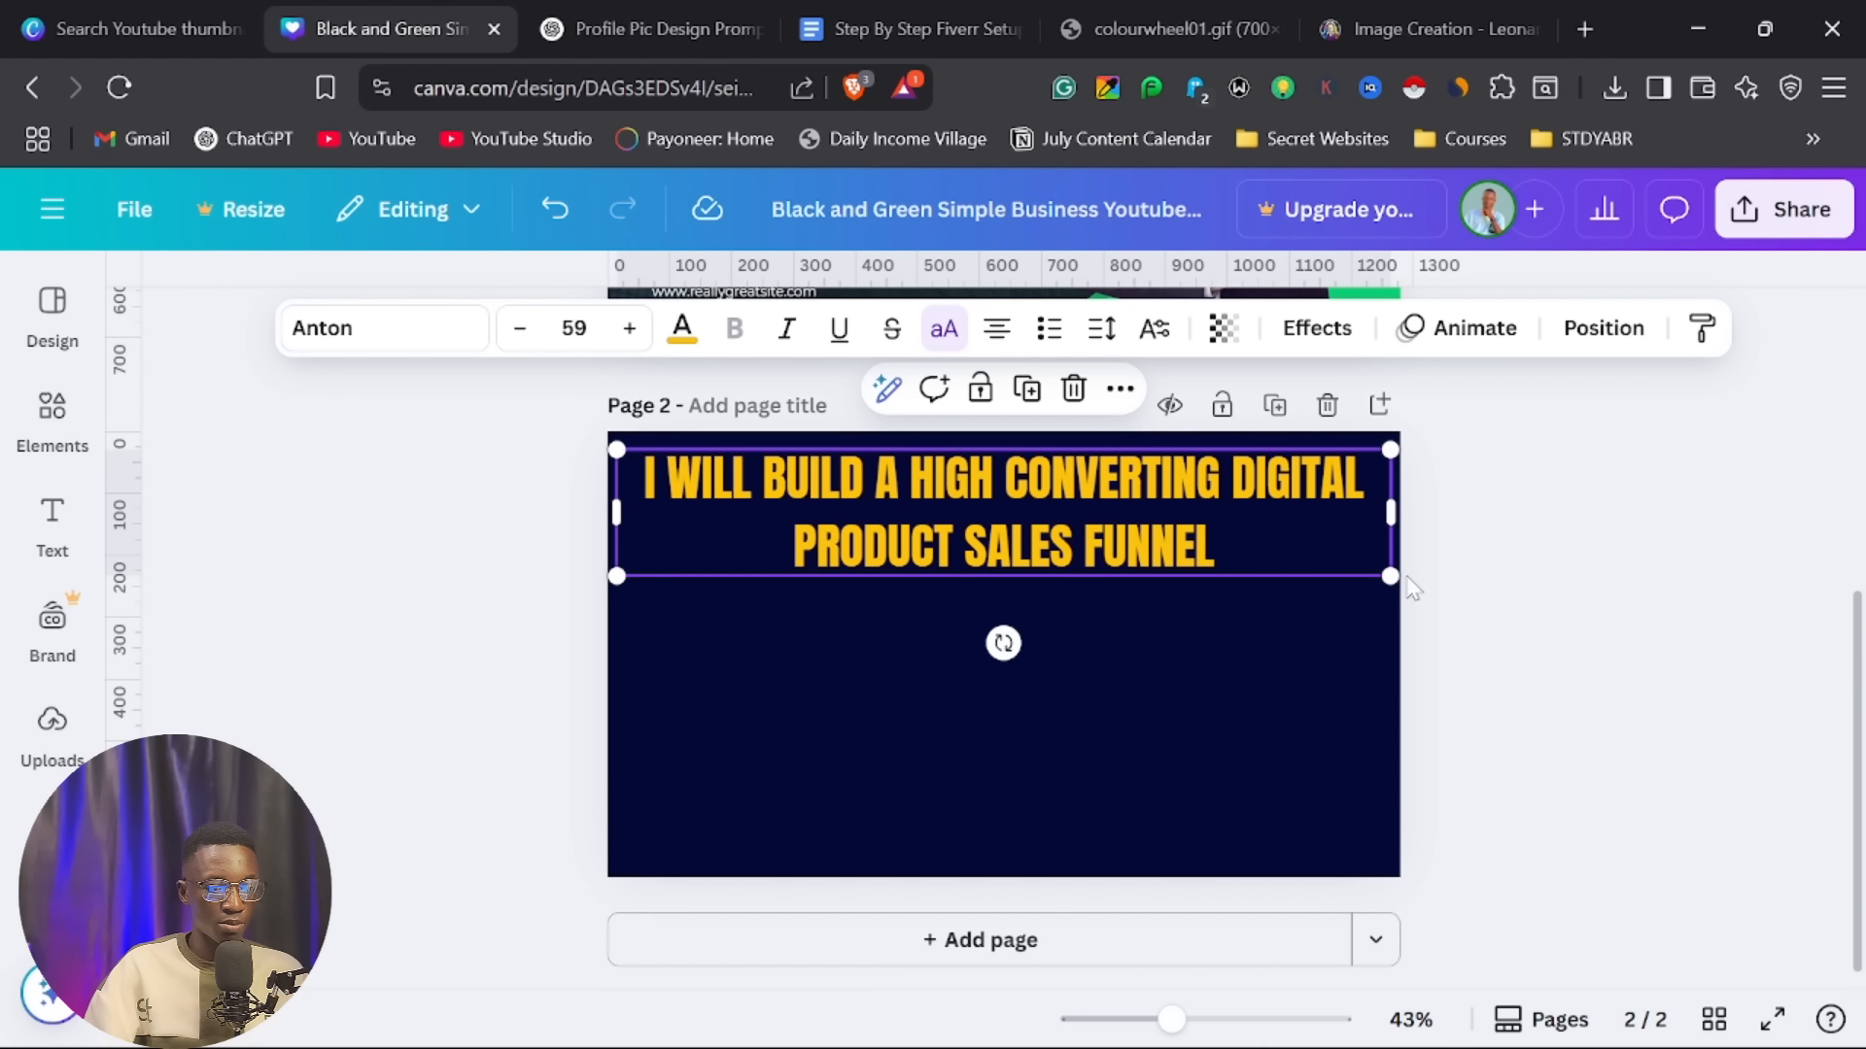
{"action": "left_click_drag", "start_coordinate": [1391, 510], "coordinate": [1325, 510]}
{"action": "left_click_drag", "start_coordinate": [1323, 577], "coordinate": [1399, 590]}
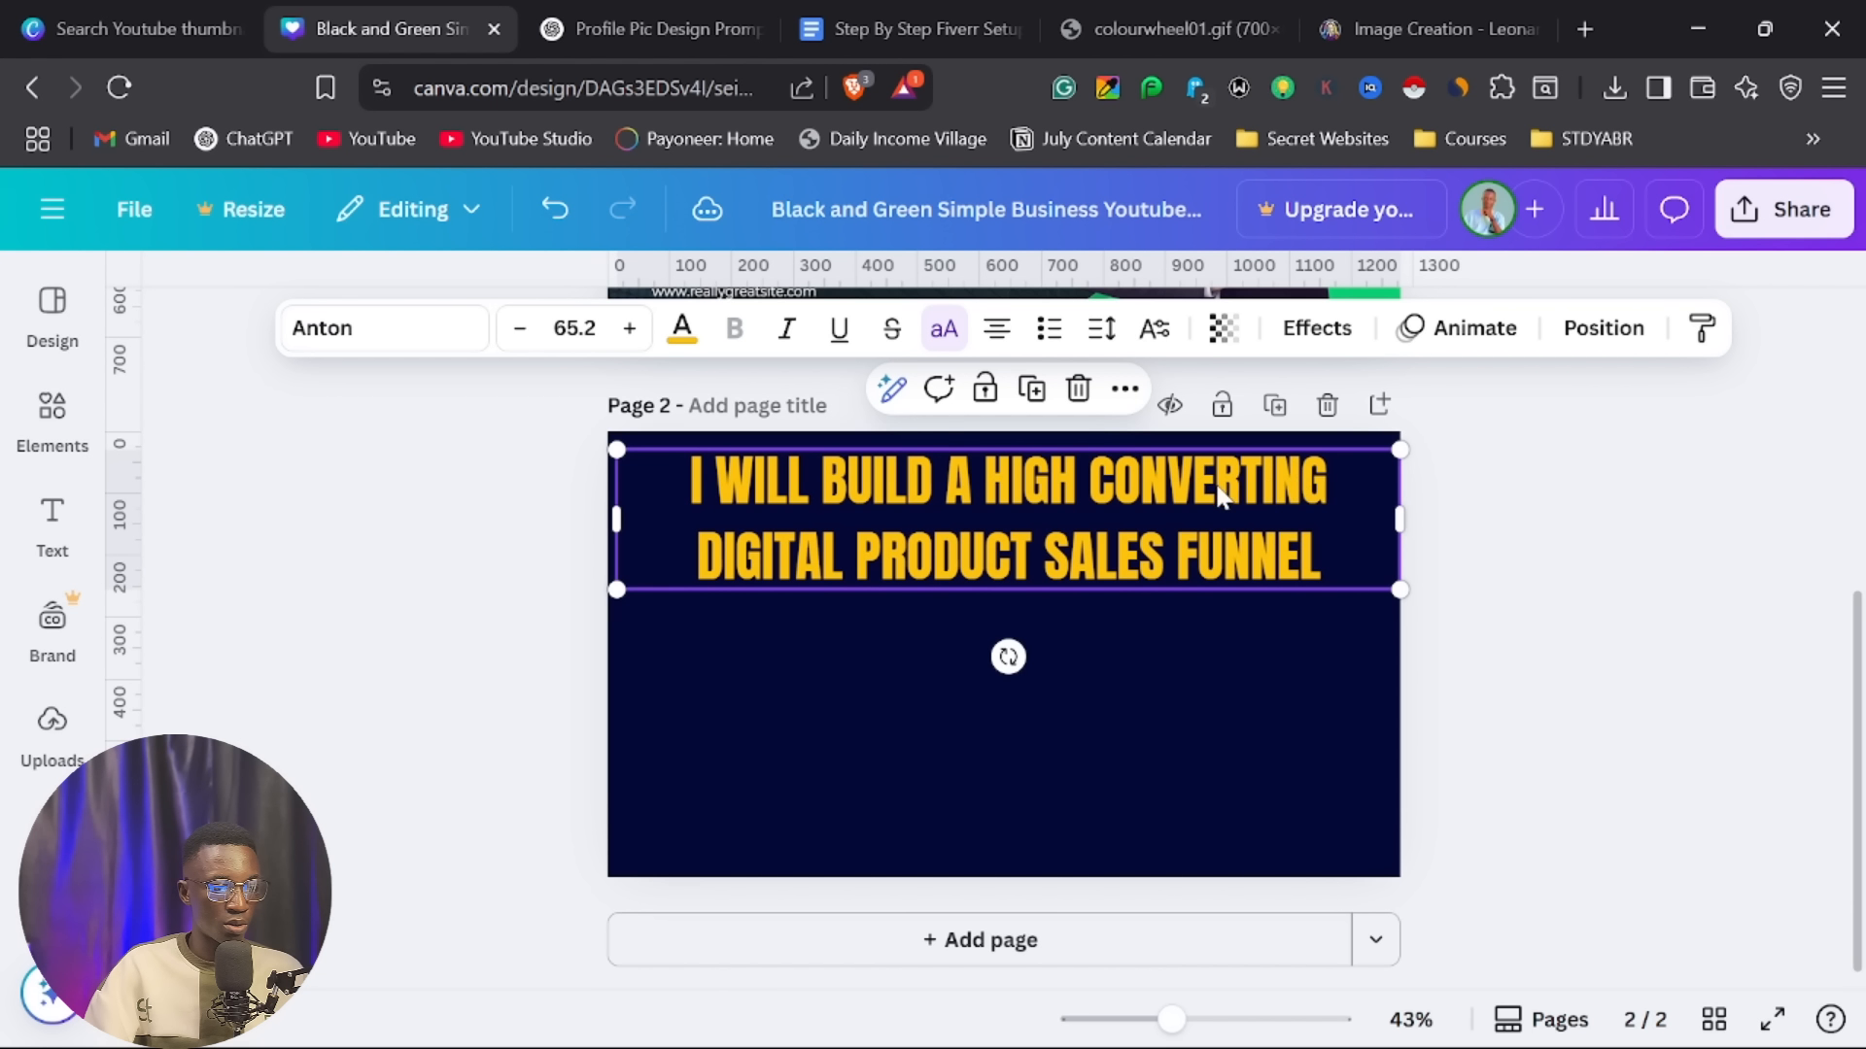
{"action": "left_click", "coordinate": [628, 327]}
{"action": "left_click", "coordinate": [629, 328]}
{"action": "left_click", "coordinate": [628, 327]}
{"action": "left_click", "coordinate": [628, 328]}
{"action": "left_click", "coordinate": [629, 327]}
{"action": "left_click", "coordinate": [629, 327]}
{"action": "left_click", "coordinate": [629, 327]}
{"action": "left_click", "coordinate": [628, 328]}
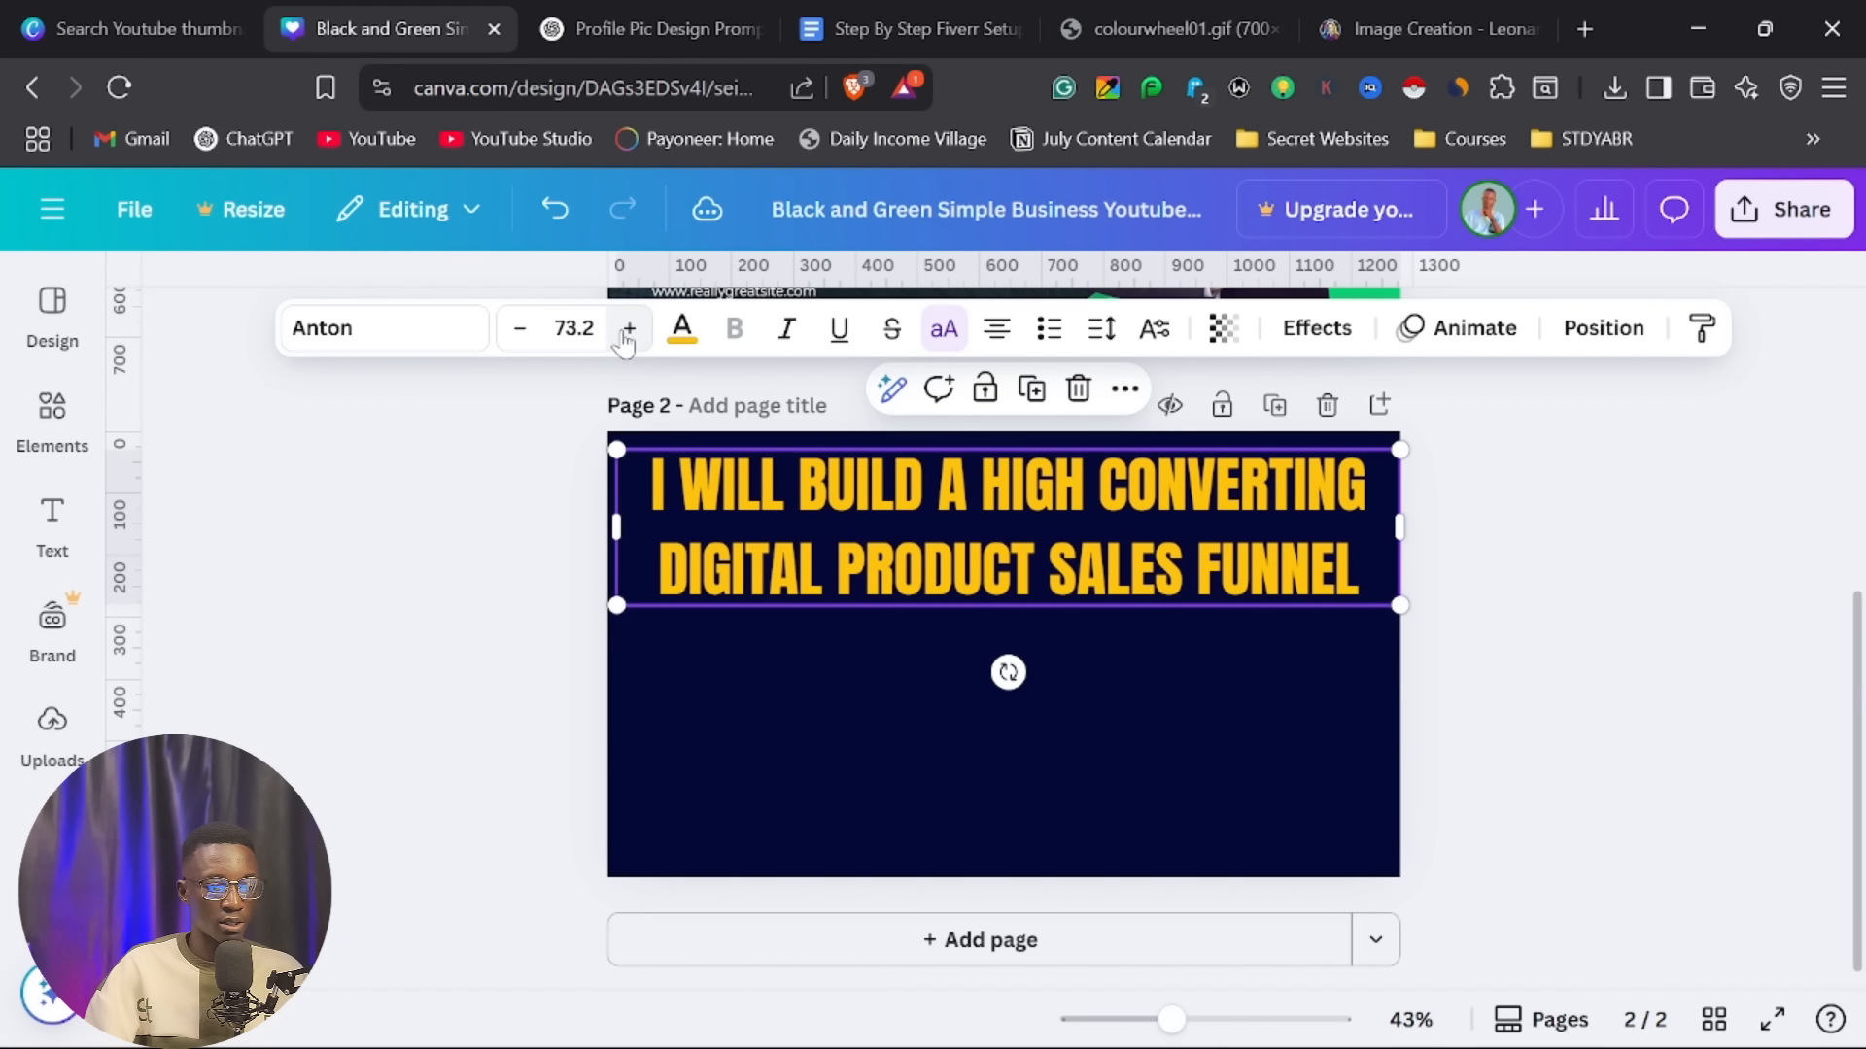
{"action": "left_click", "coordinate": [1613, 625]}
{"action": "scroll", "coordinate": [1457, 583], "scroll_direction": "up", "scroll_amount": 5}
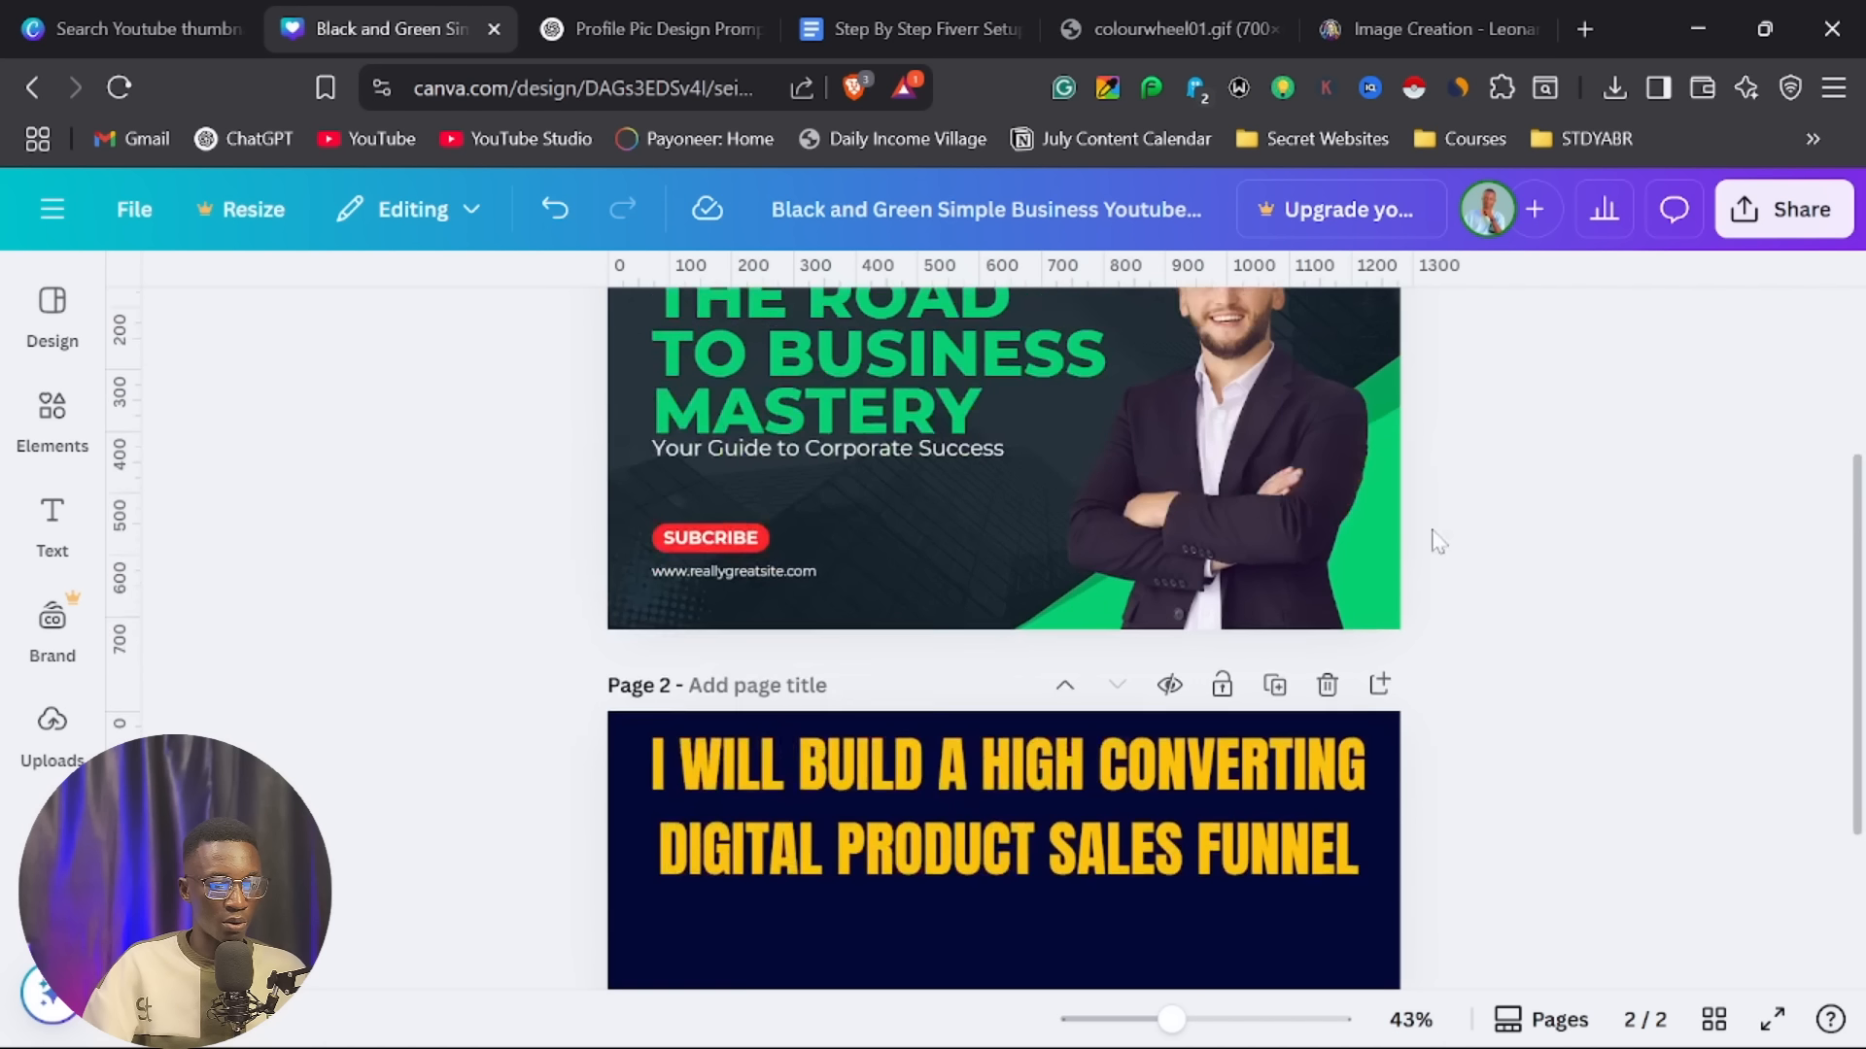
Paste a copy of page 1's man photo at the bottom right of page 2.
{"action": "left_click", "coordinate": [1297, 608]}
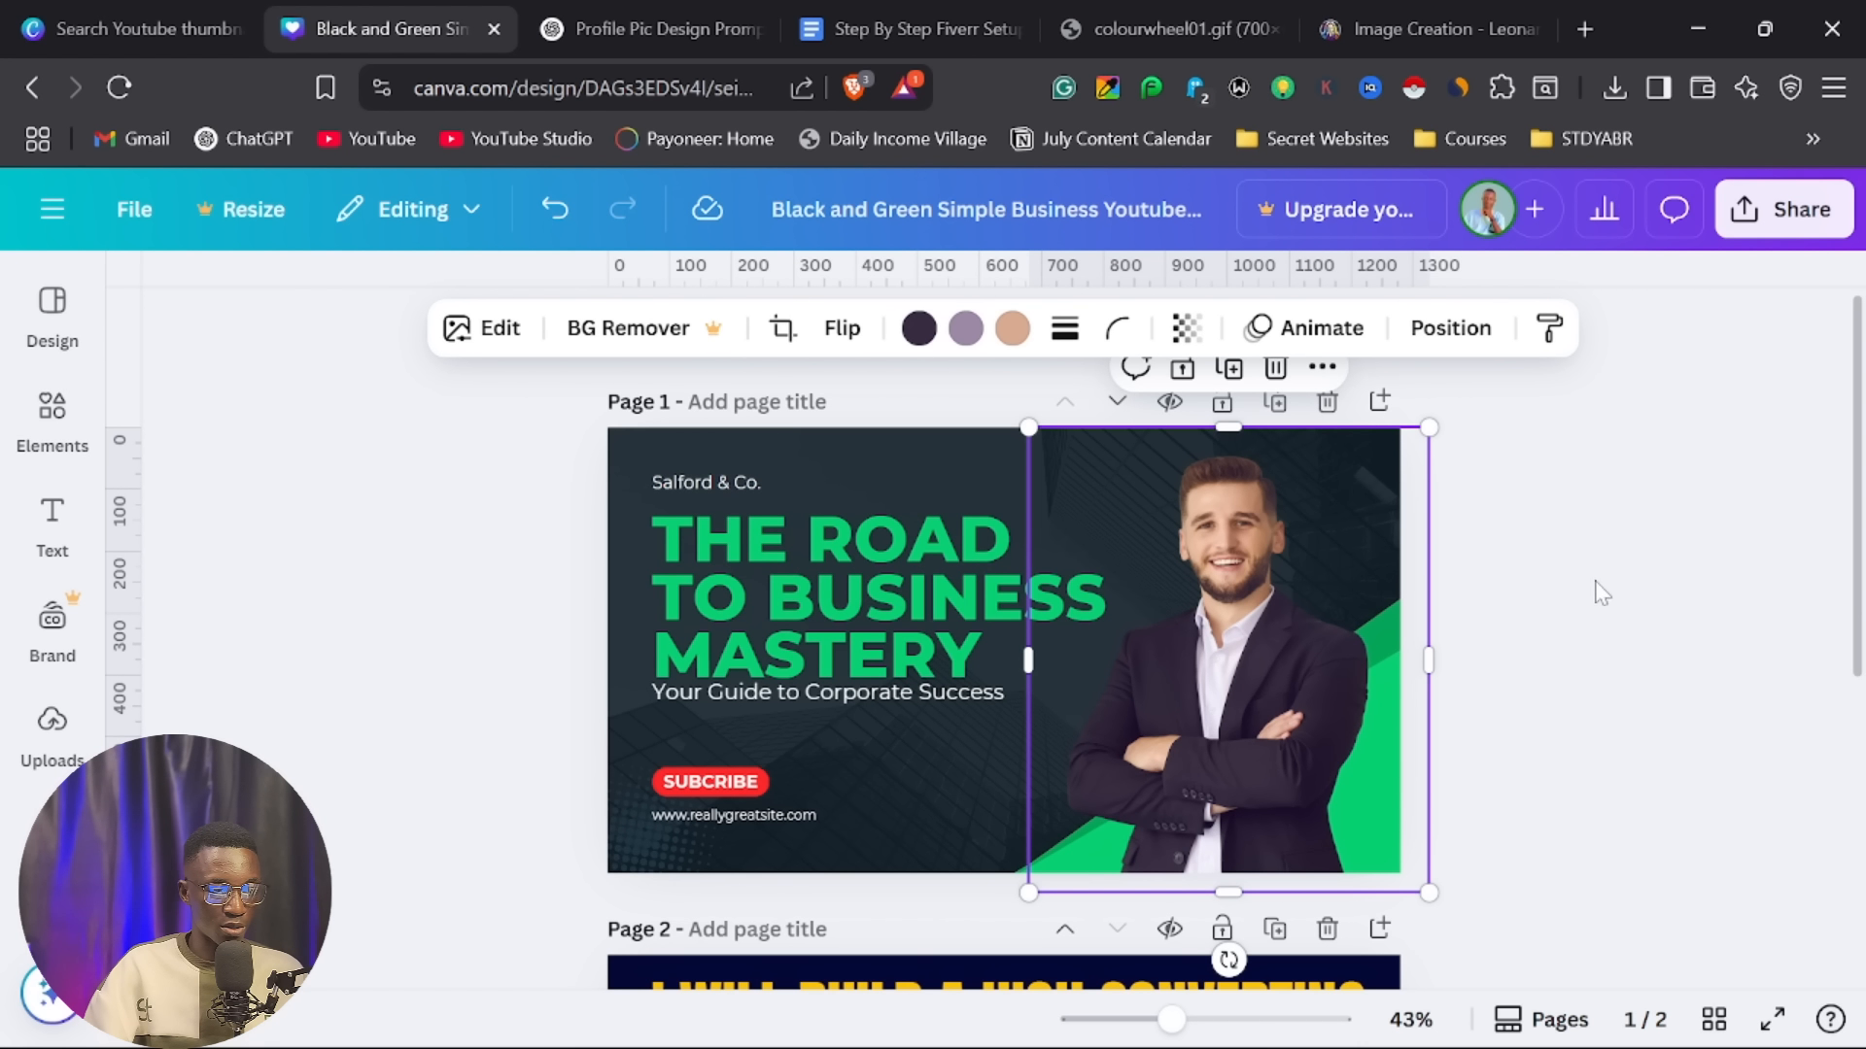
{"action": "scroll", "coordinate": [1555, 603], "scroll_direction": "down", "scroll_amount": 5}
{"action": "left_click", "coordinate": [1272, 749]}
{"action": "key", "text": "ctrl+v"}
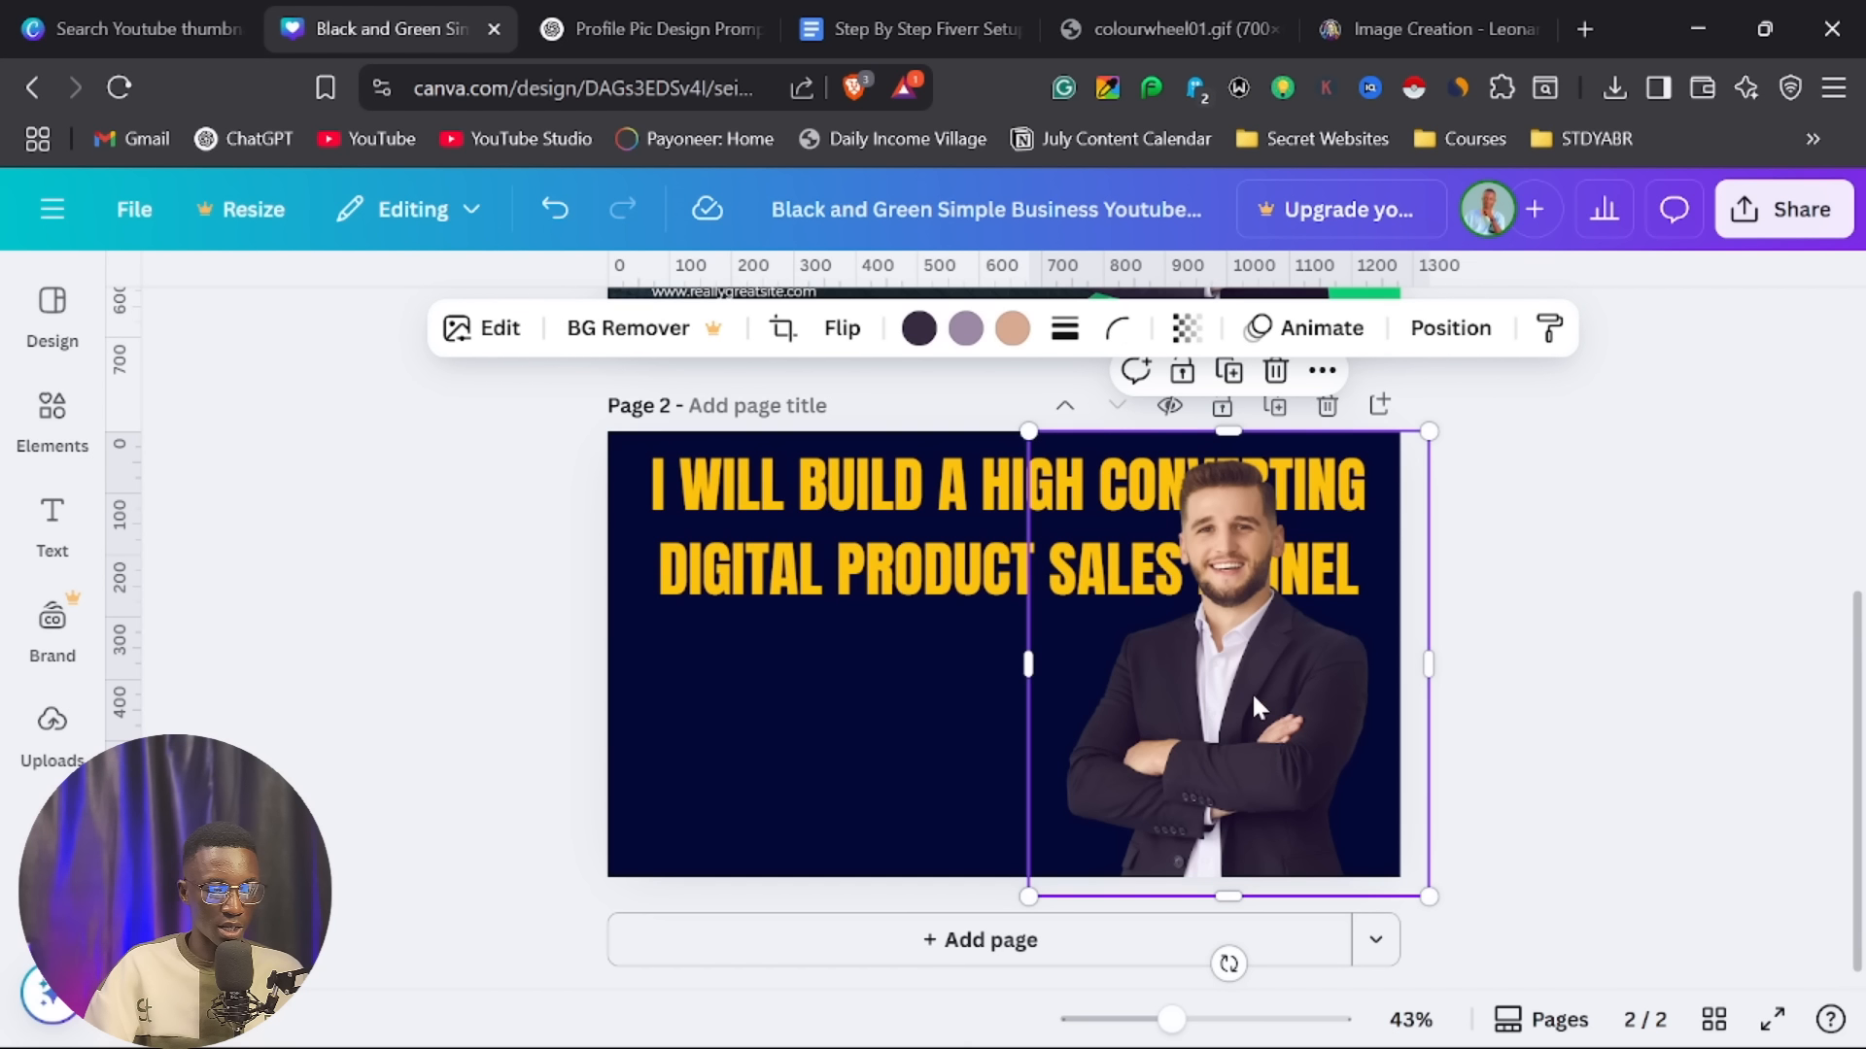
{"action": "left_click_drag", "start_coordinate": [1251, 690], "coordinate": [1321, 783]}
Nudge the headline up-left and set its line spacing to 1.17.
{"action": "left_click", "coordinate": [937, 503]}
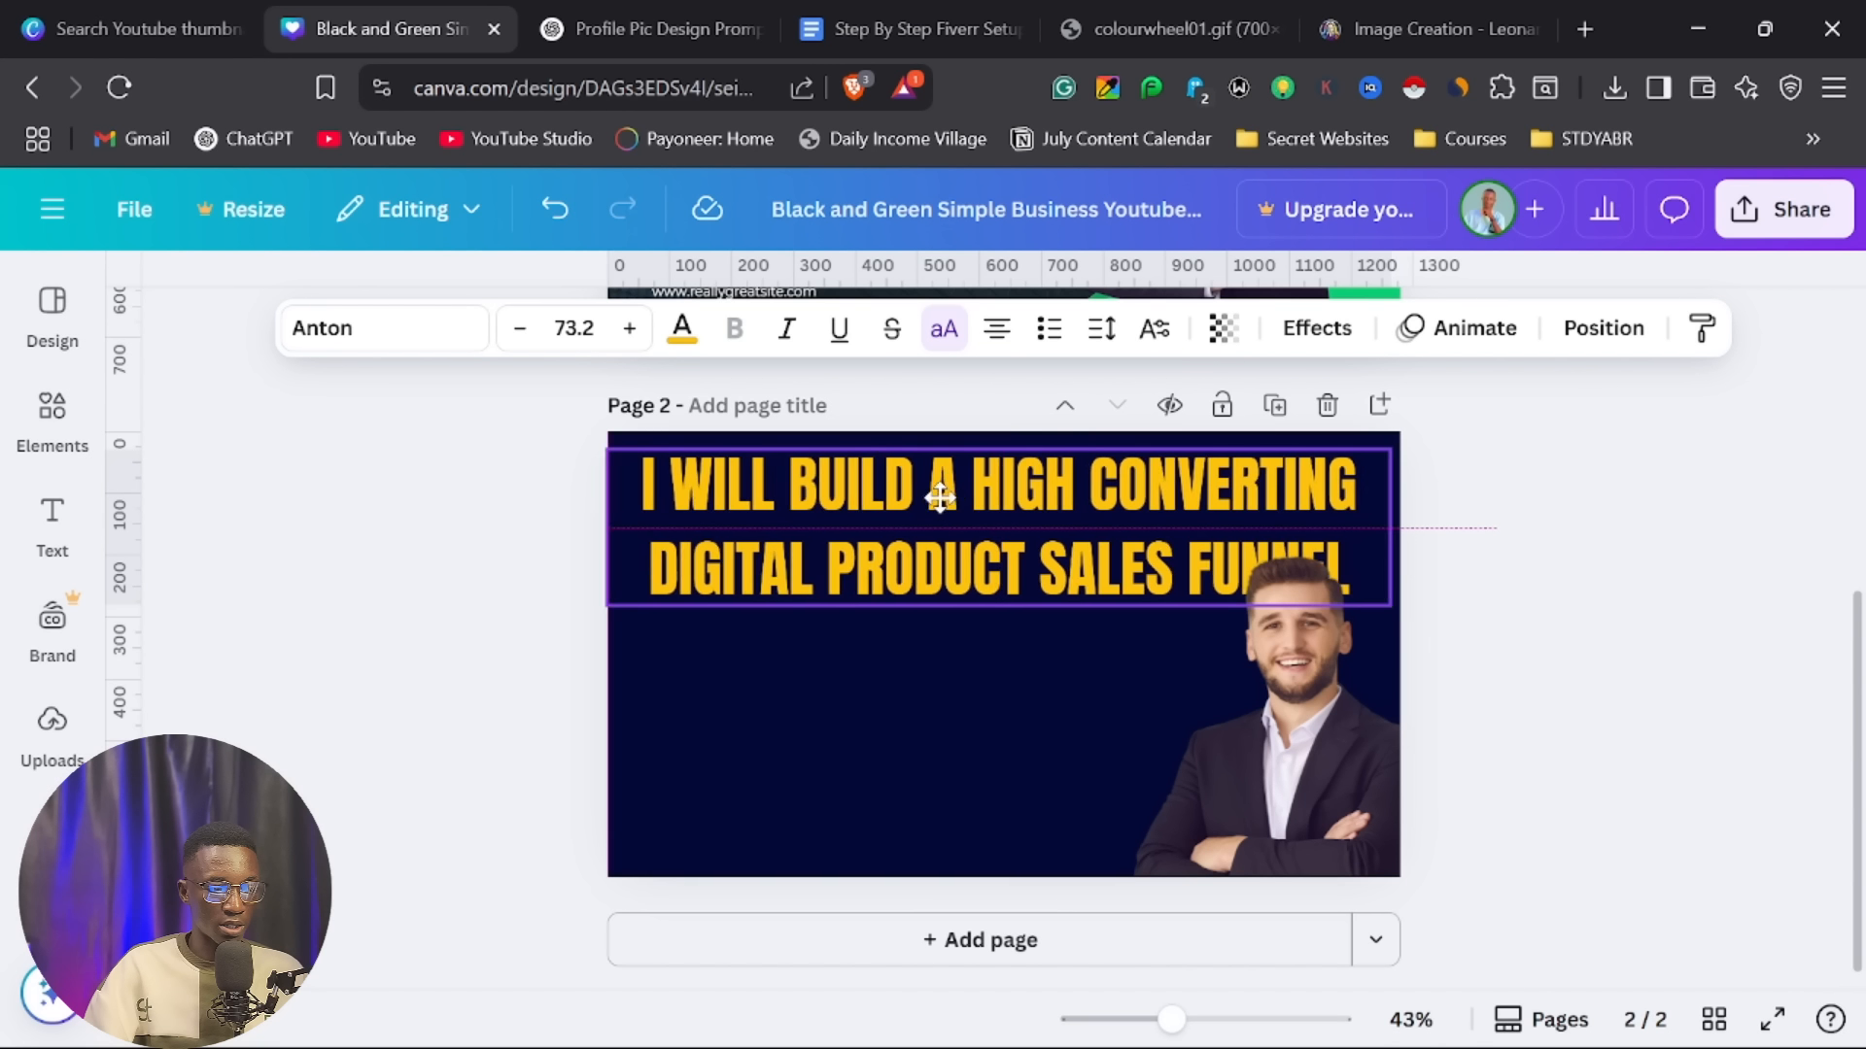
{"action": "left_click_drag", "start_coordinate": [936, 503], "coordinate": [950, 506]}
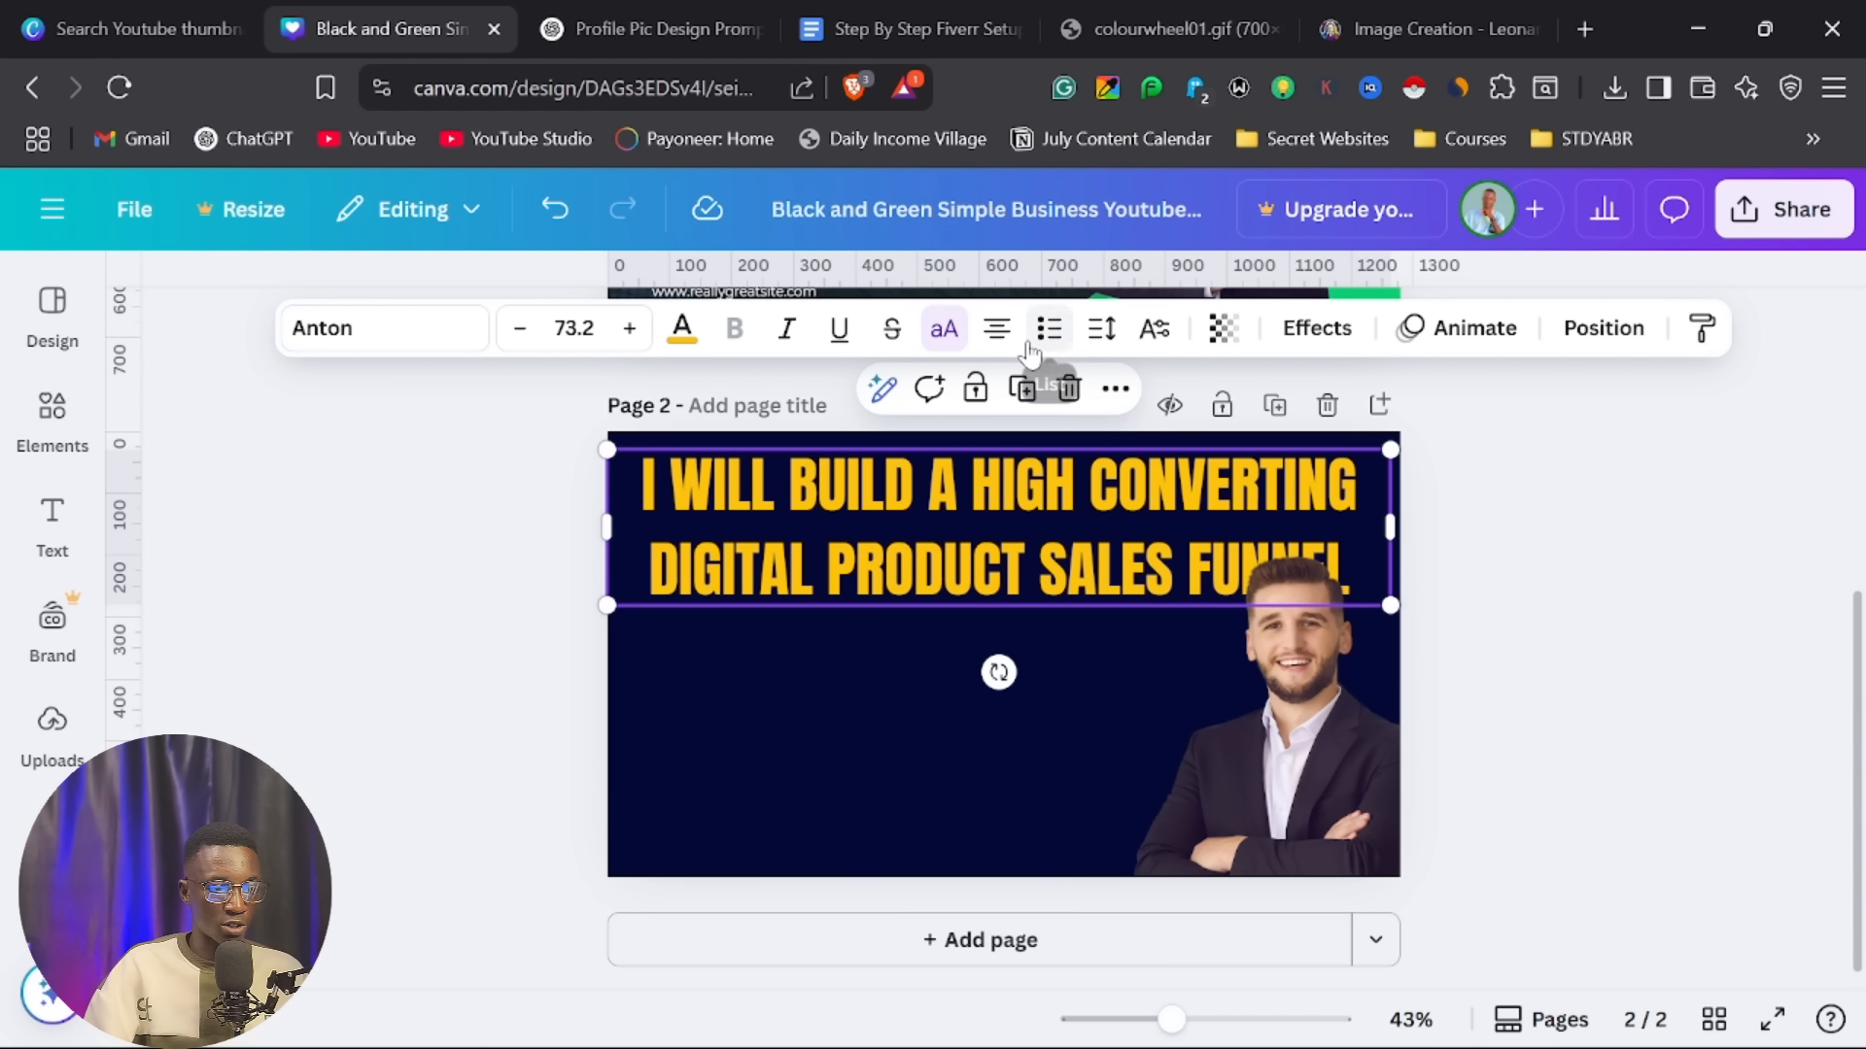
{"action": "left_click", "coordinate": [1101, 330]}
{"action": "mouse_move", "coordinate": [1050, 549]}
{"action": "left_mouse_down"}
{"action": "mouse_move", "coordinate": [1075, 550]}
{"action": "mouse_move", "coordinate": [1023, 550]}
{"action": "left_mouse_up"}
{"action": "left_click", "coordinate": [1686, 605]}
Move the man's photo slightly lower on page 2.
{"action": "left_click", "coordinate": [1354, 744]}
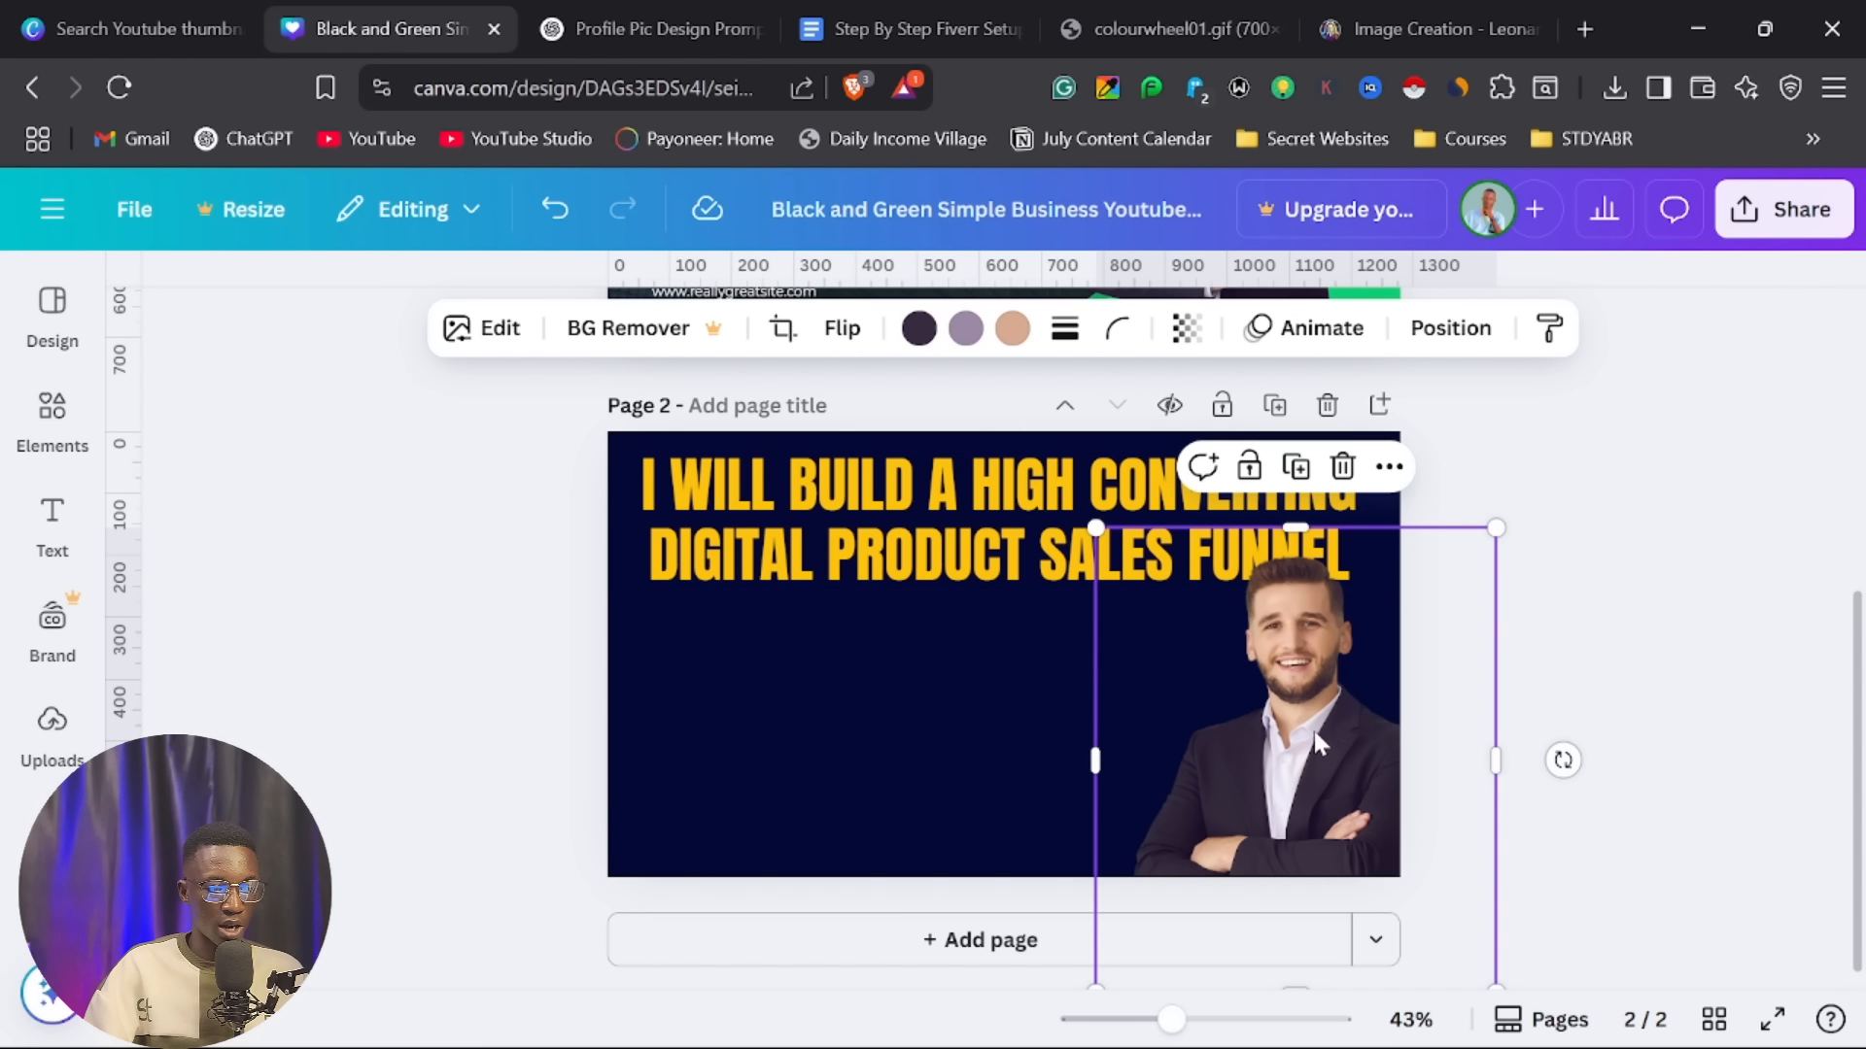
{"action": "left_click_drag", "start_coordinate": [1360, 714], "coordinate": [1365, 740]}
{"action": "left_click", "coordinate": [1524, 680]}
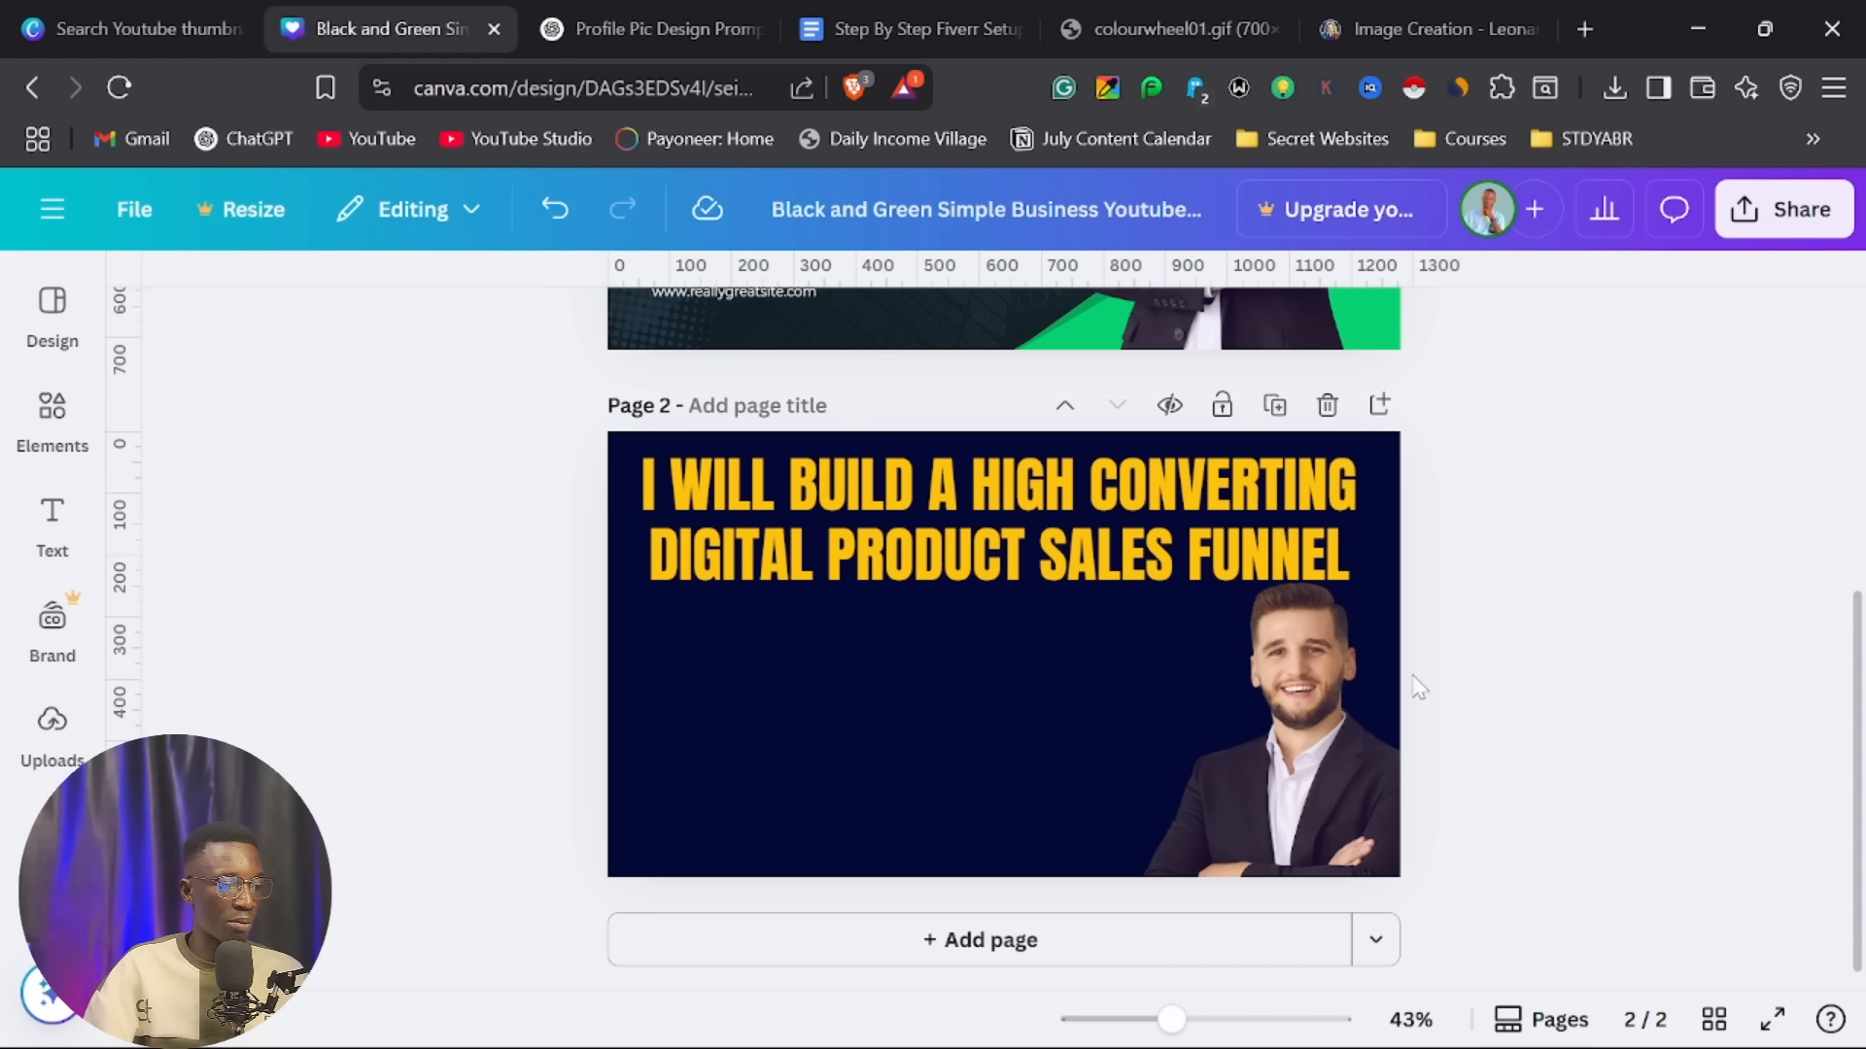
{"action": "left_click", "coordinate": [52, 417]}
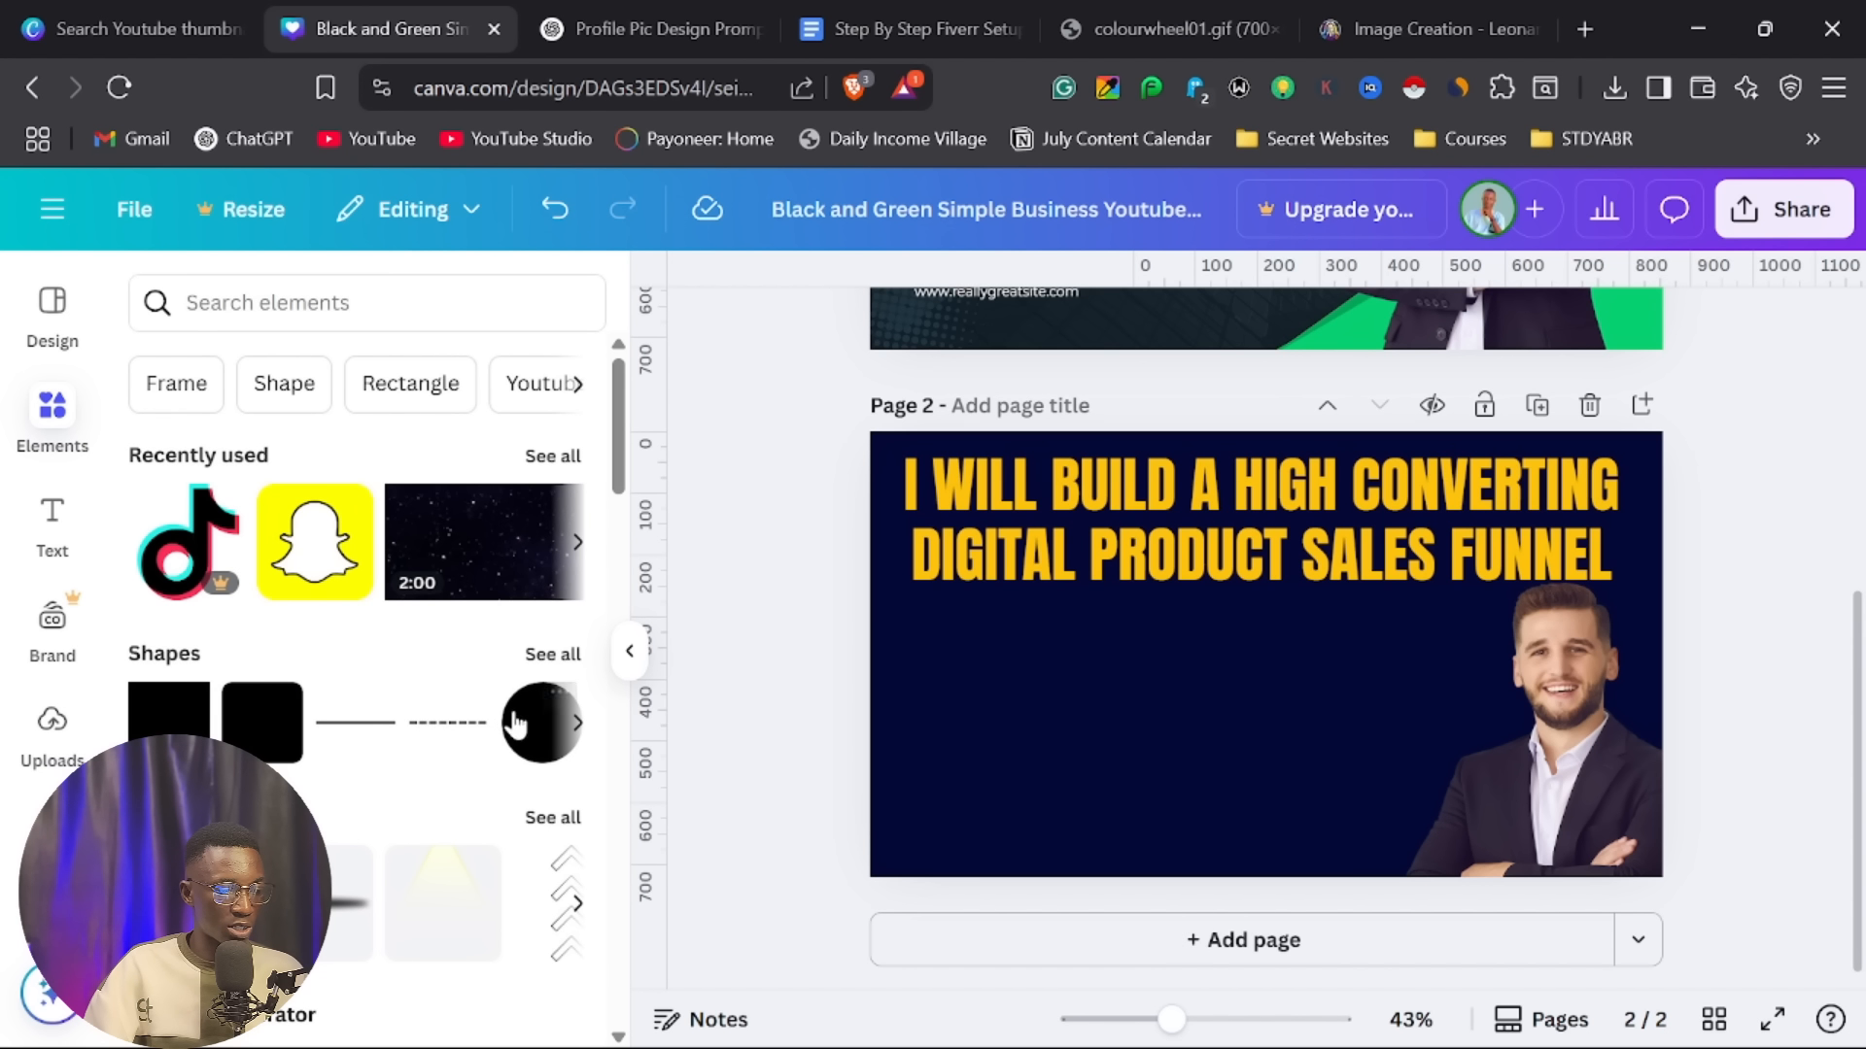
Add a rounded square shape and move it lower on page 2.
{"action": "left_click", "coordinate": [279, 739]}
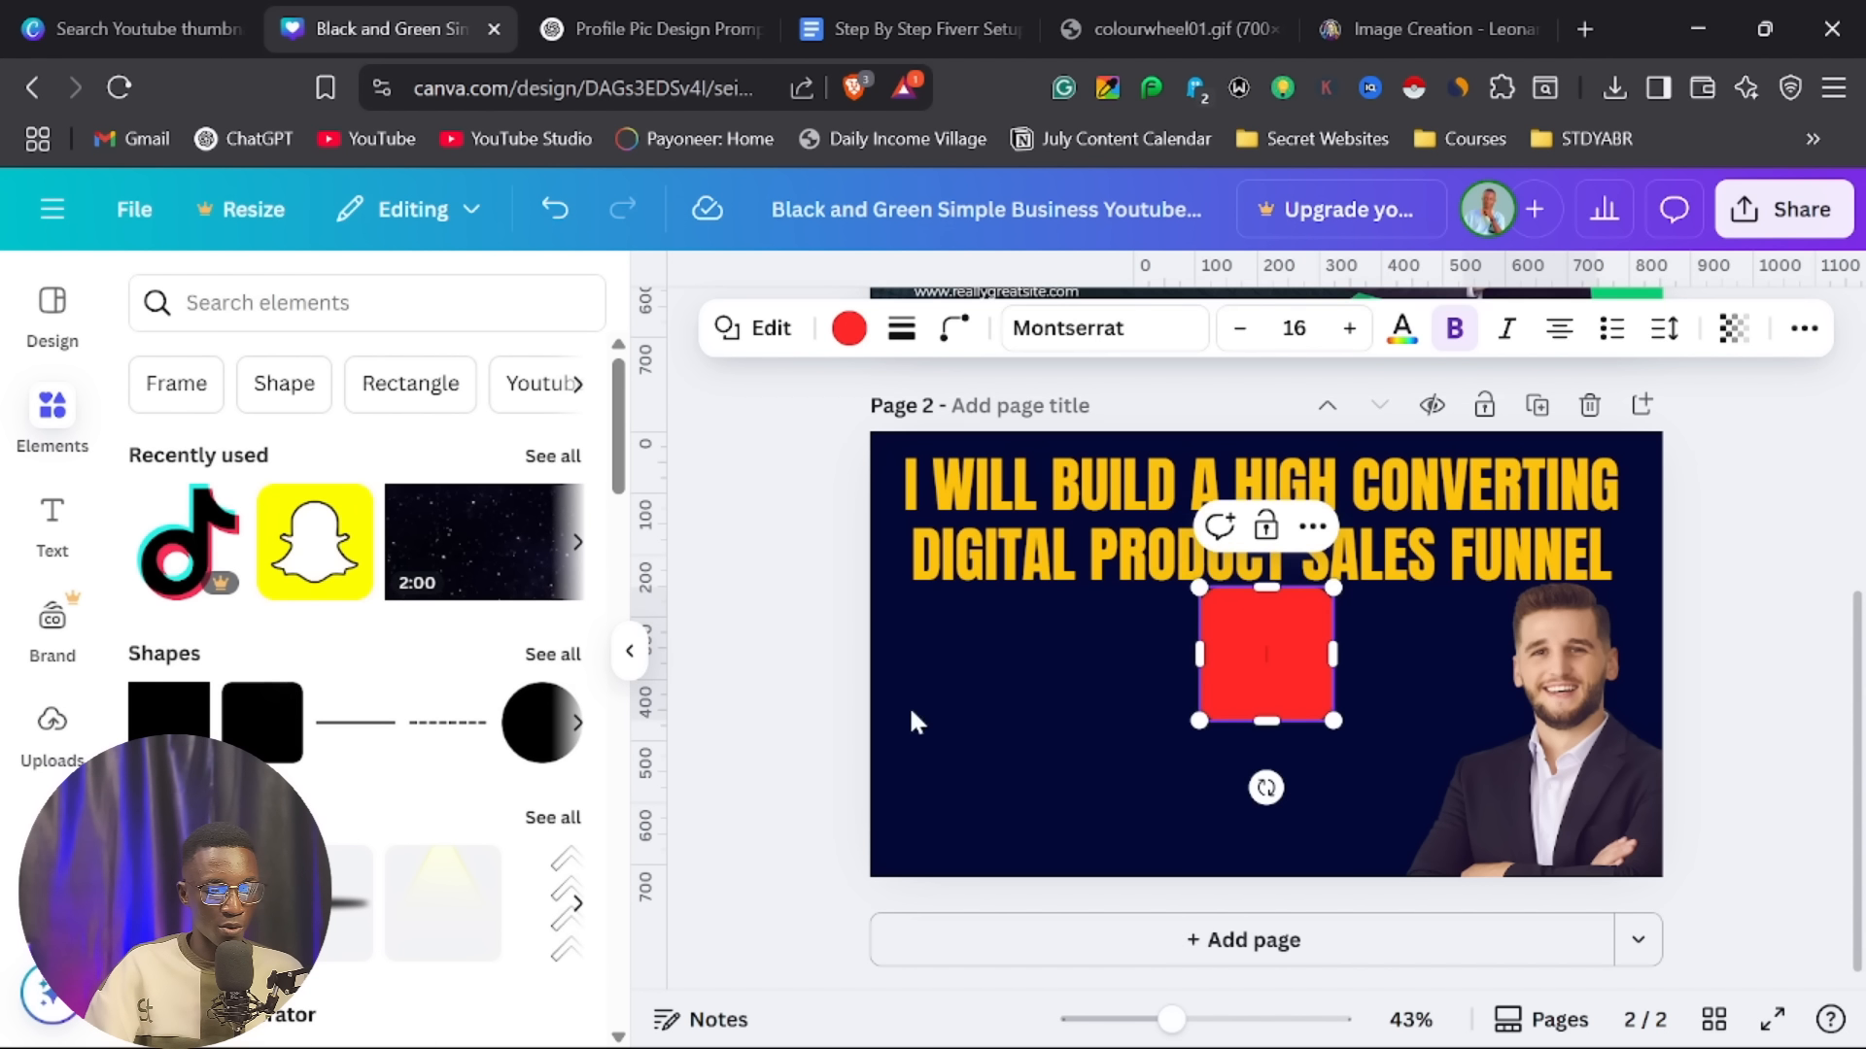
{"action": "left_click_drag", "start_coordinate": [1255, 685], "coordinate": [1262, 743]}
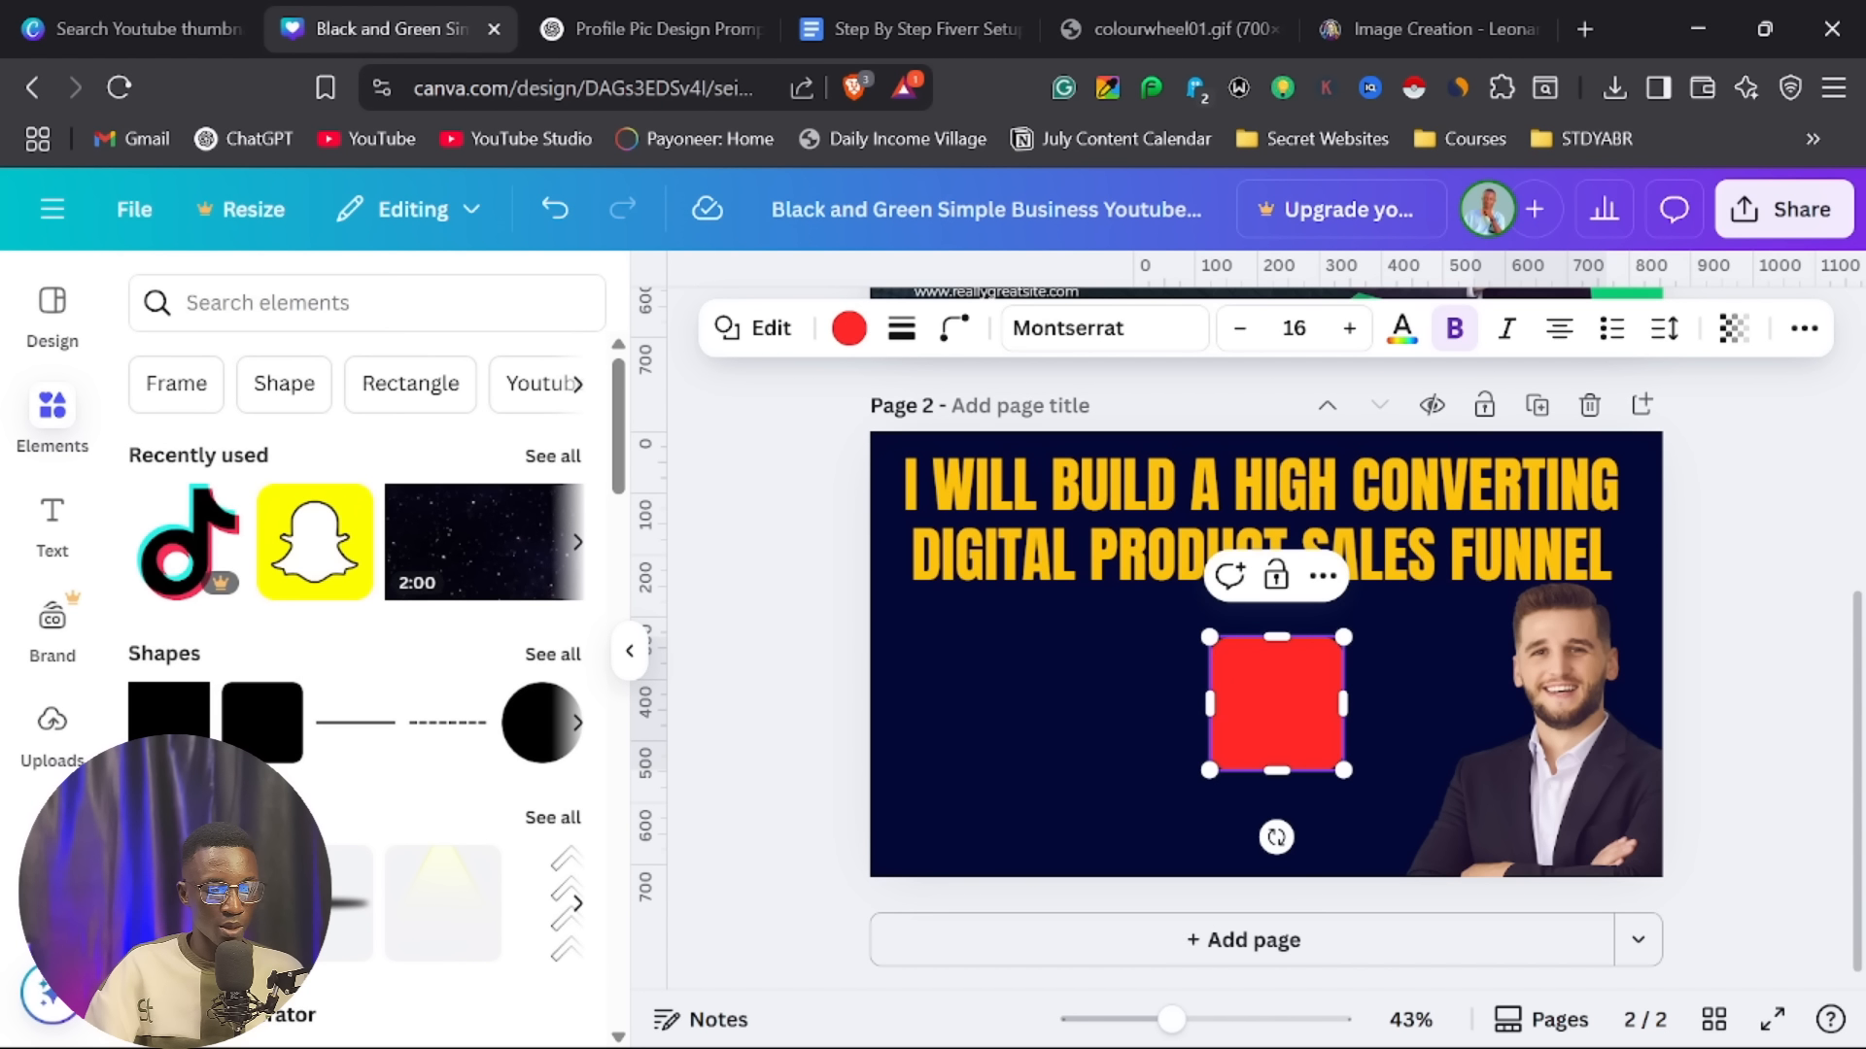
{"action": "left_click", "coordinate": [1059, 705]}
{"action": "left_click", "coordinate": [1161, 28]}
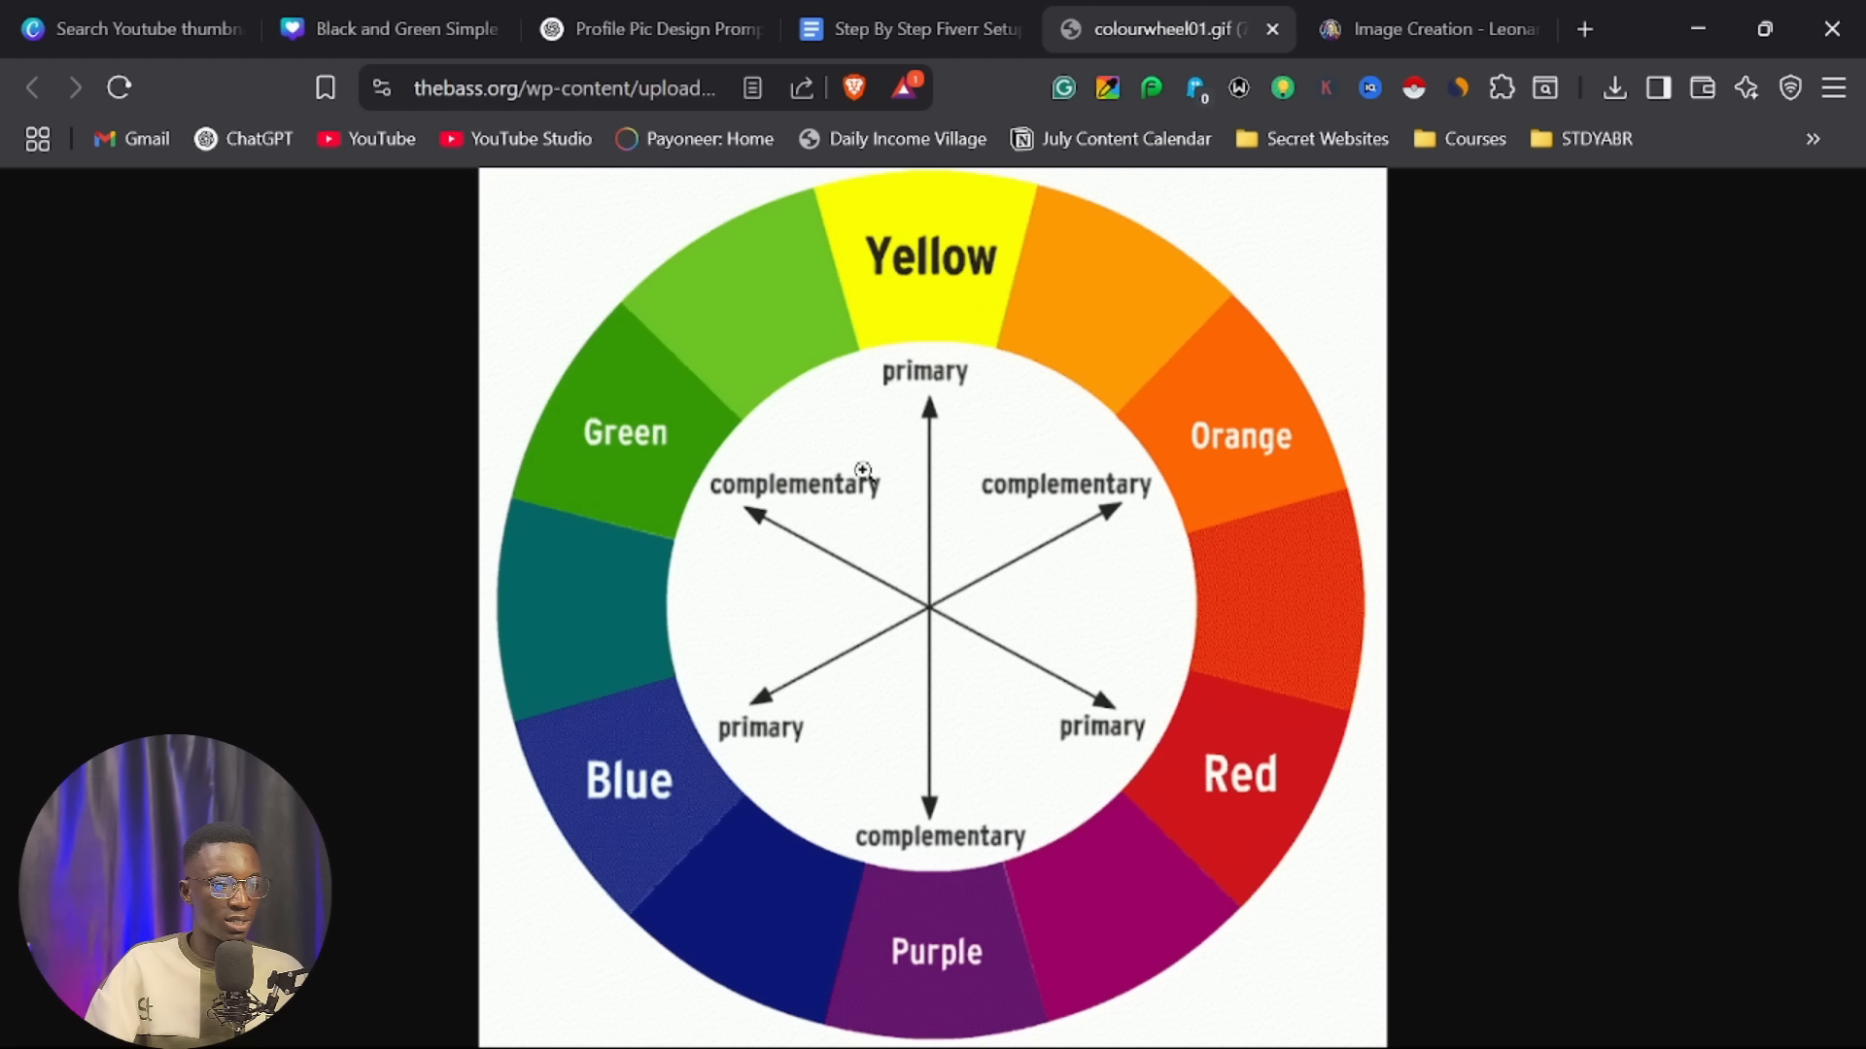
{"action": "left_click", "coordinate": [631, 21]}
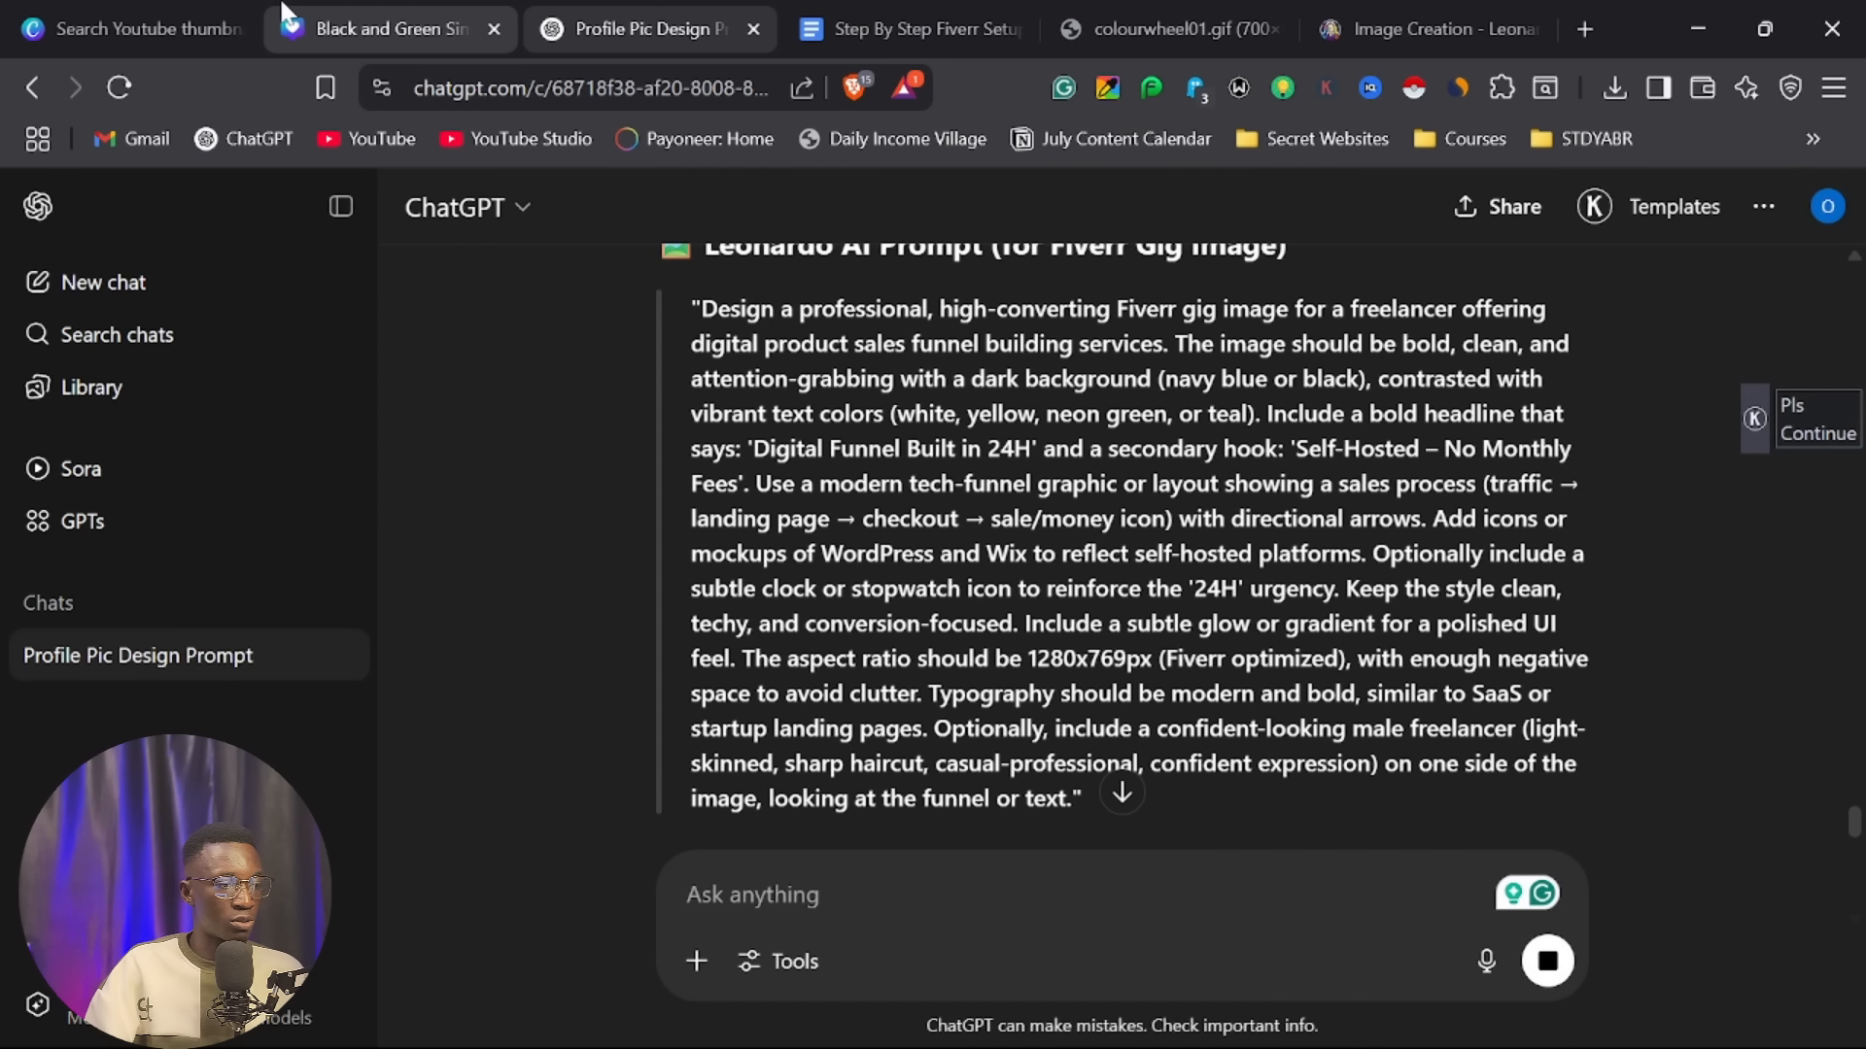
{"action": "left_click", "coordinate": [195, 21]}
{"action": "left_click", "coordinate": [456, 27]}
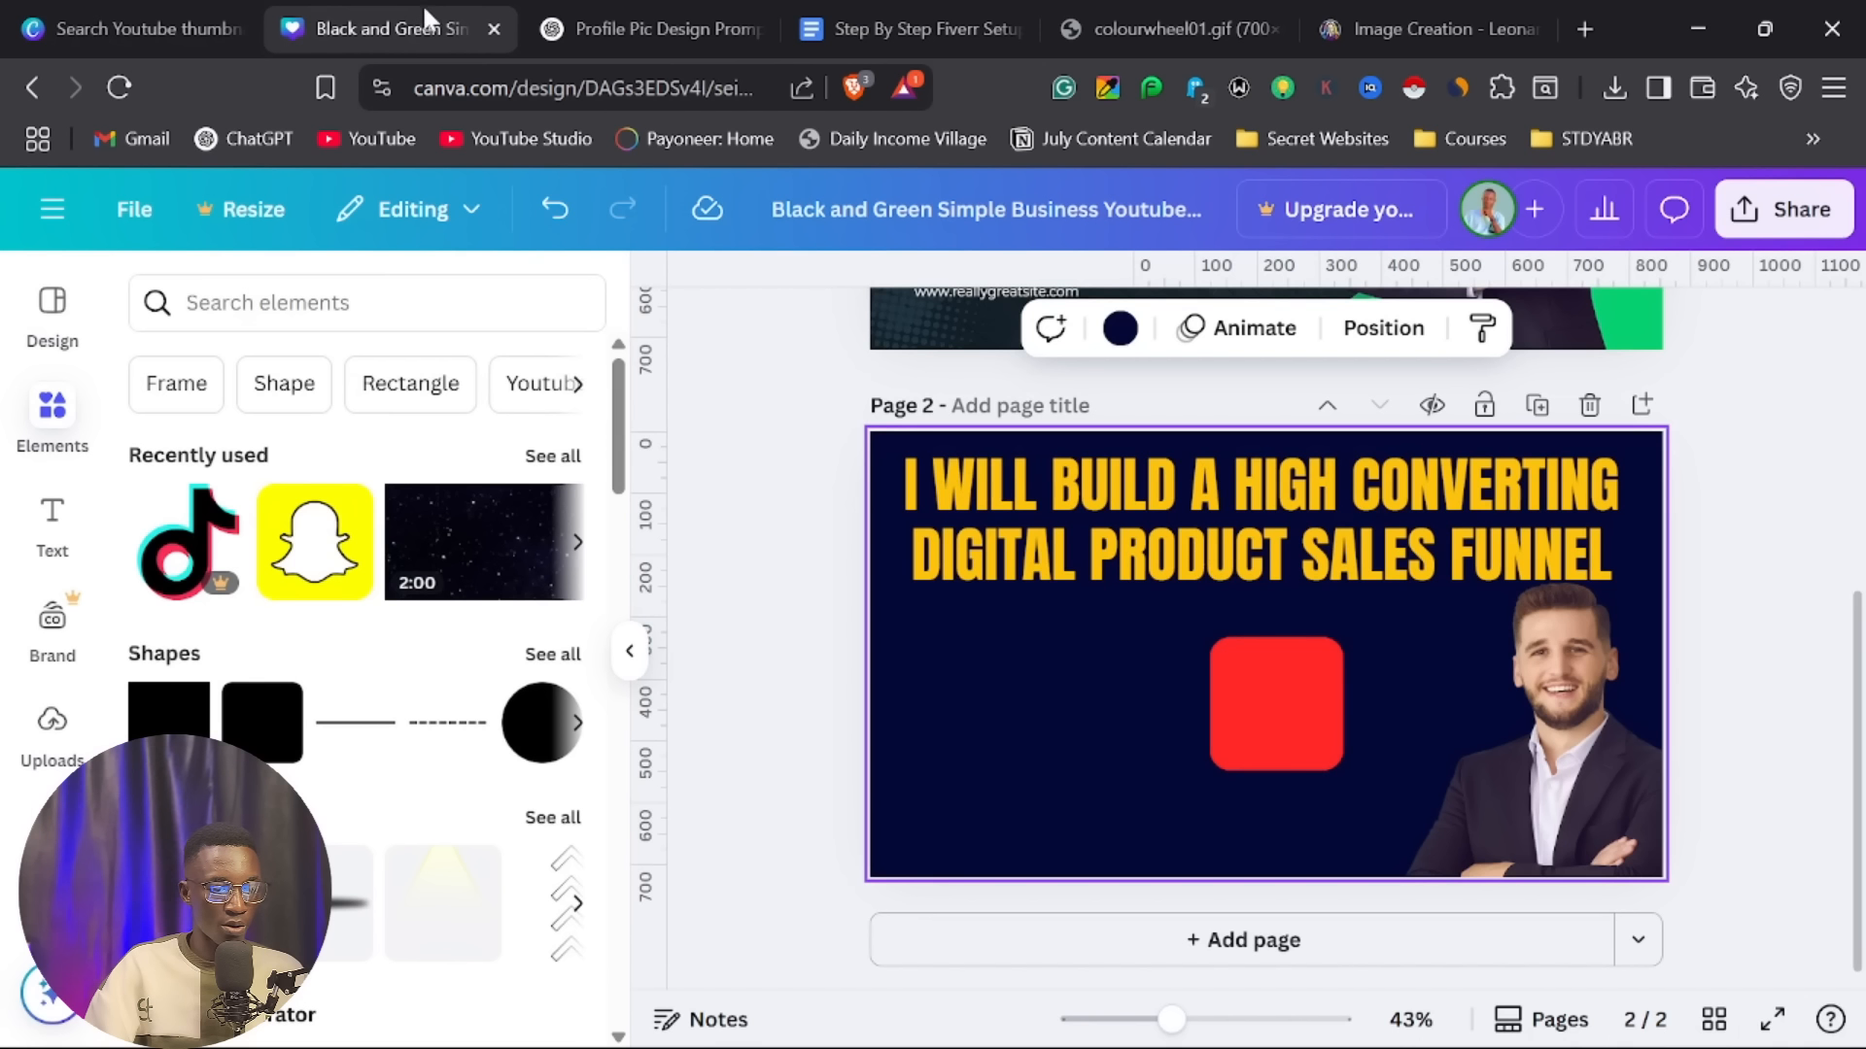
Make the square white, stretch it wider, and centre it under the headline.
{"action": "left_click", "coordinate": [1252, 707]}
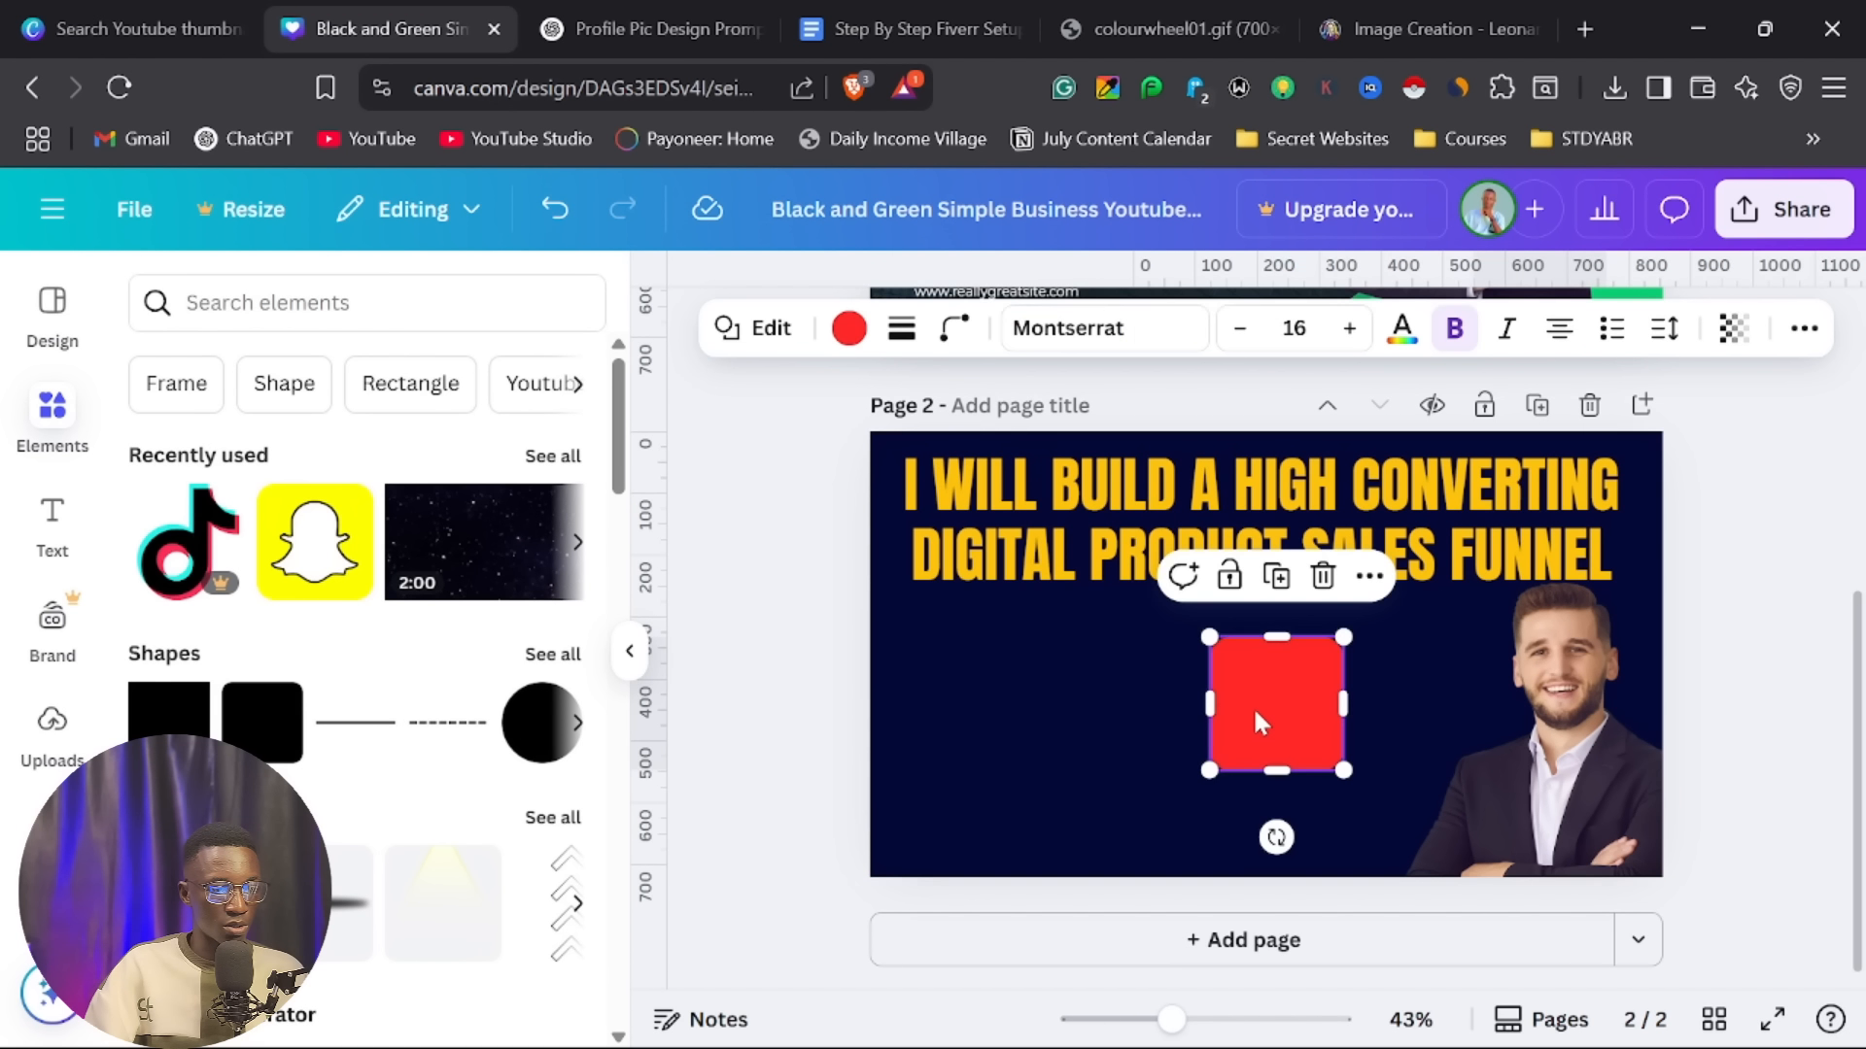
{"action": "left_click", "coordinate": [849, 328]}
{"action": "left_click", "coordinate": [420, 573]}
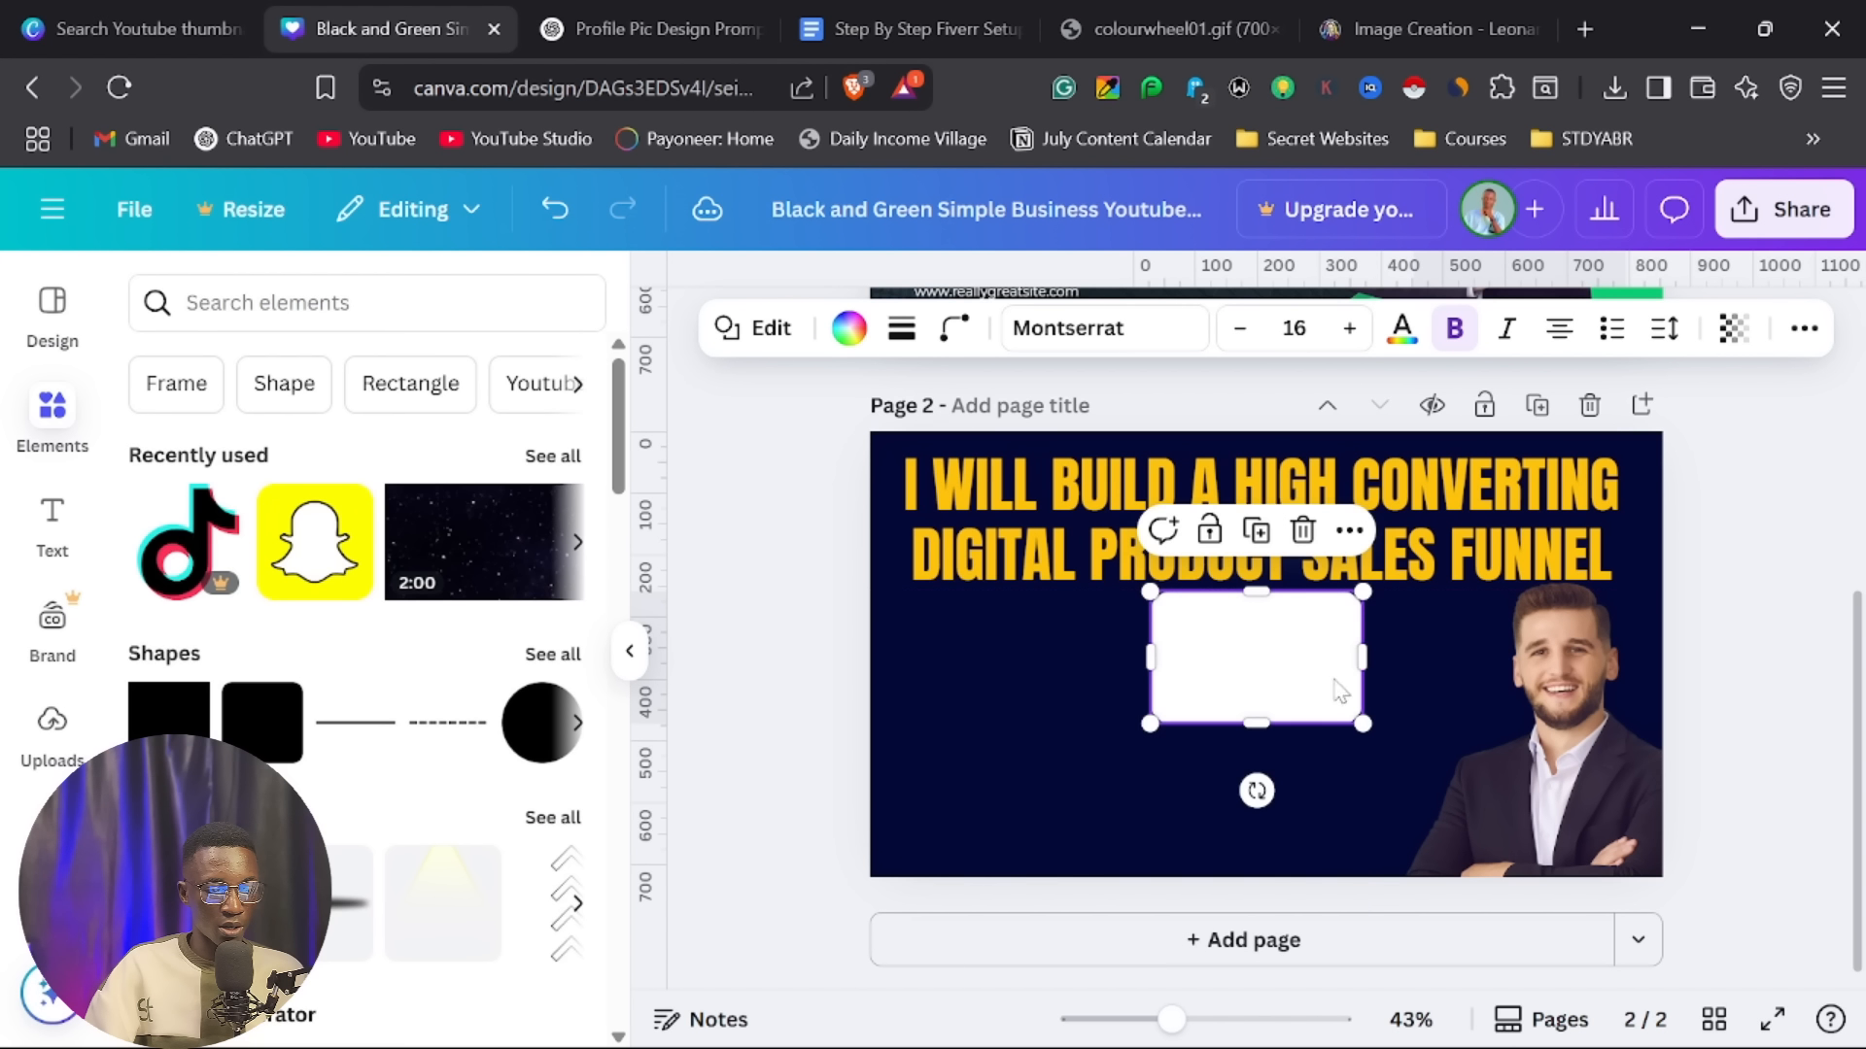
{"action": "left_click_drag", "start_coordinate": [1363, 661], "coordinate": [1399, 661]}
{"action": "left_click", "coordinate": [1316, 778]}
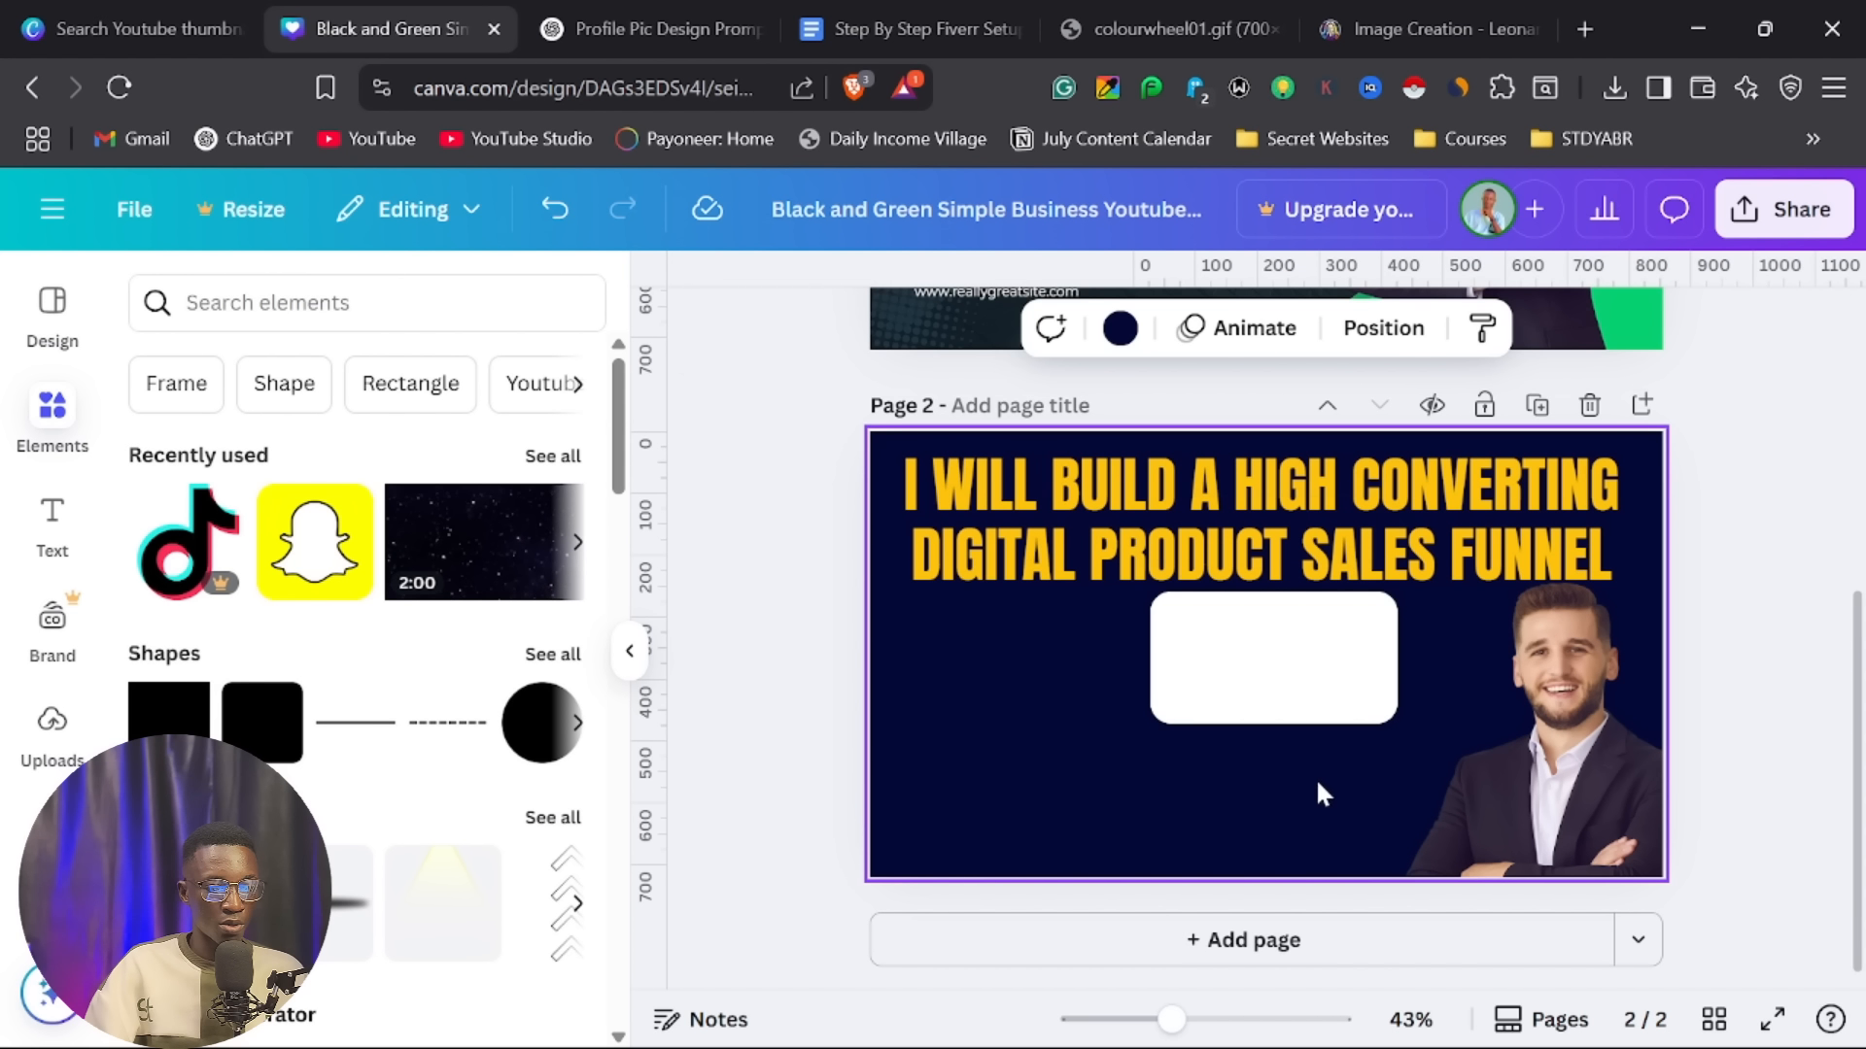
{"action": "left_click_drag", "start_coordinate": [1270, 649], "coordinate": [1261, 657]}
{"action": "left_click", "coordinate": [818, 665]}
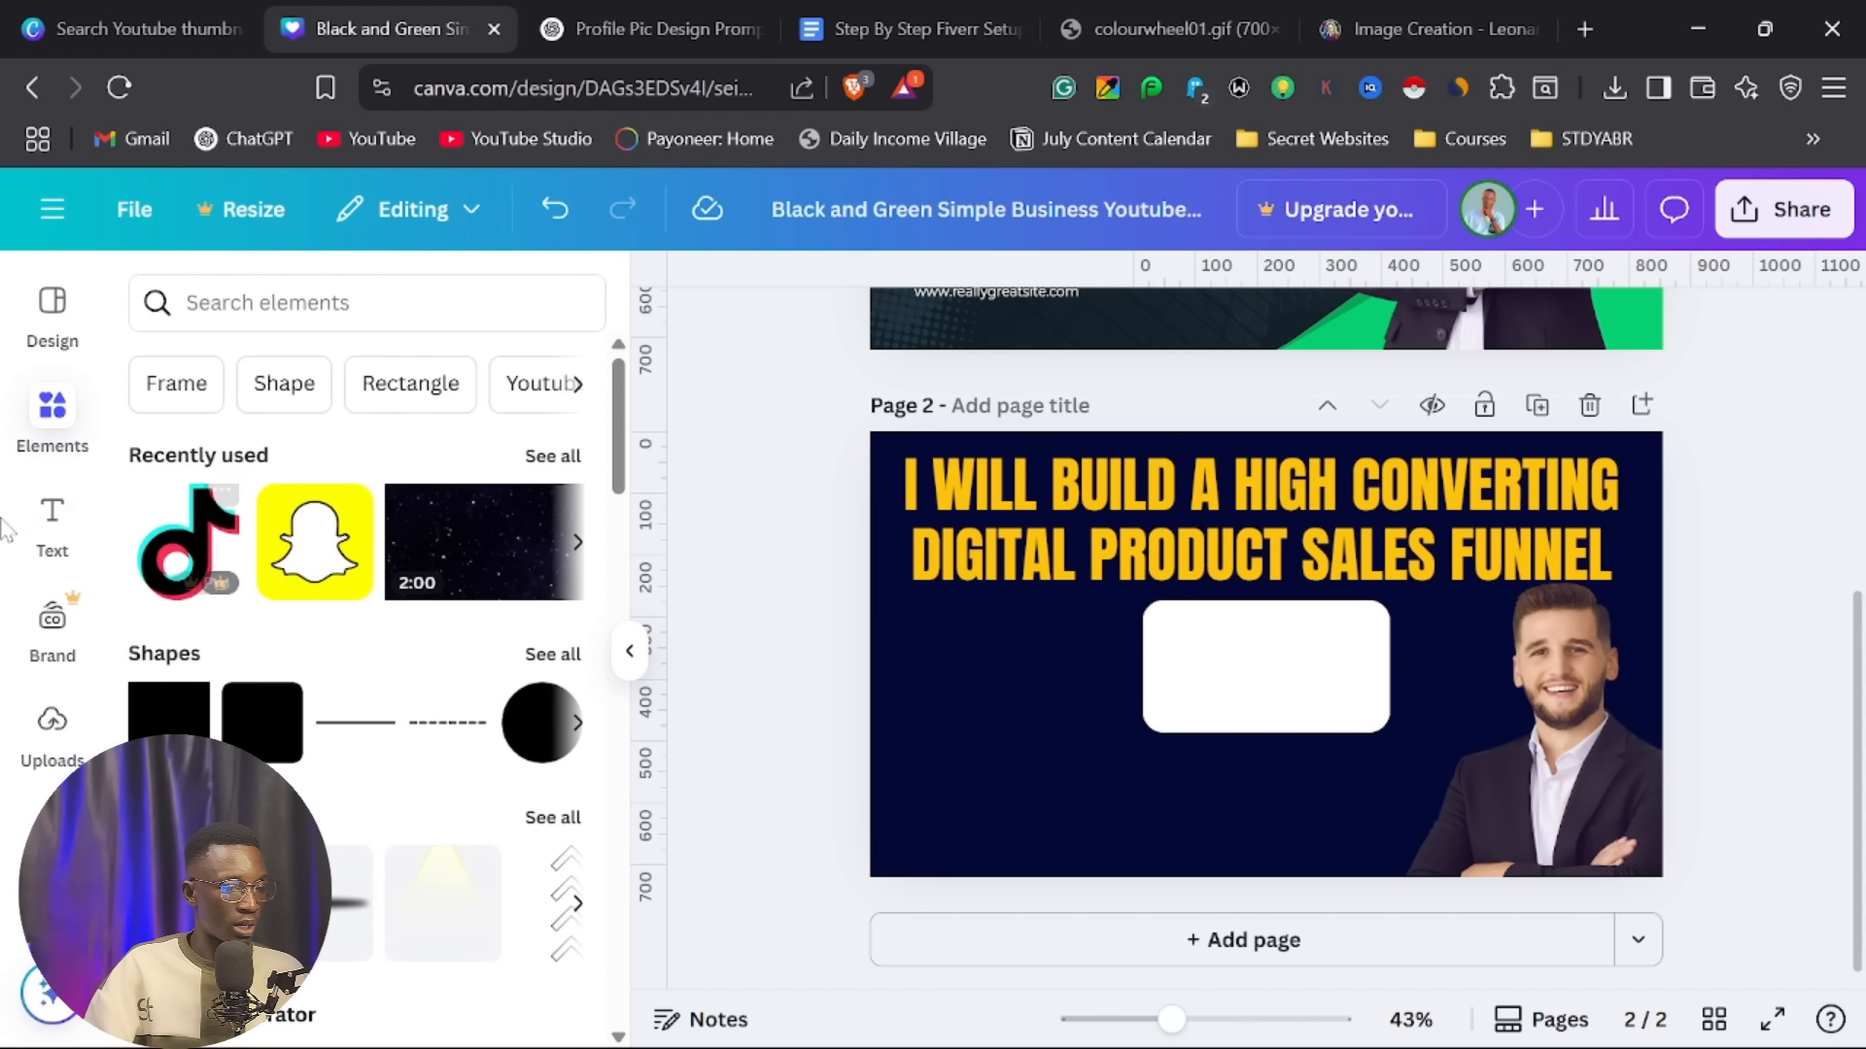
Duplicate the headline, retype the copy as '24 HOURS', and place it on the white box.
{"action": "left_click", "coordinate": [1010, 539]}
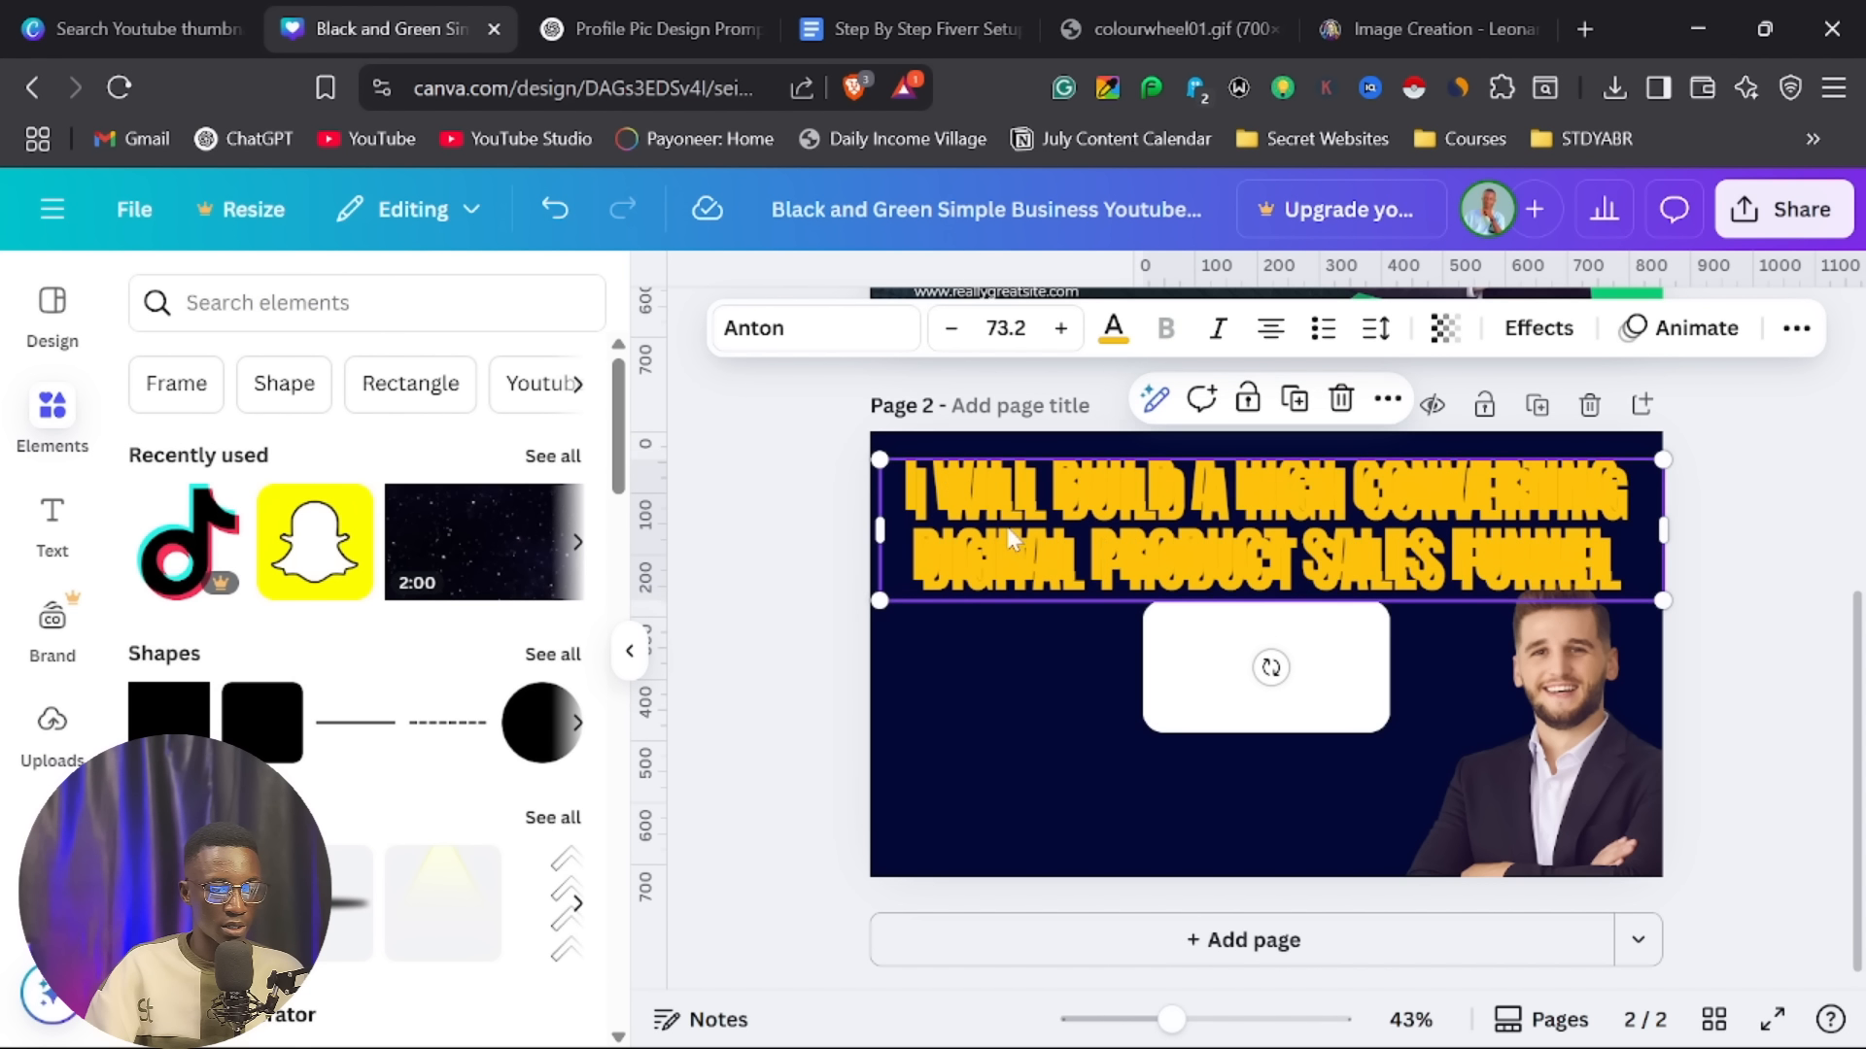
{"action": "left_click_drag", "start_coordinate": [1037, 535], "coordinate": [1091, 667]}
{"action": "double_click", "coordinate": [1112, 667]}
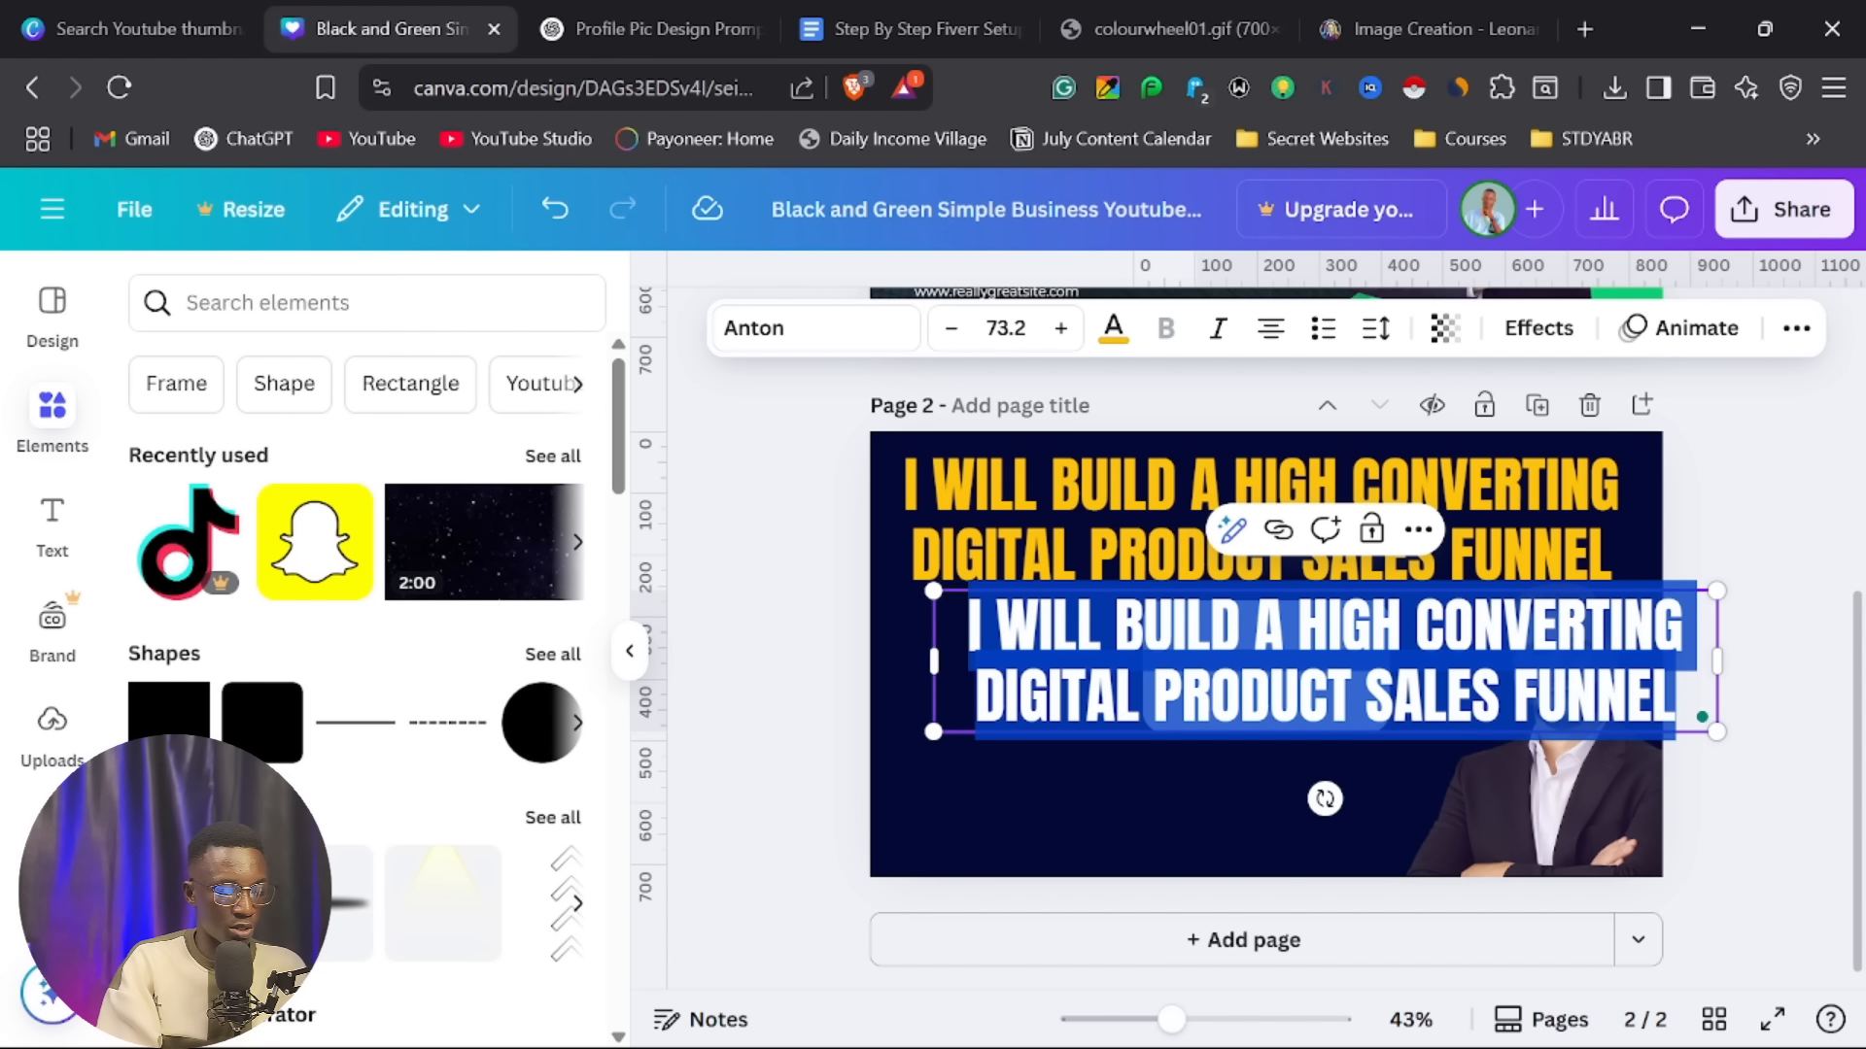
{"action": "type", "text": "24"}
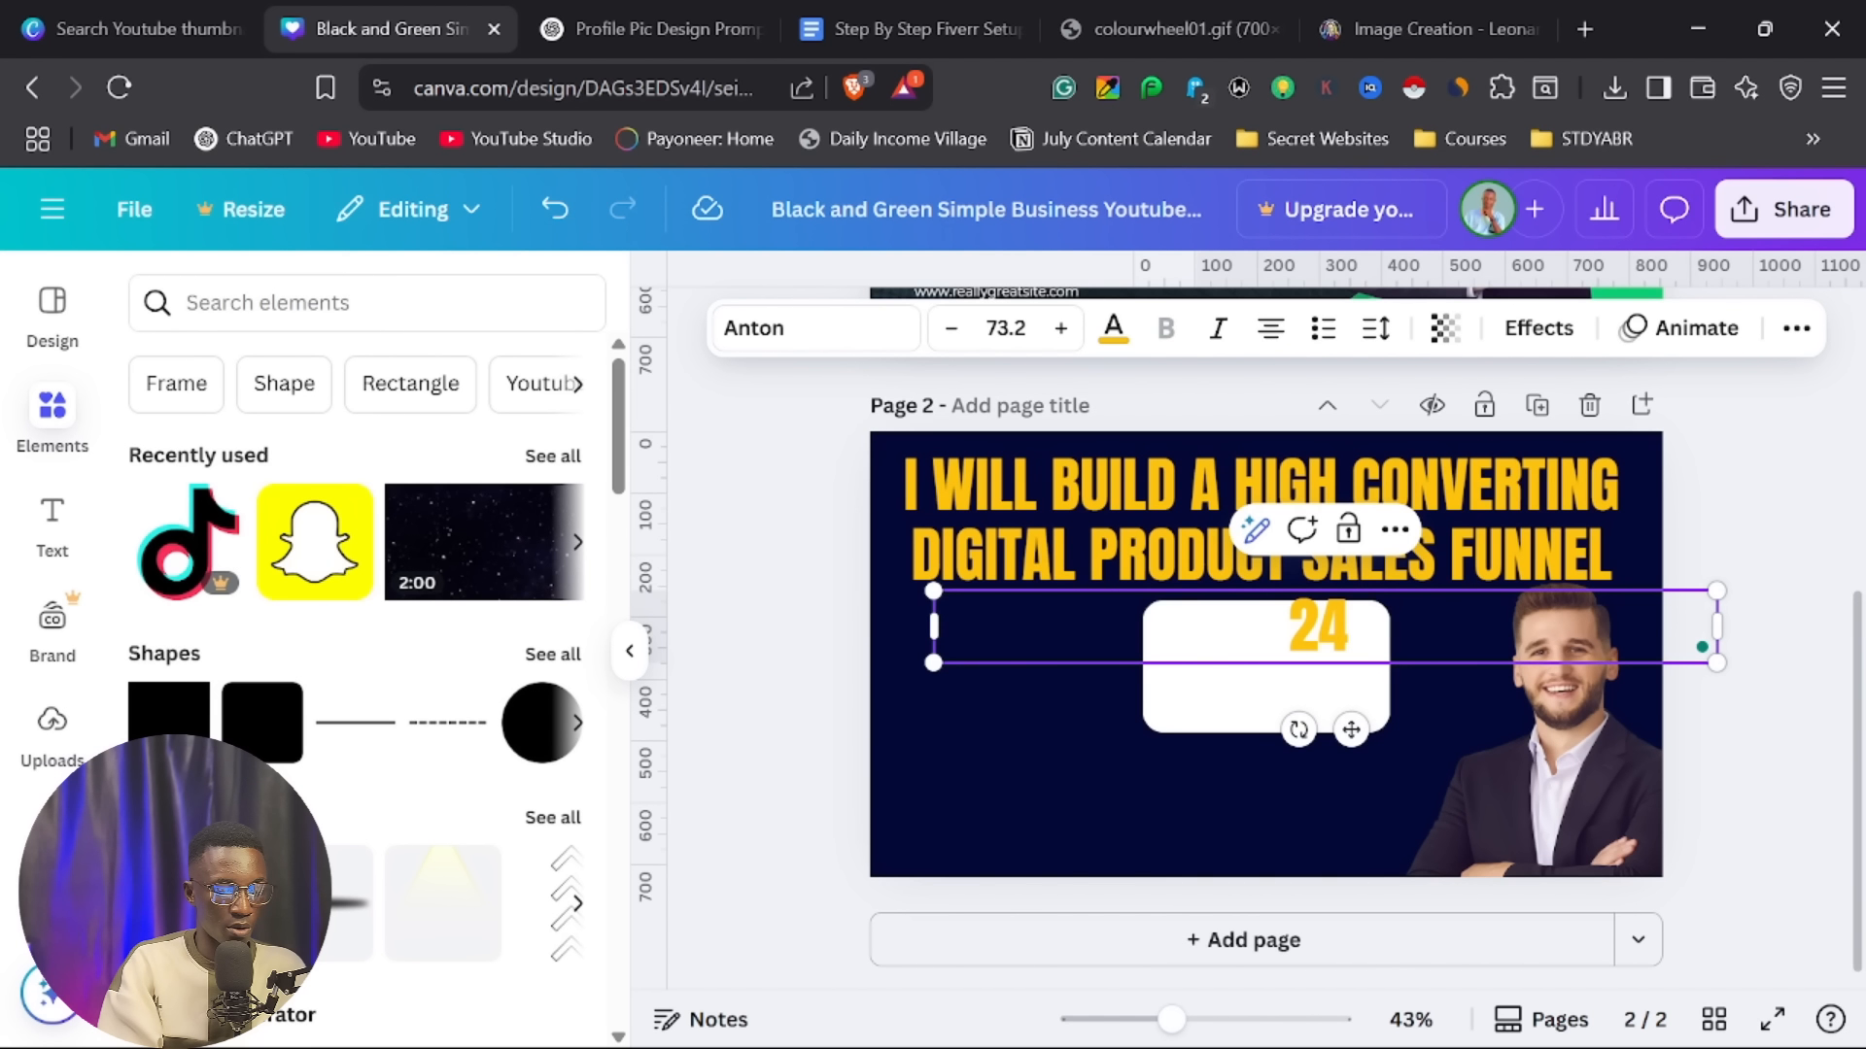
{"action": "type", "text": " HOURS"}
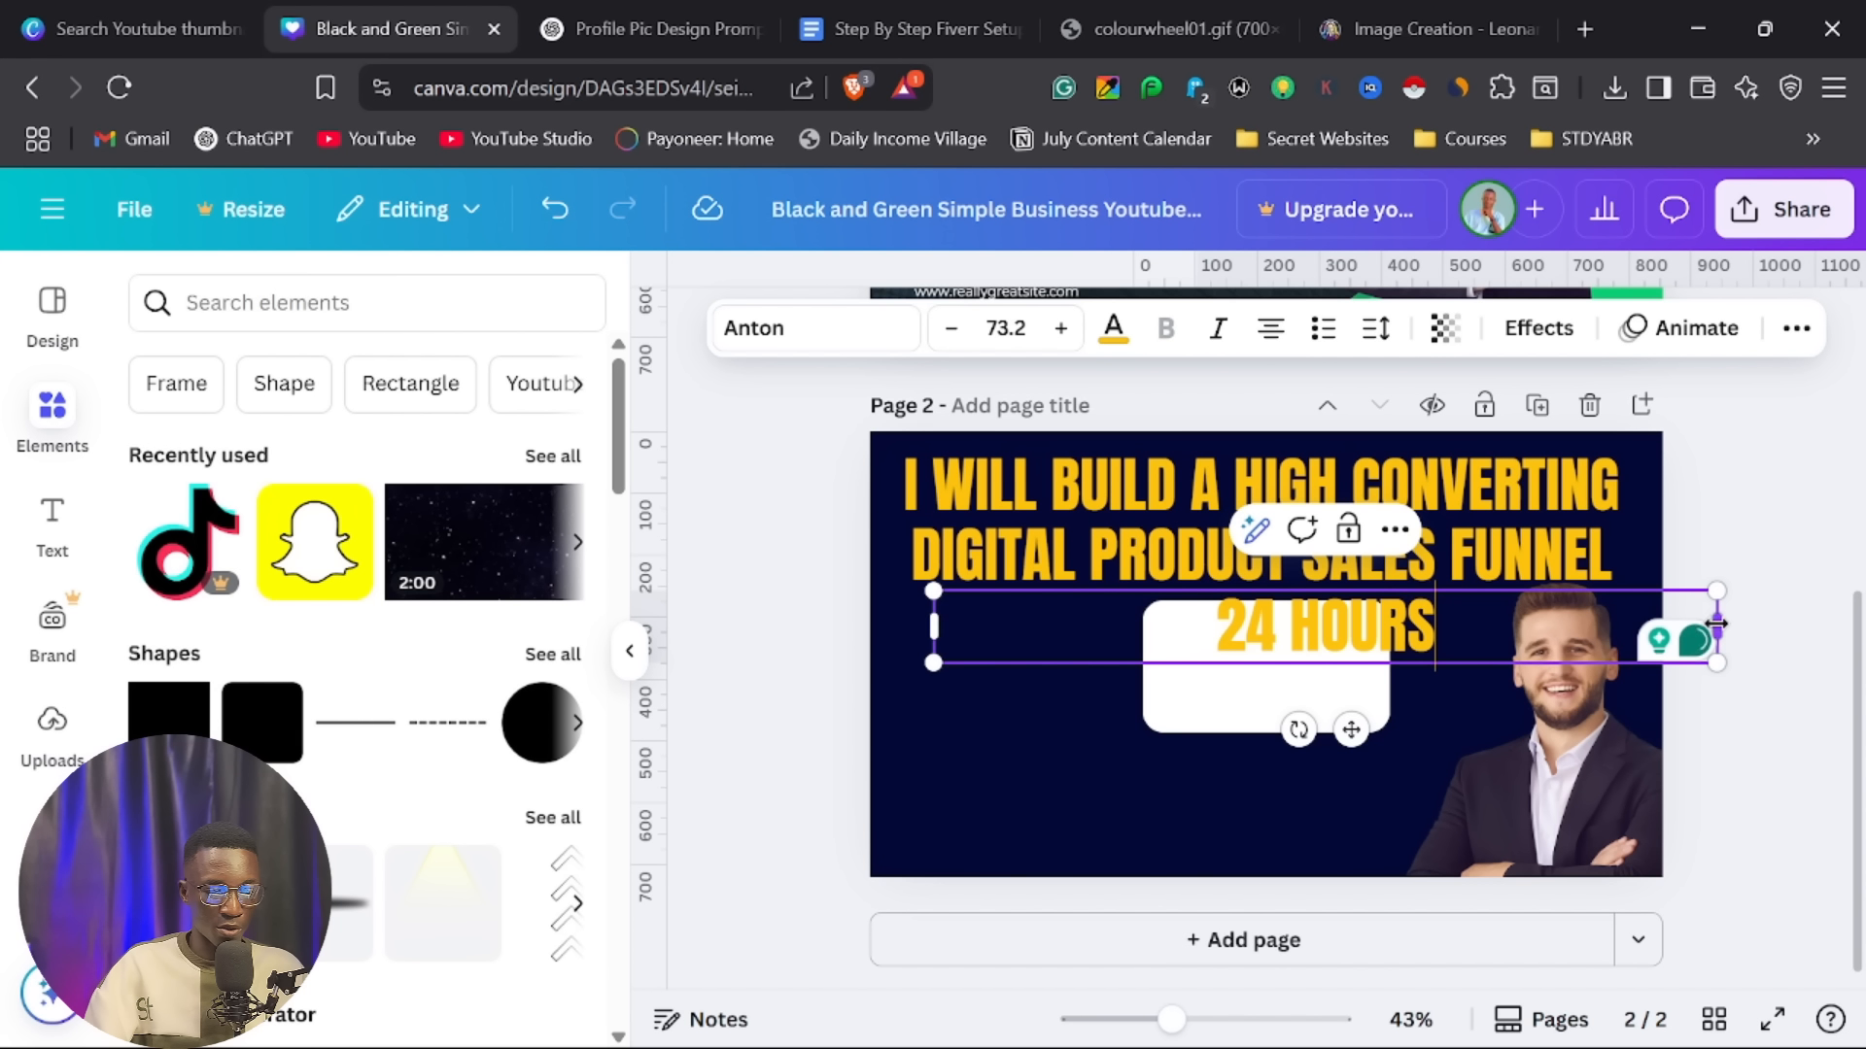
{"action": "left_click_drag", "start_coordinate": [1716, 625], "coordinate": [1177, 627]}
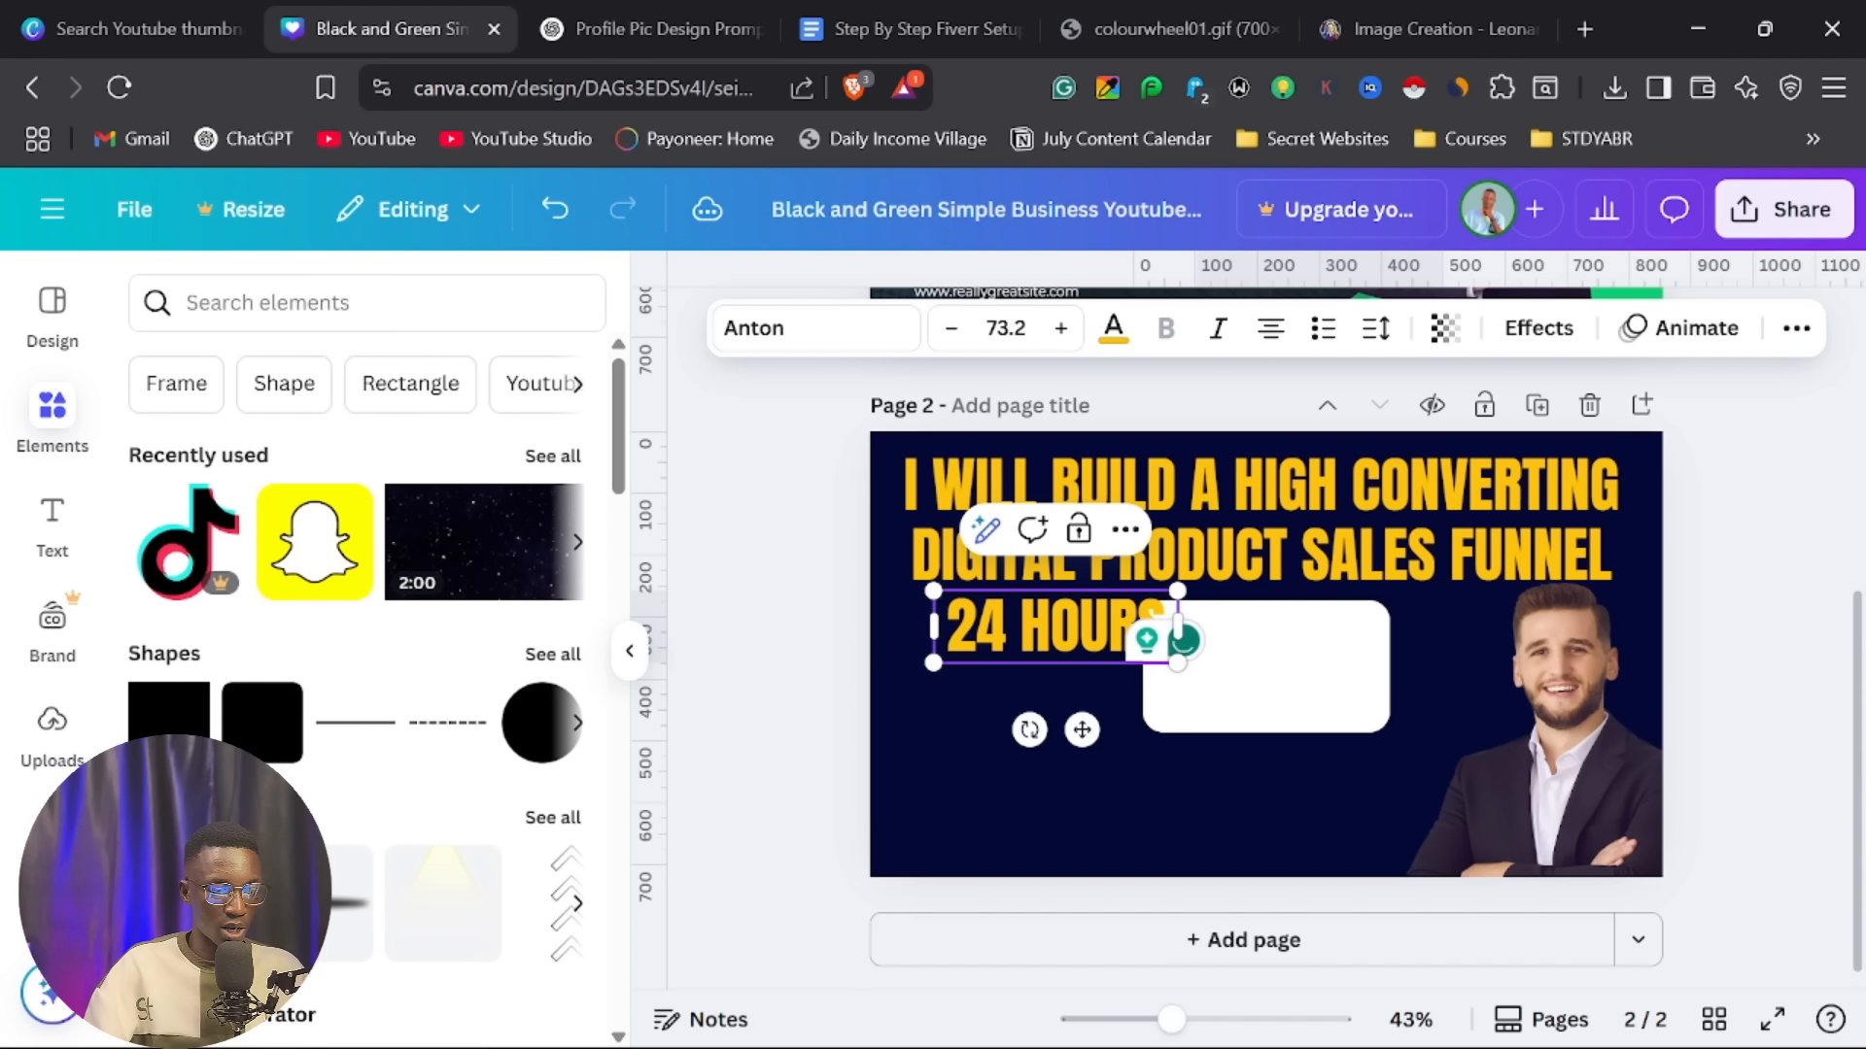
{"action": "left_click", "coordinate": [814, 750]}
{"action": "left_click_drag", "start_coordinate": [1018, 615], "coordinate": [1232, 654]}
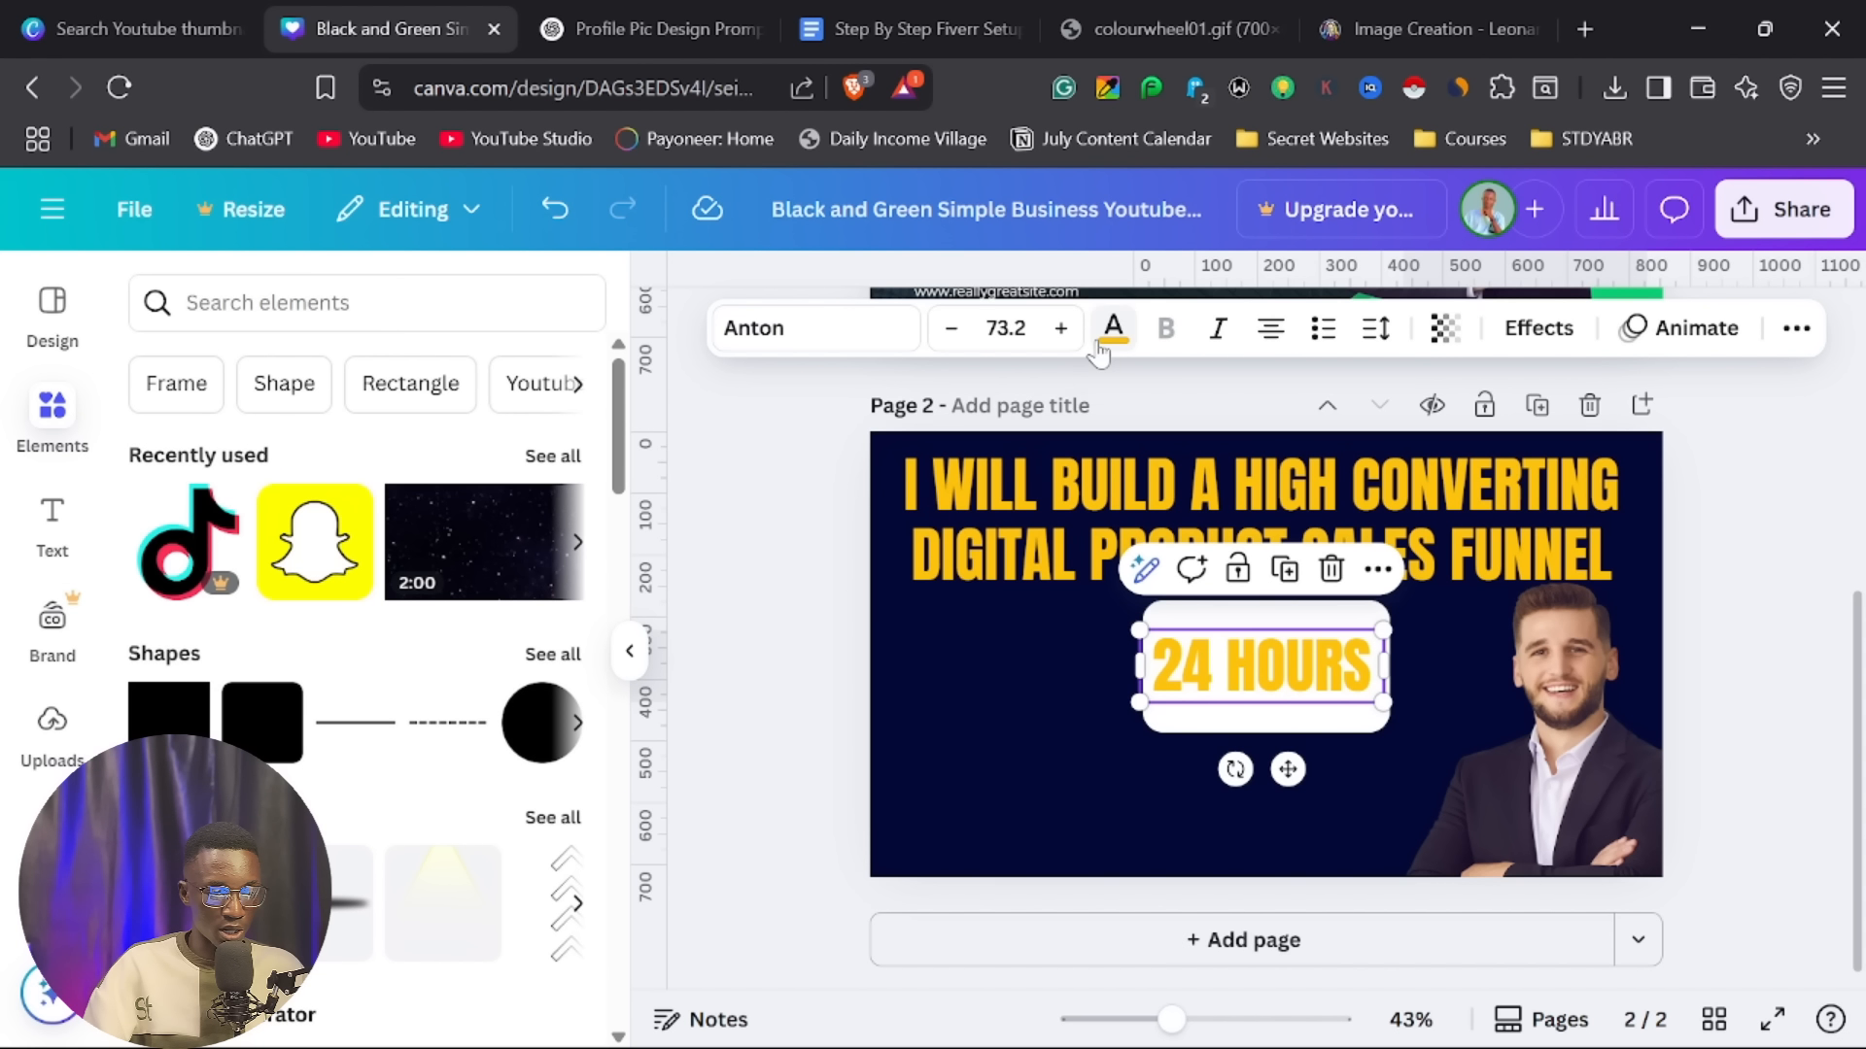
Enlarge the 24 HOURS text, centre it, and shorten the white box to fit.
{"action": "left_click", "coordinate": [1062, 328]}
{"action": "left_click", "coordinate": [1062, 329]}
{"action": "left_click", "coordinate": [1062, 328]}
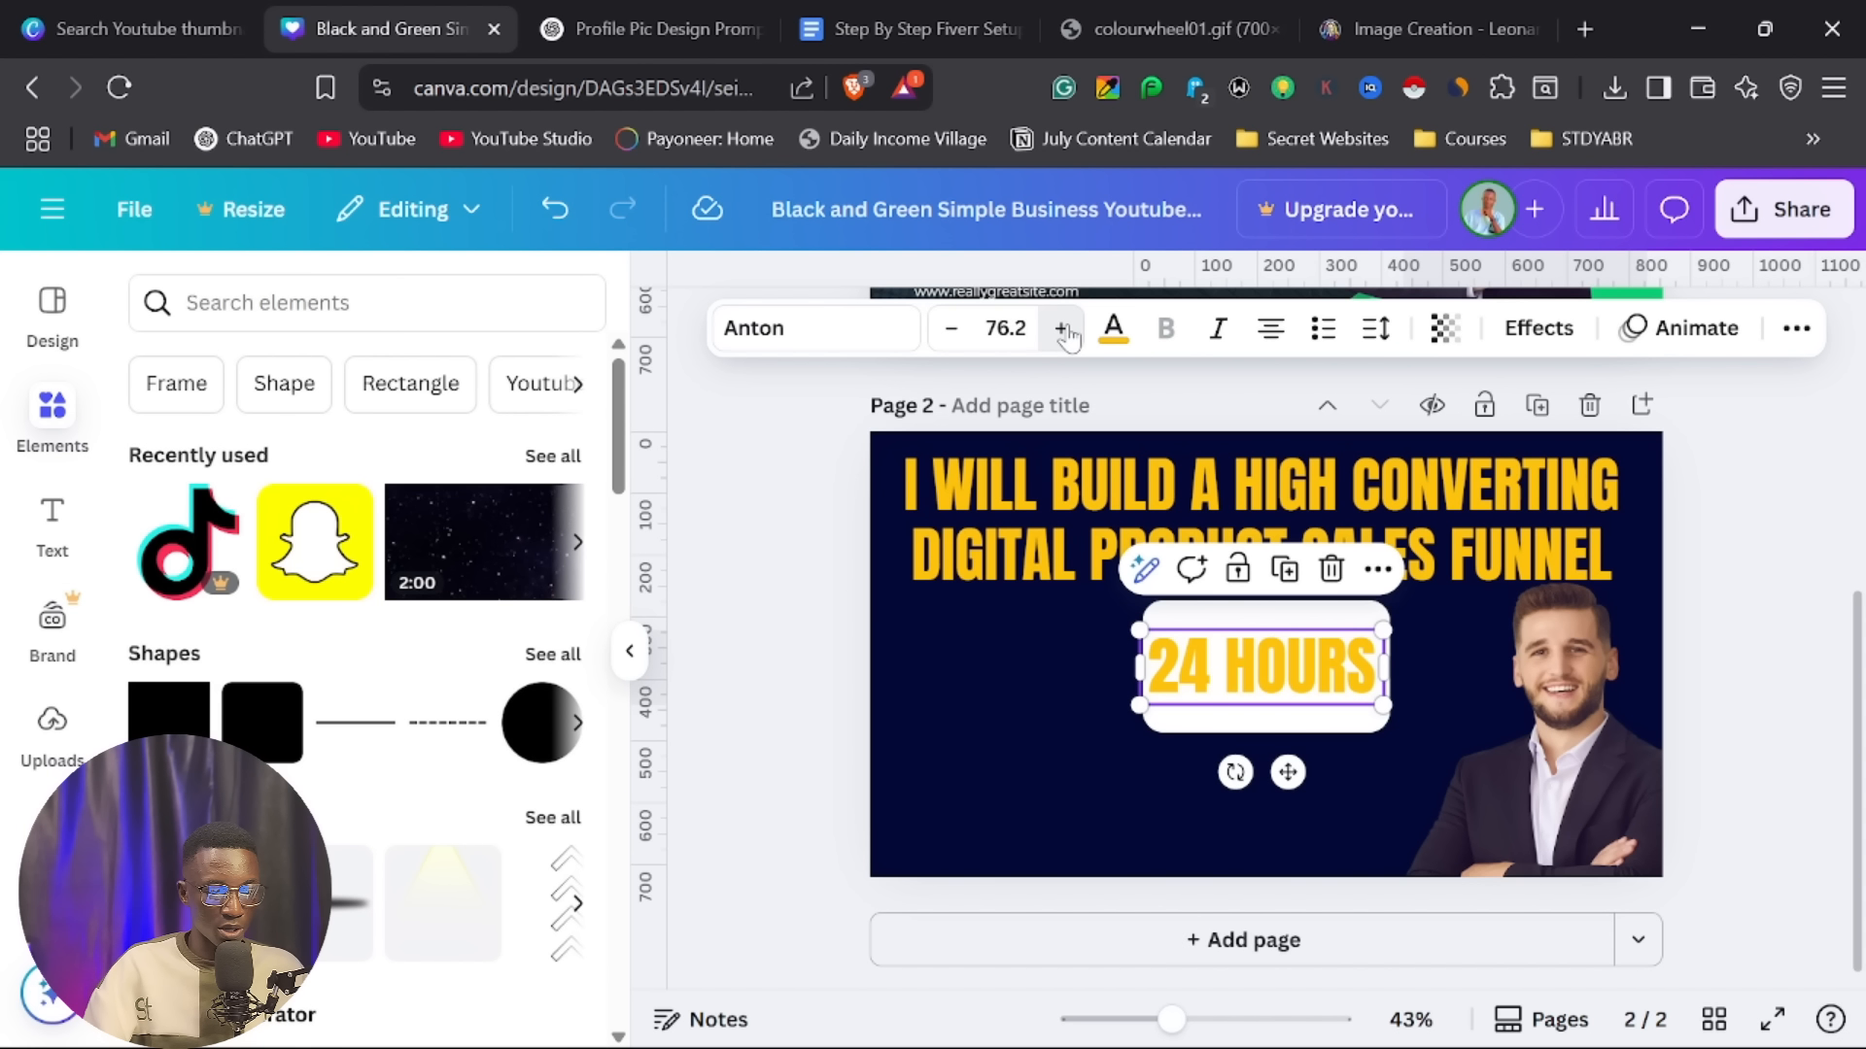
{"action": "left_click", "coordinate": [1062, 328]}
{"action": "left_click_drag", "start_coordinate": [1253, 678], "coordinate": [1261, 668]}
{"action": "left_click", "coordinate": [1275, 714]}
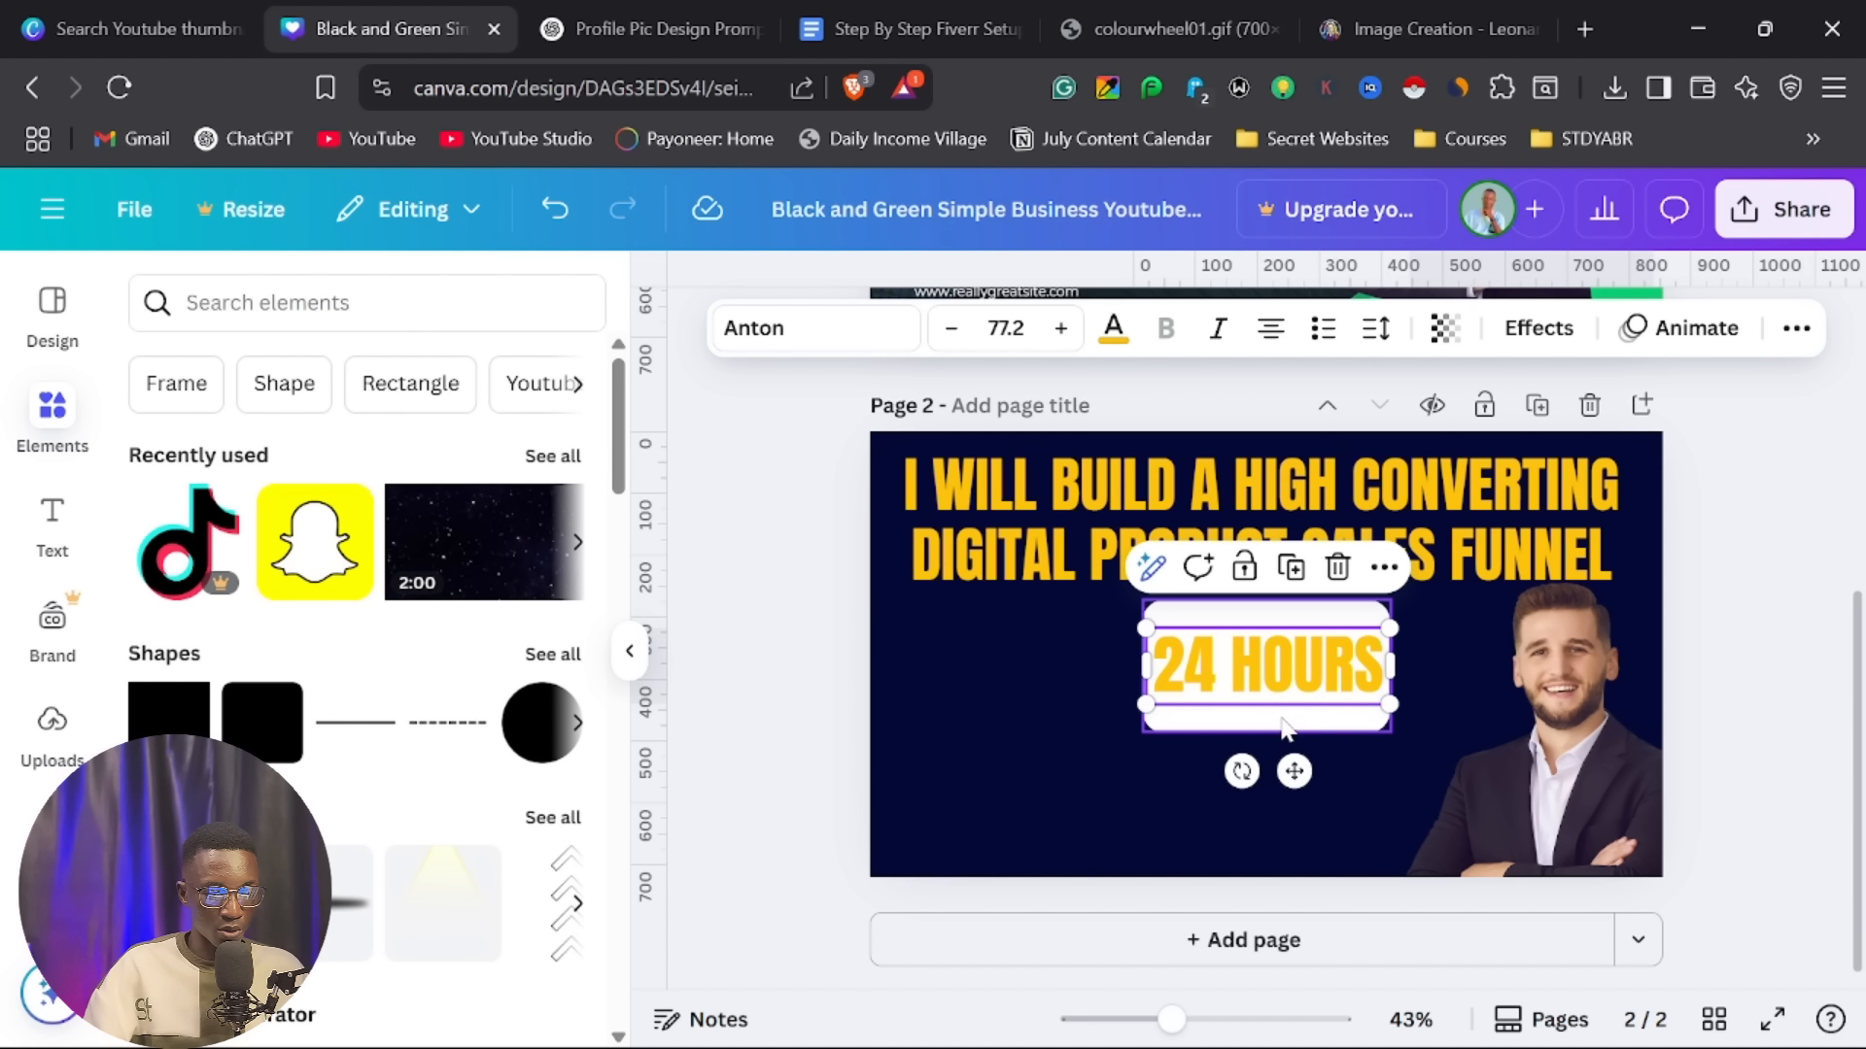
{"action": "left_click_drag", "start_coordinate": [1279, 737], "coordinate": [1278, 669]}
{"action": "left_click", "coordinate": [841, 704]}
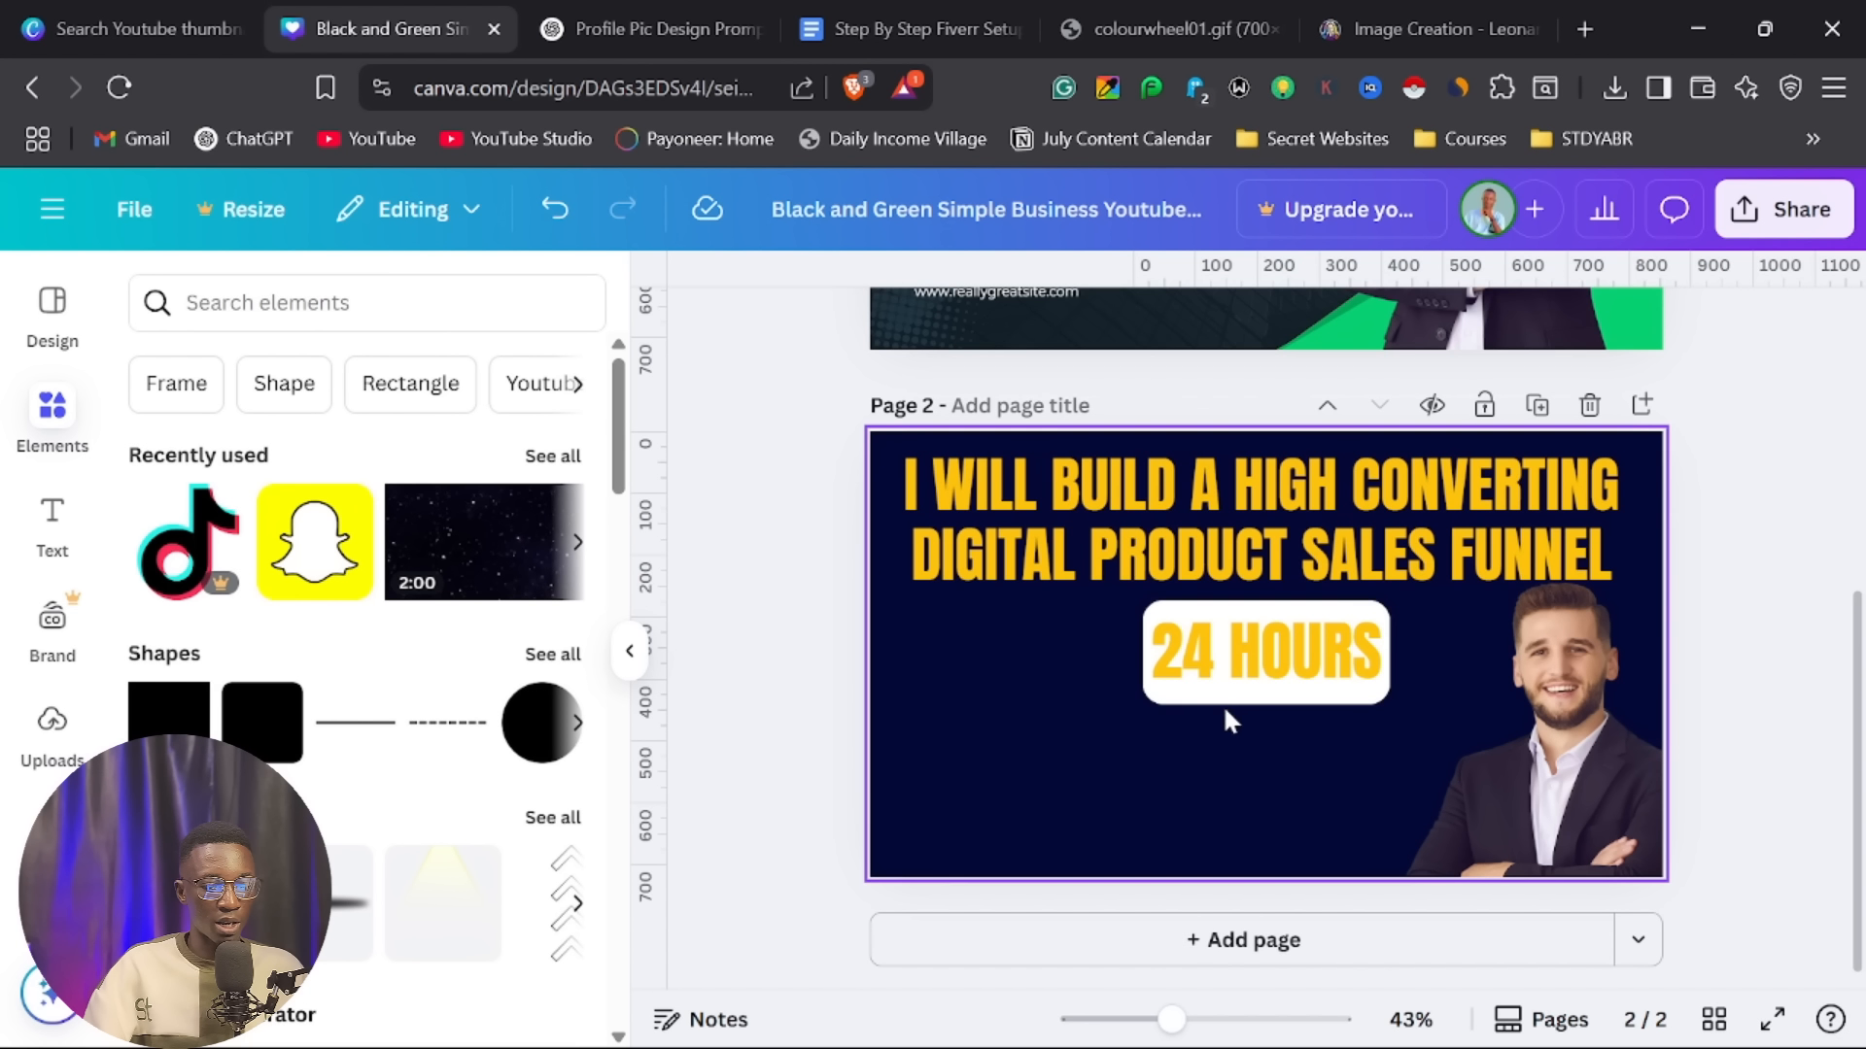
Make the 24 HOURS text black.
{"action": "left_click", "coordinate": [1293, 663]}
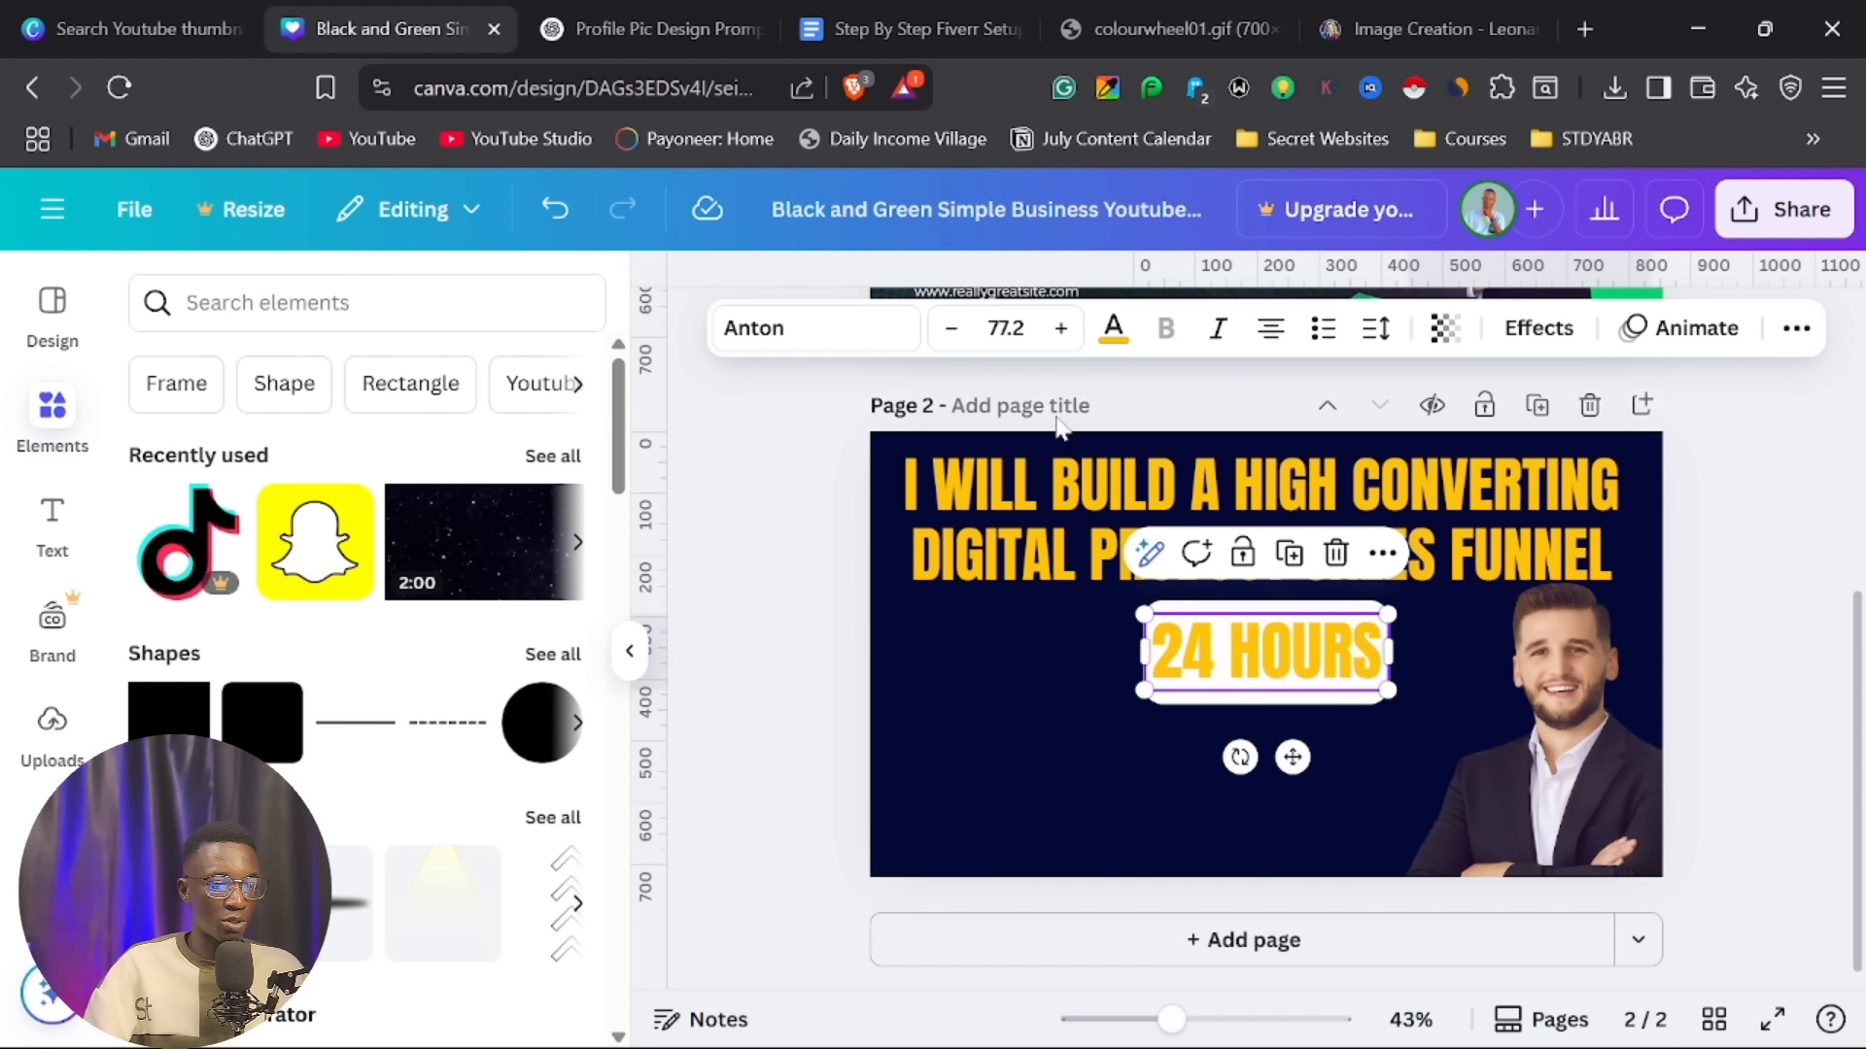
{"action": "left_click", "coordinate": [1114, 327]}
{"action": "left_click", "coordinate": [222, 507]}
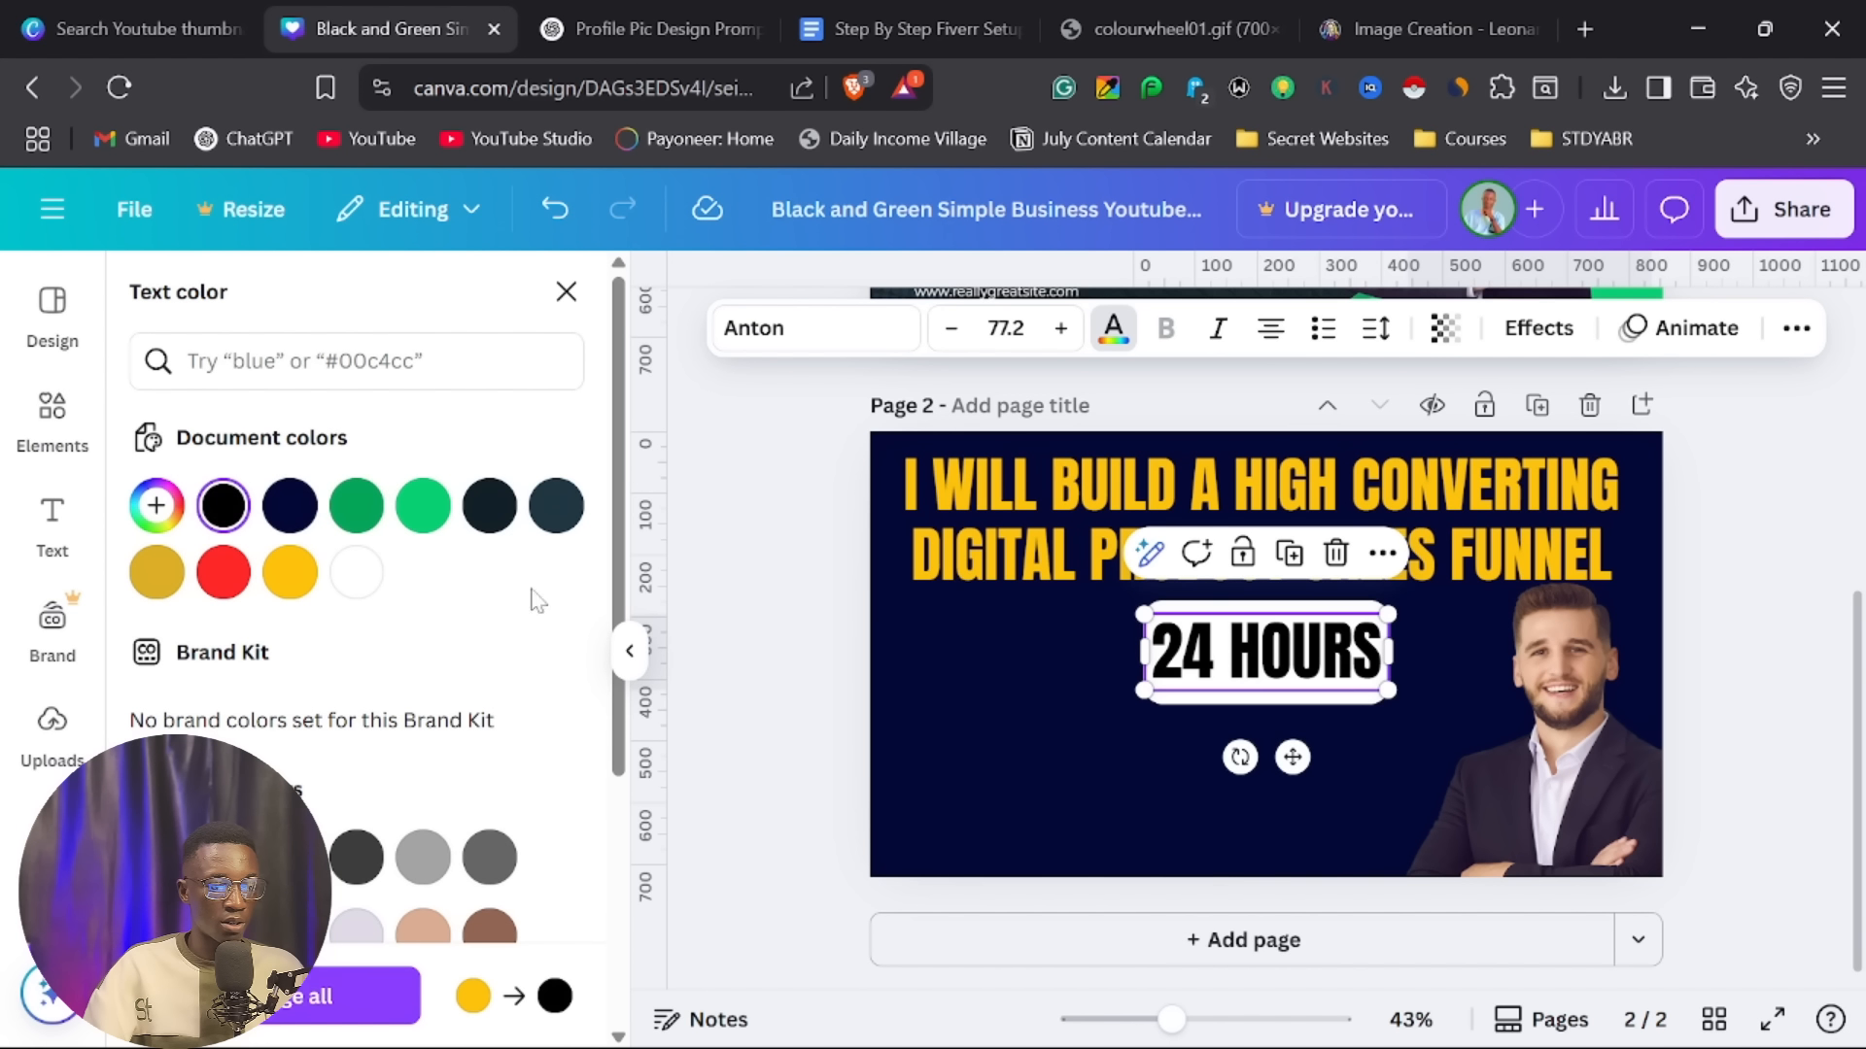
{"action": "key", "text": "Escape"}
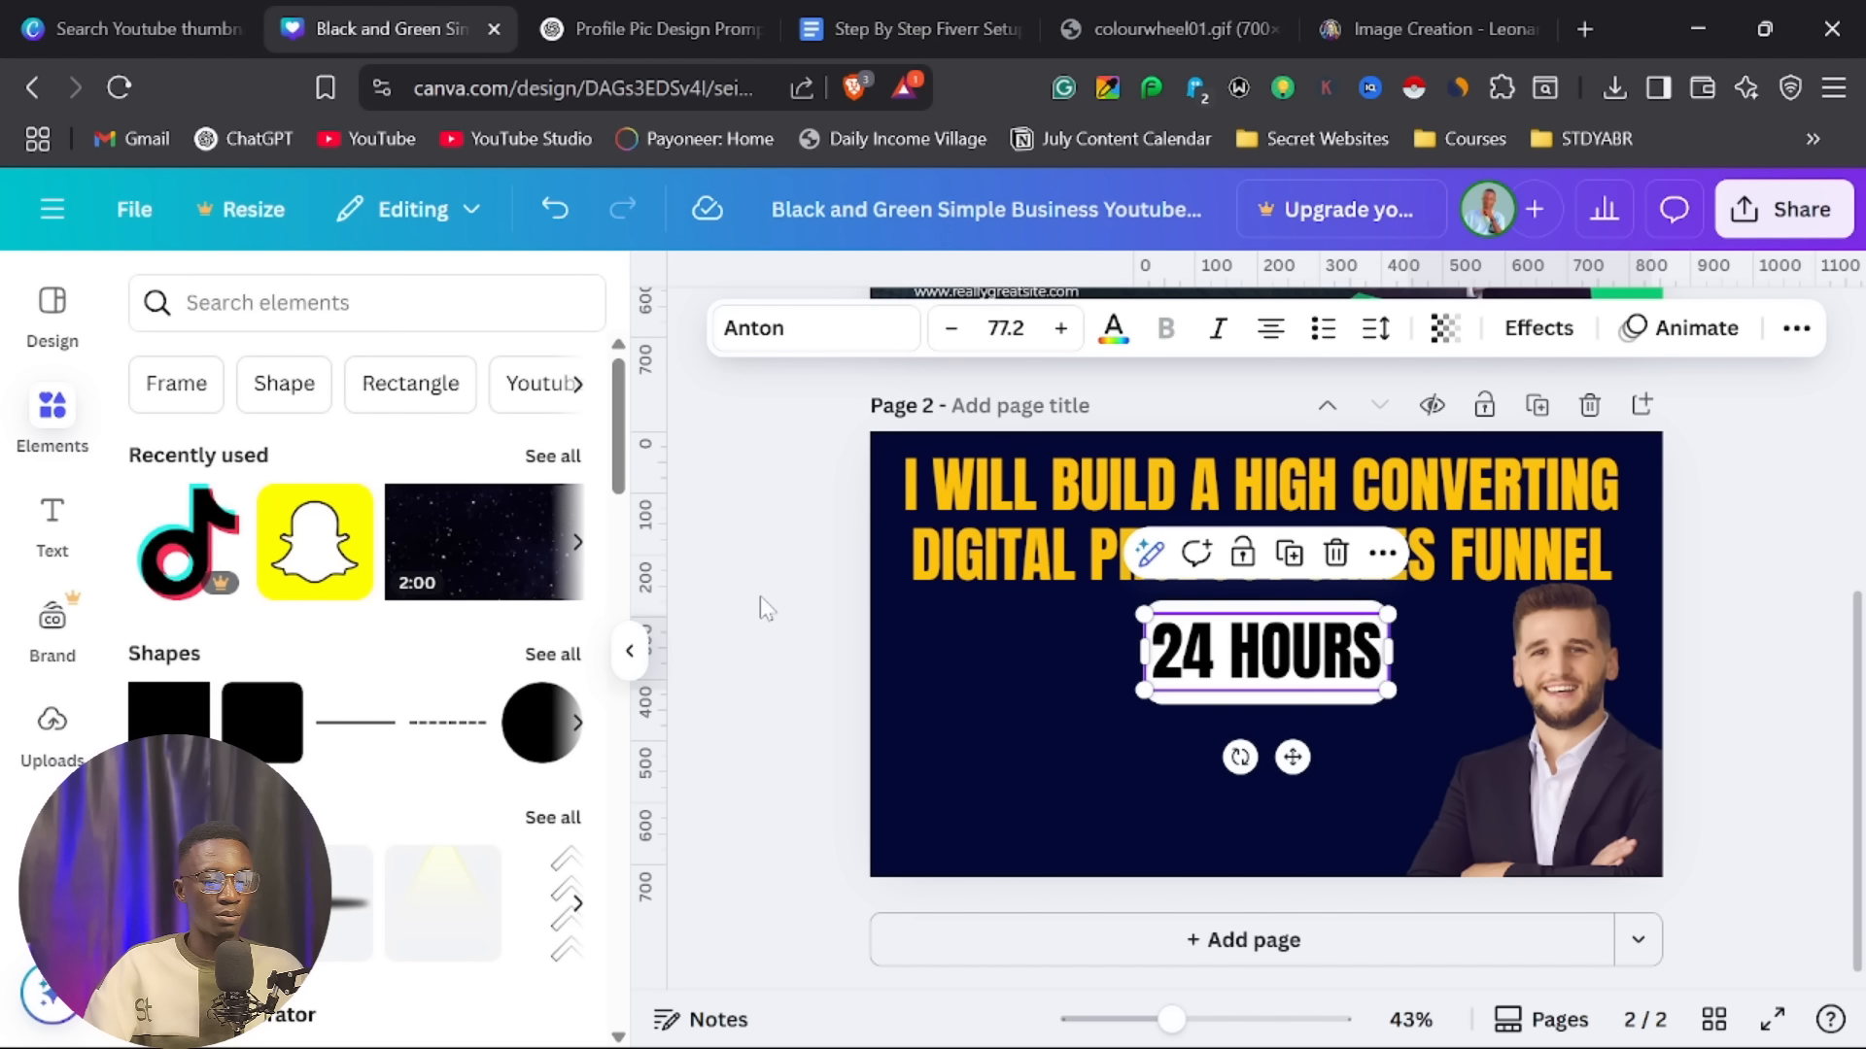
{"action": "left_click", "coordinate": [762, 603]}
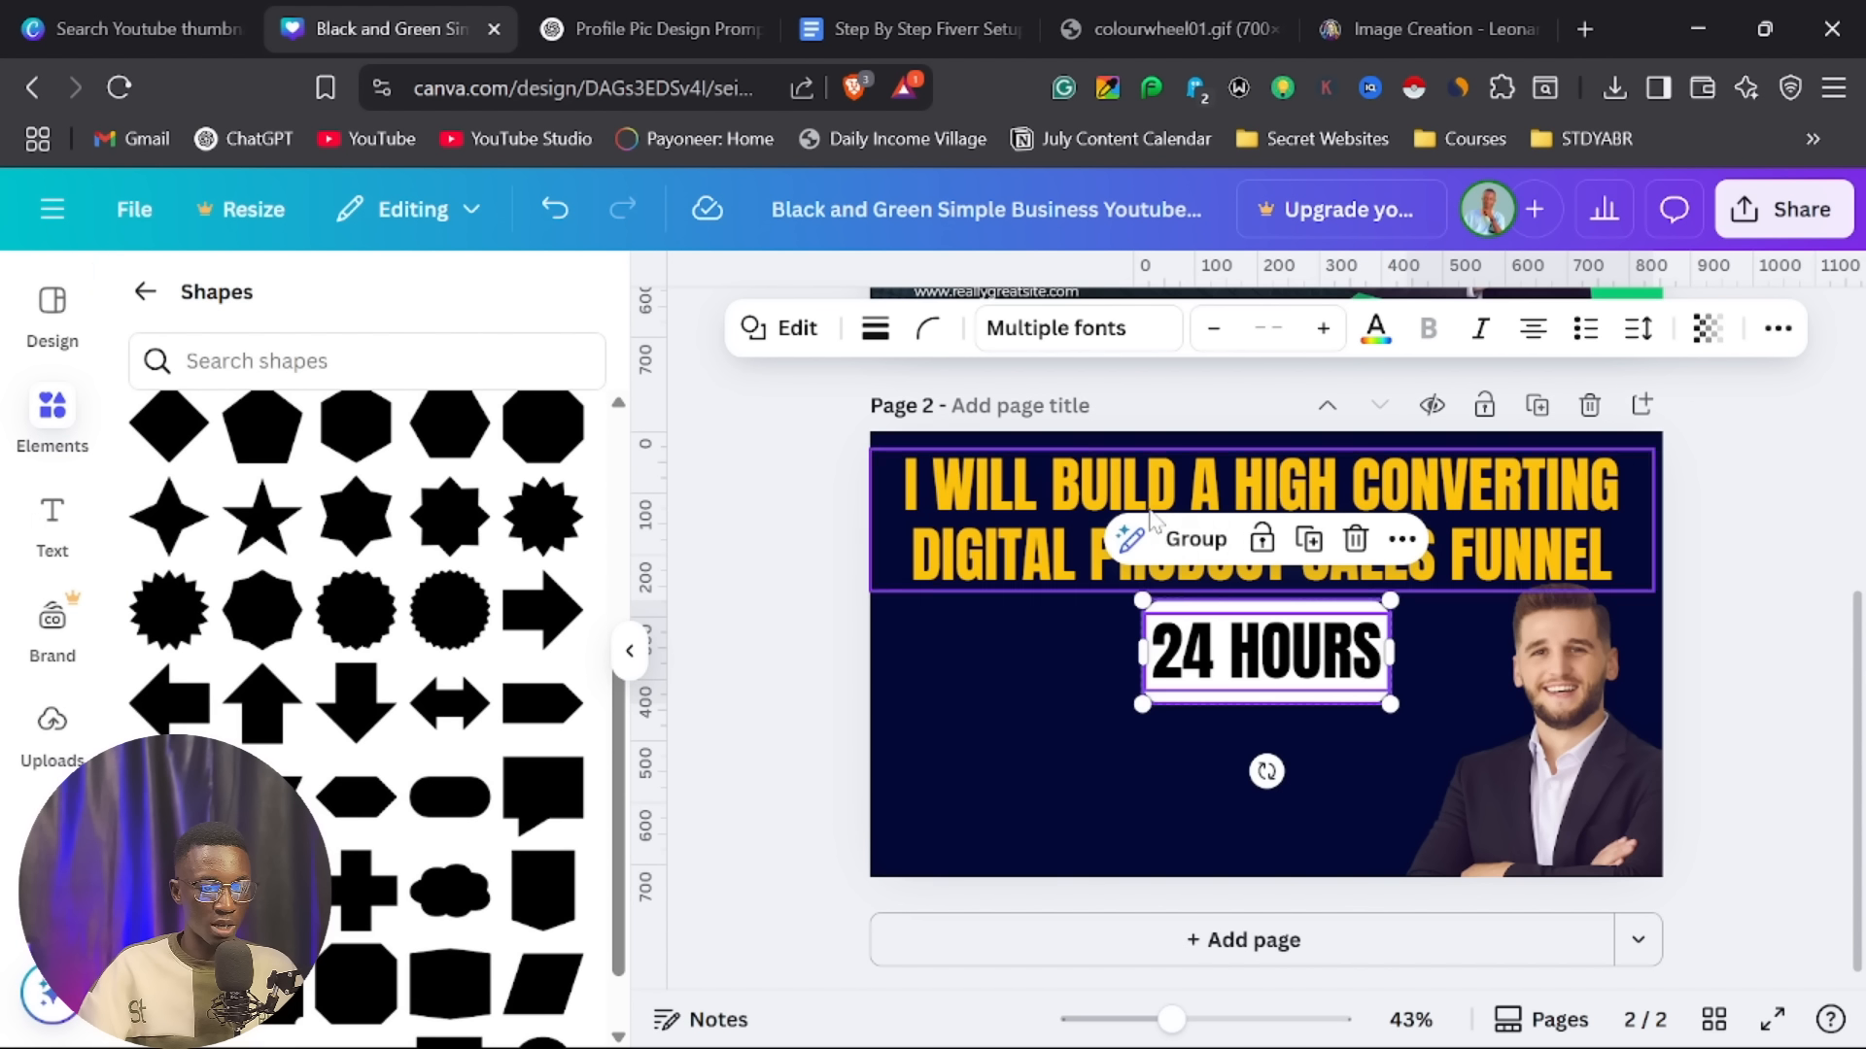
Group the 24 HOURS label with its white box and move it toward the page bottom.
{"action": "left_click", "coordinate": [1203, 543]}
{"action": "left_click", "coordinate": [1083, 704]}
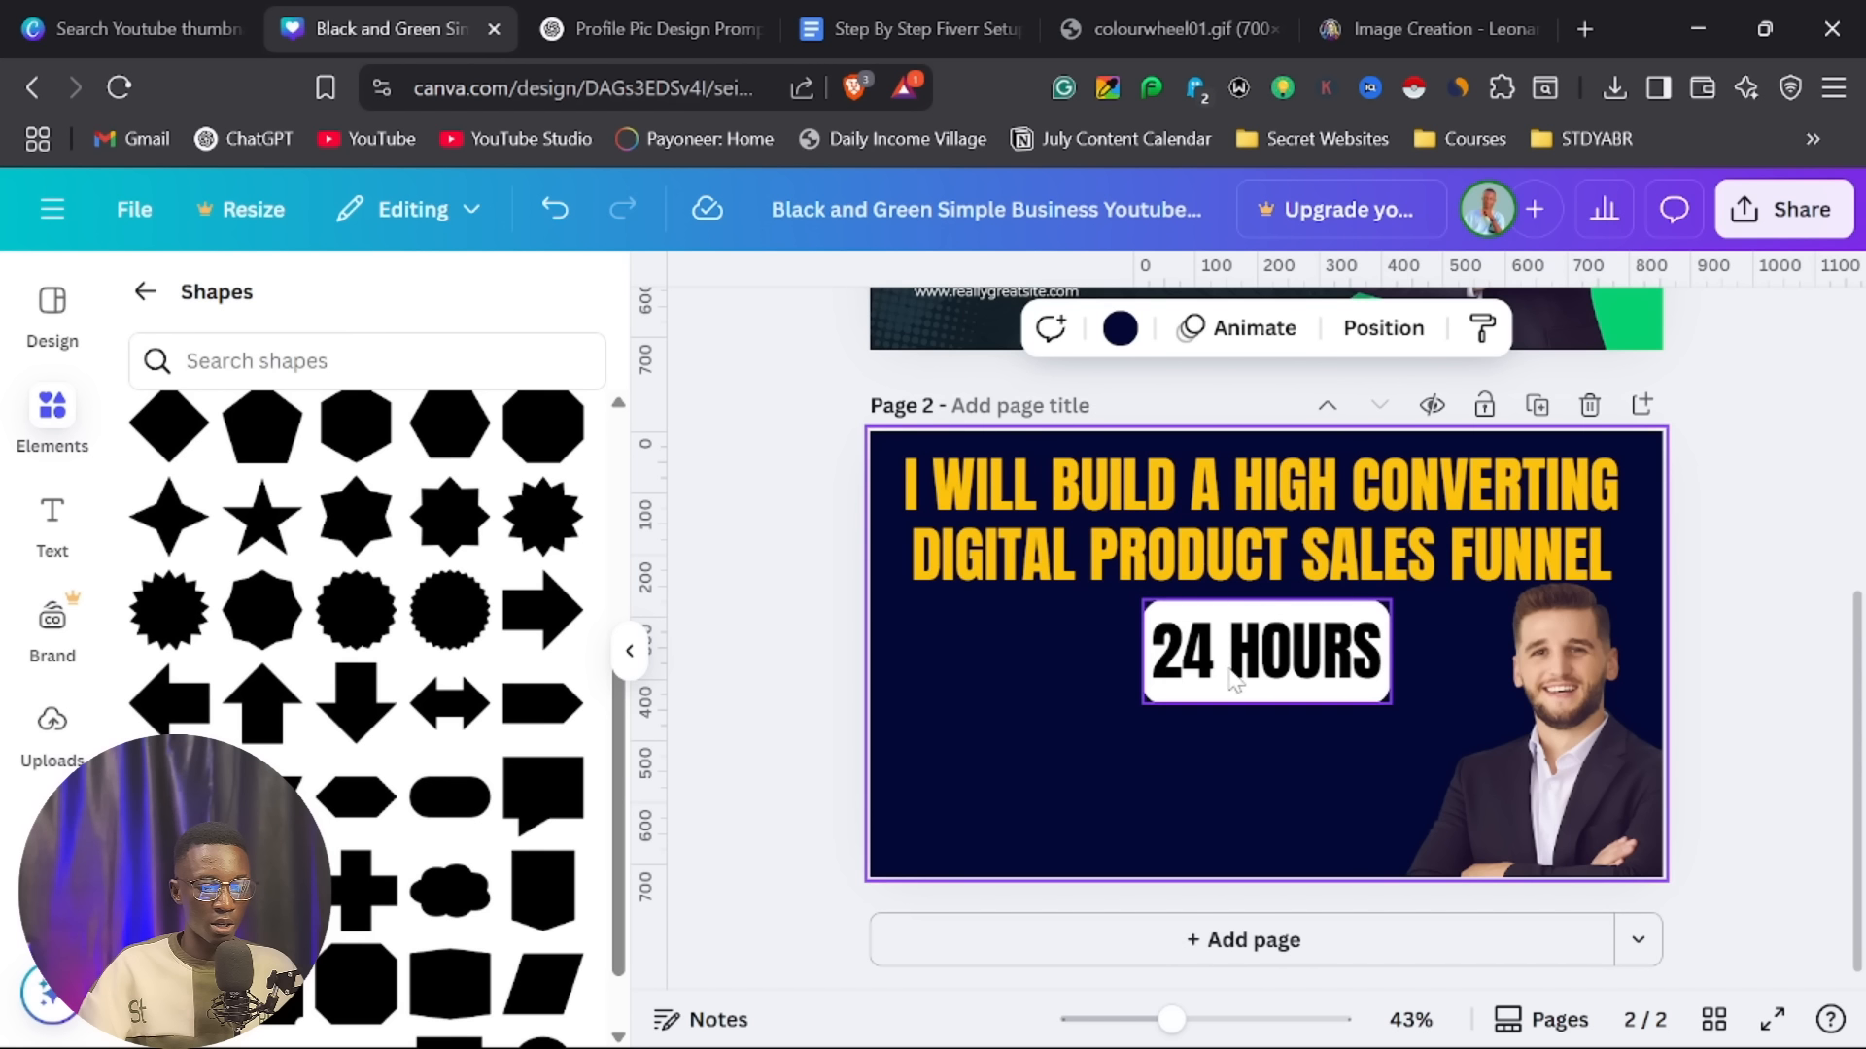
{"action": "left_click_drag", "start_coordinate": [1259, 674], "coordinate": [1253, 792]}
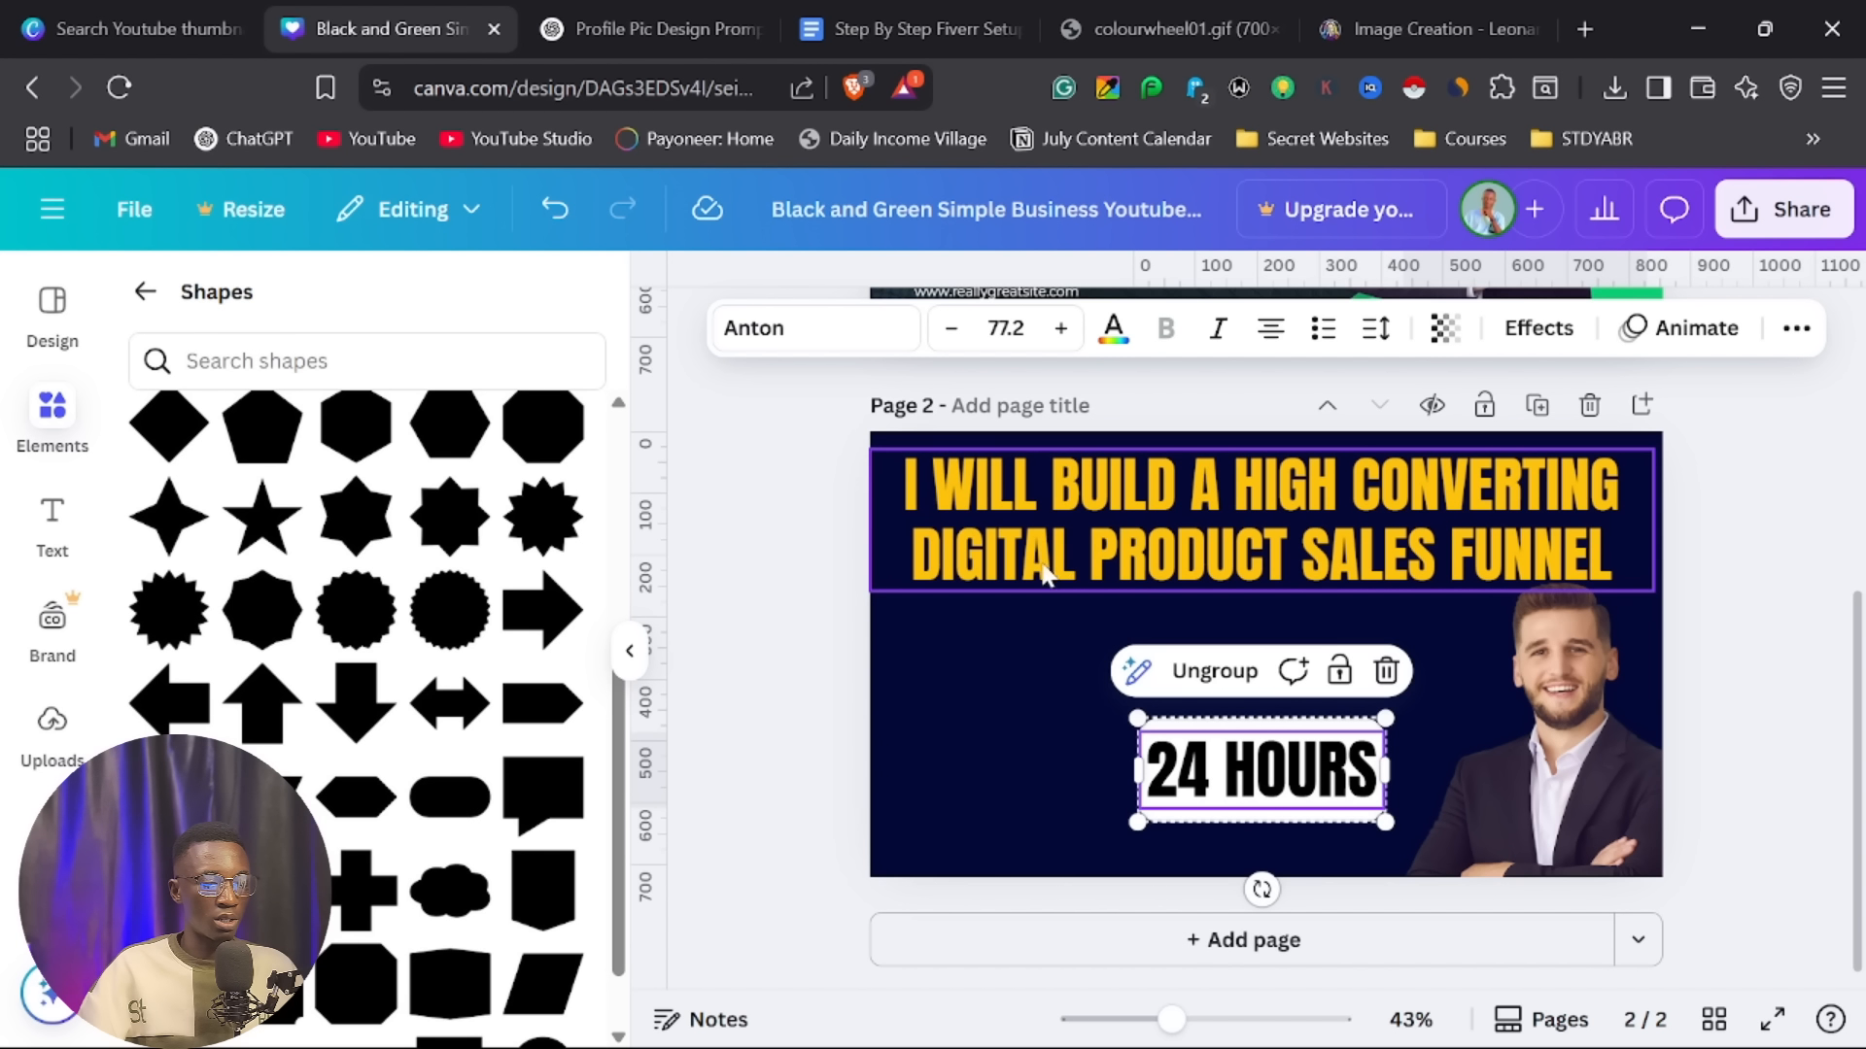
{"action": "left_click", "coordinate": [804, 646]}
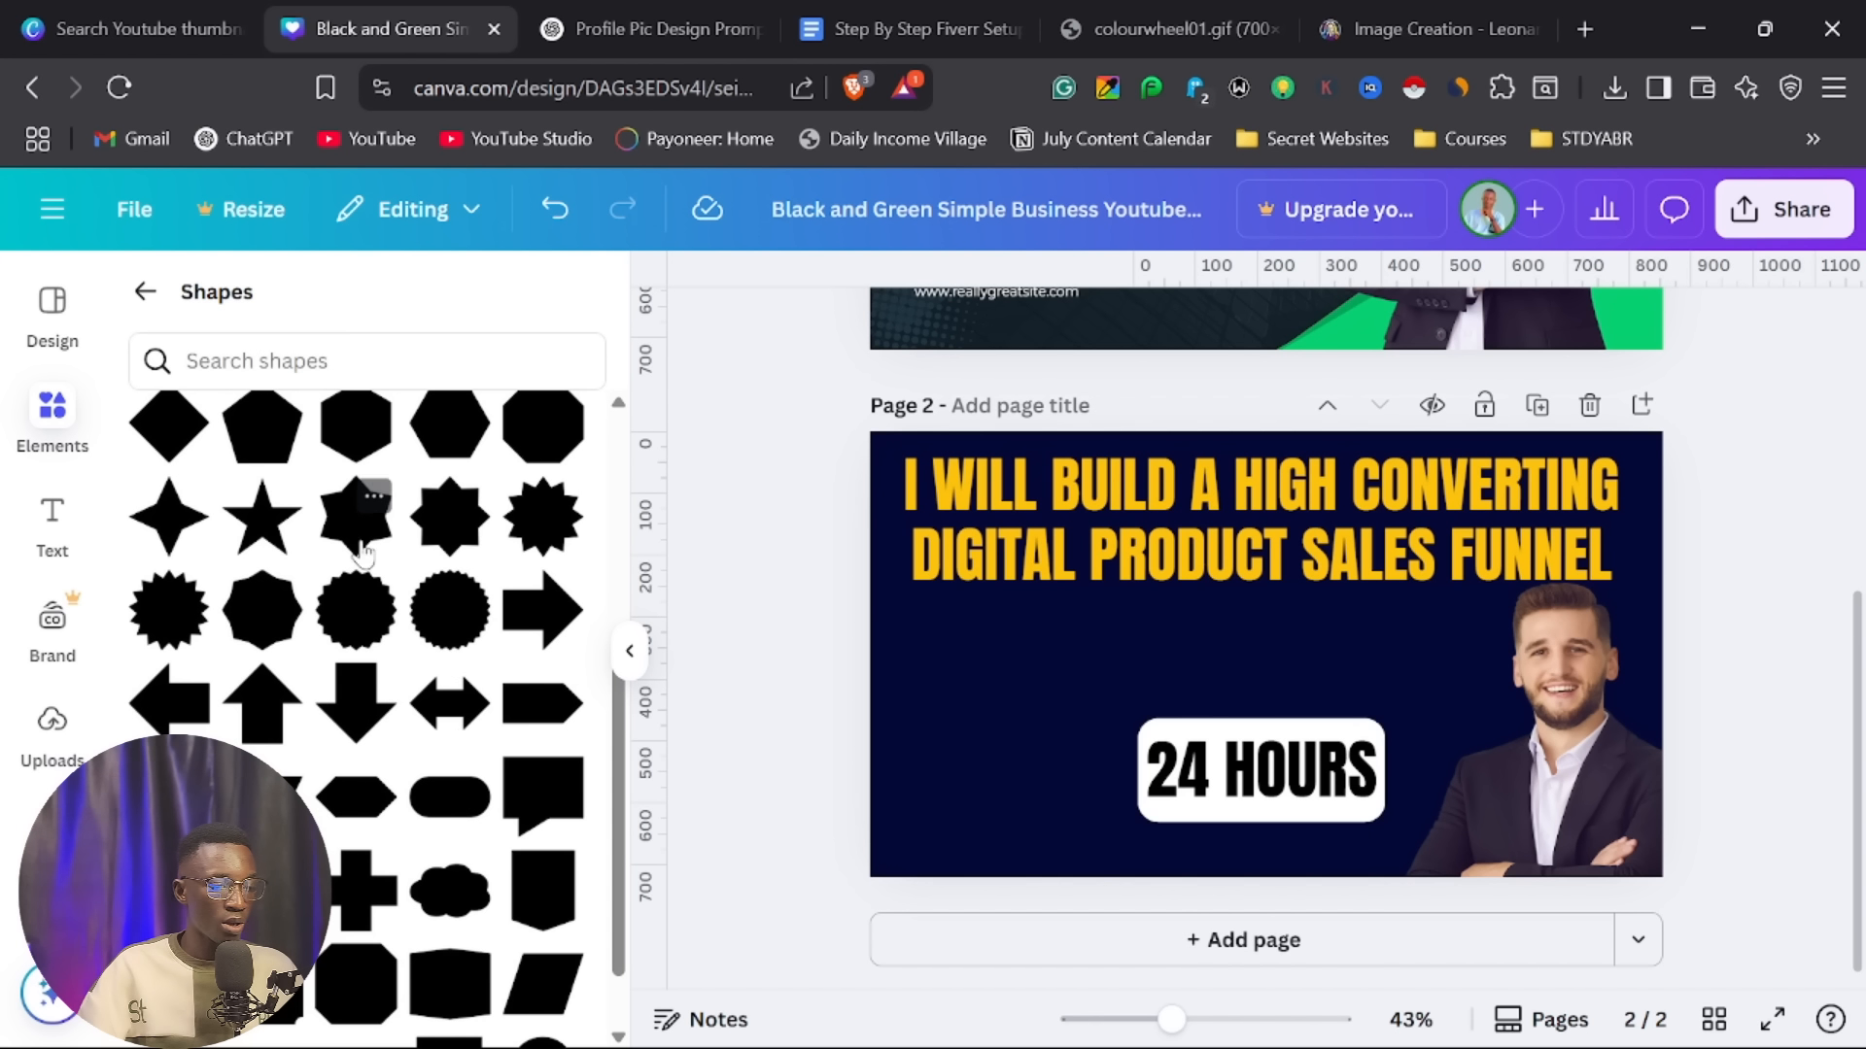
{"action": "scroll", "coordinate": [914, 634], "scroll_direction": "up", "scroll_amount": 3}
{"action": "scroll", "coordinate": [818, 632], "scroll_direction": "down", "scroll_amount": 3}
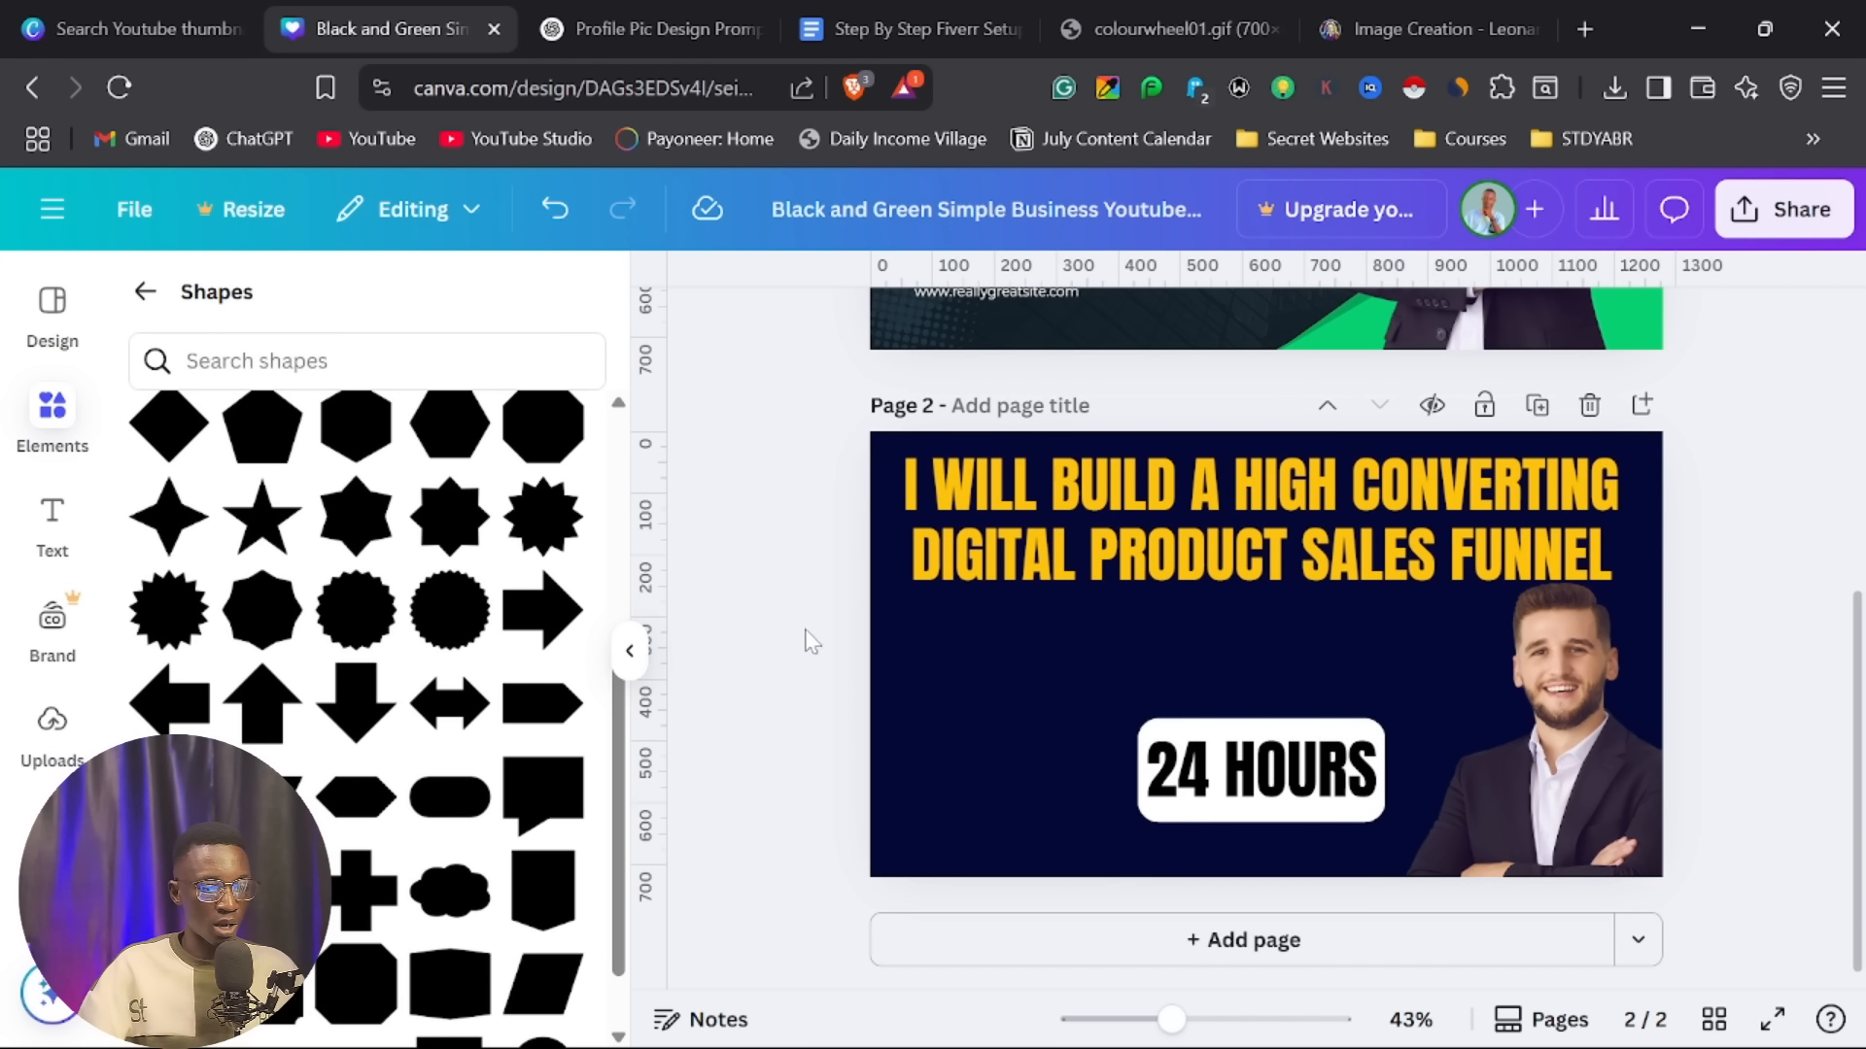
{"action": "left_click", "coordinate": [1071, 523]}
Duplicate the headline below itself and retype it as 'ON WORDPRESS, WIX, SYSTEME.IO'.
{"action": "left_click_drag", "start_coordinate": [1071, 523], "coordinate": [1065, 645]}
{"action": "double_click", "coordinate": [1065, 645]}
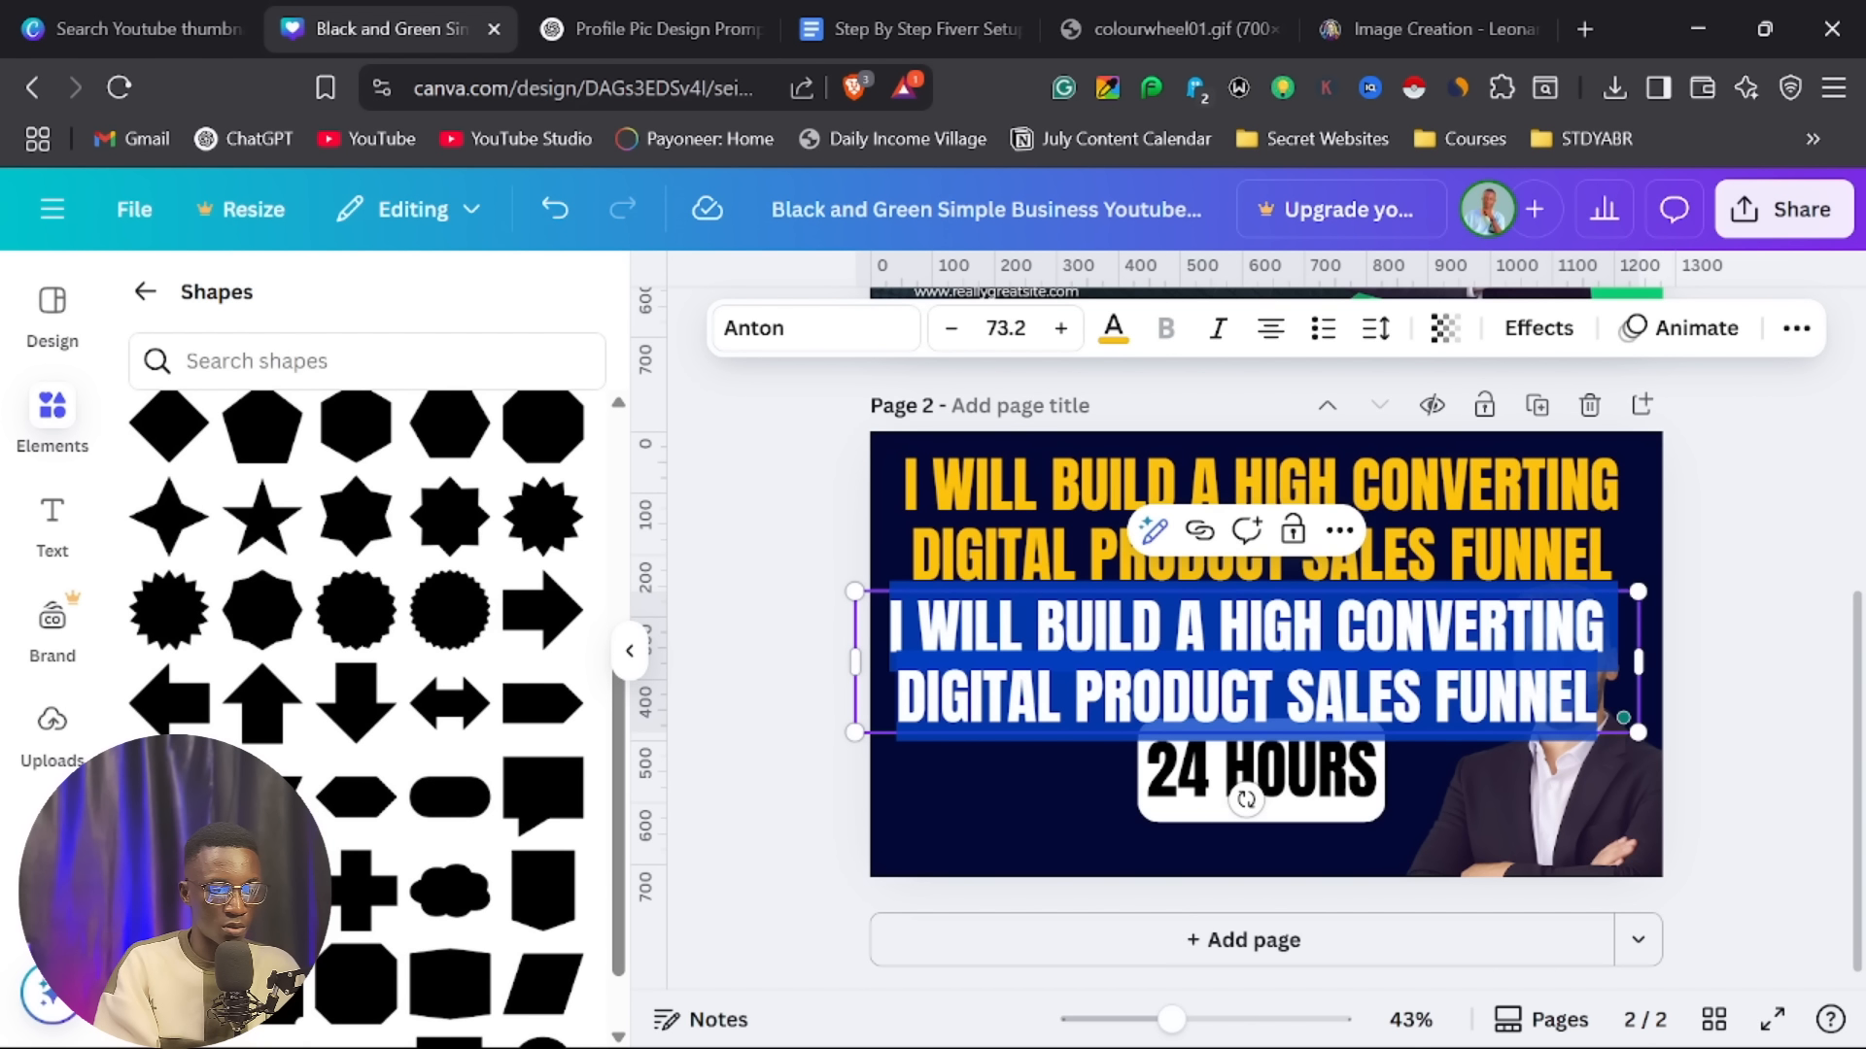
{"action": "type", "text": "ON WOR"}
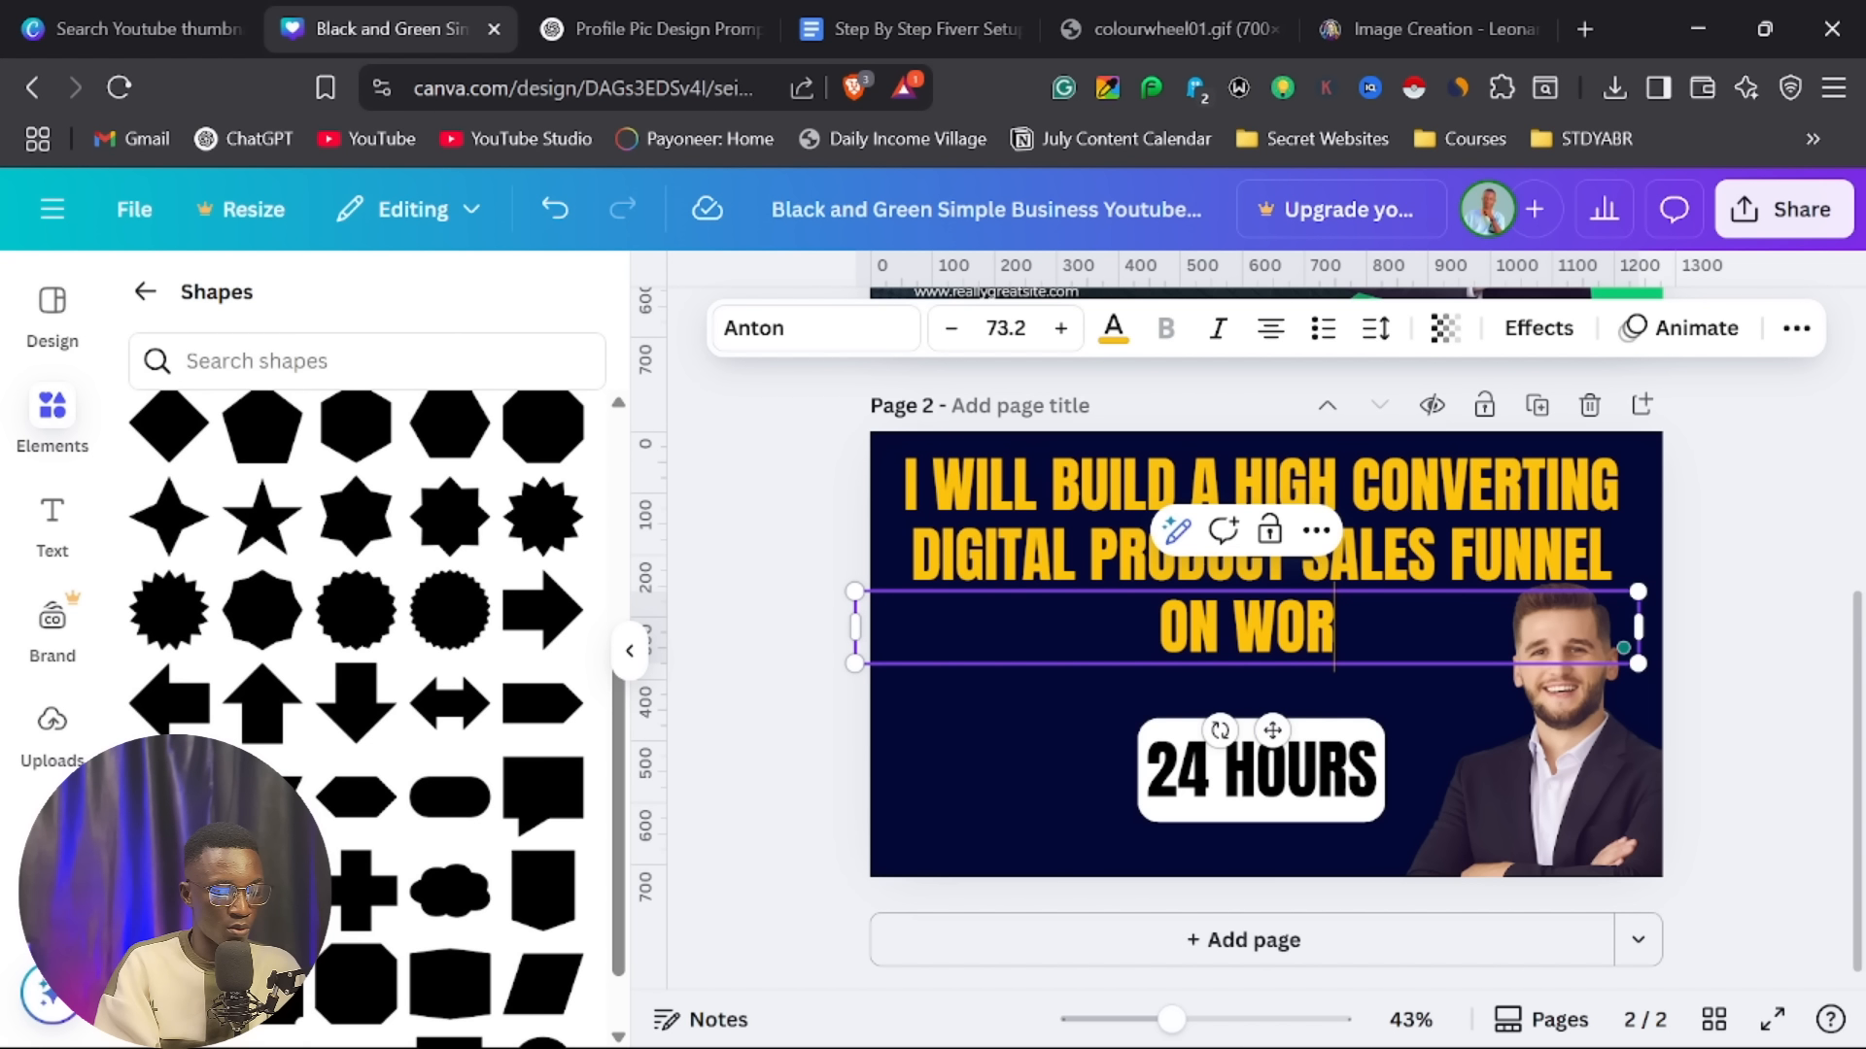
{"action": "type", "text": "DPREE"}
{"action": "key", "text": "BackSpace"}
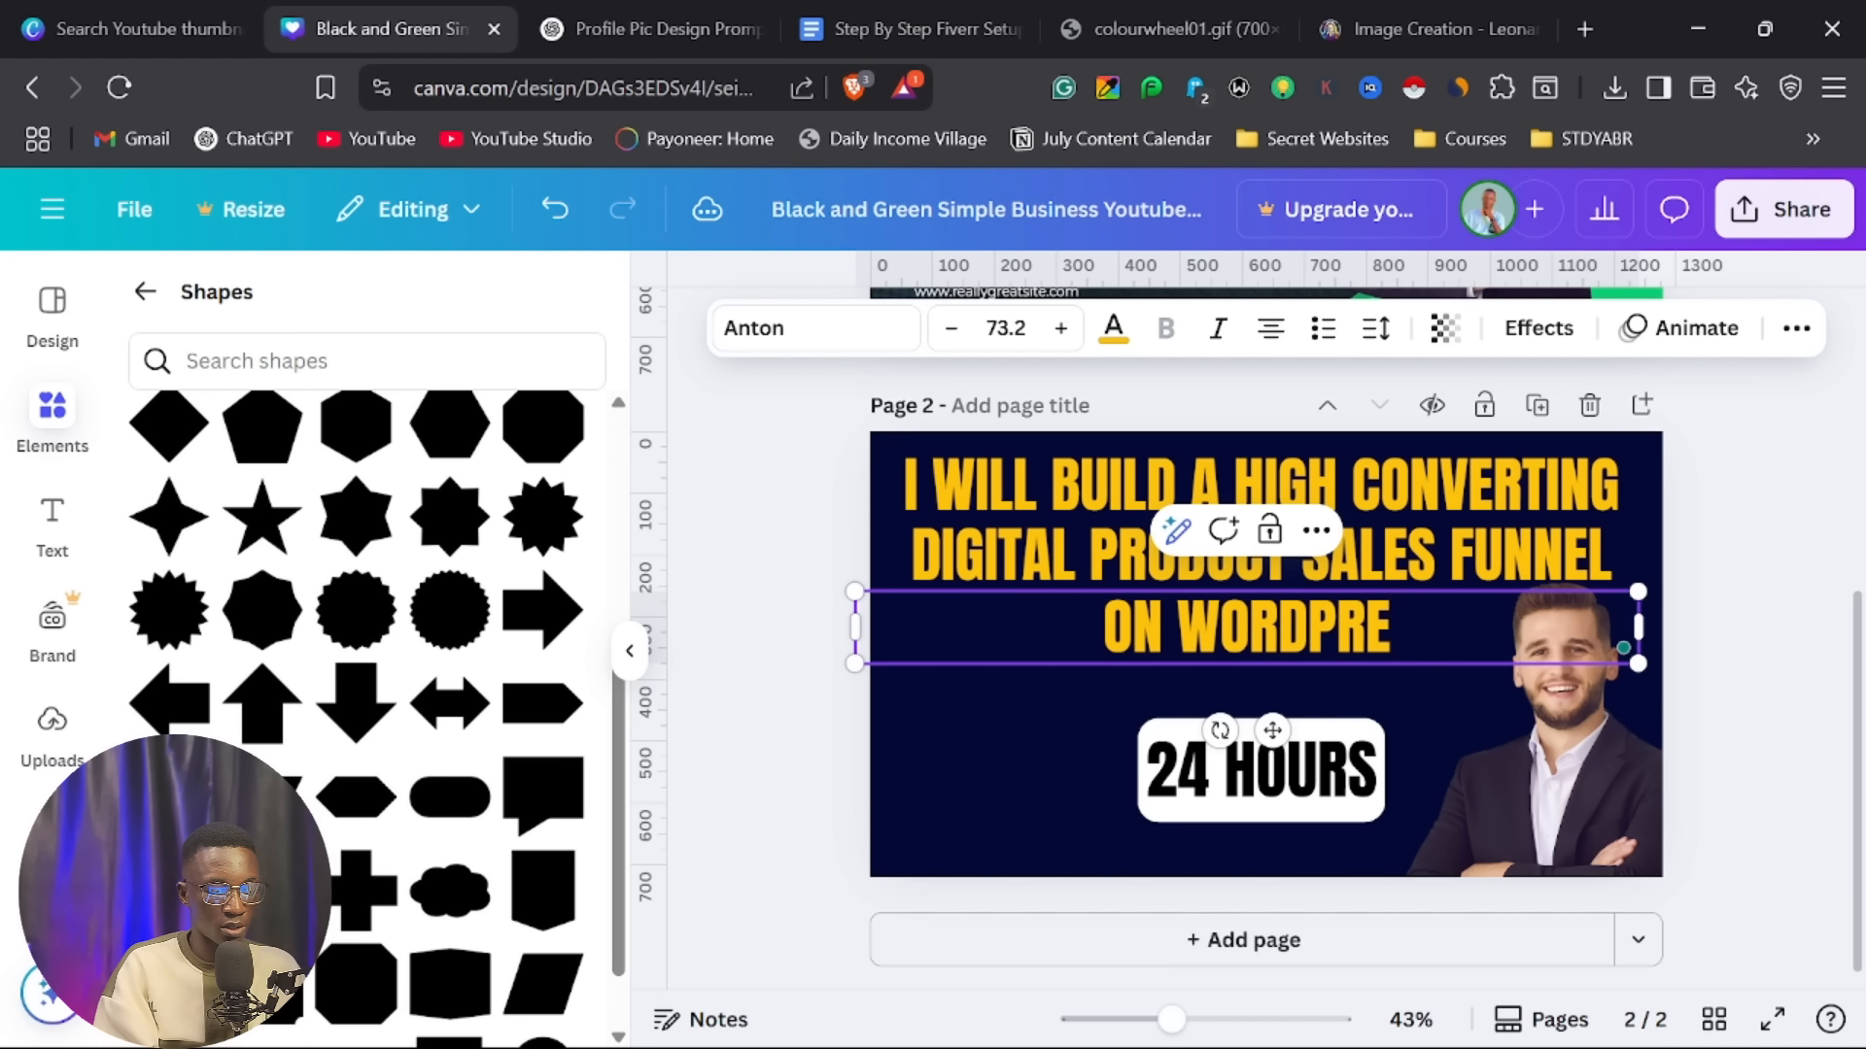
{"action": "type", "text": "SS, WIX, "}
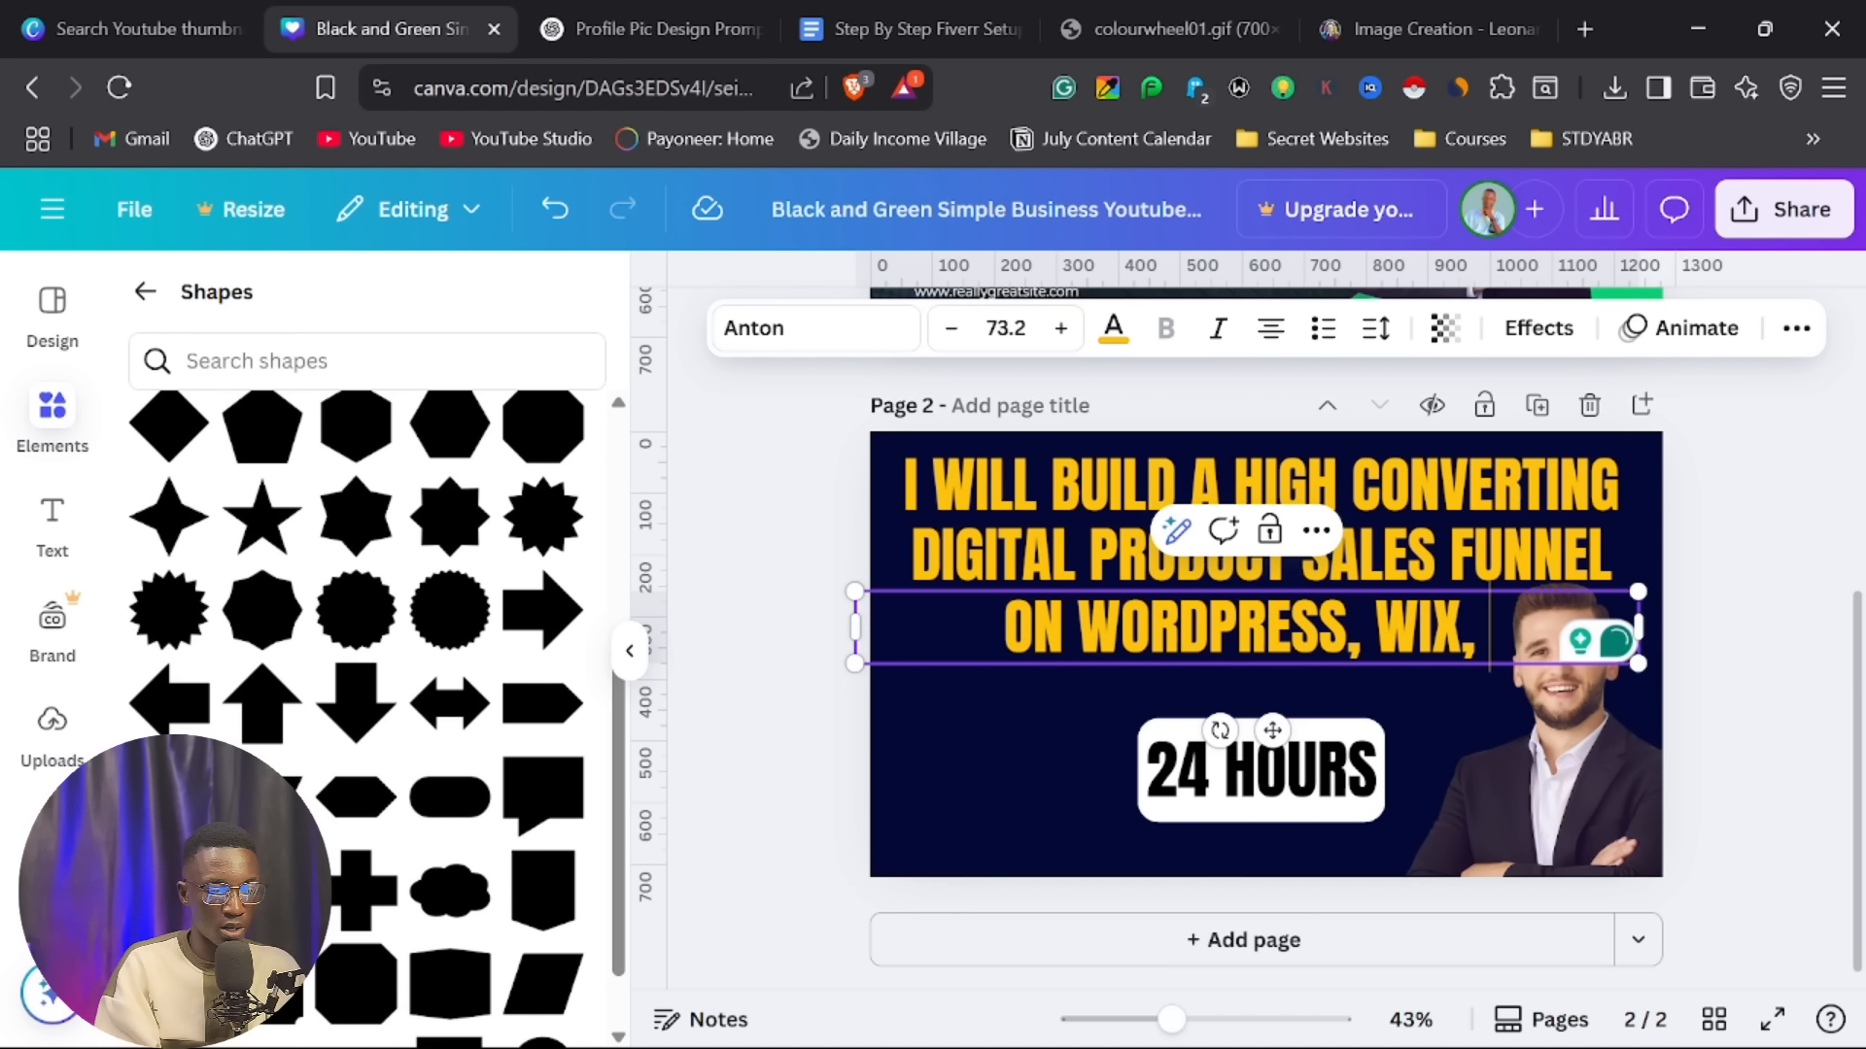
{"action": "type", "text": "SHOWIT"}
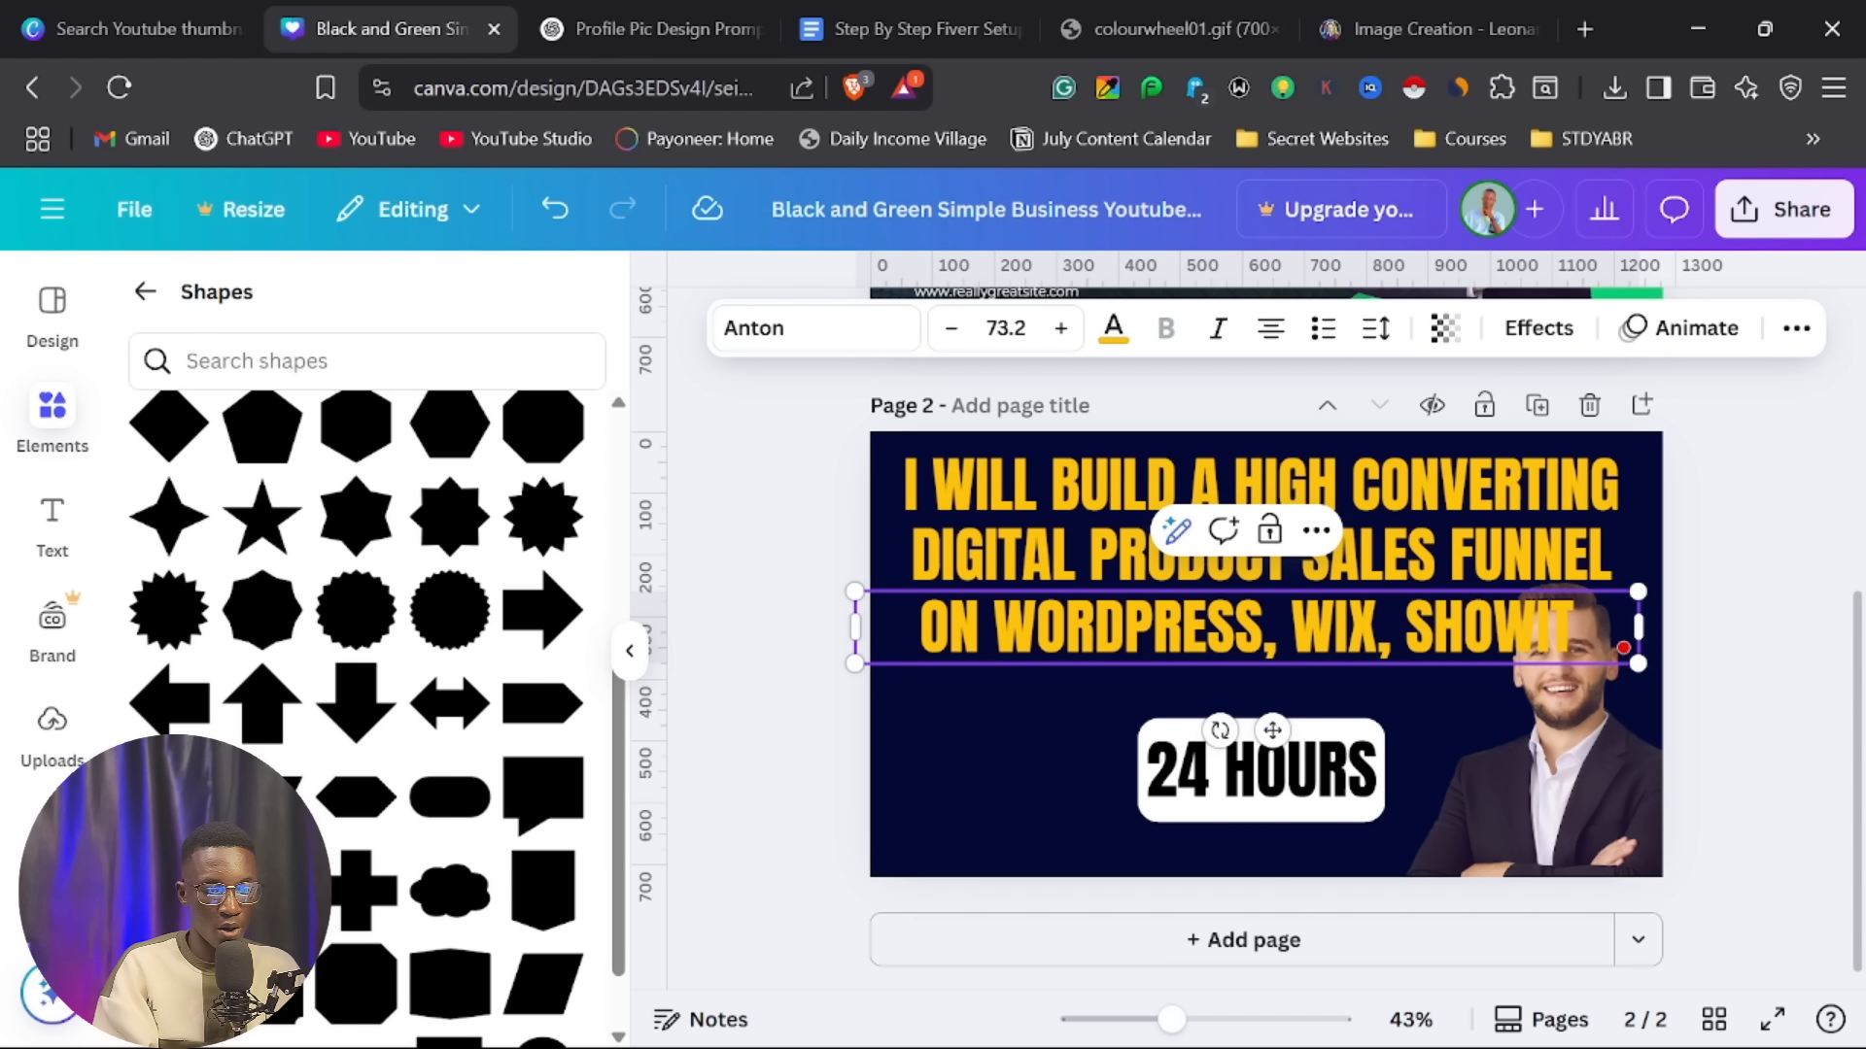
{"action": "key", "text": "BackSpace"}
{"action": "key", "text": "BackSpace"}
{"action": "key", "text": "BackSpace"}
{"action": "key", "text": "BackSpace"}
{"action": "key", "text": "BackSpace"}
{"action": "key", "text": "BackSpace"}
{"action": "type", "text": "E"}
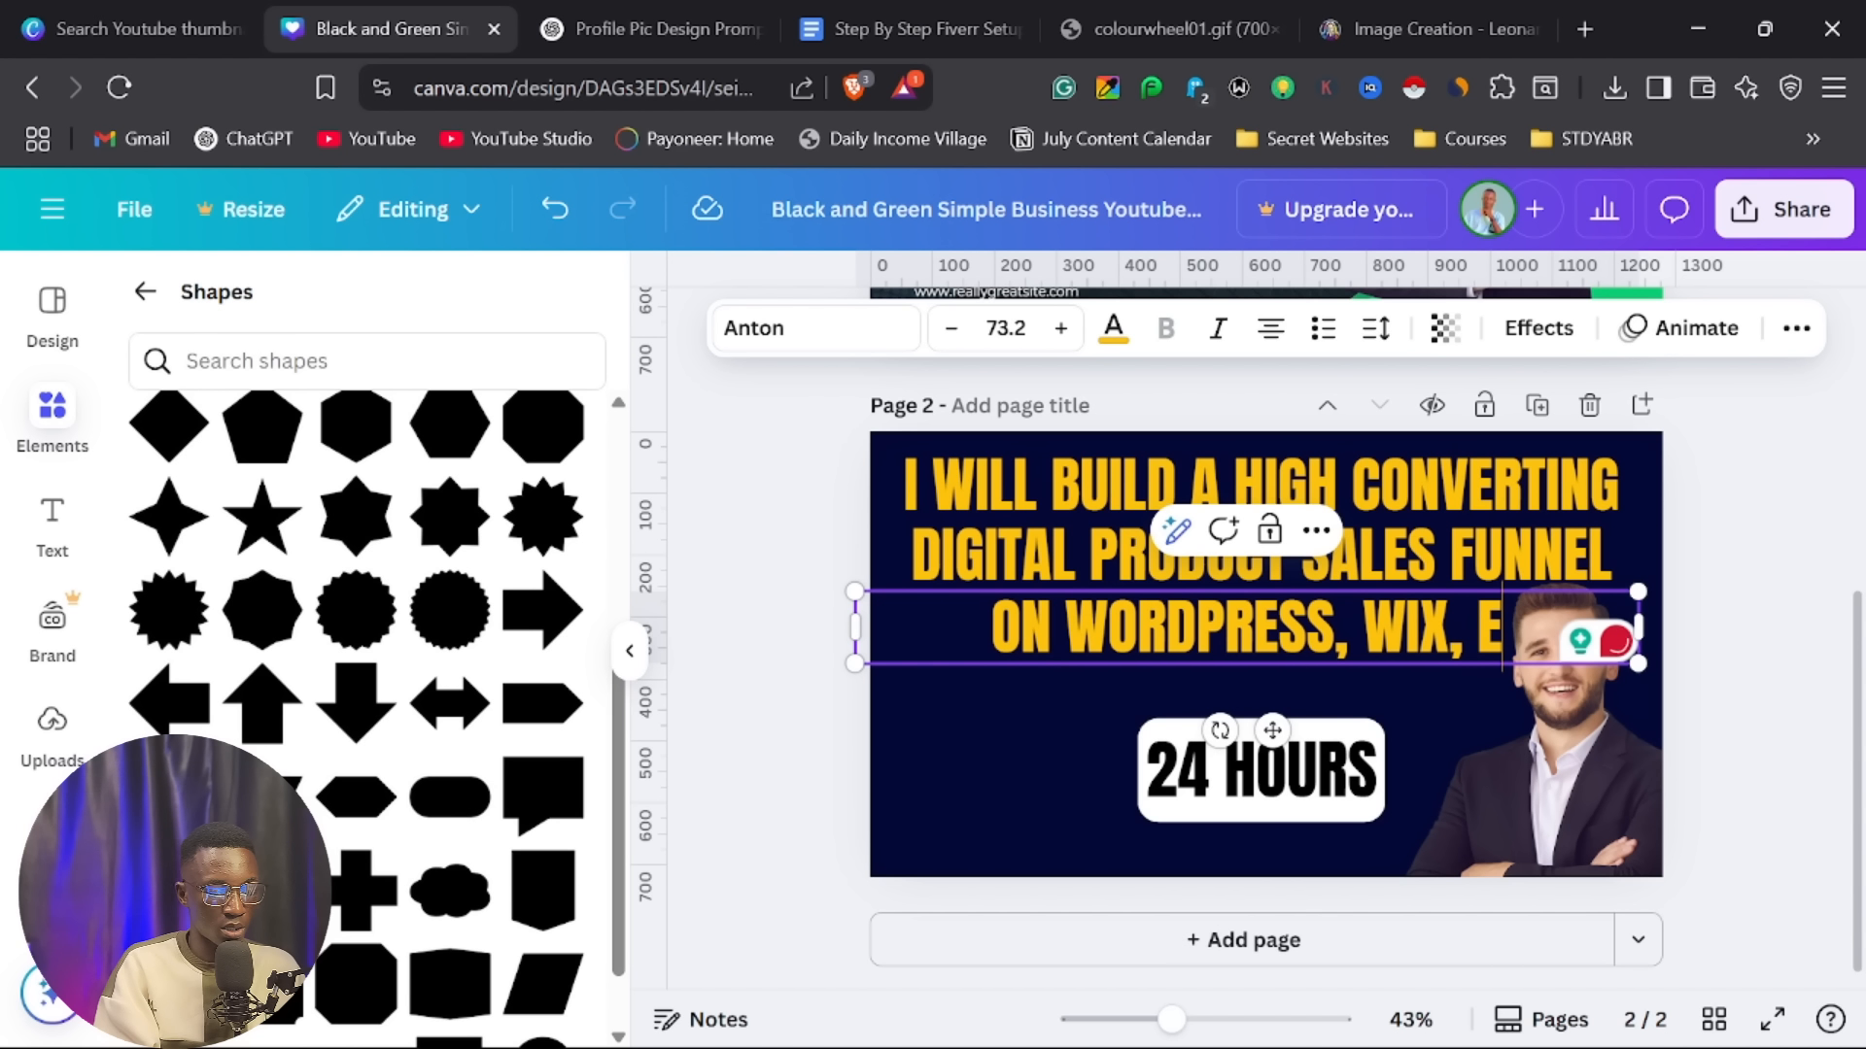
{"action": "type", "text": ".TC"}
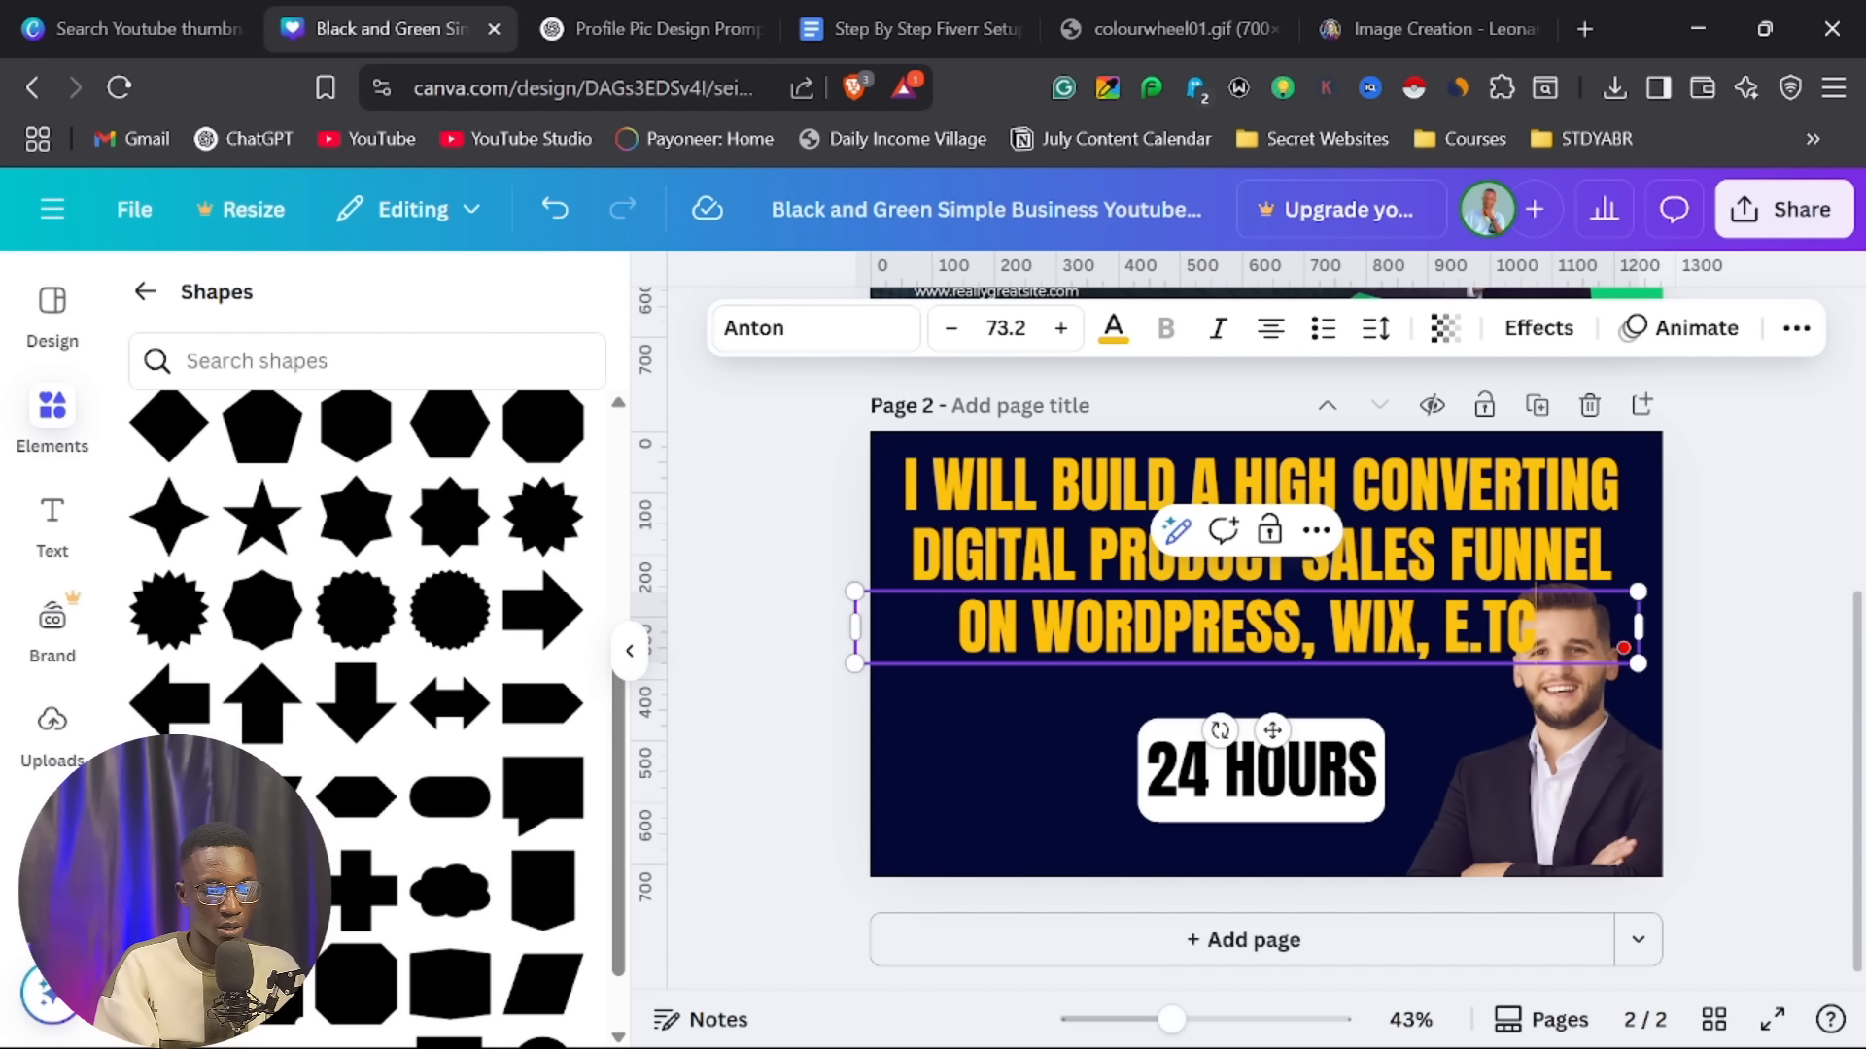
{"action": "key", "text": "BackSpace"}
{"action": "key", "text": "BackSpace"}
{"action": "key", "text": "BackSpace"}
{"action": "key", "text": "BackSpace"}
{"action": "type", "text": "S"}
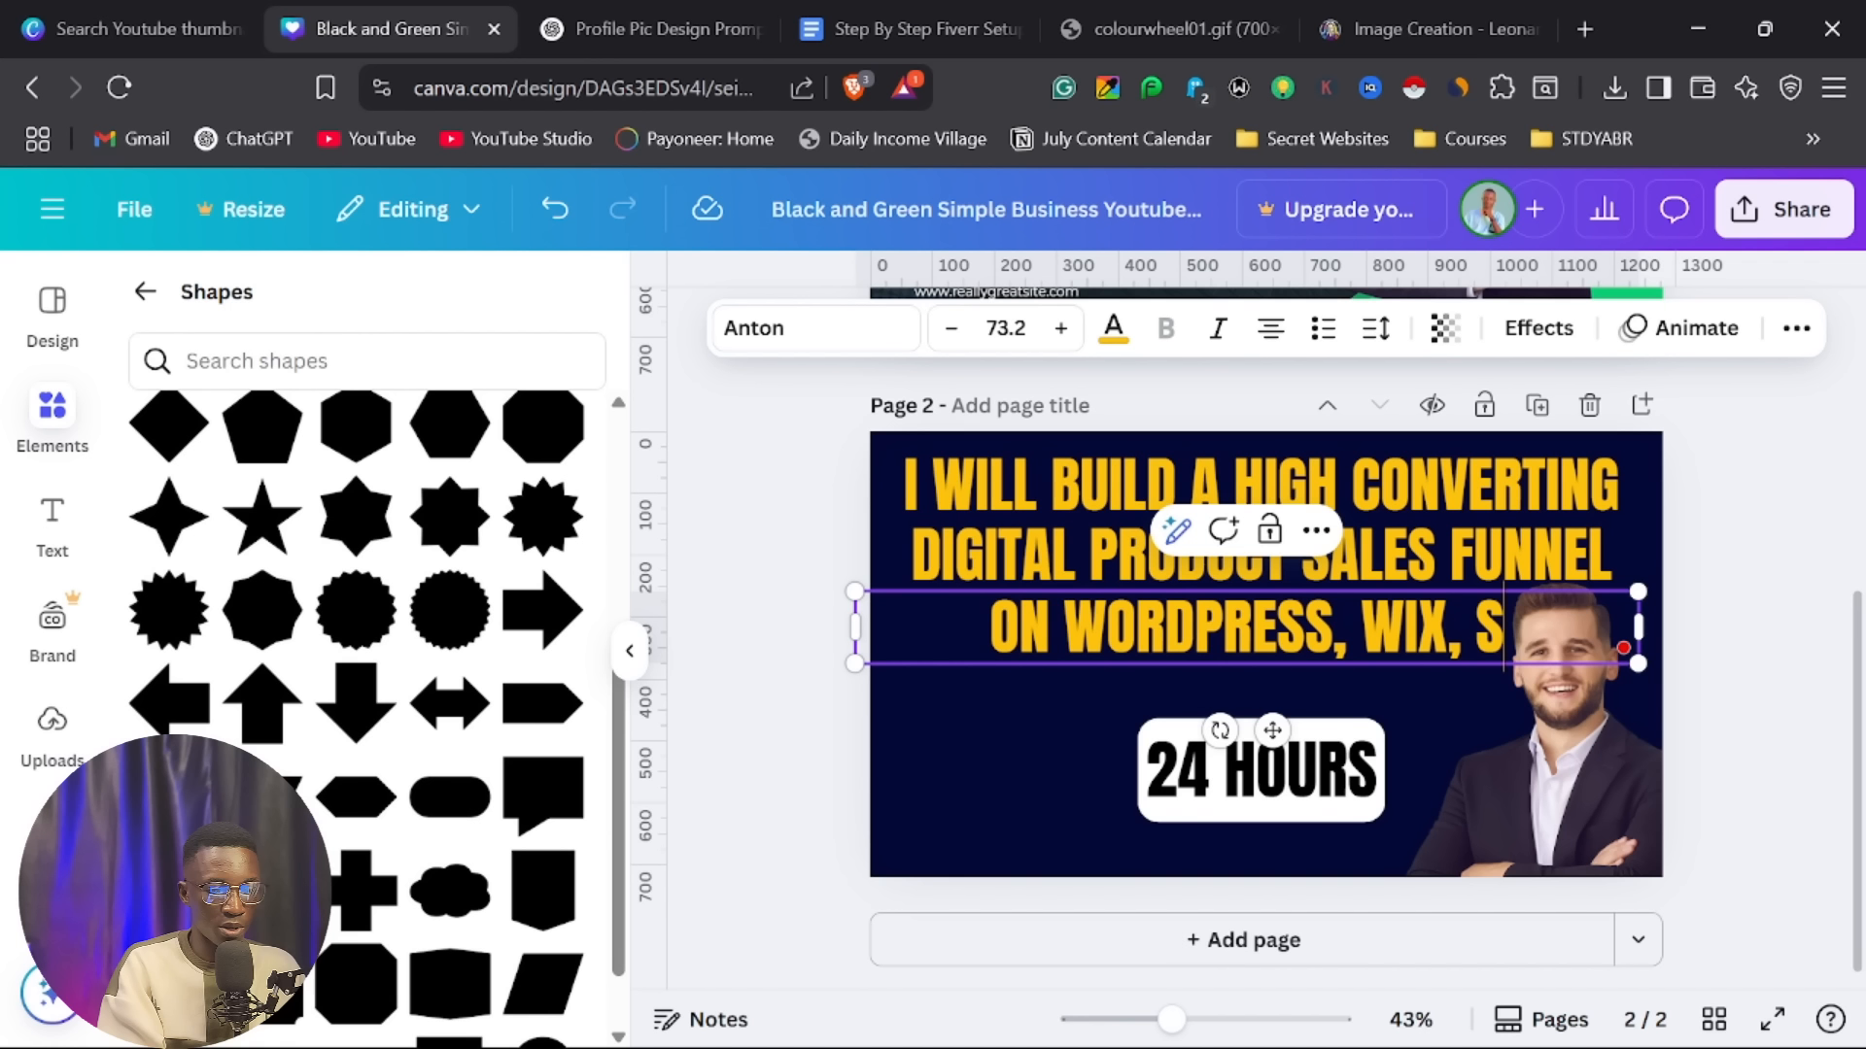
{"action": "type", "text": "YSTEME"}
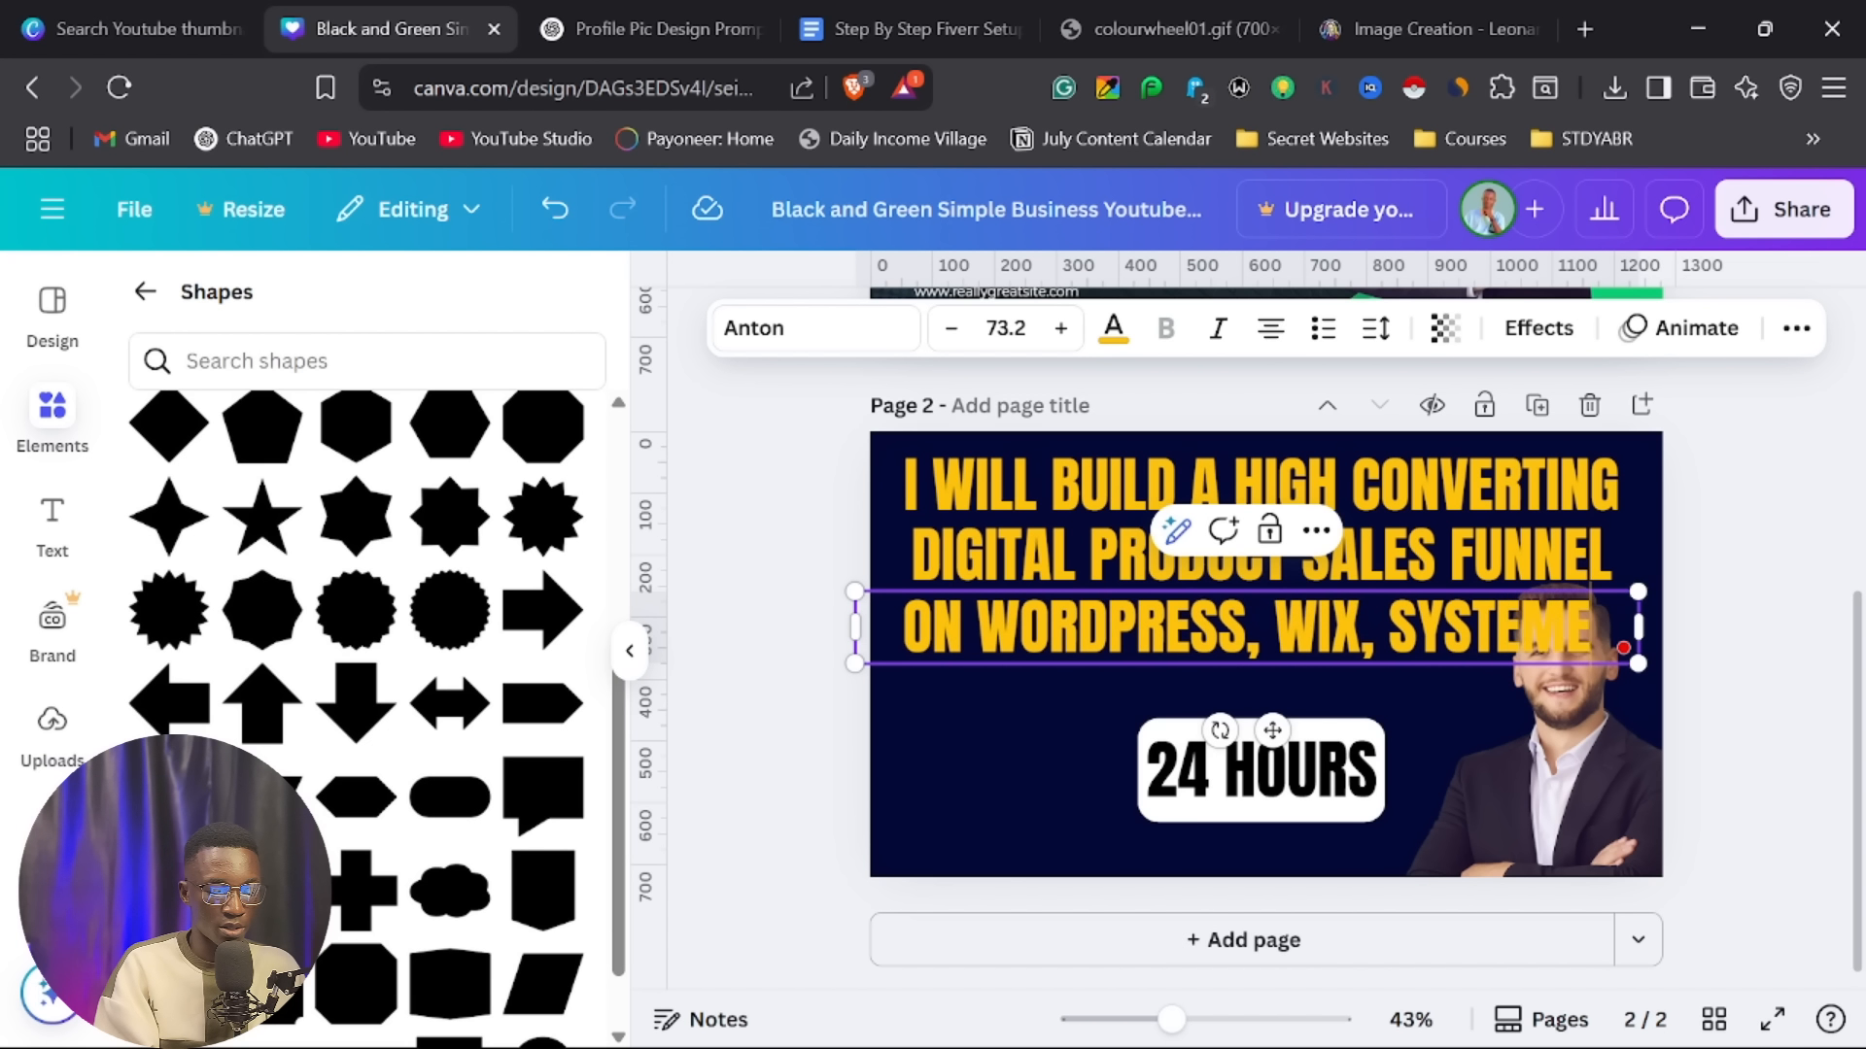
{"action": "type", "text": ".IO"}
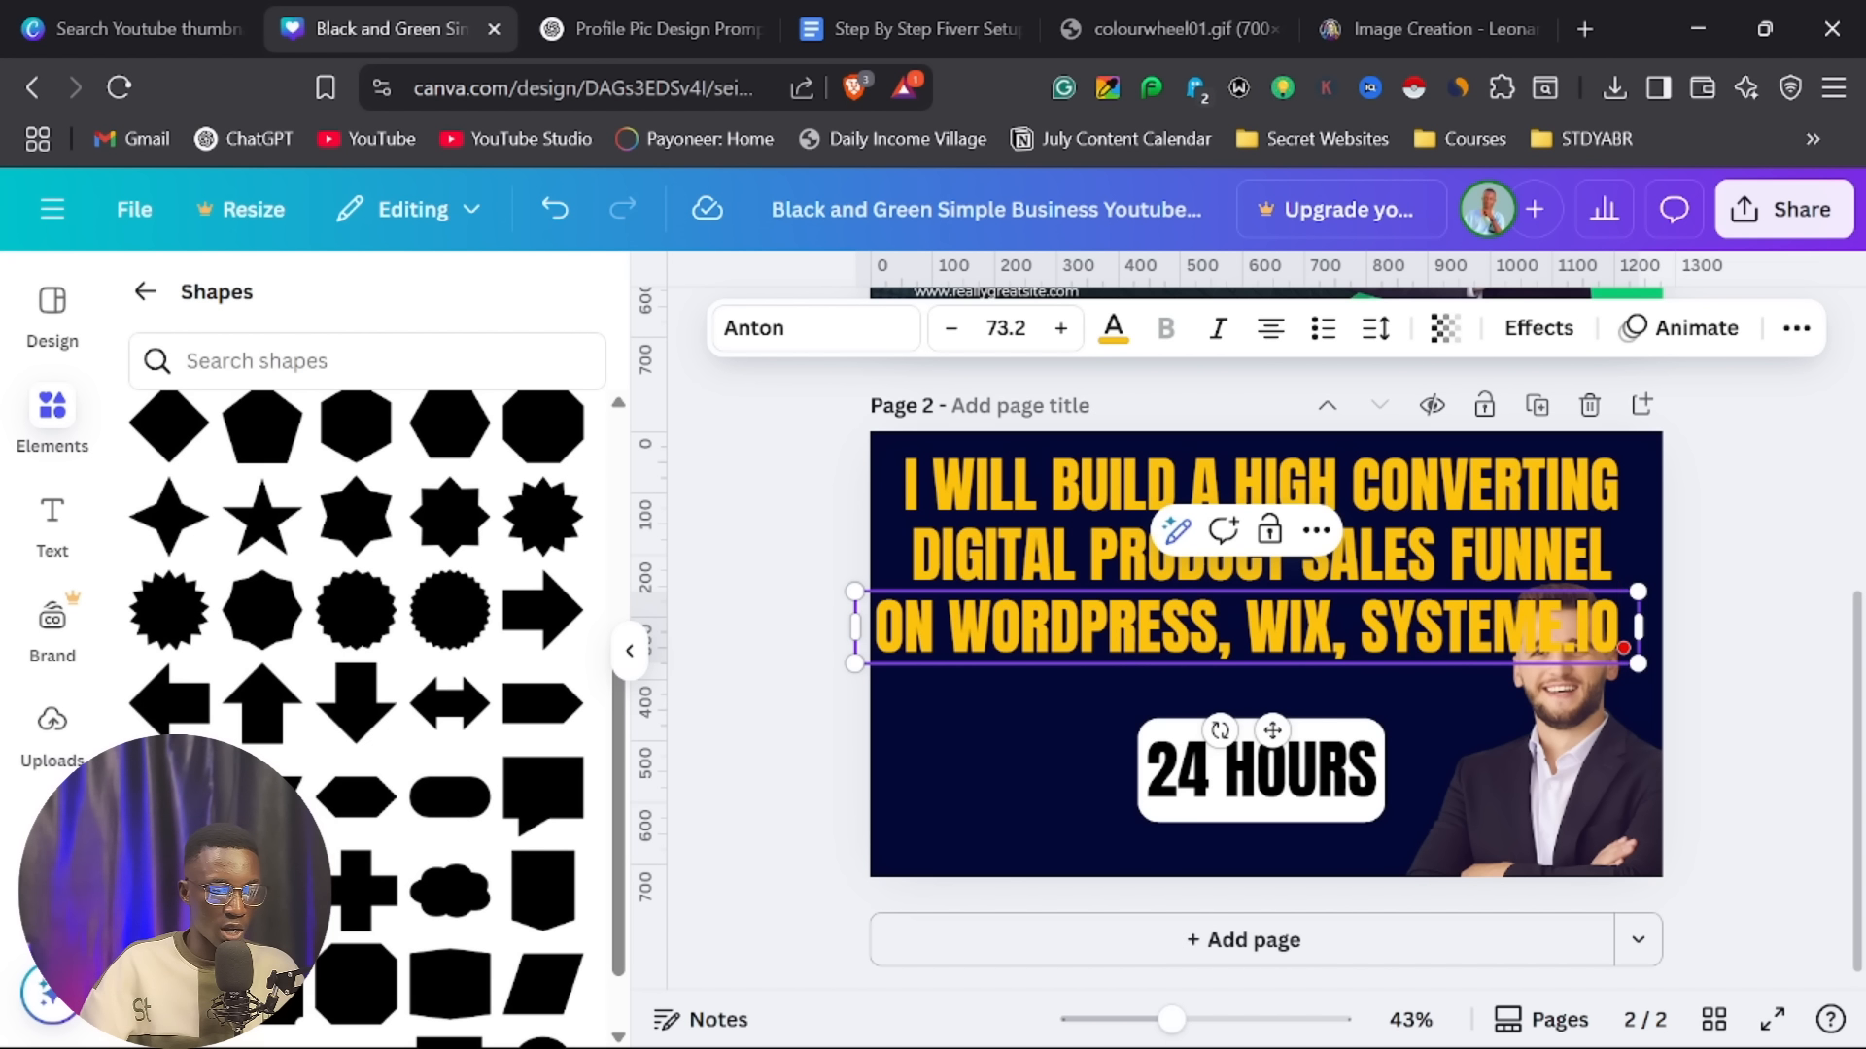
Shrink the platforms line, centre it above the 24 HOURS box, and colour it white.
{"action": "left_click_drag", "start_coordinate": [853, 589], "coordinate": [1011, 607]}
{"action": "left_click", "coordinate": [920, 732]}
{"action": "left_click_drag", "start_coordinate": [1244, 656], "coordinate": [1146, 675]}
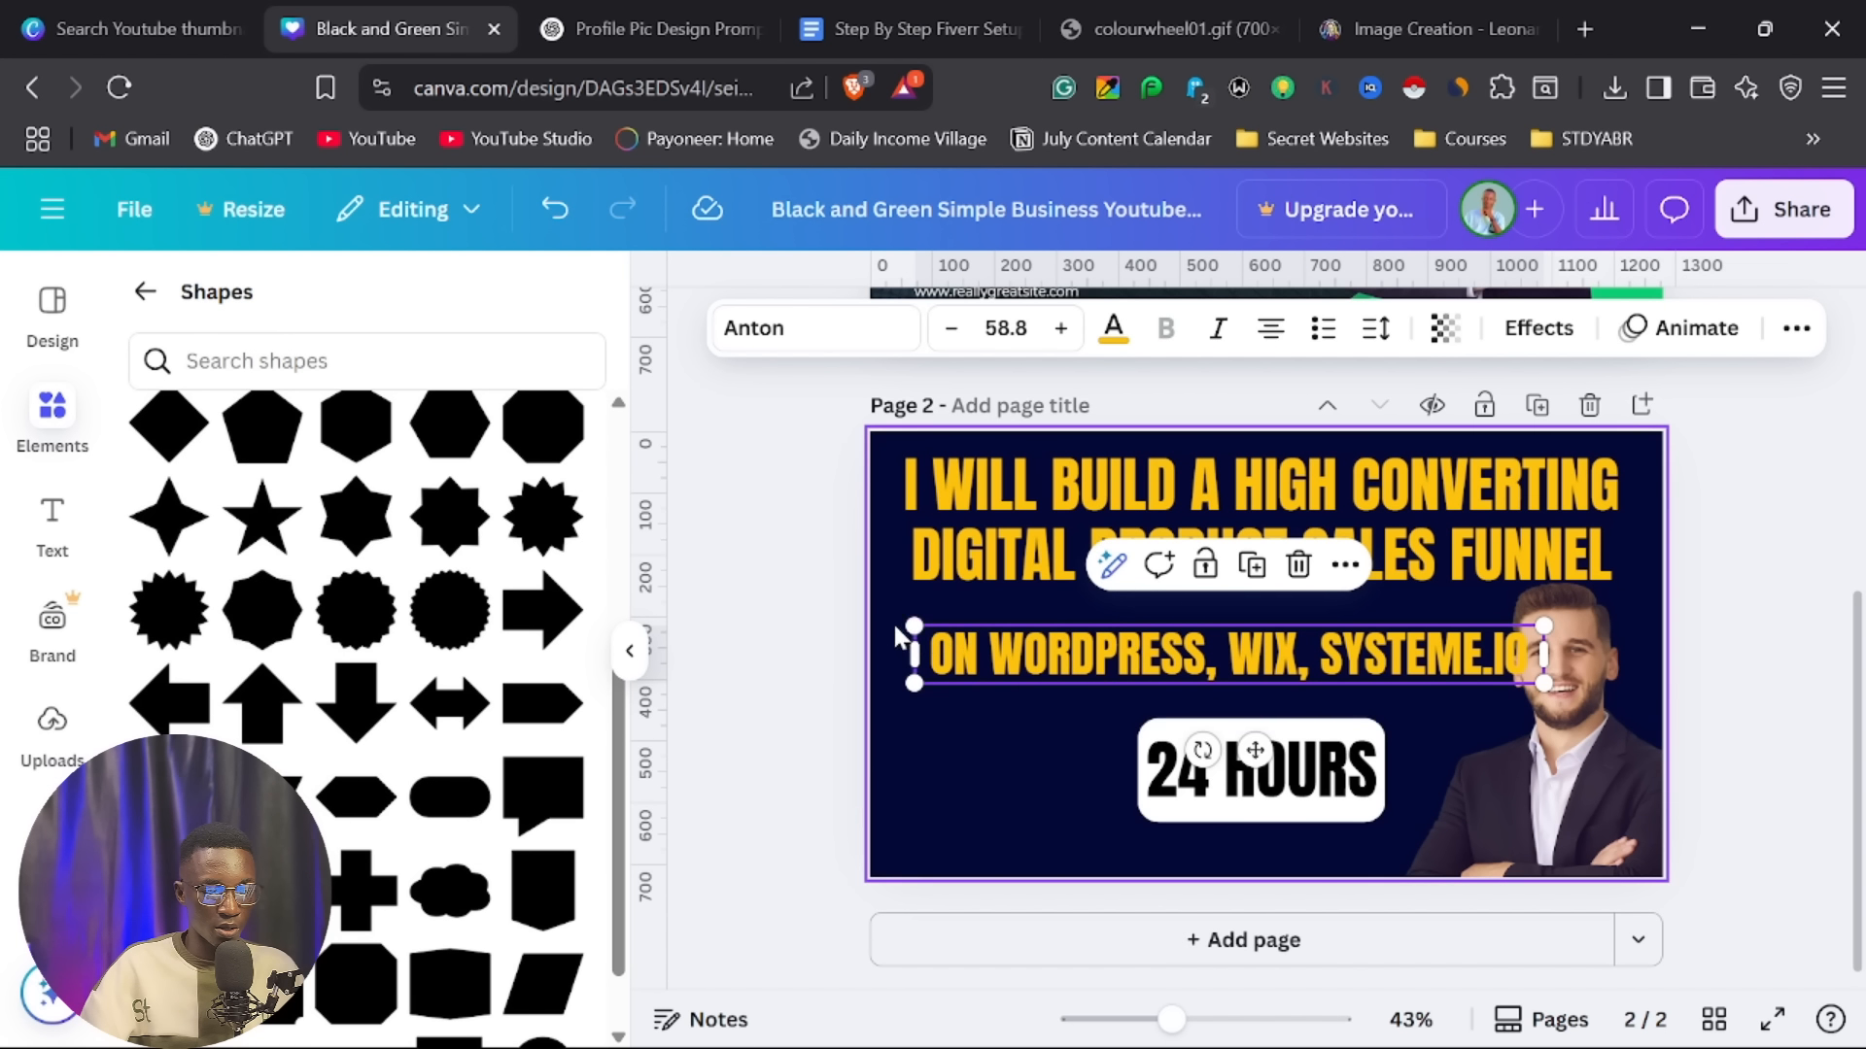
{"action": "left_click_drag", "start_coordinate": [913, 625], "coordinate": [986, 631]}
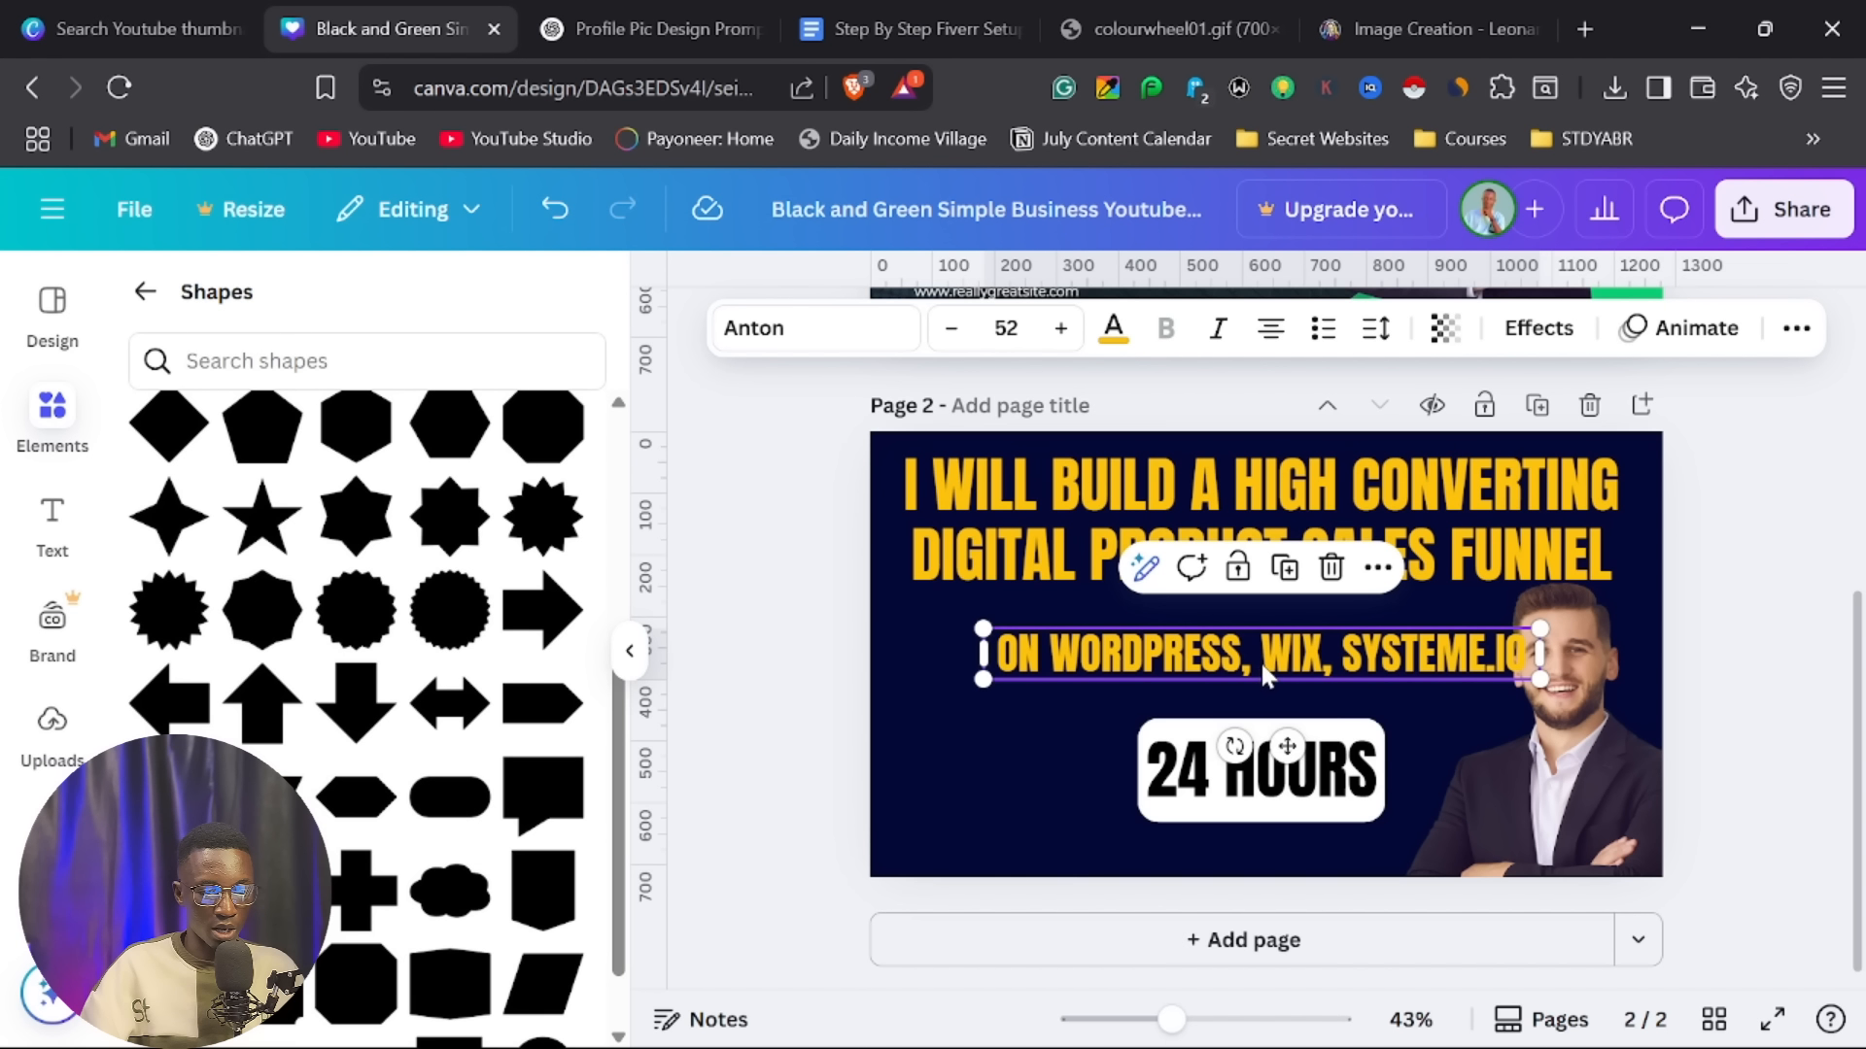
{"action": "left_click_drag", "start_coordinate": [1261, 661], "coordinate": [1236, 642]}
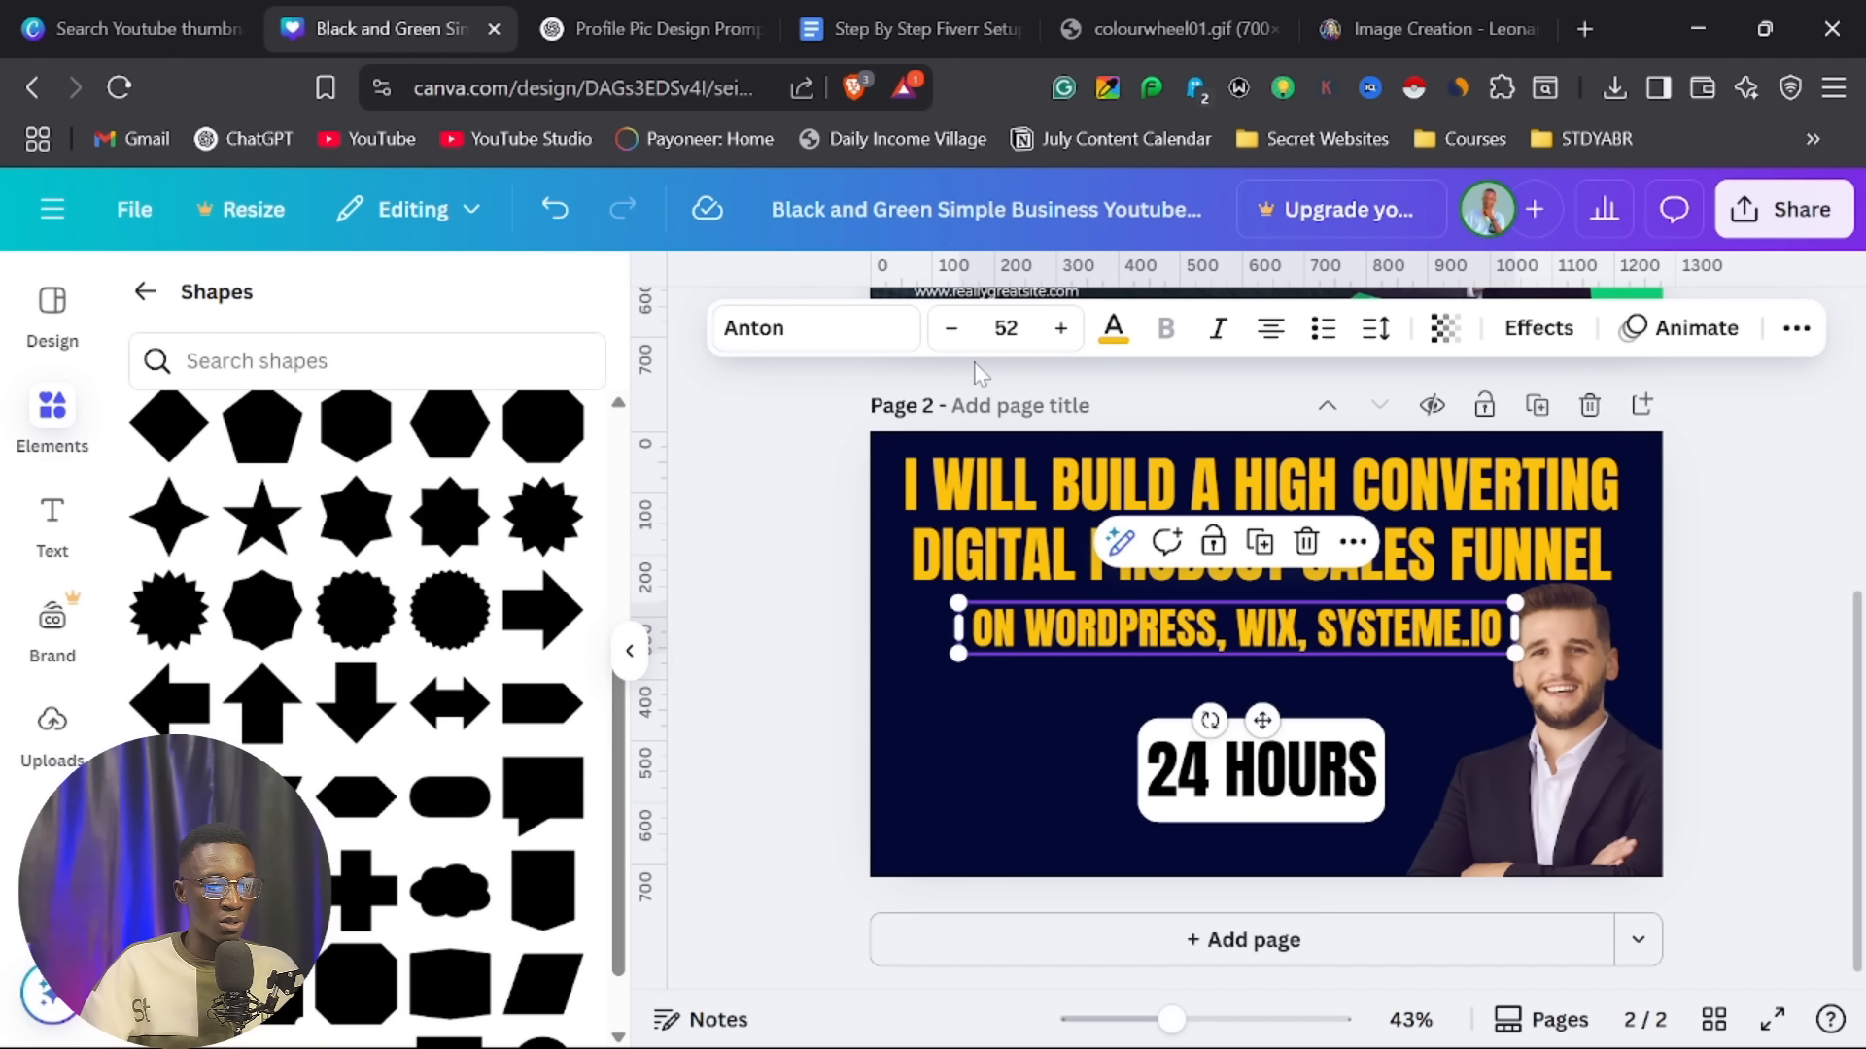
{"action": "left_click", "coordinate": [1114, 328]}
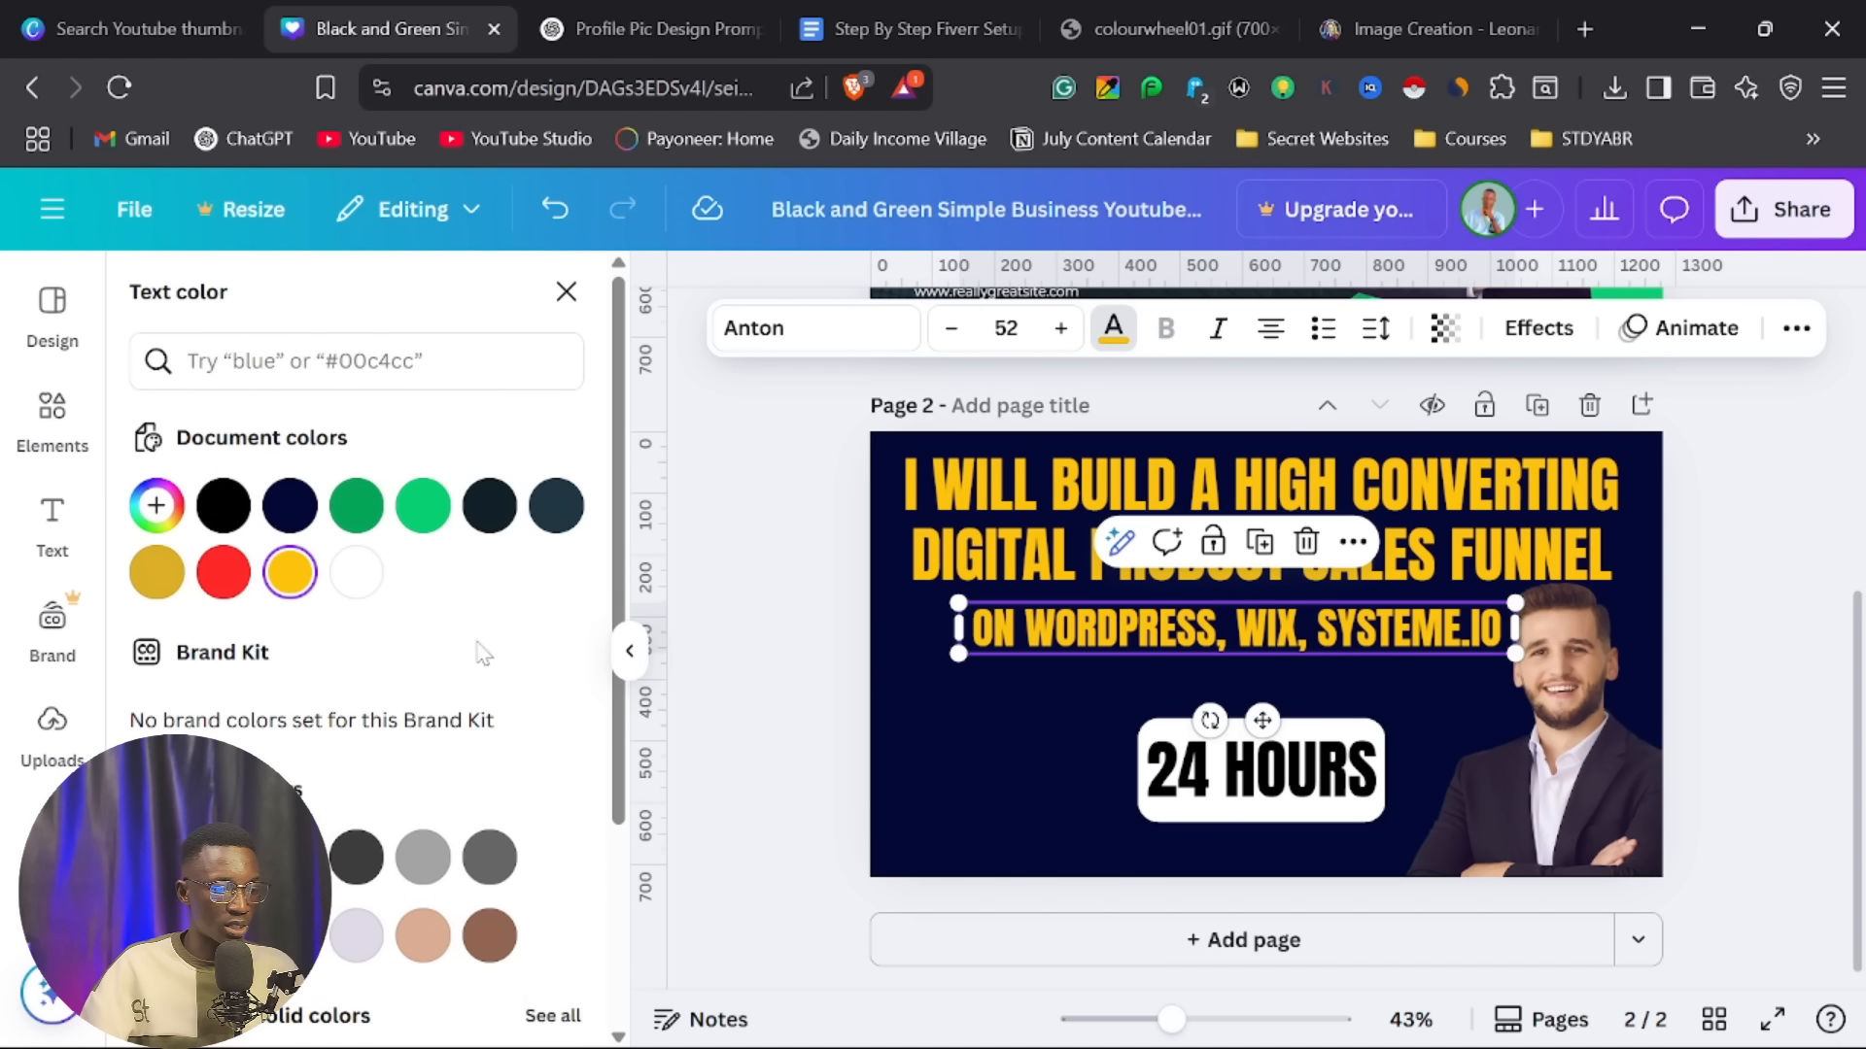
{"action": "left_click", "coordinate": [365, 581]}
{"action": "left_click_drag", "start_coordinate": [749, 645], "coordinate": [1125, 825]}
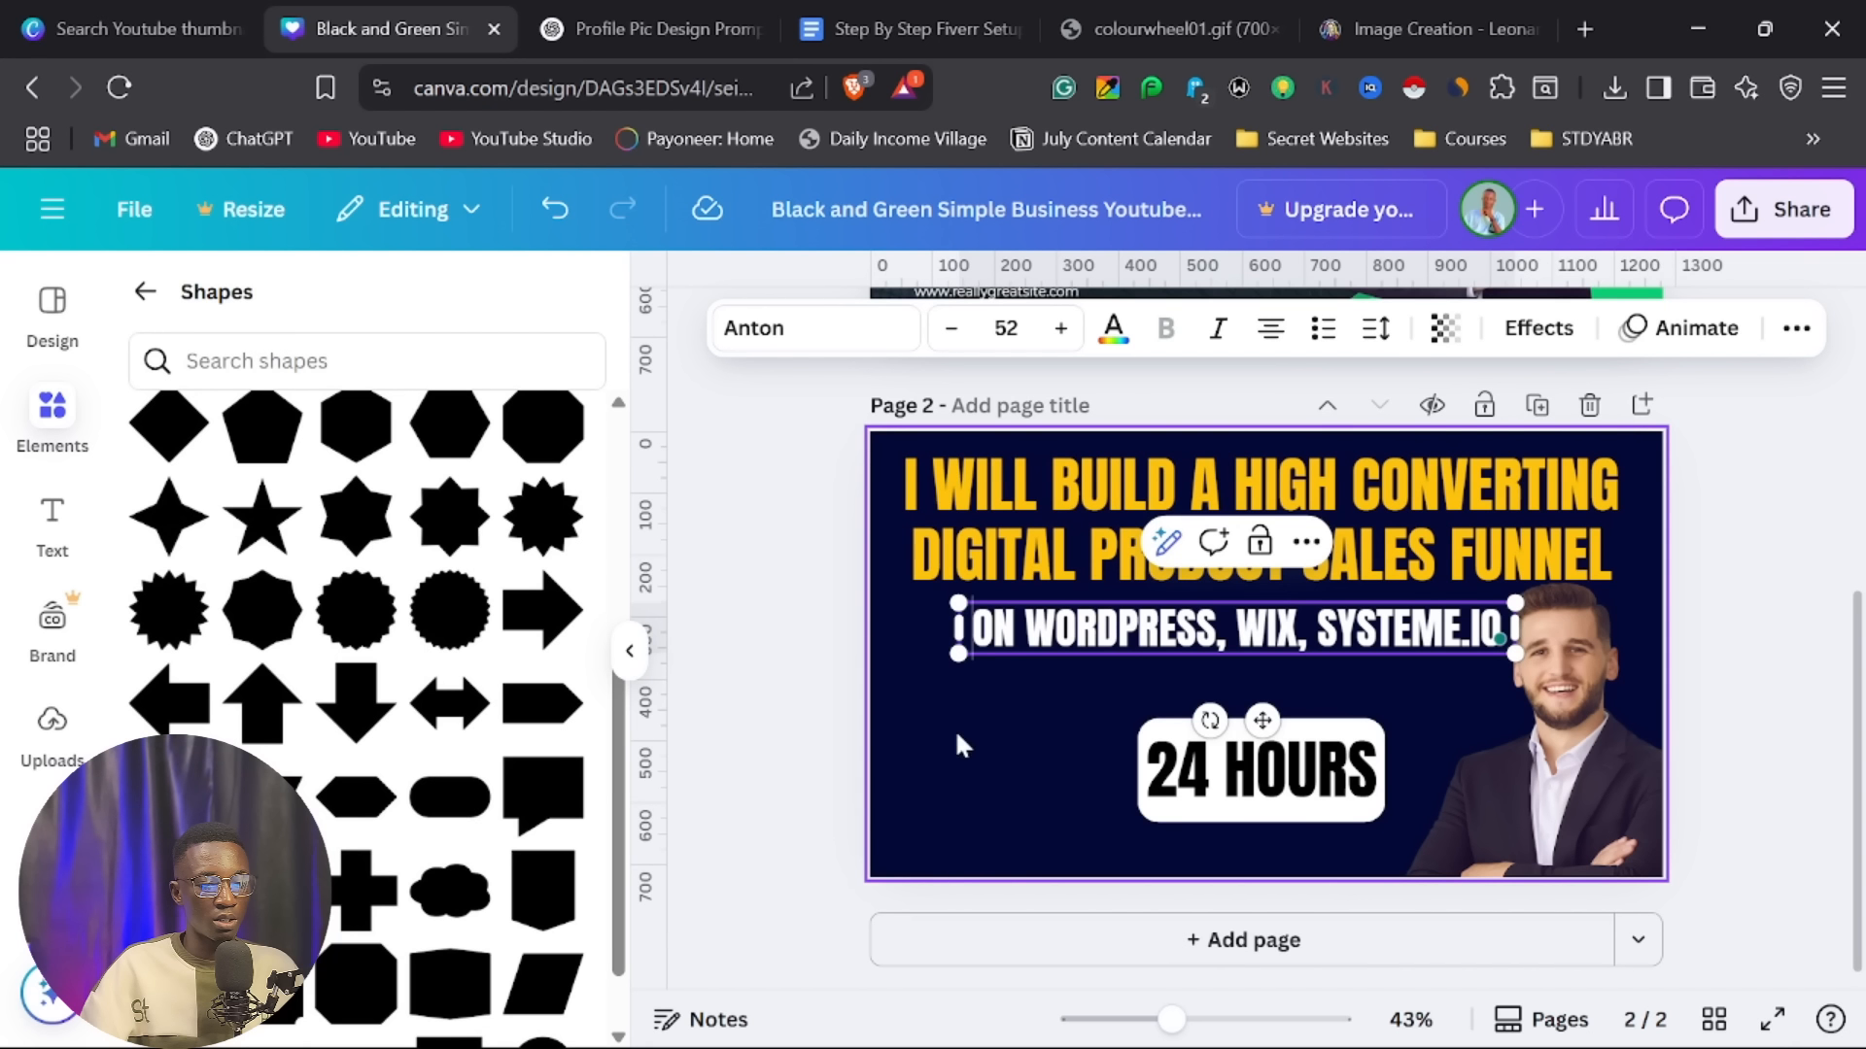
{"action": "left_click", "coordinate": [804, 712]}
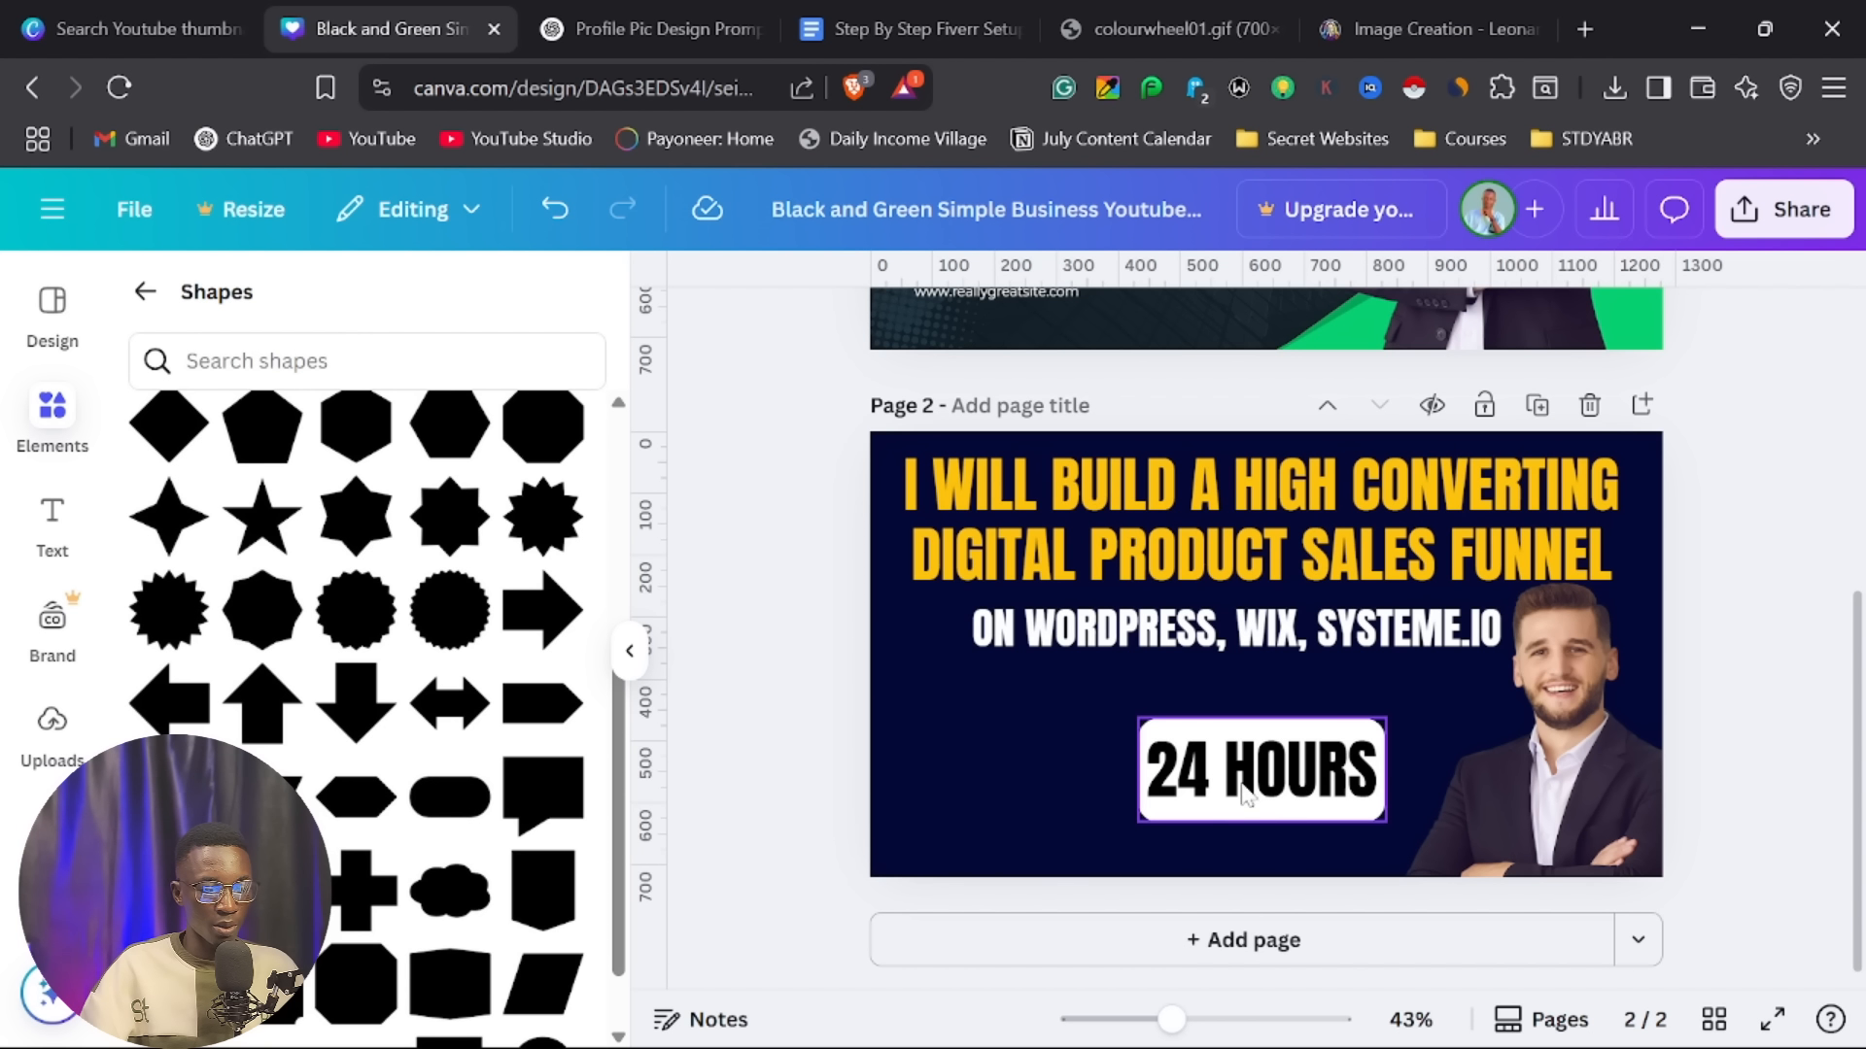
Change the label to 'IN 24 HOURS', widen it to one line, and raise it under the subtitle.
{"action": "left_click", "coordinate": [1169, 783]}
{"action": "left_click_drag", "start_coordinate": [1139, 770], "coordinate": [1095, 769]}
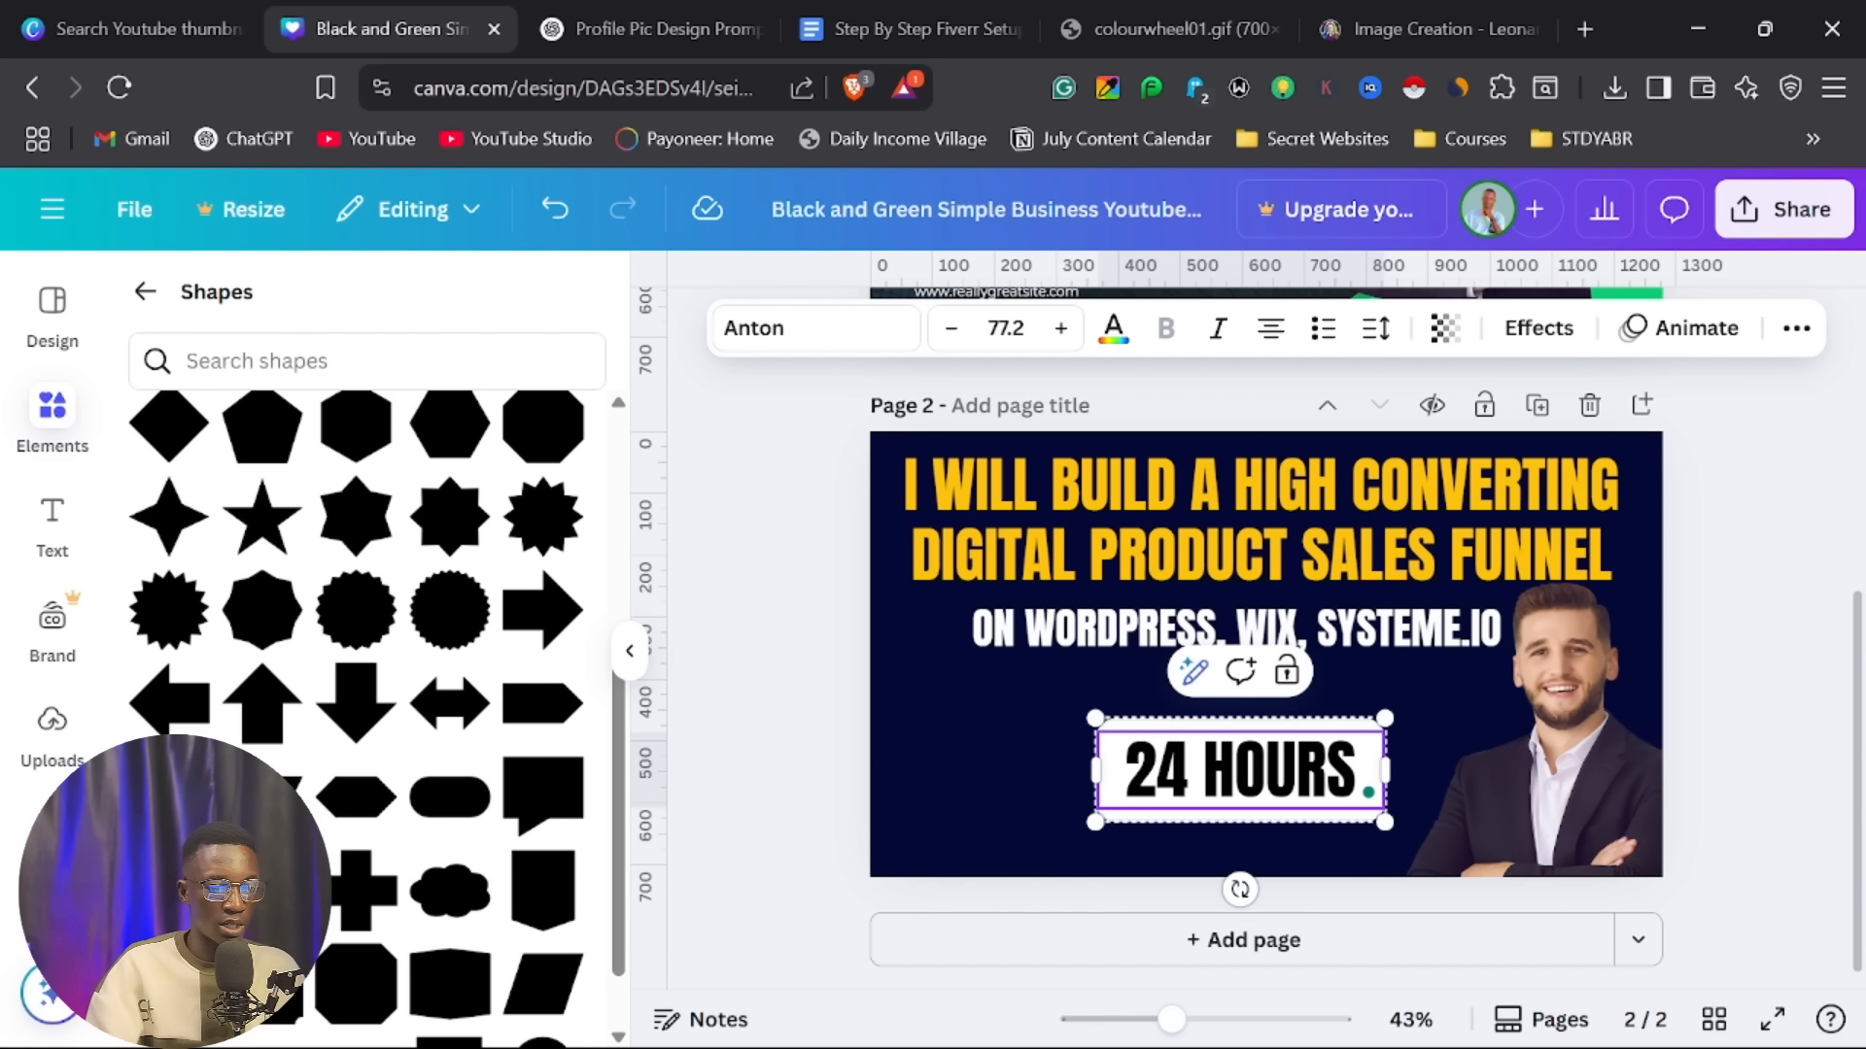
{"action": "type", "text": "IN"}
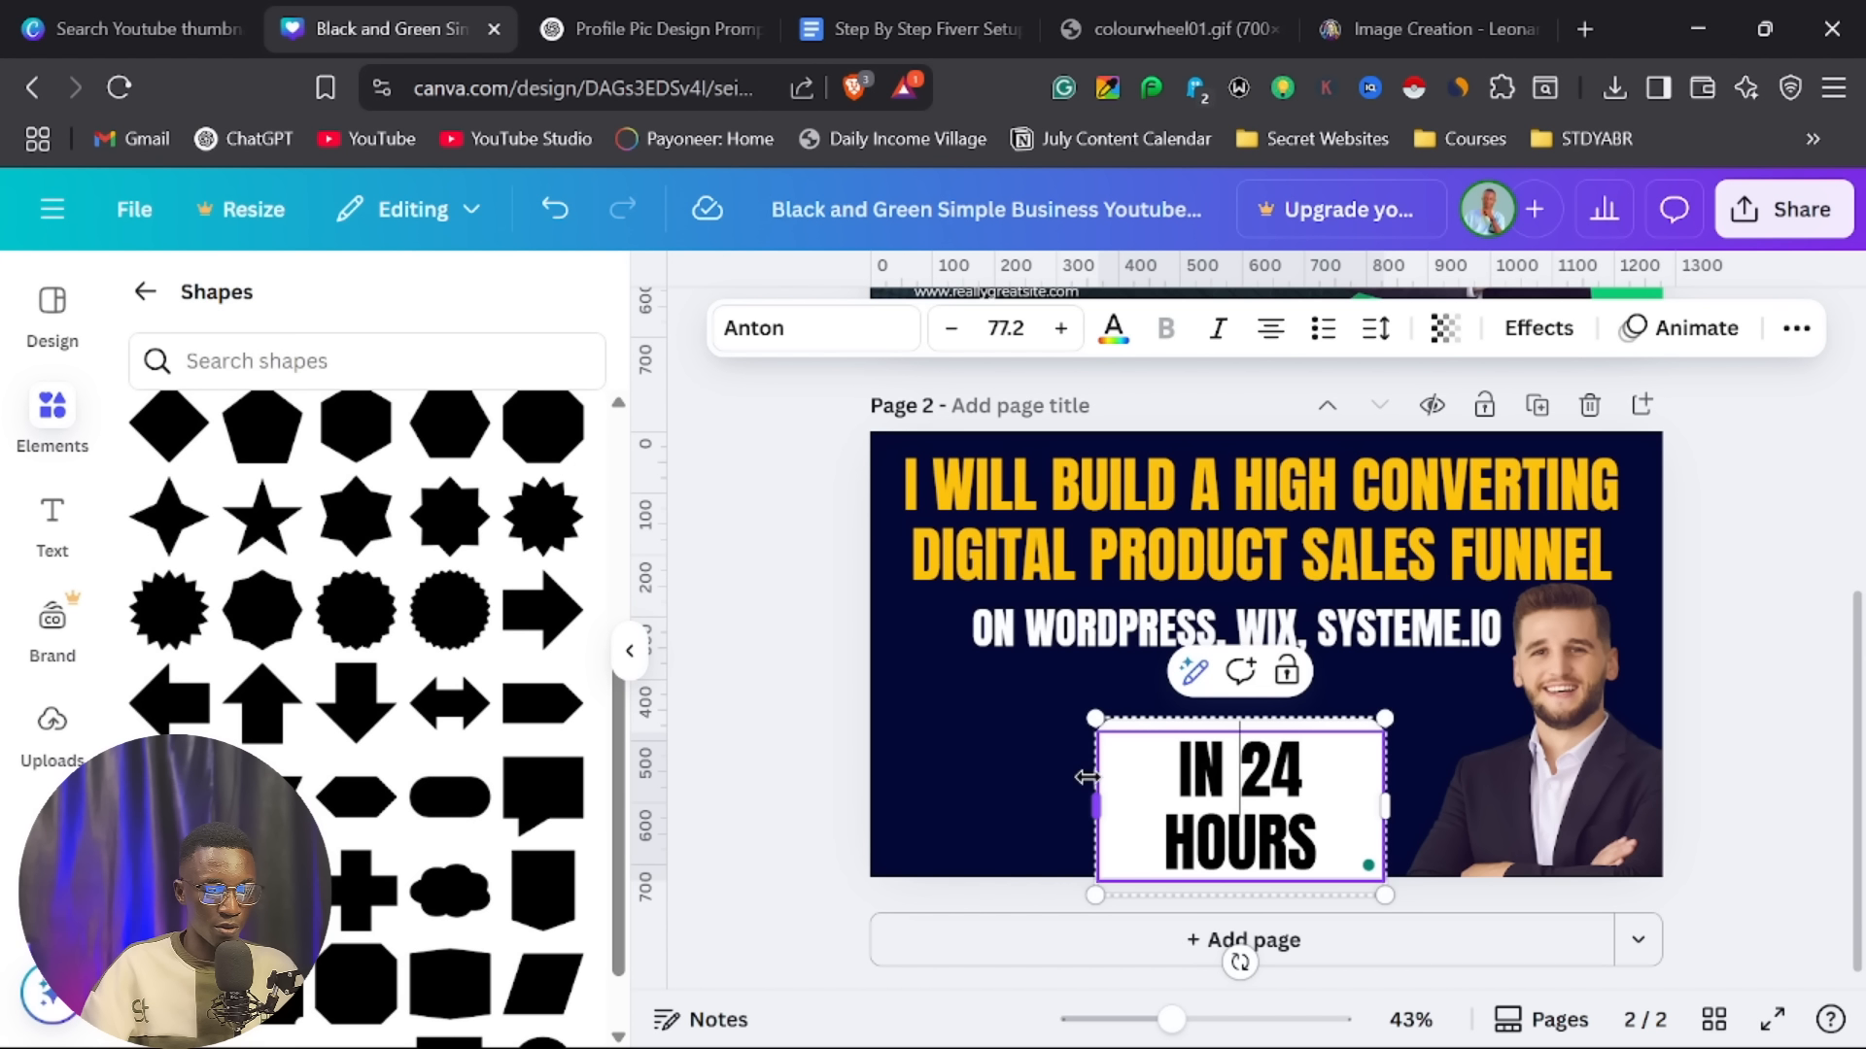
{"action": "left_click_drag", "start_coordinate": [1099, 801], "coordinate": [1064, 797]}
{"action": "left_click_drag", "start_coordinate": [1207, 792], "coordinate": [1220, 756]}
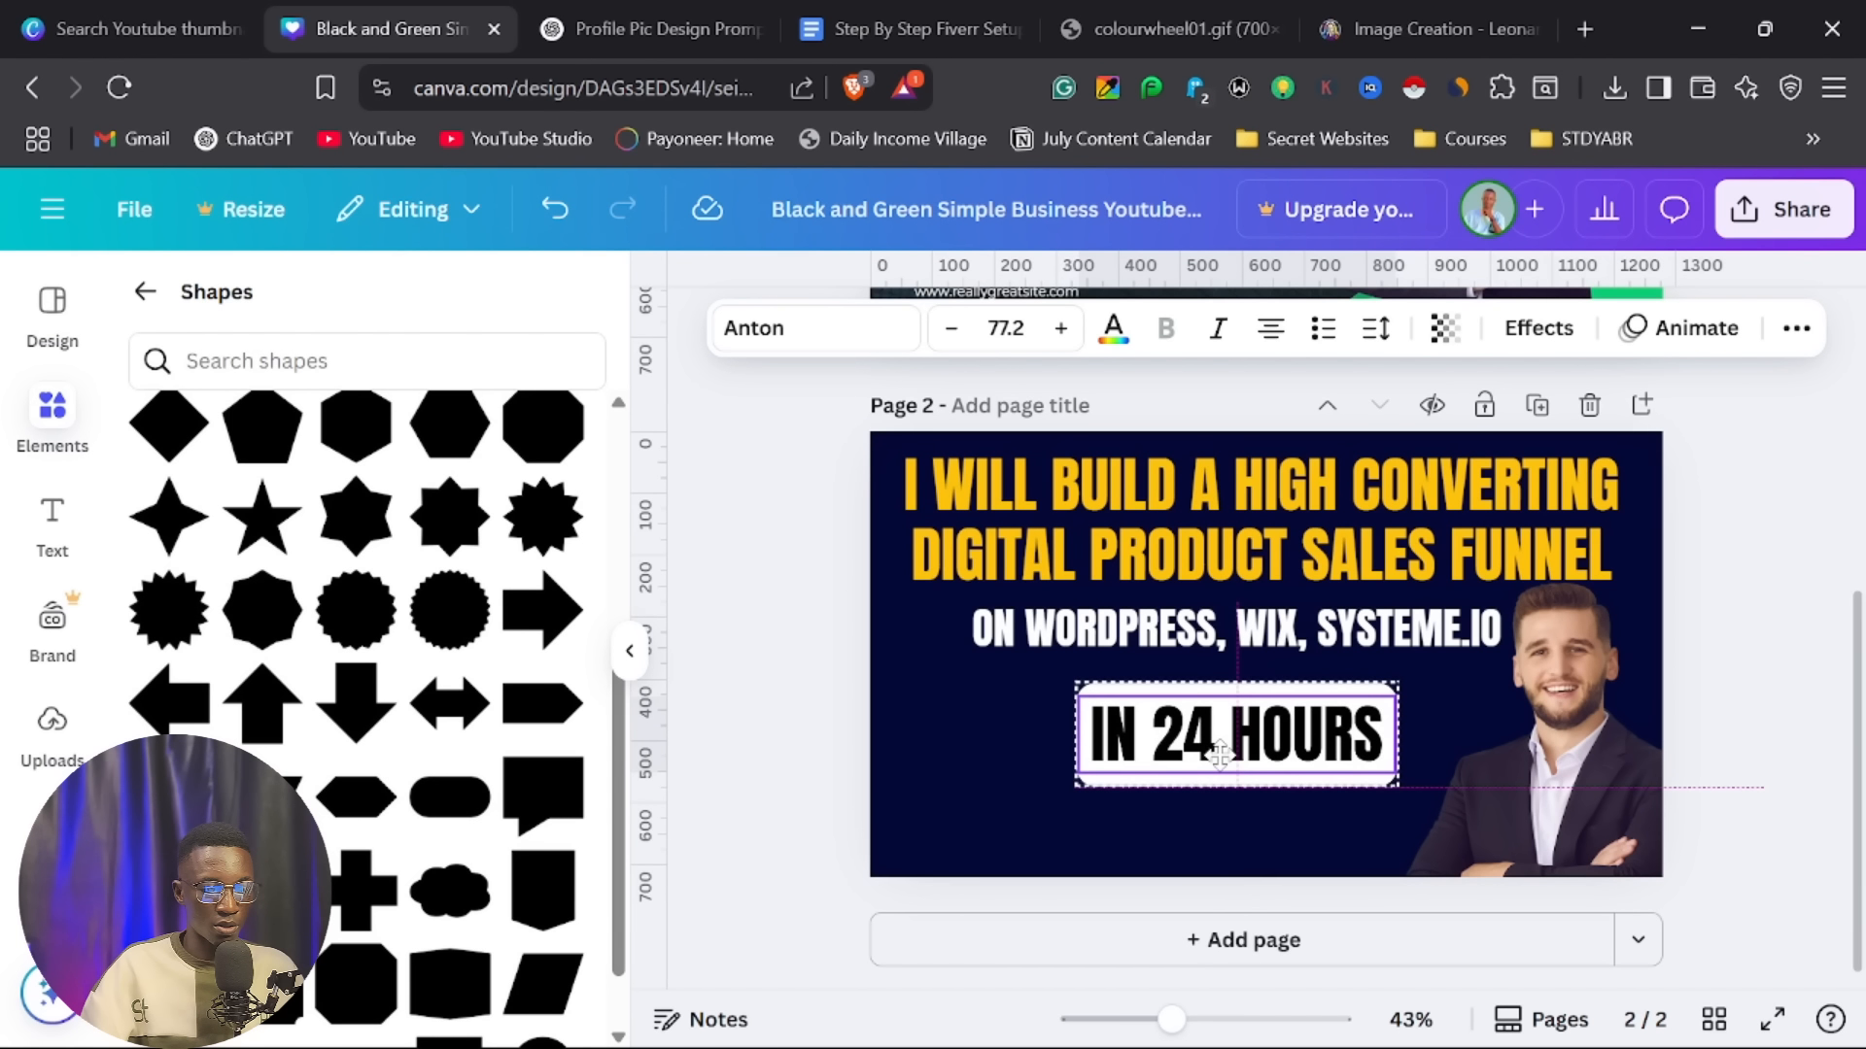
{"action": "left_click", "coordinate": [791, 733]}
{"action": "scroll", "coordinate": [393, 500], "scroll_direction": "up", "scroll_amount": 1}
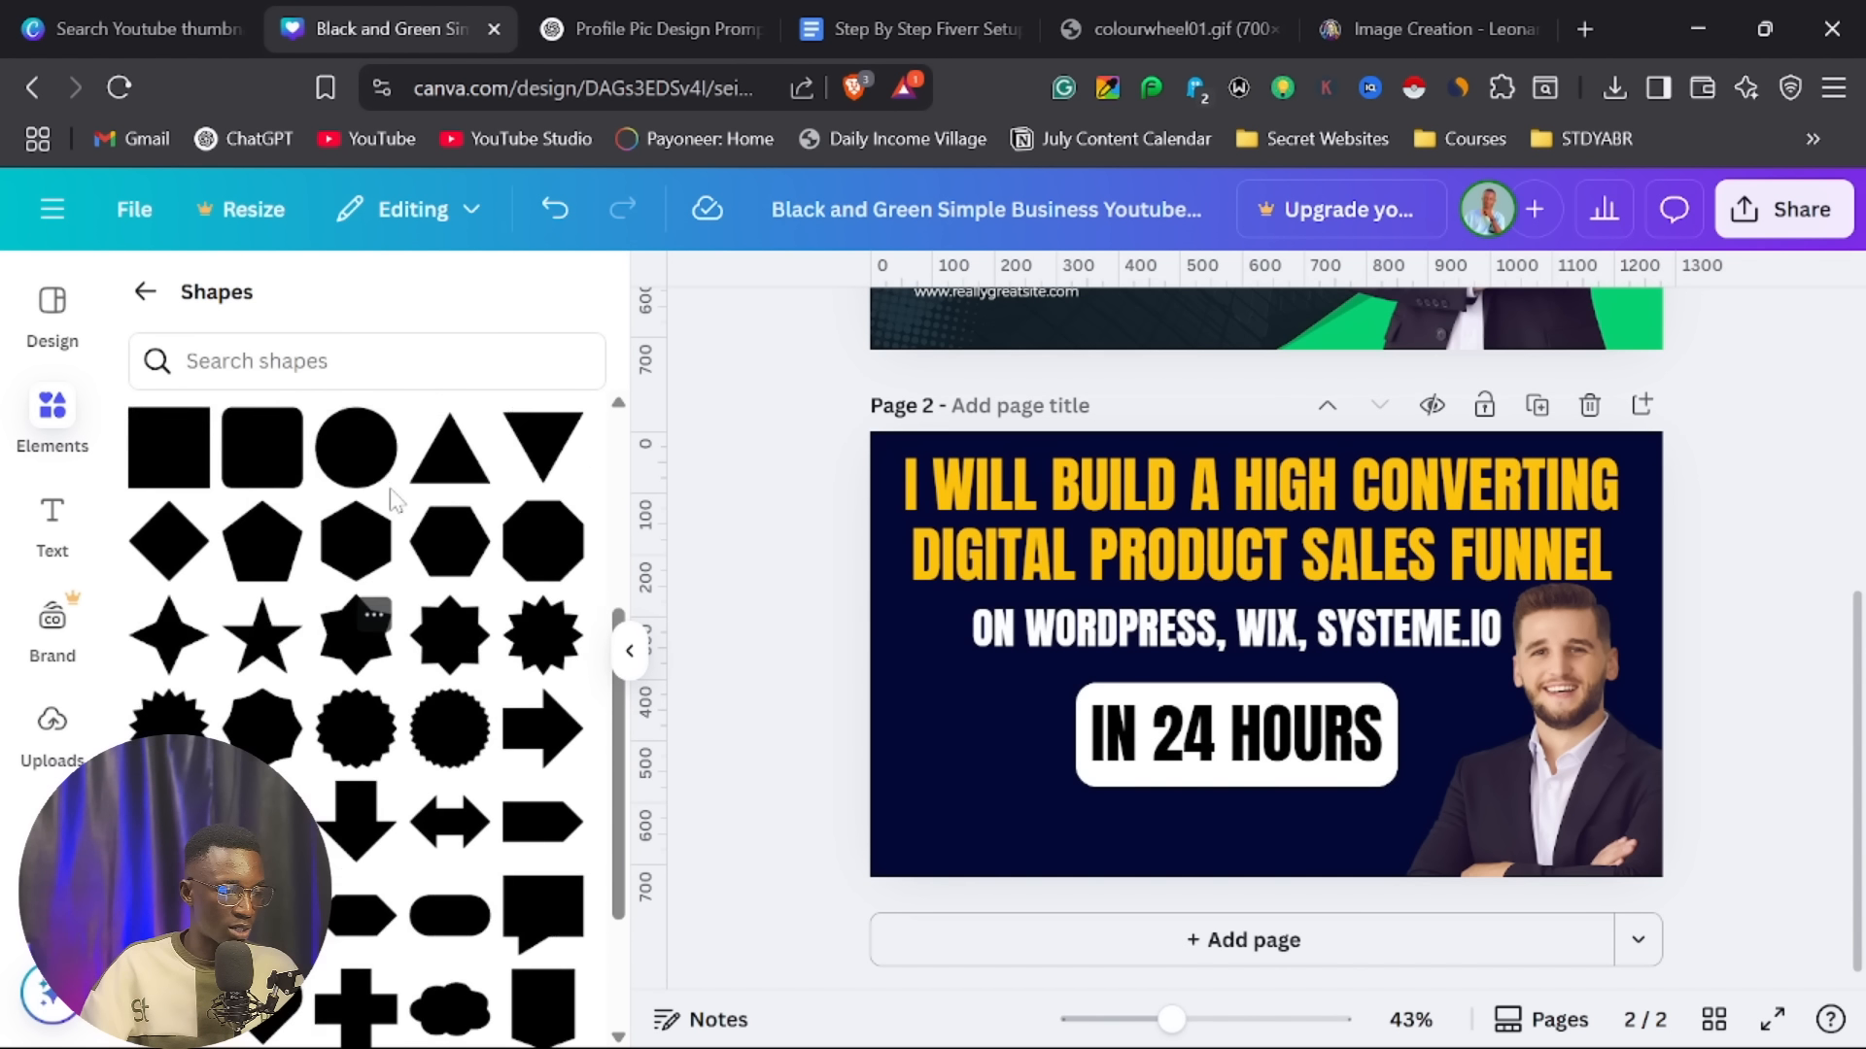
{"action": "scroll", "coordinate": [393, 501], "scroll_direction": "up", "scroll_amount": 3}
Search the shapes for 'arrow'.
{"action": "left_click", "coordinate": [416, 361]}
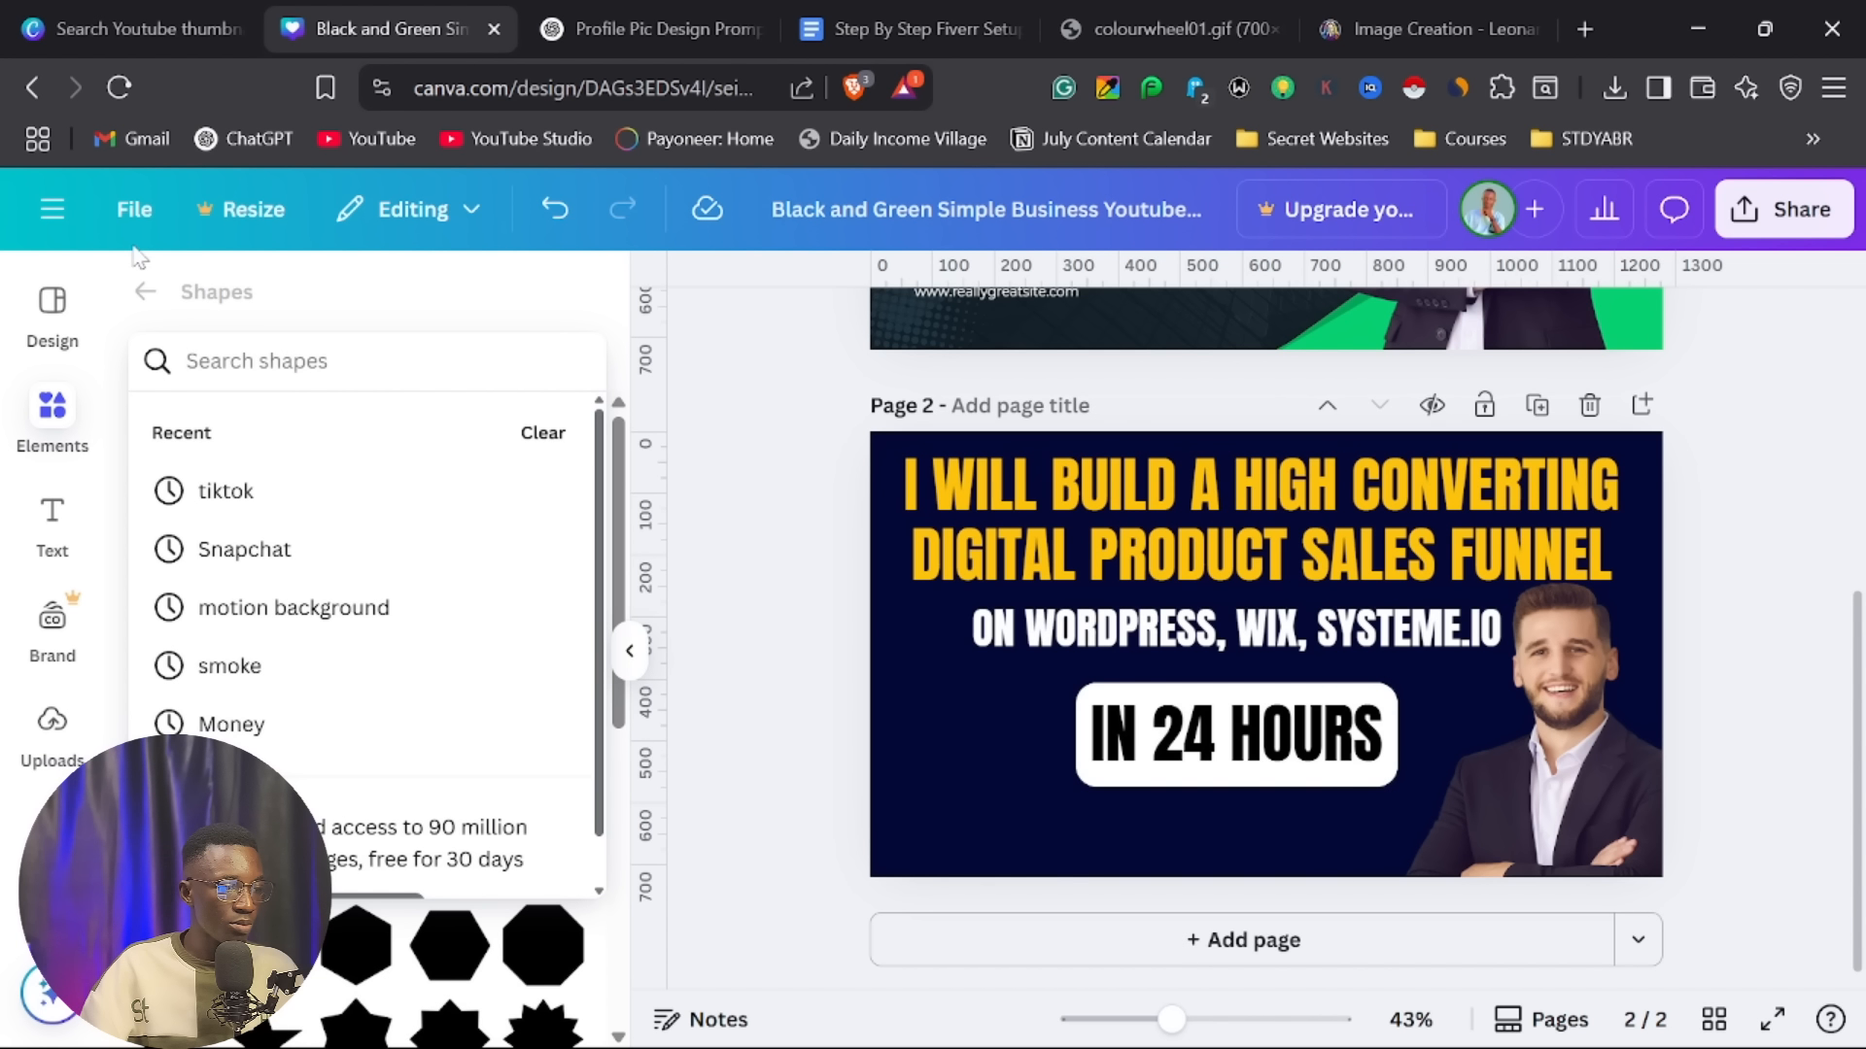
{"action": "left_click", "coordinate": [155, 316]}
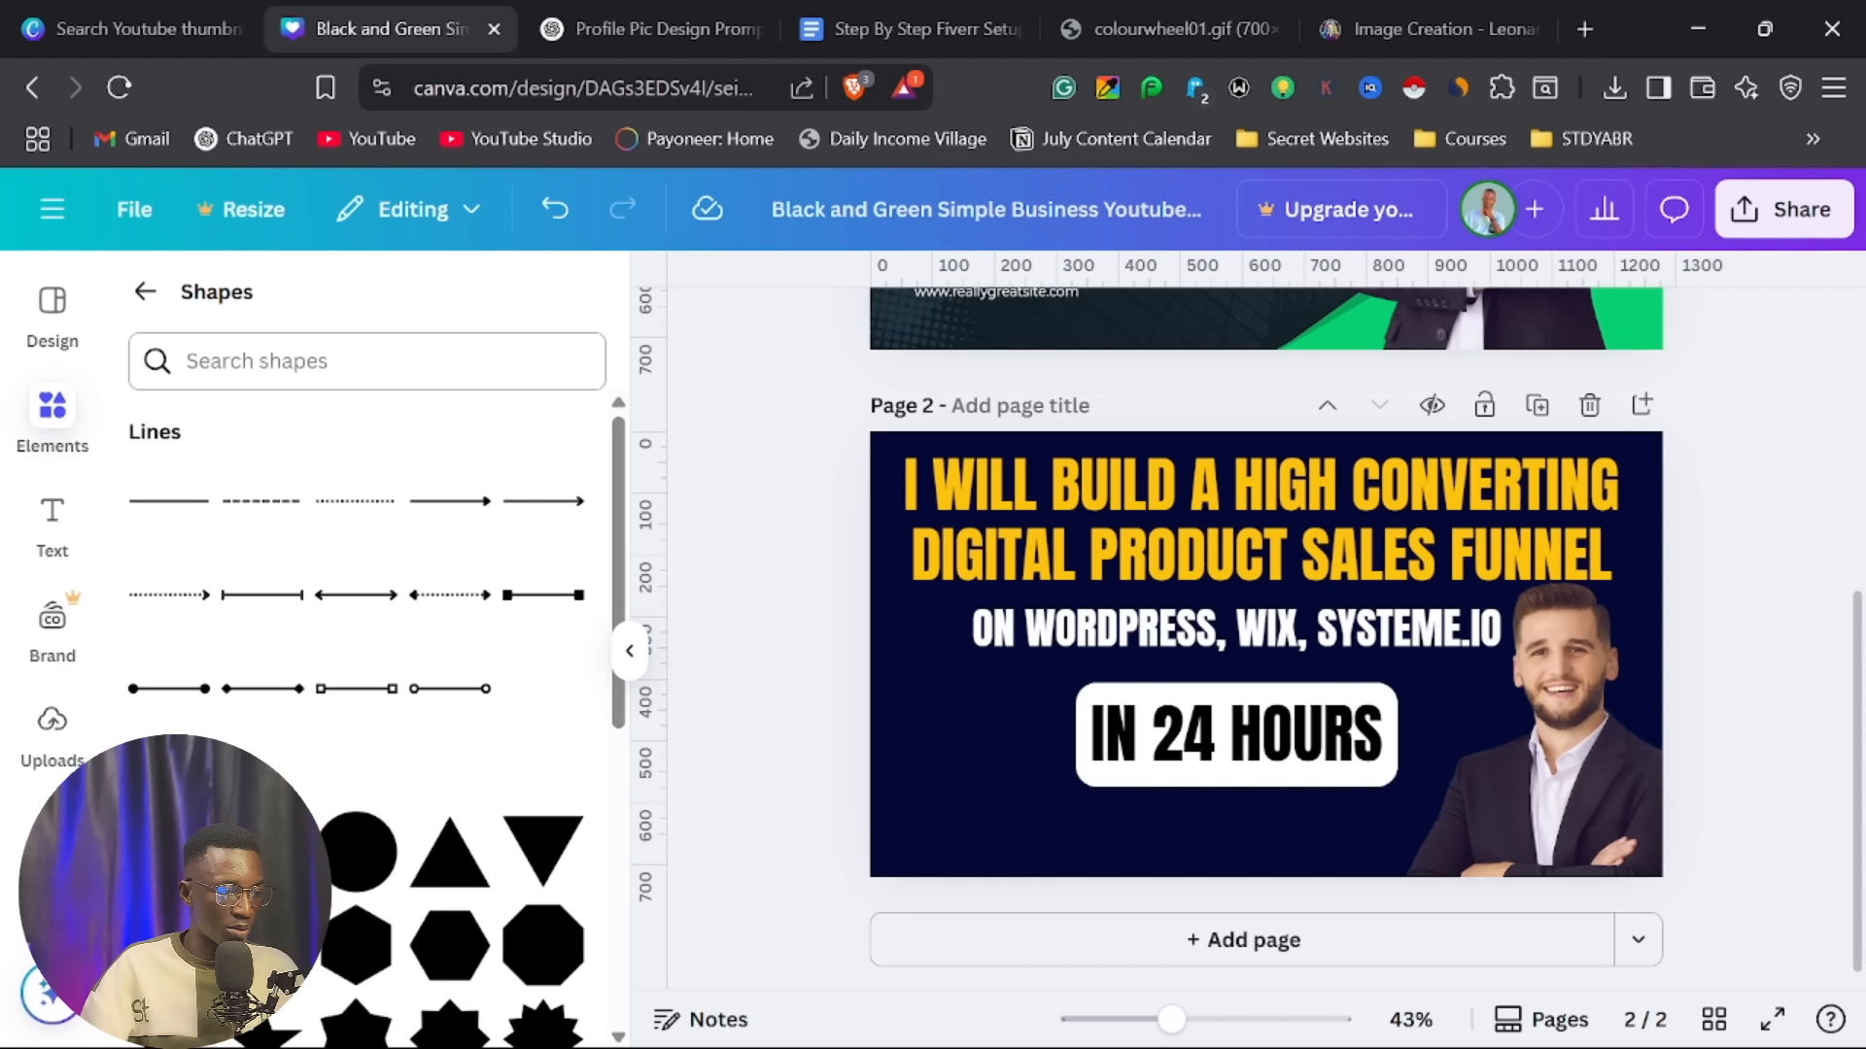
{"action": "left_click", "coordinate": [367, 361]}
{"action": "type", "text": "arrow"}
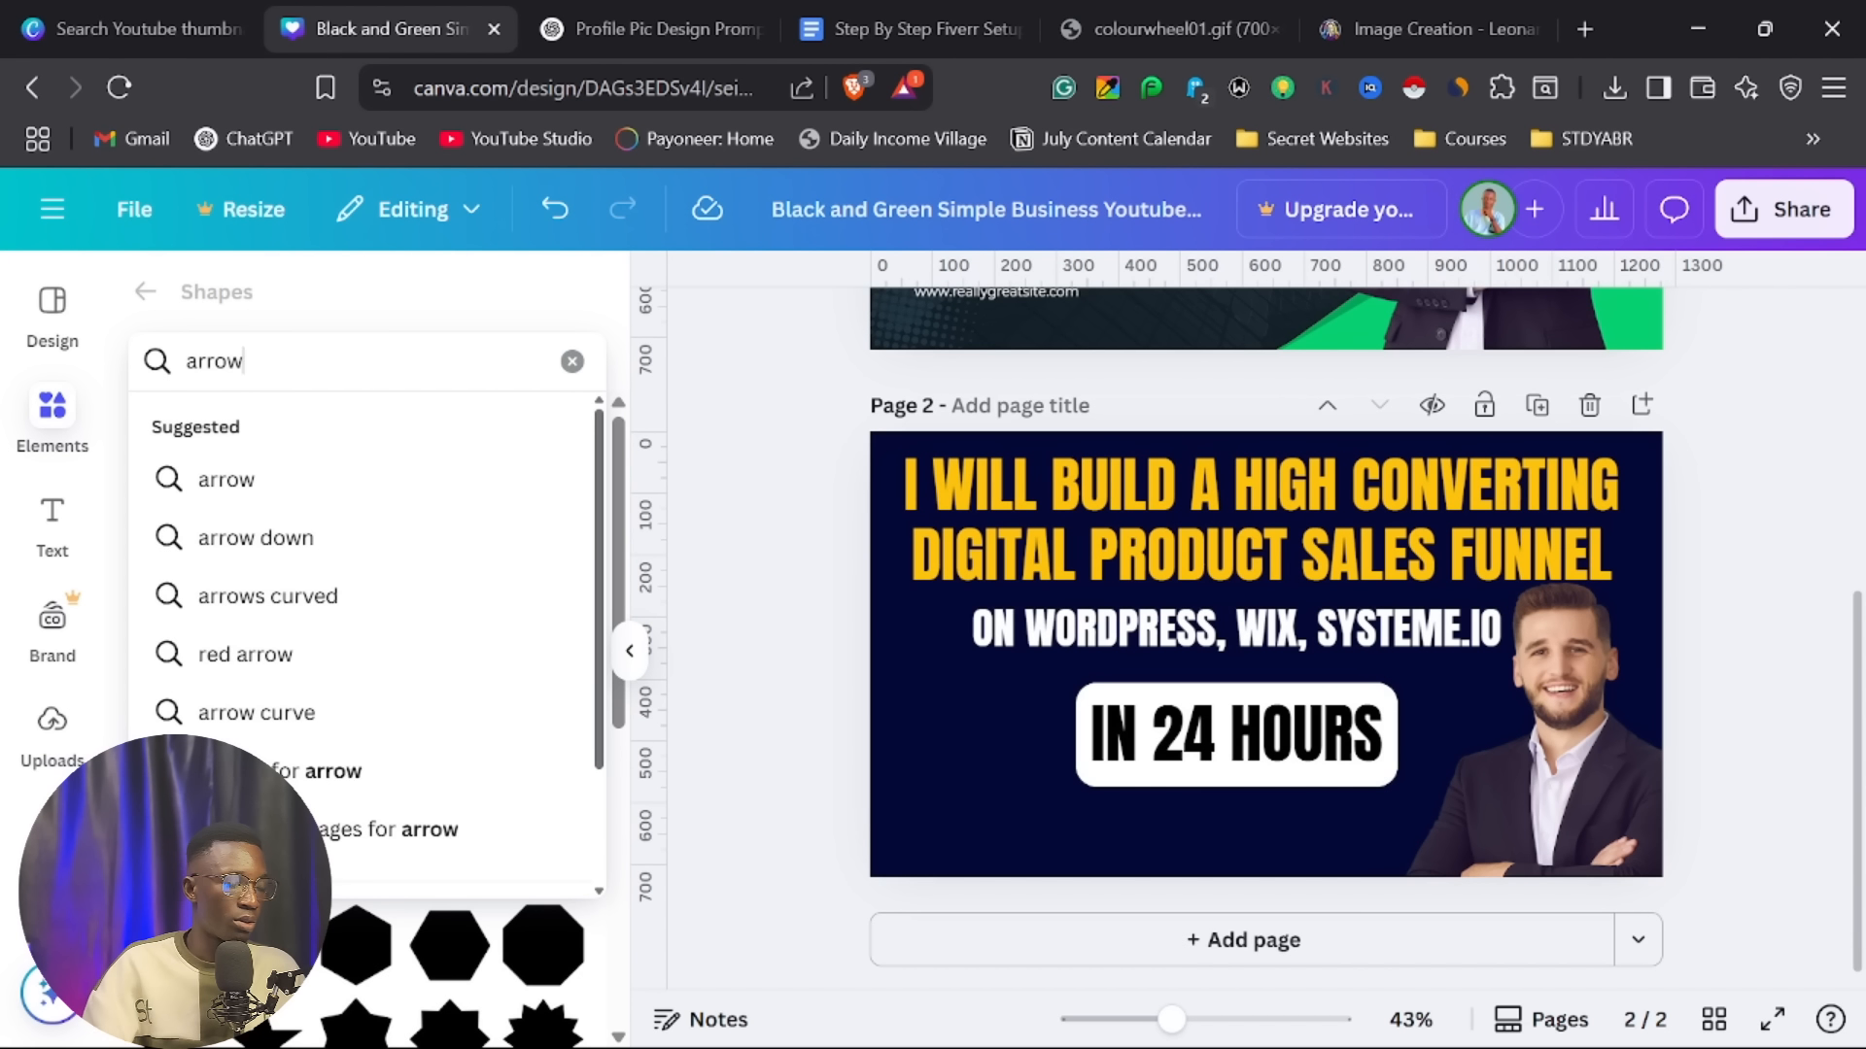
{"action": "key", "text": "Return"}
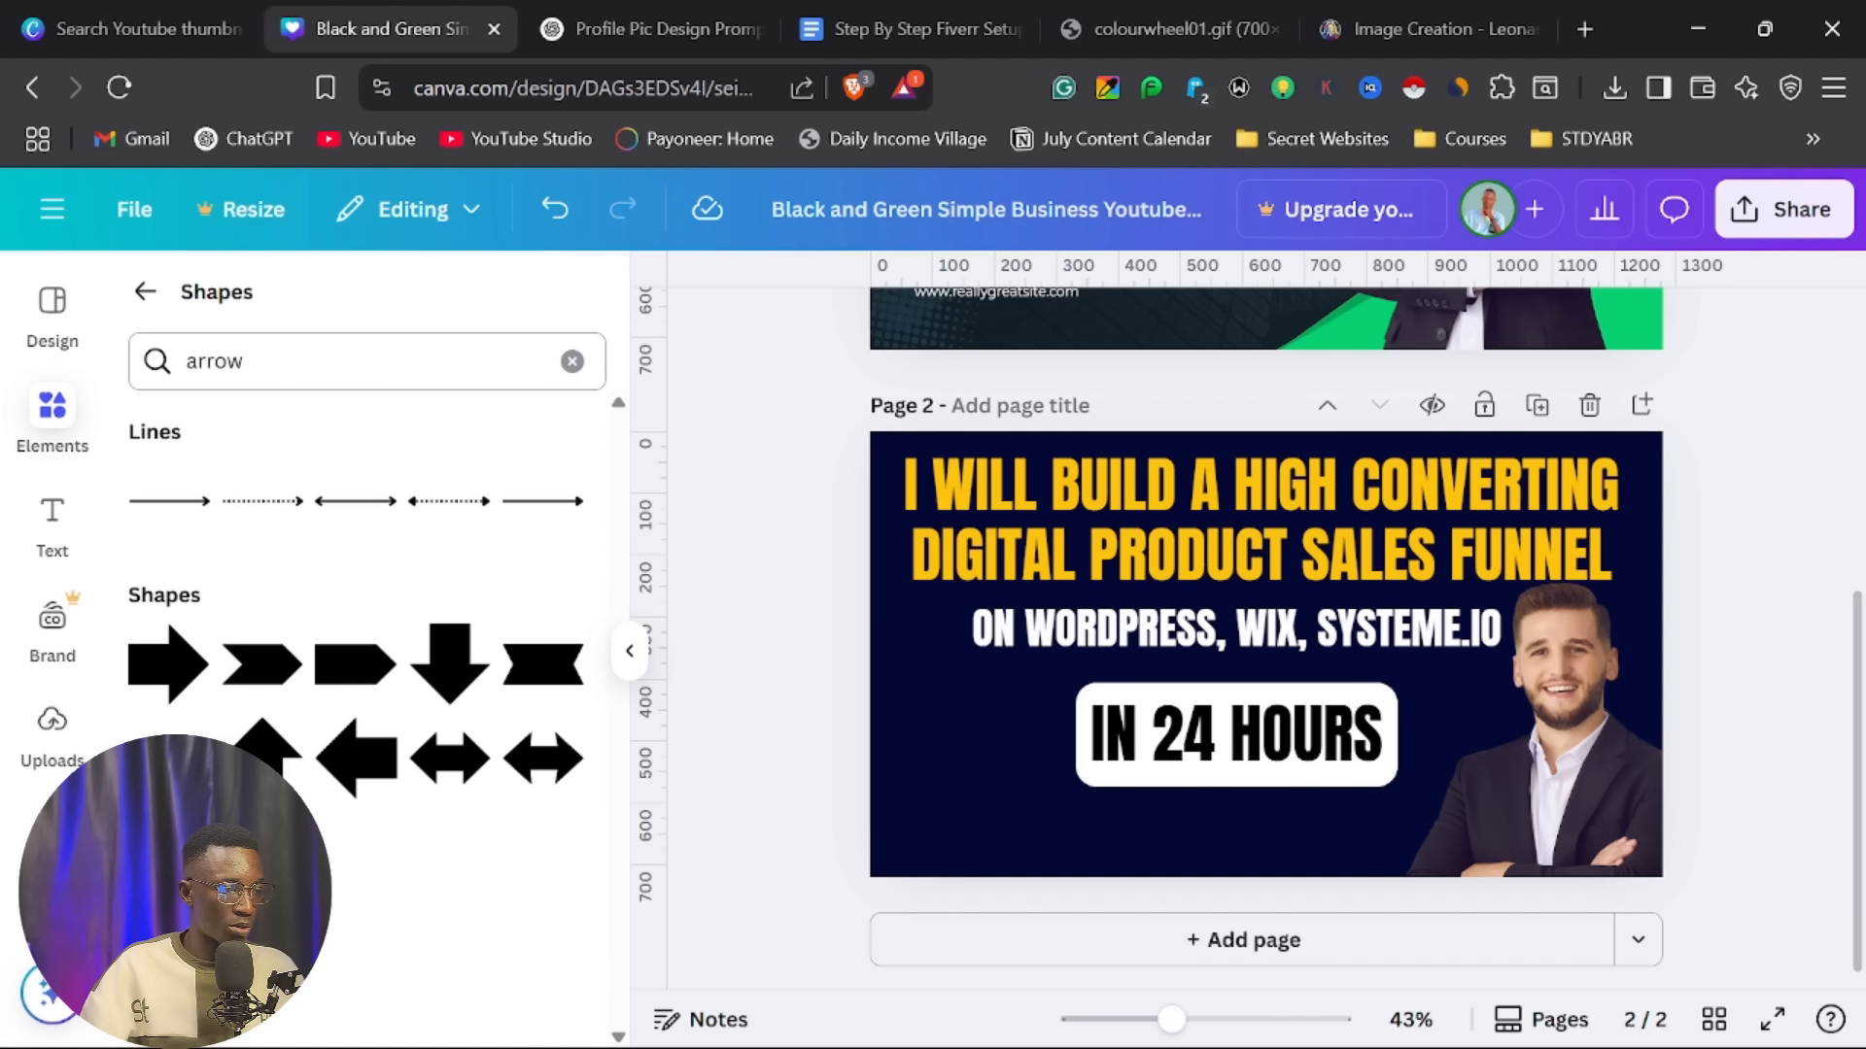
Search all elements for 'Arrow curve' graphics and add the spiral arrow to the page.
{"action": "left_click", "coordinate": [144, 291]}
{"action": "left_click", "coordinate": [233, 304]}
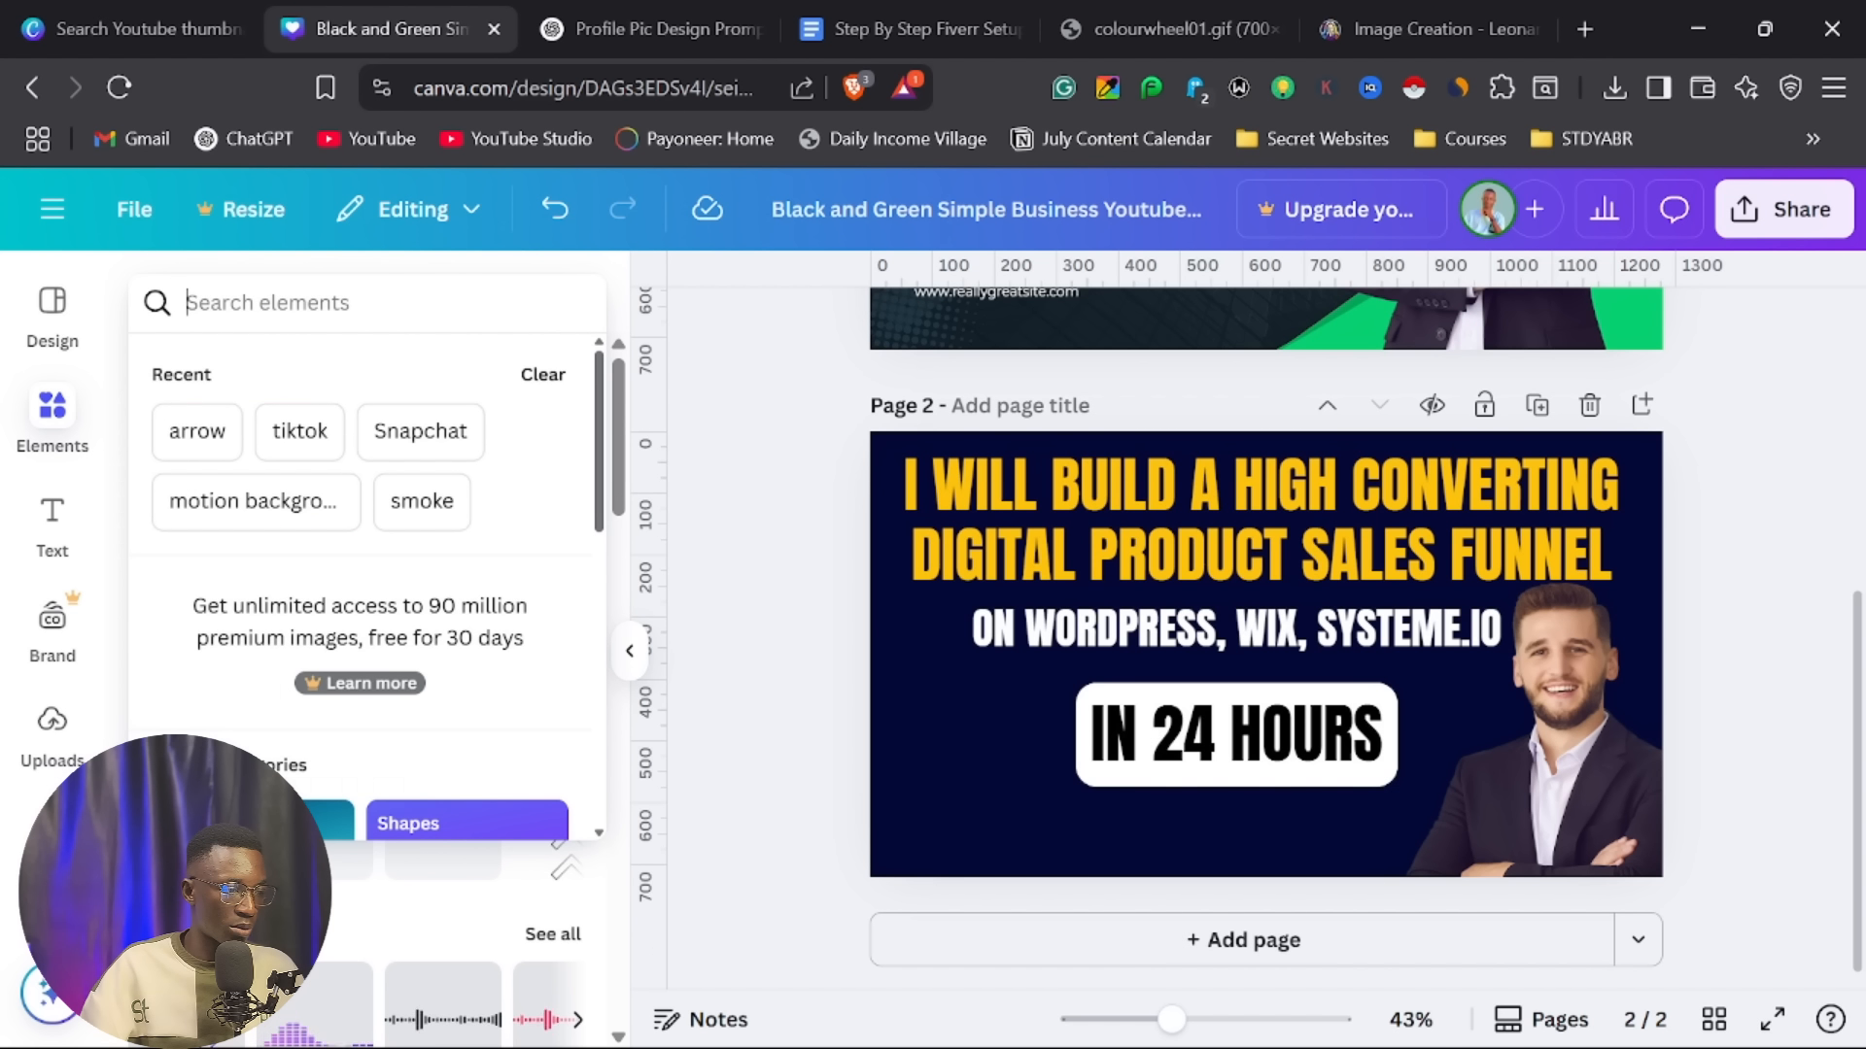
{"action": "left_click", "coordinate": [197, 430]}
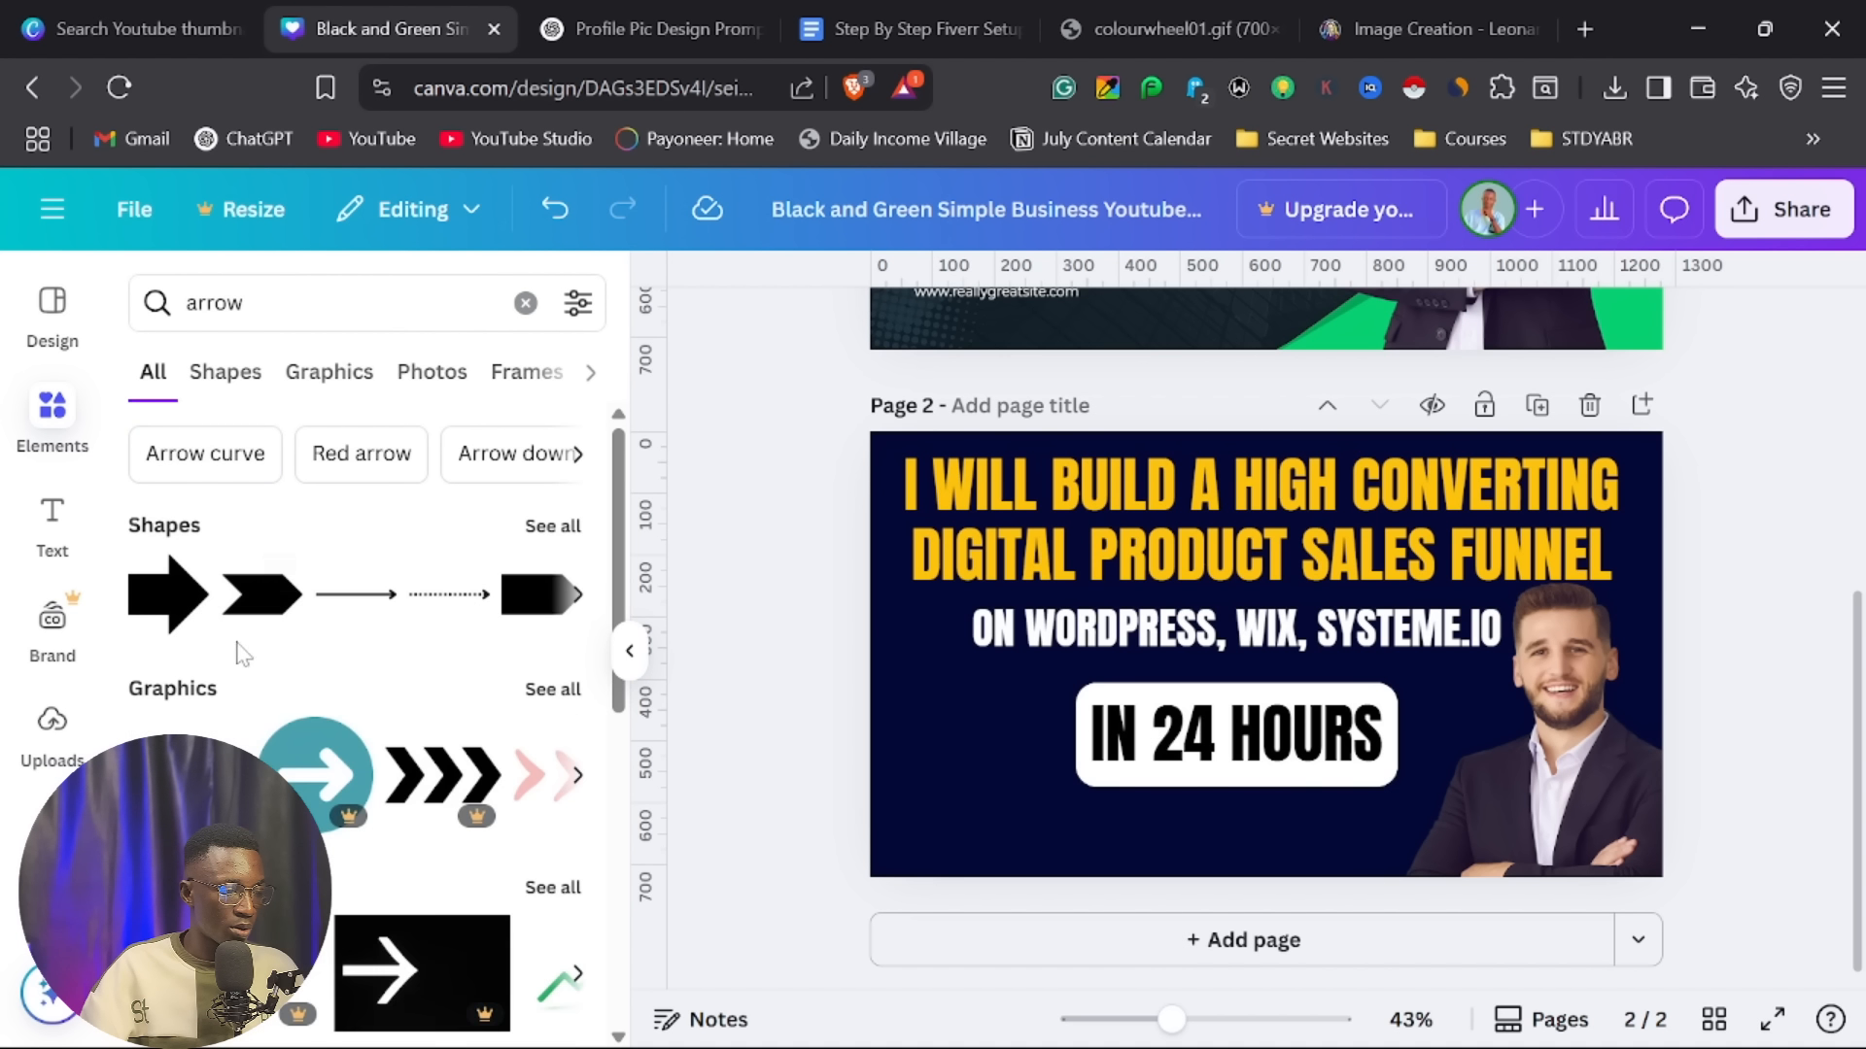
{"action": "left_click", "coordinate": [219, 474]}
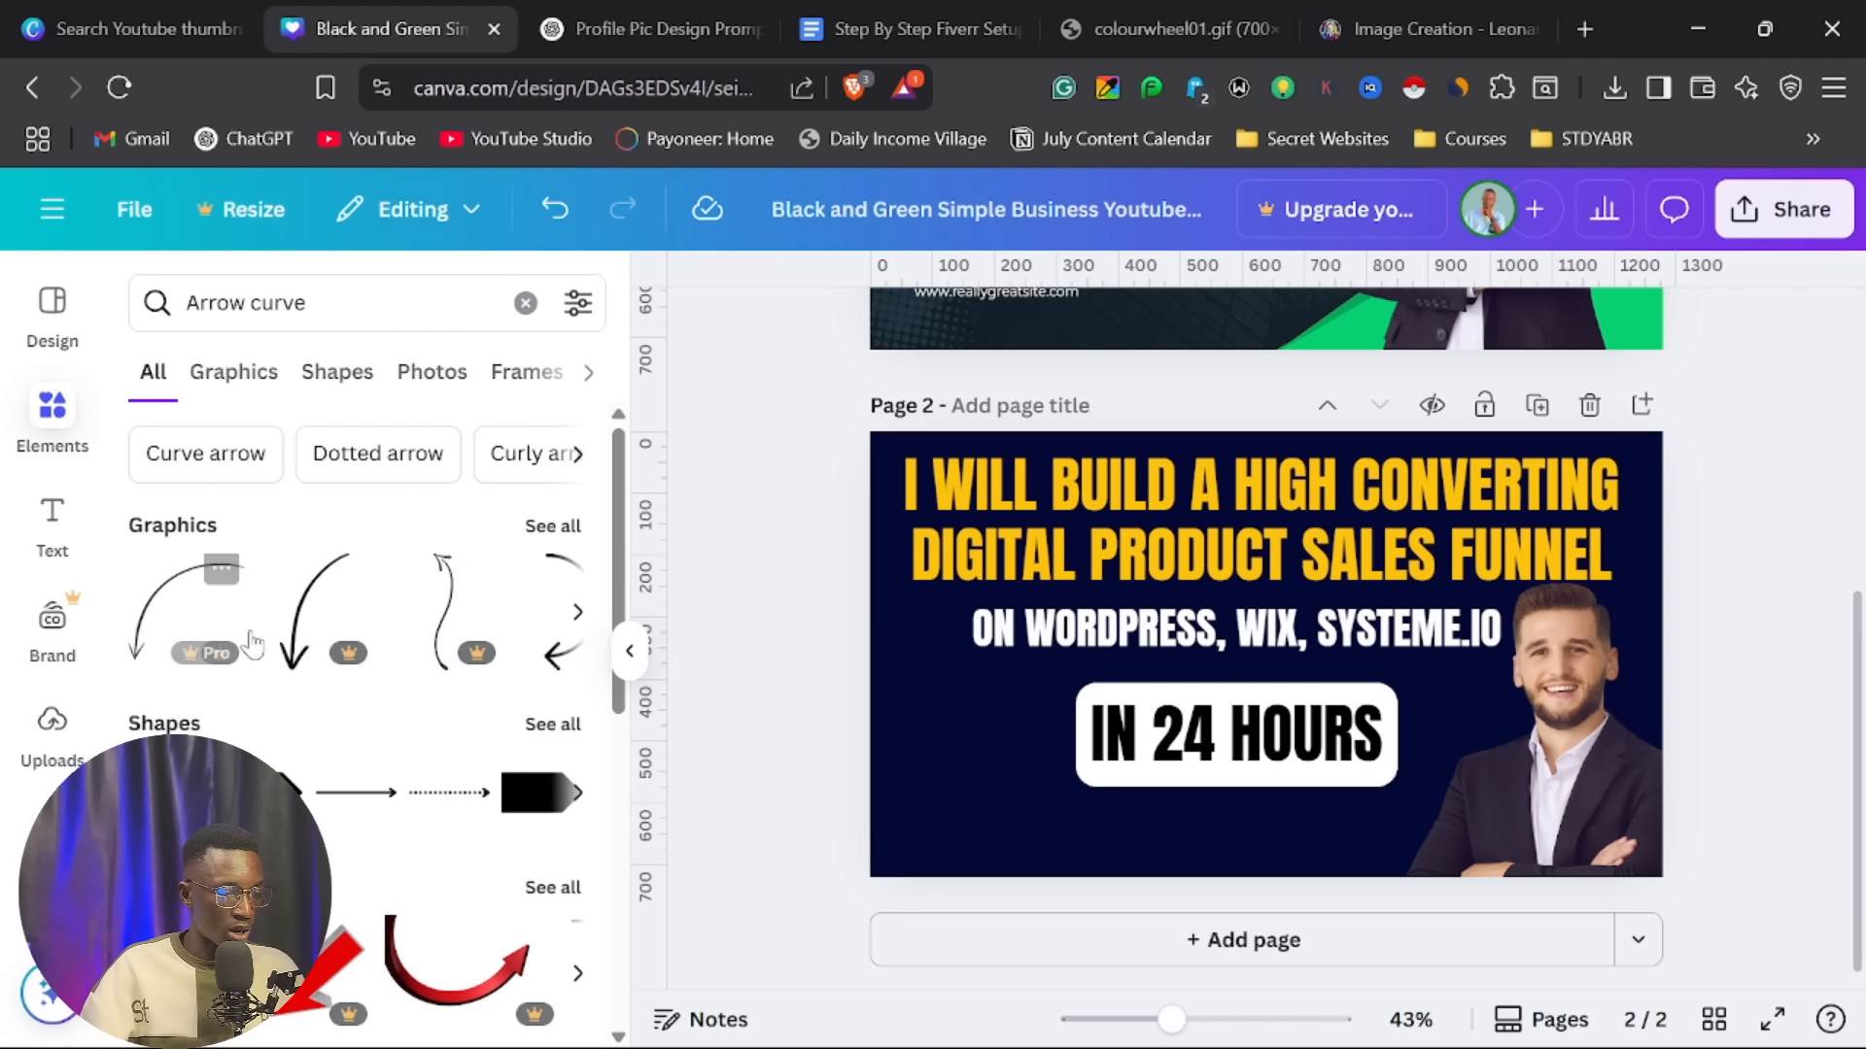
{"action": "scroll", "coordinate": [566, 721], "scroll_direction": "down", "scroll_amount": 2}
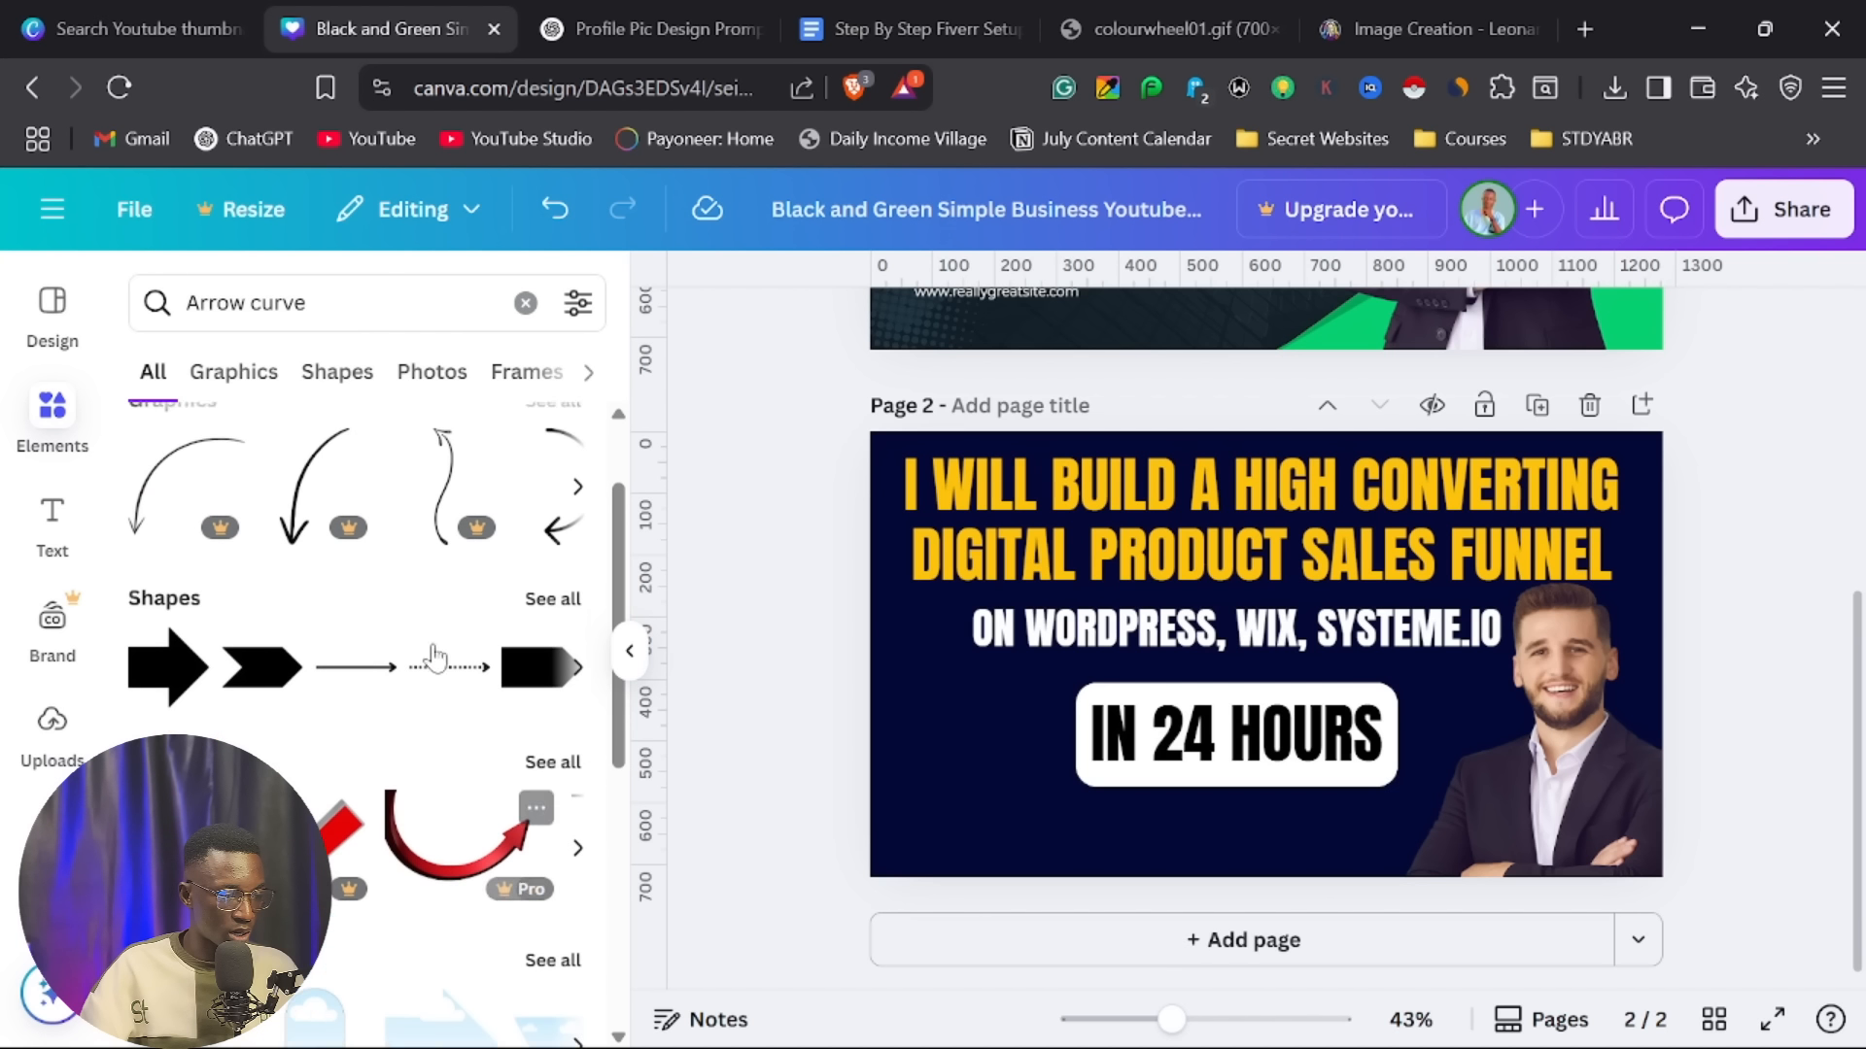
{"action": "left_click", "coordinate": [555, 429]}
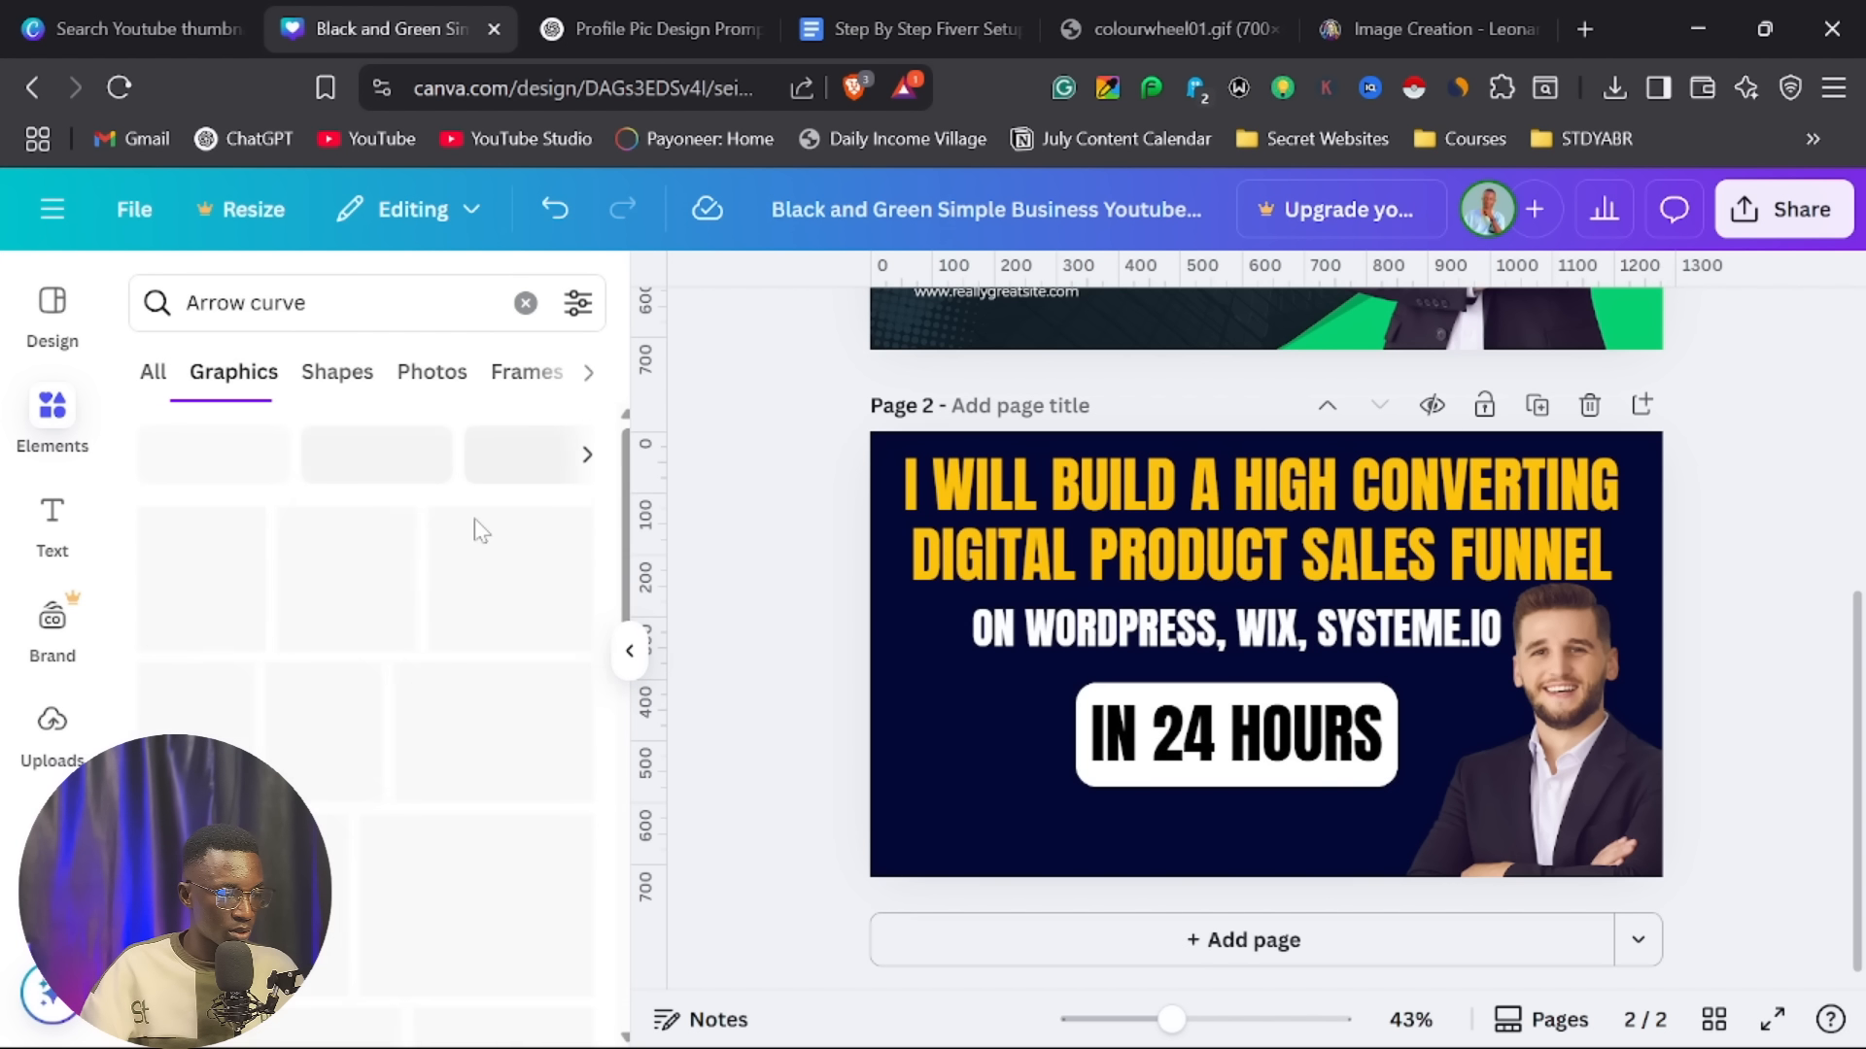
{"action": "scroll", "coordinate": [313, 717], "scroll_direction": "down", "scroll_amount": 1}
{"action": "scroll", "coordinate": [313, 717], "scroll_direction": "down", "scroll_amount": 1}
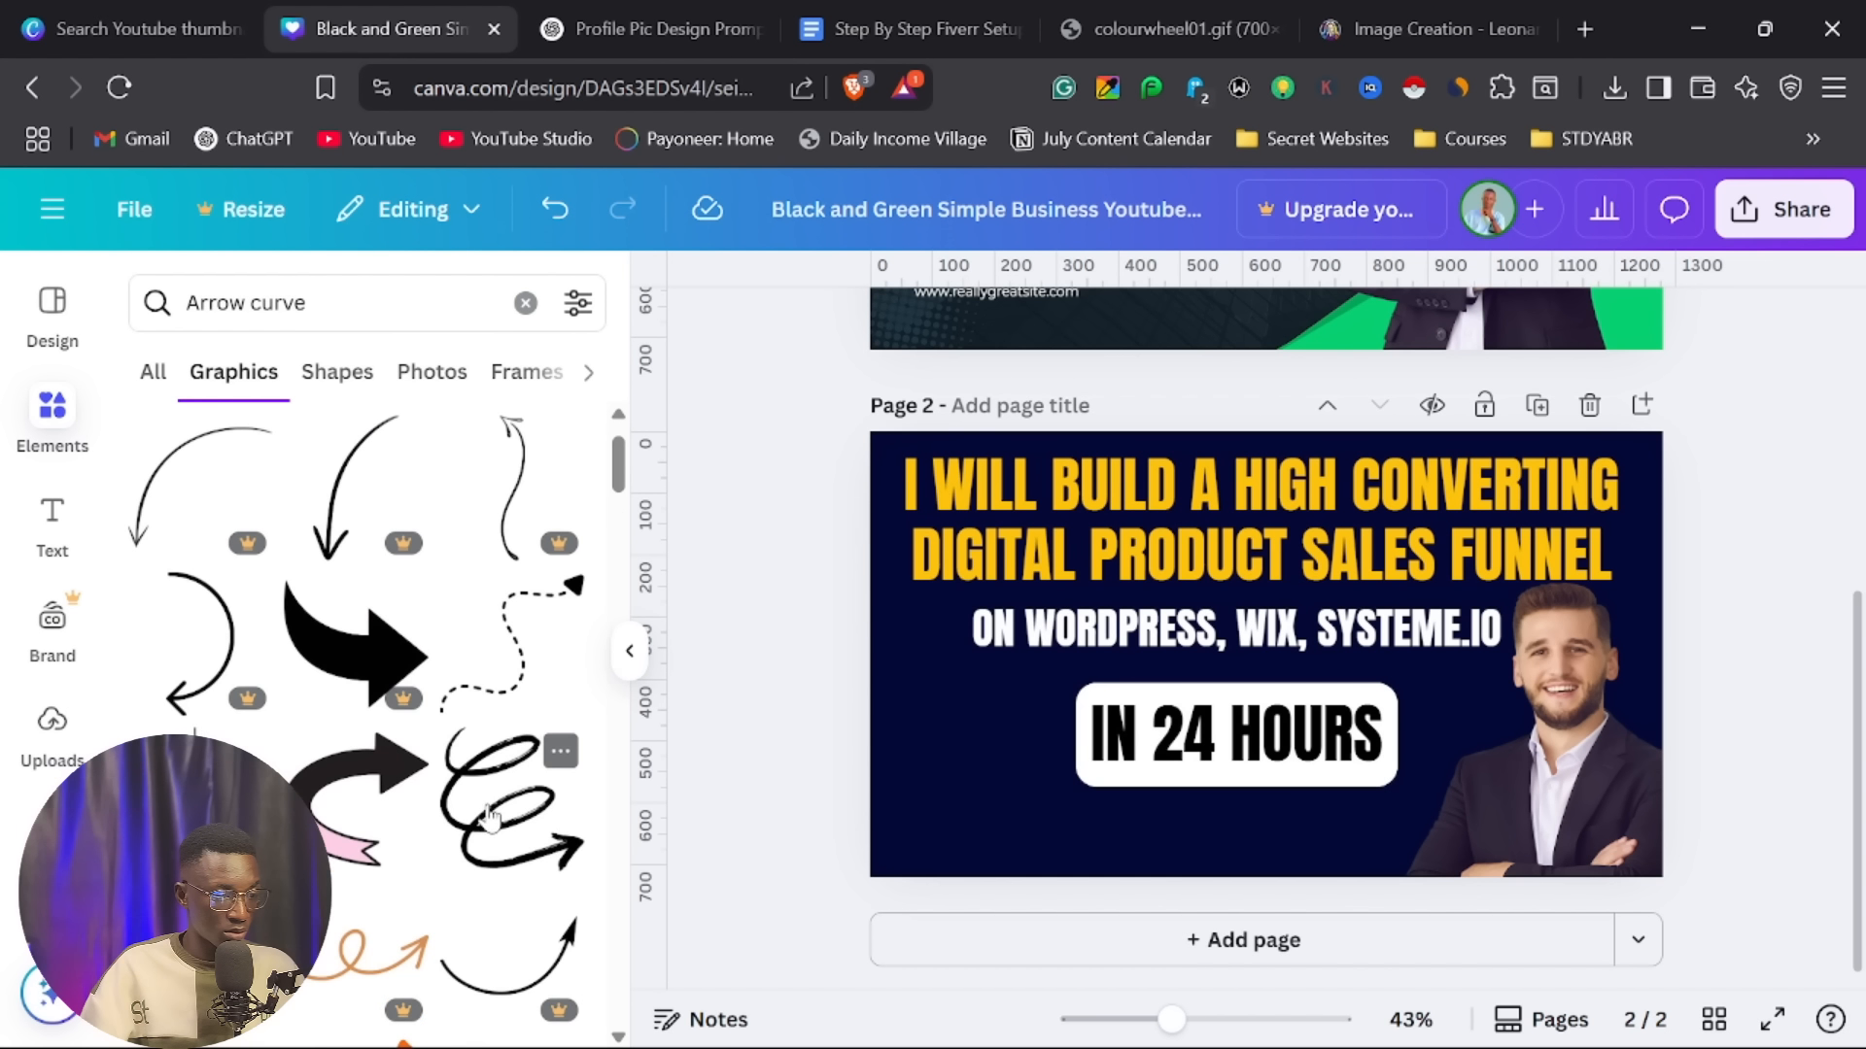
{"action": "left_click", "coordinate": [510, 826]}
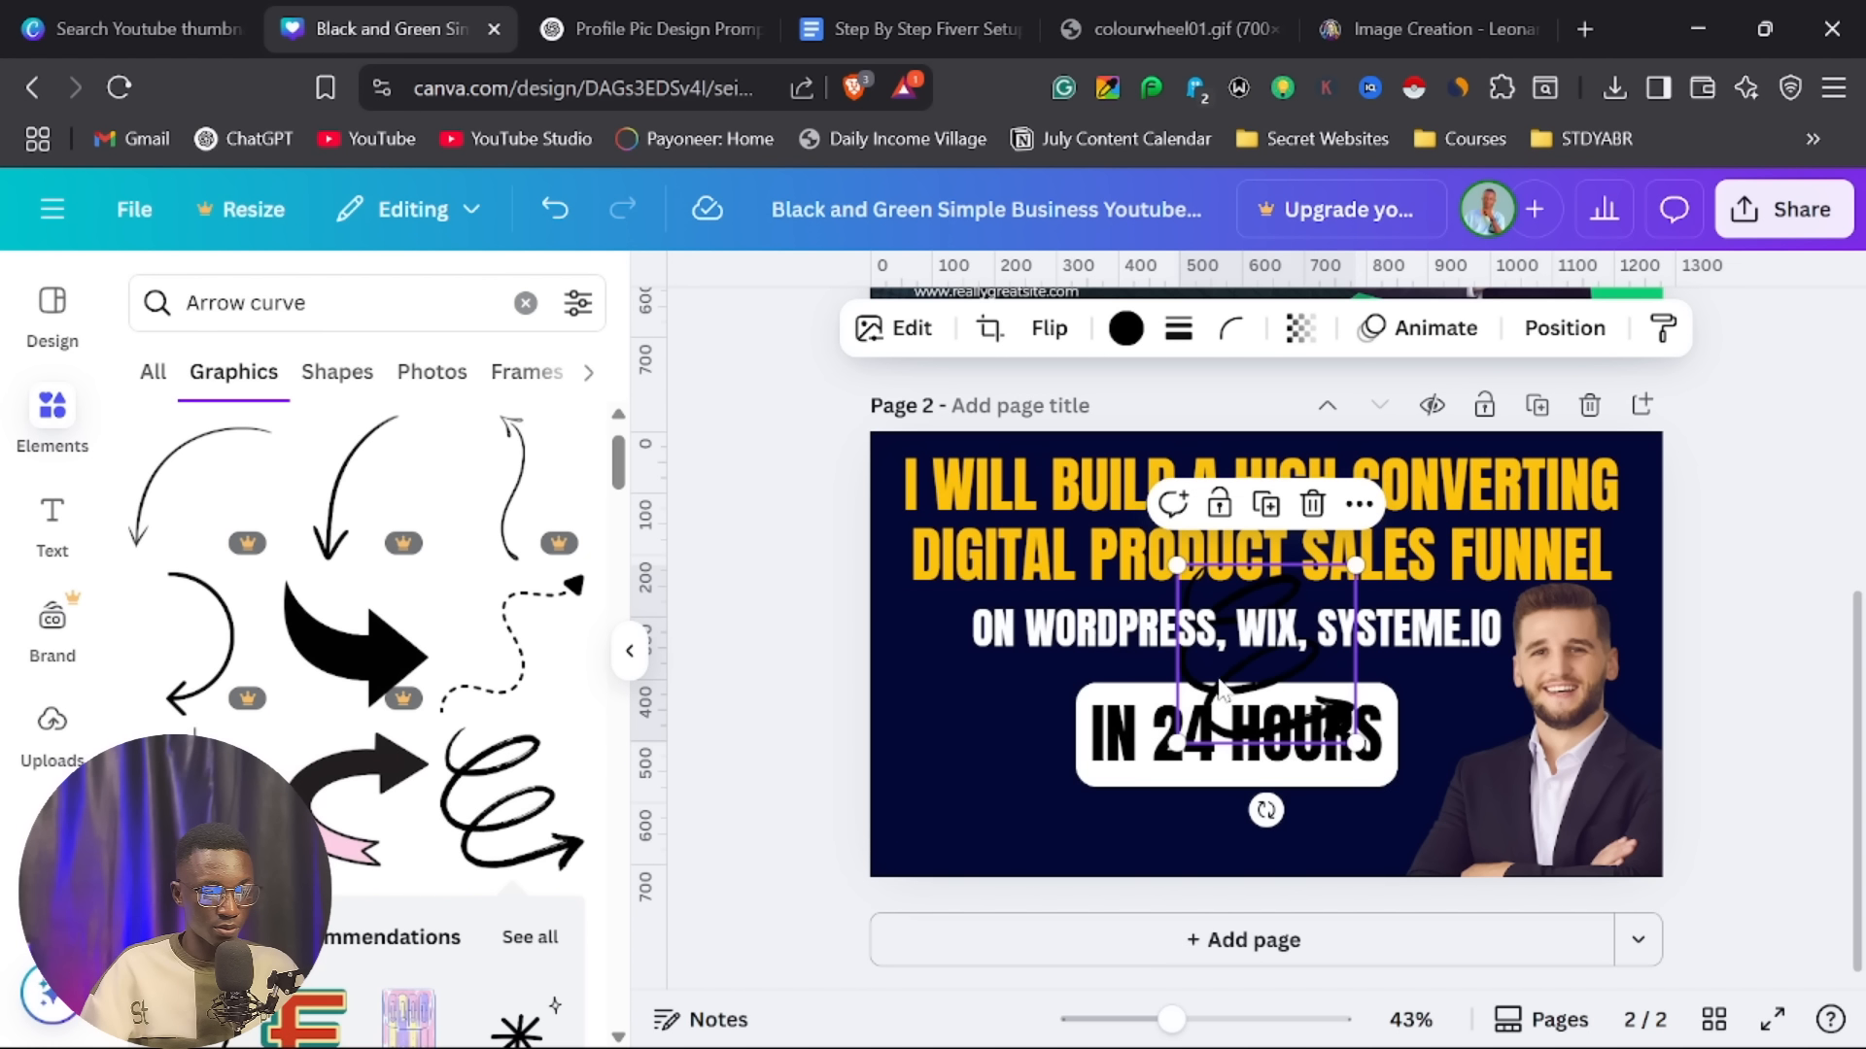
Move the spiral arrow left onto the design and colour it yellow.
{"action": "left_click_drag", "start_coordinate": [1200, 697], "coordinate": [947, 729]}
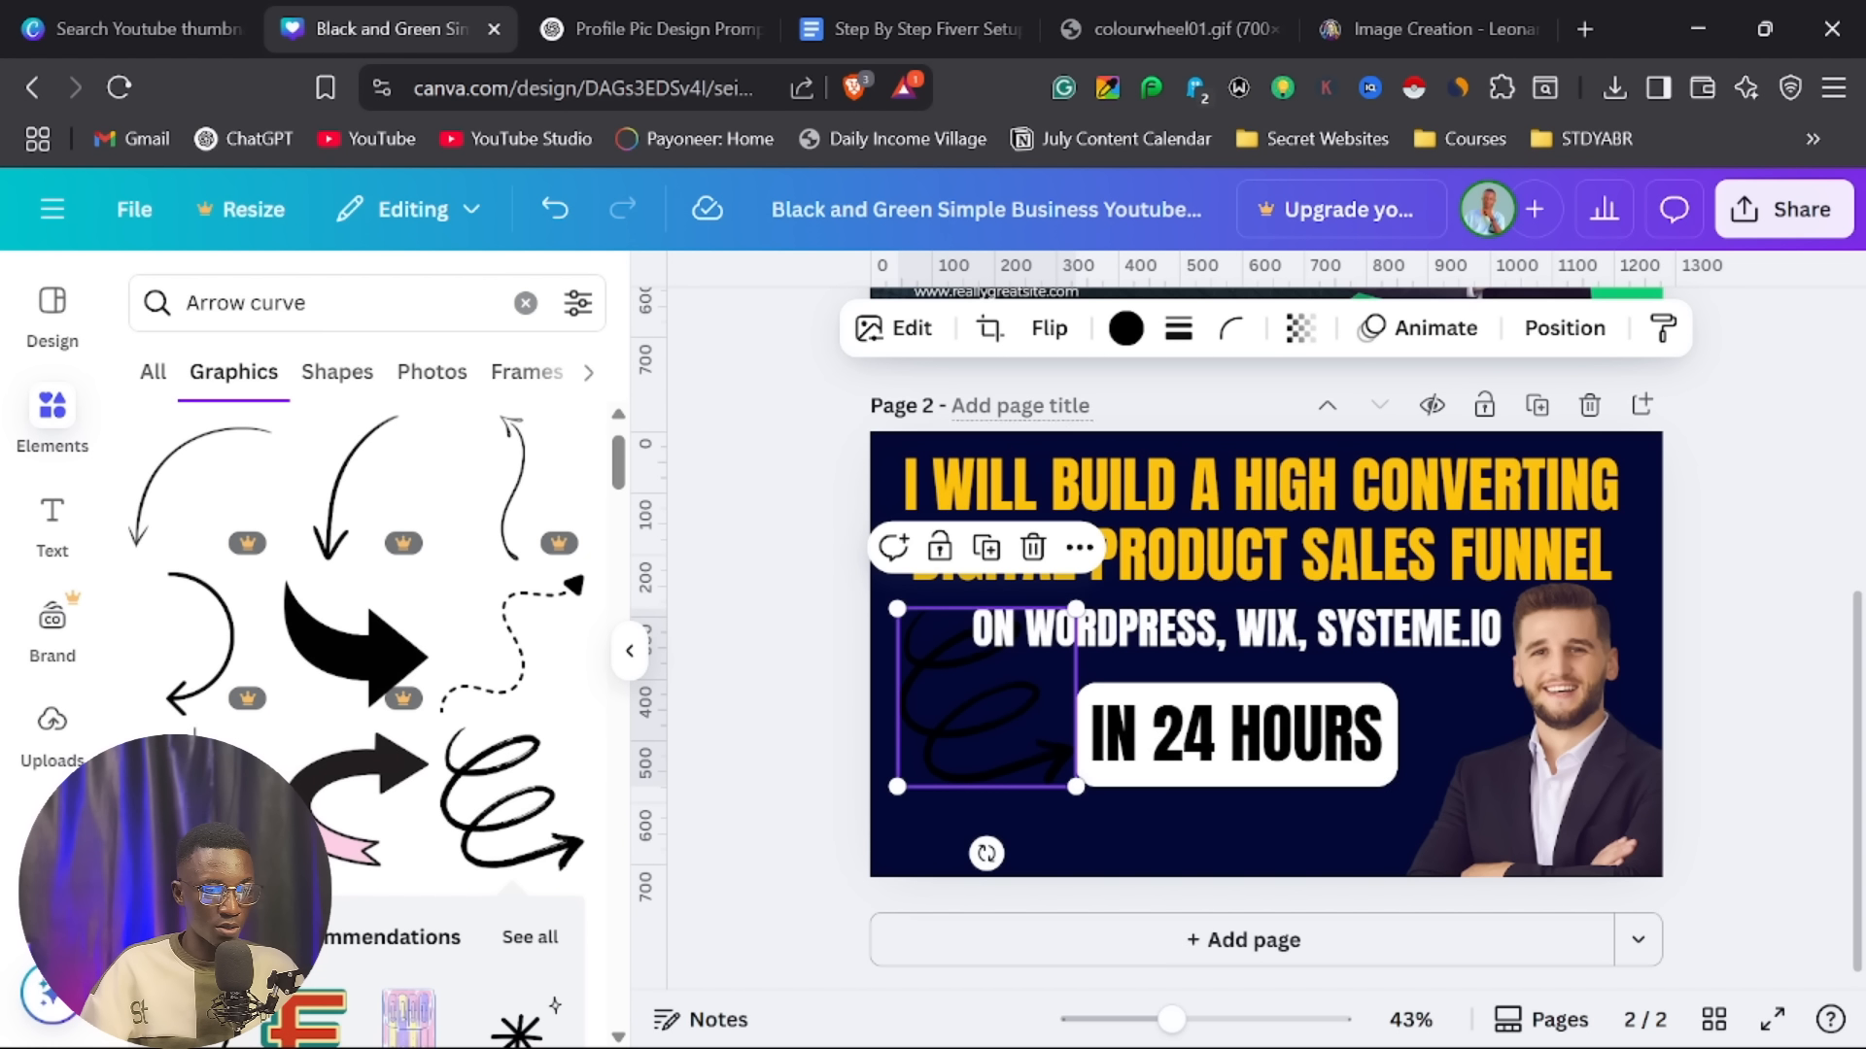
{"action": "left_click", "coordinate": [1127, 329]}
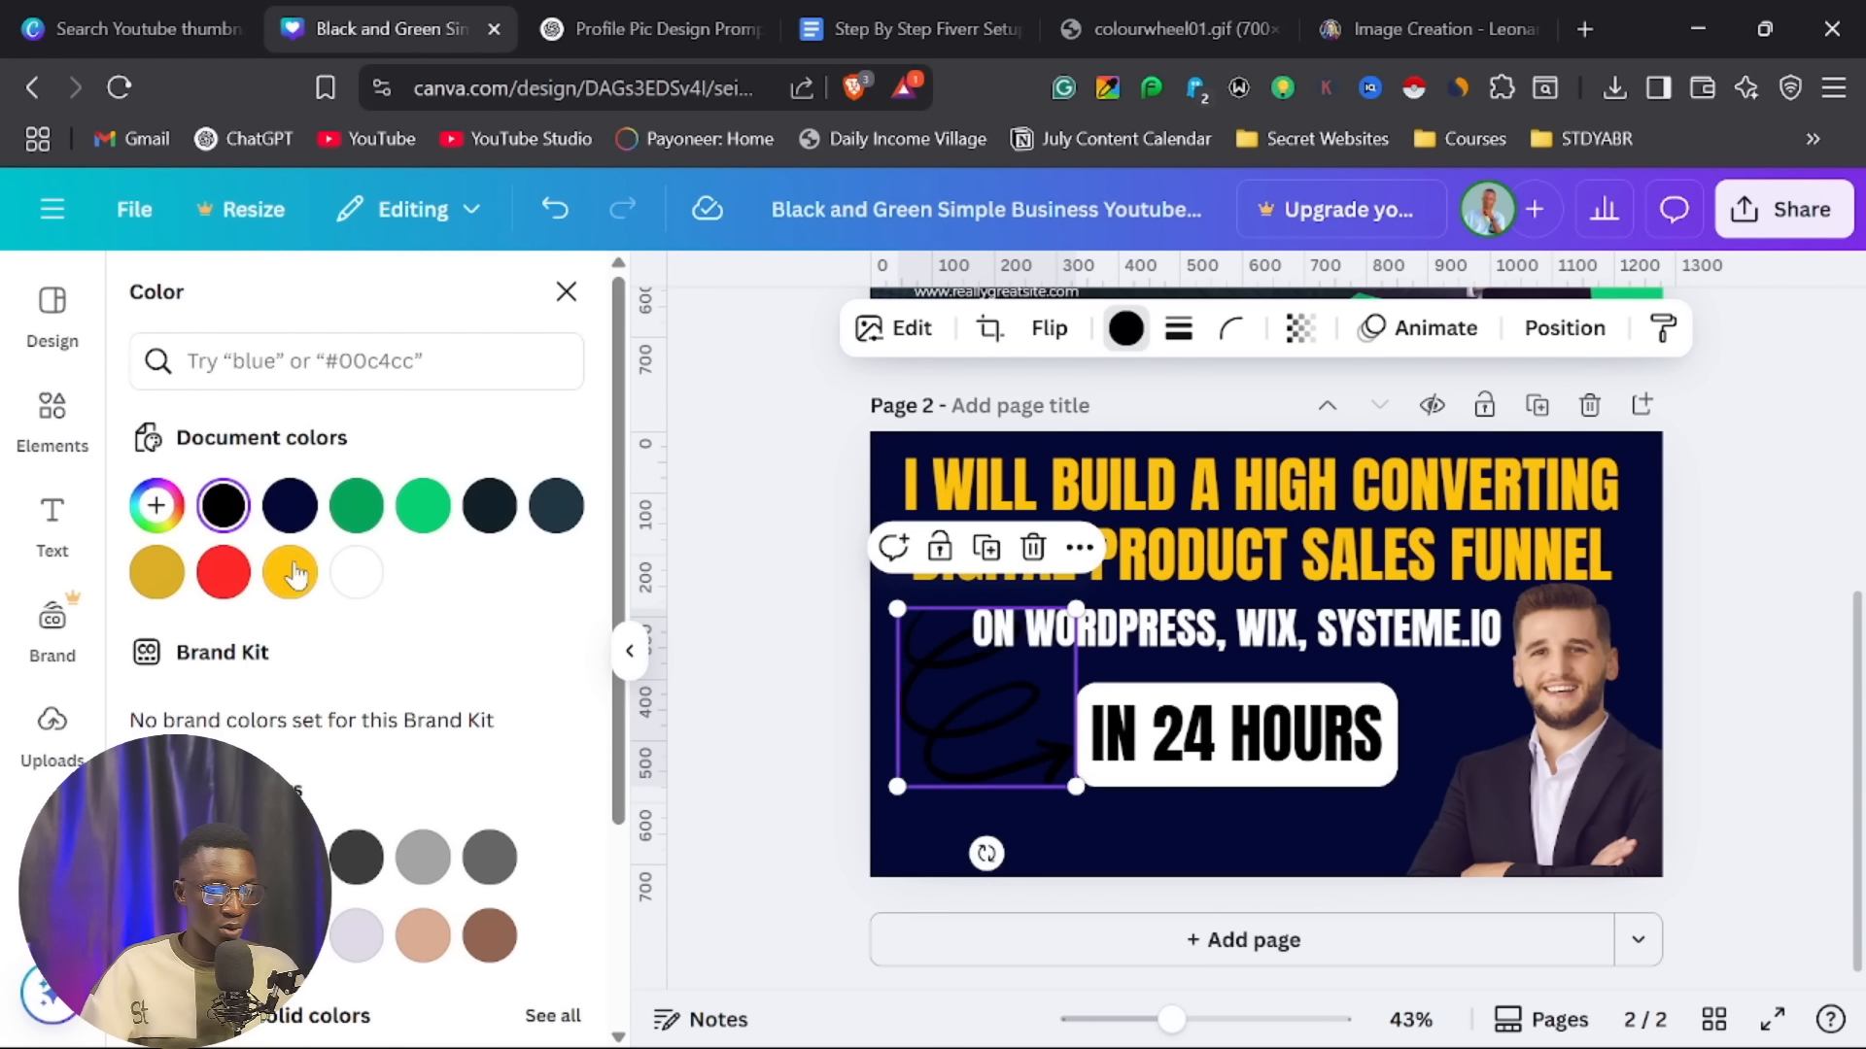
{"action": "left_click", "coordinate": [292, 572]}
{"action": "left_click", "coordinate": [795, 670]}
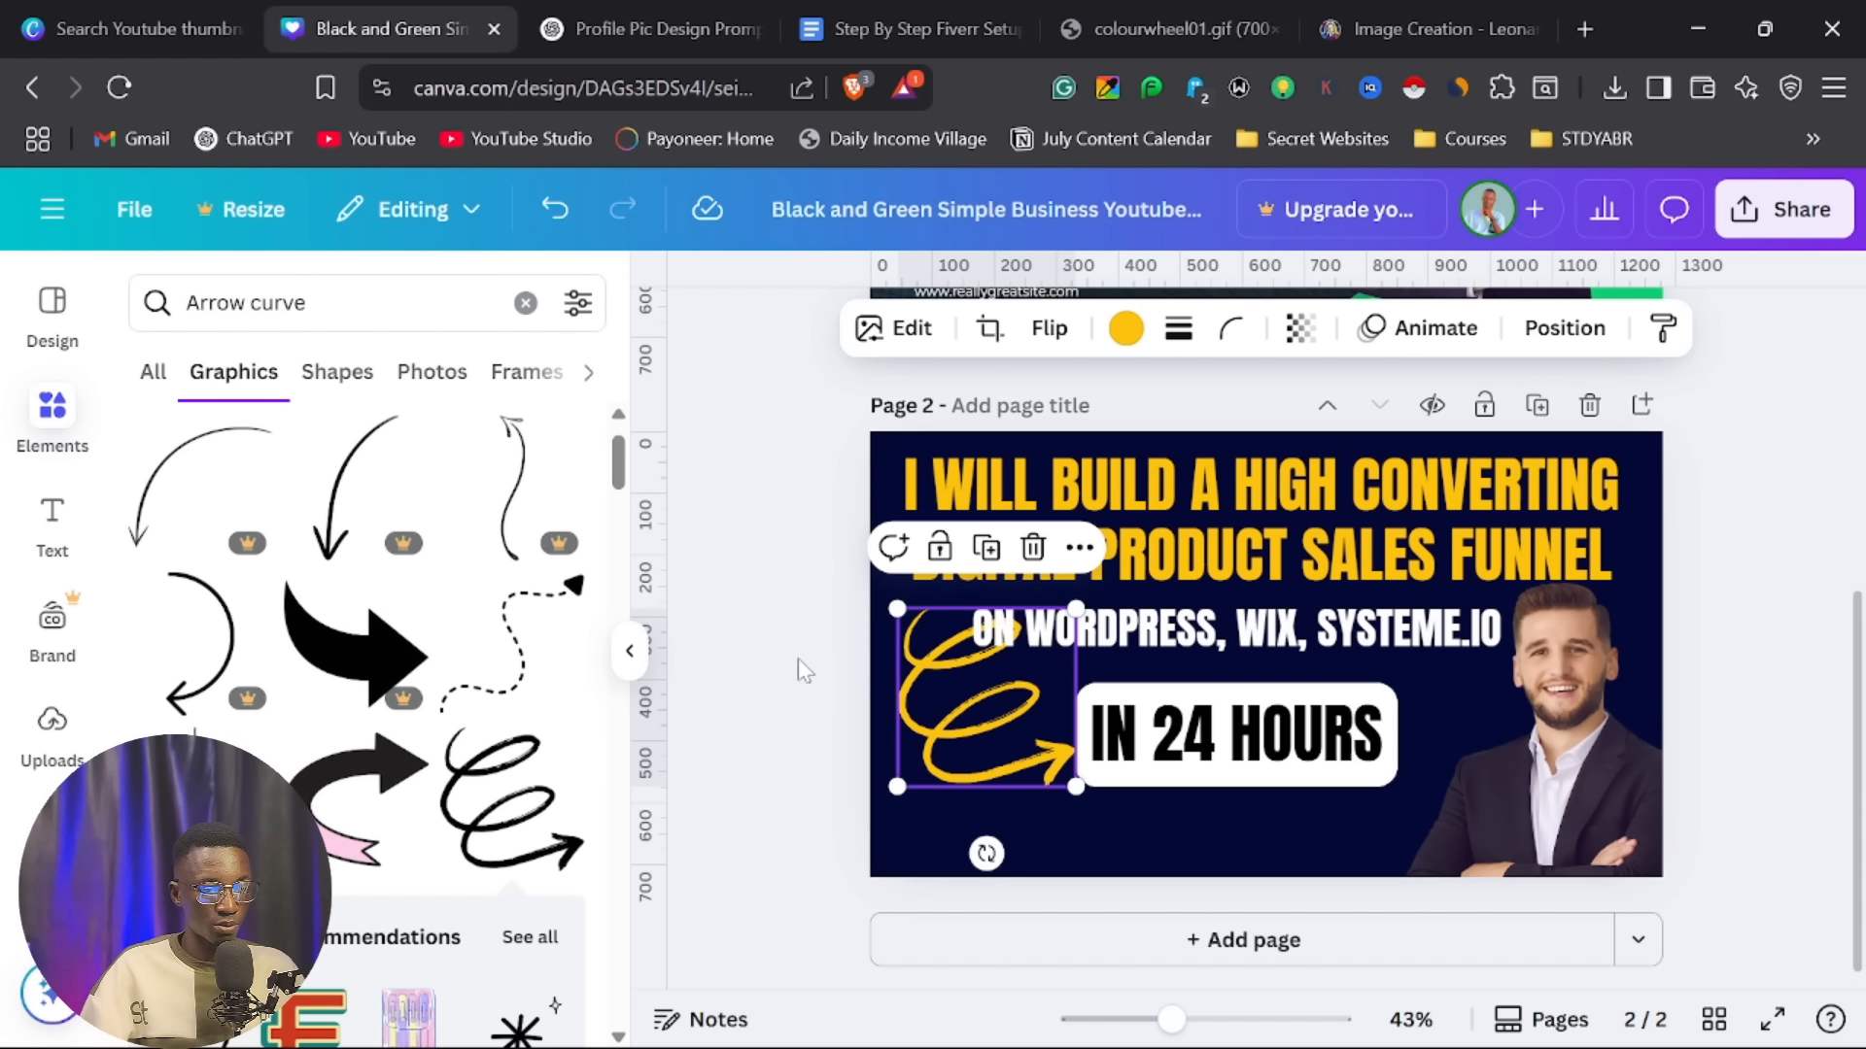
{"action": "left_click", "coordinate": [801, 668]}
Rotate the arrow to point up-right, reposition it, and enlarge it.
{"action": "left_click", "coordinate": [964, 684]}
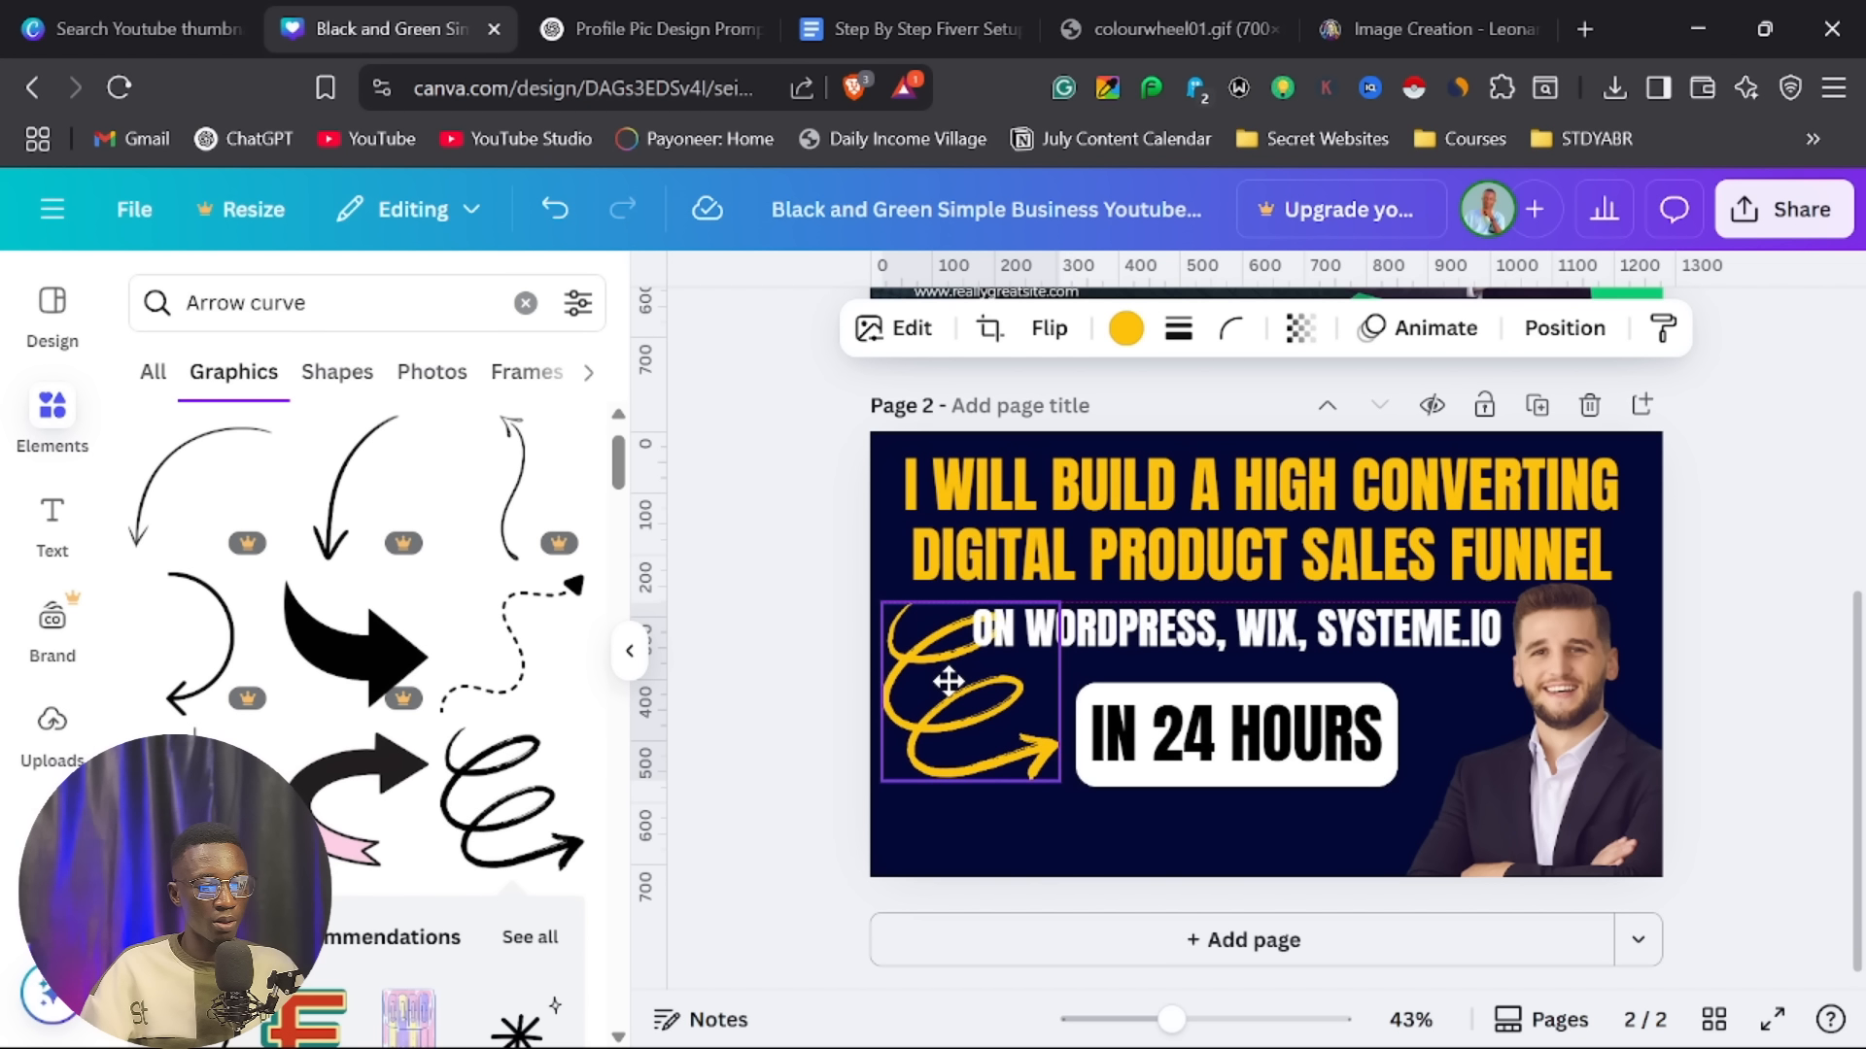
{"action": "left_click_drag", "start_coordinate": [964, 684], "coordinate": [953, 682]}
{"action": "left_click", "coordinate": [791, 660]}
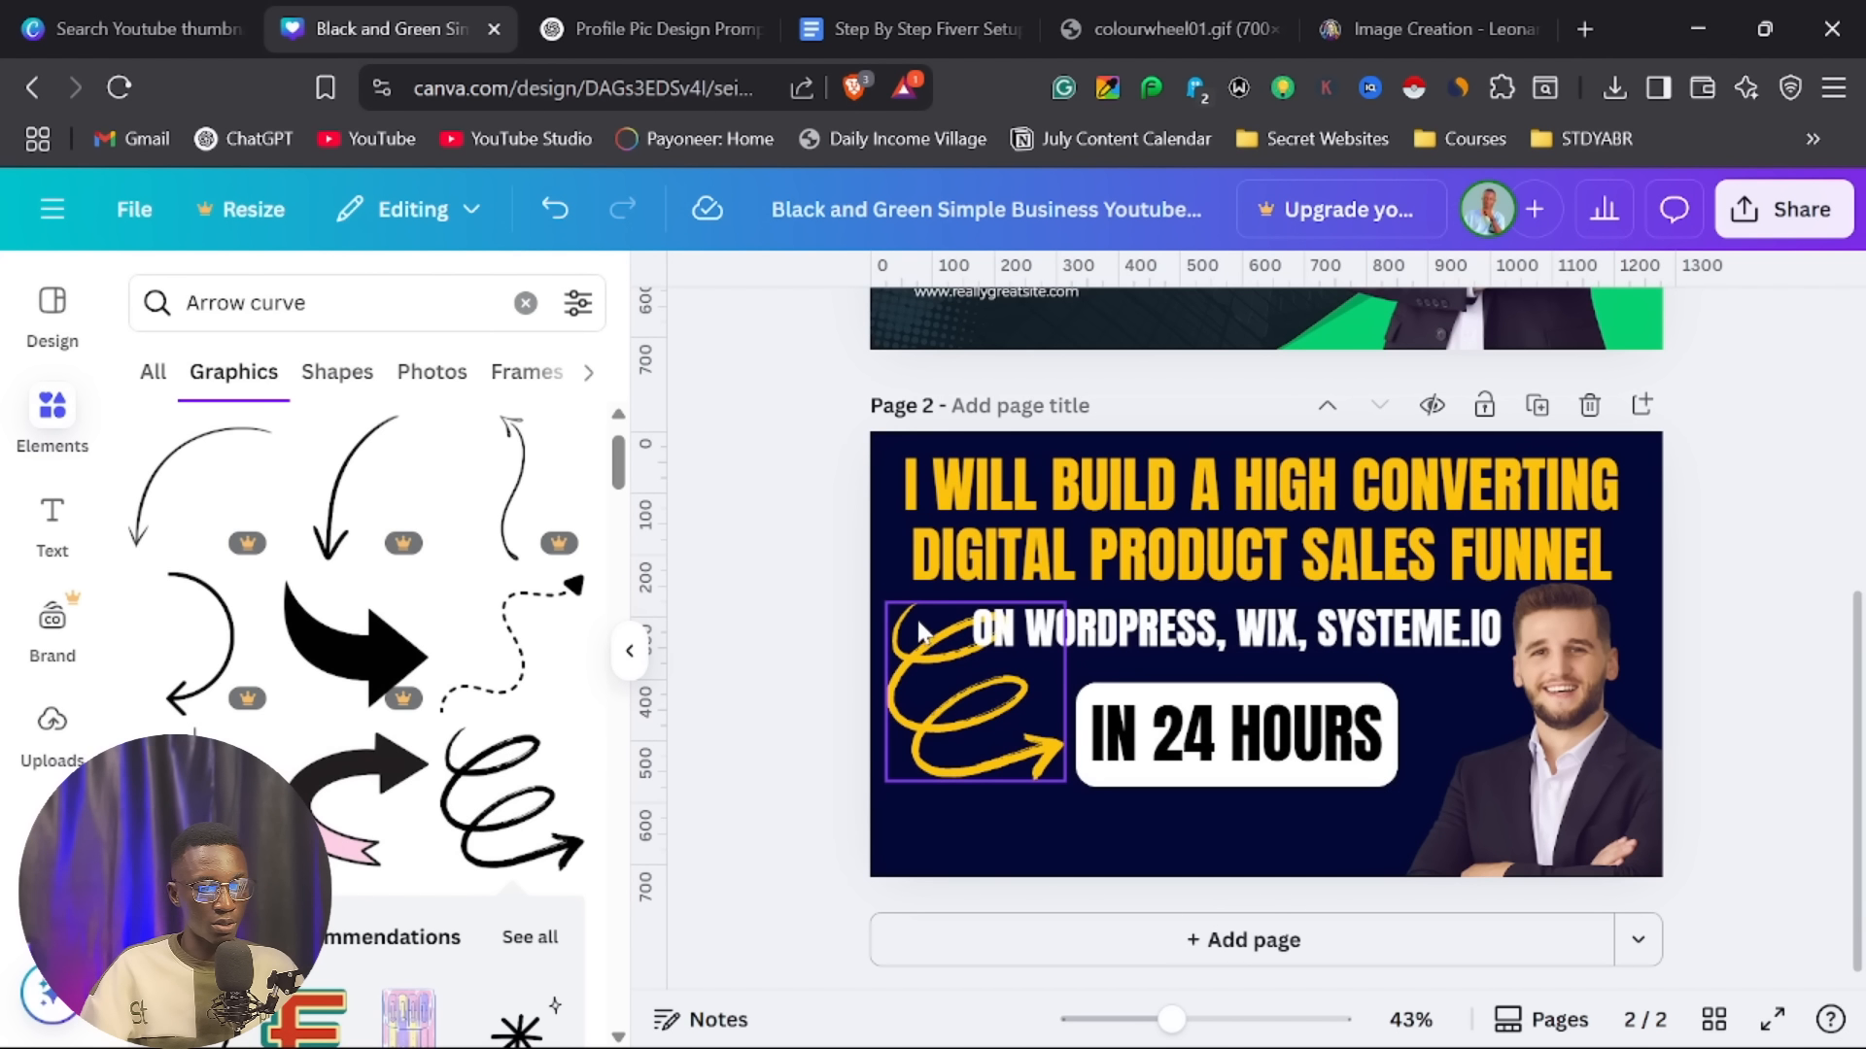
{"action": "left_click", "coordinate": [957, 649]}
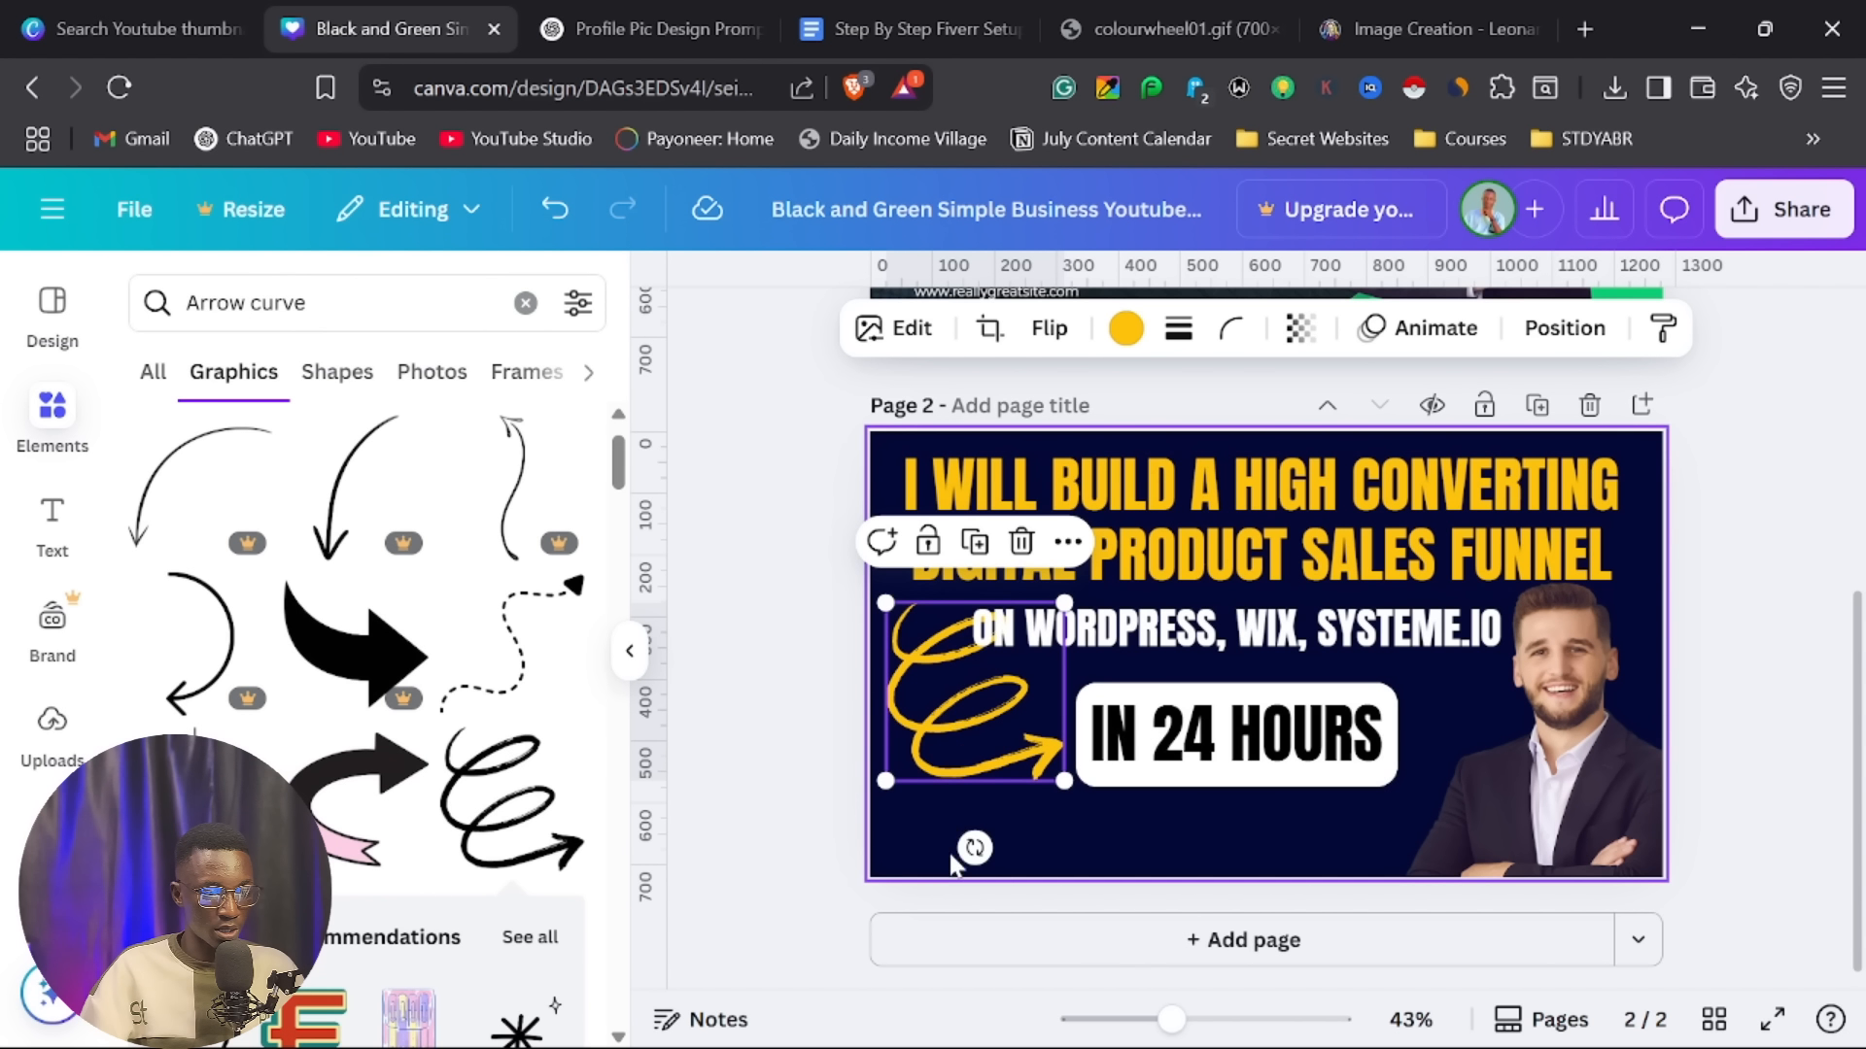
{"action": "left_click_drag", "start_coordinate": [974, 849], "coordinate": [910, 849]}
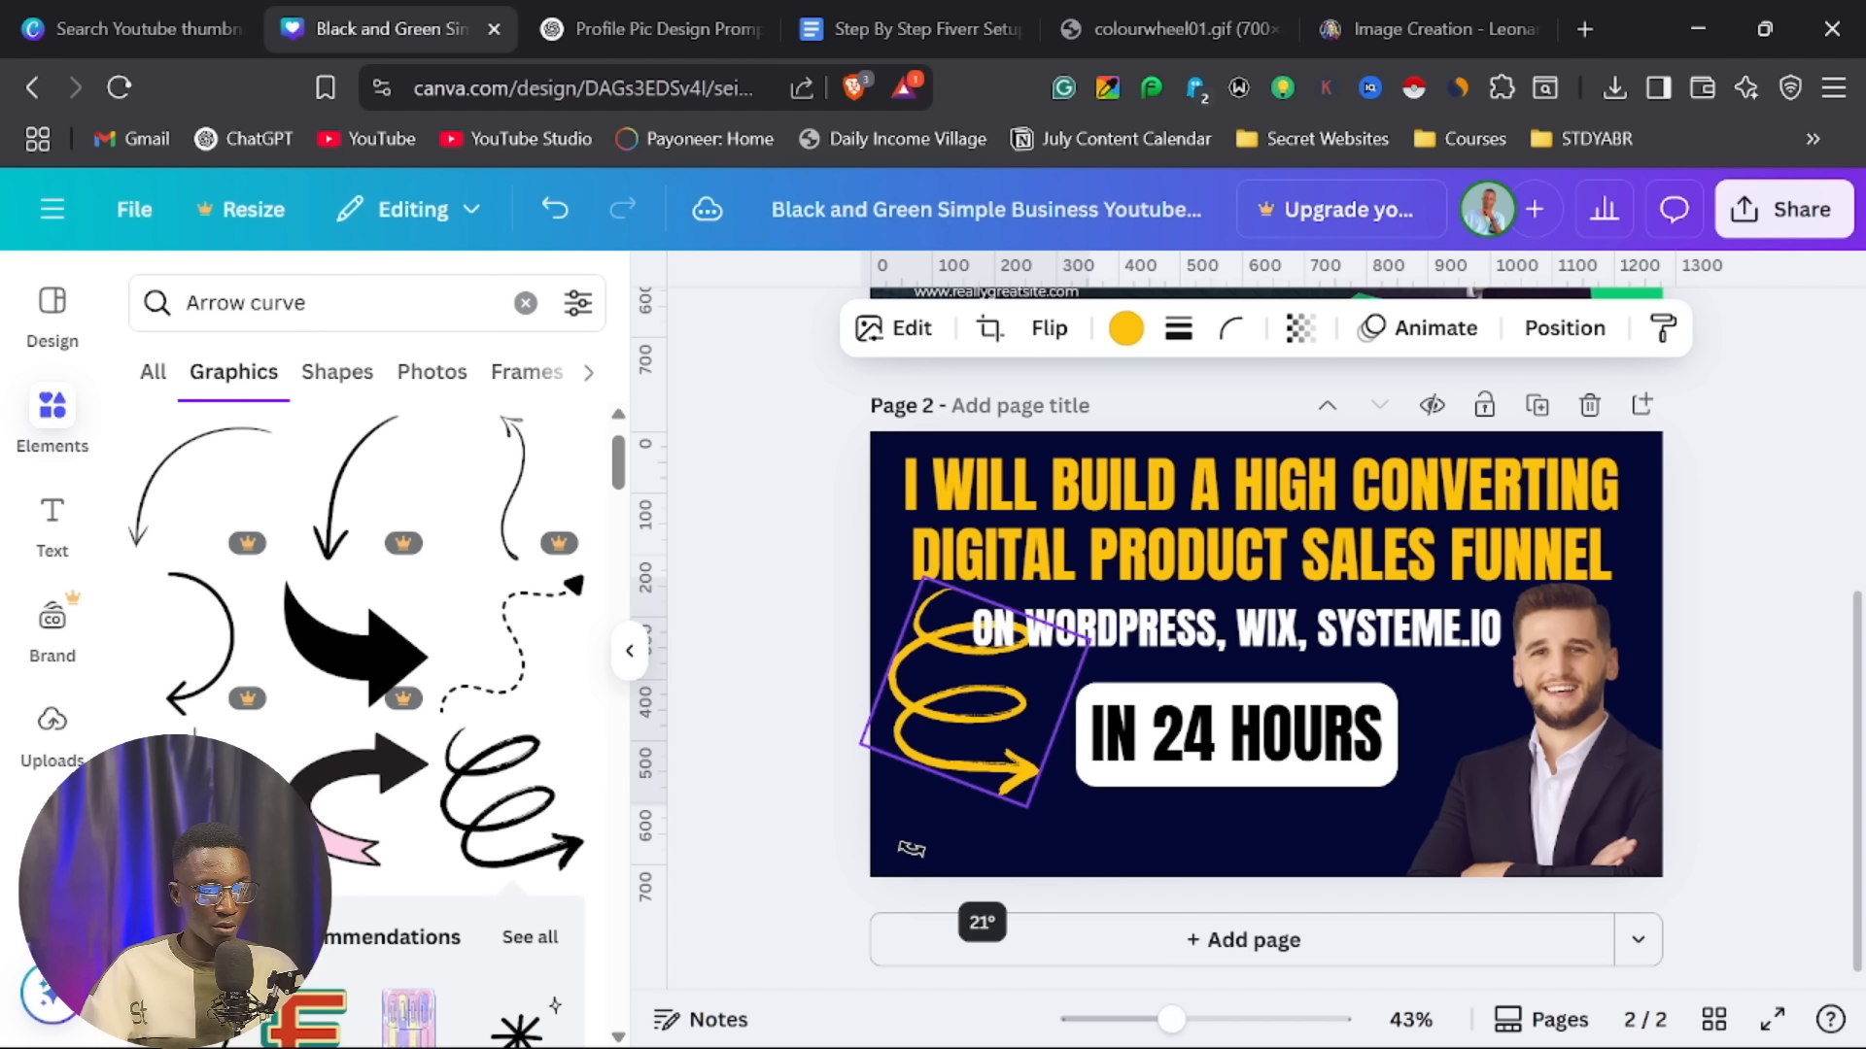
{"action": "left_click_drag", "start_coordinate": [972, 736], "coordinate": [952, 748]}
{"action": "left_click_drag", "start_coordinate": [902, 853], "coordinate": [1006, 875]}
{"action": "left_click_drag", "start_coordinate": [967, 771], "coordinate": [973, 755]}
{"action": "left_click_drag", "start_coordinate": [858, 649], "coordinate": [826, 629]}
{"action": "left_click", "coordinate": [823, 568]}
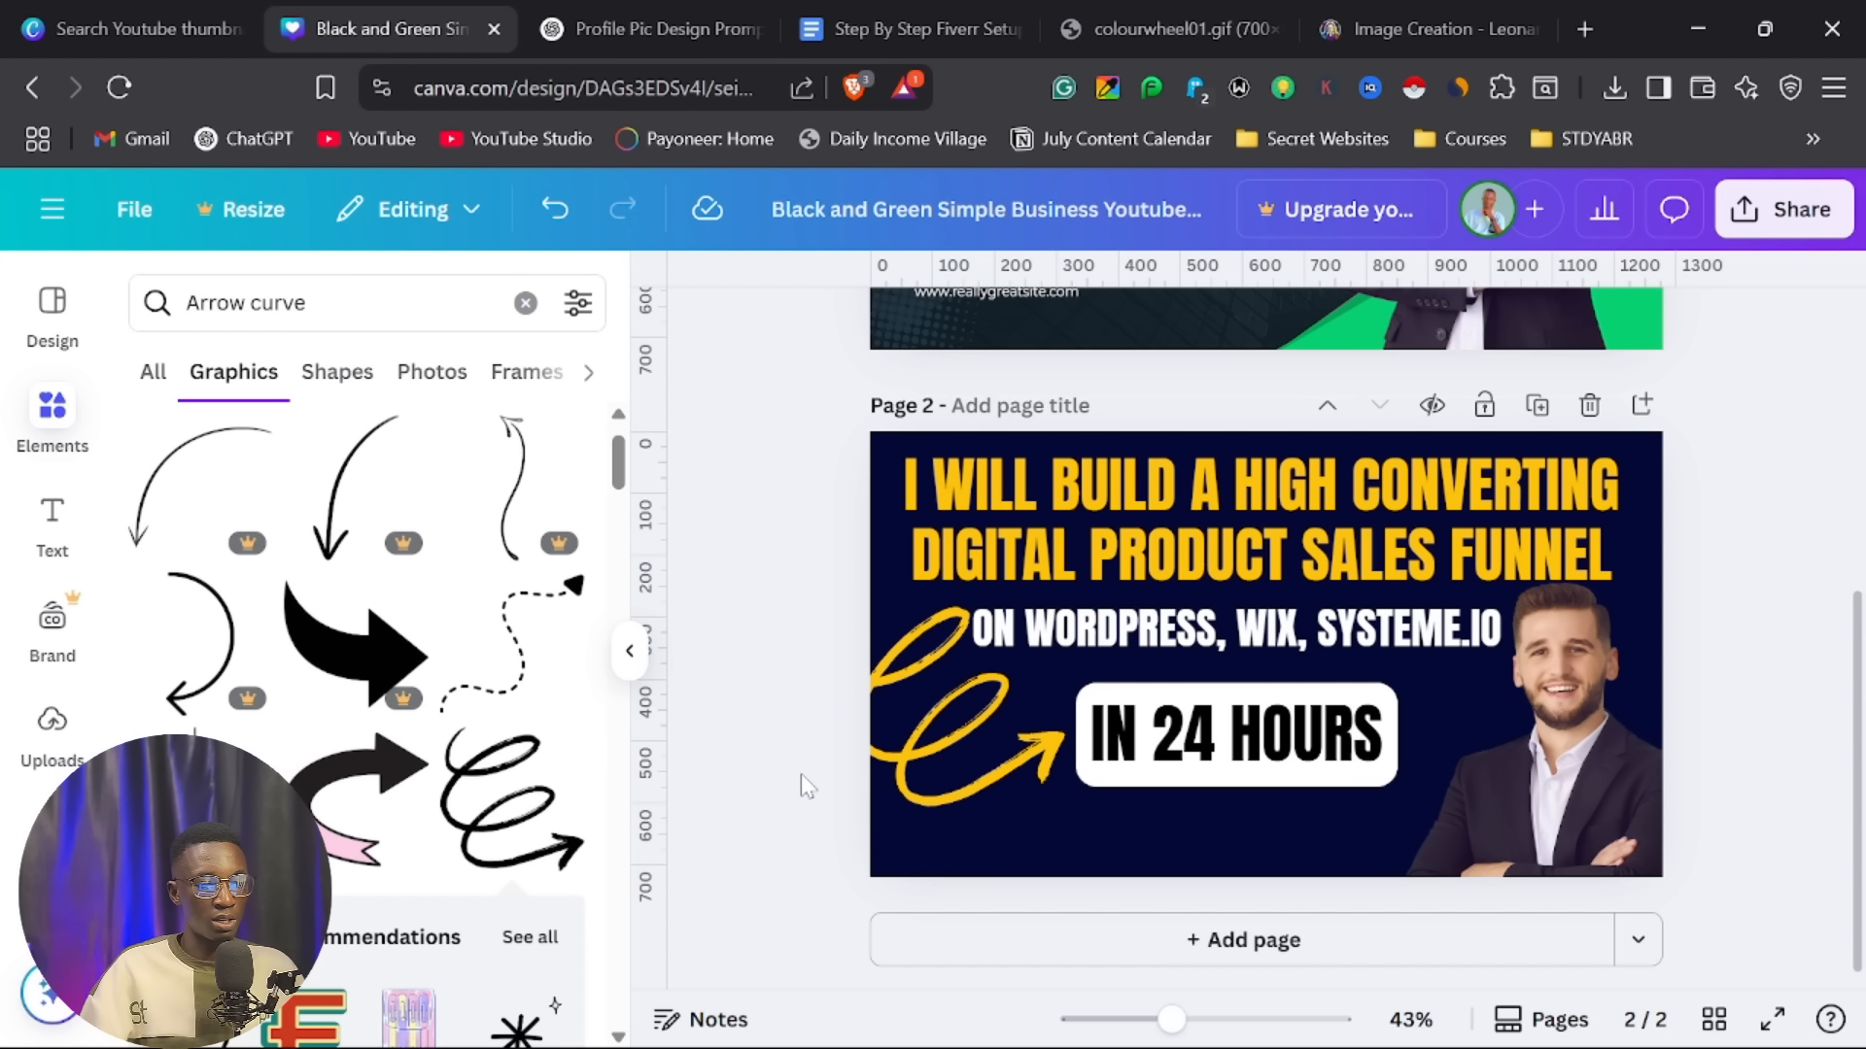
Try green and white on the arrow, then return it to yellow.
{"action": "left_click", "coordinate": [960, 691]}
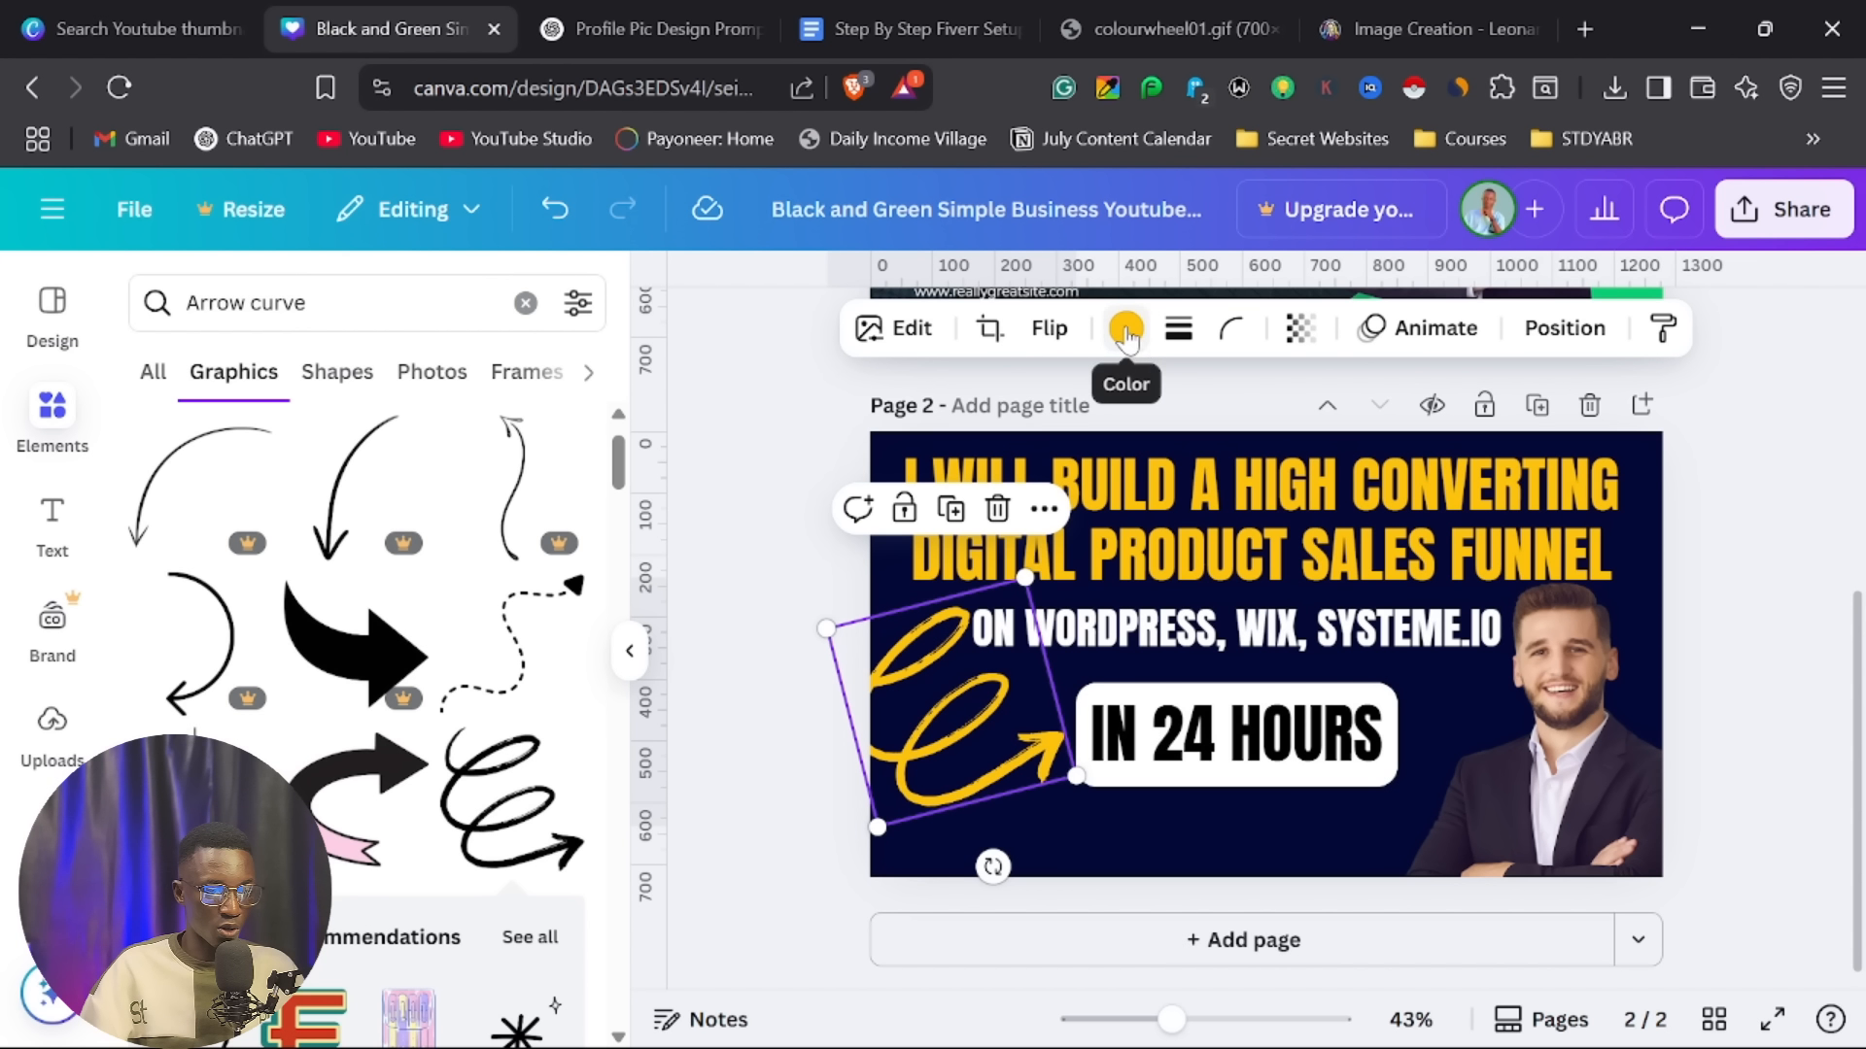
{"action": "left_click", "coordinate": [1125, 329]}
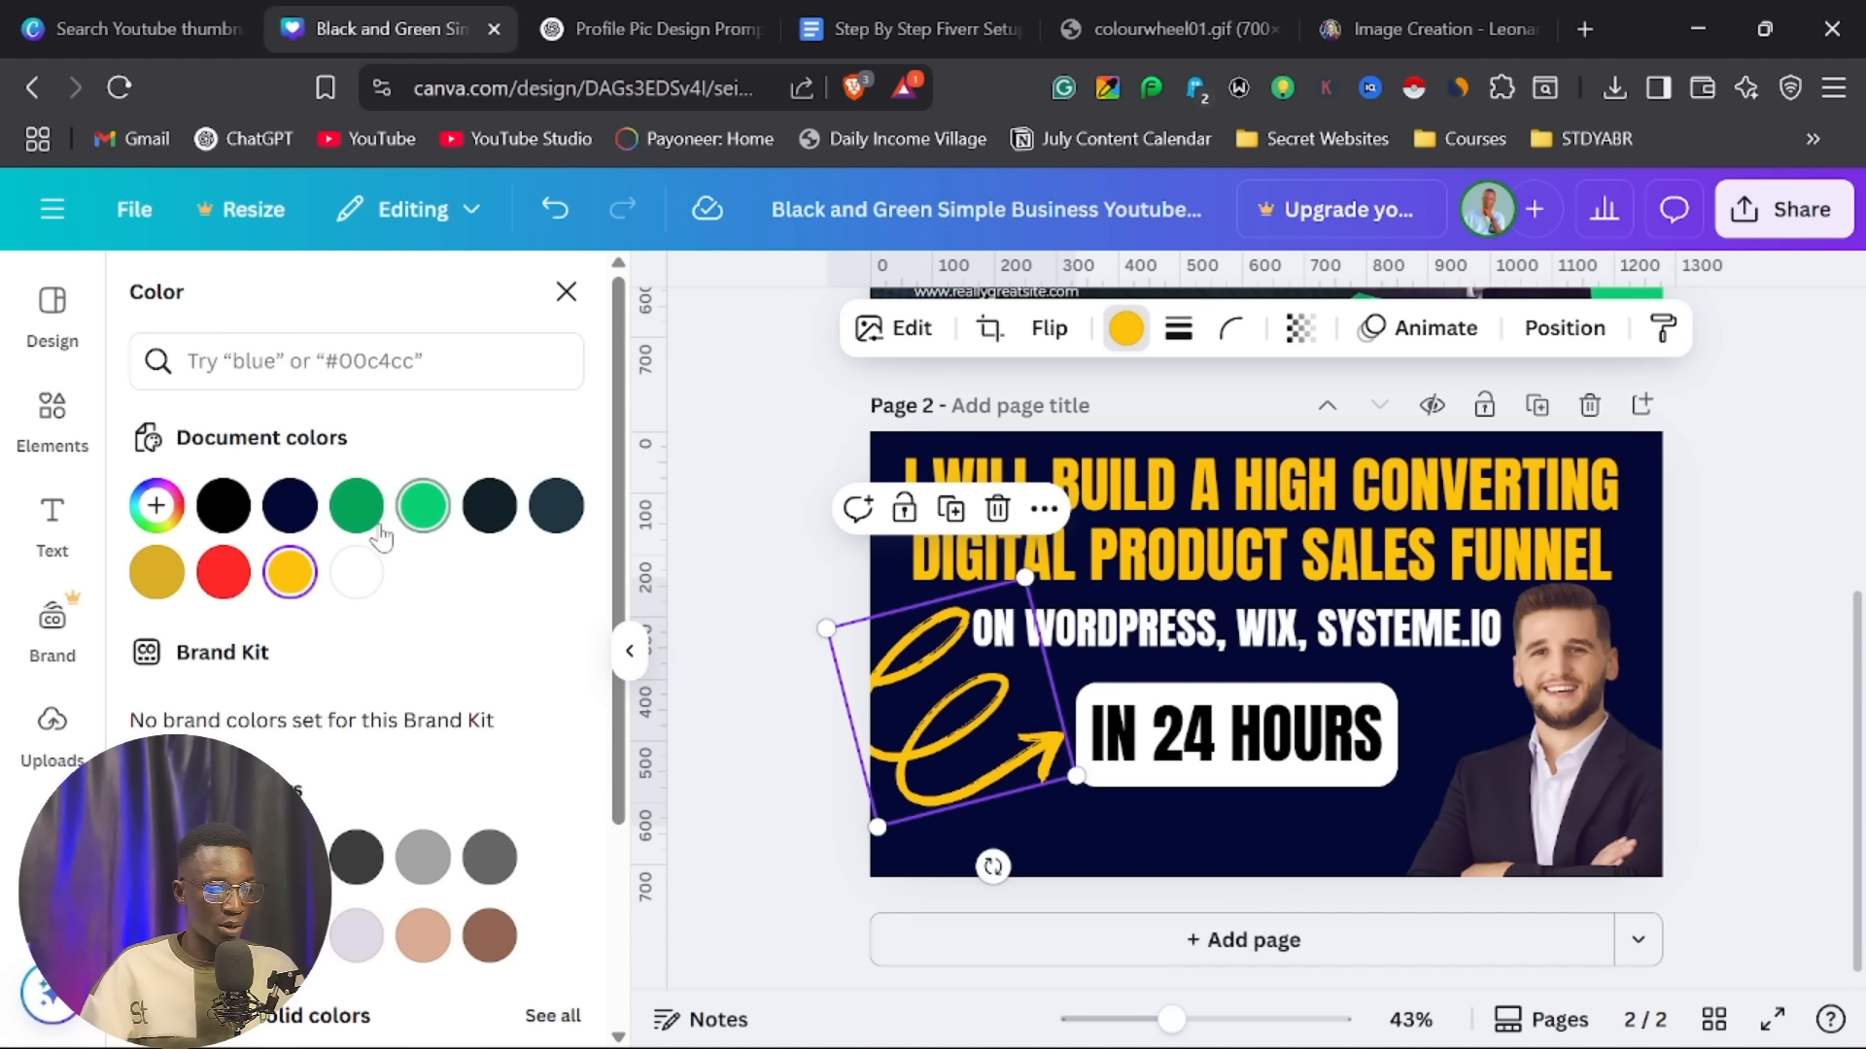
{"action": "left_click", "coordinate": [355, 506]}
{"action": "left_click", "coordinate": [356, 572]}
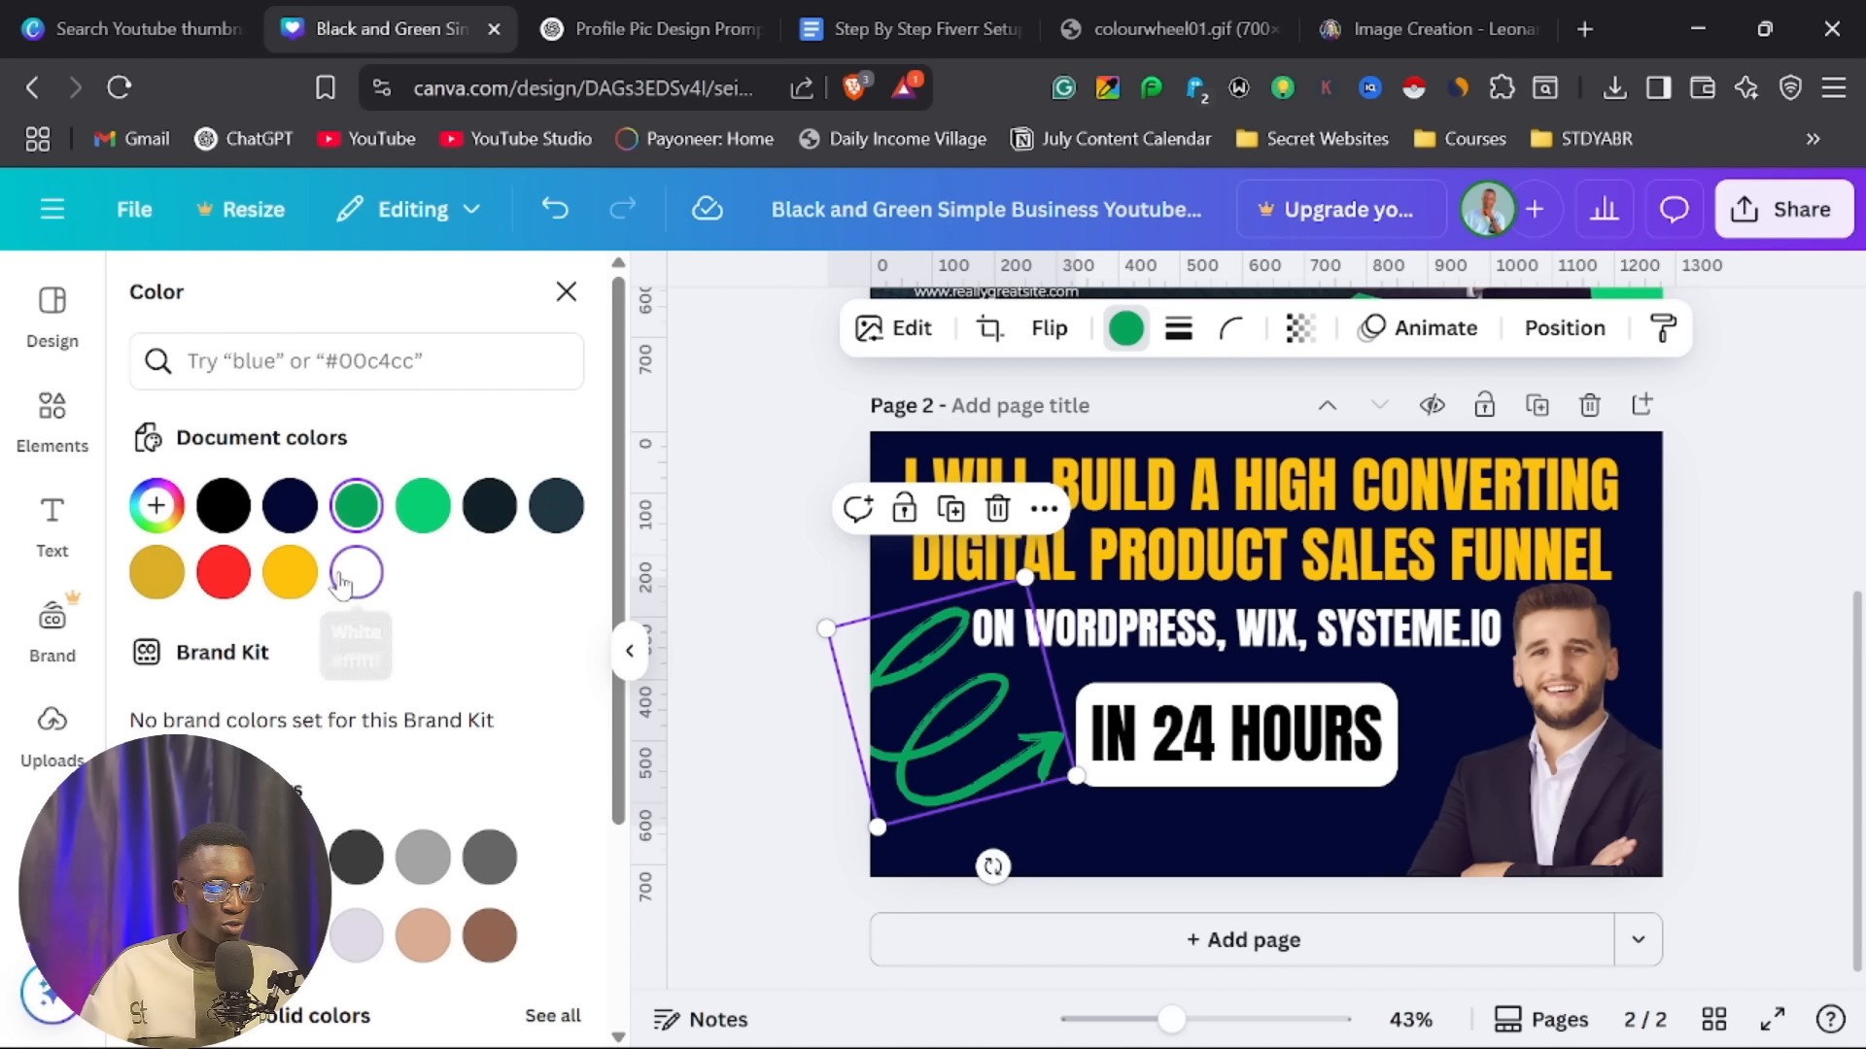
{"action": "left_click", "coordinate": [290, 575]}
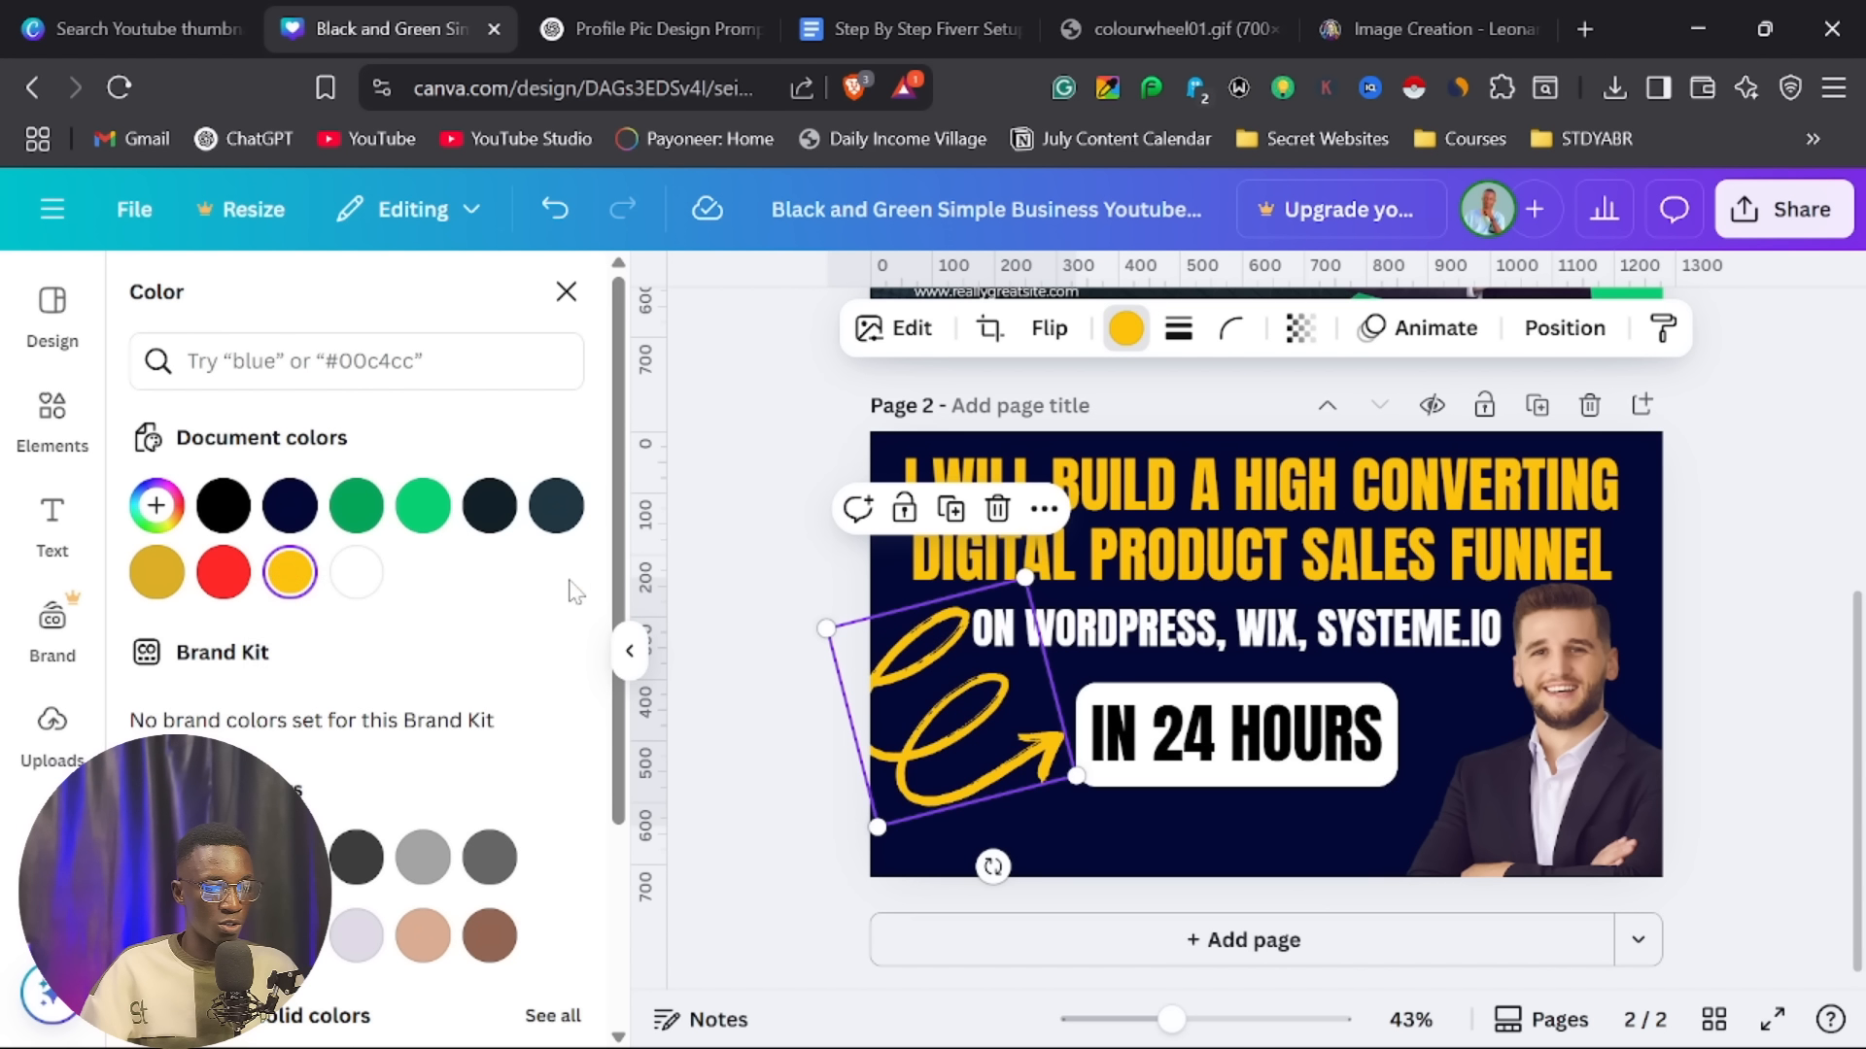
{"action": "left_click", "coordinate": [730, 544]}
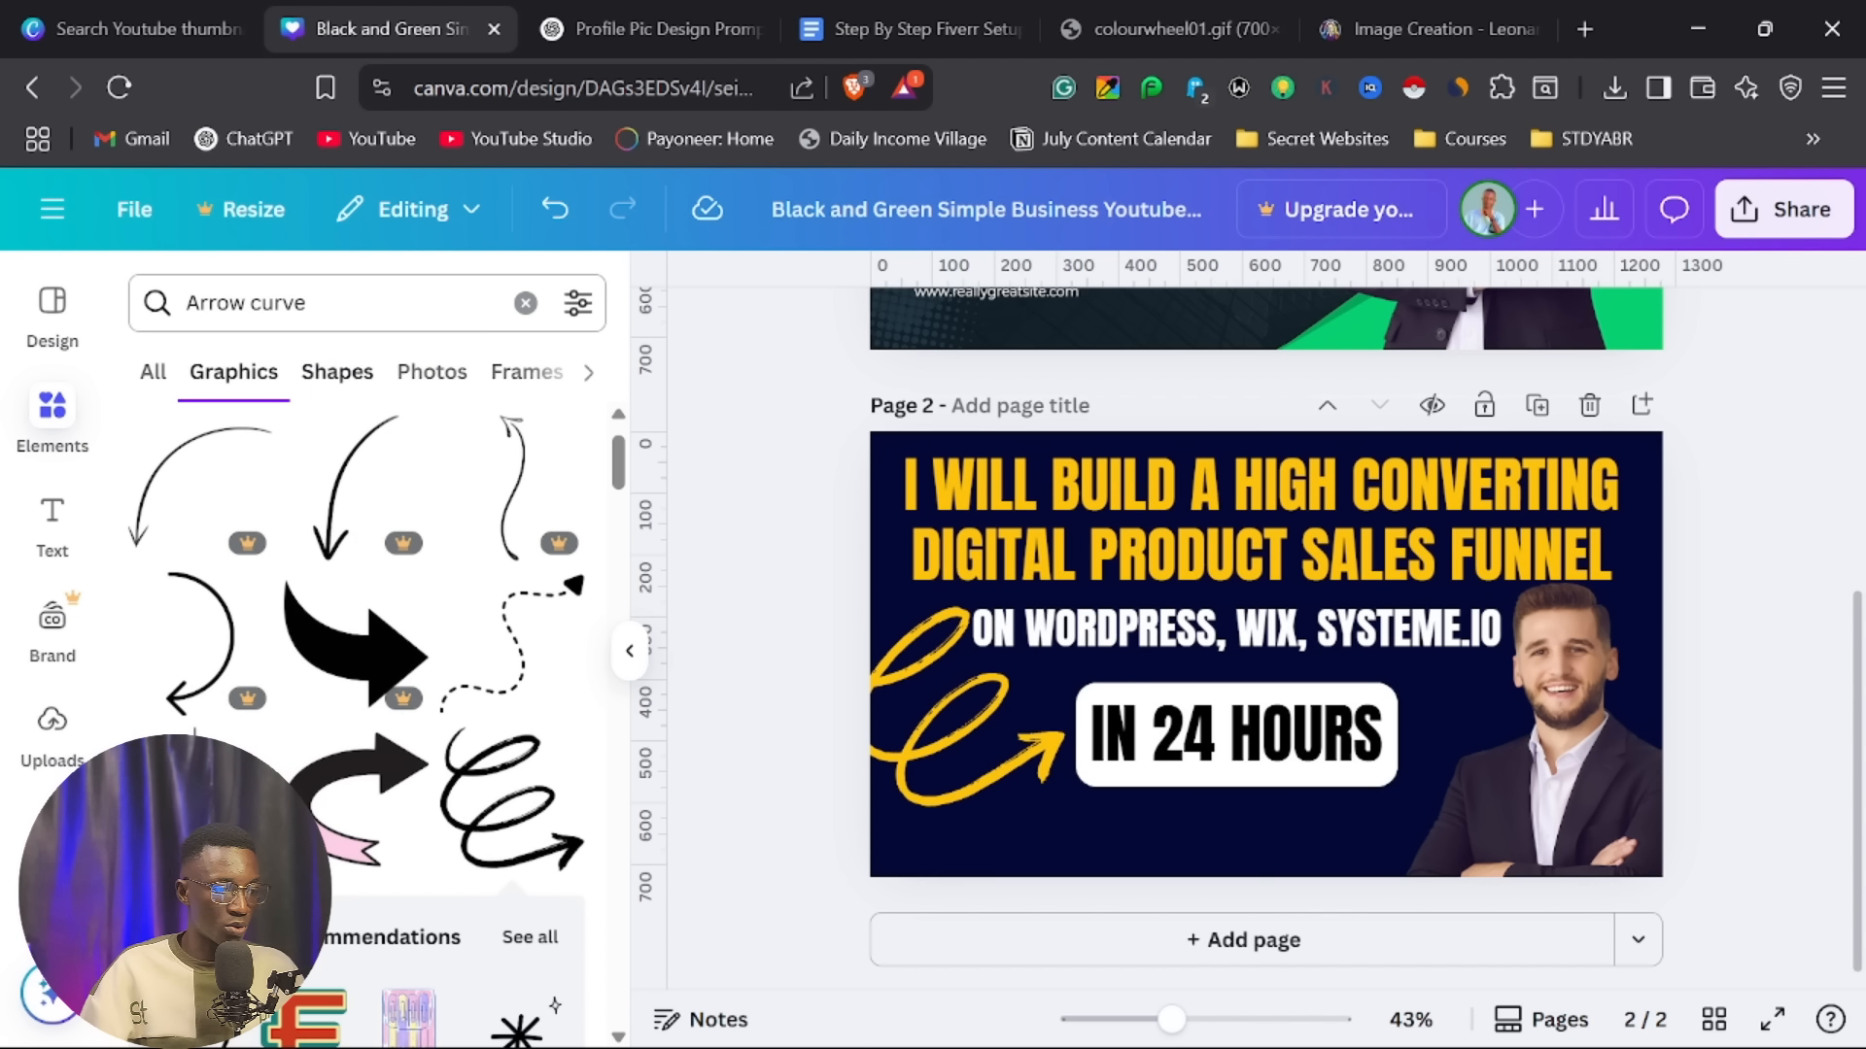
{"action": "left_click", "coordinate": [59, 418]}
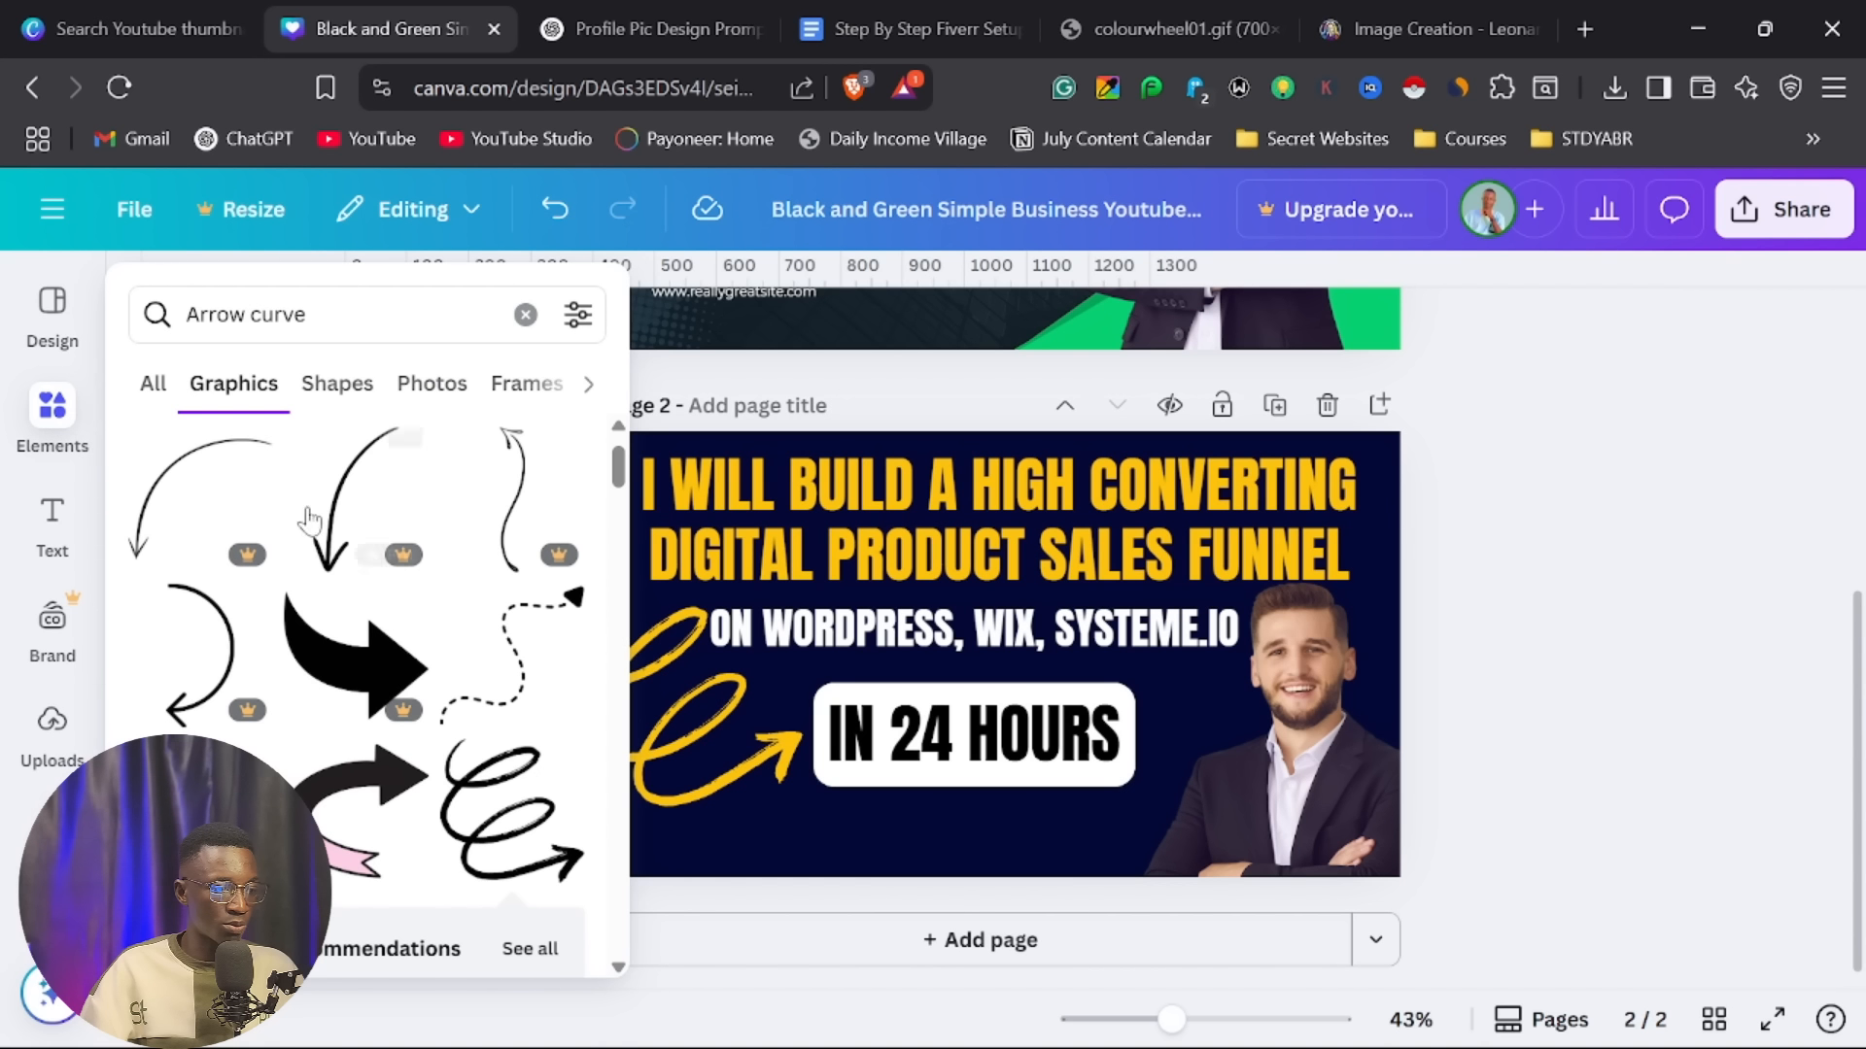
{"action": "left_click", "coordinate": [525, 314]}
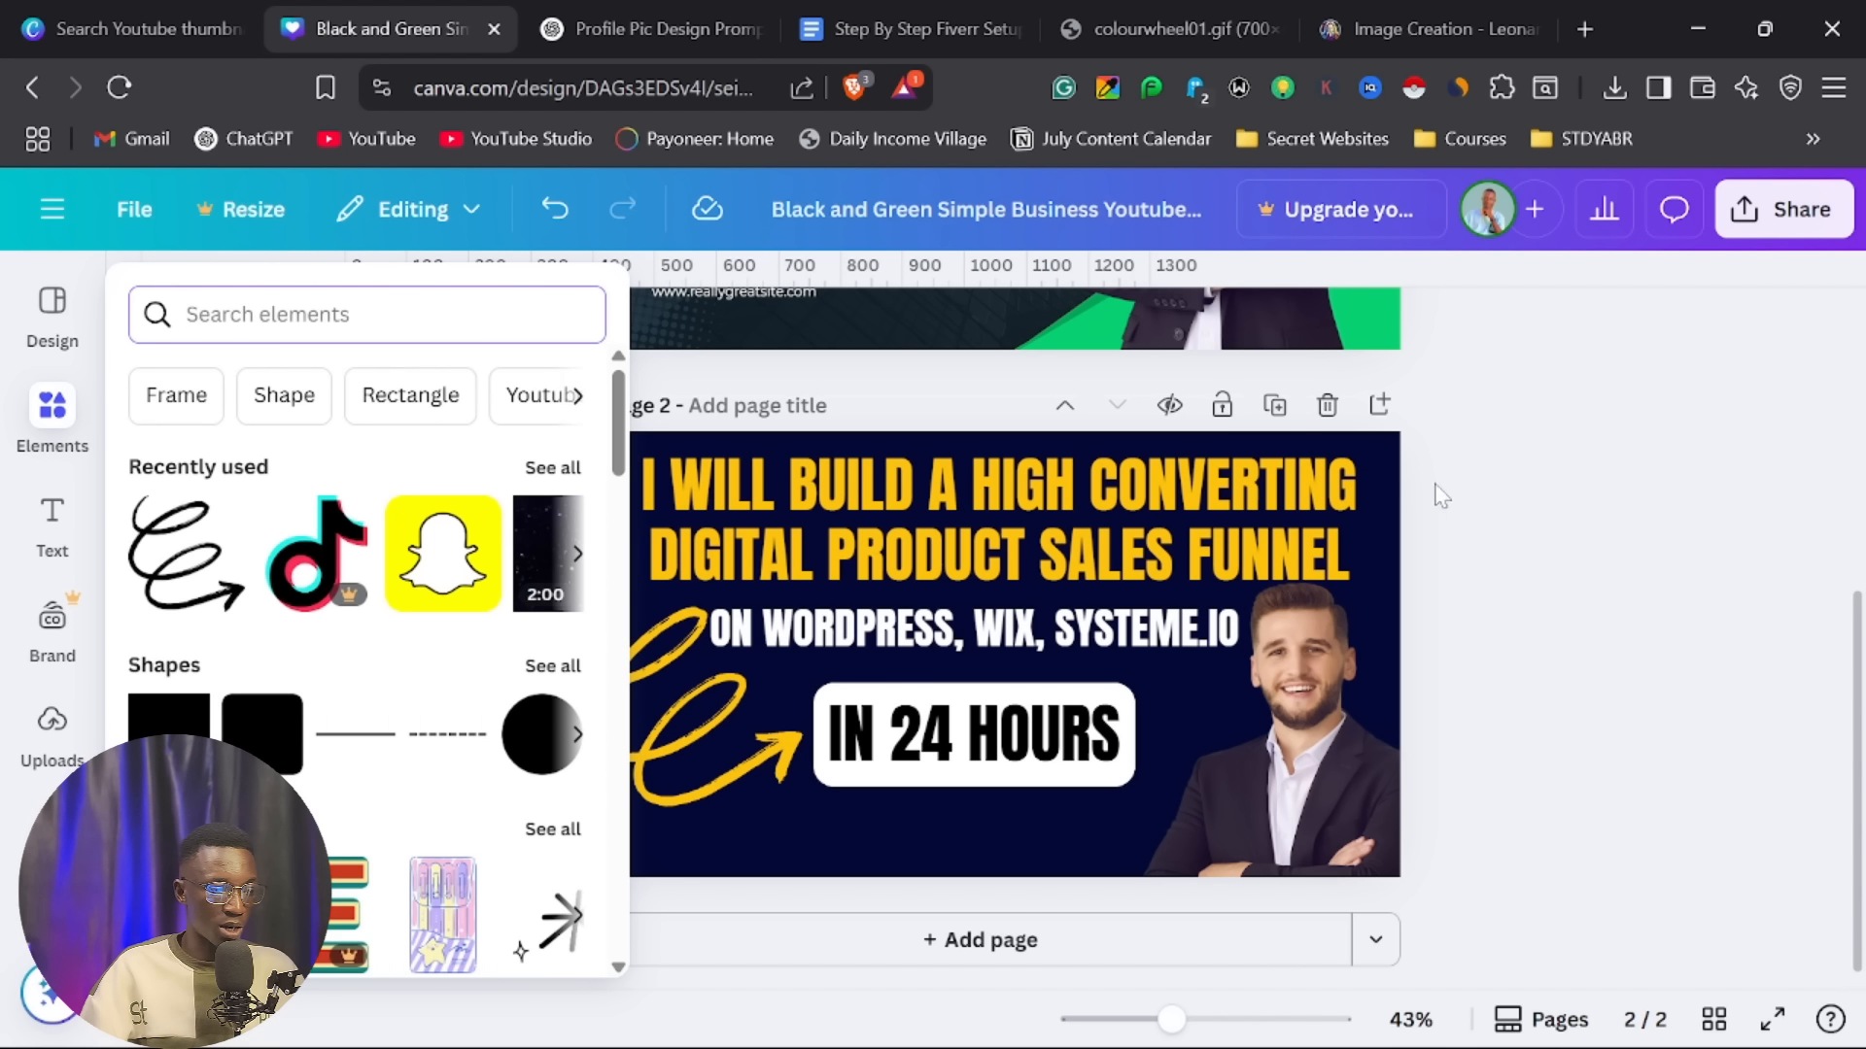
{"action": "left_click", "coordinate": [173, 748]}
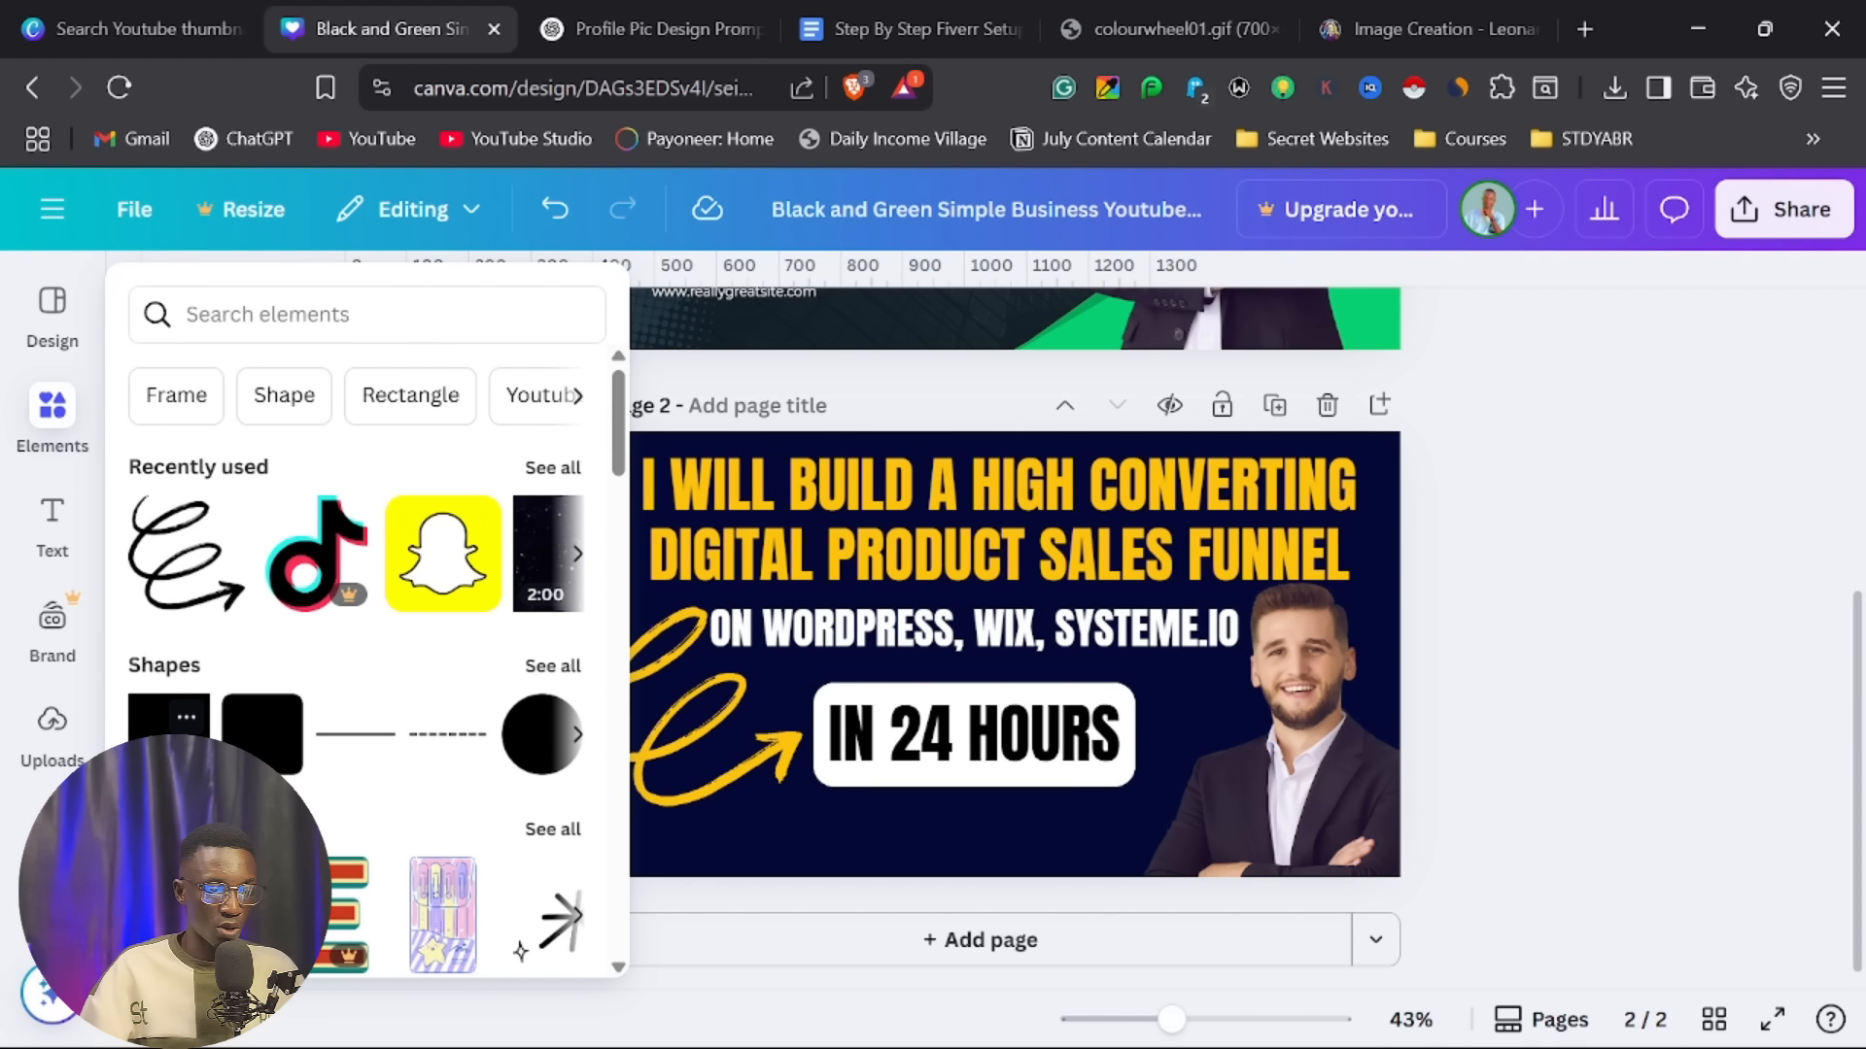
{"action": "left_click", "coordinate": [170, 738]}
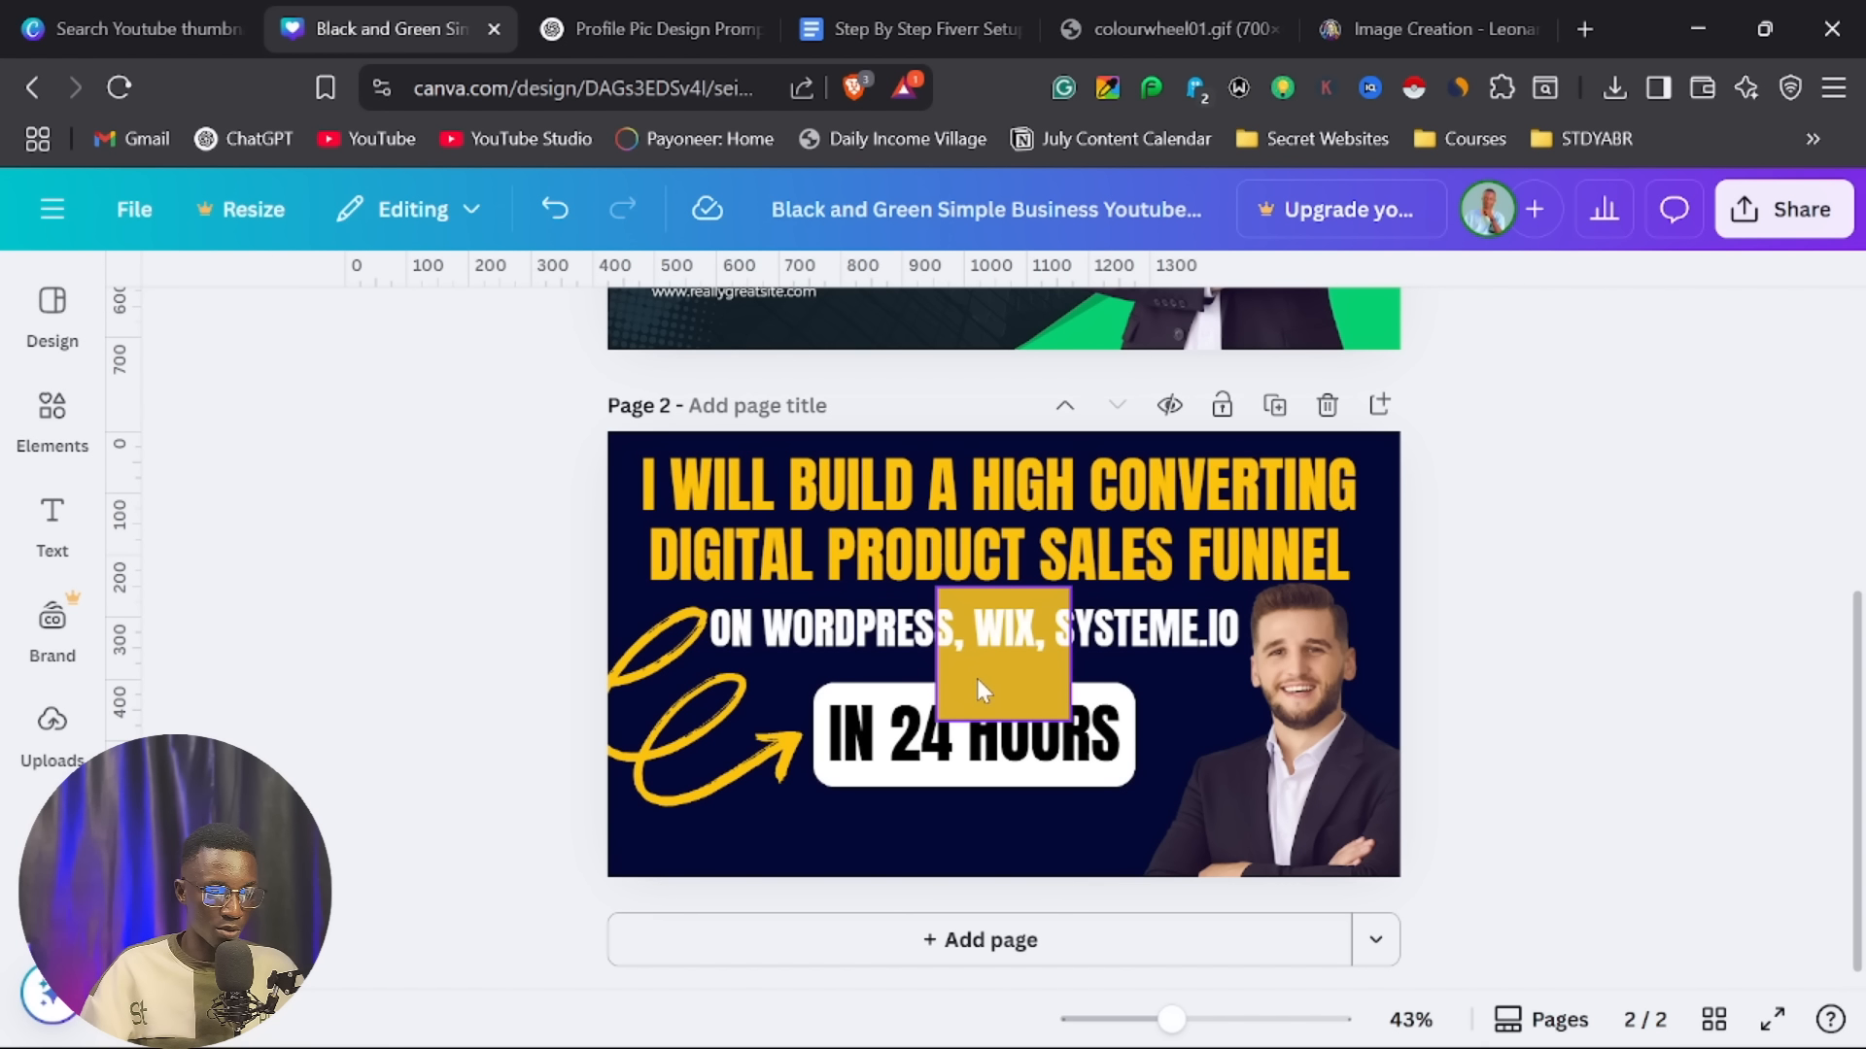
{"action": "left_click_drag", "start_coordinate": [976, 678], "coordinate": [910, 835]}
{"action": "left_click_drag", "start_coordinate": [939, 761], "coordinate": [1138, 855]}
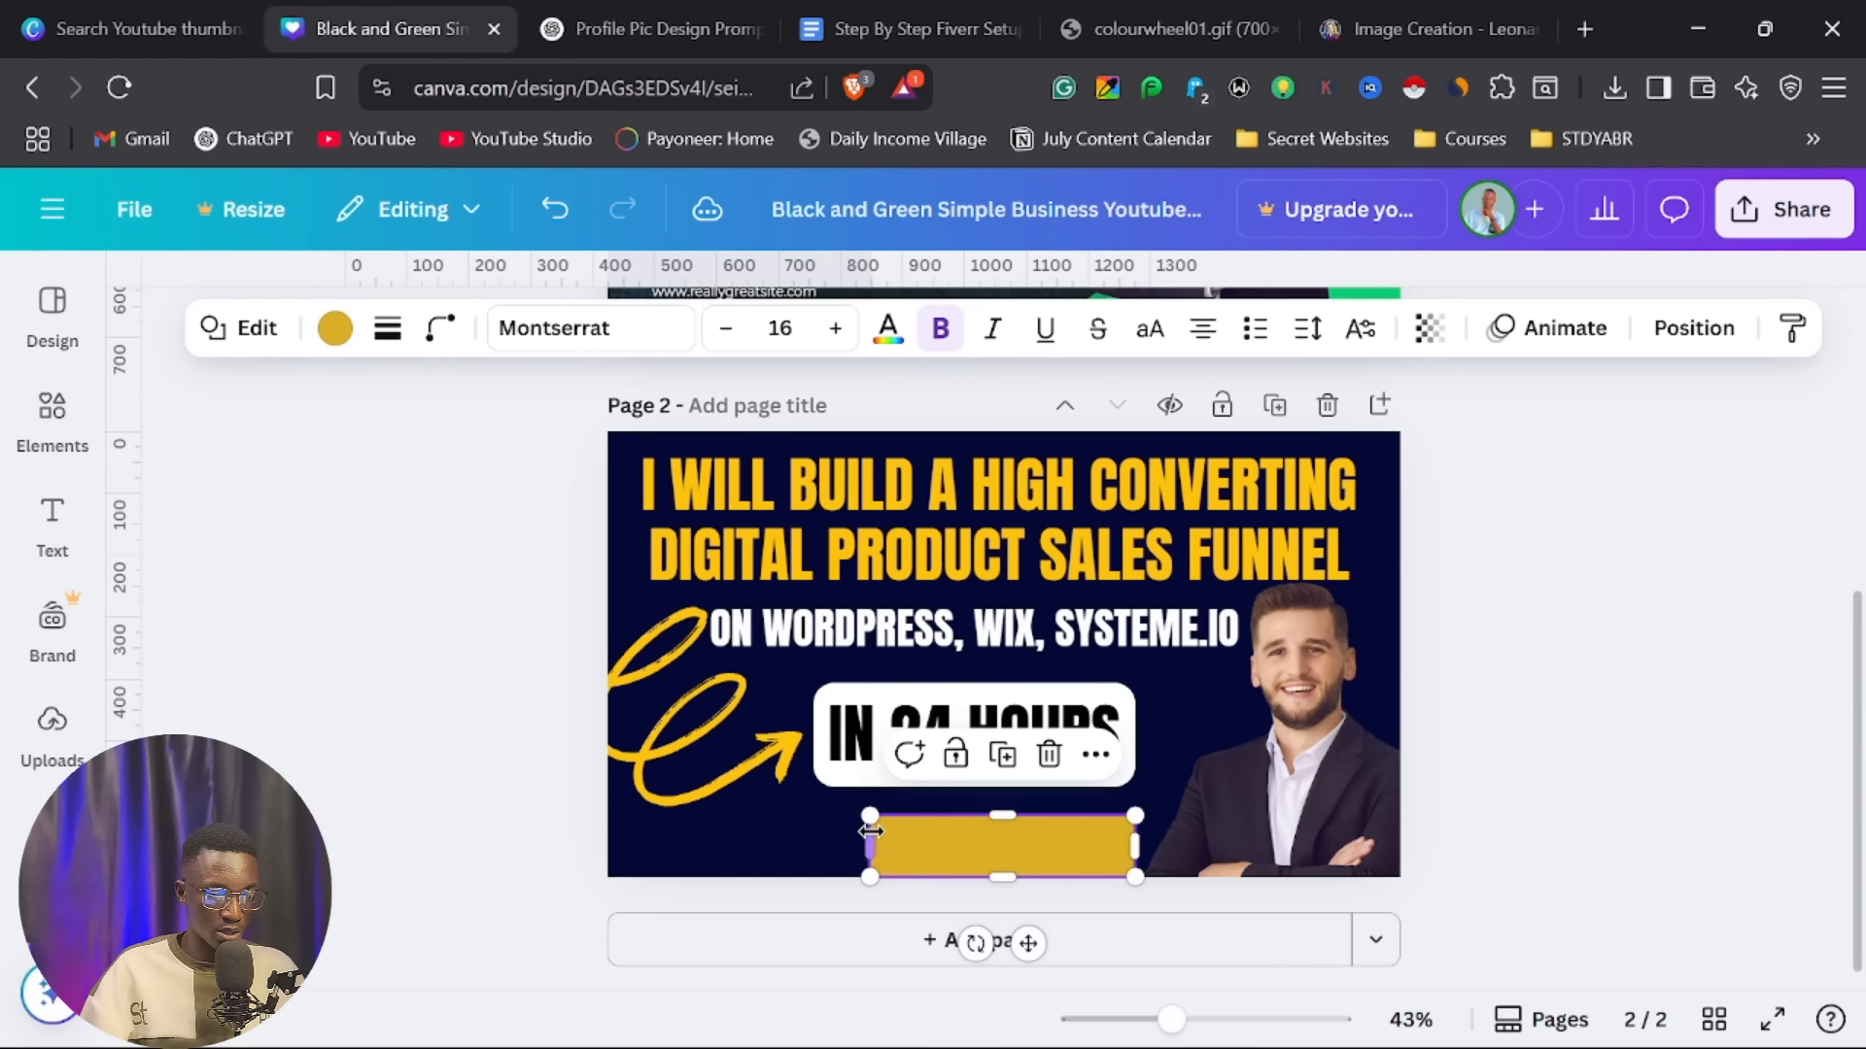
{"action": "left_click_drag", "start_coordinate": [866, 837], "coordinate": [632, 824]}
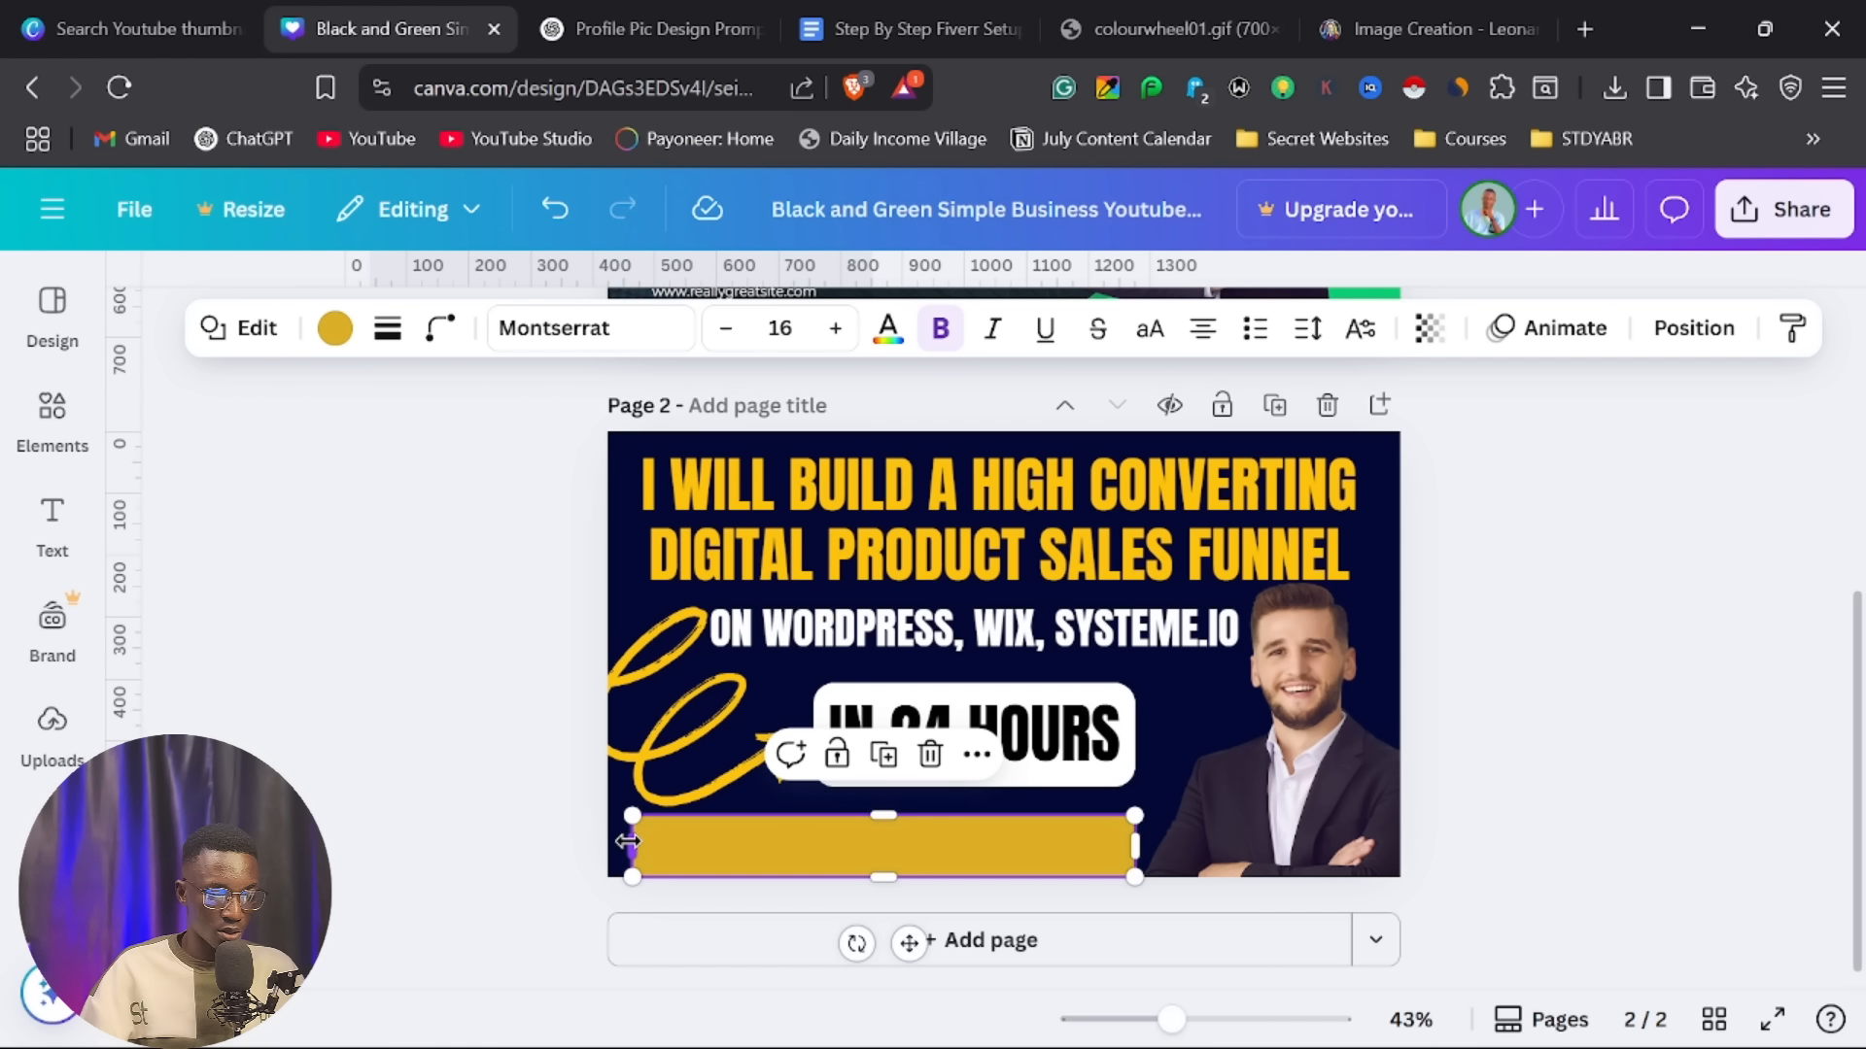
{"action": "left_click_drag", "start_coordinate": [627, 840], "coordinate": [653, 842]}
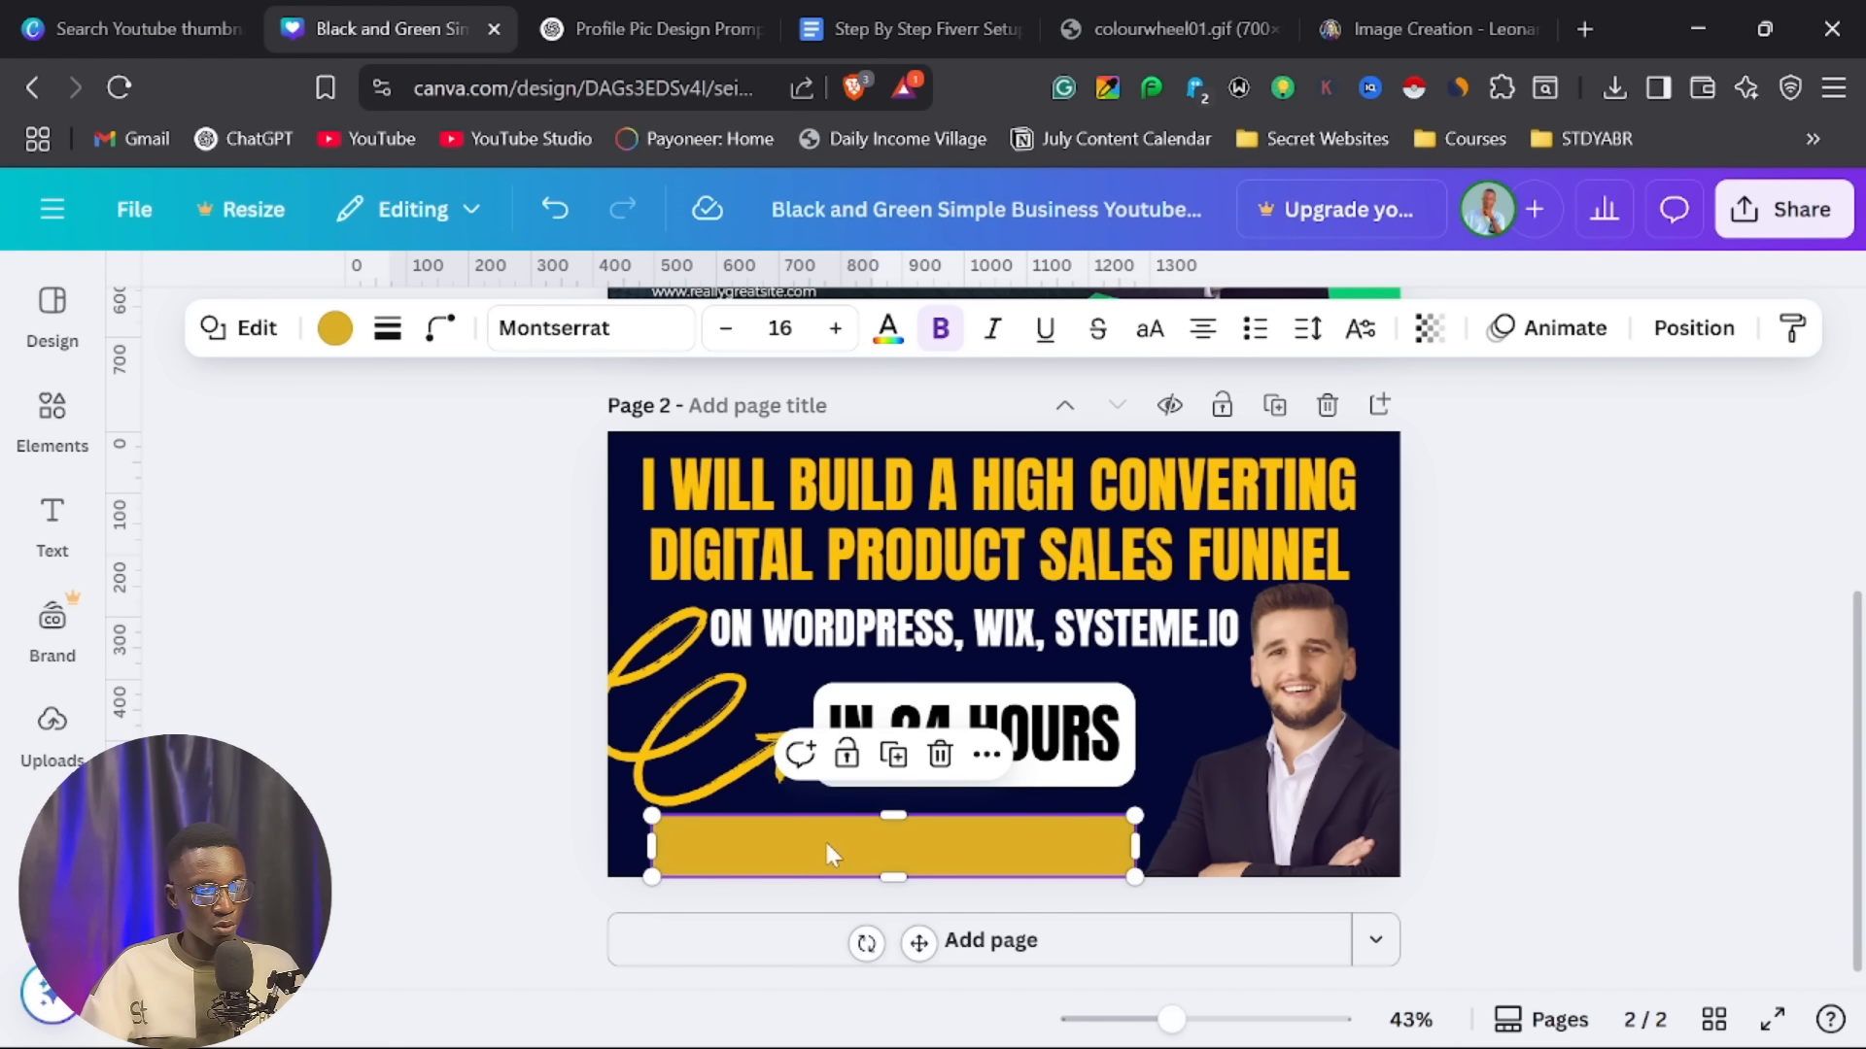
{"action": "key", "text": "Delete"}
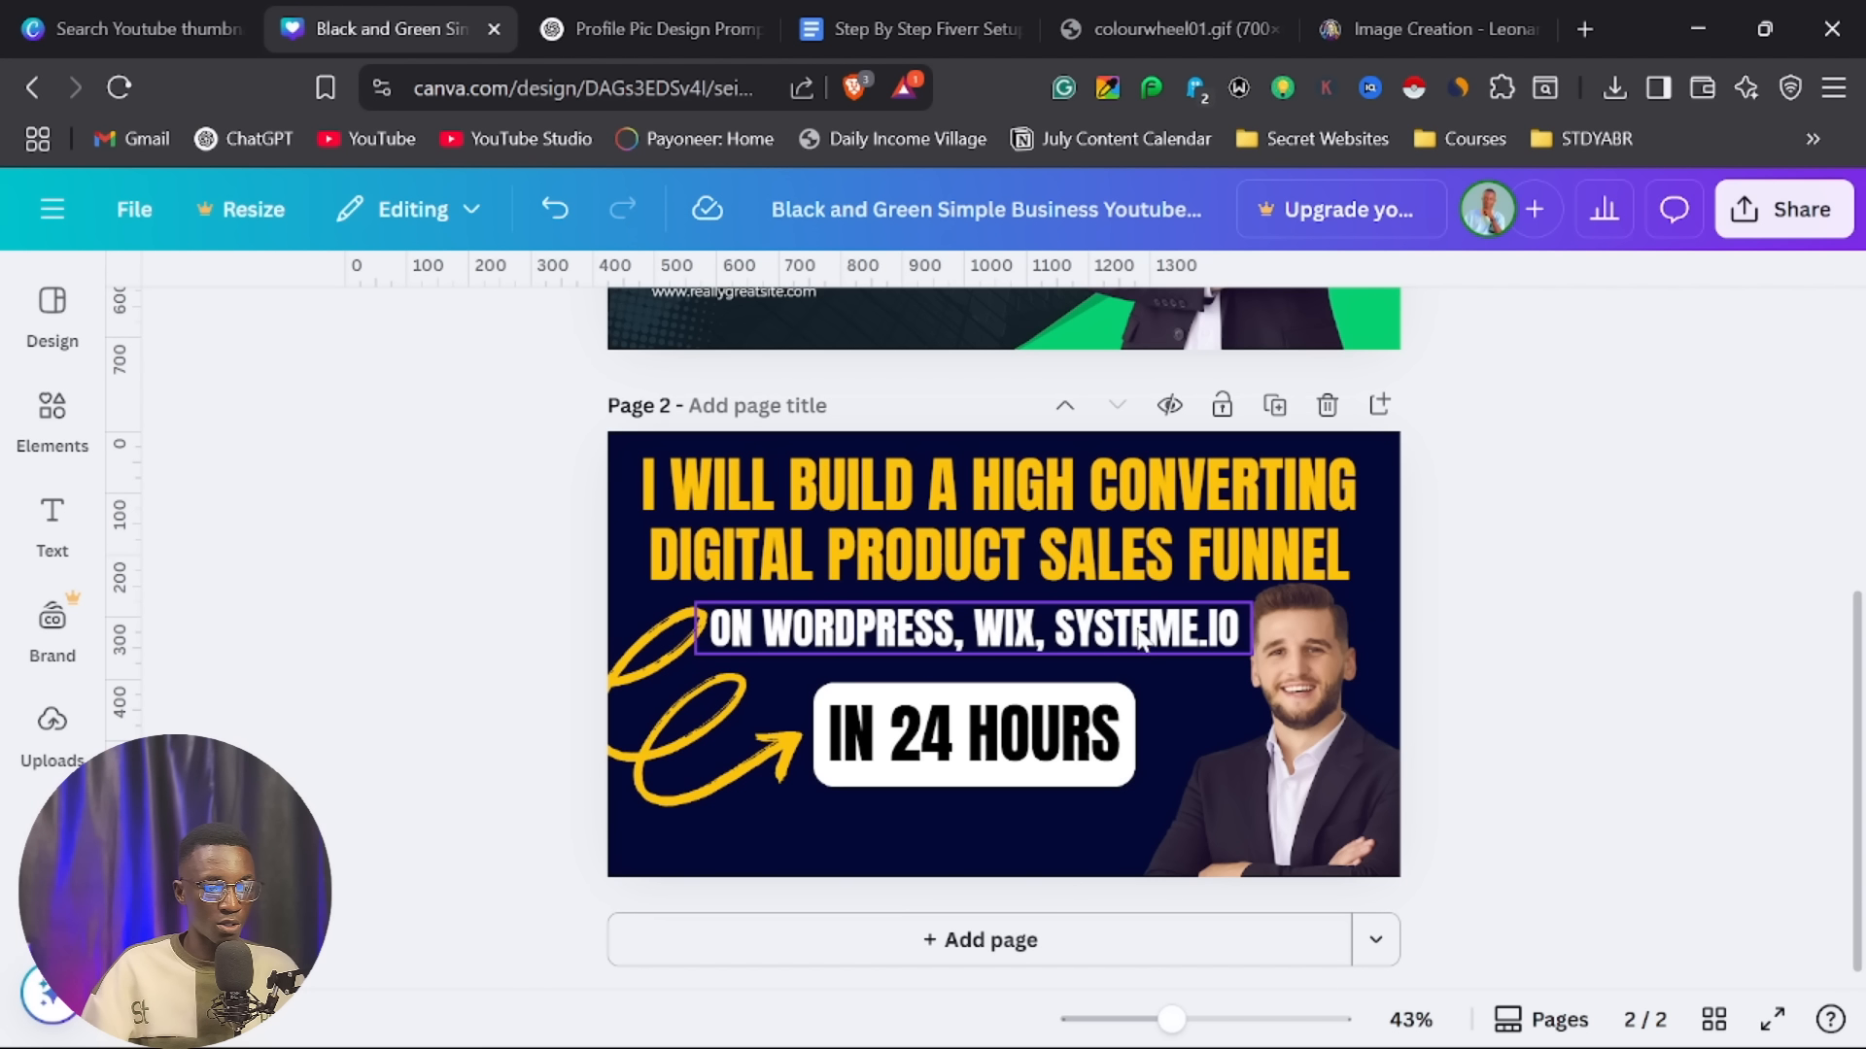
Duplicate the platforms line to the bottom, retype it 'PLACE YOUR ORDER NOW!', and adjust its box.
{"action": "left_click", "coordinate": [1103, 633]}
{"action": "left_click_drag", "start_coordinate": [1103, 633], "coordinate": [987, 855]}
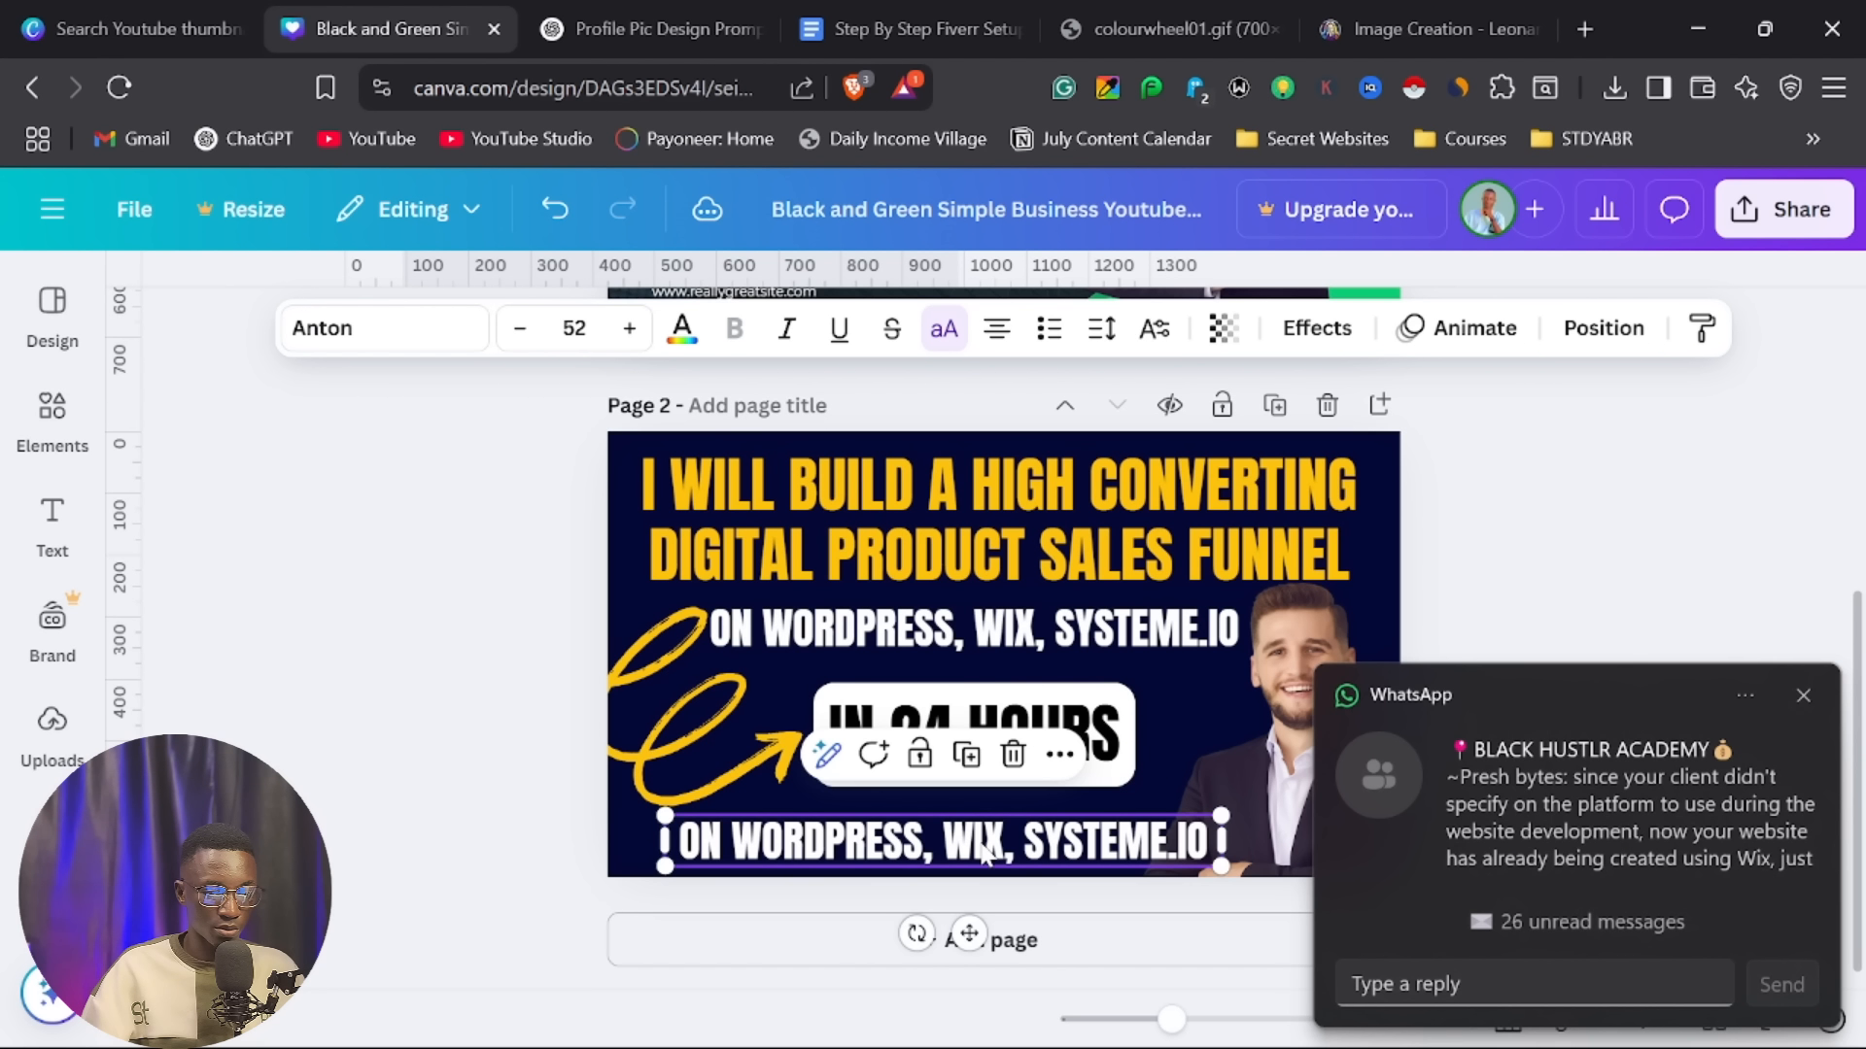
{"action": "left_click", "coordinate": [1802, 696]}
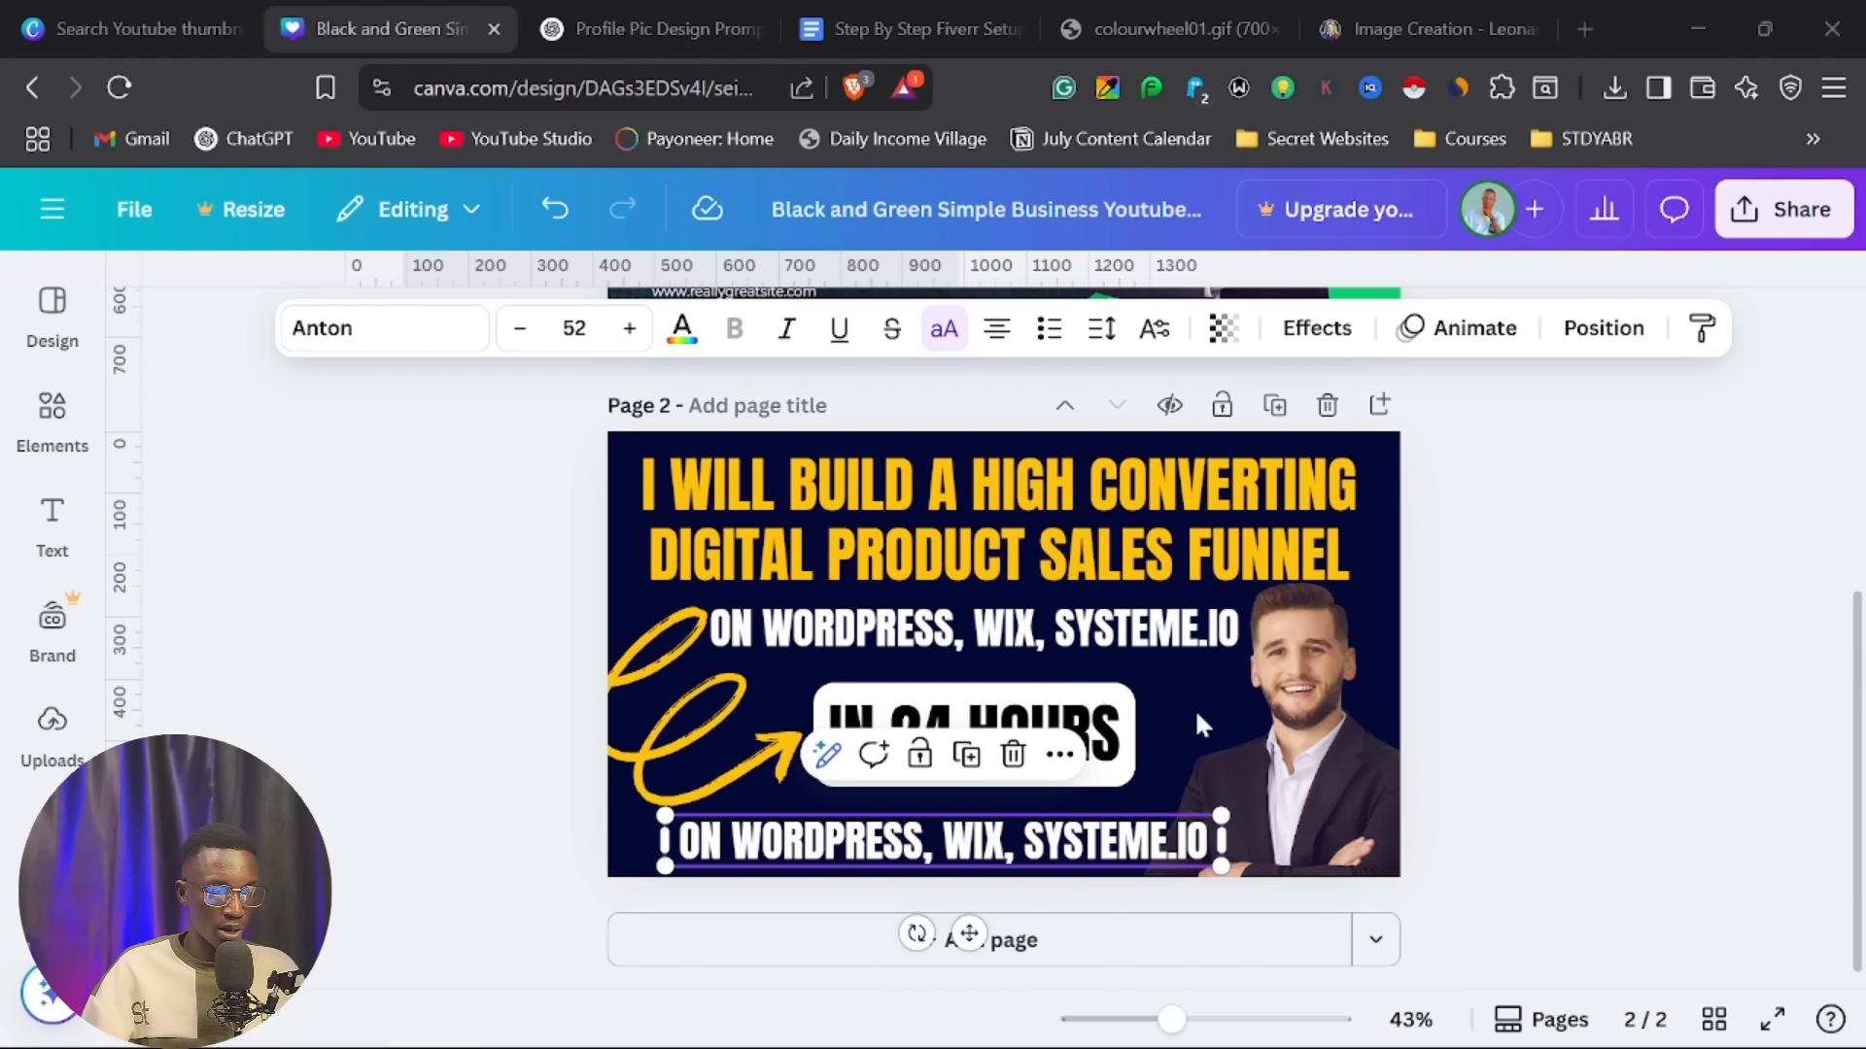
{"action": "double_click", "coordinate": [973, 841]}
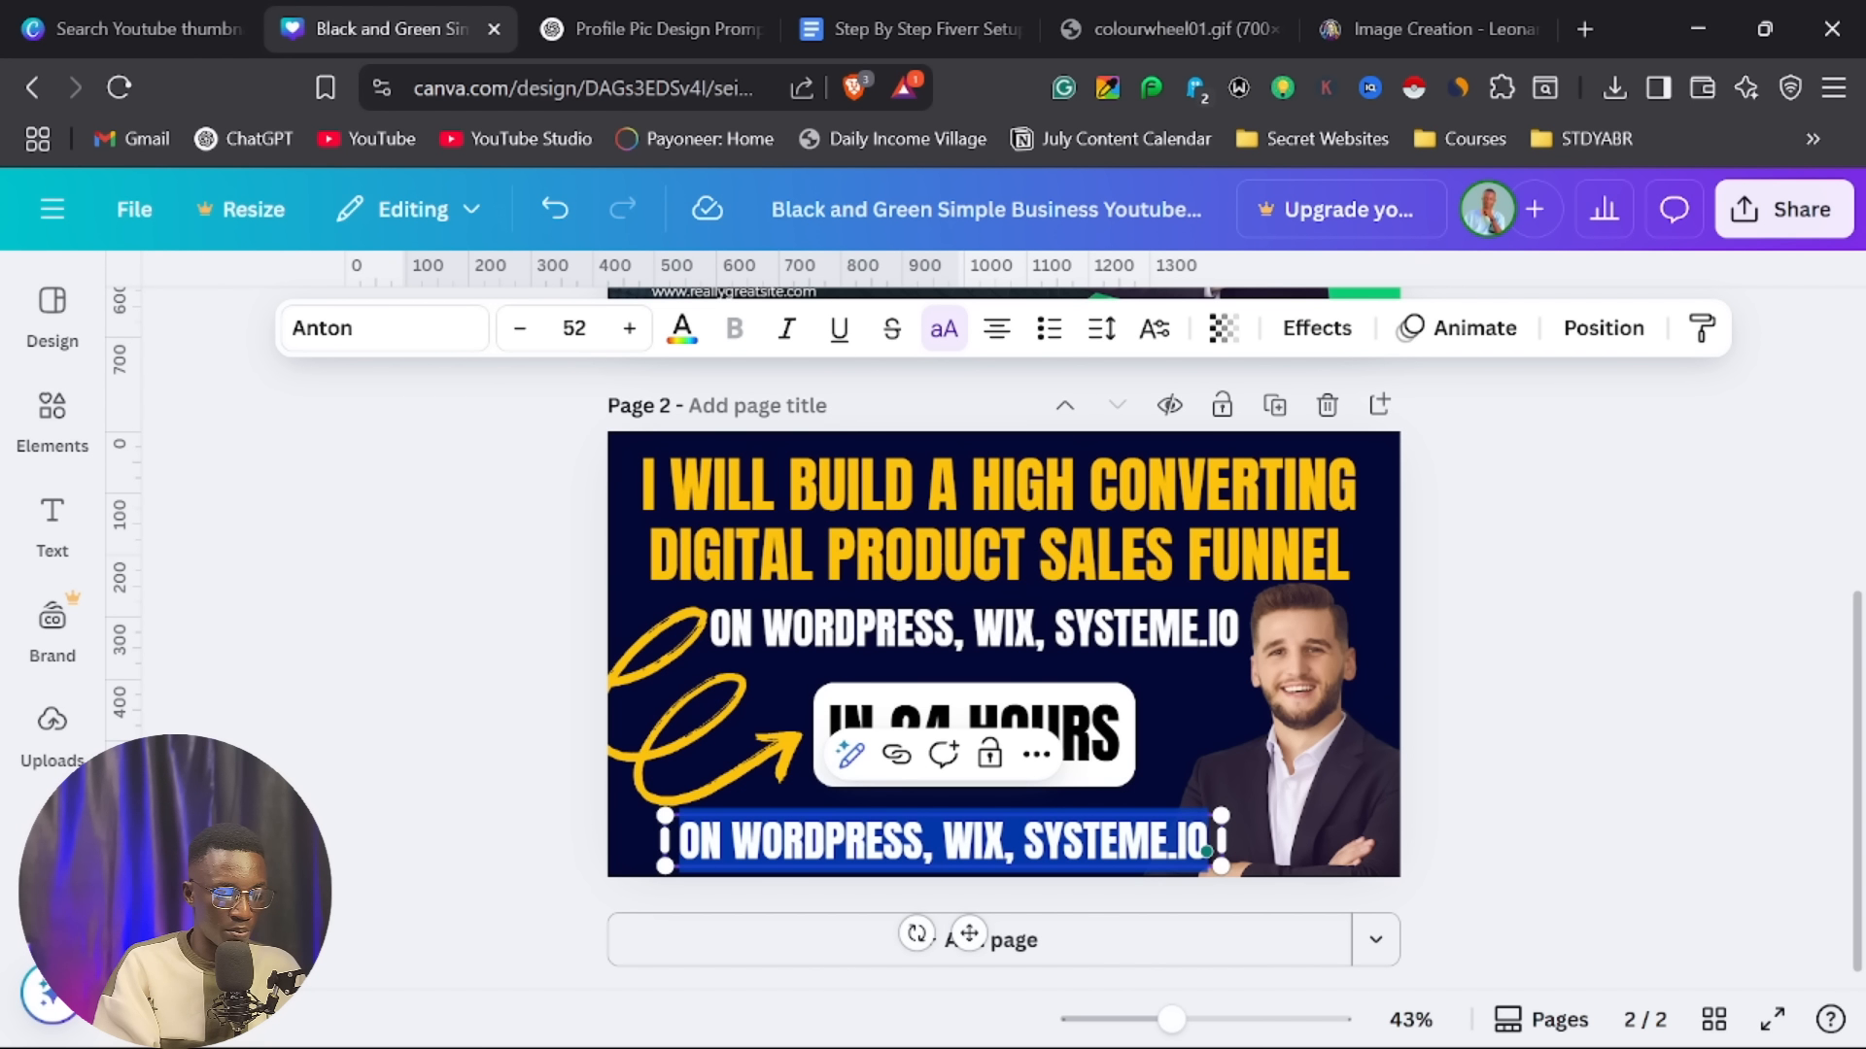
{"action": "type", "text": "PLACE YO"}
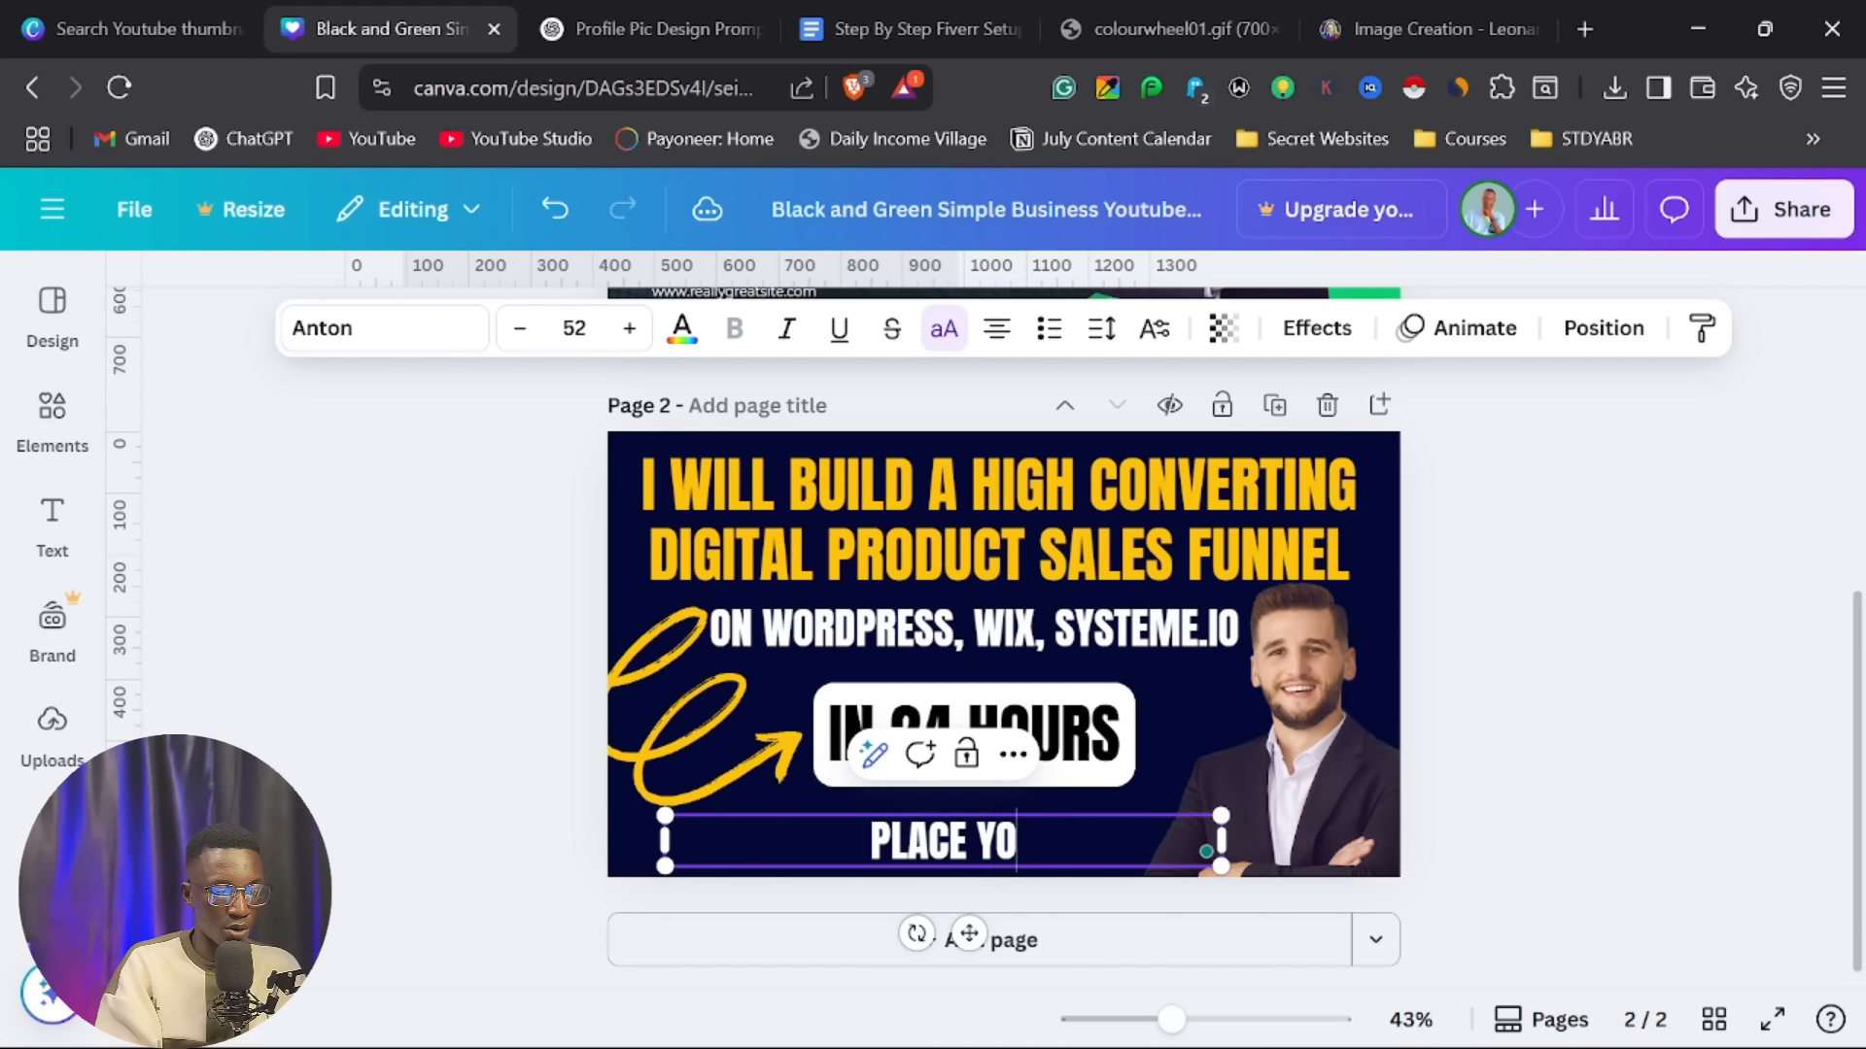
{"action": "type", "text": "UR"}
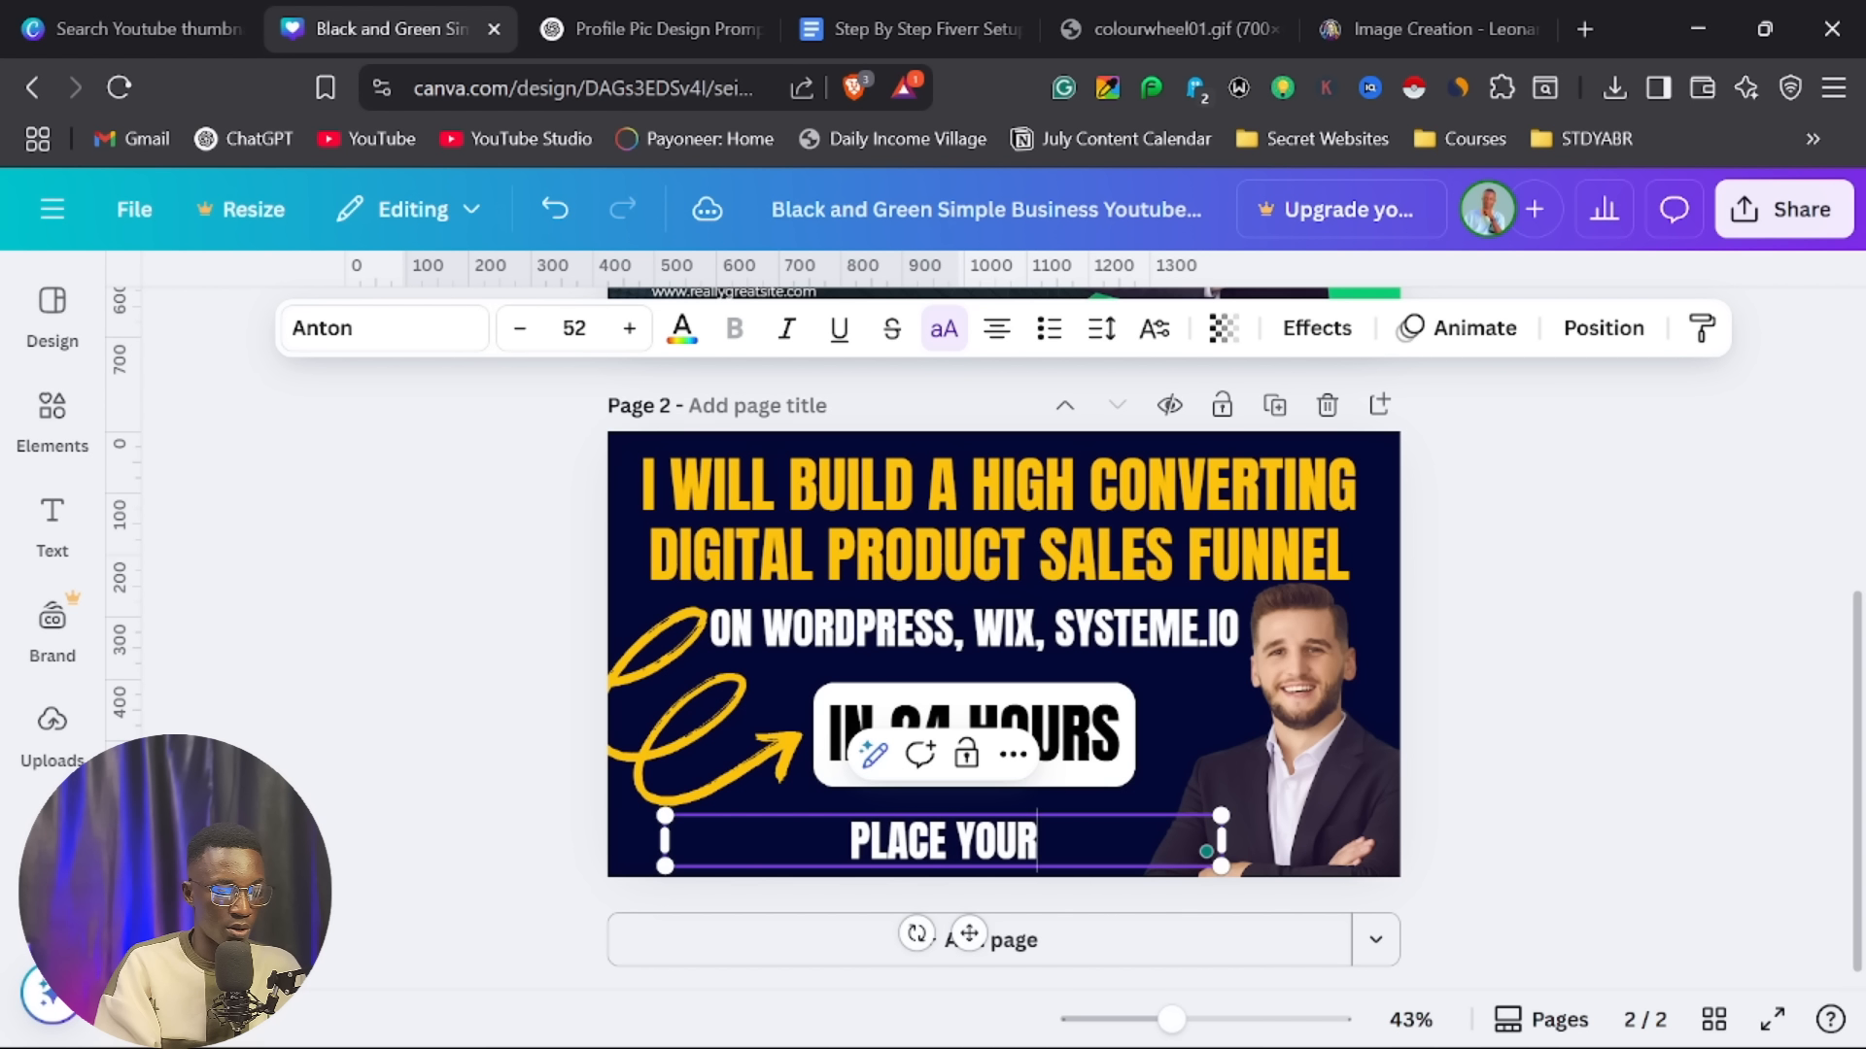
{"action": "type", "text": " ORDER N"}
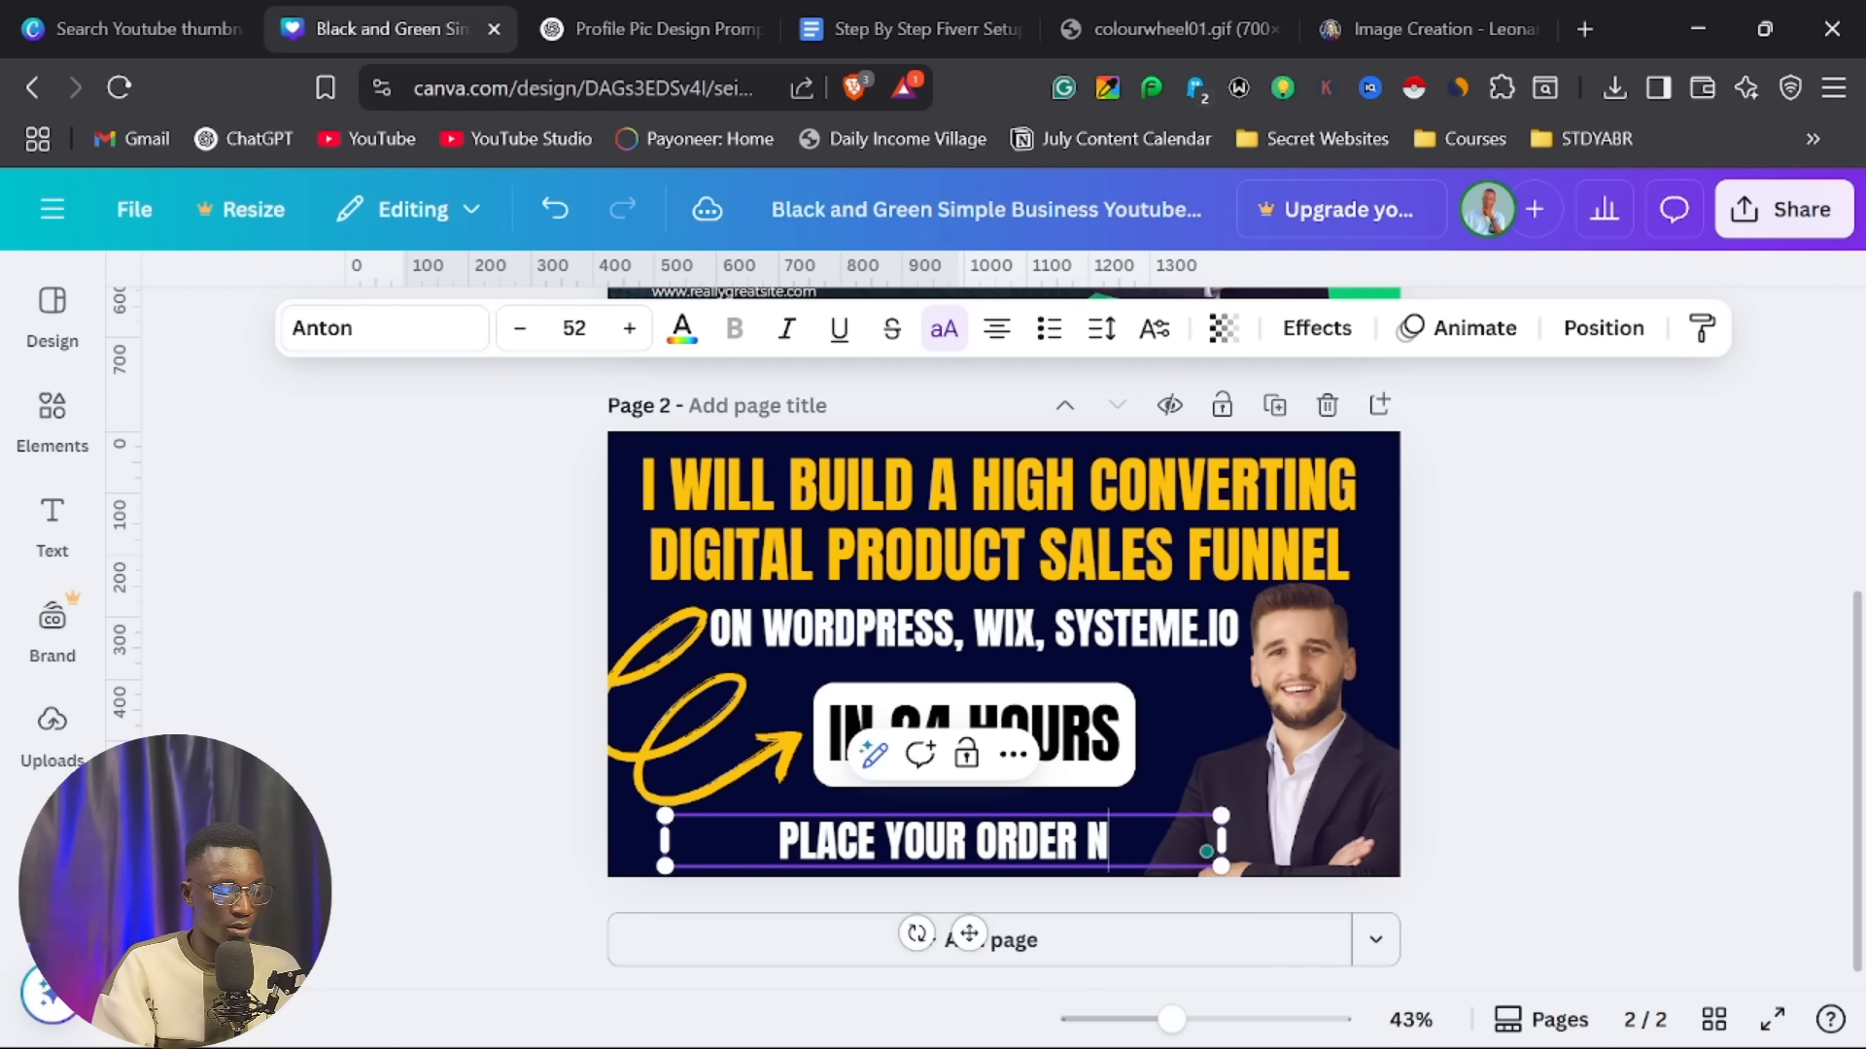
{"action": "type", "text": "OW!"}
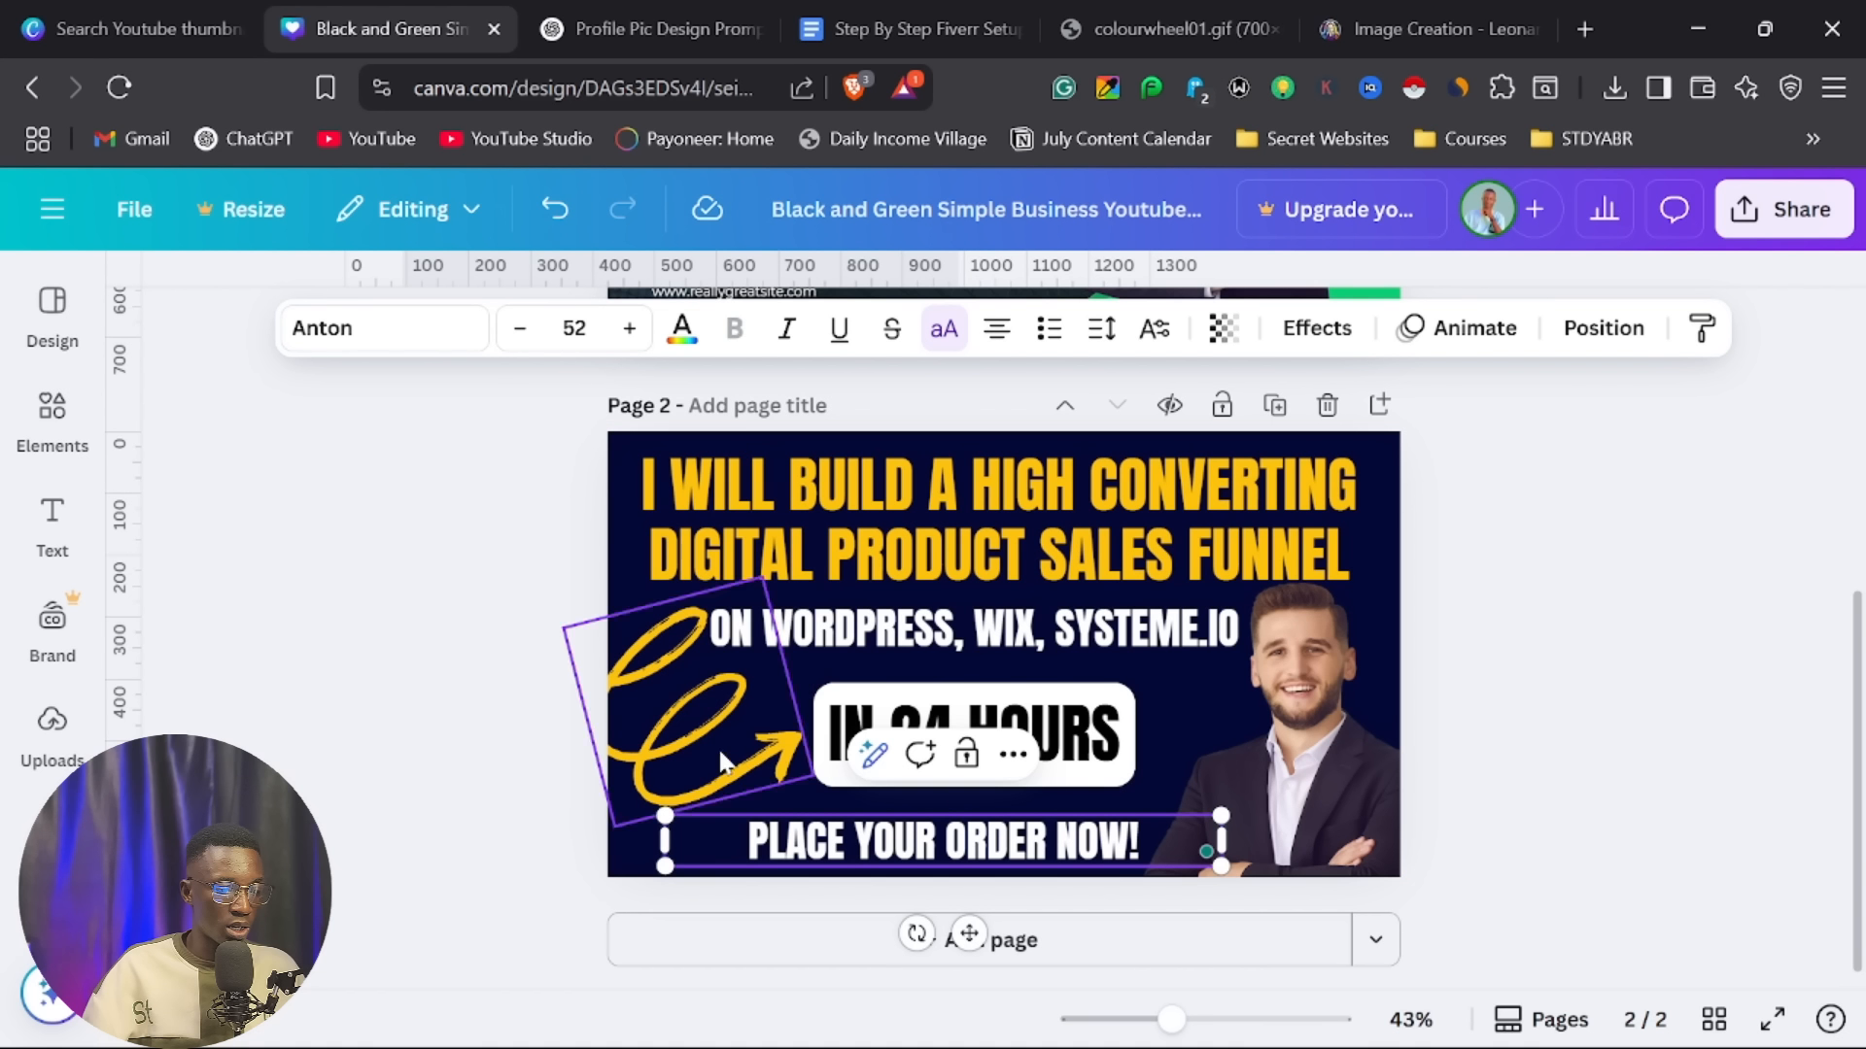
{"action": "left_click", "coordinate": [445, 736]}
{"action": "left_click", "coordinate": [687, 863]}
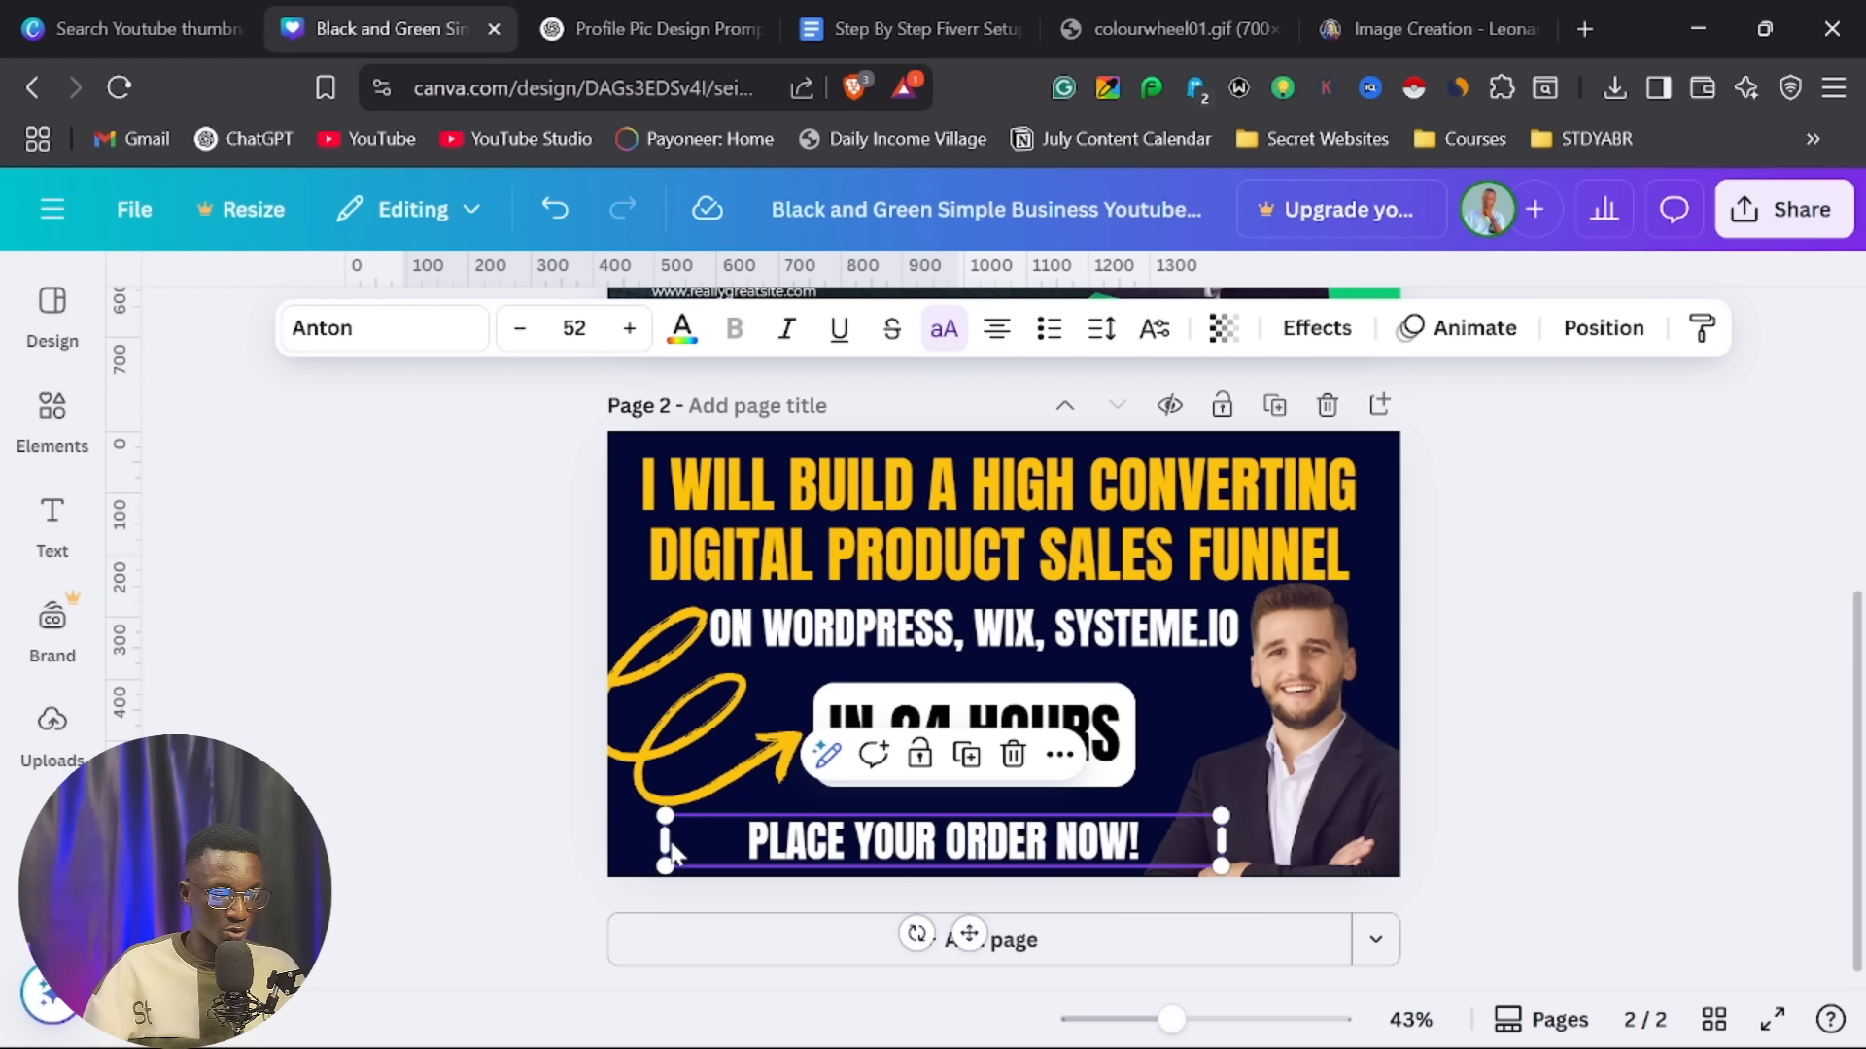
{"action": "left_click_drag", "start_coordinate": [665, 839], "coordinate": [760, 820]}
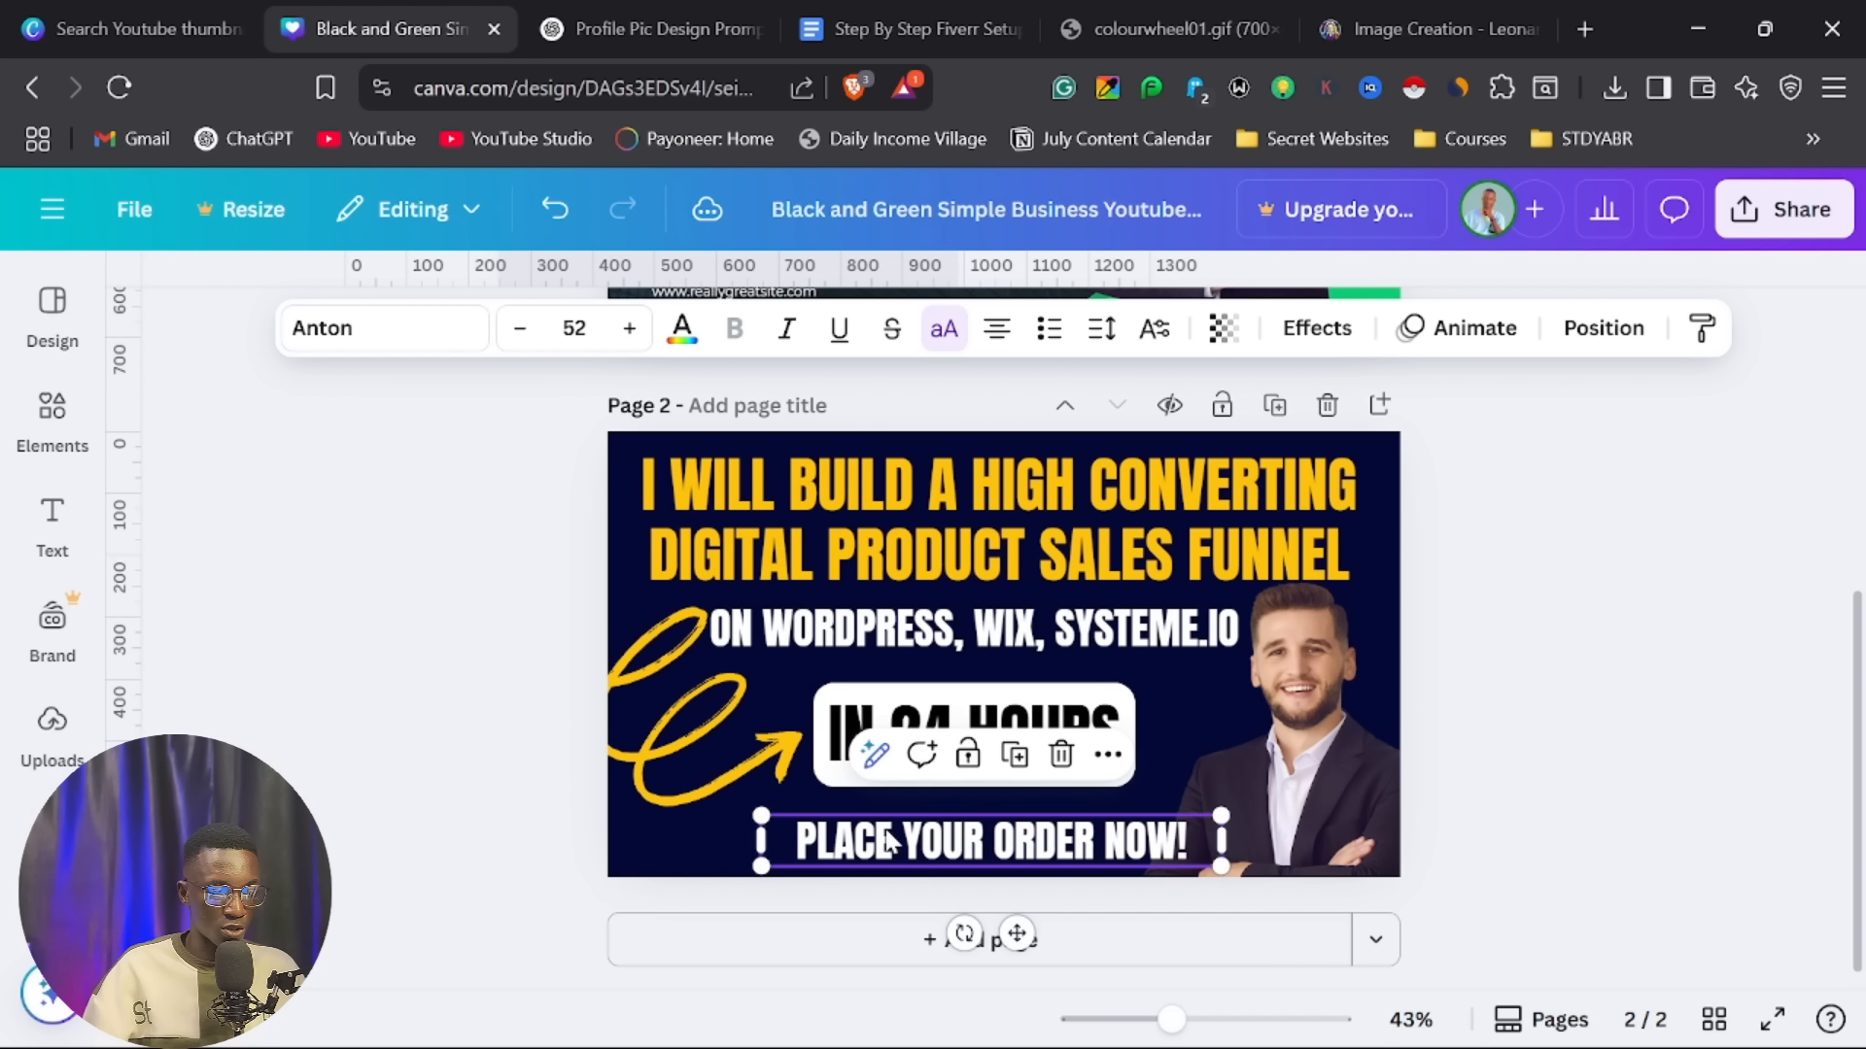
{"action": "left_click_drag", "start_coordinate": [948, 850], "coordinate": [913, 845]}
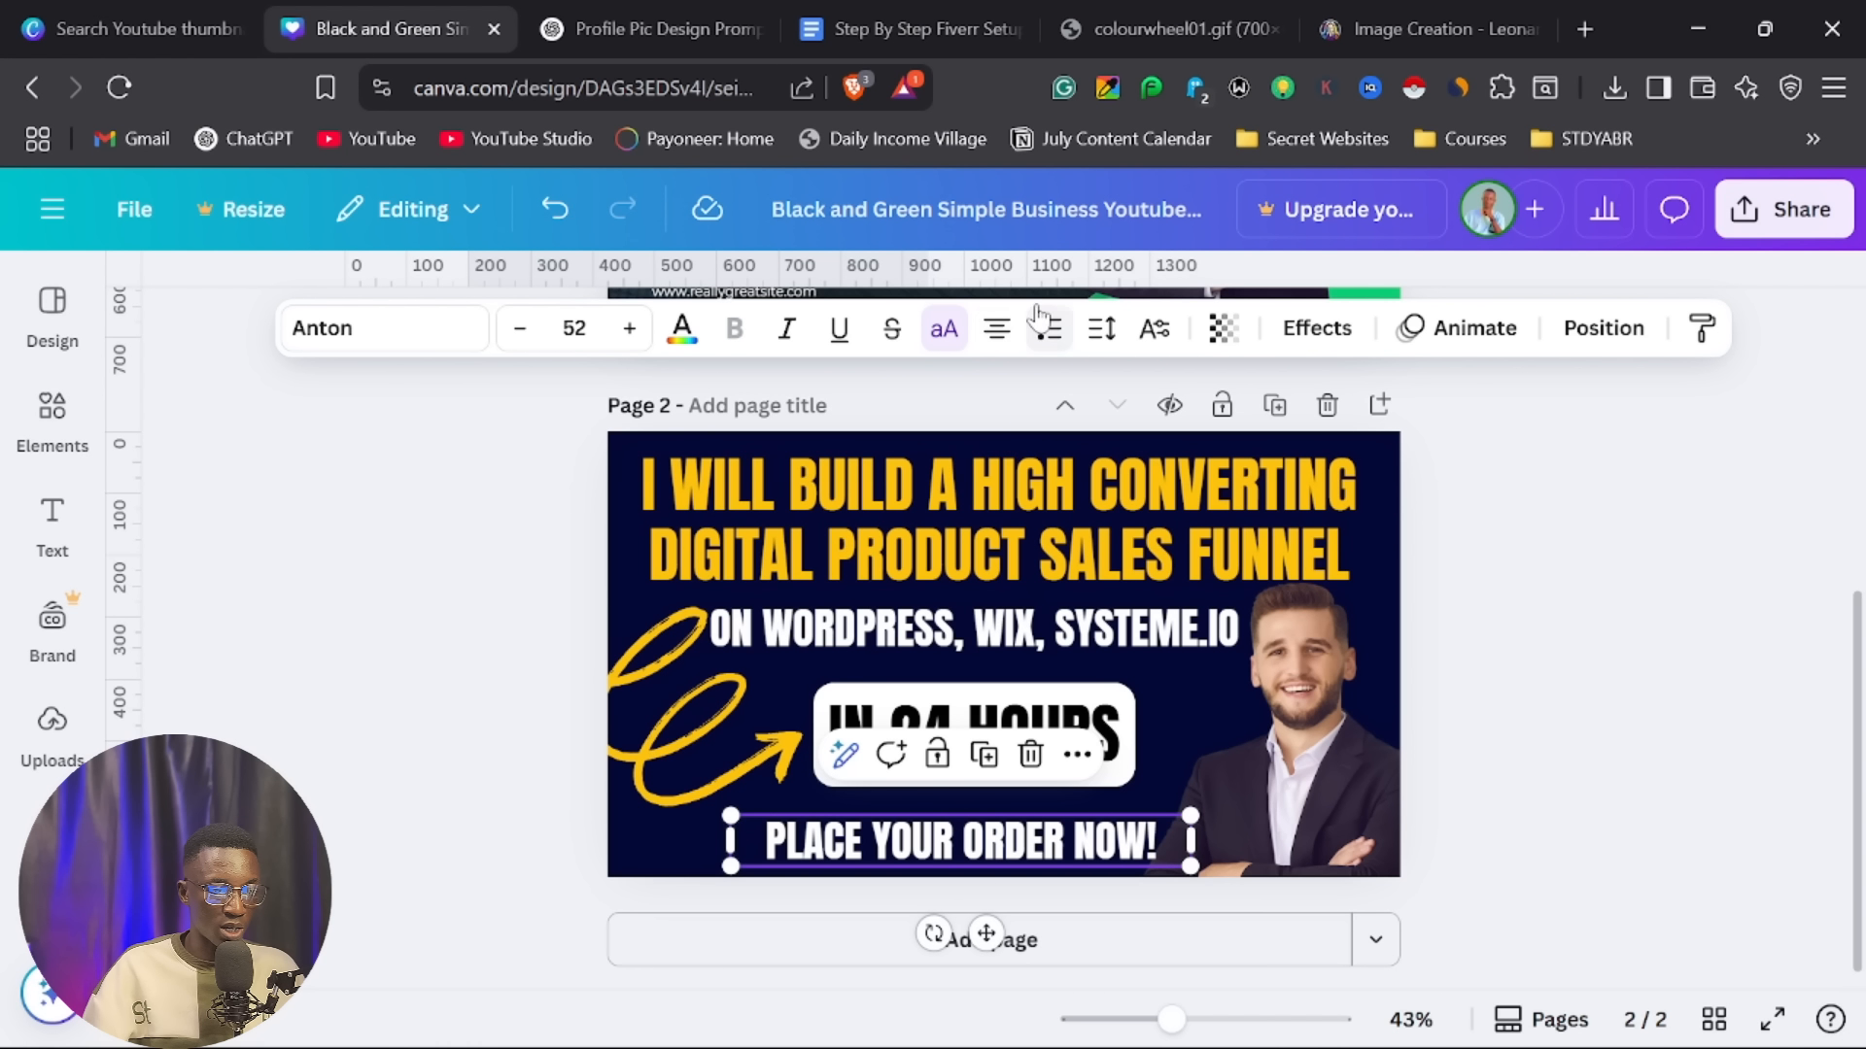
Increase the letter spacing of the order line and widen its box to one row.
{"action": "left_click", "coordinate": [1101, 329]}
{"action": "left_click_drag", "start_coordinate": [993, 447], "coordinate": [1030, 449]}
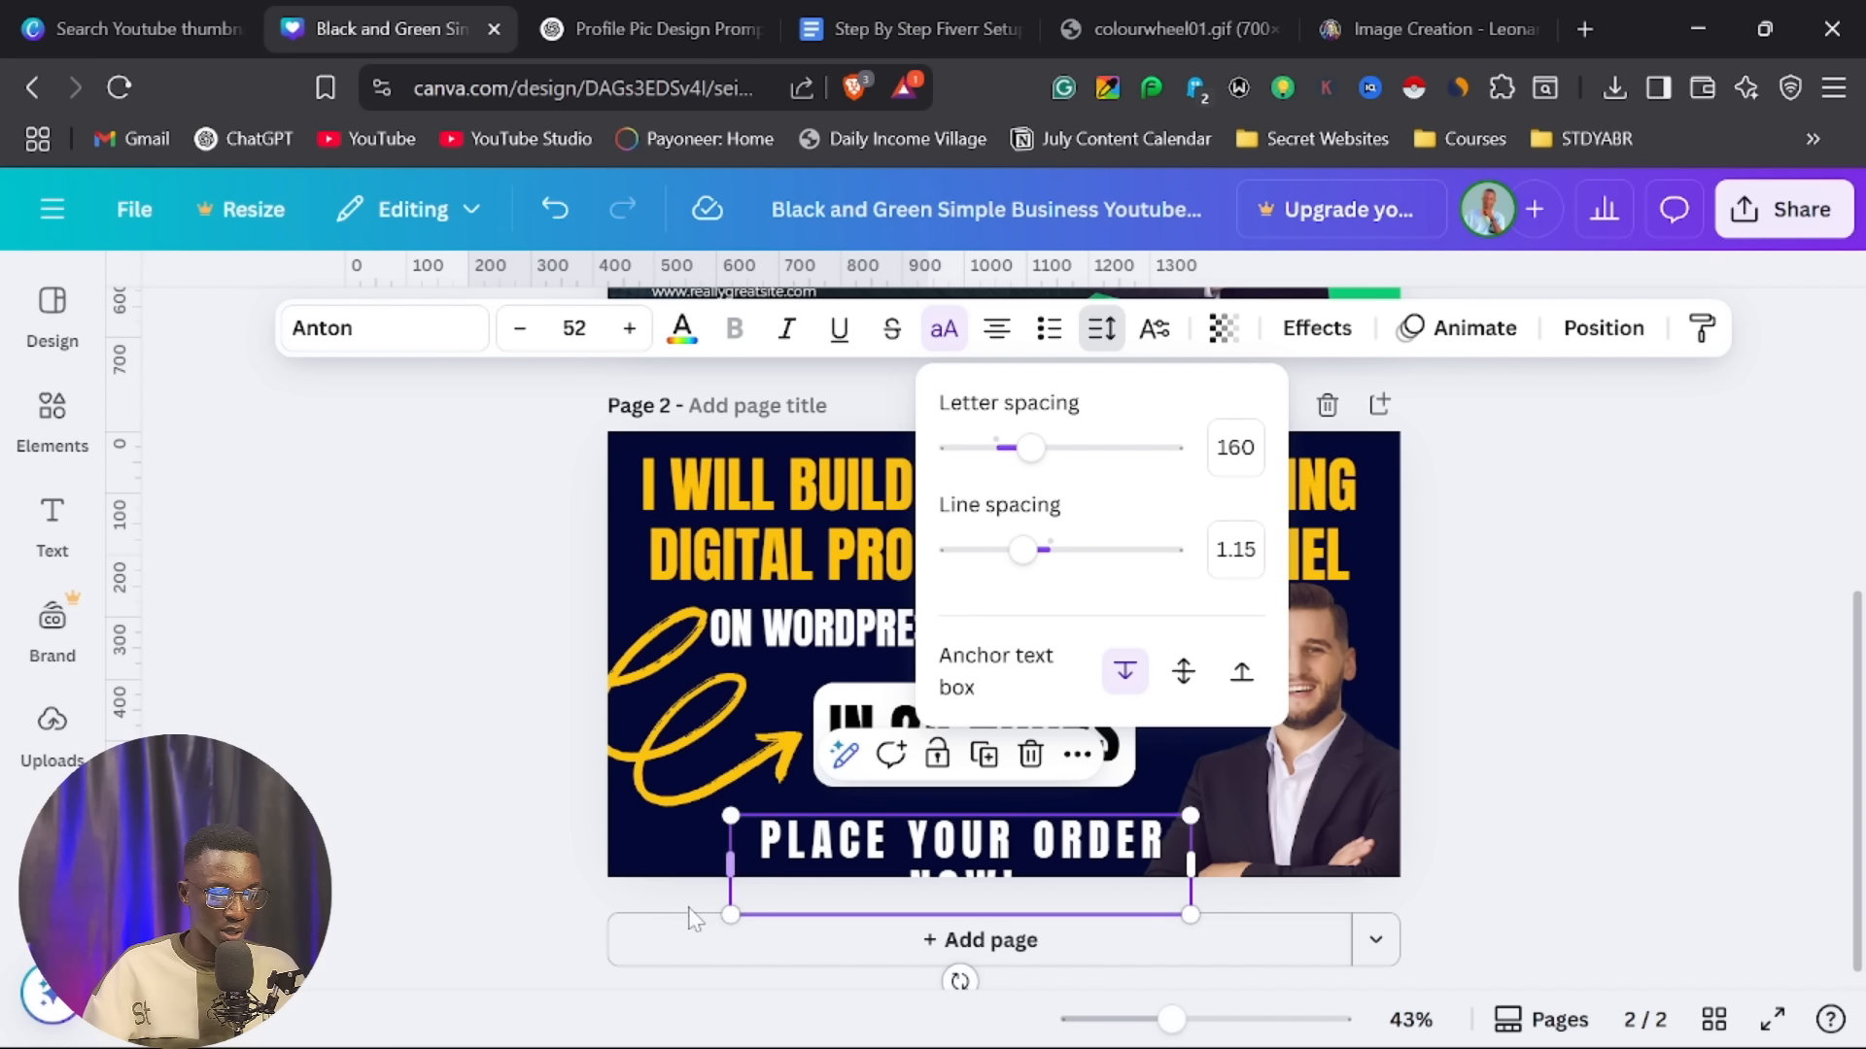
{"action": "left_click_drag", "start_coordinate": [724, 866], "coordinate": [649, 868]}
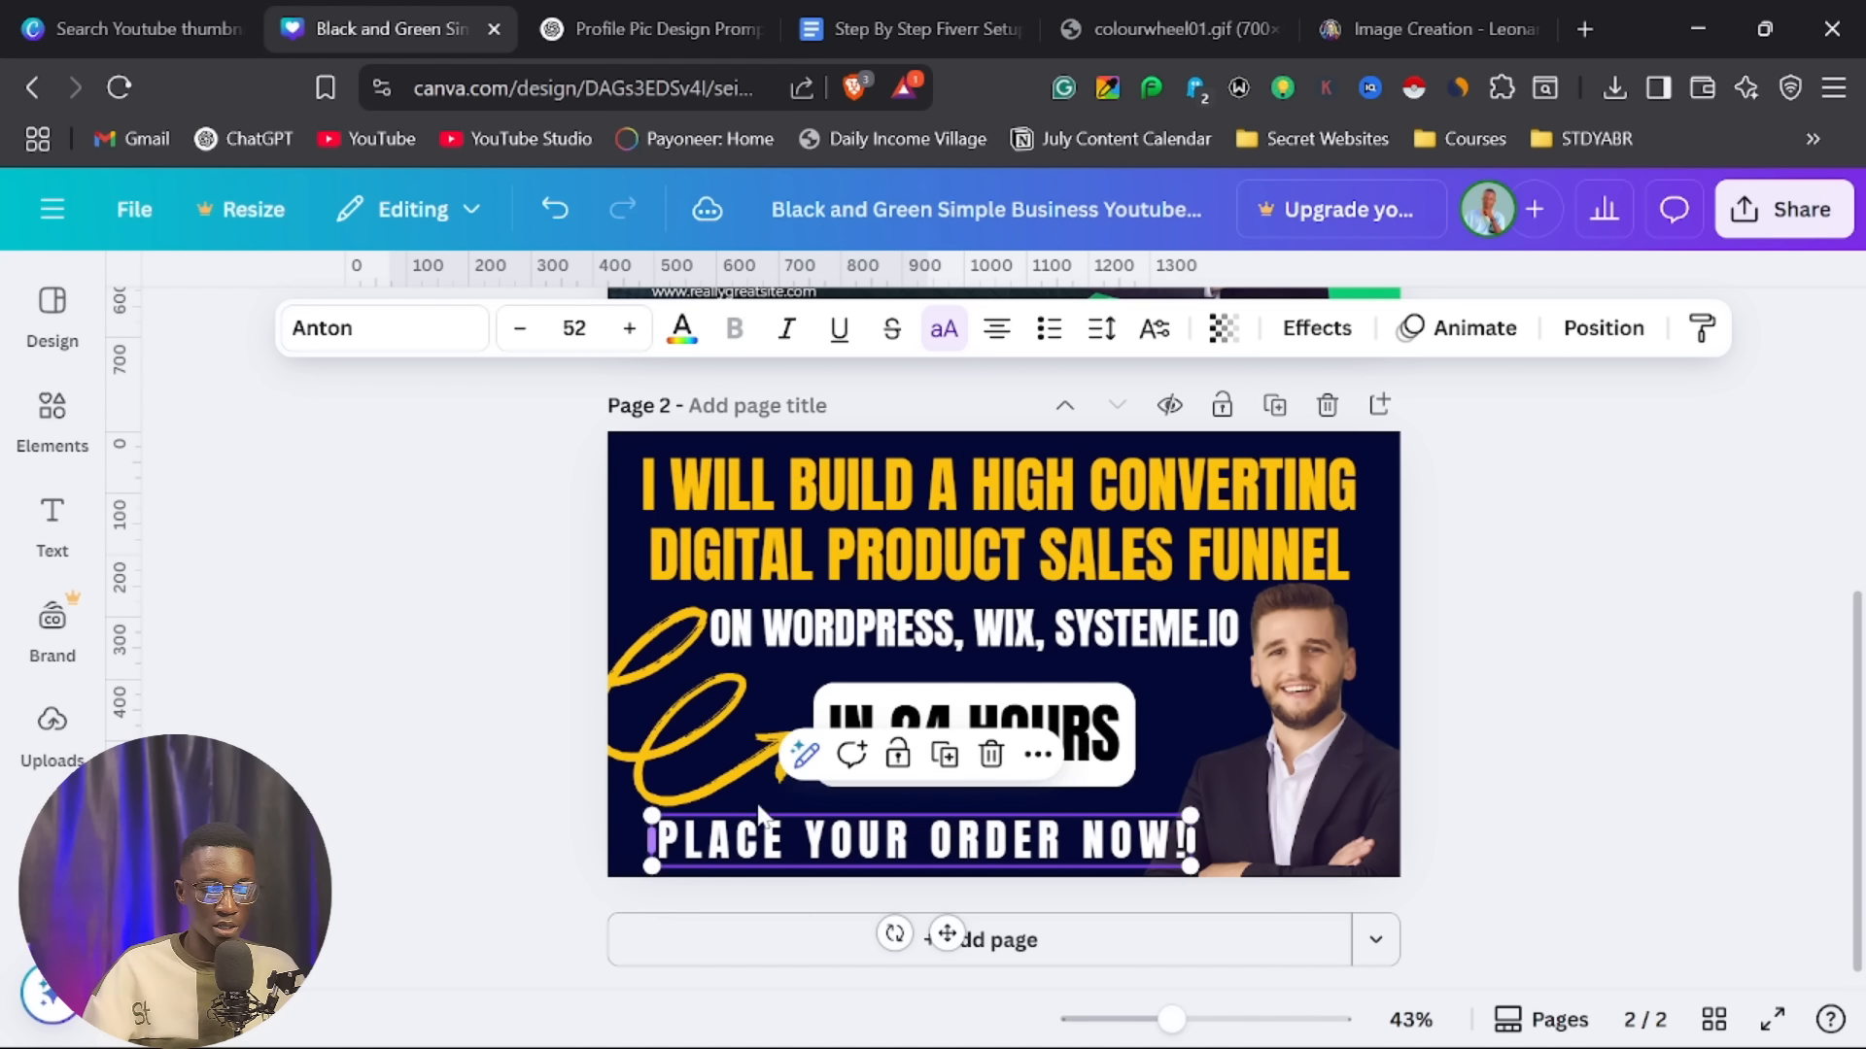
{"action": "left_click", "coordinate": [1823, 516]}
{"action": "left_click", "coordinate": [1069, 842]}
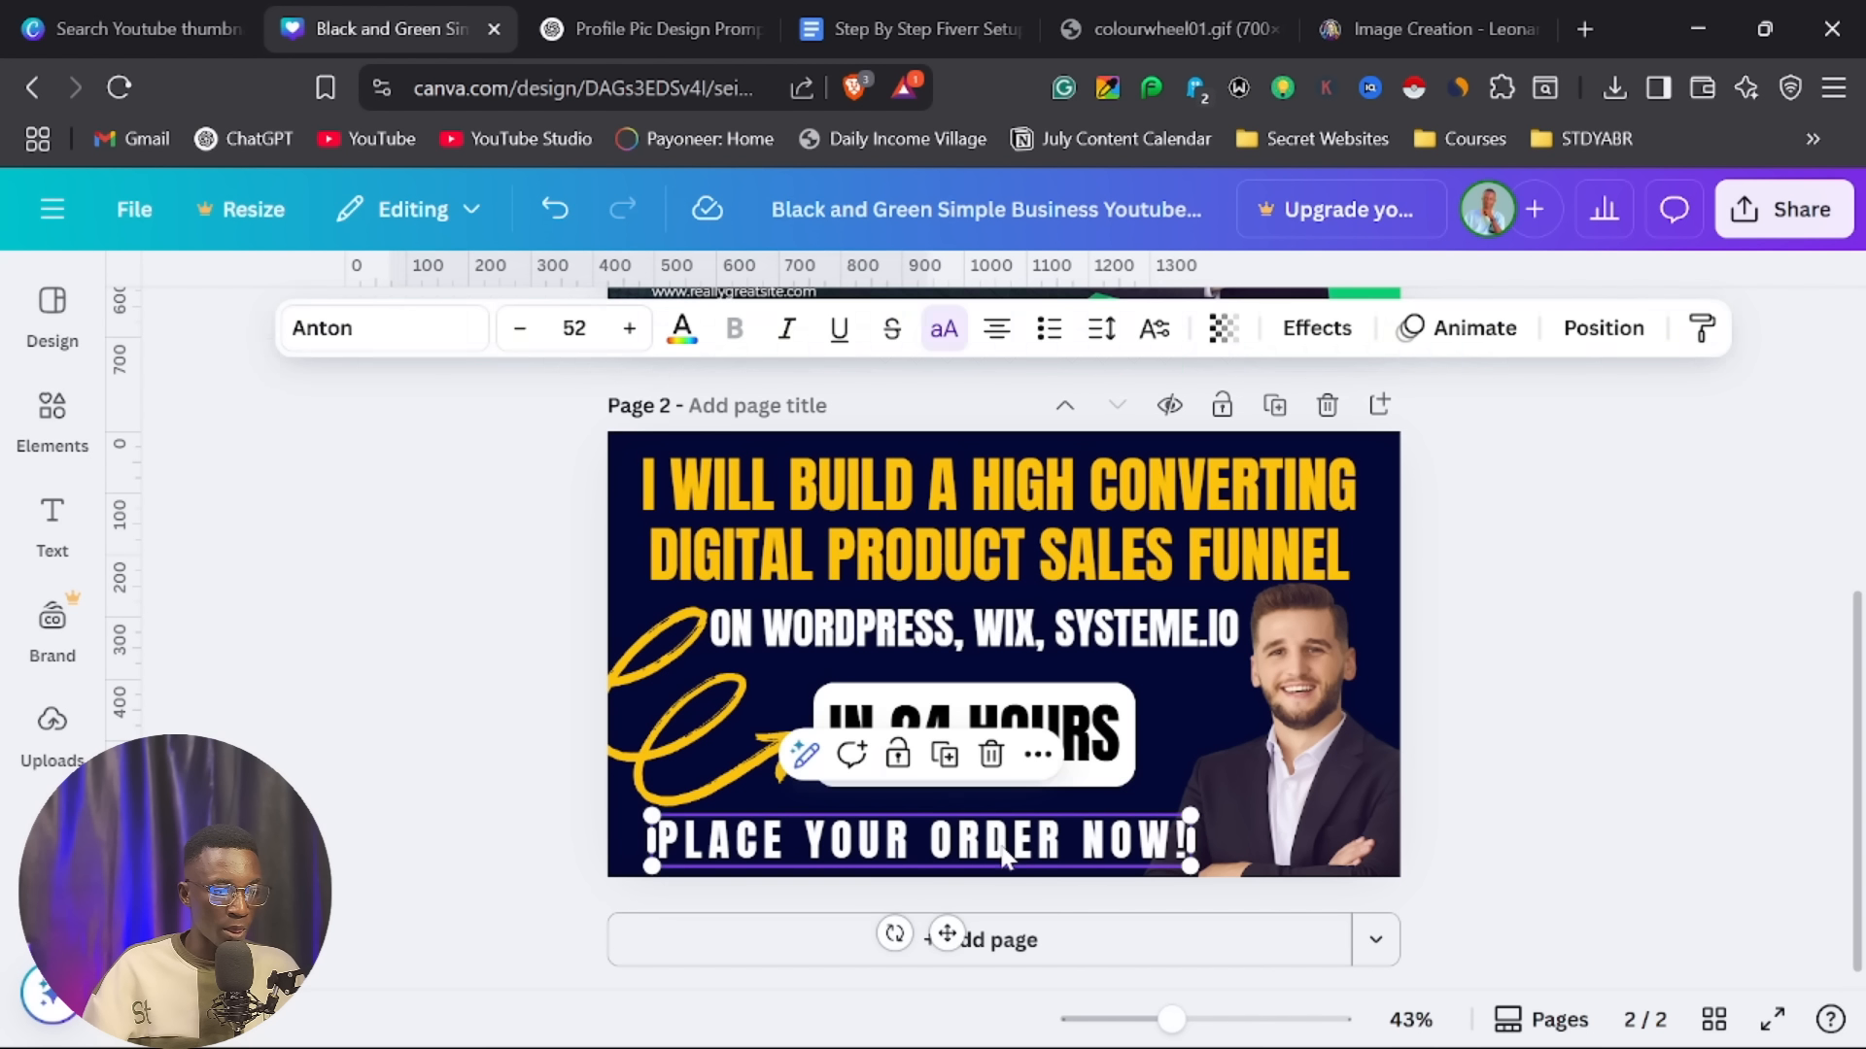
Keep the order line white, shrink it to size 47.7, and centre it along the bottom.
{"action": "left_click", "coordinate": [683, 330]}
{"action": "left_click", "coordinate": [284, 695]}
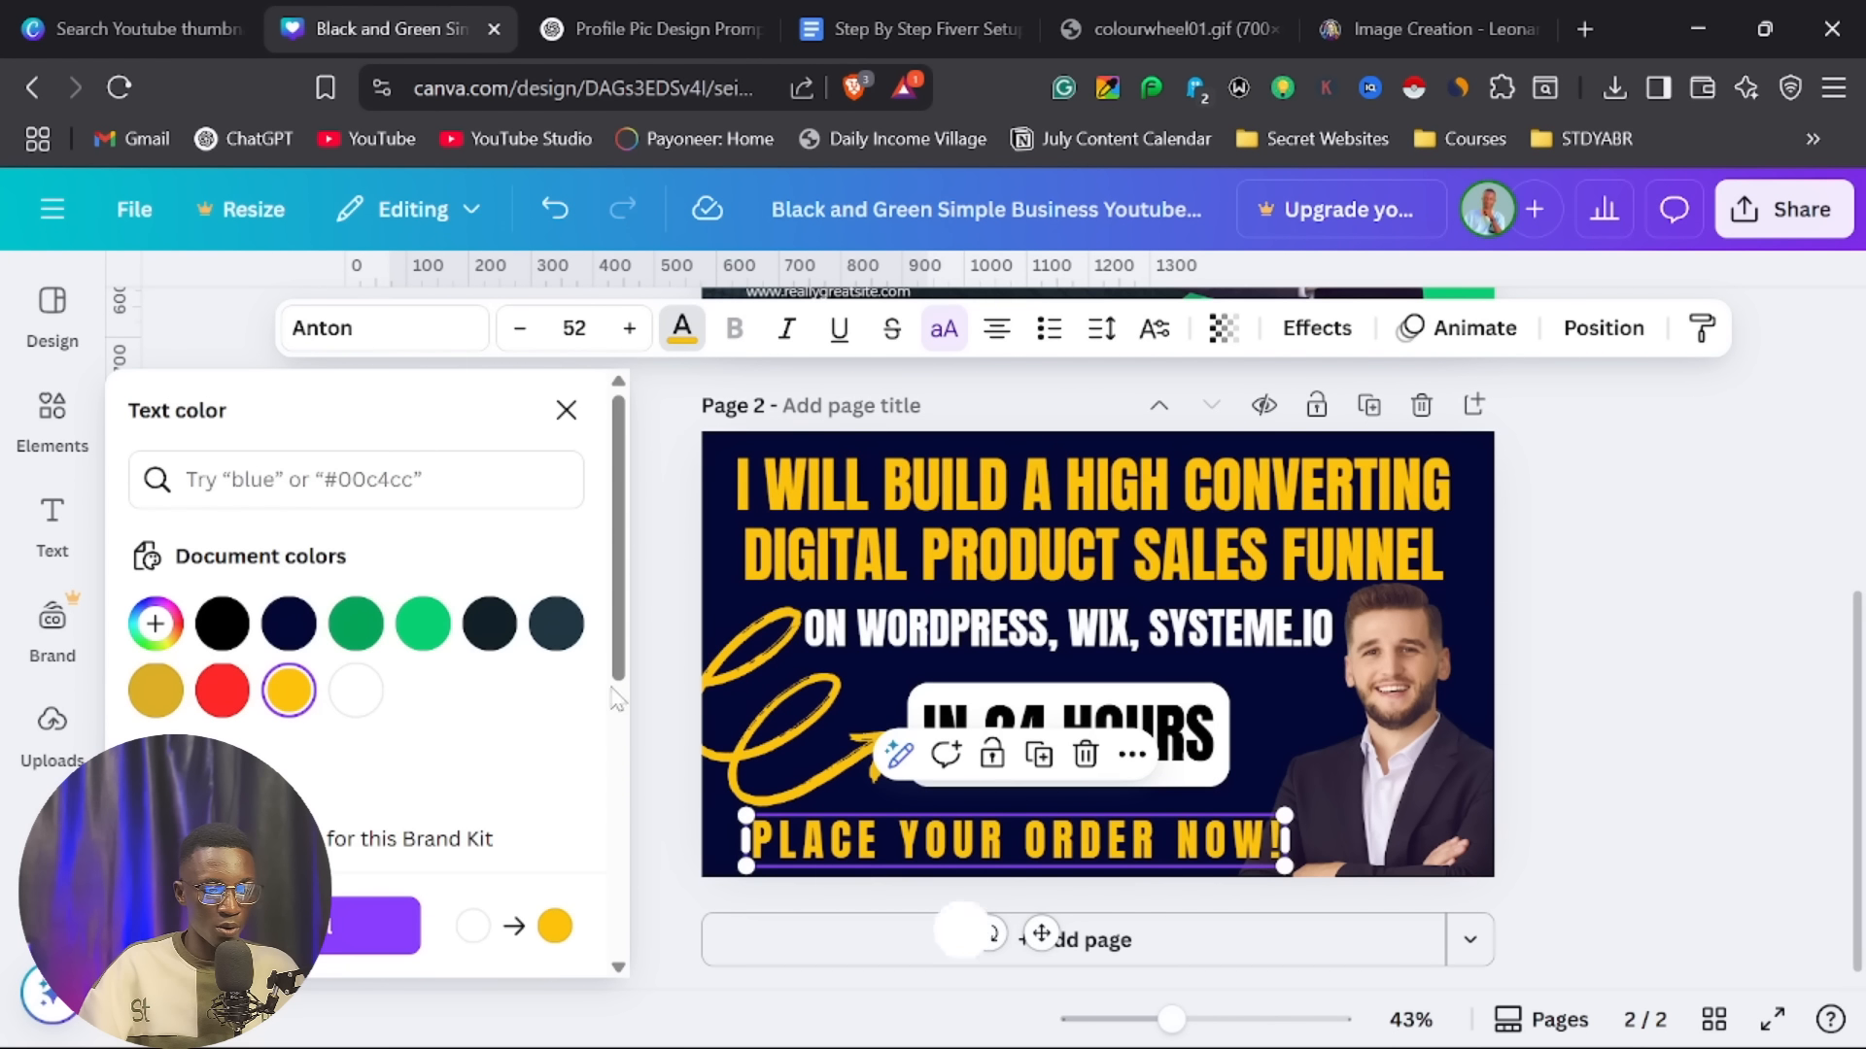
{"action": "left_click", "coordinate": [375, 690]}
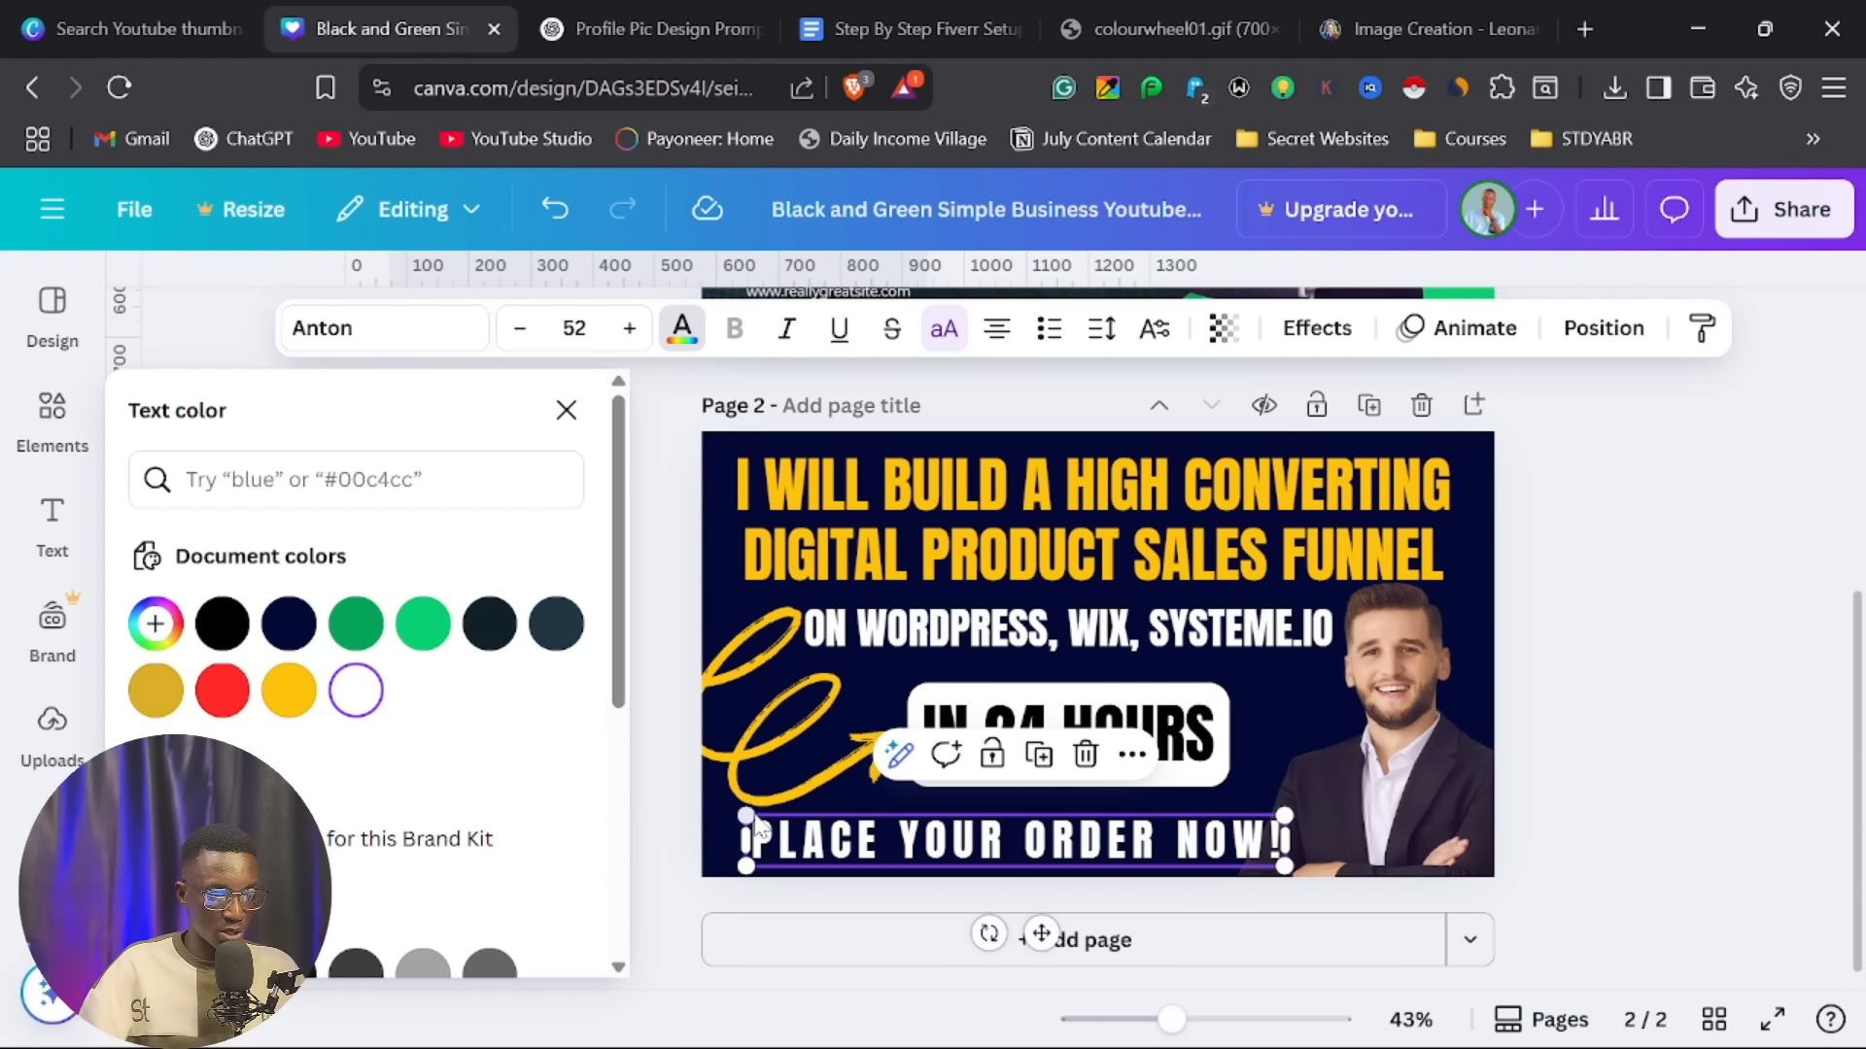
{"action": "left_click_drag", "start_coordinate": [732, 806], "coordinate": [790, 820]}
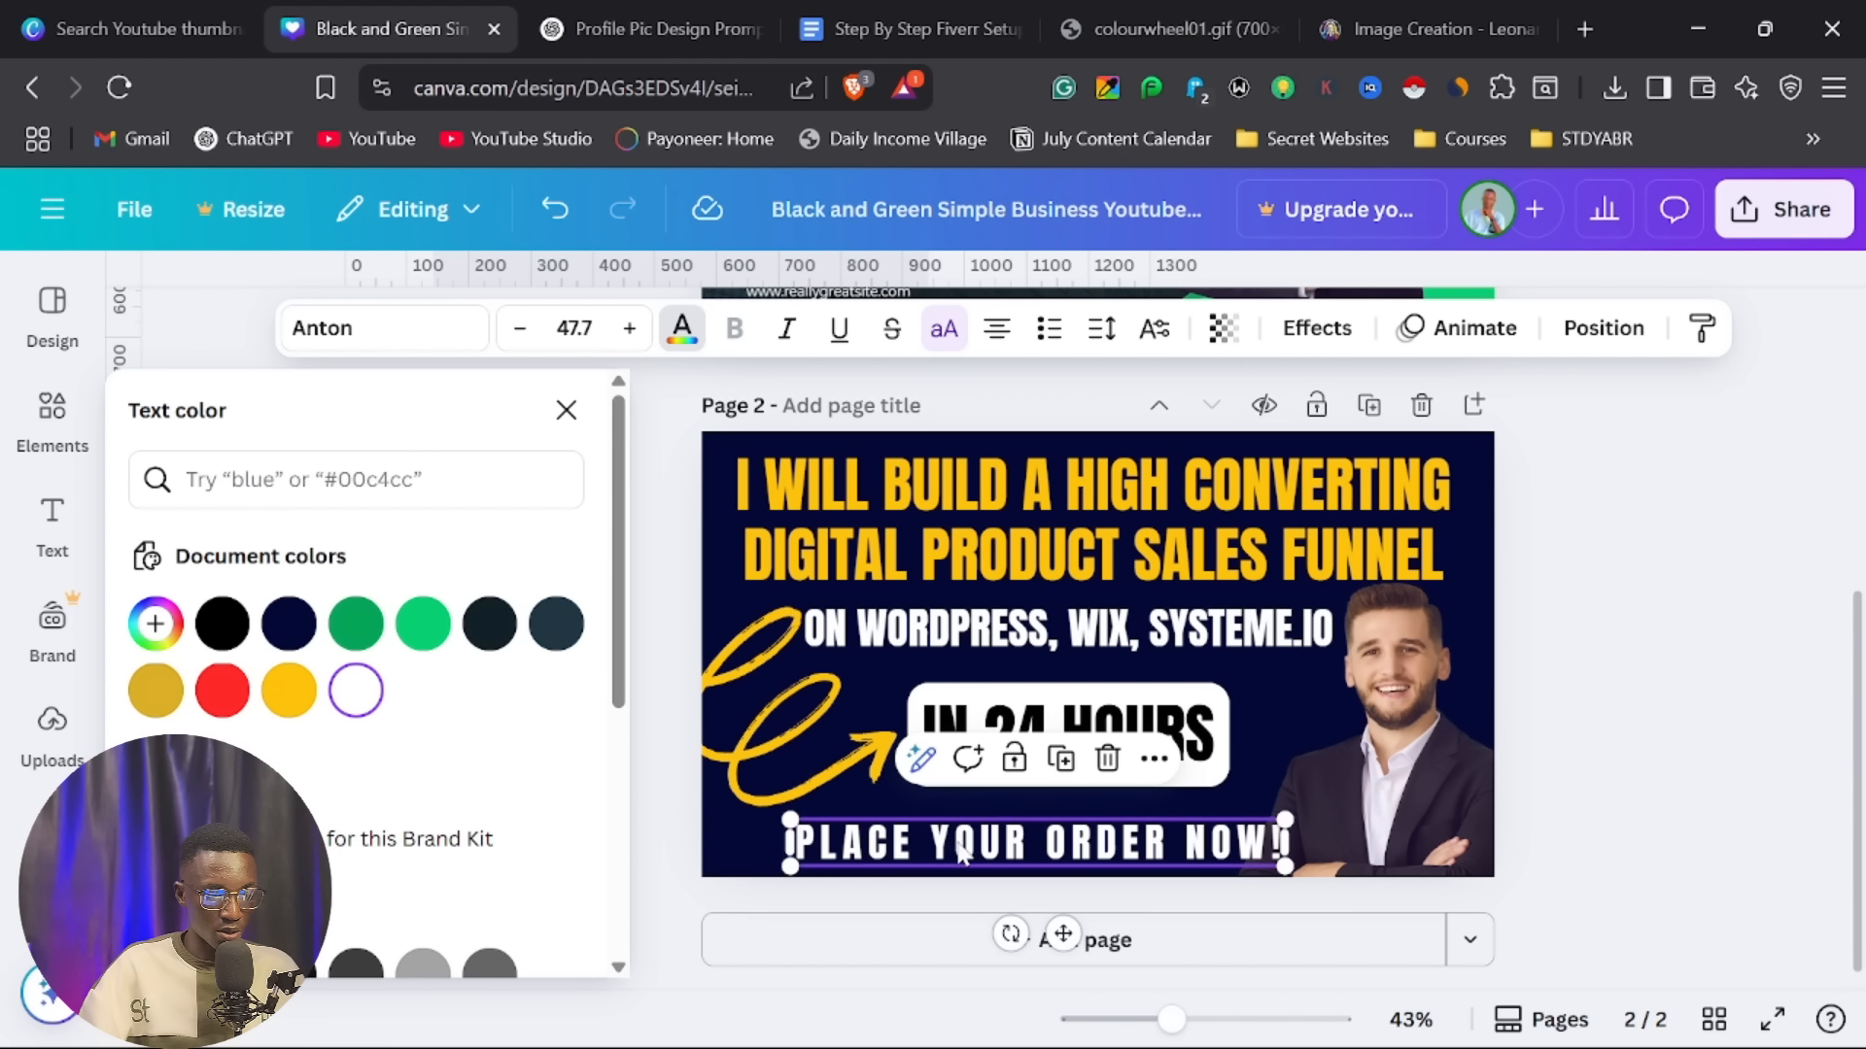
{"action": "left_click_drag", "start_coordinate": [957, 844], "coordinate": [951, 851]}
{"action": "left_click", "coordinate": [1605, 671]}
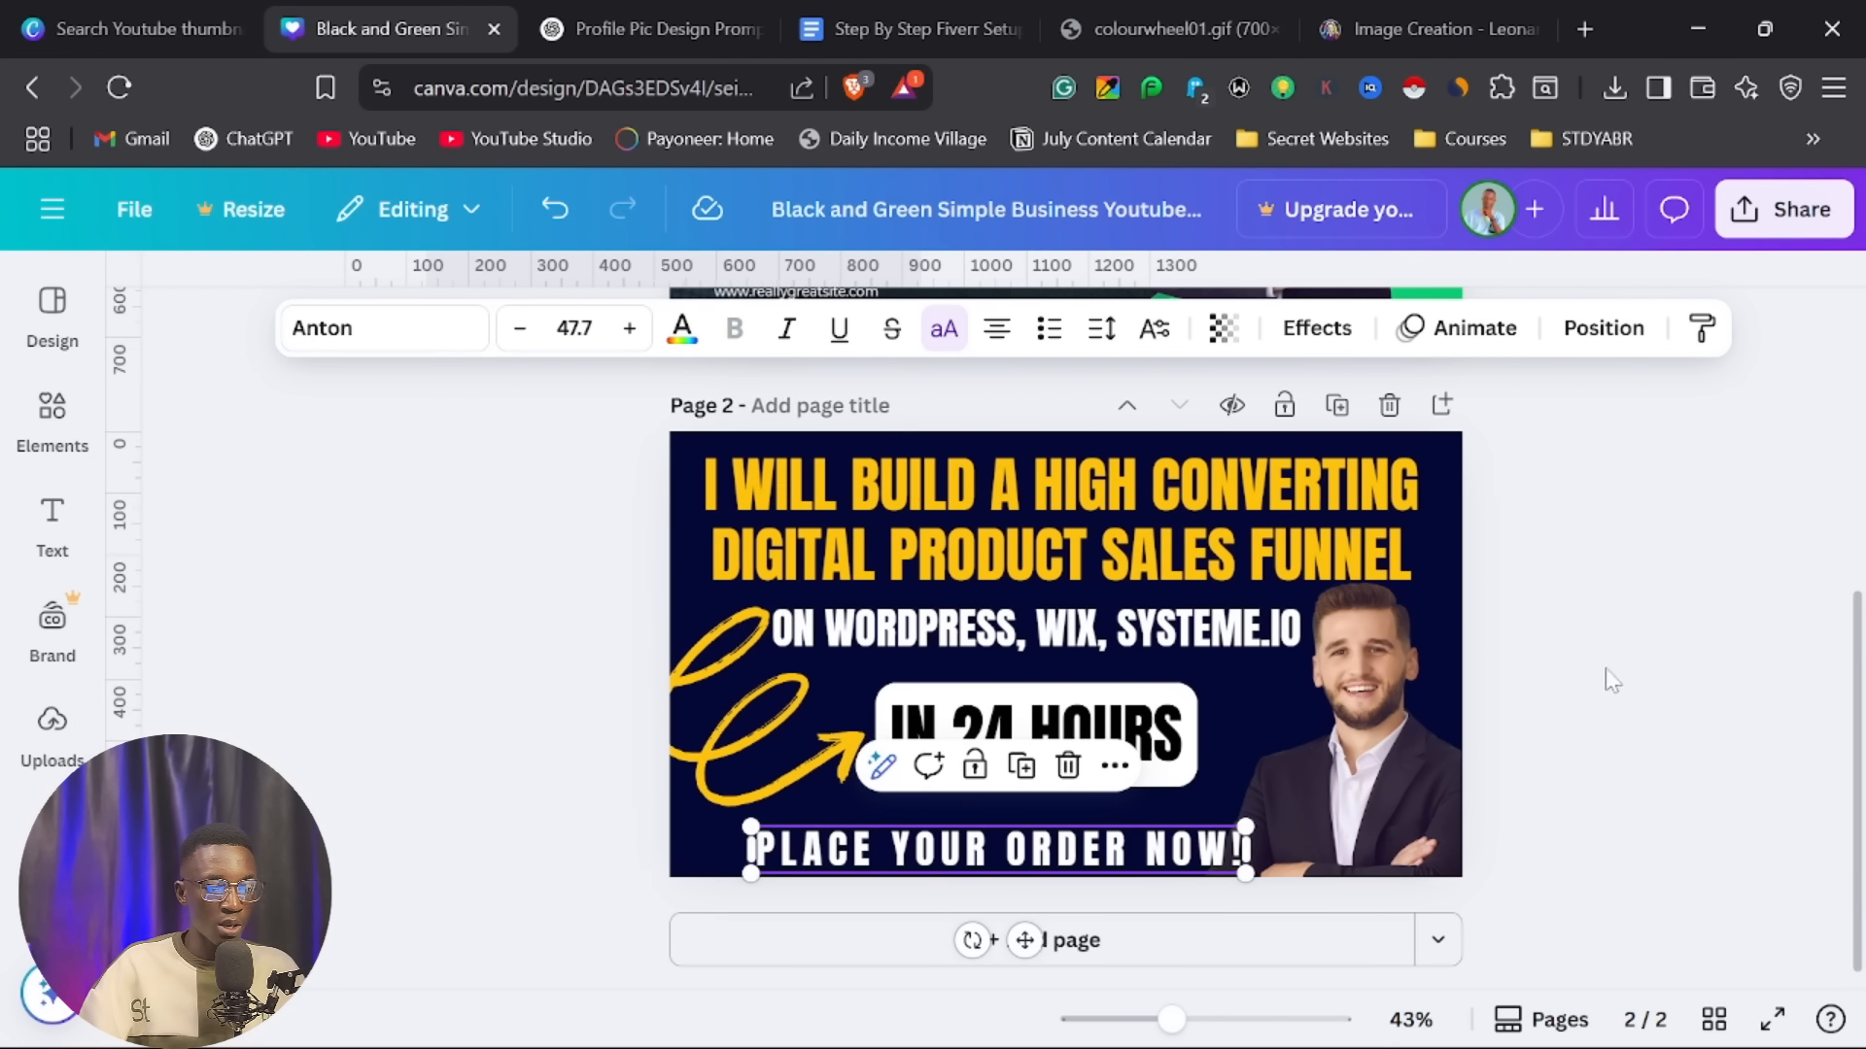
{"action": "left_click", "coordinate": [1512, 712]}
{"action": "left_click_drag", "start_coordinate": [981, 847], "coordinate": [978, 833]}
{"action": "left_click", "coordinate": [1517, 699]}
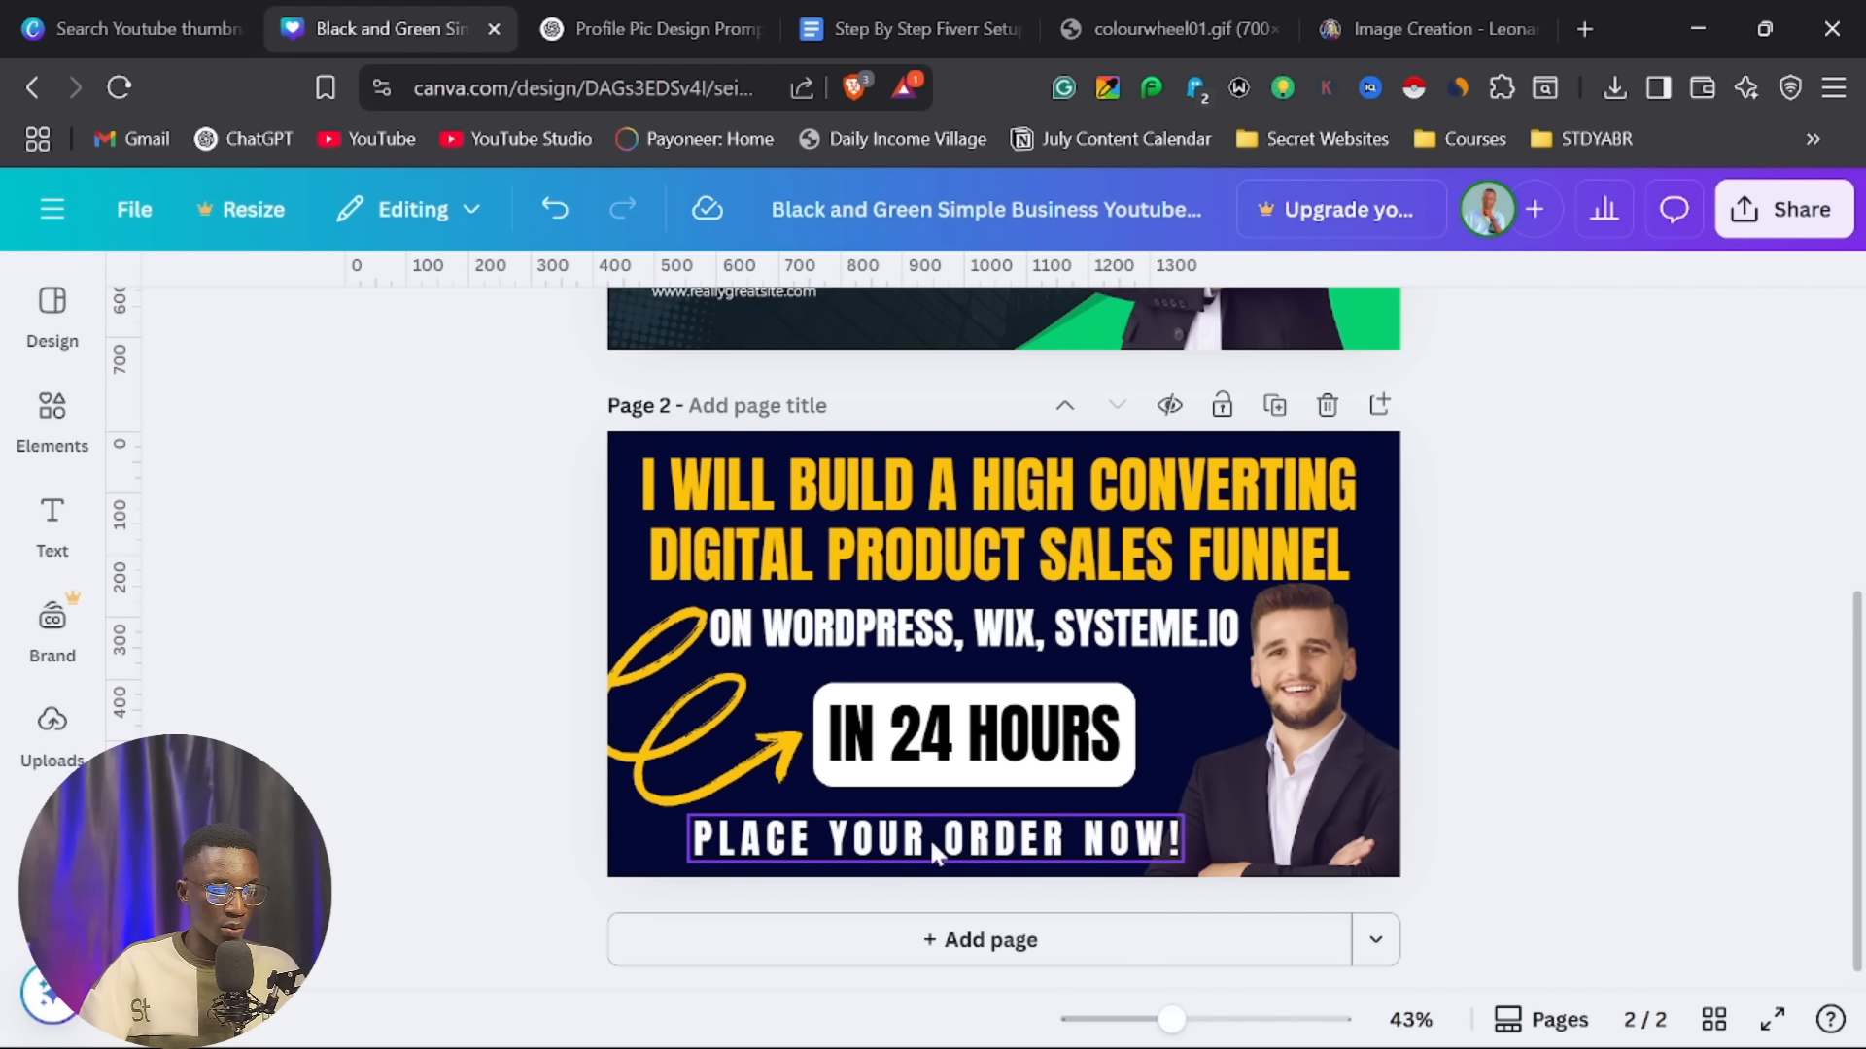
Apply a yellow Outline effect to the order line with thickness about 4.
{"action": "left_click", "coordinate": [884, 846]}
{"action": "left_click", "coordinate": [1315, 327]}
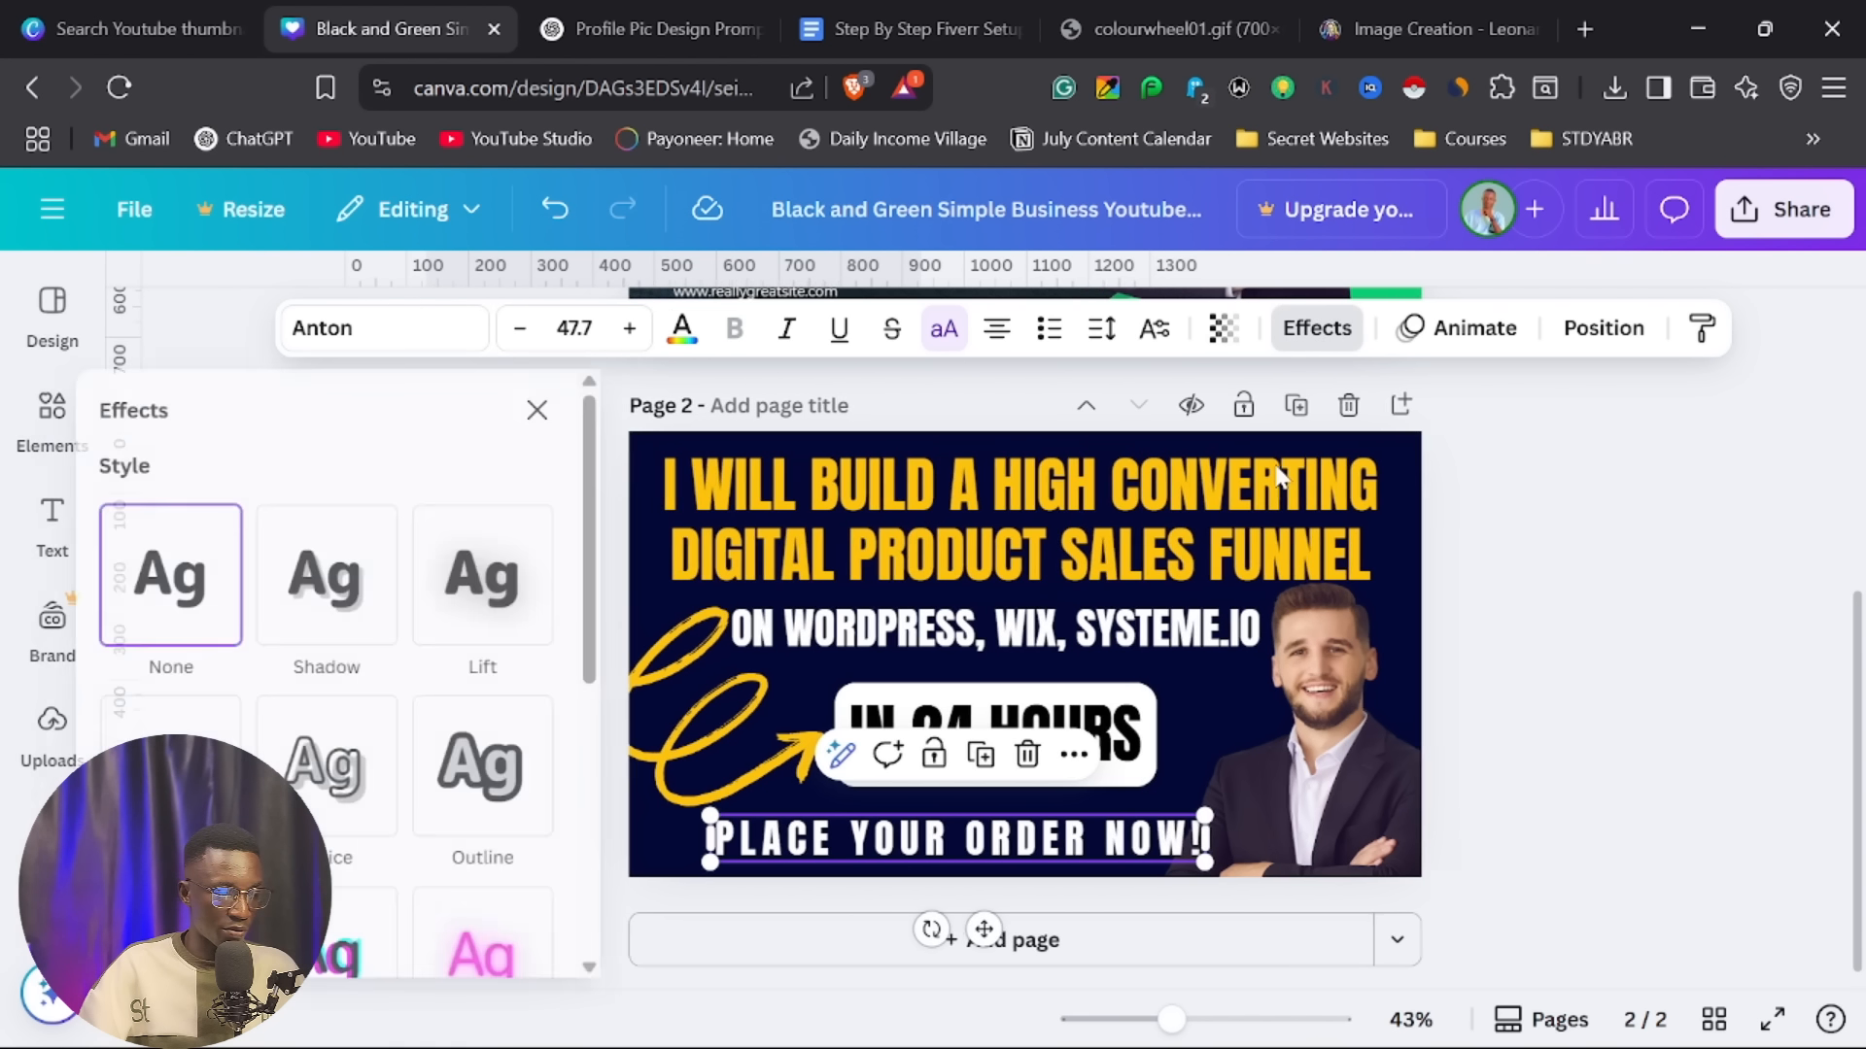
{"action": "left_click", "coordinate": [501, 776]}
{"action": "scroll", "coordinate": [369, 753], "scroll_direction": "down", "scroll_amount": 3}
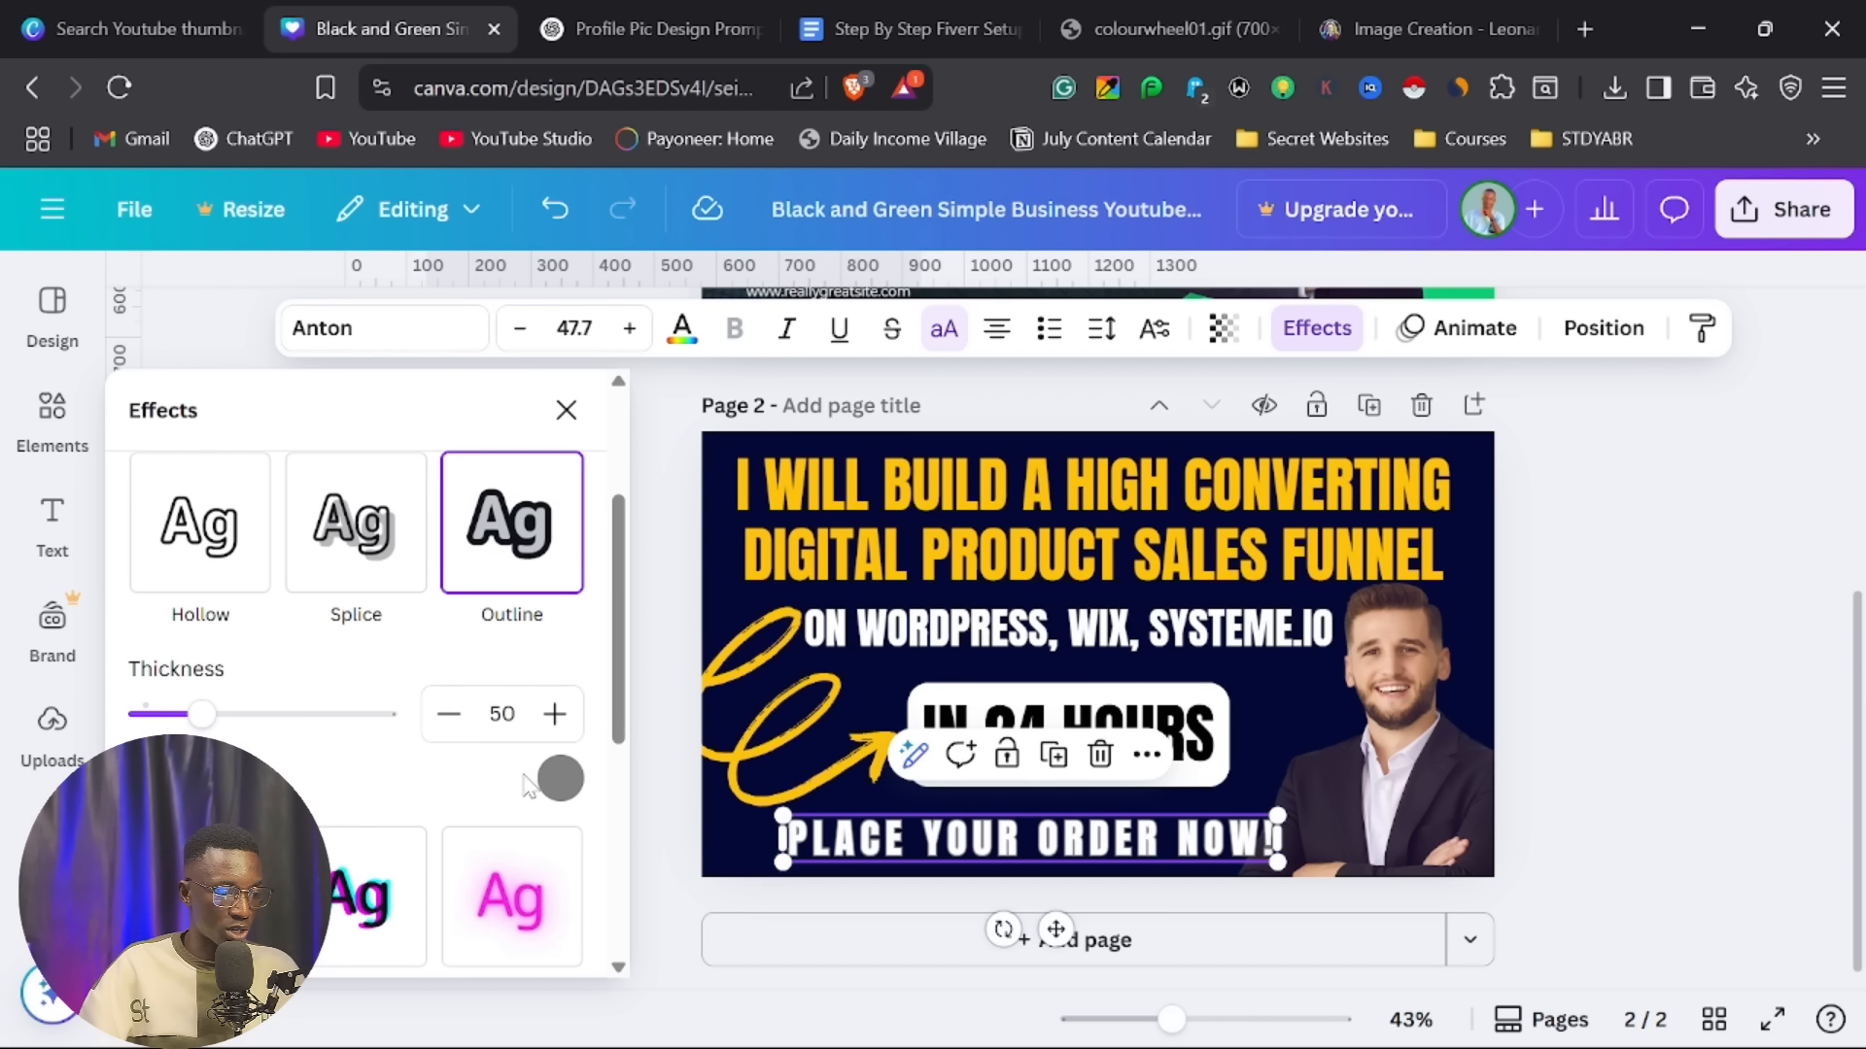
{"action": "left_click", "coordinate": [561, 779]}
{"action": "left_click", "coordinate": [334, 558]}
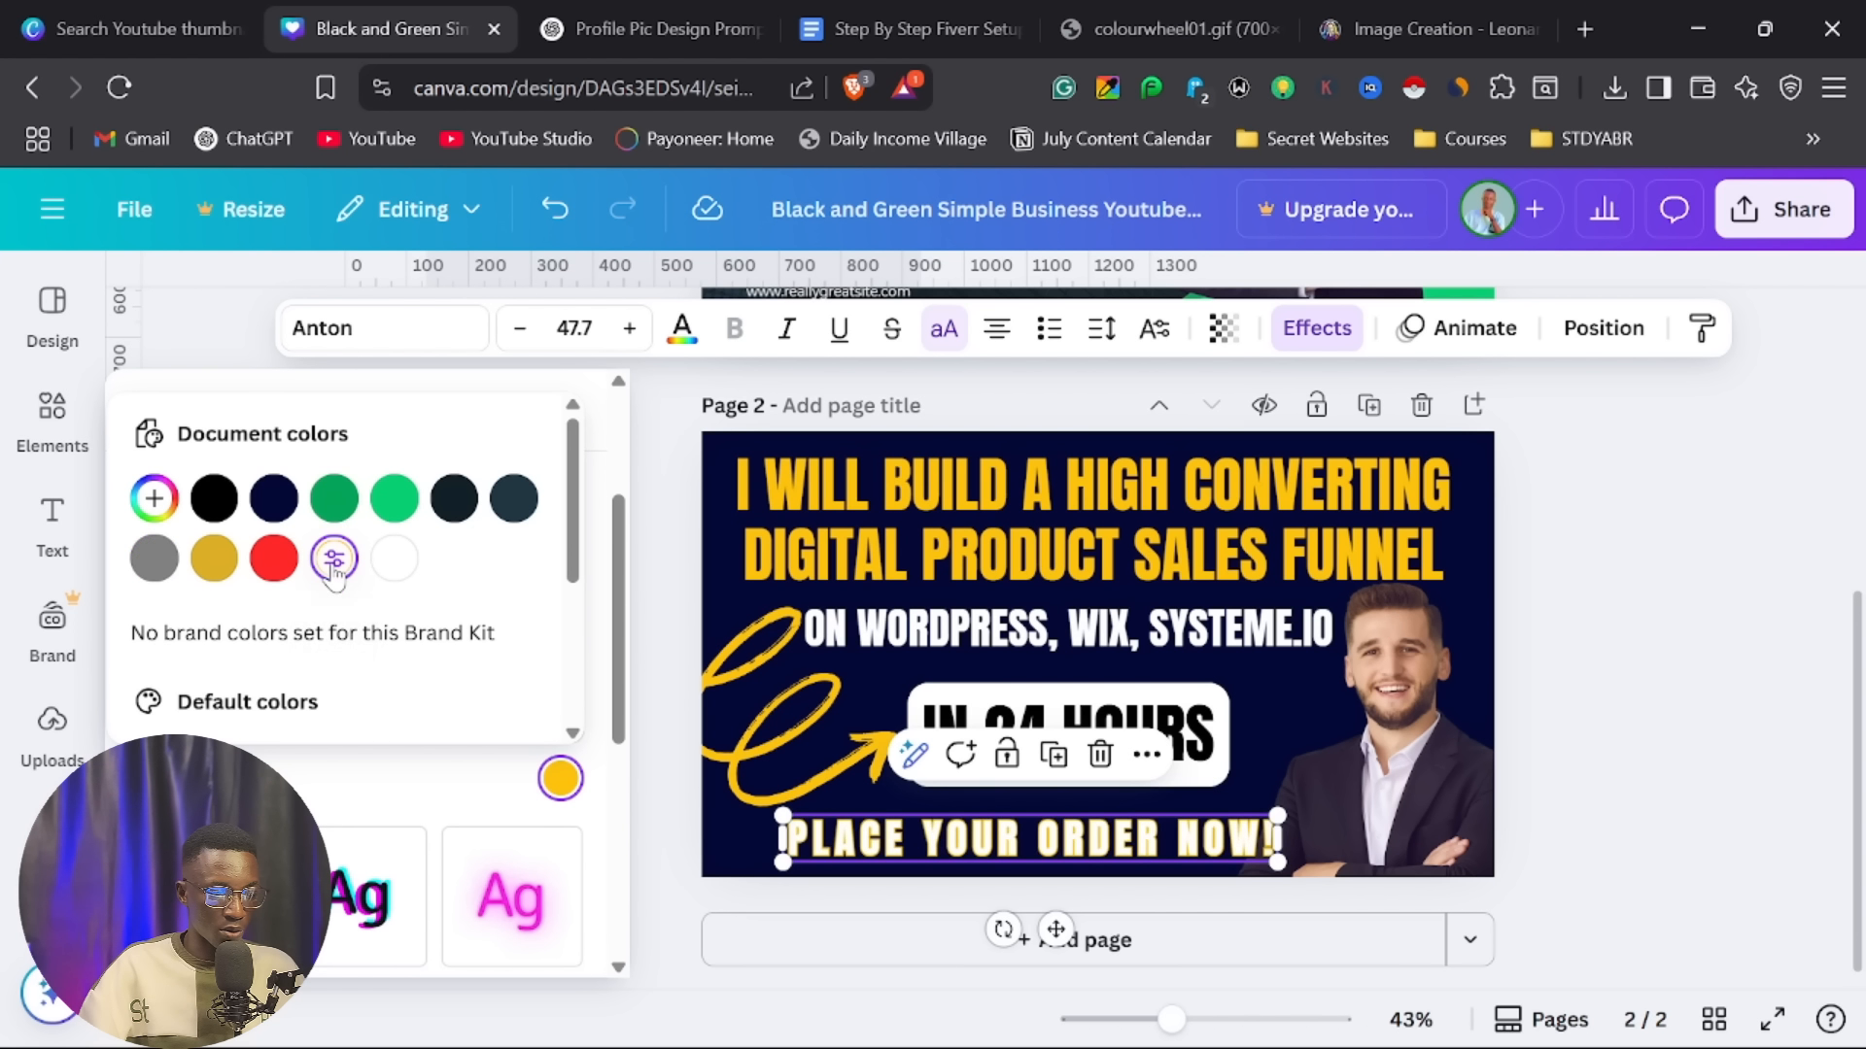
{"action": "left_click", "coordinate": [214, 558]}
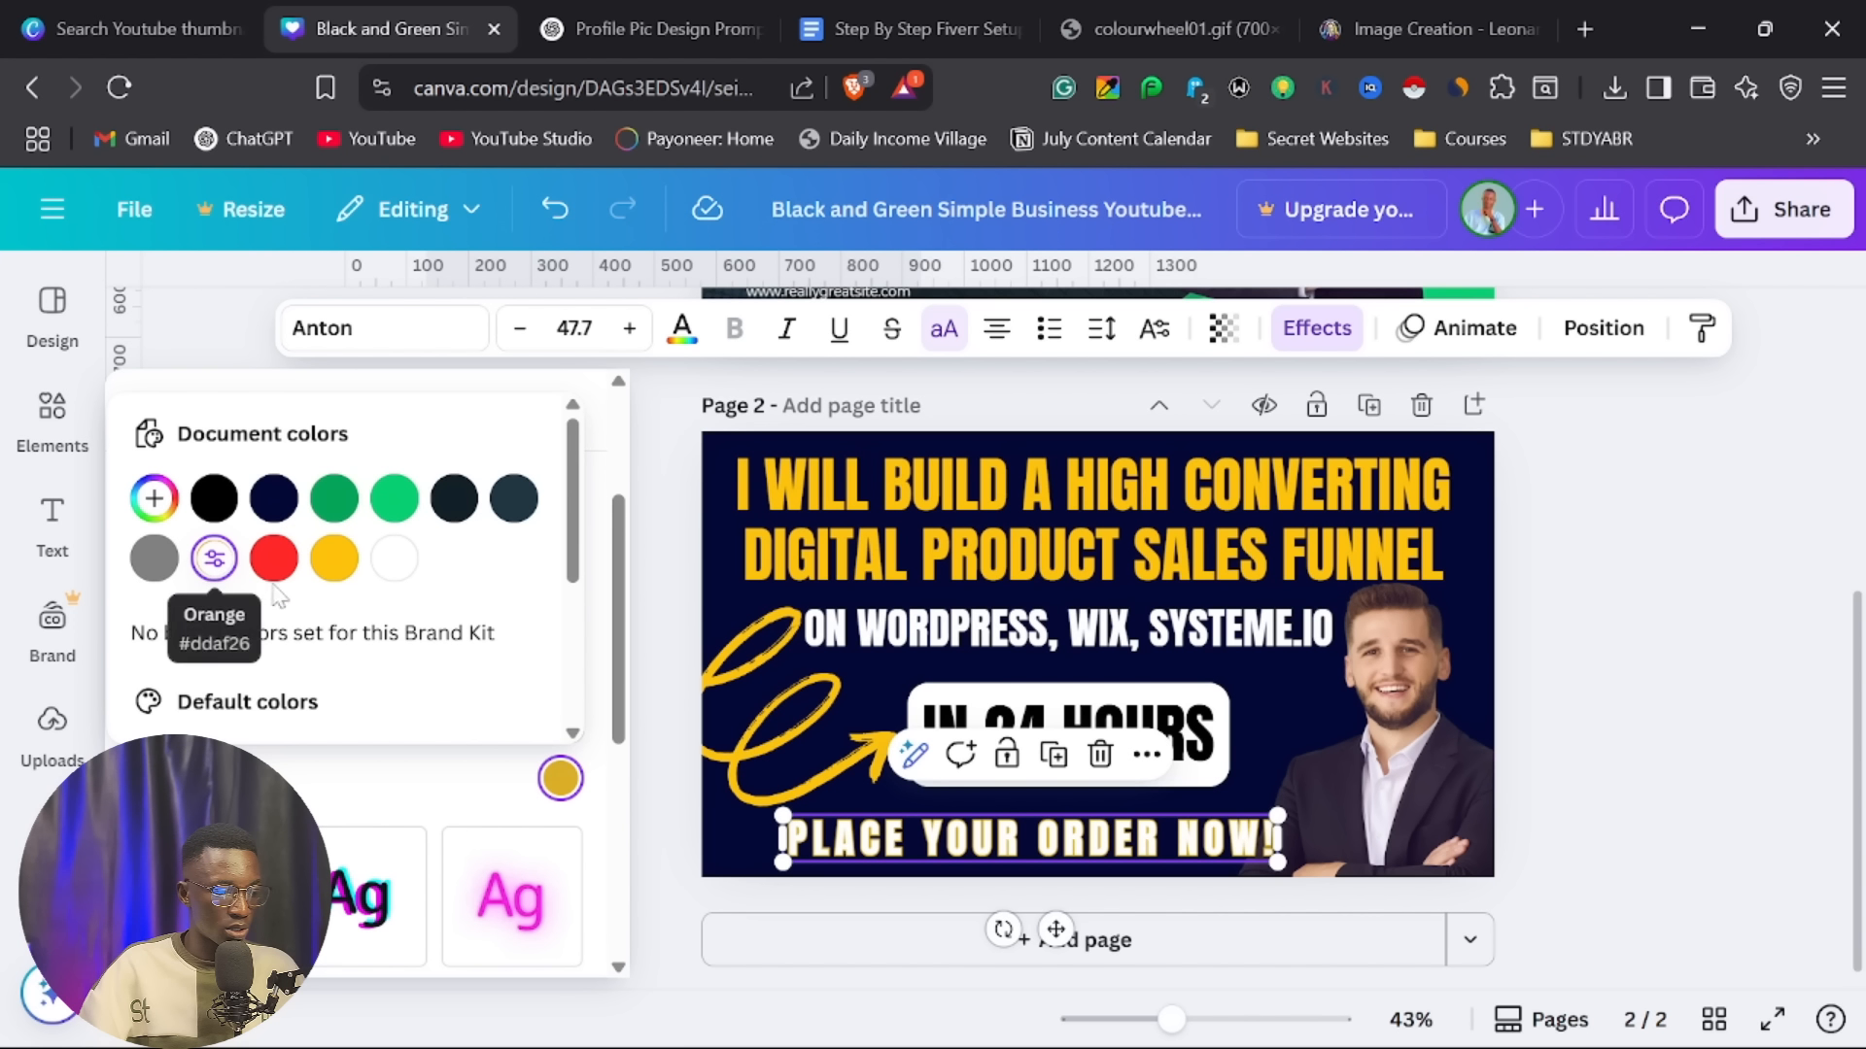
{"action": "left_click", "coordinate": [334, 557]}
{"action": "left_click", "coordinate": [327, 779]}
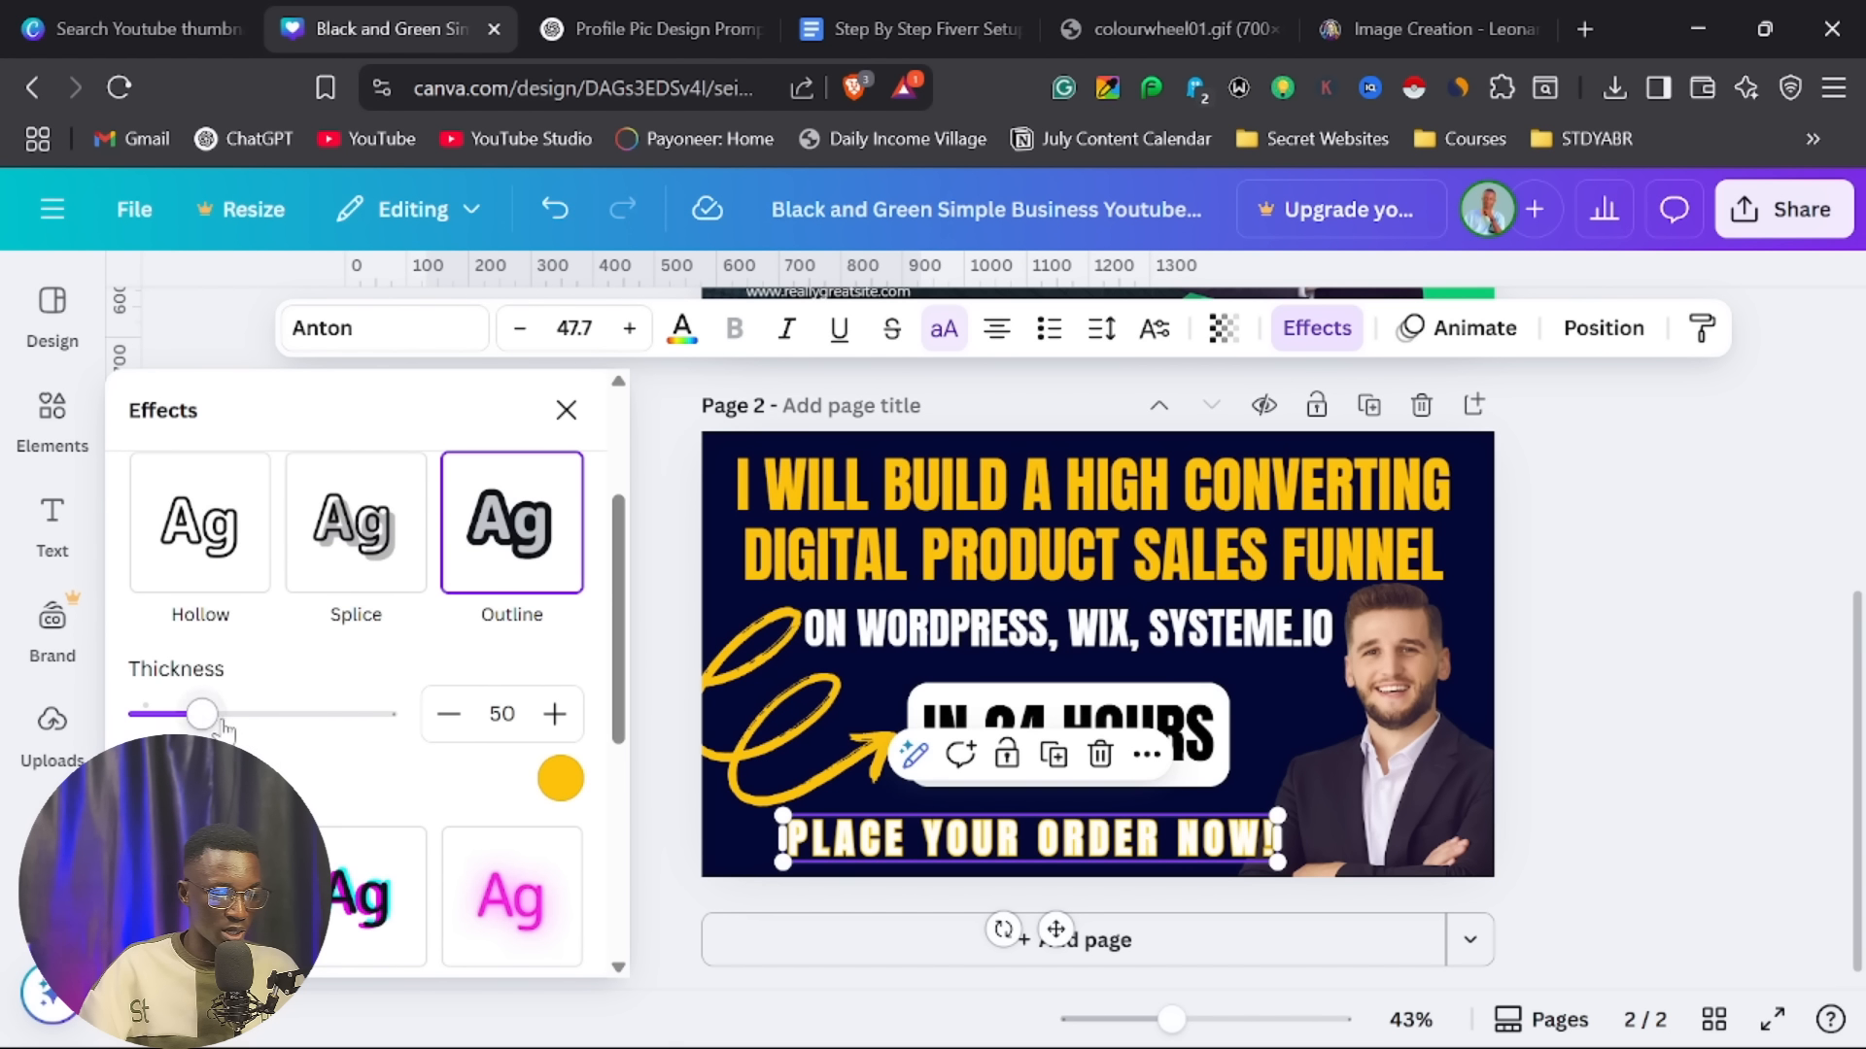
{"action": "left_click_drag", "start_coordinate": [222, 728], "coordinate": [148, 712]}
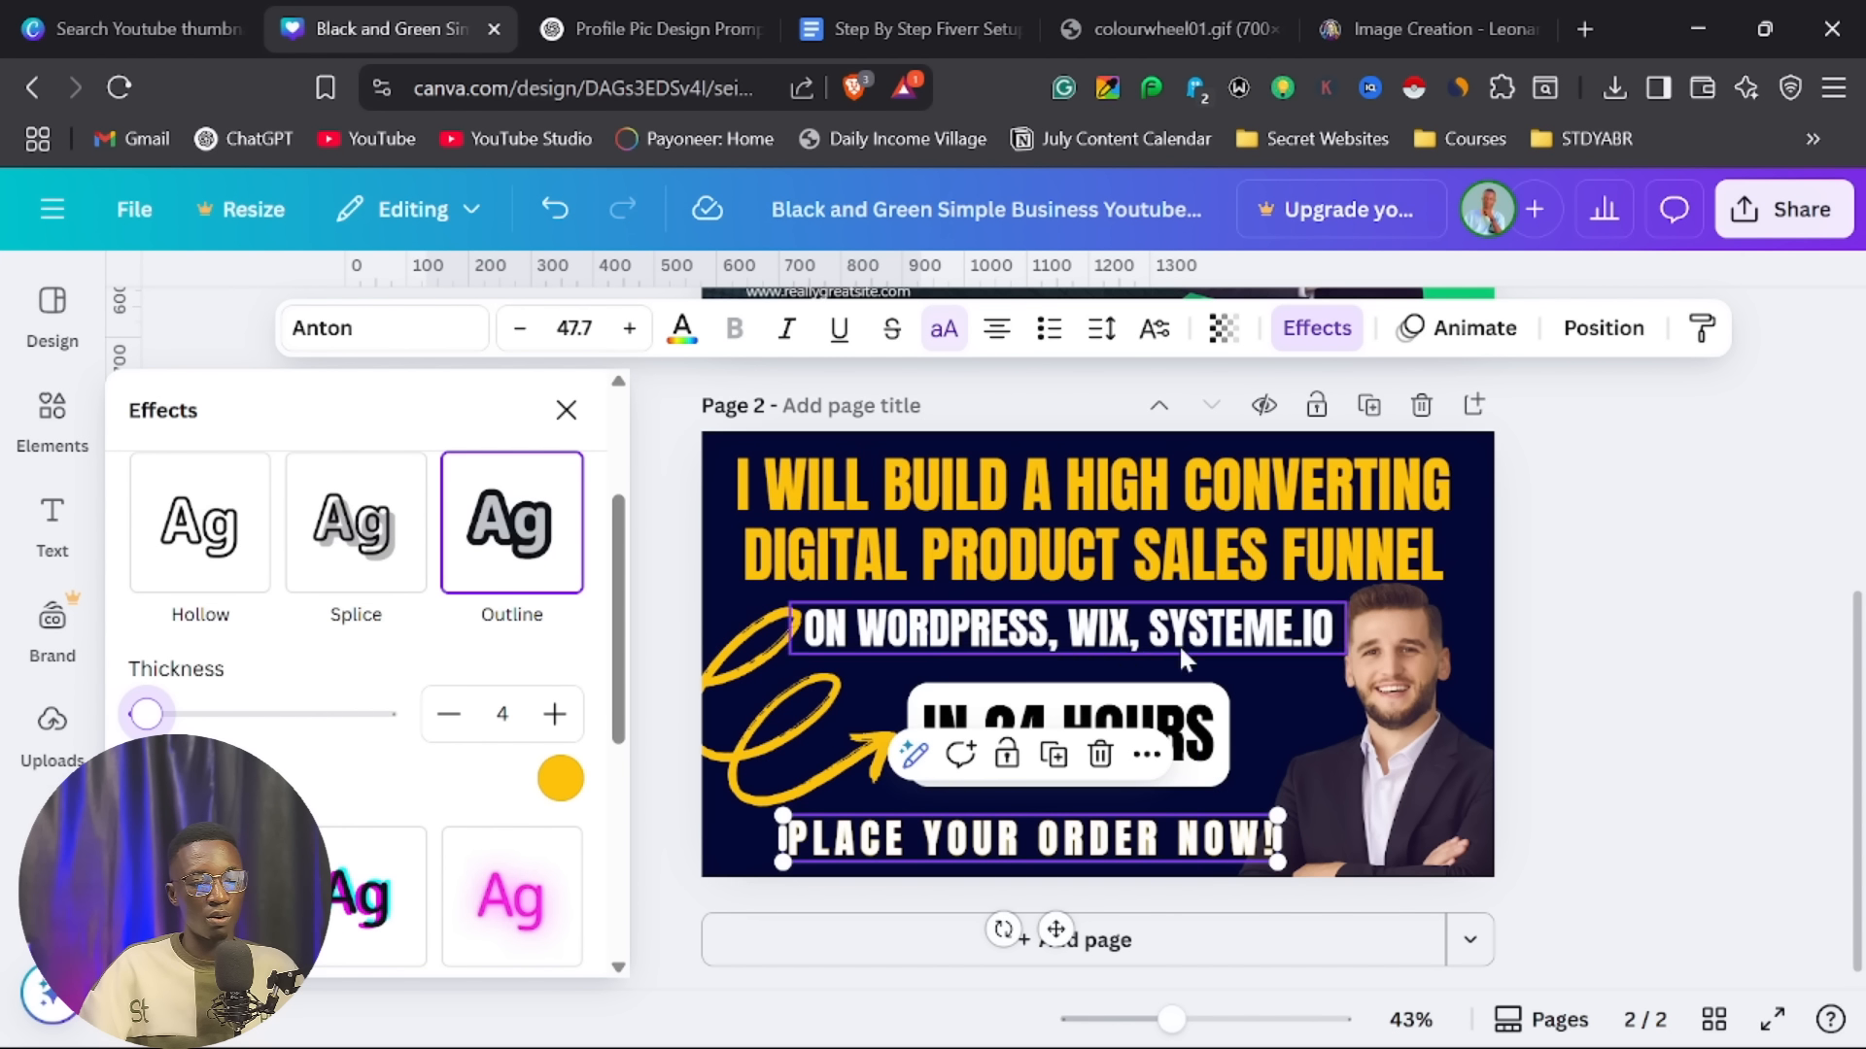
{"action": "left_click", "coordinate": [1664, 636]}
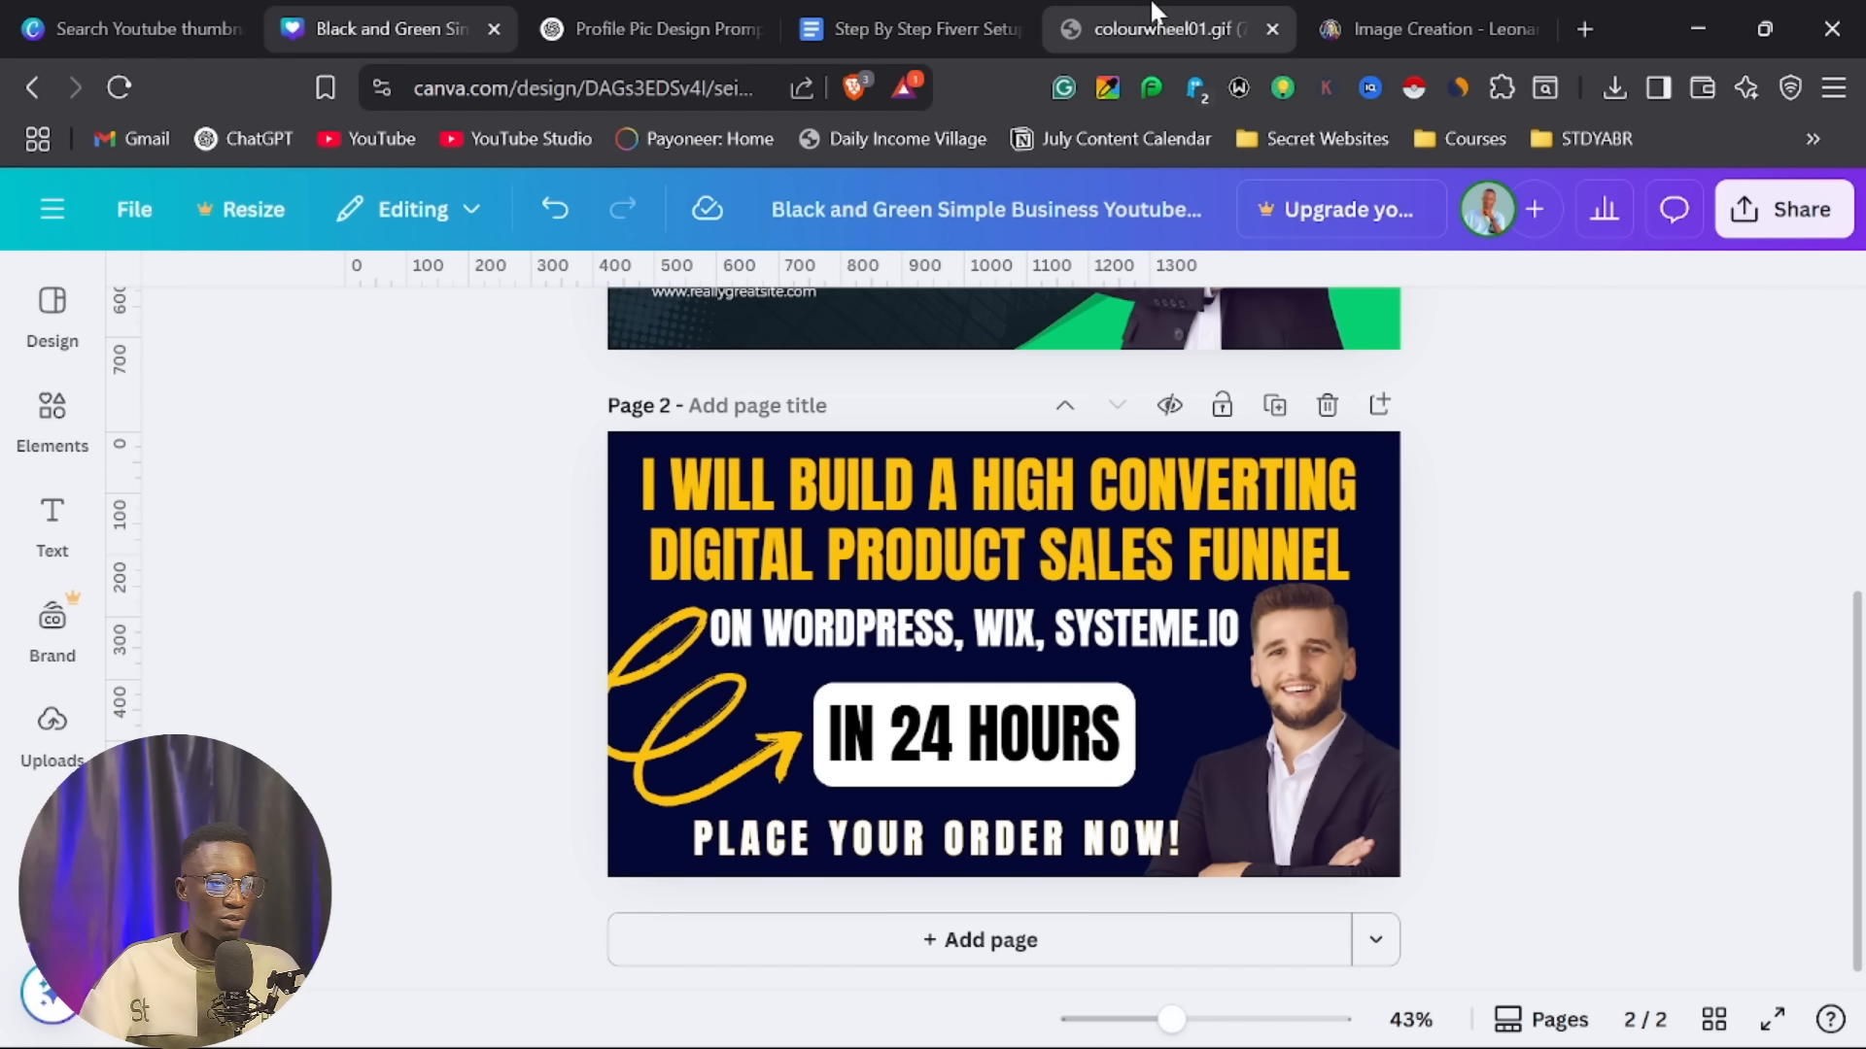
{"action": "left_click", "coordinate": [612, 27]}
Reload the image chat and ask to centre all elements with a little space on both sides.
{"action": "scroll", "coordinate": [649, 476], "scroll_direction": "down", "scroll_amount": 10}
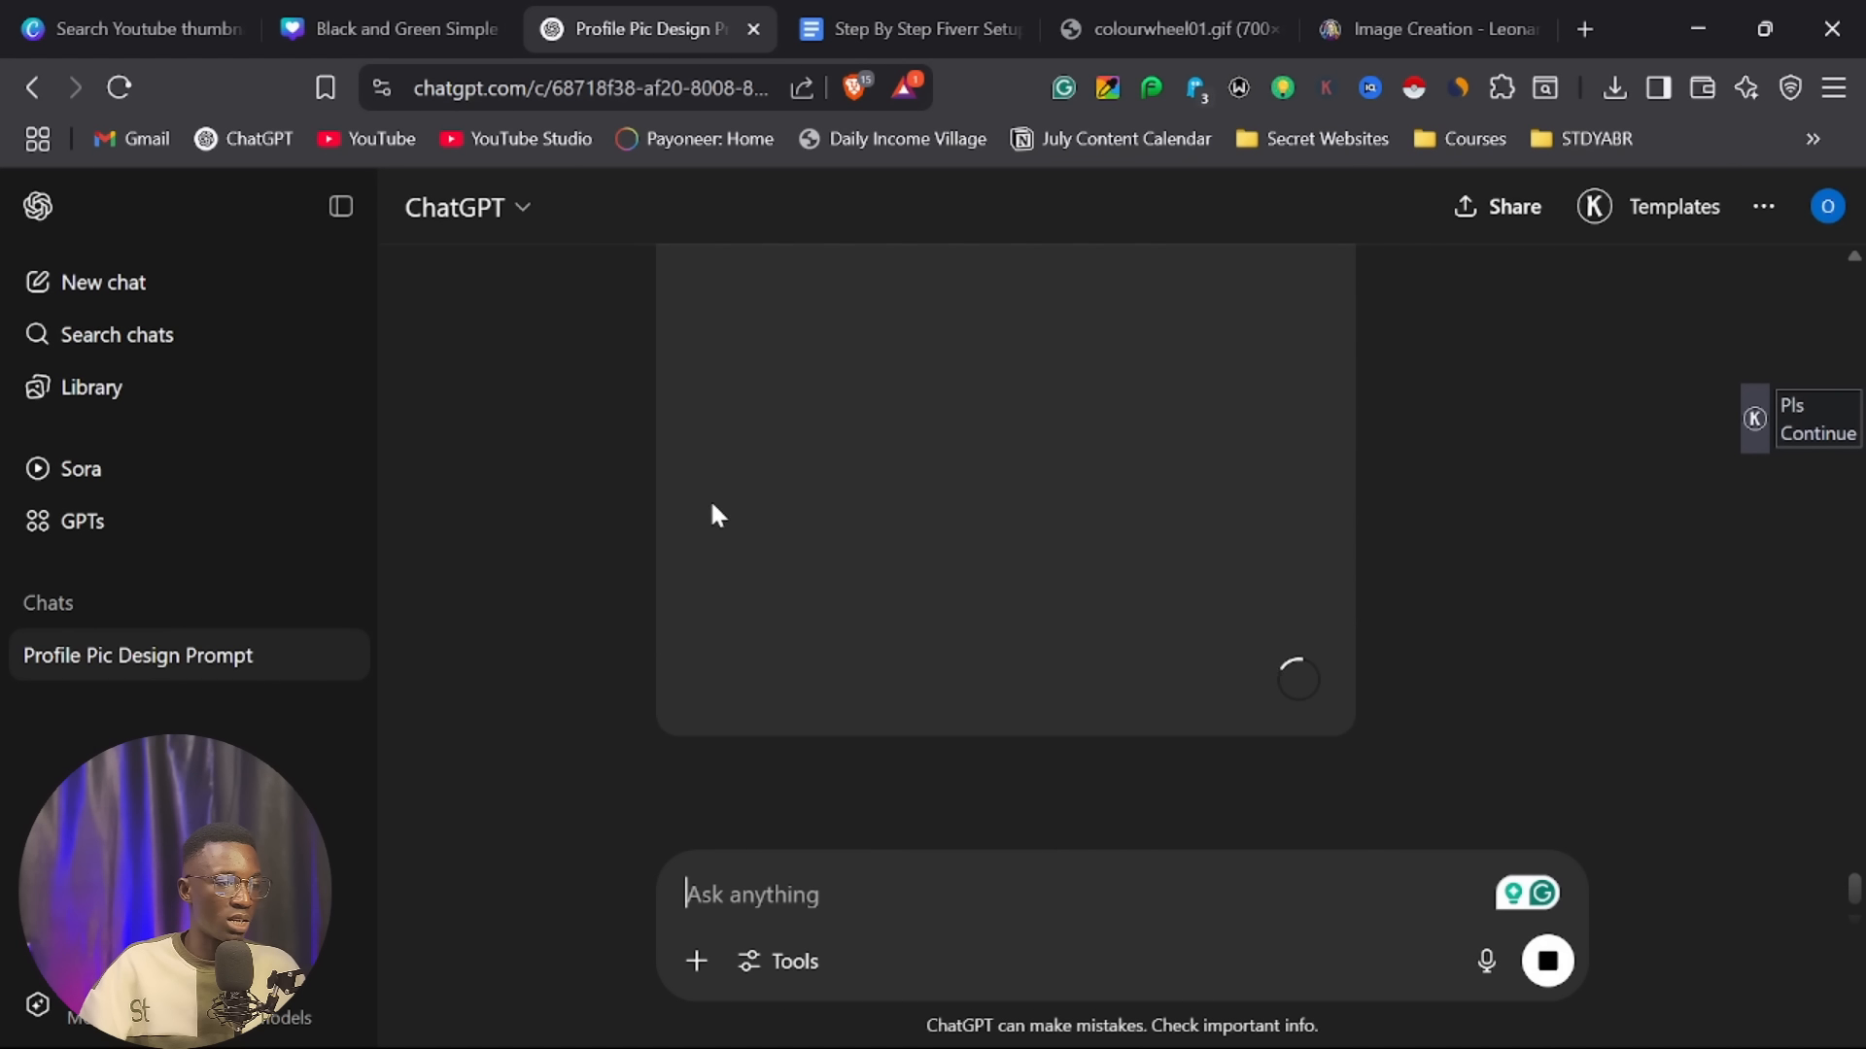
{"action": "left_click", "coordinate": [117, 94]}
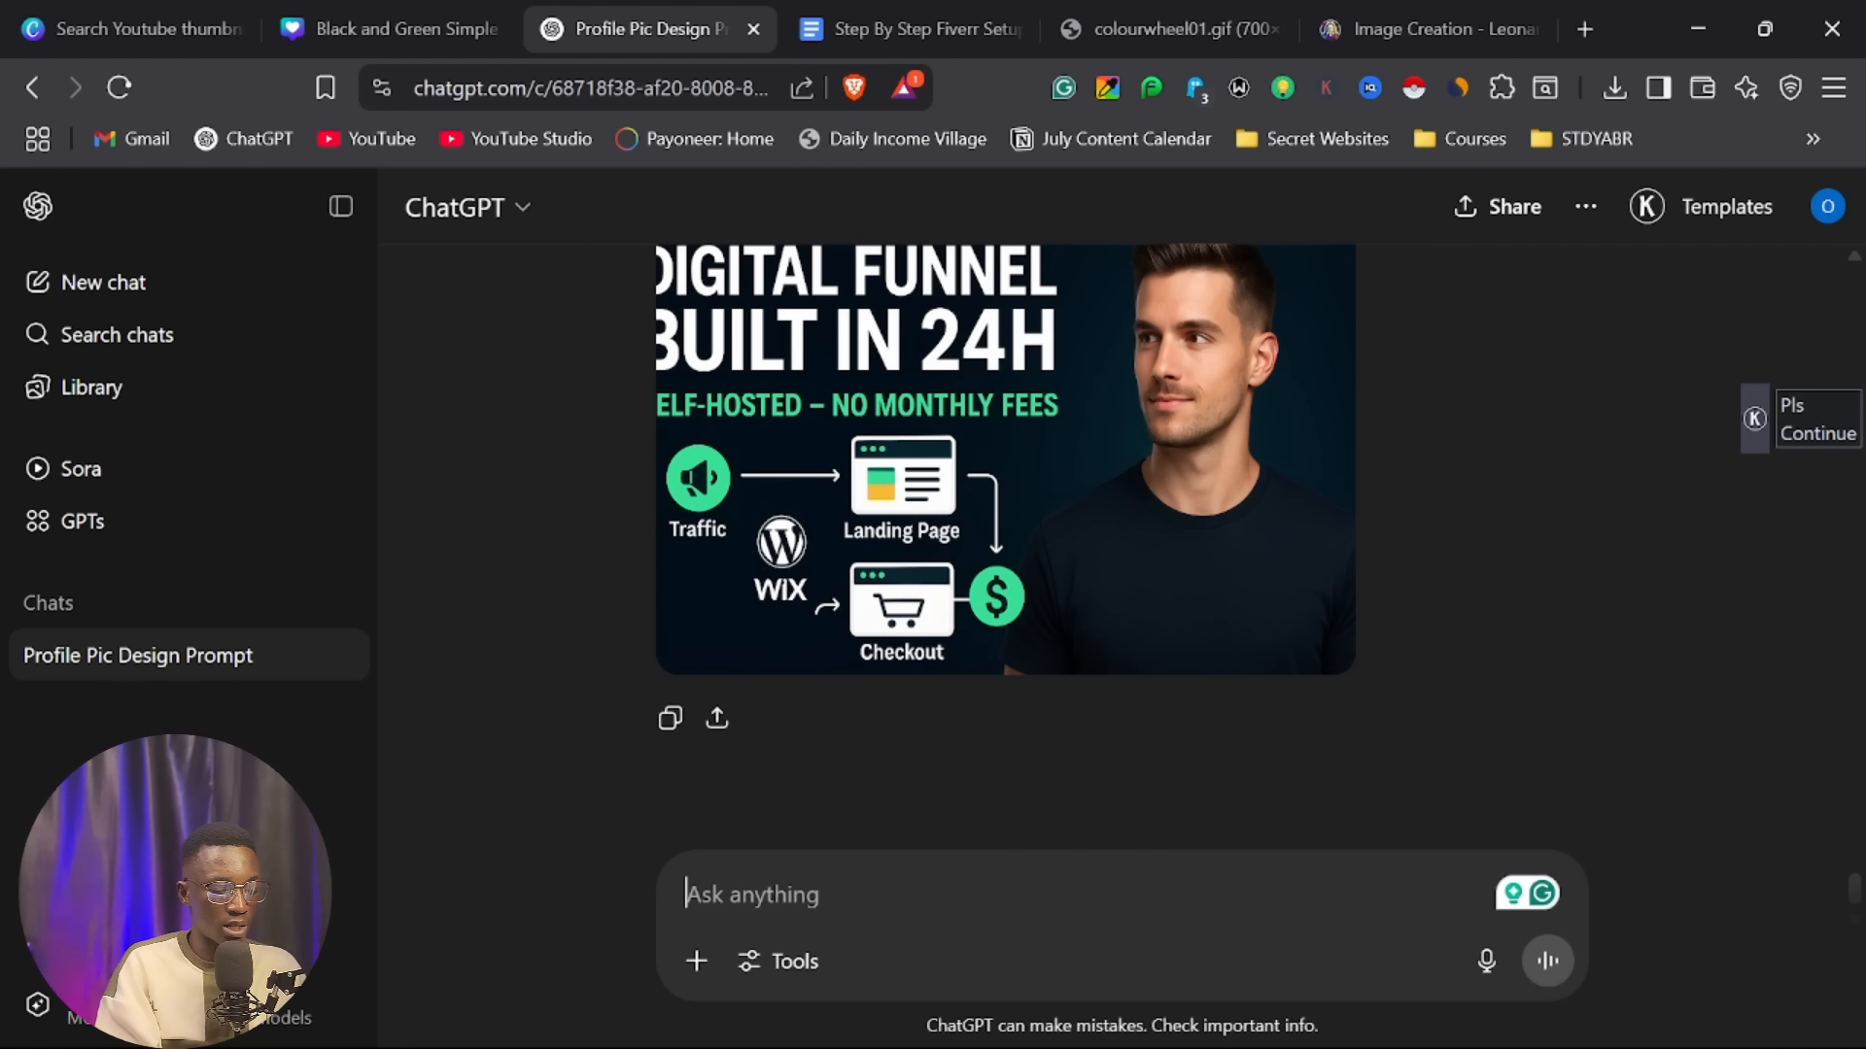
{"action": "type", "text": "ce"}
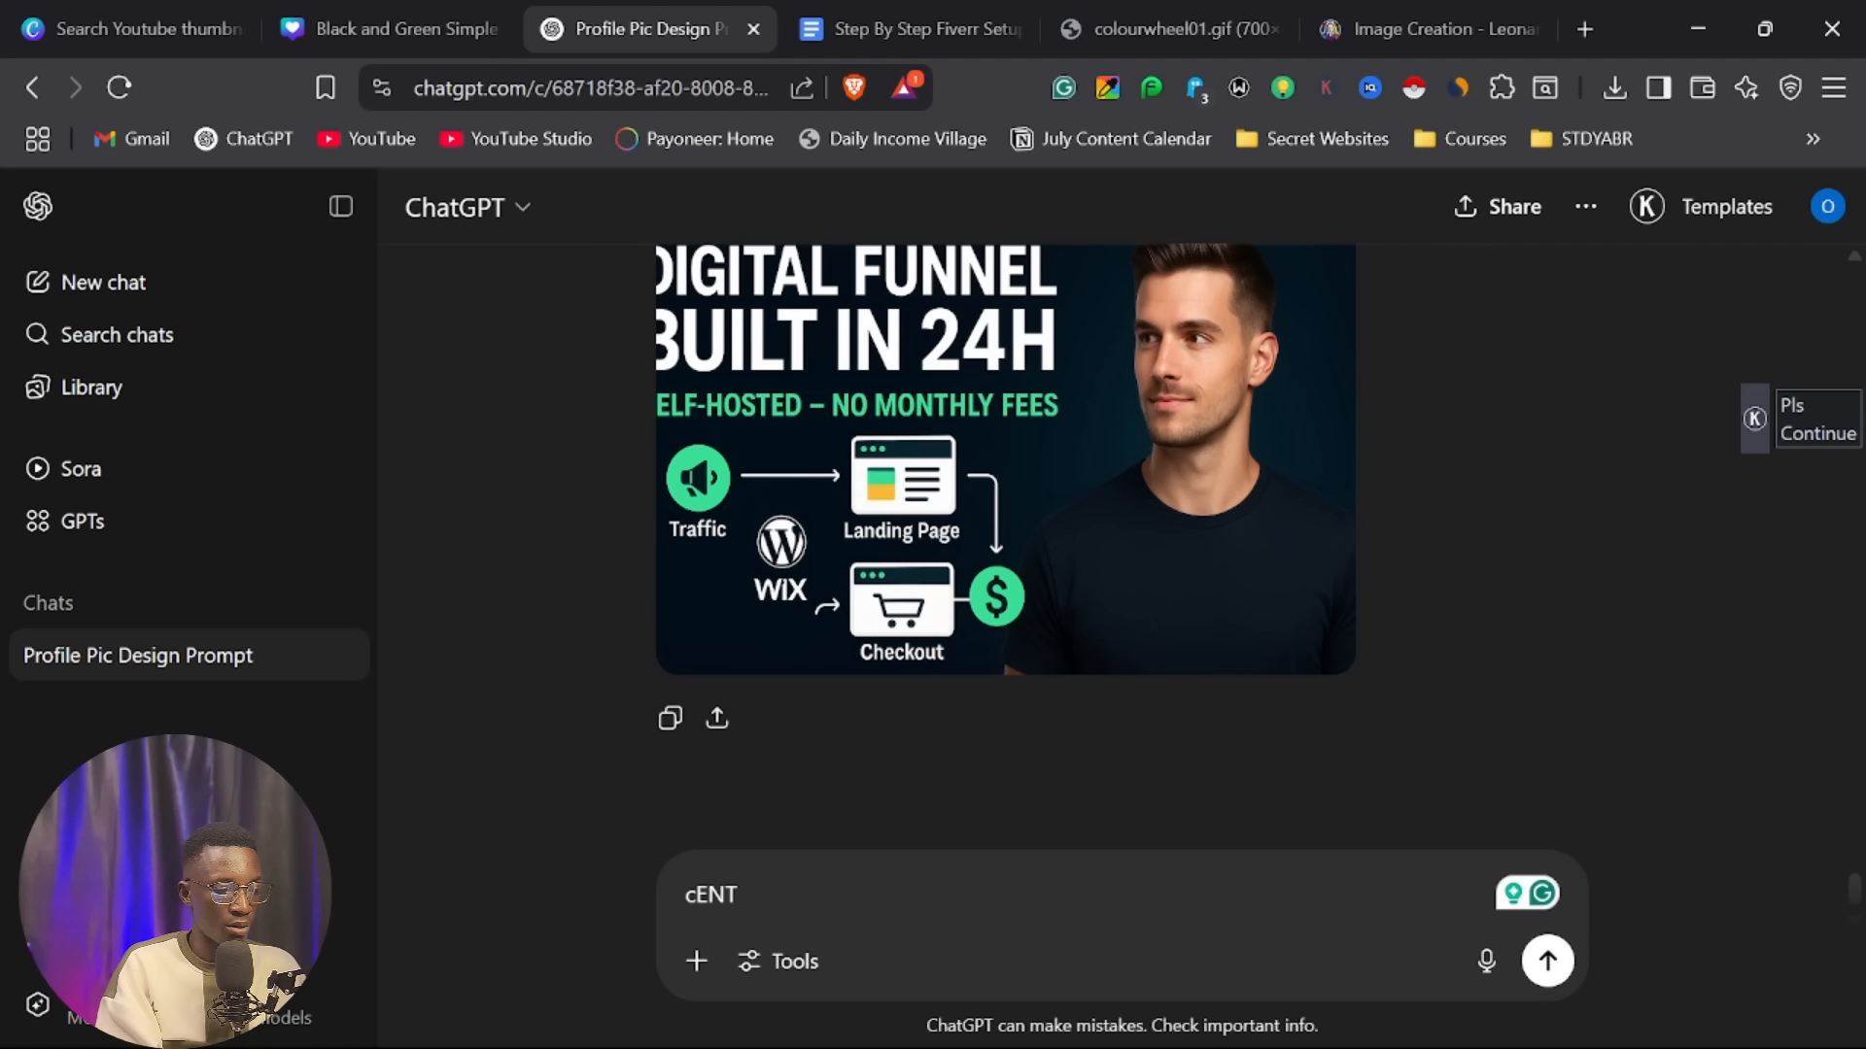
{"action": "type", "text": "Center all"}
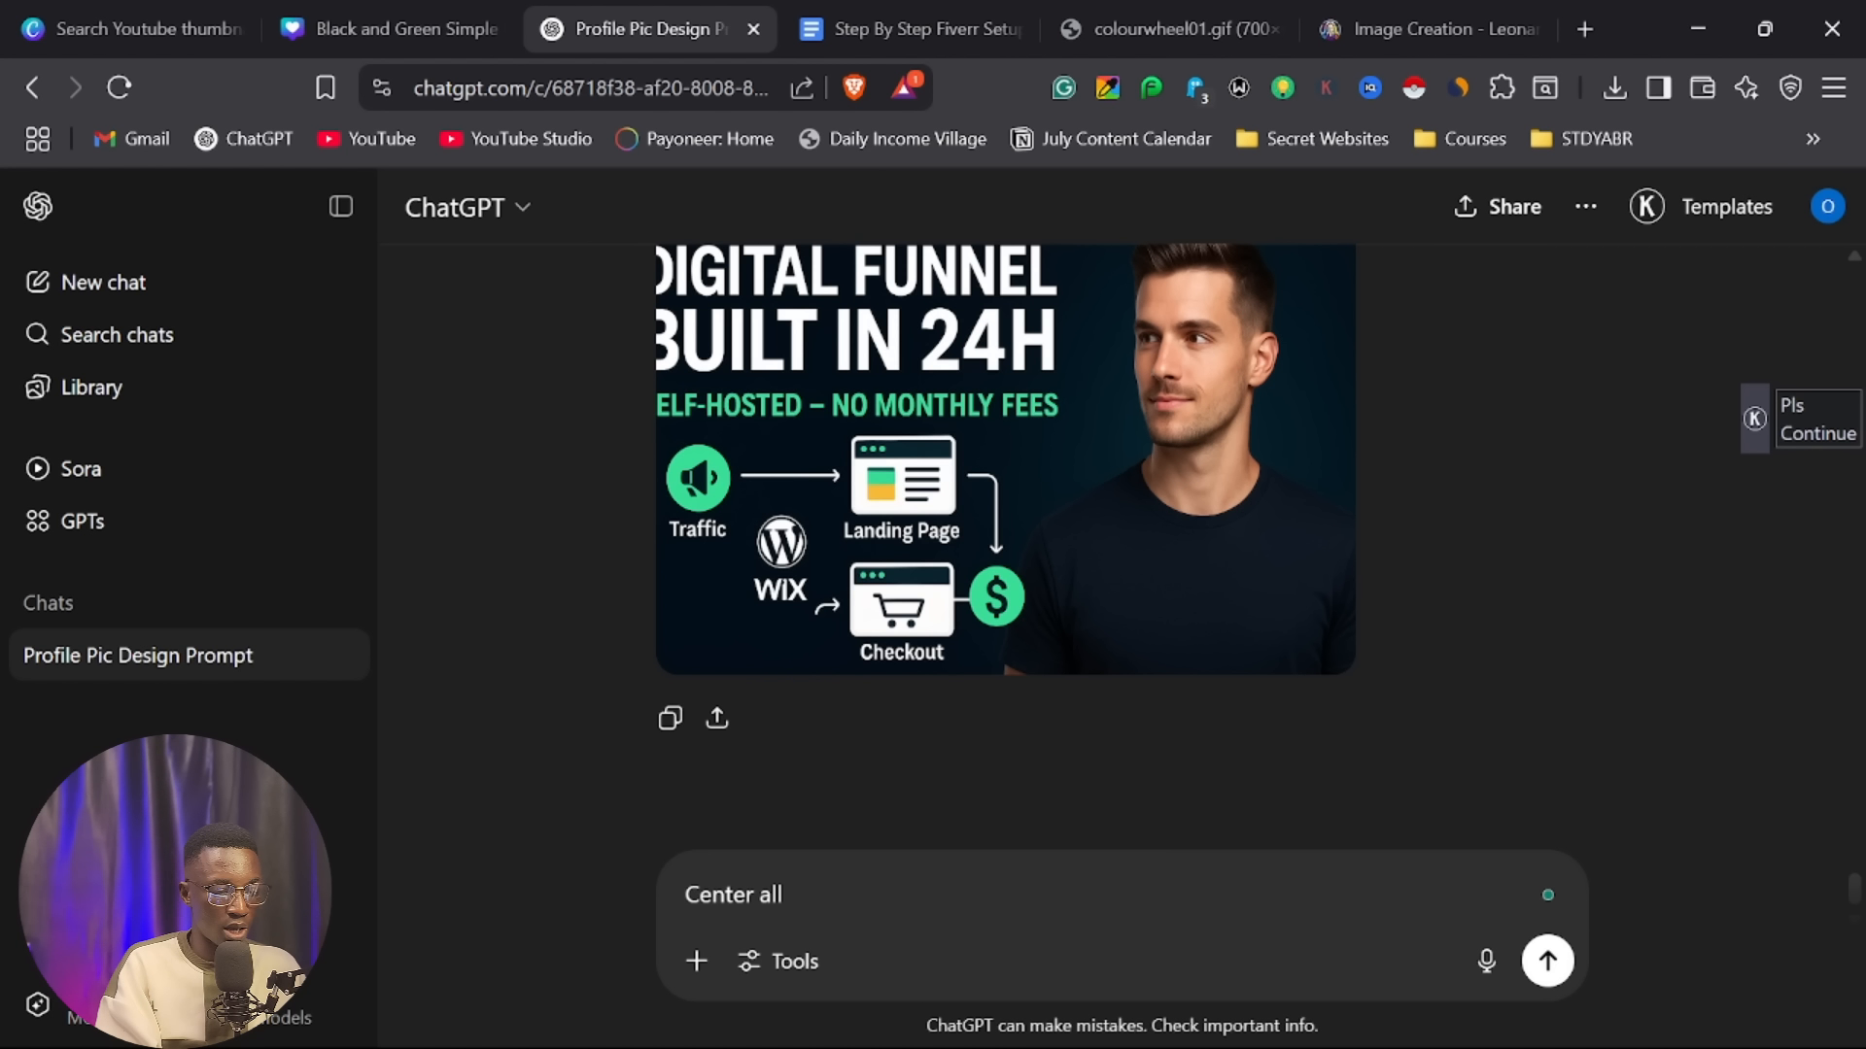
{"action": "type", "text": " ele"}
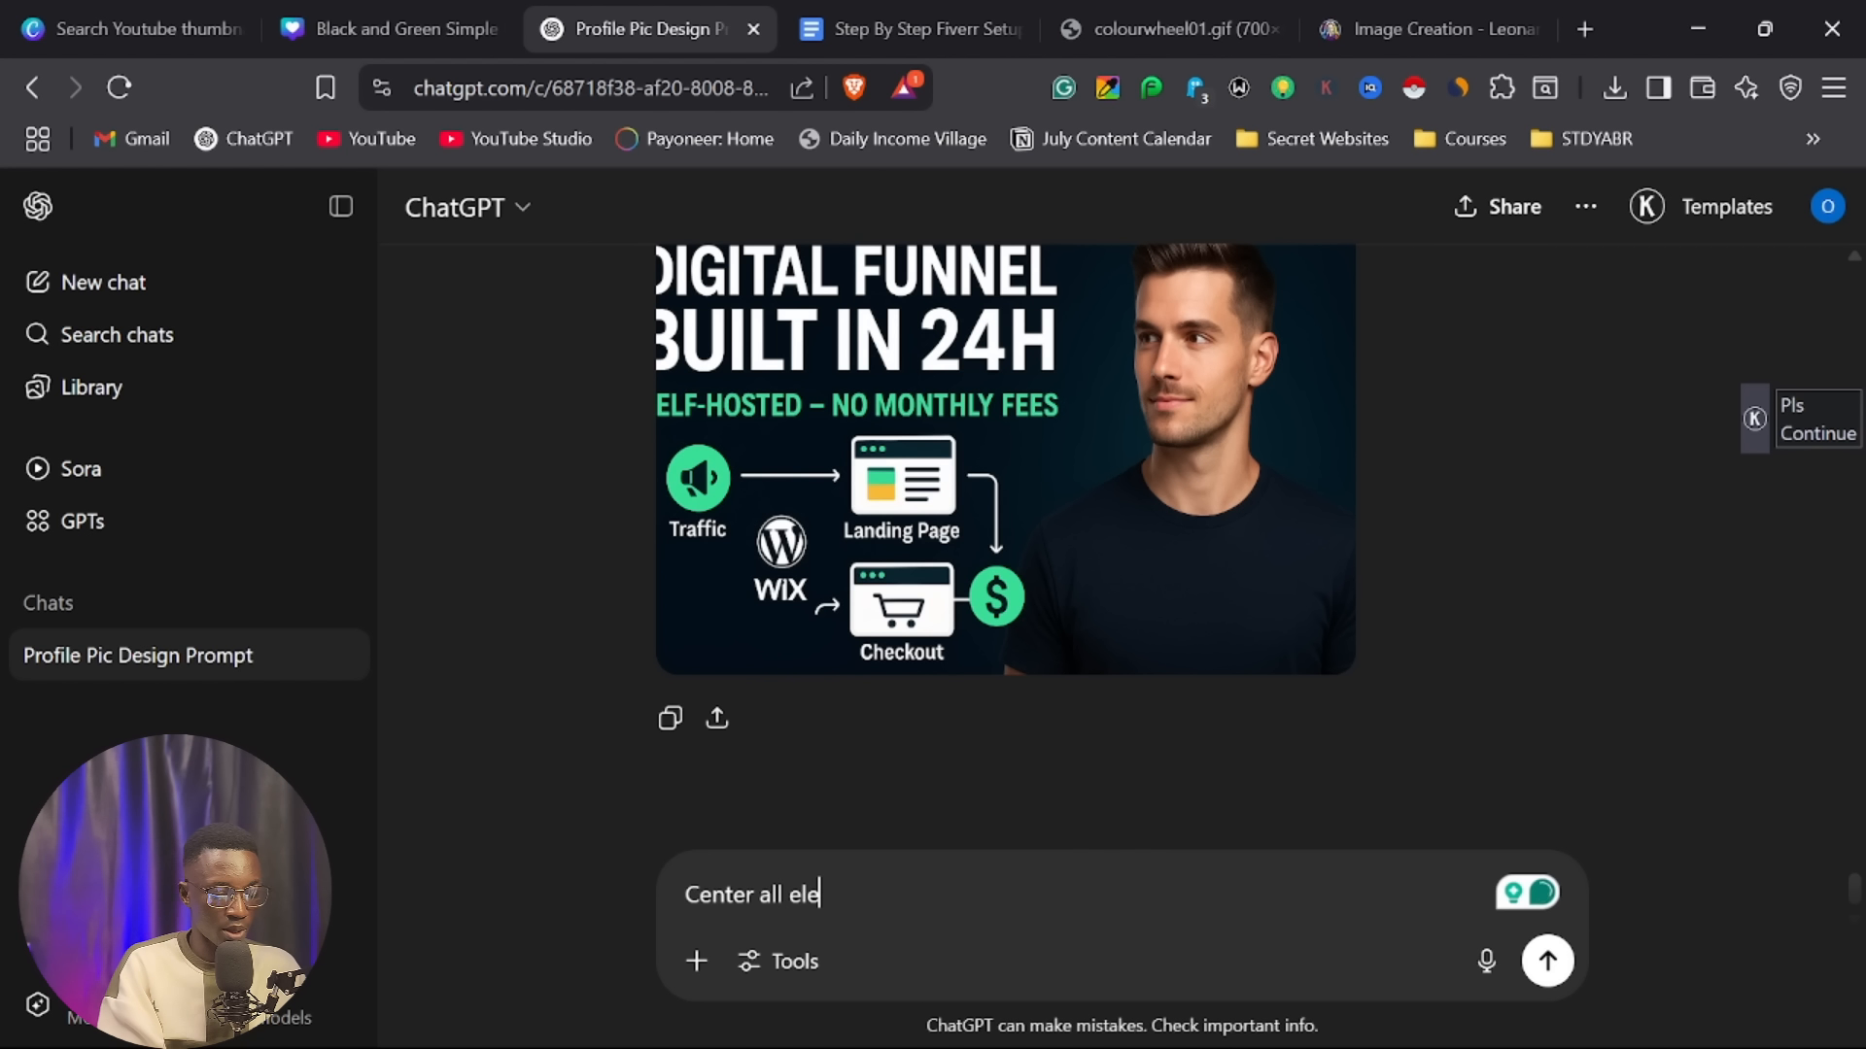
{"action": "type", "text": "ment and keep a litt"}
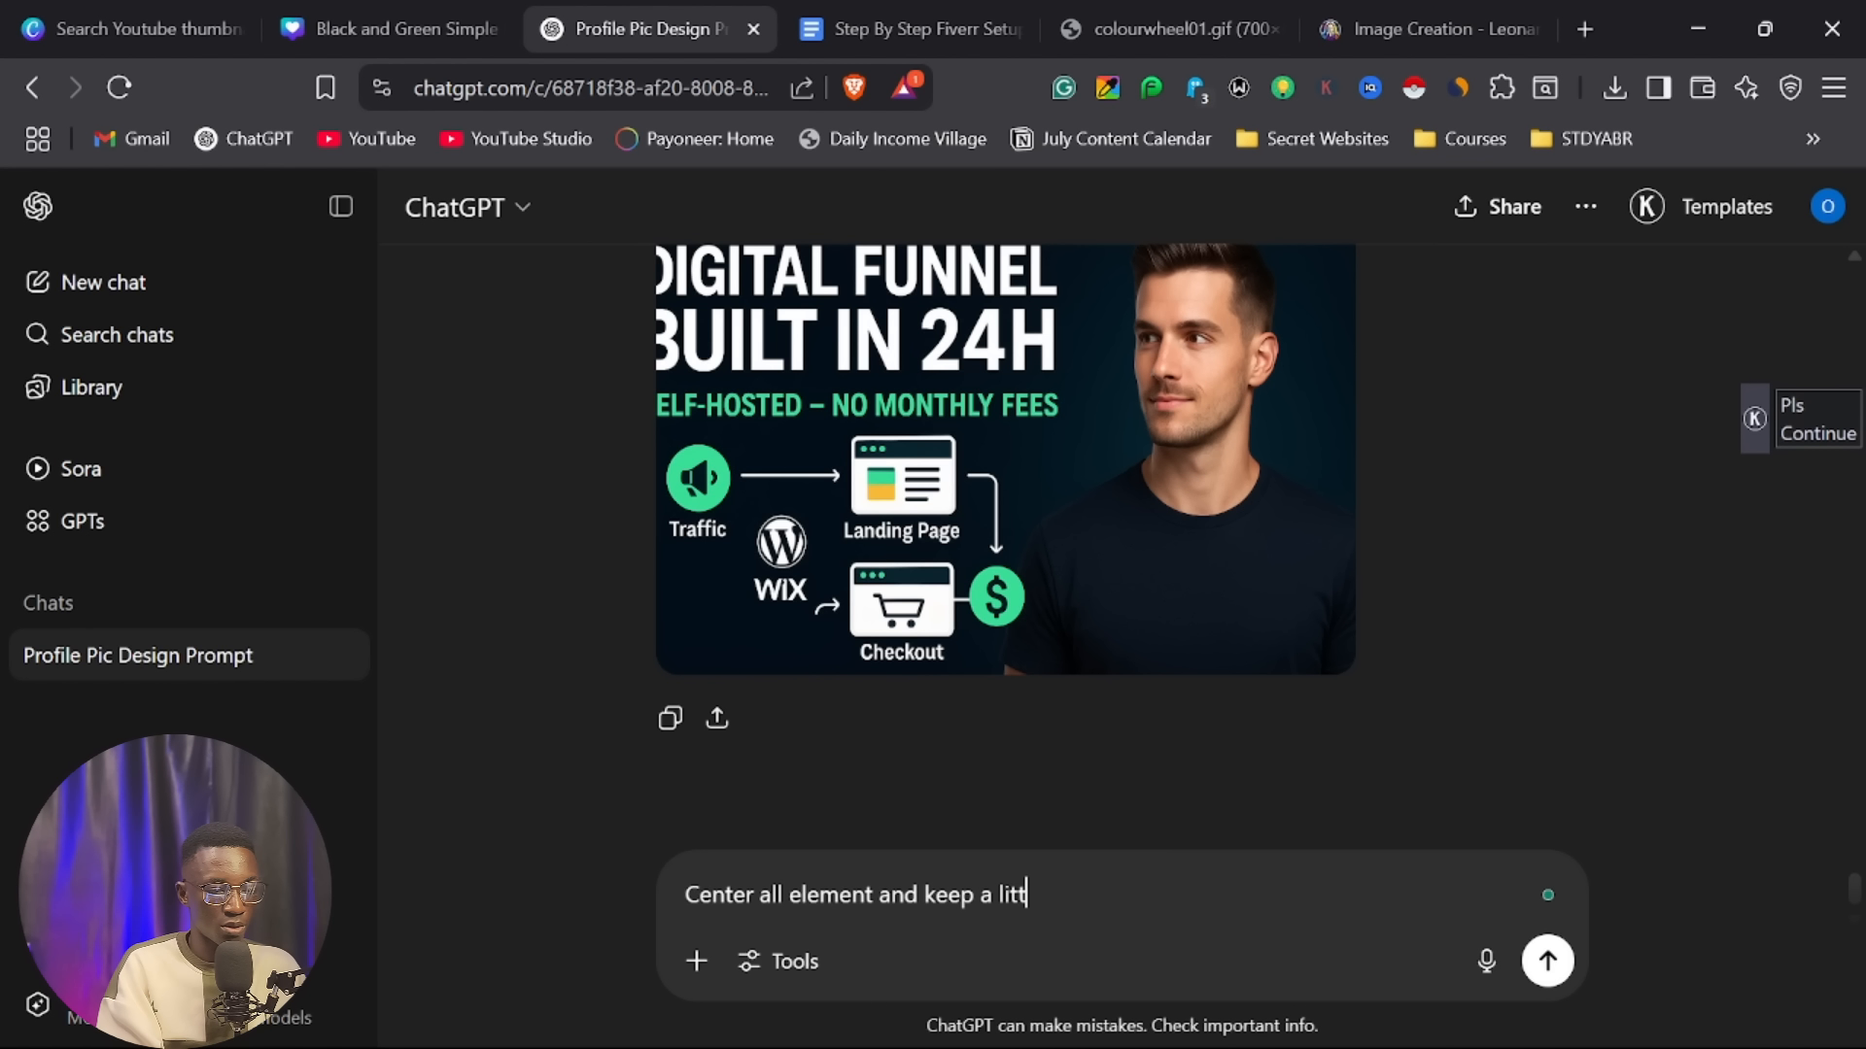
{"action": "type", "text": "le space on bot"}
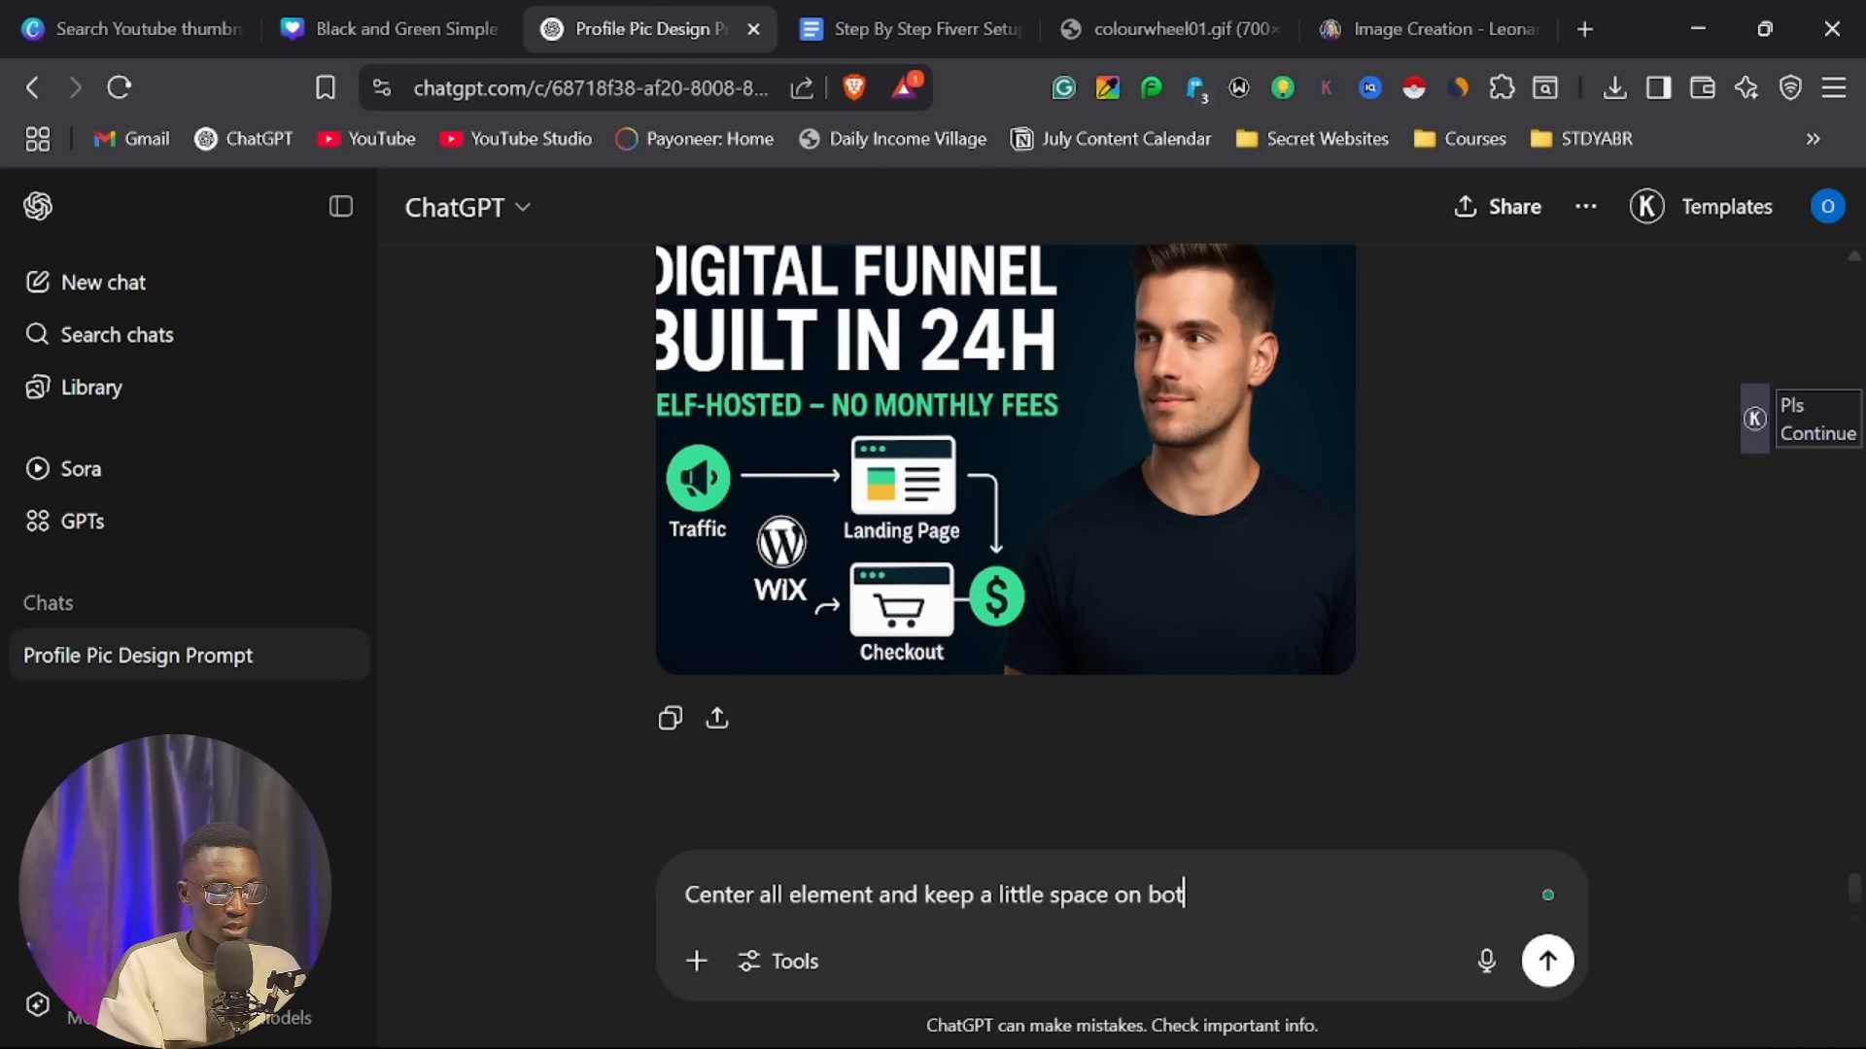
{"action": "type", "text": "h sides"}
{"action": "key", "text": "Return"}
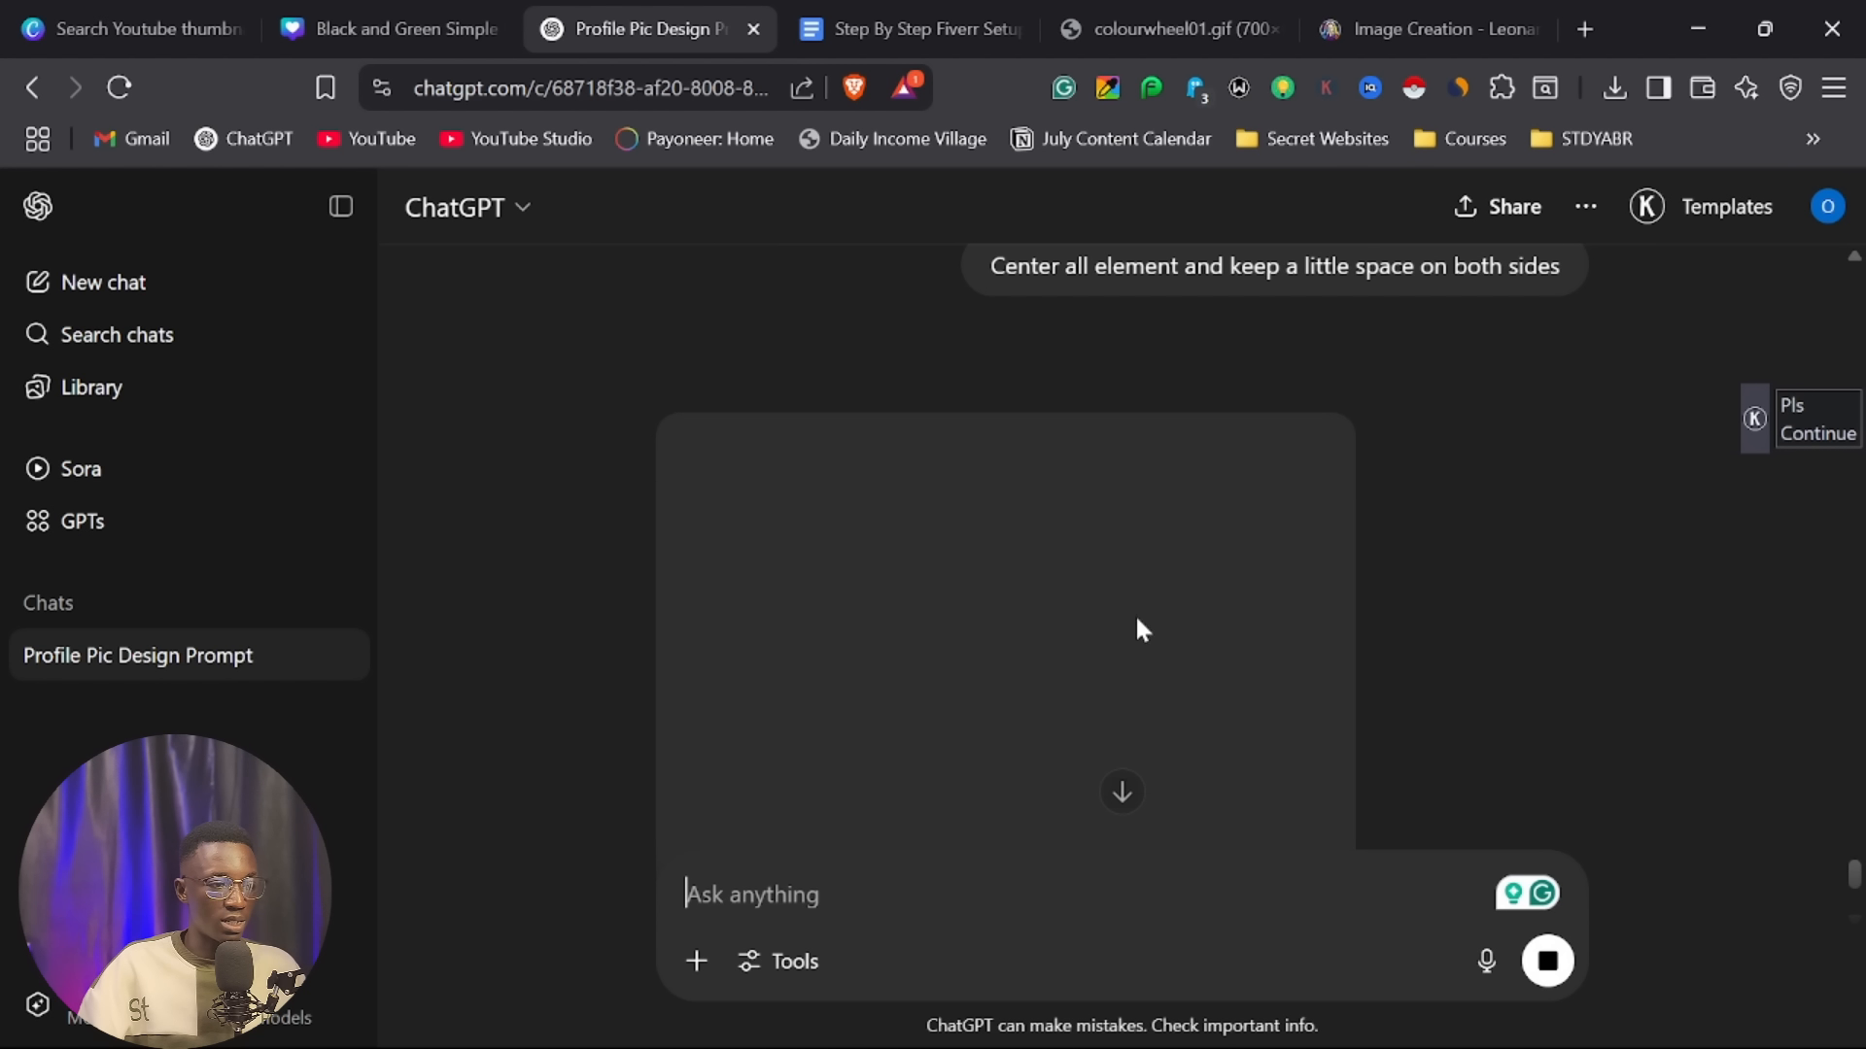
Set Canva's download to page 2 only with JPG as the file type.
{"action": "left_click", "coordinate": [853, 47]}
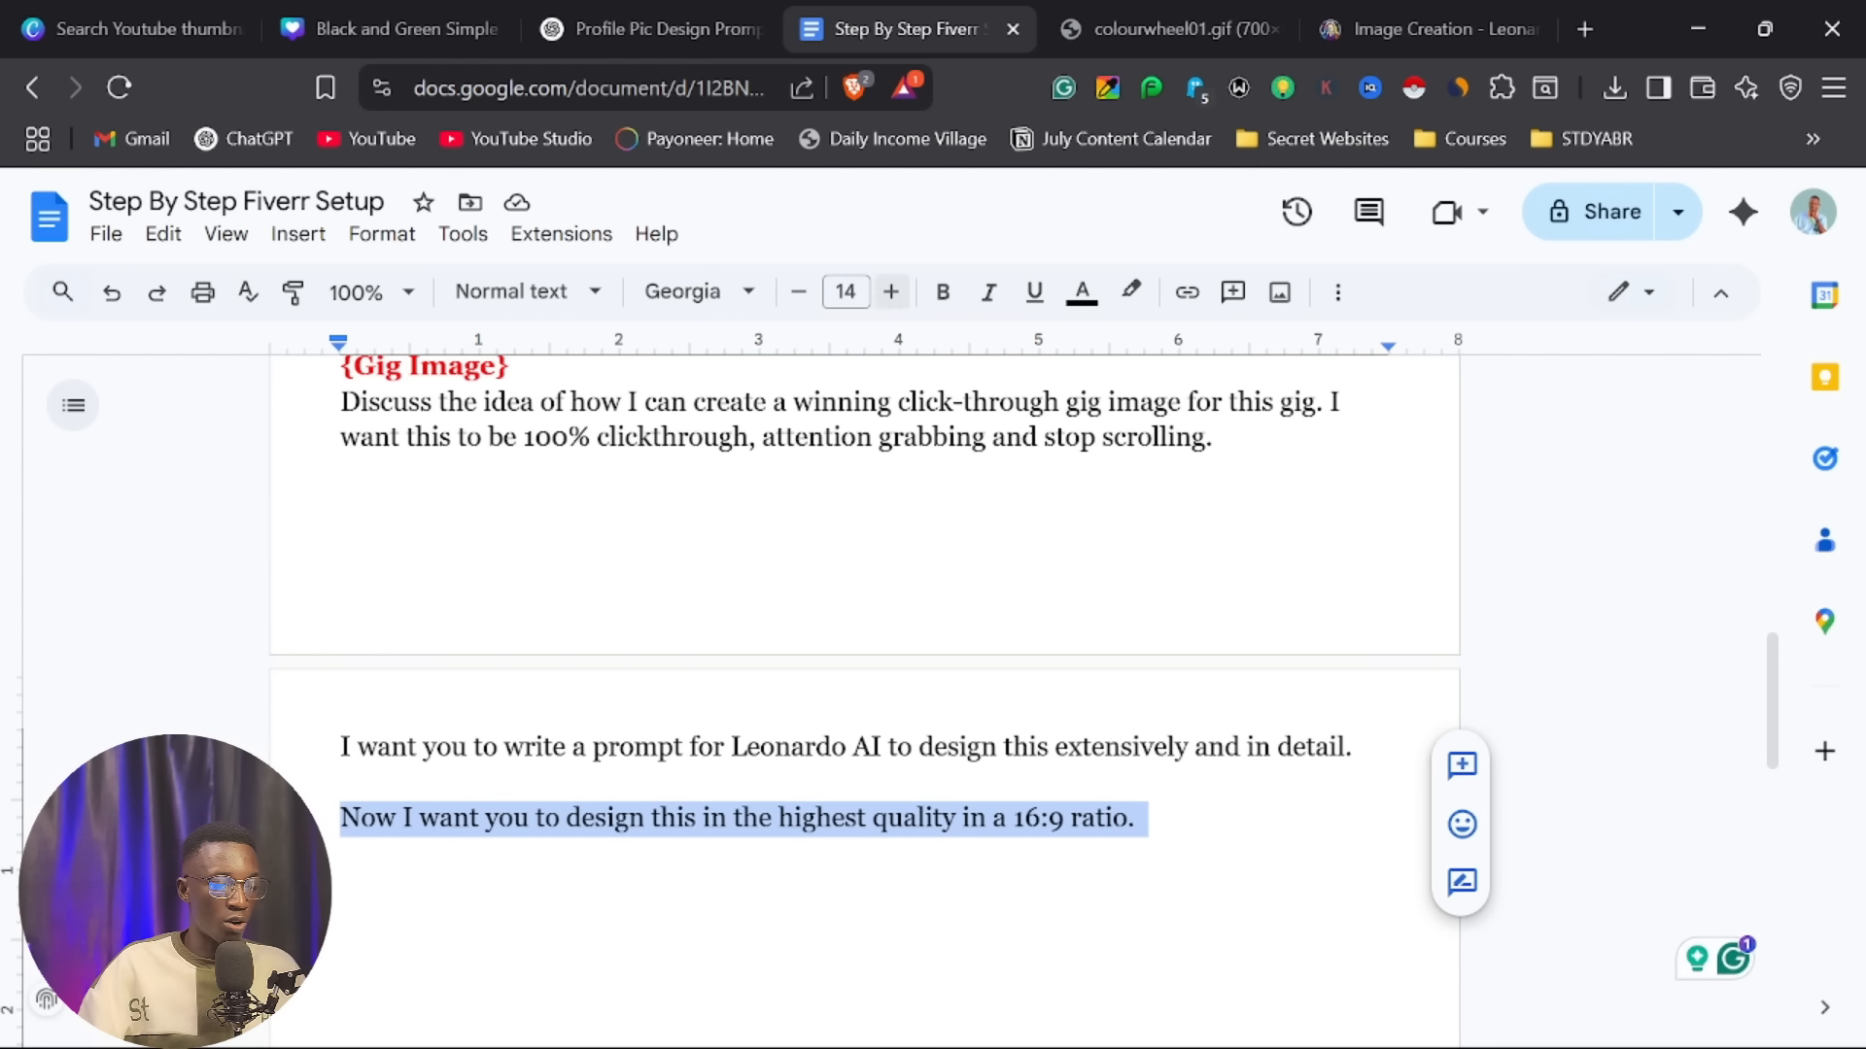
{"action": "scroll", "coordinate": [991, 545], "scroll_direction": "down", "scroll_amount": 2}
{"action": "scroll", "coordinate": [875, 524], "scroll_direction": "up", "scroll_amount": 2}
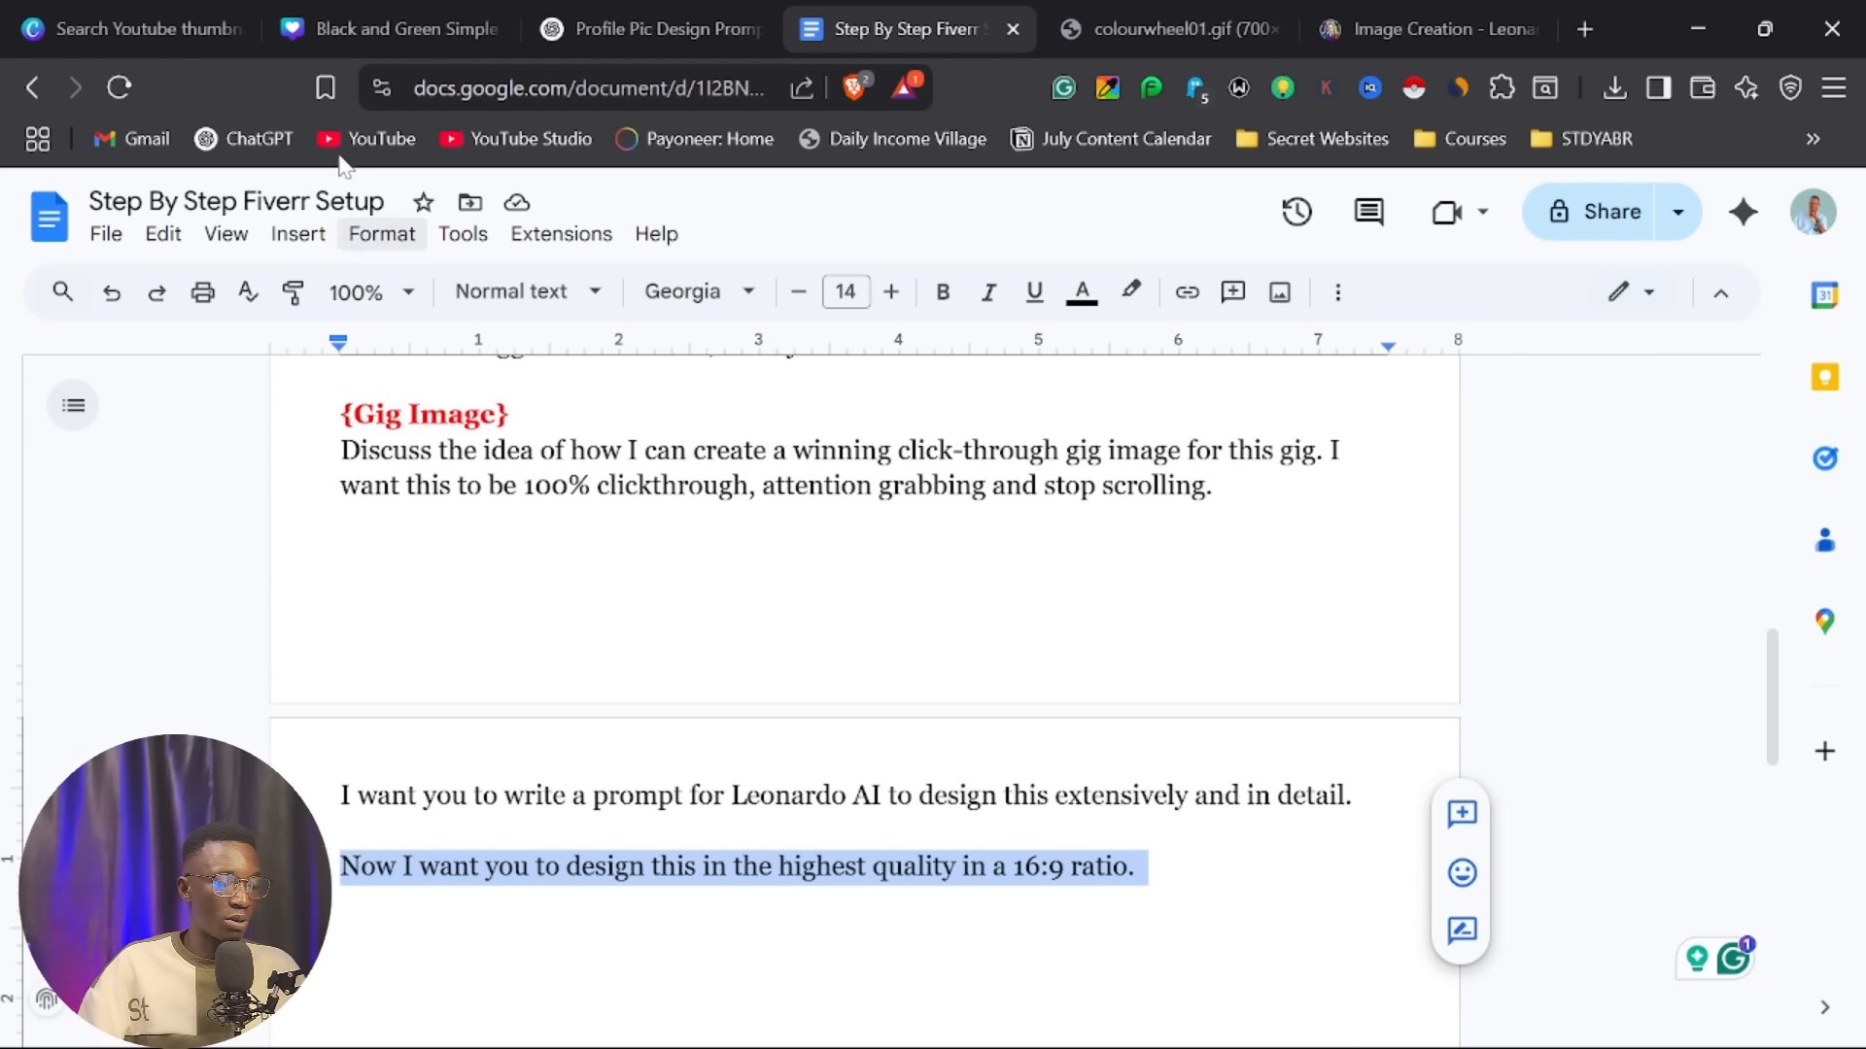
{"action": "left_click", "coordinate": [377, 14]}
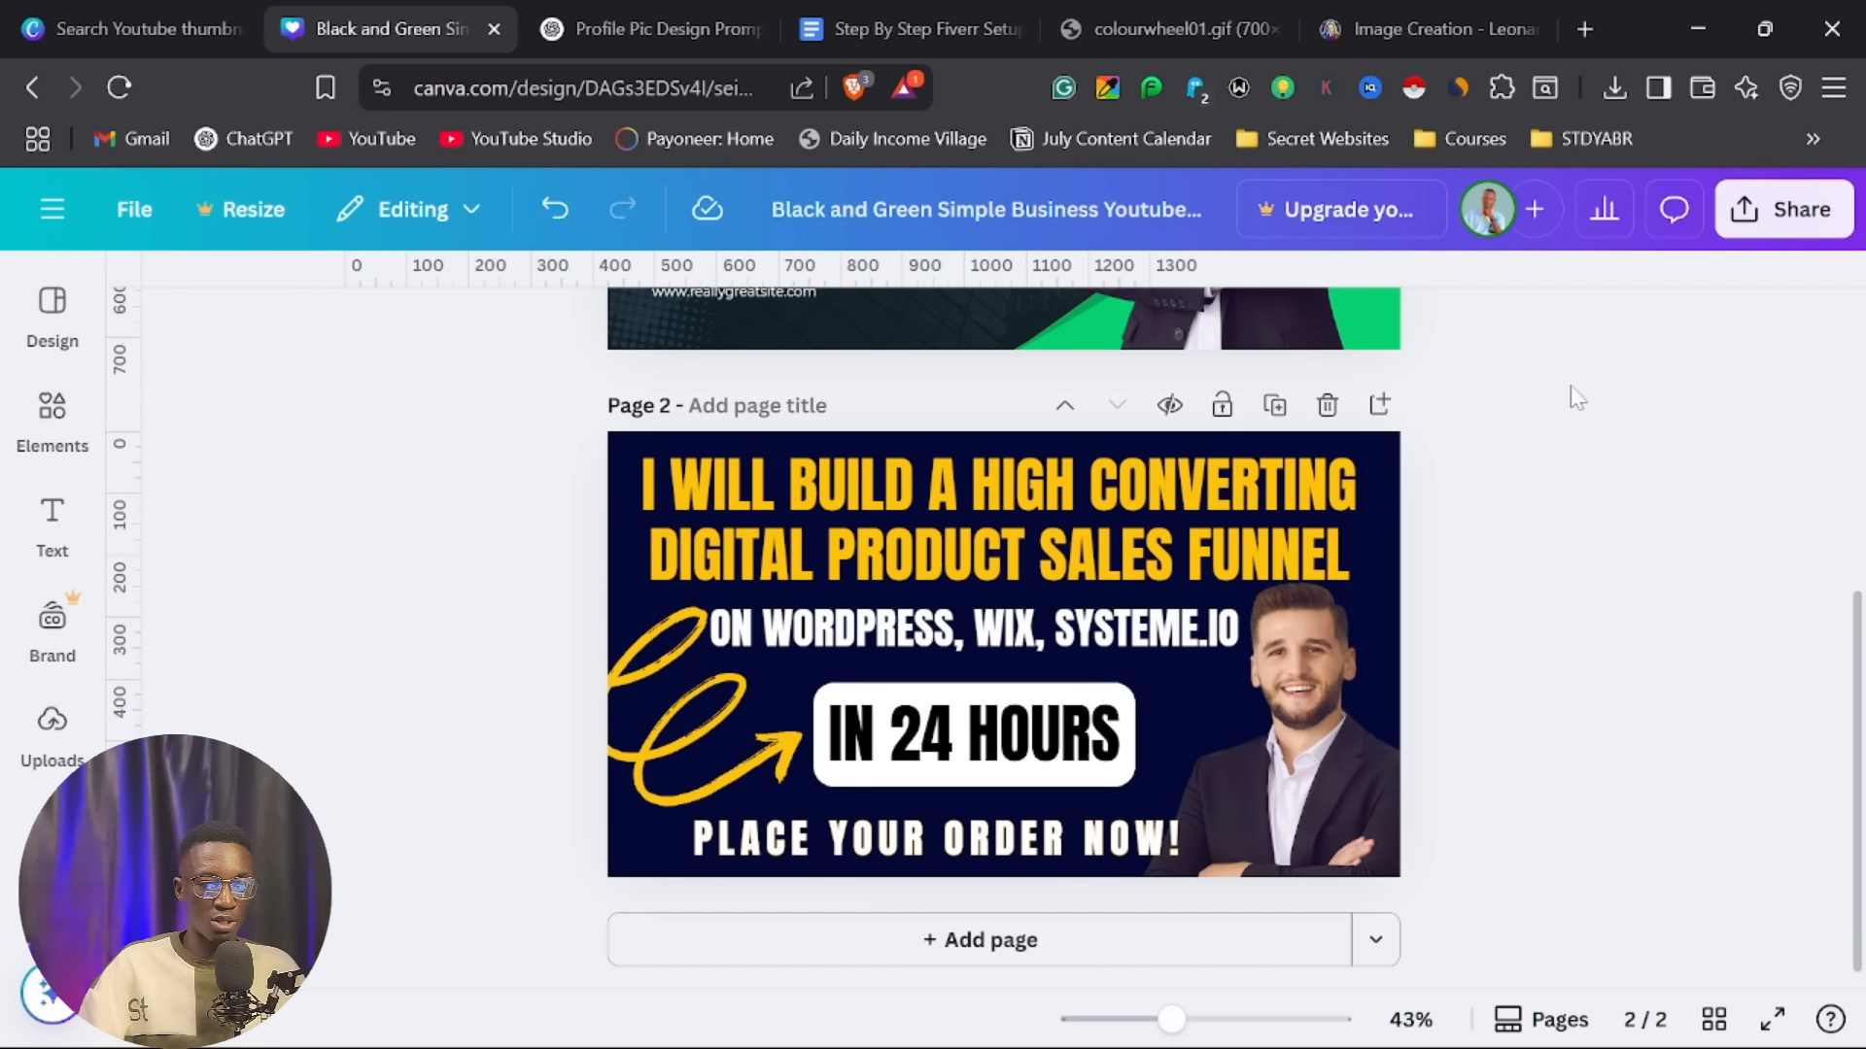
{"action": "left_click", "coordinate": [1755, 226]}
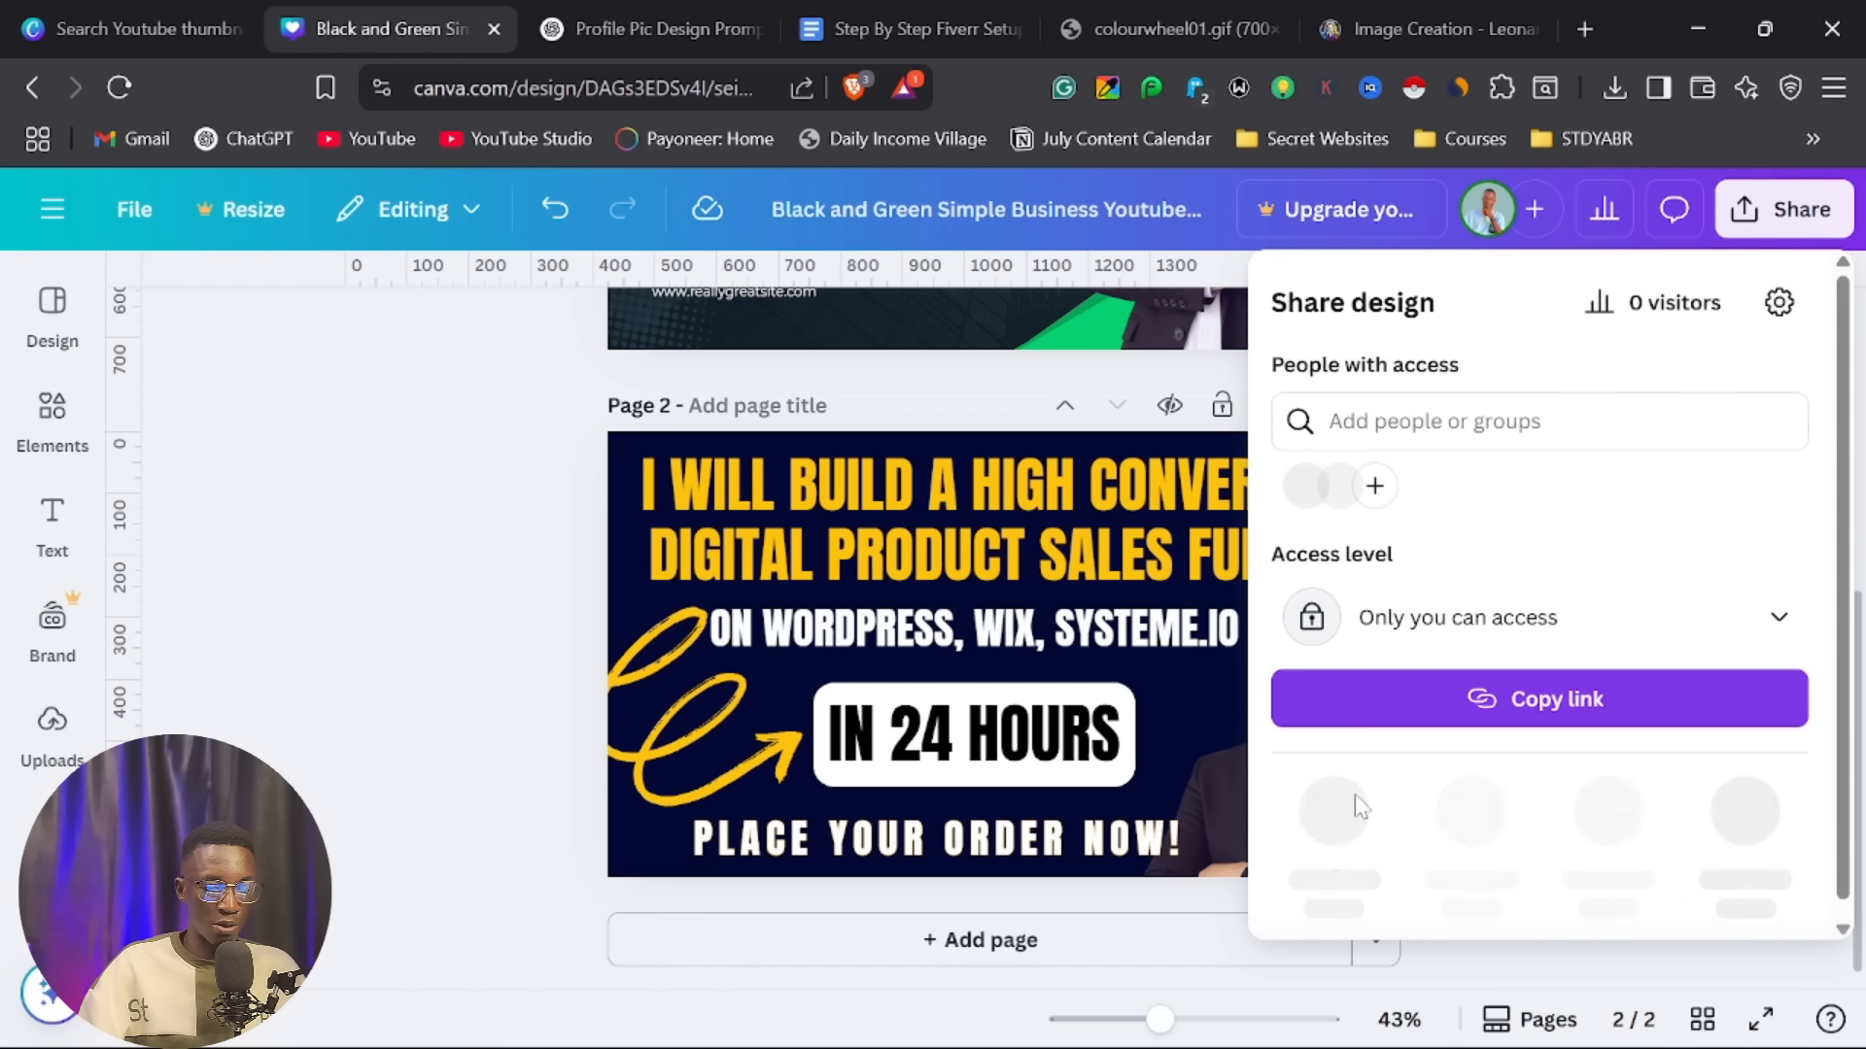
{"action": "left_click", "coordinate": [1331, 812]}
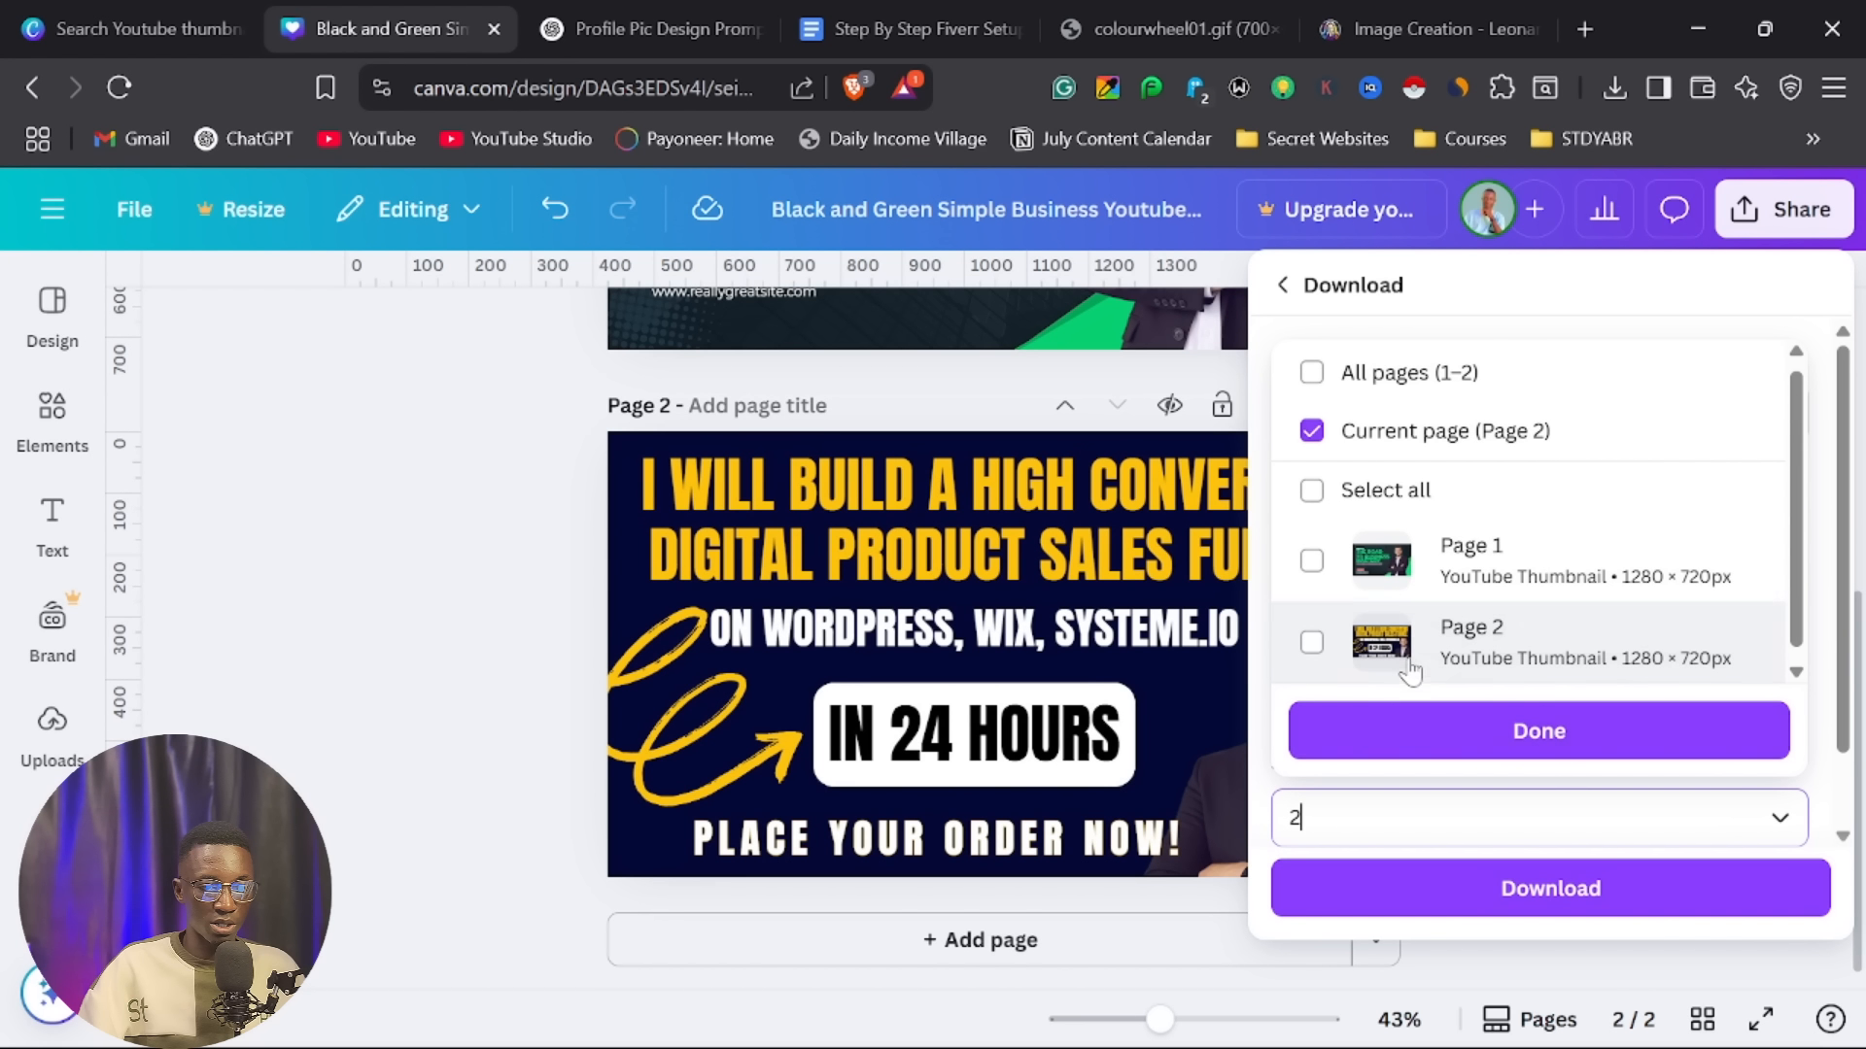
{"action": "left_click", "coordinate": [1492, 733]}
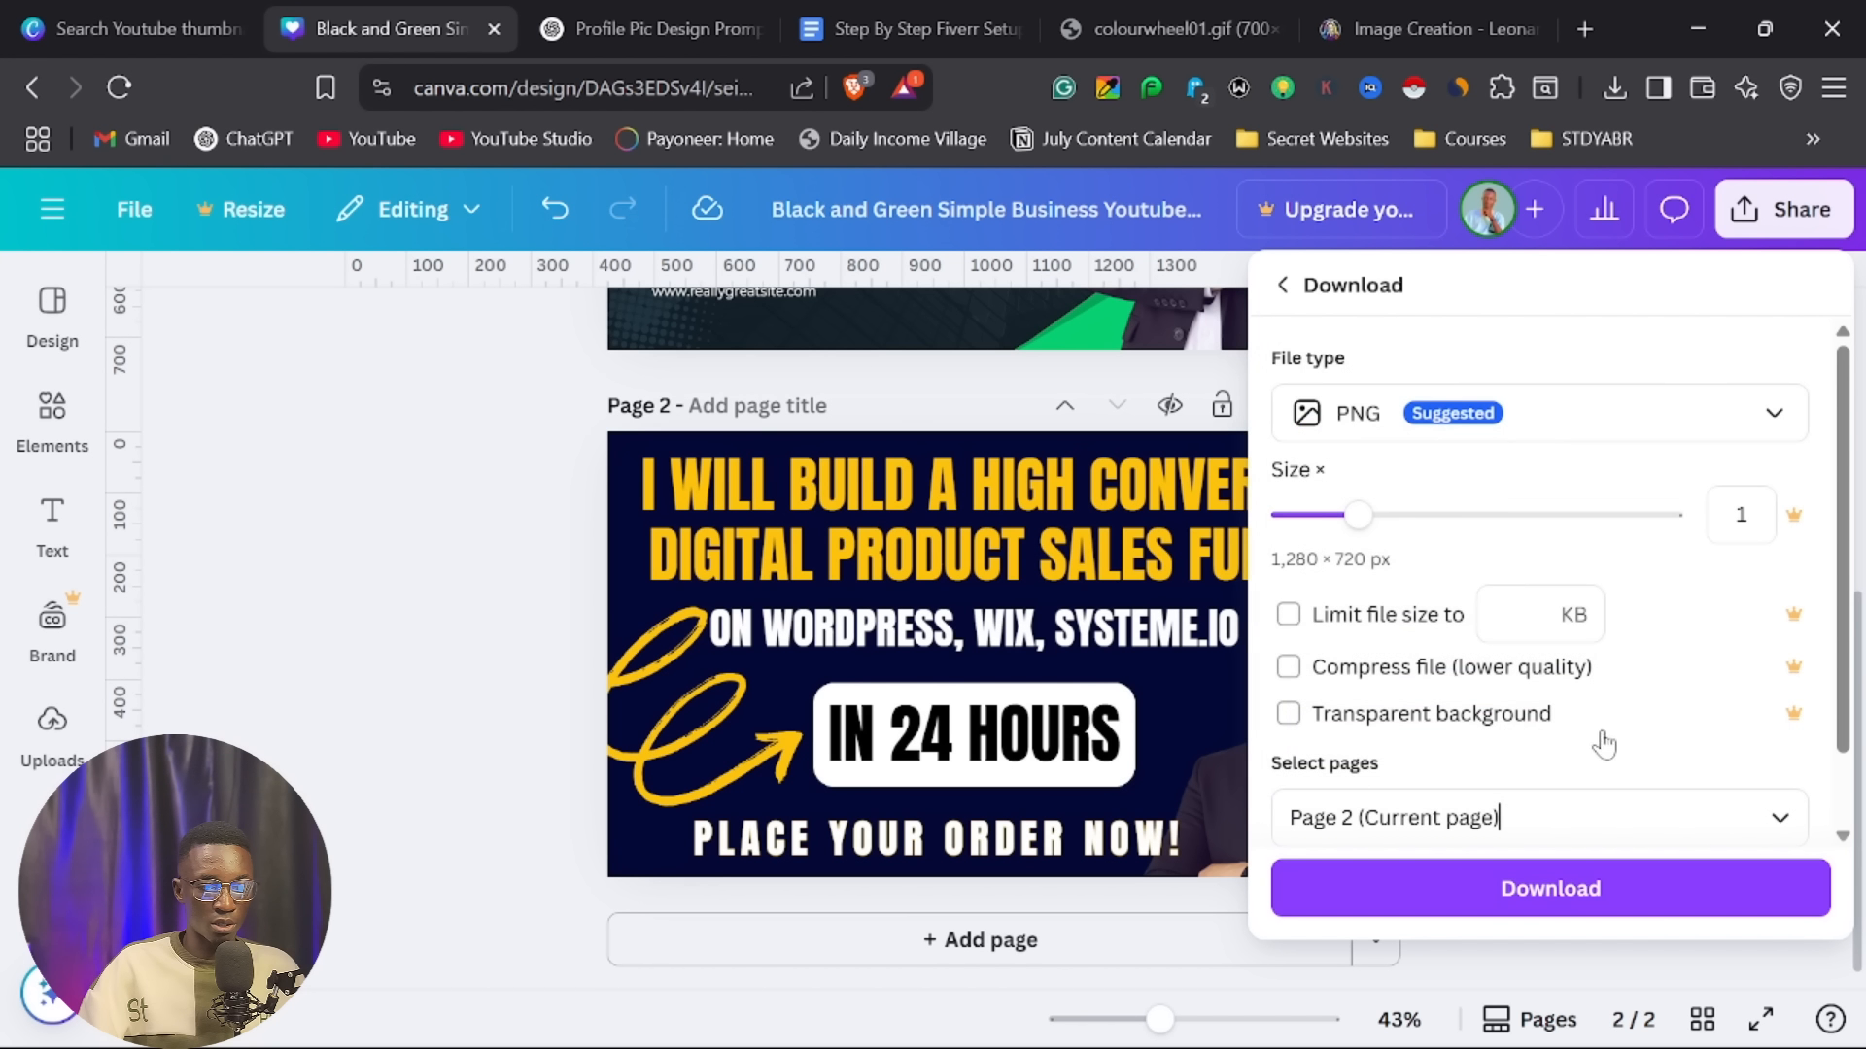
{"action": "left_click", "coordinate": [1532, 414]}
{"action": "left_click", "coordinate": [1478, 501]}
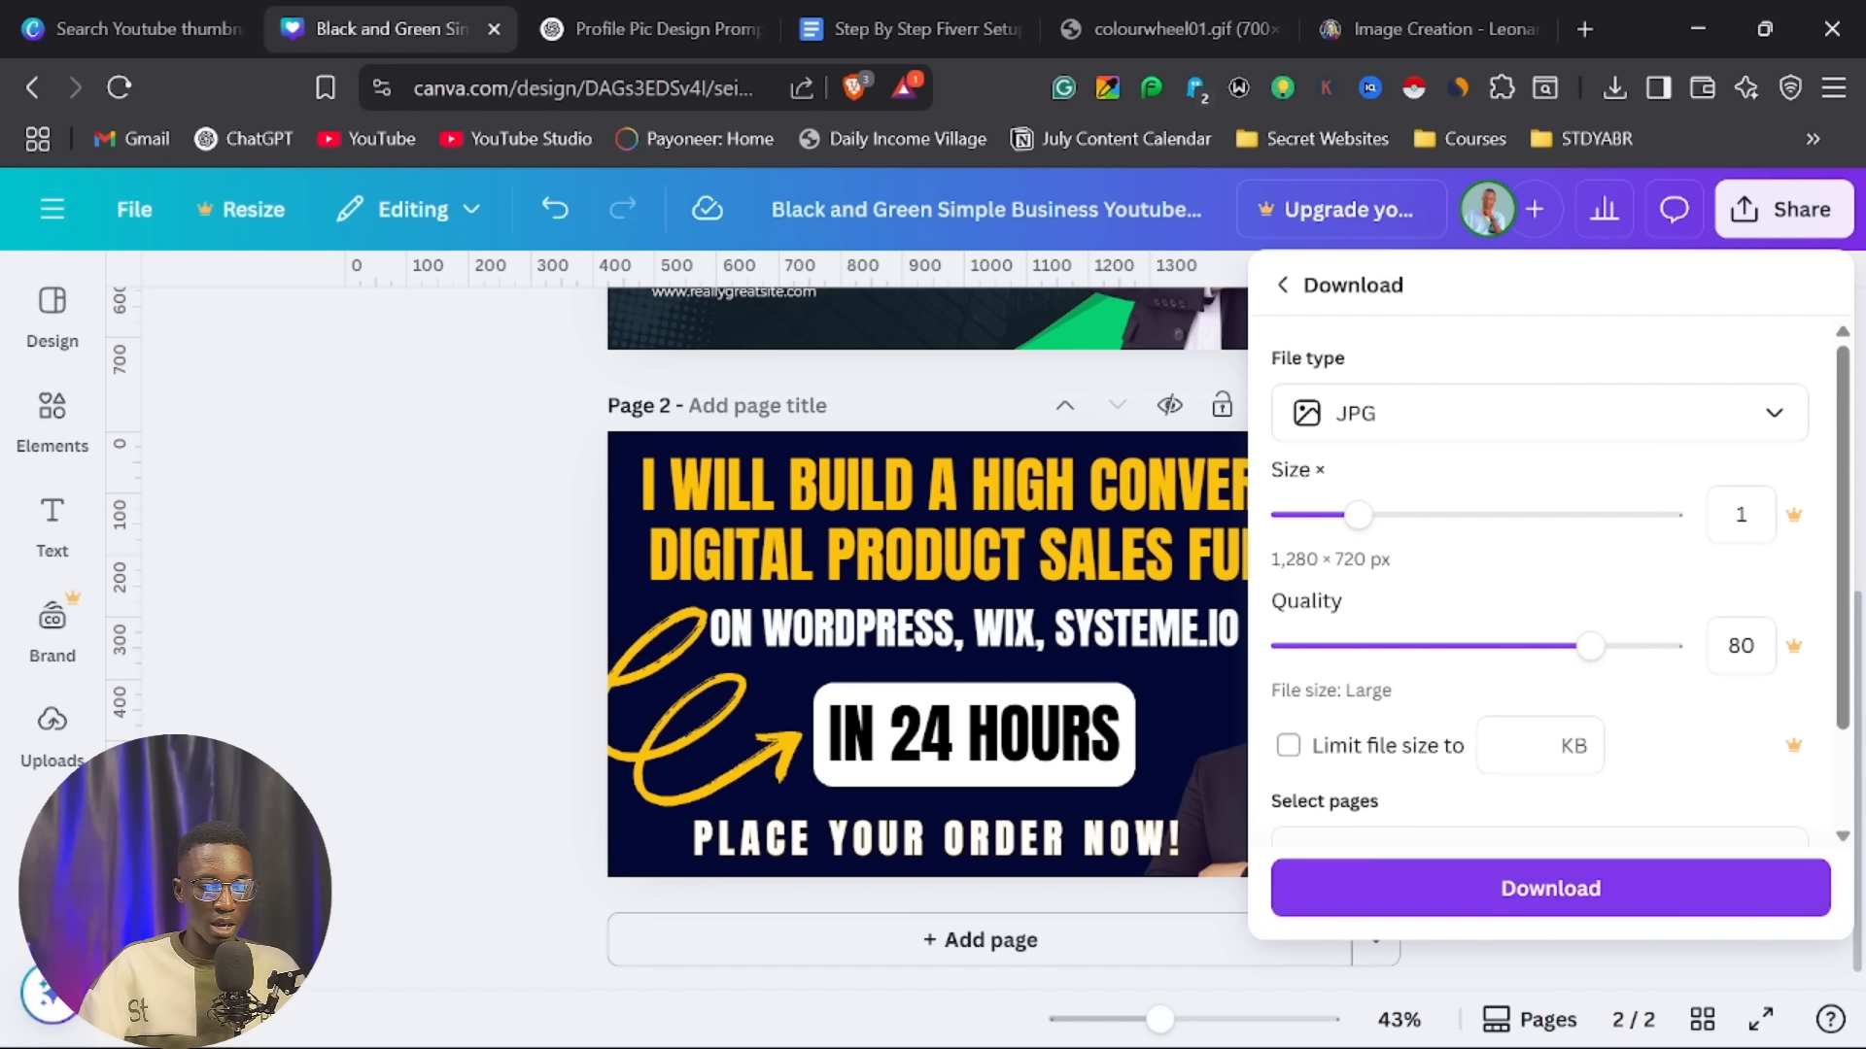
Download the JPG and save it to Downloads as 'build a high converting digital product funnel'.
{"action": "scroll", "coordinate": [1501, 884], "scroll_direction": "down", "scroll_amount": 2}
{"action": "left_click", "coordinate": [1502, 890]}
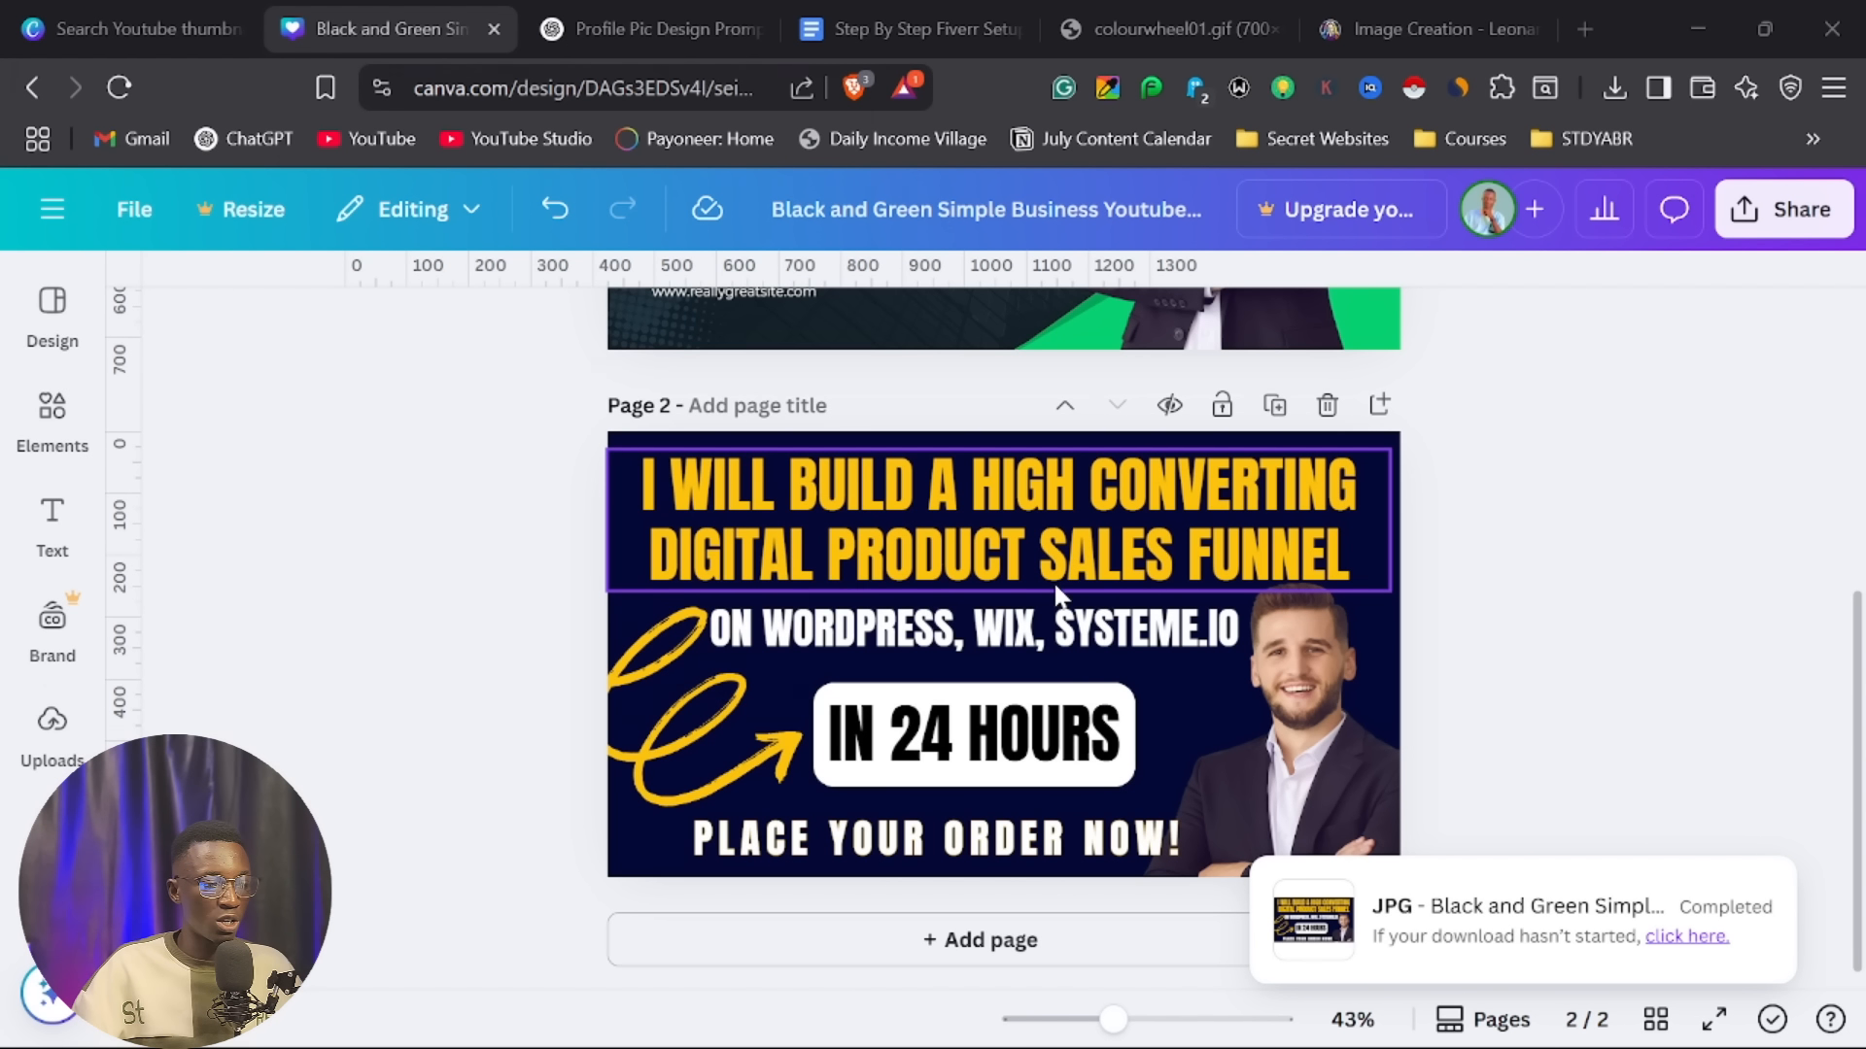
{"action": "key", "text": "super+v"}
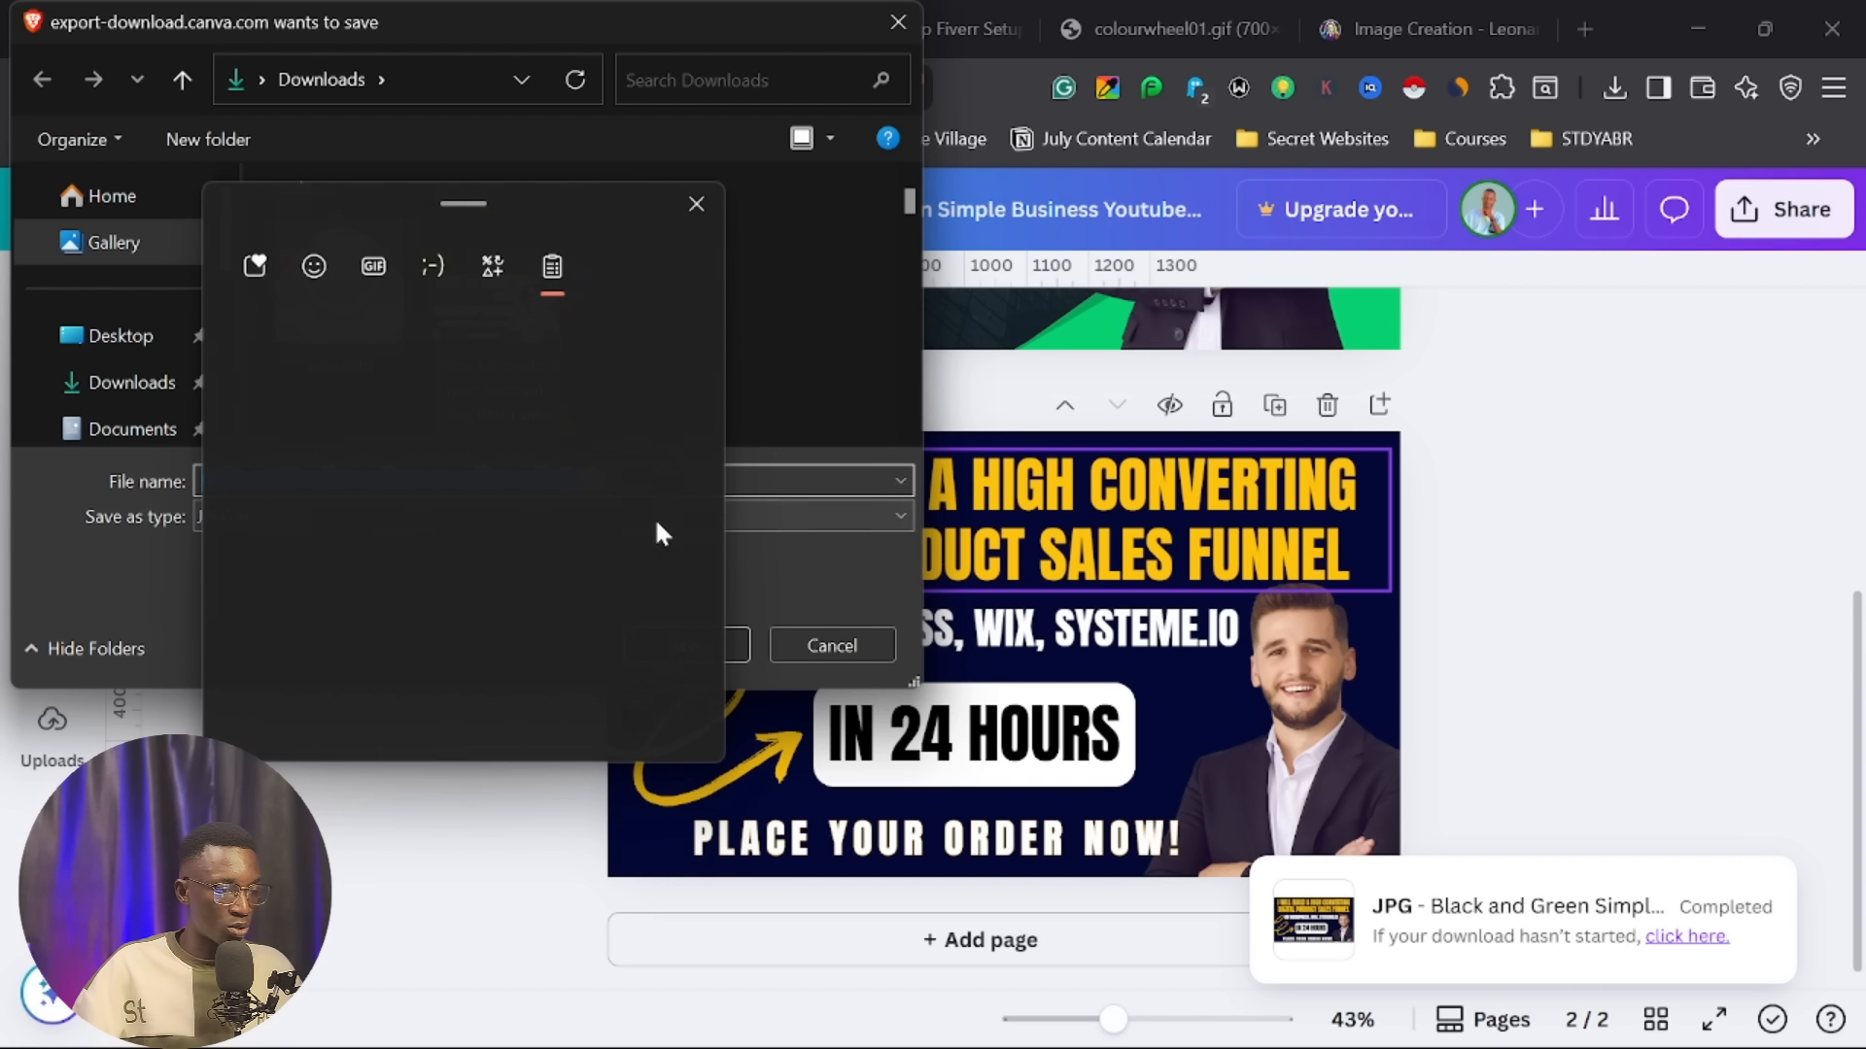
{"action": "left_click", "coordinate": [387, 556]}
{"action": "left_click", "coordinate": [671, 641]}
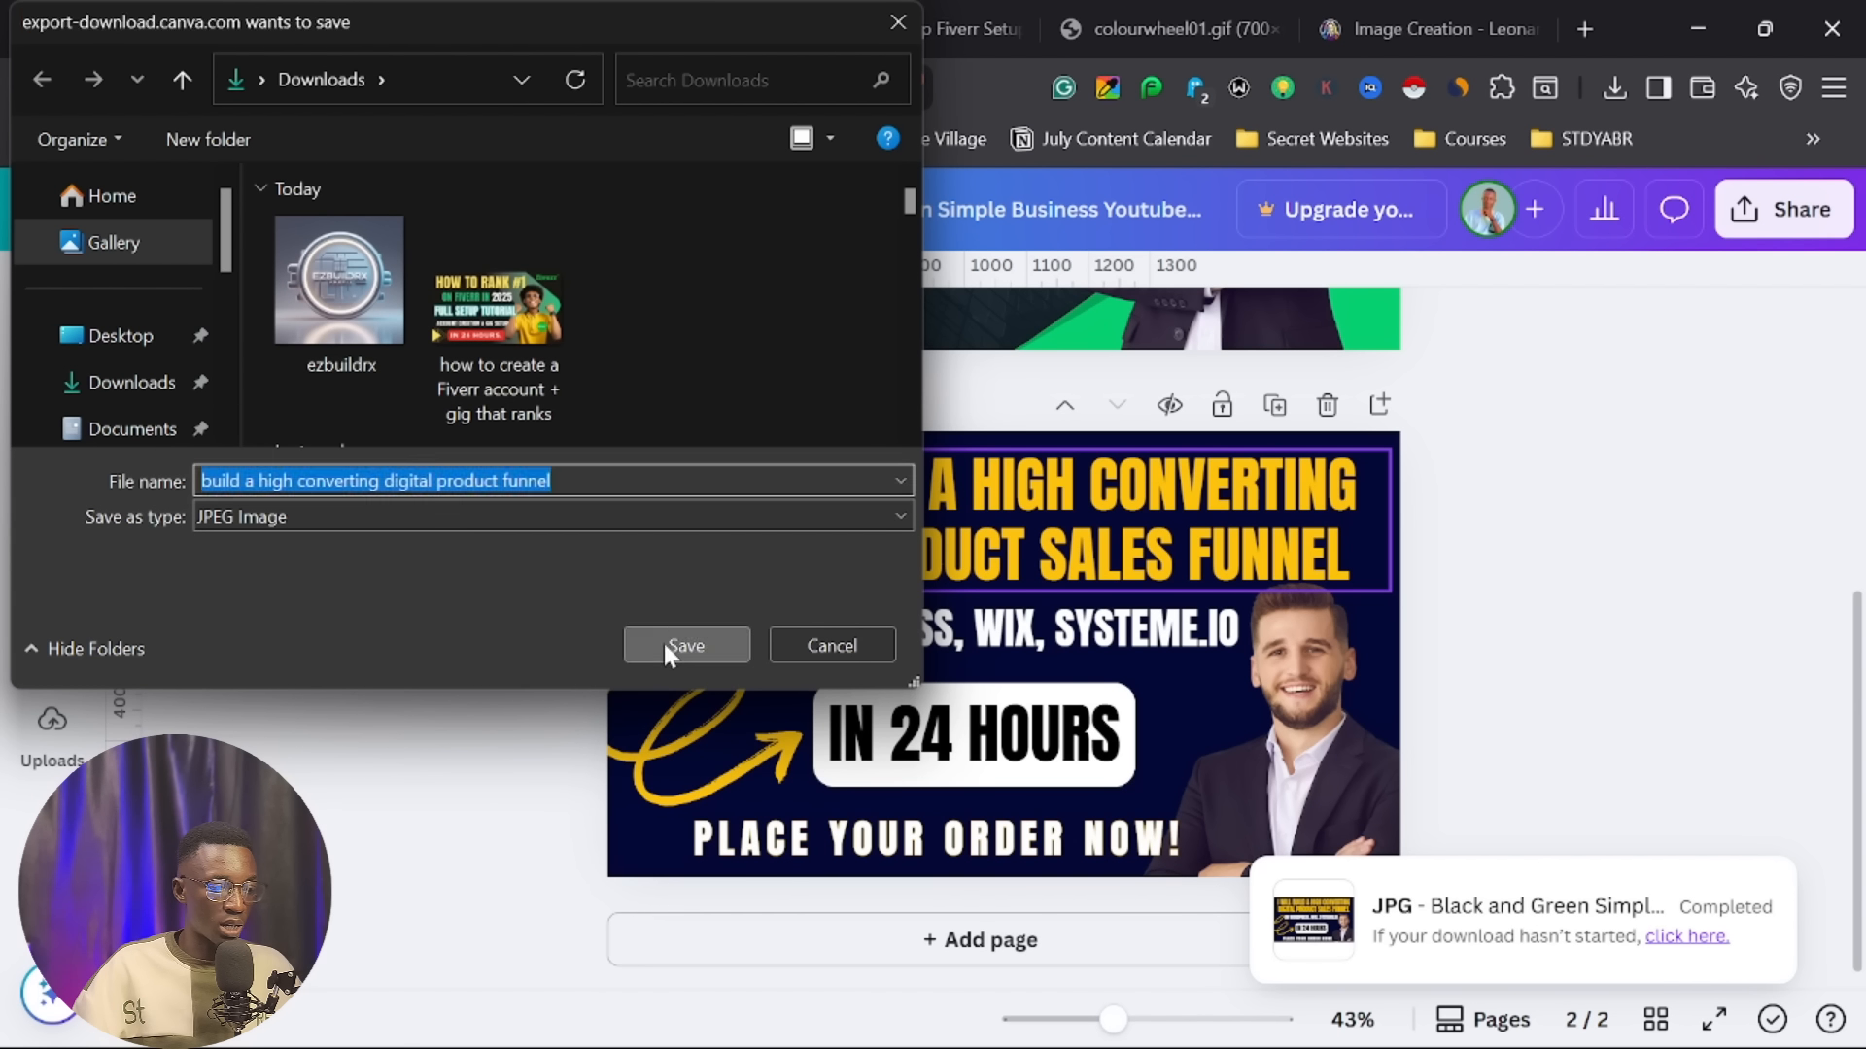
{"action": "left_click", "coordinate": [1733, 701]}
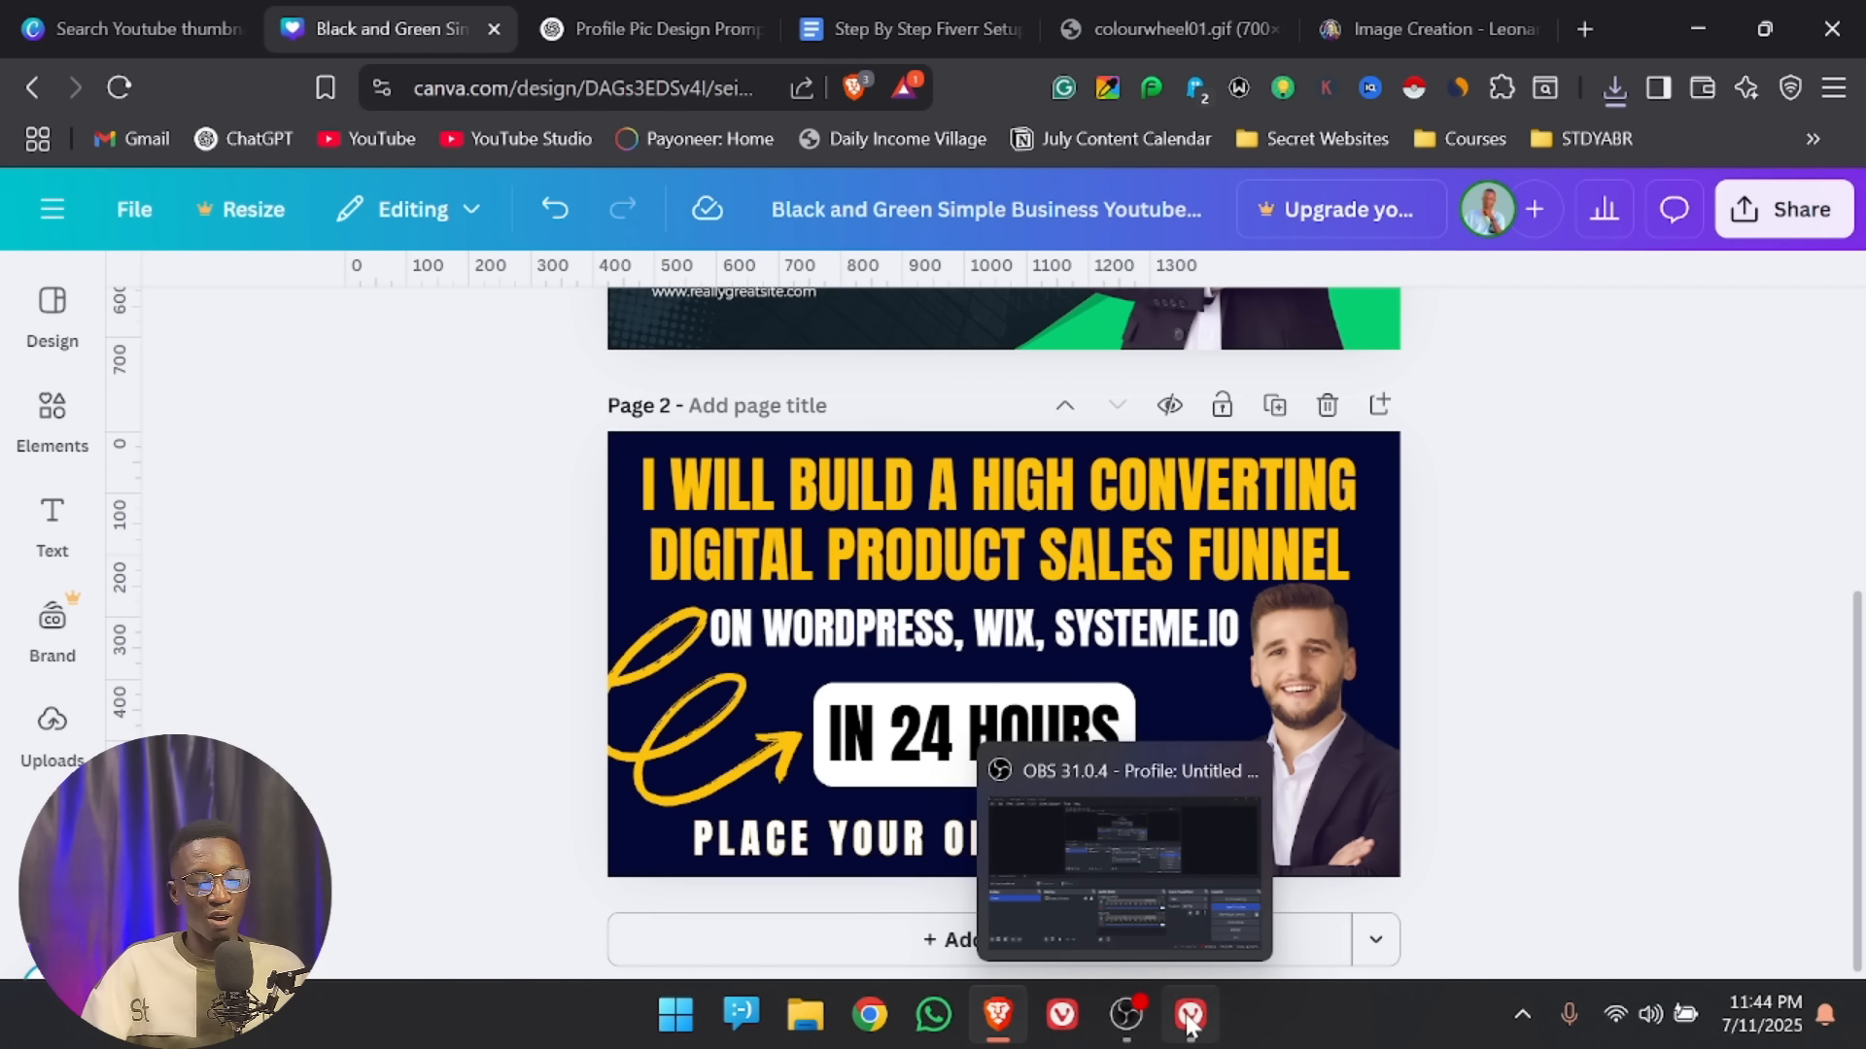
Open a new Vivaldi tab and connect the VPN extension to the United Kingdom.
{"action": "left_click", "coordinate": [1190, 1014]}
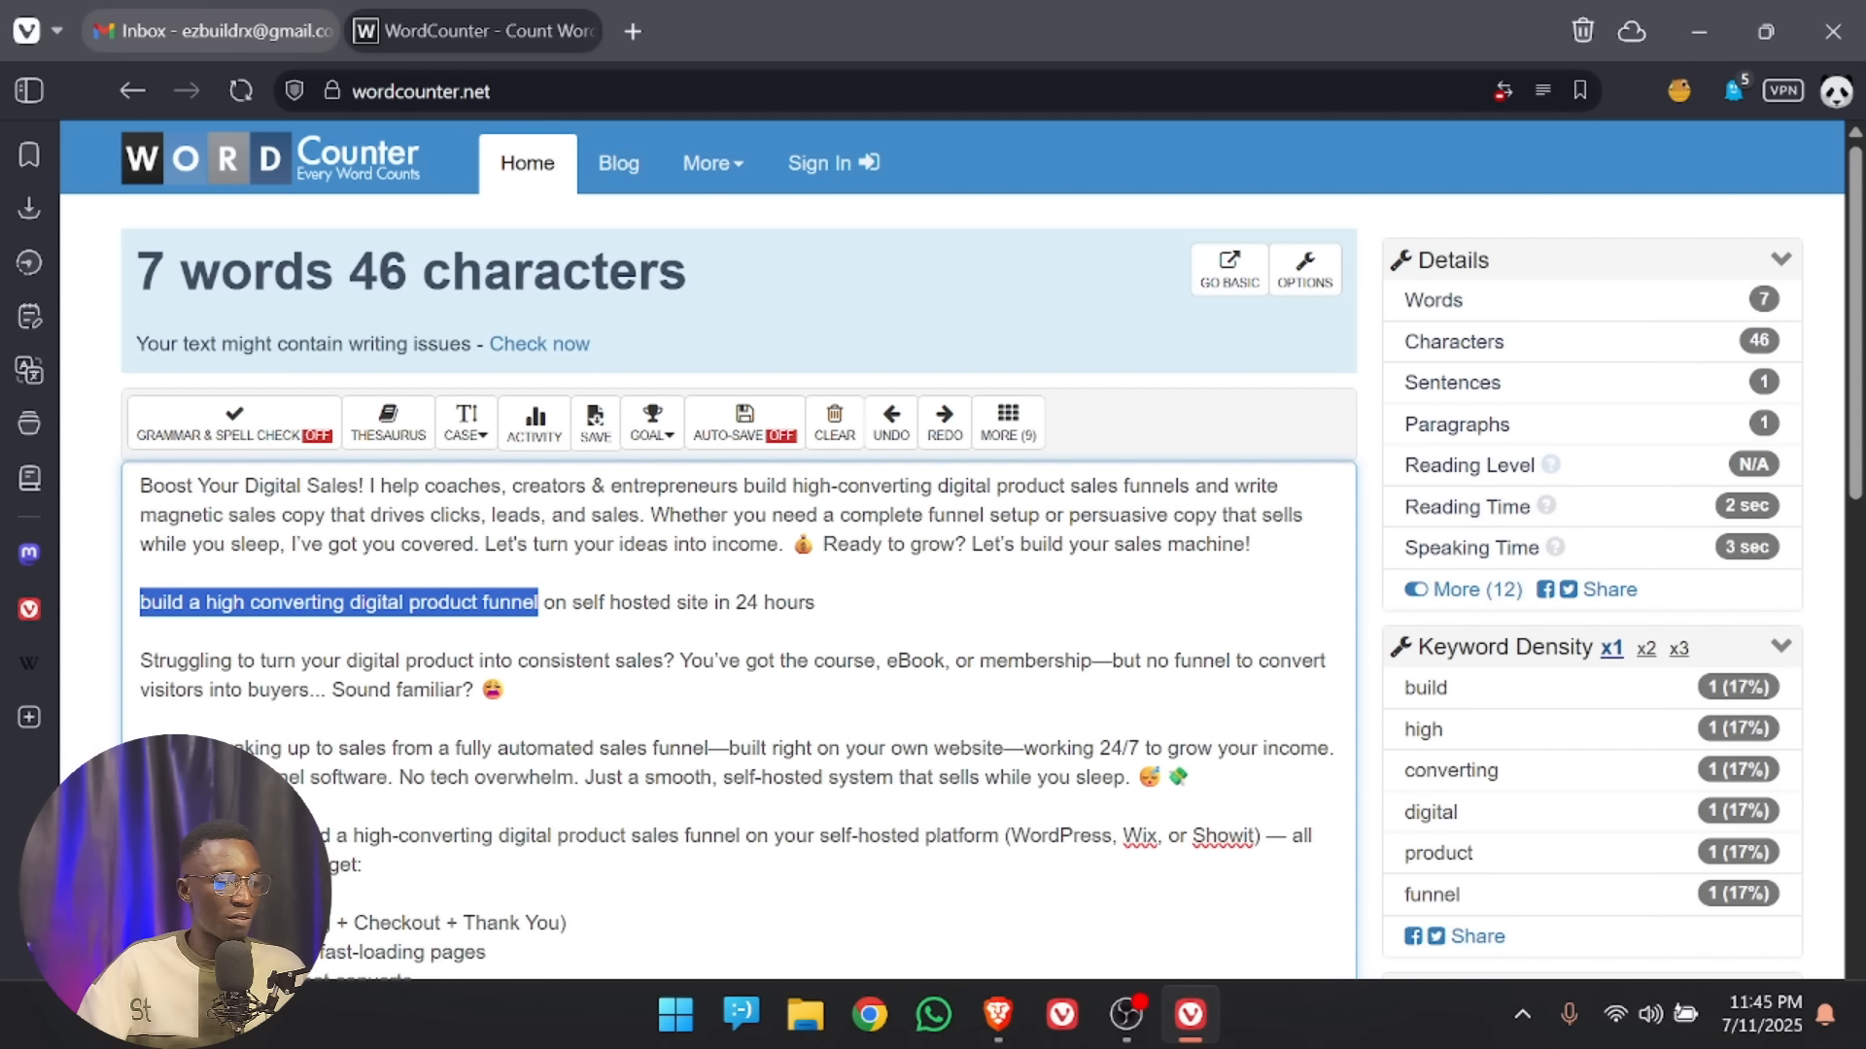
{"action": "scroll", "coordinate": [892, 669], "scroll_direction": "down", "scroll_amount": 1}
{"action": "scroll", "coordinate": [892, 669], "scroll_direction": "up", "scroll_amount": 1}
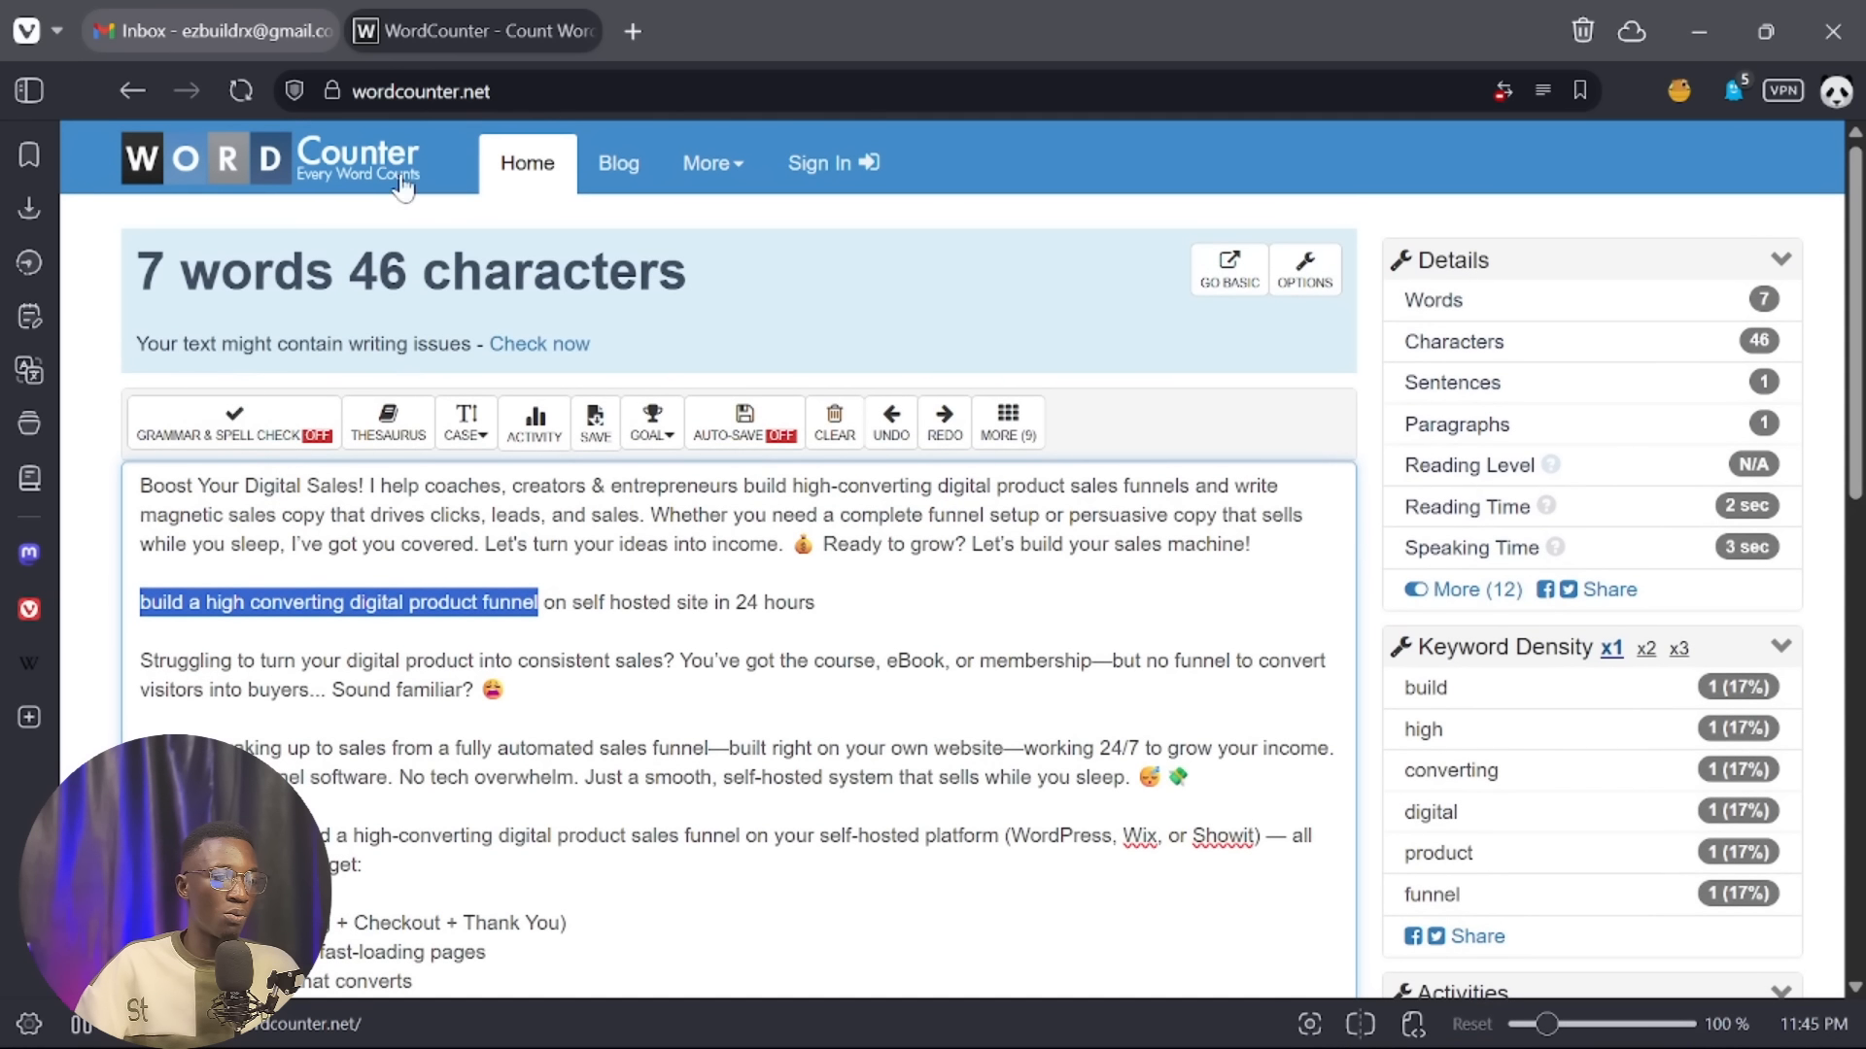
{"action": "left_click", "coordinate": [633, 32]}
{"action": "left_click", "coordinate": [1680, 93]}
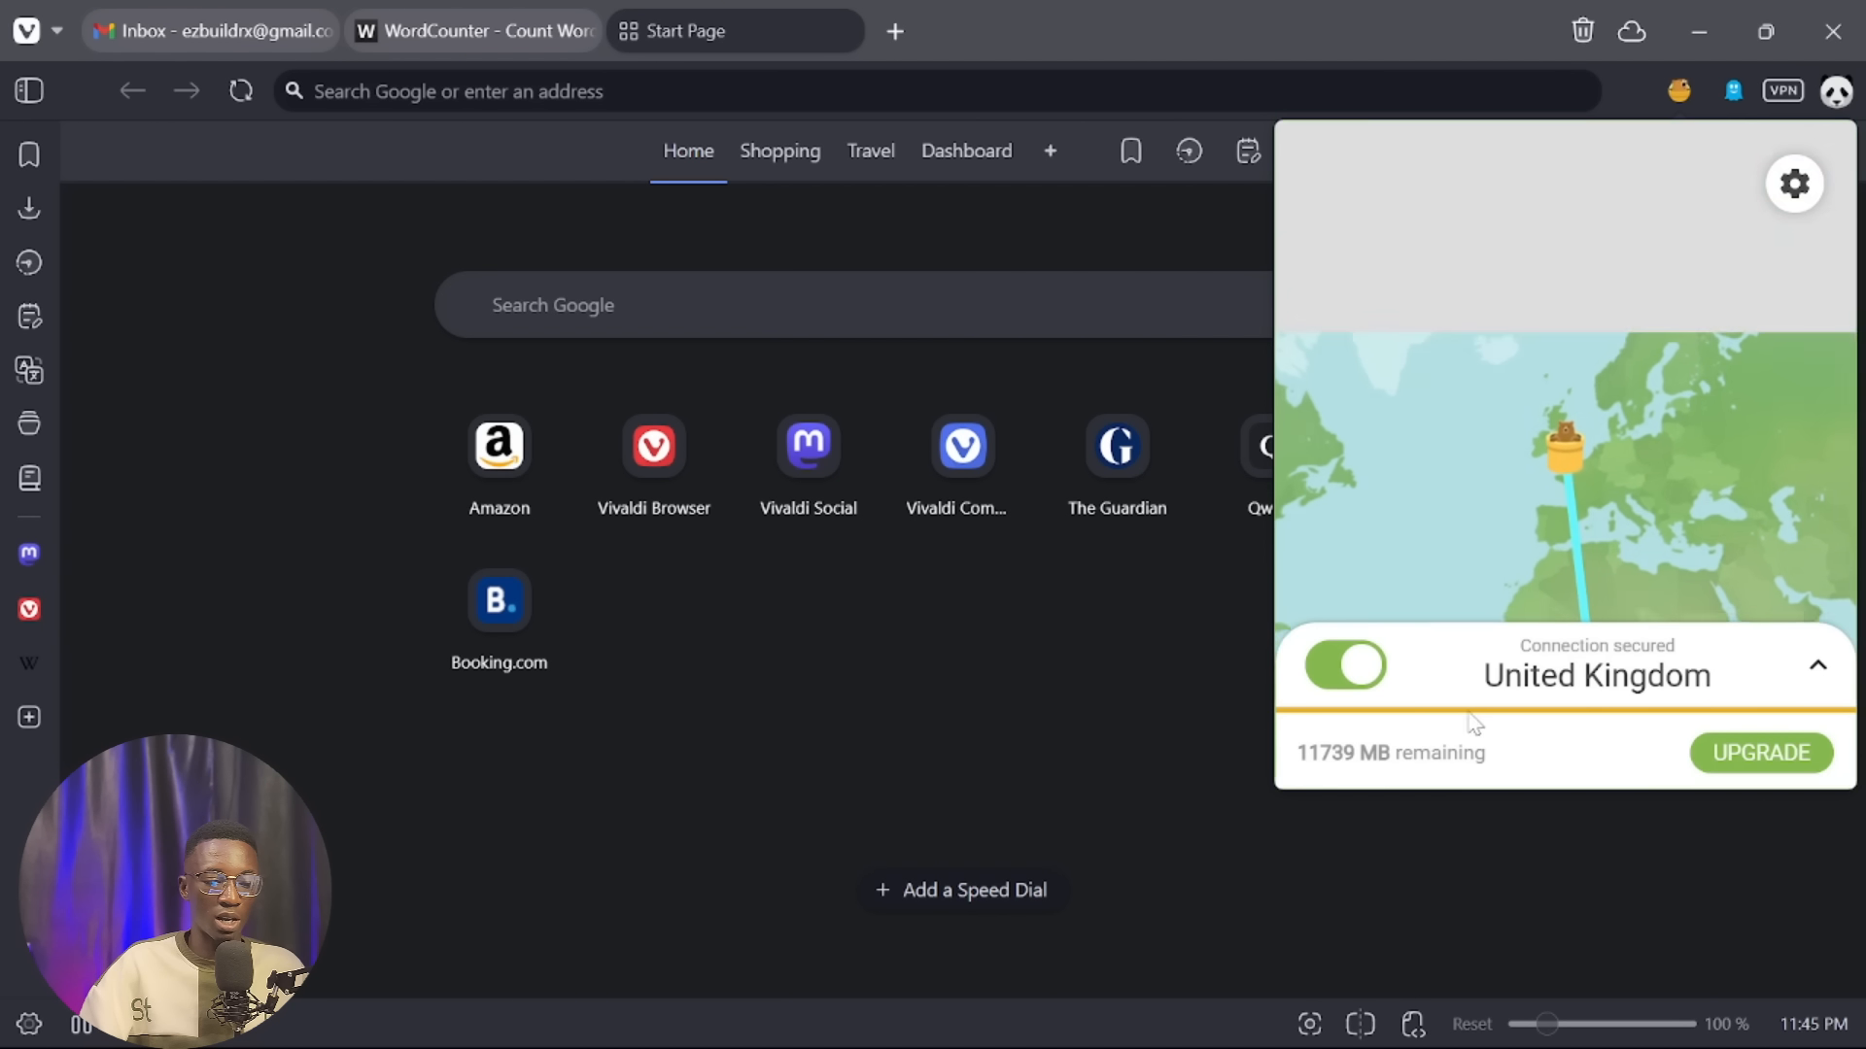
{"action": "left_click", "coordinate": [1180, 709]}
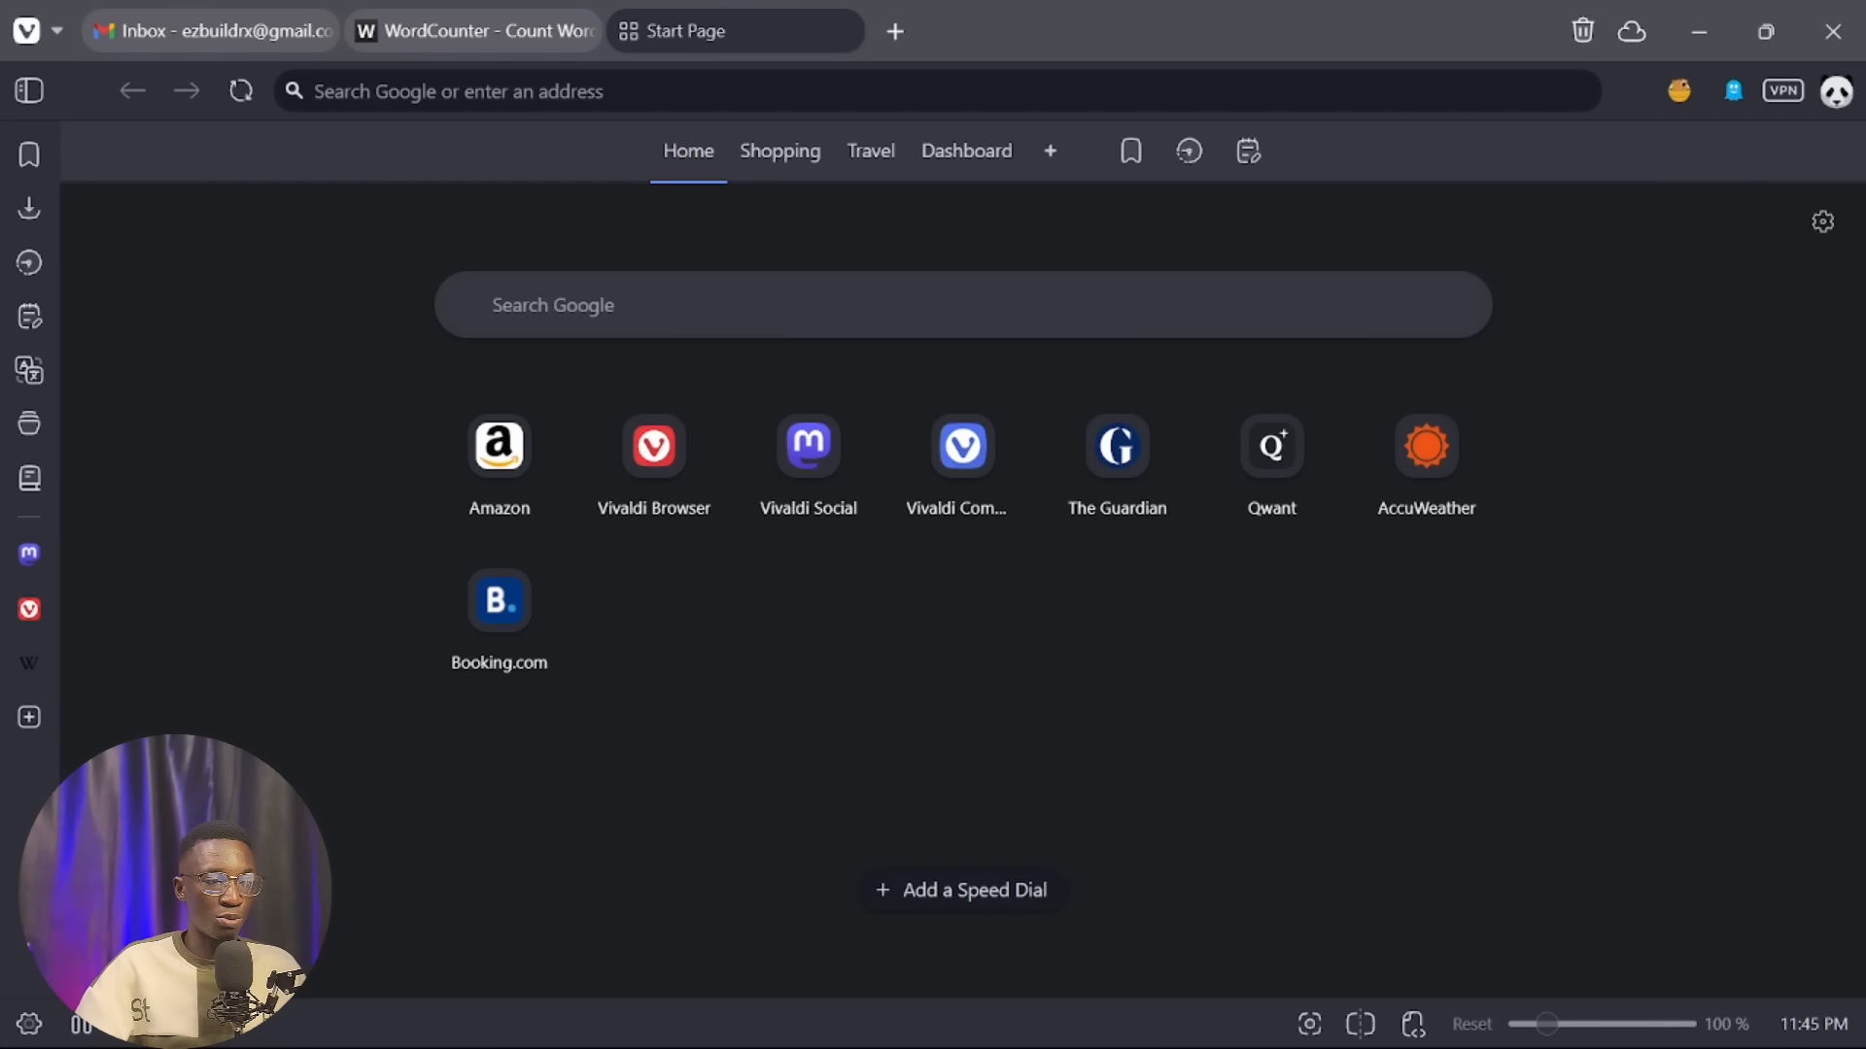
Load whoer.net to confirm the London, United Kingdom IP, then select the address bar.
{"action": "left_click", "coordinate": [493, 91]}
{"action": "type", "text": "whoer"}
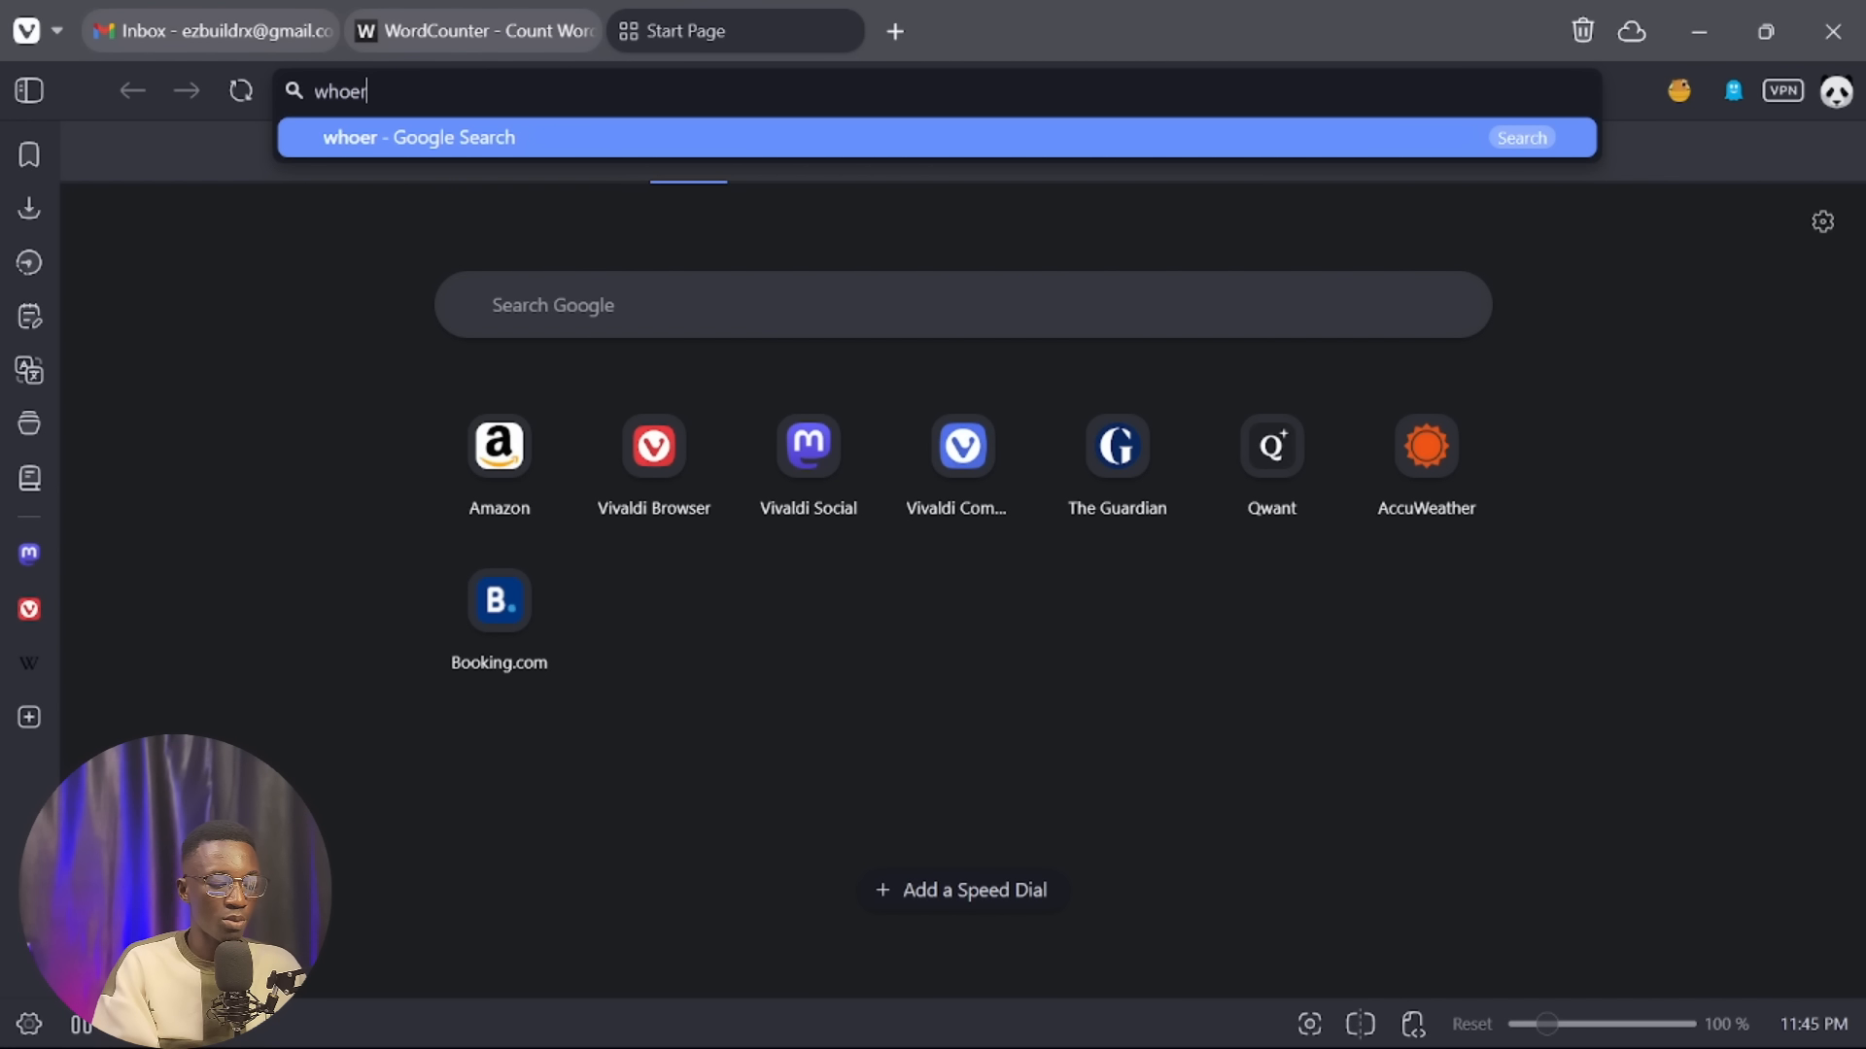
{"action": "type", "text": ".net"}
{"action": "key", "text": "Return"}
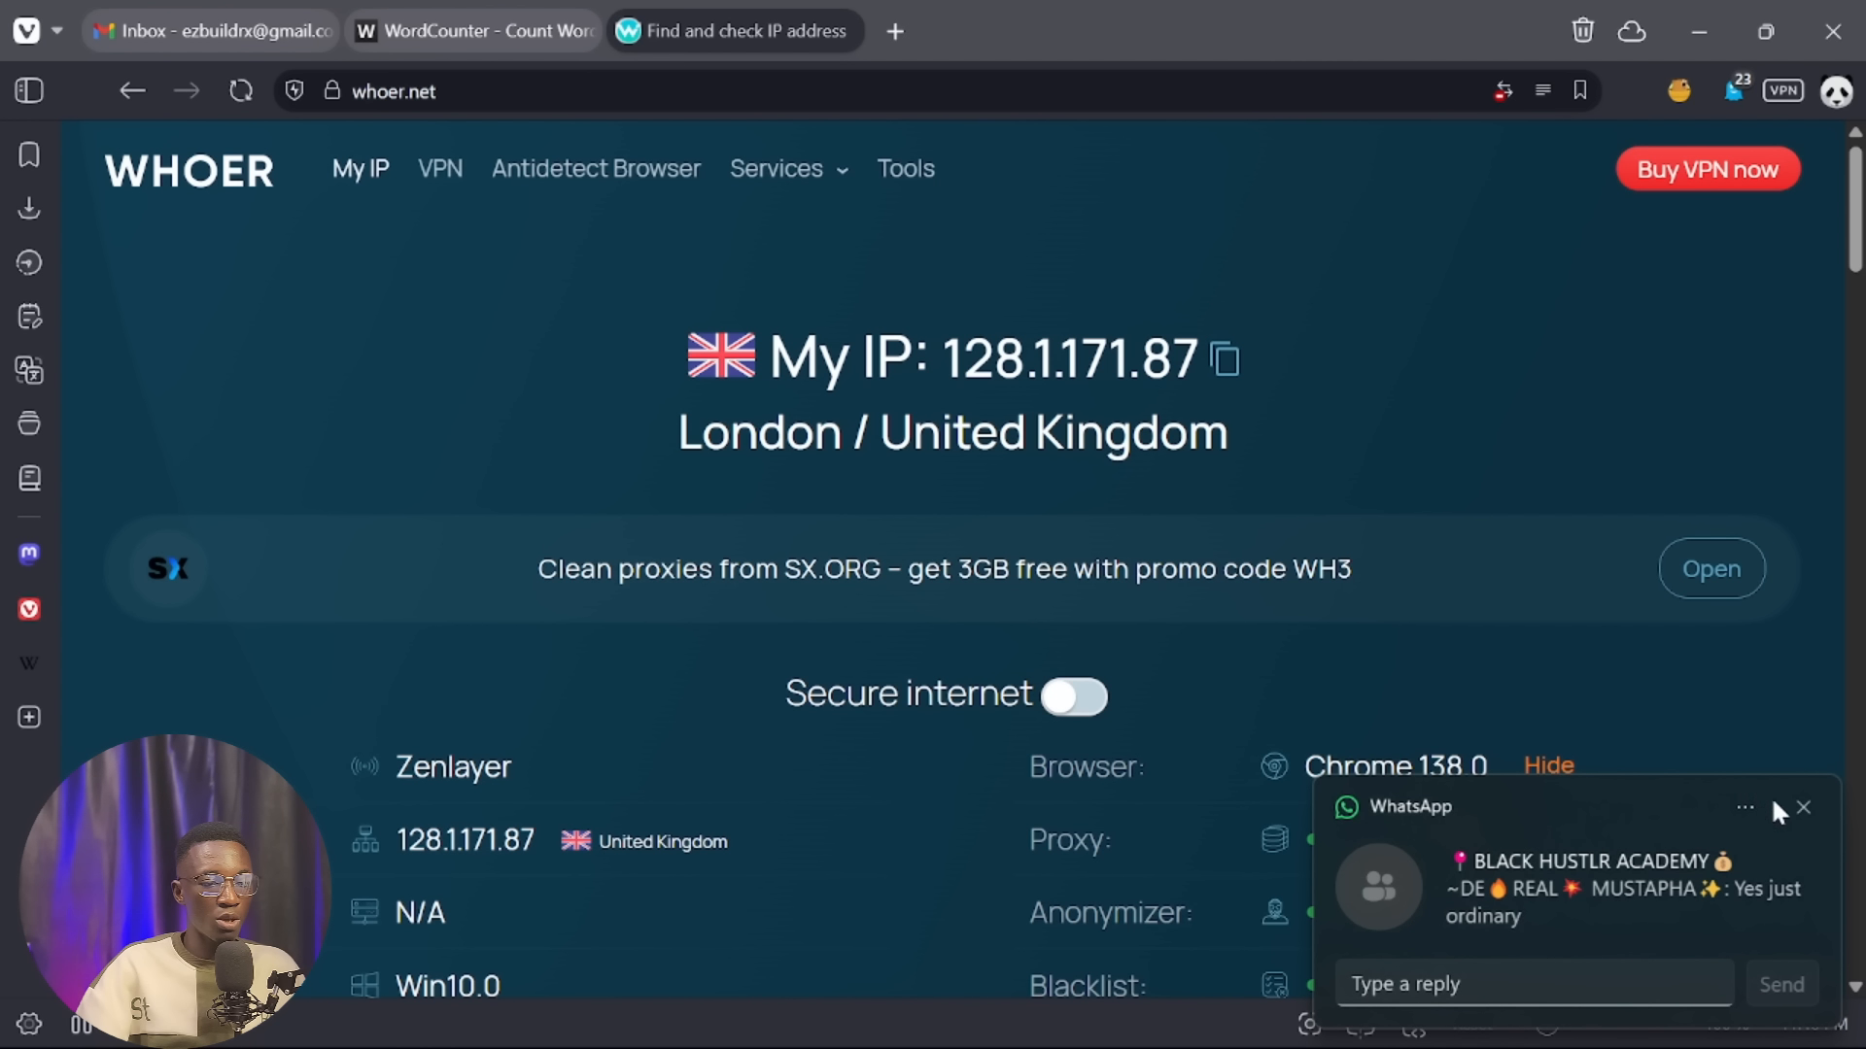
{"action": "left_click", "coordinate": [1804, 807]}
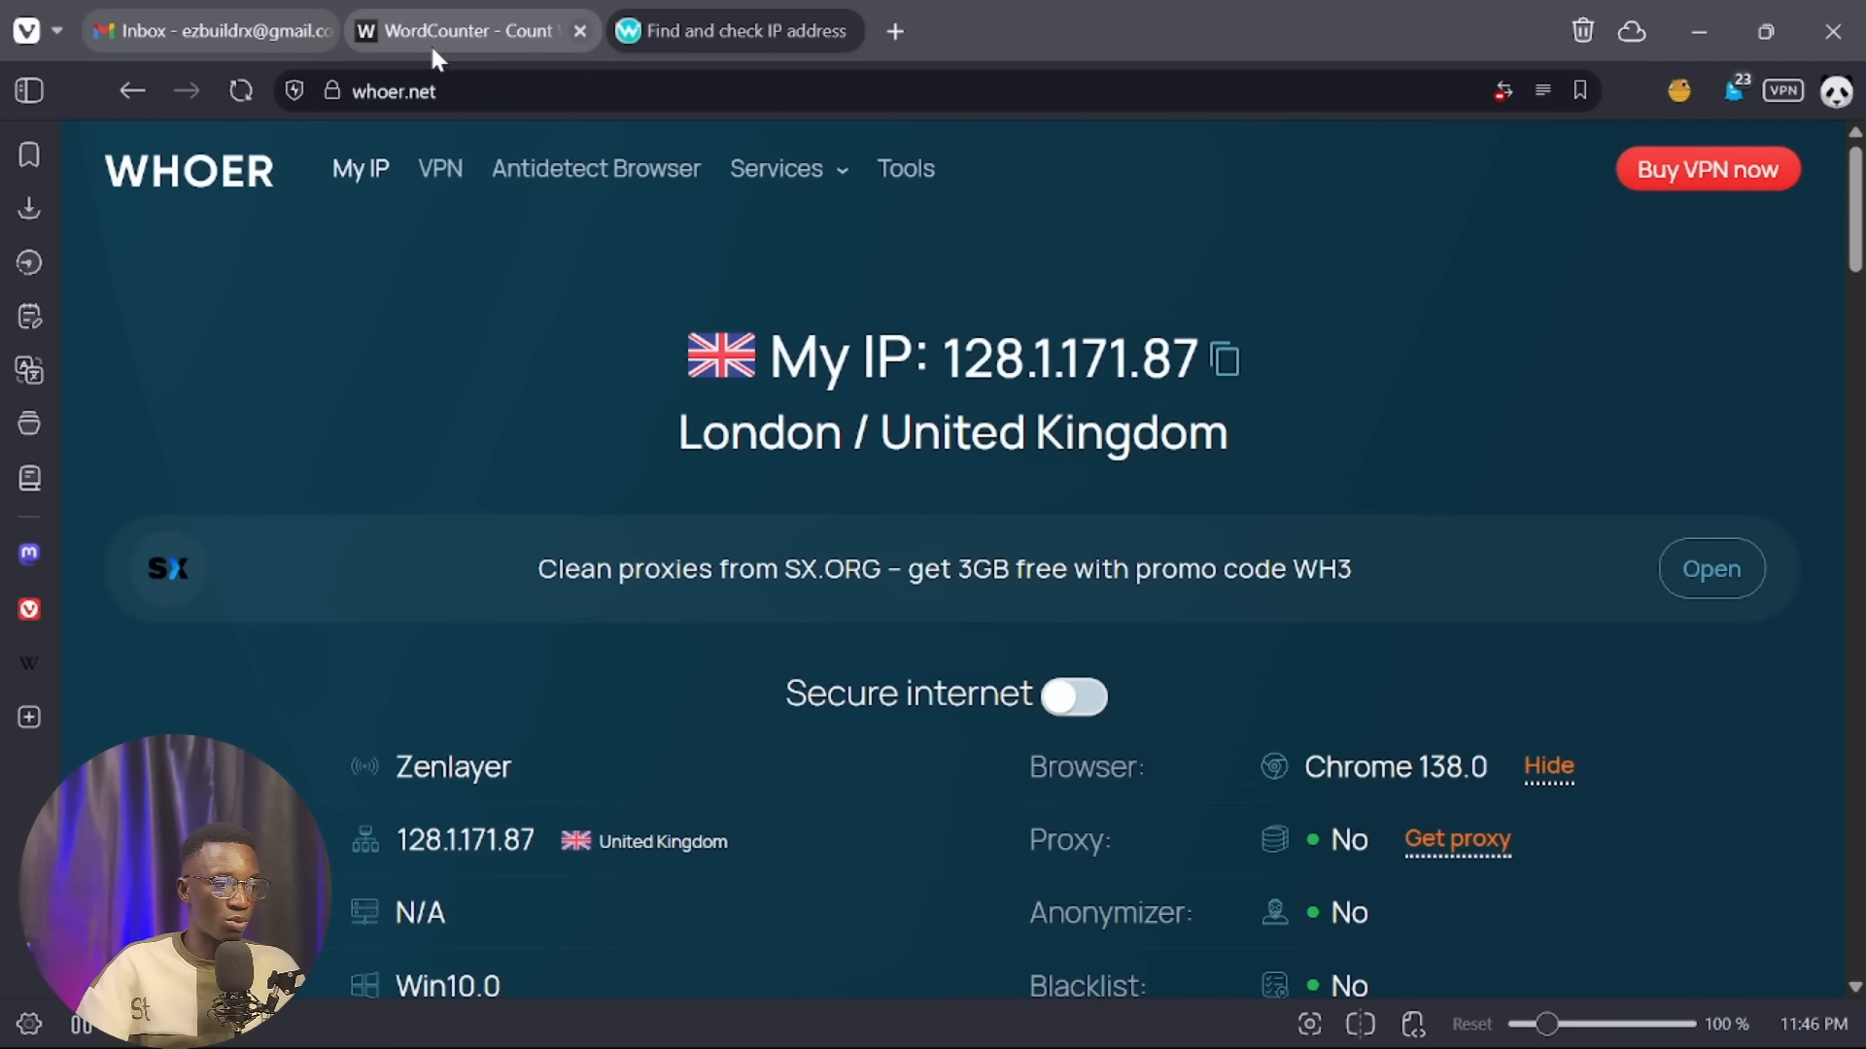
{"action": "key", "text": "ctrl+l"}
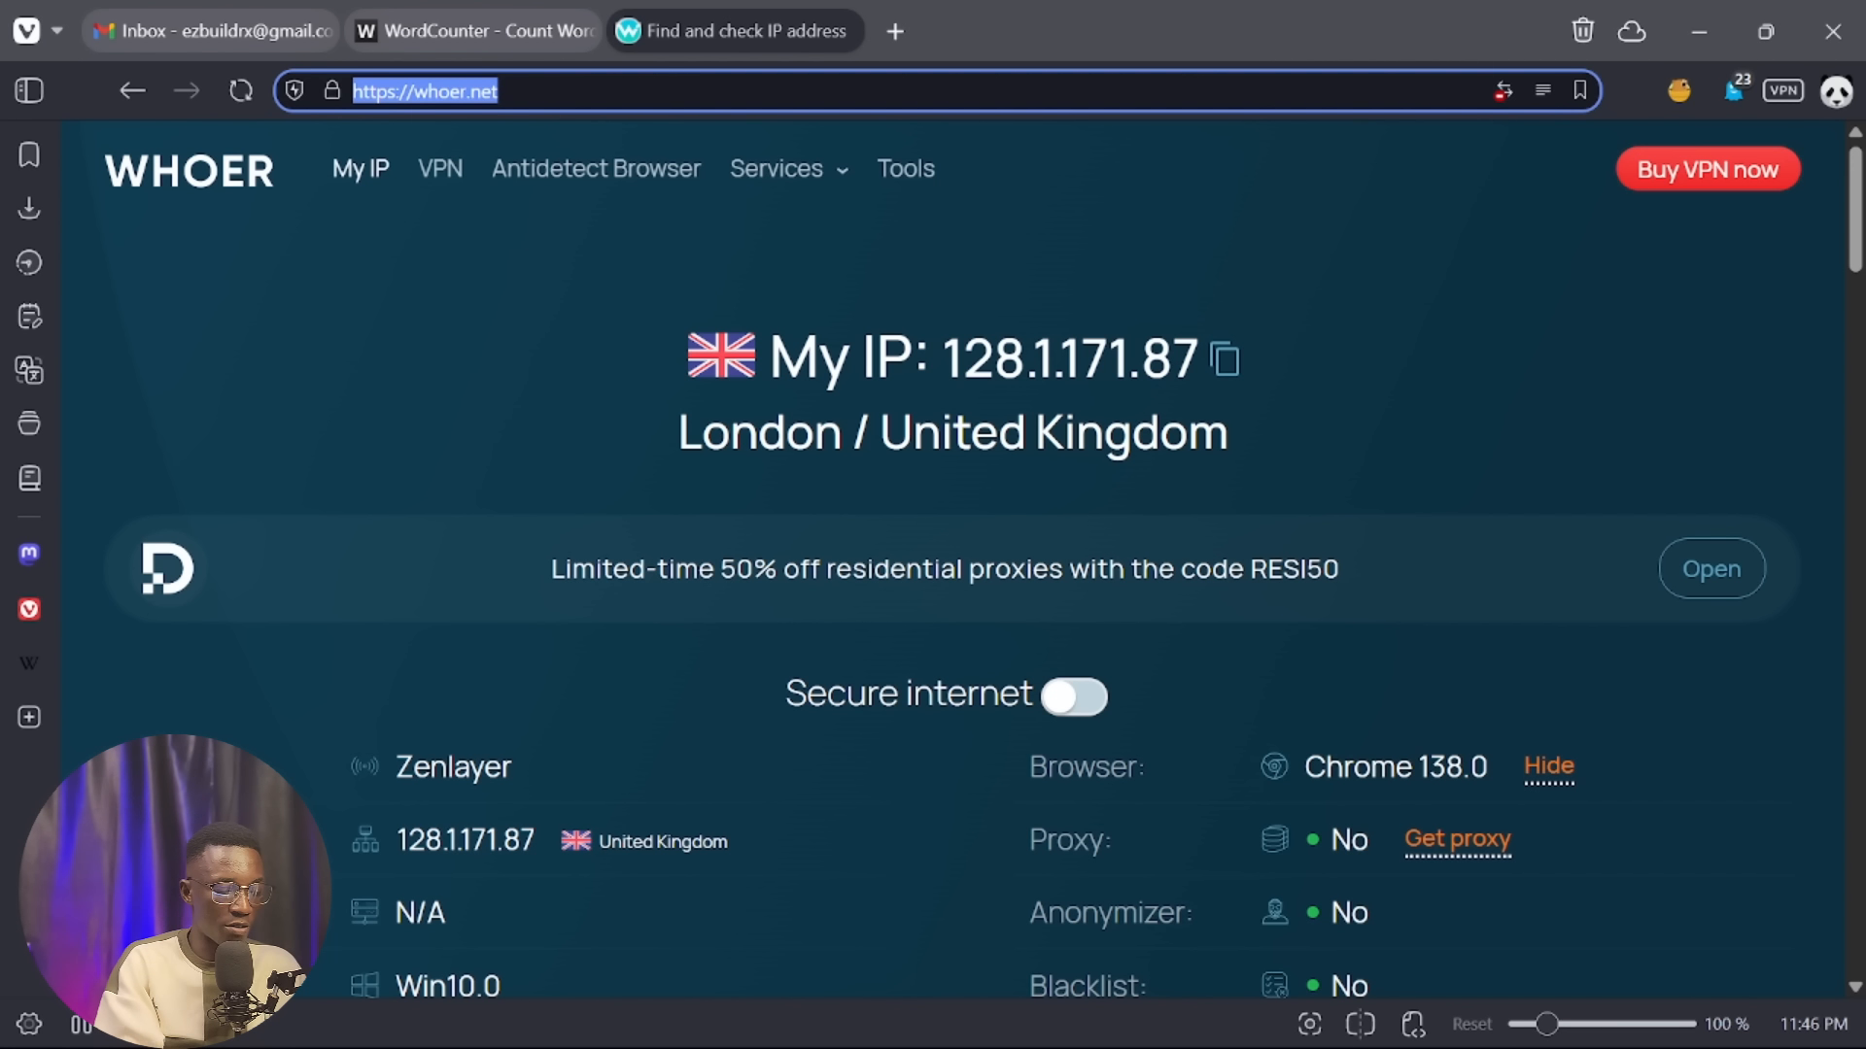
Load fiverr.com and start signing up as a seller from the selling page.
{"action": "type", "text": "fiverr"}
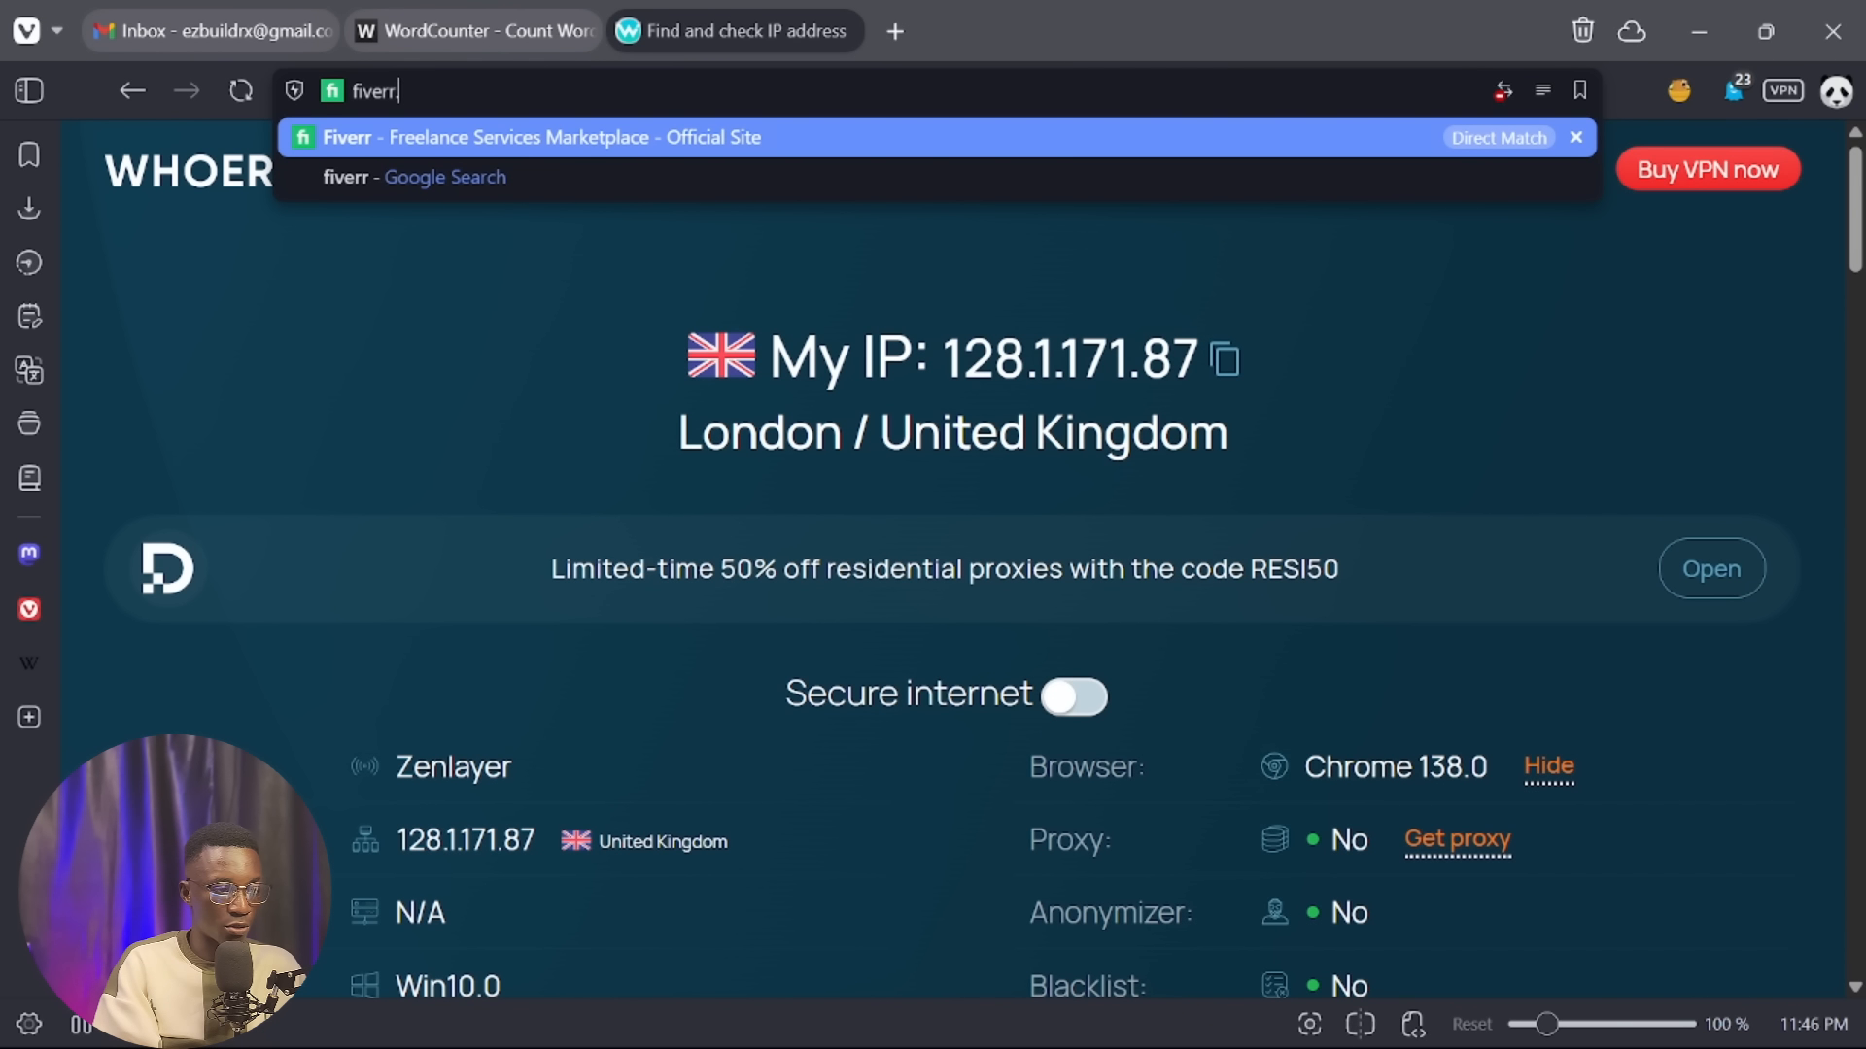
{"action": "type", "text": ".com"}
{"action": "key", "text": "Return"}
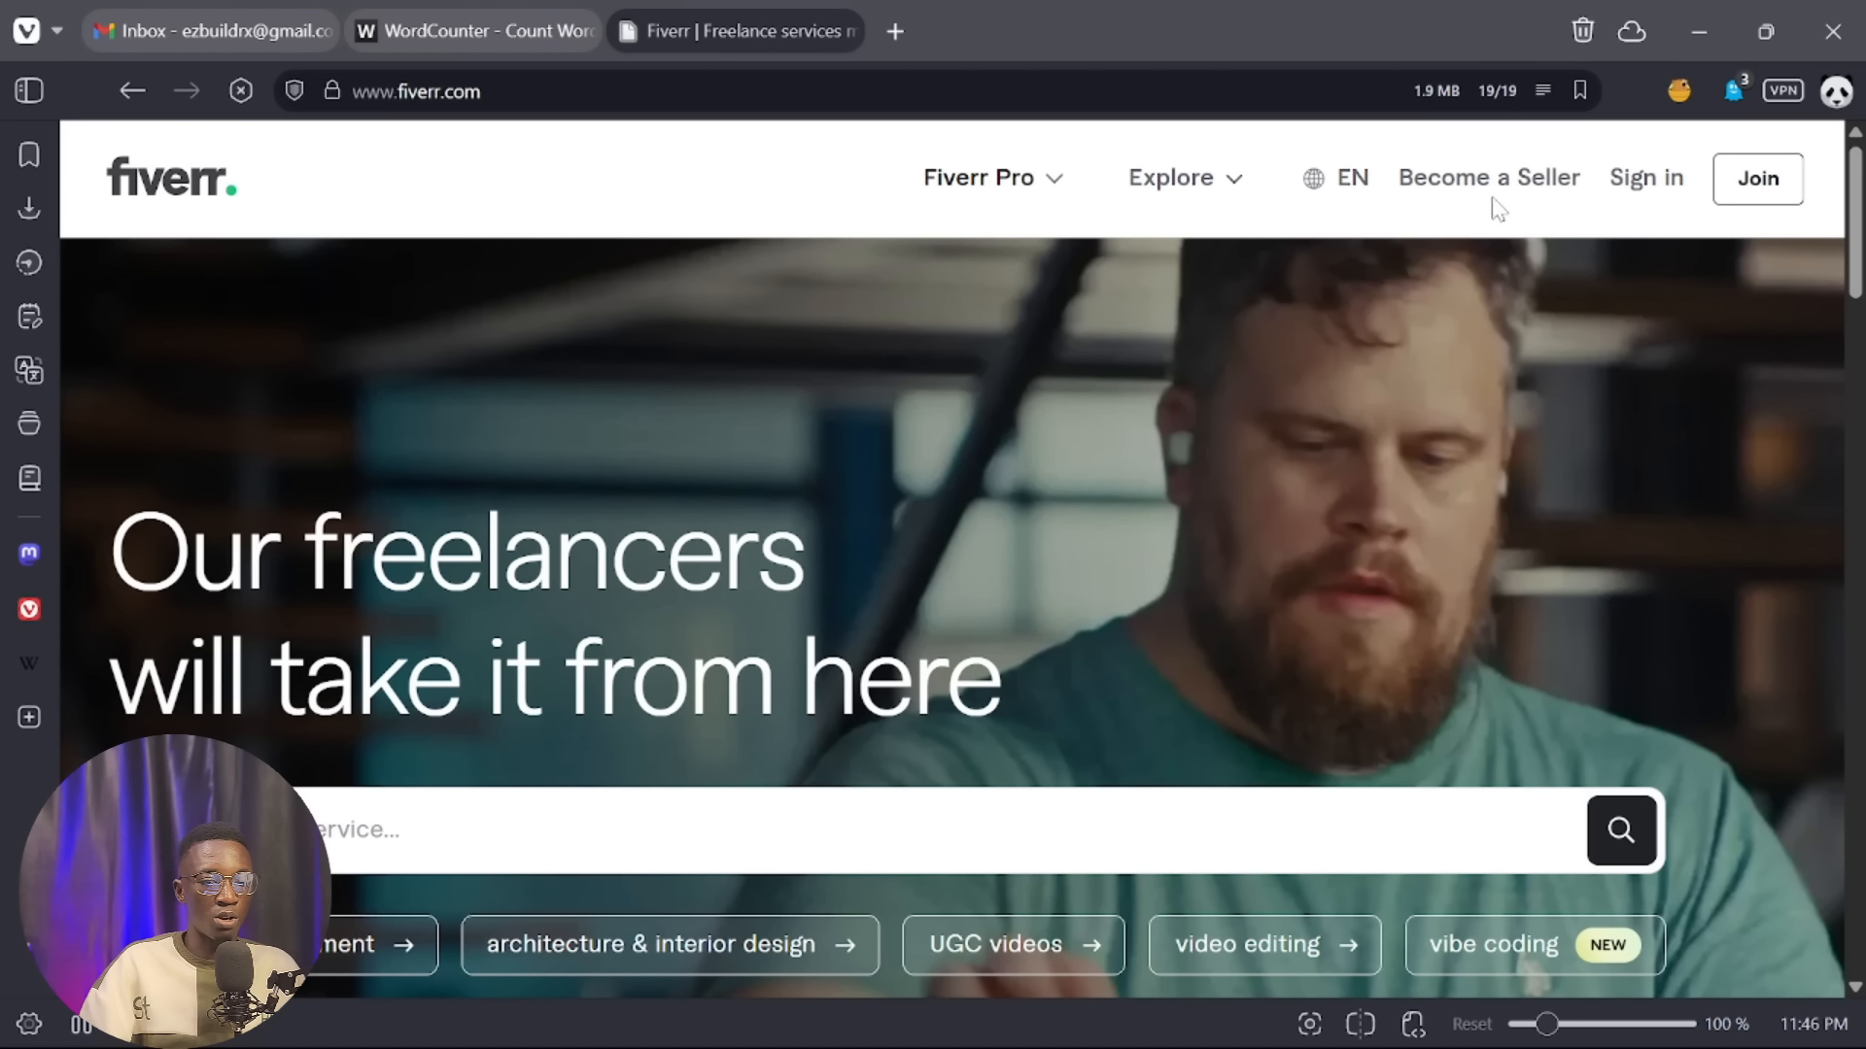
{"action": "left_click", "coordinate": [1504, 185]}
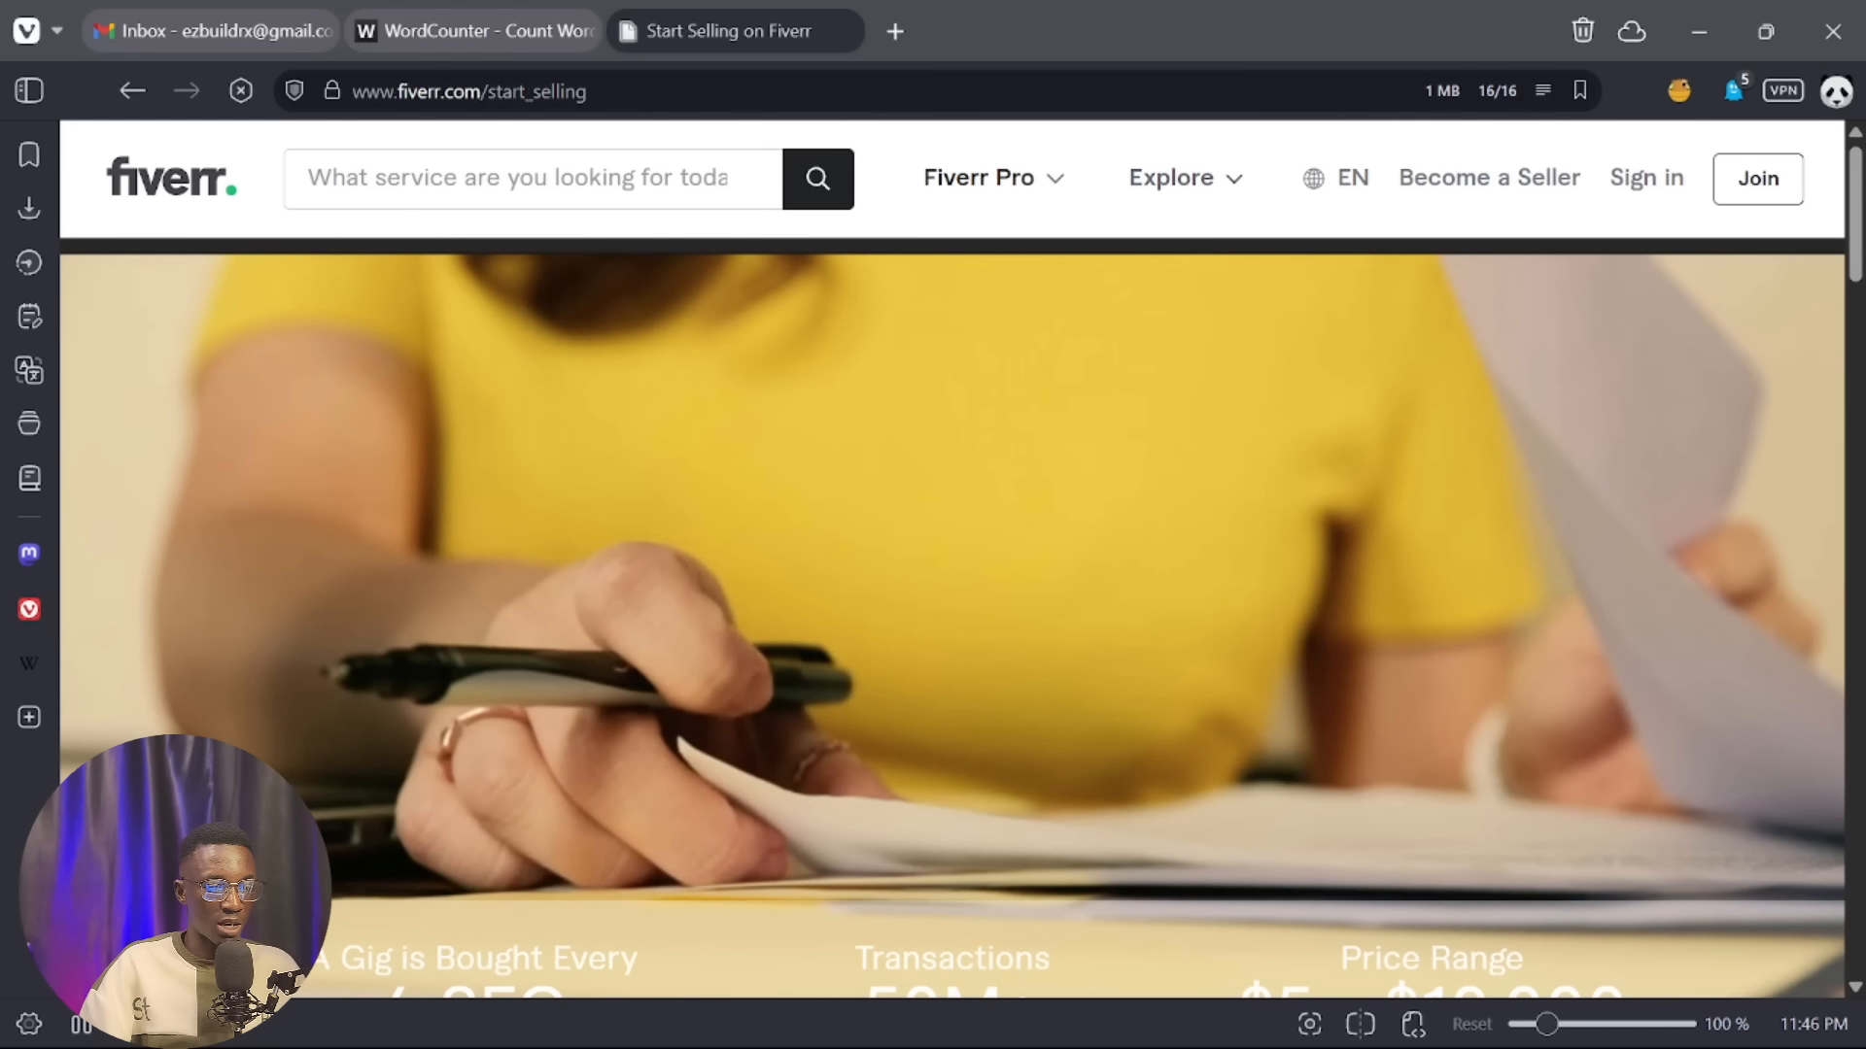
{"action": "scroll", "coordinate": [1353, 638], "scroll_direction": "down", "scroll_amount": 10}
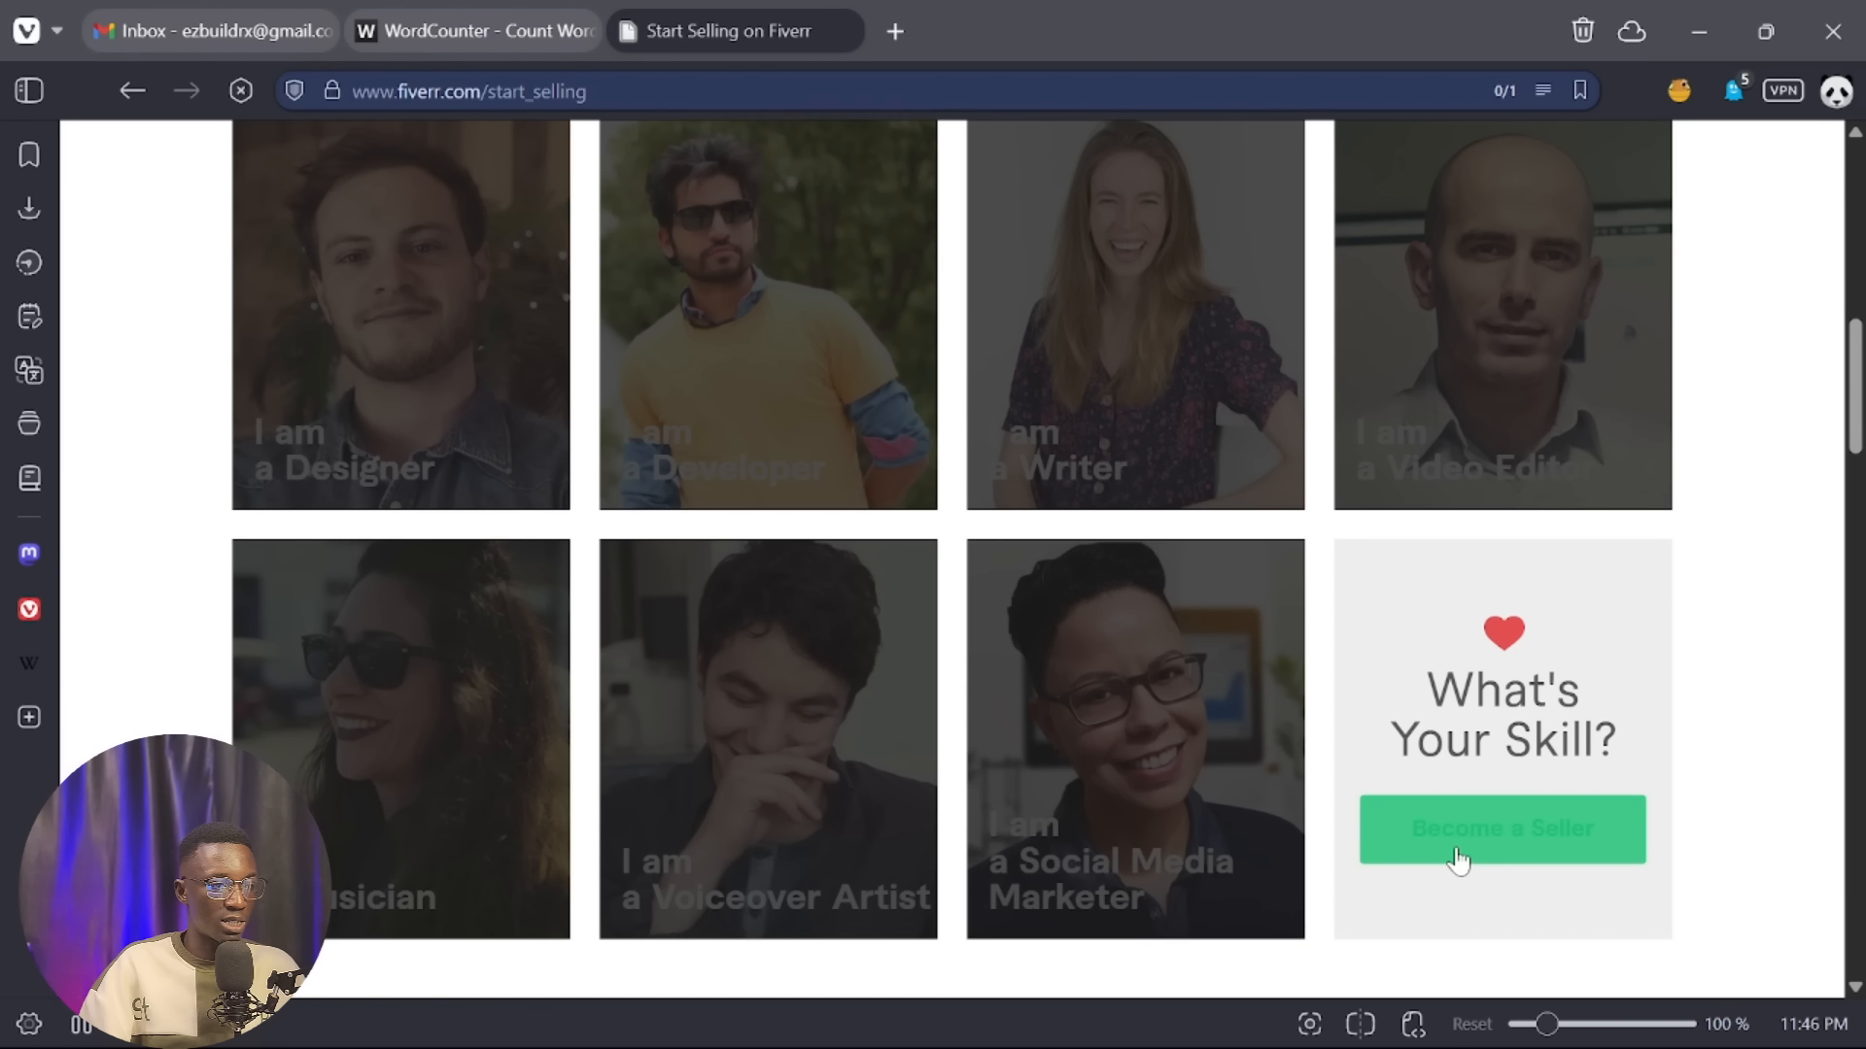
{"action": "left_click", "coordinate": [1458, 860]}
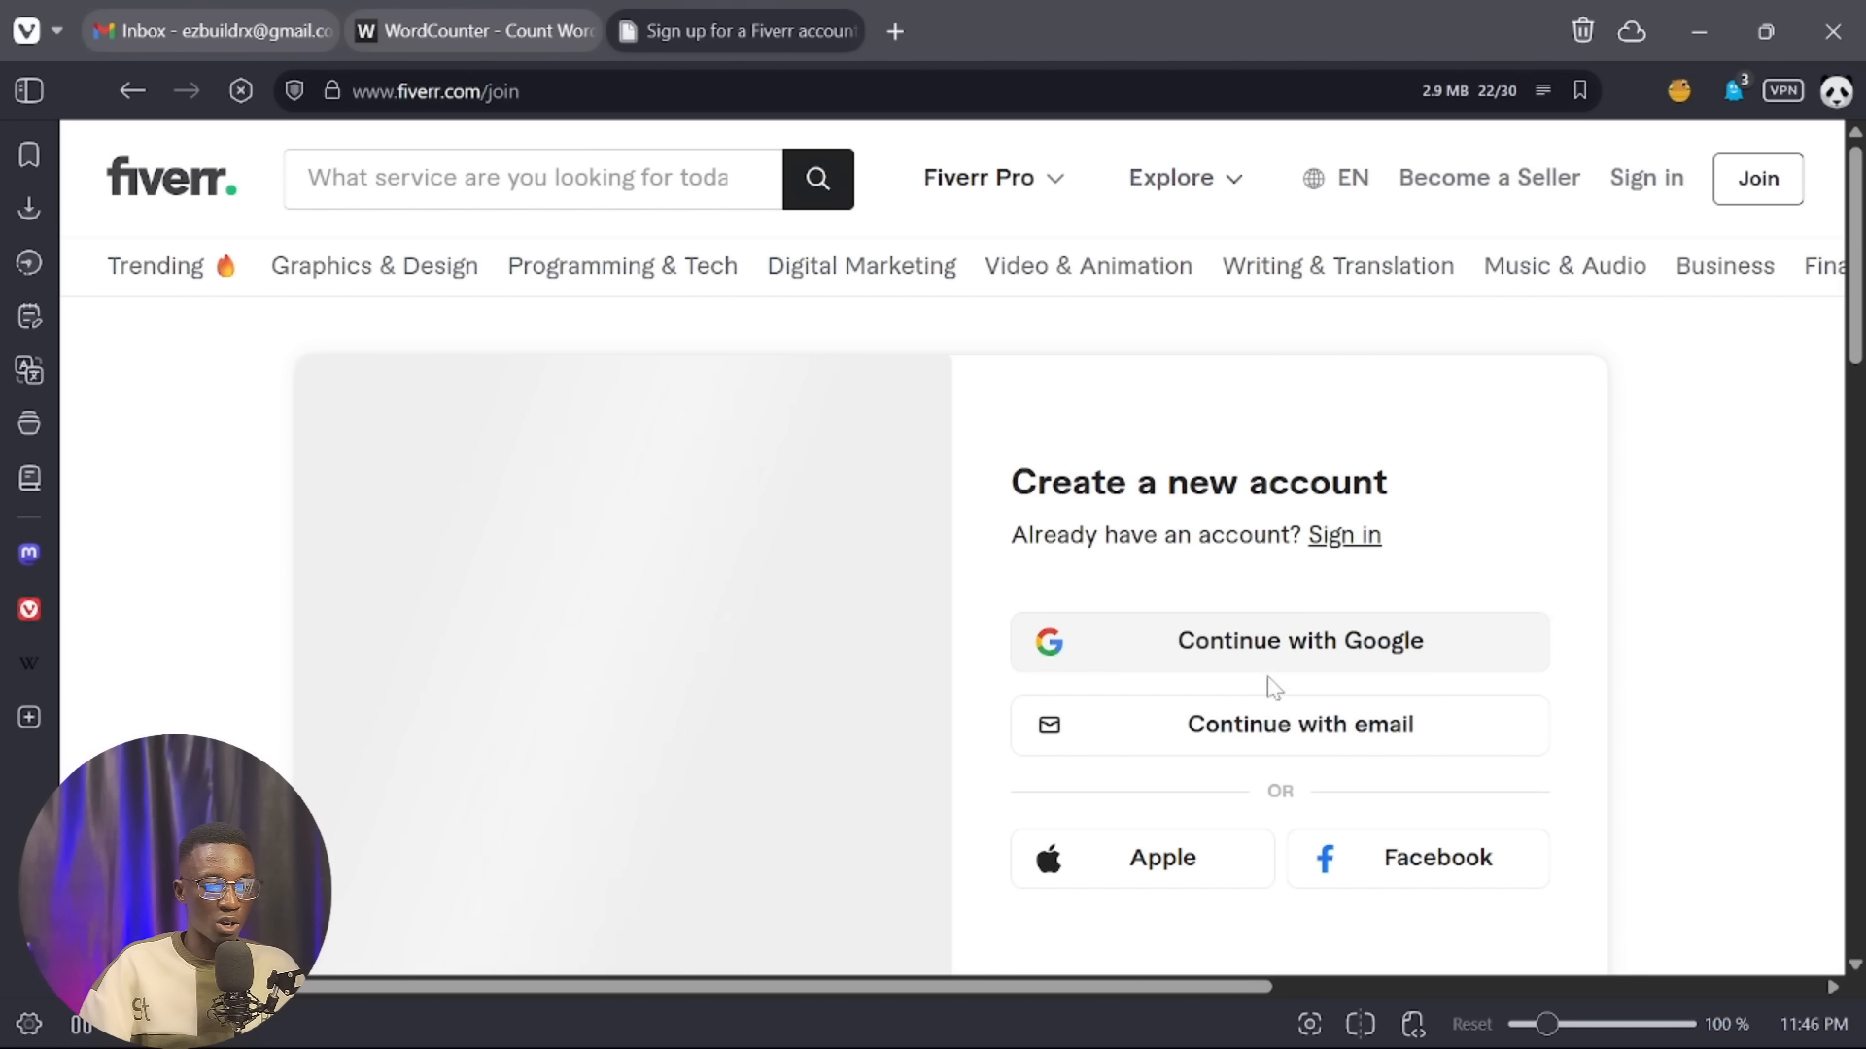
Sign up with the Google account and allow Fiverr to use its info.
{"action": "left_click", "coordinate": [1313, 644]}
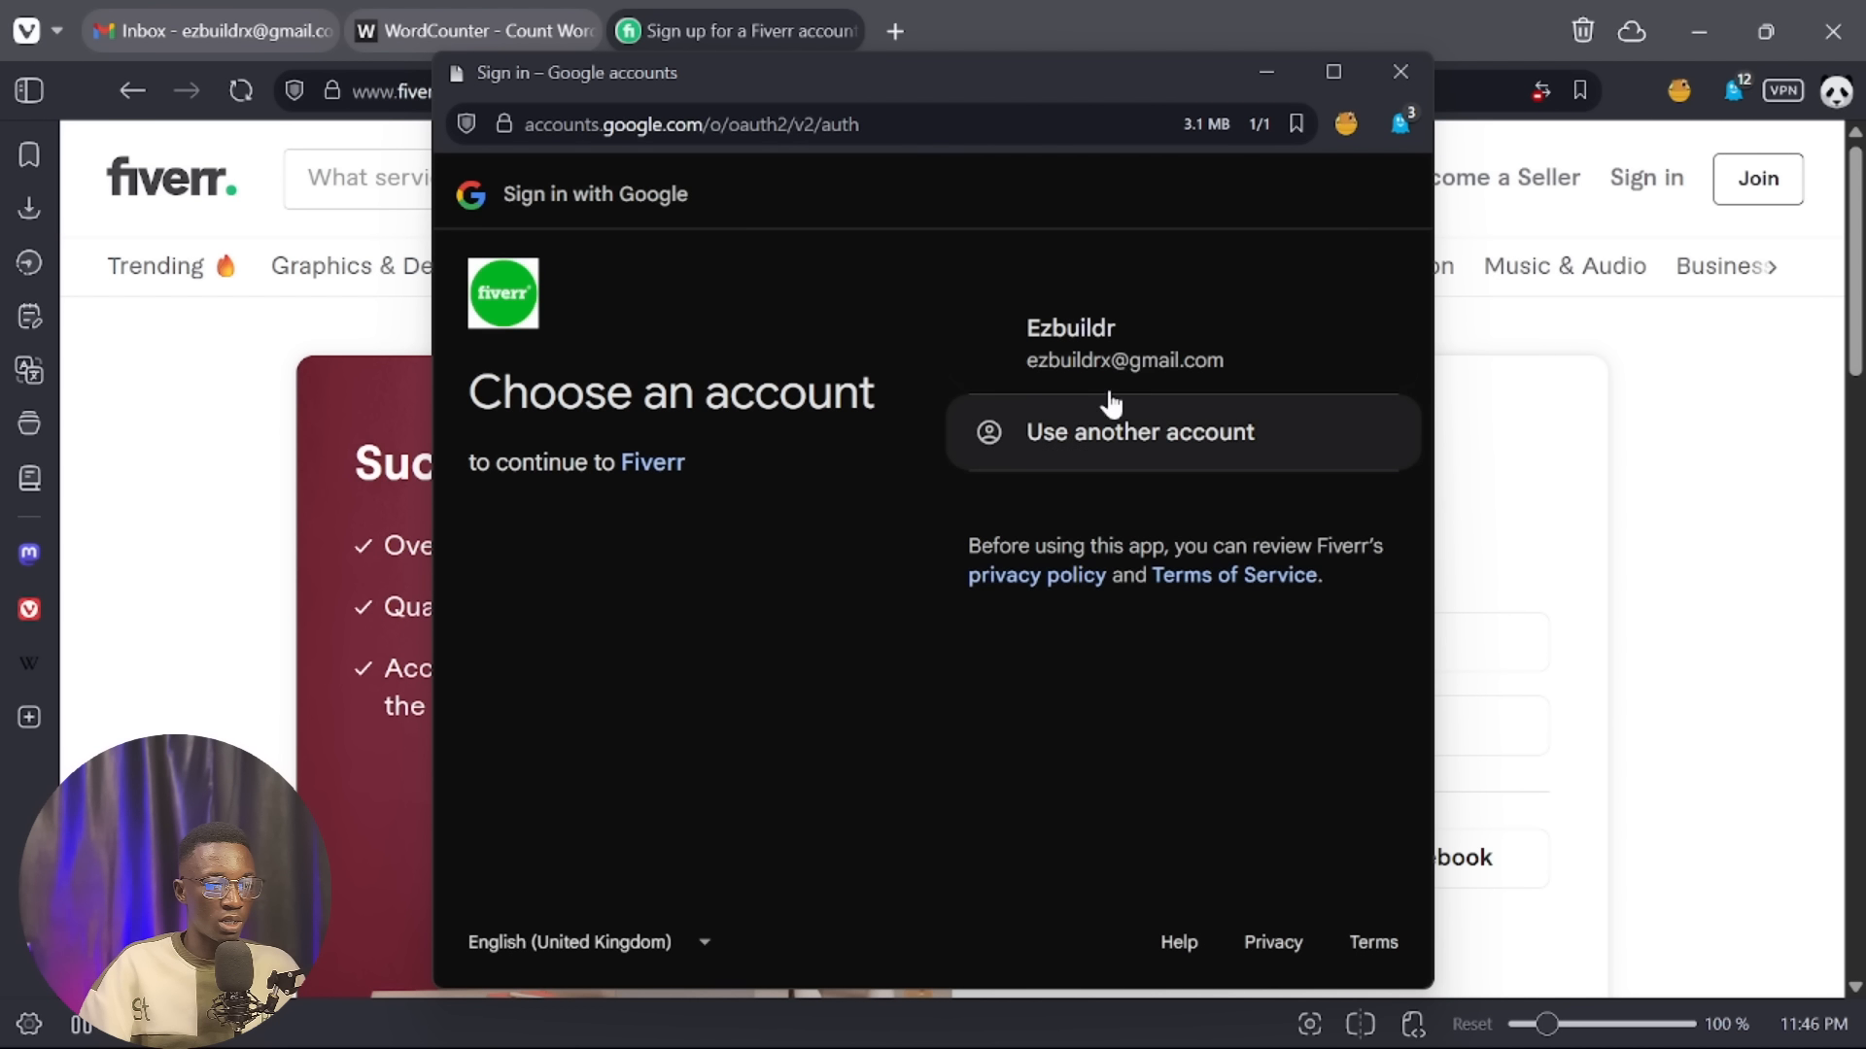
{"action": "left_click", "coordinate": [1139, 357]}
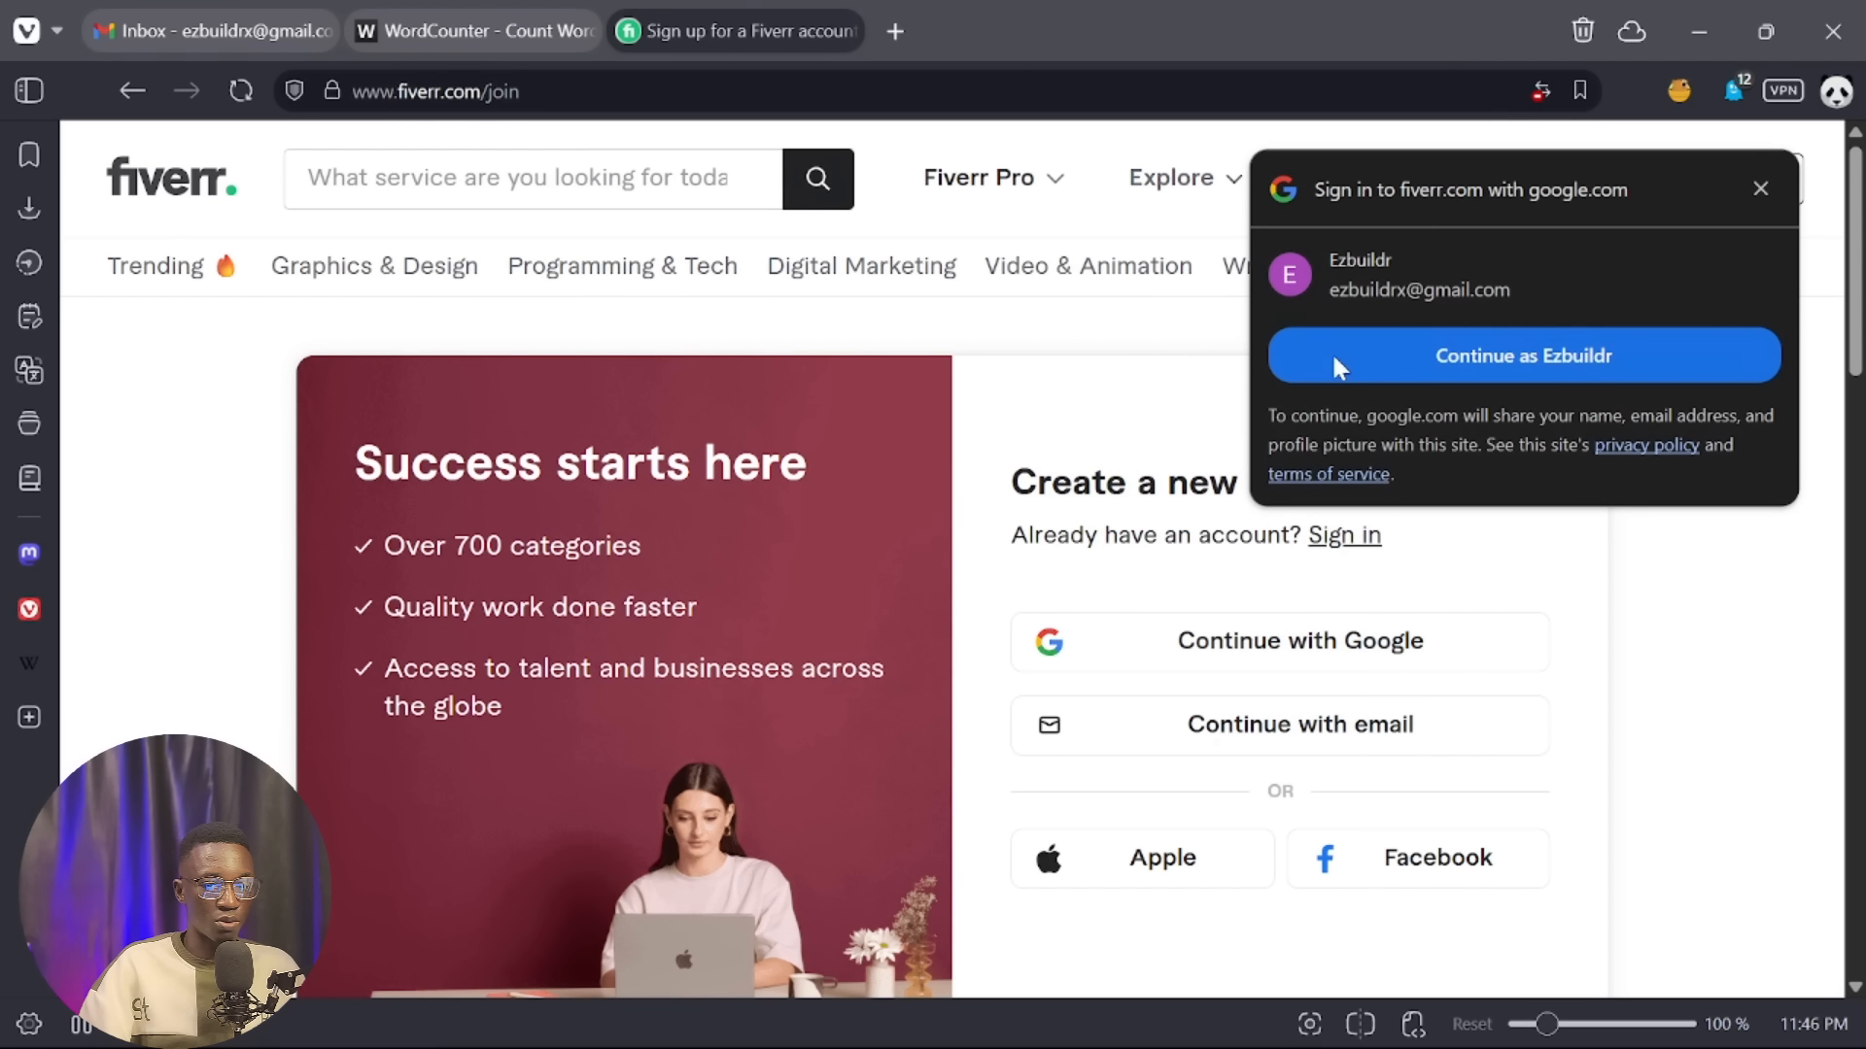
{"action": "left_click", "coordinate": [1761, 189]}
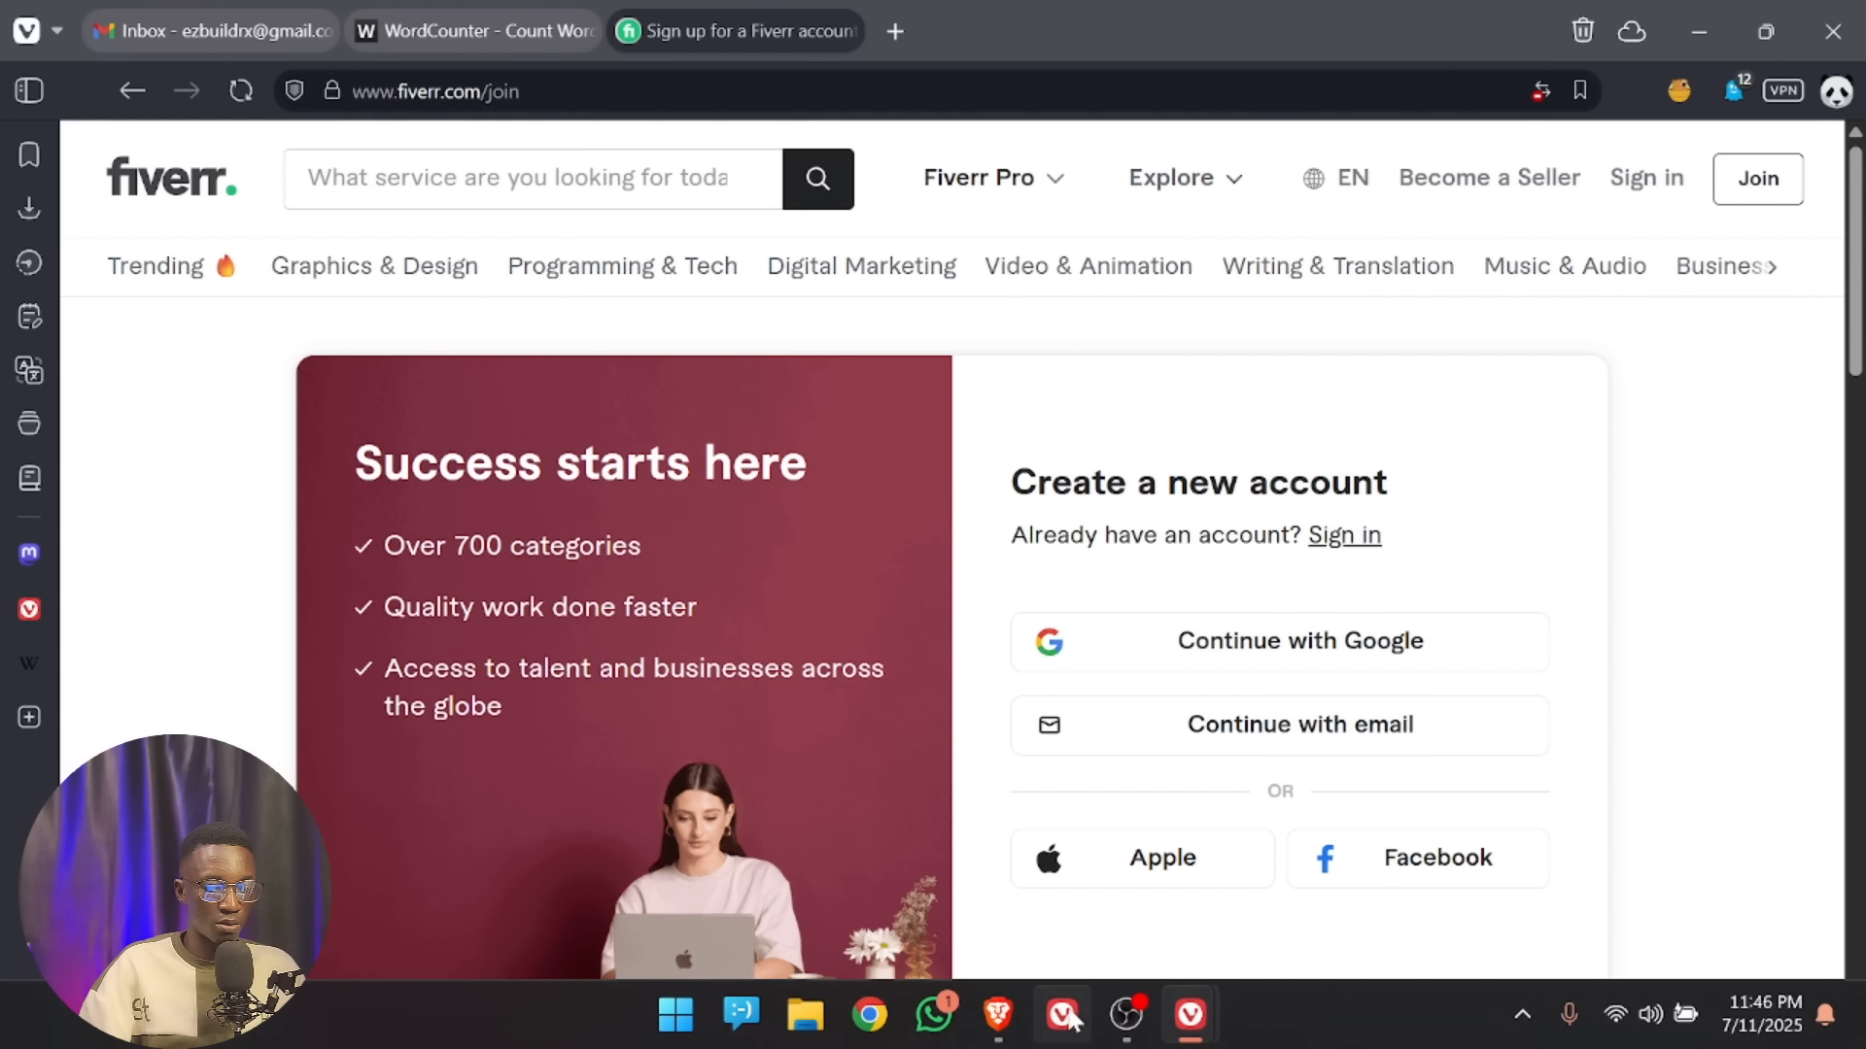
{"action": "mouse_move", "coordinate": [1189, 1014]}
{"action": "left_click", "coordinate": [1274, 904]}
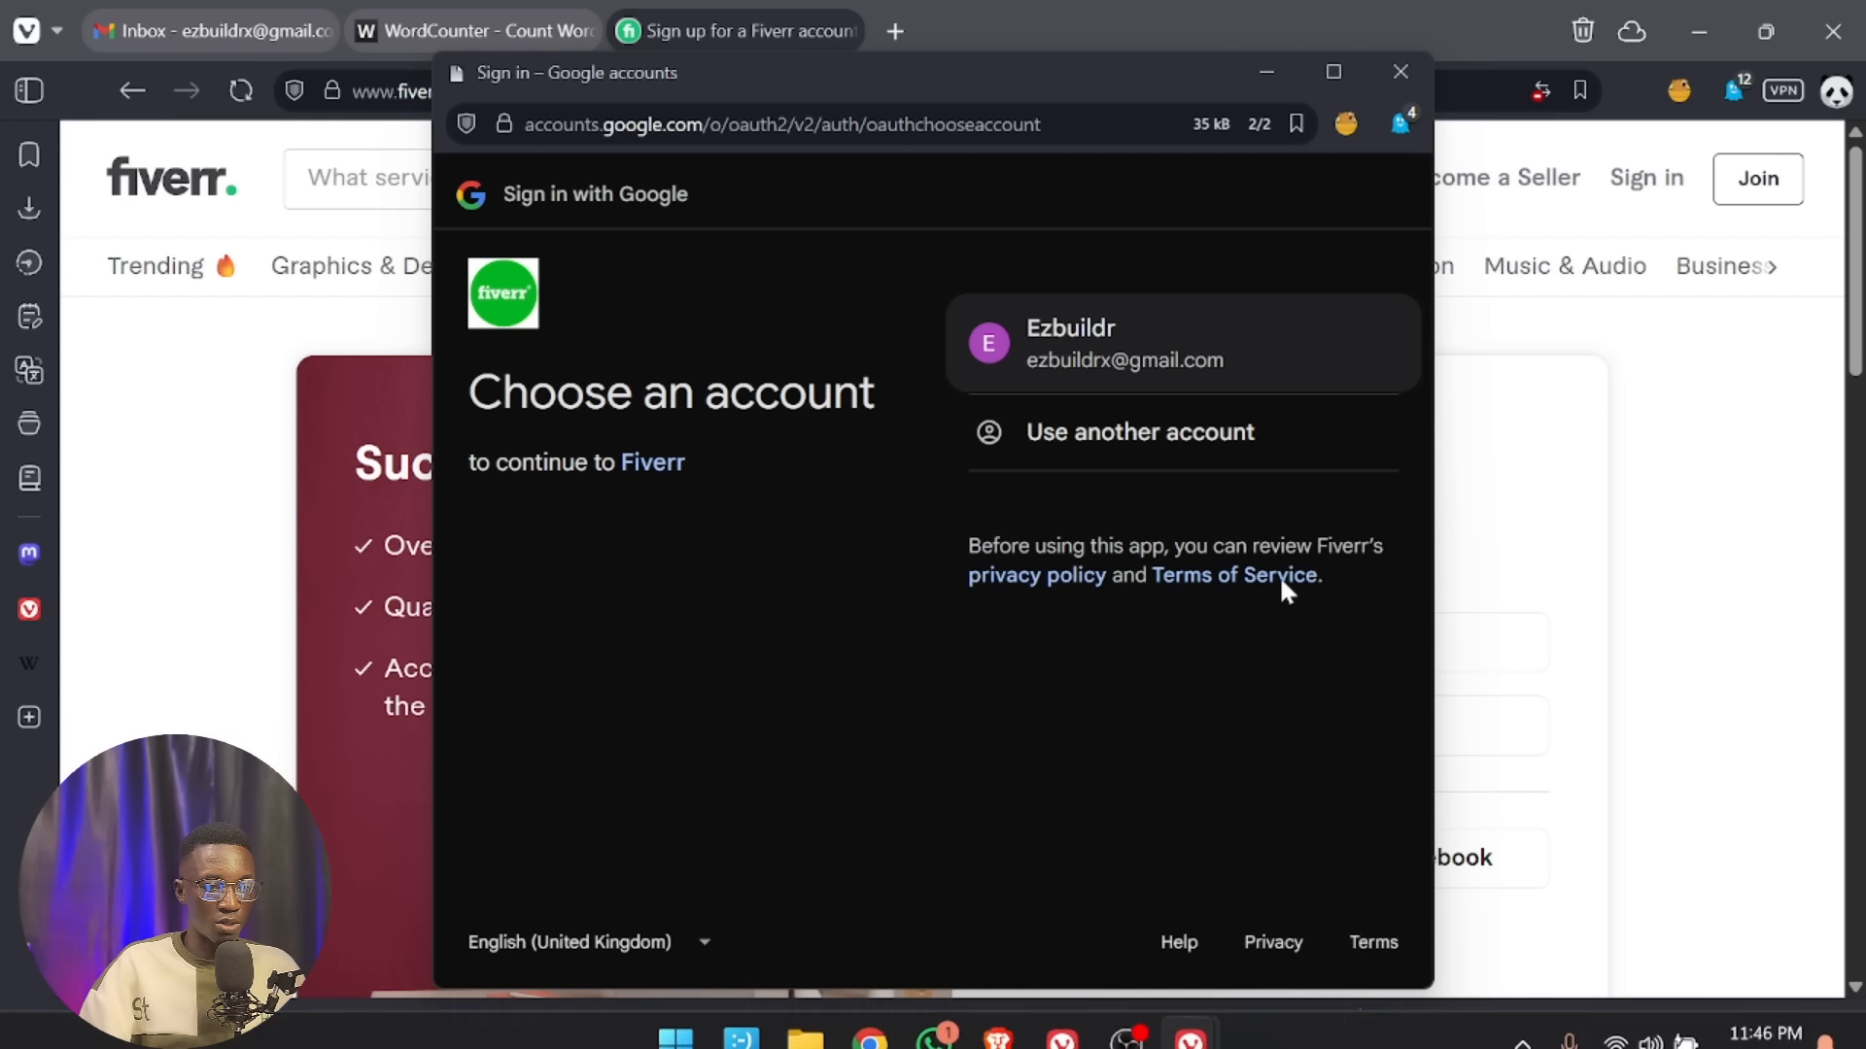
{"action": "left_click", "coordinate": [1166, 365]}
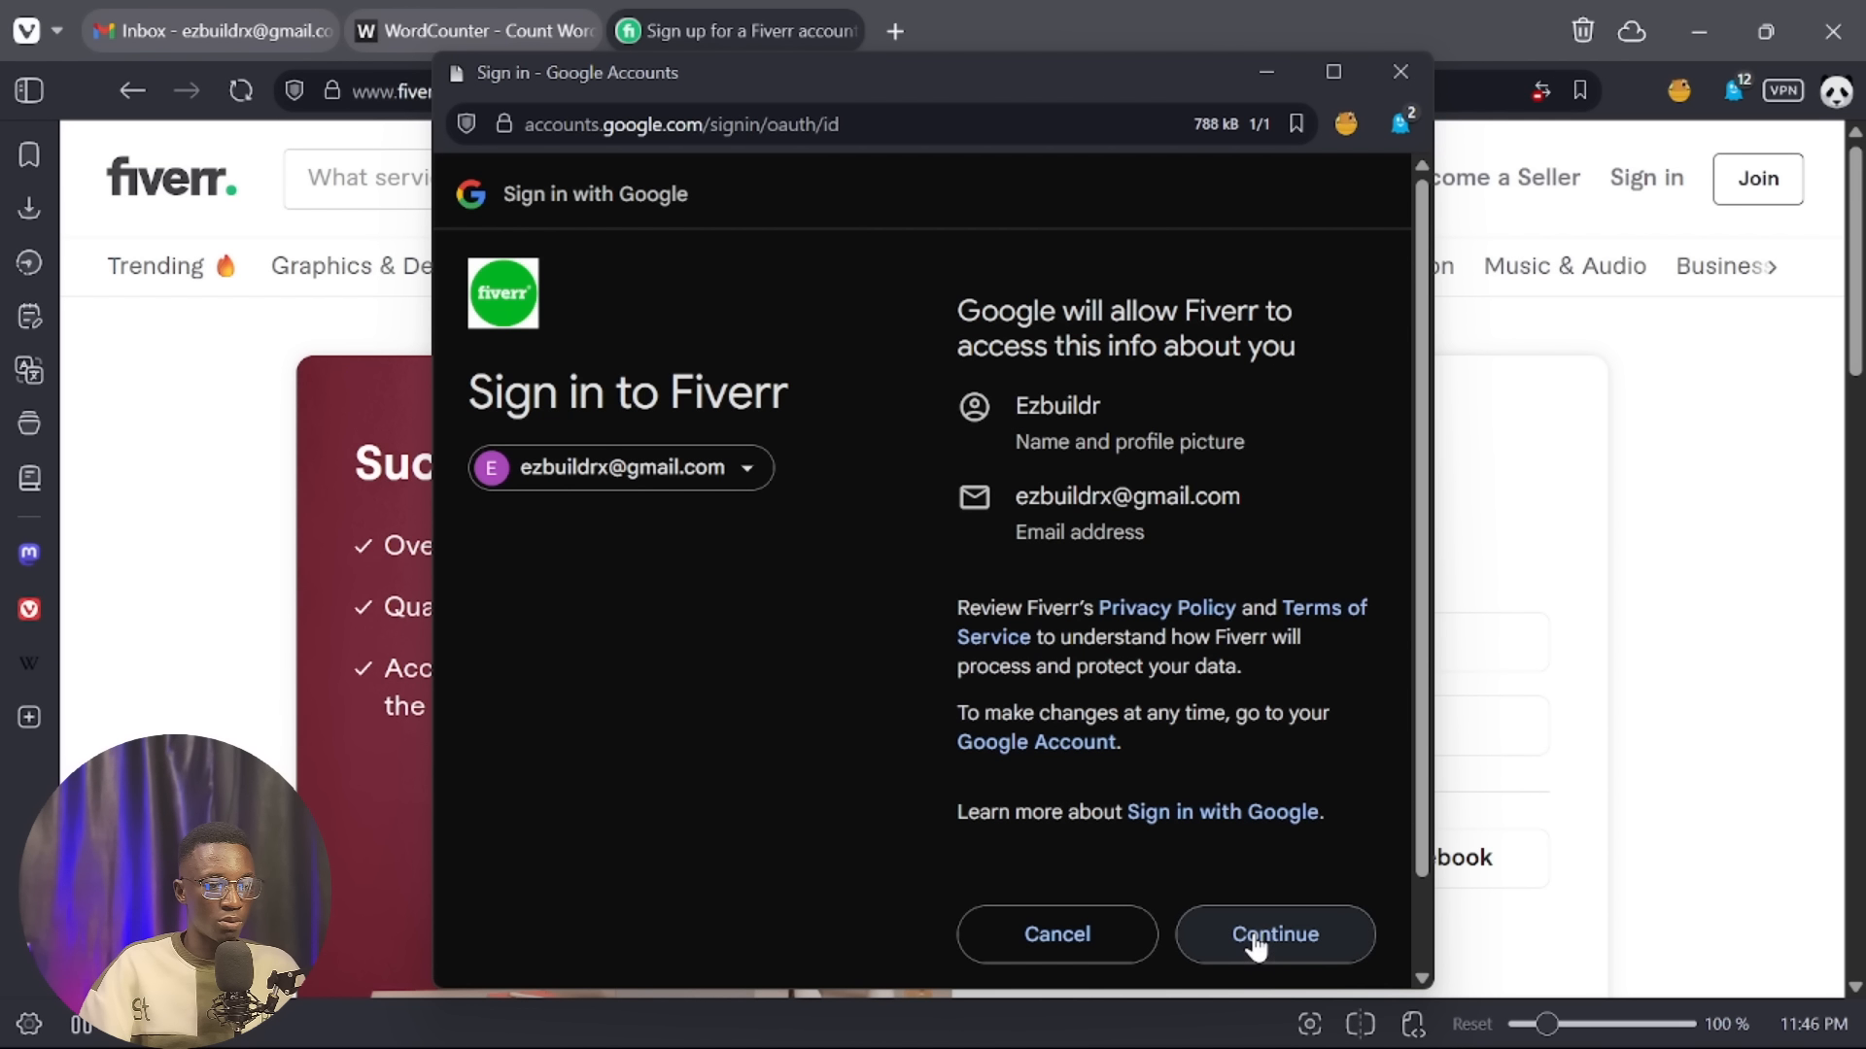
{"action": "left_click", "coordinate": [1263, 936]}
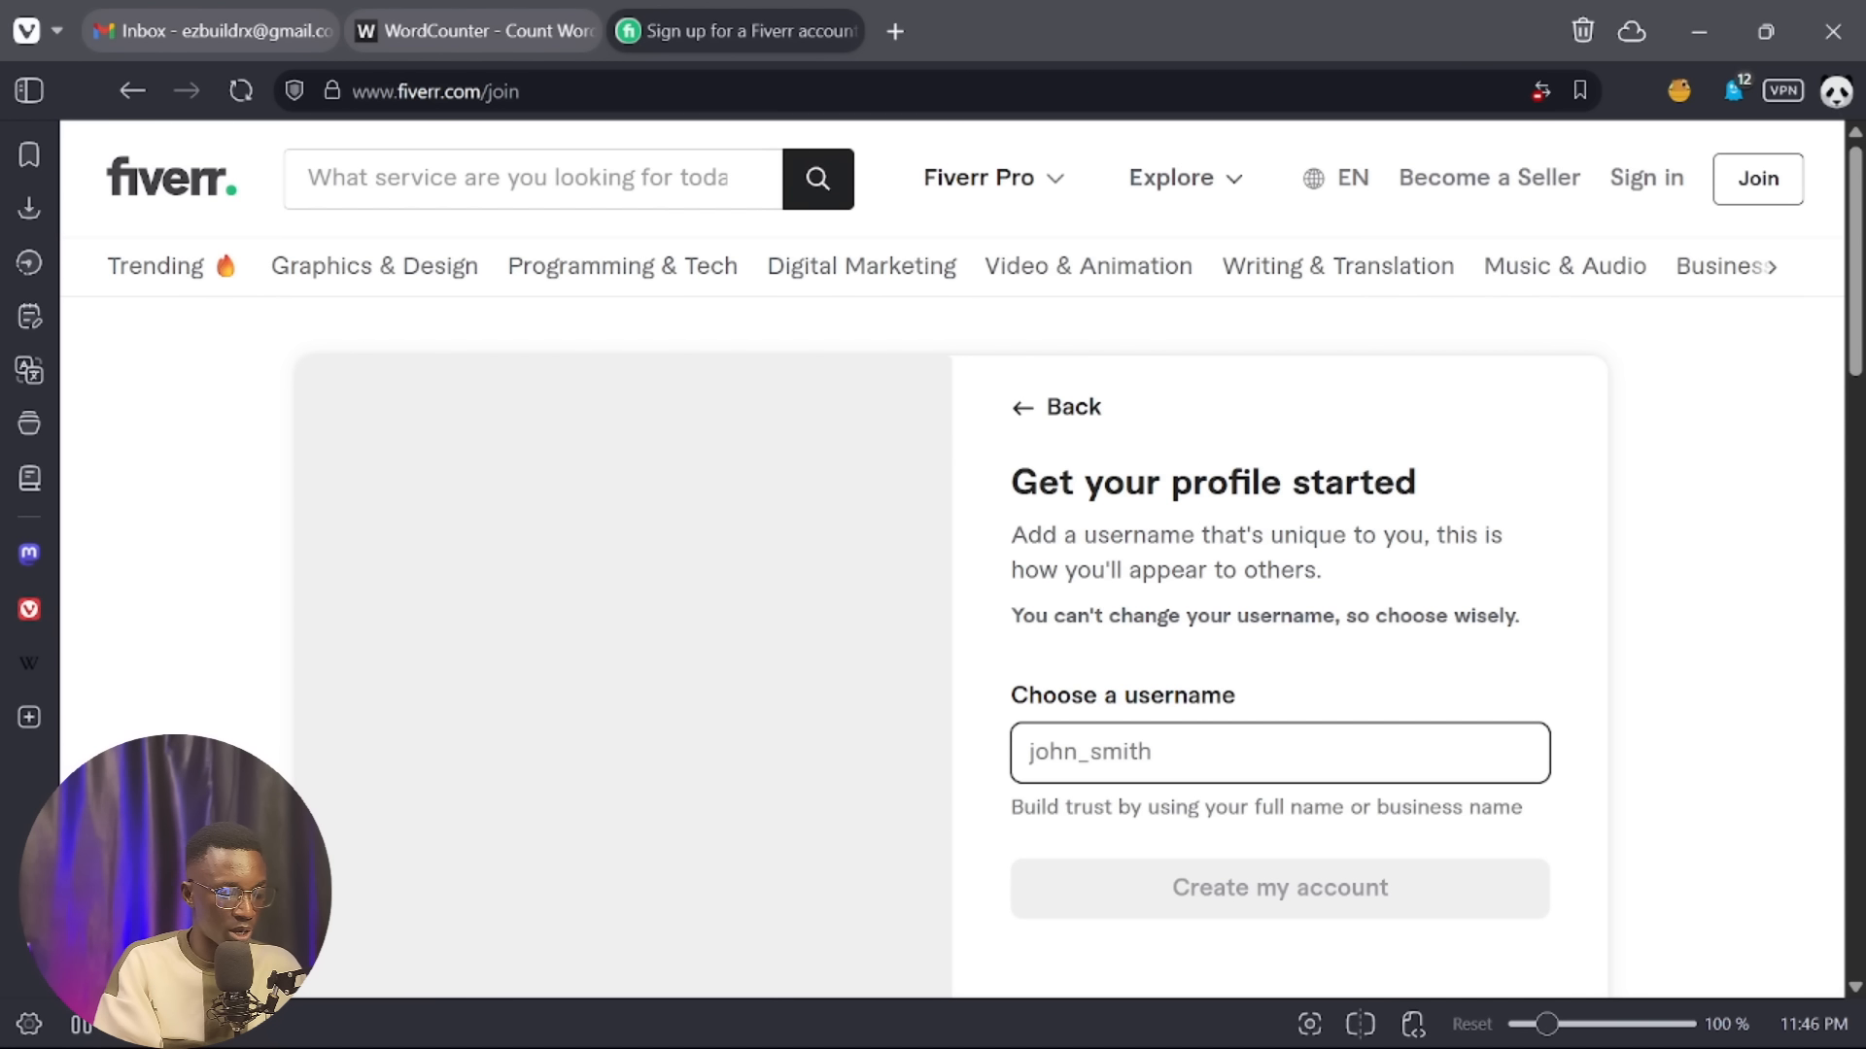
Create the account with a chosen username and begin the seller onboarding.
{"action": "type", "text": "ezbu"}
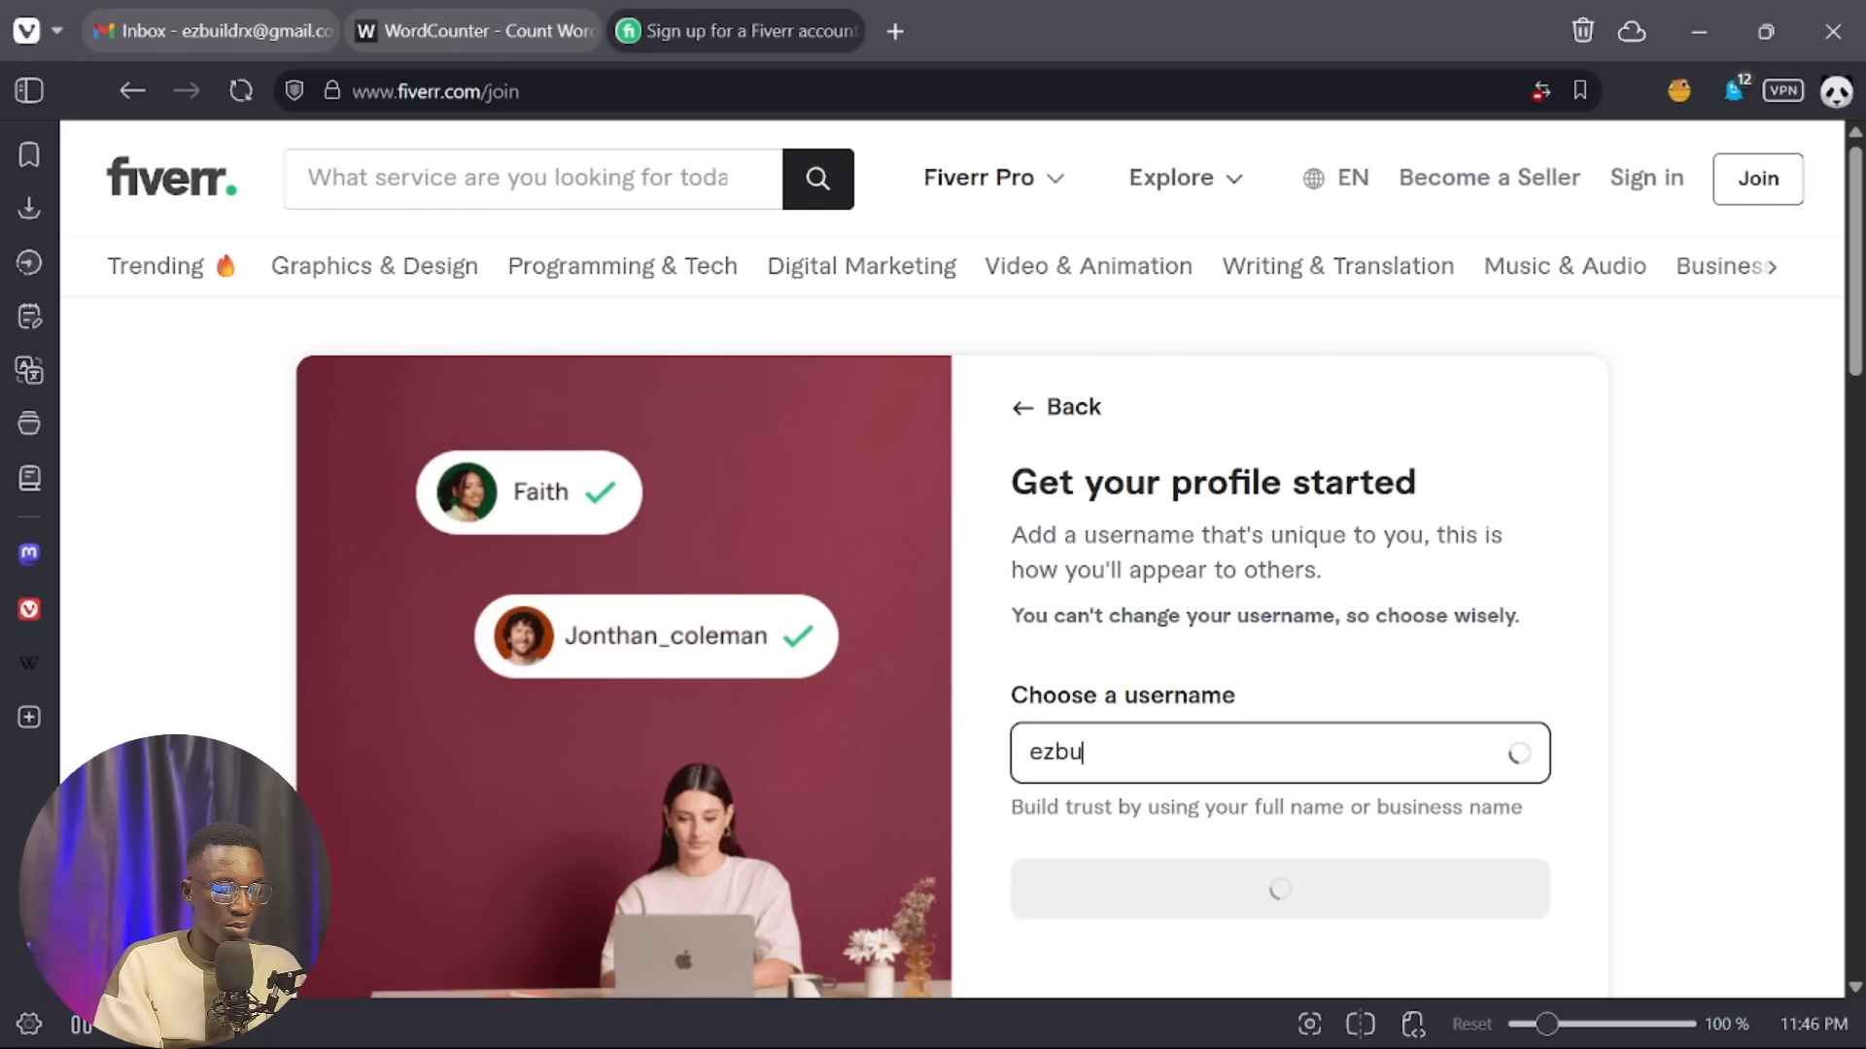
{"action": "type", "text": "ildrx"}
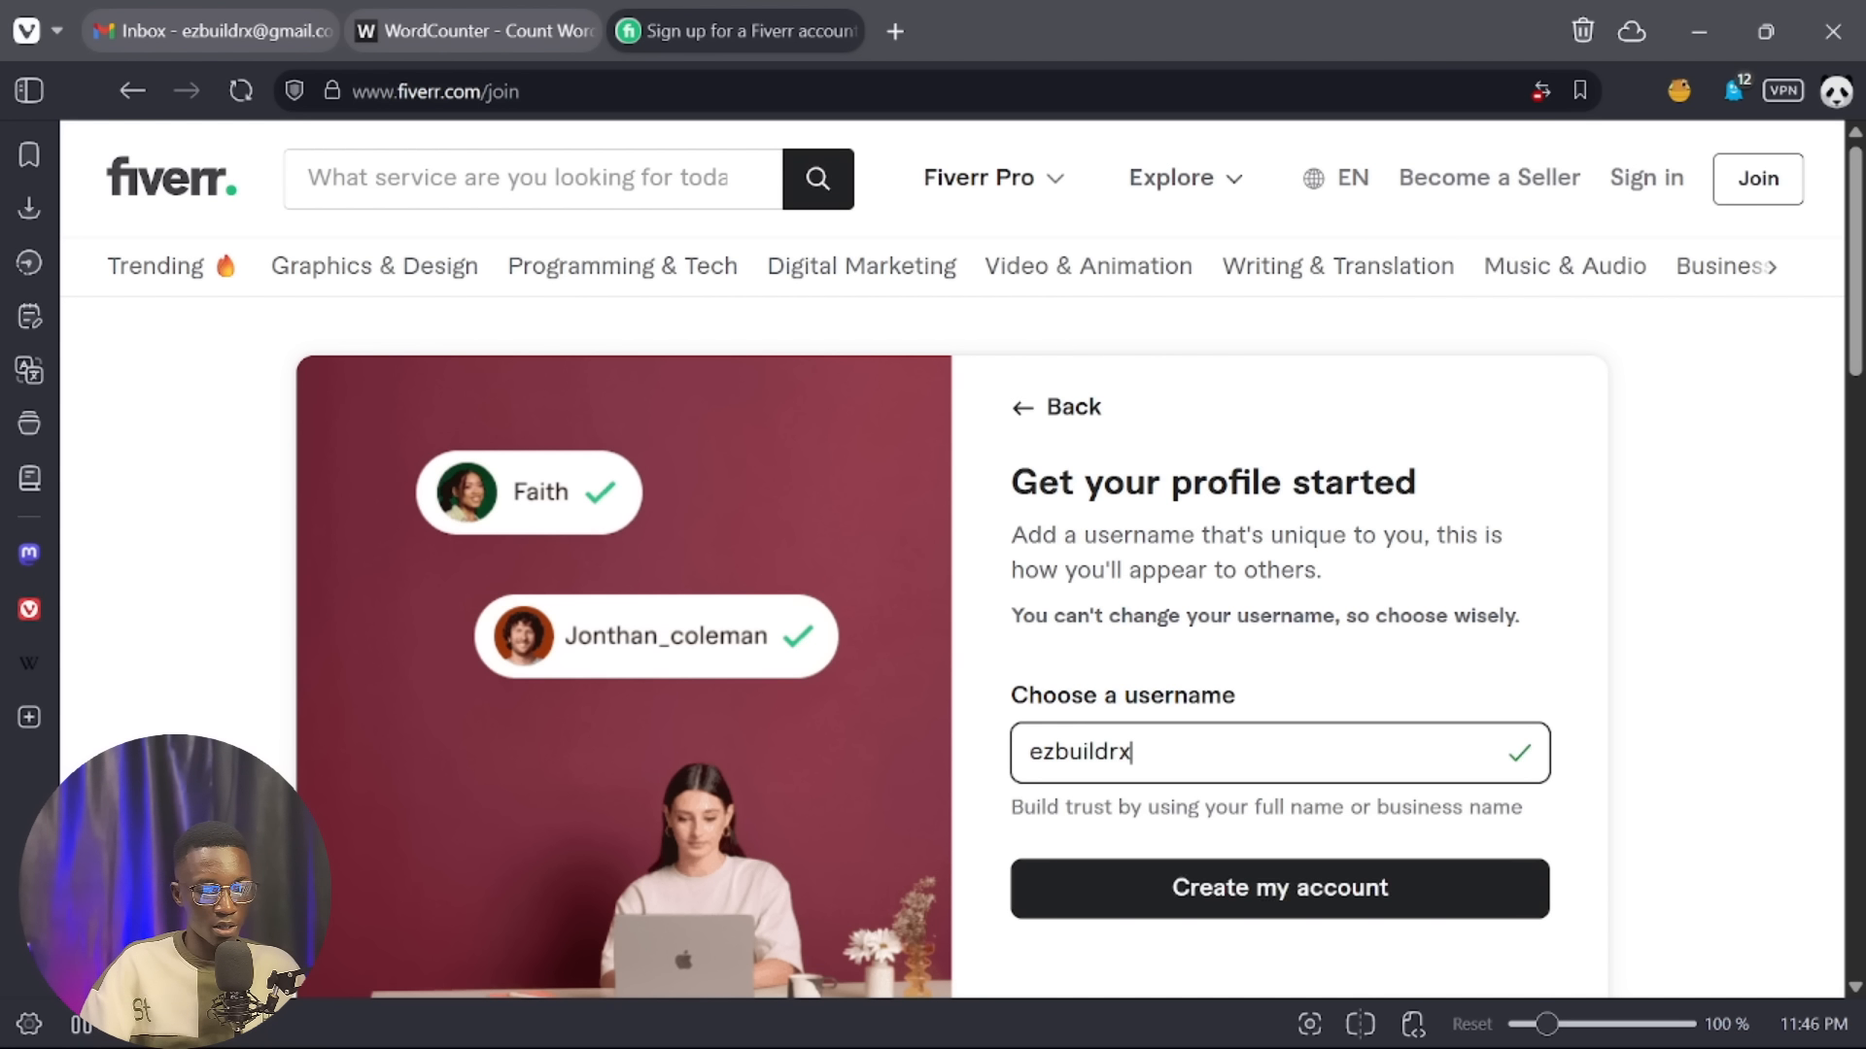
{"action": "left_click", "coordinate": [1311, 874]}
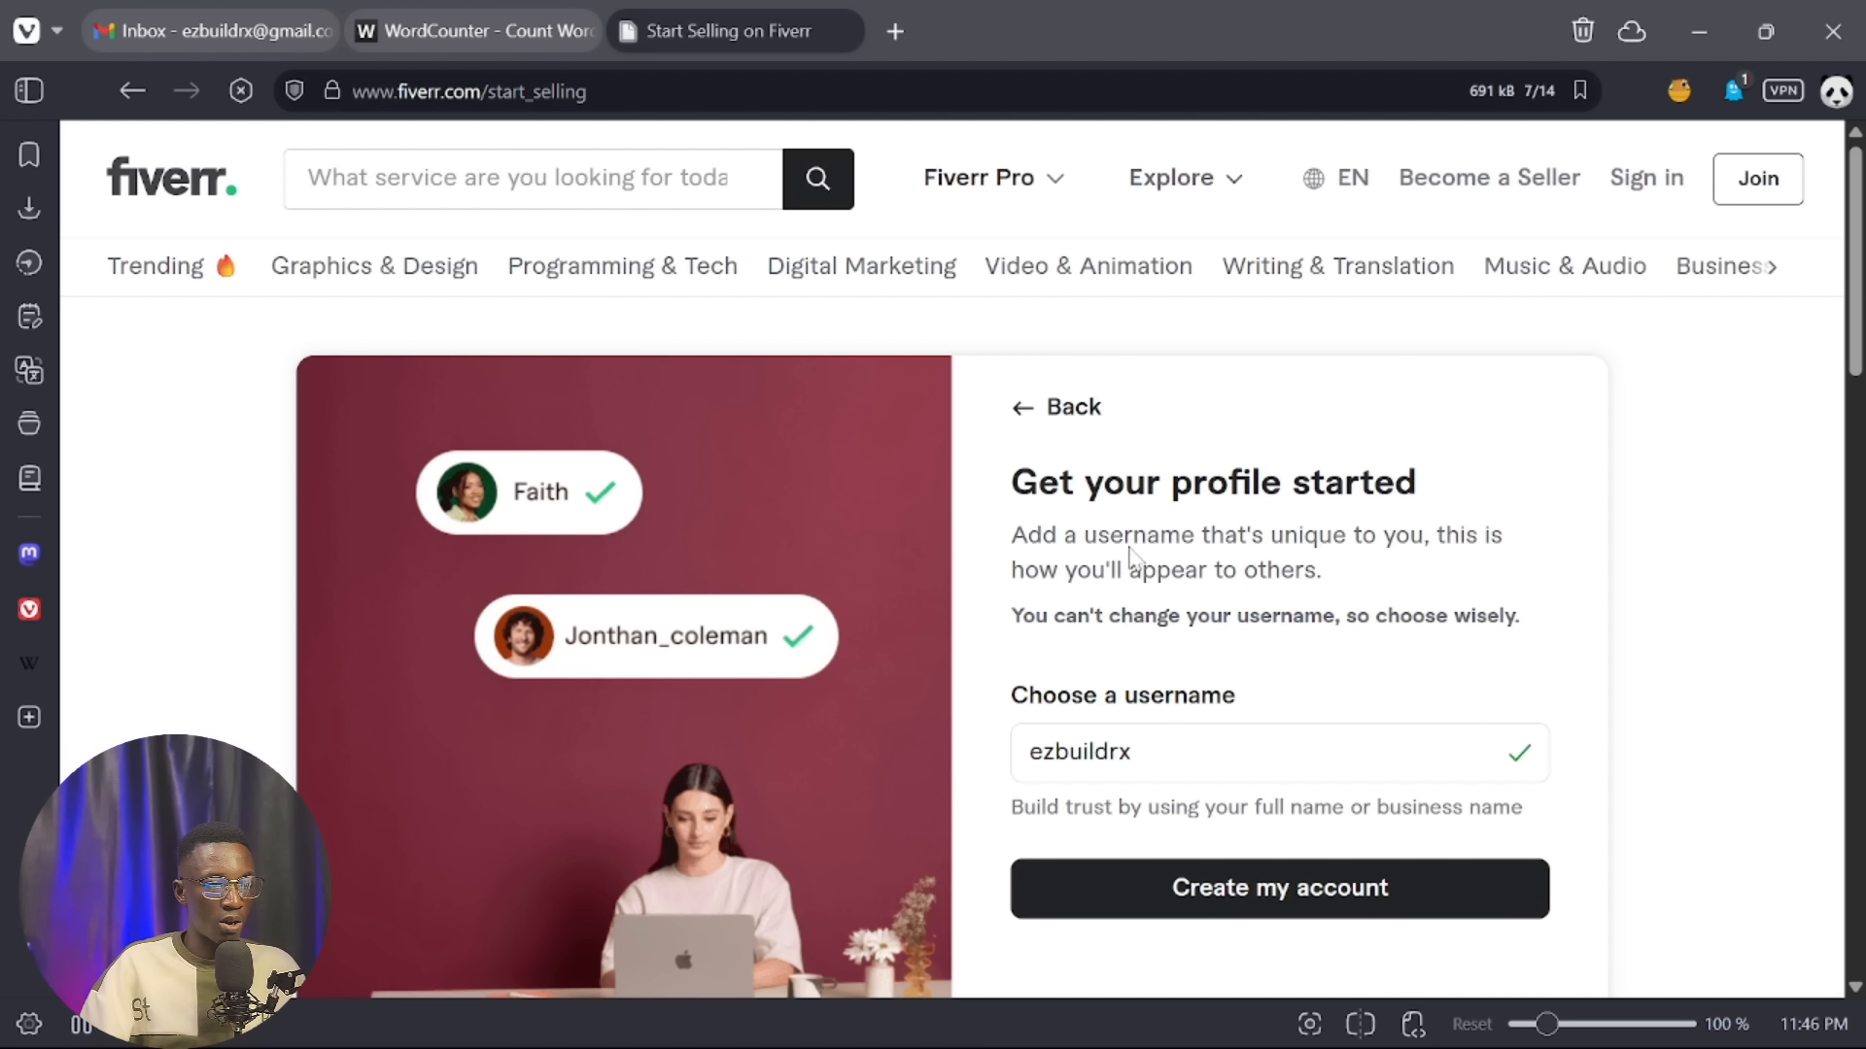
{"action": "scroll", "coordinate": [1162, 470], "scroll_direction": "down", "scroll_amount": 15}
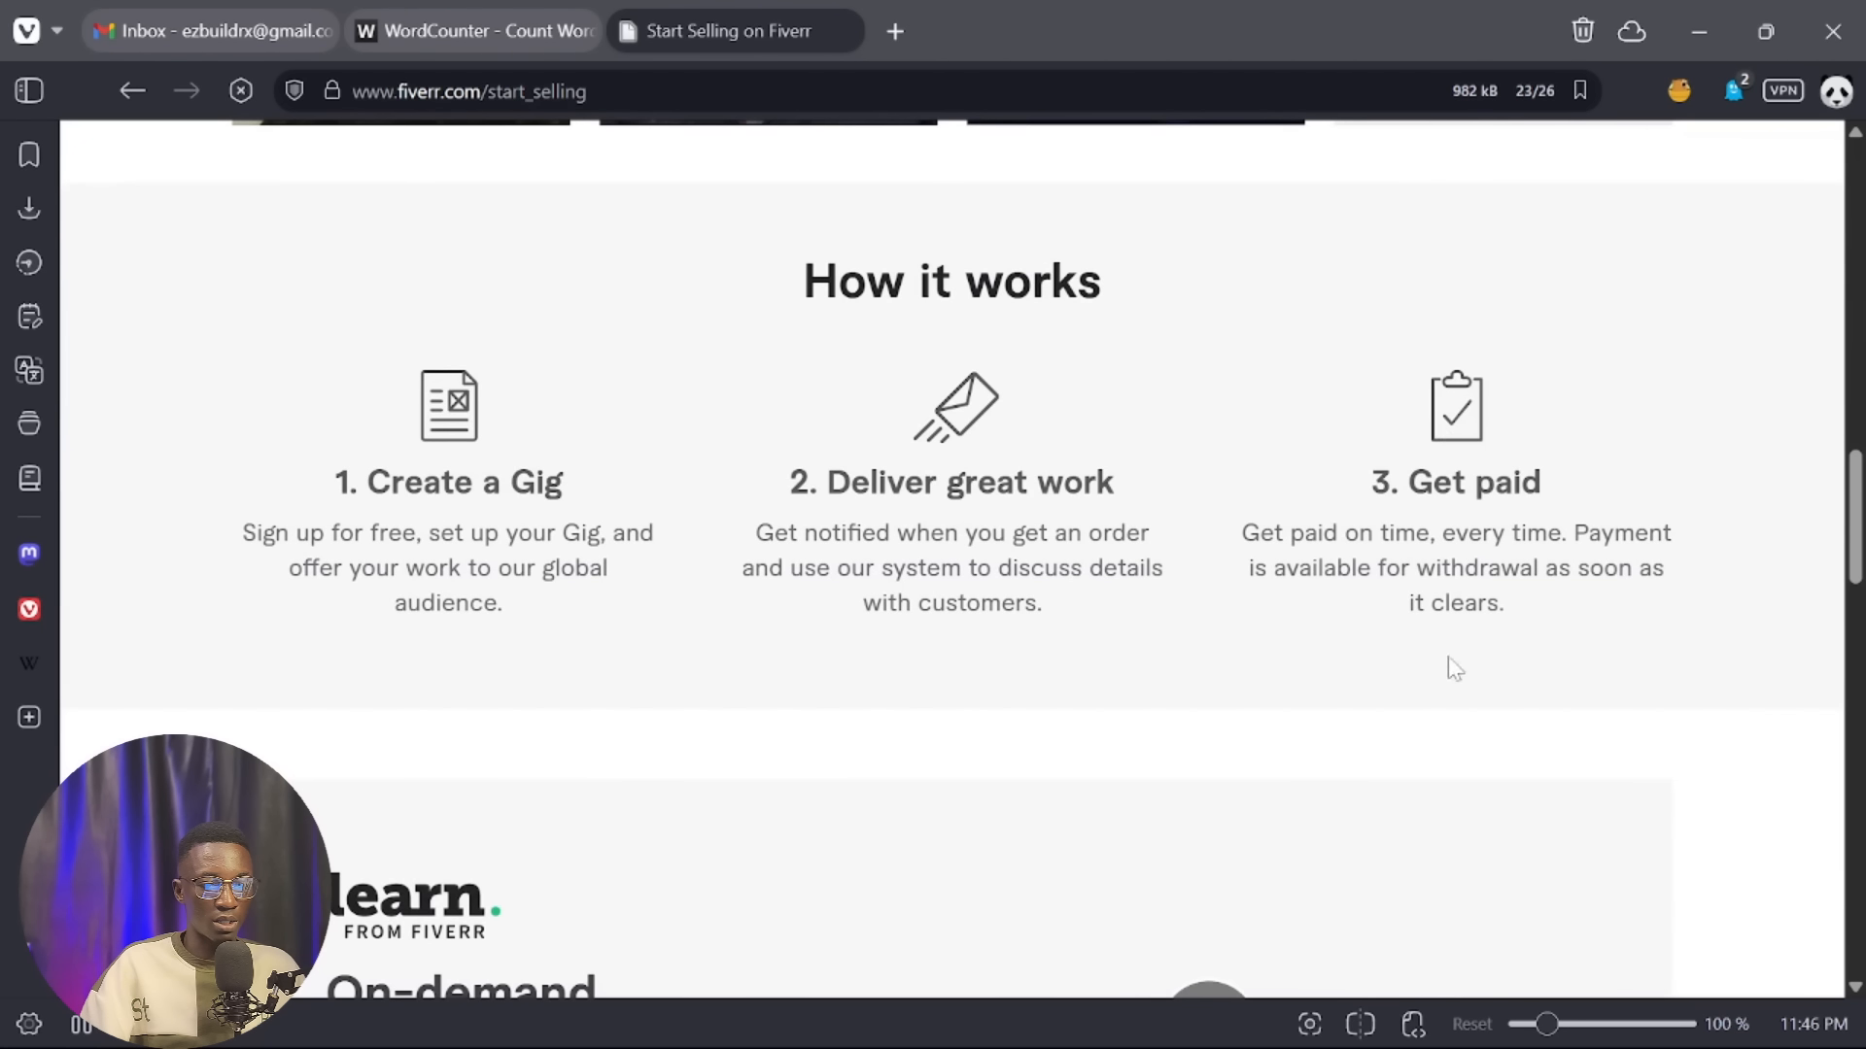
{"action": "scroll", "coordinate": [1448, 583], "scroll_direction": "up", "scroll_amount": 3}
{"action": "left_click", "coordinate": [1516, 329]}
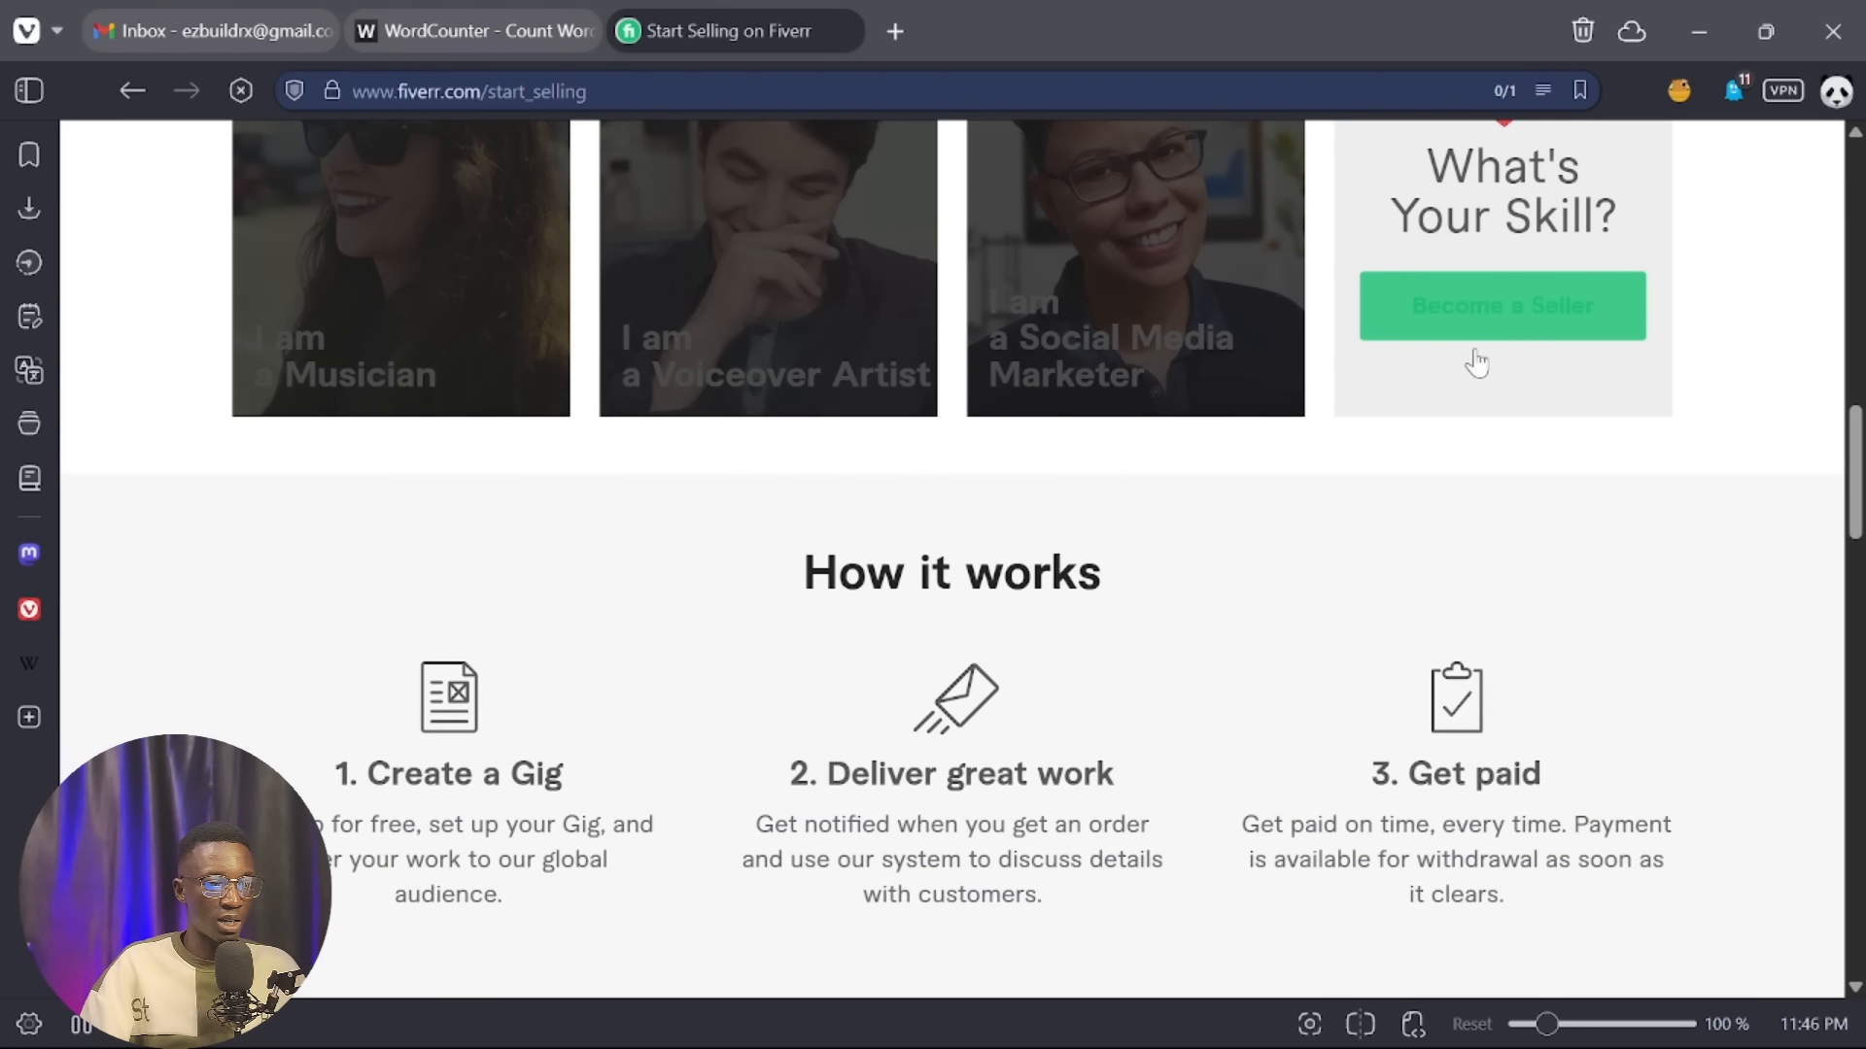
{"action": "scroll", "coordinate": [486, 729], "scroll_direction": "down", "scroll_amount": 1}
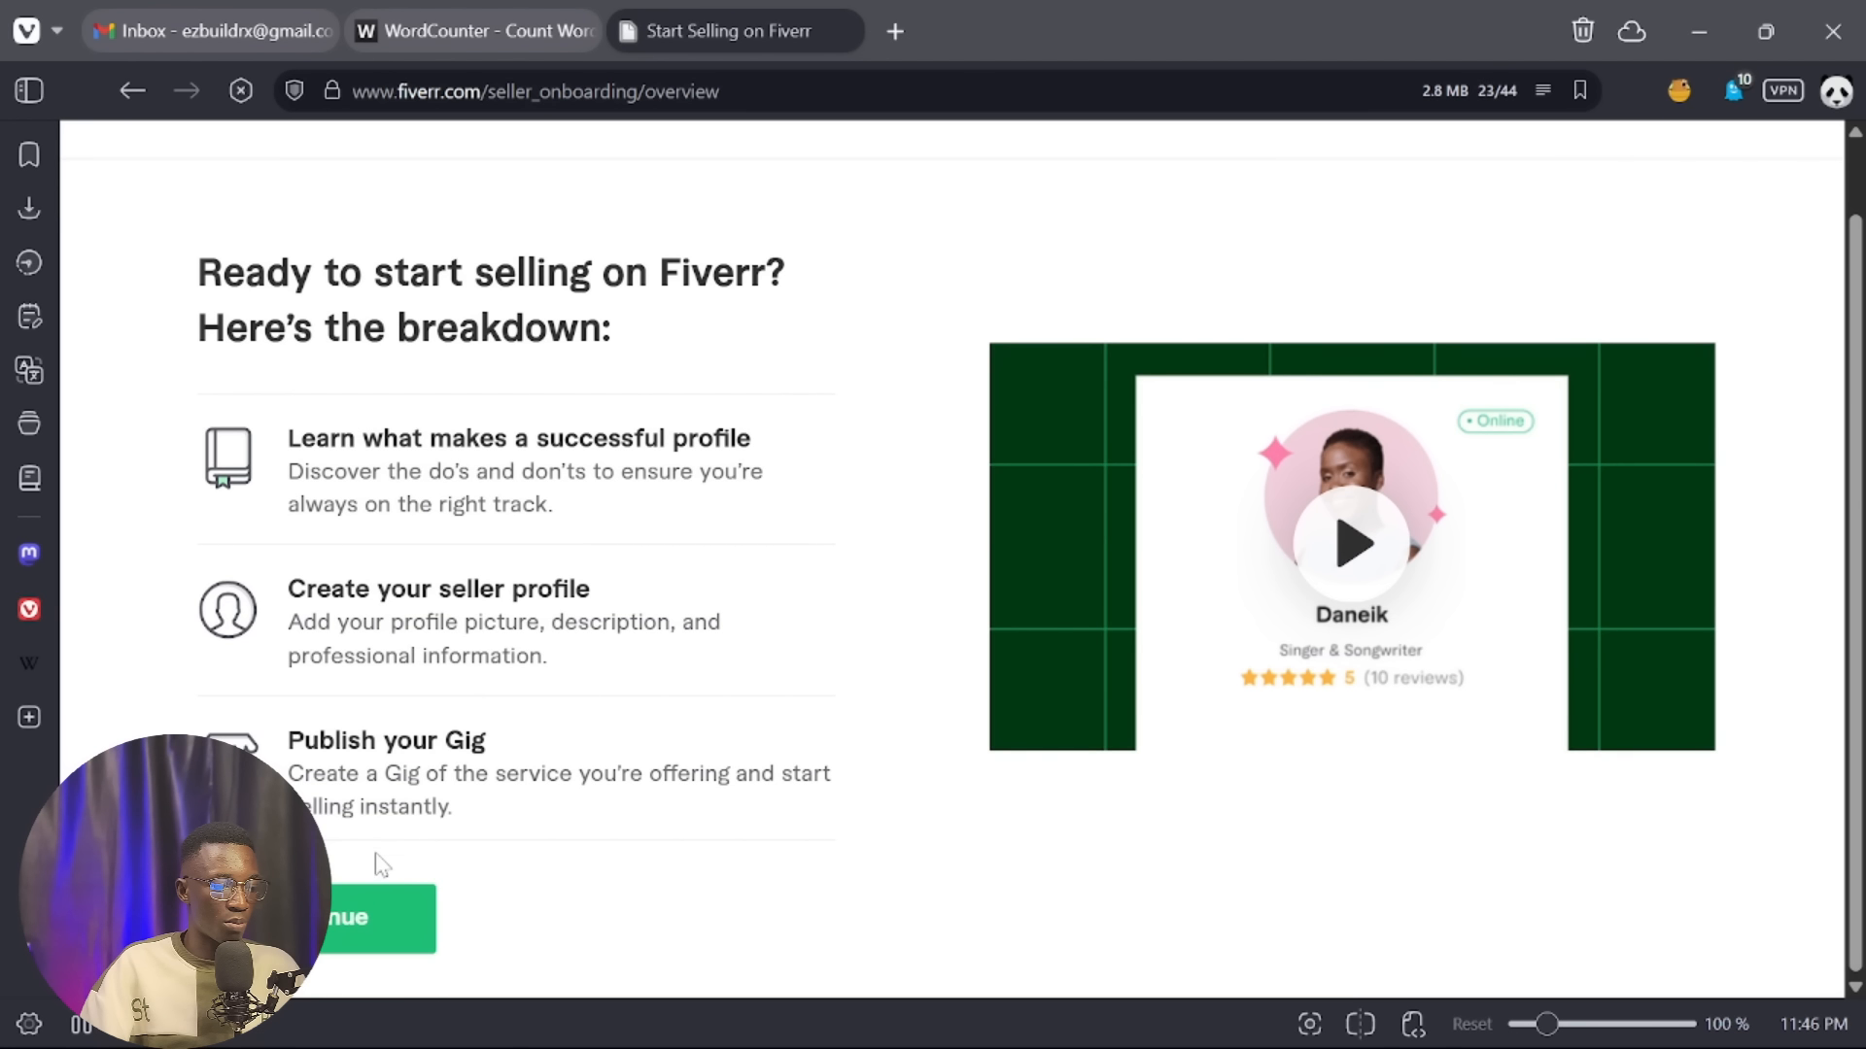
{"action": "left_click", "coordinate": [355, 905]}
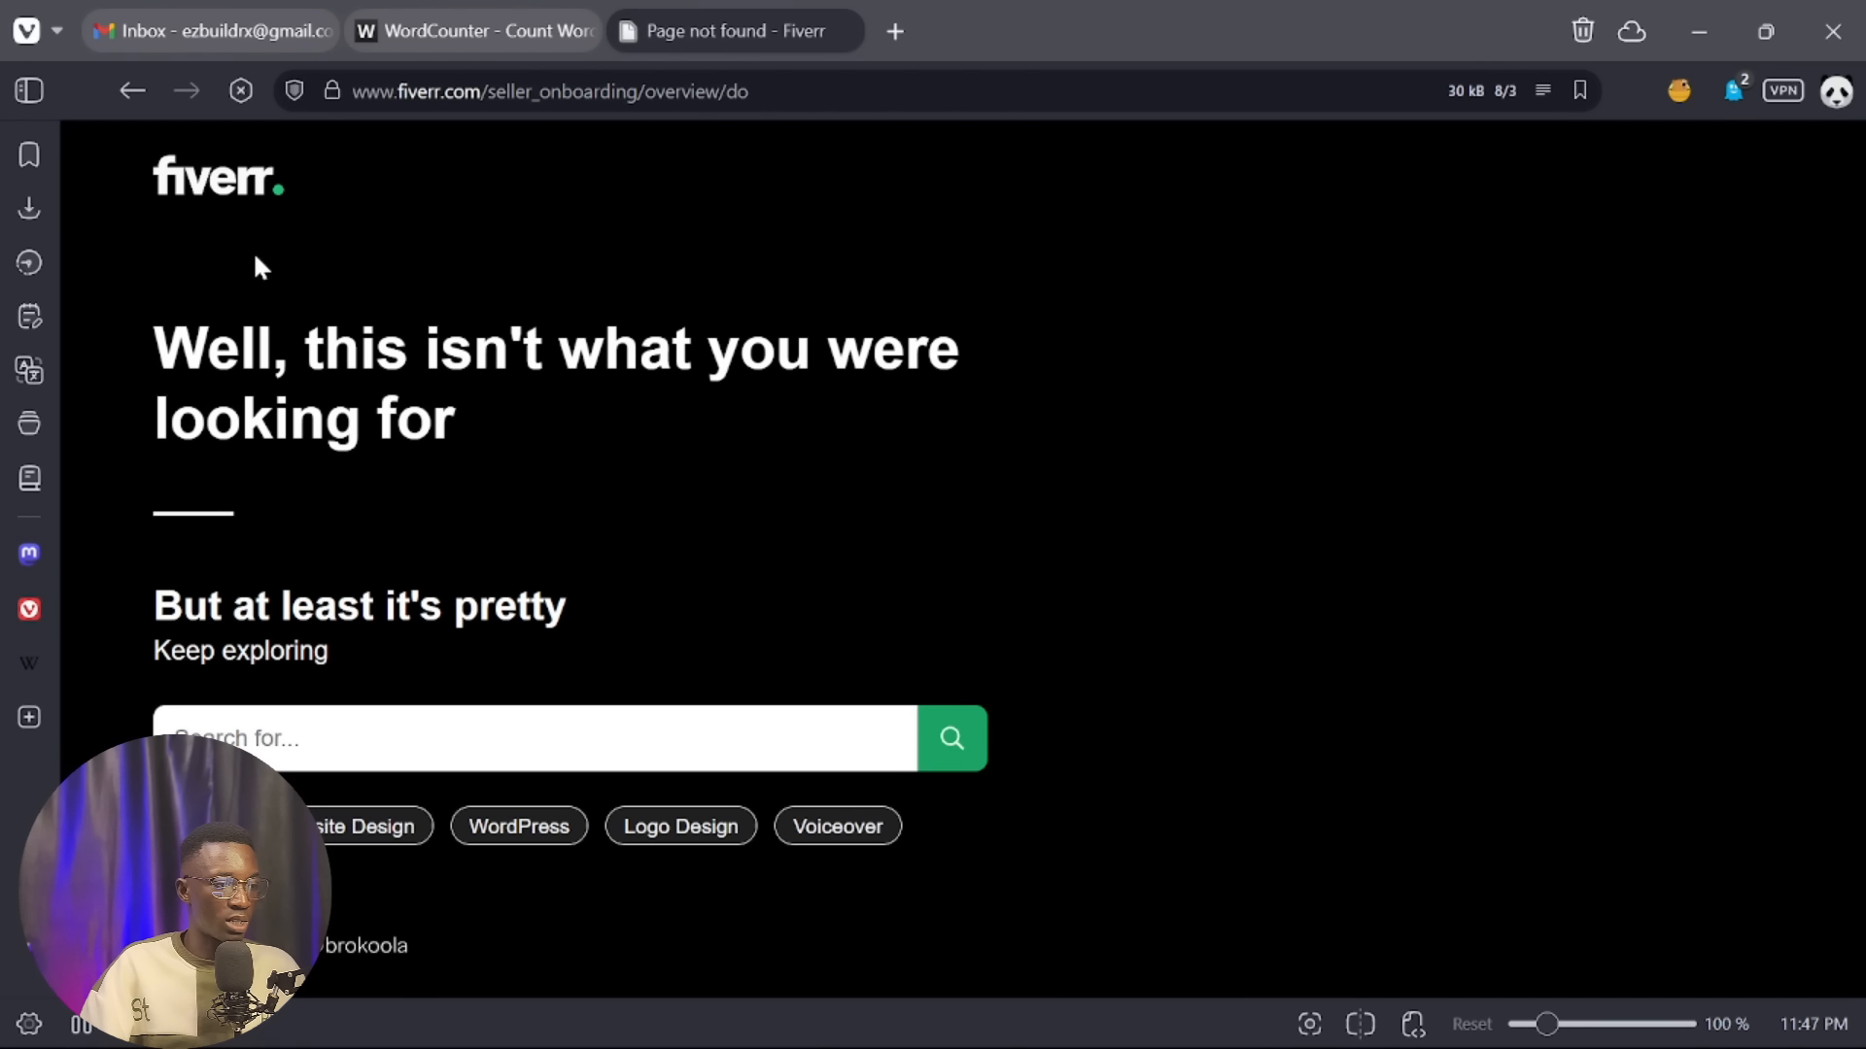
{"action": "left_click", "coordinate": [206, 194]}
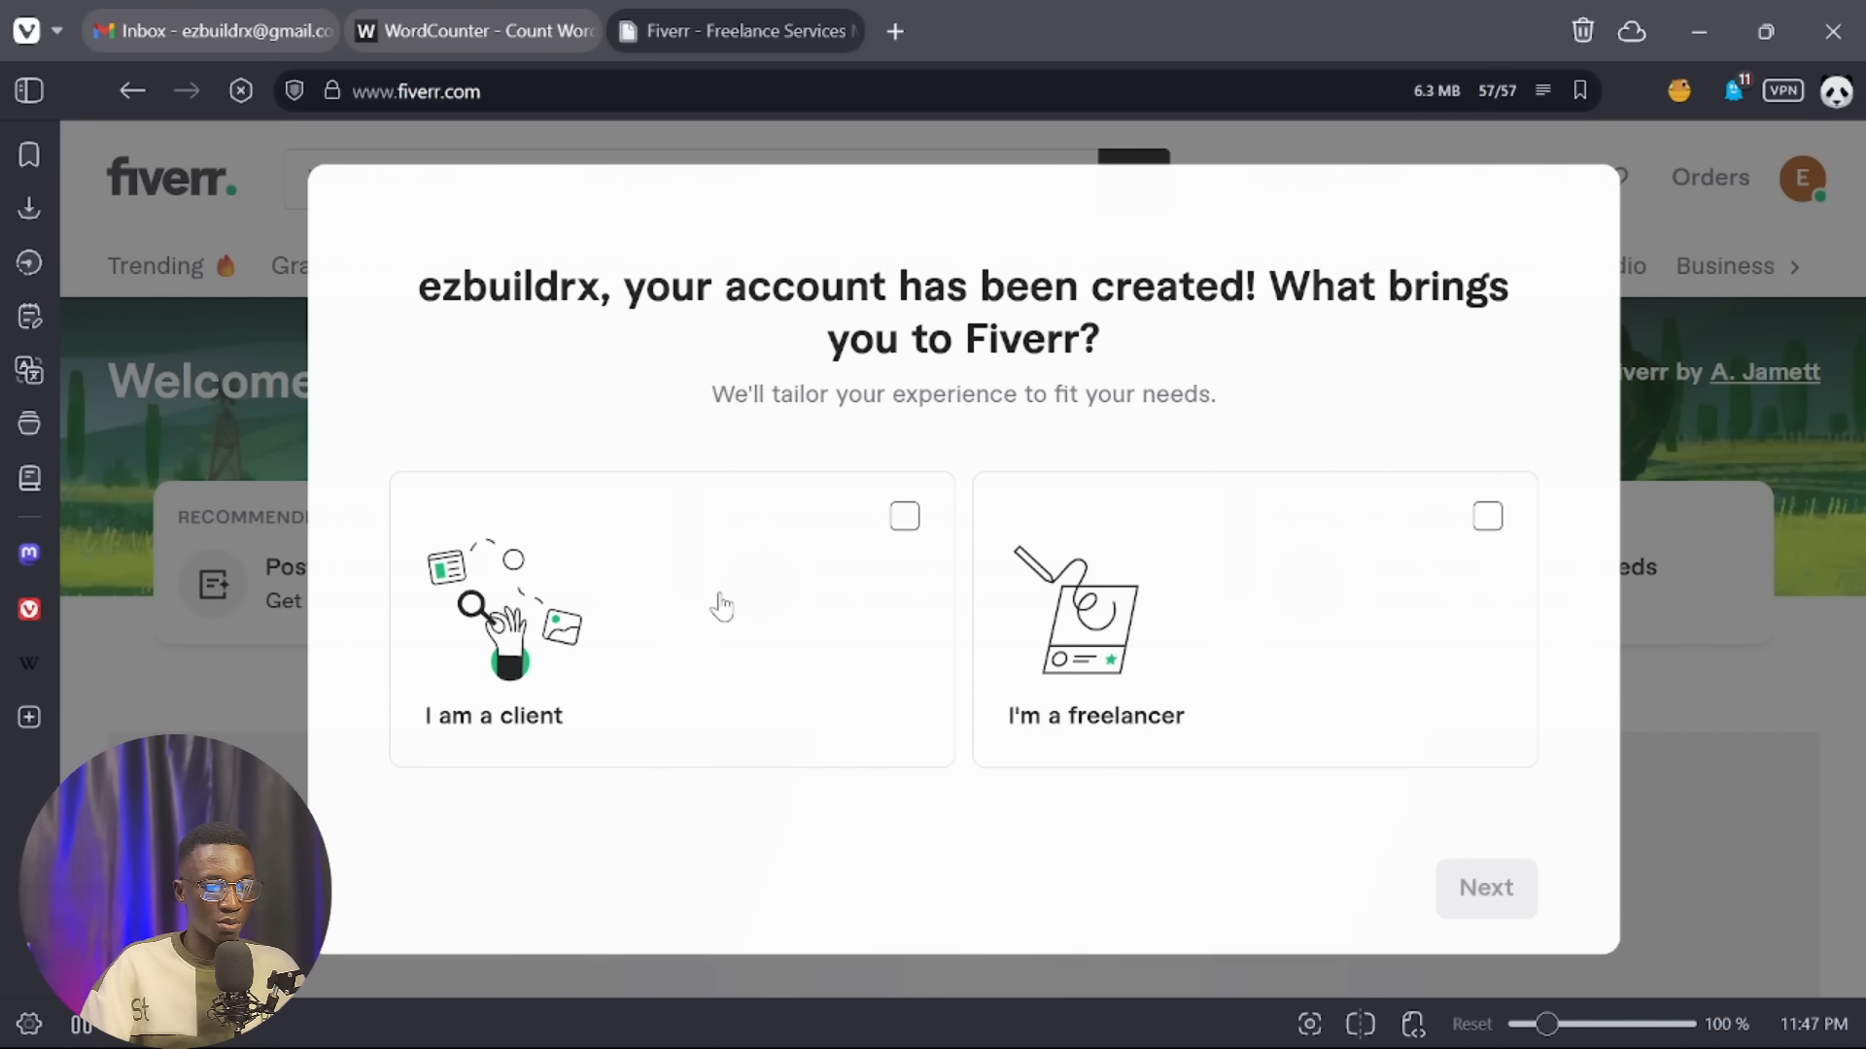
Answer the onboarding questions as a solo freelancer and give freelancing experience.
{"action": "left_click", "coordinate": [1420, 540]}
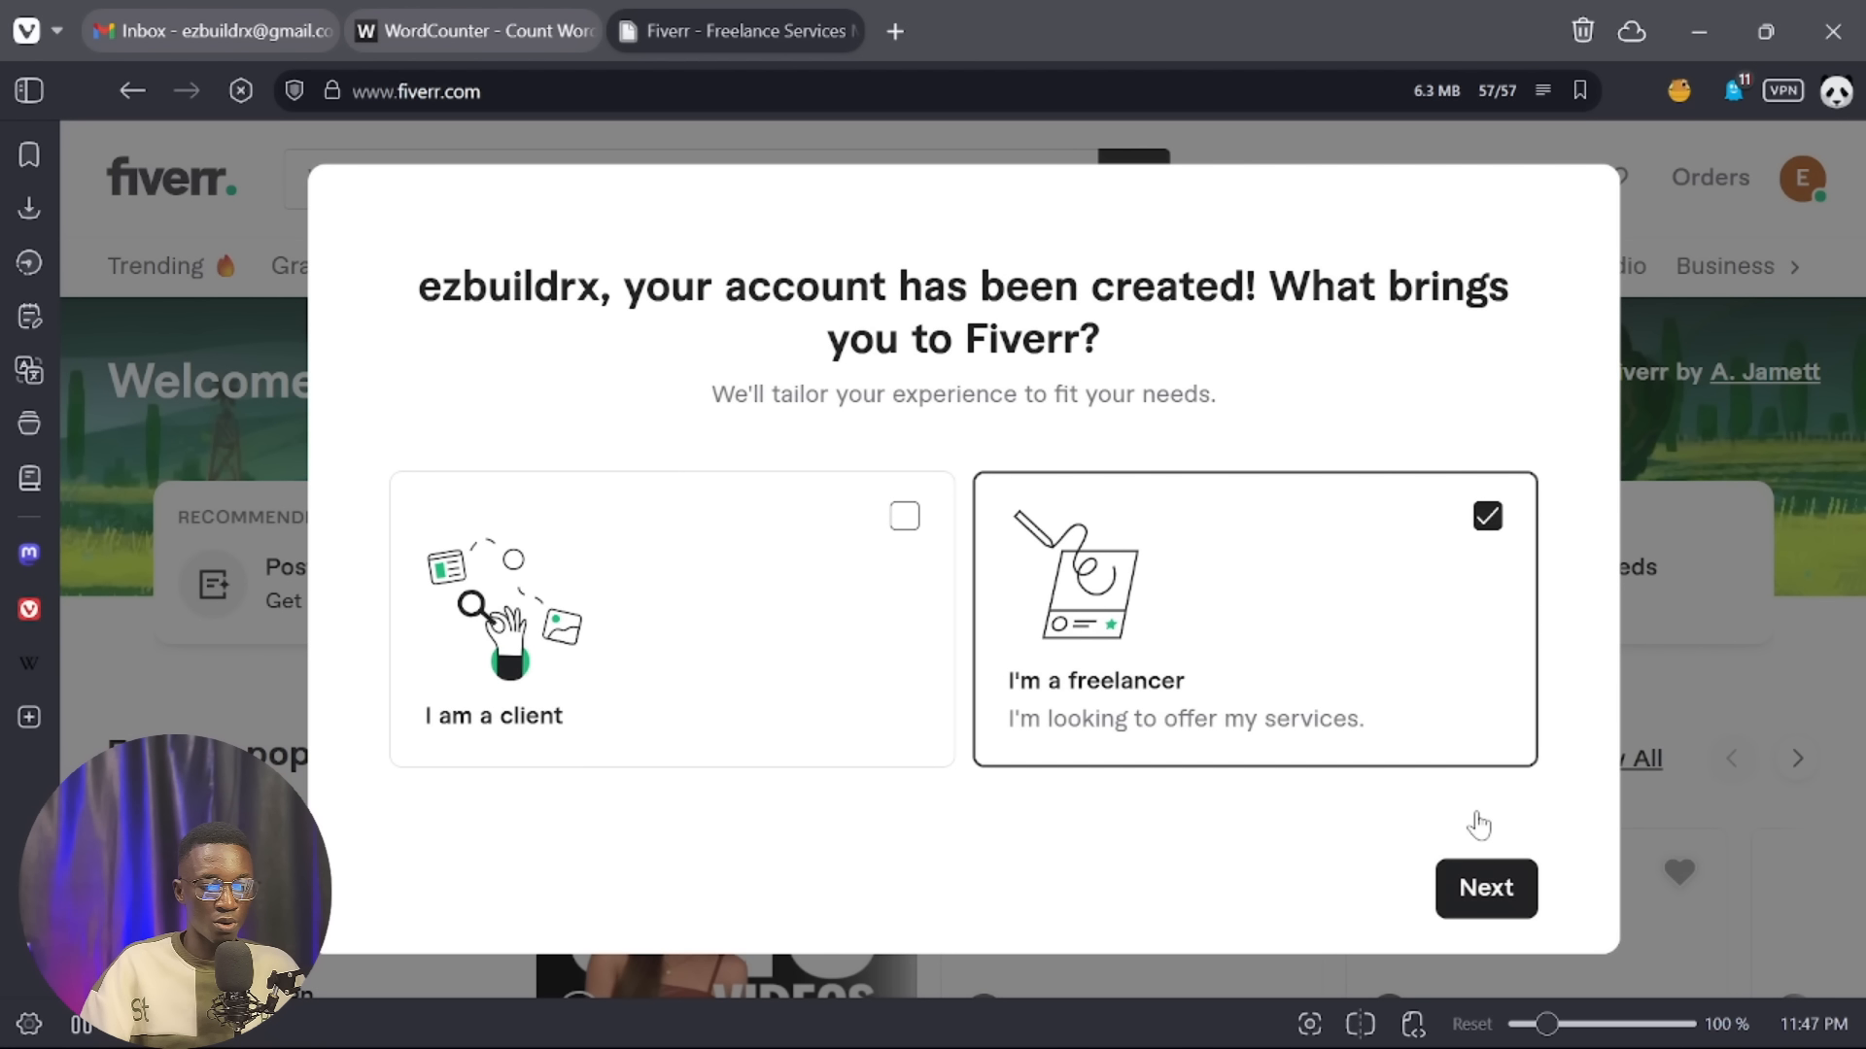
{"action": "left_click", "coordinate": [1487, 896]}
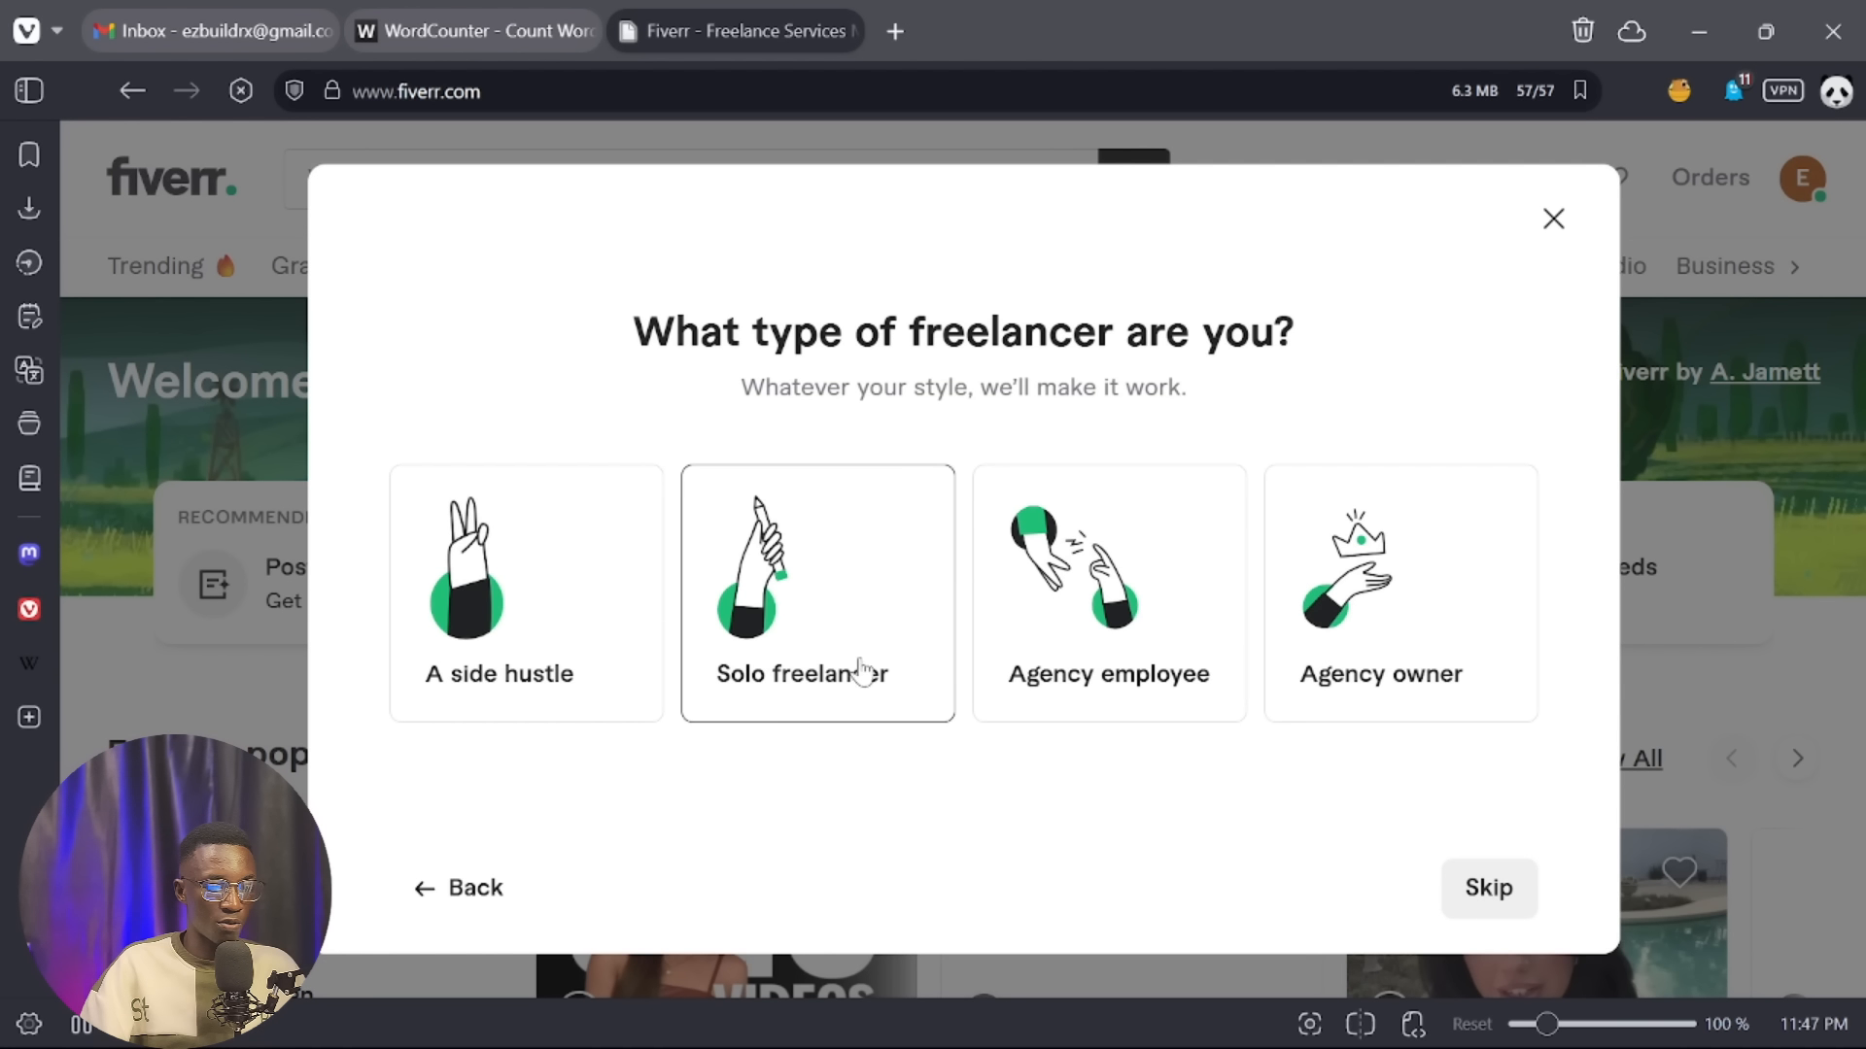
{"action": "left_click", "coordinate": [861, 670]}
{"action": "left_click", "coordinate": [1480, 887]}
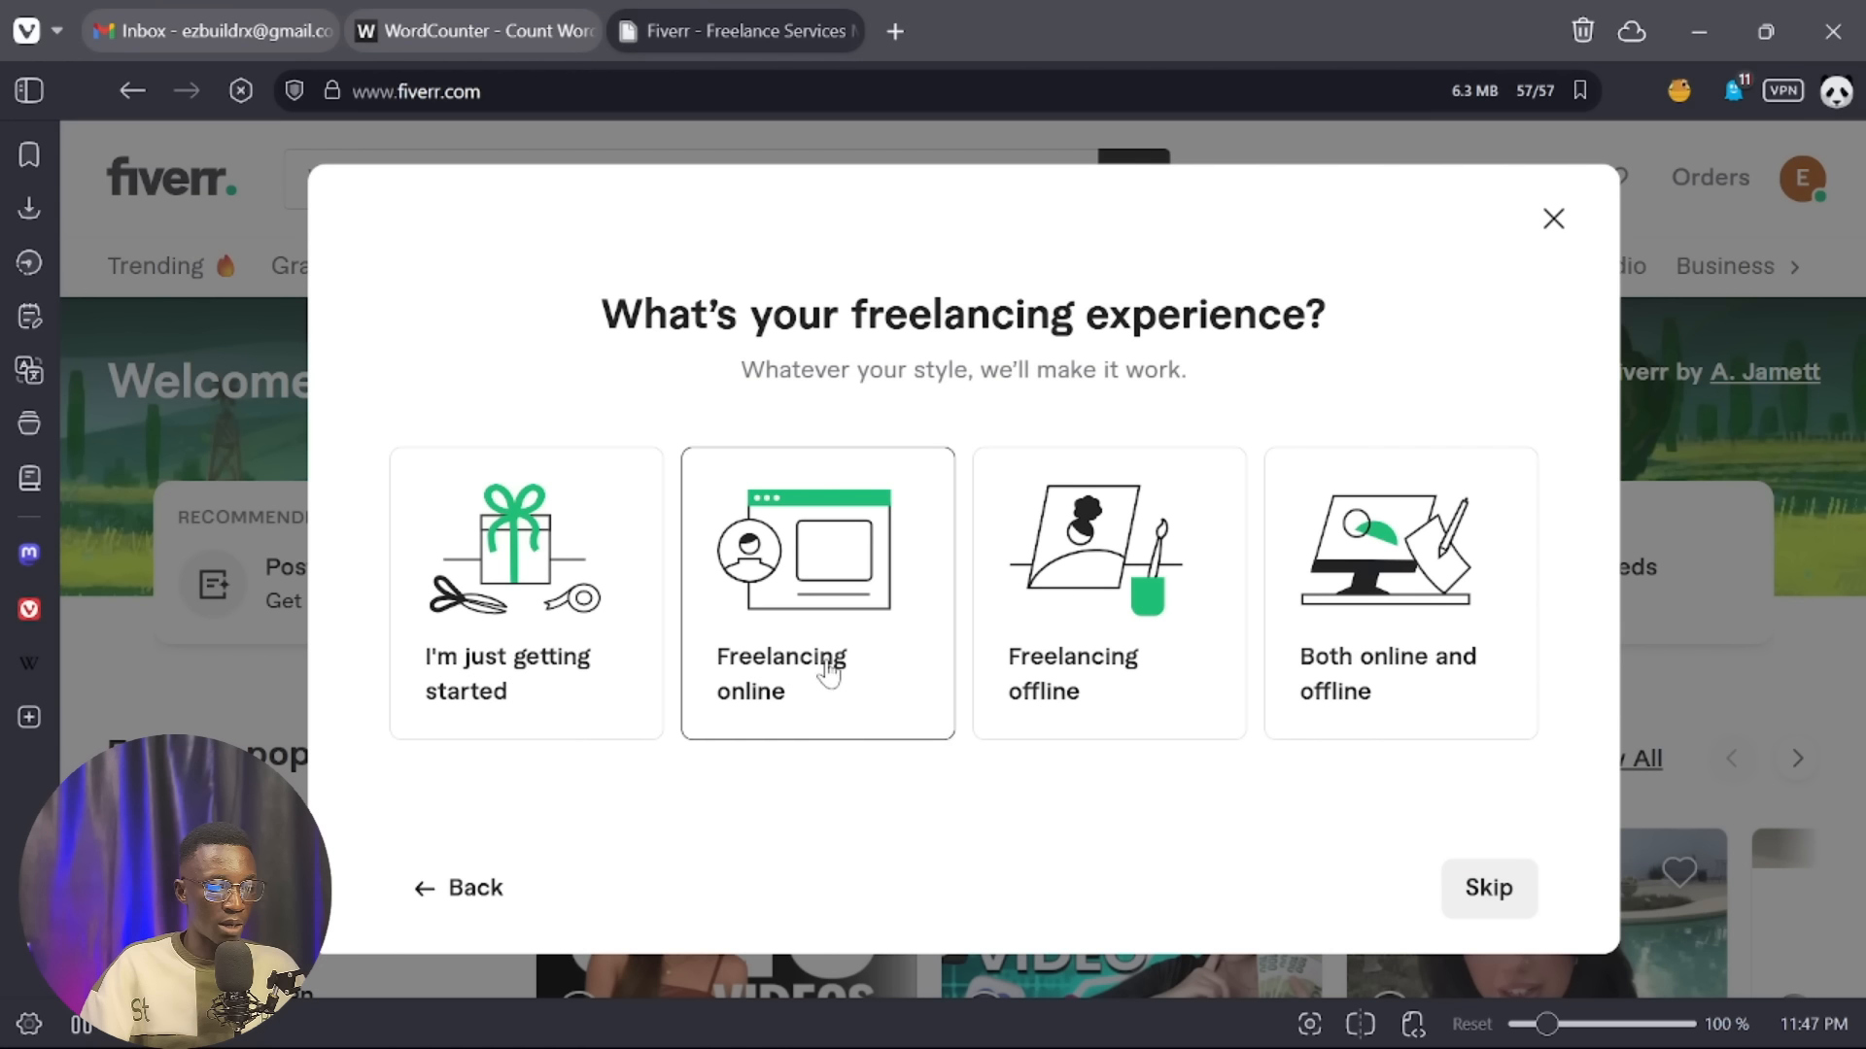
{"action": "left_click", "coordinate": [574, 660]}
{"action": "left_click", "coordinate": [1492, 899]}
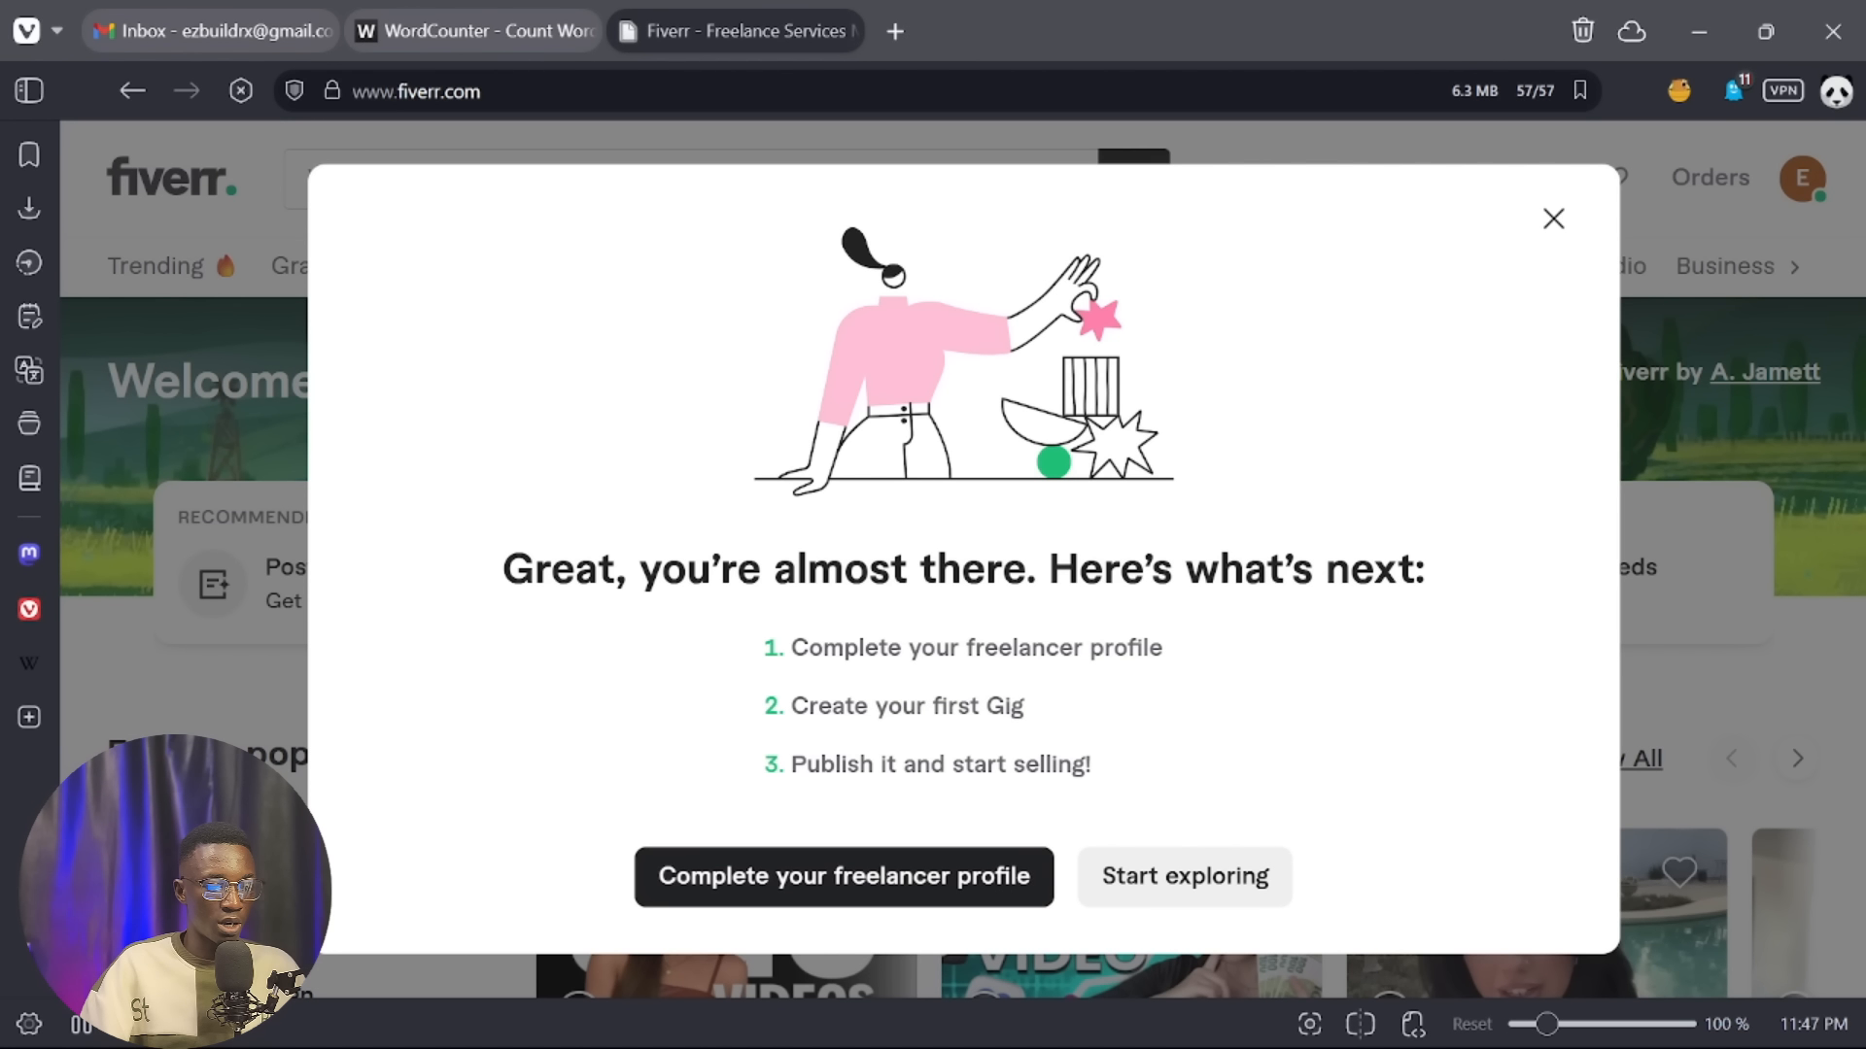
Start the freelancer profile and continue past the guideline pages to Personal Info.
{"action": "left_click", "coordinate": [942, 880]}
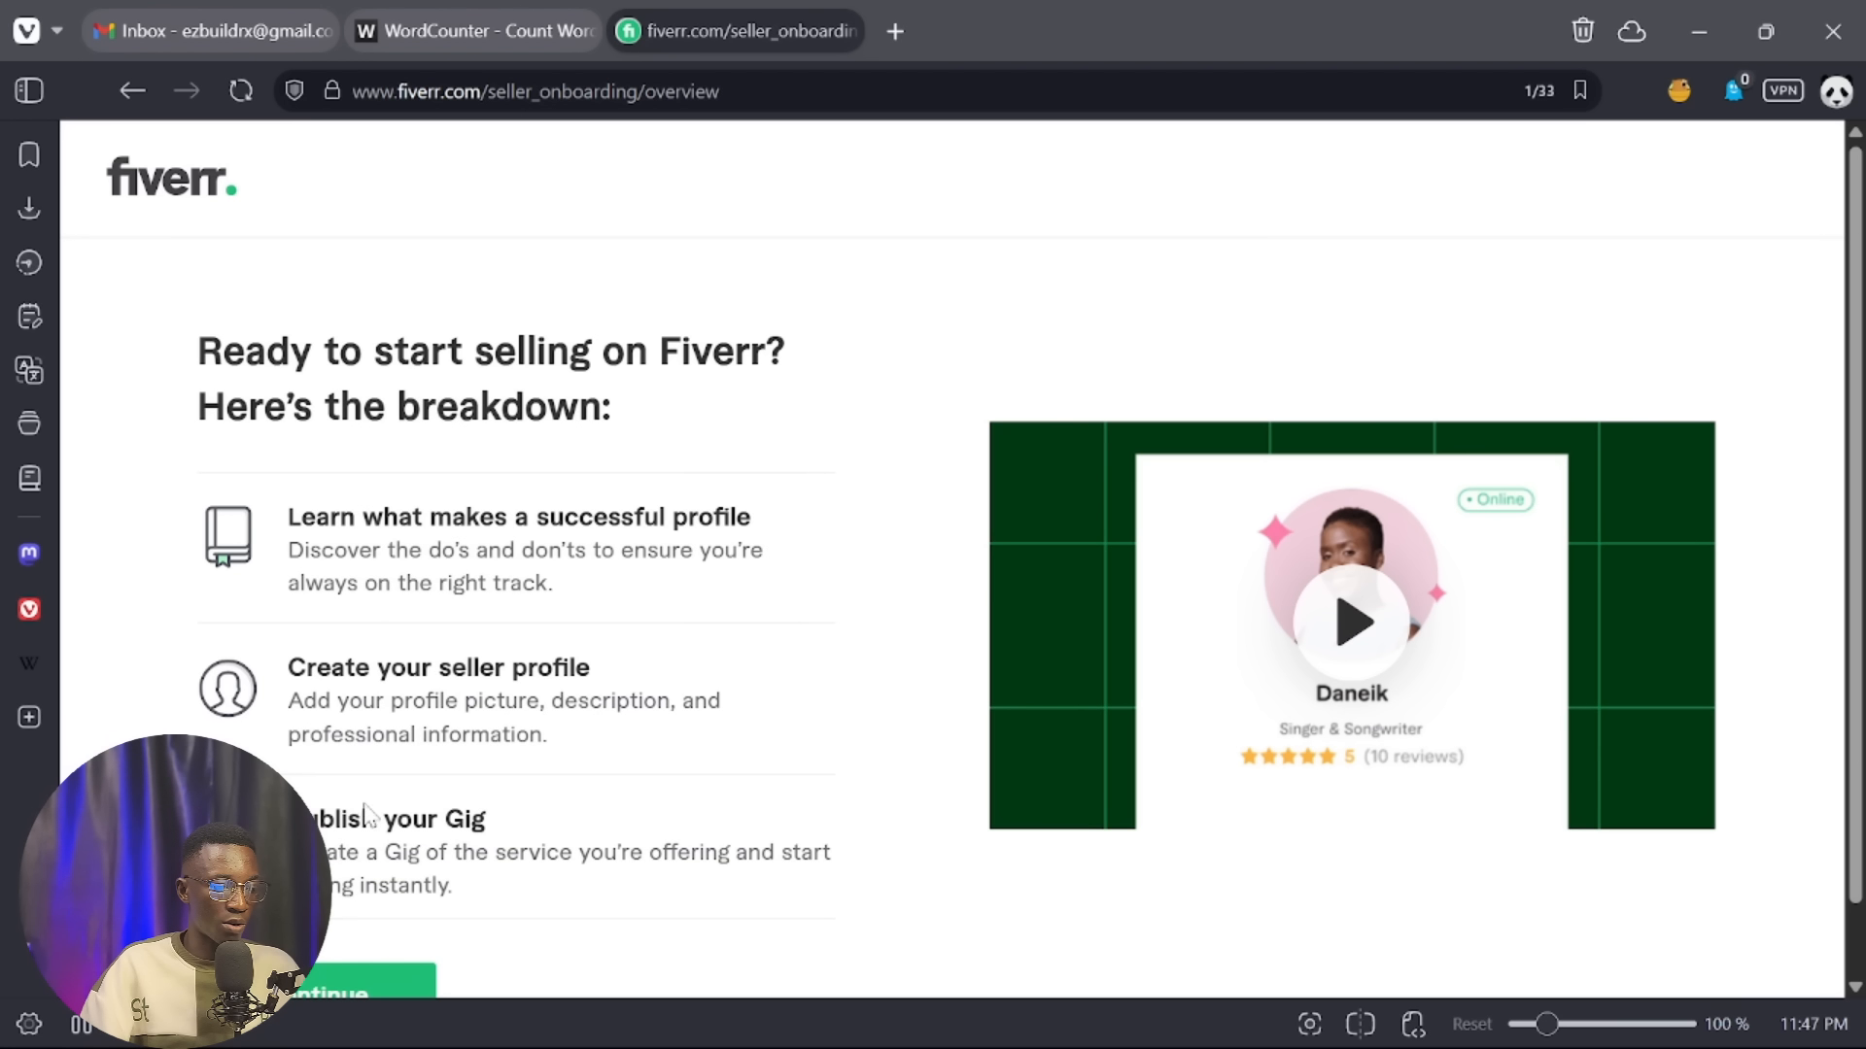
{"action": "left_click", "coordinate": [296, 983]}
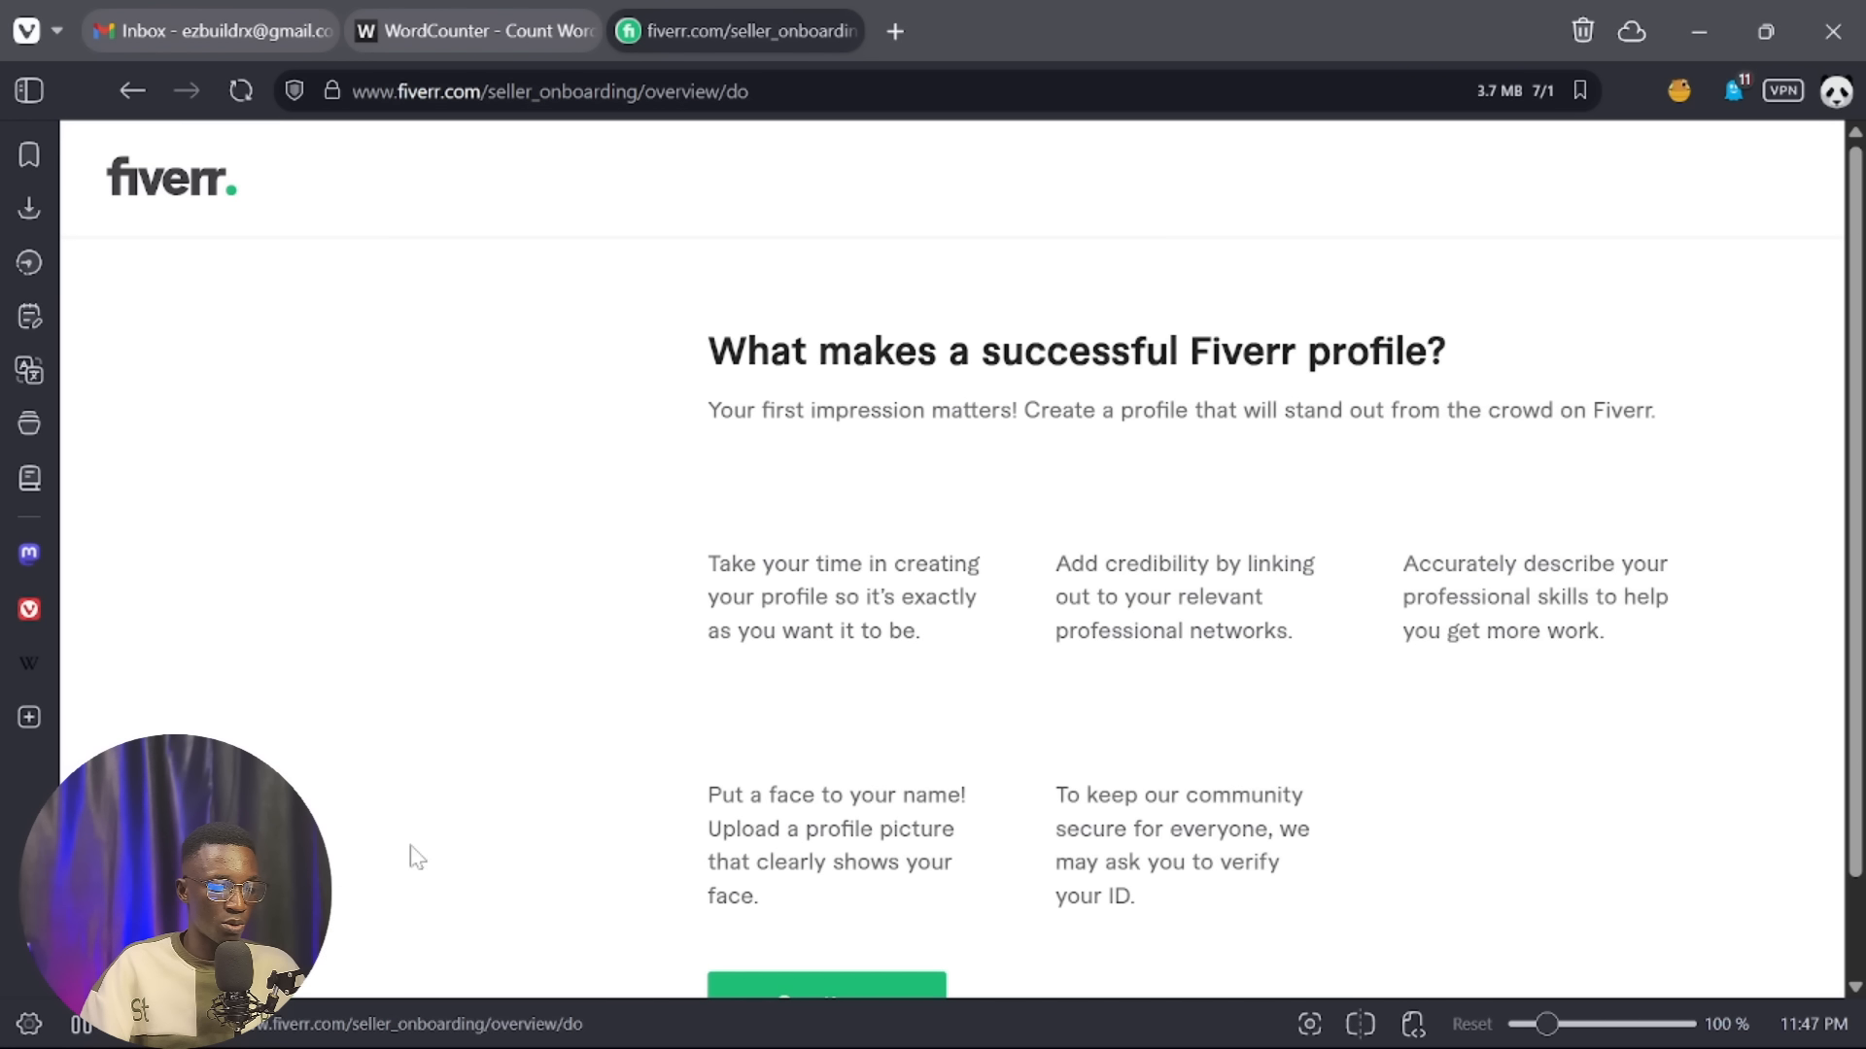
{"action": "left_click", "coordinate": [763, 984]}
{"action": "scroll", "coordinate": [824, 771], "scroll_direction": "down", "scroll_amount": 2}
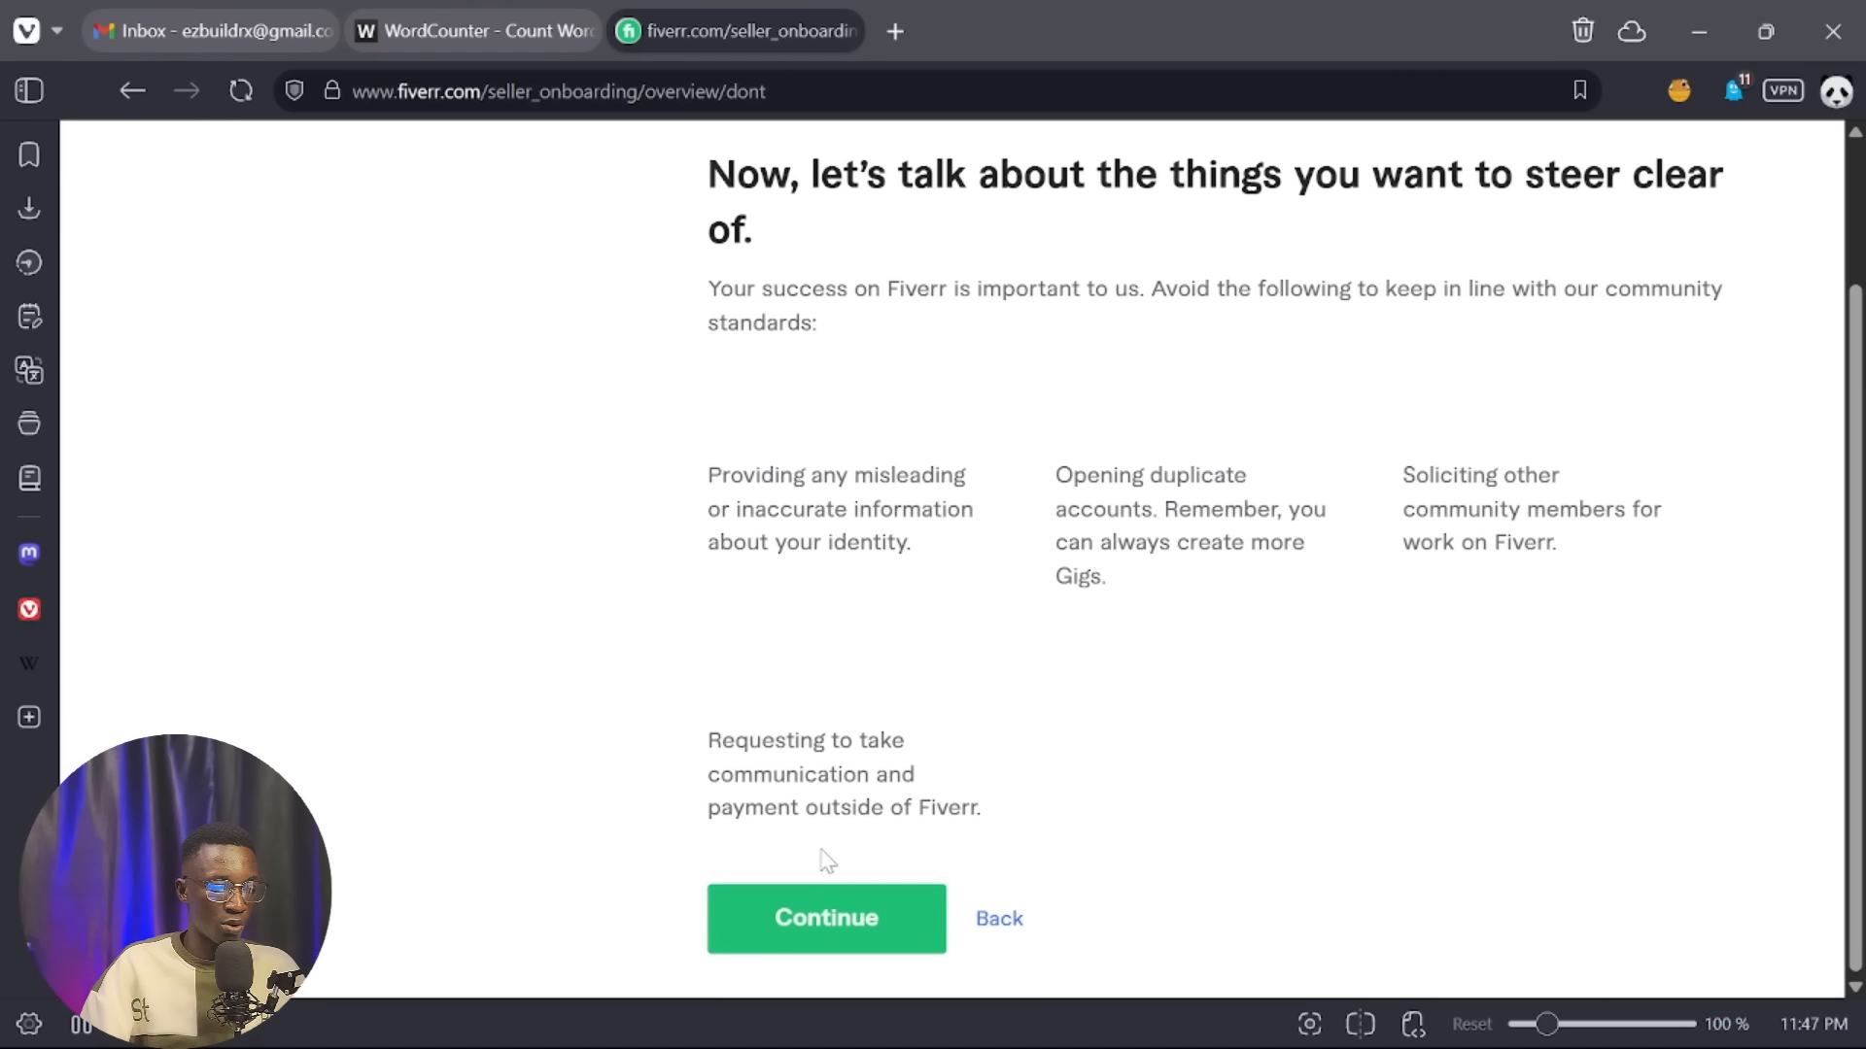
{"action": "left_click", "coordinate": [811, 918]}
Enter the seller's first and last name so the display name fills in.
{"action": "left_click", "coordinate": [812, 508]}
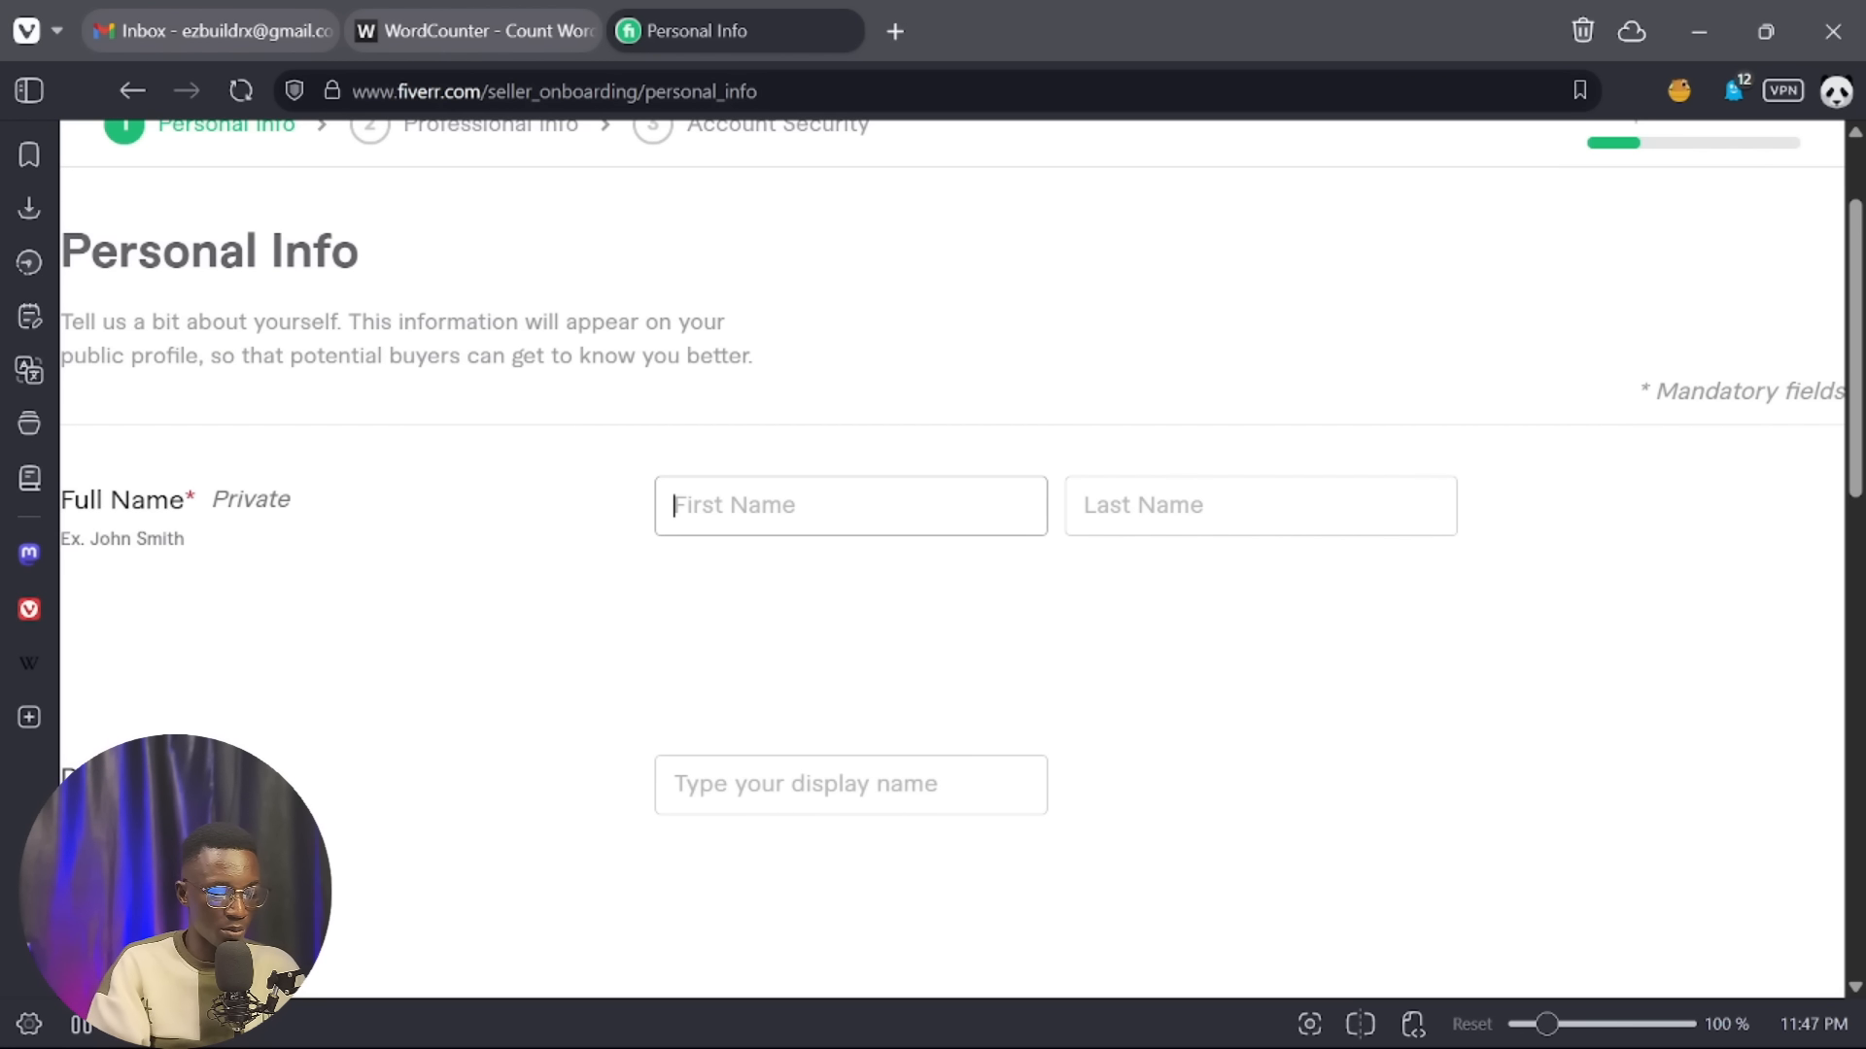
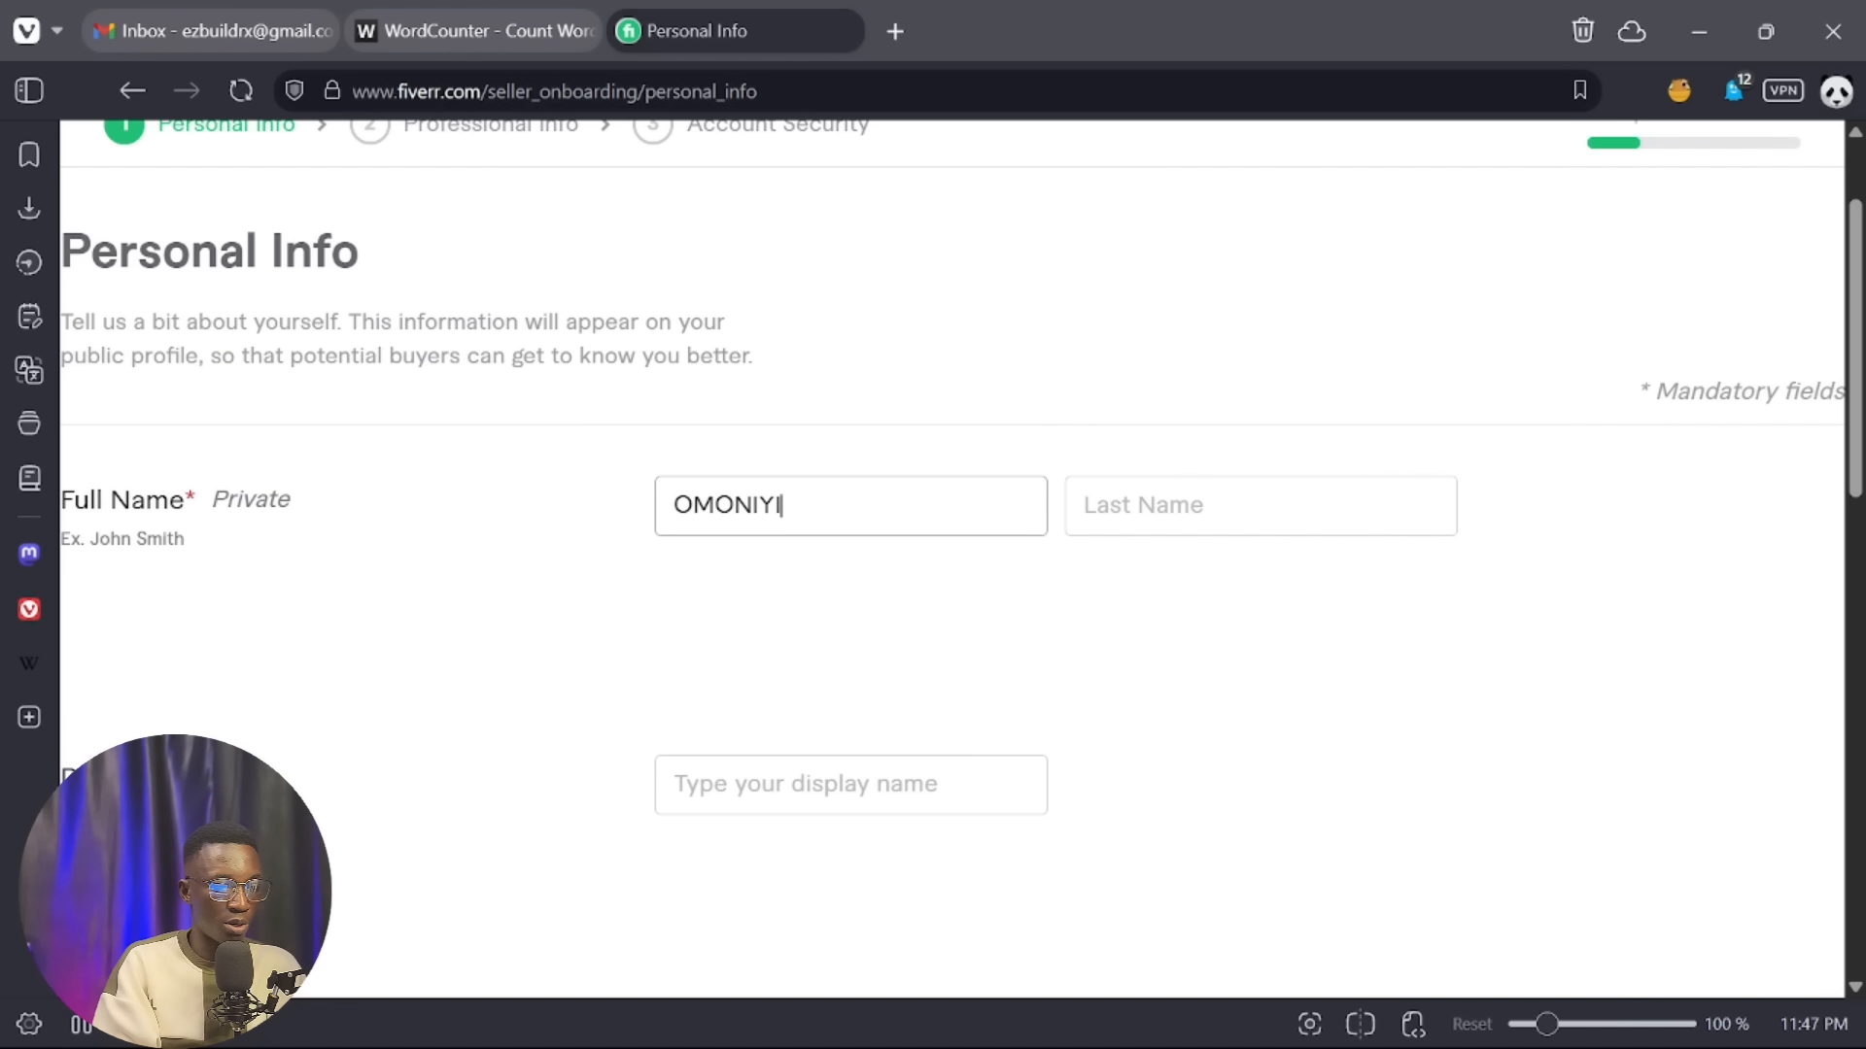
{"action": "key", "text": "Tab"}
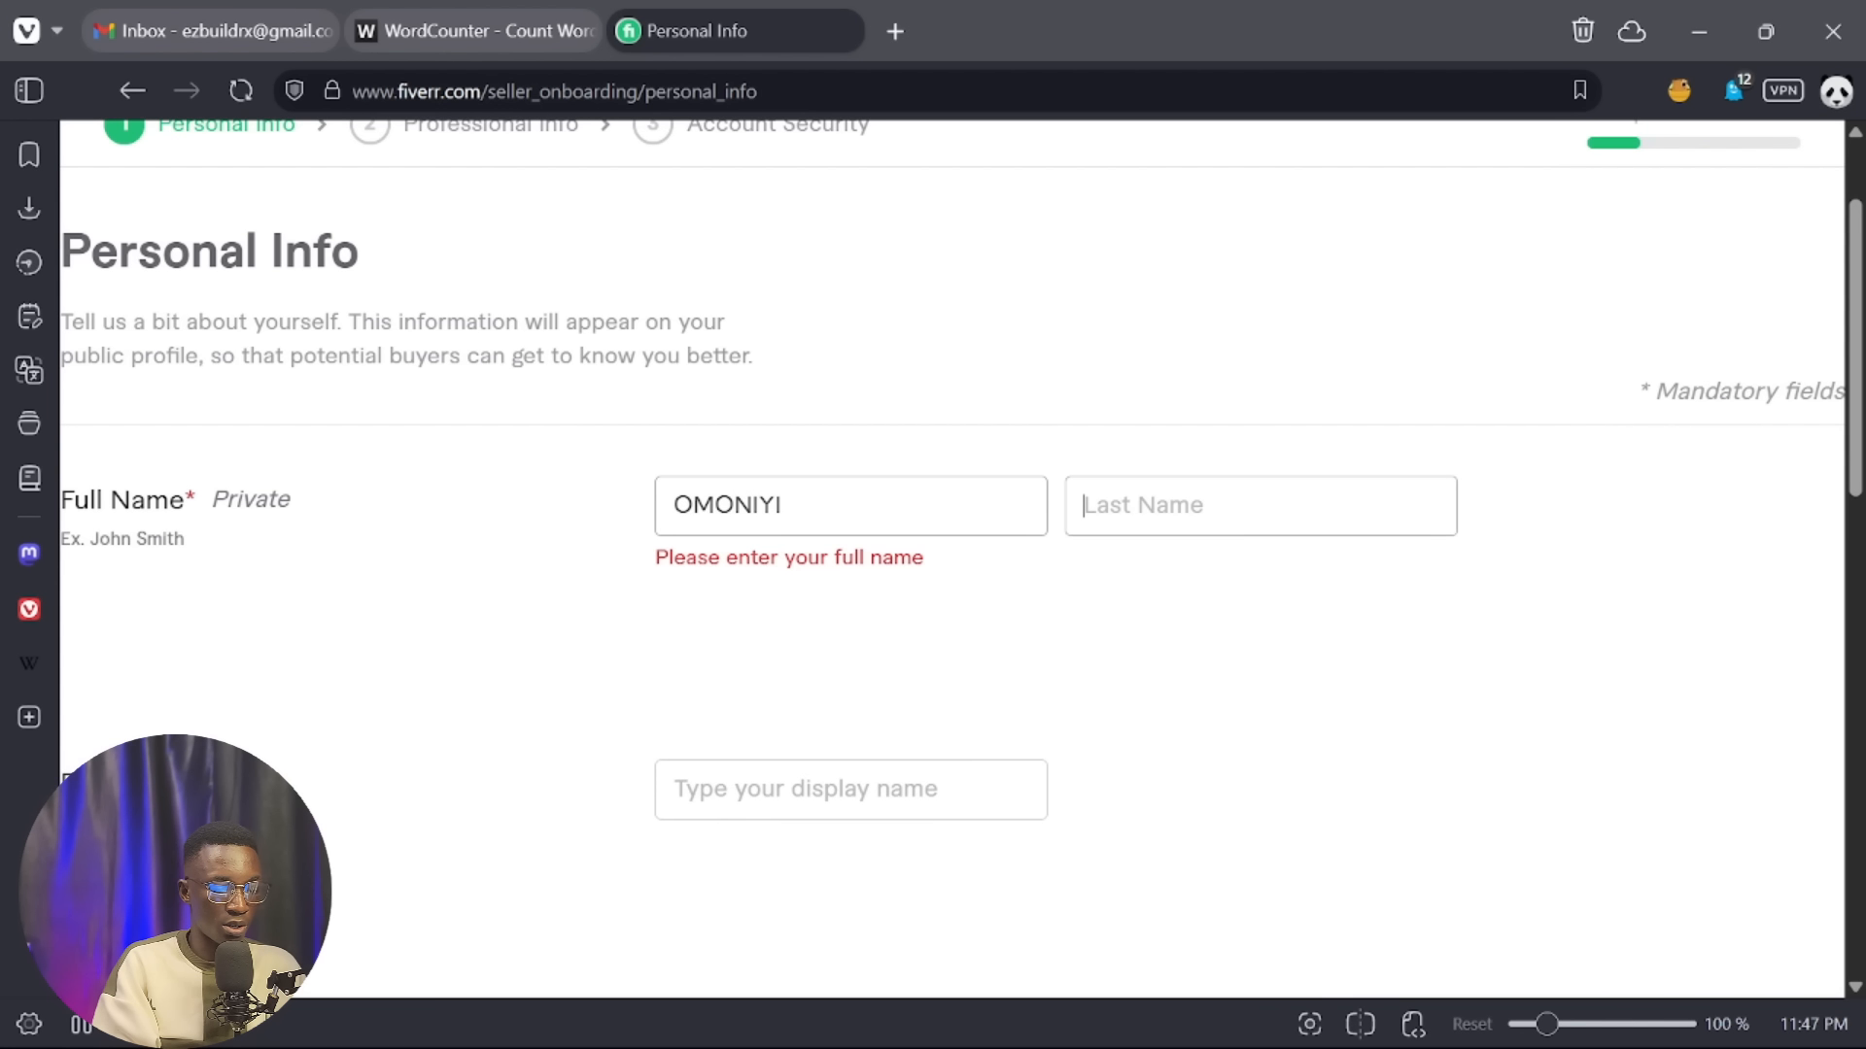
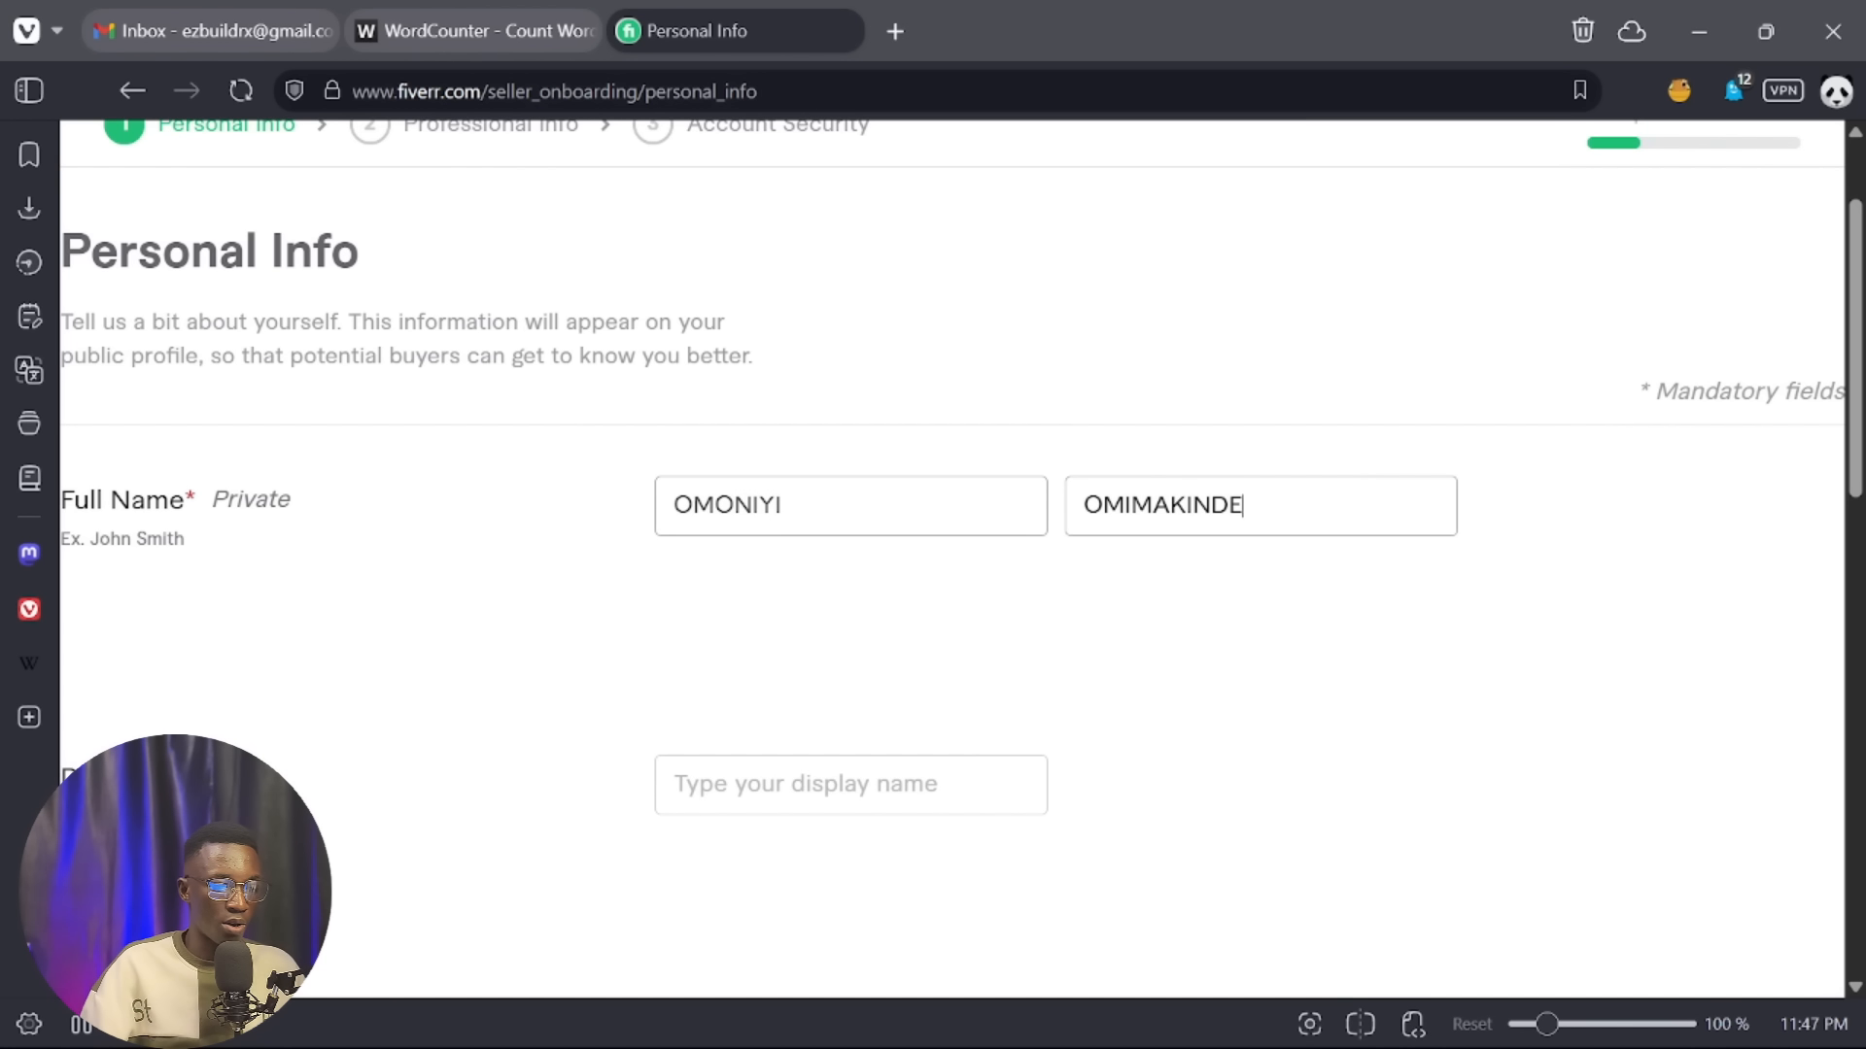
{"action": "left_click", "coordinate": [780, 591]}
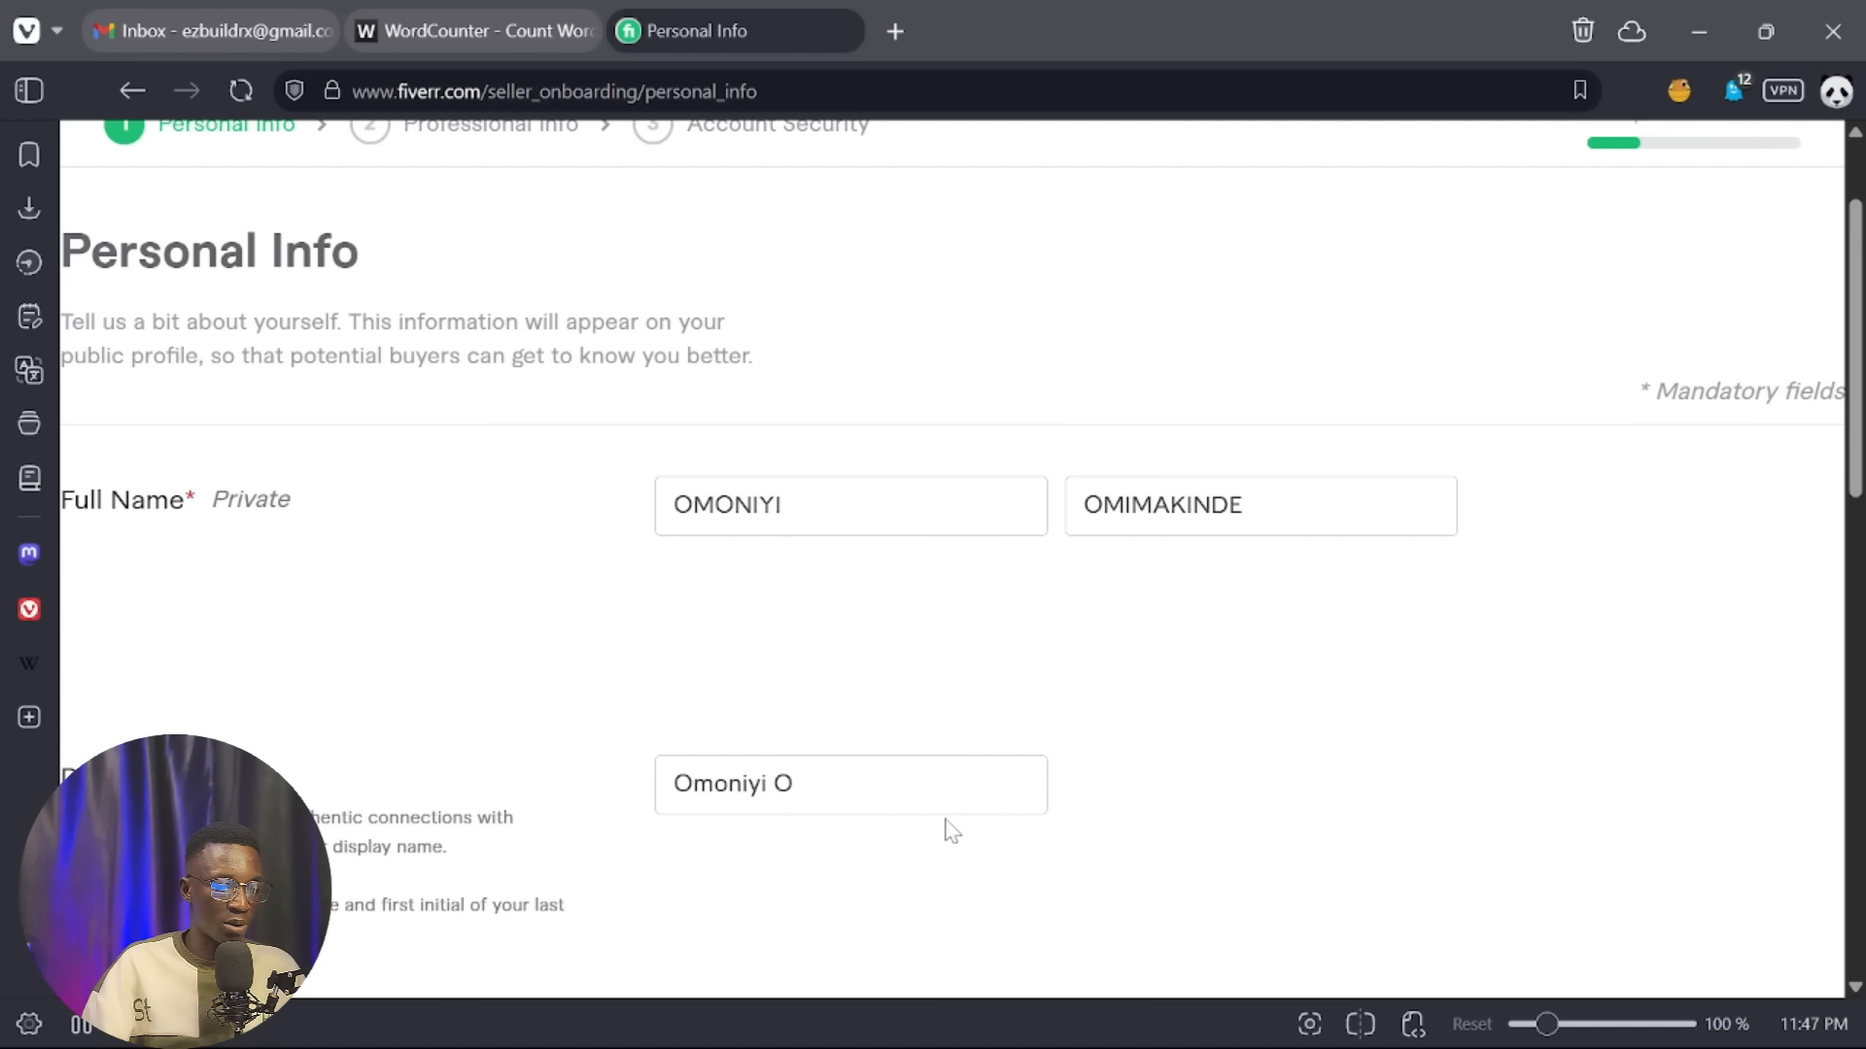
{"action": "scroll", "coordinate": [951, 830], "scroll_direction": "down", "scroll_amount": 5}
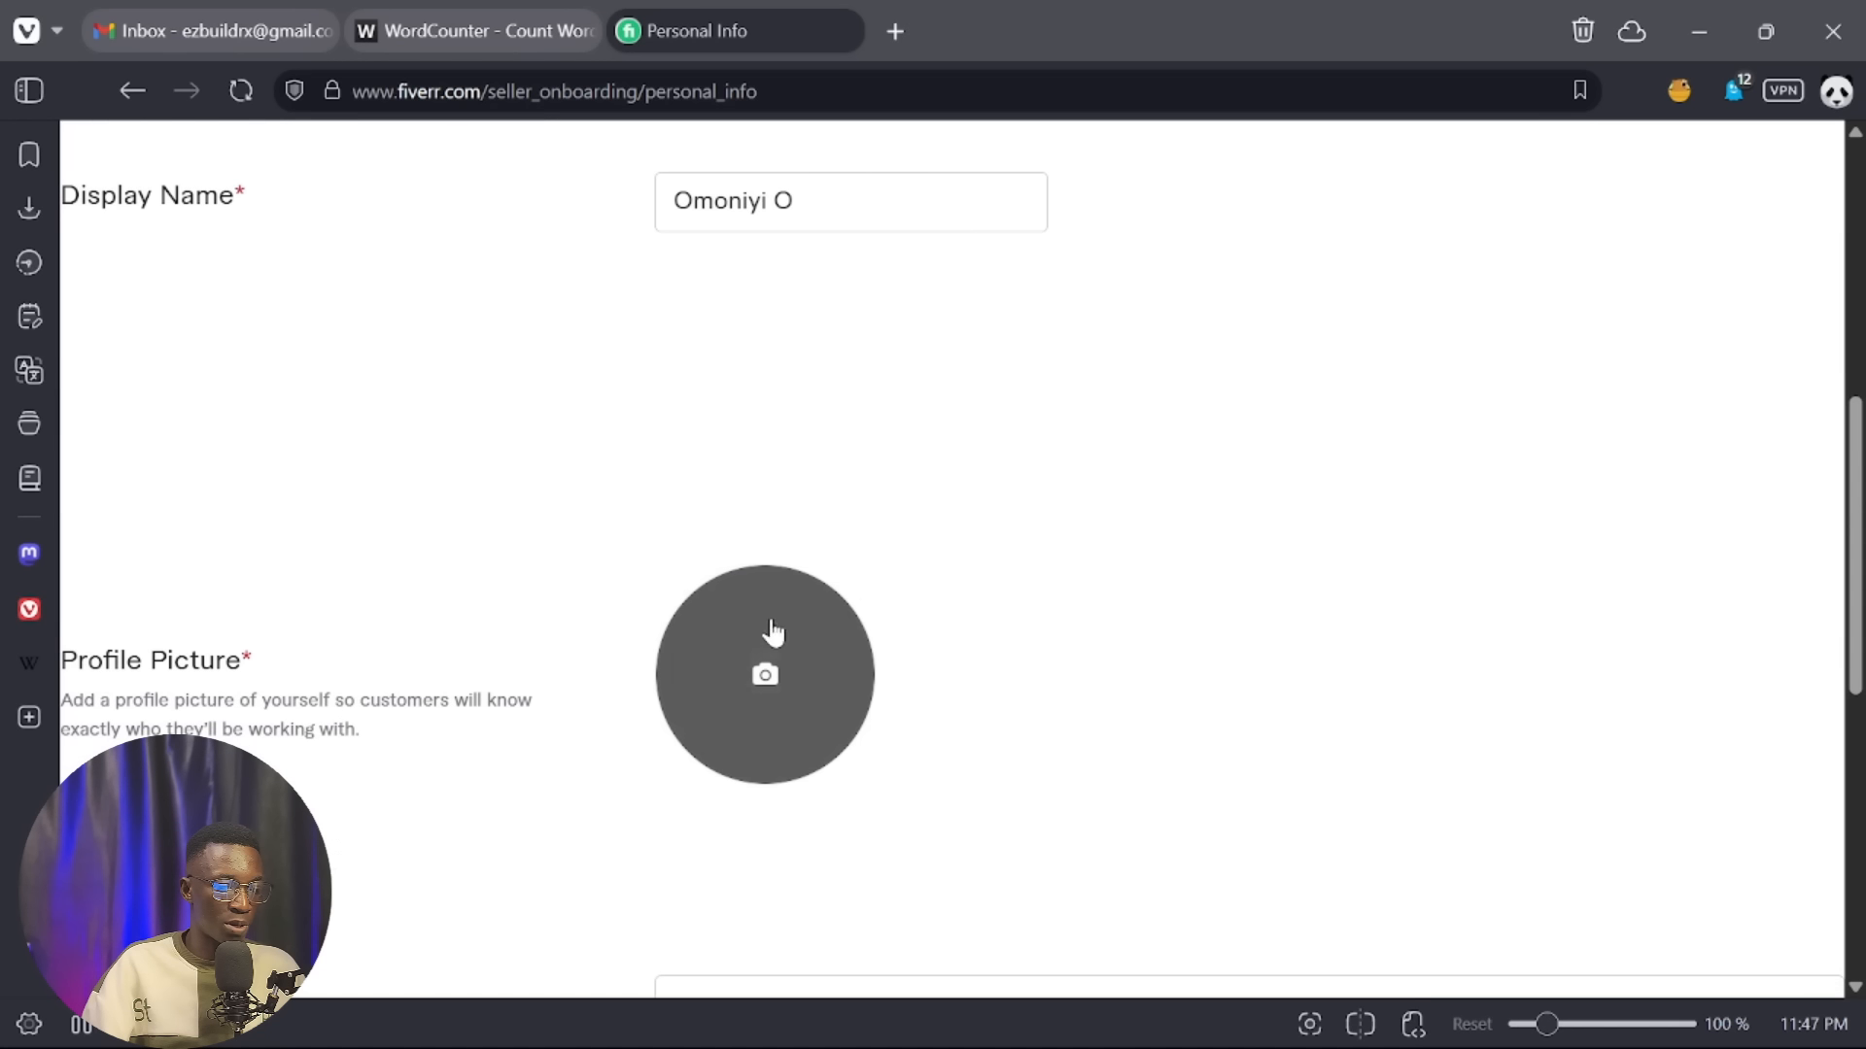
Upload the profile photo from the Downloads folder.
{"action": "left_click", "coordinate": [873, 724]}
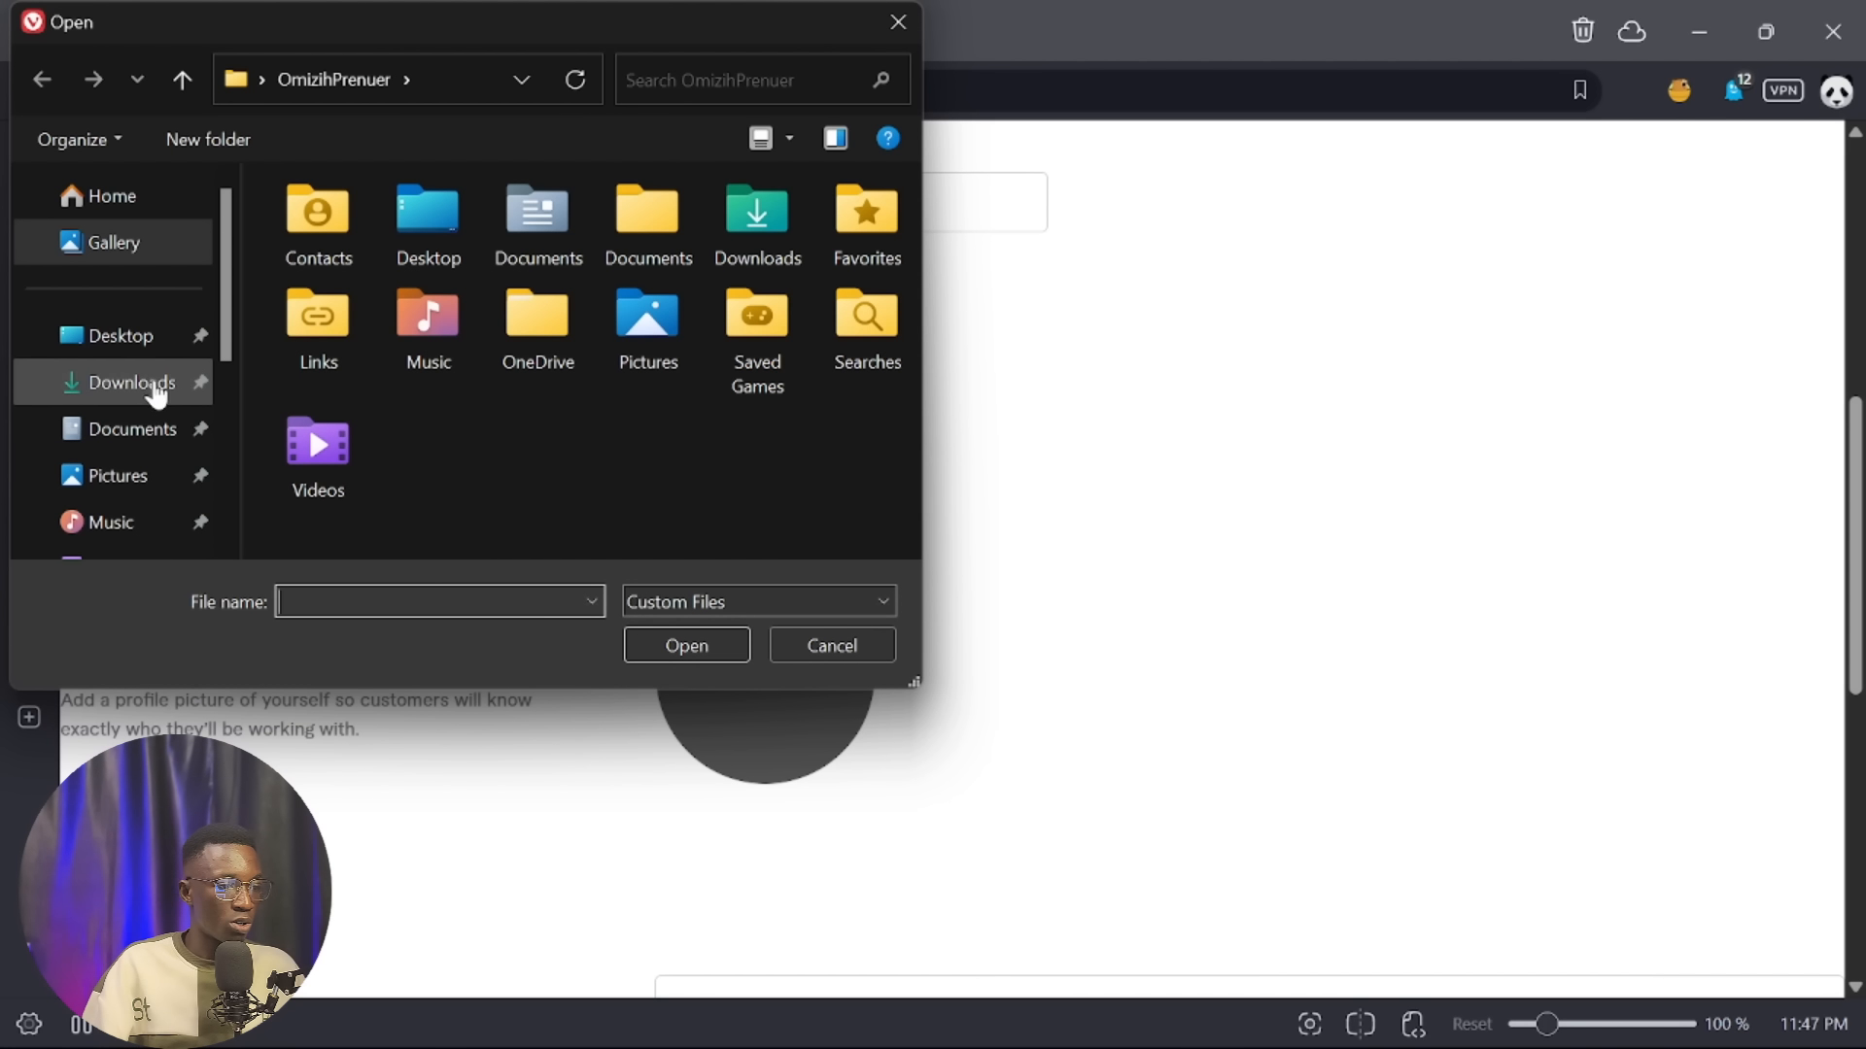
{"action": "left_click", "coordinate": [156, 389]}
{"action": "left_click", "coordinate": [491, 287]}
{"action": "left_click", "coordinate": [683, 642]}
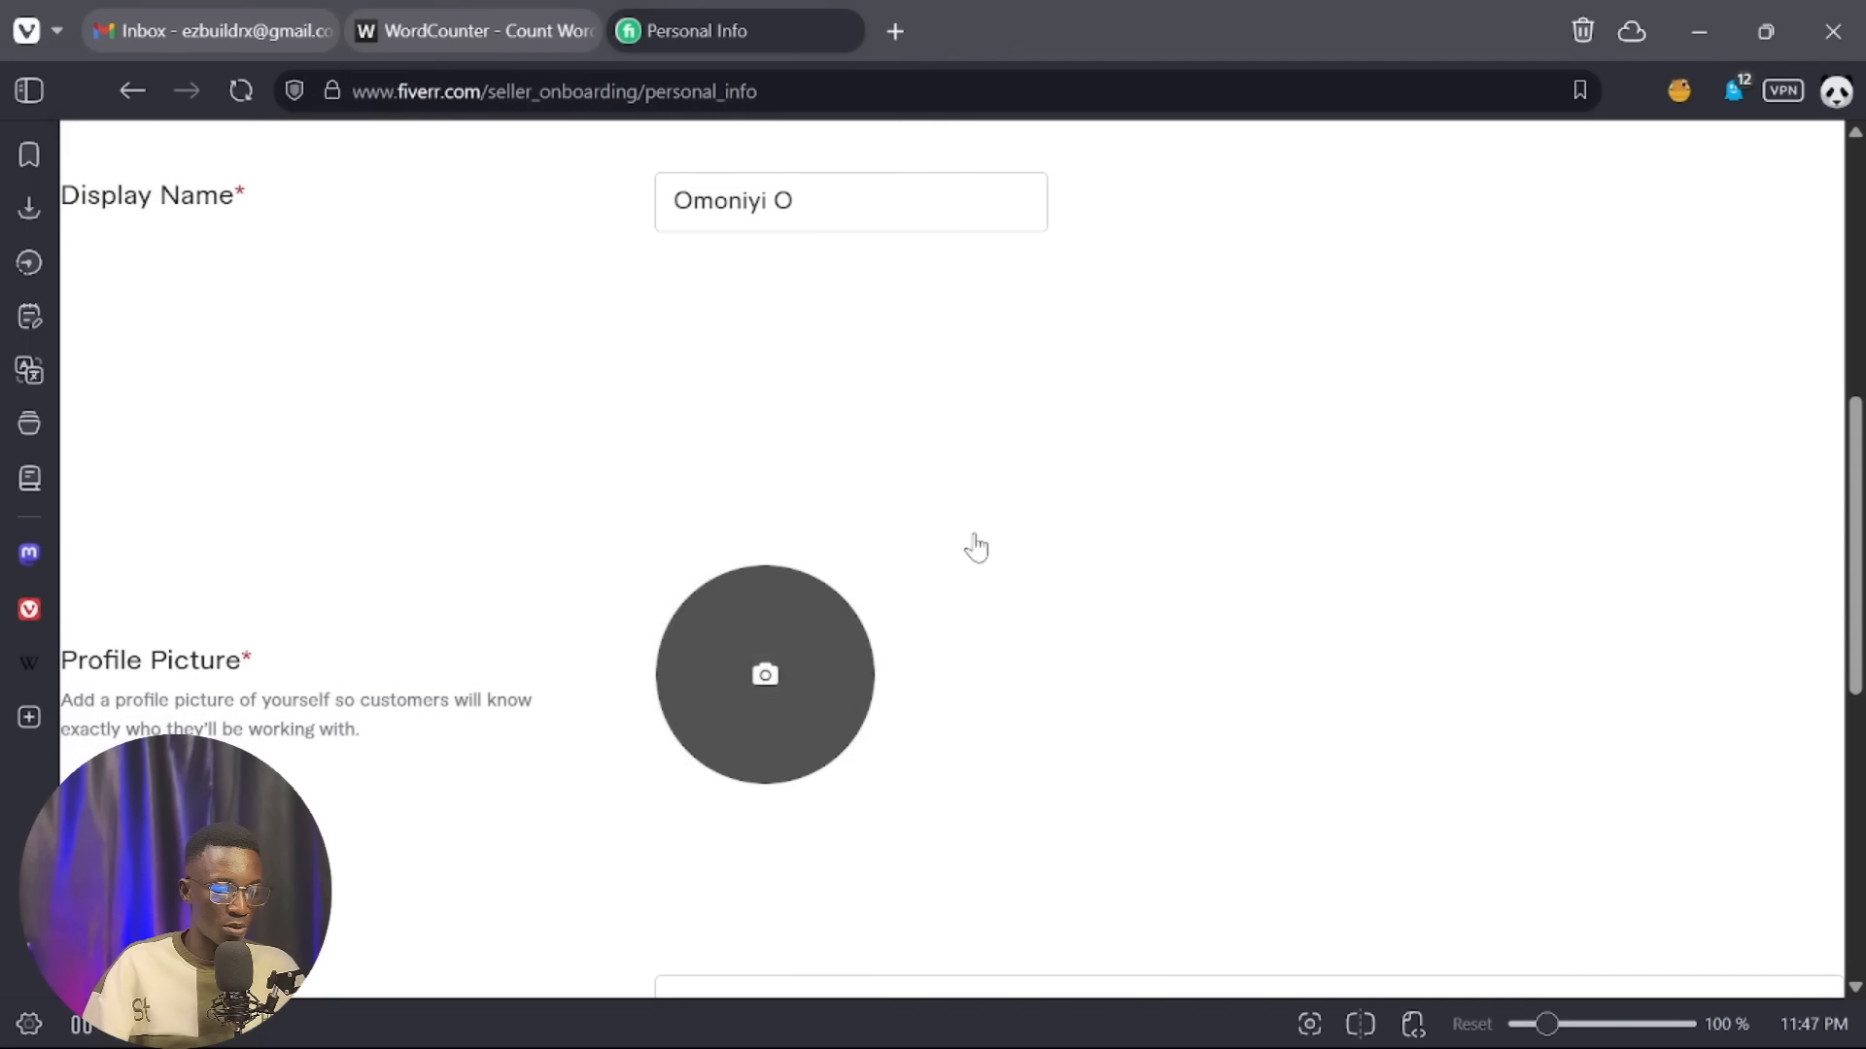
{"action": "scroll", "coordinate": [949, 608], "scroll_direction": "down", "scroll_amount": 5}
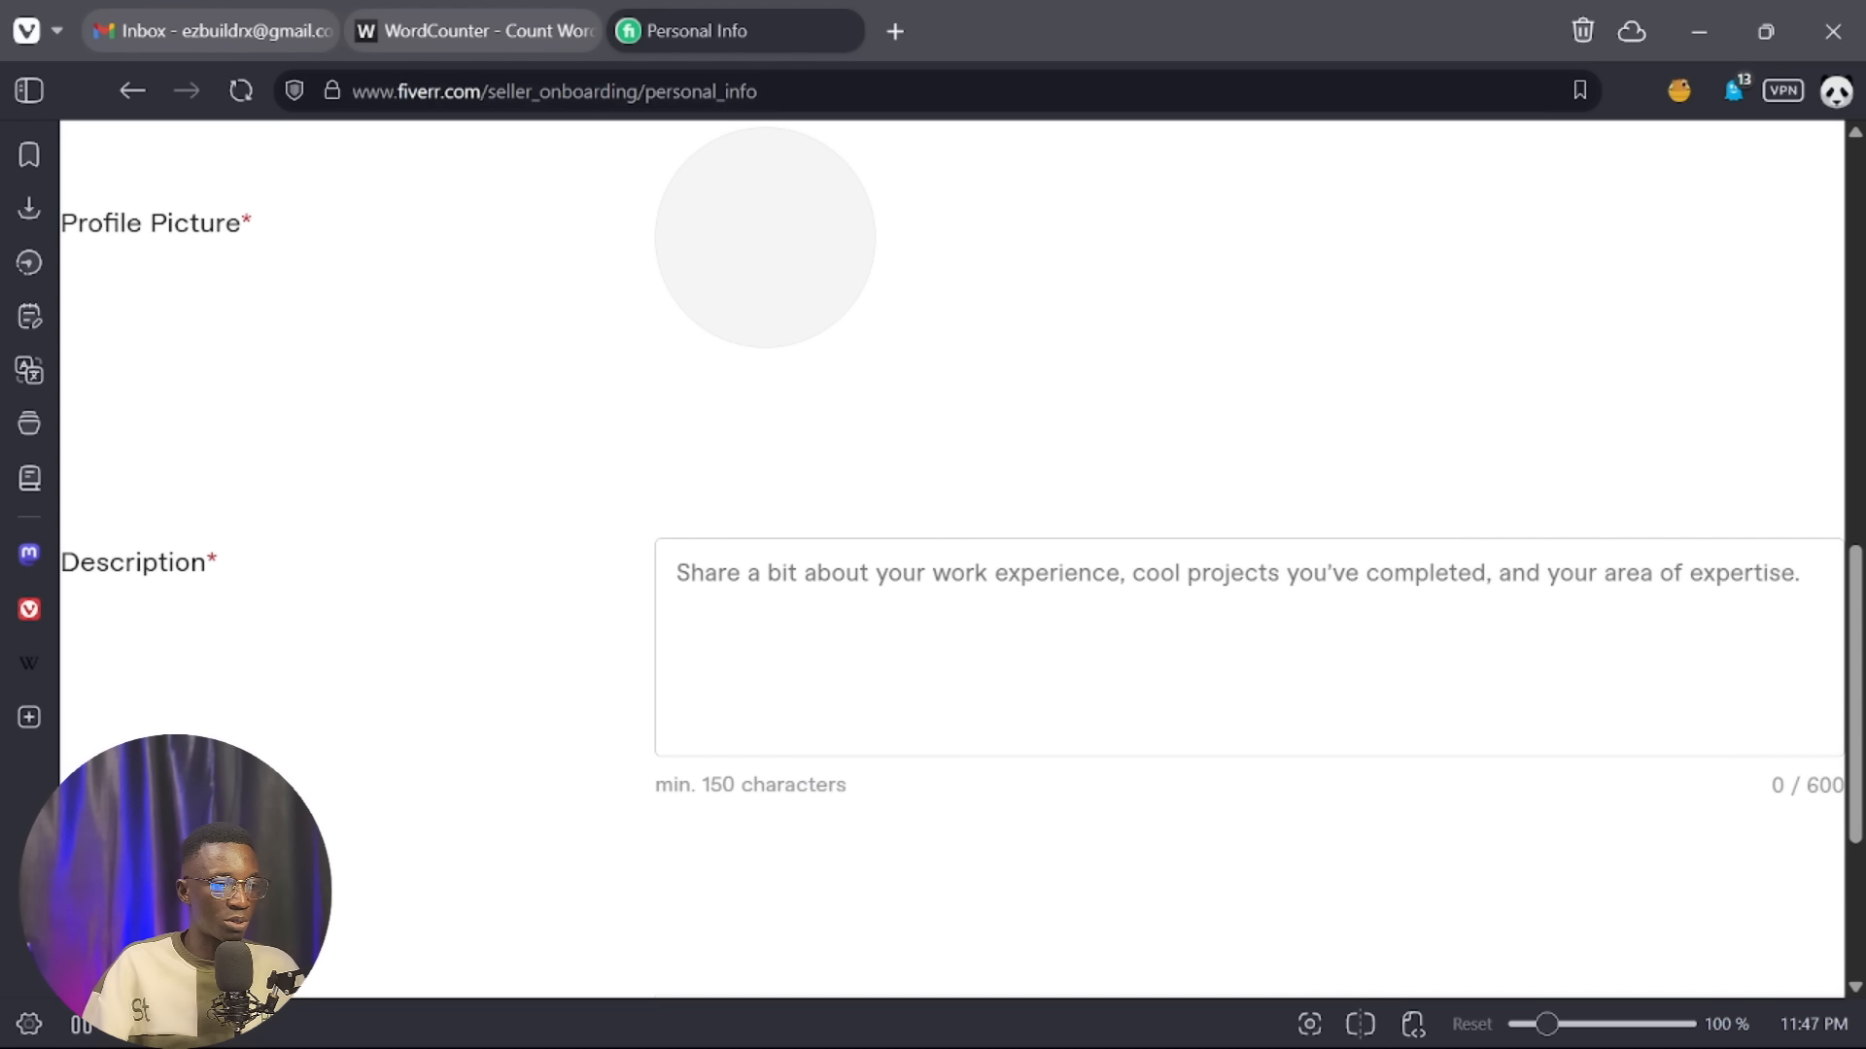
Paste WordCounter's first paragraph as plain text into Description and delete the money-bag emoji.
{"action": "left_click", "coordinate": [564, 33]}
{"action": "double_click", "coordinate": [550, 487]}
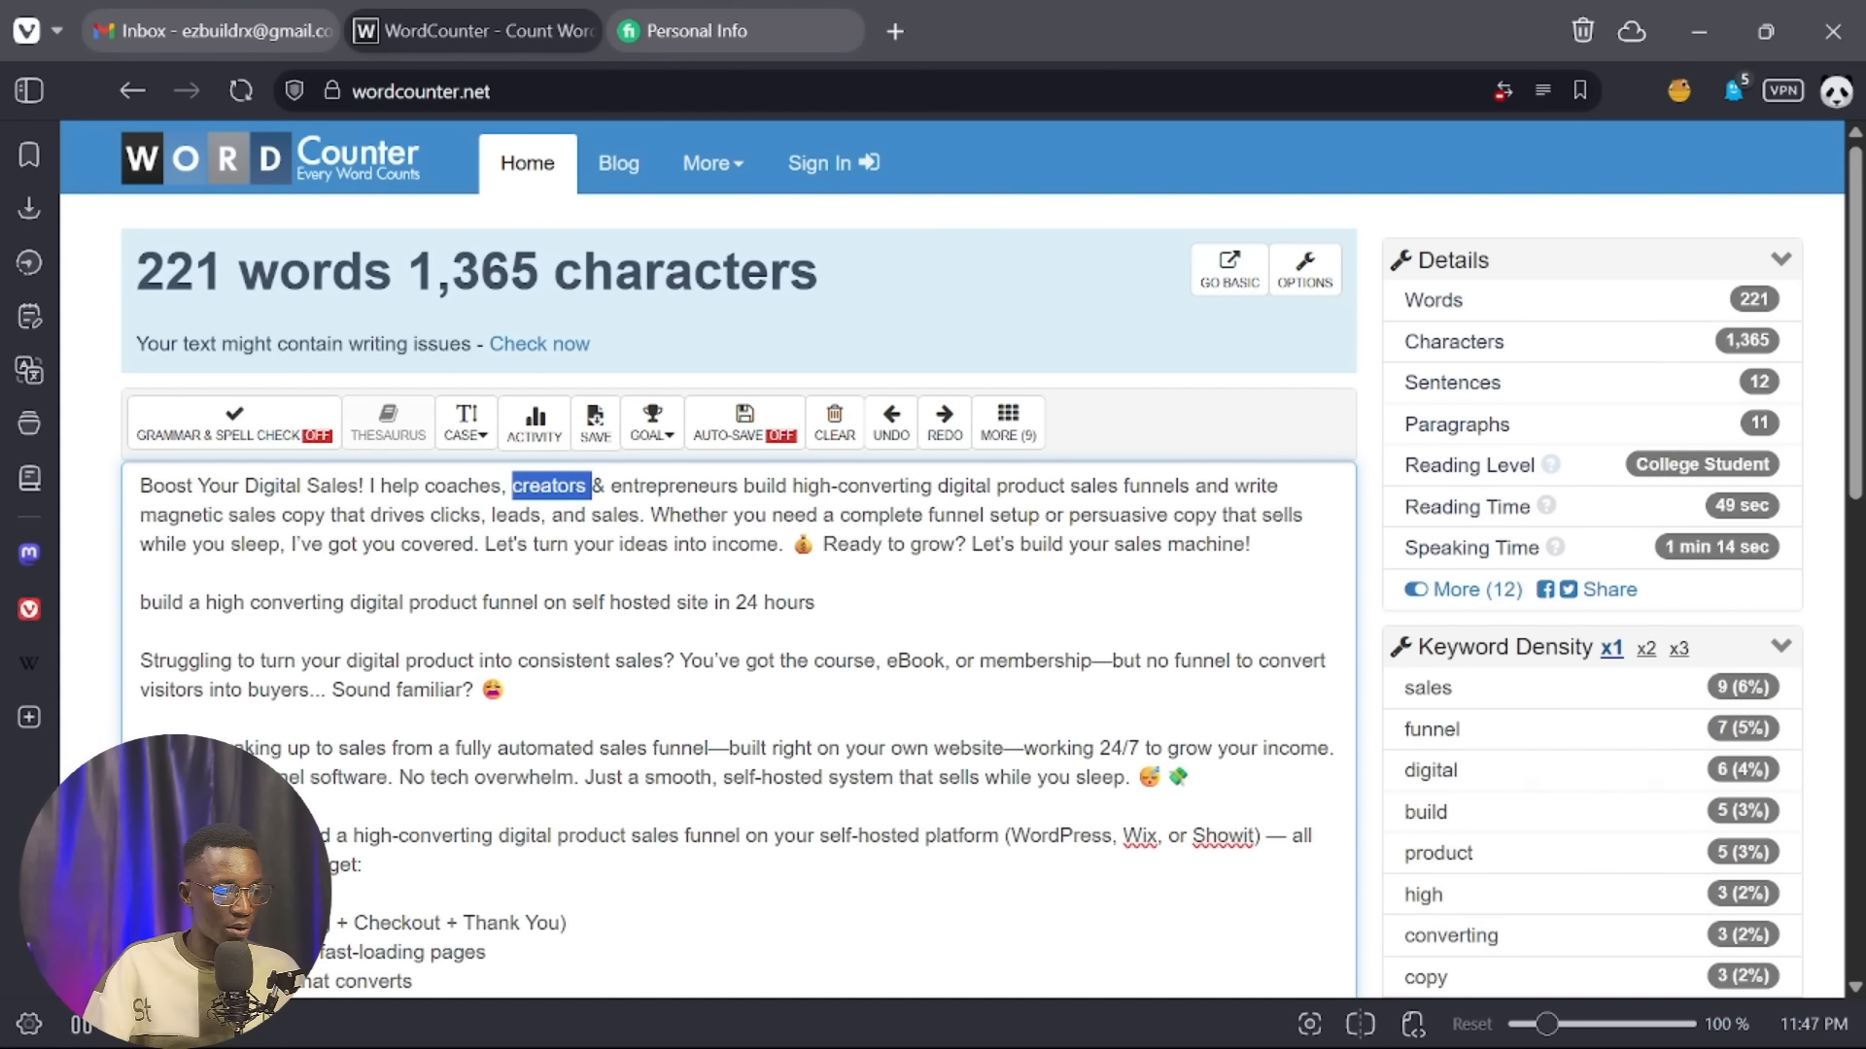
{"action": "triple_click", "coordinate": [550, 487]}
{"action": "key", "text": "super+c"}
{"action": "left_click", "coordinate": [665, 60]}
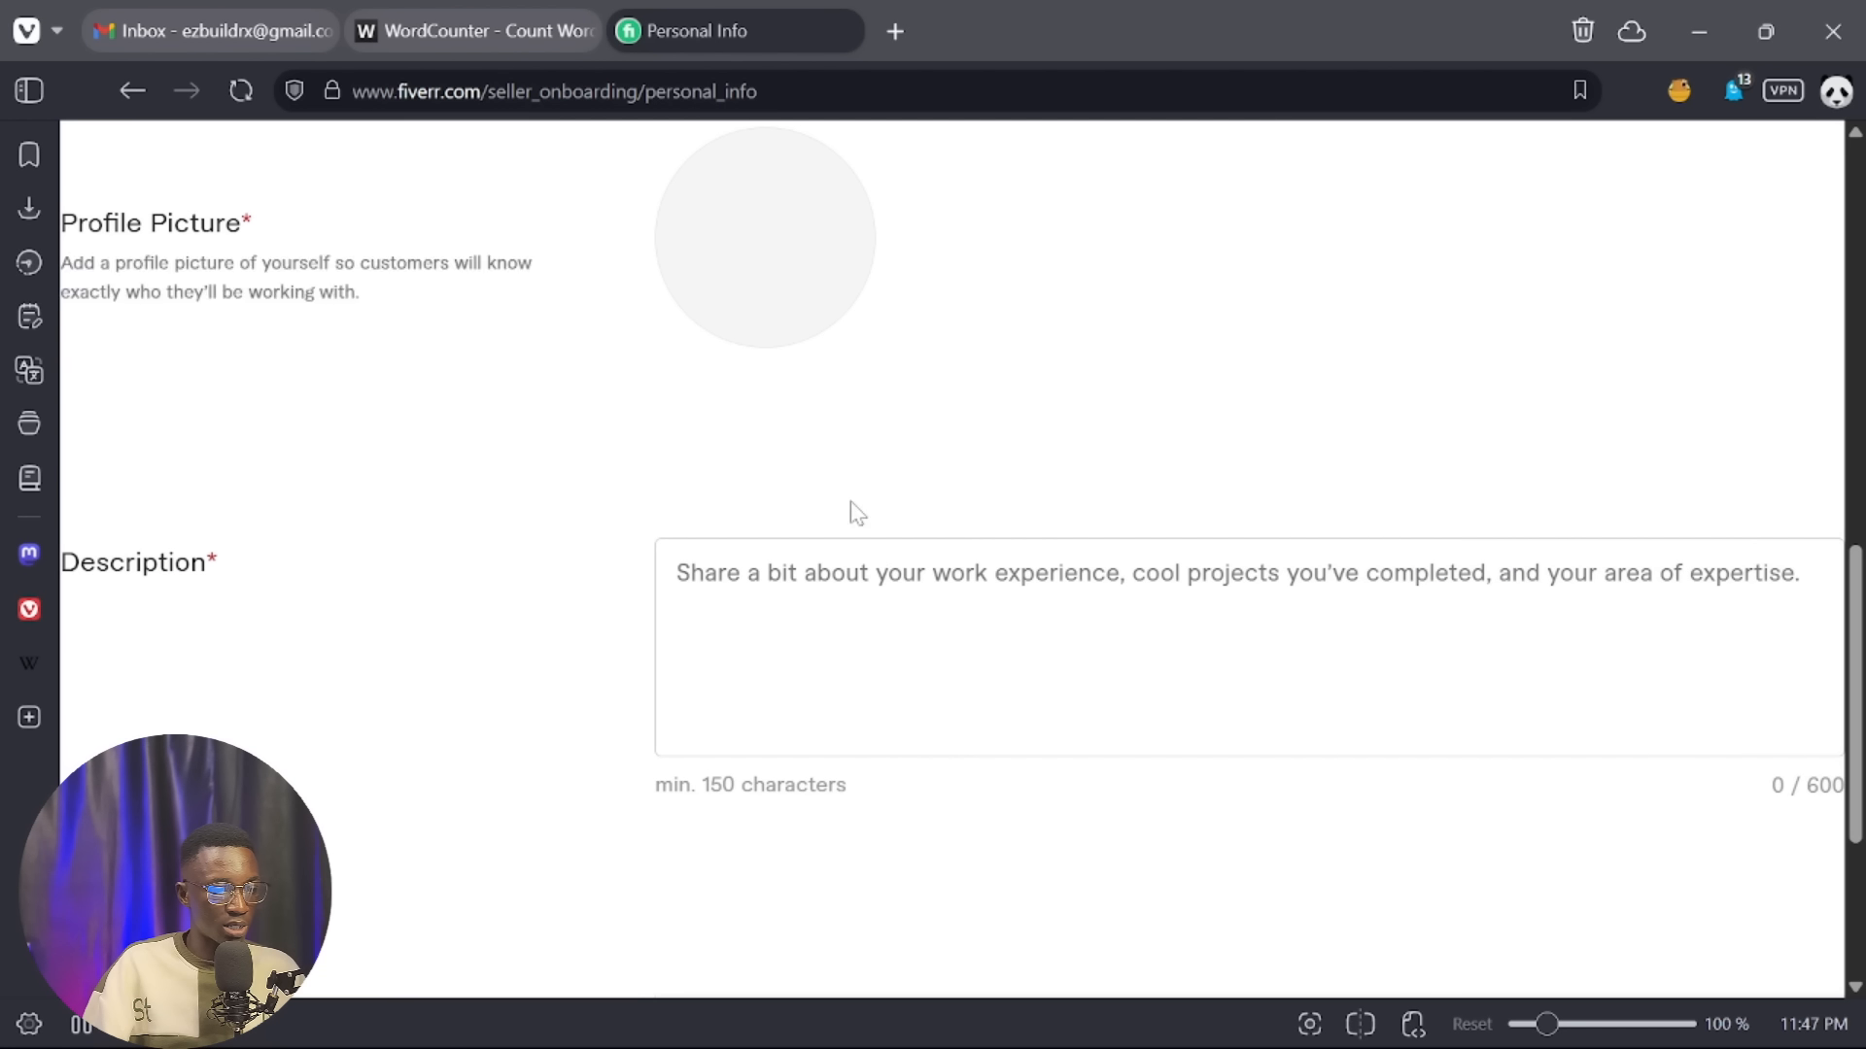
{"action": "right_click", "coordinate": [918, 612]}
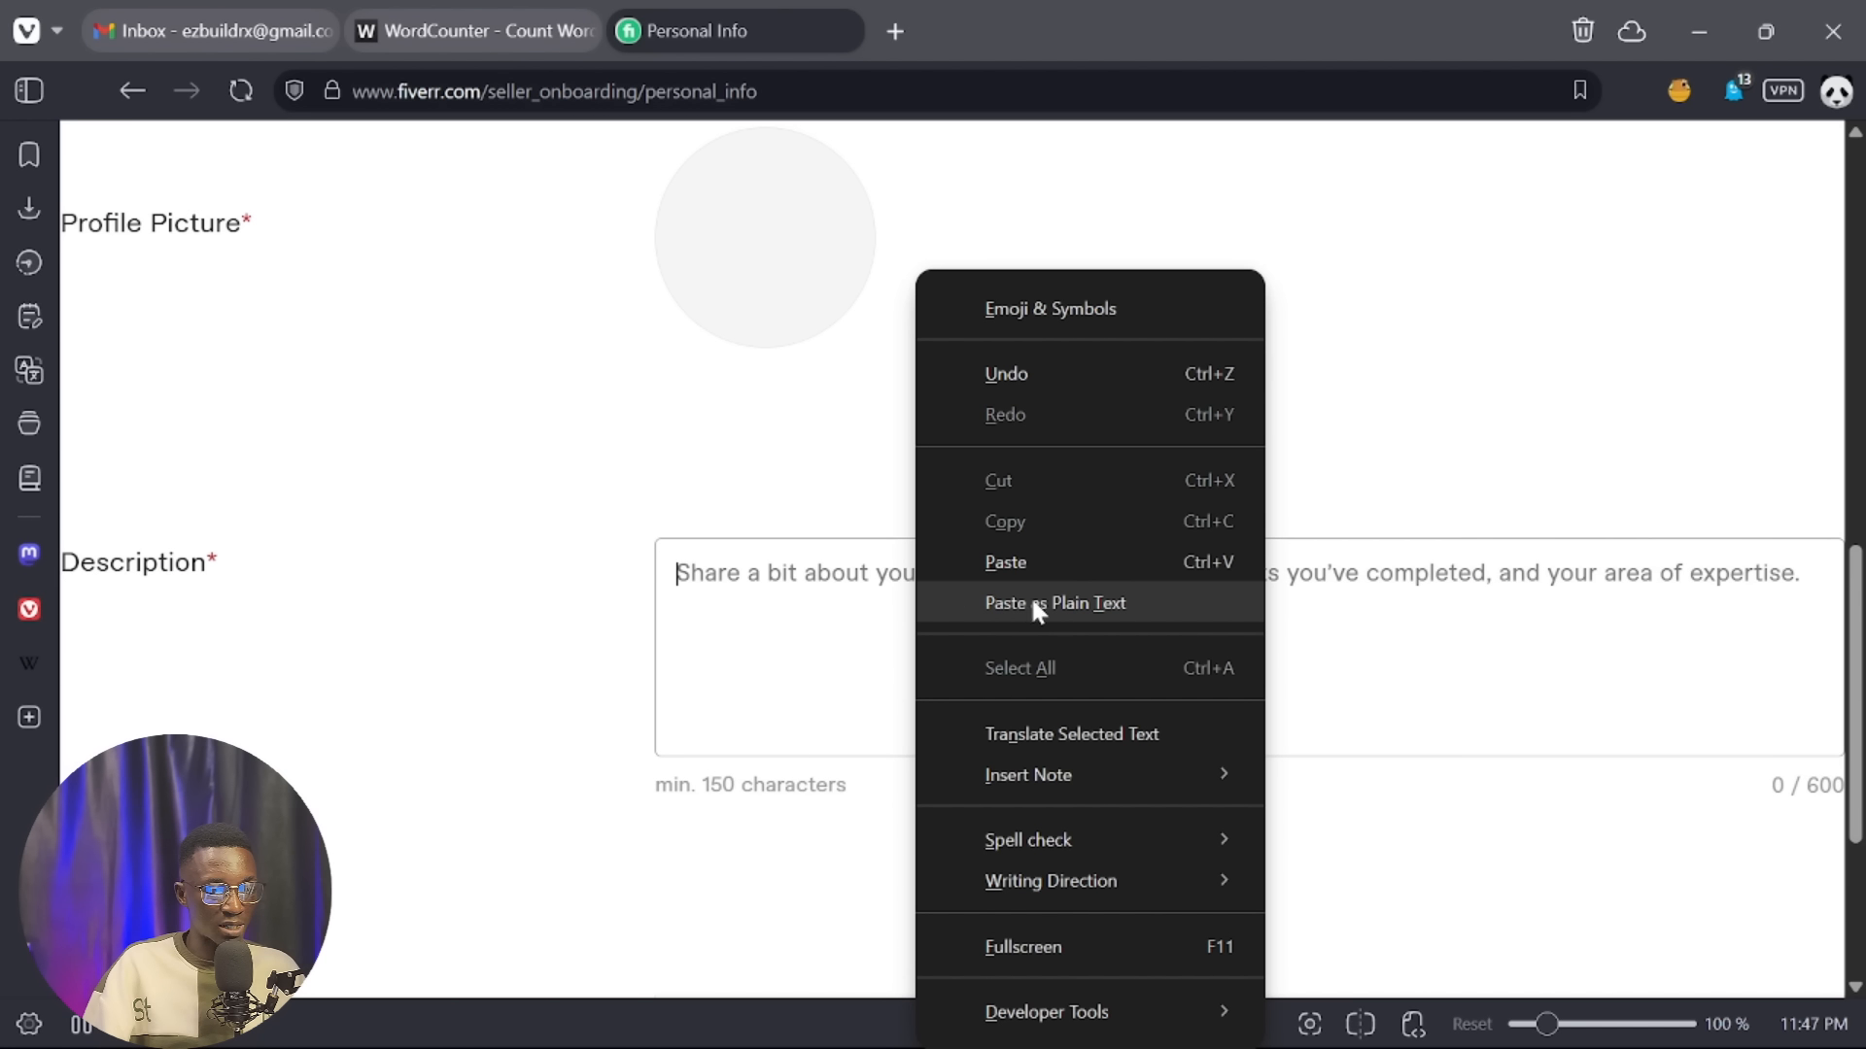
{"action": "left_click", "coordinate": [1105, 602]}
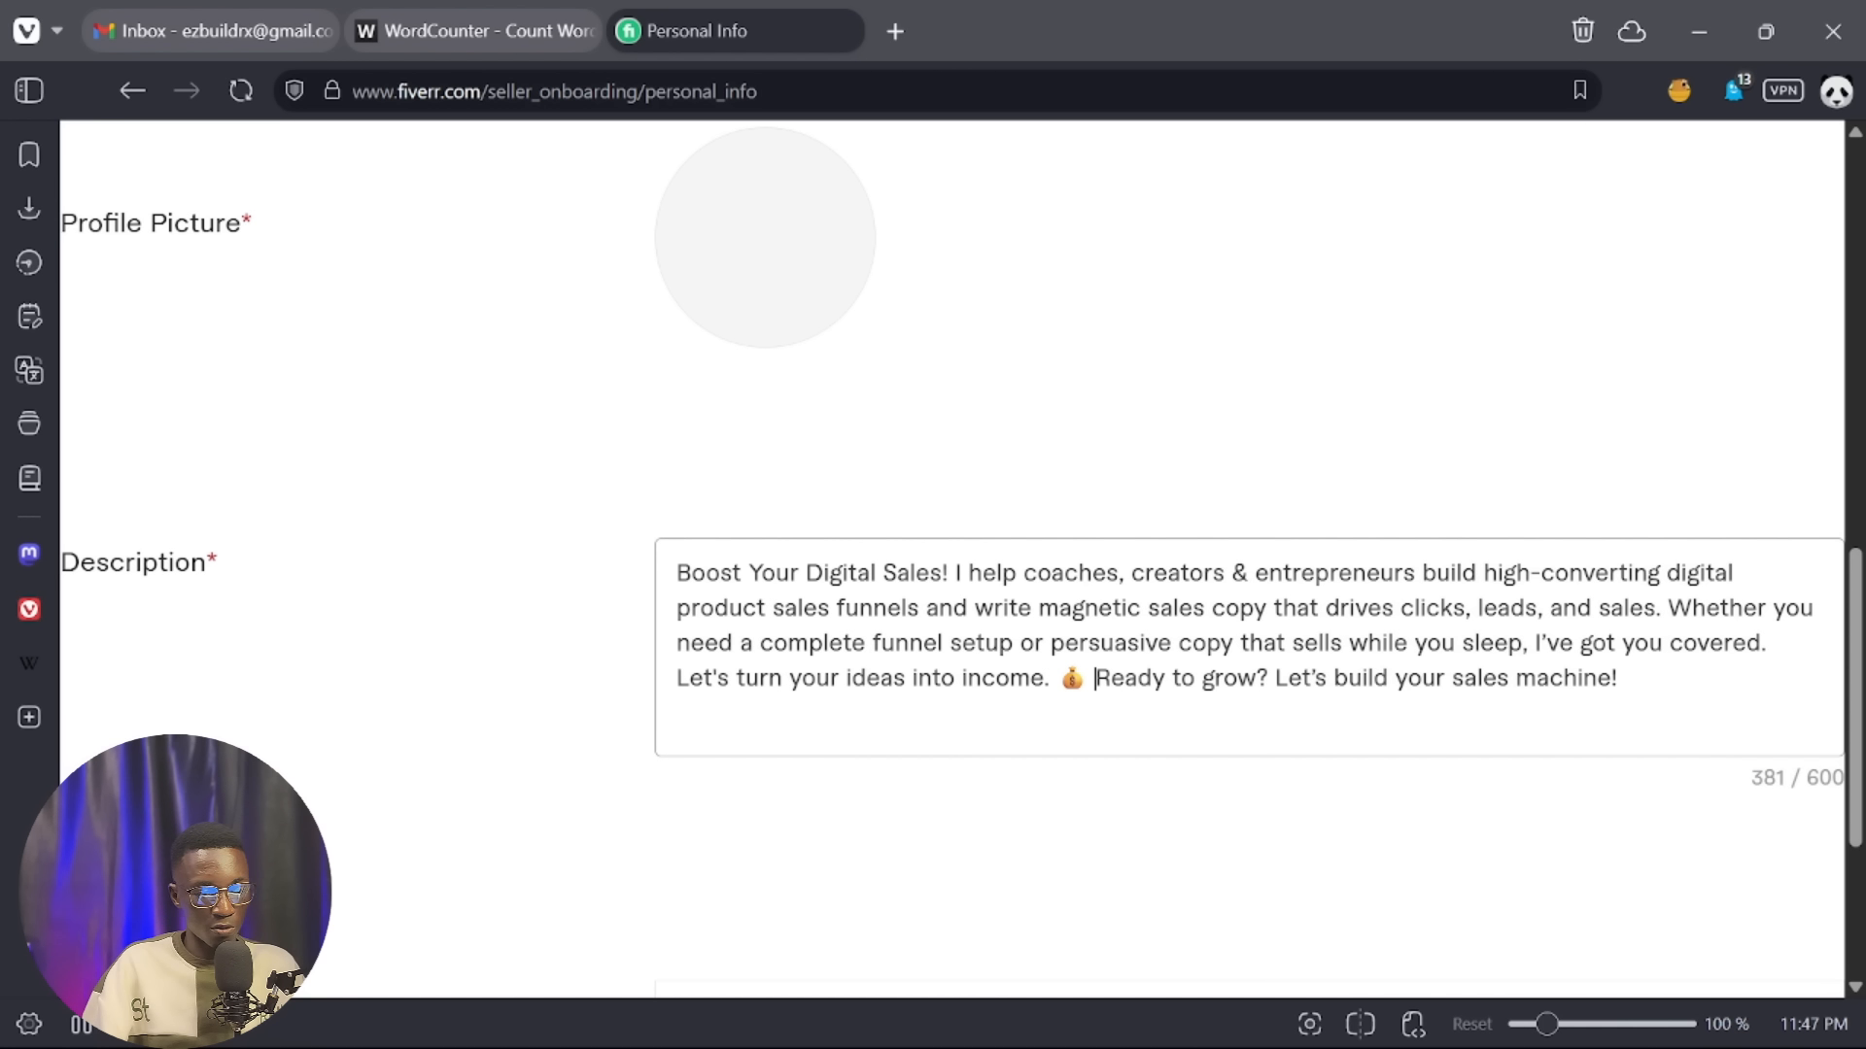
{"action": "key", "text": "BackSpace"}
{"action": "key", "text": "BackSpace"}
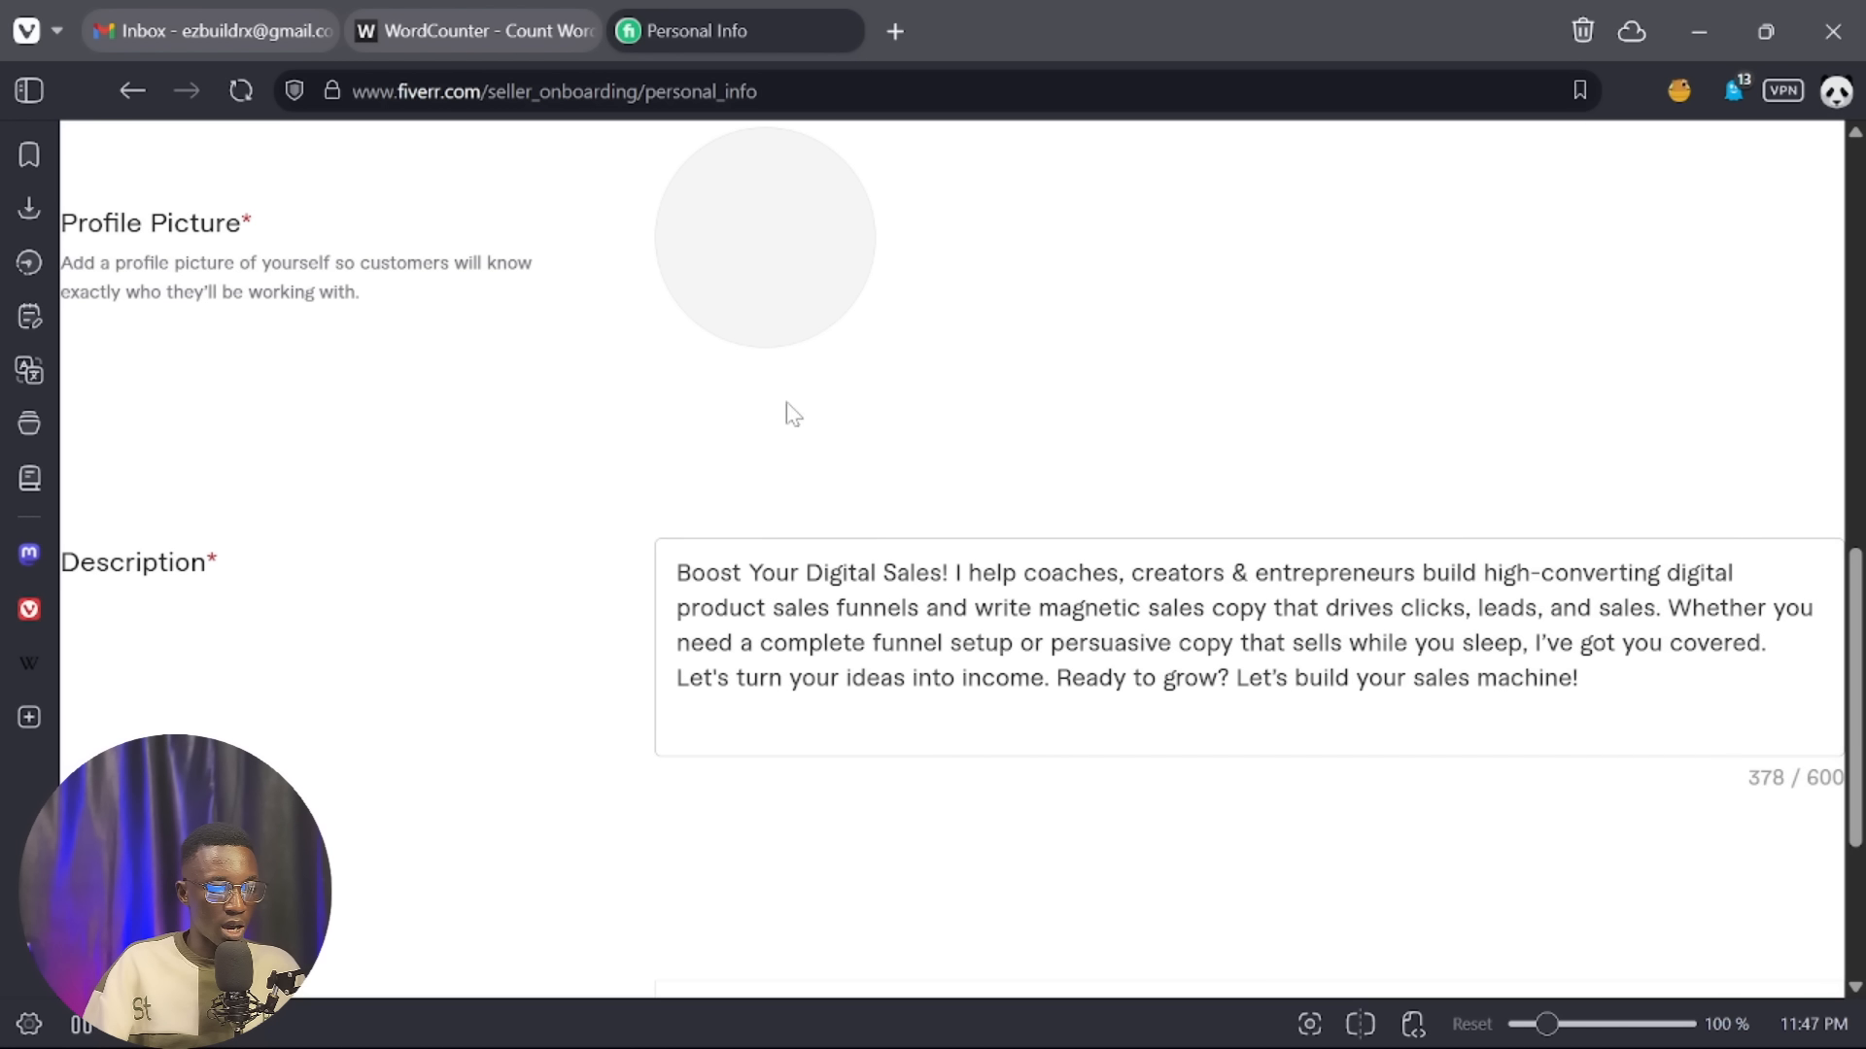
{"action": "scroll", "coordinate": [890, 413], "scroll_direction": "down", "scroll_amount": 3}
Add English as a Native/Bilingual language.
{"action": "left_click", "coordinate": [784, 666]}
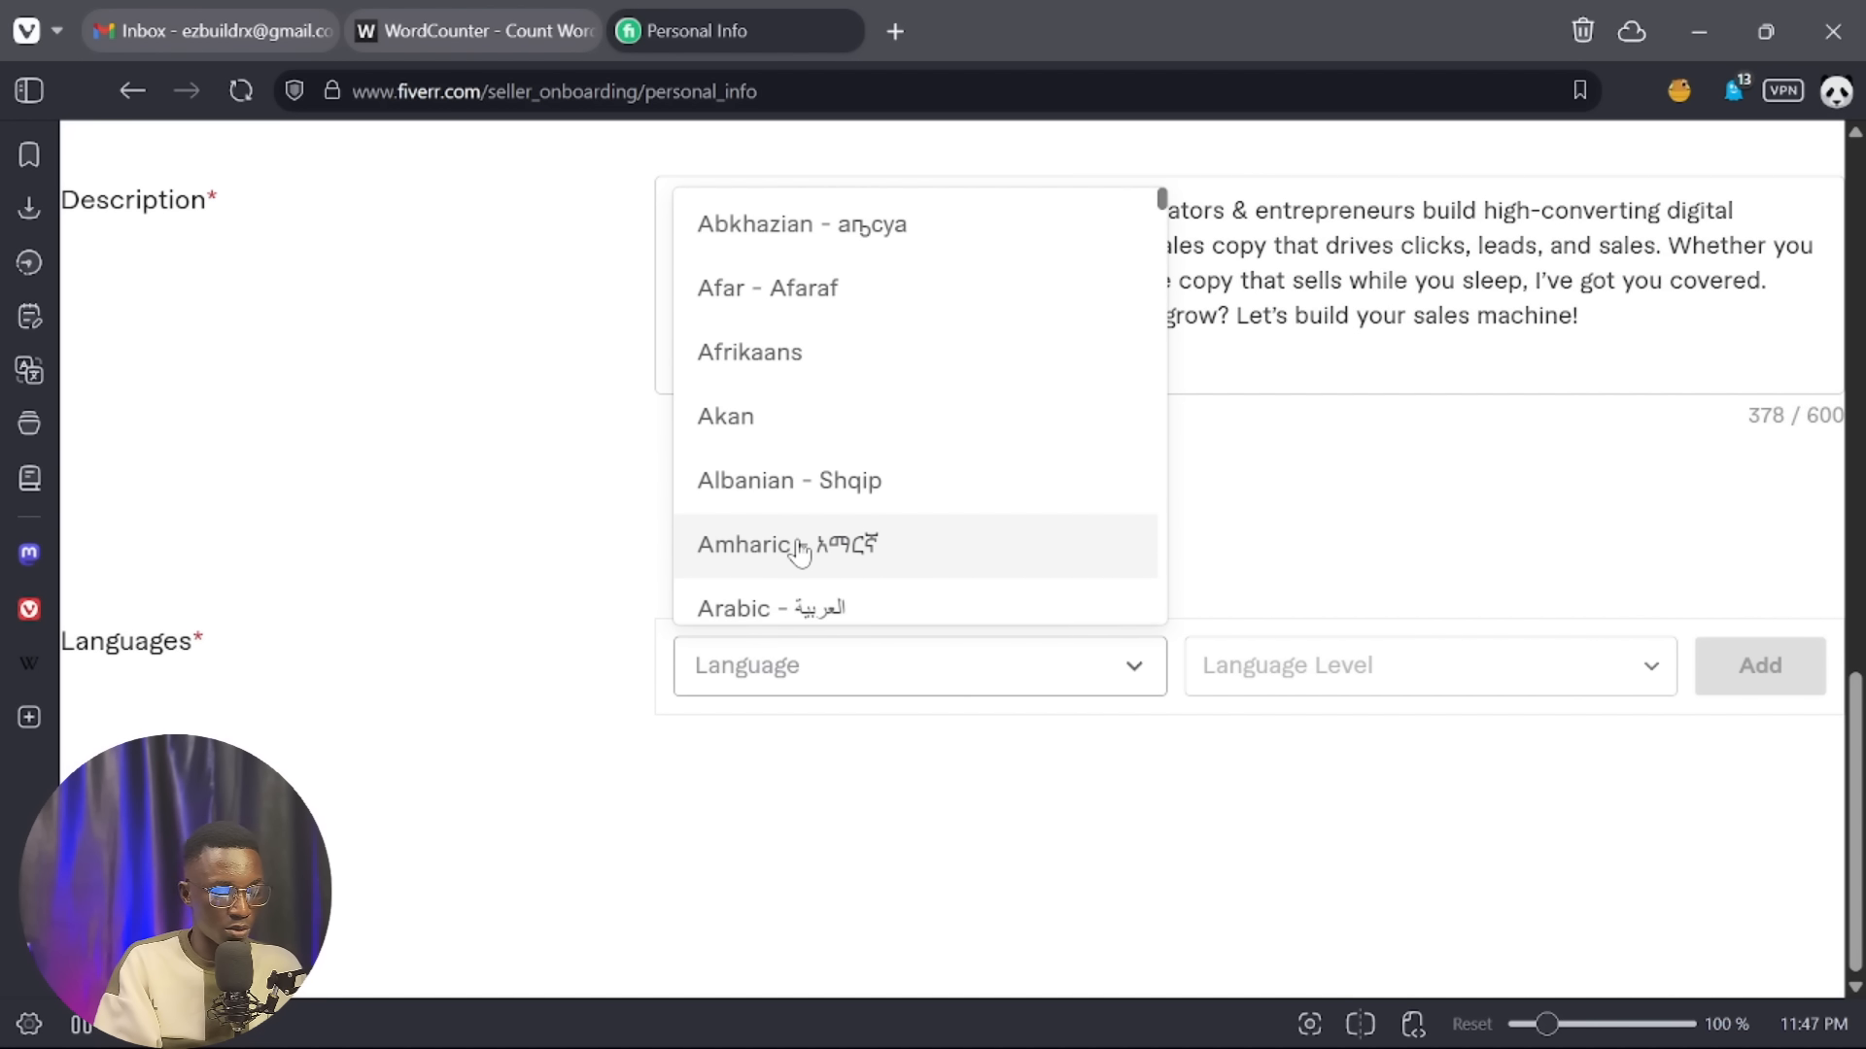
{"action": "type", "text": "engli"}
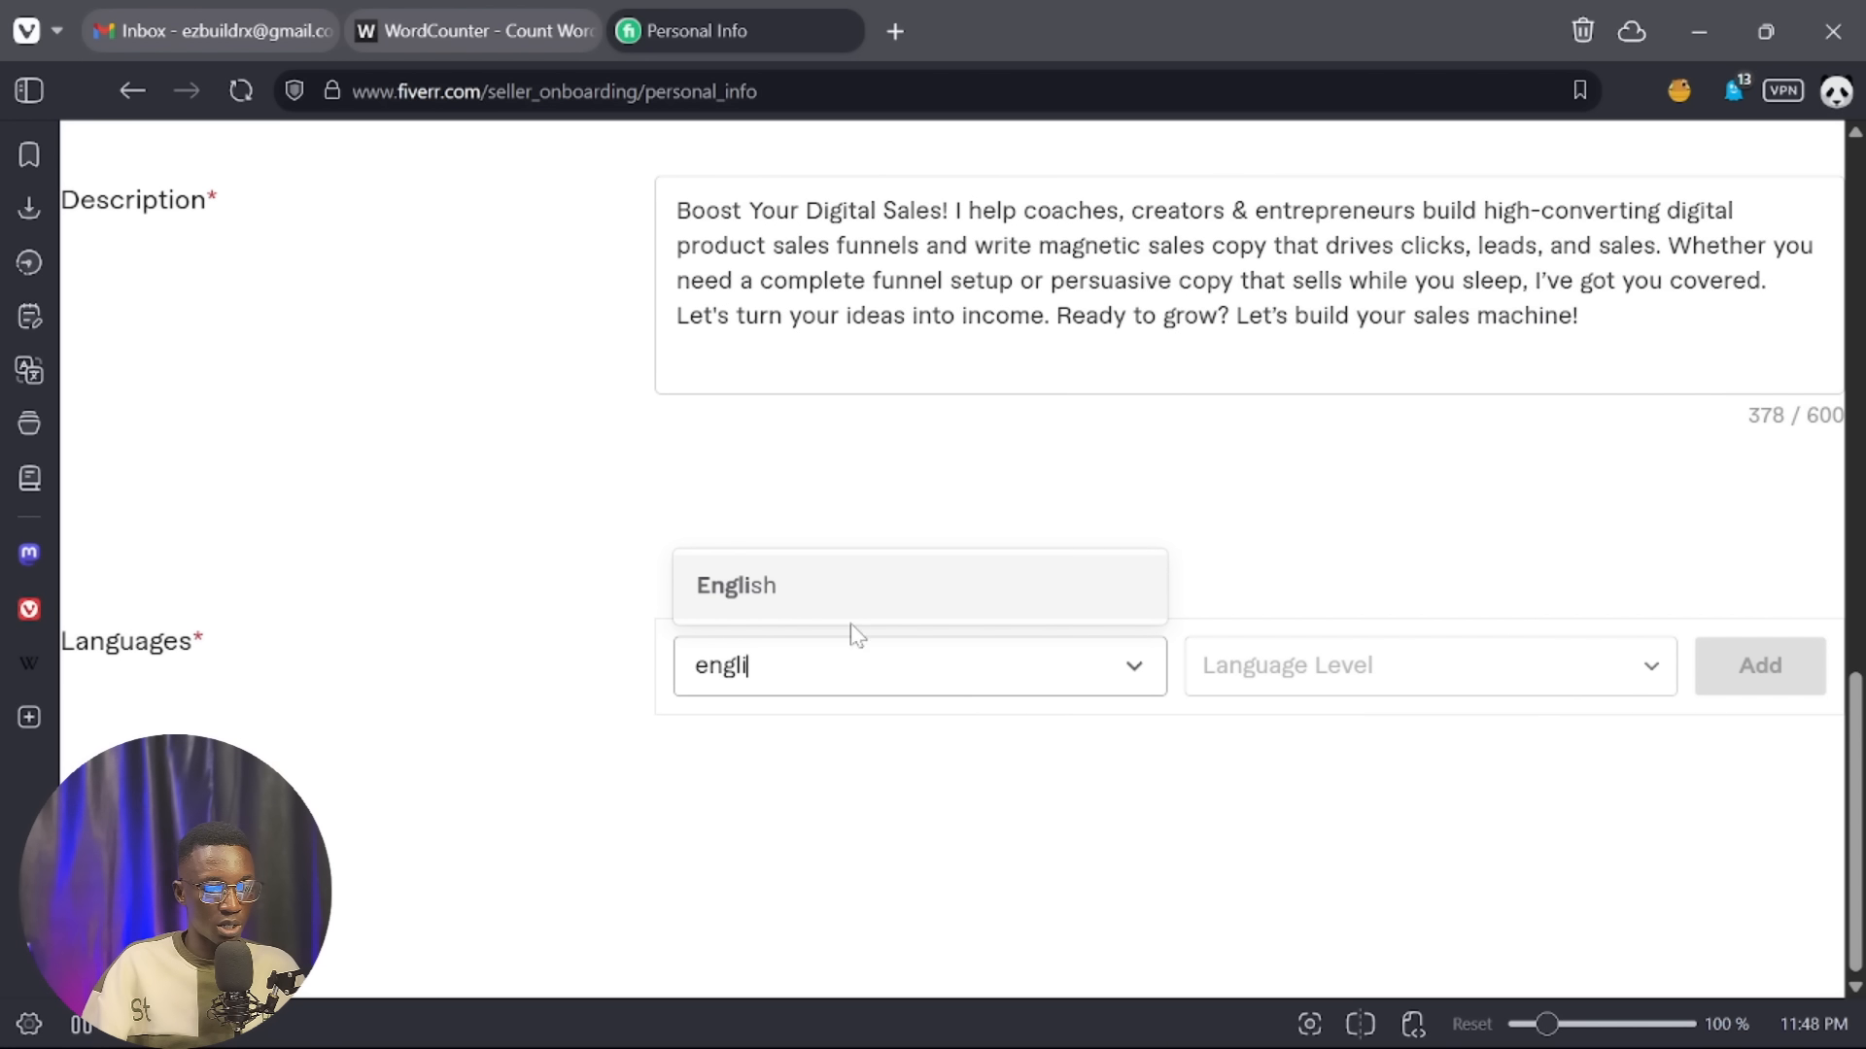
{"action": "left_click", "coordinate": [855, 588]}
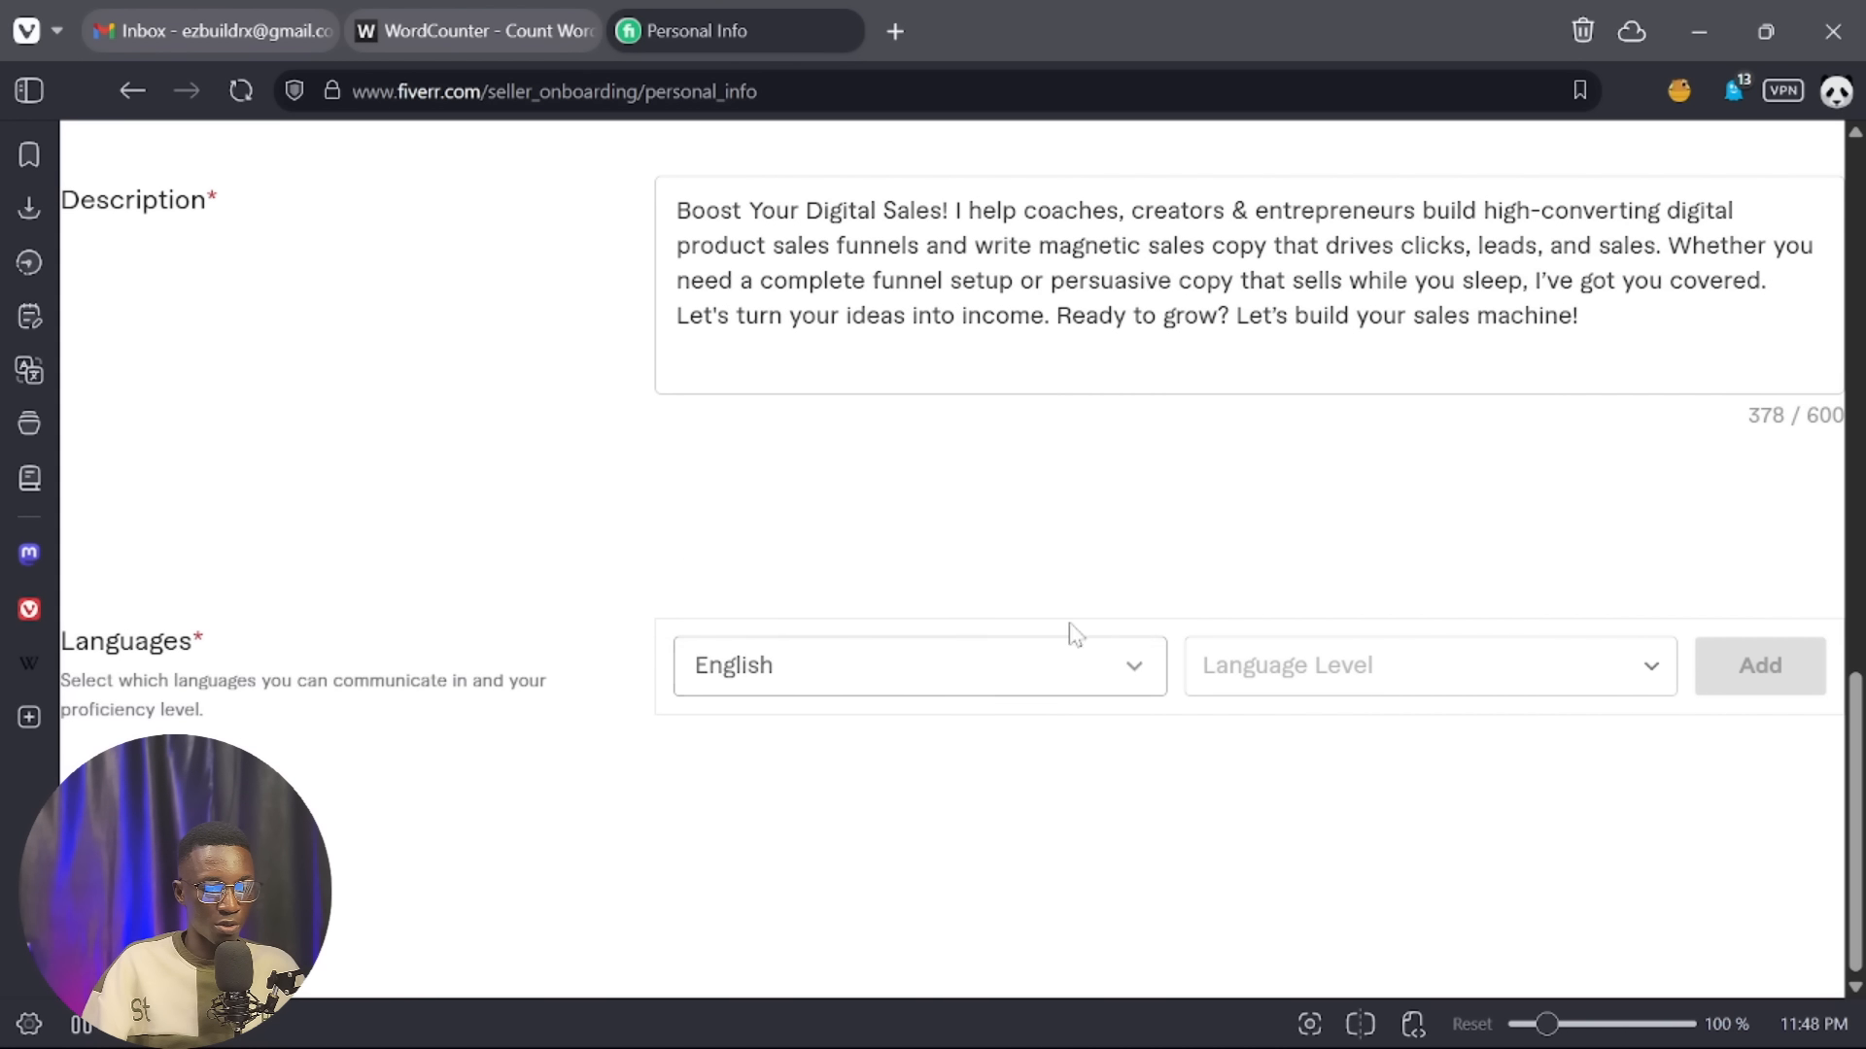
{"action": "left_click", "coordinate": [1325, 670]}
{"action": "left_click", "coordinate": [1341, 573]}
{"action": "left_click", "coordinate": [1770, 680]}
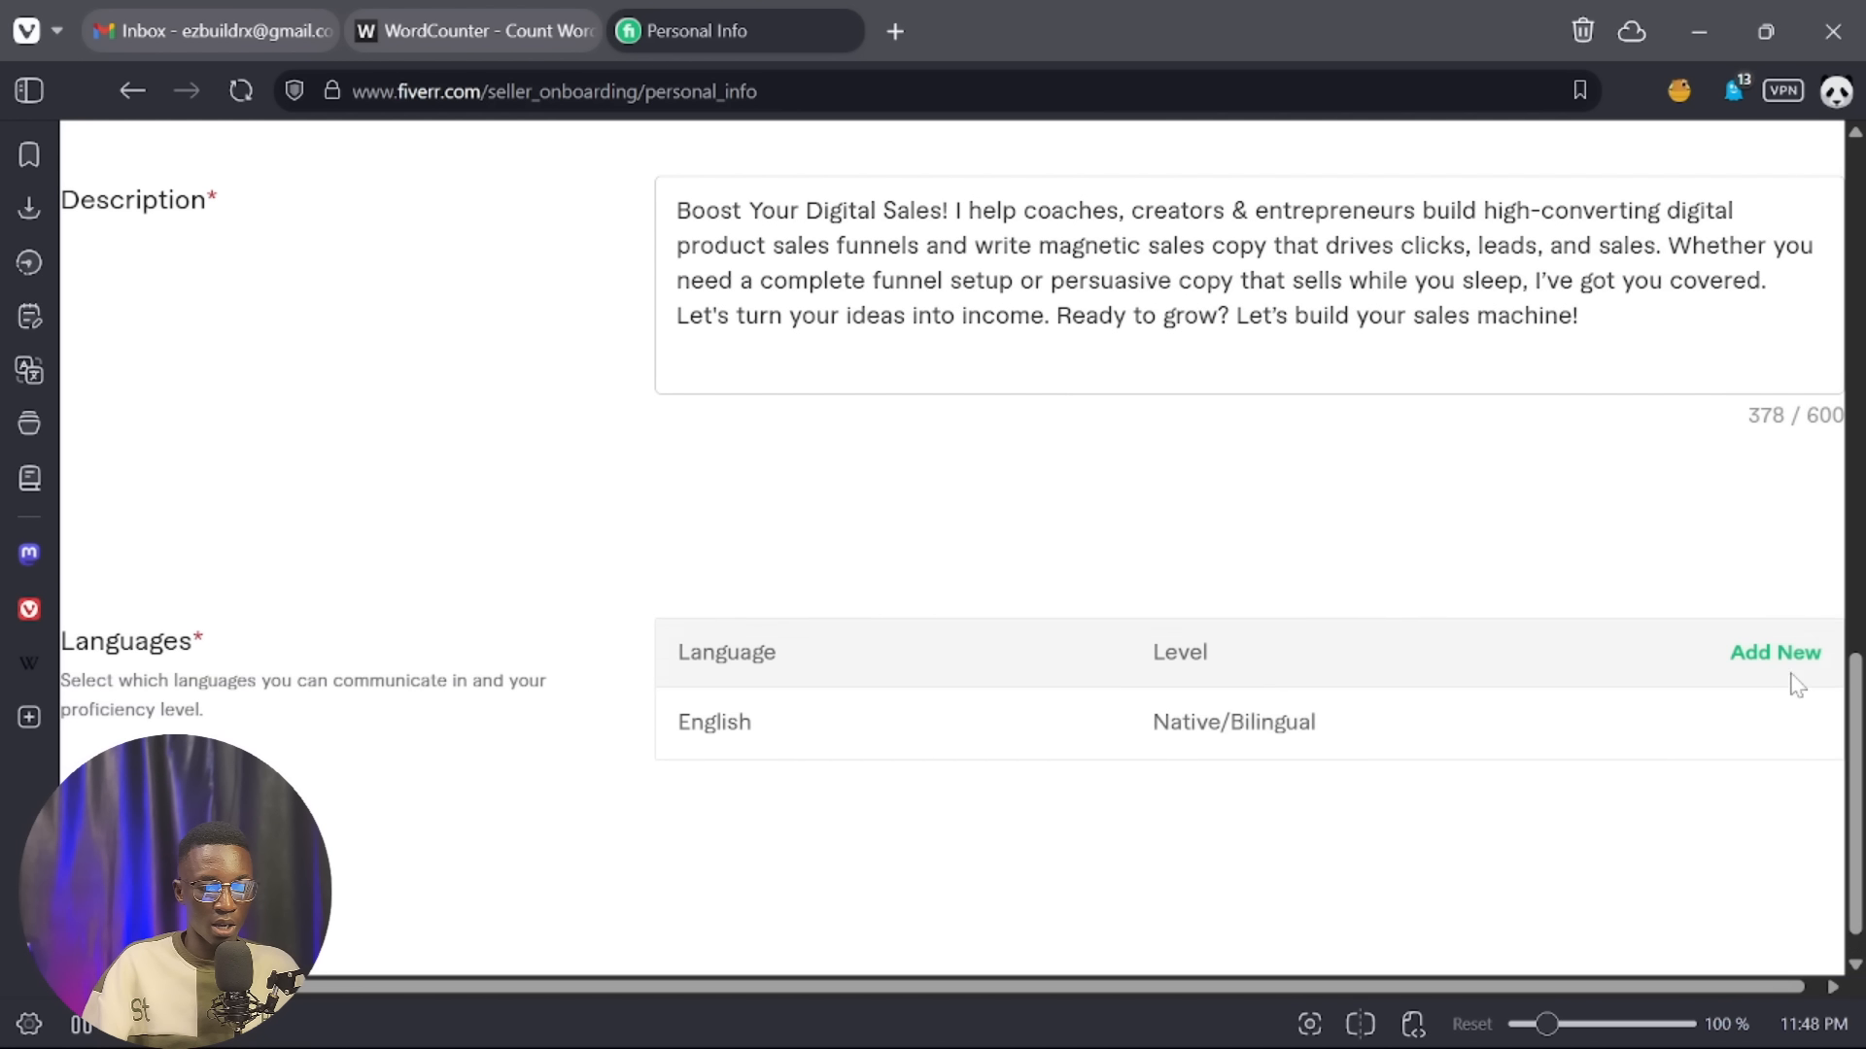
Add Spanish - Español at Conversational level.
{"action": "left_click", "coordinate": [1779, 656]}
{"action": "left_click", "coordinate": [943, 669]}
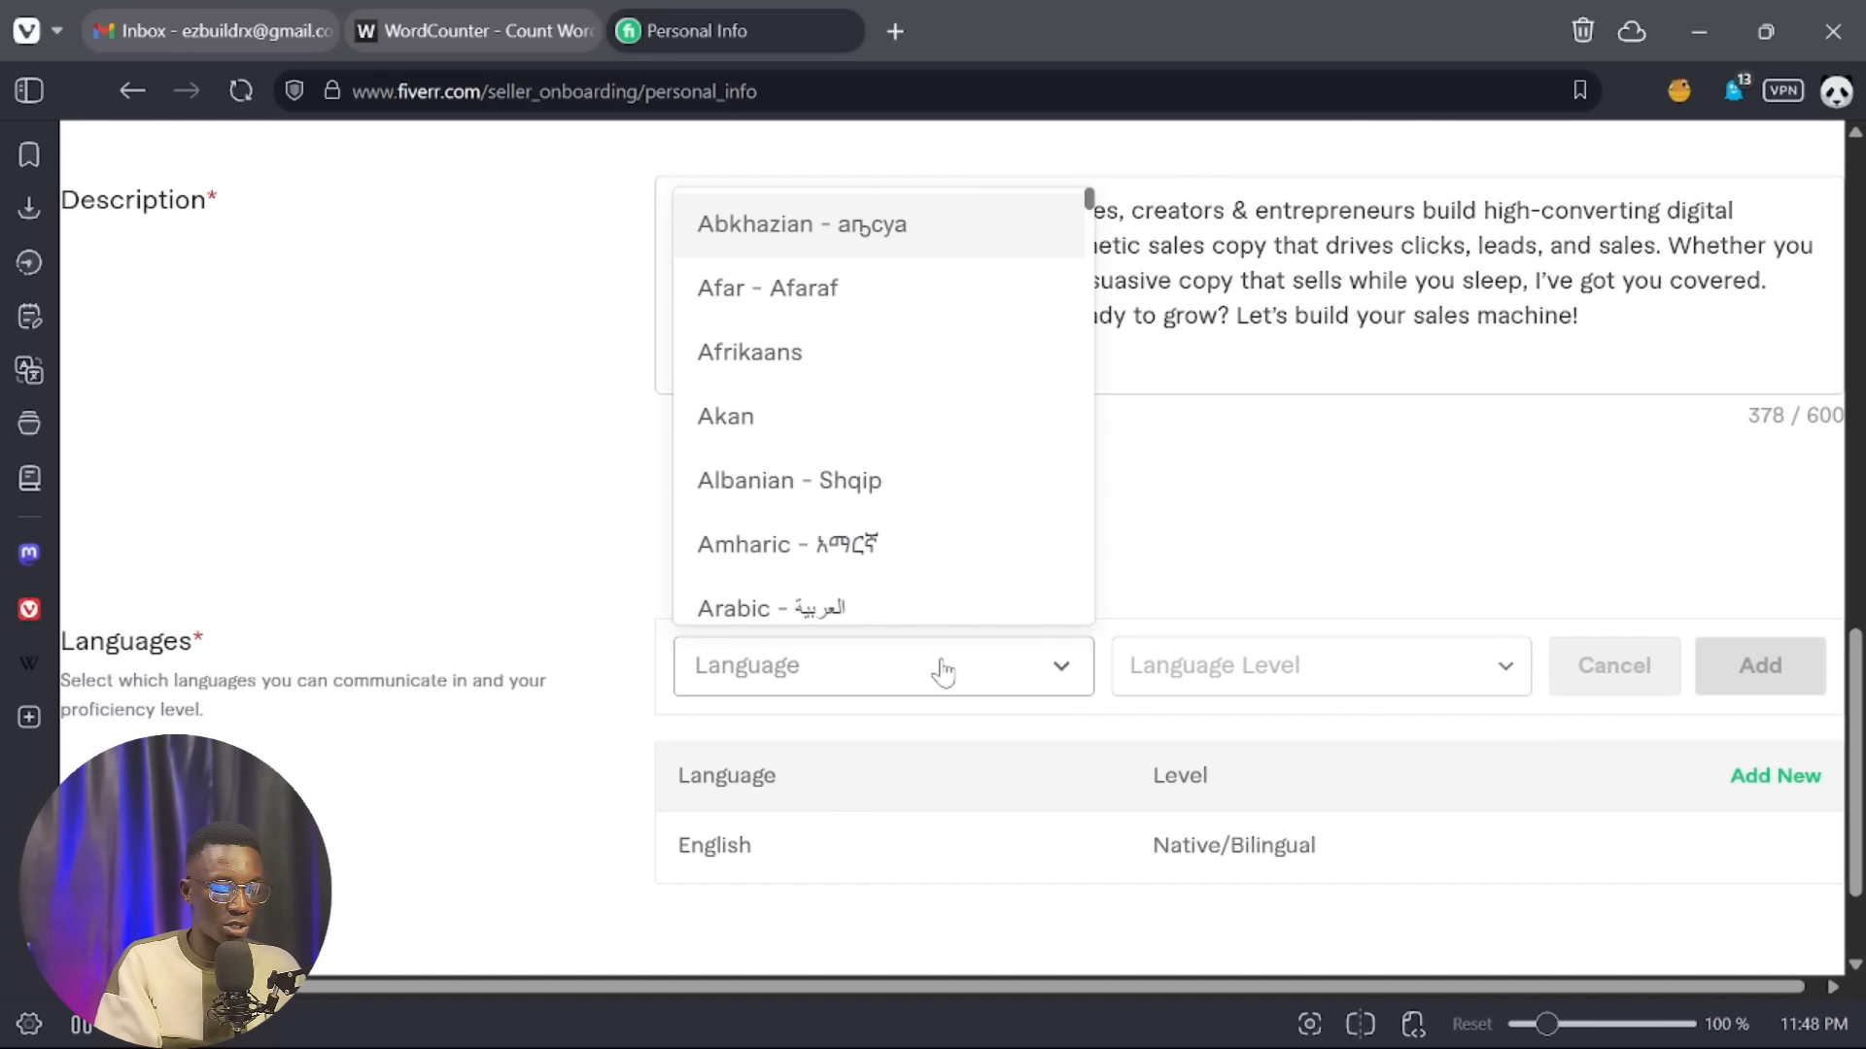
{"action": "type", "text": "spanis"}
{"action": "left_click", "coordinate": [987, 612]}
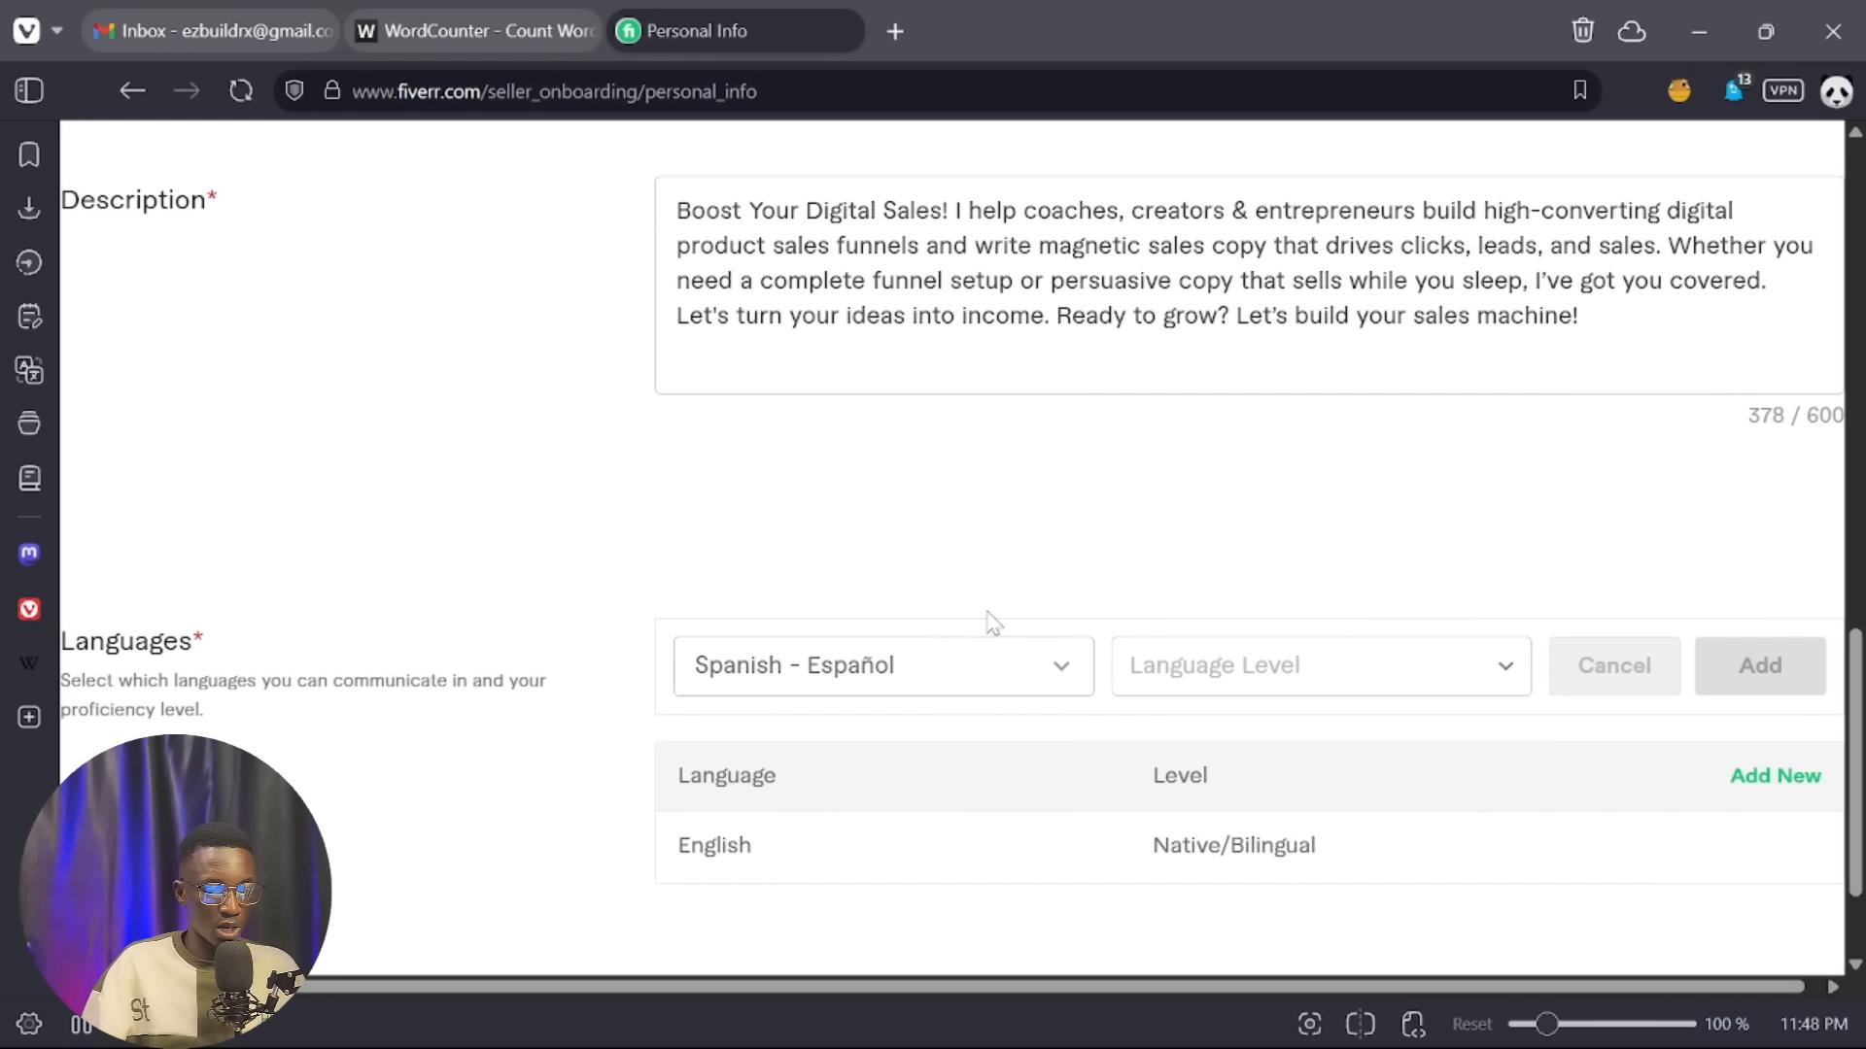
{"action": "left_click", "coordinate": [1215, 665]}
{"action": "left_click", "coordinate": [1270, 502]}
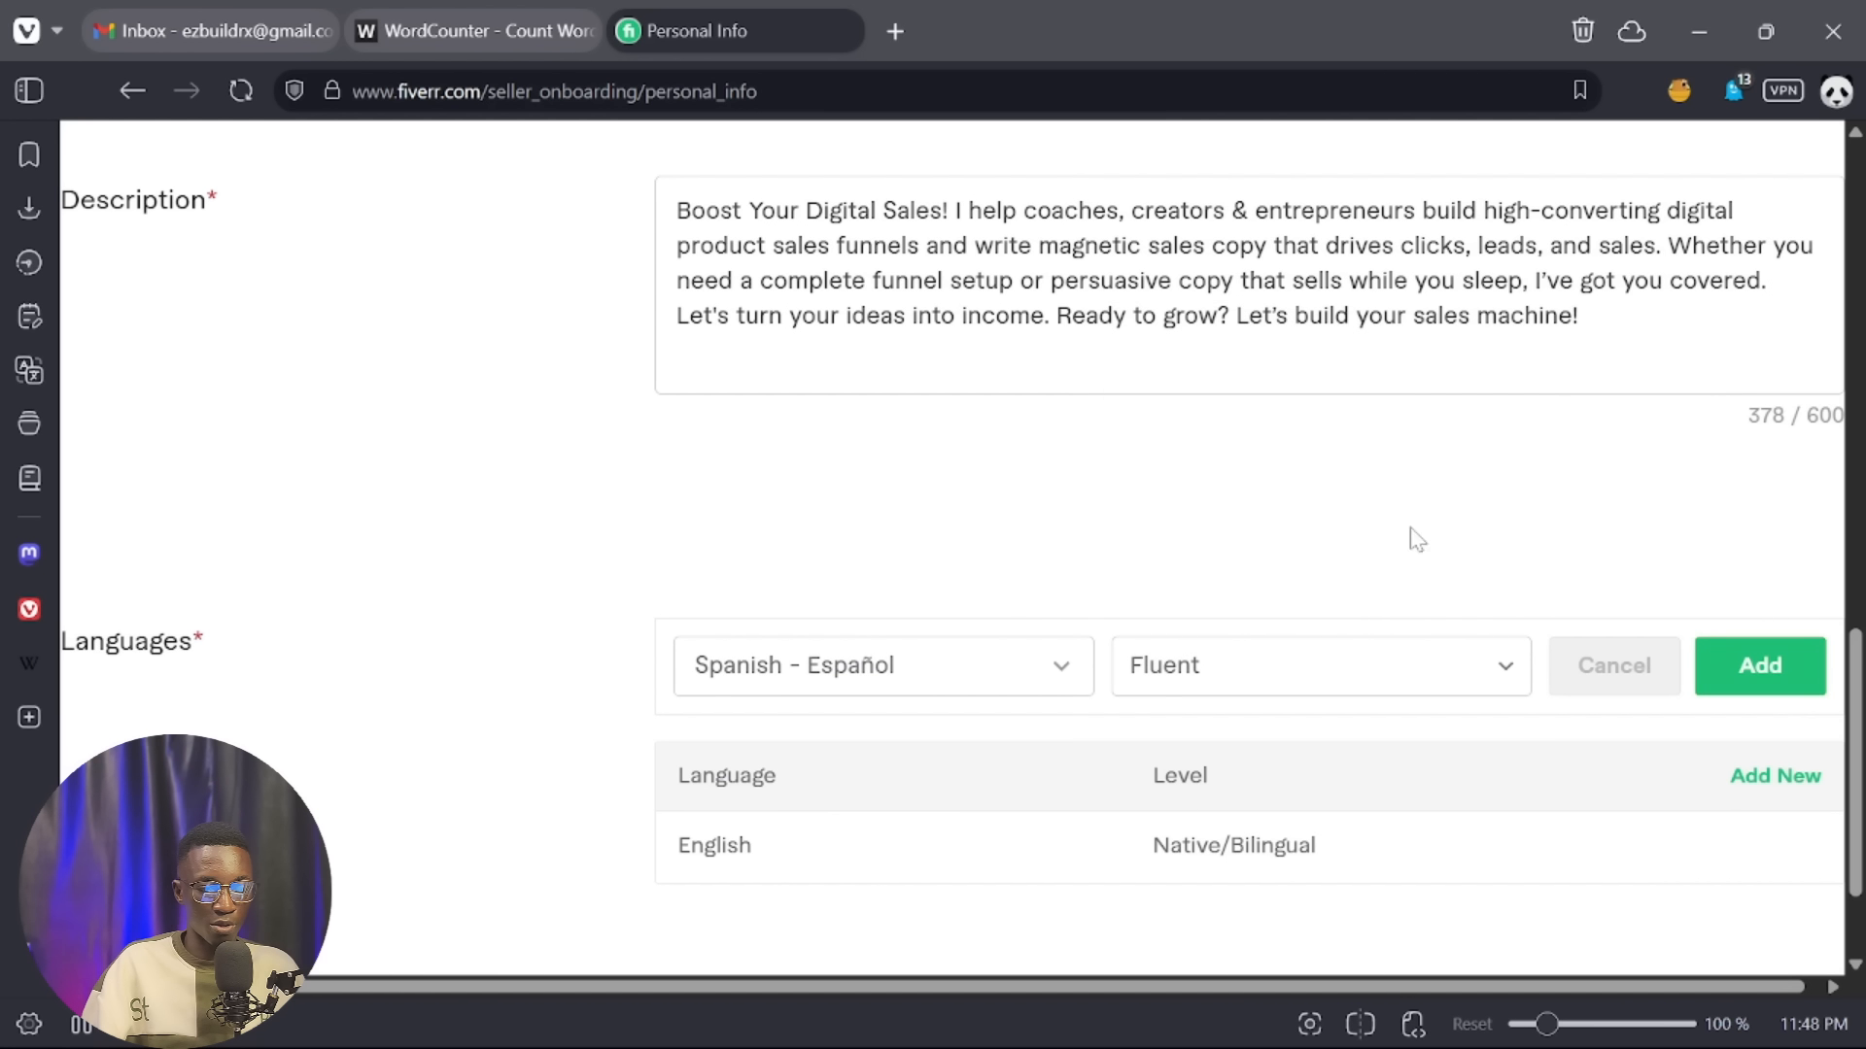
{"action": "left_click", "coordinate": [1504, 670]}
{"action": "left_click", "coordinate": [1293, 437]}
{"action": "left_click", "coordinate": [1759, 666]}
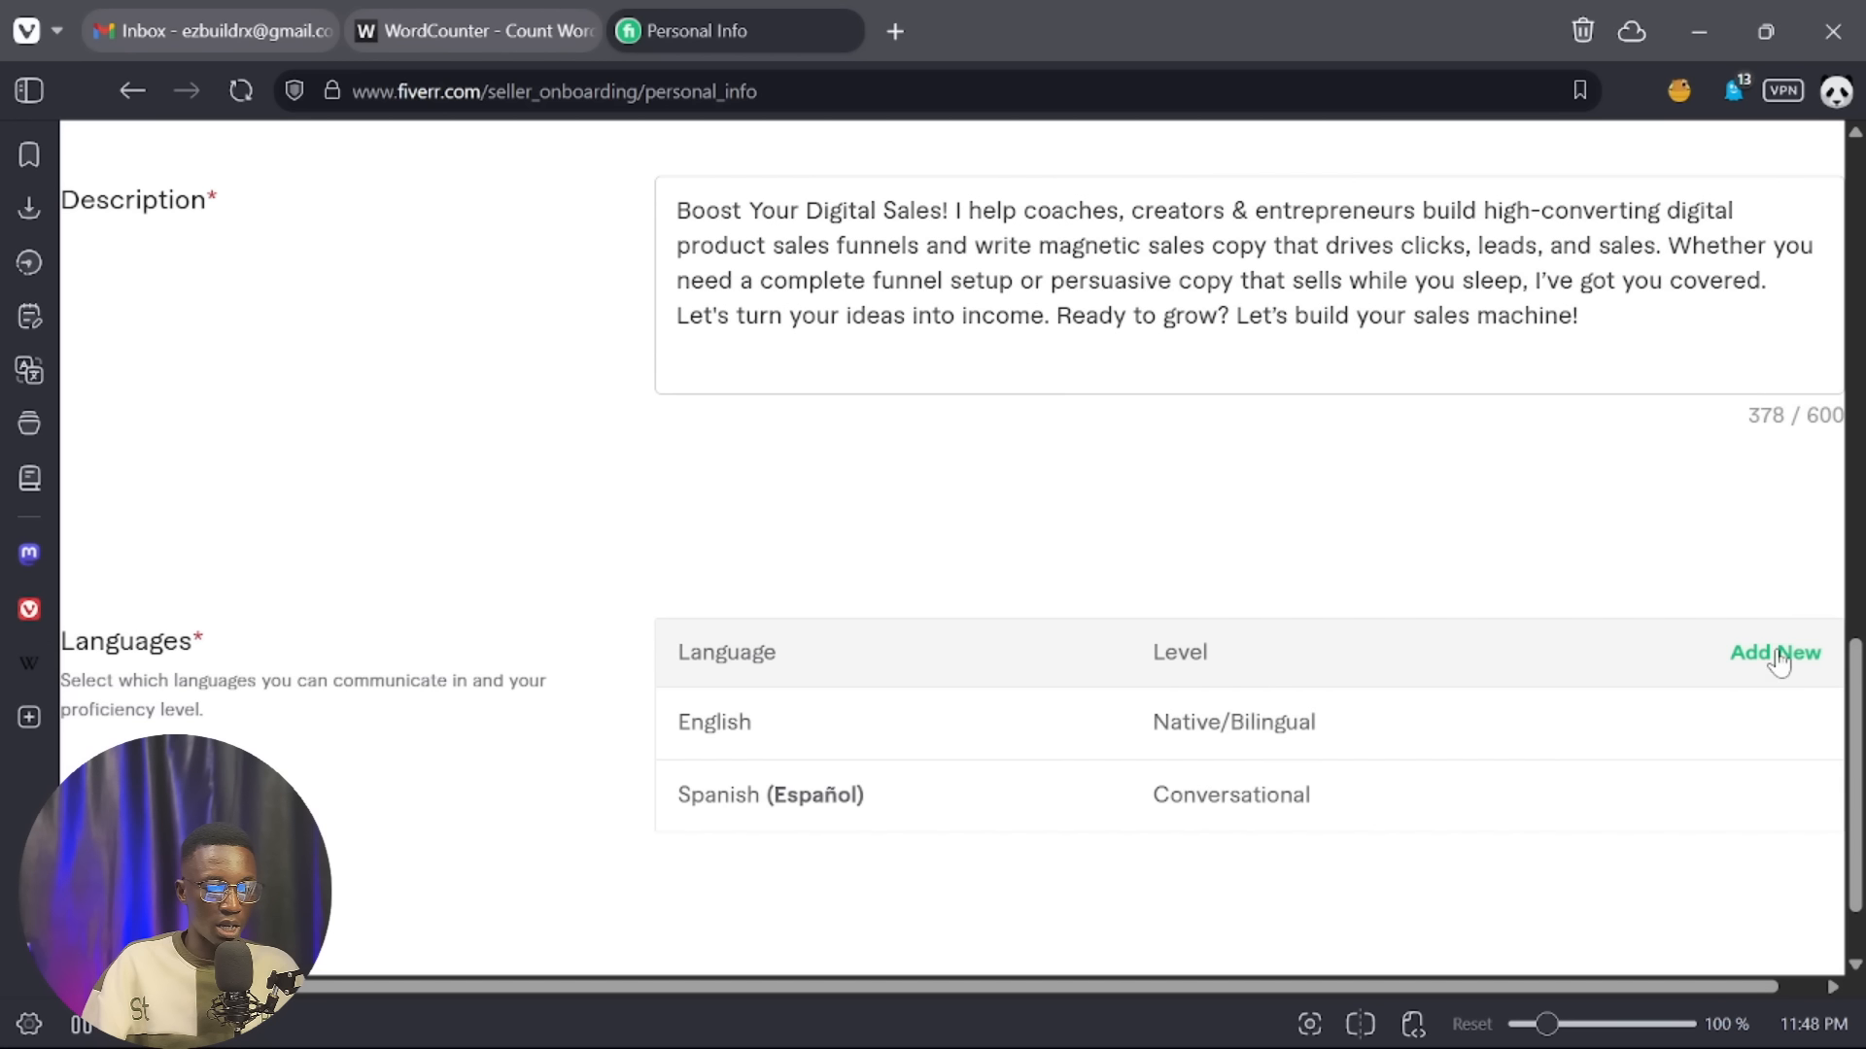
Add French - Français at Conversational level.
{"action": "left_click", "coordinate": [1778, 653]}
{"action": "left_click", "coordinate": [937, 679]}
{"action": "type", "text": "fre"}
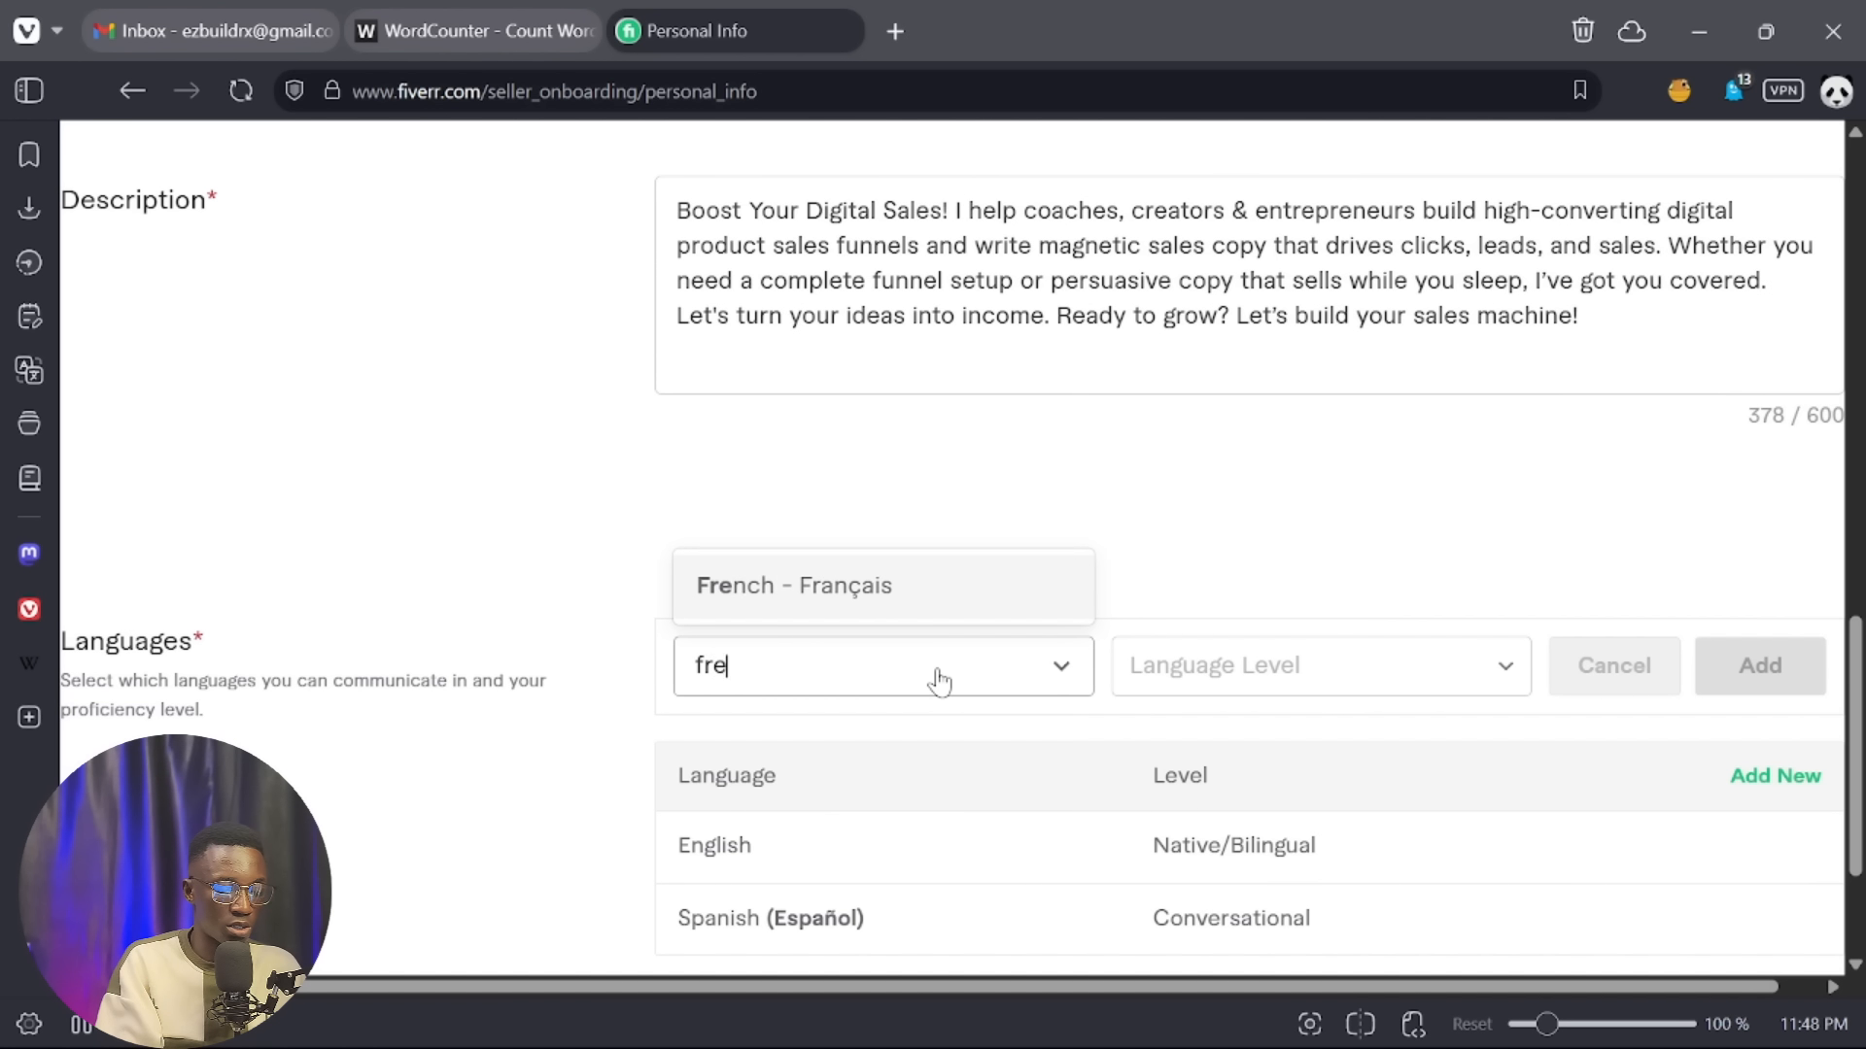
{"action": "type", "text": "nch"}
{"action": "left_click", "coordinate": [923, 583]}
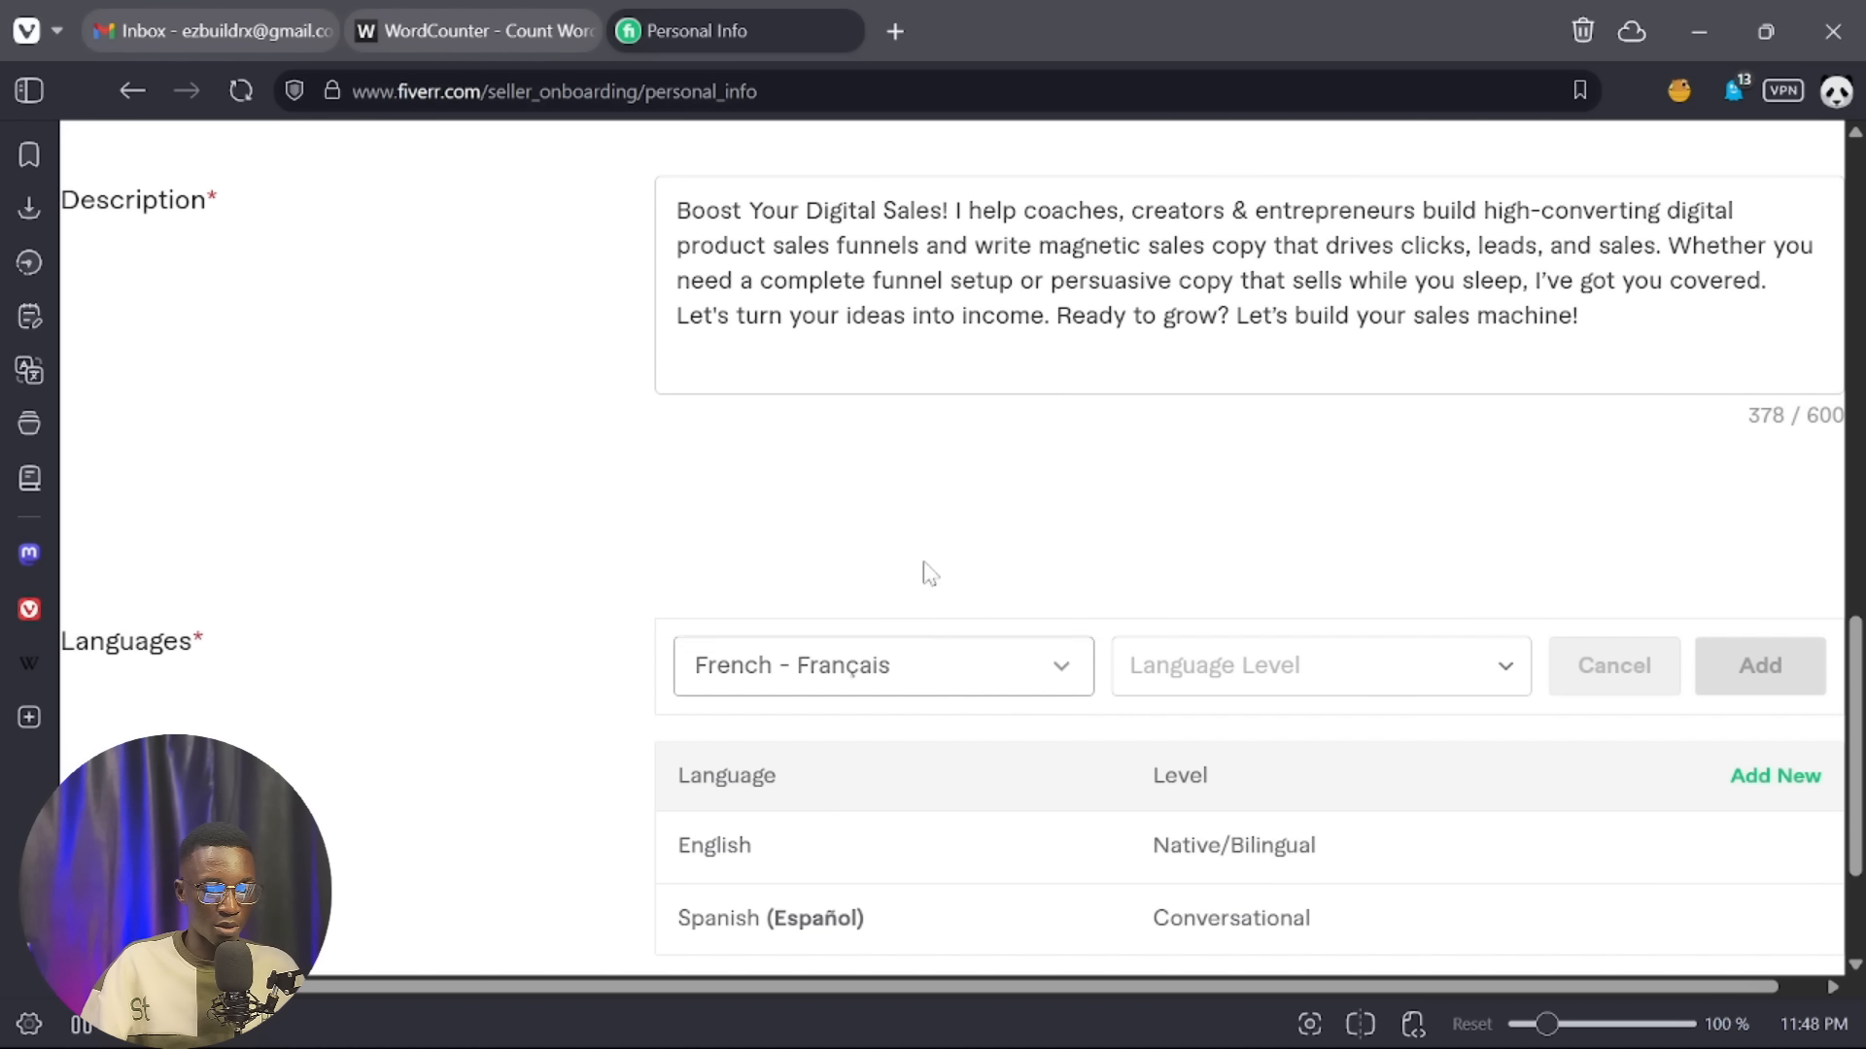
{"action": "left_click", "coordinate": [1215, 666]}
{"action": "left_click", "coordinate": [1283, 433]}
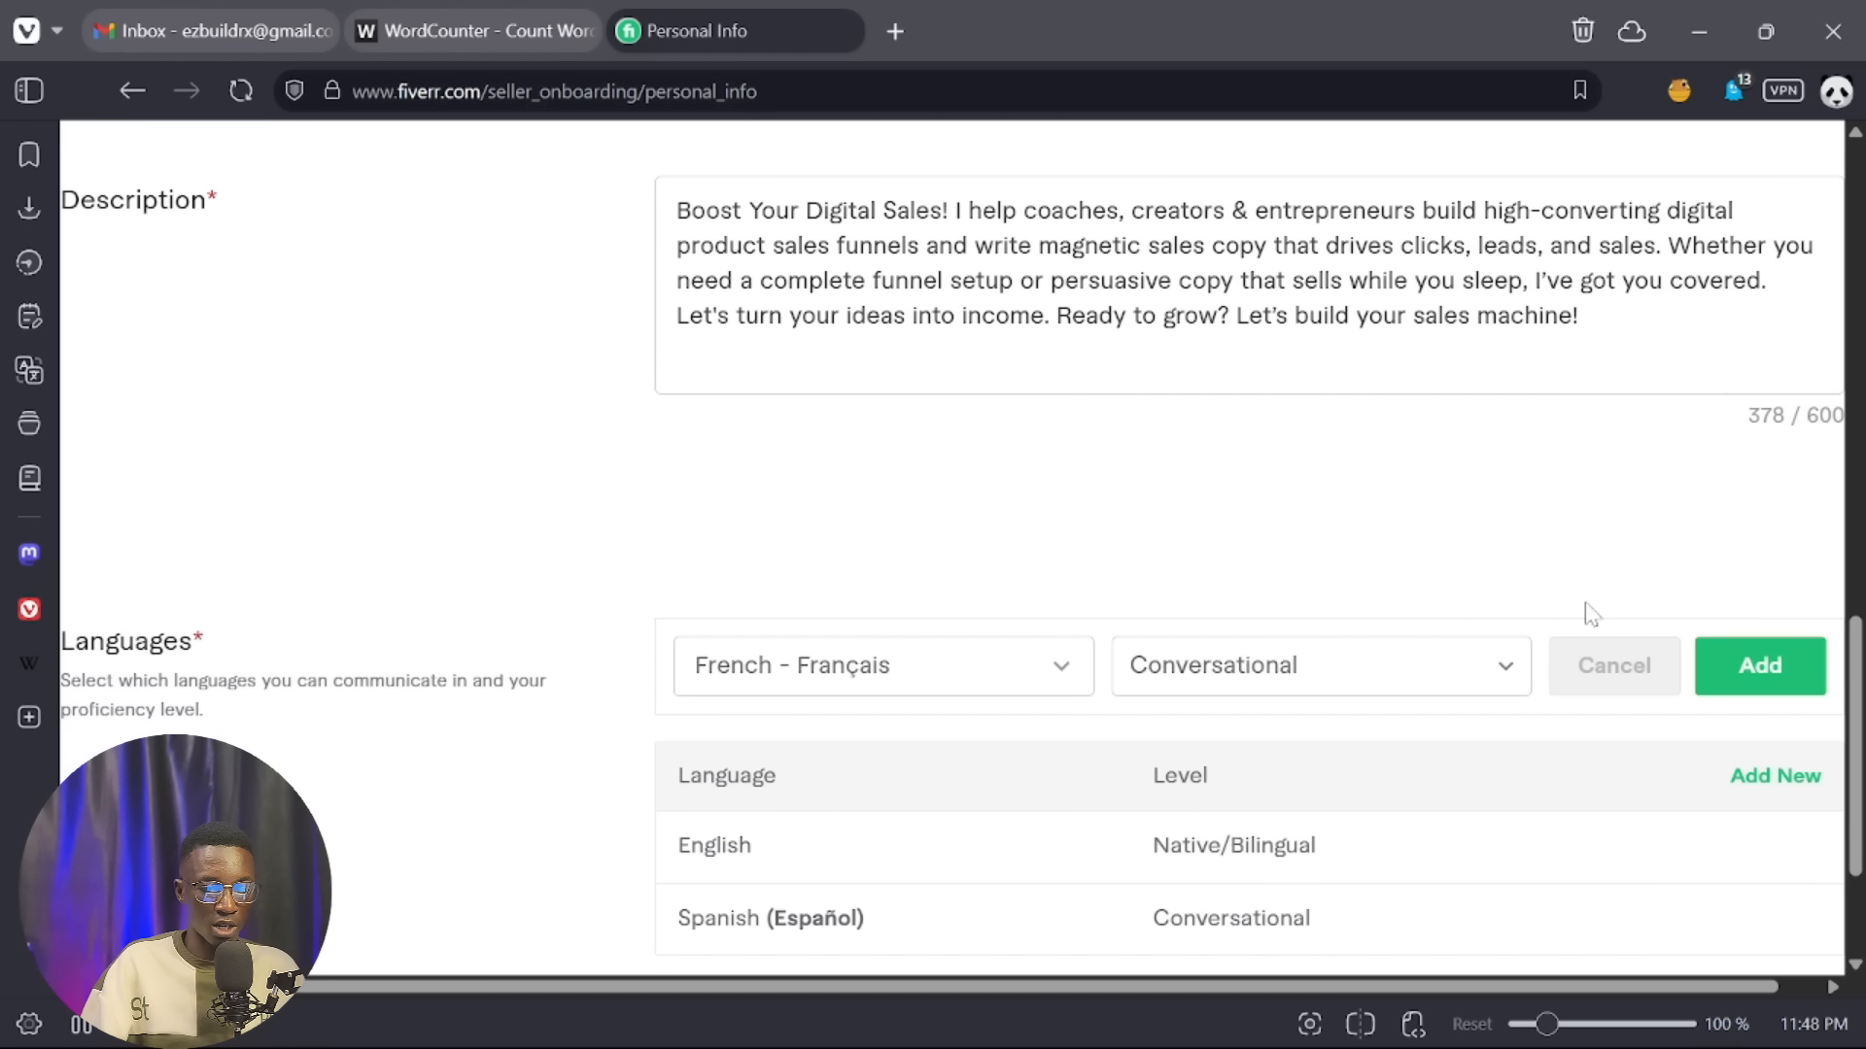
{"action": "left_click", "coordinate": [1729, 671]}
{"action": "scroll", "coordinate": [1208, 587], "scroll_direction": "up", "scroll_amount": 4}
{"action": "scroll", "coordinate": [1062, 616], "scroll_direction": "down", "scroll_amount": 7}
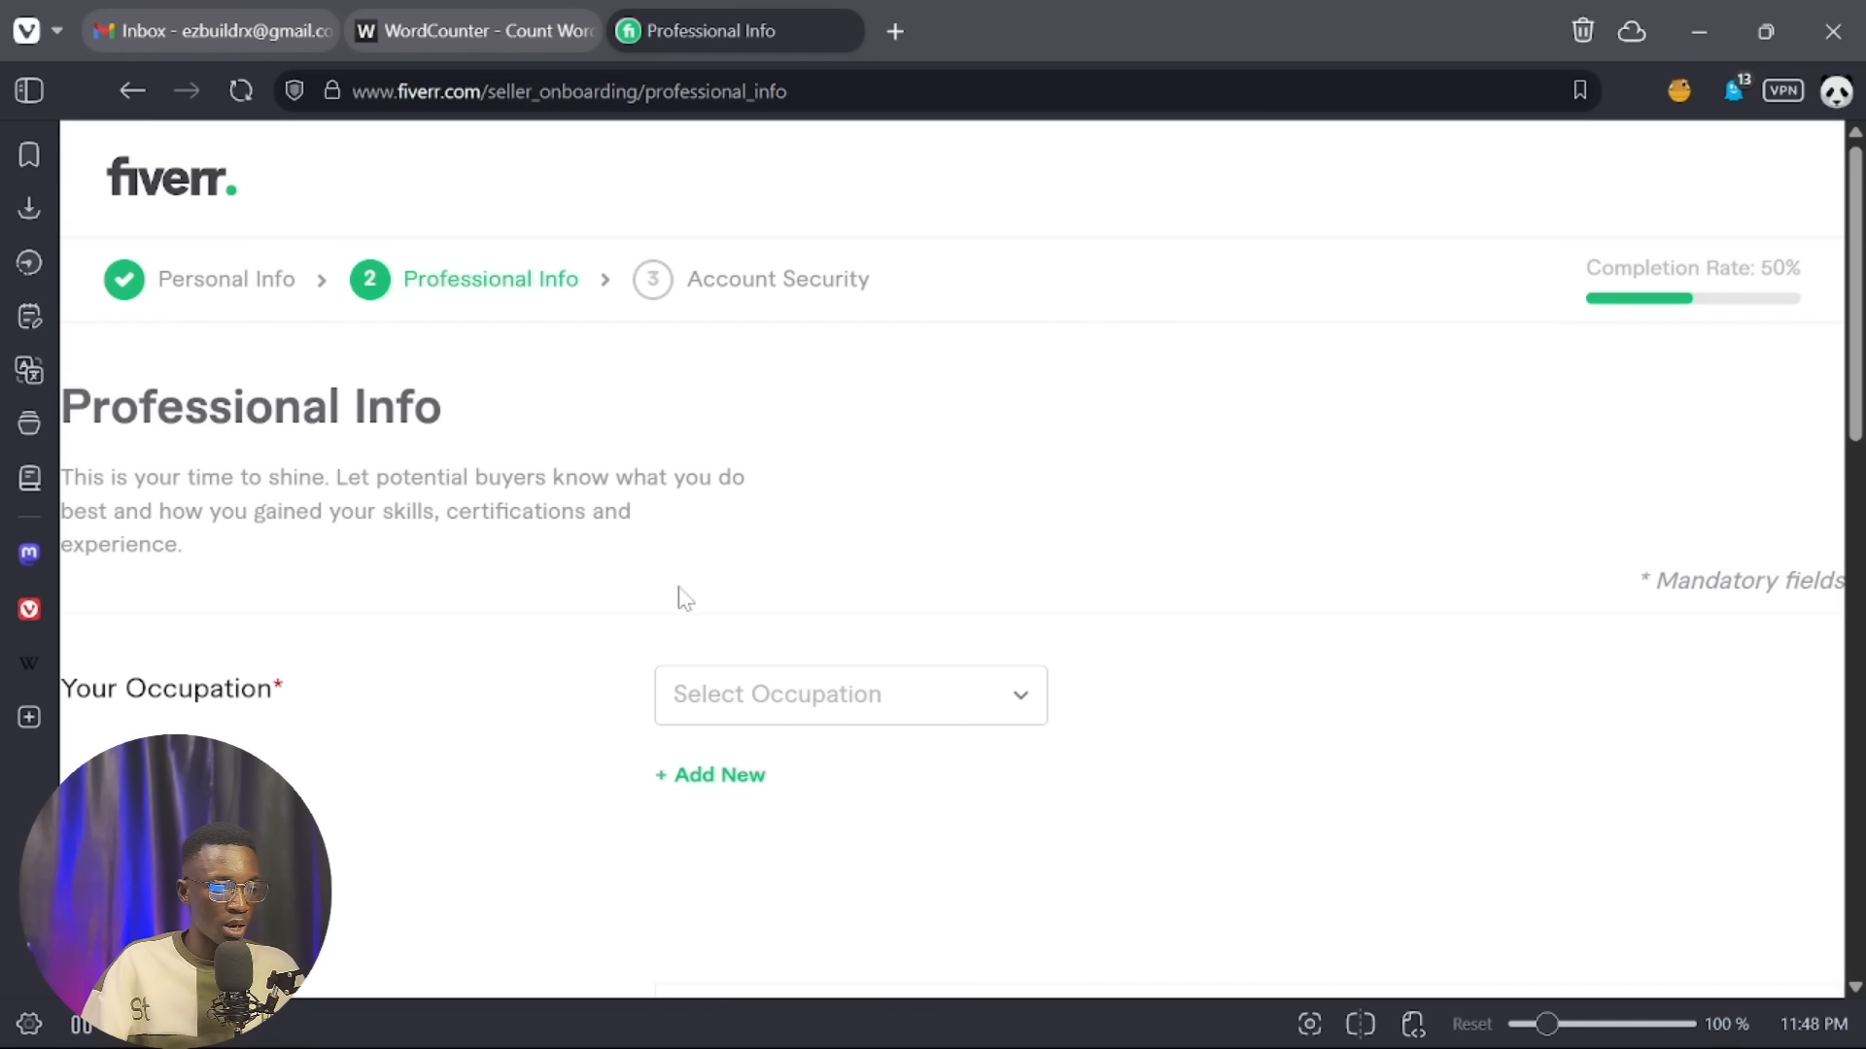
Choose Graphics & Design and tick Social Media Design, Book Design and UX Design skills.
{"action": "left_click", "coordinate": [842, 705]}
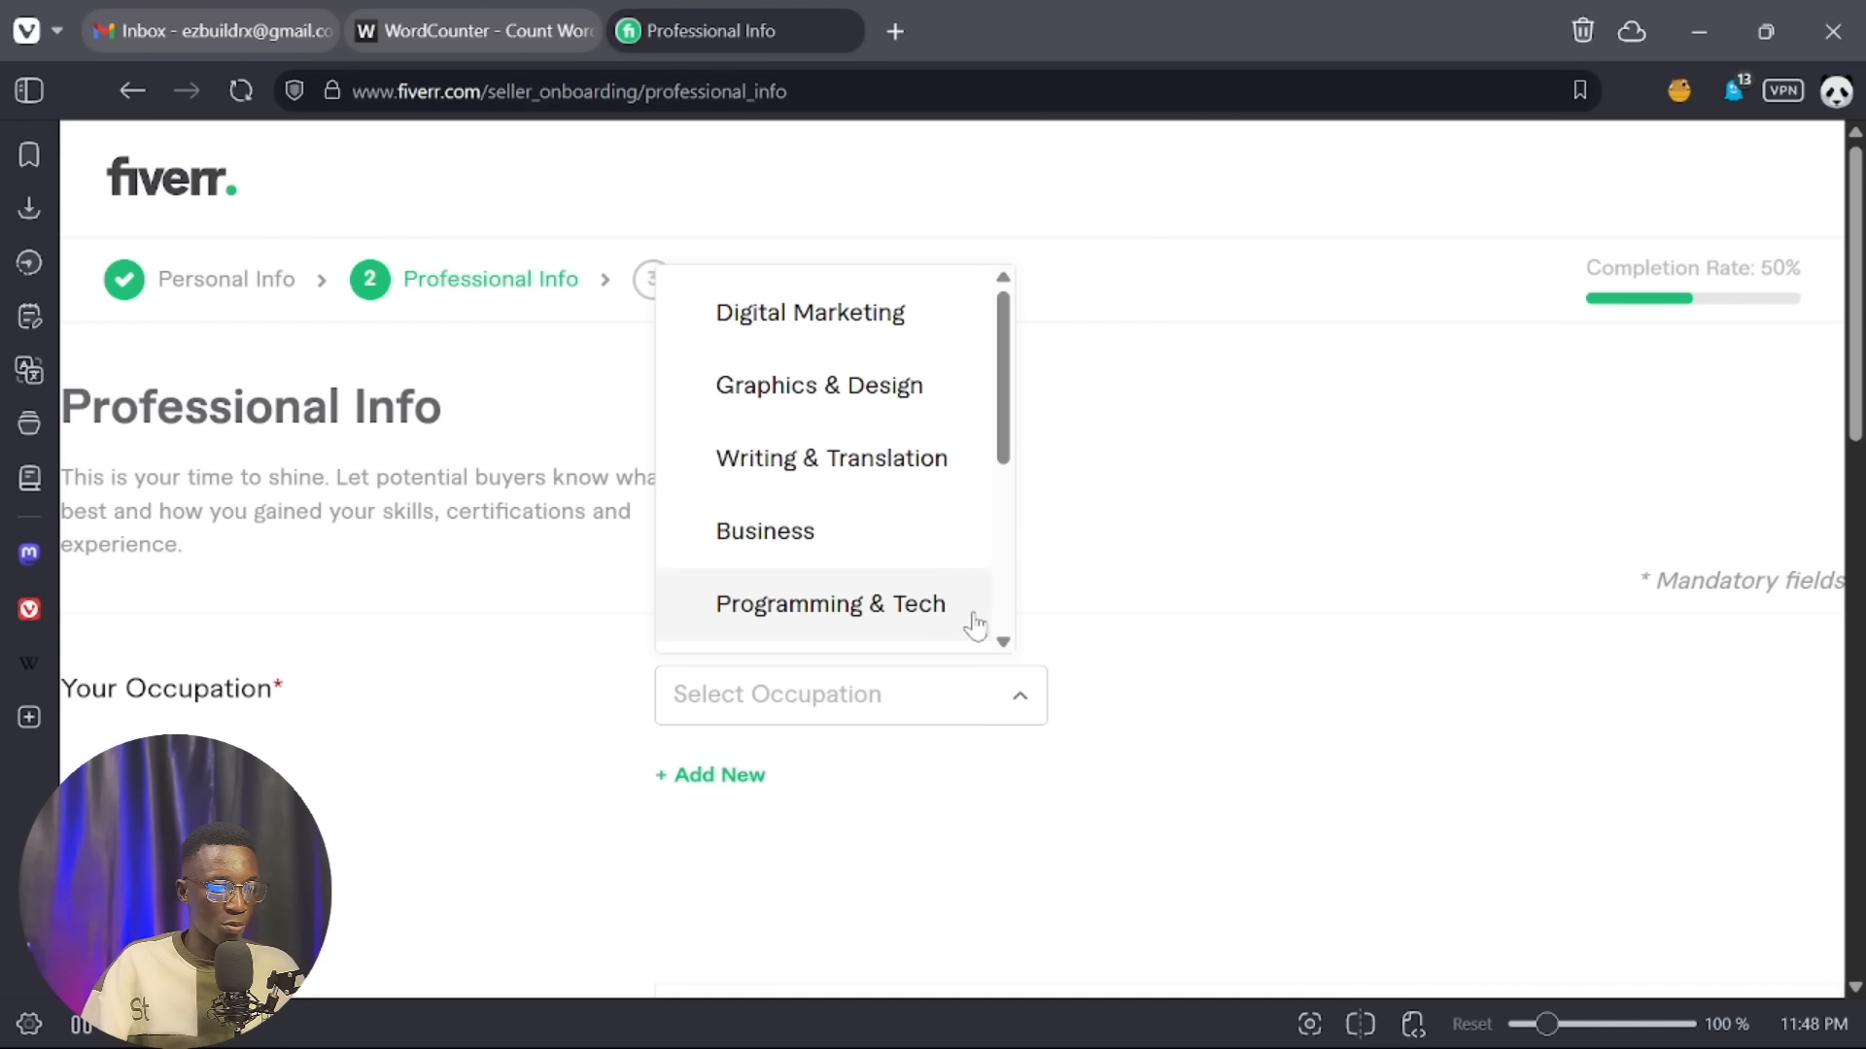
{"action": "left_click", "coordinate": [865, 387]}
{"action": "scroll", "coordinate": [1057, 537], "scroll_direction": "down", "scroll_amount": 3}
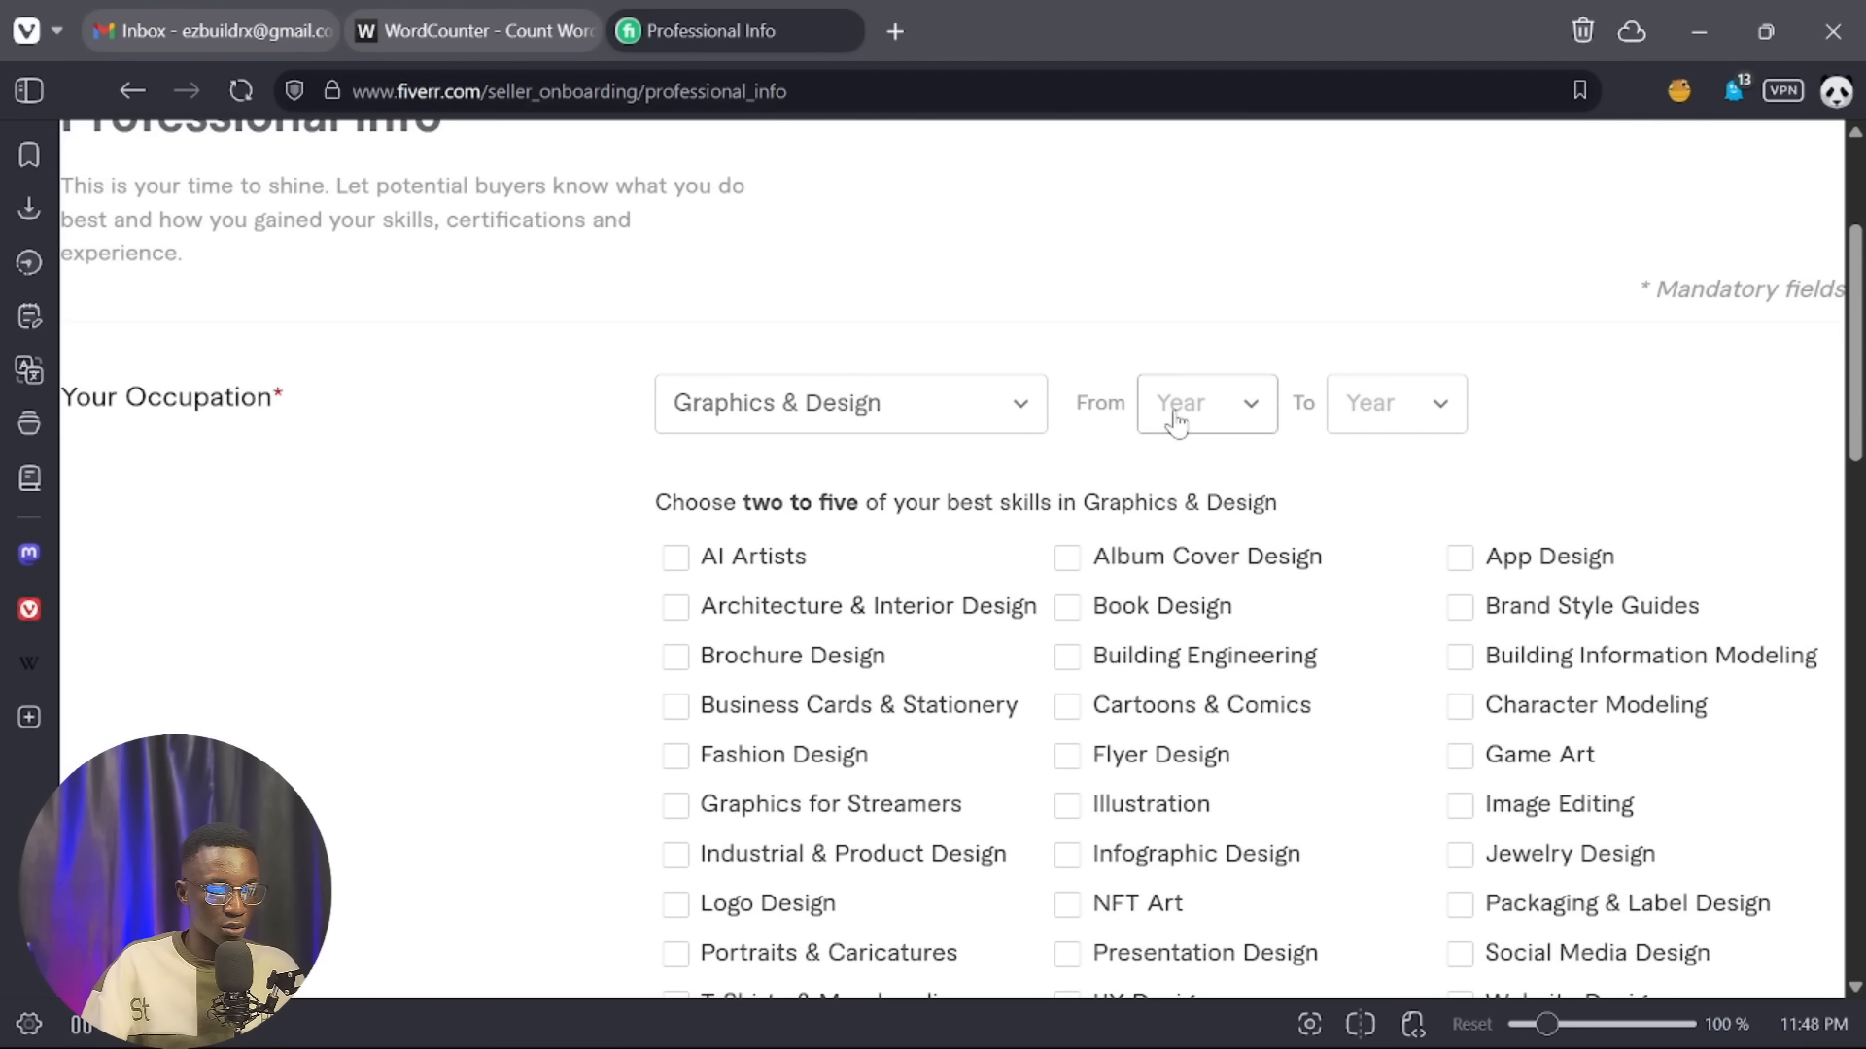
{"action": "scroll", "coordinate": [877, 551], "scroll_direction": "down", "scroll_amount": 3}
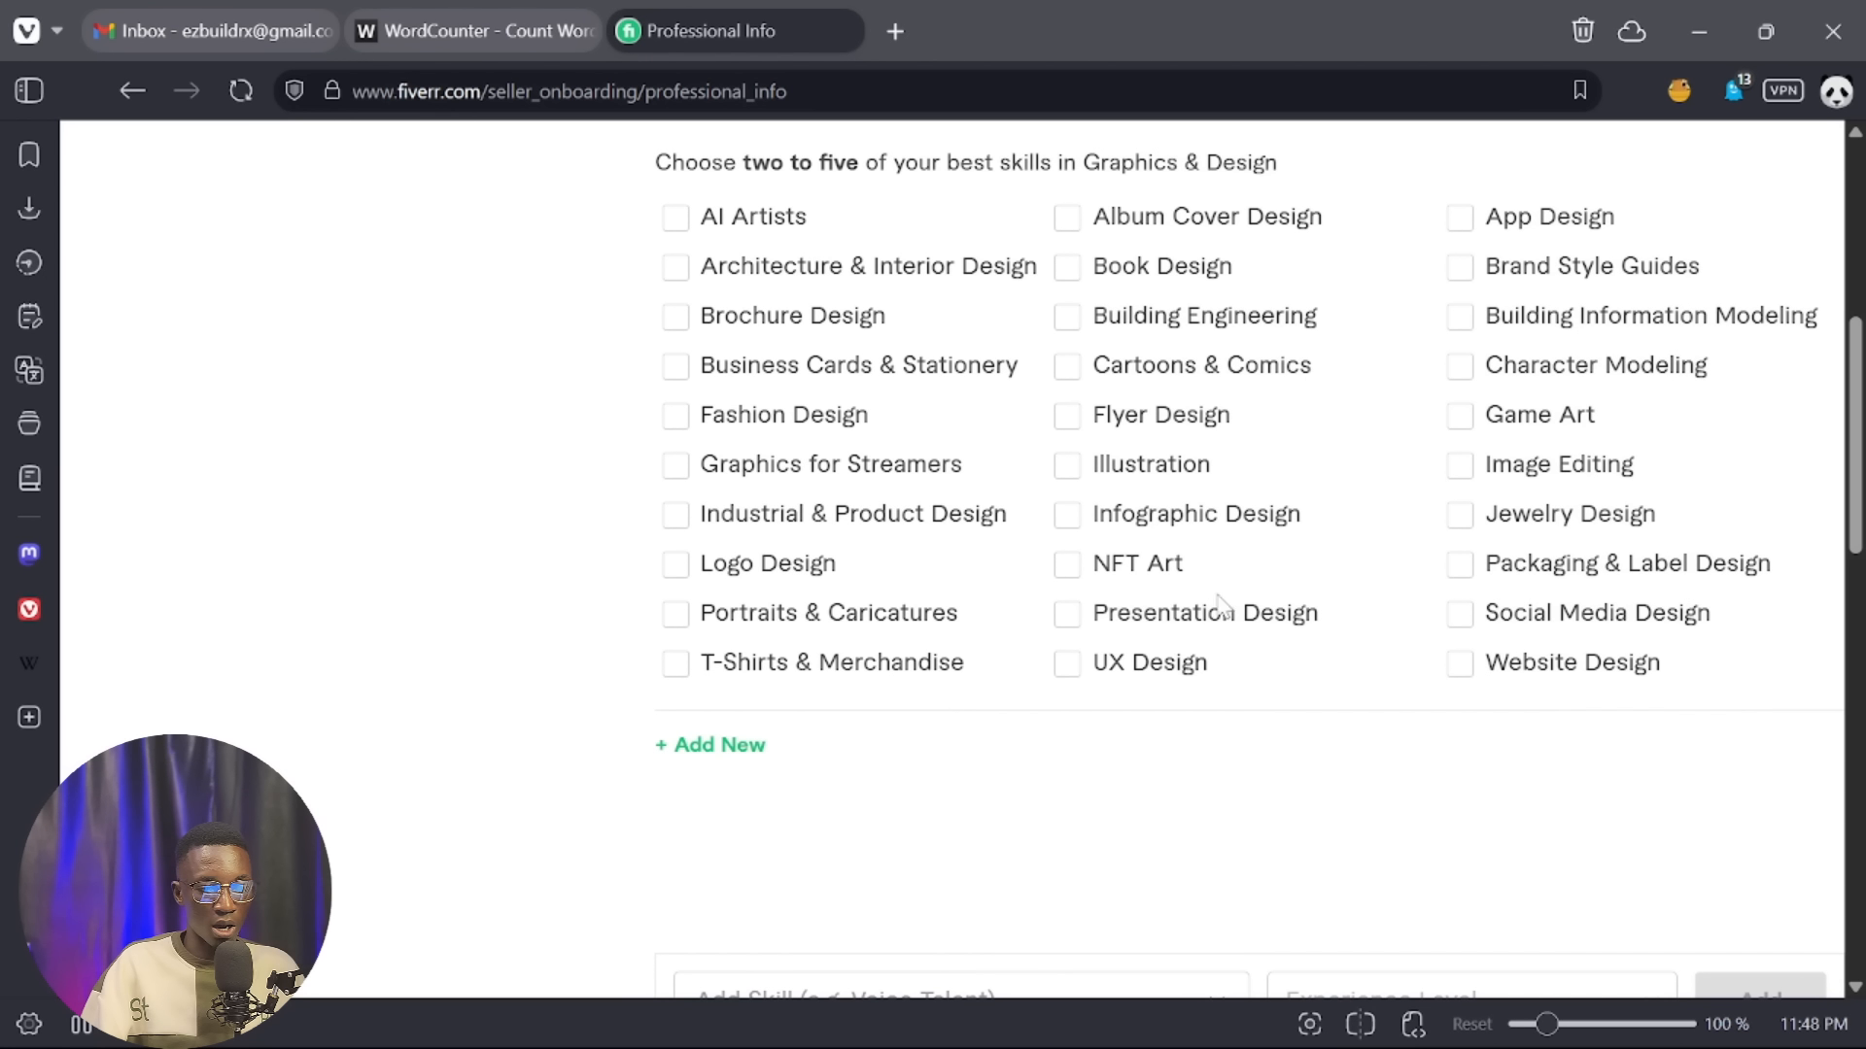
{"action": "left_click", "coordinate": [1564, 627]}
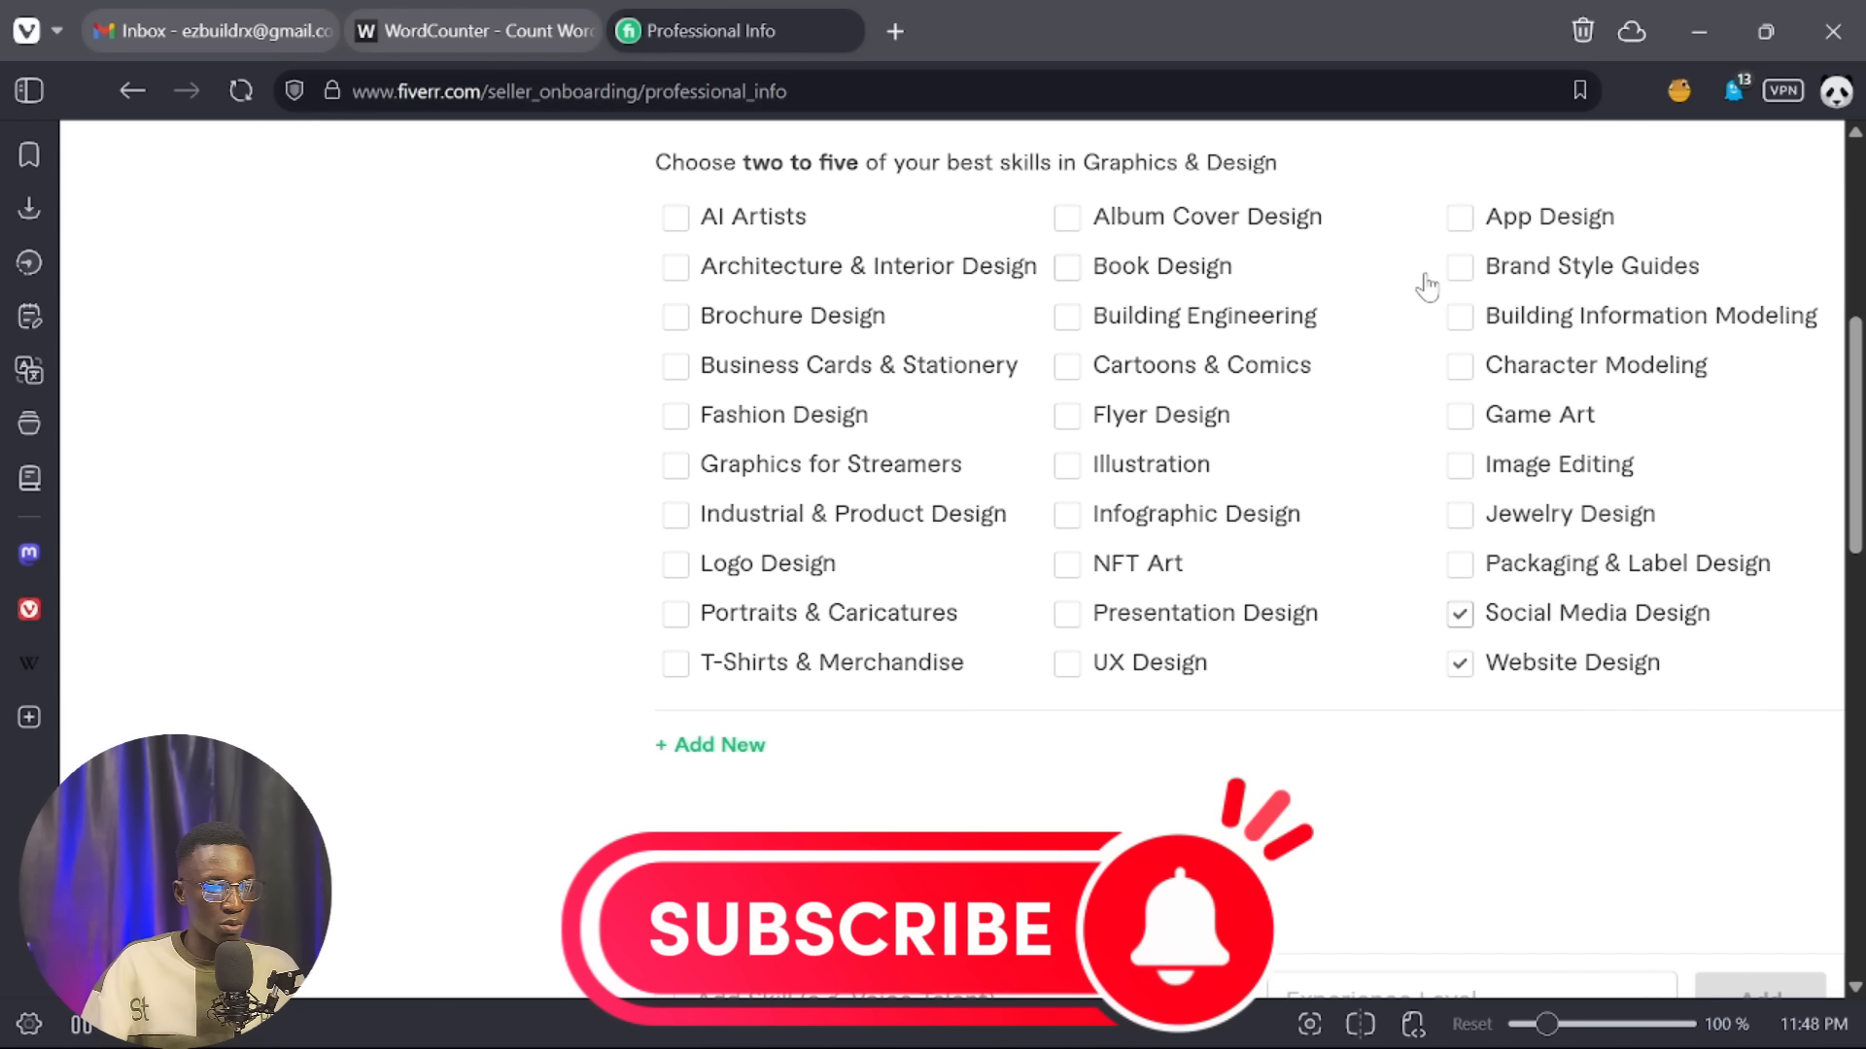
{"action": "left_click", "coordinate": [1176, 279]}
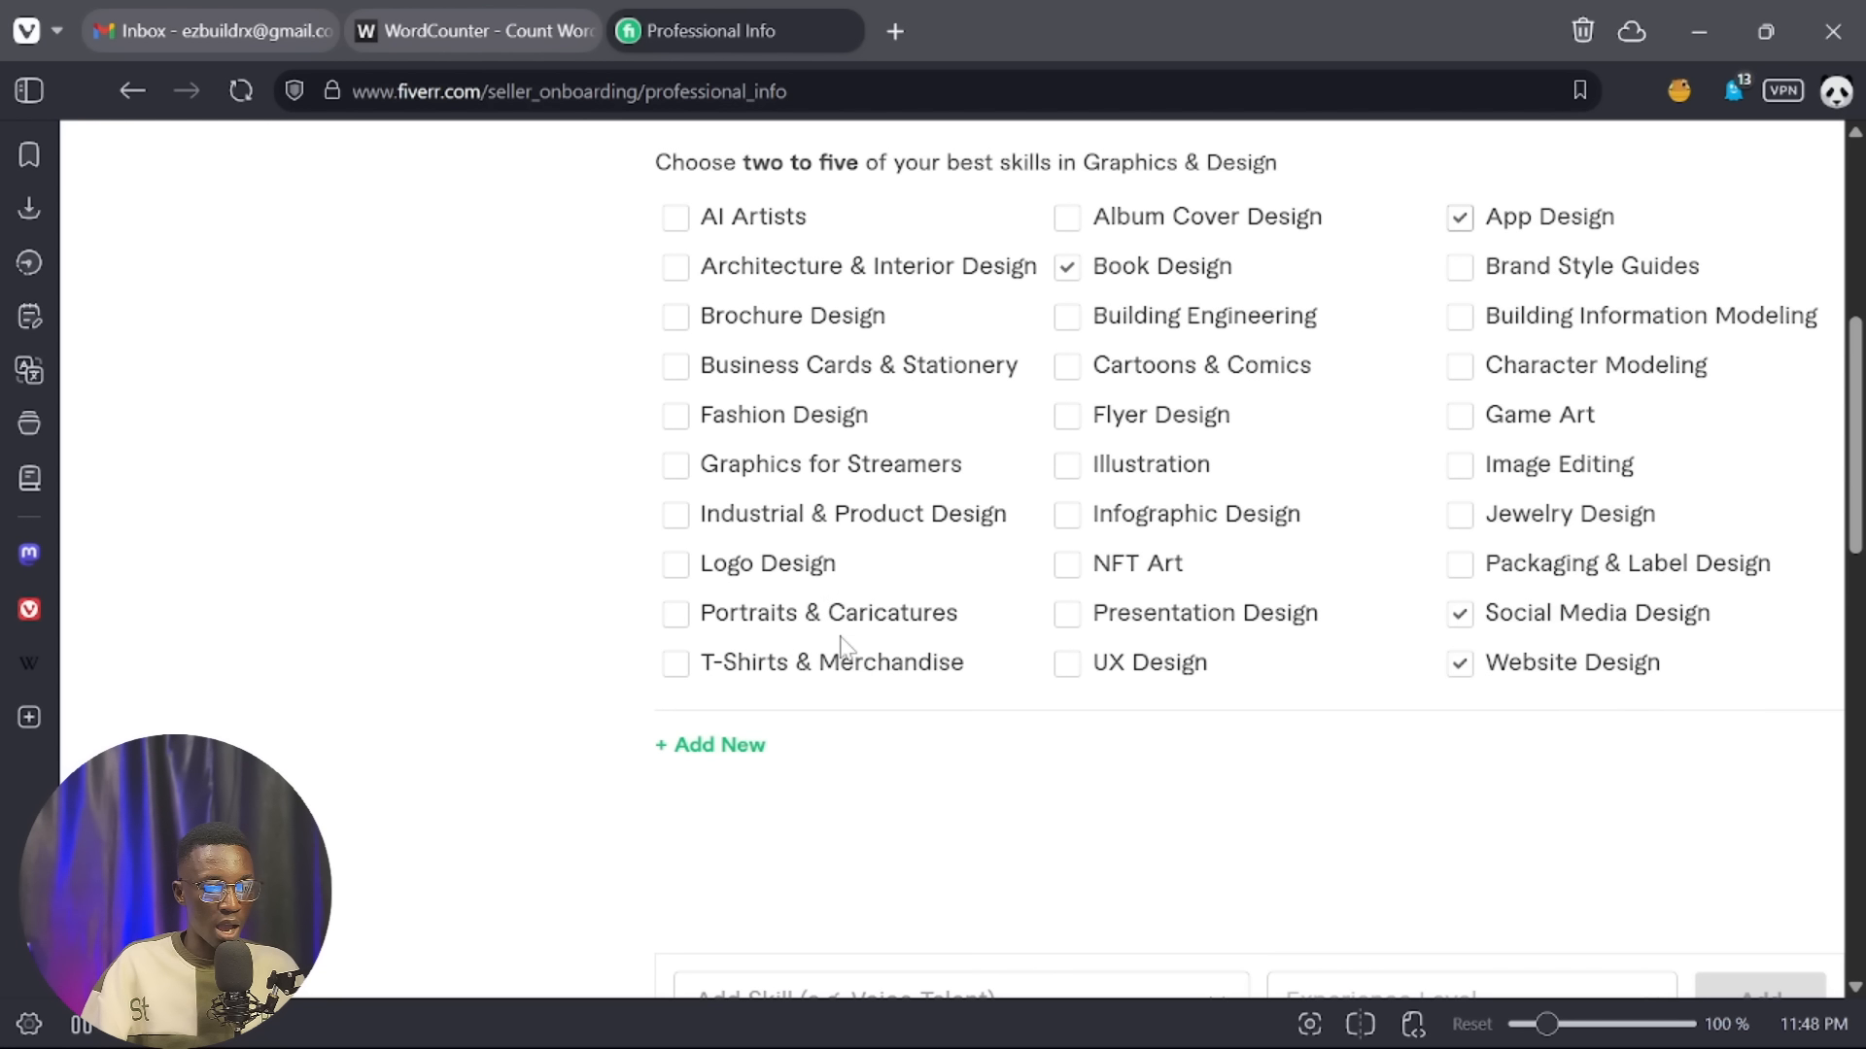
{"action": "left_click", "coordinate": [1105, 671]}
{"action": "scroll", "coordinate": [1145, 691], "scroll_direction": "up", "scroll_amount": 5}
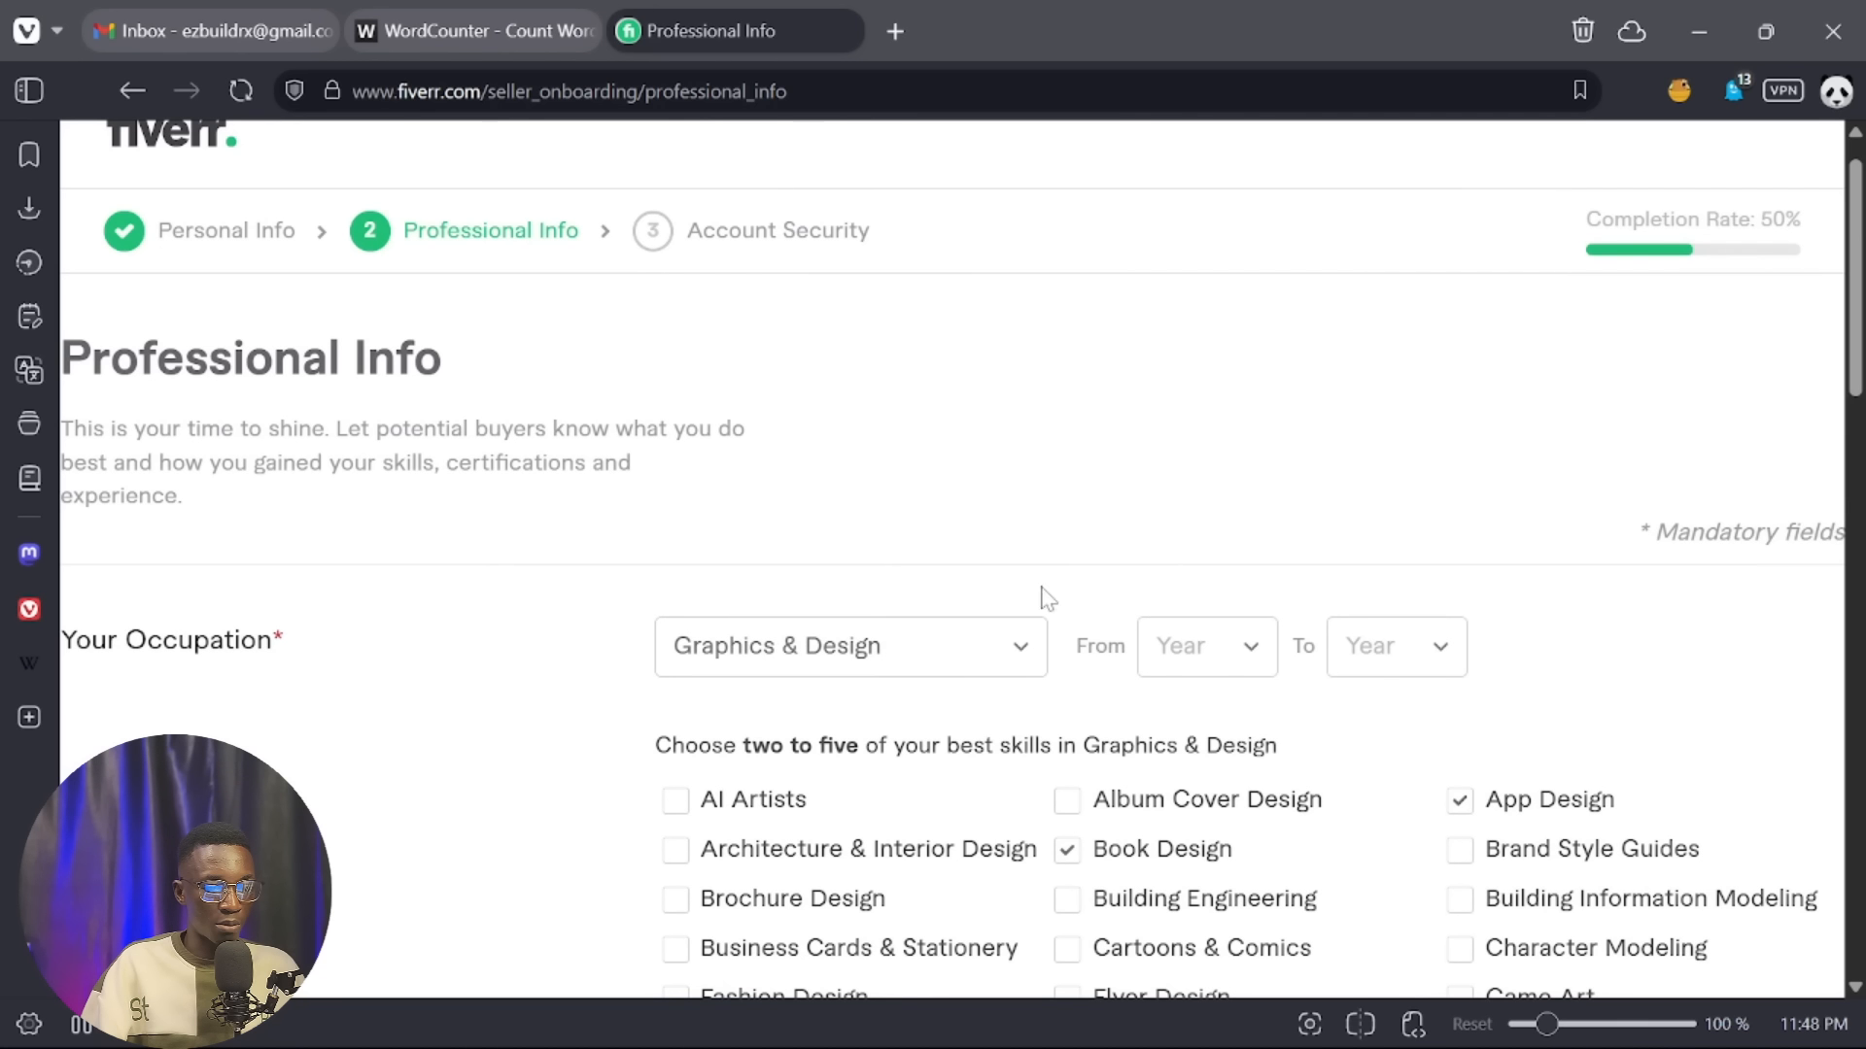
Set the Graphics & Design occupation years from 2013 to 2025.
{"action": "left_click", "coordinate": [1201, 657]}
{"action": "scroll", "coordinate": [1225, 550], "scroll_direction": "down", "scroll_amount": 6}
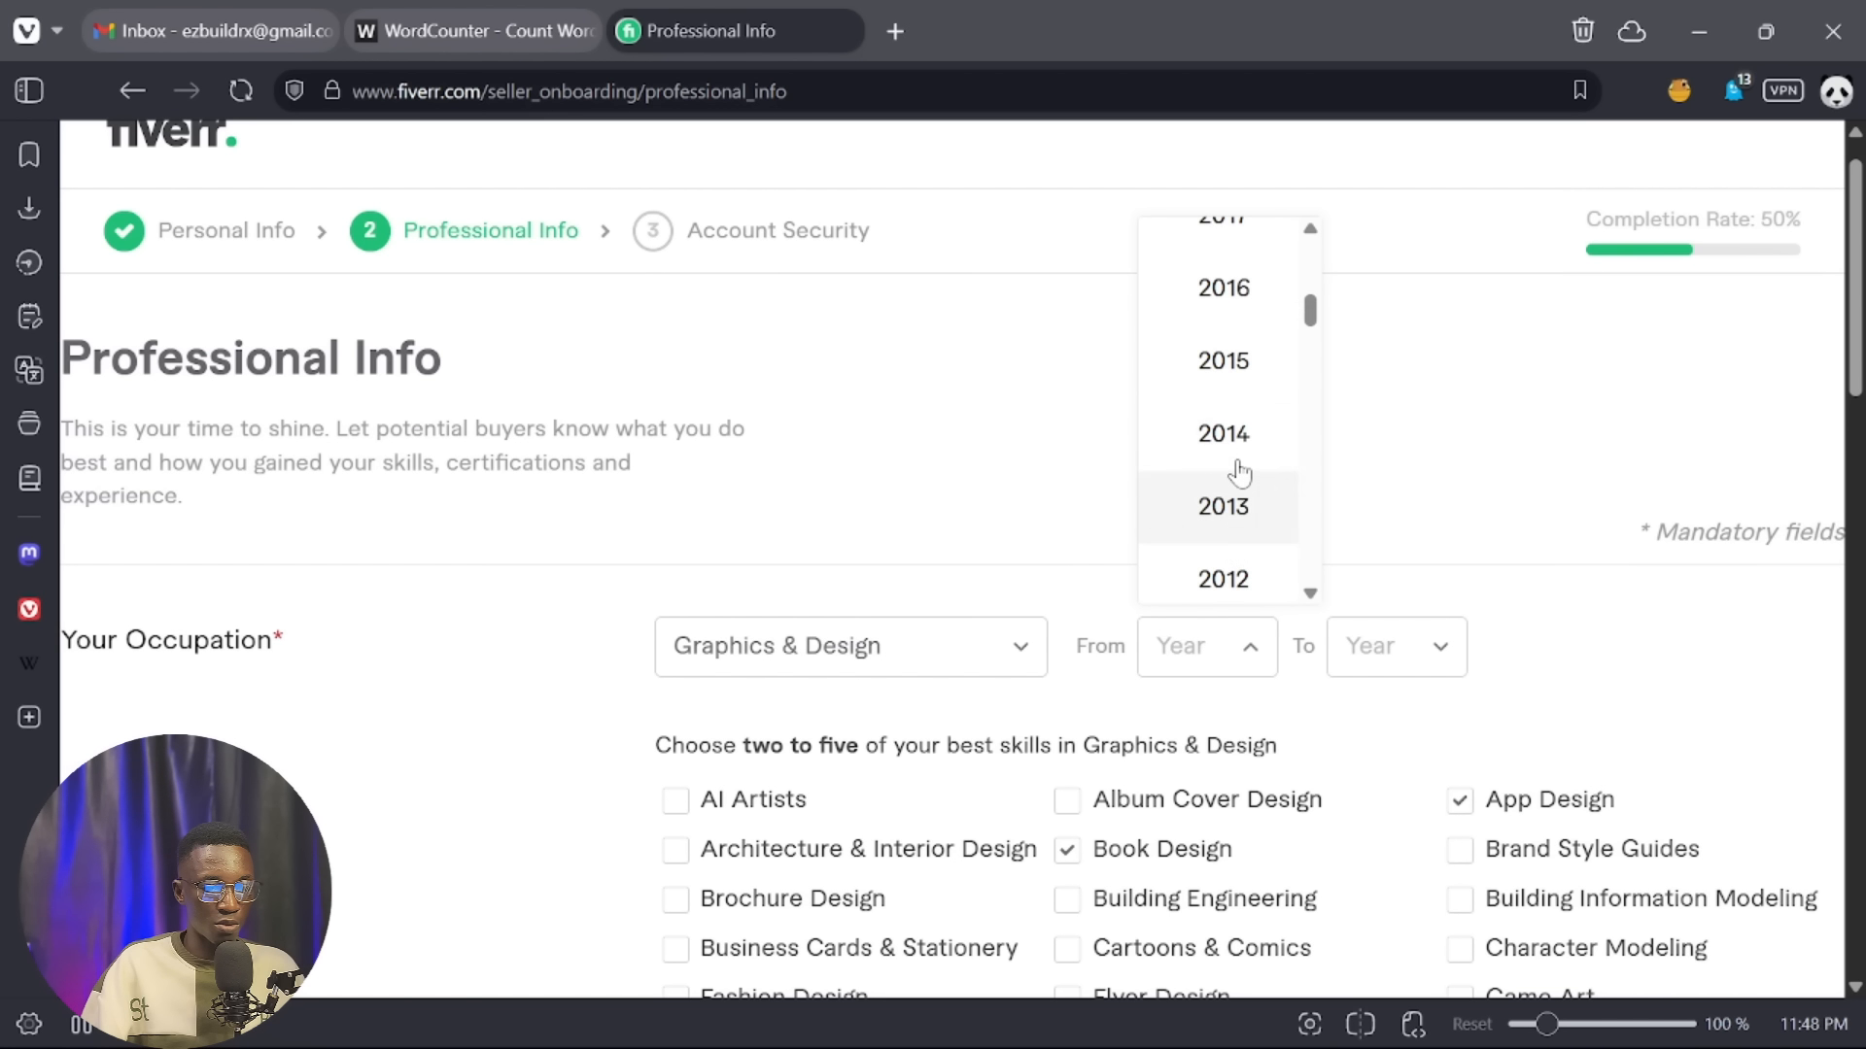
{"action": "left_click", "coordinate": [1240, 501]}
{"action": "left_click", "coordinate": [1361, 641]}
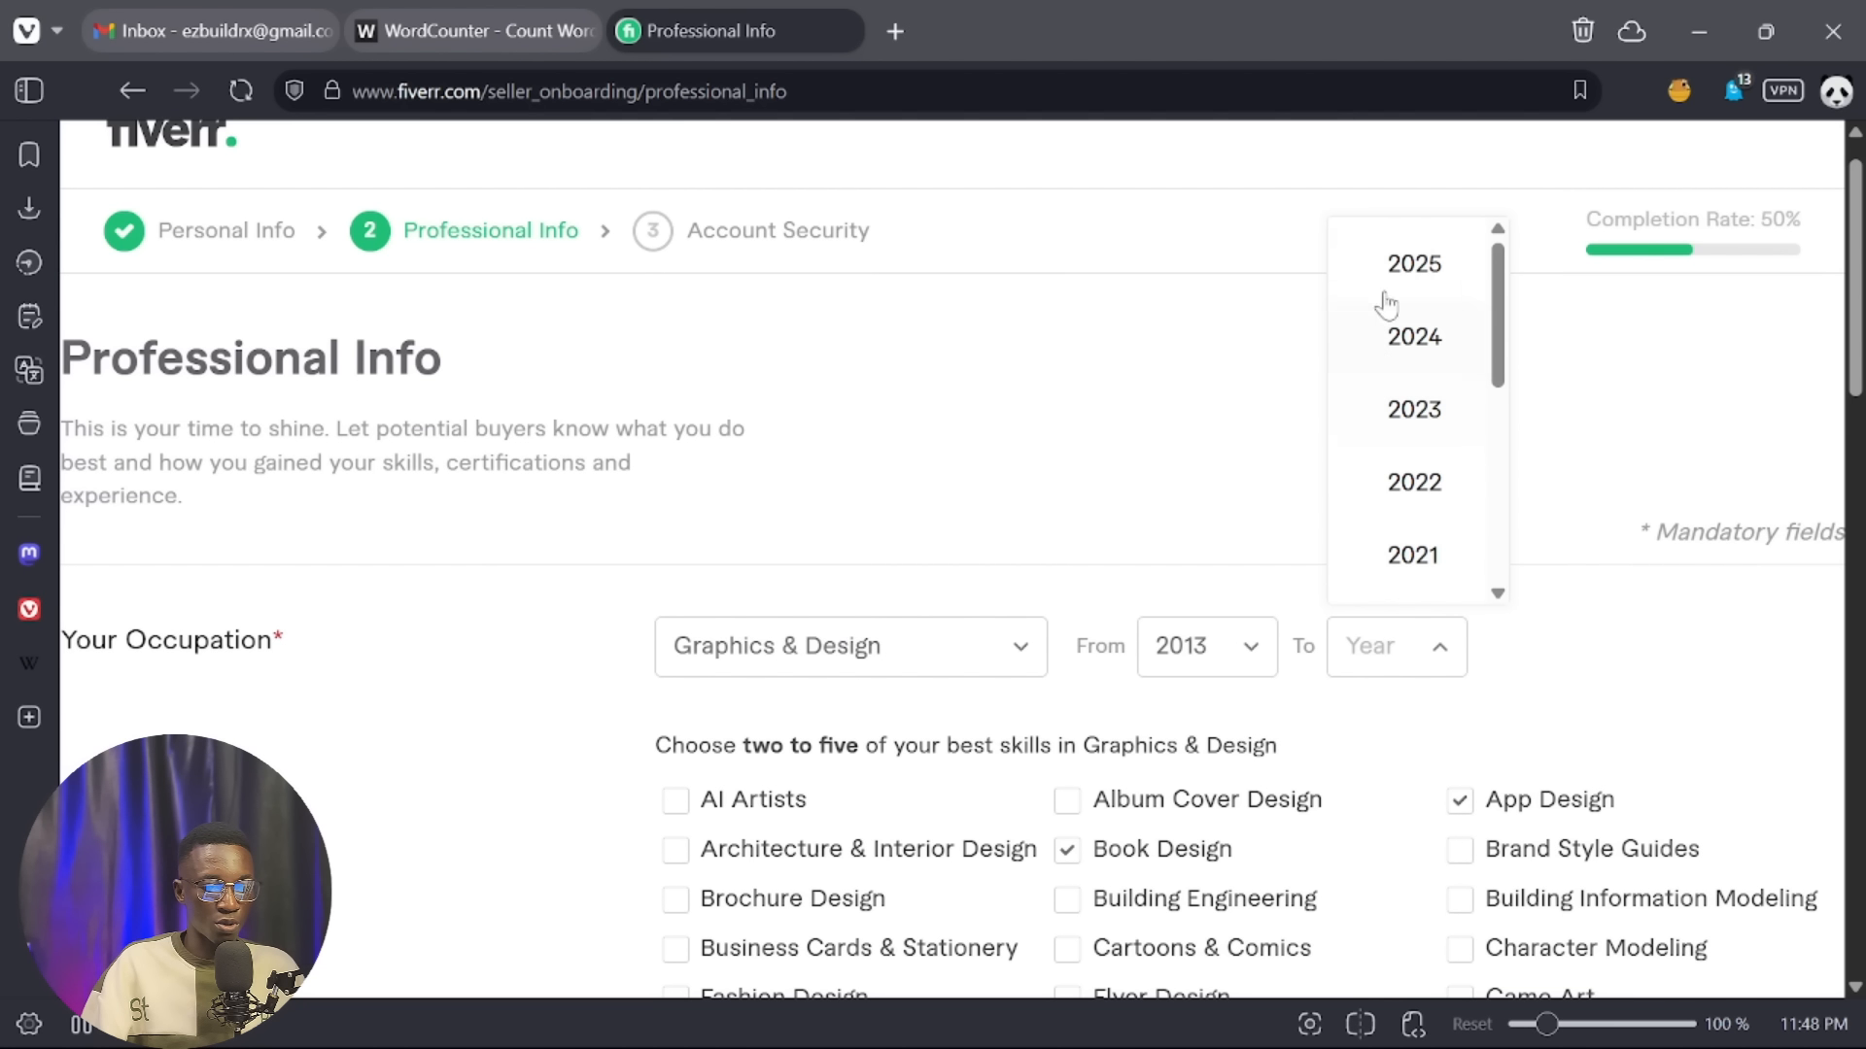
{"action": "left_click", "coordinate": [1380, 282]}
{"action": "scroll", "coordinate": [1301, 566], "scroll_direction": "down", "scroll_amount": 9}
Add a second occupation, Writing & Translation.
{"action": "left_click", "coordinate": [681, 453]}
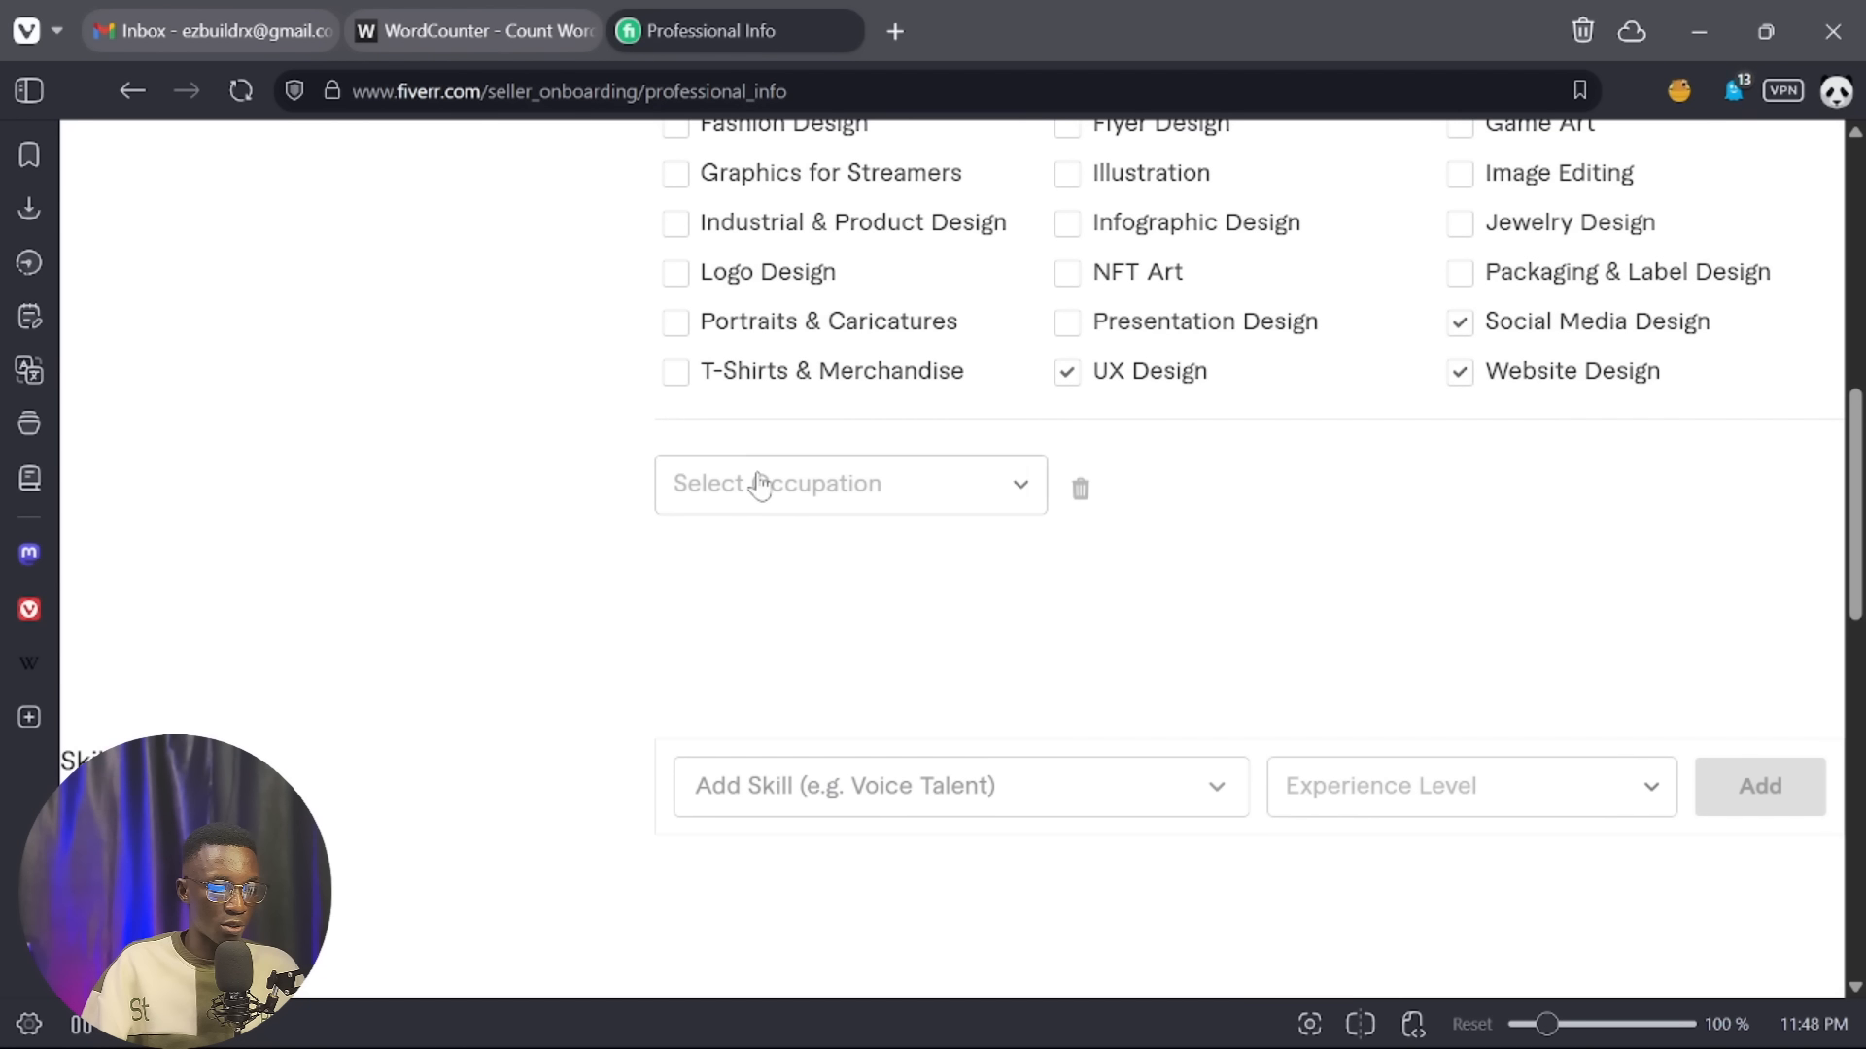
{"action": "left_click", "coordinate": [794, 490]}
{"action": "left_click", "coordinate": [832, 719]}
{"action": "scroll", "coordinate": [1062, 596], "scroll_direction": "down", "scroll_amount": 4}
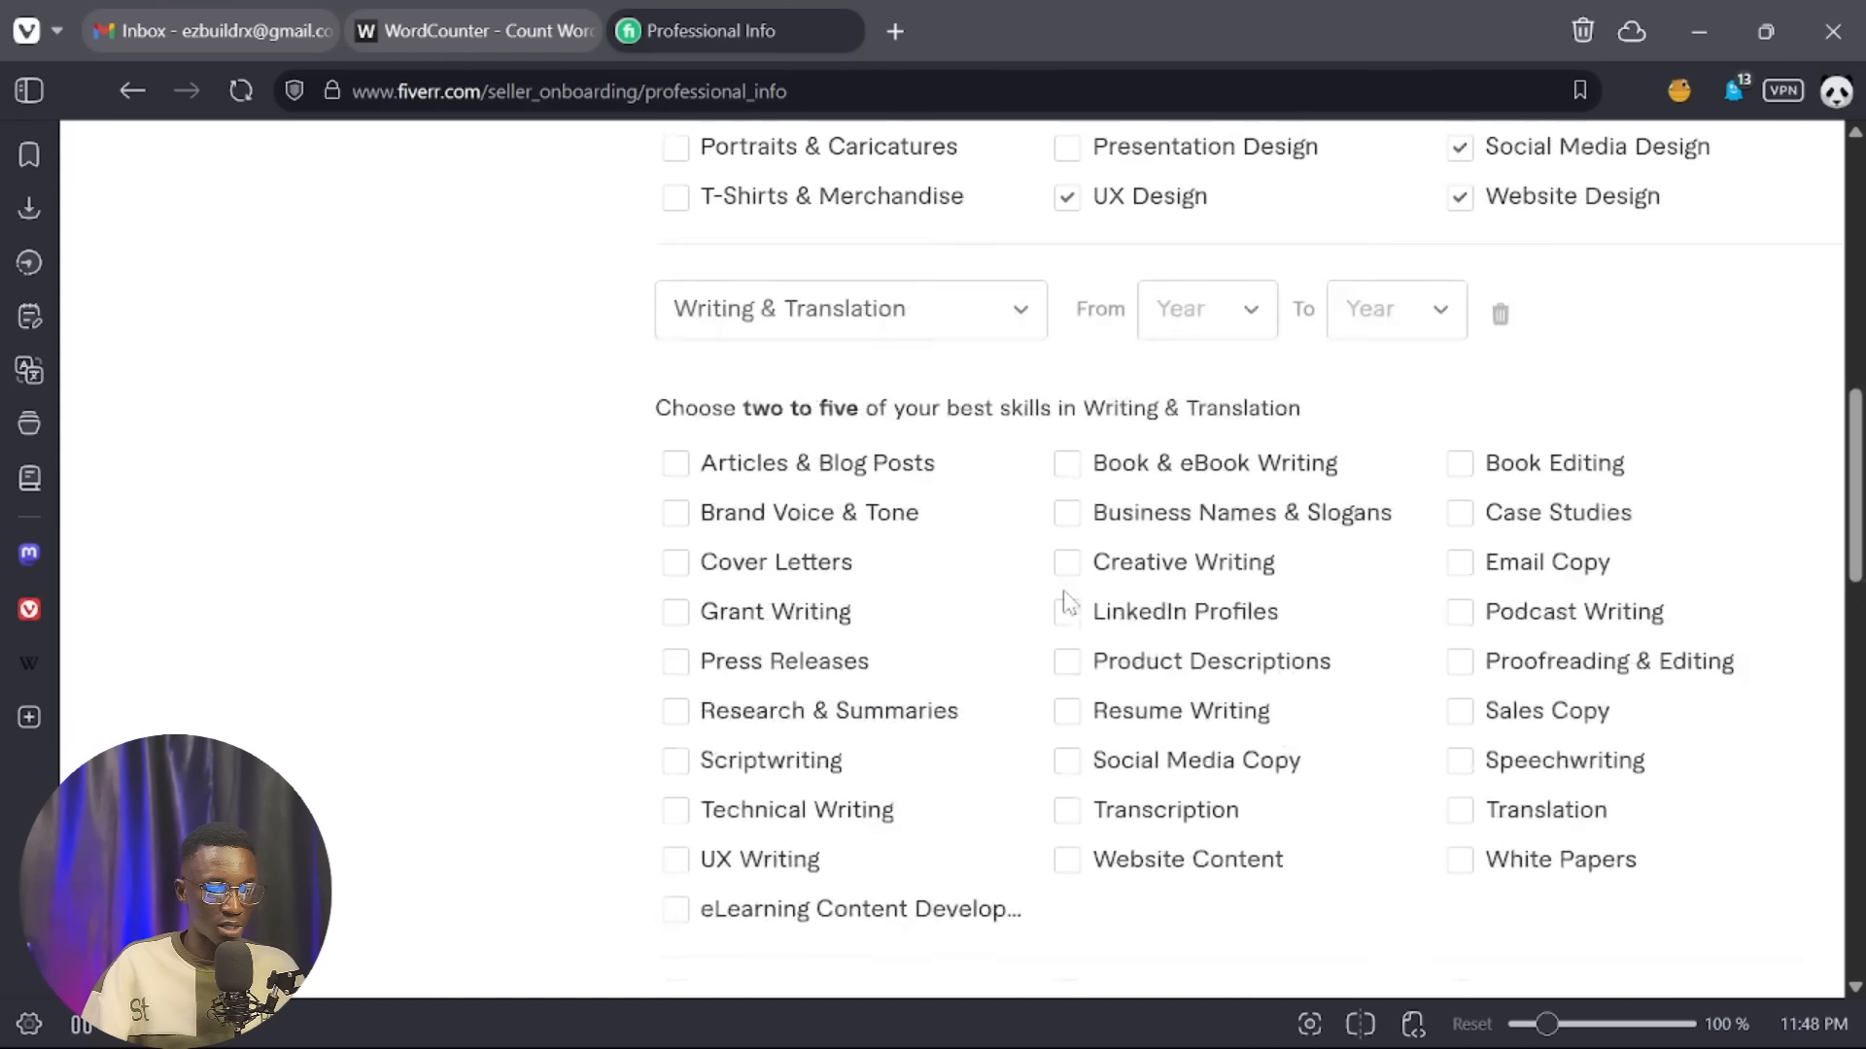
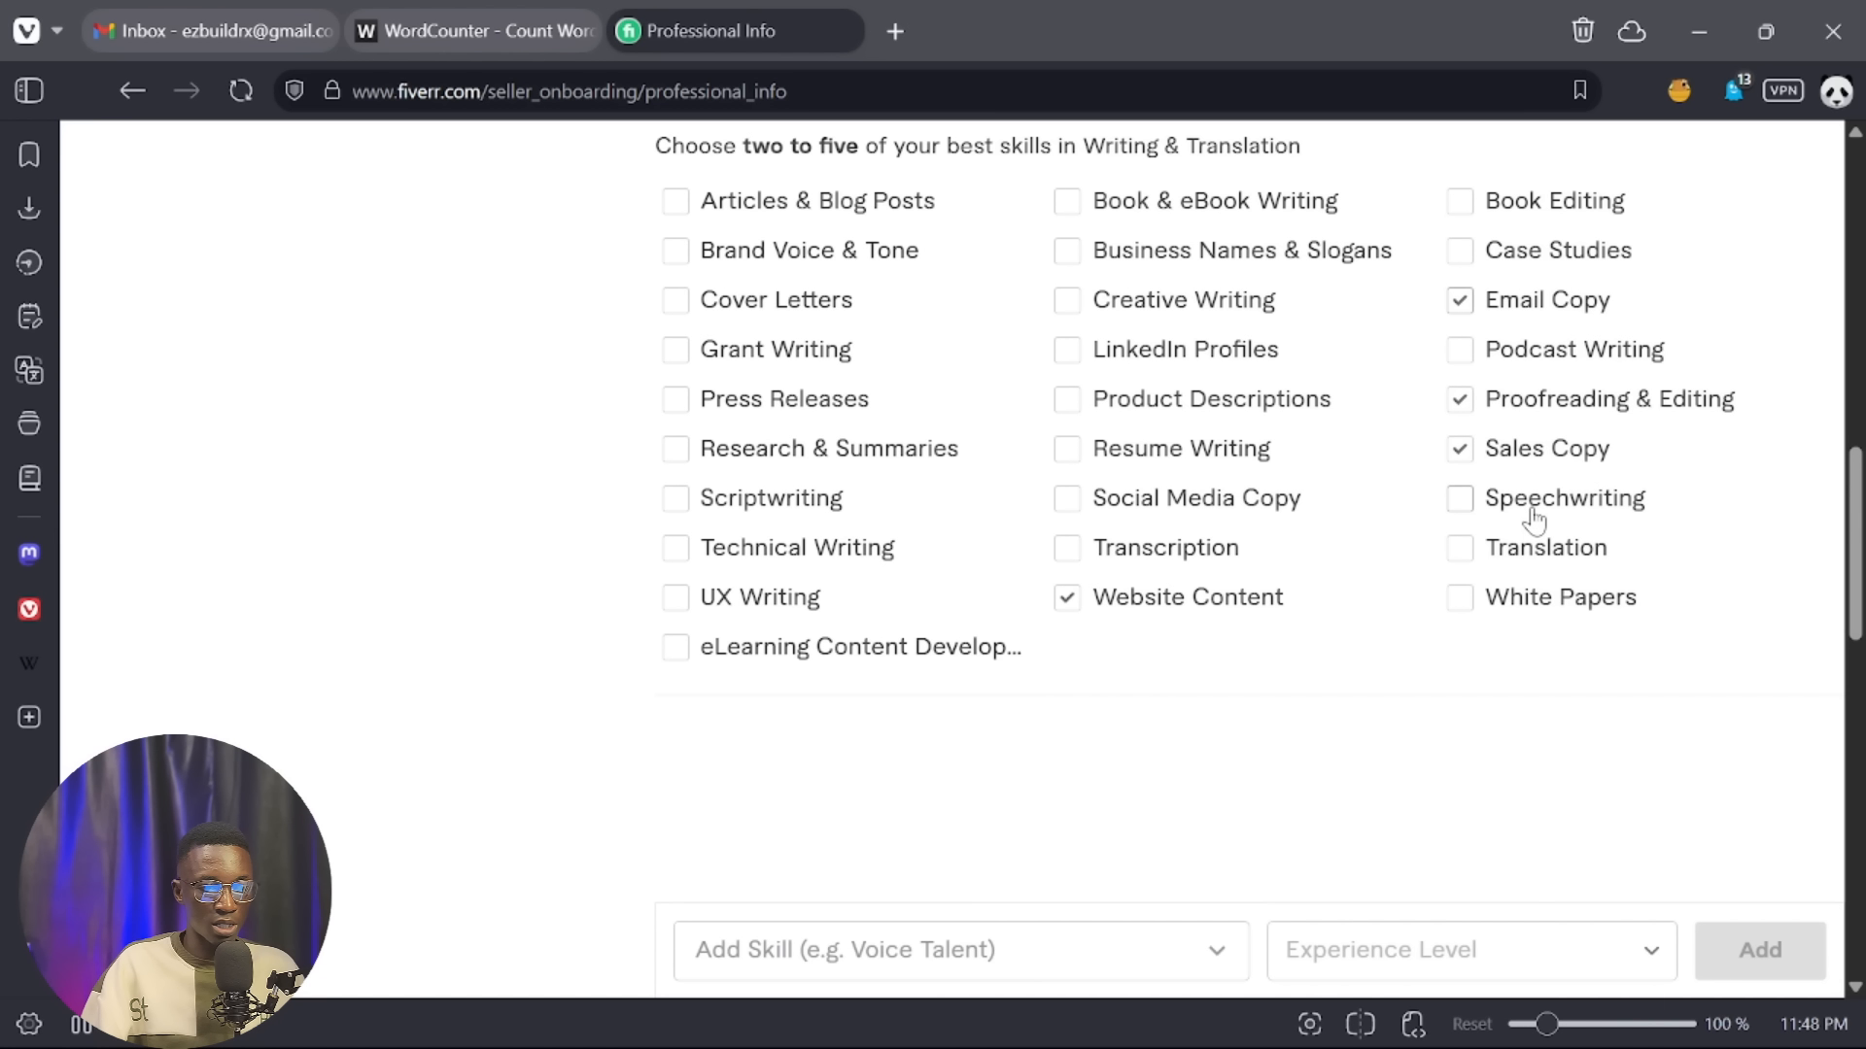
Tick Creative Writing and set the Writing & Translation years from 2015 to 2025.
{"action": "left_click", "coordinate": [1140, 312]}
{"action": "scroll", "coordinate": [972, 505], "scroll_direction": "up", "scroll_amount": 1}
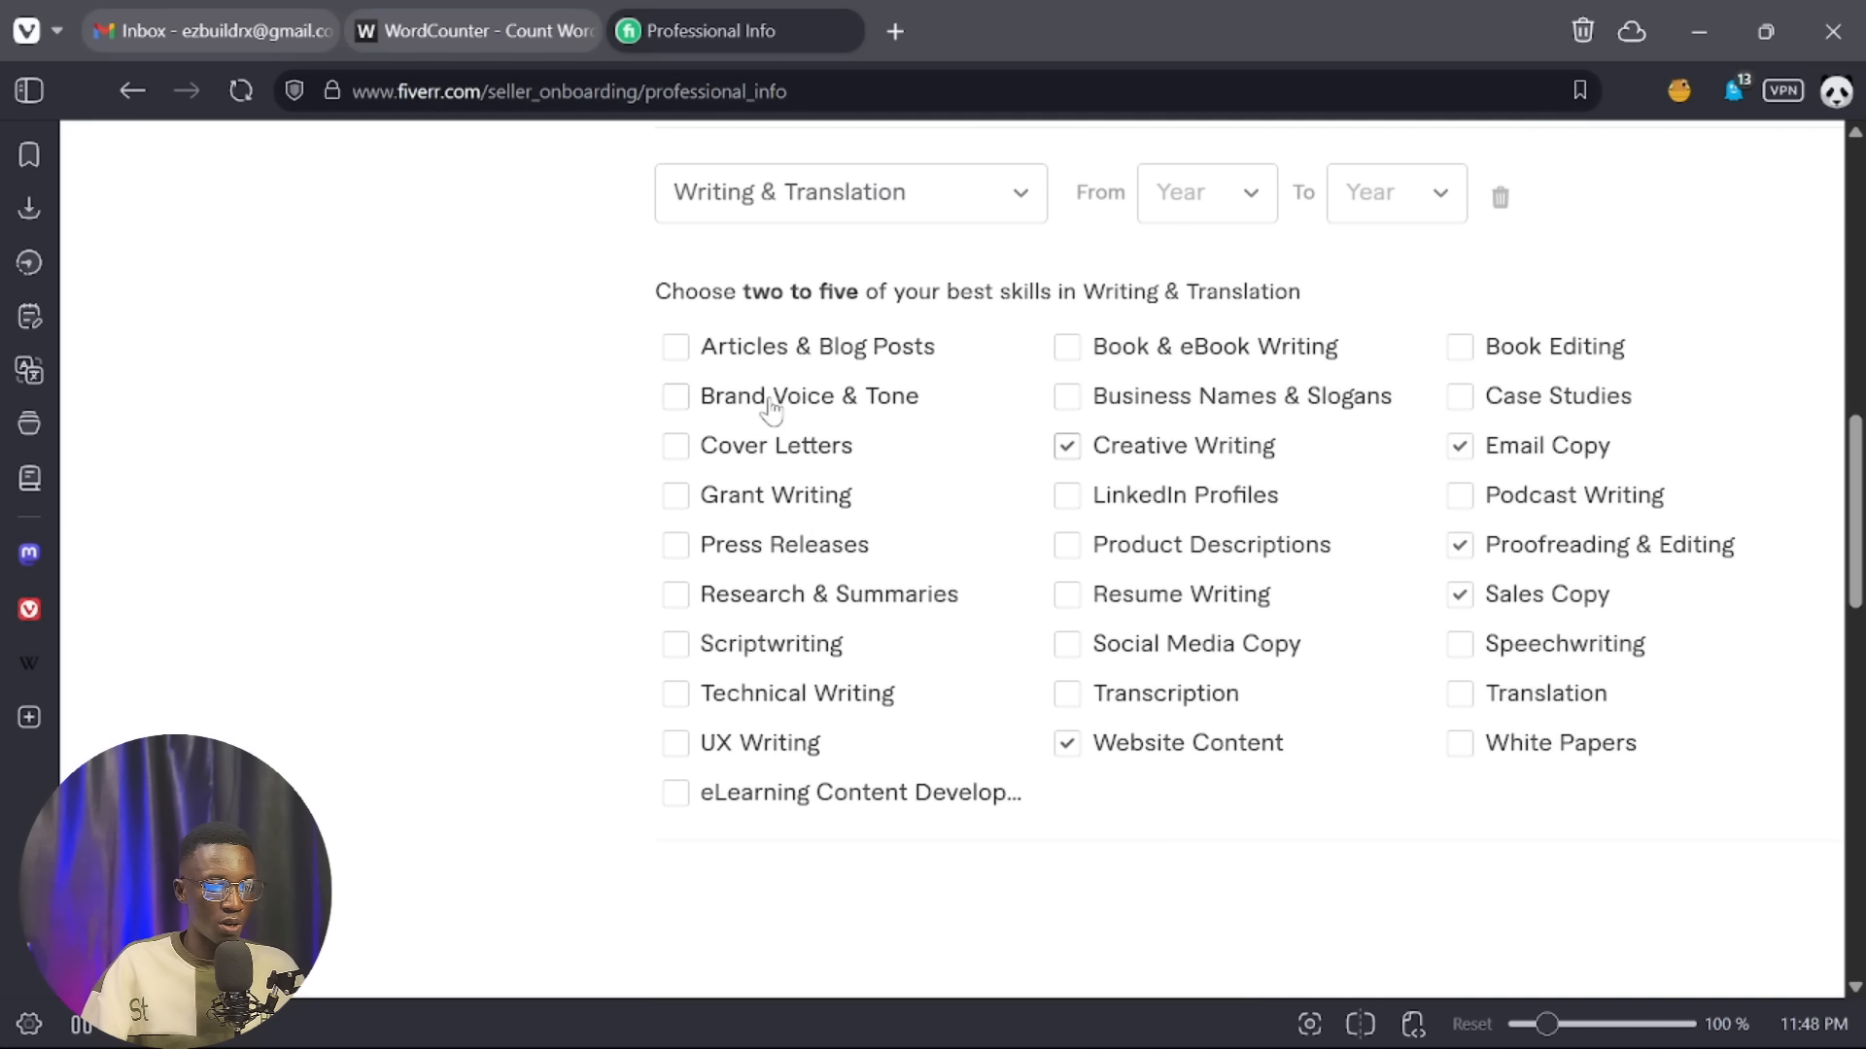
{"action": "left_click", "coordinate": [1193, 206]}
{"action": "scroll", "coordinate": [1232, 486], "scroll_direction": "down", "scroll_amount": 5}
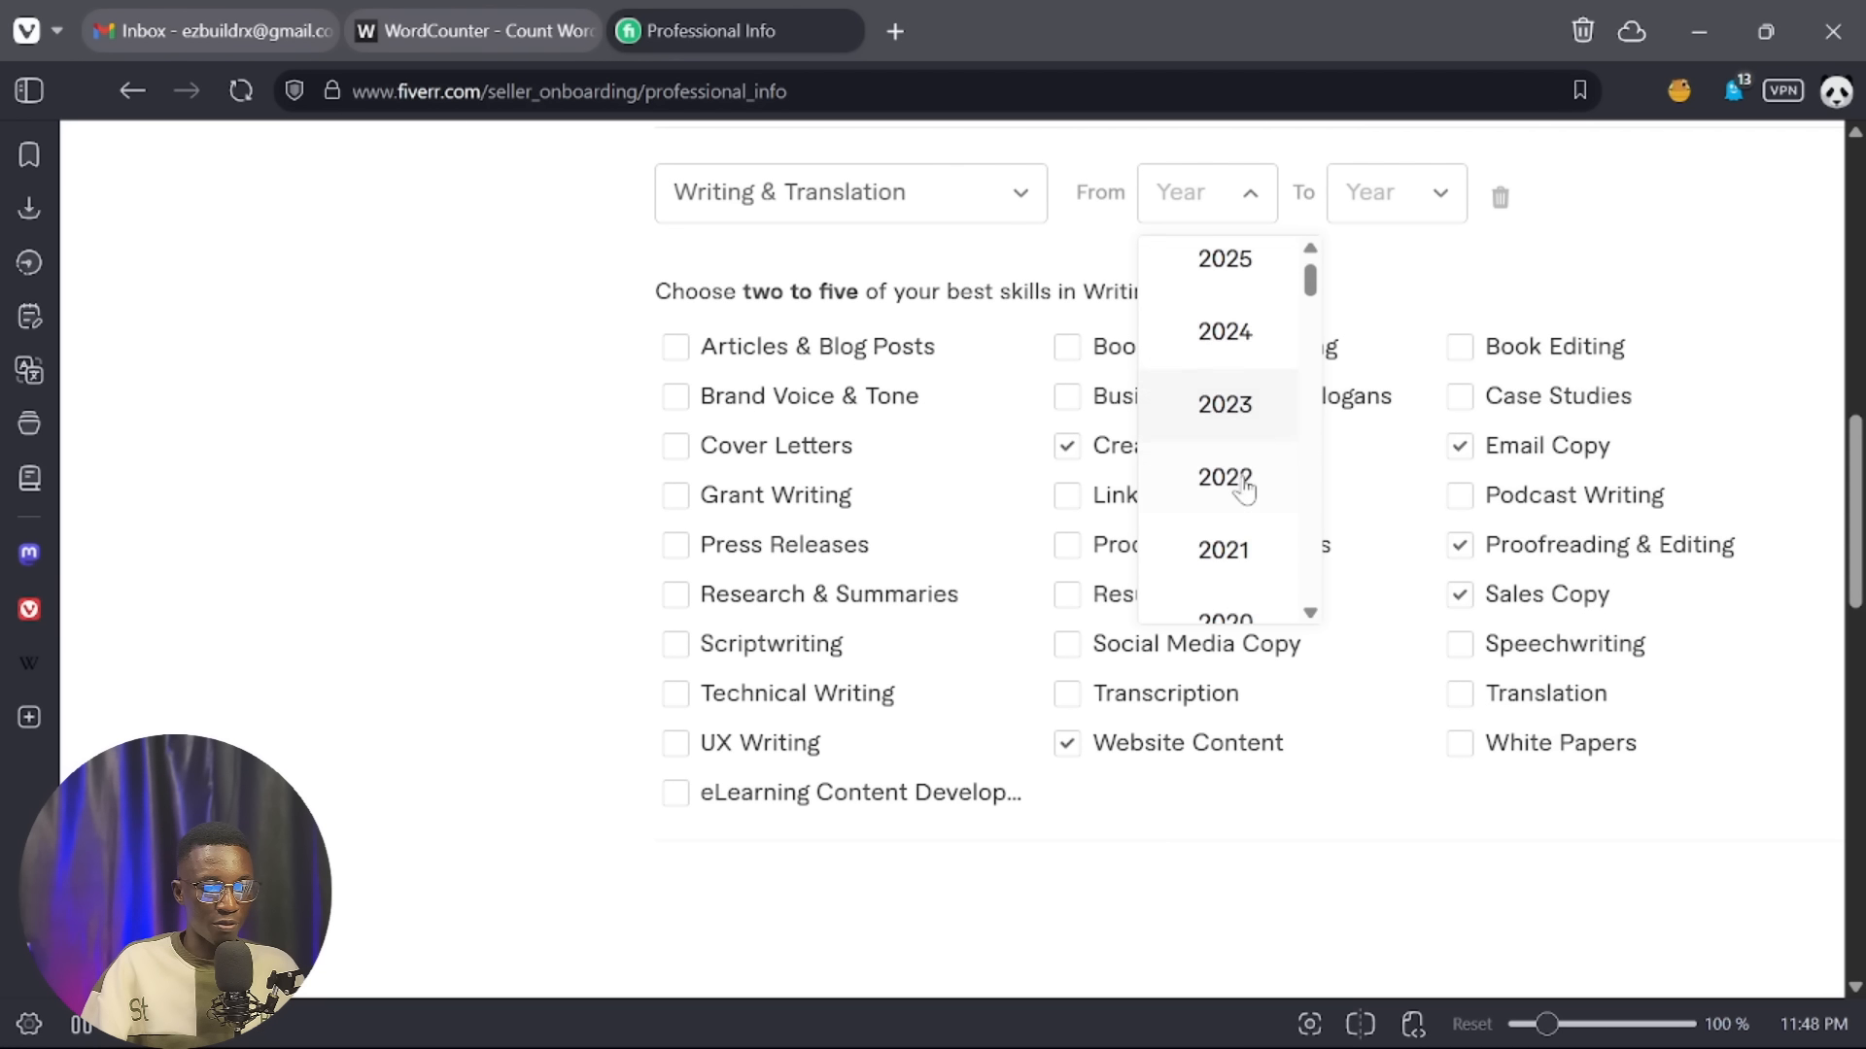
{"action": "left_click", "coordinate": [1223, 526]}
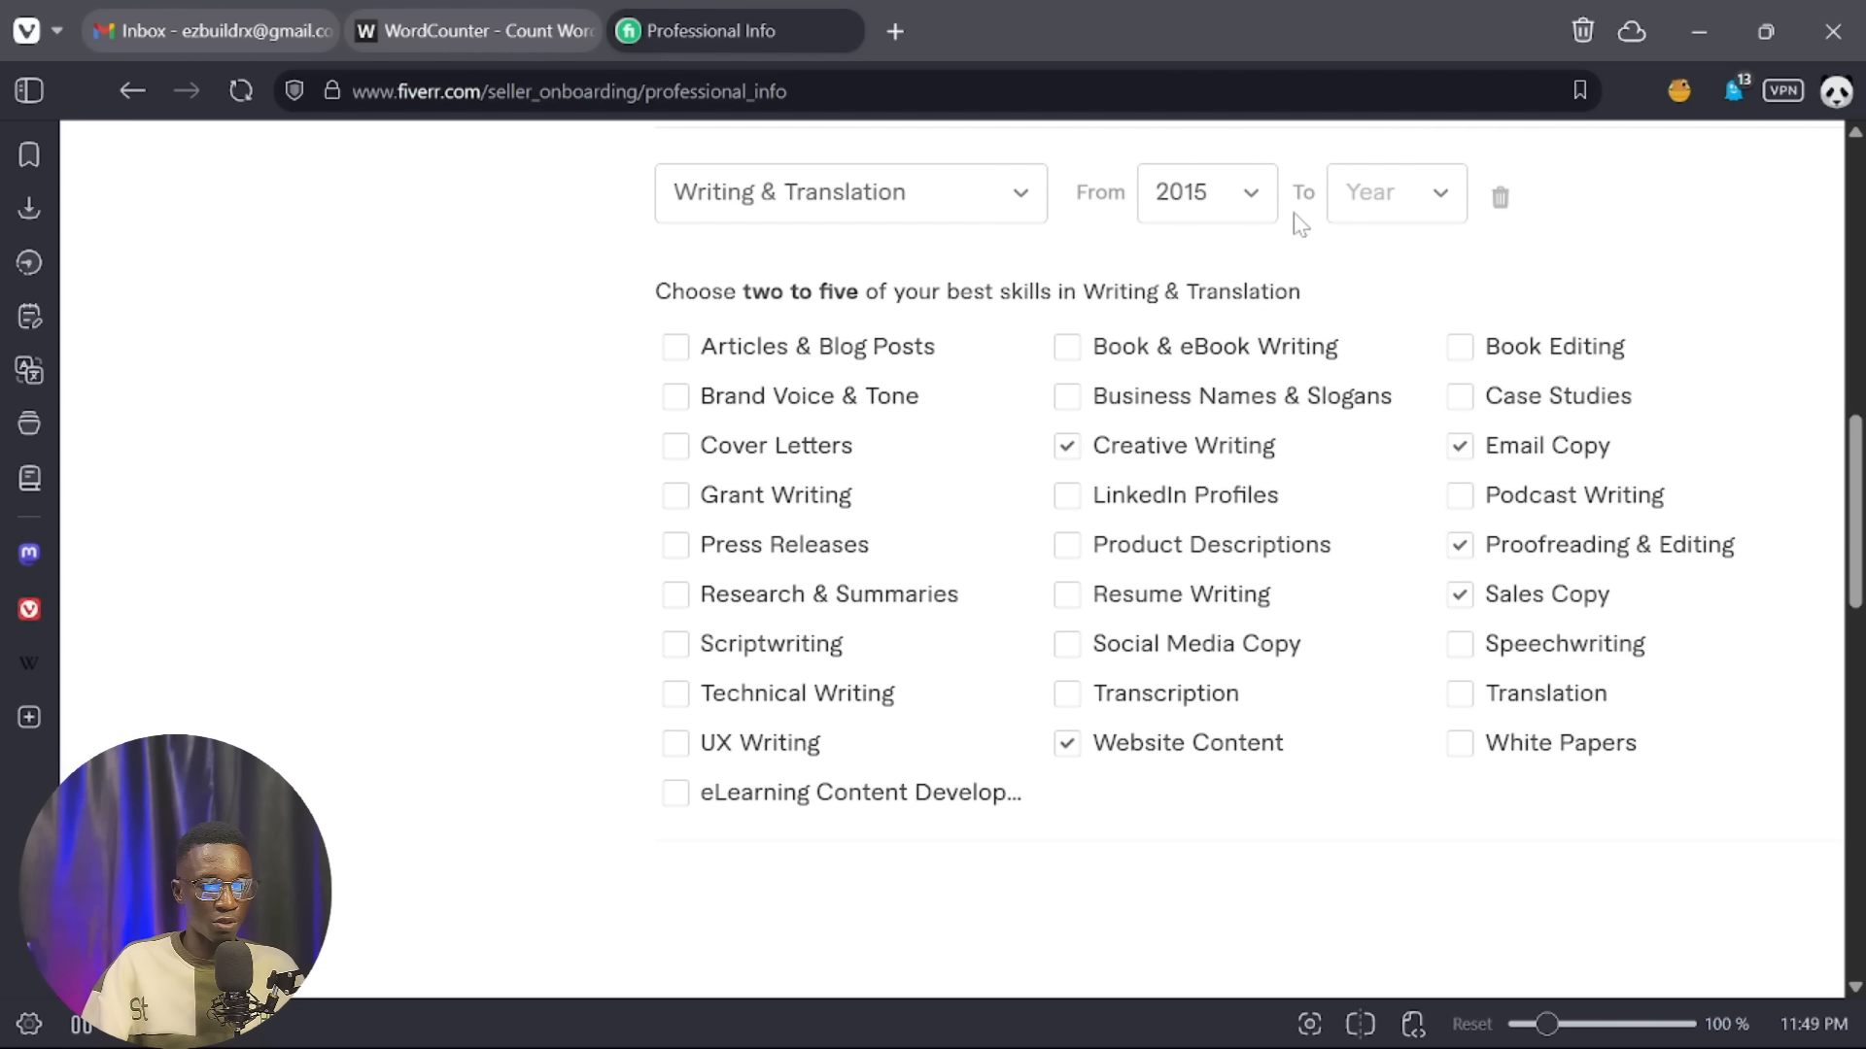
{"action": "left_click", "coordinate": [1361, 192]}
{"action": "left_click", "coordinate": [1386, 277]}
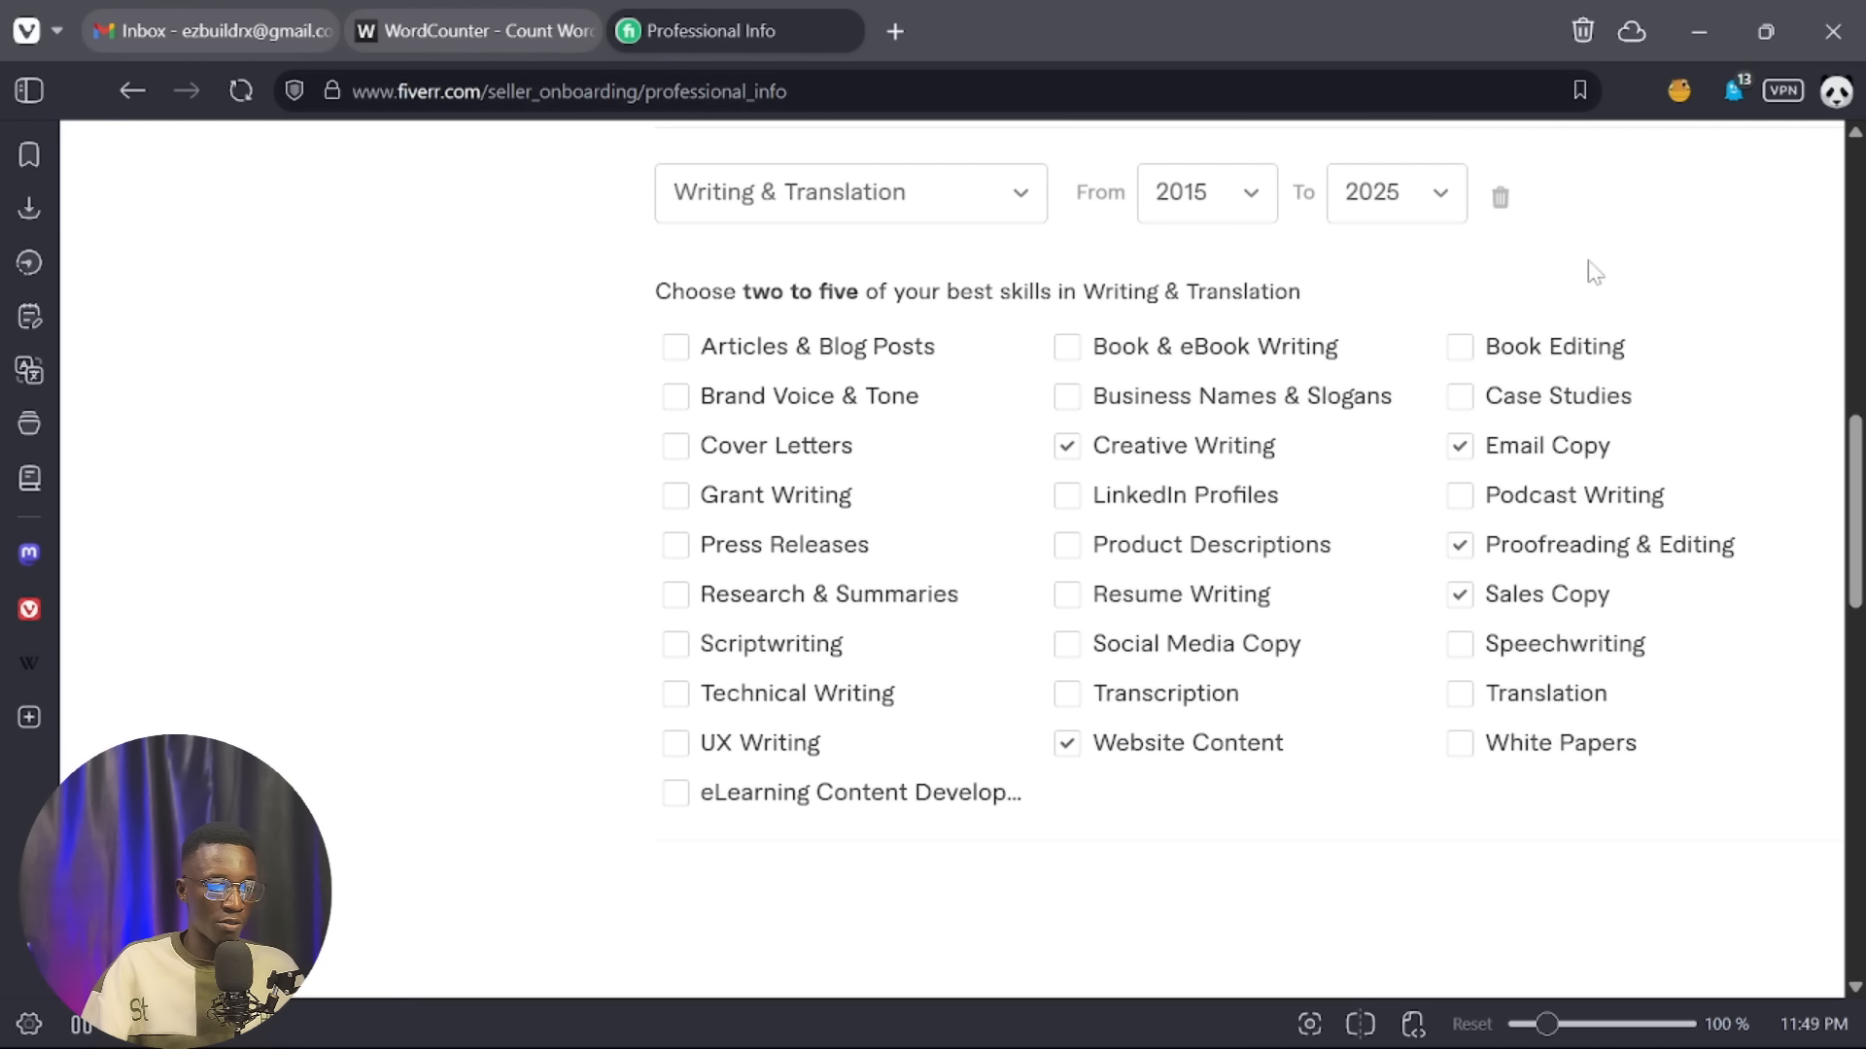
{"action": "scroll", "coordinate": [888, 700], "scroll_direction": "down", "scroll_amount": 5}
{"action": "left_click", "coordinate": [864, 627]}
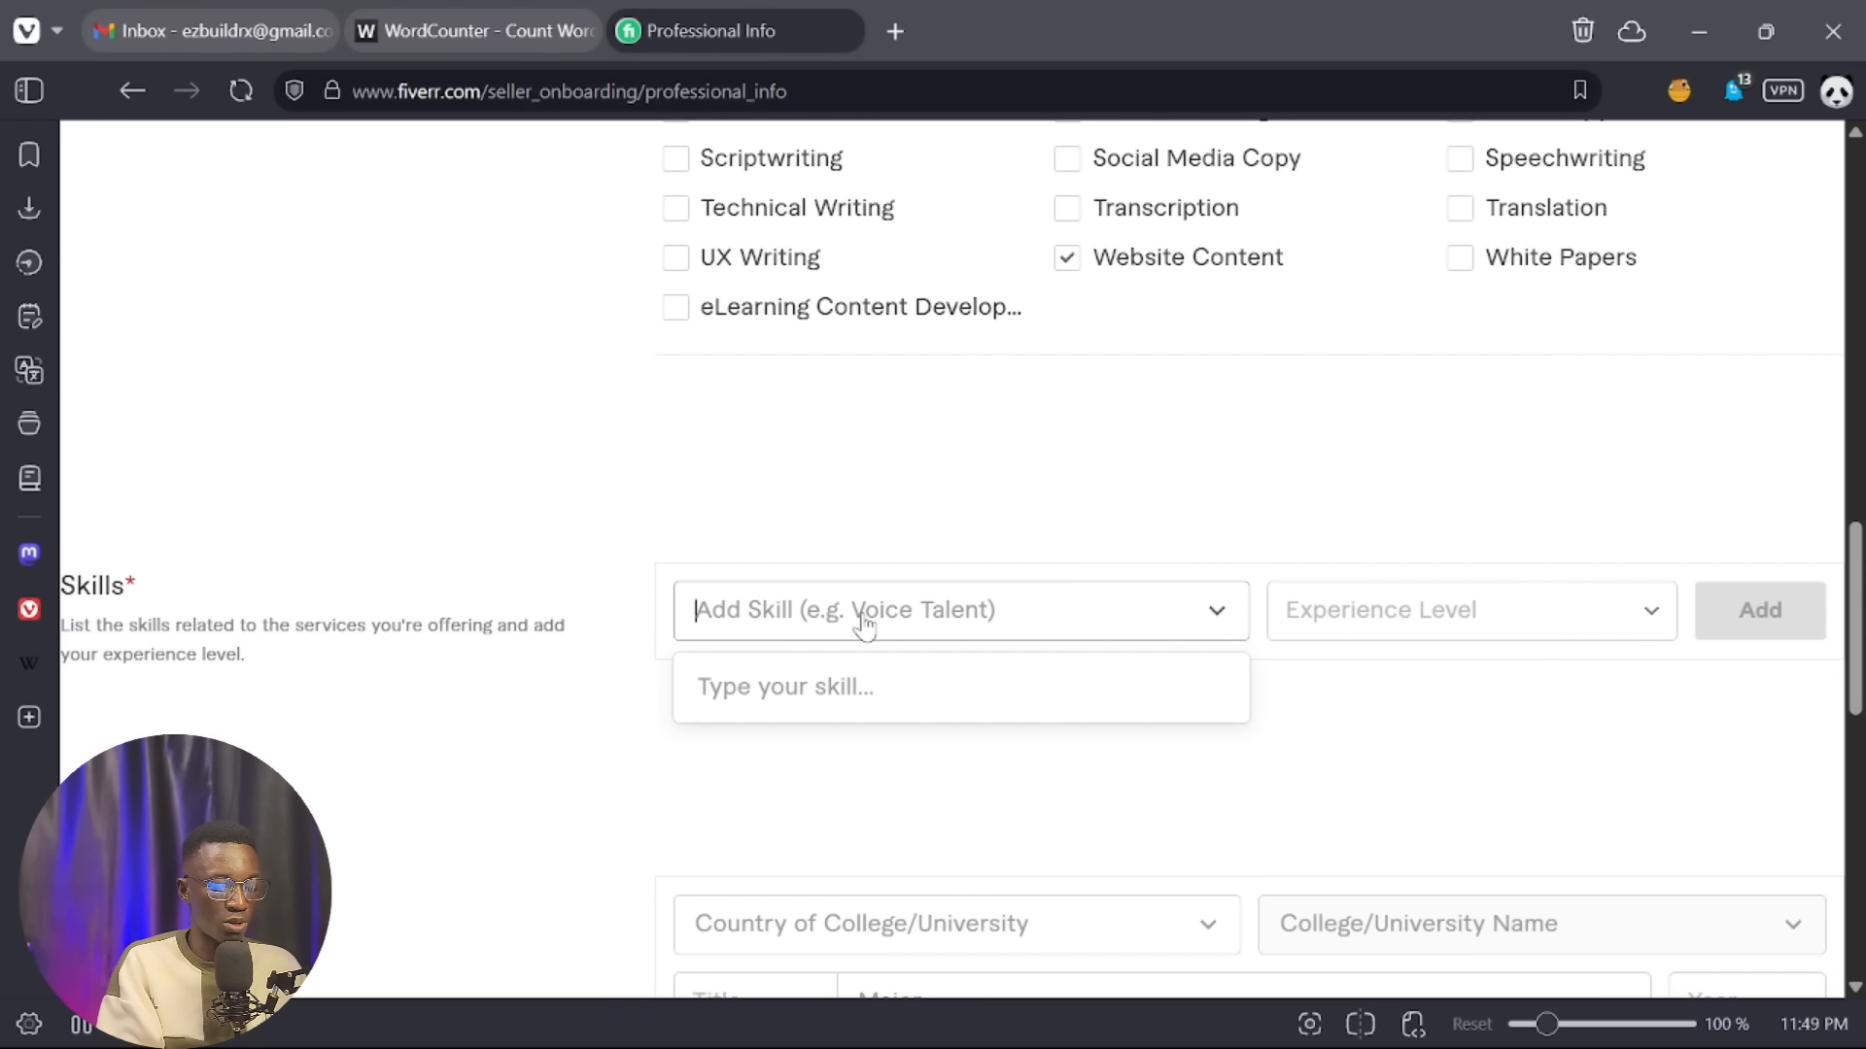
Add Sales copywriting as a skill at Expert level.
{"action": "type", "text": "sasle"}
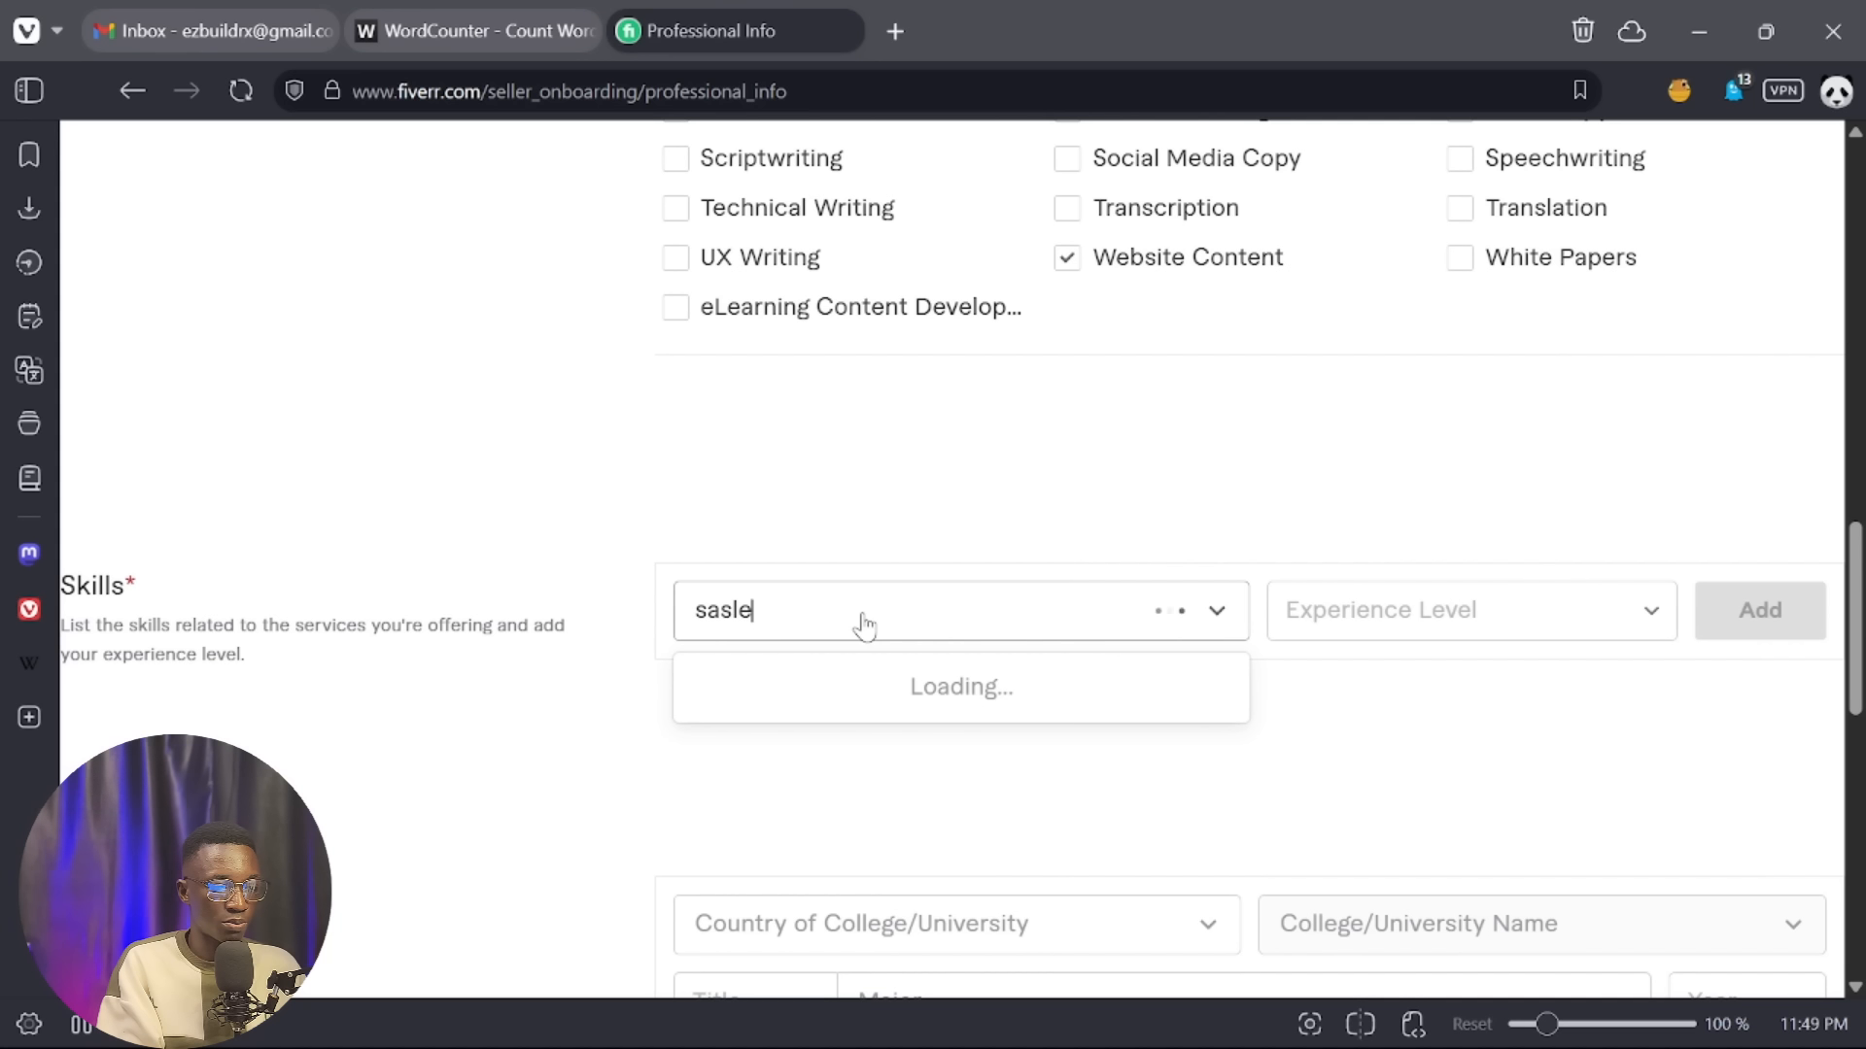
{"action": "key", "text": "BackSpace"}
{"action": "key", "text": "BackSpace"}
{"action": "key", "text": "BackSpace"}
{"action": "type", "text": "les "}
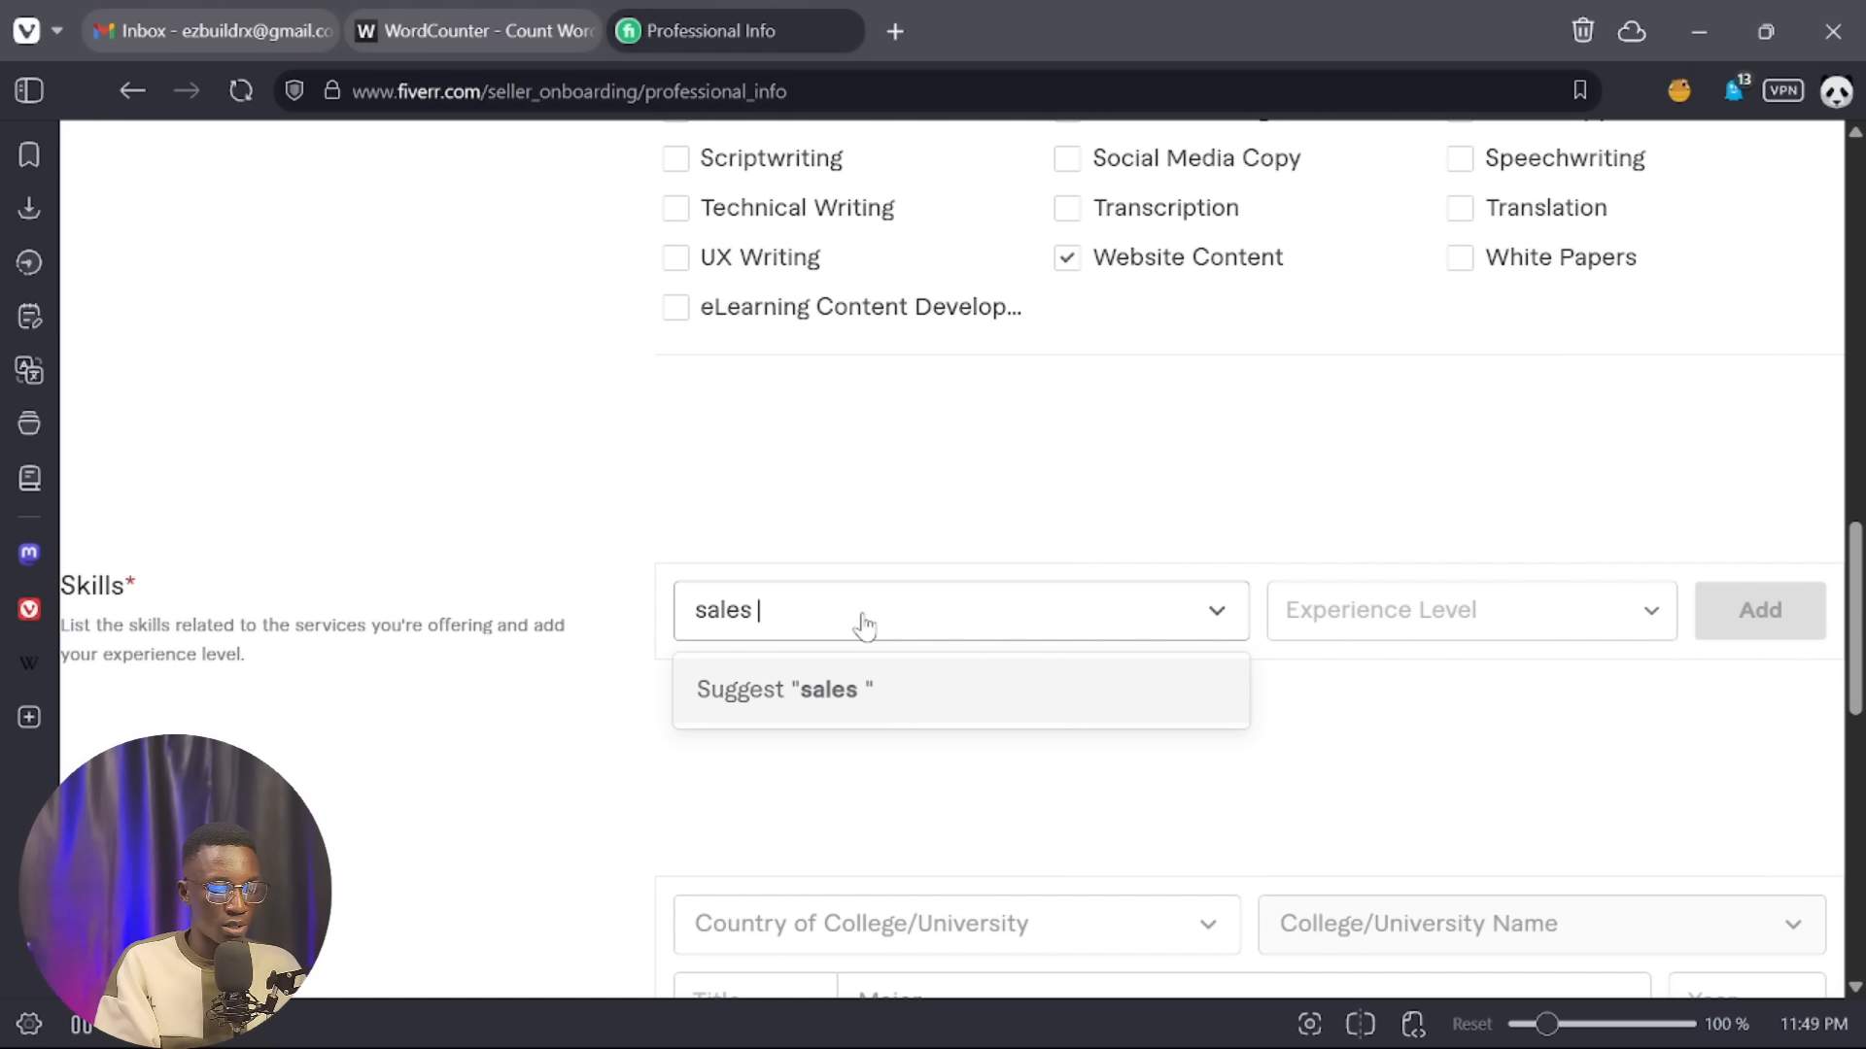
{"action": "type", "text": "cop"}
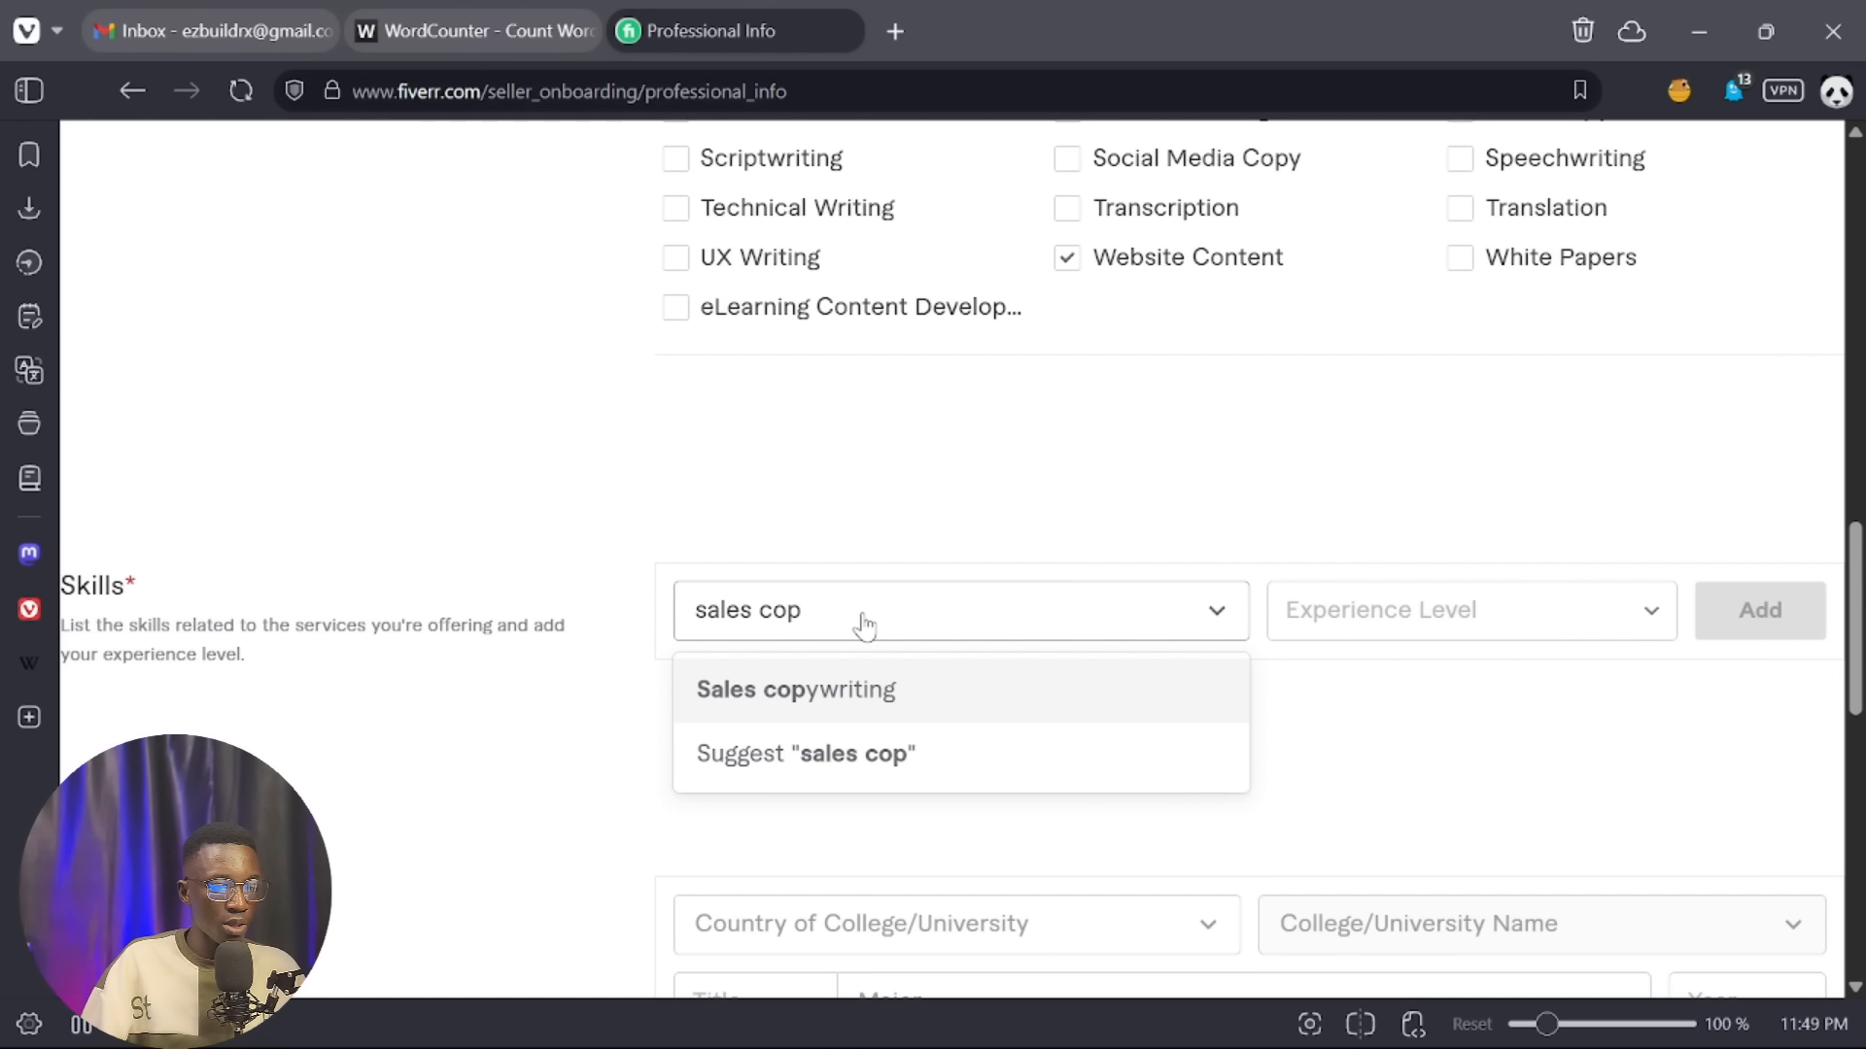
{"action": "left_click", "coordinate": [874, 685]}
{"action": "left_click", "coordinate": [1374, 612]}
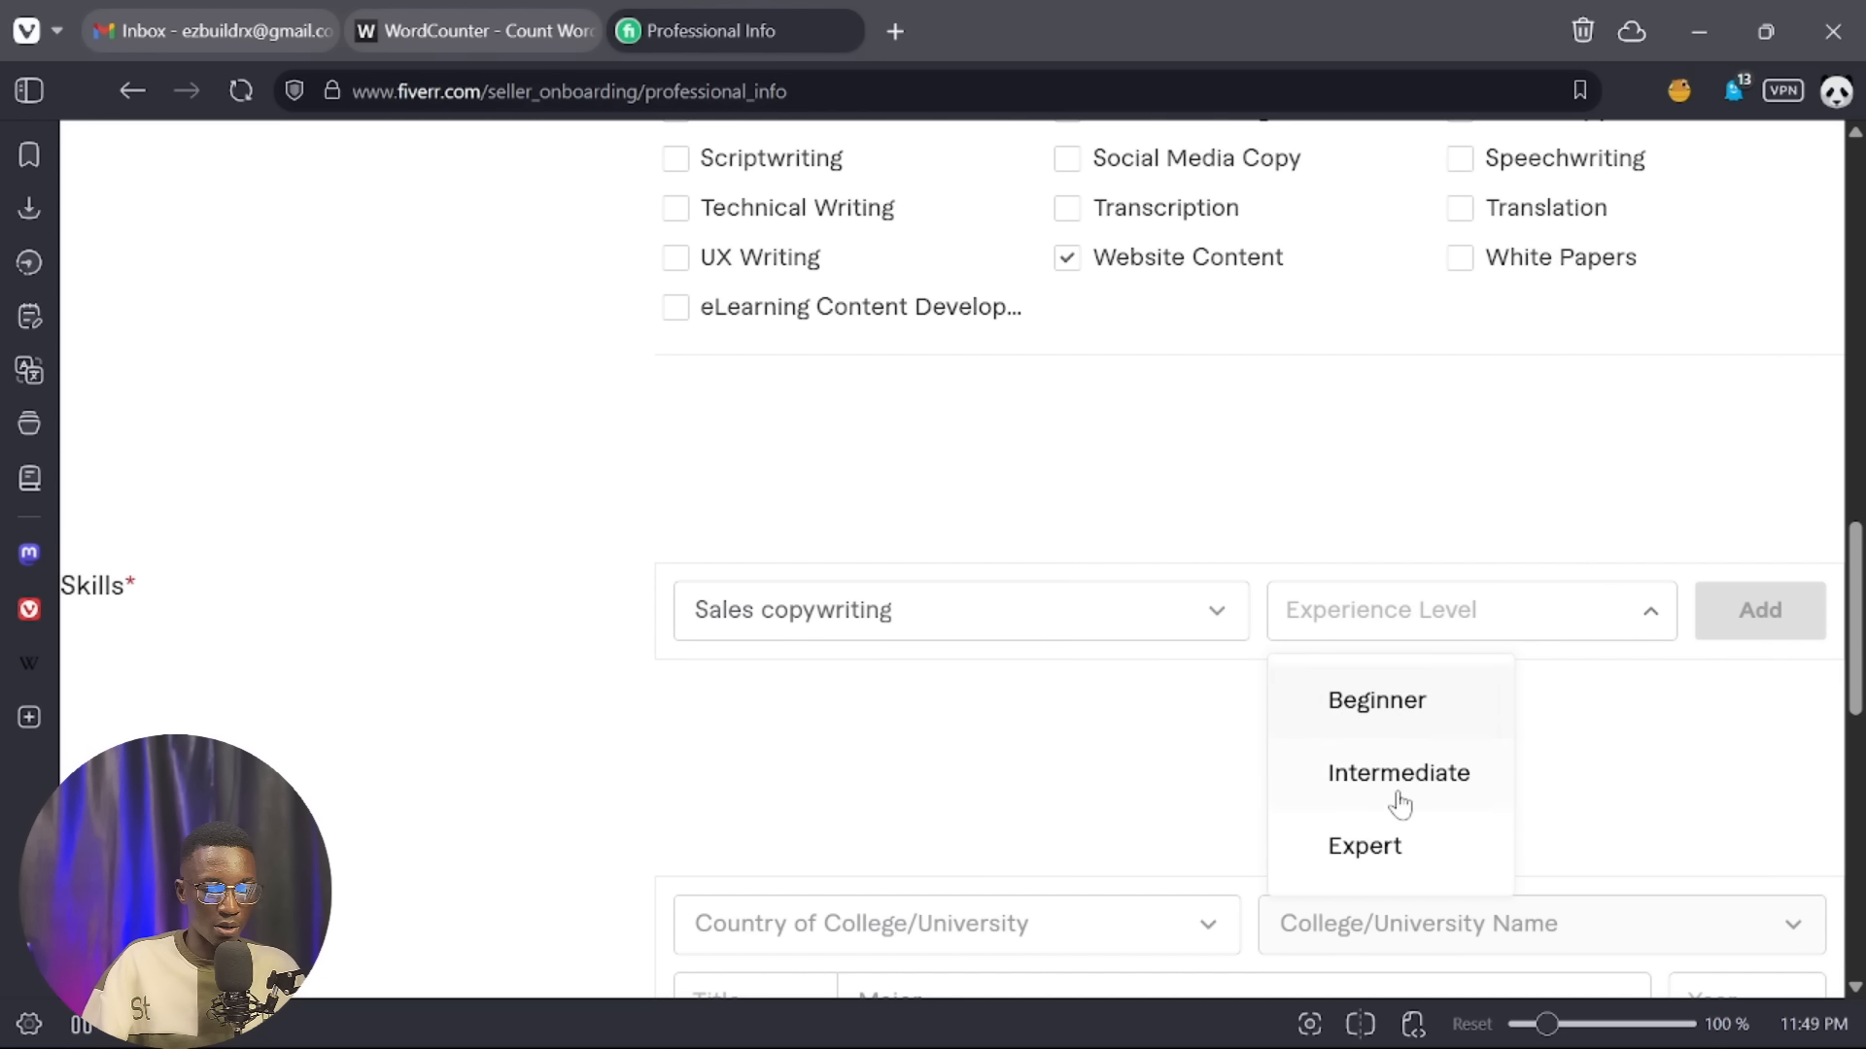
{"action": "left_click", "coordinate": [1385, 846]}
{"action": "left_click", "coordinate": [1753, 622]}
Add Sales funnel as a skill at Expert level.
{"action": "left_click", "coordinate": [1767, 598]}
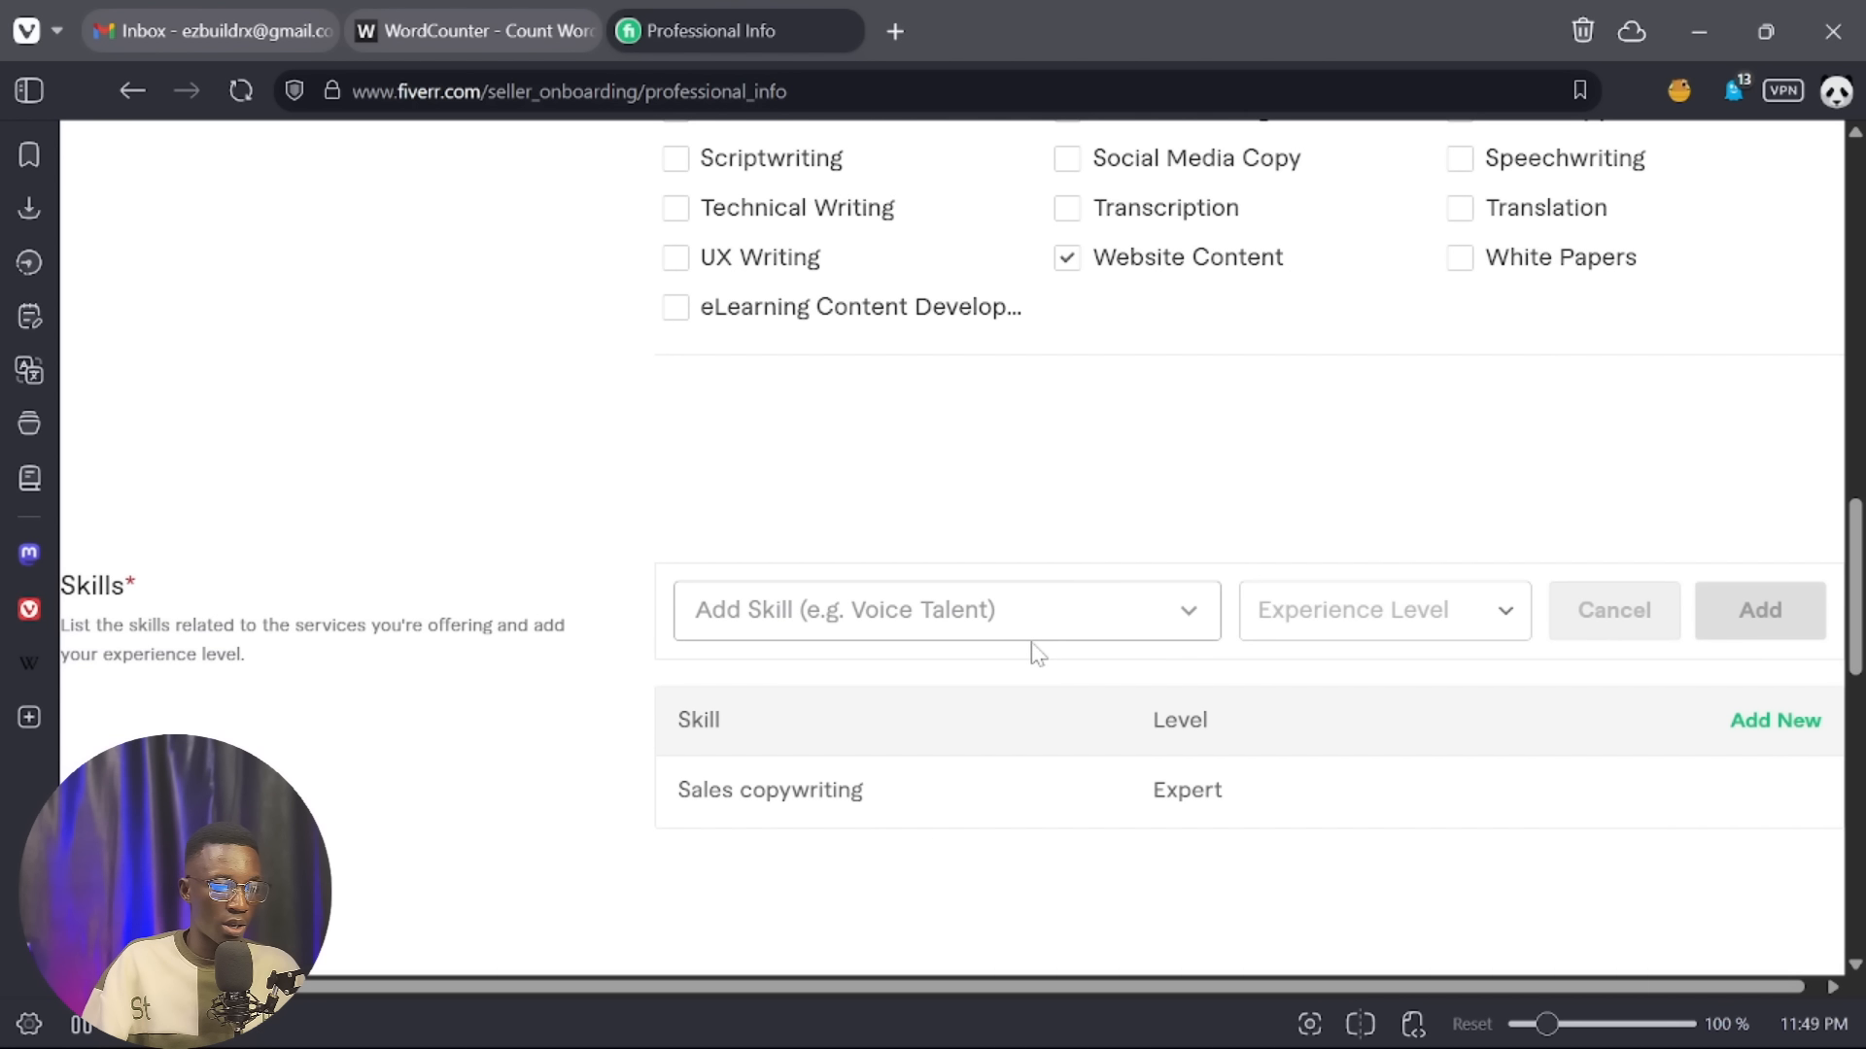
{"action": "left_click", "coordinate": [990, 616]}
{"action": "type", "text": "sales"}
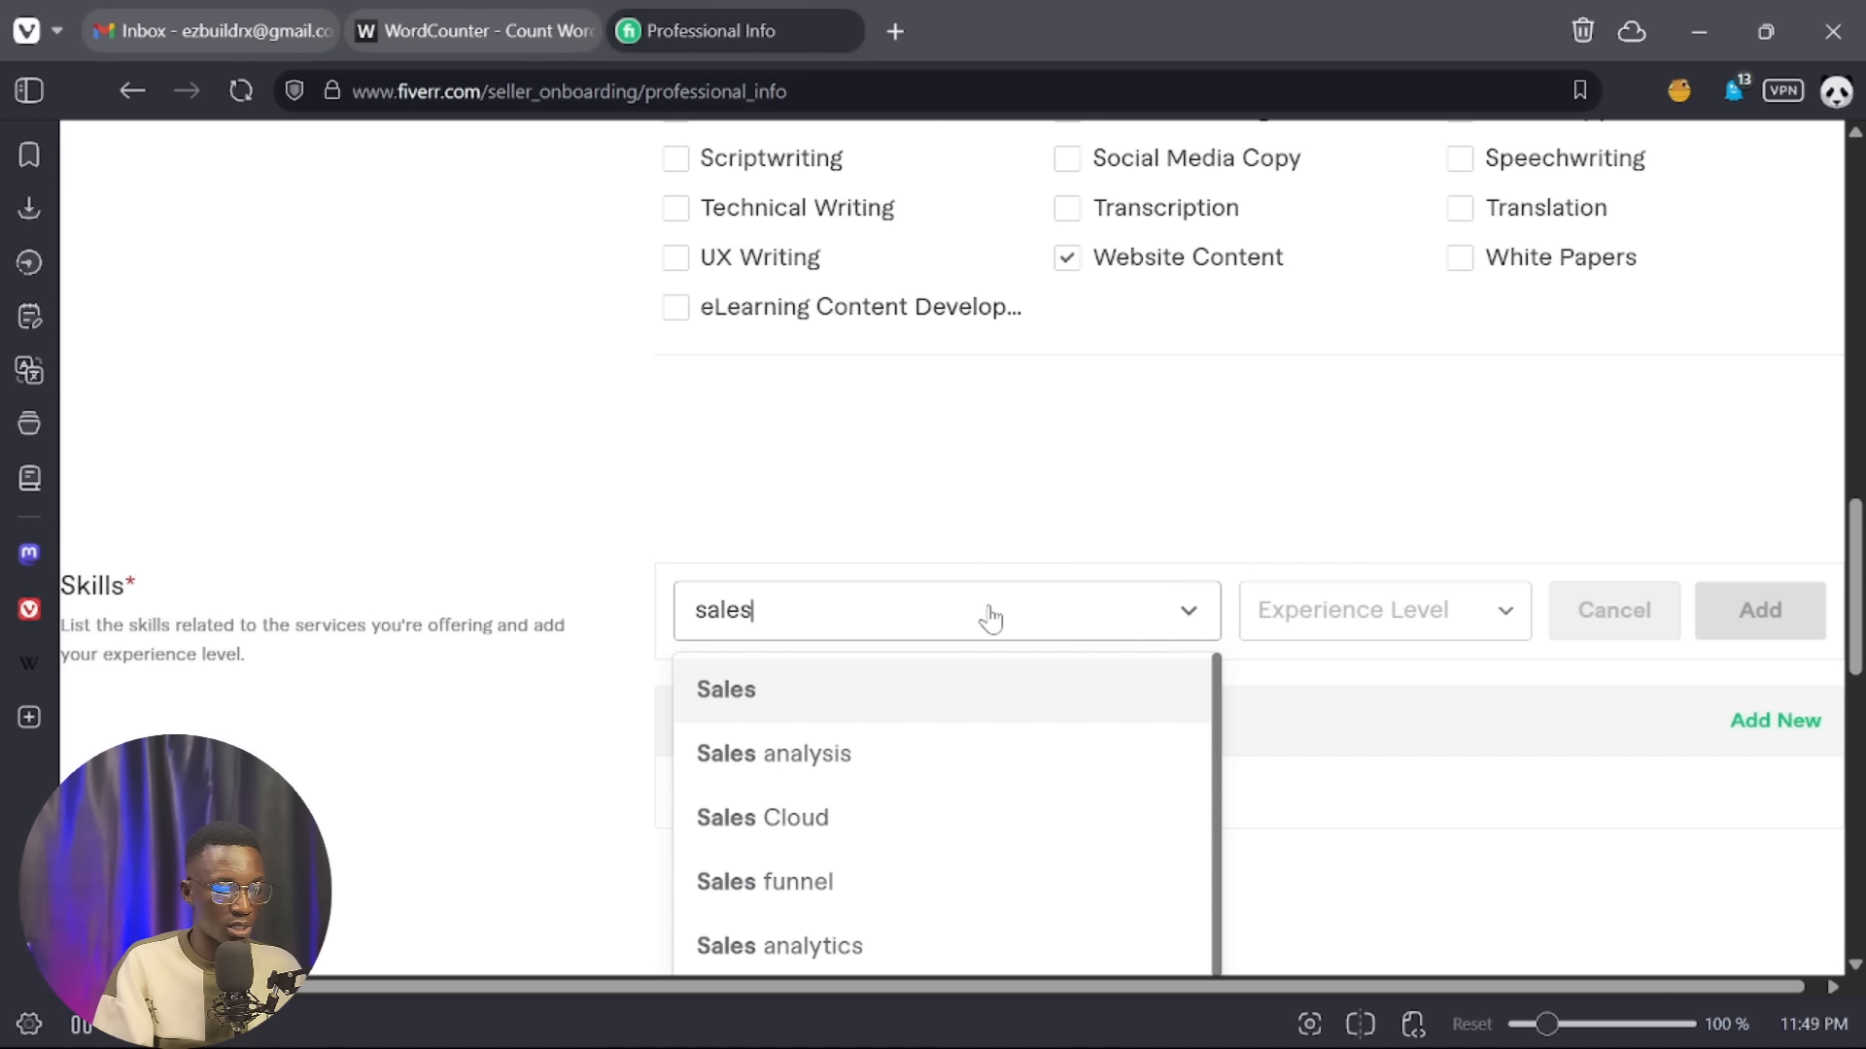
{"action": "left_click", "coordinate": [904, 880]}
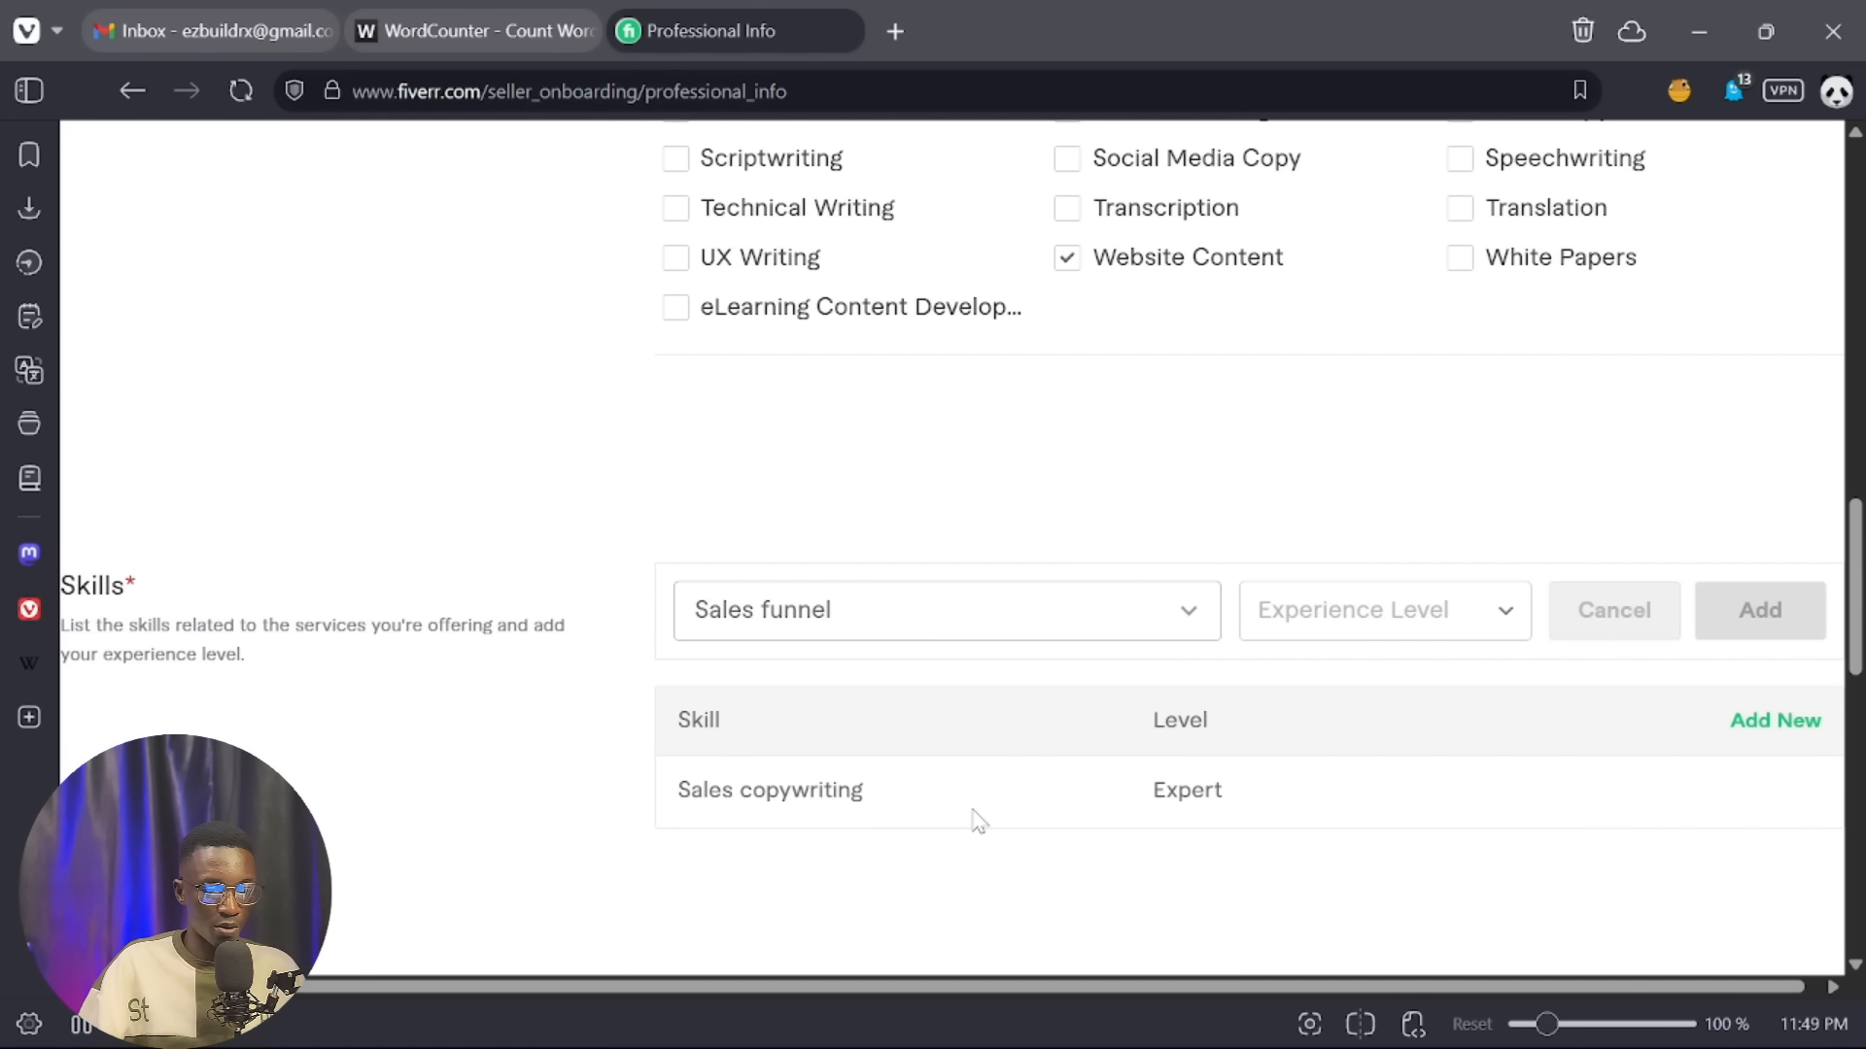
{"action": "left_click", "coordinate": [1350, 630]}
{"action": "left_click", "coordinate": [1370, 843]}
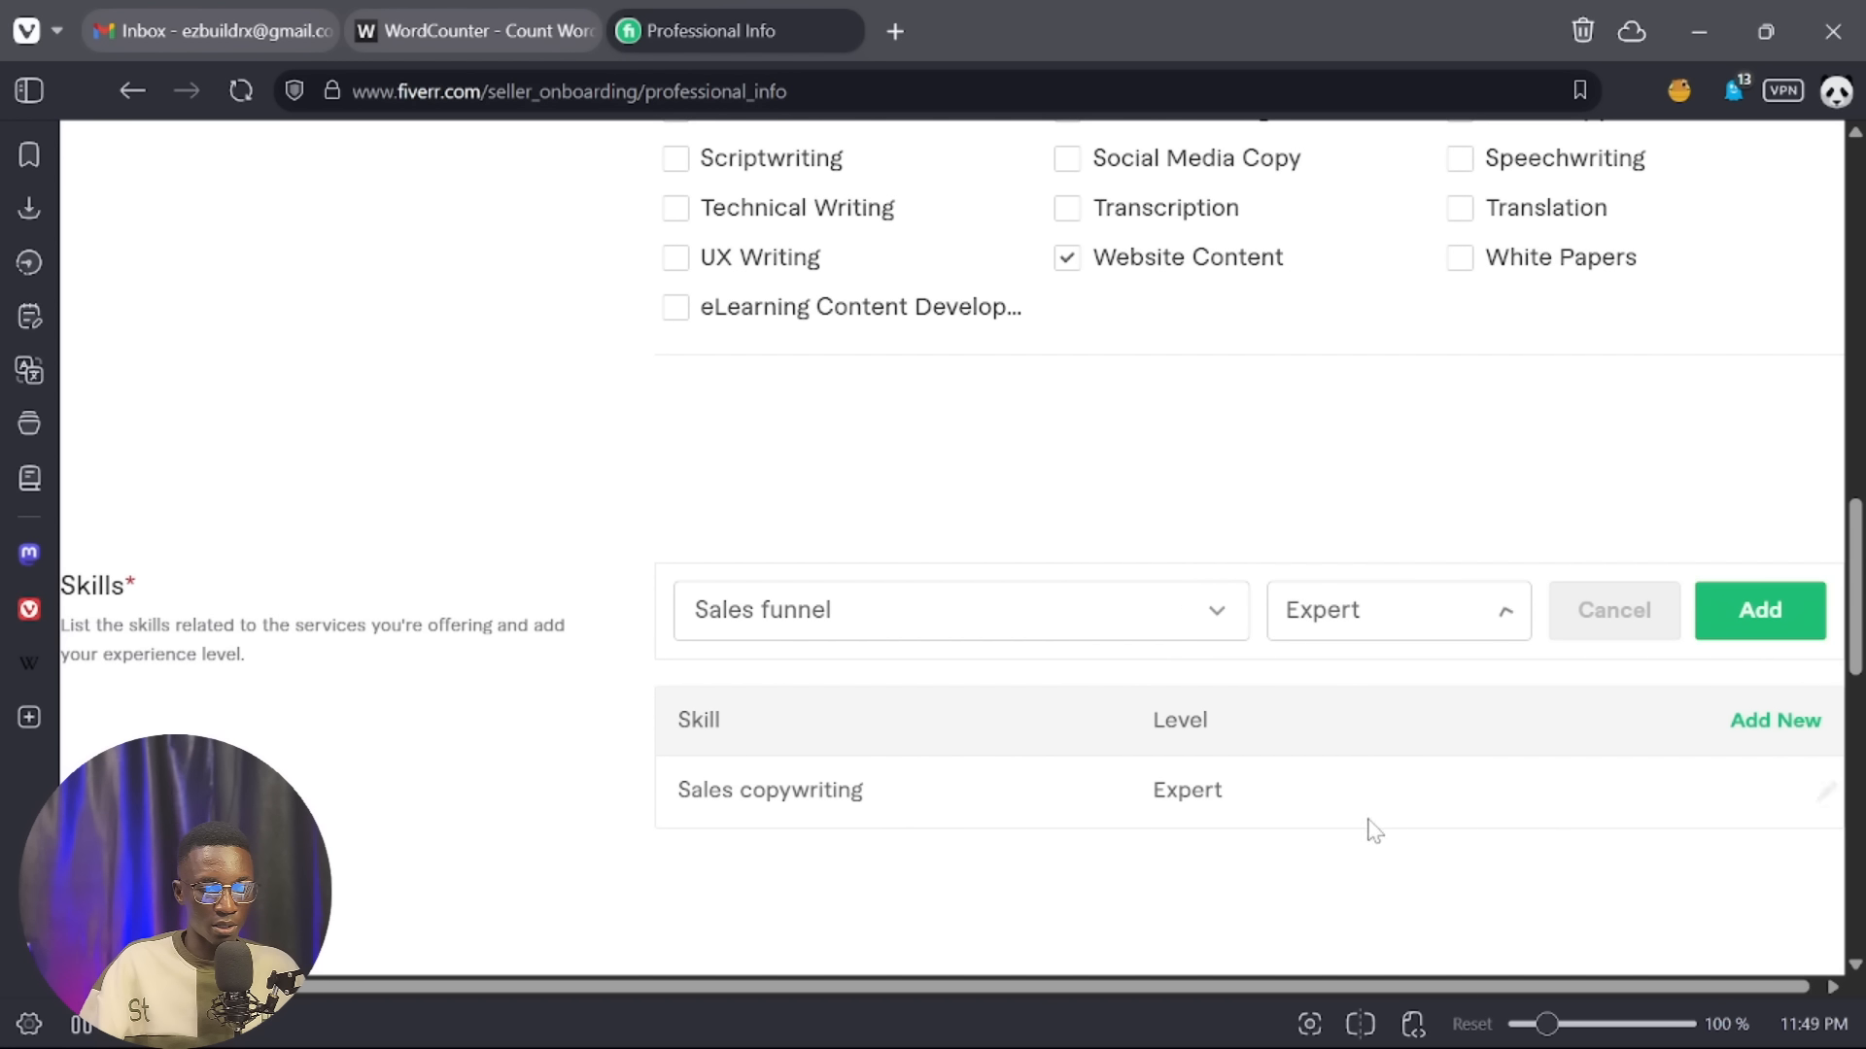
{"action": "left_click", "coordinate": [1751, 611]}
Add Landing page copy as a skill at Expert level.
{"action": "left_click", "coordinate": [1773, 598]}
{"action": "left_click", "coordinate": [1130, 634]}
{"action": "type", "text": "page"}
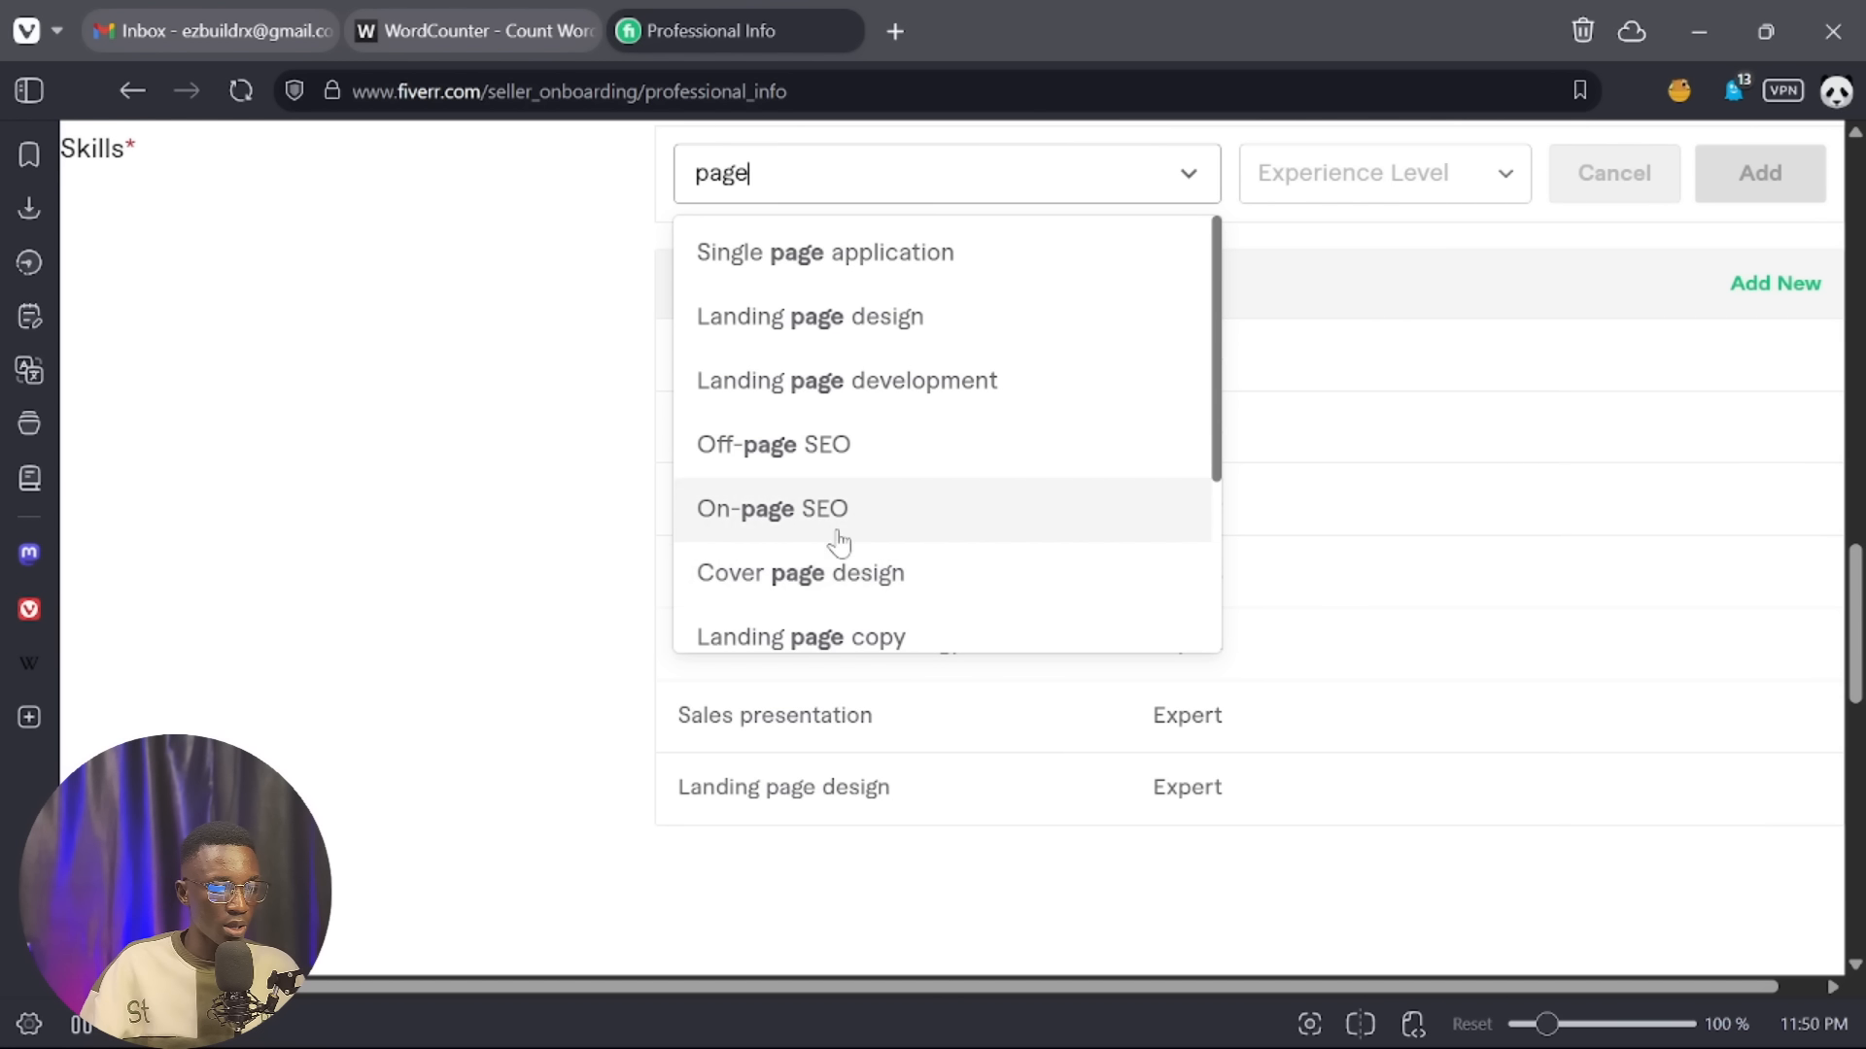
{"action": "scroll", "coordinate": [837, 541], "scroll_direction": "down", "scroll_amount": 1}
{"action": "left_click", "coordinate": [842, 607]}
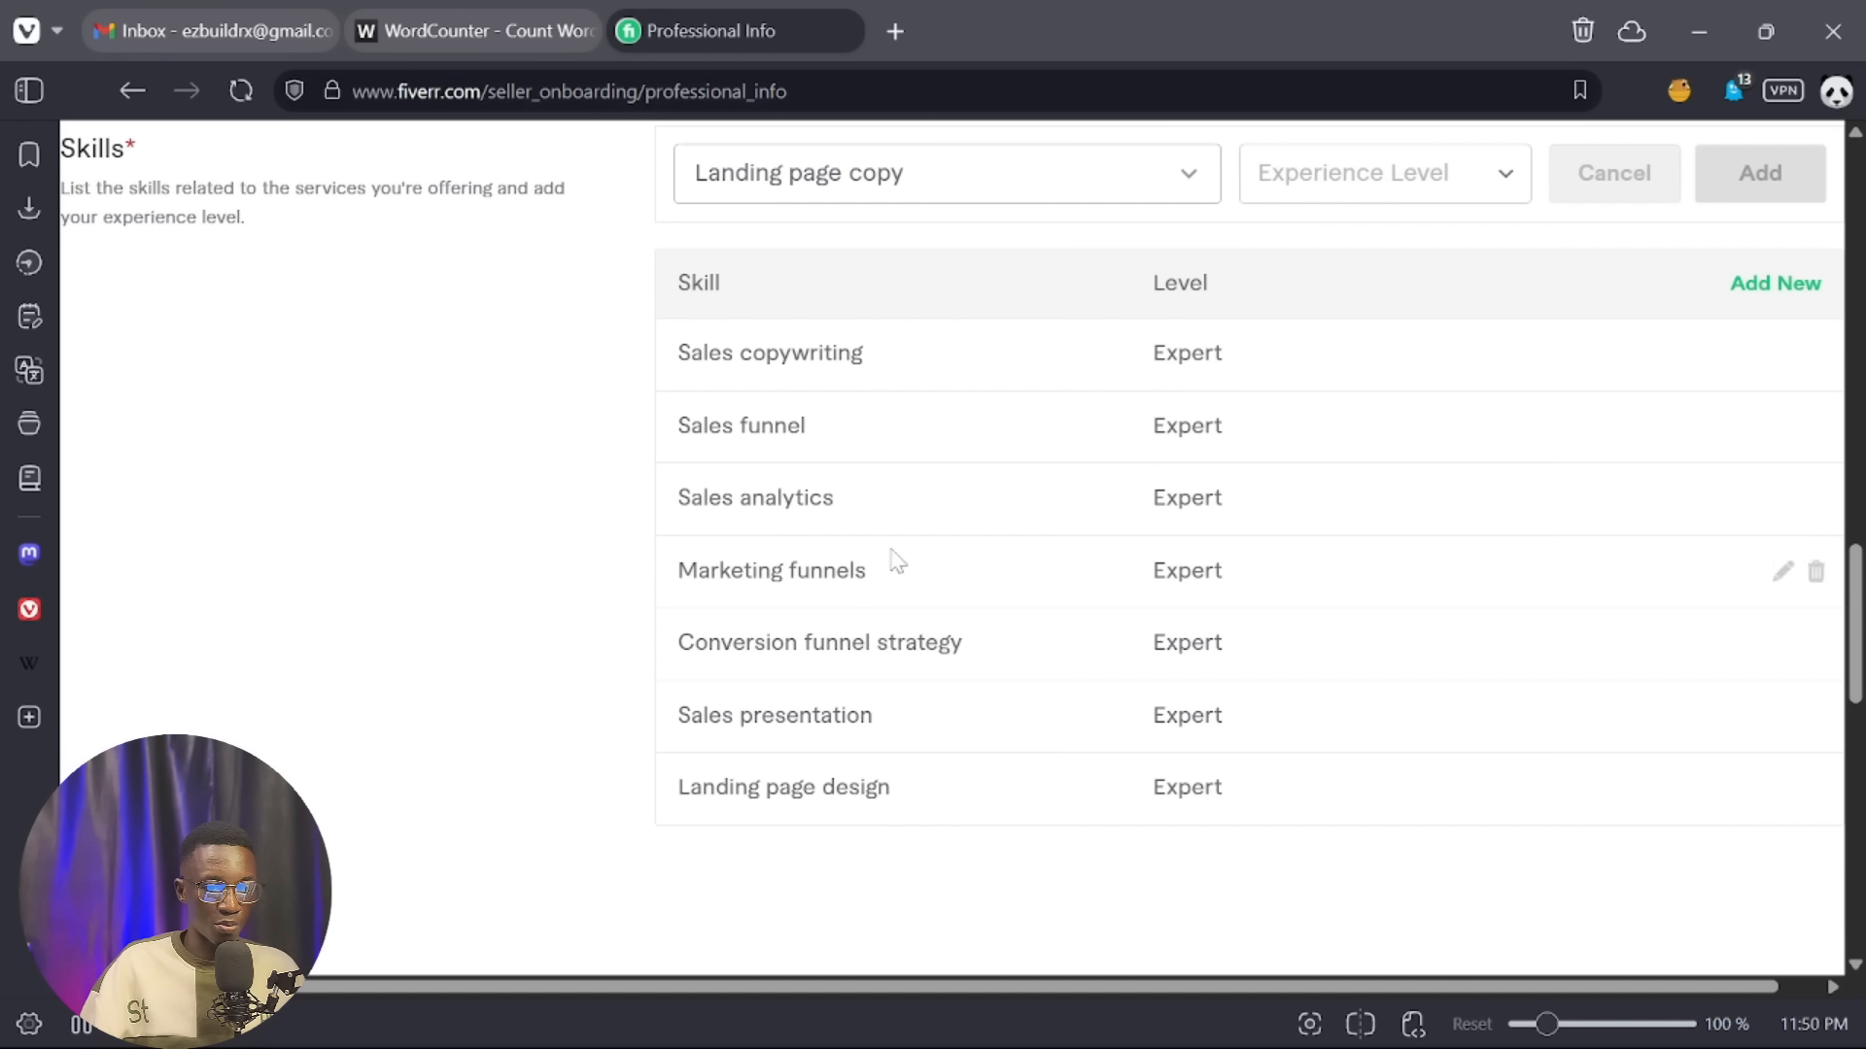
{"action": "left_click", "coordinate": [1446, 185]}
{"action": "left_click", "coordinate": [1432, 403]}
{"action": "left_click", "coordinate": [1754, 179]}
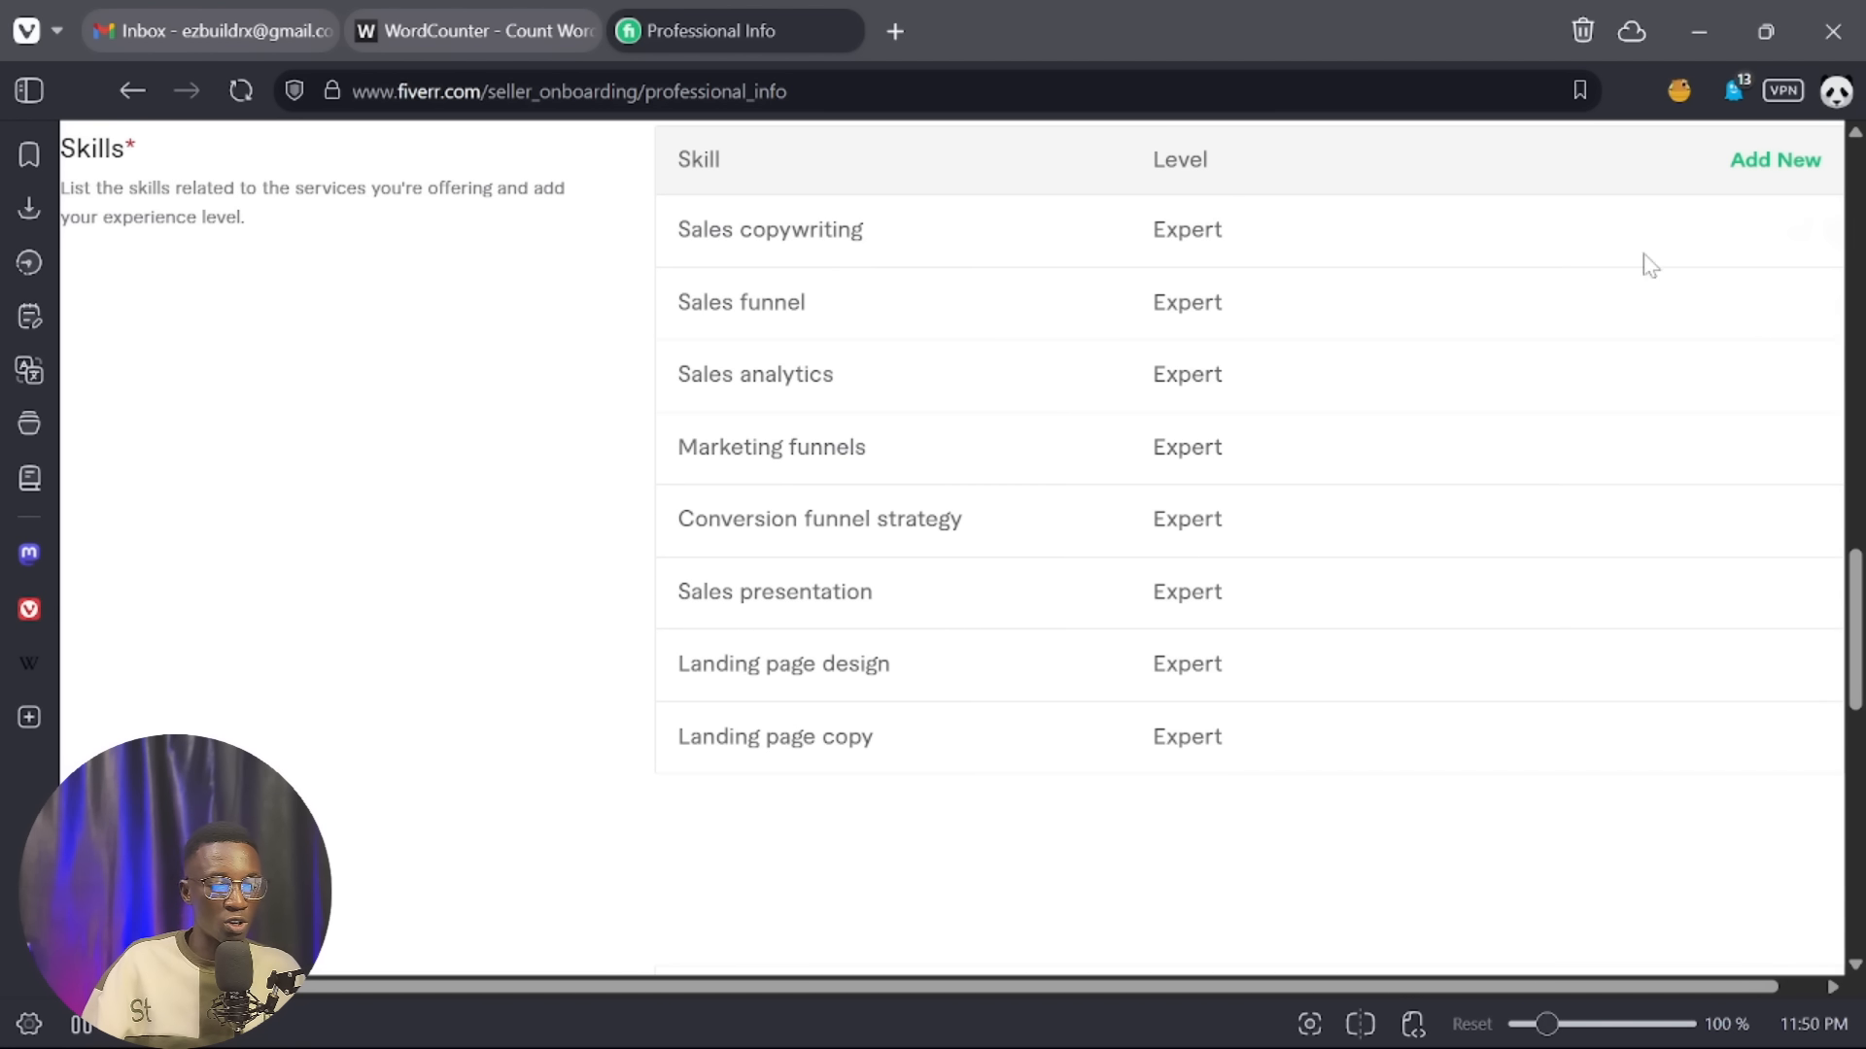
{"action": "scroll", "coordinate": [975, 480], "scroll_direction": "down", "scroll_amount": 5}
Pick a college country and type York University as the college name.
{"action": "scroll", "coordinate": [976, 480], "scroll_direction": "down", "scroll_amount": 1}
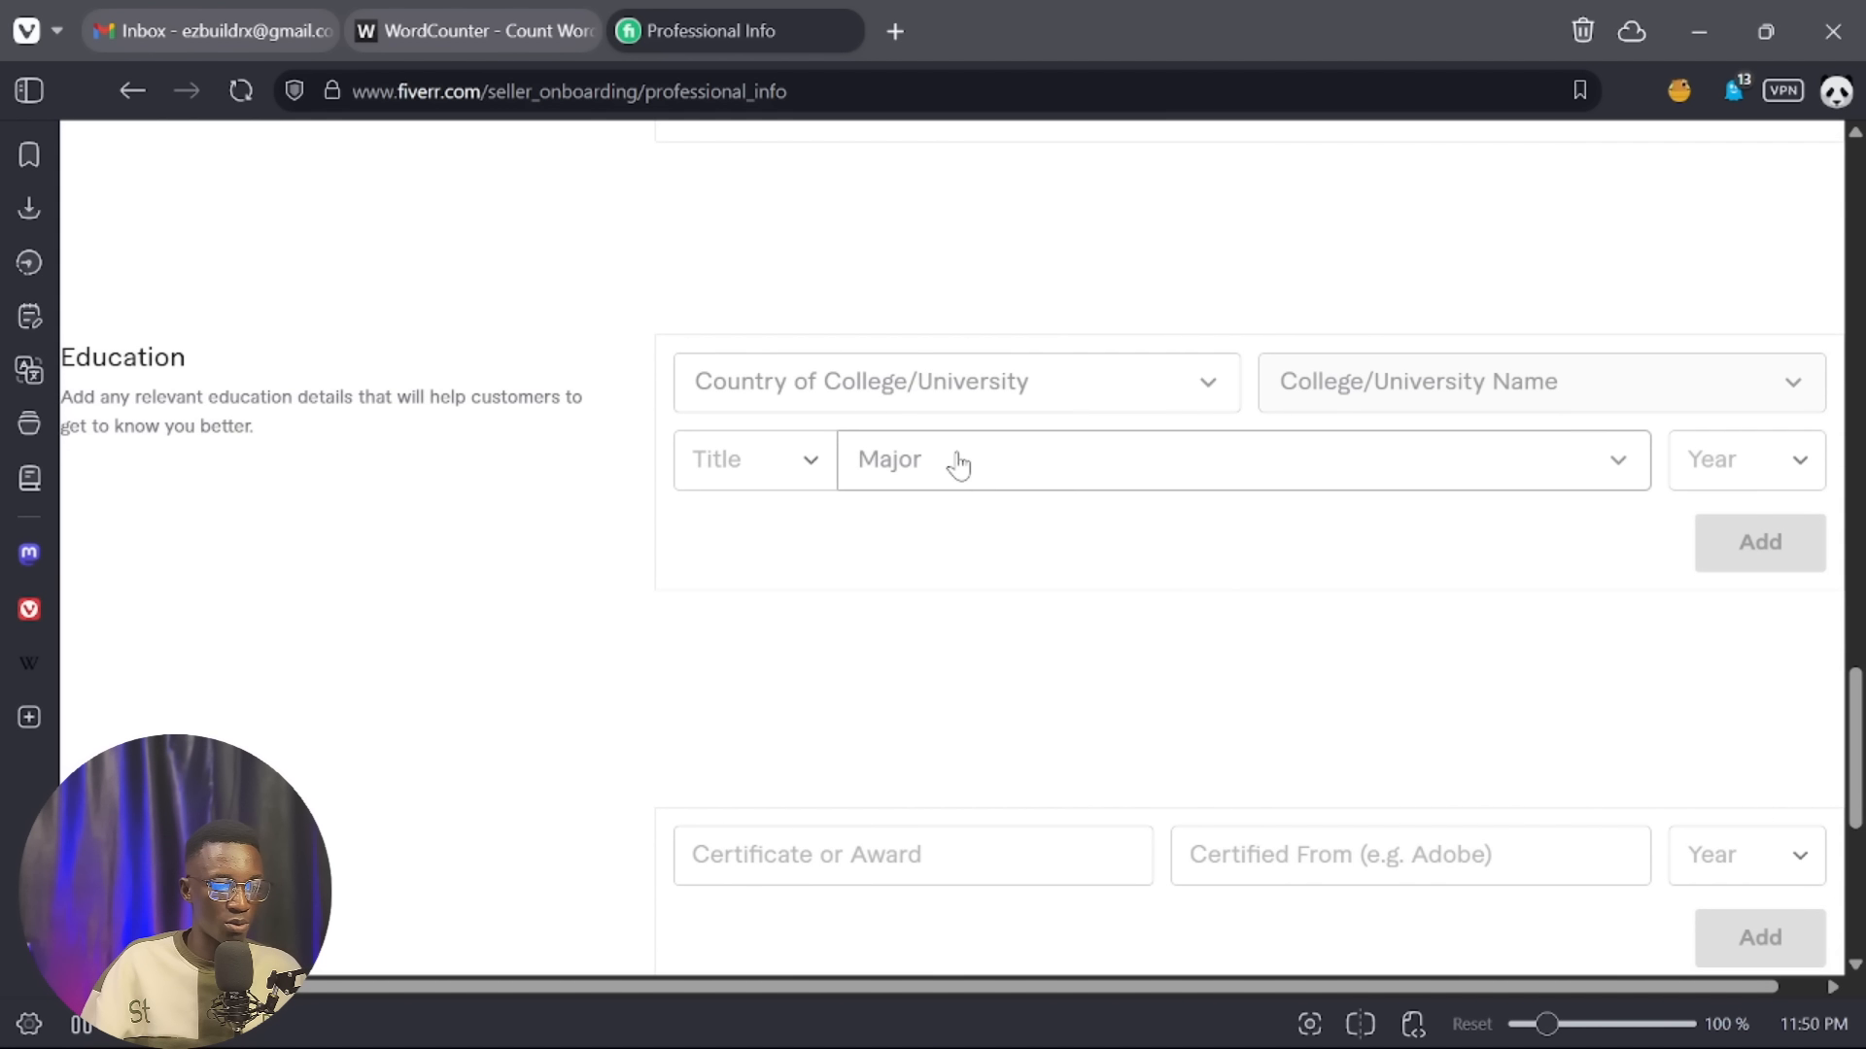
{"action": "left_click", "coordinate": [987, 399]}
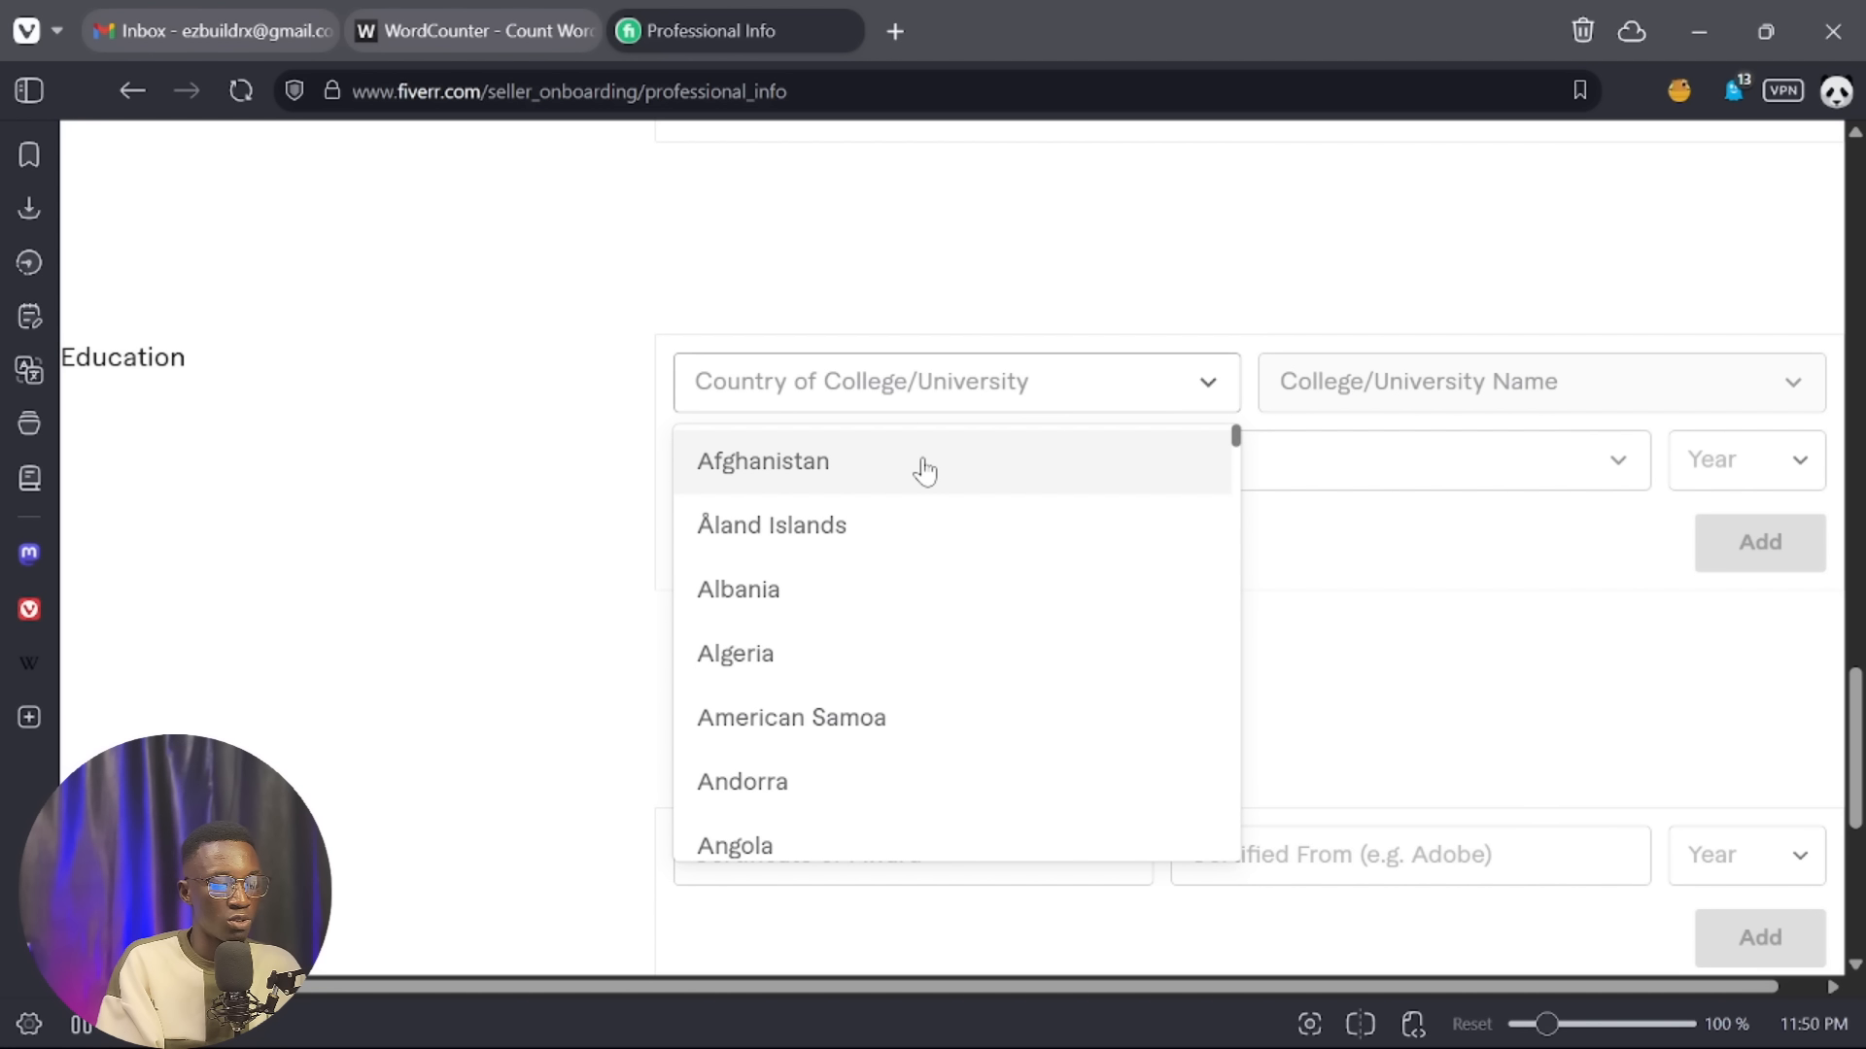
{"action": "type", "text": "unite"}
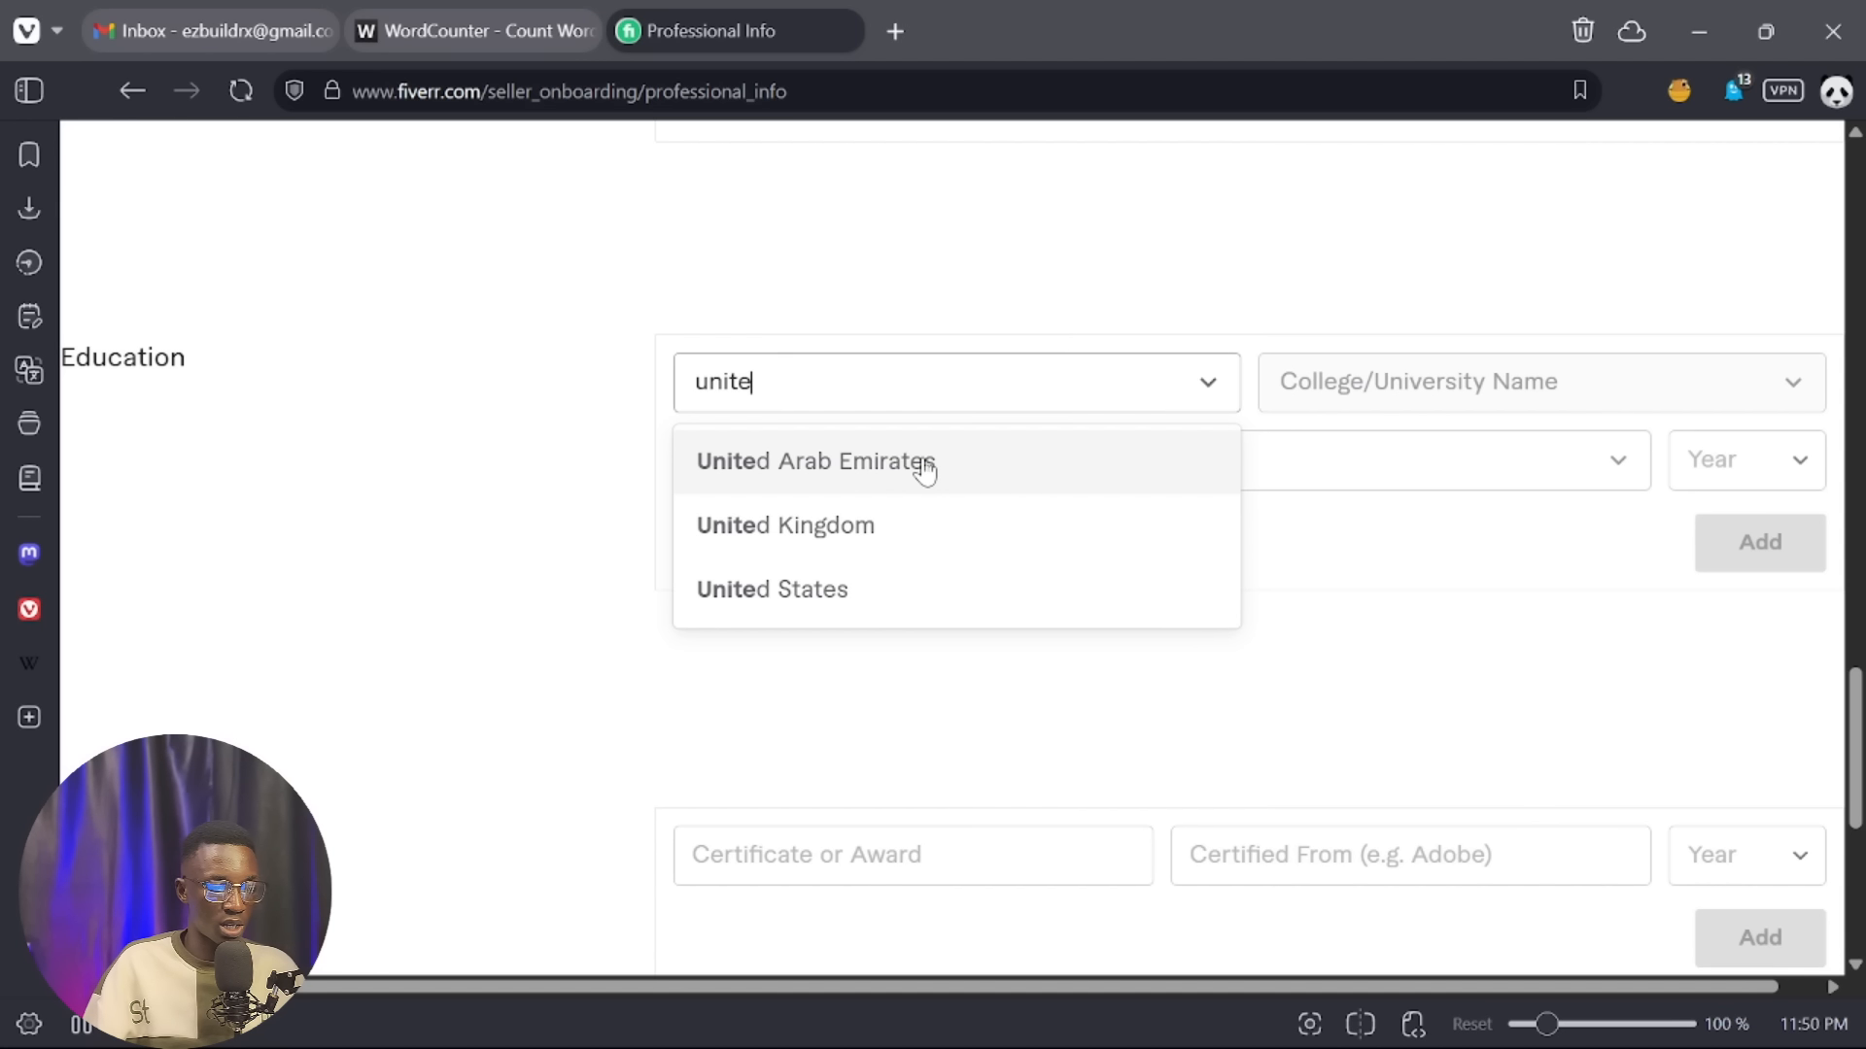
{"action": "left_click", "coordinate": [837, 605]}
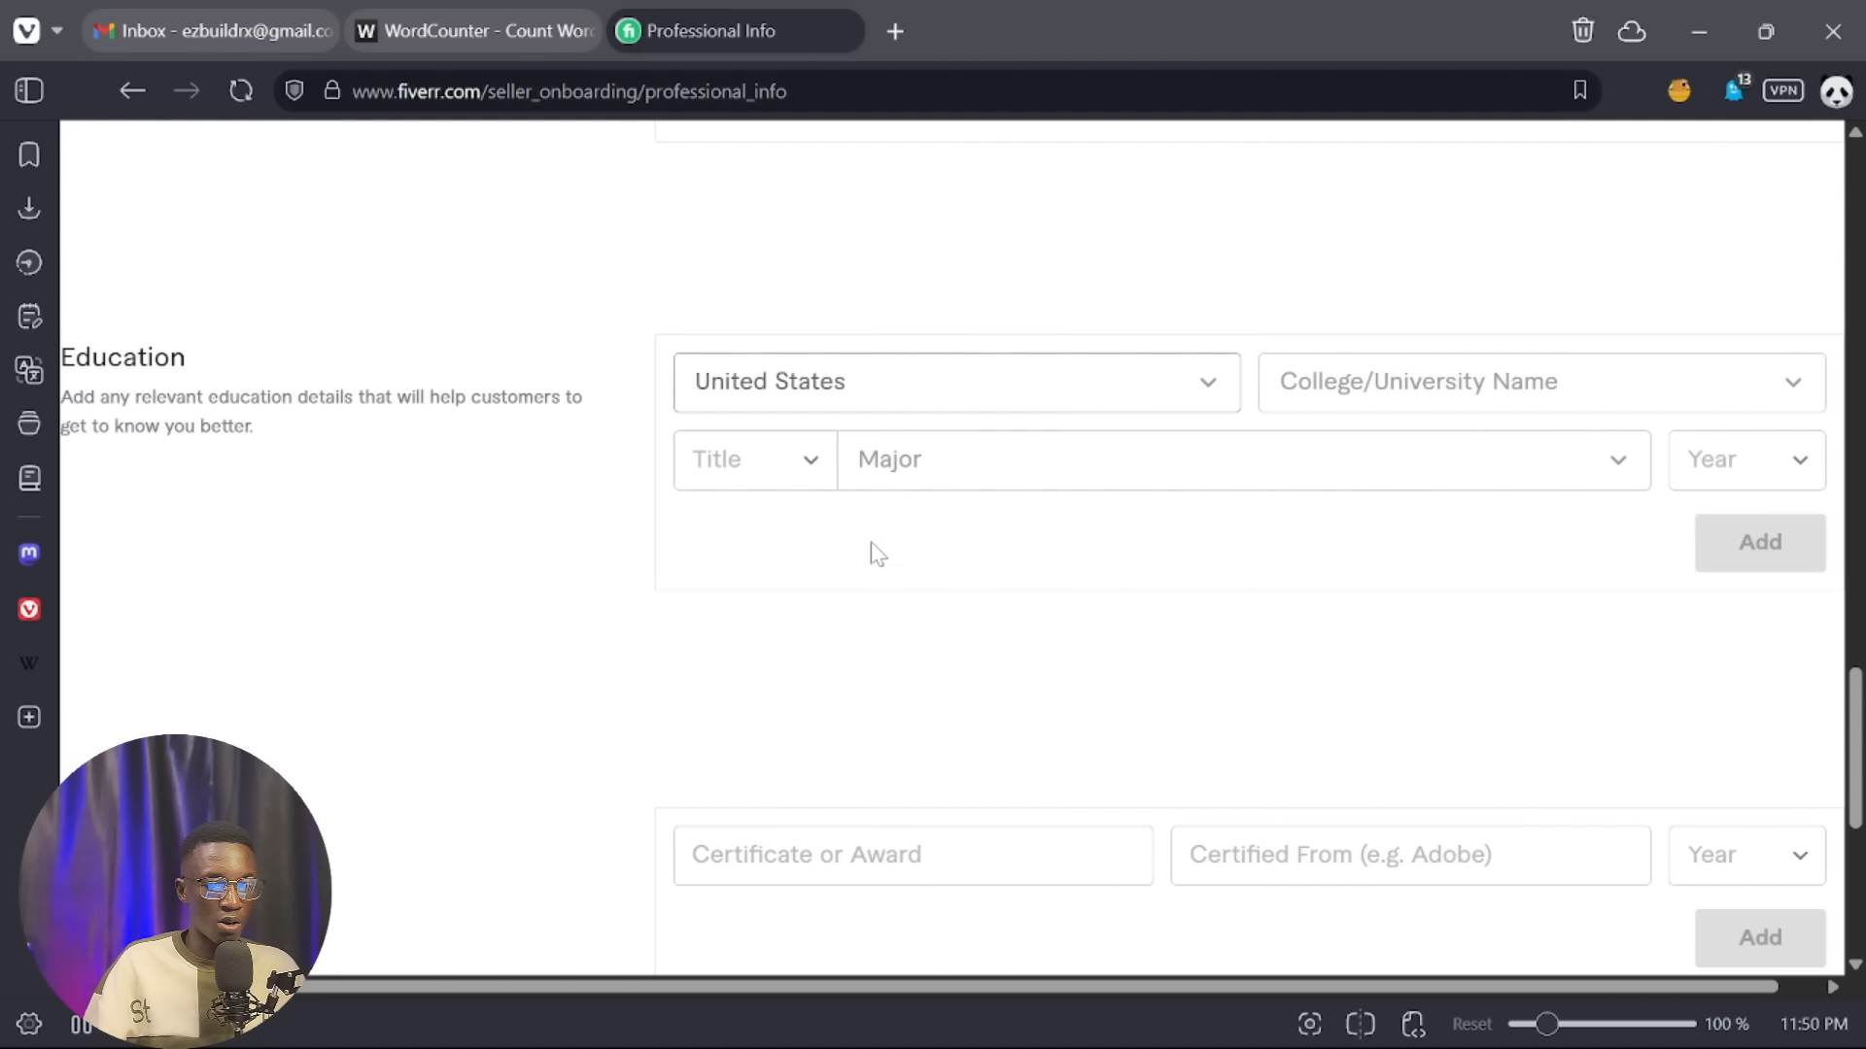
{"action": "left_click", "coordinate": [1041, 386]}
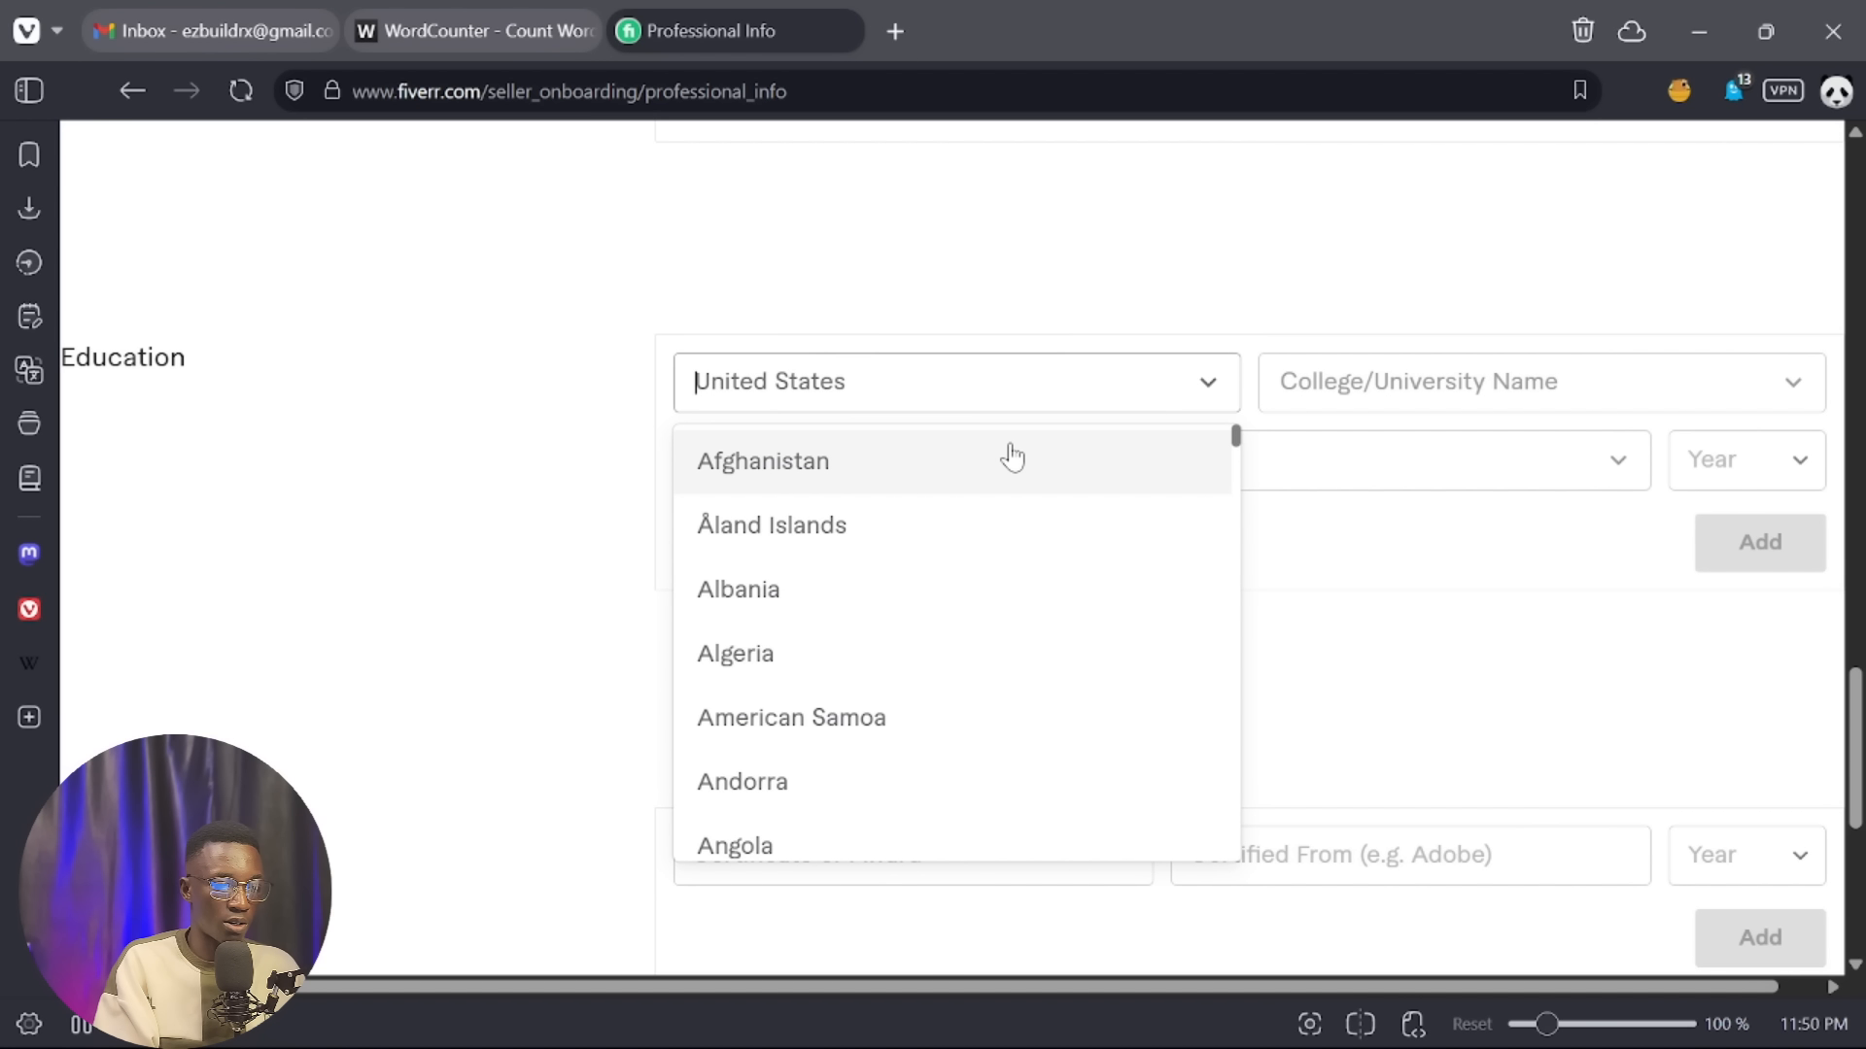
{"action": "type", "text": "unite"}
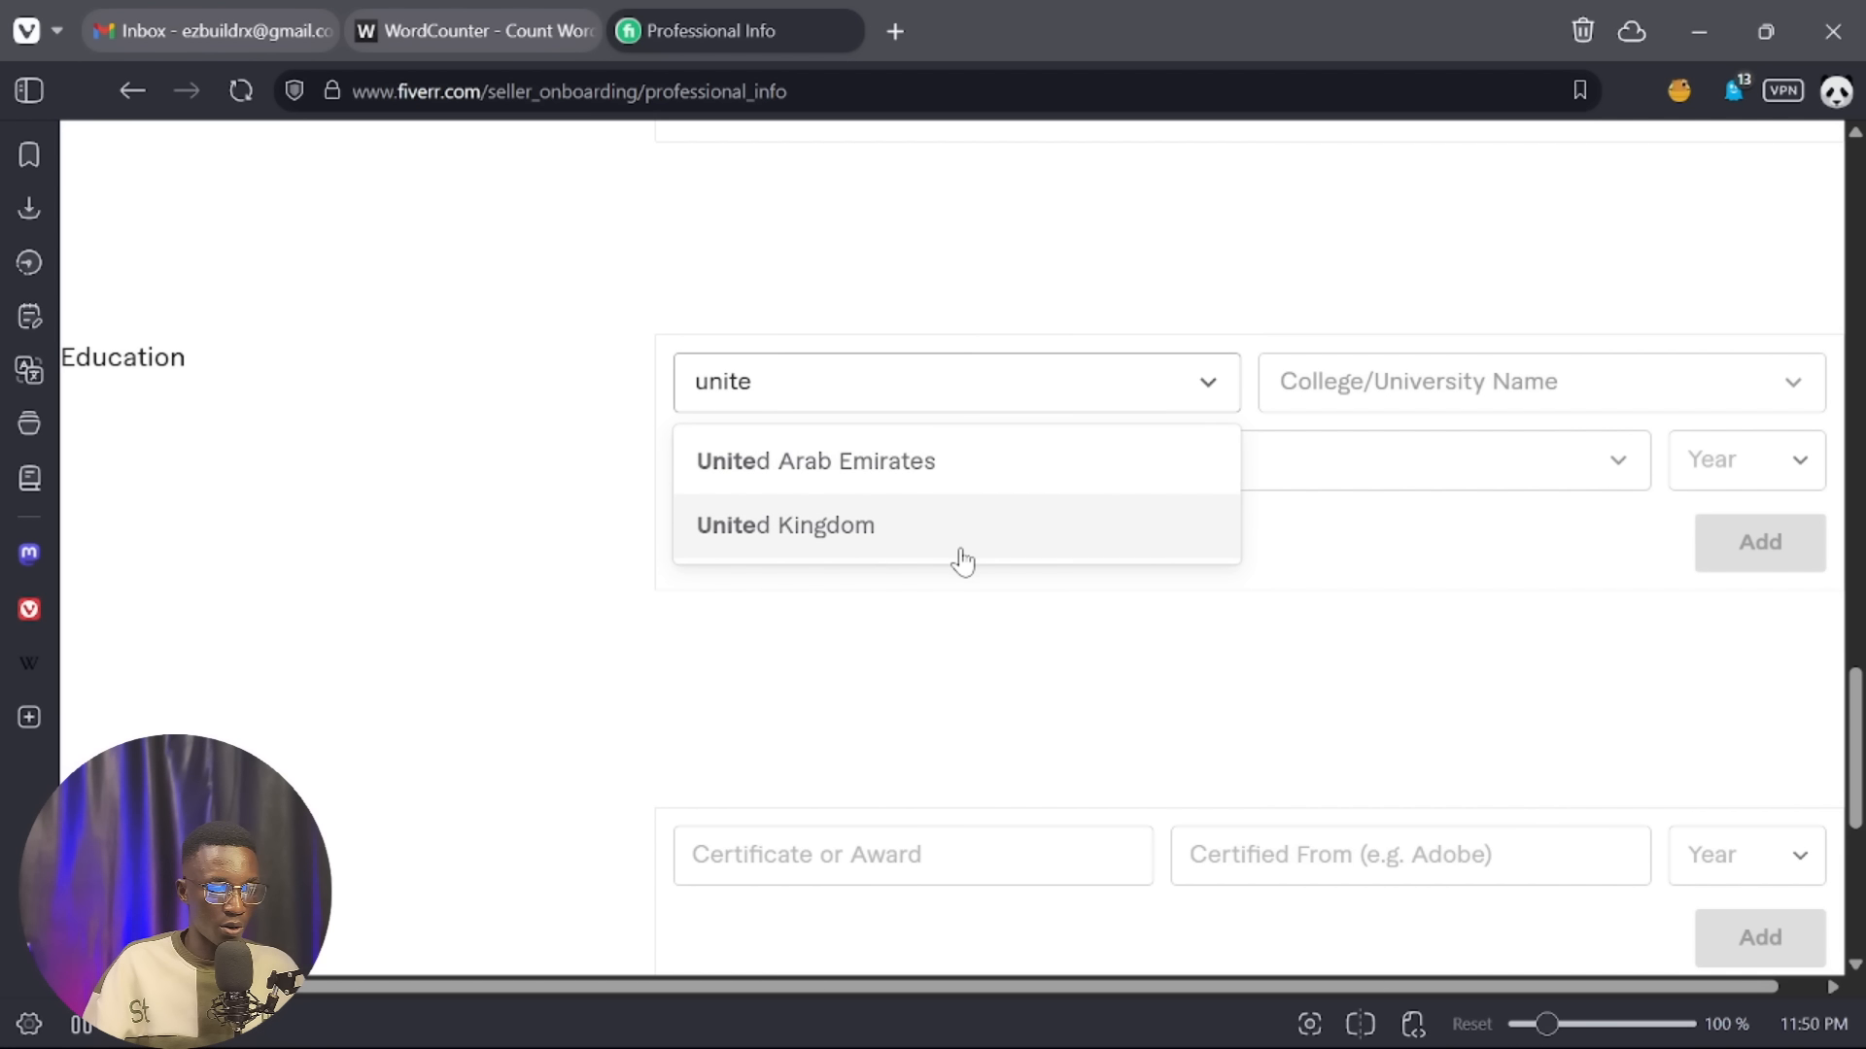
{"action": "left_click", "coordinate": [957, 550]}
{"action": "left_click", "coordinate": [1392, 403]}
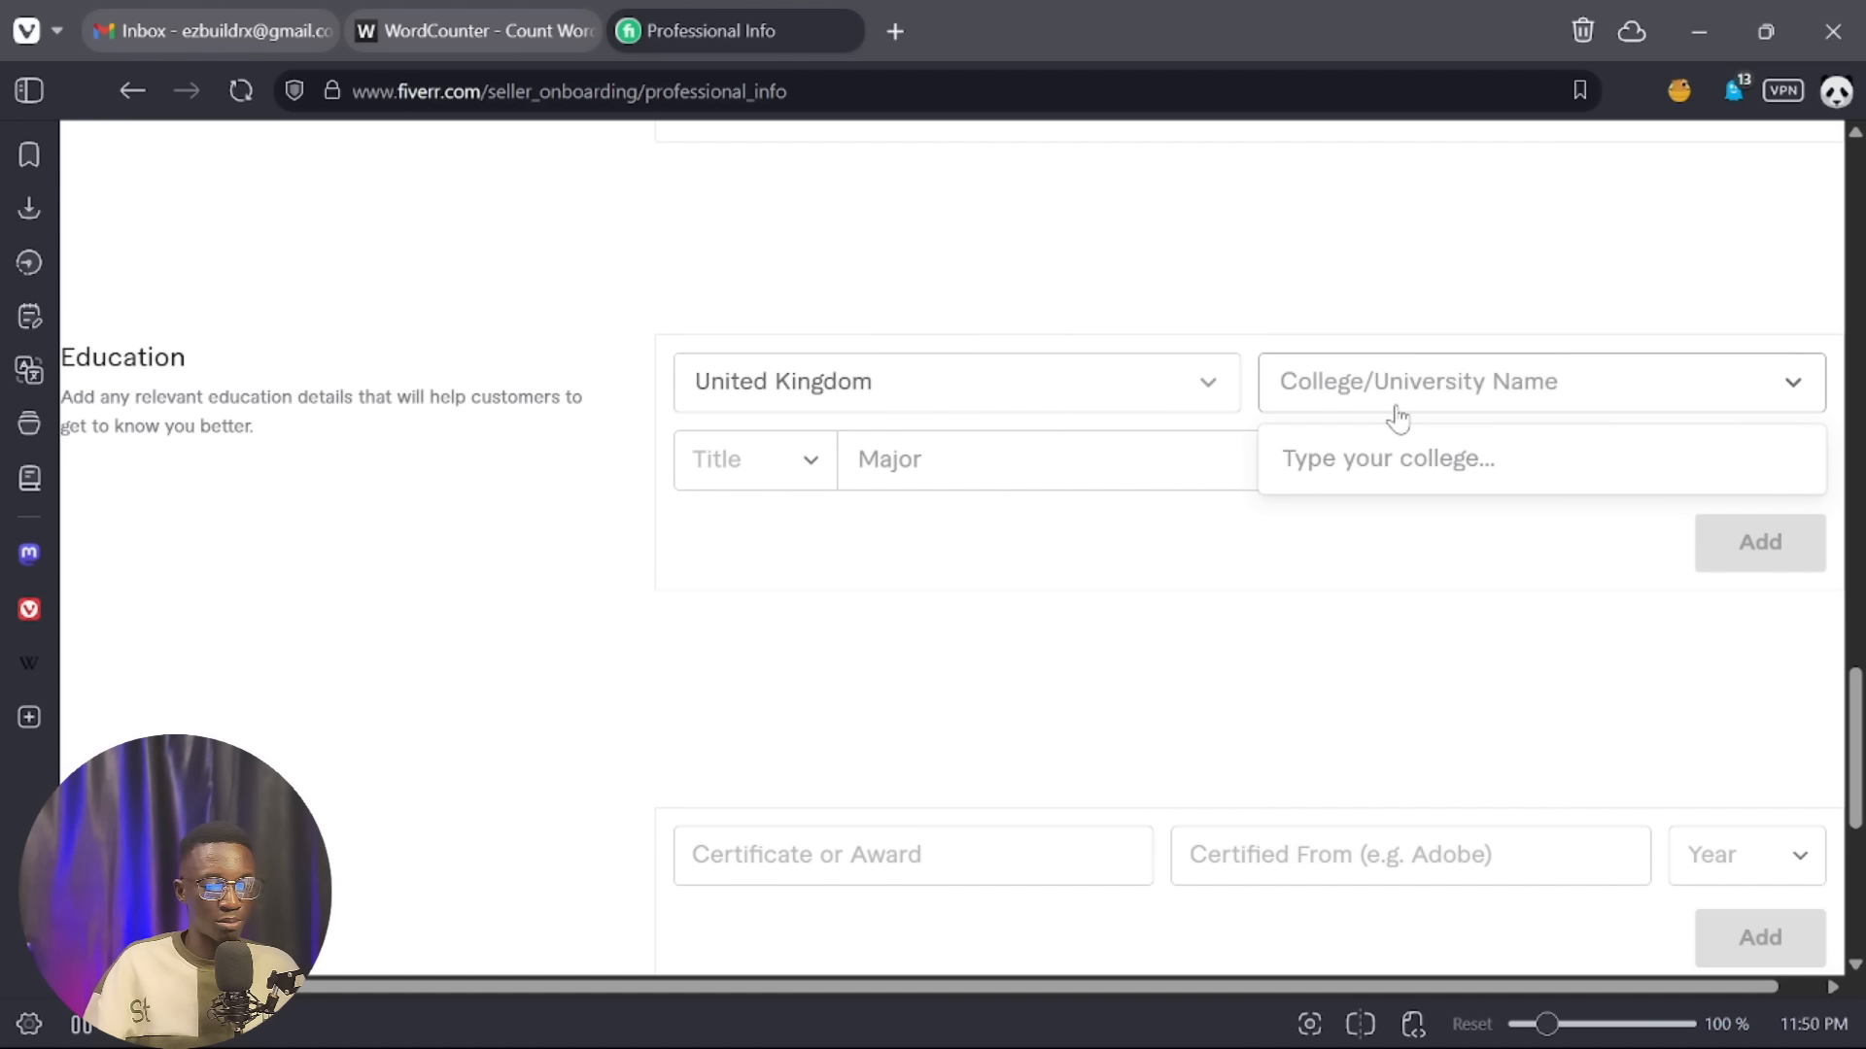
{"action": "type", "text": "yo"}
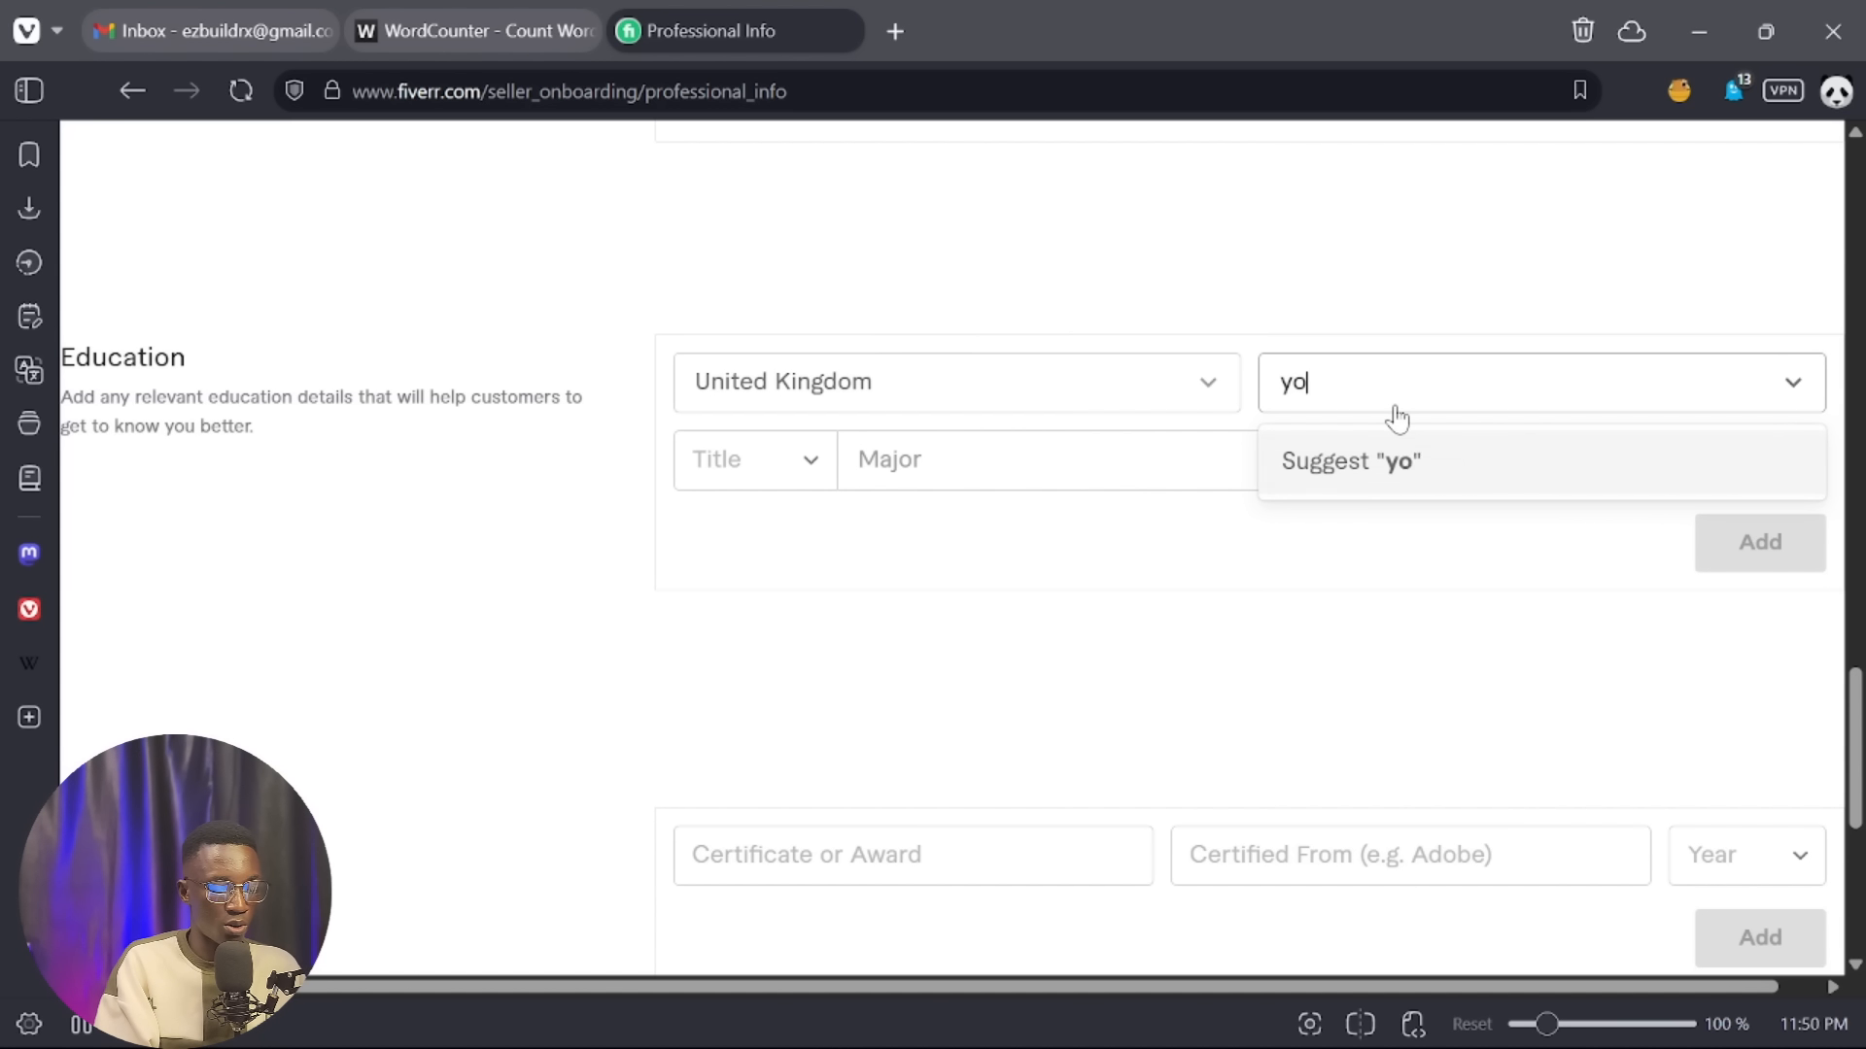
{"action": "type", "text": "rk "}
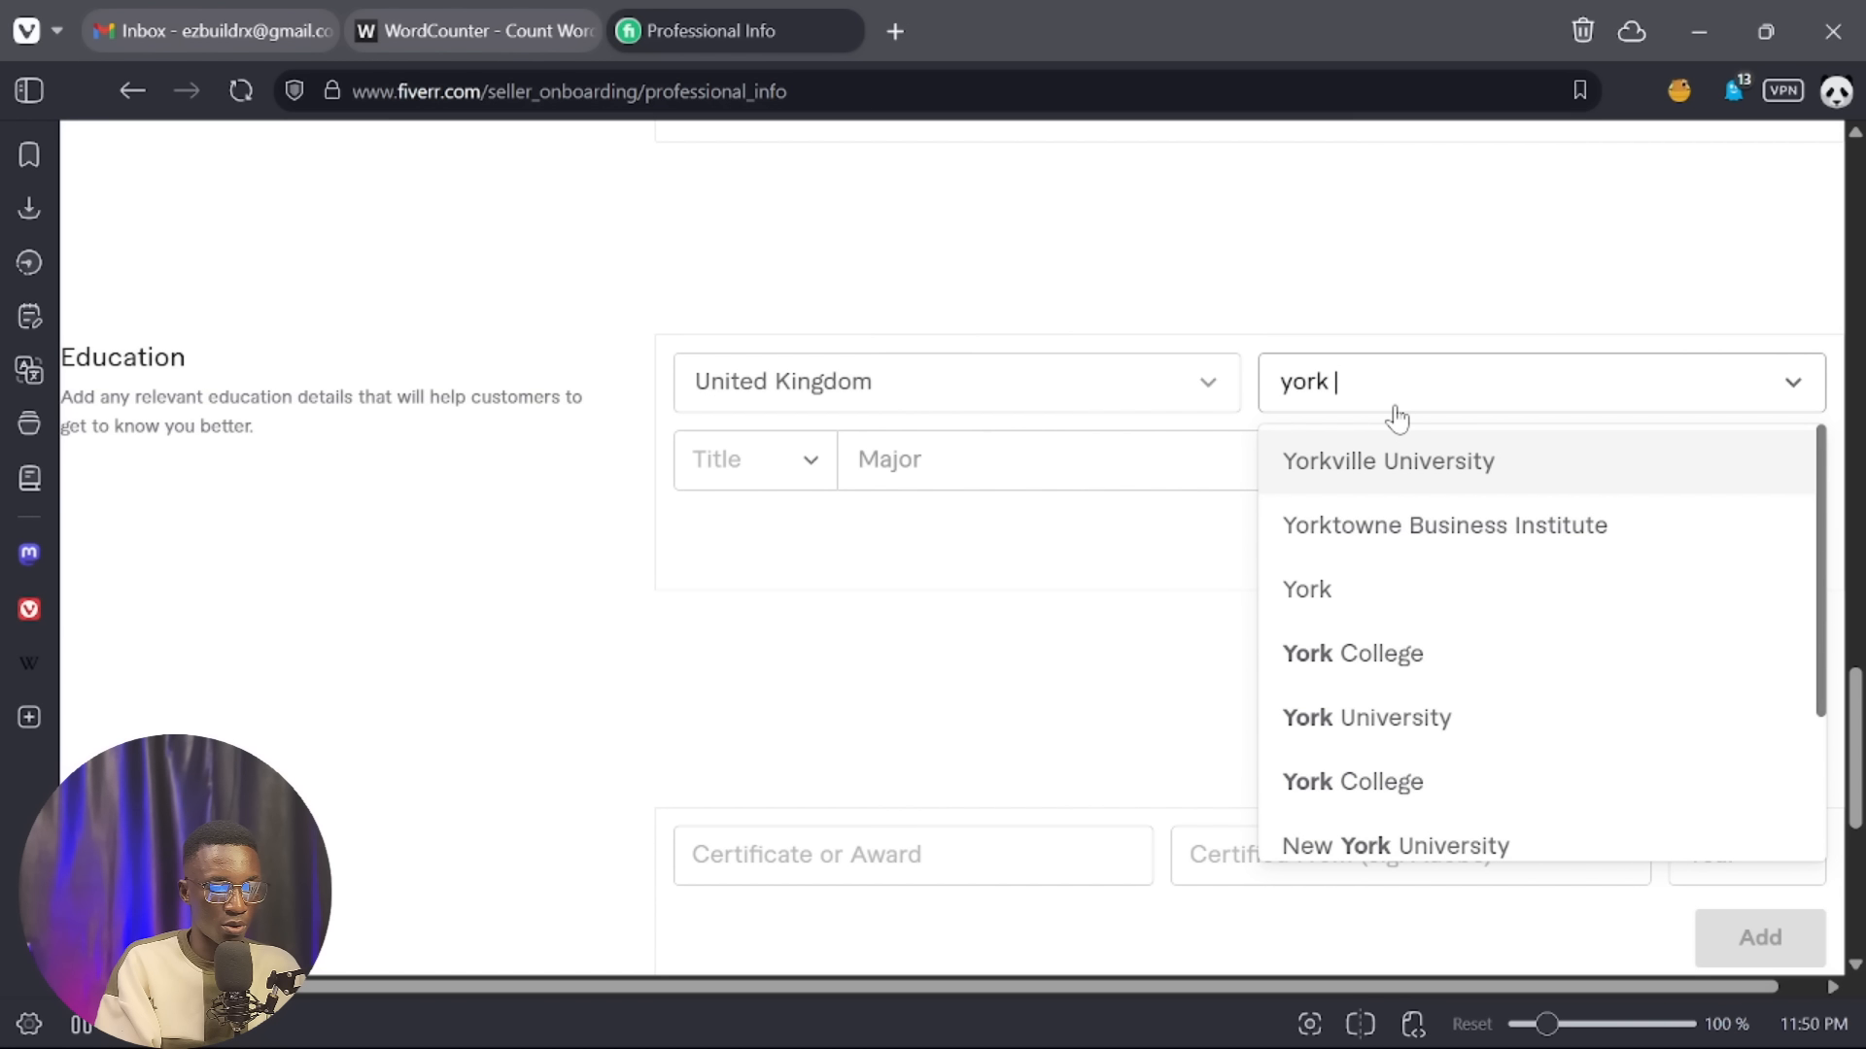
{"action": "type", "text": "uni"}
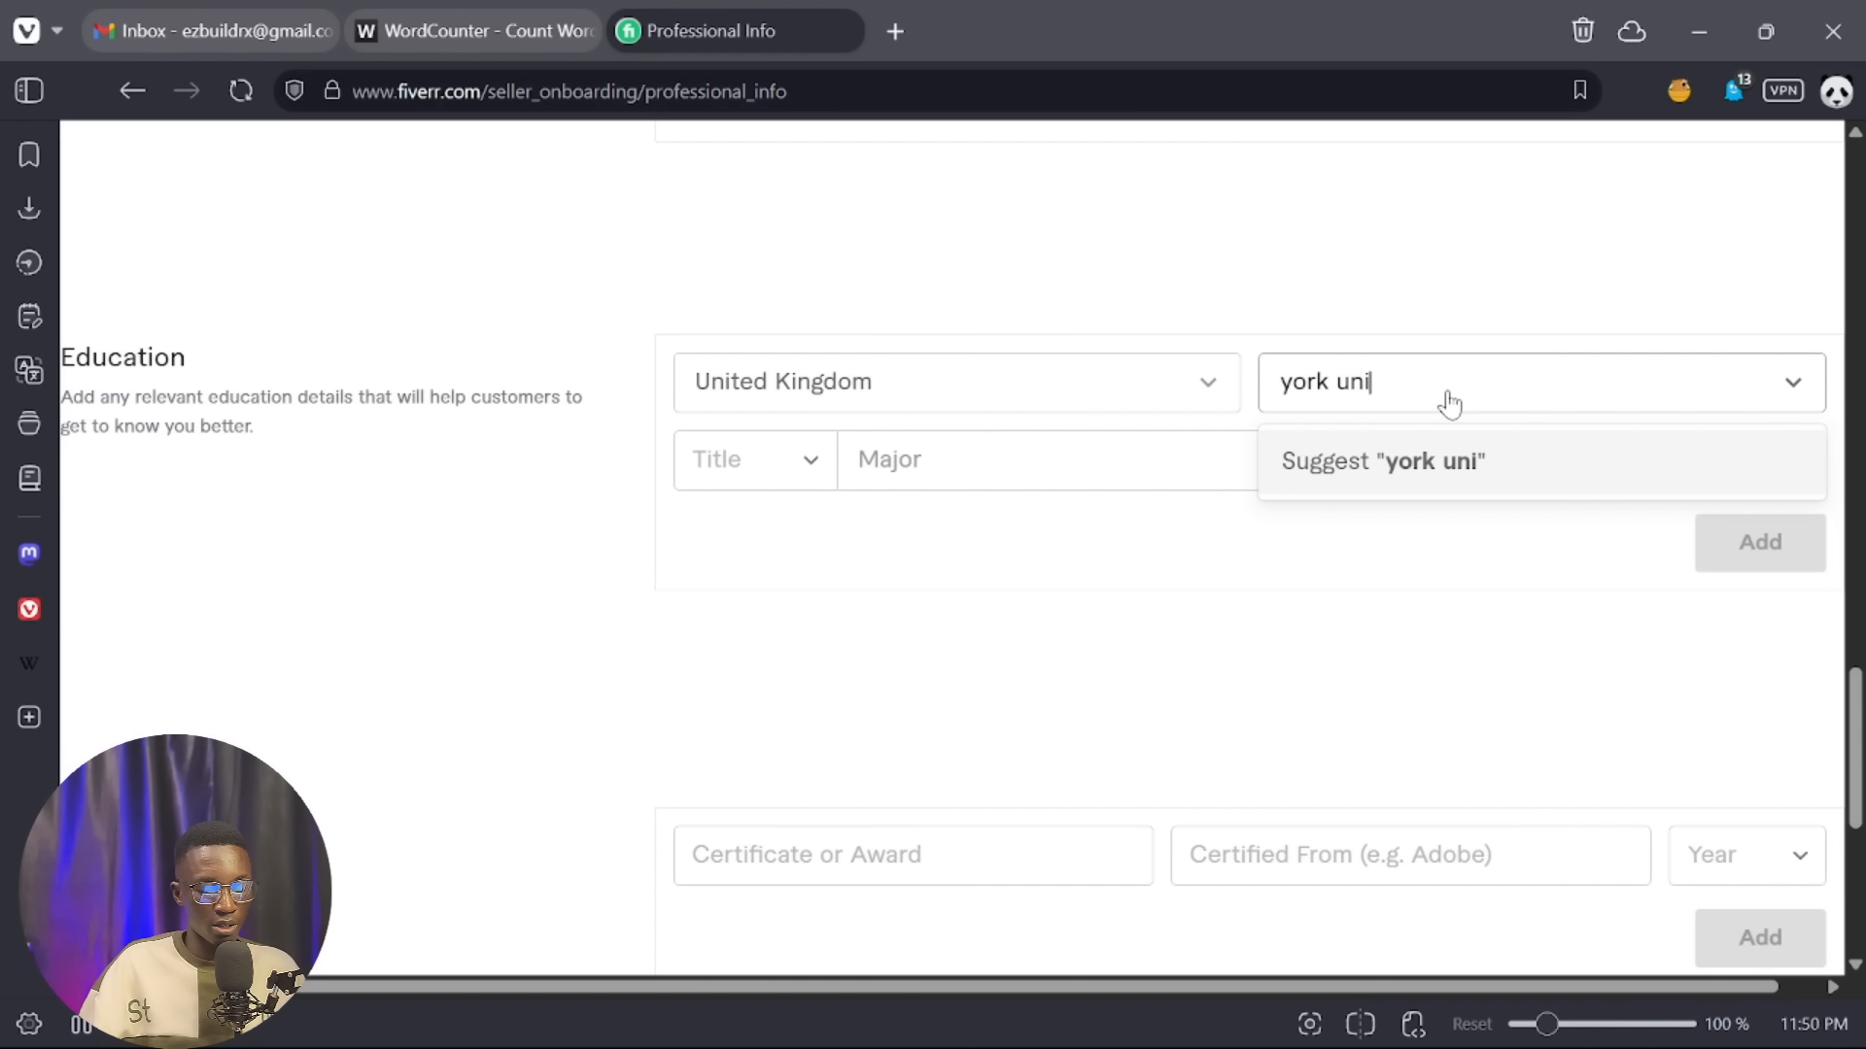
{"action": "key", "text": "BackSpace"}
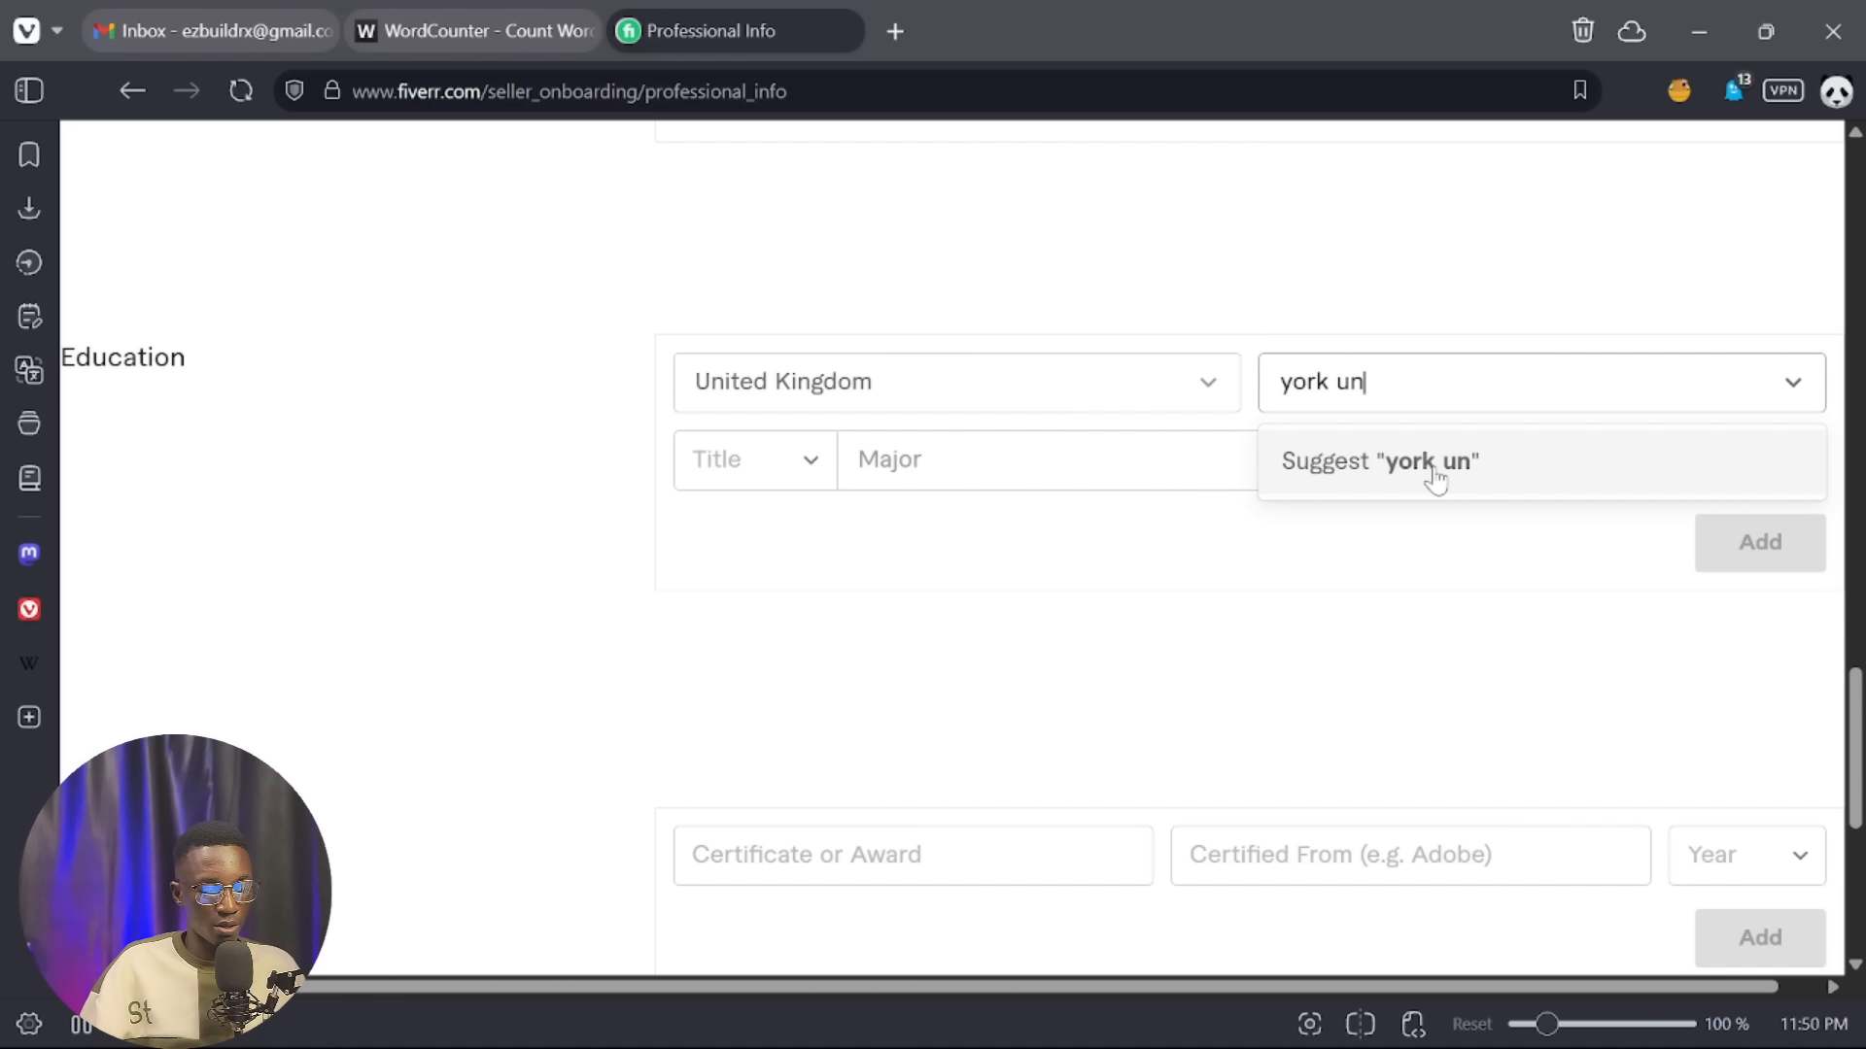
{"action": "type", "text": "iver"}
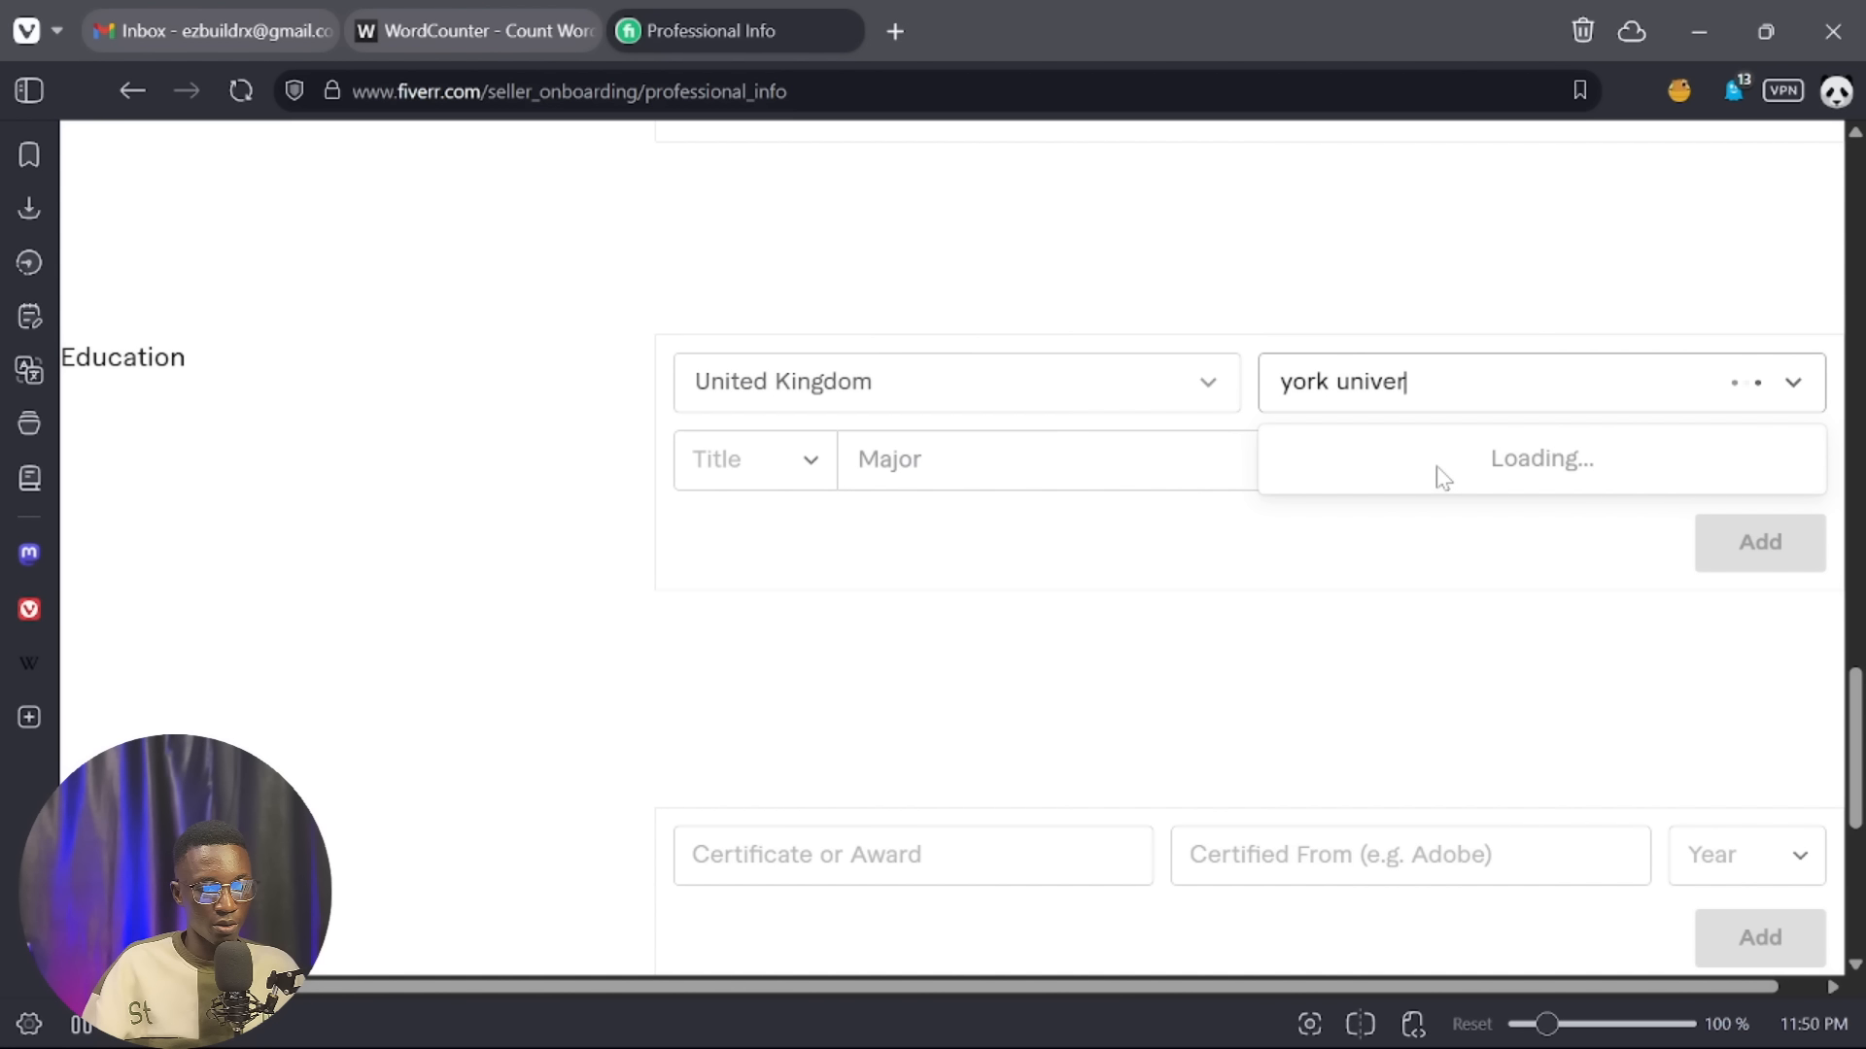
Reset the school's country to United States and select York University.
{"action": "left_click", "coordinate": [995, 376]}
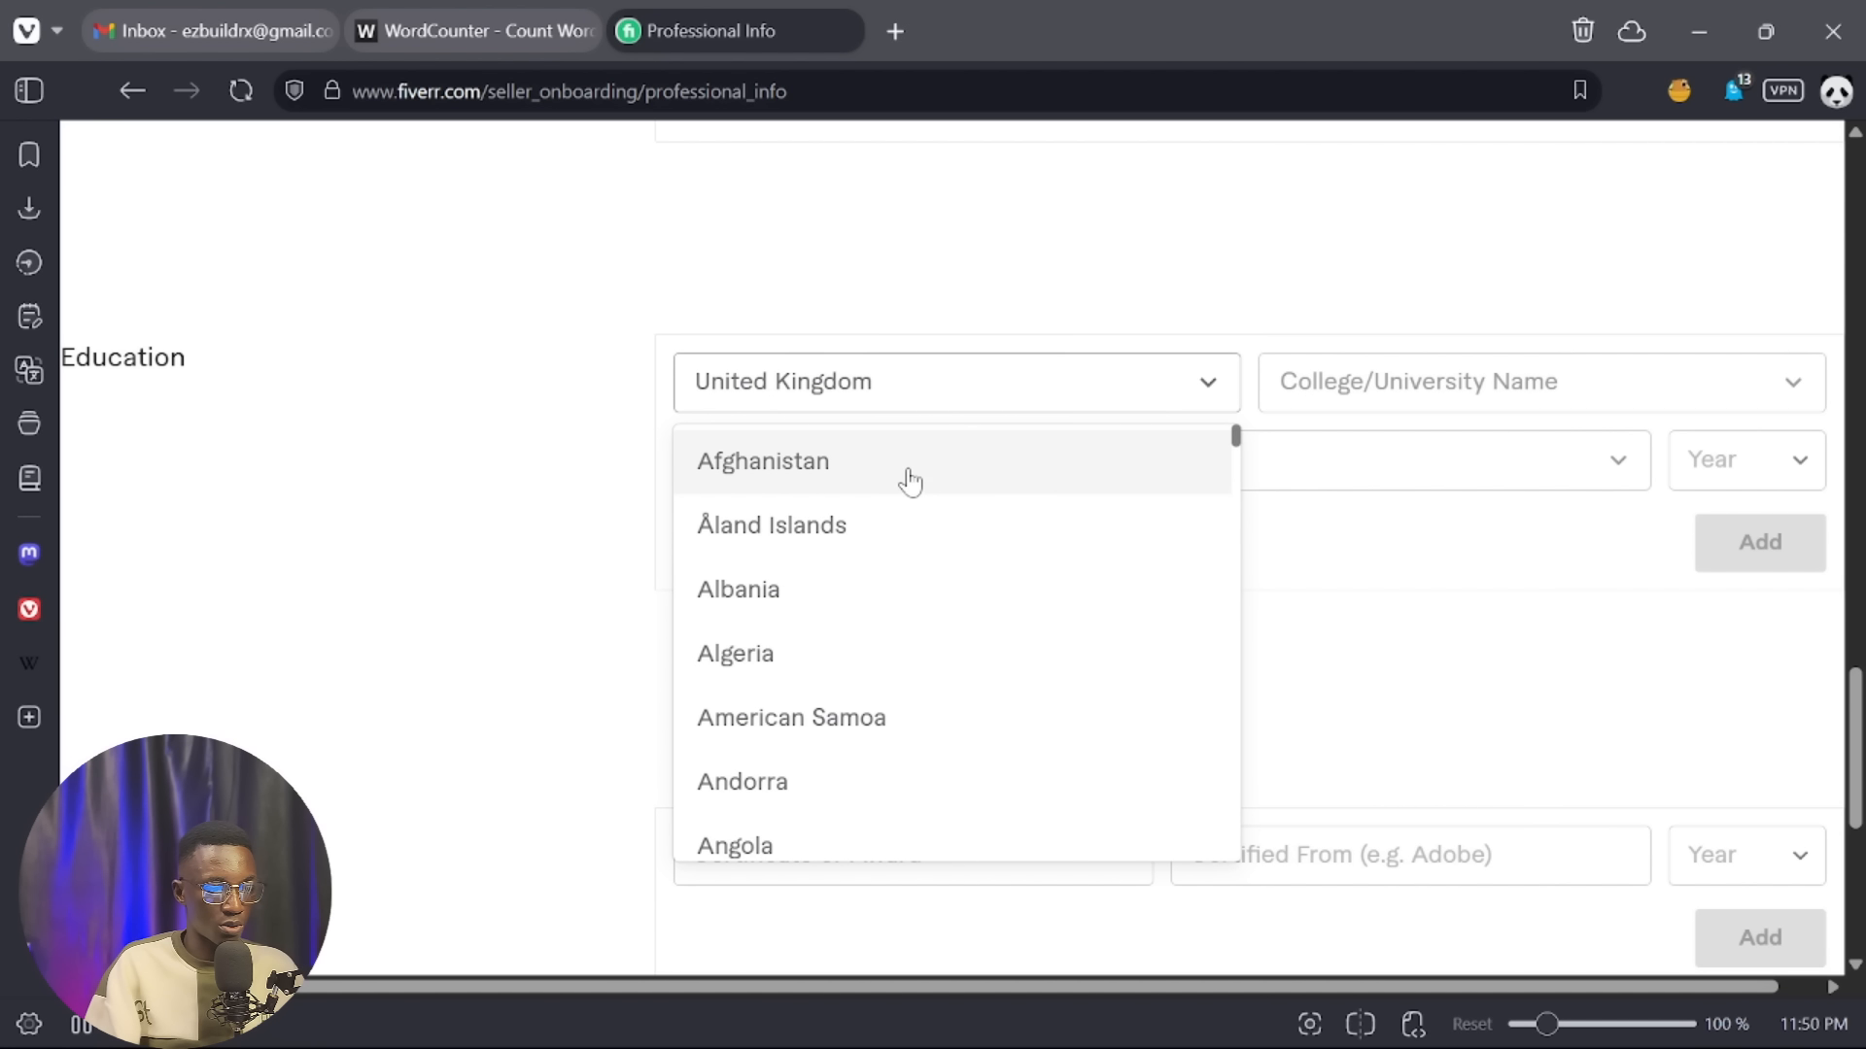
{"action": "type", "text": "unite"}
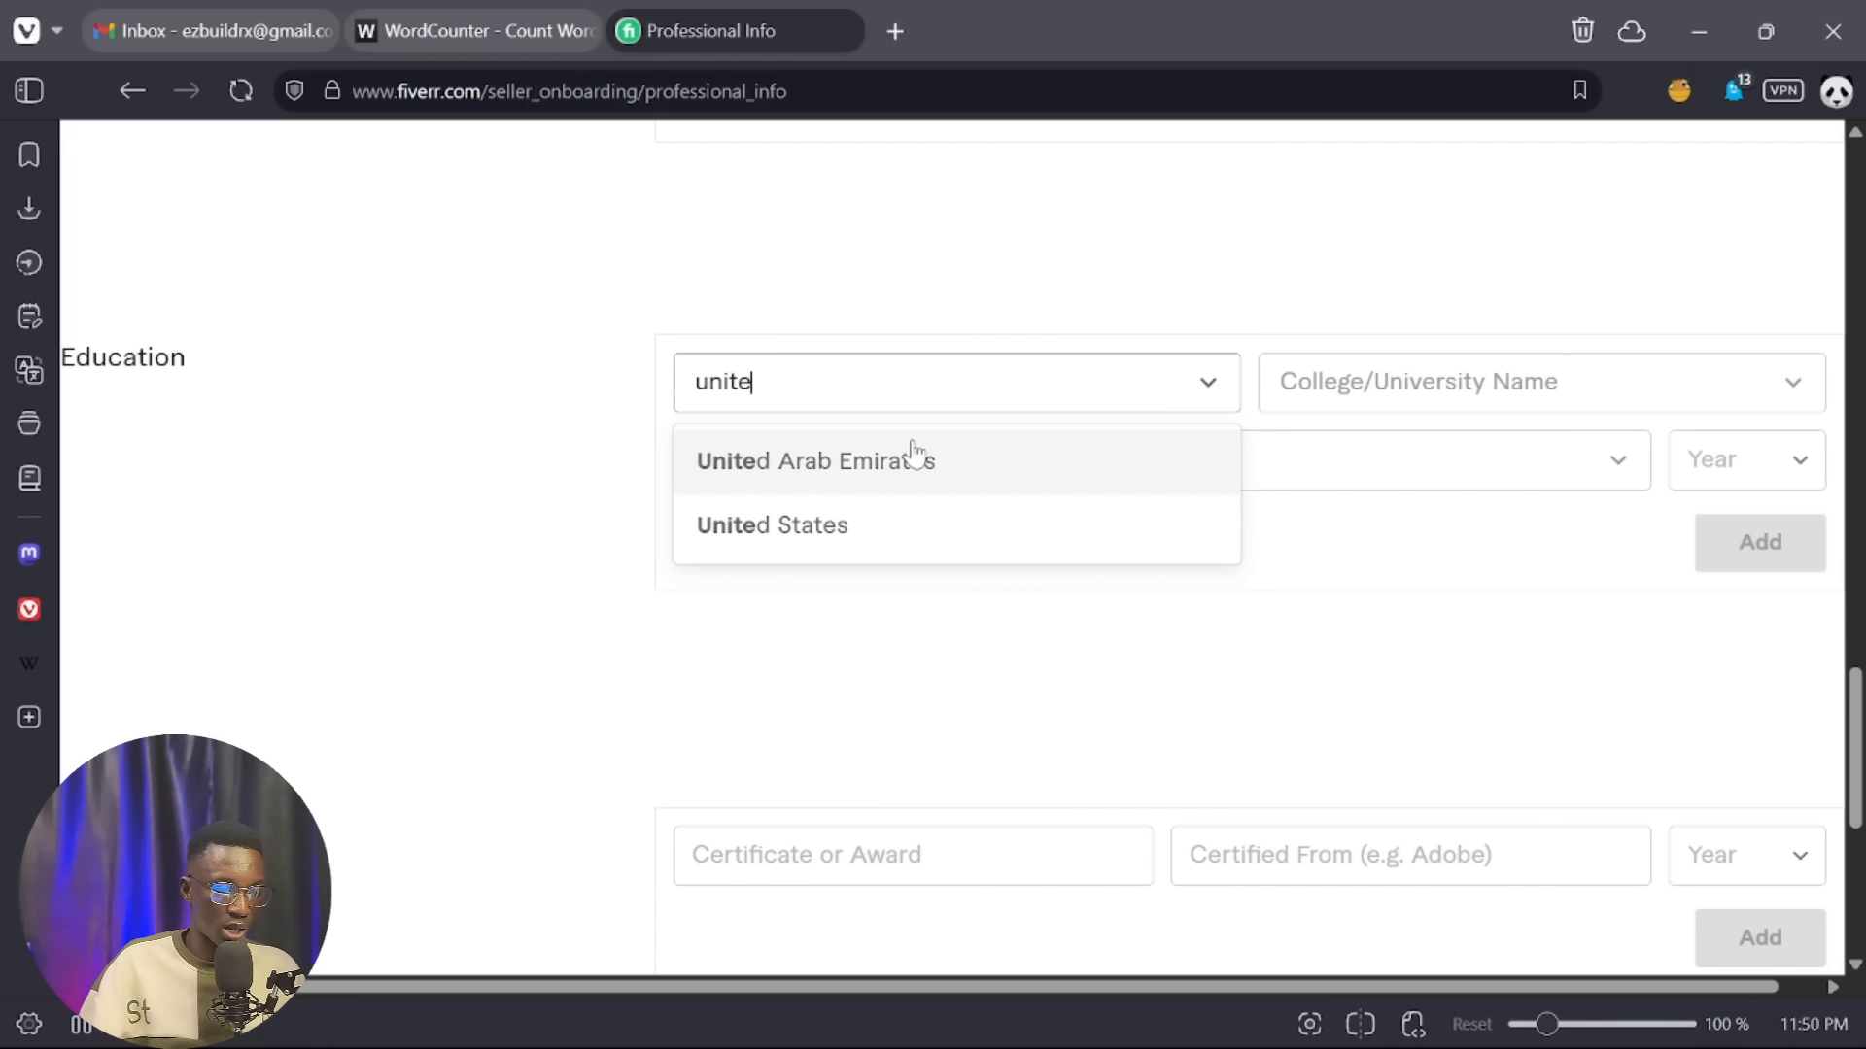
{"action": "left_click", "coordinate": [879, 533]}
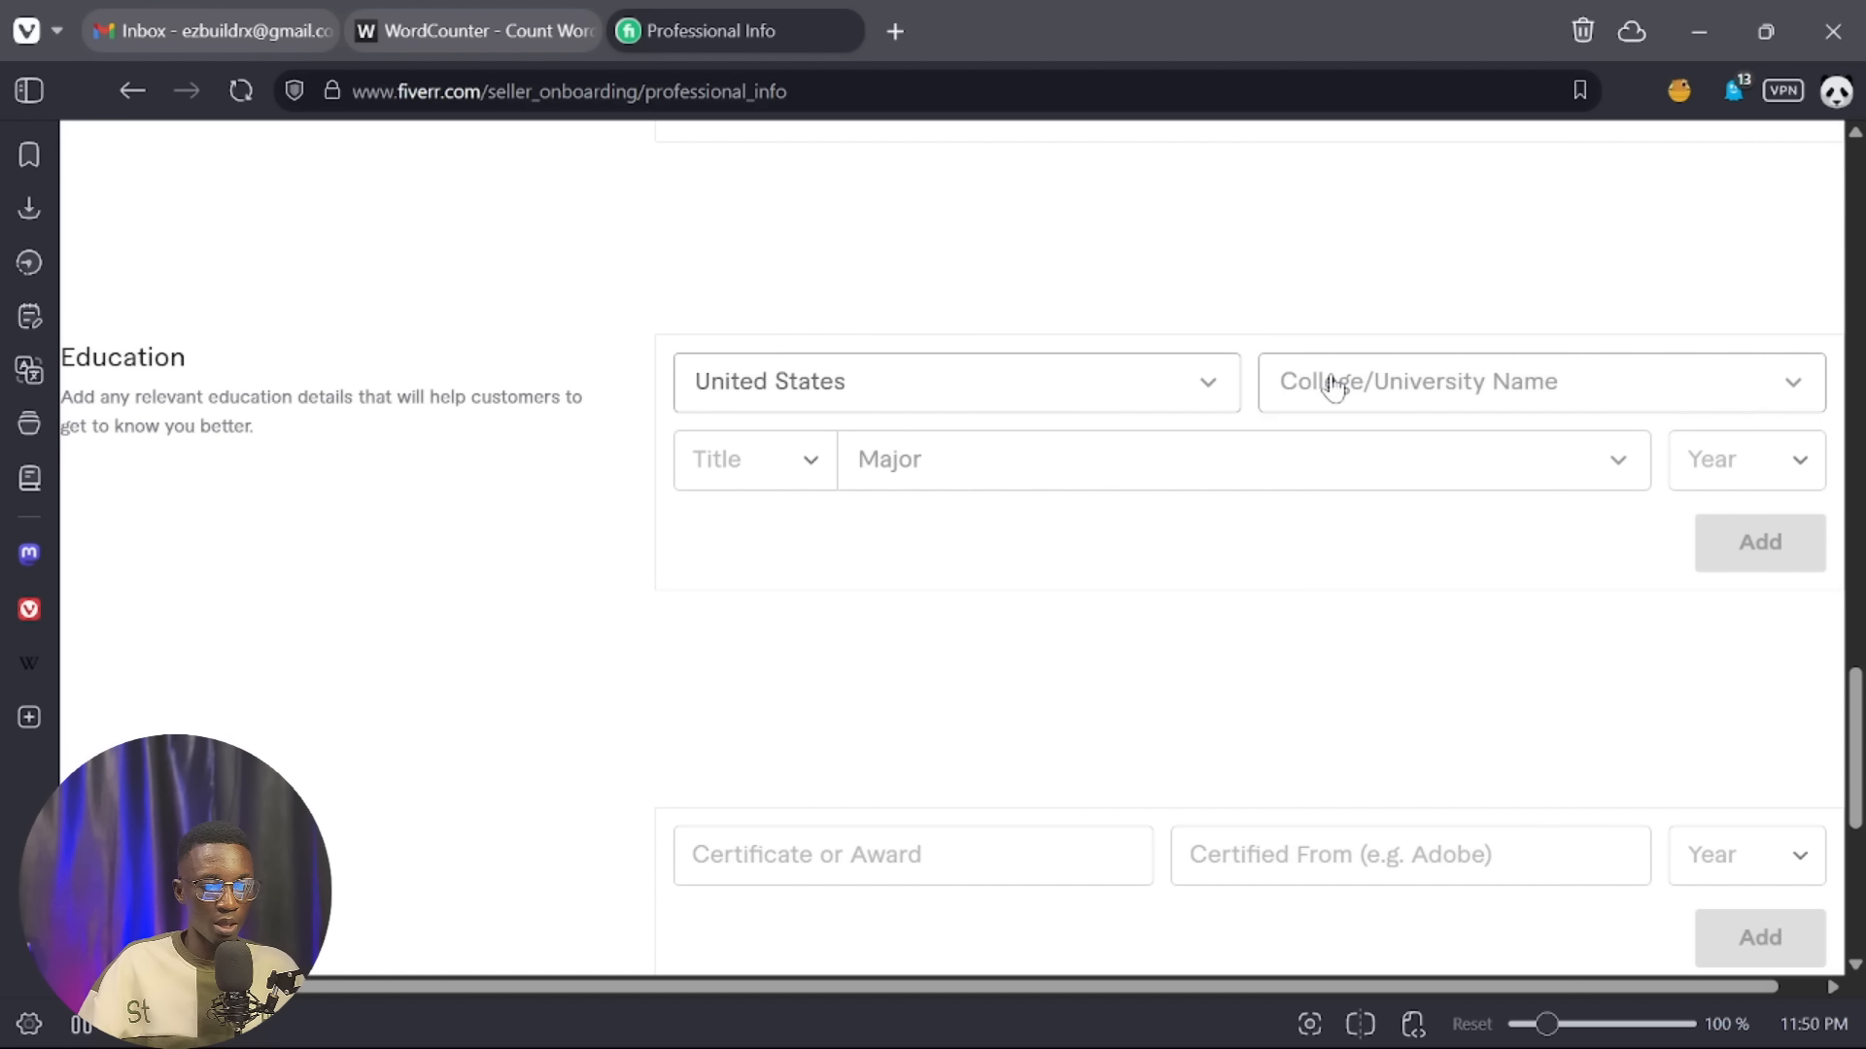
{"action": "left_click", "coordinate": [1291, 388]}
{"action": "type", "text": "york"}
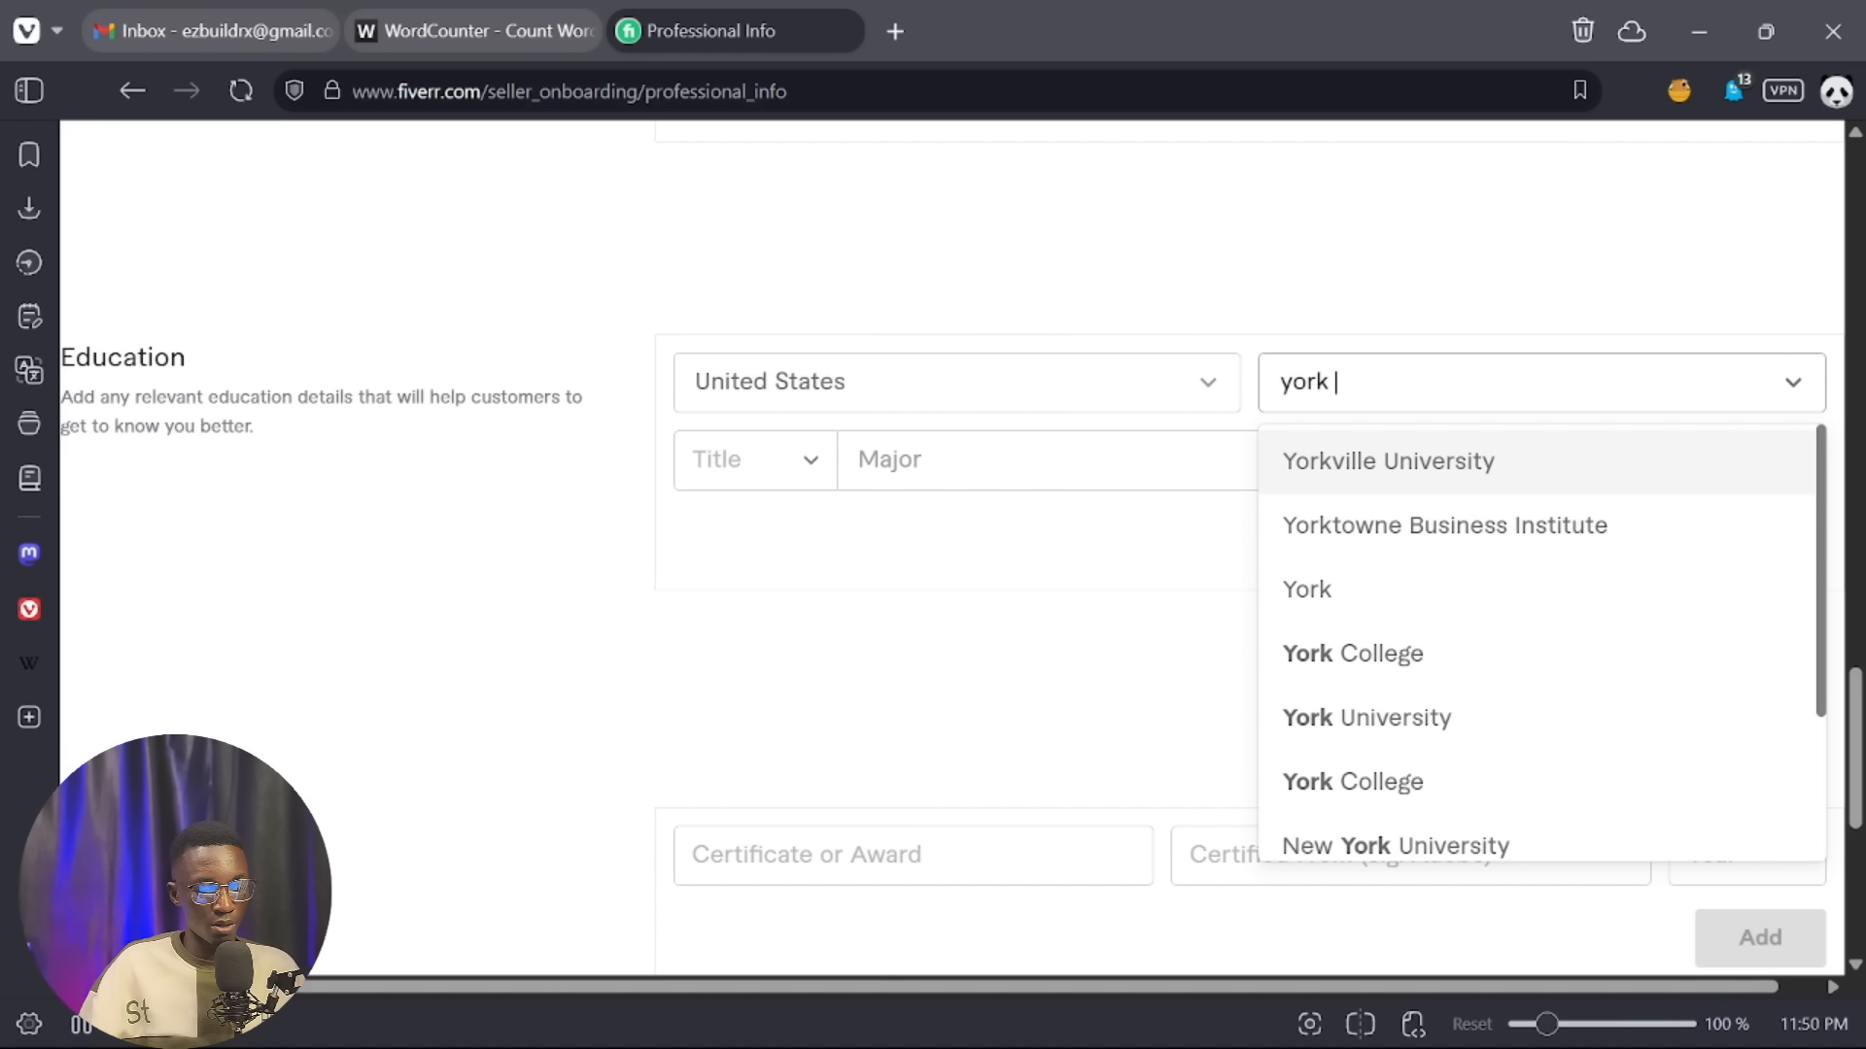
{"action": "left_click", "coordinate": [1380, 717]}
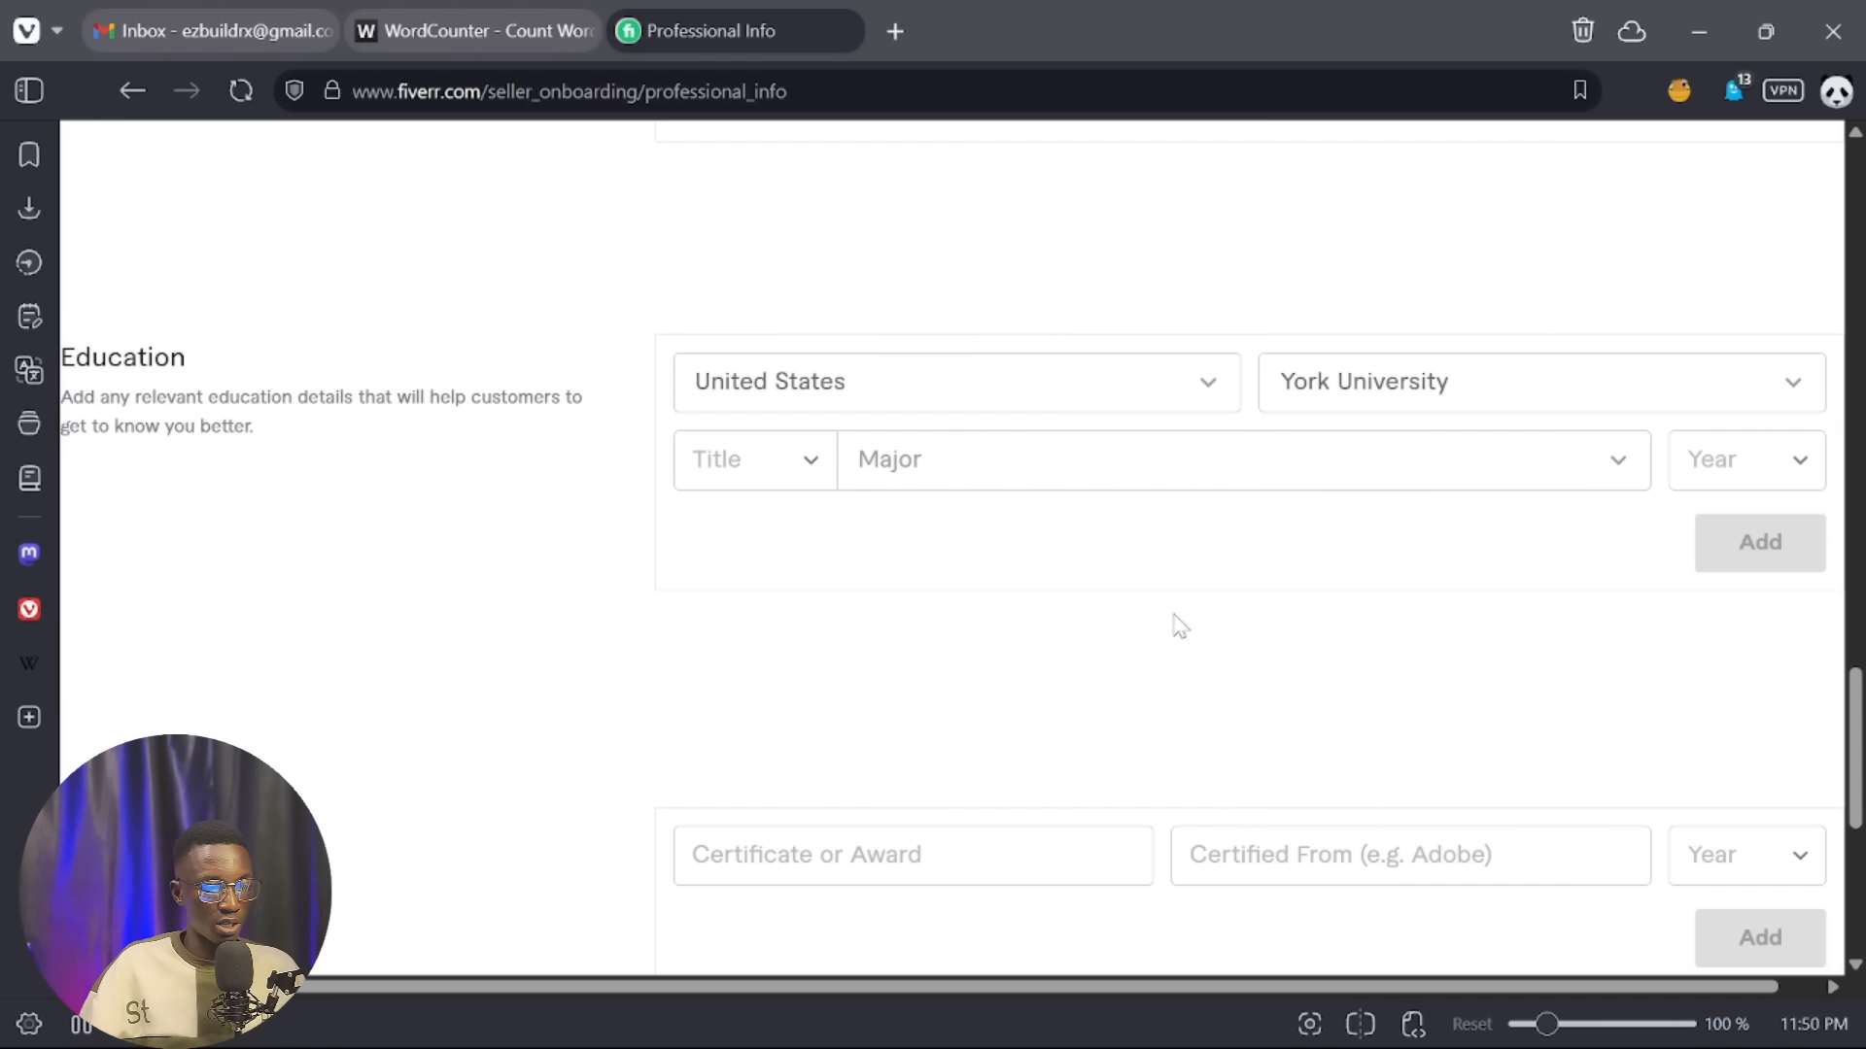
Choose B.Sc. as the degree with bachelors of science as the major.
{"action": "left_click", "coordinate": [774, 467]}
{"action": "left_click", "coordinate": [762, 695]}
{"action": "left_click", "coordinate": [957, 483]}
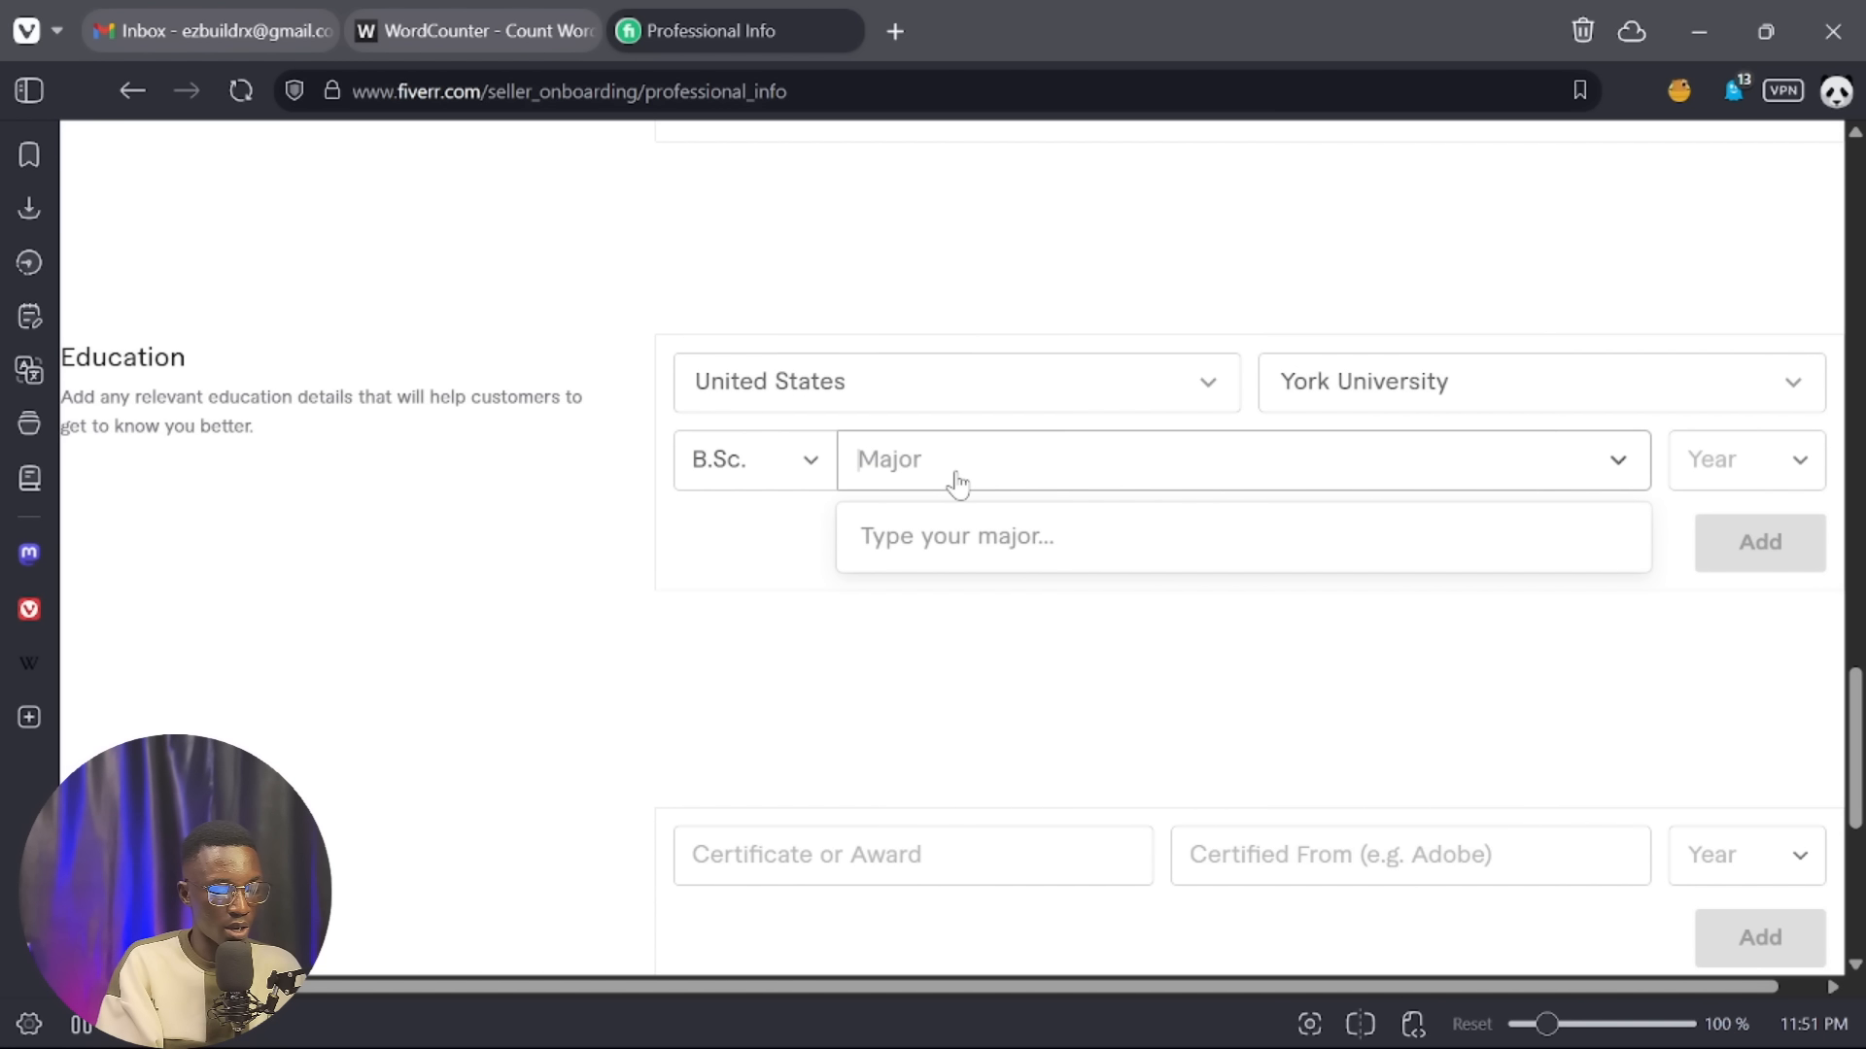
{"action": "type", "text": "Bachelor"}
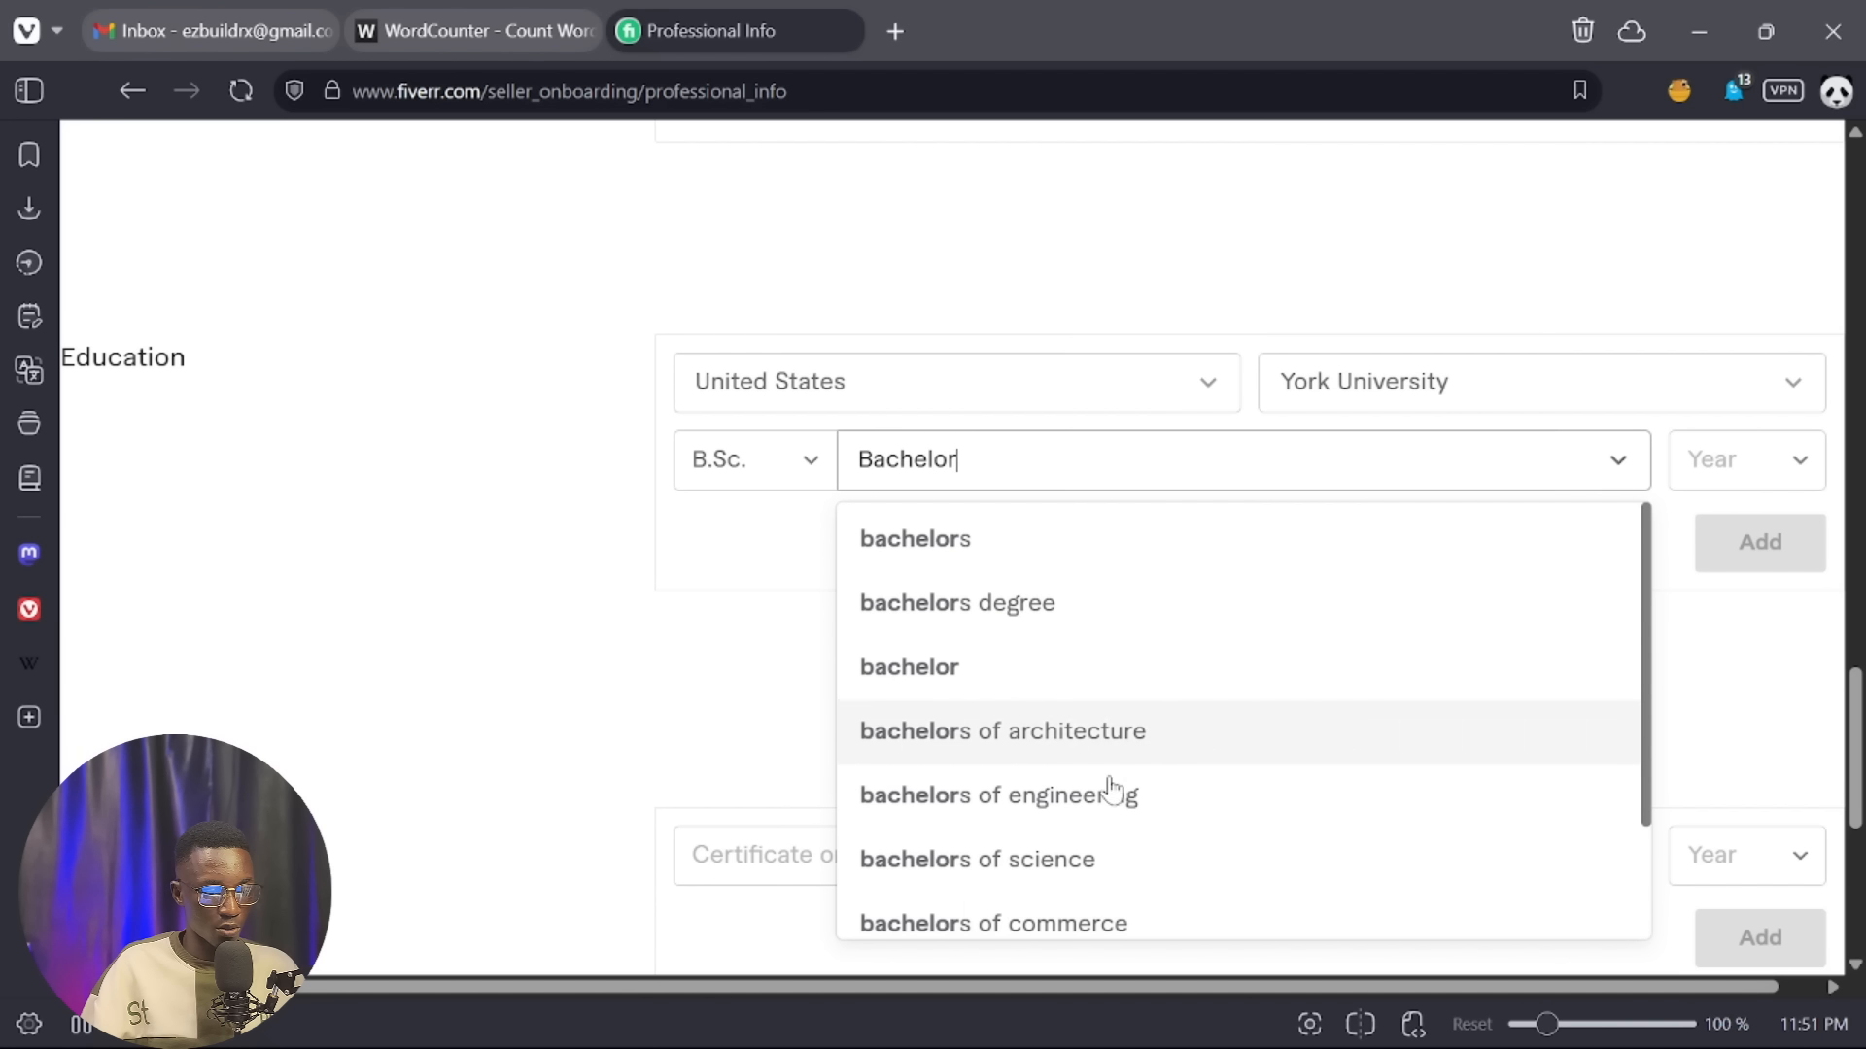
{"action": "left_click", "coordinate": [1057, 874]}
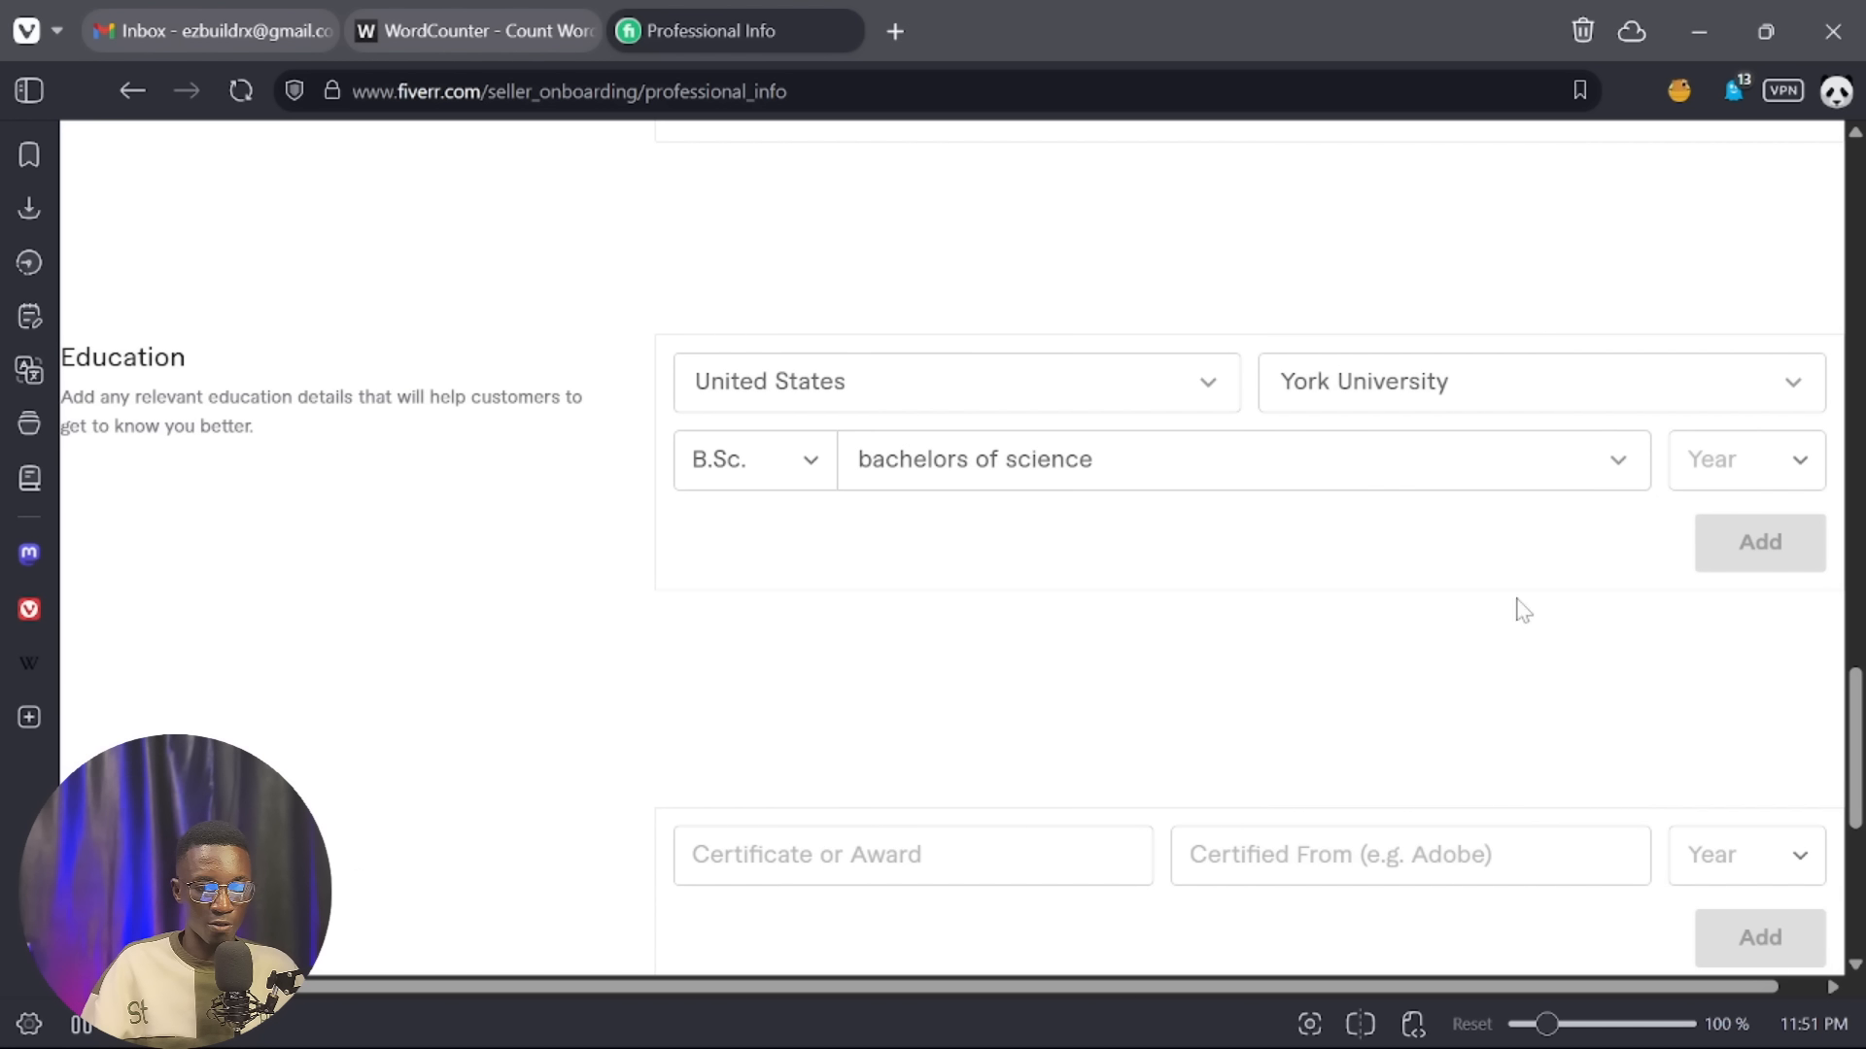
Set the graduation year to 2023 and add the education entry.
{"action": "left_click", "coordinate": [1739, 466]}
{"action": "scroll", "coordinate": [1735, 680], "scroll_direction": "down", "scroll_amount": 2}
{"action": "scroll", "coordinate": [1744, 734], "scroll_direction": "down", "scroll_amount": 6}
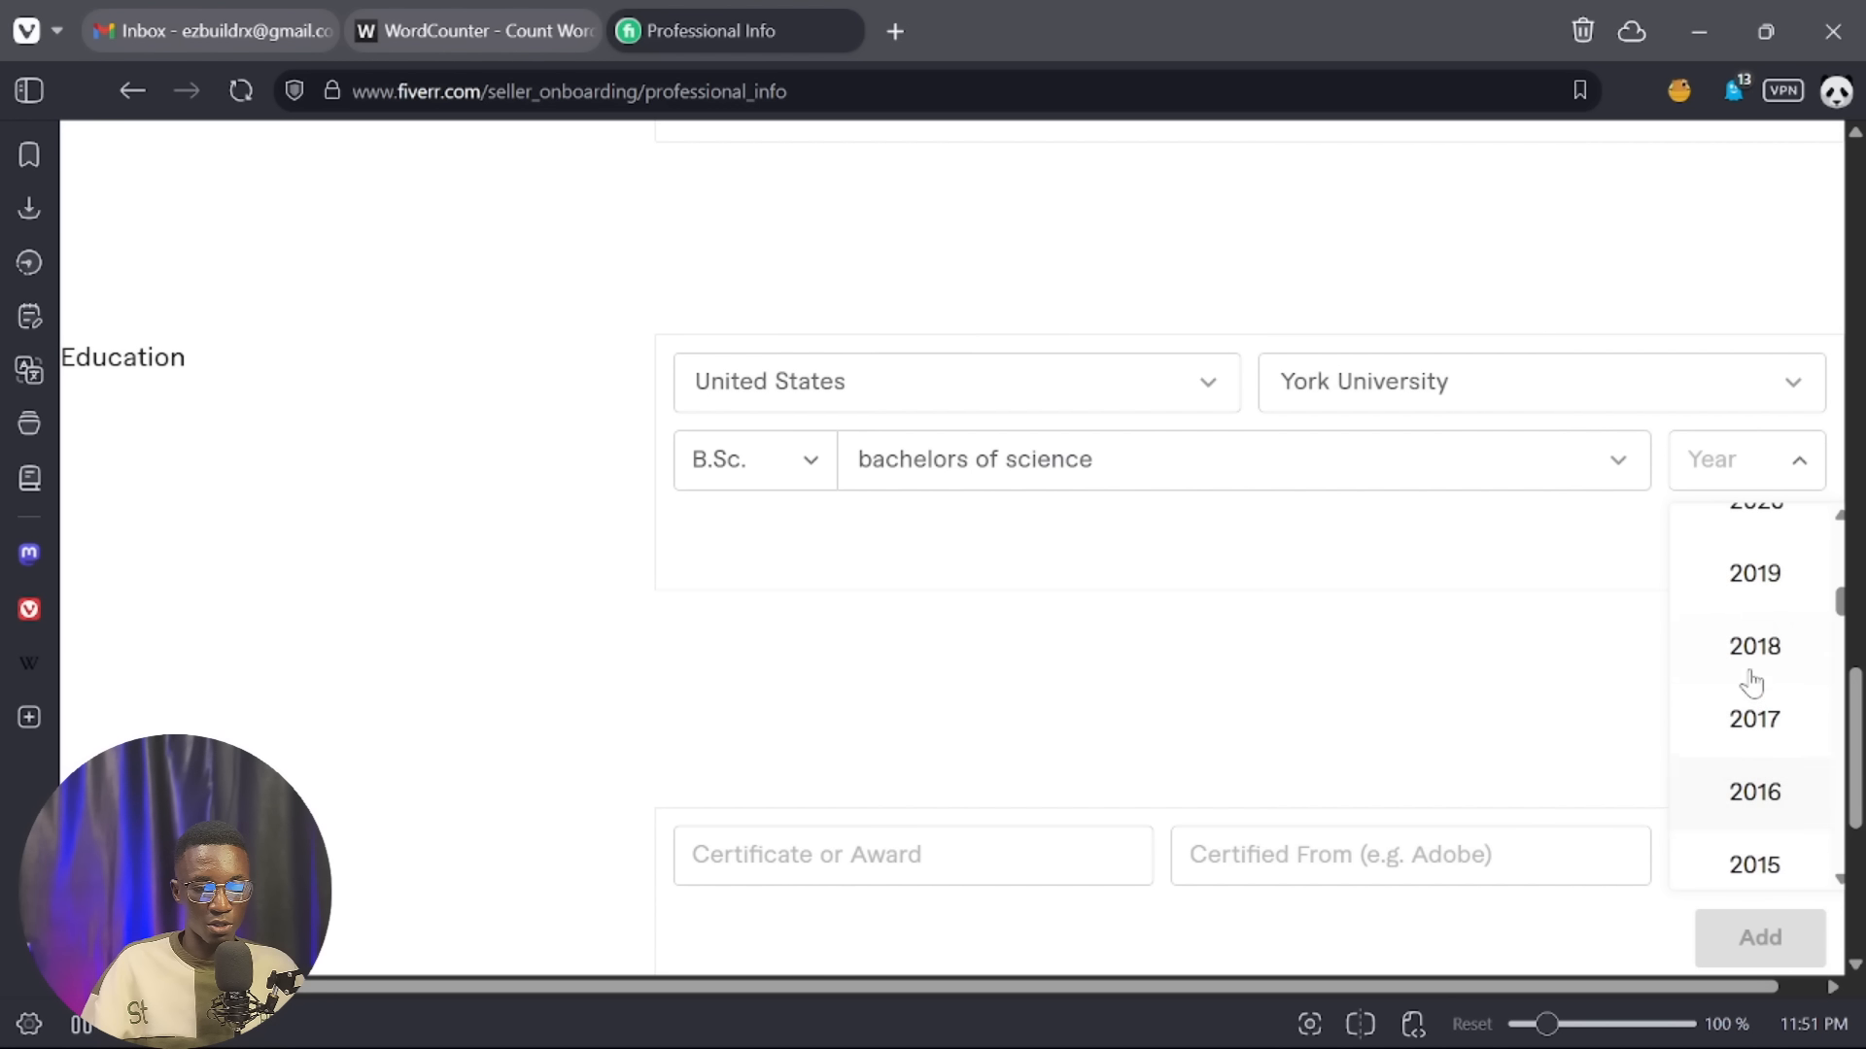
{"action": "scroll", "coordinate": [1754, 618], "scroll_direction": "up", "scroll_amount": 6}
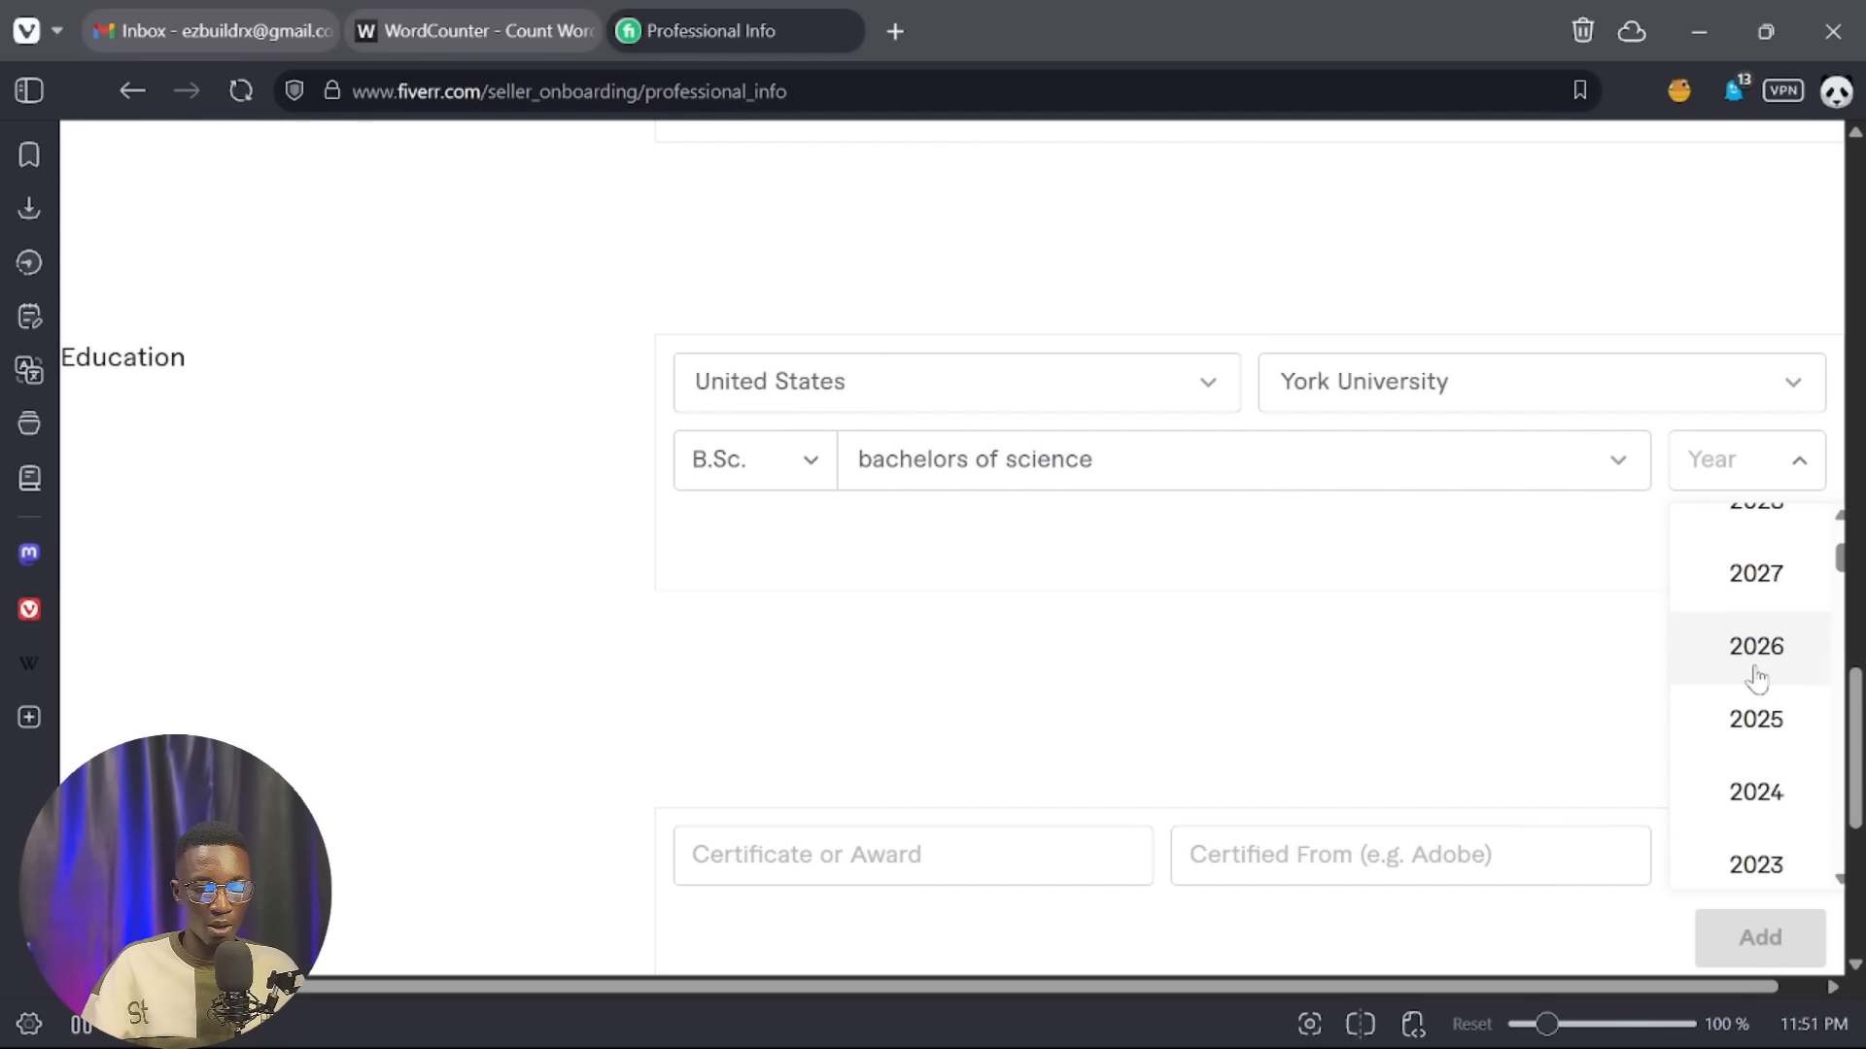
{"action": "scroll", "coordinate": [1754, 670], "scroll_direction": "down", "scroll_amount": 3}
{"action": "left_click", "coordinate": [1768, 589]}
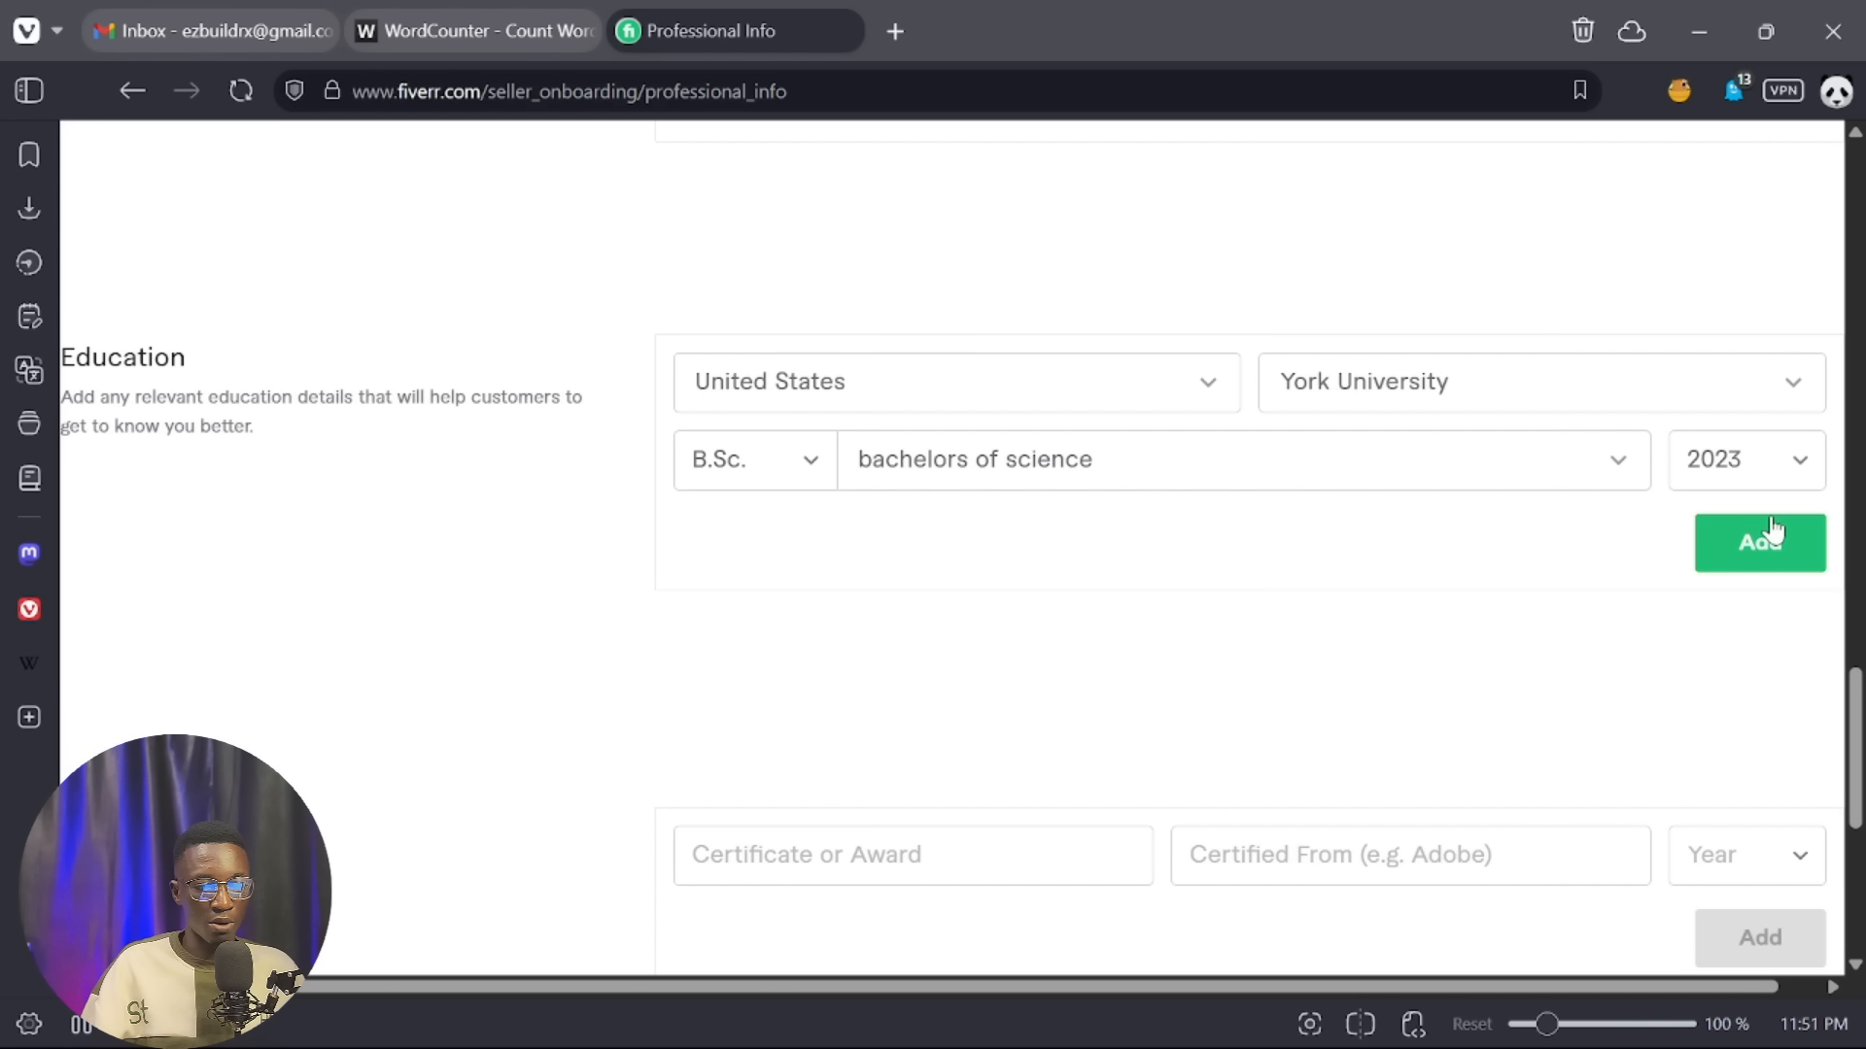
{"action": "left_click", "coordinate": [1772, 532]}
{"action": "scroll", "coordinate": [1587, 583], "scroll_direction": "down", "scroll_amount": 5}
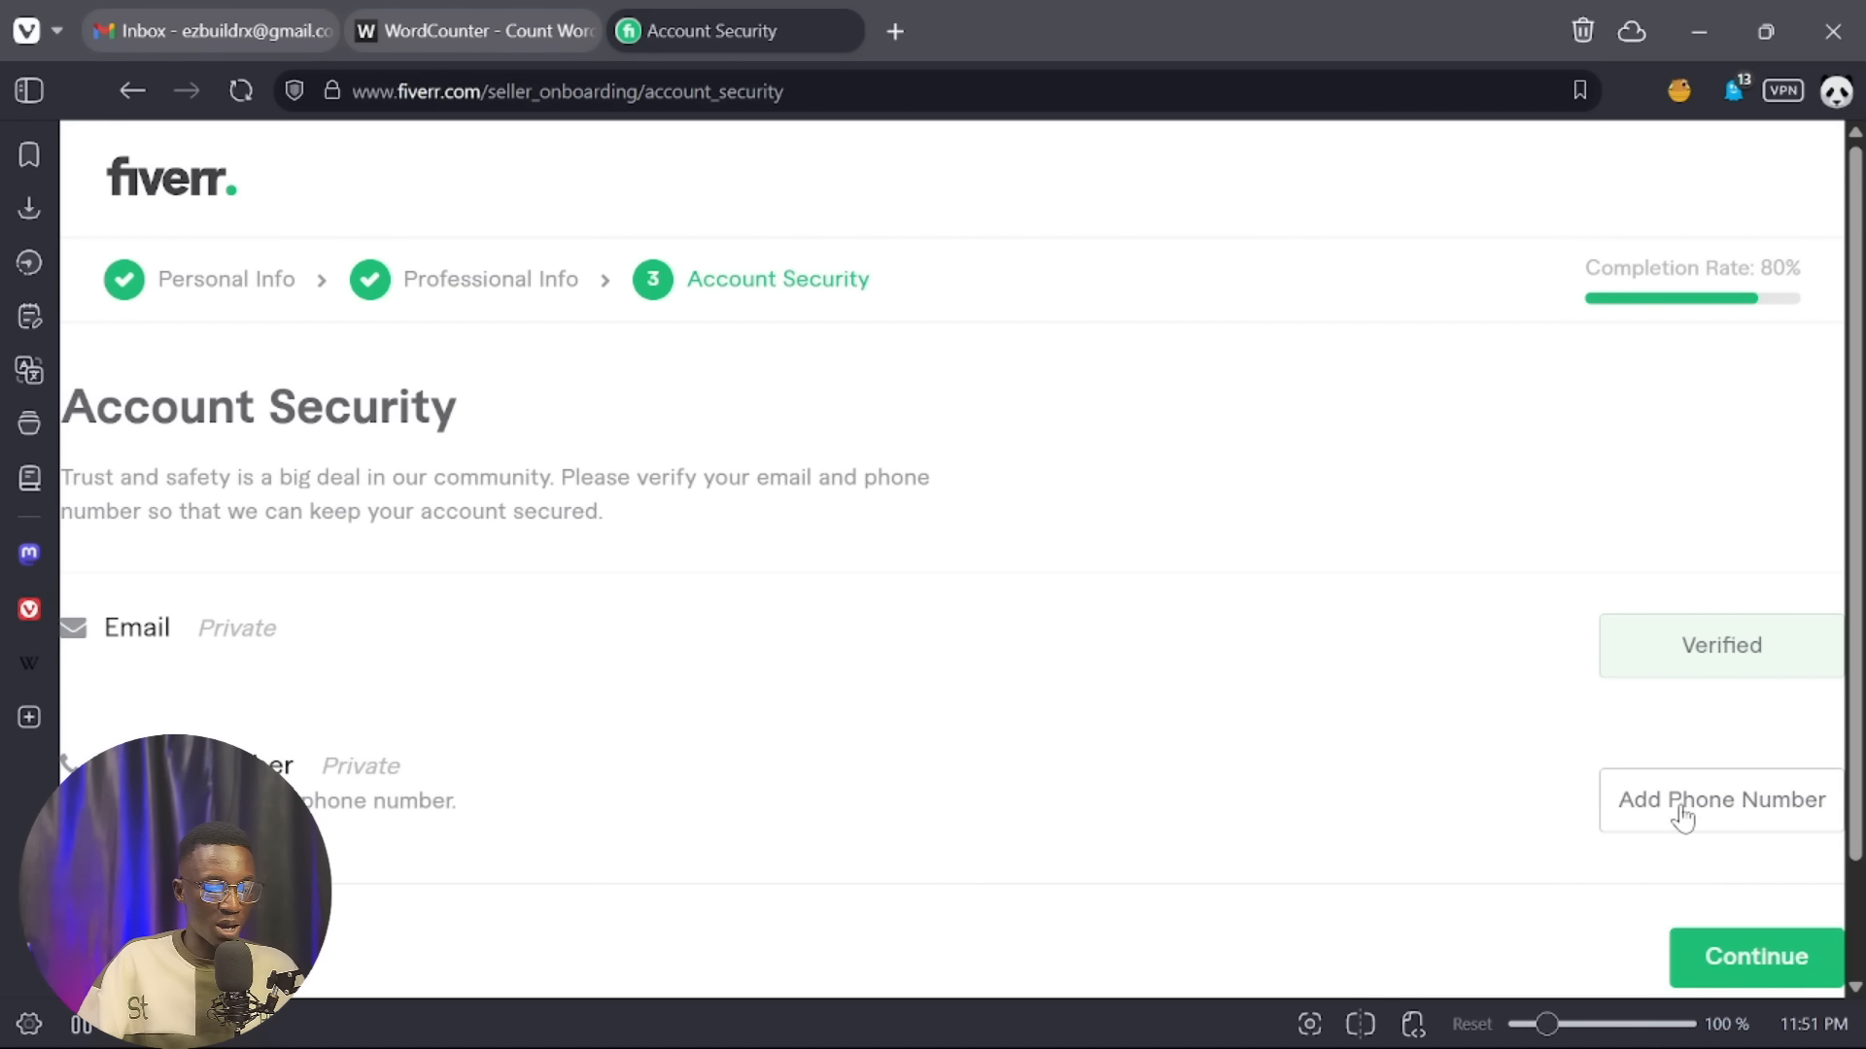
{"action": "left_click", "coordinate": [999, 1016]}
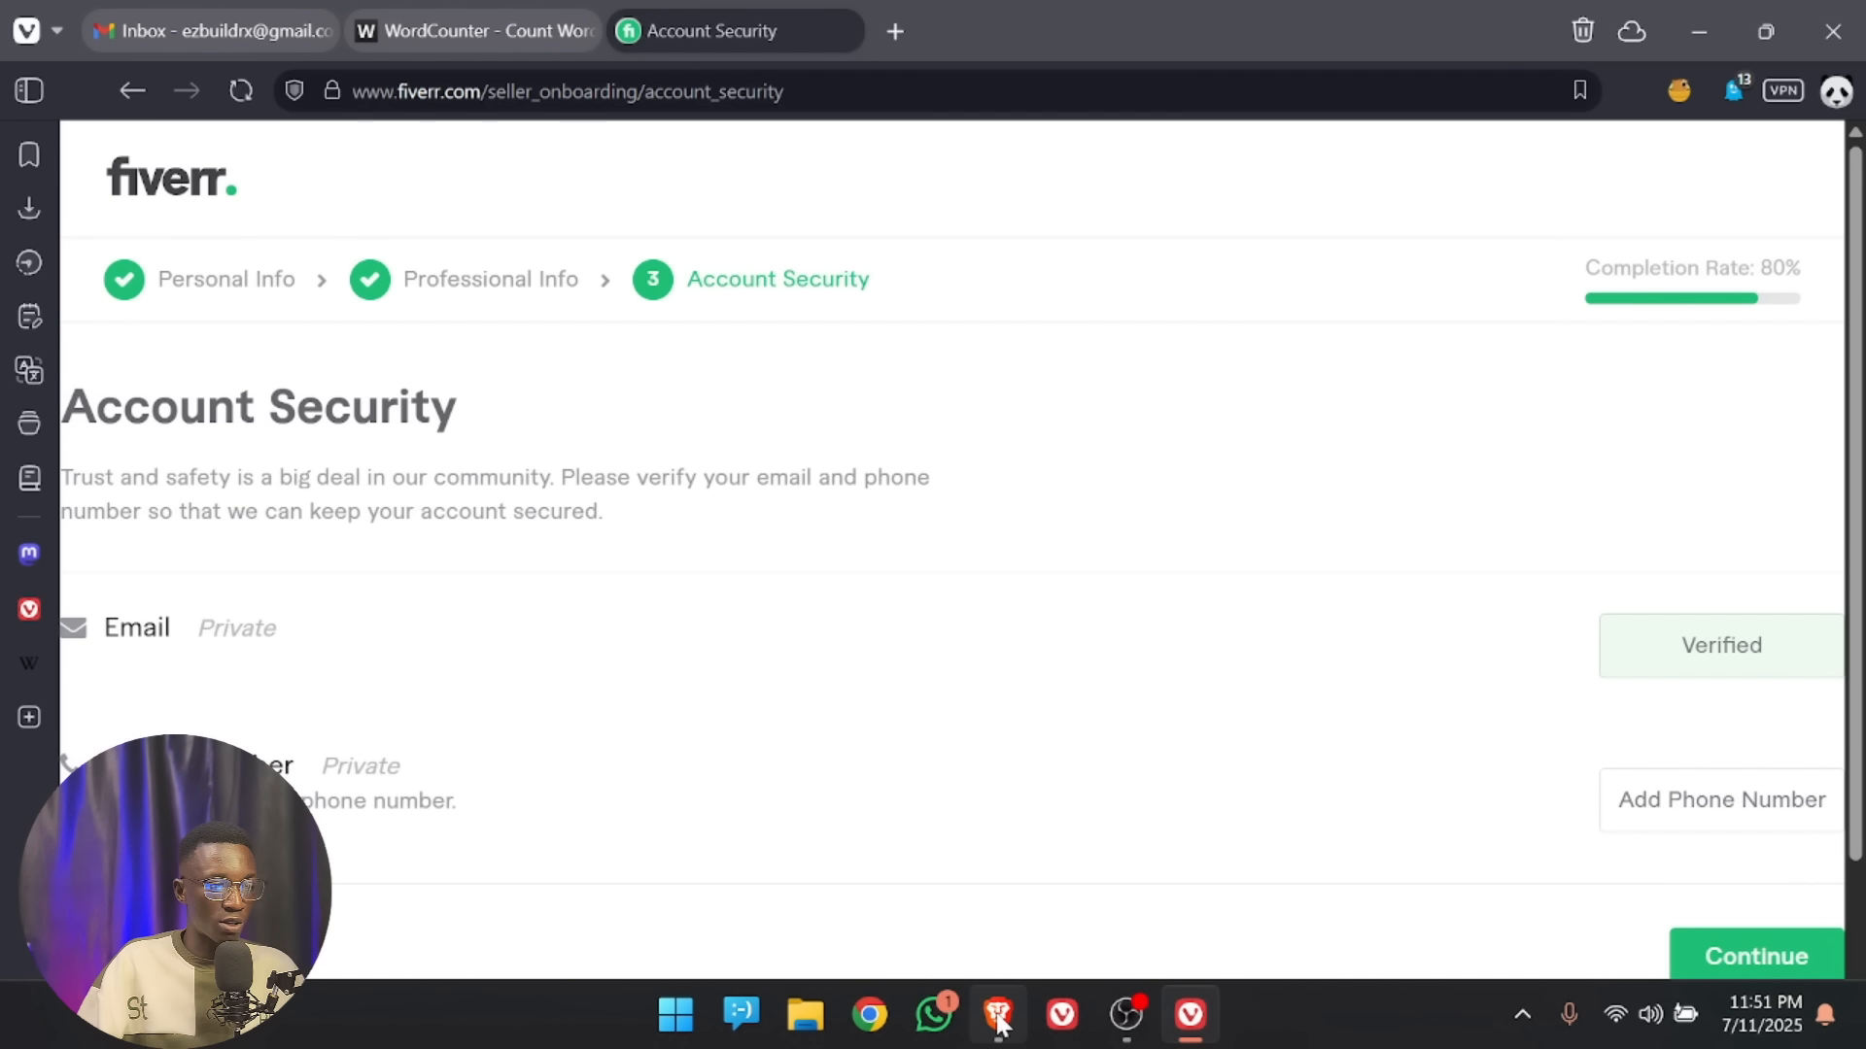
Open xerosms.com in Brave and sign in with the saved login.
{"action": "left_click", "coordinate": [1438, 27]}
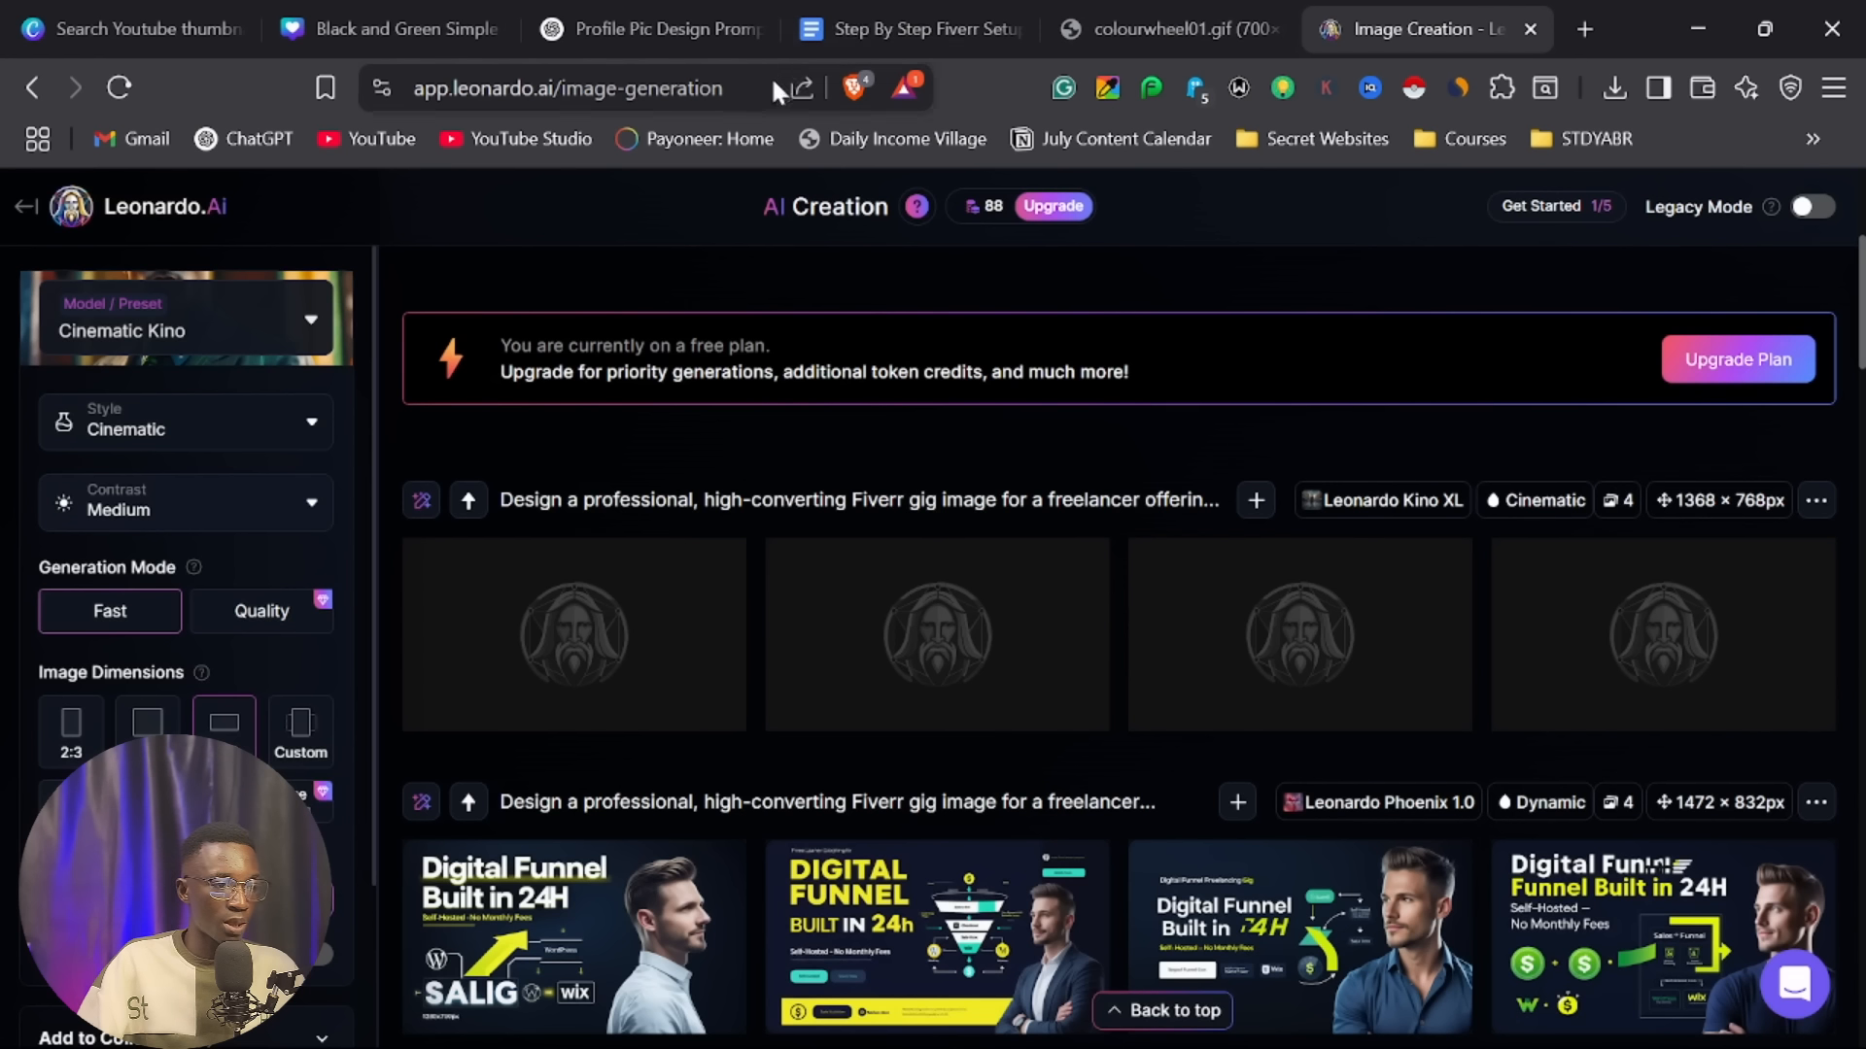
{"action": "left_click", "coordinate": [773, 84]}
{"action": "type", "text": "xerosms.com"}
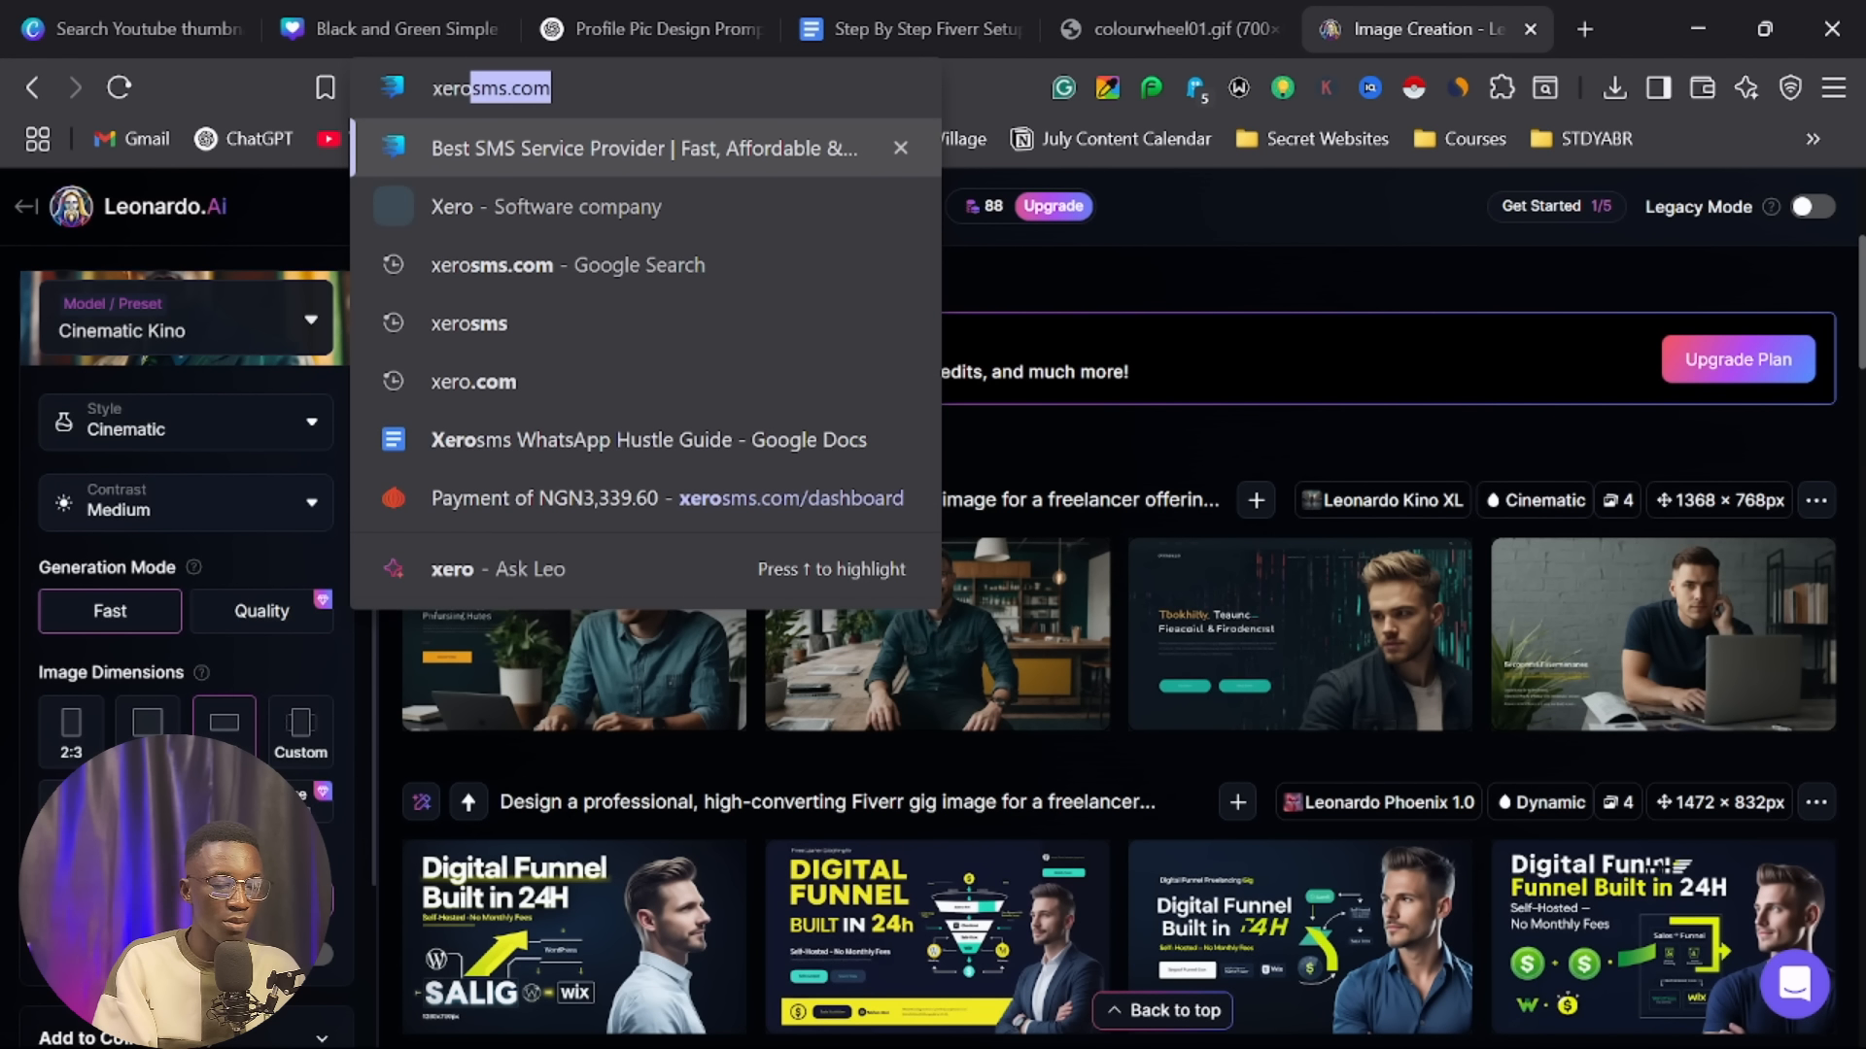
{"action": "key", "text": "Return"}
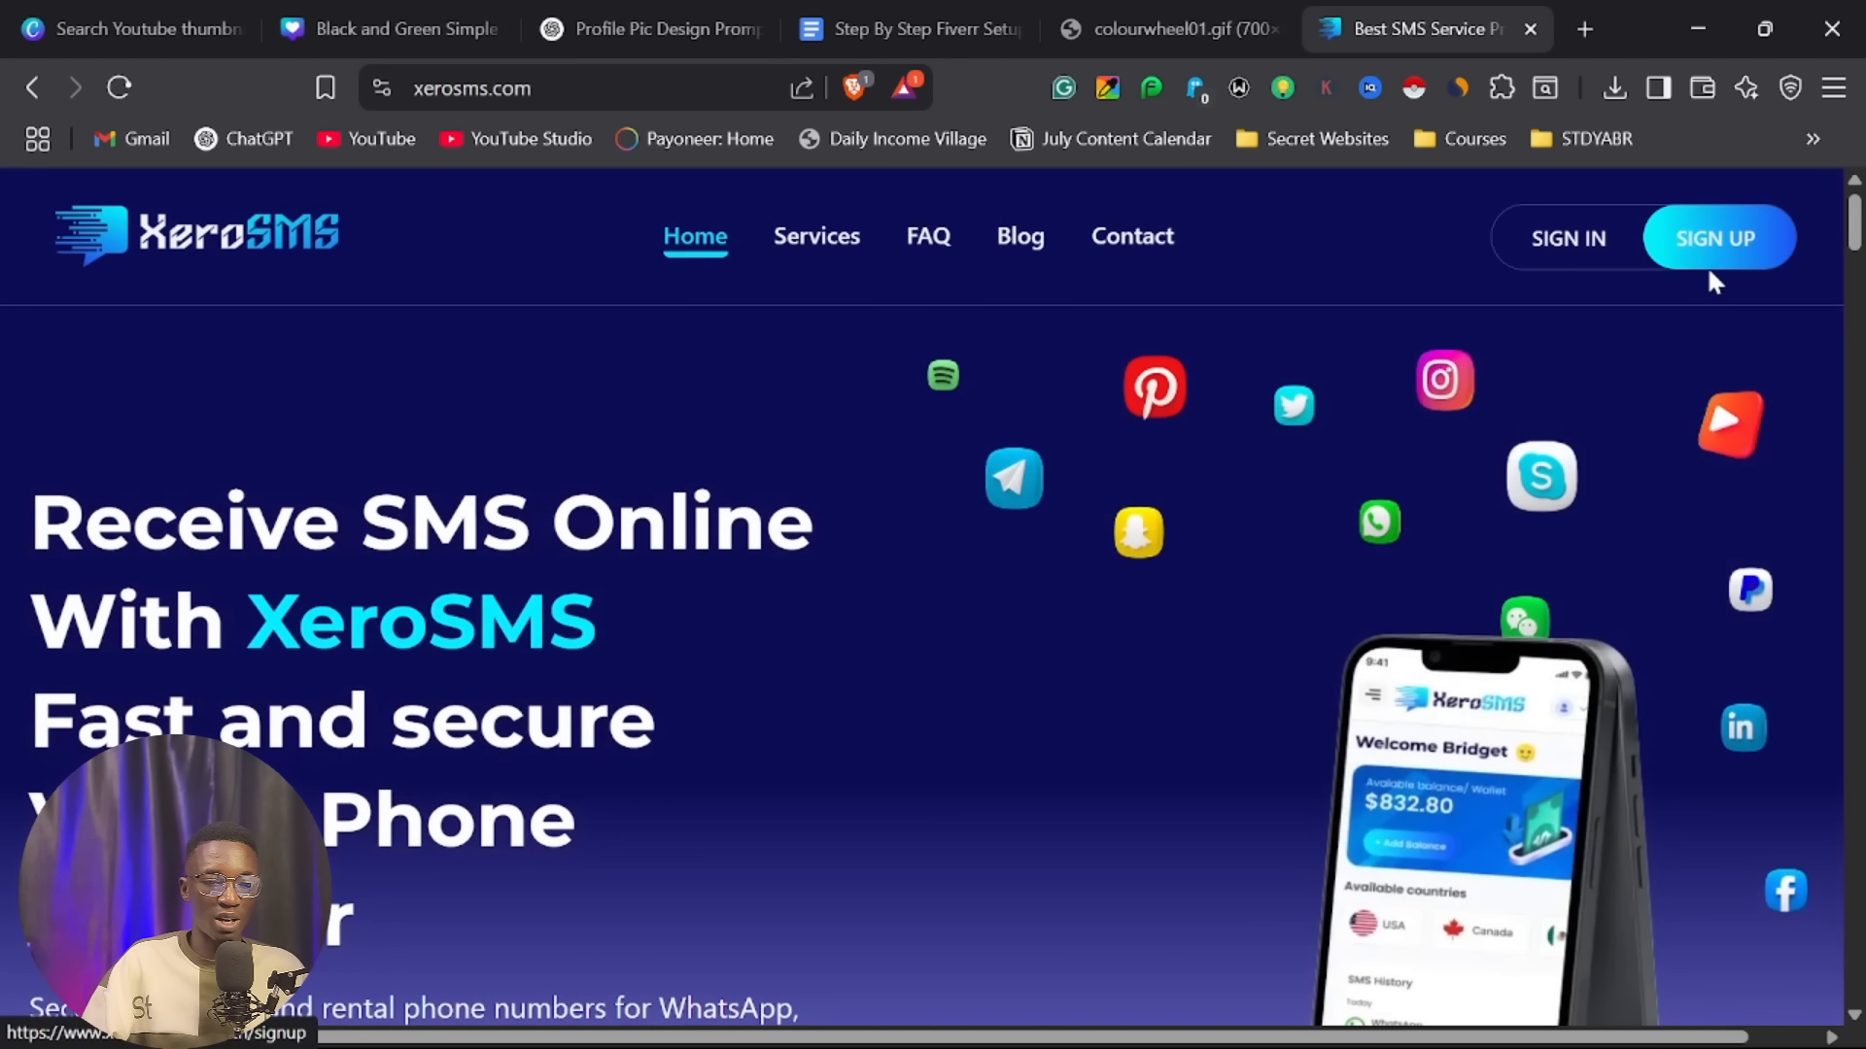
{"action": "left_click", "coordinate": [1509, 236]}
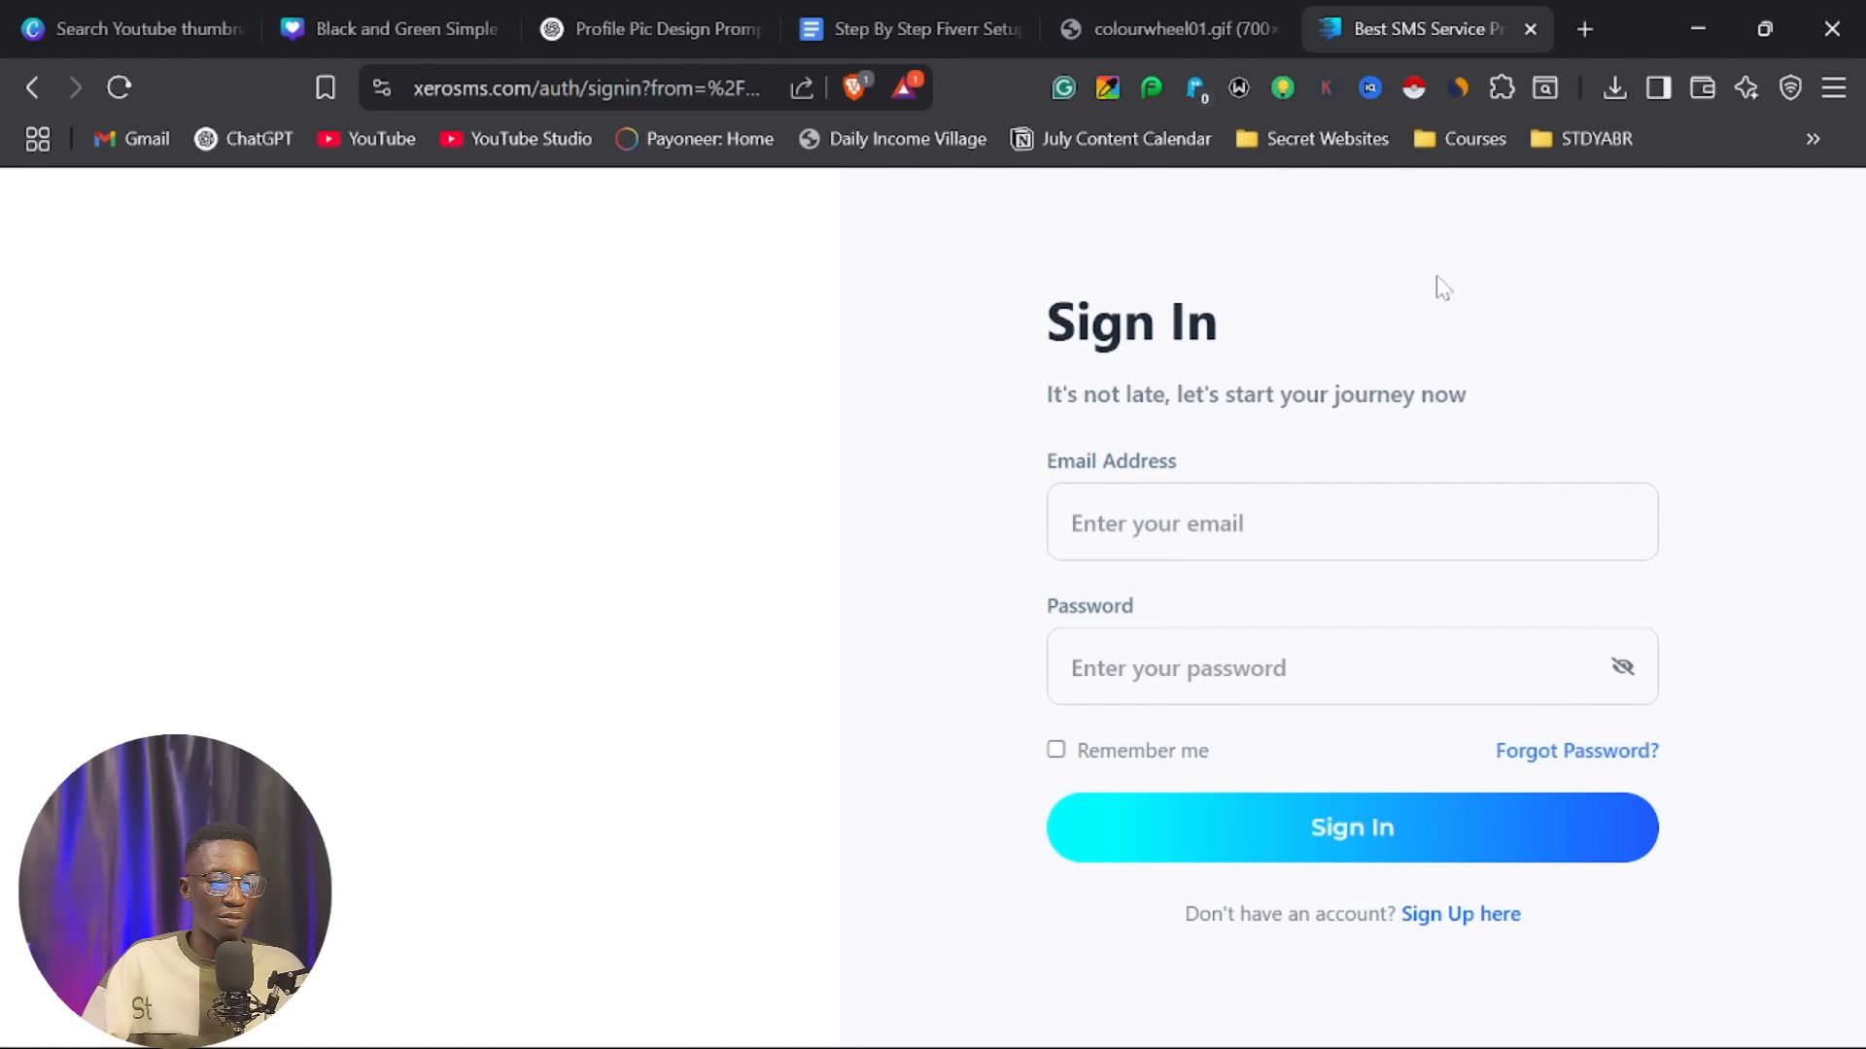
{"action": "left_click", "coordinate": [1283, 524]}
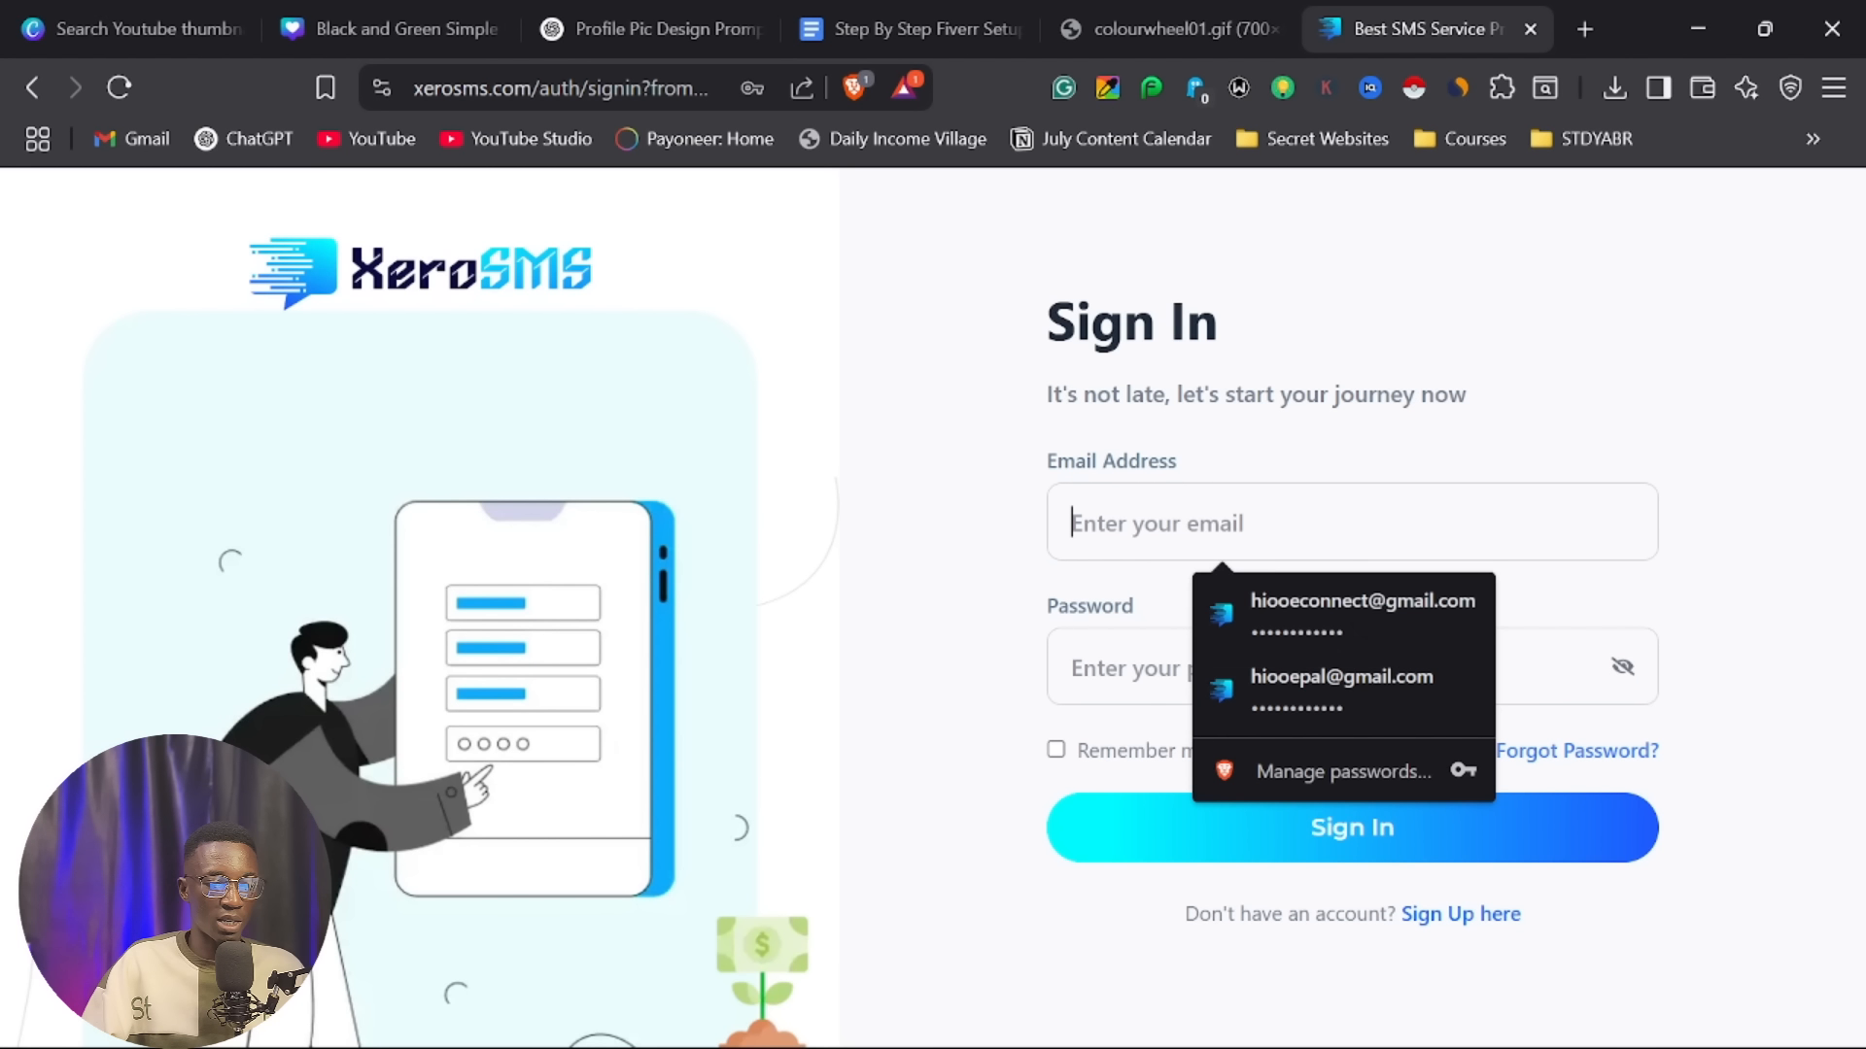
{"action": "left_click", "coordinate": [1302, 614]}
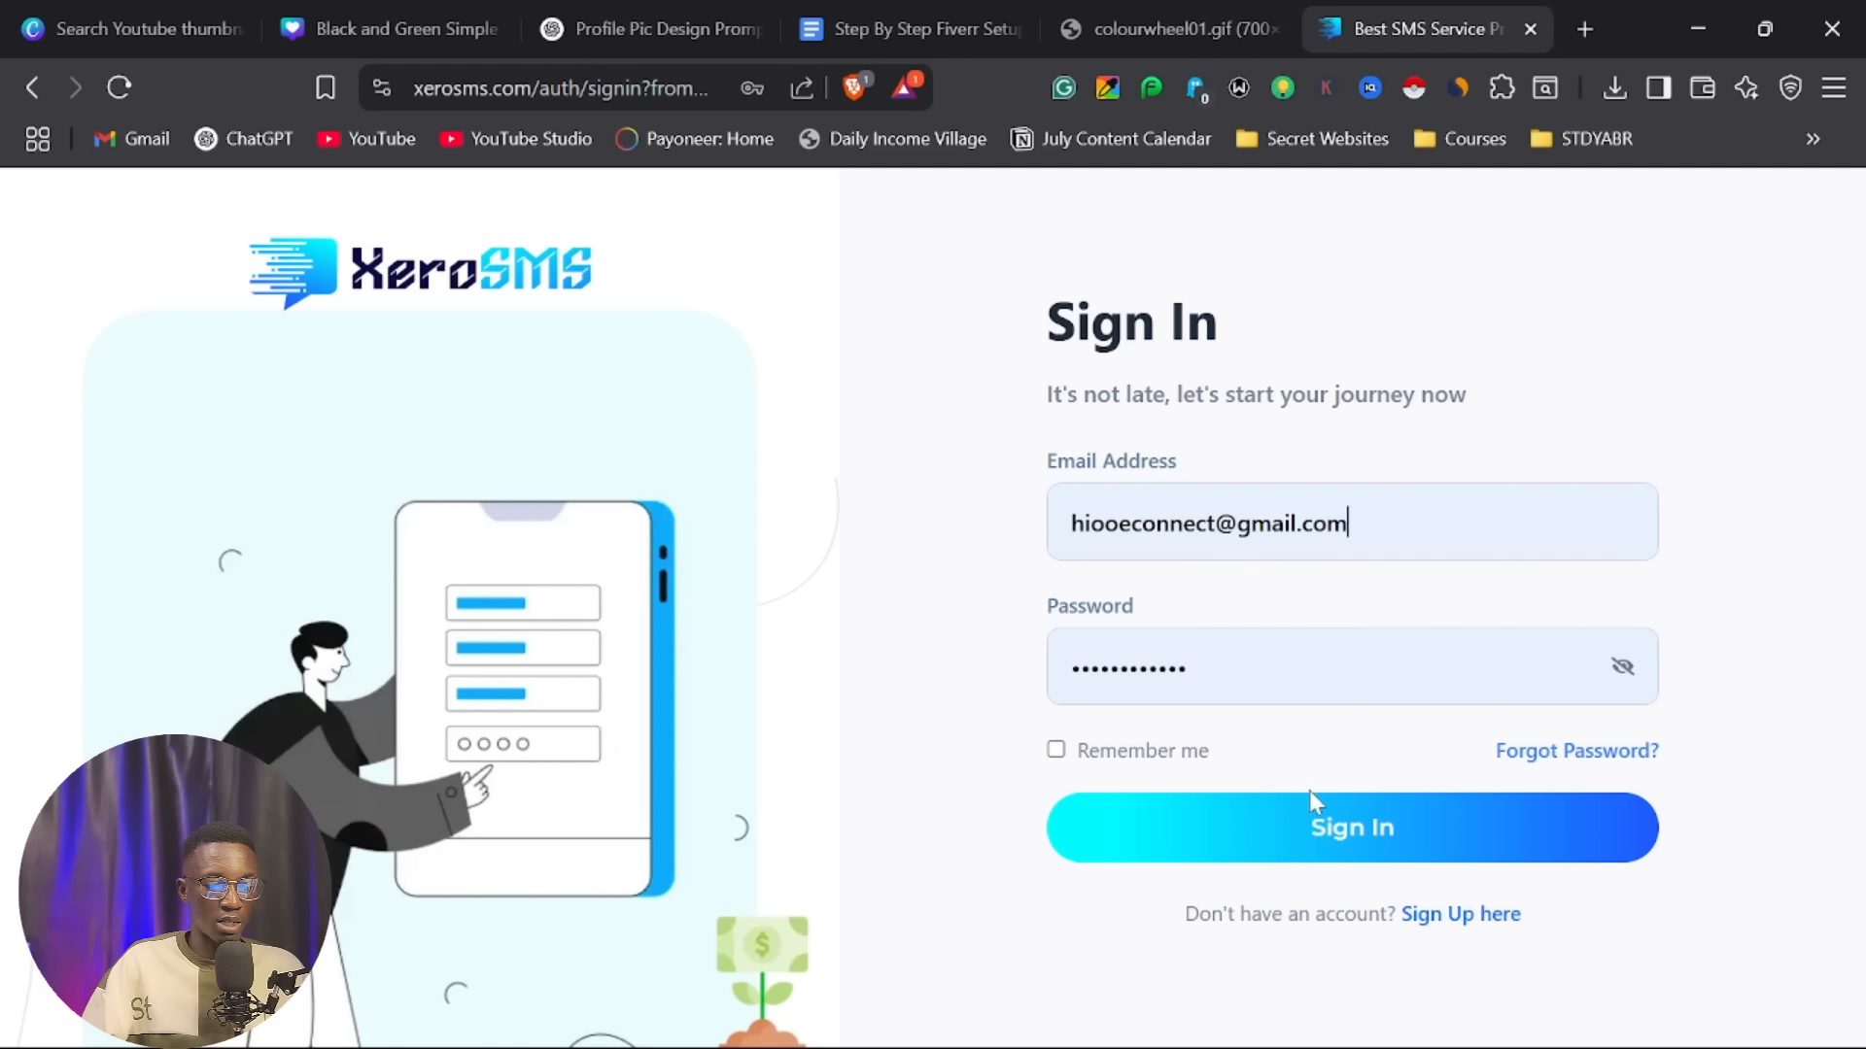
{"action": "left_click", "coordinate": [1199, 754]}
{"action": "left_click", "coordinate": [1251, 841]}
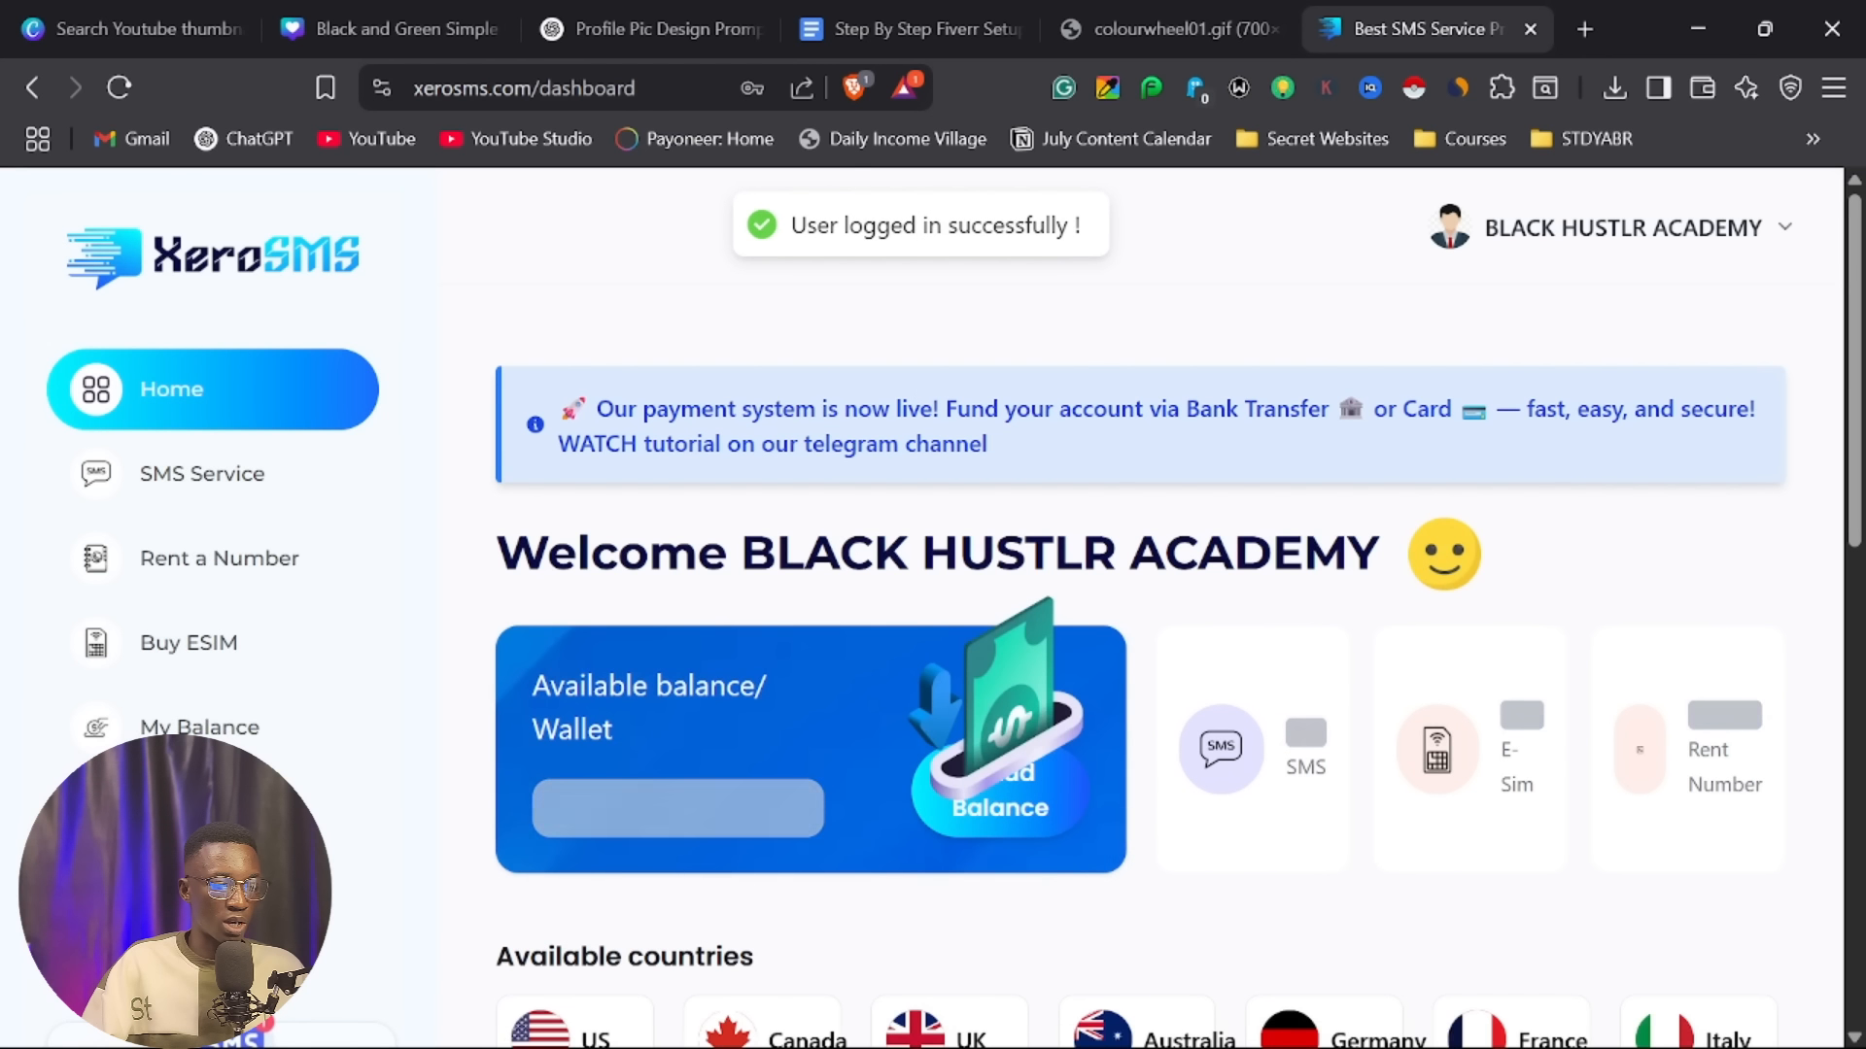
{"action": "scroll", "coordinate": [913, 723], "scroll_direction": "down", "scroll_amount": 1}
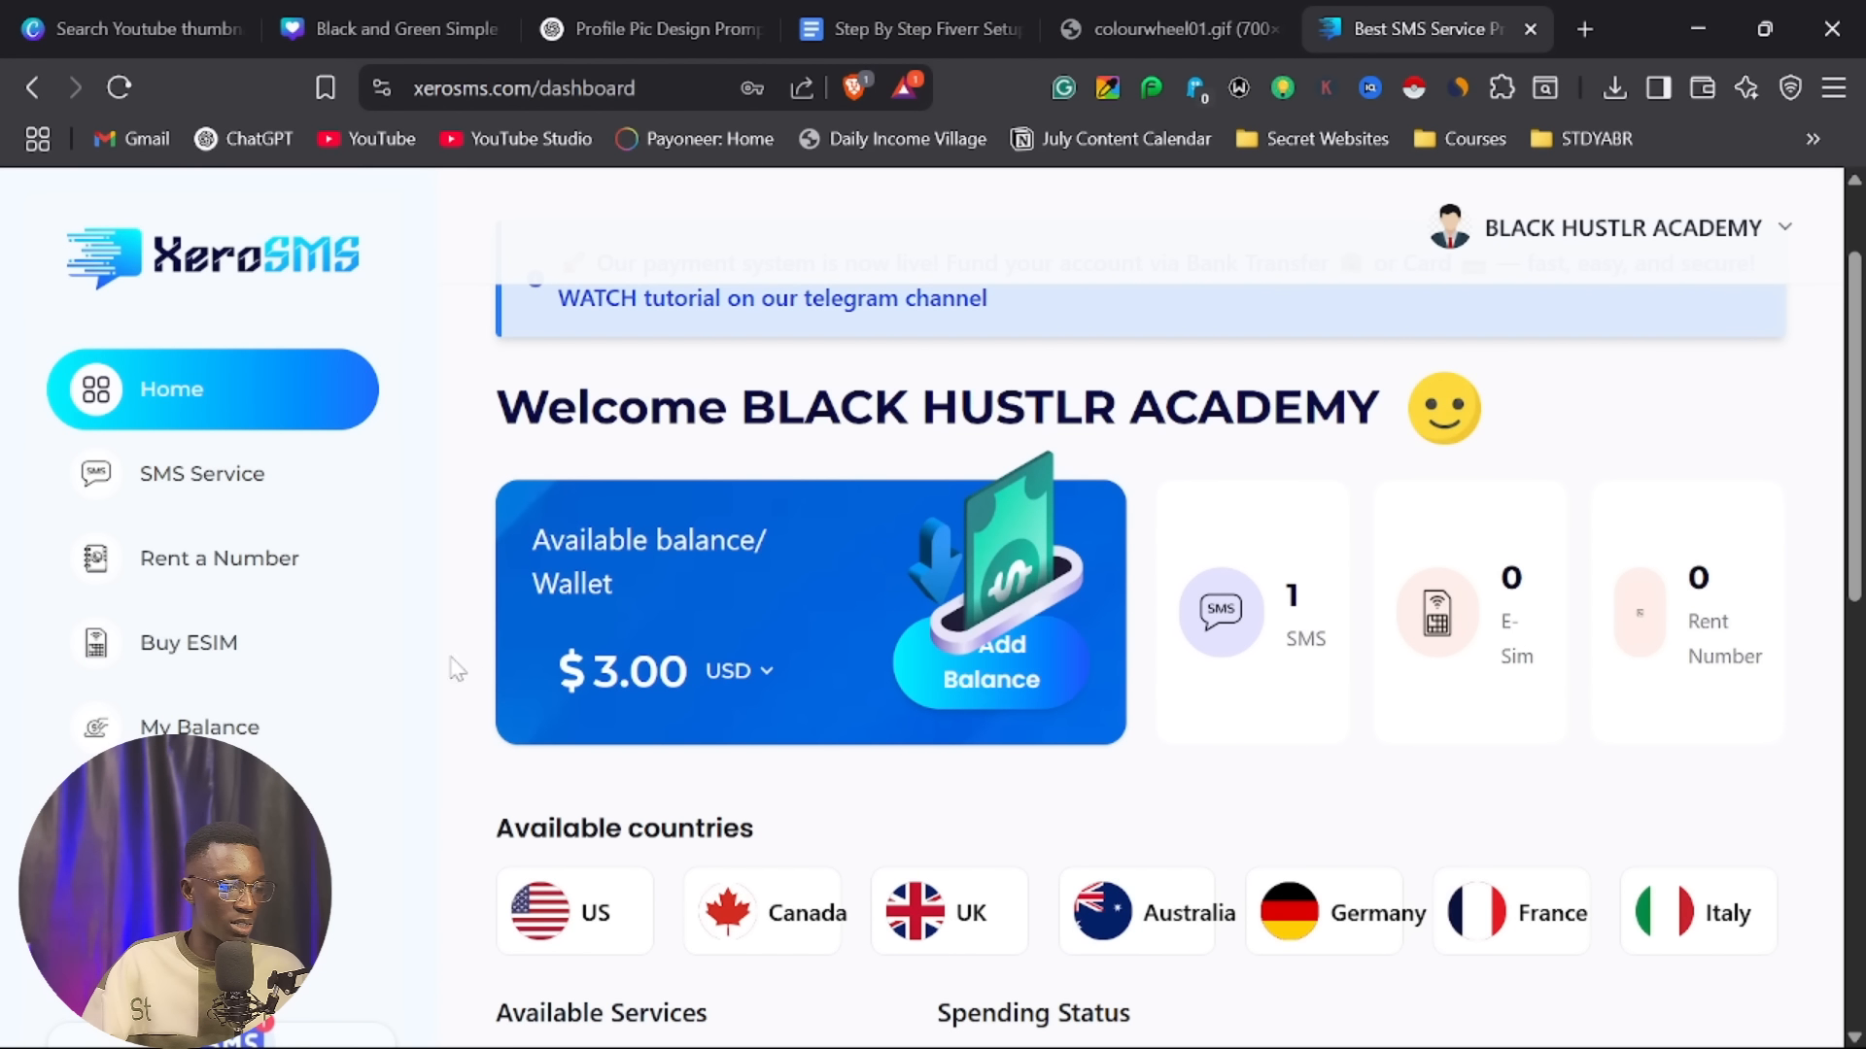
Order a United Kingdom number for the Fiverr service and confirm the purchase.
{"action": "left_click", "coordinate": [238, 473]}
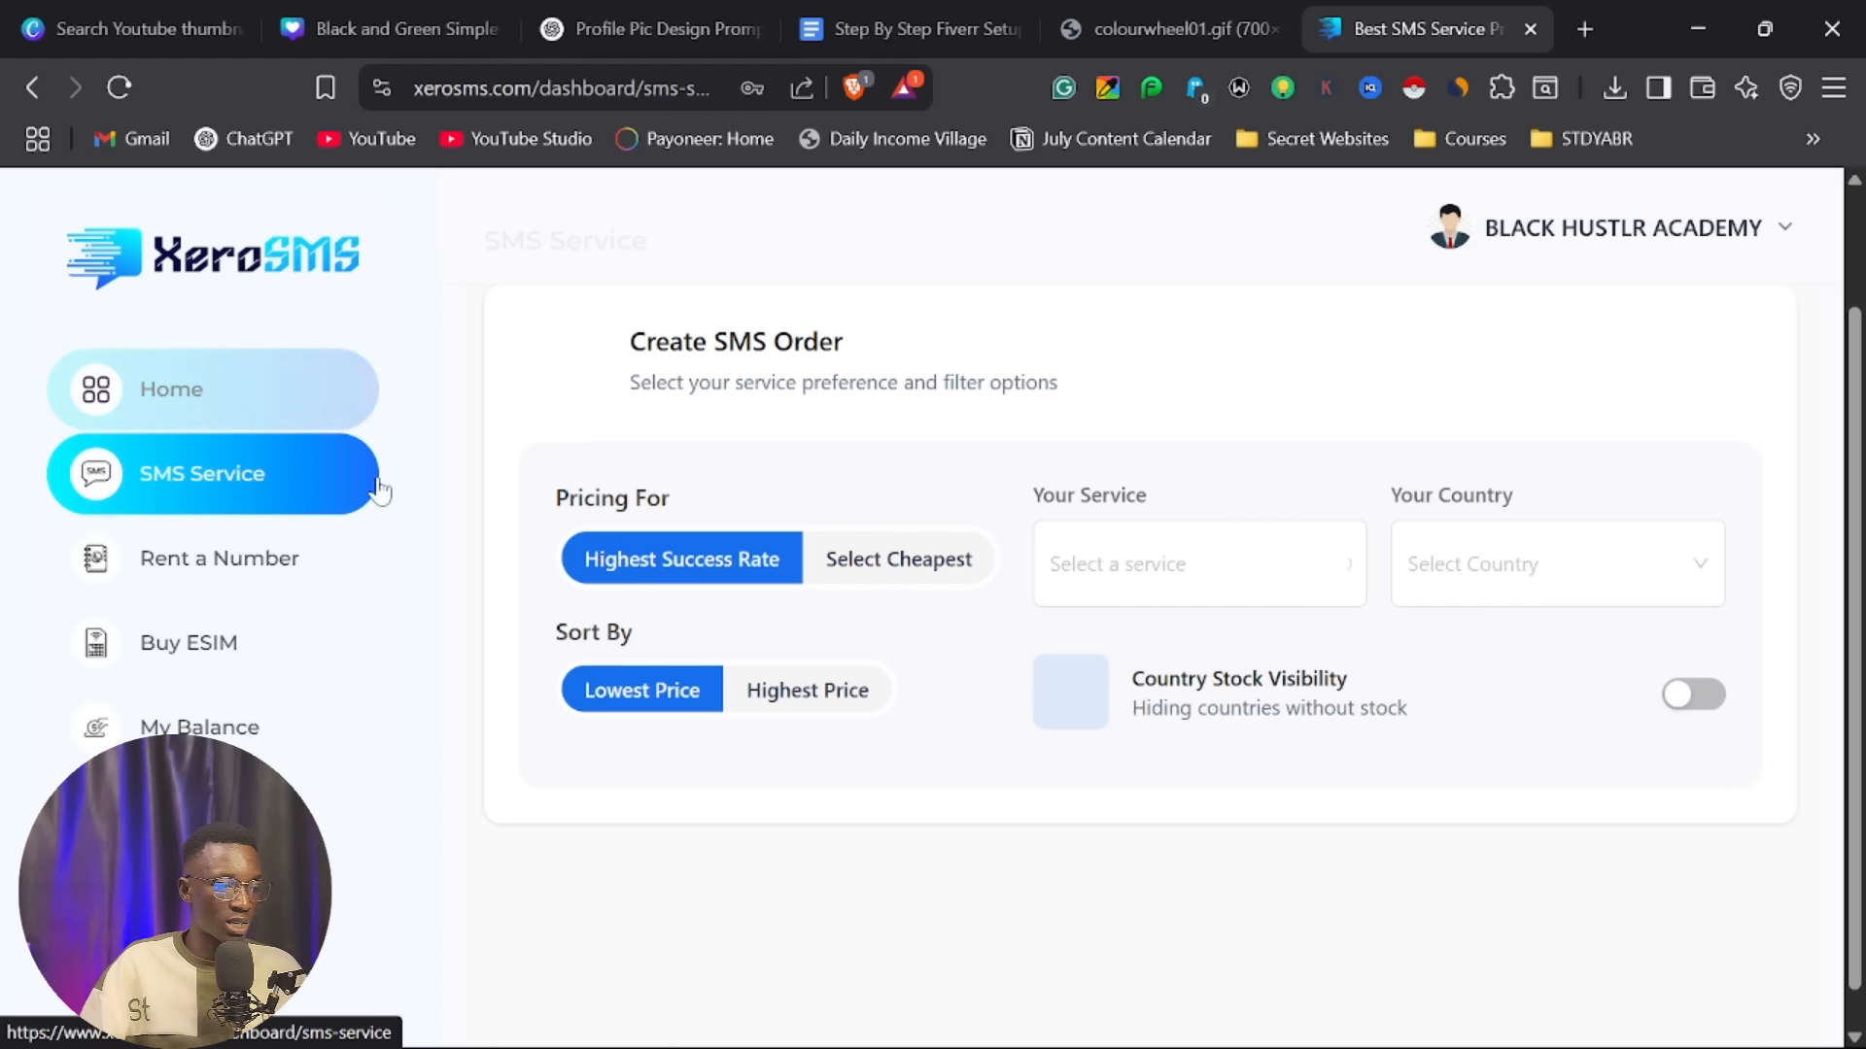
{"action": "left_click", "coordinate": [1195, 563]}
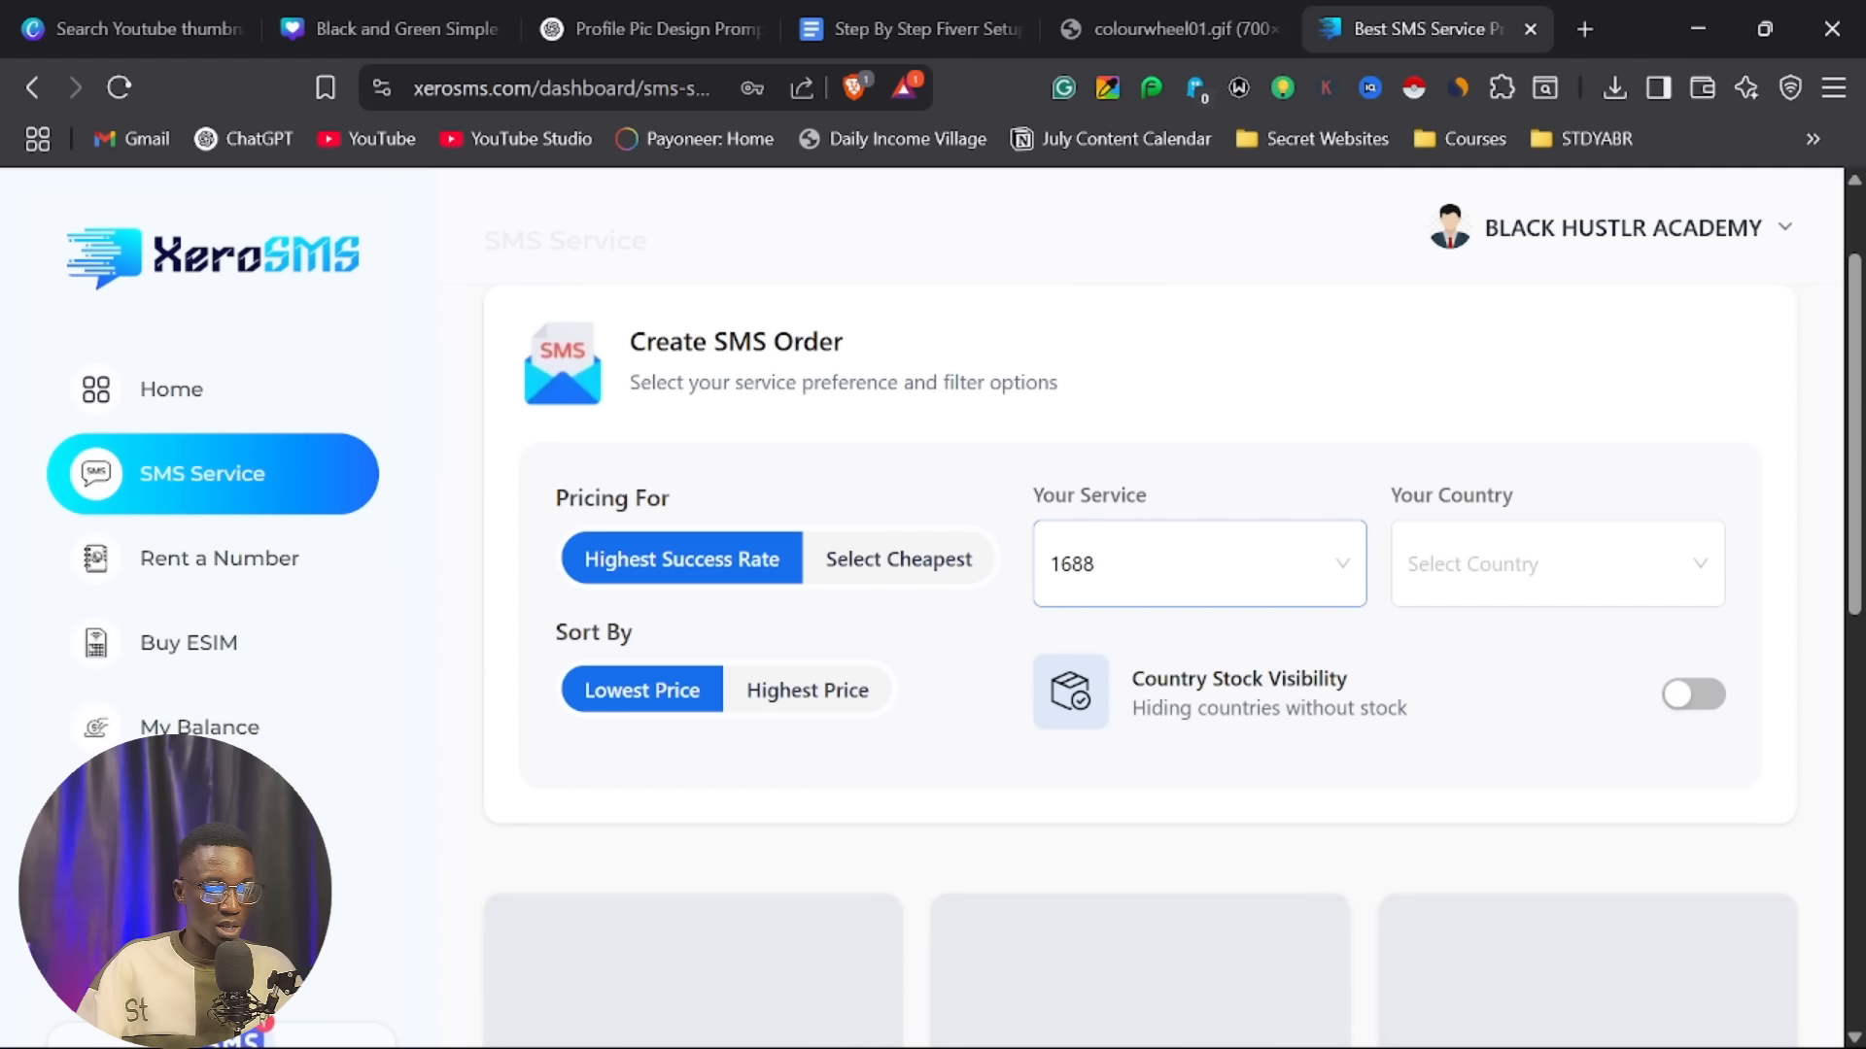
{"action": "type", "text": "fiverr"}
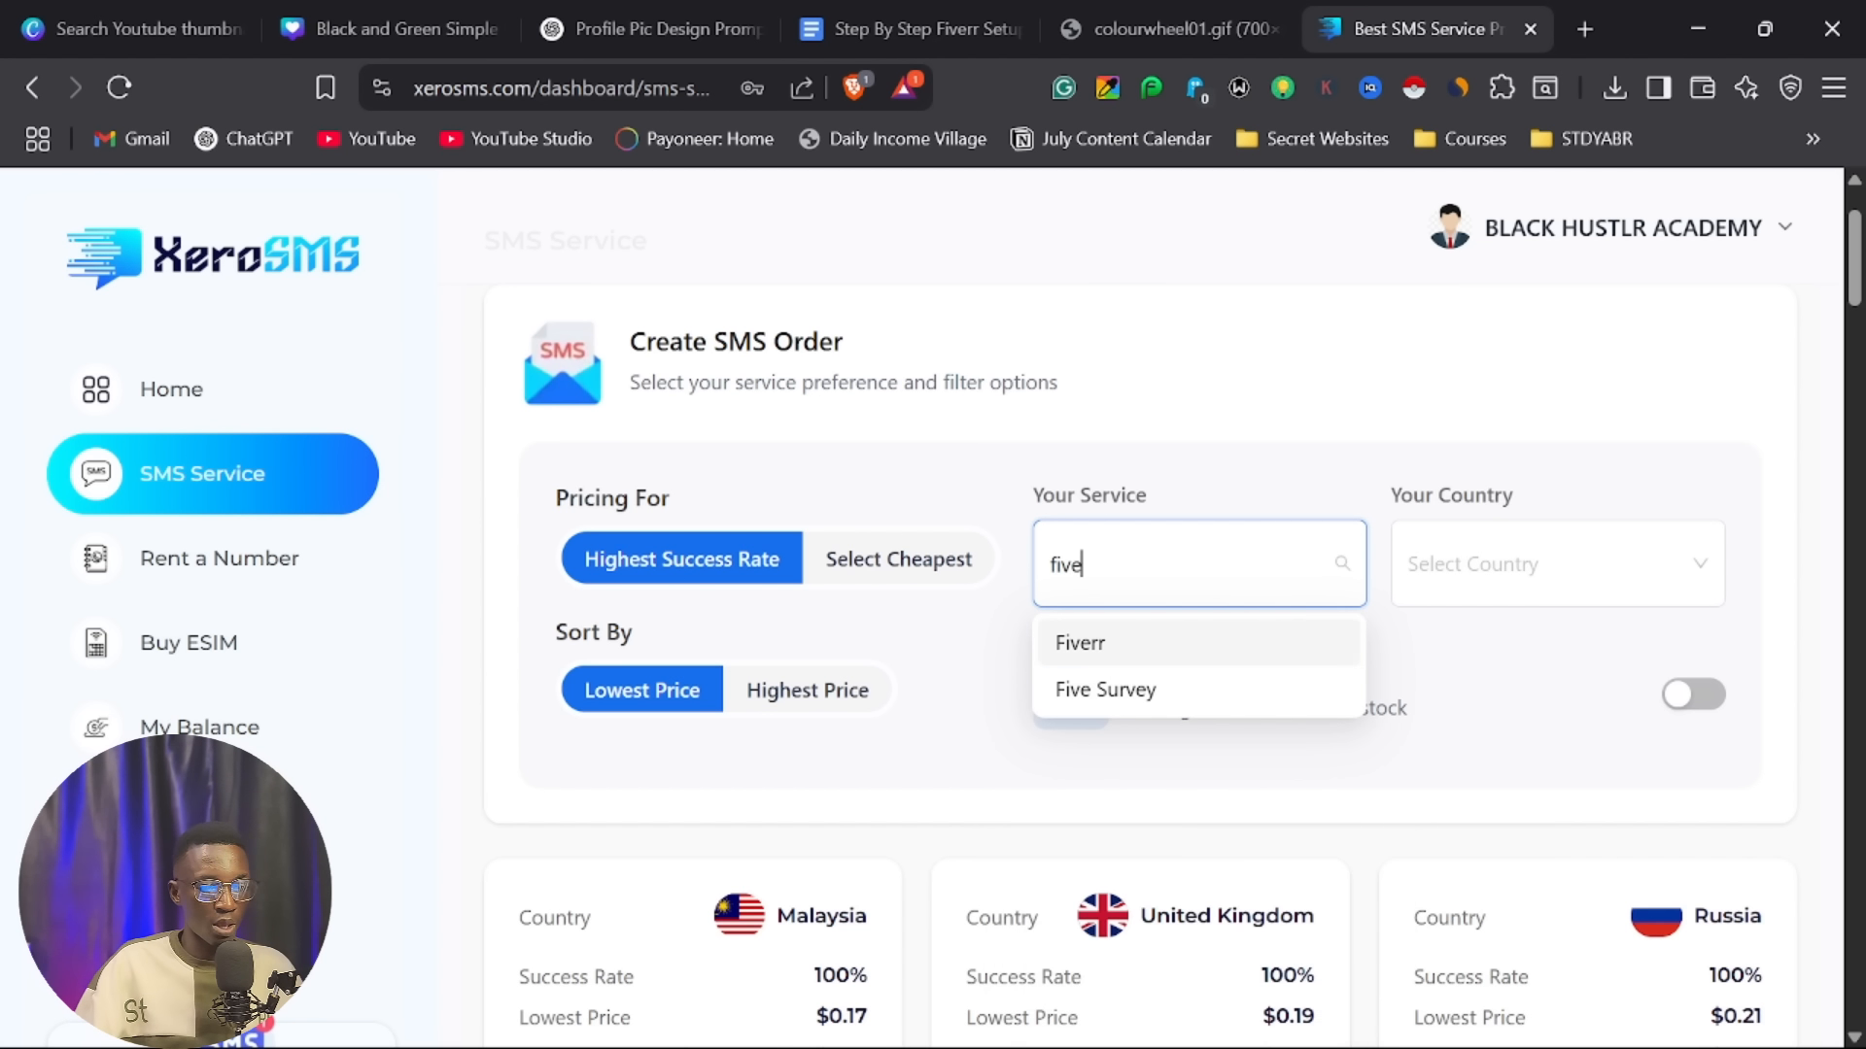
{"action": "left_click", "coordinate": [1263, 643]}
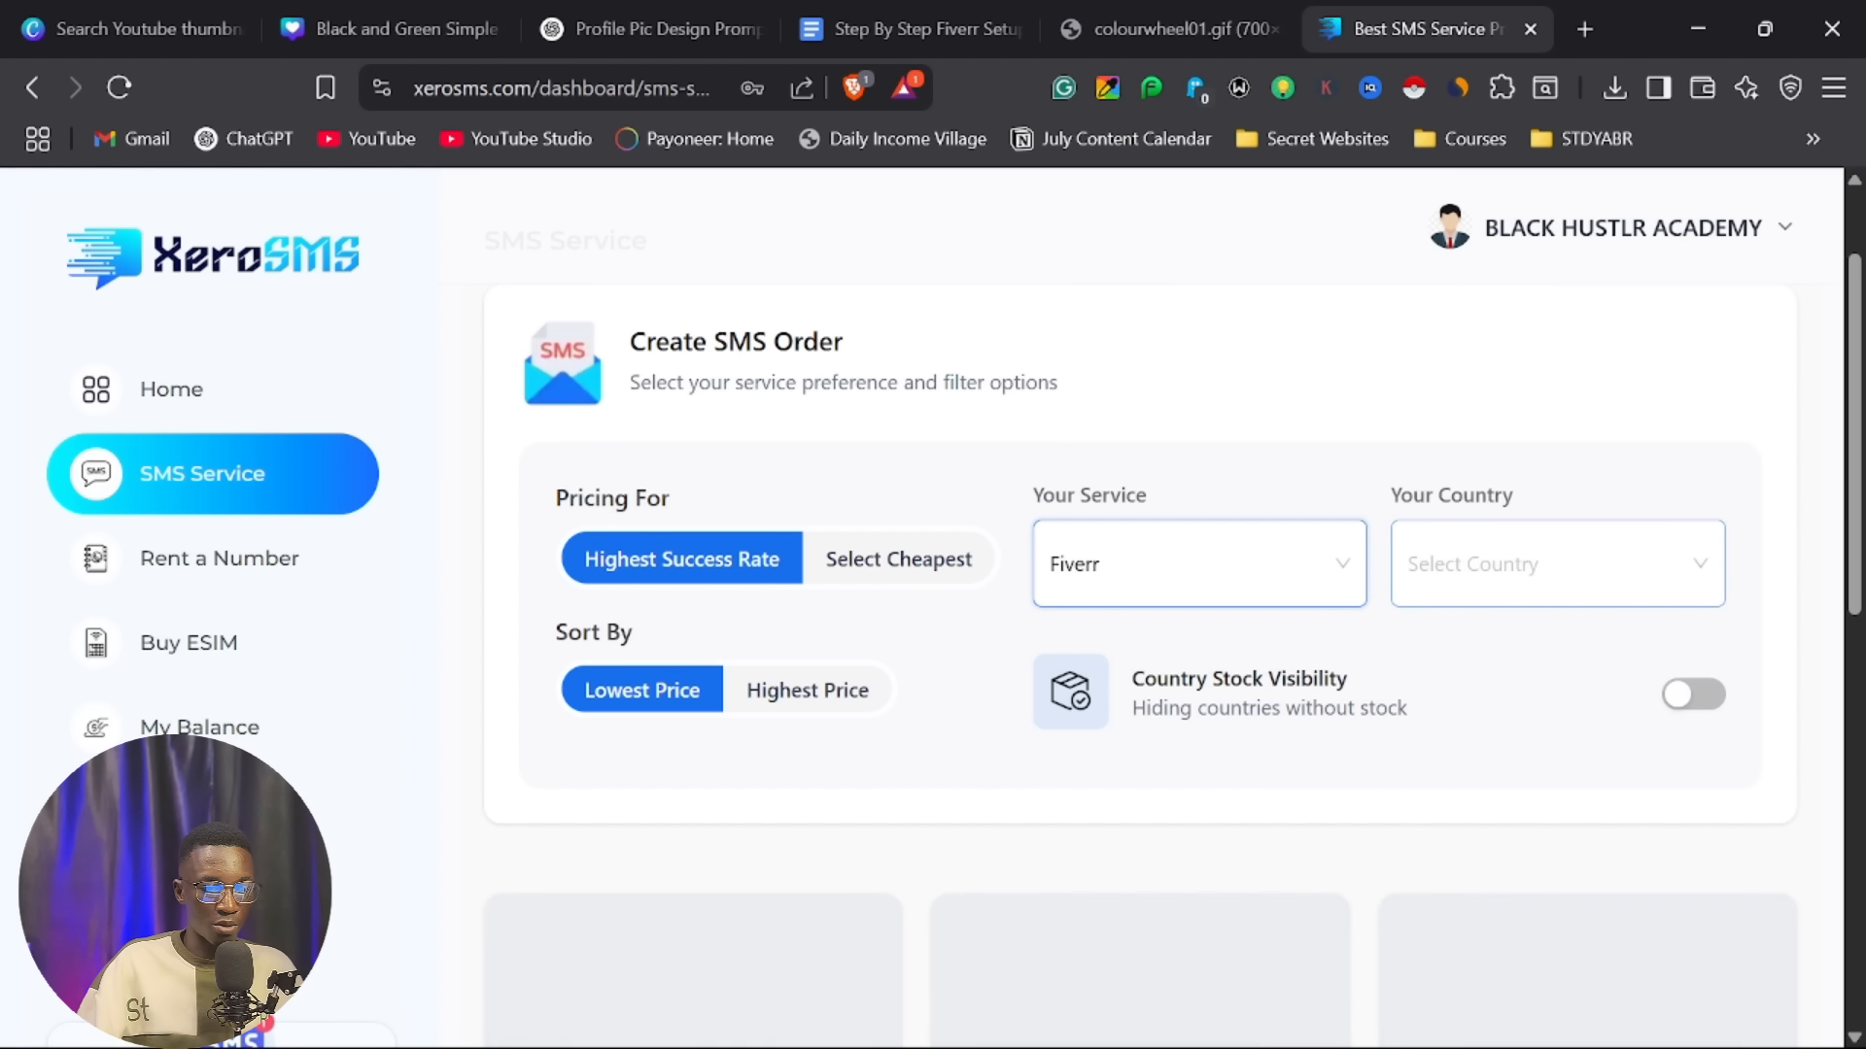
{"action": "left_click", "coordinate": [1536, 569]}
{"action": "left_click", "coordinate": [1493, 692]}
{"action": "scroll", "coordinate": [1292, 681], "scroll_direction": "down", "scroll_amount": 3}
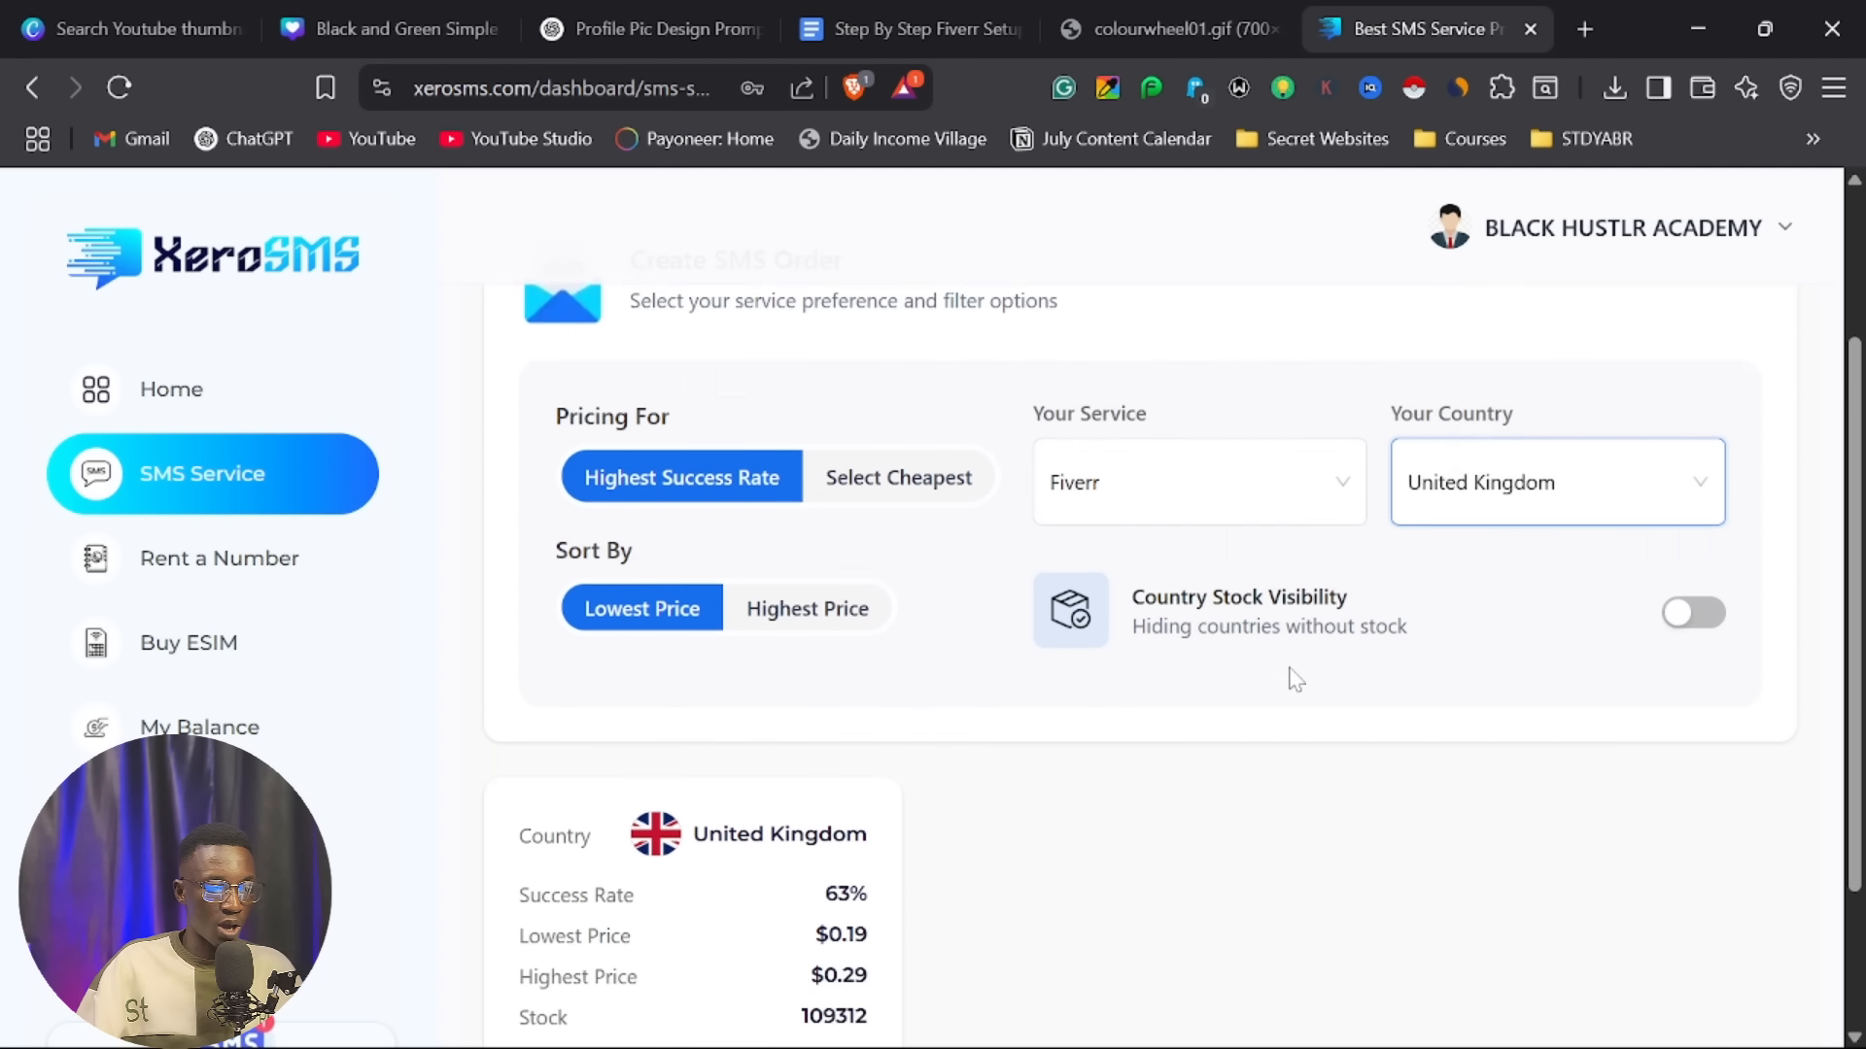
{"action": "left_click", "coordinate": [680, 924]}
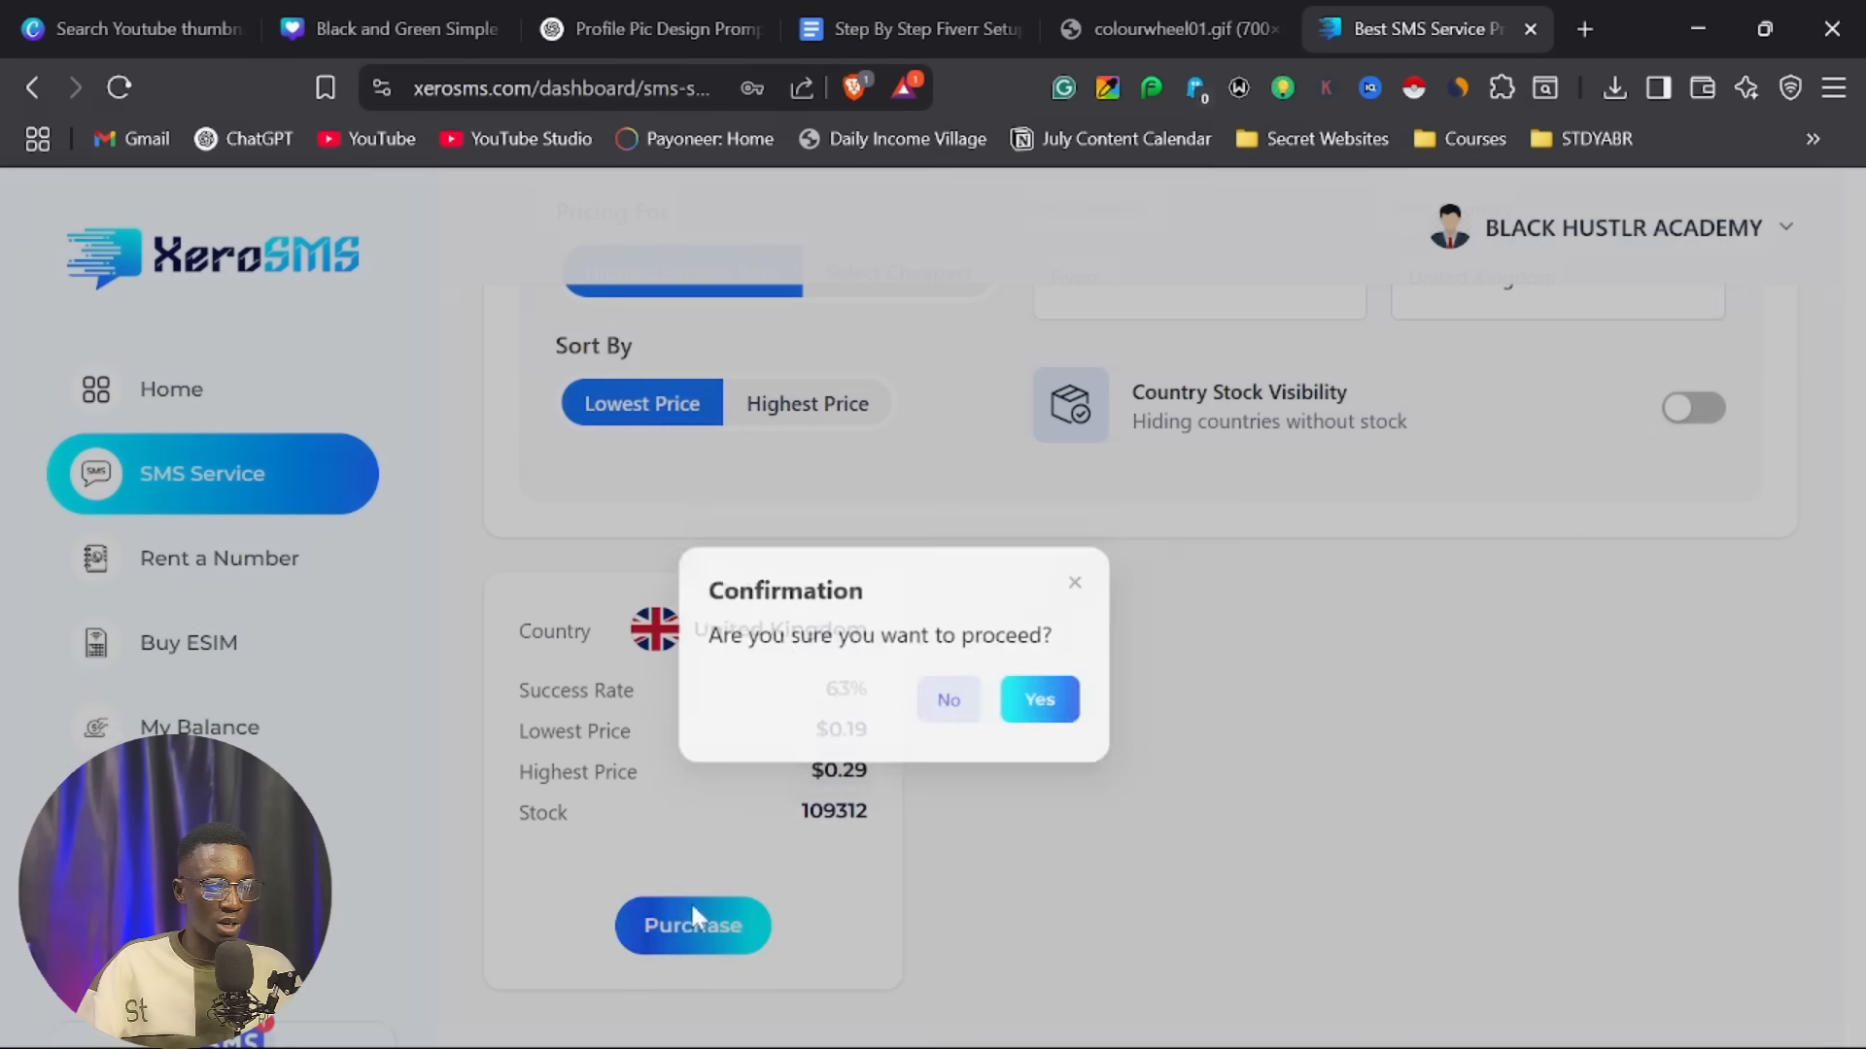
{"action": "left_click", "coordinate": [1101, 672]}
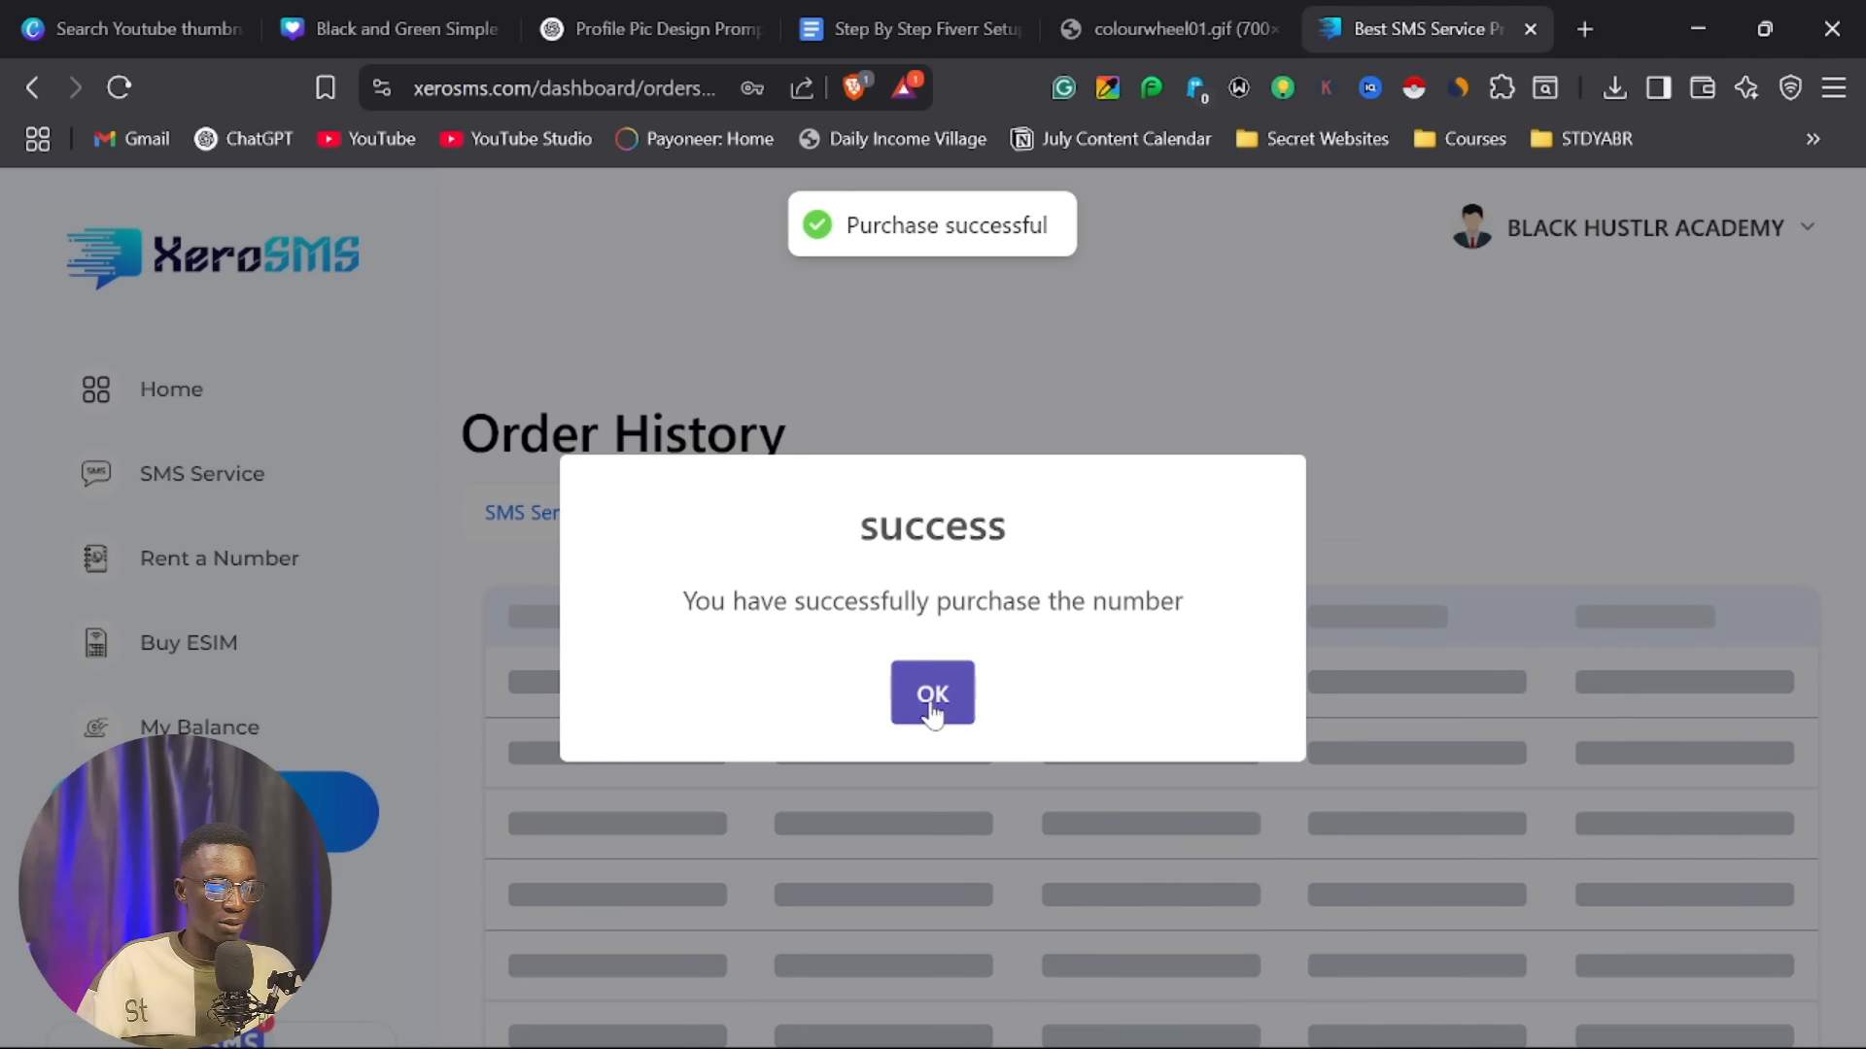
Open the new order's details and select the phone digits without the country code.
{"action": "left_click", "coordinate": [928, 695]}
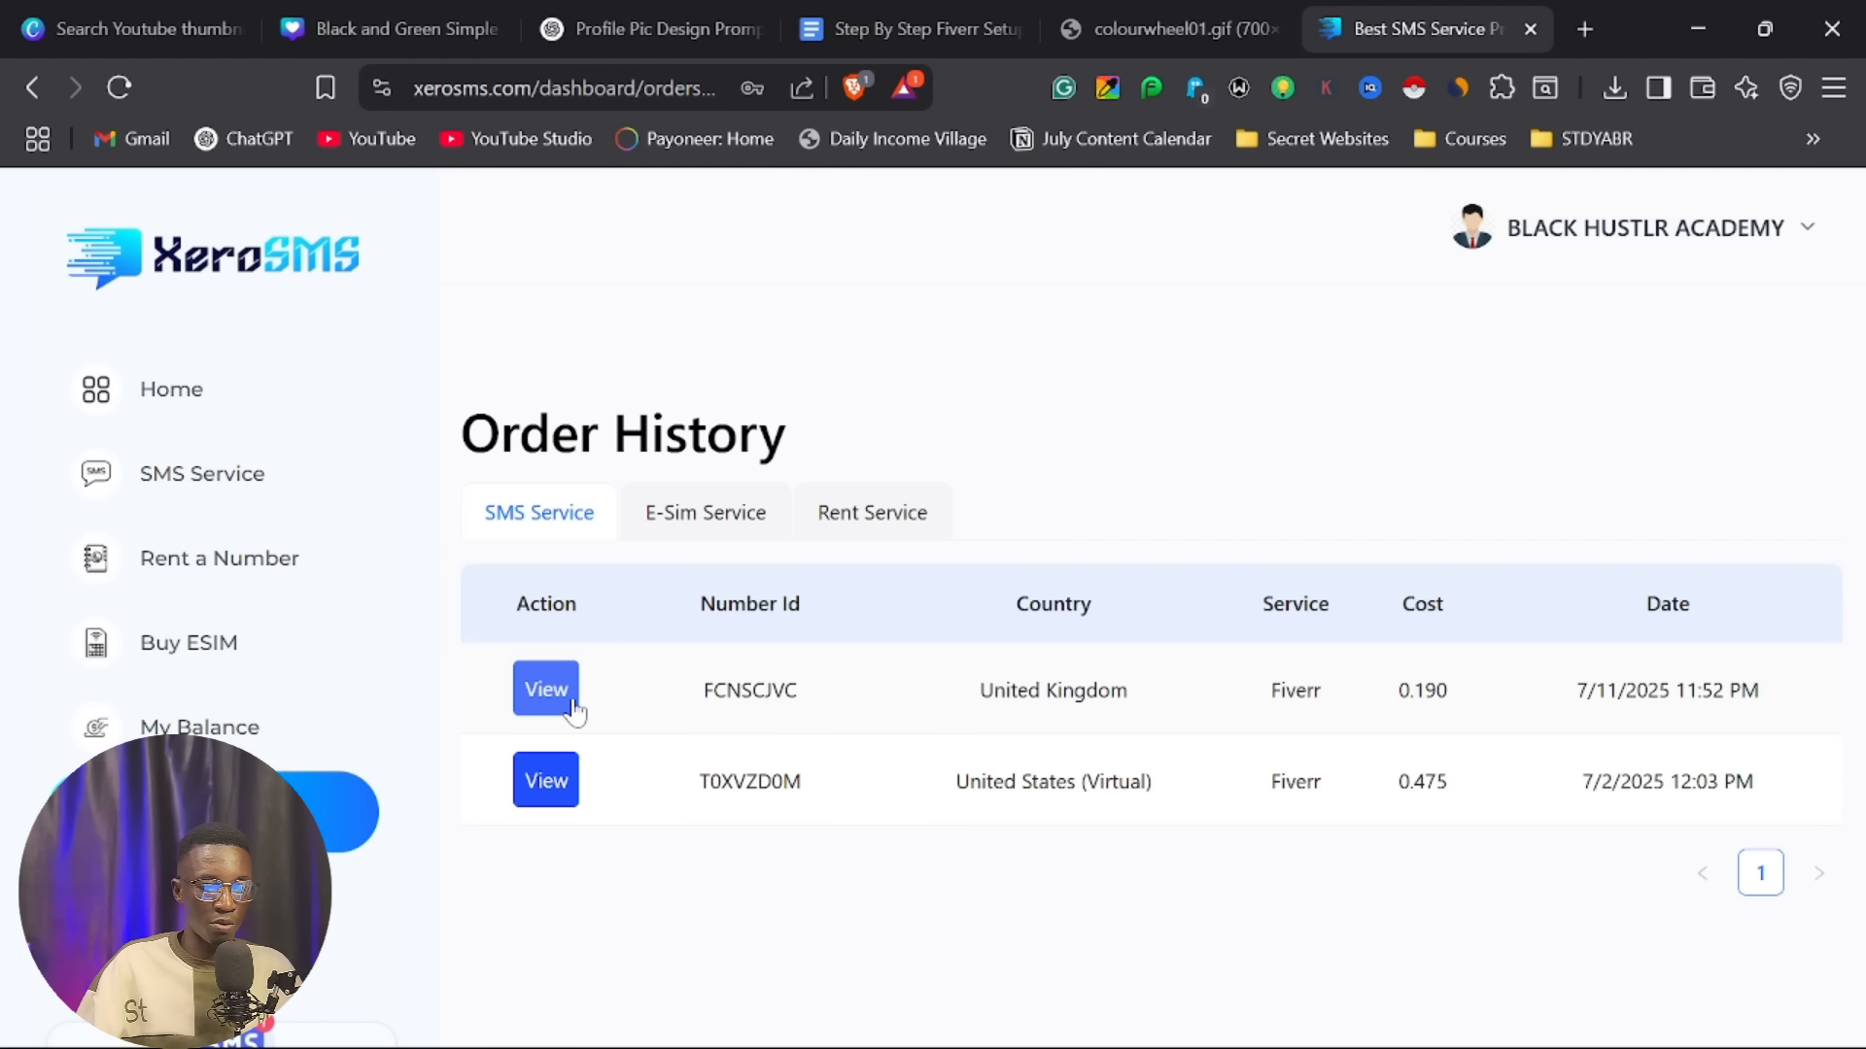
{"action": "left_click", "coordinate": [565, 701]}
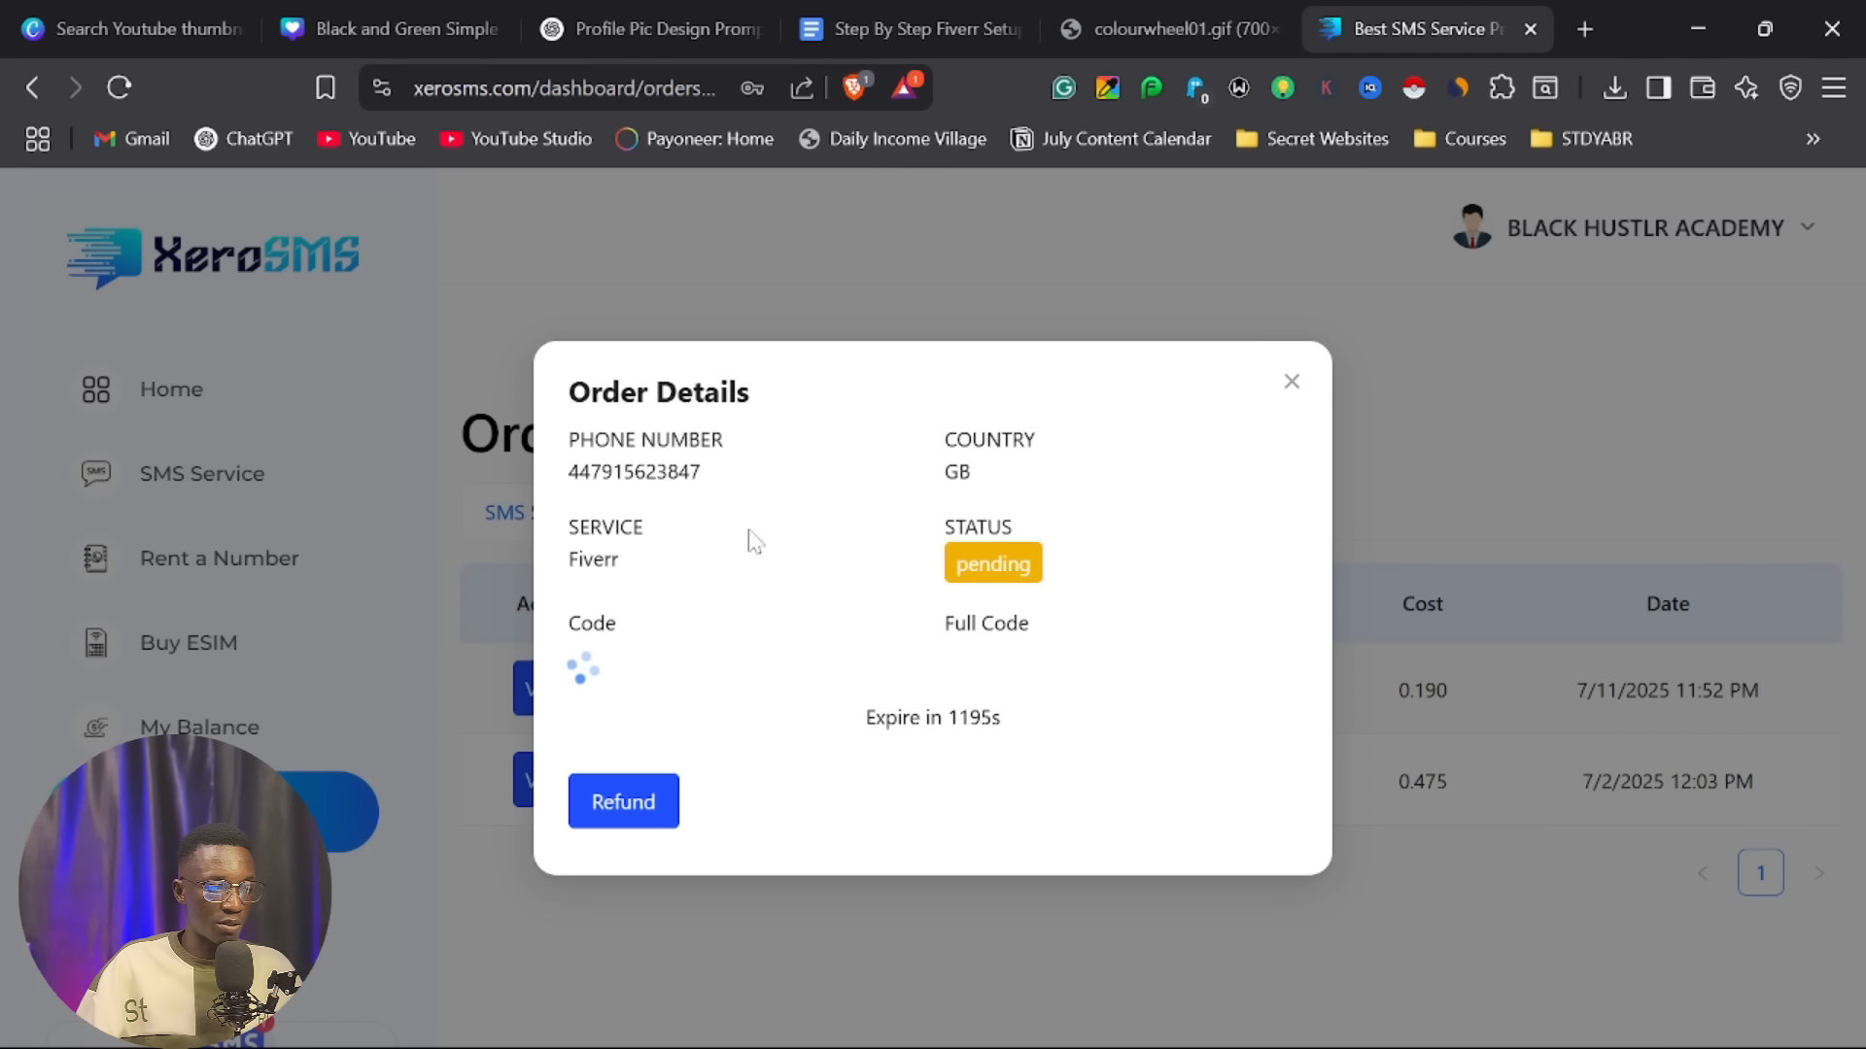
{"action": "left_click_drag", "start_coordinate": [590, 472], "coordinate": [758, 478]}
{"action": "mouse_move", "coordinate": [1336, 1042]}
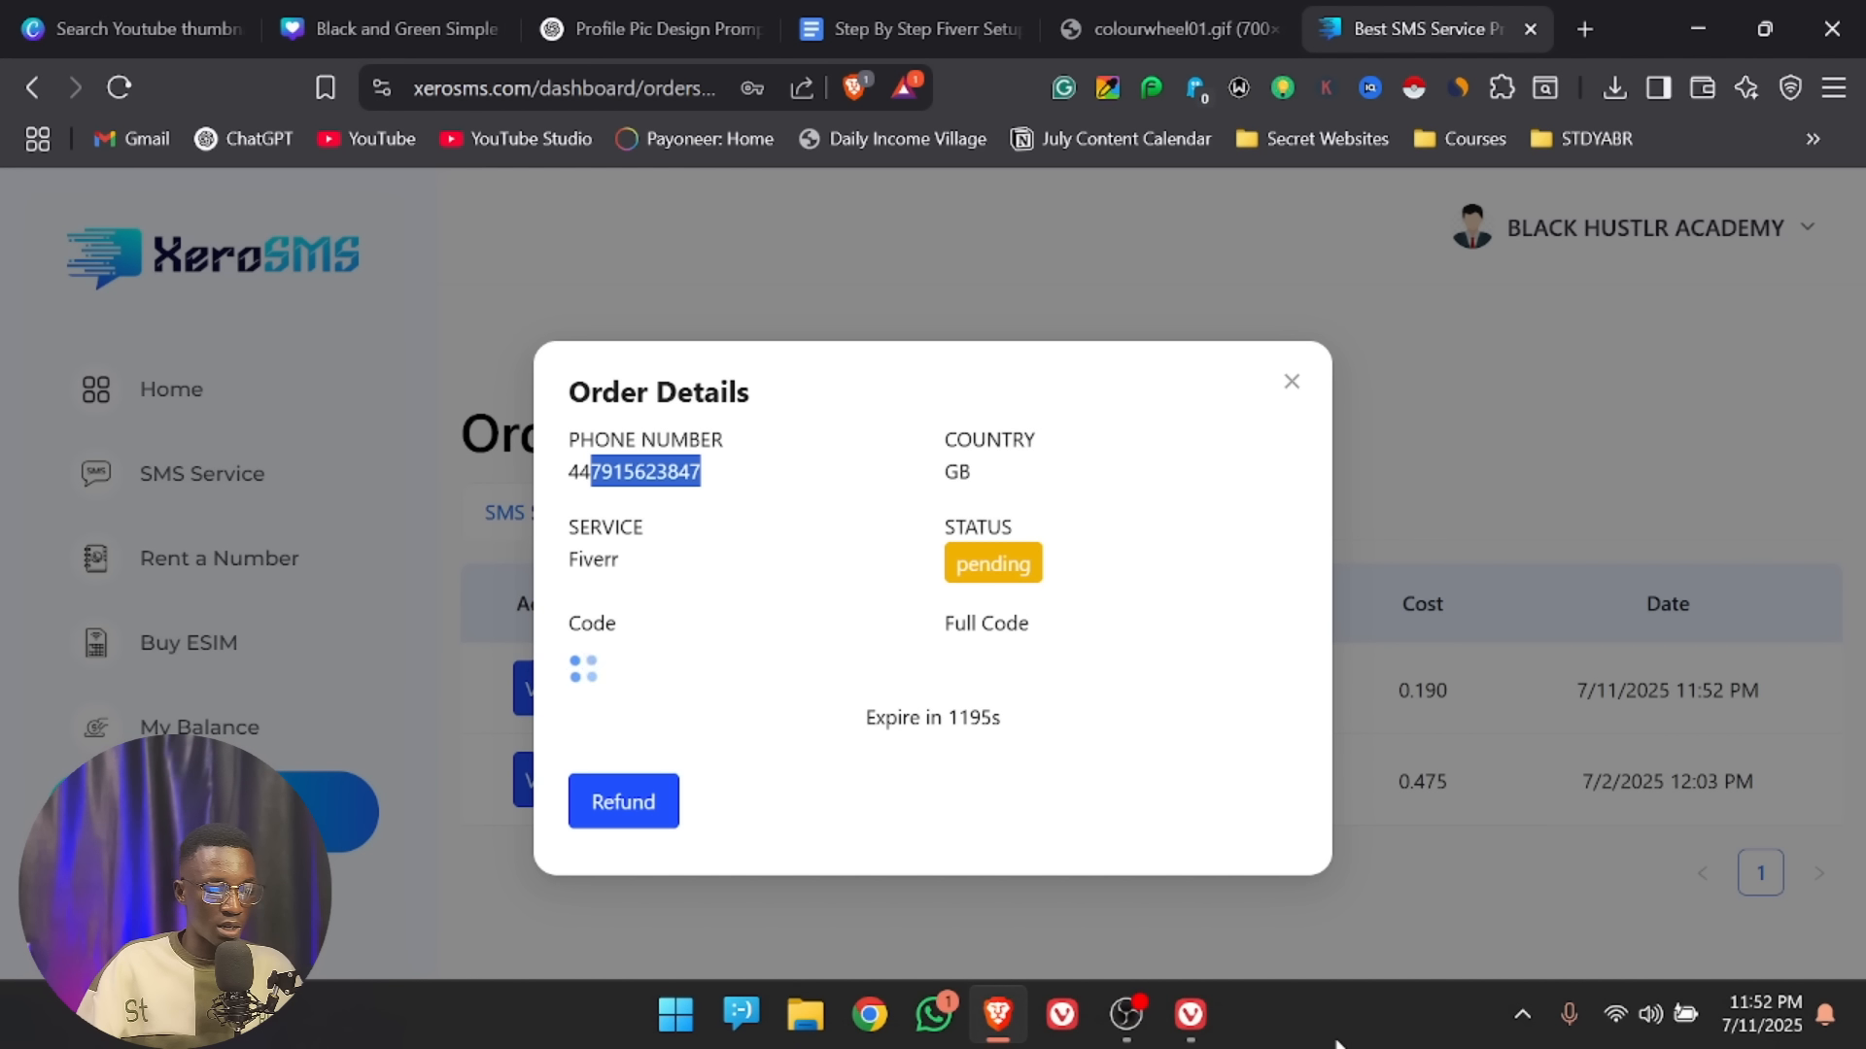
{"action": "left_click", "coordinate": [1188, 1020]}
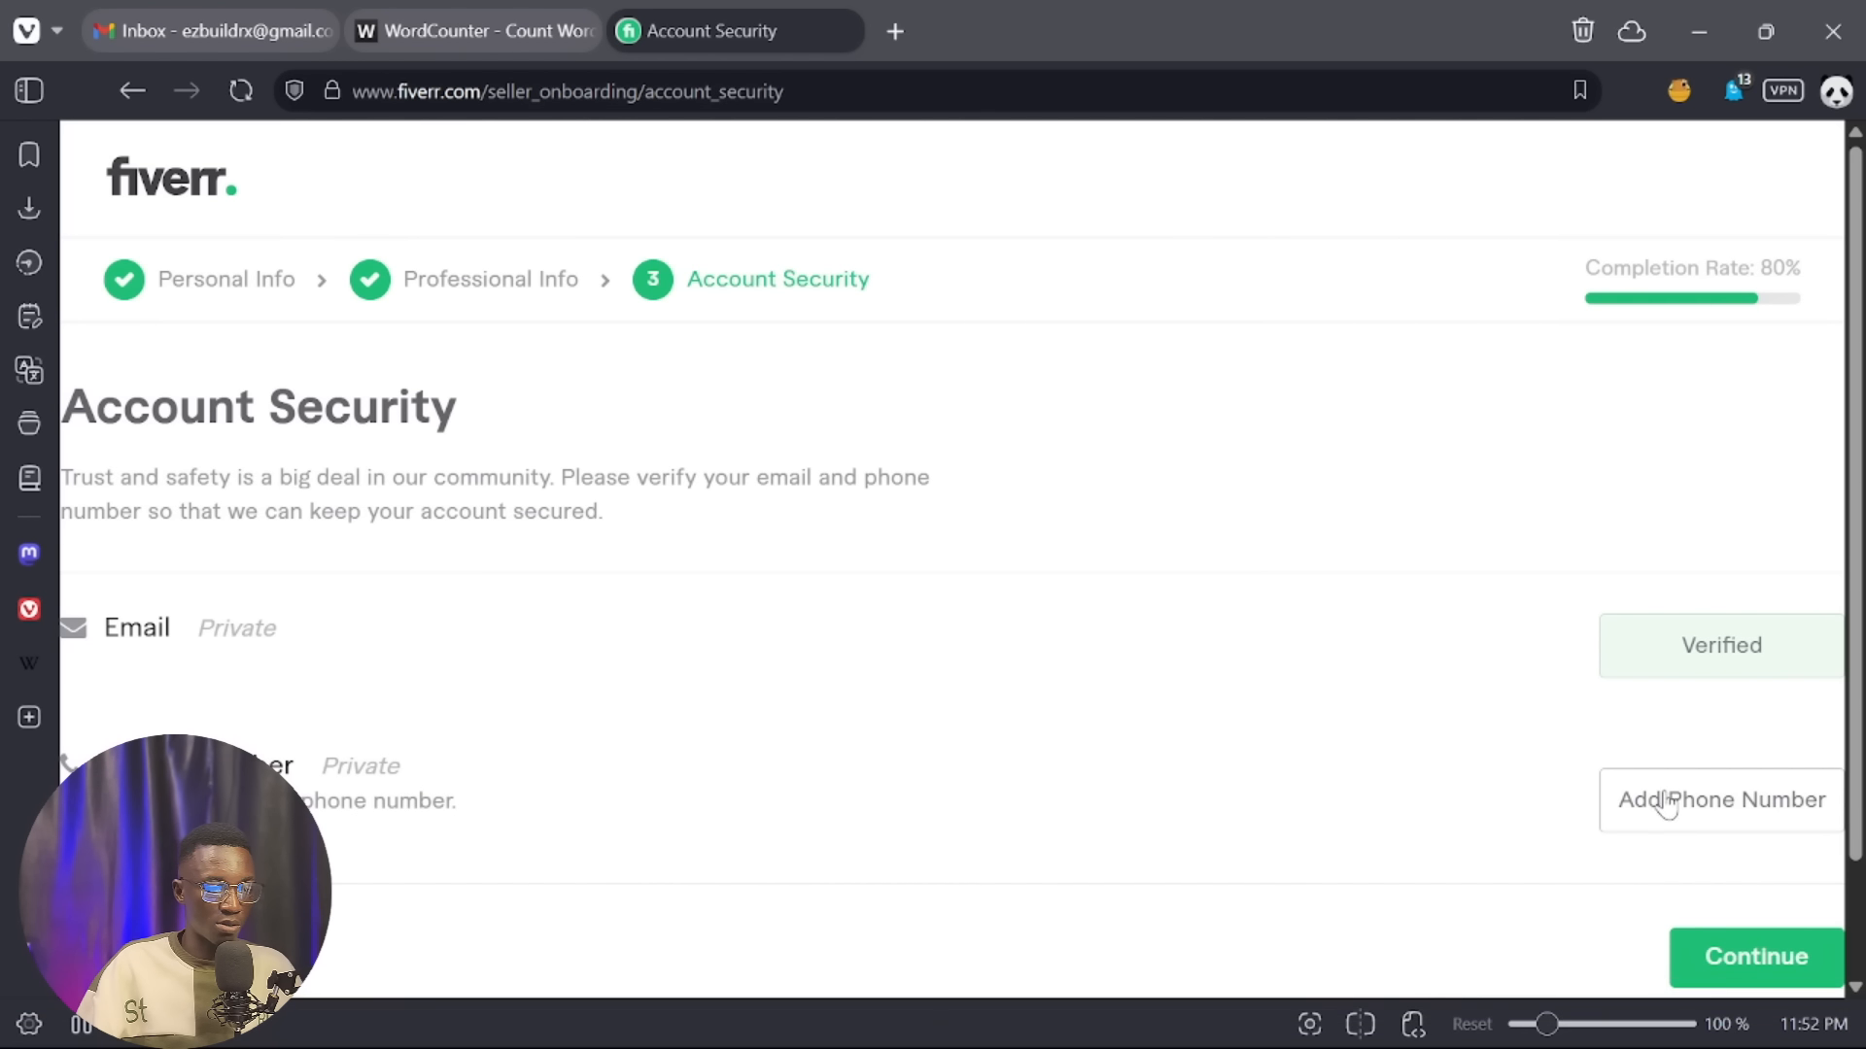
Start adding a phone number and snap Fiverr and XeroSMS side by side.
{"action": "left_click", "coordinate": [1632, 798]}
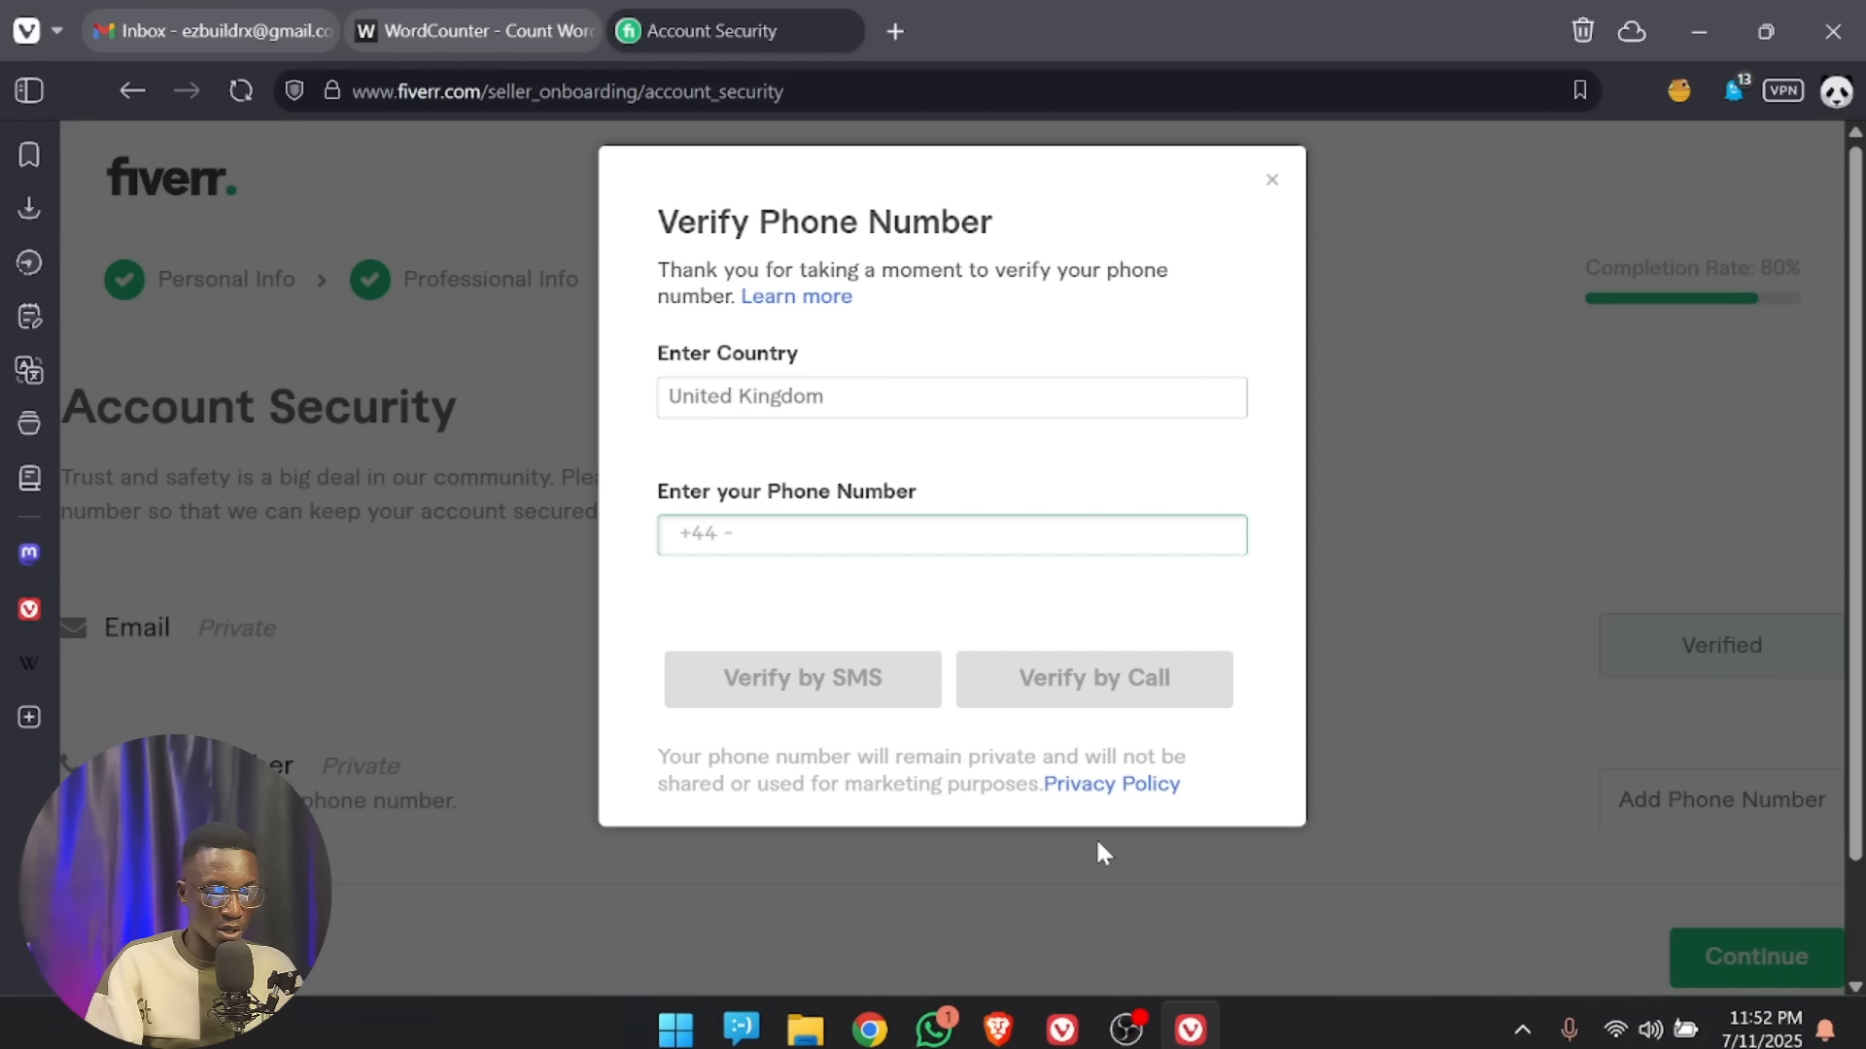
{"action": "key", "text": "super+Left"}
{"action": "key", "text": "Escape"}
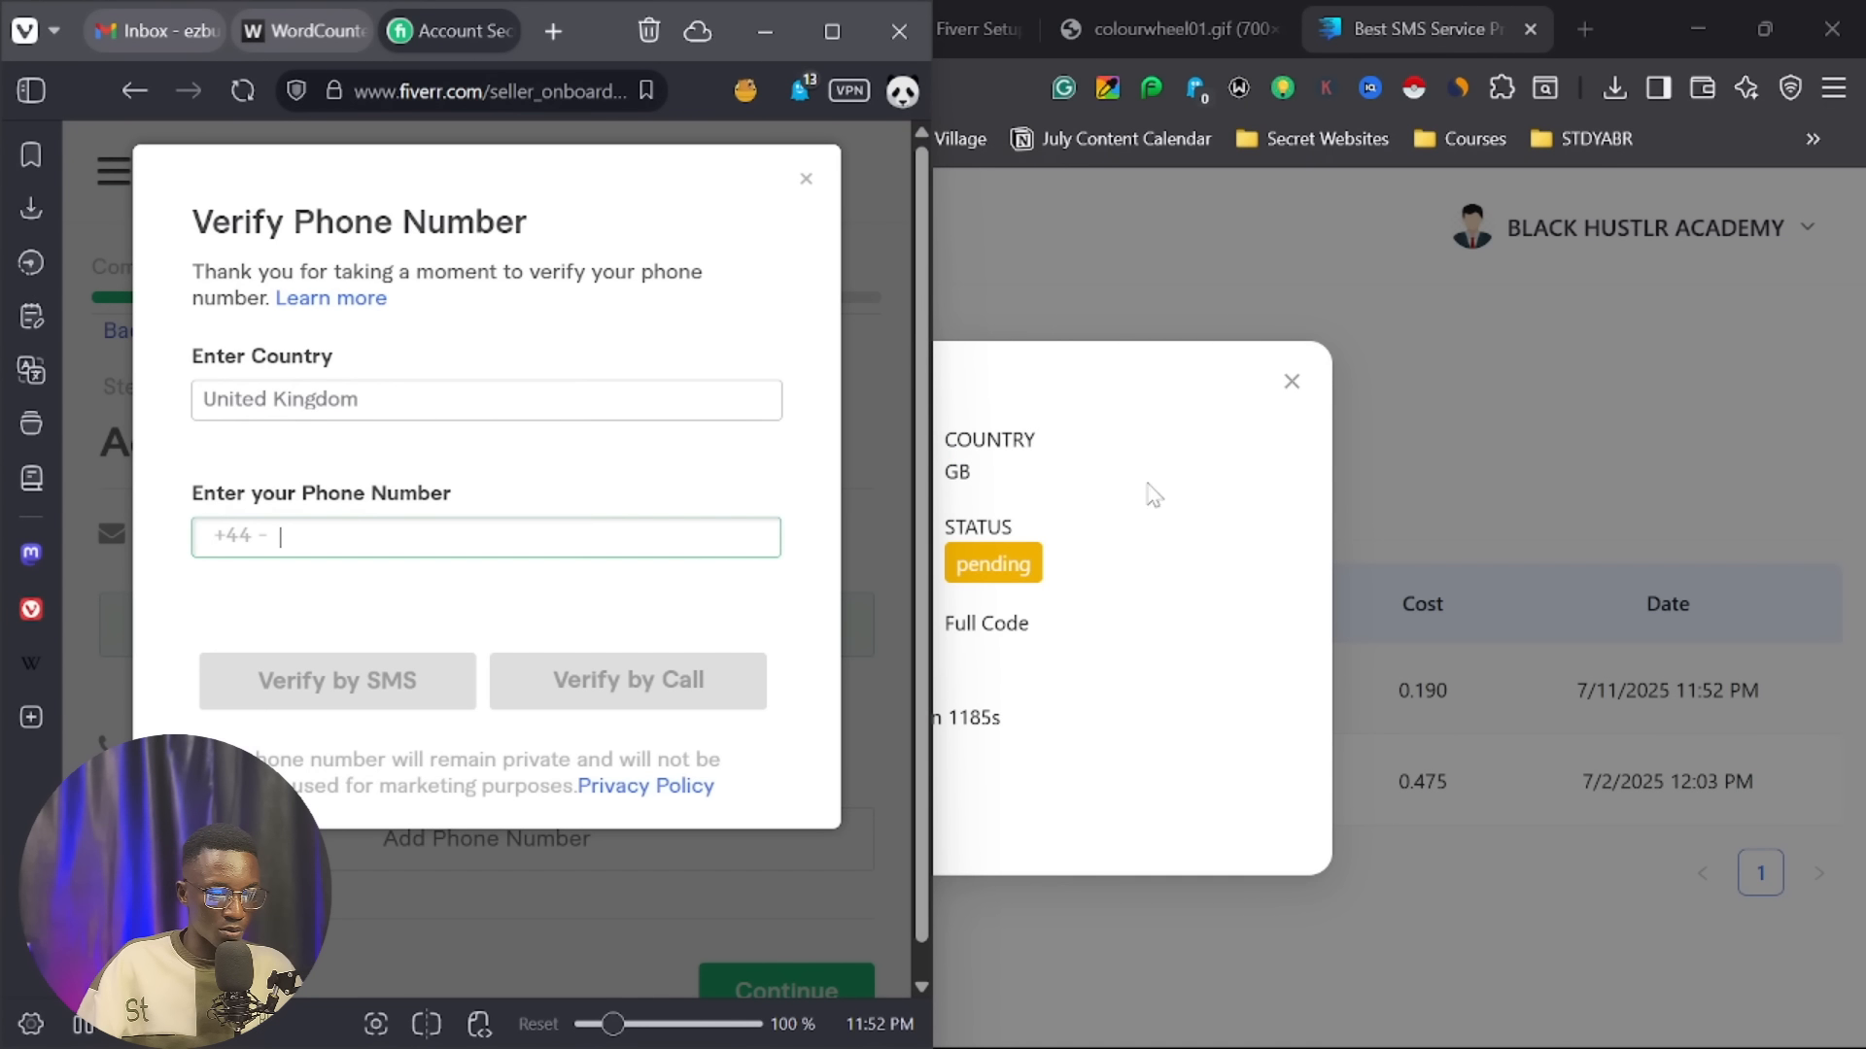
{"action": "left_click", "coordinate": [1127, 527]}
{"action": "key", "text": "super+Right"}
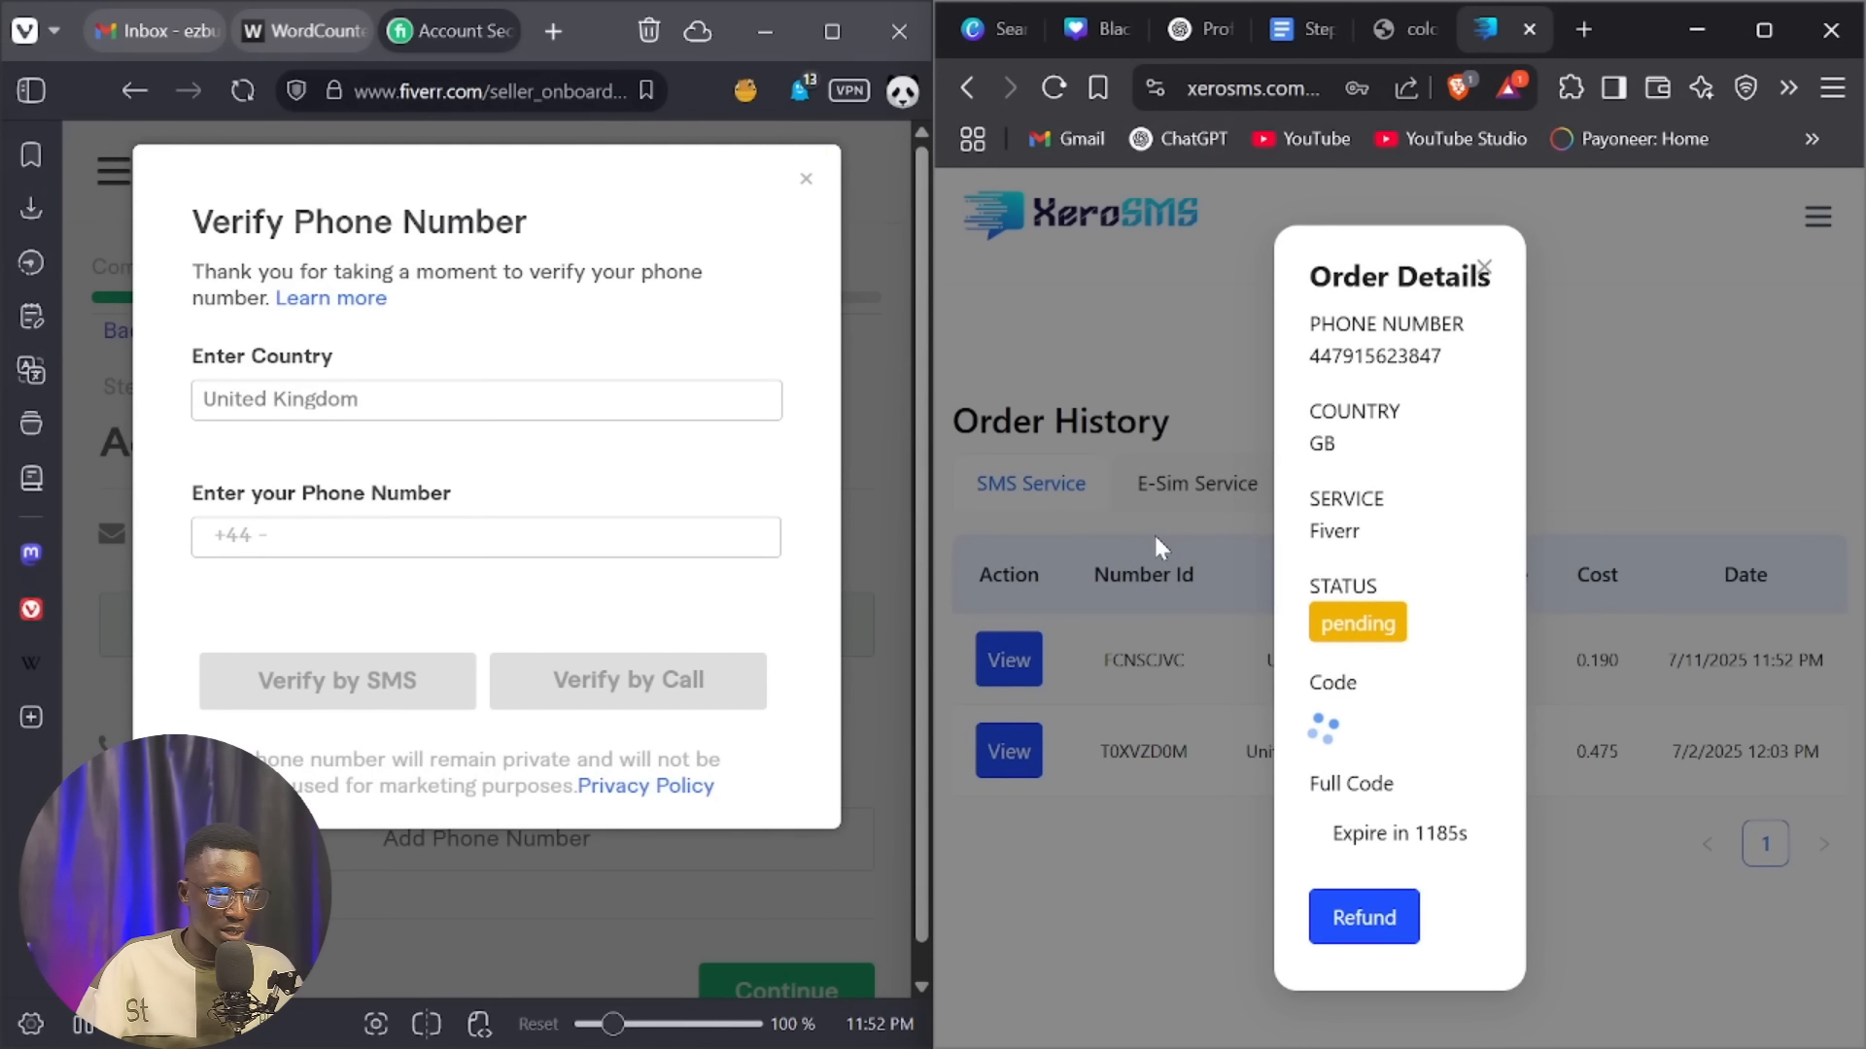
Enter the UK phone number, request SMS verification, and check XeroSMS for the code.
{"action": "left_click", "coordinate": [291, 536]}
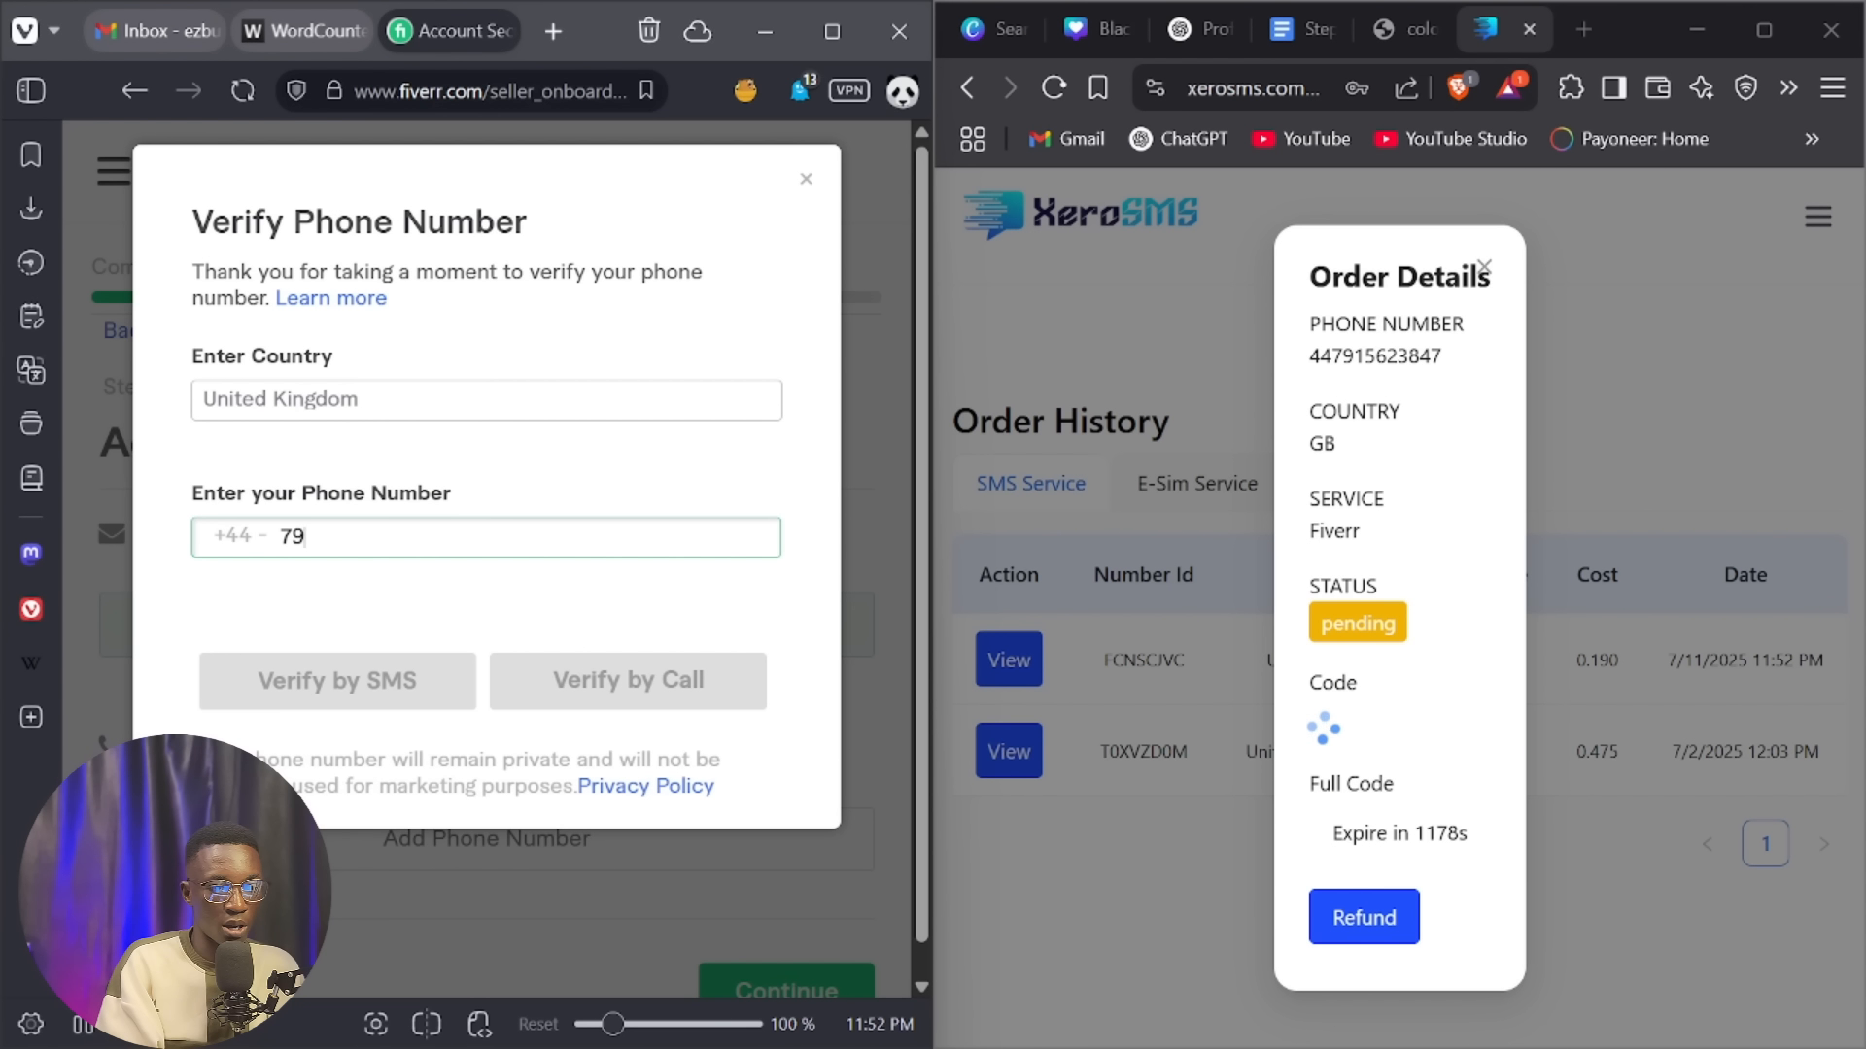
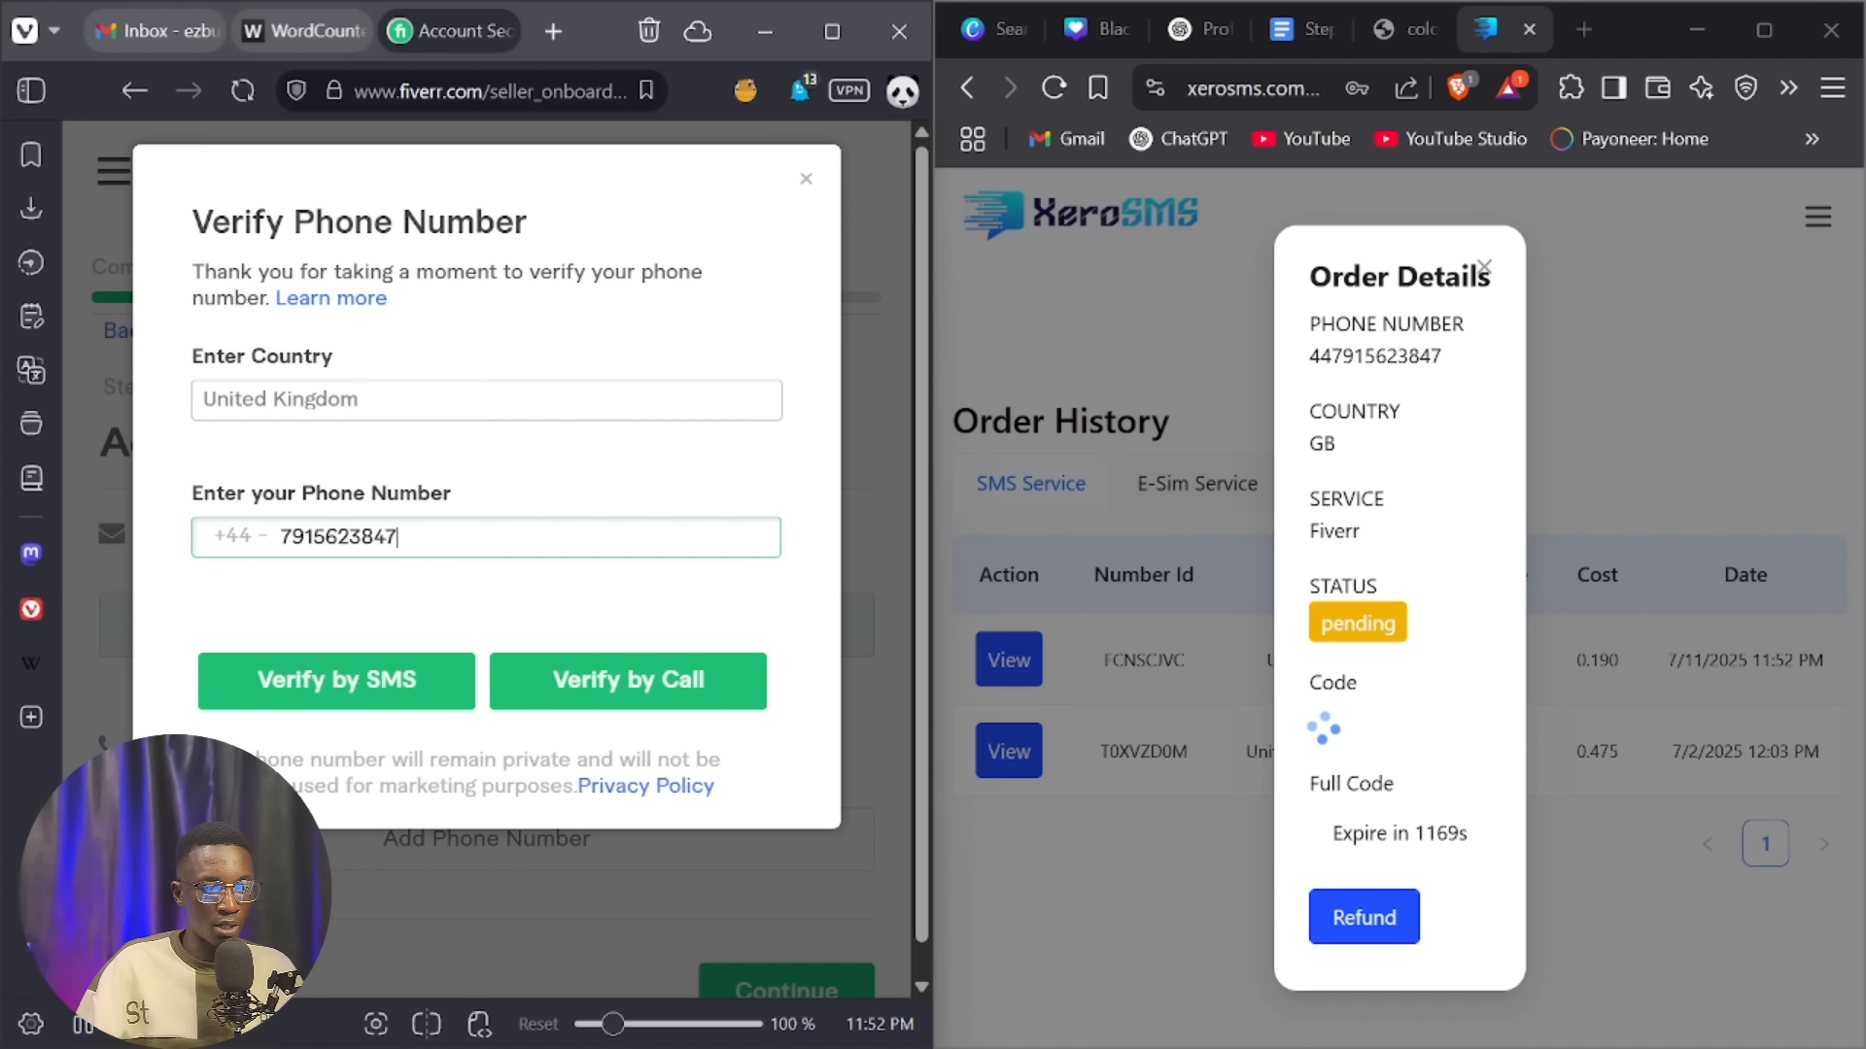
{"action": "left_click", "coordinate": [436, 671]}
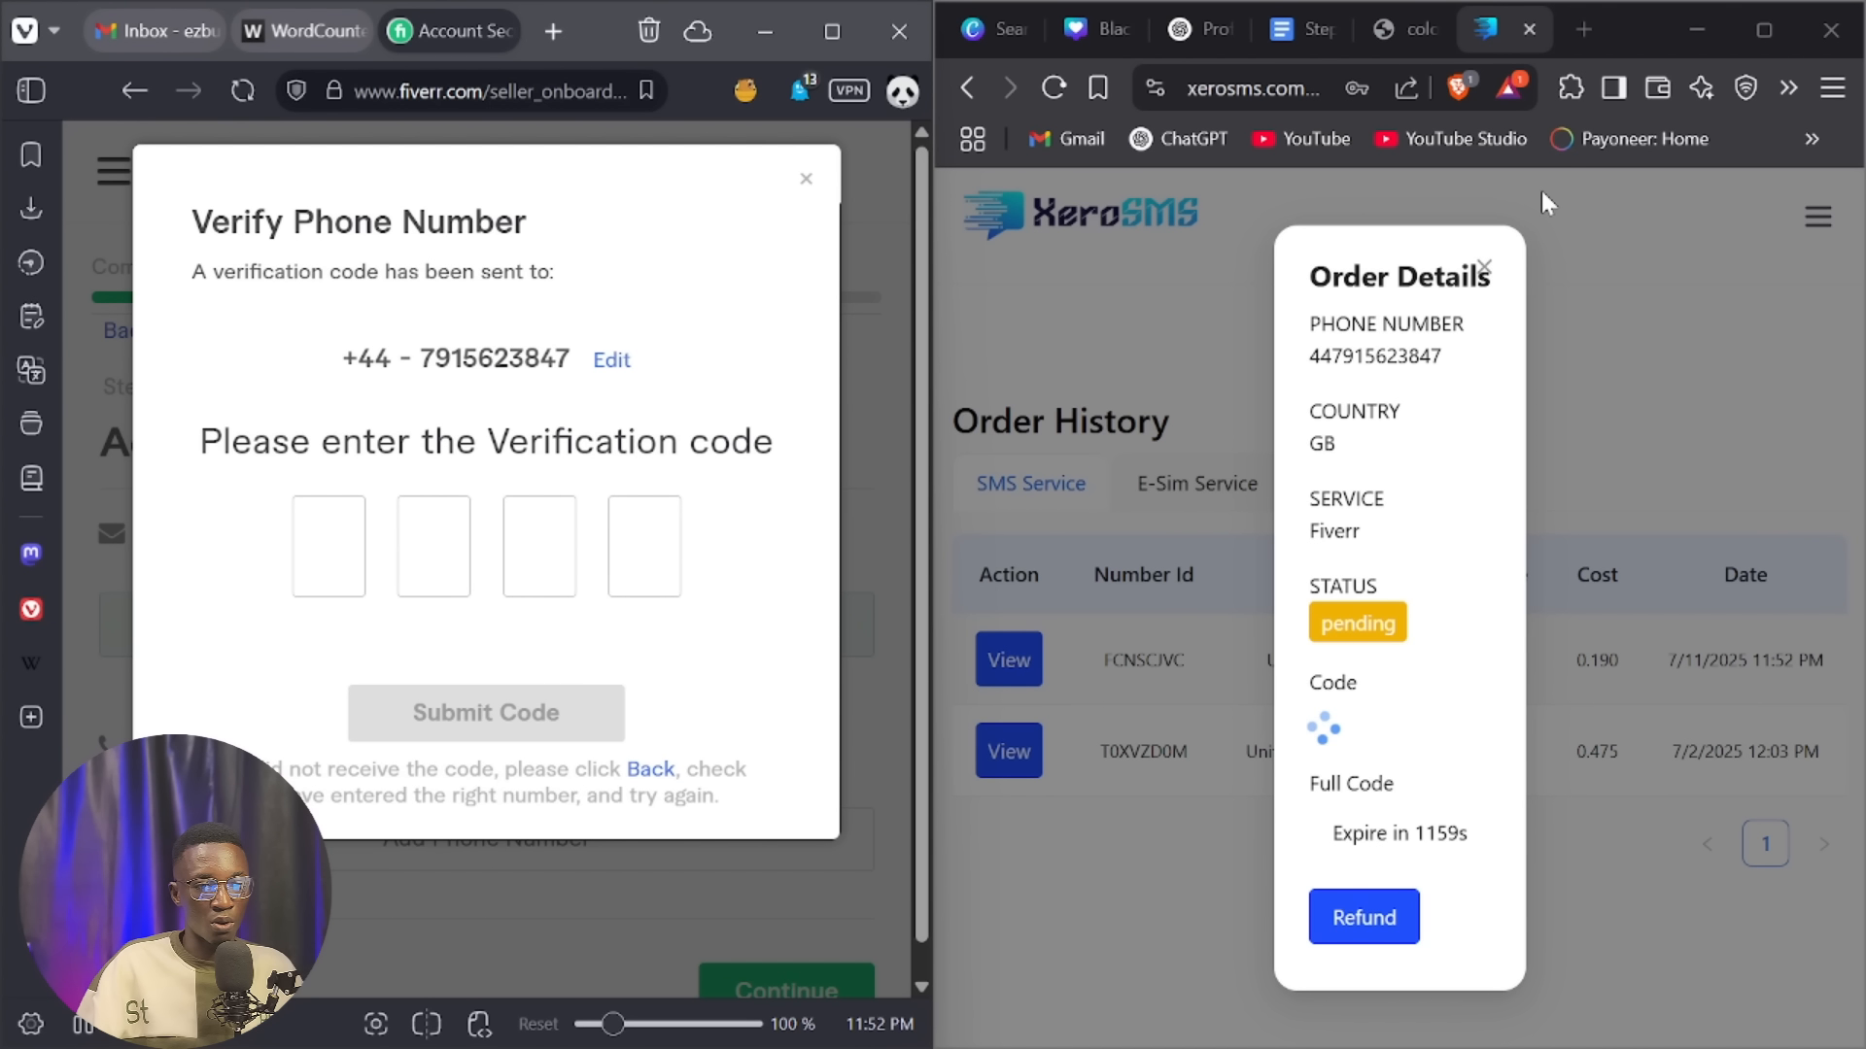
{"action": "left_click", "coordinate": [1763, 30]}
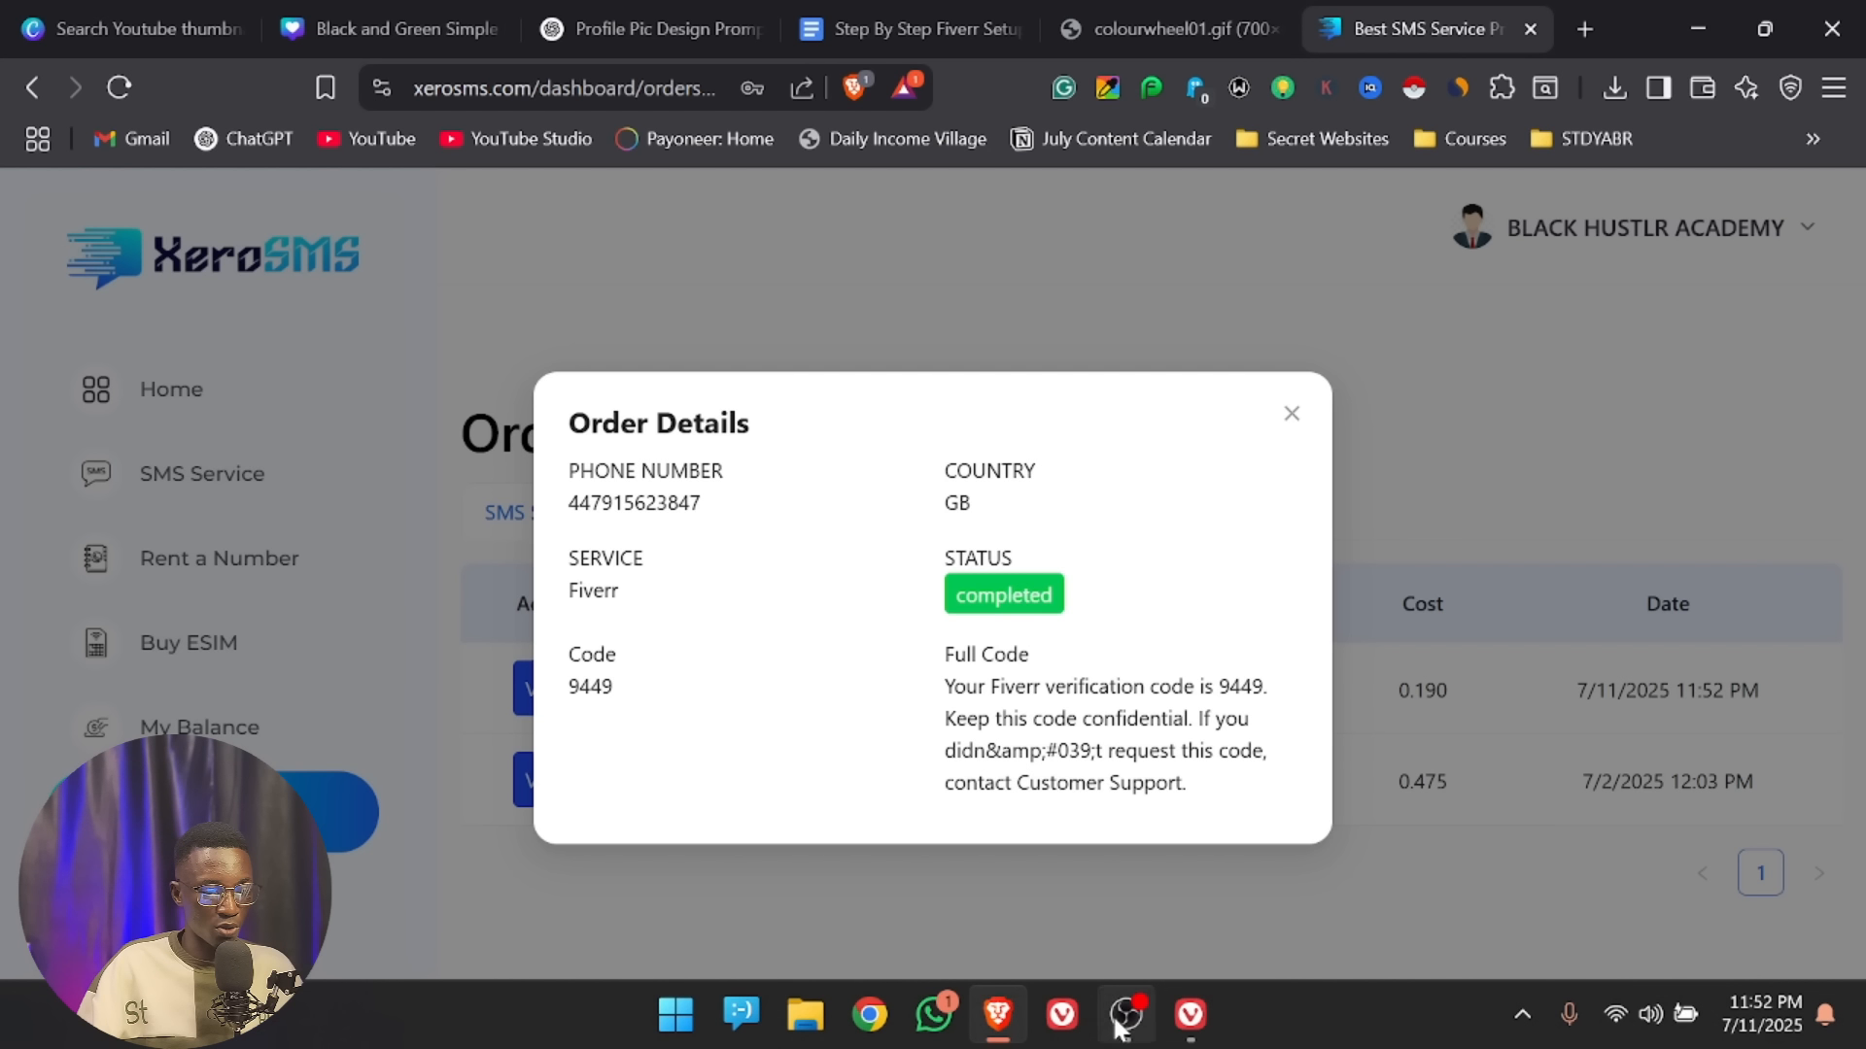
{"action": "mouse_move", "coordinate": [993, 1032]}
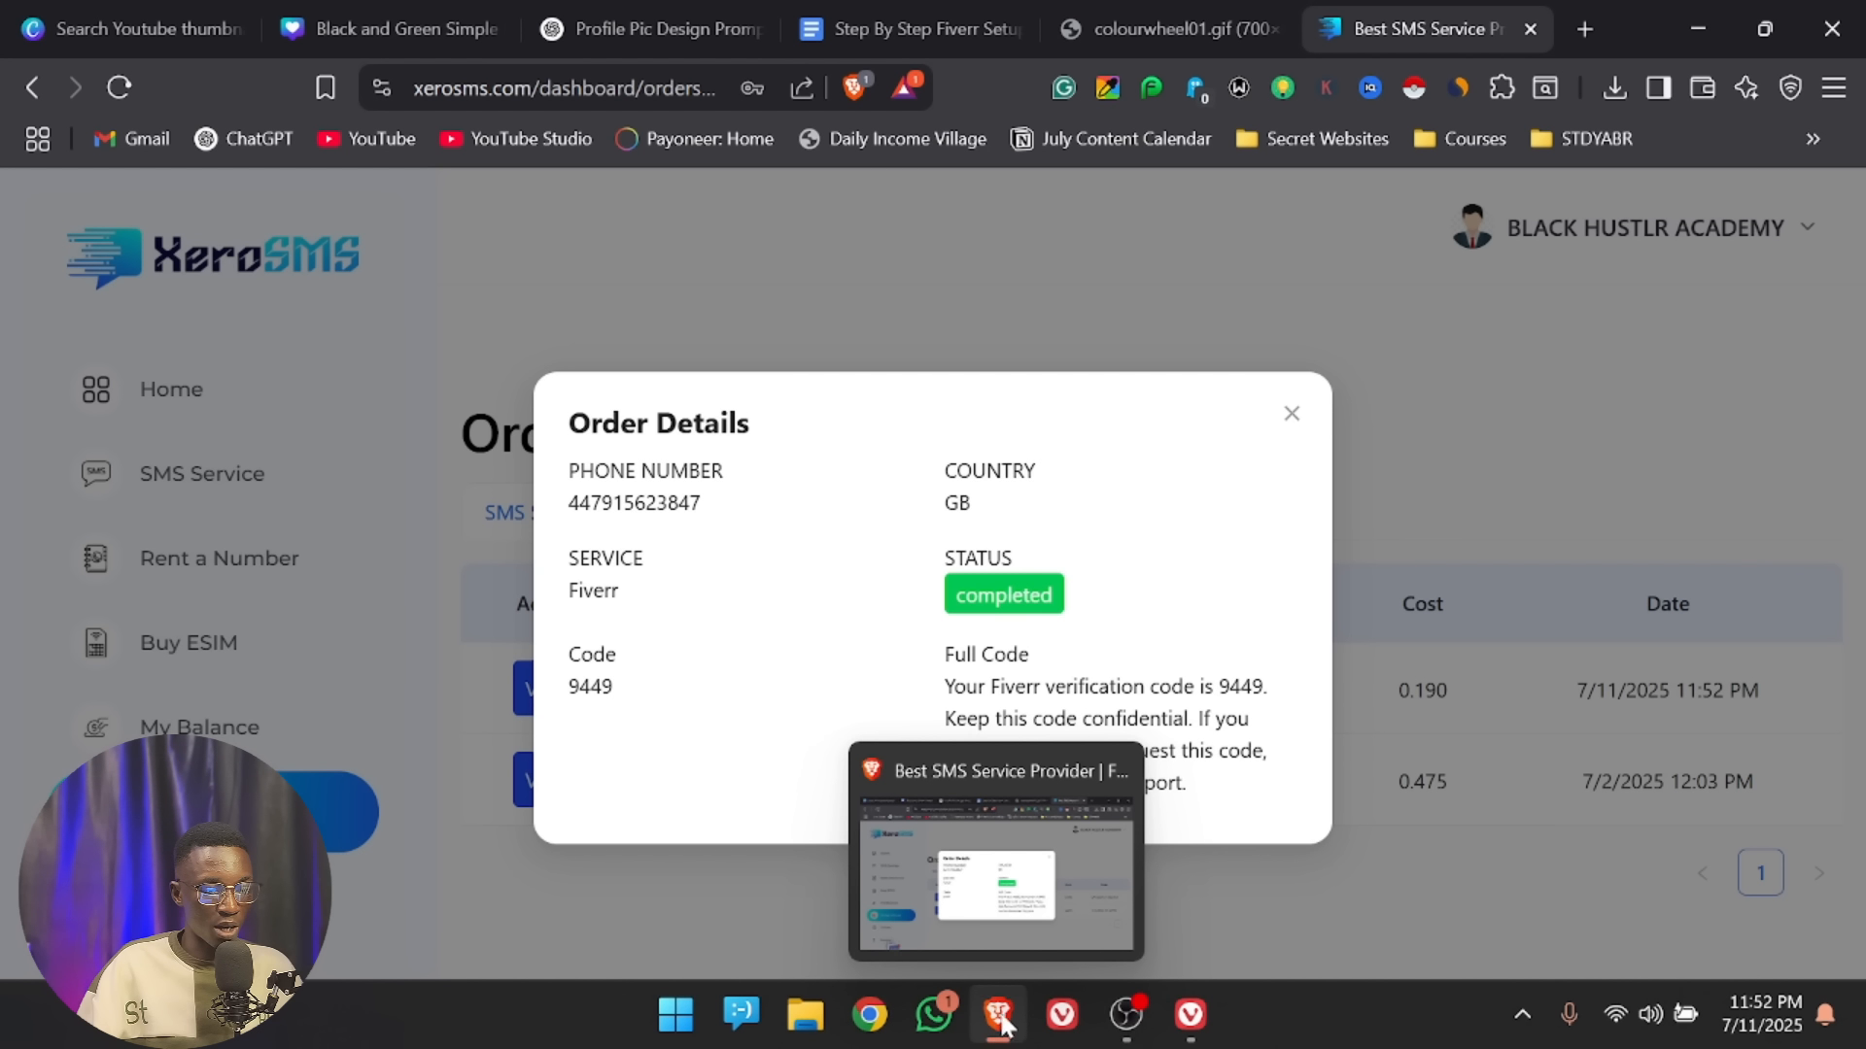
{"action": "left_click", "coordinate": [1172, 1021]}
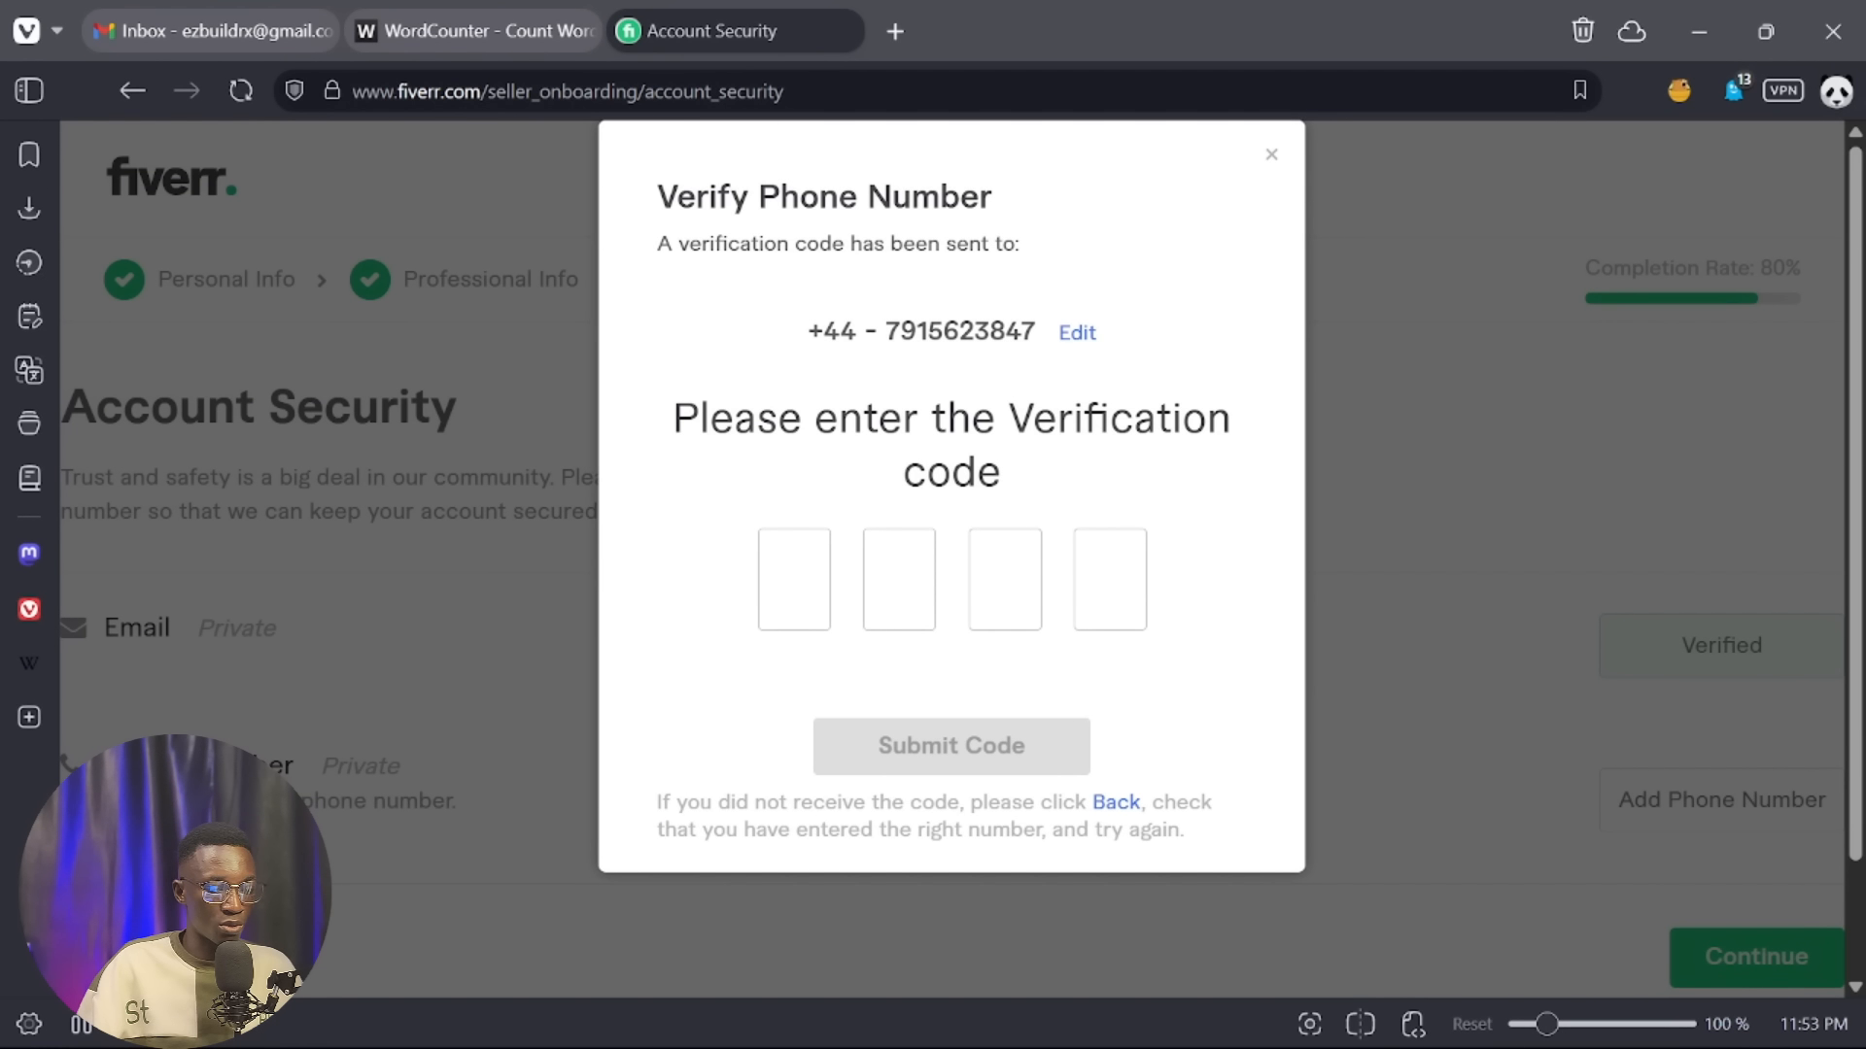
{"action": "left_click", "coordinate": [795, 580]}
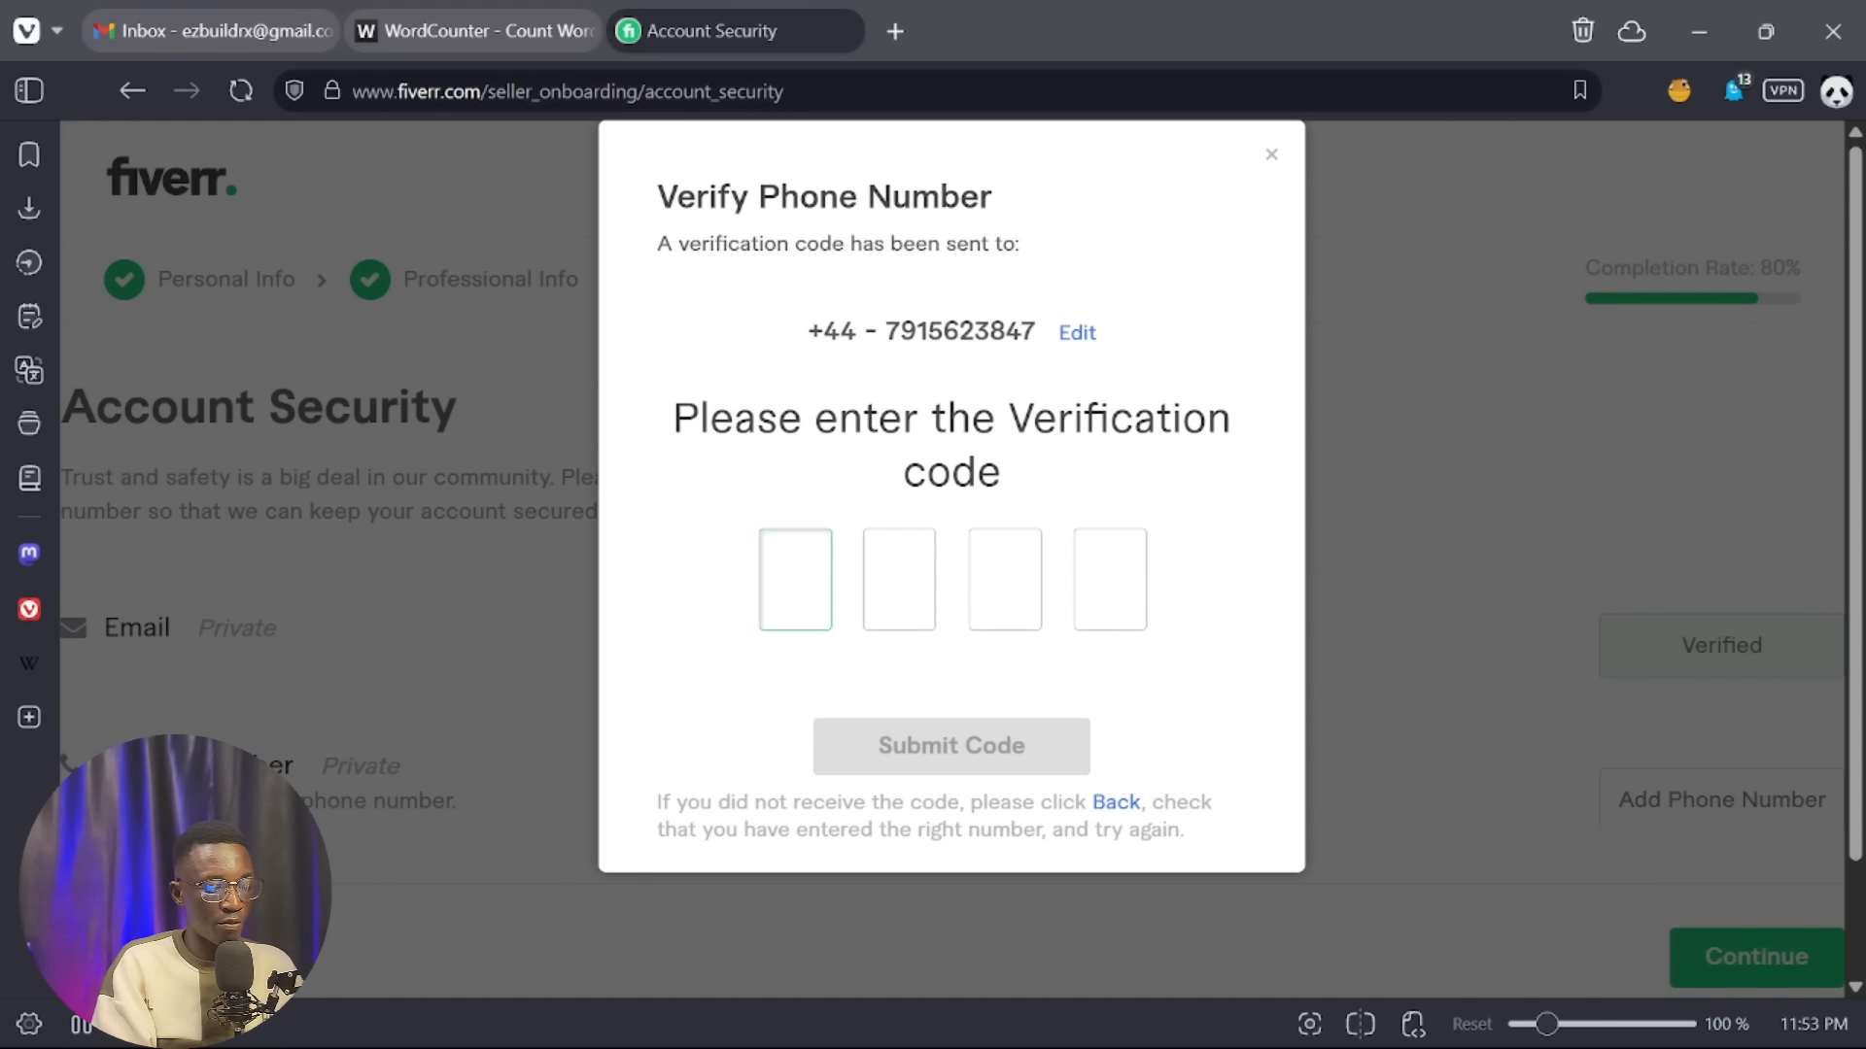
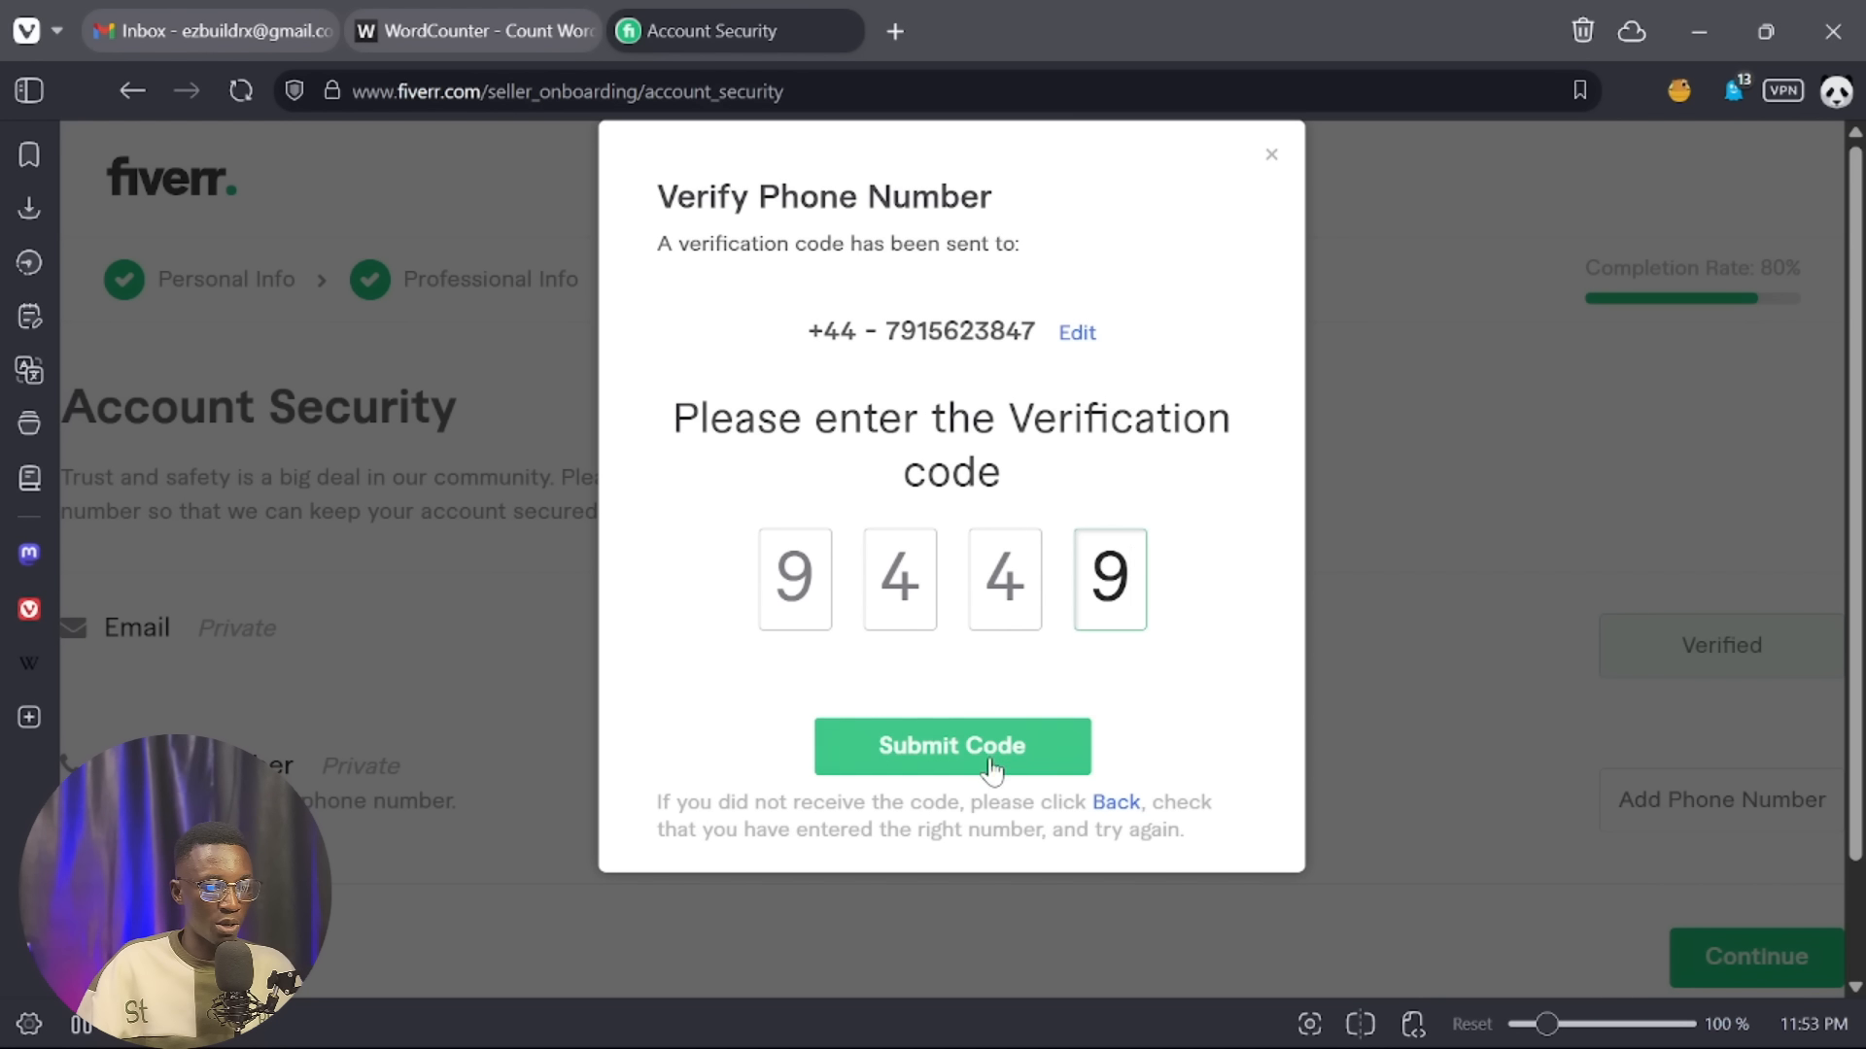
Submit the received SMS code to verify the phone number.
{"action": "left_click", "coordinate": [958, 743]}
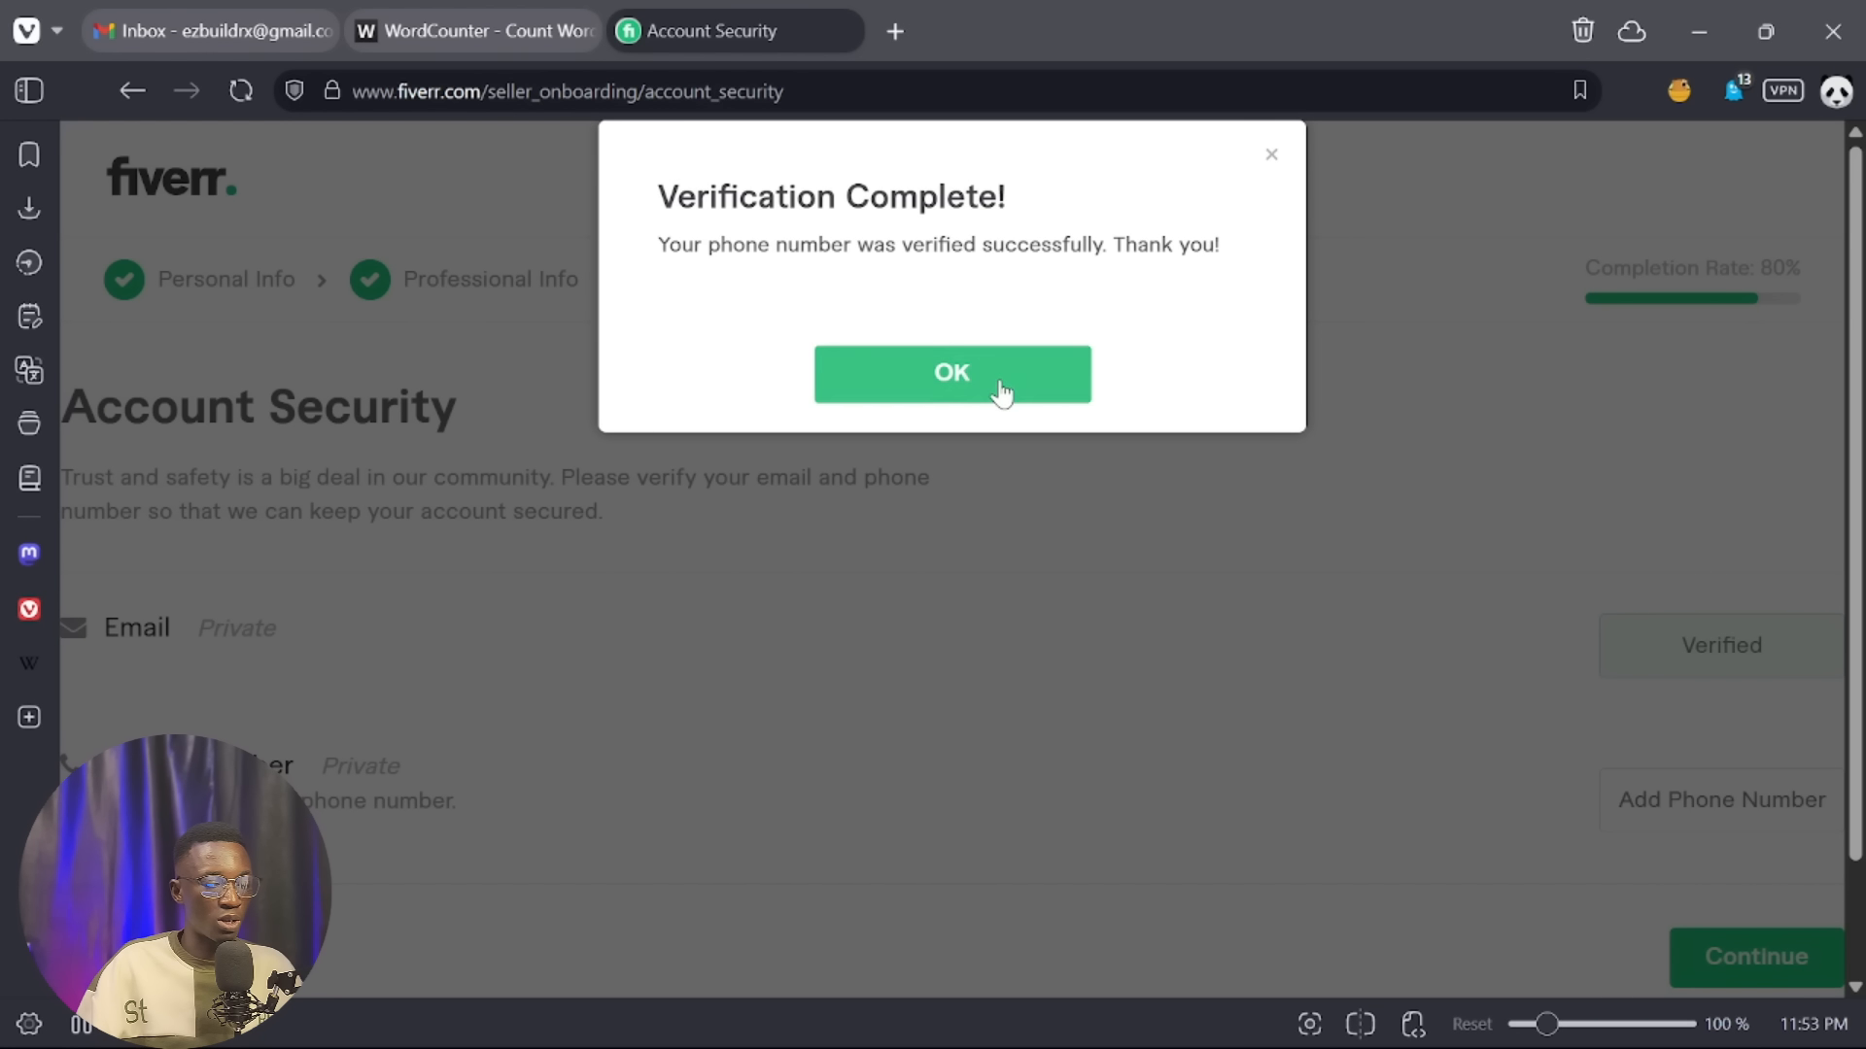
{"action": "left_click", "coordinate": [879, 389]}
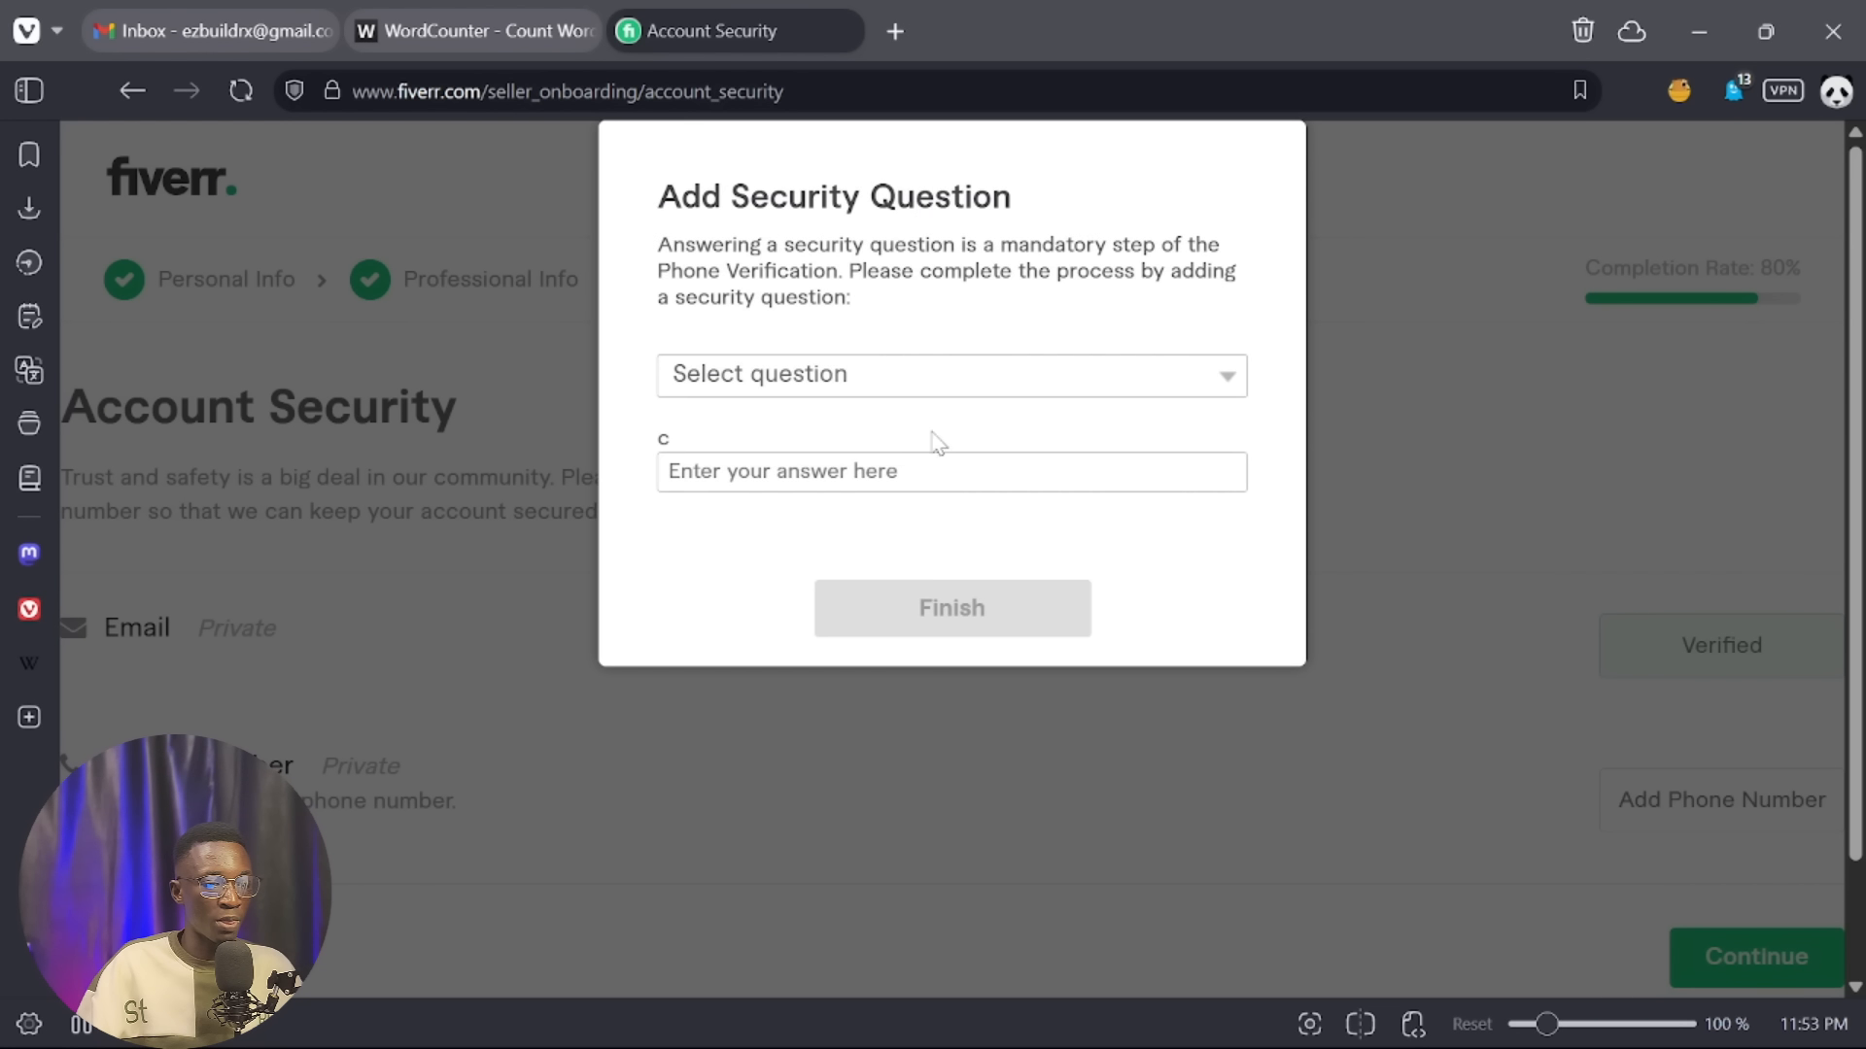
Set the elementary school security question with an answer and finish account security.
{"action": "left_click", "coordinate": [980, 379]}
{"action": "left_click", "coordinate": [1067, 310]}
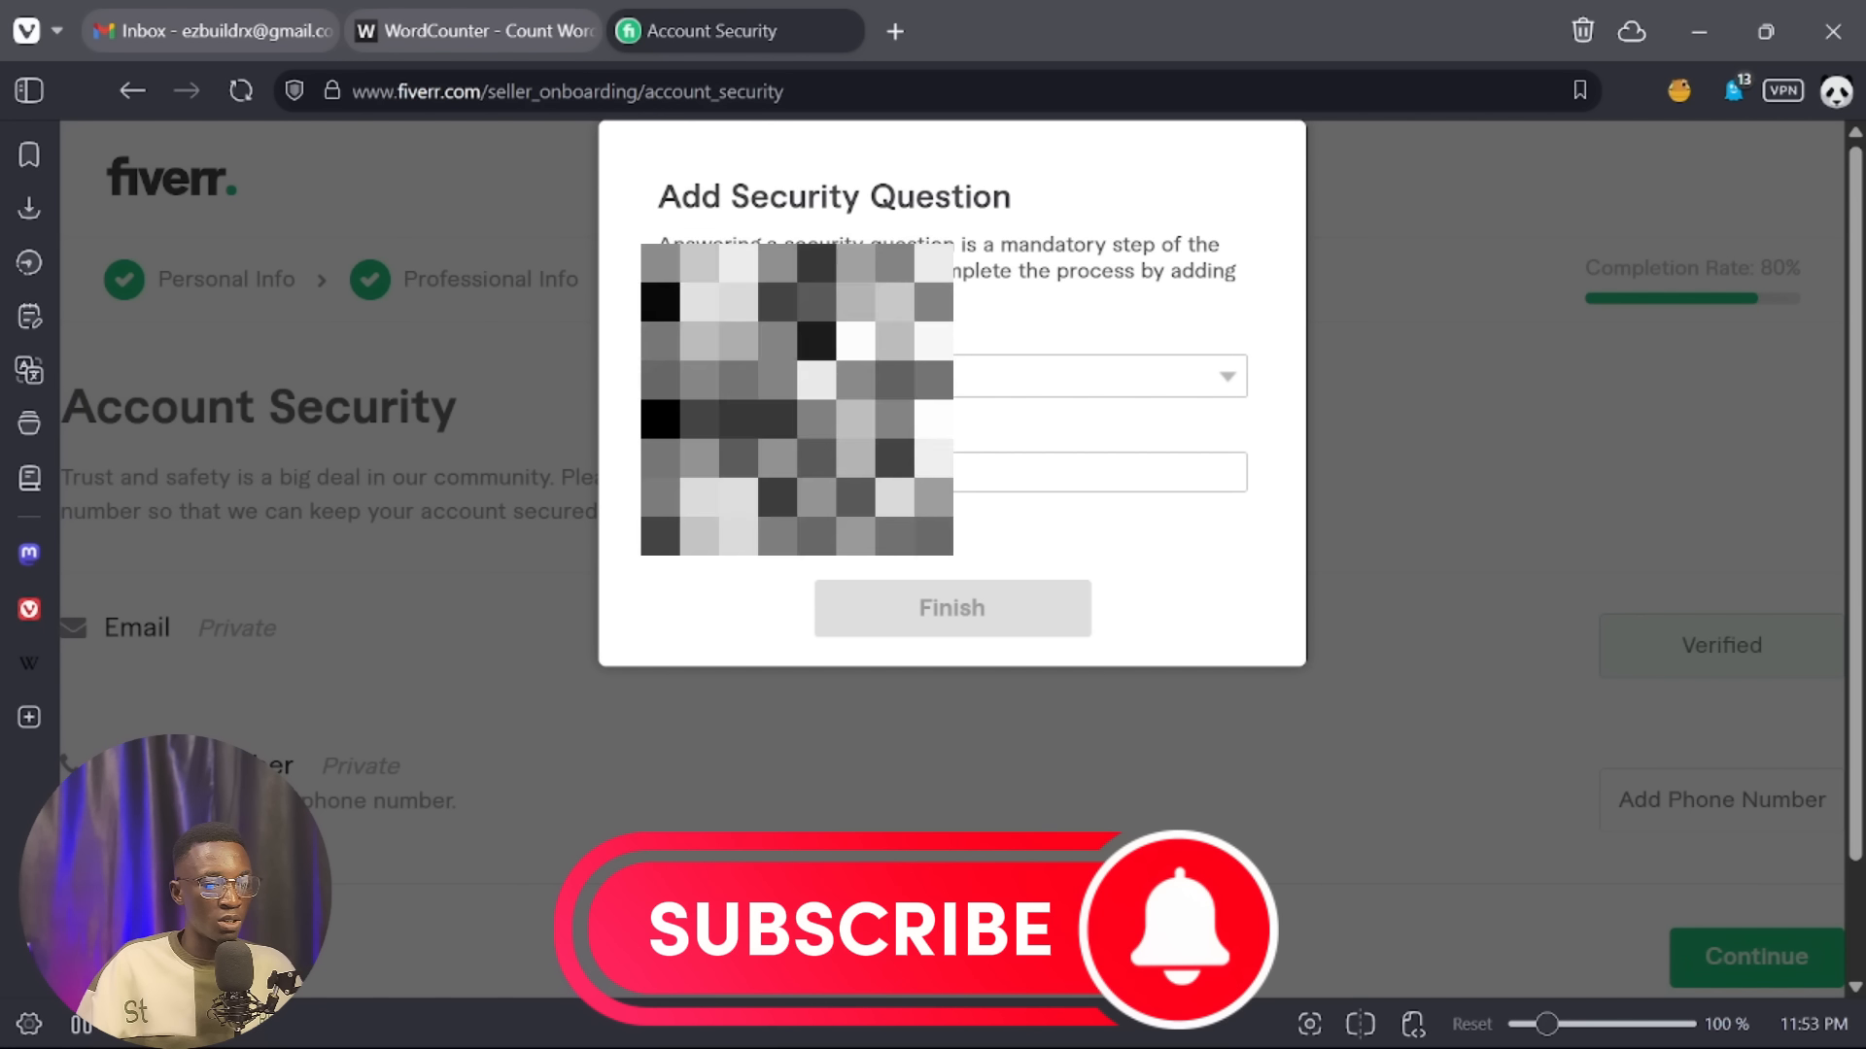
{"action": "left_click", "coordinate": [957, 389]}
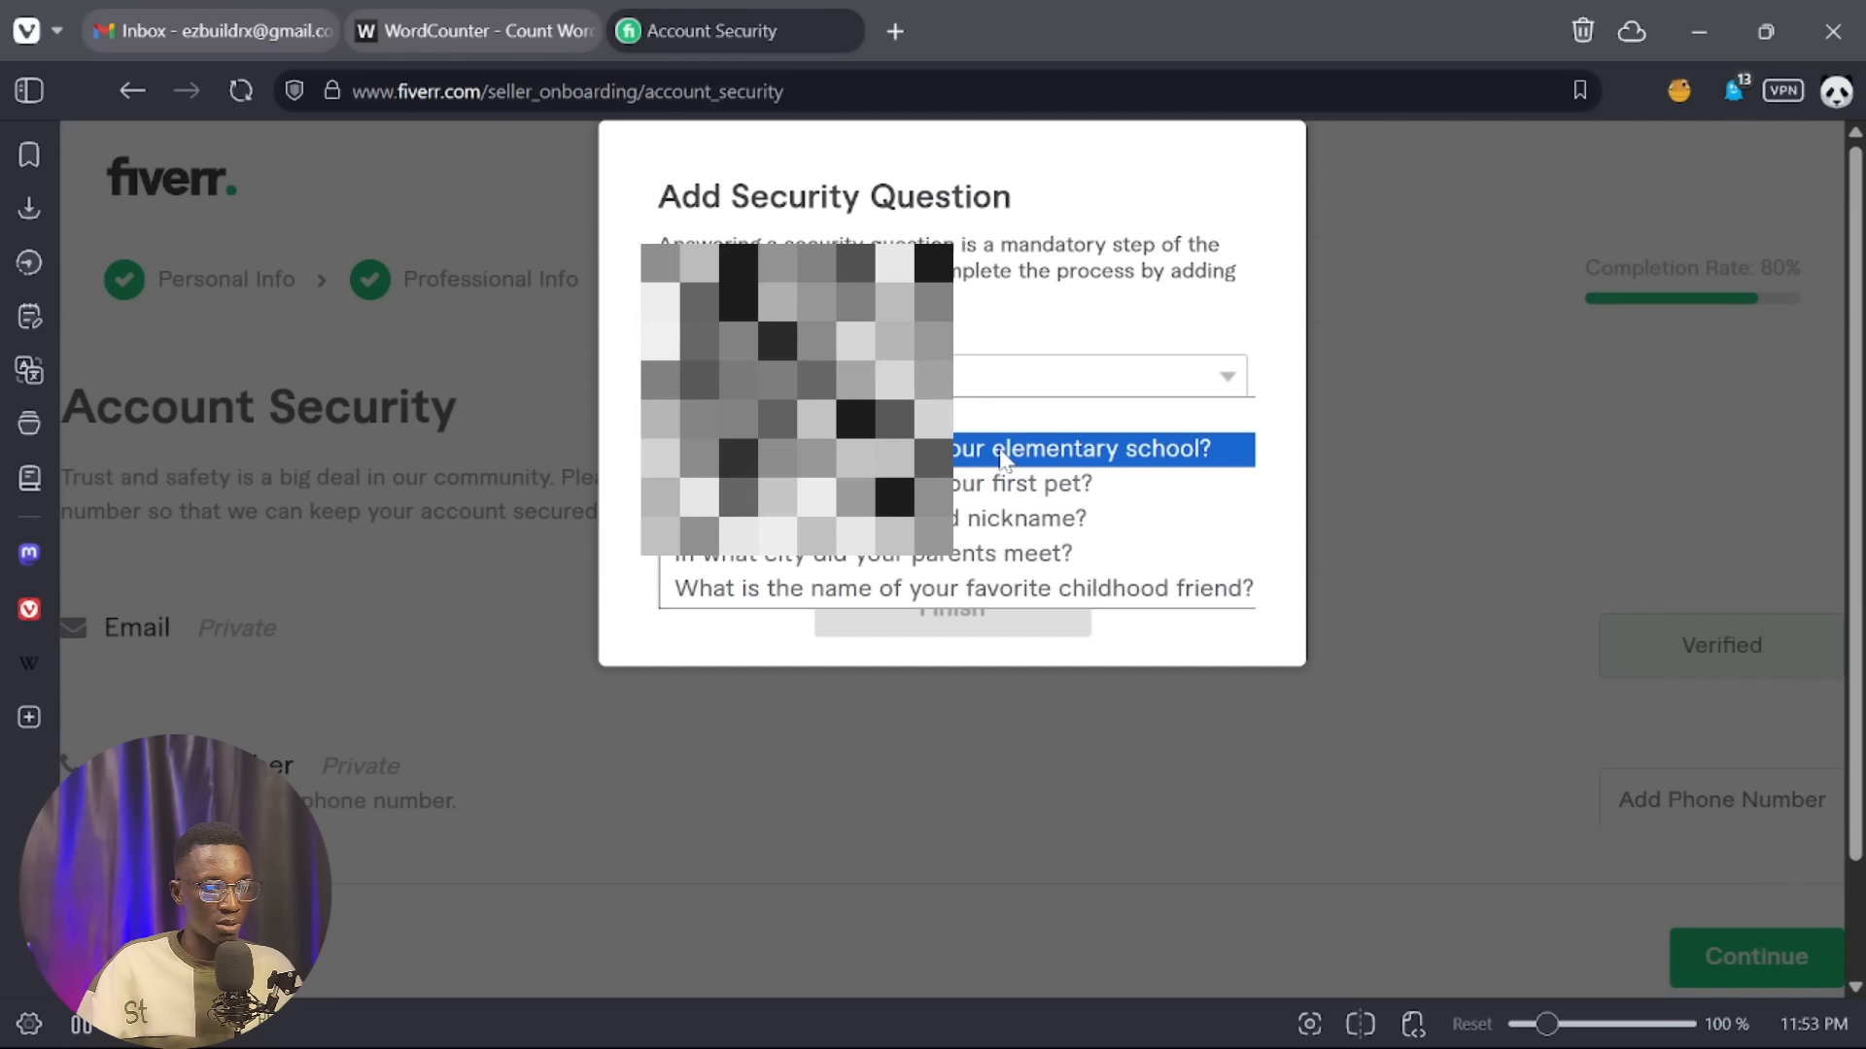
{"action": "left_click", "coordinate": [996, 447]}
{"action": "left_click", "coordinate": [875, 474]}
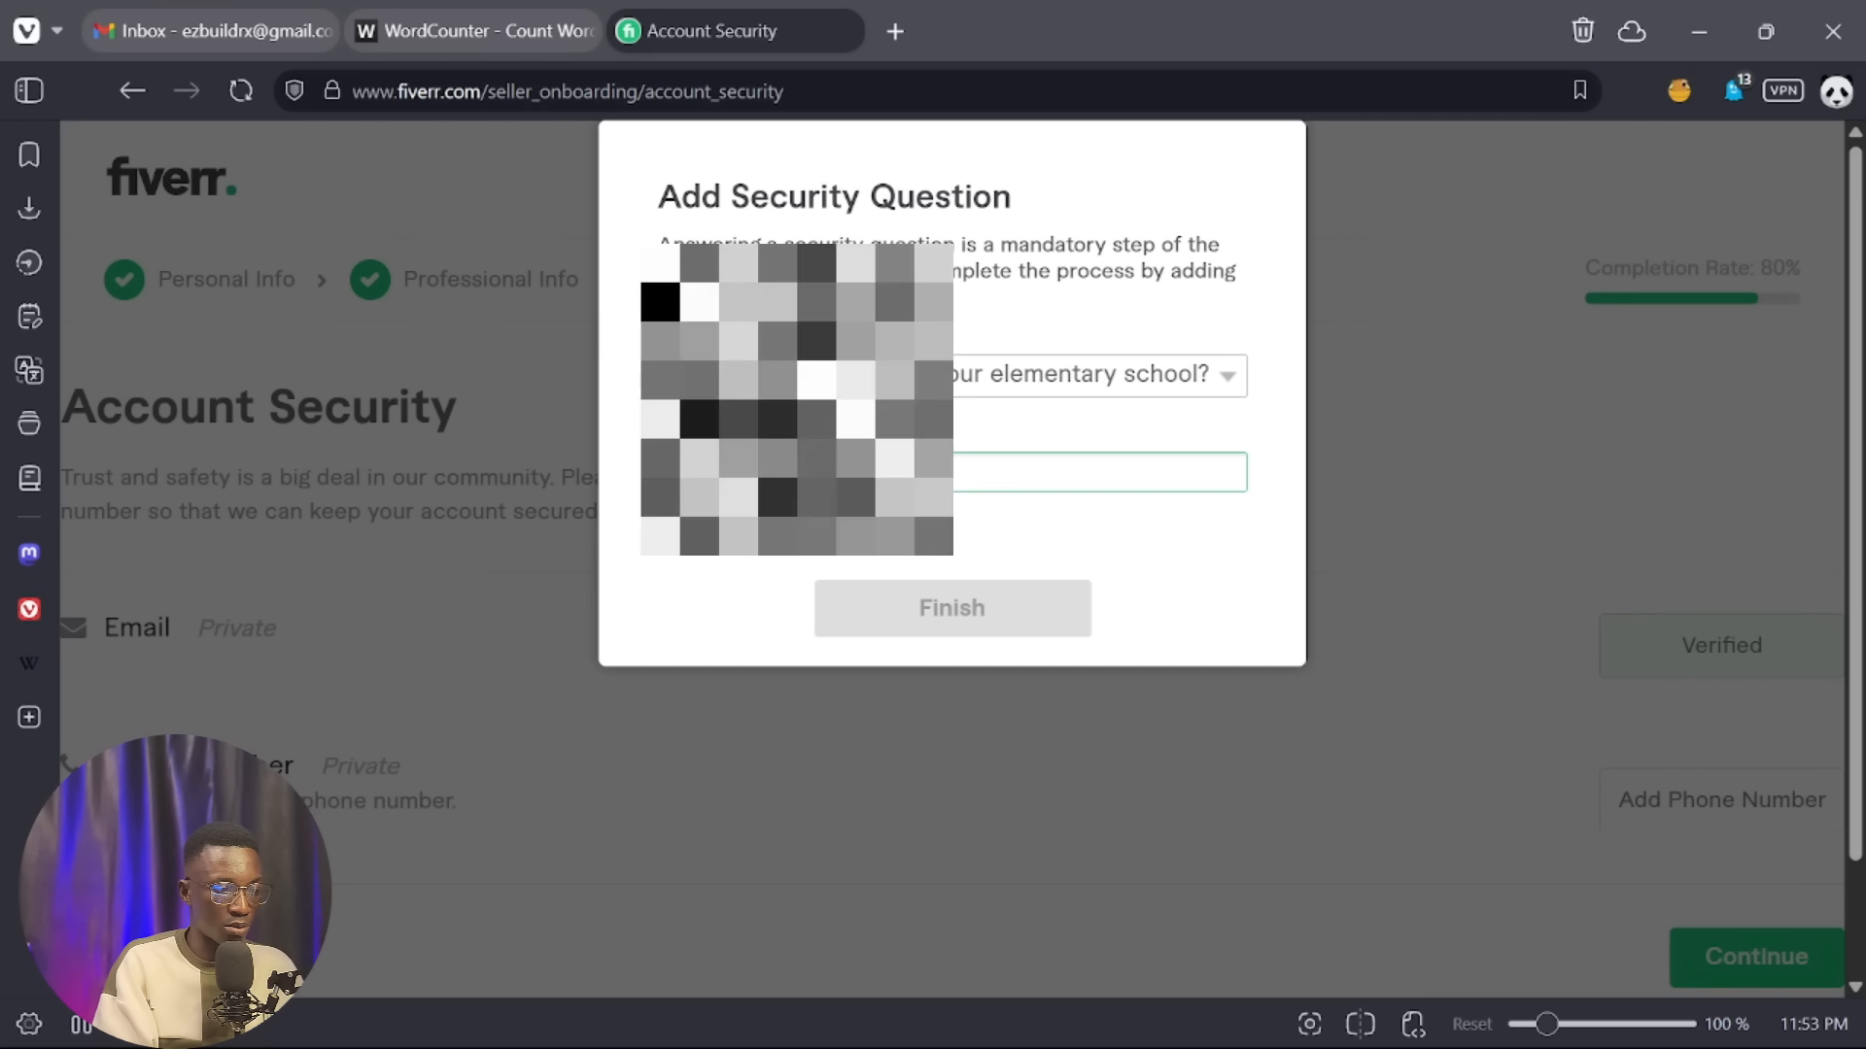
{"action": "type", "text": "..."}
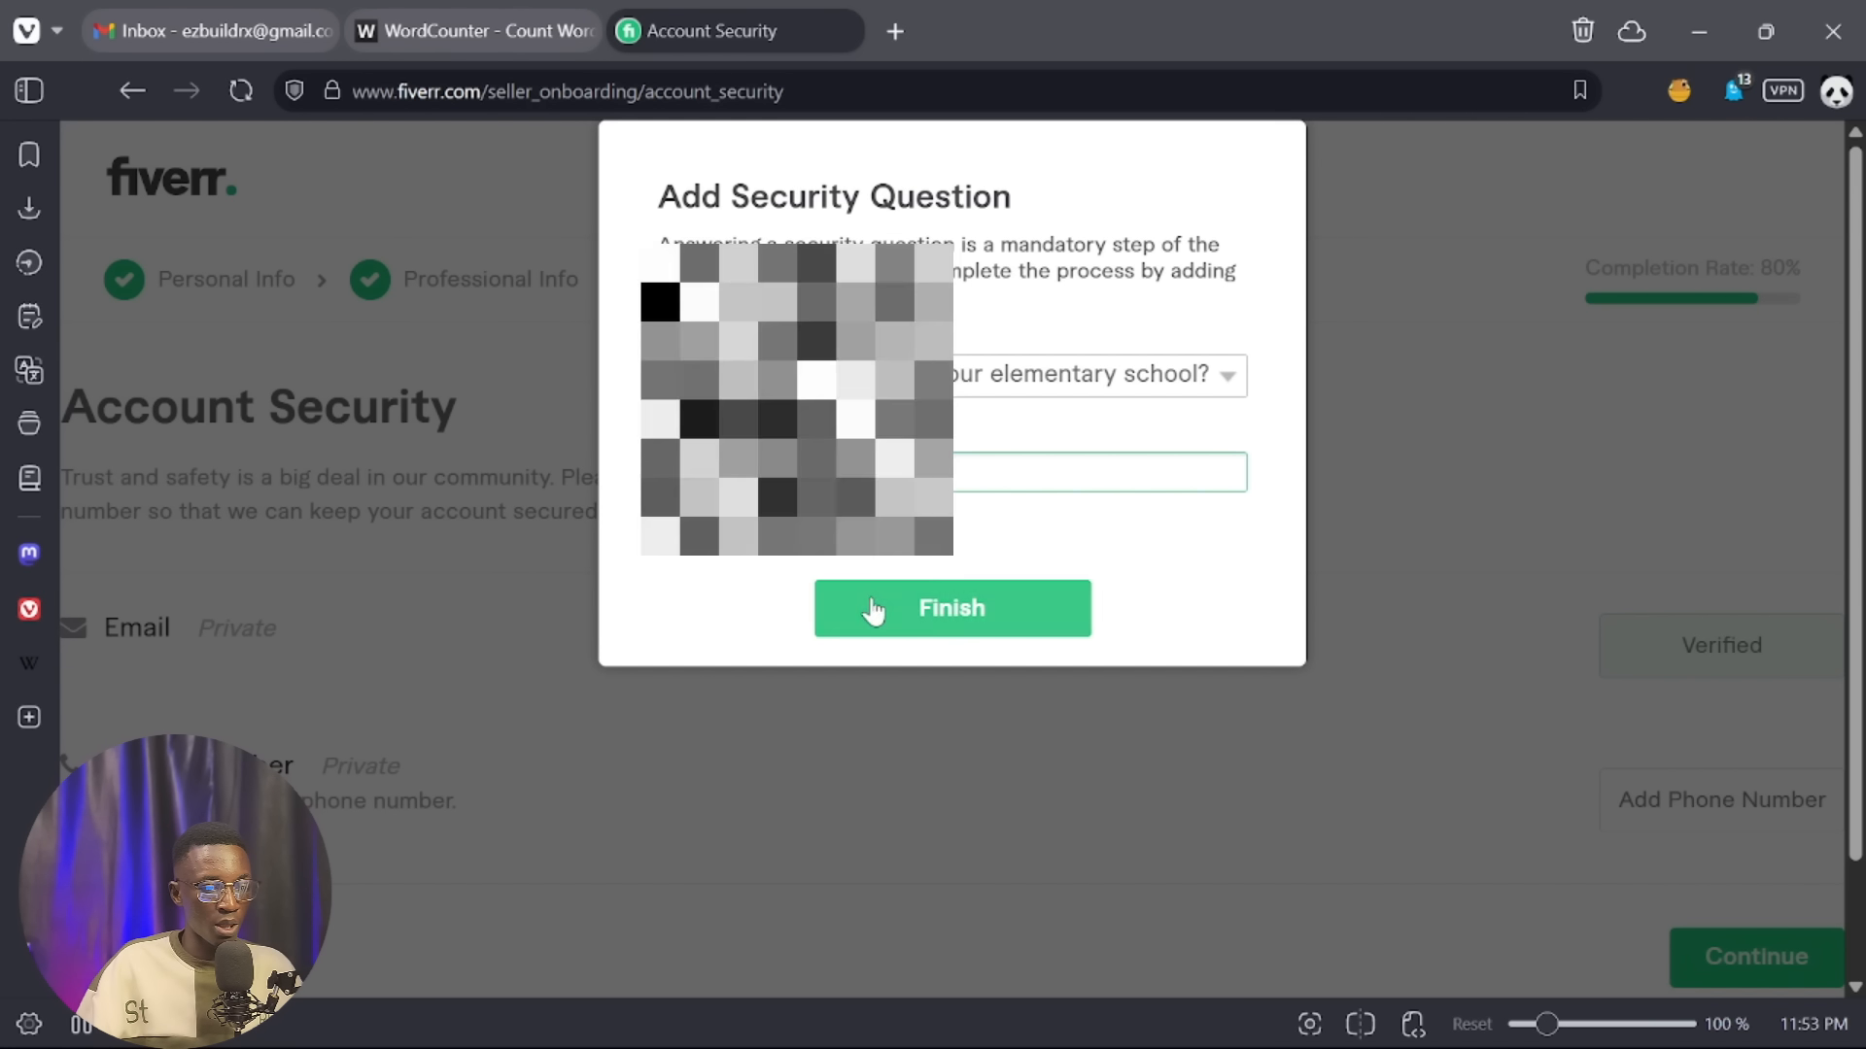
{"action": "left_click", "coordinate": [874, 611]}
{"action": "left_click", "coordinate": [1007, 385]}
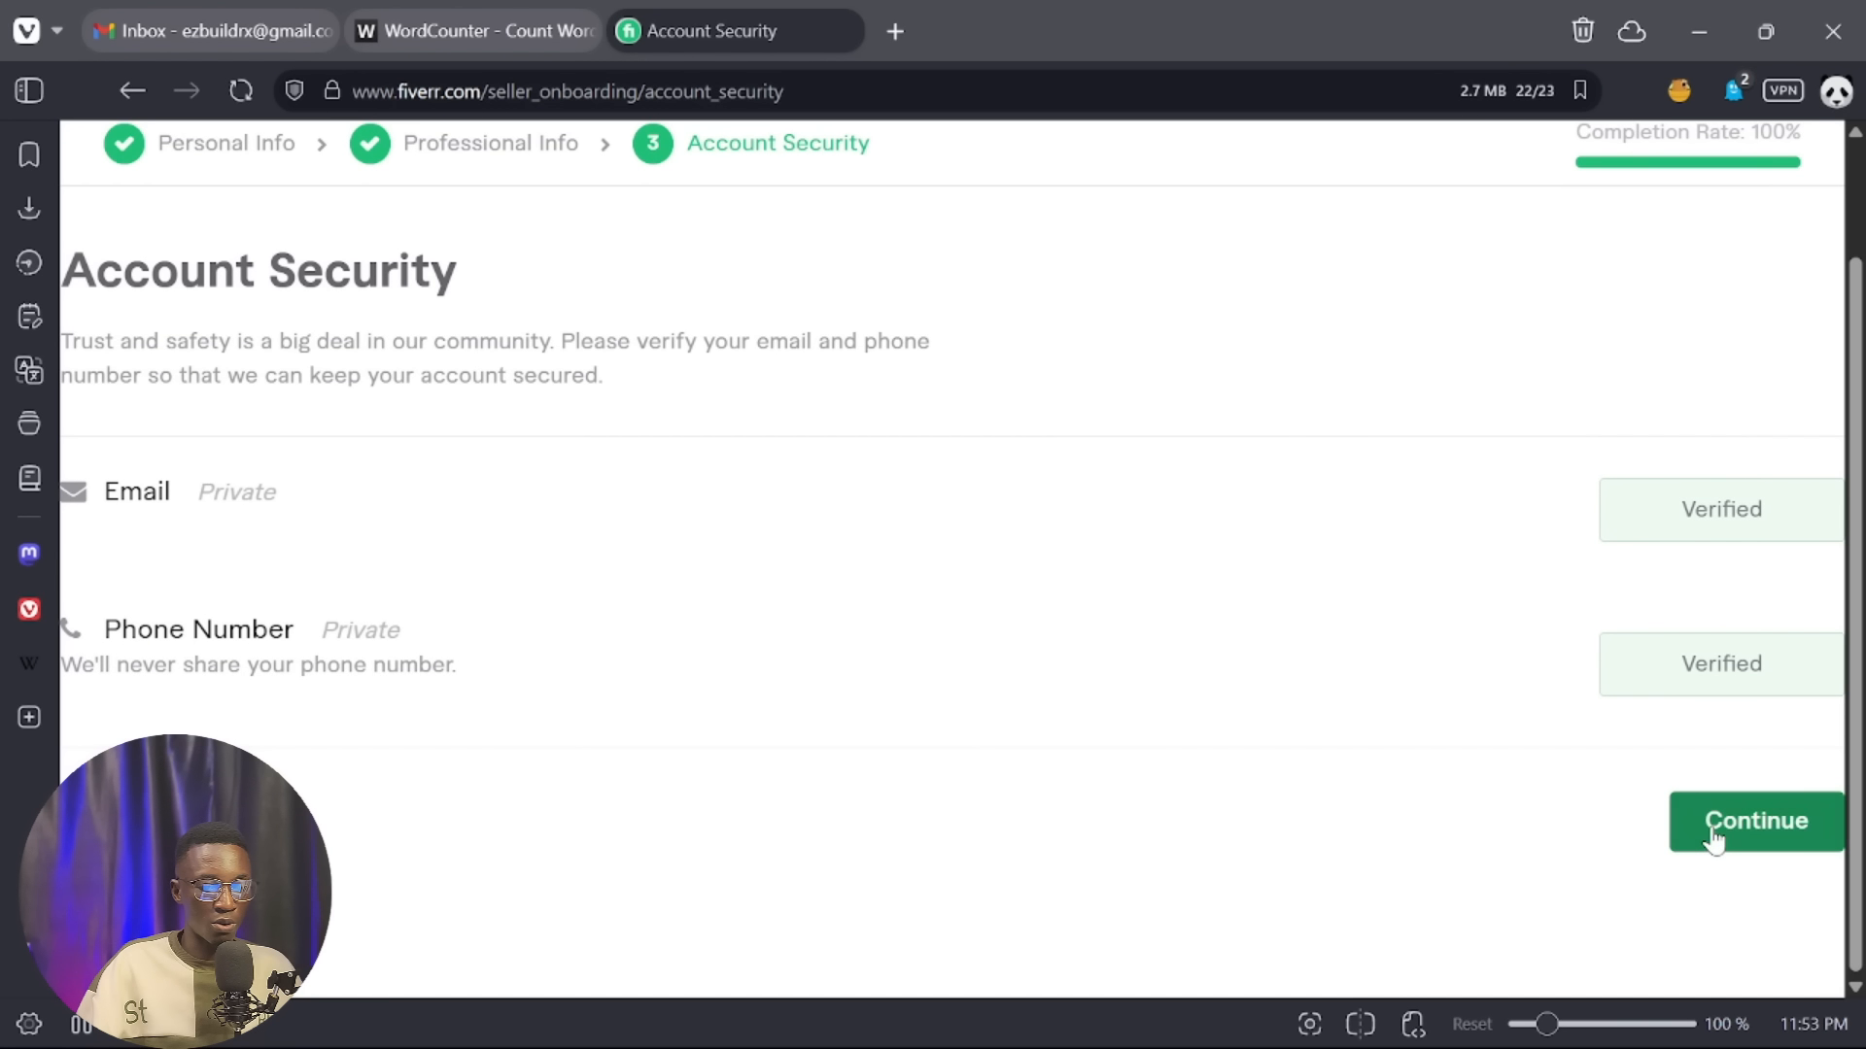
{"action": "left_click", "coordinate": [1705, 848]}
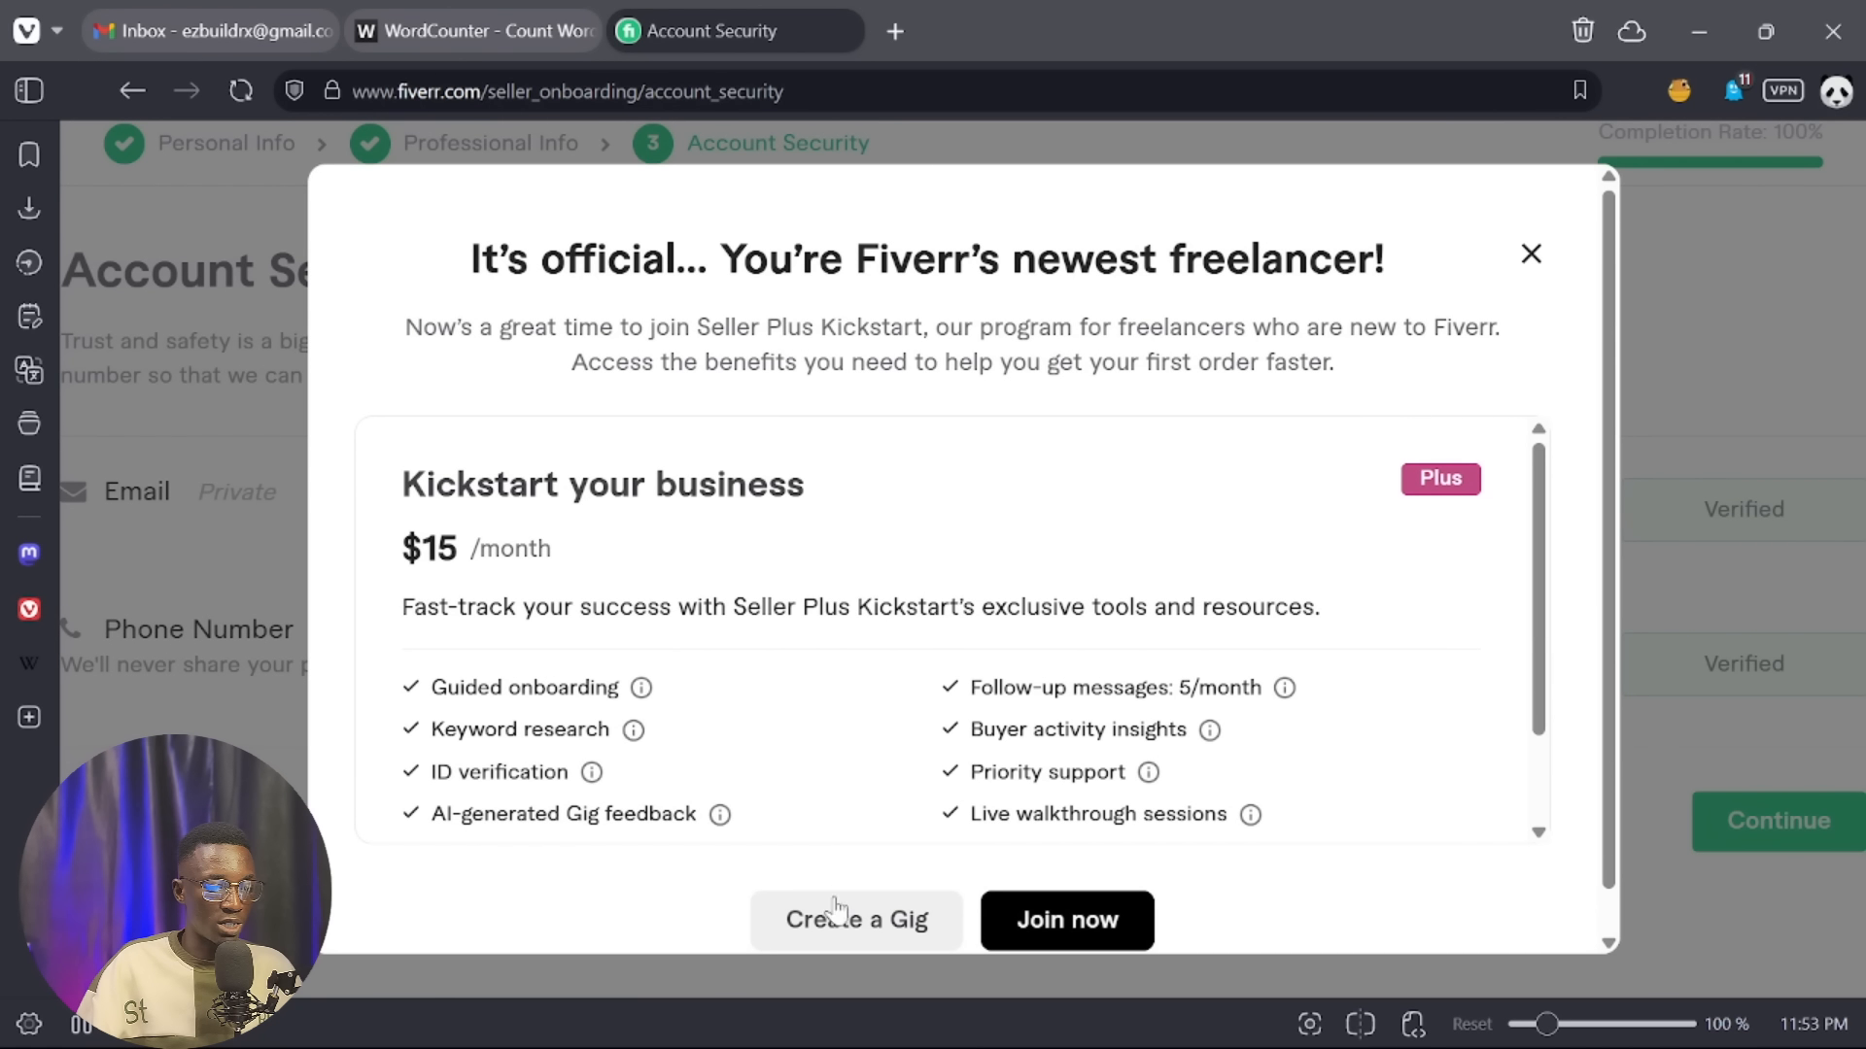
Create a new gig and copy the drafted title line from the WordCounter tab.
{"action": "left_click", "coordinate": [833, 909]}
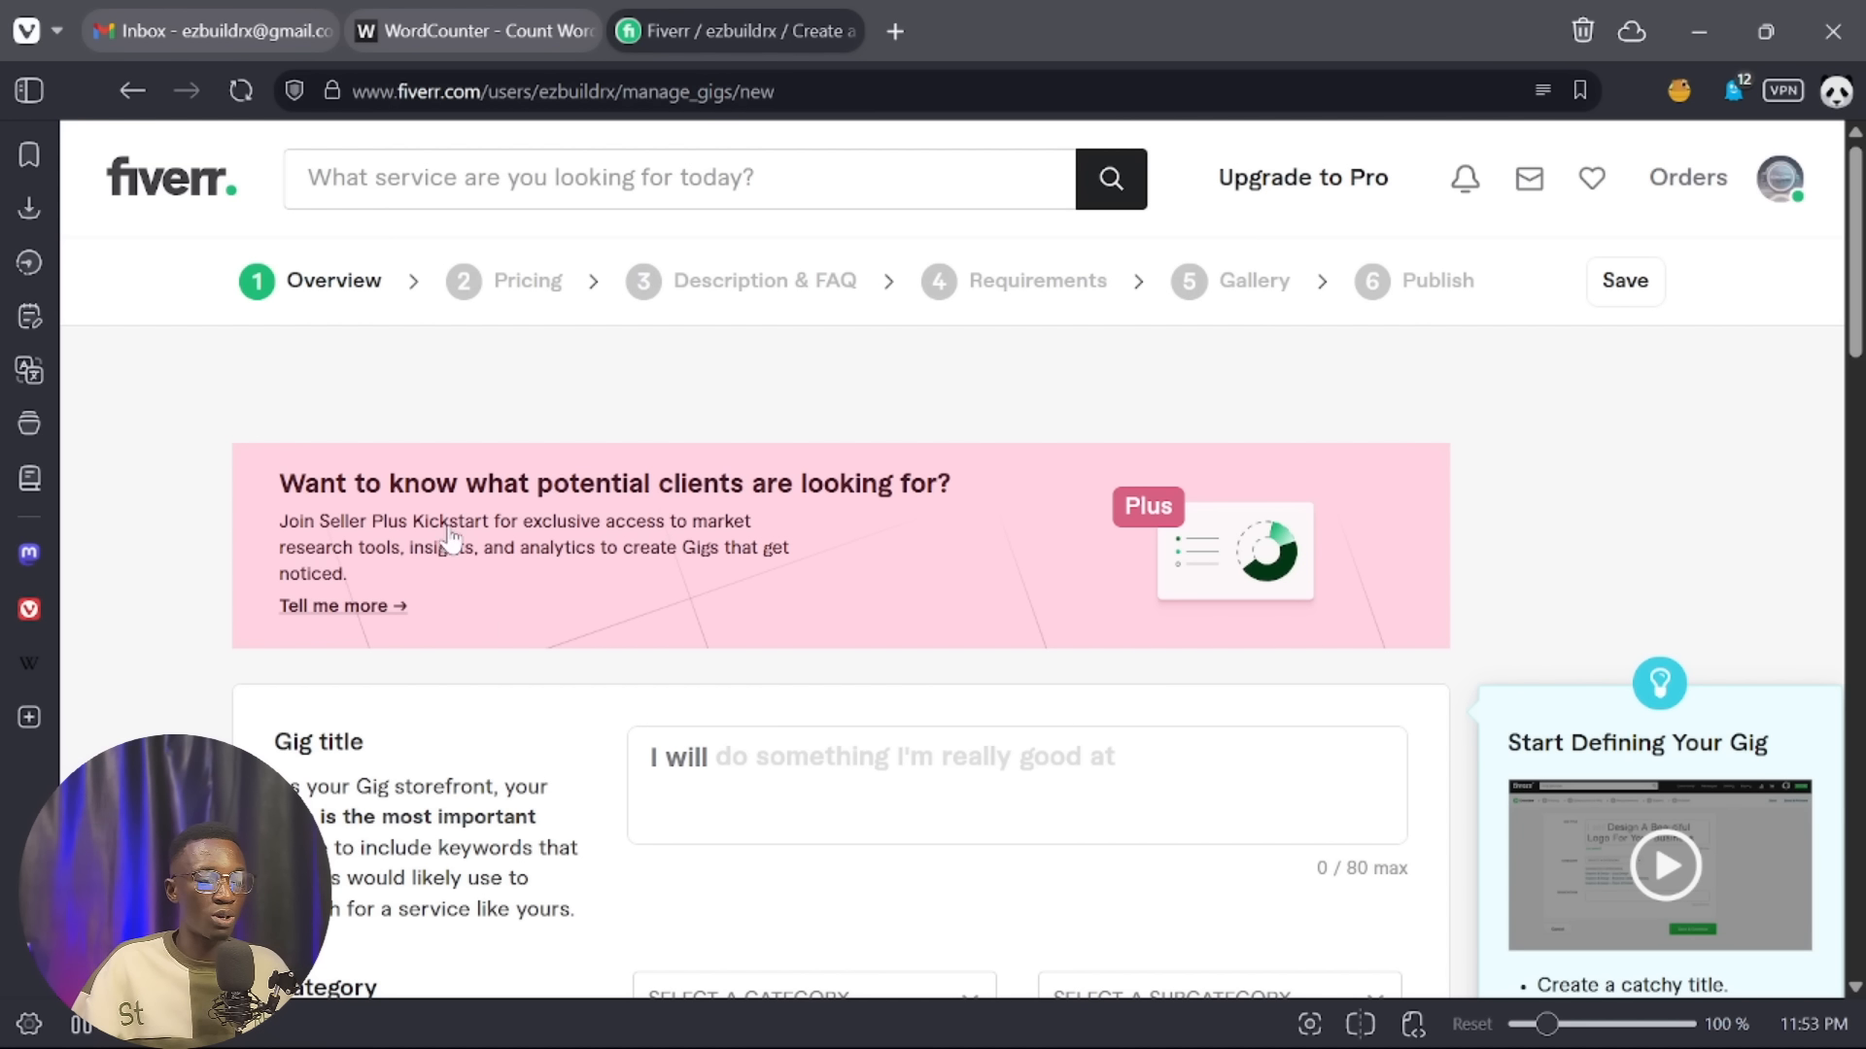
{"action": "scroll", "coordinate": [671, 546], "scroll_direction": "down", "scroll_amount": 2}
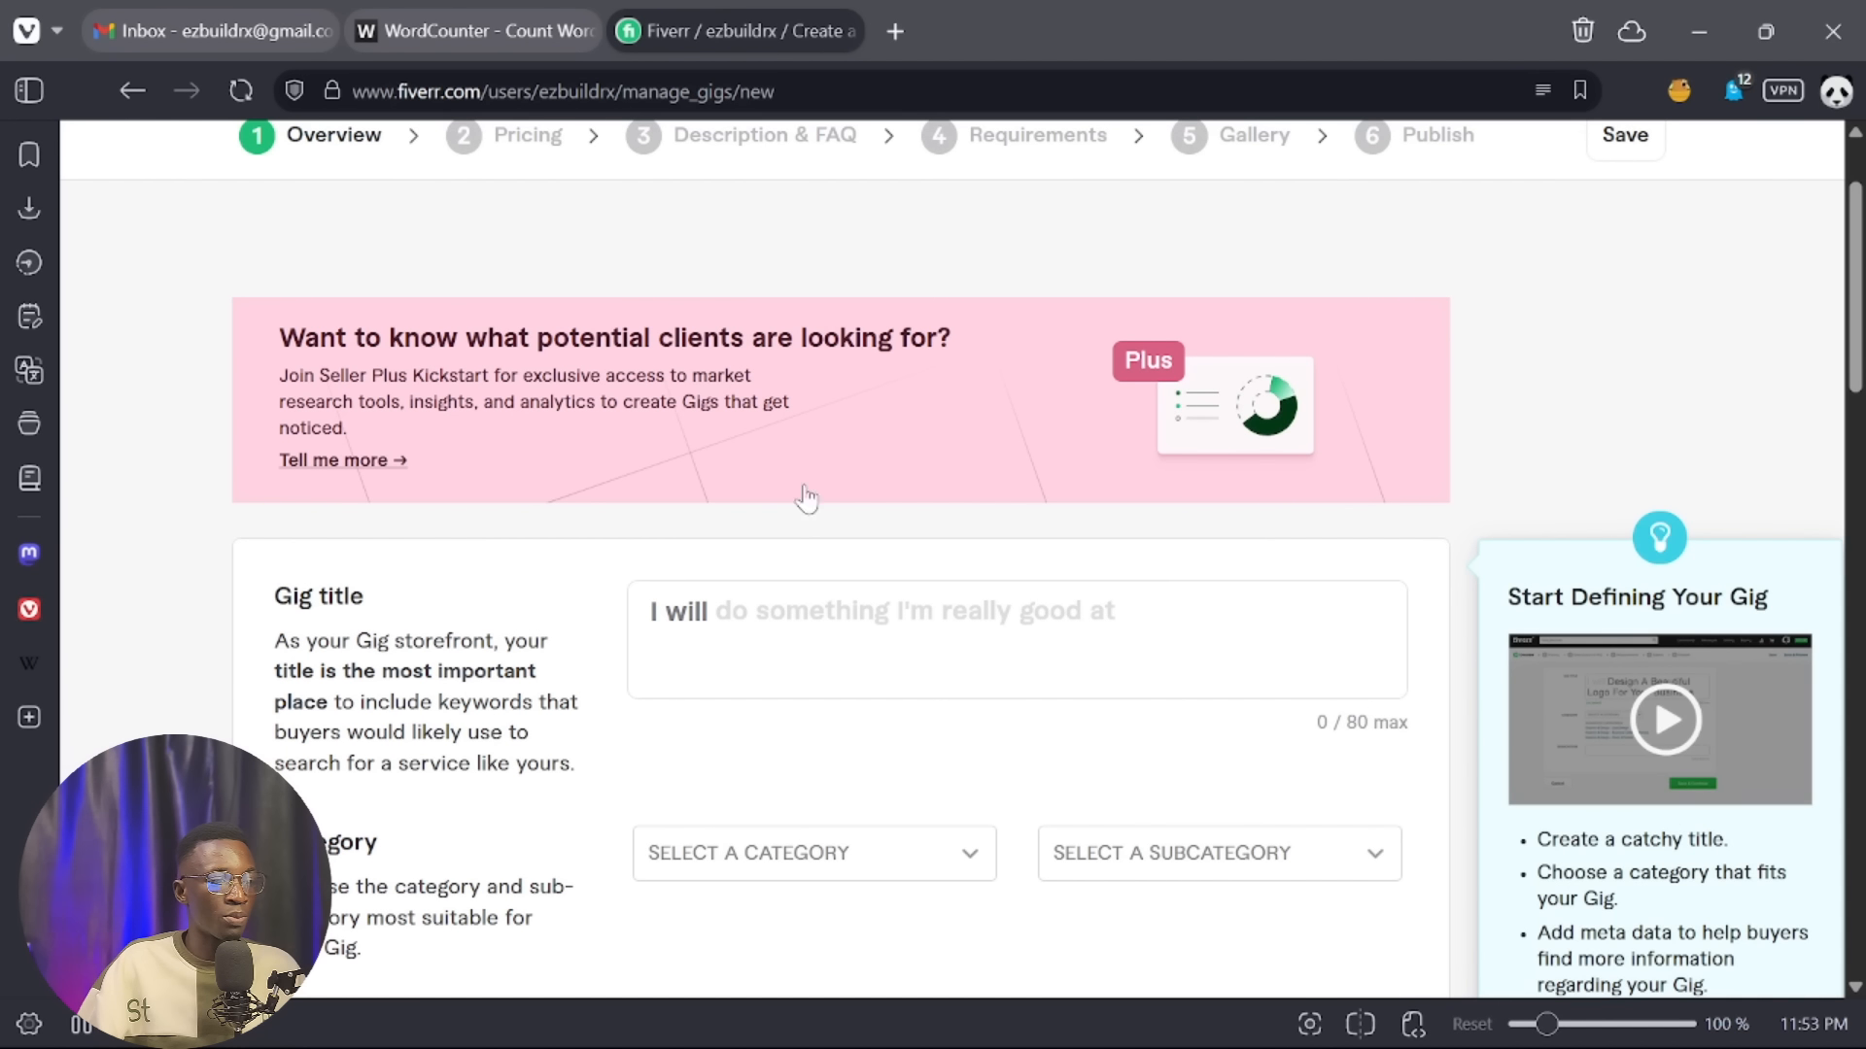
{"action": "left_click", "coordinate": [476, 30]}
{"action": "triple_click", "coordinate": [245, 603]}
{"action": "key", "text": "ctrl+c"}
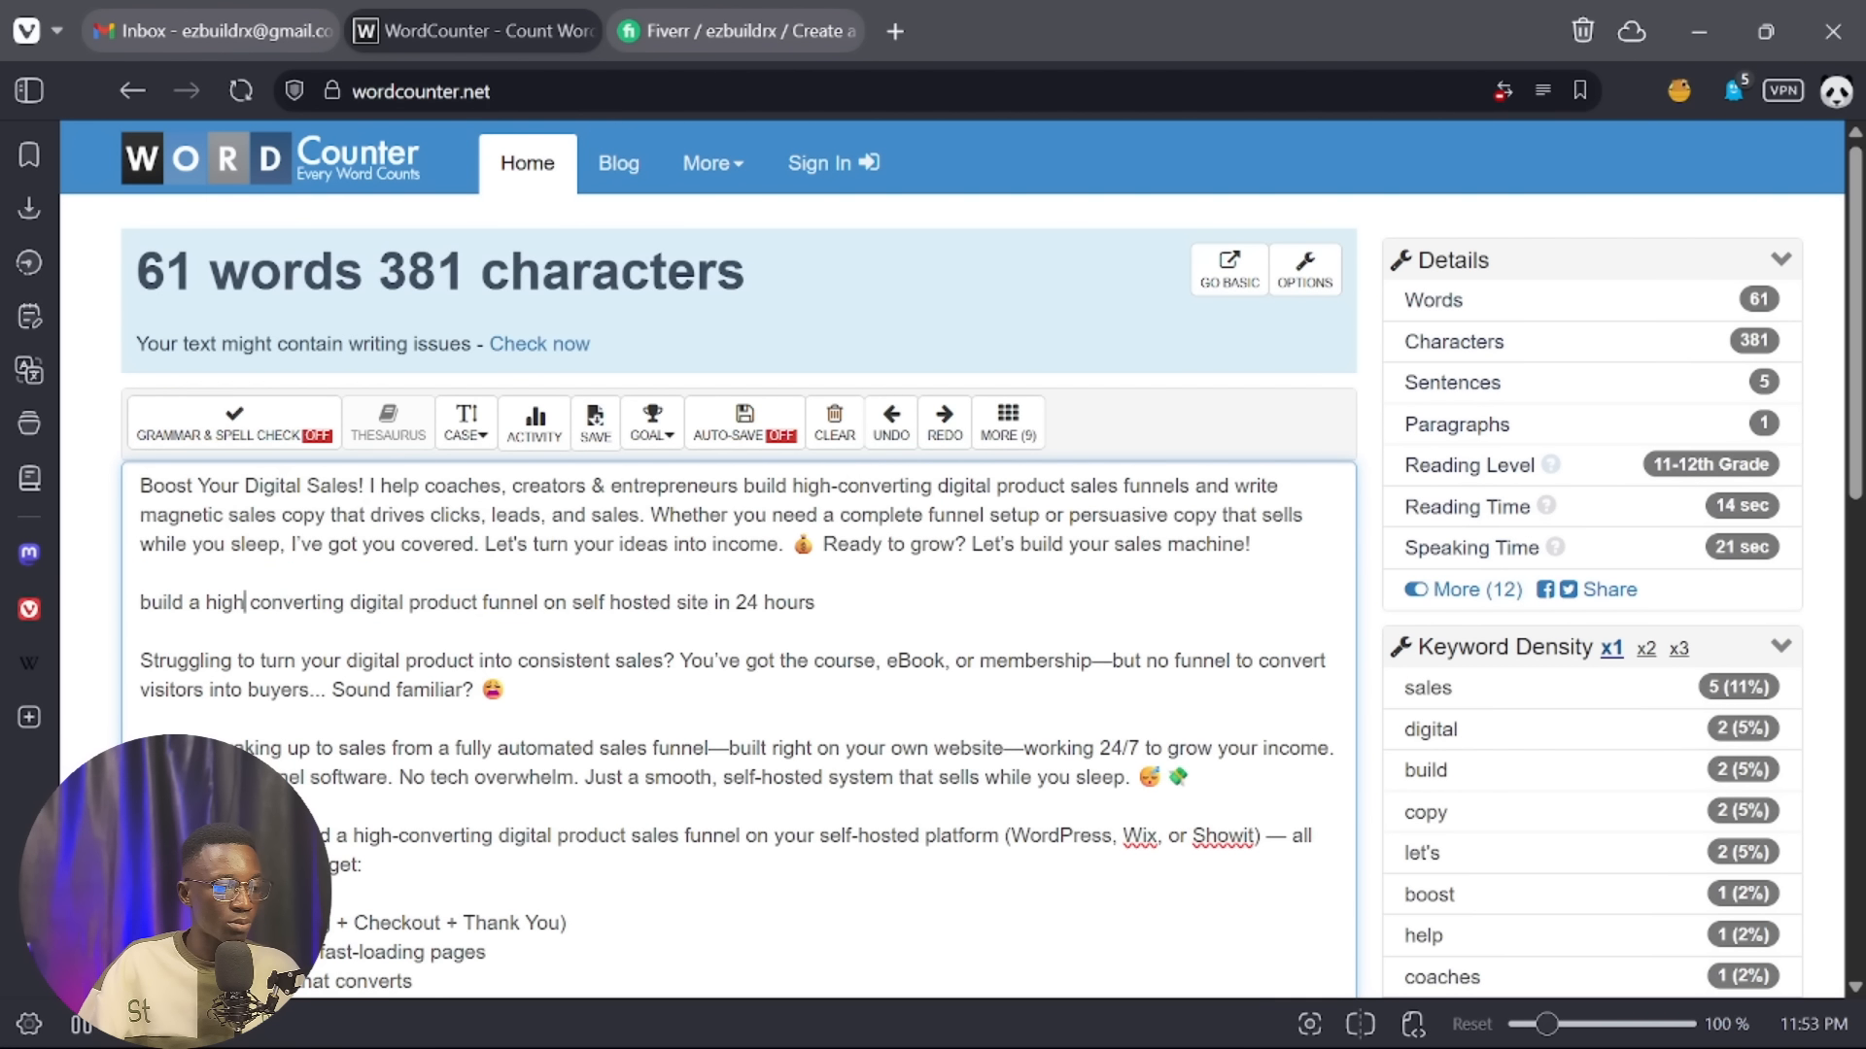
{"action": "left_click", "coordinate": [685, 33]}
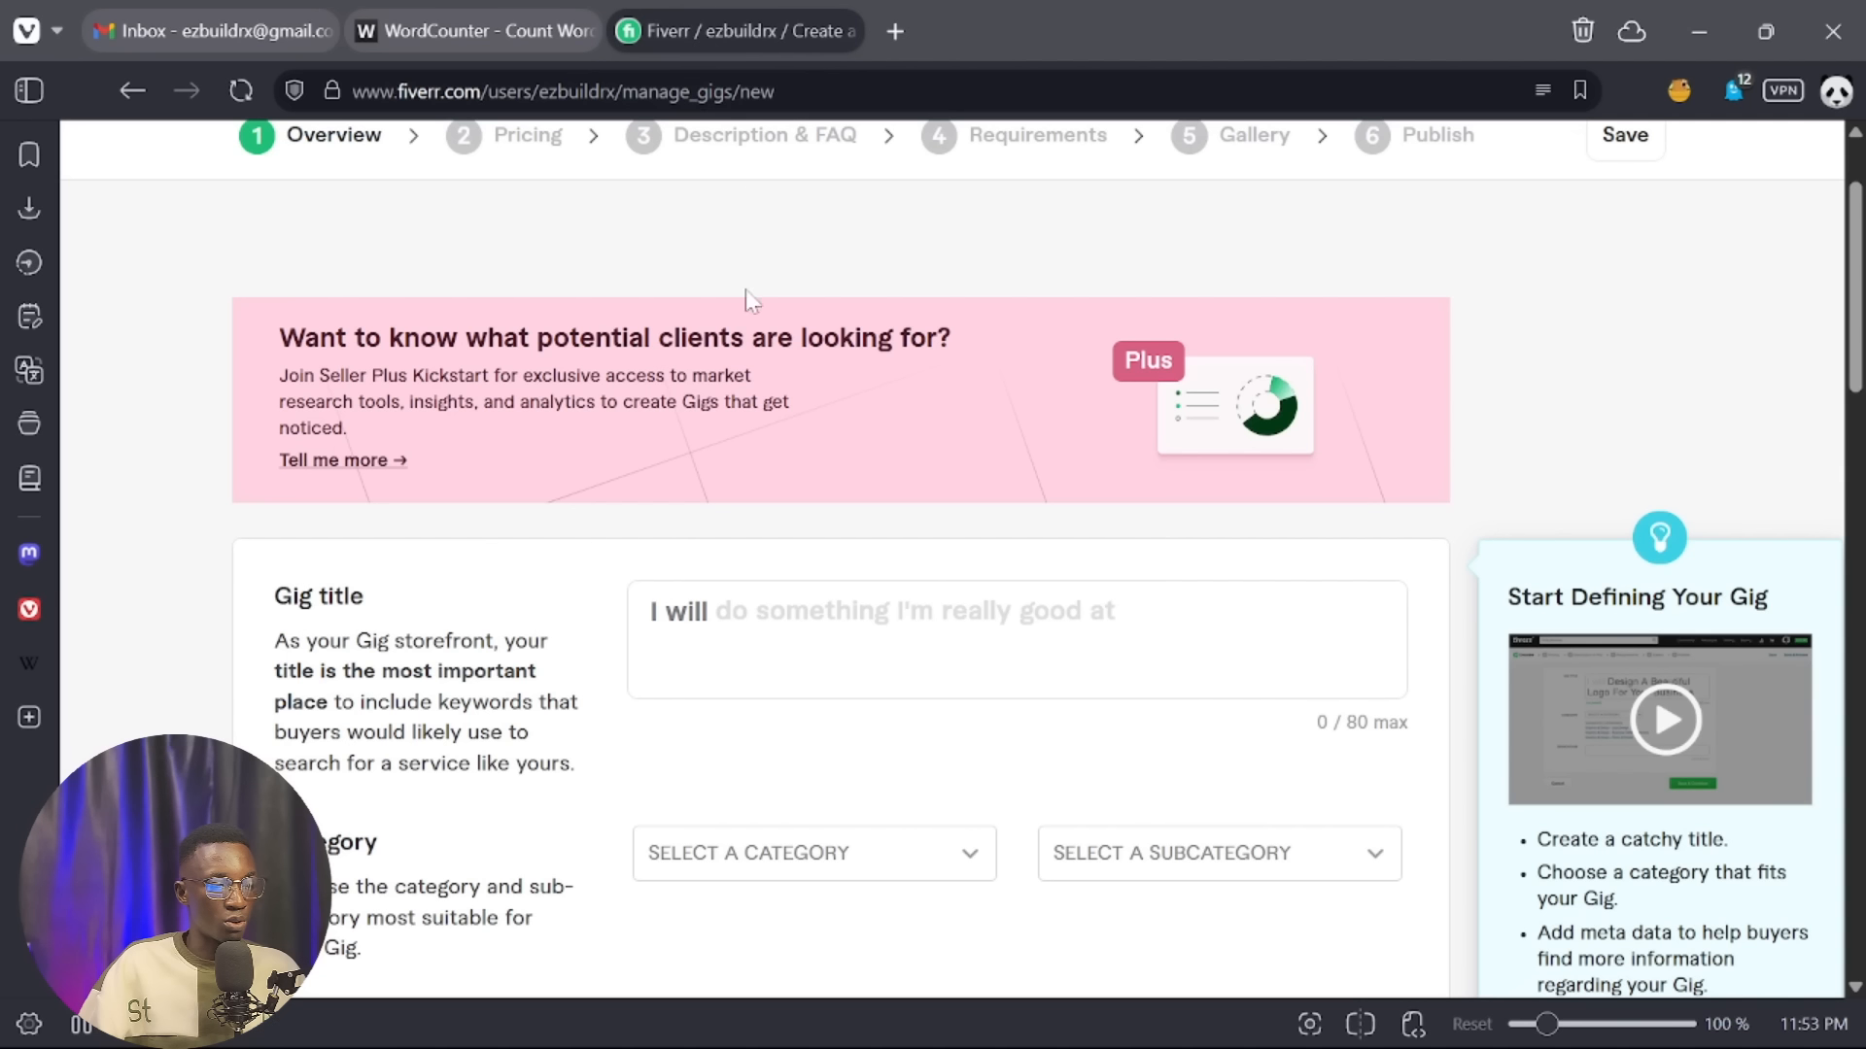
{"action": "left_click", "coordinate": [844, 614]}
Paste the title 'build a high converting digital product funnel on self hosted site in 24 hours'.
{"action": "key", "text": "ctrl+v"}
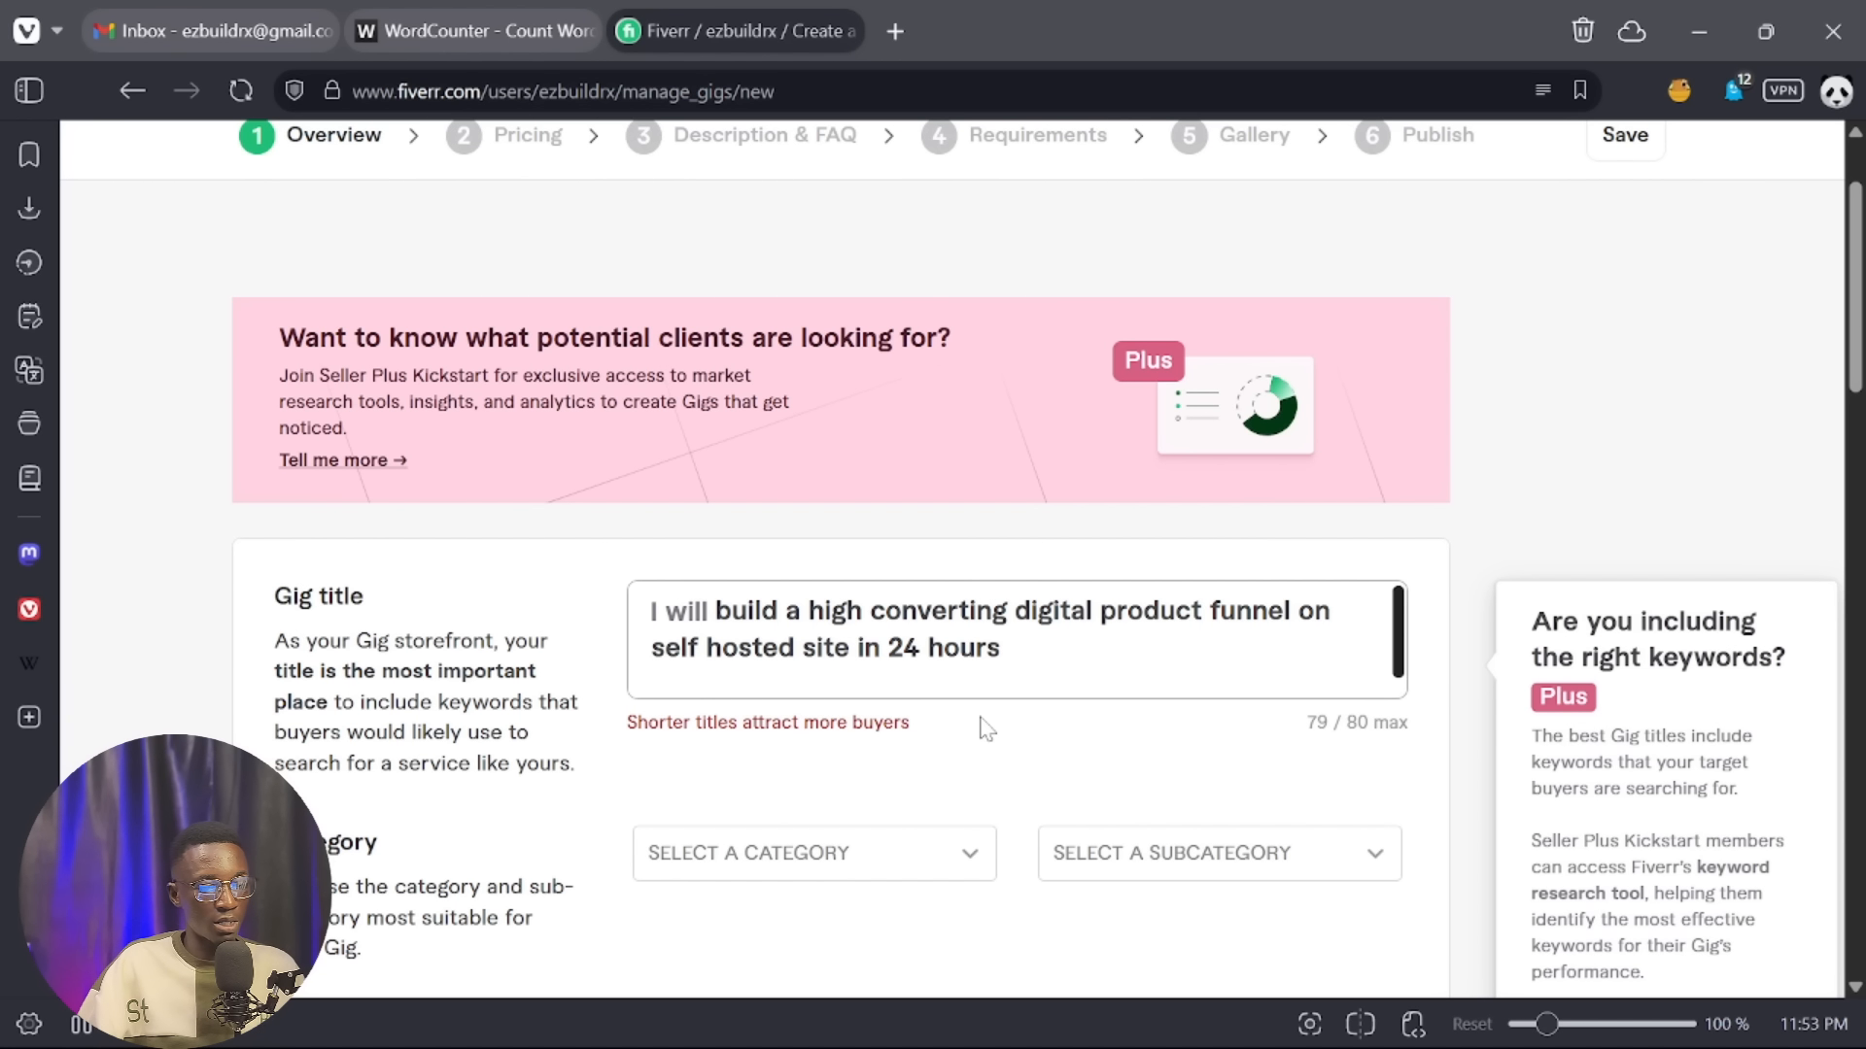
{"action": "key", "text": "BackSpace"}
{"action": "scroll", "coordinate": [962, 735], "scroll_direction": "down", "scroll_amount": 3}
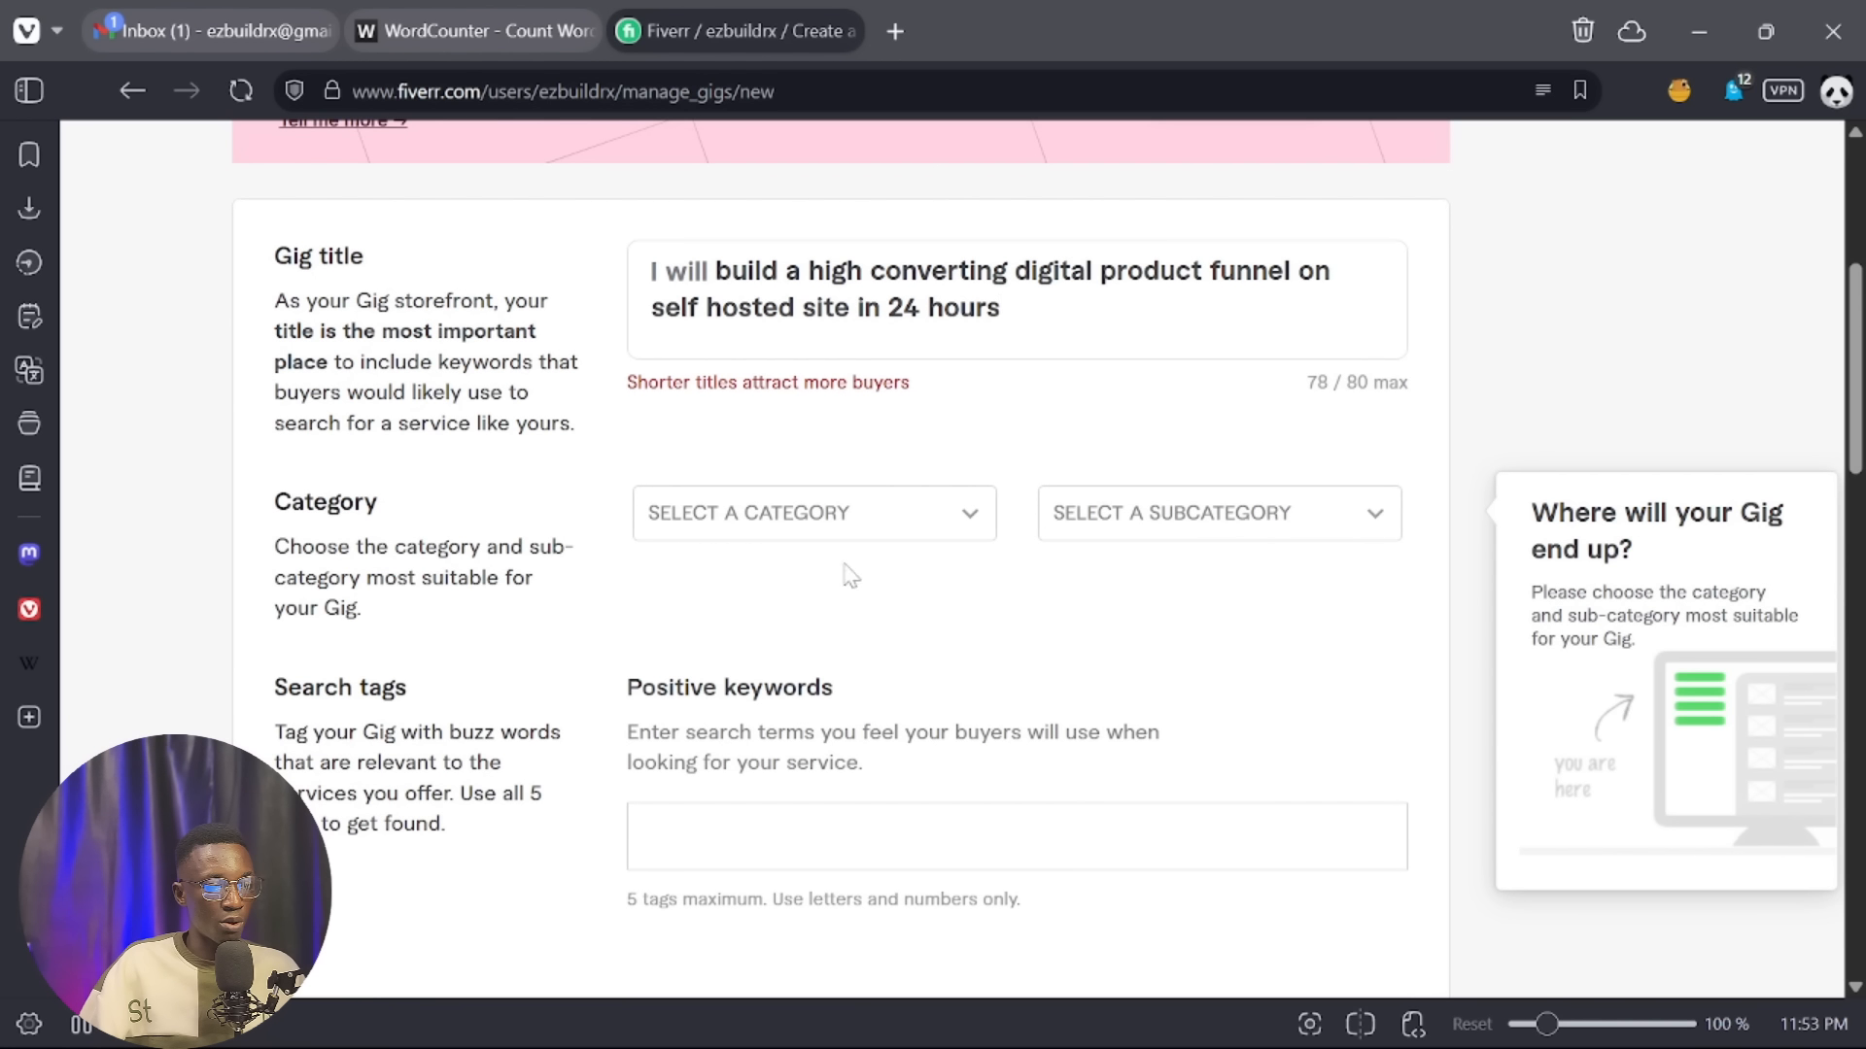
Set the gig category to Graphics & Design with Landing Page Design subcategory.
{"action": "left_click", "coordinate": [894, 524]}
{"action": "left_click", "coordinate": [834, 596]}
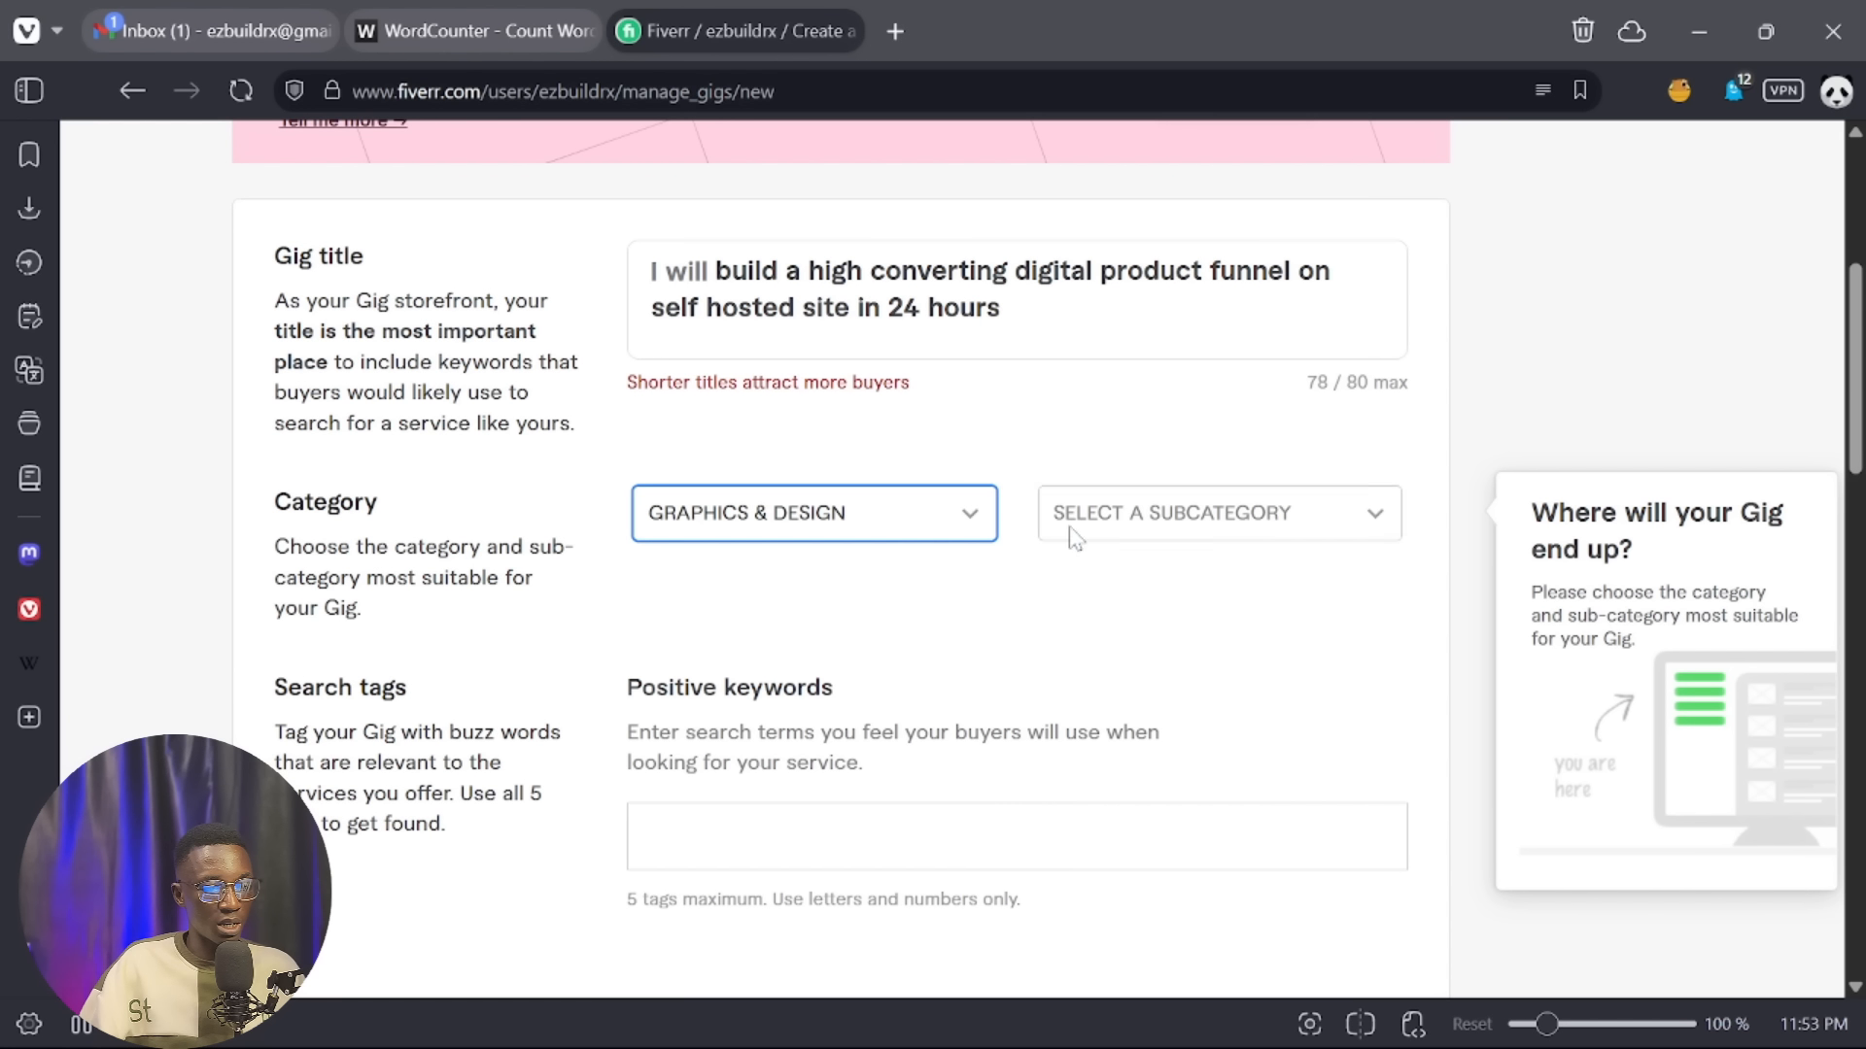
{"action": "left_click", "coordinate": [1166, 513]}
{"action": "scroll", "coordinate": [1175, 729], "scroll_direction": "down", "scroll_amount": 5}
{"action": "scroll", "coordinate": [1185, 797], "scroll_direction": "down", "scroll_amount": 10}
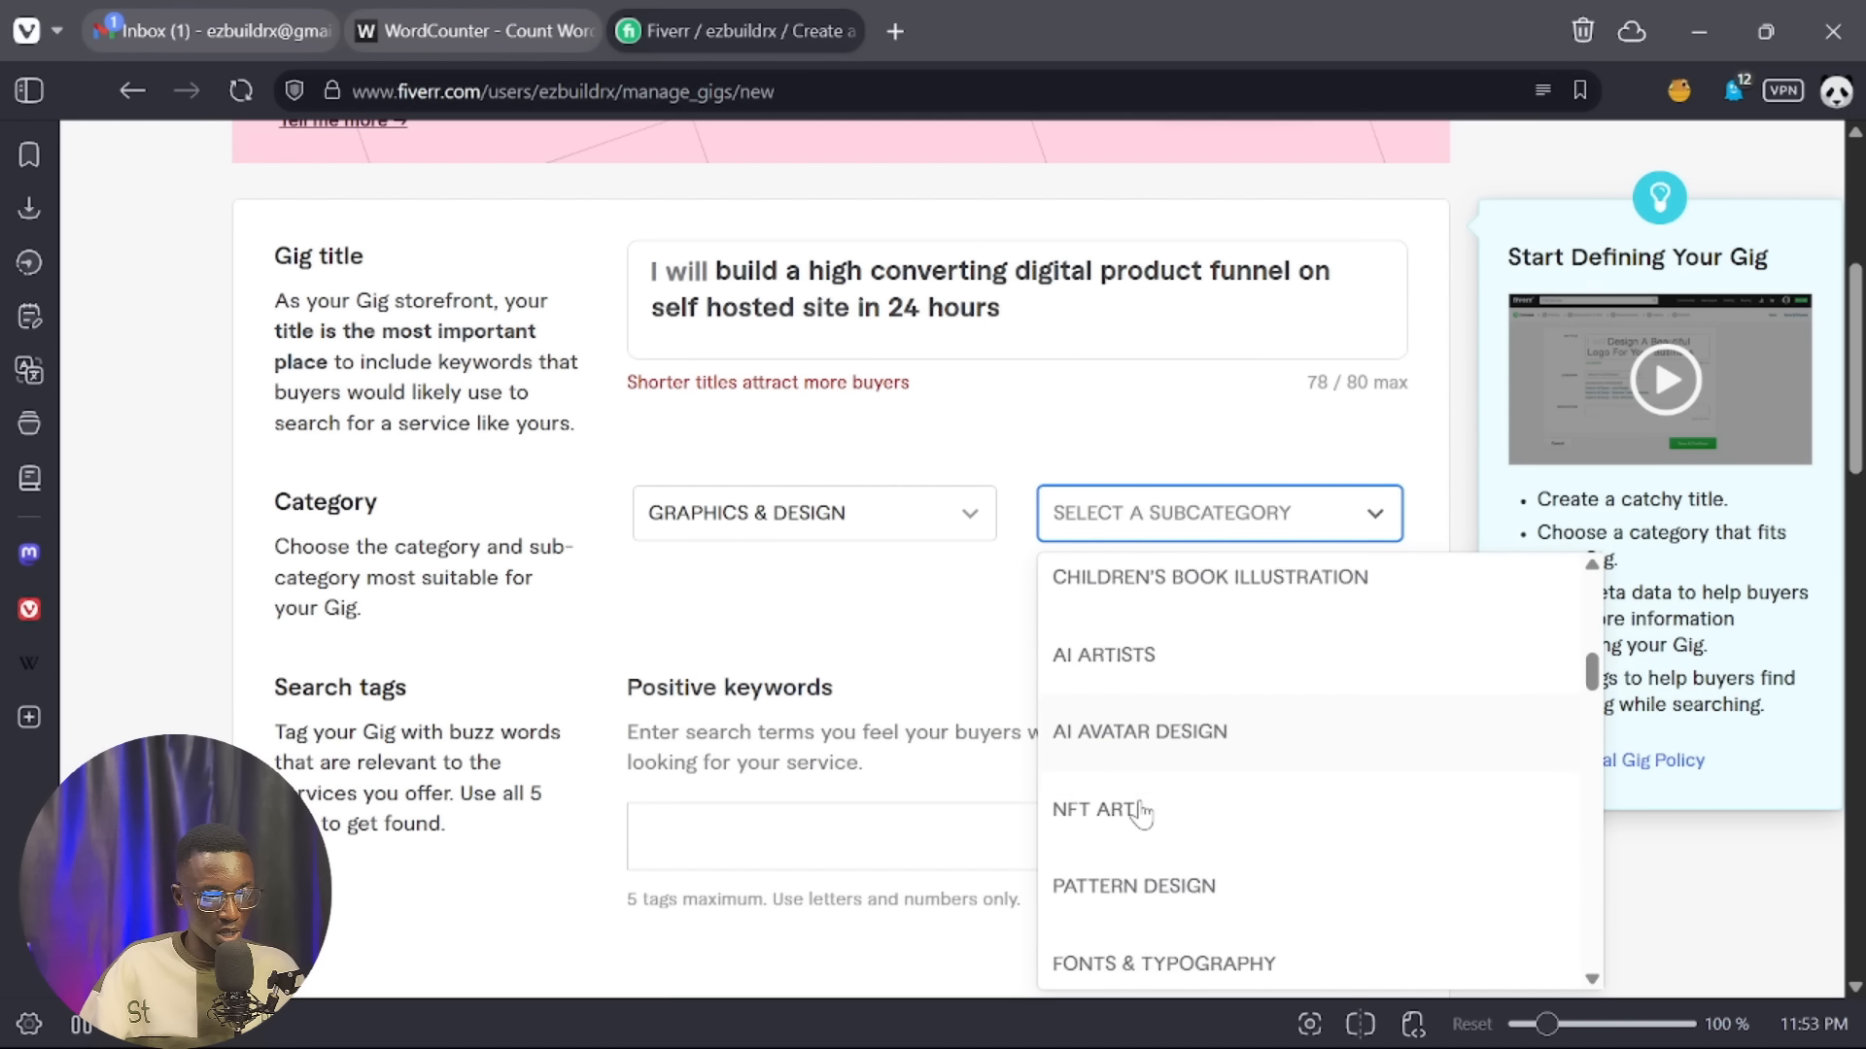
{"action": "scroll", "coordinate": [1176, 832], "scroll_direction": "down", "scroll_amount": 6}
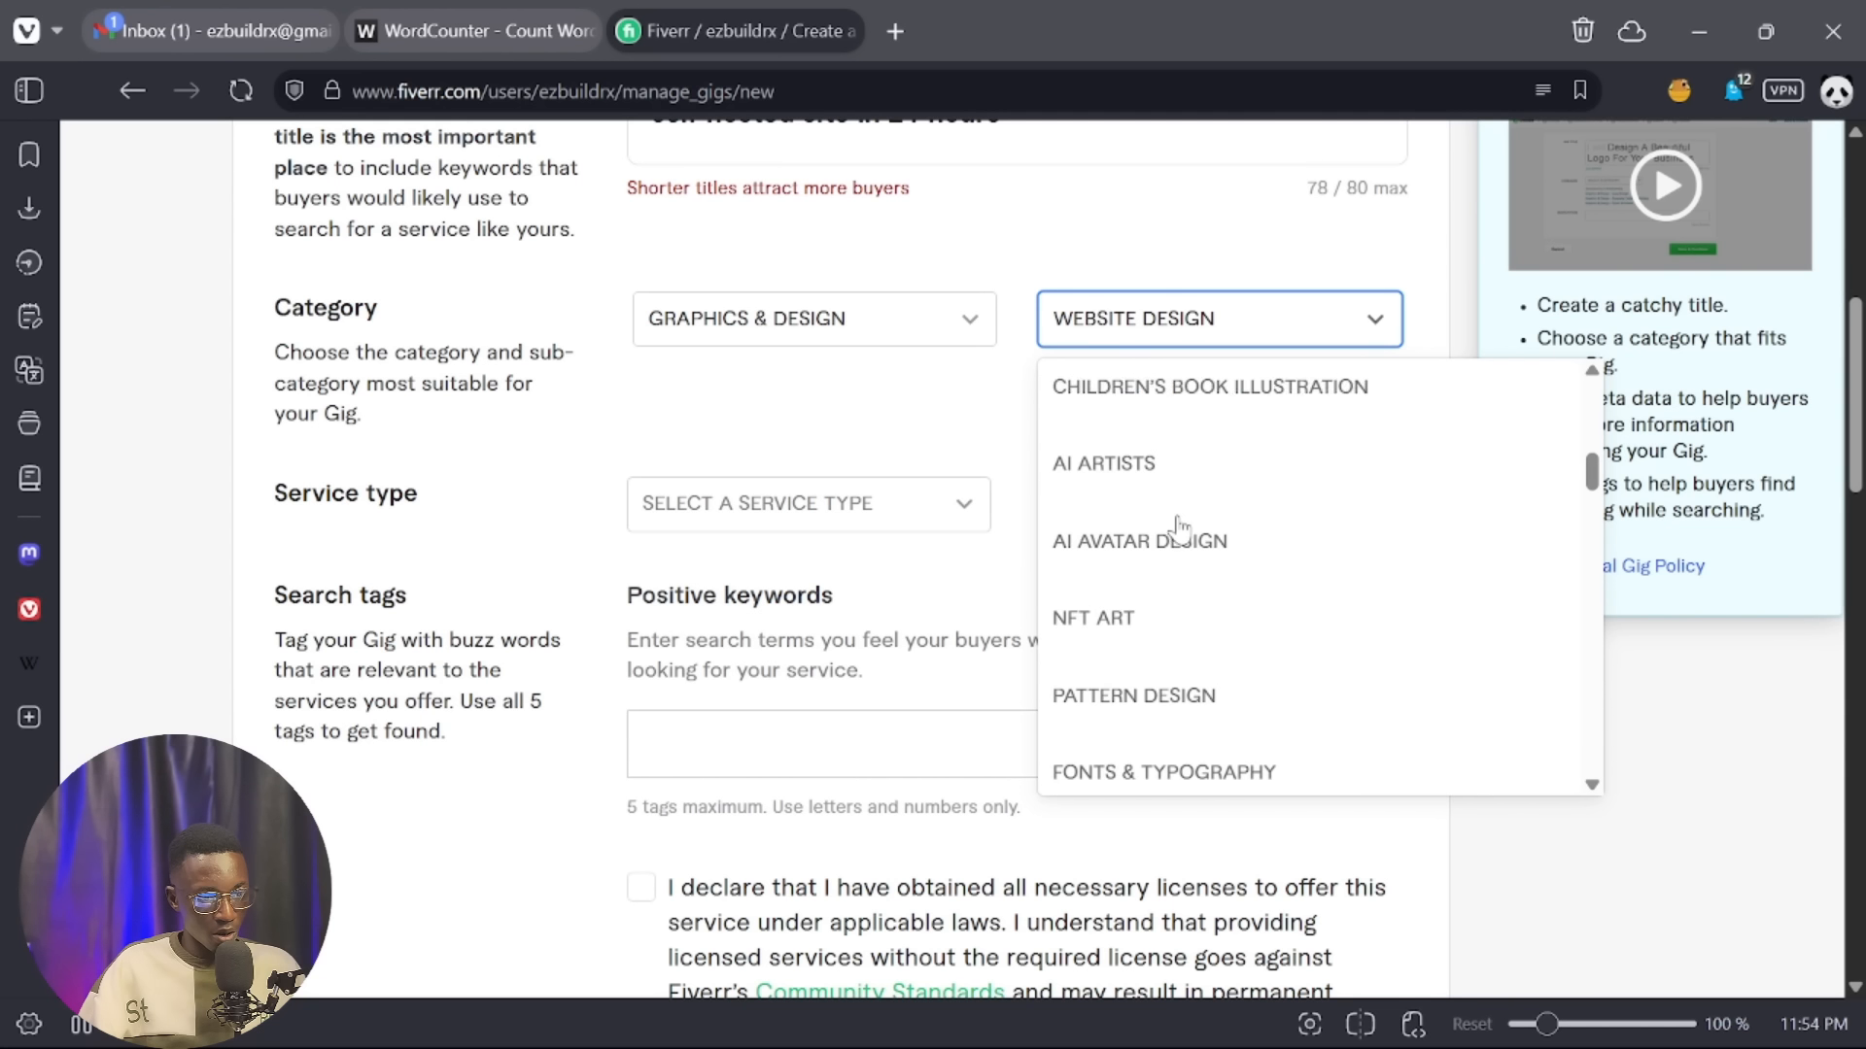
{"action": "scroll", "coordinate": [1174, 520], "scroll_direction": "up", "scroll_amount": 4}
{"action": "left_click", "coordinate": [1160, 559]}
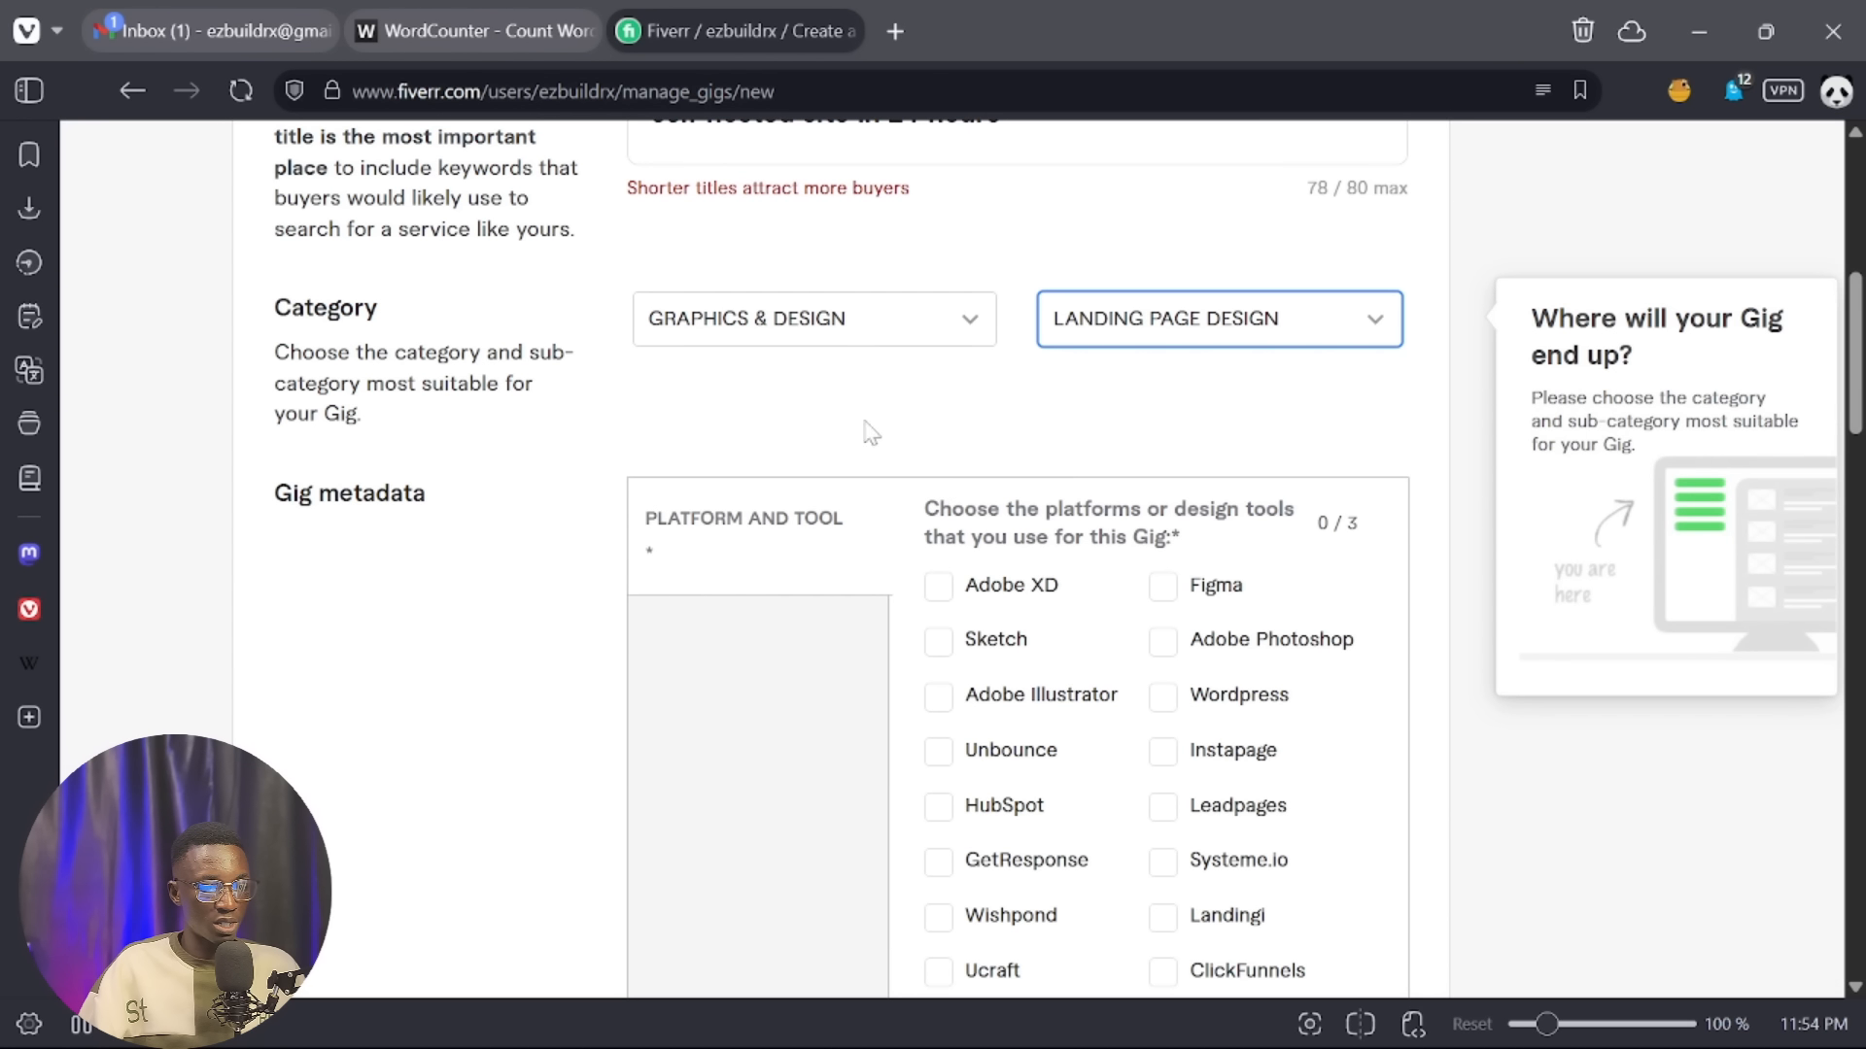
{"action": "scroll", "coordinate": [1069, 496], "scroll_direction": "down", "scroll_amount": 5}
{"action": "scroll", "coordinate": [1041, 537], "scroll_direction": "up", "scroll_amount": 6}
{"action": "scroll", "coordinate": [816, 574], "scroll_direction": "down", "scroll_amount": 3}
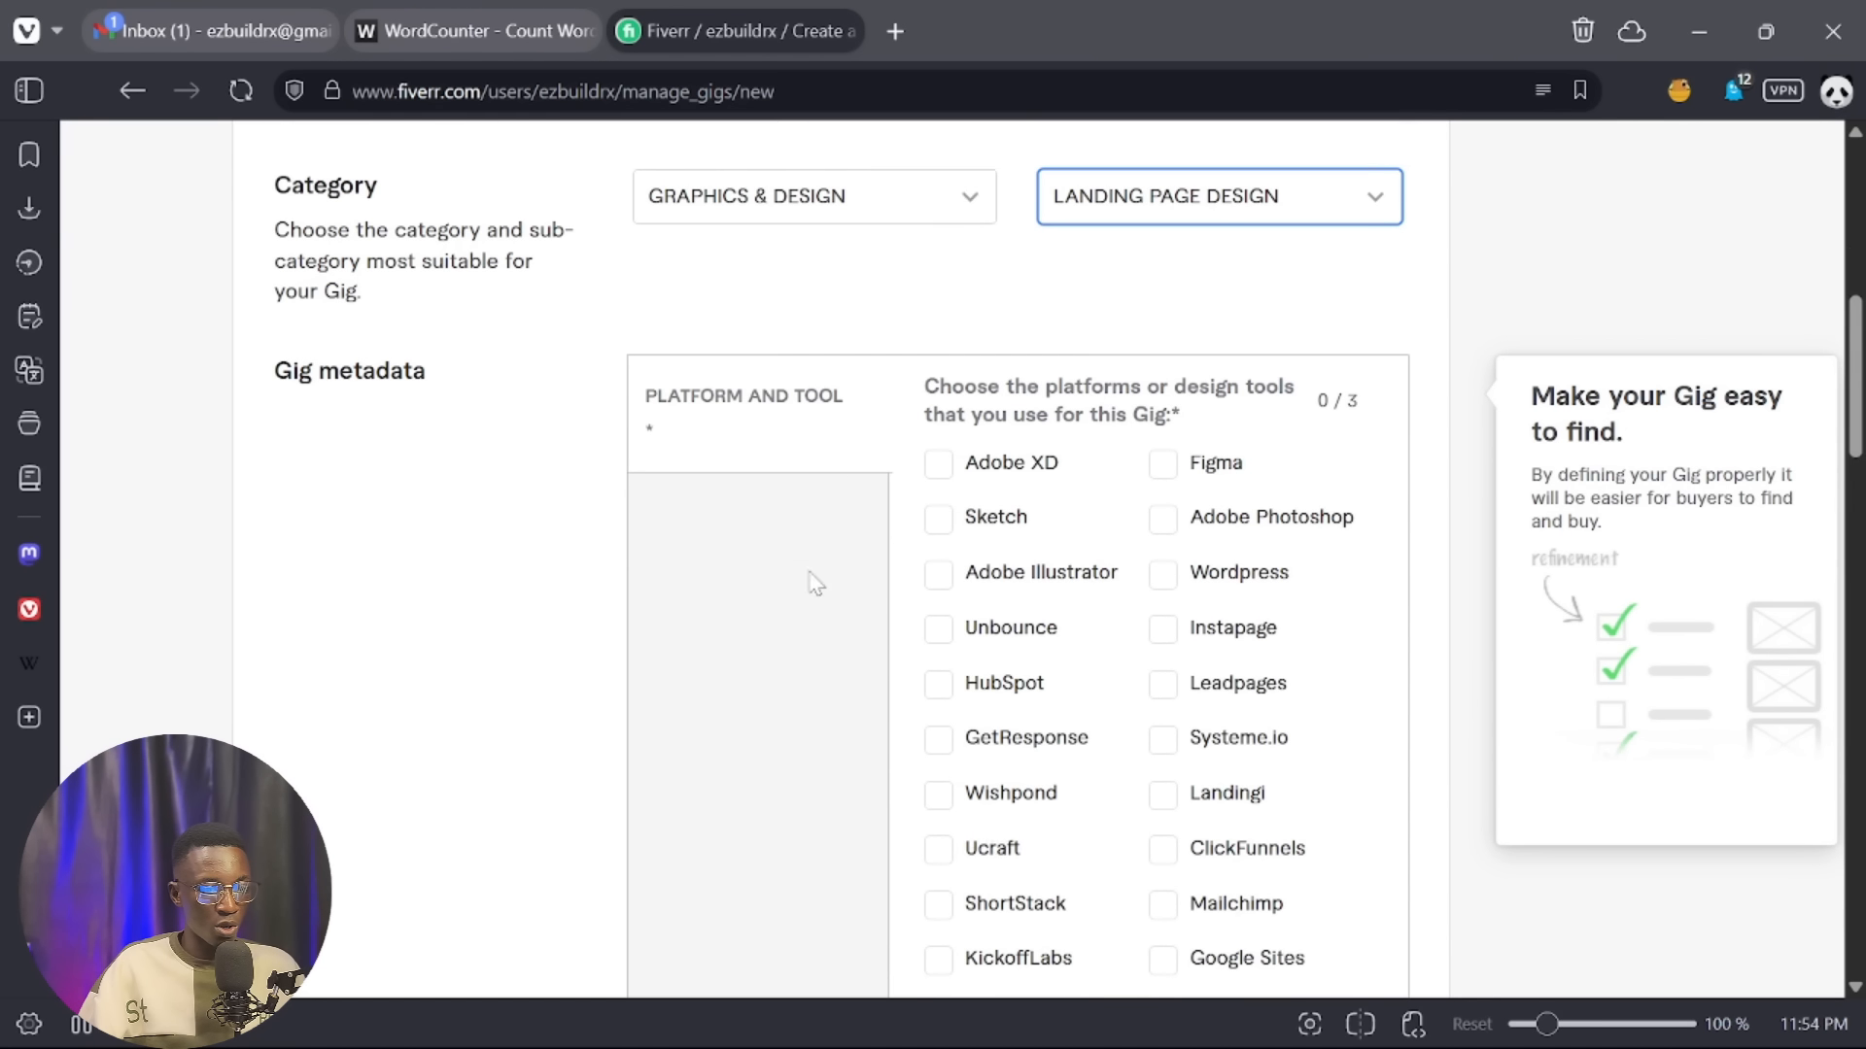
{"action": "scroll", "coordinate": [1069, 469], "scroll_direction": "down", "scroll_amount": 2}
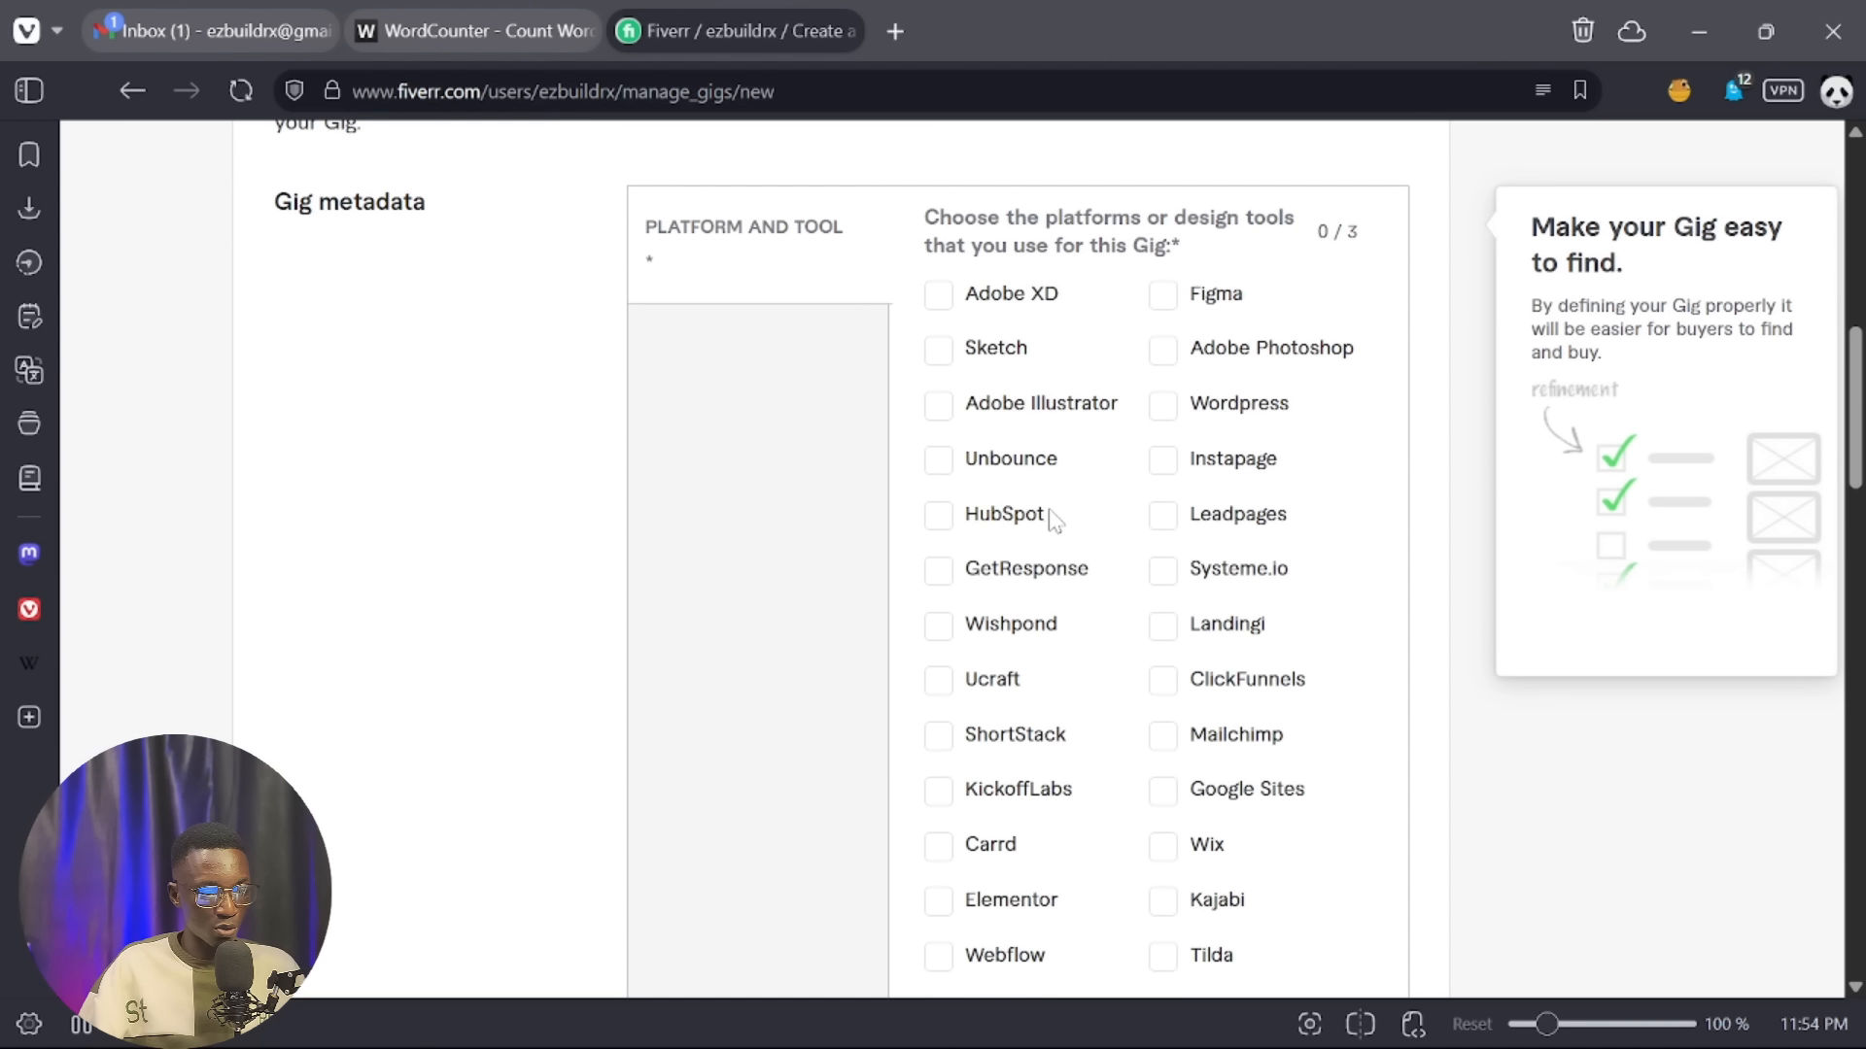
{"action": "scroll", "coordinate": [1015, 695], "scroll_direction": "down", "scroll_amount": 3}
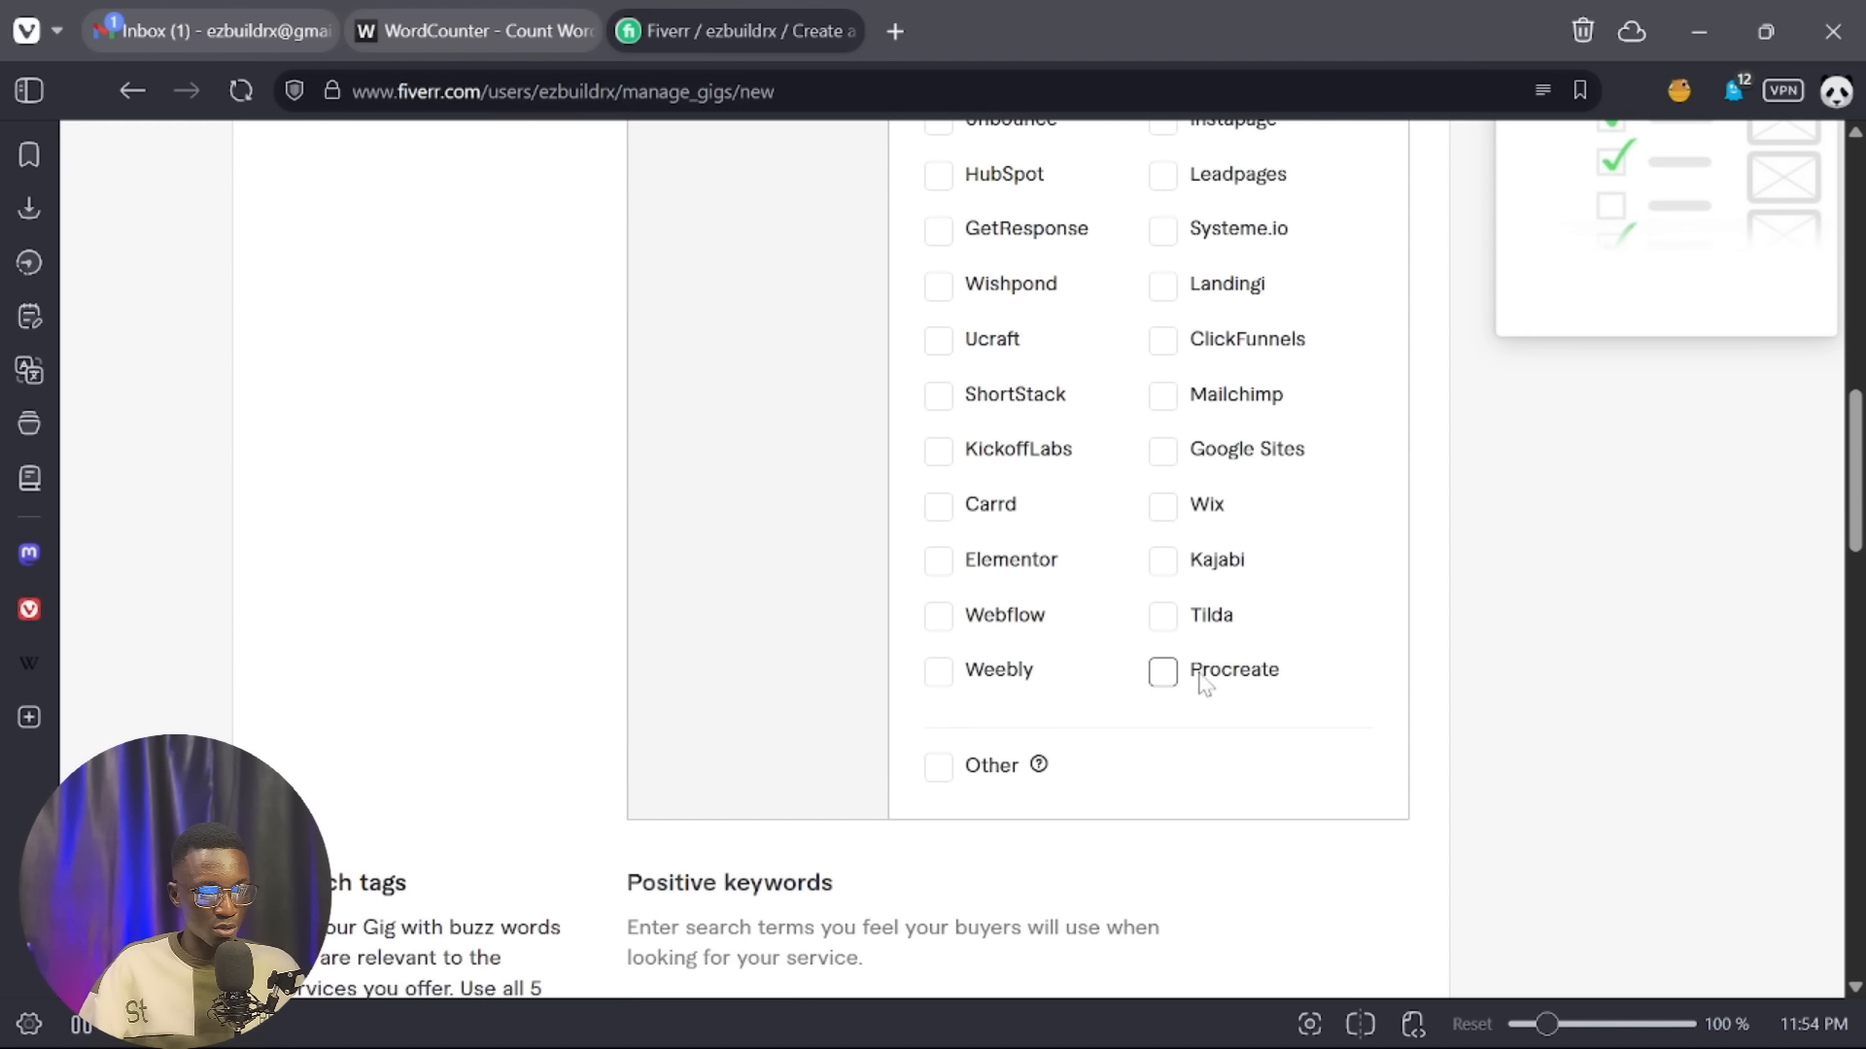
Settle the gig's platforms on Wordpress and Elementor, dropping Wix and ClickFunnels.
{"action": "left_click", "coordinate": [1045, 573]}
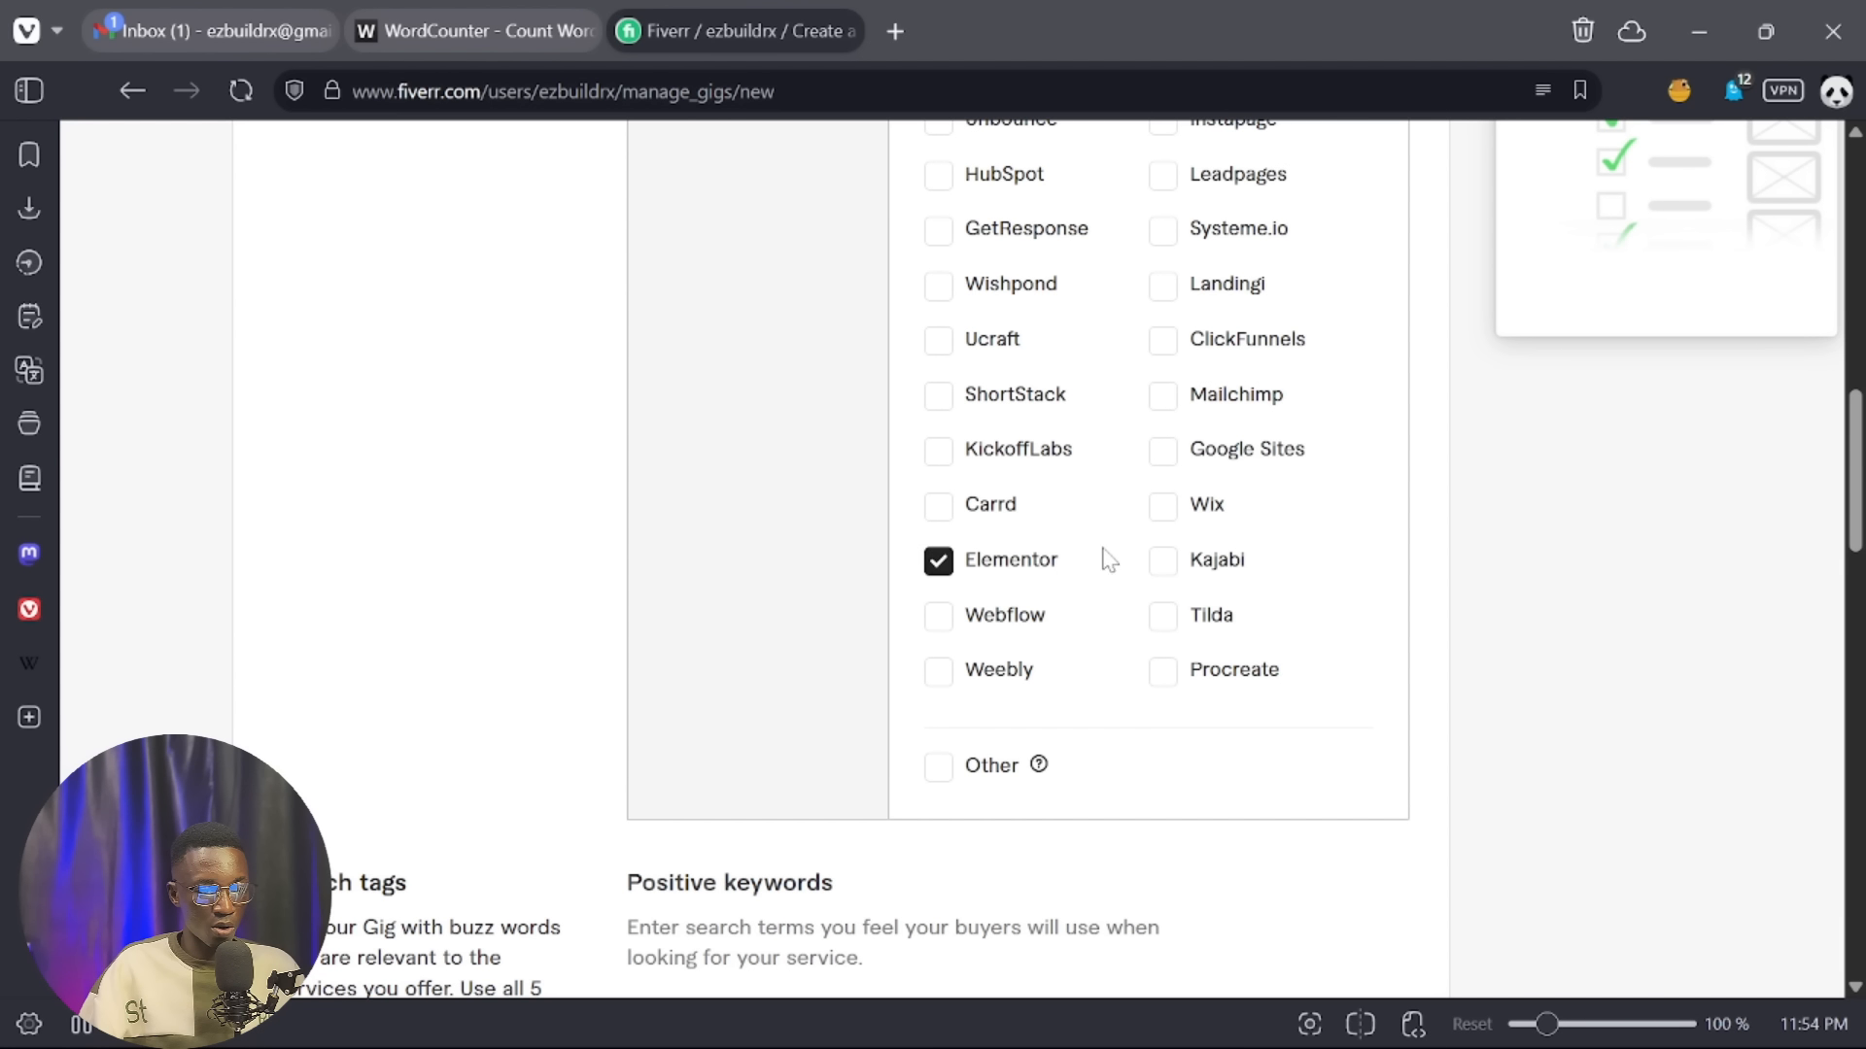
{"action": "left_click", "coordinate": [1163, 507]}
{"action": "left_click", "coordinate": [1166, 345]}
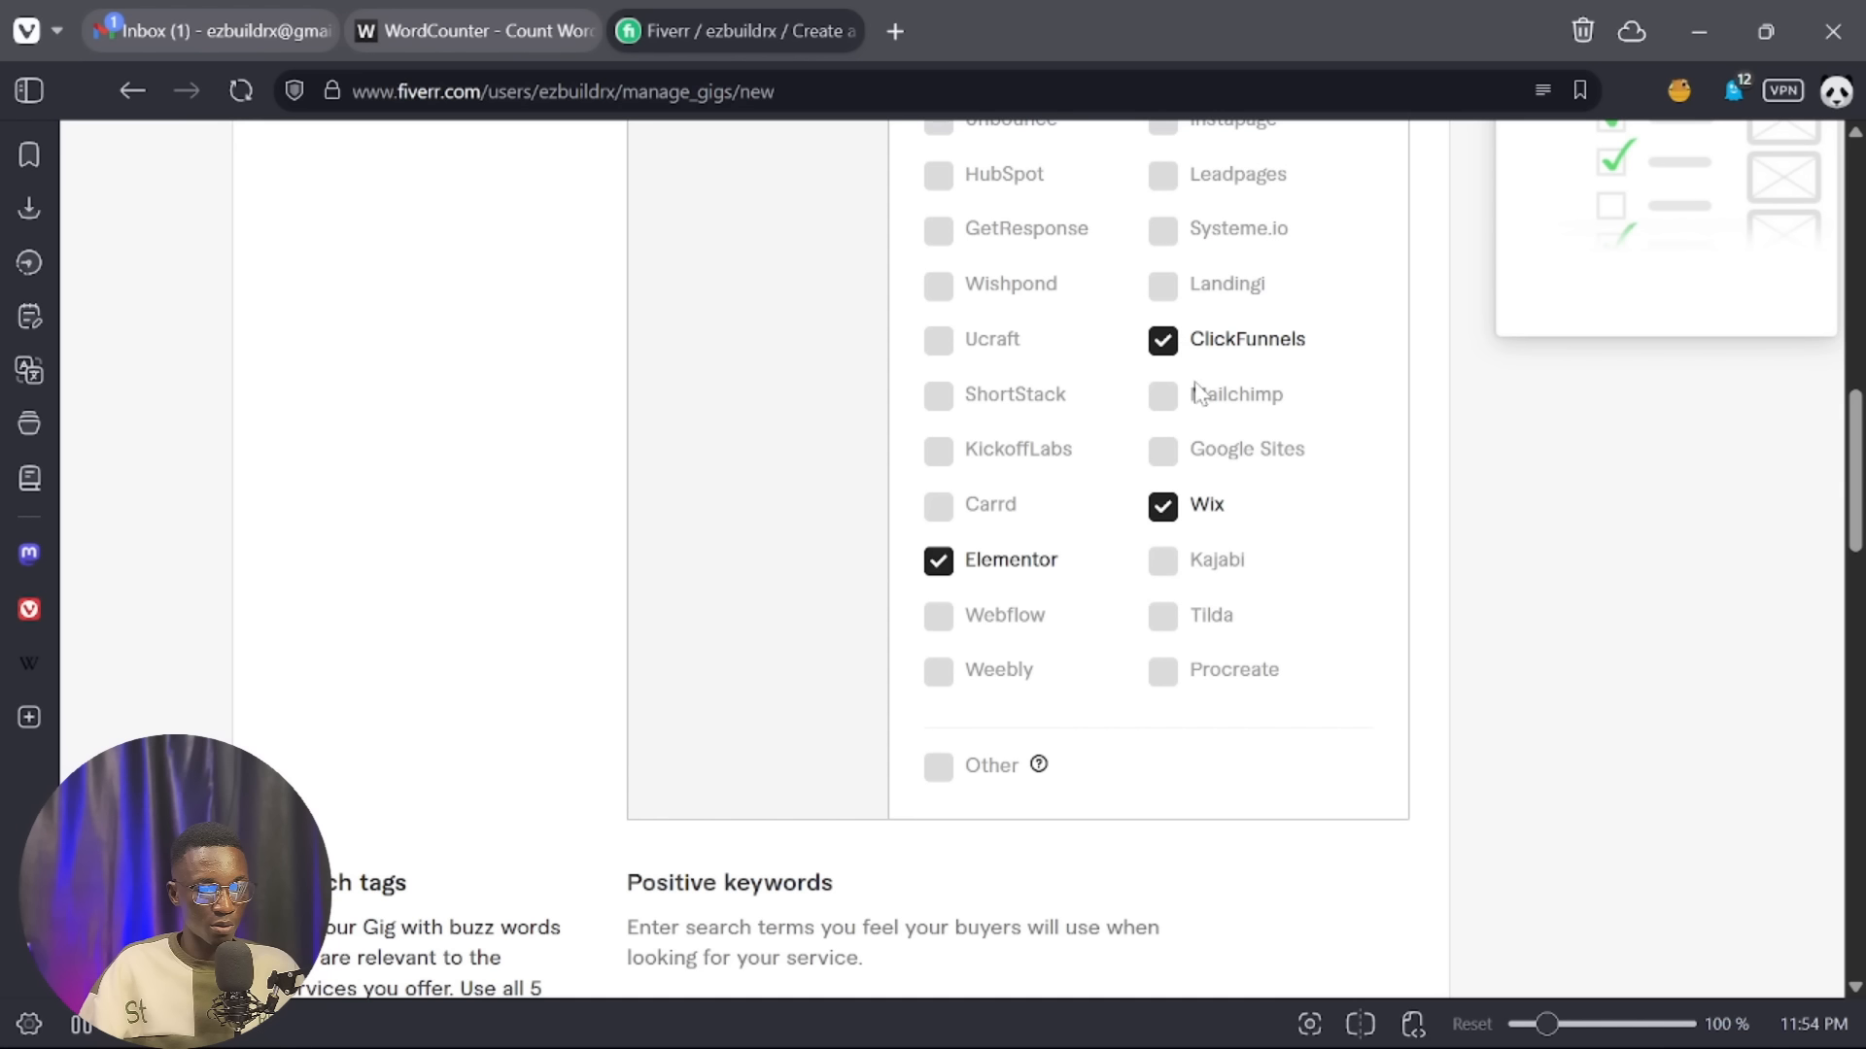
{"action": "scroll", "coordinate": [1195, 399], "scroll_direction": "up", "scroll_amount": 3}
{"action": "scroll", "coordinate": [1210, 621], "scroll_direction": "down", "scroll_amount": 1}
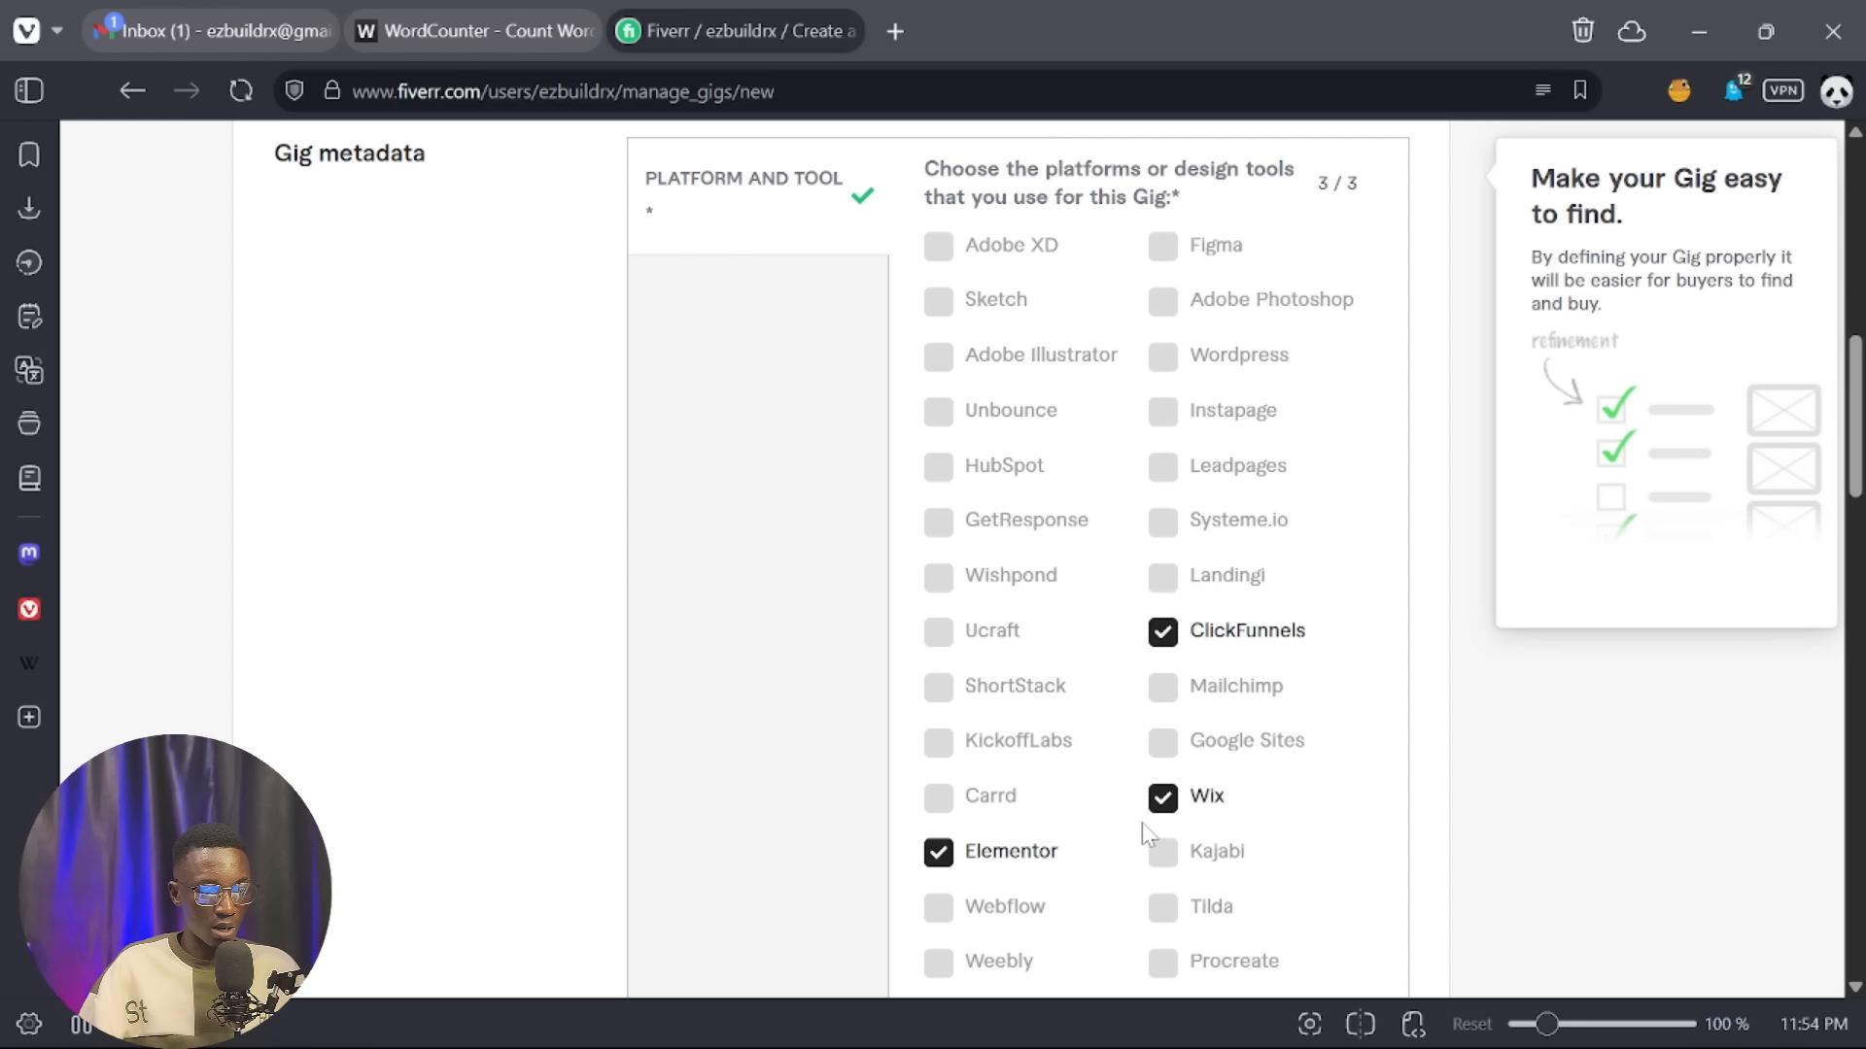
{"action": "left_click", "coordinate": [1163, 802]}
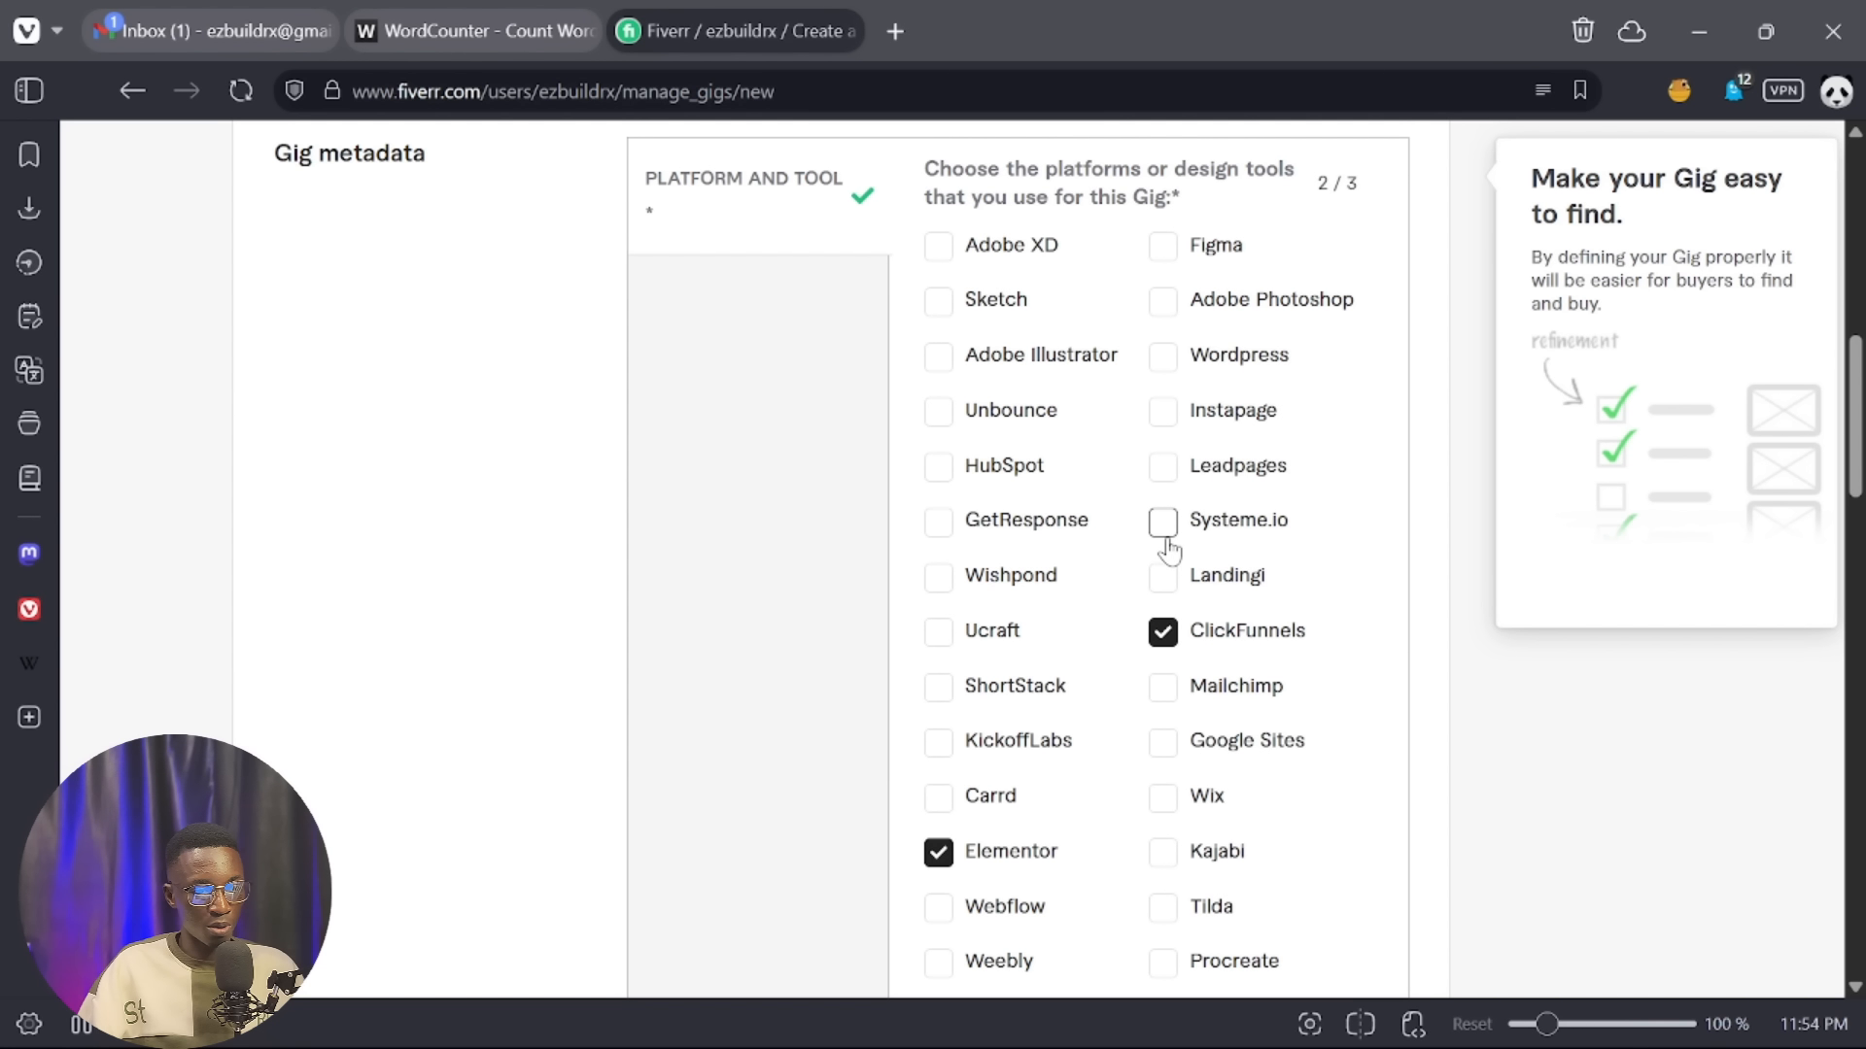
{"action": "left_click", "coordinate": [1164, 356]}
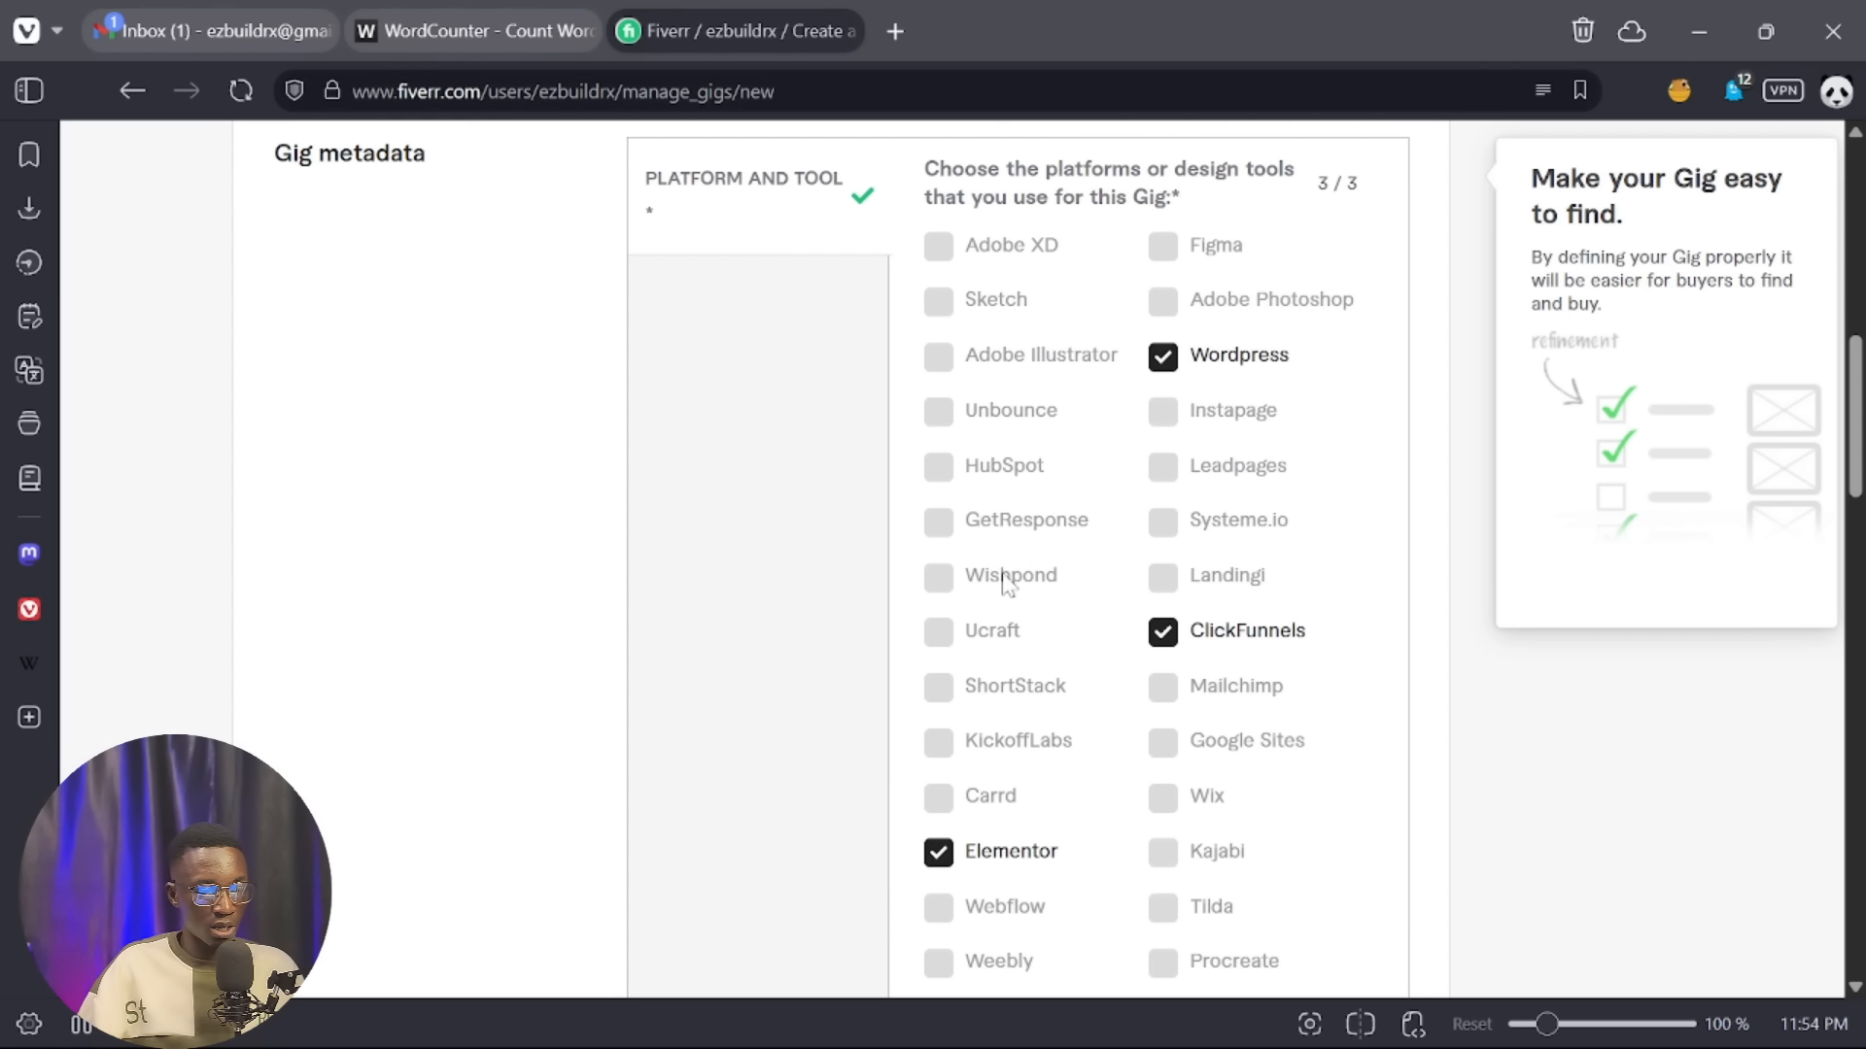
{"action": "left_click", "coordinate": [949, 865]}
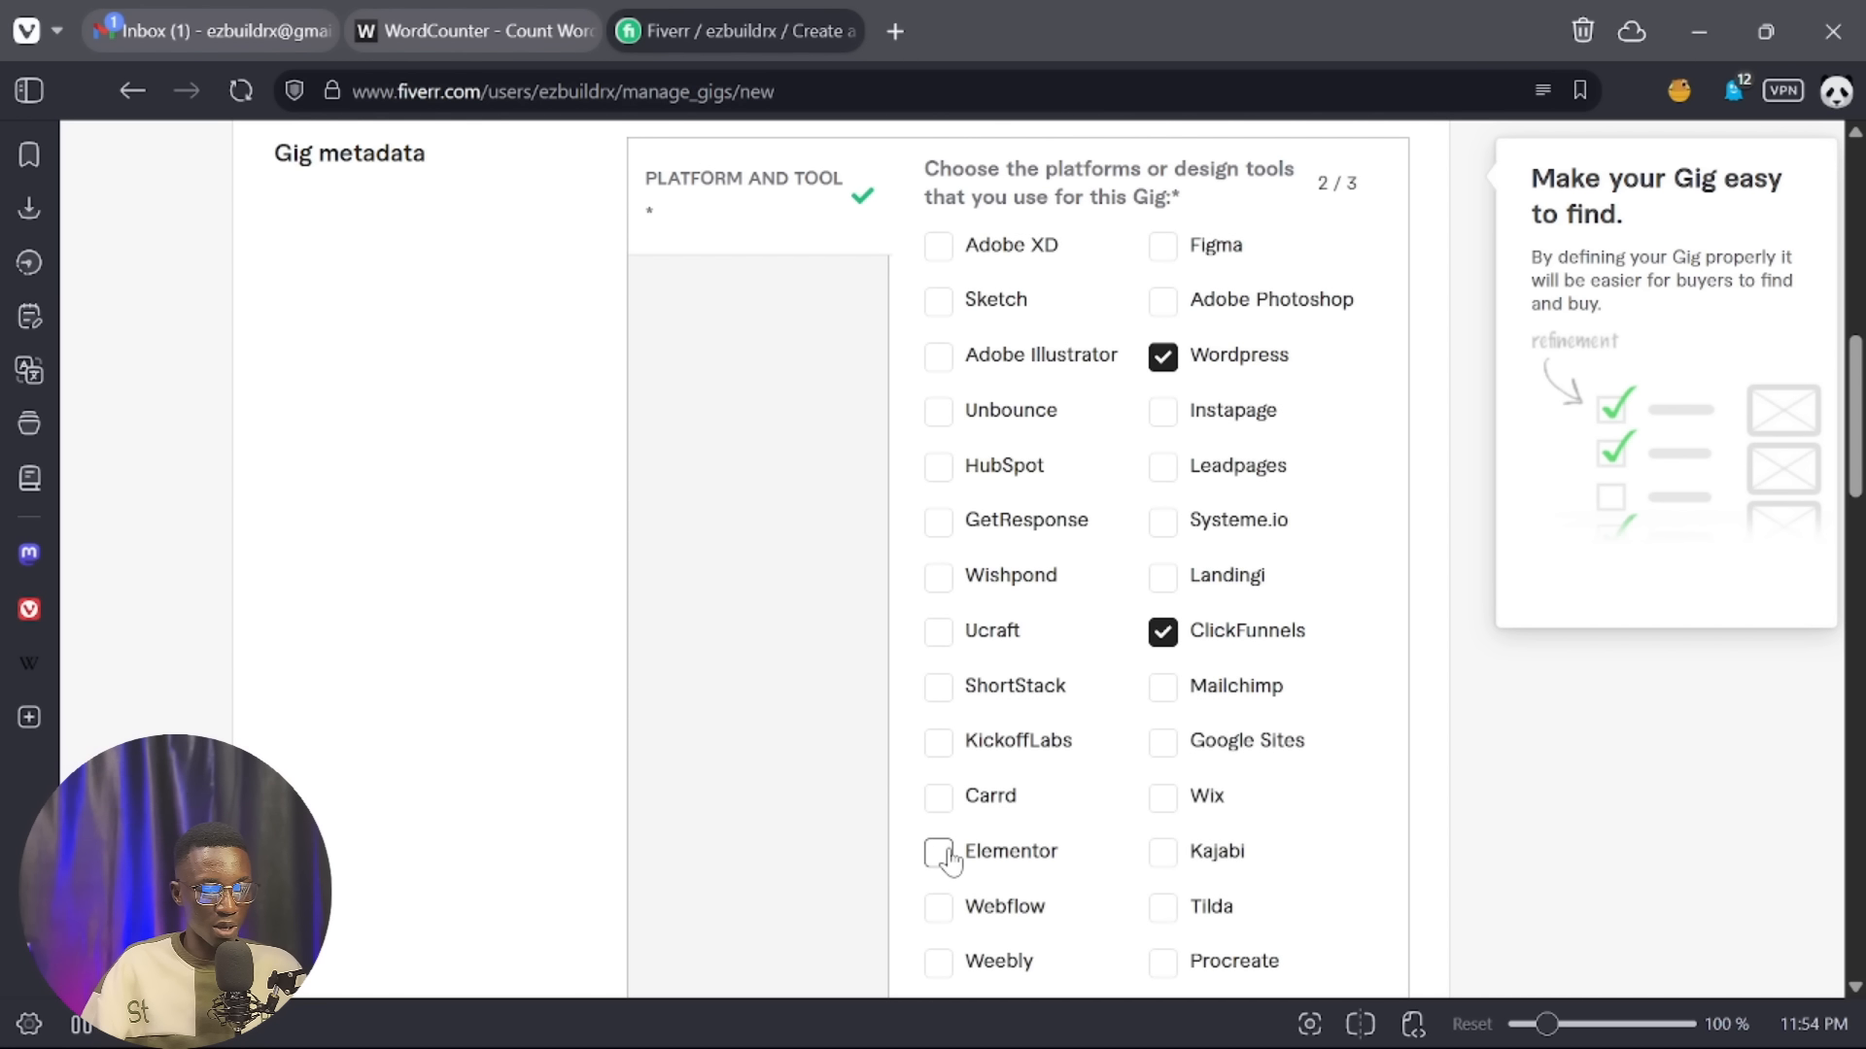
{"action": "left_click", "coordinate": [947, 860]}
{"action": "left_click", "coordinate": [960, 856]}
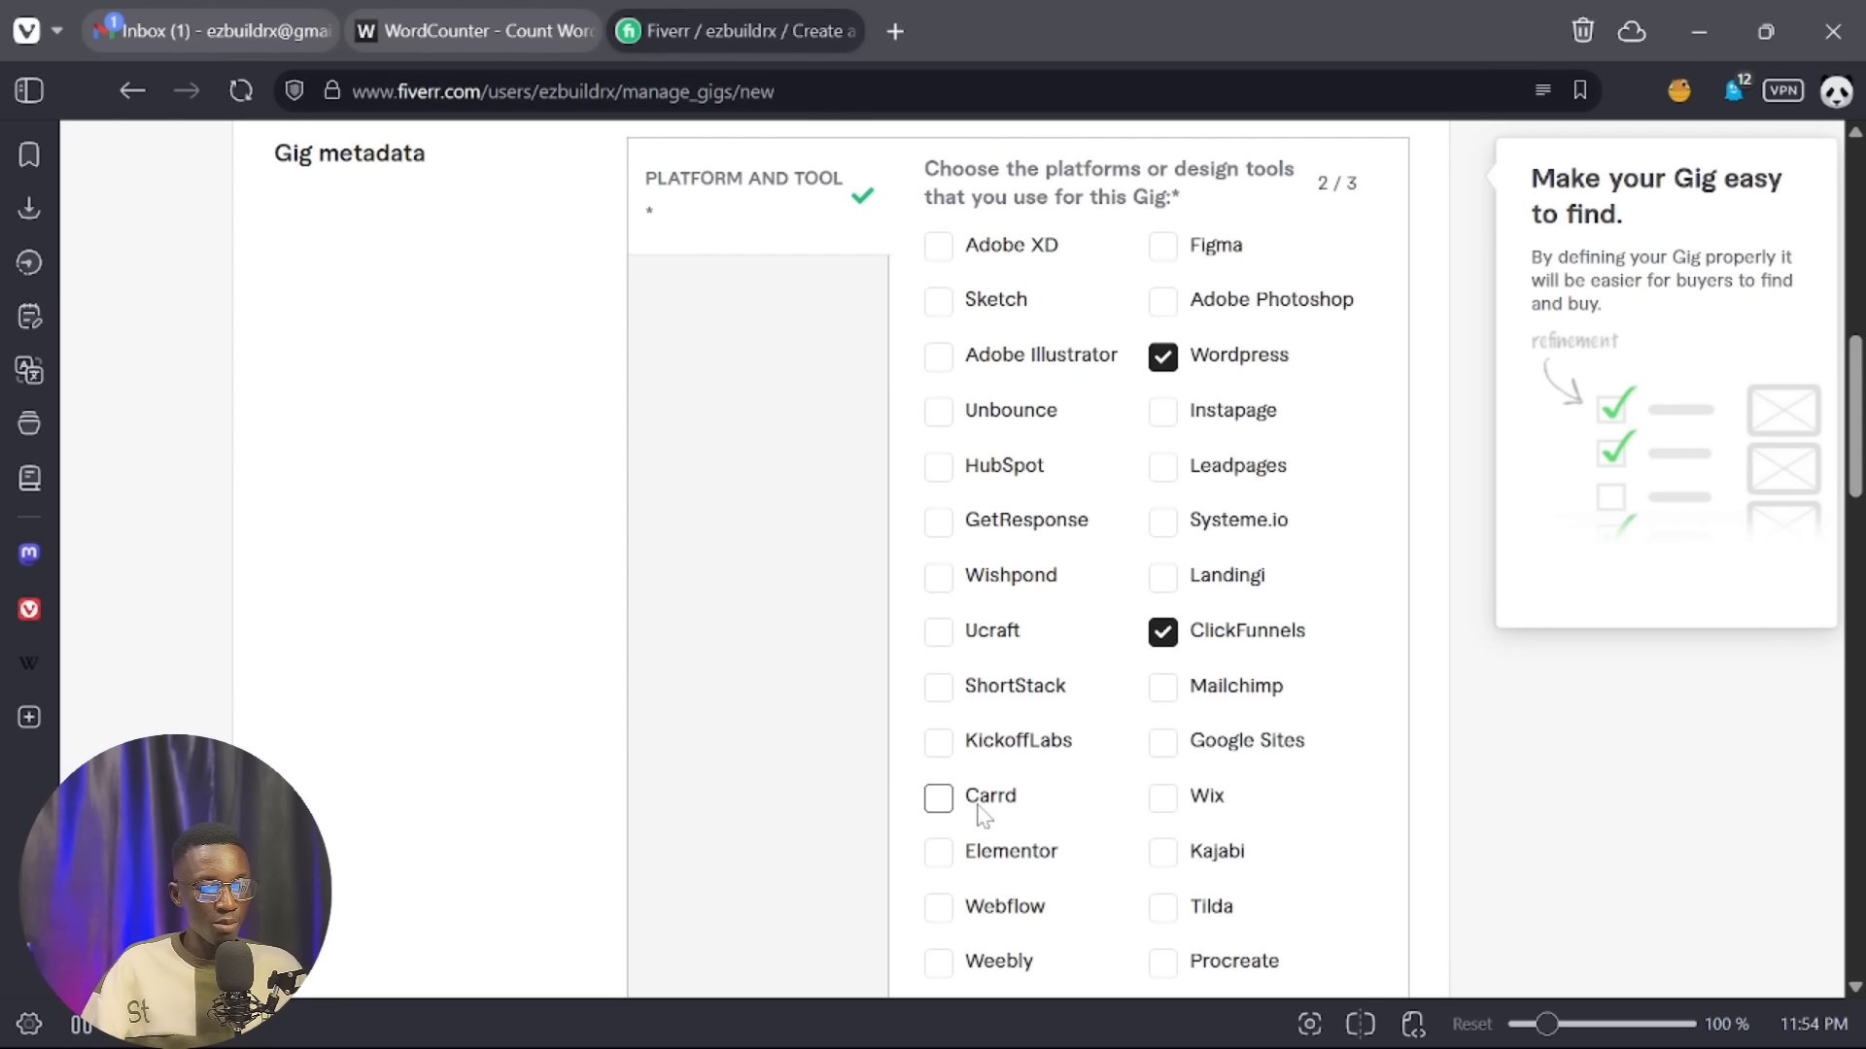
{"action": "scroll", "coordinate": [980, 814], "scroll_direction": "down", "scroll_amount": 3}
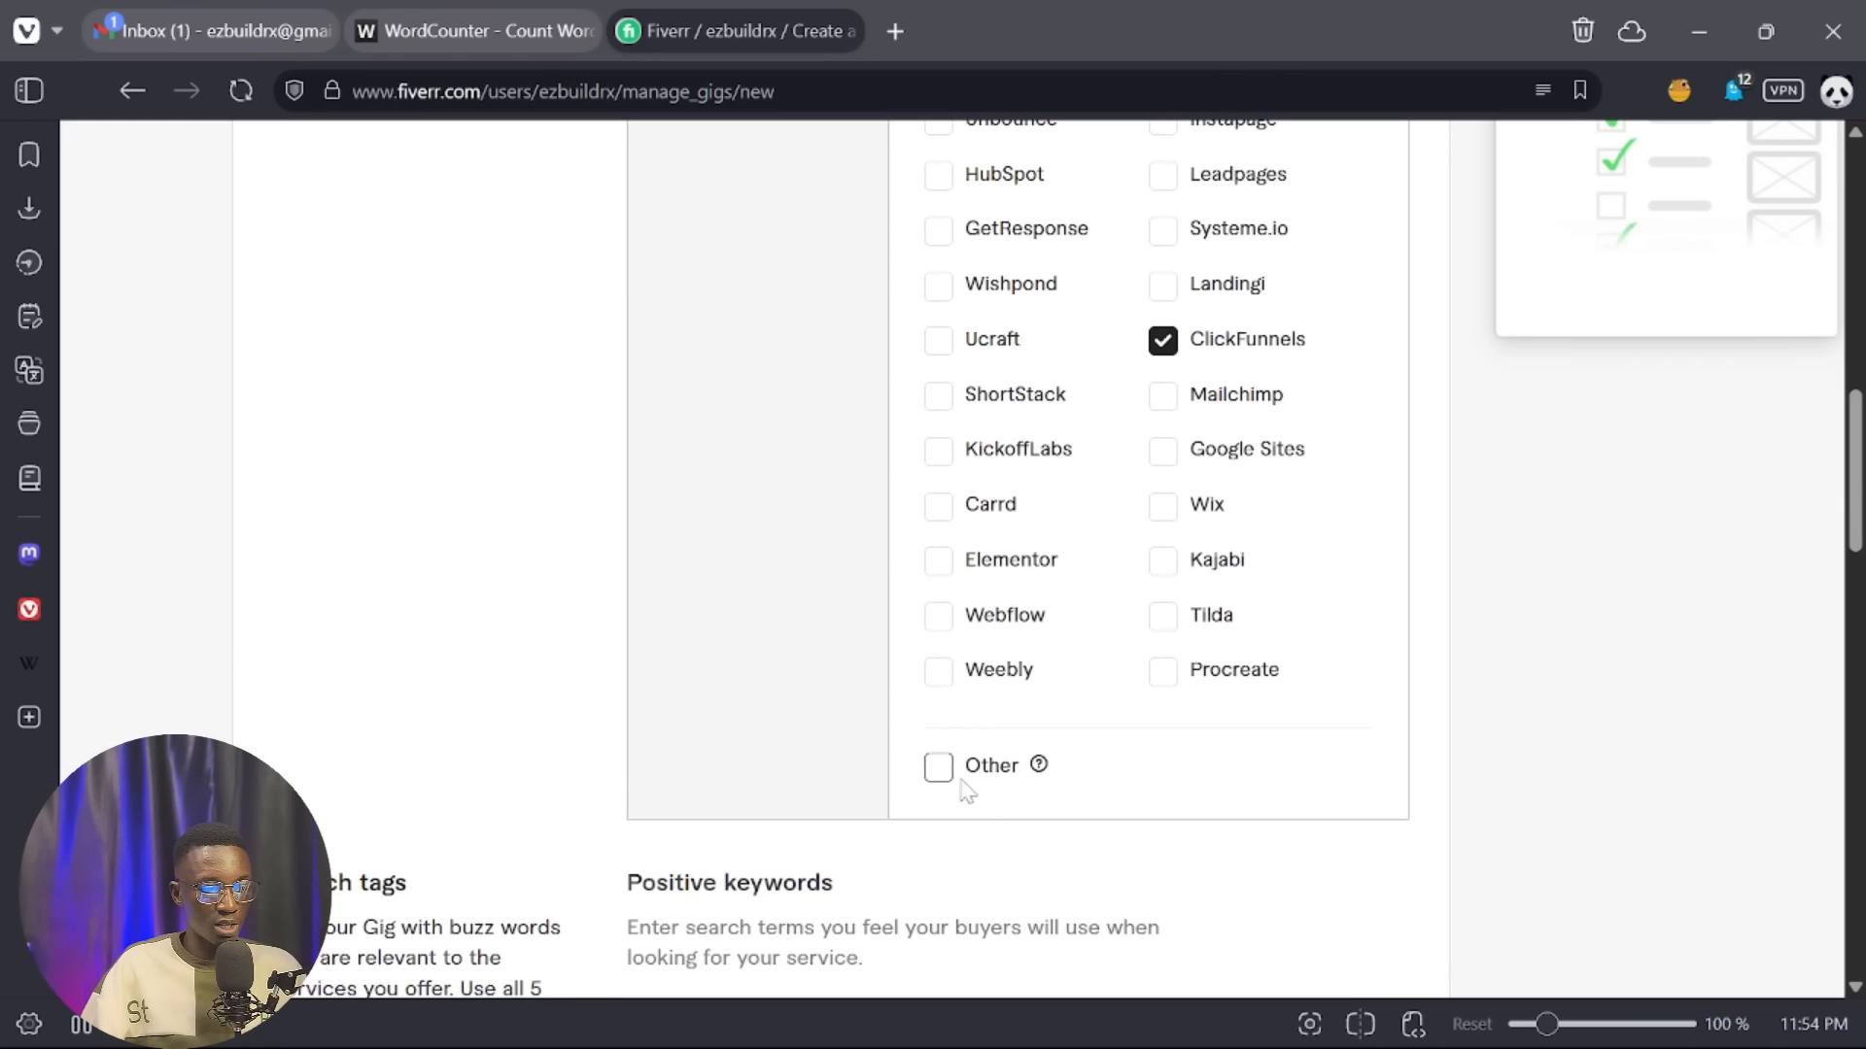
{"action": "left_click", "coordinate": [939, 564]}
{"action": "left_click", "coordinate": [1158, 349]}
{"action": "scroll", "coordinate": [1195, 416], "scroll_direction": "up", "scroll_amount": 2}
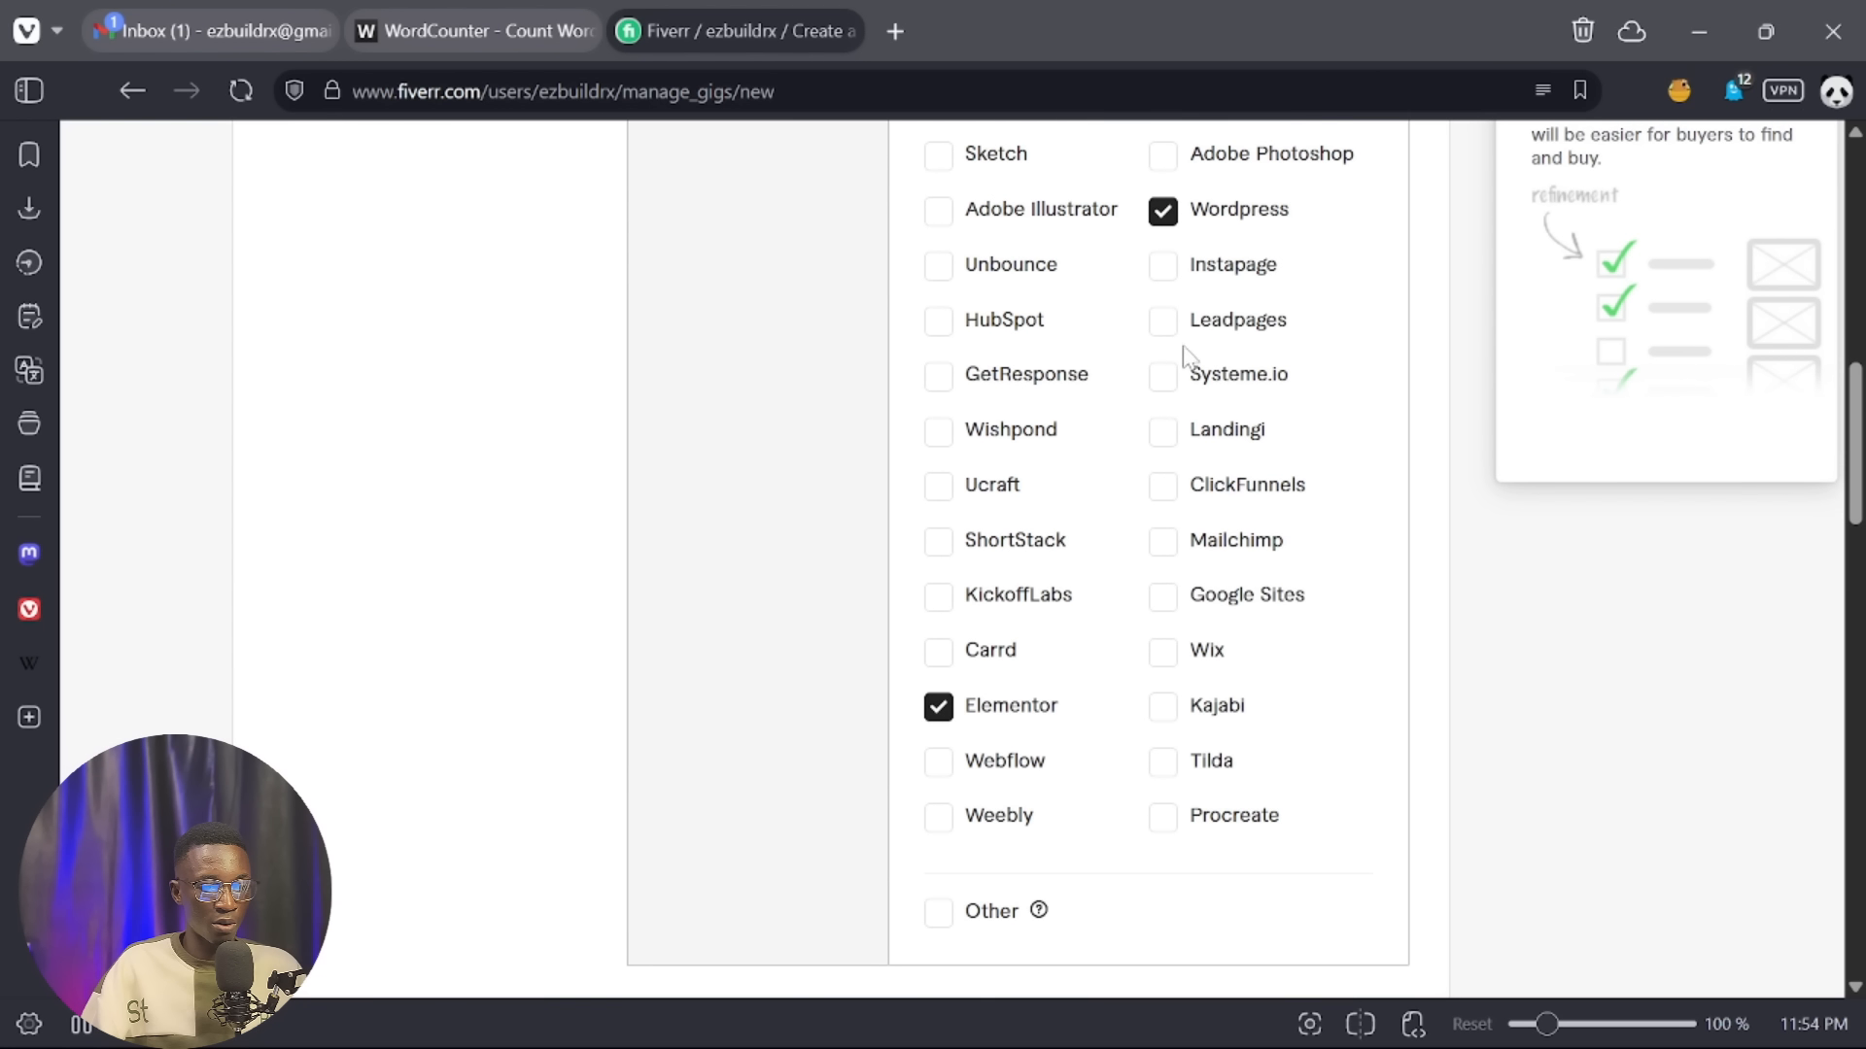
{"action": "scroll", "coordinate": [1053, 866], "scroll_direction": "down", "scroll_amount": 1}
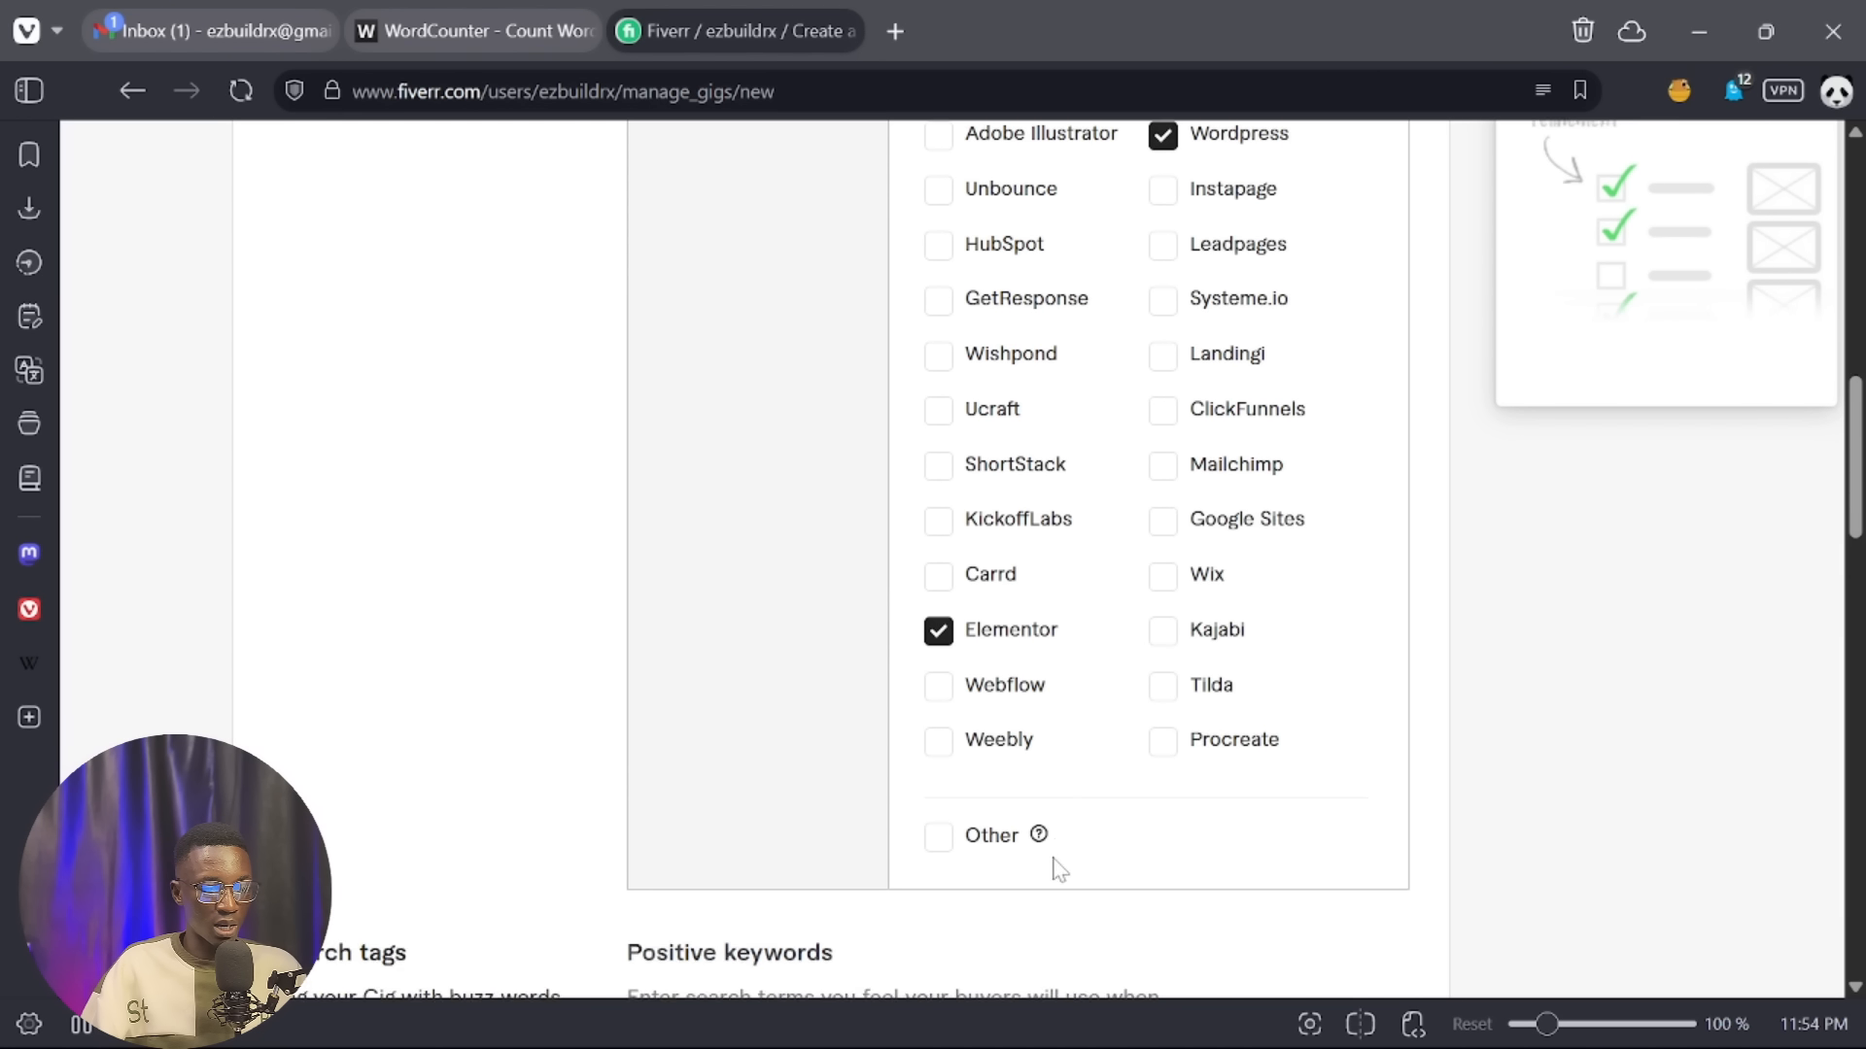
Add an Other platform named 'All Selfhosted', then bring up the XeroSMS order details.
{"action": "left_click", "coordinate": [982, 826]}
{"action": "left_click", "coordinate": [942, 875]}
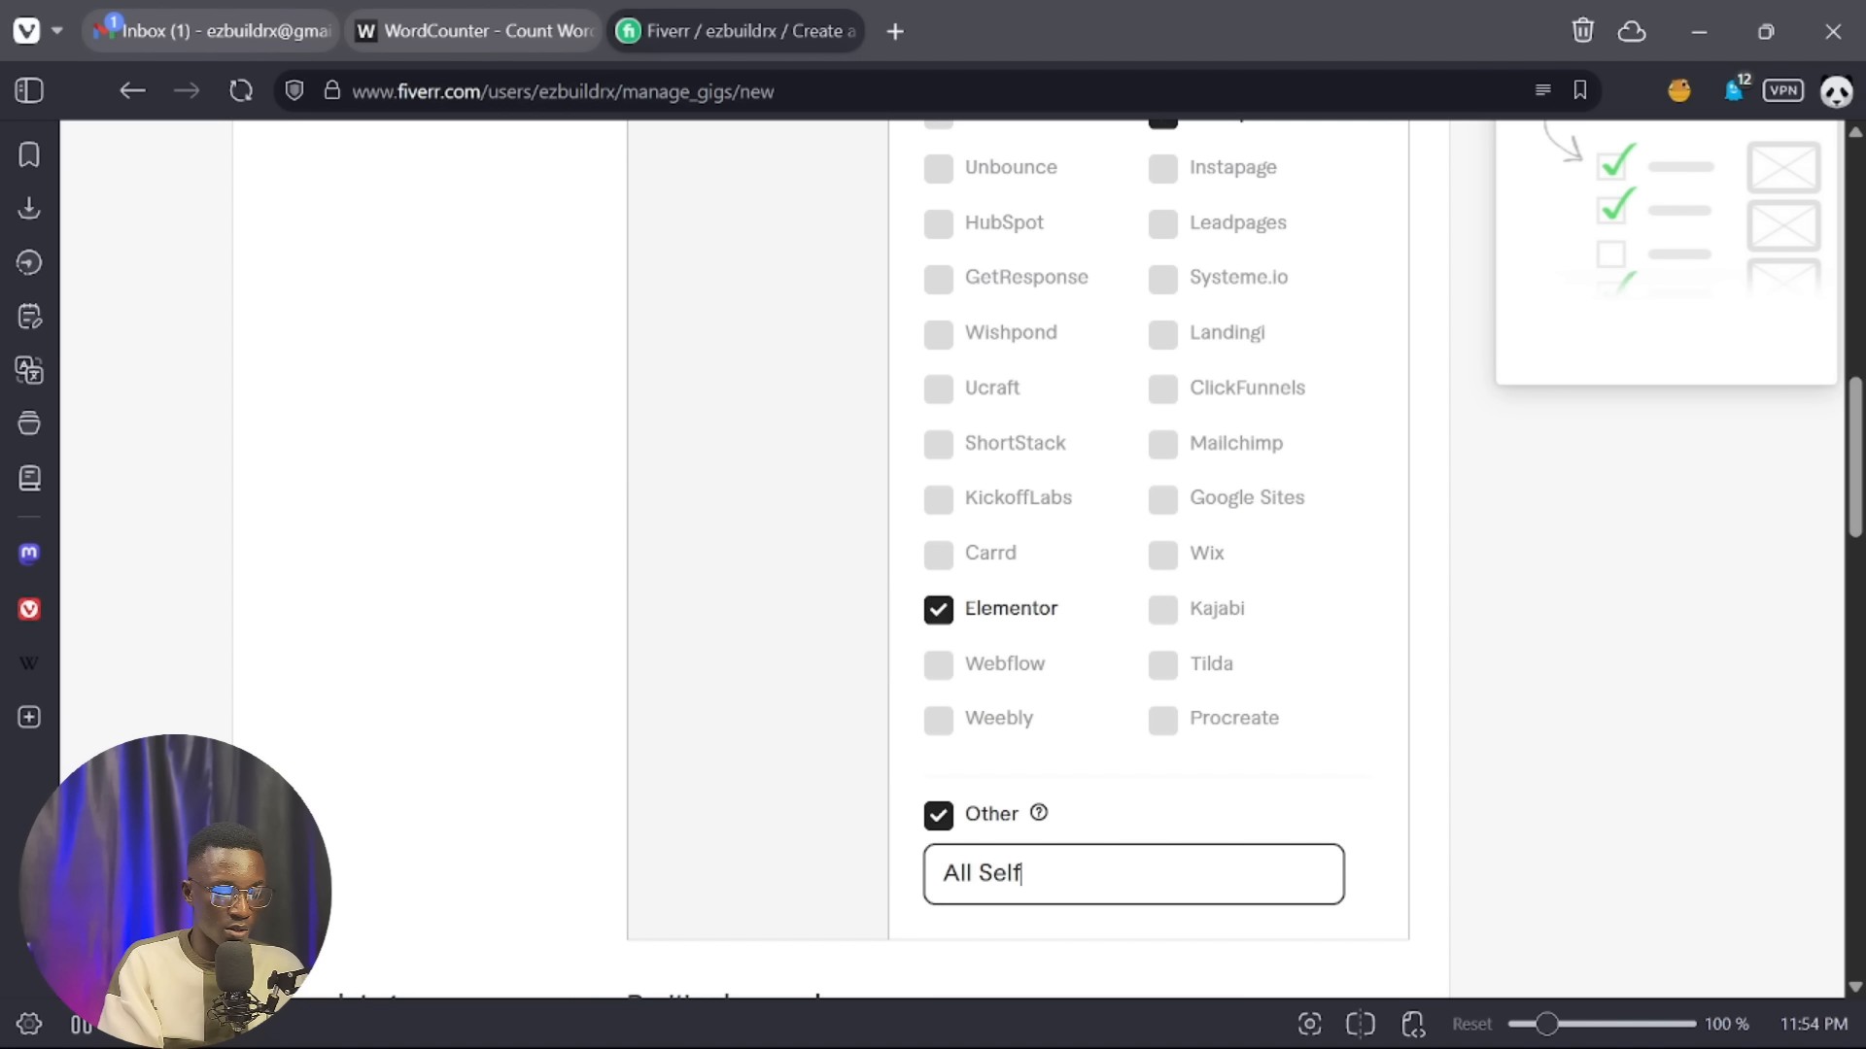
{"action": "type", "text": "sted"}
{"action": "scroll", "coordinate": [1079, 933], "scroll_direction": "down", "scroll_amount": 7}
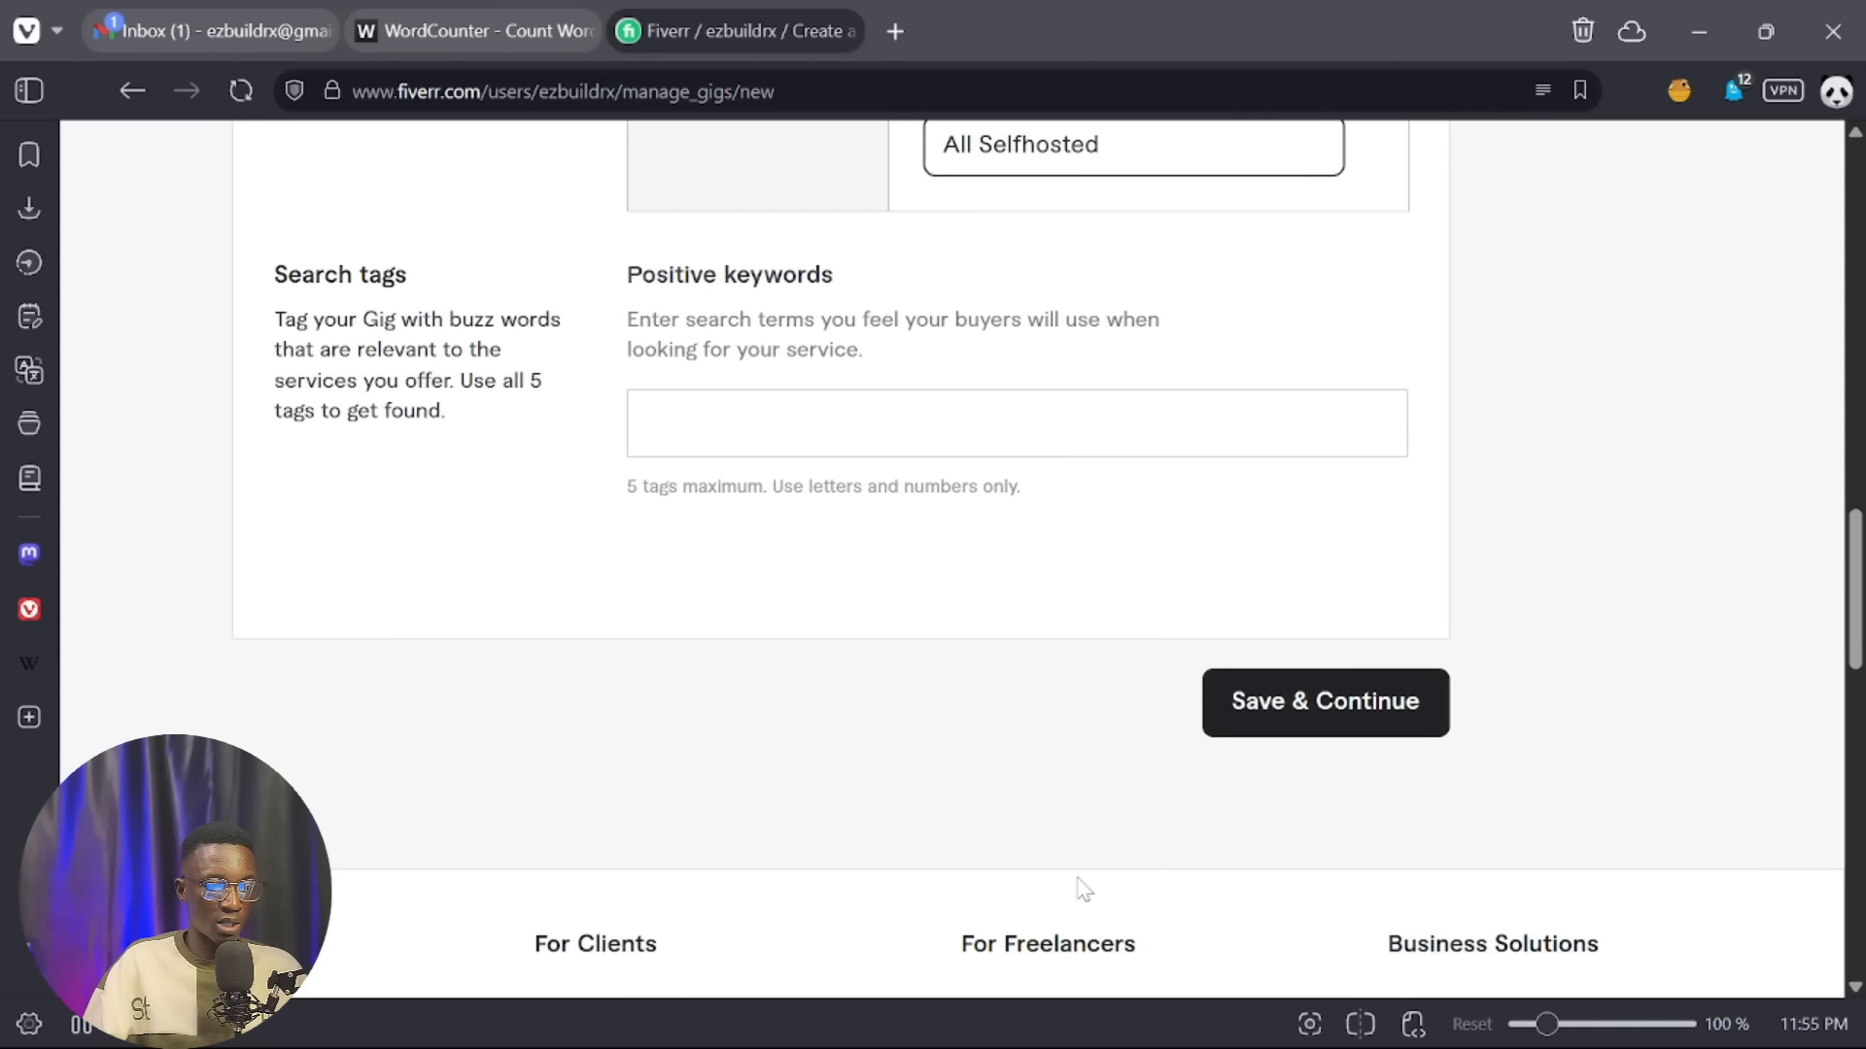
{"action": "key", "text": "Tab"}
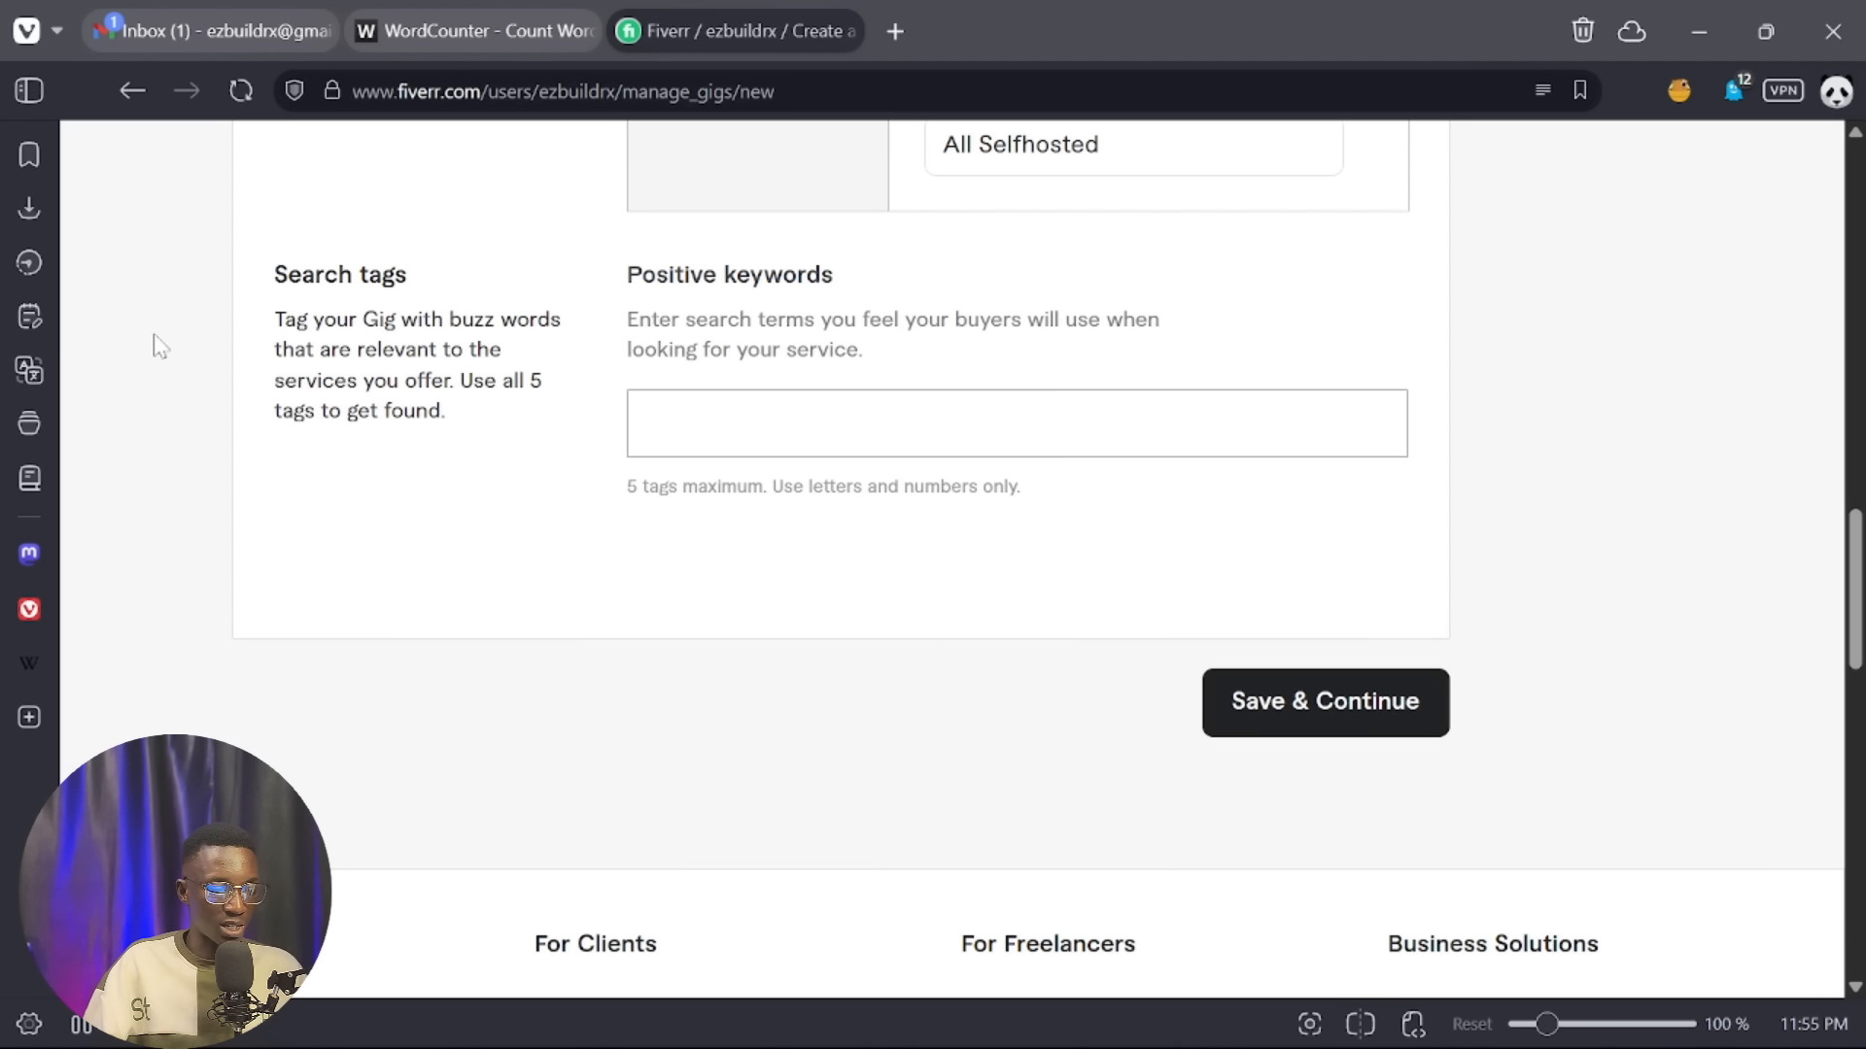
{"action": "left_click", "coordinate": [997, 1013]}
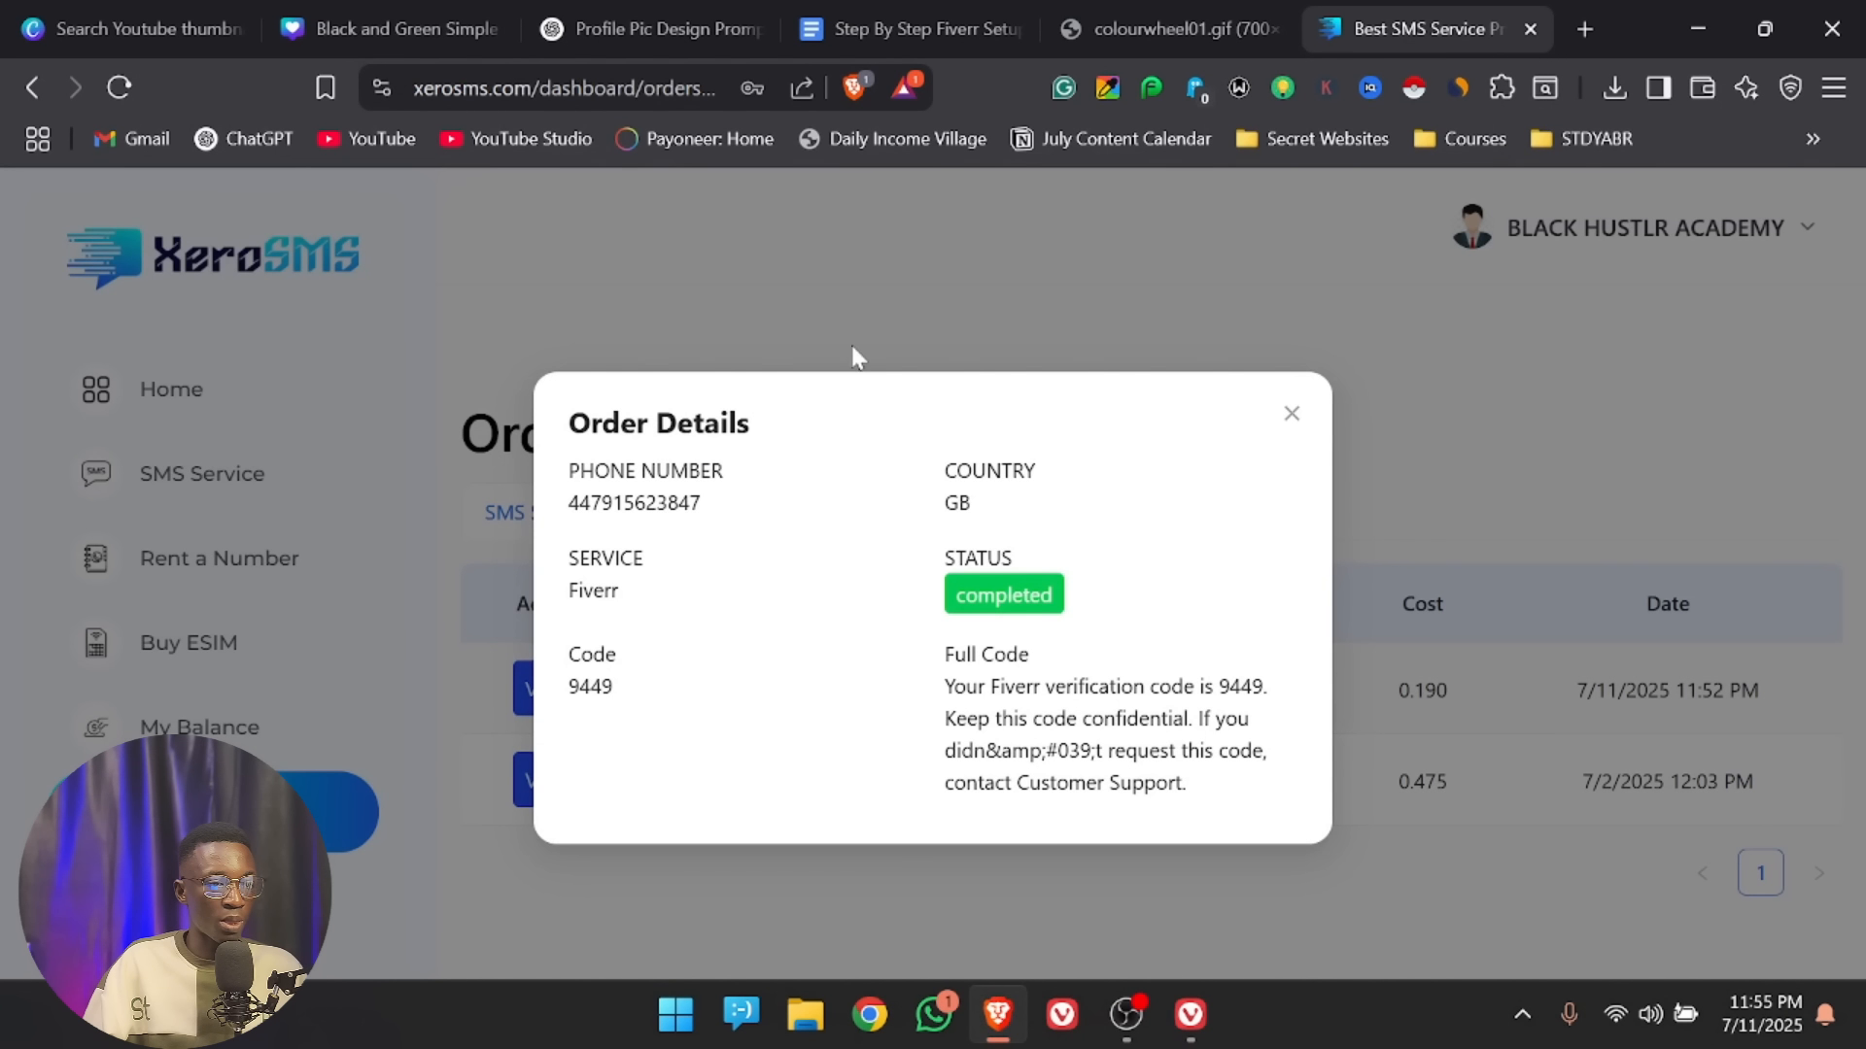
Scroll ChatGPT back to the Top 5 Fiverr Search Tags and select 'digital product sales funnel'.
{"action": "left_click", "coordinate": [627, 28]}
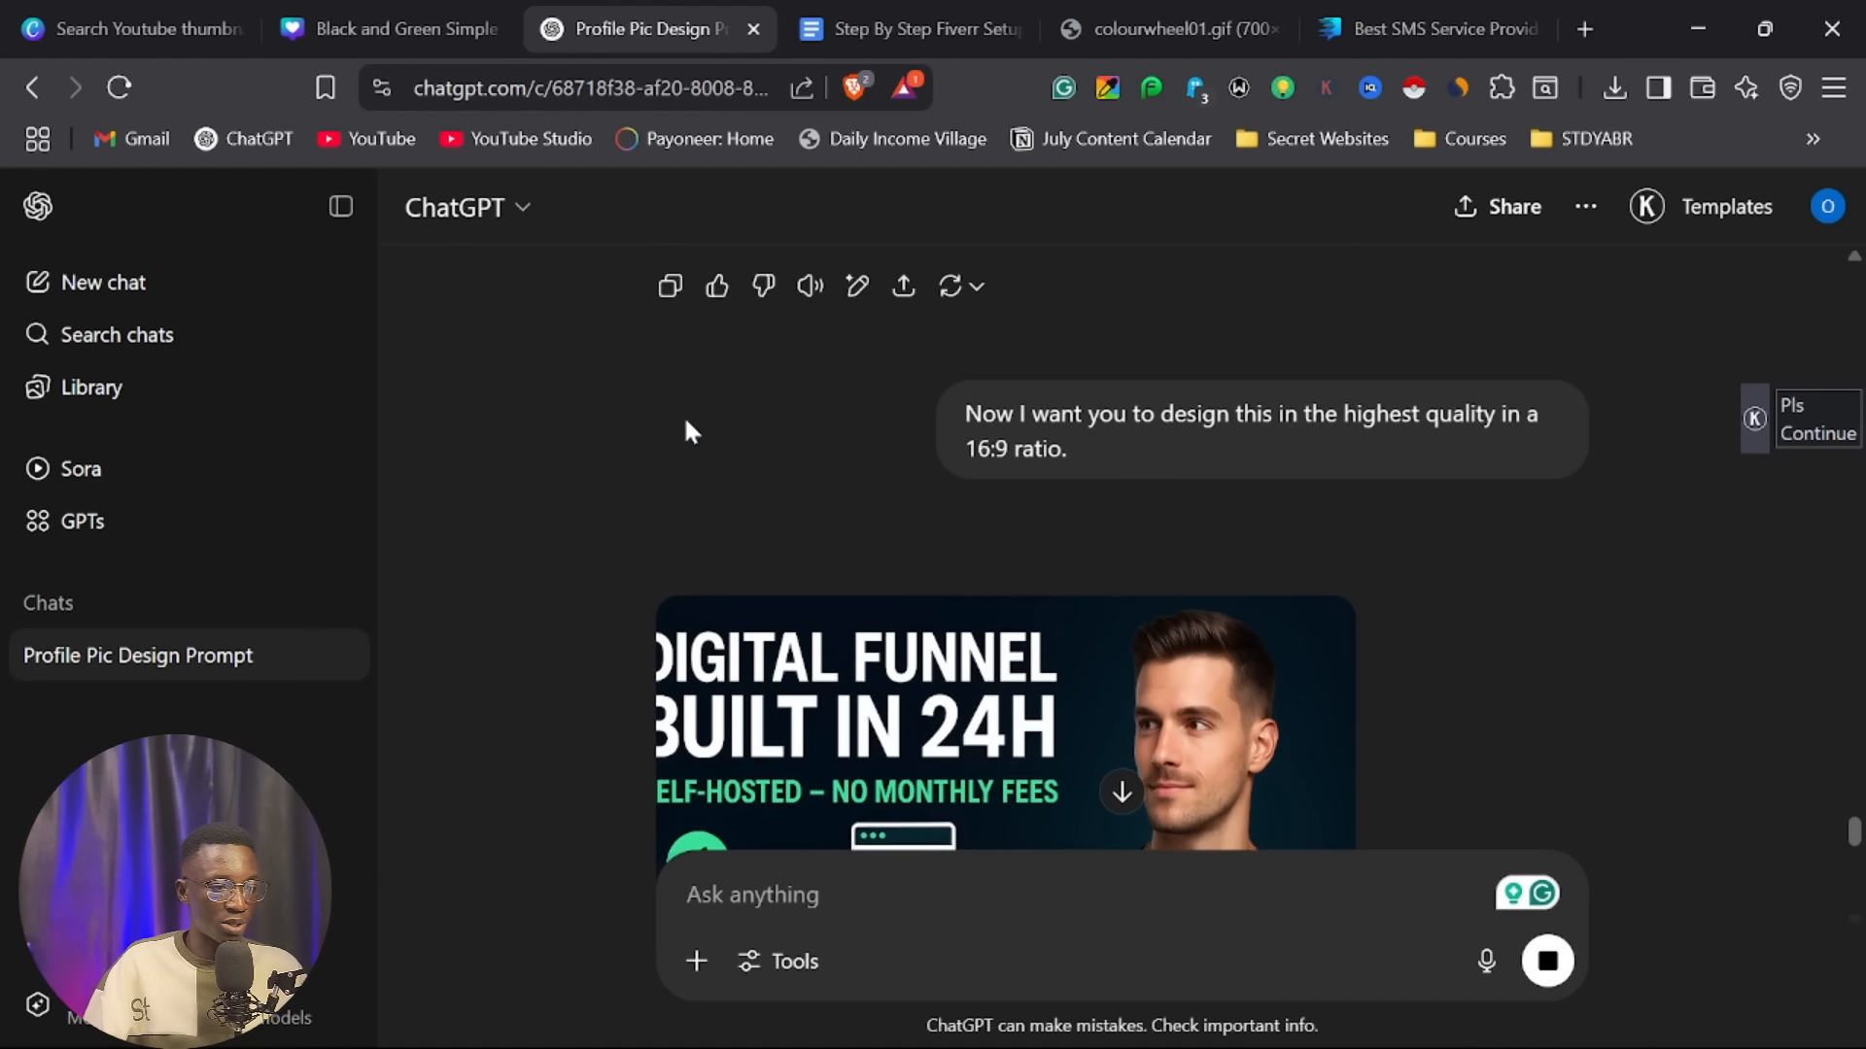
{"action": "scroll", "coordinate": [689, 432], "scroll_direction": "up", "scroll_amount": 15}
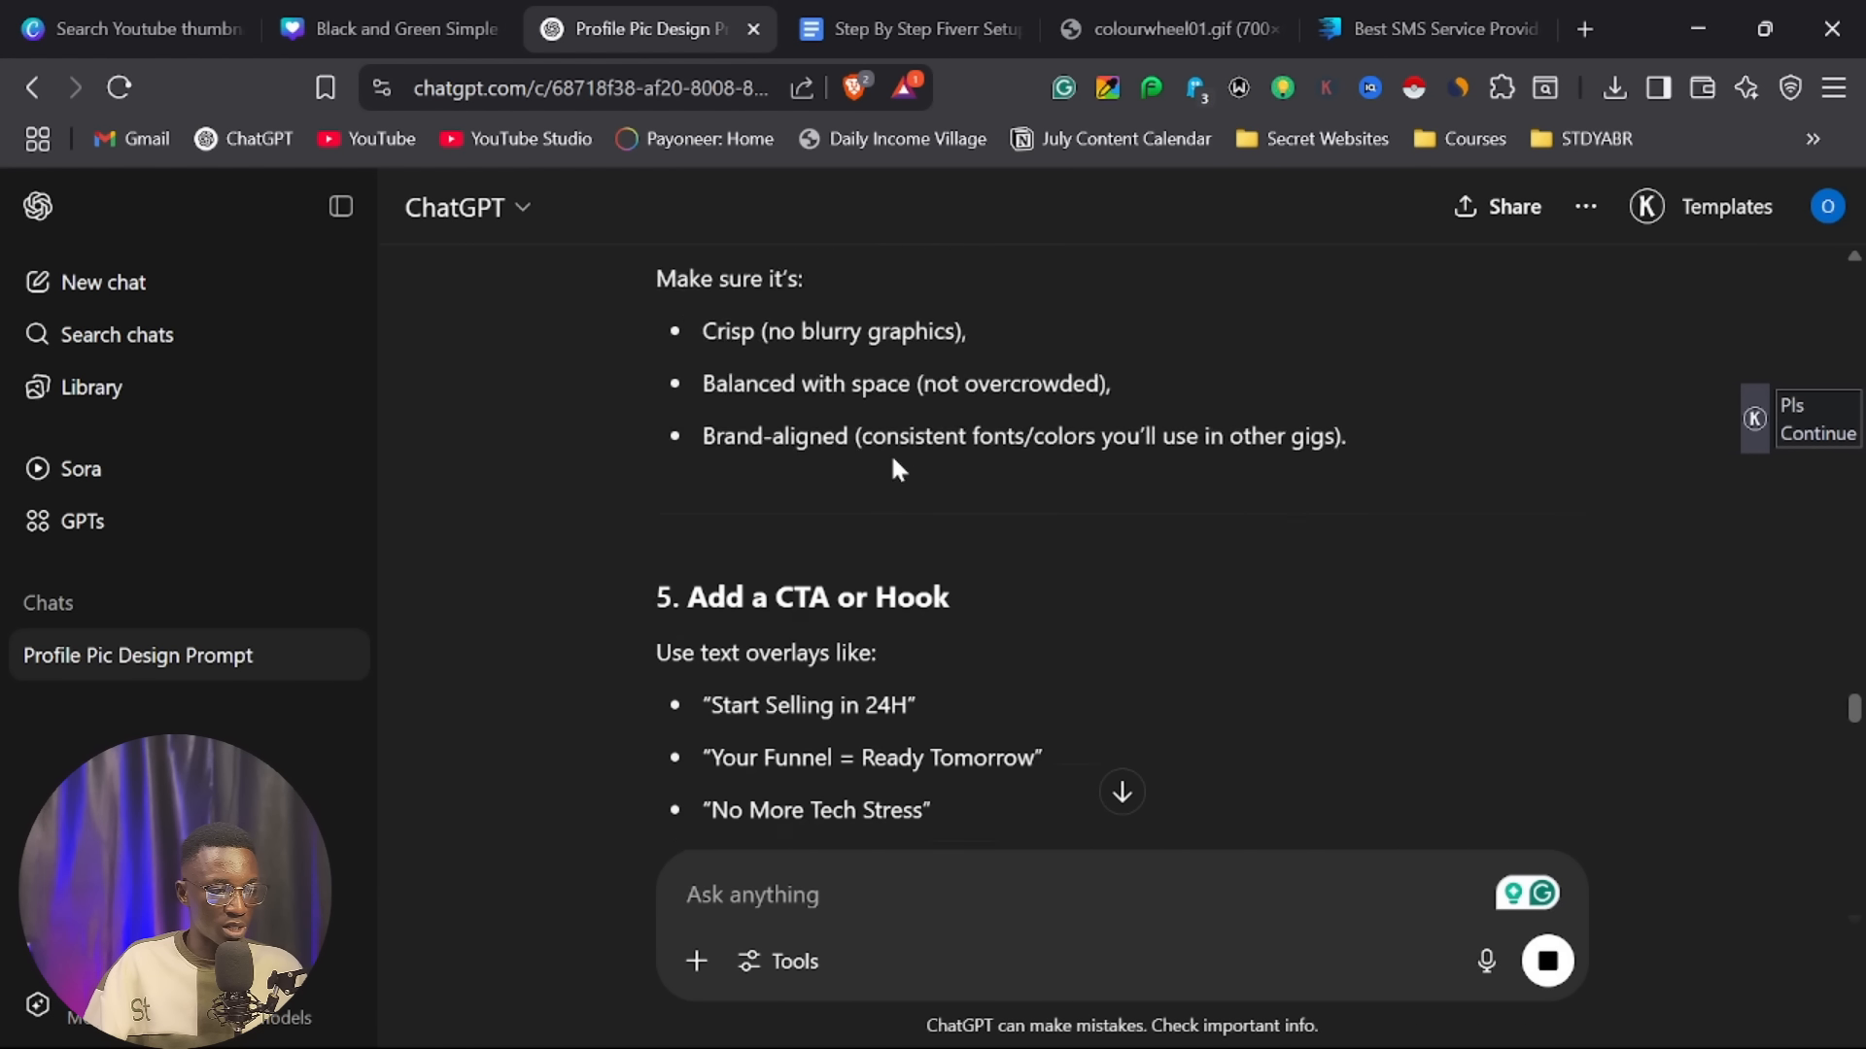
{"action": "scroll", "coordinate": [889, 461], "scroll_direction": "up", "scroll_amount": 5}
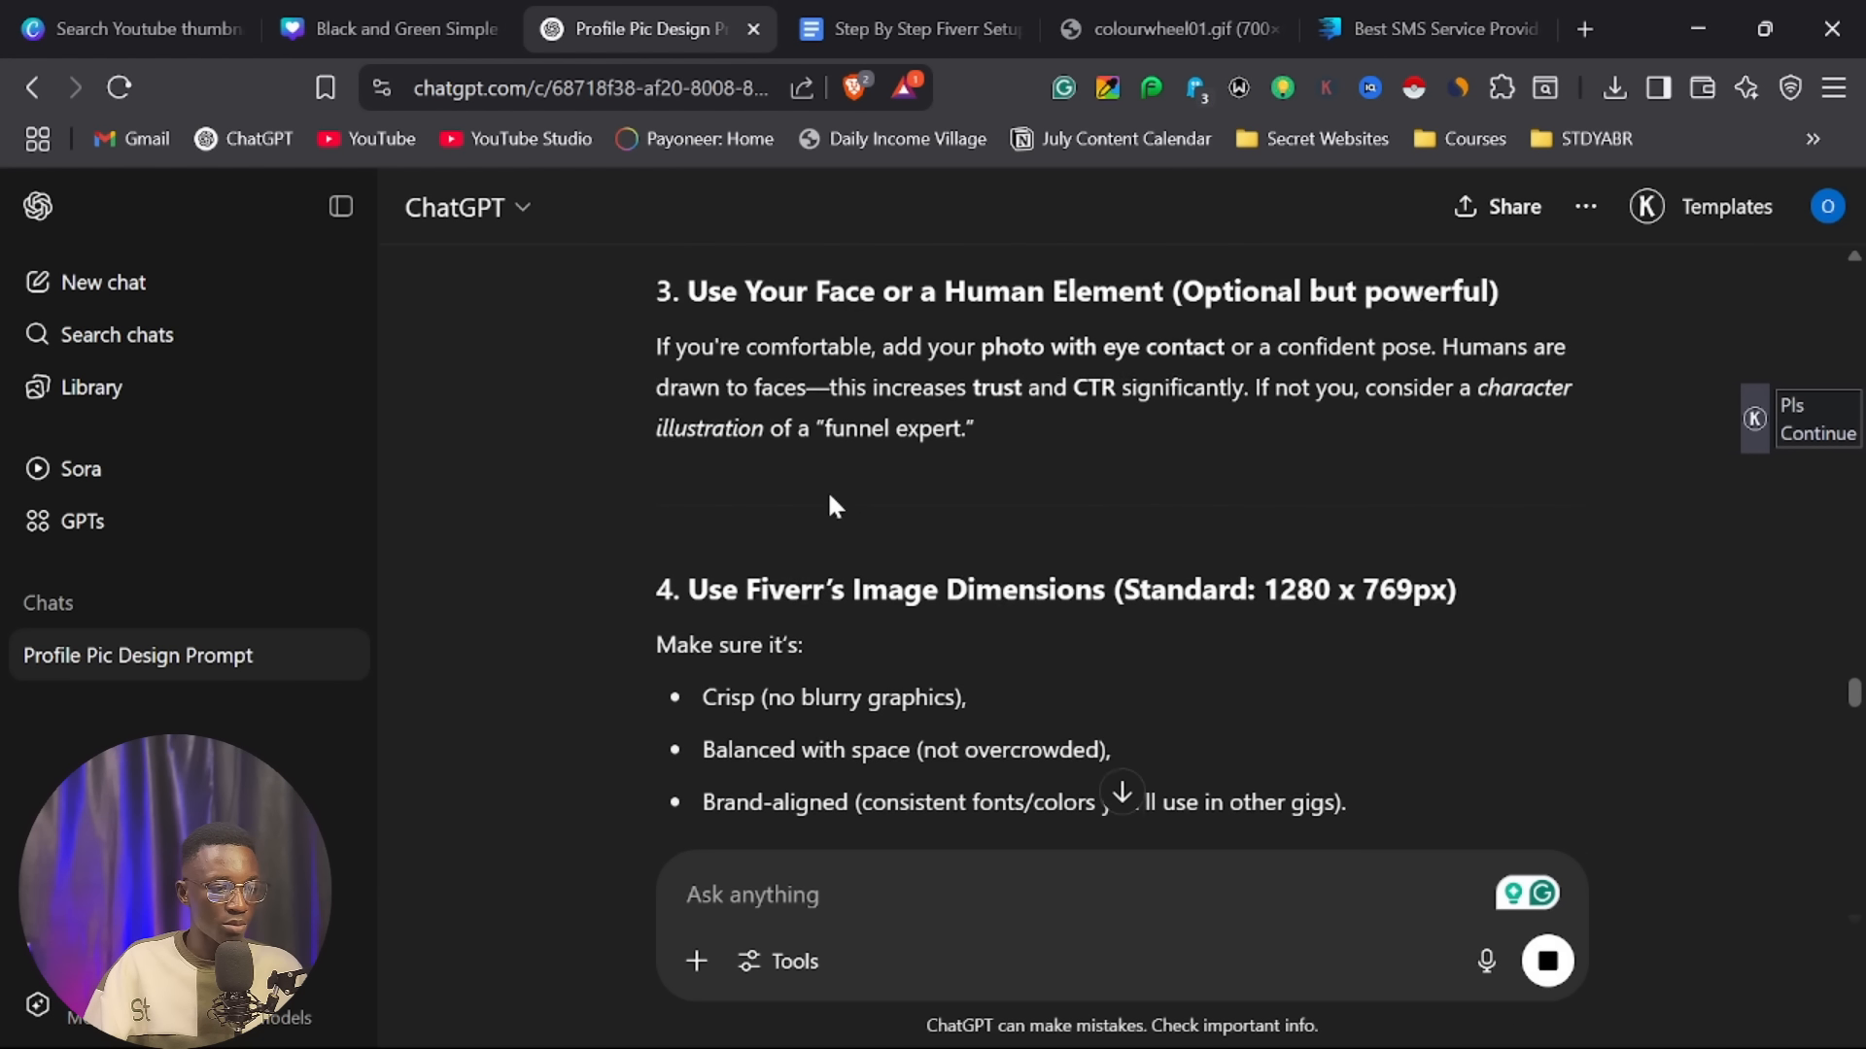
{"action": "scroll", "coordinate": [829, 497], "scroll_direction": "up", "scroll_amount": 10}
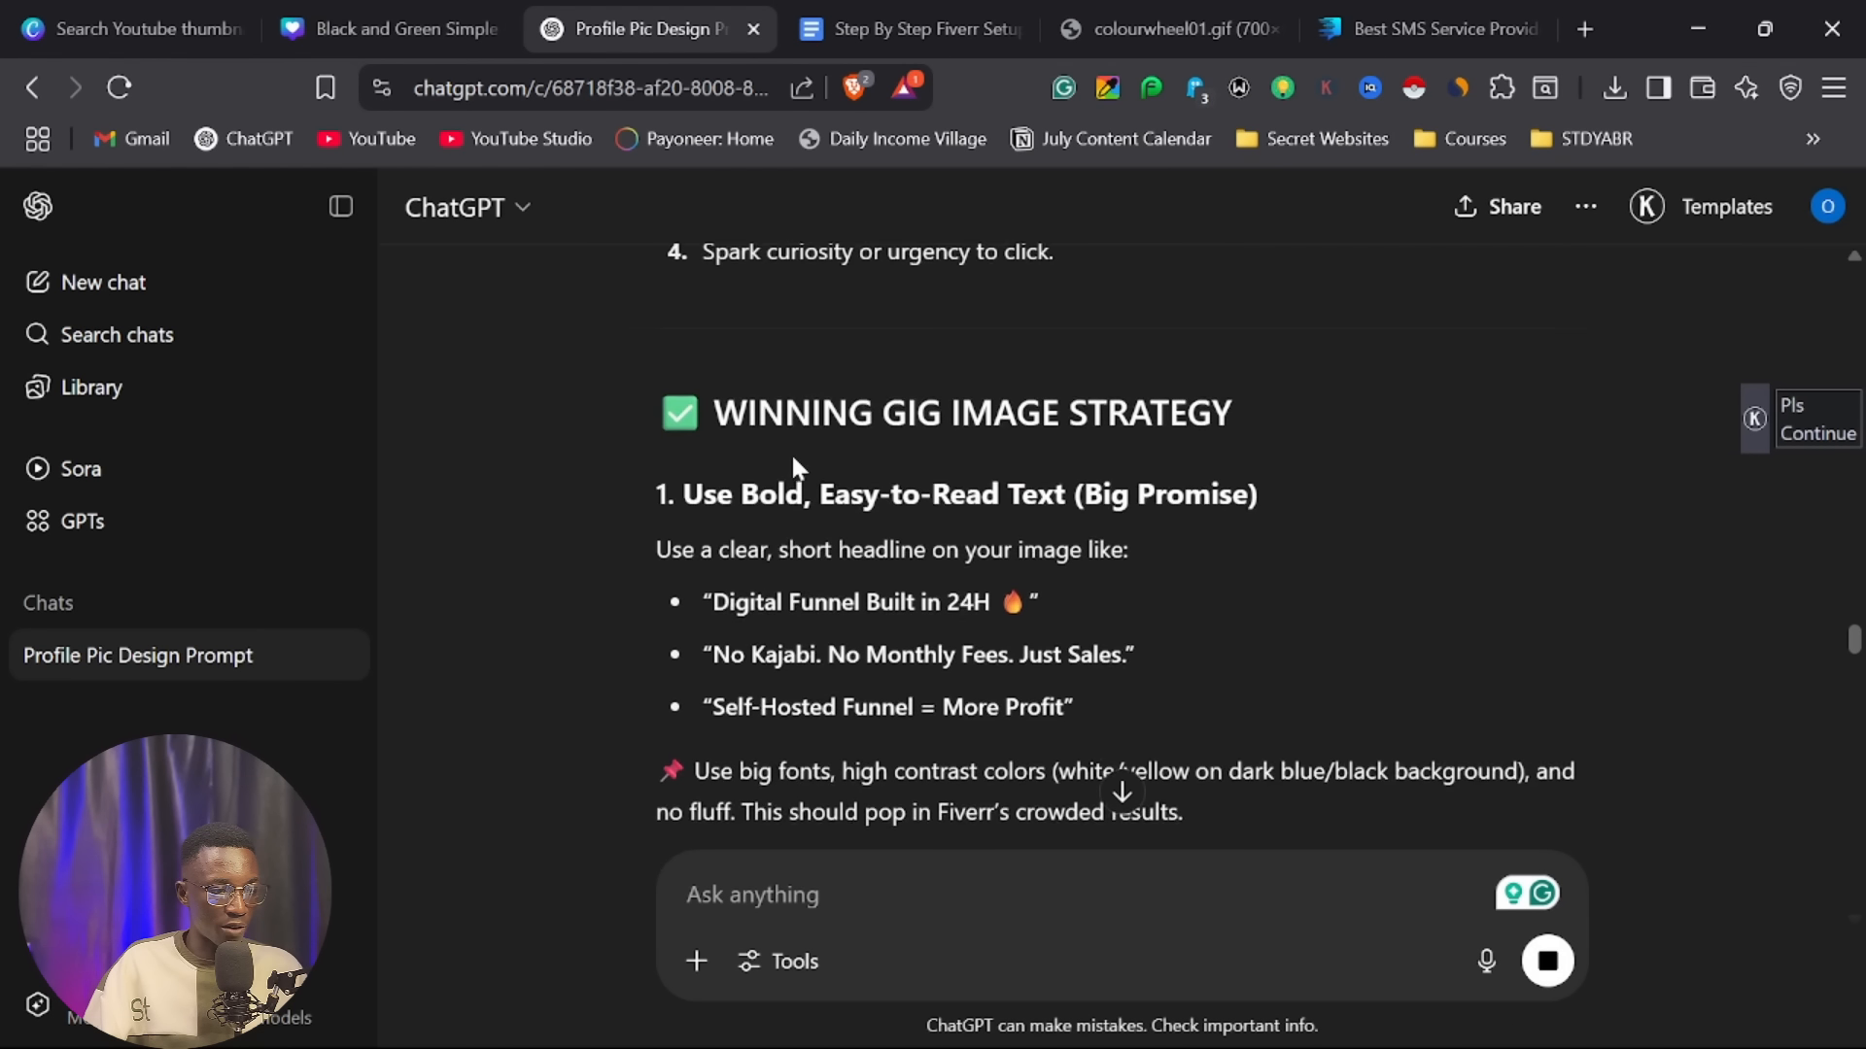
{"action": "scroll", "coordinate": [791, 451], "scroll_direction": "up", "scroll_amount": 8}
{"action": "scroll", "coordinate": [791, 452], "scroll_direction": "down", "scroll_amount": 10}
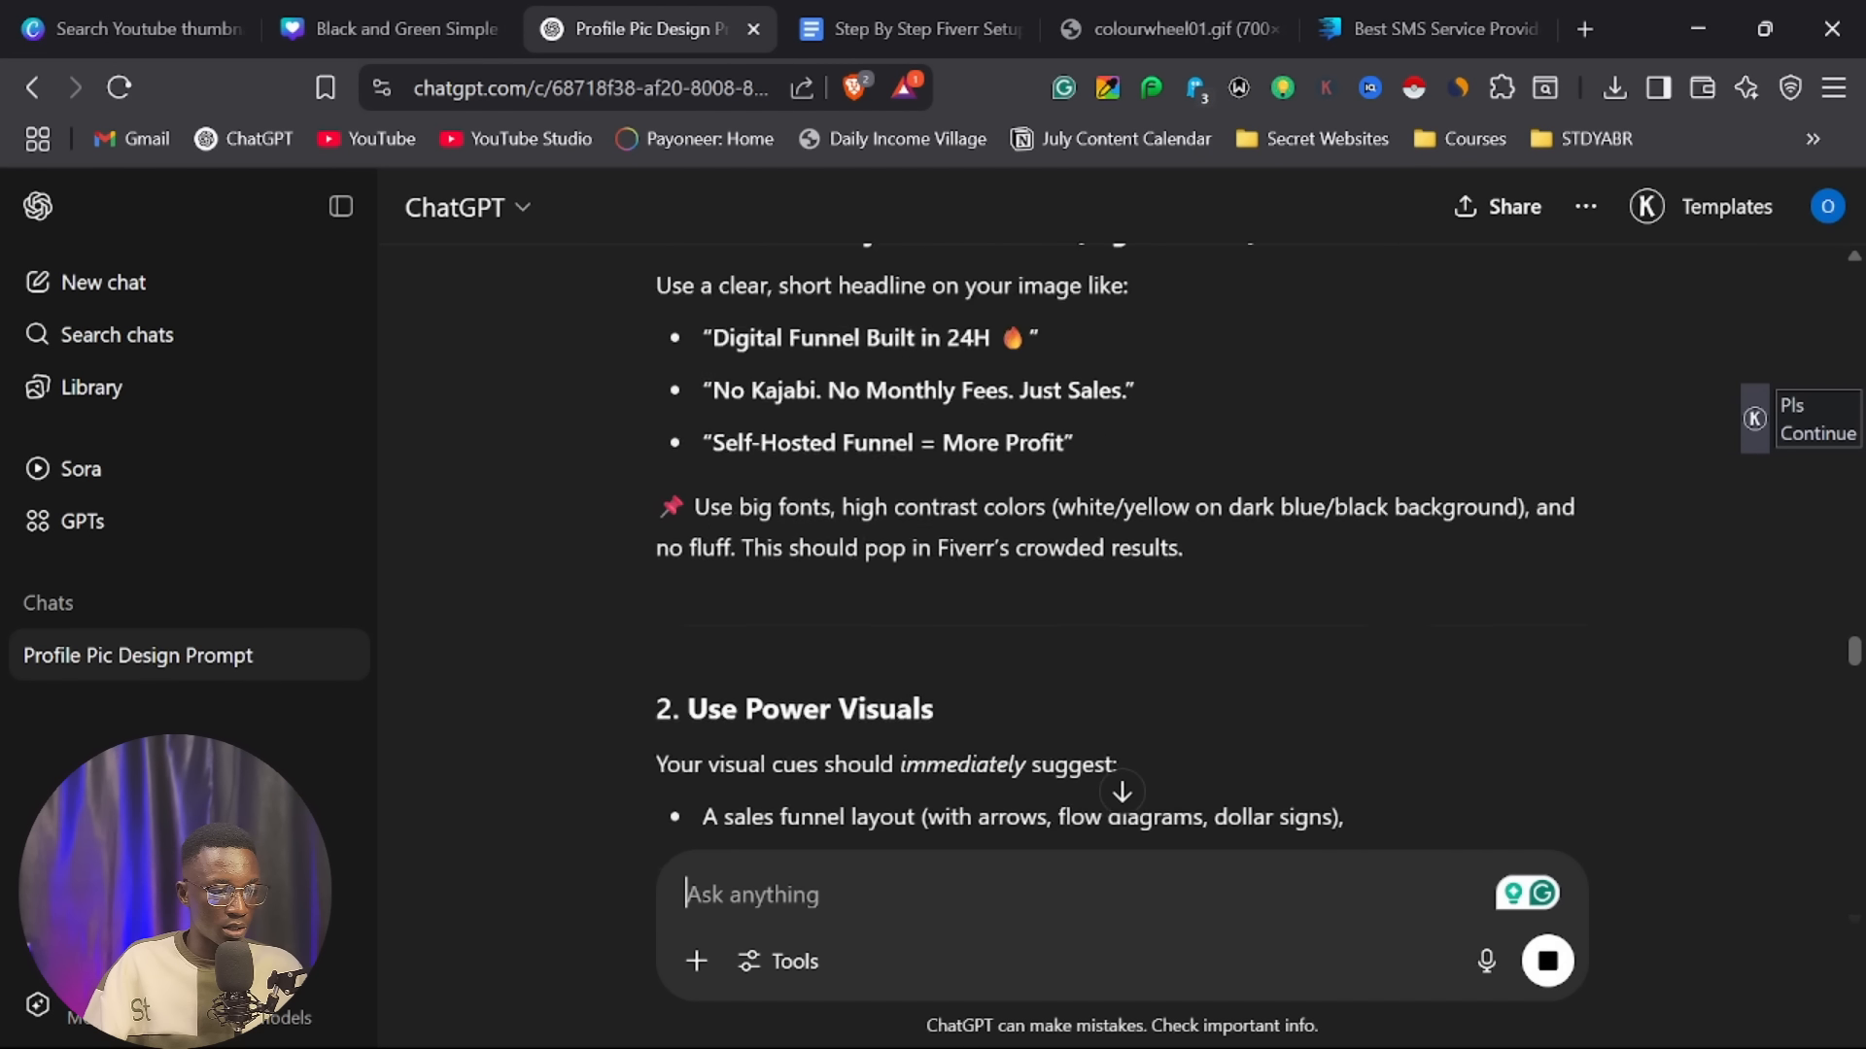
{"action": "scroll", "coordinate": [855, 527], "scroll_direction": "up", "scroll_amount": 15}
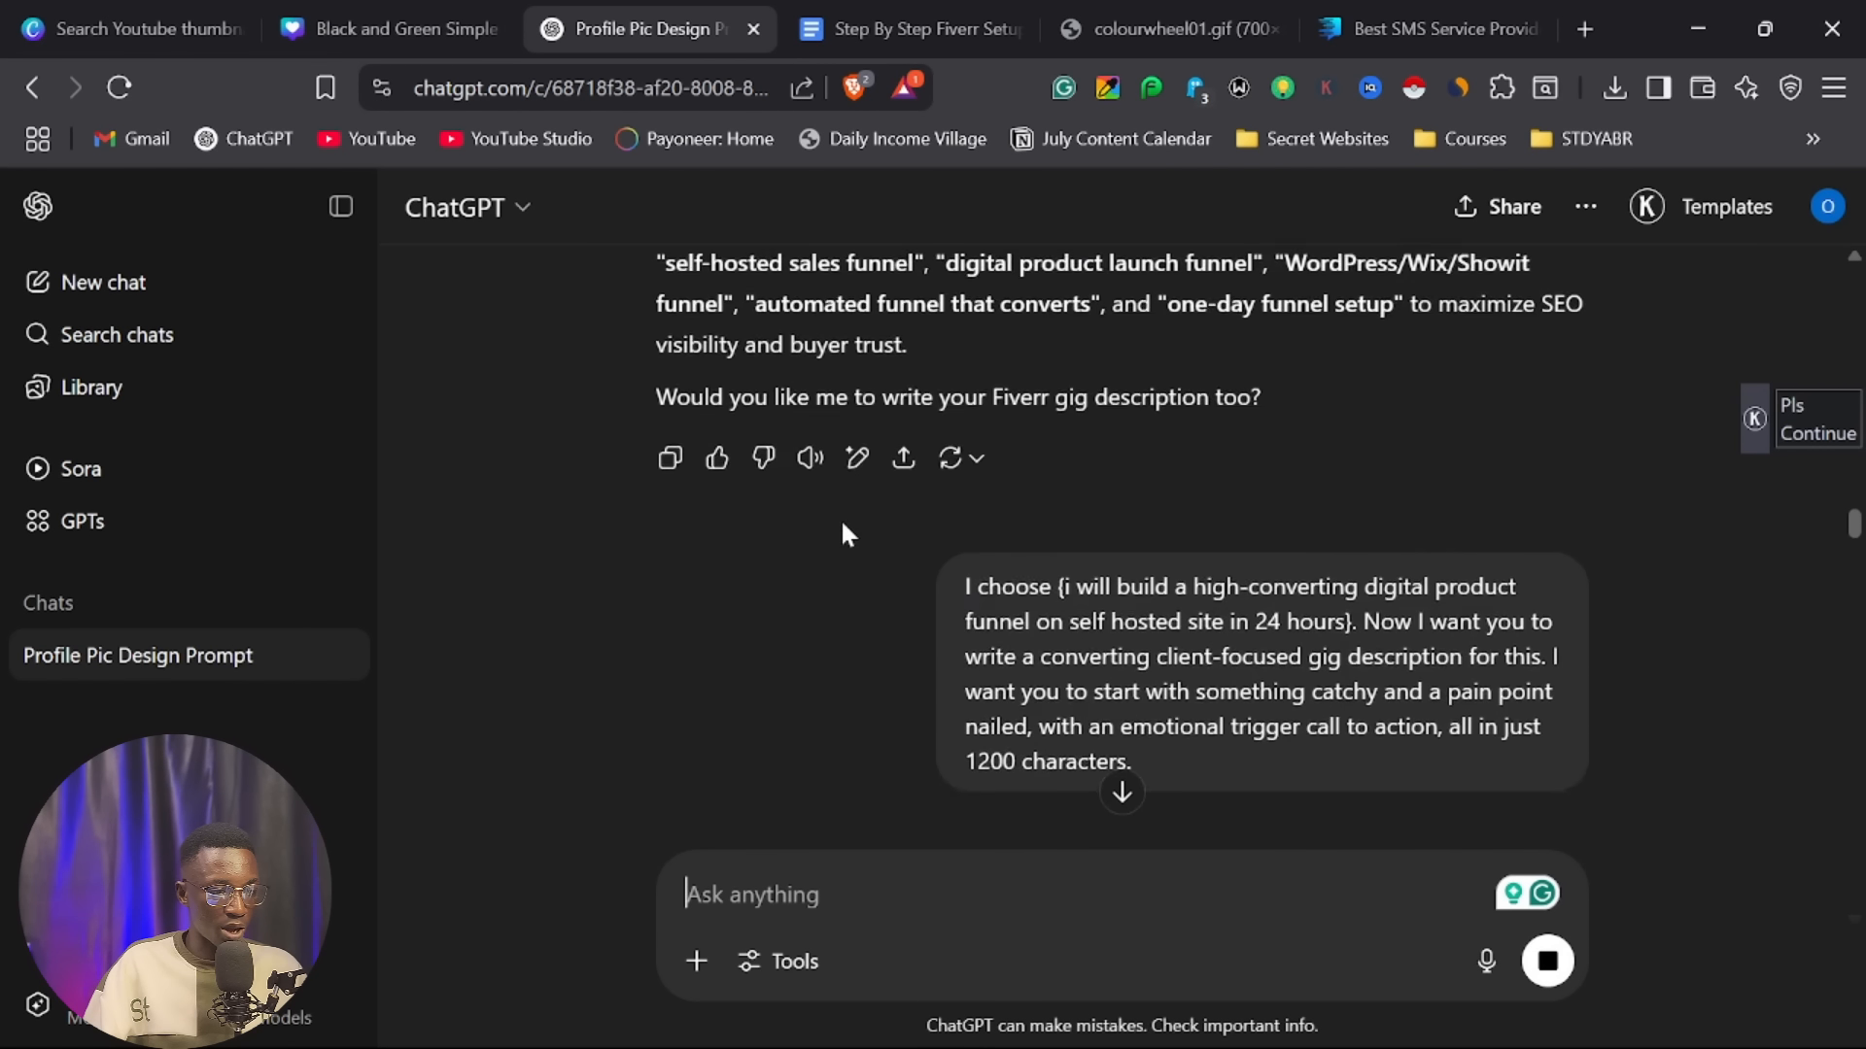
{"action": "scroll", "coordinate": [843, 525], "scroll_direction": "up", "scroll_amount": 15}
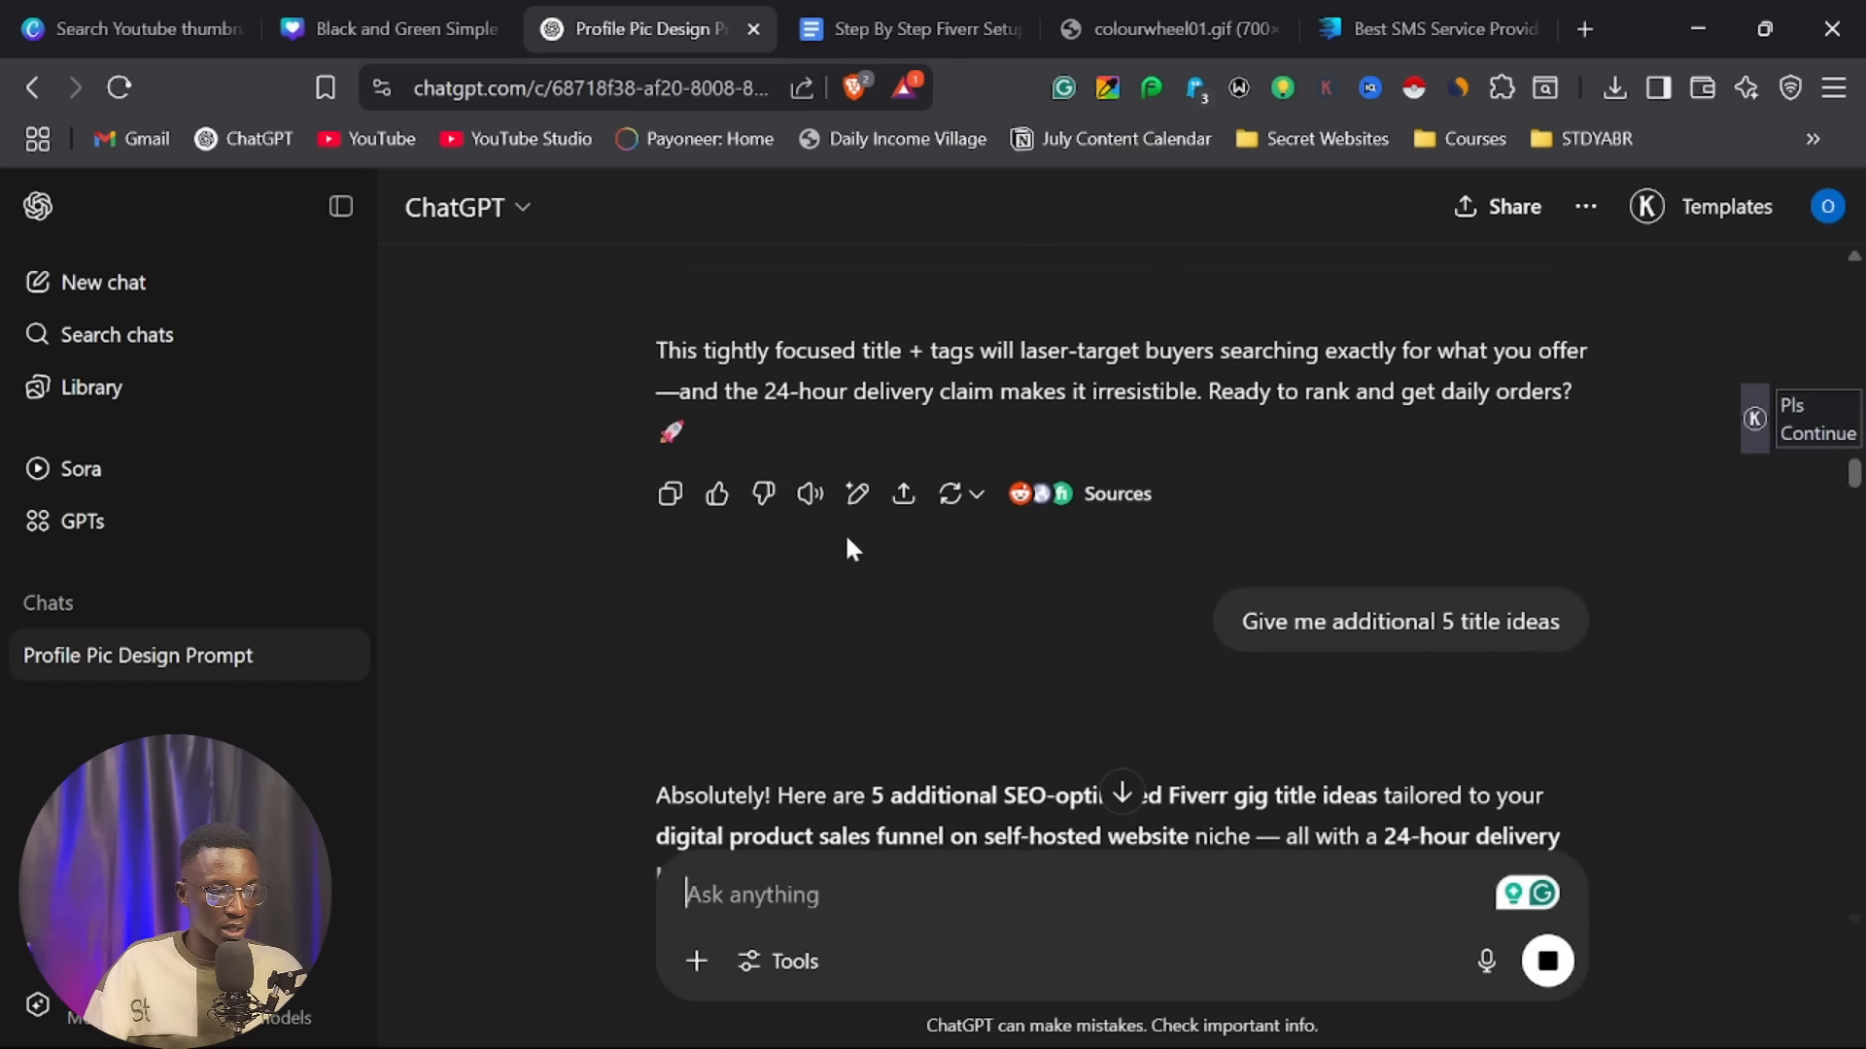
{"action": "scroll", "coordinate": [845, 530], "scroll_direction": "up", "scroll_amount": 12}
{"action": "scroll", "coordinate": [845, 530], "scroll_direction": "down", "scroll_amount": 4}
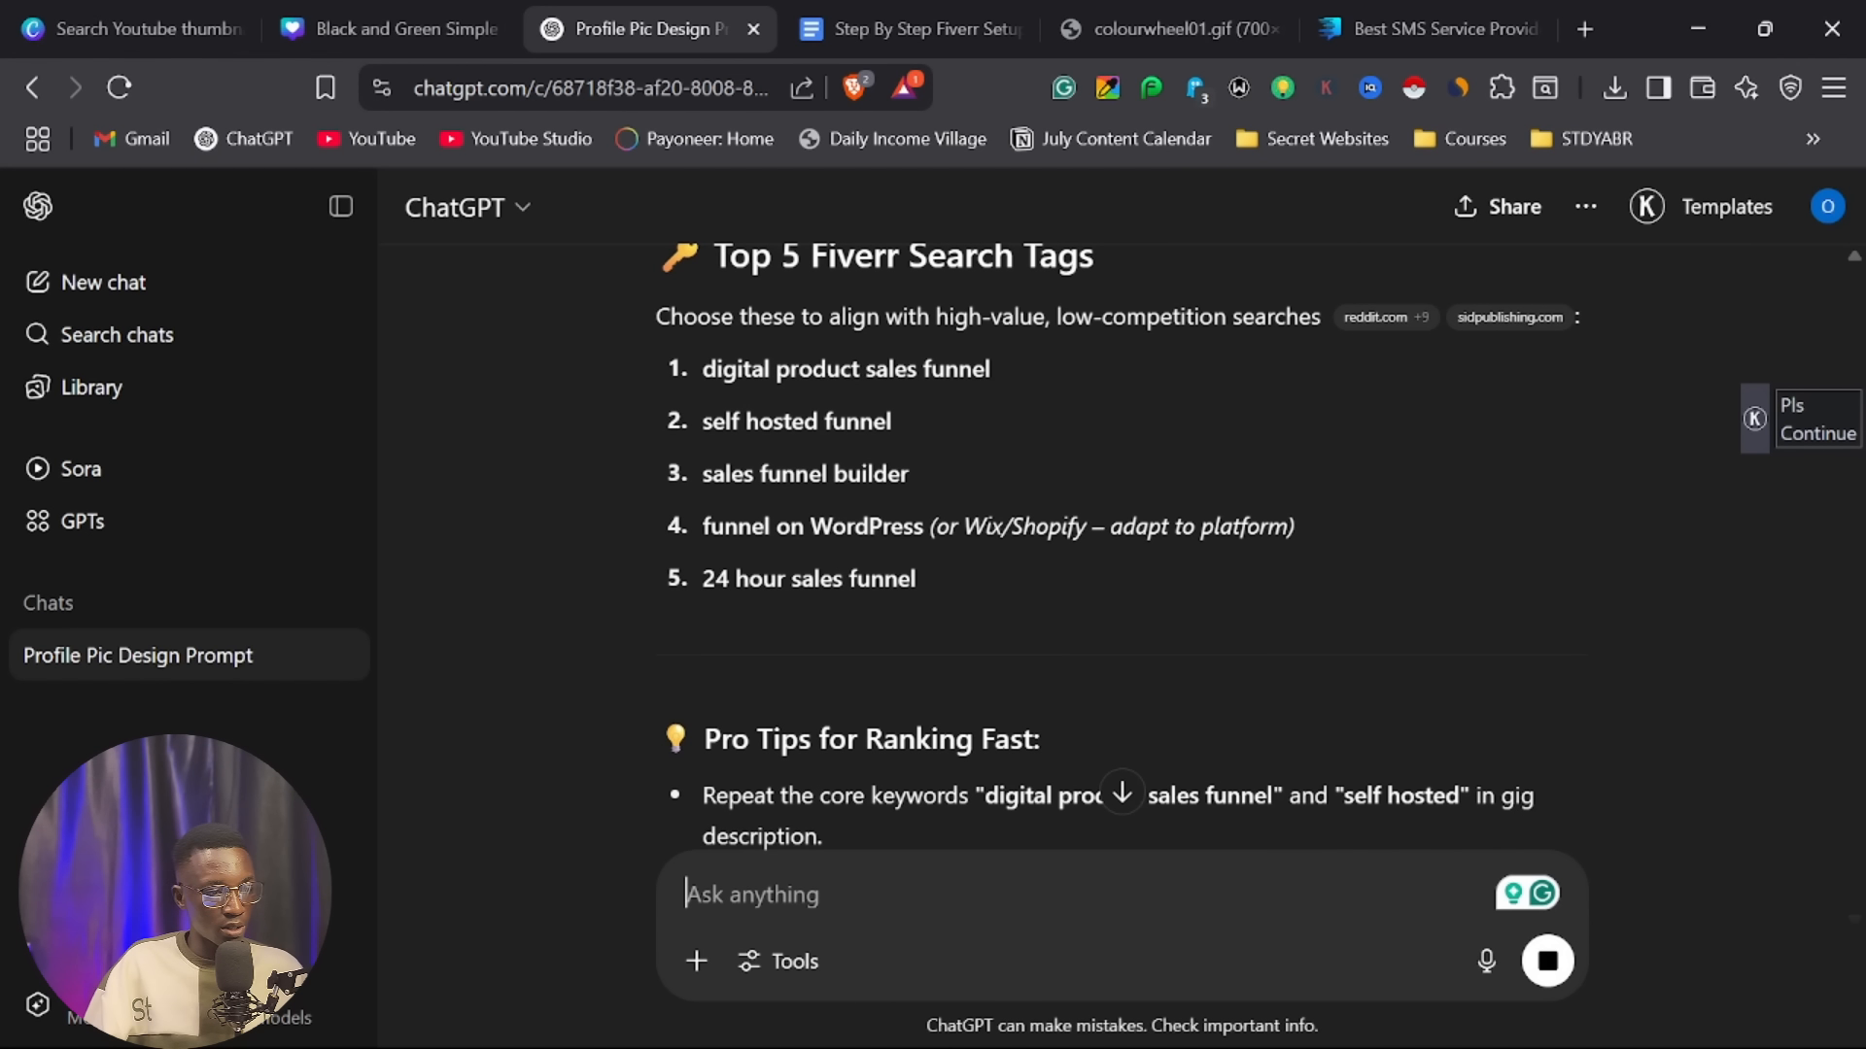
{"action": "left_click_drag", "start_coordinate": [703, 368], "coordinate": [972, 368]}
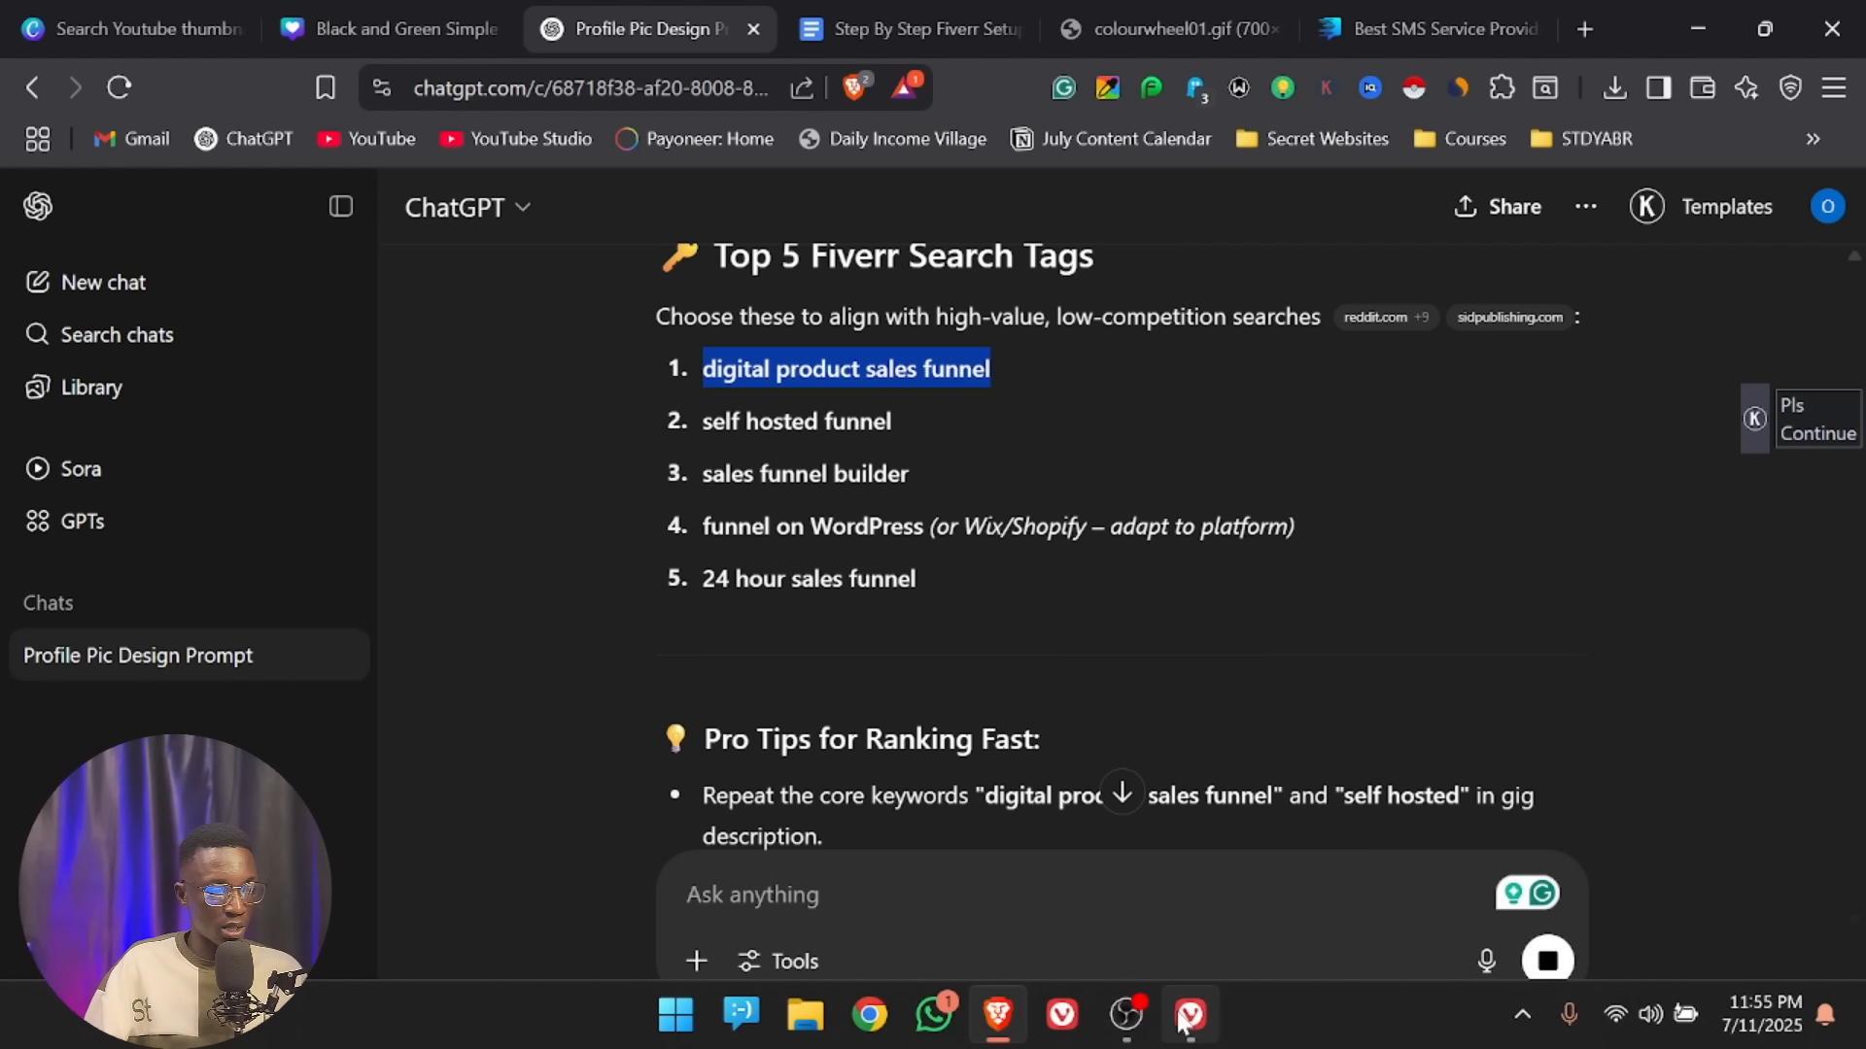
Paste 'digital product sales funnel' and 'self hosted funnel' from ChatGPT as Positive keywords.
{"action": "left_click", "coordinate": [1188, 1018]}
{"action": "left_click", "coordinate": [733, 454]}
{"action": "type", "text": "digital product sales funnel"}
{"action": "key", "text": "Return"}
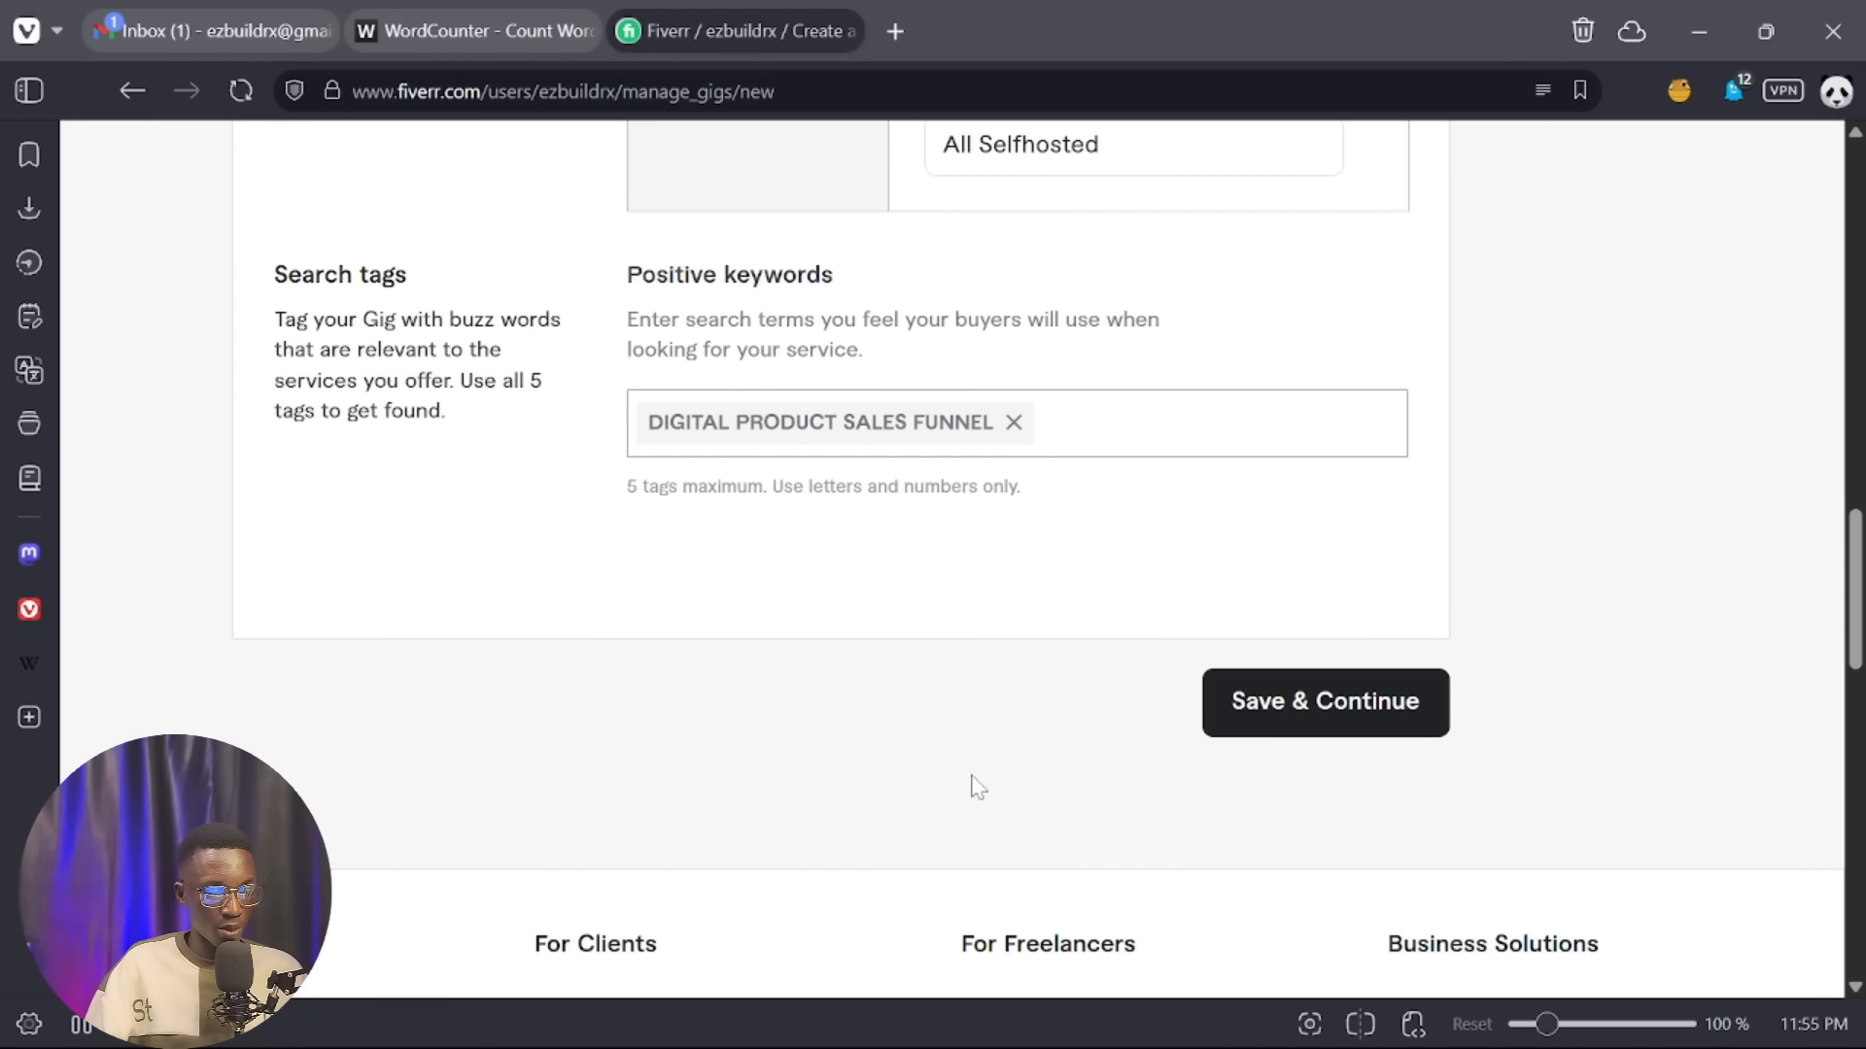
{"action": "left_click", "coordinate": [998, 1014]}
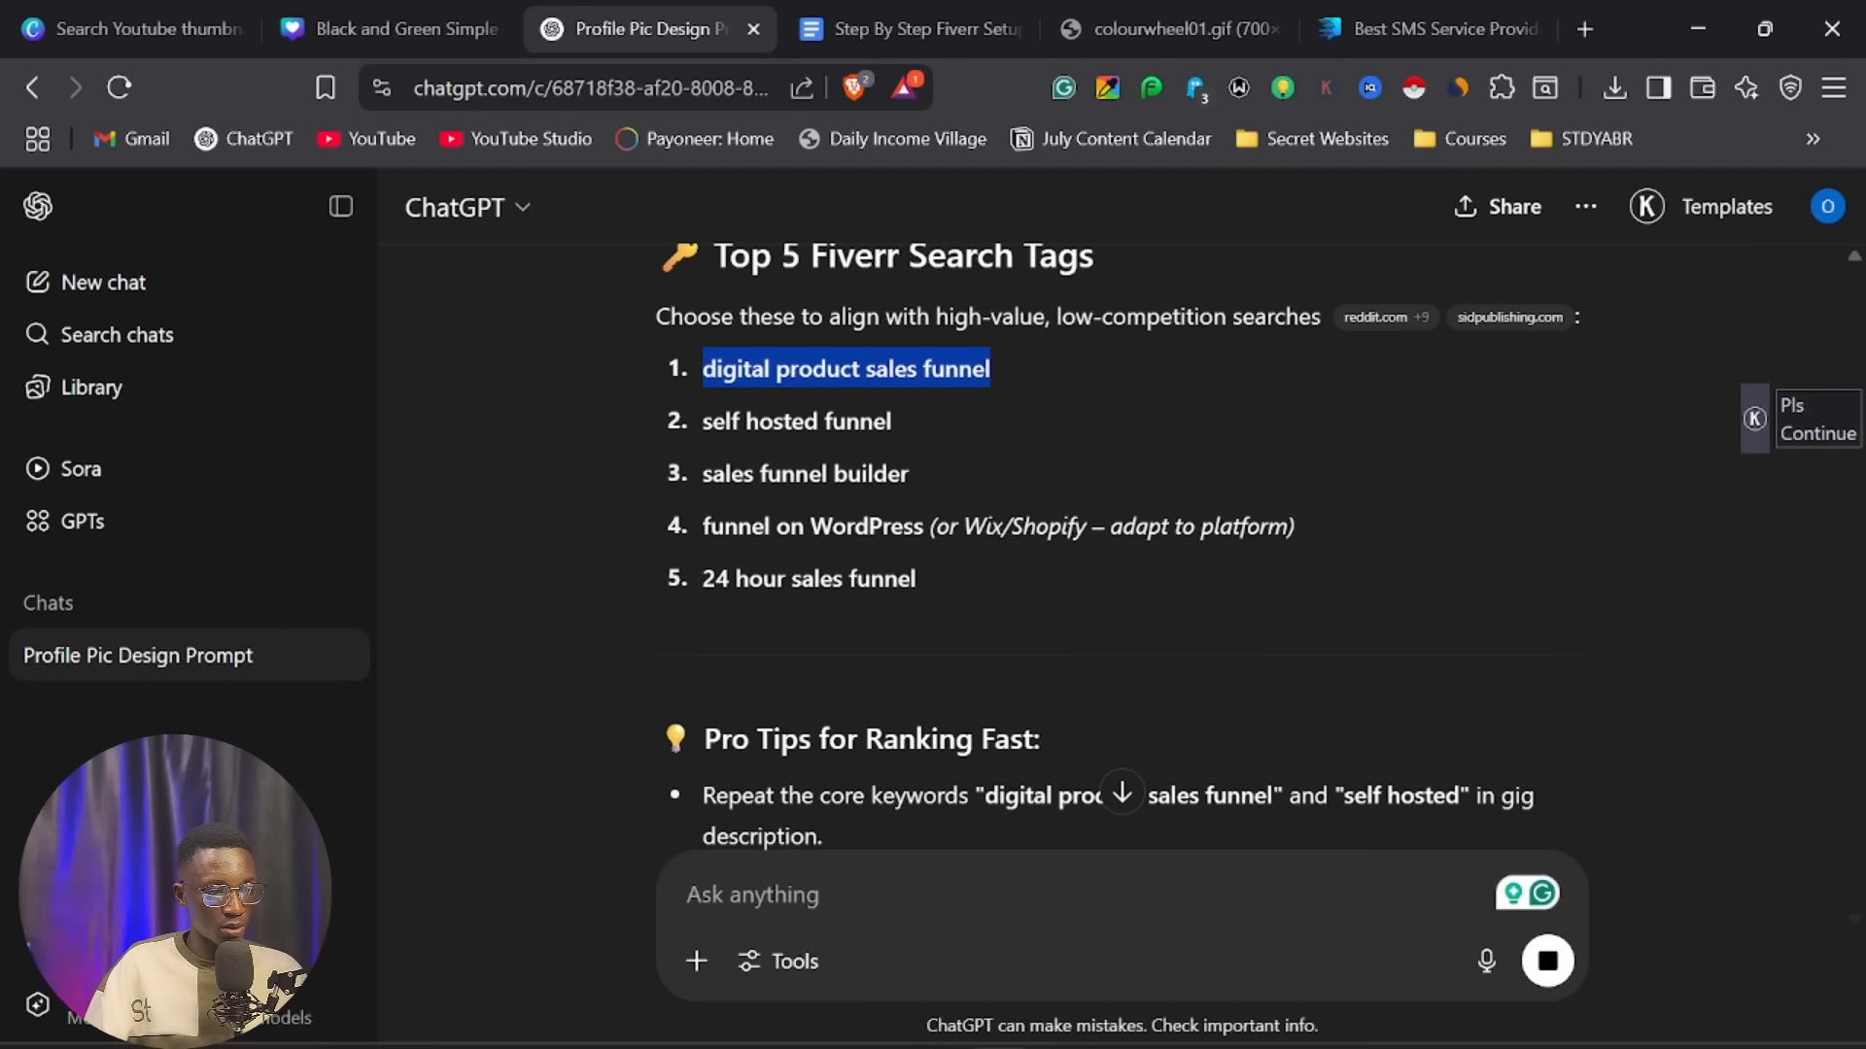
{"action": "left_click_drag", "start_coordinate": [702, 421], "coordinate": [886, 420]}
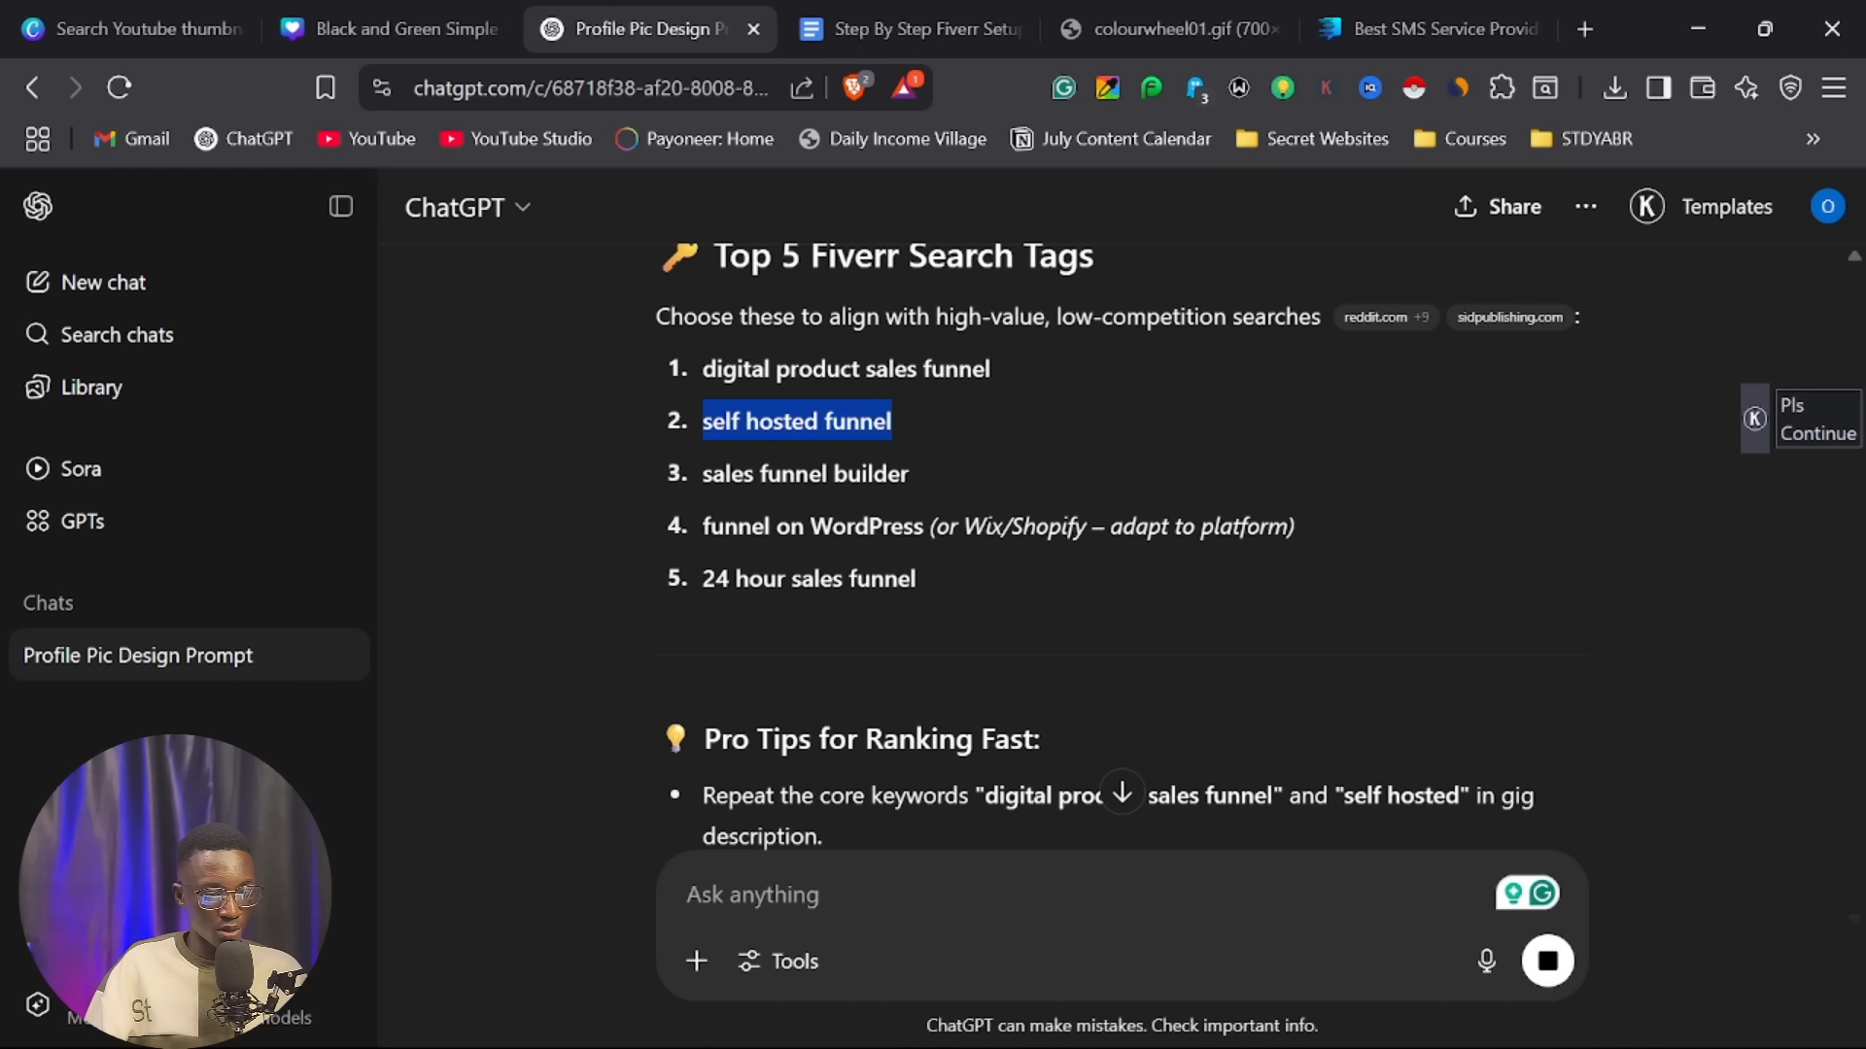
{"action": "key", "text": "ctrl+c"}
{"action": "left_click", "coordinate": [1210, 1005]}
{"action": "key", "text": "ctrl+v"}
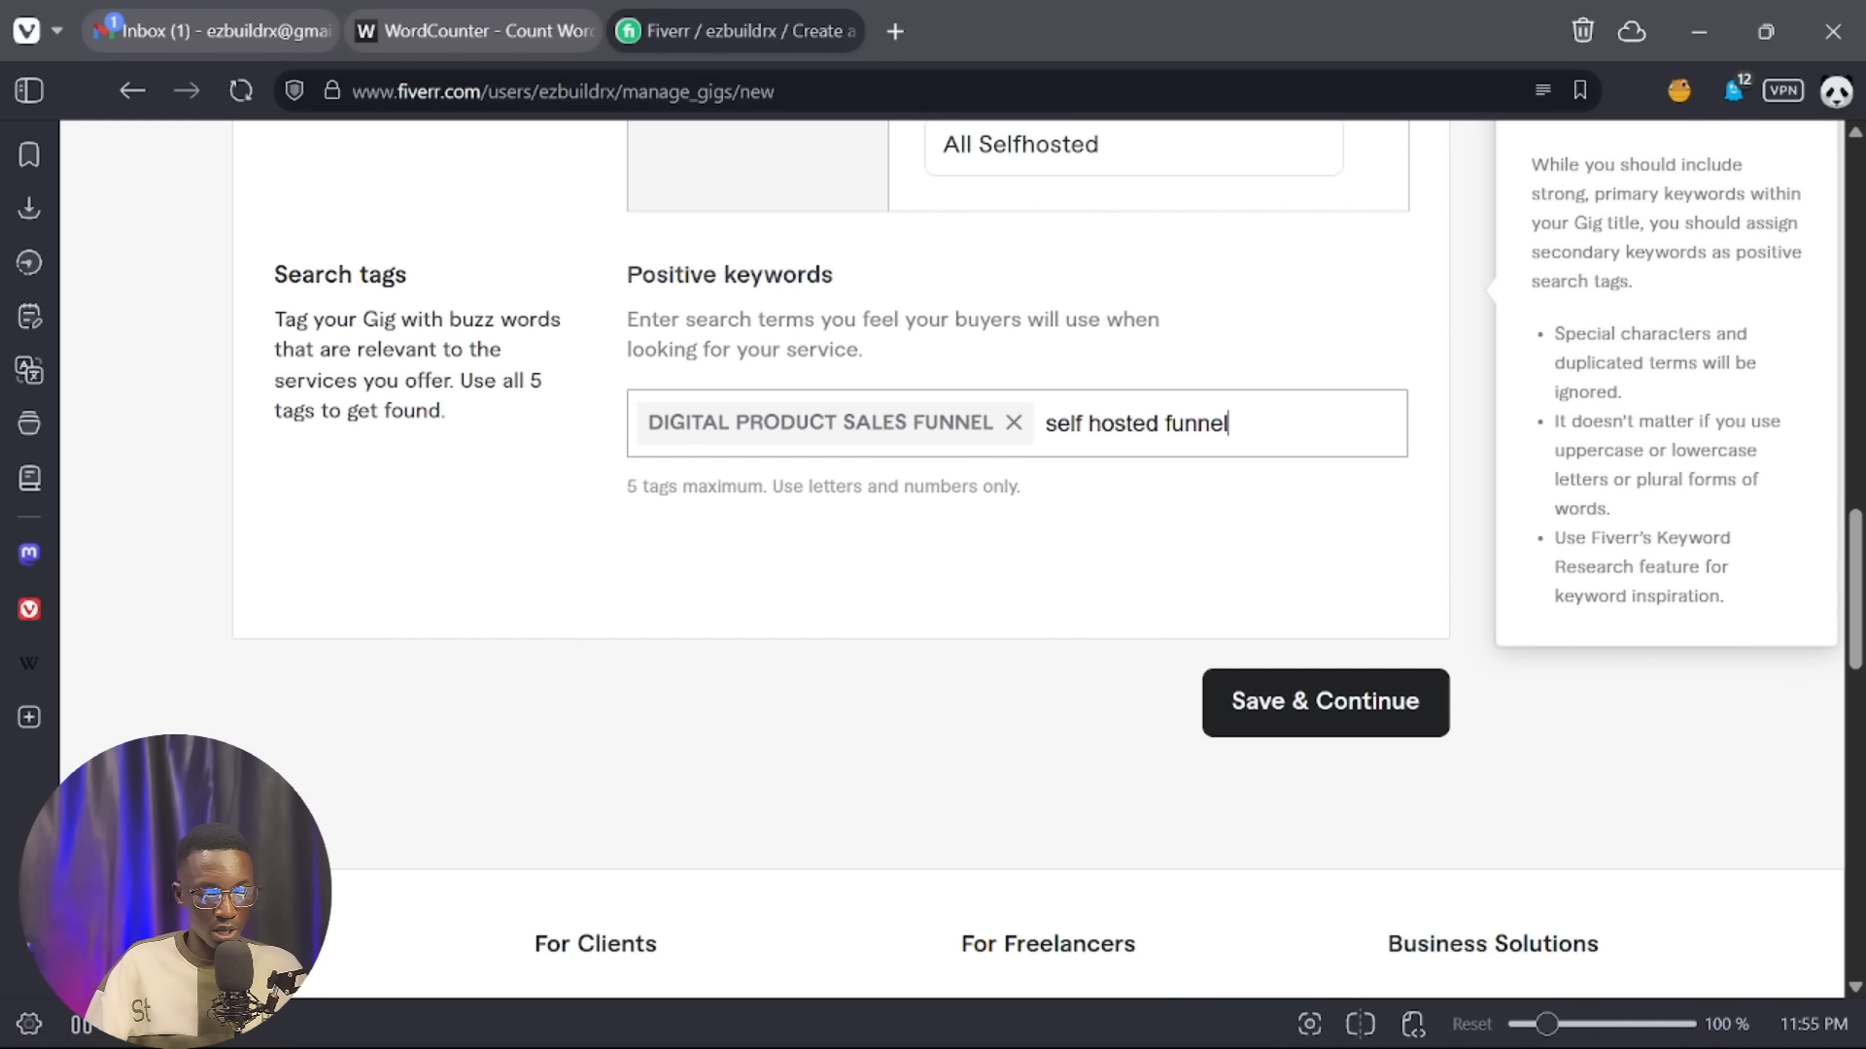
{"action": "key", "text": "Return"}
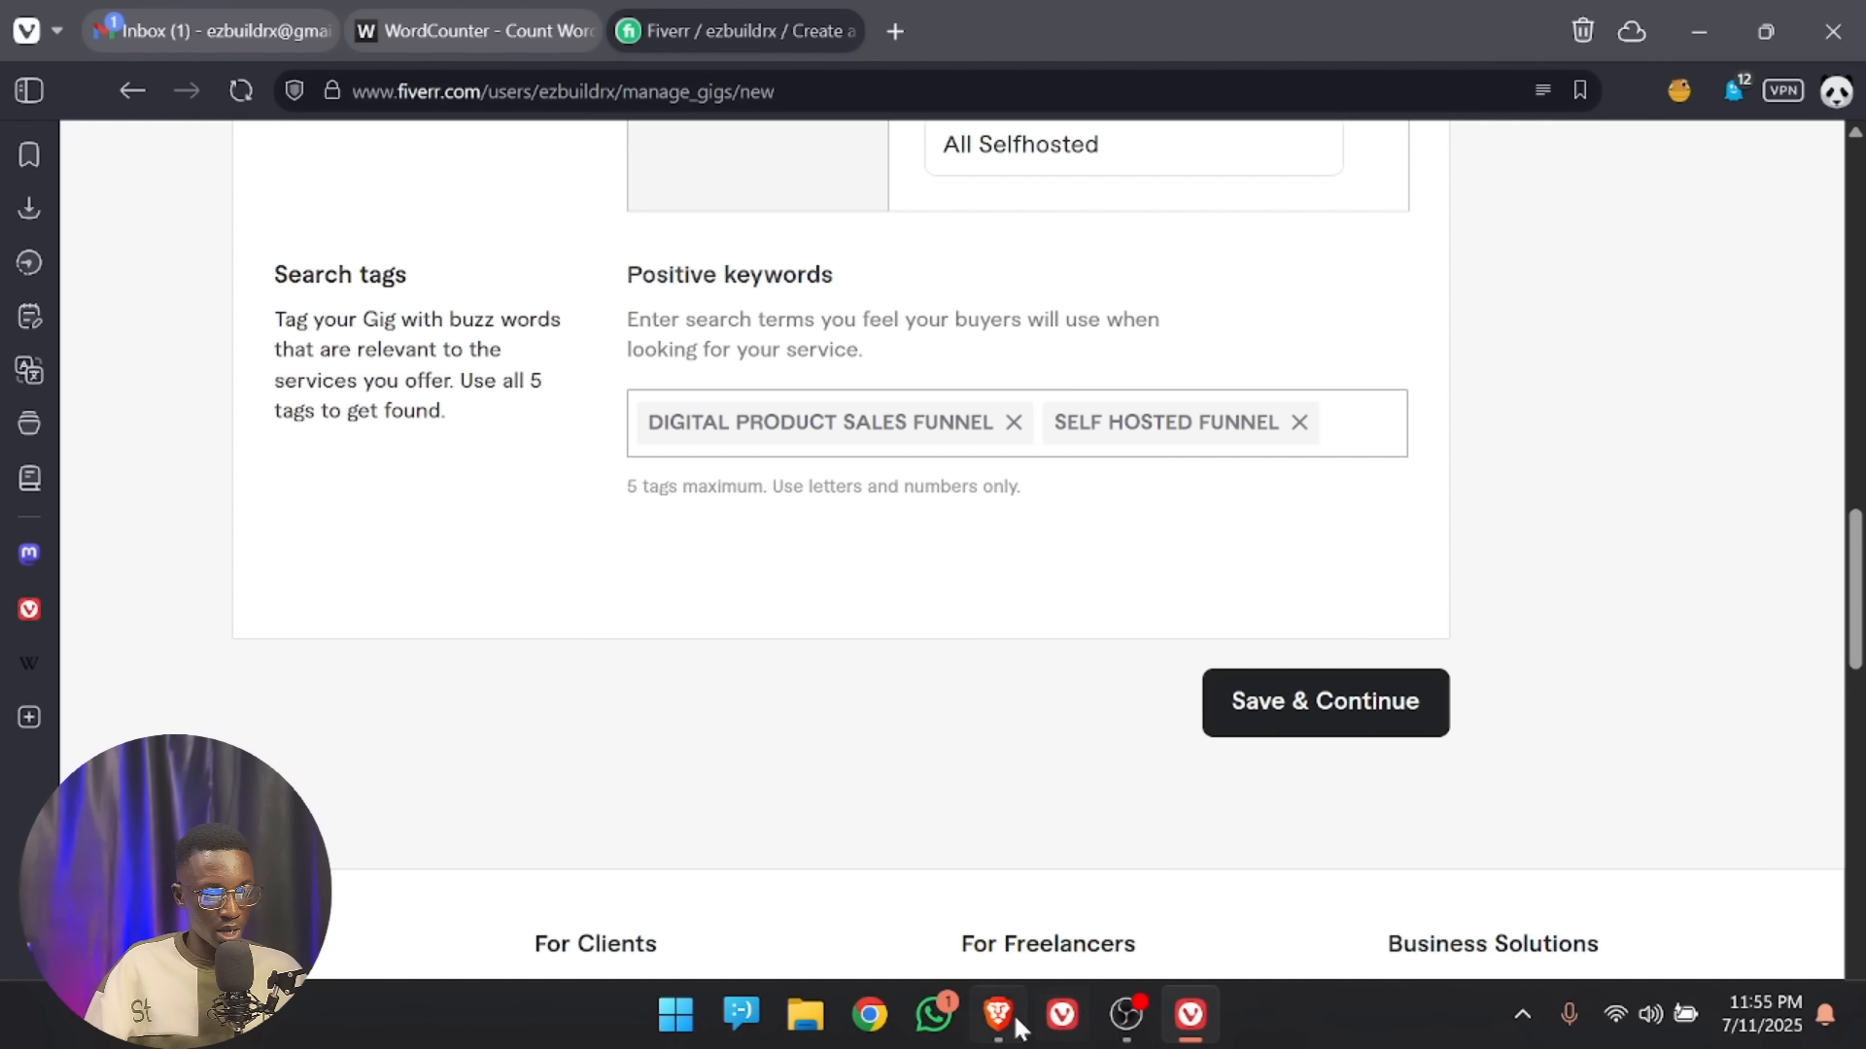
Add 'sales funnel builder' and 'funnel on WordPress' from ChatGPT as further search tags.
{"action": "left_click", "coordinate": [998, 1014]}
{"action": "left_click_drag", "start_coordinate": [702, 473], "coordinate": [909, 474]}
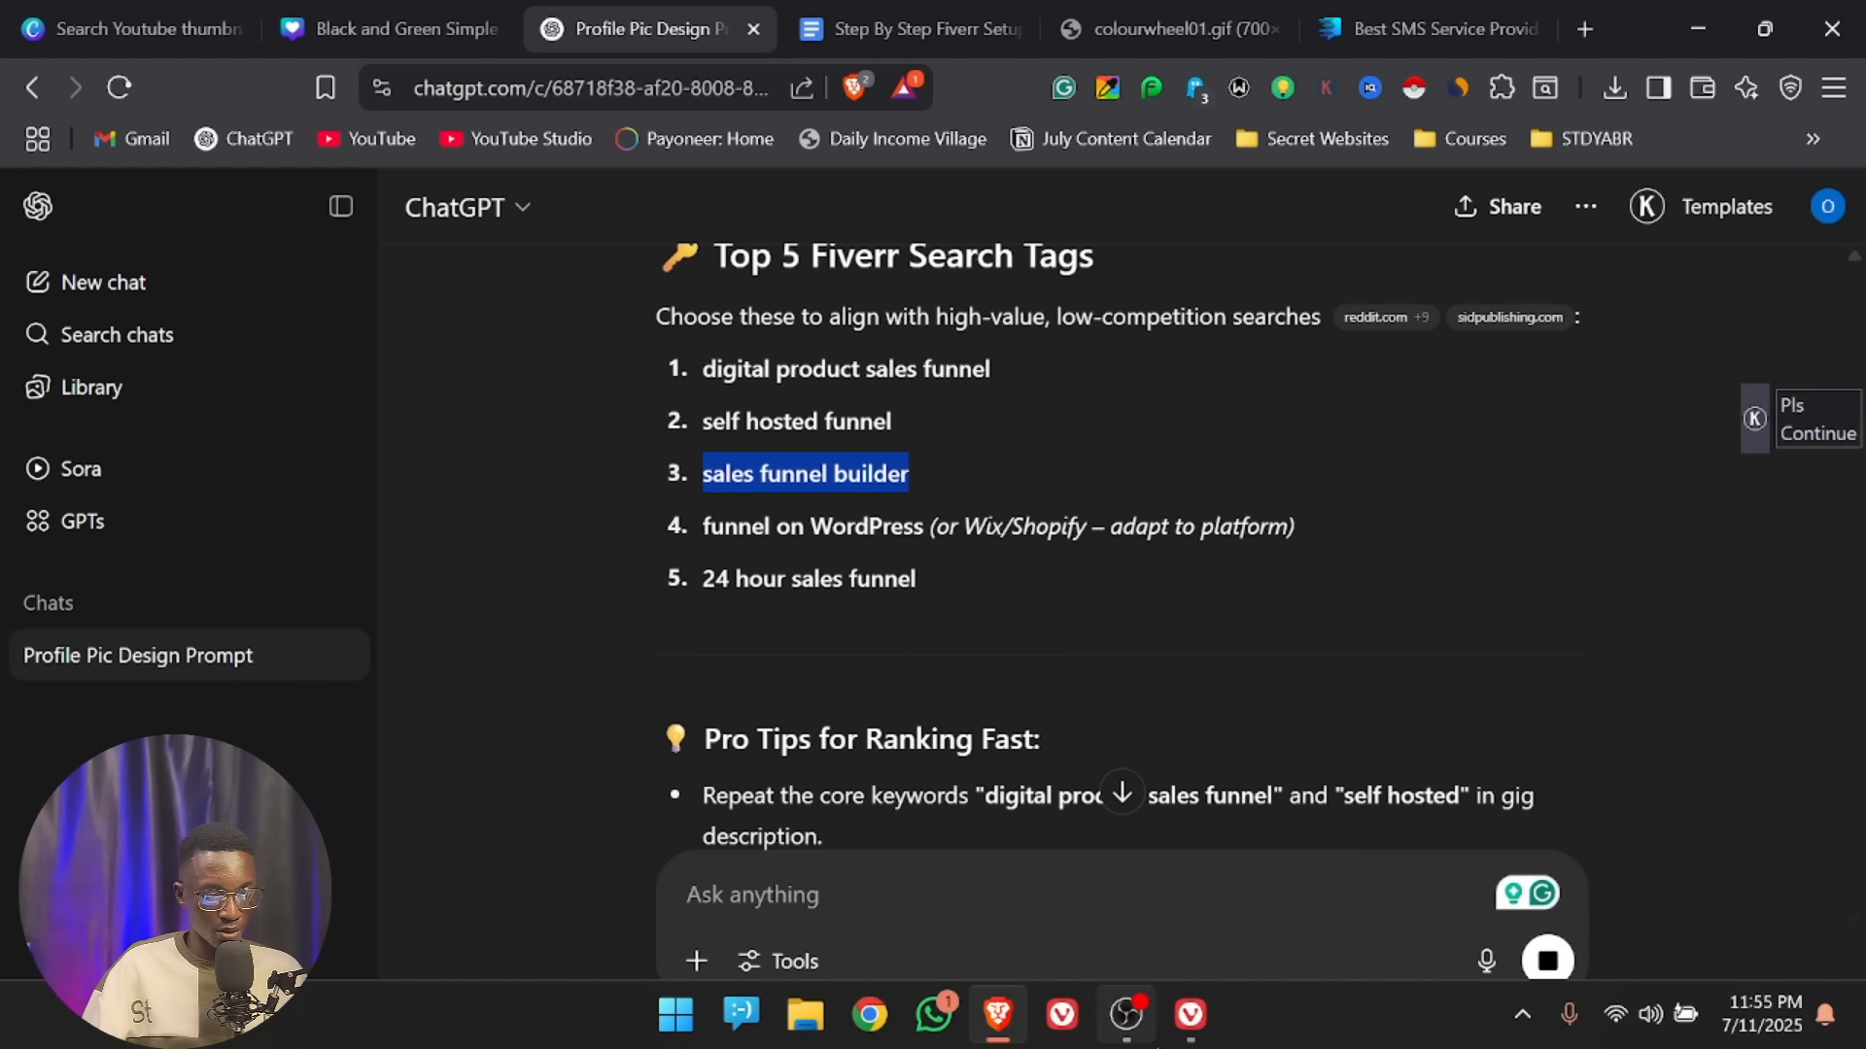
{"action": "left_click", "coordinate": [1190, 1015]}
{"action": "key", "text": "ctrl+v"}
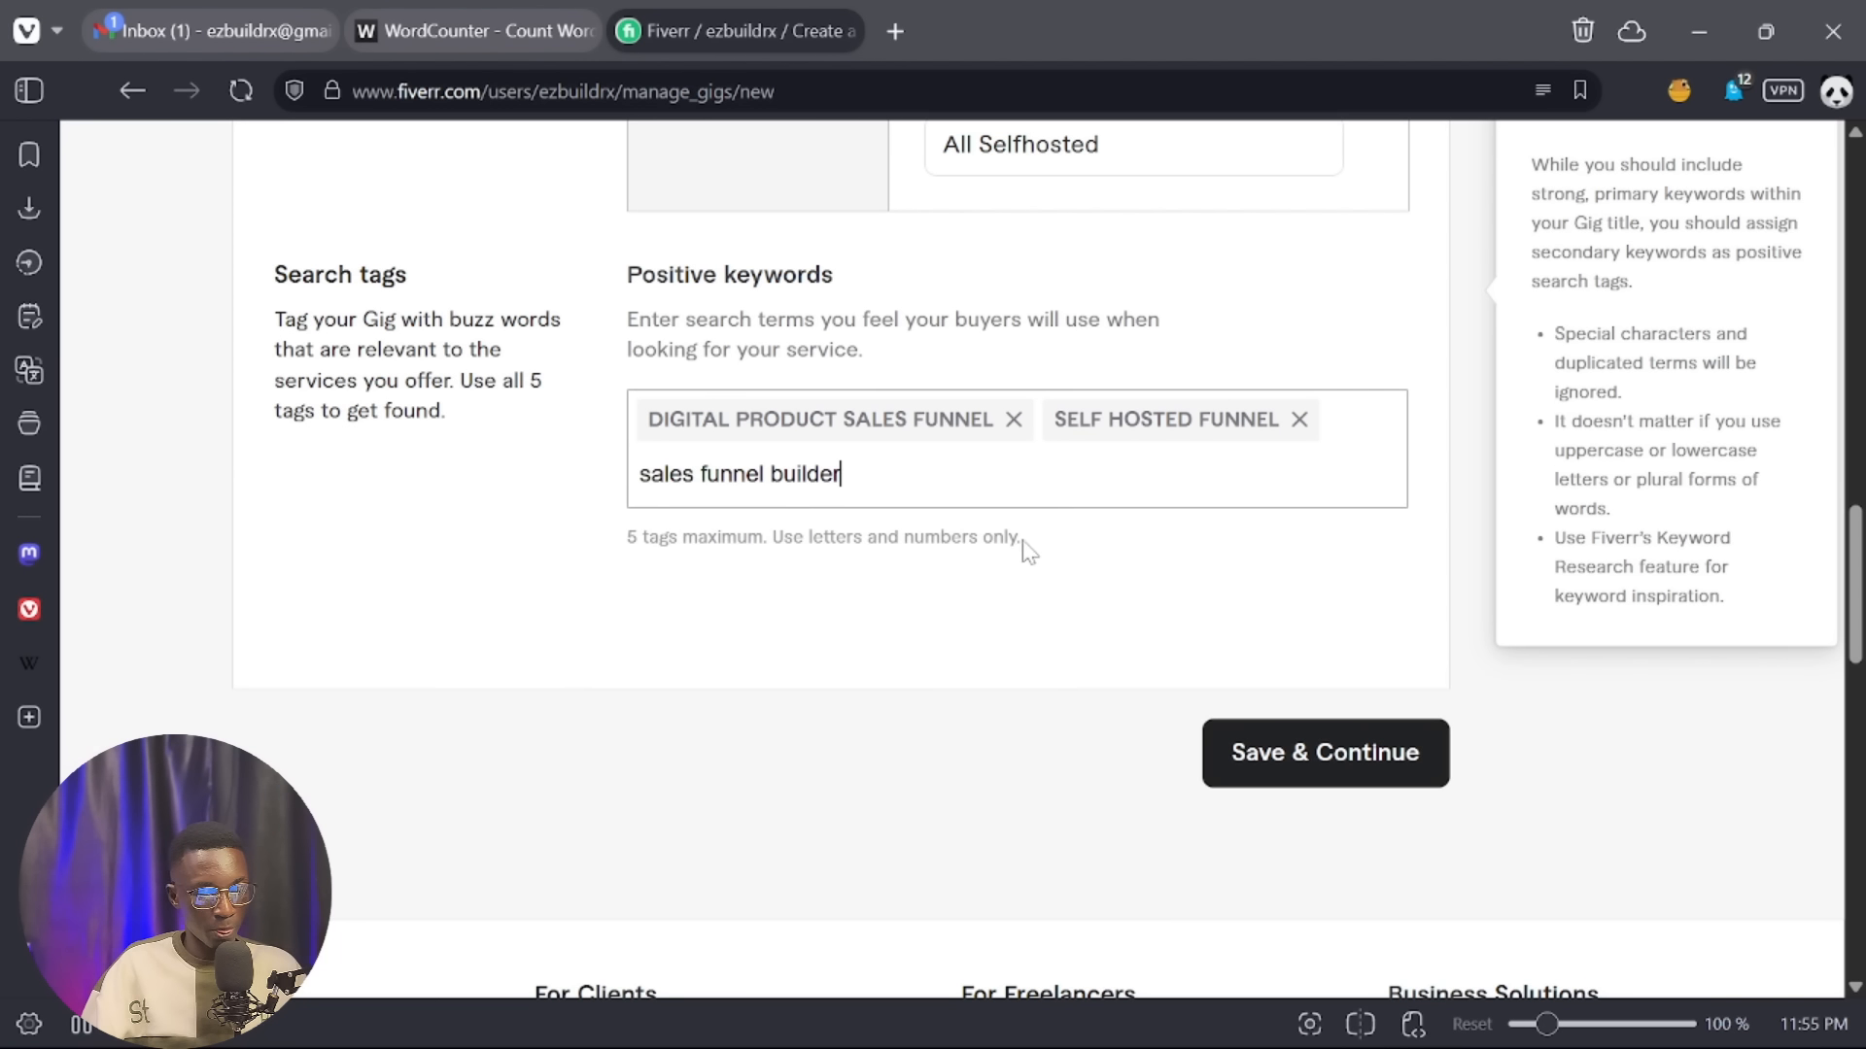
{"action": "key", "text": "Return"}
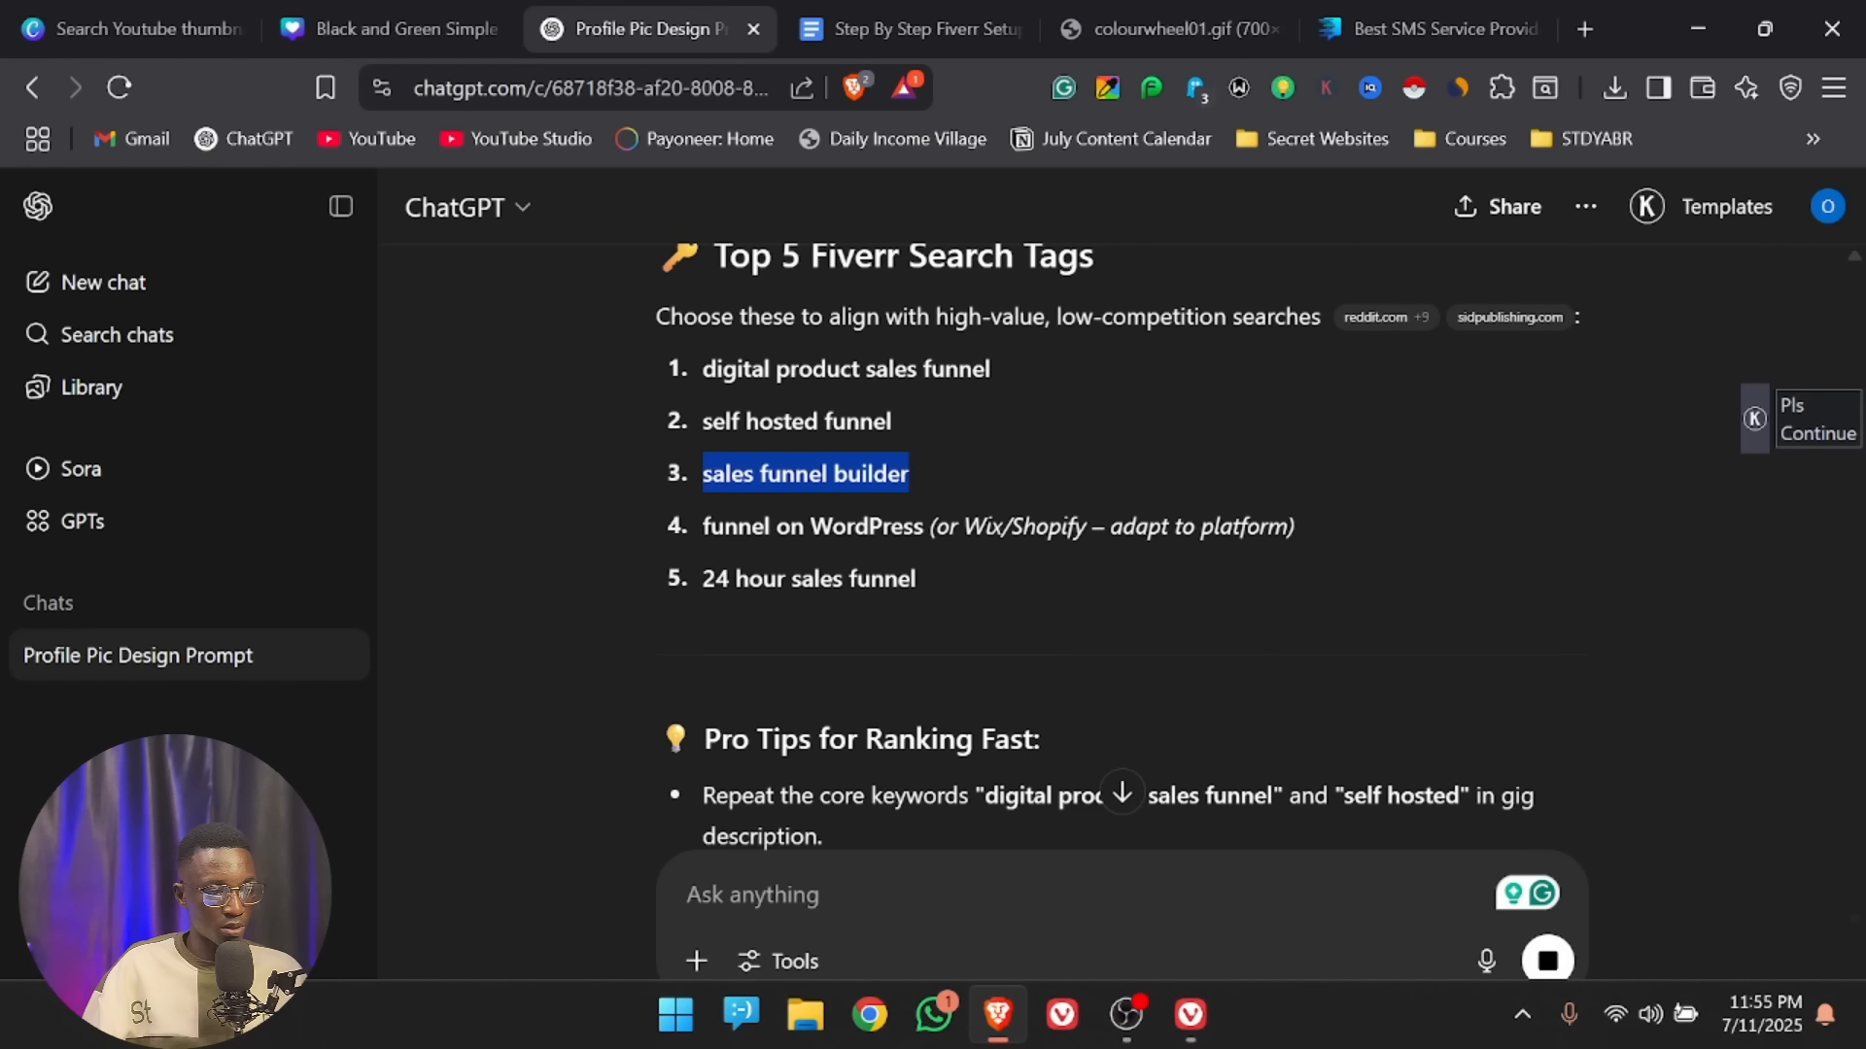
{"action": "left_click", "coordinate": [998, 1014]}
{"action": "left_click_drag", "start_coordinate": [702, 525], "coordinate": [923, 526]}
{"action": "key", "text": "ctrl+c"}
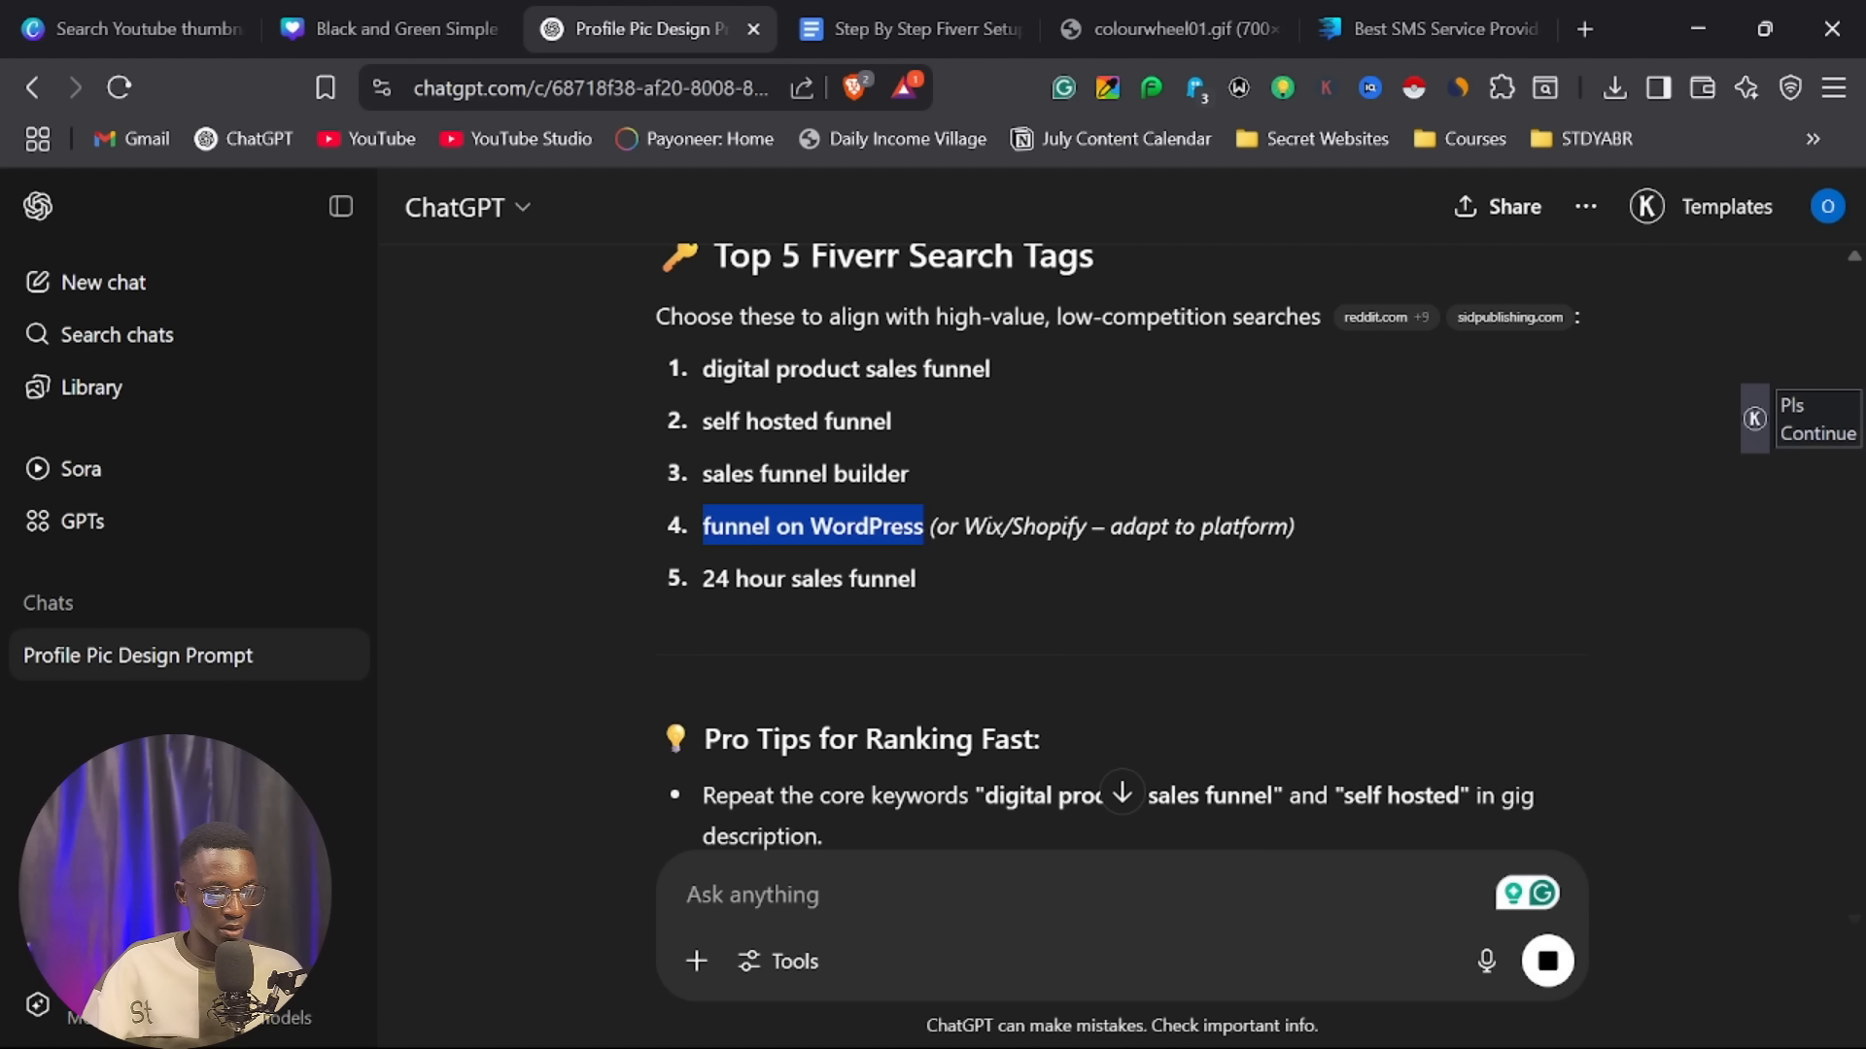
{"action": "left_click", "coordinate": [1192, 1016]}
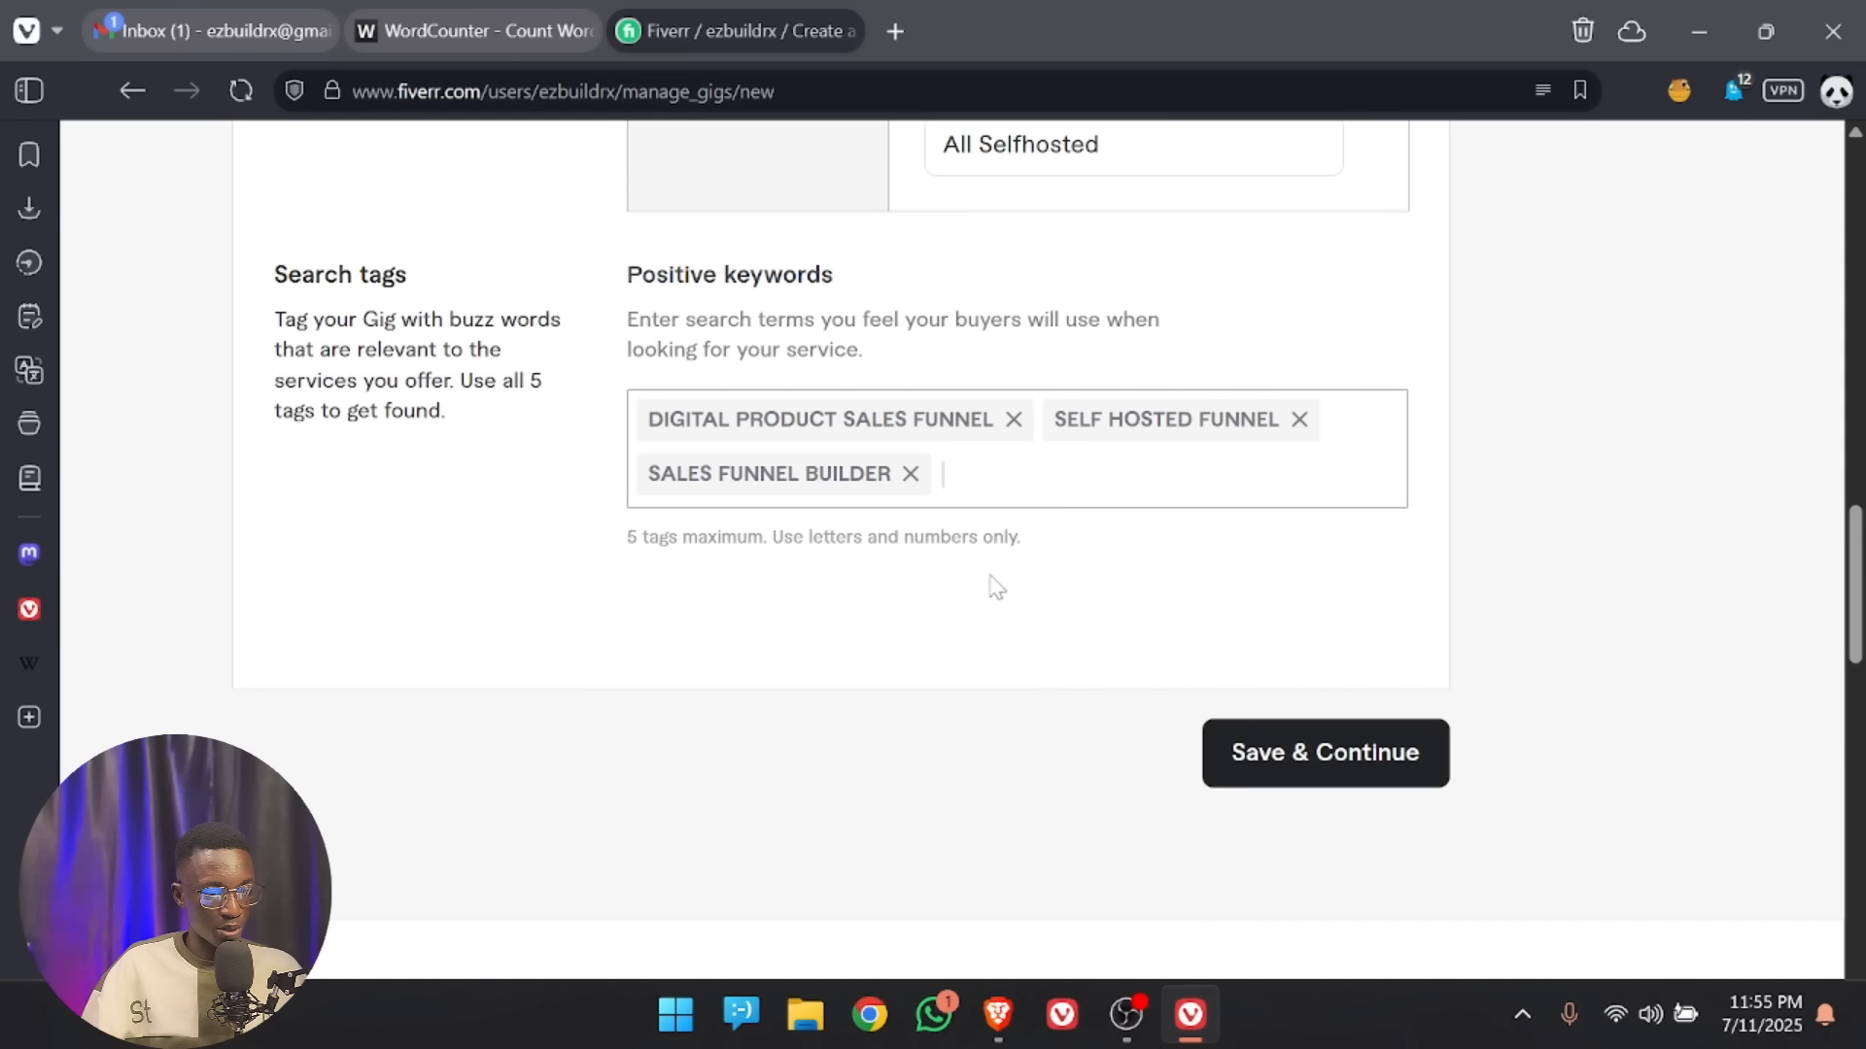
{"action": "key", "text": "ctrl+v"}
{"action": "key", "text": "Return"}
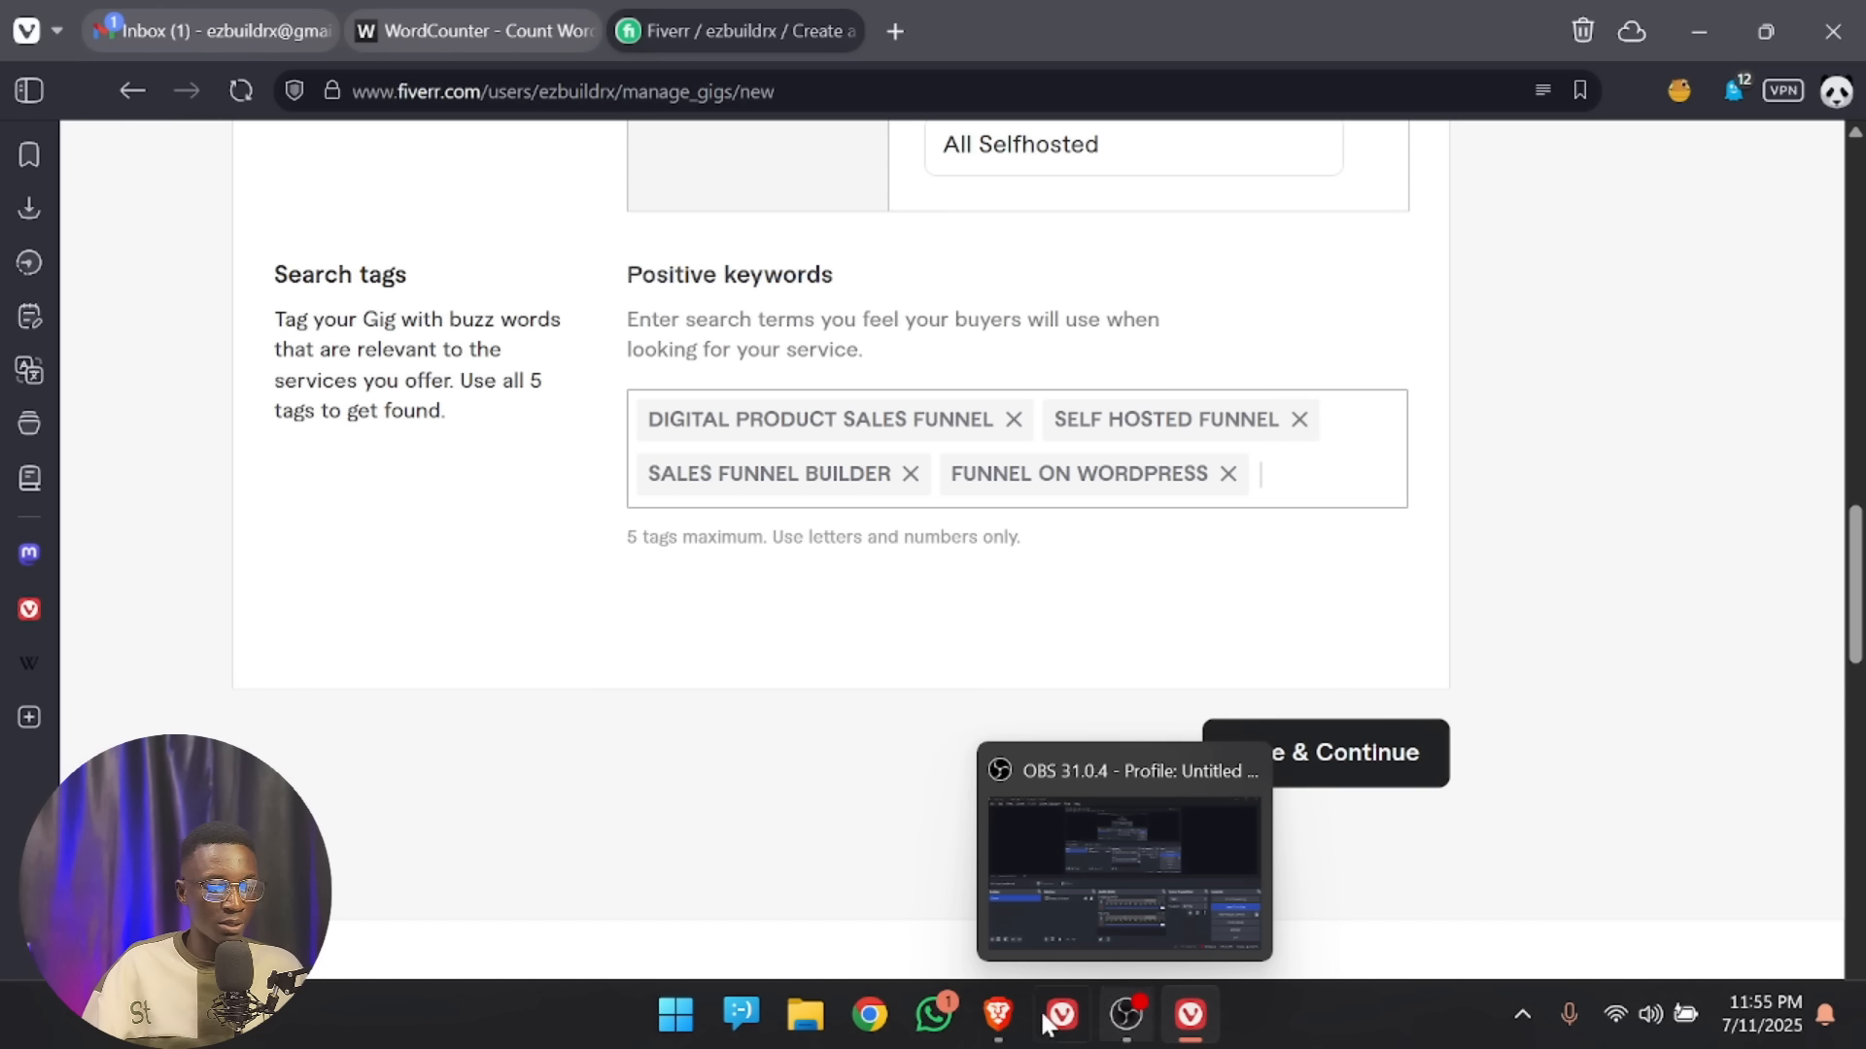
Open fiverr.com in a new Brave tab.
{"action": "left_click", "coordinate": [1003, 1022]}
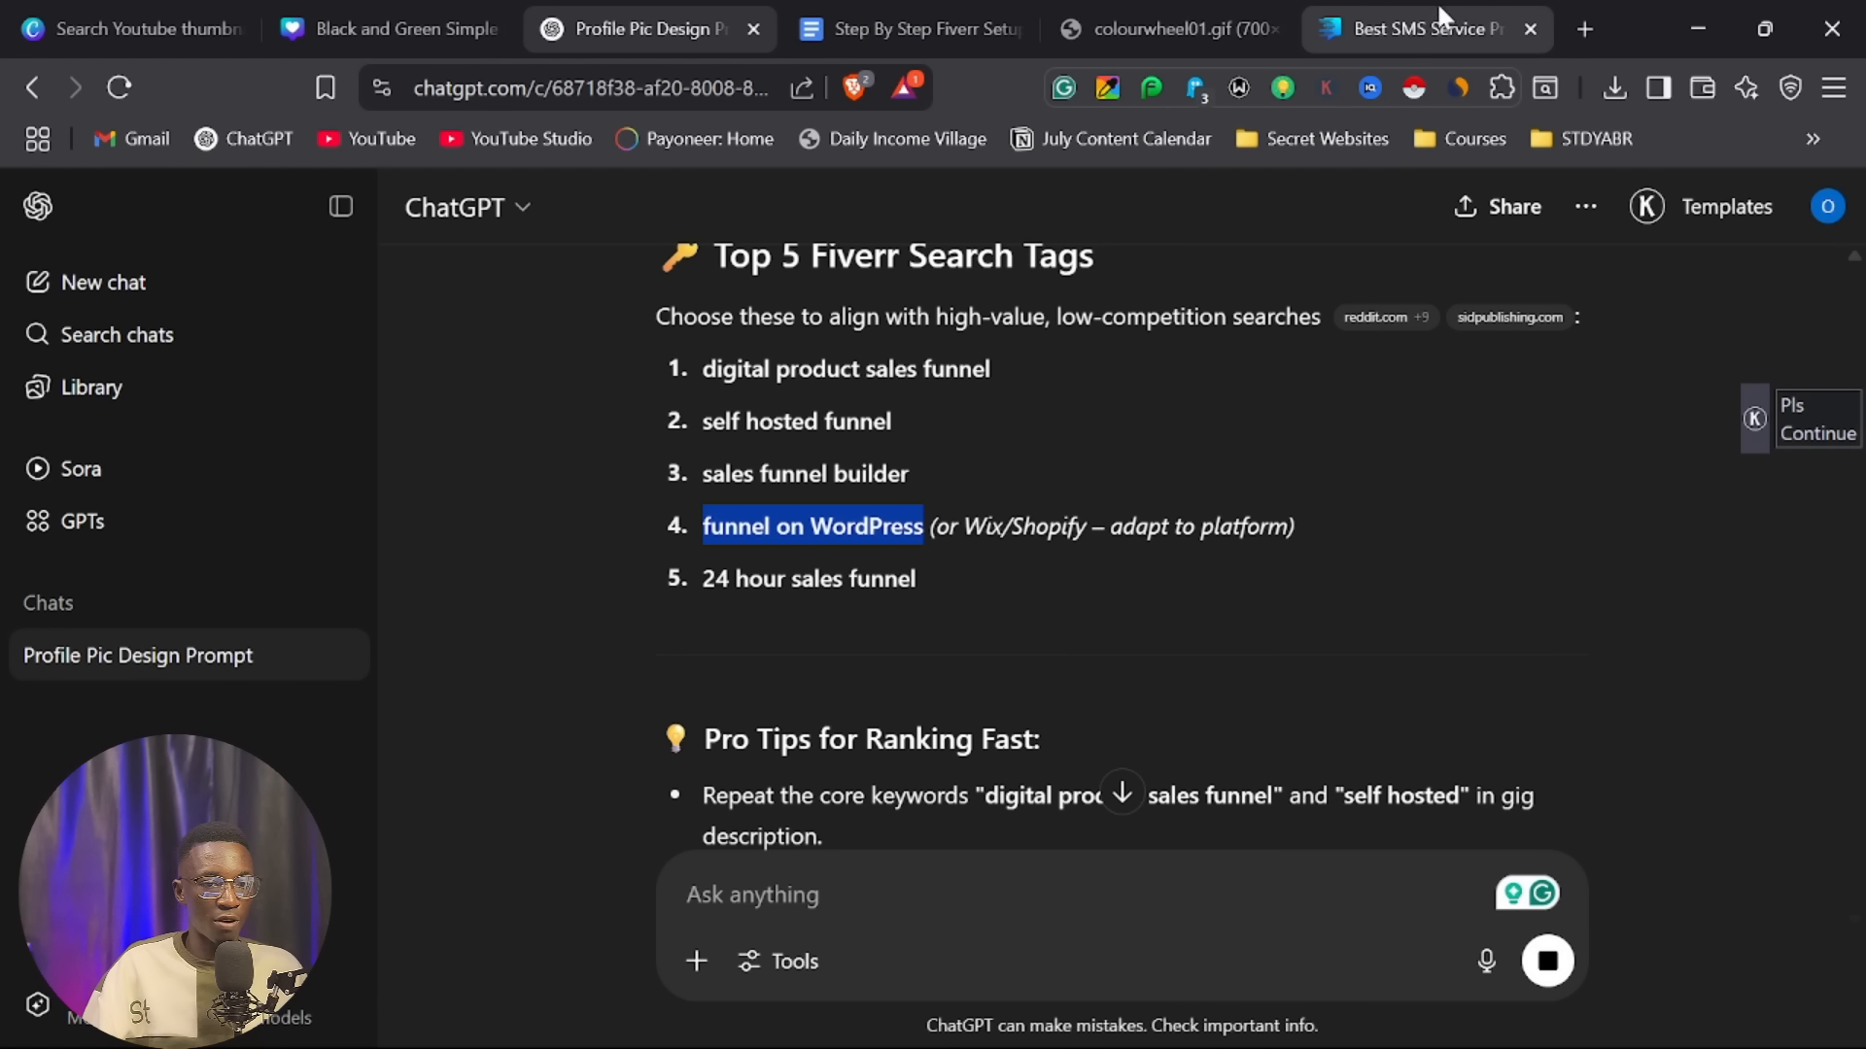
{"action": "left_click", "coordinate": [1586, 29]}
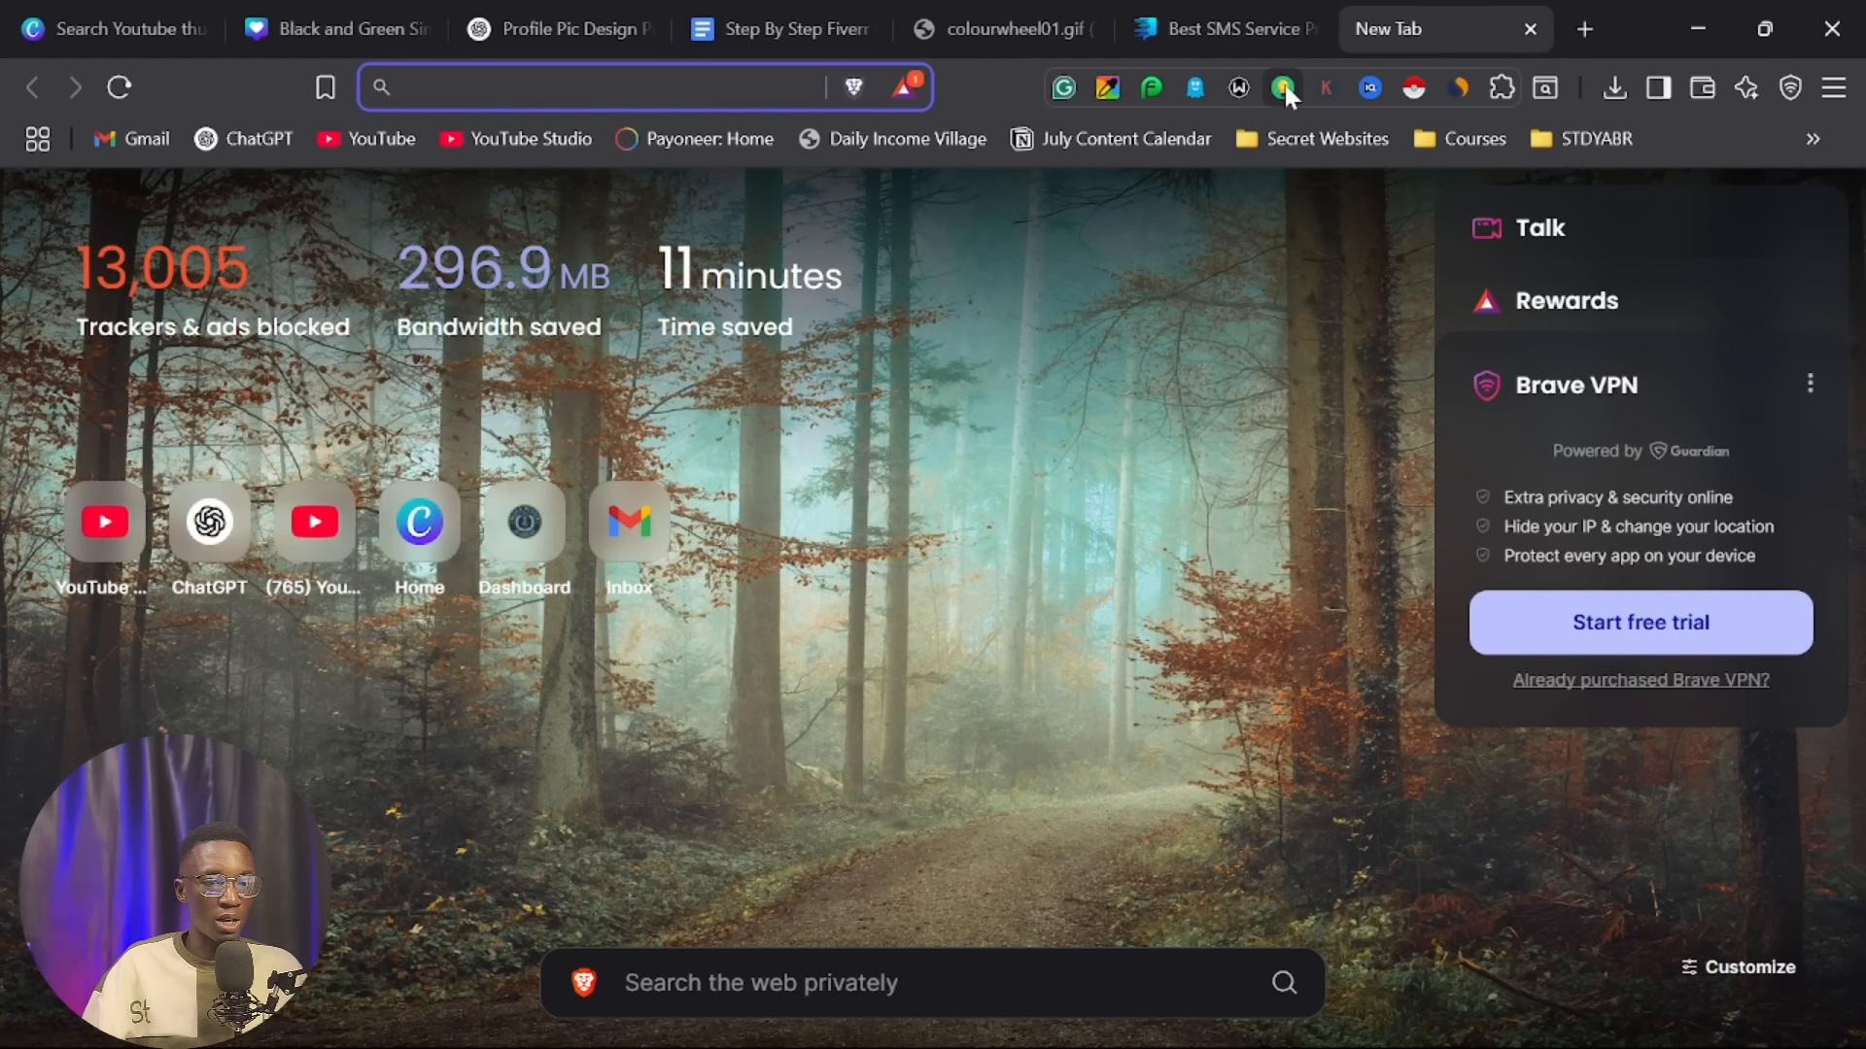
{"action": "type", "text": "fi"}
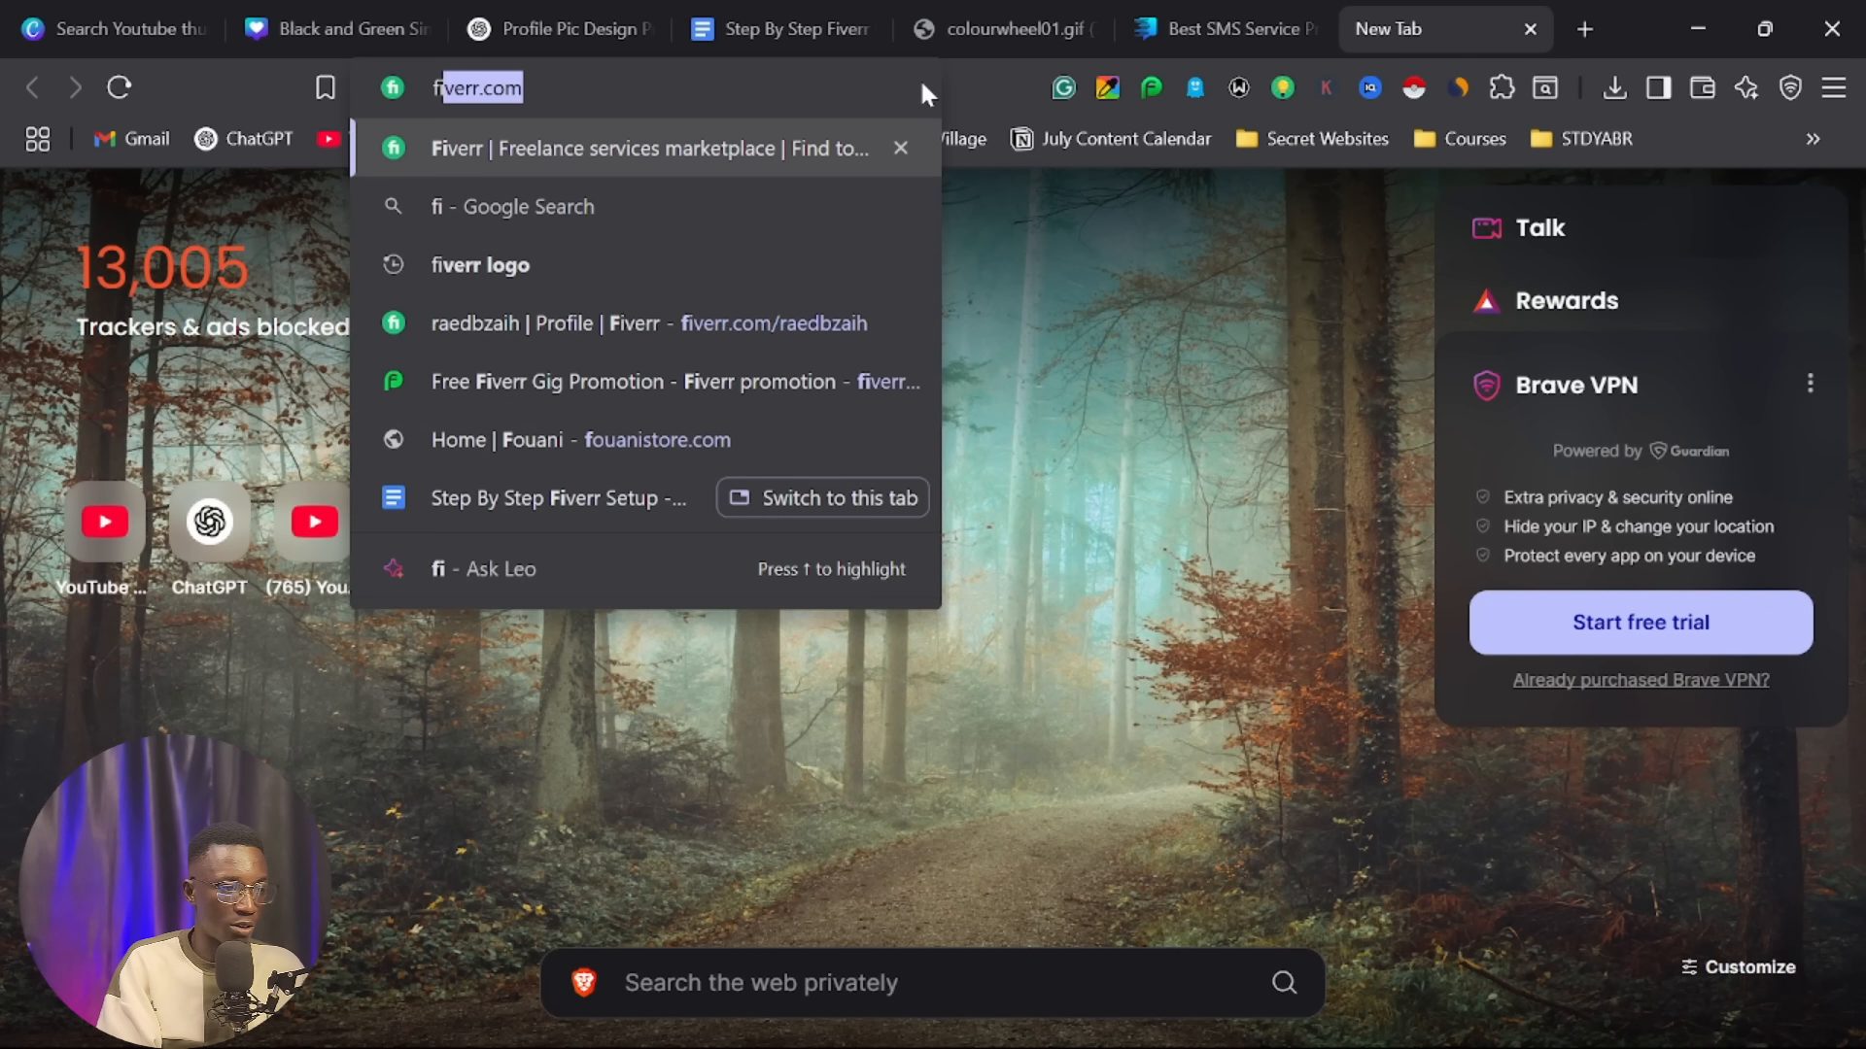
{"action": "type", "text": "ver"}
{"action": "key", "text": "Return"}
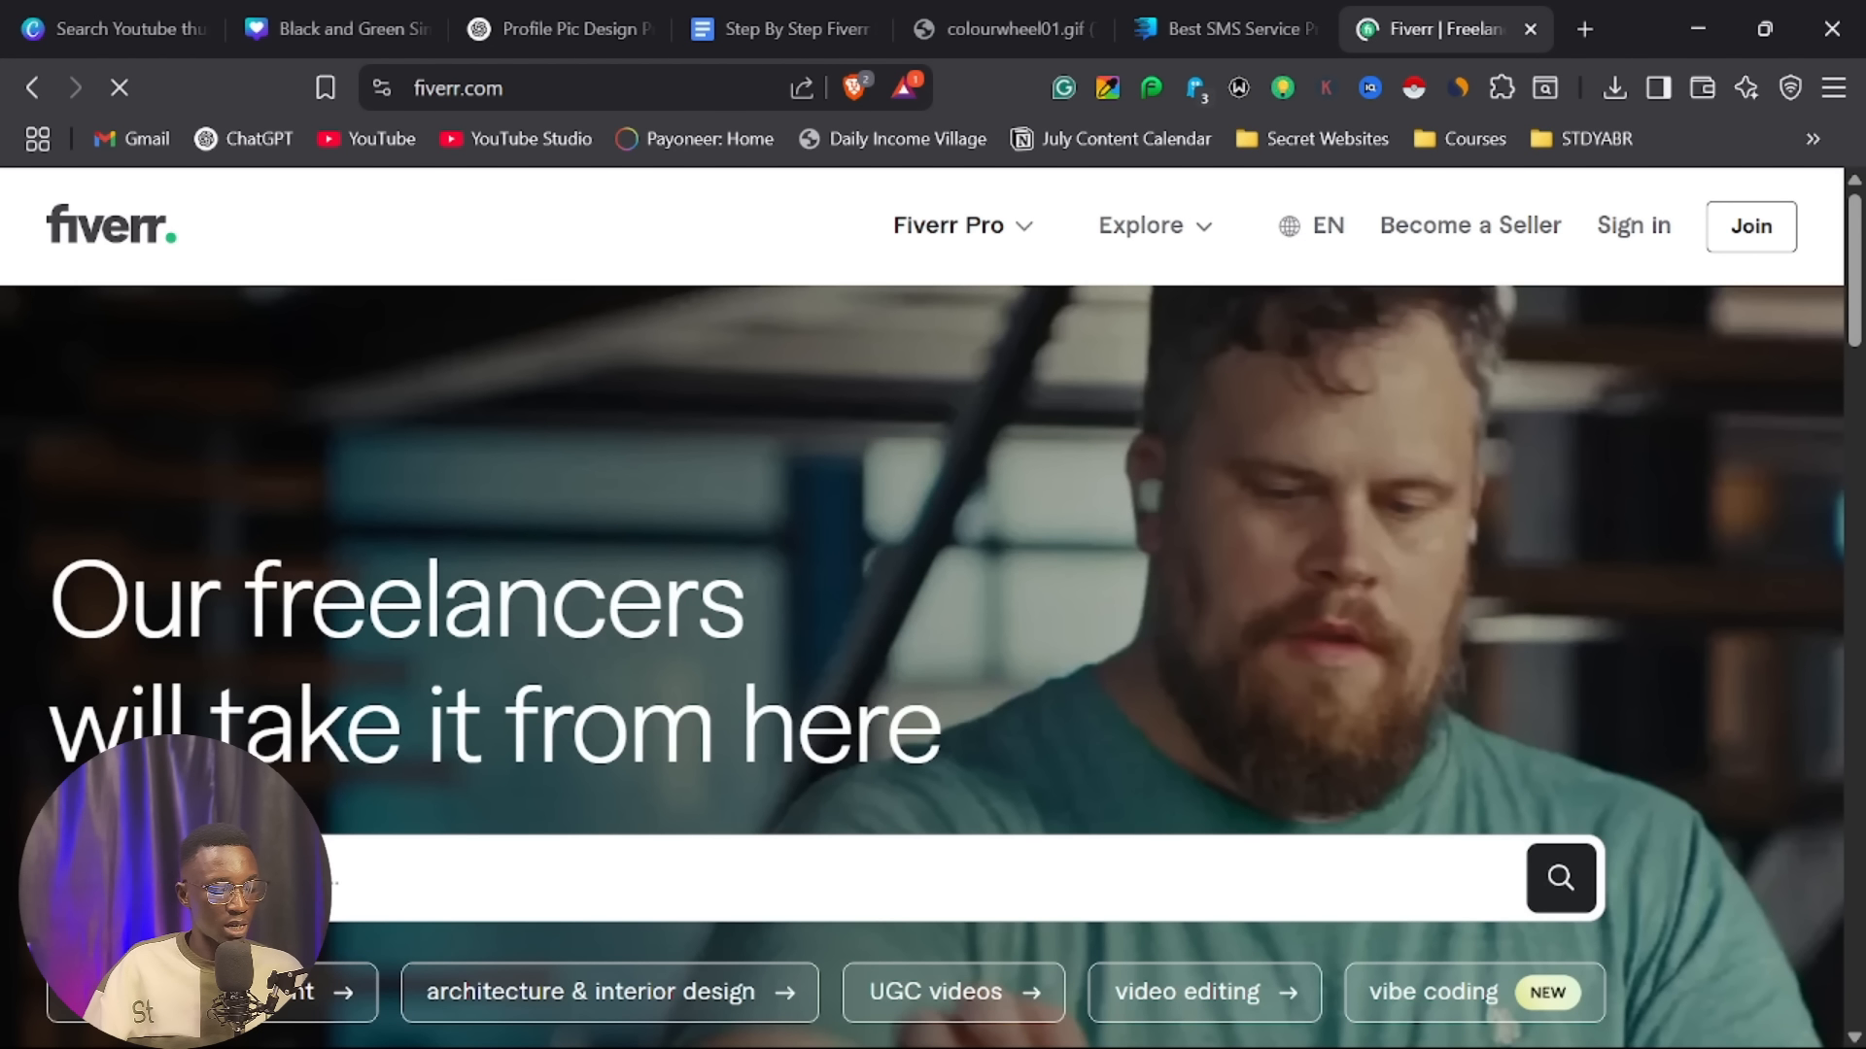
Search Fiverr for the gig title from clipboard history and review competitors' Quick View focus keywords.
{"action": "key", "text": "super+v"}
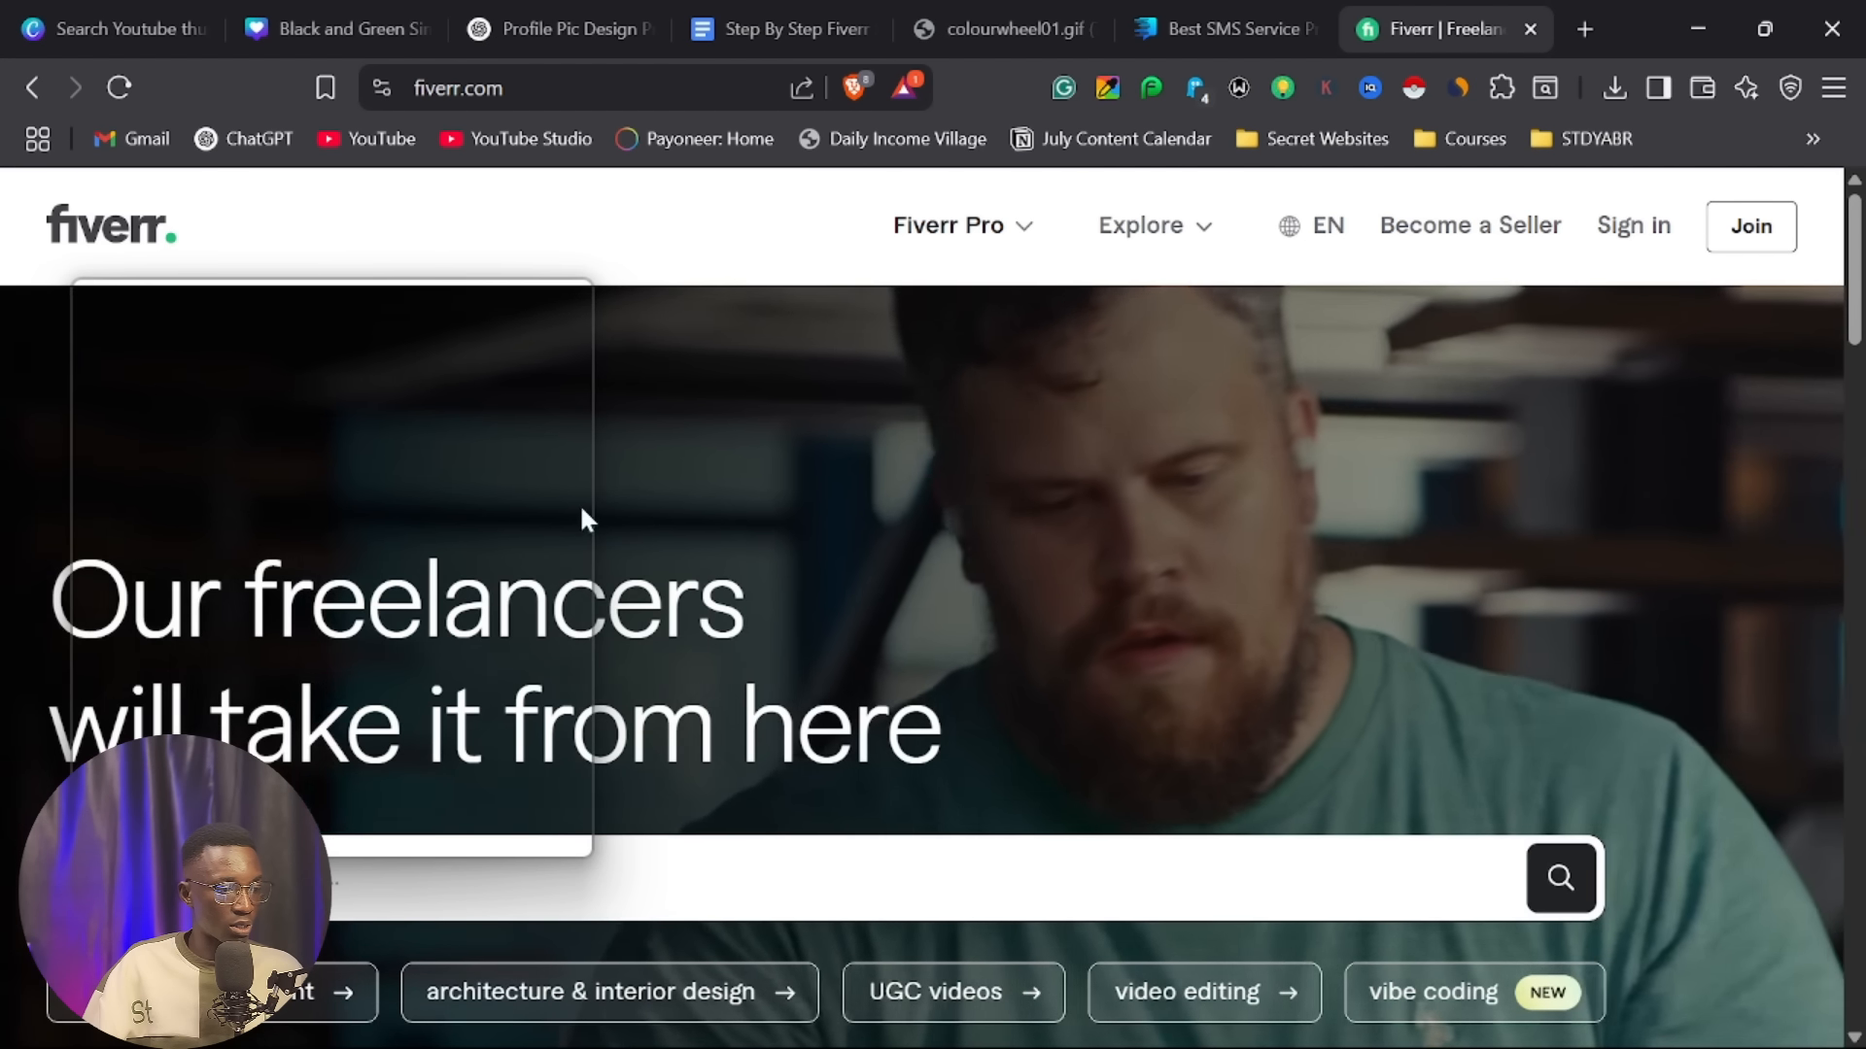
{"action": "scroll", "coordinate": [200, 705], "scroll_direction": "down", "scroll_amount": 5}
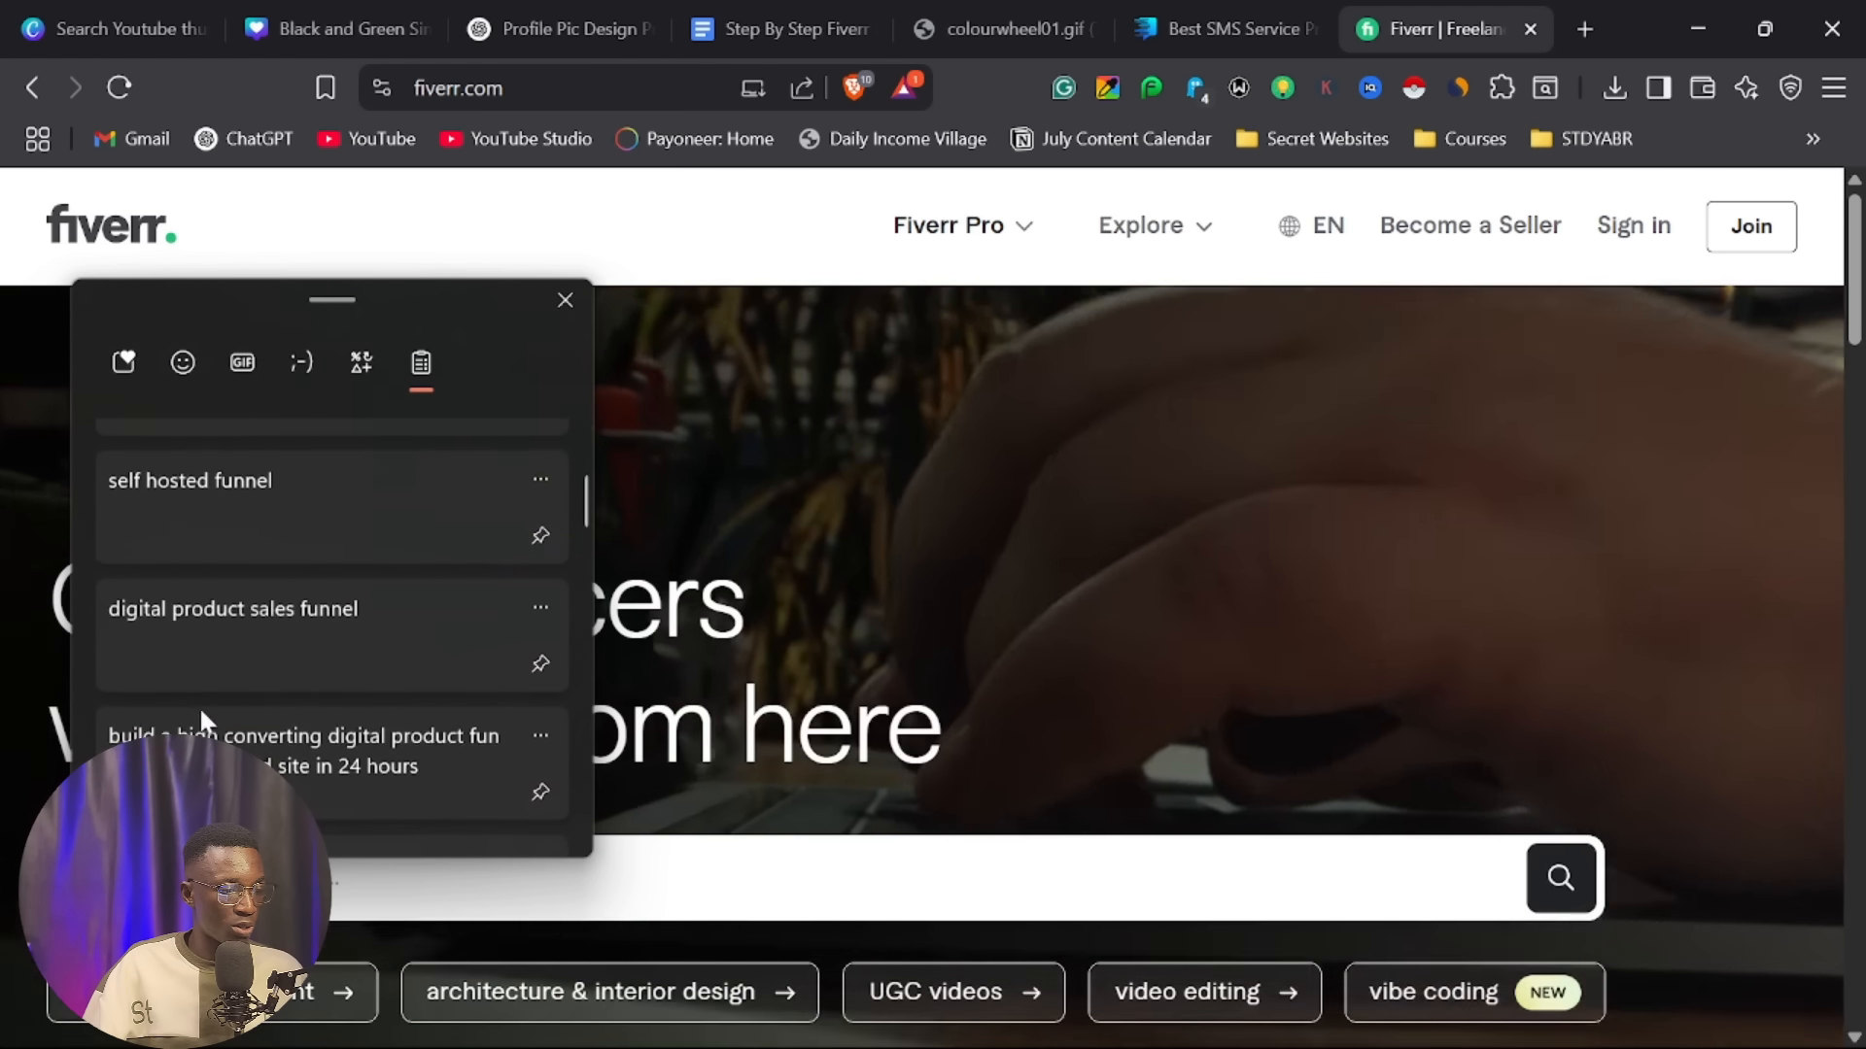
{"action": "scroll", "coordinate": [237, 680], "scroll_direction": "up", "scroll_amount": 1}
{"action": "left_click", "coordinate": [380, 700]}
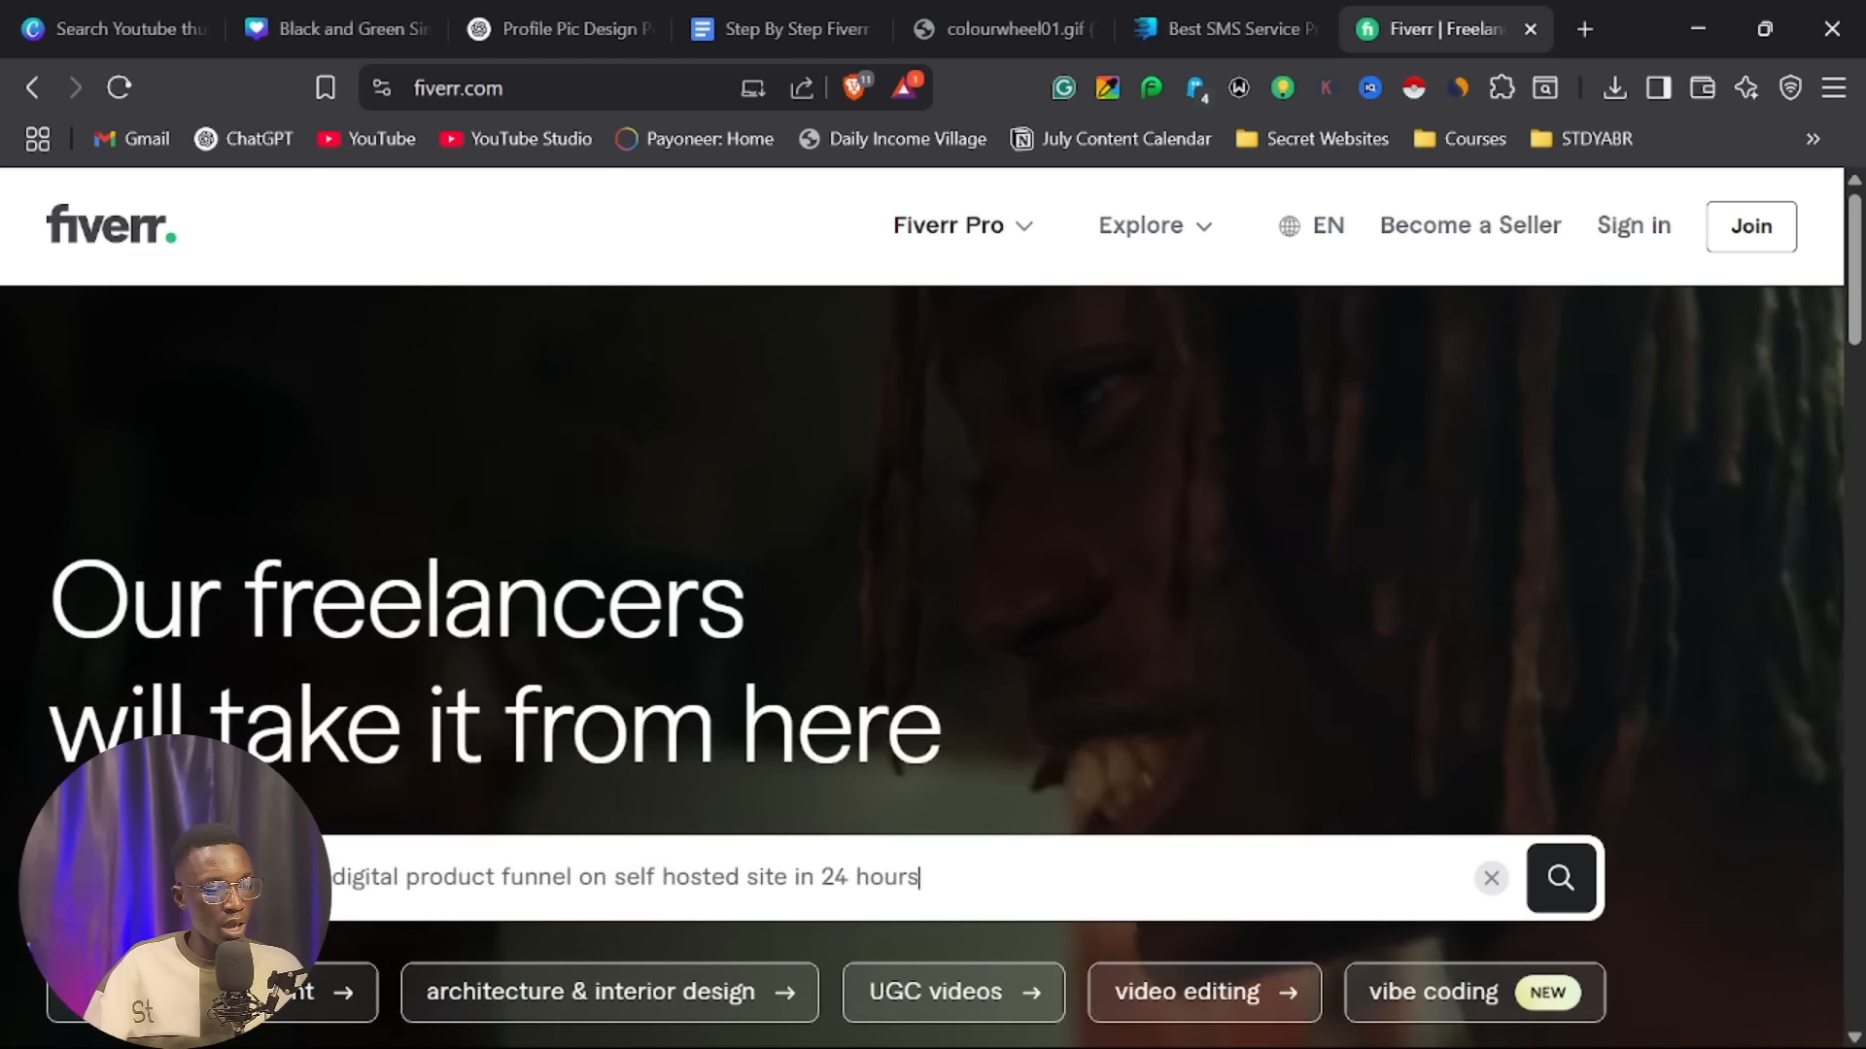
{"action": "scroll", "coordinate": [1223, 772], "scroll_direction": "down", "scroll_amount": 3}
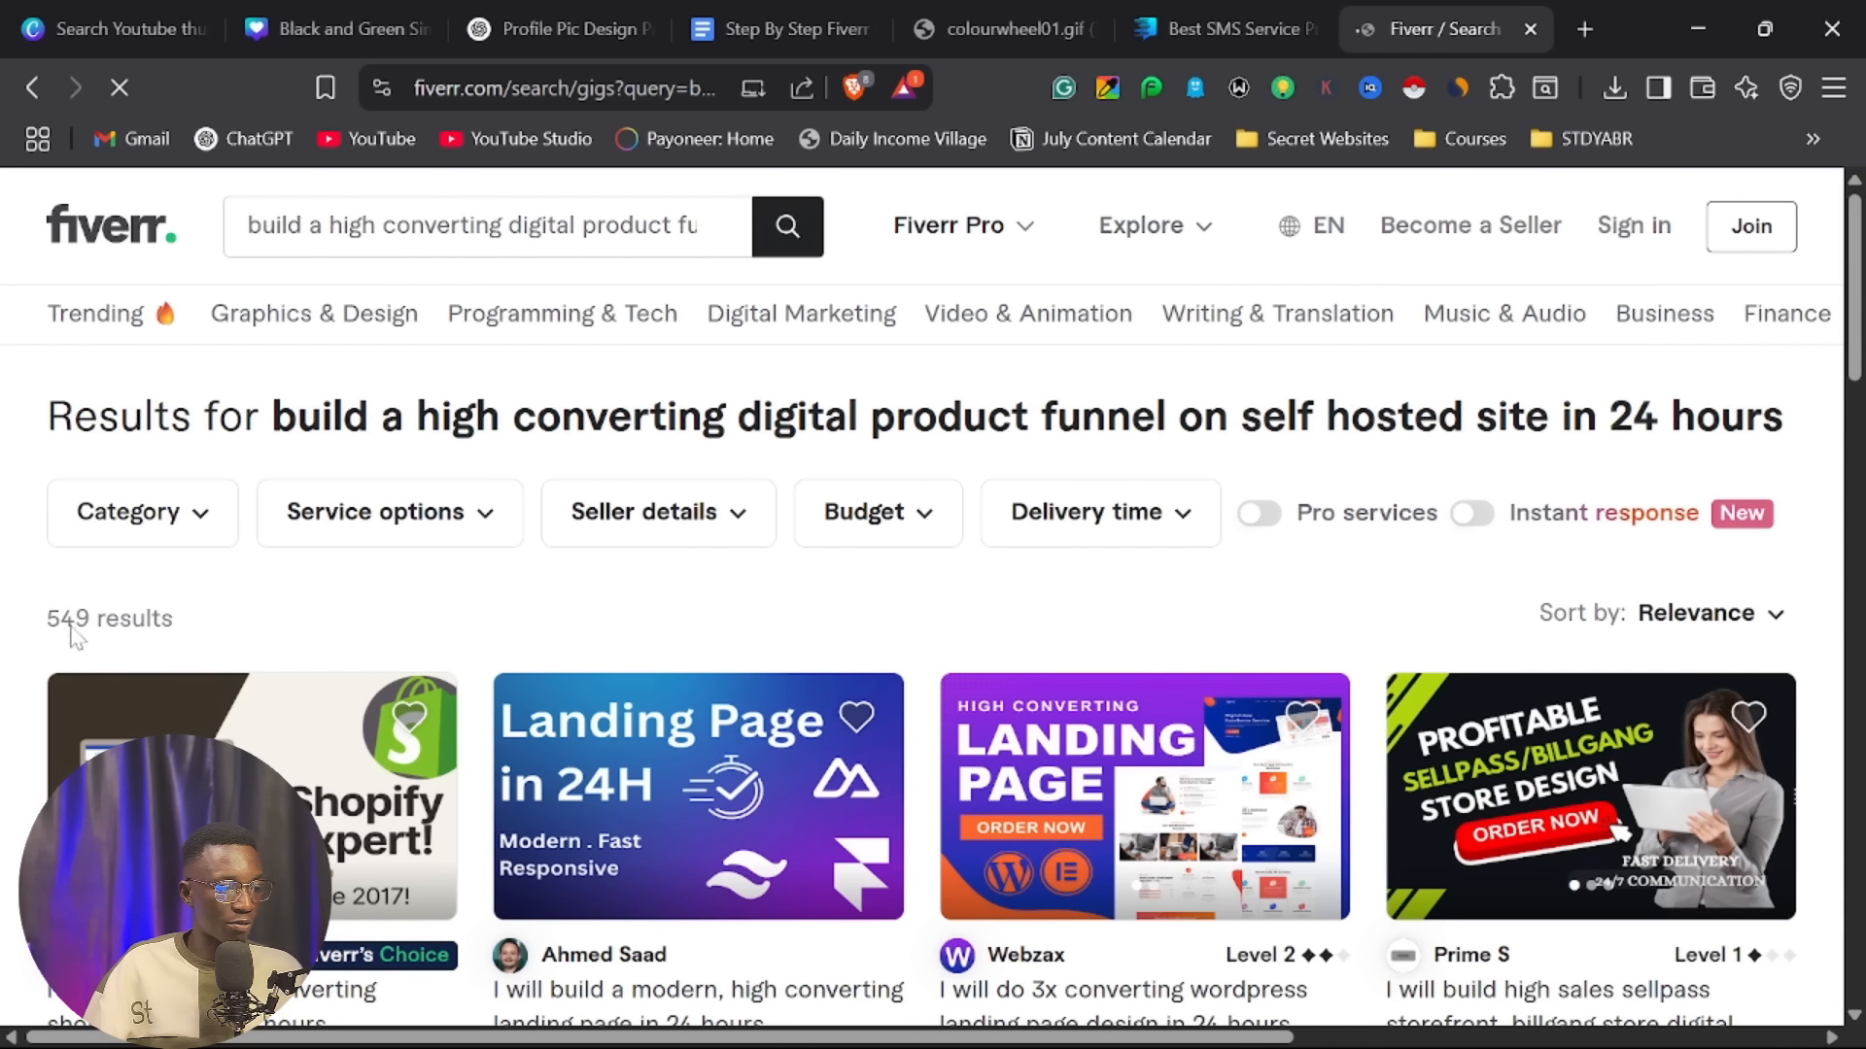
{"action": "scroll", "coordinate": [797, 627], "scroll_direction": "down", "scroll_amount": 5}
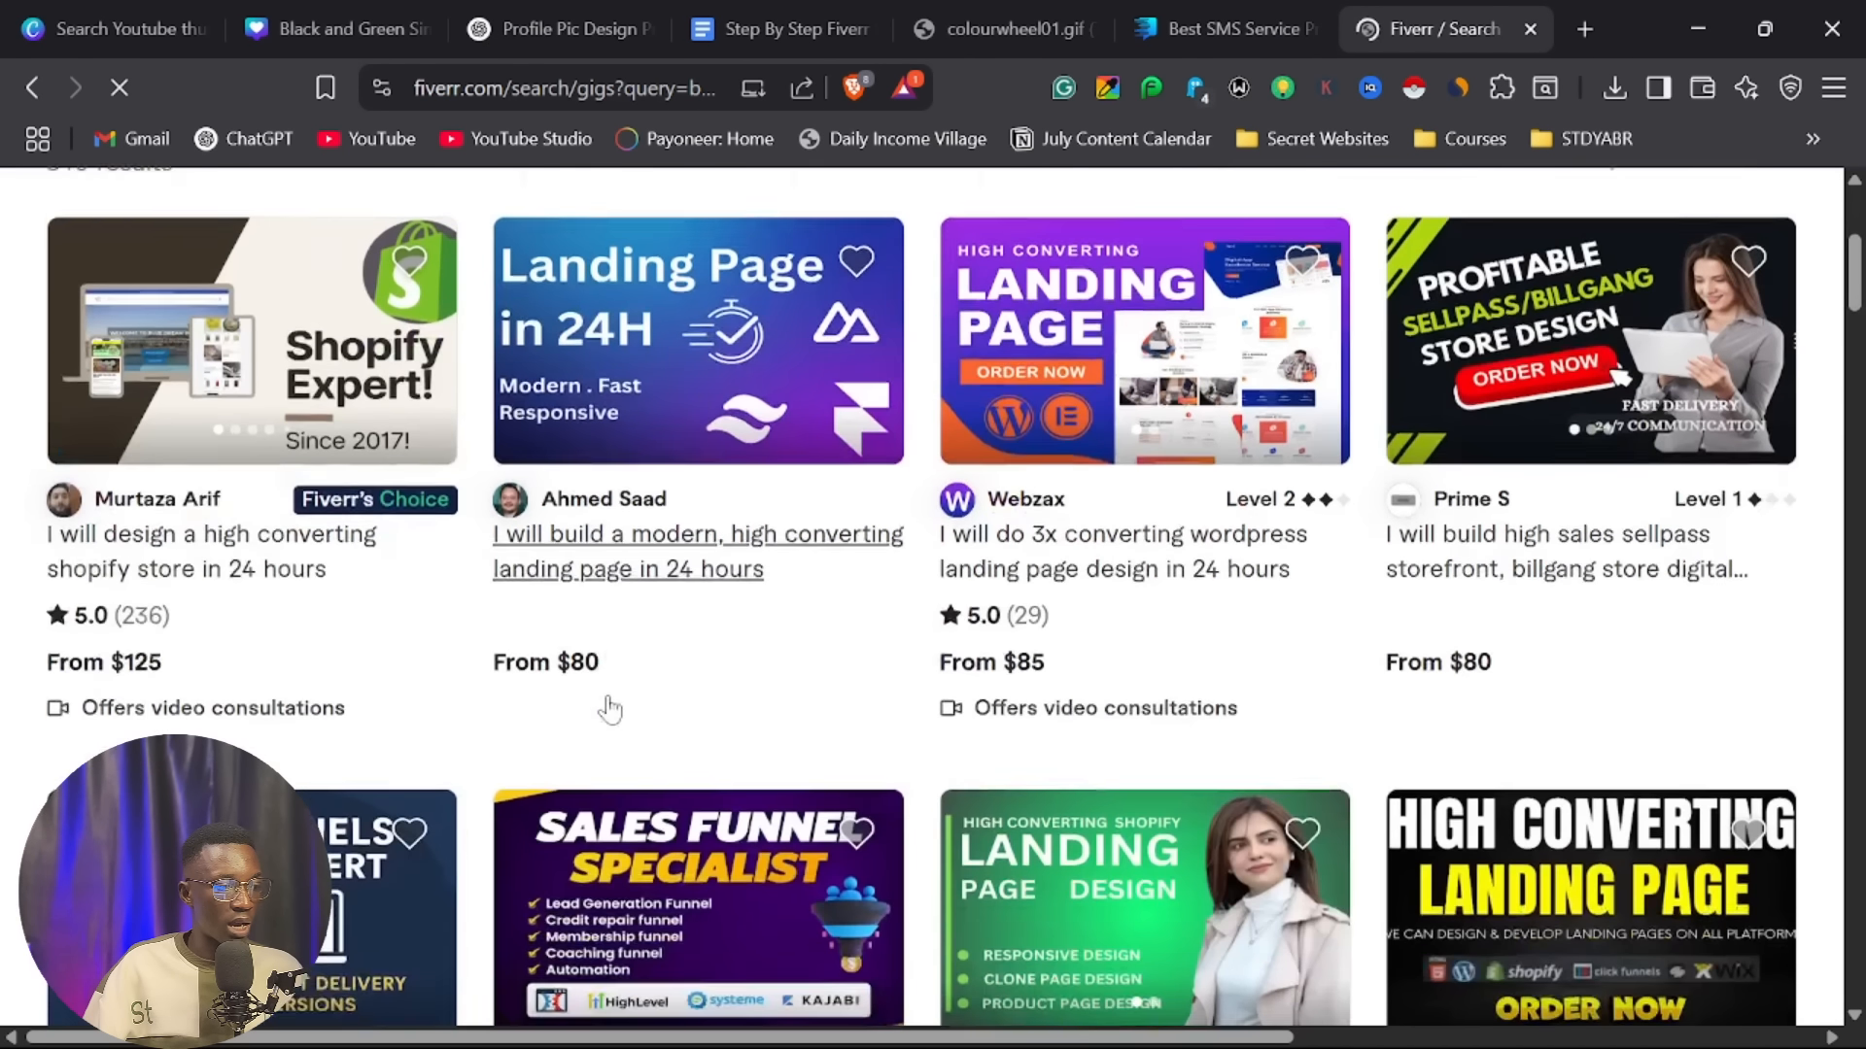
{"action": "scroll", "coordinate": [799, 552], "scroll_direction": "up", "scroll_amount": 6}
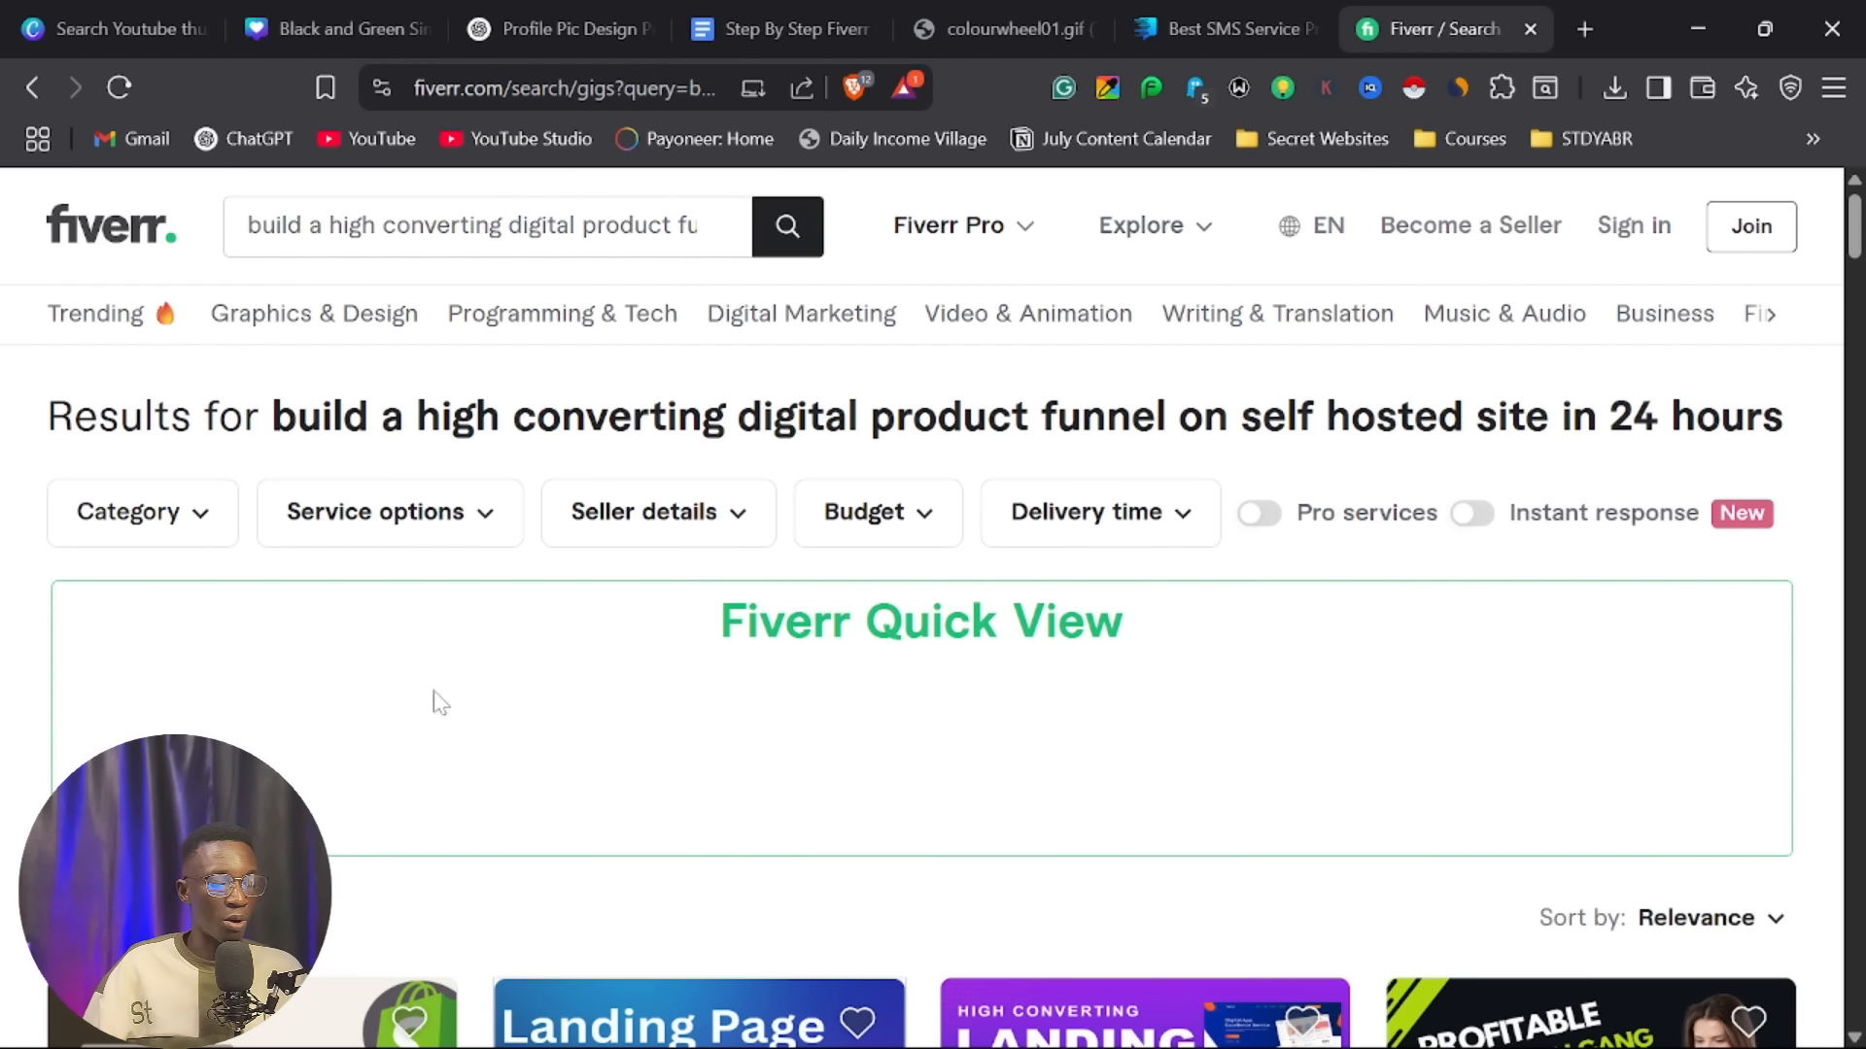
{"action": "scroll", "coordinate": [544, 753], "scroll_direction": "down", "scroll_amount": 2}
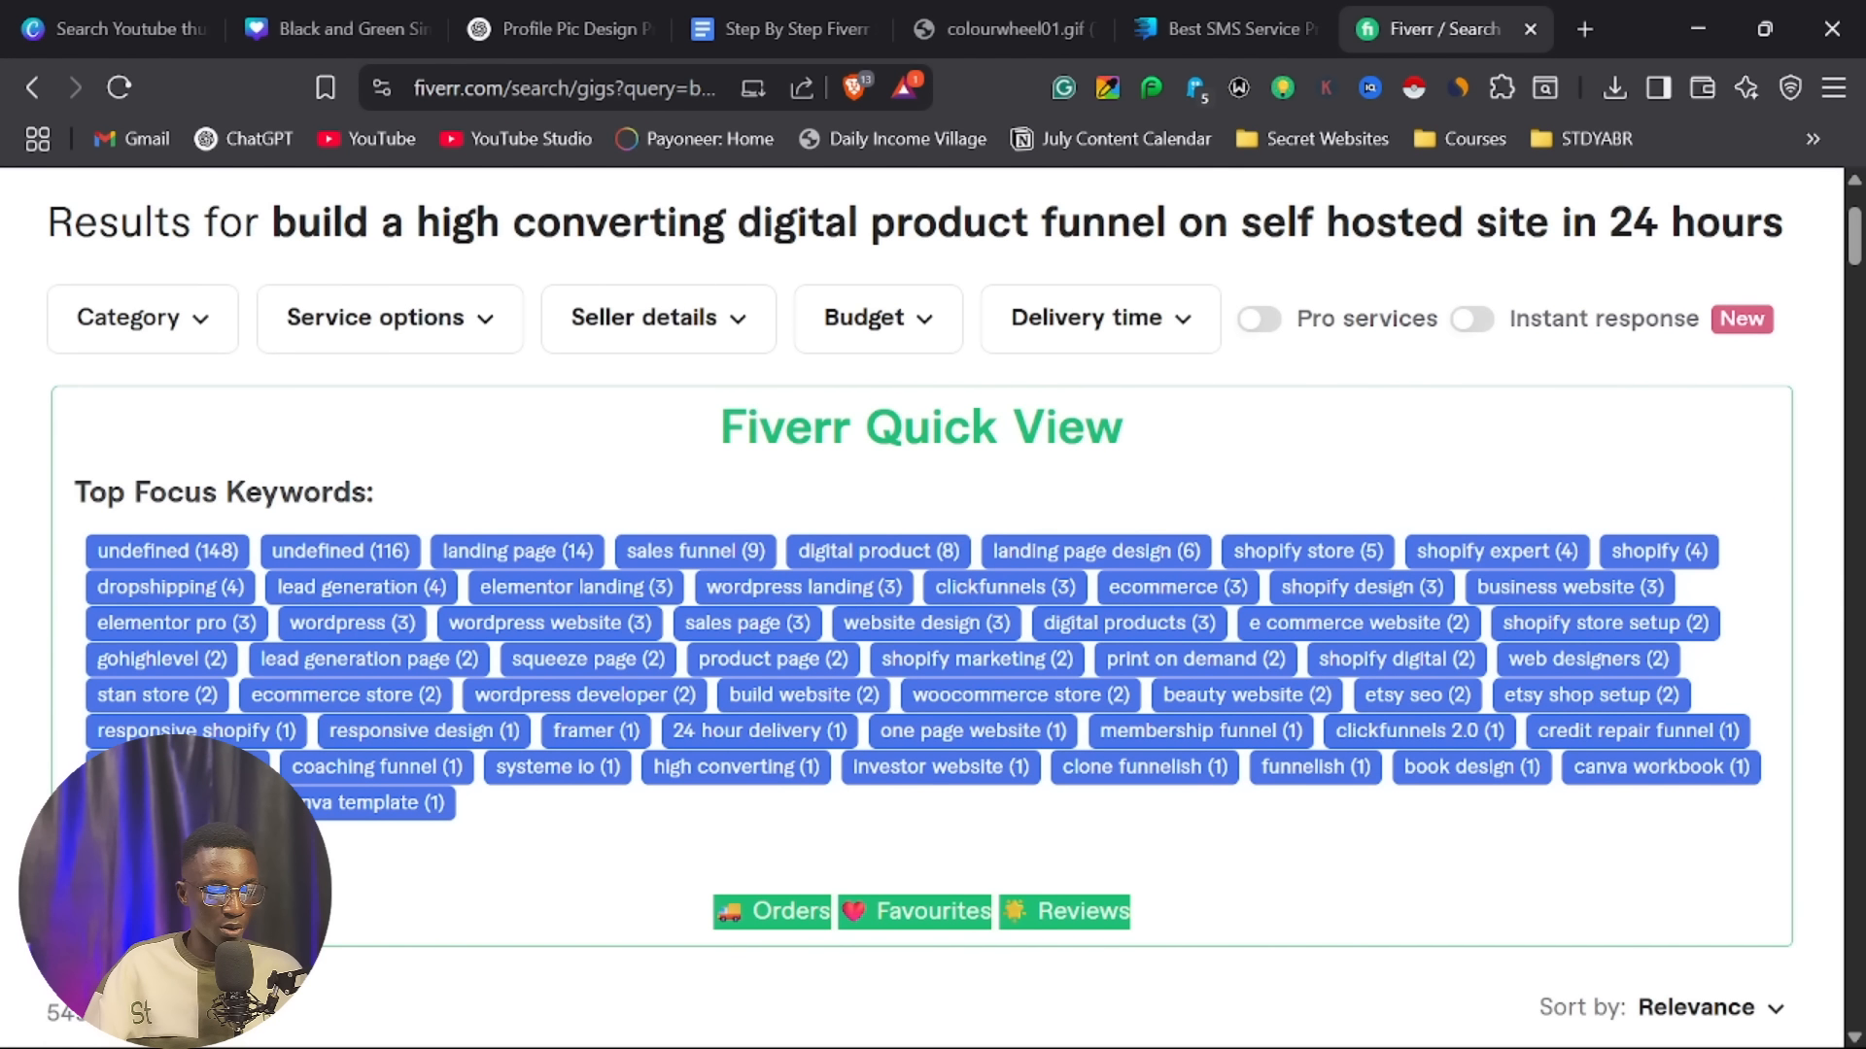
{"action": "left_click", "coordinate": [1193, 1021]}
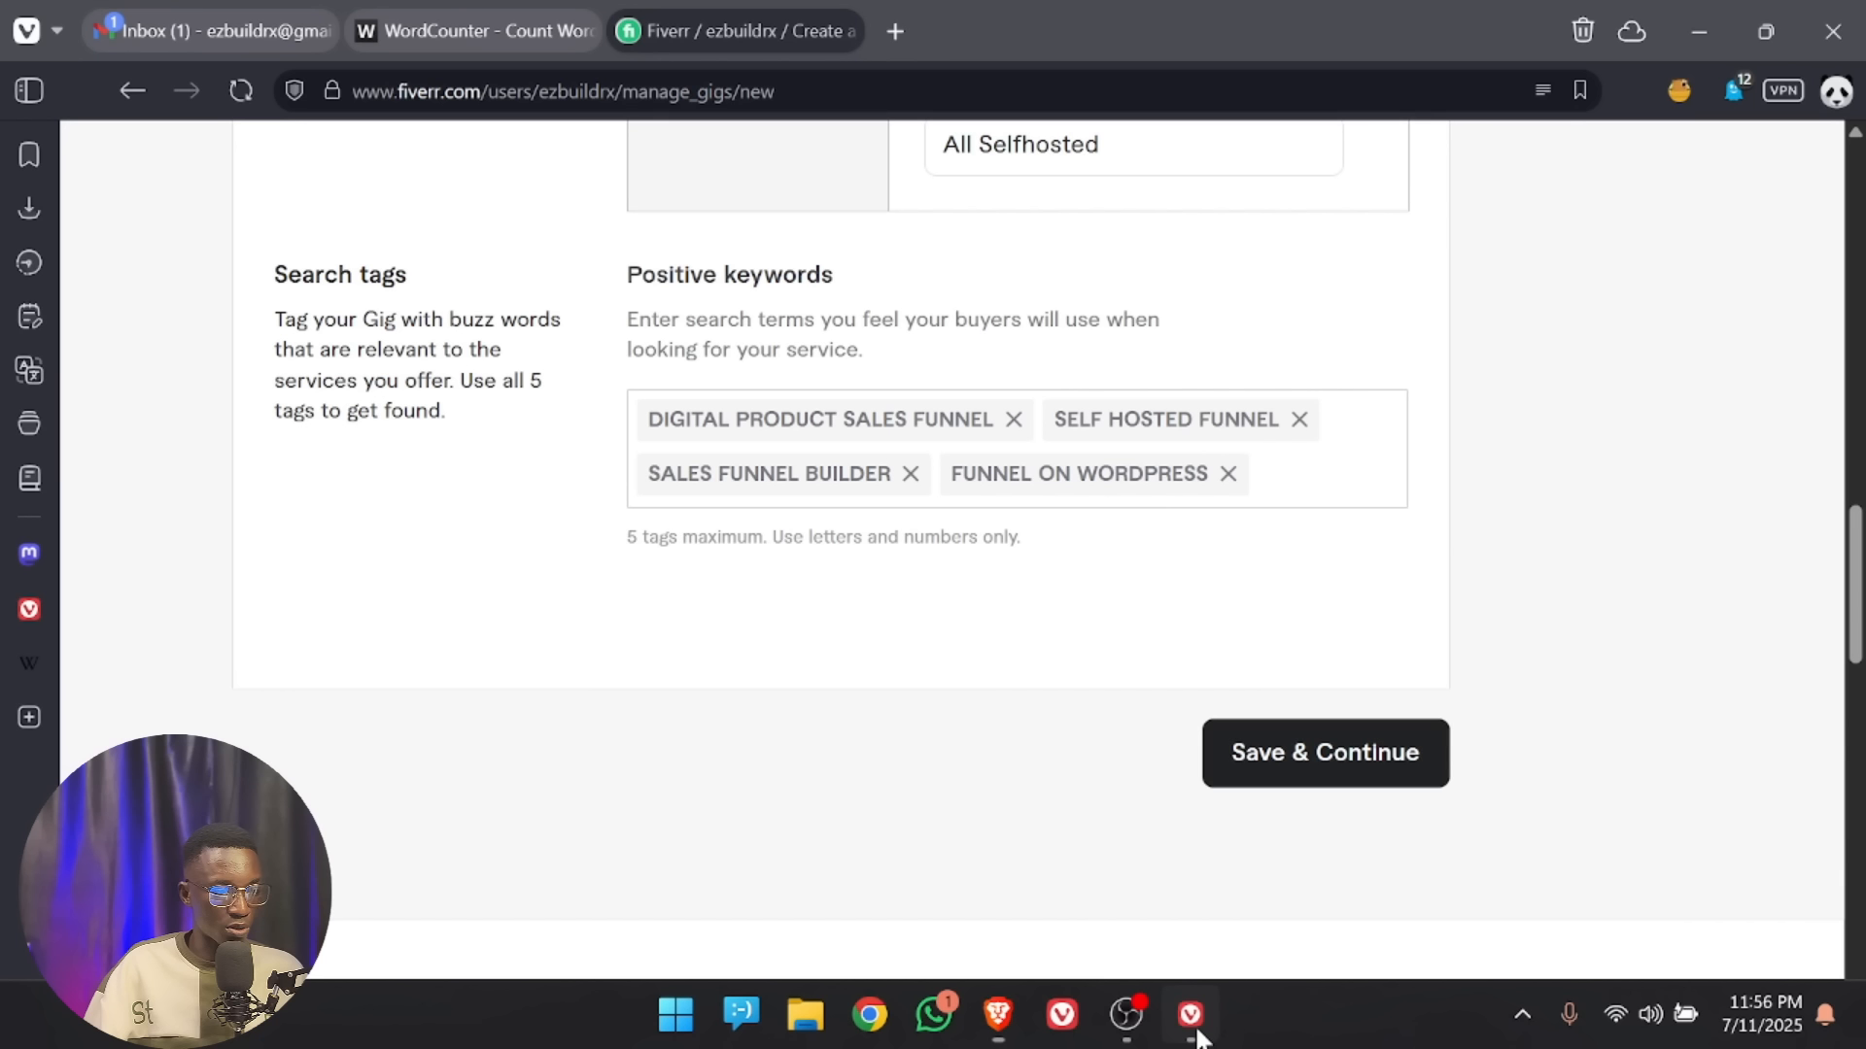
Replace the first two tags with landing page, sales funnel and digital product, then Save & Continue.
{"action": "left_click", "coordinate": [1011, 420]}
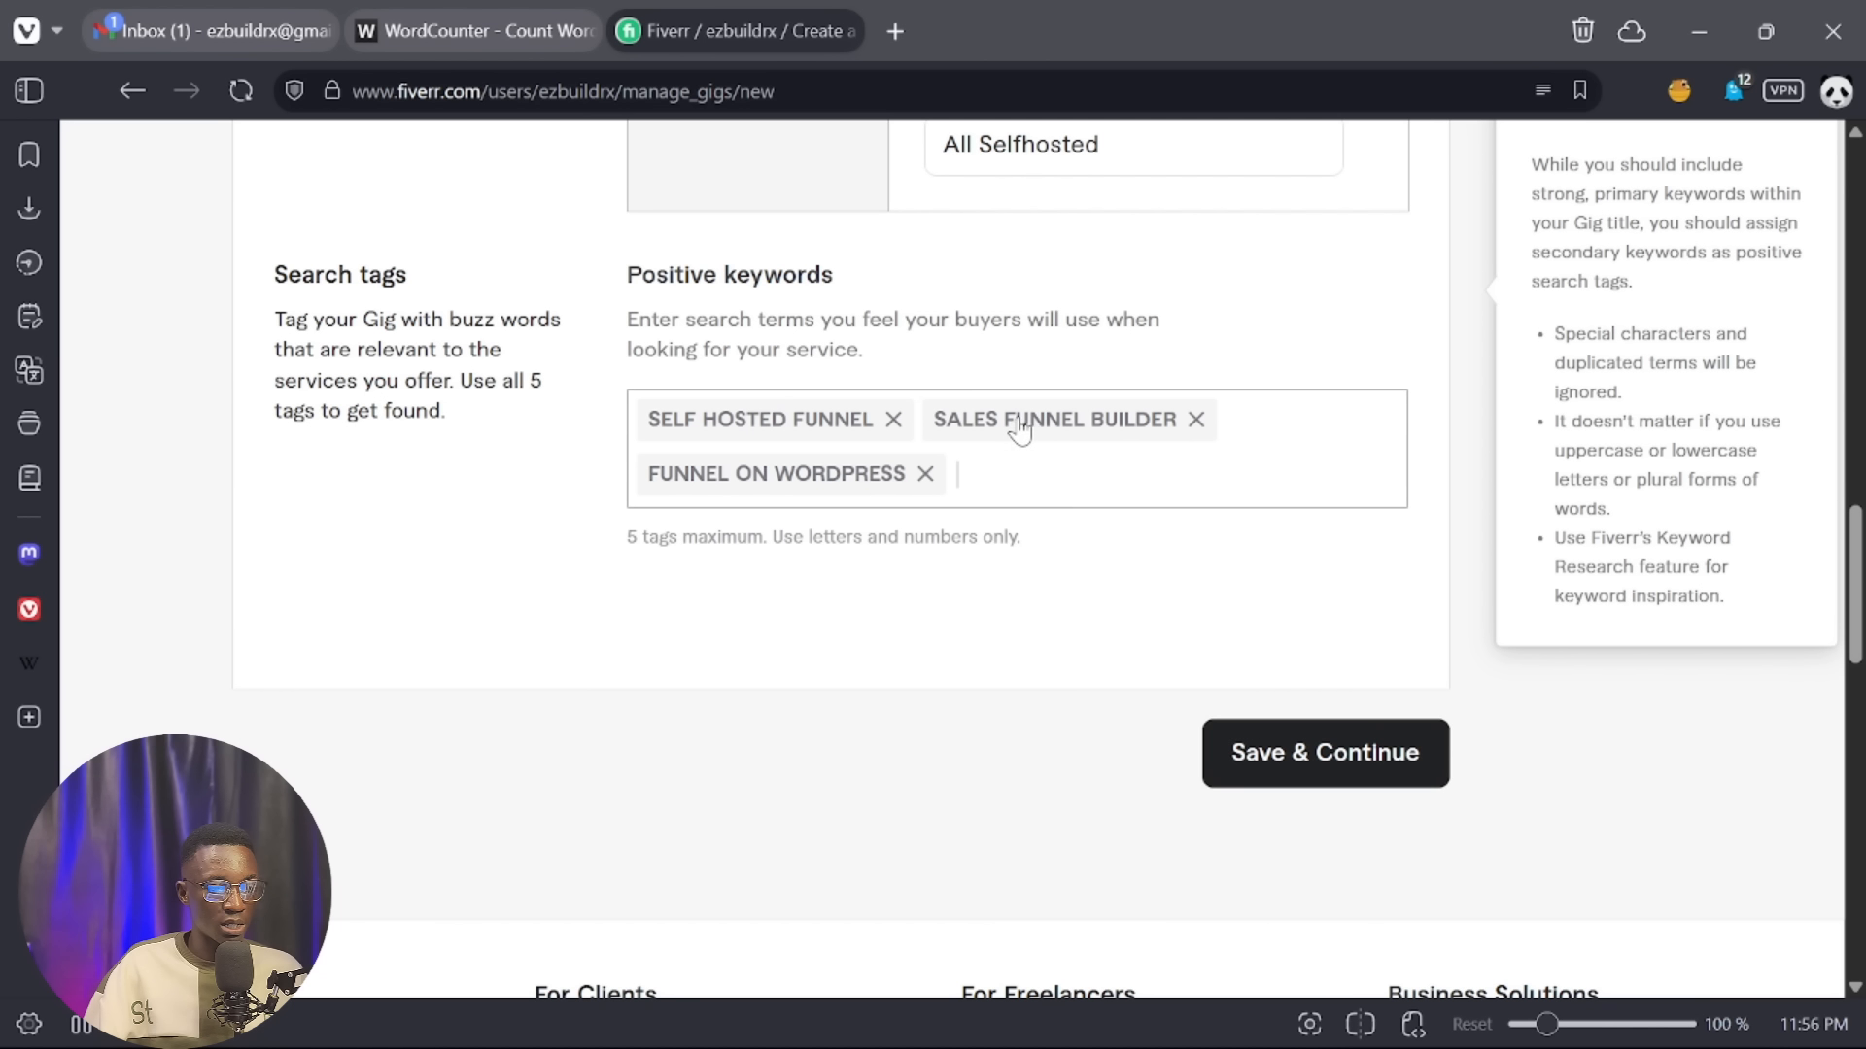
{"action": "left_click", "coordinate": [893, 419]}
{"action": "type", "text": "landin"}
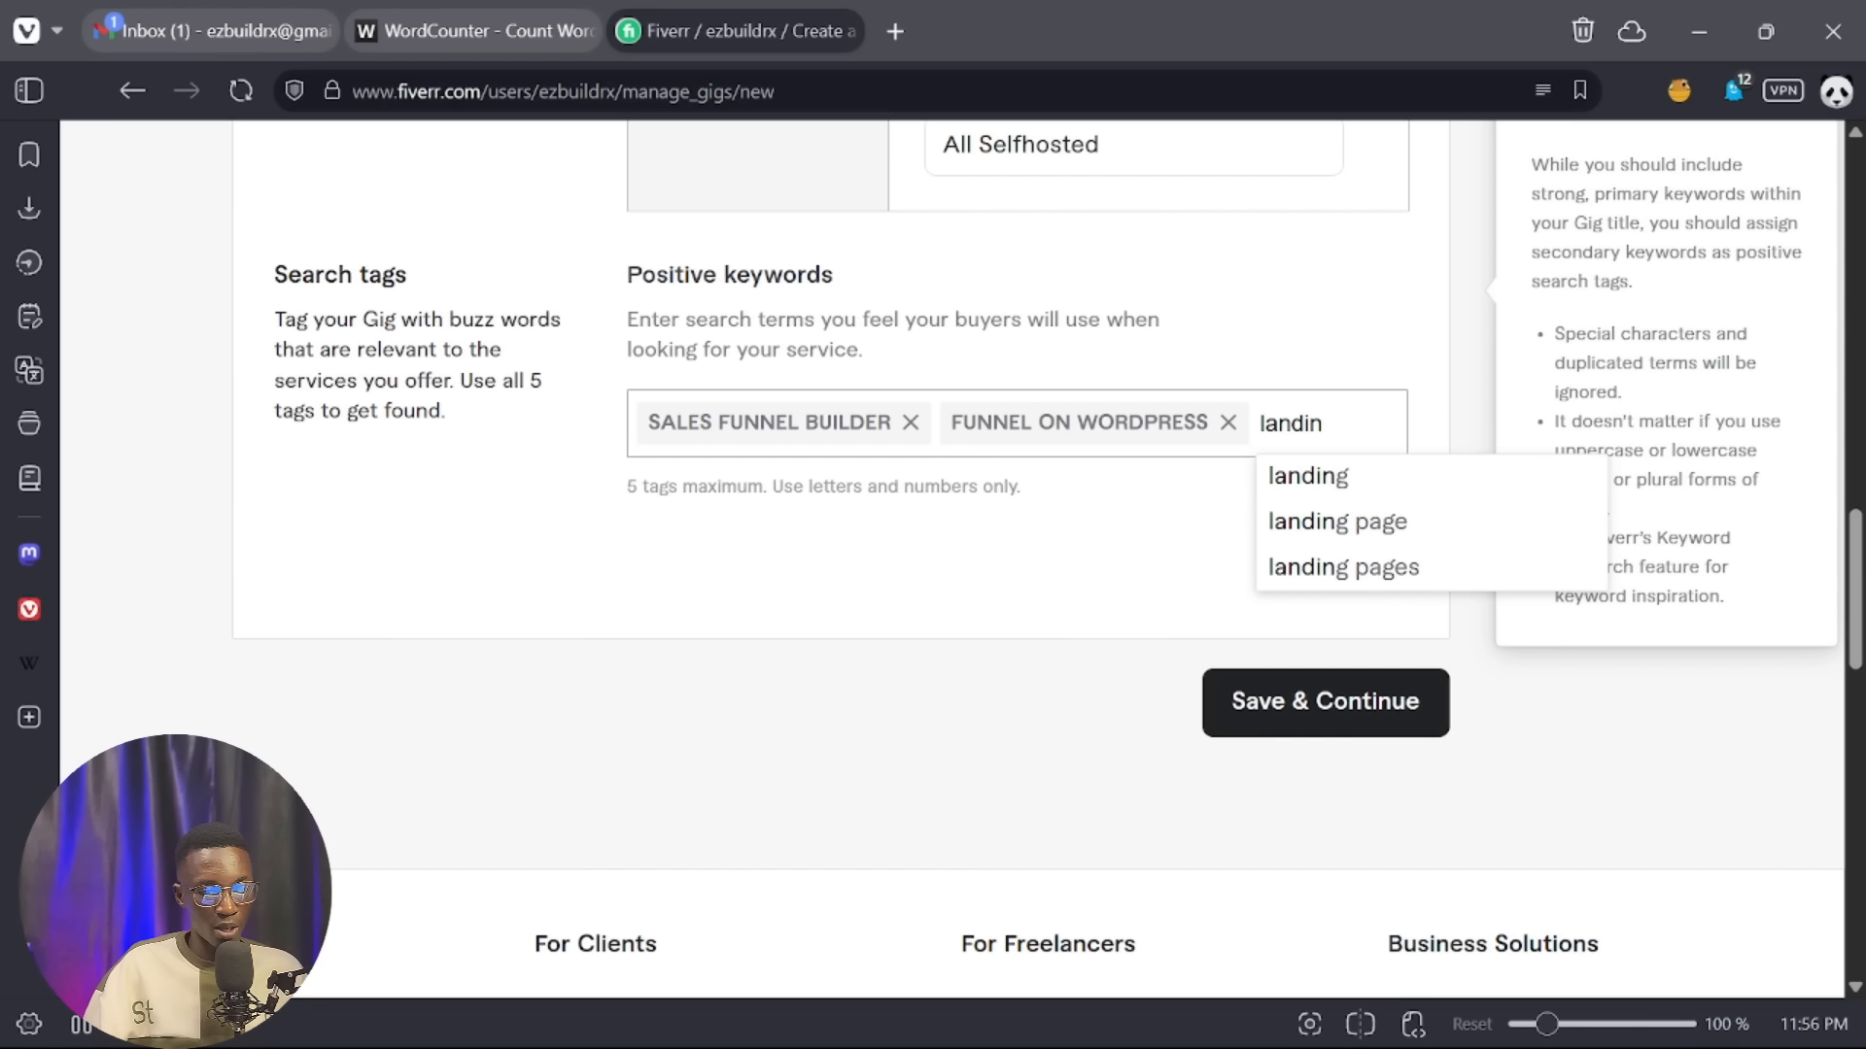
{"action": "left_click", "coordinate": [1375, 522]}
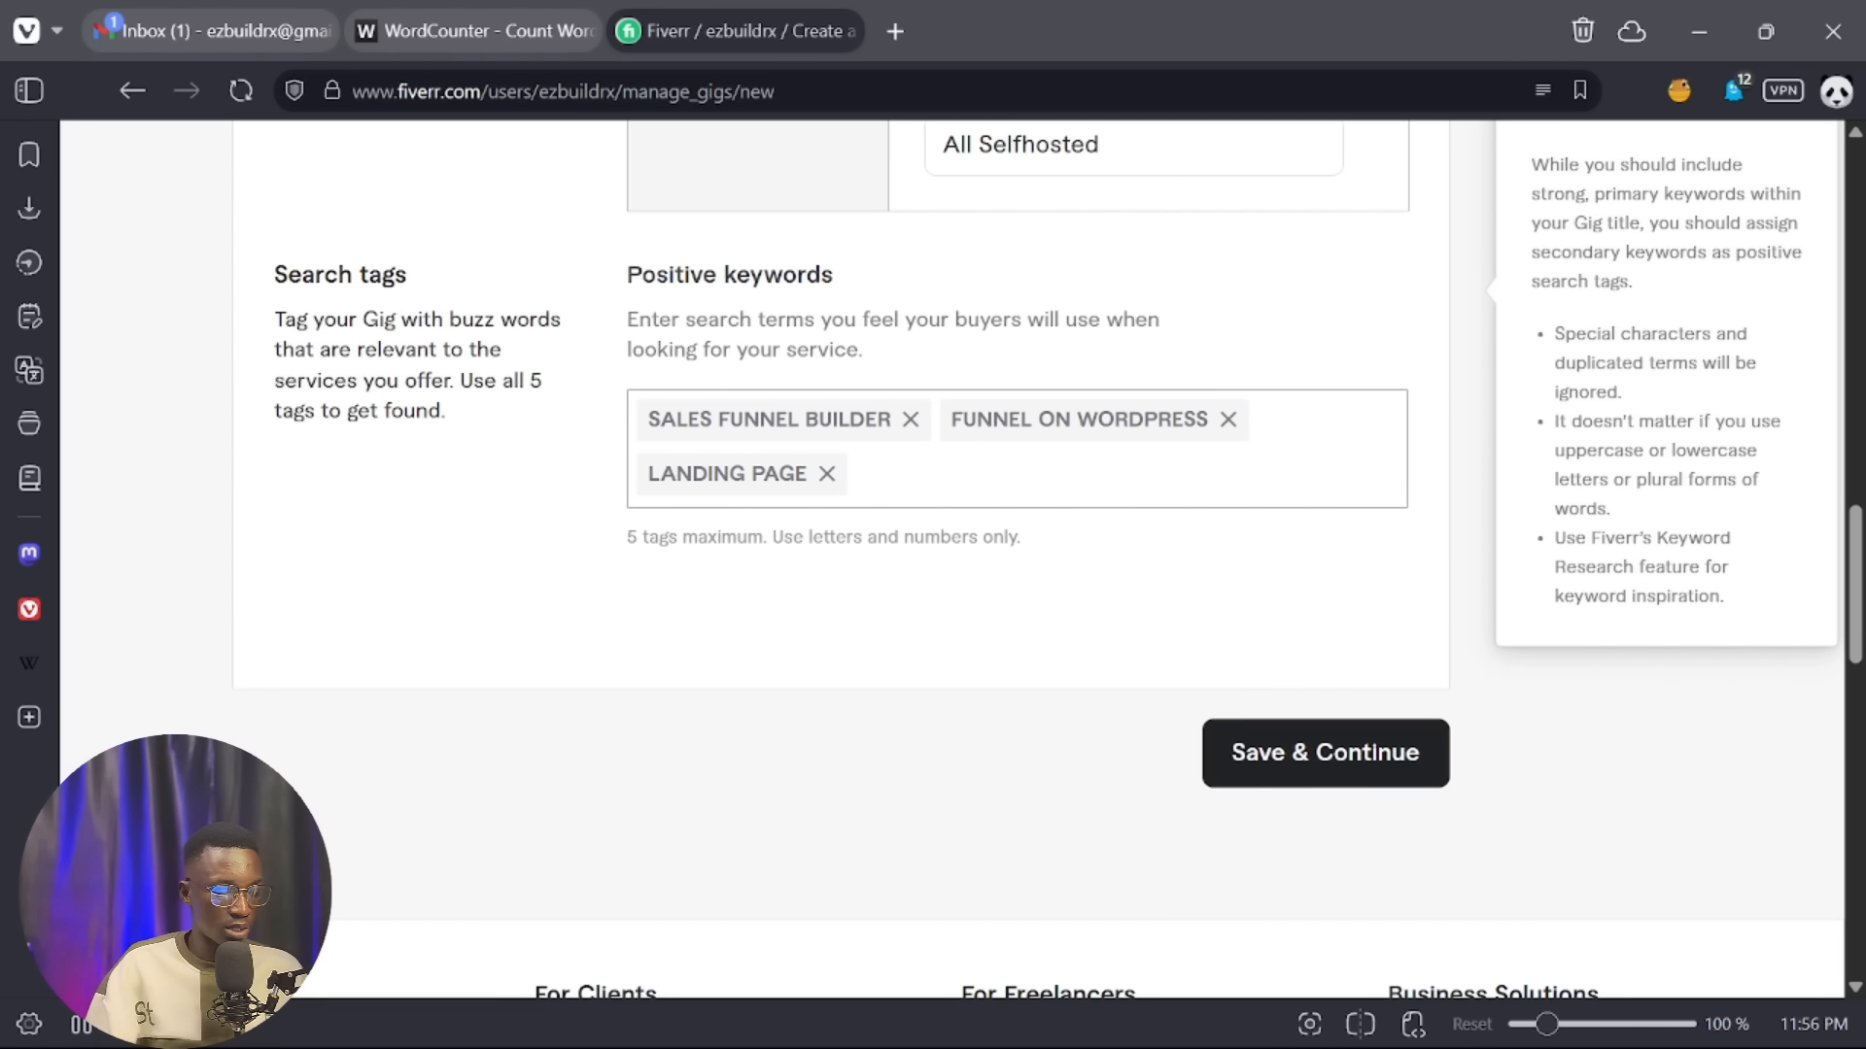
{"action": "type", "text": "sales"}
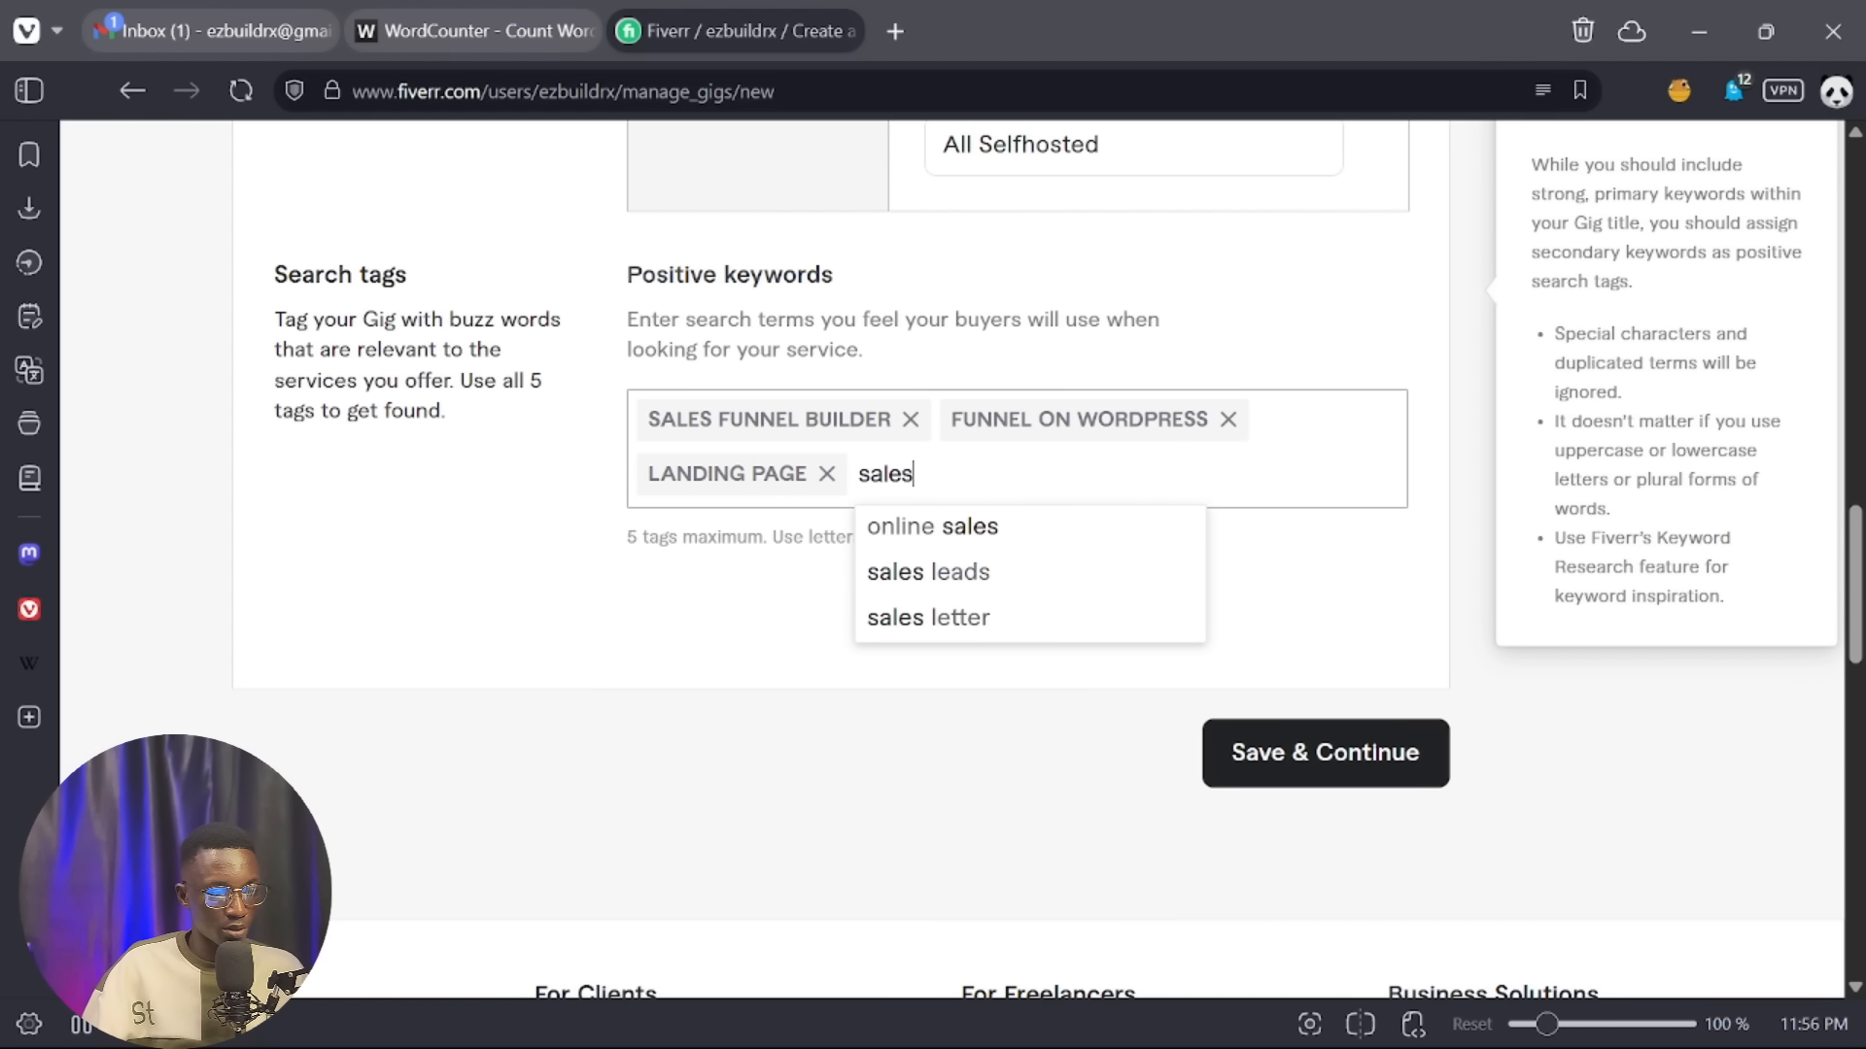
{"action": "type", "text": " funnel"}
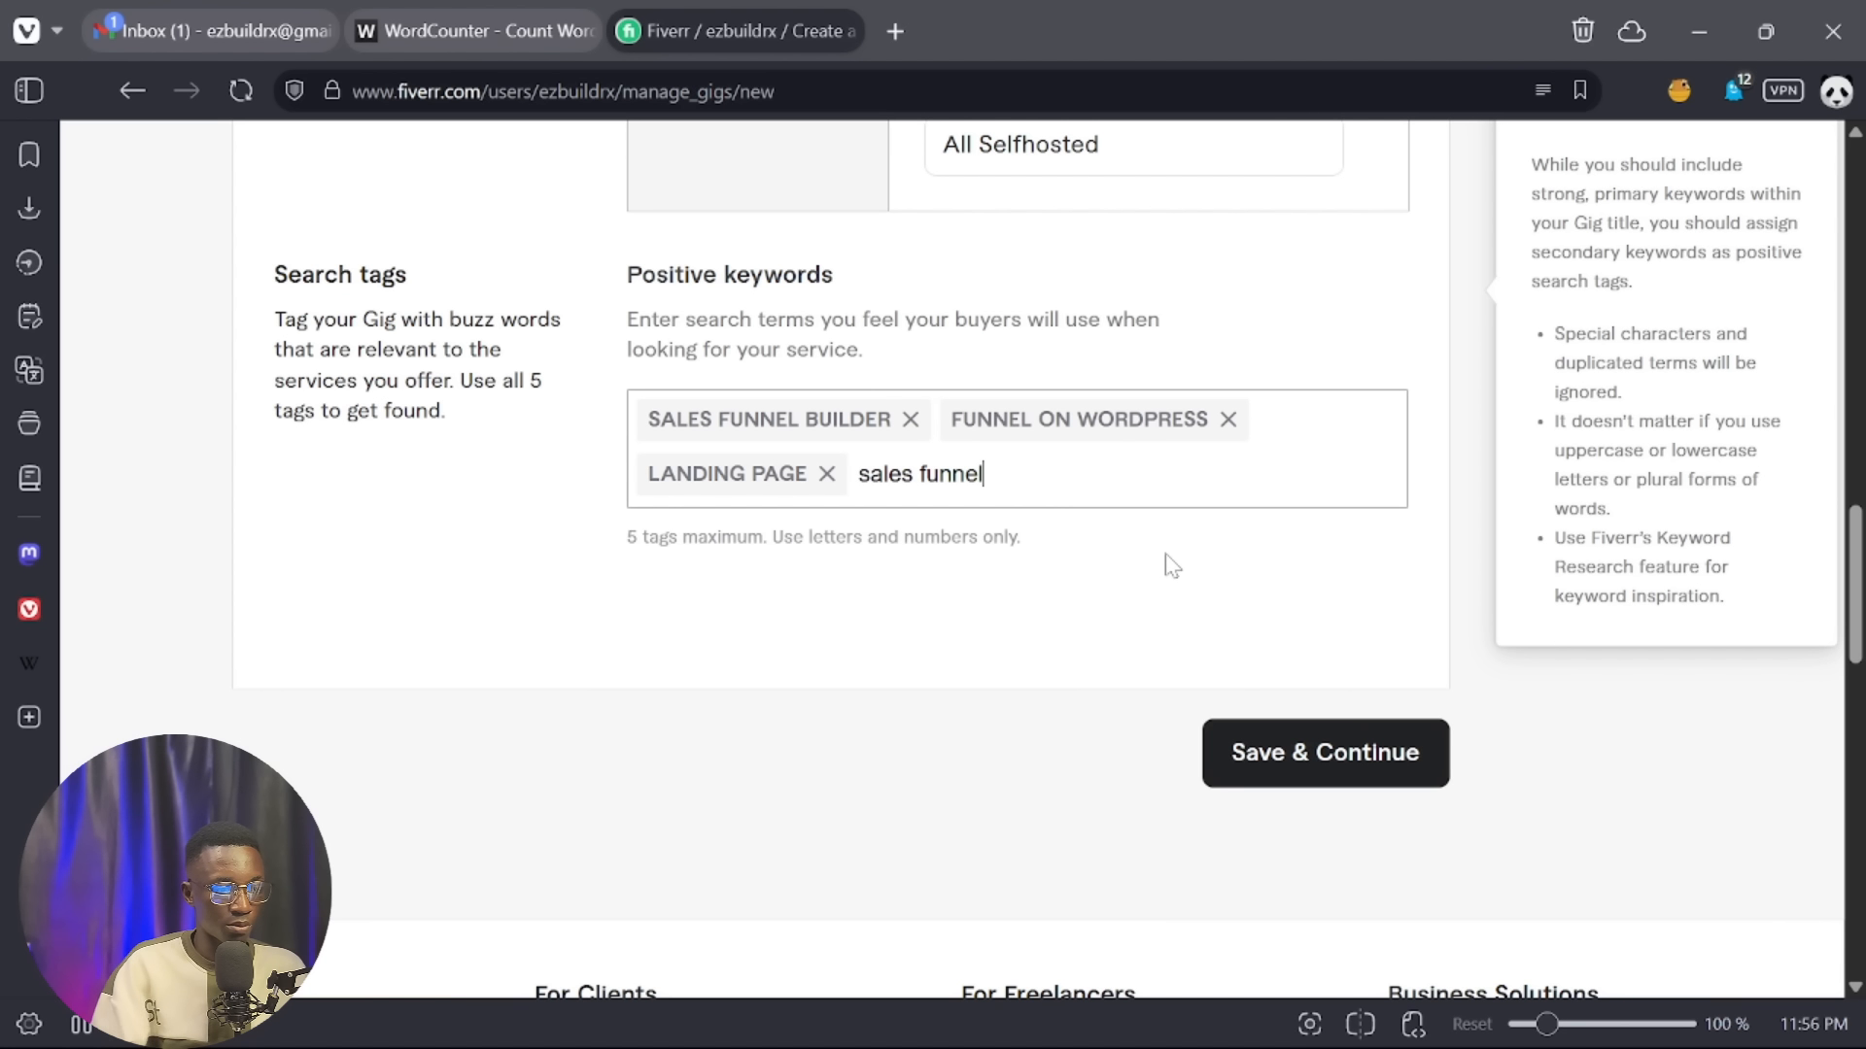
{"action": "key", "text": "Return"}
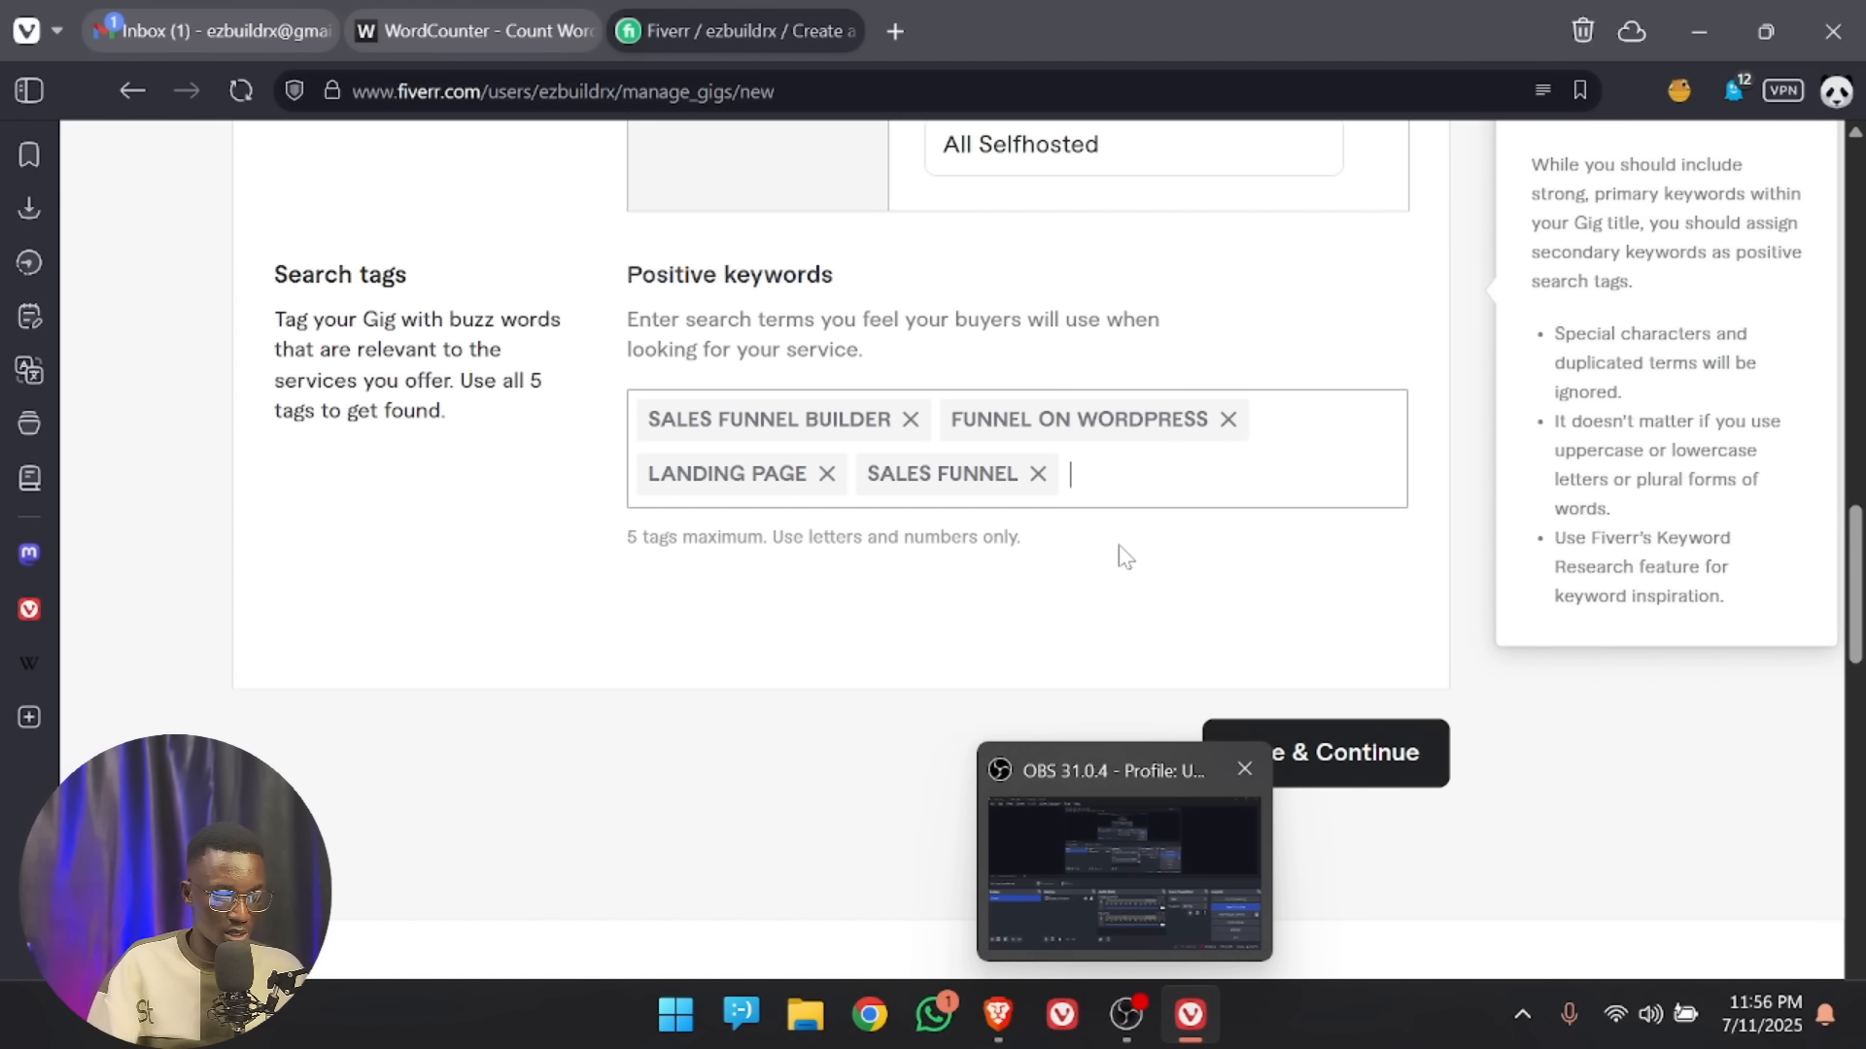
{"action": "type", "text": "digit"}
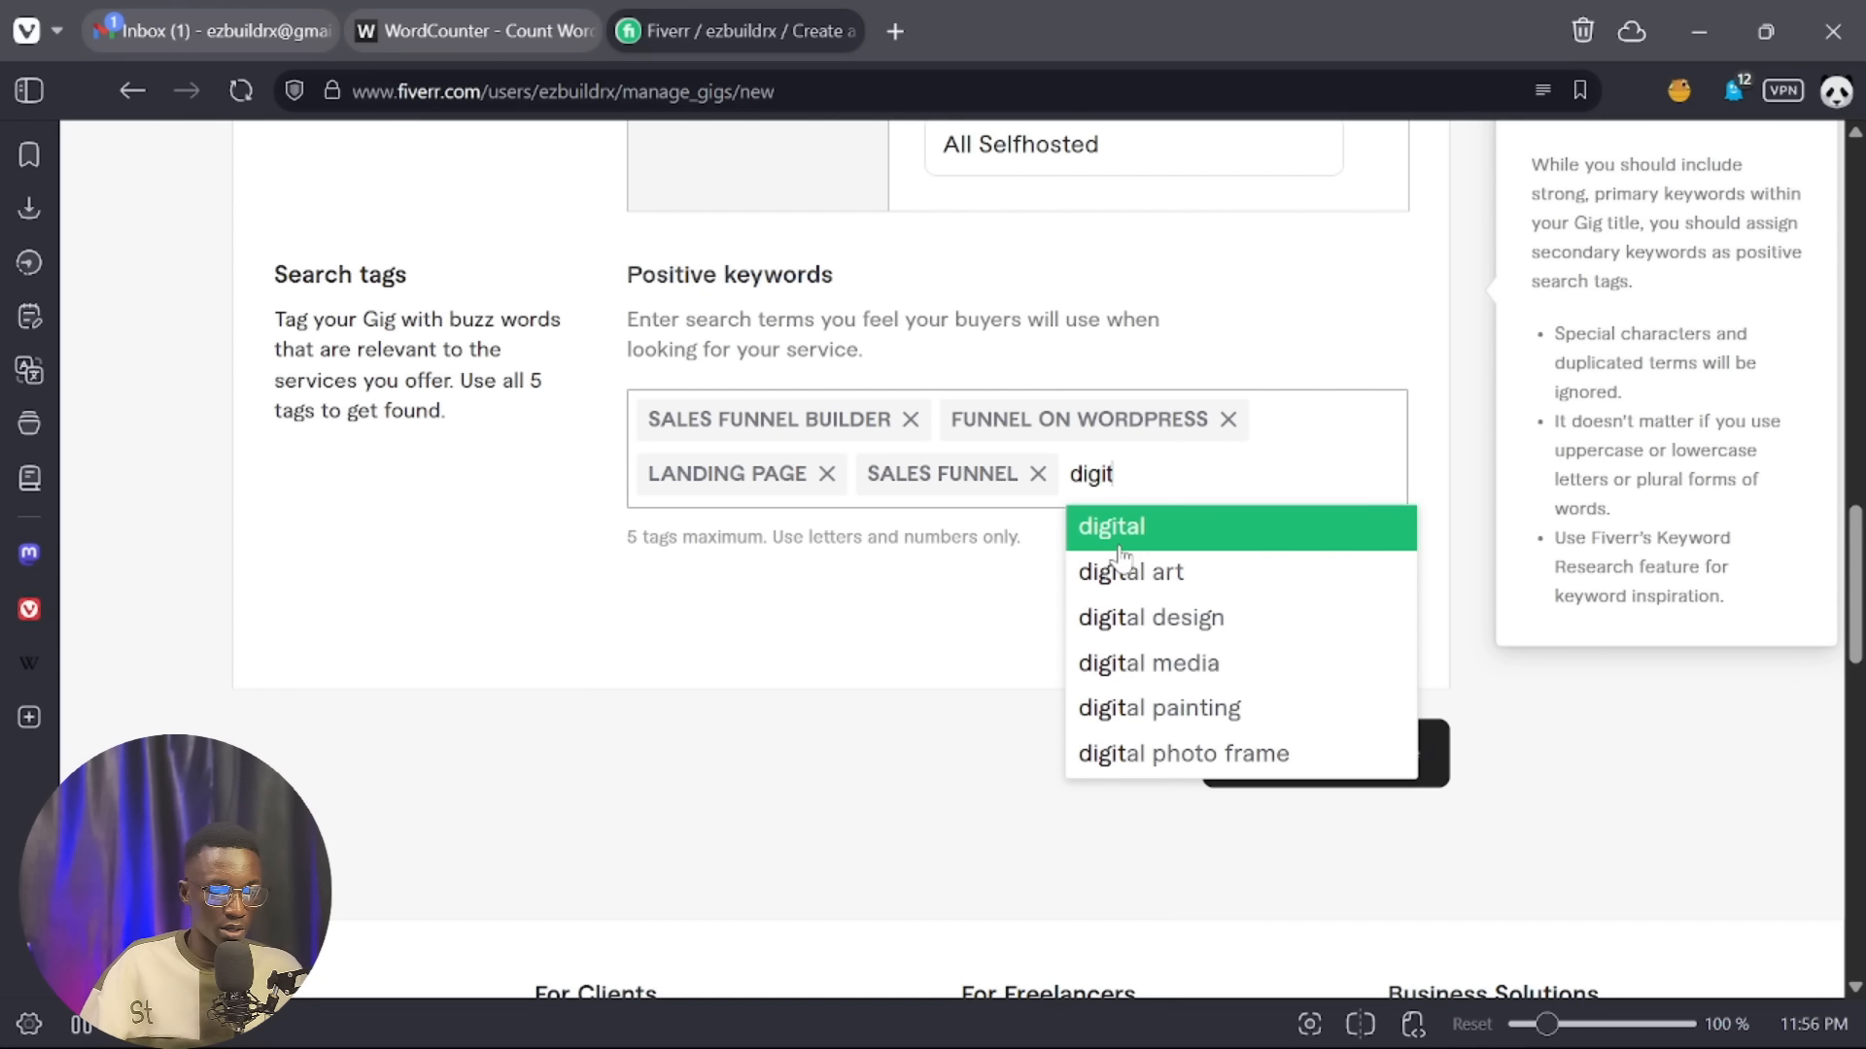
{"action": "type", "text": "al"}
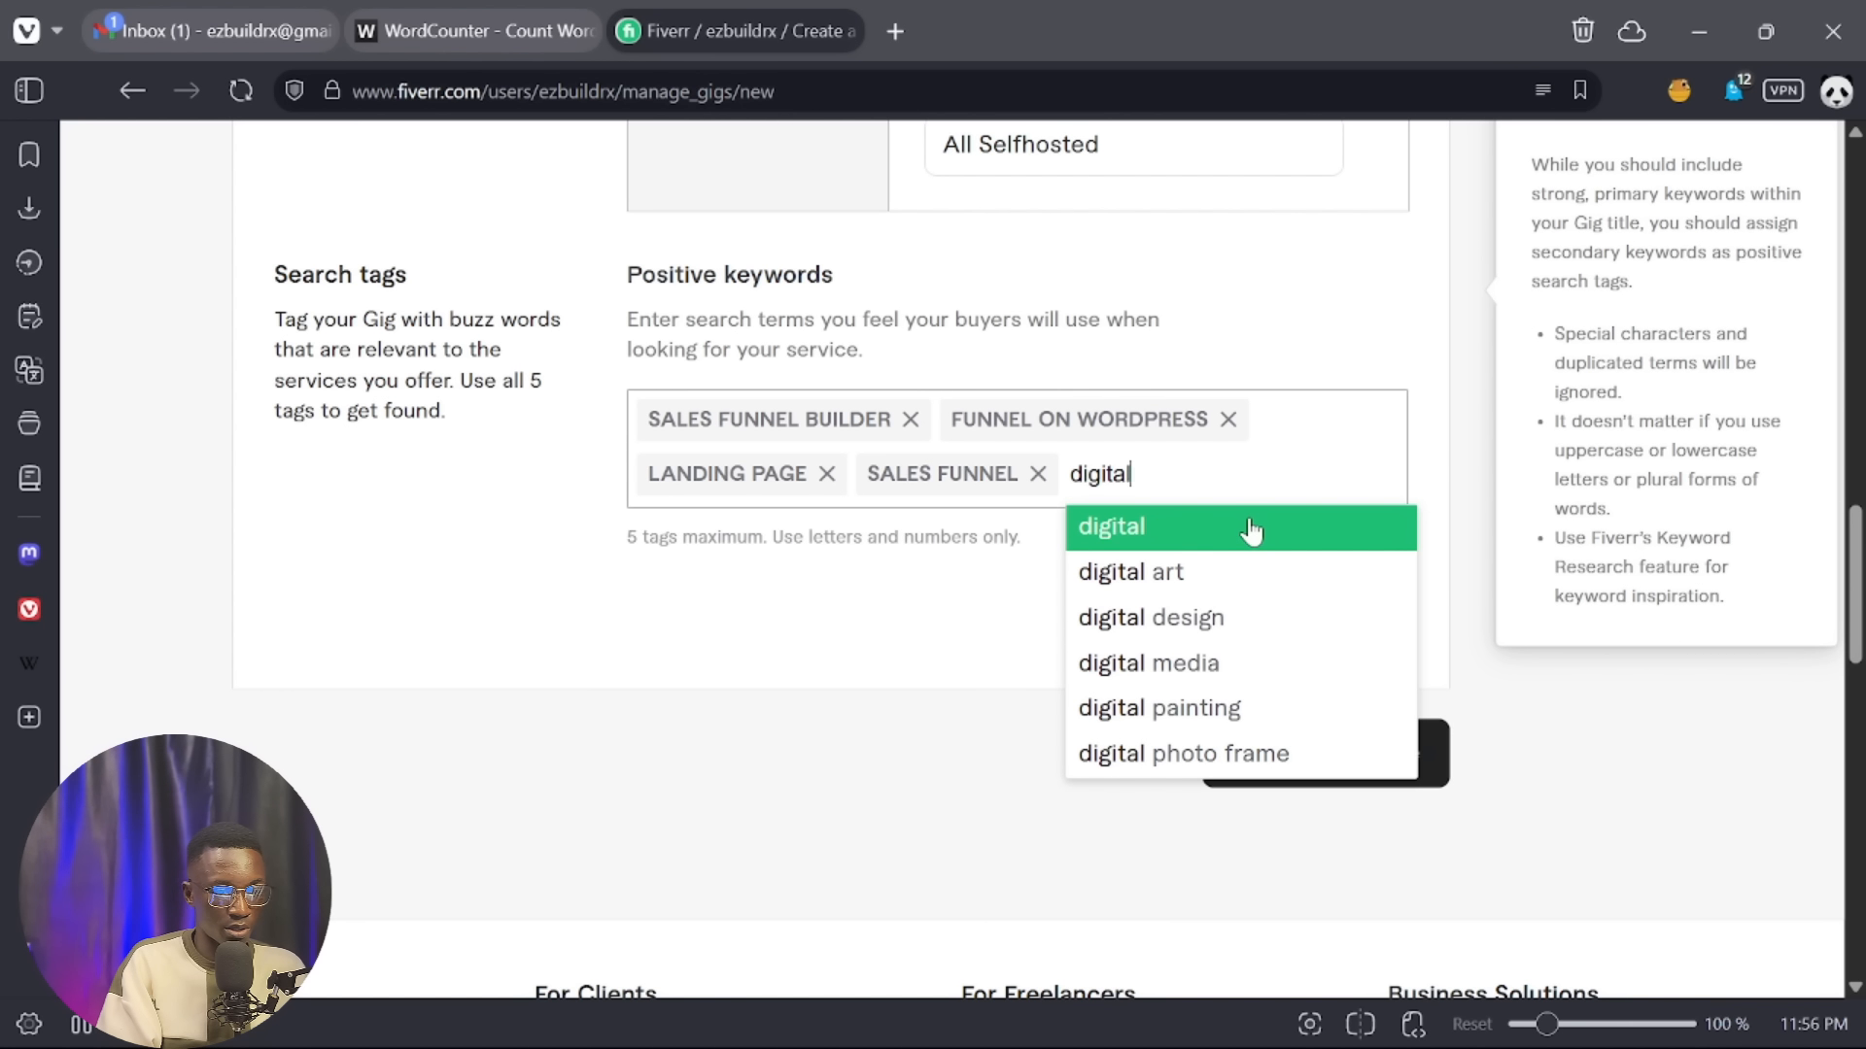
{"action": "type", "text": " pr"}
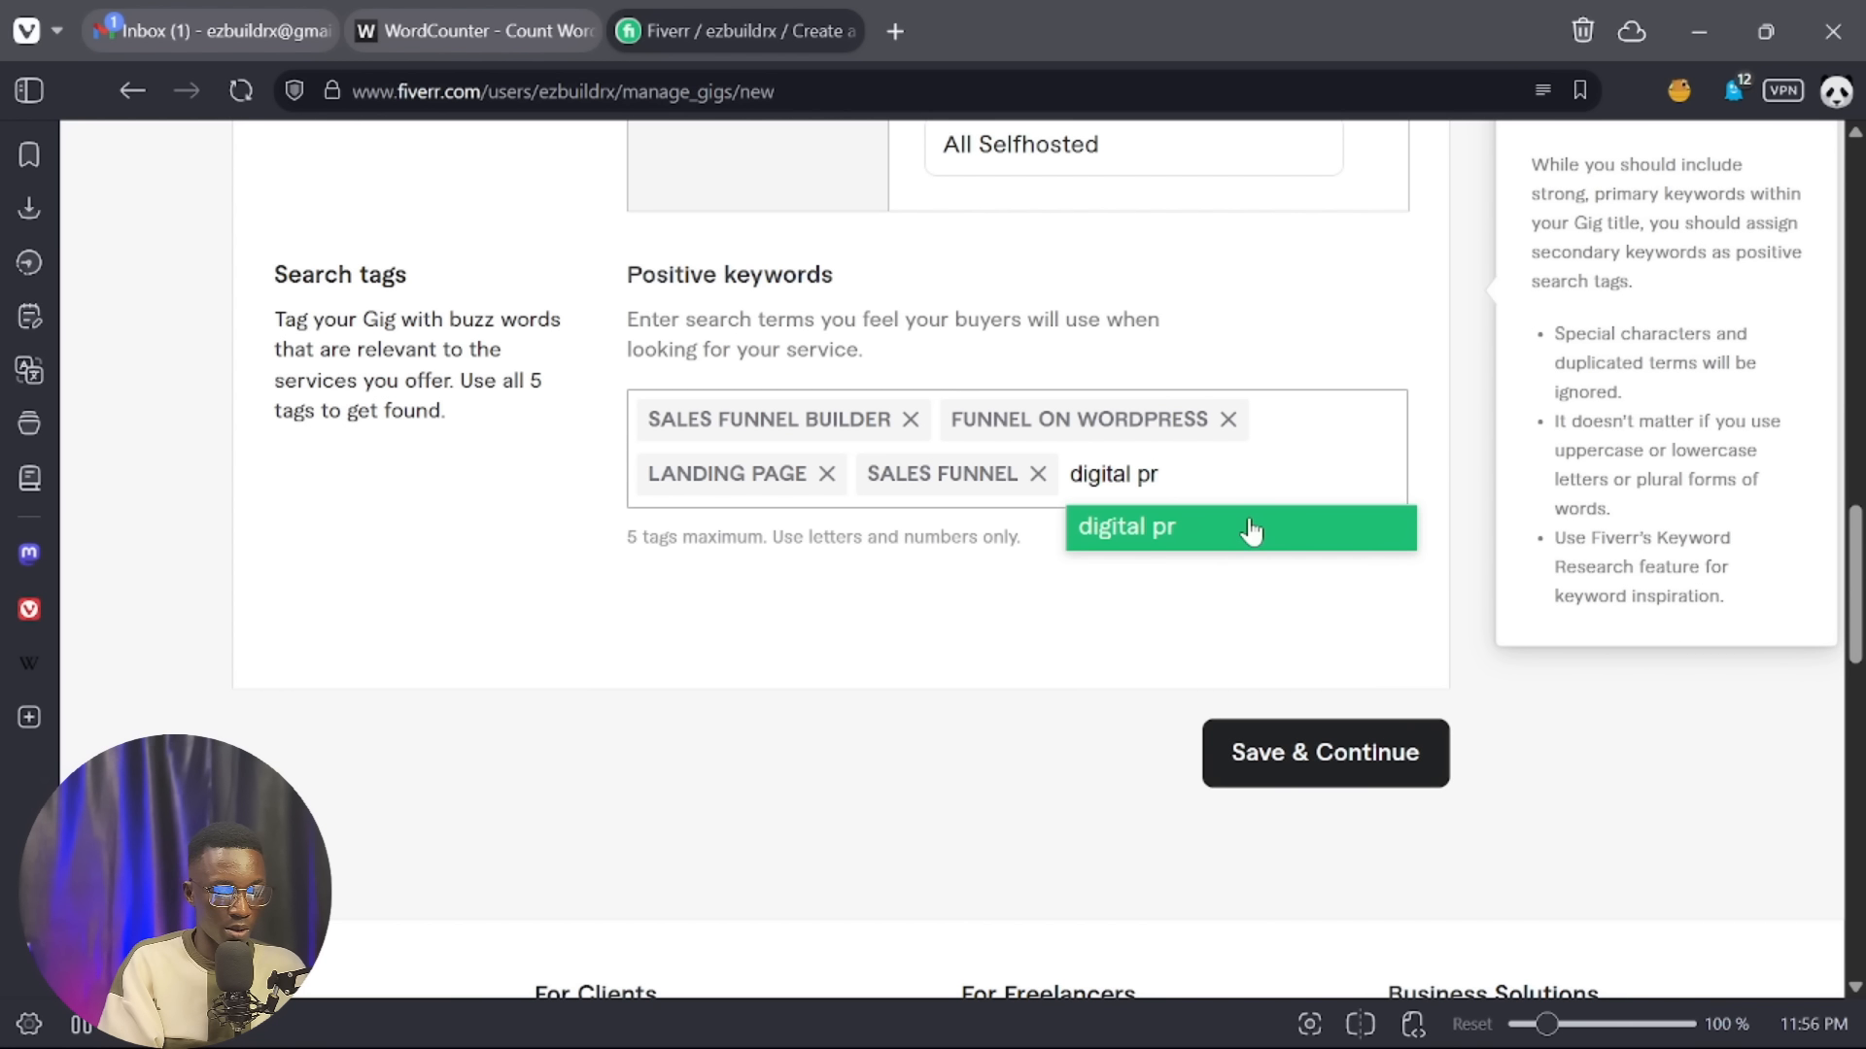
{"action": "type", "text": "od"}
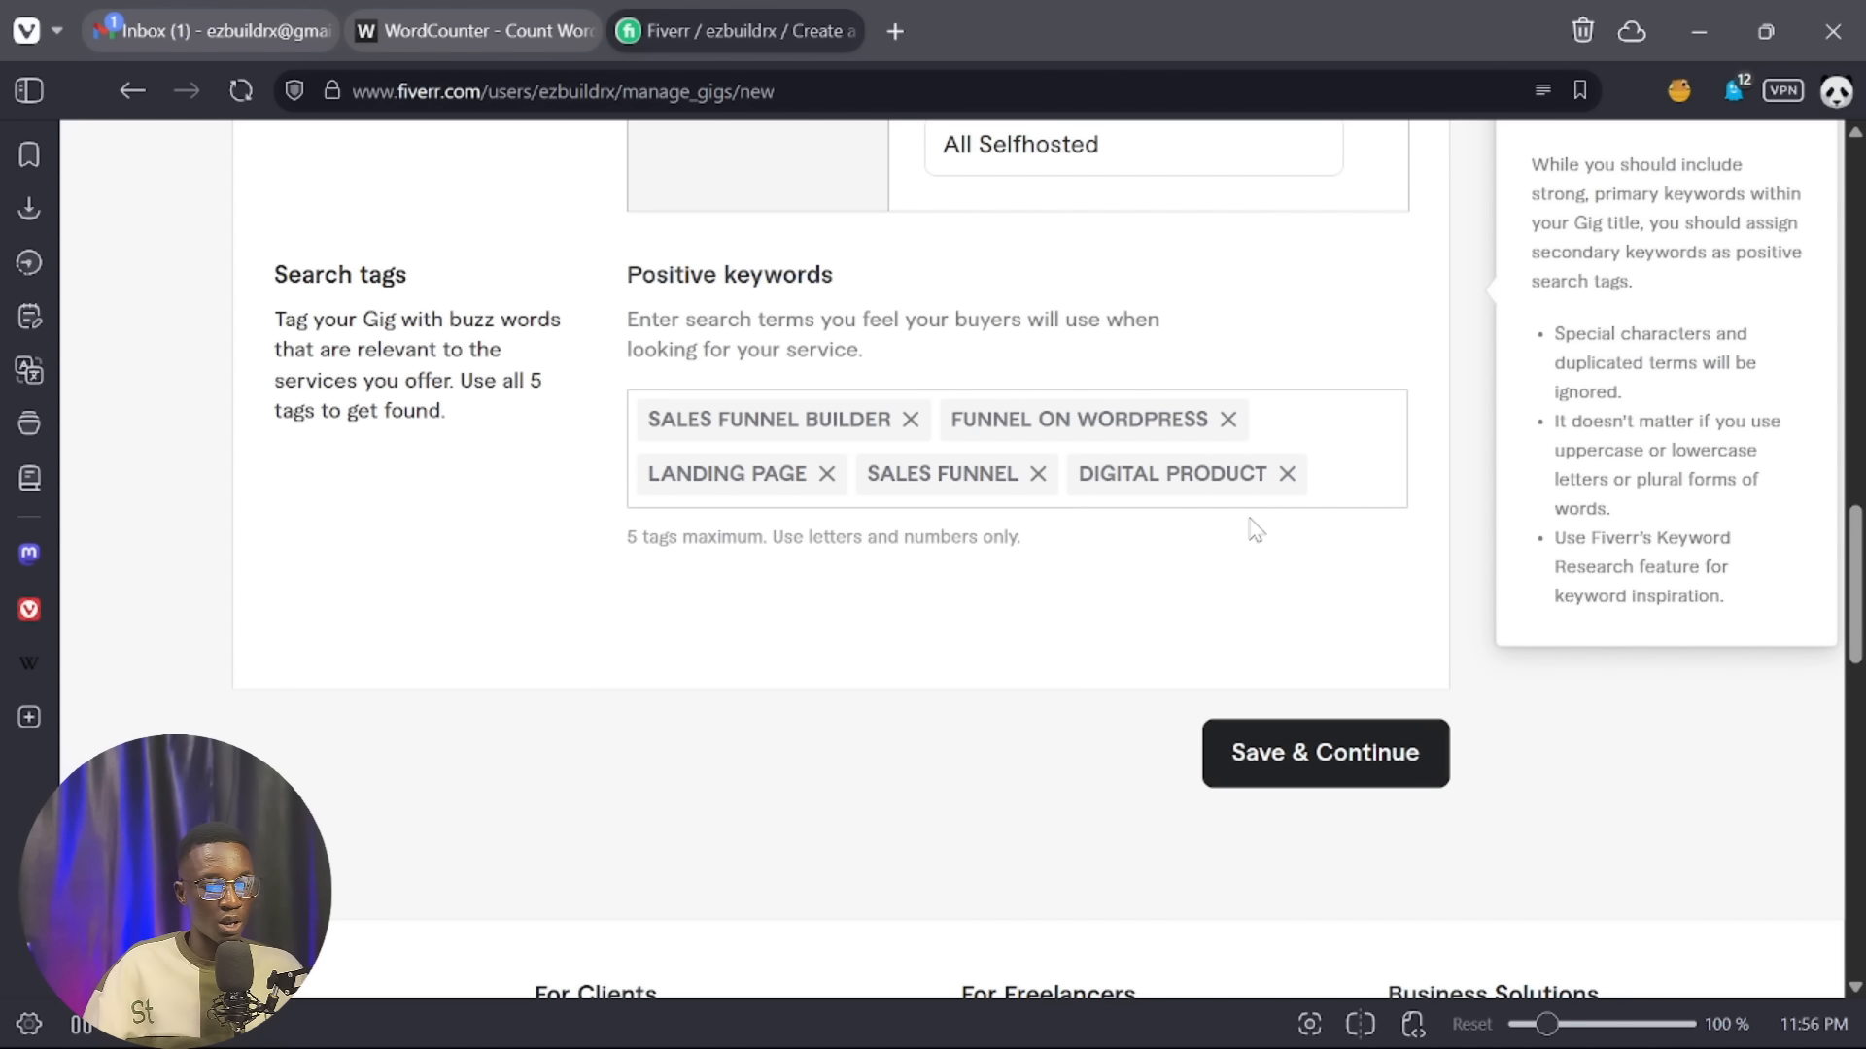
{"action": "left_click", "coordinate": [1318, 768]}
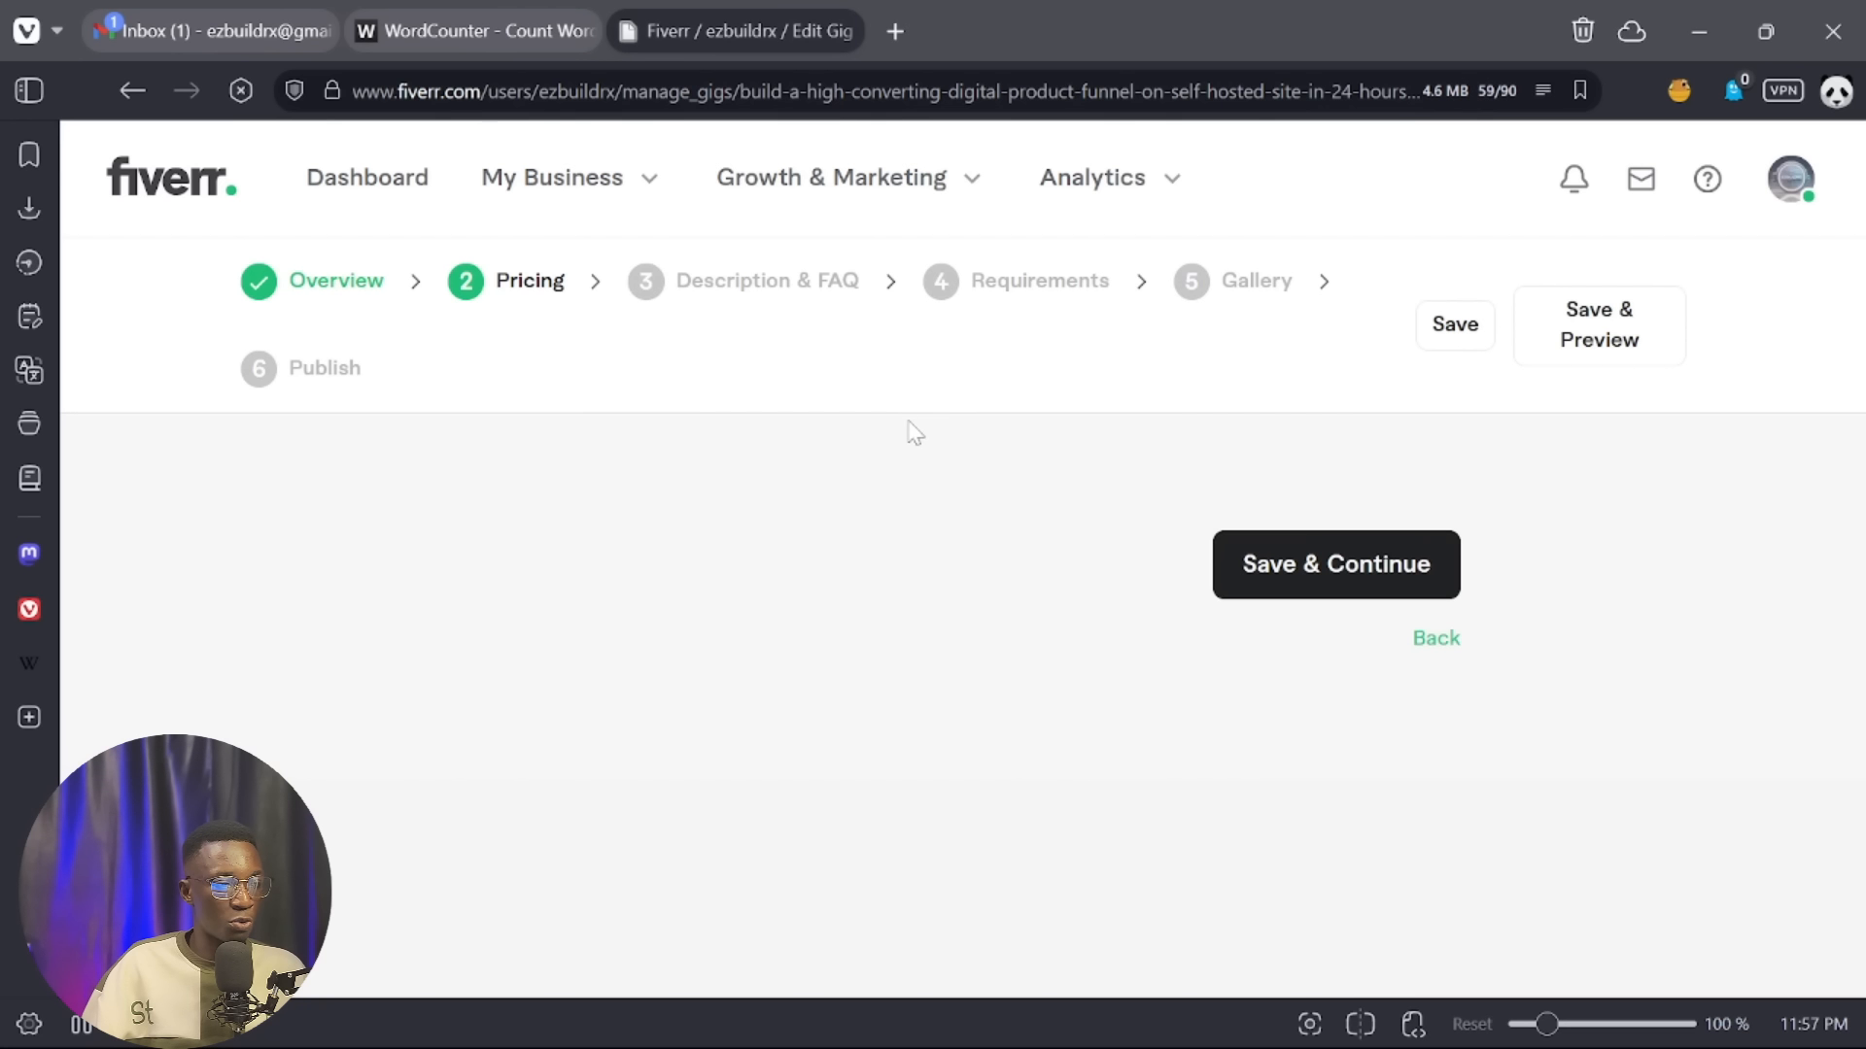
Dismiss the stock media tour popup and name the packages SILVER, GOLD and PLATINUM.
{"action": "scroll", "coordinate": [637, 524], "scroll_direction": "down", "scroll_amount": 1}
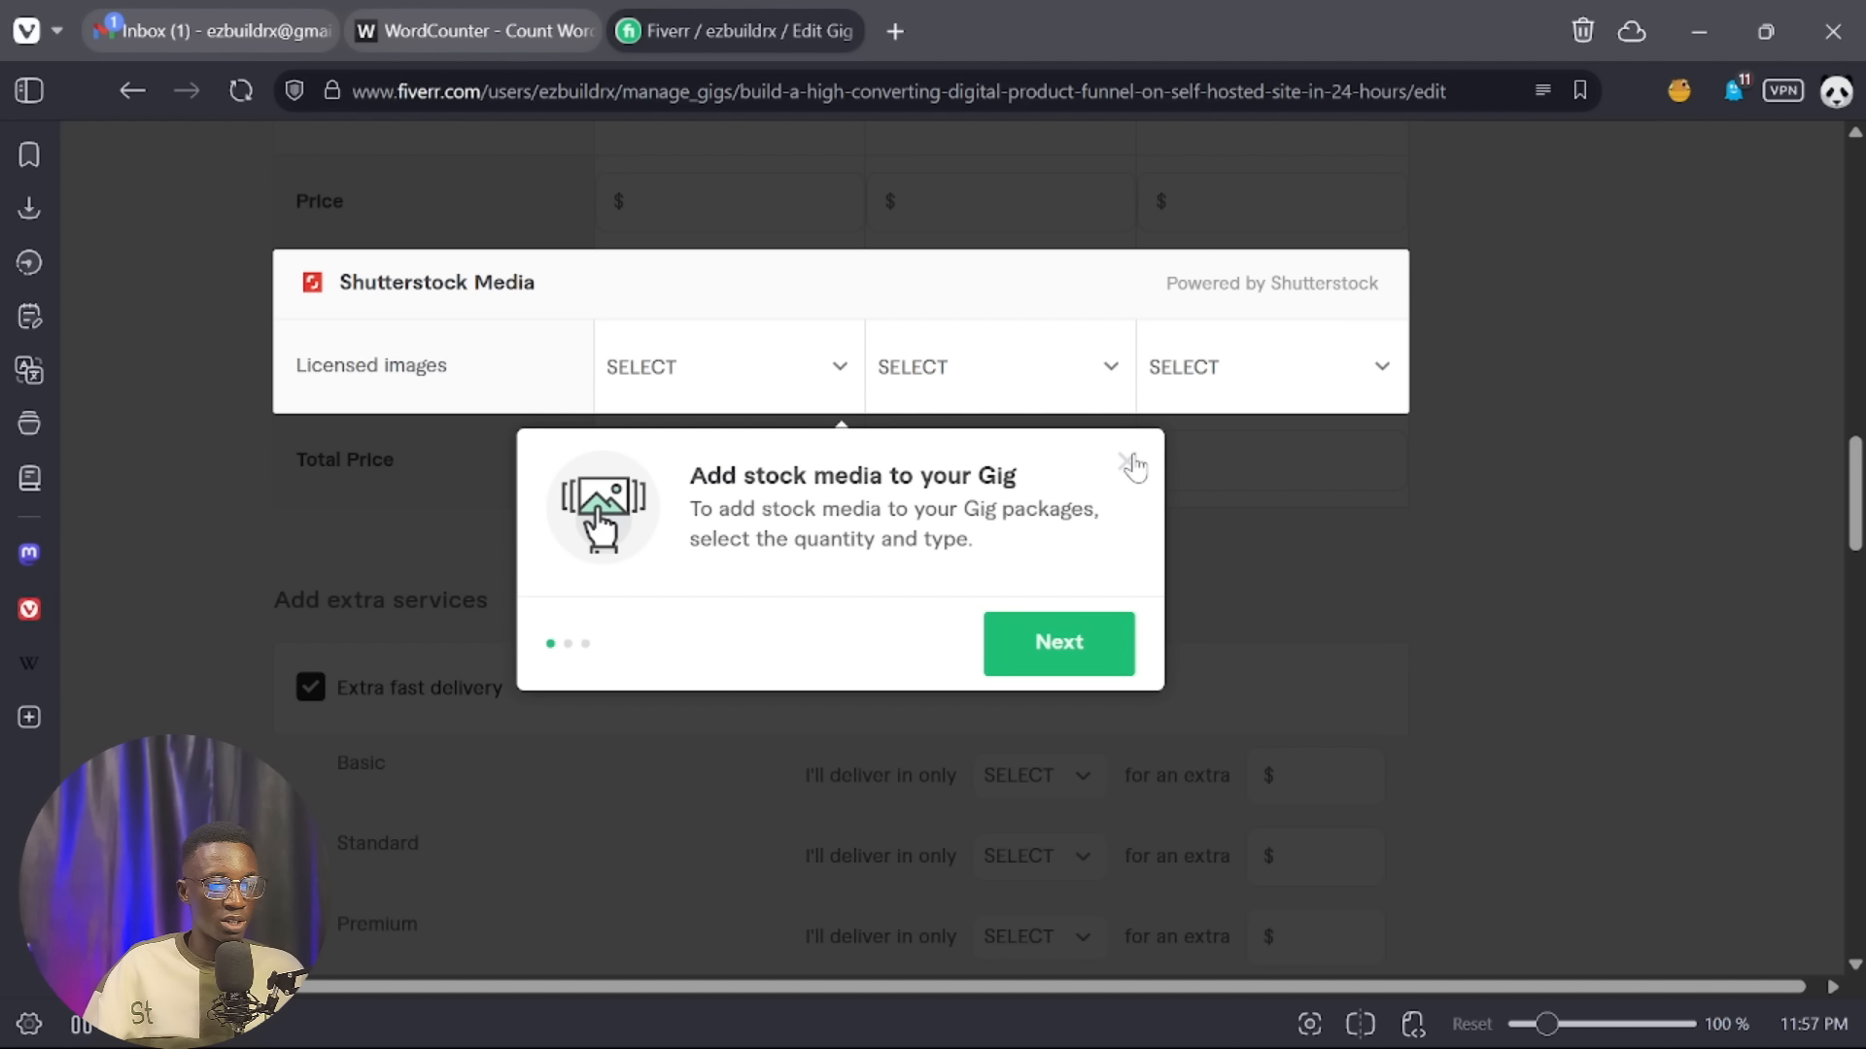
{"action": "left_click", "coordinate": [1127, 462]}
{"action": "scroll", "coordinate": [1124, 612], "scroll_direction": "up", "scroll_amount": 10}
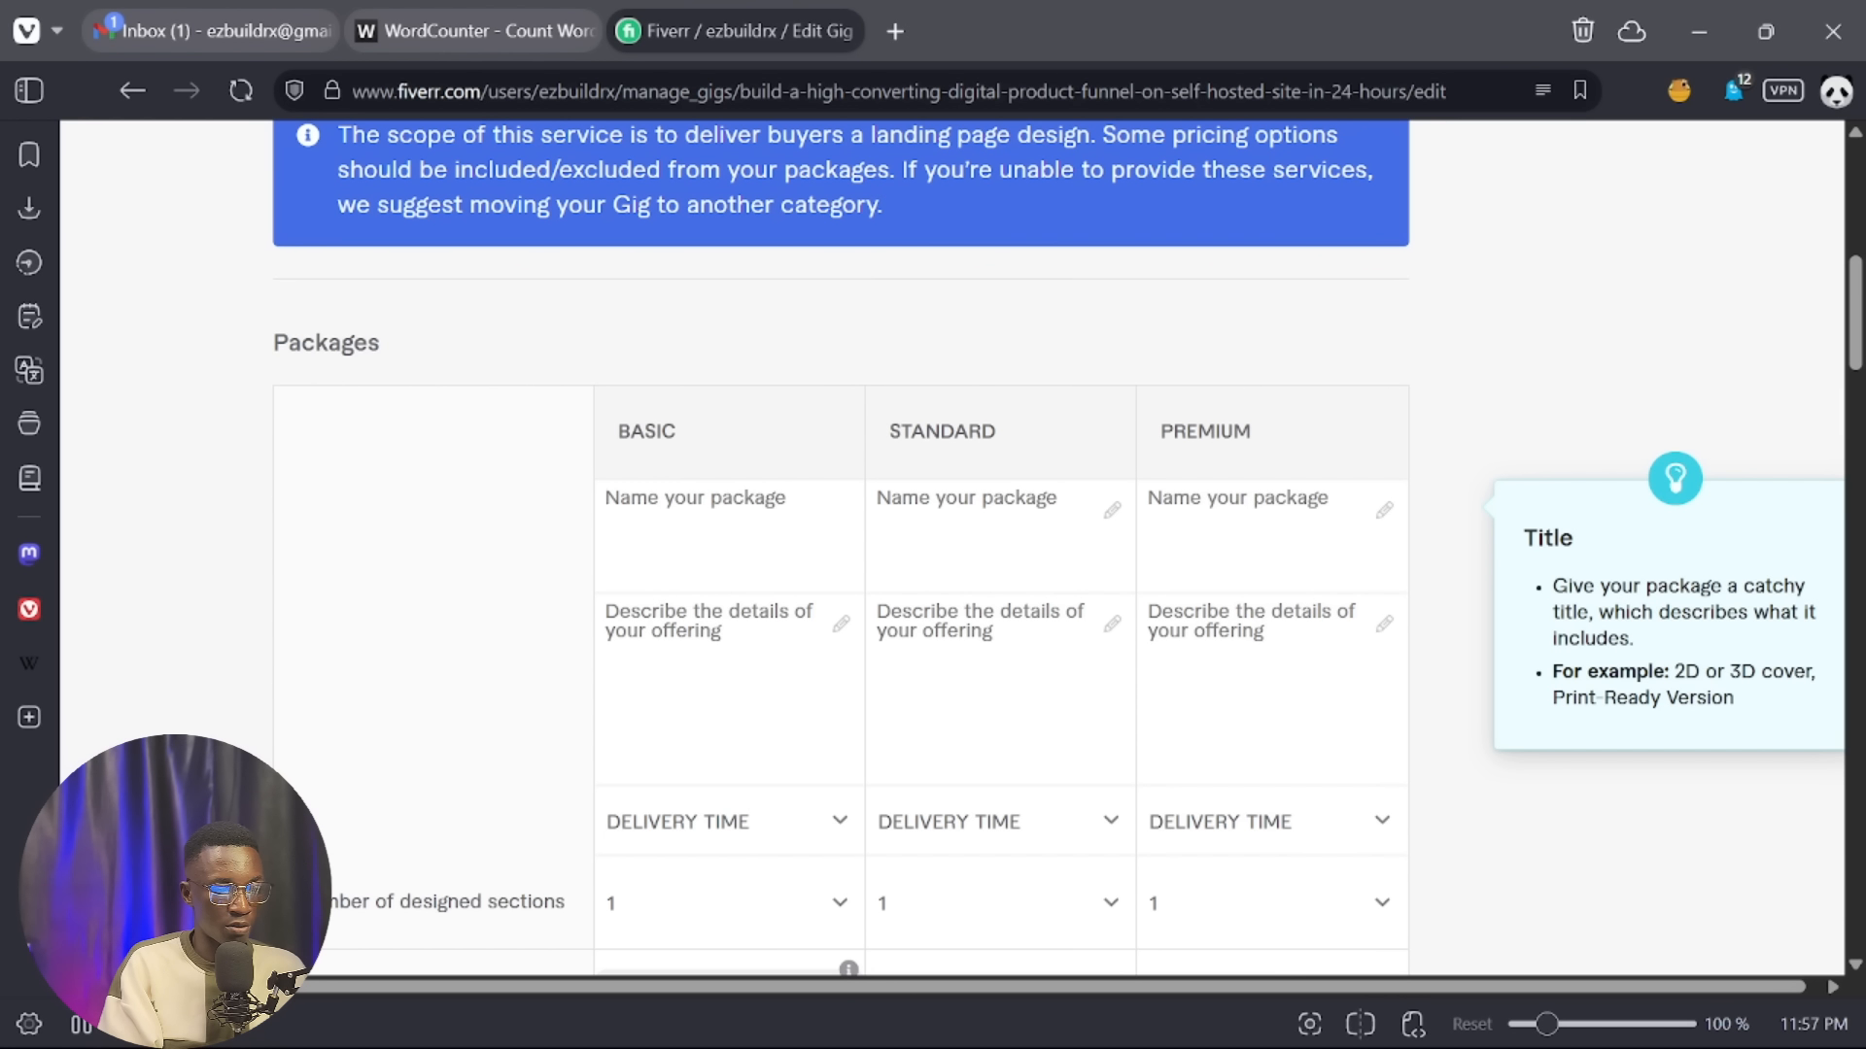
{"action": "type", "text": "SILVE"}
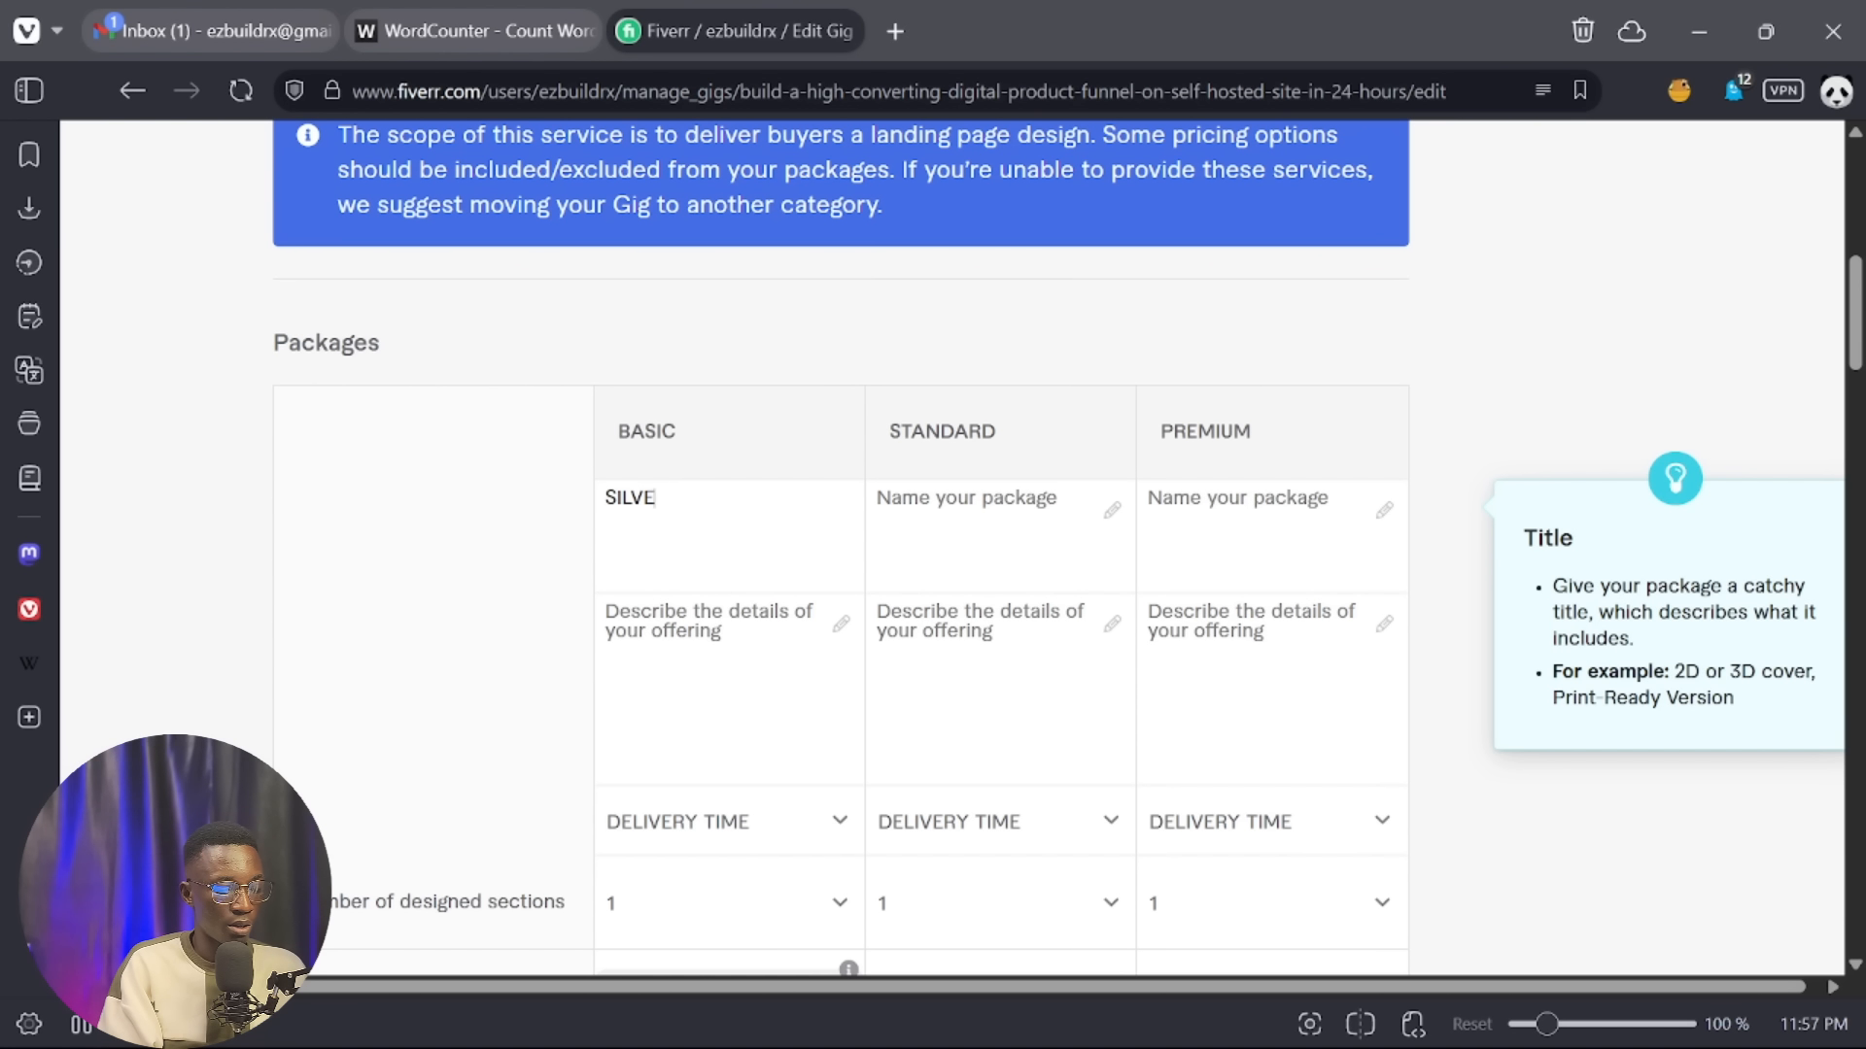
{"action": "type", "text": "R"}
{"action": "key", "text": "Tab"}
{"action": "type", "text": "GOLD"}
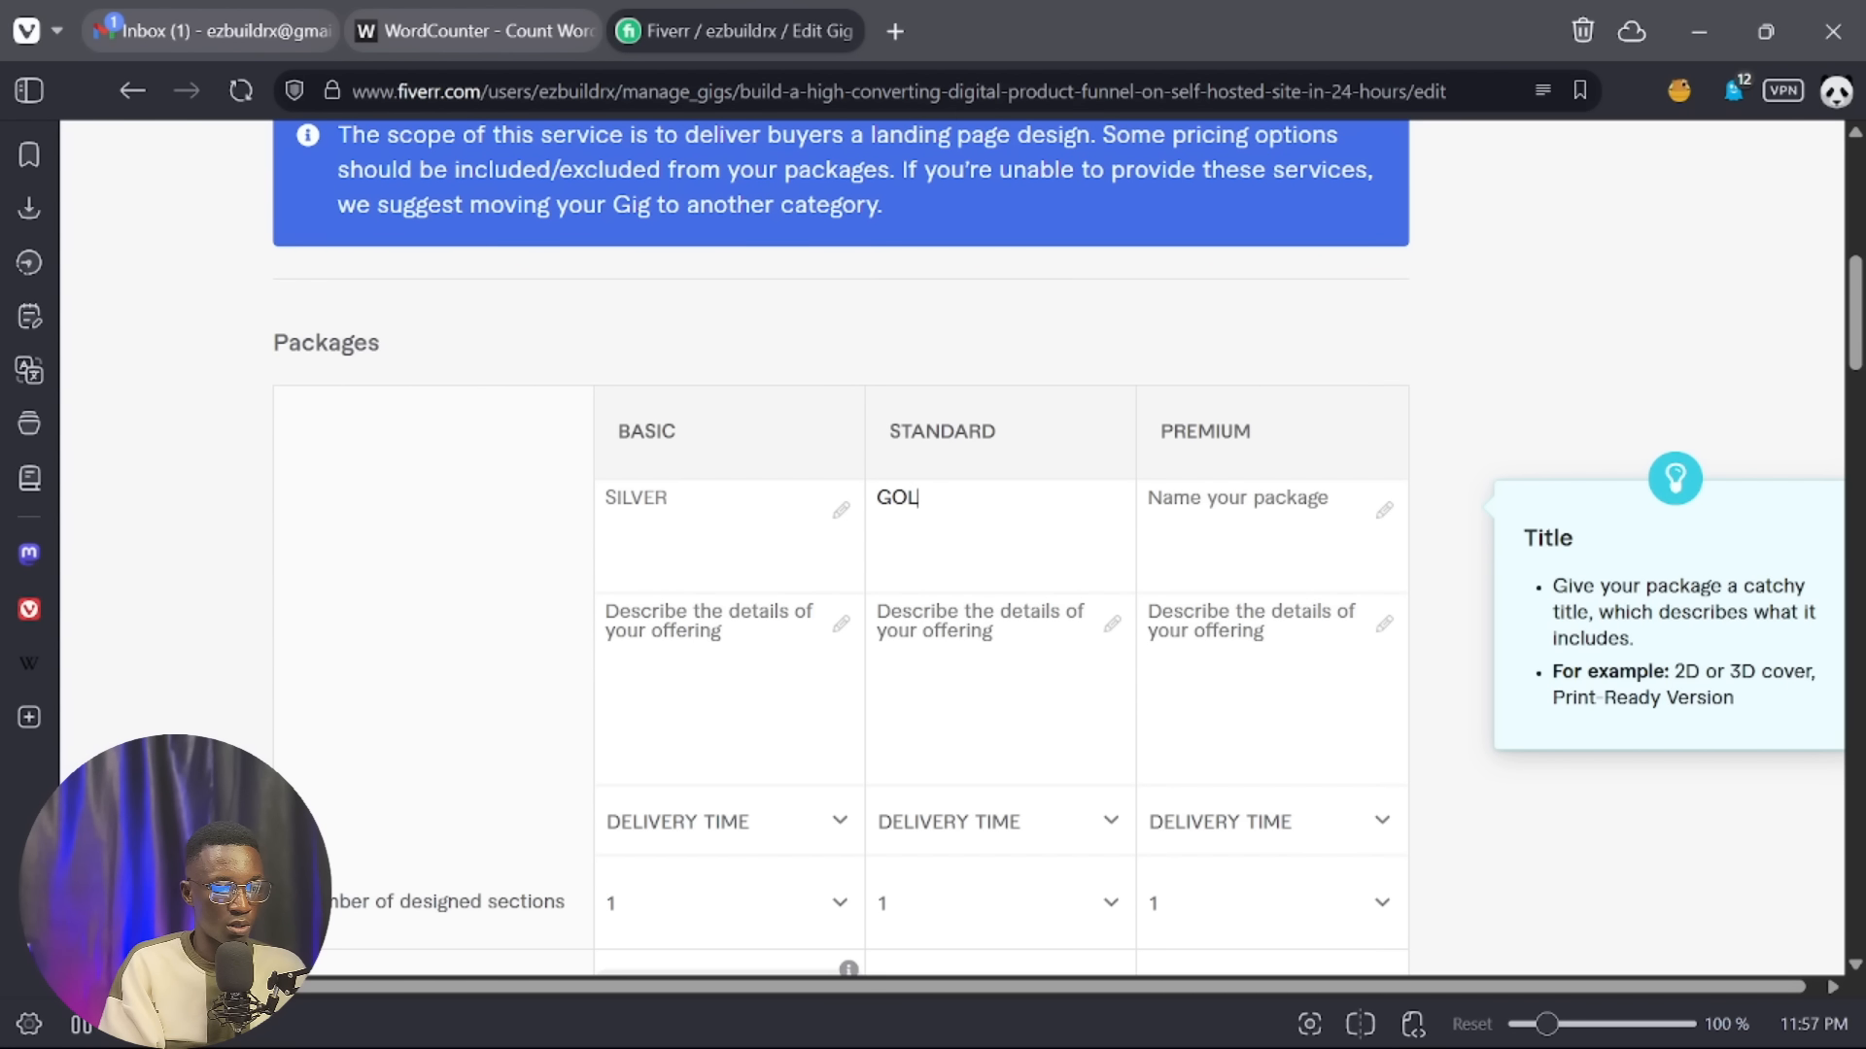
{"action": "key", "text": "Tab"}
{"action": "type", "text": "PLATIN"}
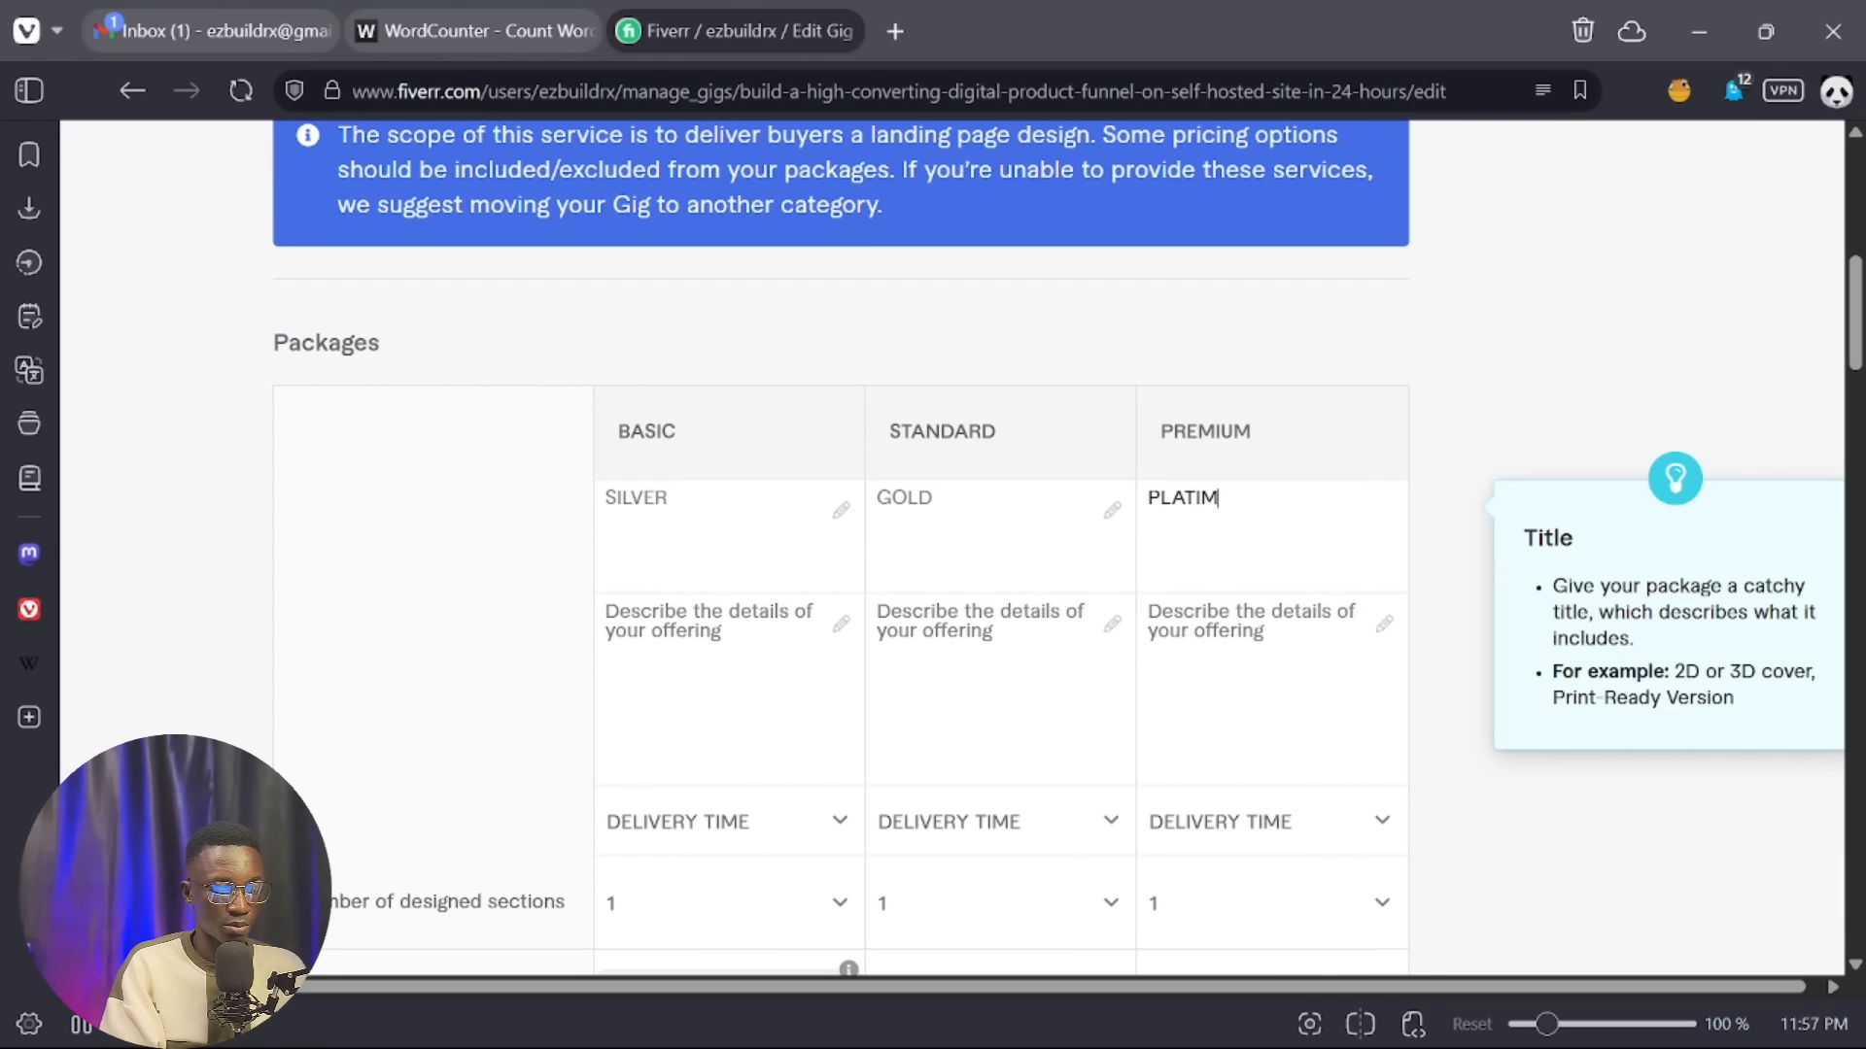
{"action": "key", "text": "BackSpace"}
{"action": "type", "text": "NE"}
{"action": "key", "text": "BackSpace"}
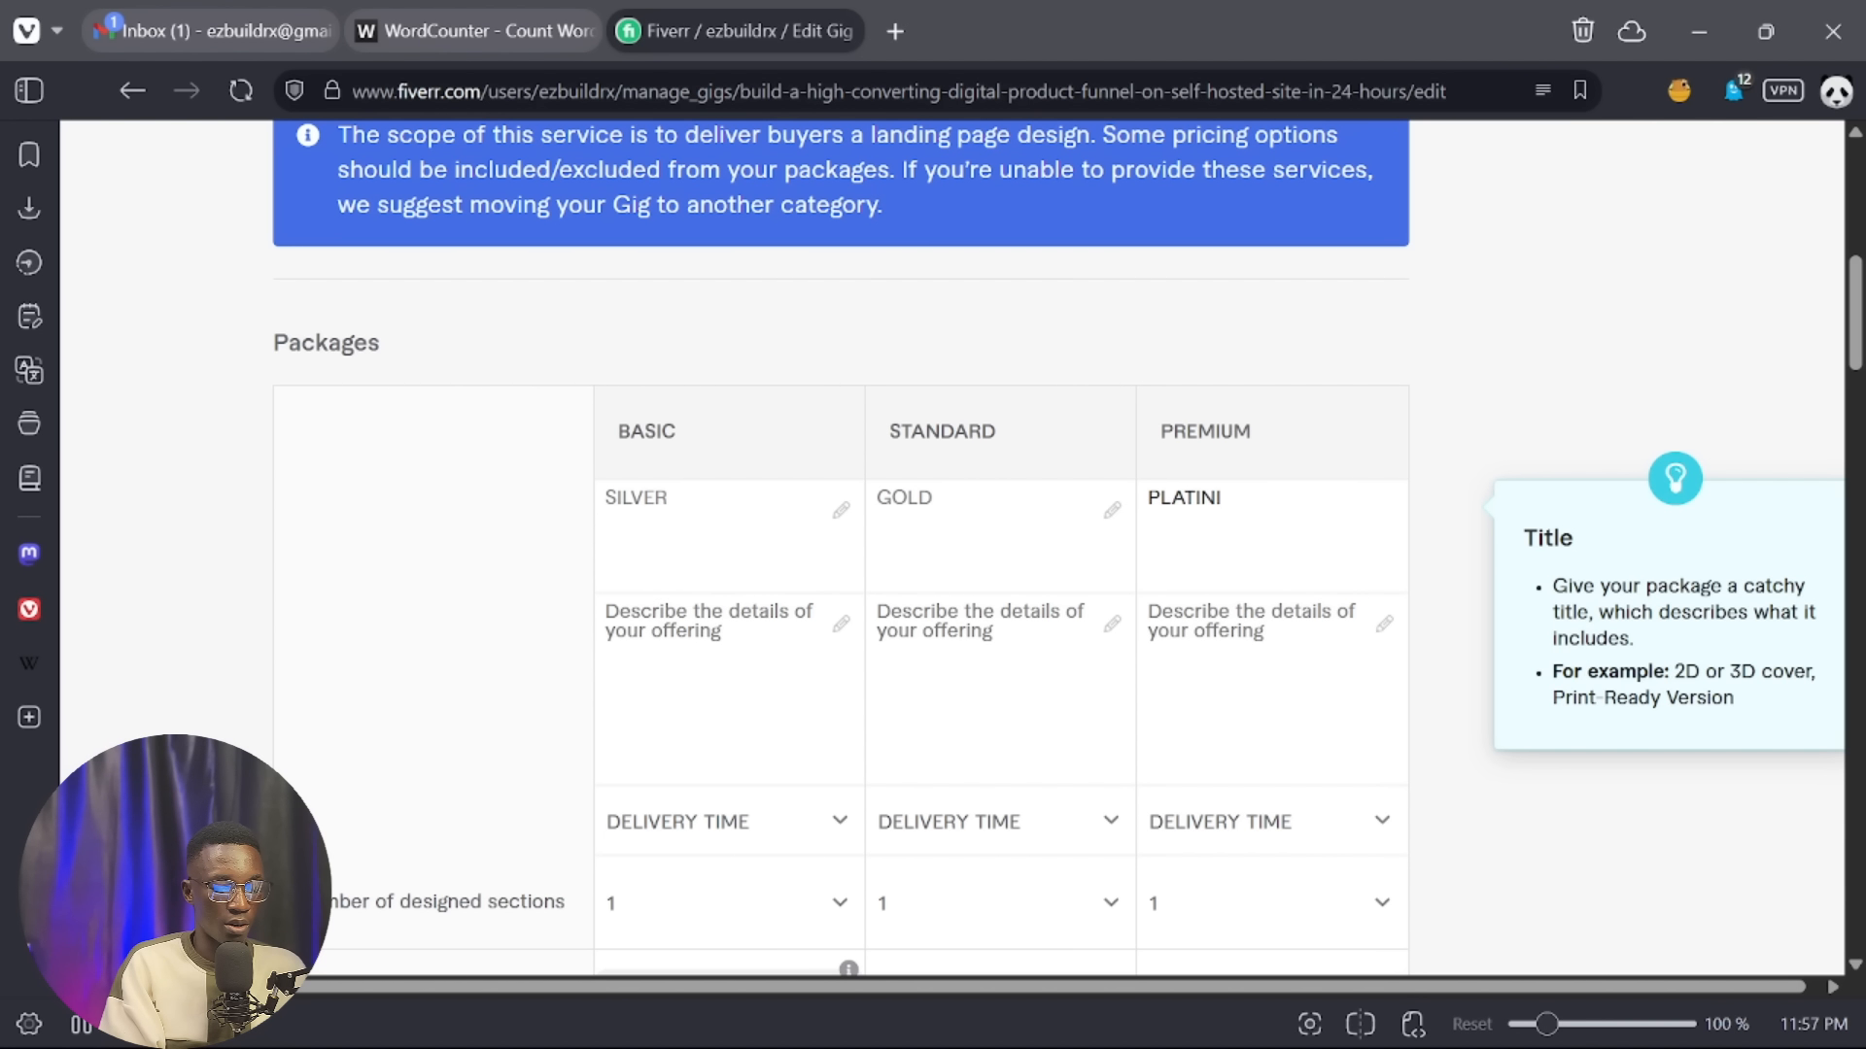
{"action": "type", "text": "UM"}
{"action": "key", "text": "BackSpace"}
{"action": "key", "text": "BackSpace"}
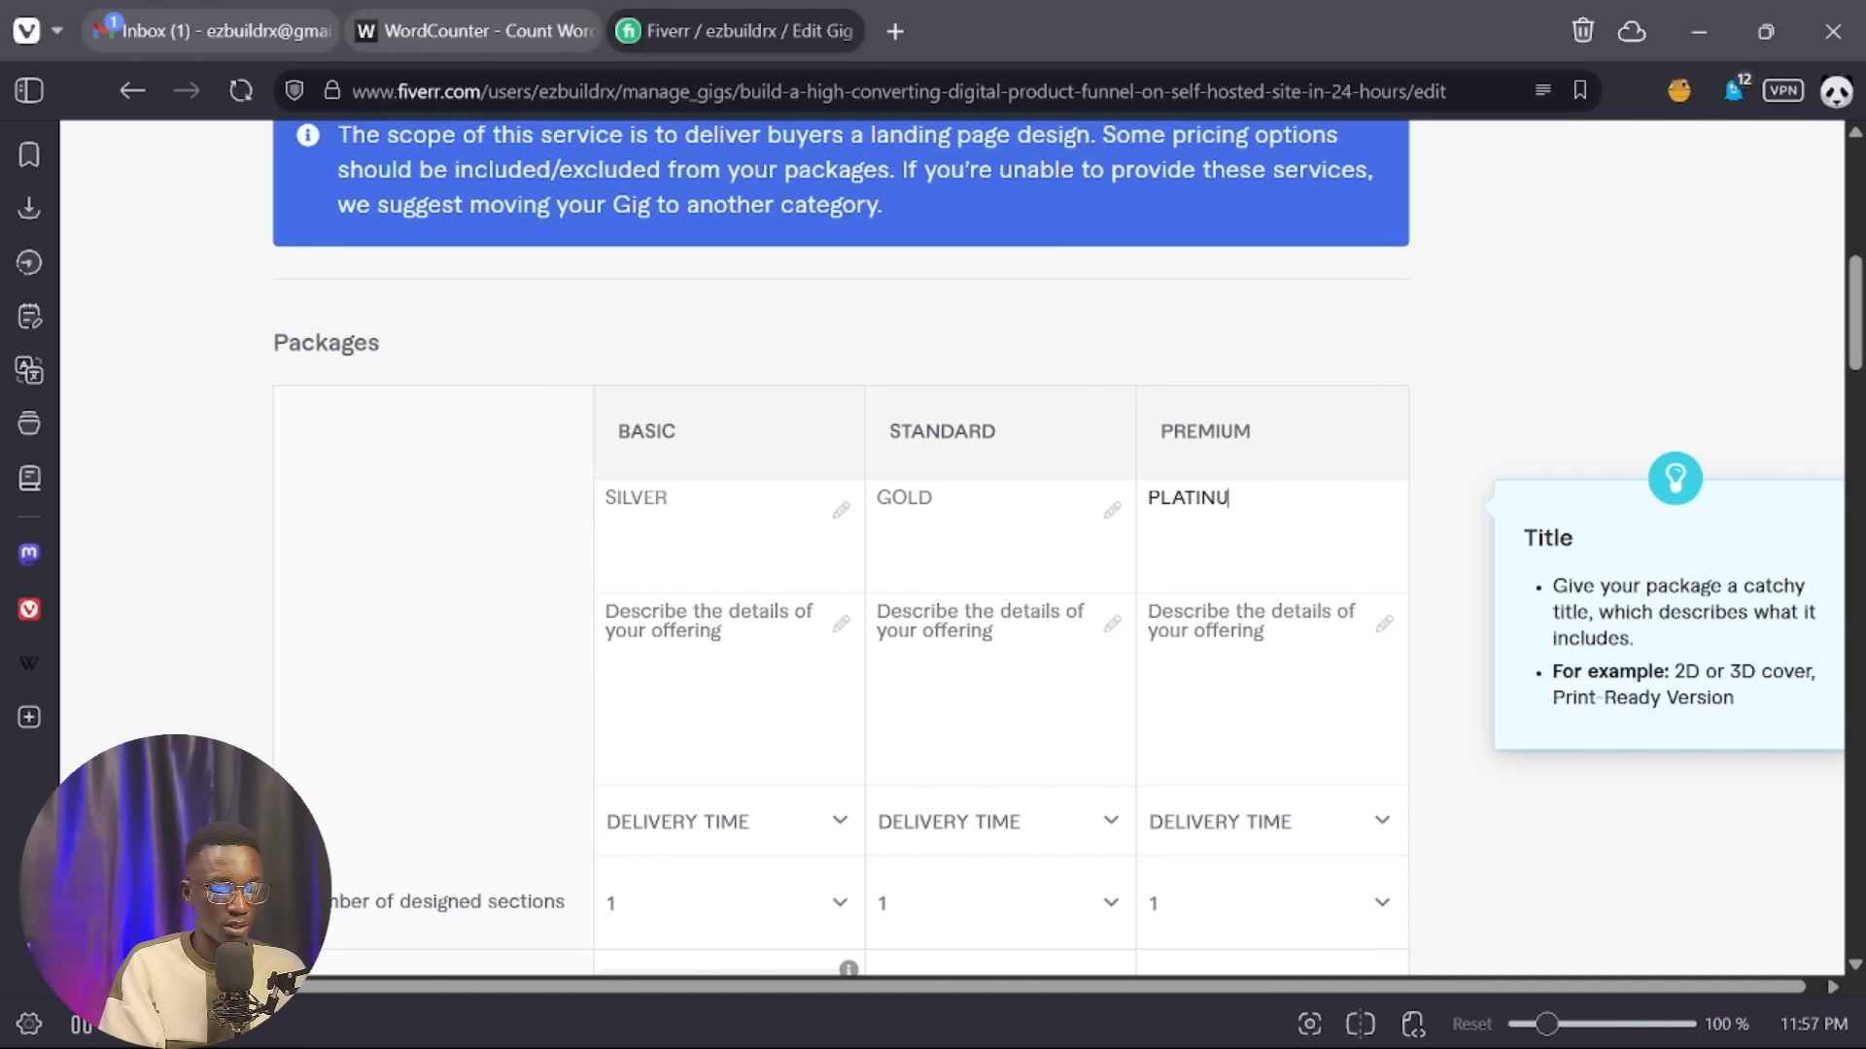
{"action": "type", "text": "UM"}
Begin the Basic package description with 'I will be one page ... funnel in 24'.
{"action": "key", "text": "Tab"}
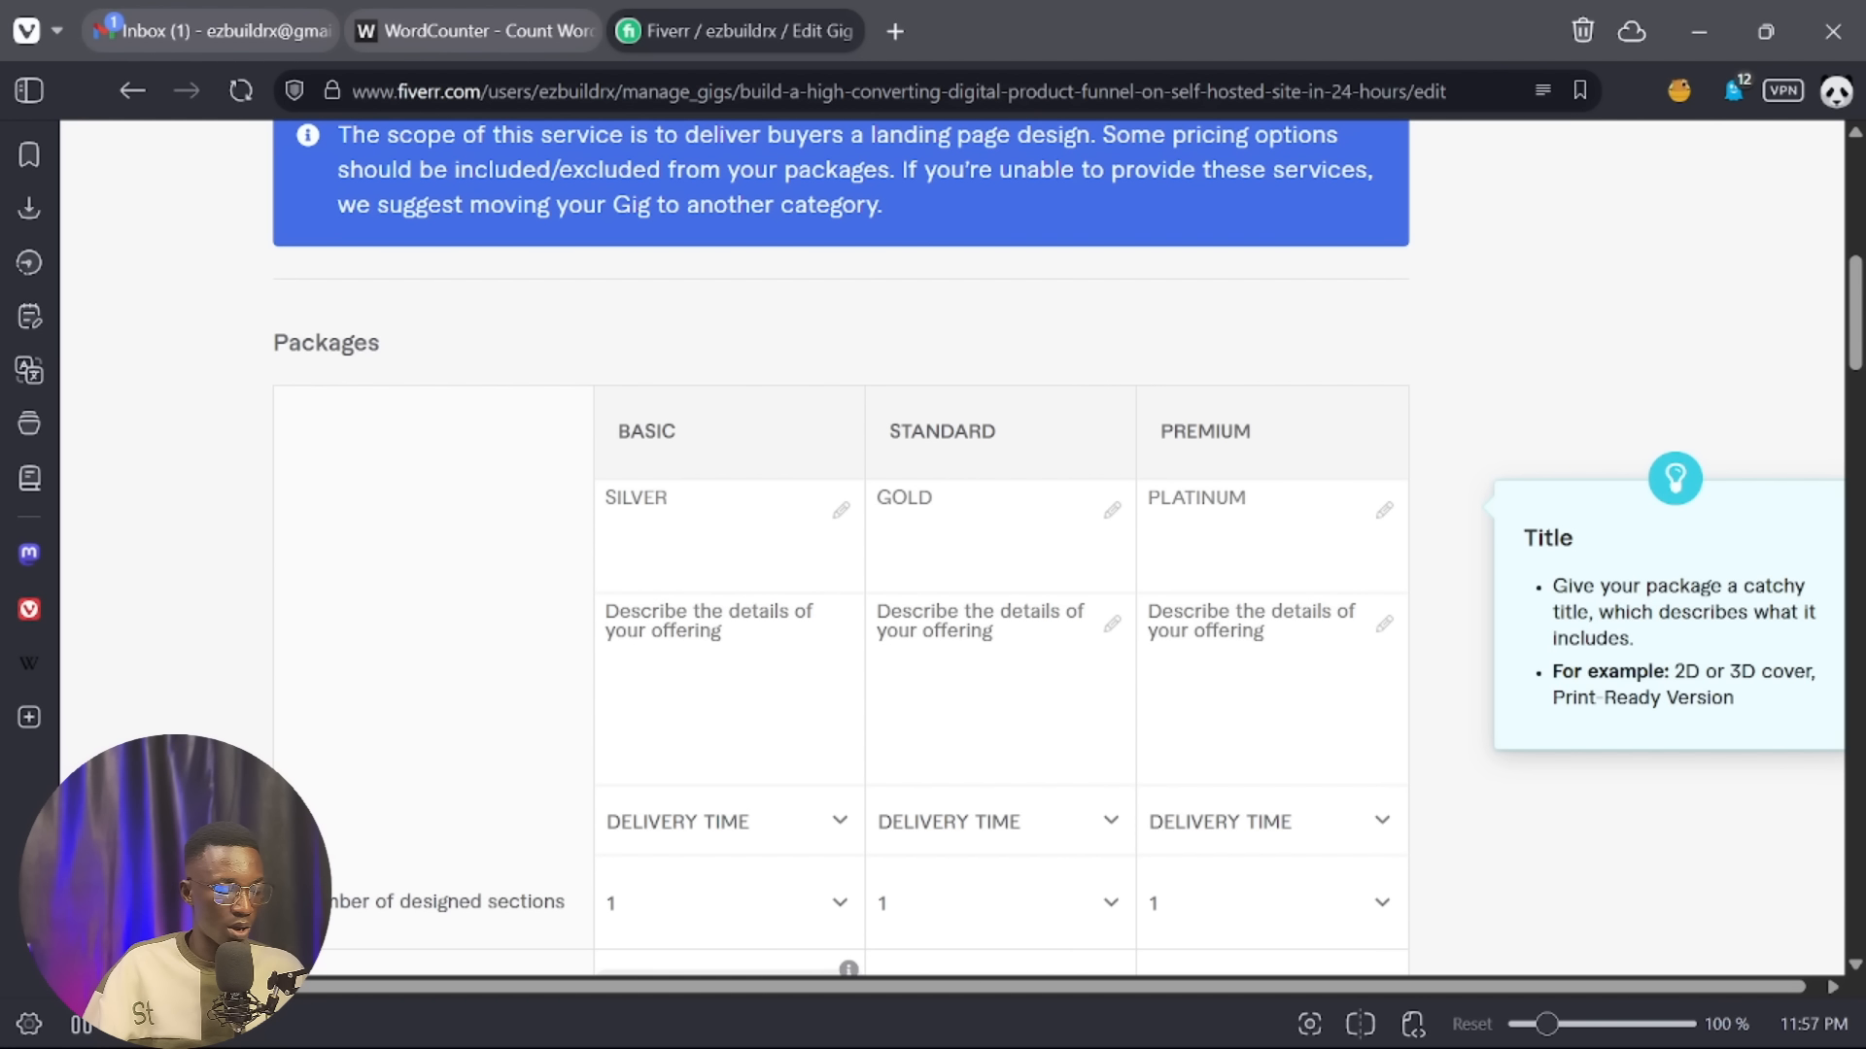
{"action": "type", "text": "I"}
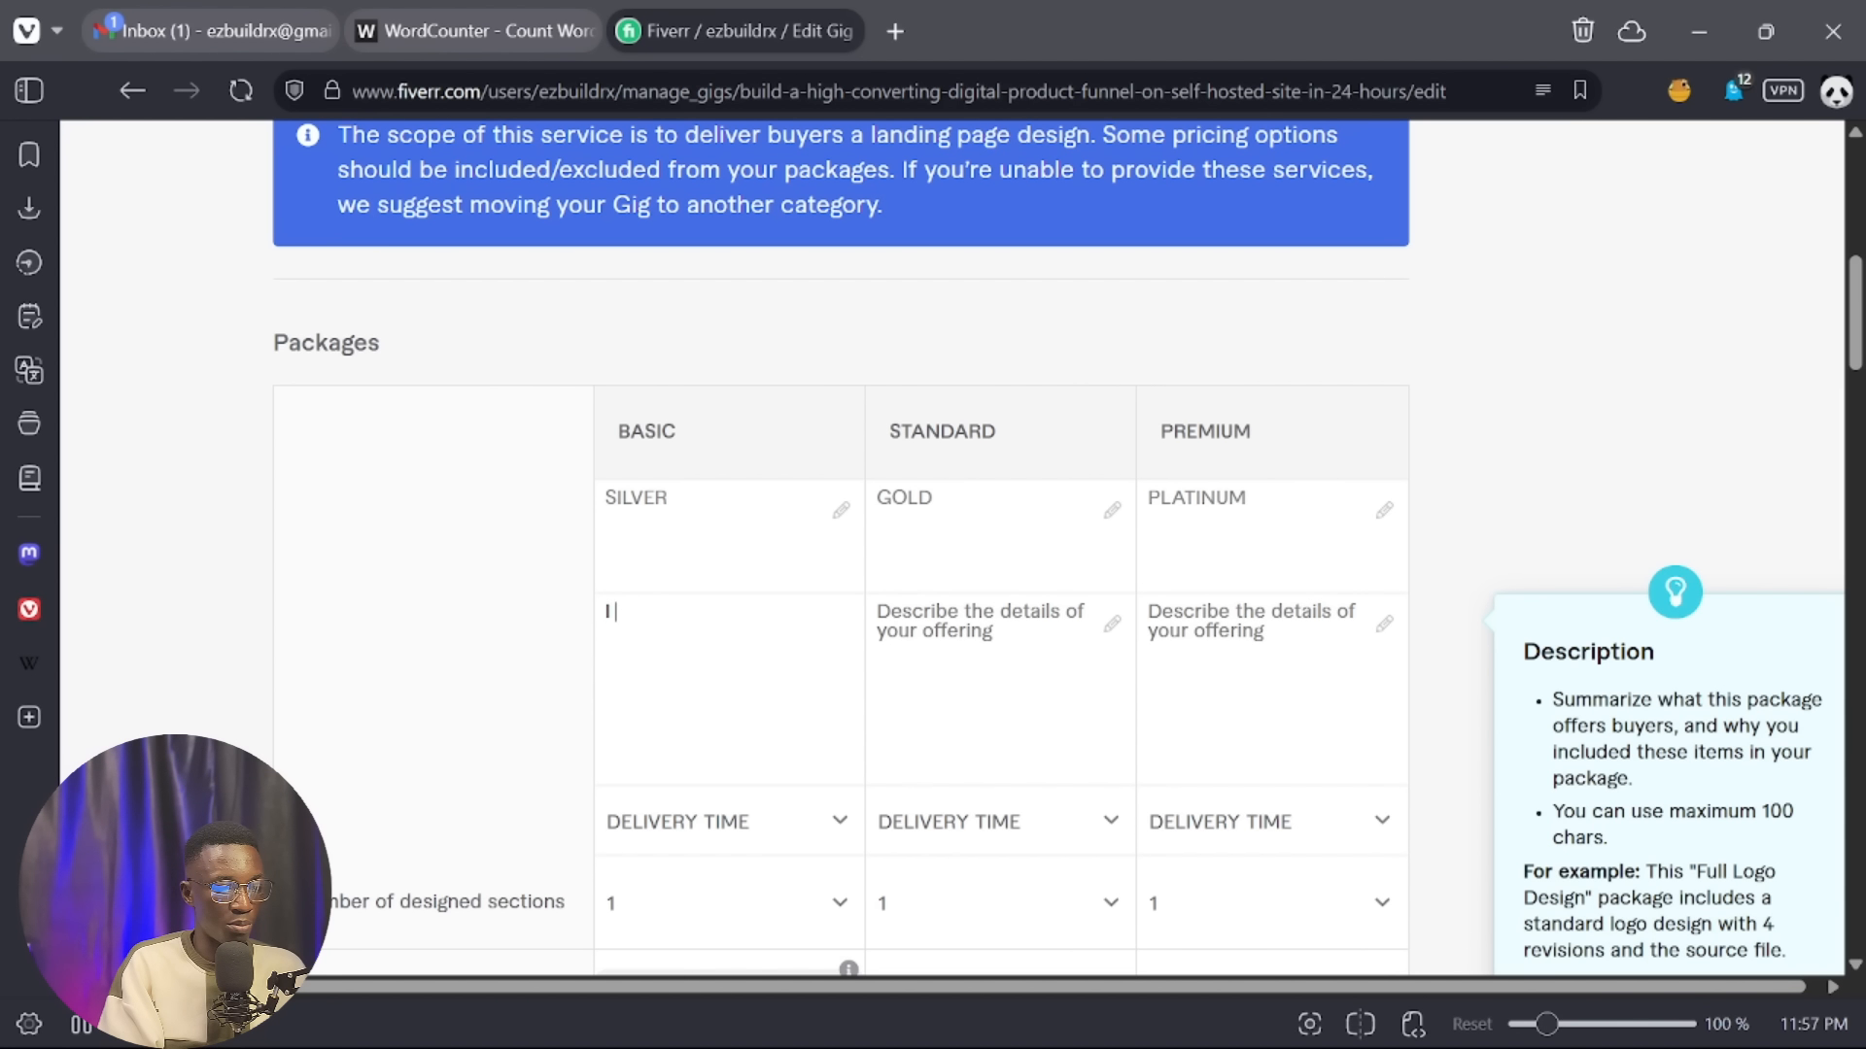
{"action": "type", "text": " will be "}
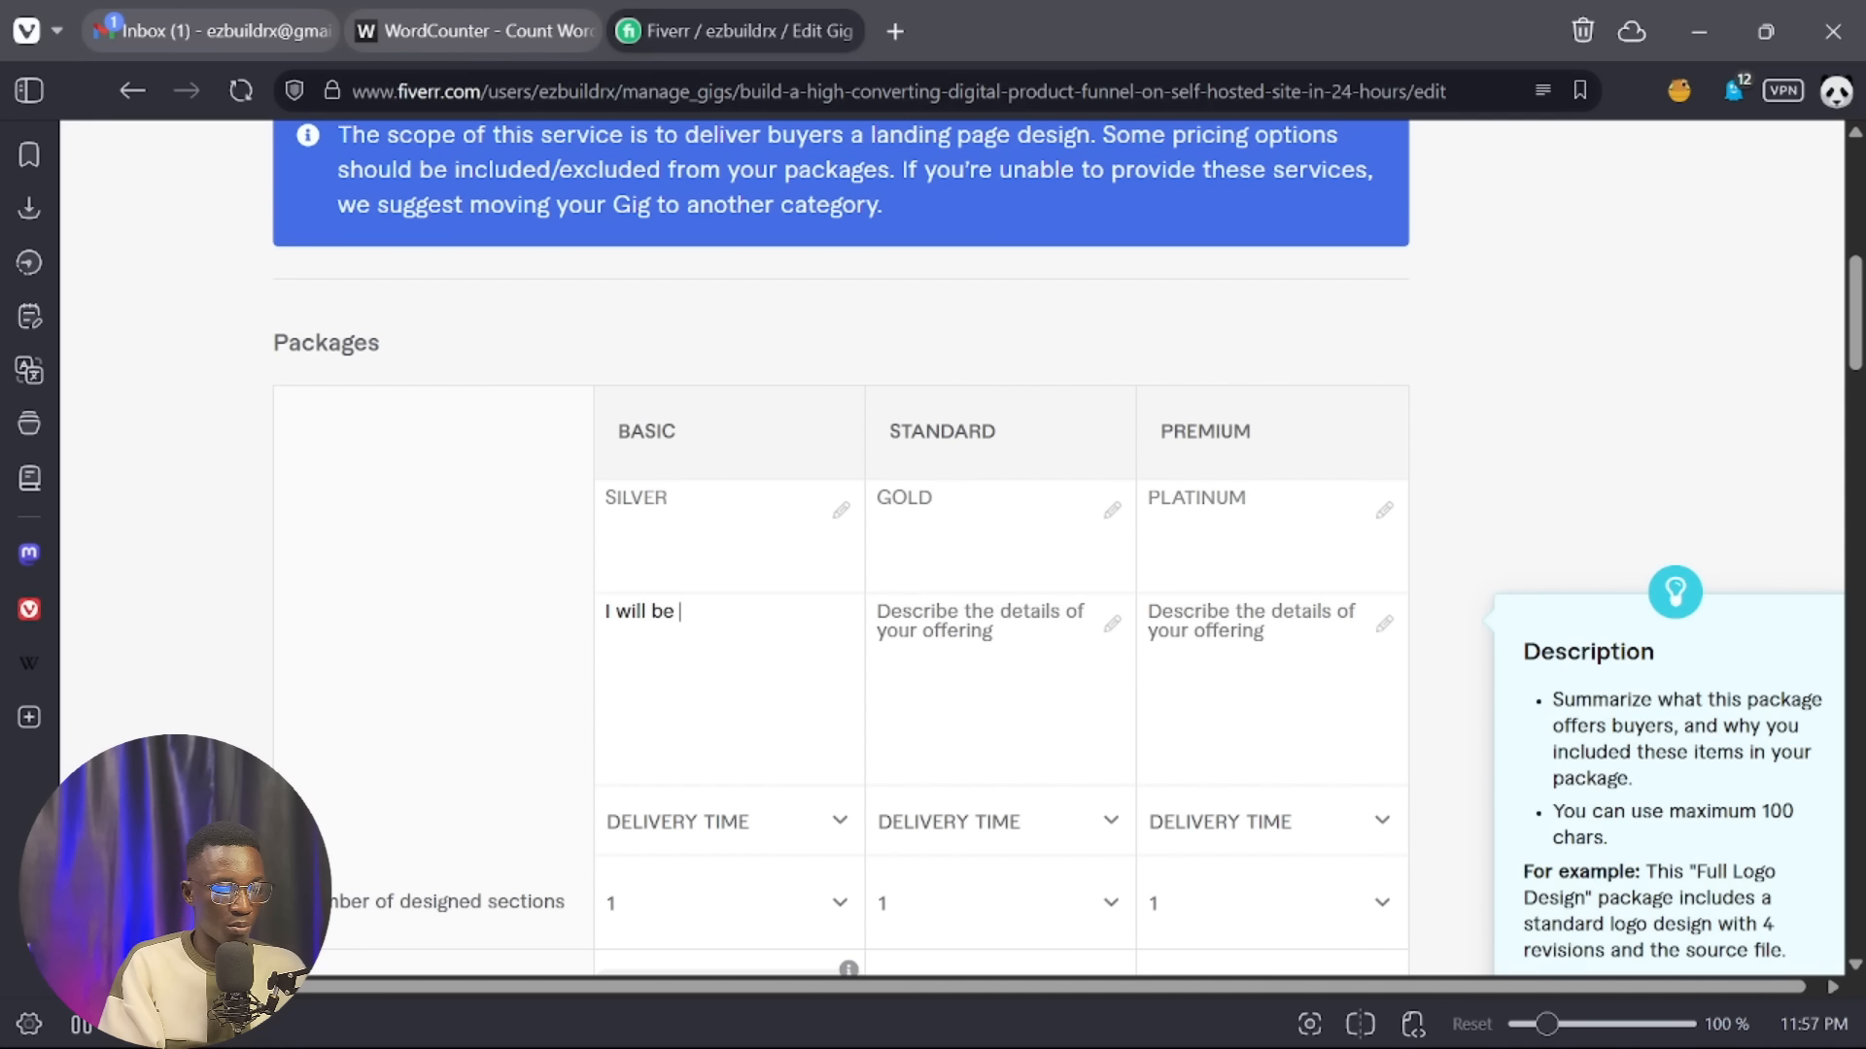
{"action": "type", "text": "one page sa"}
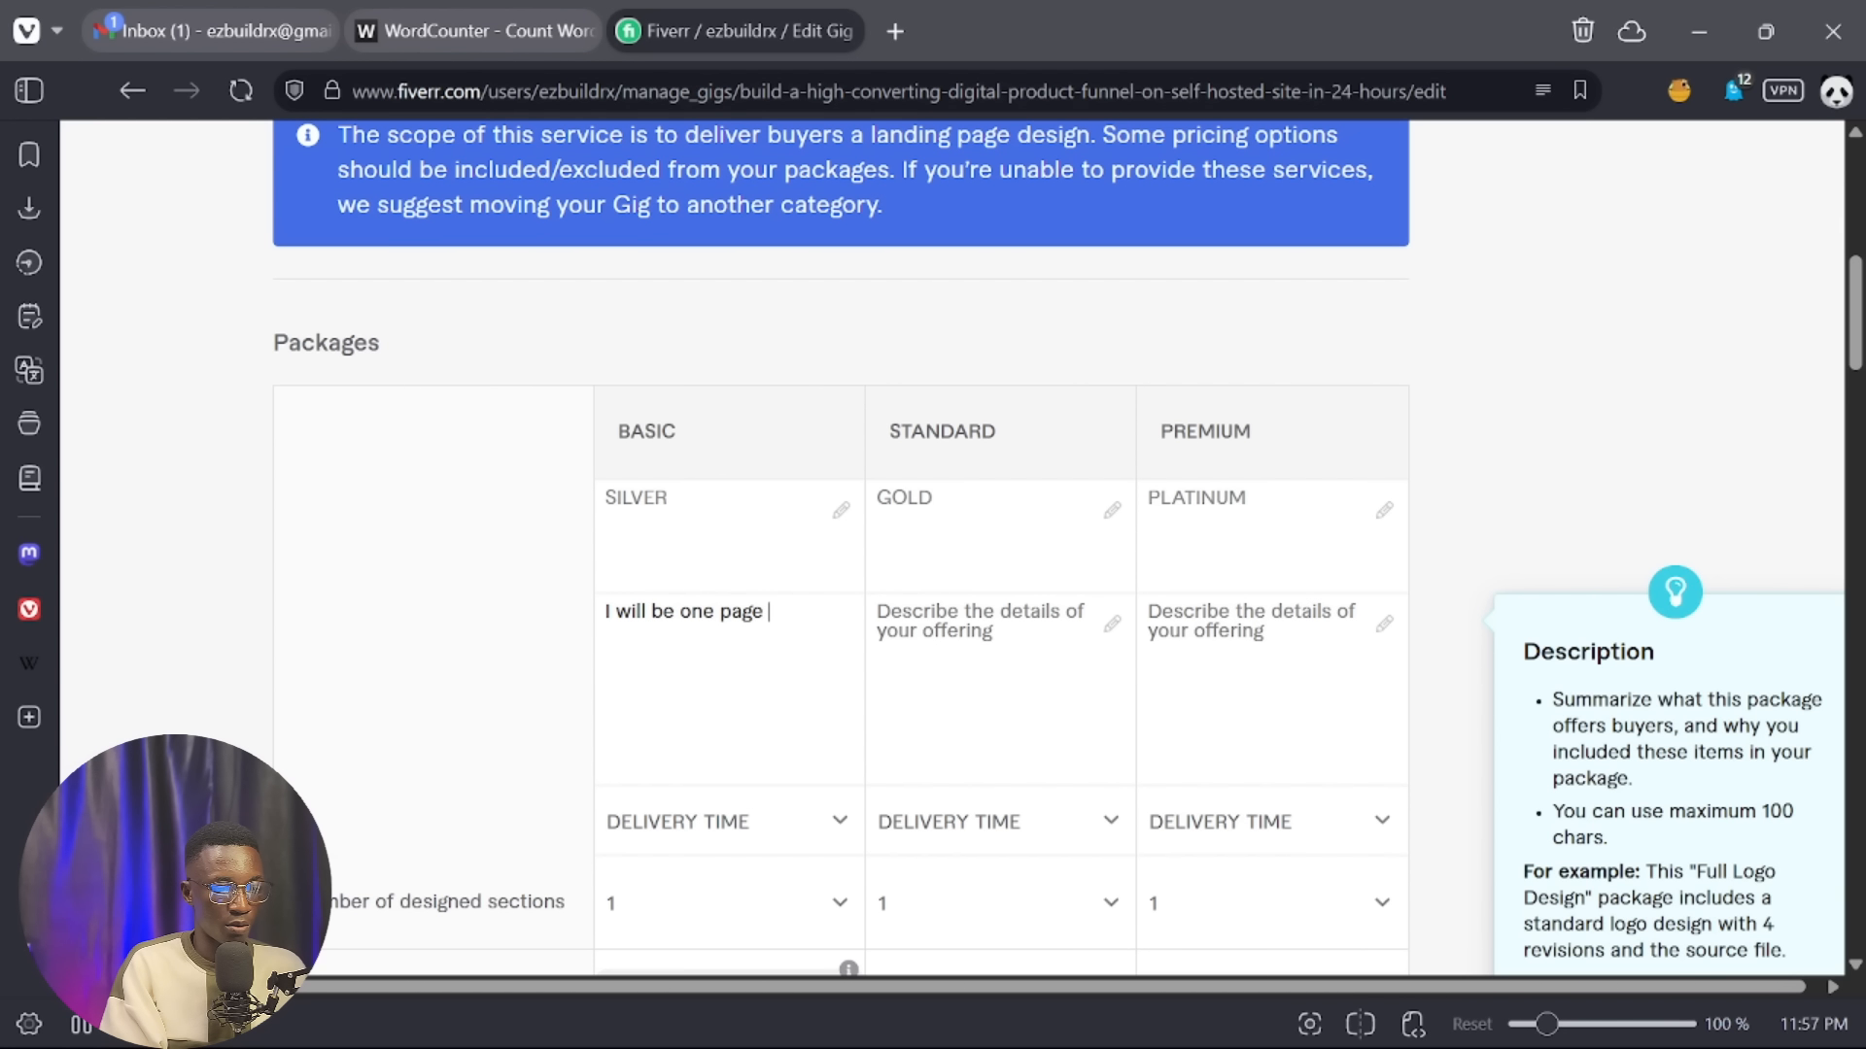
{"action": "key", "text": "BackSpace"}
{"action": "key", "text": "BackSpace"}
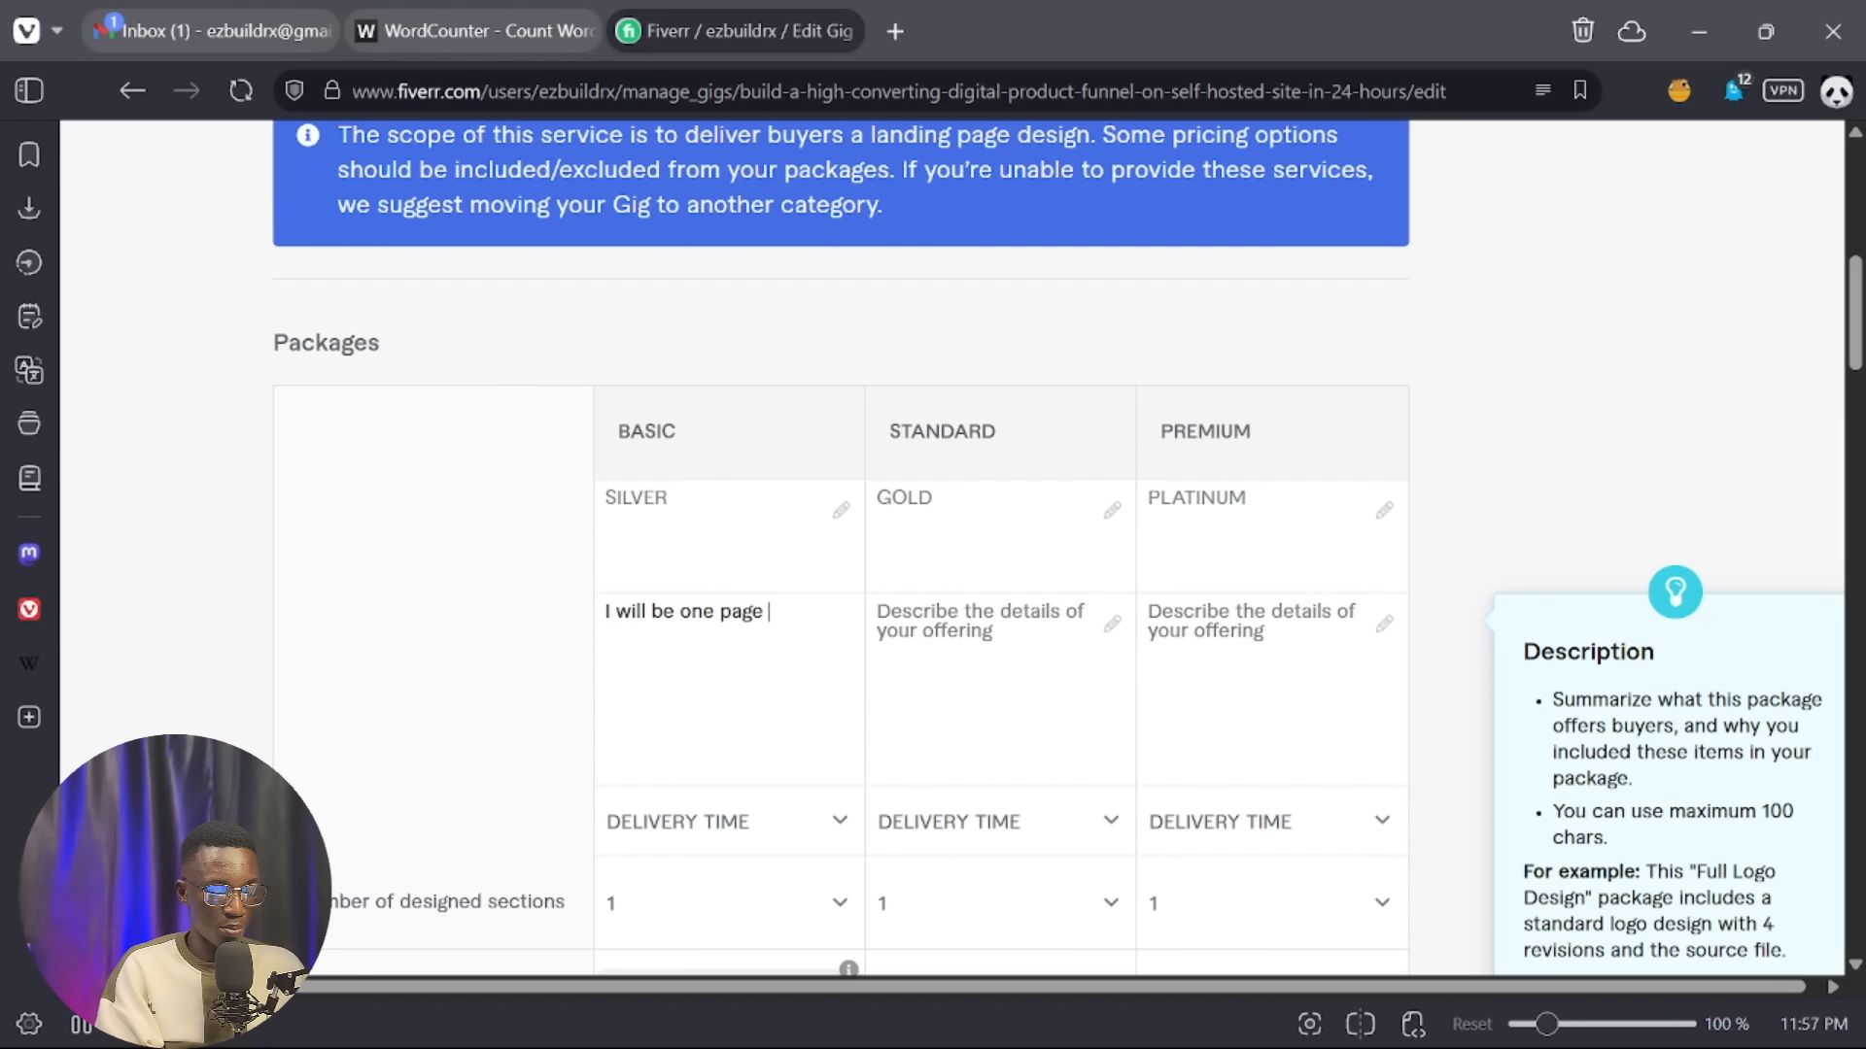
{"action": "type", "text": "df"}
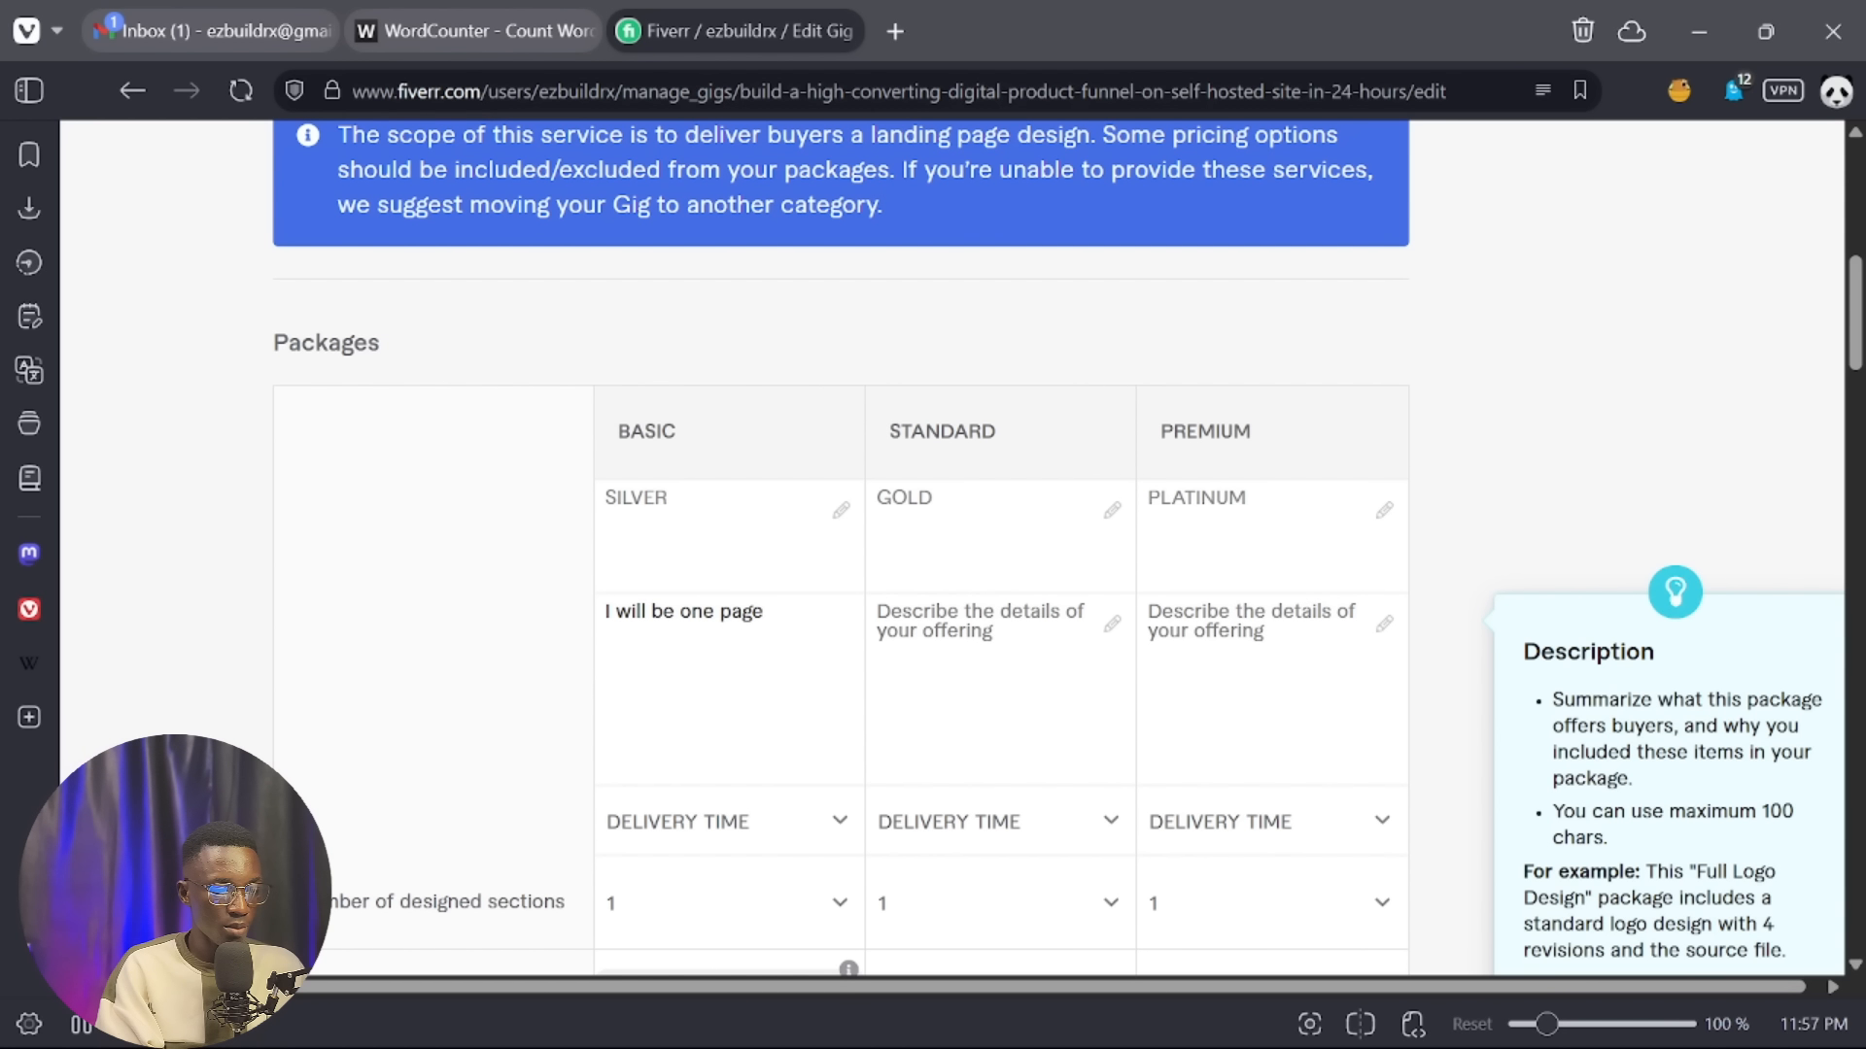
{"action": "type", "text": "f"}
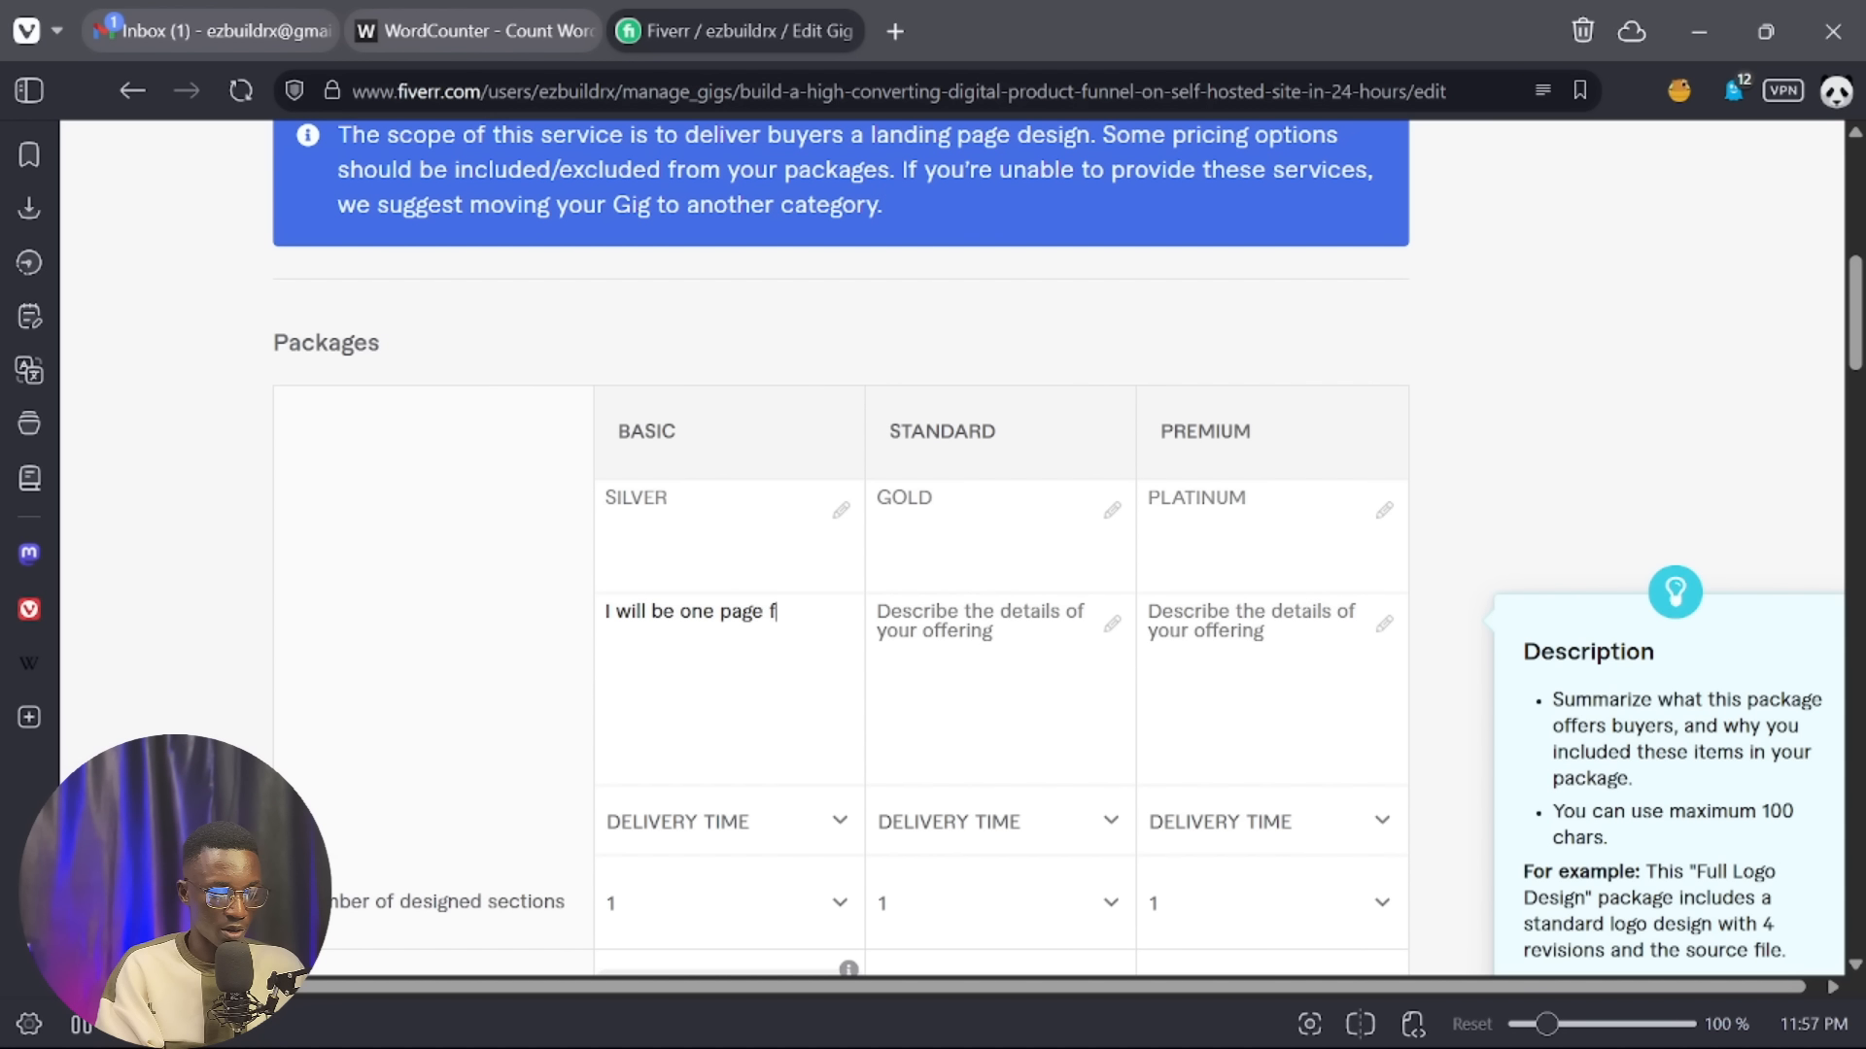
{"action": "type", "text": "unnel in"}
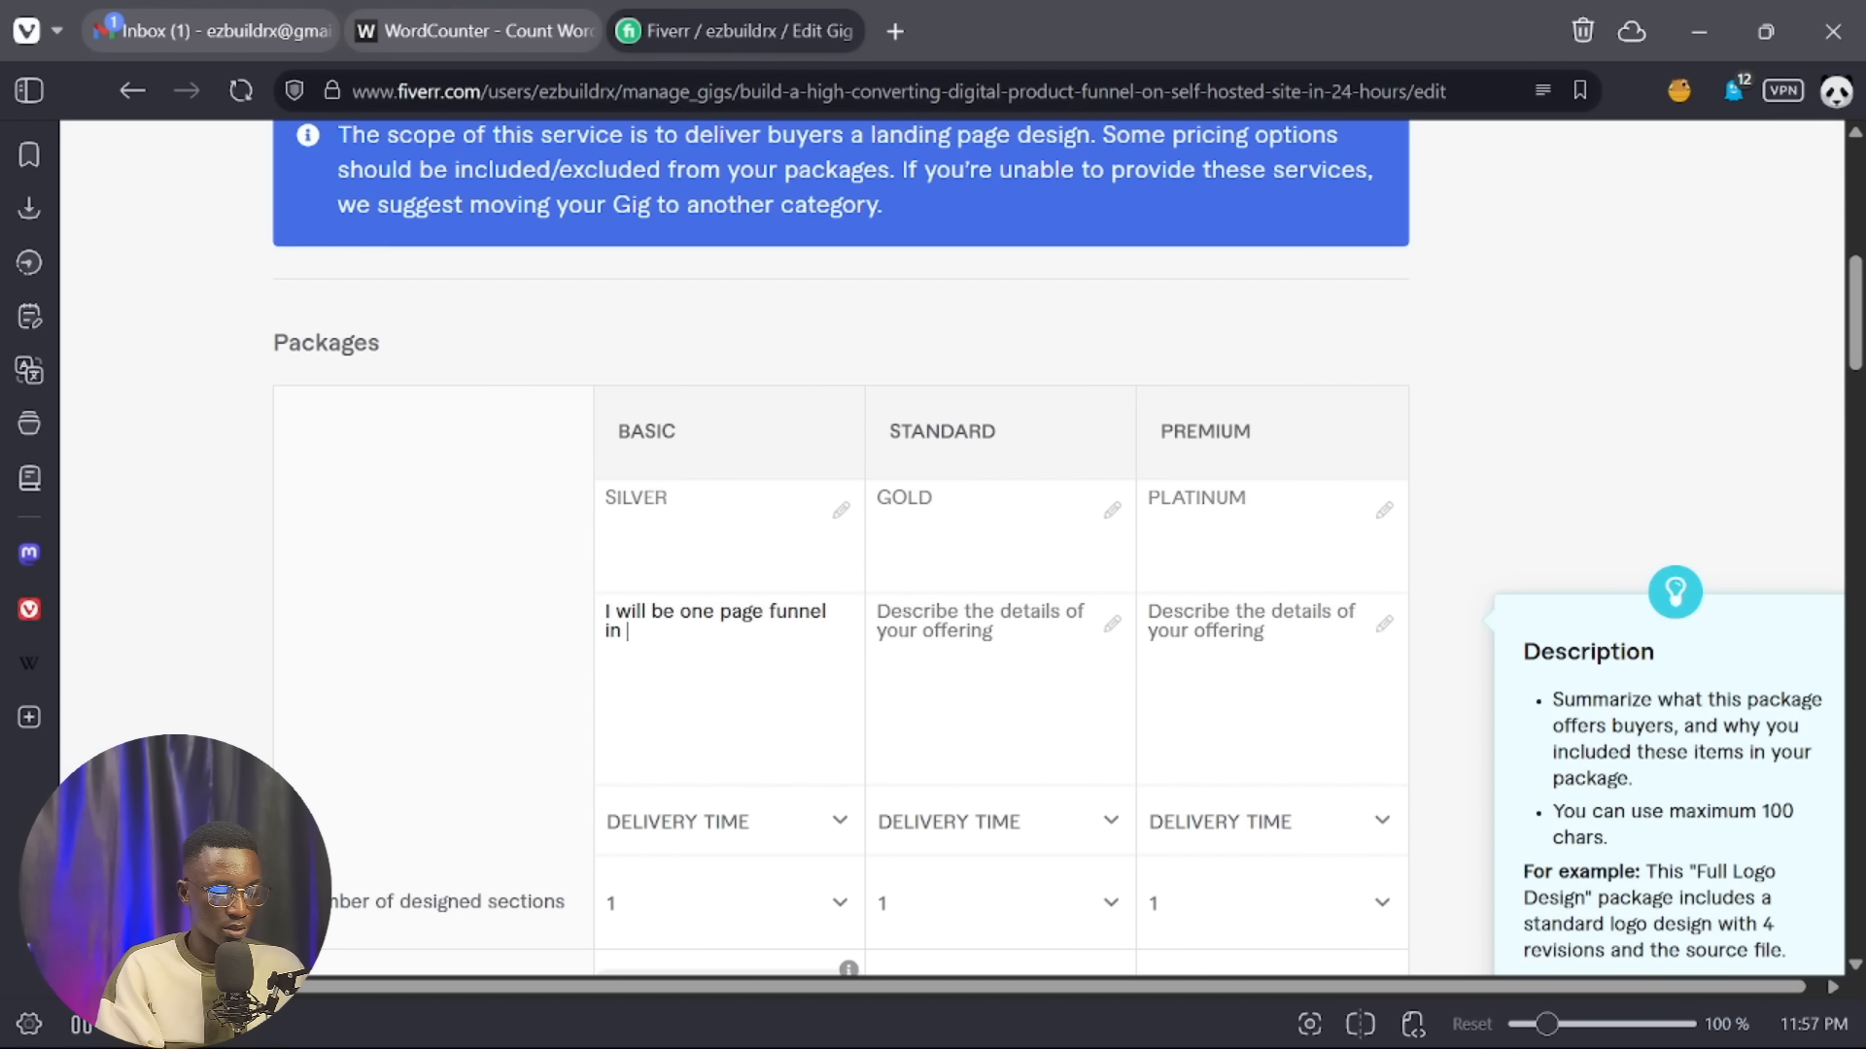
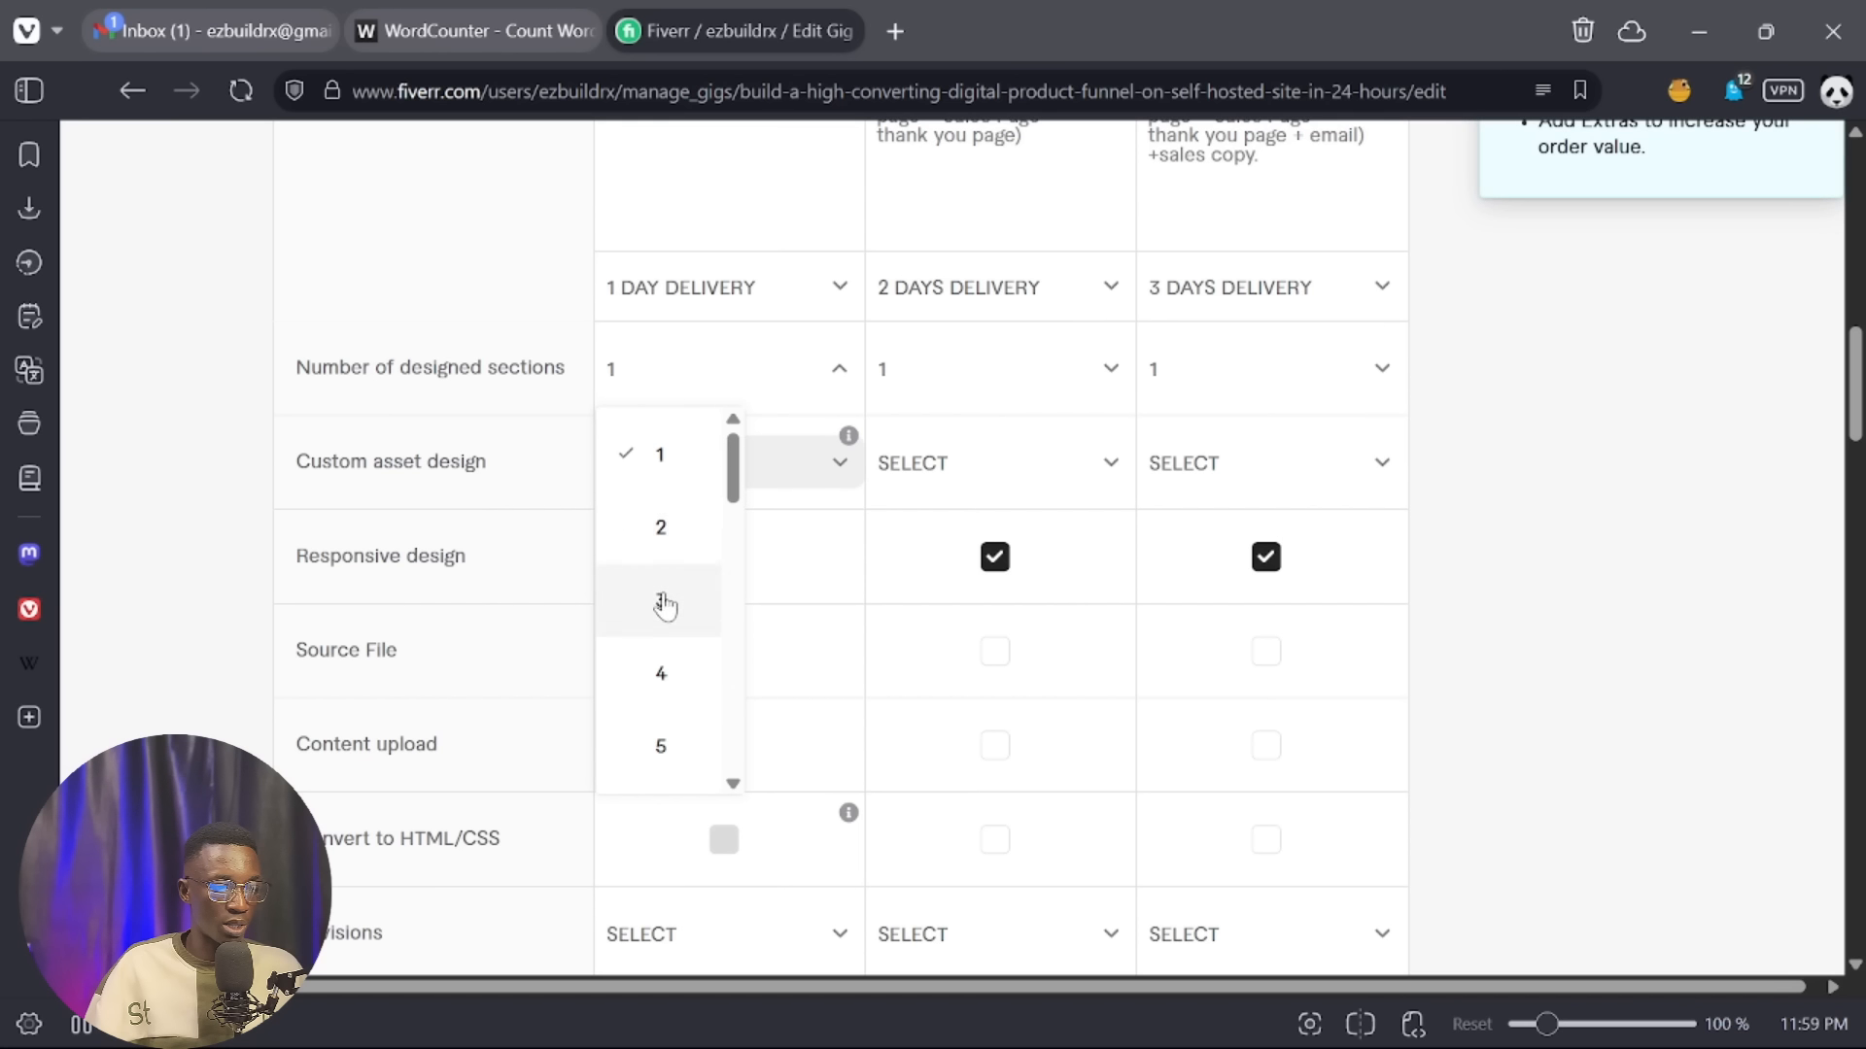
Set designed sections to 3, 5 and 5, with 1 custom asset for Standard and 4 for Premium.
{"action": "left_click", "coordinate": [660, 600]}
{"action": "left_click", "coordinate": [1011, 376]}
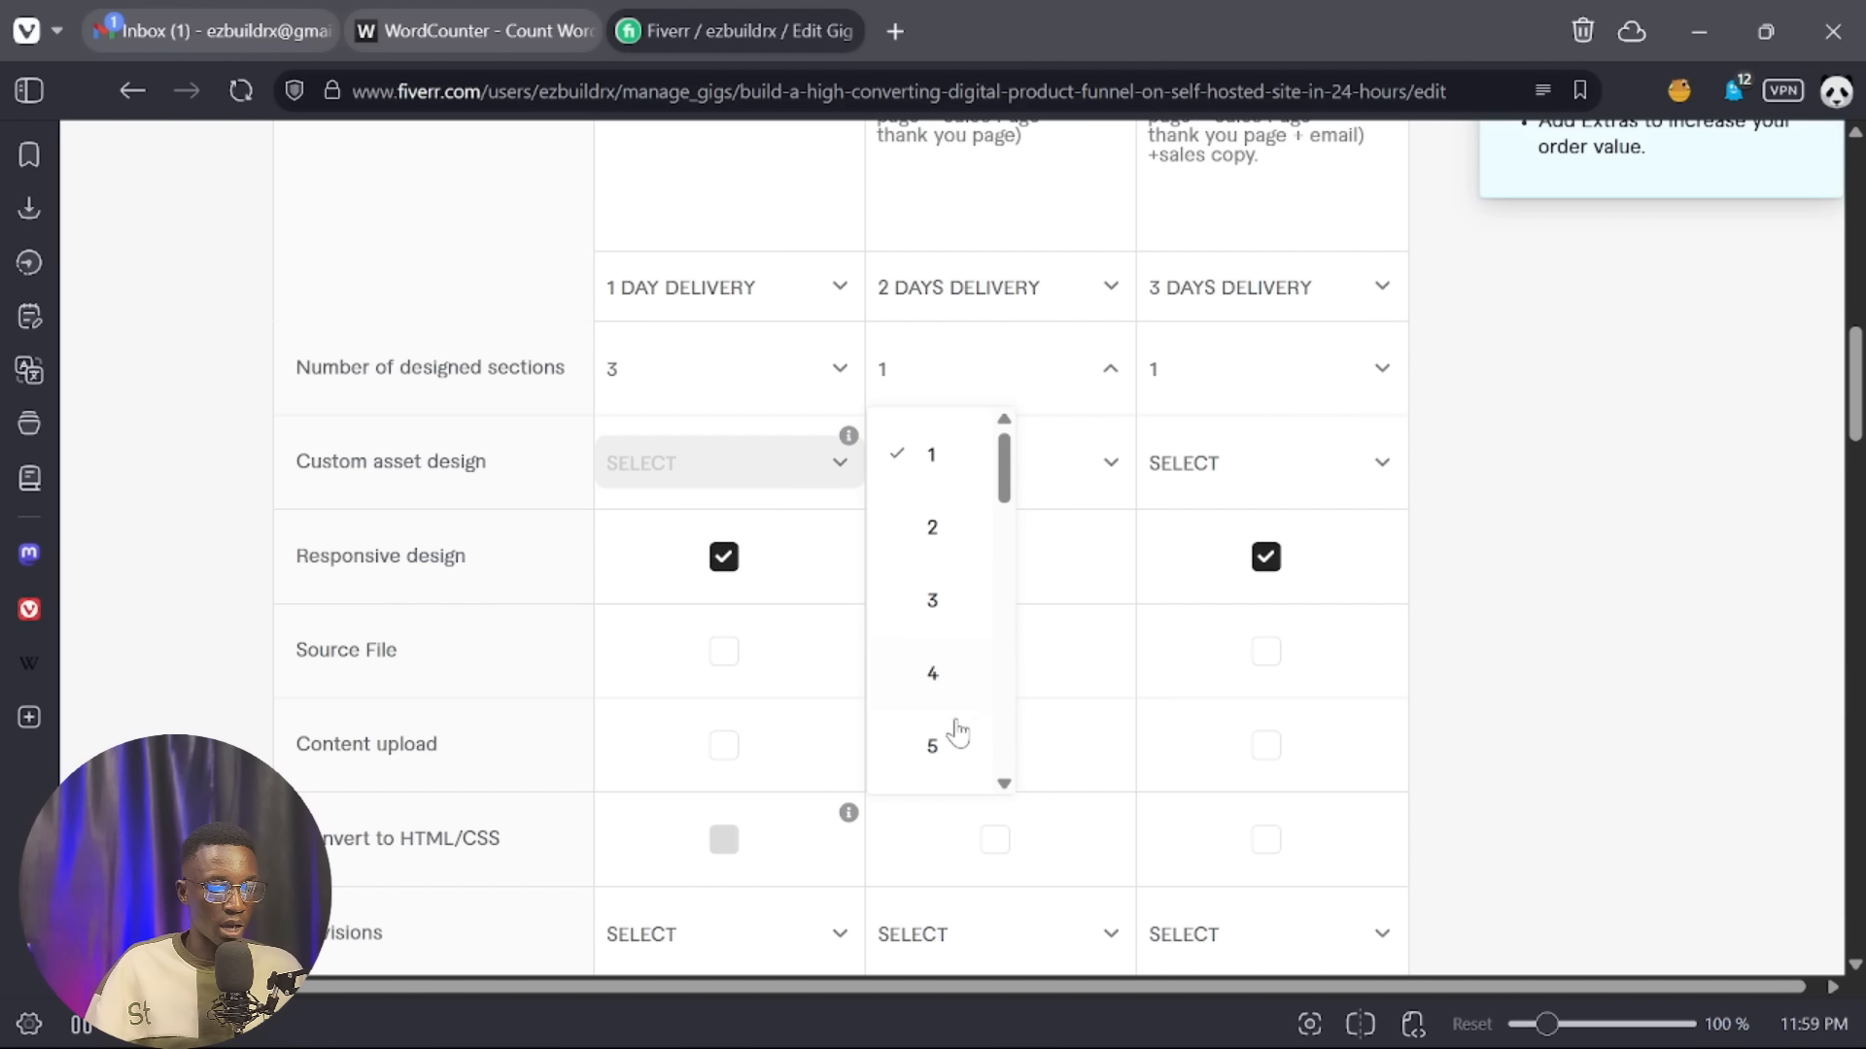
{"action": "scroll", "coordinate": [937, 680], "scroll_direction": "down", "scroll_amount": 3}
{"action": "left_click", "coordinate": [979, 457]}
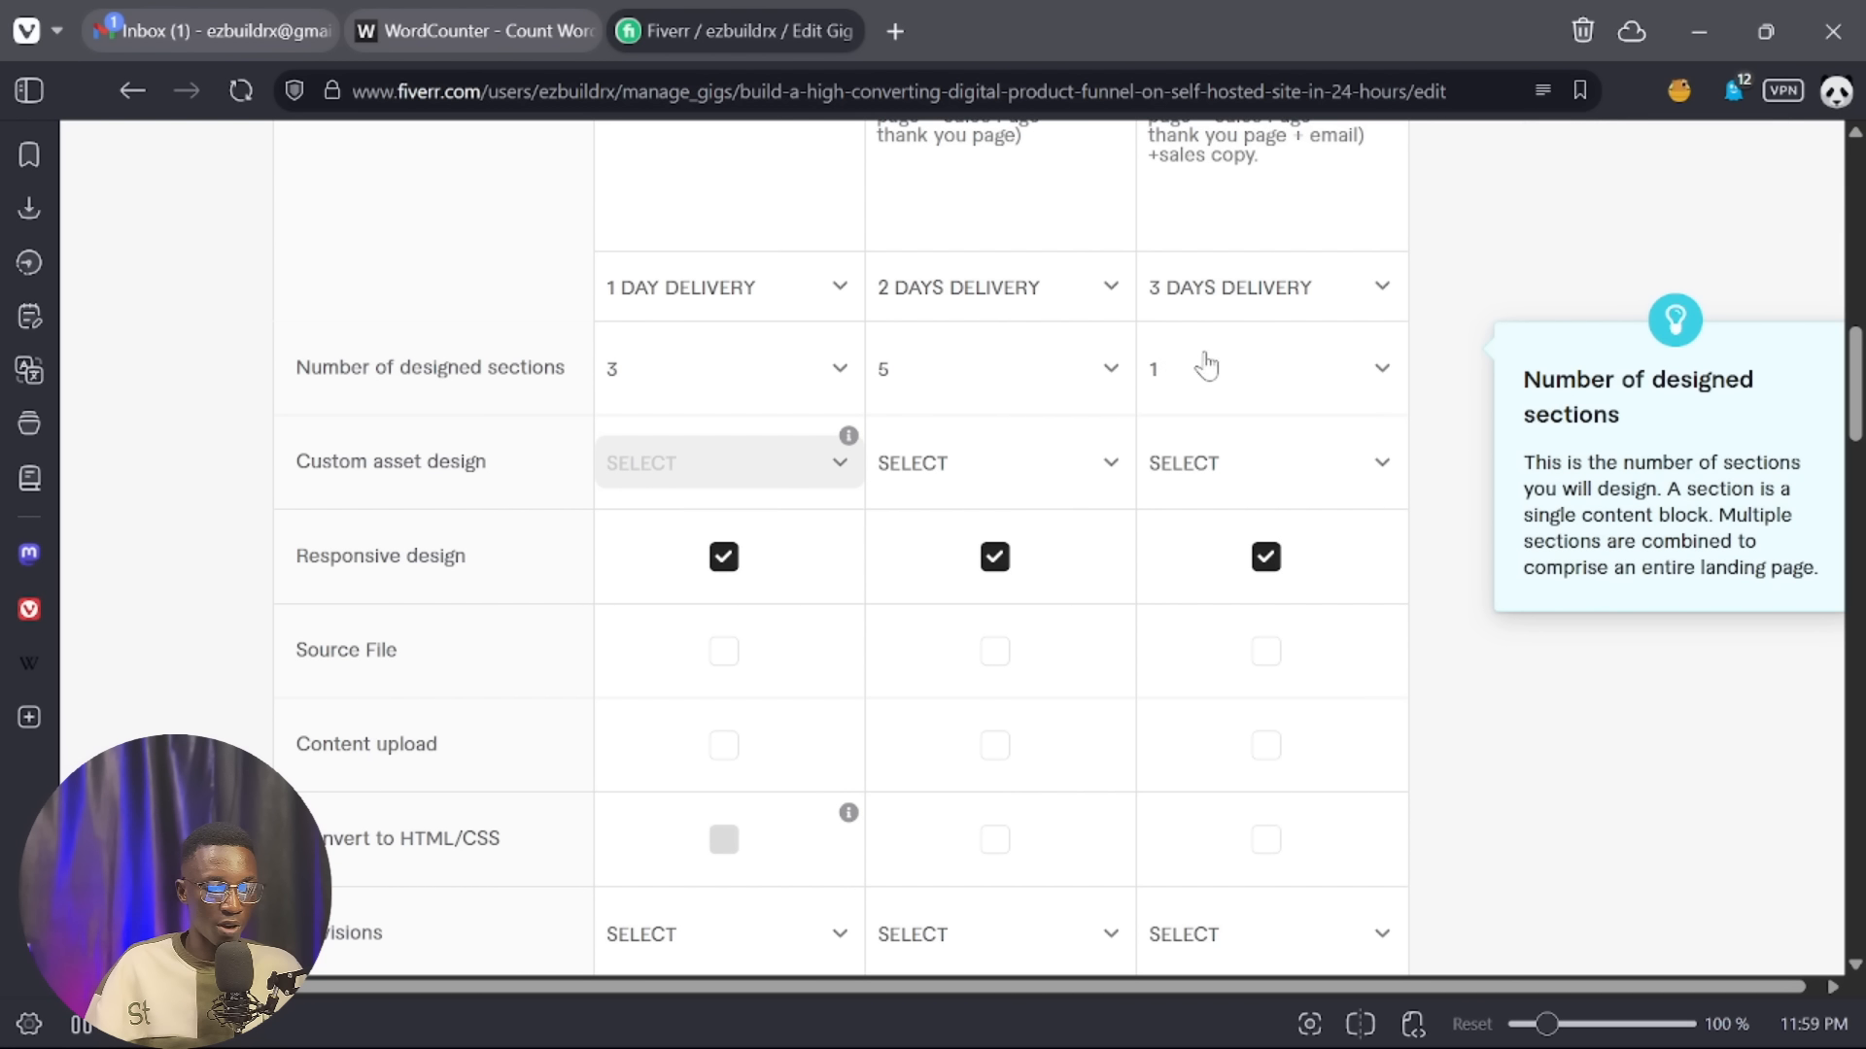
{"action": "left_click", "coordinate": [1203, 368]}
{"action": "scroll", "coordinate": [1203, 622], "scroll_direction": "down", "scroll_amount": 2}
{"action": "left_click", "coordinate": [1200, 572]}
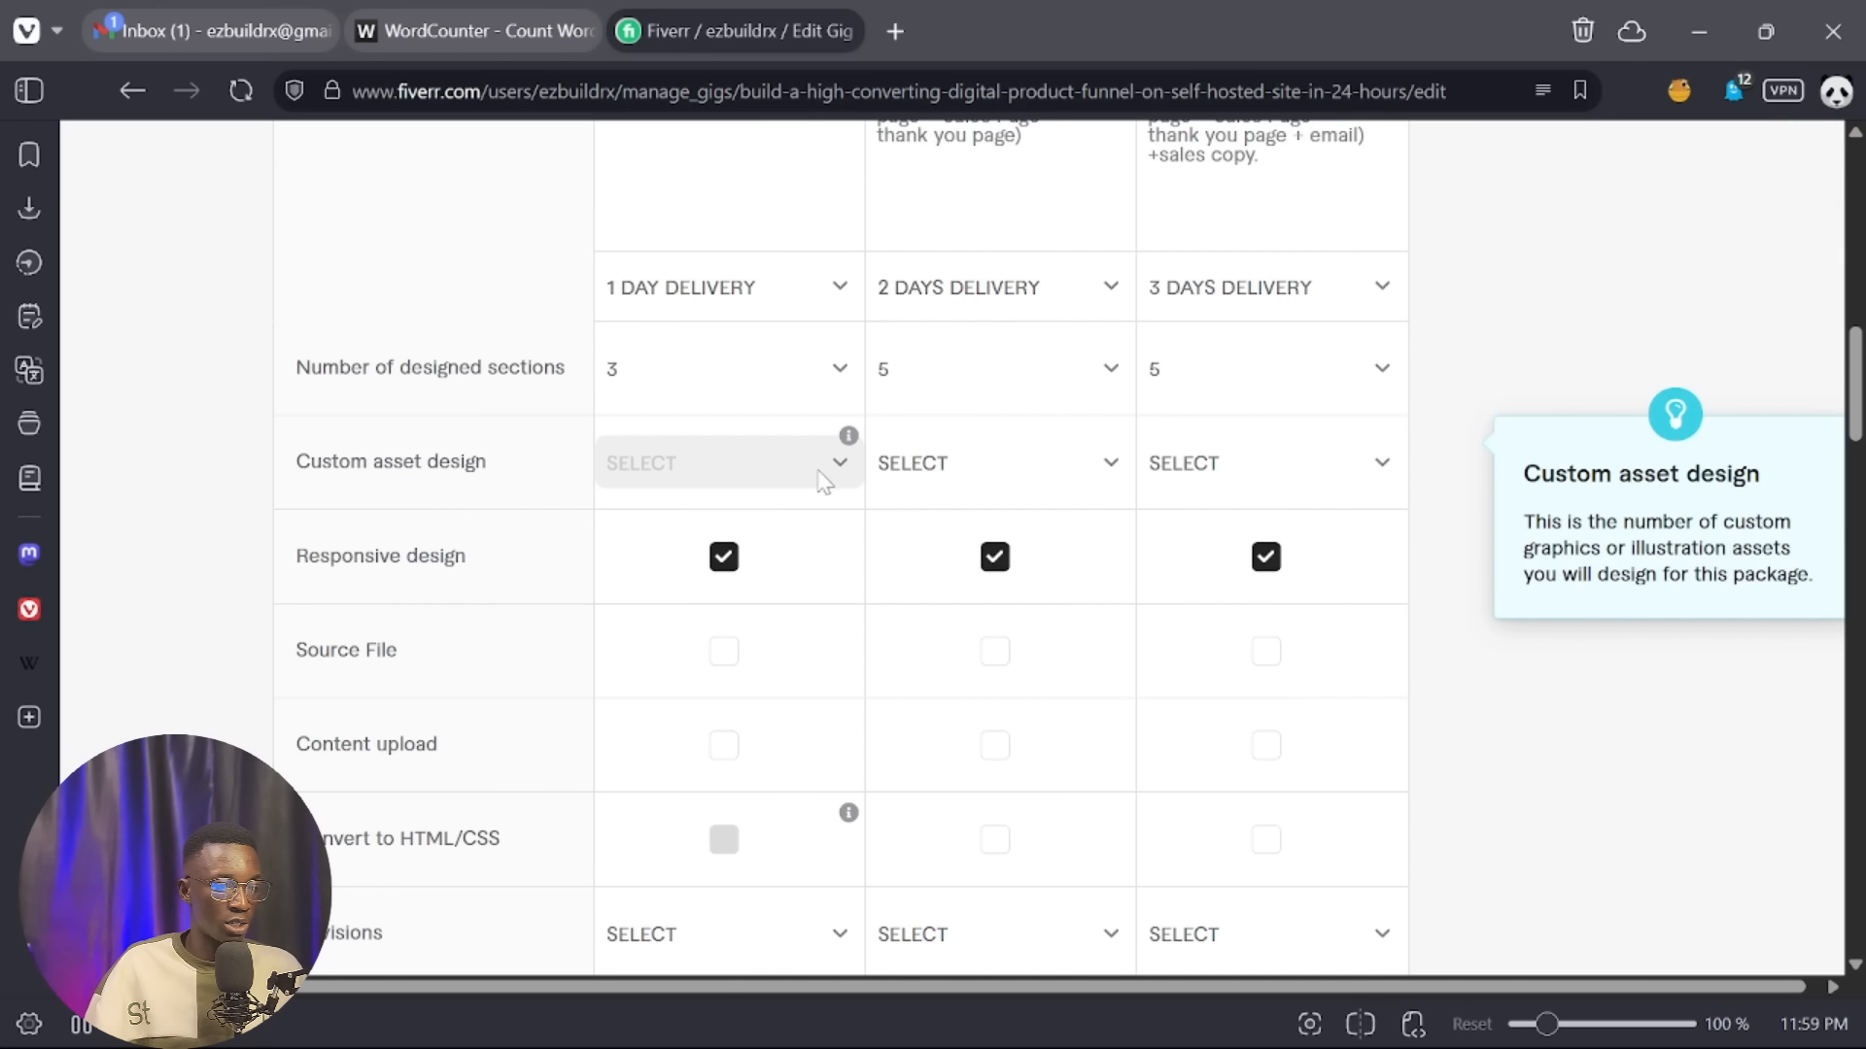
{"action": "left_click", "coordinate": [1000, 476]}
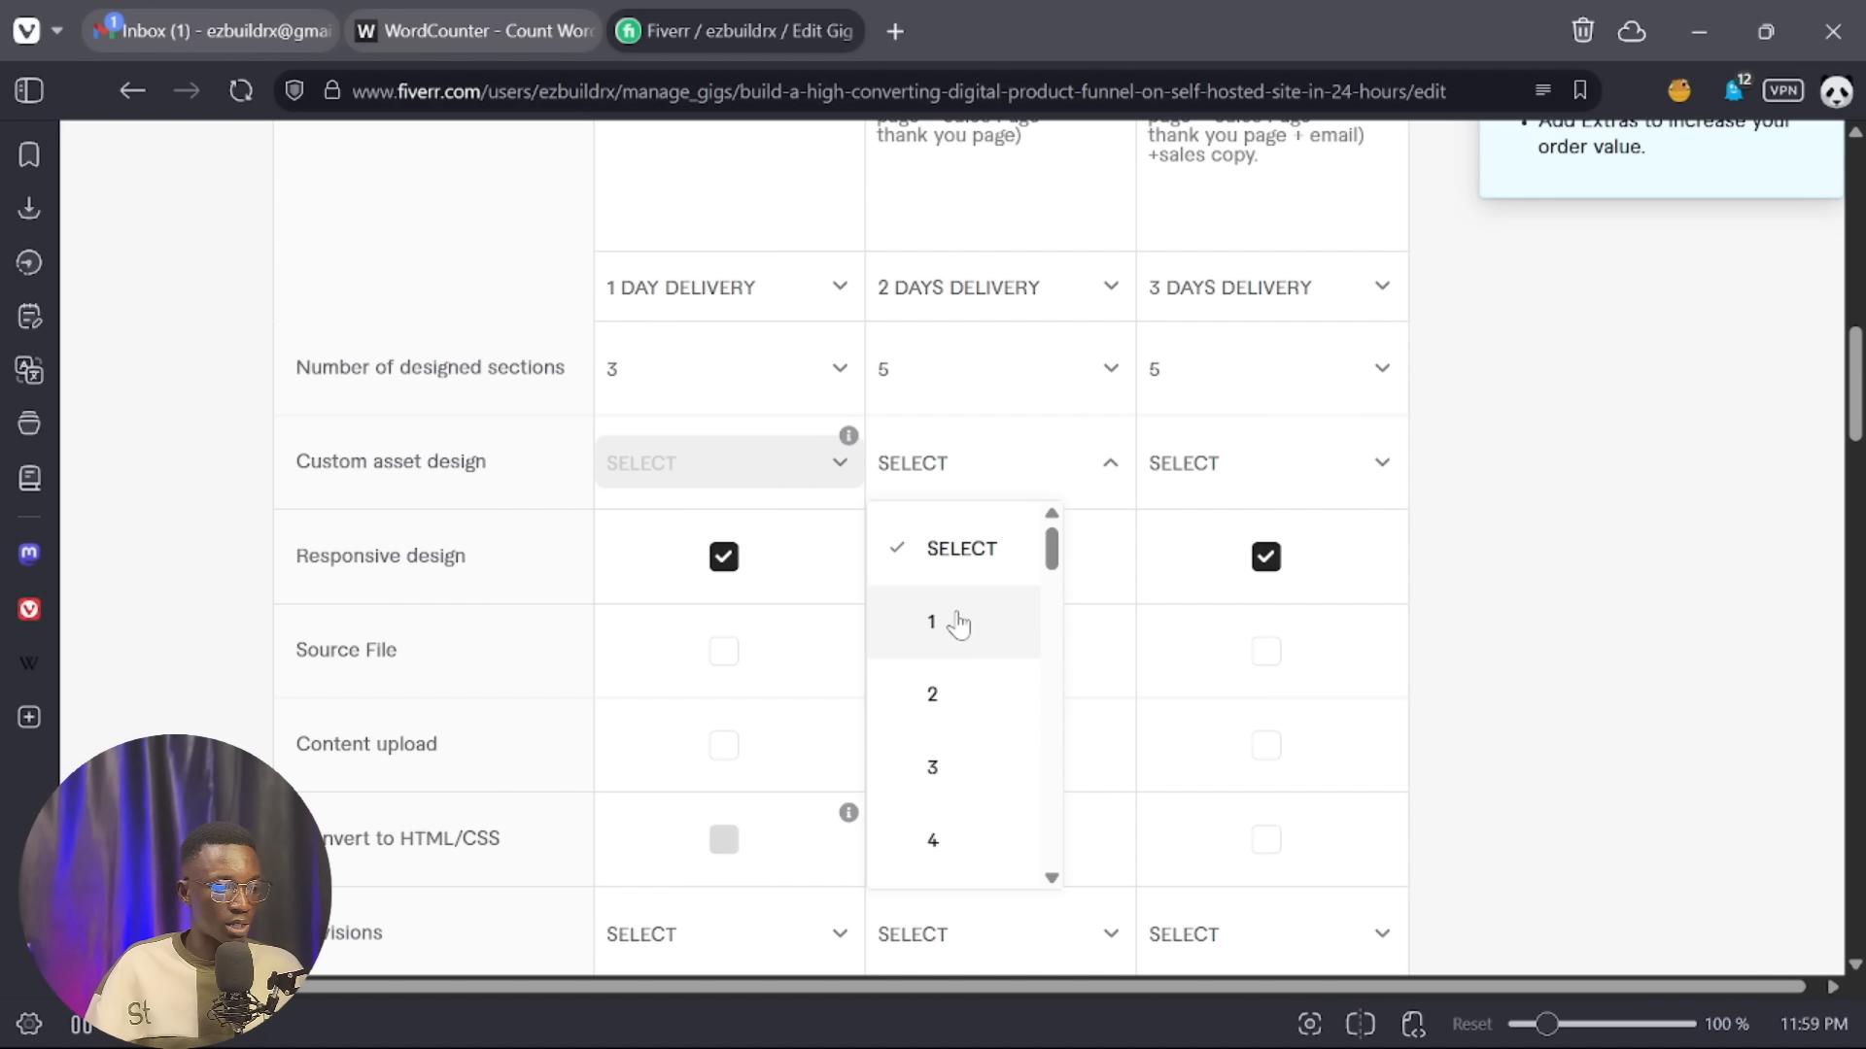
{"action": "left_click", "coordinate": [957, 622]}
{"action": "left_click", "coordinate": [1224, 481]}
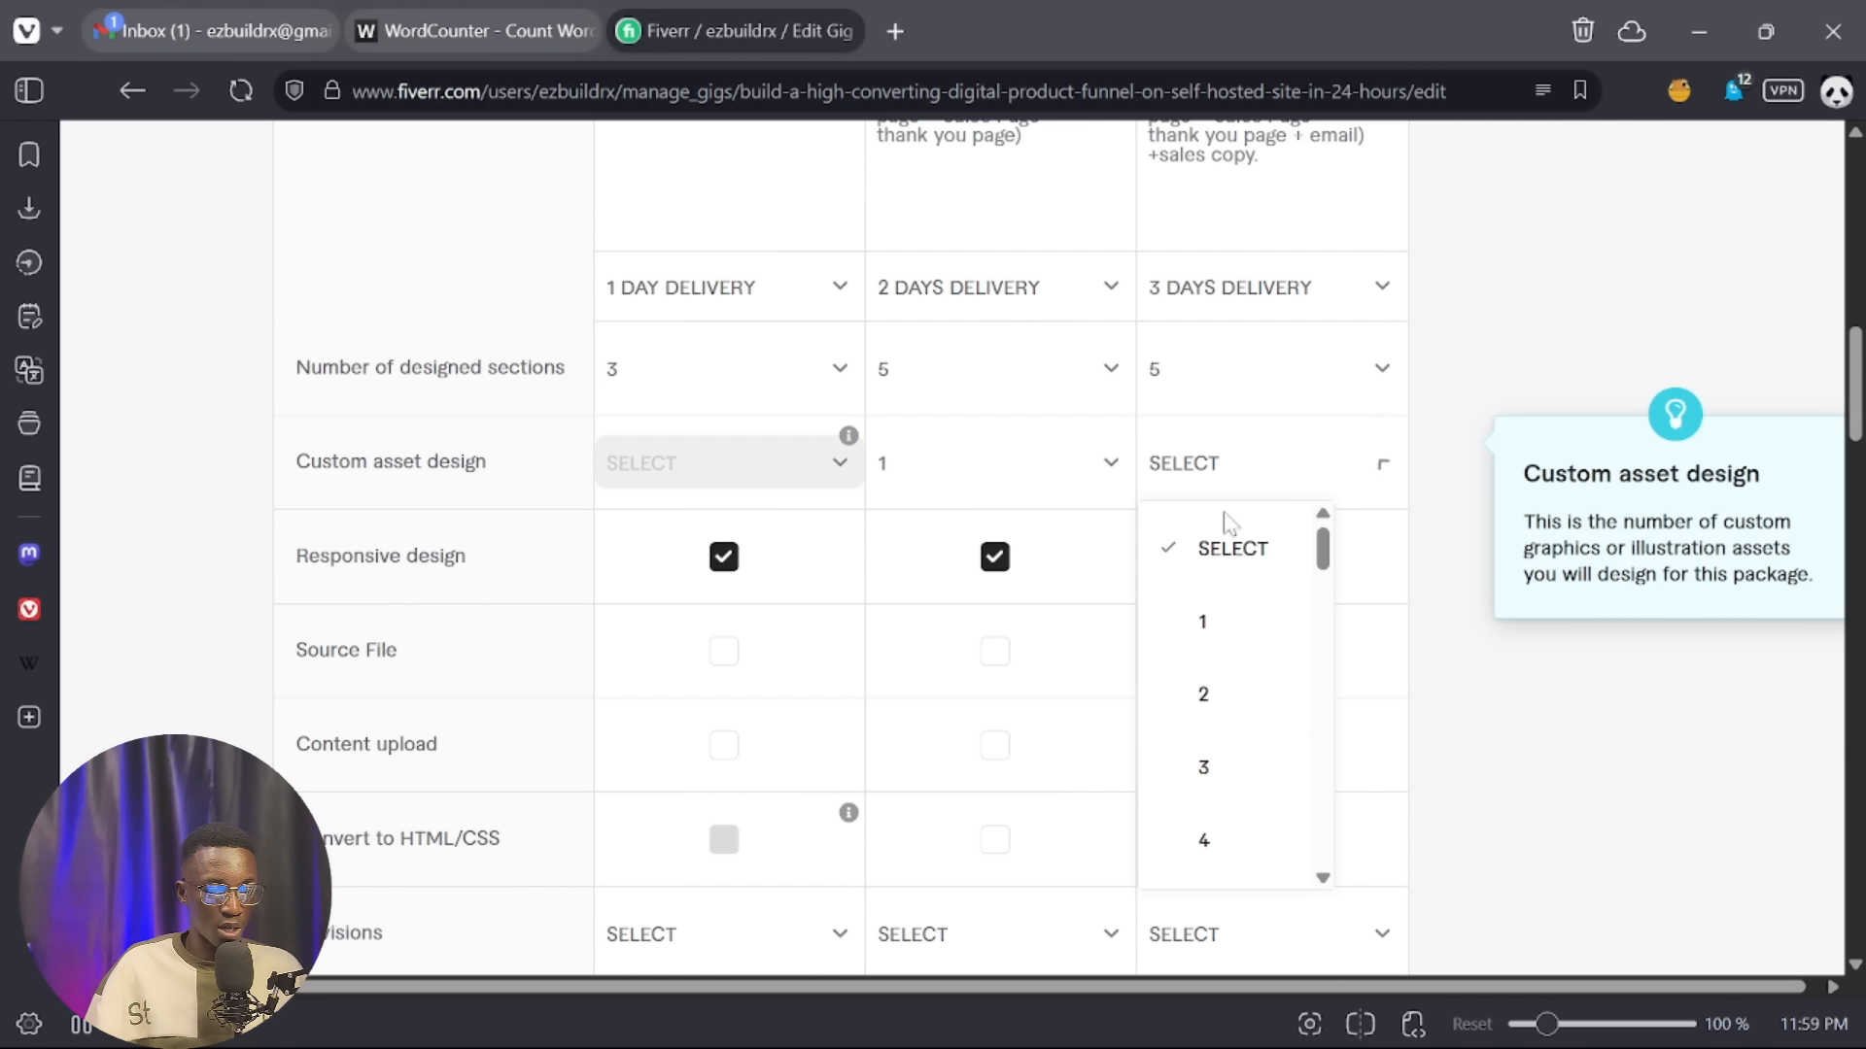
{"action": "left_click", "coordinate": [1202, 833]}
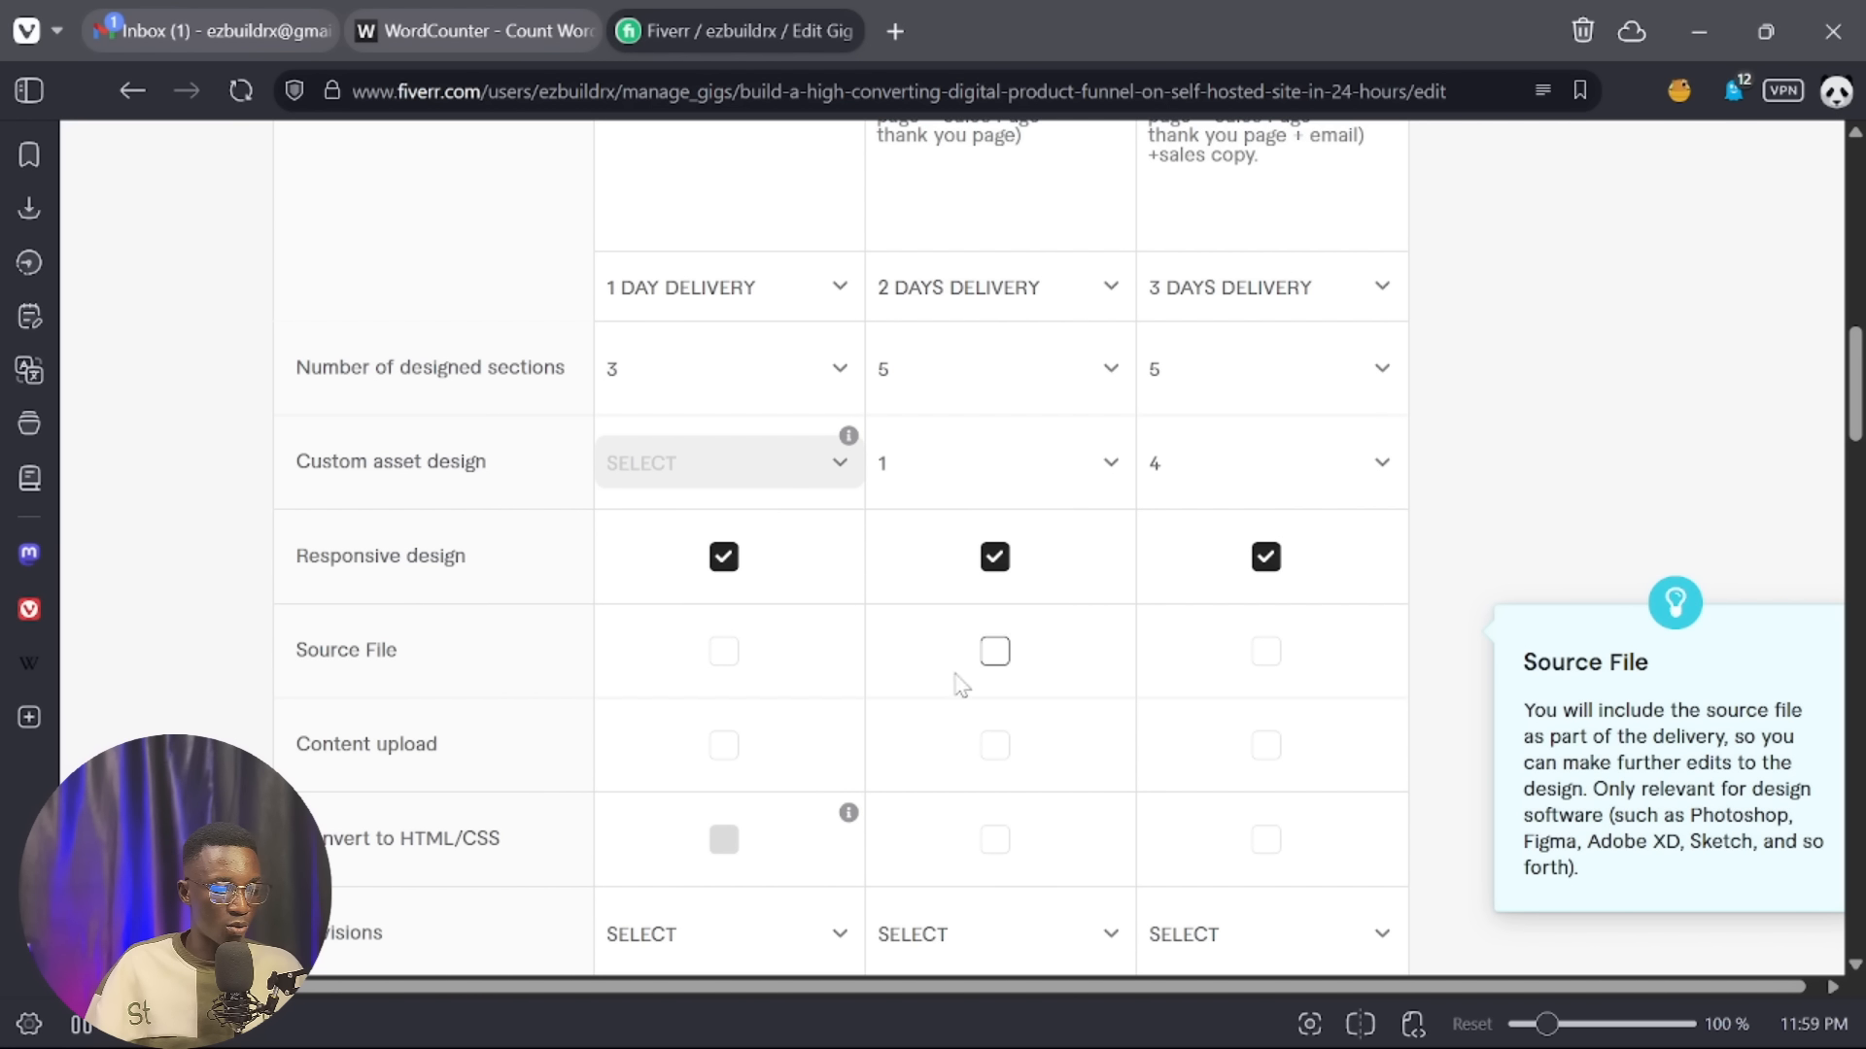
Include content upload in all three packages and give each one UNLIMITED revisions.
{"action": "left_click", "coordinate": [825, 742]}
{"action": "left_click", "coordinate": [997, 747]}
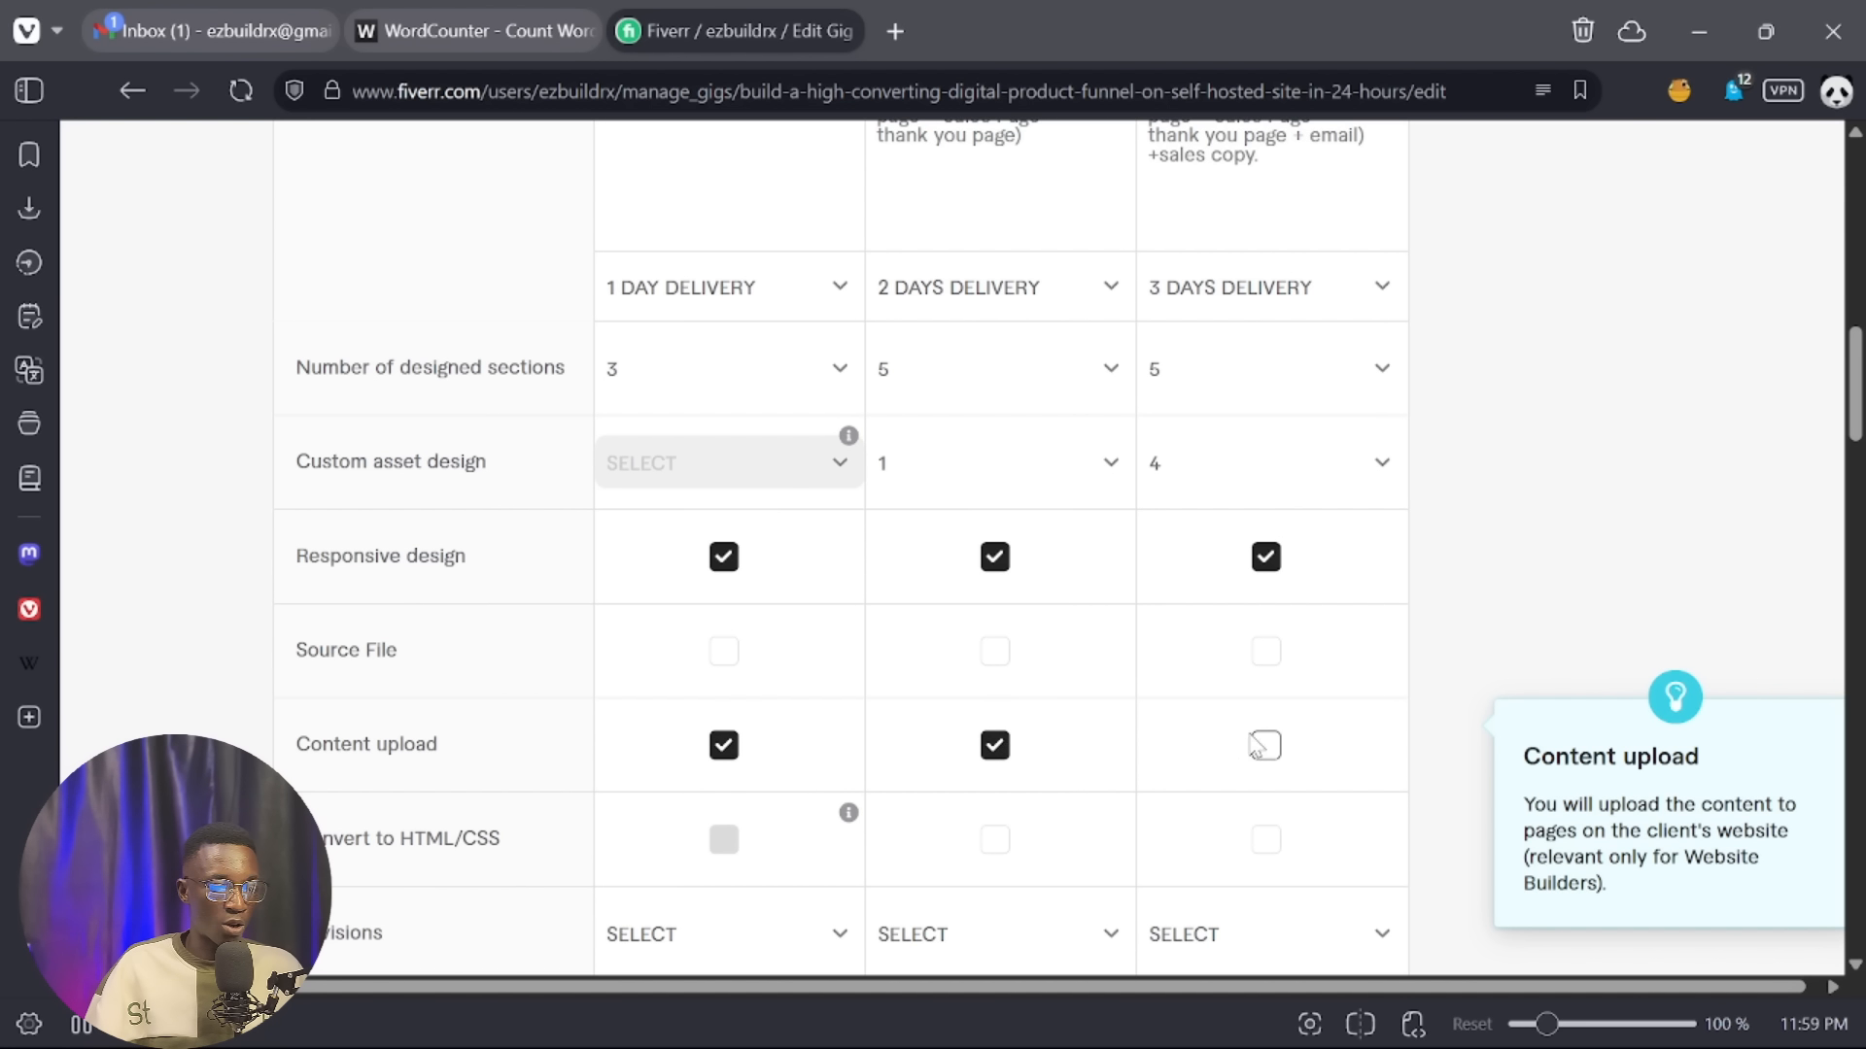
{"action": "left_click", "coordinate": [1263, 745]}
{"action": "scroll", "coordinate": [877, 661], "scroll_direction": "down", "scroll_amount": 4}
{"action": "left_click", "coordinate": [771, 612]}
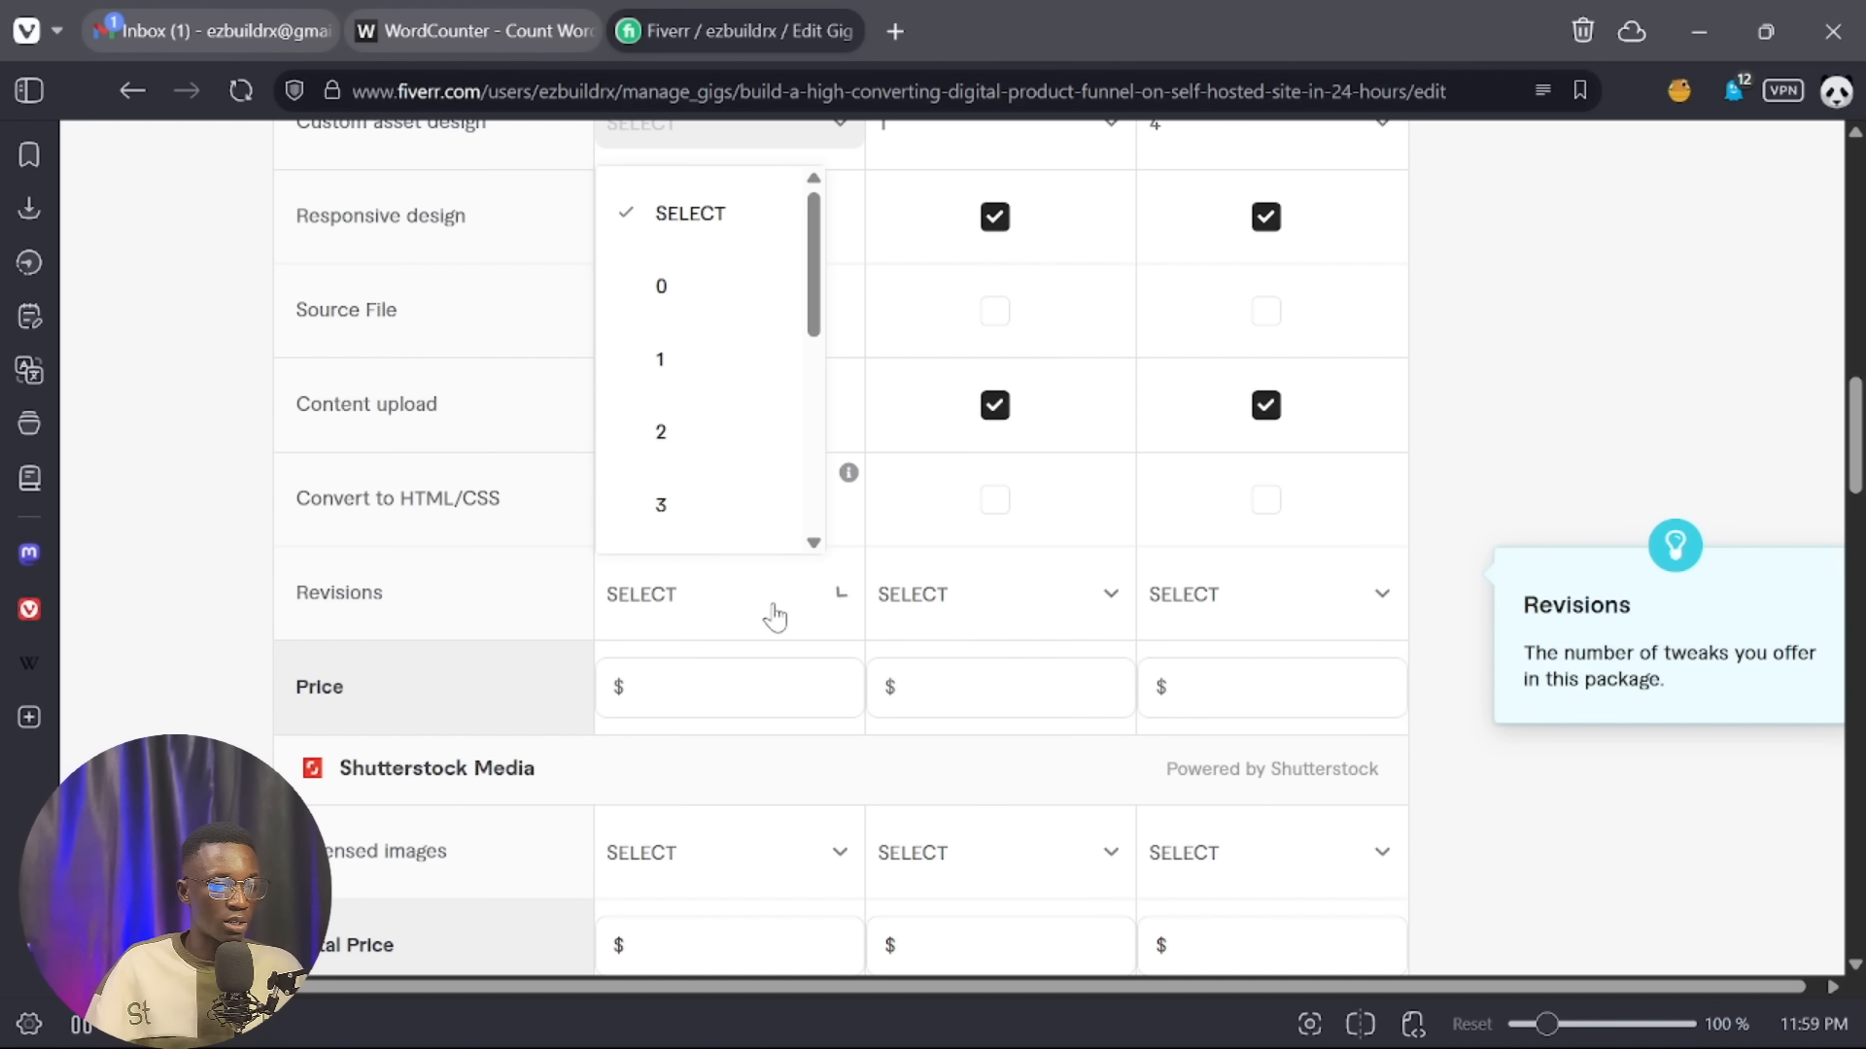
{"action": "scroll", "coordinate": [677, 498], "scroll_direction": "down", "scroll_amount": 5}
{"action": "left_click", "coordinate": [678, 501]}
{"action": "left_click", "coordinate": [996, 626]}
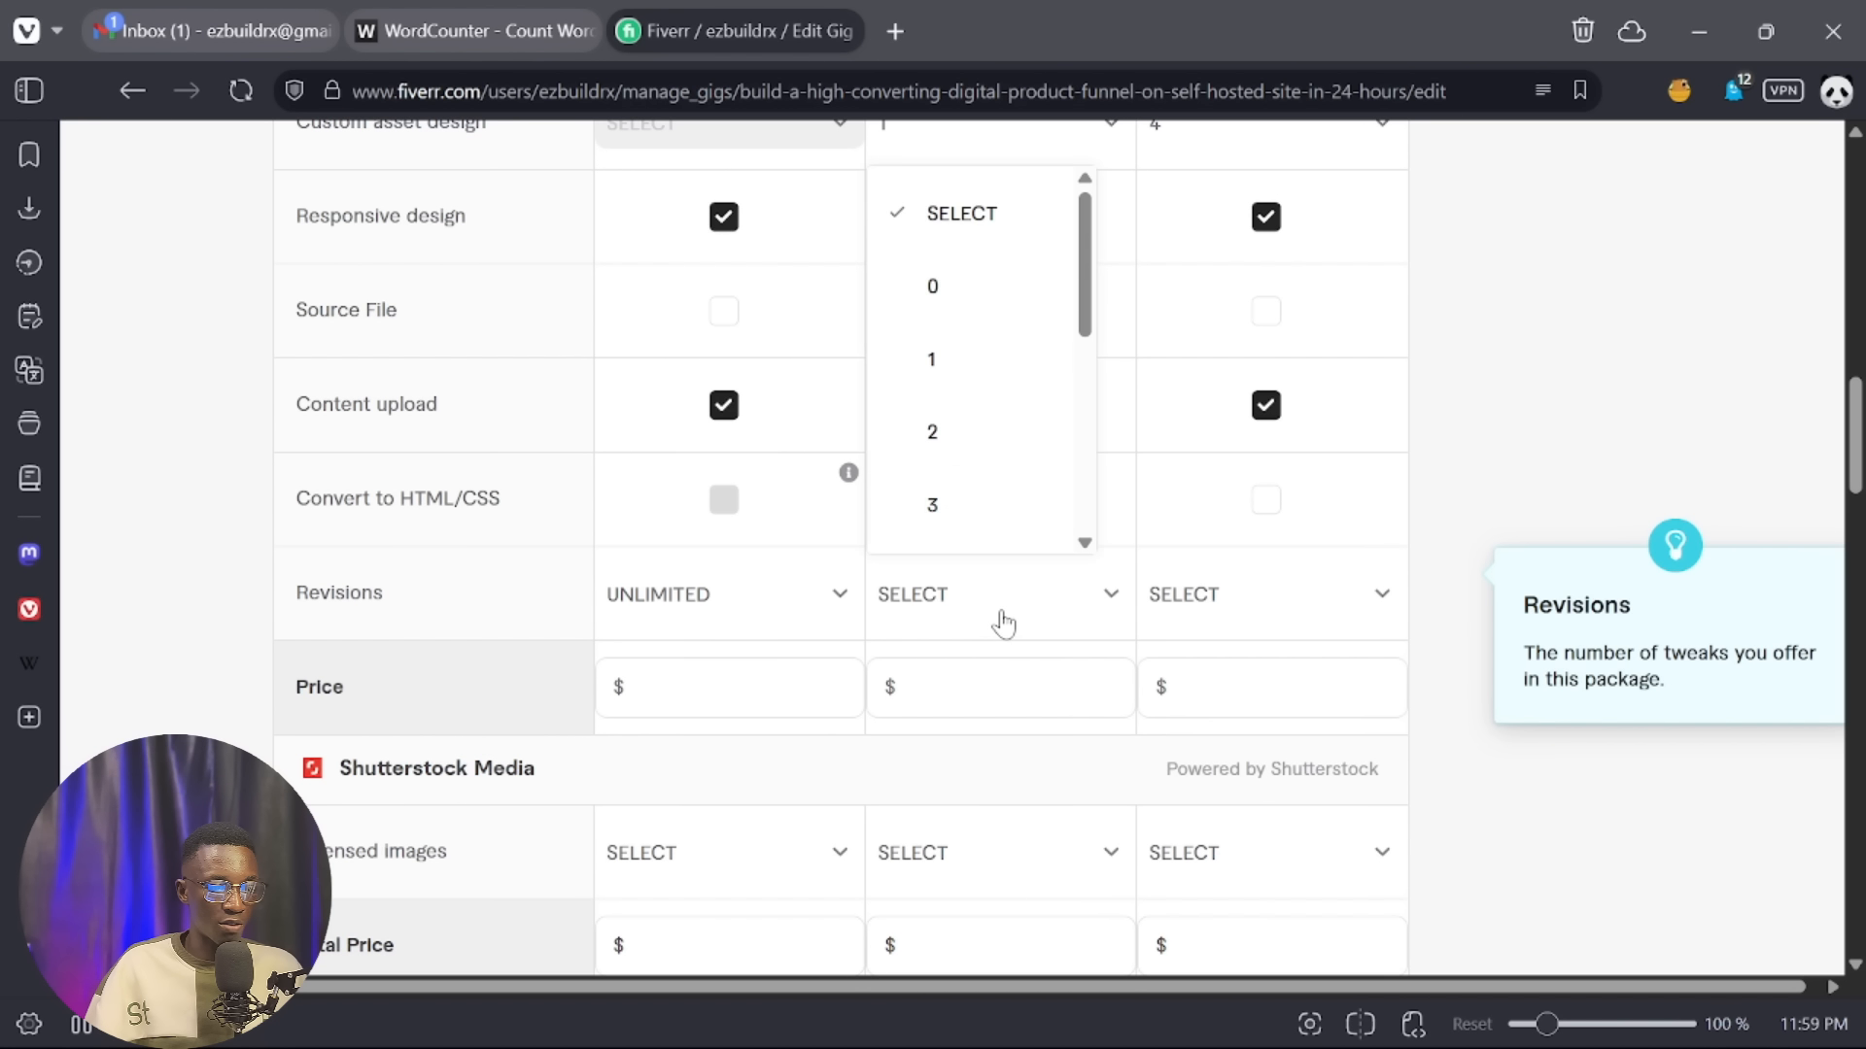
{"action": "scroll", "coordinate": [962, 417], "scroll_direction": "down", "scroll_amount": 5}
{"action": "left_click", "coordinate": [991, 515]}
{"action": "left_click", "coordinate": [1237, 617]}
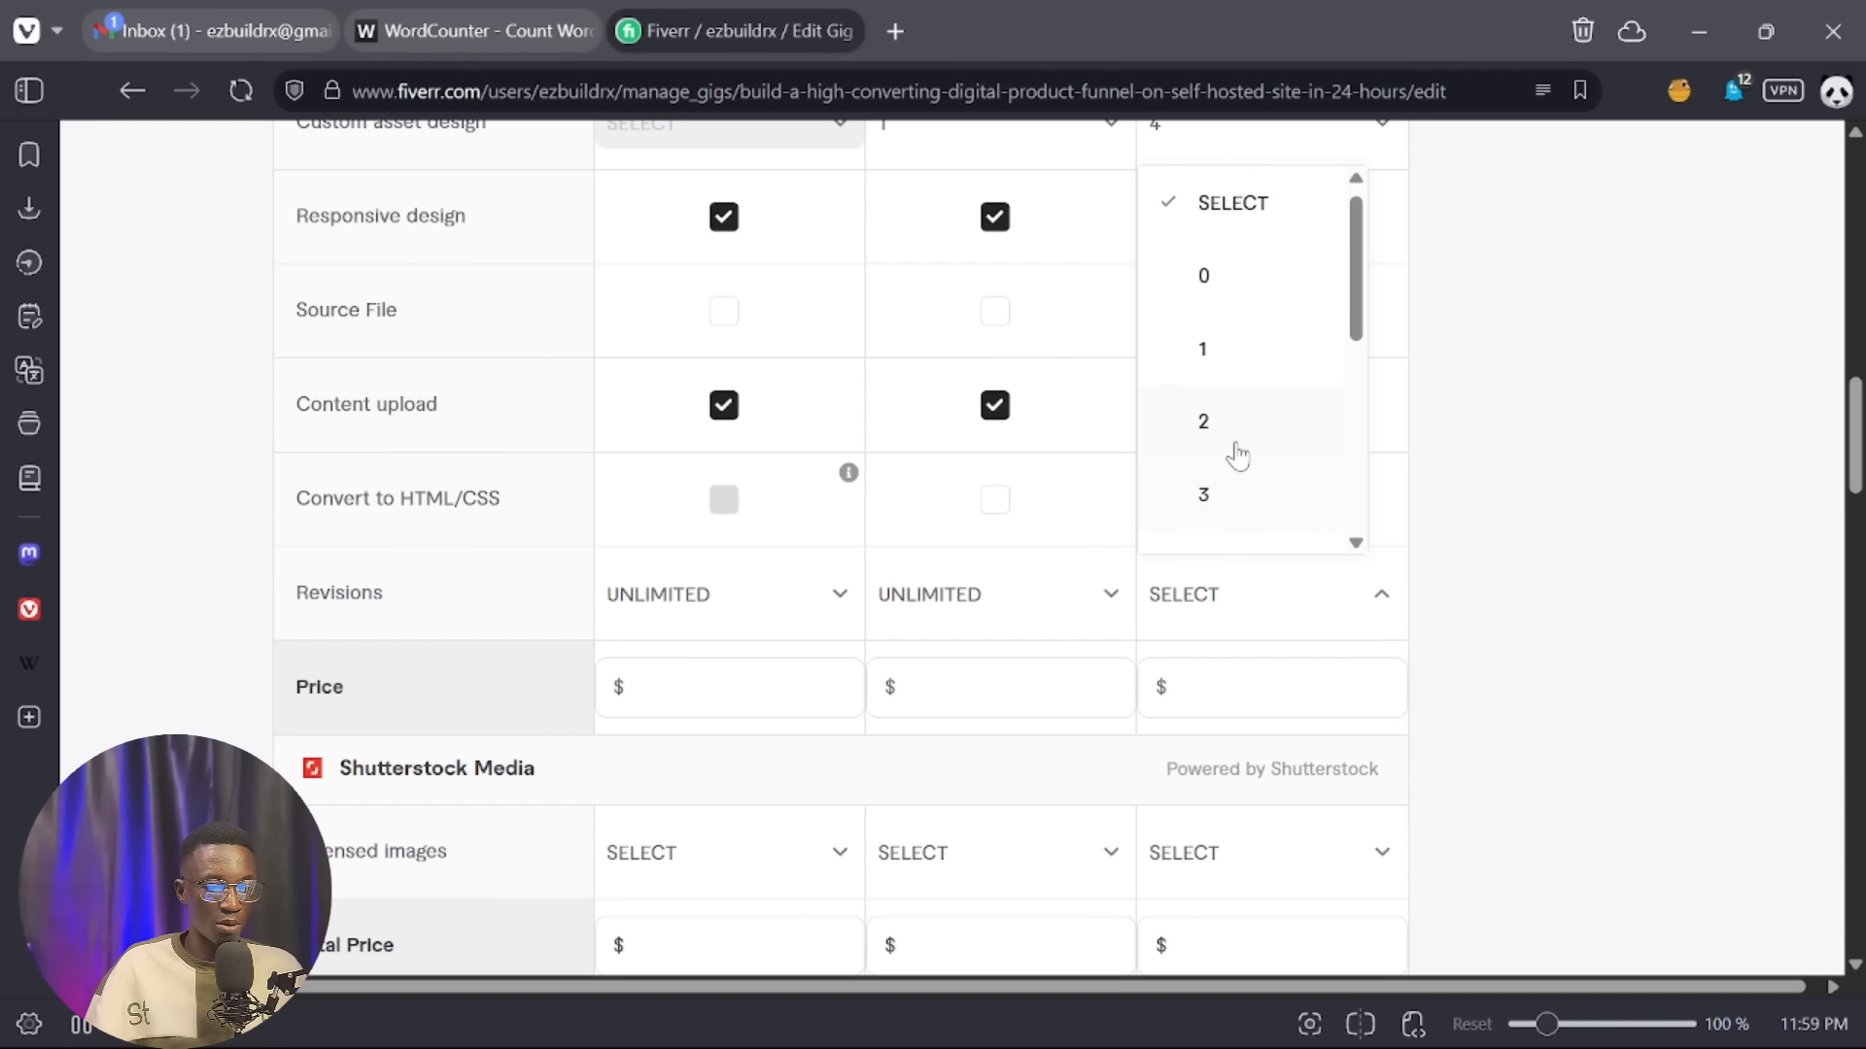
{"action": "scroll", "coordinate": [1233, 450], "scroll_direction": "down", "scroll_amount": 5}
{"action": "left_click", "coordinate": [1237, 508]}
{"action": "key", "text": "Tab"}
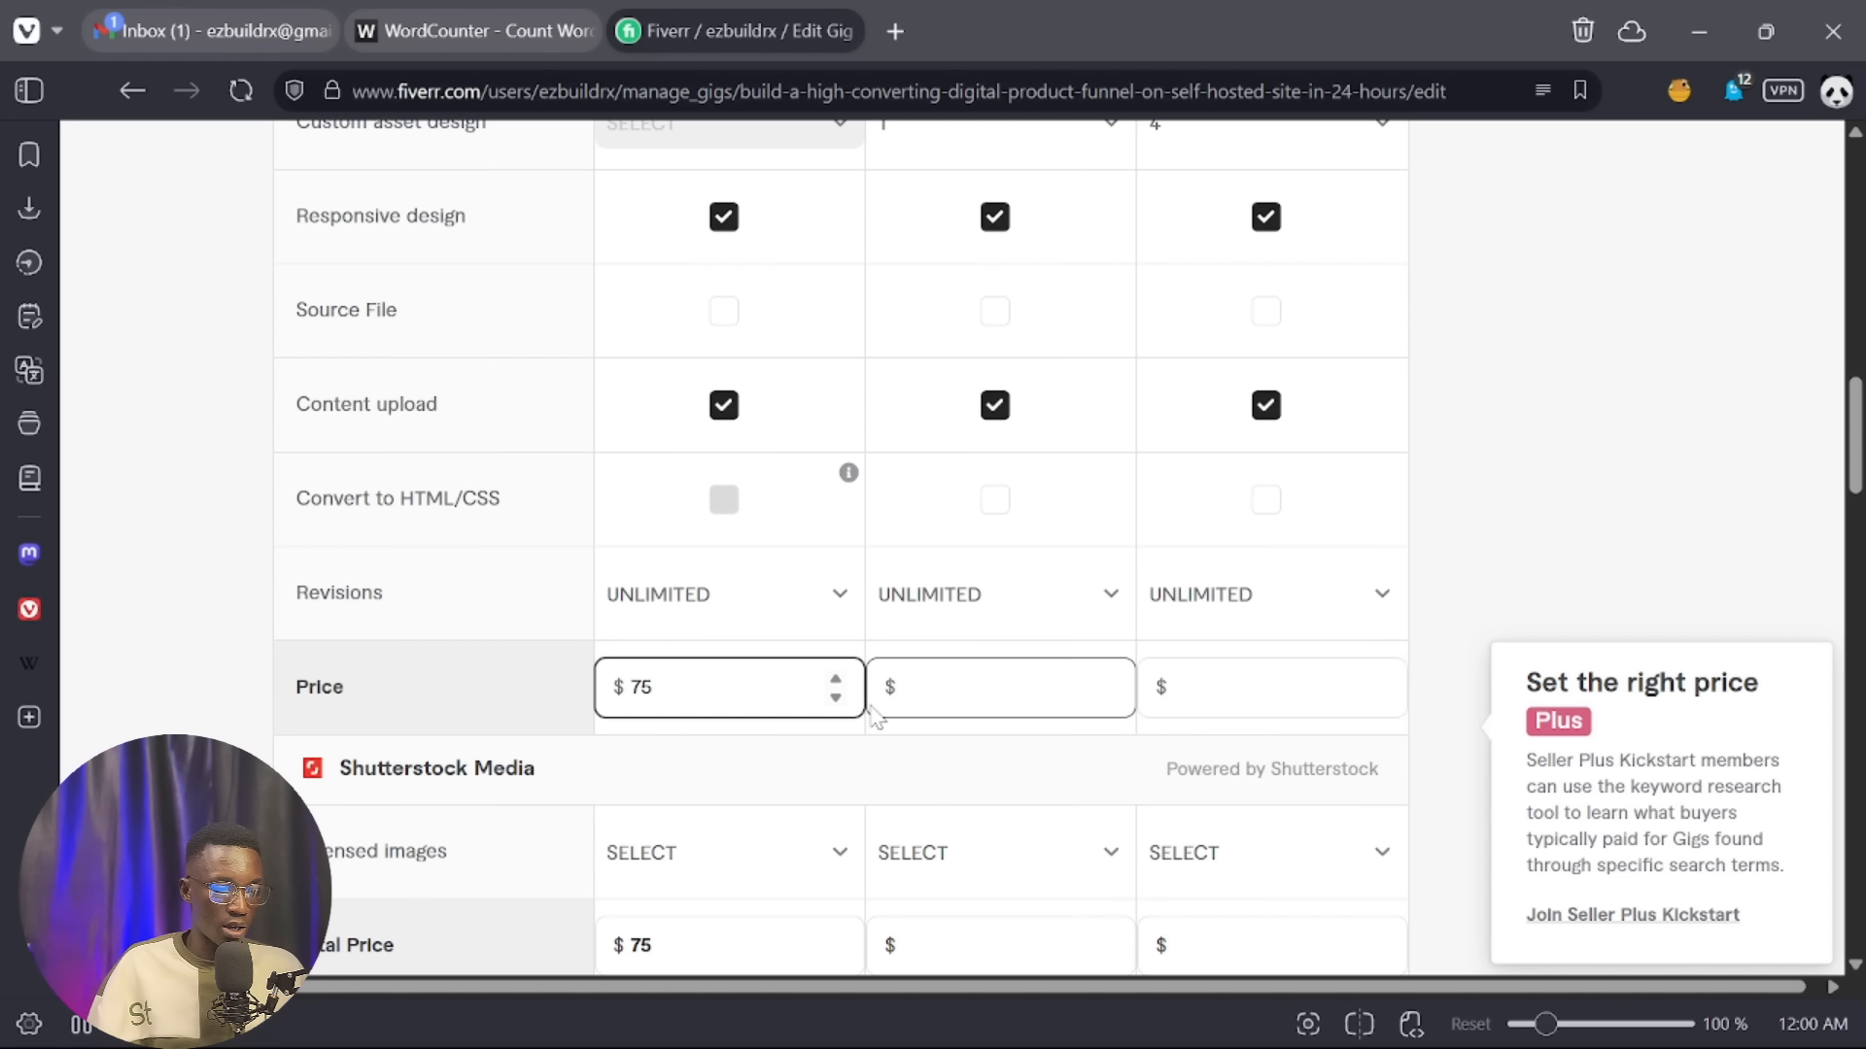
Change the Basic price from 75 to 50, set Standard to 185 and Premium to 300.
{"action": "left_click", "coordinate": [906, 686]}
{"action": "left_click", "coordinate": [743, 688]}
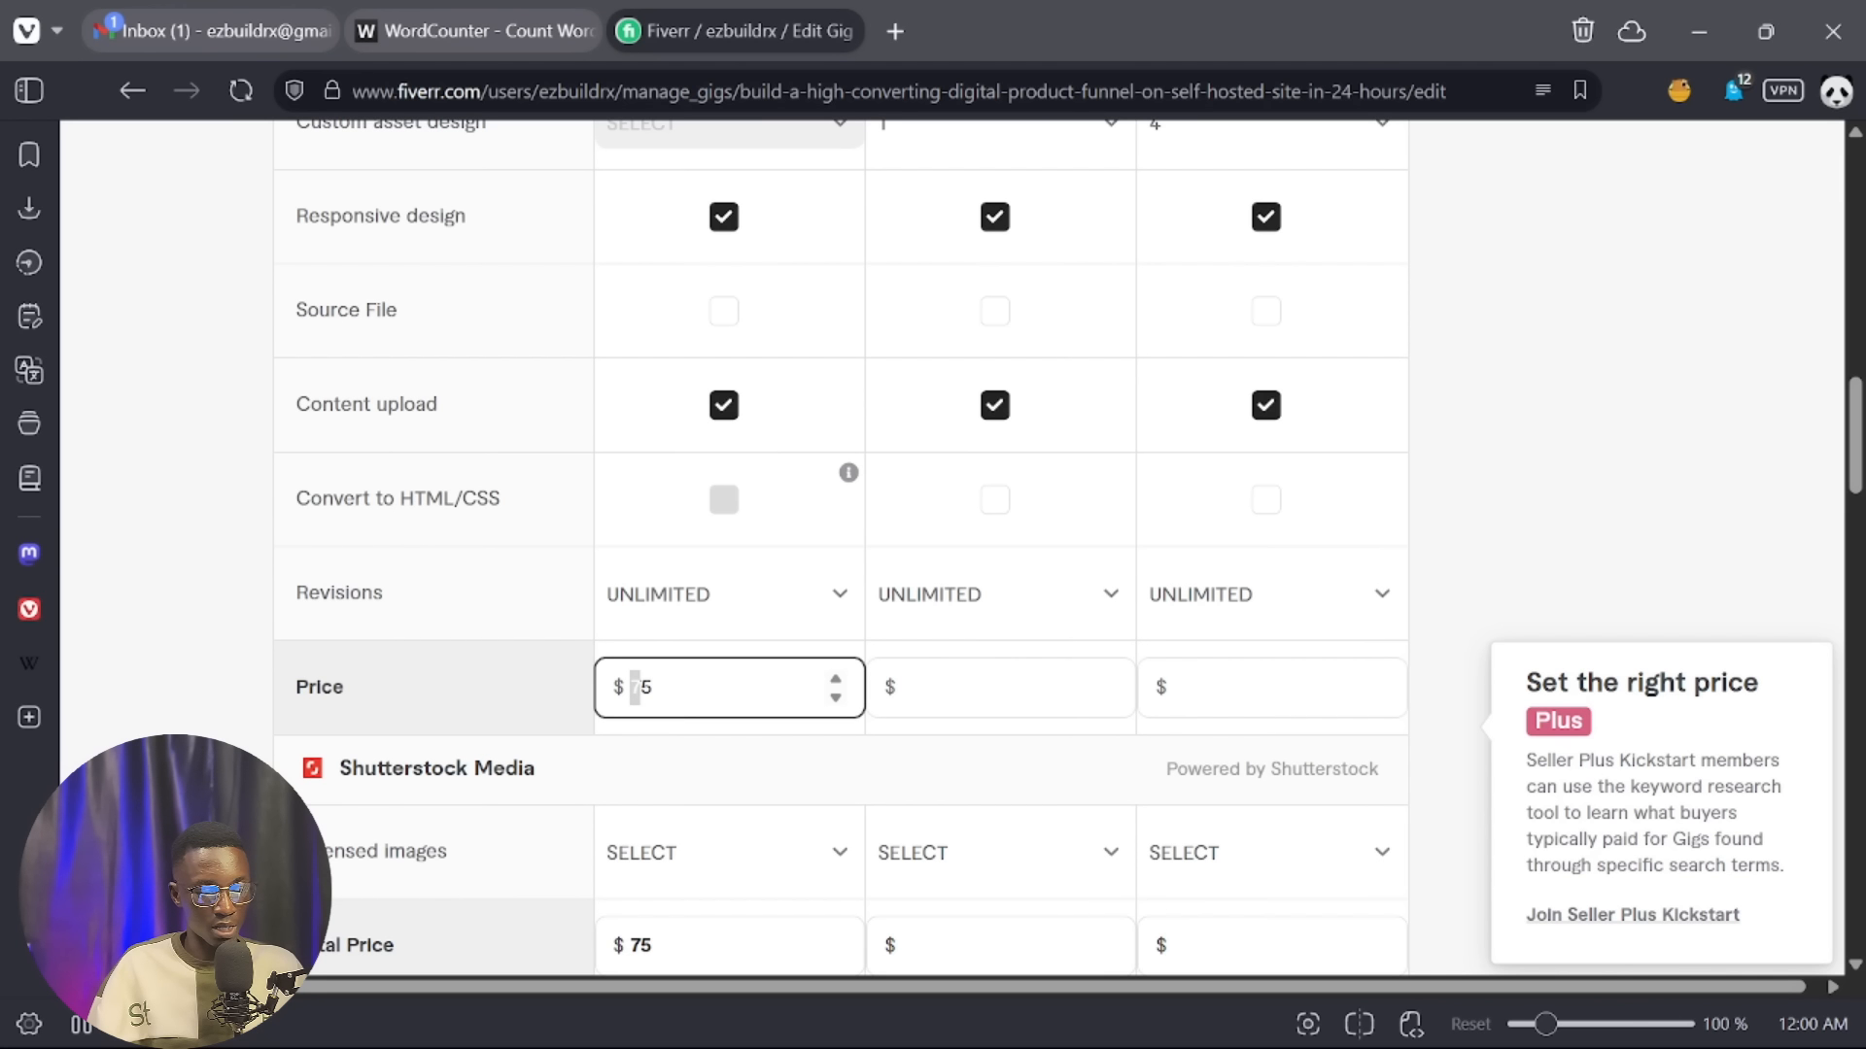
{"action": "key", "text": "BackSpace"}
{"action": "type", "text": "0"}
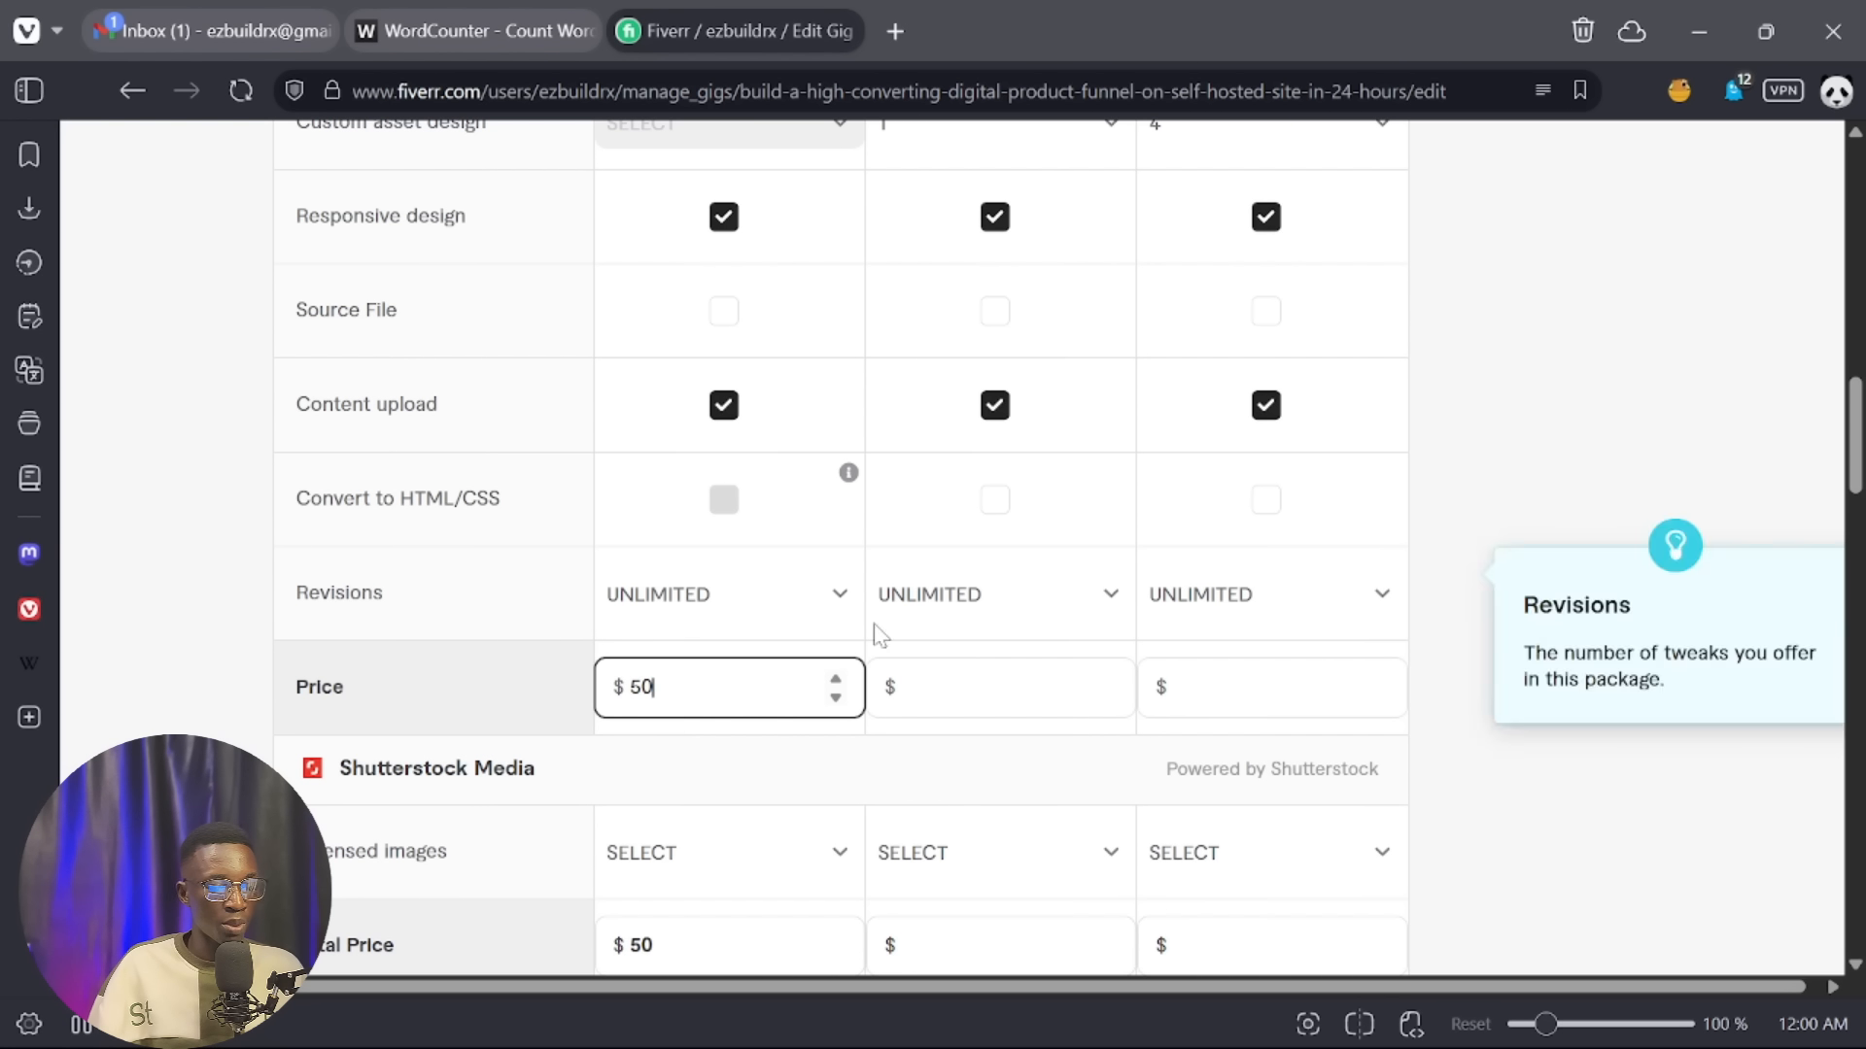
{"action": "scroll", "coordinate": [874, 596], "scroll_direction": "up", "scroll_amount": 5}
{"action": "scroll", "coordinate": [1003, 577], "scroll_direction": "down", "scroll_amount": 5}
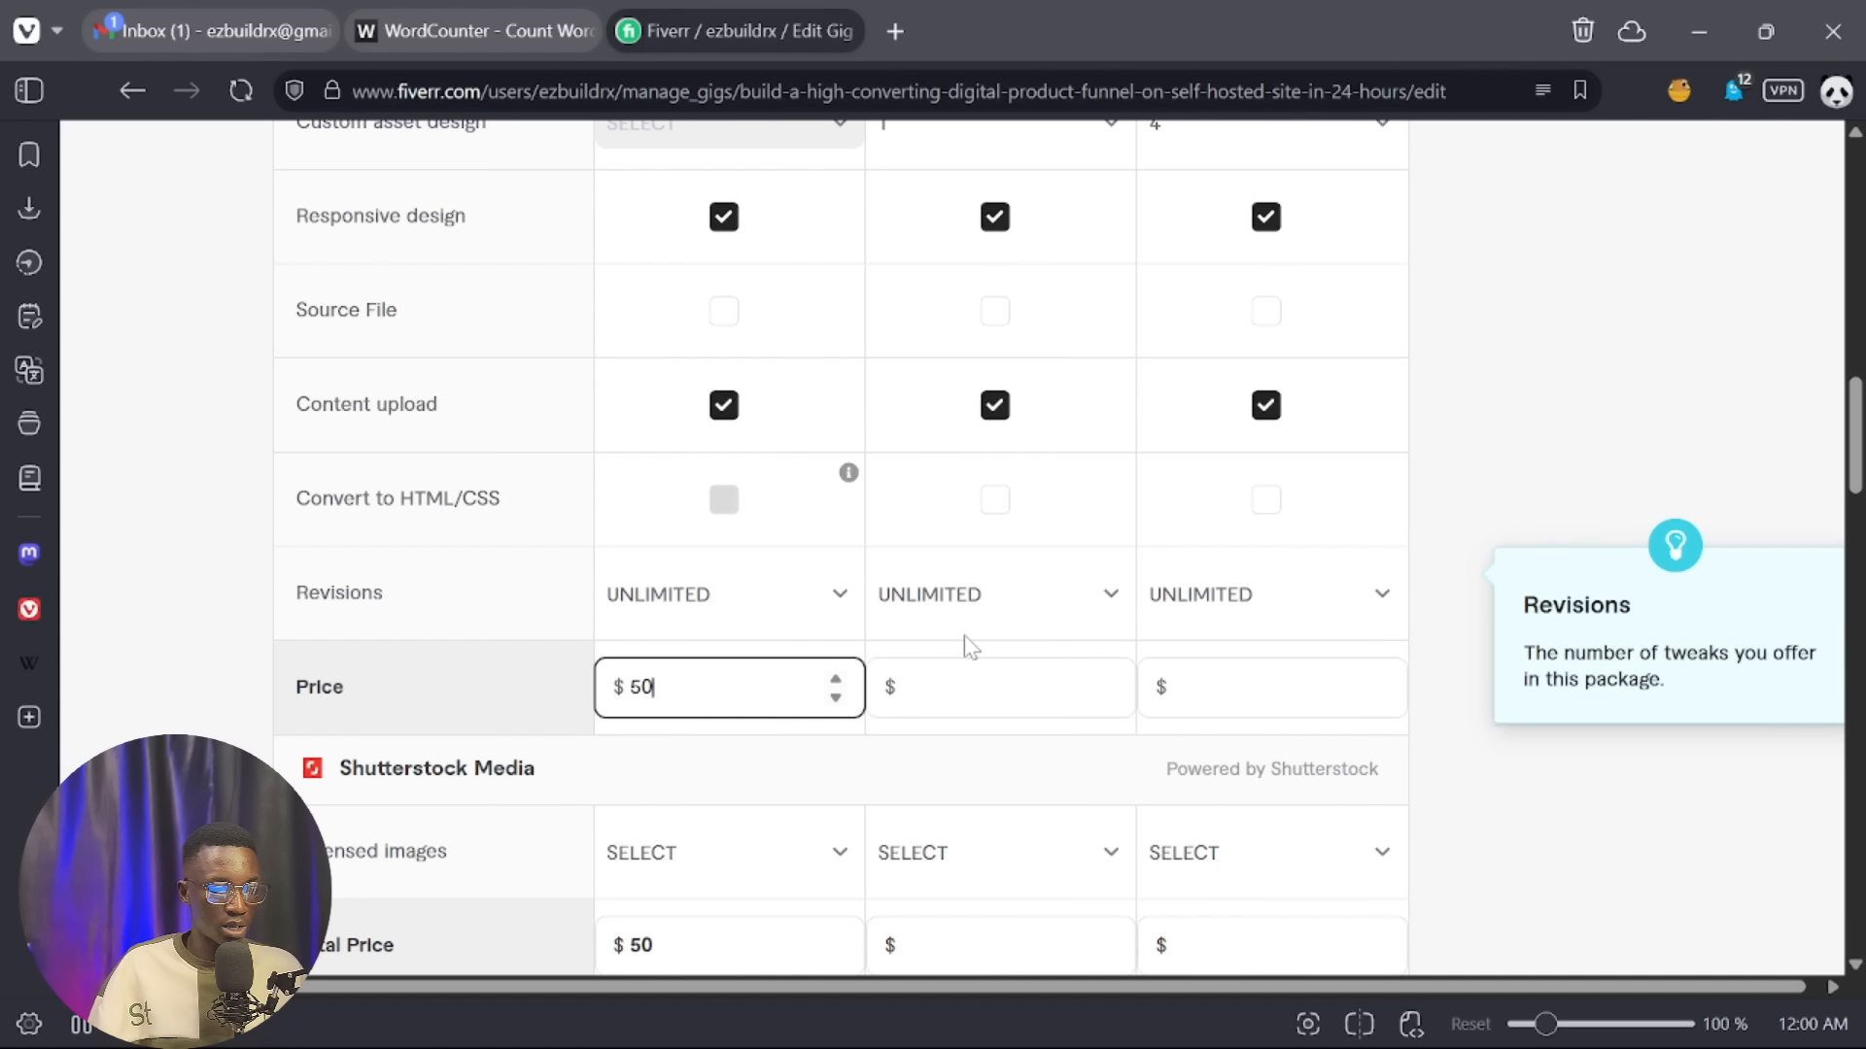
{"action": "left_click", "coordinate": [962, 686]}
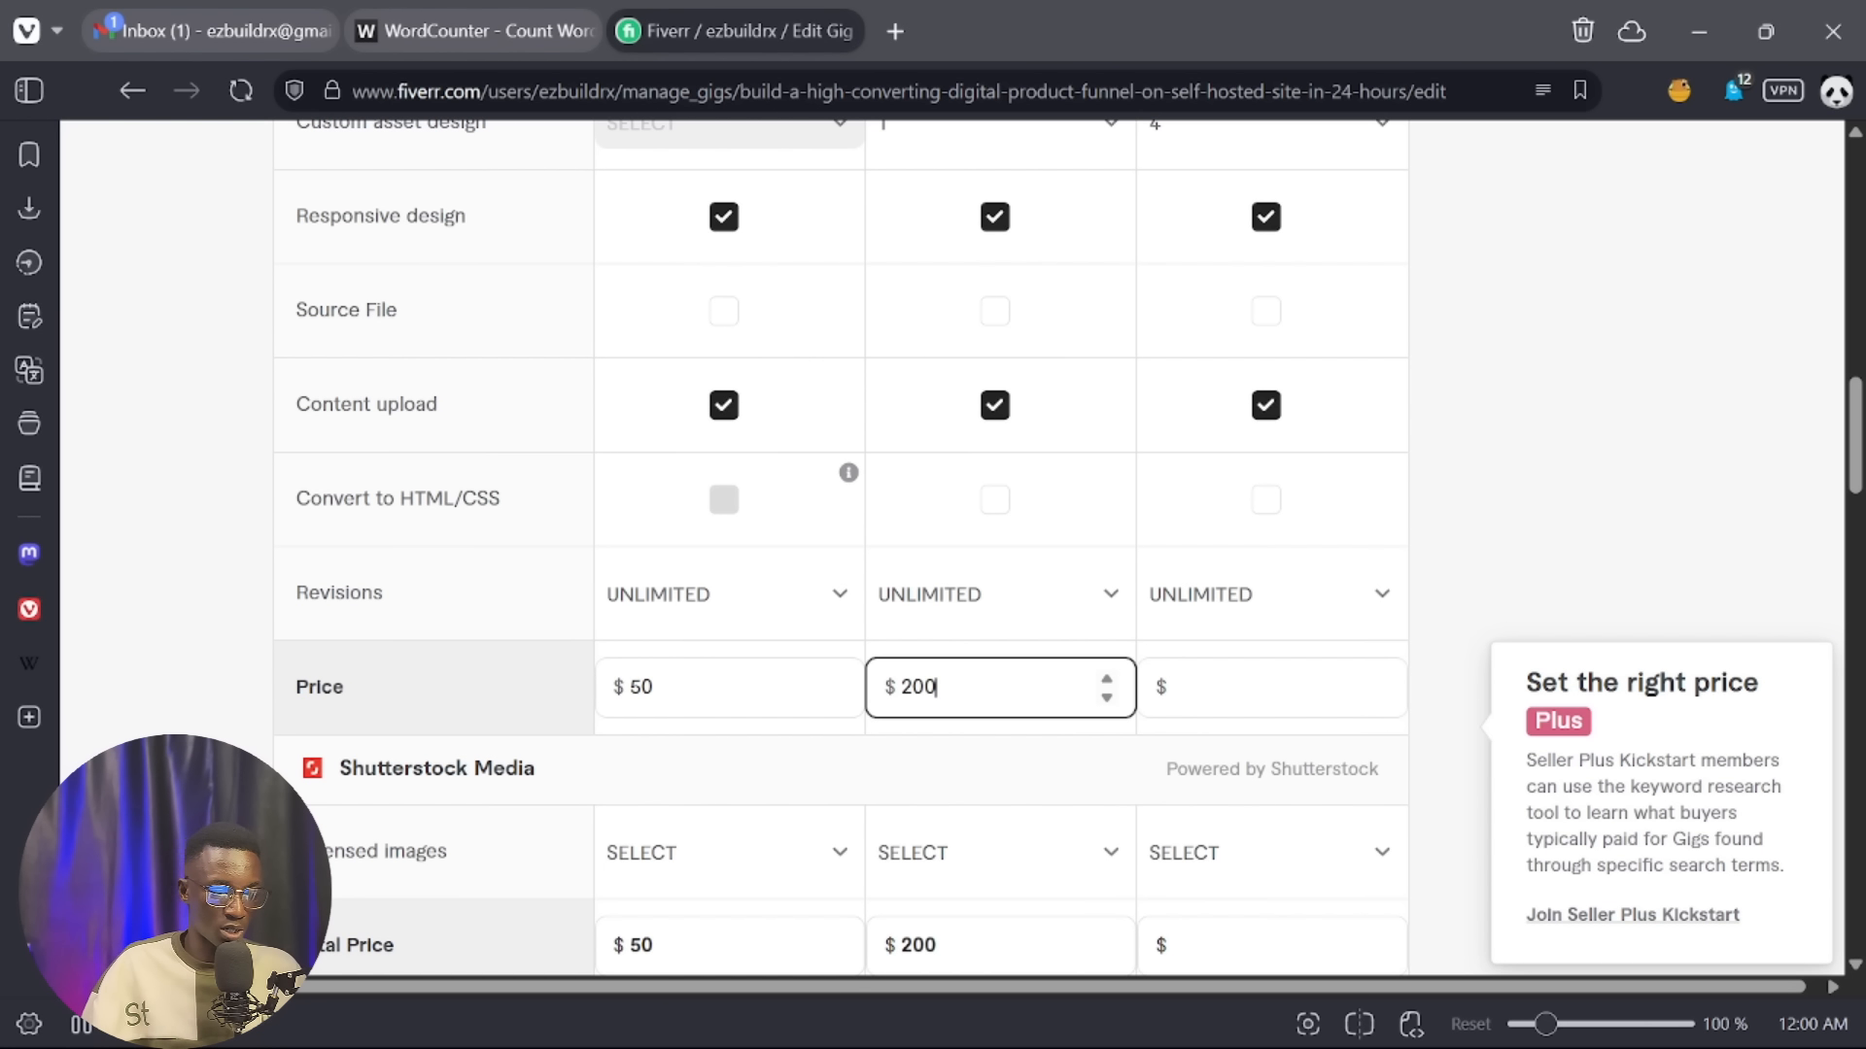
{"action": "left_click", "coordinate": [1292, 684]}
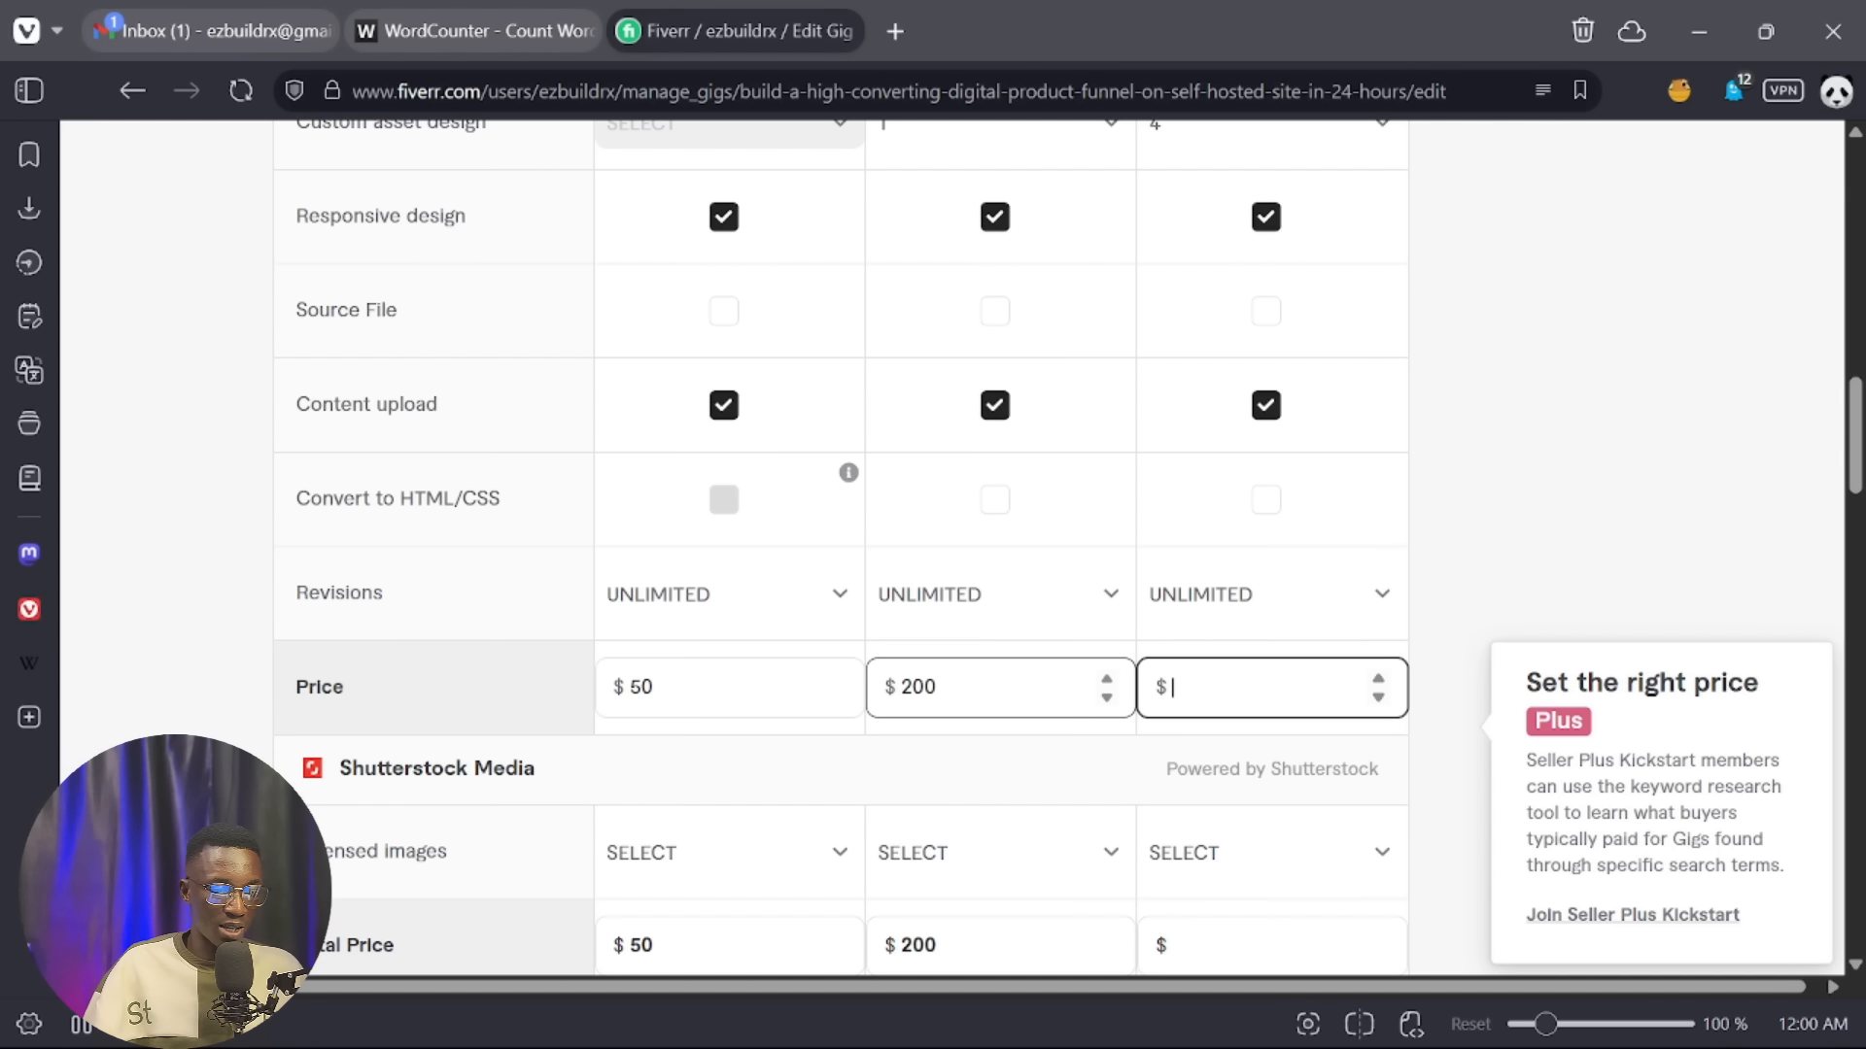
{"action": "left_click", "coordinate": [1107, 698]}
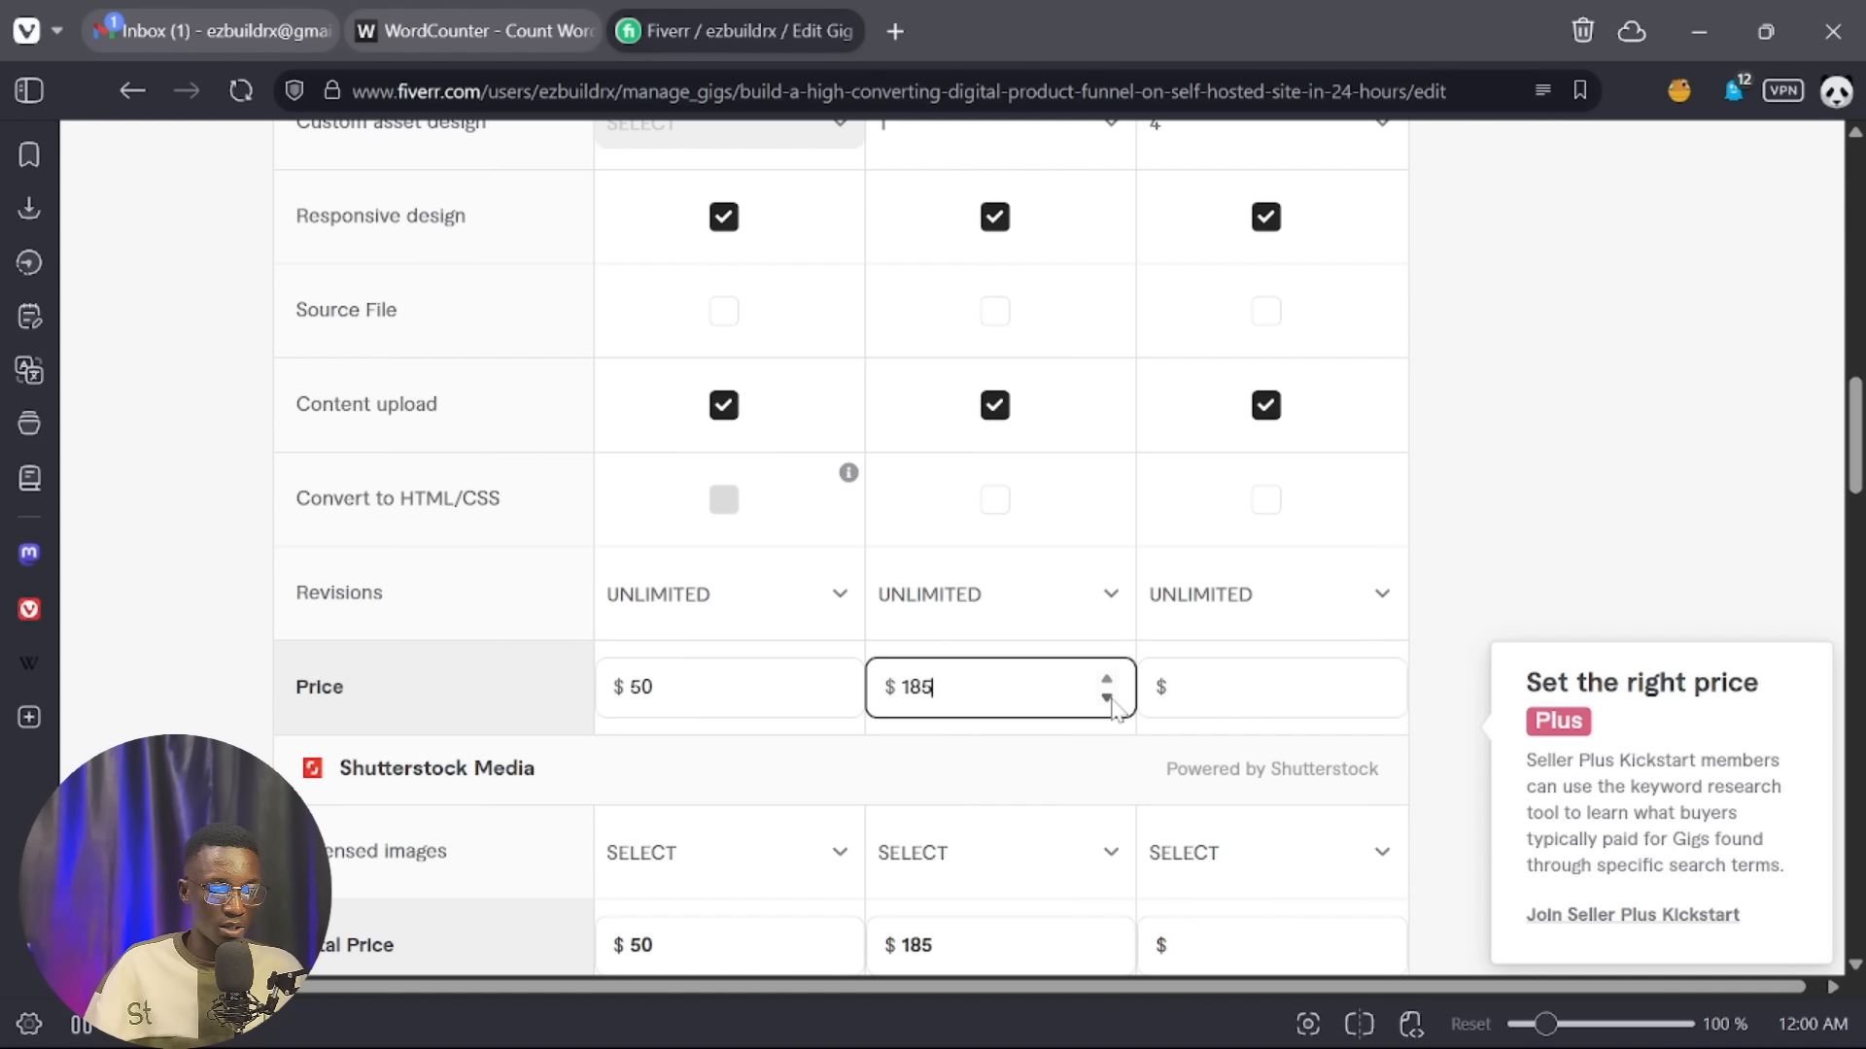
{"action": "left_click", "coordinate": [1162, 719]}
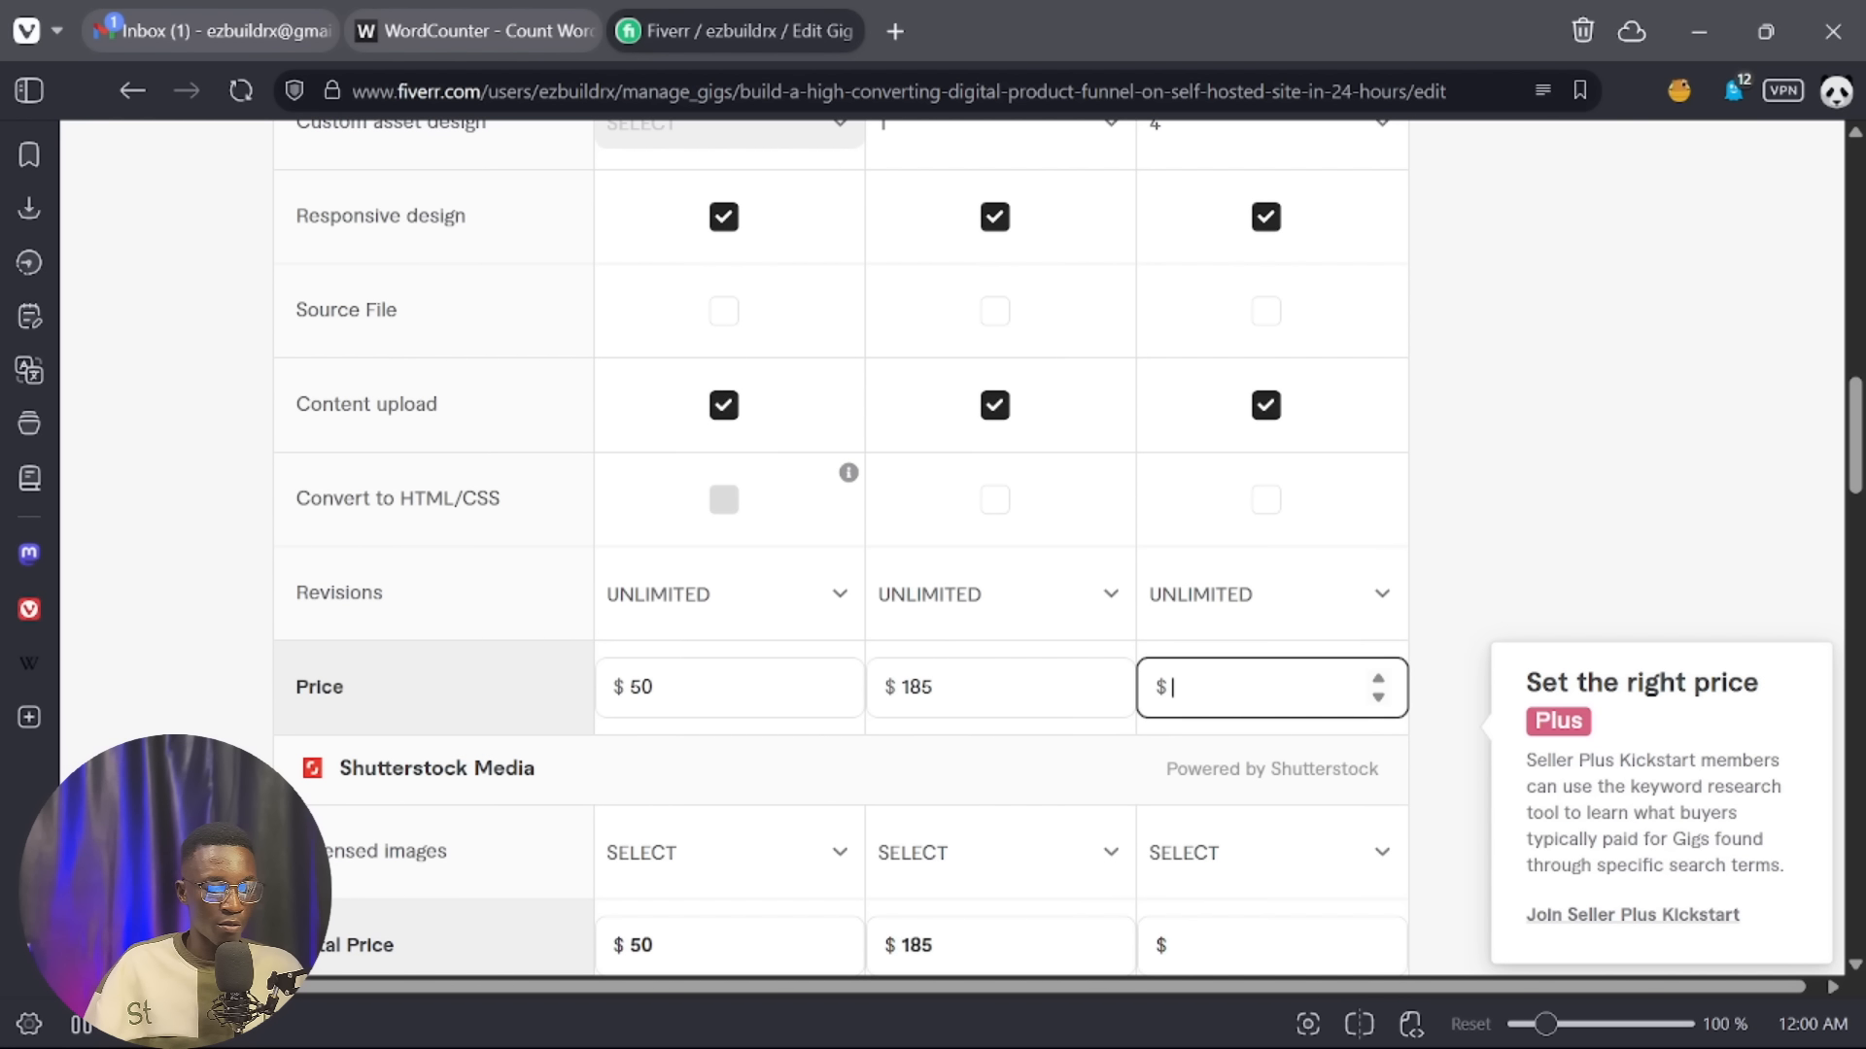
{"action": "type", "text": "3"}
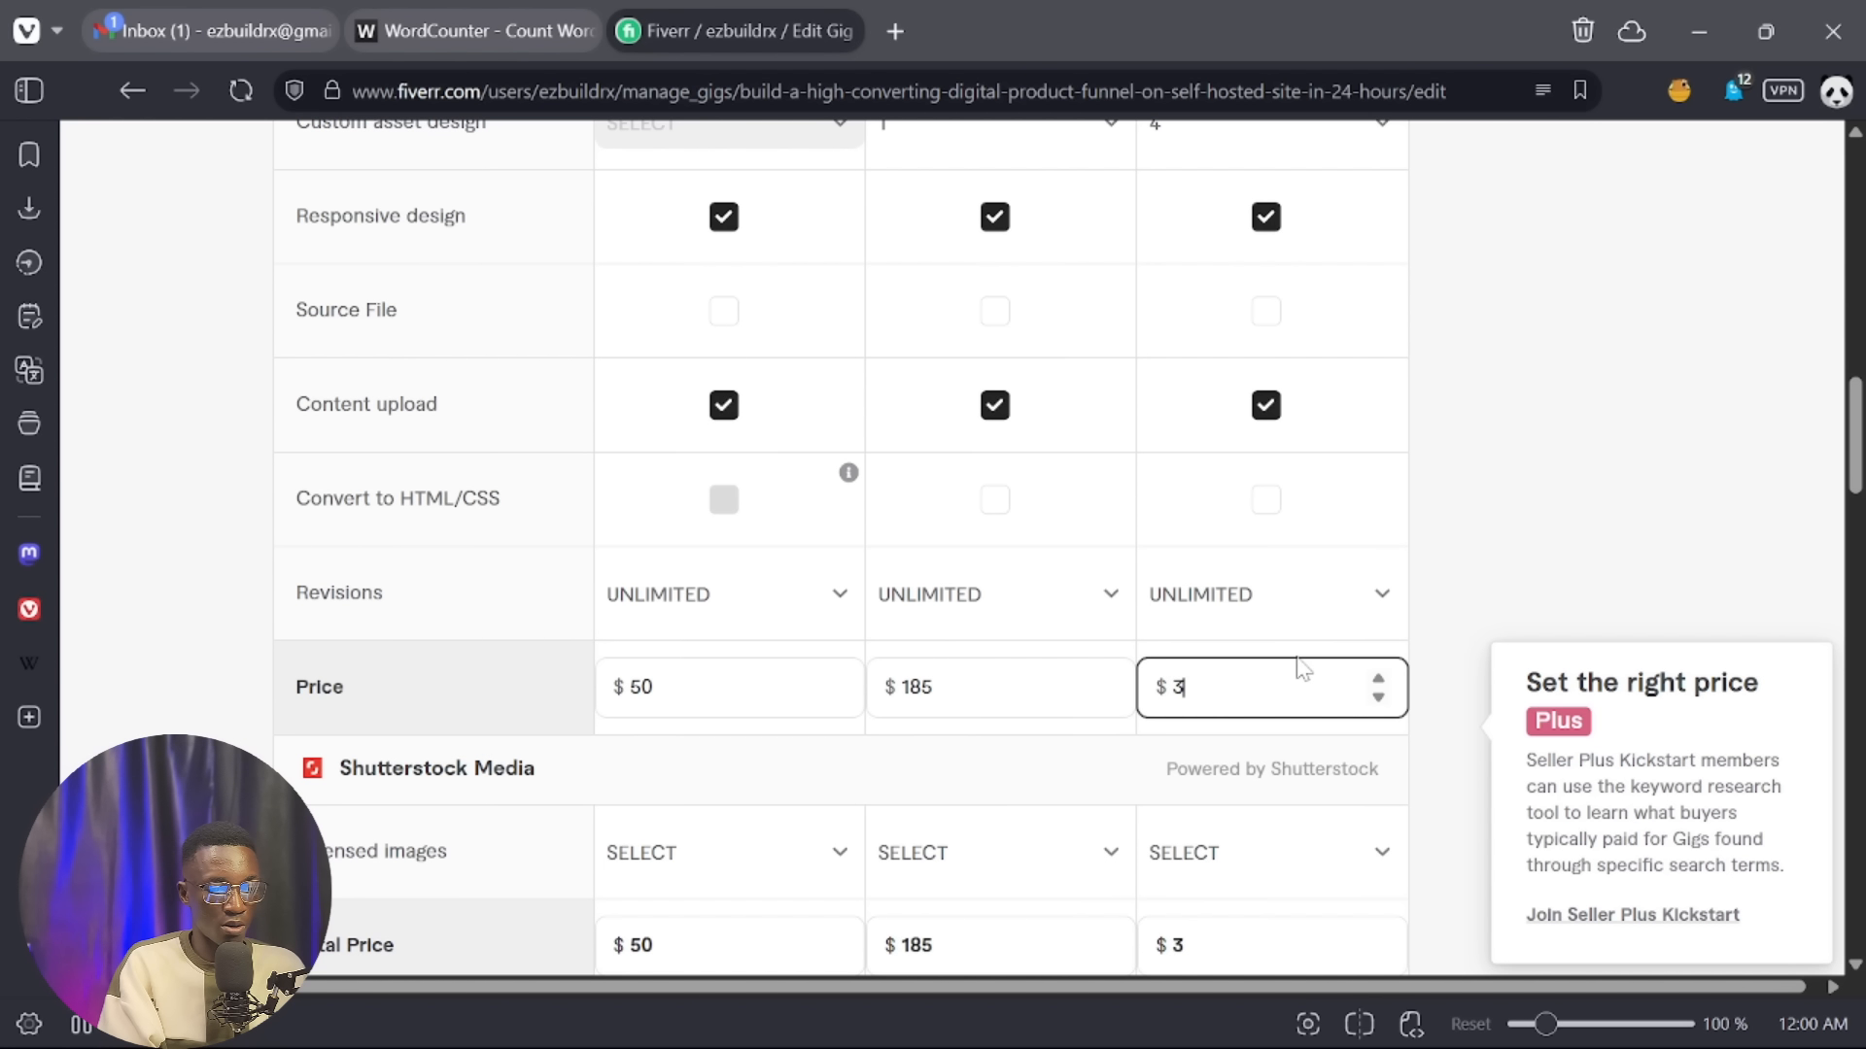
{"action": "type", "text": "00"}
{"action": "scroll", "coordinate": [843, 741], "scroll_direction": "down", "scroll_amount": 3}
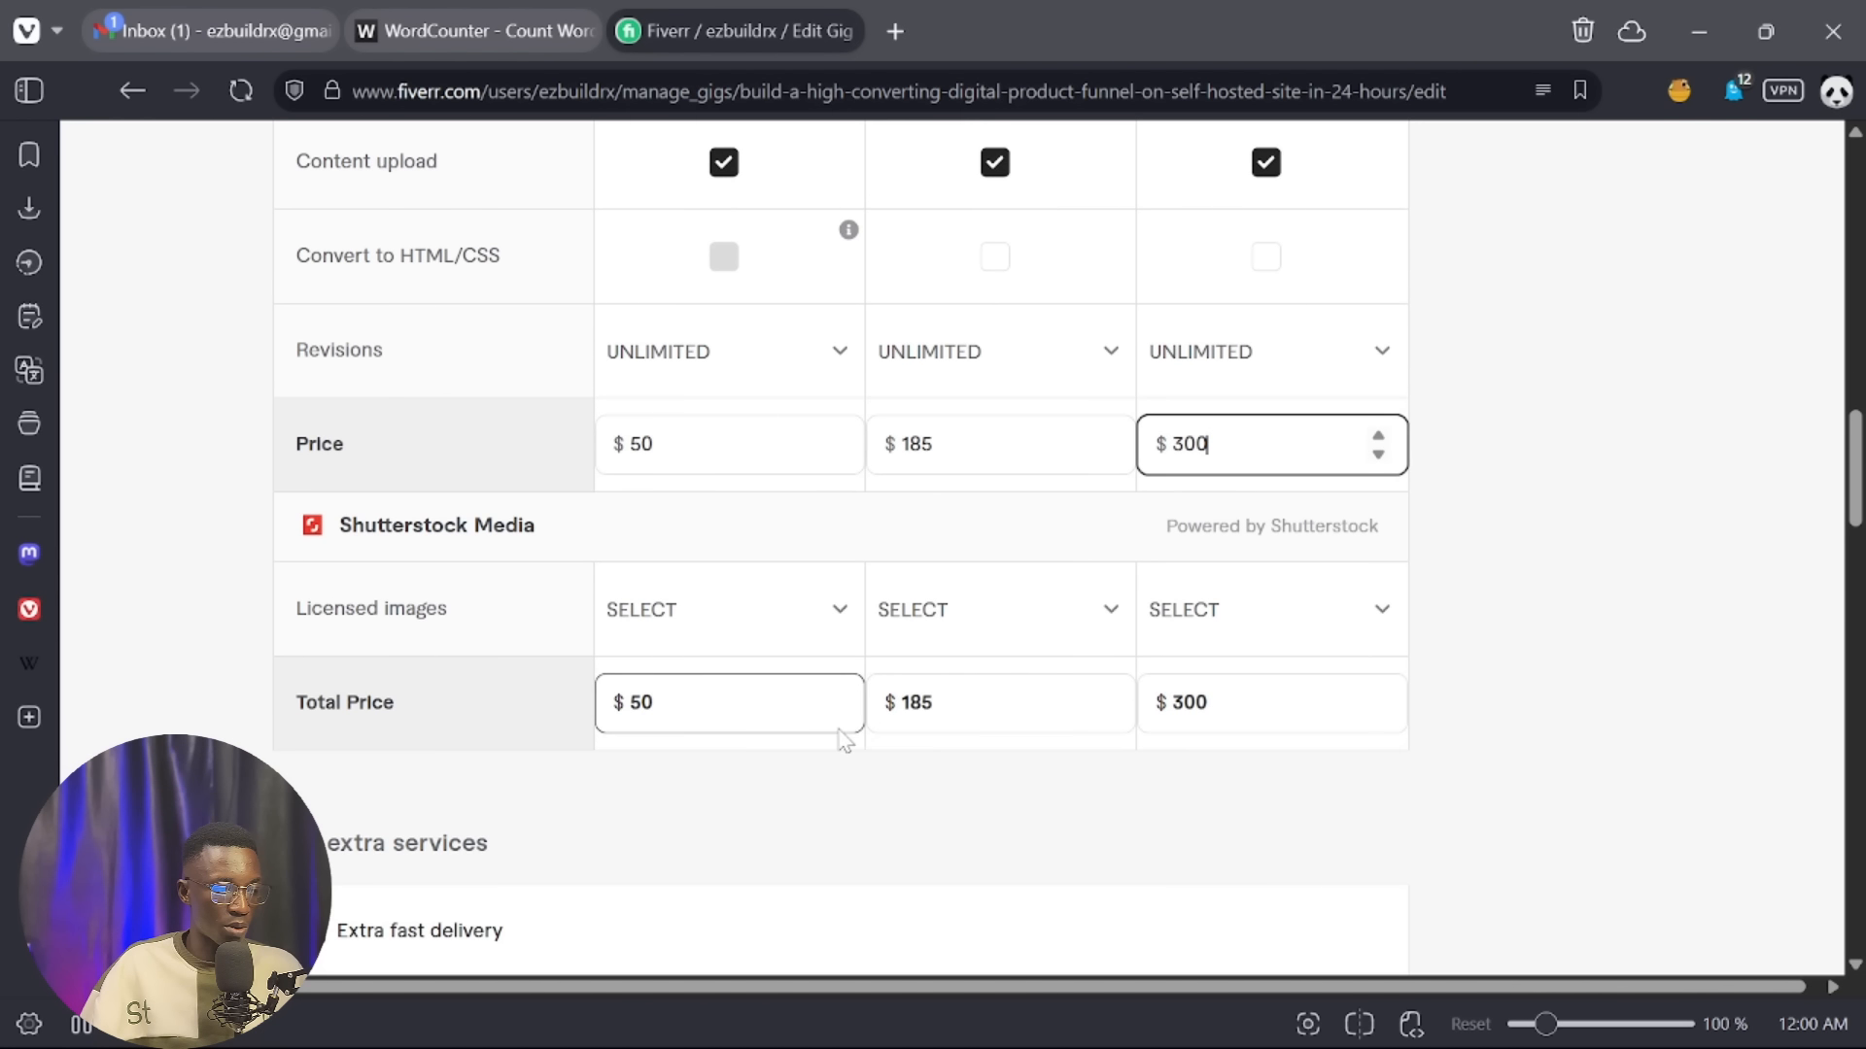
{"action": "scroll", "coordinate": [525, 625], "scroll_direction": "down", "scroll_amount": 12}
Set extra fast delivery to 1 DAY for Premium at $40 and Standard at $20.
{"action": "scroll", "coordinate": [580, 583], "scroll_direction": "up", "scroll_amount": 5}
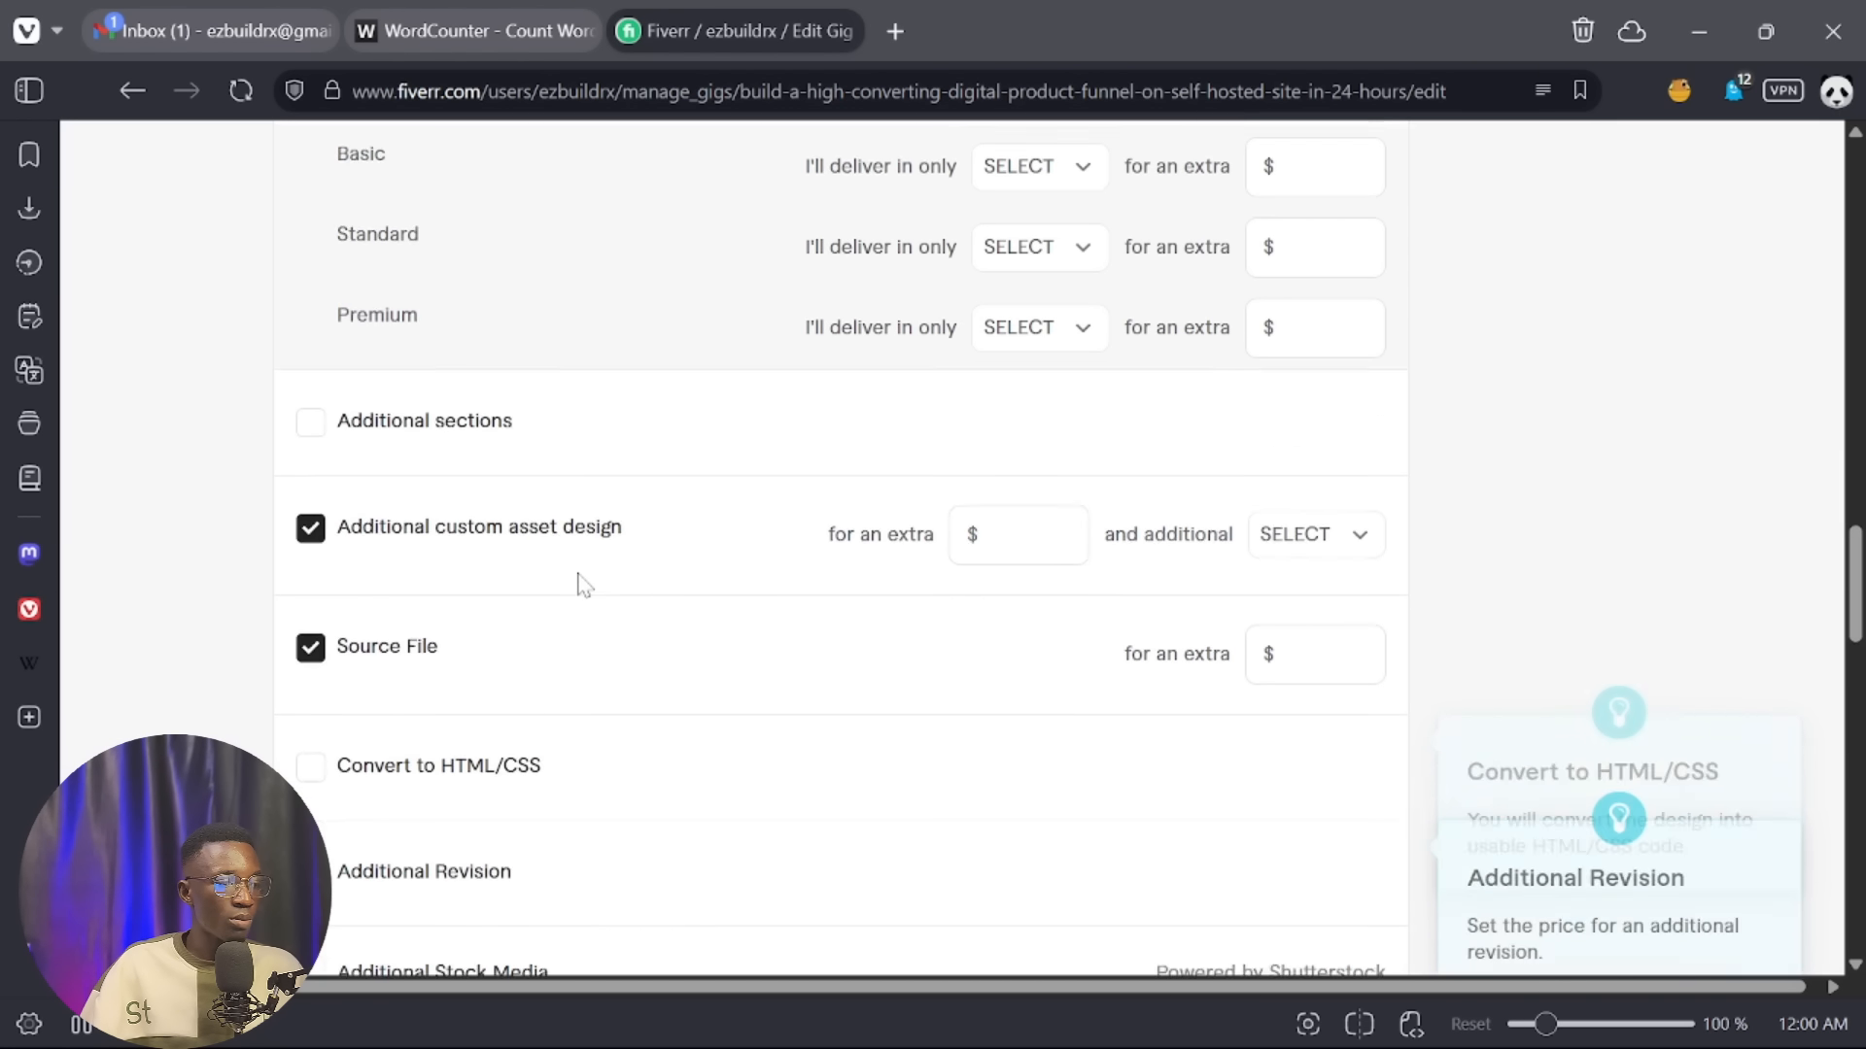
{"action": "scroll", "coordinate": [580, 583], "scroll_direction": "up", "scroll_amount": 2}
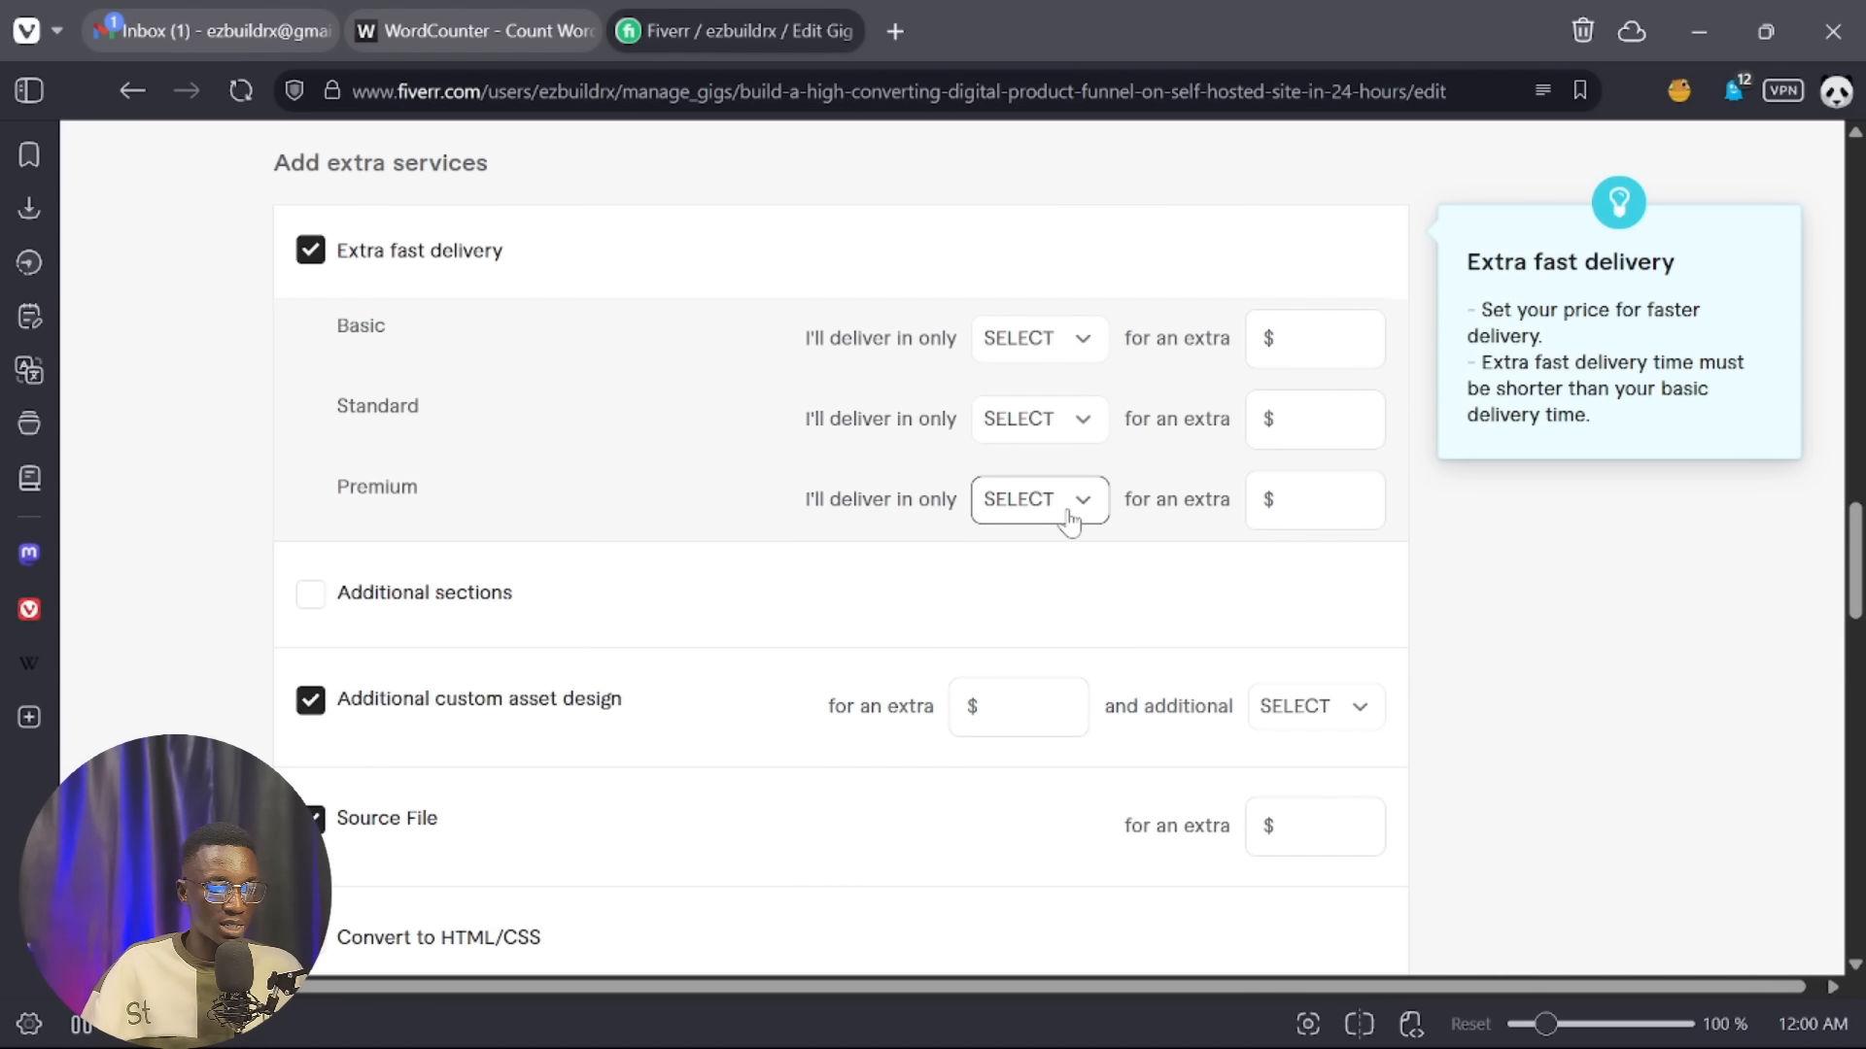
{"action": "left_click", "coordinate": [1069, 515]}
{"action": "left_click", "coordinate": [1037, 654]}
{"action": "left_click", "coordinate": [1358, 501]}
{"action": "type", "text": "10"}
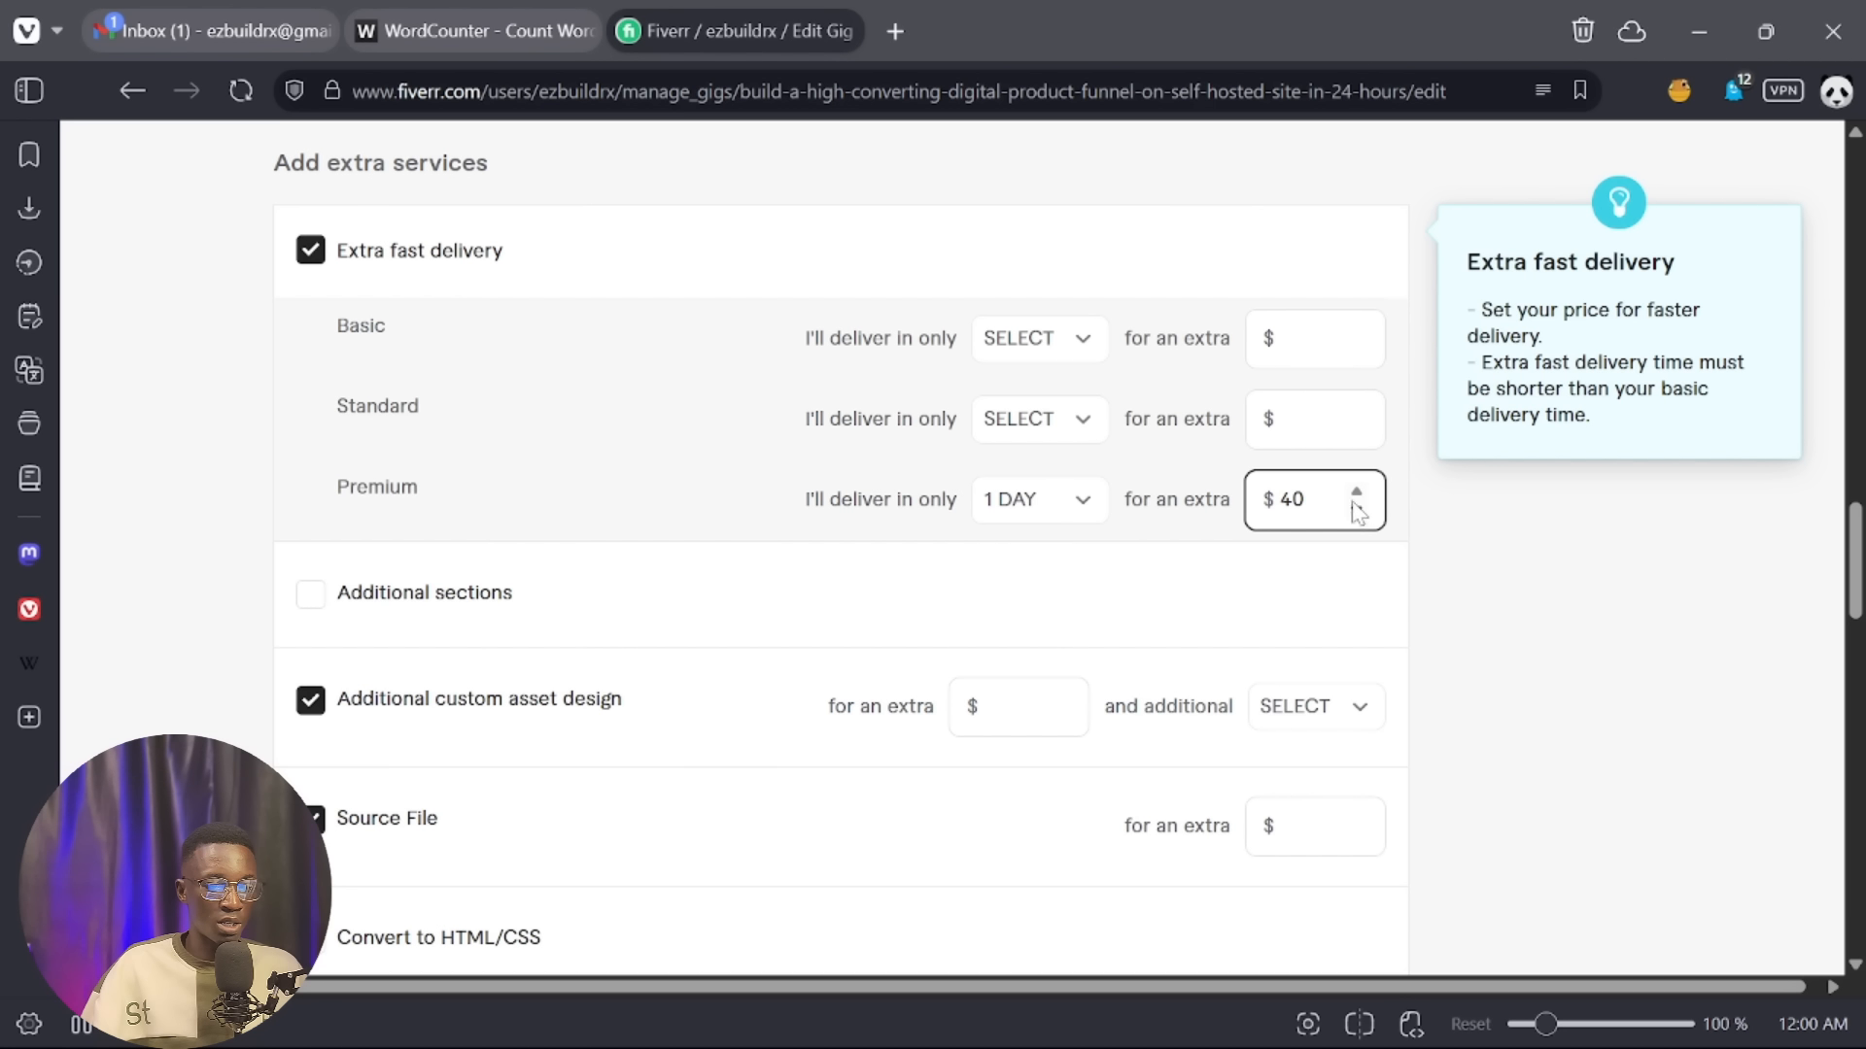
{"action": "left_click", "coordinate": [1062, 418]}
{"action": "left_click", "coordinate": [1040, 590]}
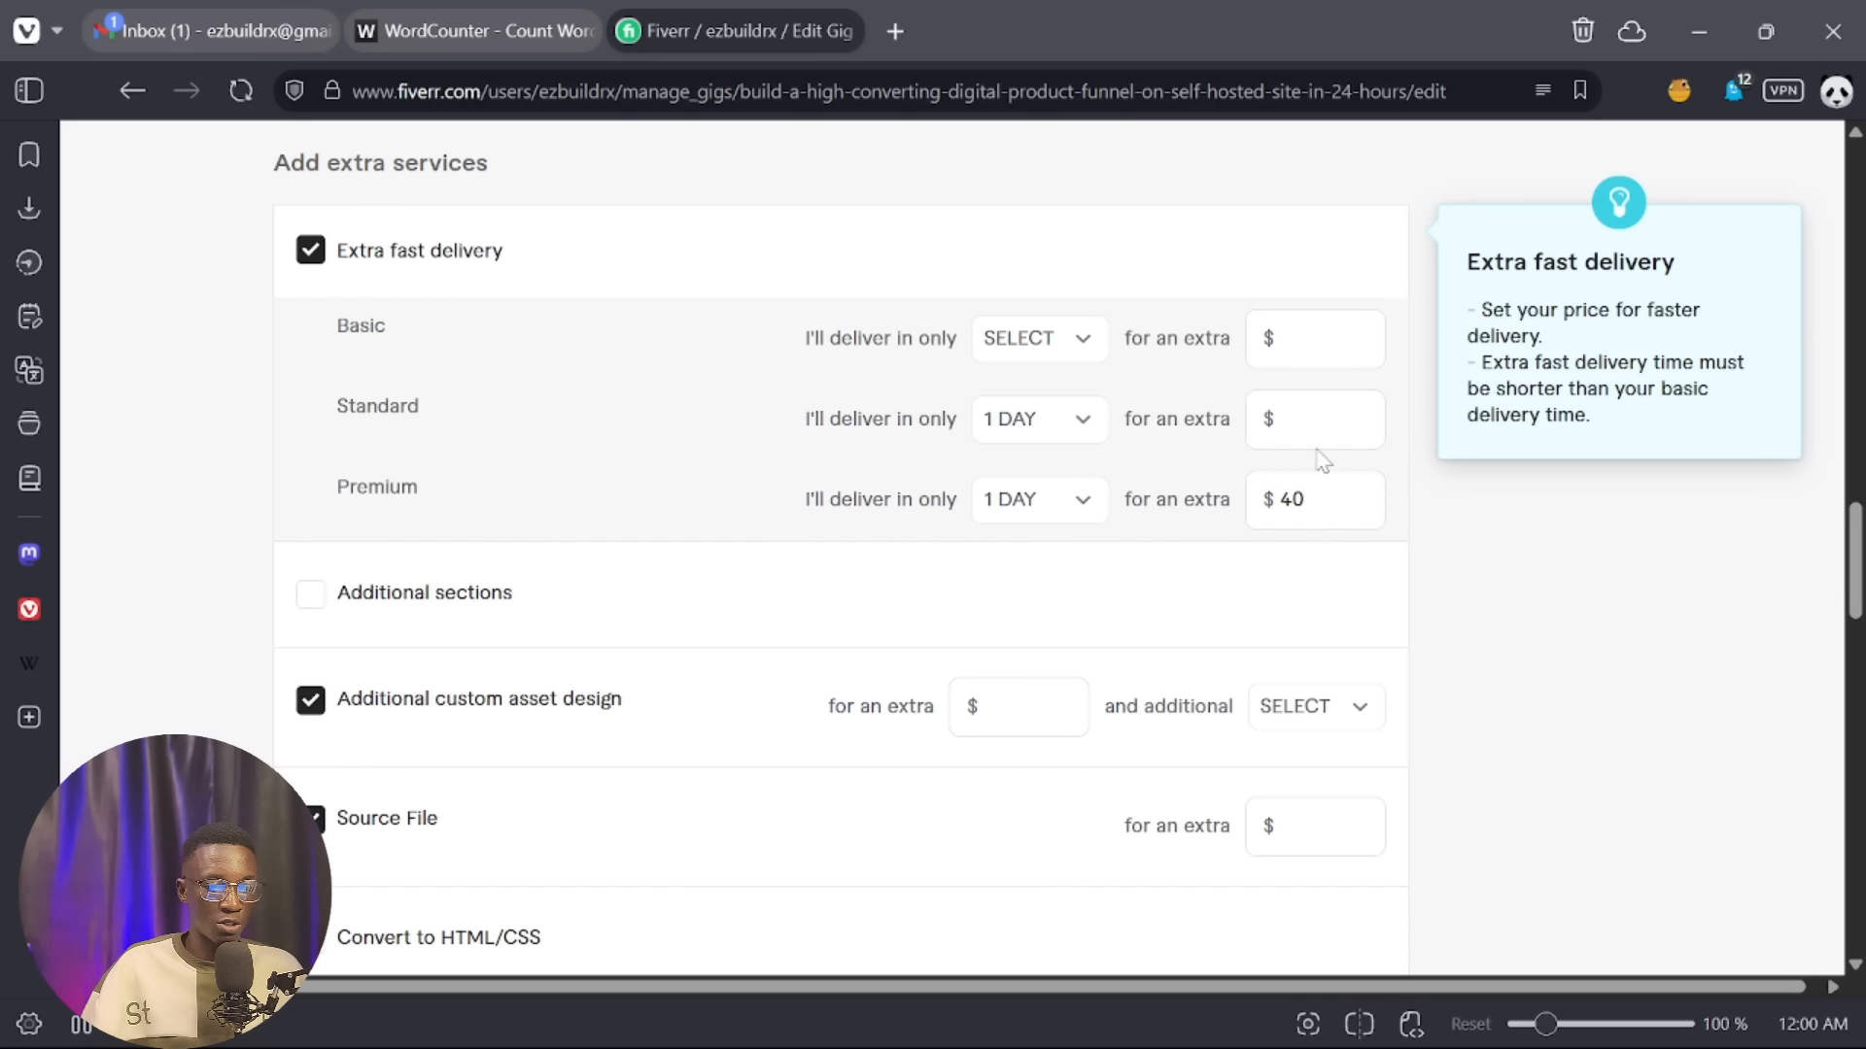
{"action": "left_click", "coordinate": [1358, 426]}
{"action": "type", "text": "10"}
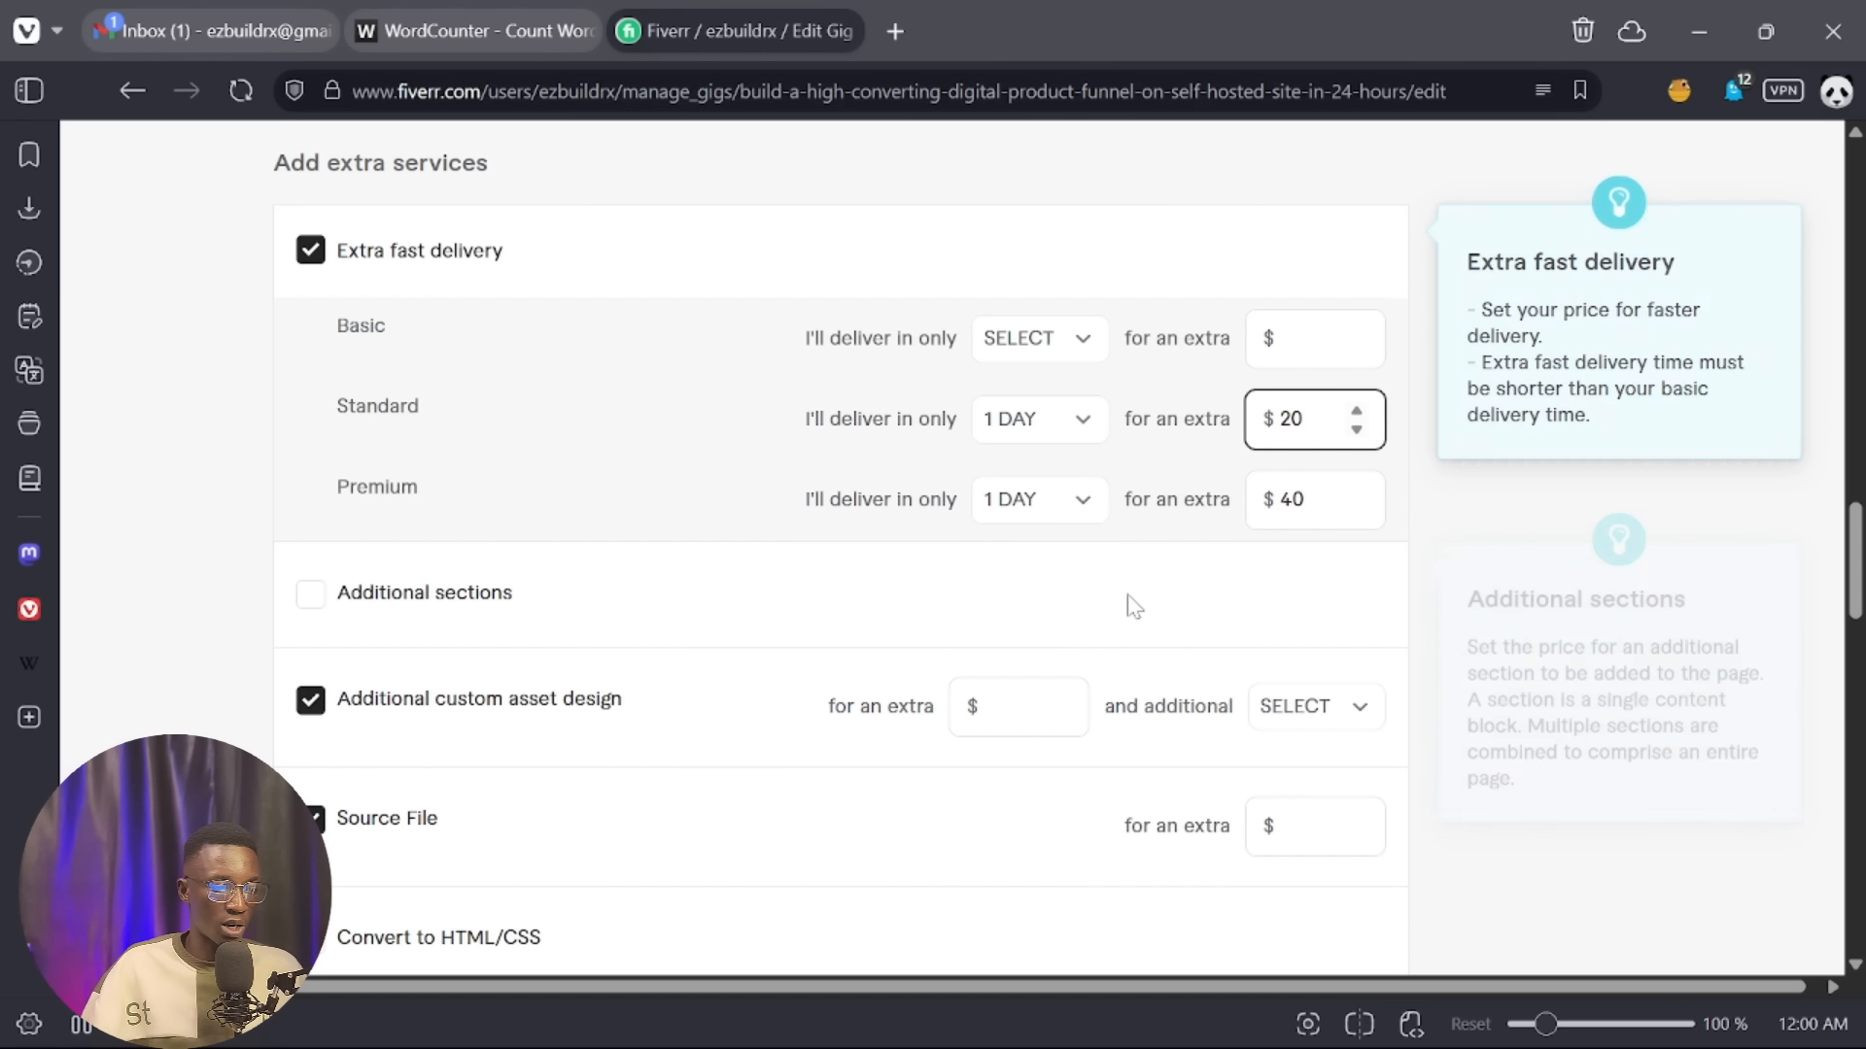
{"action": "left_click", "coordinate": [1091, 587]}
Untick the Additional custom asset design and Source File extras and save the pricing step.
{"action": "scroll", "coordinate": [515, 479], "scroll_direction": "down", "scroll_amount": 5}
{"action": "left_click", "coordinate": [466, 218]}
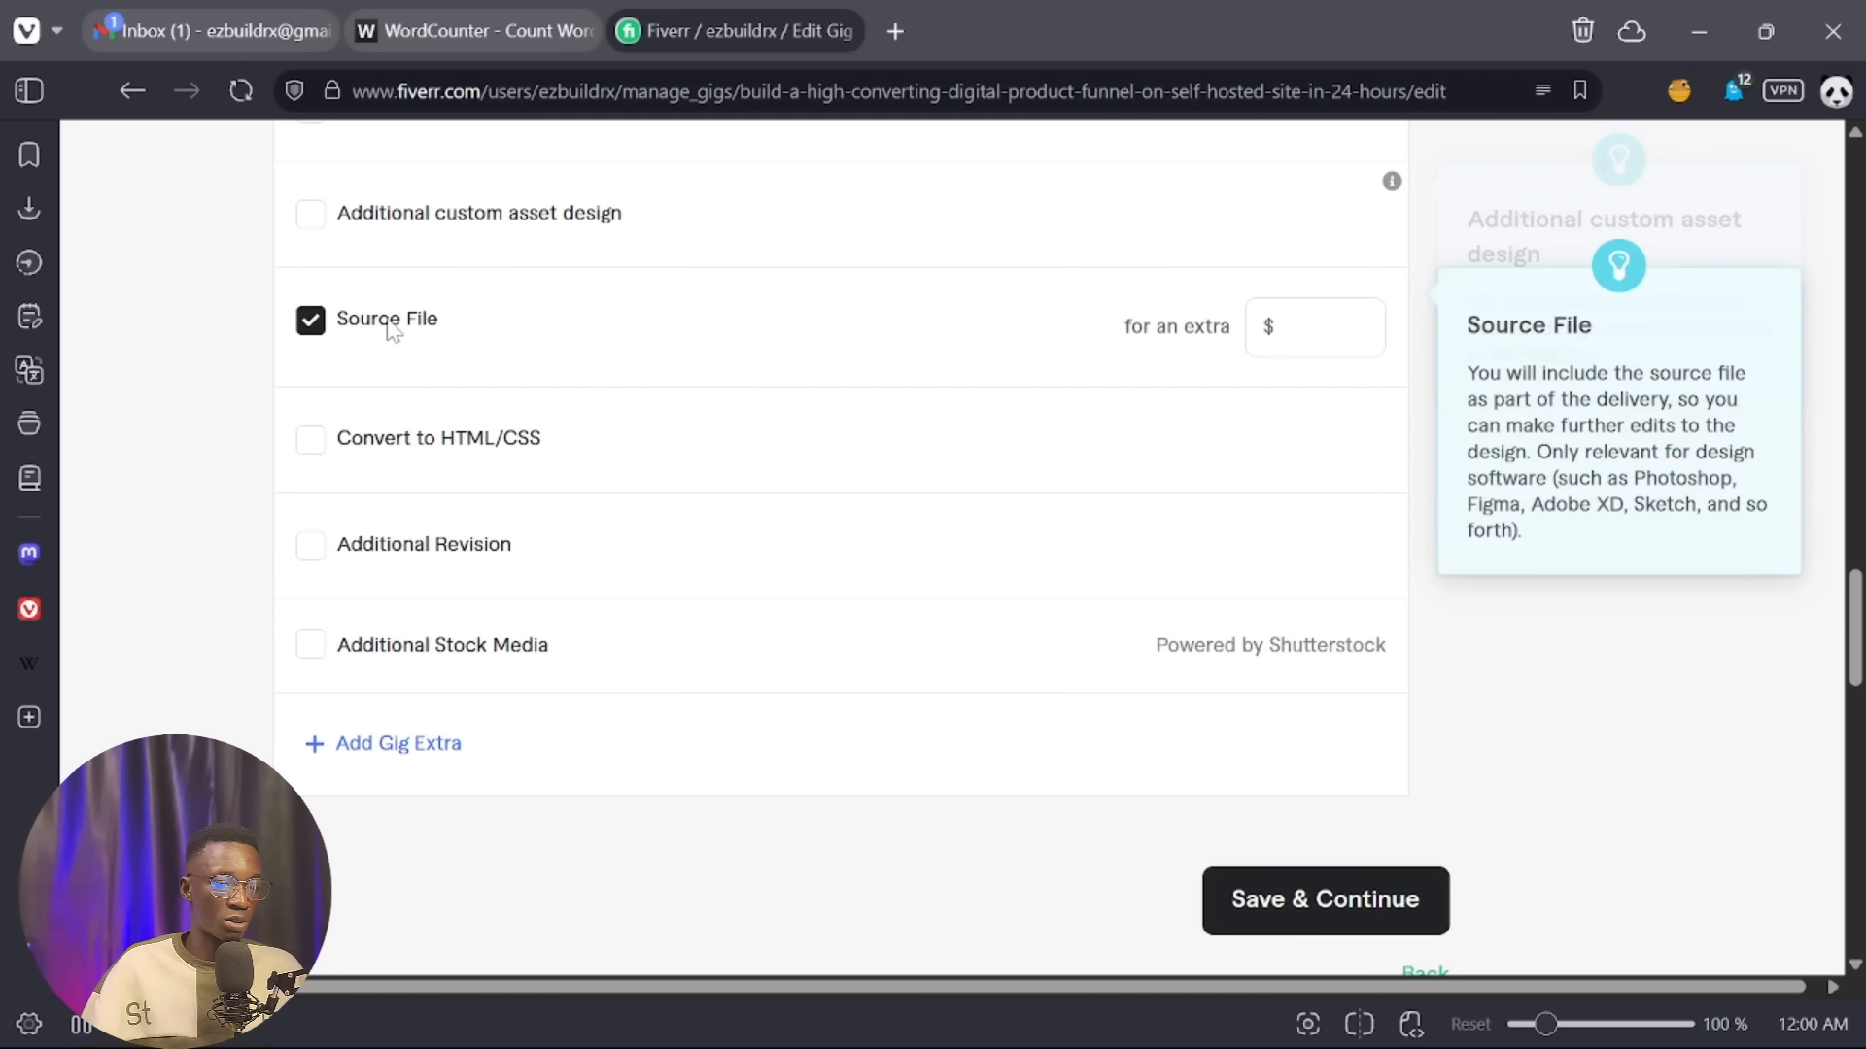
{"action": "left_click", "coordinate": [388, 326]}
{"action": "left_click", "coordinate": [1359, 913]}
{"action": "scroll", "coordinate": [849, 525], "scroll_direction": "up", "scroll_amount": 5}
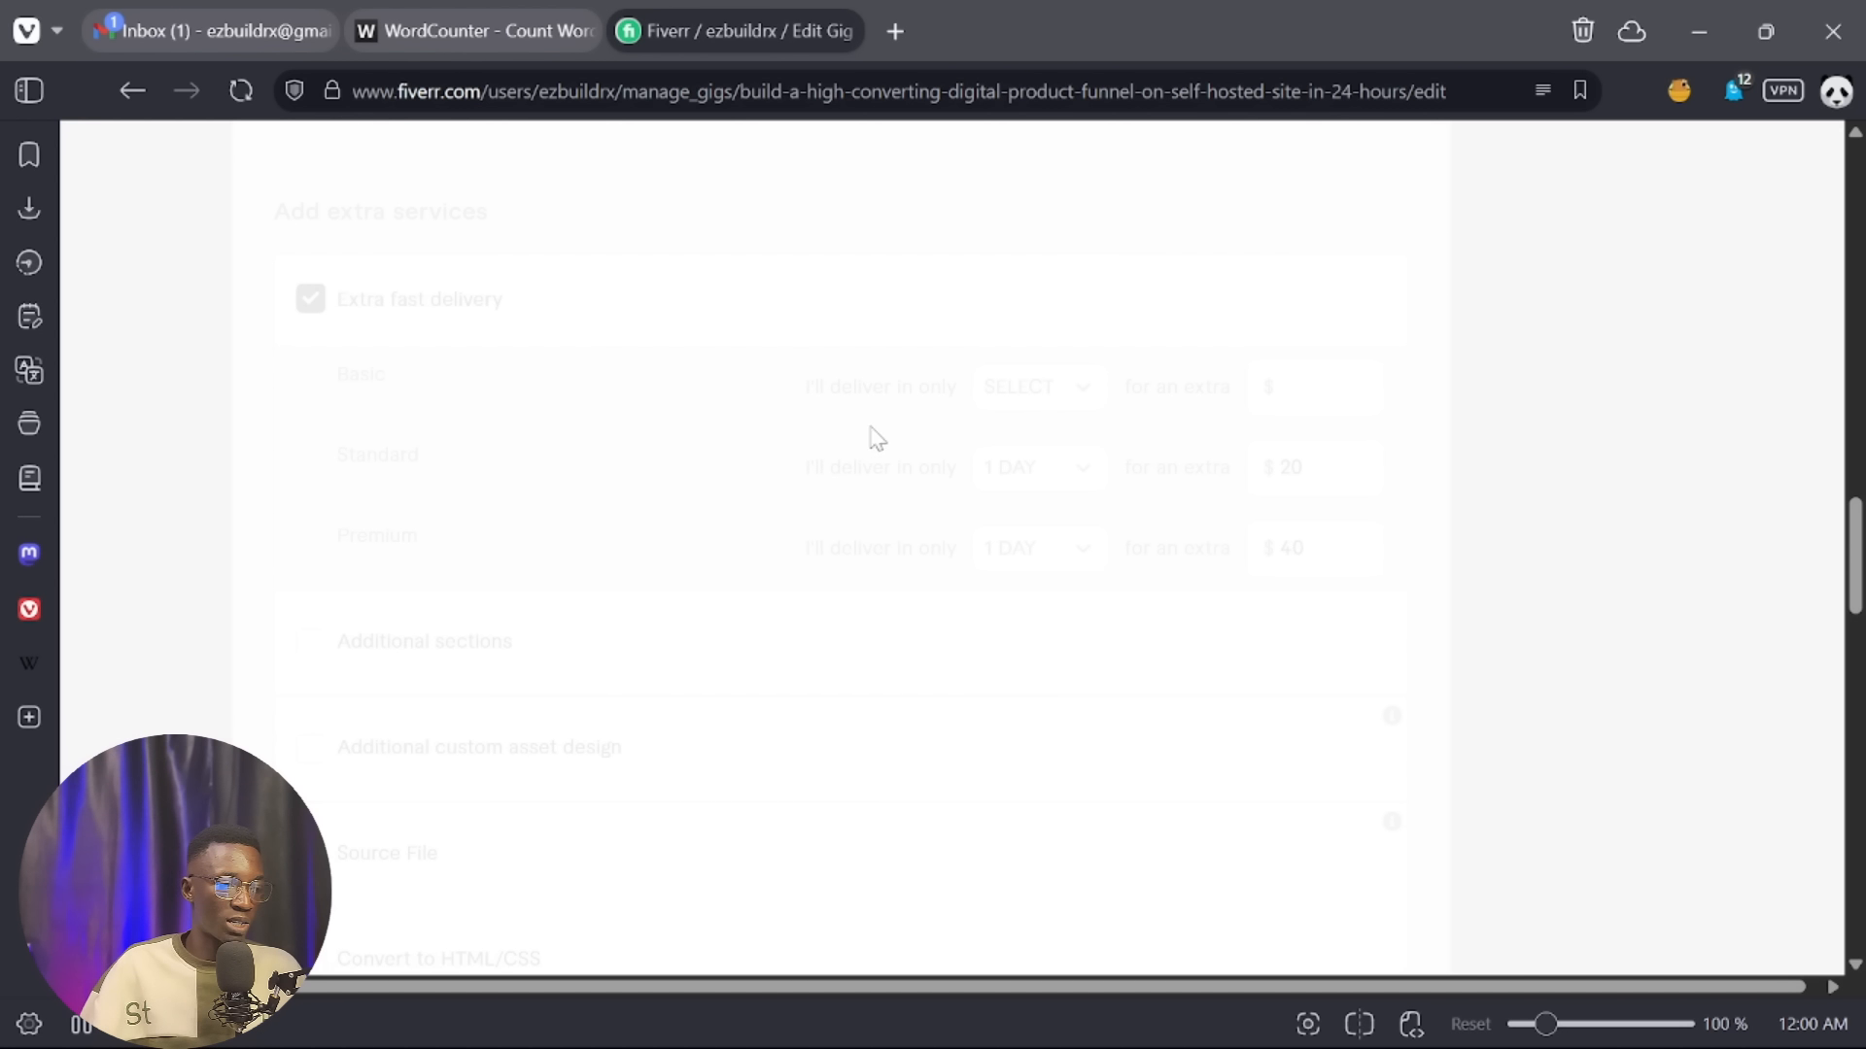
Cut the description text from WordCounter and paste it as plain text into the gig description.
{"action": "scroll", "coordinate": [680, 525], "scroll_direction": "down", "scroll_amount": 4}
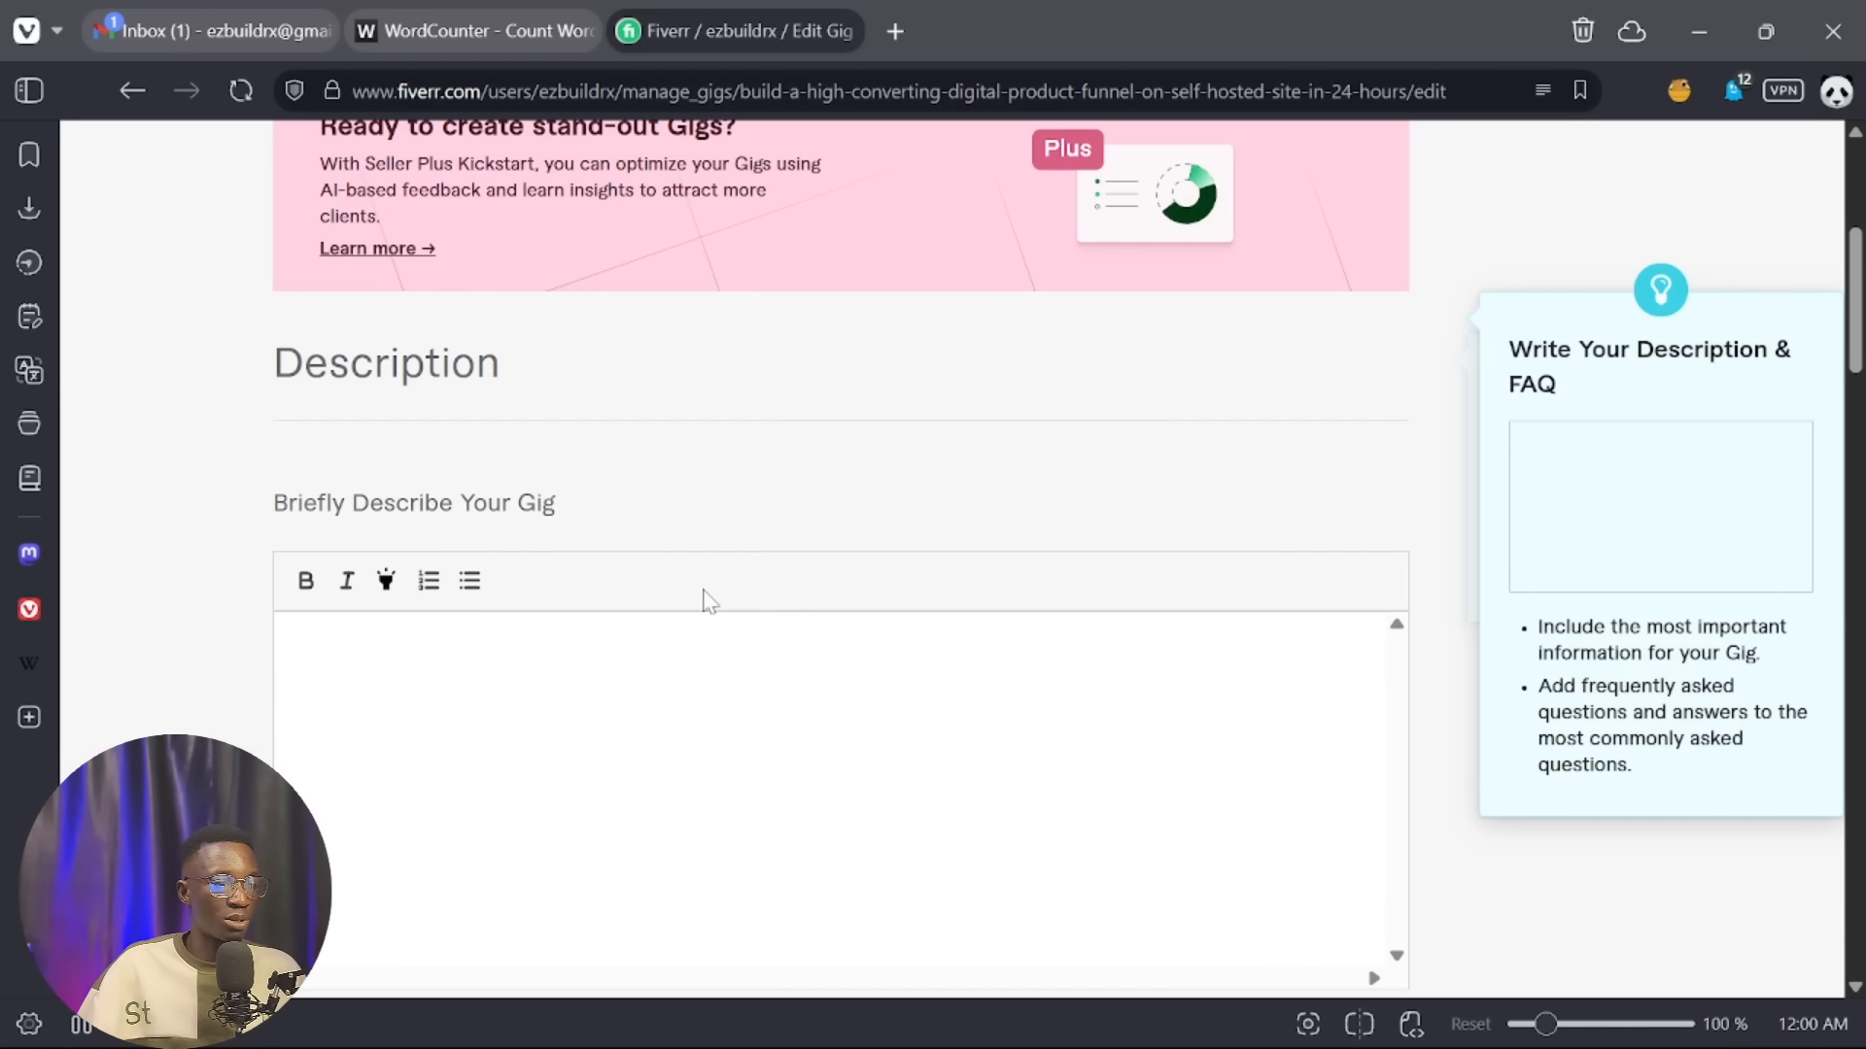
{"action": "left_click", "coordinate": [457, 10]}
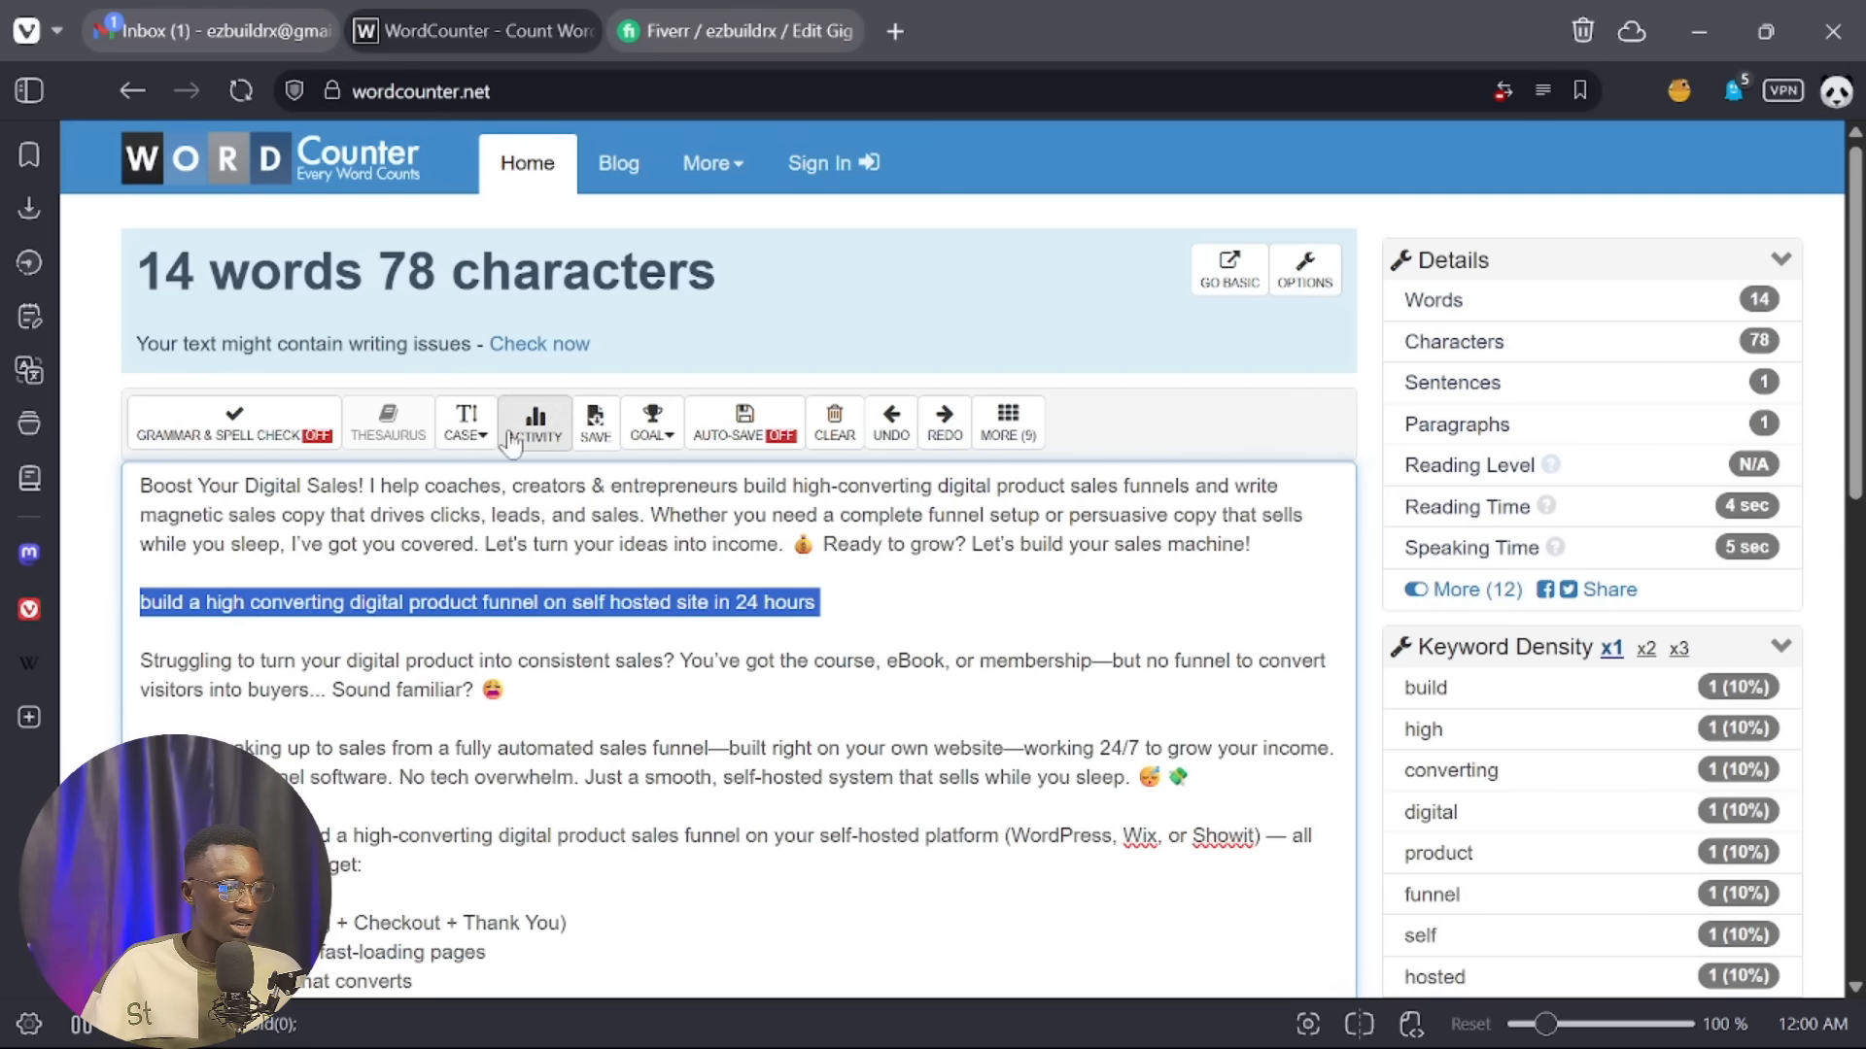
{"action": "left_click_drag", "start_coordinate": [140, 564], "coordinate": [989, 447]}
{"action": "right_click", "coordinate": [345, 282]}
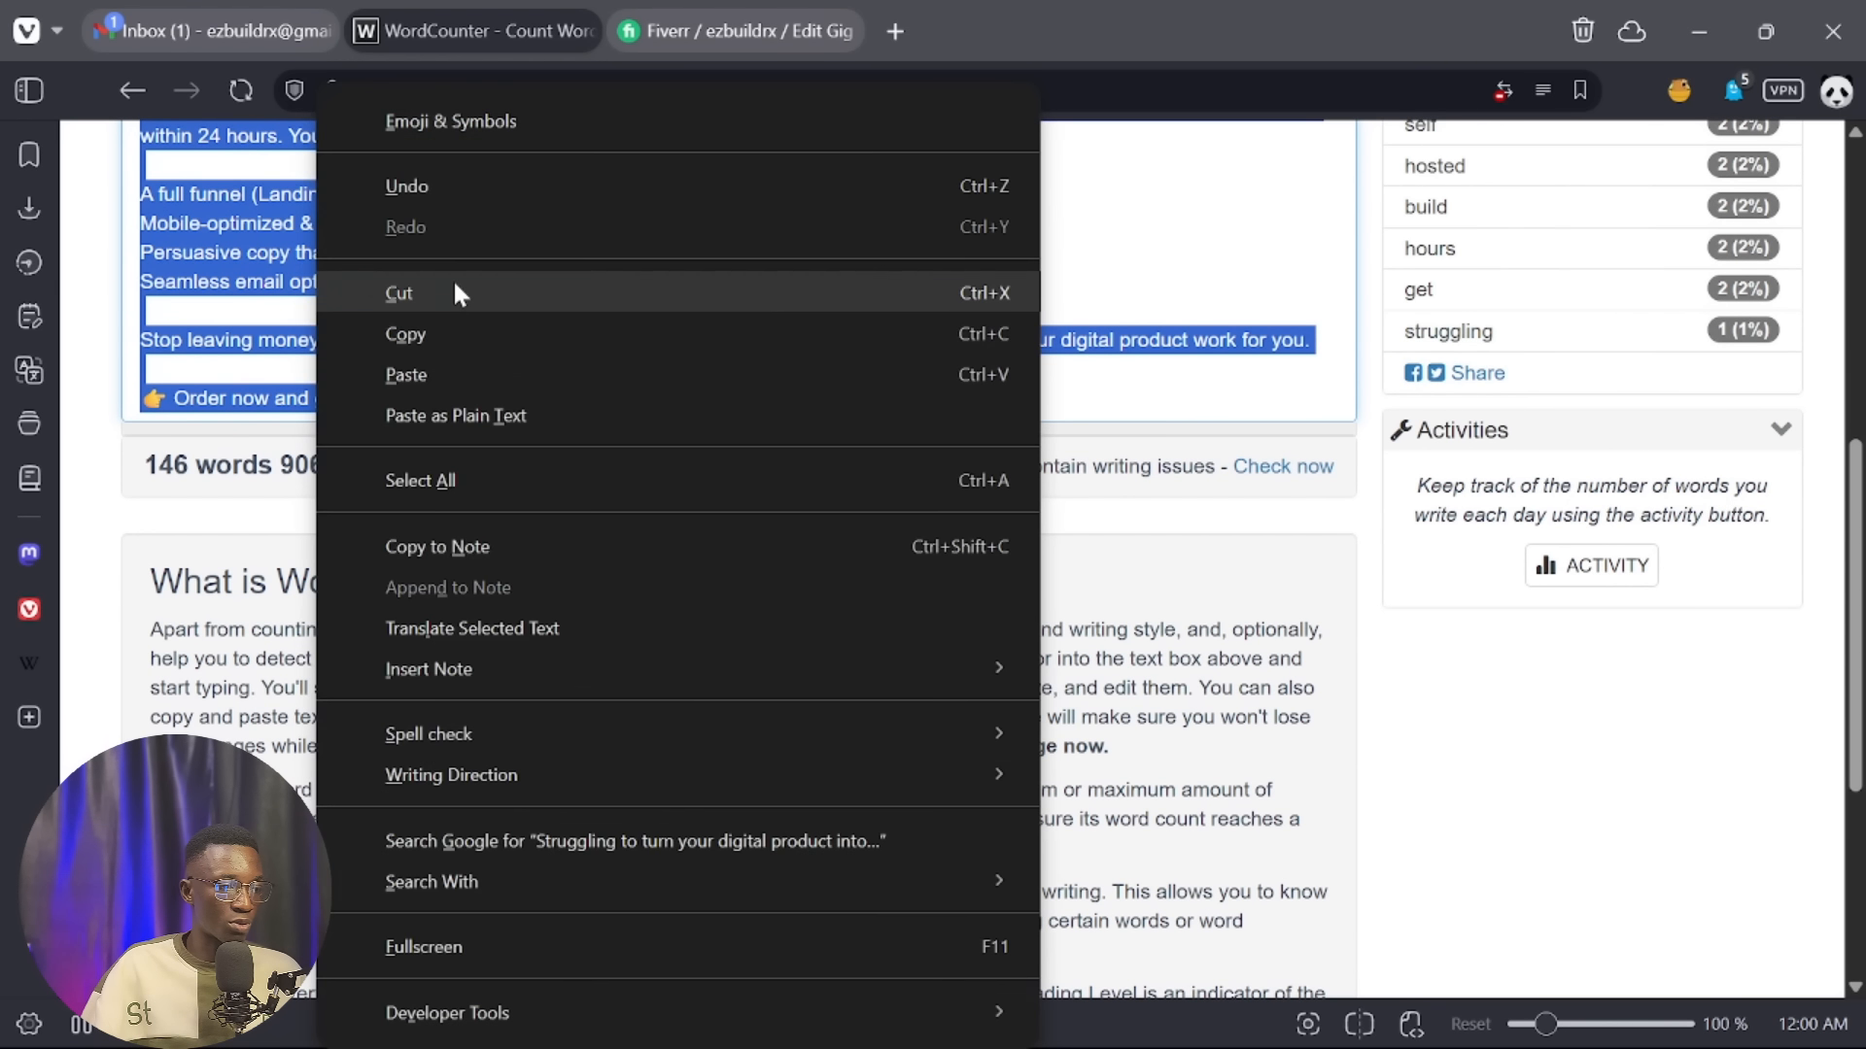
{"action": "left_click", "coordinate": [441, 295]}
{"action": "left_click", "coordinate": [804, 25]}
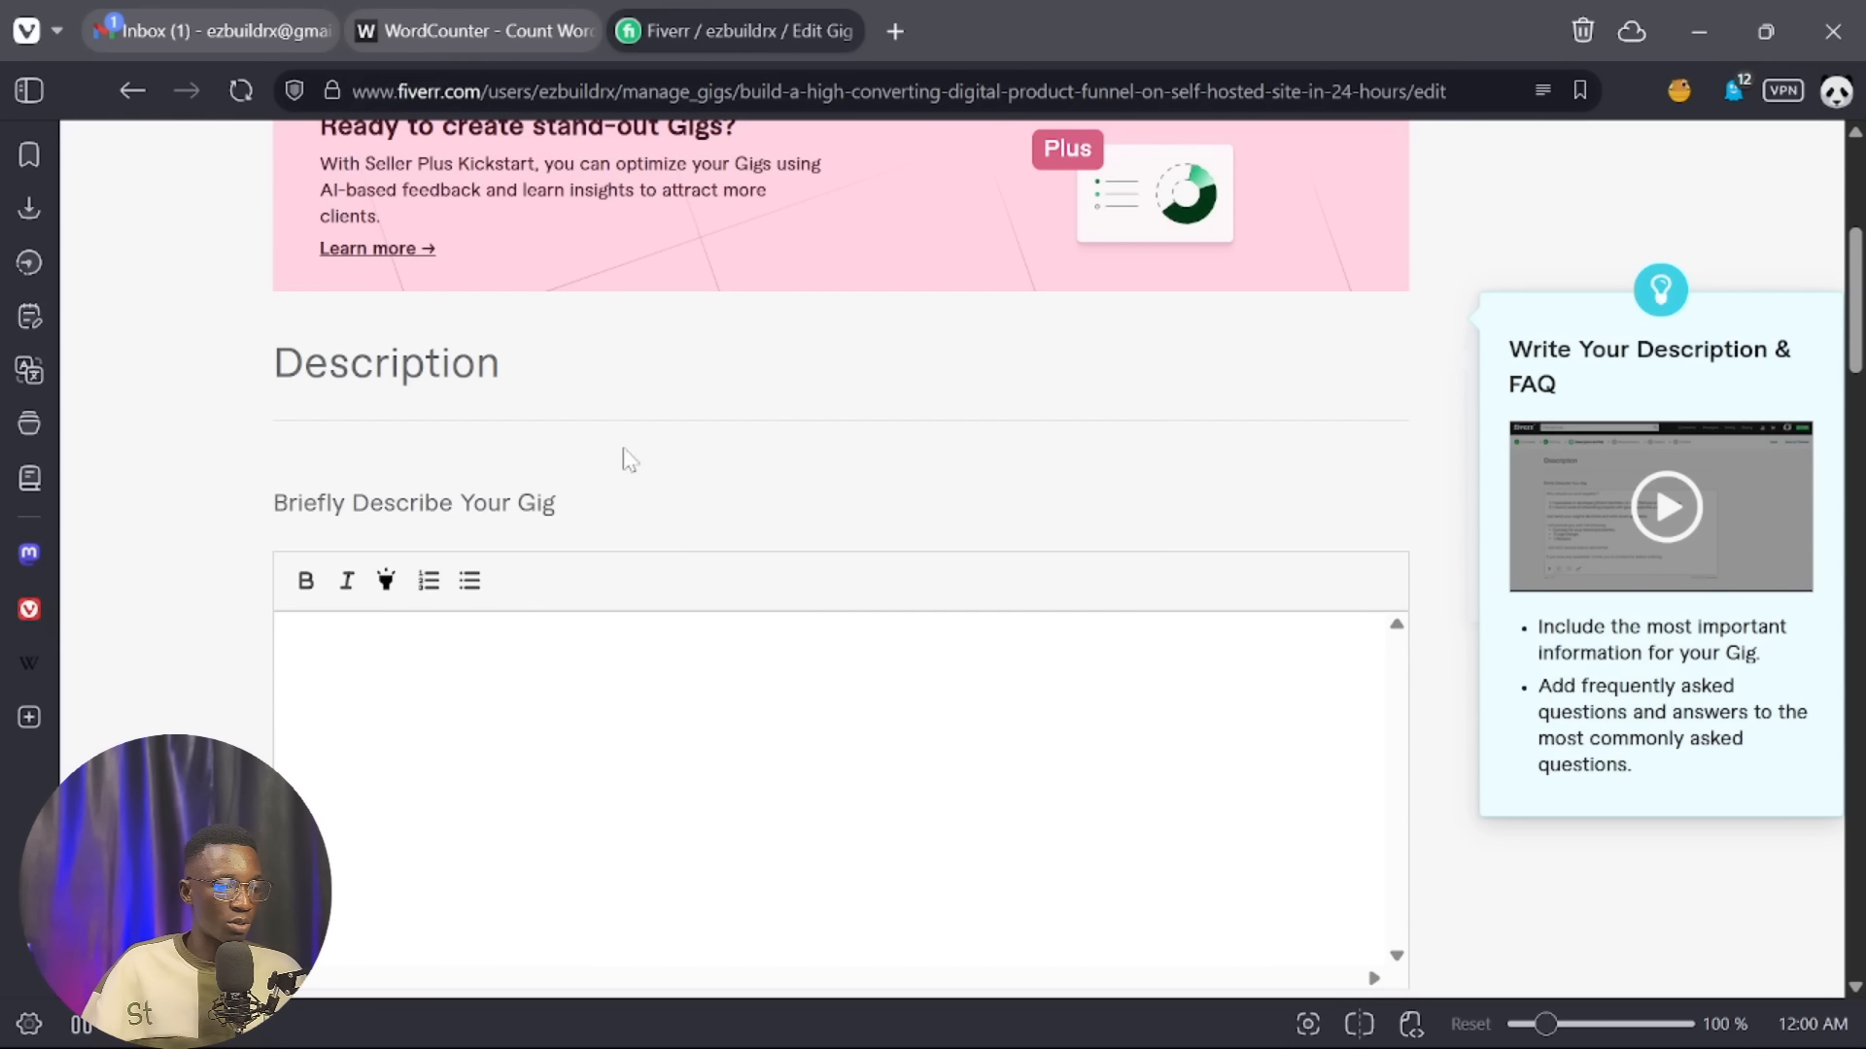
{"action": "right_click", "coordinate": [469, 690]}
{"action": "left_click", "coordinate": [639, 608]}
Bold the opening paragraph and split the run-together 'membershipbut' into a new paragraph.
{"action": "scroll", "coordinate": [714, 615], "scroll_direction": "down", "scroll_amount": 2}
{"action": "scroll", "coordinate": [715, 615], "scroll_direction": "up", "scroll_amount": 3}
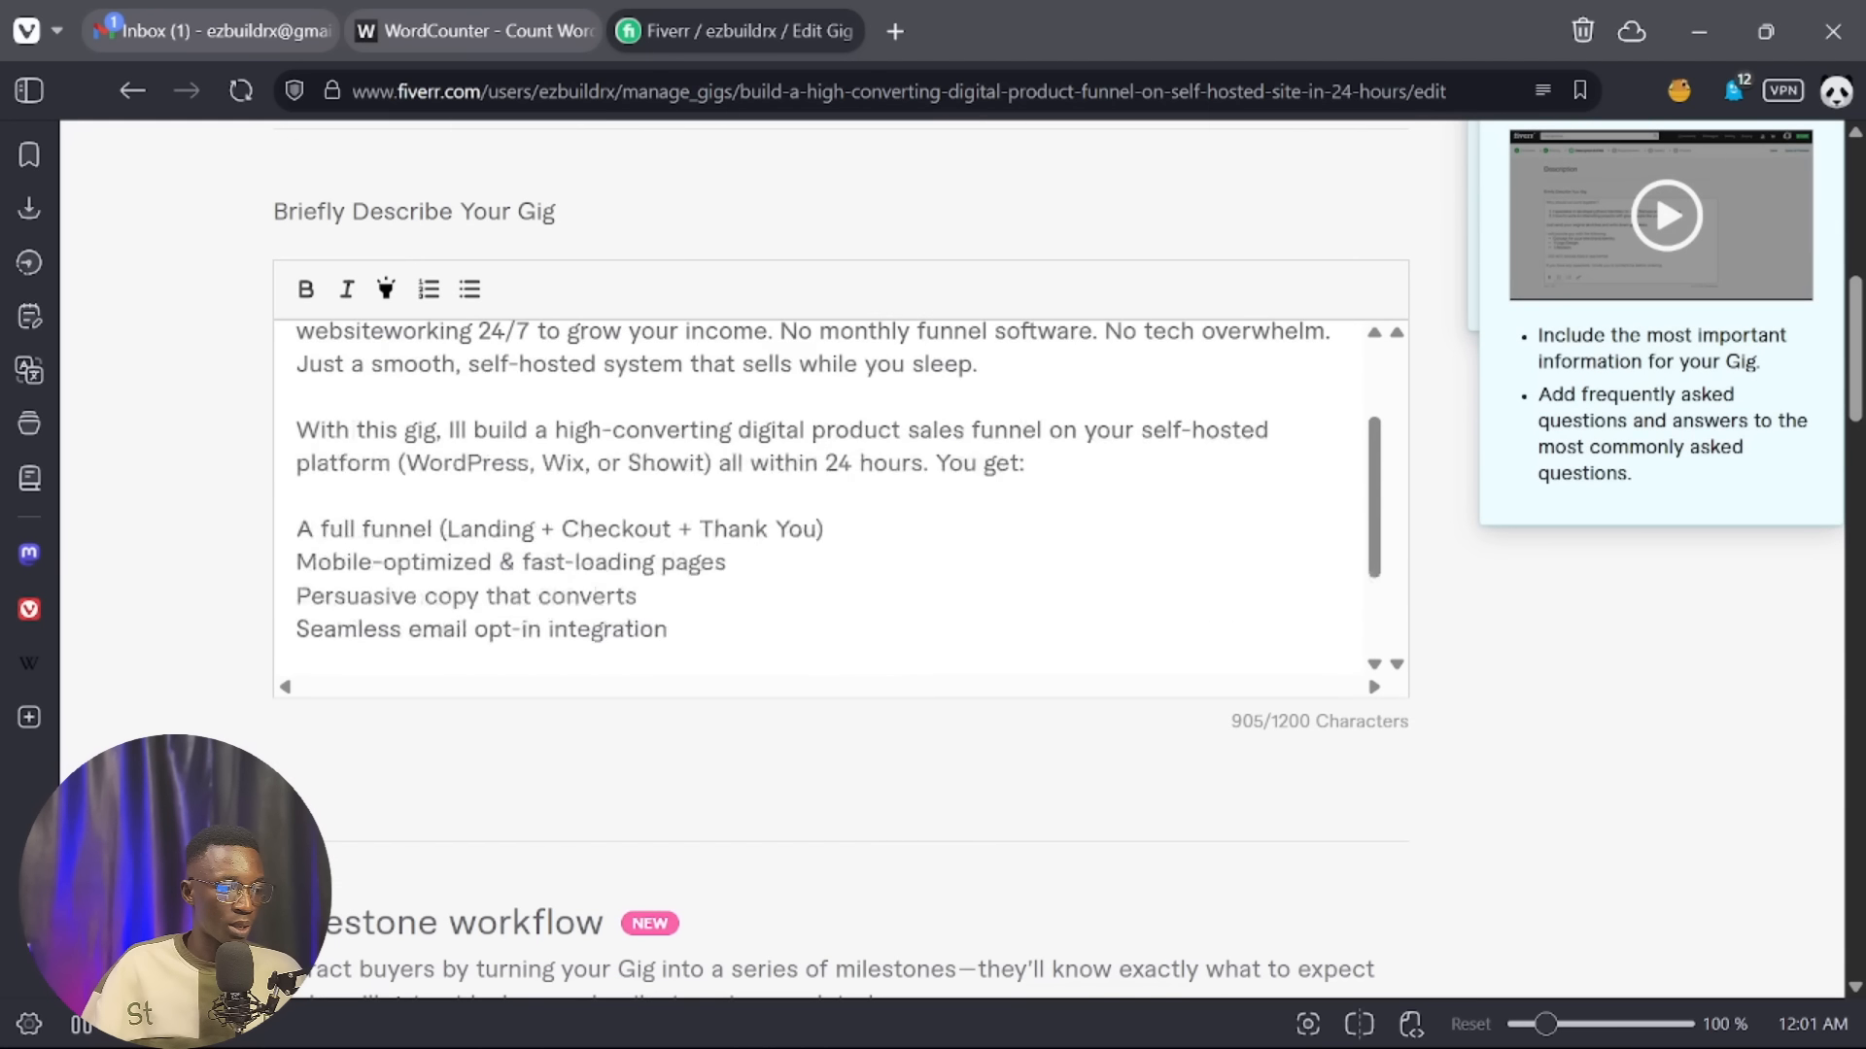
{"action": "triple_click", "coordinate": [714, 384]}
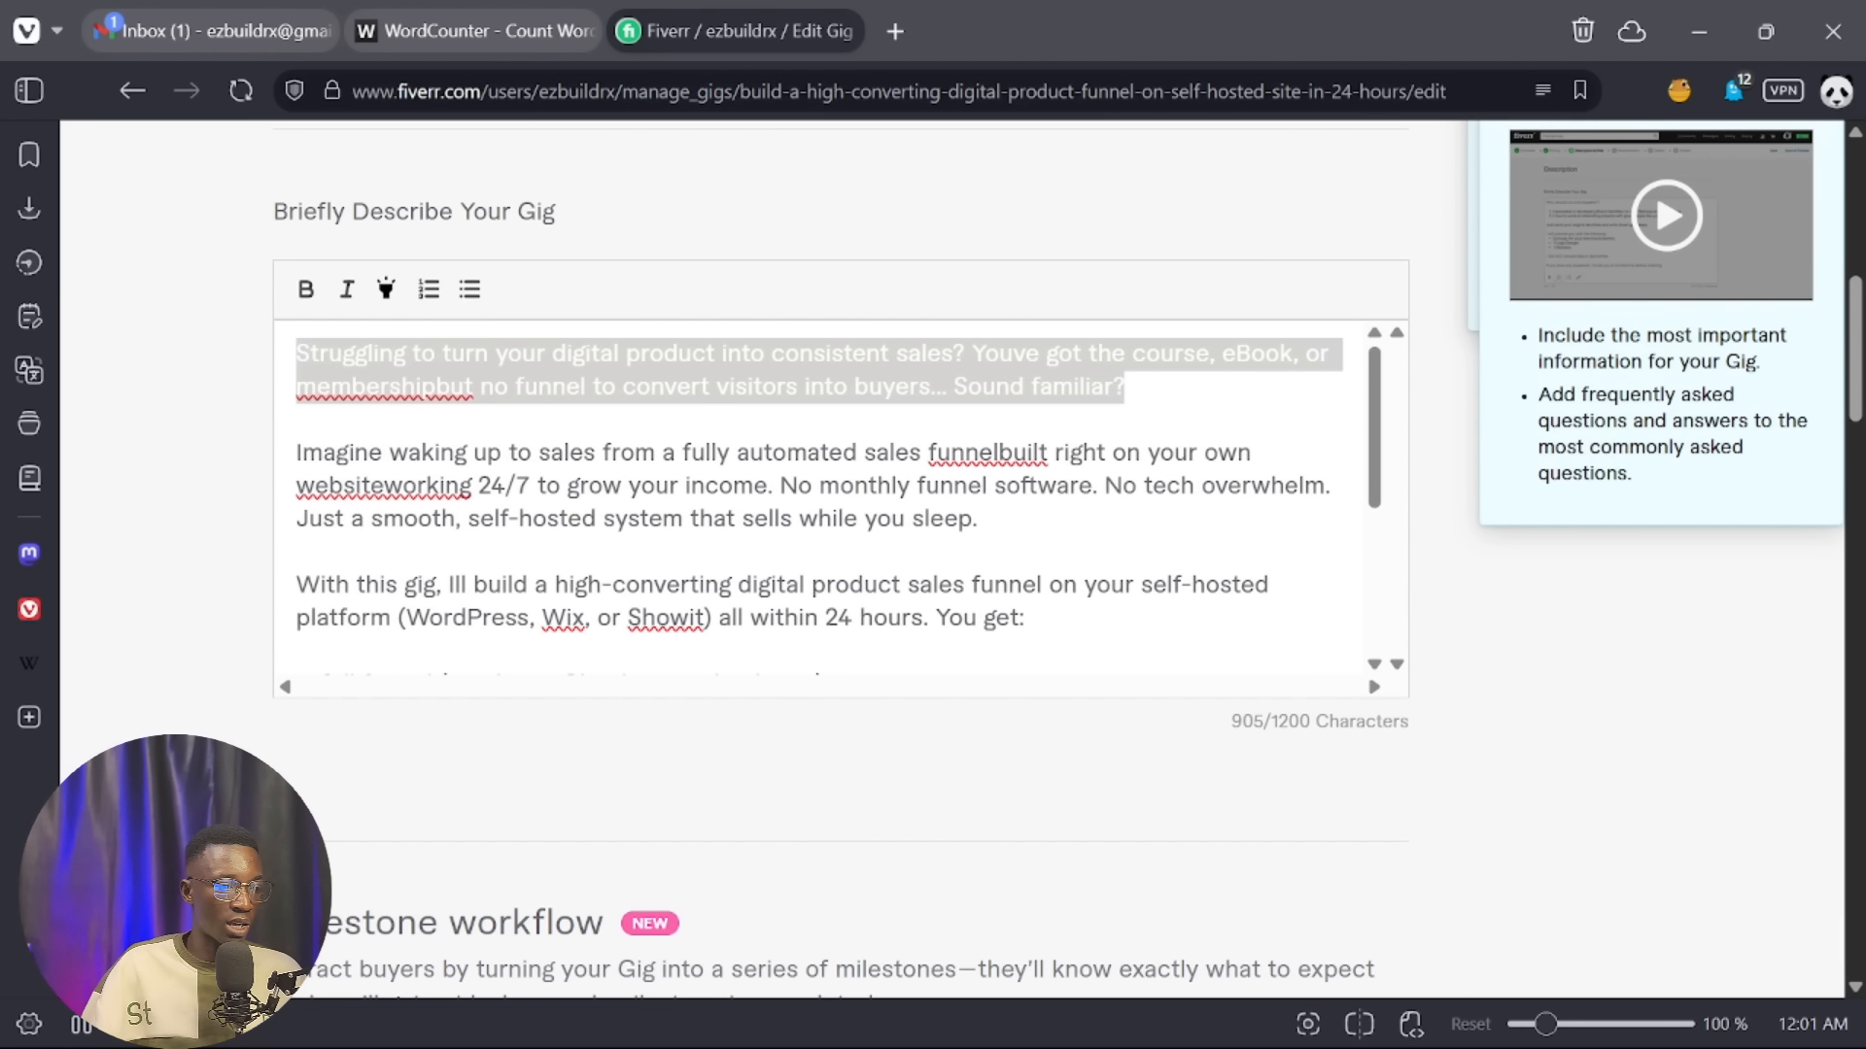
{"action": "left_click", "coordinate": [306, 289]}
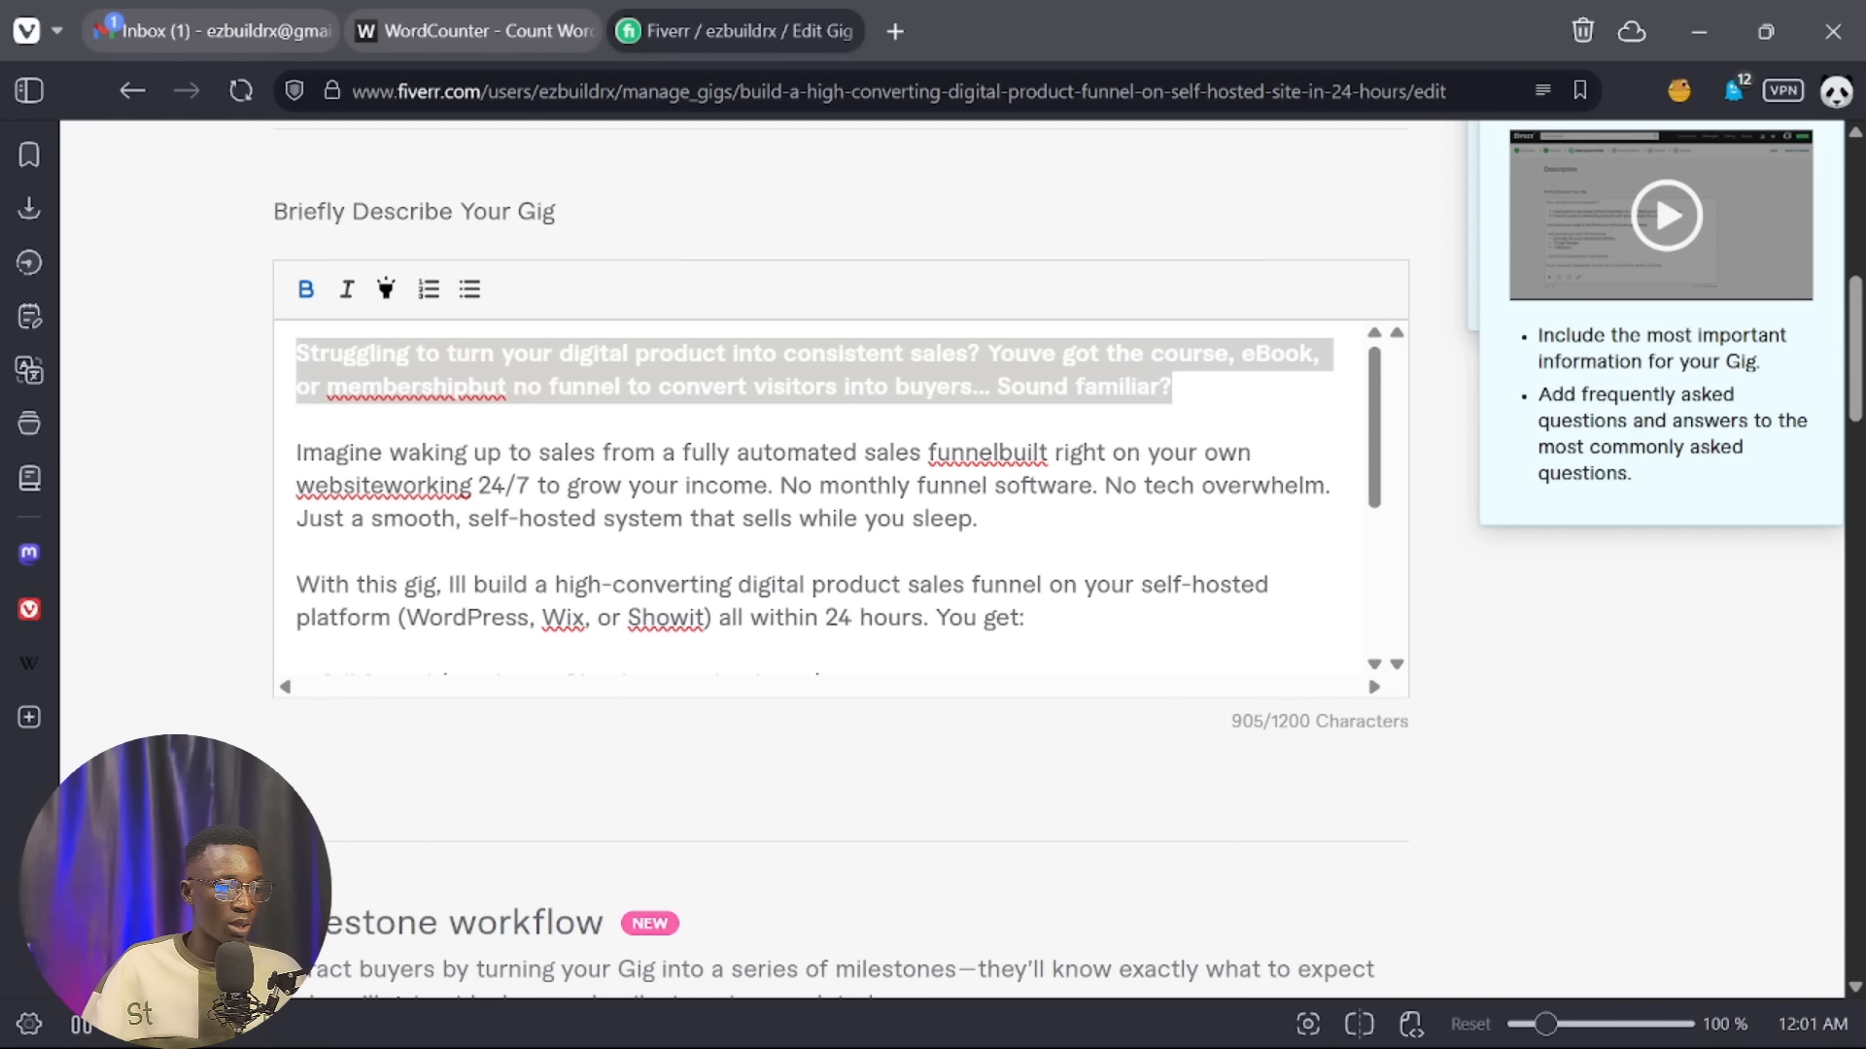
{"action": "double_click", "coordinate": [469, 386]}
{"action": "left_click", "coordinate": [468, 386]}
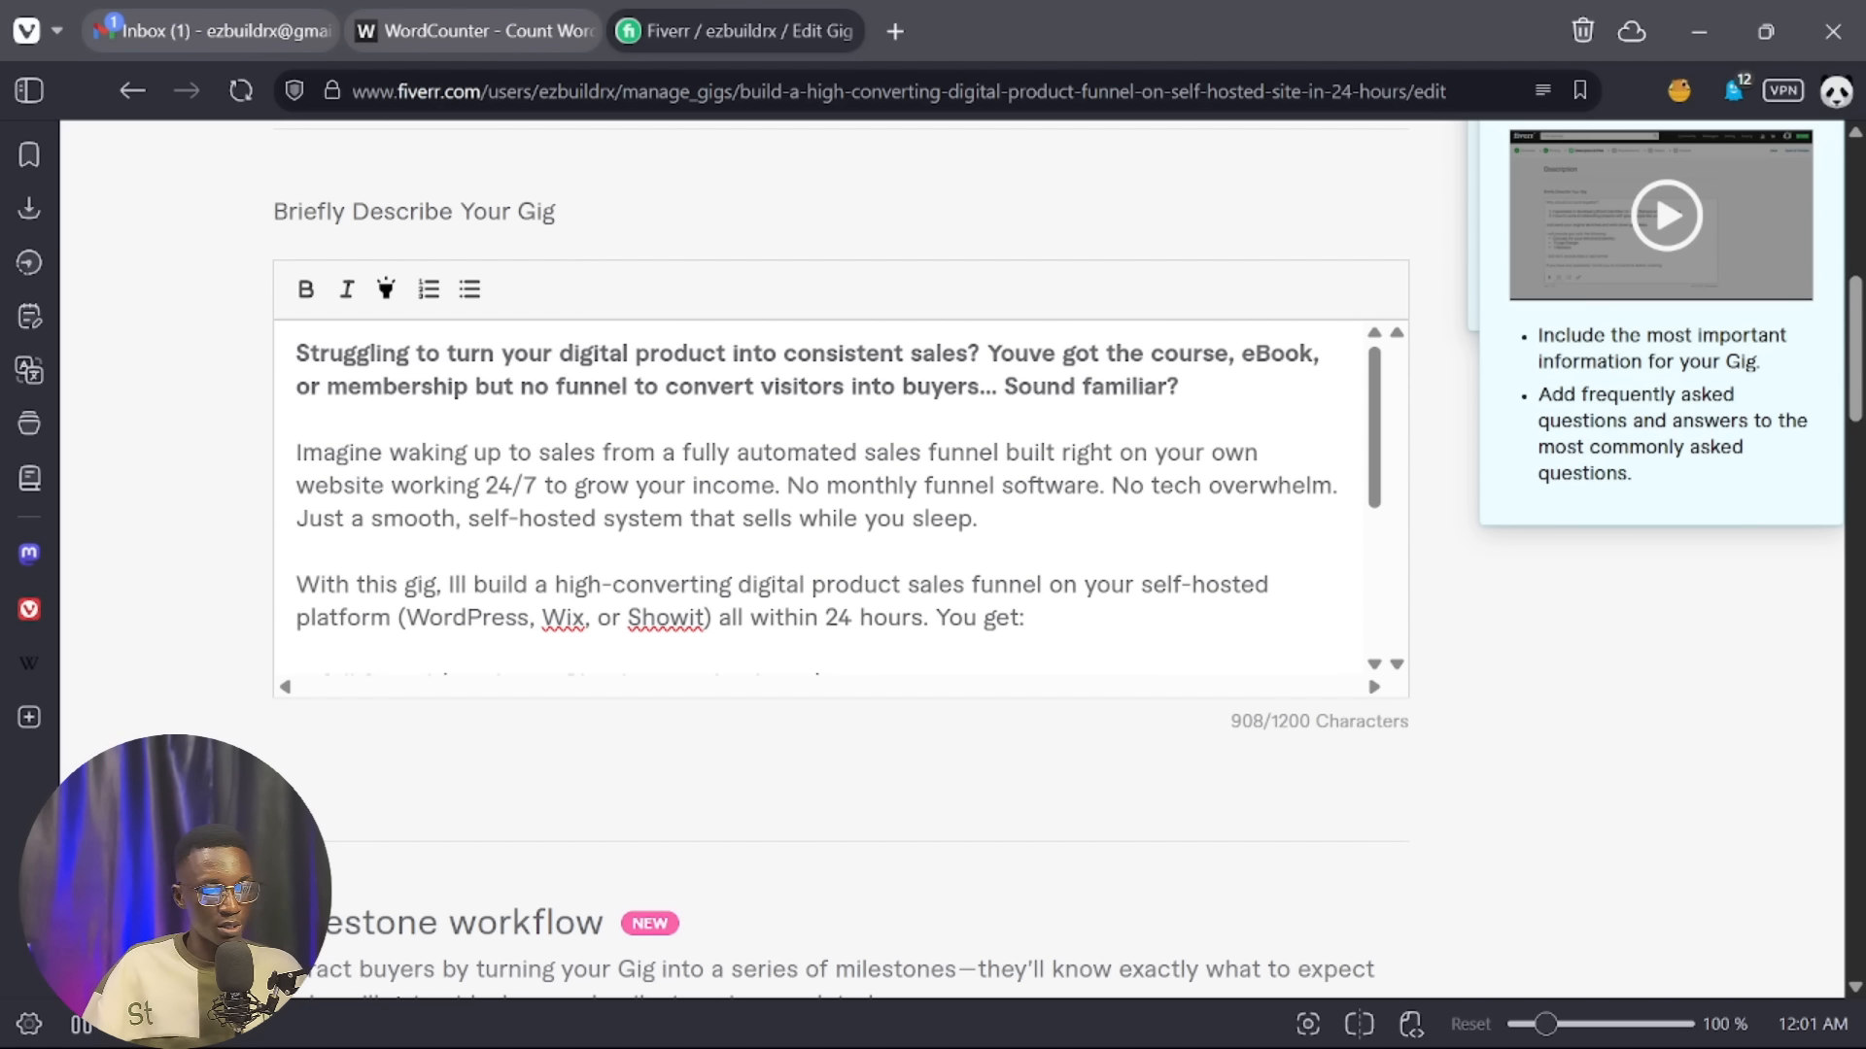
{"action": "key", "text": "Return"}
{"action": "key", "text": "Return"}
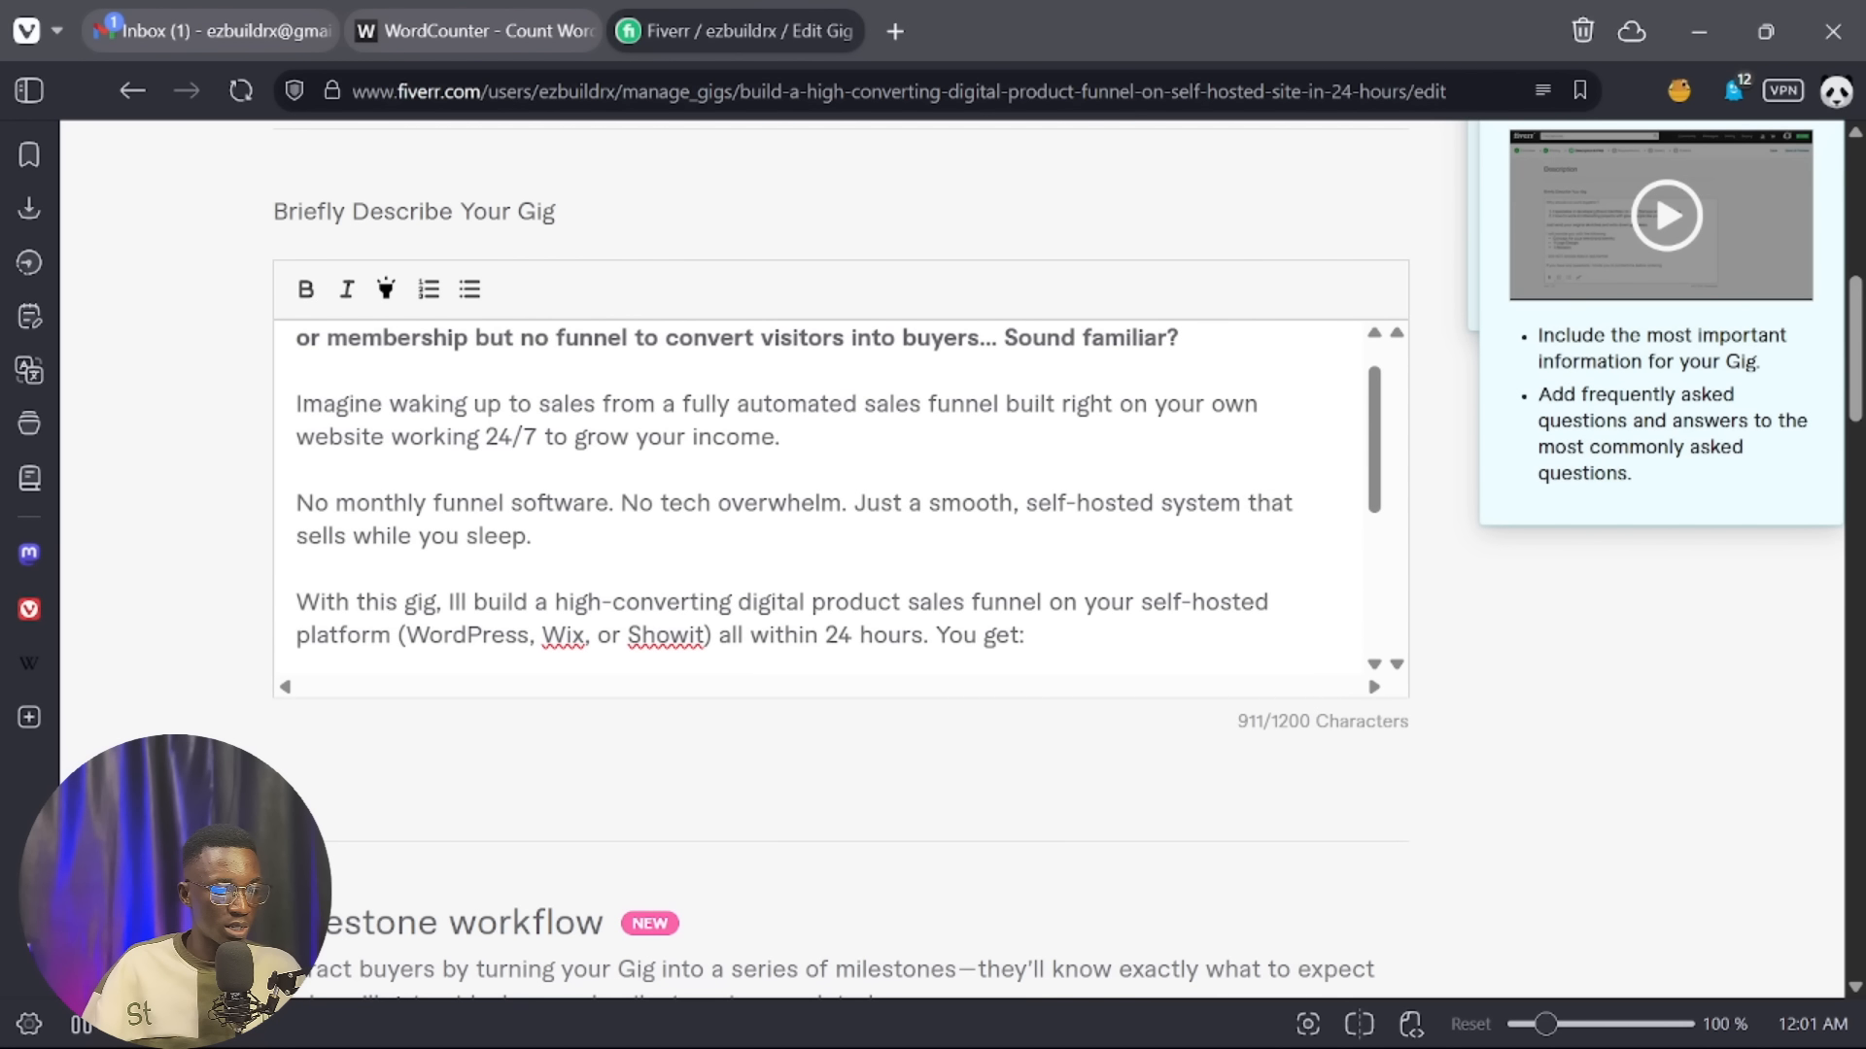
Format the four deliverable lines as a bulleted list.
{"action": "scroll", "coordinate": [840, 497], "scroll_direction": "down", "scroll_amount": 3}
{"action": "scroll", "coordinate": [841, 498], "scroll_direction": "up", "scroll_amount": 1}
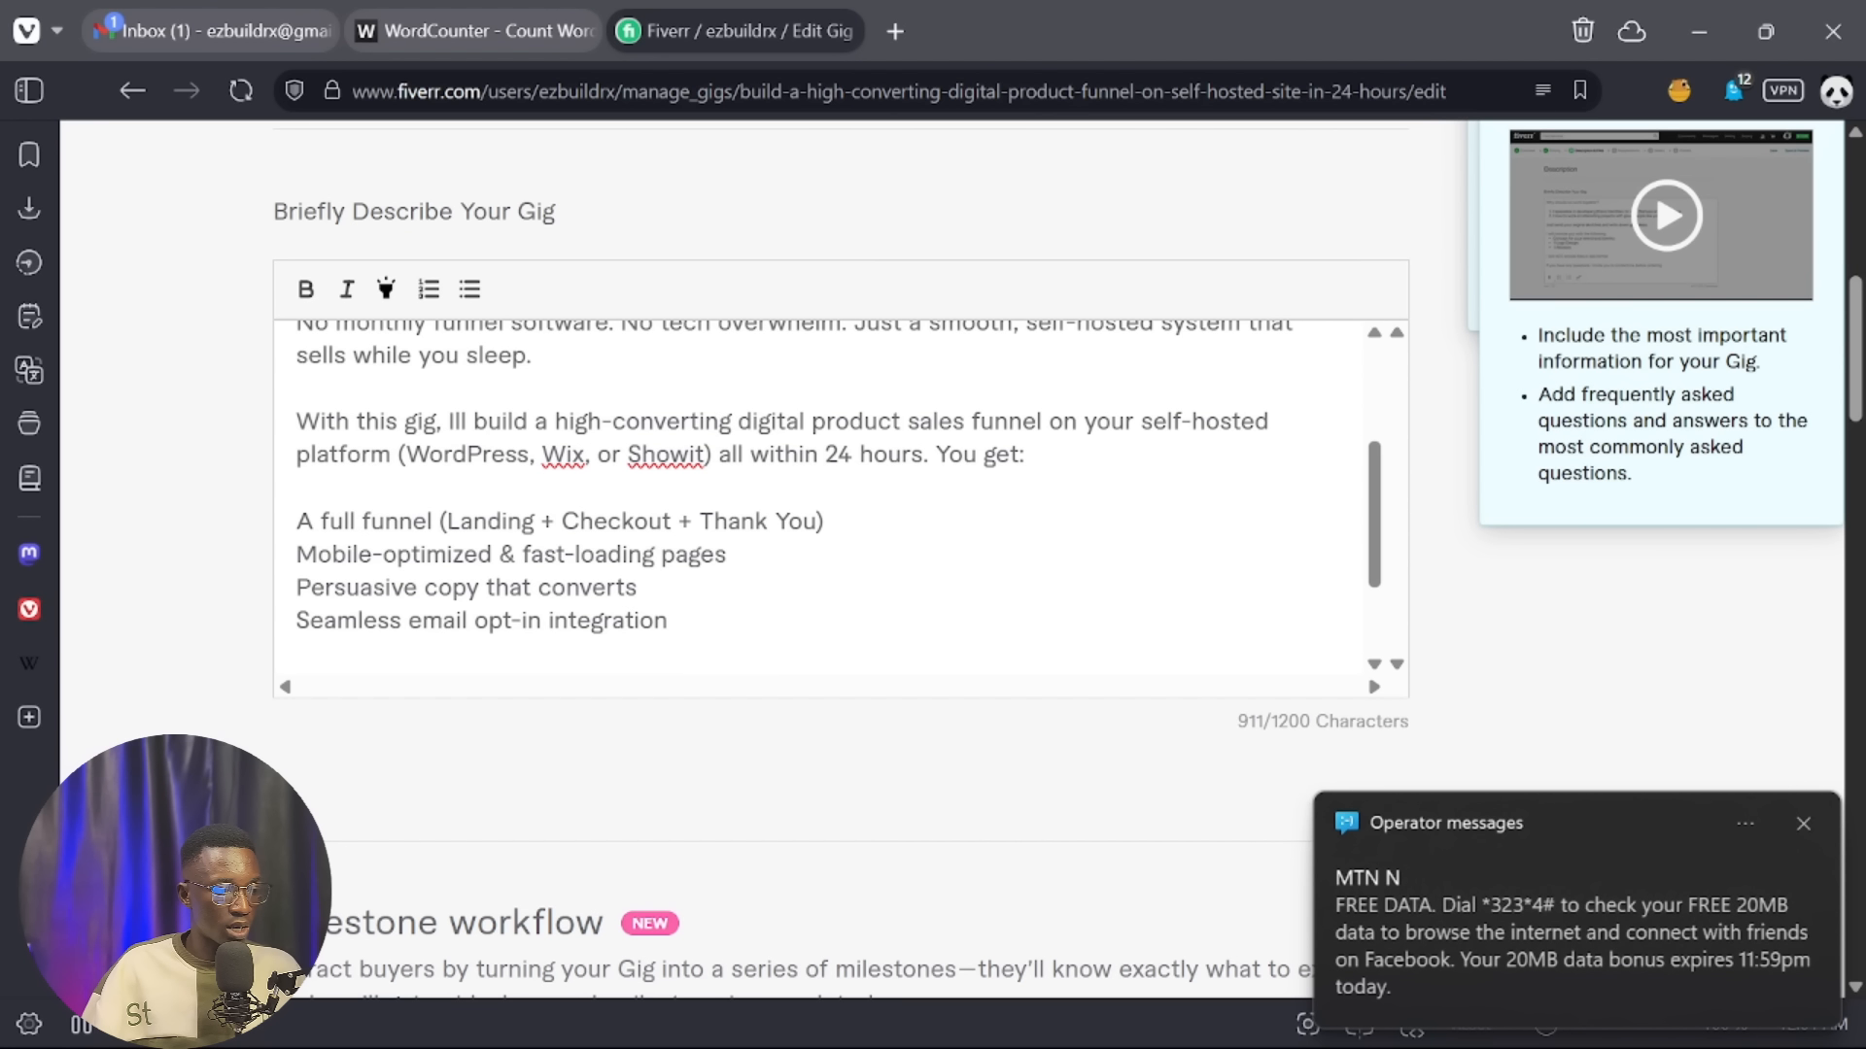
{"action": "left_click_drag", "start_coordinate": [296, 522], "coordinate": [669, 622]}
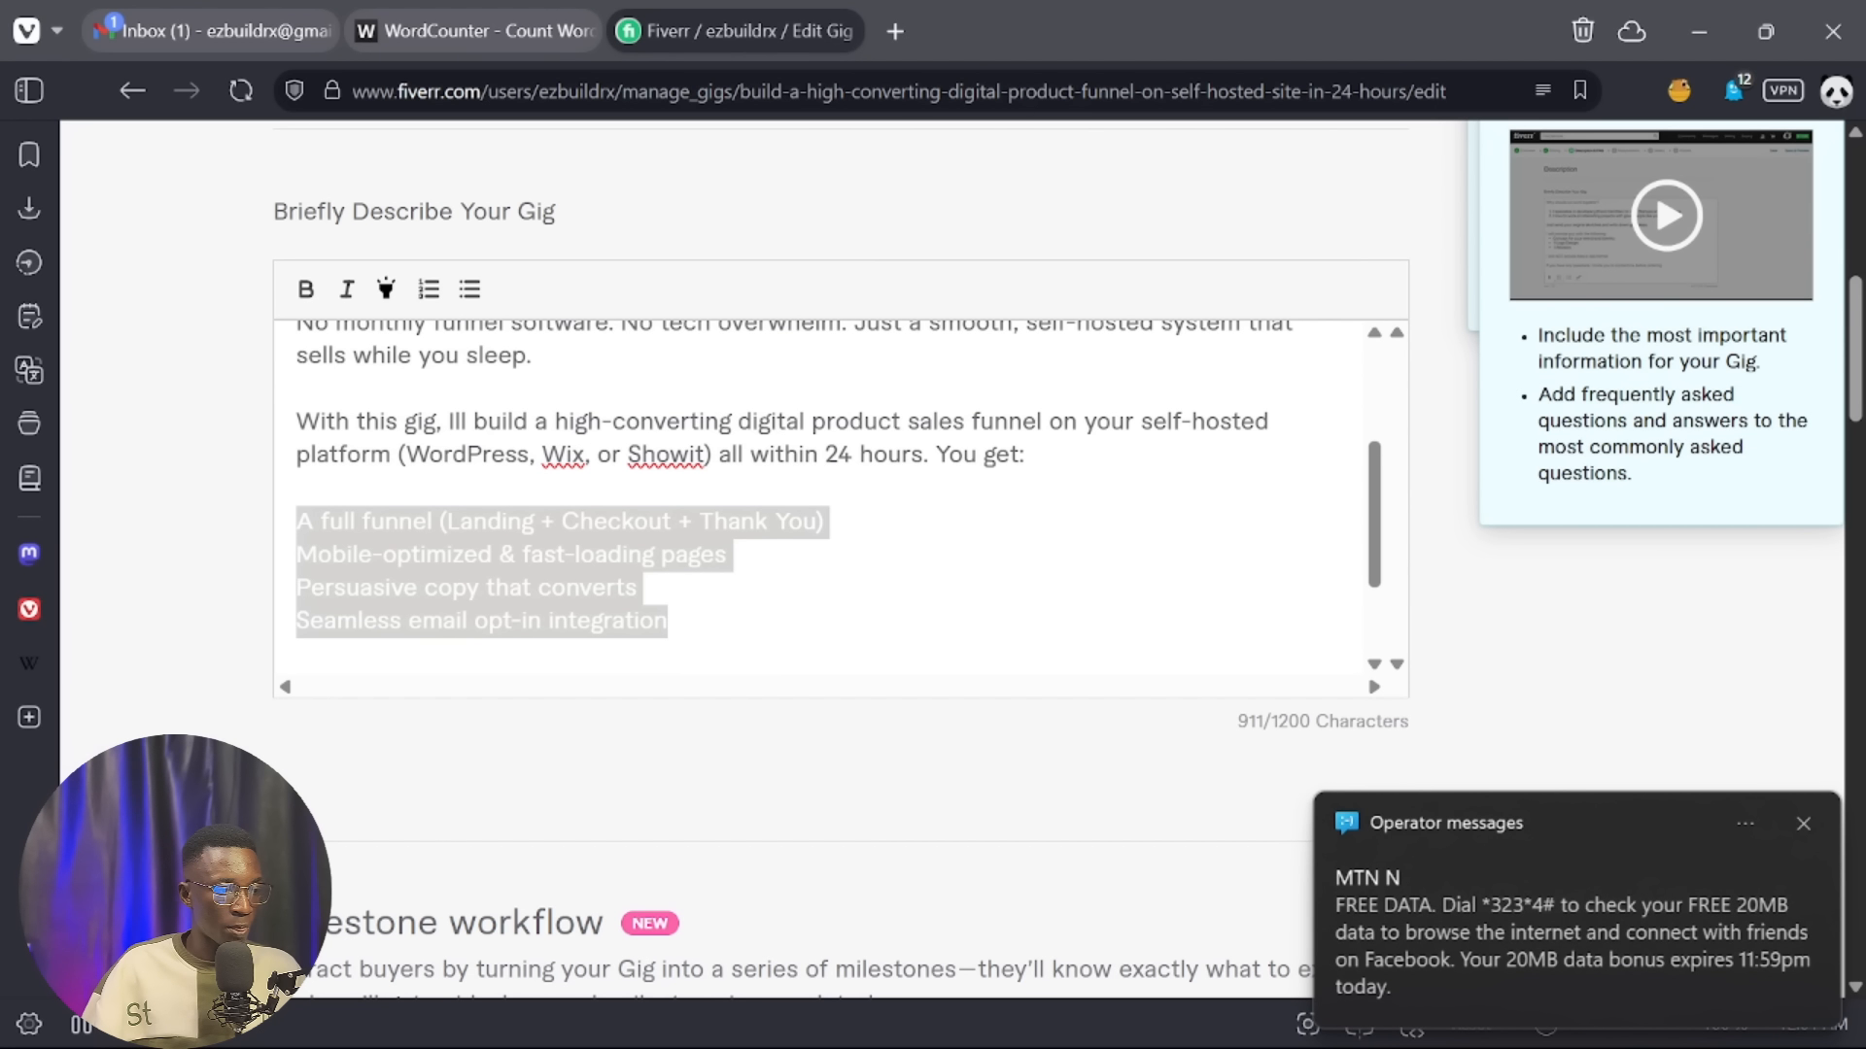
{"action": "left_click", "coordinate": [469, 288]}
{"action": "left_click", "coordinate": [635, 555]}
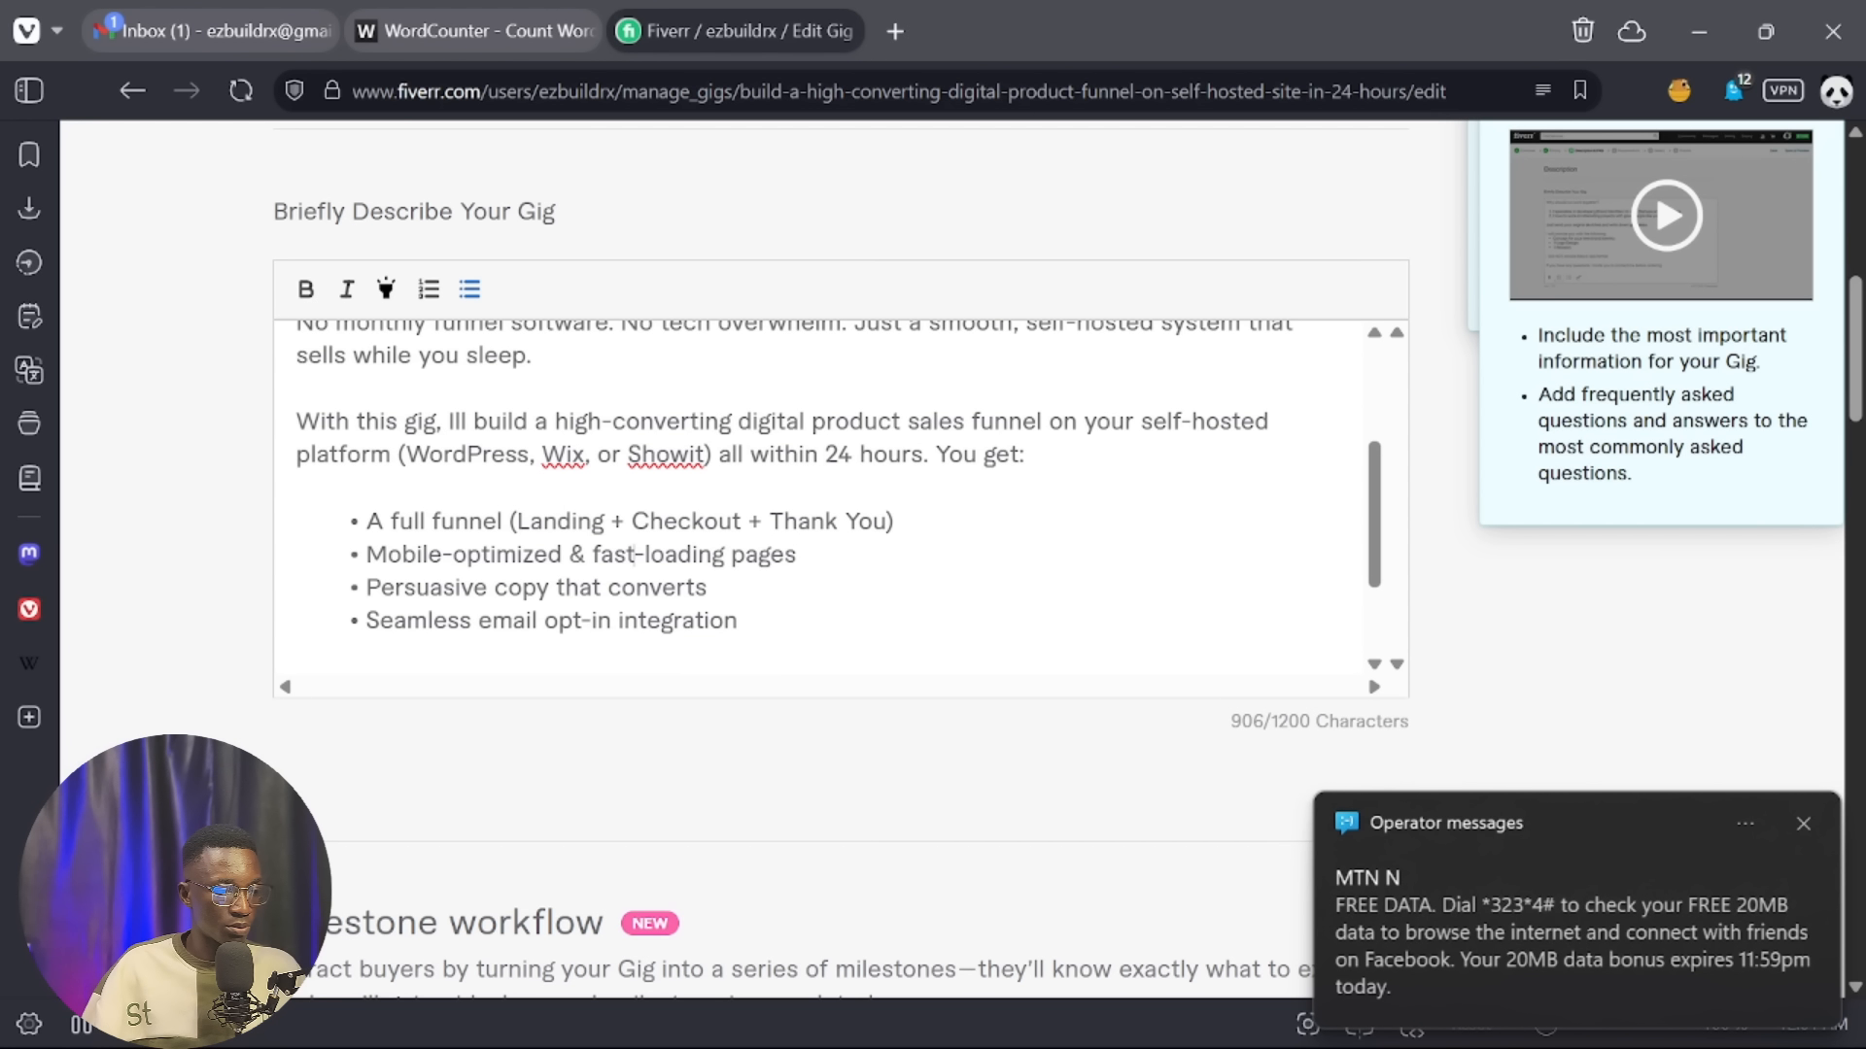
Bold the closing line about getting launched and save the description.
{"action": "scroll", "coordinate": [835, 486], "scroll_direction": "down", "scroll_amount": 2}
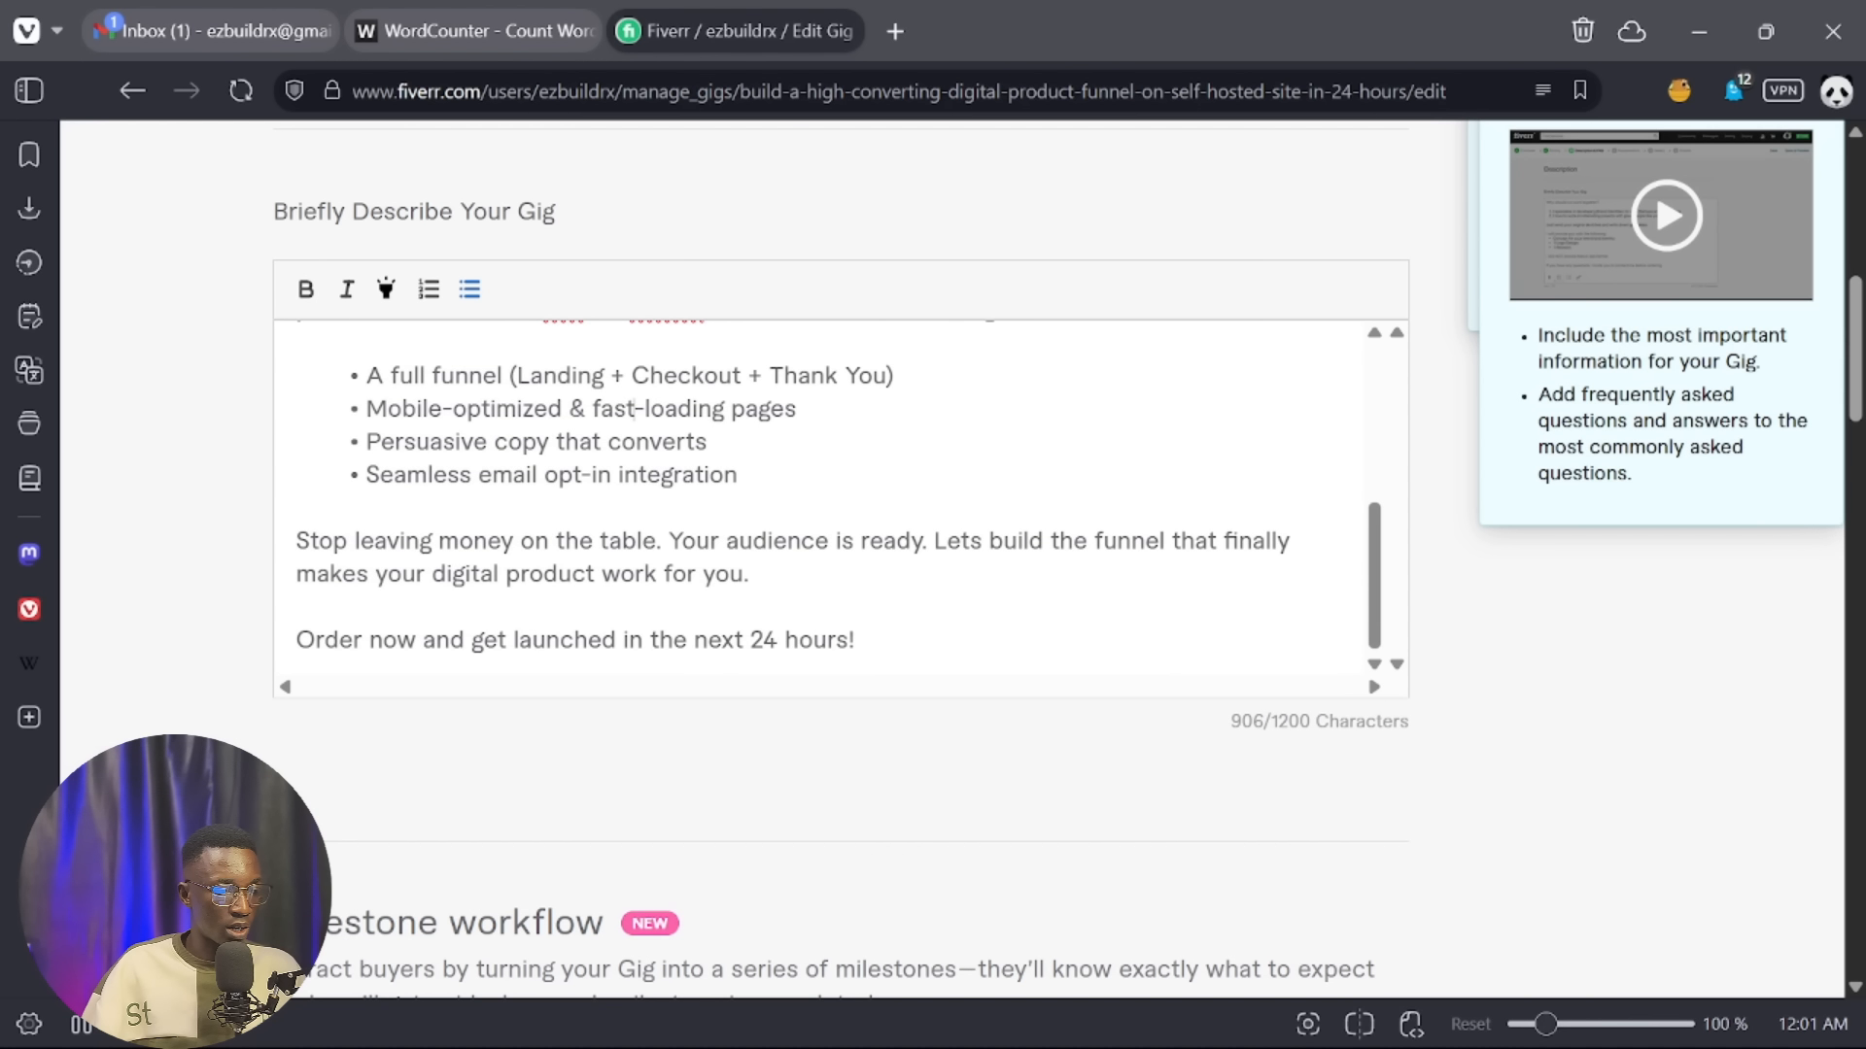
{"action": "triple_click", "coordinate": [635, 641]}
{"action": "left_click", "coordinate": [314, 302]}
{"action": "left_click", "coordinate": [586, 574]}
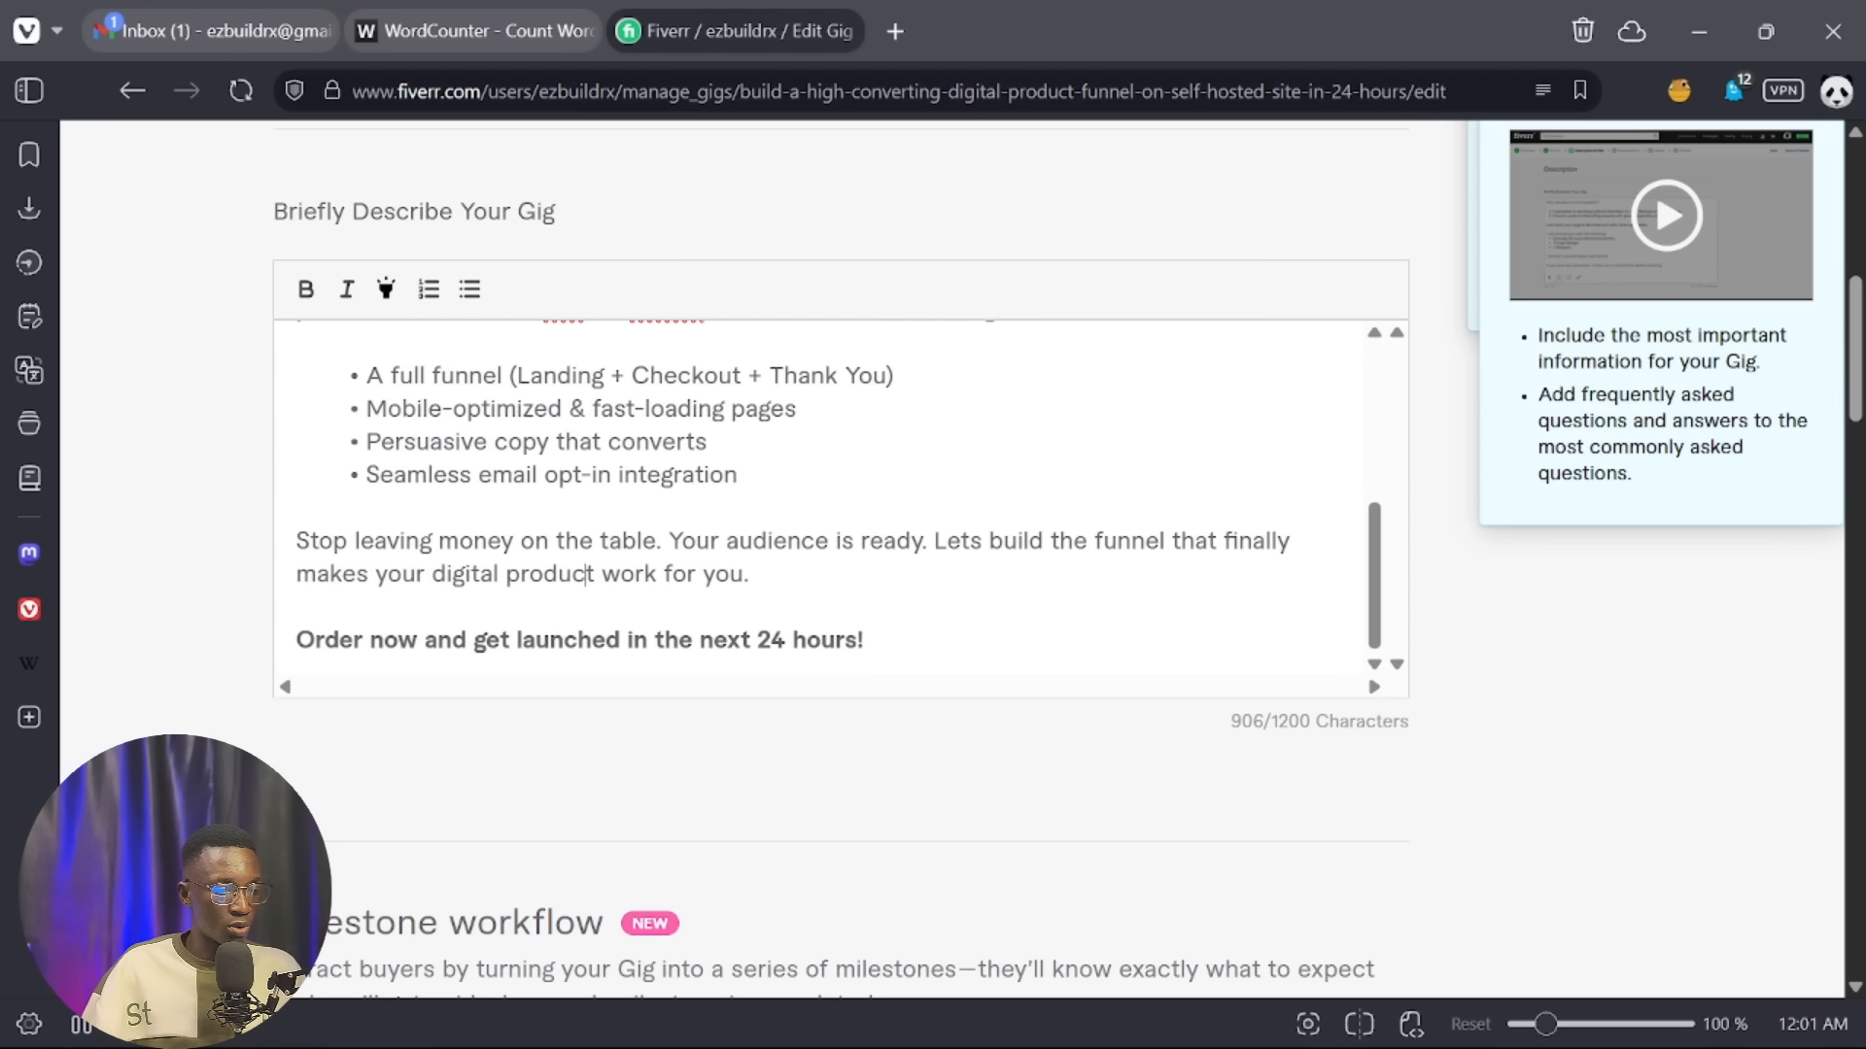
{"action": "scroll", "coordinate": [692, 656], "scroll_direction": "down", "scroll_amount": 10}
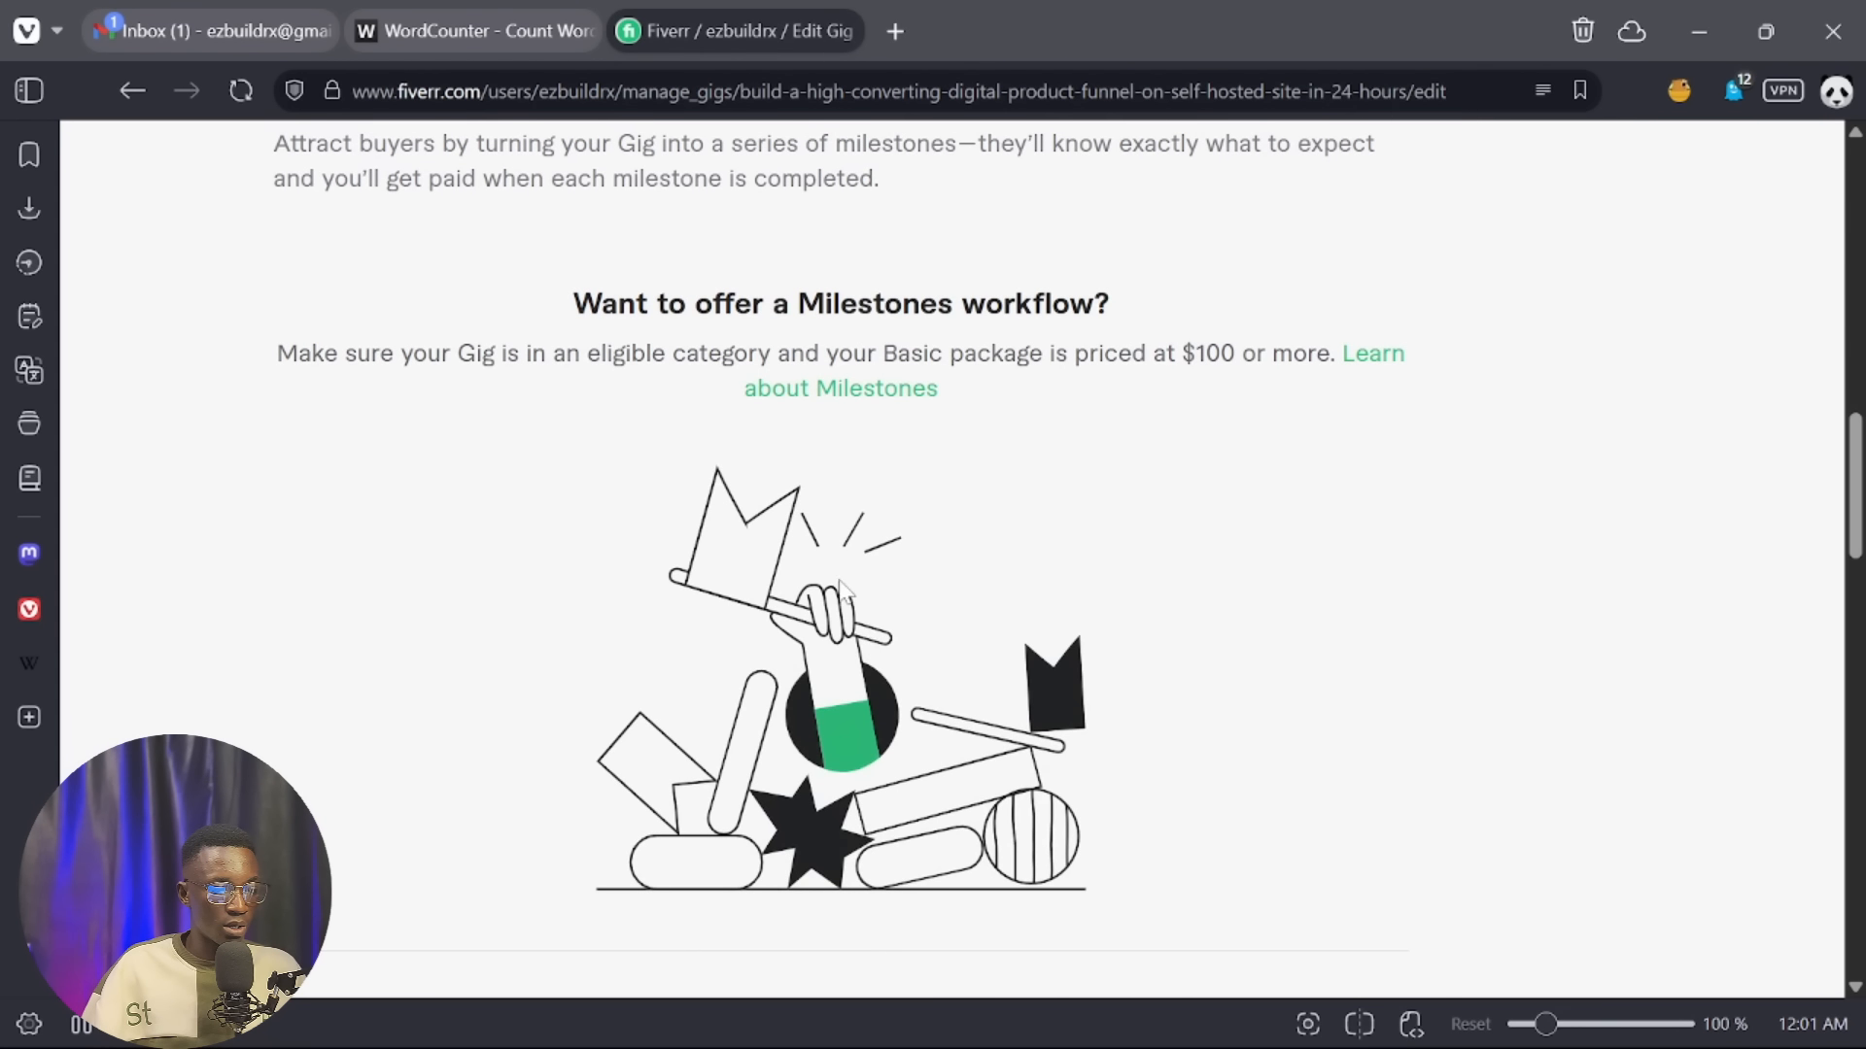
{"action": "scroll", "coordinate": [842, 590], "scroll_direction": "down", "scroll_amount": 7}
{"action": "left_click", "coordinate": [1270, 854]}
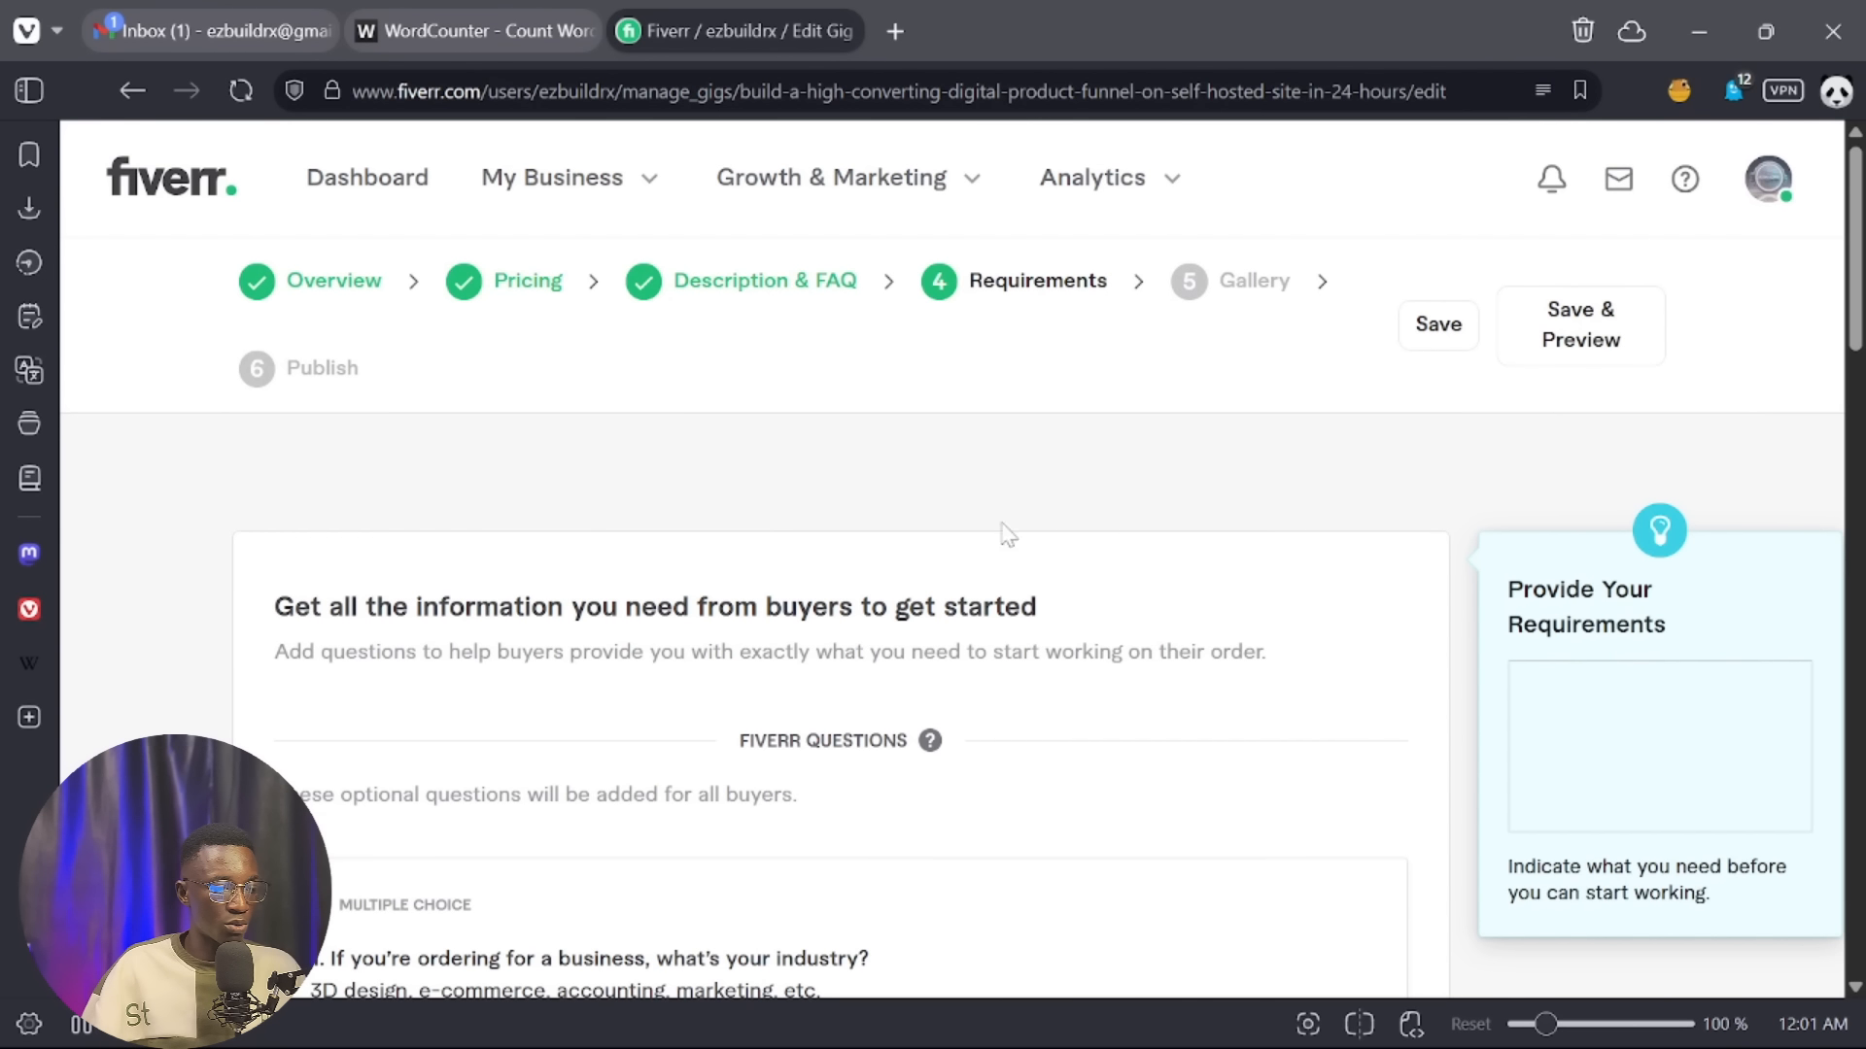
Add a required free-text buyer question 'Tell the details of your product...'.
{"action": "scroll", "coordinate": [1000, 530], "scroll_direction": "down", "scroll_amount": 8}
{"action": "left_click", "coordinate": [439, 664]}
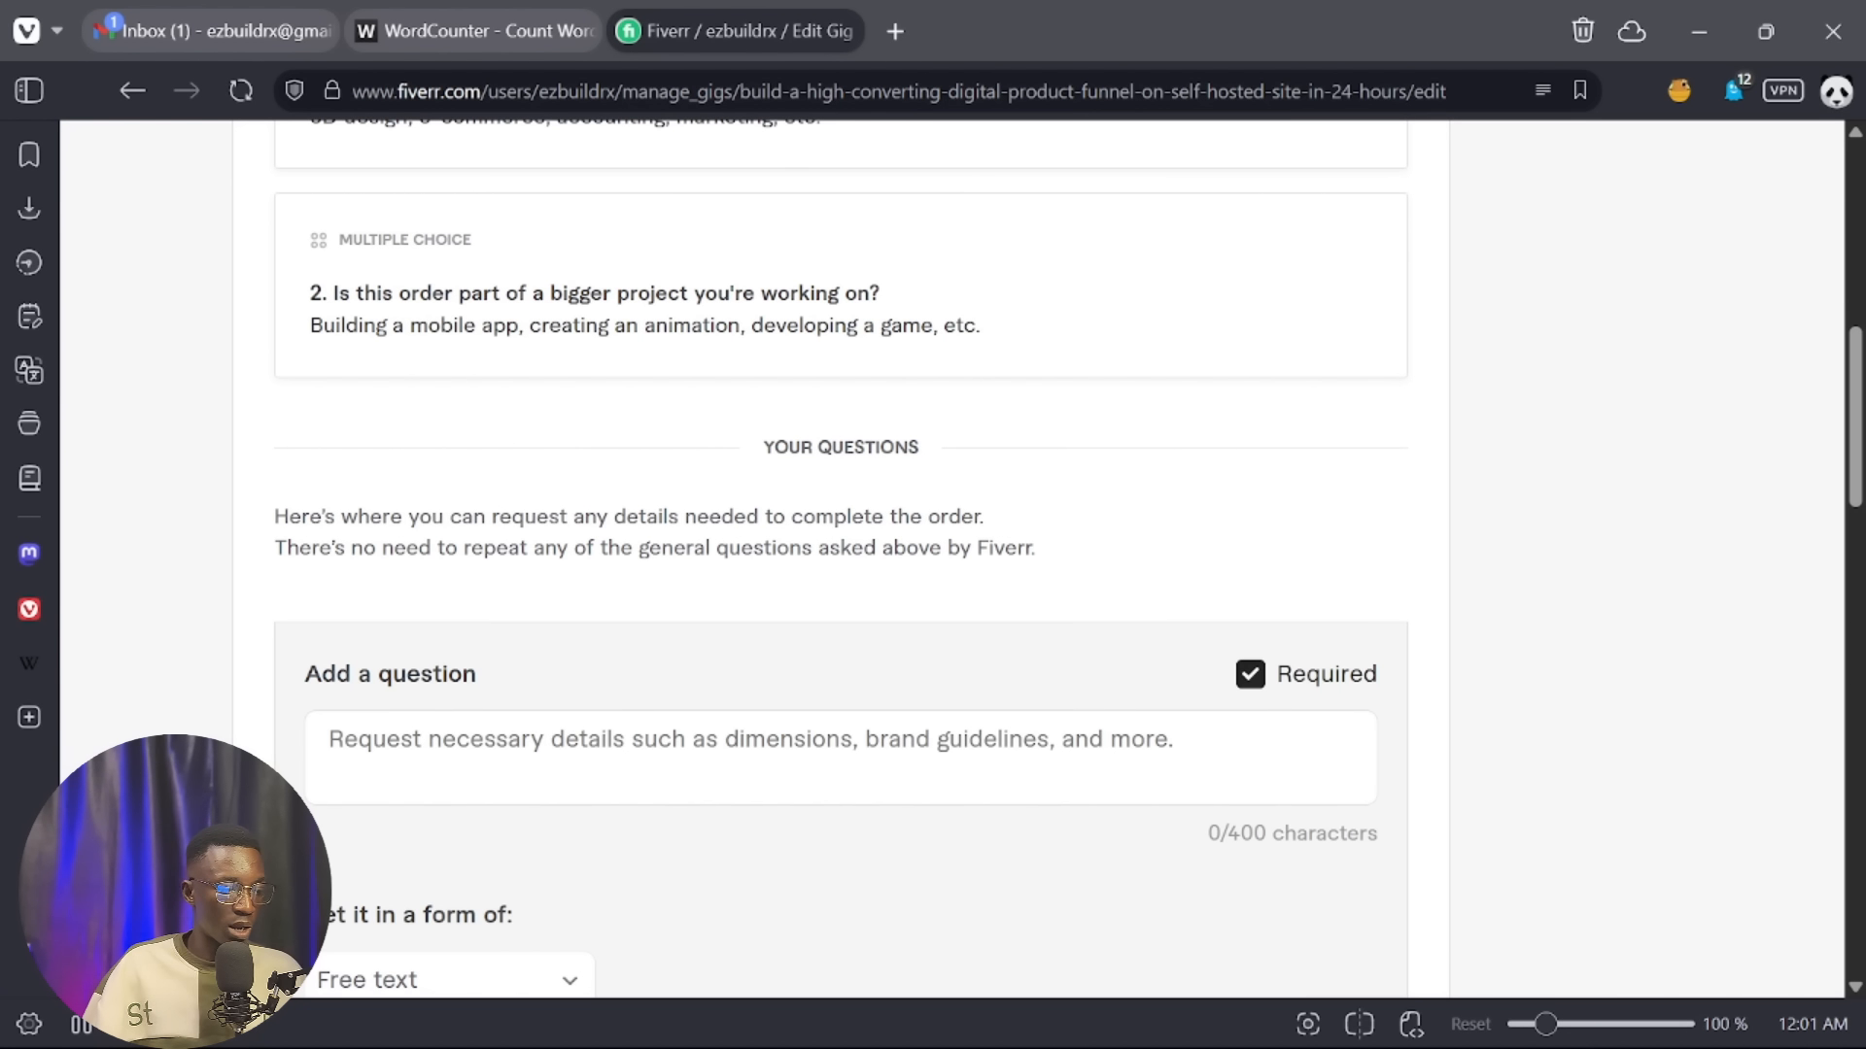
{"action": "type", "text": "Te"}
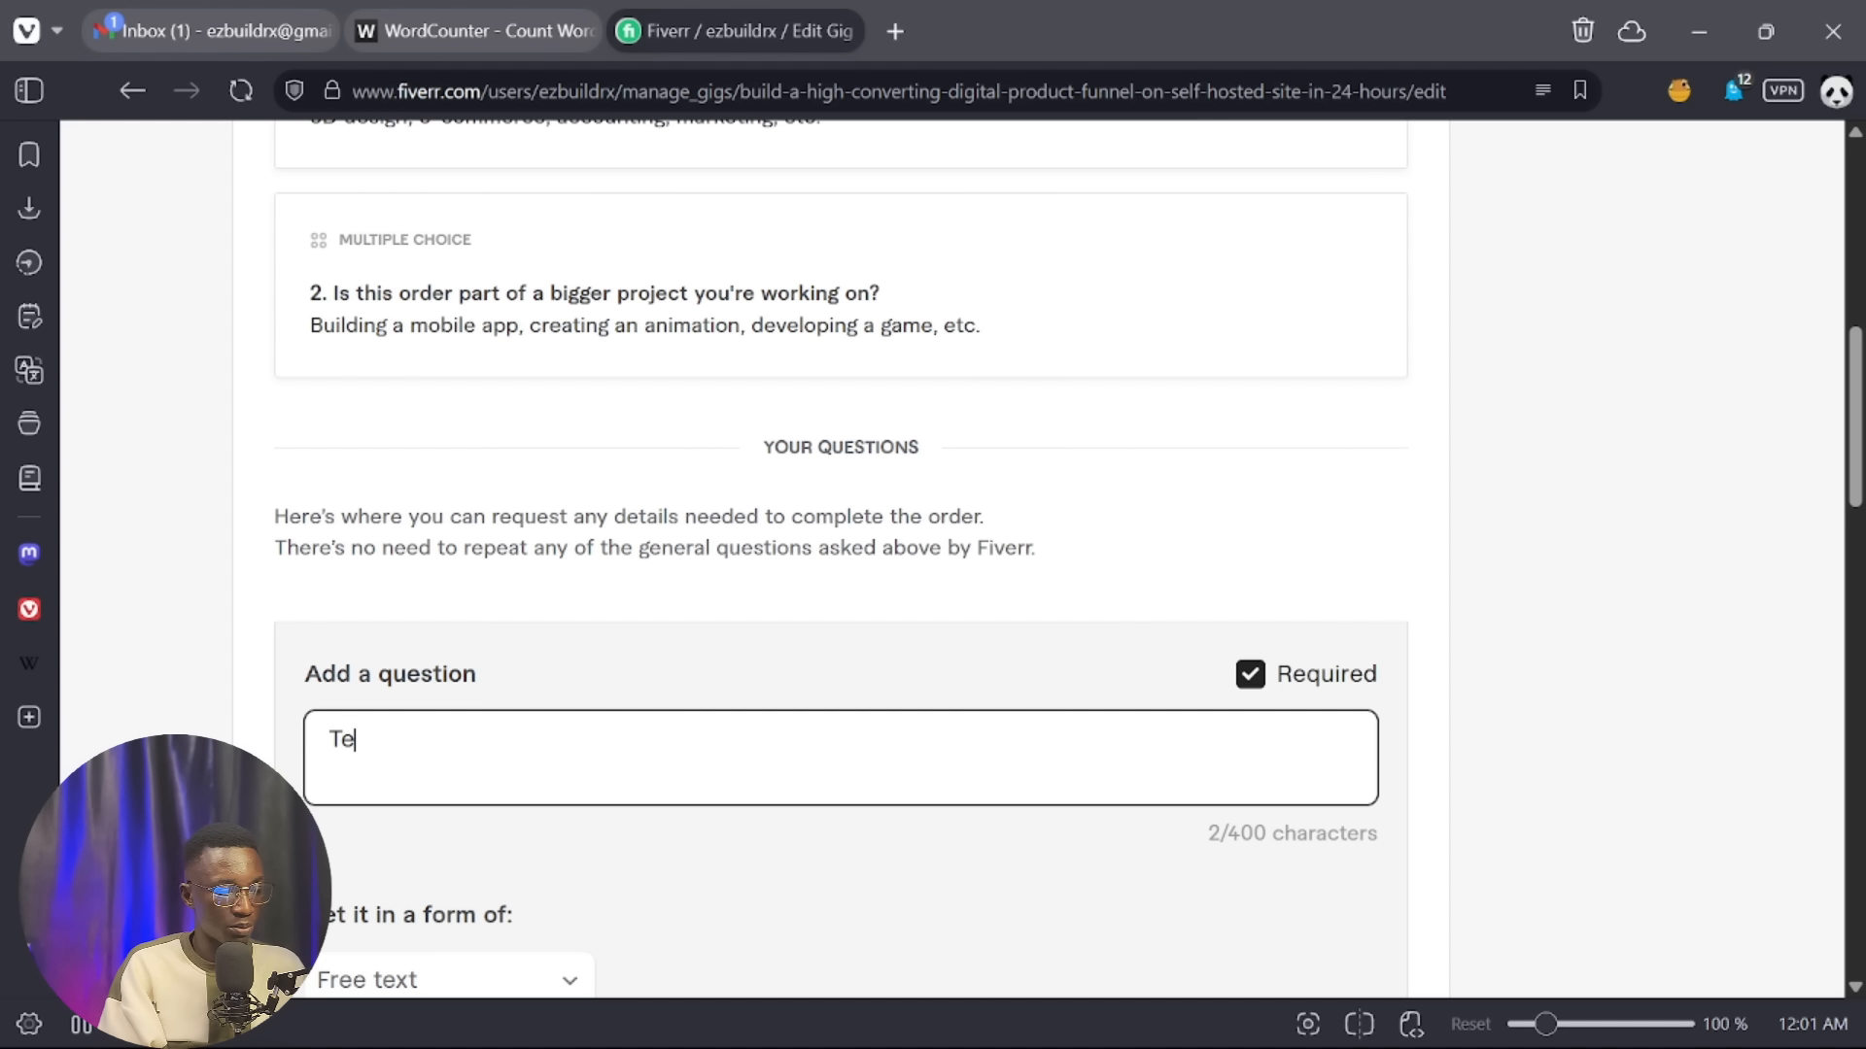
{"action": "type", "text": "ll the de"}
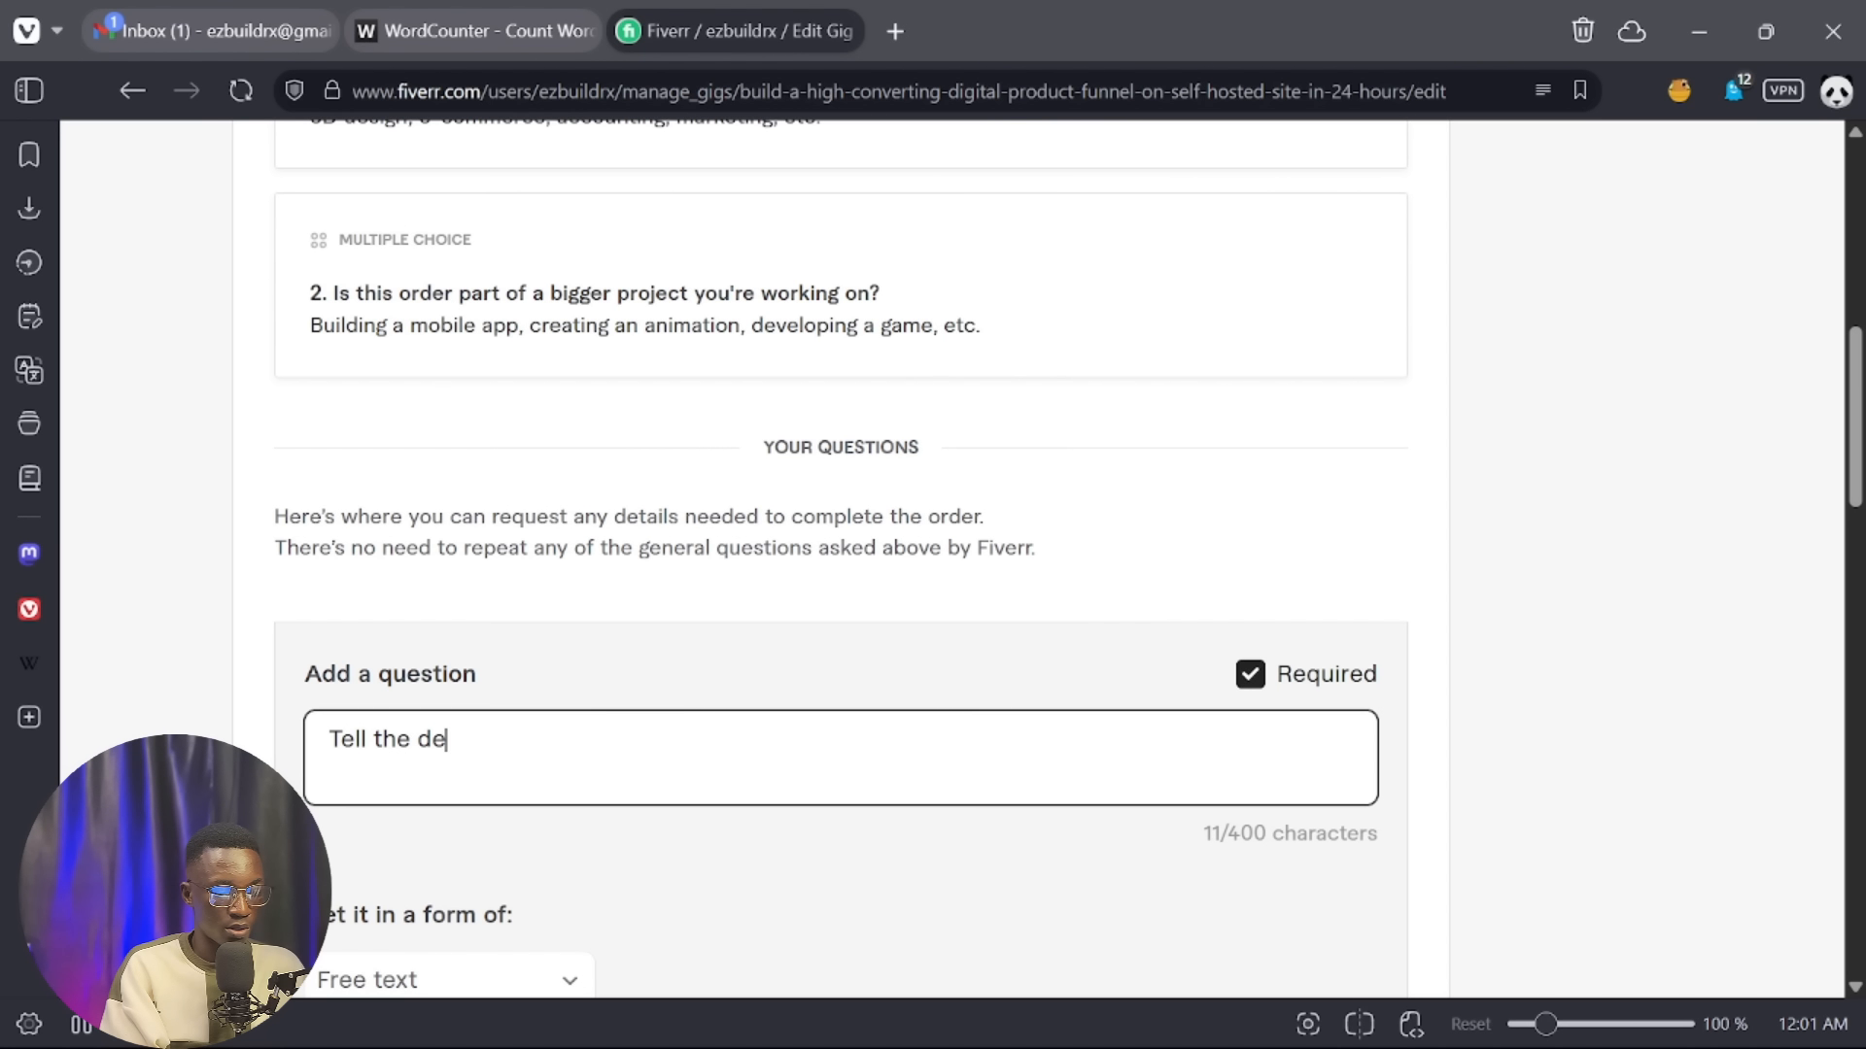
{"action": "type", "text": "atis of"}
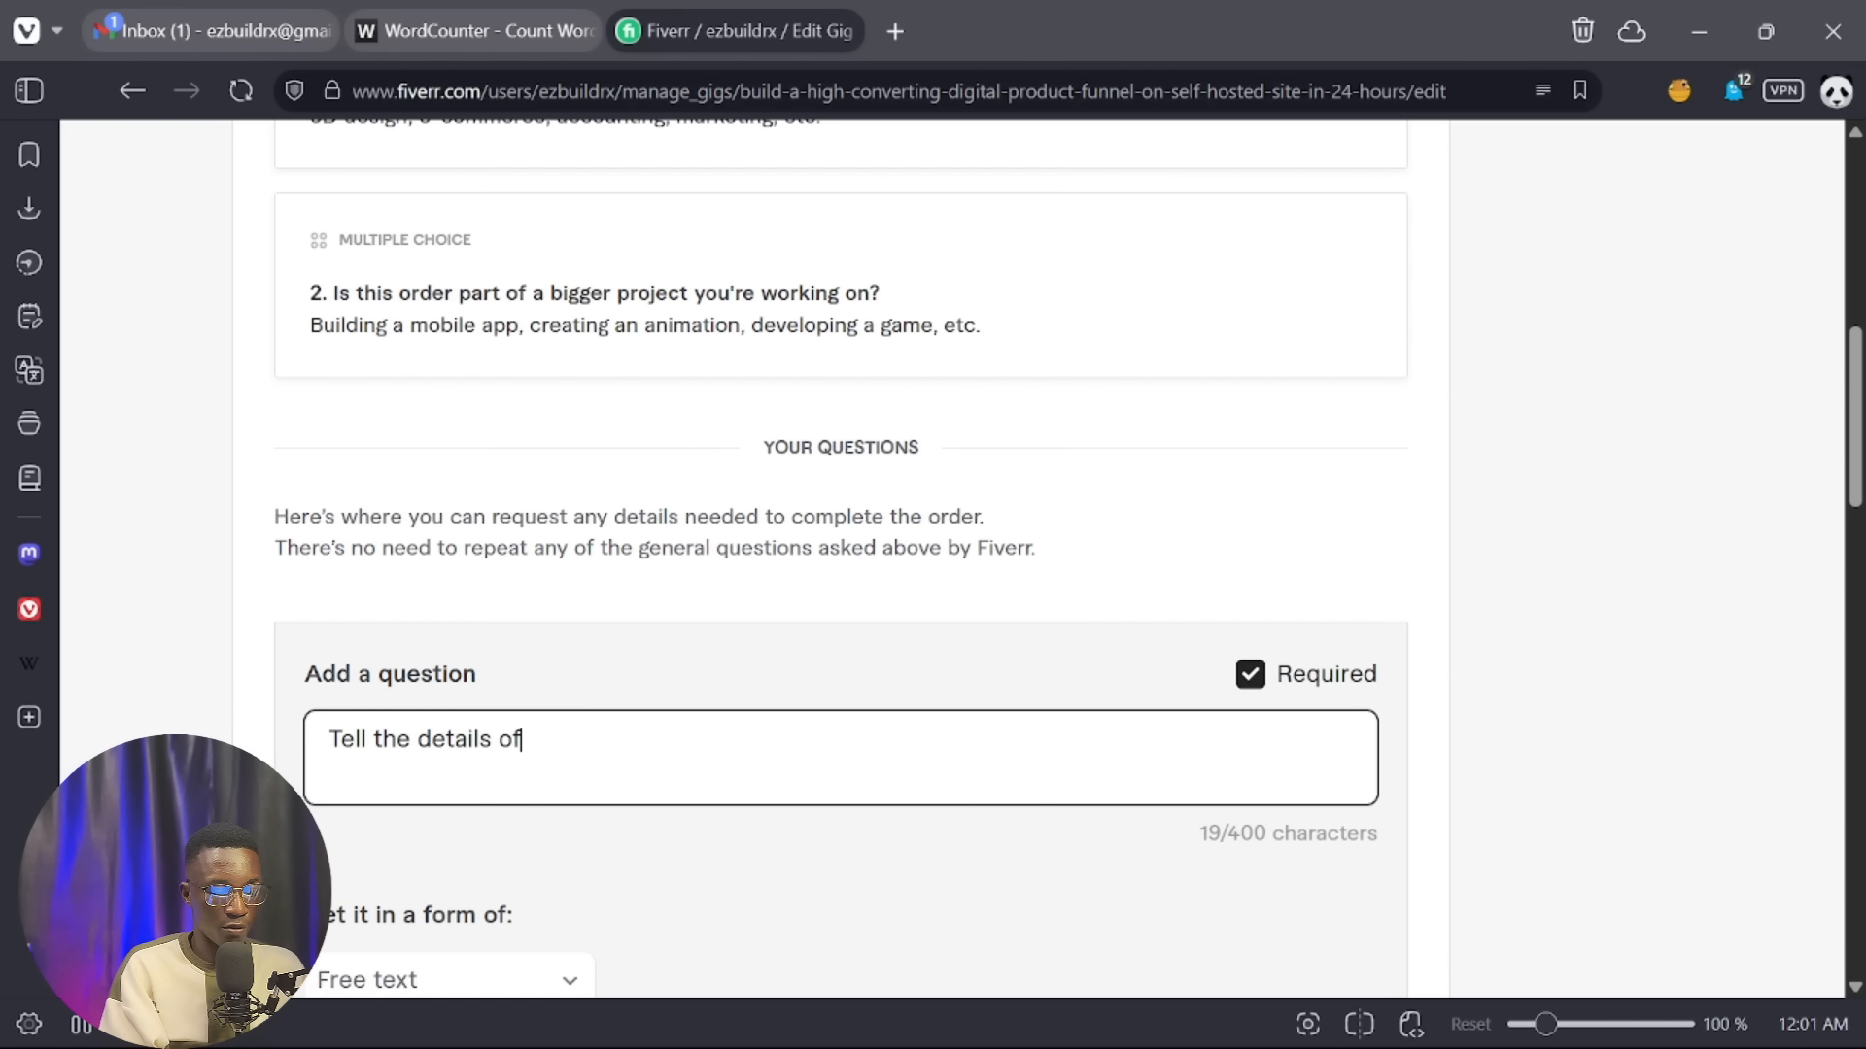
{"action": "type", "text": " your p"}
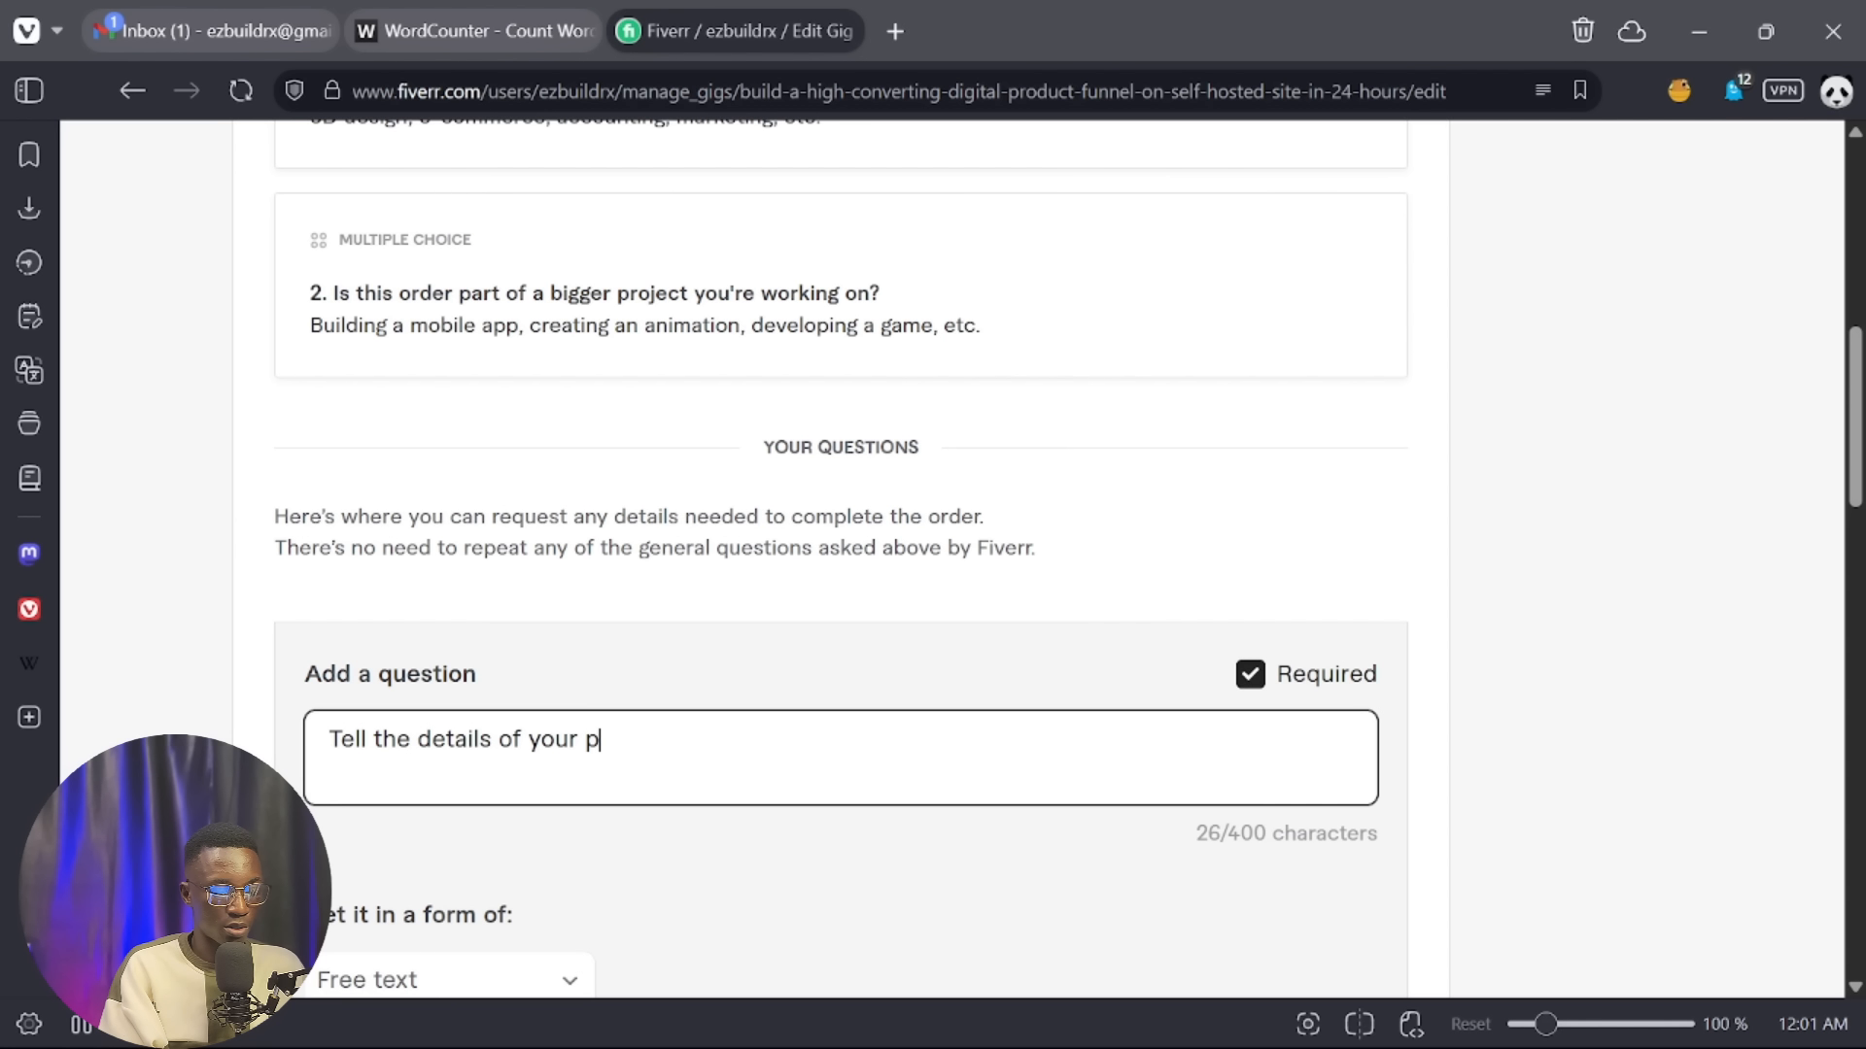
{"action": "type", "text": "rodf"}
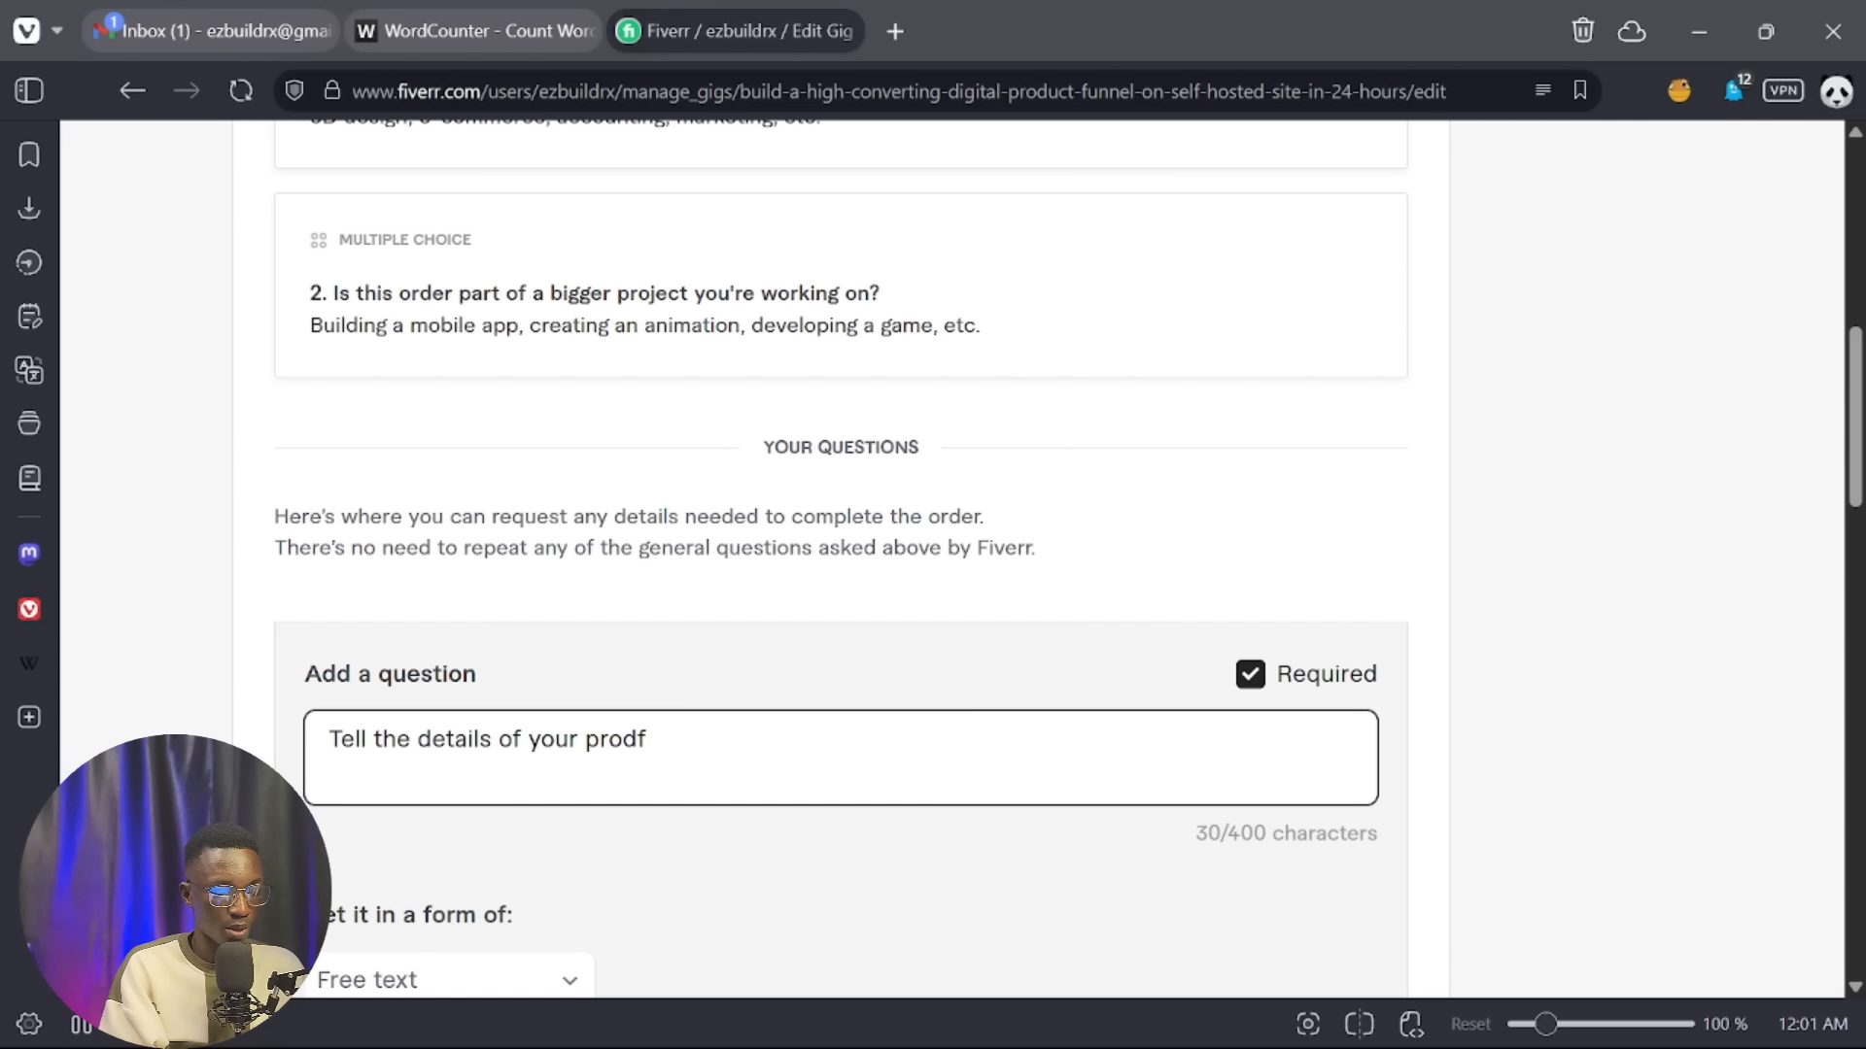
{"action": "type", "text": "uctuct..."}
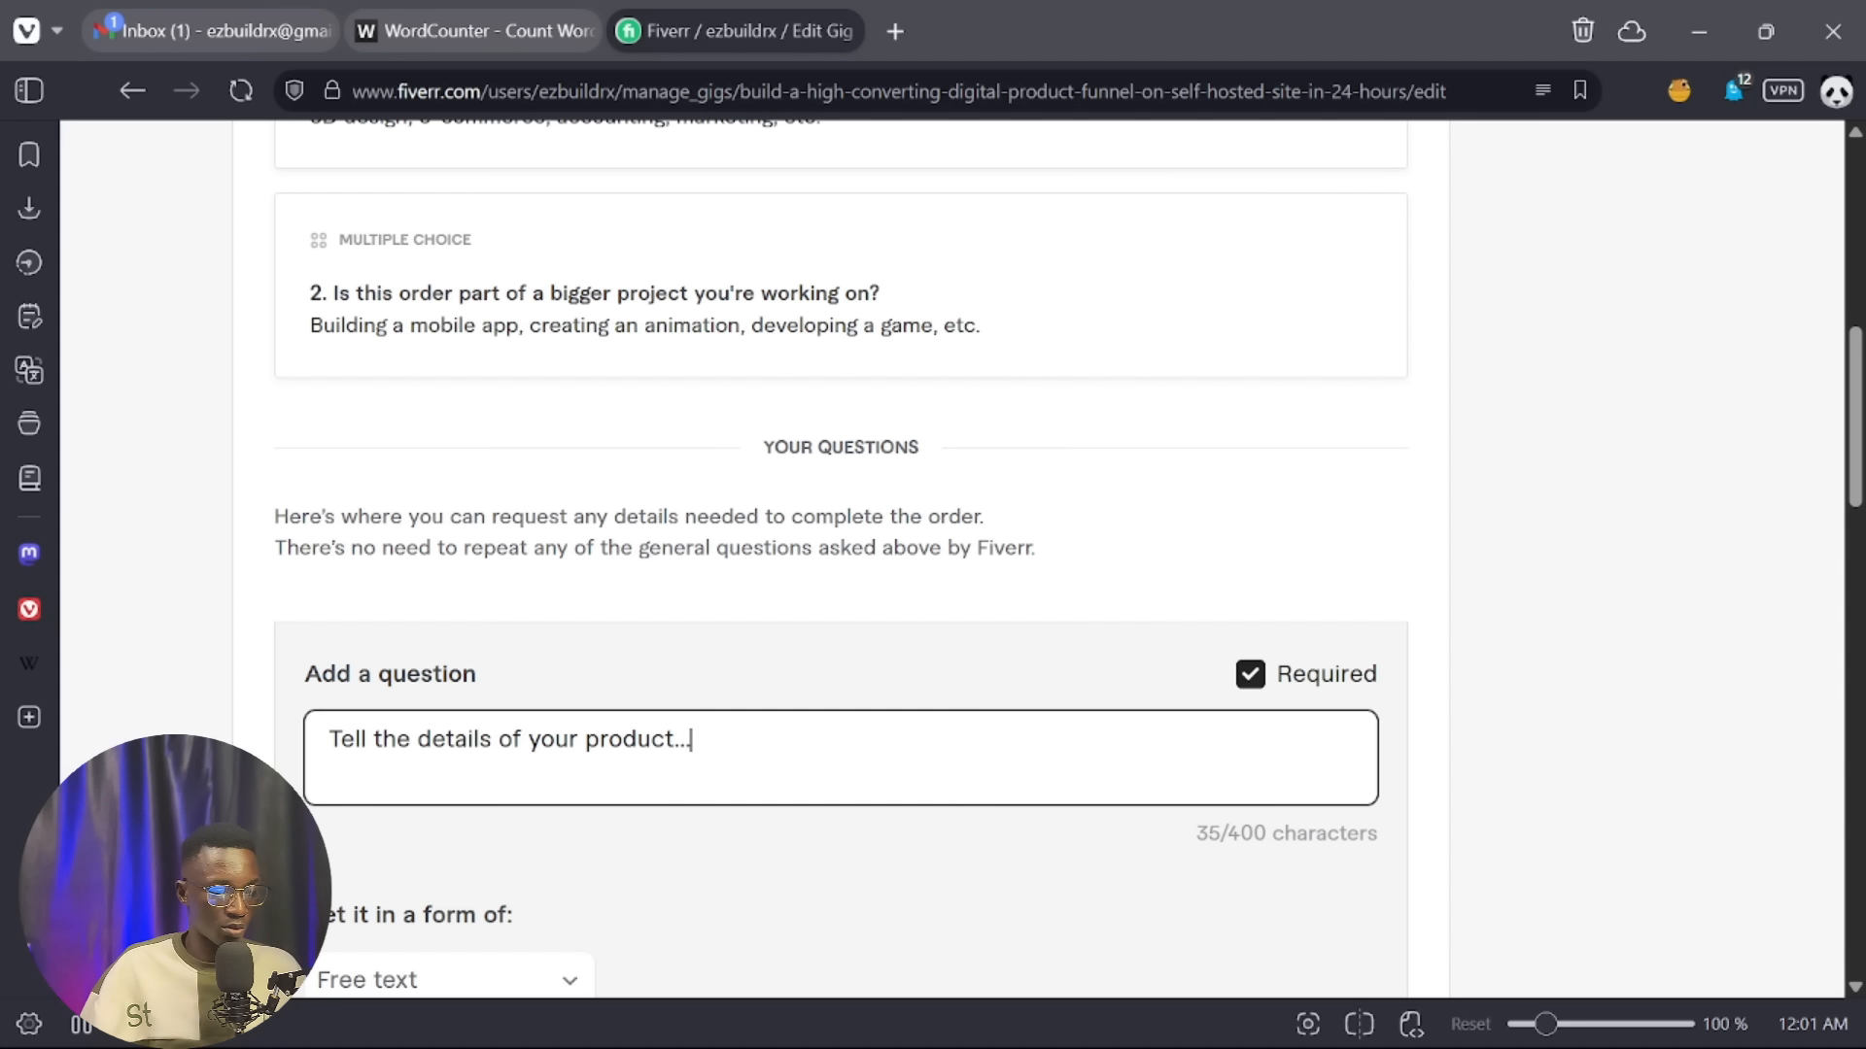
{"action": "scroll", "coordinate": [1516, 613], "scroll_direction": "down", "scroll_amount": 1}
{"action": "scroll", "coordinate": [1438, 625], "scroll_direction": "down", "scroll_amount": 4}
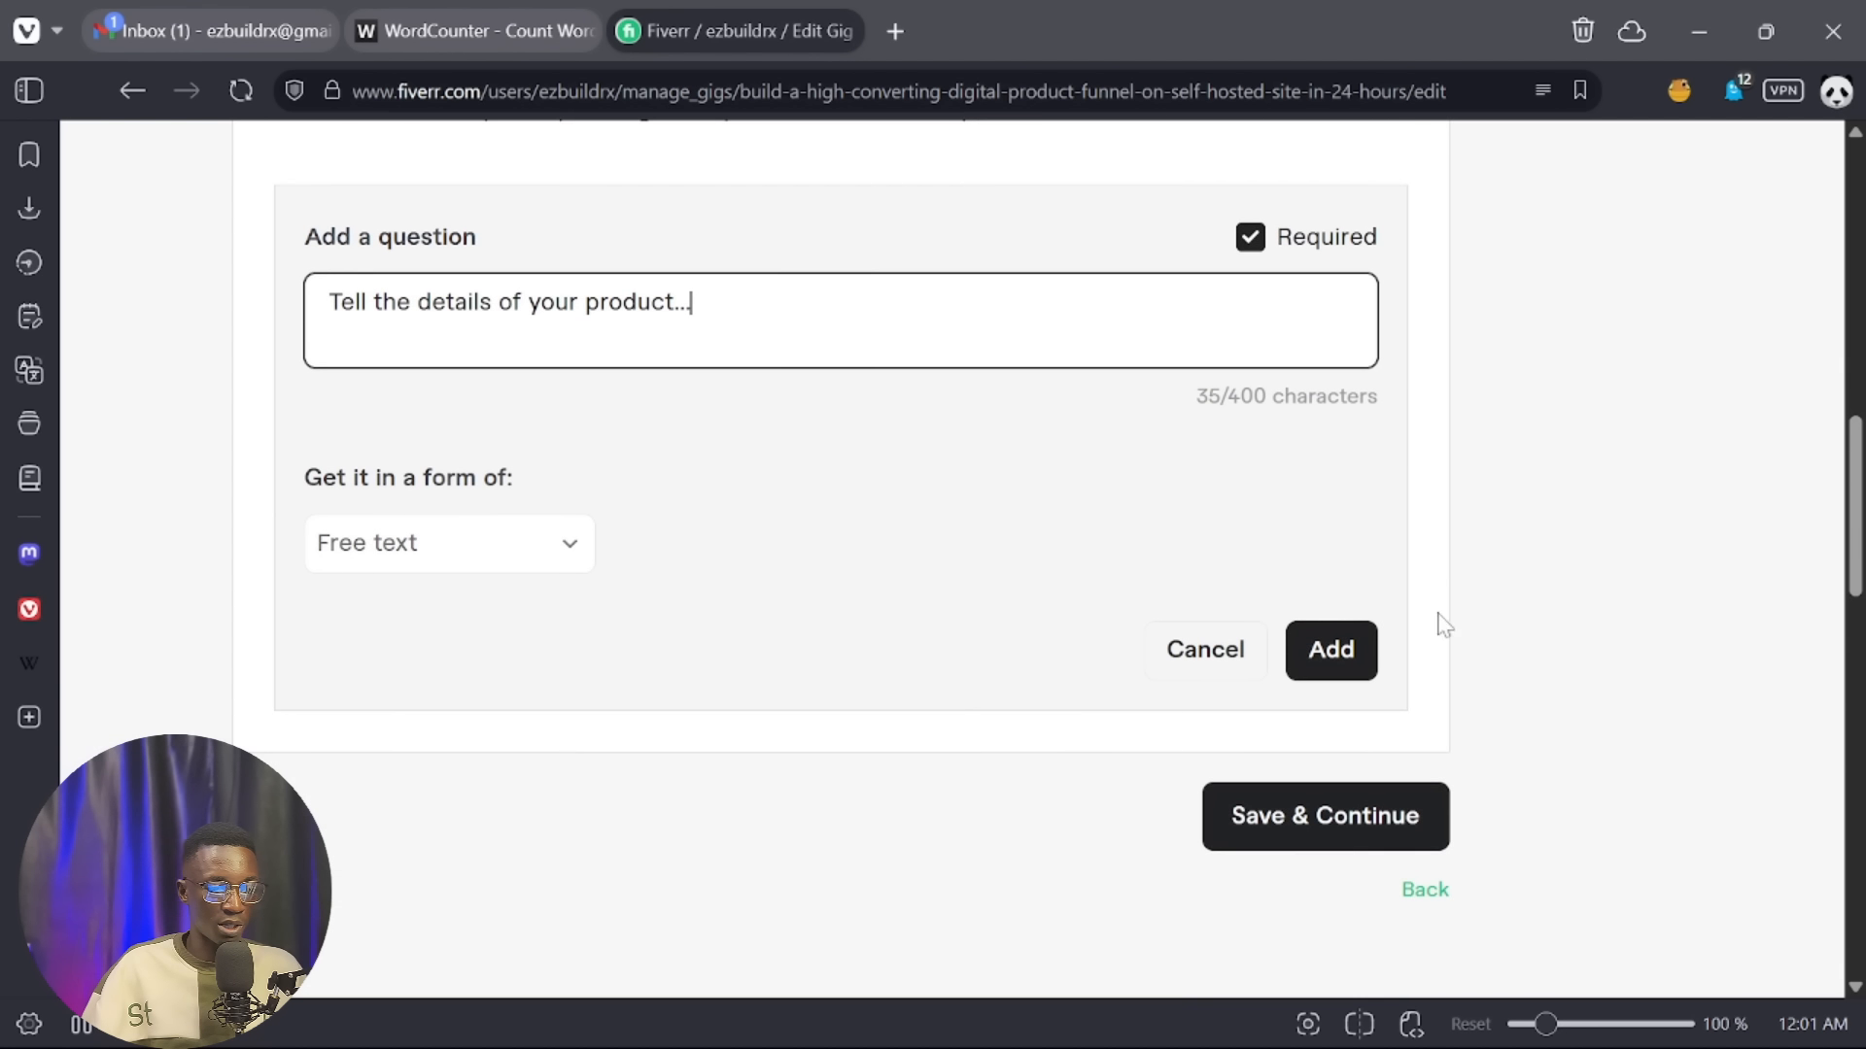
{"action": "left_click", "coordinate": [1322, 670]}
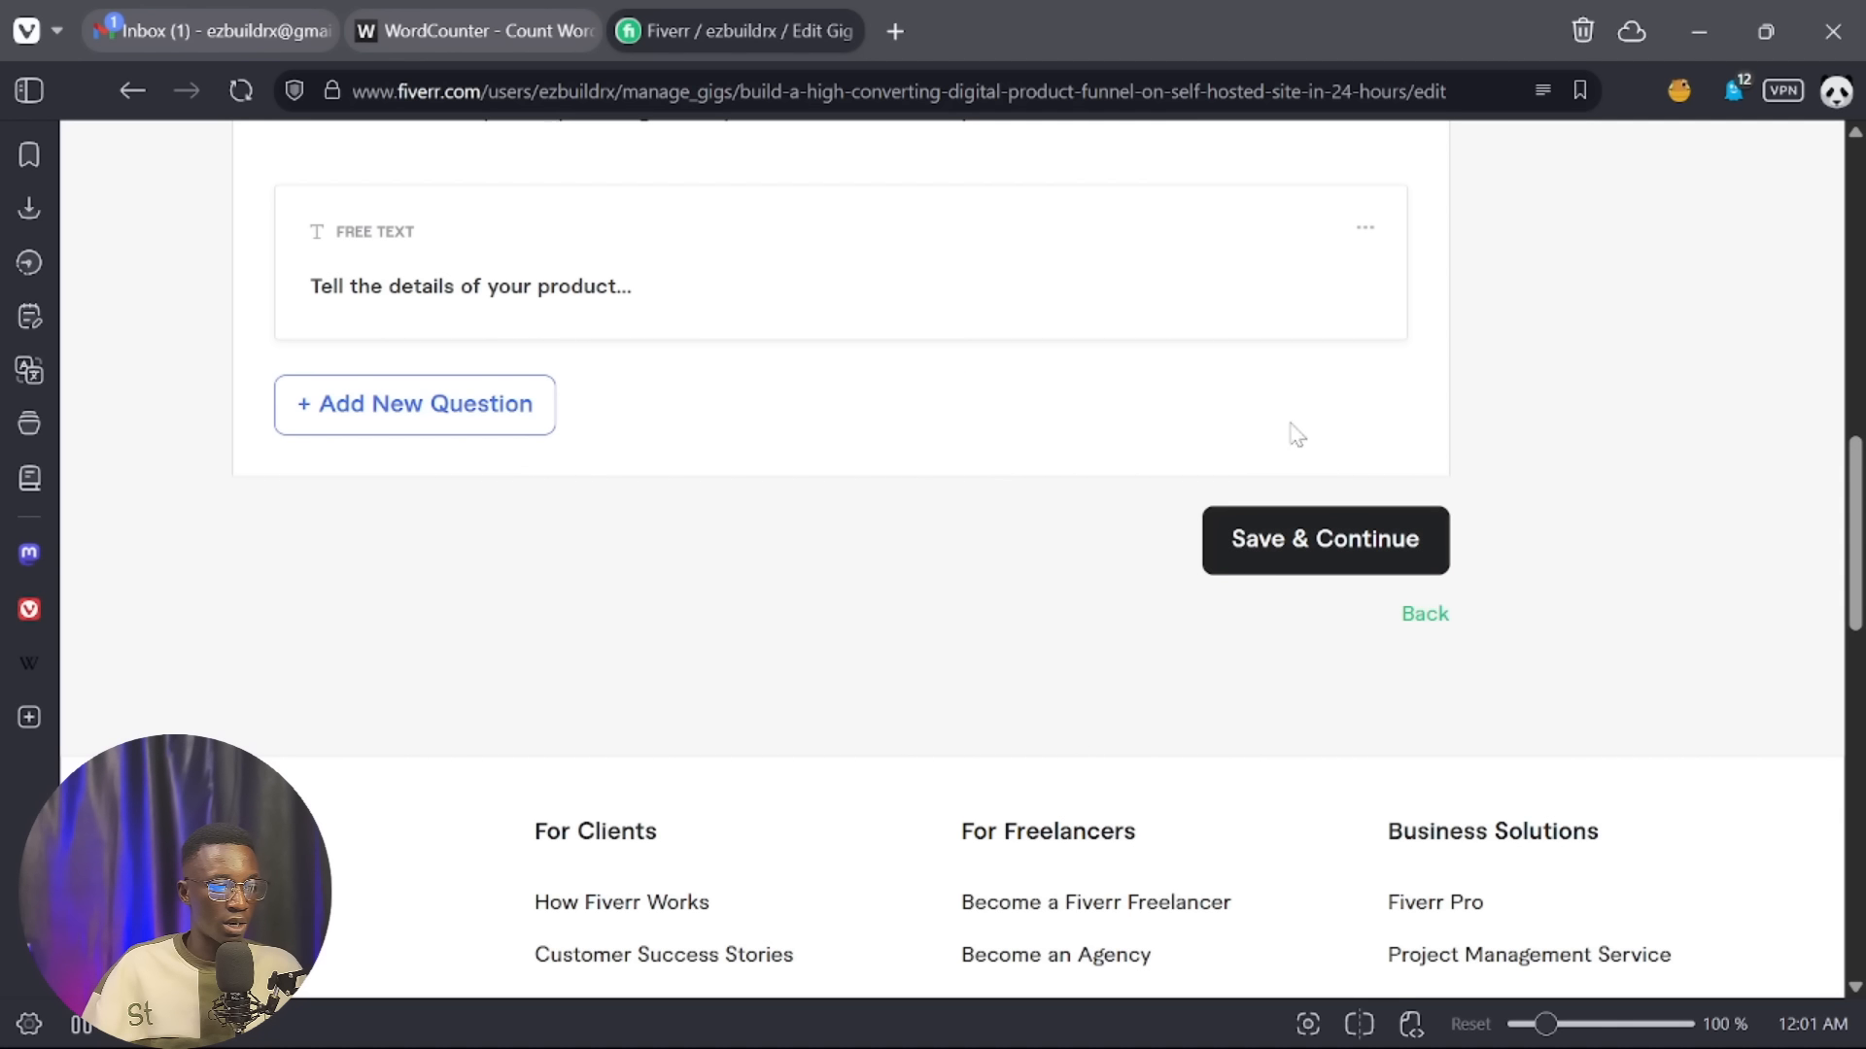
Add an Attachment question asking the buyer to submit their sales copy.
{"action": "left_click", "coordinate": [446, 424]}
{"action": "left_click", "coordinate": [504, 560]}
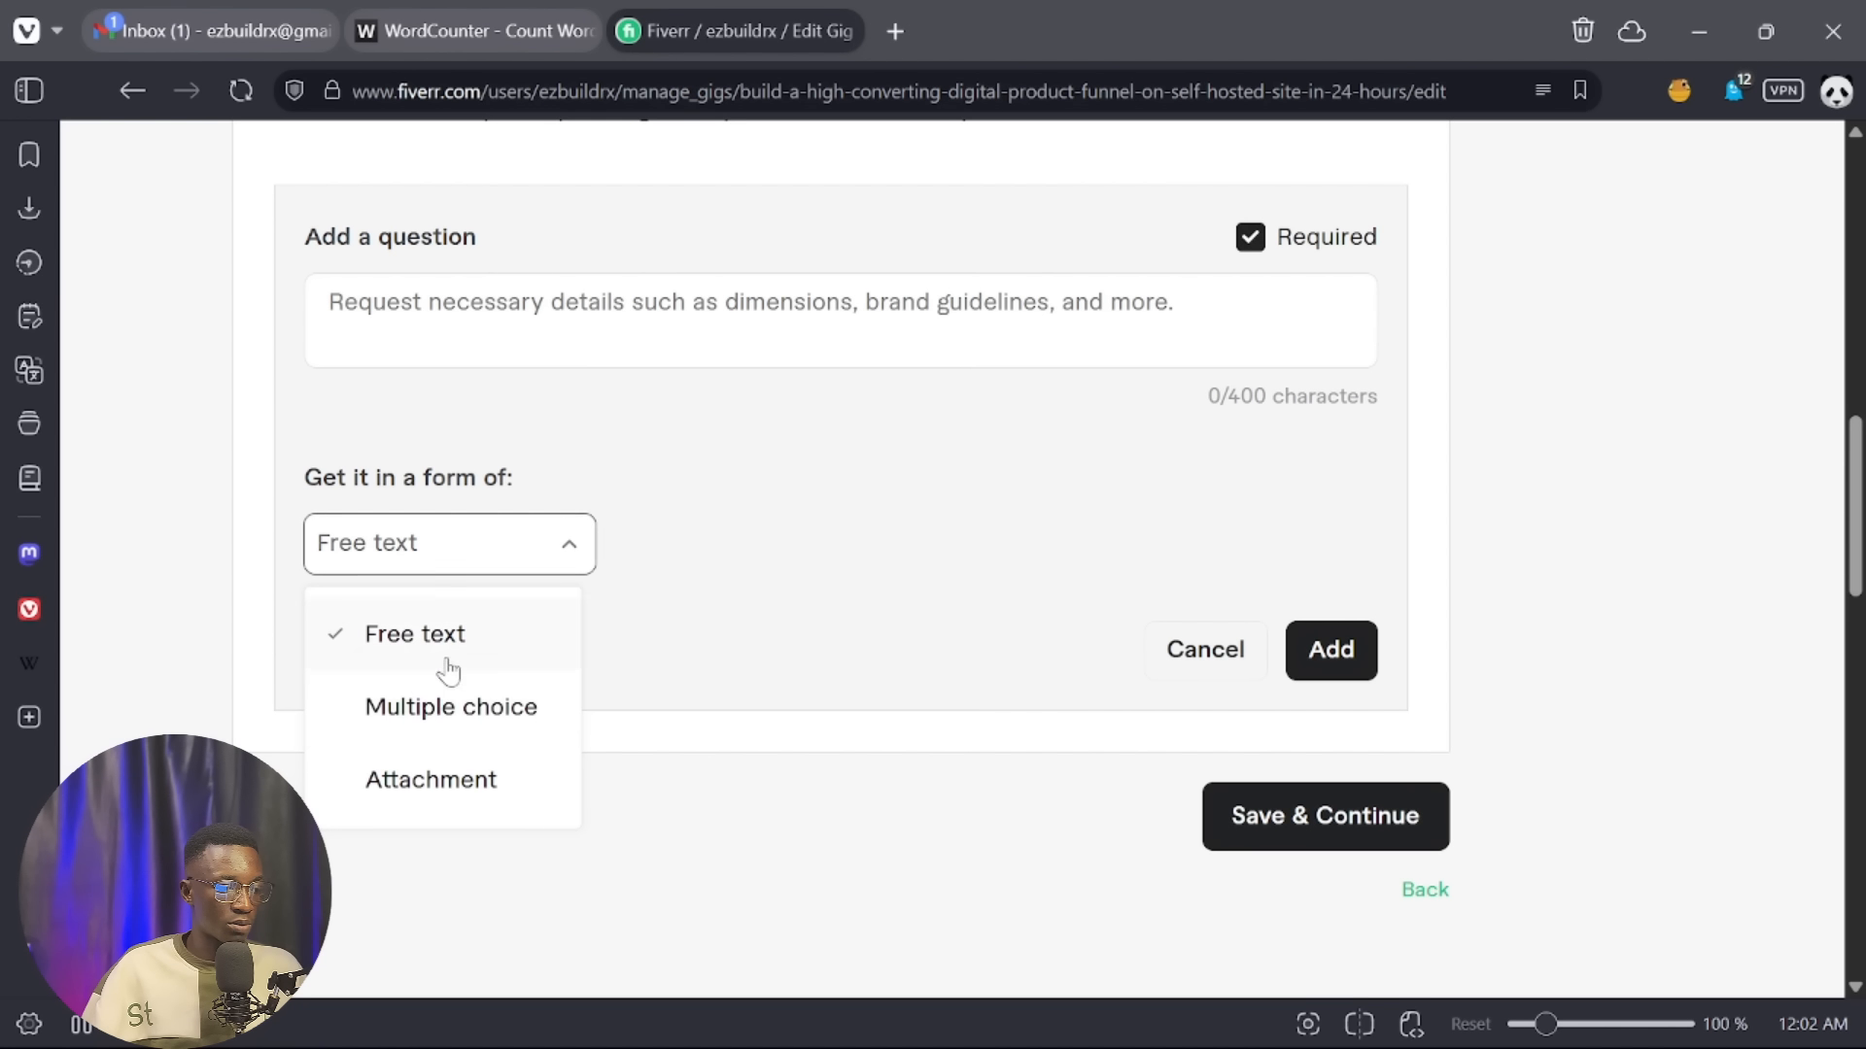
{"action": "left_click", "coordinate": [404, 774]}
{"action": "type", "text": "Kindly sub"}
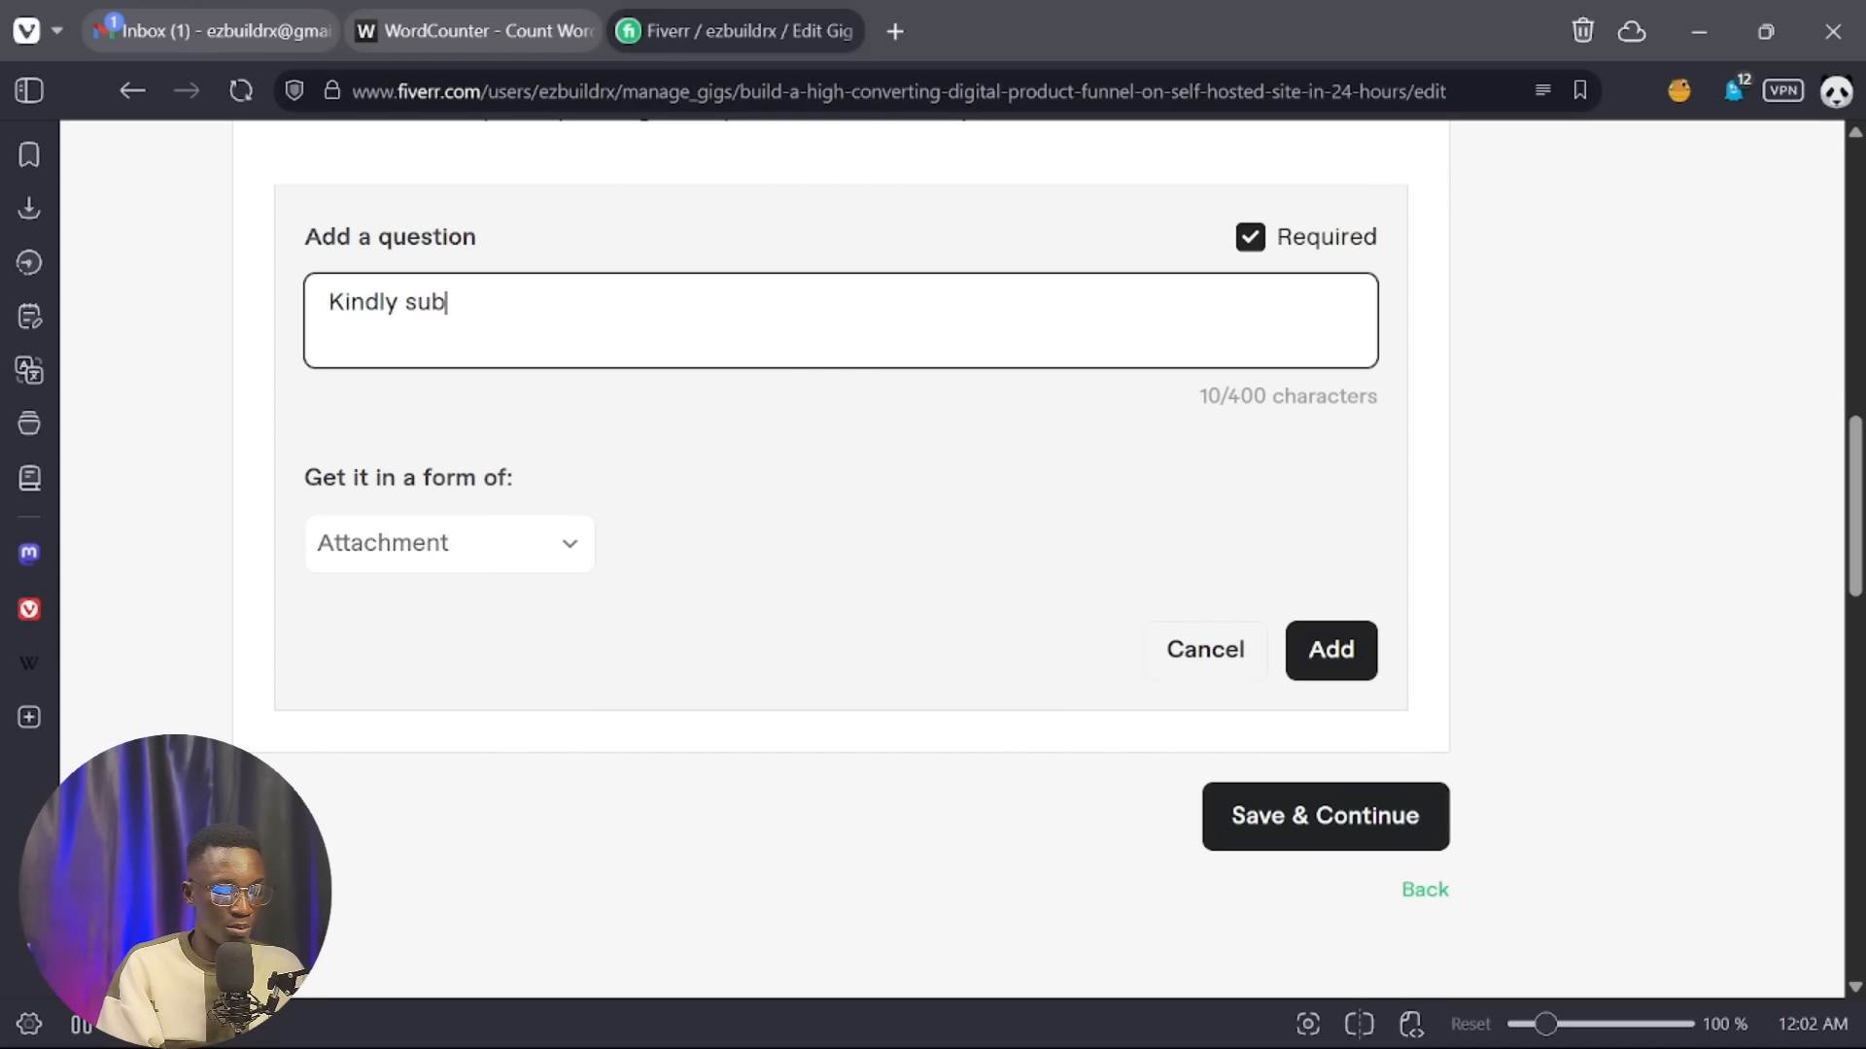
{"action": "type", "text": "mit yo"}
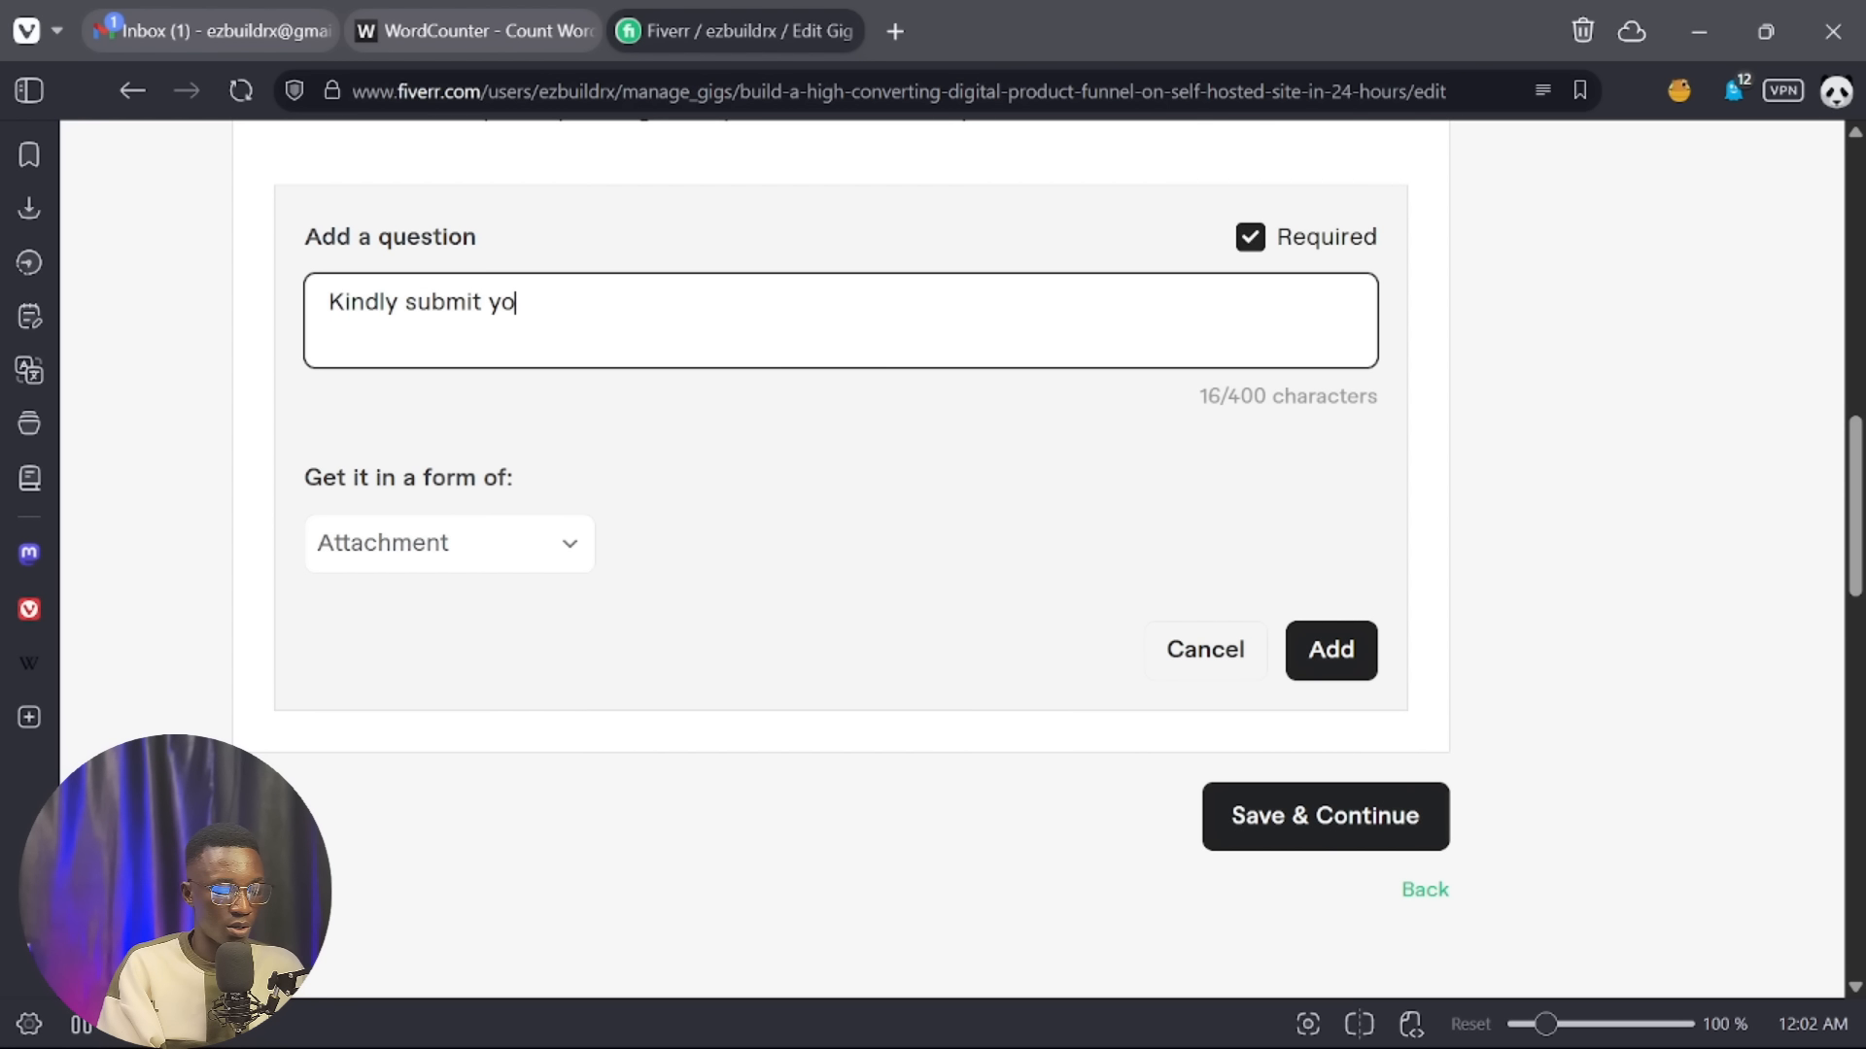
{"action": "type", "text": "u sakies"}
{"action": "key", "text": "BackSpace"}
{"action": "key", "text": "BackSpace"}
{"action": "key", "text": "BackSpace"}
{"action": "key", "text": "BackSpace"}
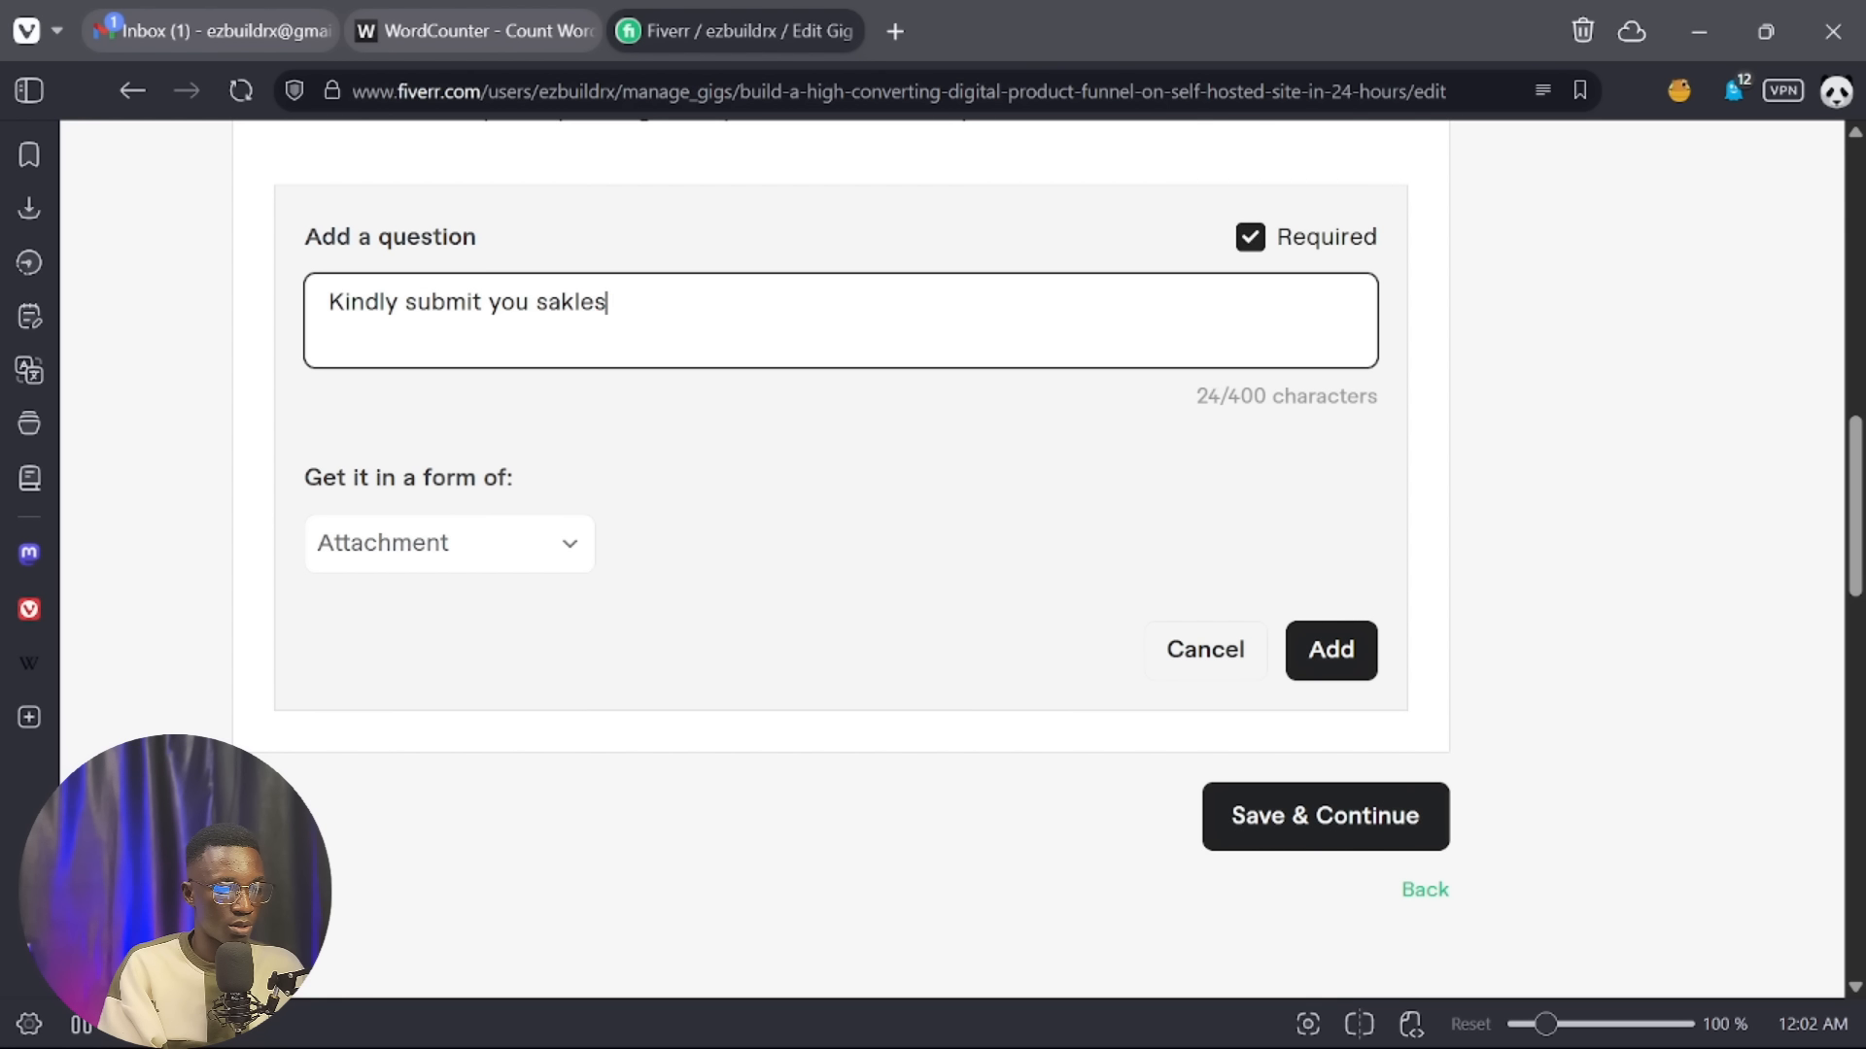
{"action": "type", "text": "es copy"}
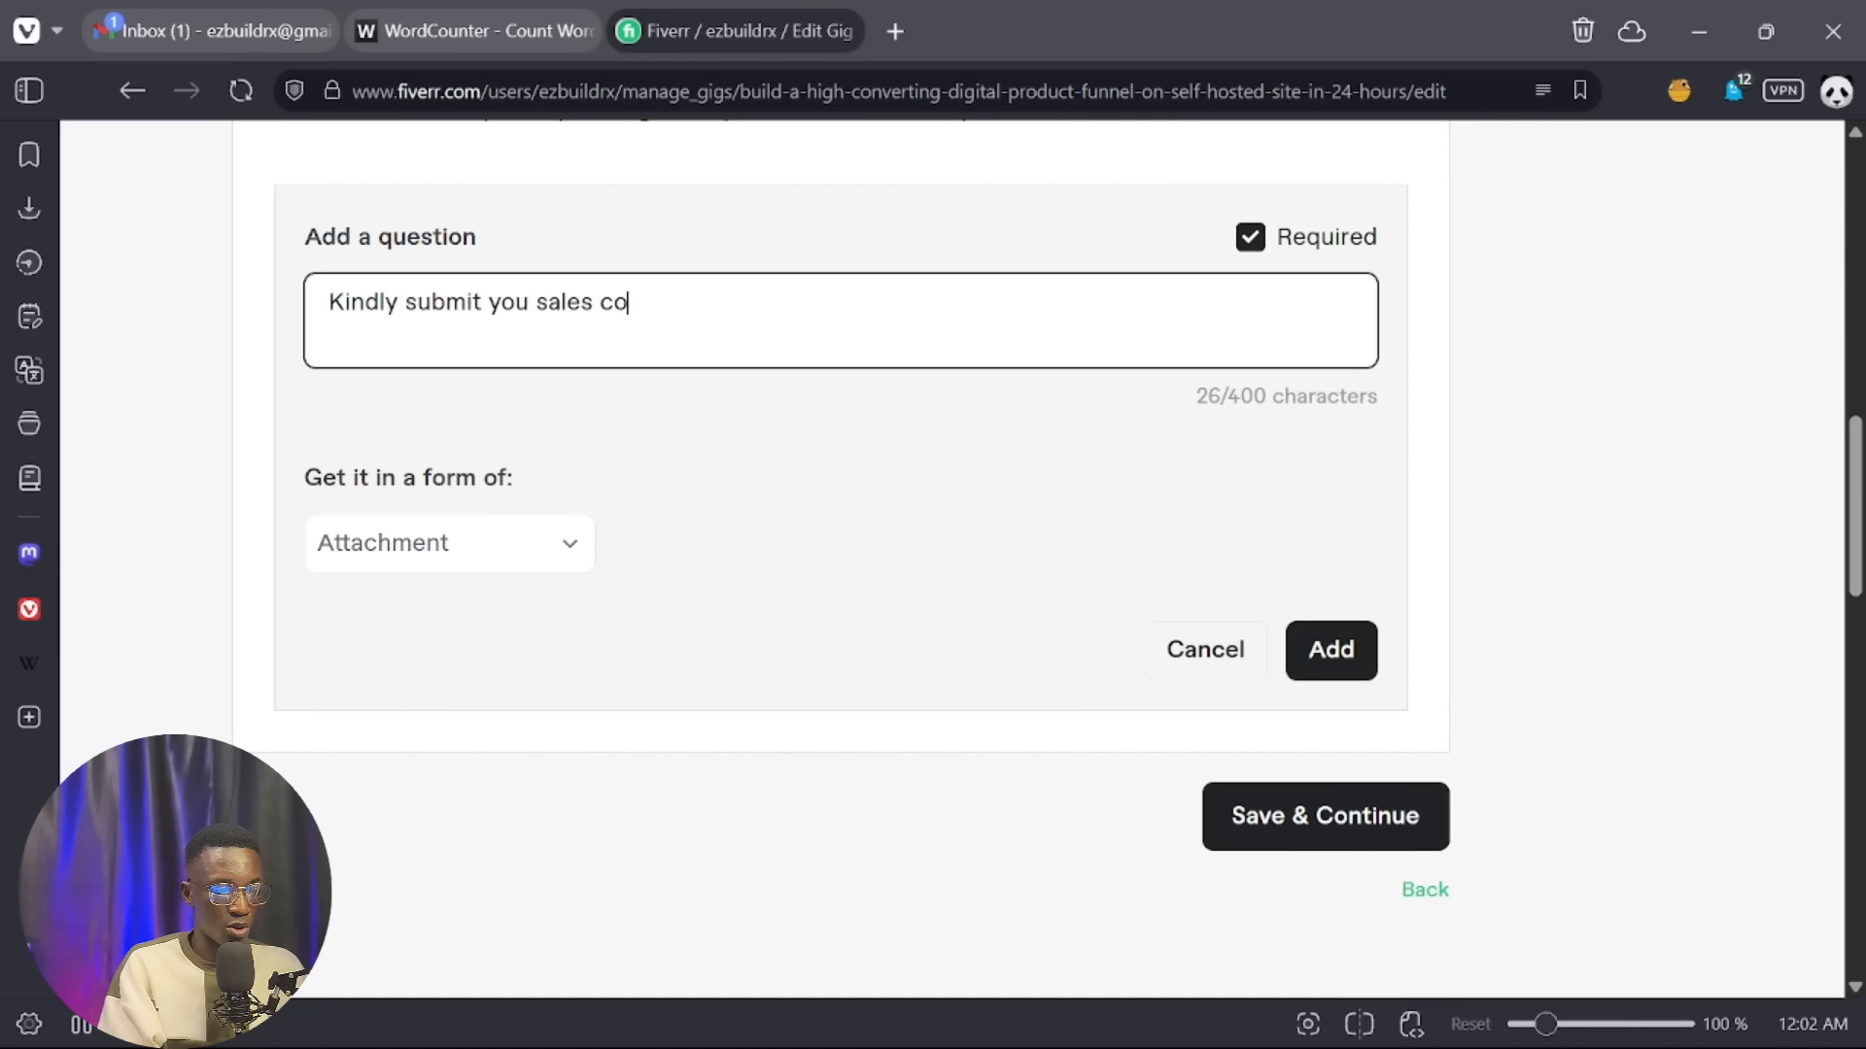
{"action": "left_click", "coordinate": [1327, 647]}
Add the question 'give me your color preference if any', correcting the spelling, and save the requirements.
{"action": "left_click", "coordinate": [405, 588]}
{"action": "left_click", "coordinate": [495, 325]}
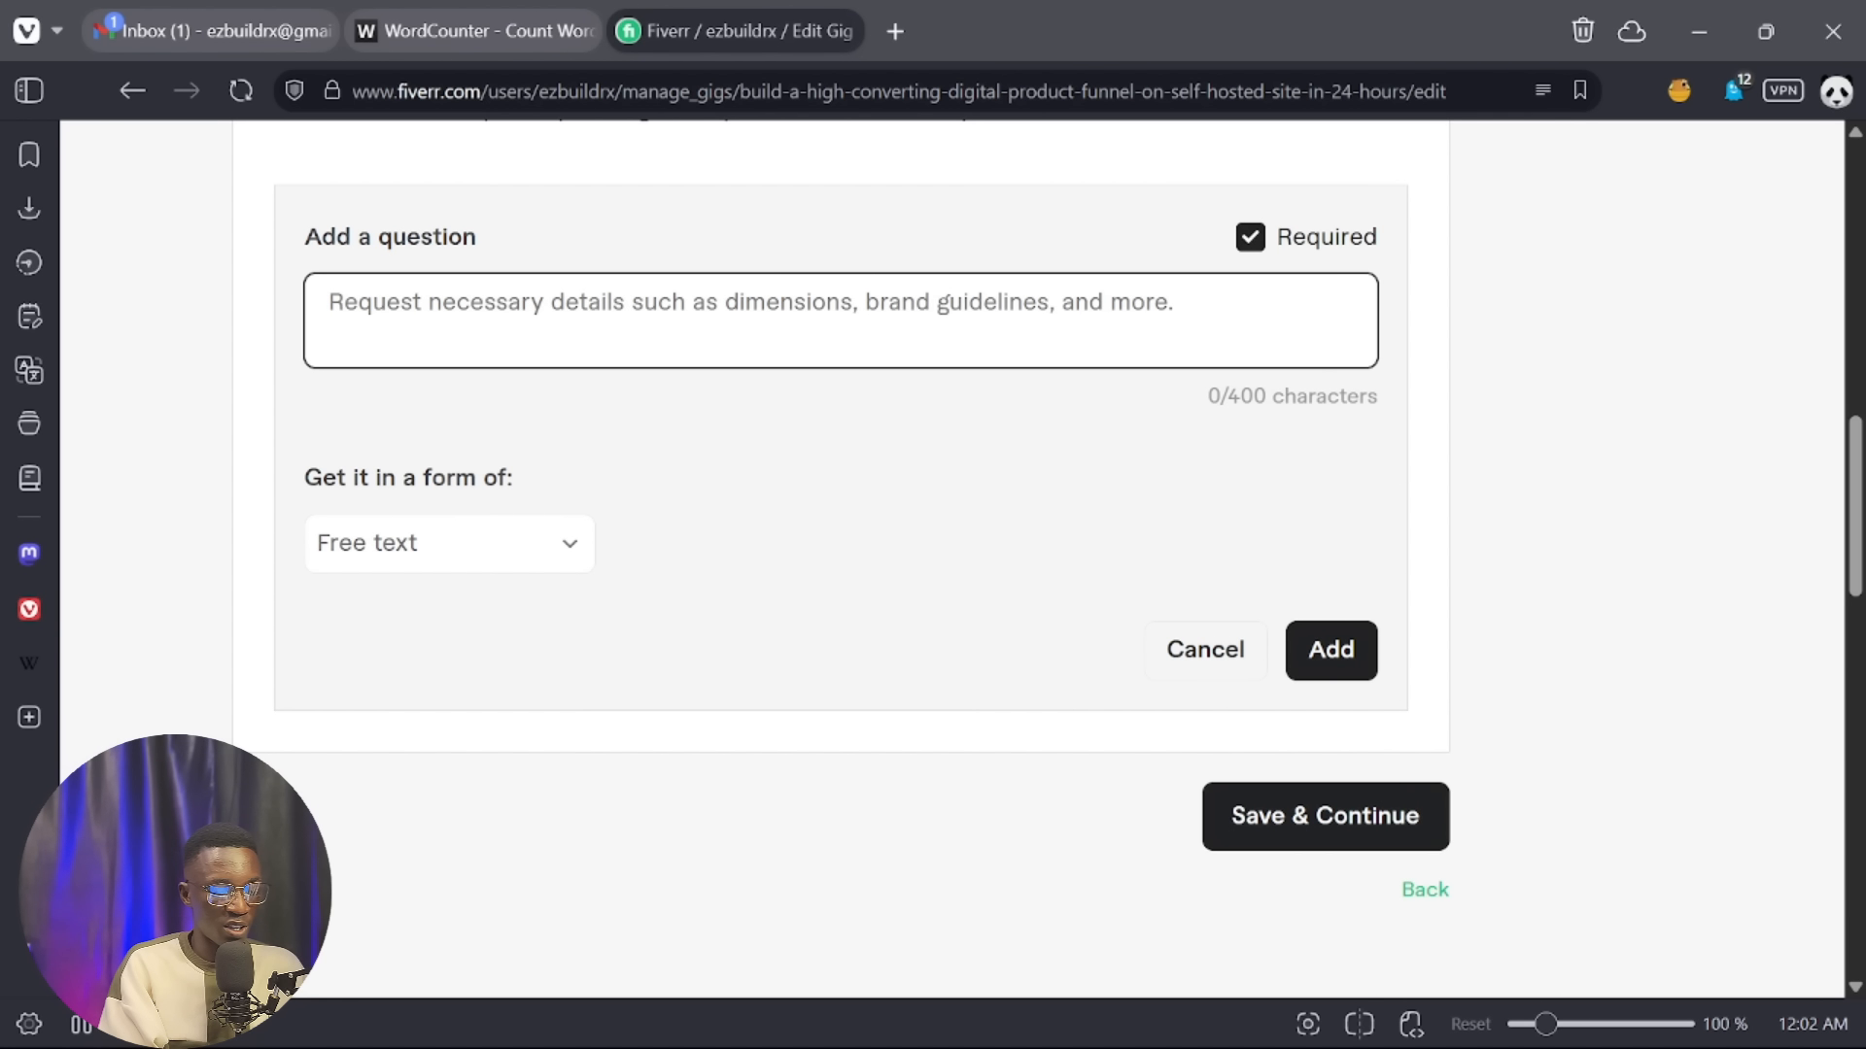
{"action": "type", "text": "give me "}
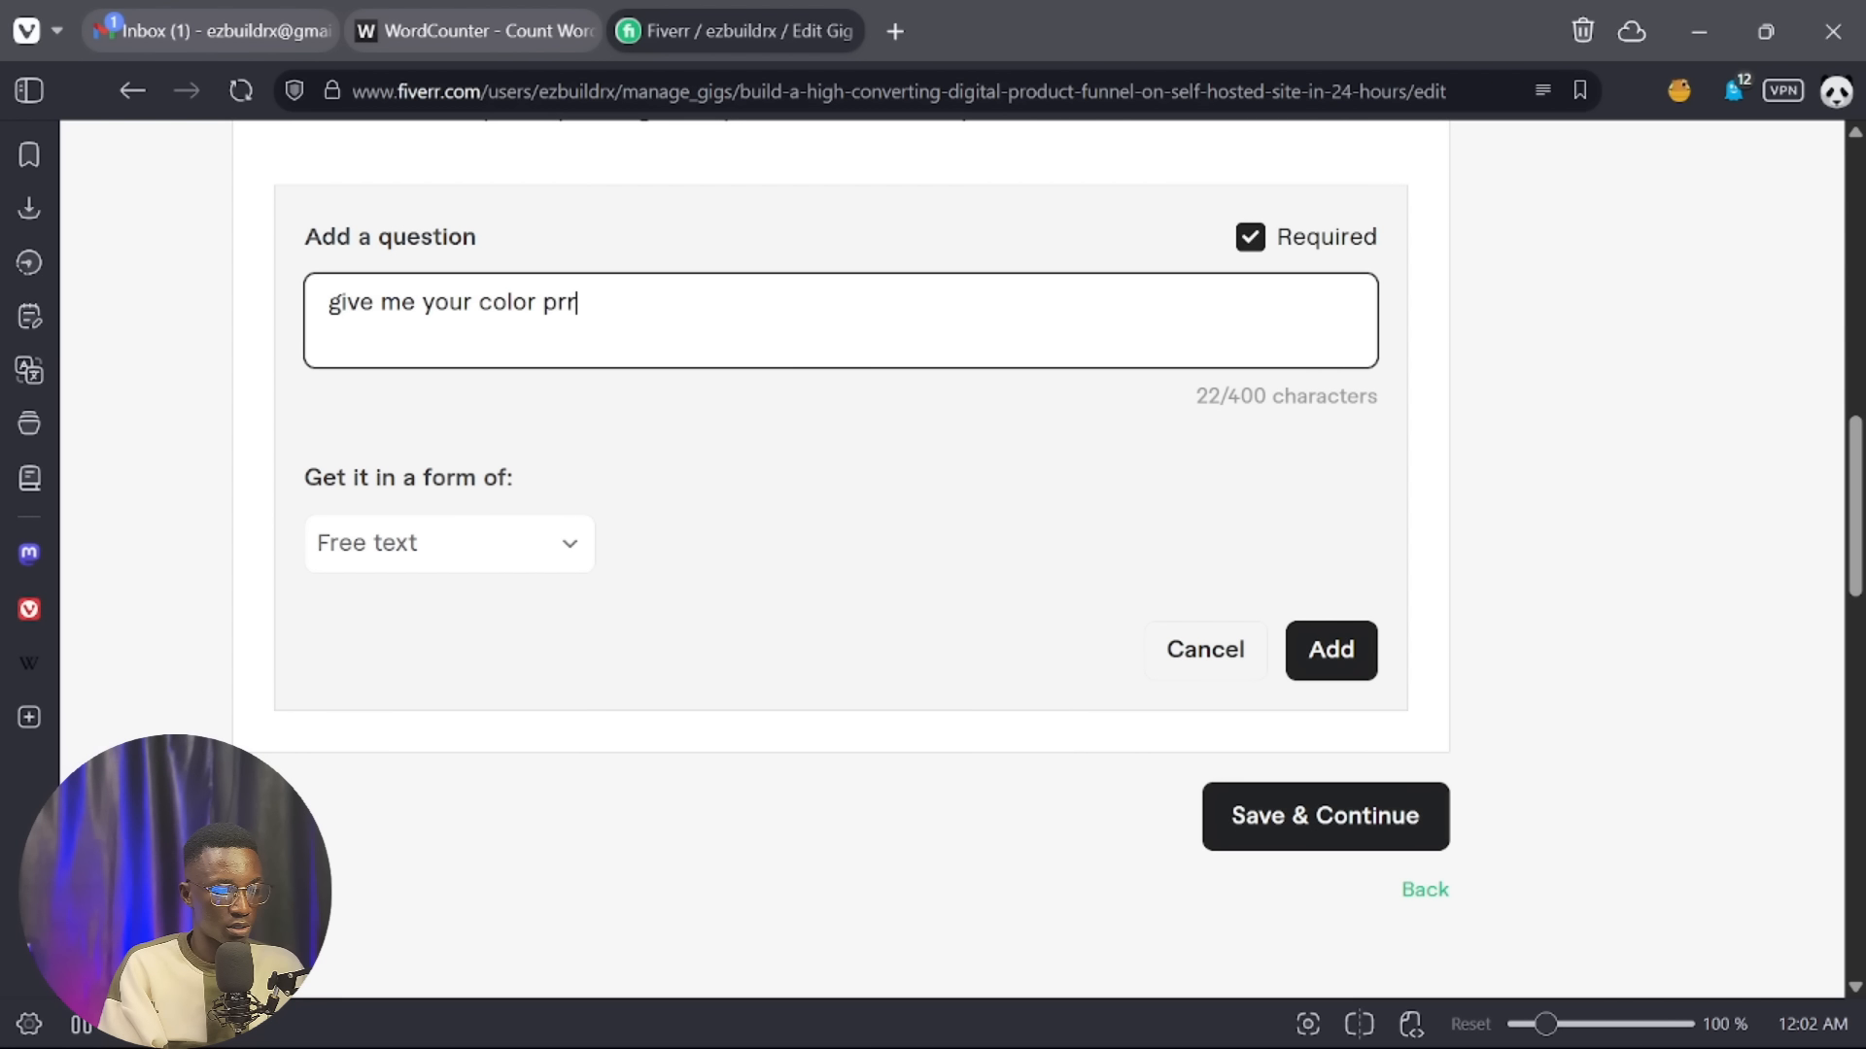
{"action": "type", "text": "your color pref"}
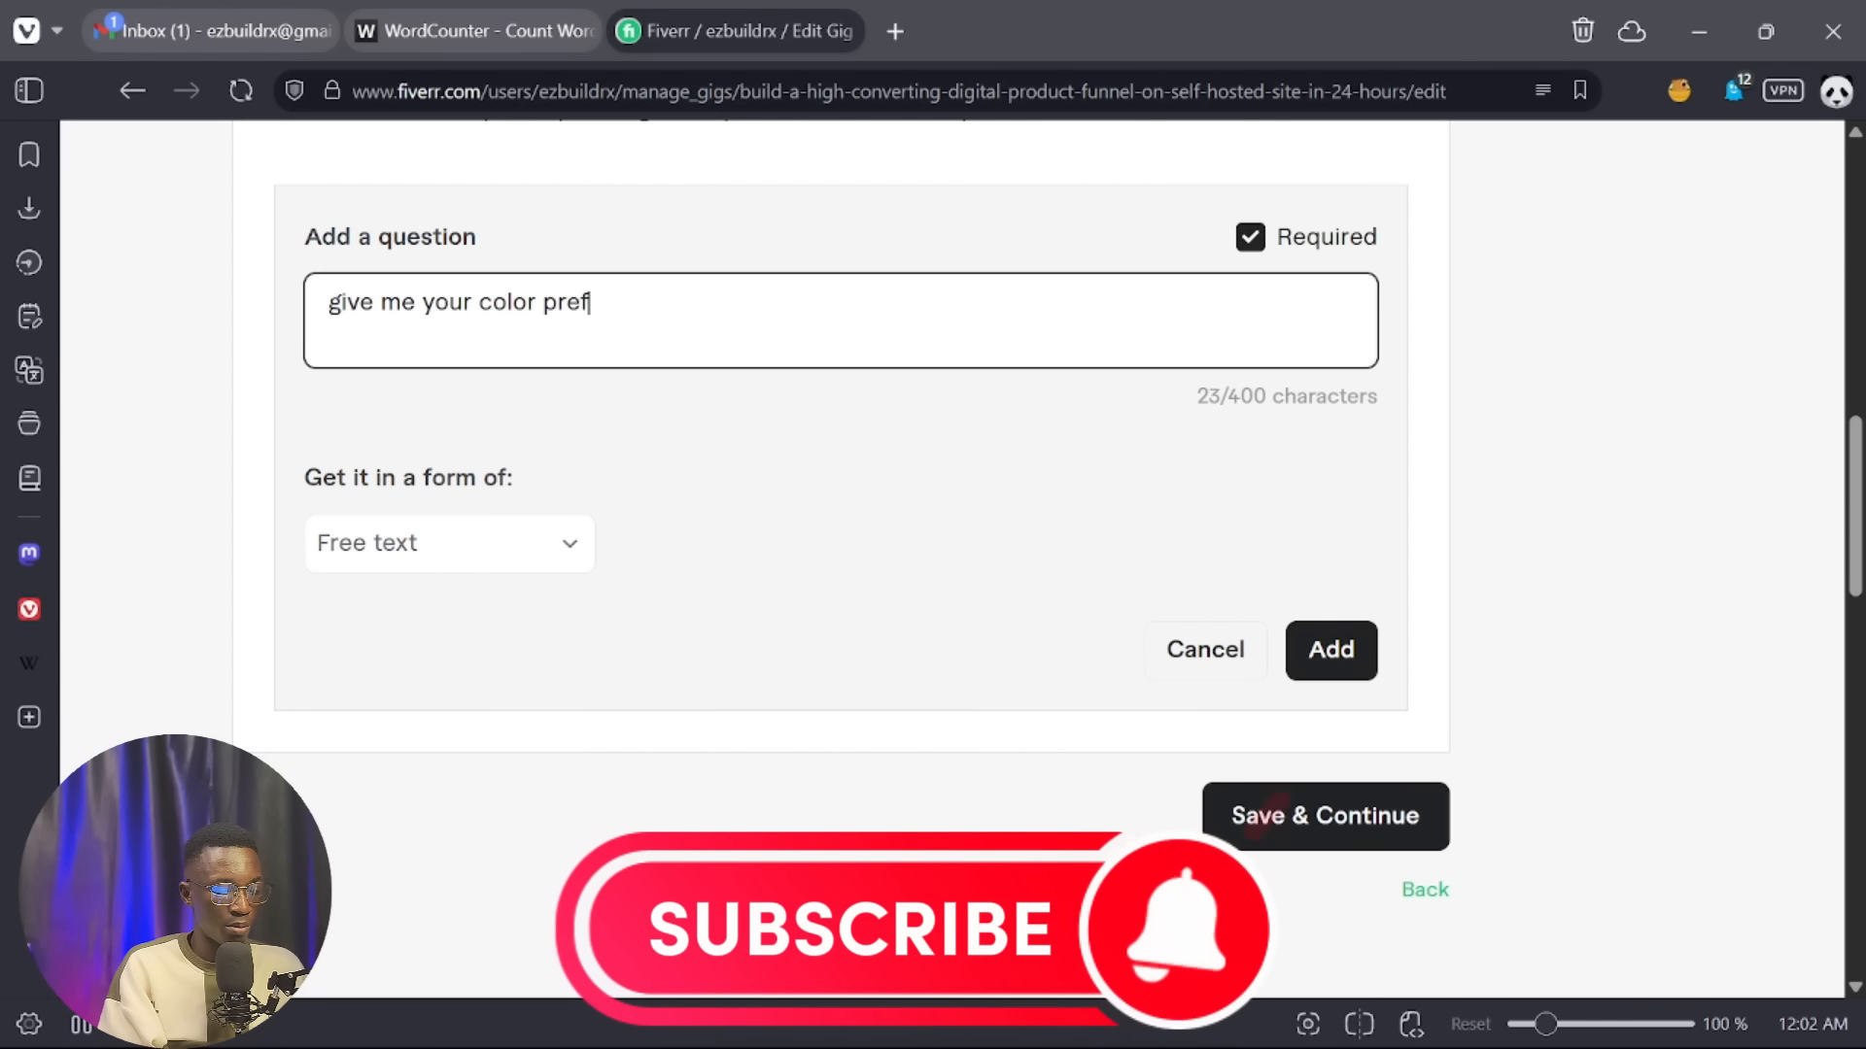
{"action": "type", "text": "rence "}
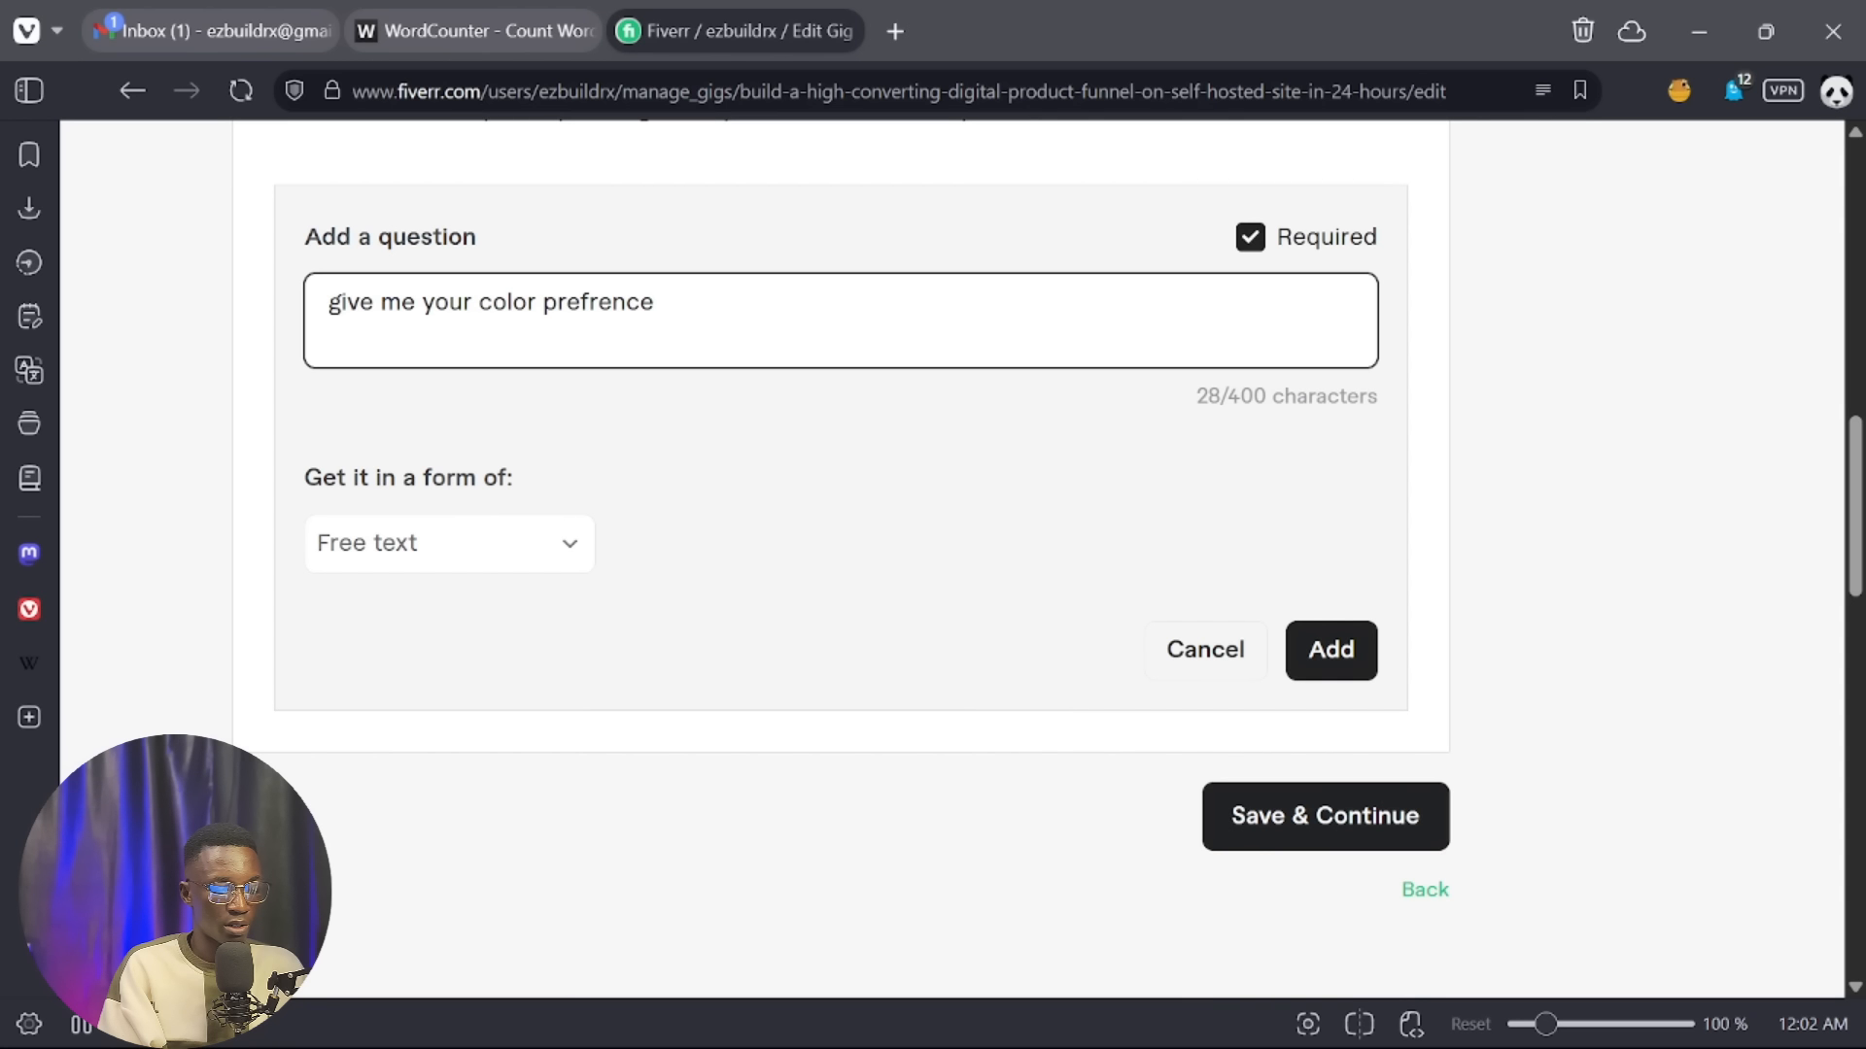
{"action": "type", "text": "if any."}
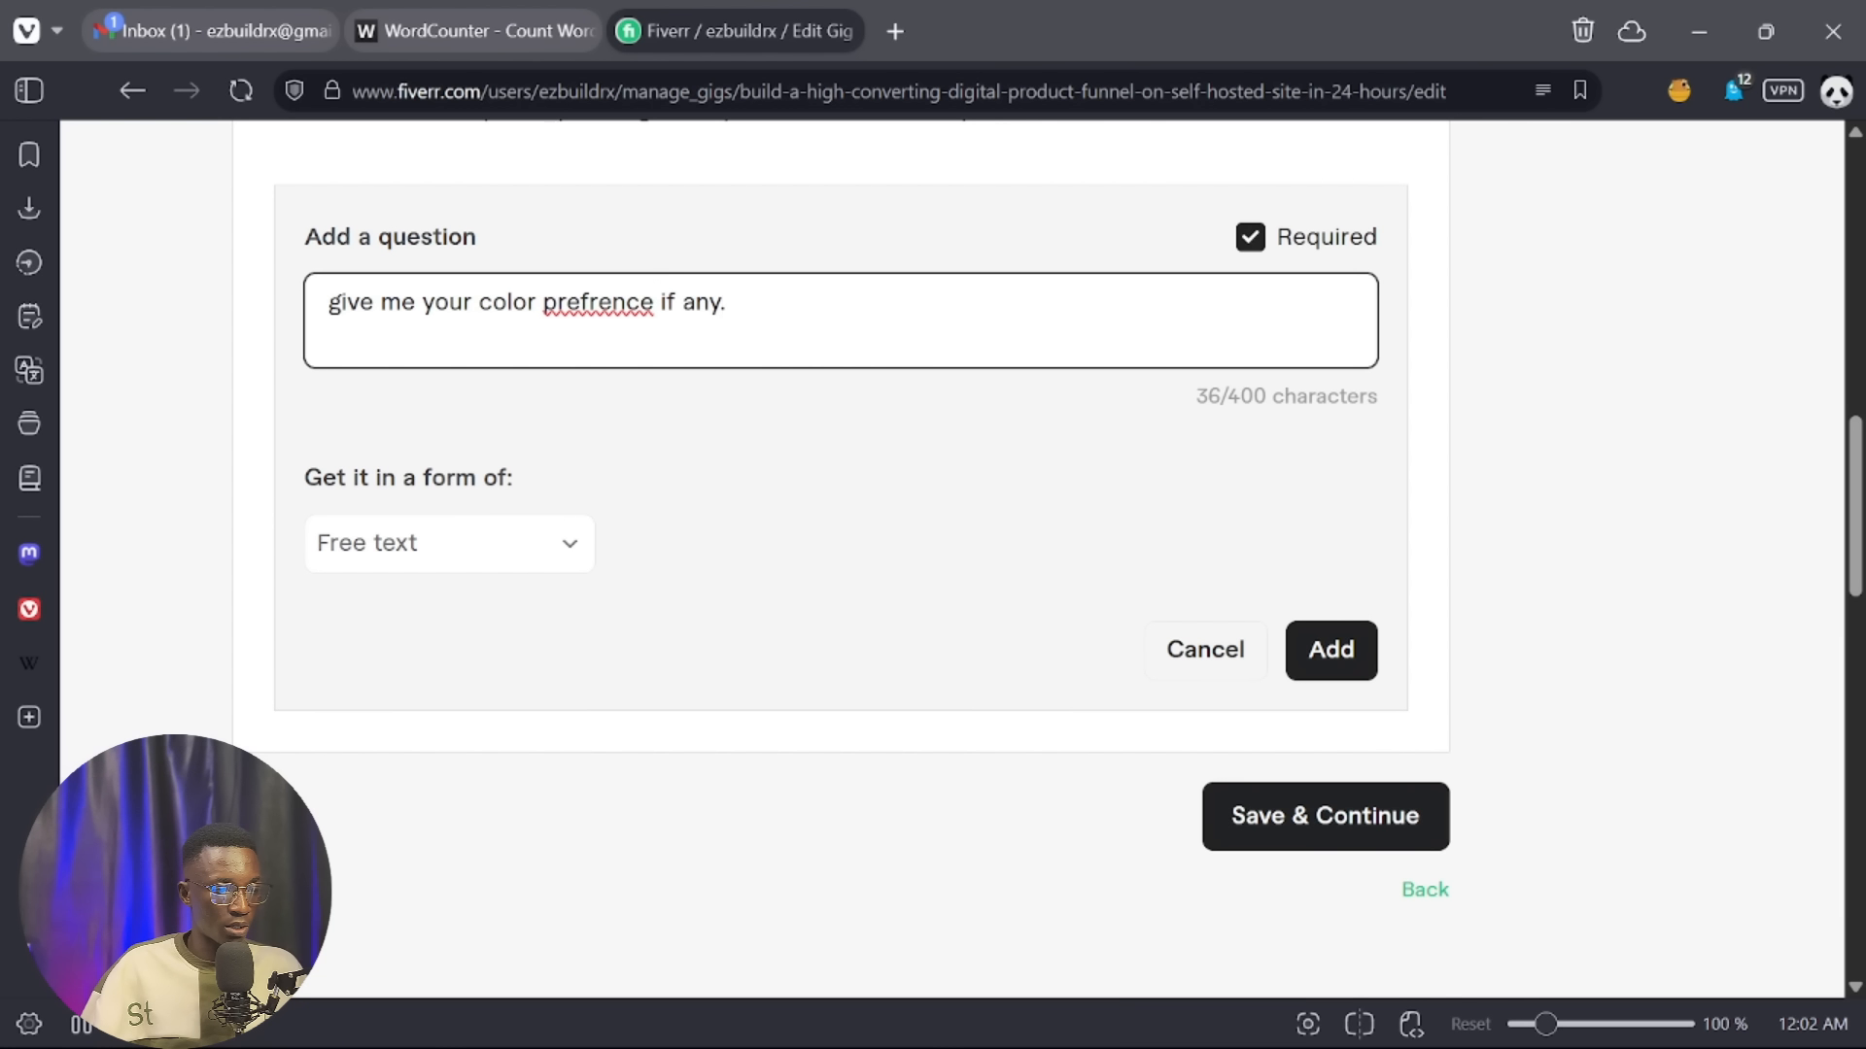
{"action": "right_click", "coordinate": [621, 303]}
{"action": "left_click", "coordinate": [738, 95]}
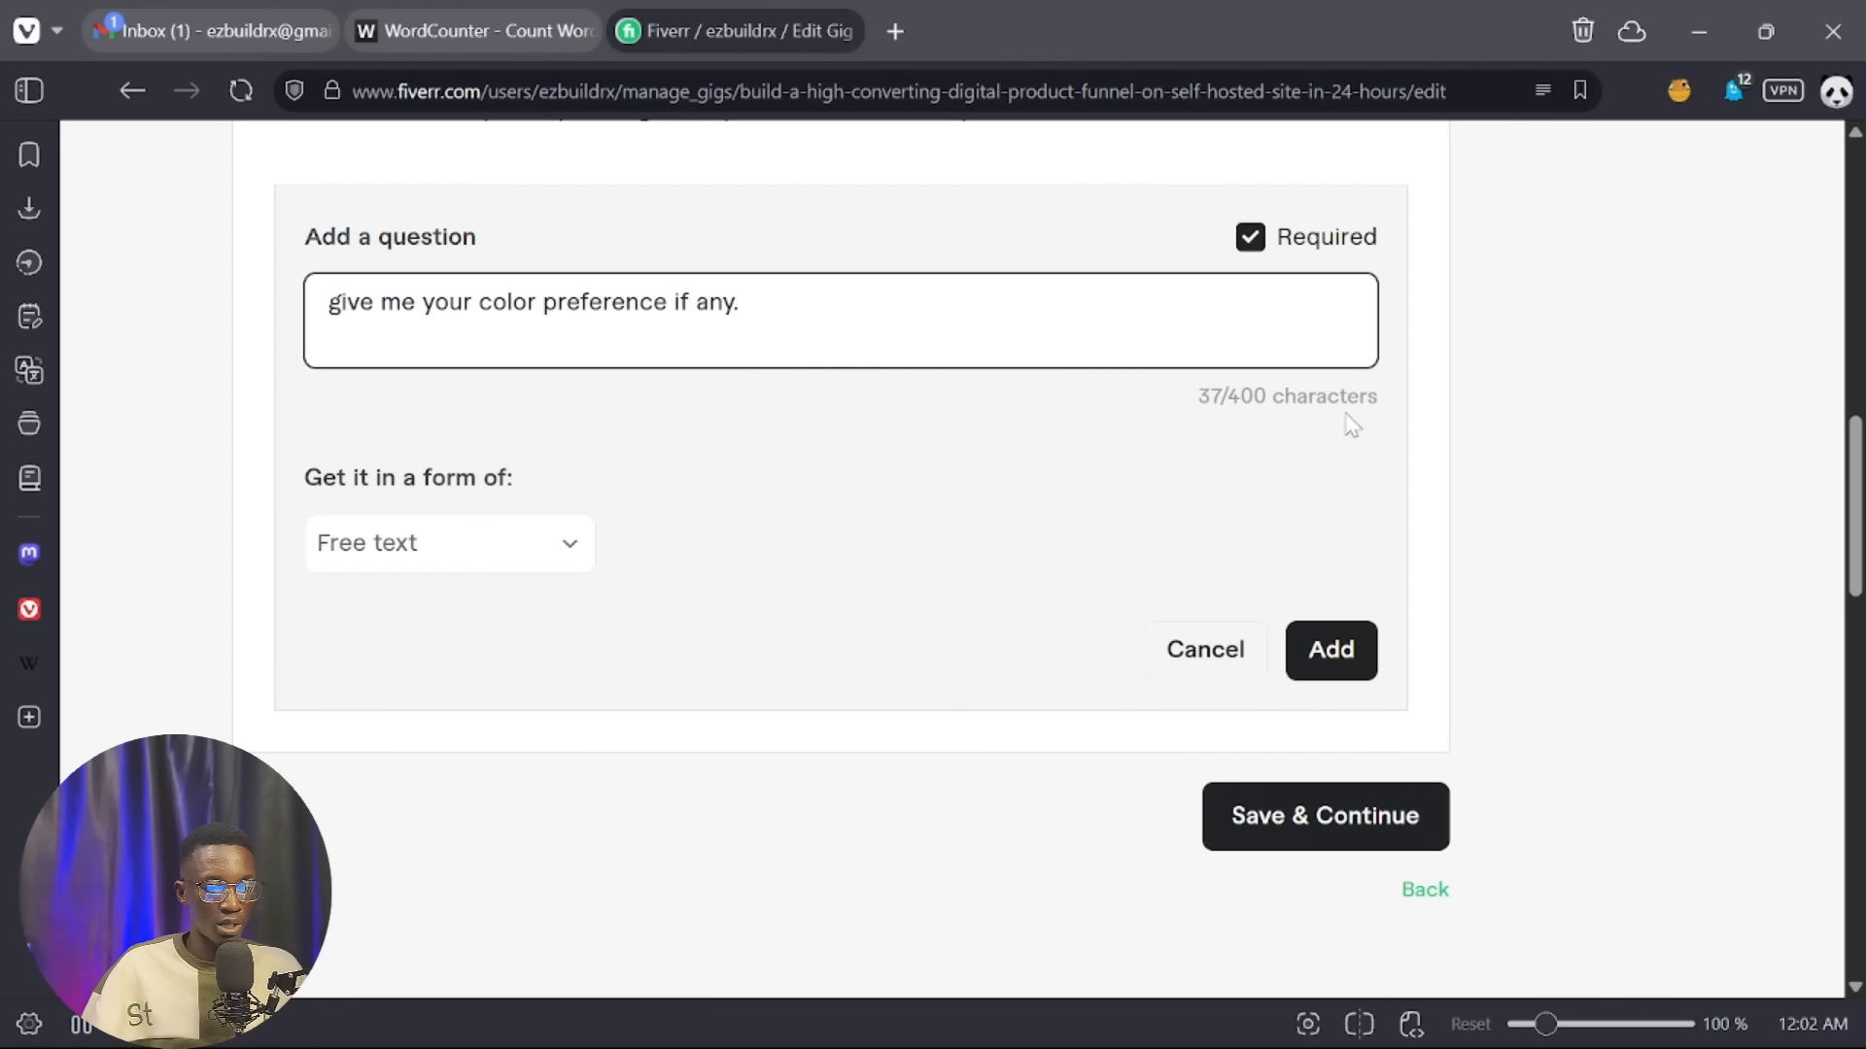
{"action": "left_click", "coordinate": [1294, 656]}
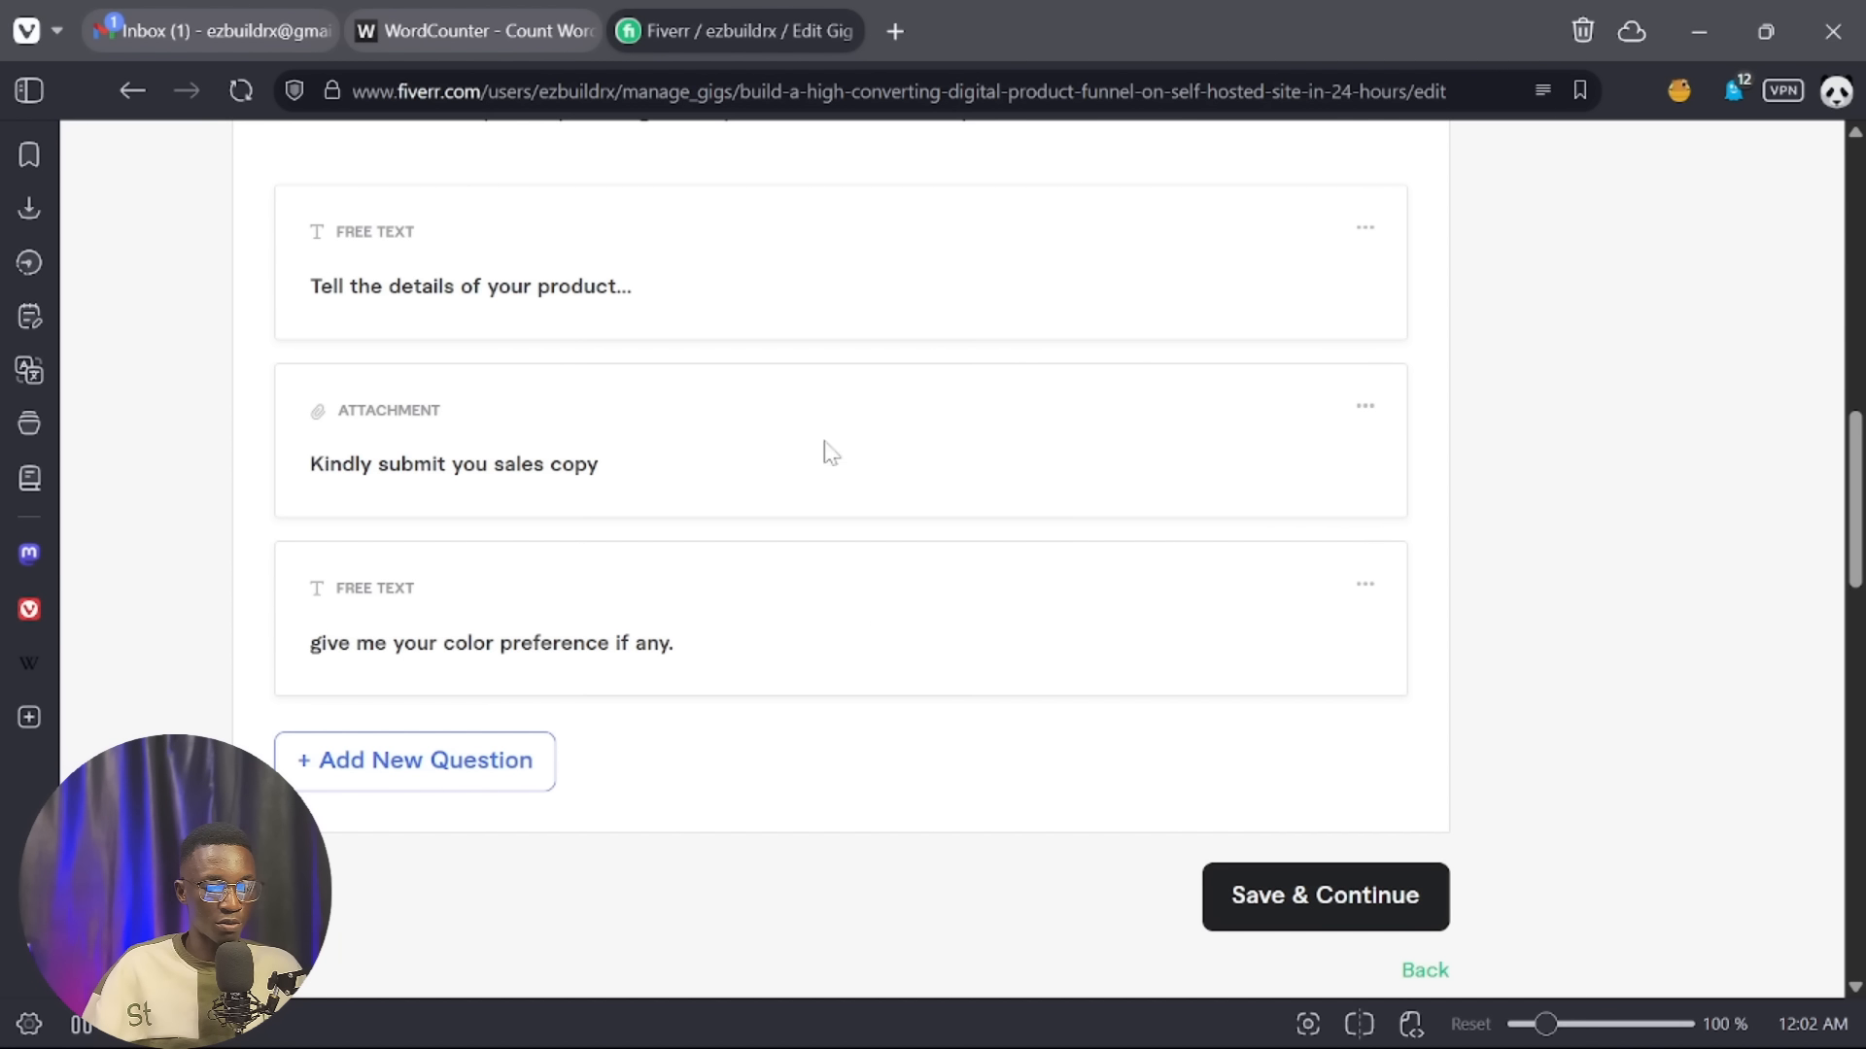
{"action": "left_click", "coordinate": [1308, 900]}
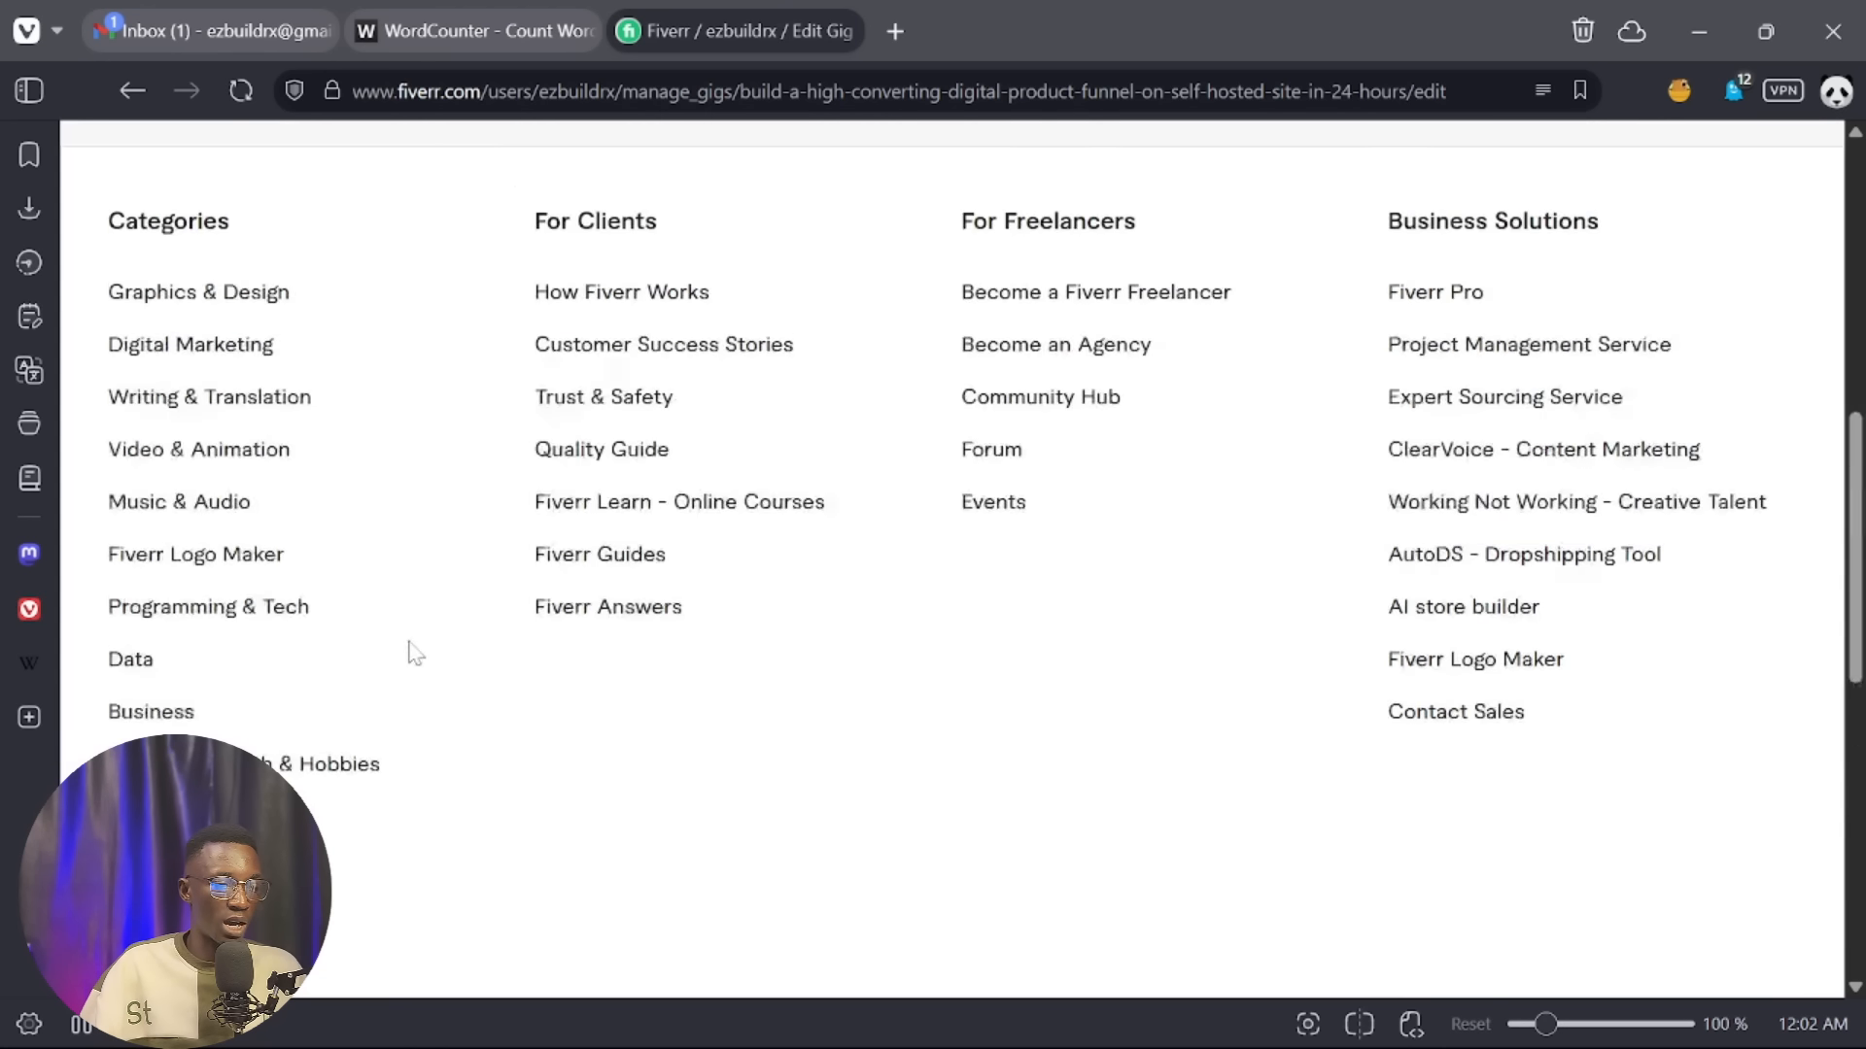
Upload the digital product funnel image as the primary gallery image.
{"action": "scroll", "coordinate": [291, 719], "scroll_direction": "down", "scroll_amount": 7}
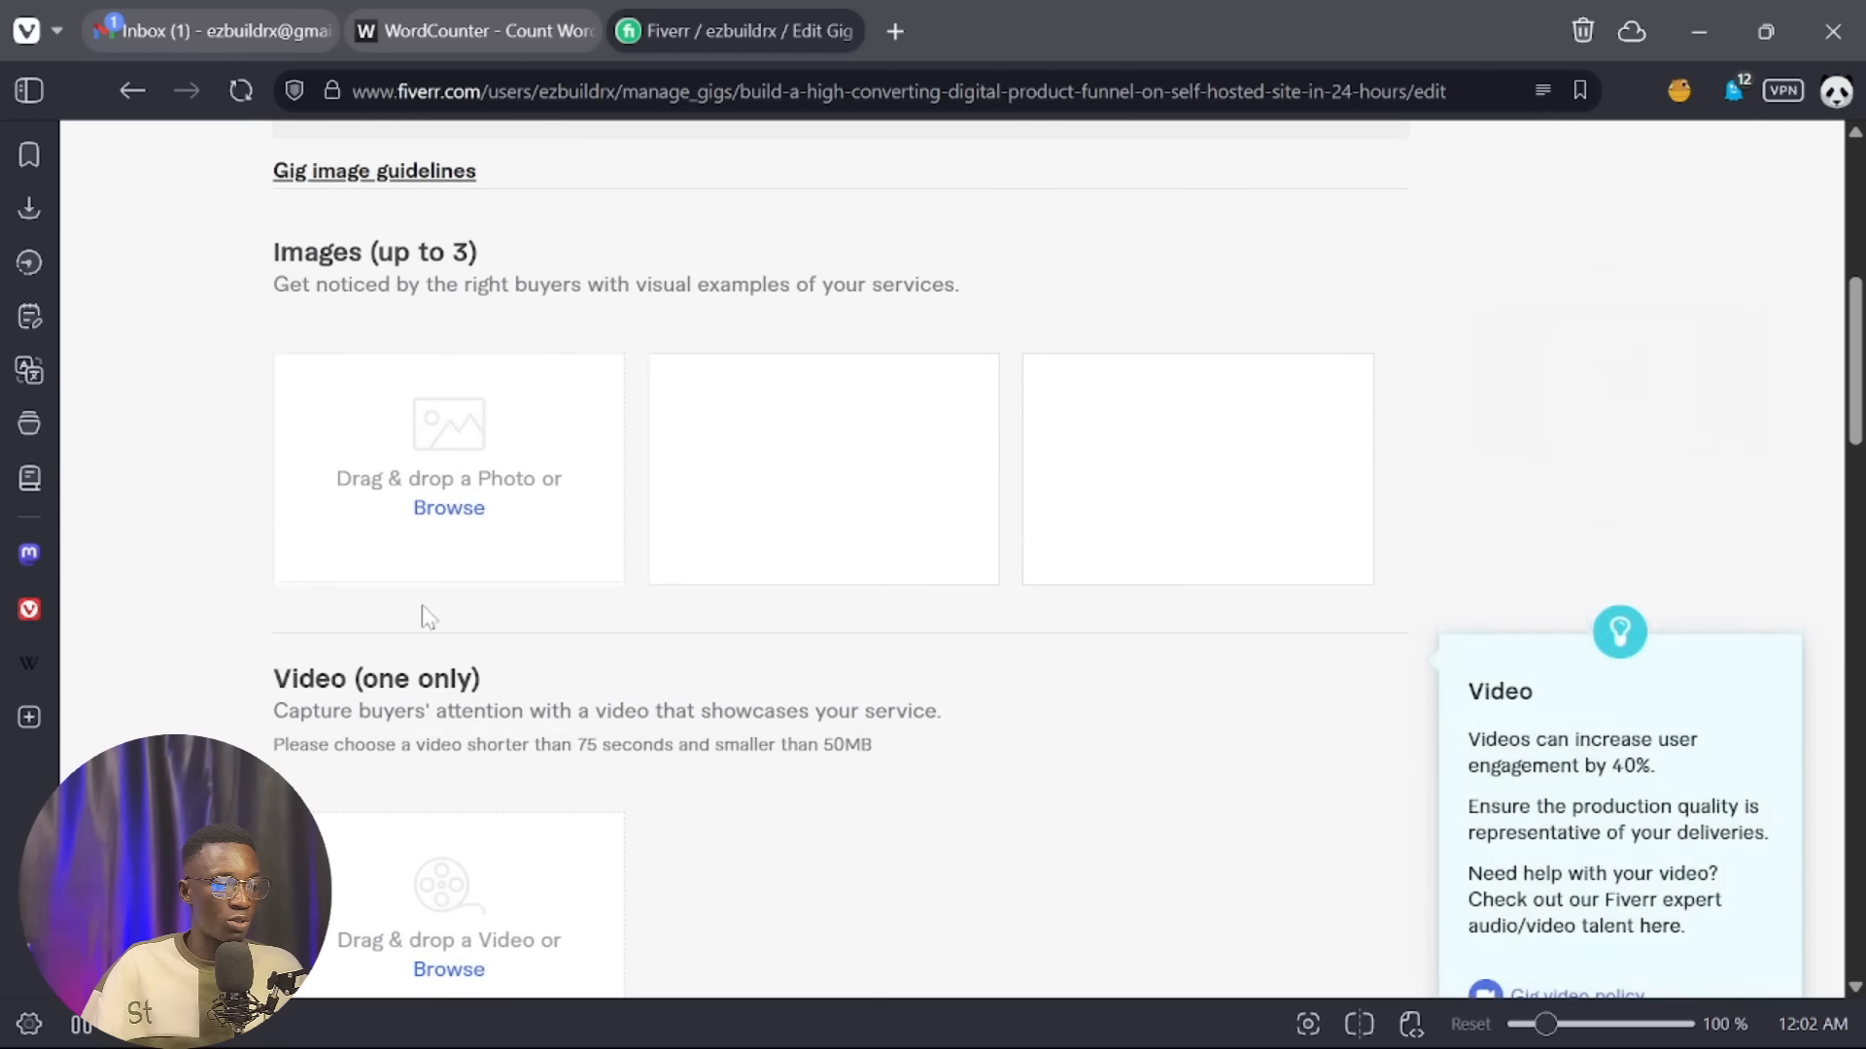
{"action": "left_click", "coordinate": [422, 477]}
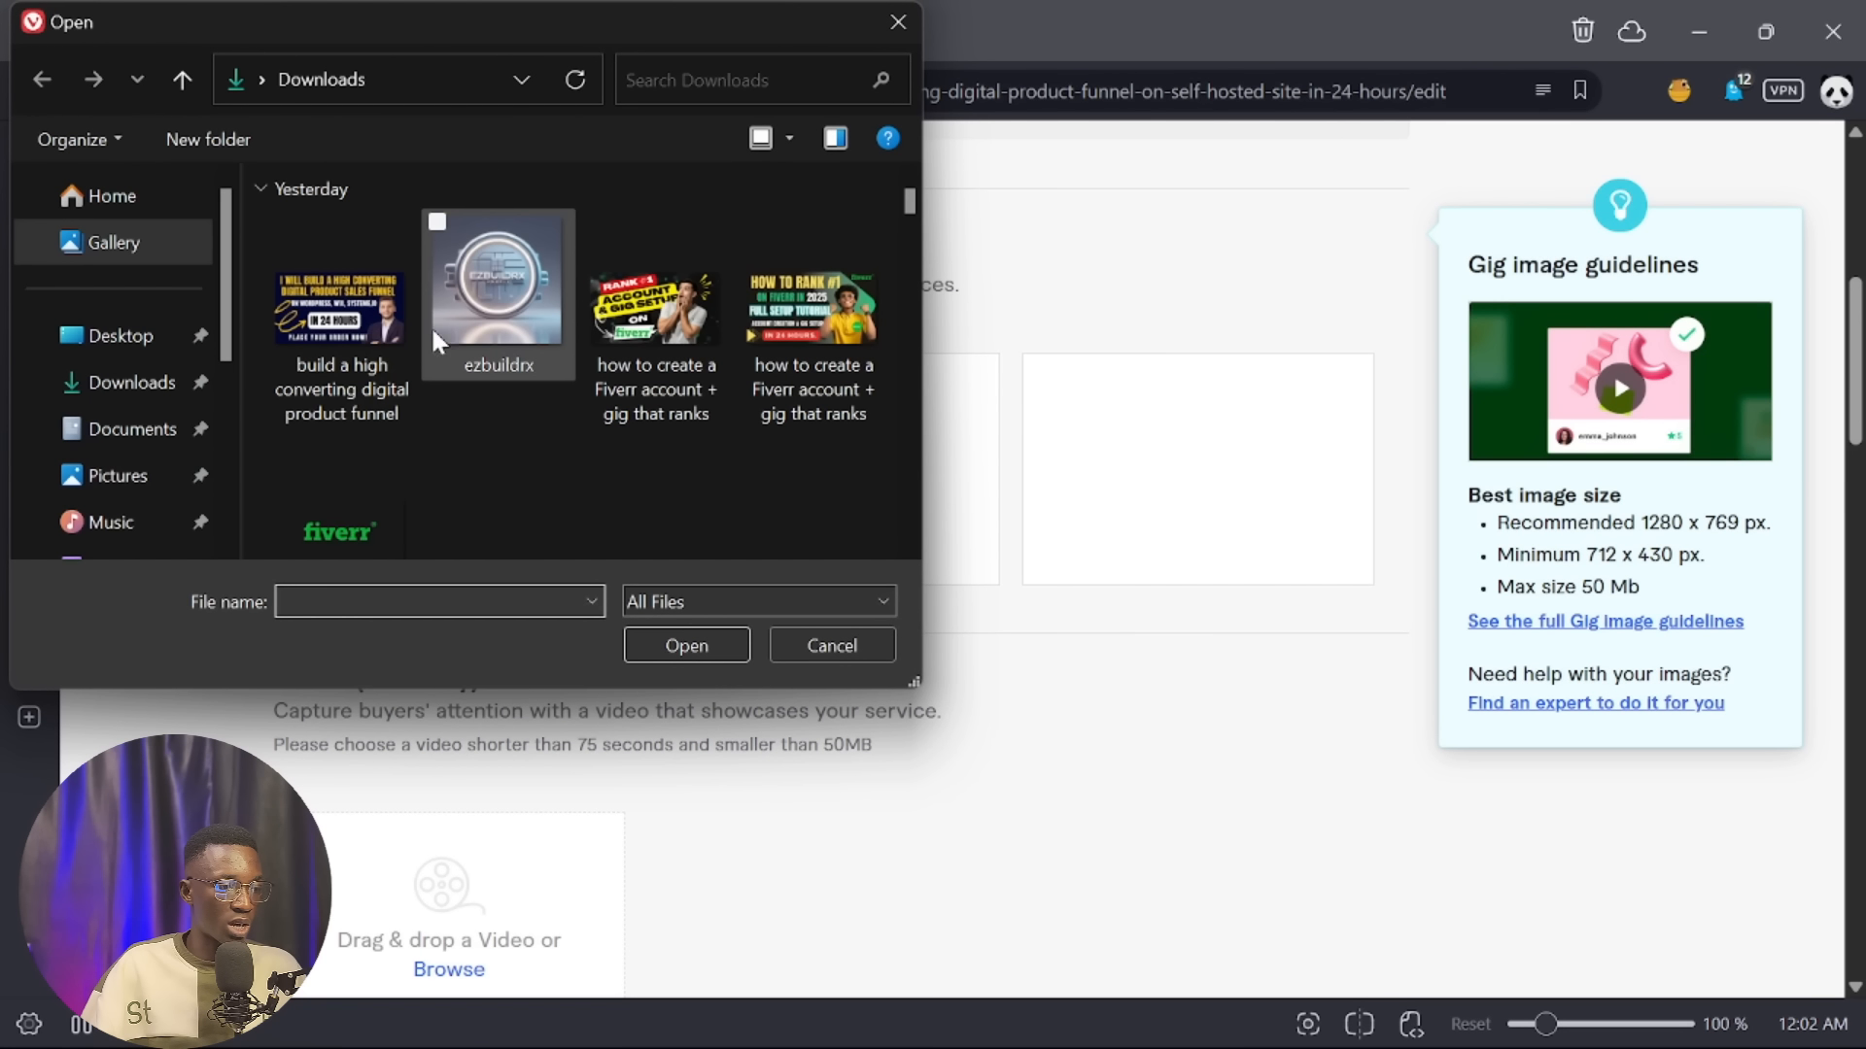
{"action": "left_click", "coordinate": [340, 311]}
{"action": "left_click", "coordinate": [684, 645]}
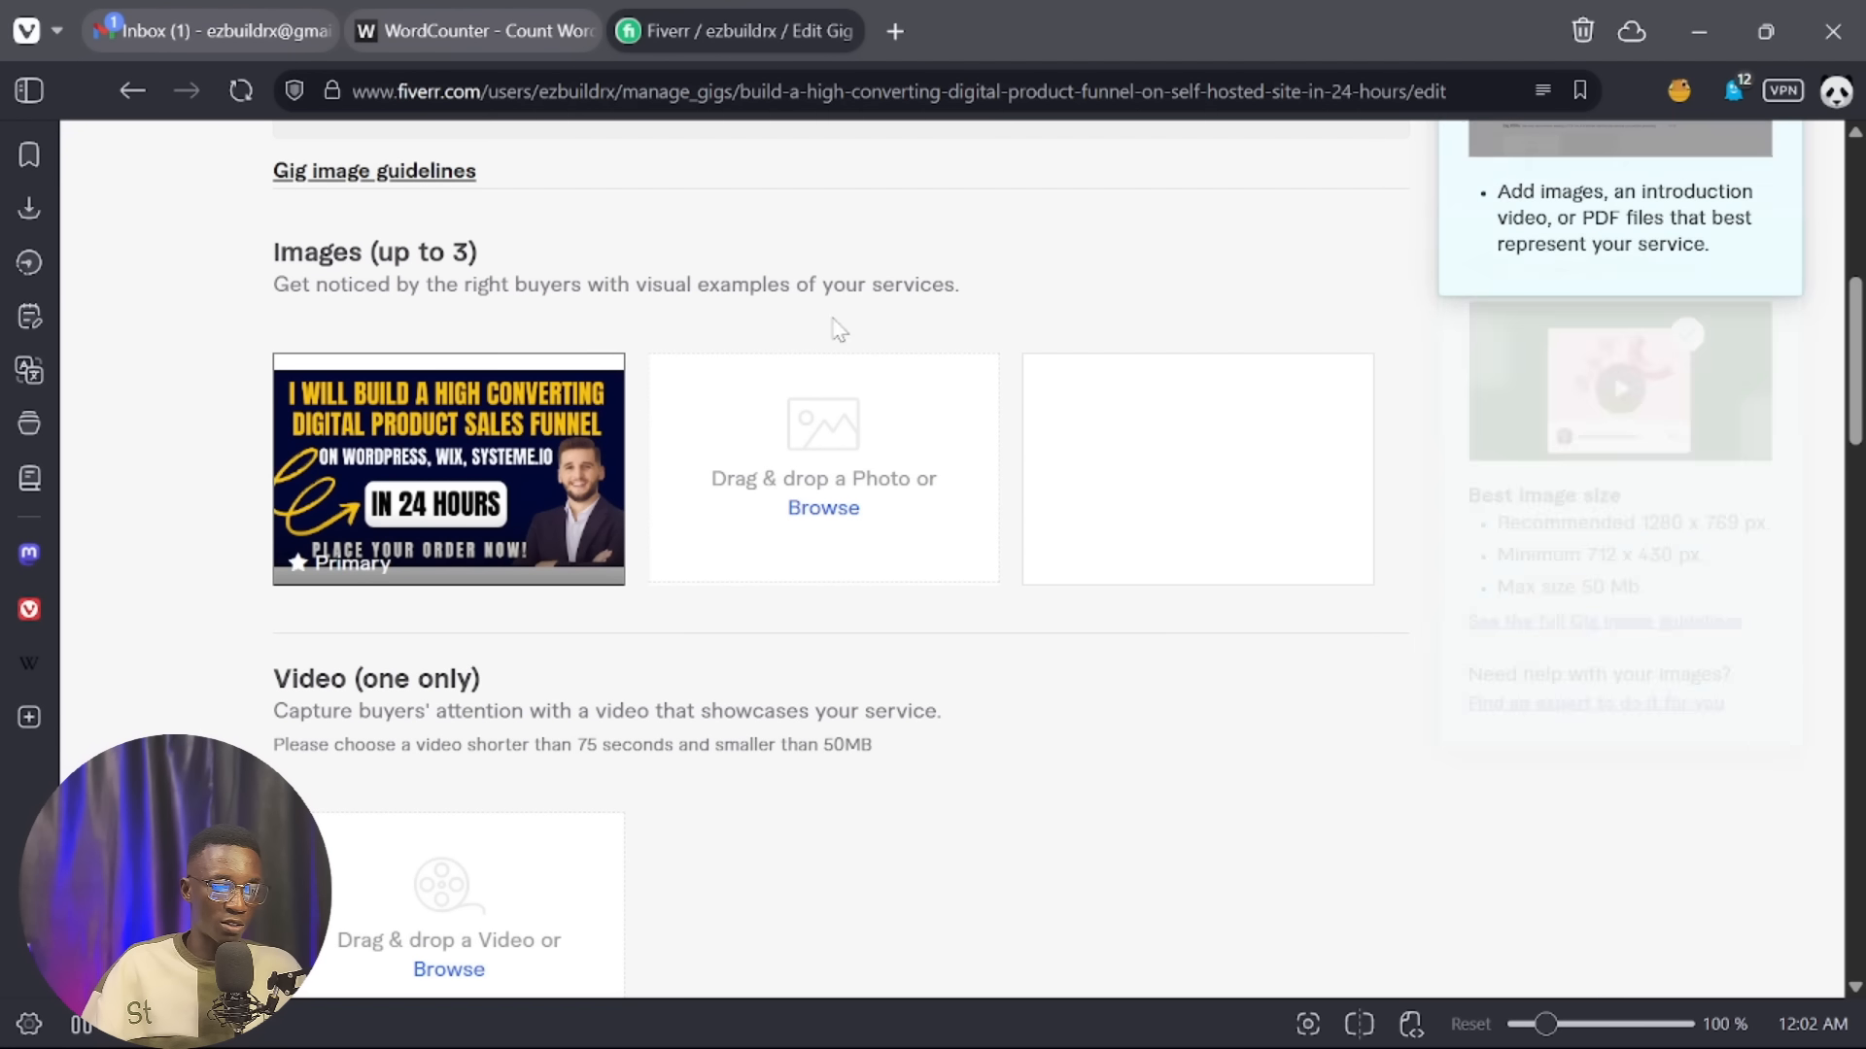
Pick the funnel image for the second gallery slot, then cancel the file chooser.
{"action": "left_click", "coordinate": [826, 522]}
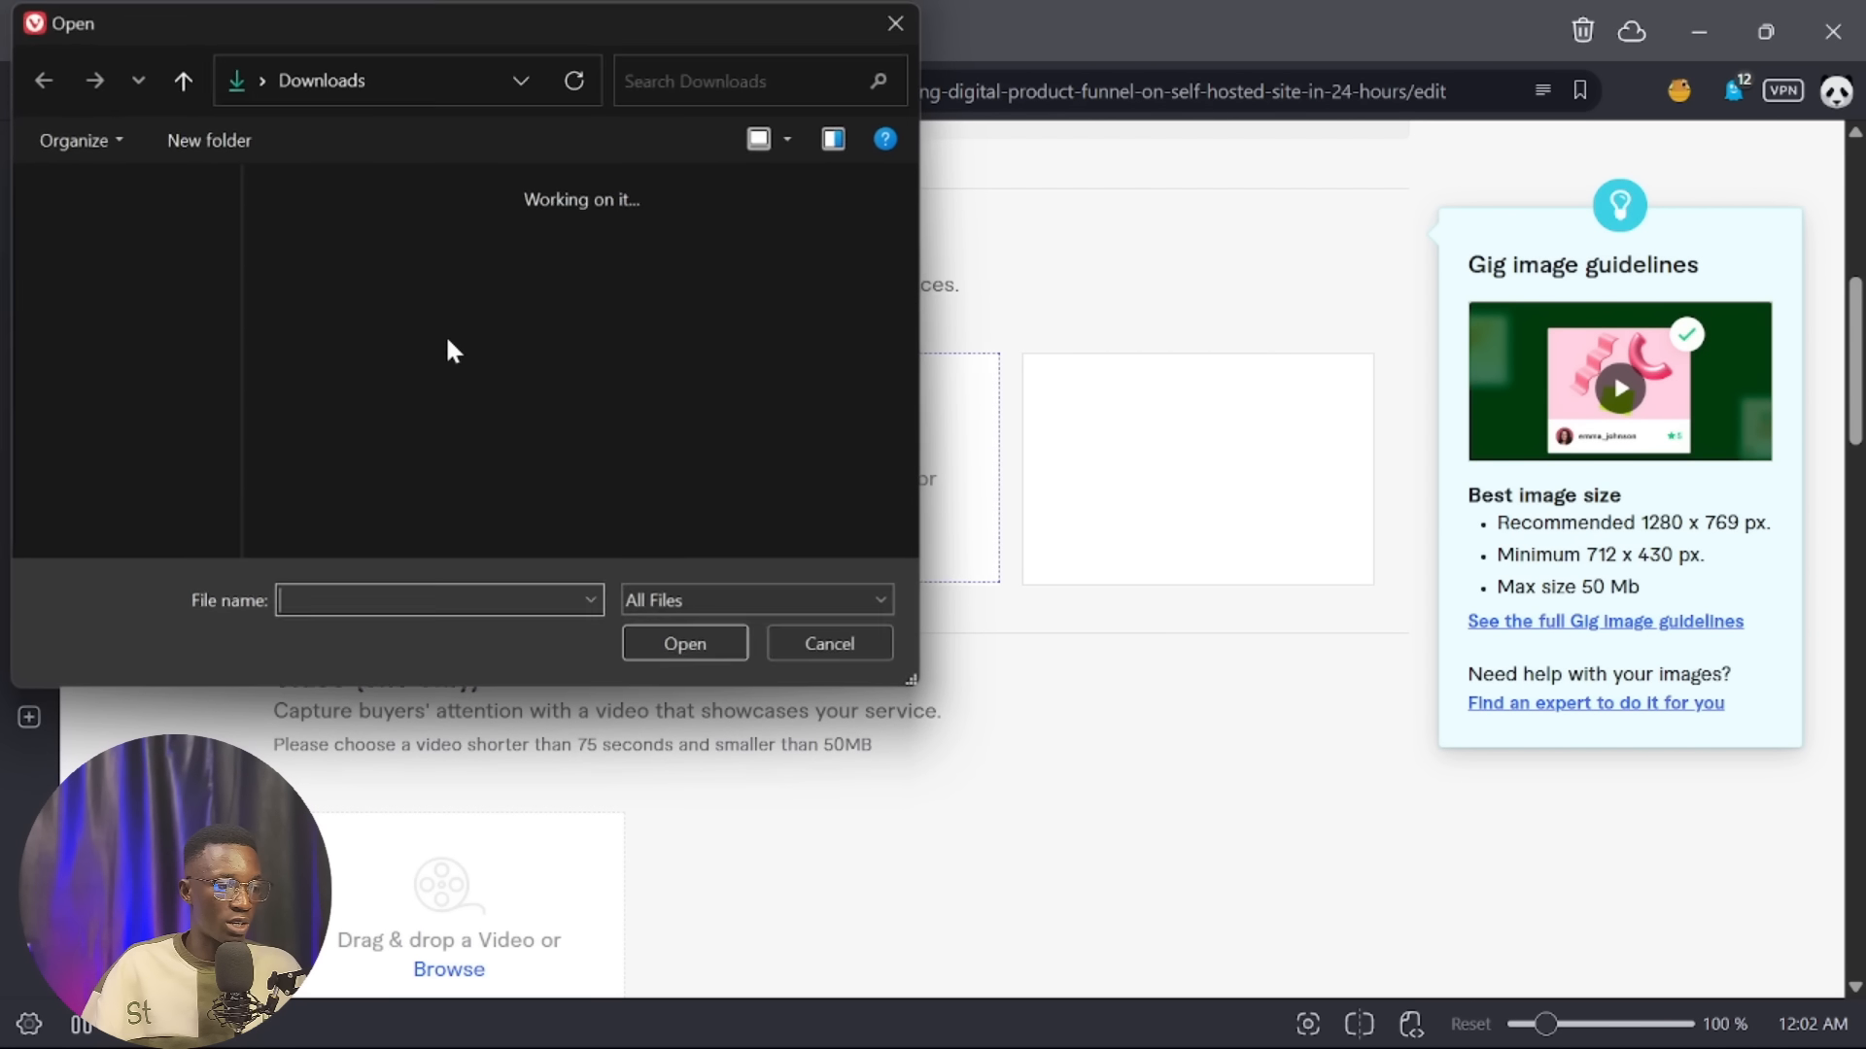
{"action": "left_click", "coordinate": [345, 365]}
{"action": "left_click", "coordinate": [671, 641]}
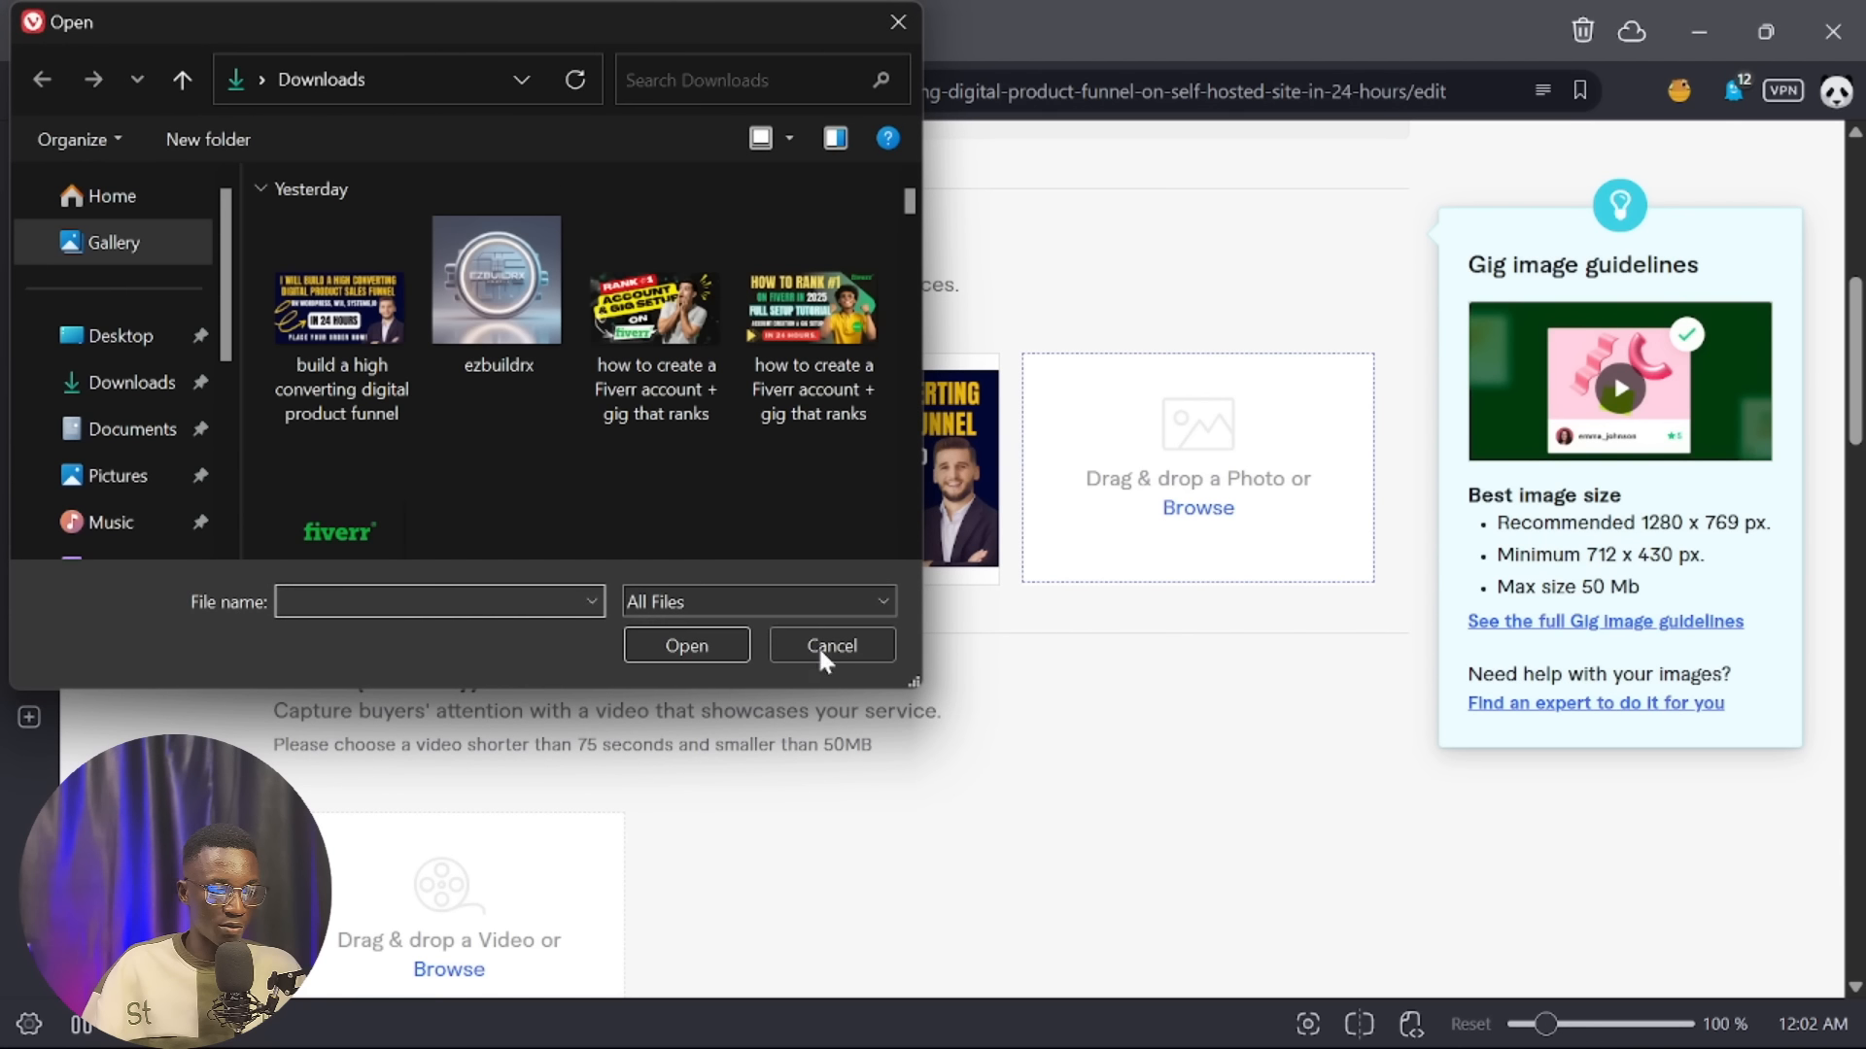
{"action": "left_click", "coordinate": [826, 643]}
Reload the ChatGPT conversation and scroll through the generated funnel thumbnails before returning to Fiverr.
{"action": "left_click", "coordinate": [998, 1015]}
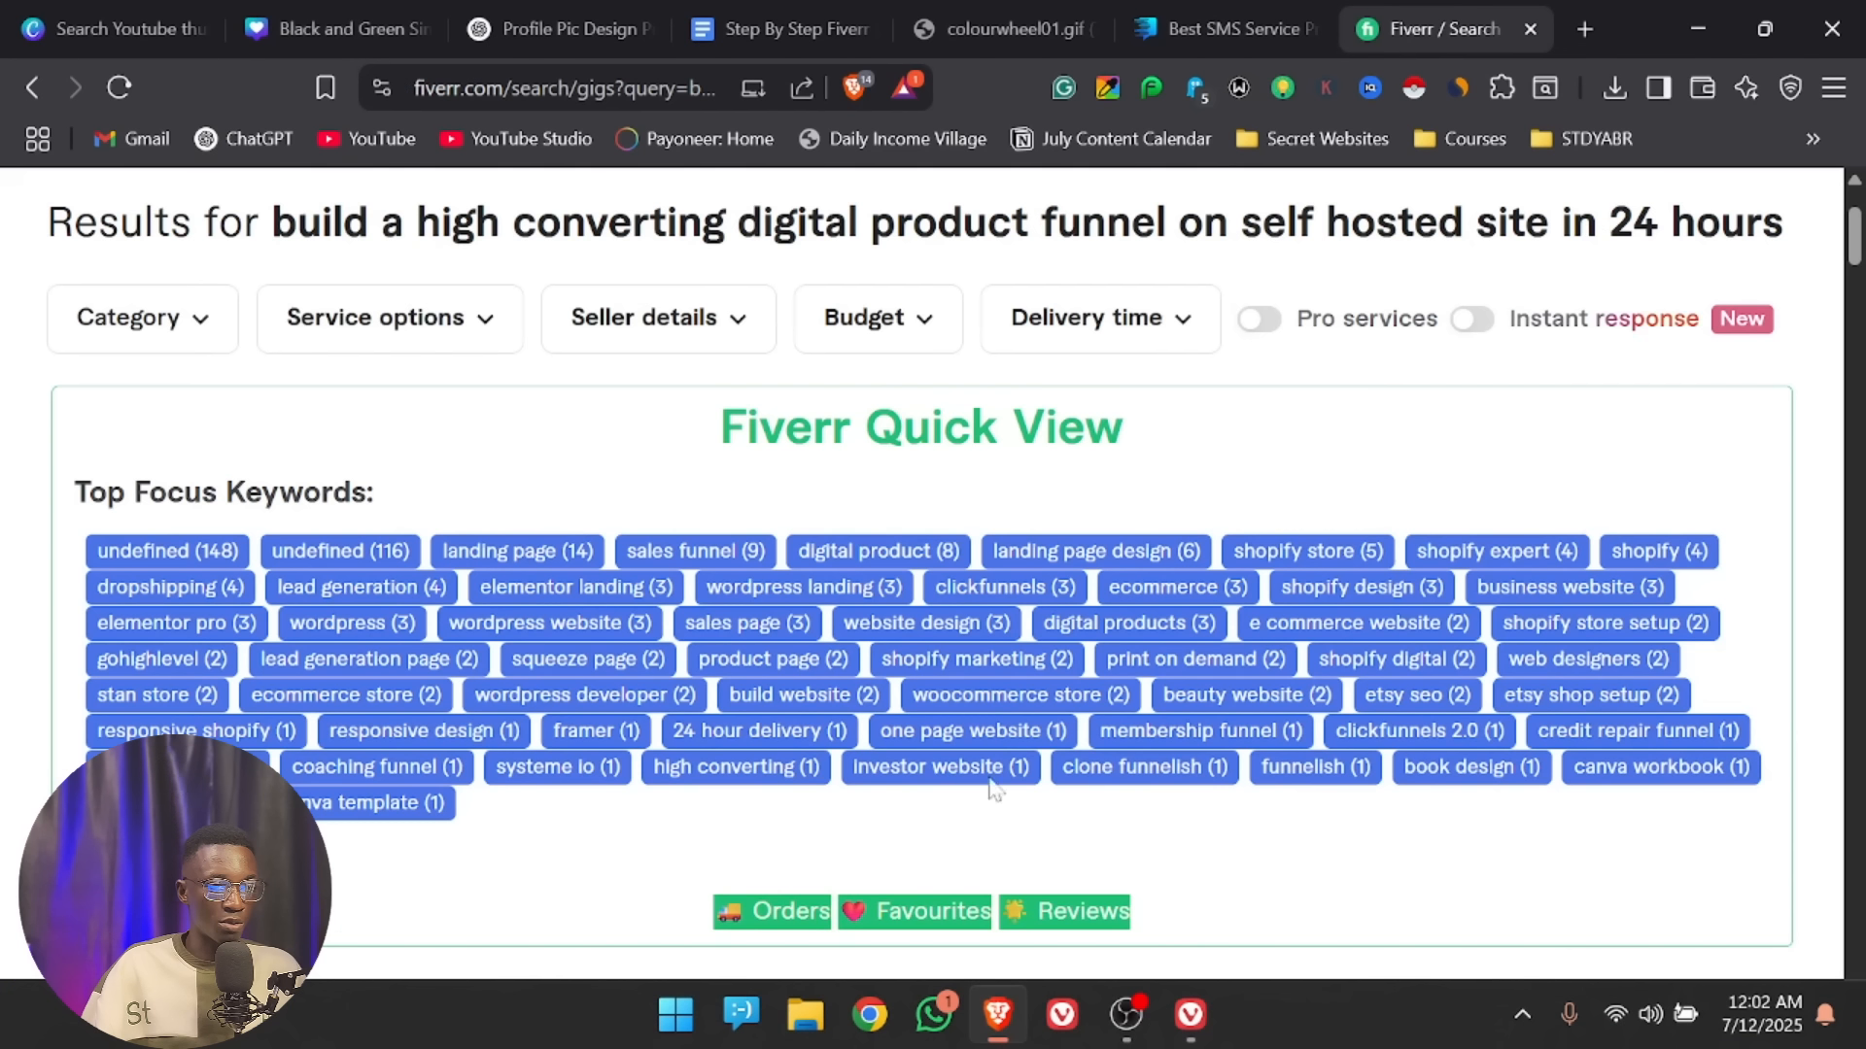
{"action": "left_click", "coordinate": [531, 13]}
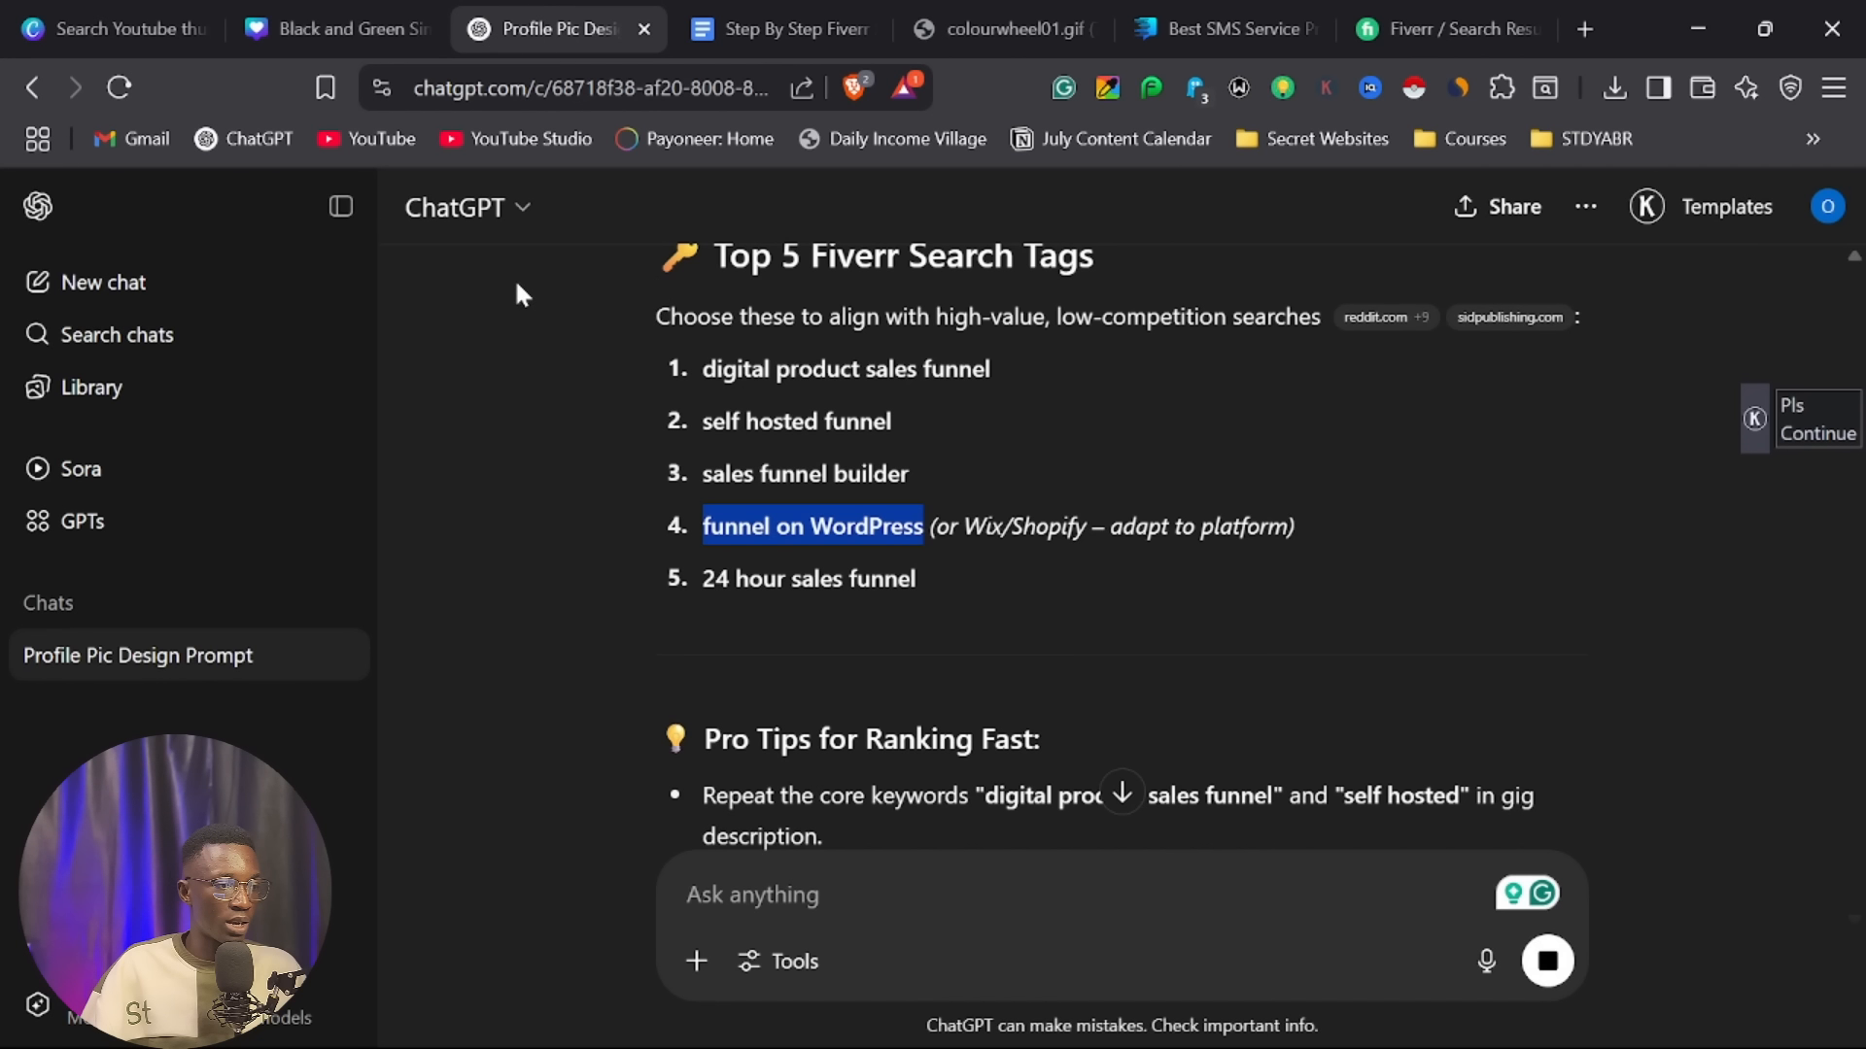
{"action": "left_click", "coordinate": [121, 85]}
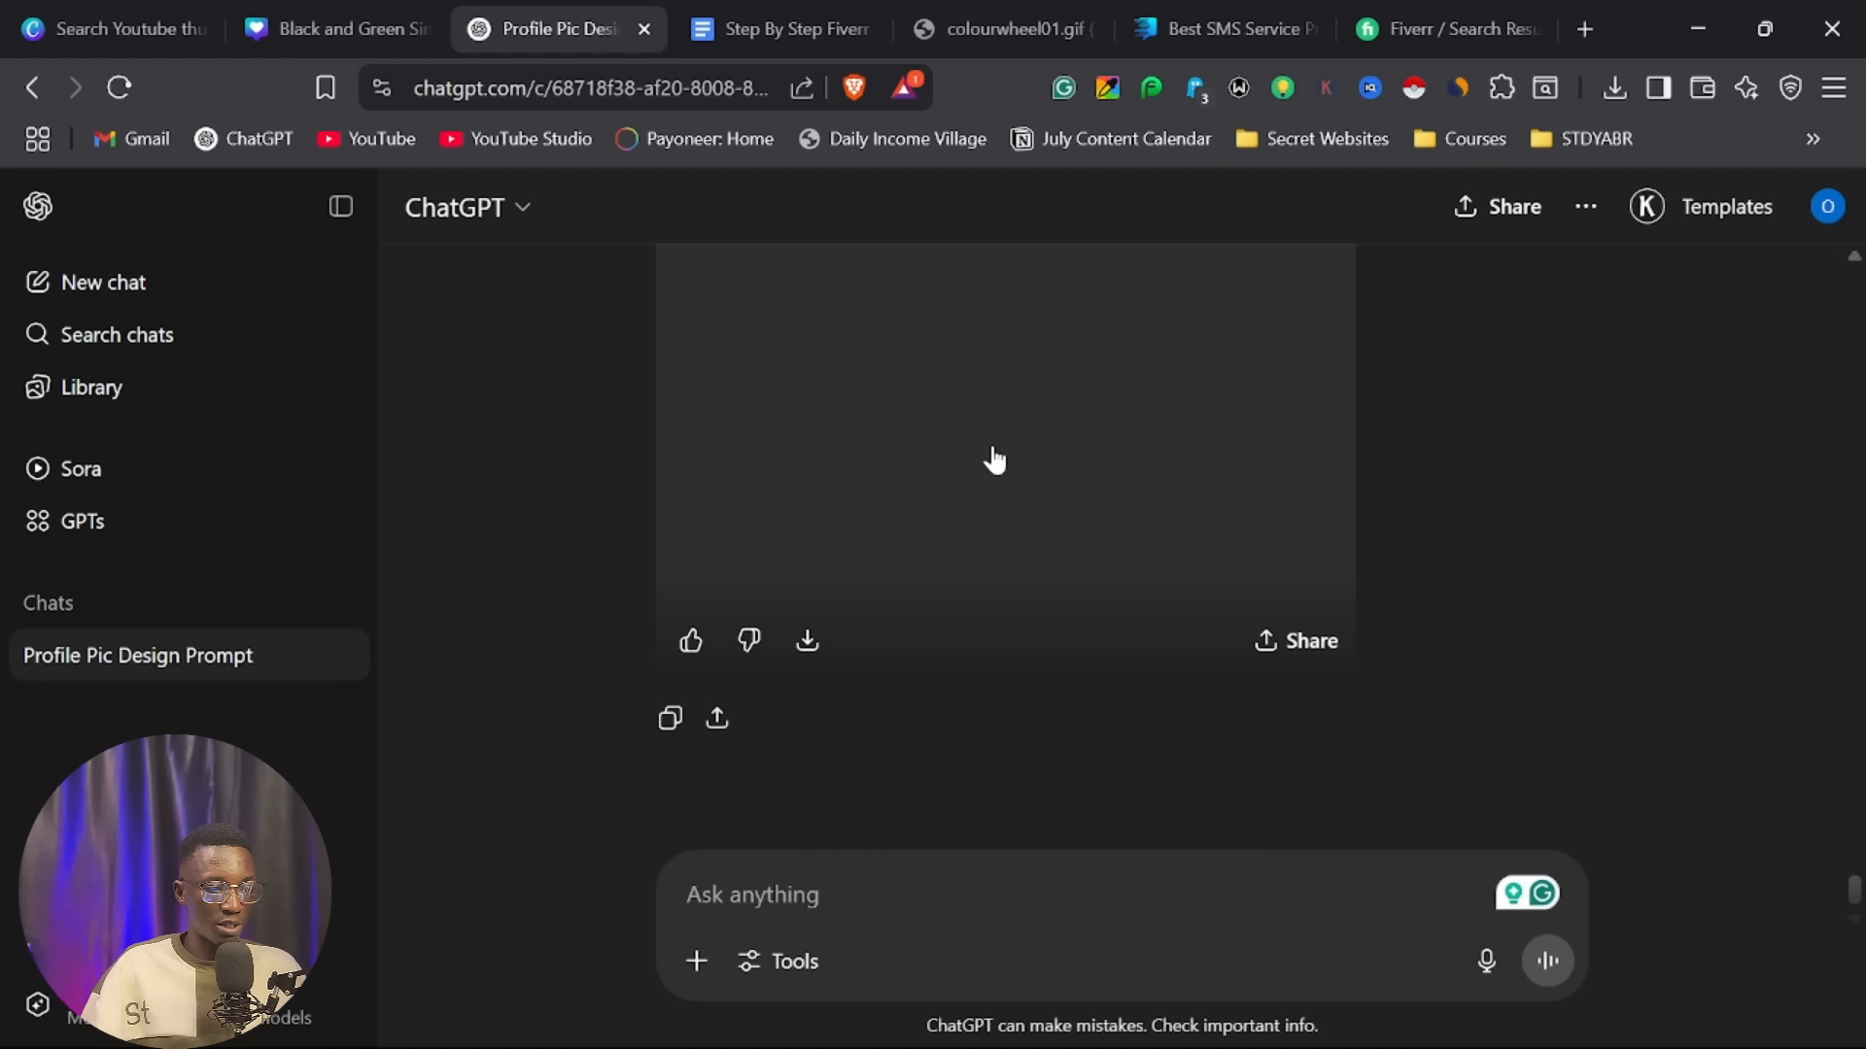
{"action": "scroll", "coordinate": [994, 463], "scroll_direction": "up", "scroll_amount": 2}
{"action": "scroll", "coordinate": [999, 517], "scroll_direction": "down", "scroll_amount": 2}
{"action": "scroll", "coordinate": [972, 515], "scroll_direction": "up", "scroll_amount": 4}
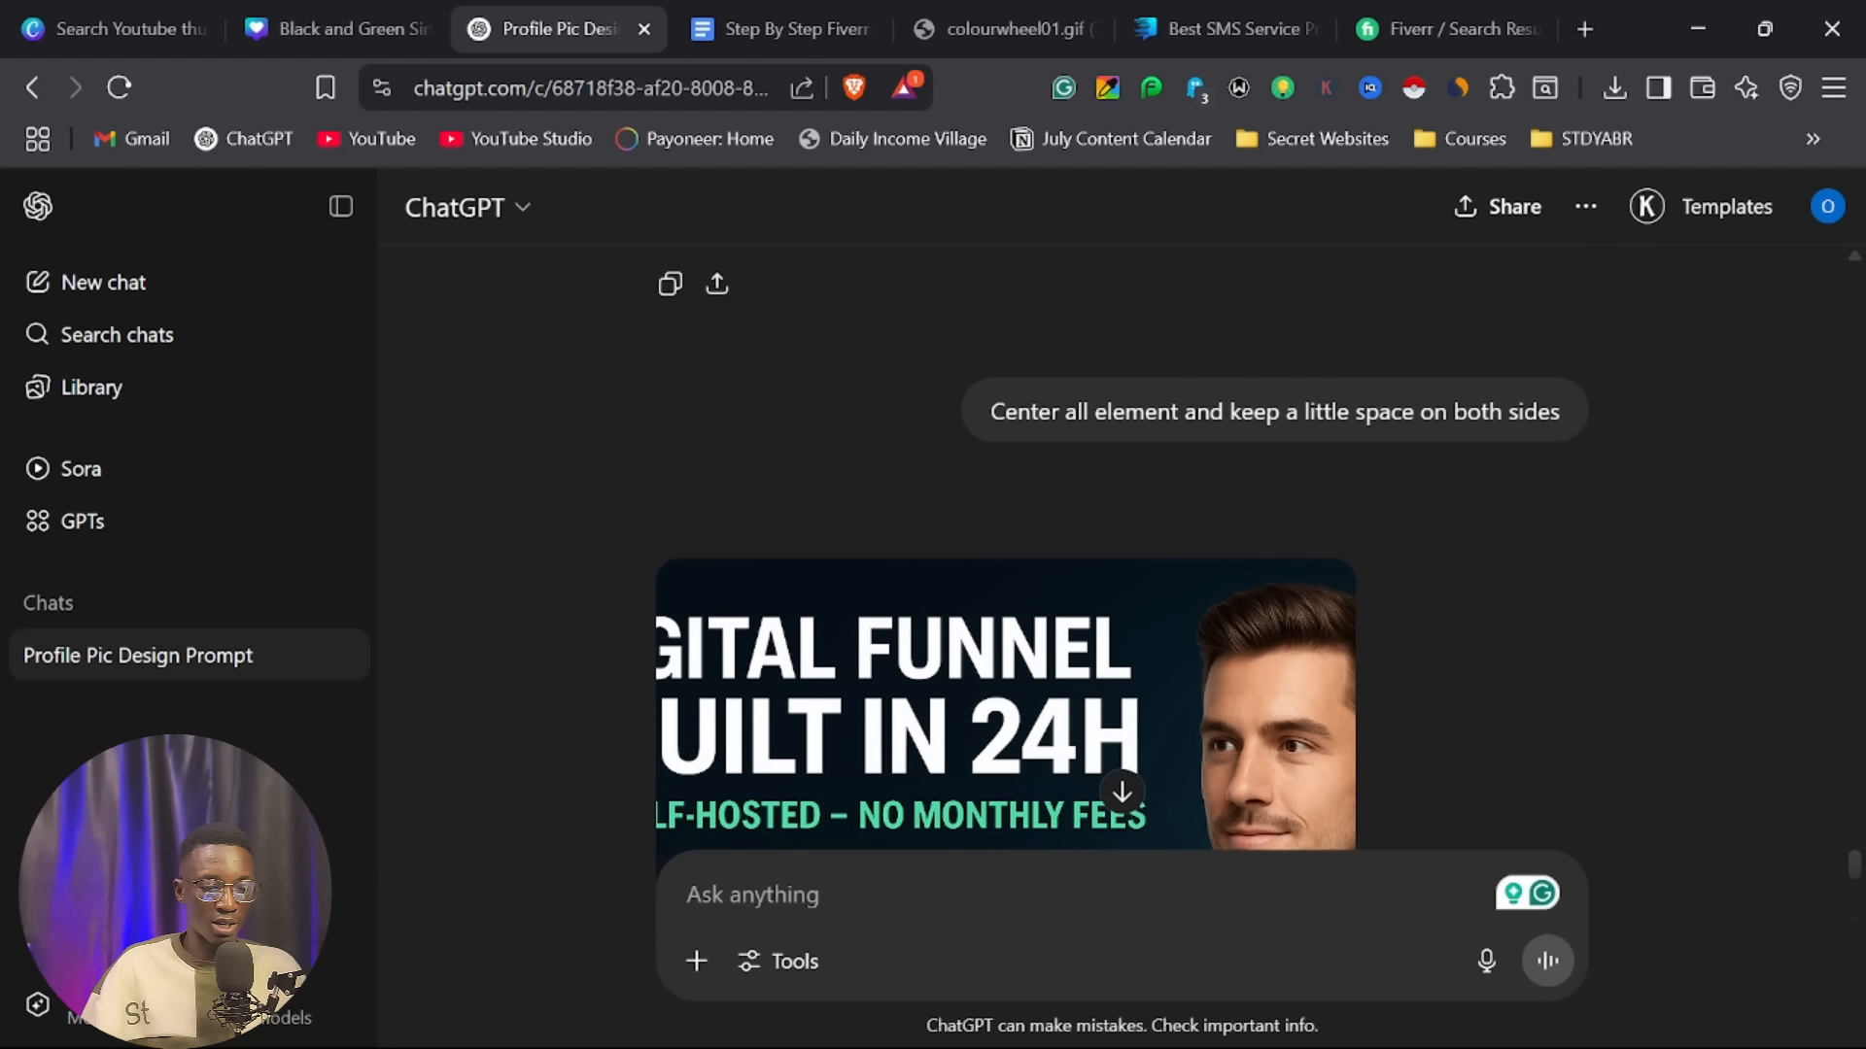
{"action": "mouse_move", "coordinate": [1098, 1005]}
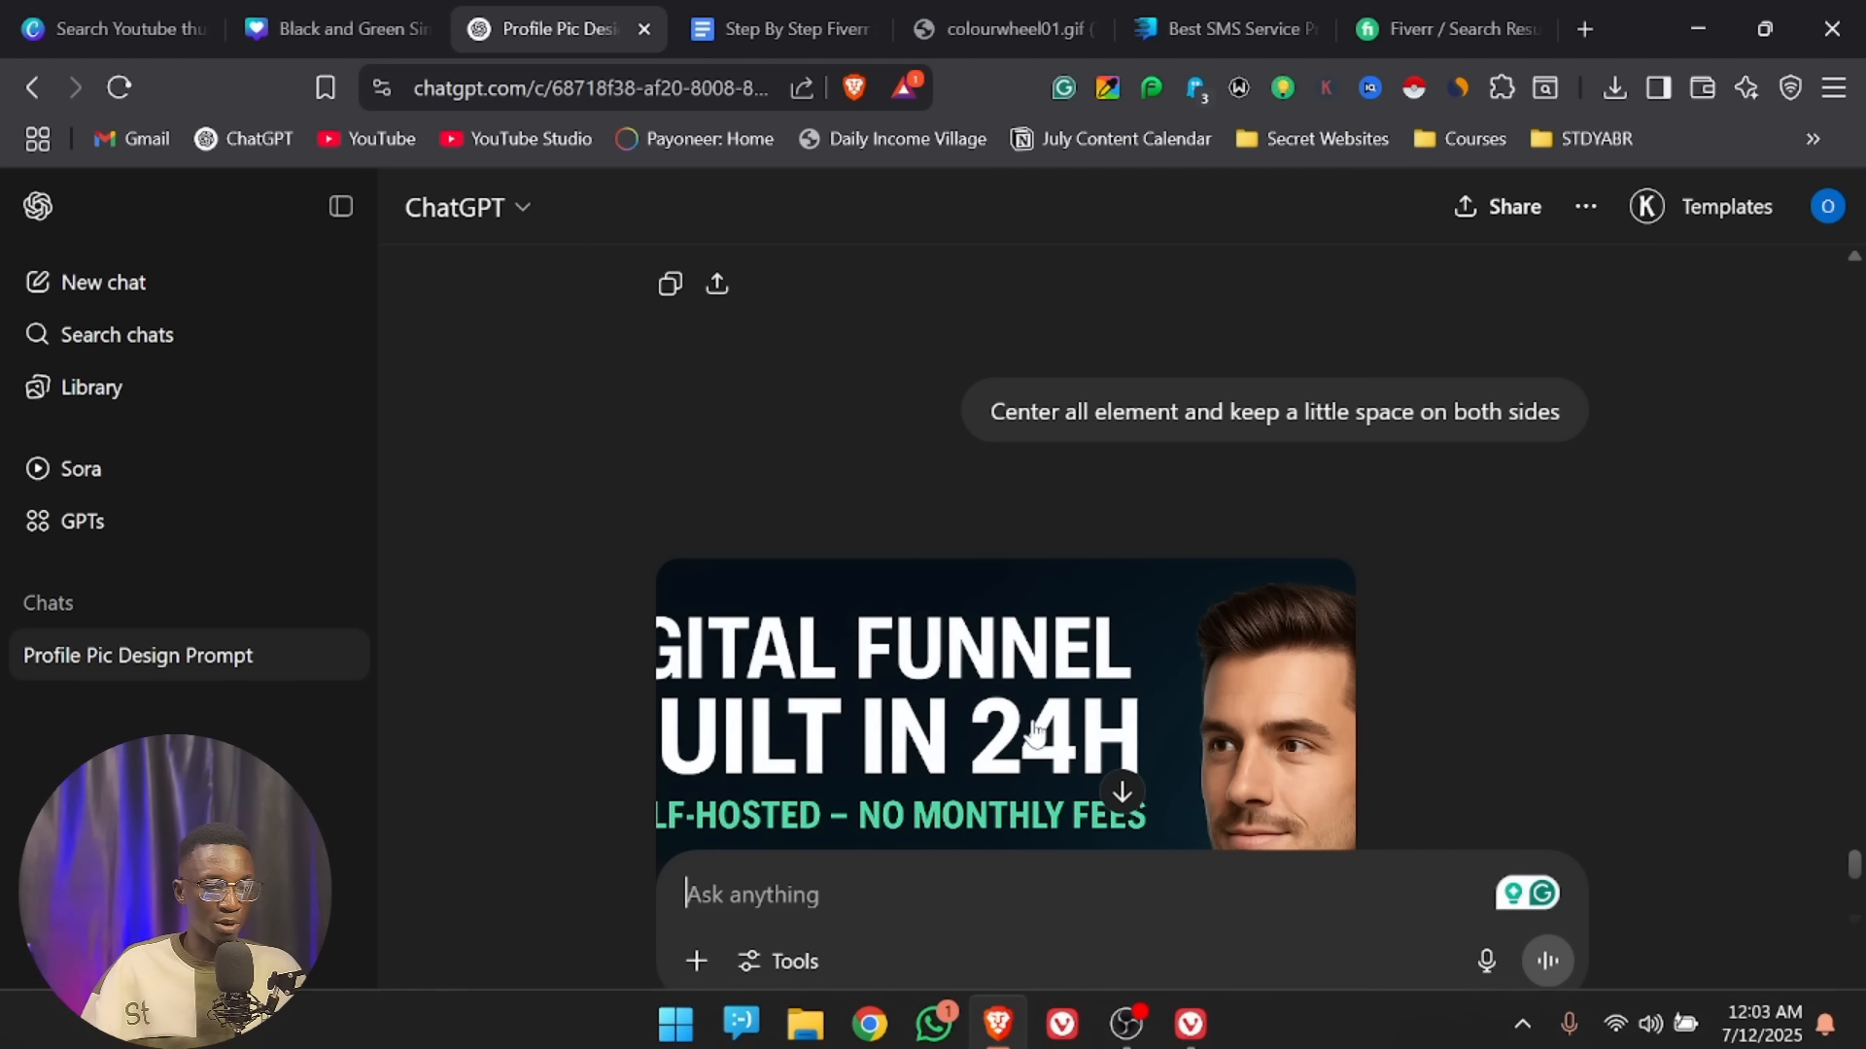
{"action": "scroll", "coordinate": [942, 636], "scroll_direction": "down", "scroll_amount": 3}
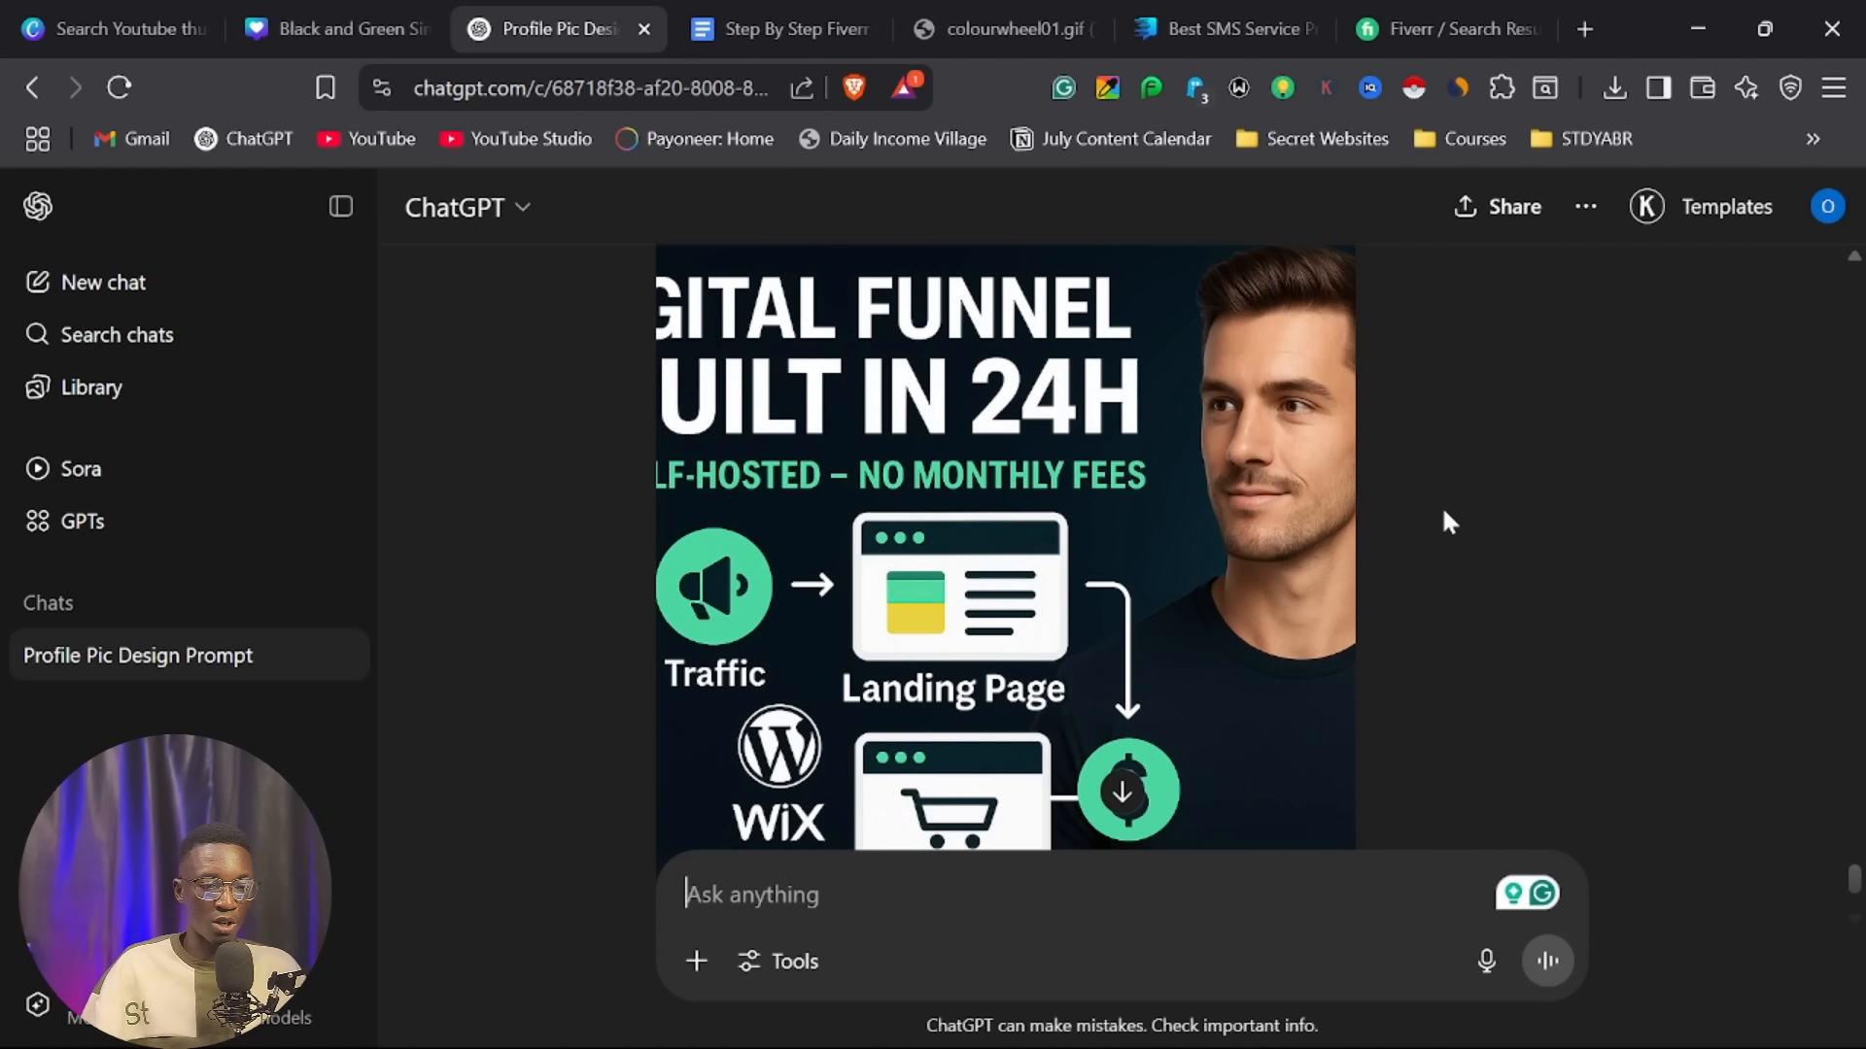
{"action": "scroll", "coordinate": [1442, 525], "scroll_direction": "down", "scroll_amount": 3}
{"action": "scroll", "coordinate": [1438, 585], "scroll_direction": "up", "scroll_amount": 10}
{"action": "scroll", "coordinate": [1525, 408], "scroll_direction": "up", "scroll_amount": 3}
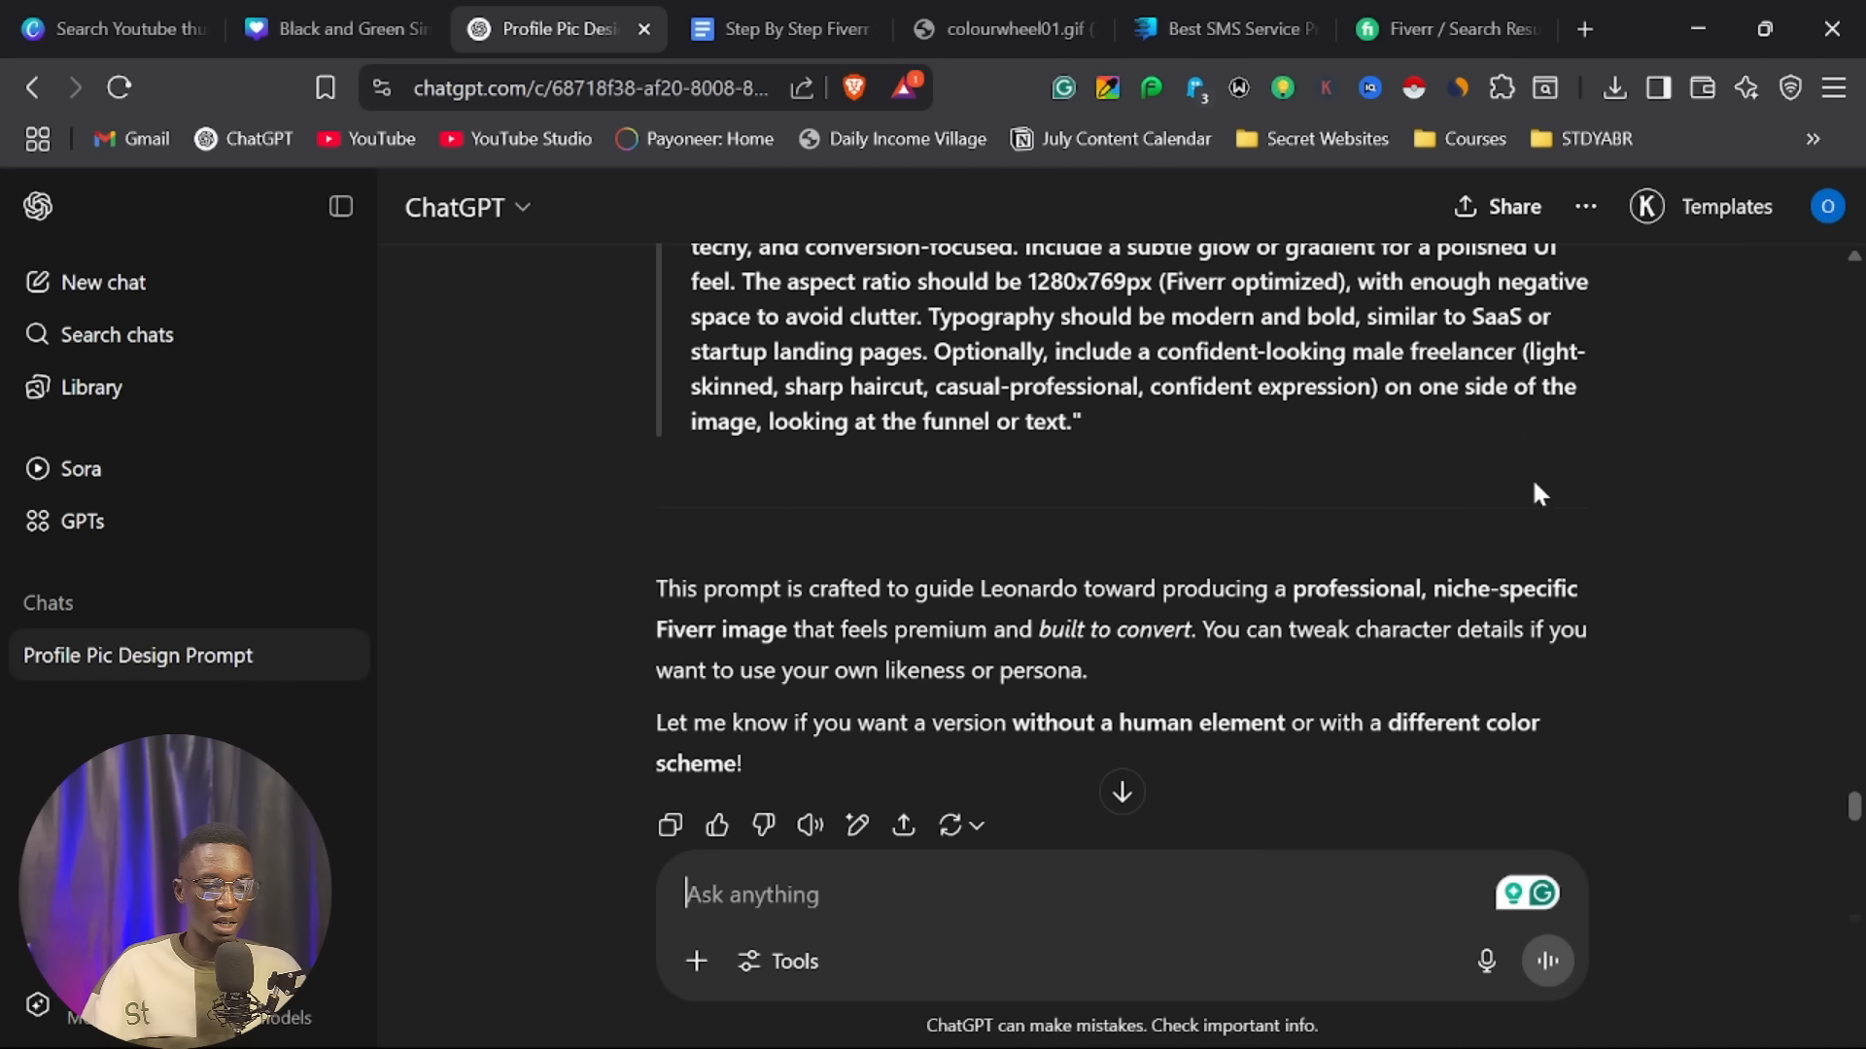
{"action": "scroll", "coordinate": [1536, 492], "scroll_direction": "down", "scroll_amount": 7}
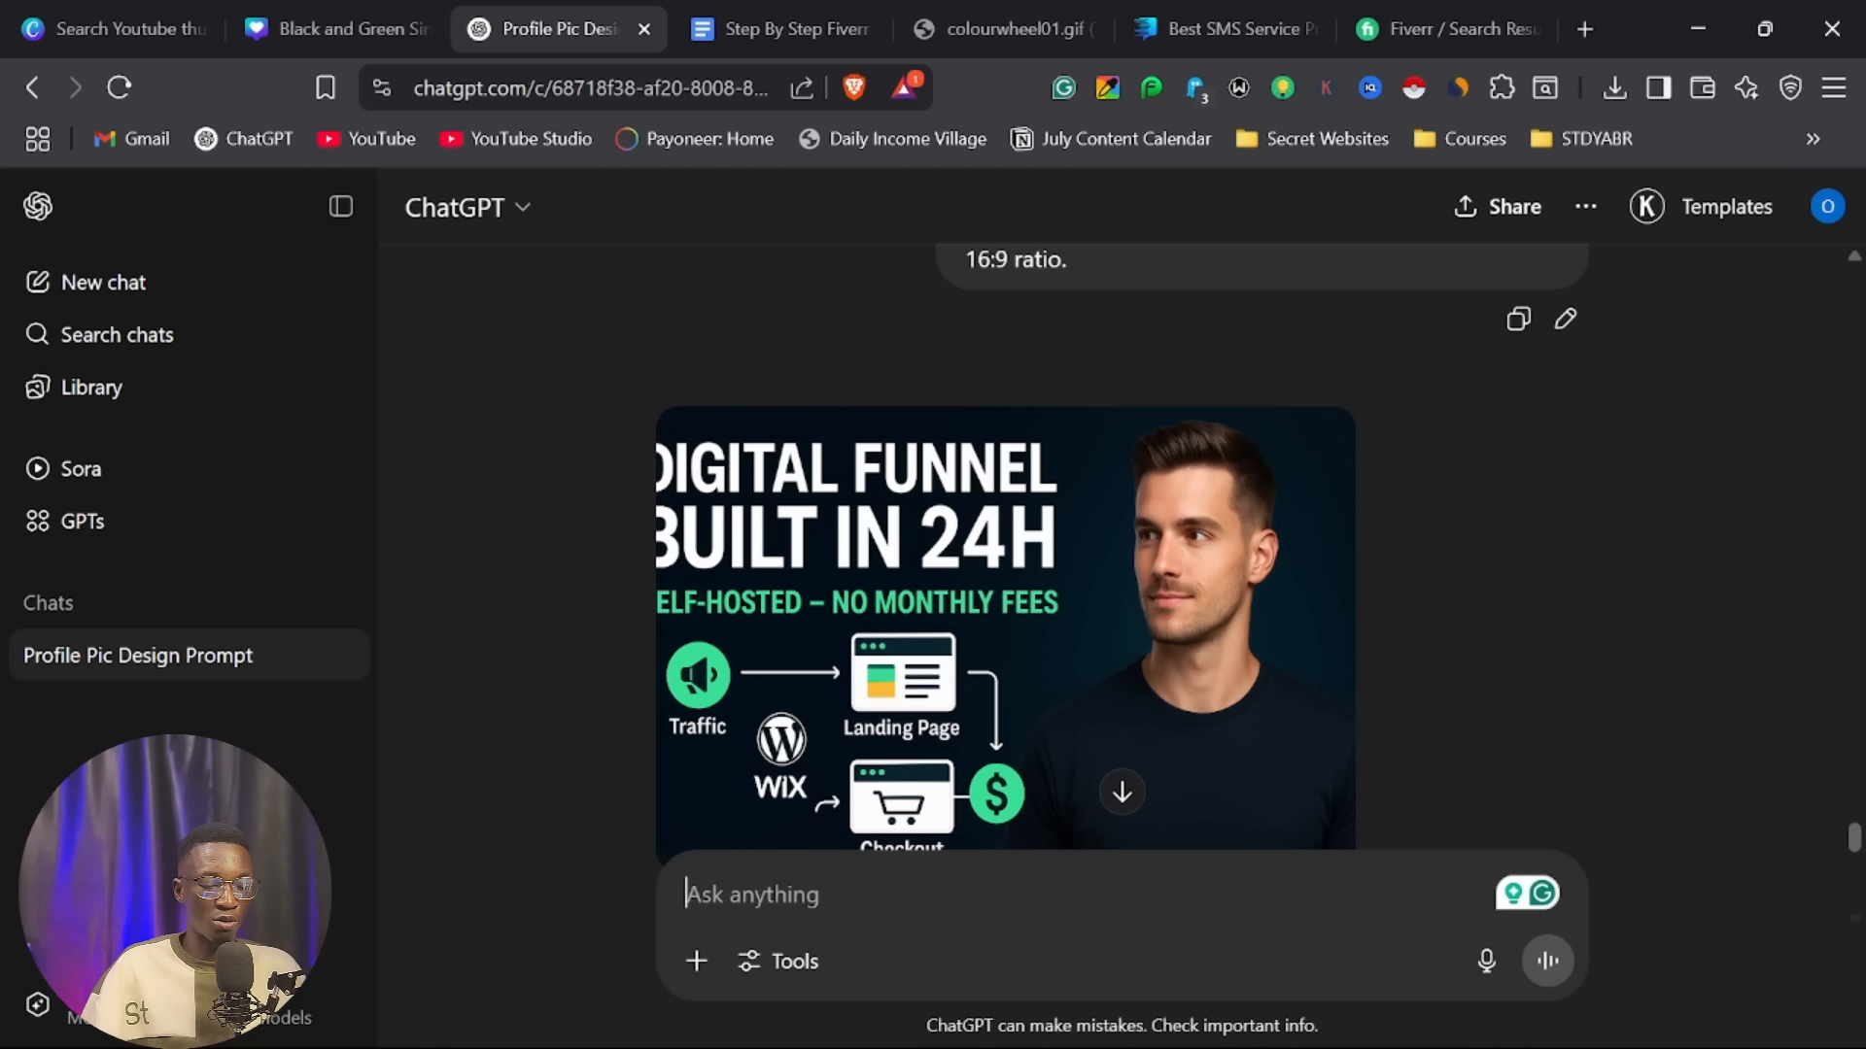
{"action": "left_click", "coordinate": [1191, 1018]}
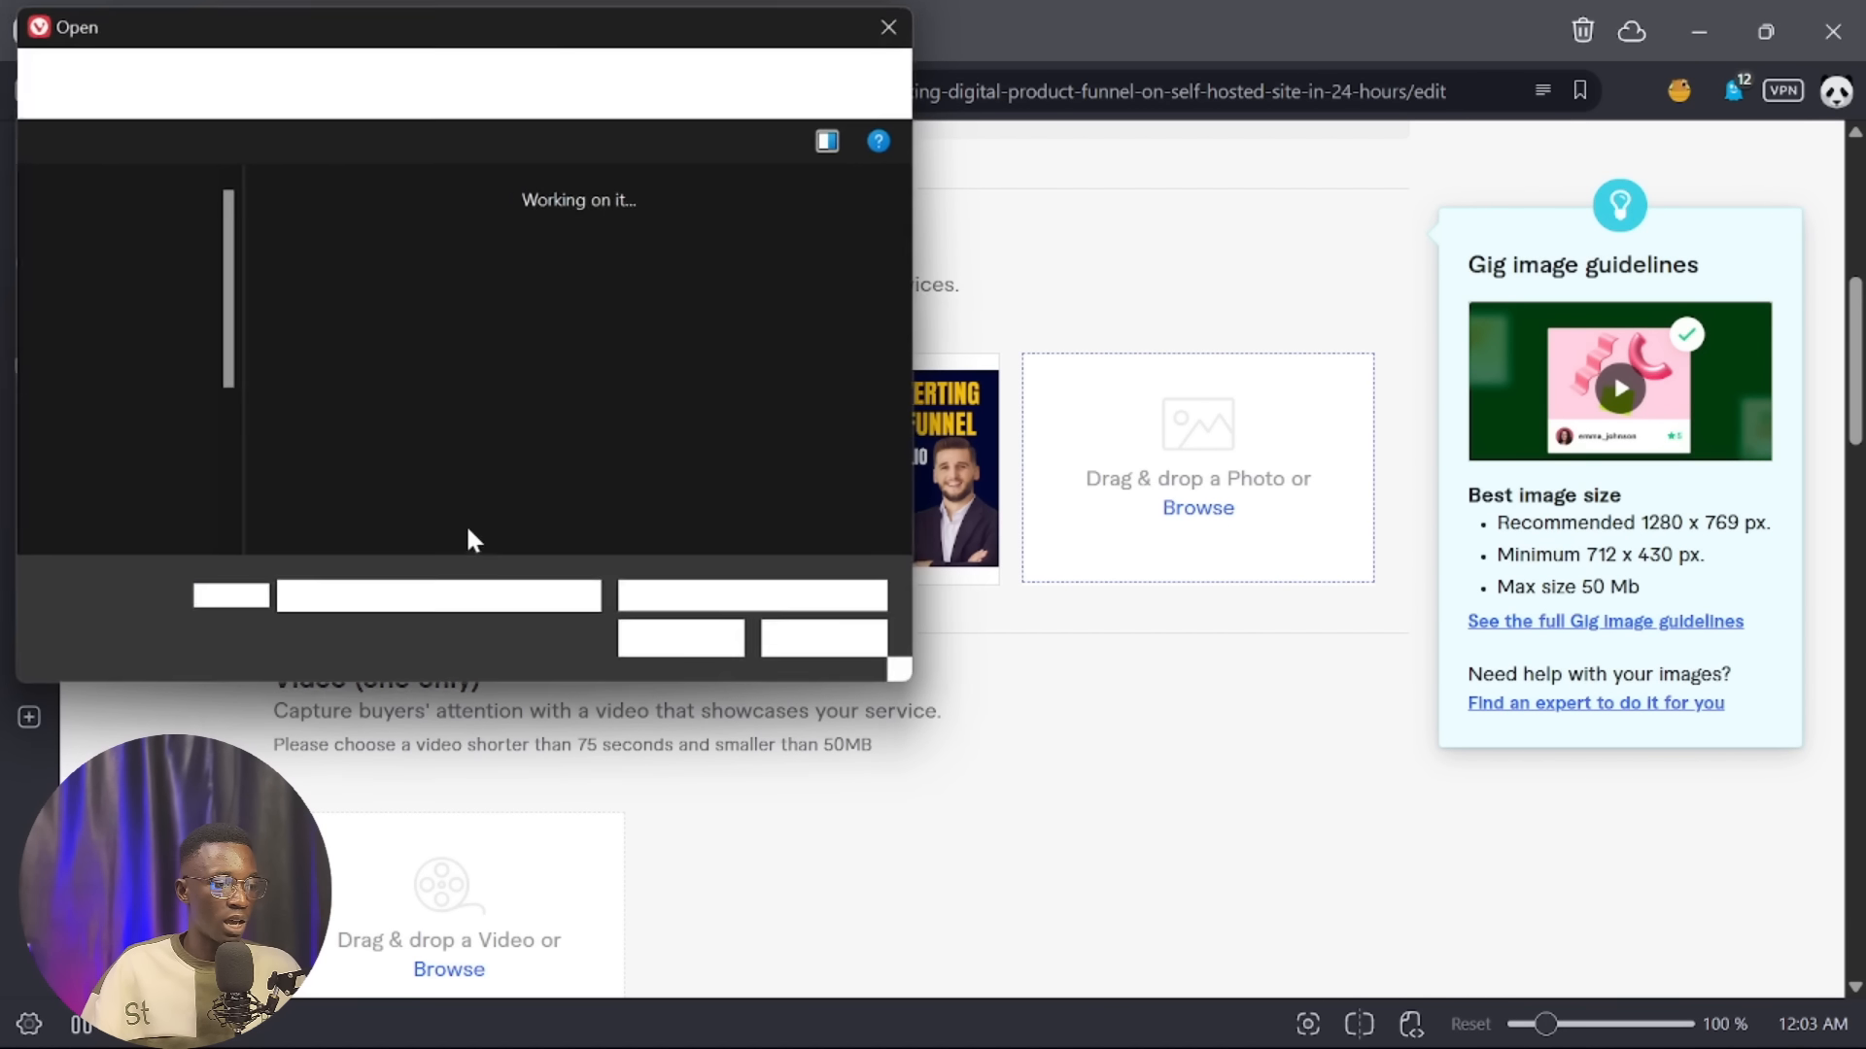
Upload the funnel image to the third gallery slot and save the gallery.
{"action": "left_click", "coordinate": [690, 643]}
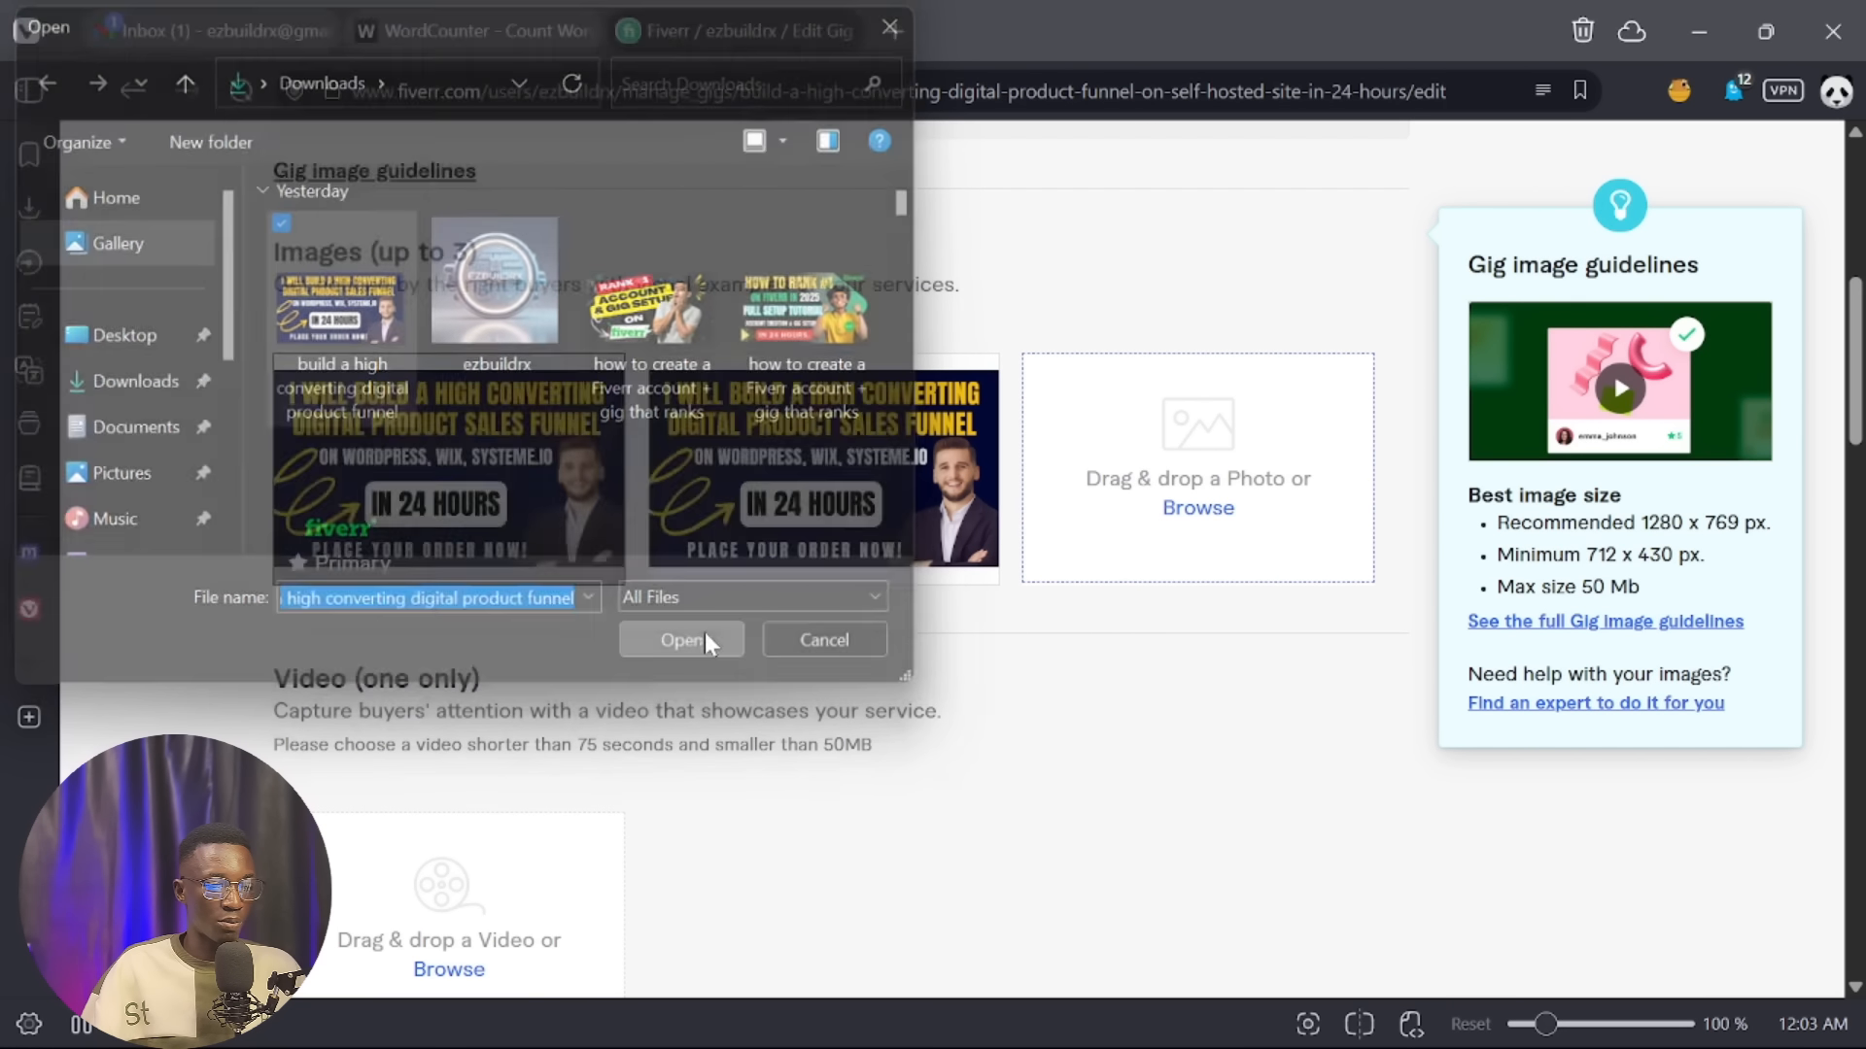
{"action": "scroll", "coordinate": [670, 604], "scroll_direction": "down", "scroll_amount": 8}
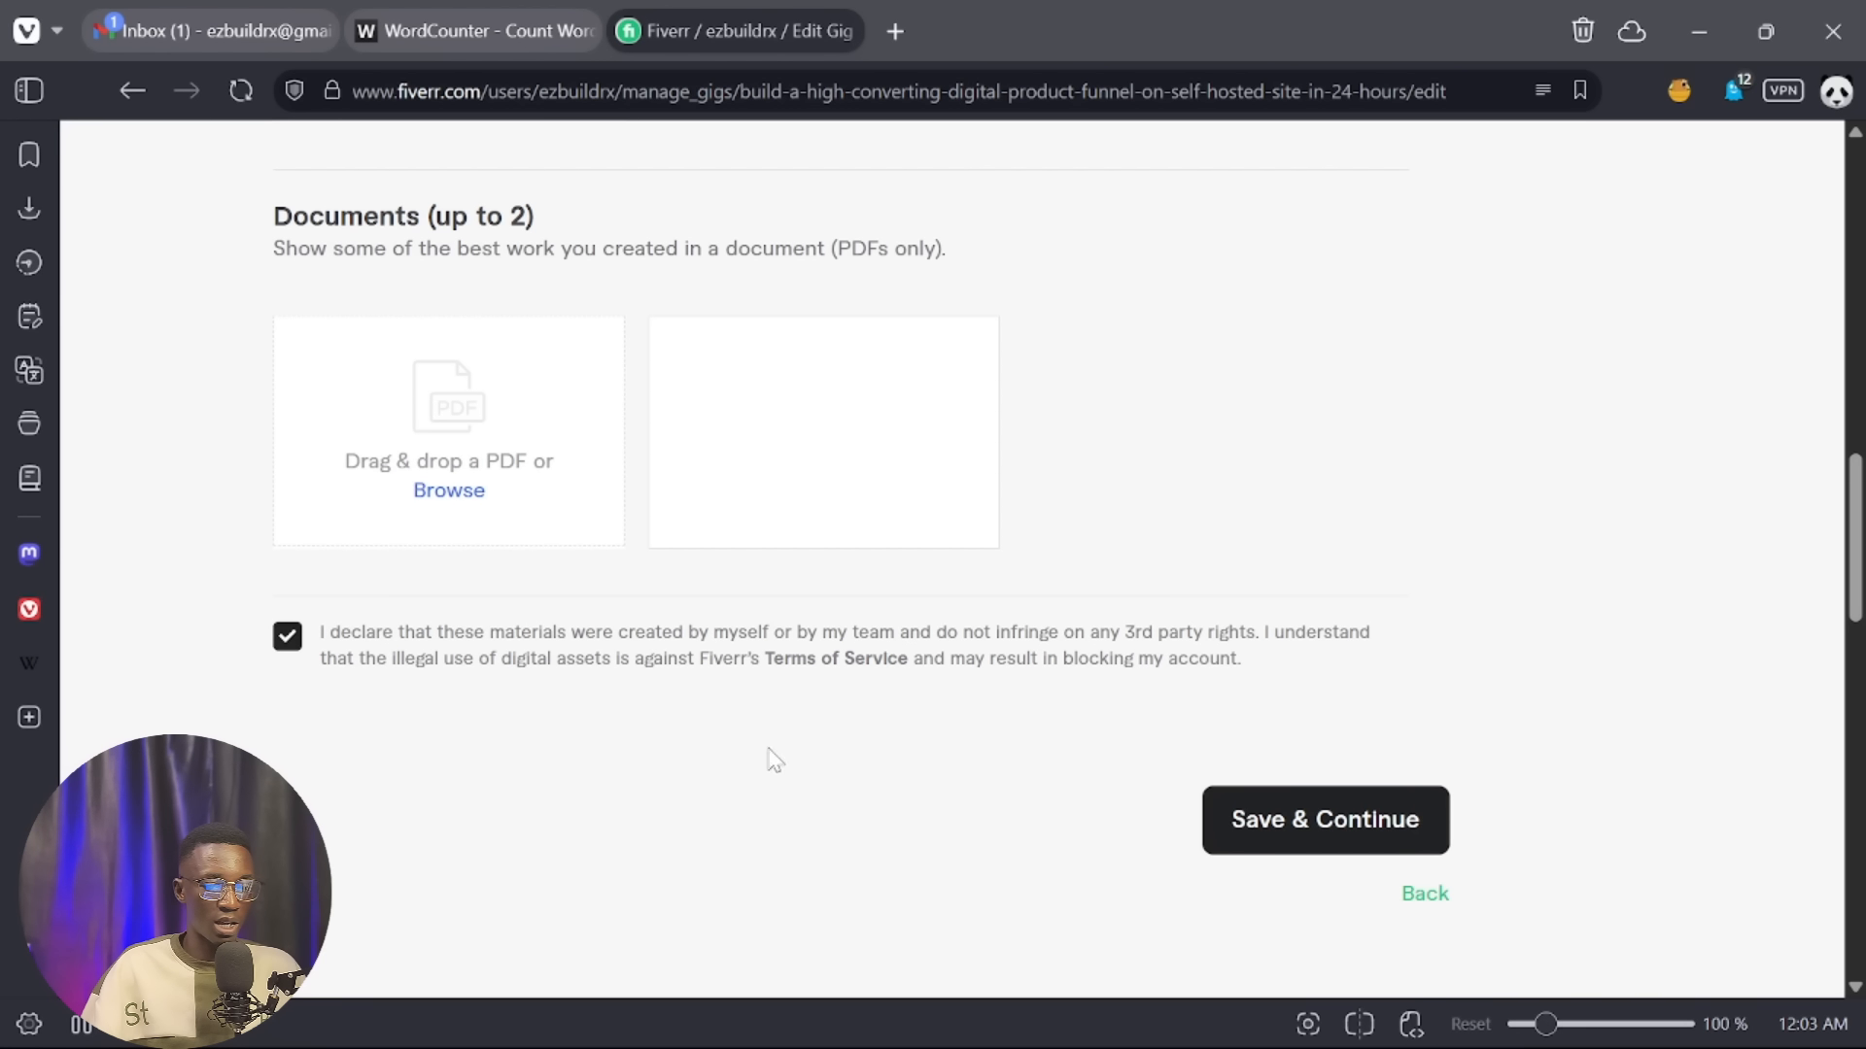
{"action": "left_click", "coordinate": [1326, 860]}
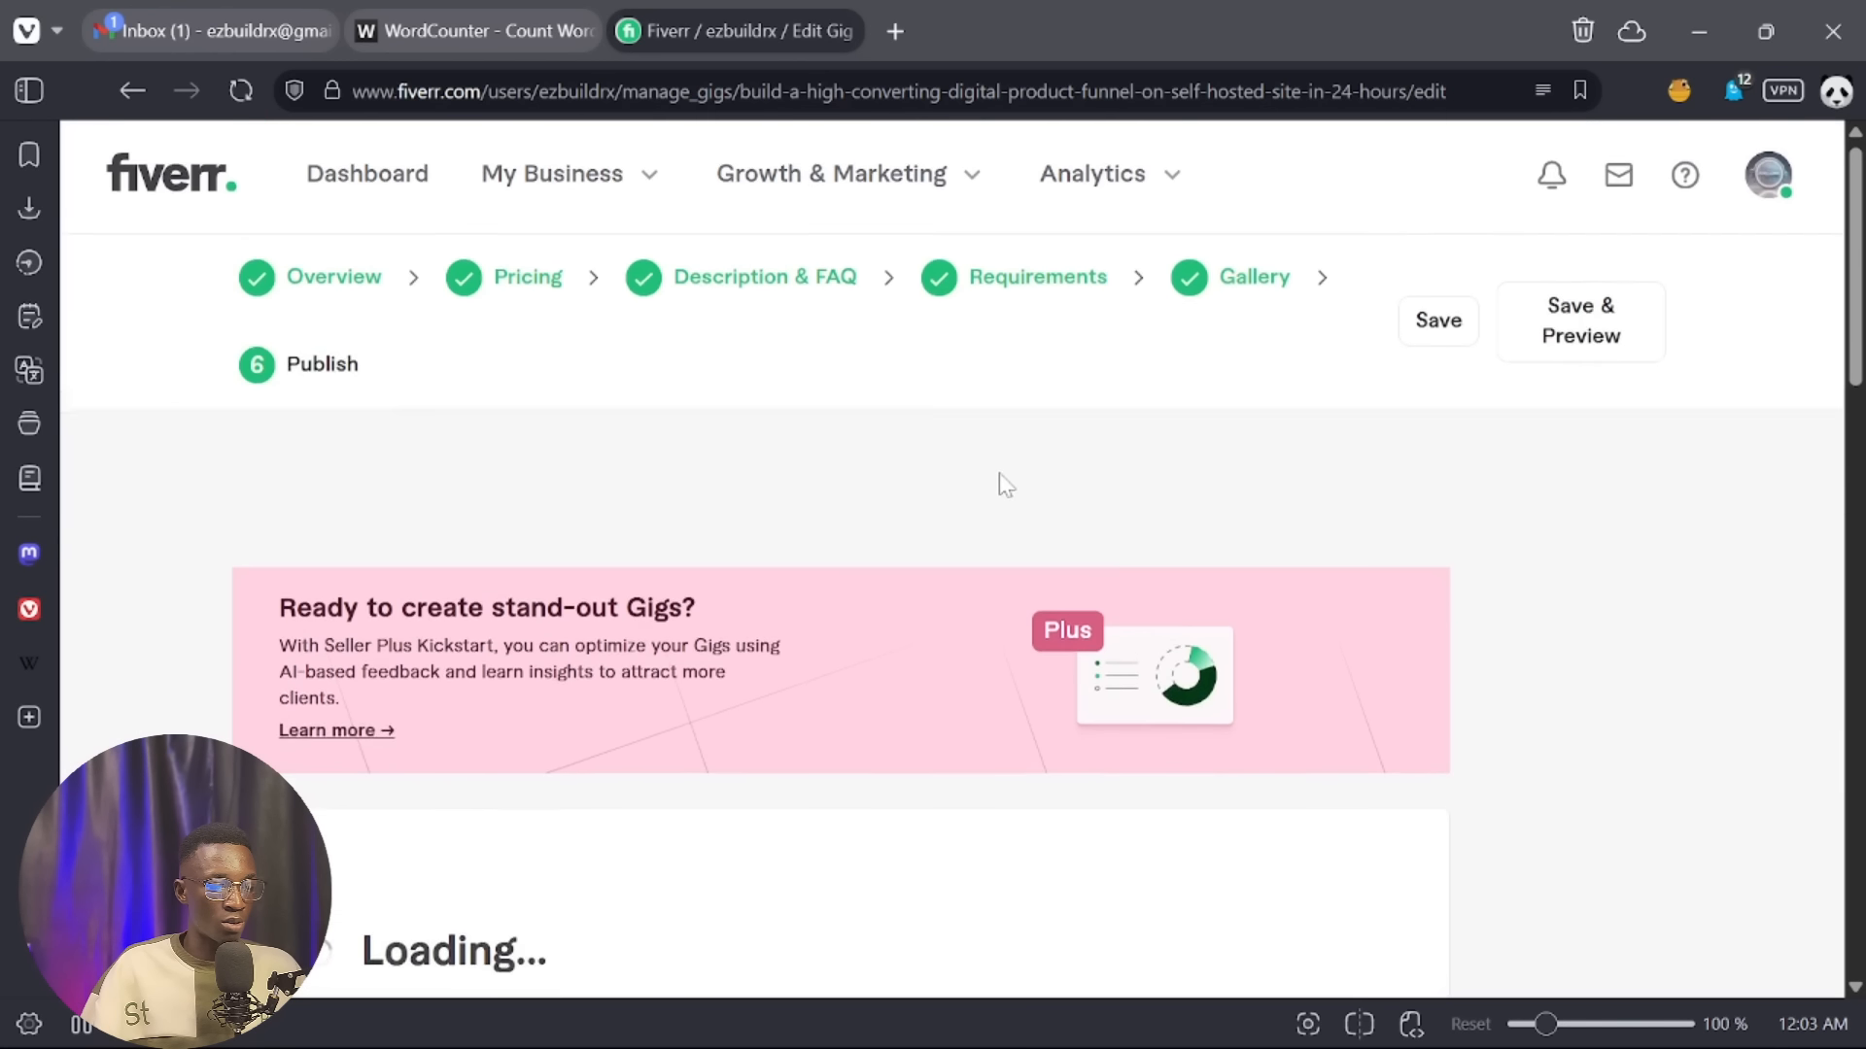
Declare non-U.S. person status for Form W-9 and go to the seller dashboard.
{"action": "scroll", "coordinate": [871, 543], "scroll_direction": "down", "scroll_amount": 10}
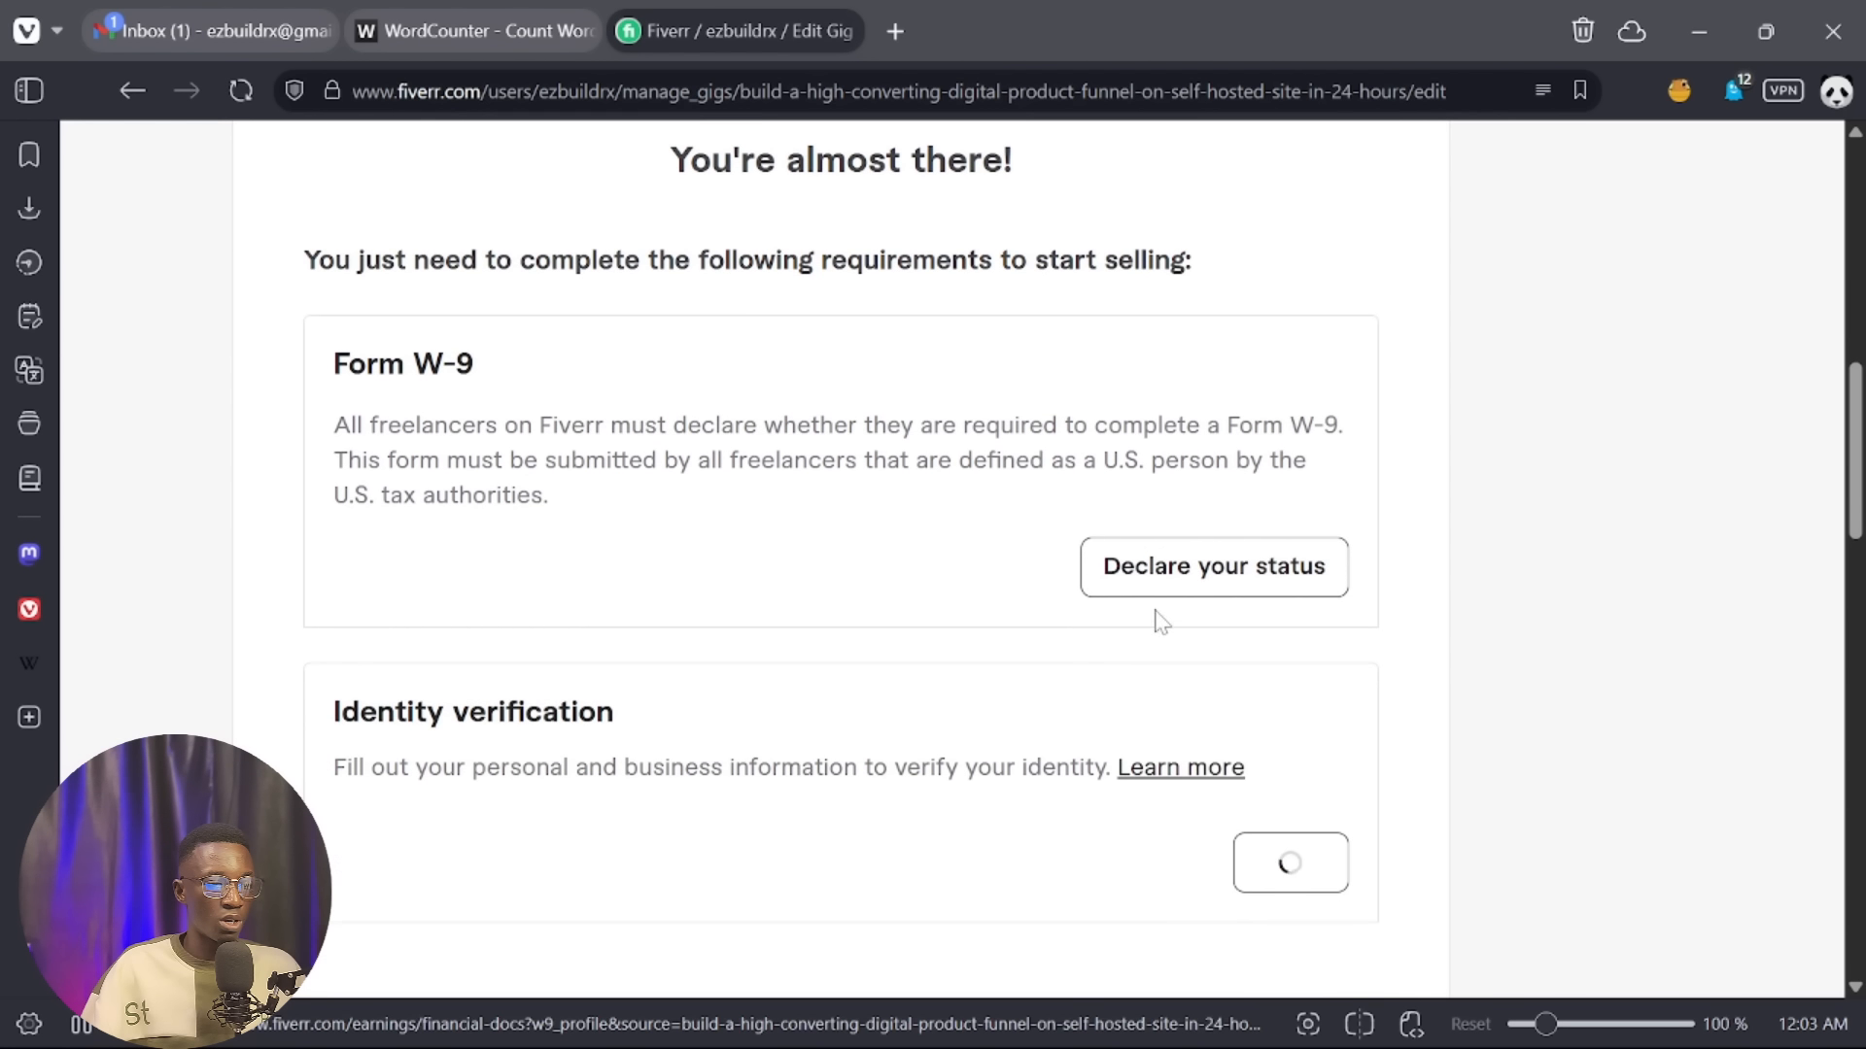
{"action": "scroll", "coordinate": [1234, 588], "scroll_direction": "down", "scroll_amount": 3}
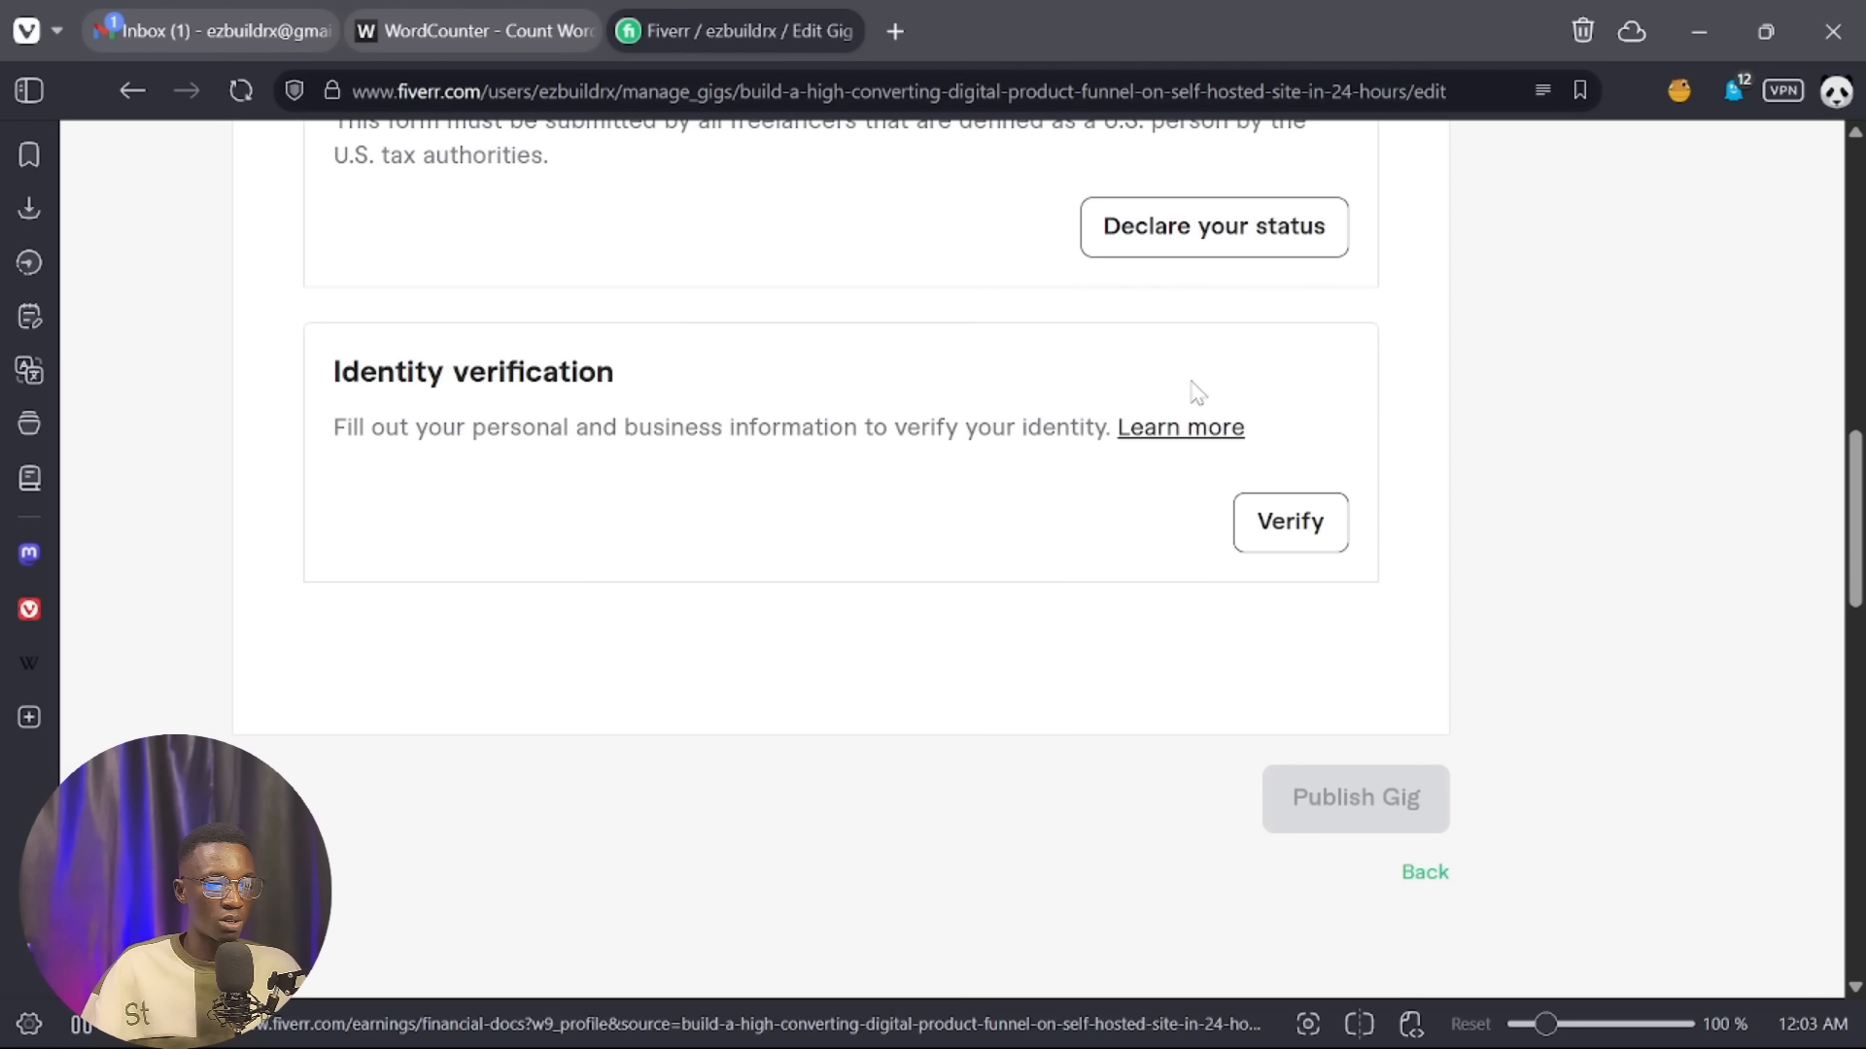
{"action": "left_click", "coordinate": [1210, 243]}
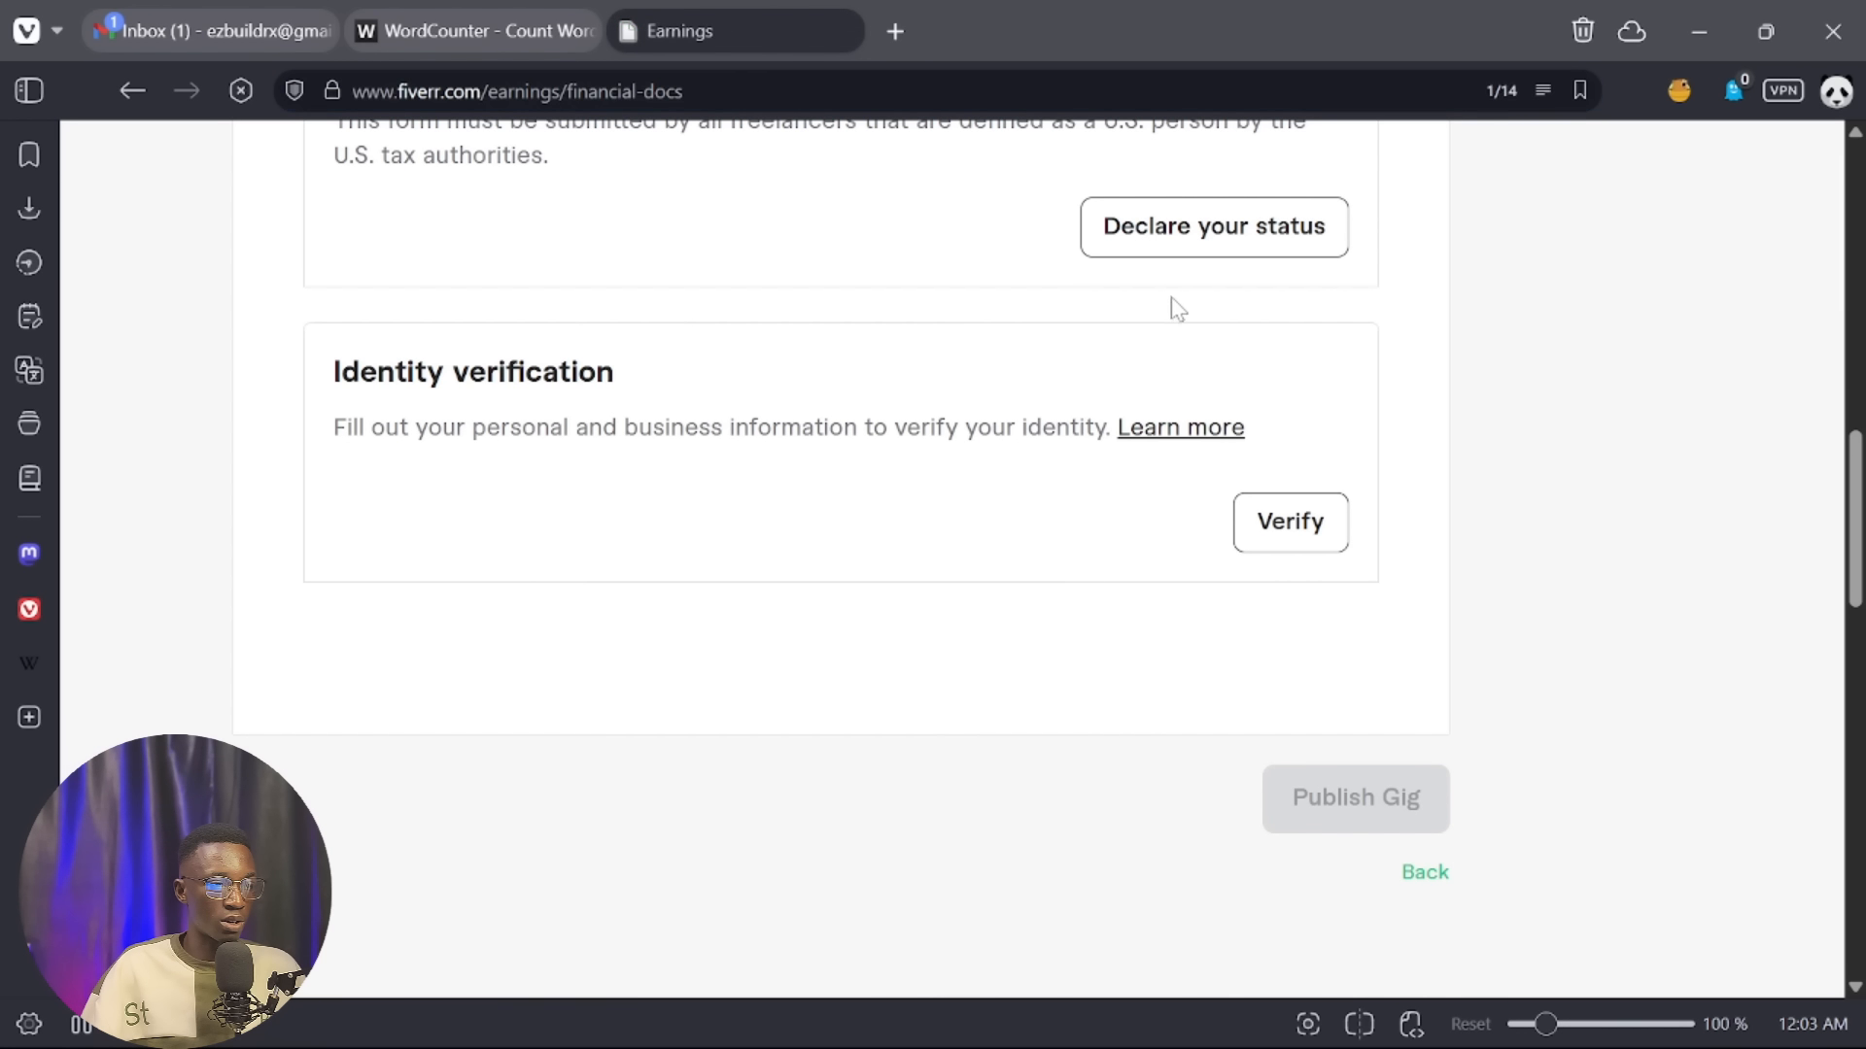
{"action": "scroll", "coordinate": [298, 468], "scroll_direction": "down", "scroll_amount": 3}
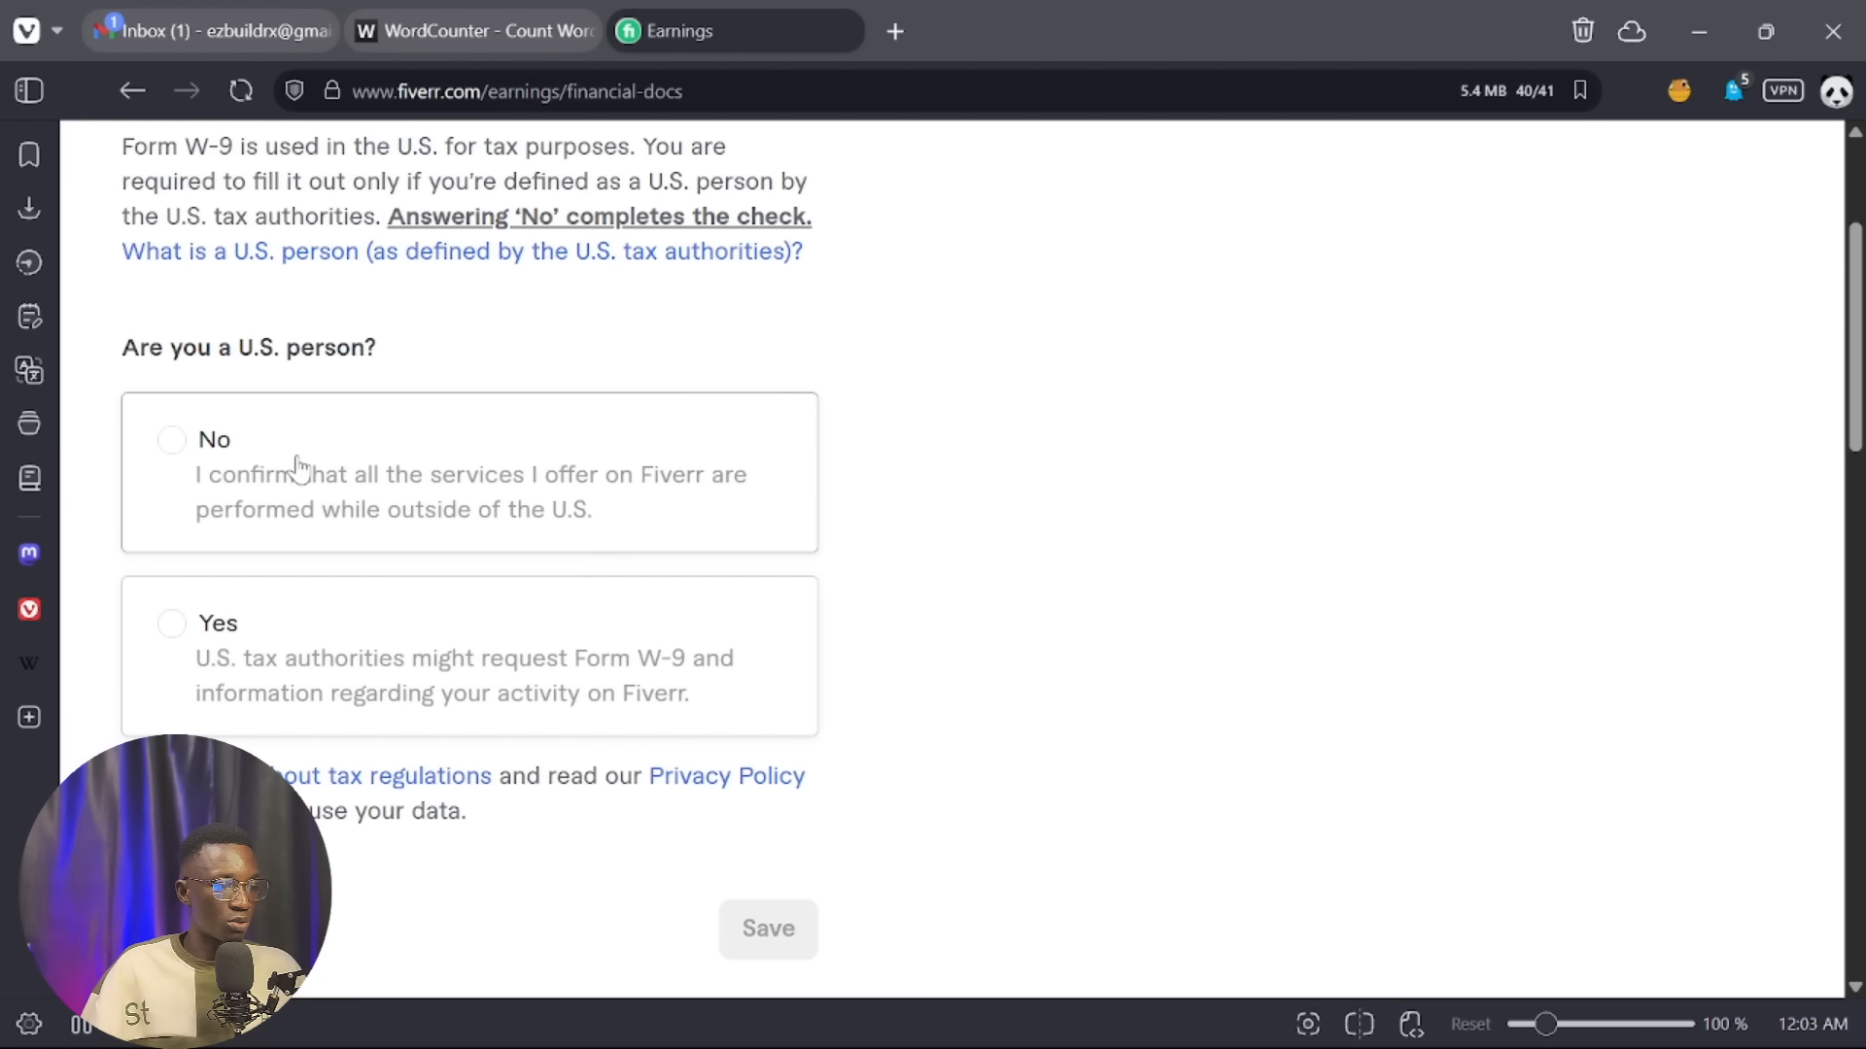
{"action": "scroll", "coordinate": [795, 778], "scroll_direction": "down", "scroll_amount": 2}
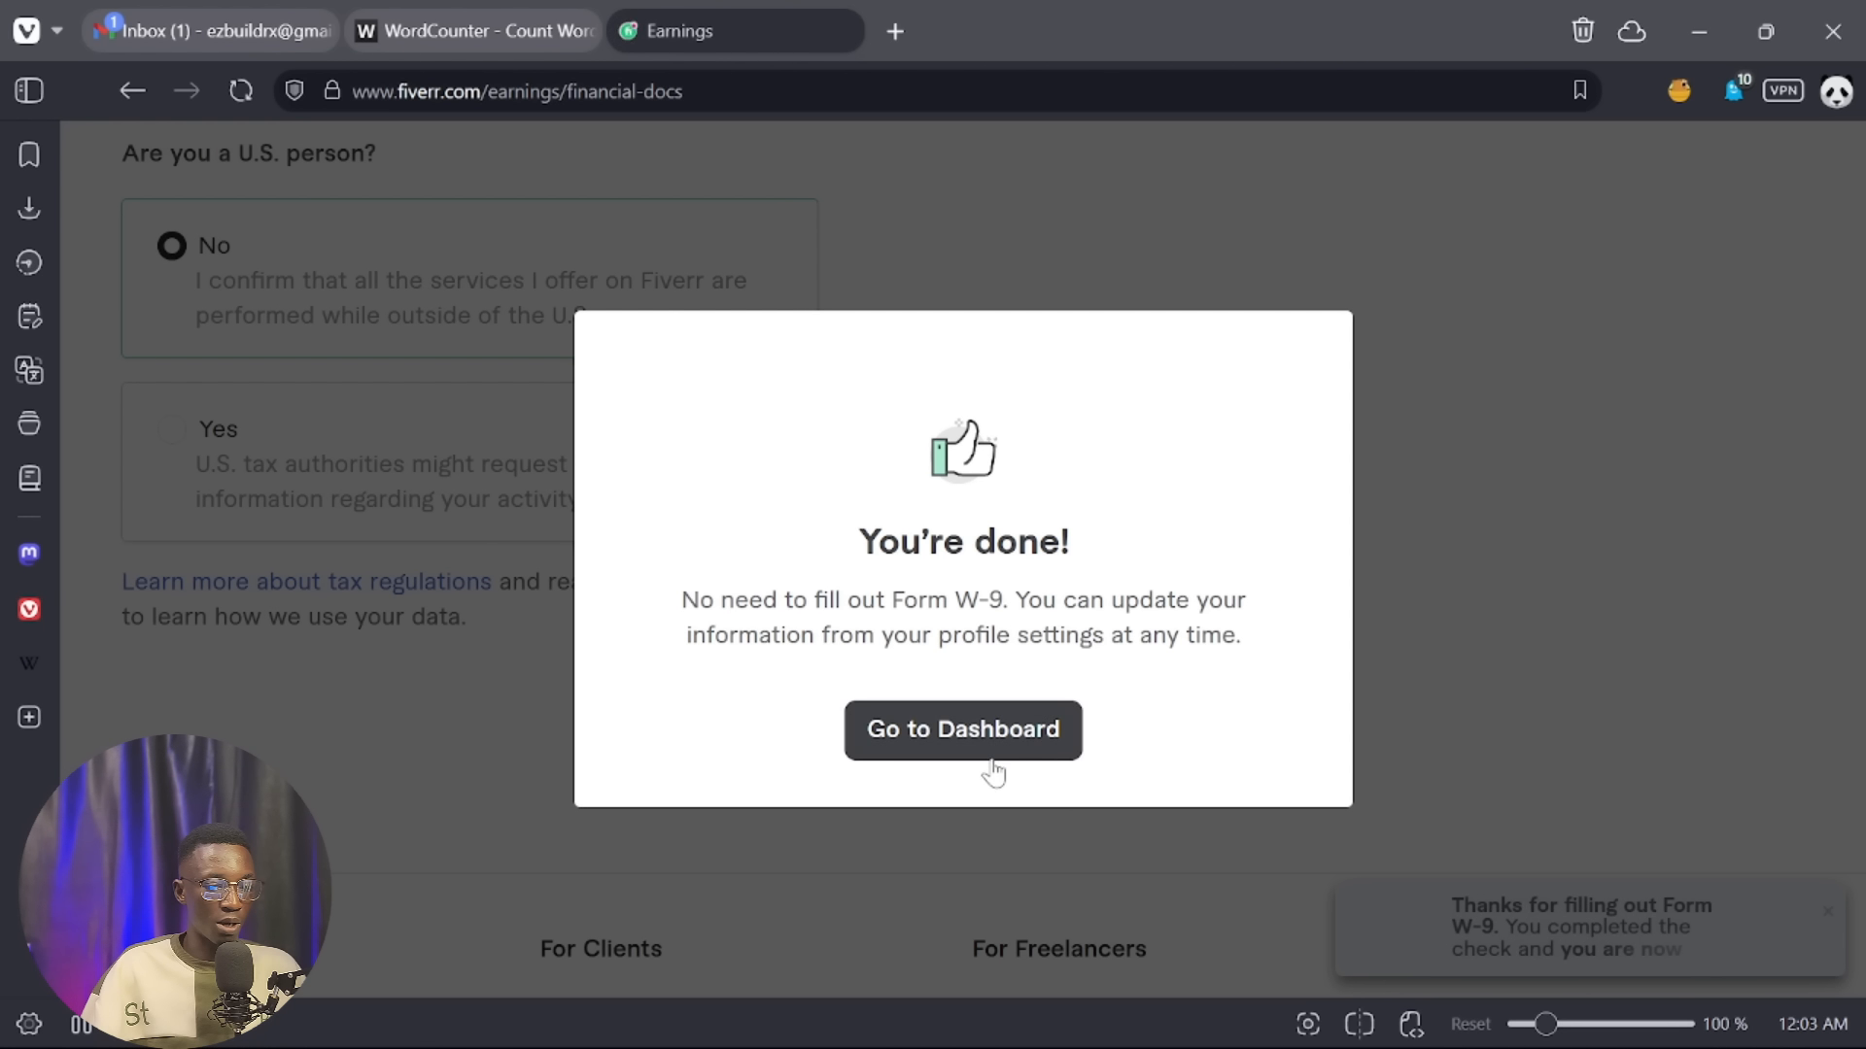
{"action": "left_click", "coordinate": [993, 753]}
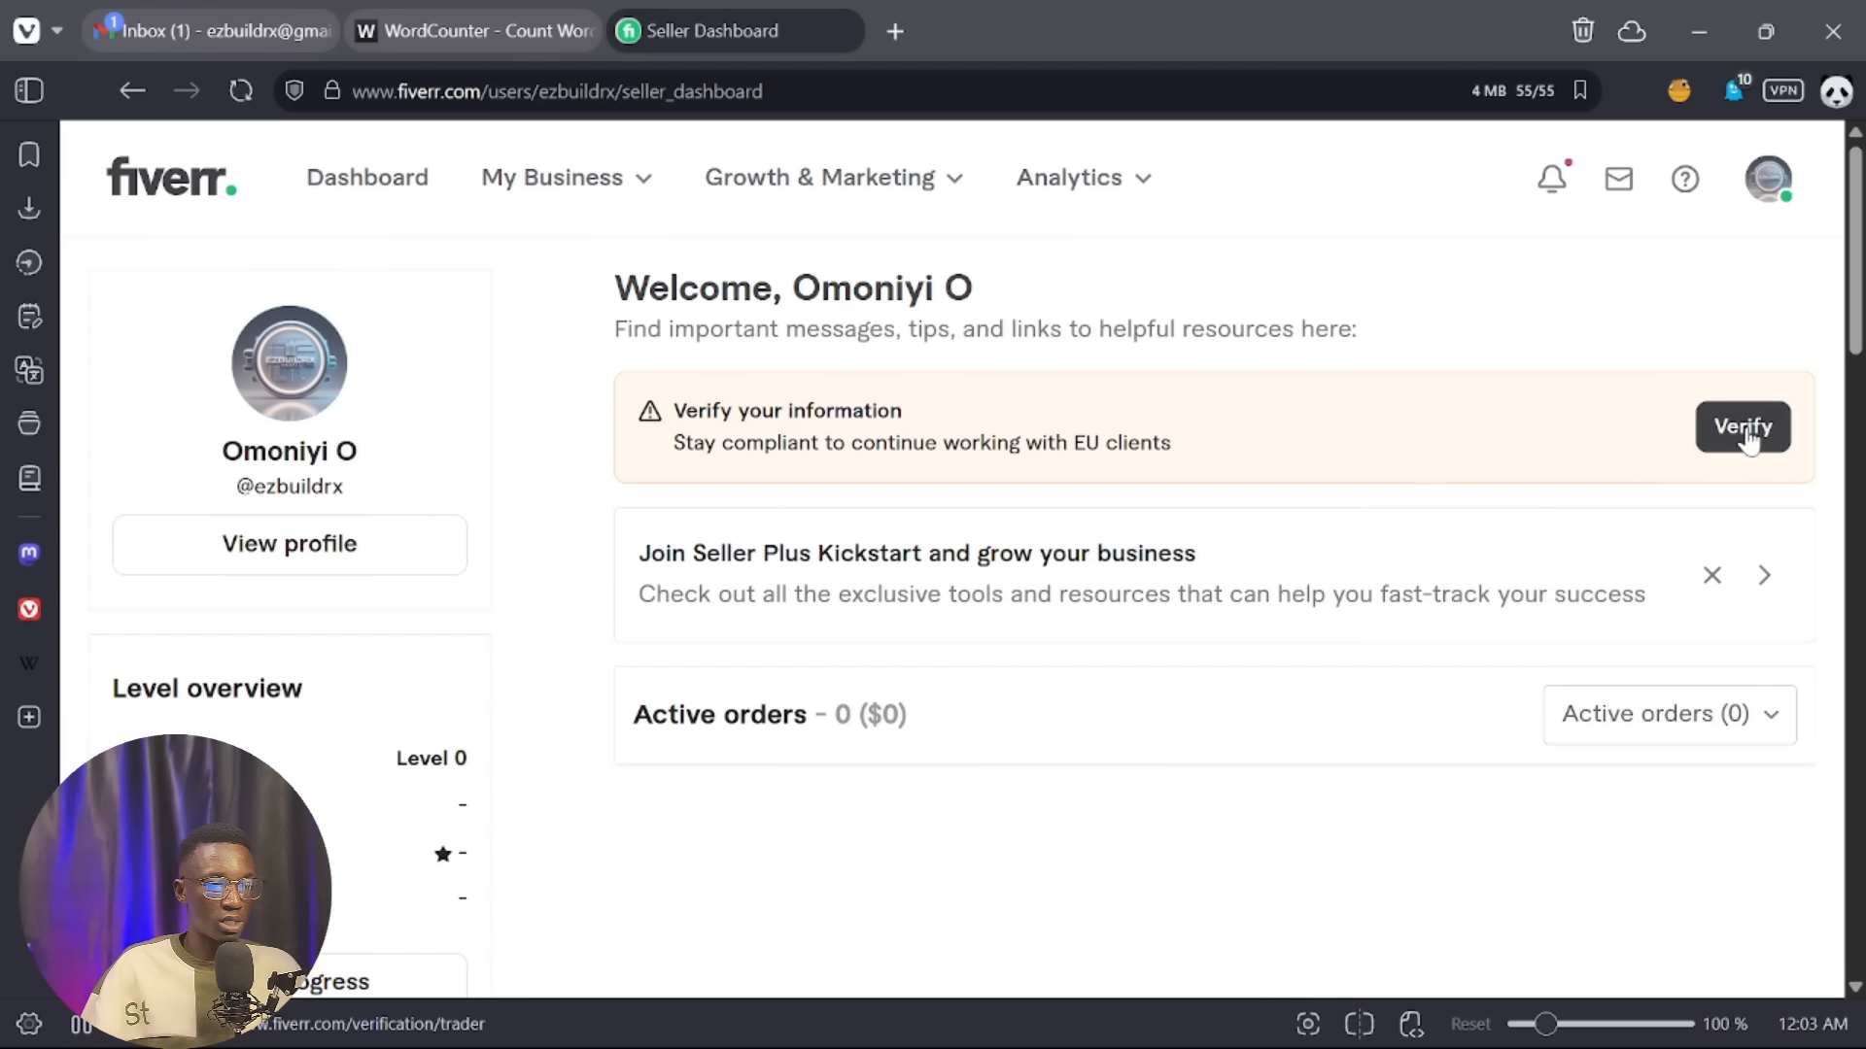
Open the draft funnel gig for editing from the Gigs page's Draft list.
{"action": "mouse_move", "coordinate": [564, 185]}
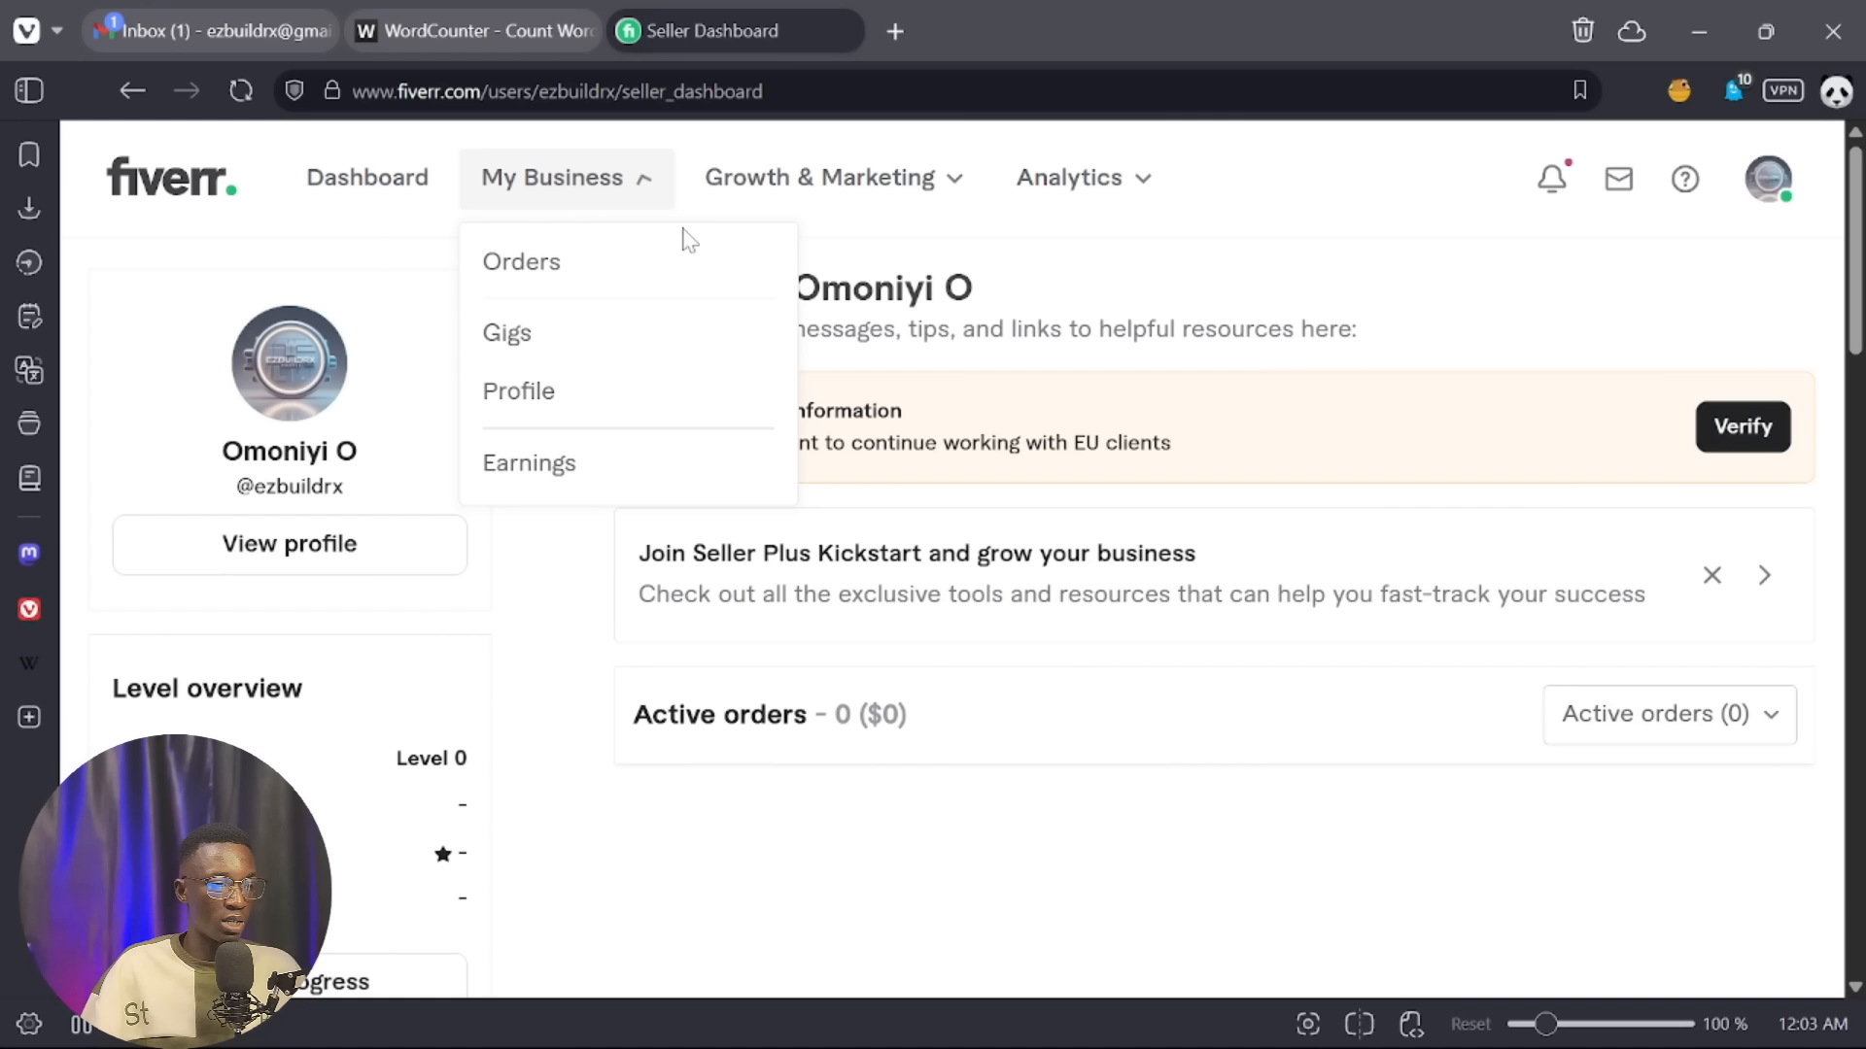
{"action": "left_click", "coordinate": [562, 337]}
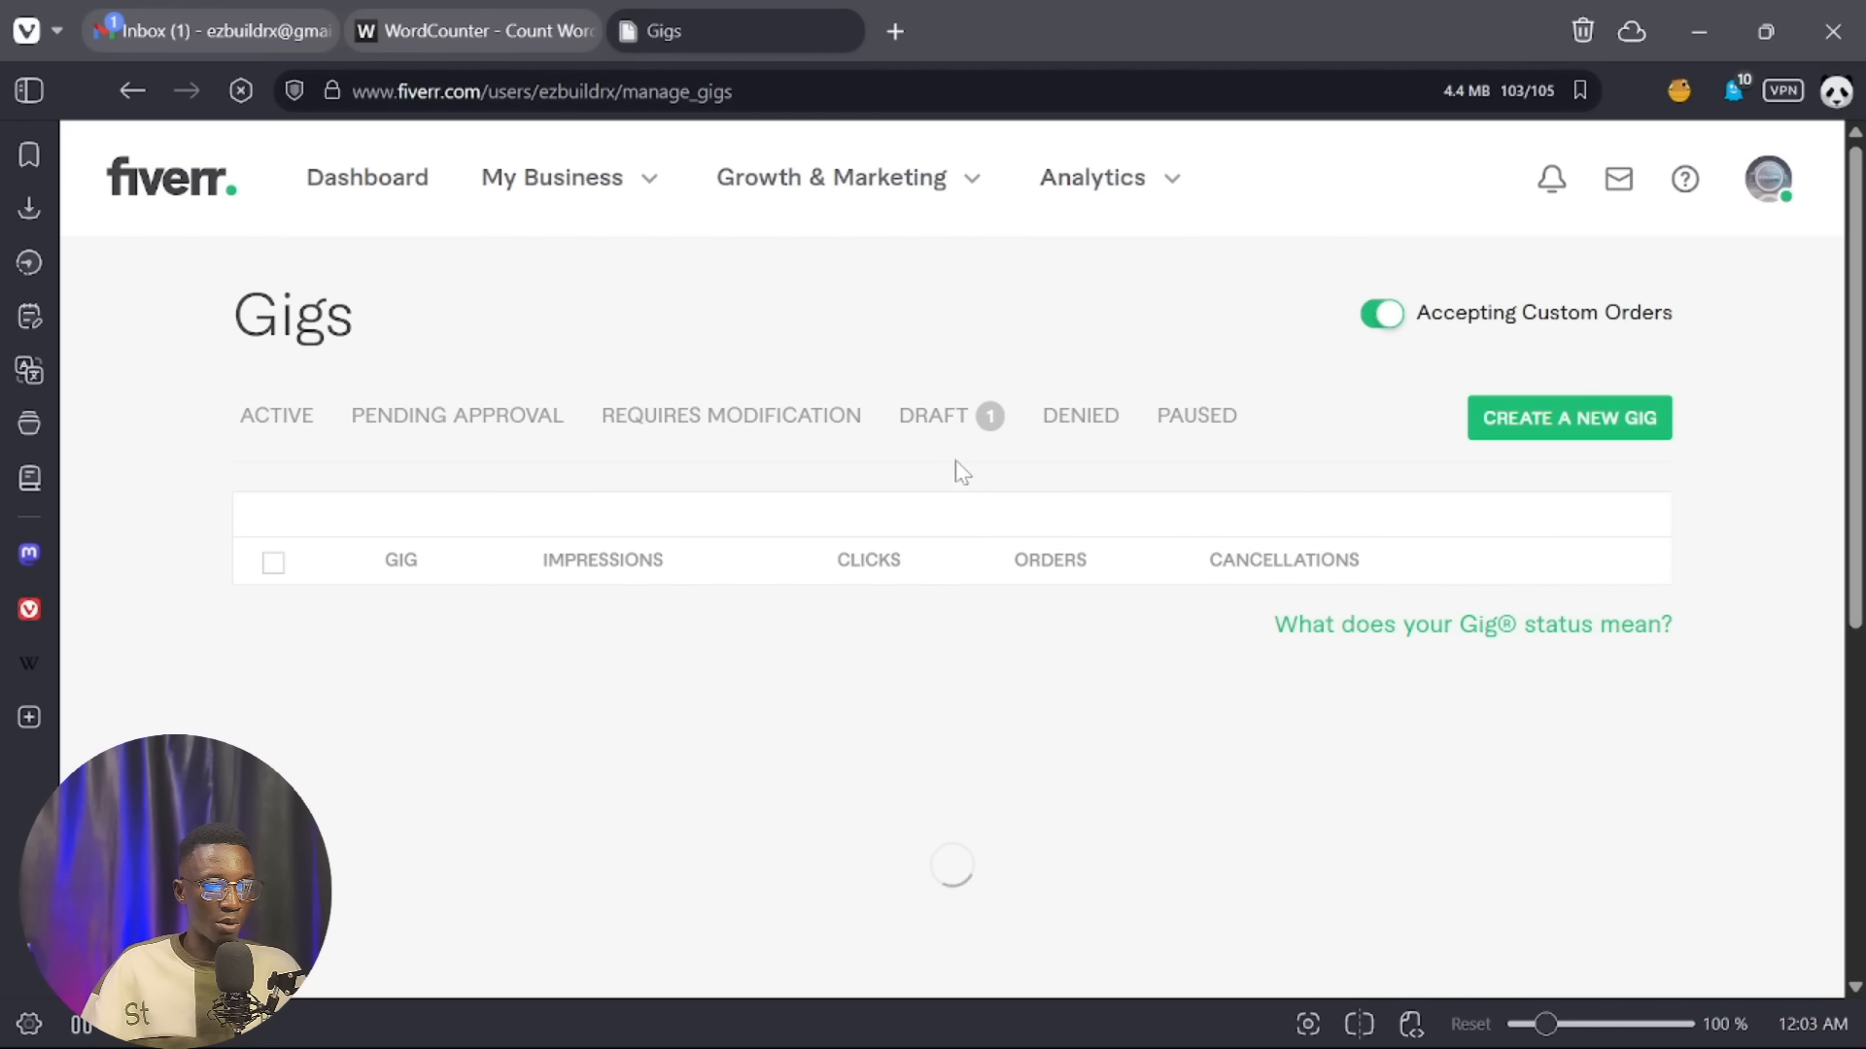
{"action": "left_click", "coordinate": [975, 445]}
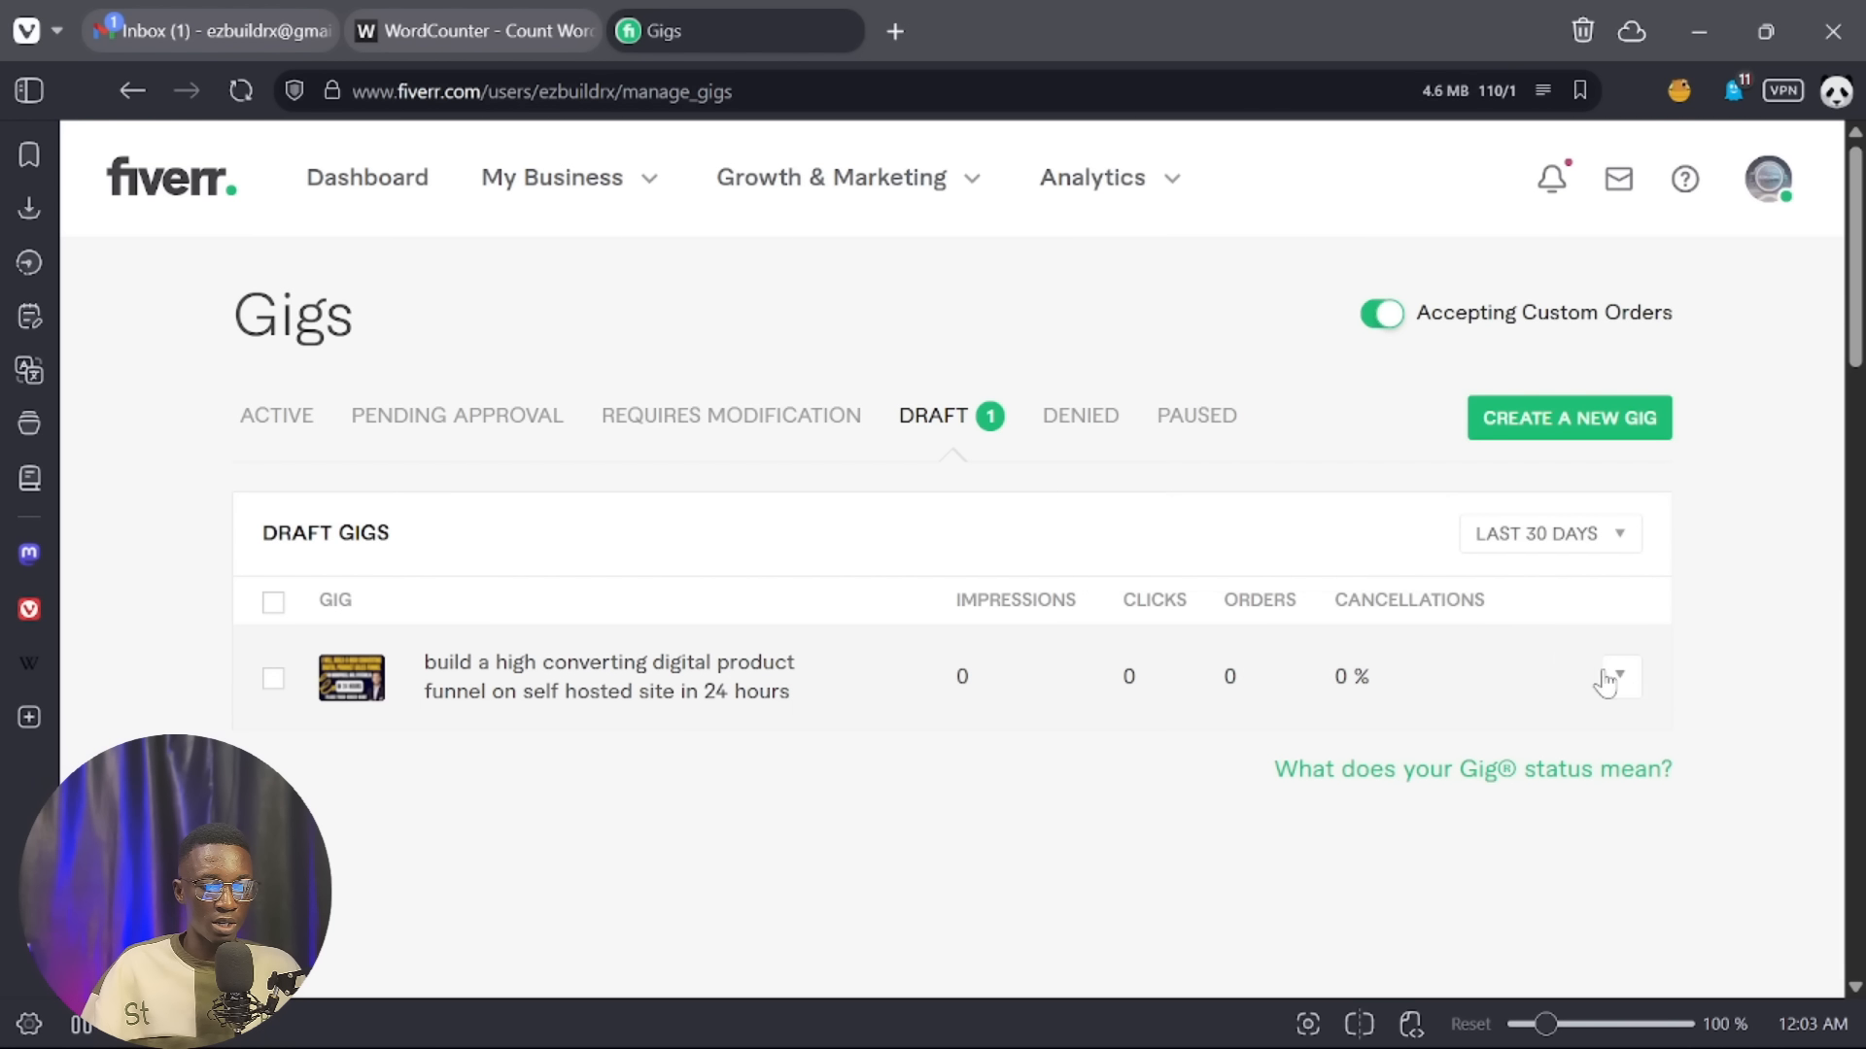
{"action": "left_click", "coordinate": [1611, 671]}
{"action": "left_click", "coordinate": [1581, 682]}
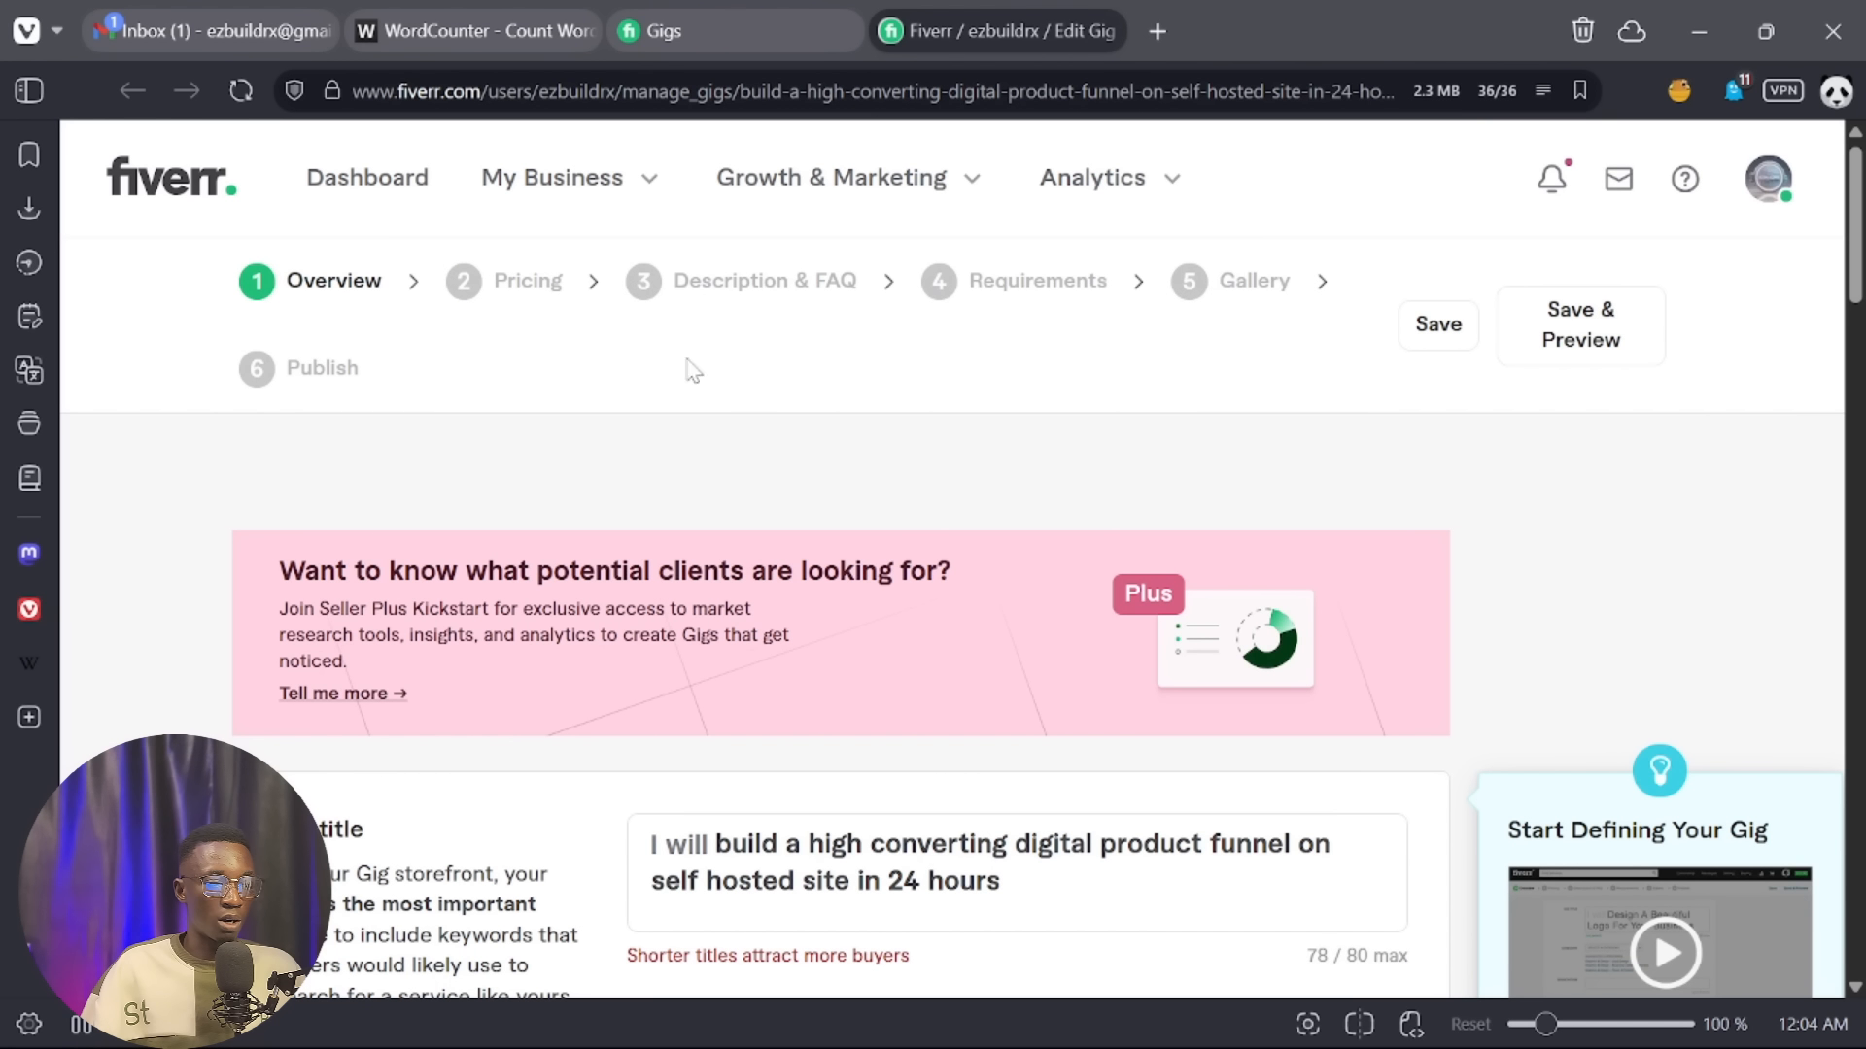
Save the Overview and Pricing steps unchanged and continue.
{"action": "scroll", "coordinate": [1234, 421], "scroll_direction": "down", "scroll_amount": 20}
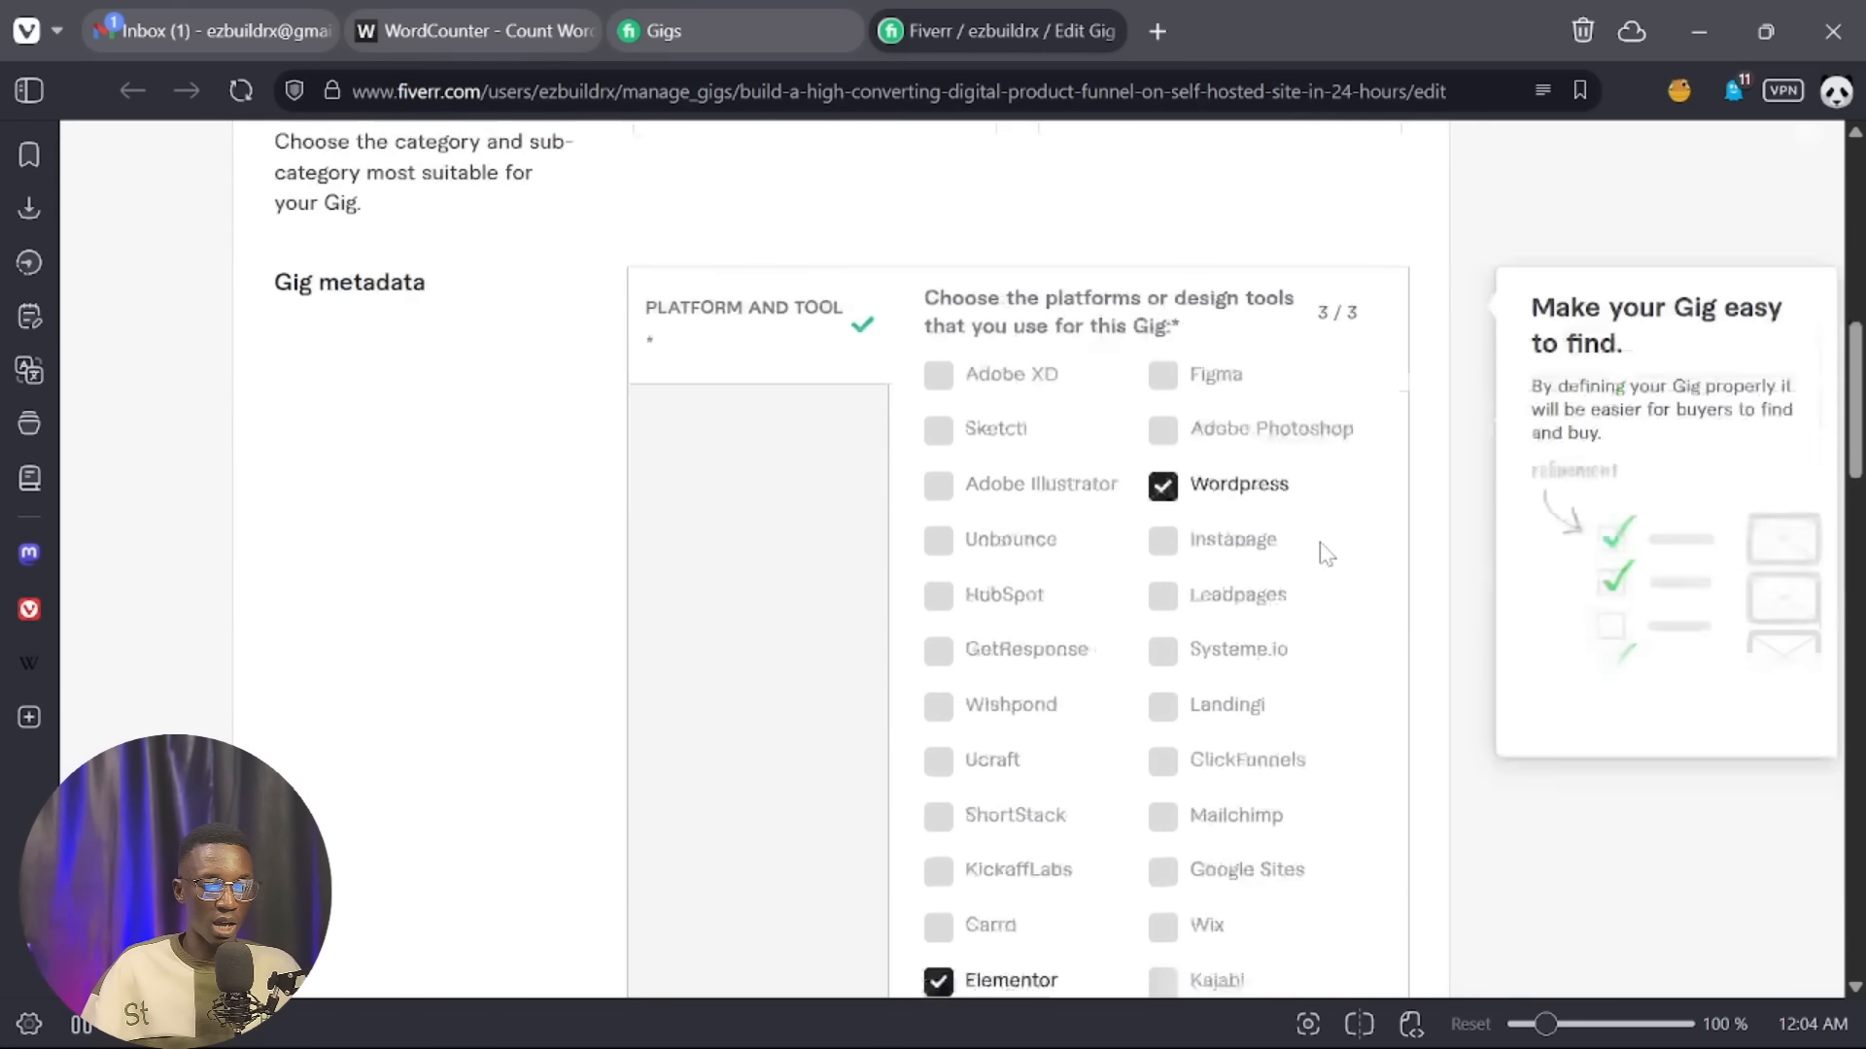
{"action": "left_click", "coordinate": [1276, 620]}
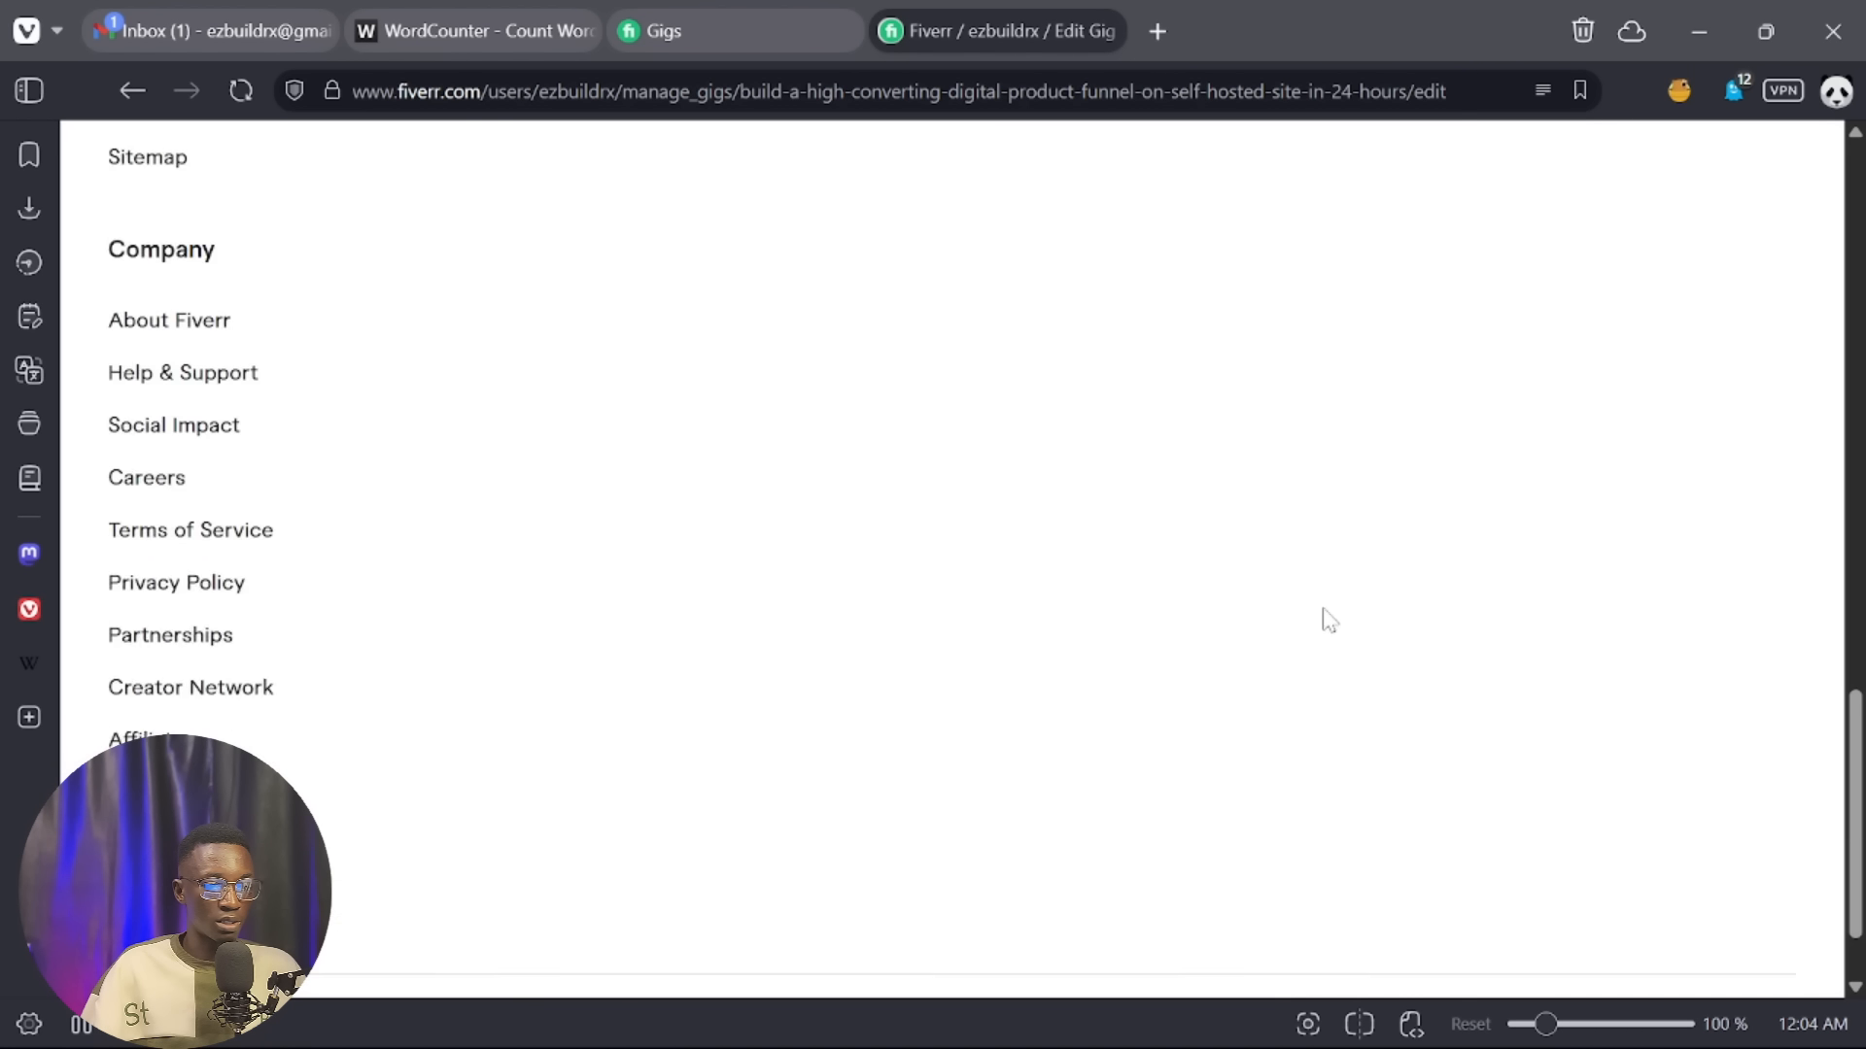
{"action": "scroll", "coordinate": [1313, 608], "scroll_direction": "down", "scroll_amount": 15}
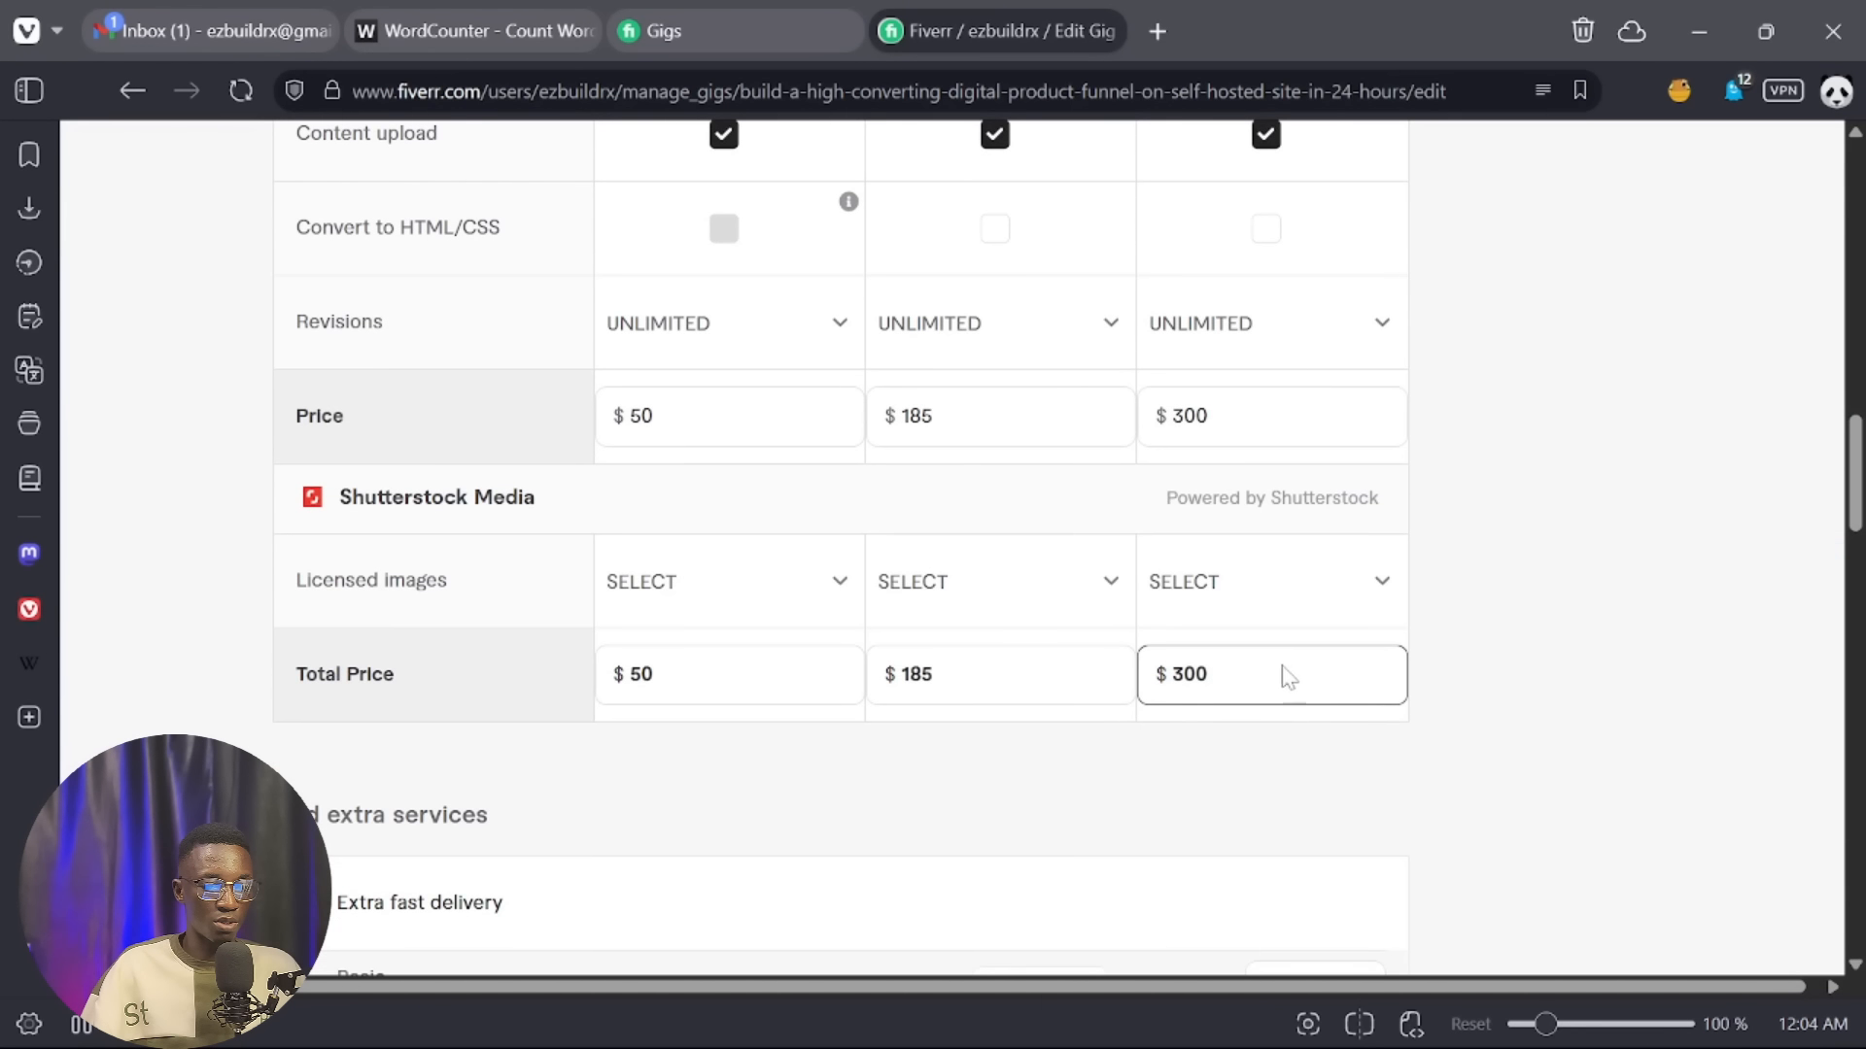
{"action": "scroll", "coordinate": [1305, 649], "scroll_direction": "down", "scroll_amount": 5}
{"action": "left_click", "coordinate": [1312, 476]}
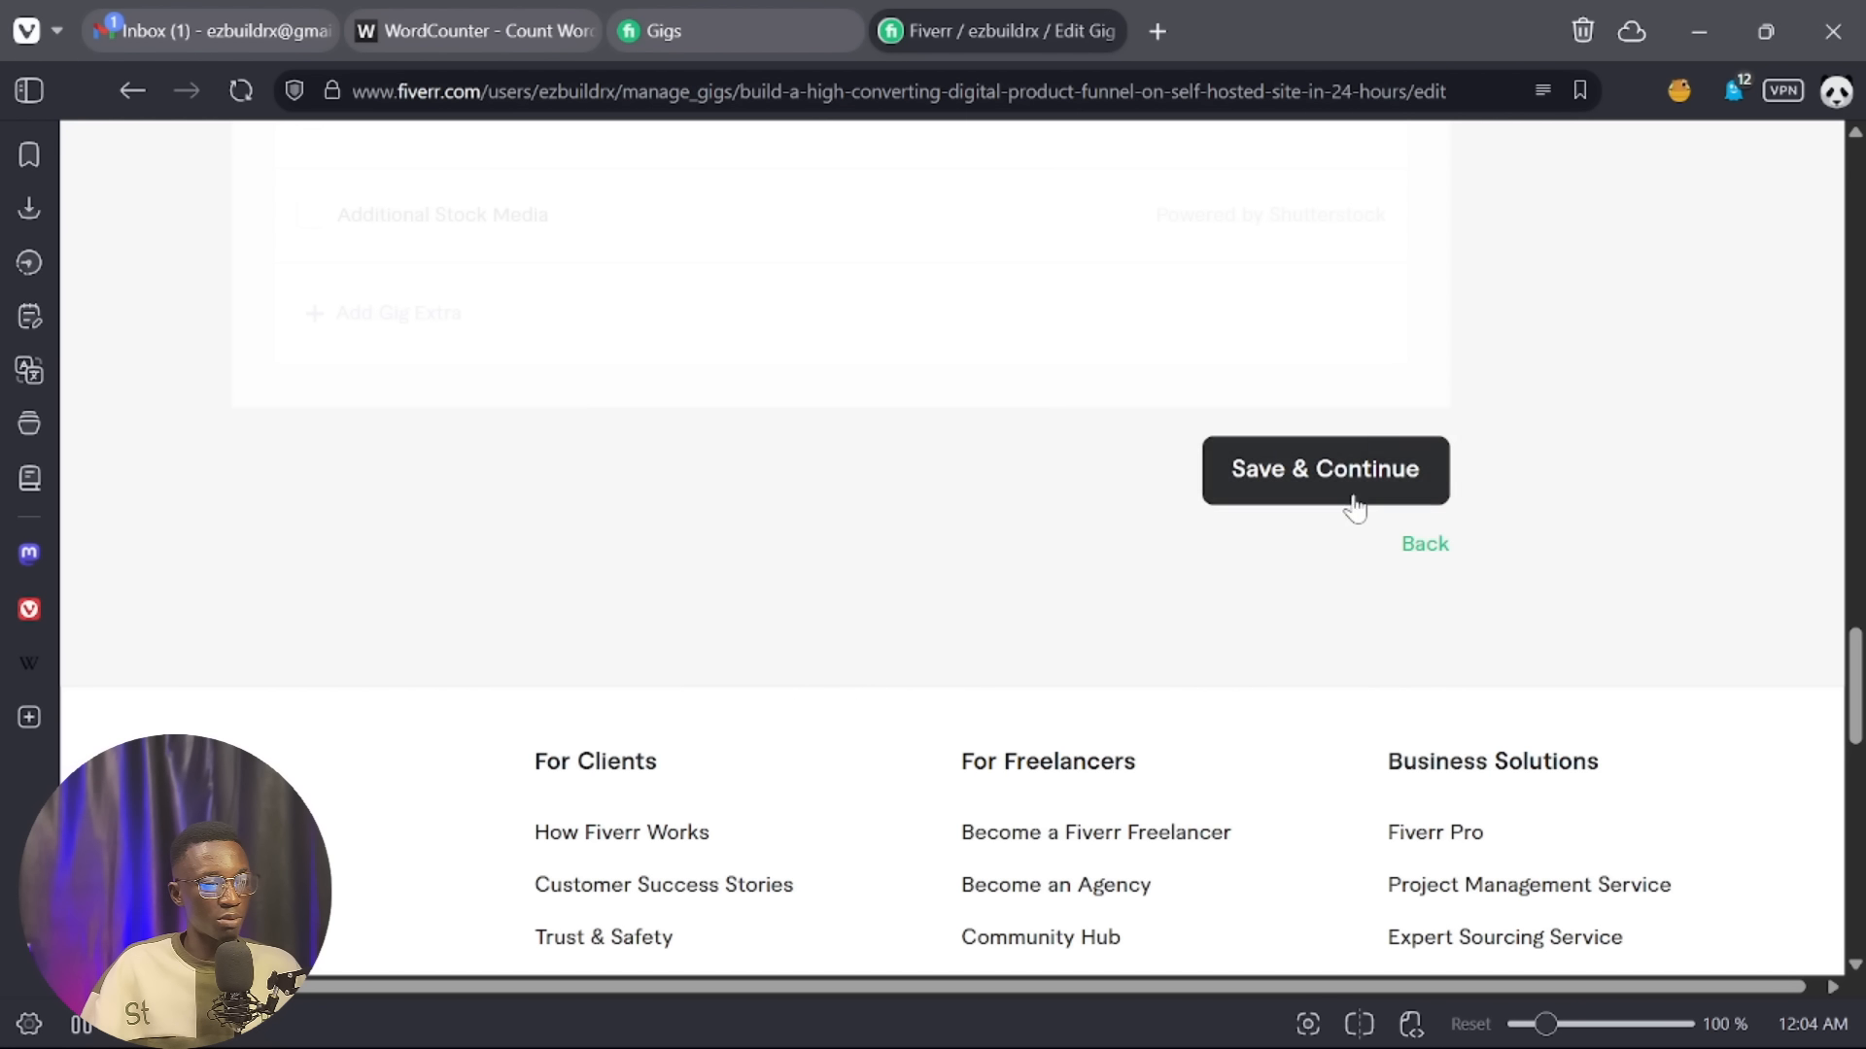
Save the Description & FAQ and Requirements steps unchanged and continue.
{"action": "scroll", "coordinate": [1346, 545], "scroll_direction": "down", "scroll_amount": 15}
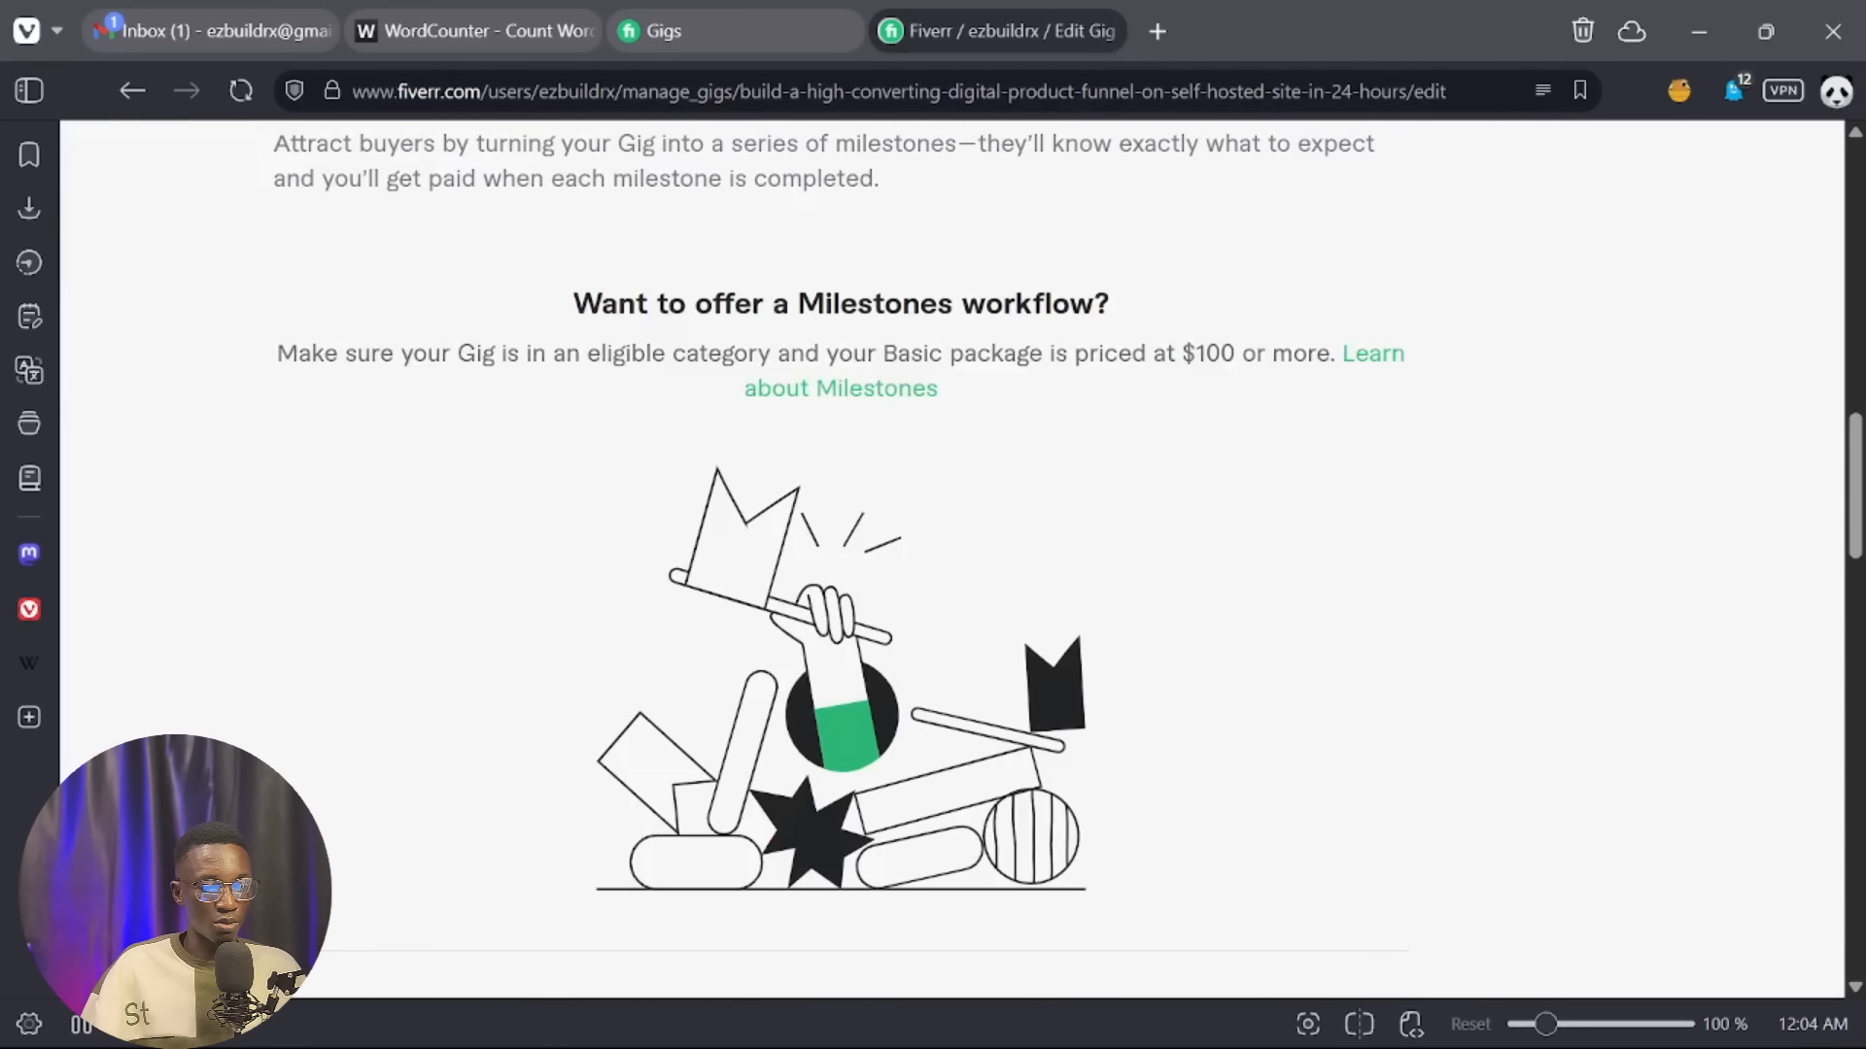
{"action": "scroll", "coordinate": [1264, 301], "scroll_direction": "up", "scroll_amount": 4}
{"action": "left_click", "coordinate": [1327, 507]}
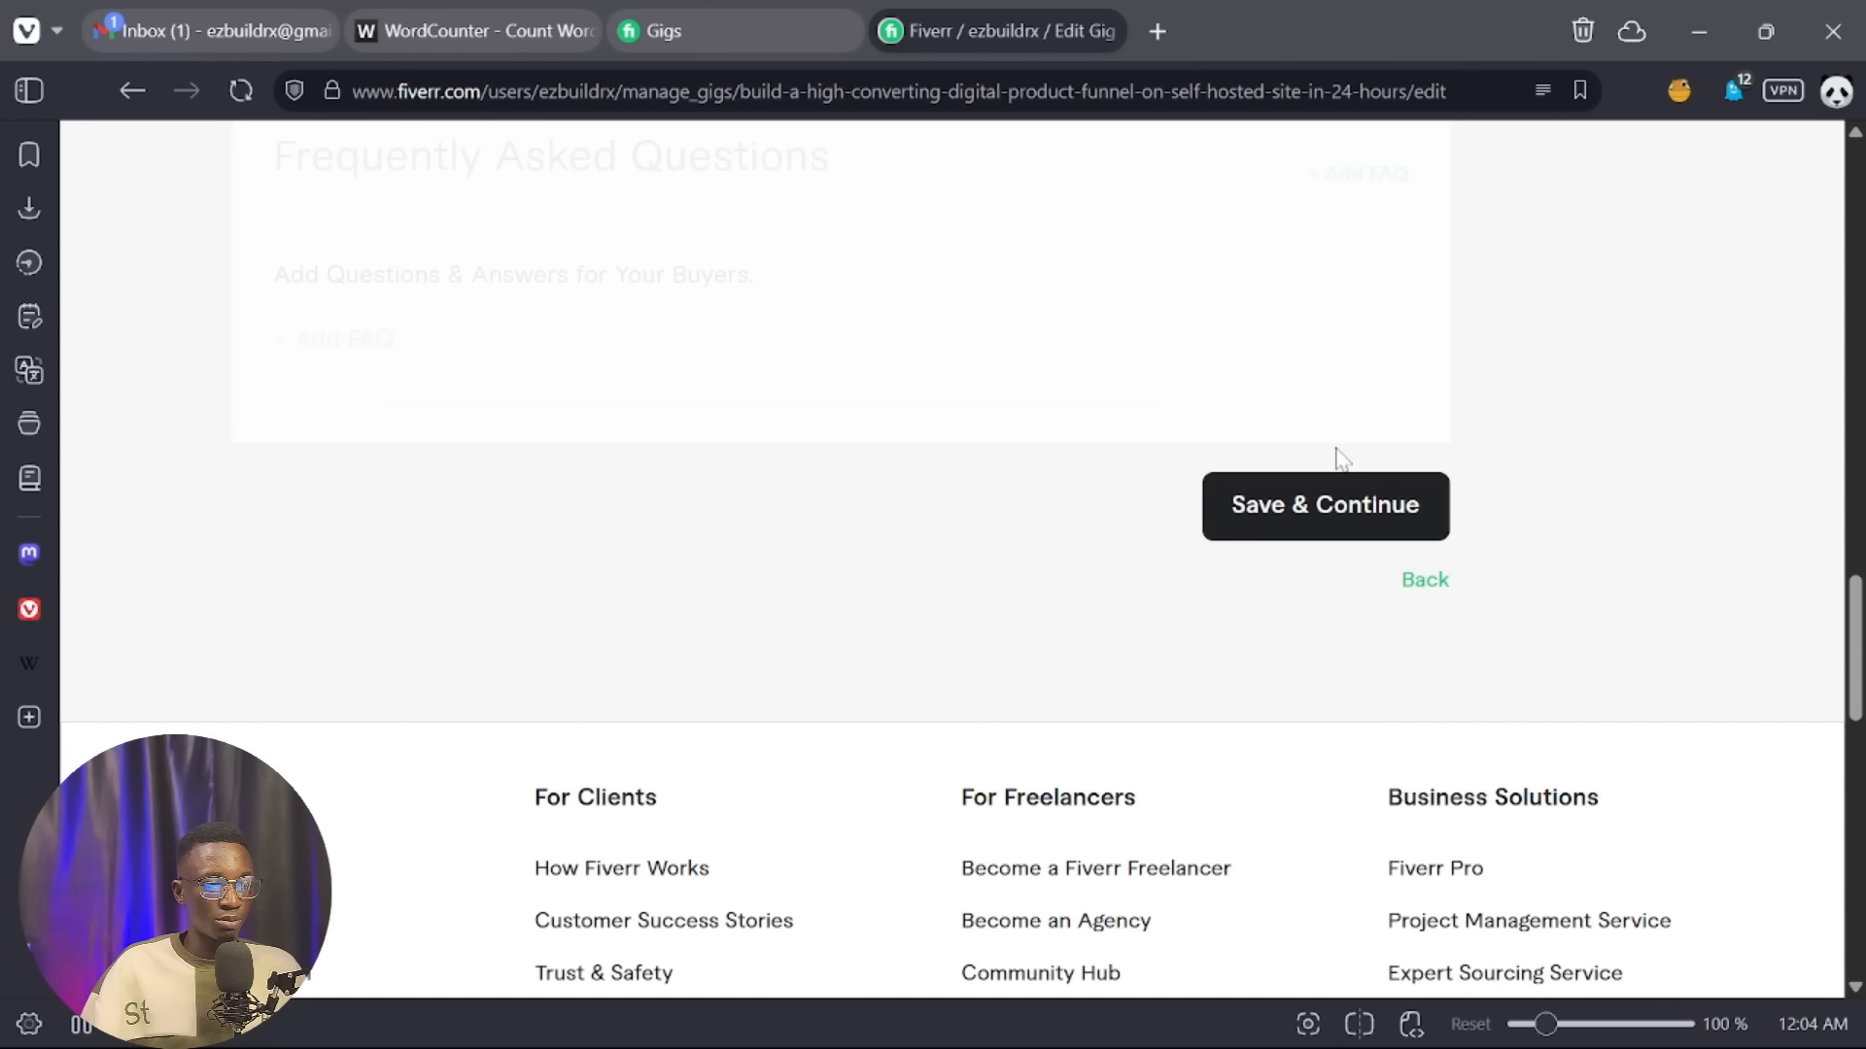
{"action": "scroll", "coordinate": [1351, 467], "scroll_direction": "down", "scroll_amount": 8}
{"action": "scroll", "coordinate": [1370, 500], "scroll_direction": "down", "scroll_amount": 6}
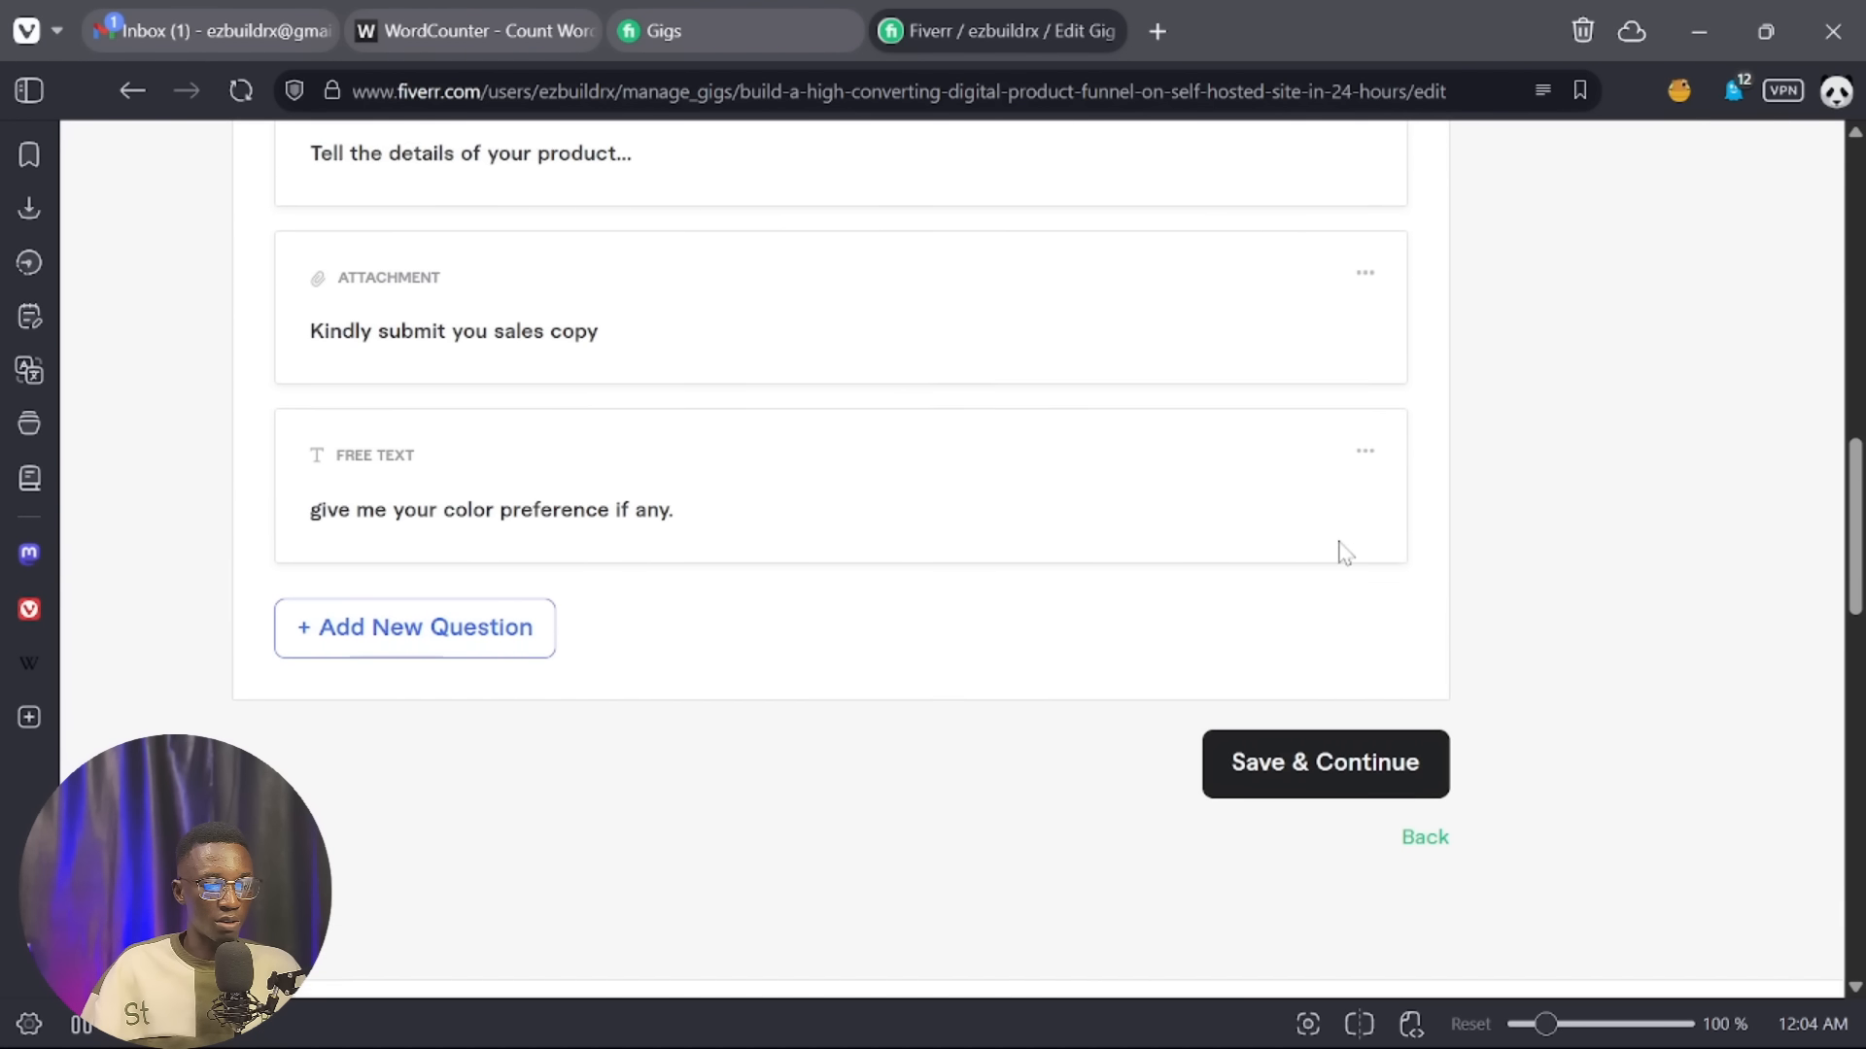
{"action": "left_click", "coordinate": [1282, 639]}
Confirm the materials ownership declaration and save the Gallery step.
{"action": "scroll", "coordinate": [1032, 271], "scroll_direction": "down", "scroll_amount": 3}
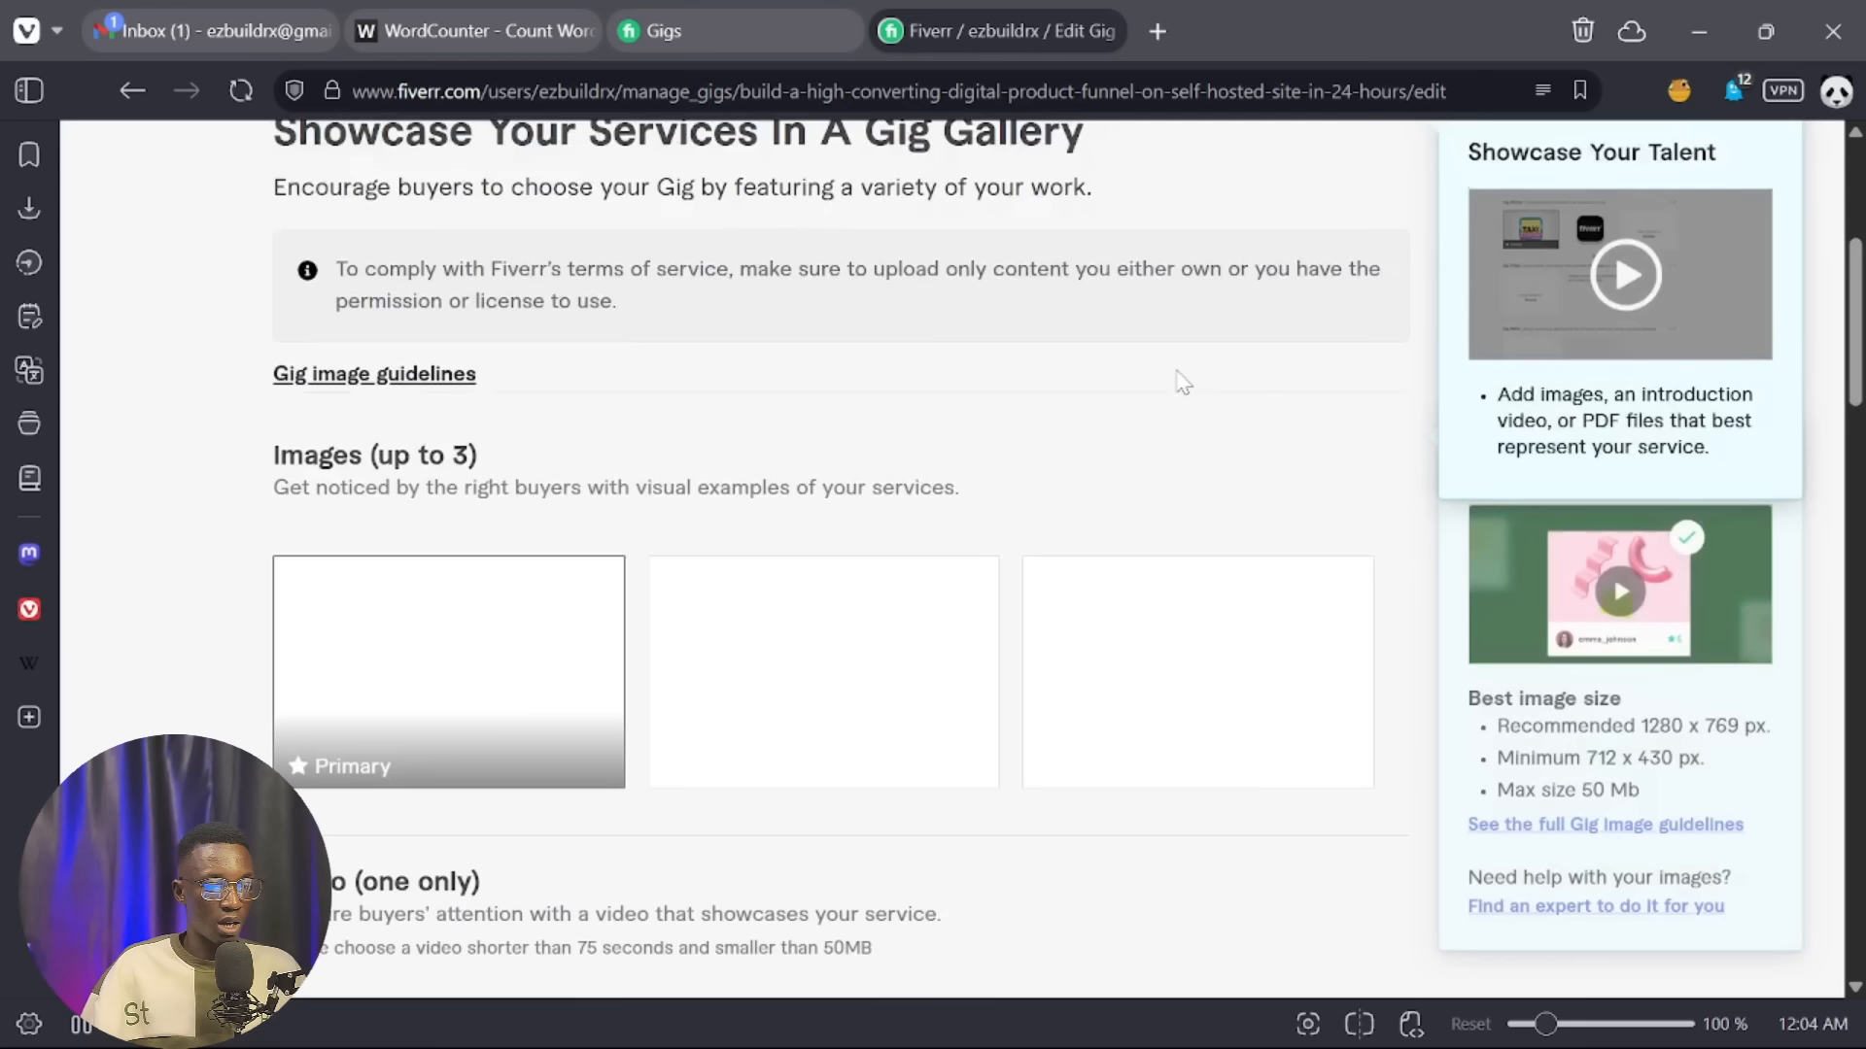
{"action": "scroll", "coordinate": [1199, 418], "scroll_direction": "down", "scroll_amount": 10}
{"action": "left_click", "coordinate": [1285, 690]}
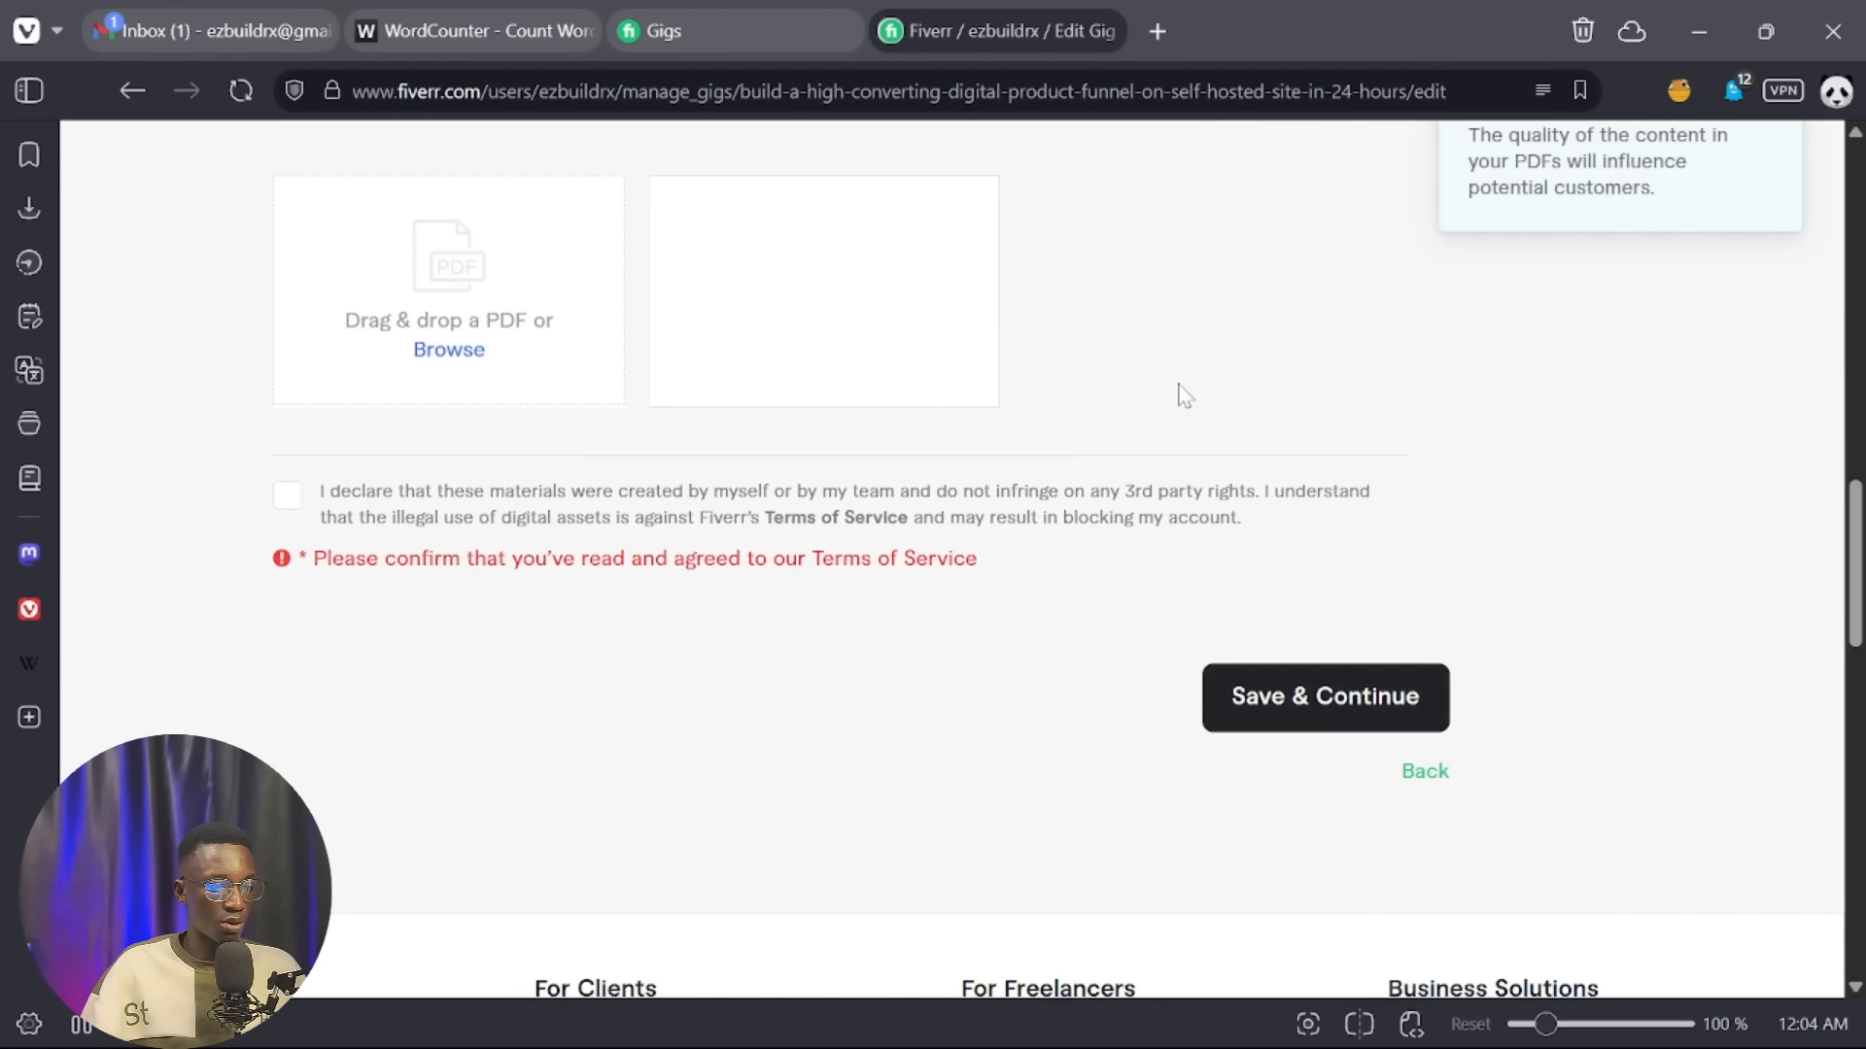
{"action": "scroll", "coordinate": [862, 379], "scroll_direction": "up", "scroll_amount": 8}
{"action": "scroll", "coordinate": [677, 473], "scroll_direction": "down", "scroll_amount": 8}
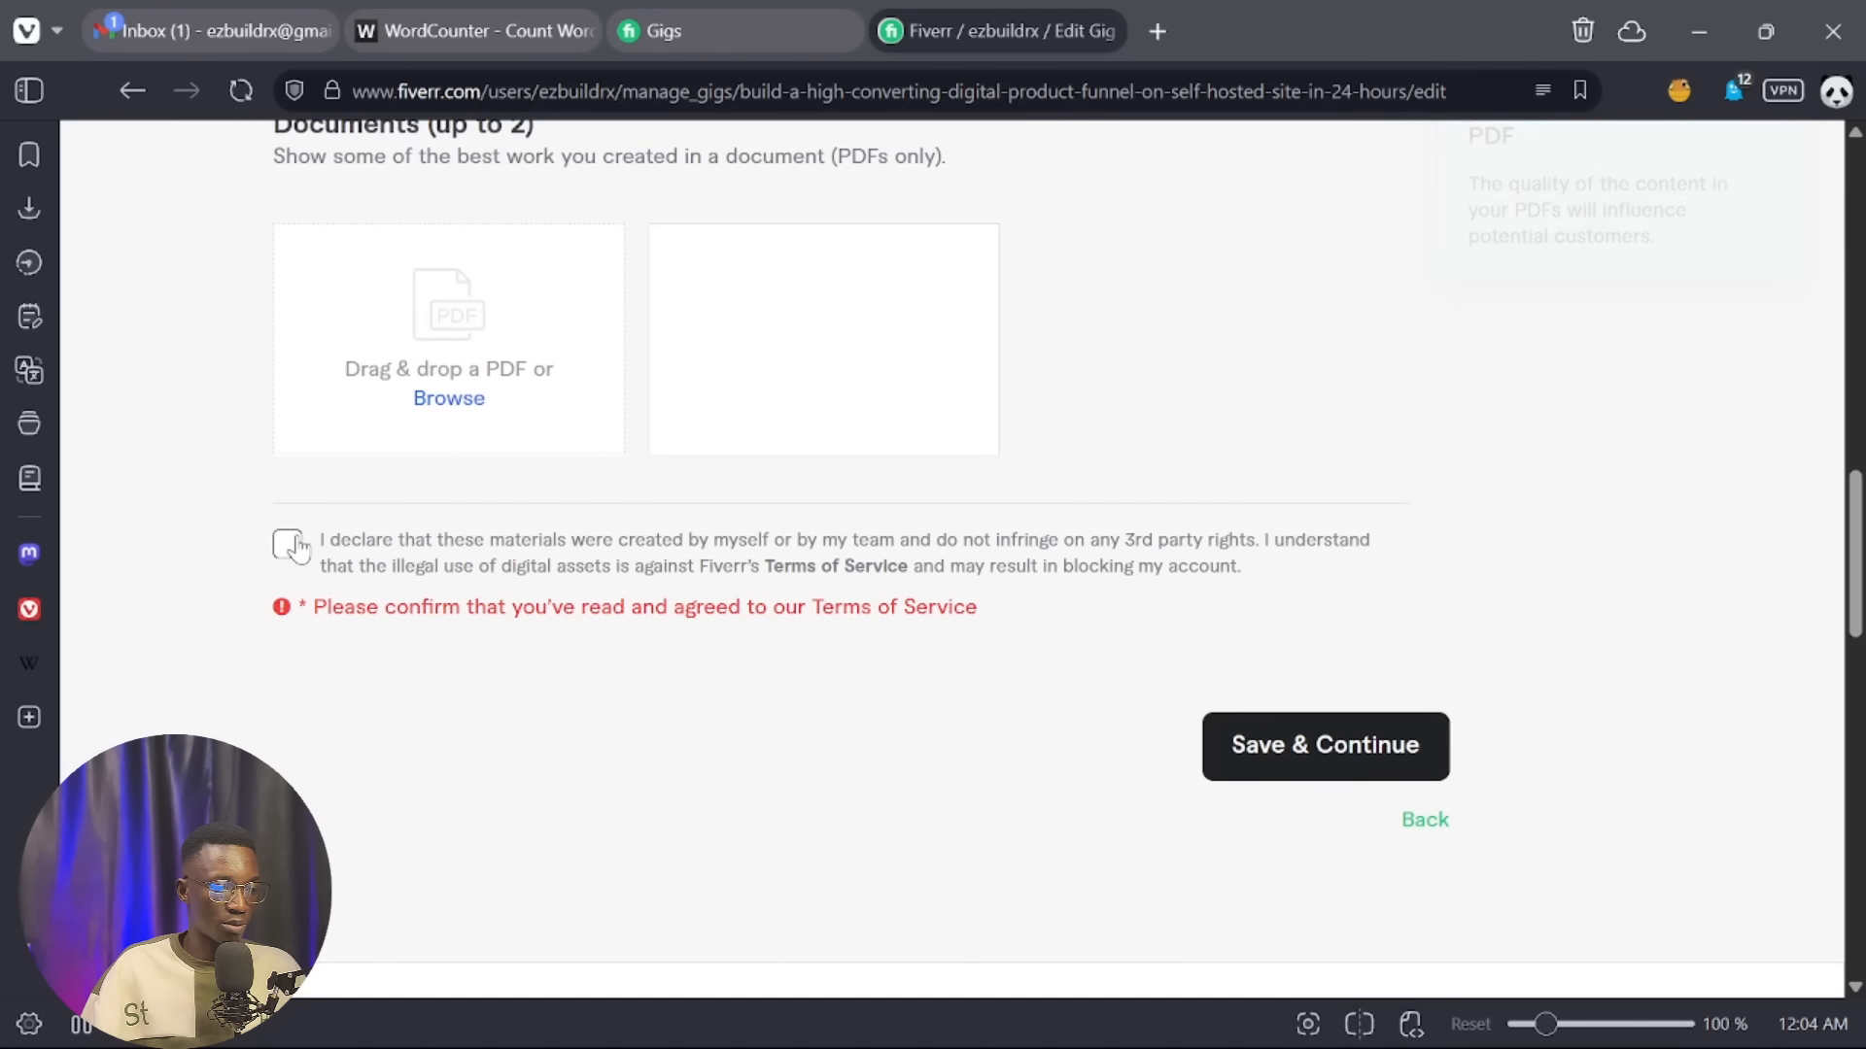
{"action": "left_click", "coordinate": [287, 543]}
{"action": "left_click", "coordinate": [1380, 734]}
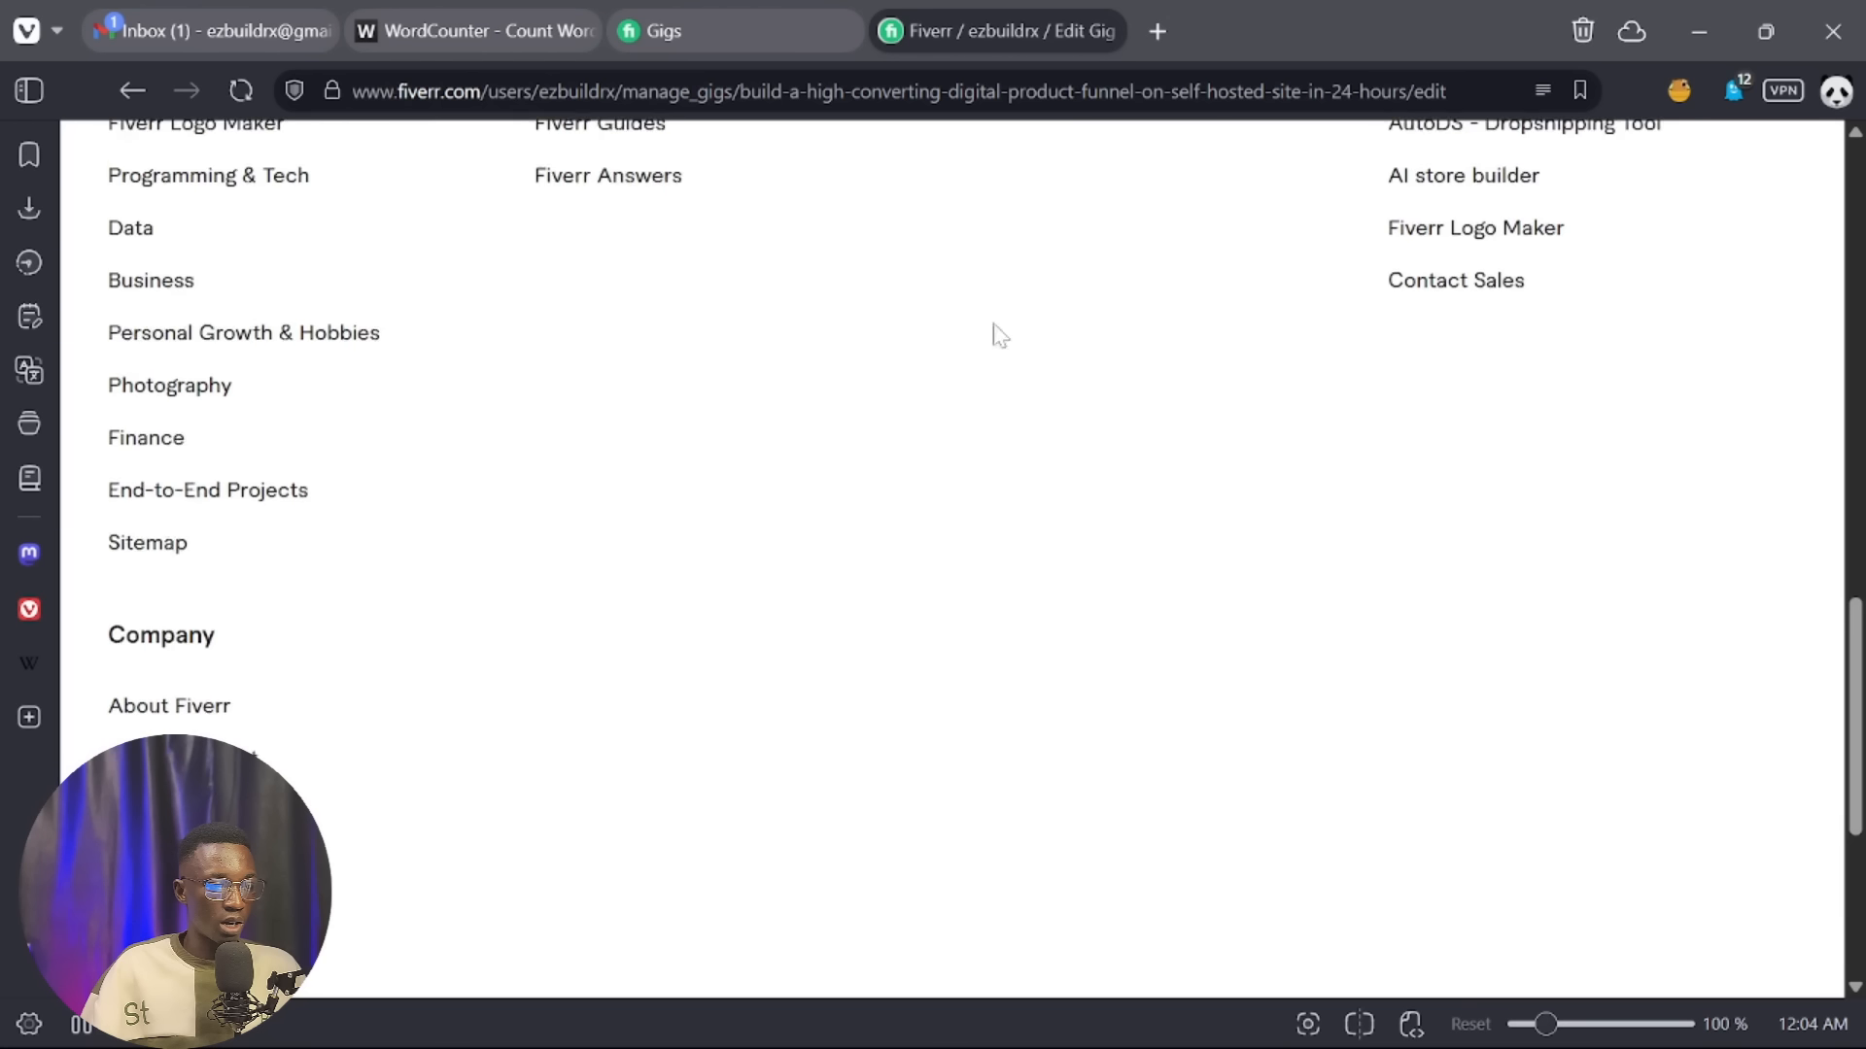
{"action": "scroll", "coordinate": [1016, 416], "scroll_direction": "down", "scroll_amount": 7}
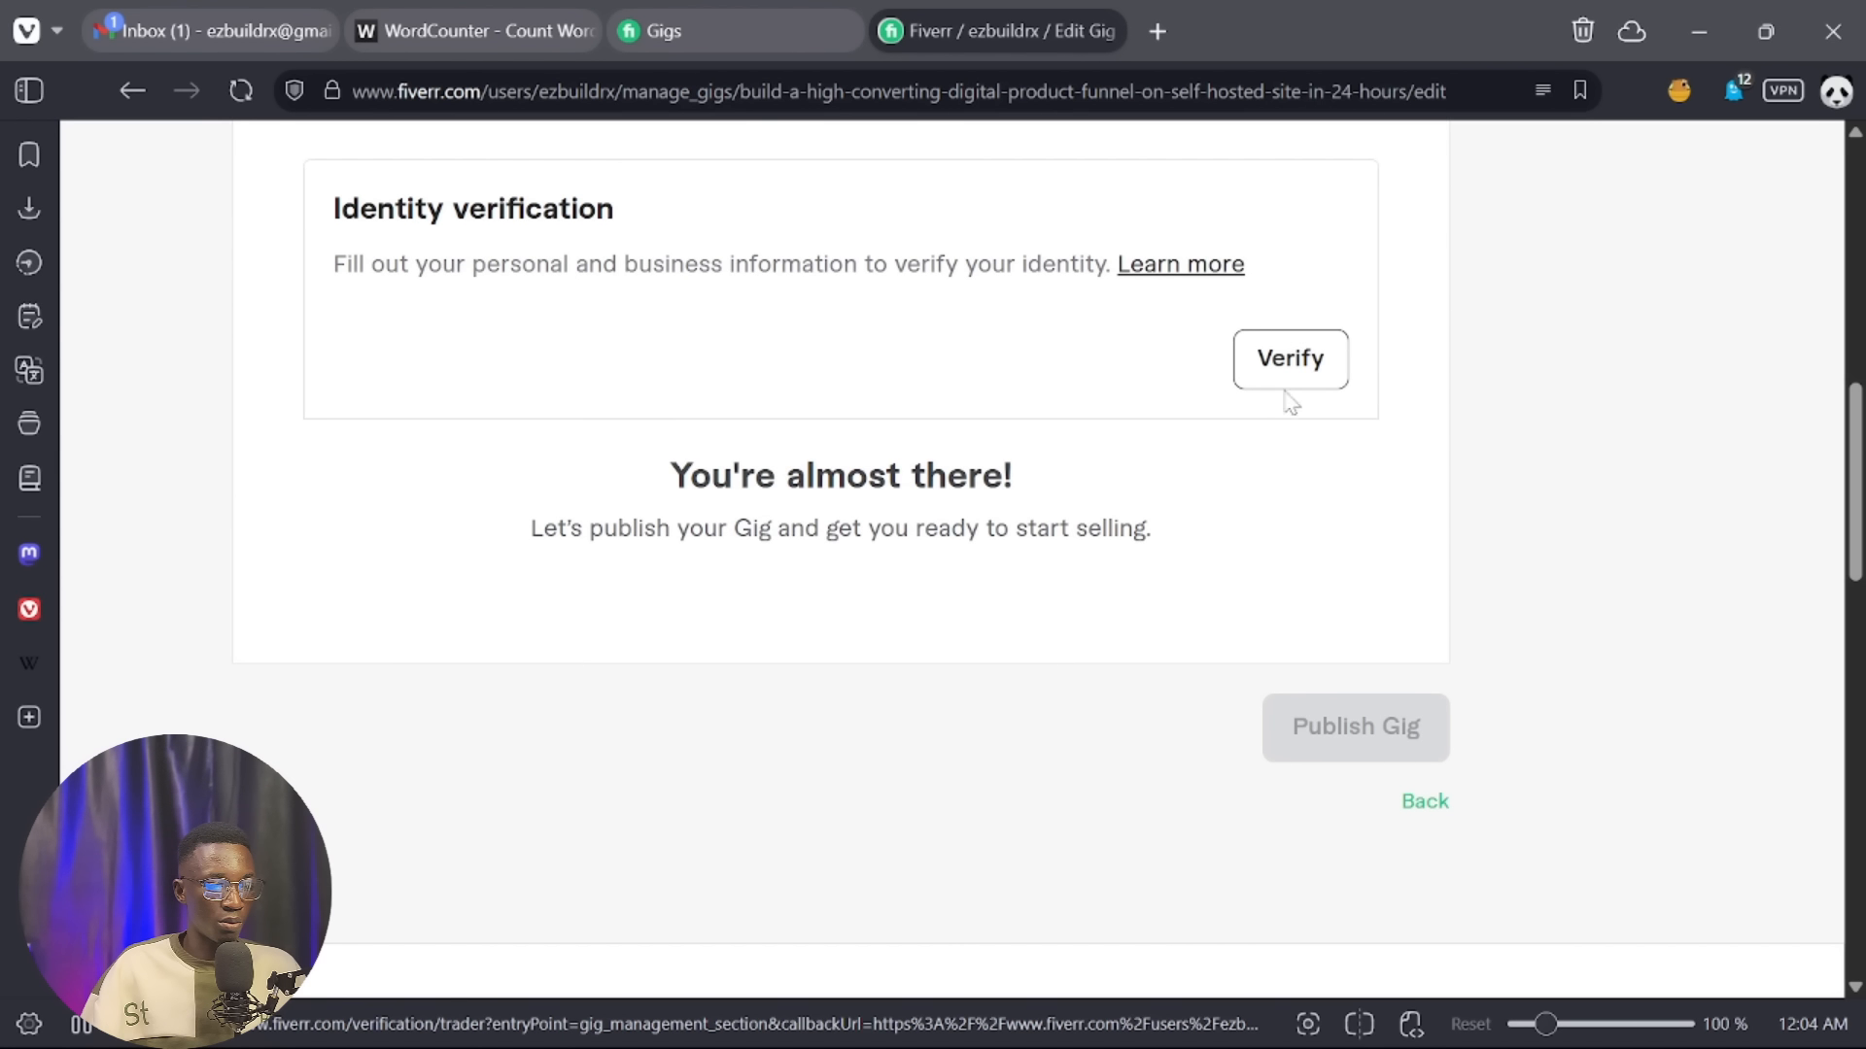
Verify identity as selling 'As part of my primary job or profession' and return to the gig.
{"action": "left_click", "coordinate": [1312, 393]}
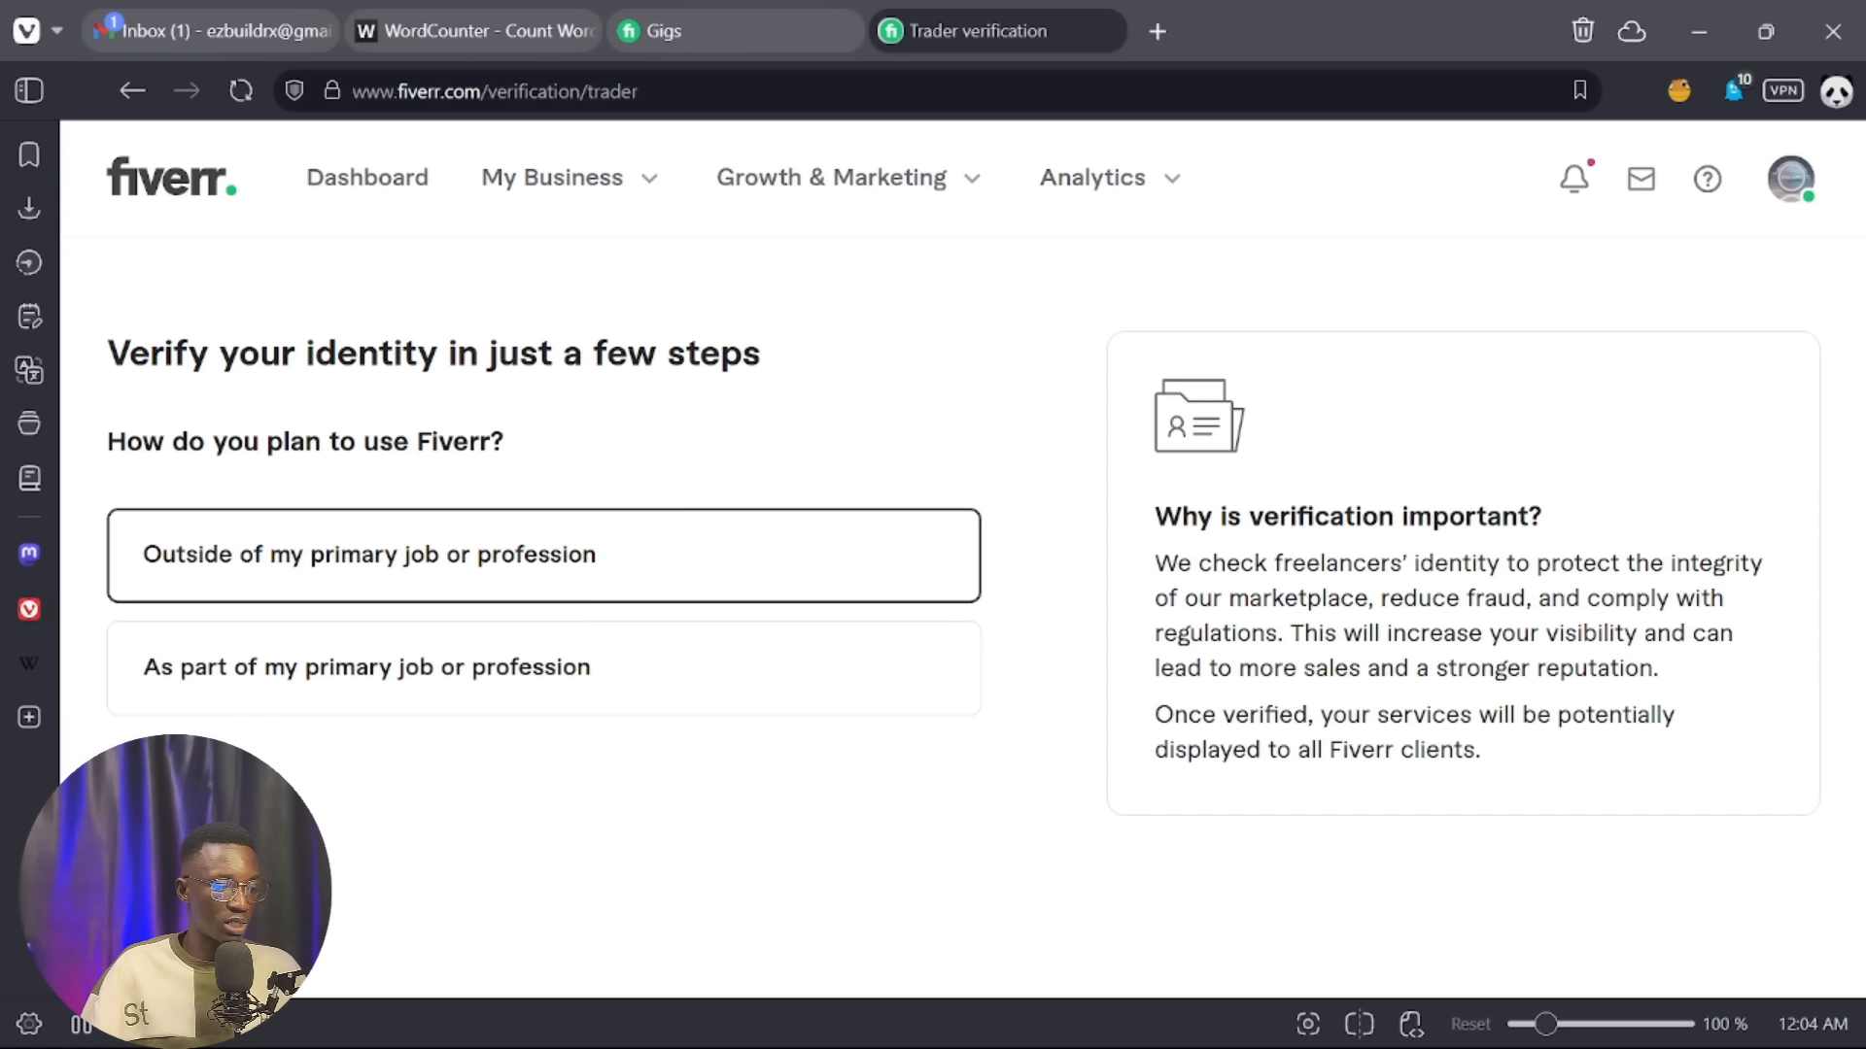
{"action": "left_click", "coordinate": [424, 693]}
{"action": "left_click", "coordinate": [255, 735]}
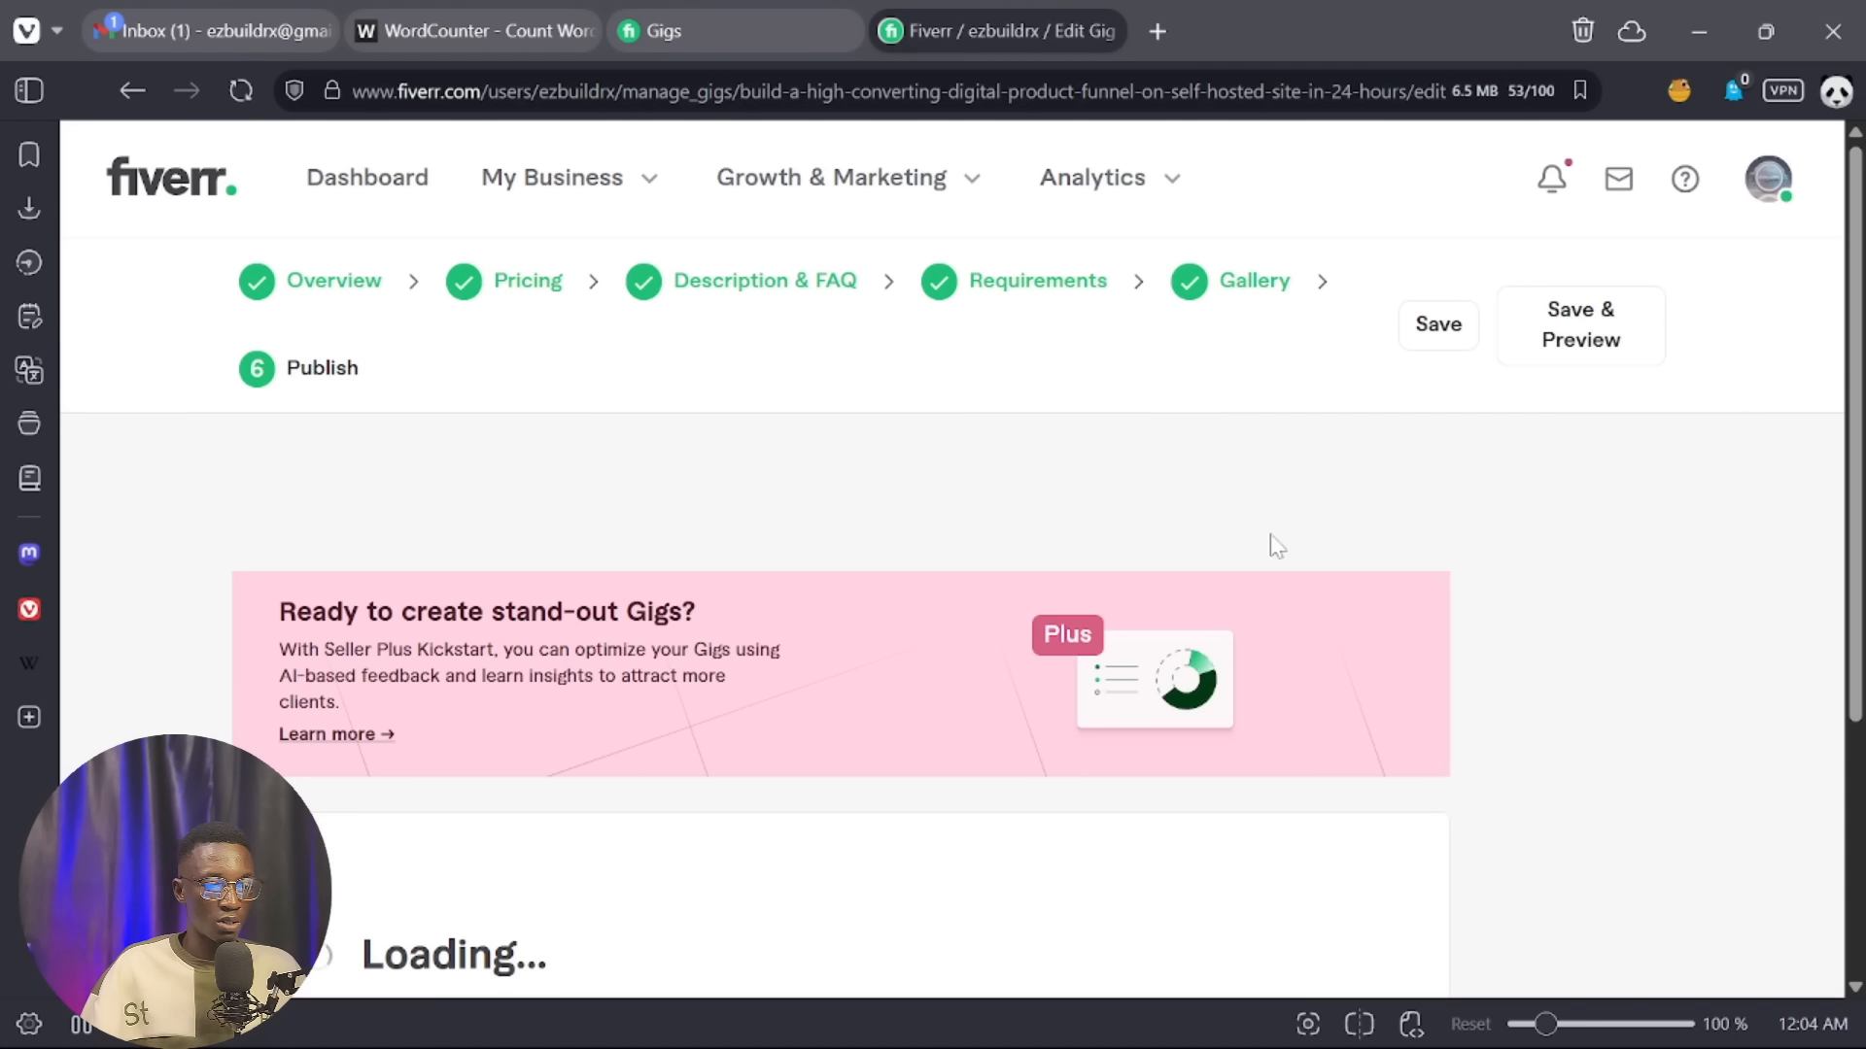
Re-tick the materials declaration and save the Gallery step to reach the Publish stage.
{"action": "scroll", "coordinate": [1341, 571], "scroll_direction": "down", "scroll_amount": 6}
{"action": "left_click", "coordinate": [1337, 612]}
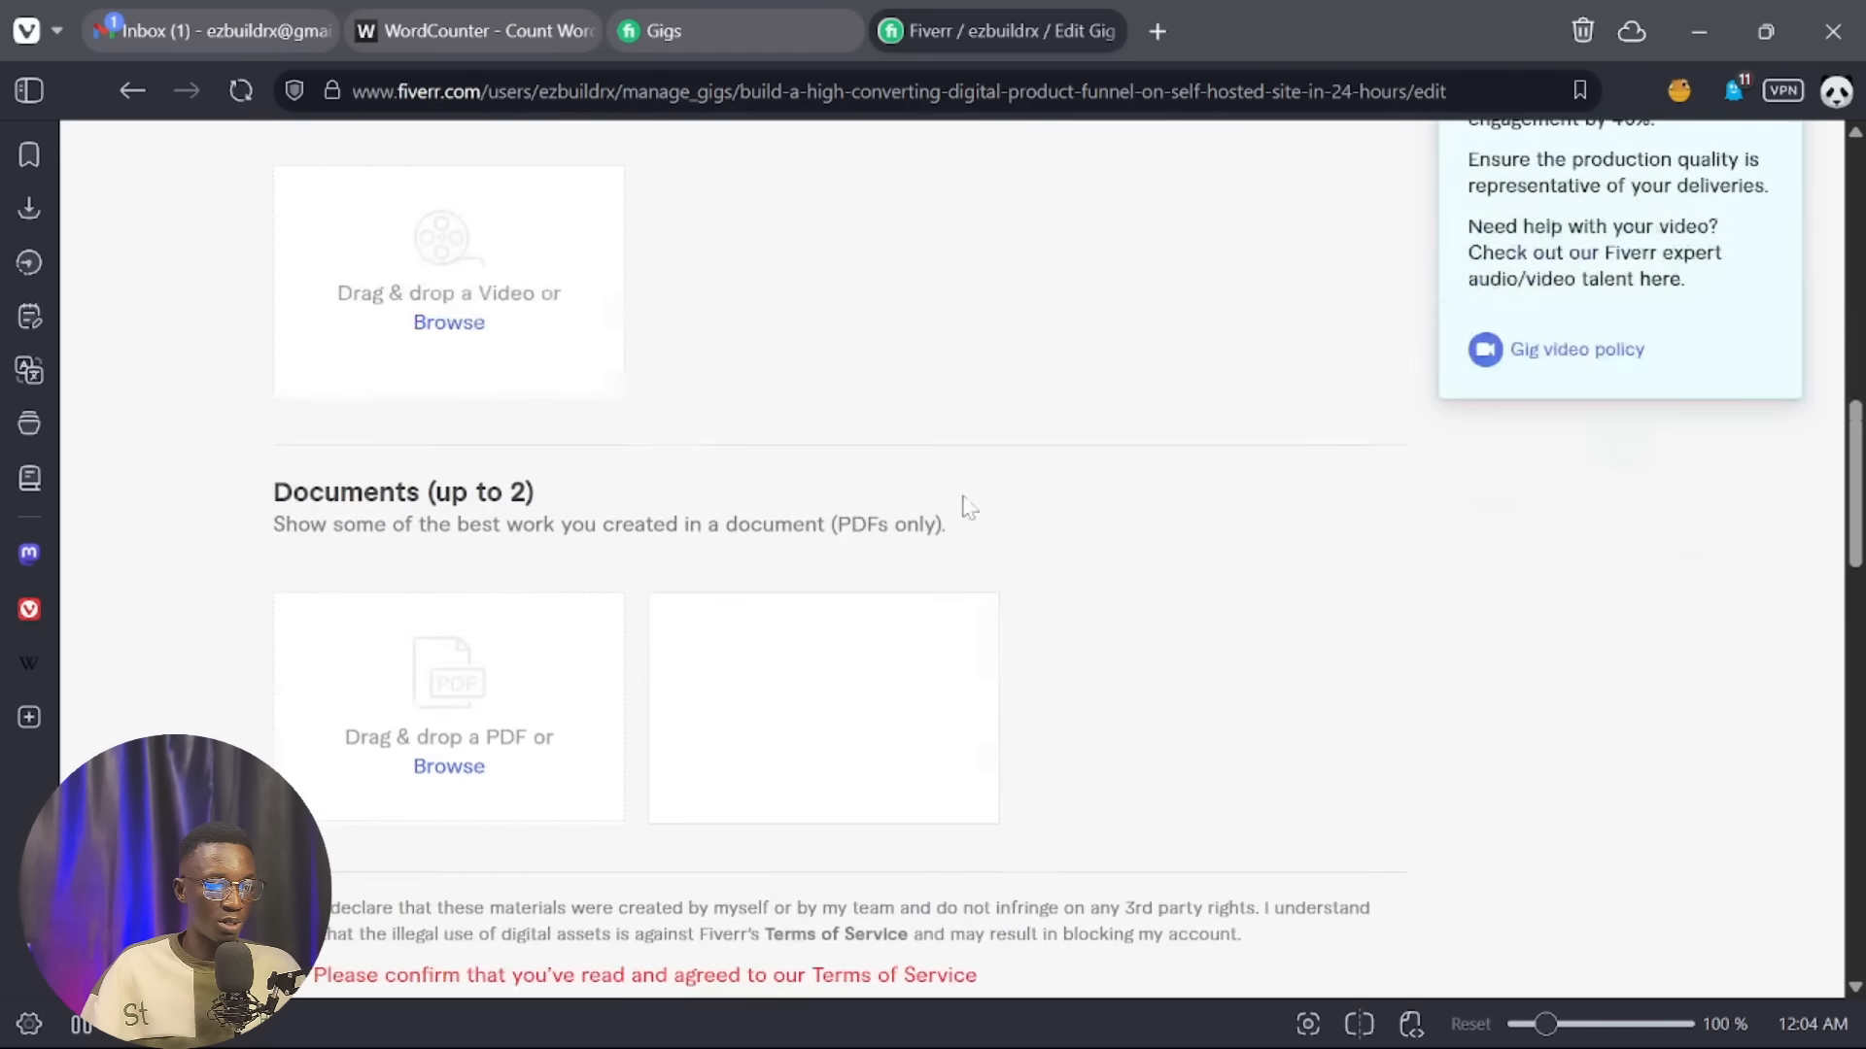
{"action": "left_click", "coordinate": [362, 496]}
{"action": "left_click", "coordinate": [1282, 684]}
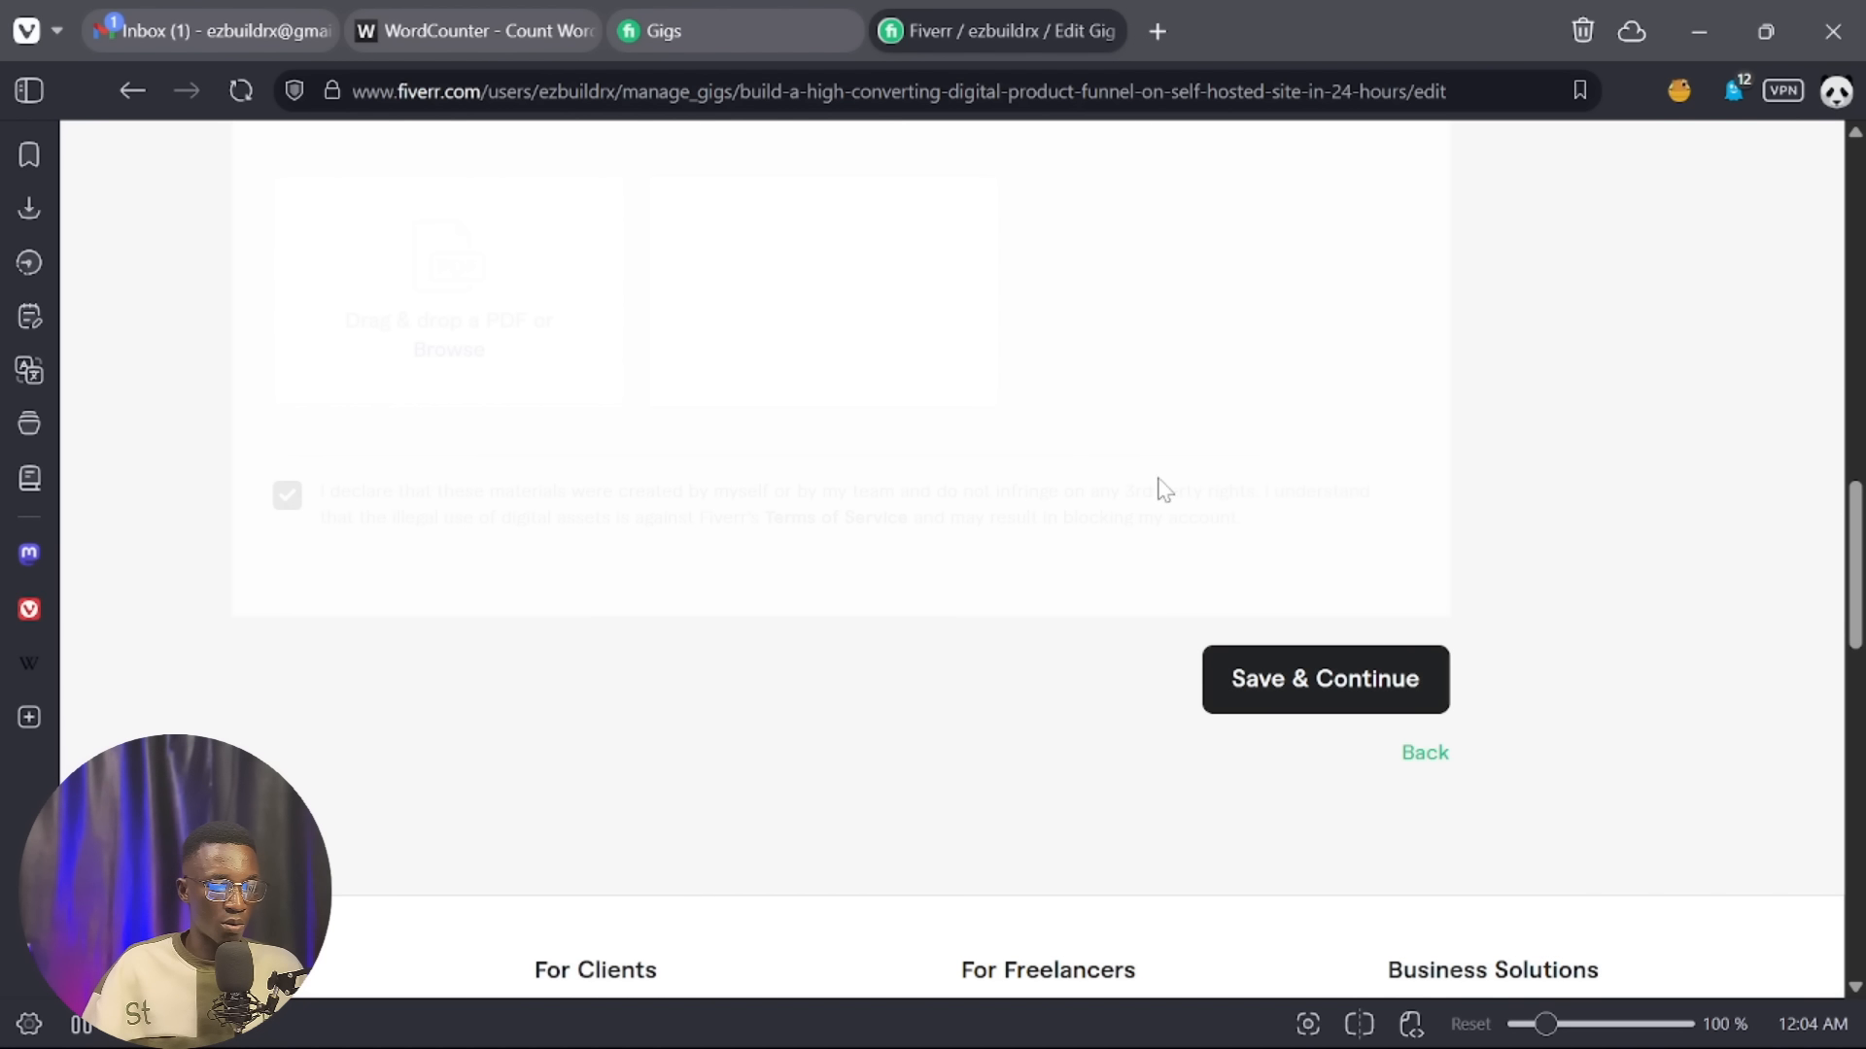
{"action": "scroll", "coordinate": [1231, 589], "scroll_direction": "down", "scroll_amount": 10}
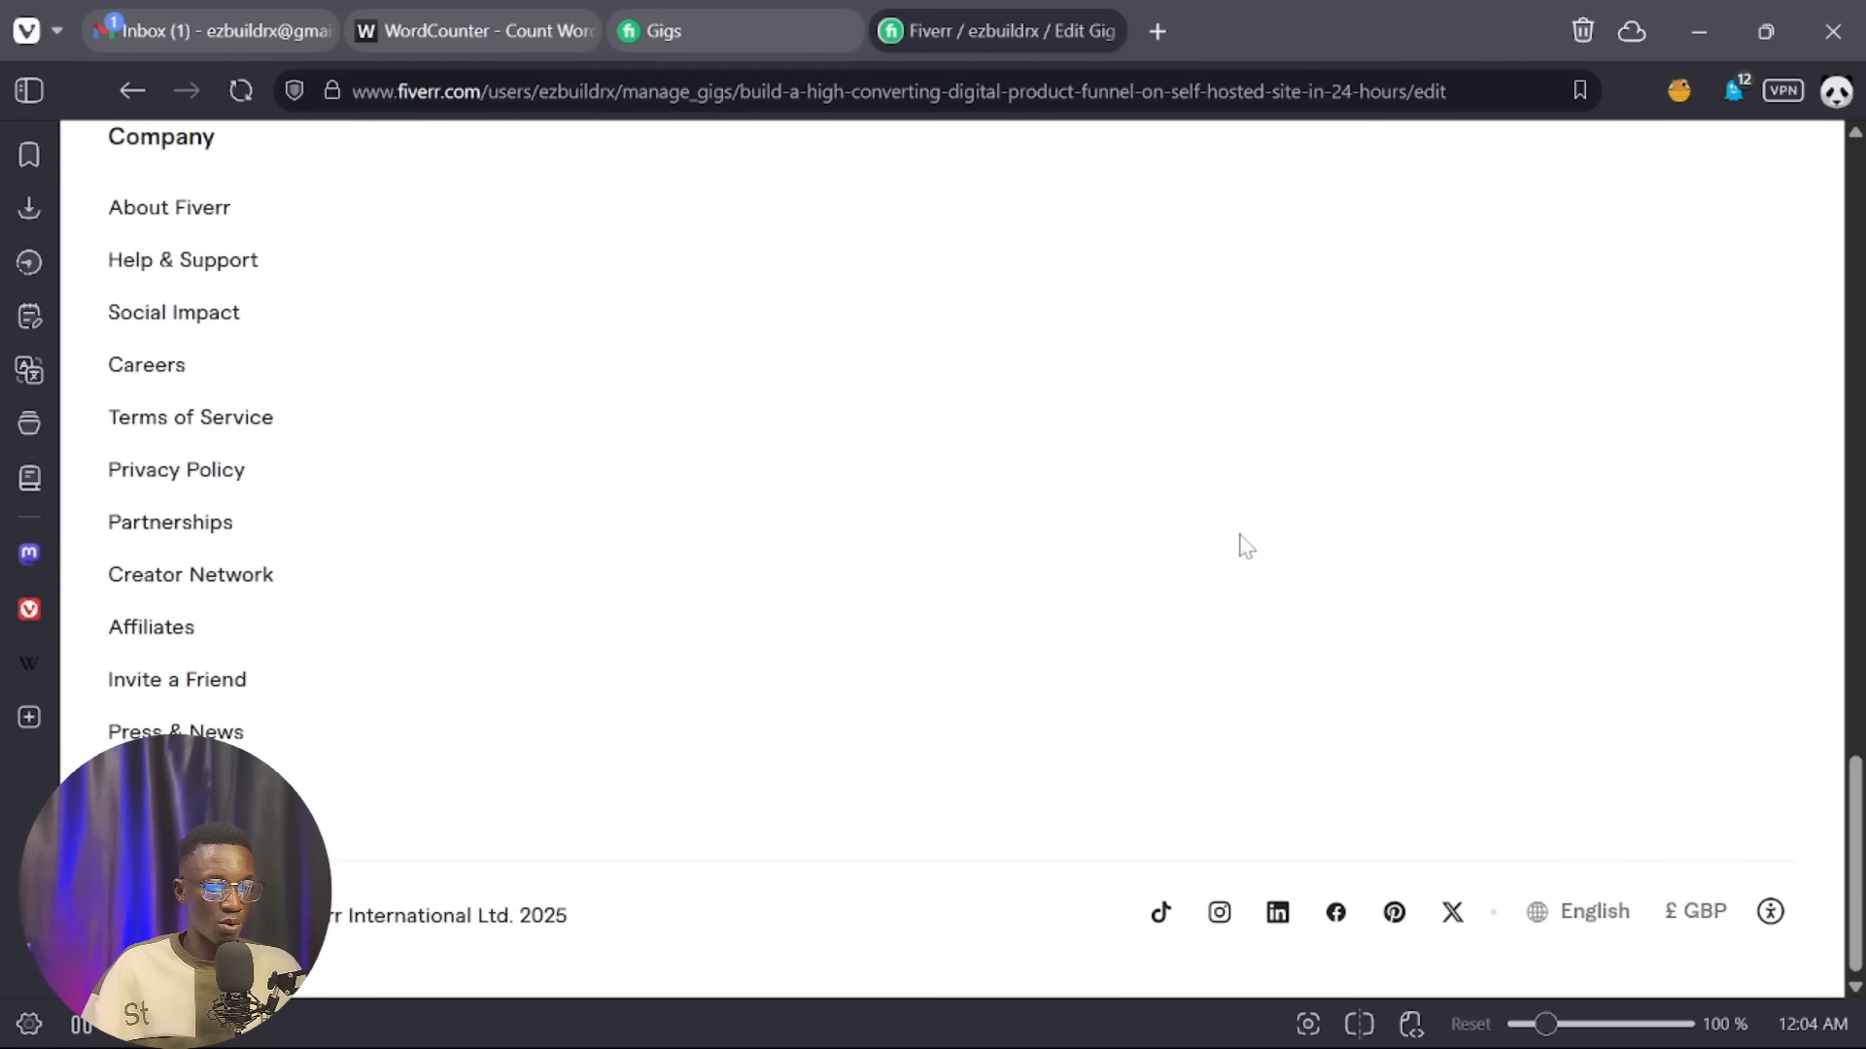
{"action": "scroll", "coordinate": [1219, 544], "scroll_direction": "up", "scroll_amount": 10}
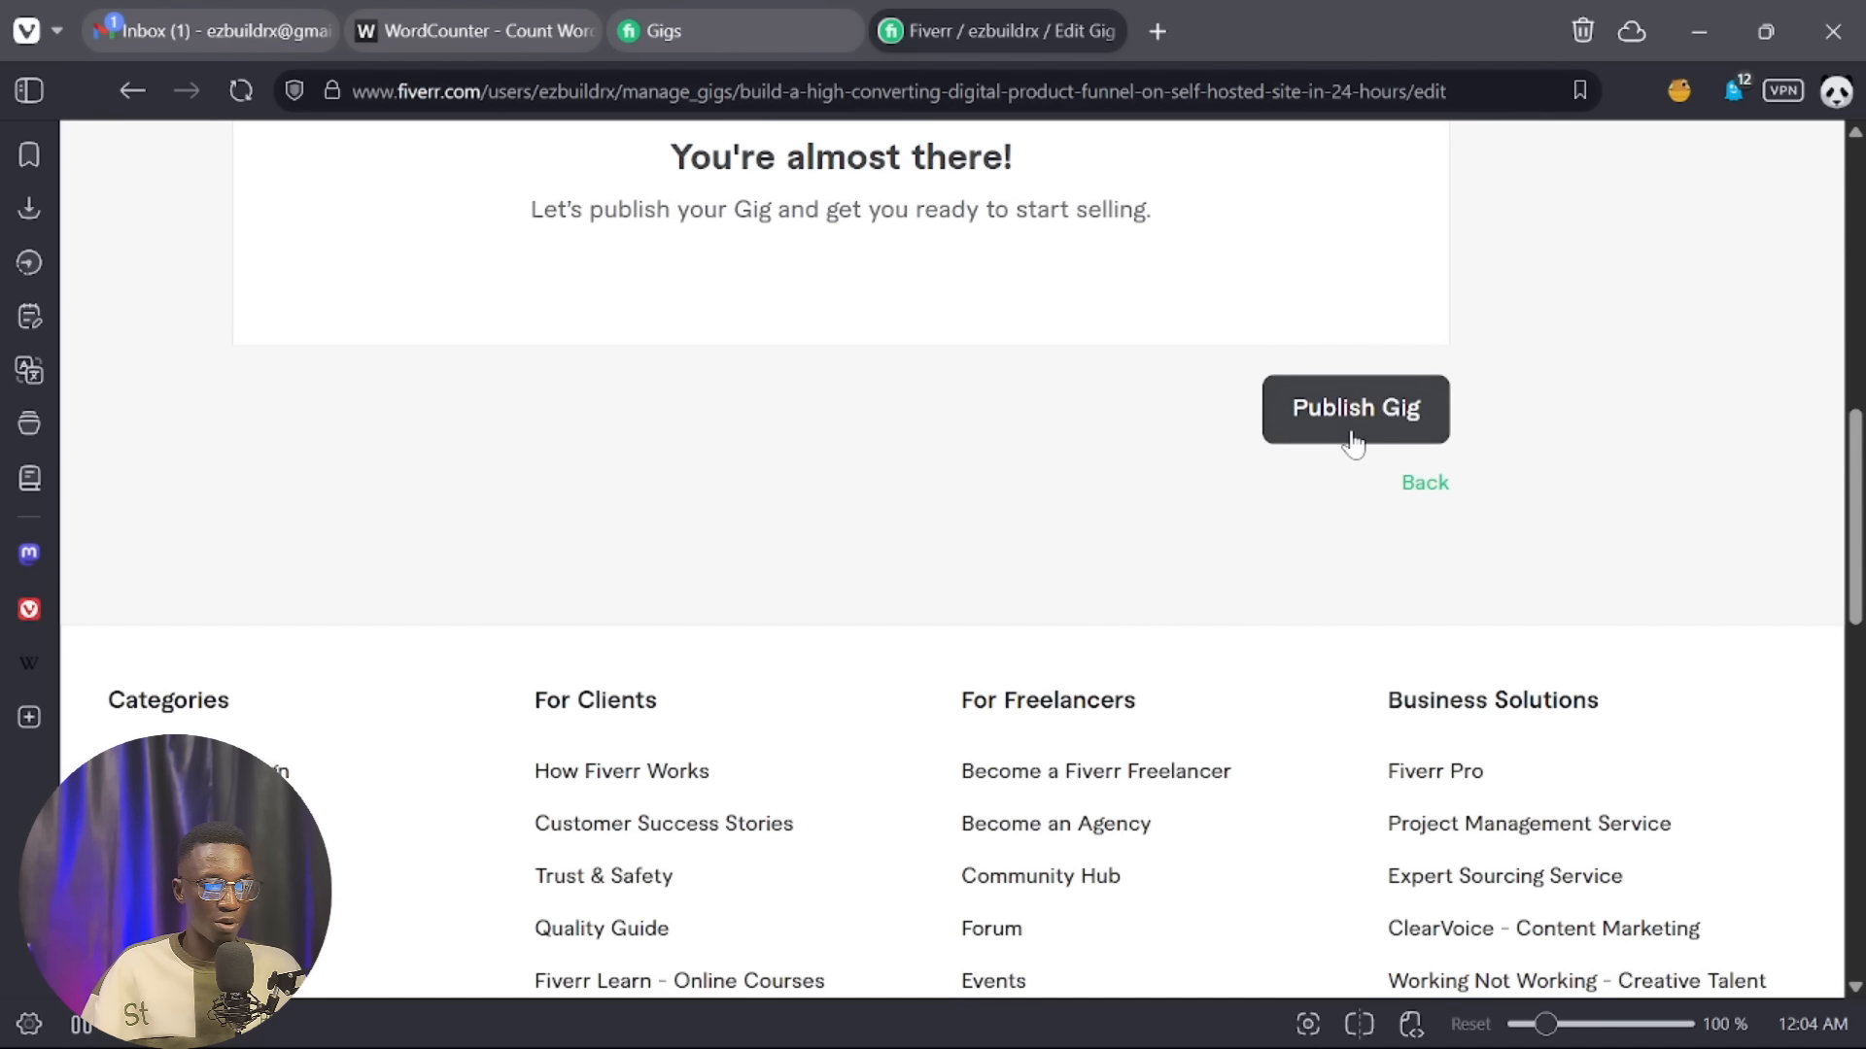
Publish the funnel gig and finish with Done to return to the gigs list.
{"action": "left_click", "coordinate": [1350, 433]}
{"action": "scroll", "coordinate": [1069, 455], "scroll_direction": "down", "scroll_amount": 3}
{"action": "scroll", "coordinate": [1166, 515], "scroll_direction": "down", "scroll_amount": 2}
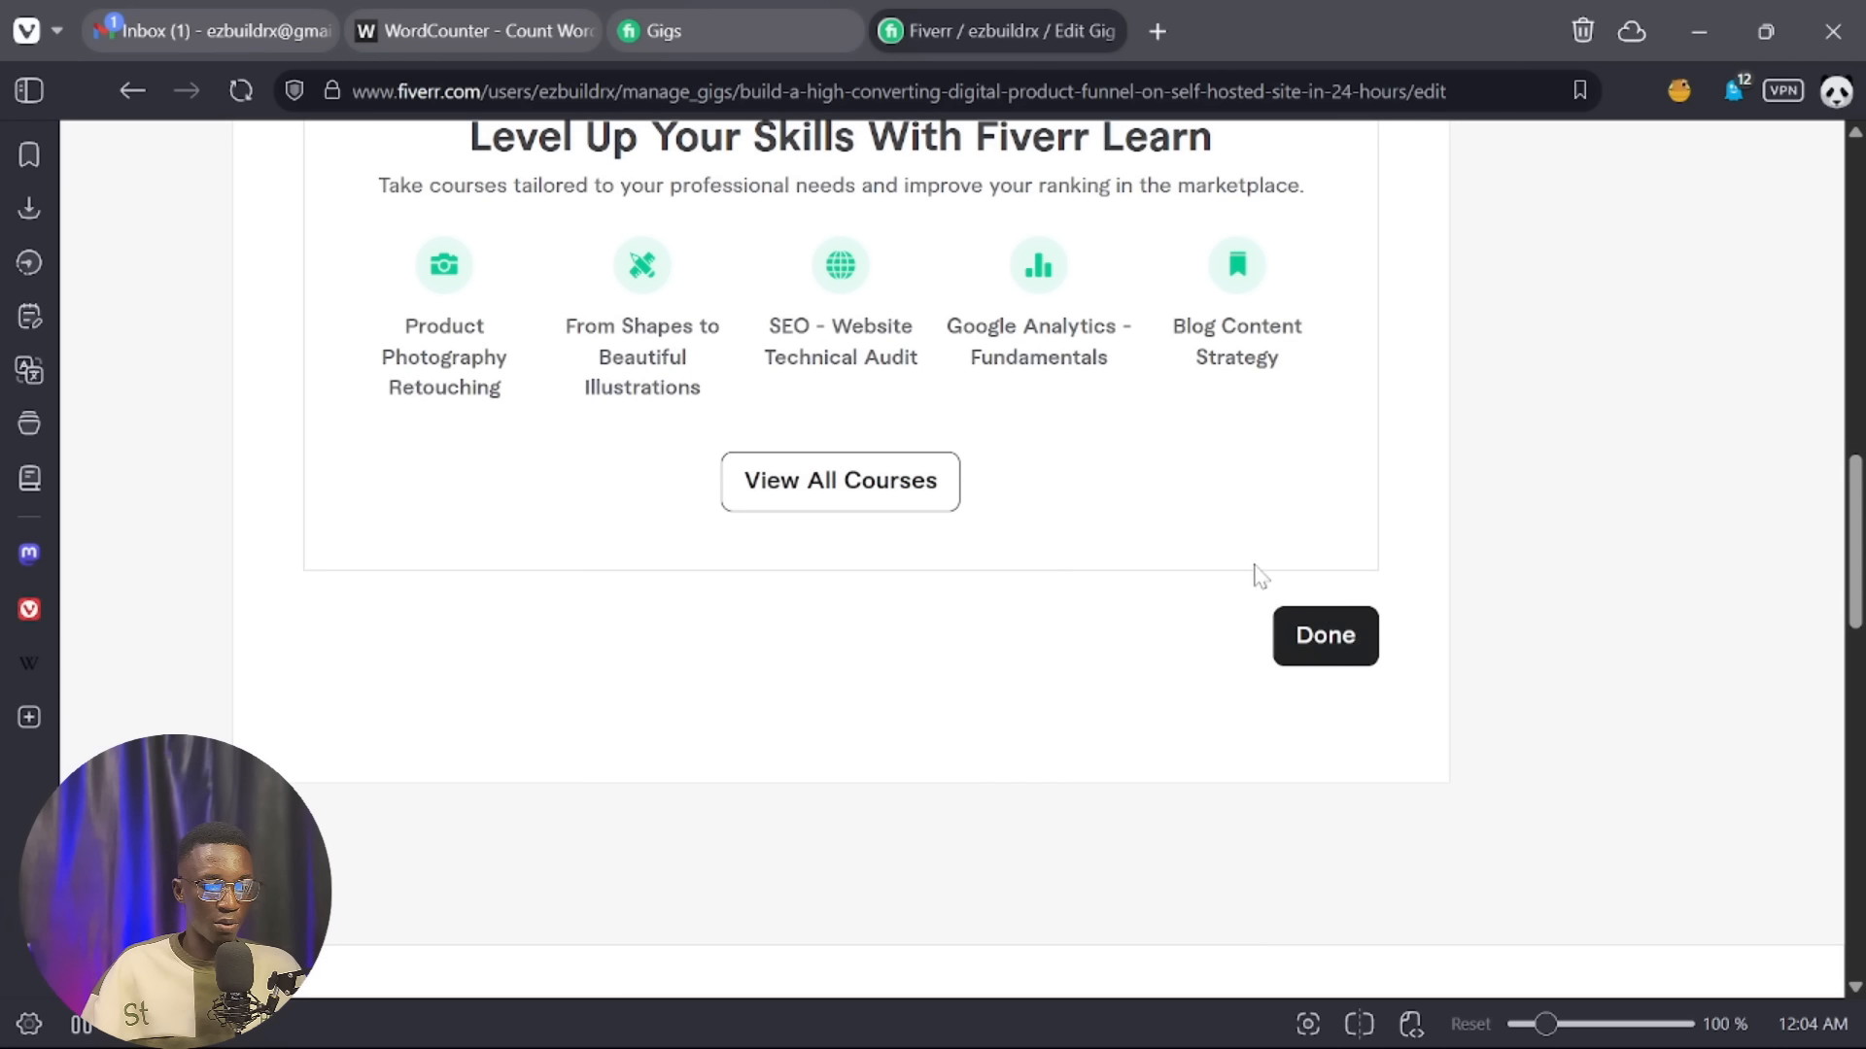
{"action": "left_click", "coordinate": [1329, 641]}
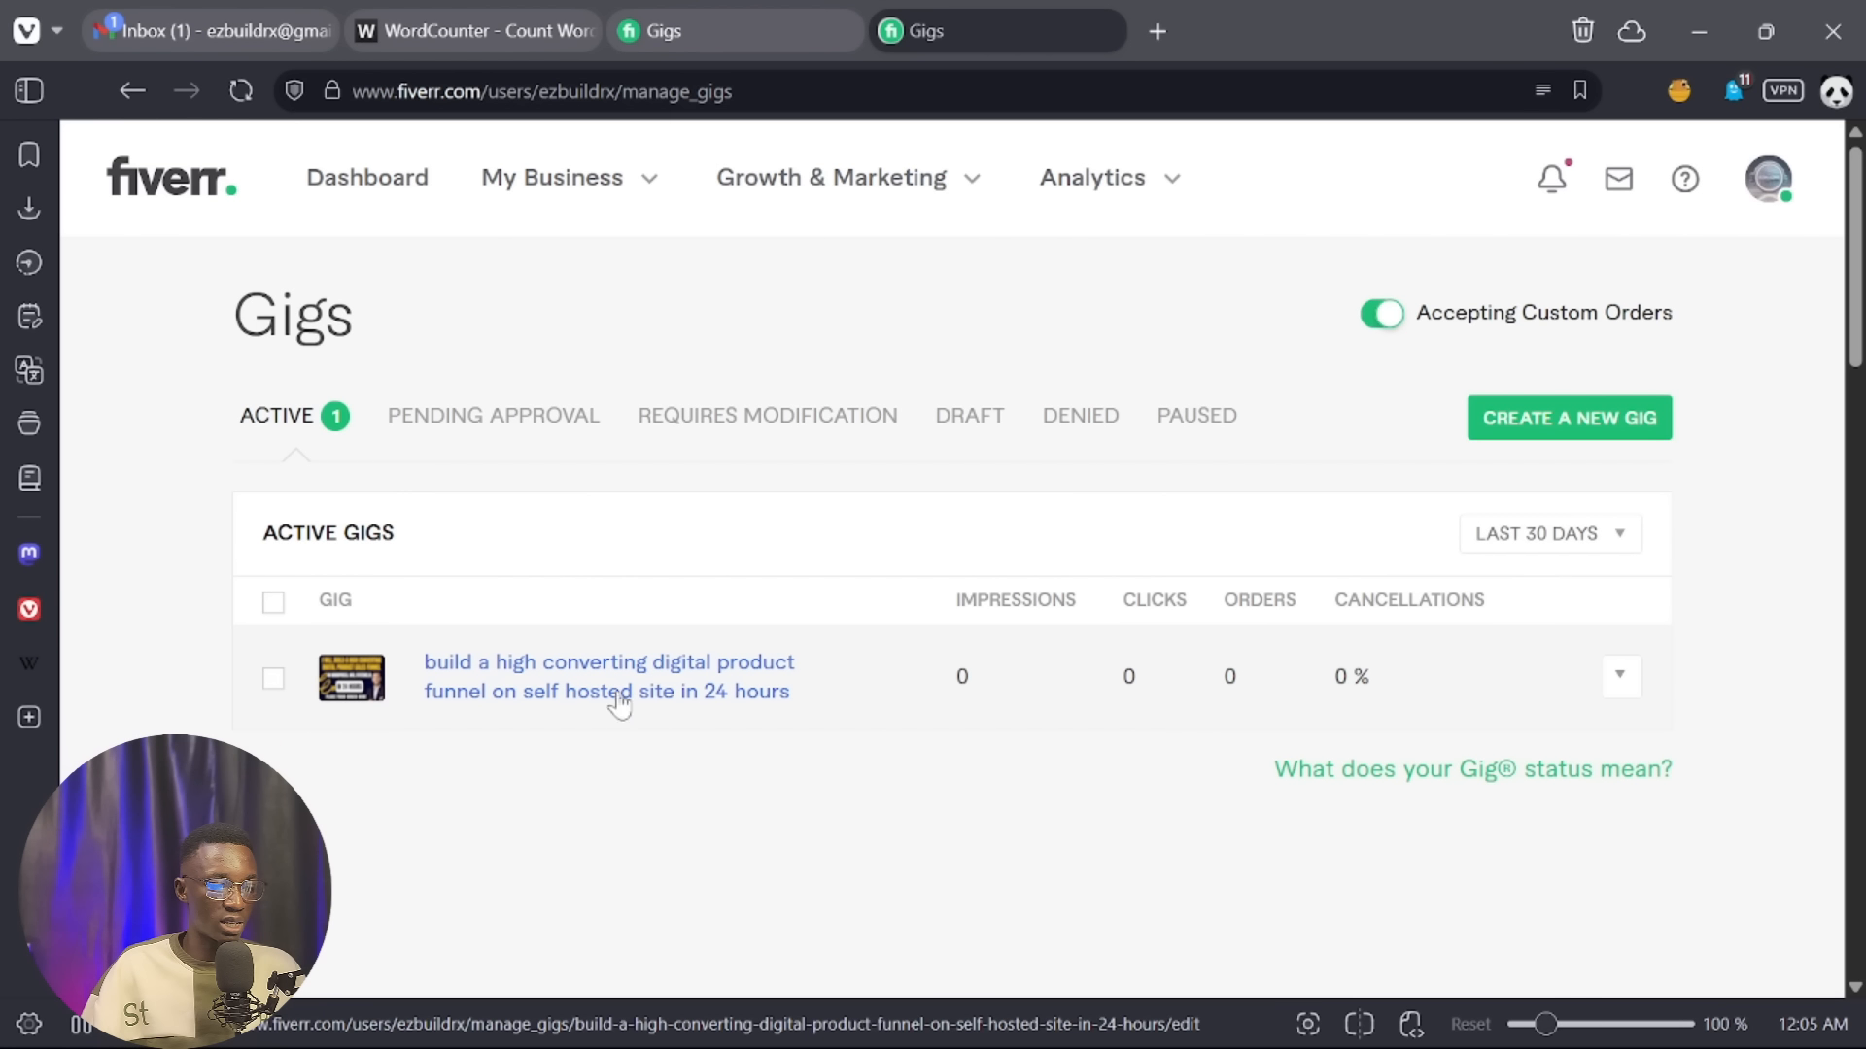
On the seller dashboard, mark the compliance notification as read.
{"action": "left_click", "coordinate": [374, 193]}
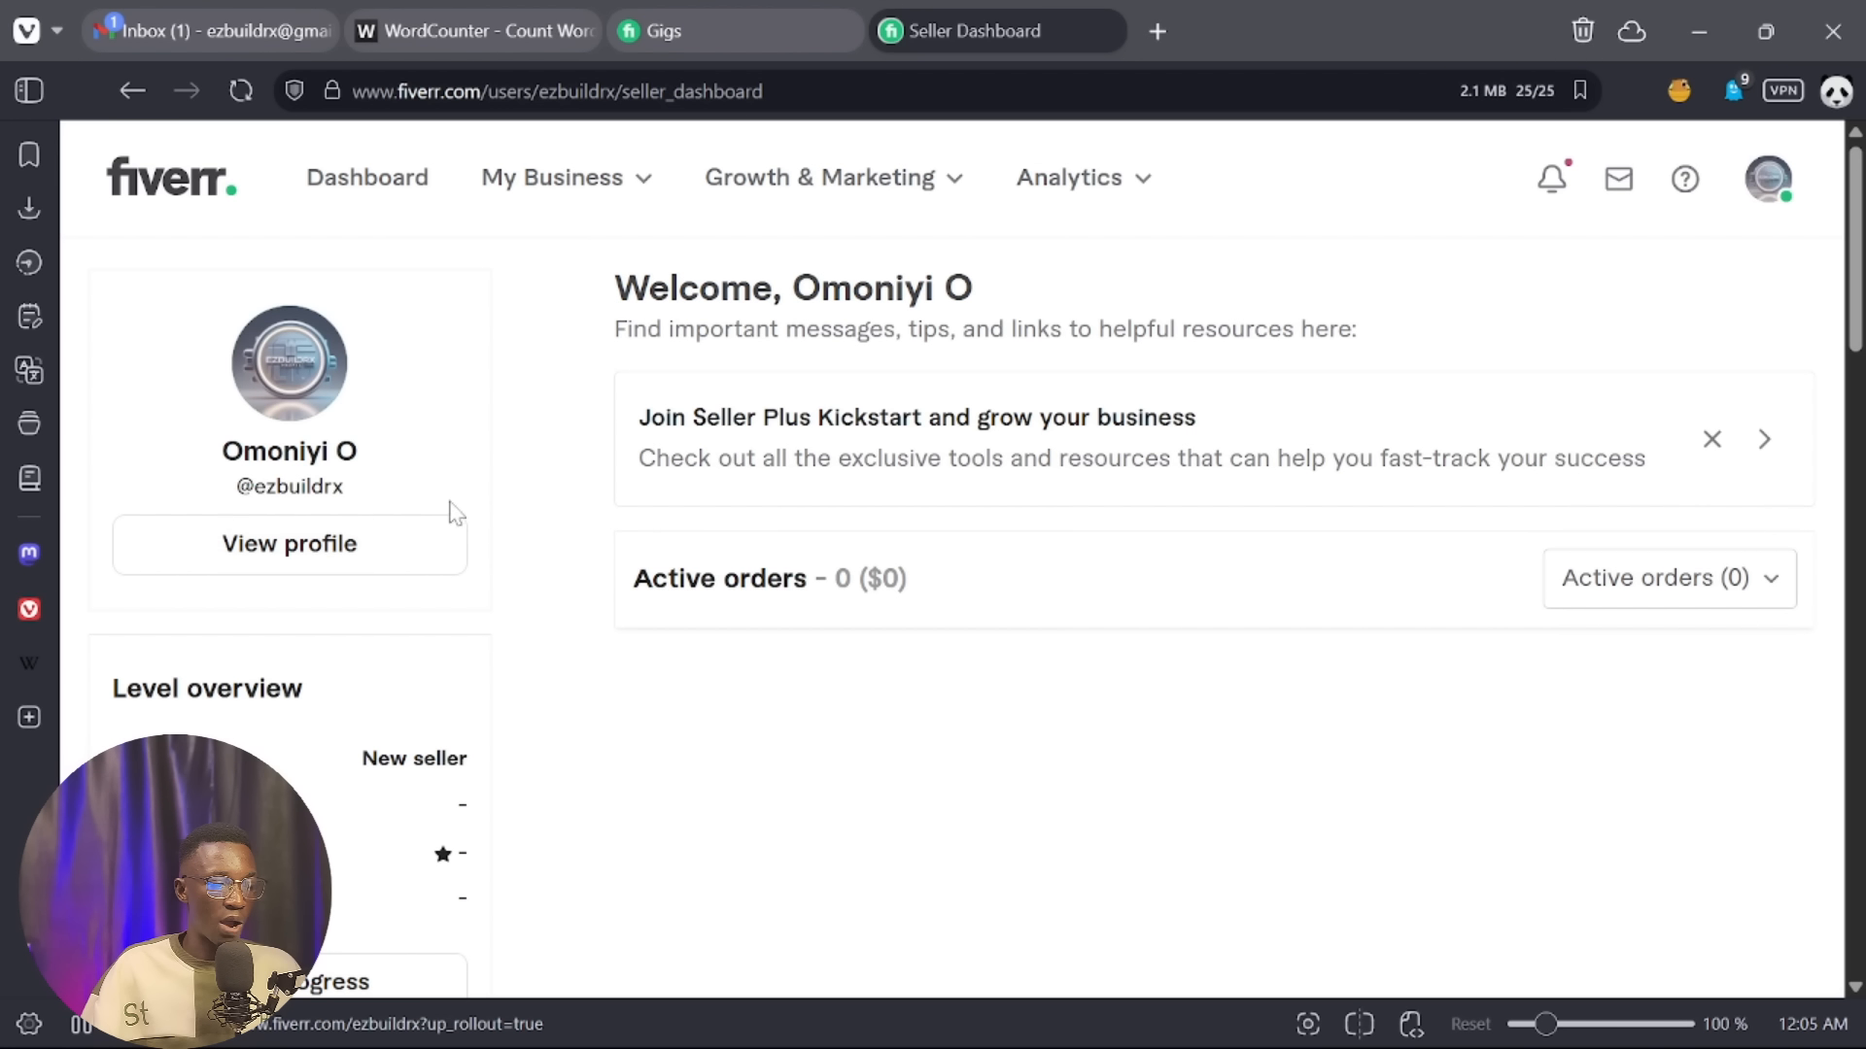
{"action": "scroll", "coordinate": [1030, 447], "scroll_direction": "down", "scroll_amount": 1}
{"action": "scroll", "coordinate": [1092, 408], "scroll_direction": "up", "scroll_amount": 1}
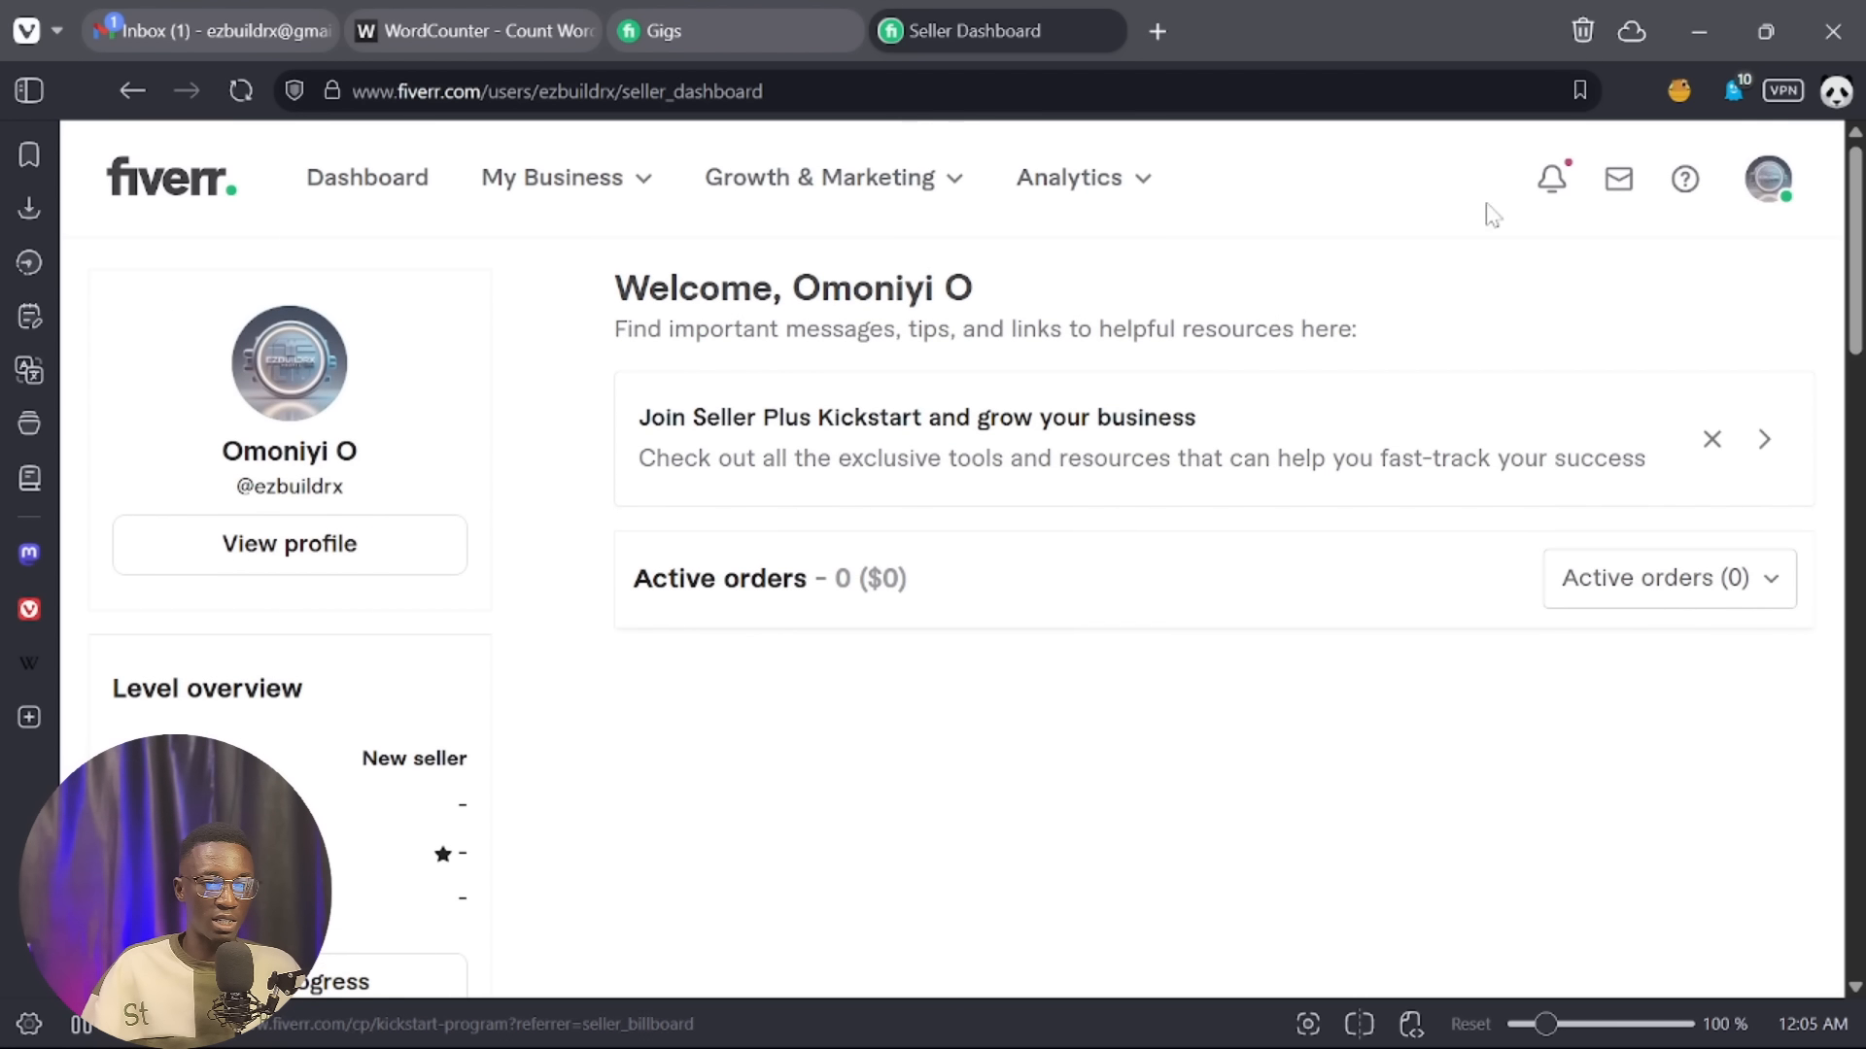
{"action": "left_click", "coordinate": [1553, 180]}
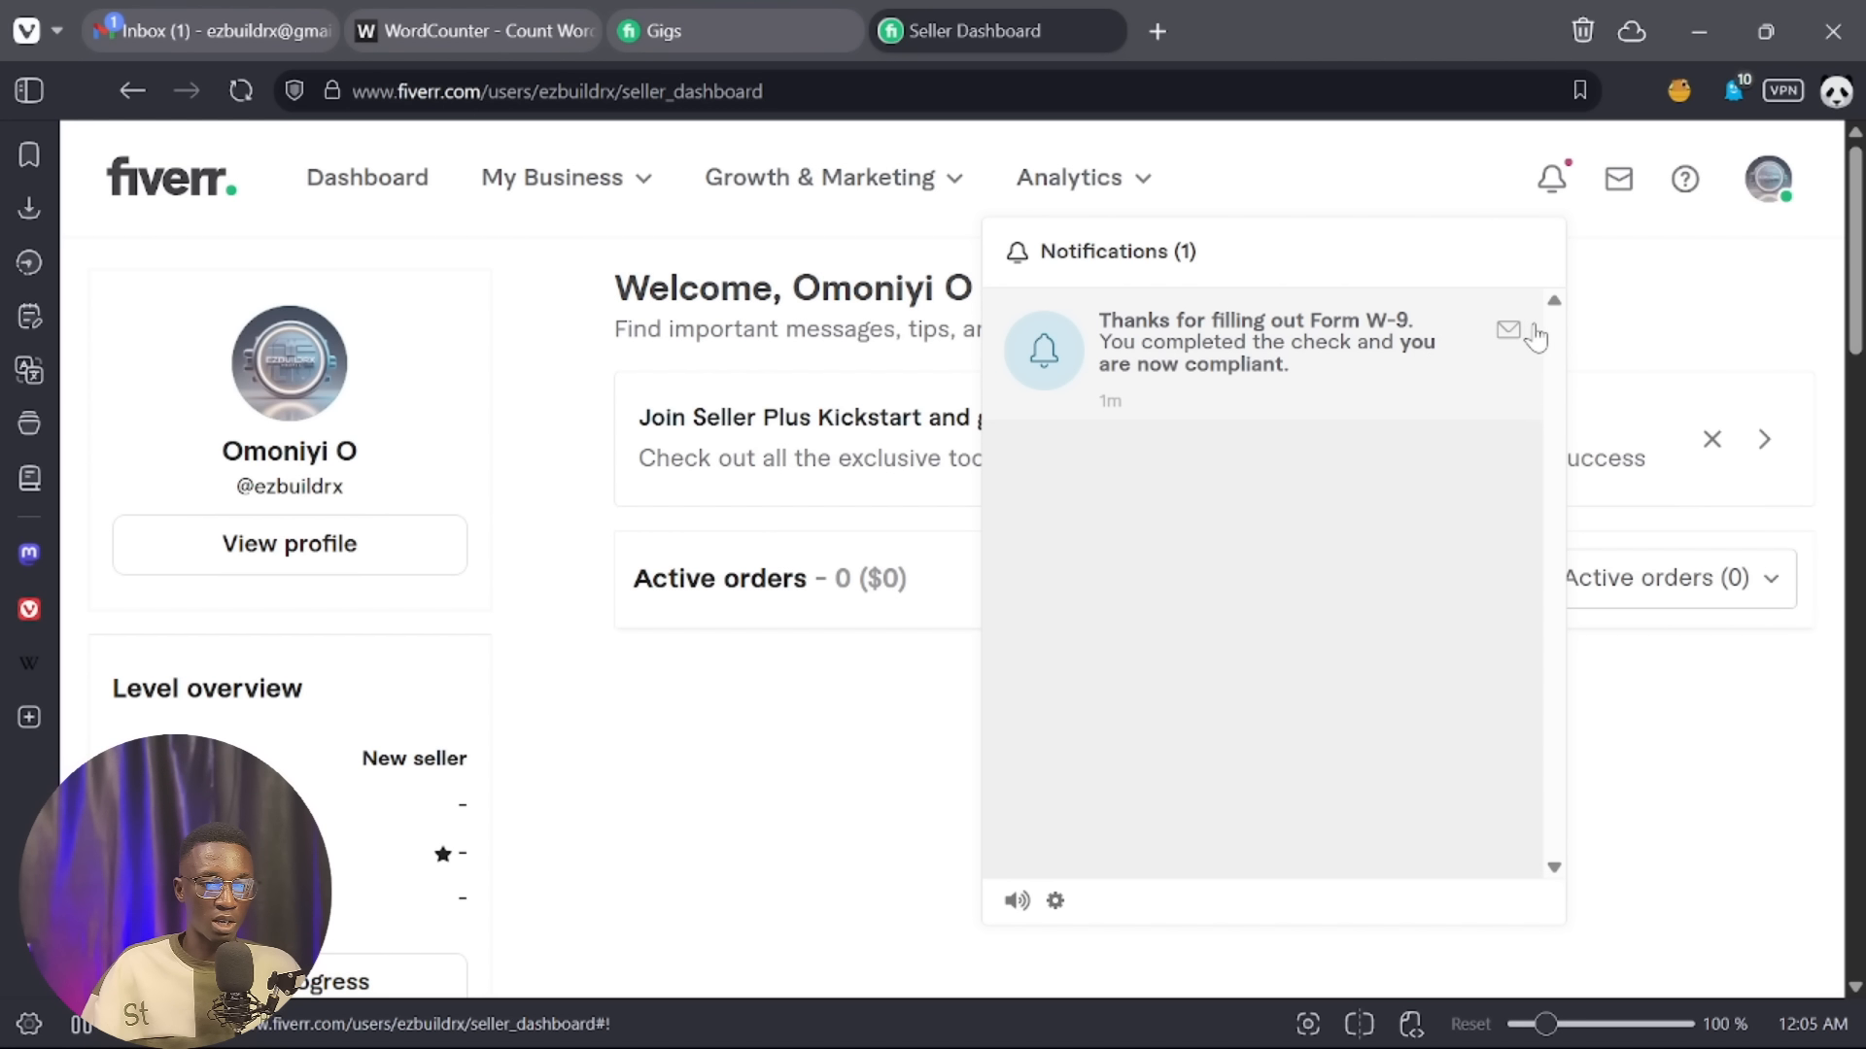
{"action": "left_click", "coordinate": [1508, 330]}
{"action": "left_click", "coordinate": [1652, 291]}
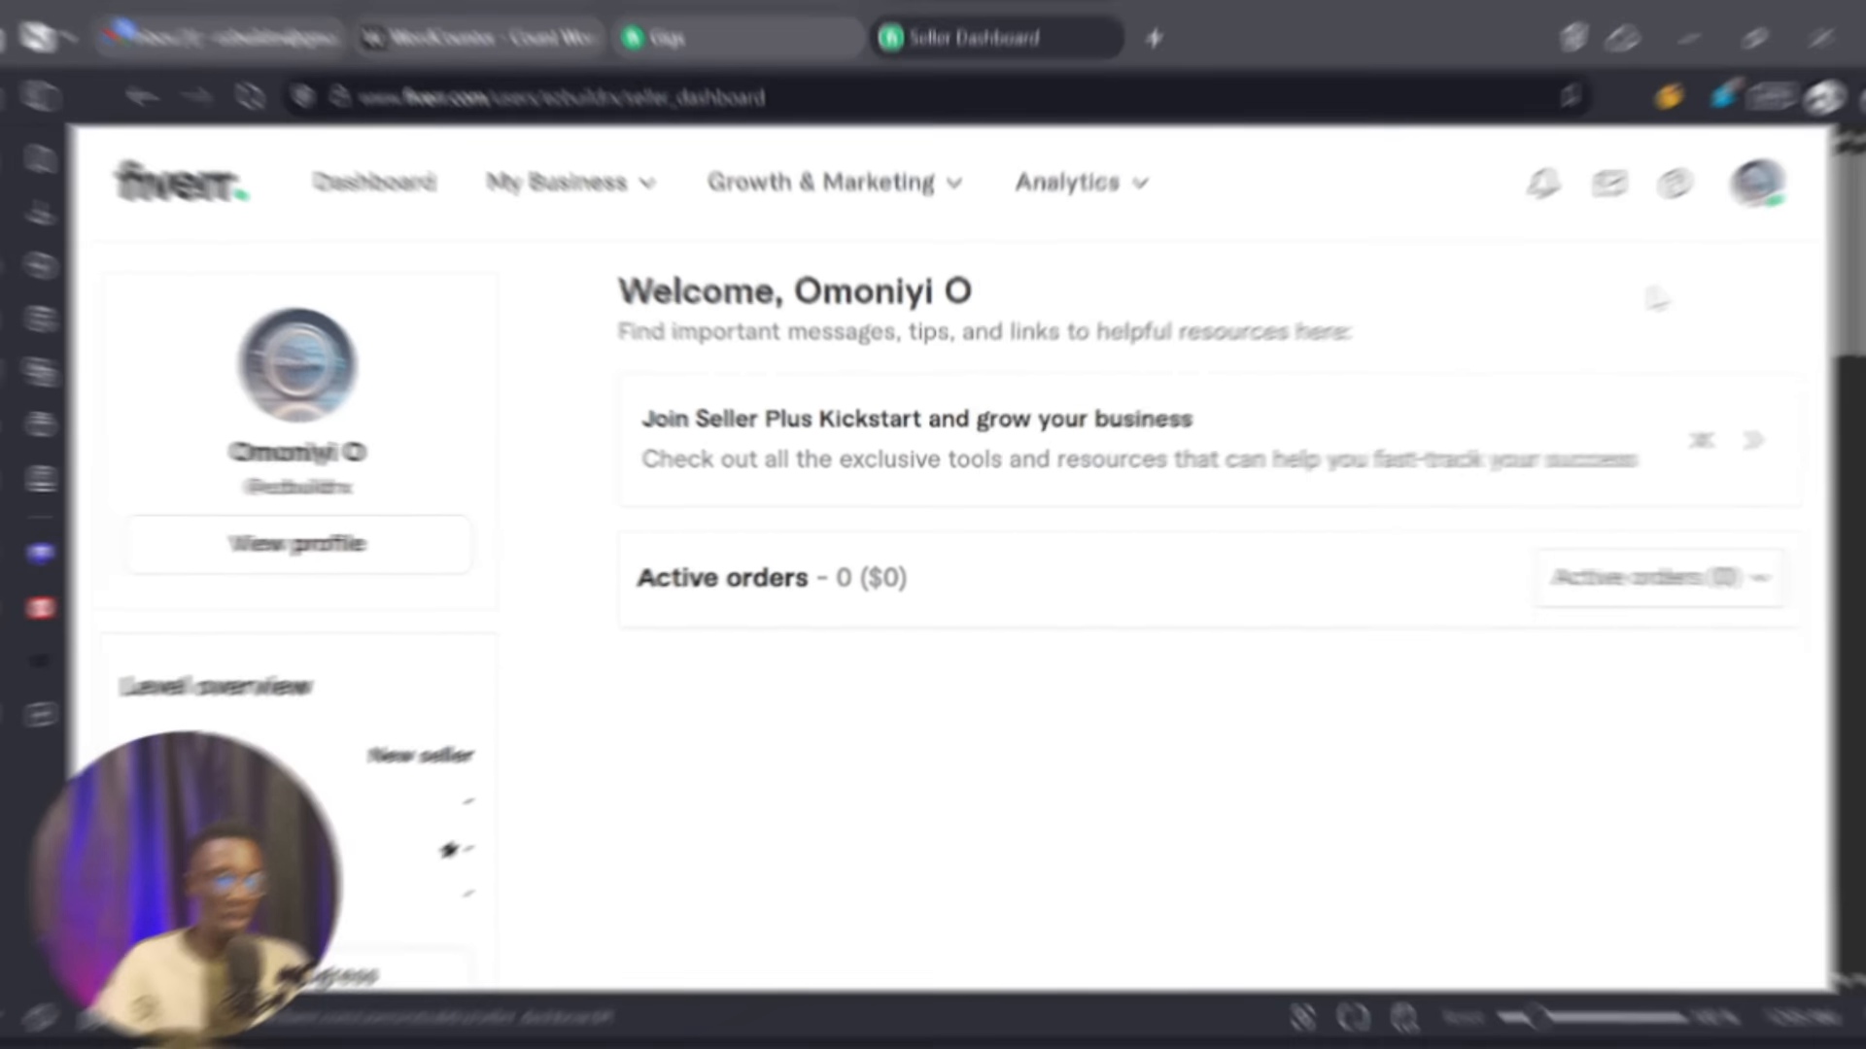